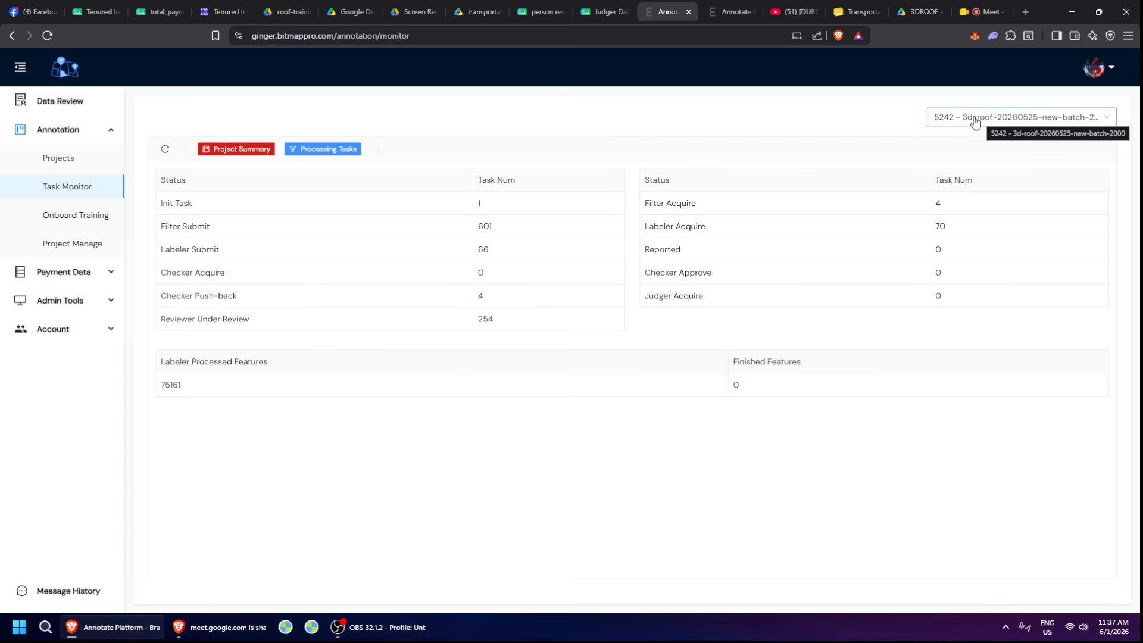
Open File Explorer on Local Disk (C:) over the 3d-roof task monitor page
{"action": "left_click_drag", "start_coordinate": [499, 230], "coordinate": [476, 233]}
{"action": "left_click", "coordinate": [506, 229]}
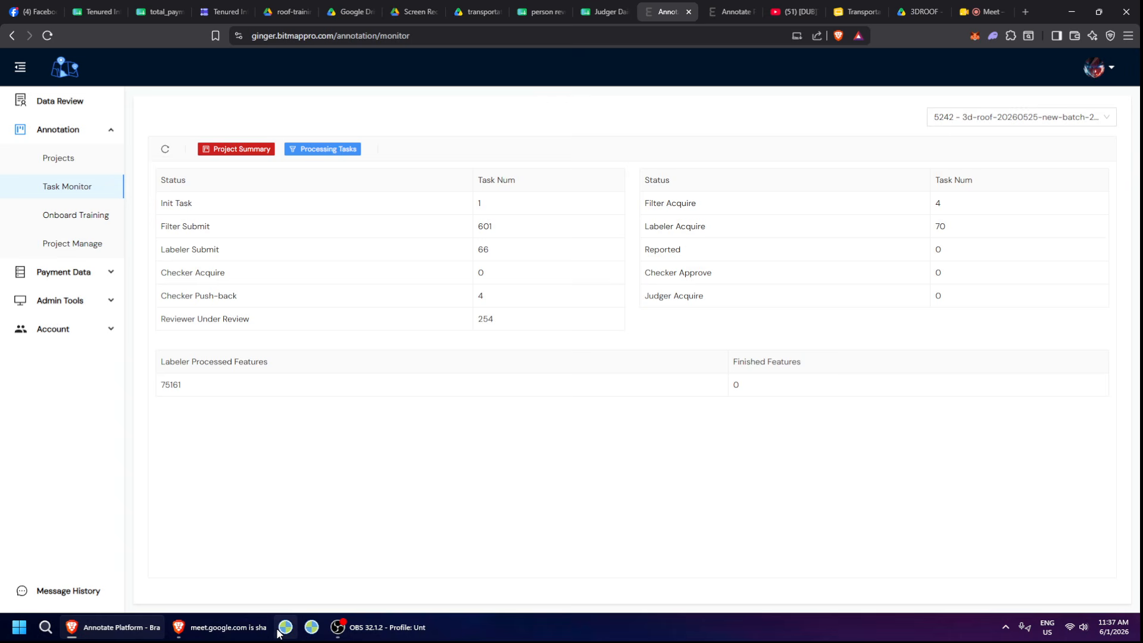
{"action": "left_click", "coordinate": [45, 627]}
{"action": "left_click", "coordinate": [270, 348]}
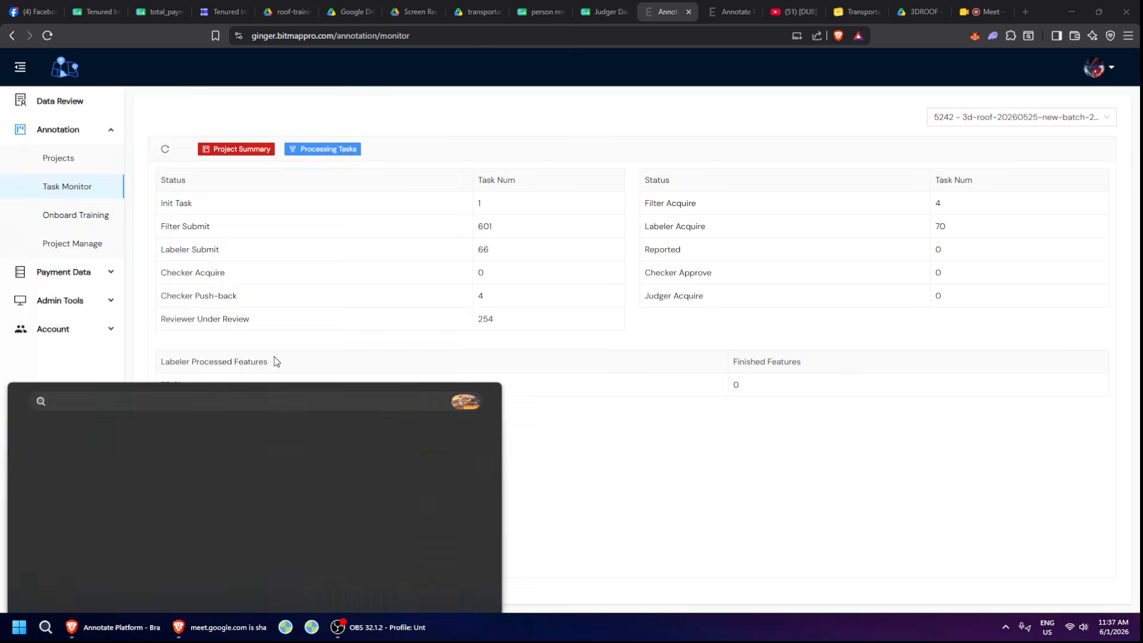
{"action": "left_click", "coordinate": [123, 428]}
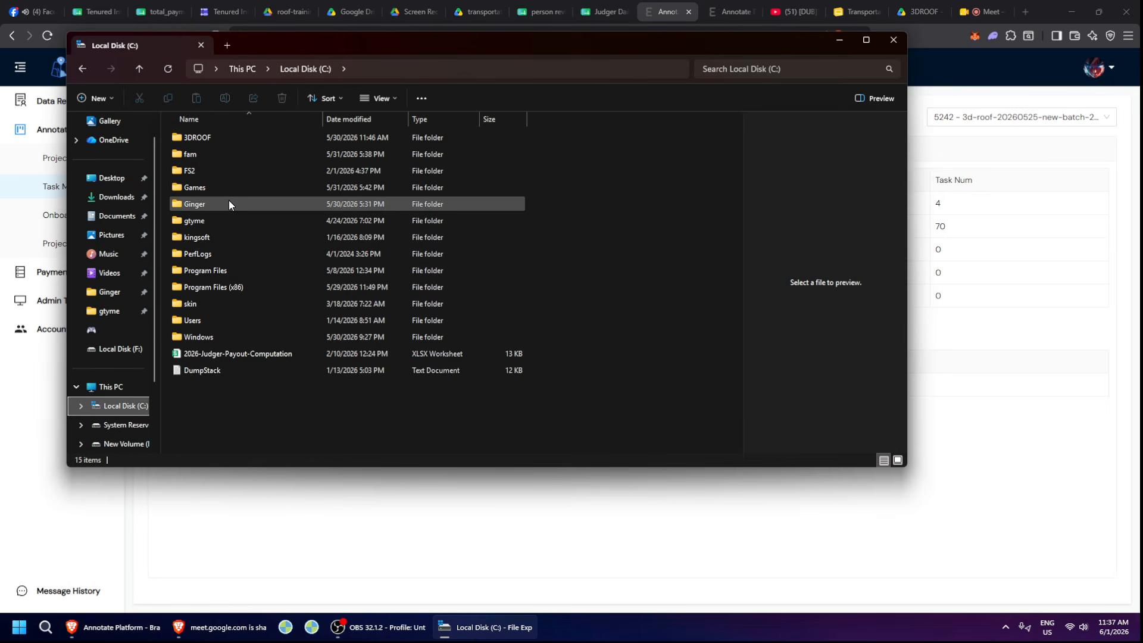
Pin the ginger-2025 application from the 3DROOF folder to the taskbar, then go back to Local Disk (C:)
{"action": "double_click", "coordinate": [228, 138]}
{"action": "scroll", "coordinate": [263, 271], "scroll_direction": "down", "scroll_amount": 17}
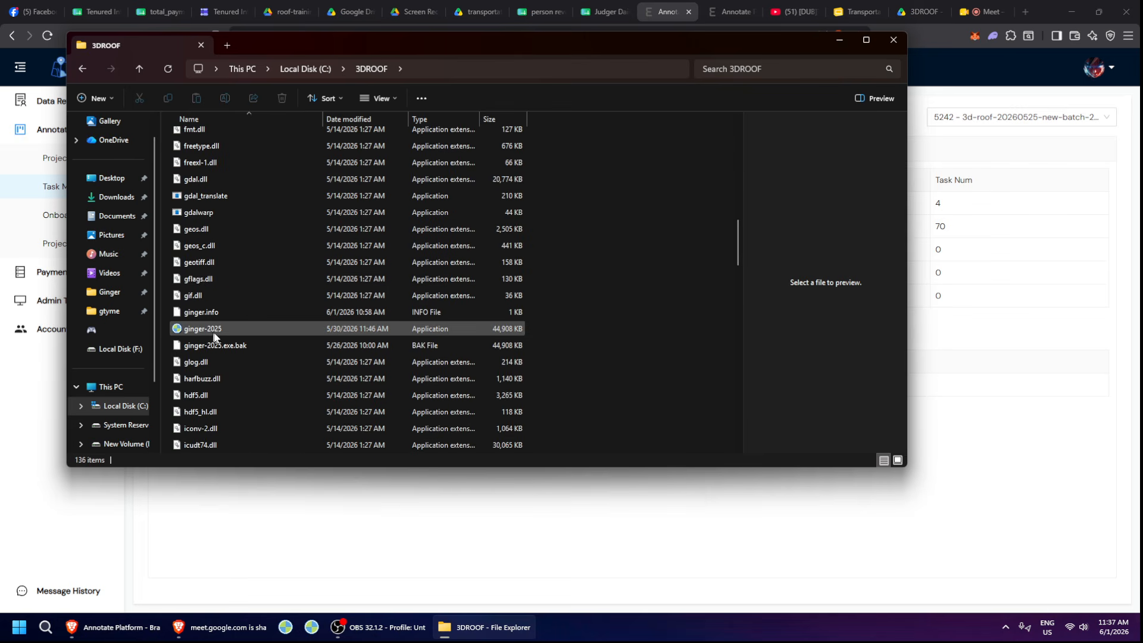
{"action": "mouse_move", "coordinate": [204, 330]}
{"action": "left_mouse_down"}
{"action": "mouse_move", "coordinate": [510, 523]}
{"action": "mouse_move", "coordinate": [605, 607]}
{"action": "mouse_move", "coordinate": [467, 531]}
{"action": "mouse_move", "coordinate": [594, 638]}
{"action": "mouse_move", "coordinate": [230, 313]}
{"action": "mouse_move", "coordinate": [220, 330]}
{"action": "left_mouse_up"}
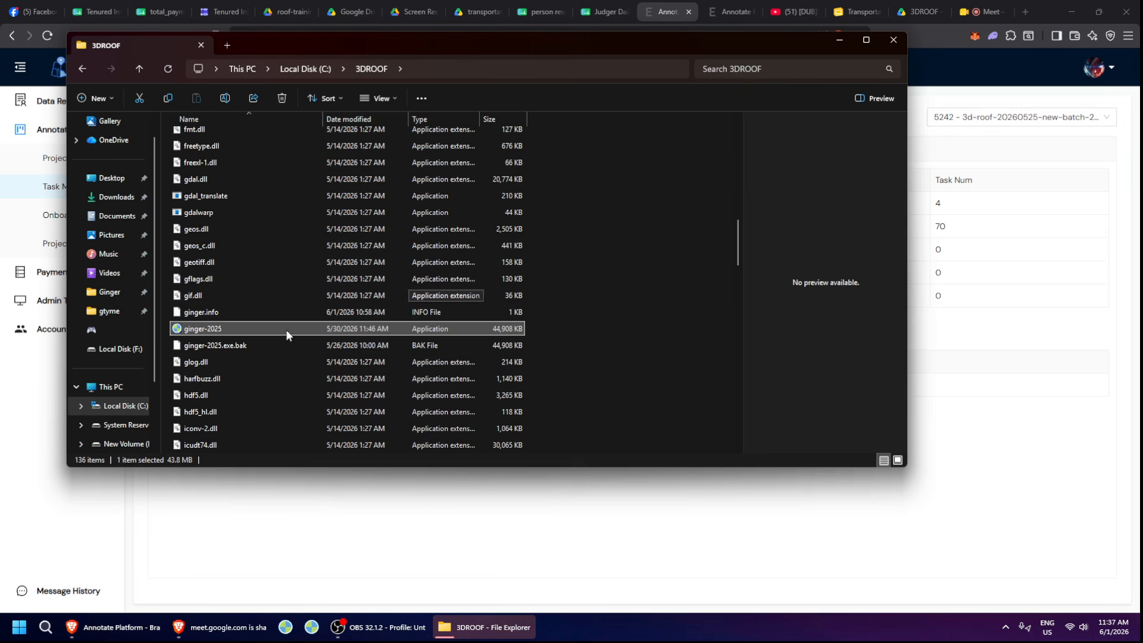
{"action": "left_click", "coordinate": [83, 69]}
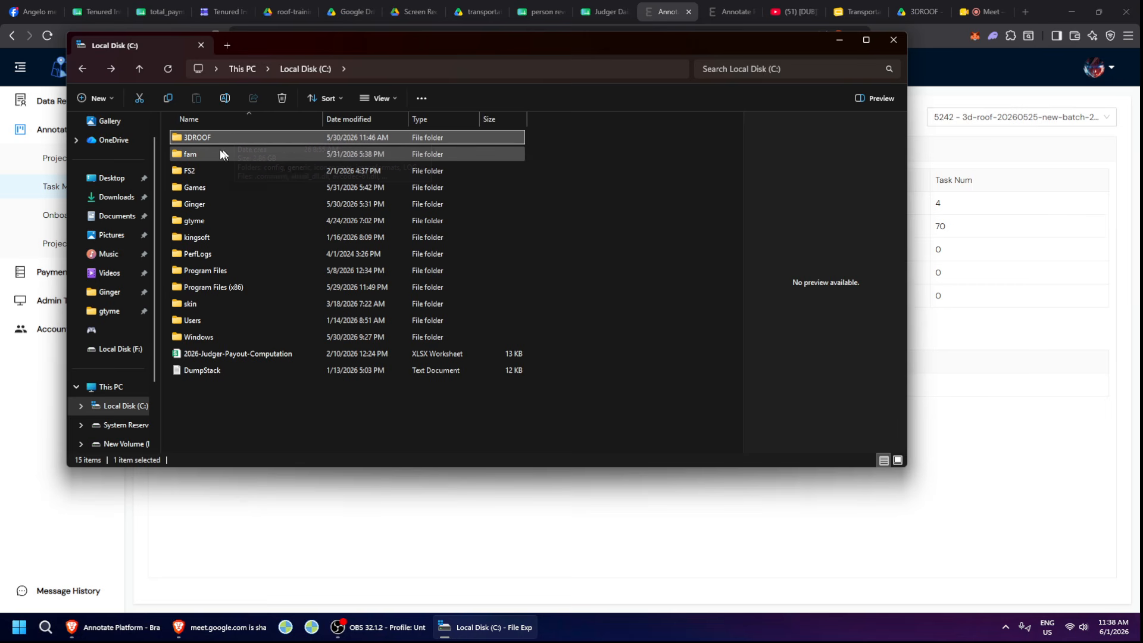
{"action": "mouse_move", "coordinate": [241, 139]}
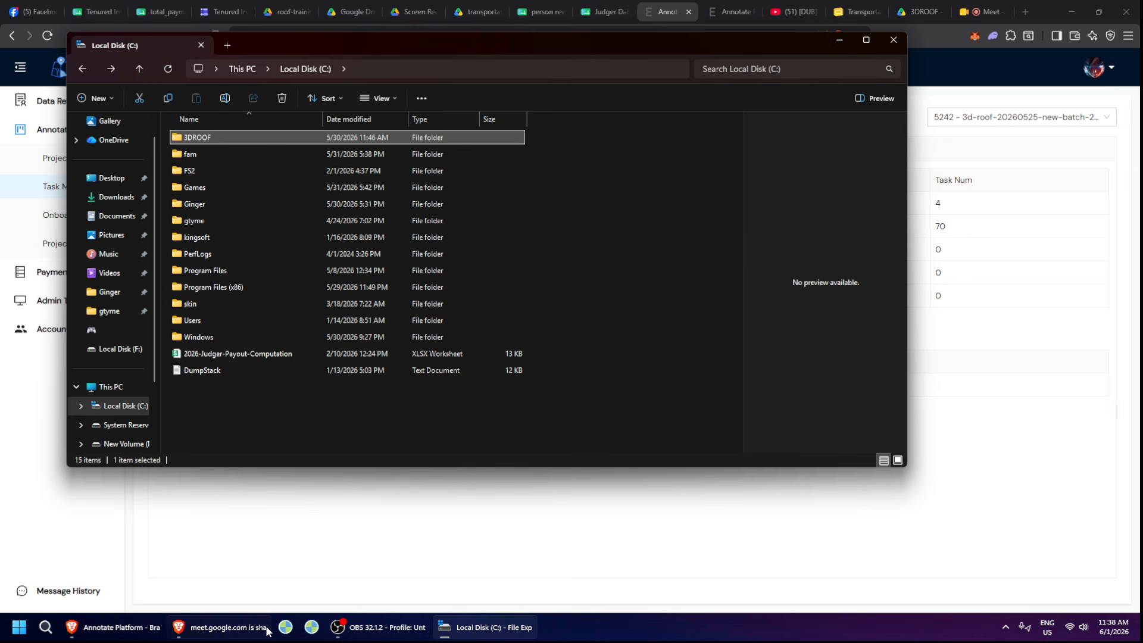
Launch ginger-2025, accept the Data Access Agreement, and log in with the user credentials
{"action": "left_click", "coordinate": [285, 630]}
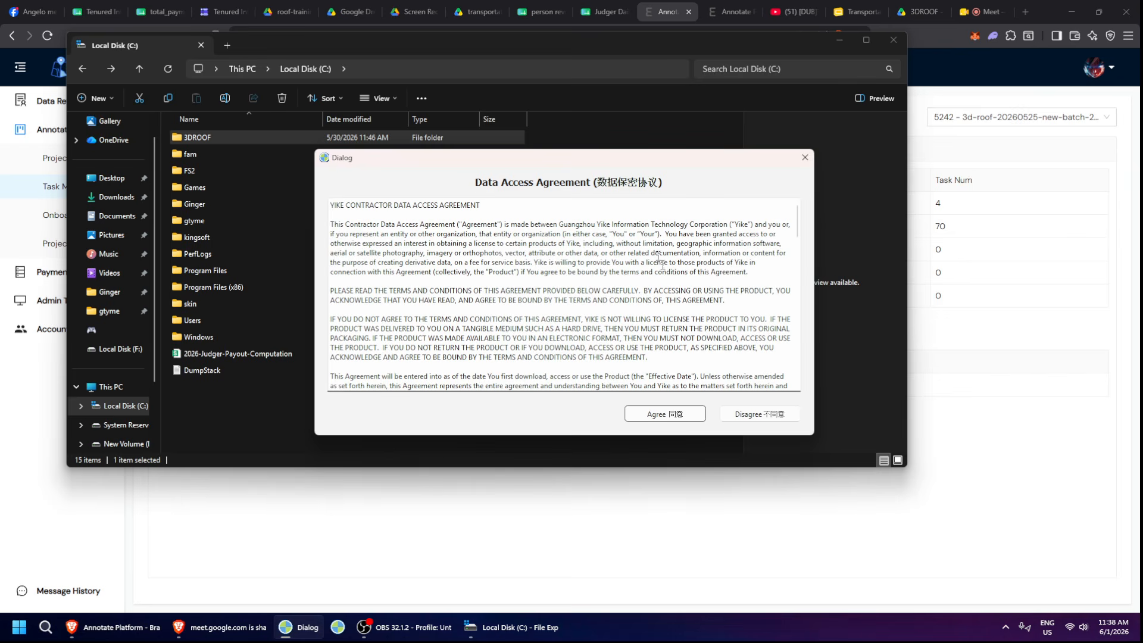
{"action": "left_click", "coordinate": [656, 415]}
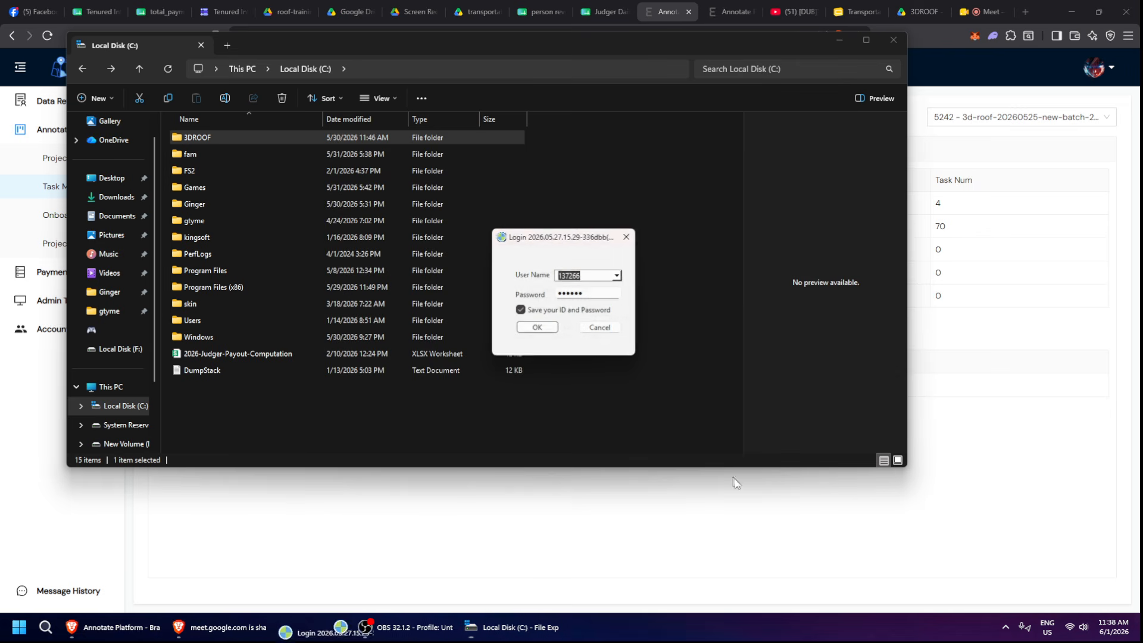
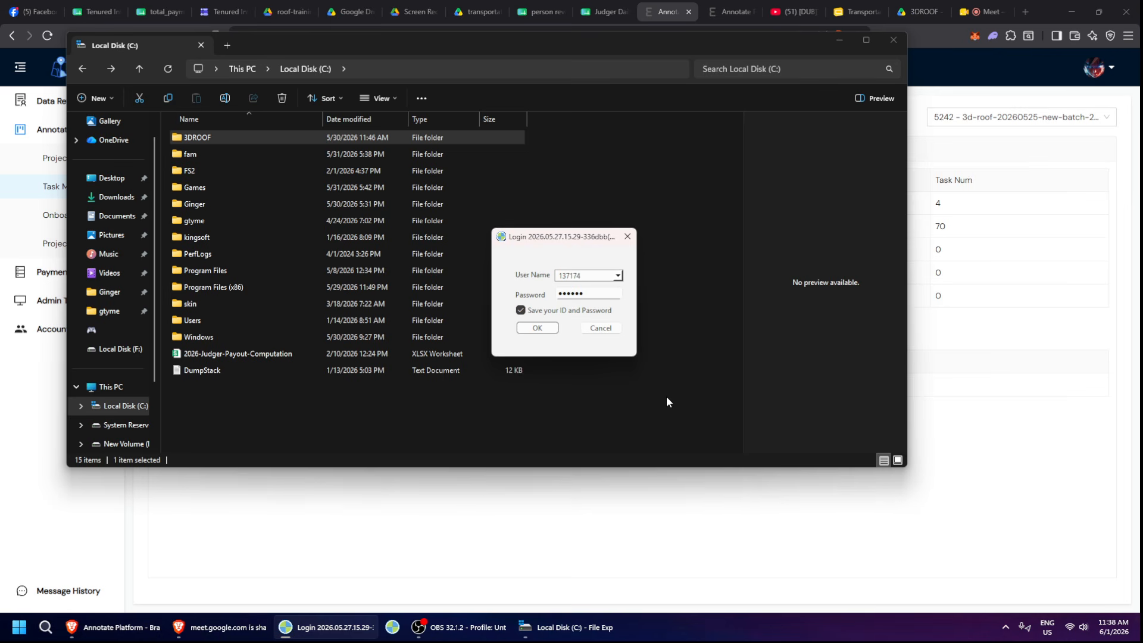
{"action": "key", "text": "Return"}
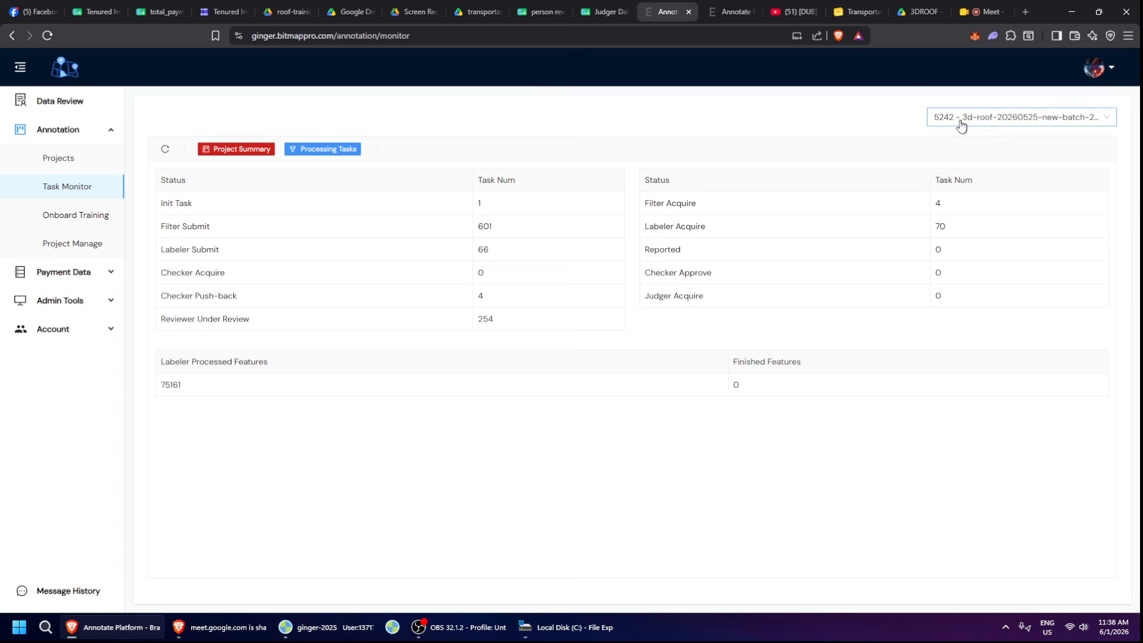
Show the Projects list with 5242 3d-roof and 5245 landcover-transportation
{"action": "left_click", "coordinate": [57, 158]}
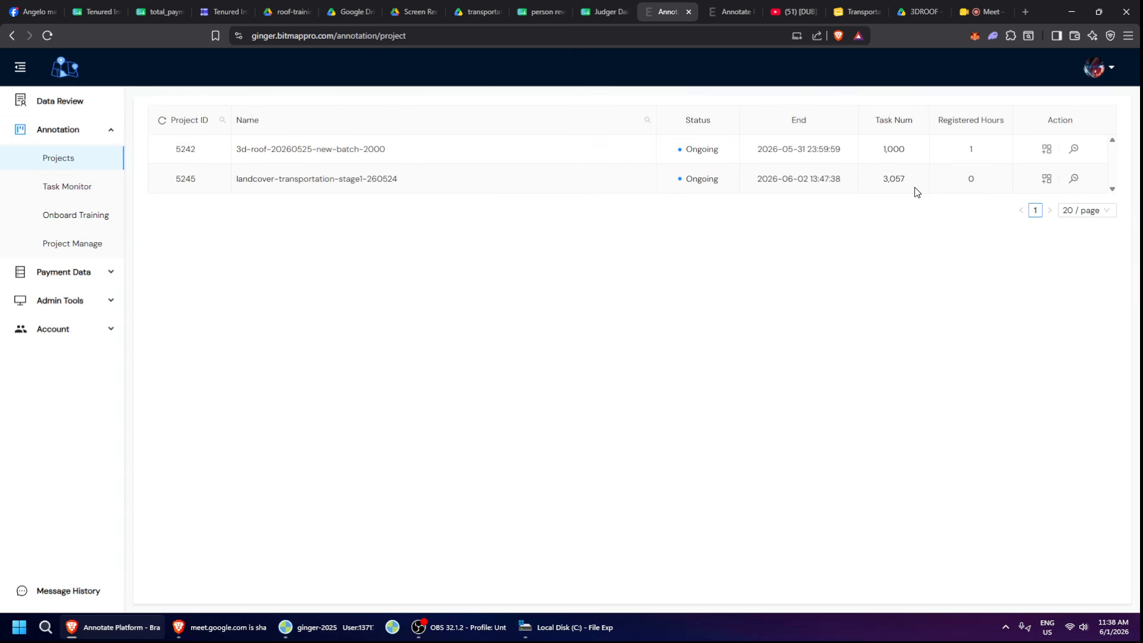
{"action": "left_click_drag", "start_coordinate": [234, 151], "coordinate": [439, 153]}
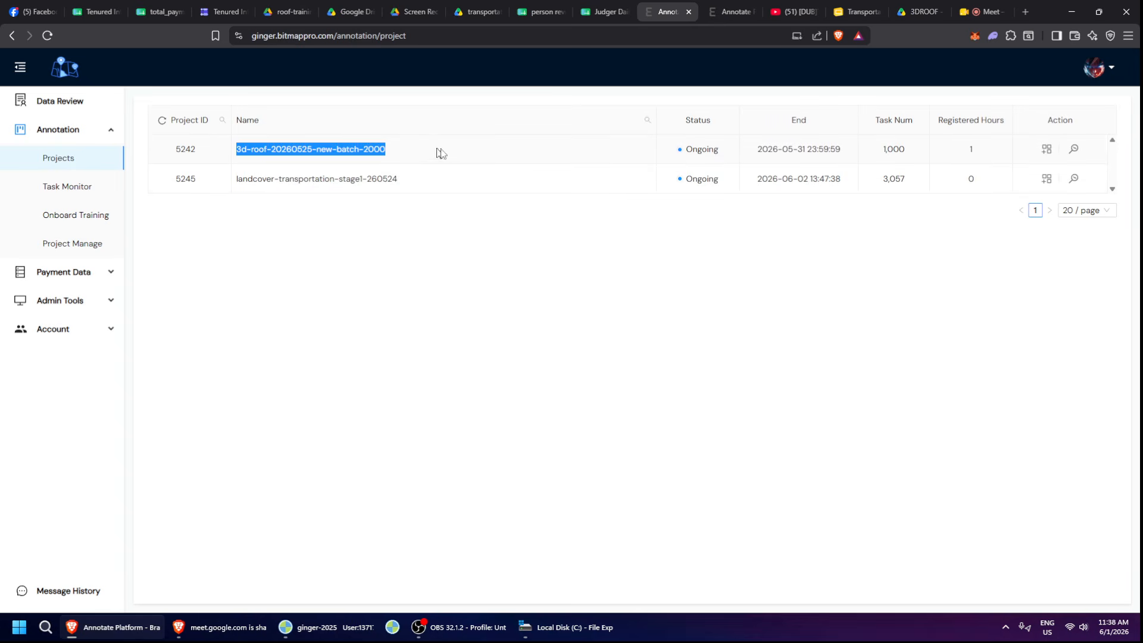
{"action": "left_click", "coordinate": [619, 158]}
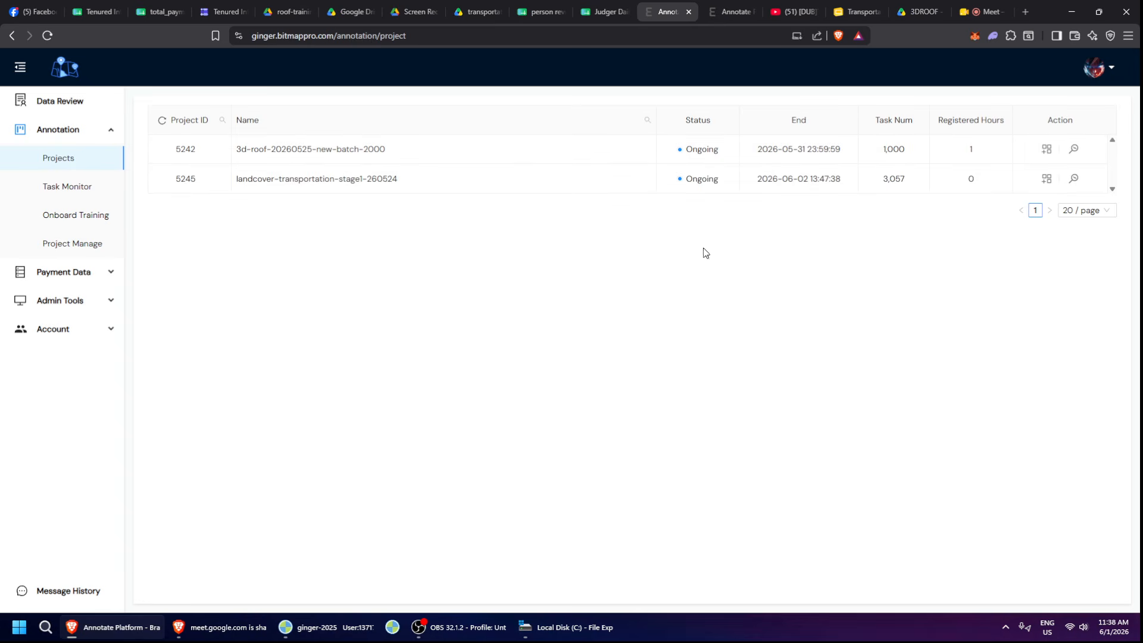
Restore the ginger-2025 window, then switch back to the Google Meet call
{"action": "left_click", "coordinate": [305, 639]}
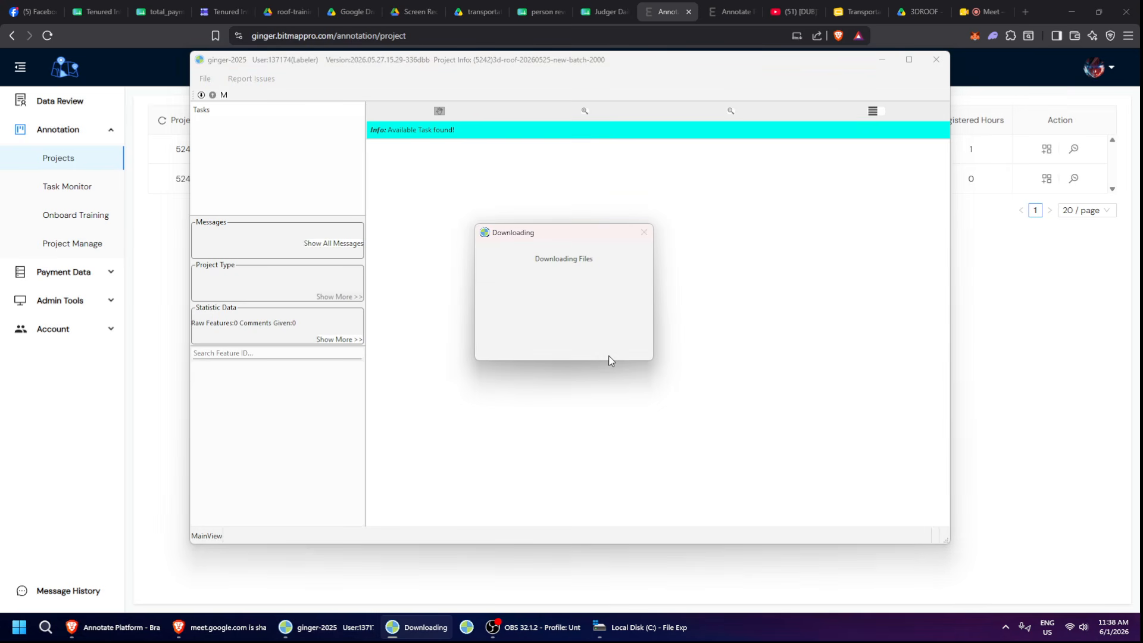
{"action": "left_click", "coordinate": [980, 5]}
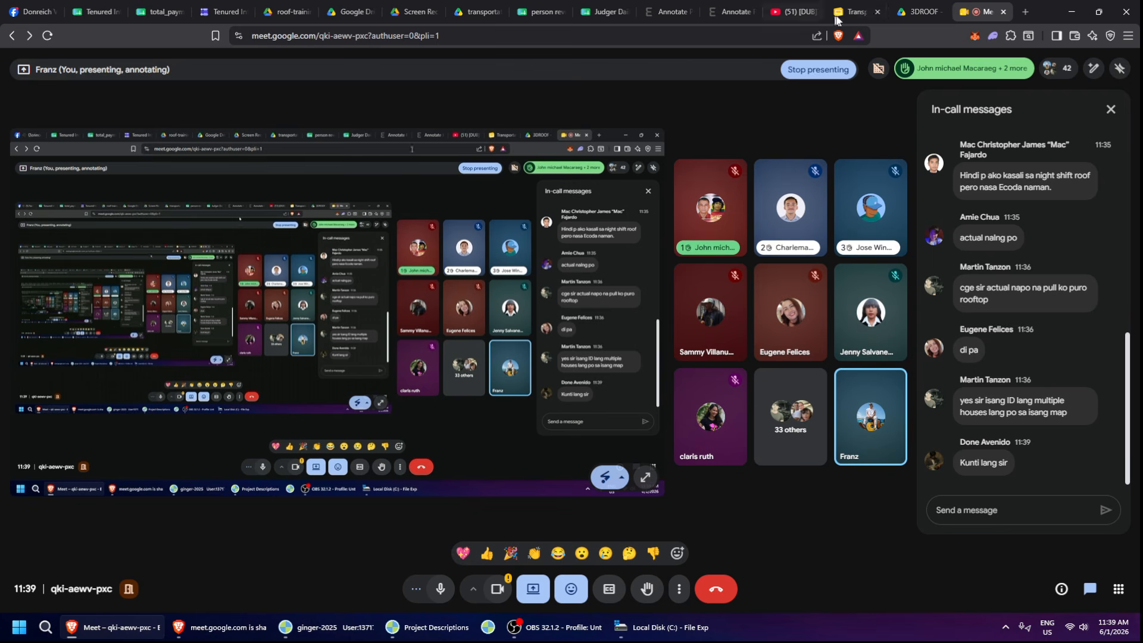
Search My Drive for '3droof' in a new browser tab
{"action": "left_click", "coordinate": [1026, 12]}
{"action": "left_click", "coordinate": [569, 84]}
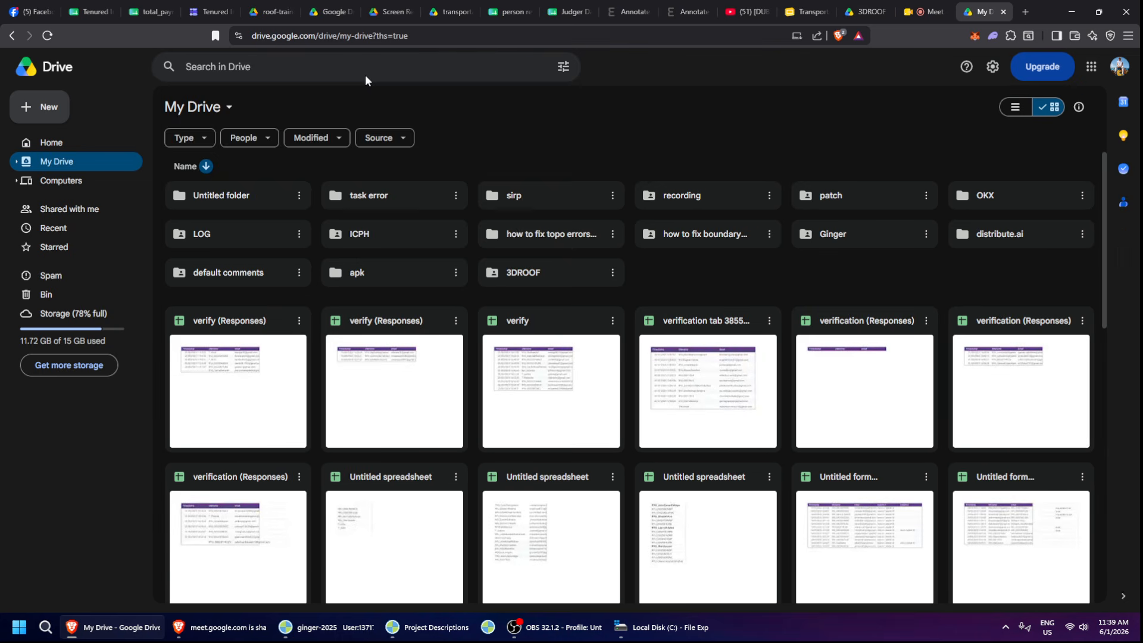
{"action": "left_click", "coordinate": [366, 73]}
{"action": "type", "text": "3droof"}
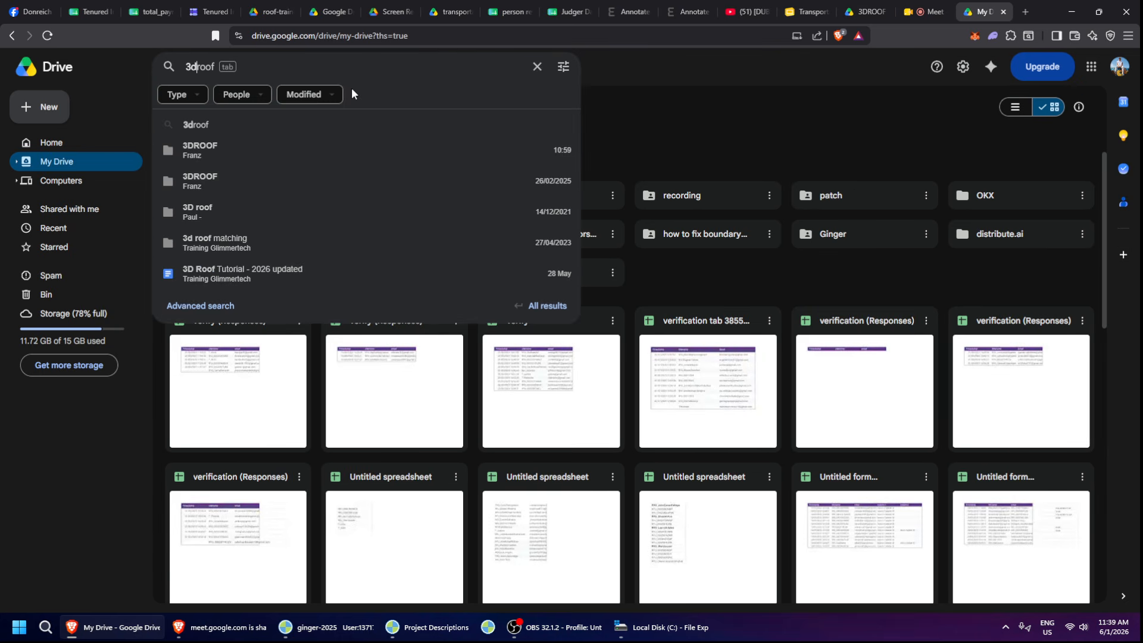
{"action": "key", "text": "Return"}
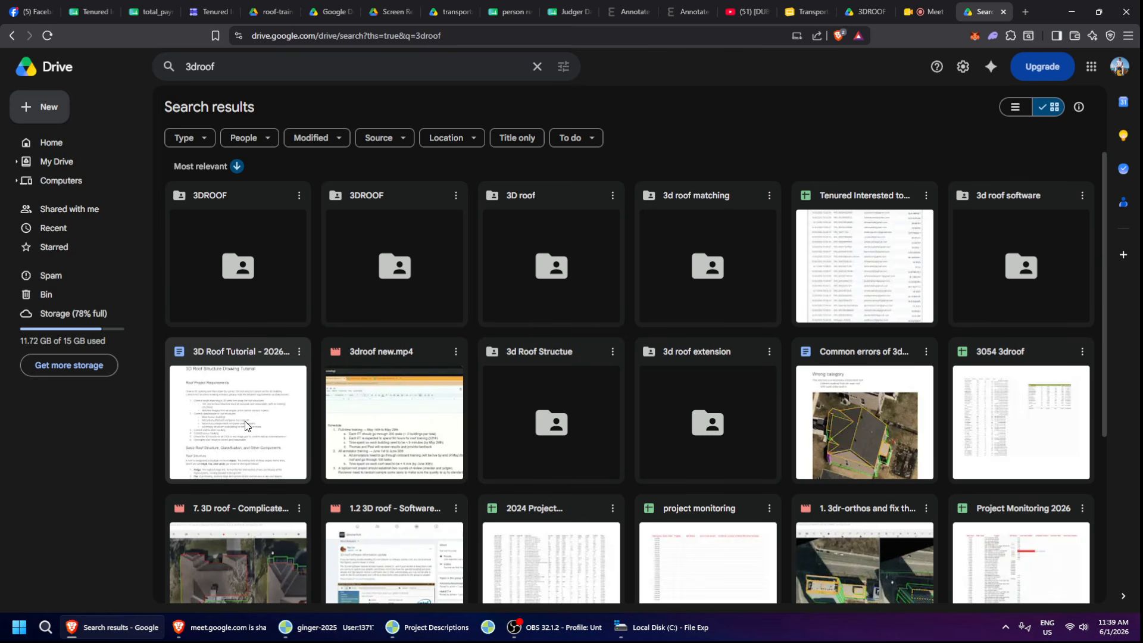
Preview the '7. 3D roof - Complicate building' video, then open '3D Roof Tutorial - 2026 updated'
{"action": "scroll", "coordinate": [245, 413], "scroll_direction": "down", "scroll_amount": 3}
{"action": "double_click", "coordinate": [253, 451]}
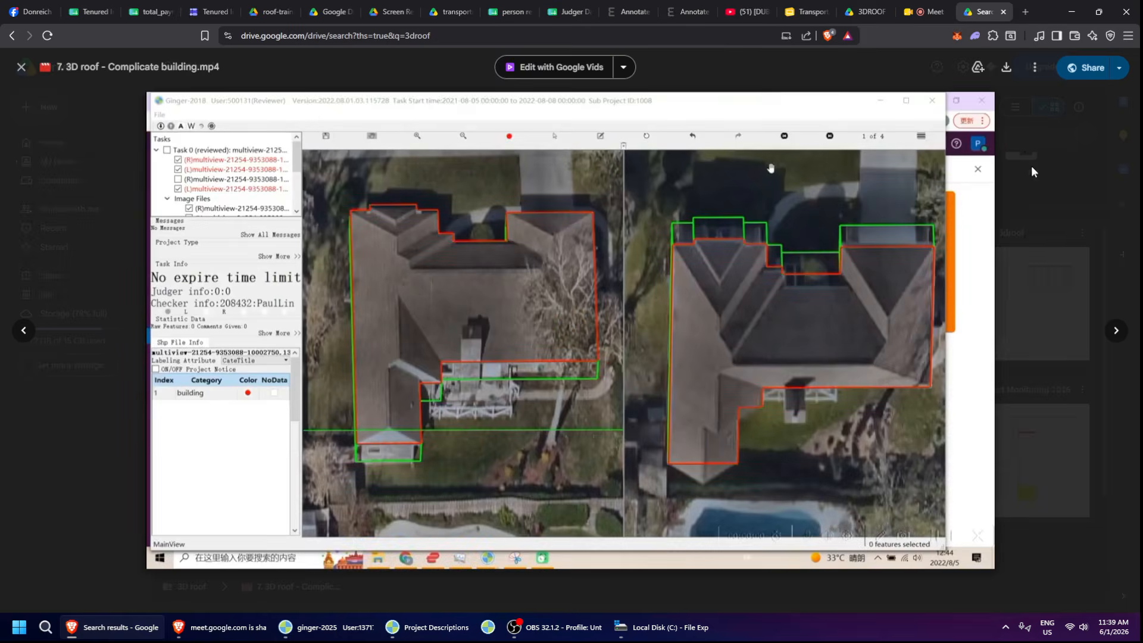
{"action": "left_click", "coordinate": [619, 418]}
{"action": "key", "text": "Escape"}
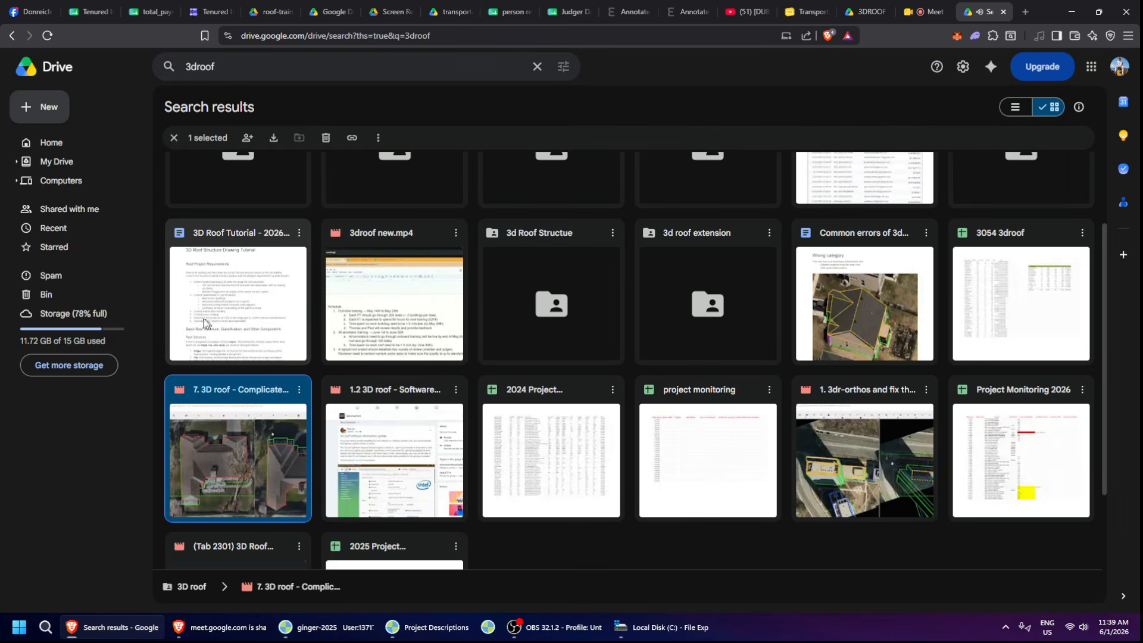
{"action": "double_click", "coordinate": [250, 319]}
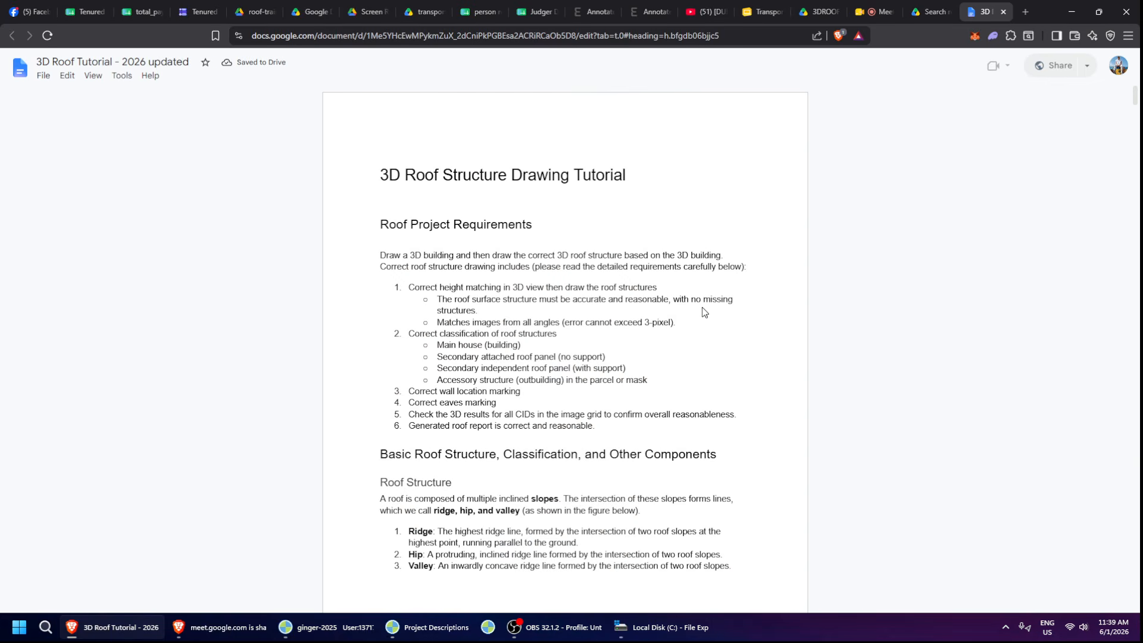
Read through the secondary roof panel types in the tutorial
{"action": "scroll", "coordinate": [699, 324], "scroll_direction": "down", "scroll_amount": 10}
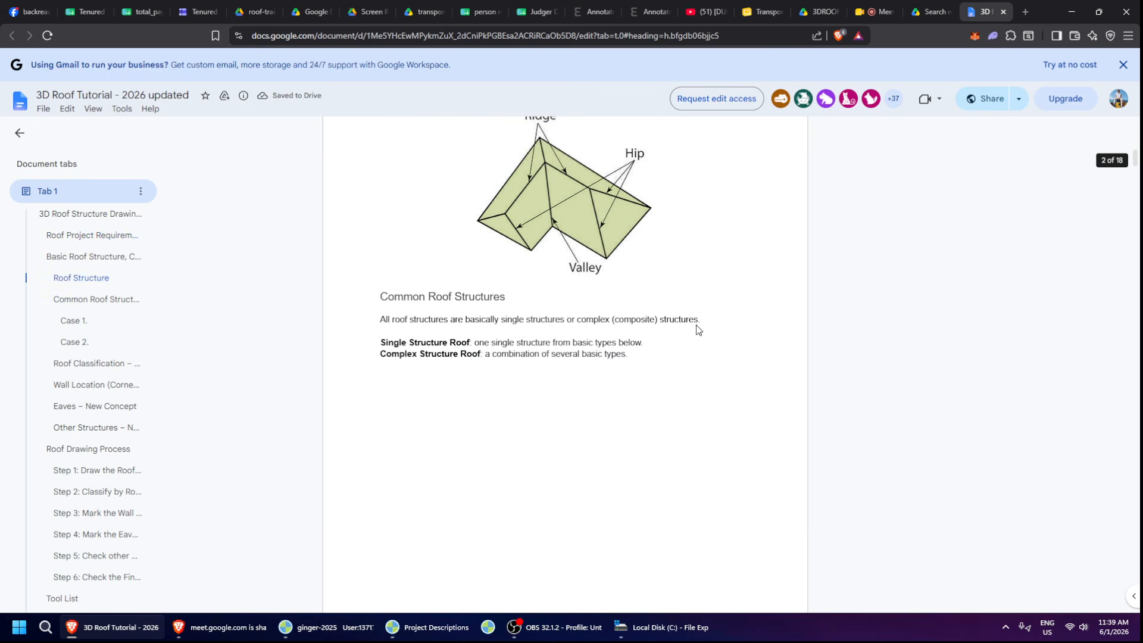
{"action": "scroll", "coordinate": [696, 326], "scroll_direction": "down", "scroll_amount": 15}
{"action": "scroll", "coordinate": [697, 327], "scroll_direction": "up", "scroll_amount": 12}
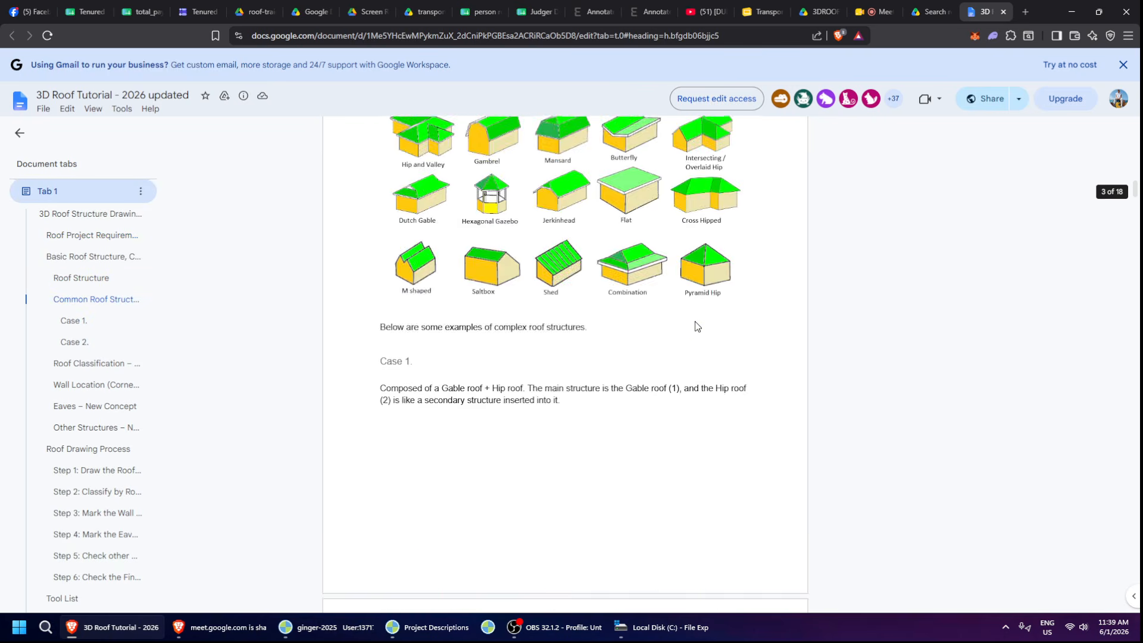
{"action": "scroll", "coordinate": [817, 373], "scroll_direction": "down", "scroll_amount": 4}
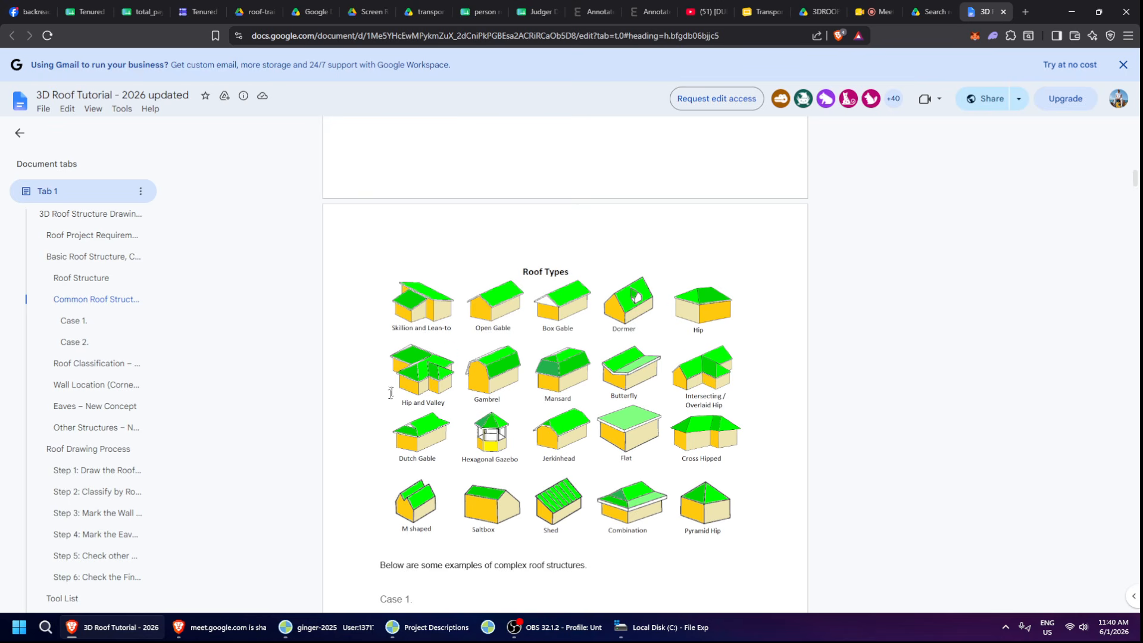
{"action": "scroll", "coordinate": [680, 381], "scroll_direction": "down", "scroll_amount": 20}
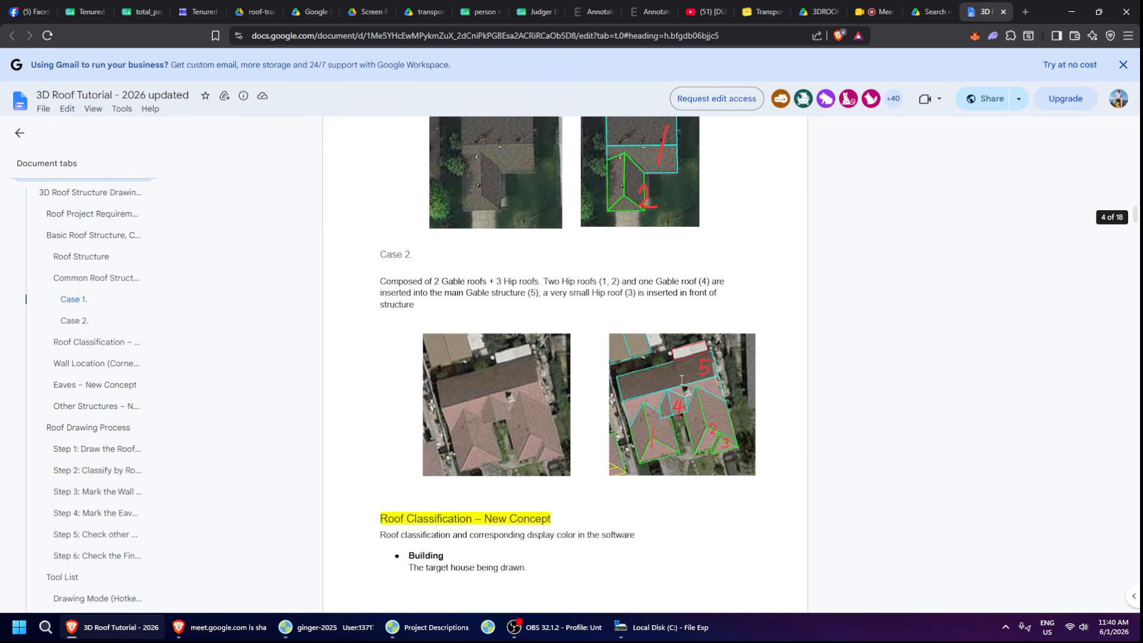
{"action": "scroll", "coordinate": [680, 376], "scroll_direction": "up", "scroll_amount": 8}
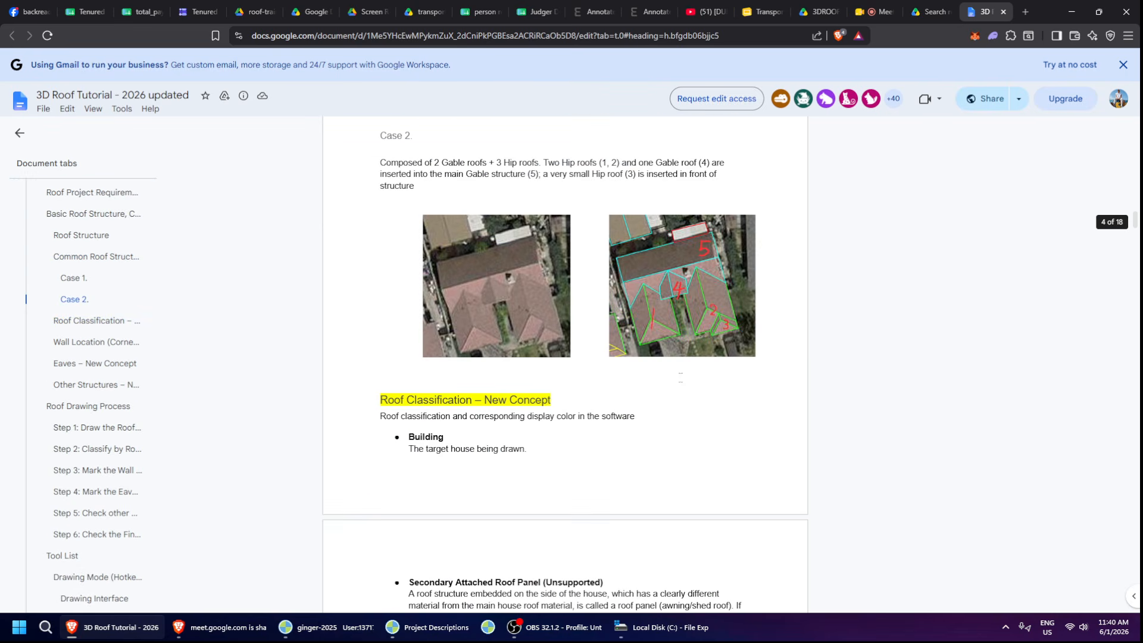
{"action": "scroll", "coordinate": [687, 385], "scroll_direction": "down", "scroll_amount": 4}
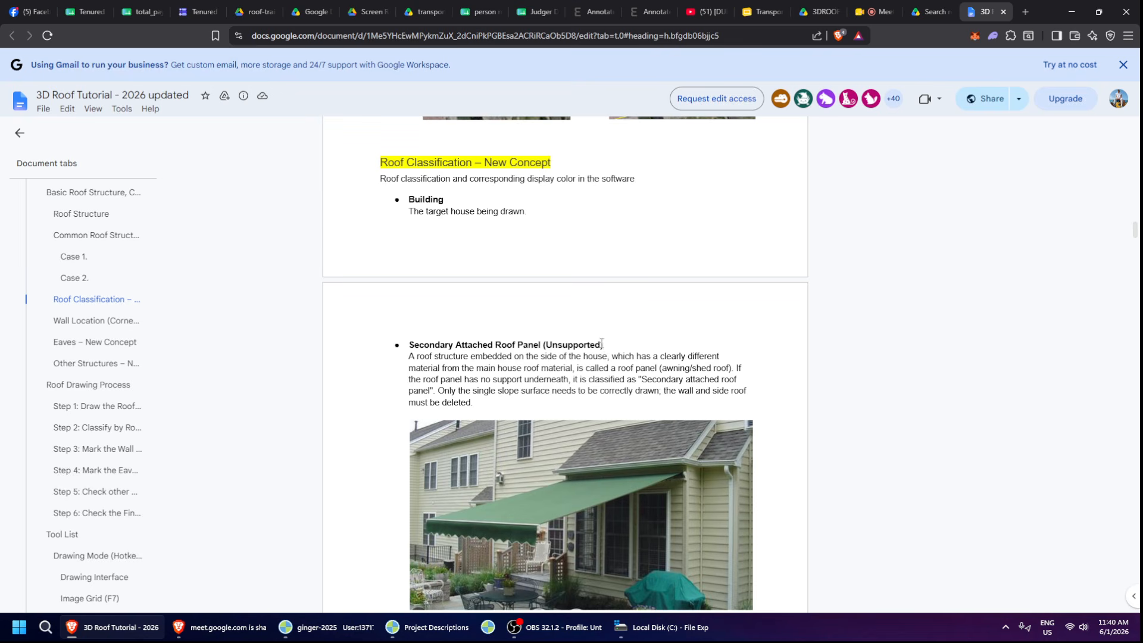
{"action": "scroll", "coordinate": [602, 344], "scroll_direction": "down", "scroll_amount": 4}
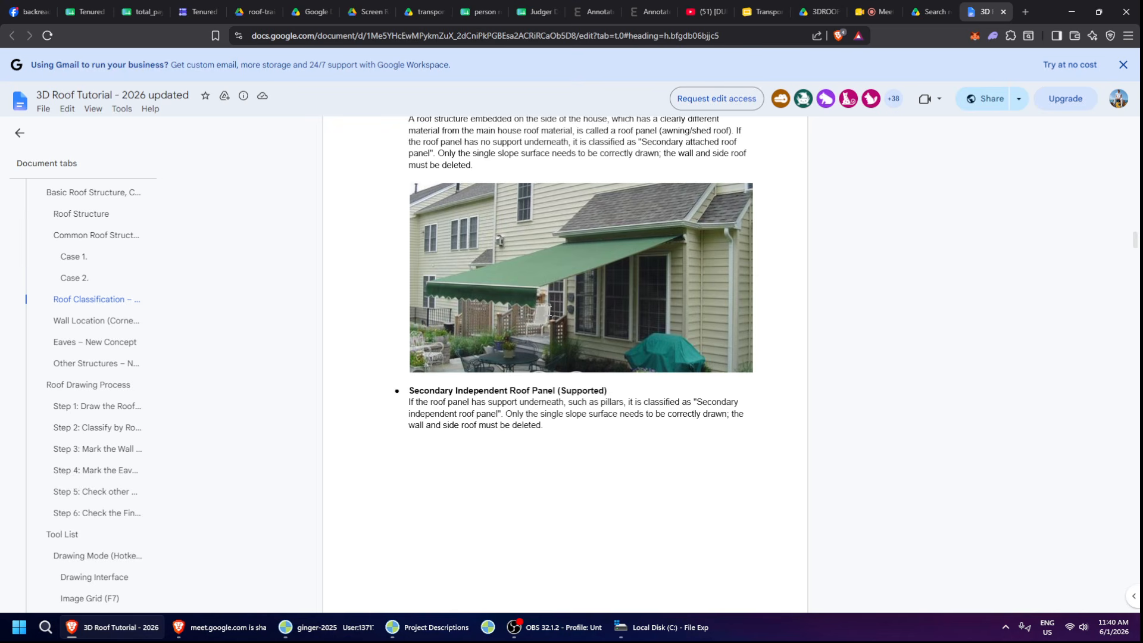
{"action": "scroll", "coordinate": [553, 286], "scroll_direction": "up", "scroll_amount": 2}
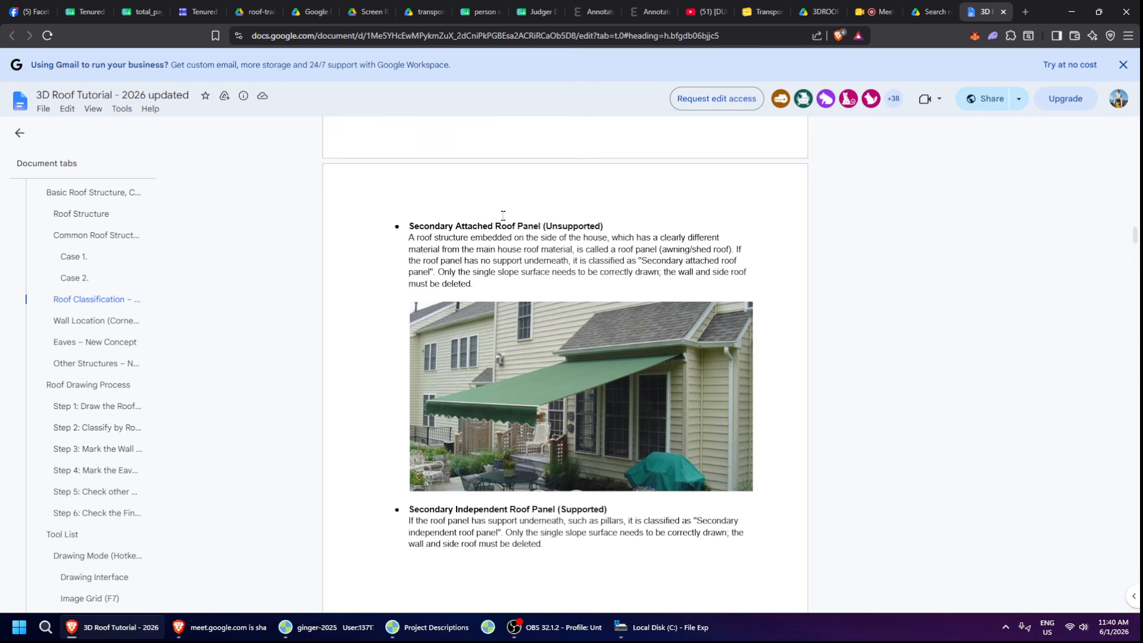
Highlight 'Attached' in the panel heading and continue to the Wall Location (Corner) section
{"action": "left_click_drag", "start_coordinate": [455, 226], "coordinate": [468, 225]}
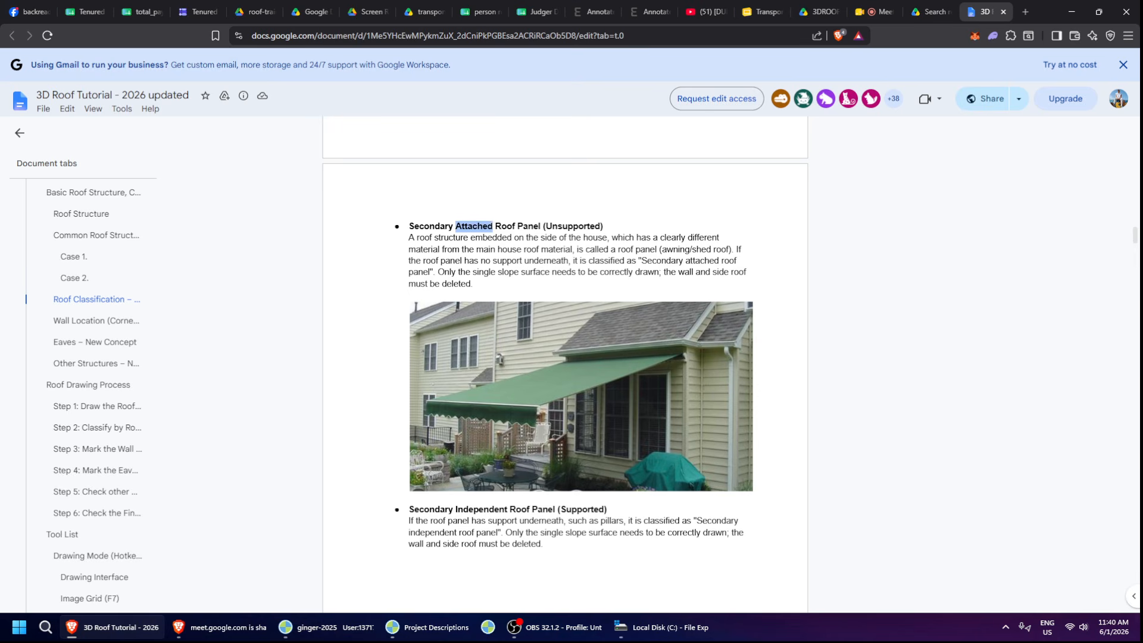
{"action": "scroll", "coordinate": [526, 429], "scroll_direction": "down", "scroll_amount": 2}
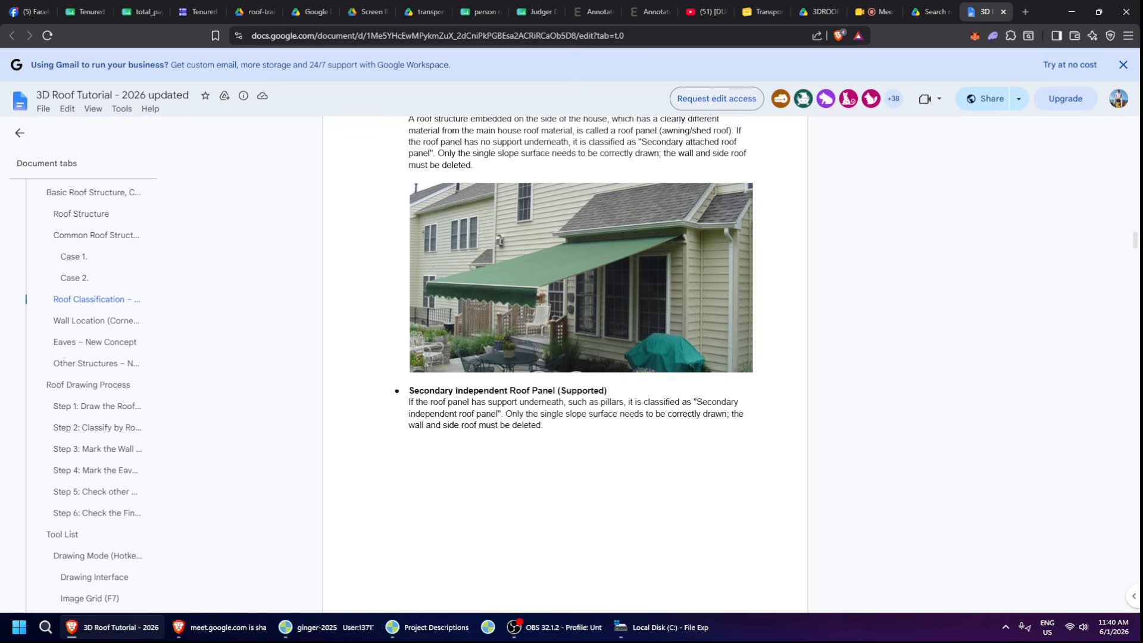
{"action": "left_click_drag", "start_coordinate": [453, 391], "coordinate": [511, 391]}
{"action": "scroll", "coordinate": [511, 391], "scroll_direction": "down", "scroll_amount": 7}
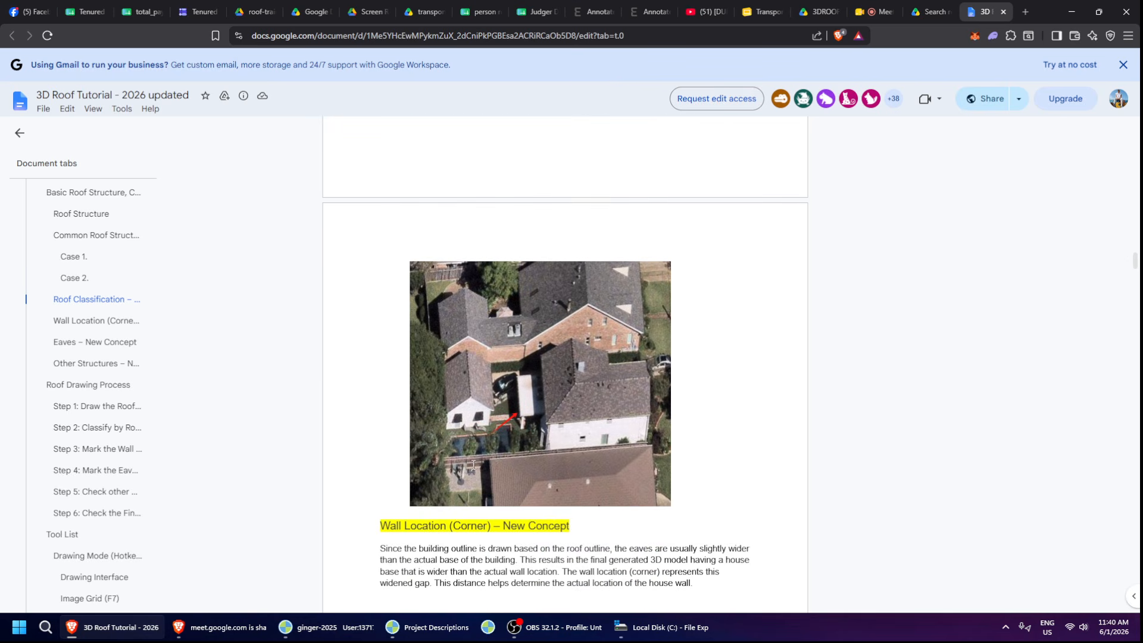
Zoom the tutorial to 125% and mark the wall corner on the aerial roof photo with a red arrow
{"action": "key", "text": "ctrl+plus"}
{"action": "key", "text": "ctrl+plus"}
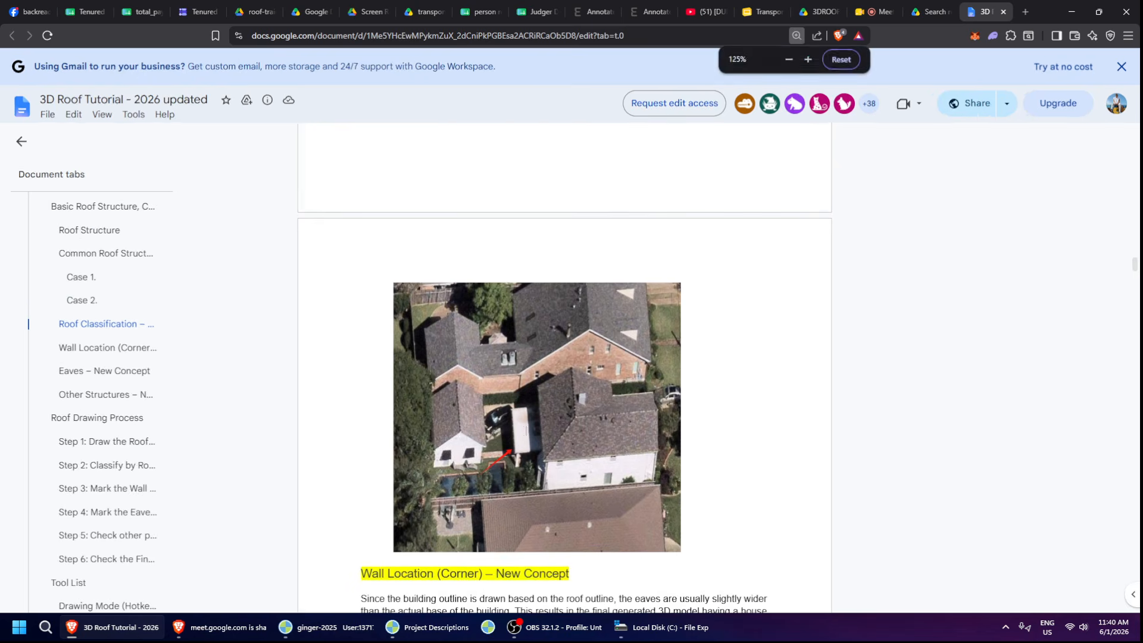
{"action": "scroll", "coordinate": [526, 444], "scroll_direction": "down", "scroll_amount": 2}
{"action": "key", "text": "Print"}
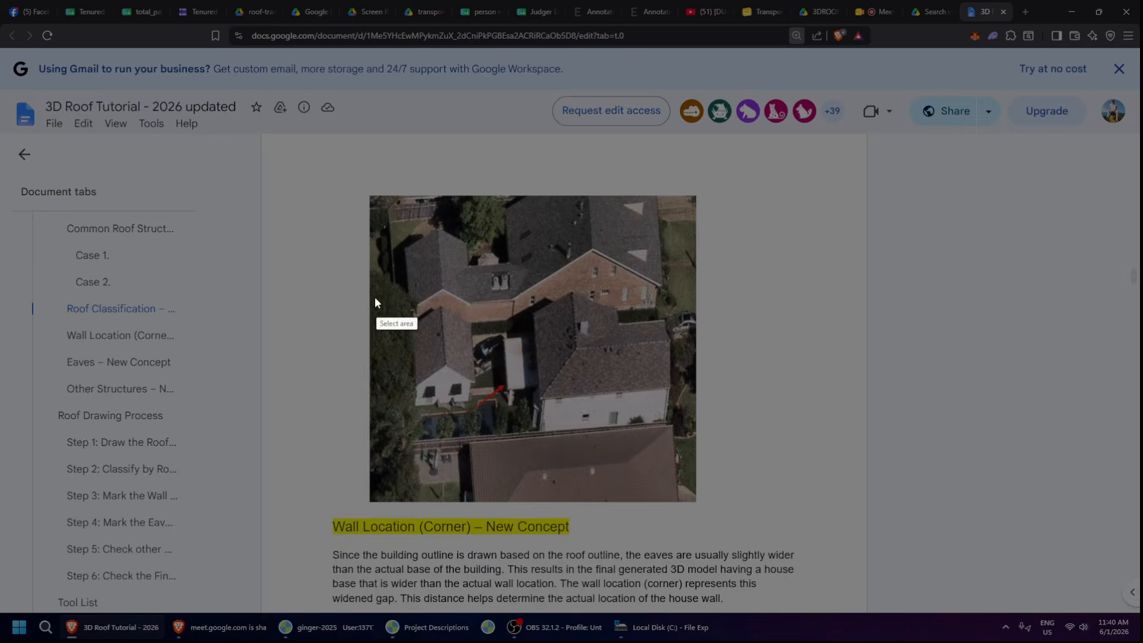
{"action": "mouse_move", "coordinate": [289, 209]}
{"action": "left_mouse_down"}
{"action": "mouse_move", "coordinate": [411, 310]}
{"action": "mouse_move", "coordinate": [821, 590]}
{"action": "left_mouse_up"}
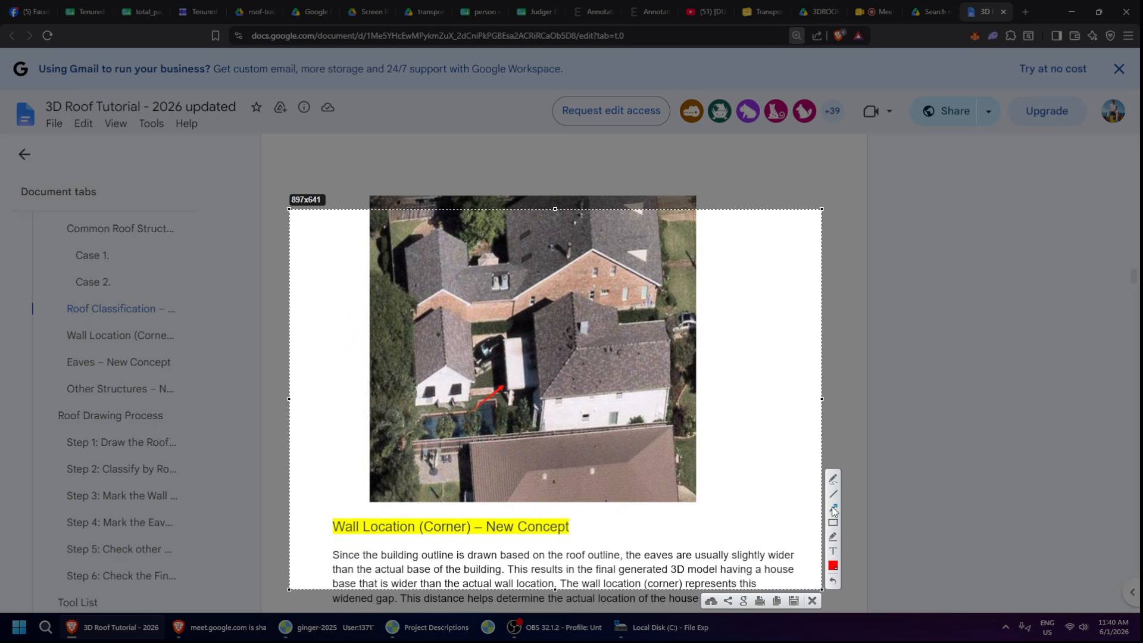
{"action": "left_click_drag", "start_coordinate": [484, 434], "coordinate": [508, 402]}
{"action": "left_click", "coordinate": [776, 600]}
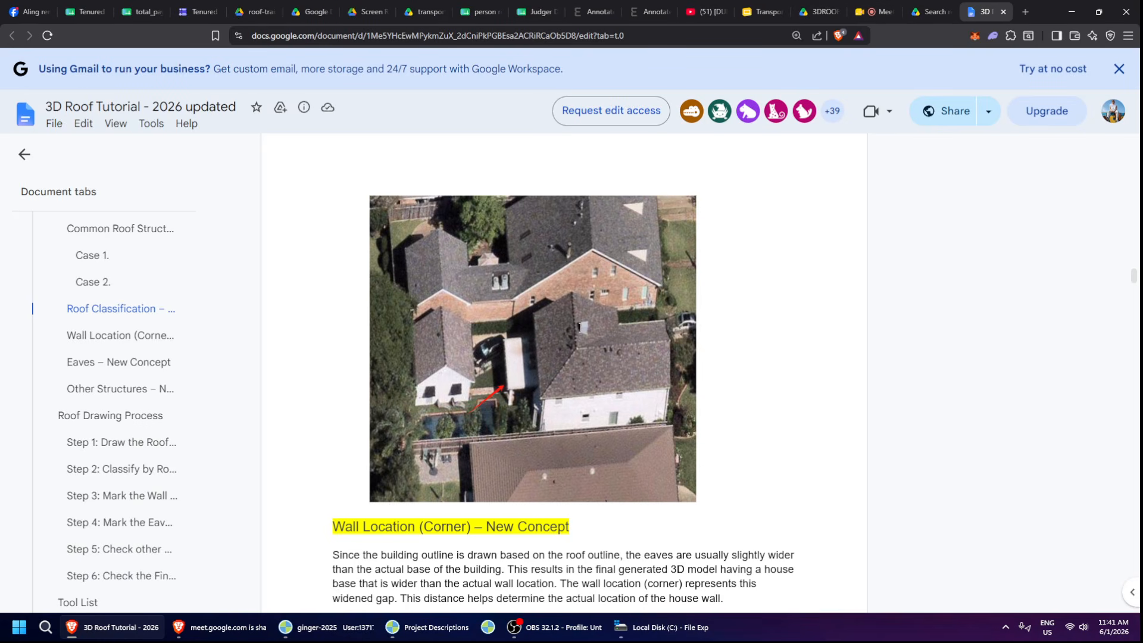
Check the Google Meet call and return to the roof tutorial
{"action": "scroll", "coordinate": [906, 11], "scroll_direction": "up", "scroll_amount": 4}
{"action": "left_click", "coordinate": [875, 12]}
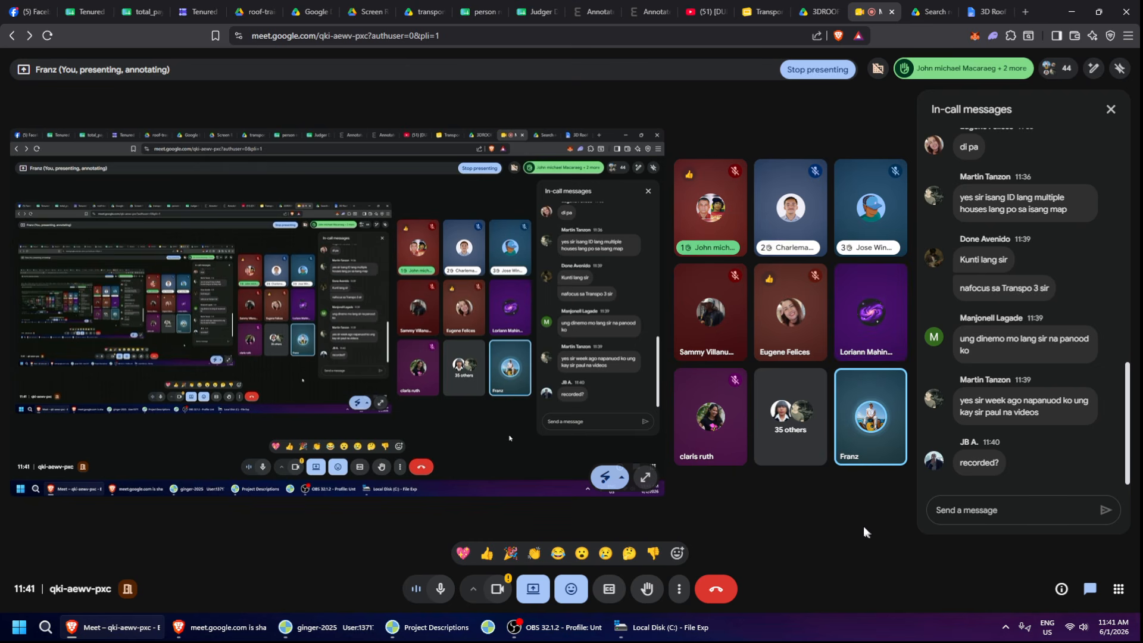
{"action": "left_click", "coordinate": [978, 7]}
Review the Wall Location section, briefly highlighting its heading
{"action": "scroll", "coordinate": [625, 377], "scroll_direction": "down", "scroll_amount": 8}
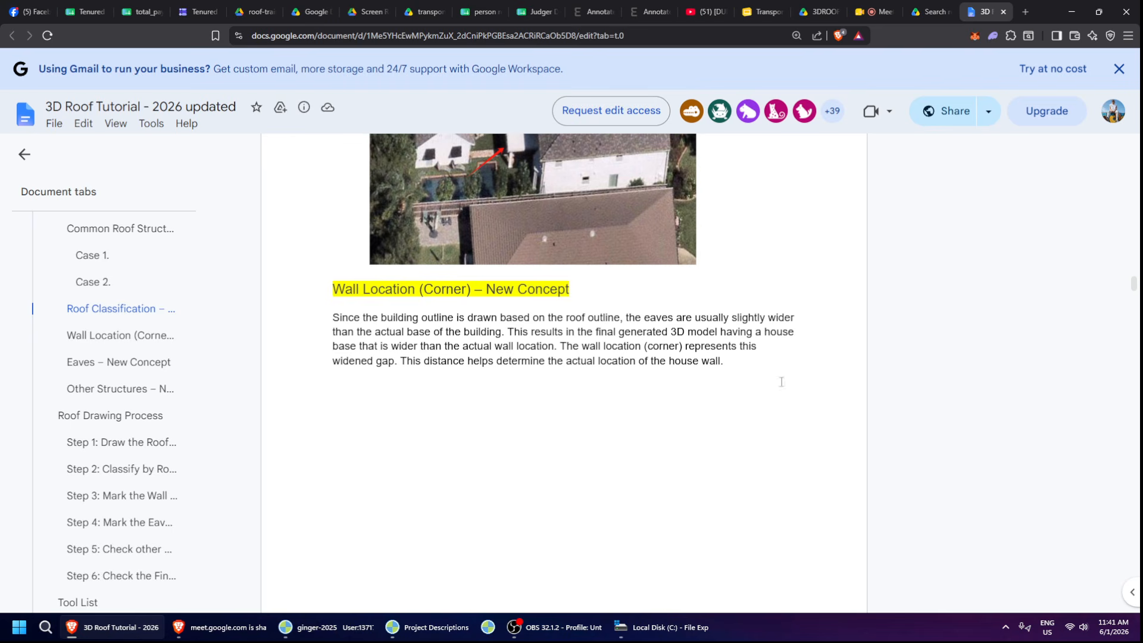
{"action": "scroll", "coordinate": [633, 393], "scroll_direction": "down", "scroll_amount": 5}
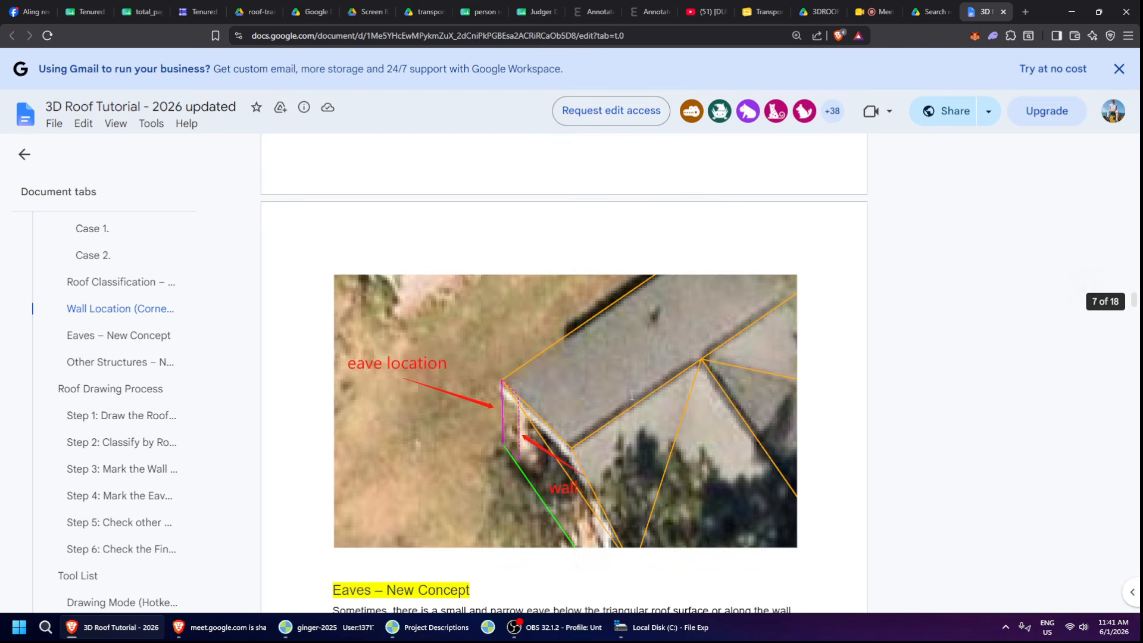
{"action": "scroll", "coordinate": [632, 395], "scroll_direction": "down", "scroll_amount": 2}
{"action": "scroll", "coordinate": [631, 395], "scroll_direction": "up", "scroll_amount": 8}
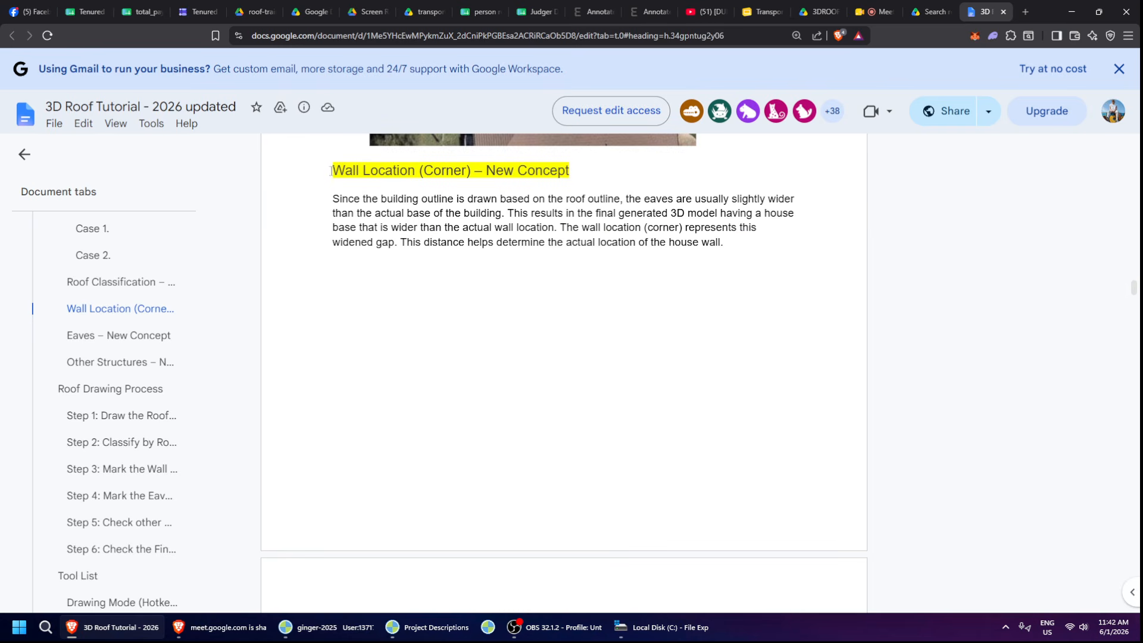
{"action": "left_click_drag", "start_coordinate": [332, 171], "coordinate": [418, 173]}
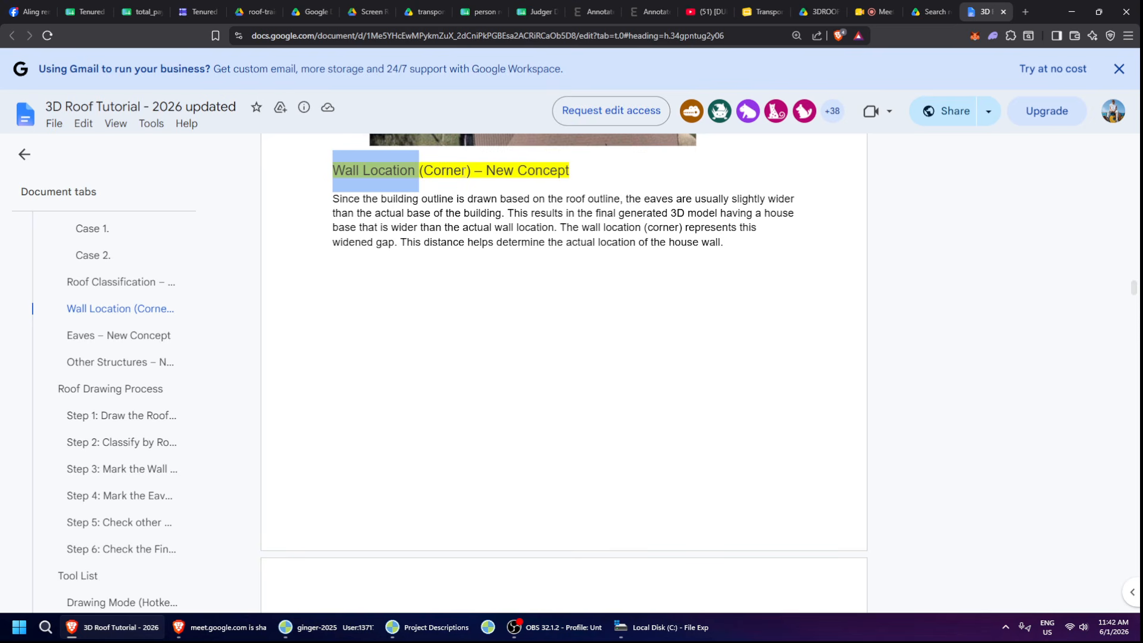
{"action": "left_click", "coordinate": [540, 184]}
{"action": "scroll", "coordinate": [616, 244], "scroll_direction": "down", "scroll_amount": 6}
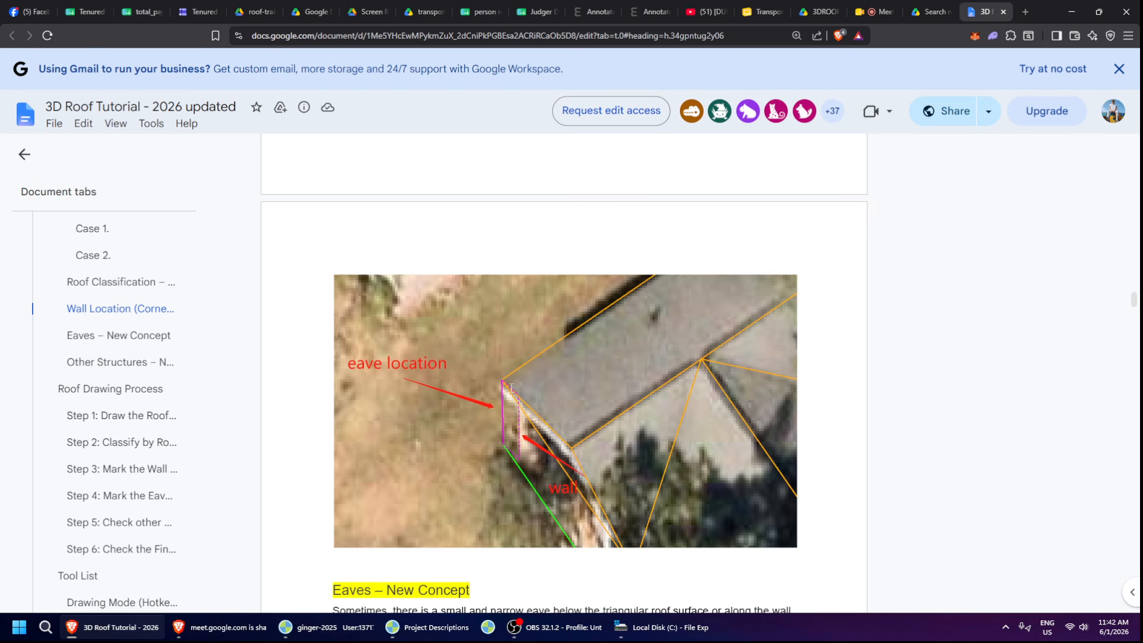
Read through the Eaves – New Concept section down to Other Structures
{"action": "scroll", "coordinate": [393, 413], "scroll_direction": "down", "scroll_amount": 4}
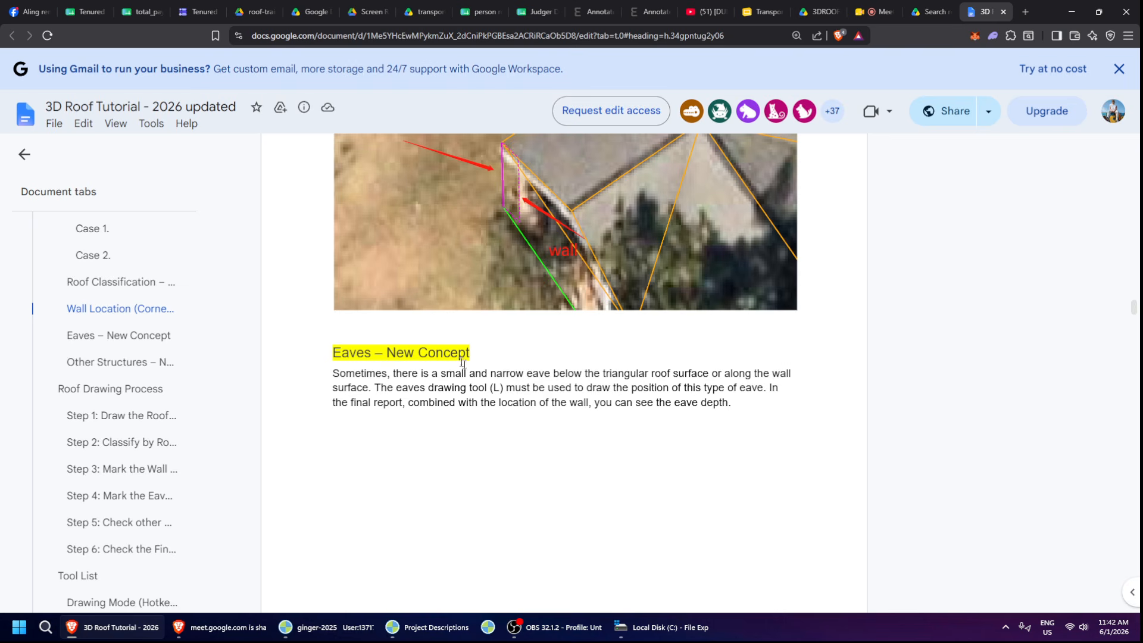
{"action": "scroll", "coordinate": [601, 410], "scroll_direction": "down", "scroll_amount": 2}
{"action": "scroll", "coordinate": [586, 393], "scroll_direction": "up", "scroll_amount": 6}
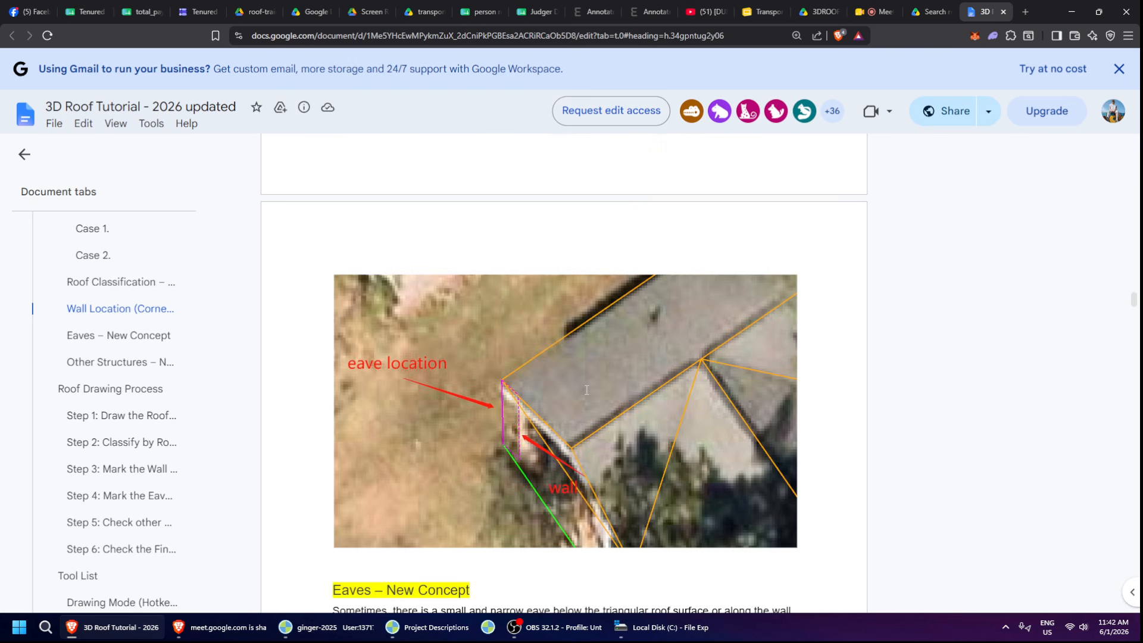
{"action": "scroll", "coordinate": [586, 391], "scroll_direction": "down", "scroll_amount": 4}
{"action": "scroll", "coordinate": [448, 378], "scroll_direction": "down", "scroll_amount": 6}
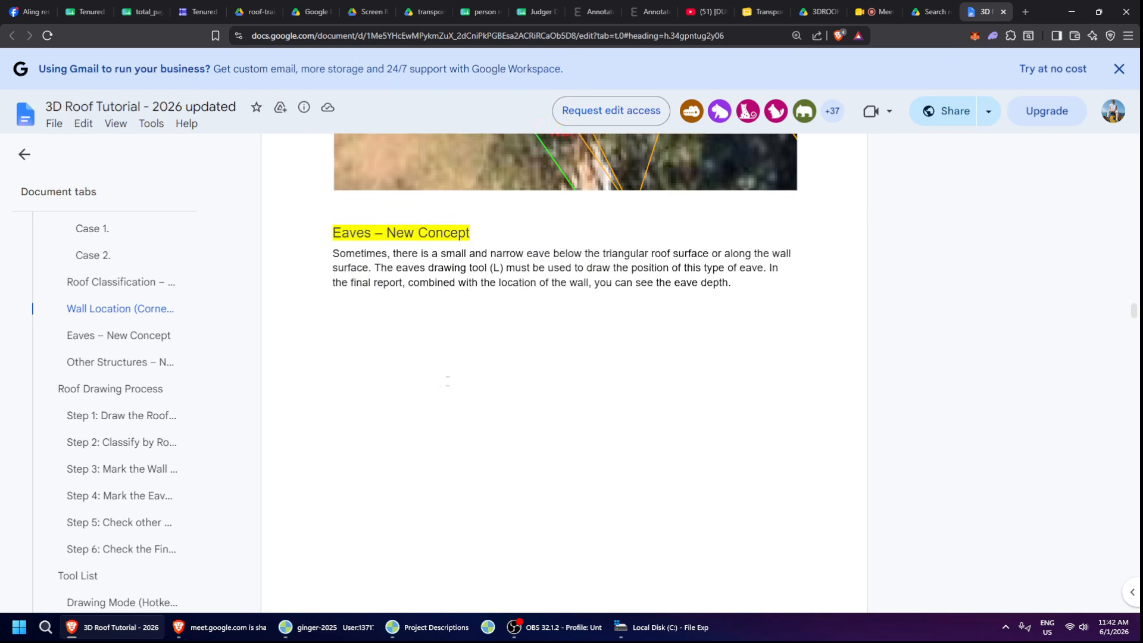
{"action": "scroll", "coordinate": [448, 378], "scroll_direction": "down", "scroll_amount": 2}
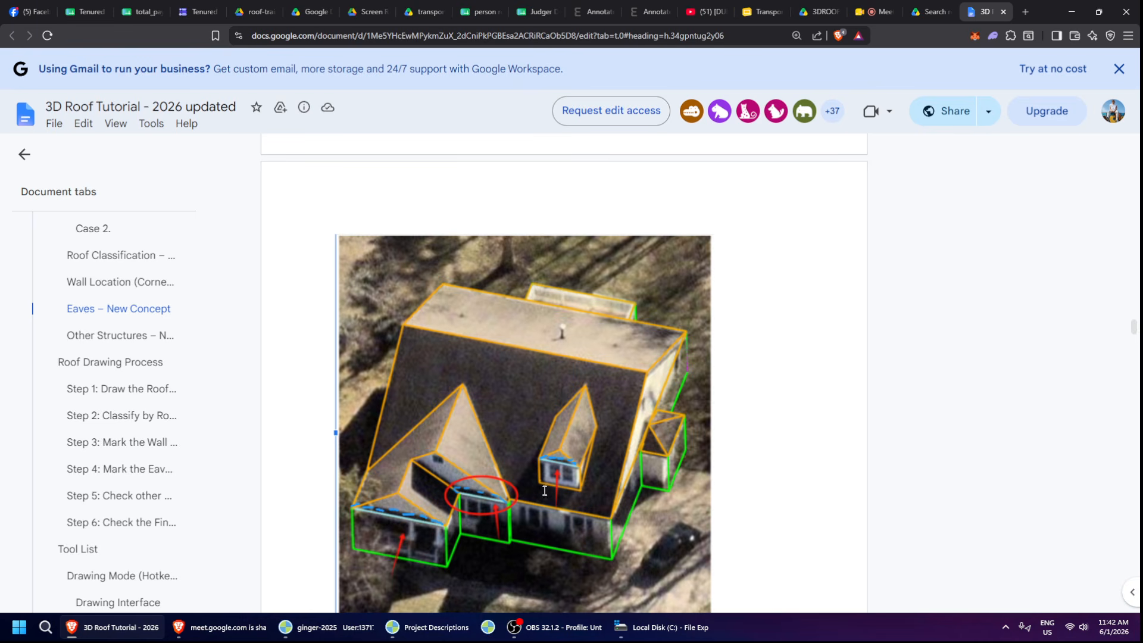
{"action": "scroll", "coordinate": [478, 498], "scroll_direction": "down", "scroll_amount": 3}
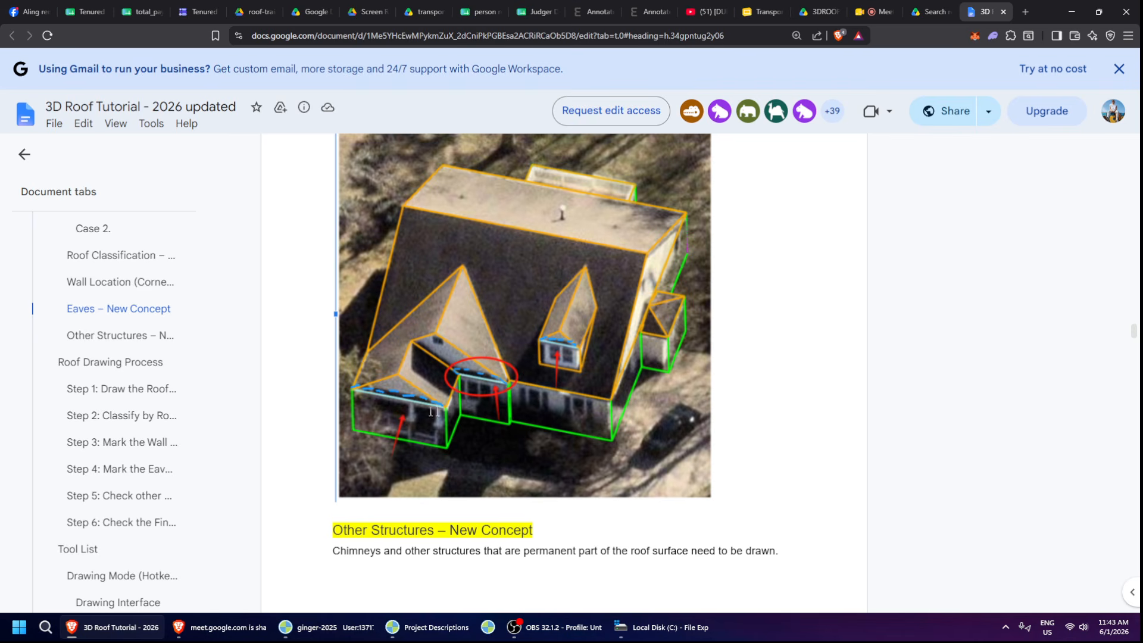
Trace the porch and dormer eaves with red lines on the 3D house image
{"action": "key", "text": "Print"}
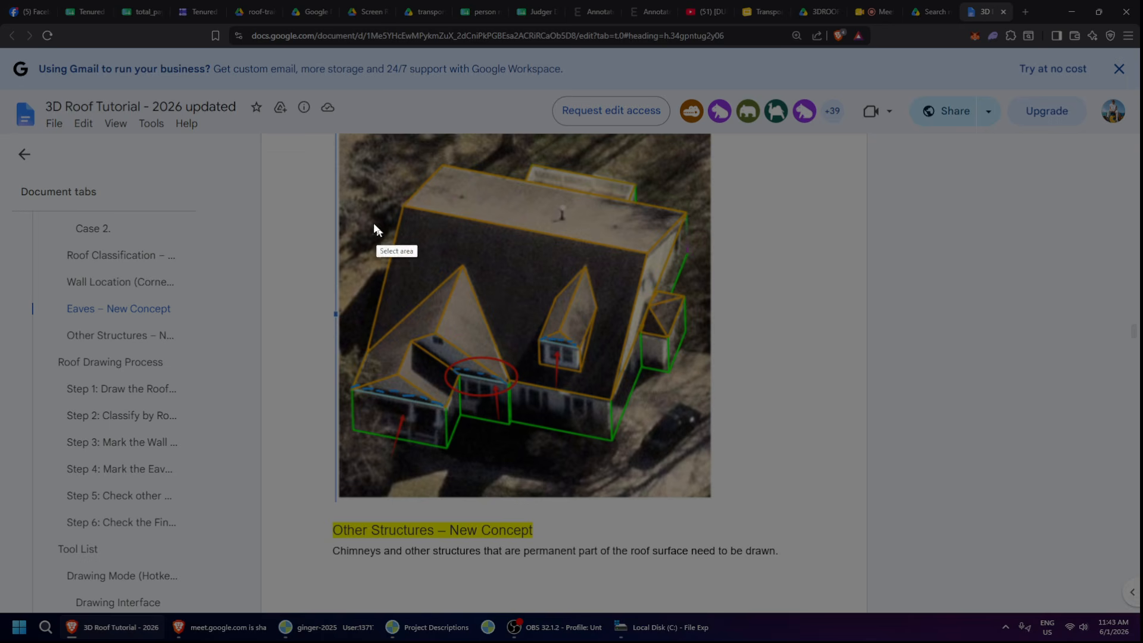
{"action": "left_click_drag", "start_coordinate": [305, 137], "coordinate": [841, 599]}
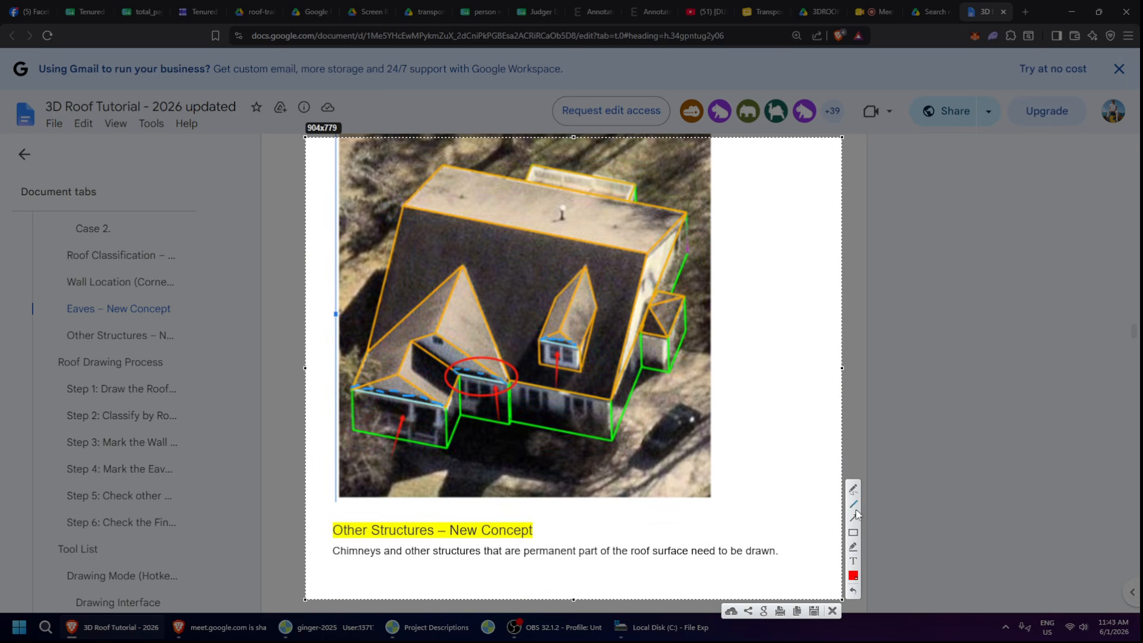
{"action": "left_click", "coordinate": [852, 504]}
{"action": "mouse_move", "coordinate": [354, 388]}
{"action": "left_mouse_down"}
{"action": "mouse_move", "coordinate": [444, 406]}
{"action": "mouse_move", "coordinate": [462, 374]}
{"action": "mouse_move", "coordinate": [506, 384]}
{"action": "left_mouse_up"}
{"action": "left_click_drag", "start_coordinate": [542, 341], "coordinate": [576, 344]}
{"action": "left_click", "coordinate": [841, 615]}
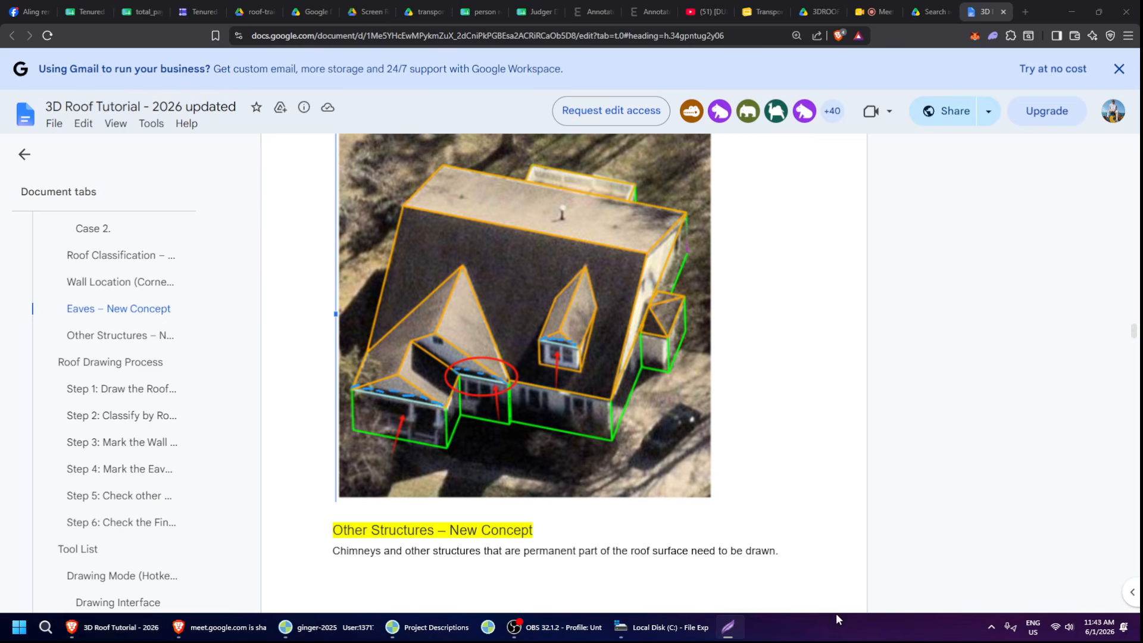
Mark the chimney in red on the Other Structures aerial roof photo
{"action": "scroll", "coordinate": [505, 374], "scroll_direction": "up", "scroll_amount": 5}
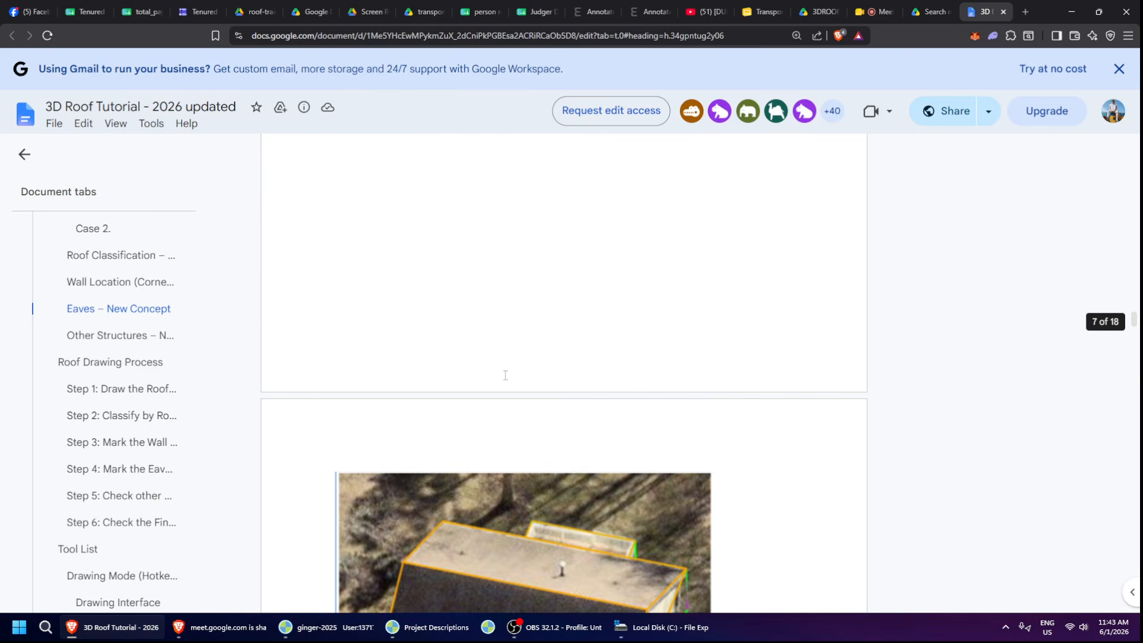
{"action": "scroll", "coordinate": [503, 367], "scroll_direction": "down", "scroll_amount": 5}
{"action": "scroll", "coordinate": [503, 360], "scroll_direction": "down", "scroll_amount": 6}
{"action": "scroll", "coordinate": [502, 352], "scroll_direction": "up", "scroll_amount": 3}
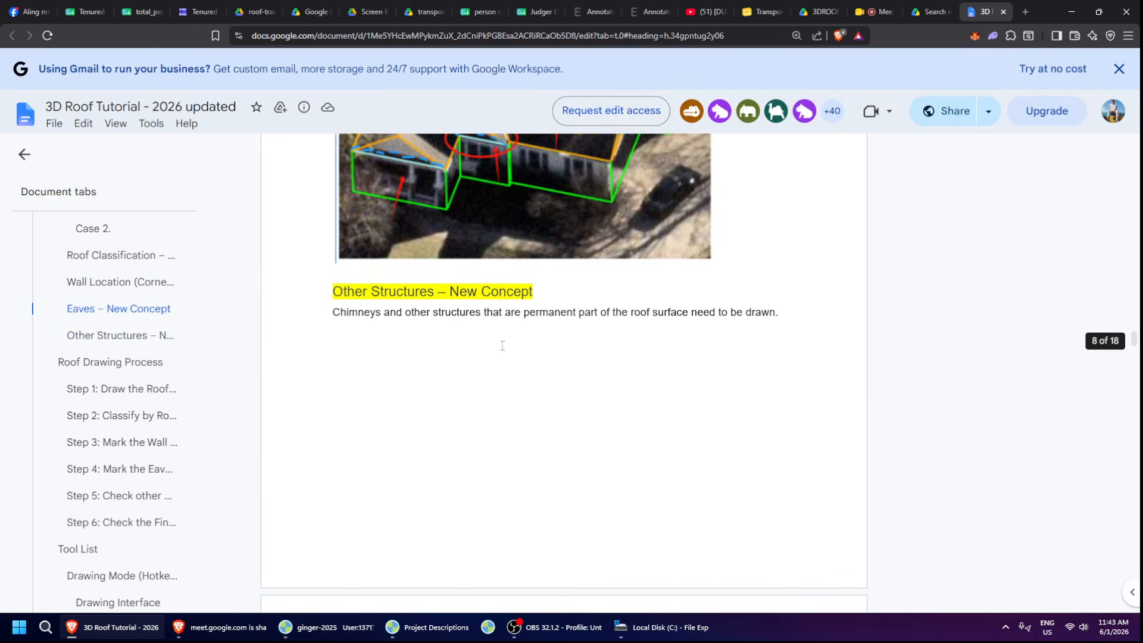
{"action": "scroll", "coordinate": [502, 350], "scroll_direction": "down", "scroll_amount": 3}
{"action": "scroll", "coordinate": [502, 347], "scroll_direction": "down", "scroll_amount": 2}
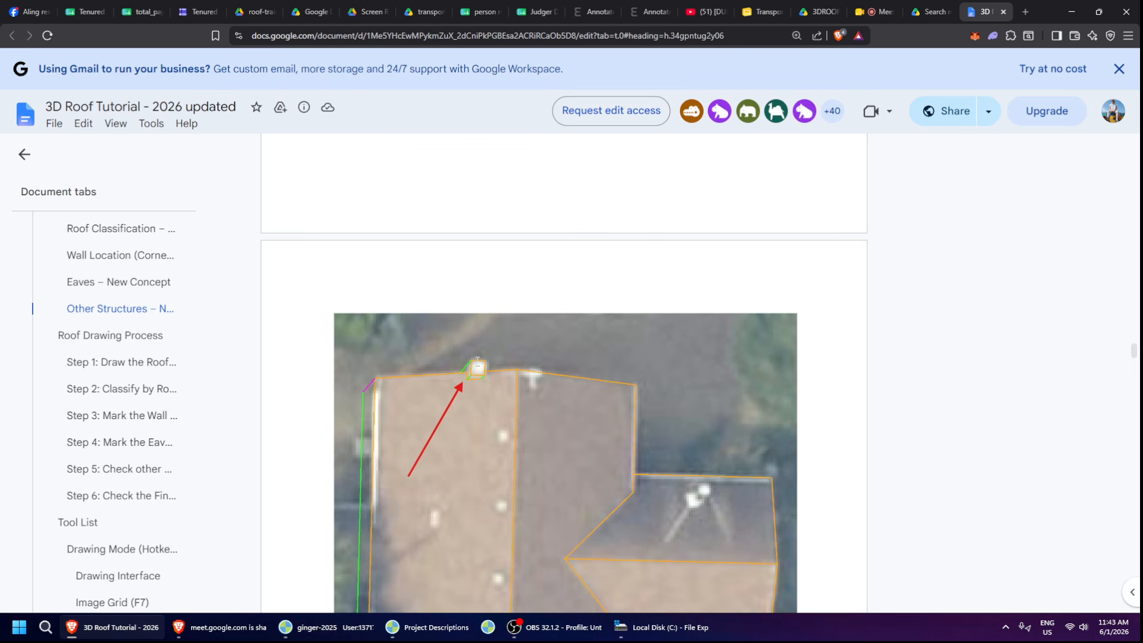
{"action": "scroll", "coordinate": [477, 360], "scroll_direction": "down", "scroll_amount": 2}
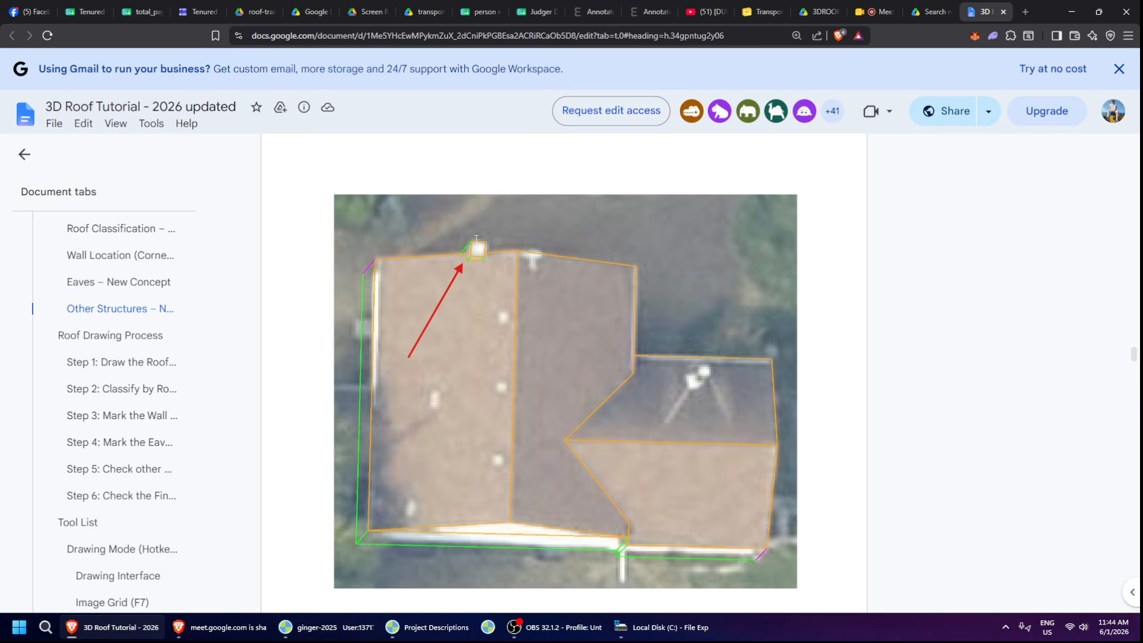
{"action": "key", "text": "Print"}
{"action": "left_click_drag", "start_coordinate": [310, 146], "coordinate": [810, 587]}
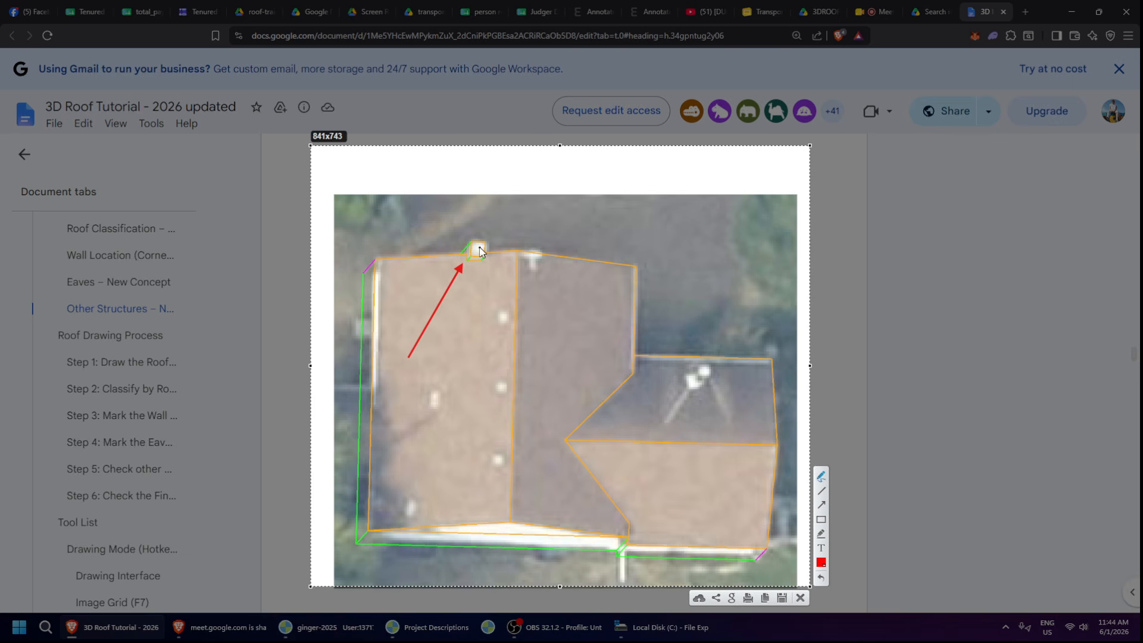
{"action": "left_click_drag", "start_coordinate": [479, 246], "coordinate": [480, 250]}
Close the annotated capture and highlight 'Assist Line Tool 9' in the tutorial's Step 2
{"action": "left_click", "coordinate": [800, 598]}
{"action": "scroll", "coordinate": [571, 369], "scroll_direction": "down", "scroll_amount": 5}
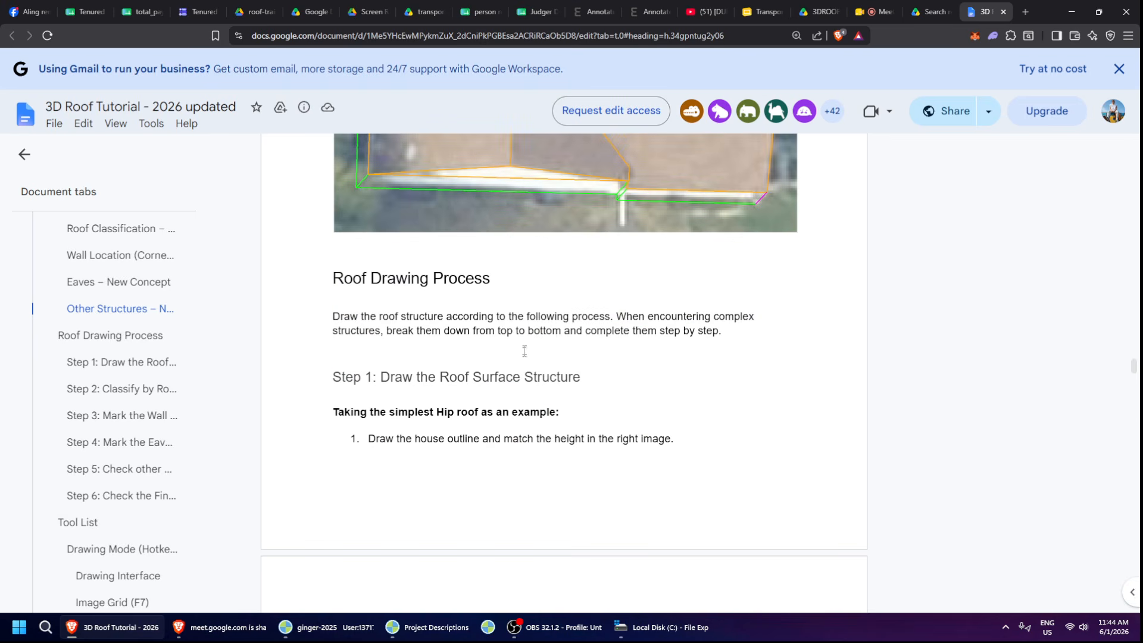
{"action": "scroll", "coordinate": [519, 337], "scroll_direction": "down", "scroll_amount": 8}
{"action": "scroll", "coordinate": [518, 338], "scroll_direction": "up", "scroll_amount": 5}
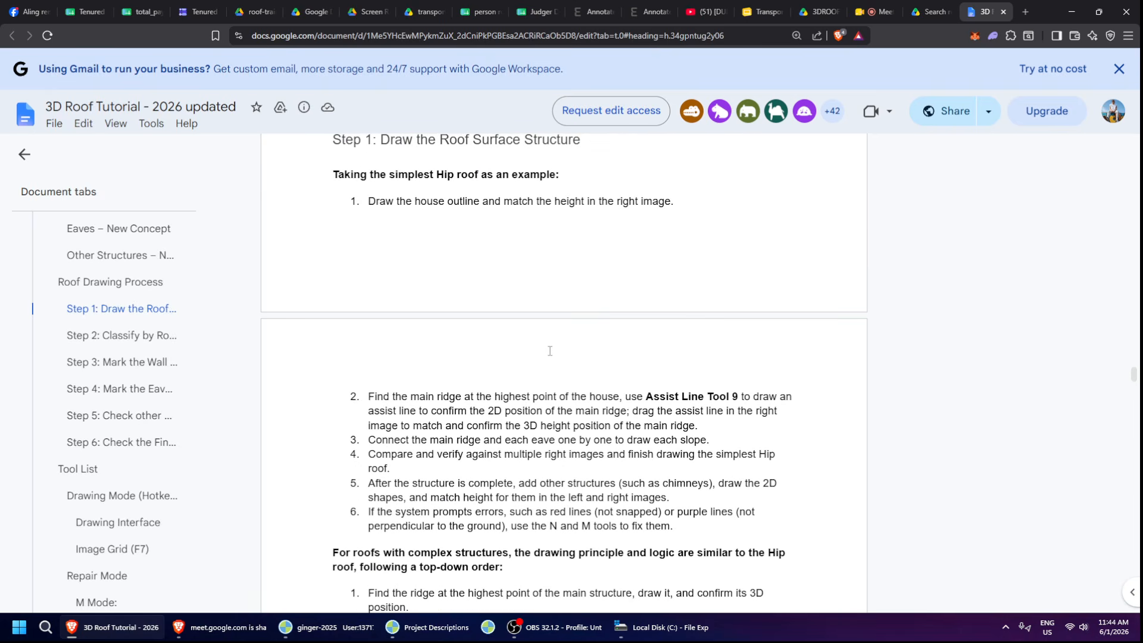
{"action": "double_click", "coordinate": [649, 399]}
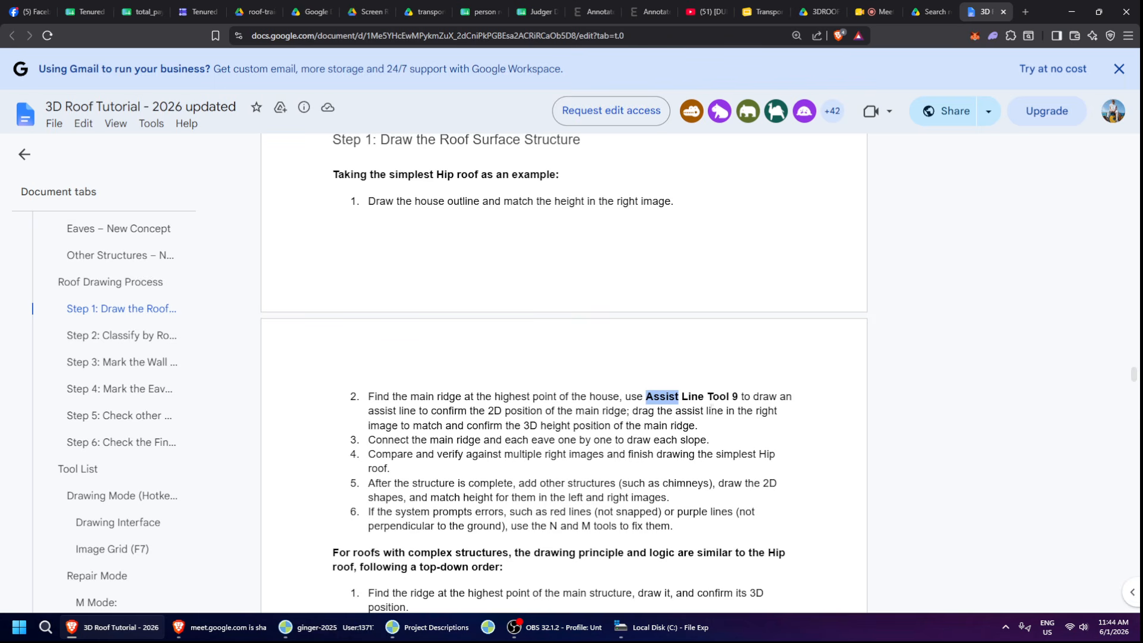
{"action": "left_click", "coordinate": [709, 397]}
{"action": "left_click_drag", "start_coordinate": [655, 398], "coordinate": [739, 398]}
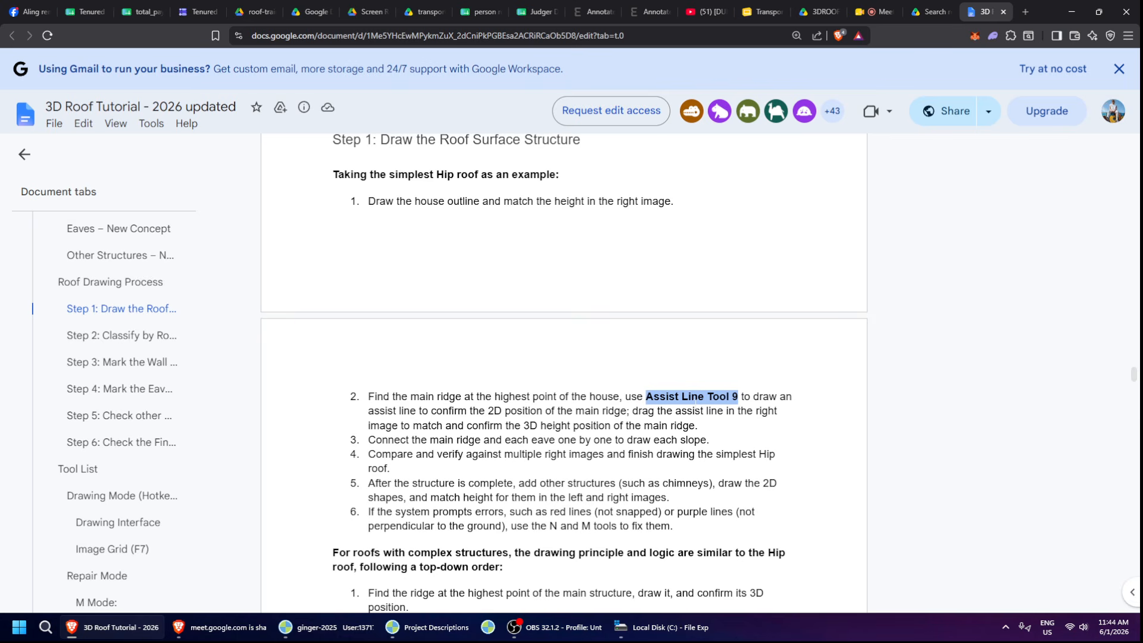
Scroll past Step 3 to Step 4's Scenario 2 eave image using the Eave Tool (L)
{"action": "scroll", "coordinate": [565, 374], "scroll_direction": "down", "scroll_amount": 15}
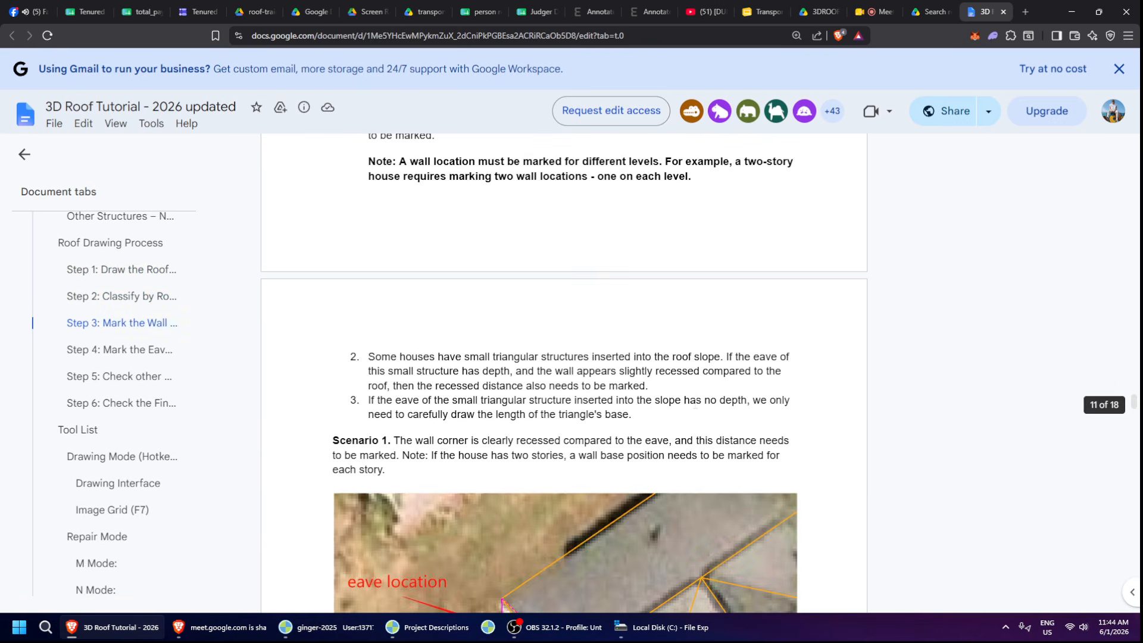
{"action": "scroll", "coordinate": [695, 405], "scroll_direction": "down", "scroll_amount": 7}
{"action": "scroll", "coordinate": [693, 401], "scroll_direction": "down", "scroll_amount": 4}
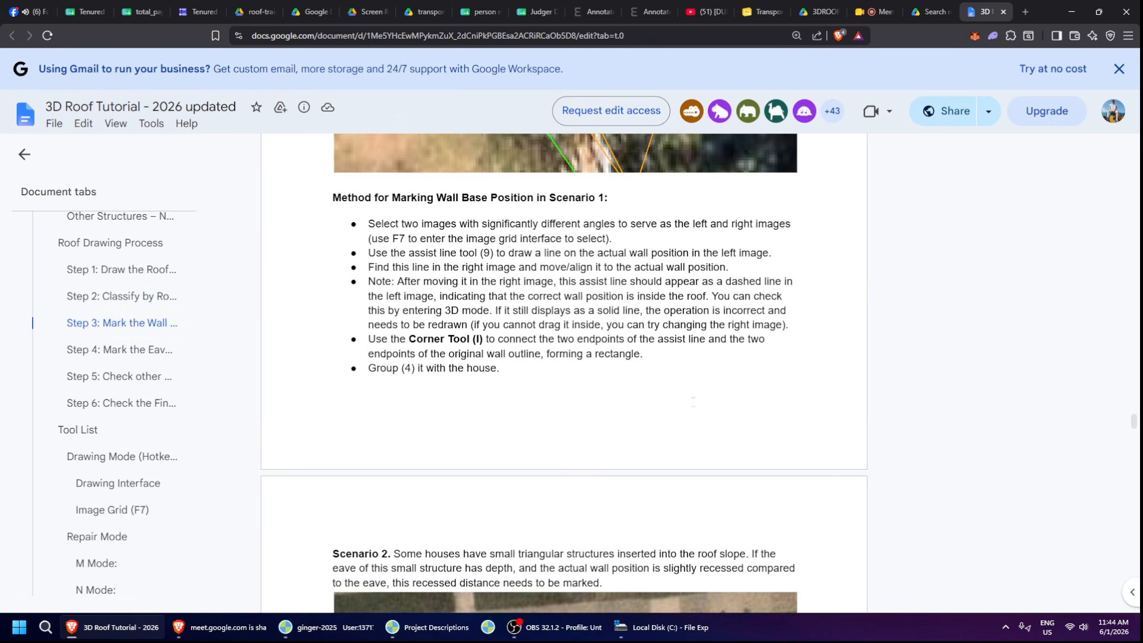
{"action": "scroll", "coordinate": [693, 402], "scroll_direction": "down", "scroll_amount": 6}
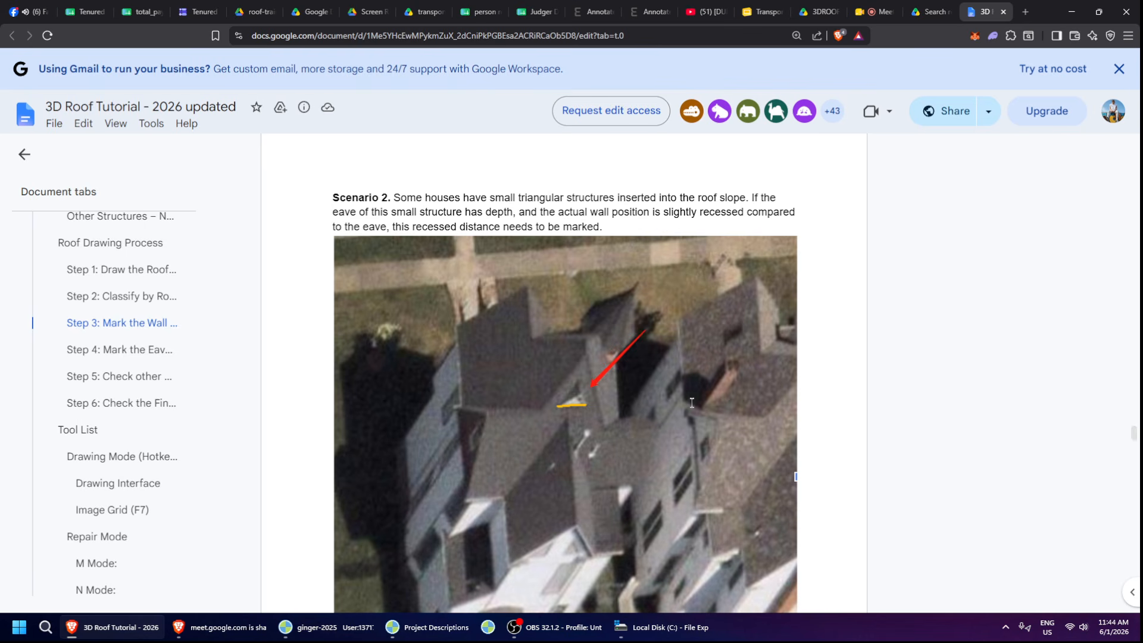
{"action": "scroll", "coordinate": [692, 406], "scroll_direction": "down", "scroll_amount": 9}
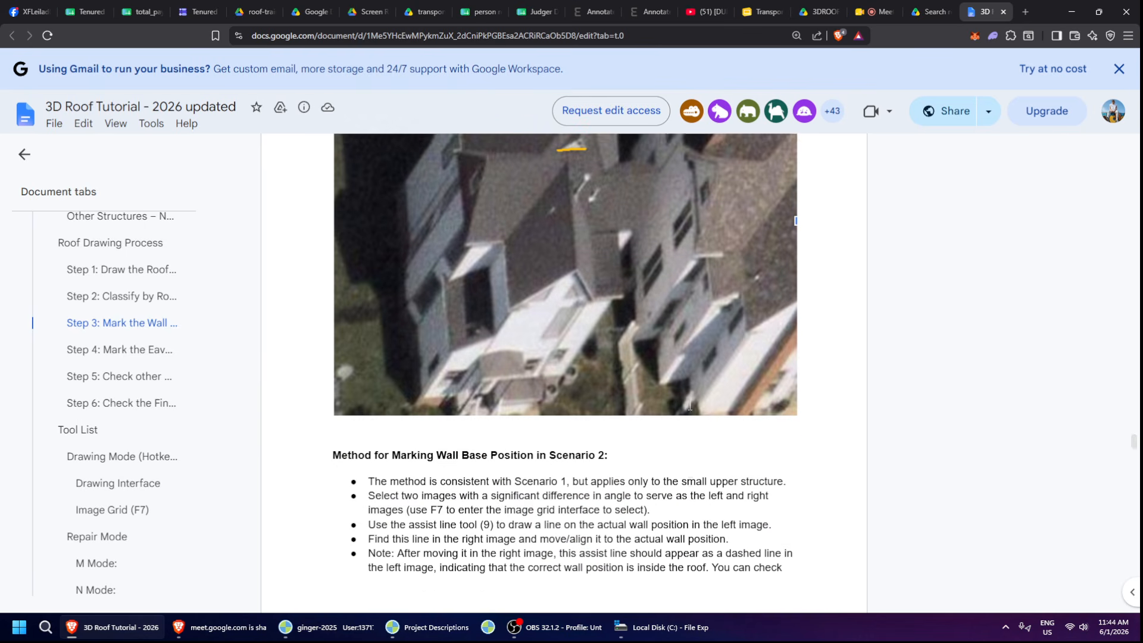
{"action": "scroll", "coordinate": [690, 405], "scroll_direction": "down", "scroll_amount": 8}
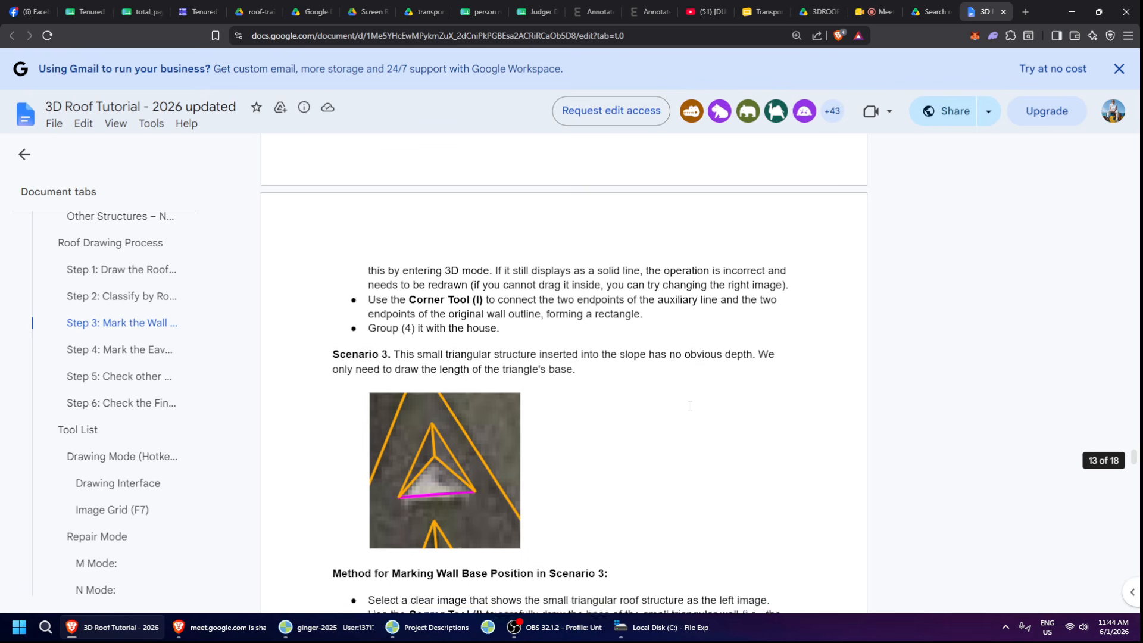
{"action": "scroll", "coordinate": [689, 406], "scroll_direction": "down", "scroll_amount": 10}
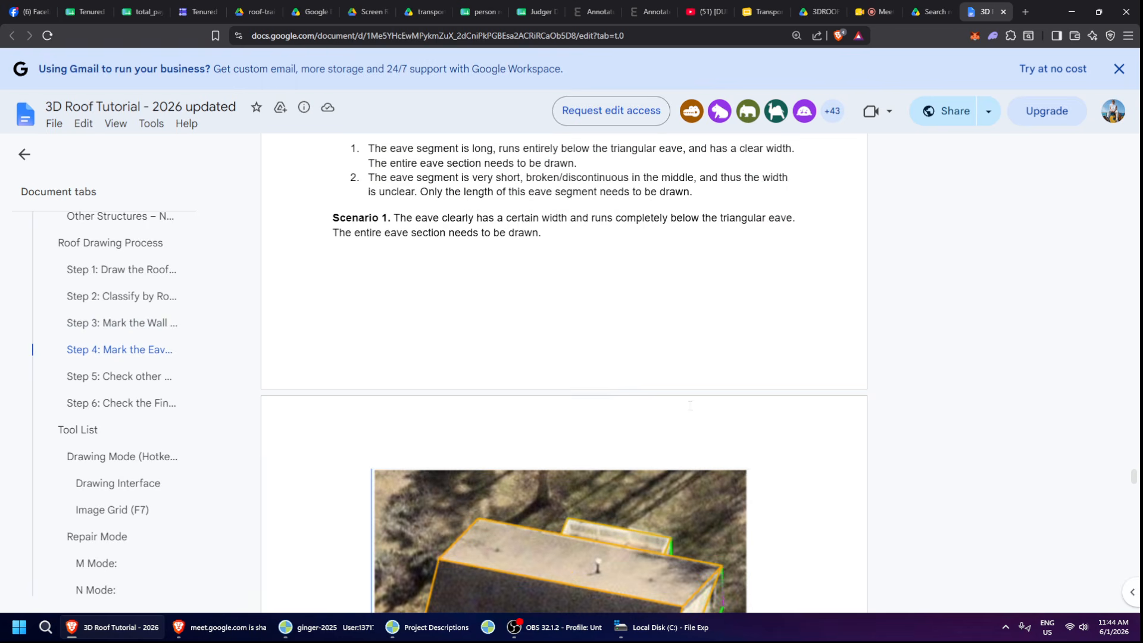
{"action": "scroll", "coordinate": [690, 405], "scroll_direction": "down", "scroll_amount": 19}
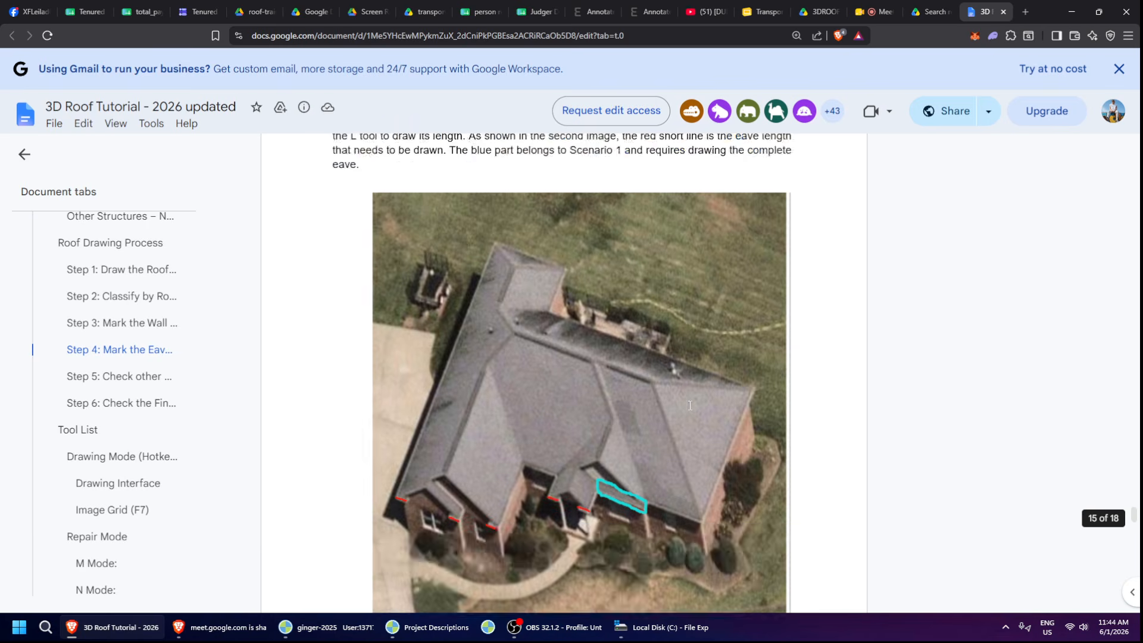
{"action": "scroll", "coordinate": [690, 405], "scroll_direction": "up", "scroll_amount": 3}
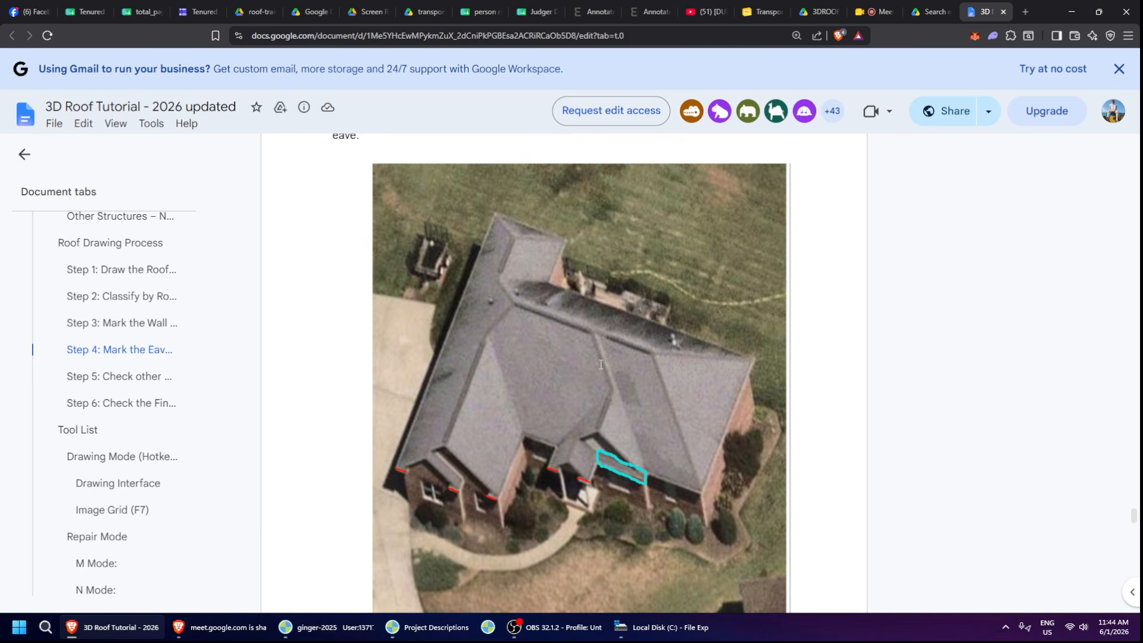
{"action": "scroll", "coordinate": [601, 364], "scroll_direction": "down", "scroll_amount": 1}
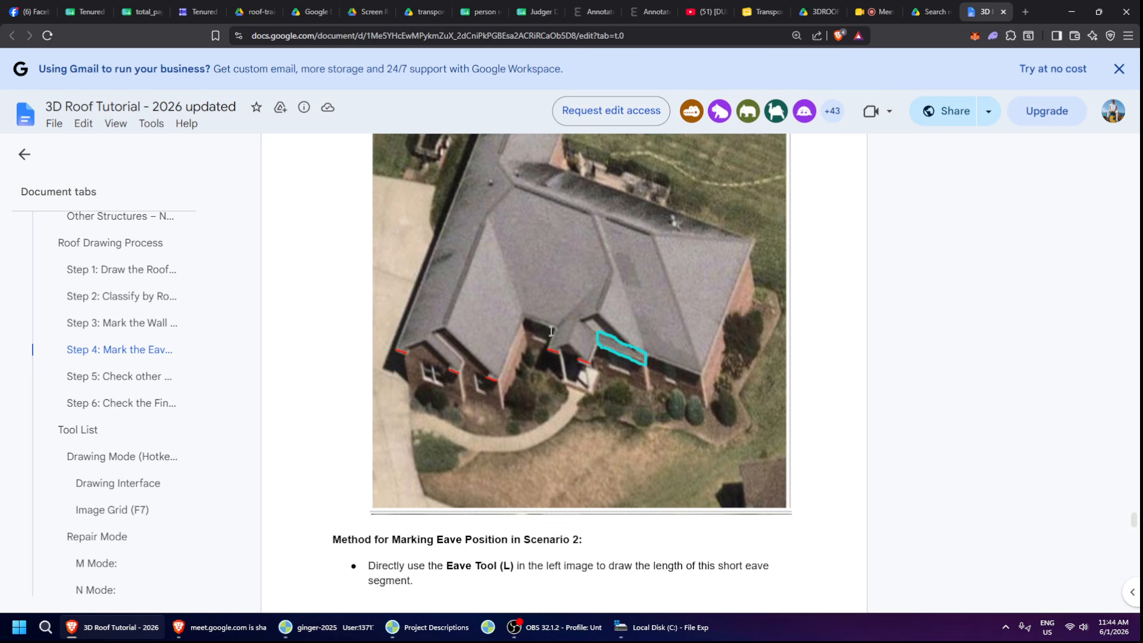
{"action": "key", "text": "Print"}
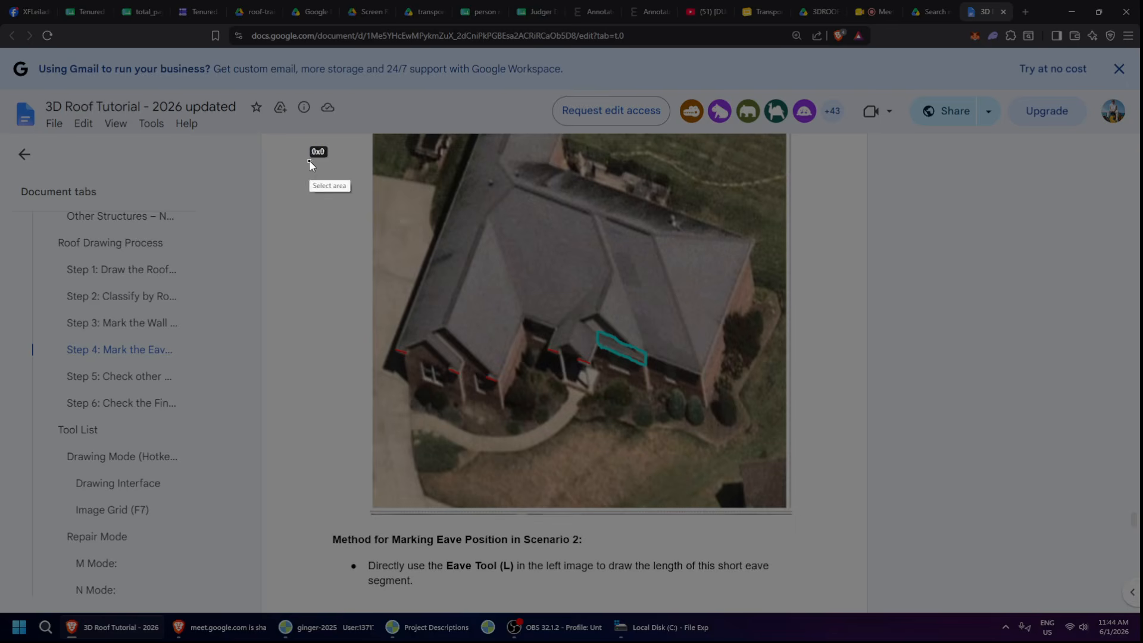
{"action": "left_click_drag", "start_coordinate": [310, 161], "coordinate": [841, 587]}
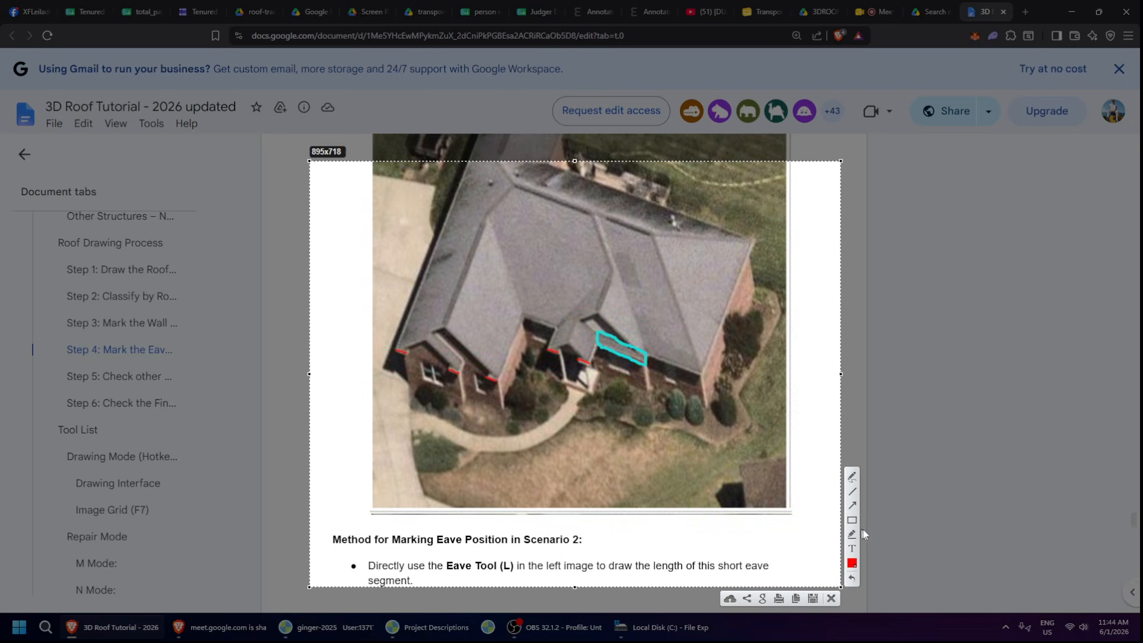
{"action": "left_click", "coordinate": [852, 505]}
{"action": "mouse_move", "coordinate": [408, 387]}
{"action": "left_mouse_down"}
{"action": "mouse_move", "coordinate": [405, 351]}
{"action": "mouse_move", "coordinate": [441, 379]}
{"action": "mouse_move", "coordinate": [495, 378]}
{"action": "left_mouse_up"}
{"action": "mouse_move", "coordinate": [446, 328]}
{"action": "left_mouse_down"}
{"action": "mouse_move", "coordinate": [497, 377]}
{"action": "mouse_move", "coordinate": [488, 380]}
{"action": "left_mouse_up"}
{"action": "mouse_move", "coordinate": [548, 354]}
{"action": "left_mouse_down"}
{"action": "mouse_move", "coordinate": [583, 367]}
{"action": "mouse_move", "coordinate": [644, 363]}
{"action": "left_mouse_up"}
{"action": "left_click", "coordinate": [832, 600]}
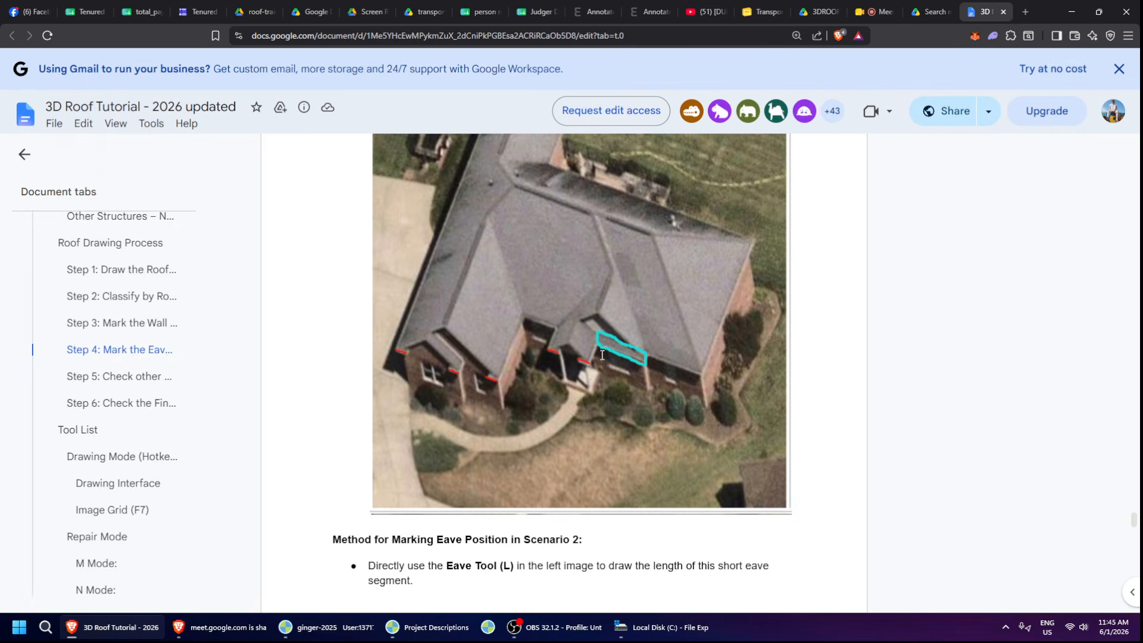
Bring ginger-2025 forward, dismiss the Project Descriptions box and maximize the window
{"action": "left_click", "coordinate": [347, 633]}
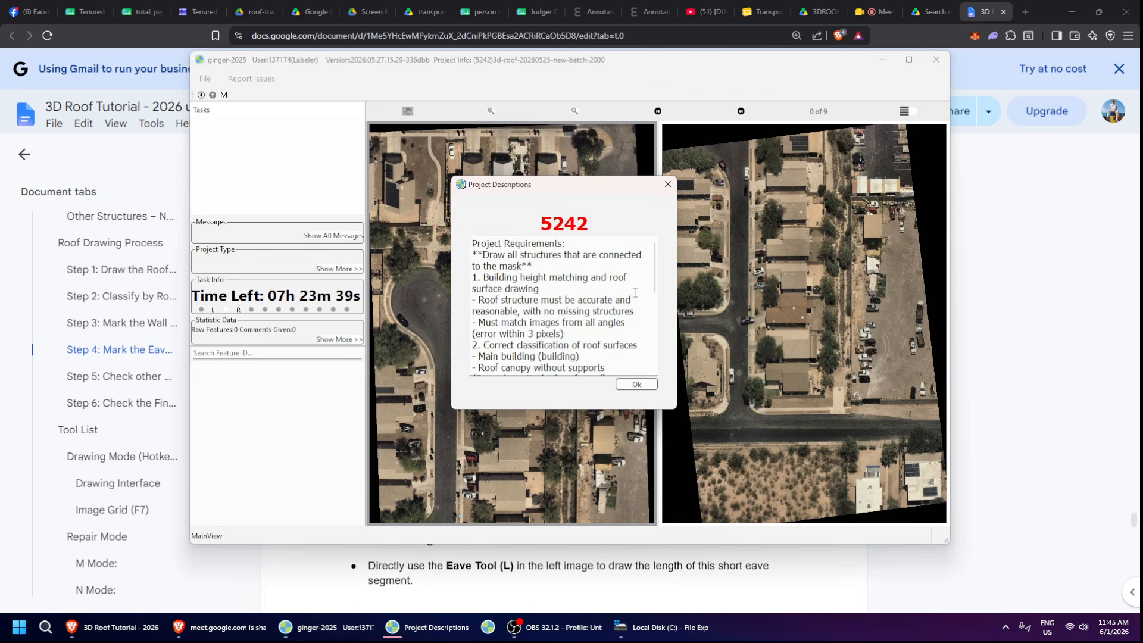
{"action": "left_click", "coordinate": [635, 383]}
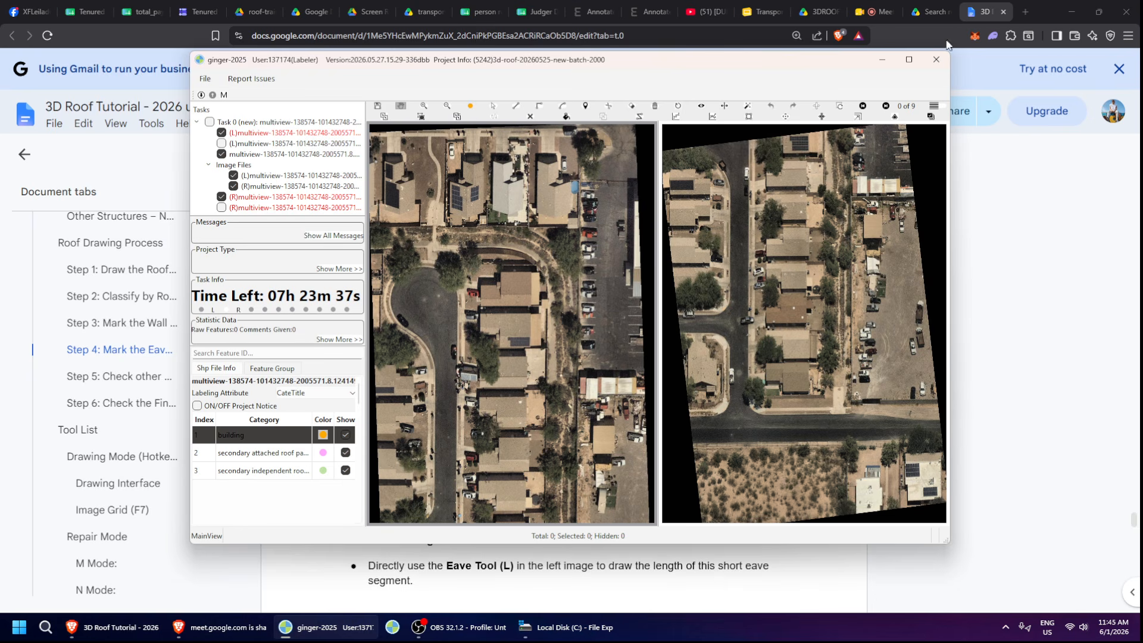
{"action": "left_click", "coordinate": [909, 60]}
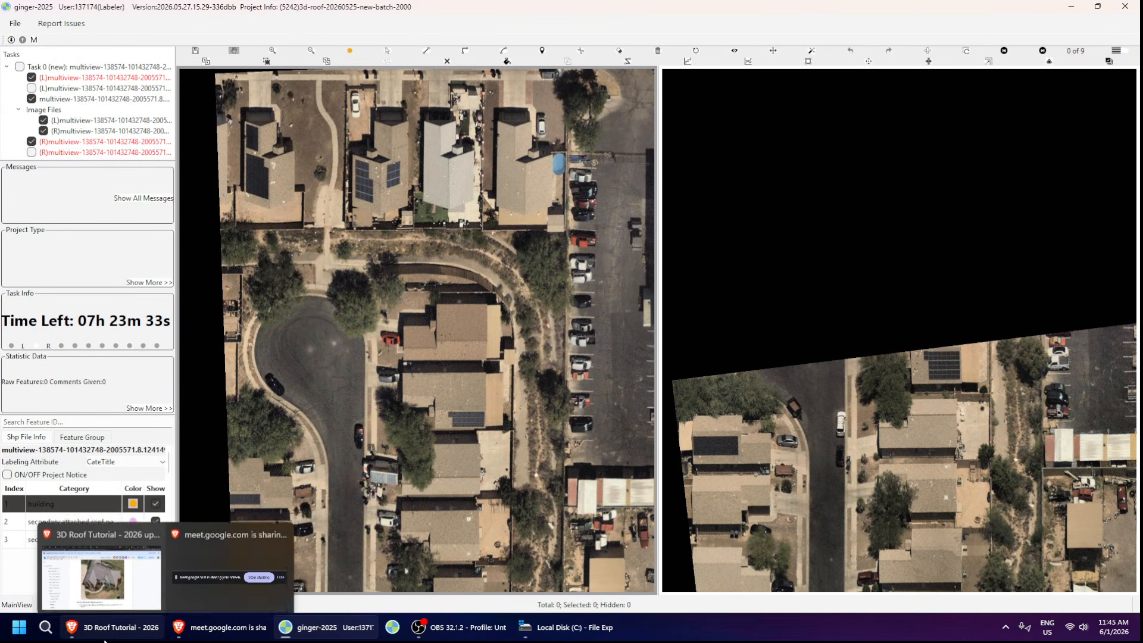
Return to the Google Meet tab with its in-call messages showing
{"action": "left_click", "coordinate": [113, 631]}
{"action": "left_click", "coordinate": [875, 11]}
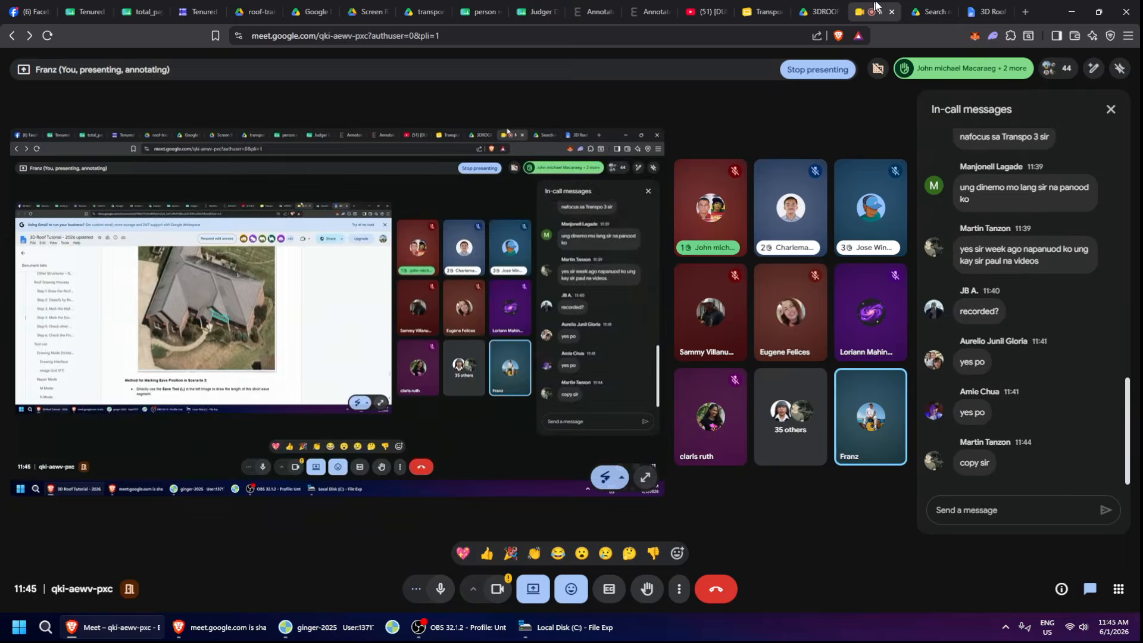
{"action": "left_click", "coordinate": [930, 12]}
{"action": "left_click", "coordinate": [872, 12]}
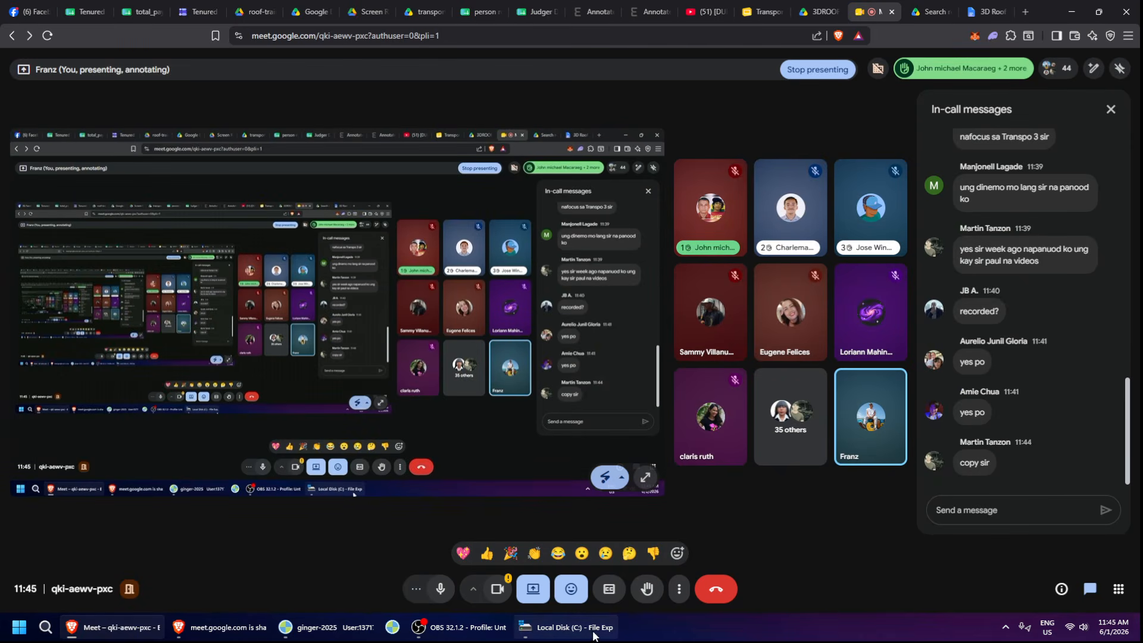
Bring ginger-2025 forward, zoom out, and show the second task's building outlines on the left image
{"action": "mouse_move", "coordinate": [444, 635]}
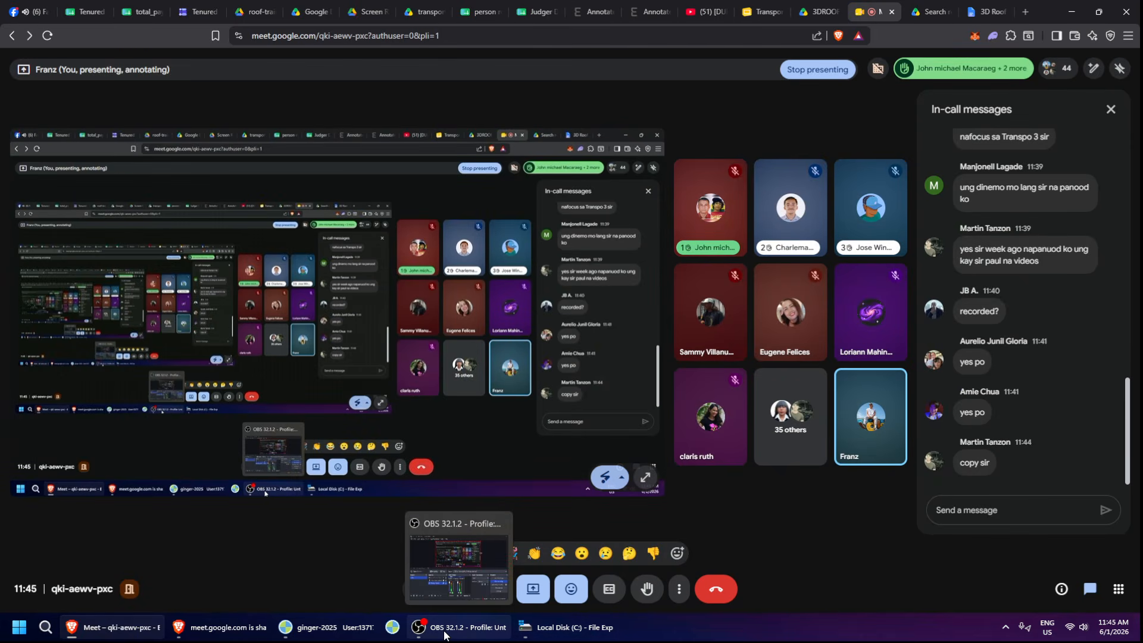
{"action": "left_click", "coordinate": [324, 628]}
{"action": "scroll", "coordinate": [508, 383], "scroll_direction": "down", "scroll_amount": 4}
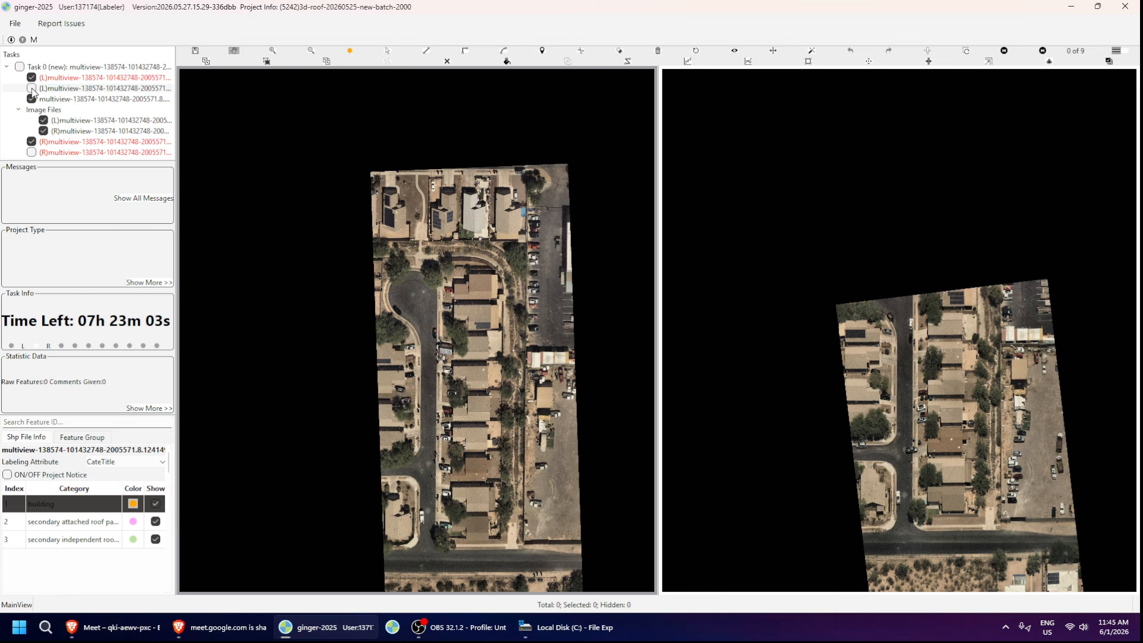
{"action": "left_click", "coordinate": [32, 88]}
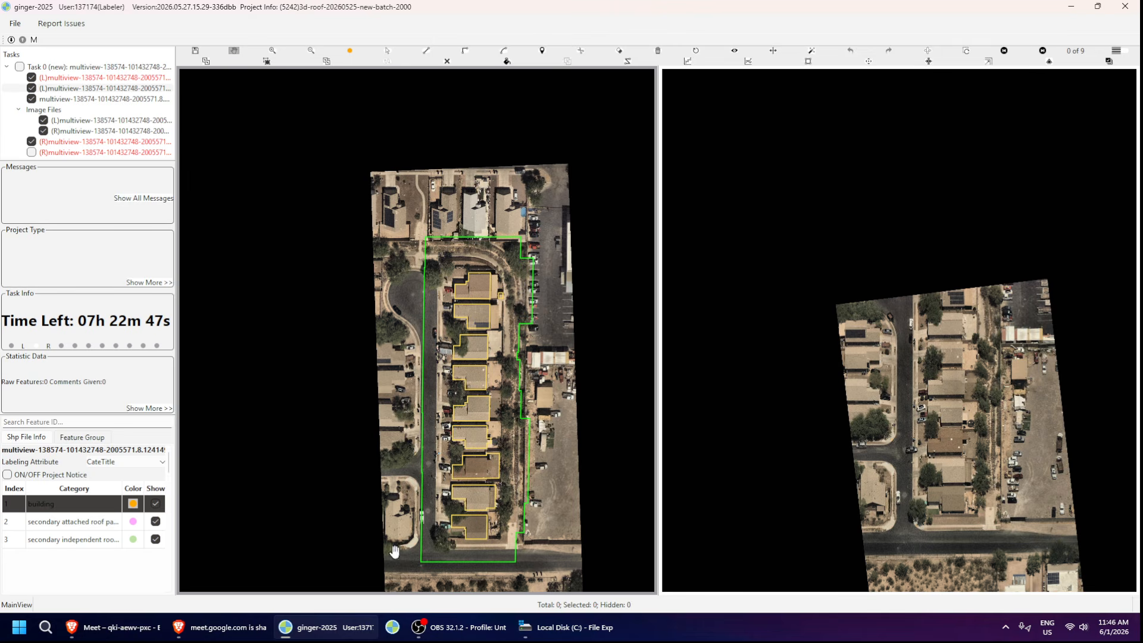
Glance at the Meet call, then toggle the green and yellow outlines off, on and off again
{"action": "left_click", "coordinate": [139, 638]}
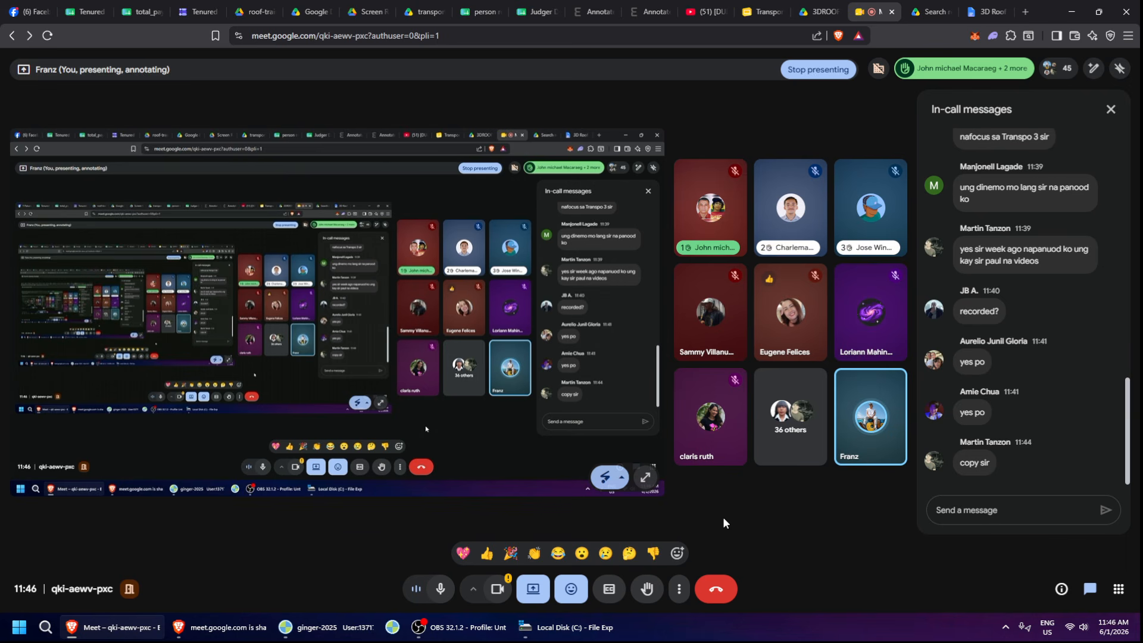
{"action": "left_click", "coordinate": [104, 634]}
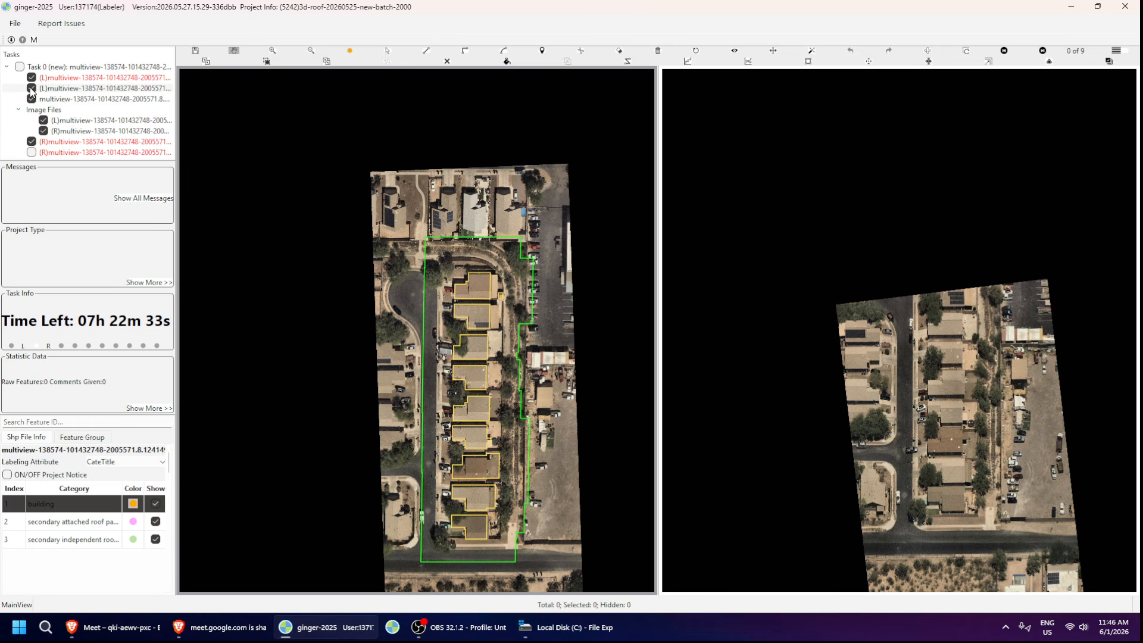
{"action": "left_click", "coordinate": [32, 88]}
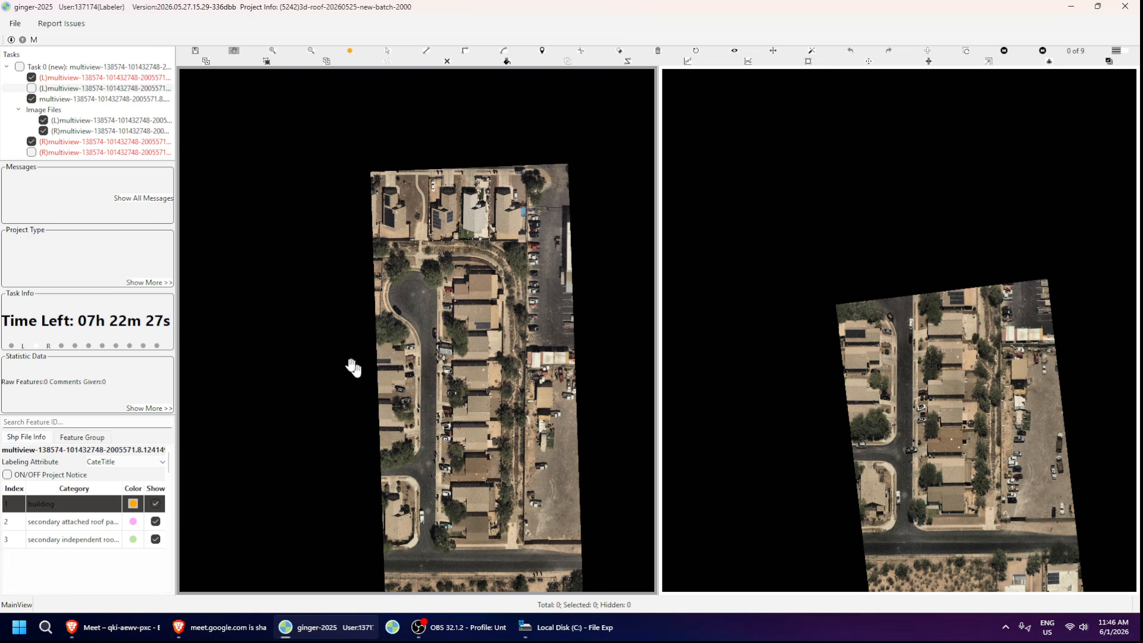
{"action": "left_click", "coordinate": [32, 88]}
{"action": "left_click", "coordinate": [32, 88]}
Show the building outlines again and pan up toward the top row of houses
{"action": "left_click", "coordinate": [32, 88]}
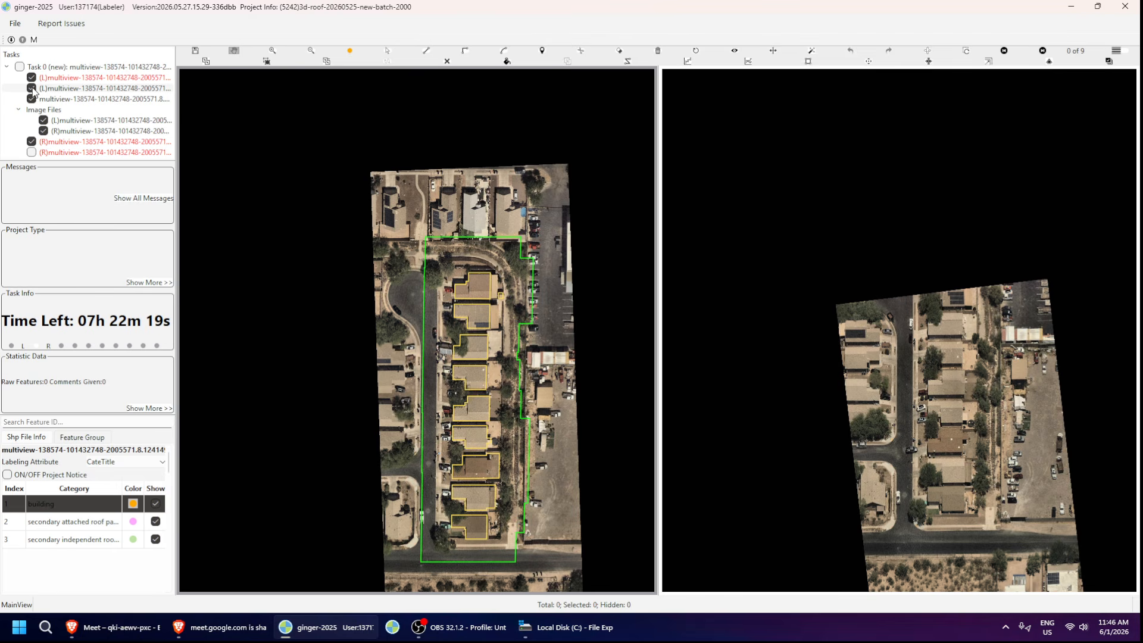
{"action": "scroll", "coordinate": [468, 309], "scroll_direction": "up", "scroll_amount": 2}
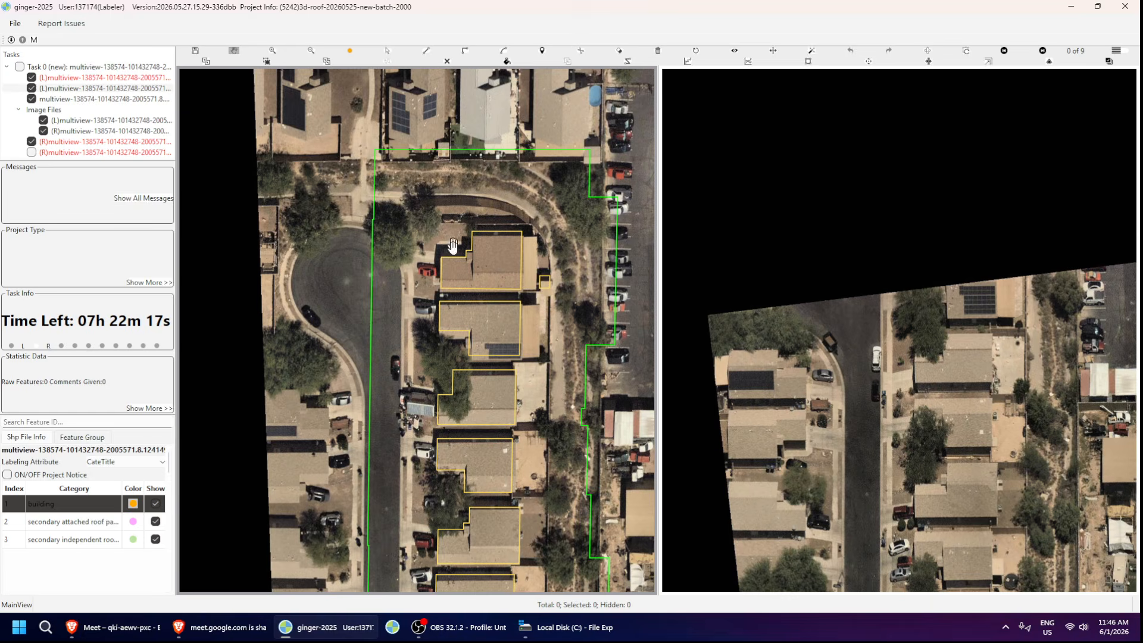
{"action": "left_click_drag", "start_coordinate": [465, 405], "coordinate": [465, 307]}
{"action": "scroll", "coordinate": [465, 307], "scroll_direction": "down", "scroll_amount": 3}
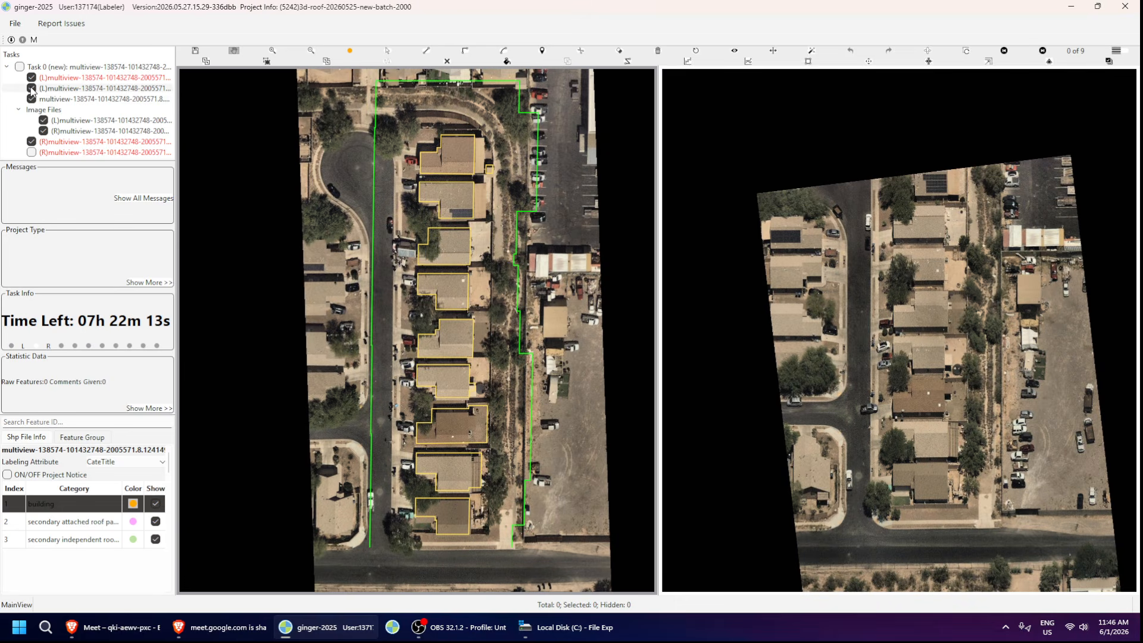
Hide the outline layer and zoom in on the houses beside the curved road in both views
{"action": "left_click", "coordinate": [32, 89]}
{"action": "scroll", "coordinate": [404, 322], "scroll_direction": "up", "scroll_amount": 3}
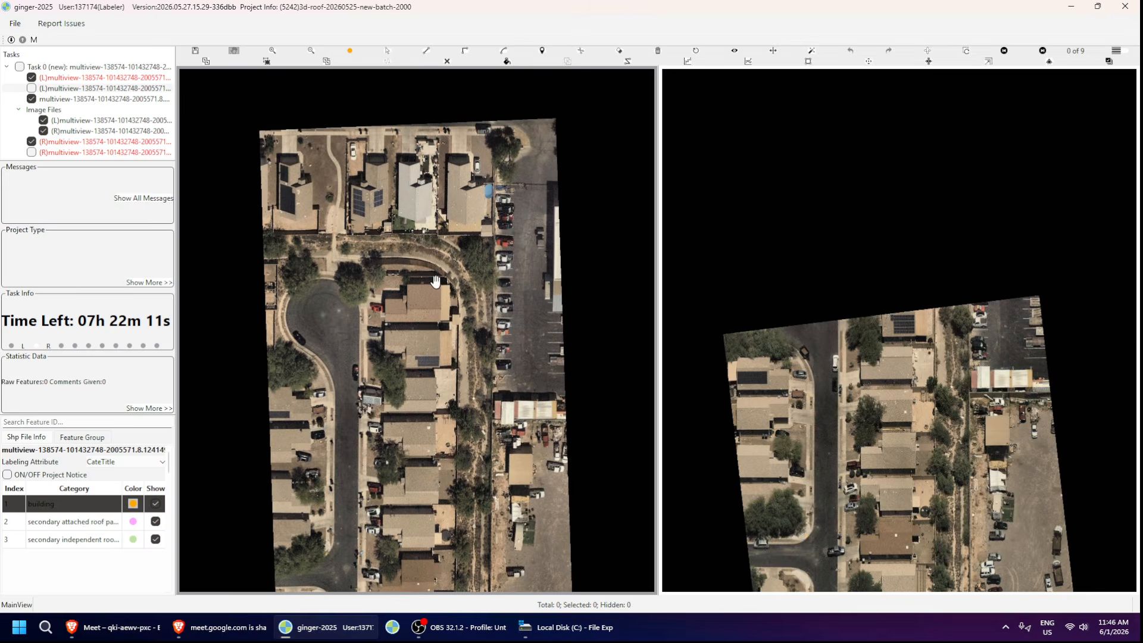
{"action": "scroll", "coordinate": [405, 323], "scroll_direction": "up", "scroll_amount": 2}
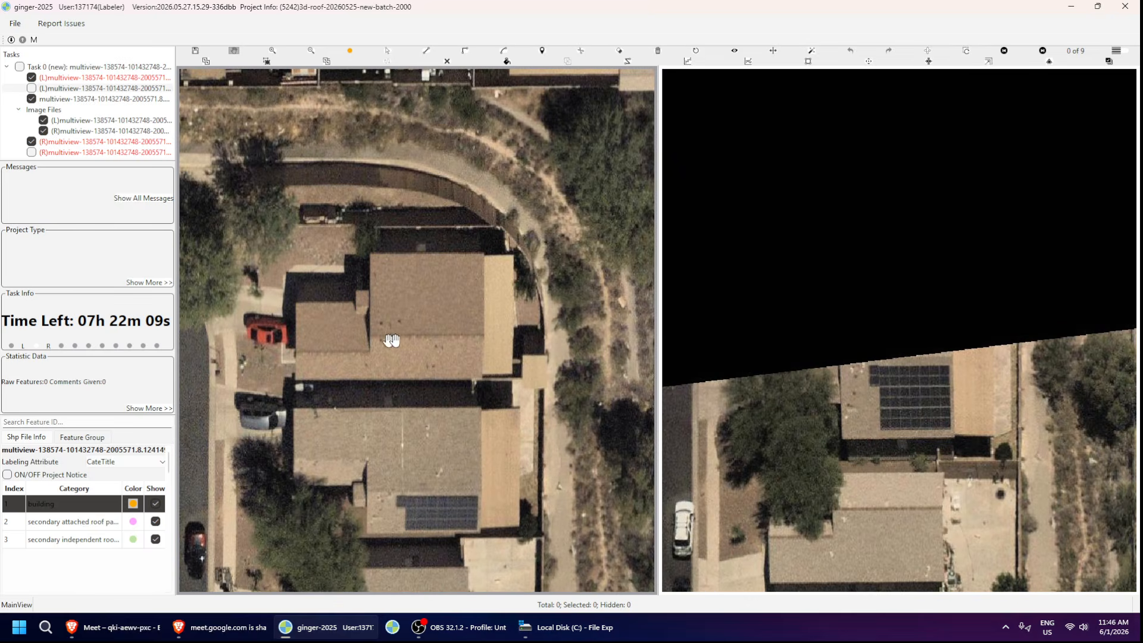
{"action": "scroll", "coordinate": [428, 307], "scroll_direction": "down", "scroll_amount": 1}
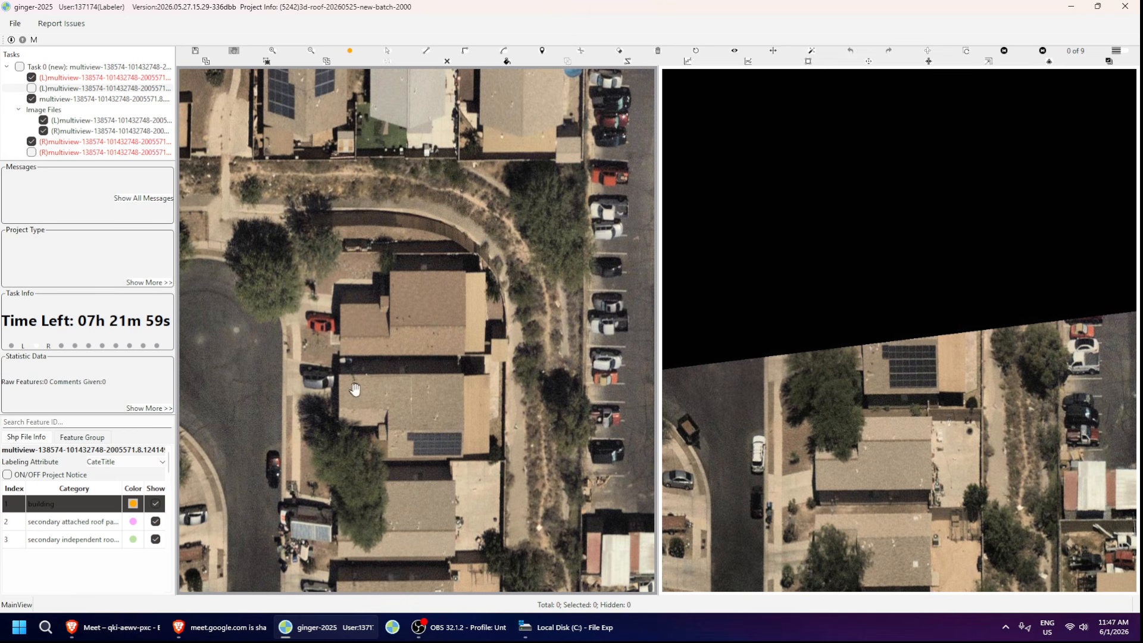
{"action": "left_click_drag", "start_coordinate": [861, 412], "coordinate": [859, 377]}
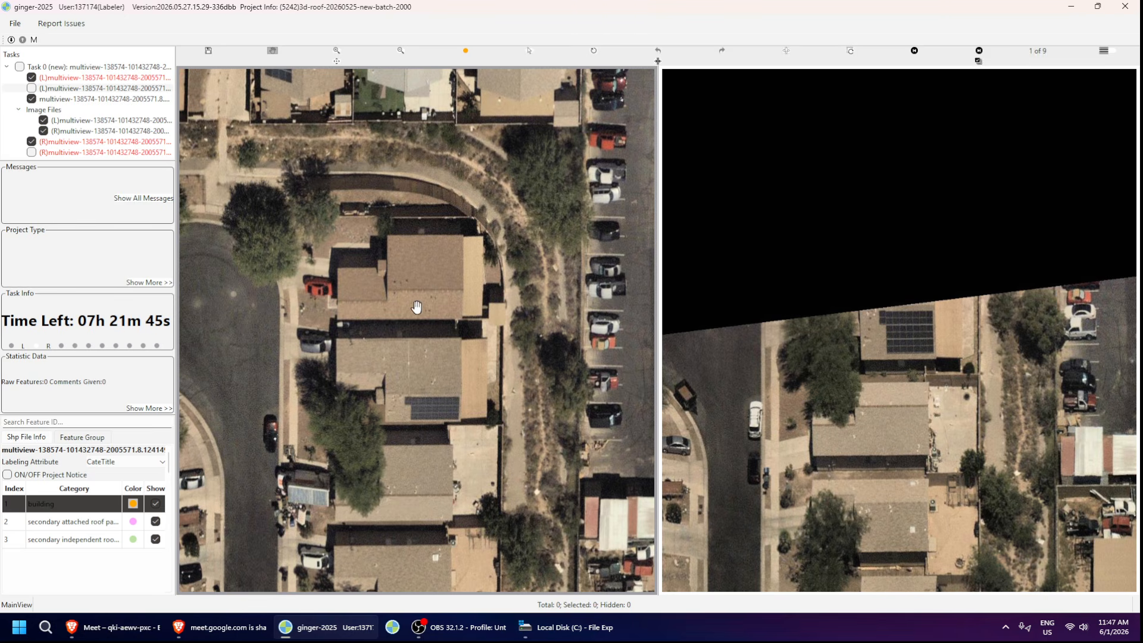
Zoom in and flip the right view through other aerial images, returning to the first
{"action": "scroll", "coordinate": [439, 261], "scroll_direction": "up", "scroll_amount": 2}
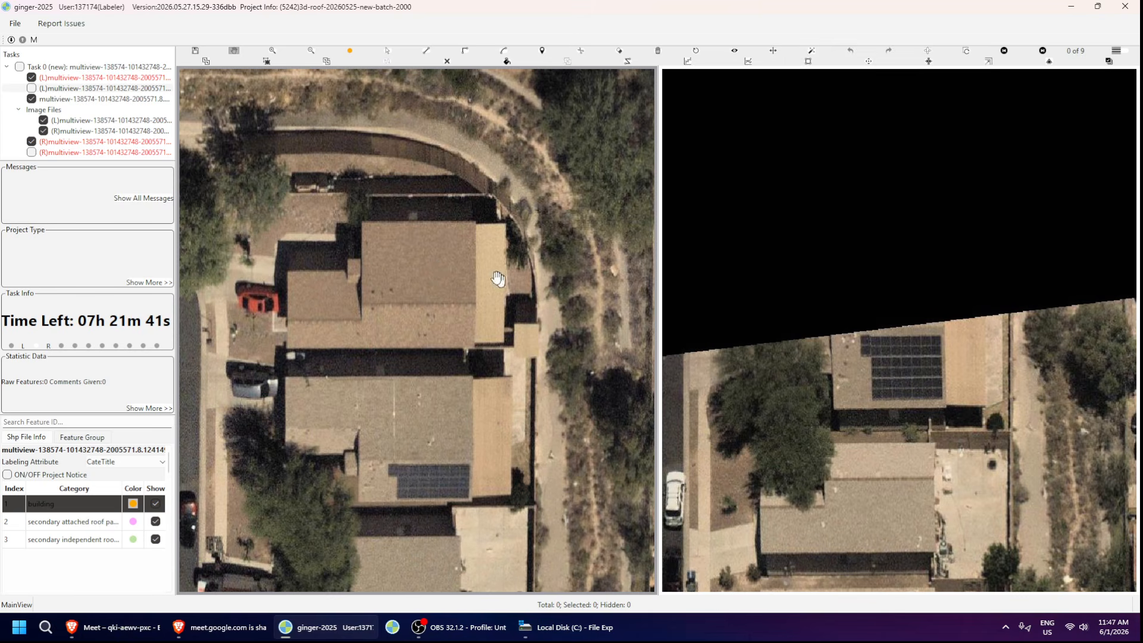
{"action": "key", "text": "Right"}
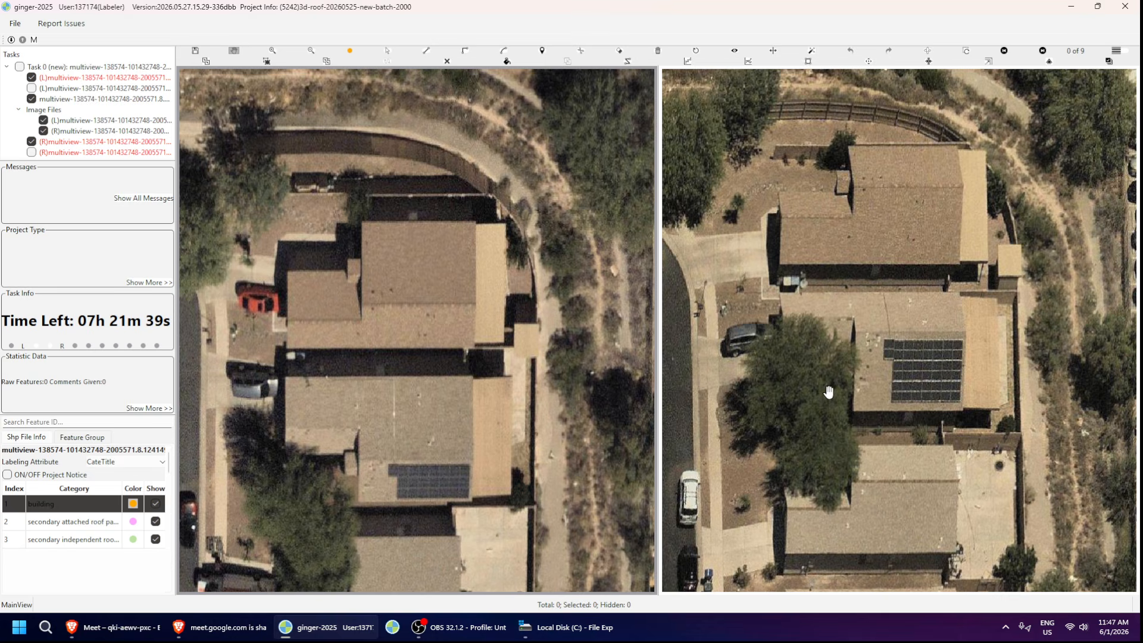
{"action": "key", "text": "Left"}
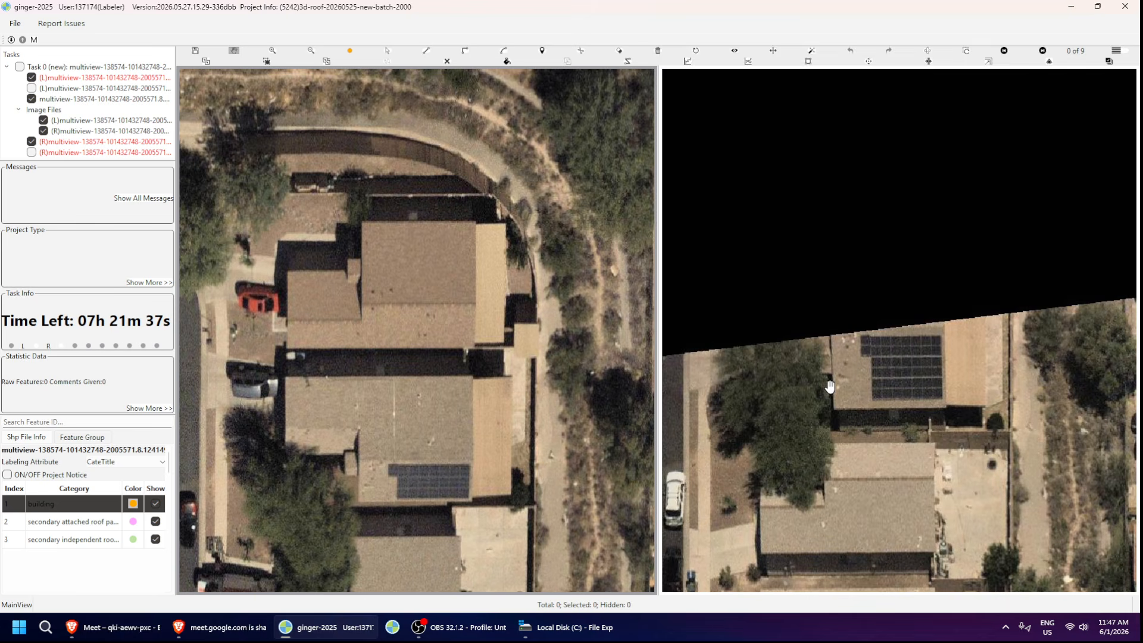
{"action": "key", "text": "Right"}
{"action": "key", "text": "Left"}
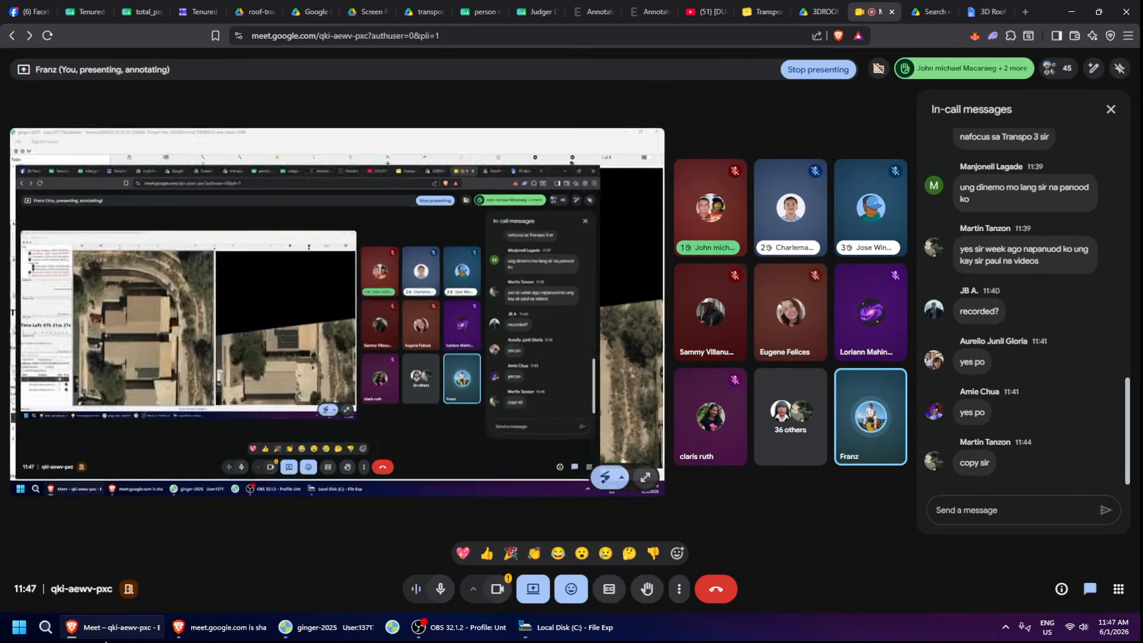
Switch between the Meet call and ginger-2025, ending on ginger-2025's views of the curved-road houses
{"action": "left_click", "coordinate": [105, 637]}
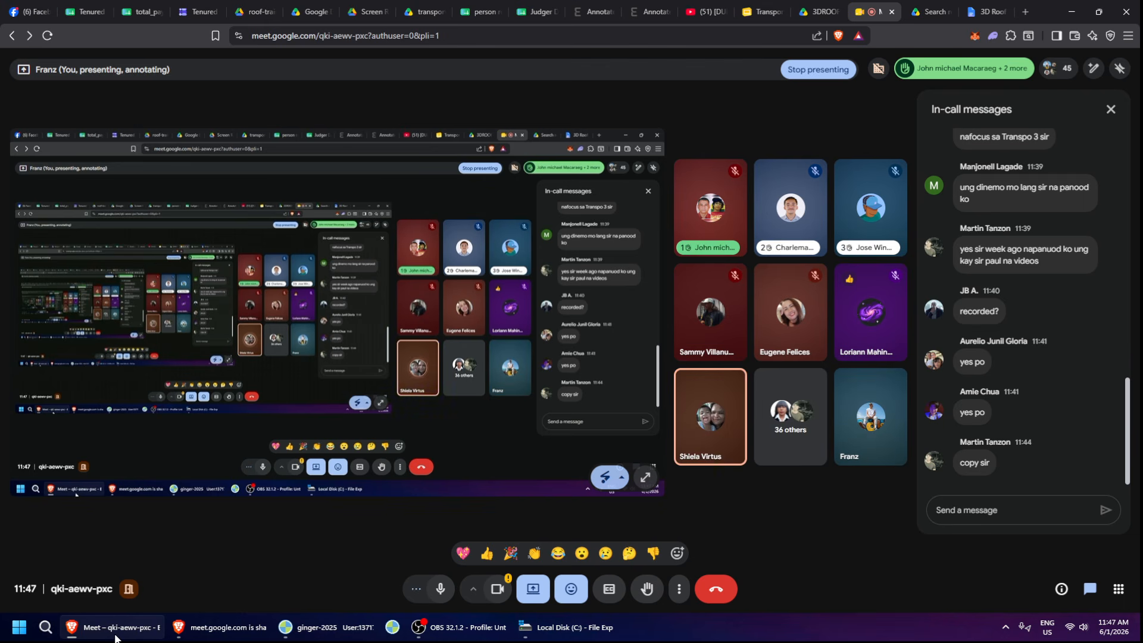
{"action": "left_click", "coordinate": [116, 638]}
{"action": "left_click", "coordinate": [117, 636]}
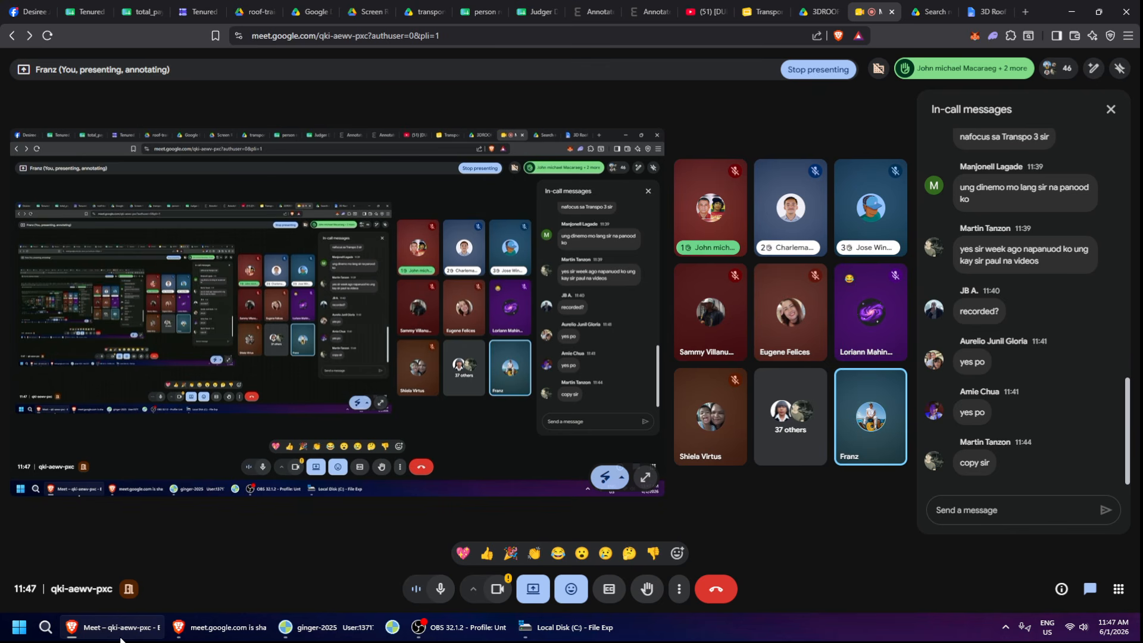
{"action": "left_click", "coordinate": [123, 638]}
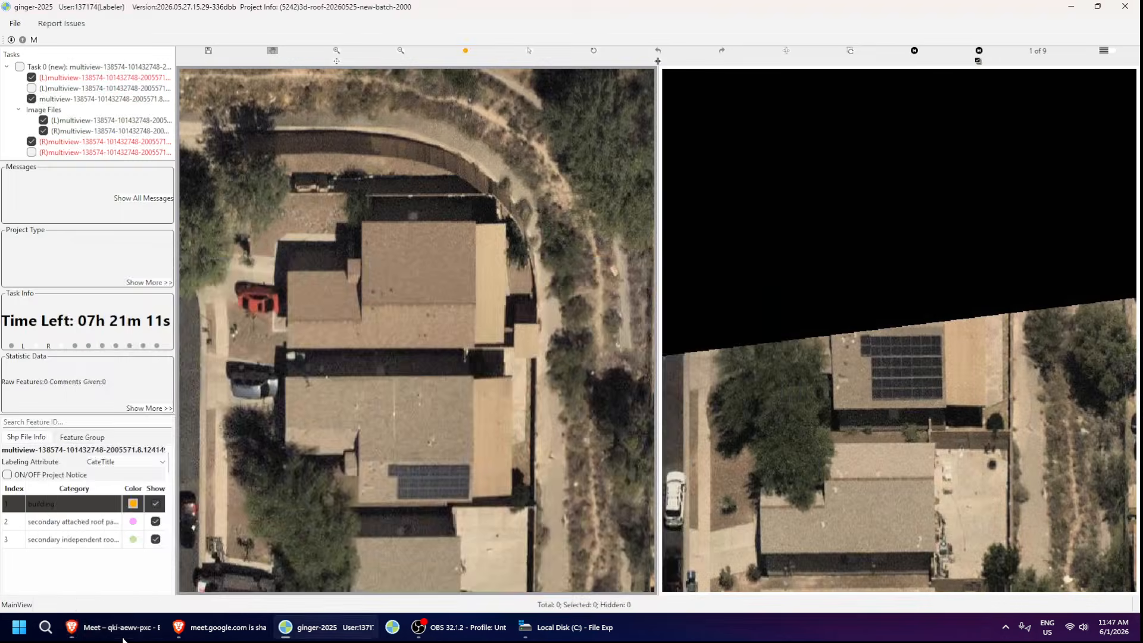
{"action": "left_click", "coordinate": [123, 639]}
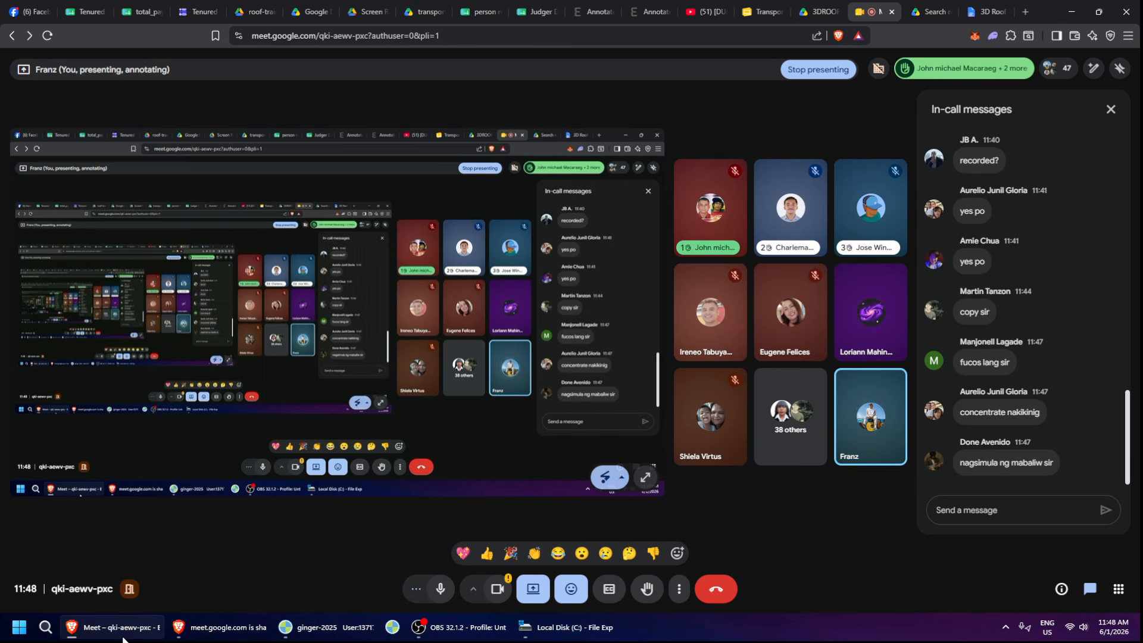
{"action": "mouse_move", "coordinate": [354, 640]}
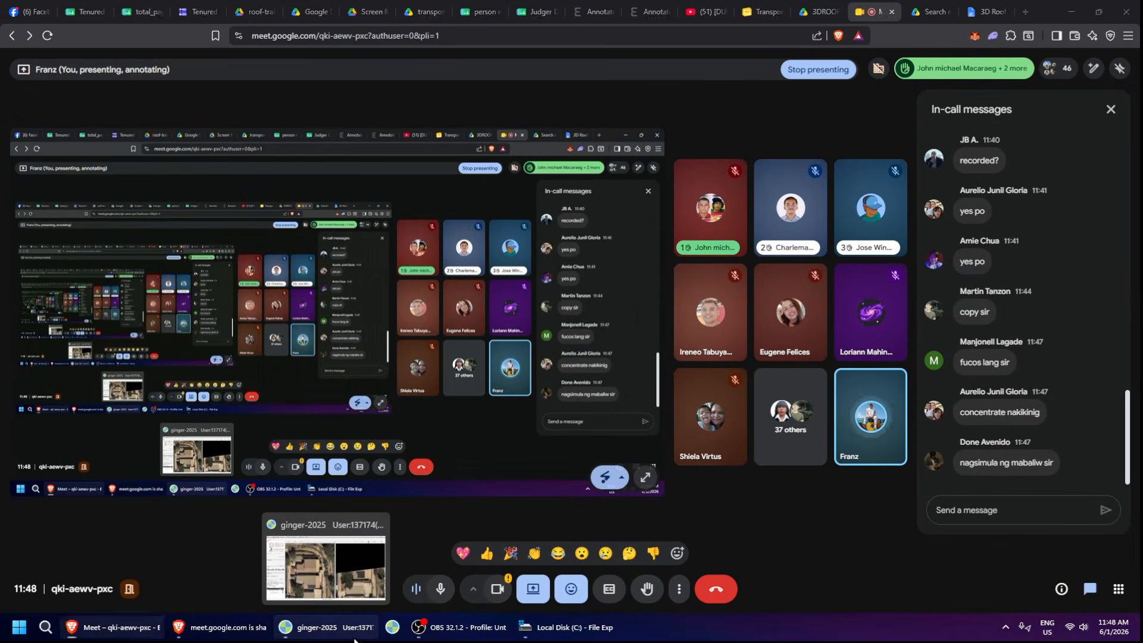
{"action": "left_click", "coordinate": [354, 637]}
{"action": "scroll", "coordinate": [833, 436], "scroll_direction": "down", "scroll_amount": 2}
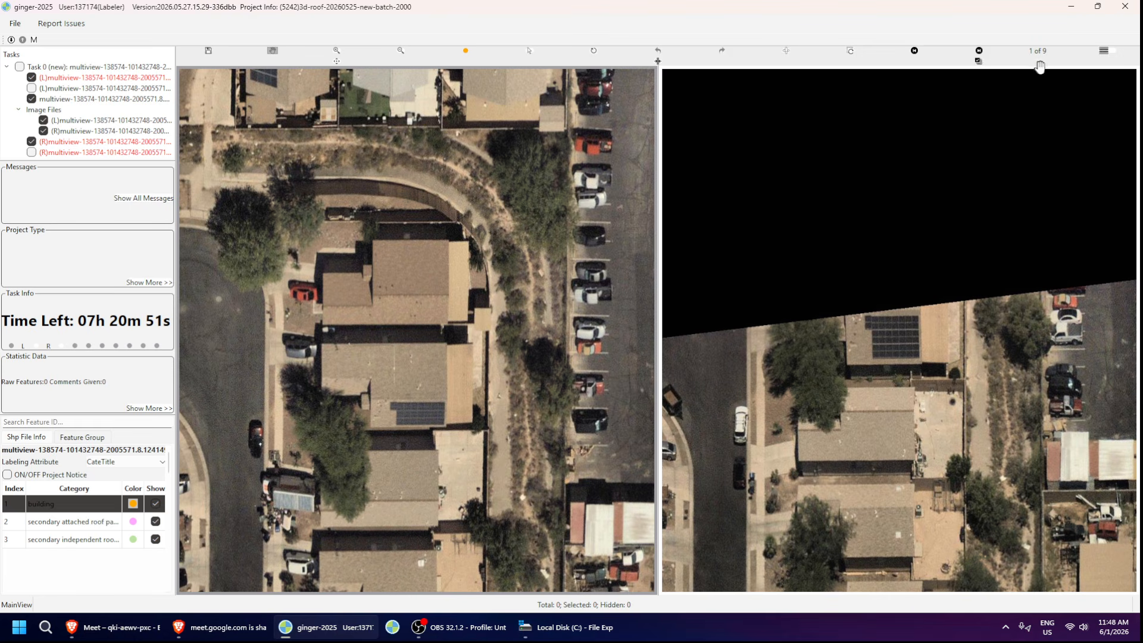
Pan and zoom both views onto the house by the curved wall, advancing the right view one image
{"action": "left_click_drag", "start_coordinate": [878, 331], "coordinate": [867, 378]}
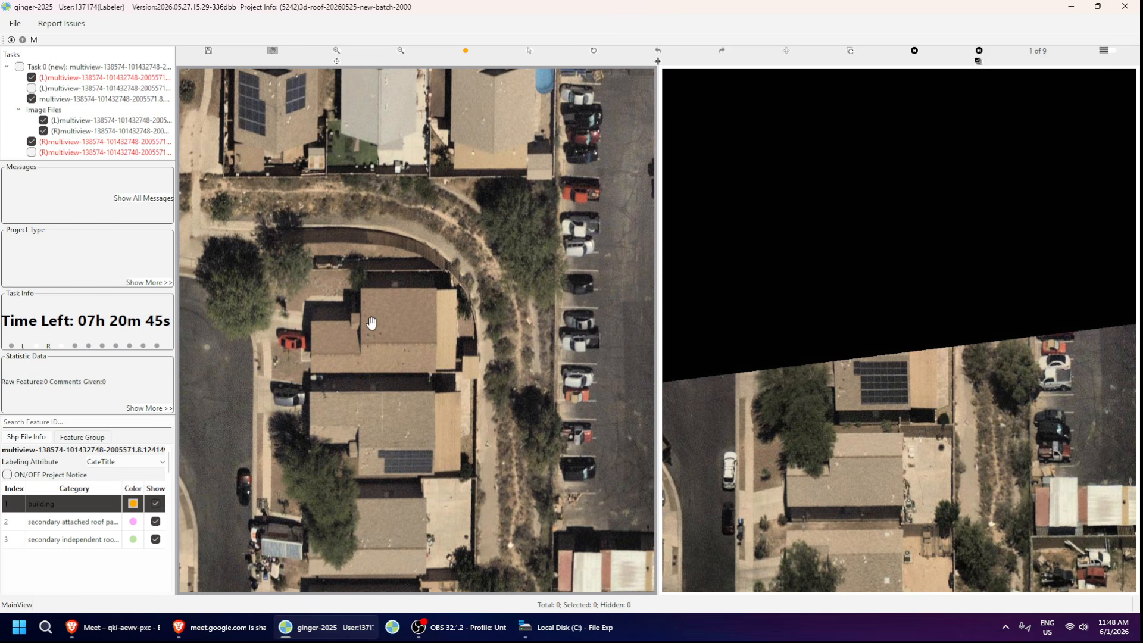
{"action": "key", "text": "Right"}
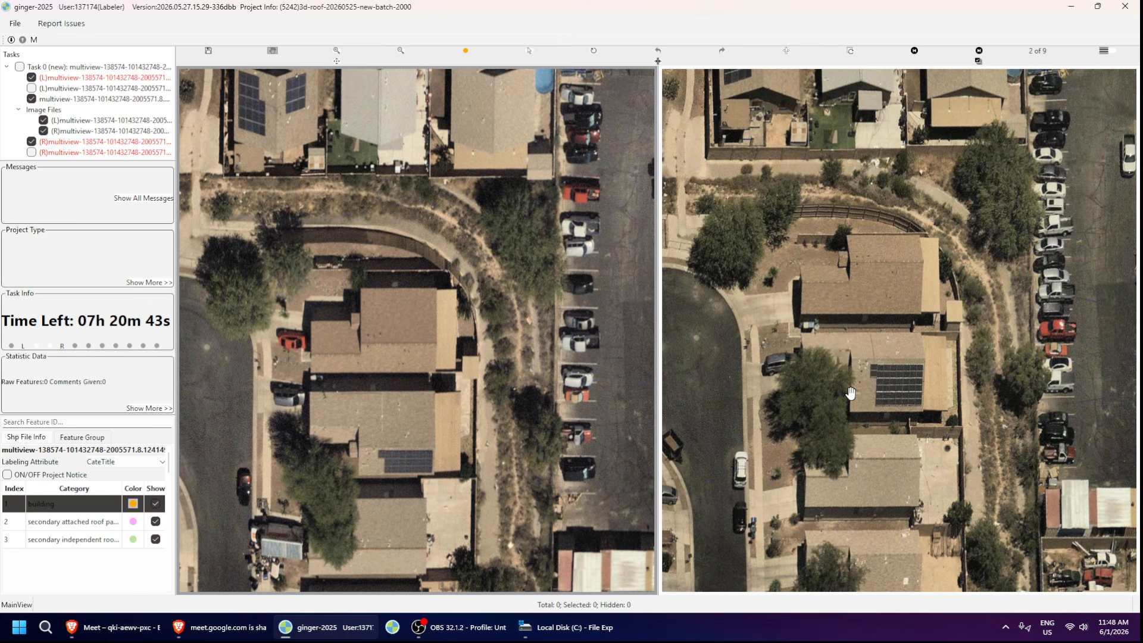
{"action": "scroll", "coordinate": [878, 324], "scroll_direction": "up", "scroll_amount": 3}
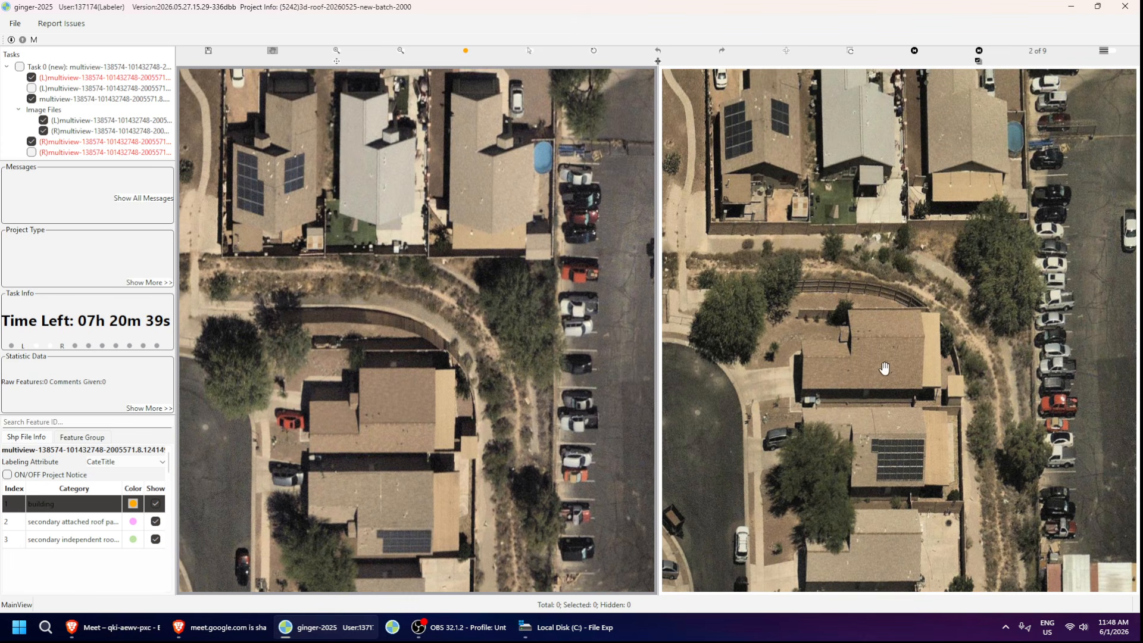
{"action": "scroll", "coordinate": [875, 367], "scroll_direction": "up", "scroll_amount": 2}
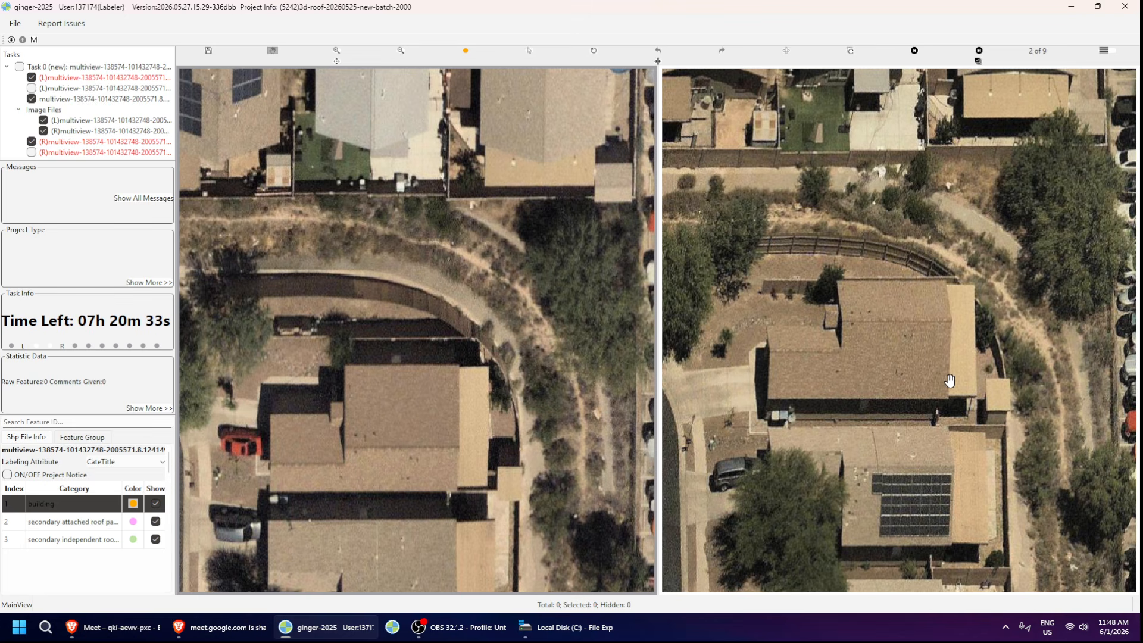
{"action": "left_click_drag", "start_coordinate": [430, 473], "coordinate": [481, 450]}
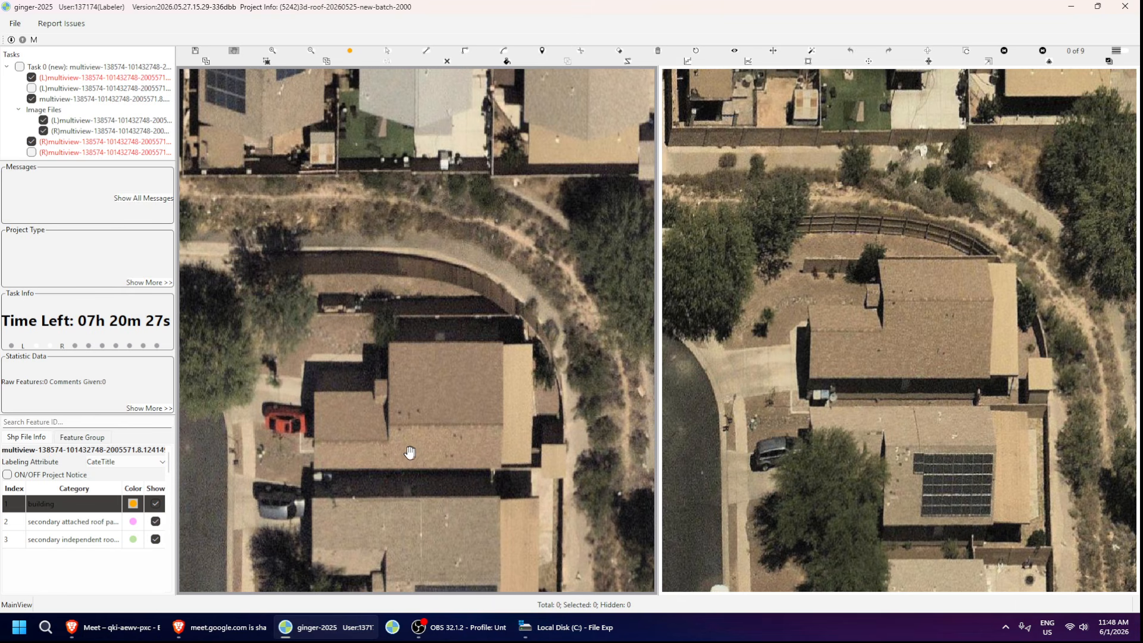
{"action": "scroll", "coordinate": [383, 452], "scroll_direction": "up", "scroll_amount": 2}
{"action": "key", "text": "Escape"}
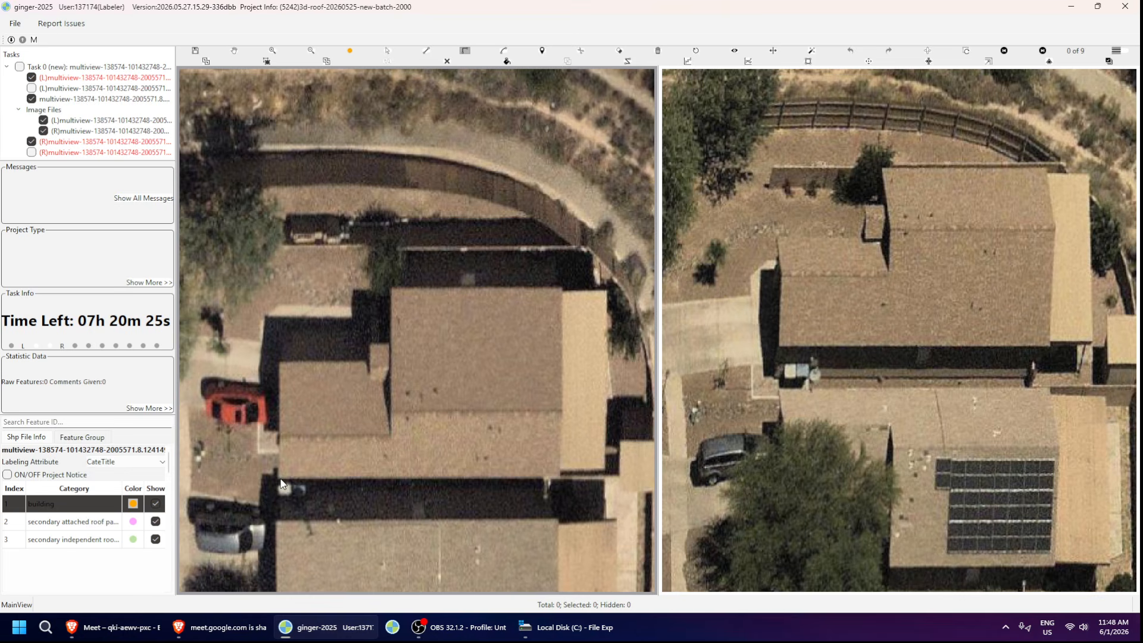
Trace the house's stepped main roof as a closed outline polygon in the left view
{"action": "left_click", "coordinate": [279, 479]}
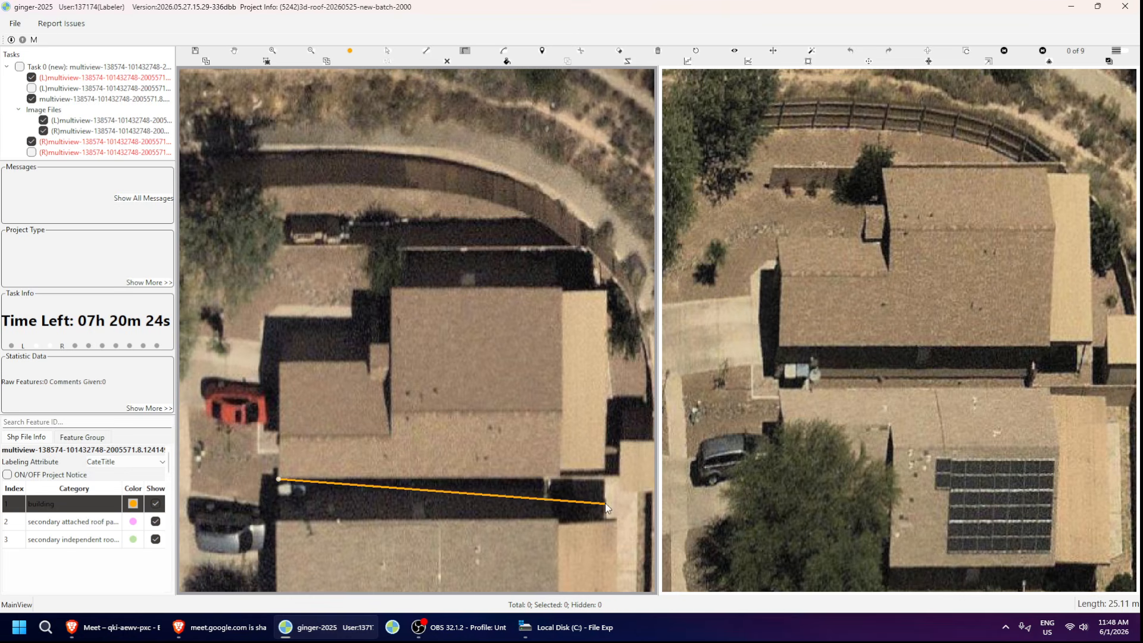
{"action": "left_click", "coordinate": [560, 478]}
{"action": "scroll", "coordinate": [395, 296], "scroll_direction": "up", "scroll_amount": 1}
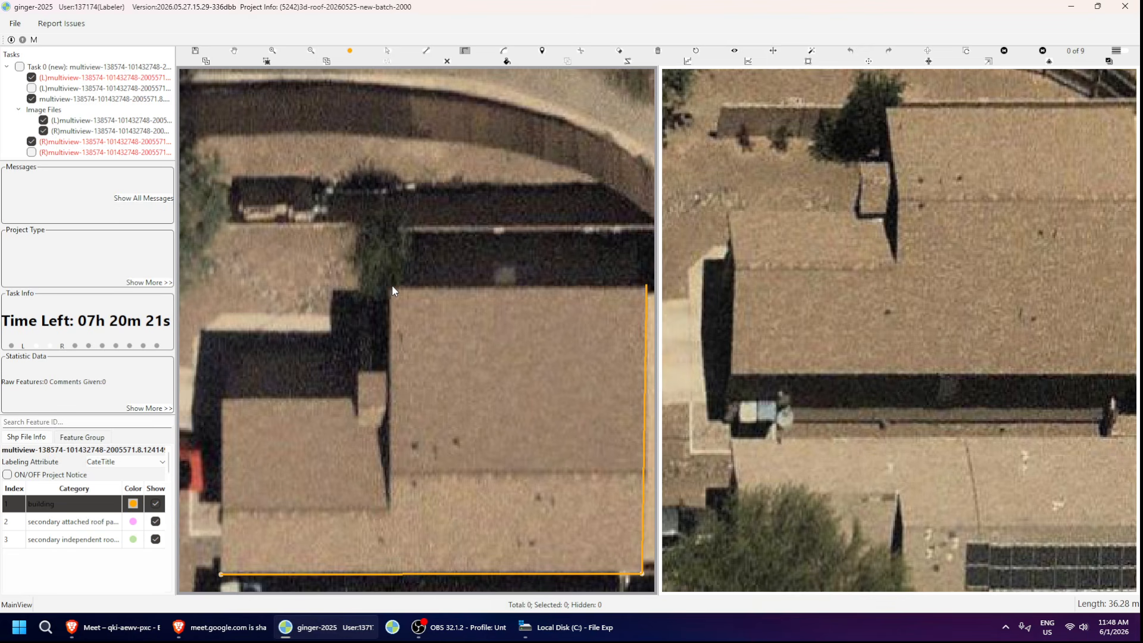
{"action": "left_click", "coordinate": [391, 286]}
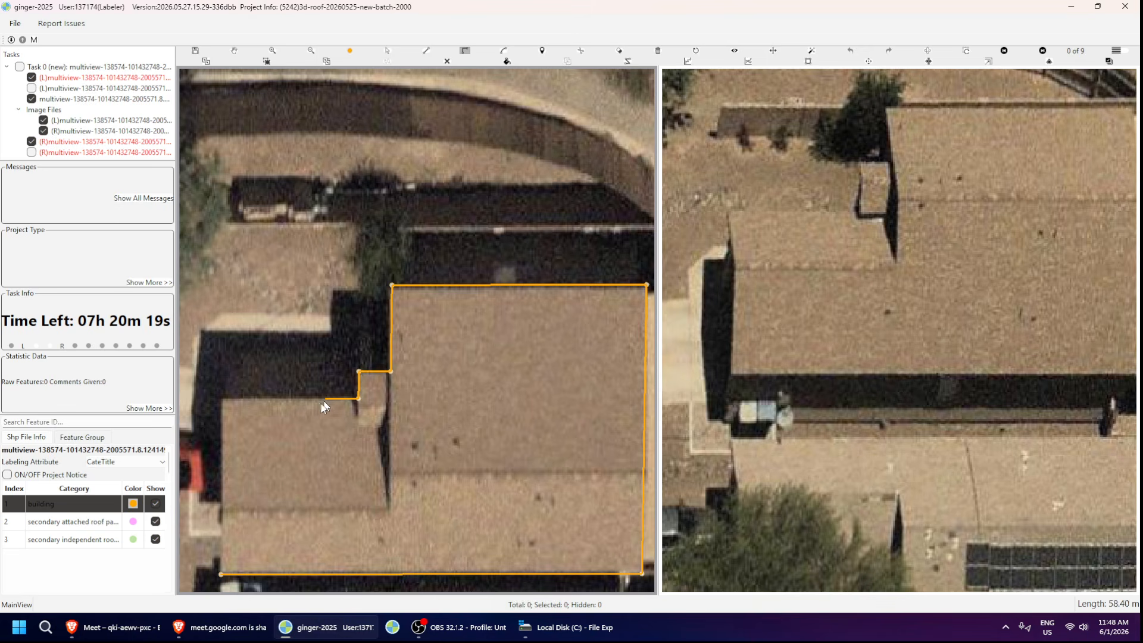
{"action": "left_click", "coordinate": [329, 403]}
{"action": "left_click", "coordinate": [221, 575]}
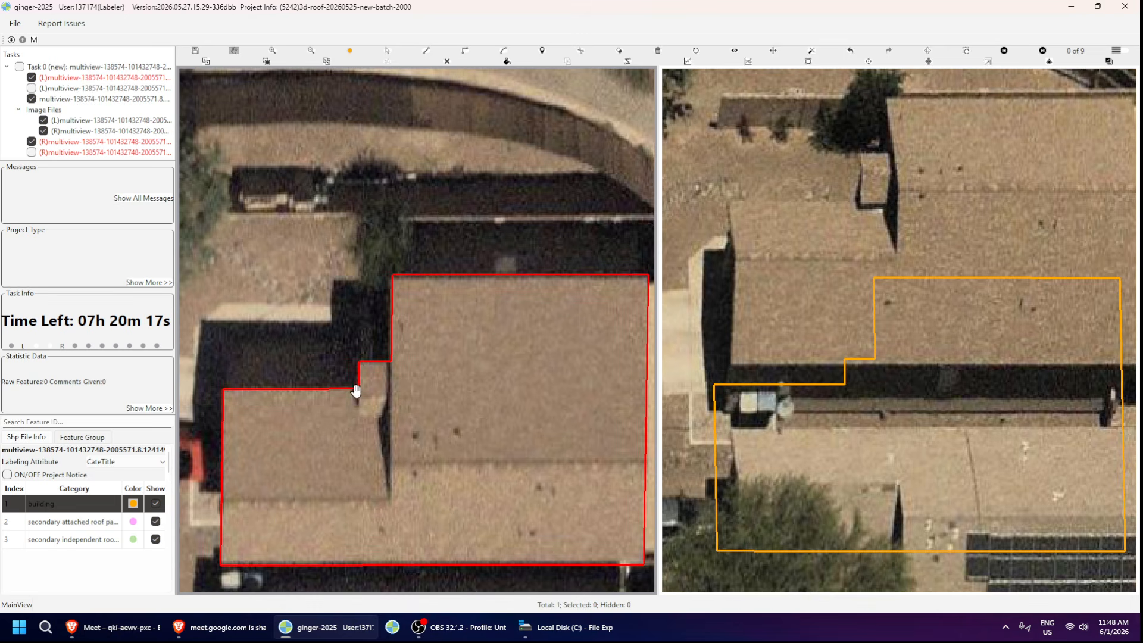
{"action": "scroll", "coordinate": [237, 556], "scroll_direction": "down", "scroll_amount": 2}
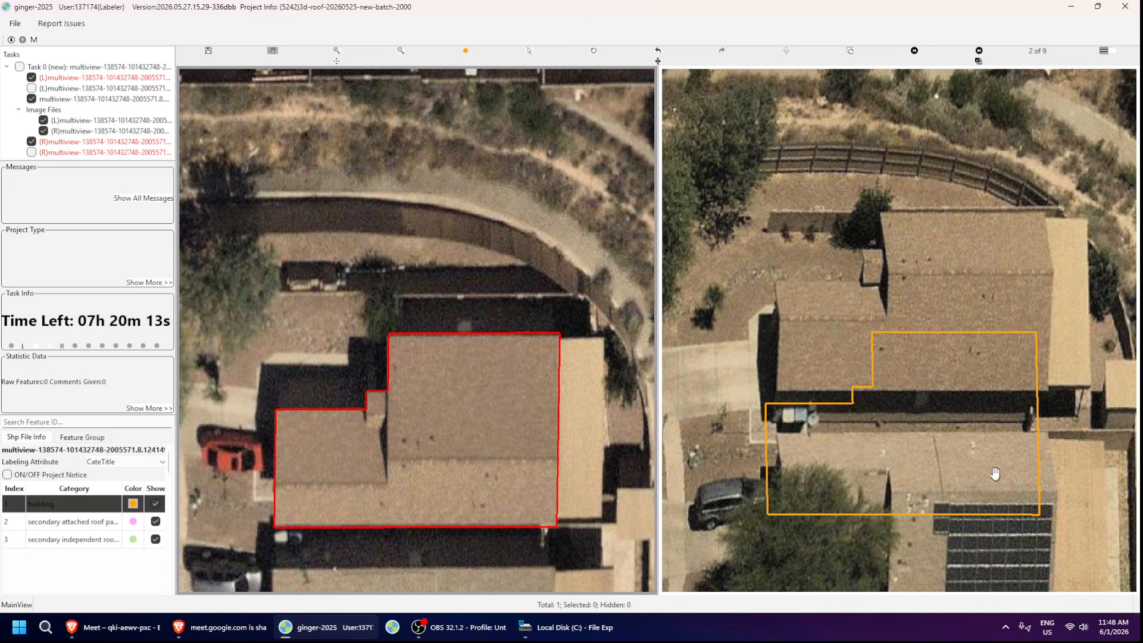
Select the outline in the right view and fit it onto the upper roof surface
{"action": "key", "text": "Escape"}
{"action": "left_click", "coordinate": [917, 433]}
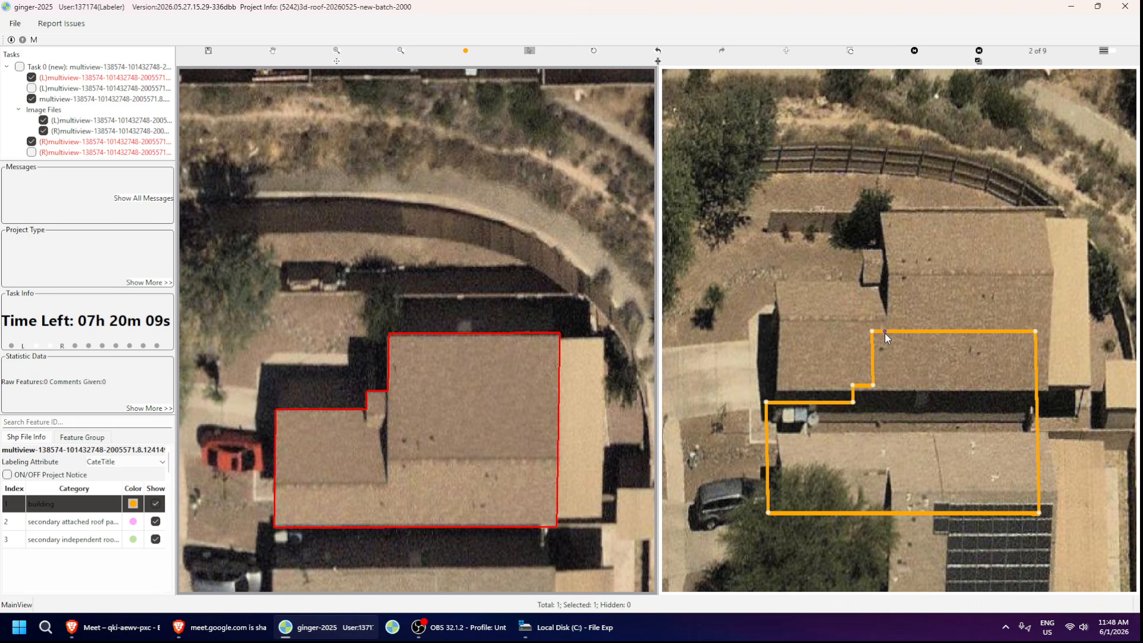
{"action": "left_click", "coordinate": [939, 343]}
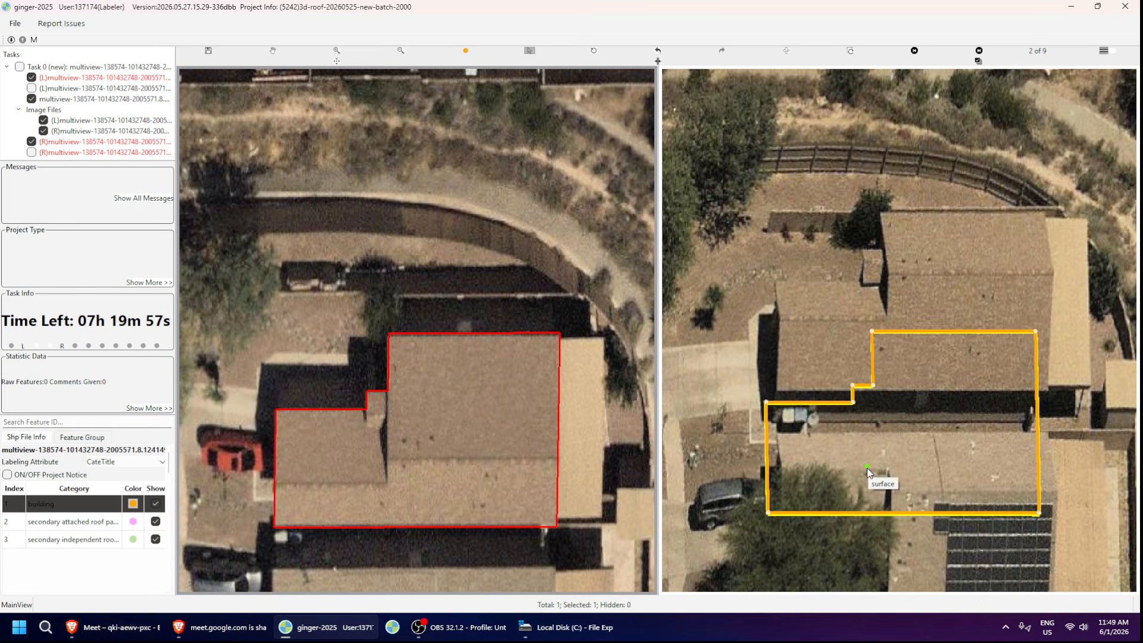
{"action": "left_click", "coordinate": [898, 344]}
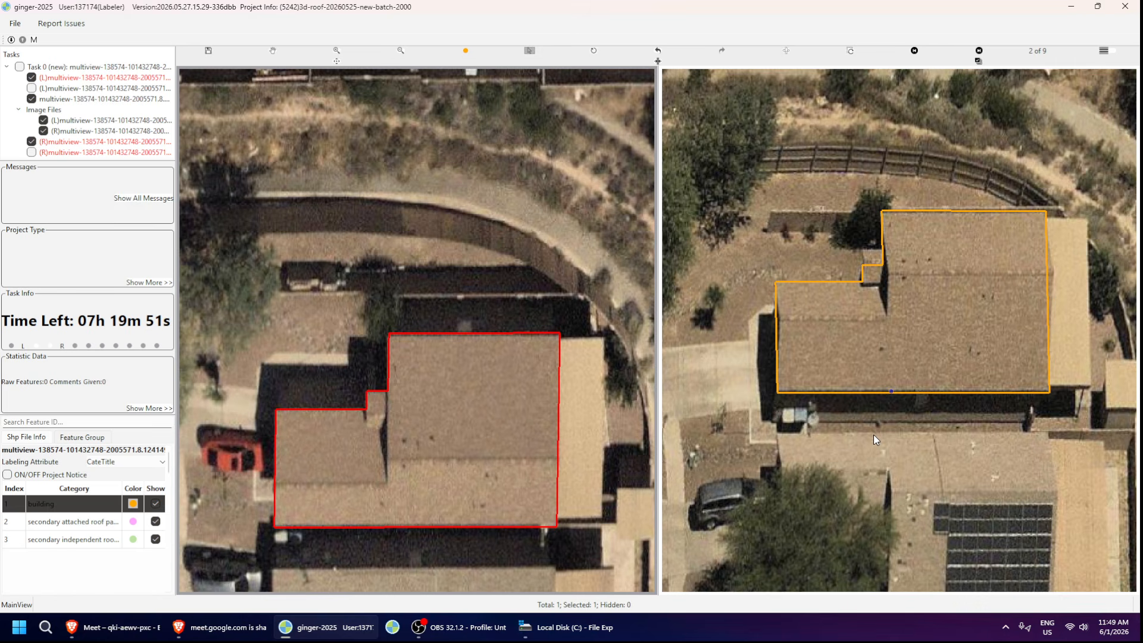
Advance the right view two images and reshape the notch corner of the roof outline
{"action": "key", "text": "Right"}
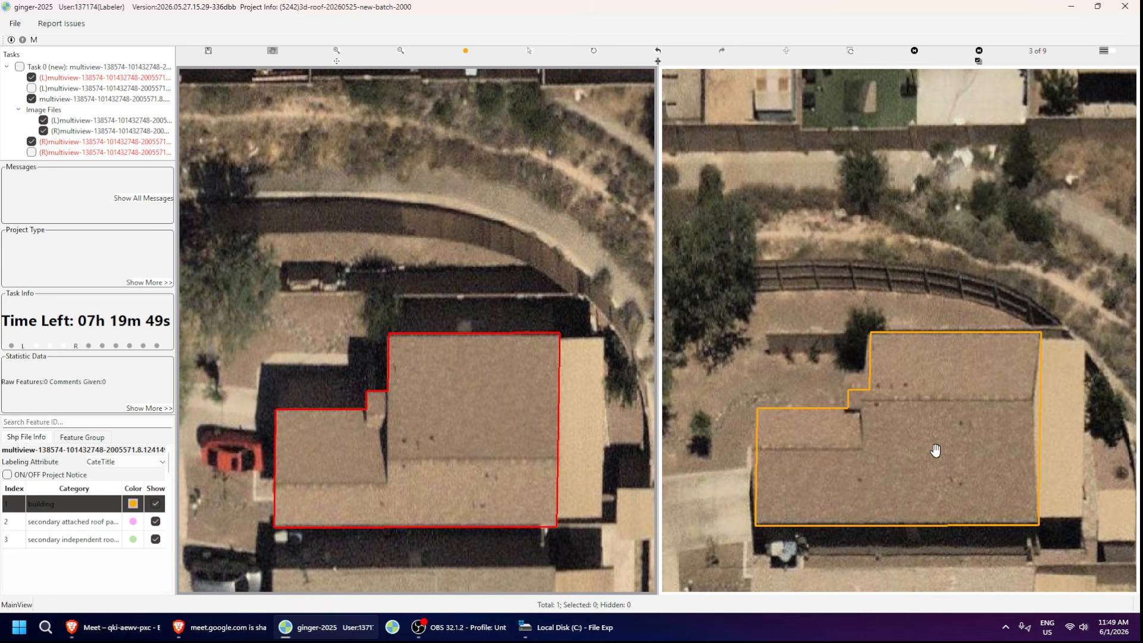
{"action": "key", "text": "Right"}
{"action": "key", "text": "Right"}
{"action": "key", "text": "Right"}
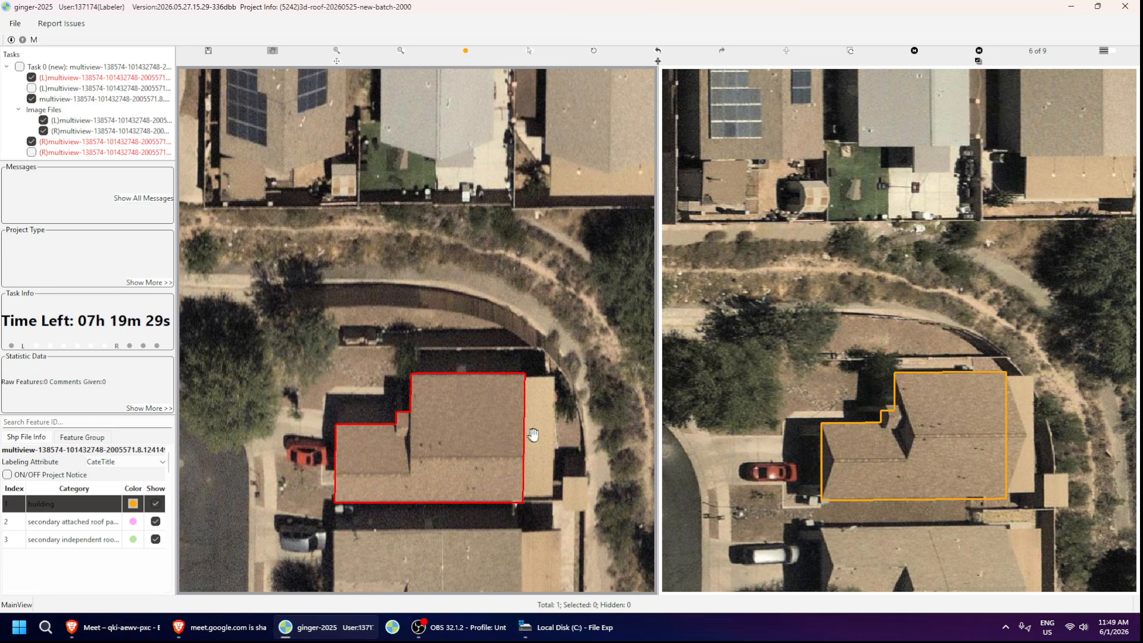
{"action": "scroll", "coordinate": [886, 423], "scroll_direction": "up", "scroll_amount": 3}
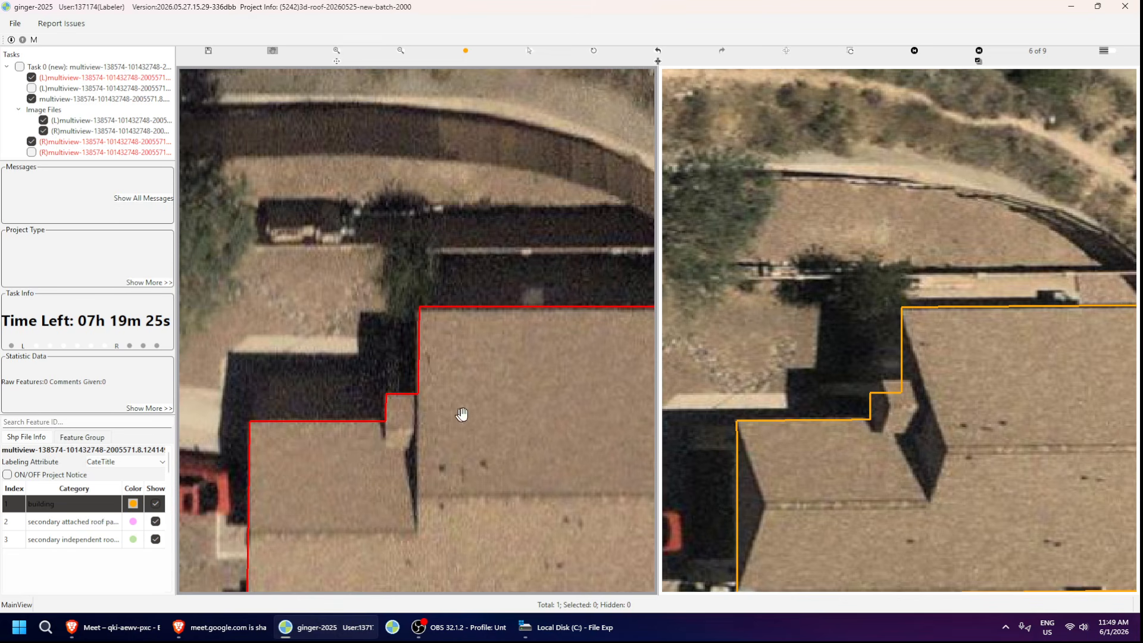
{"action": "left_click", "coordinate": [404, 396]}
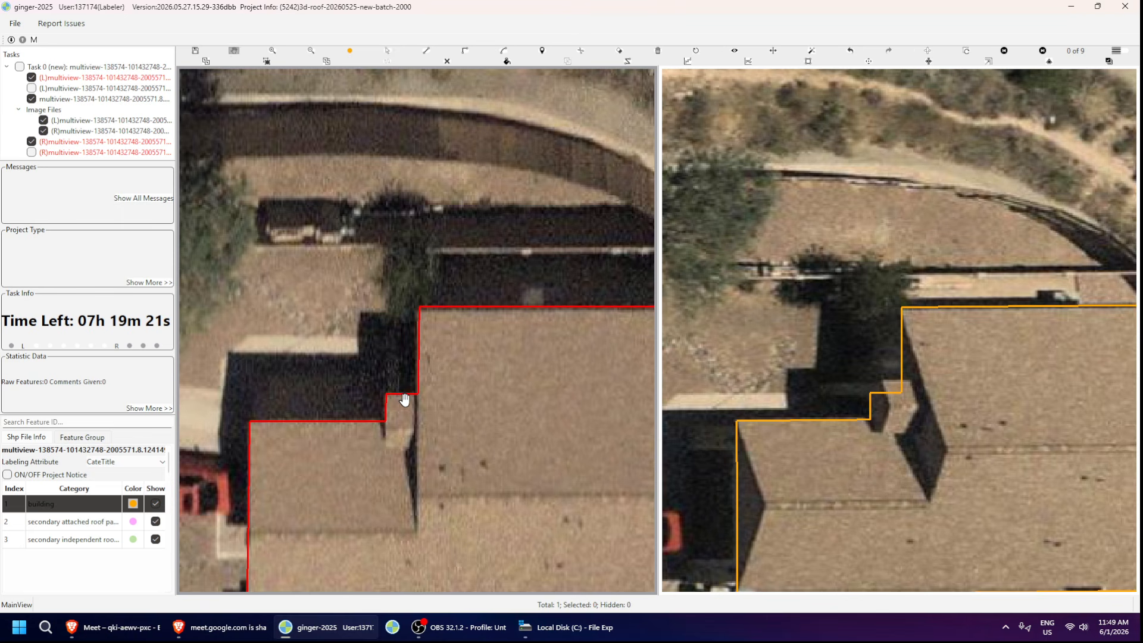
{"action": "left_click_drag", "start_coordinate": [401, 420], "coordinate": [400, 420]}
{"action": "scroll", "coordinate": [901, 357], "scroll_direction": "down", "scroll_amount": 3}
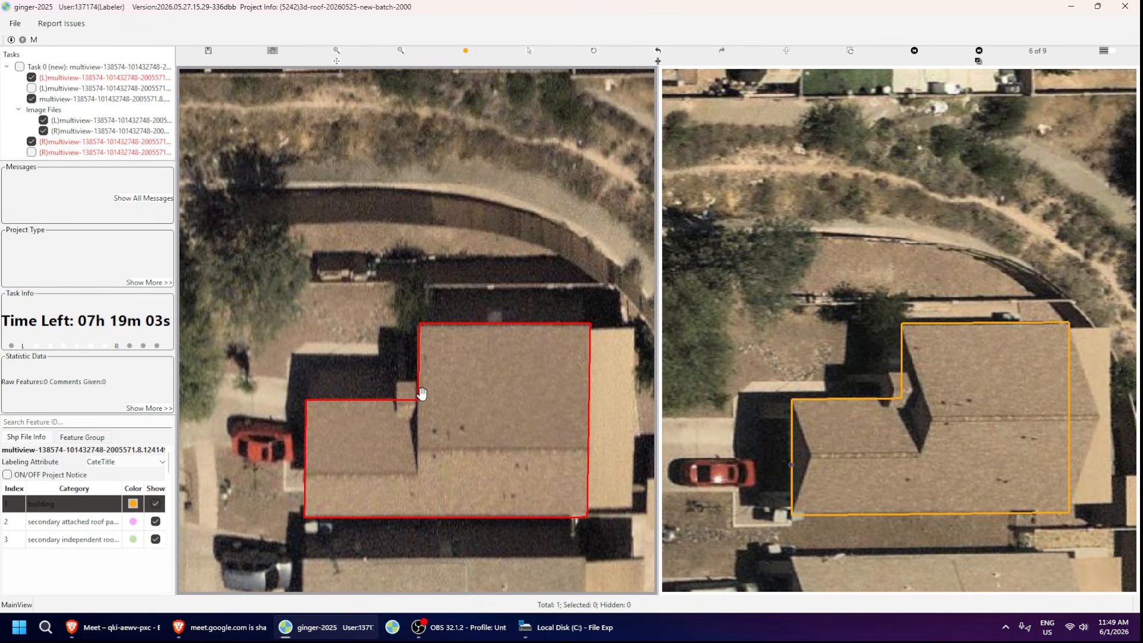
Shift the second image's roof outline left onto the actual roof, toggling outlines to check the fit
{"action": "key", "text": "space"}
{"action": "key", "text": "space"}
{"action": "left_click_drag", "start_coordinate": [856, 372], "coordinate": [858, 367]}
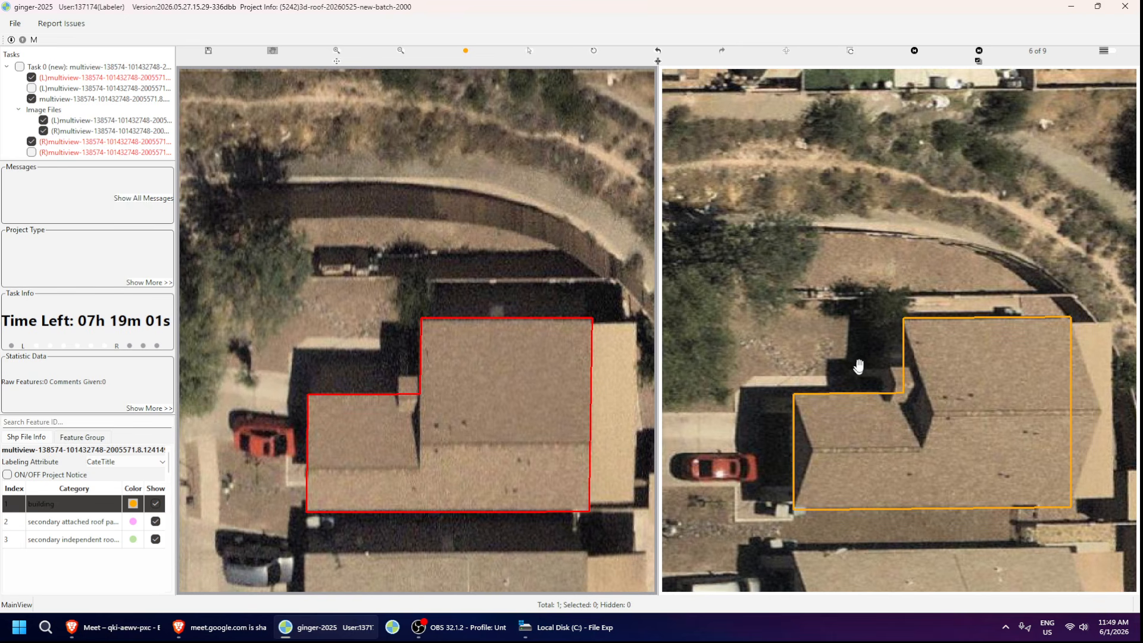
{"action": "scroll", "coordinate": [858, 367], "scroll_direction": "down", "scroll_amount": 2}
{"action": "scroll", "coordinate": [774, 463], "scroll_direction": "up", "scroll_amount": 2}
{"action": "key", "text": "space"}
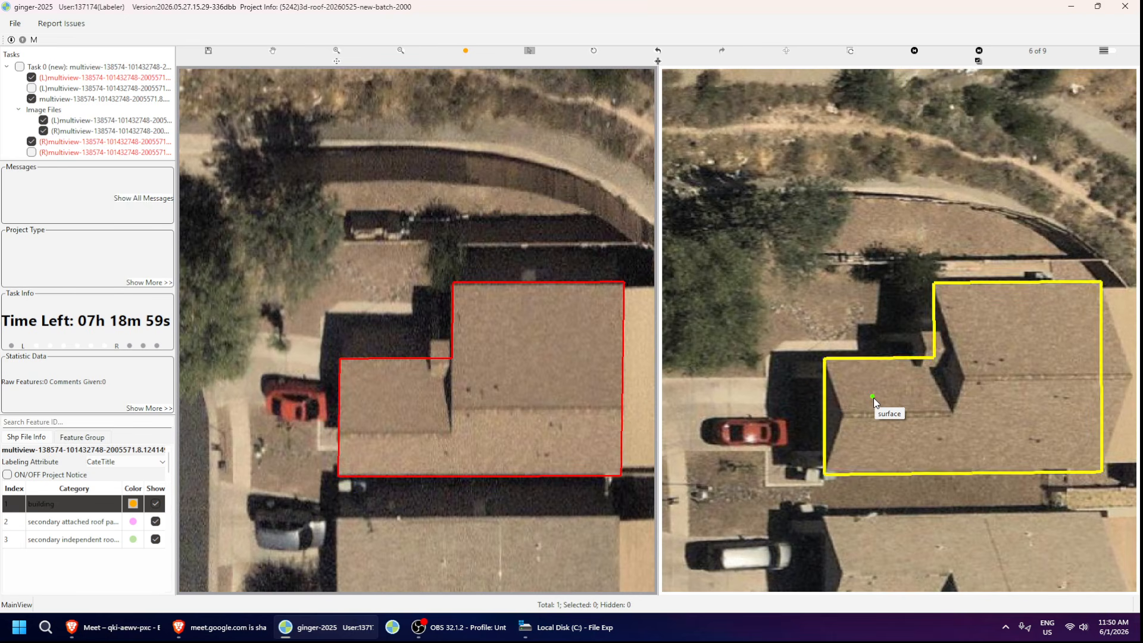
{"action": "left_click", "coordinate": [862, 417]}
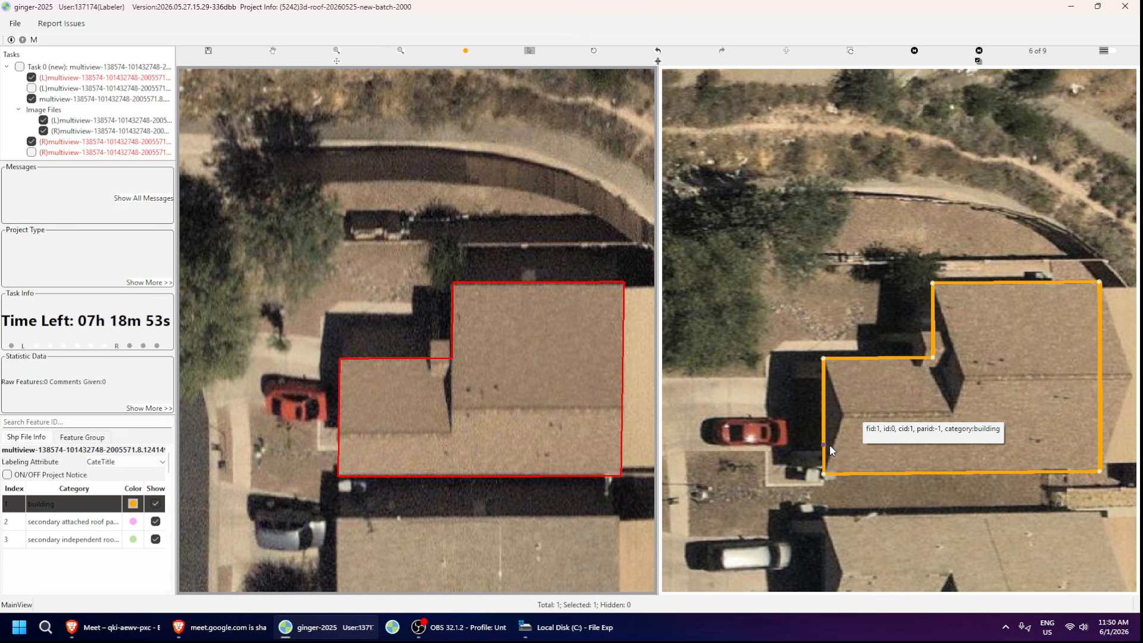
{"action": "left_click_drag", "start_coordinate": [899, 412], "coordinate": [867, 416]}
{"action": "scroll", "coordinate": [469, 263], "scroll_direction": "up", "scroll_amount": 2}
{"action": "key", "text": "r"}
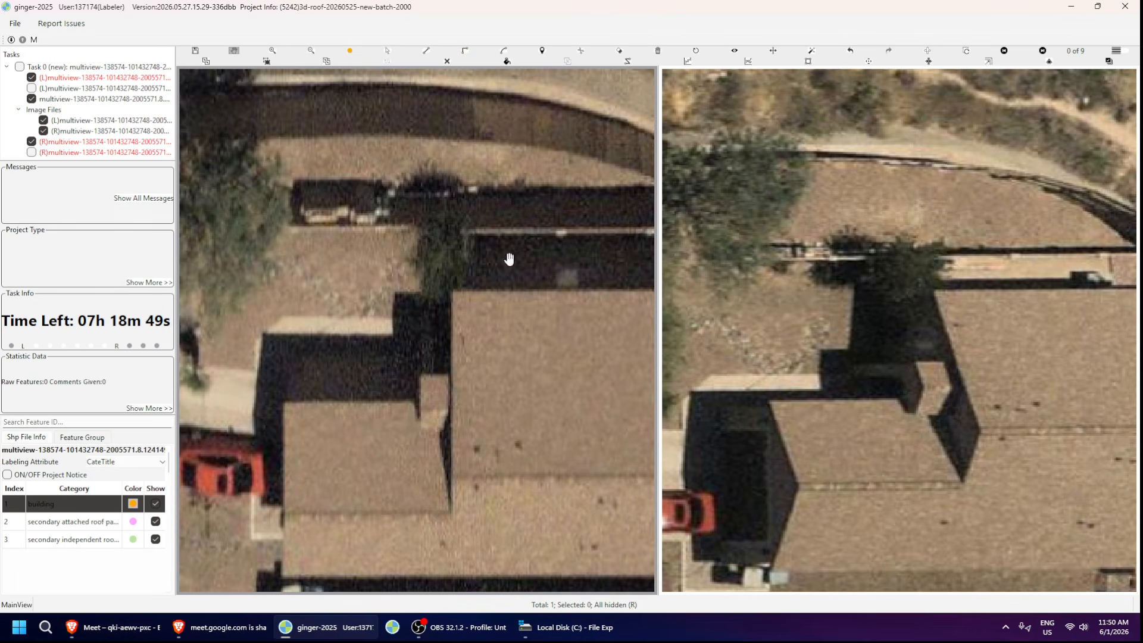
{"action": "scroll", "coordinate": [487, 353], "scroll_direction": "down", "scroll_amount": 2}
Show the outlines again and step the right view through several oblique images, recentring the house
{"action": "key", "text": "r"}
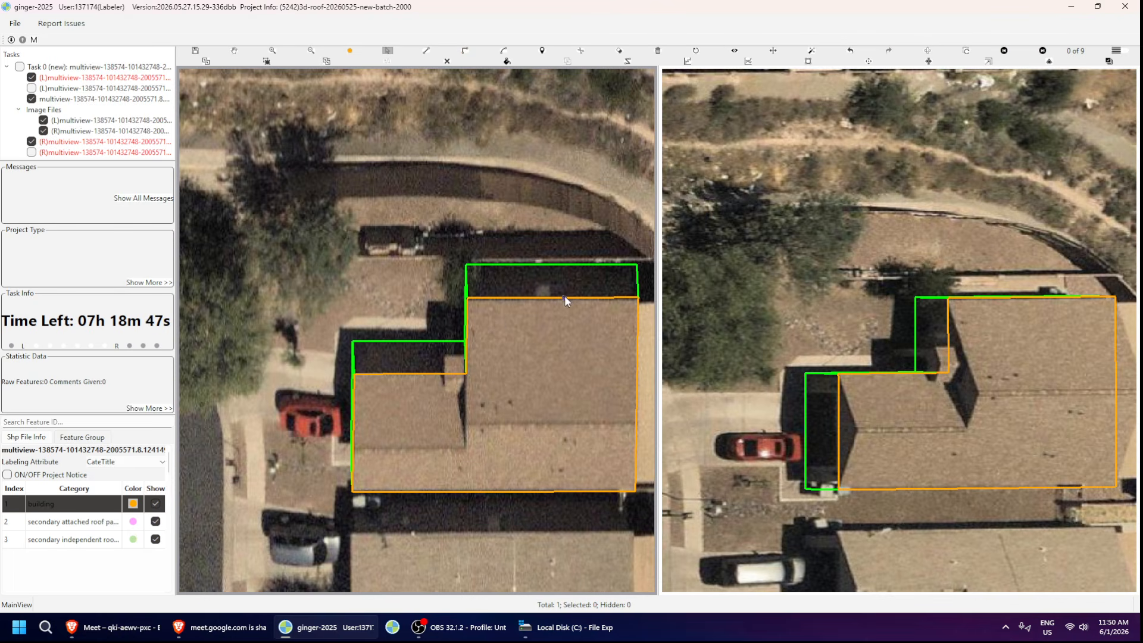
{"action": "key", "text": "s"}
{"action": "key", "text": "r"}
{"action": "key", "text": "r"}
{"action": "left_click_drag", "start_coordinate": [576, 395], "coordinate": [544, 388]}
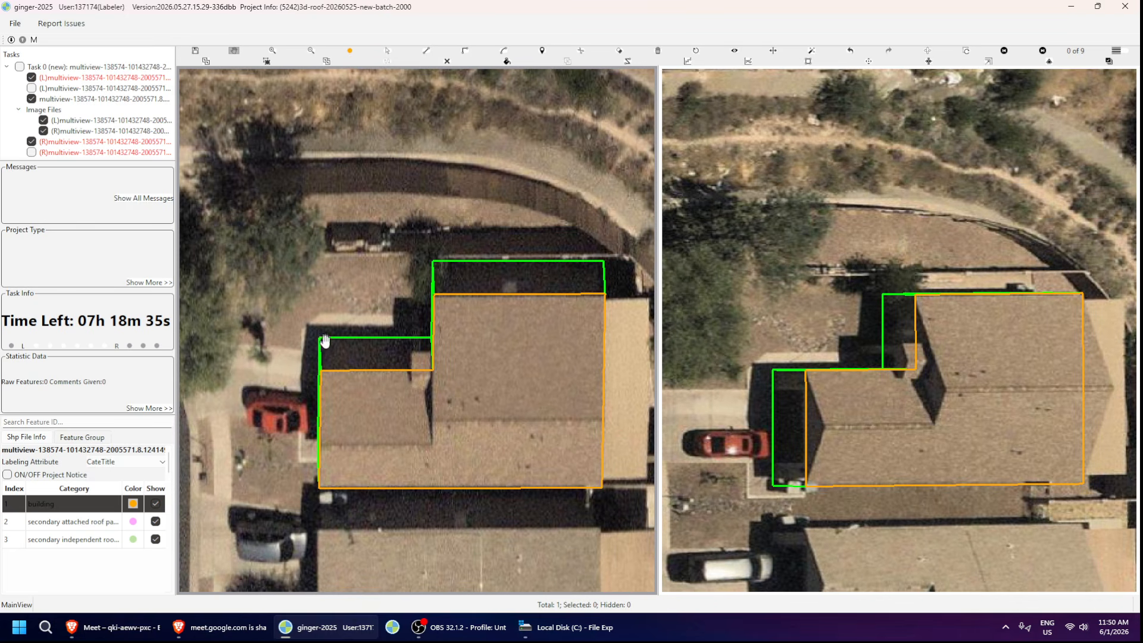
{"action": "key", "text": "Right"}
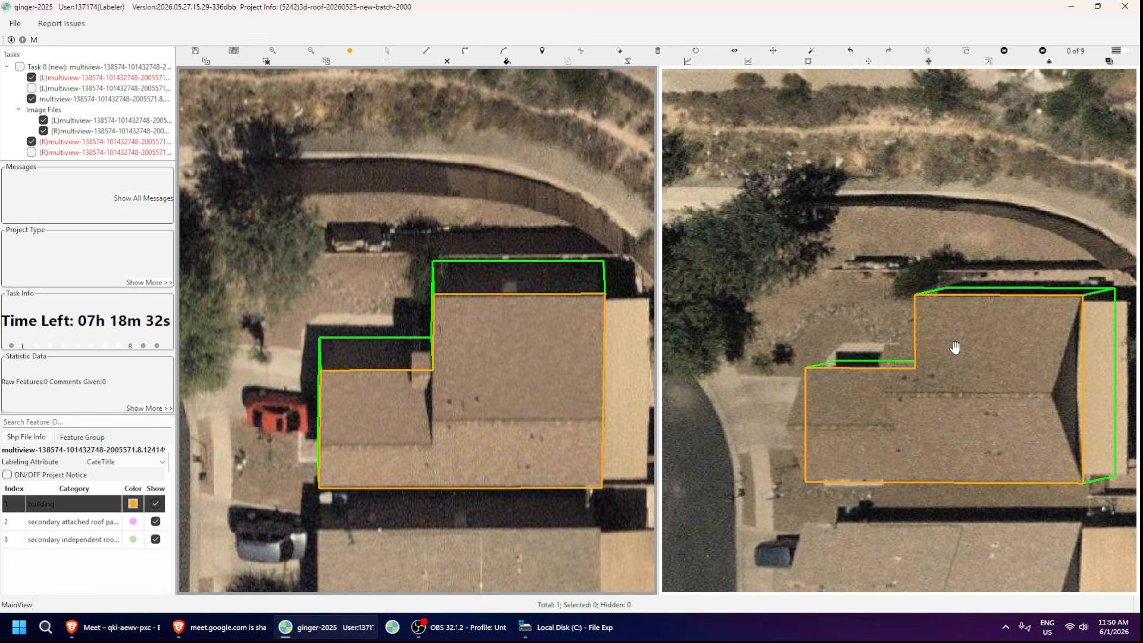
{"action": "key", "text": "Right"}
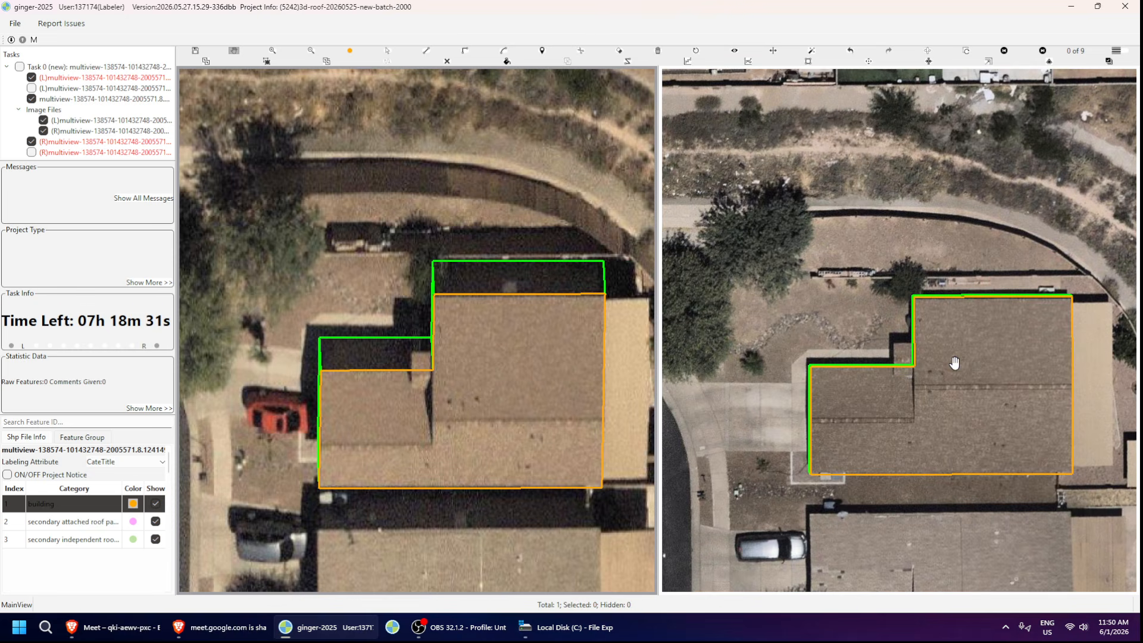
{"action": "key", "text": "Right"}
{"action": "key", "text": "Right"}
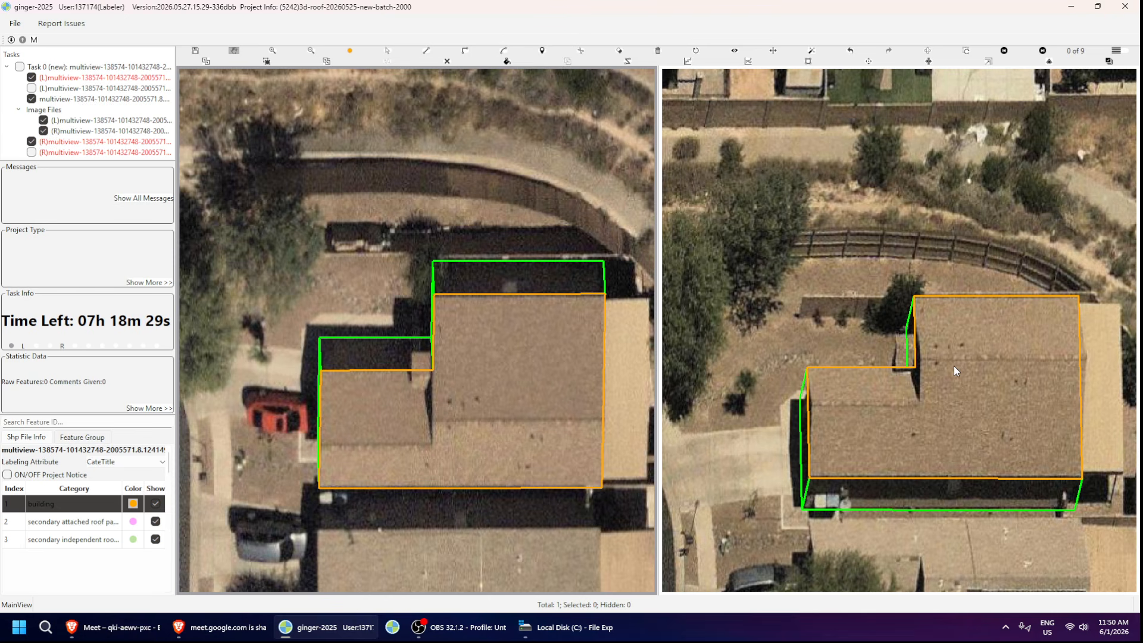
{"action": "key", "text": "Right"}
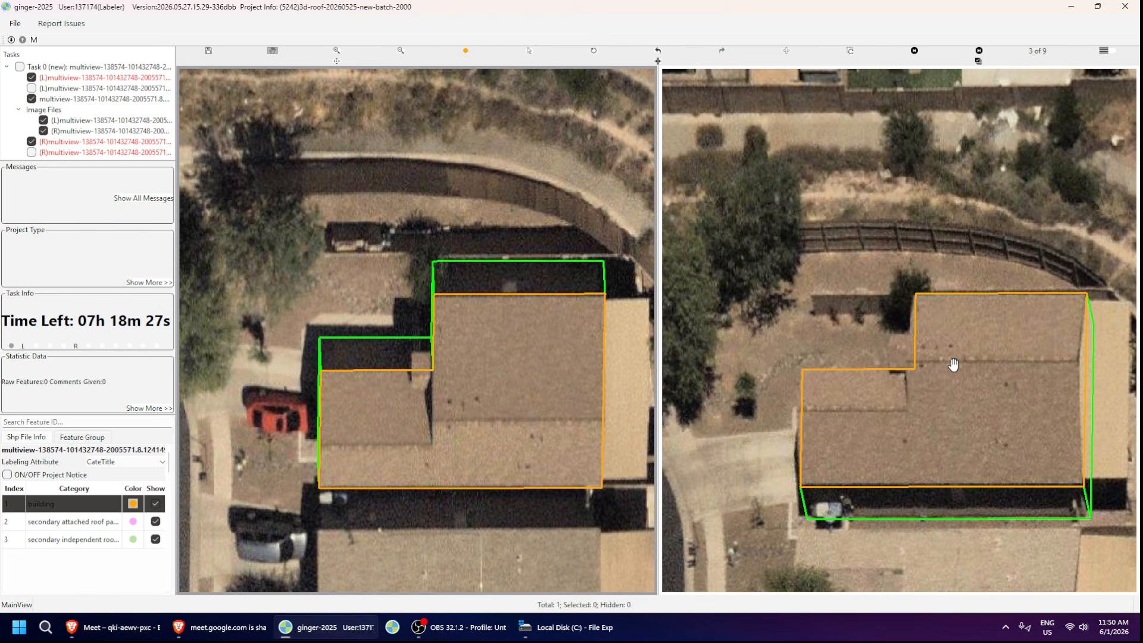
{"action": "key", "text": "Left"}
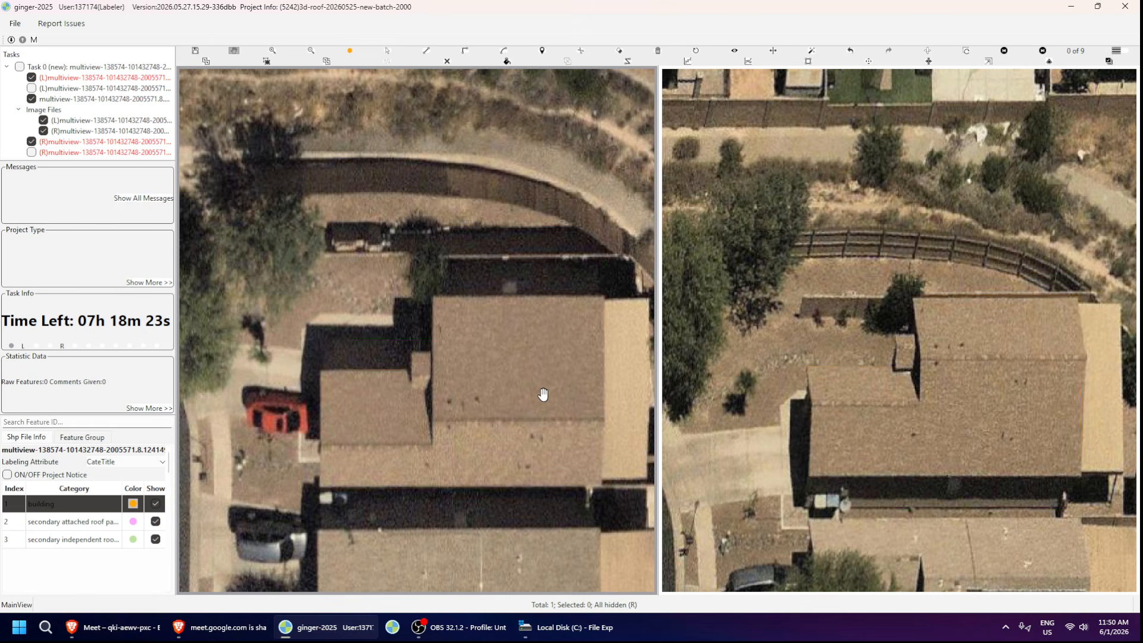
{"action": "left_click_drag", "start_coordinate": [543, 342], "coordinate": [507, 354]}
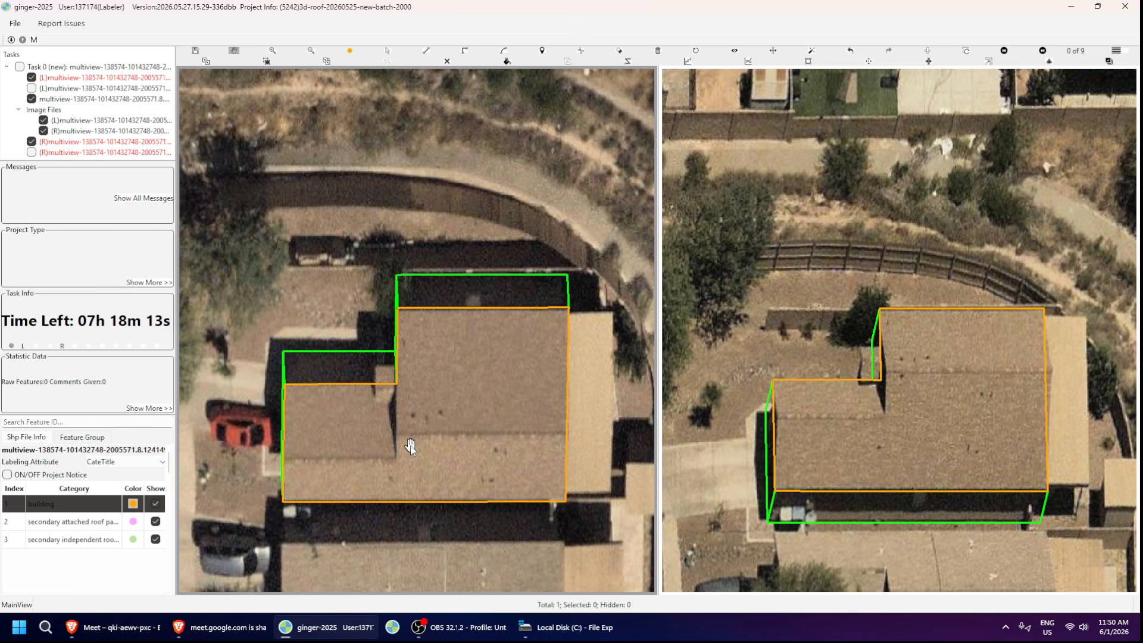
Start a Lightshot screen capture framing both aerial views of the outlined house
{"action": "key", "text": "l"}
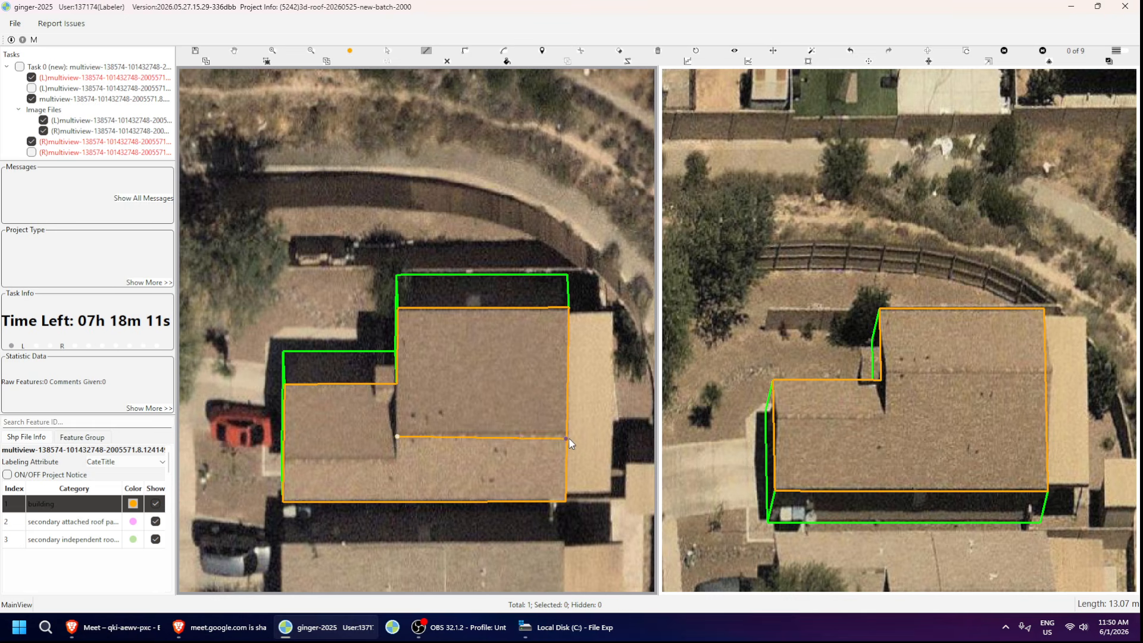
{"action": "key", "text": "Escape"}
{"action": "key", "text": "Escape"}
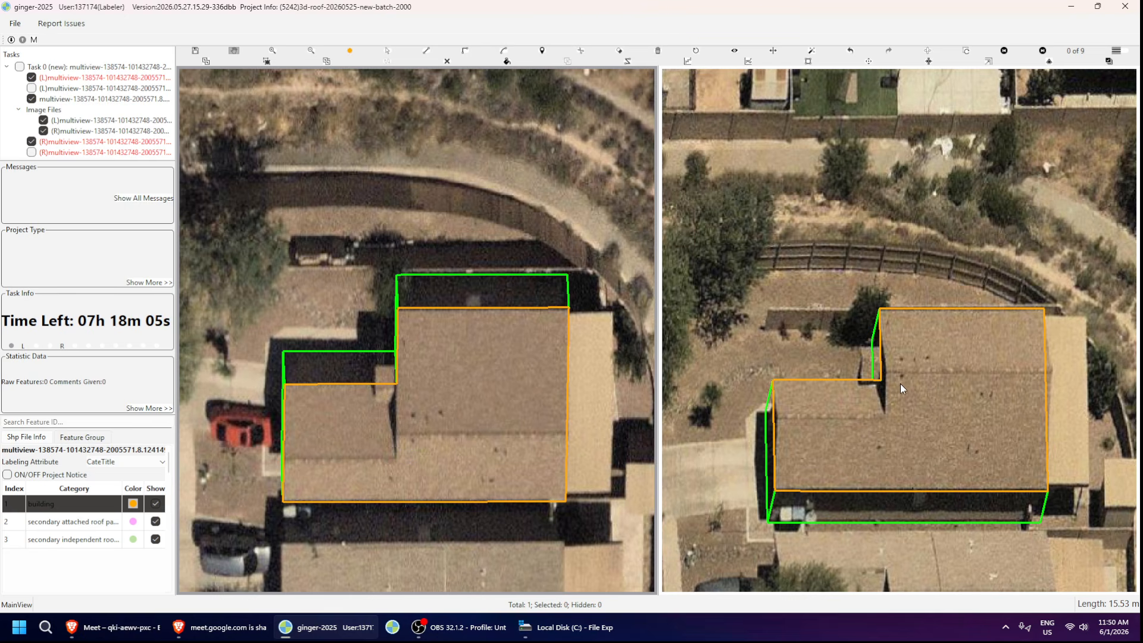
{"action": "key", "text": "Print"}
{"action": "left_click_drag", "start_coordinate": [214, 89], "coordinate": [1089, 583]}
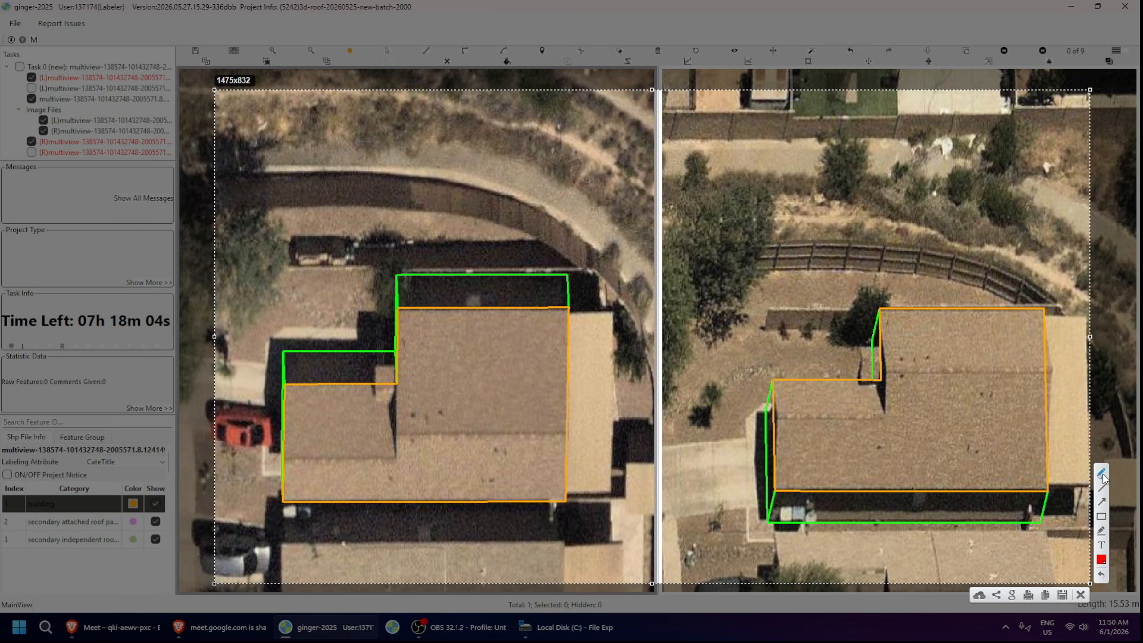
Write a red A on the larger roof and a red B on the lower roof section
{"action": "left_click_drag", "start_coordinate": [966, 345], "coordinate": [937, 390]}
{"action": "left_click_drag", "start_coordinate": [965, 349], "coordinate": [965, 349]}
{"action": "mouse_move", "coordinate": [979, 390]}
{"action": "left_mouse_down"}
{"action": "mouse_move", "coordinate": [951, 364]}
{"action": "mouse_move", "coordinate": [975, 362]}
{"action": "left_mouse_up"}
{"action": "mouse_move", "coordinate": [812, 408]}
{"action": "left_mouse_down"}
{"action": "mouse_move", "coordinate": [812, 426]}
{"action": "mouse_move", "coordinate": [821, 404]}
{"action": "mouse_move", "coordinate": [814, 430]}
{"action": "left_mouse_up"}
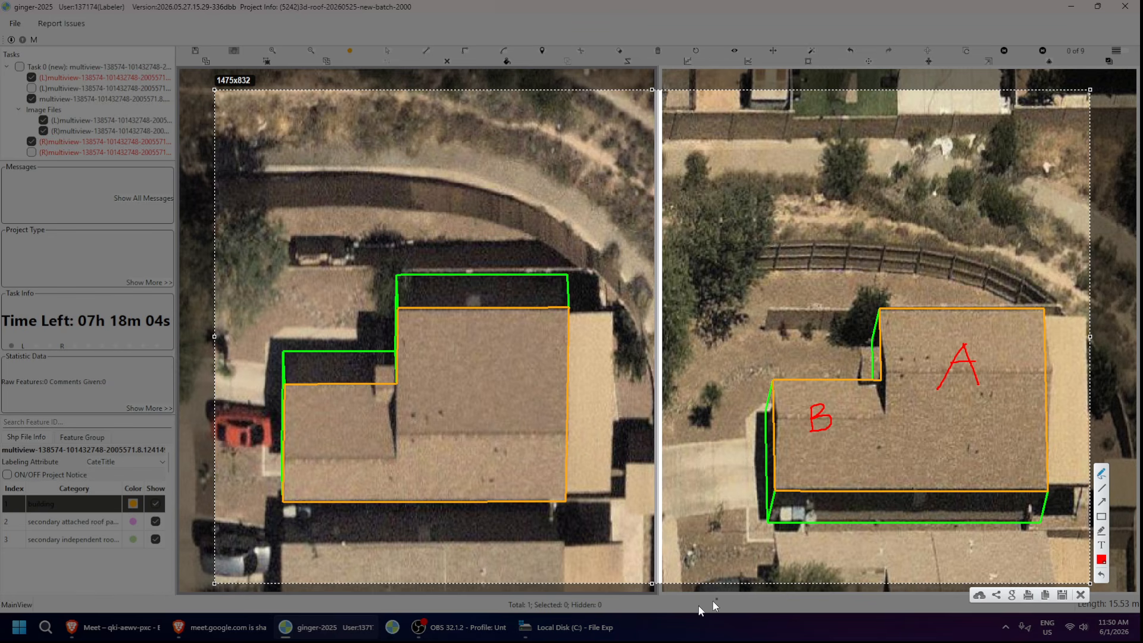
Discard the annotated capture, check the Google Meet call, and go back to ginger-2025
{"action": "left_click", "coordinate": [1079, 594]}
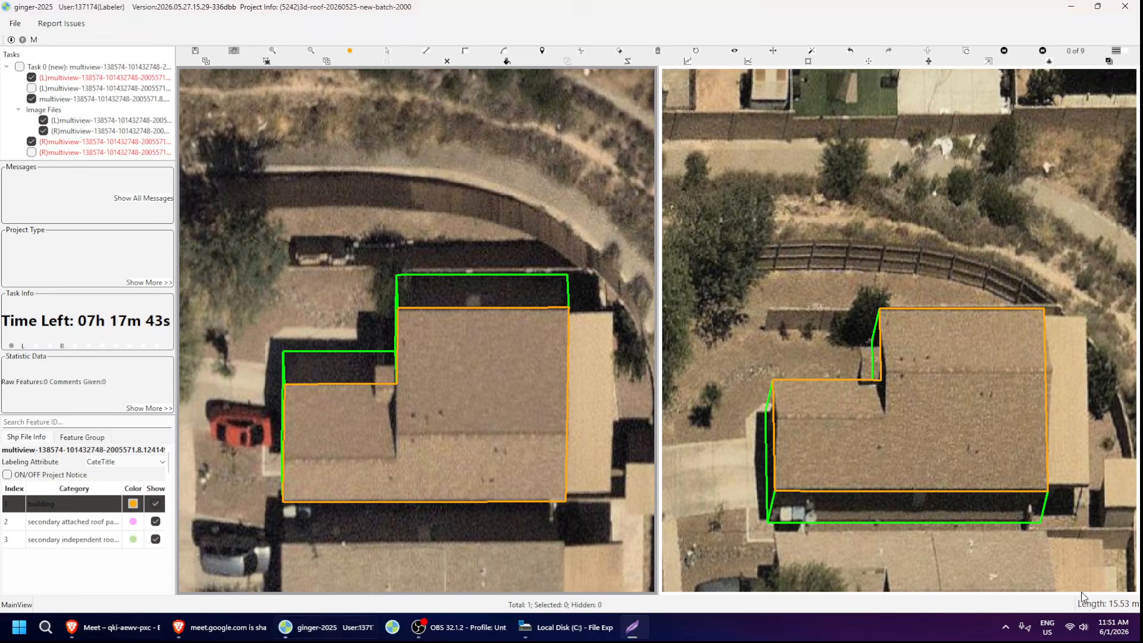
{"action": "left_click", "coordinate": [113, 626]}
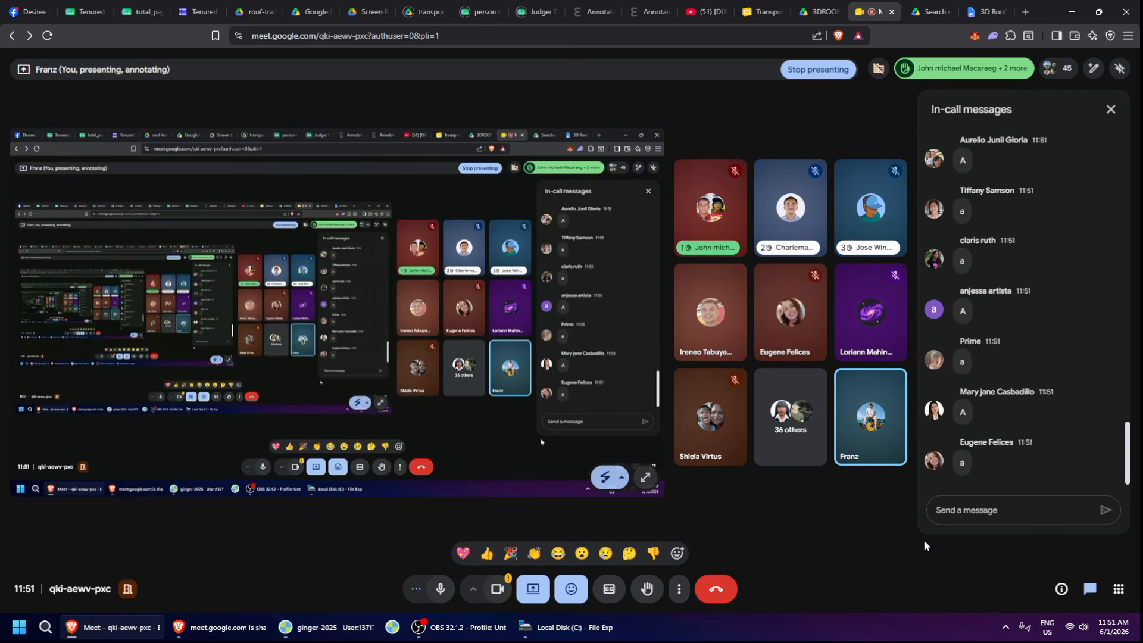
{"action": "left_click", "coordinate": [313, 627]}
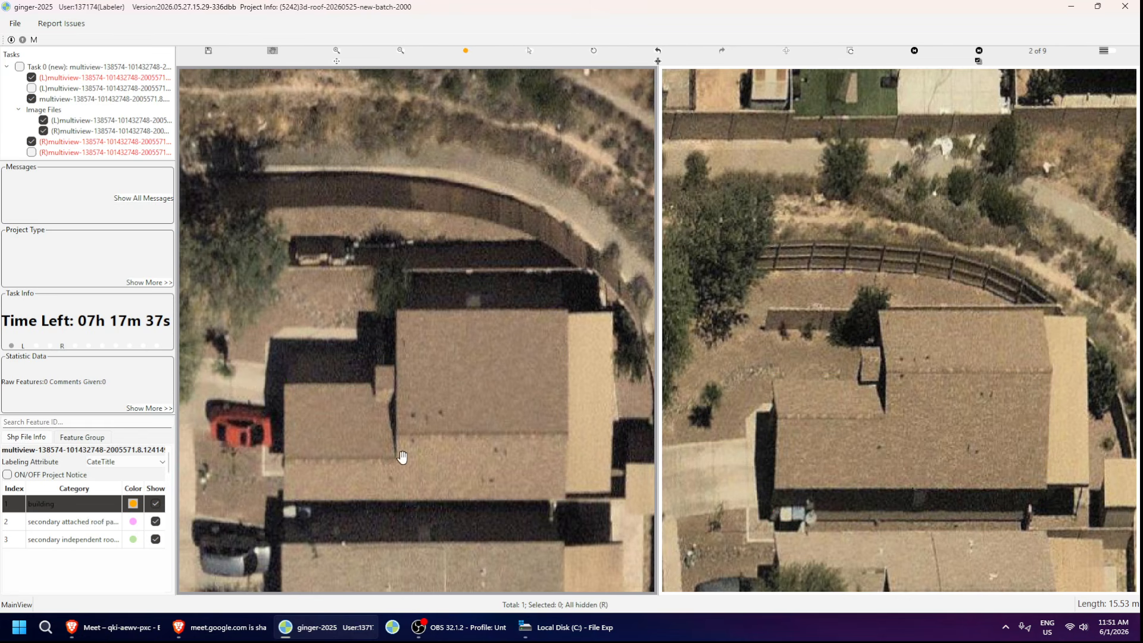
Bring back the green wall and orange roof outlines, zooming around the inner roof corner
{"action": "key", "text": "l"}
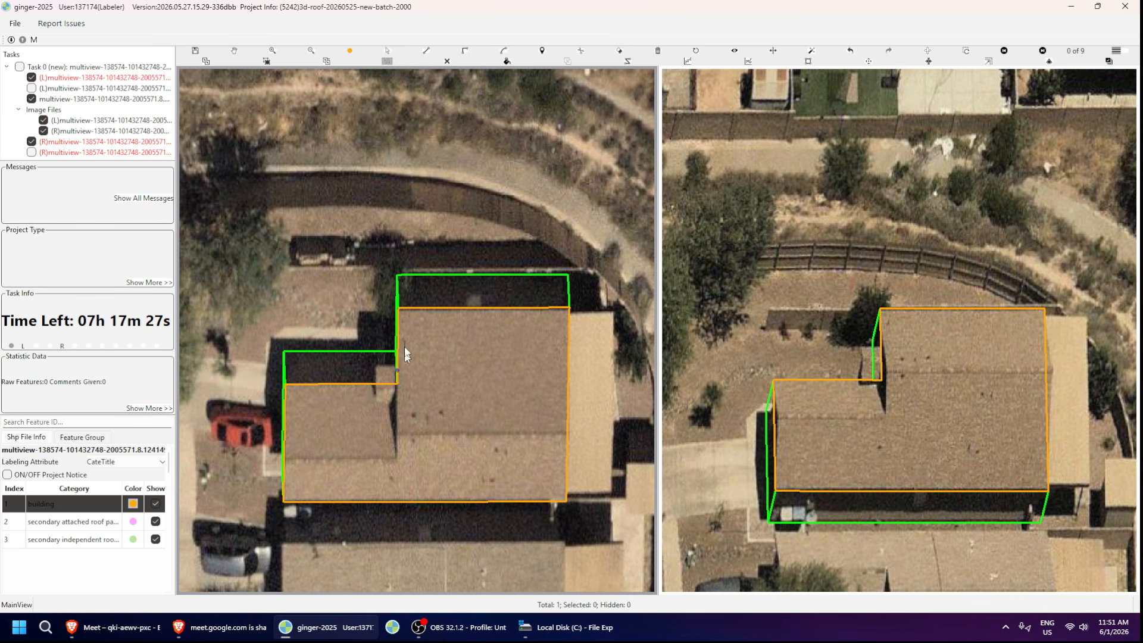
{"action": "scroll", "coordinate": [393, 344], "scroll_direction": "up", "scroll_amount": 2}
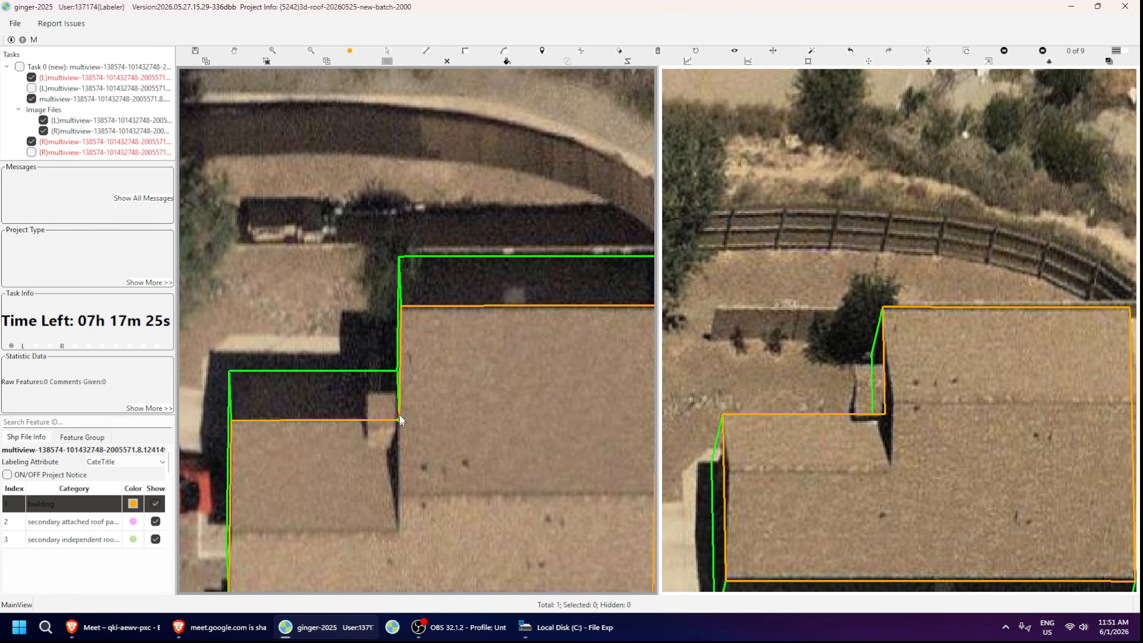
{"action": "scroll", "coordinate": [402, 420], "scroll_direction": "down", "scroll_amount": 2}
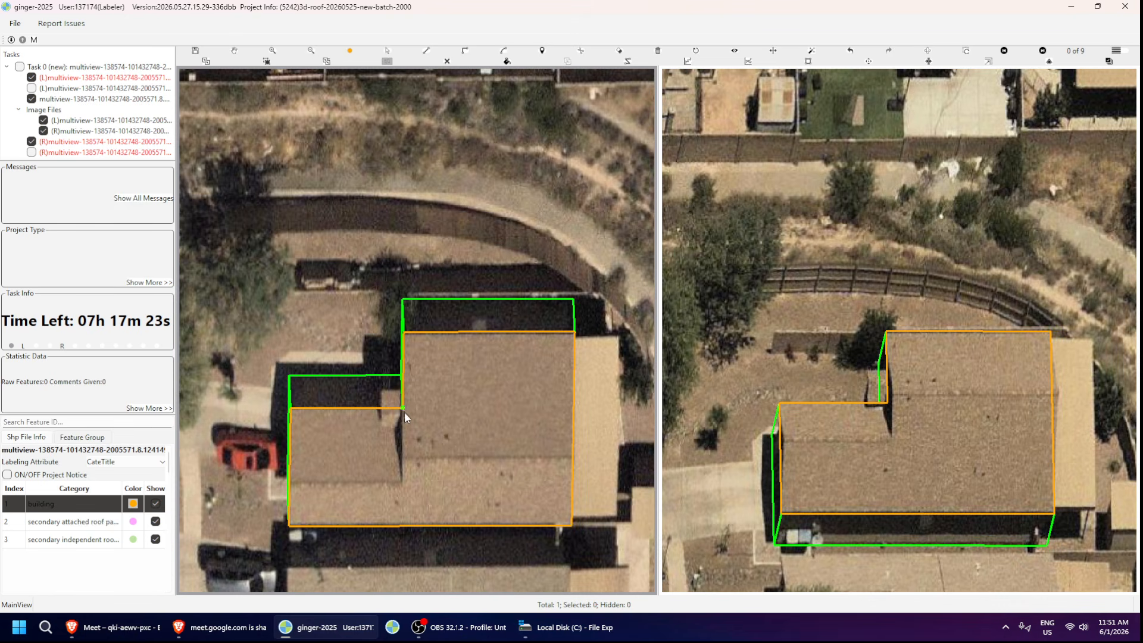
{"action": "key", "text": "space"}
{"action": "key", "text": "Escape"}
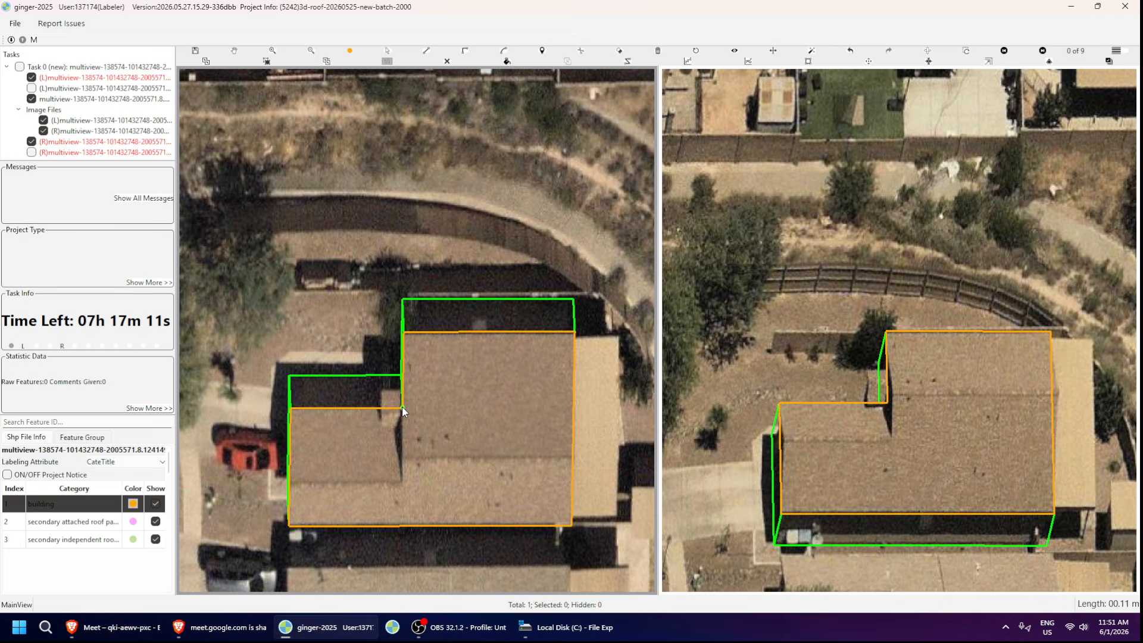
Draw a blue line from the inner roof corner straight down to the bottom roof edge
{"action": "scroll", "coordinate": [402, 407], "scroll_direction": "up", "scroll_amount": 2}
{"action": "left_click", "coordinate": [403, 407]}
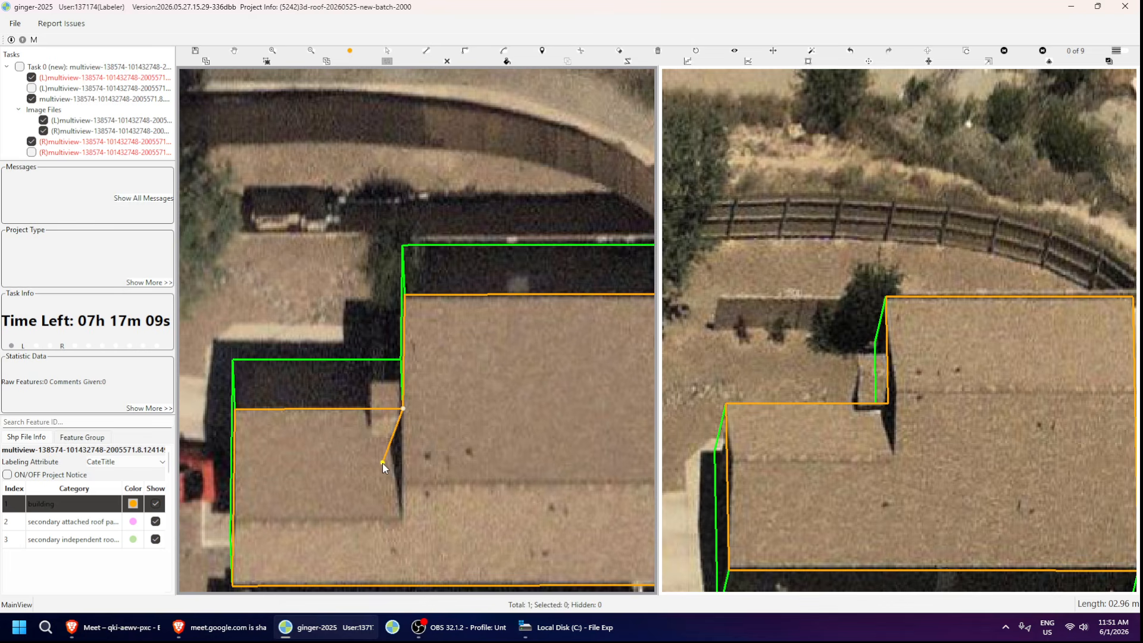
{"action": "left_click_drag", "start_coordinate": [382, 462], "coordinate": [402, 420]}
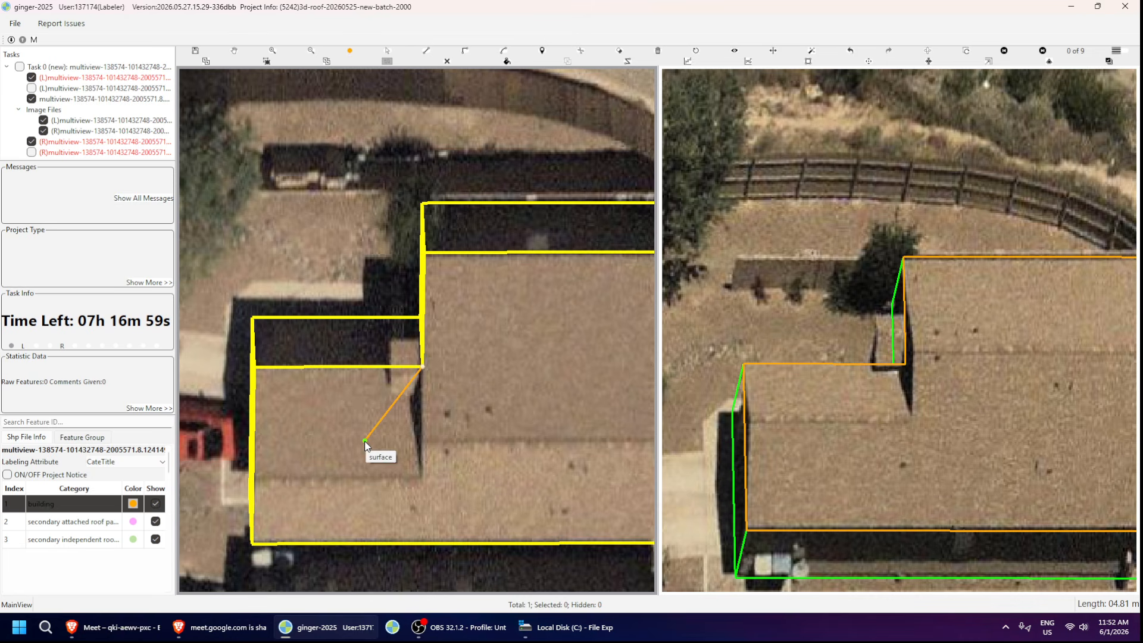
{"action": "left_click", "coordinate": [256, 444]}
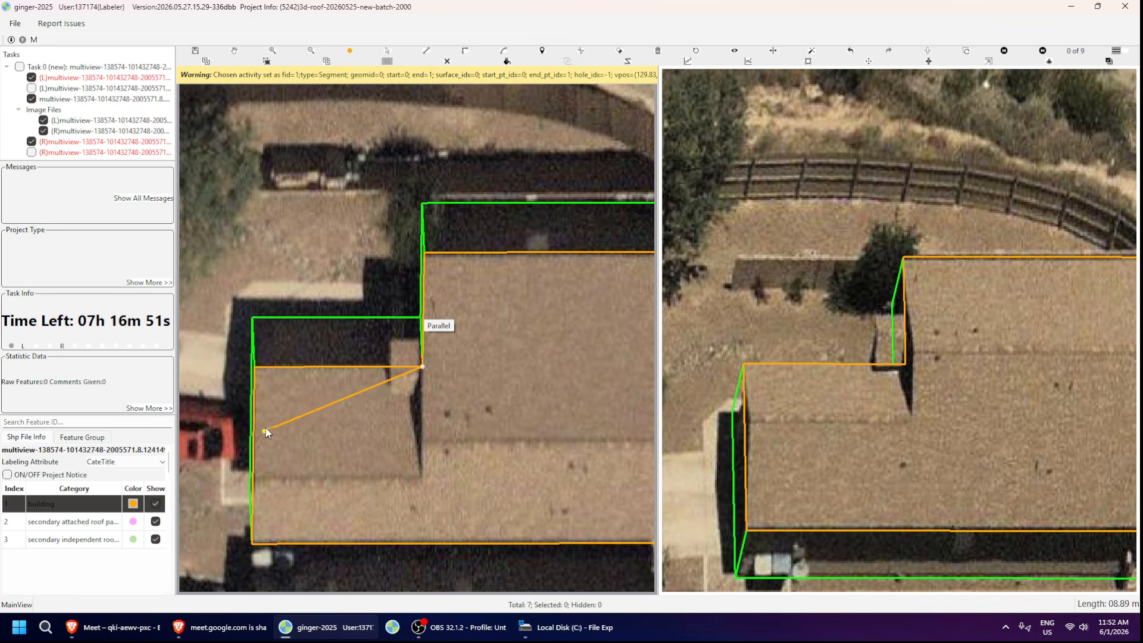
{"action": "left_click", "coordinate": [294, 367]}
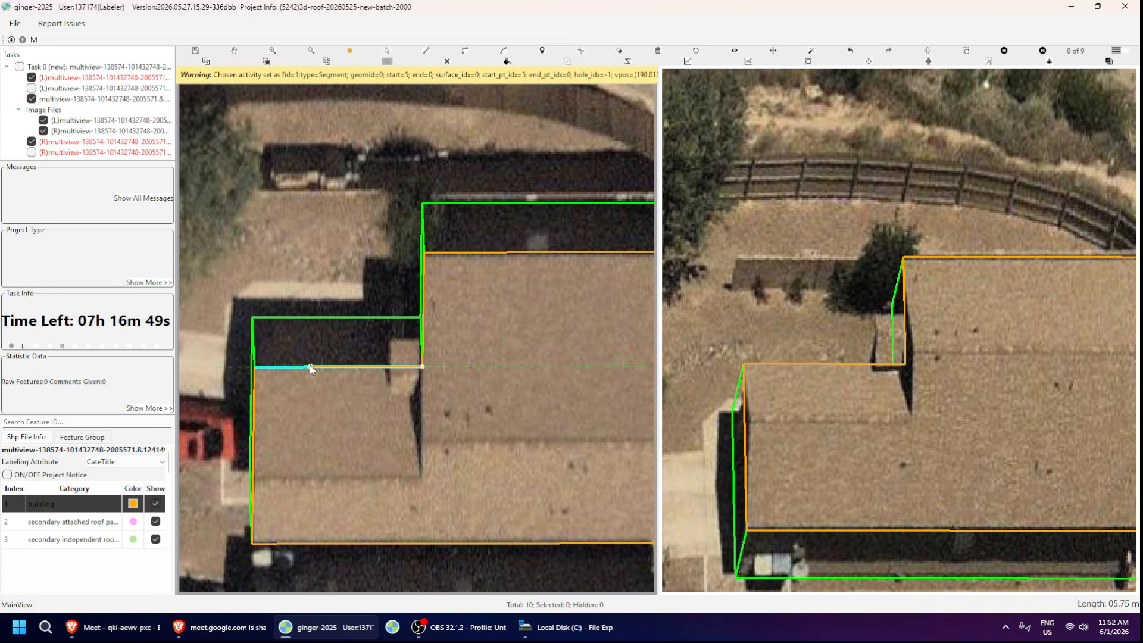
{"action": "left_click", "coordinate": [422, 365]}
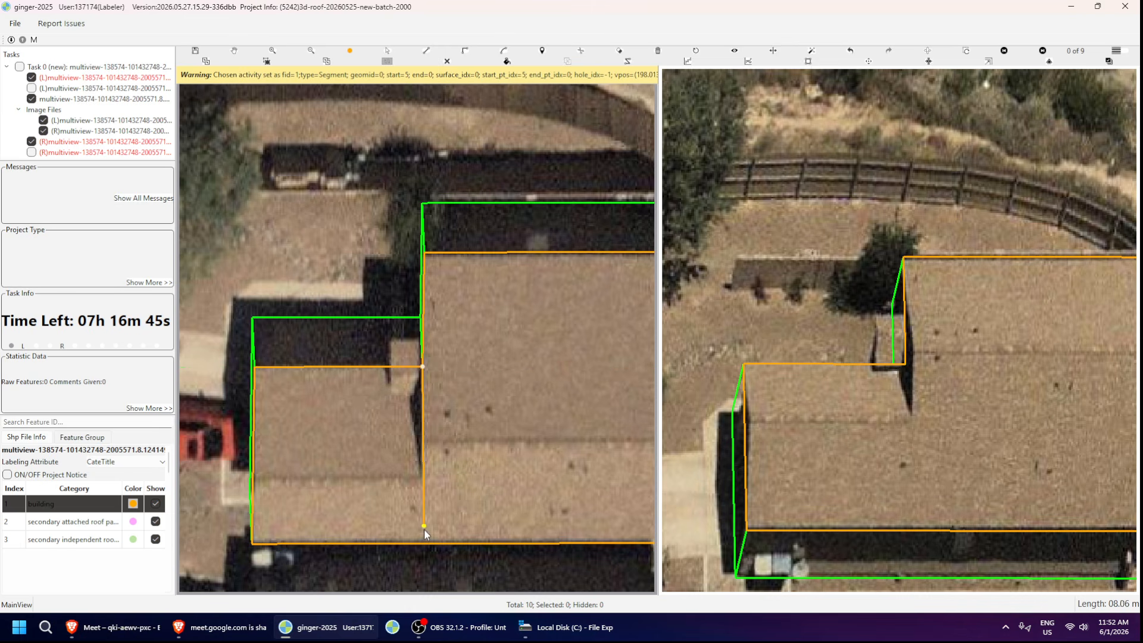
{"action": "left_click", "coordinate": [424, 302]}
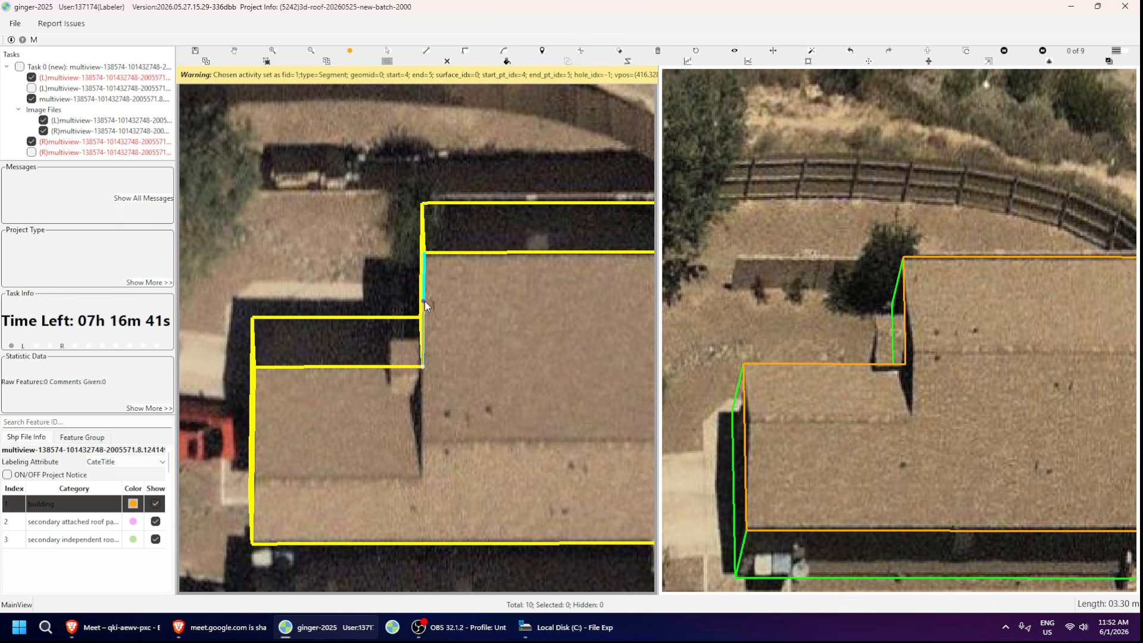
{"action": "left_click", "coordinate": [424, 301]}
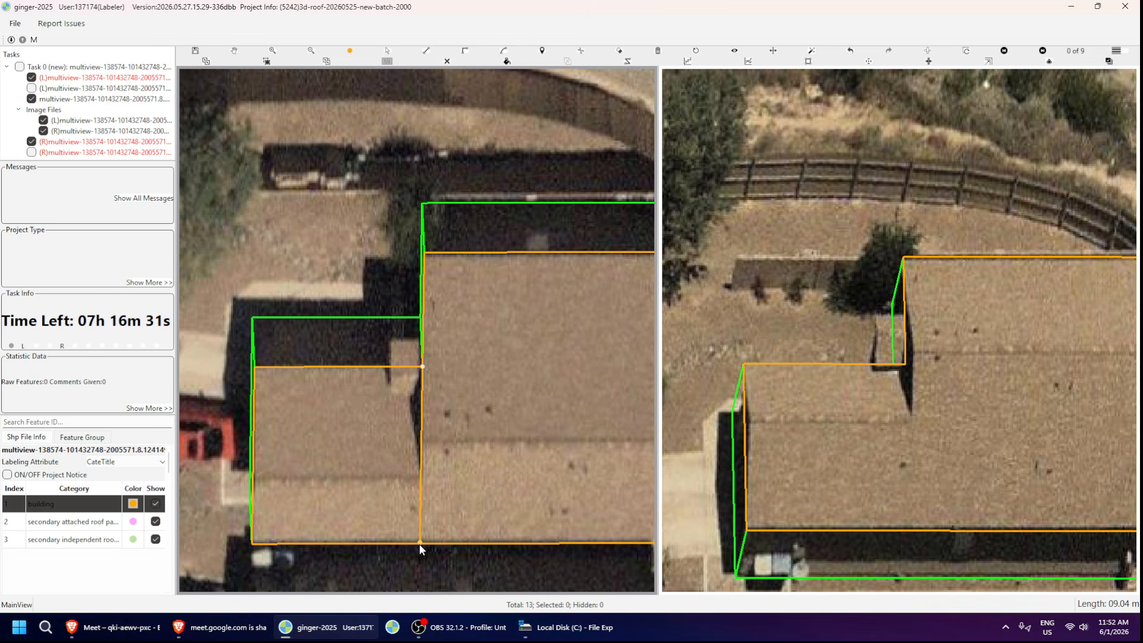
{"action": "left_click", "coordinate": [419, 545]}
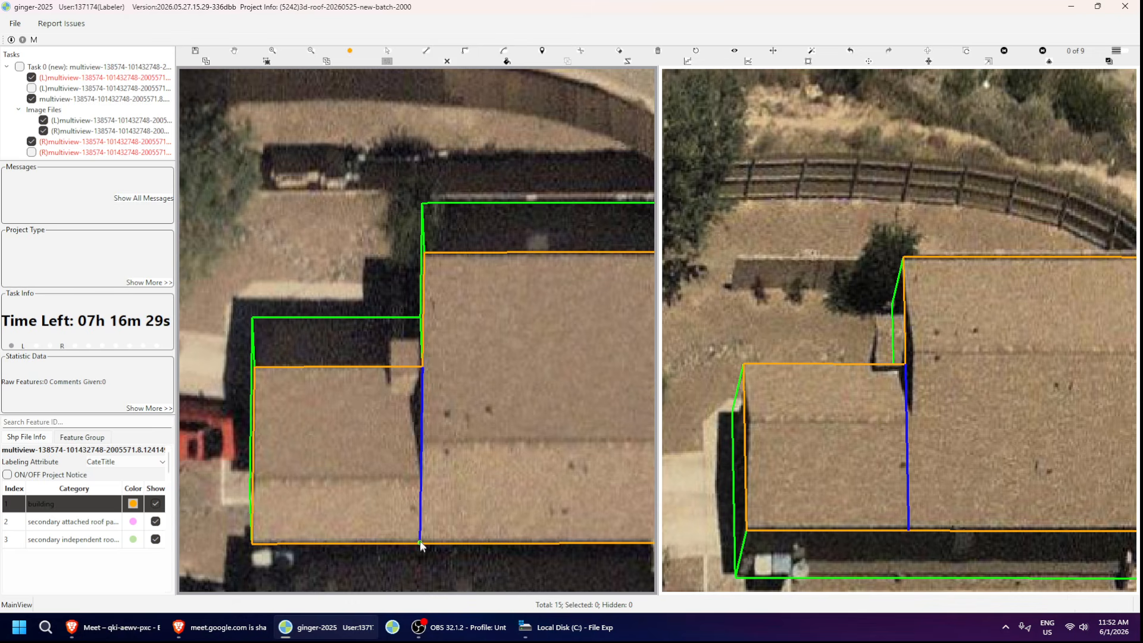
{"action": "scroll", "coordinate": [449, 472], "scroll_direction": "down", "scroll_amount": 2}
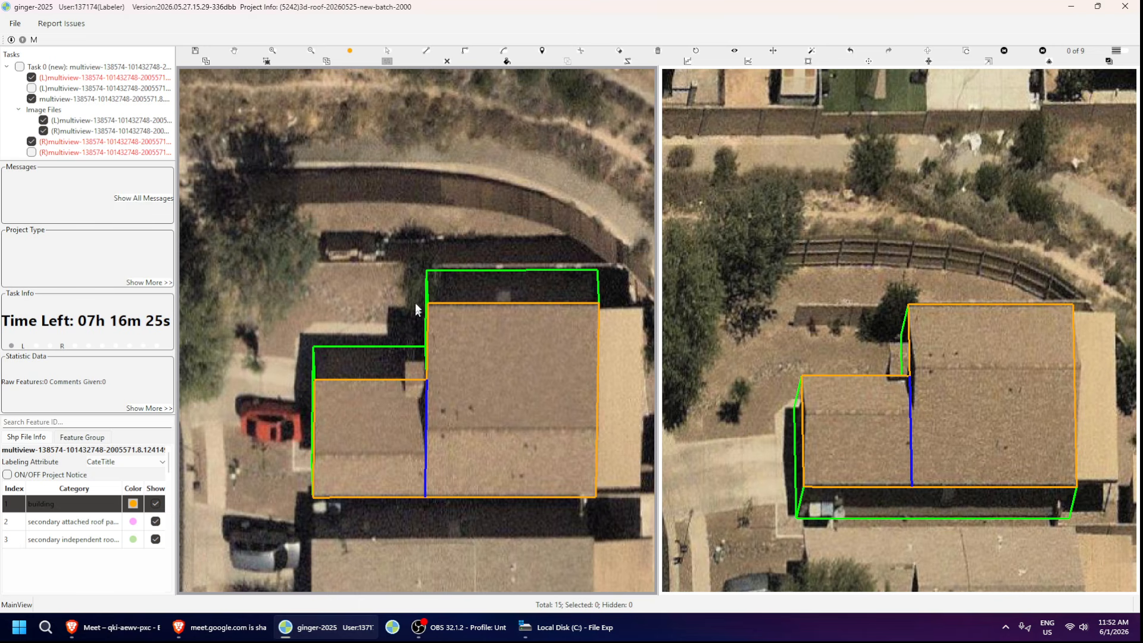
Measure from the ridge vertex to the roof's top edge: 5.93 m
{"action": "key", "text": "Escape"}
{"action": "key", "text": "space"}
{"action": "left_click_drag", "start_coordinate": [456, 420], "coordinate": [461, 439]}
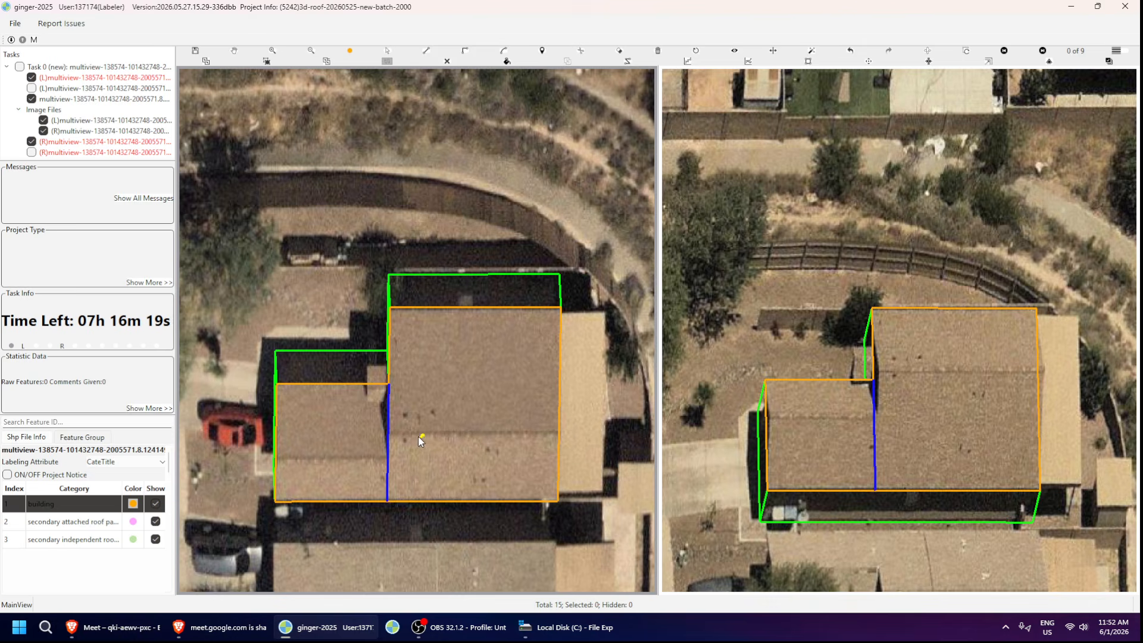
{"action": "scroll", "coordinate": [420, 441], "scroll_direction": "up", "scroll_amount": 2}
{"action": "left_click", "coordinate": [375, 435]}
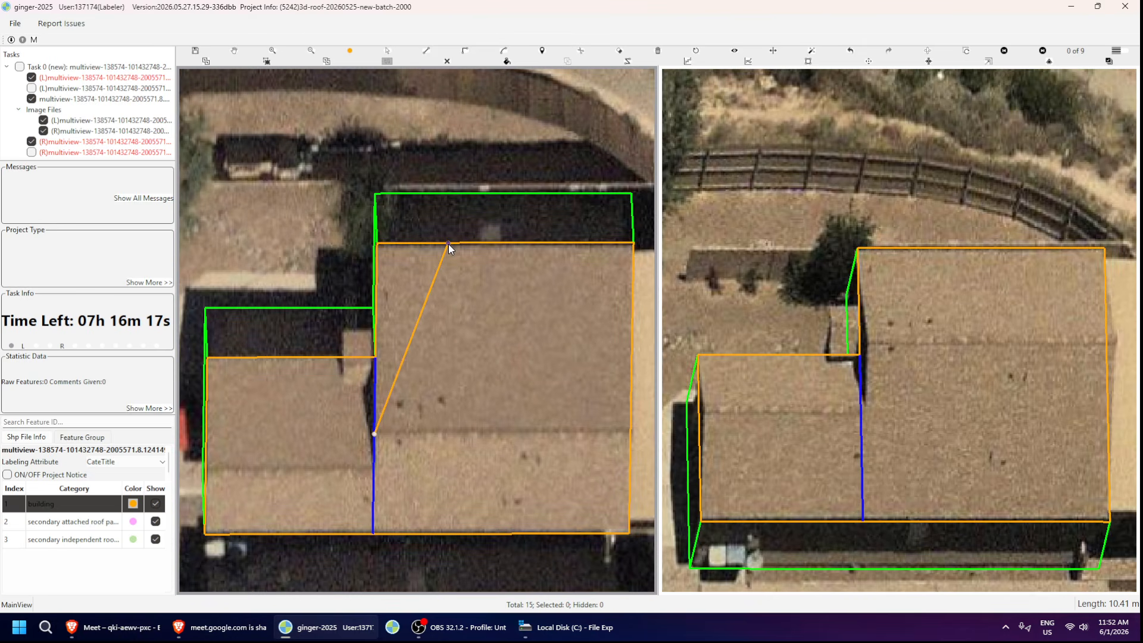
{"action": "left_click", "coordinate": [448, 245]}
{"action": "scroll", "coordinate": [448, 375], "scroll_direction": "down", "scroll_amount": 2}
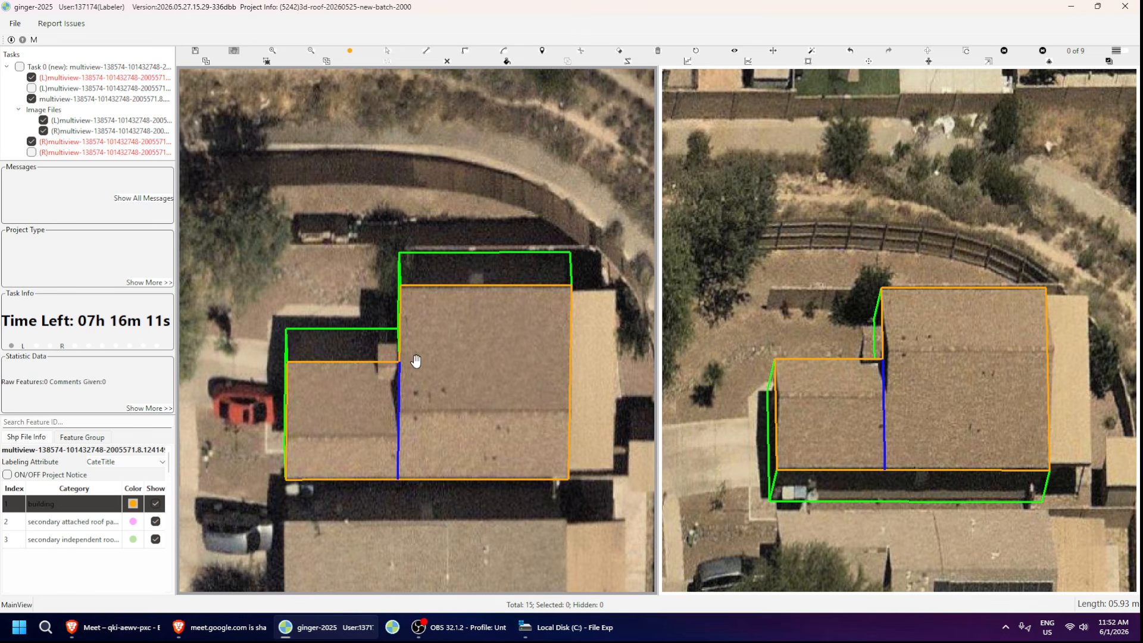
Capture both views and sketch a red inverted V over the roof with an arrow to its peak
{"action": "key", "text": "Print"}
{"action": "left_click_drag", "start_coordinate": [223, 148], "coordinate": [794, 614]}
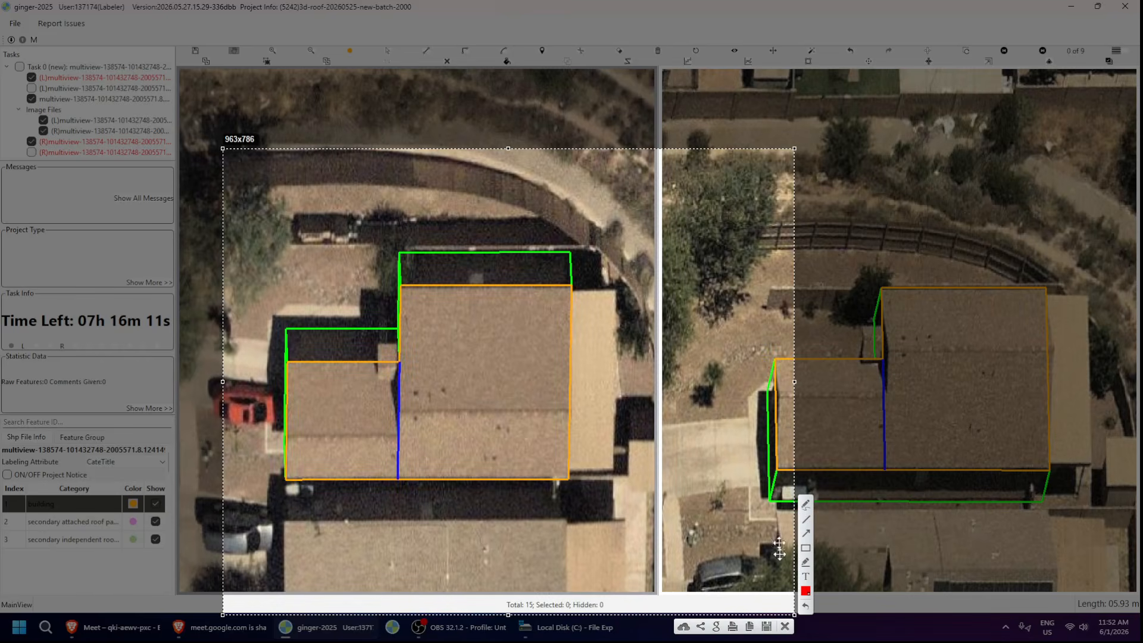
{"action": "left_click", "coordinate": [805, 521]}
{"action": "mouse_move", "coordinate": [409, 544]}
{"action": "left_mouse_down"}
{"action": "mouse_move", "coordinate": [551, 391]}
{"action": "mouse_move", "coordinate": [646, 545]}
{"action": "left_mouse_up"}
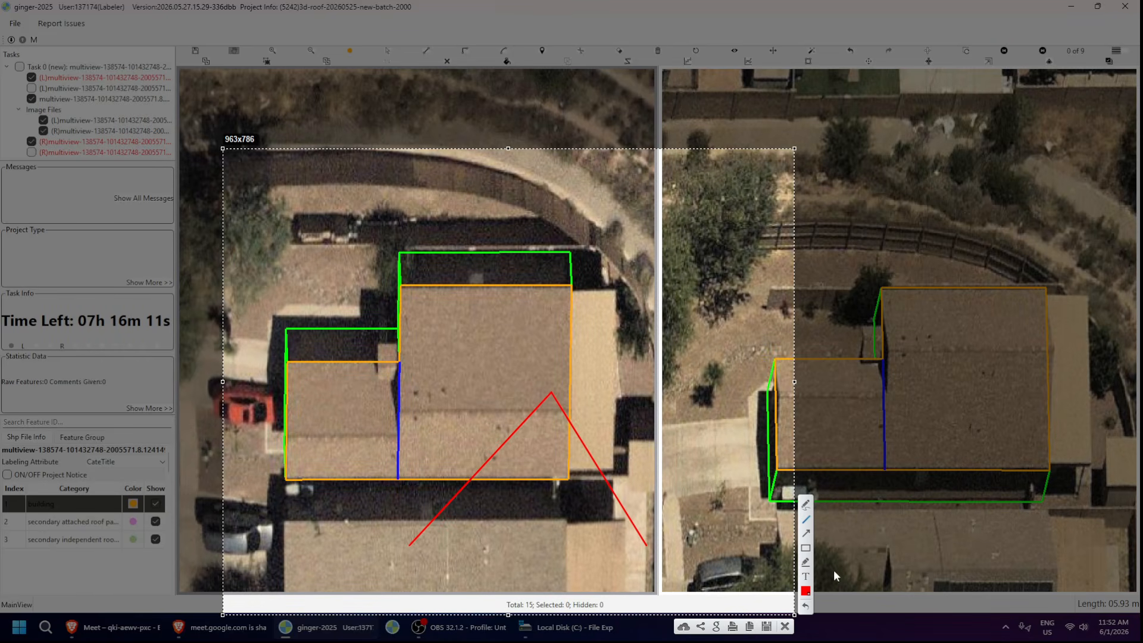
{"action": "left_click_drag", "start_coordinate": [673, 308], "coordinate": [557, 389]}
Discard the capture and draw a horizontal blue ridge from the blue line's vertex to the right roof edge
{"action": "left_click", "coordinate": [785, 625]}
{"action": "scroll", "coordinate": [480, 388], "scroll_direction": "up", "scroll_amount": 2}
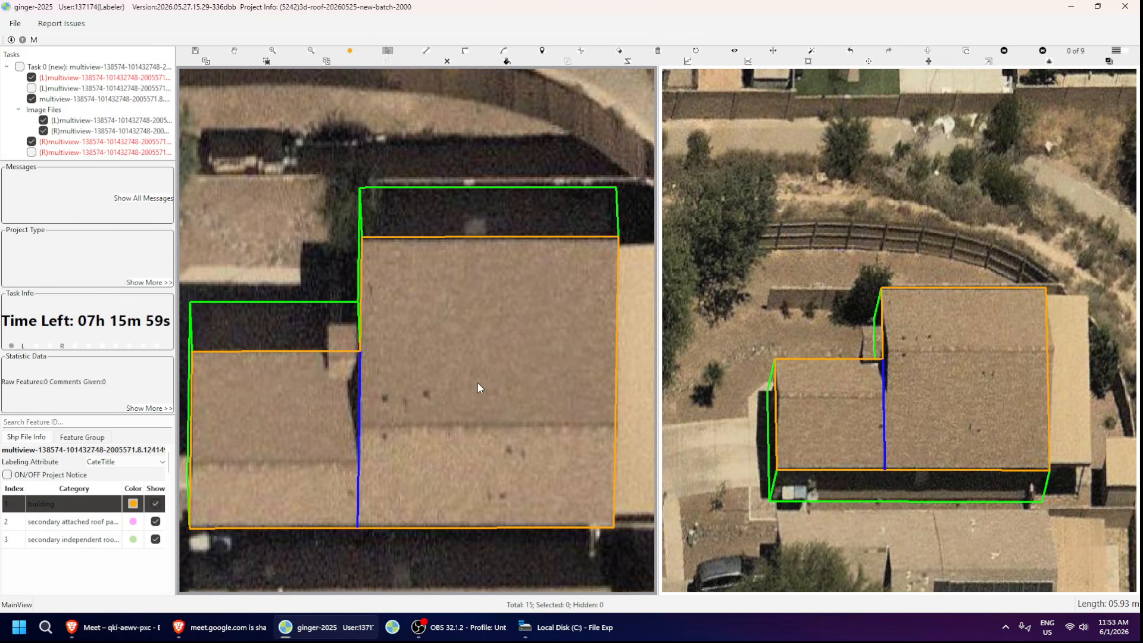
{"action": "left_click", "coordinate": [359, 427]}
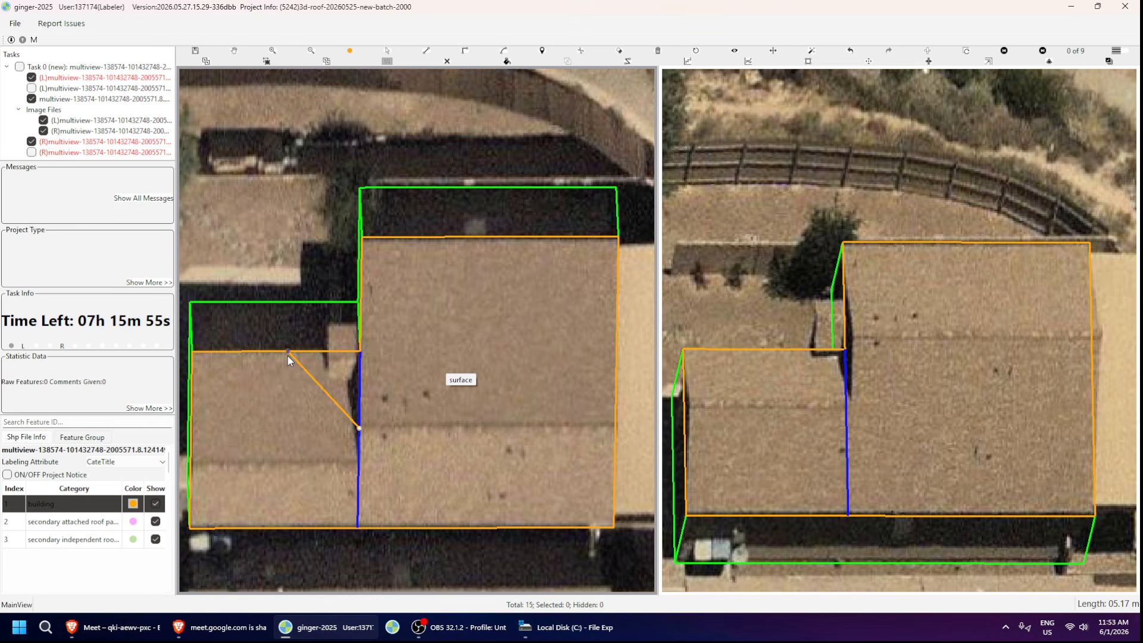
{"action": "left_click", "coordinate": [288, 353]}
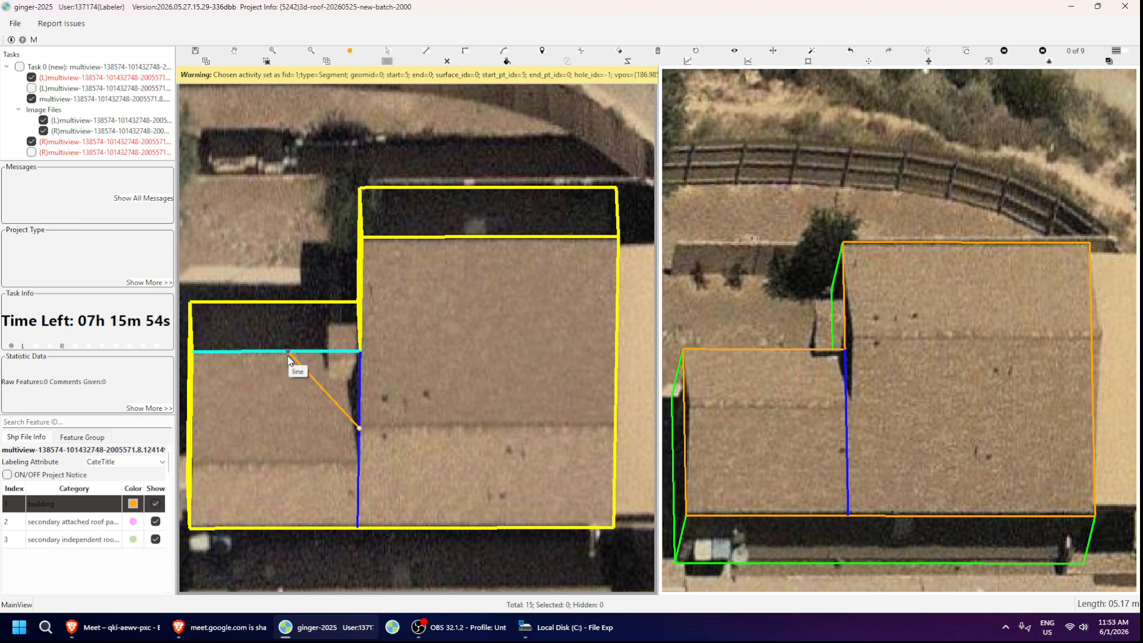
{"action": "left_click", "coordinate": [613, 429]}
{"action": "key", "text": "Escape"}
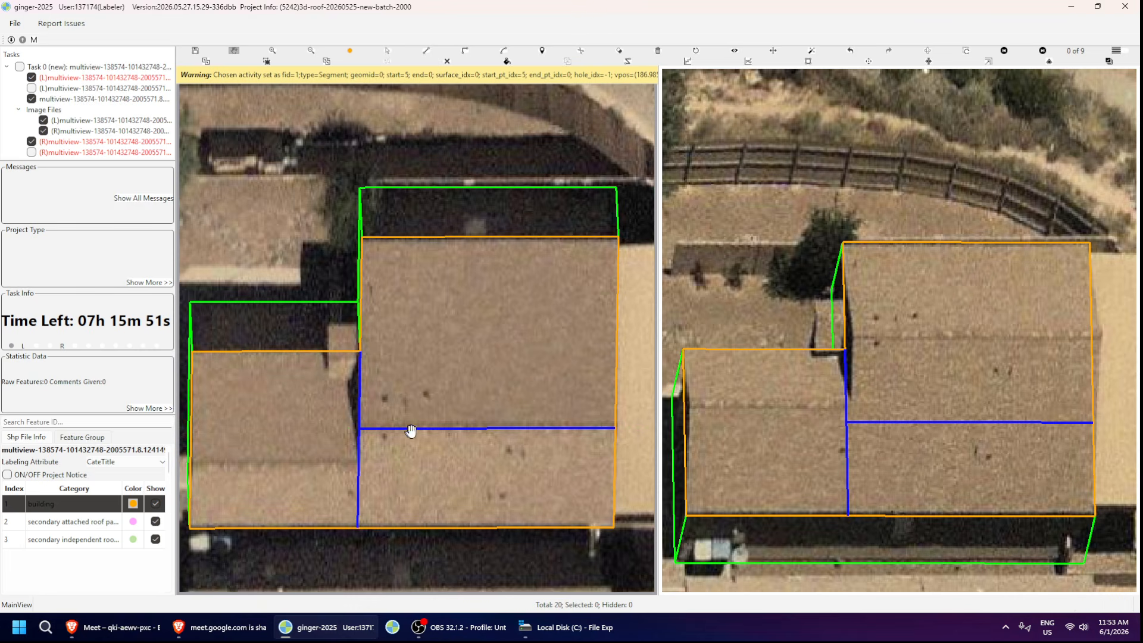
Pan the views and tilt the 3D wireframe to inspect the new ridge
{"action": "left_click_drag", "start_coordinate": [973, 423], "coordinate": [906, 387]}
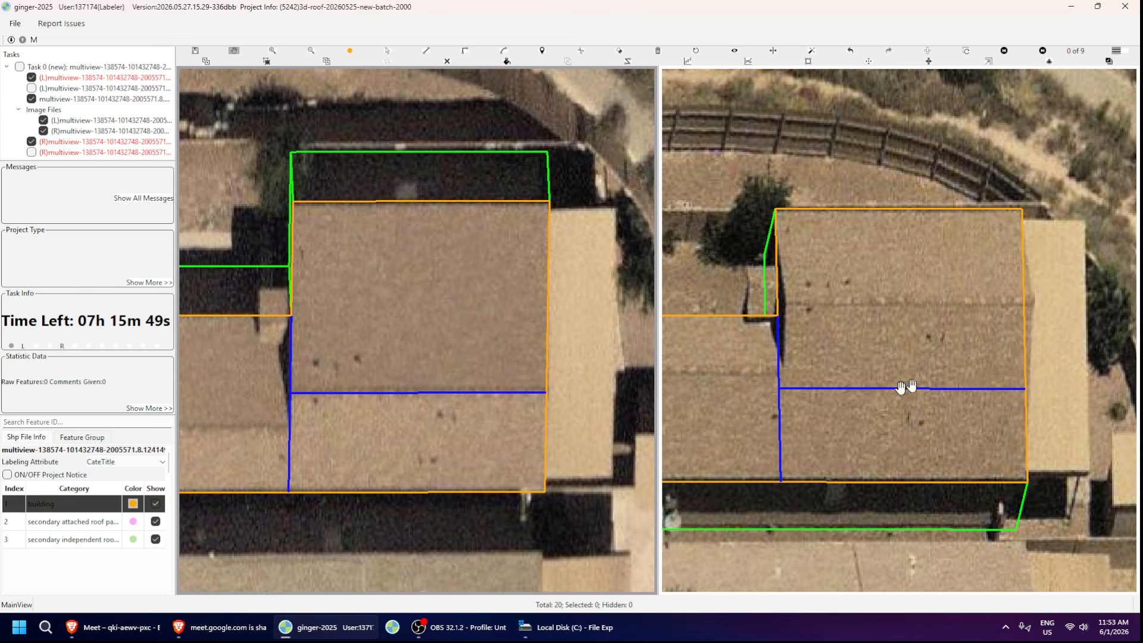
{"action": "left_click_drag", "start_coordinate": [905, 308], "coordinate": [922, 337]}
{"action": "scroll", "coordinate": [801, 395], "scroll_direction": "down", "scroll_amount": 1}
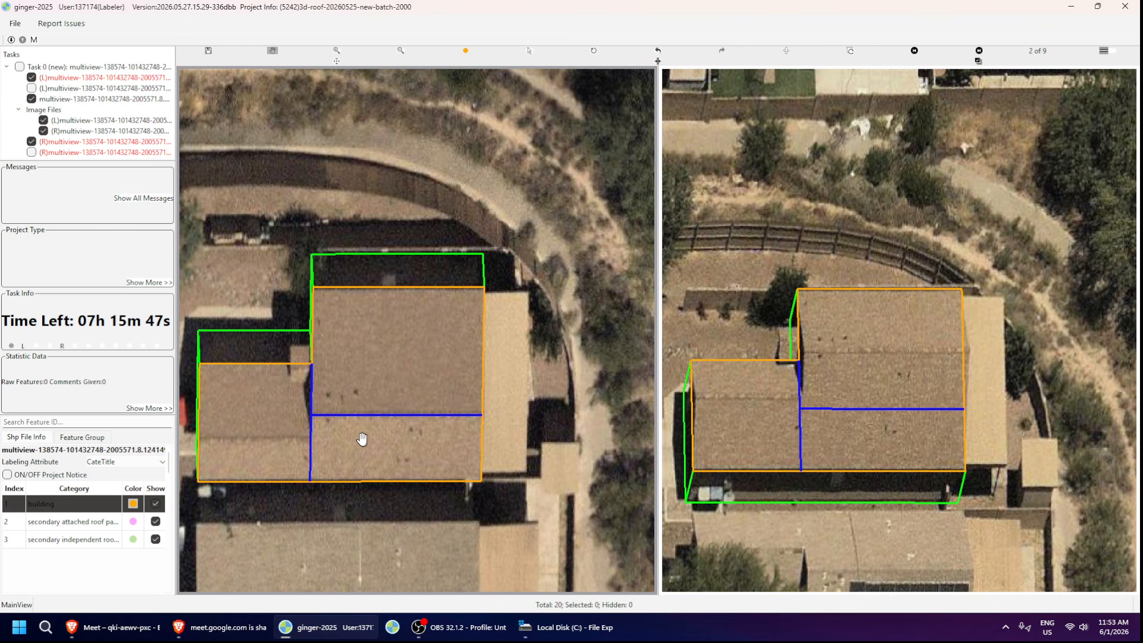
{"action": "mouse_move", "coordinate": [361, 439]}
{"action": "left_mouse_down"}
{"action": "mouse_move", "coordinate": [360, 357]}
{"action": "mouse_move", "coordinate": [357, 452]}
{"action": "mouse_move", "coordinate": [327, 431]}
{"action": "mouse_move", "coordinate": [366, 433]}
{"action": "left_mouse_up"}
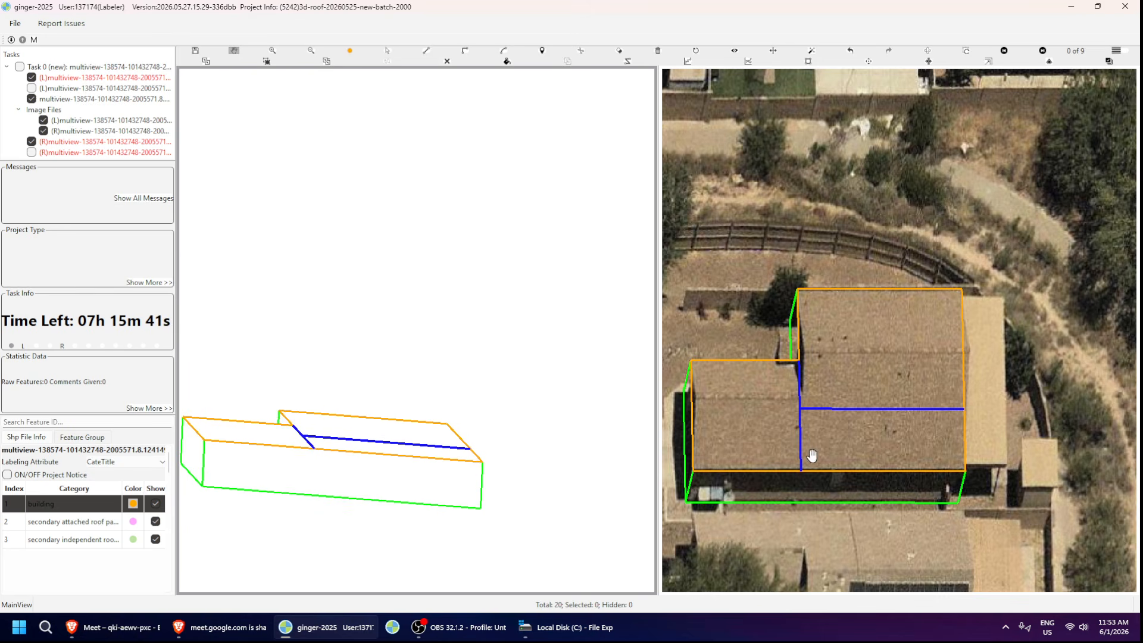
Drag the horizontal blue ridge line upward in the right image
{"action": "scroll", "coordinate": [831, 378], "scroll_direction": "up", "scroll_amount": 2}
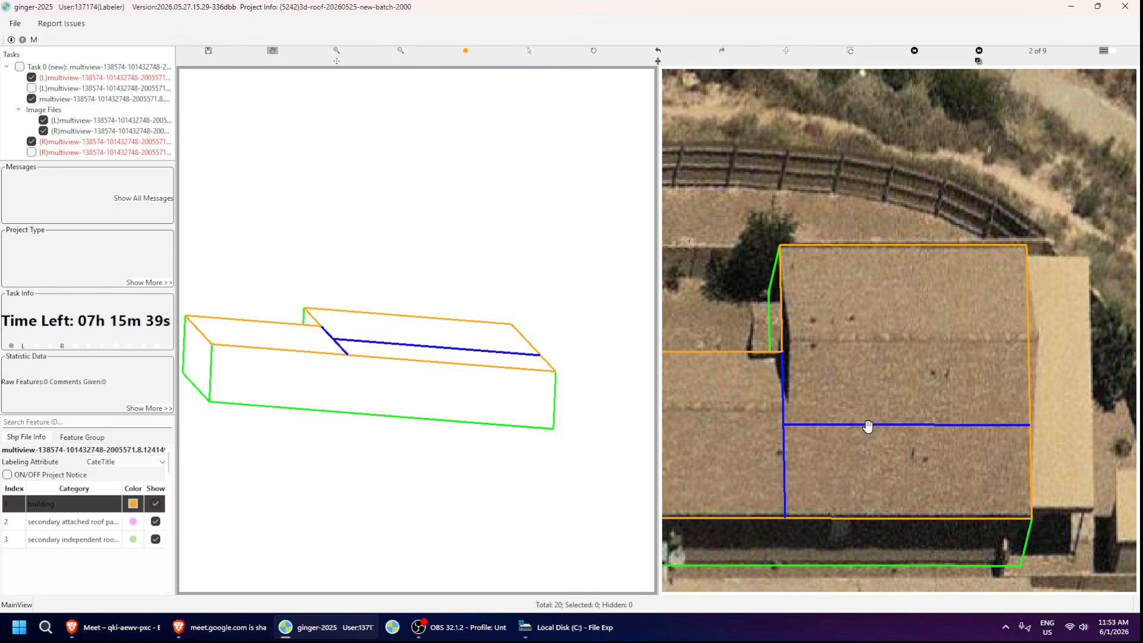
{"action": "key", "text": "Escape"}
{"action": "left_click_drag", "start_coordinate": [894, 425], "coordinate": [926, 335]}
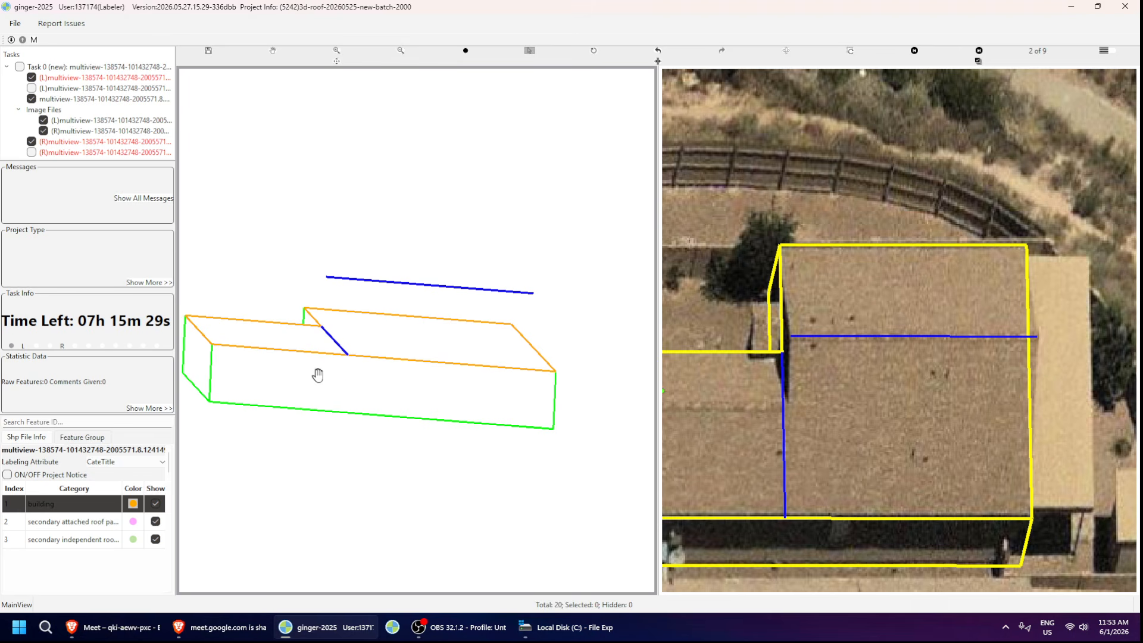
Orbit the 3D wireframe to confirm the ridge sits above the roof box, then return to the aerial view
{"action": "mouse_move", "coordinate": [360, 366]}
{"action": "left_mouse_down"}
{"action": "mouse_move", "coordinate": [383, 365]}
{"action": "mouse_move", "coordinate": [364, 368]}
{"action": "left_mouse_up"}
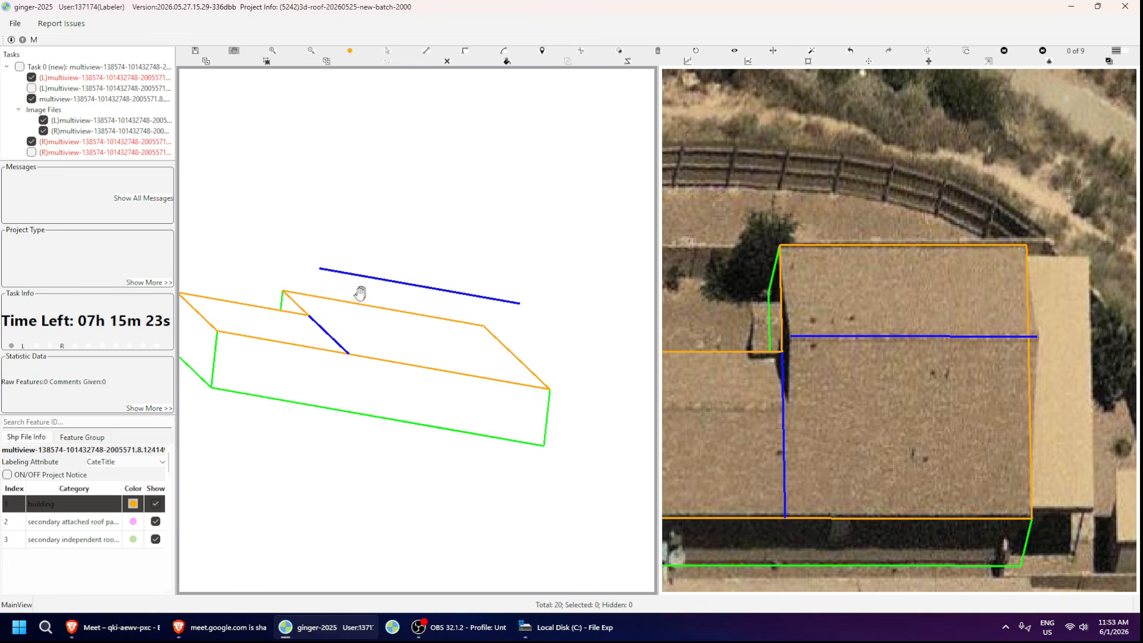
{"action": "left_click_drag", "start_coordinate": [426, 347], "coordinate": [373, 334]}
{"action": "key", "text": "Escape"}
{"action": "scroll", "coordinate": [427, 340], "scroll_direction": "down", "scroll_amount": 5}
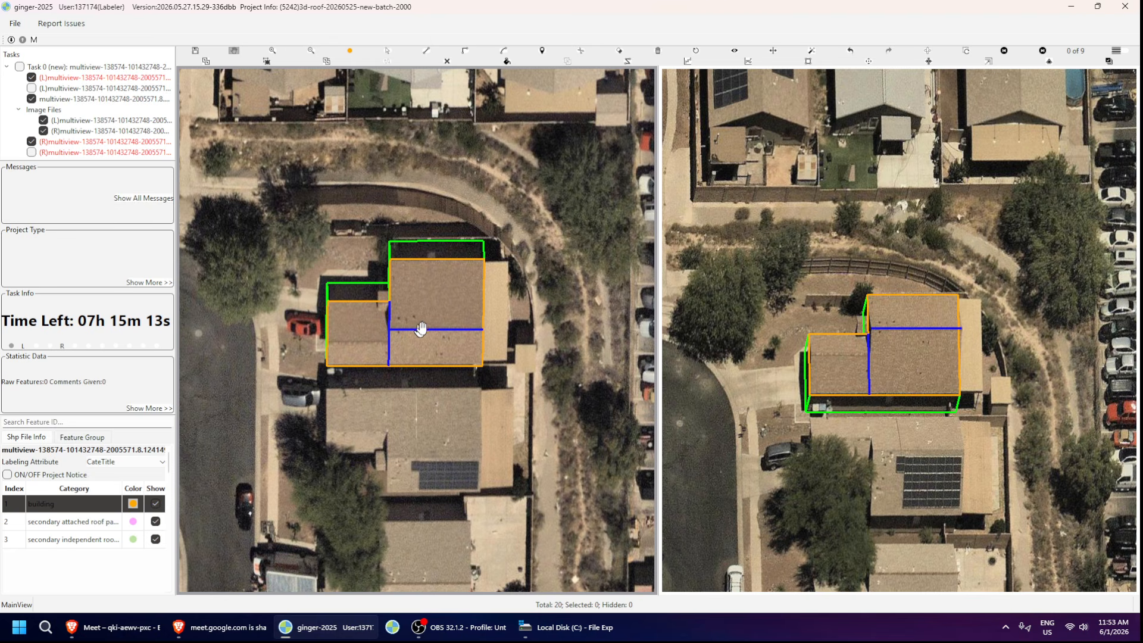
{"action": "left_click_drag", "start_coordinate": [416, 332], "coordinate": [411, 250]}
{"action": "mouse_move", "coordinate": [408, 343]}
{"action": "left_mouse_down"}
{"action": "mouse_move", "coordinate": [418, 285]}
{"action": "mouse_move", "coordinate": [393, 255]}
{"action": "mouse_move", "coordinate": [372, 256]}
{"action": "mouse_move", "coordinate": [419, 260]}
{"action": "mouse_move", "coordinate": [406, 327]}
{"action": "left_mouse_up"}
{"action": "scroll", "coordinate": [403, 314], "scroll_direction": "up", "scroll_amount": 5}
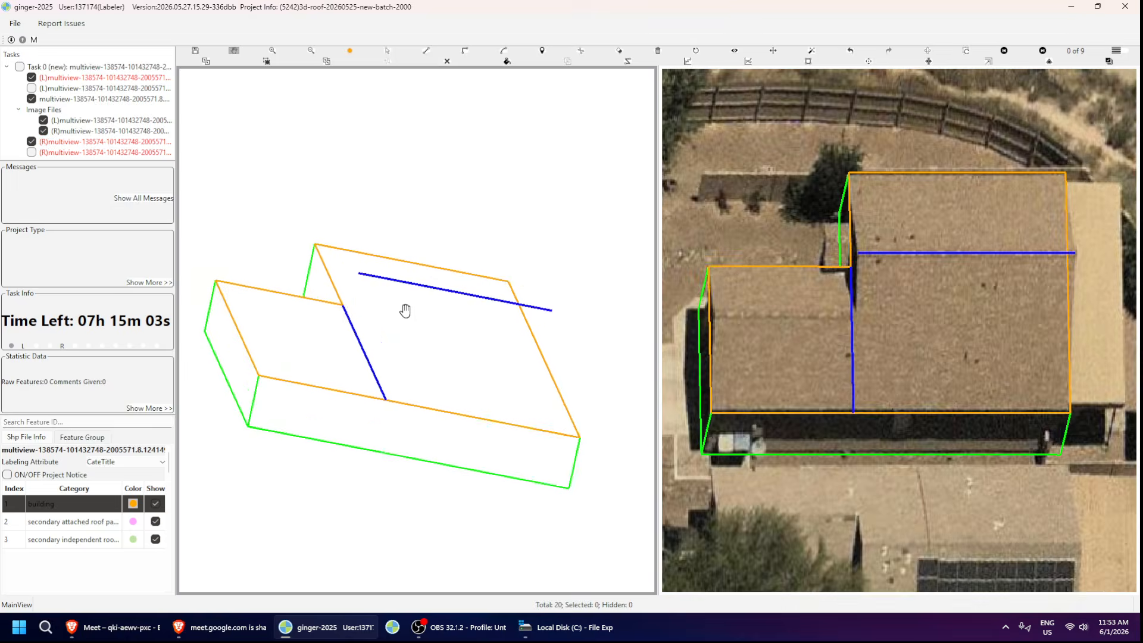
{"action": "scroll", "coordinate": [403, 312], "scroll_direction": "down", "scroll_amount": 4}
{"action": "scroll", "coordinate": [403, 313], "scroll_direction": "up", "scroll_amount": 3}
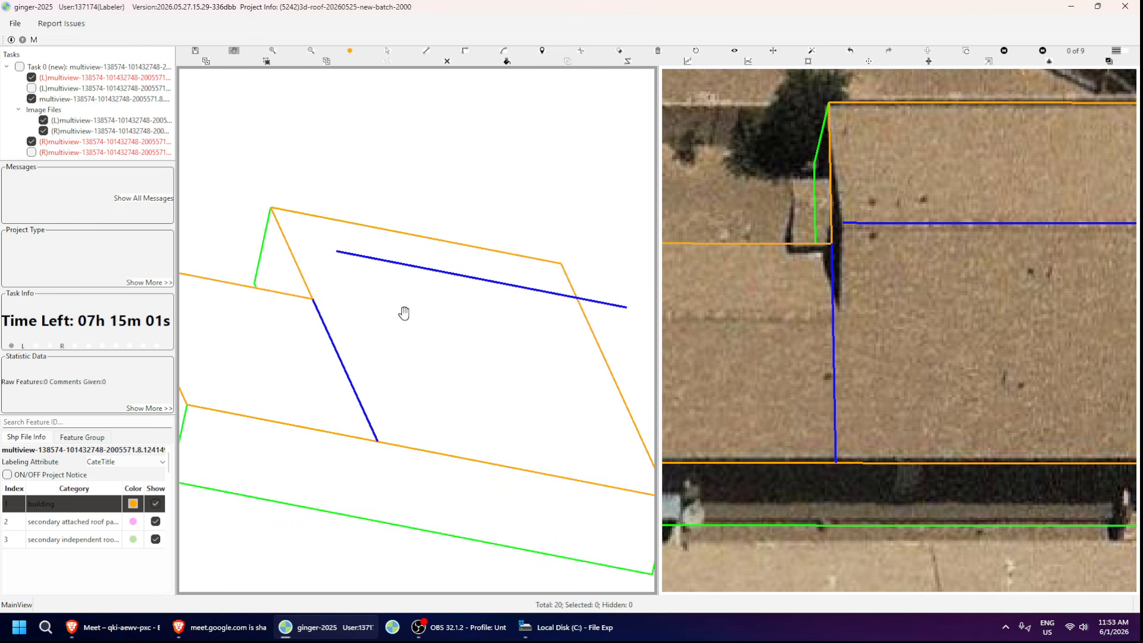
{"action": "key", "text": "Escape"}
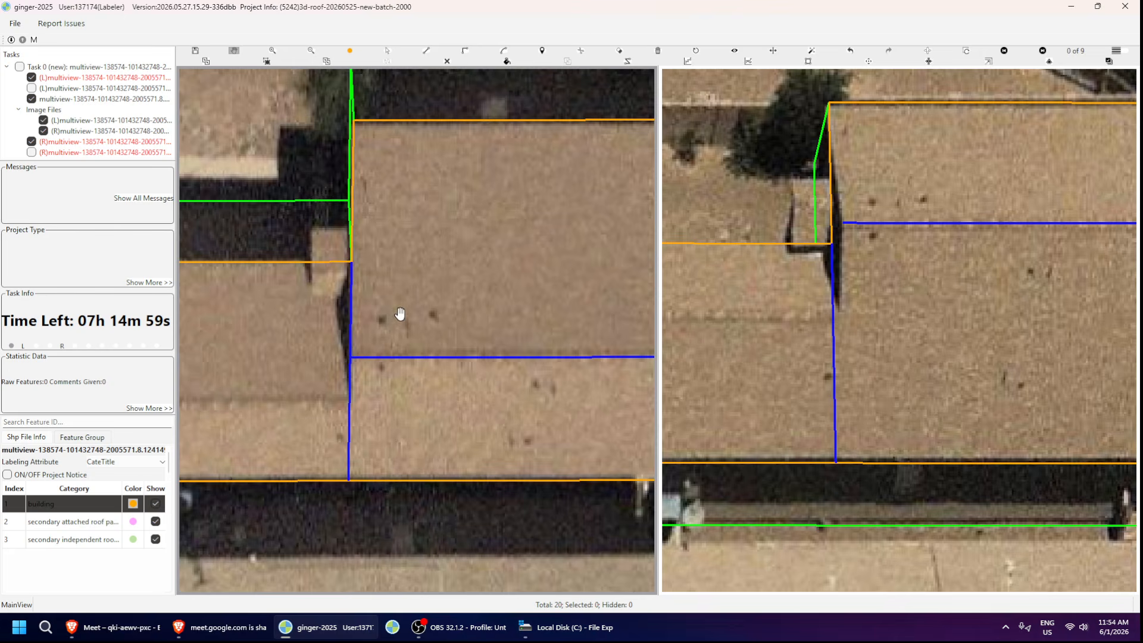
Swap the left and right aerial images using the toolbar swap-views button
{"action": "scroll", "coordinate": [400, 317], "scroll_direction": "down", "scroll_amount": 4}
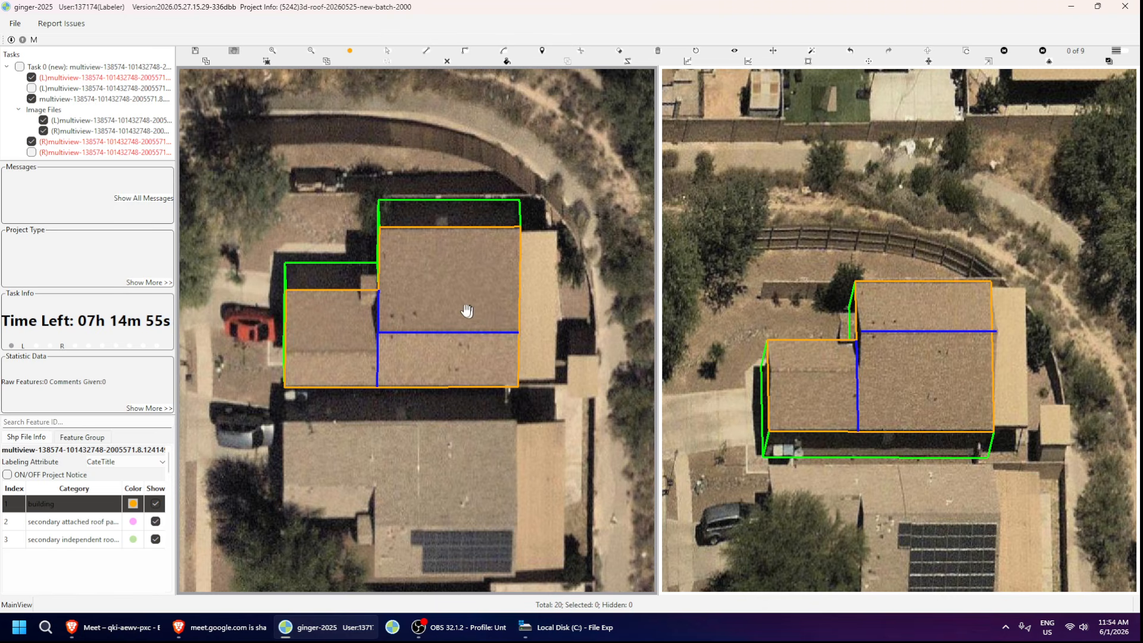
{"action": "scroll", "coordinate": [449, 233], "scroll_direction": "up", "scroll_amount": 2}
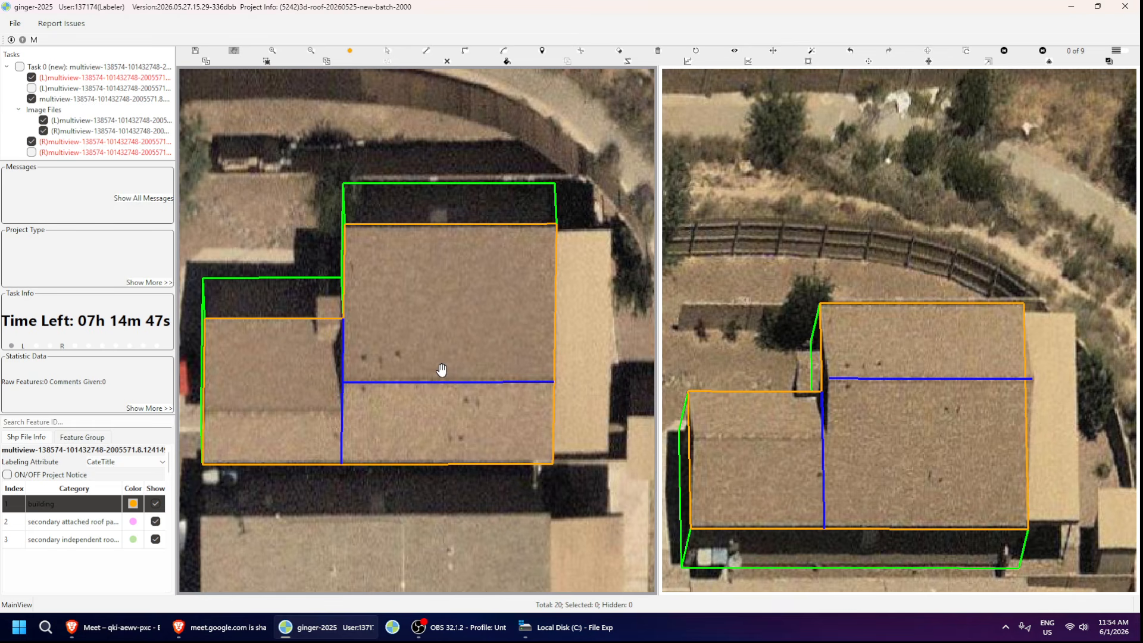
{"action": "scroll", "coordinate": [481, 354], "scroll_direction": "down", "scroll_amount": 1}
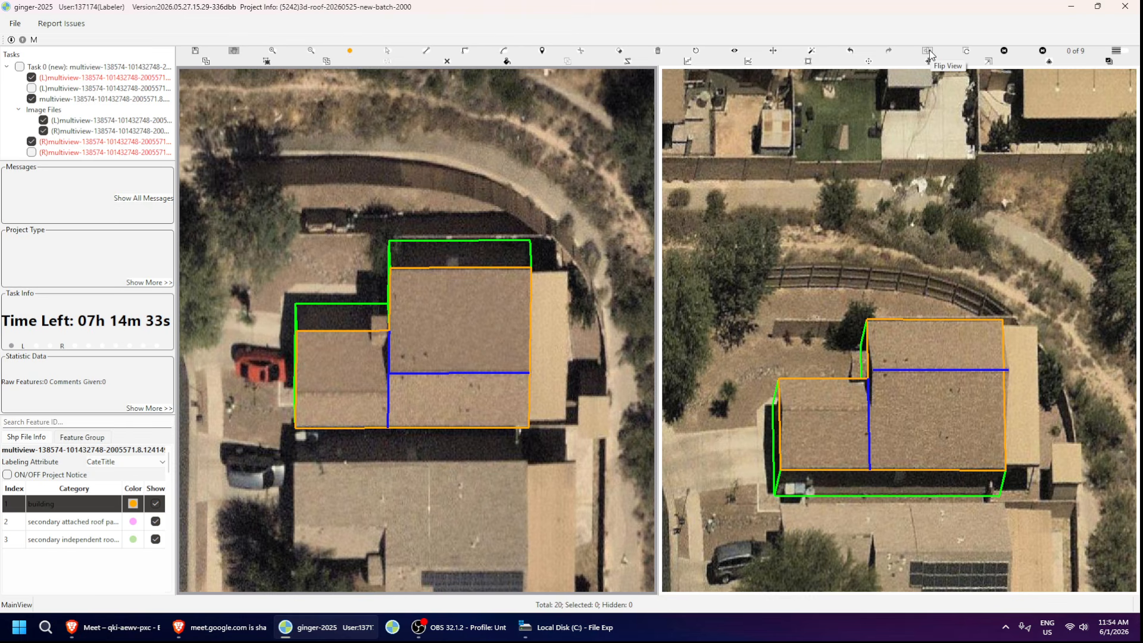
{"action": "left_click", "coordinate": [928, 50]}
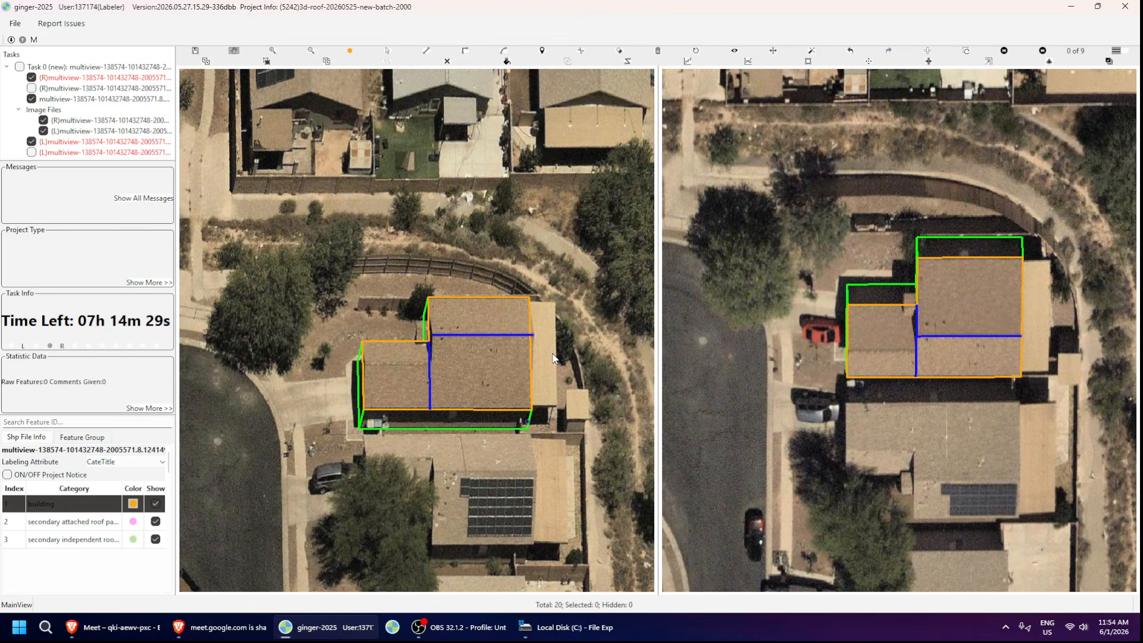
Zoom in on the stepped two-part roof and pan it into the centre of both views
{"action": "scroll", "coordinate": [494, 378], "scroll_direction": "up", "scroll_amount": 2}
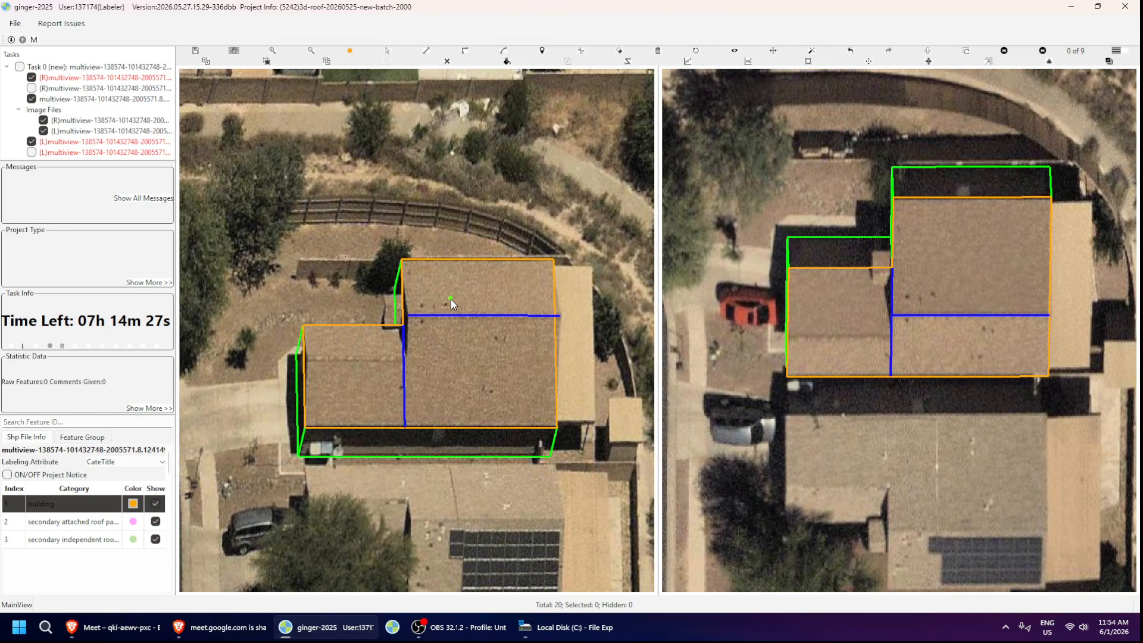
{"action": "scroll", "coordinate": [451, 299], "scroll_direction": "up", "scroll_amount": 3}
{"action": "scroll", "coordinate": [391, 341], "scroll_direction": "down", "scroll_amount": 2}
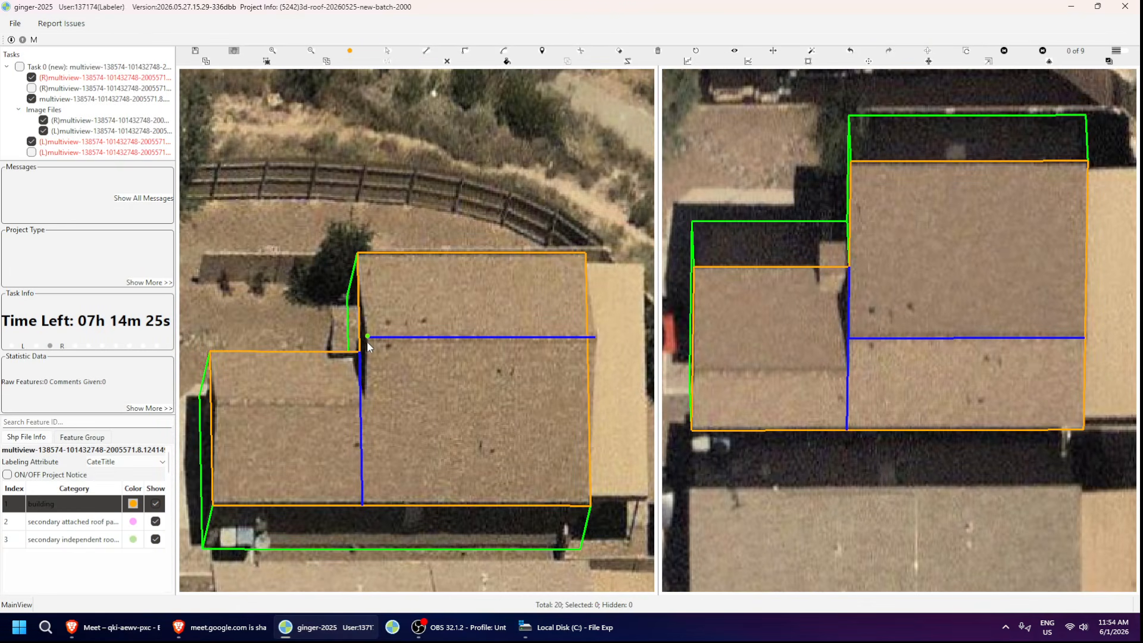
{"action": "key", "text": "l"}
{"action": "left_click", "coordinate": [369, 348]}
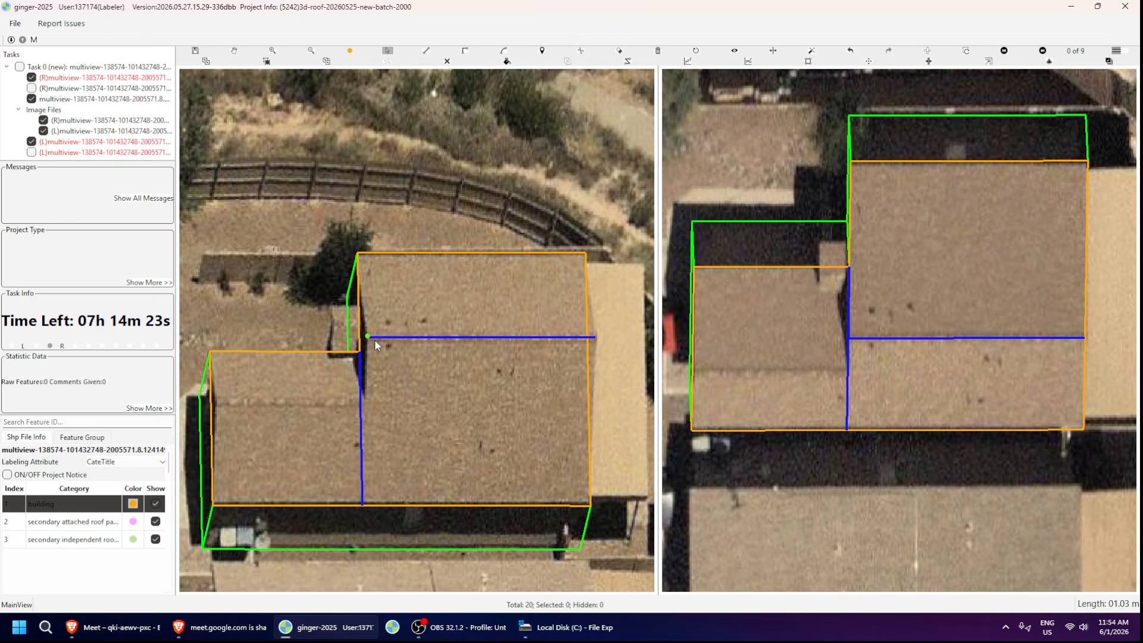
{"action": "key", "text": "e"}
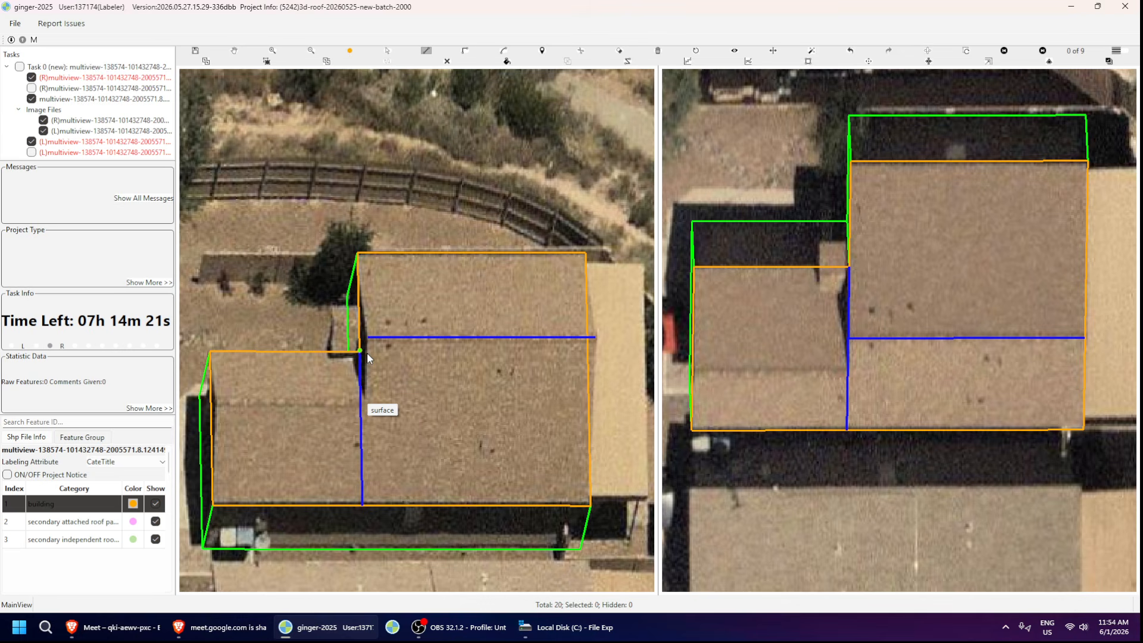
{"action": "scroll", "coordinate": [367, 342], "scroll_direction": "down", "scroll_amount": 2}
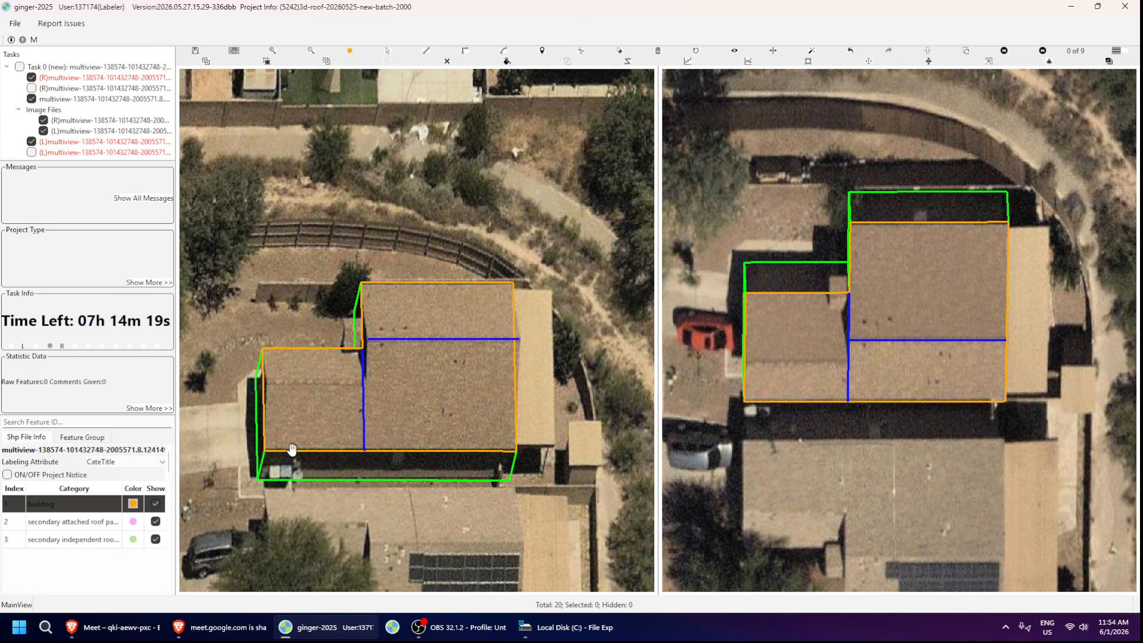
{"action": "key", "text": "r"}
{"action": "scroll", "coordinate": [350, 288], "scroll_direction": "down", "scroll_amount": 2}
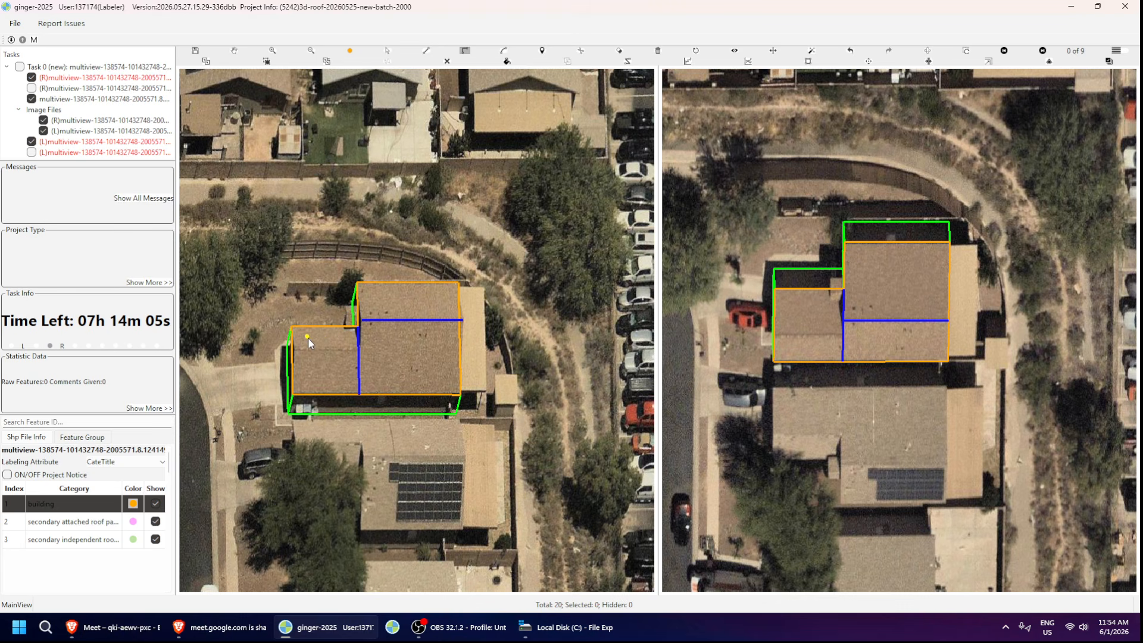
{"action": "scroll", "coordinate": [308, 337], "scroll_direction": "up", "scroll_amount": 3}
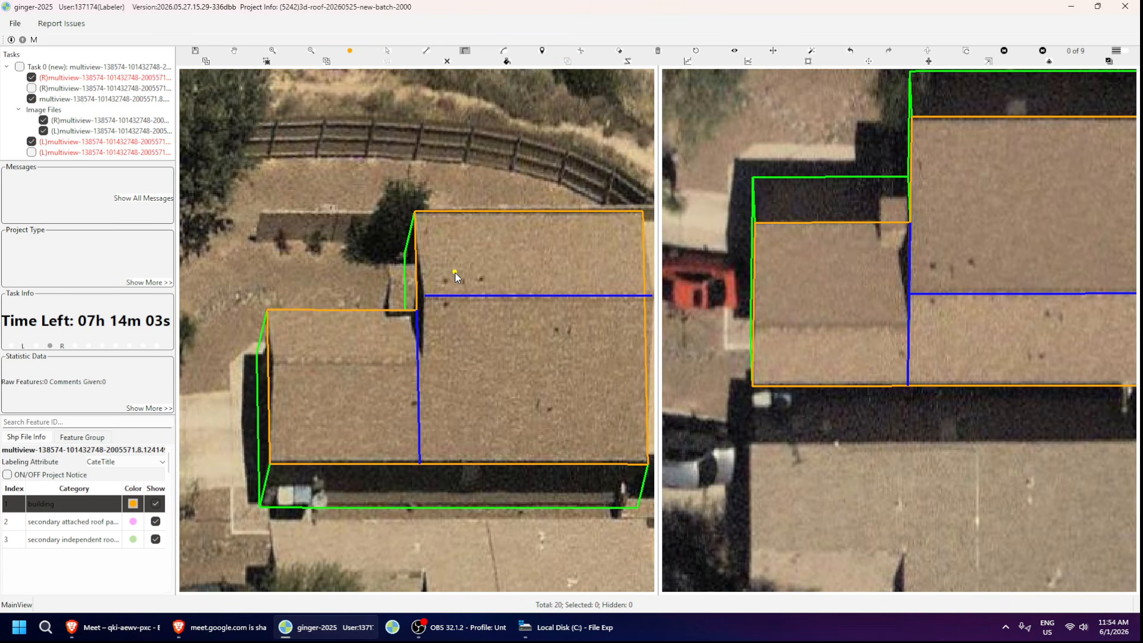
{"action": "left_click_drag", "start_coordinate": [462, 353], "coordinate": [399, 369]}
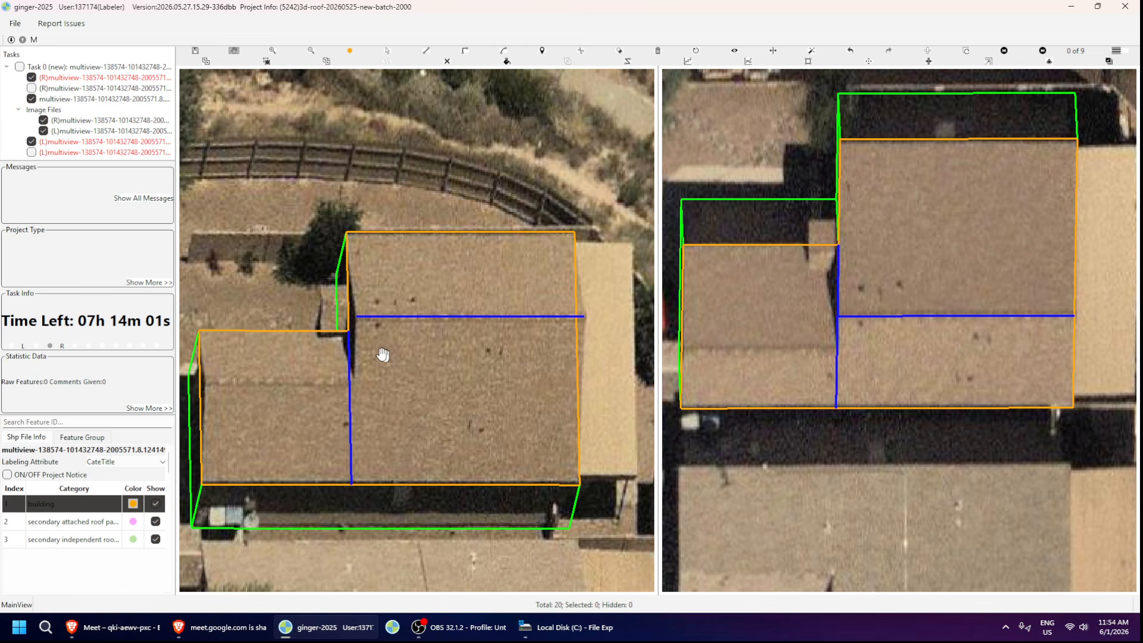
Draw the dividing line from the step between roofs down to the bottom roof edge
{"action": "key", "text": "l"}
{"action": "left_click", "coordinate": [356, 315]}
{"action": "left_click", "coordinate": [355, 487]}
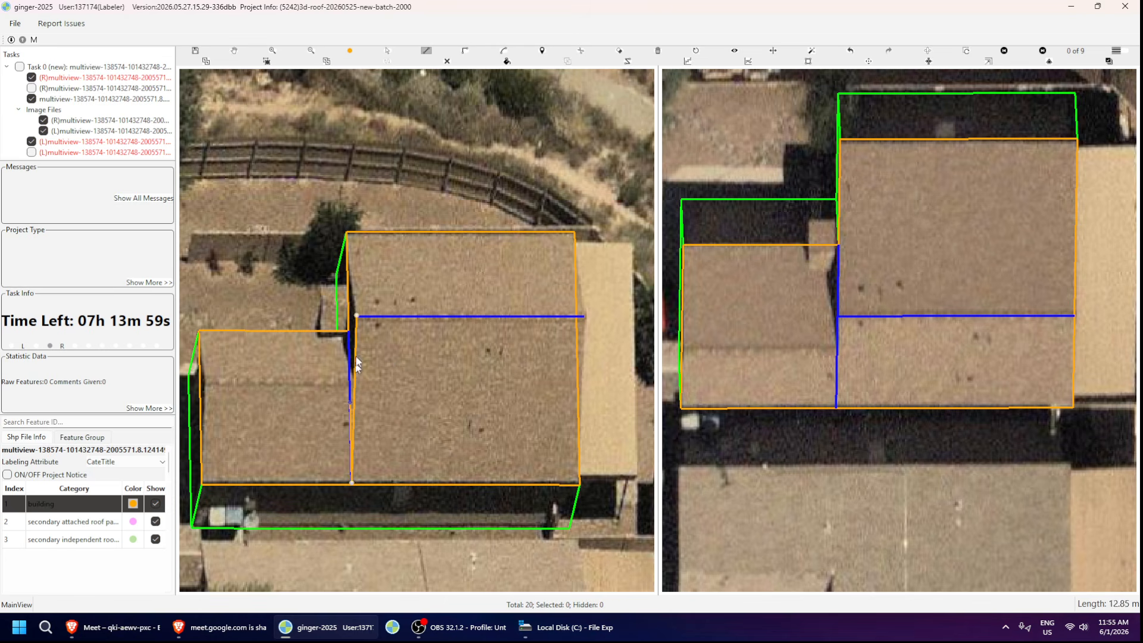
{"action": "right_click", "coordinate": [346, 241]}
{"action": "left_click_drag", "start_coordinate": [343, 391], "coordinate": [415, 380]}
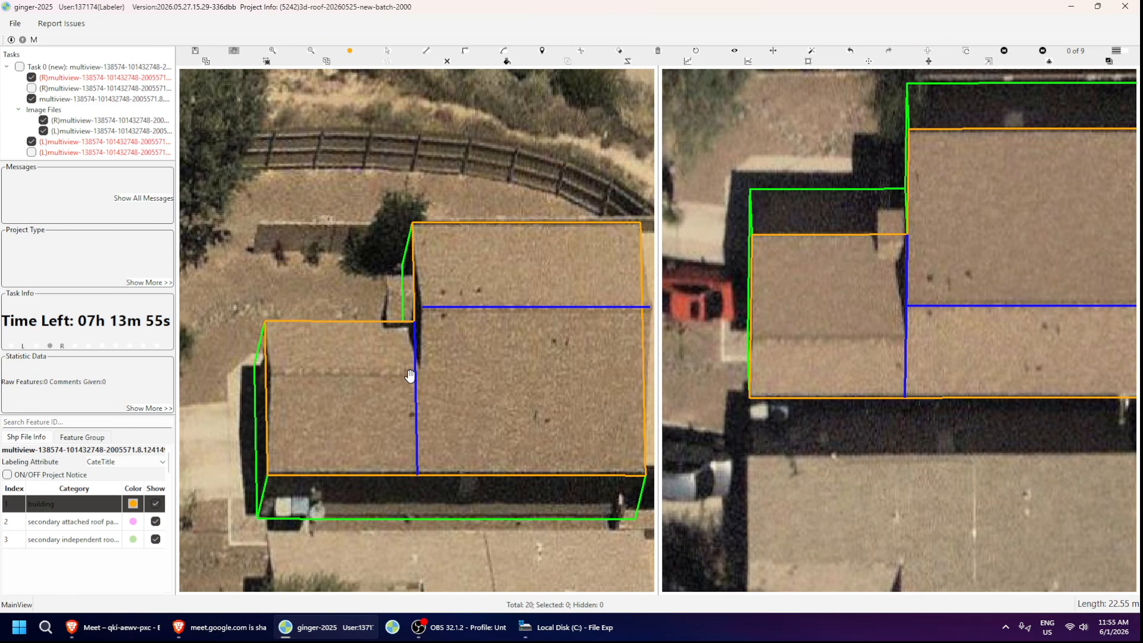
{"action": "key", "text": "Escape"}
Draw a line through the step corner from the upper roof corner to the bottom roof edge
{"action": "key", "text": "l"}
{"action": "left_click", "coordinate": [422, 306]}
{"action": "key", "text": "h"}
{"action": "key", "text": "s"}
{"action": "left_click", "coordinate": [424, 308]}
{"action": "key", "text": "l"}
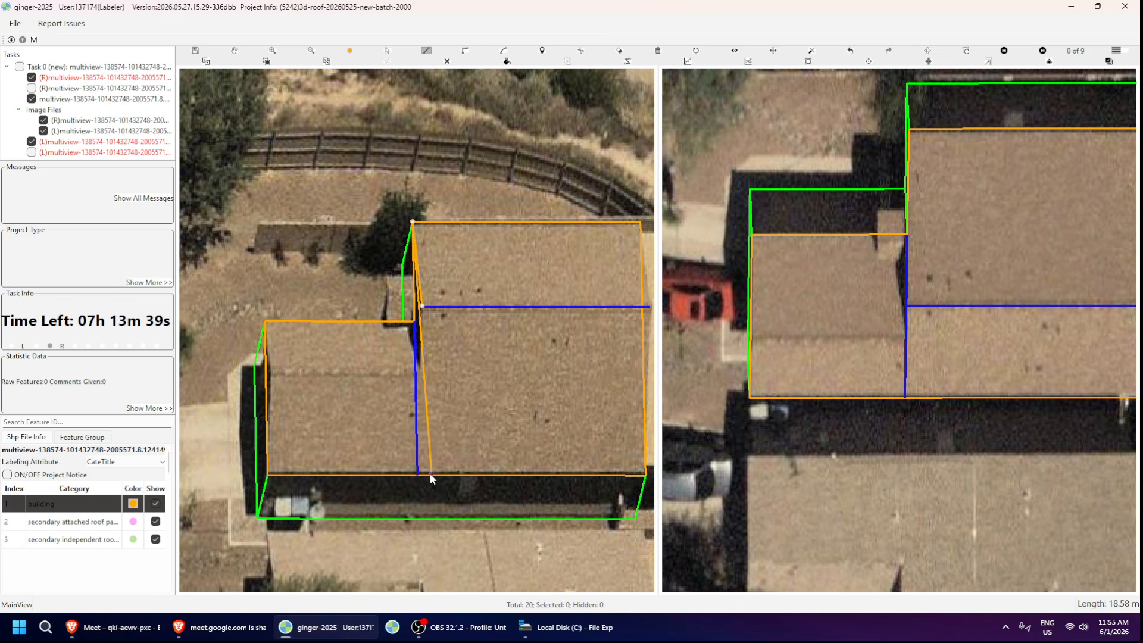
{"action": "key", "text": "h"}
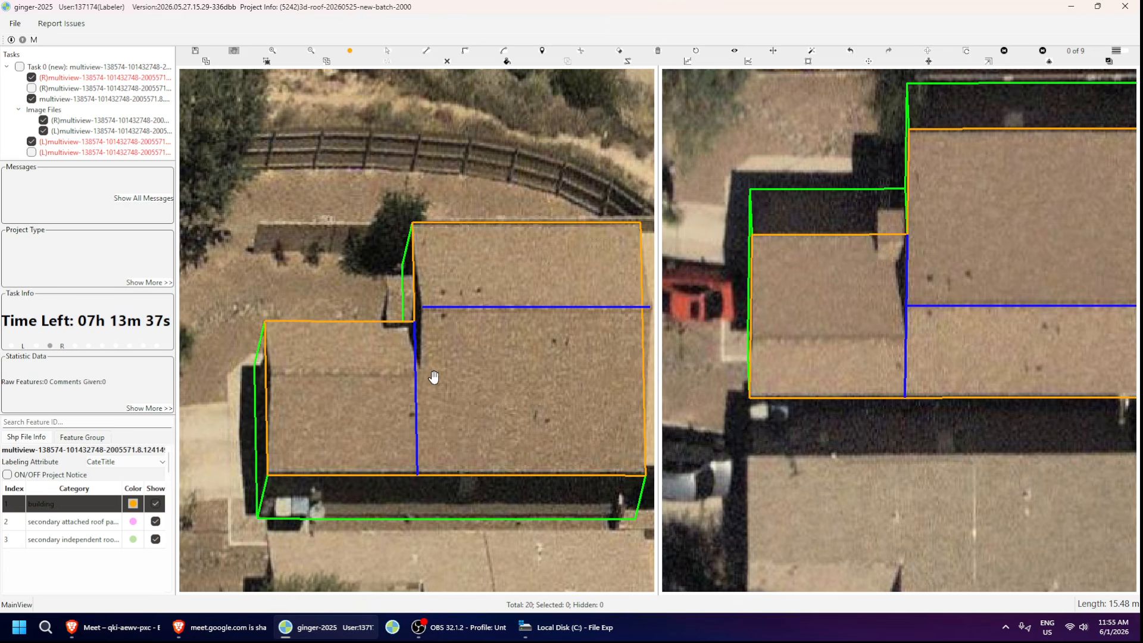
{"action": "key", "text": "l"}
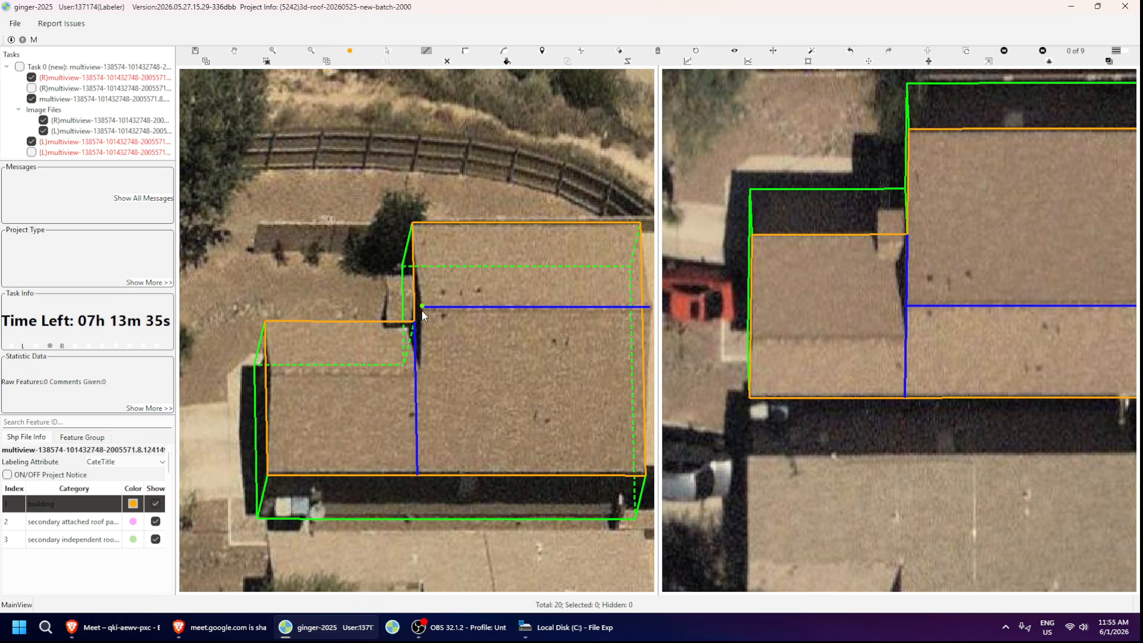
{"action": "left_click", "coordinate": [422, 306]}
{"action": "left_click", "coordinate": [412, 222]}
{"action": "left_click", "coordinate": [417, 475]}
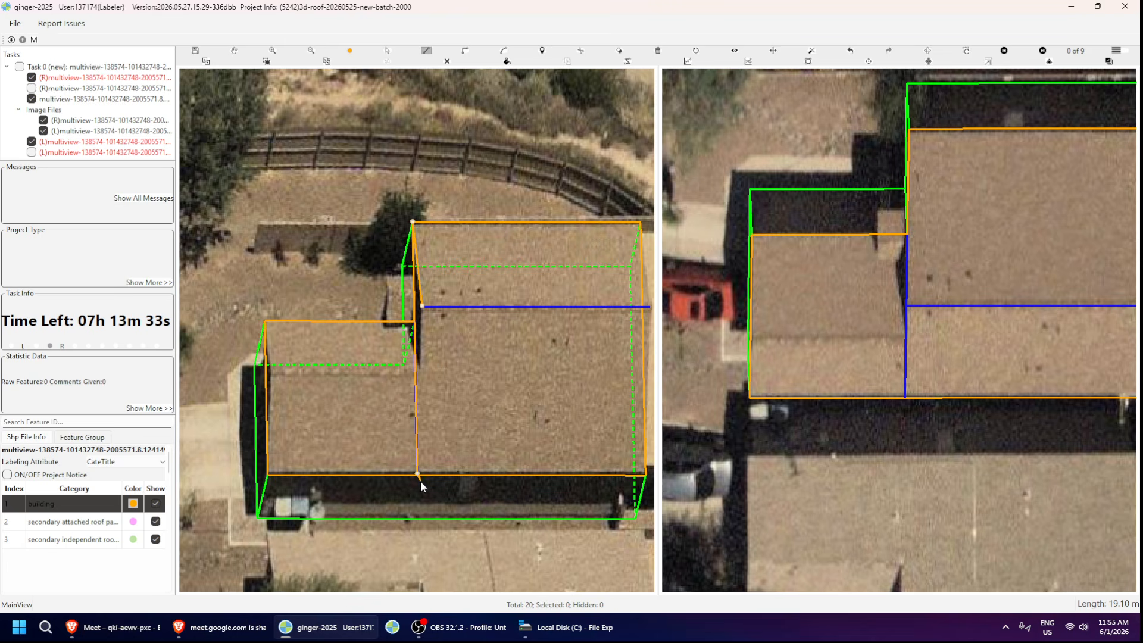
{"action": "right_click", "coordinate": [420, 480]}
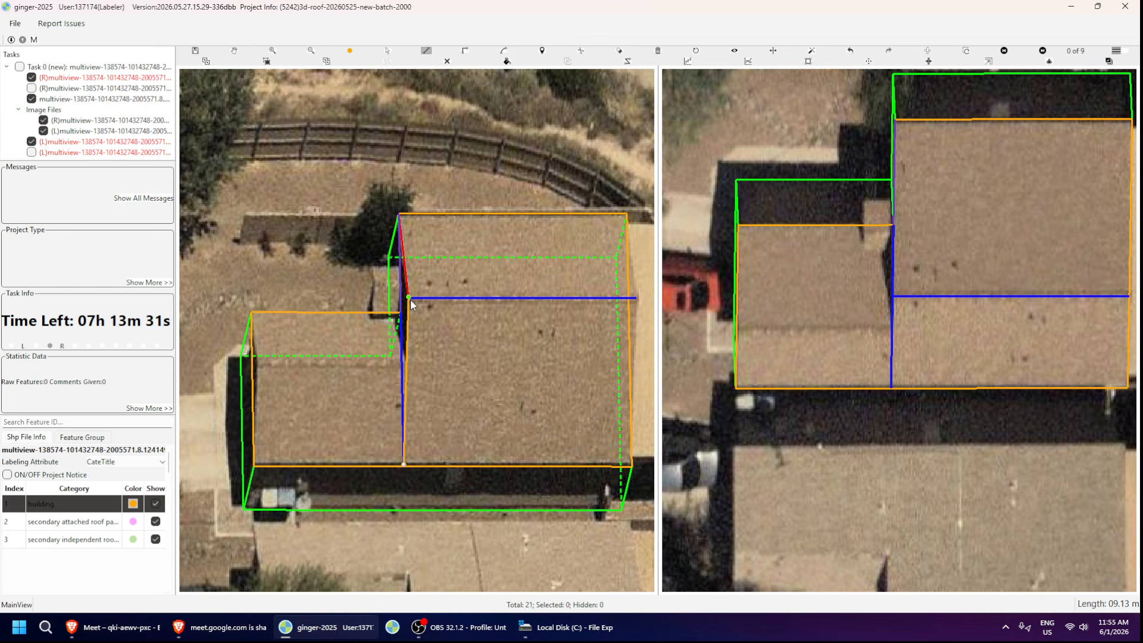
Draw the ridge line from the step corner to the right roof edge and bottom-right corner
{"action": "left_click", "coordinate": [409, 297]}
{"action": "left_click", "coordinate": [636, 297]}
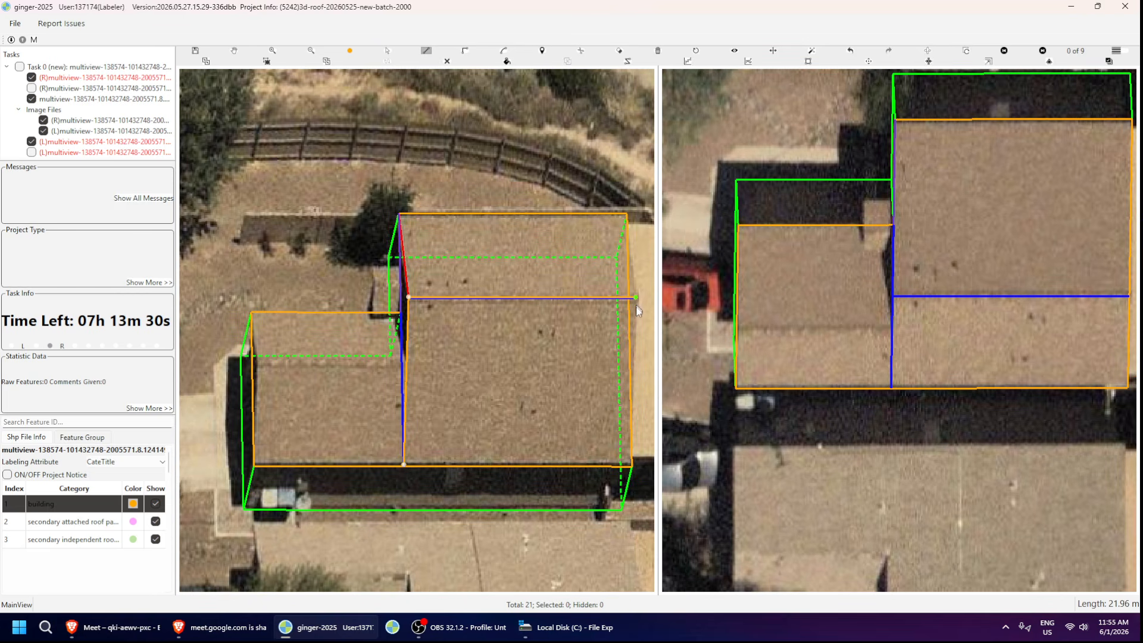
{"action": "left_click", "coordinate": [630, 466]}
{"action": "right_click", "coordinate": [629, 468]}
Add edge lines linking the taller roof's top corners to the ridge's right end
{"action": "left_click", "coordinate": [572, 228]}
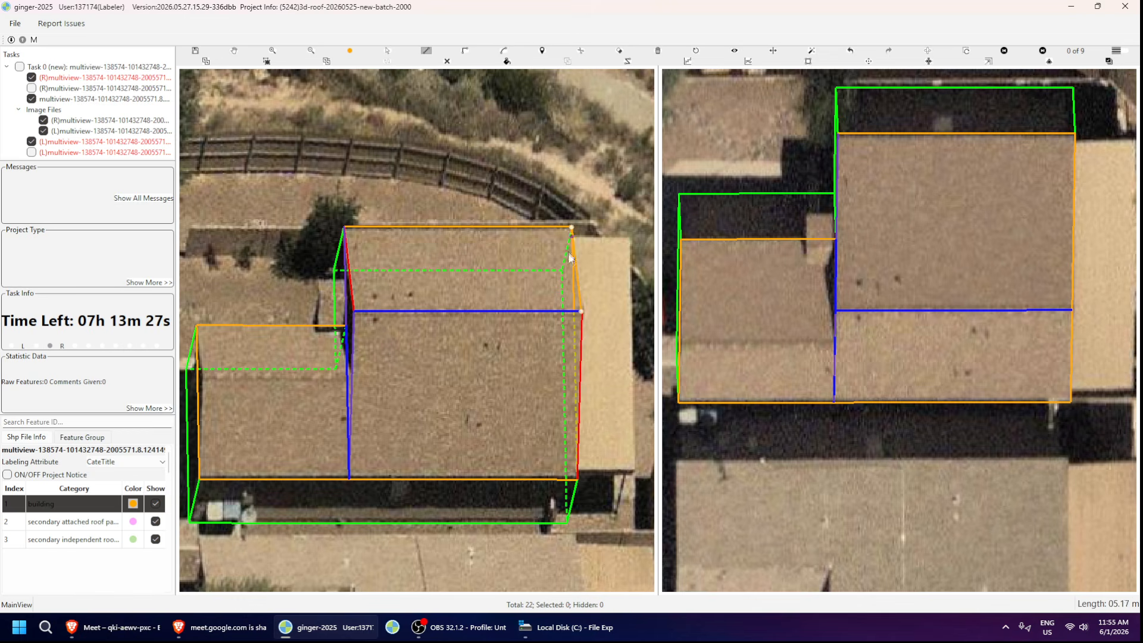
{"action": "left_click", "coordinate": [581, 311]}
{"action": "right_click", "coordinate": [581, 311]}
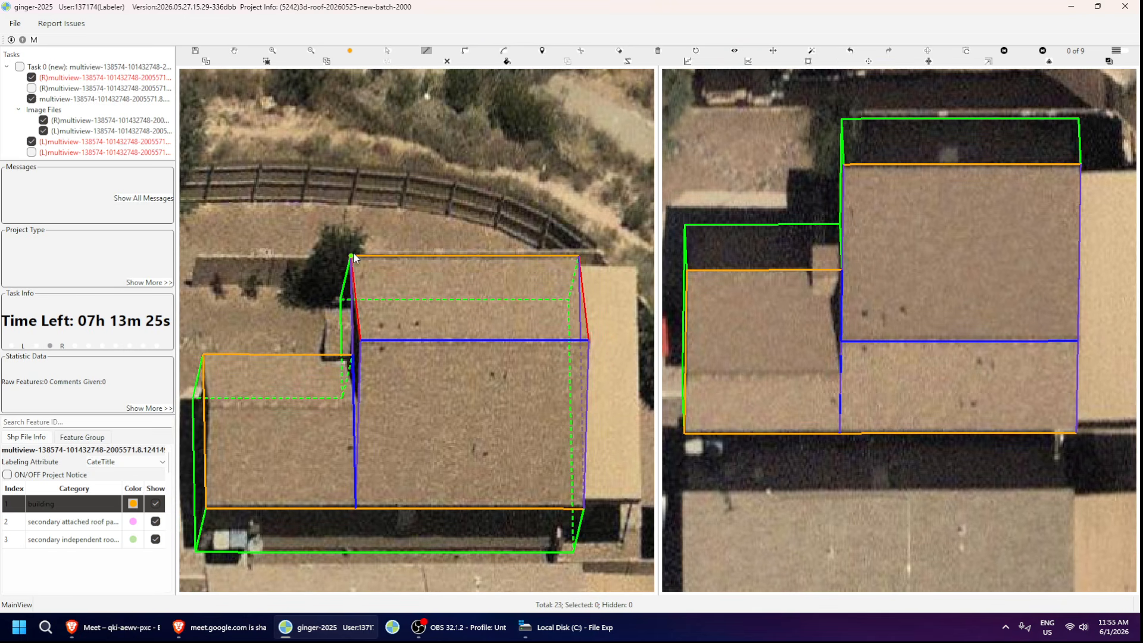
{"action": "left_click", "coordinate": [352, 256]}
{"action": "left_click", "coordinate": [578, 256]}
{"action": "left_click", "coordinate": [588, 340]}
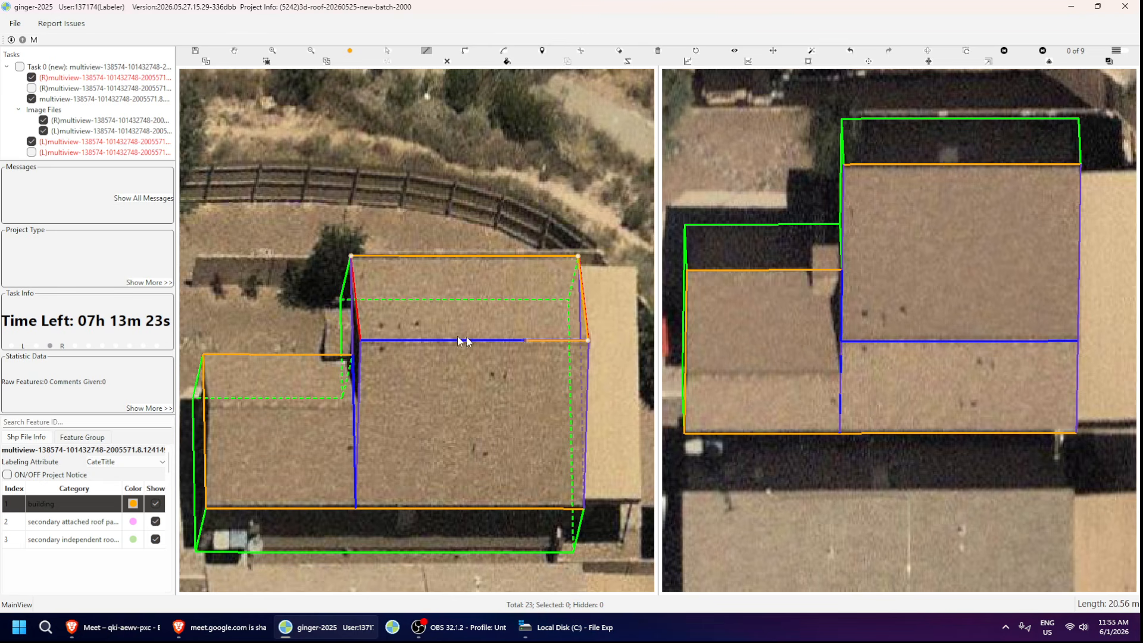
{"action": "left_click", "coordinate": [360, 342]}
{"action": "right_click", "coordinate": [360, 342]}
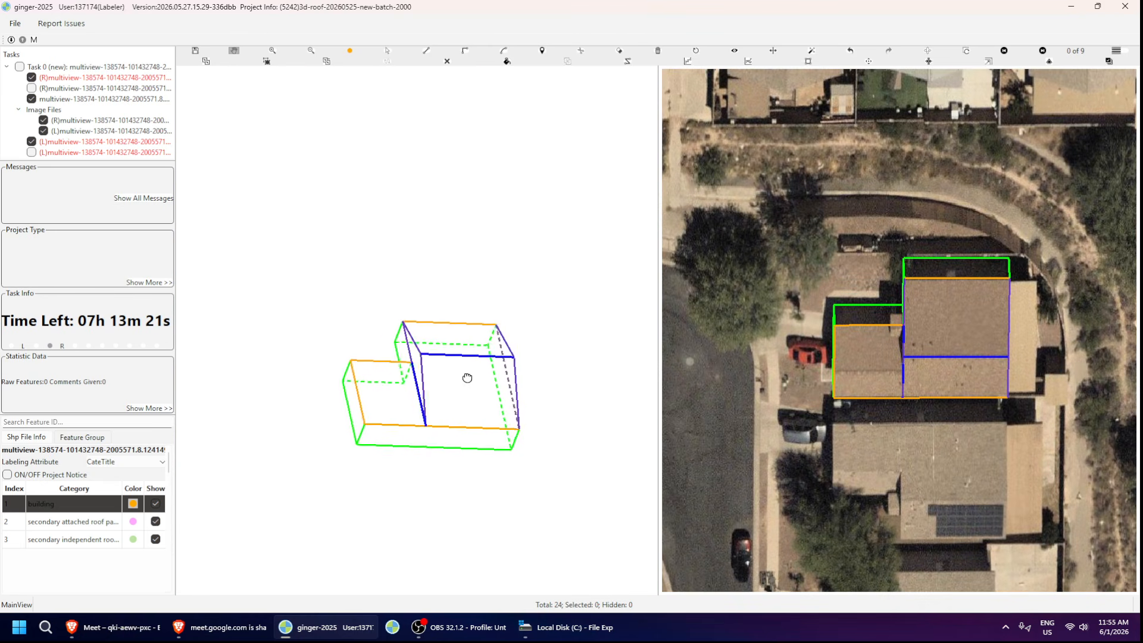
Rotate and zoom the 3D wireframe to check the roof, then switch back to the aerial image
{"action": "left_click_drag", "start_coordinate": [467, 378], "coordinate": [419, 380]}
{"action": "scroll", "coordinate": [437, 385], "scroll_direction": "up", "scroll_amount": 3}
{"action": "key", "text": "Escape"}
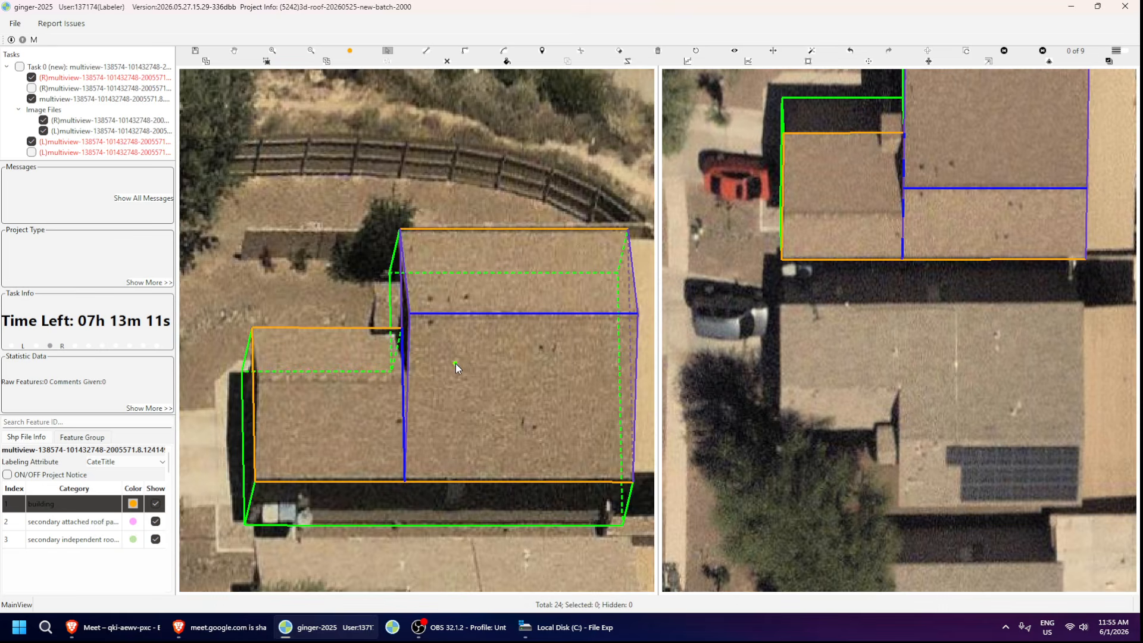
Zoom in and pick the taller section's vertical blue line as the parallel reference
{"action": "scroll", "coordinate": [459, 365], "scroll_direction": "down", "scroll_amount": 2}
{"action": "scroll", "coordinate": [342, 377], "scroll_direction": "up", "scroll_amount": 2}
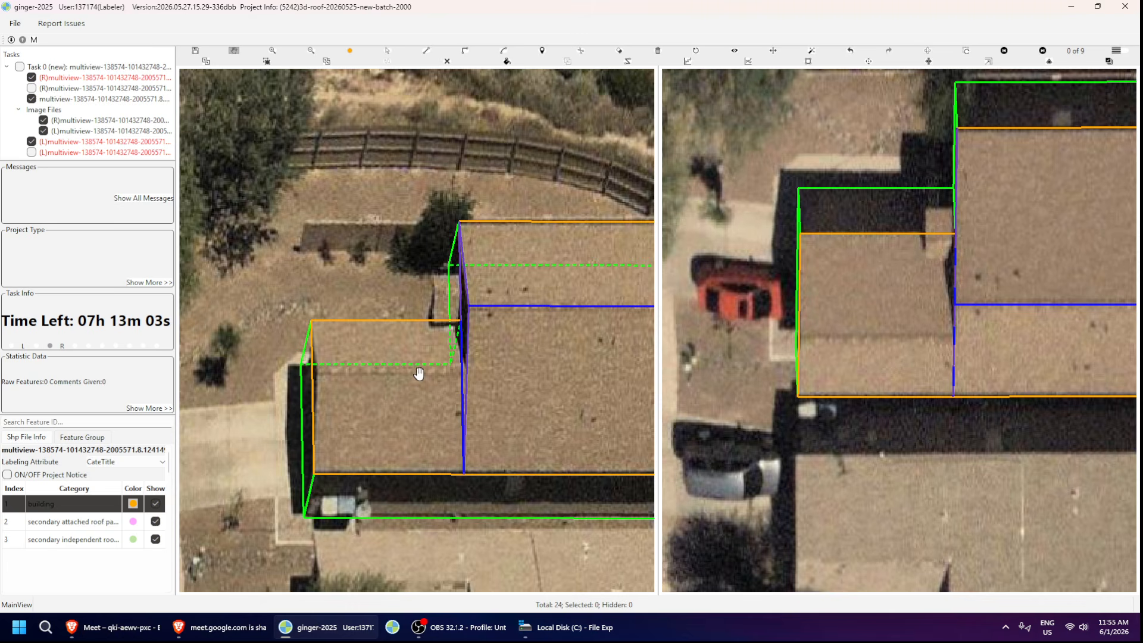
{"action": "scroll", "coordinate": [441, 370], "scroll_direction": "up", "scroll_amount": 2}
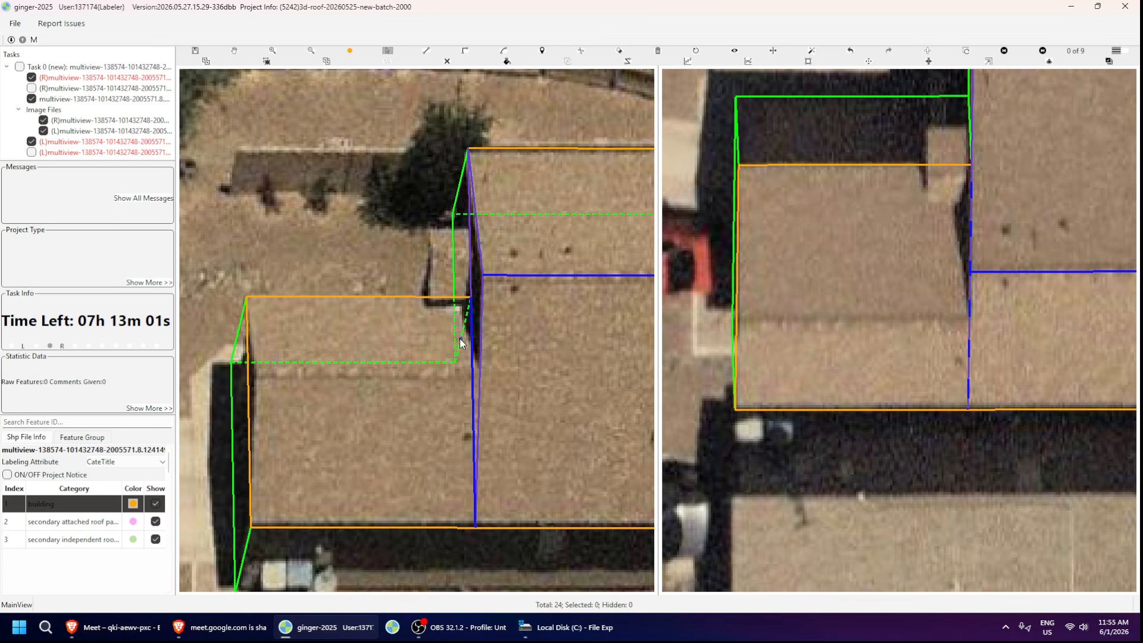
{"action": "left_click", "coordinate": [481, 370]}
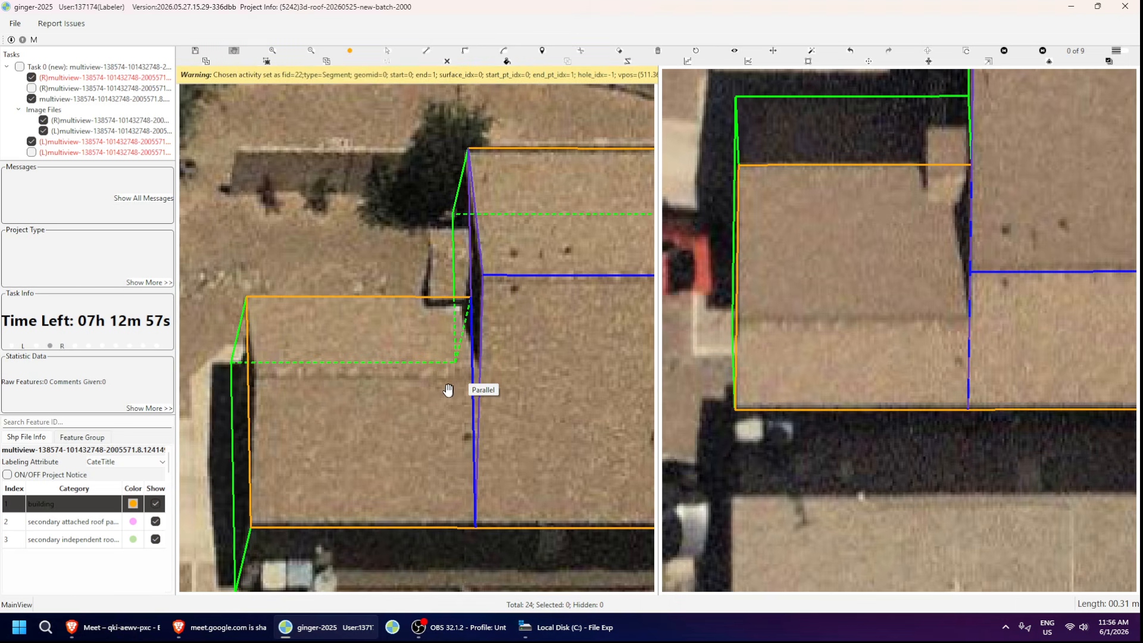
{"action": "scroll", "coordinate": [431, 374], "scroll_direction": "up", "scroll_amount": 2}
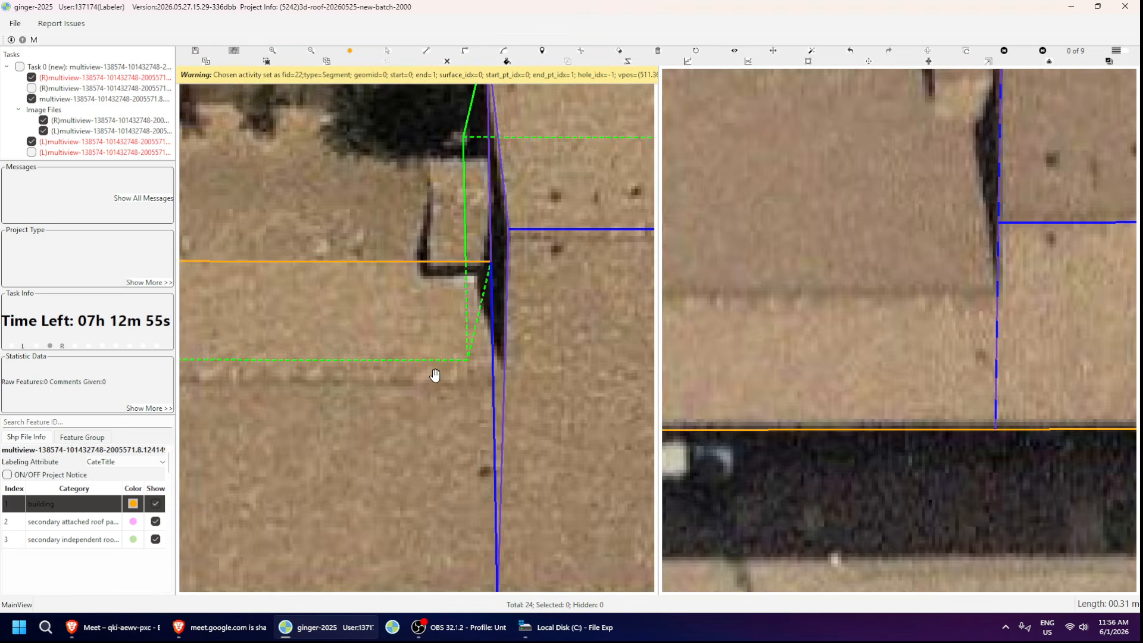
{"action": "scroll", "coordinate": [435, 374], "scroll_direction": "down", "scroll_amount": 2}
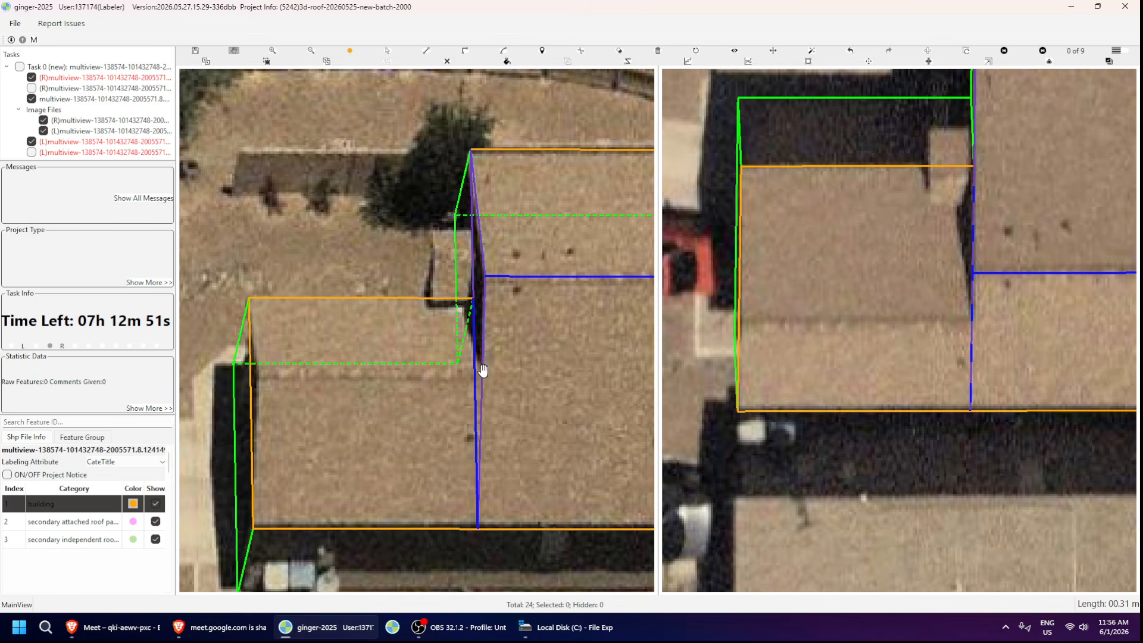
{"action": "scroll", "coordinate": [482, 370], "scroll_direction": "up", "scroll_amount": 2}
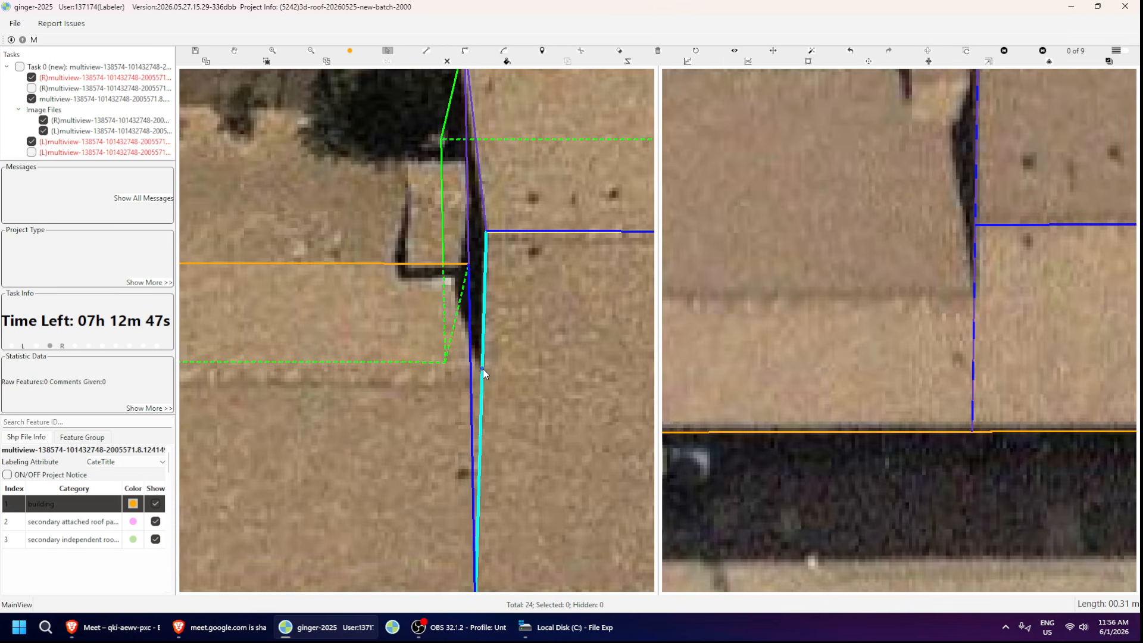
{"action": "left_click", "coordinate": [484, 369]}
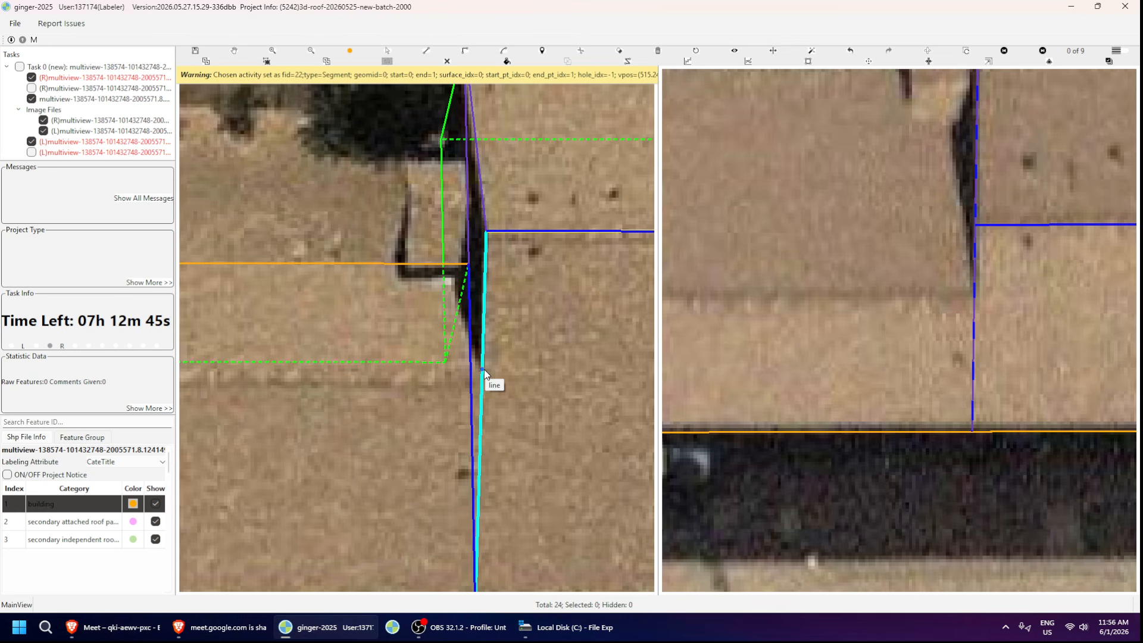
Draw the segment from the blue line's lower end to the lower section's left orange edge
{"action": "left_click", "coordinate": [367, 266]}
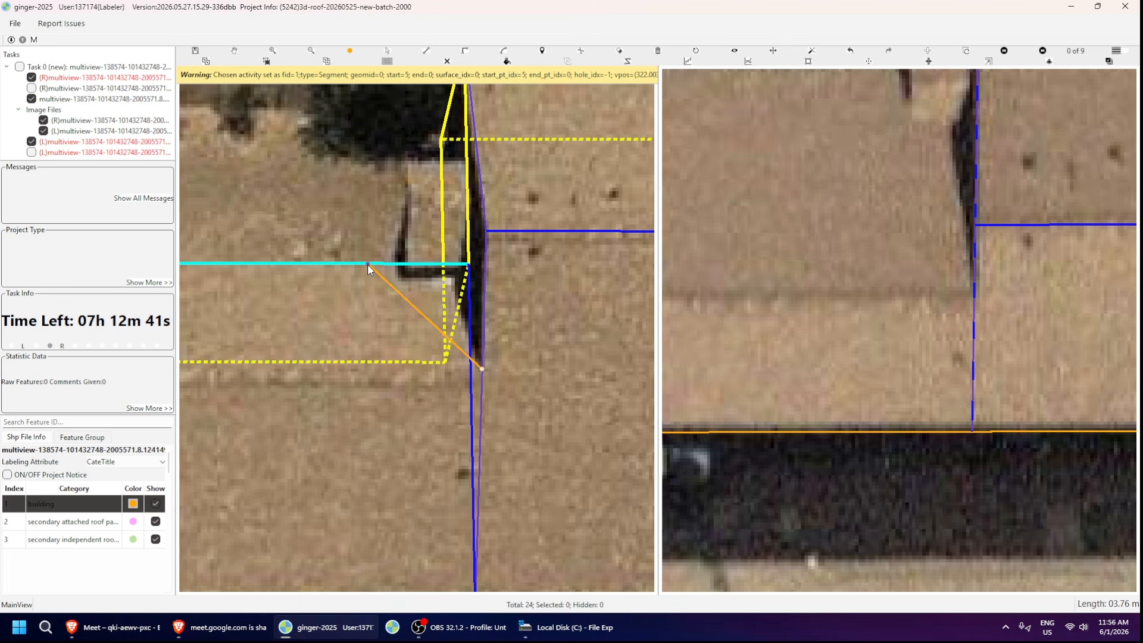
{"action": "scroll", "coordinate": [387, 336], "scroll_direction": "down", "scroll_amount": 2}
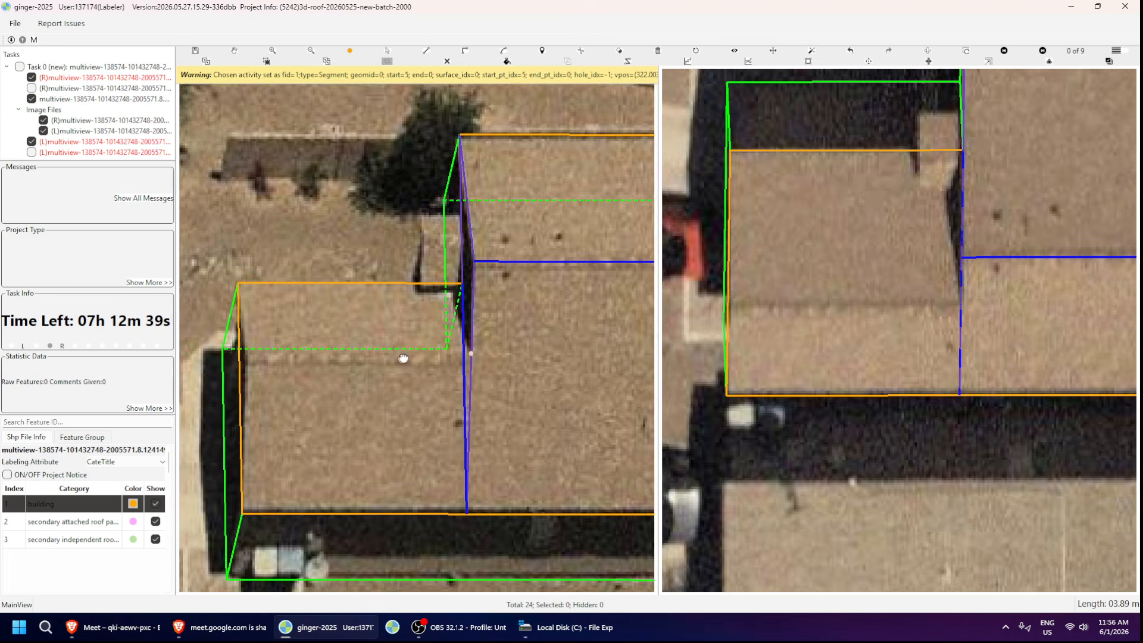
{"action": "left_click", "coordinate": [299, 341]}
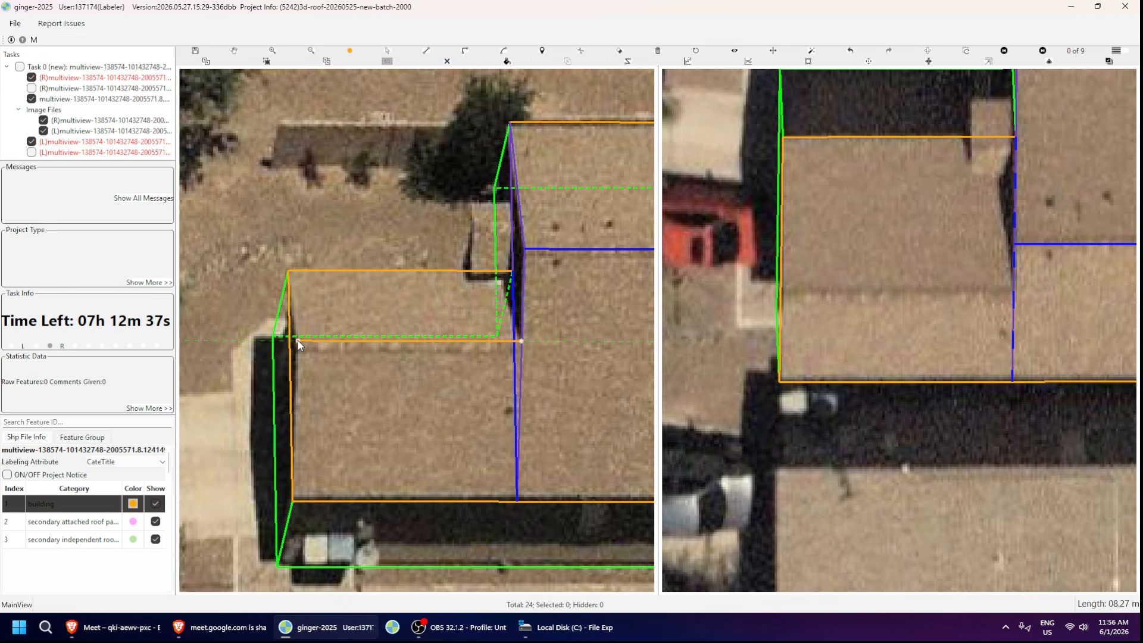
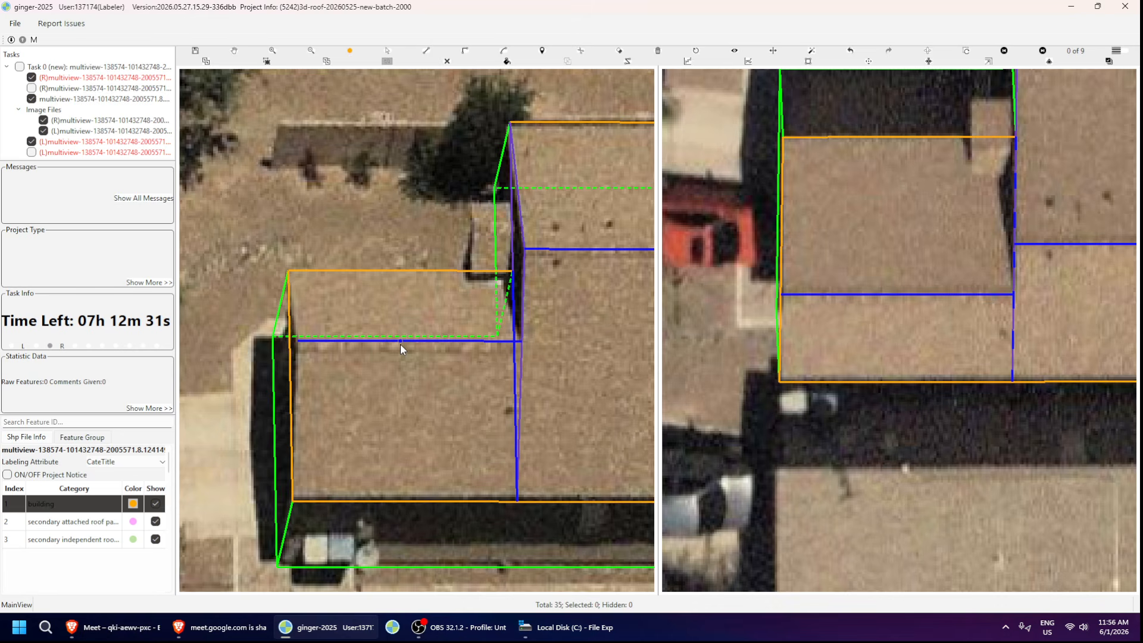
Draw a line from the roof junction vertex down to the bottom eave and up to the top eave corner
{"action": "scroll", "coordinate": [942, 311], "scroll_direction": "down", "scroll_amount": 2}
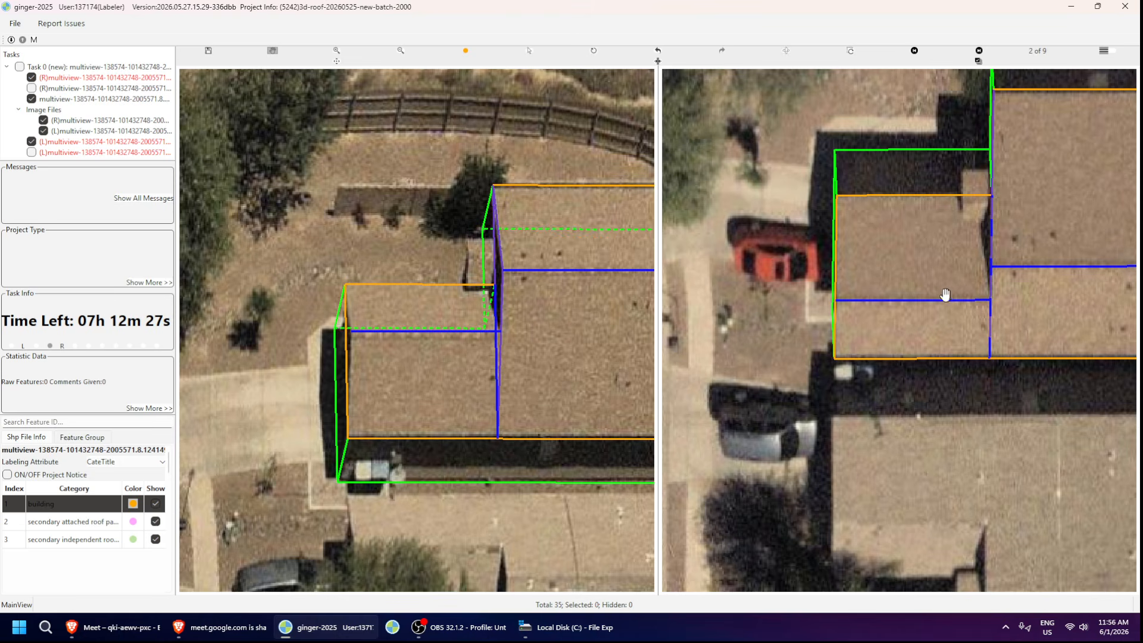
{"action": "scroll", "coordinate": [510, 294], "scroll_direction": "up", "scroll_amount": 2}
{"action": "scroll", "coordinate": [510, 294], "scroll_direction": "down", "scroll_amount": 2}
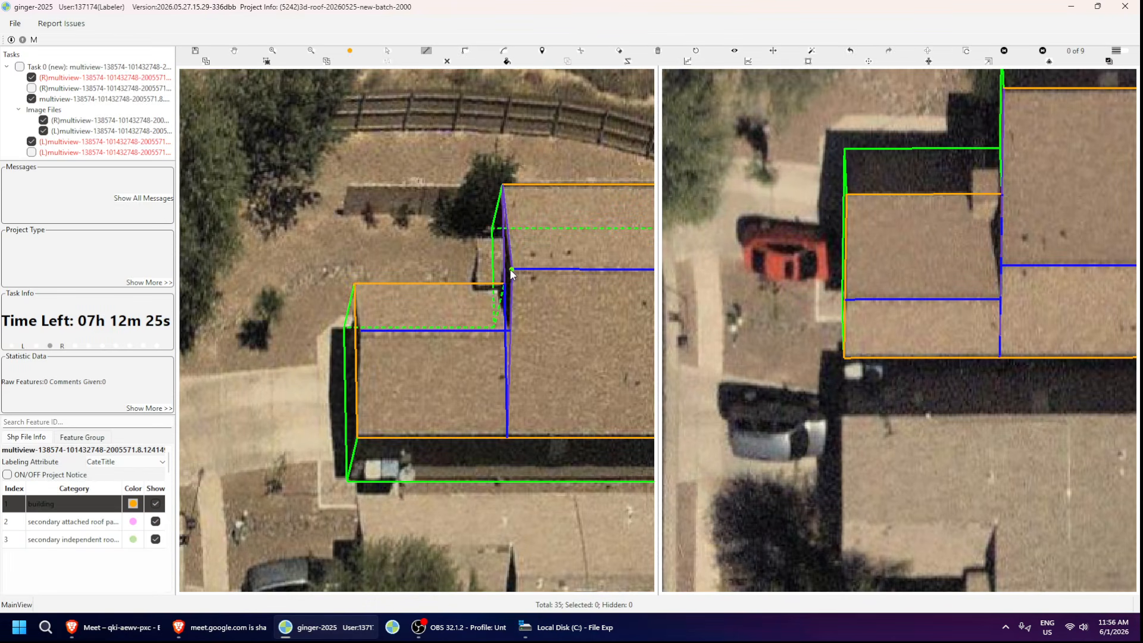
{"action": "left_click", "coordinate": [510, 272]}
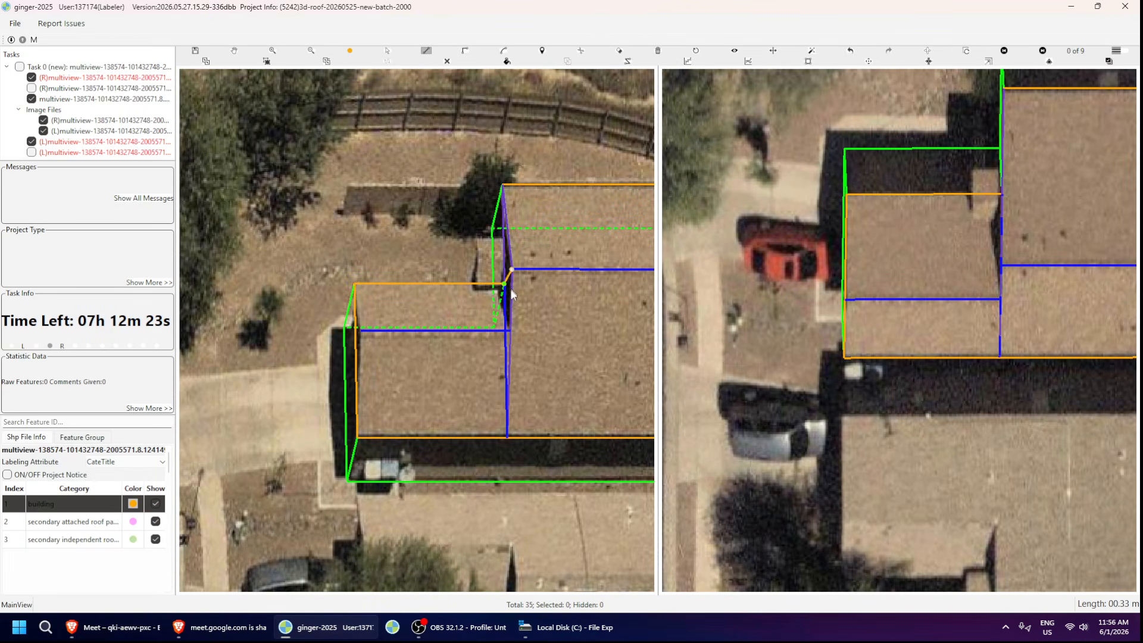
{"action": "left_click", "coordinate": [508, 438]}
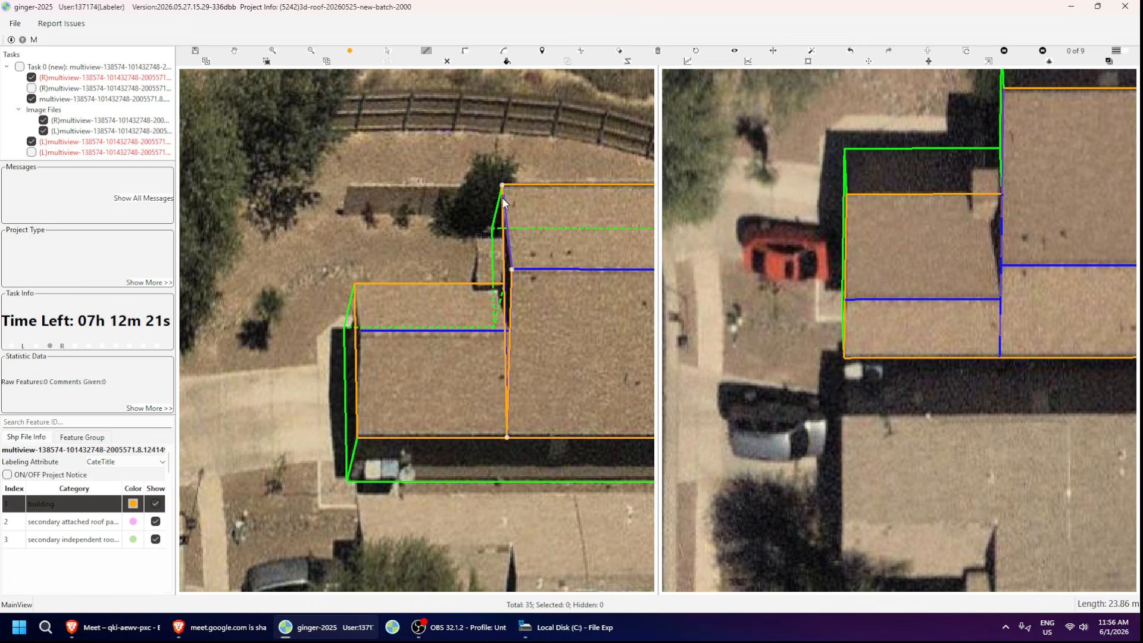
{"action": "left_click", "coordinate": [503, 202]}
Orbit and zoom the 3D model to check the new junction line
{"action": "scroll", "coordinate": [510, 331], "scroll_direction": "up", "scroll_amount": 2}
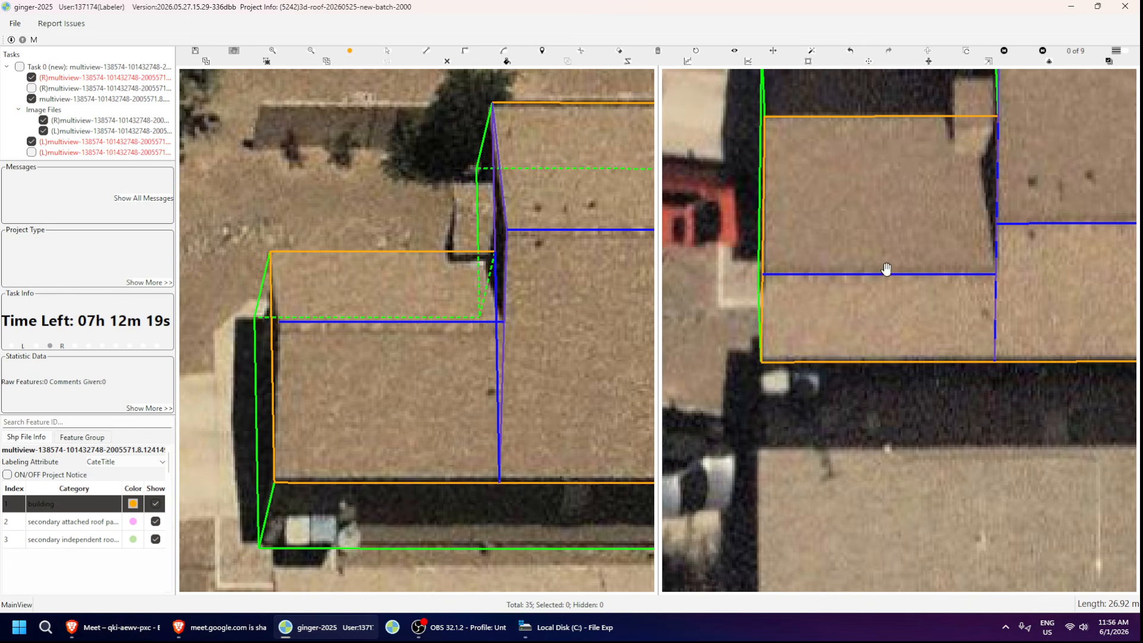
{"action": "scroll", "coordinate": [557, 332], "scroll_direction": "down", "scroll_amount": 2}
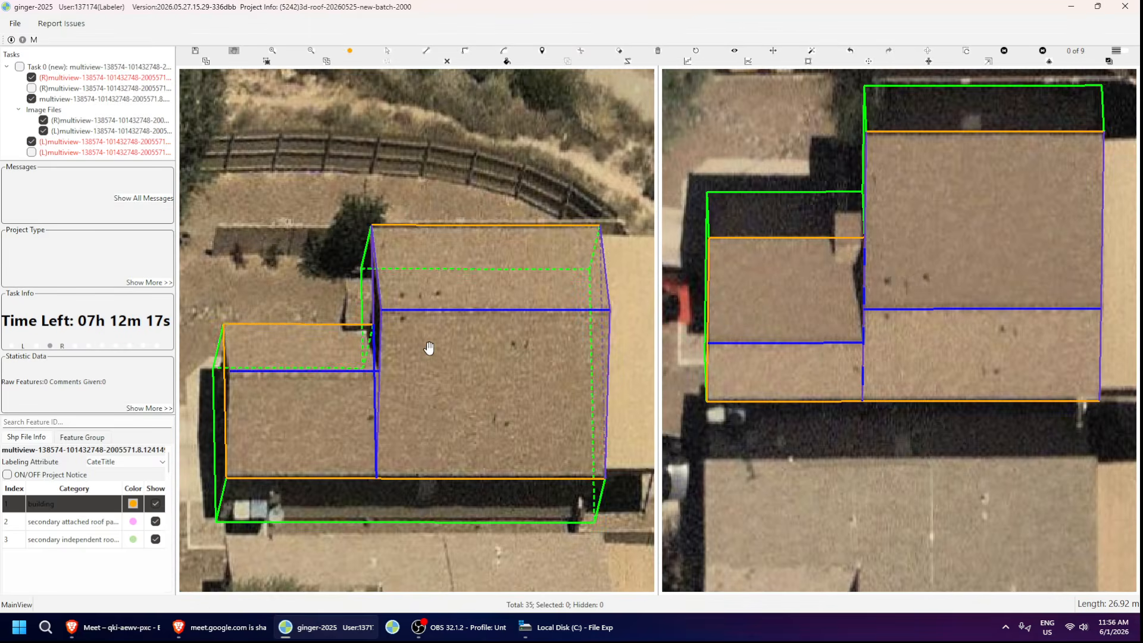
{"action": "scroll", "coordinate": [428, 348], "scroll_direction": "down", "scroll_amount": 2}
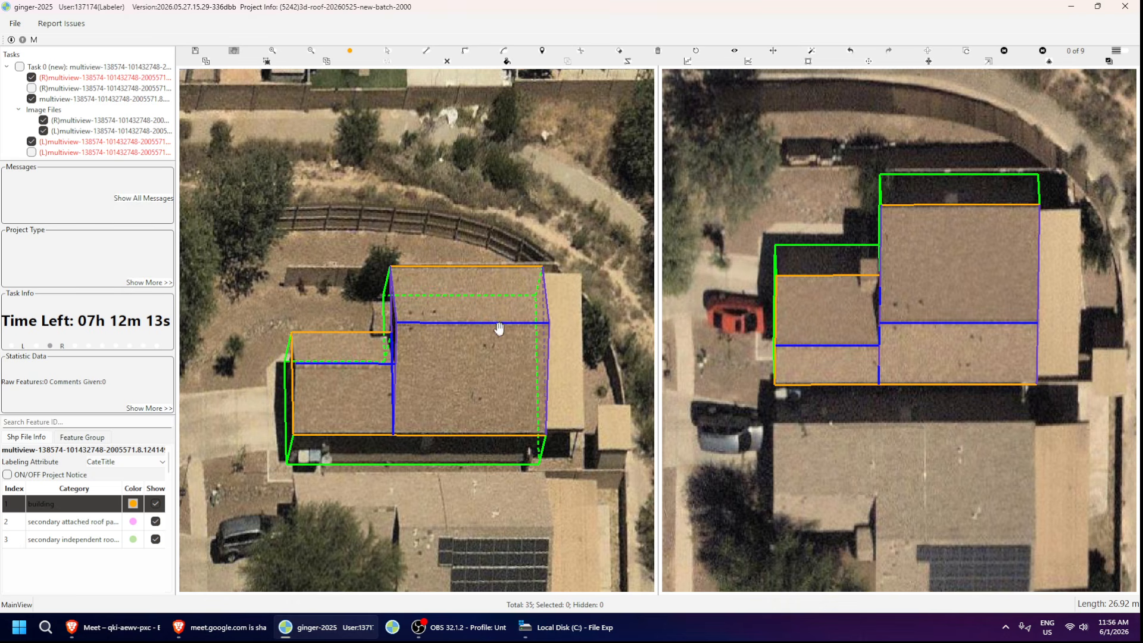
{"action": "scroll", "coordinate": [385, 357], "scroll_direction": "up", "scroll_amount": 1}
{"action": "left_click_drag", "start_coordinate": [385, 357], "coordinate": [474, 350]}
{"action": "scroll", "coordinate": [393, 381], "scroll_direction": "up", "scroll_amount": 3}
{"action": "scroll", "coordinate": [369, 364], "scroll_direction": "down", "scroll_amount": 4}
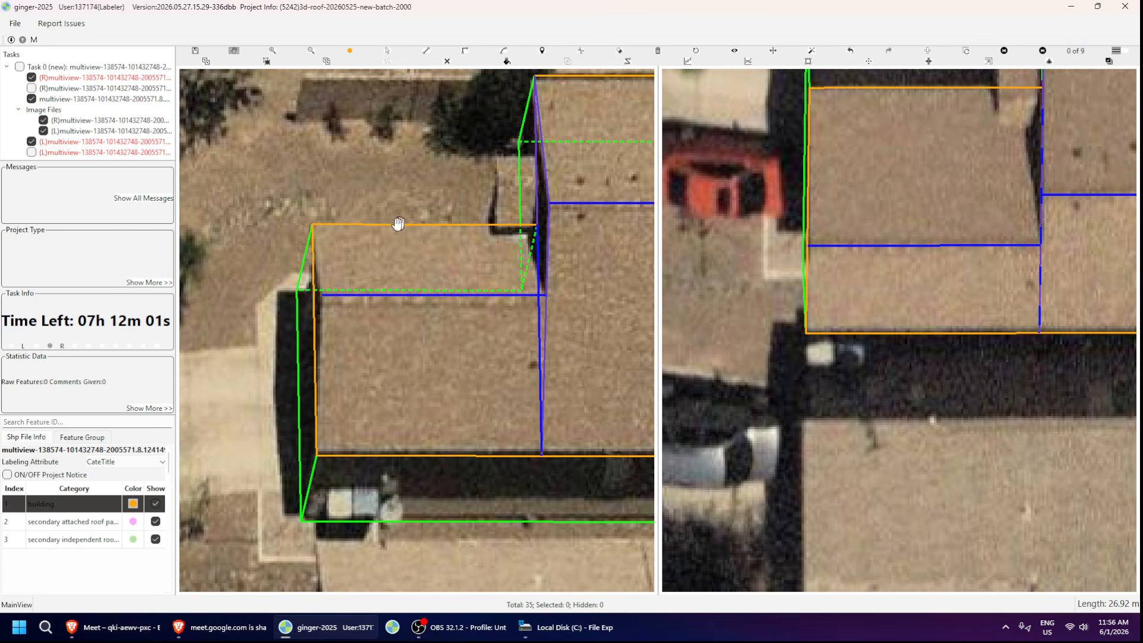
Draw the lower west facet from the ridge's left end along the bottom eave to its right end
{"action": "key", "text": "l"}
{"action": "left_click", "coordinate": [322, 295]}
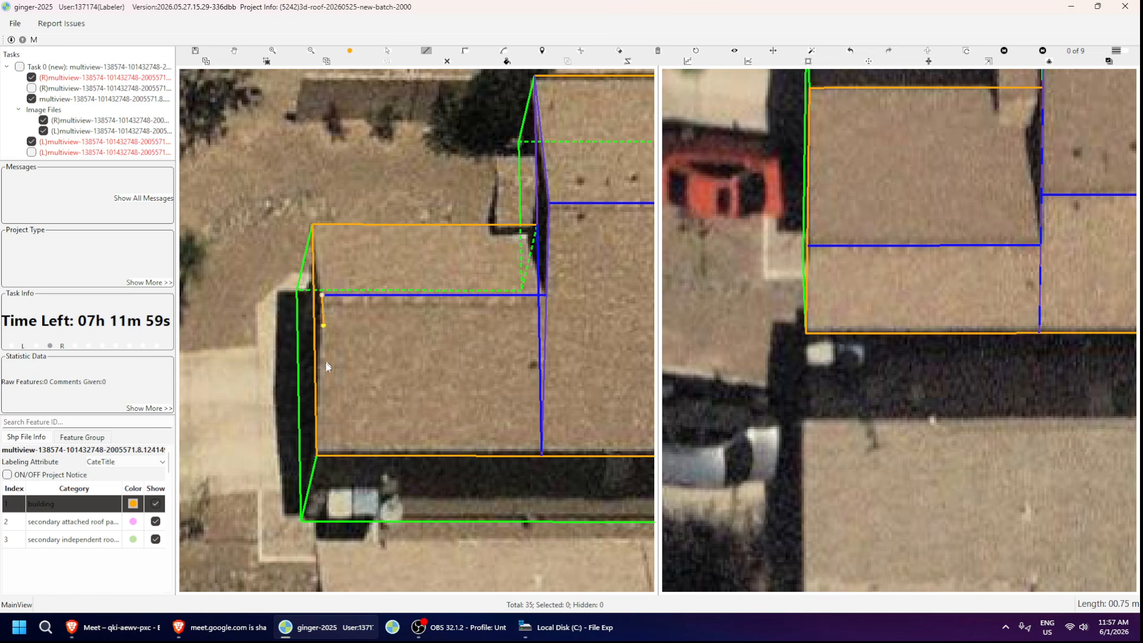
{"action": "left_click", "coordinate": [316, 456]}
{"action": "left_click", "coordinate": [540, 455]}
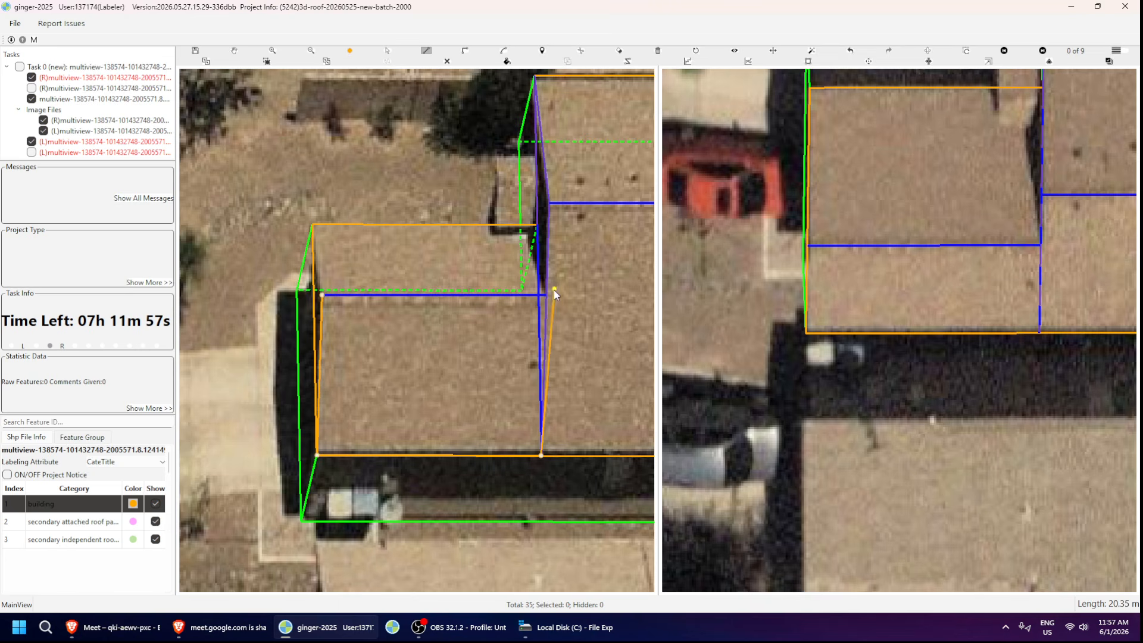
{"action": "double_click", "coordinate": [546, 295]}
Draw the upper facet along the top eave, plus an edge joining the left eave corners
{"action": "key", "text": "l"}
{"action": "left_click", "coordinate": [546, 296]}
{"action": "left_click", "coordinate": [537, 225]}
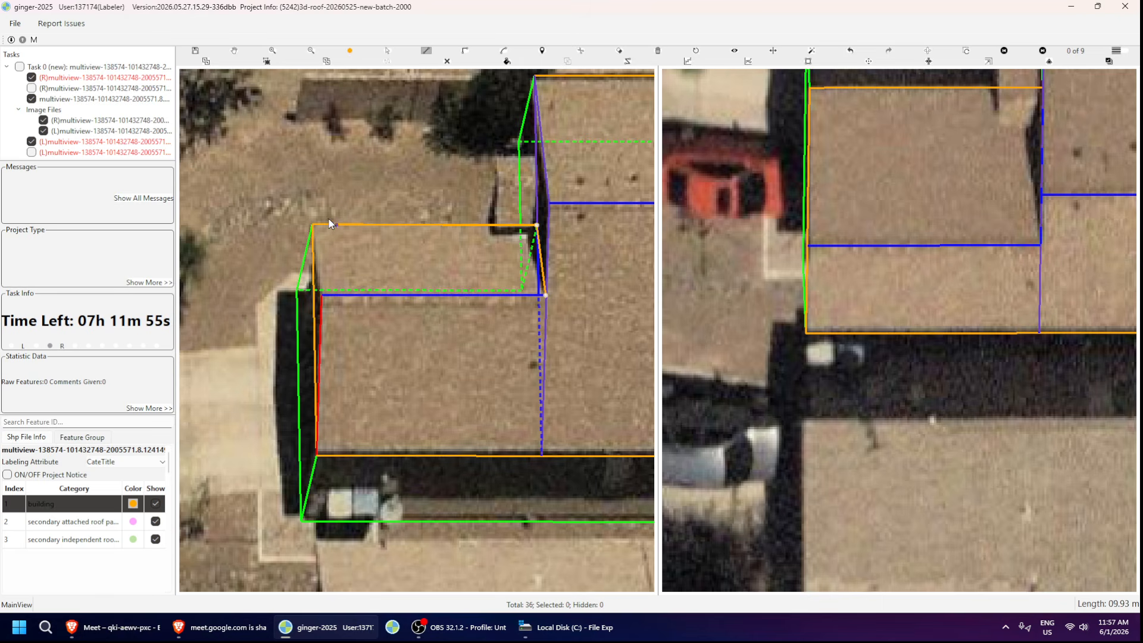
{"action": "left_click", "coordinate": [313, 225]}
{"action": "double_click", "coordinate": [322, 295]}
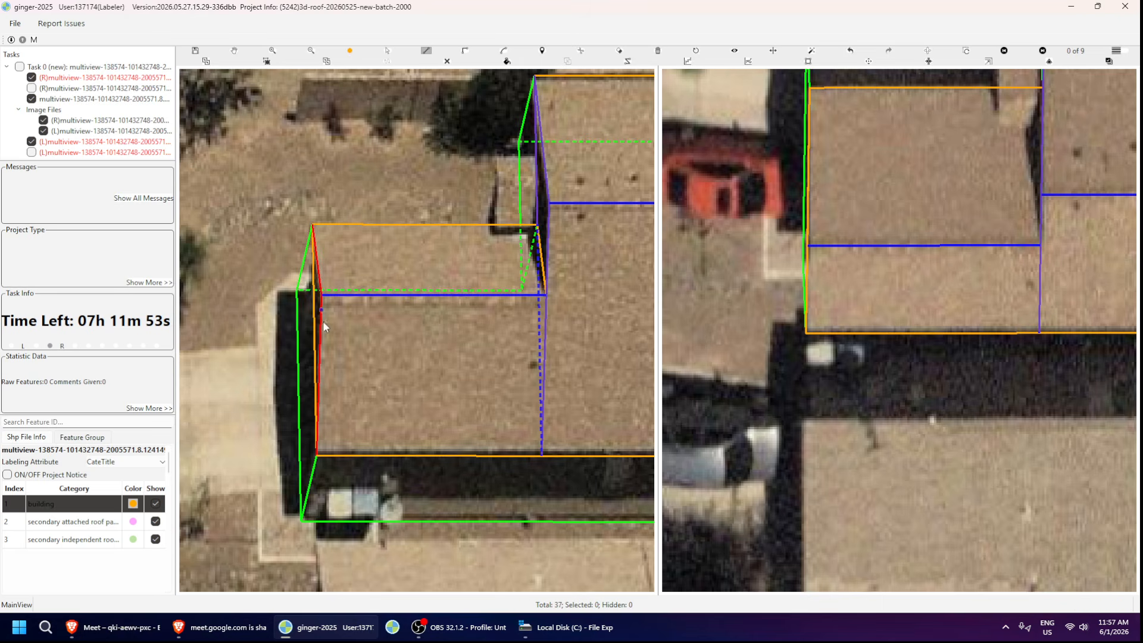
{"action": "left_click", "coordinate": [313, 225]}
{"action": "double_click", "coordinate": [315, 427]}
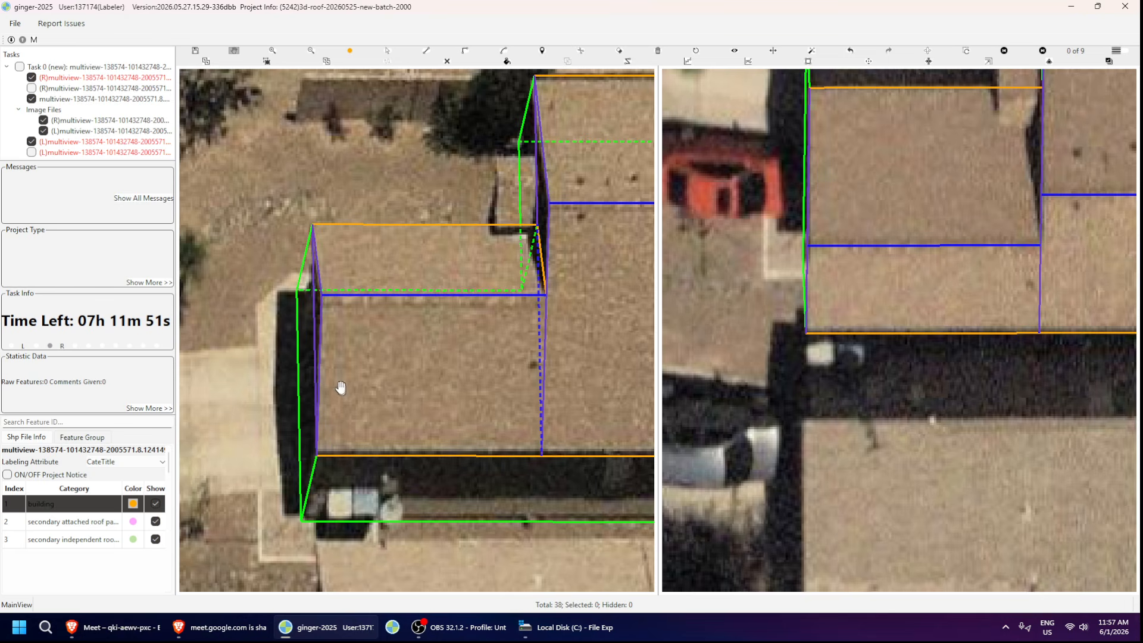
Rotate the model and select the roof and triangular faces to inspect the west end
{"action": "scroll", "coordinate": [358, 330], "scroll_direction": "down", "scroll_amount": 2}
{"action": "scroll", "coordinate": [320, 288], "scroll_direction": "up", "scroll_amount": 2}
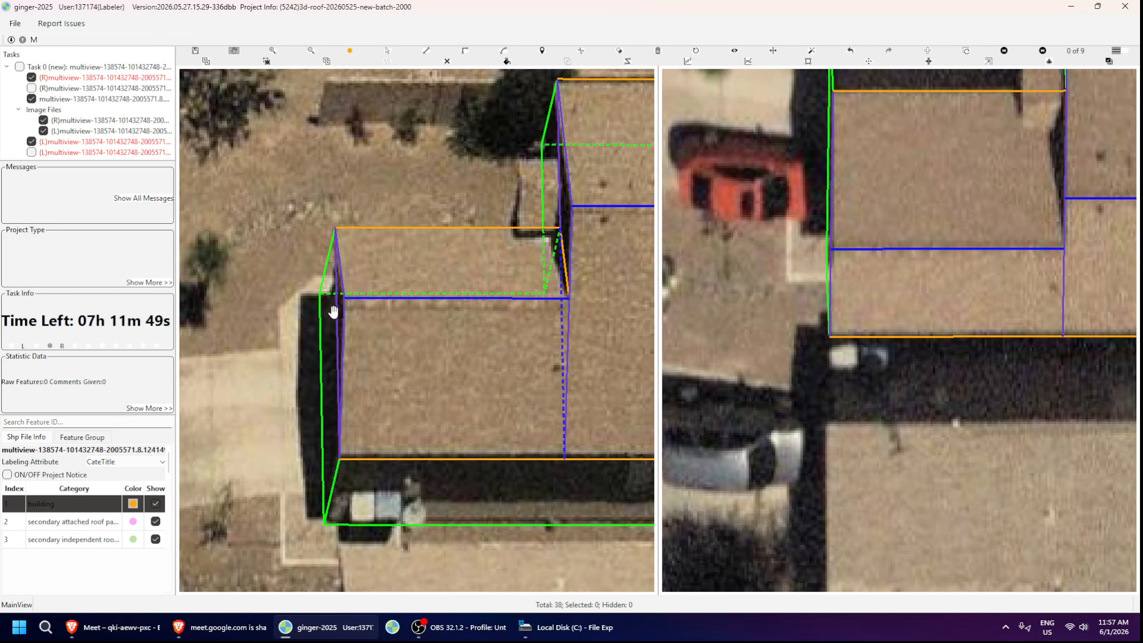
{"action": "scroll", "coordinate": [339, 304], "scroll_direction": "up", "scroll_amount": 1}
{"action": "left_click_drag", "start_coordinate": [339, 305], "coordinate": [366, 303]}
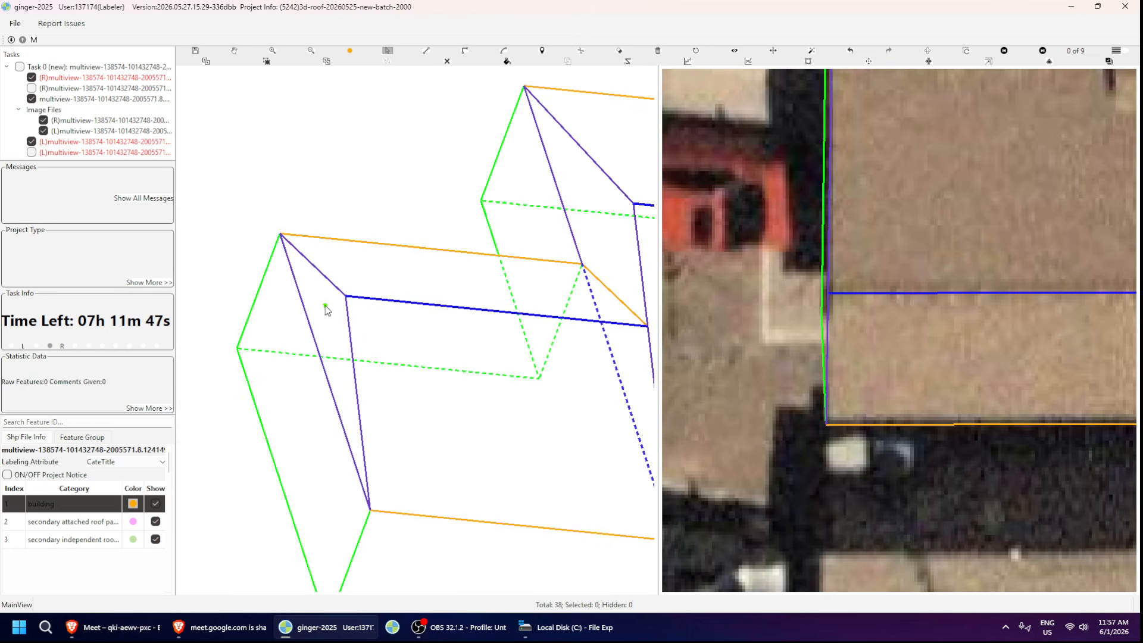
{"action": "left_click", "coordinate": [422, 277]}
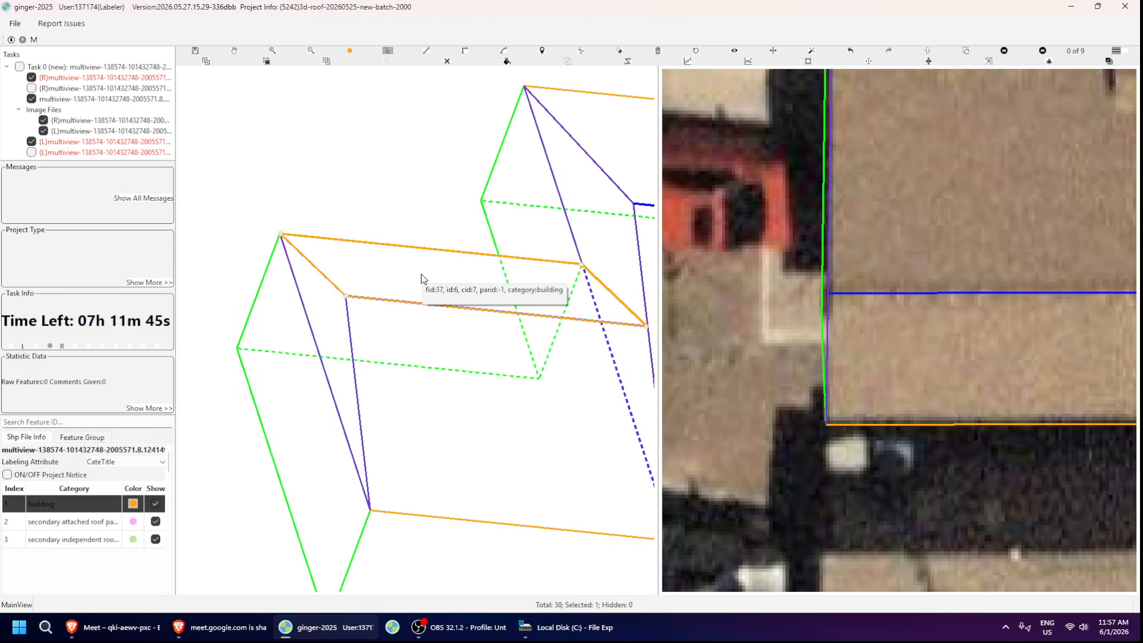
{"action": "key", "text": "space"}
{"action": "key", "text": "space"}
{"action": "left_click", "coordinate": [323, 313]}
{"action": "key", "text": "space"}
{"action": "left_click_drag", "start_coordinate": [479, 359], "coordinate": [206, 342]}
{"action": "key", "text": "space"}
{"action": "left_click", "coordinate": [499, 299]}
{"action": "key", "text": "space"}
Reframe the 3D view, then start a line at the bottom-left corner and cancel it
{"action": "scroll", "coordinate": [494, 299], "scroll_direction": "down", "scroll_amount": 2}
{"action": "left_click_drag", "start_coordinate": [292, 299], "coordinate": [300, 305]}
{"action": "scroll", "coordinate": [301, 306], "scroll_direction": "up", "scroll_amount": 1}
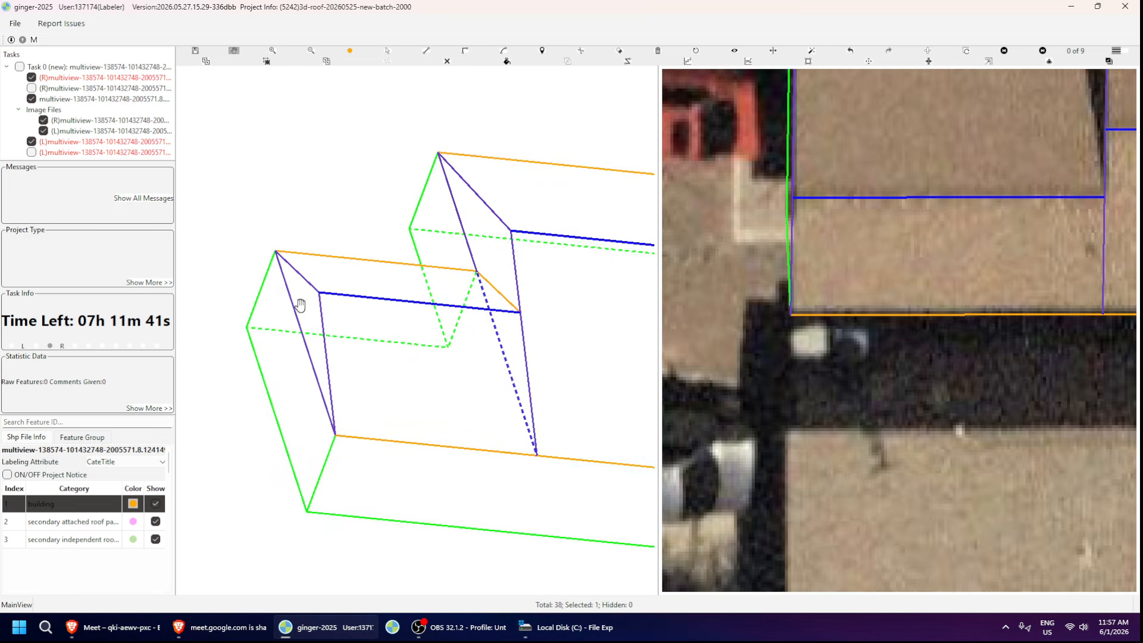
{"action": "scroll", "coordinate": [300, 305], "scroll_direction": "up", "scroll_amount": 3}
{"action": "left_click_drag", "start_coordinate": [369, 349], "coordinate": [328, 282]}
{"action": "scroll", "coordinate": [339, 304], "scroll_direction": "down", "scroll_amount": 2}
{"action": "key", "text": "l"}
{"action": "left_click", "coordinate": [297, 519]}
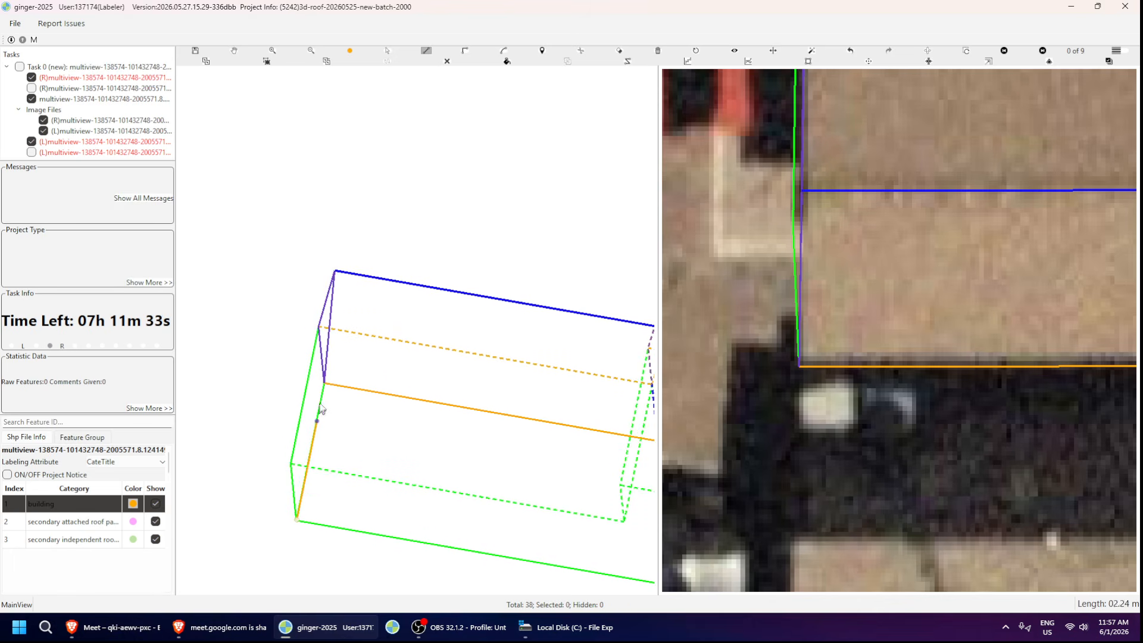
{"action": "key", "text": "Escape"}
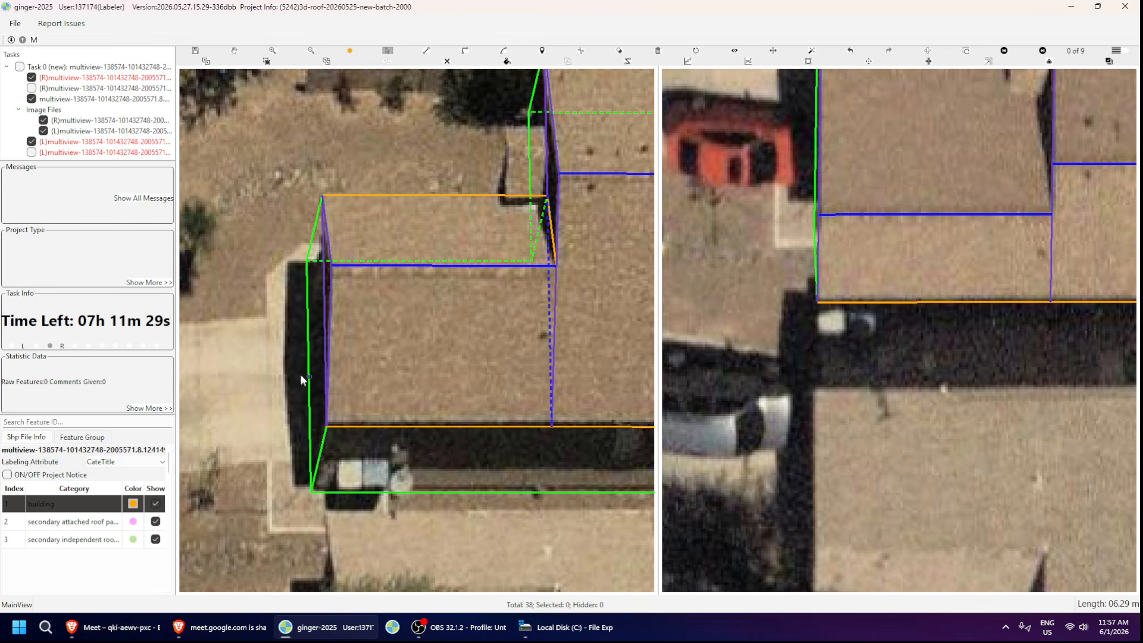
Pan and zoom to show more of the house
{"action": "scroll", "coordinate": [353, 280], "scroll_direction": "down", "scroll_amount": 2}
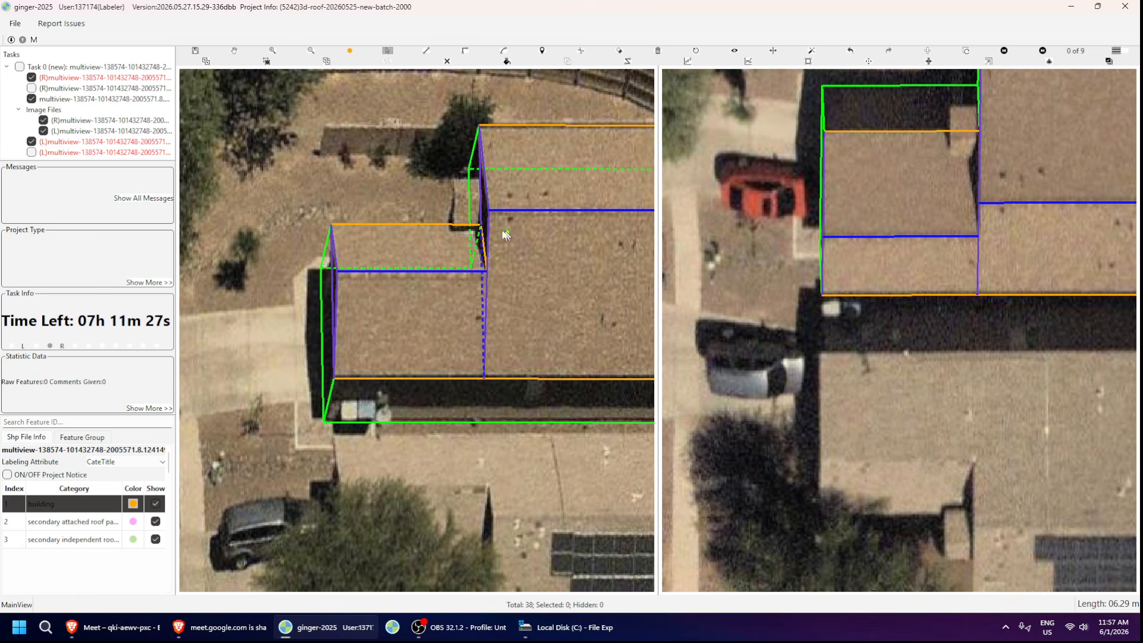
{"action": "key", "text": "h"}
{"action": "left_click_drag", "start_coordinate": [518, 309], "coordinate": [465, 327]}
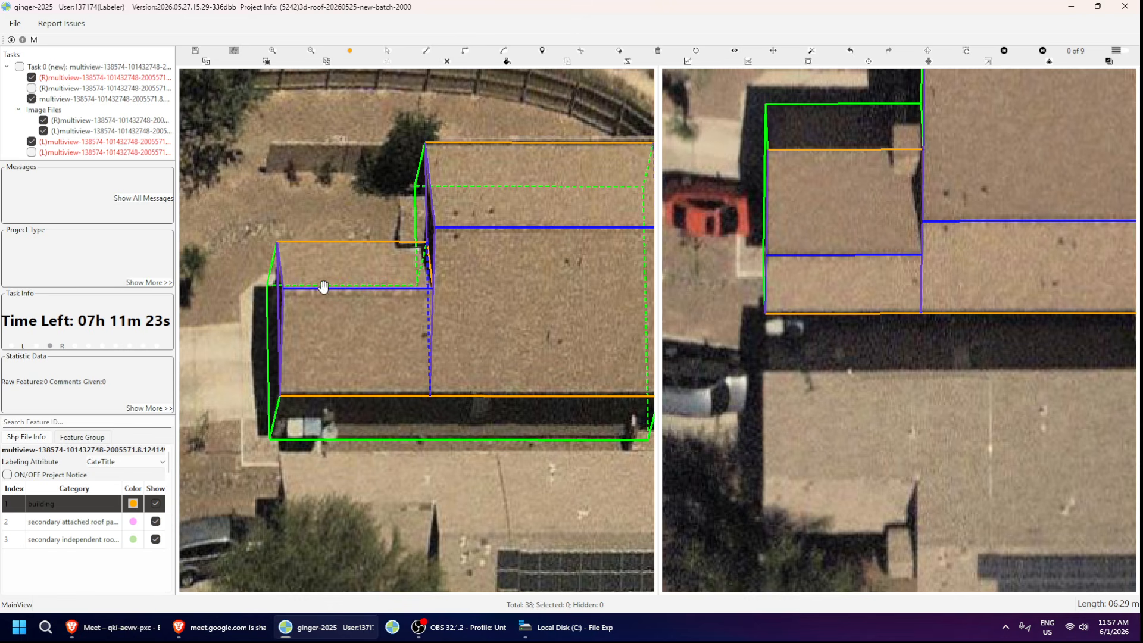
{"action": "scroll", "coordinate": [269, 289], "scroll_direction": "up", "scroll_amount": 2}
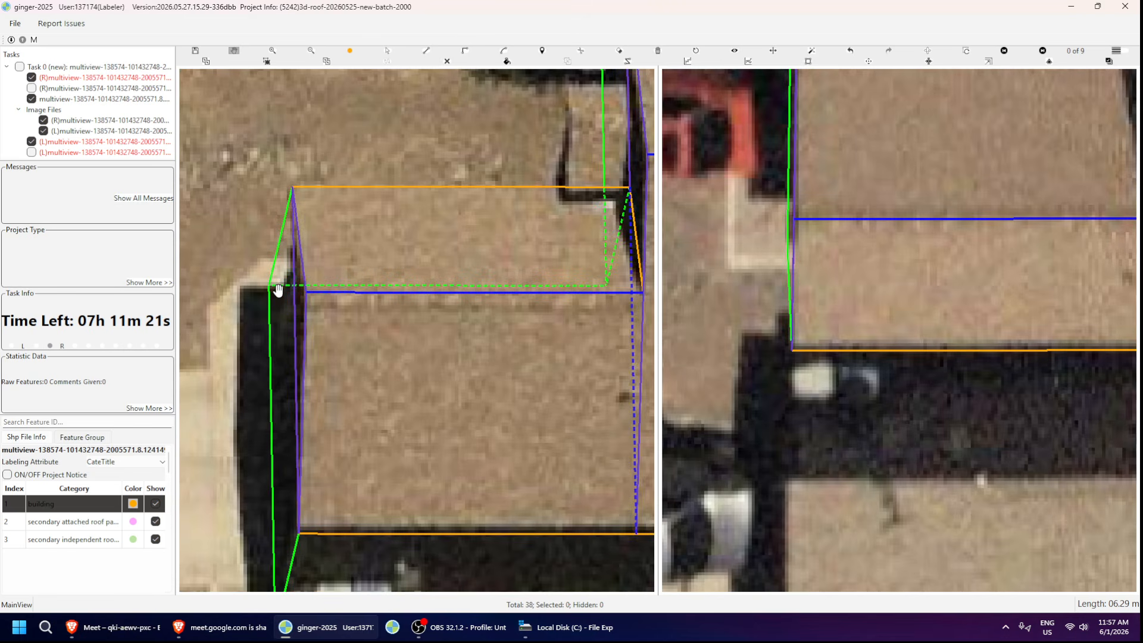
{"action": "scroll", "coordinate": [281, 292], "scroll_direction": "down", "scroll_amount": 1}
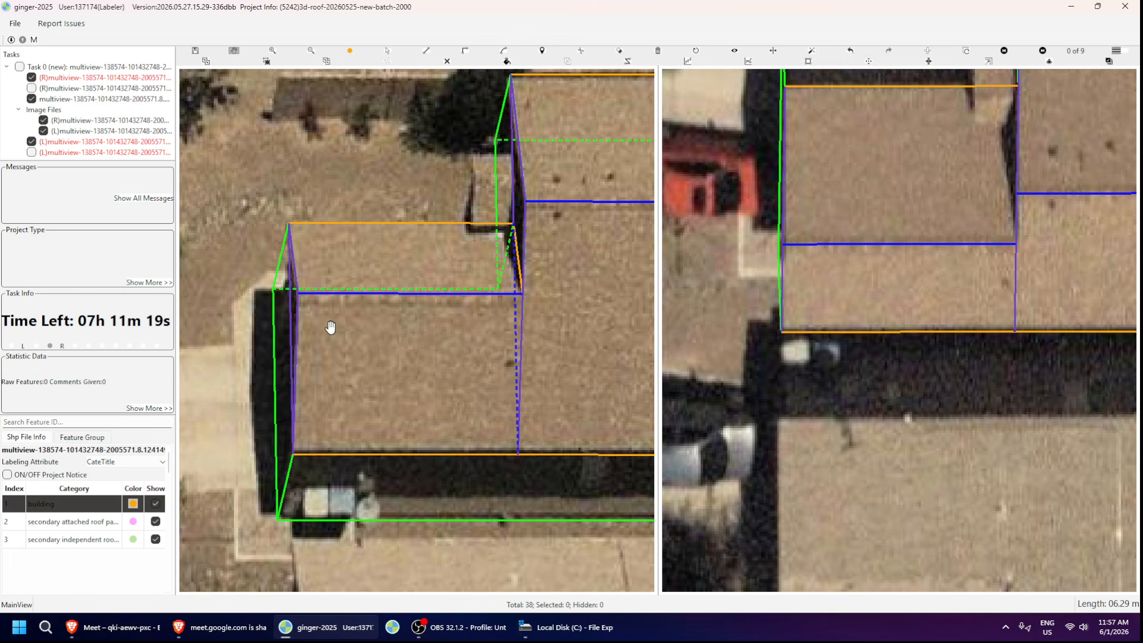
{"action": "left_click_drag", "start_coordinate": [331, 316], "coordinate": [372, 324]}
{"action": "scroll", "coordinate": [311, 316], "scroll_direction": "up", "scroll_amount": 1}
{"action": "scroll", "coordinate": [377, 328], "scroll_direction": "down", "scroll_amount": 1}
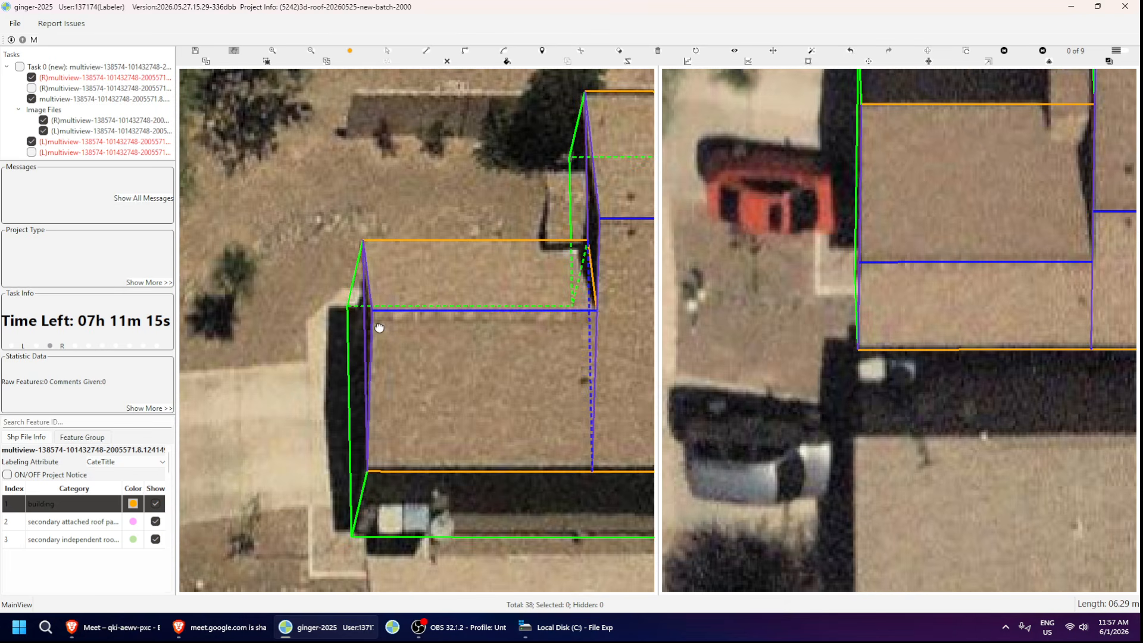
Hide the aerial imagery and select, then deselect, the building outline
{"action": "key", "text": "h"}
{"action": "scroll", "coordinate": [363, 330], "scroll_direction": "up", "scroll_amount": 1}
{"action": "key", "text": "s"}
{"action": "left_click", "coordinate": [368, 337]}
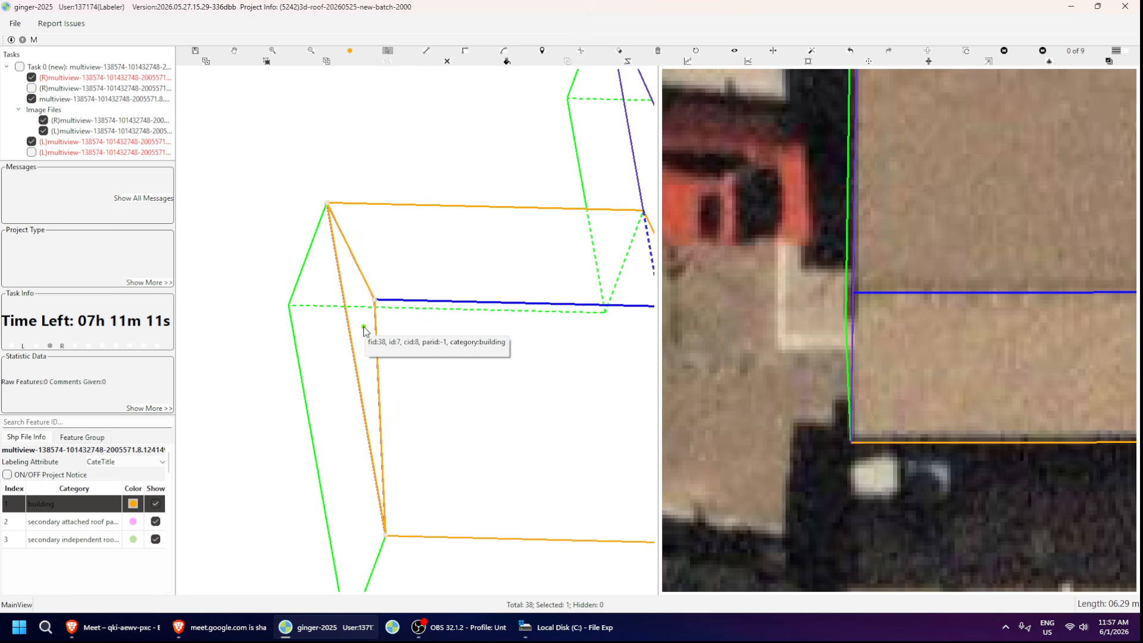
{"action": "key", "text": "space"}
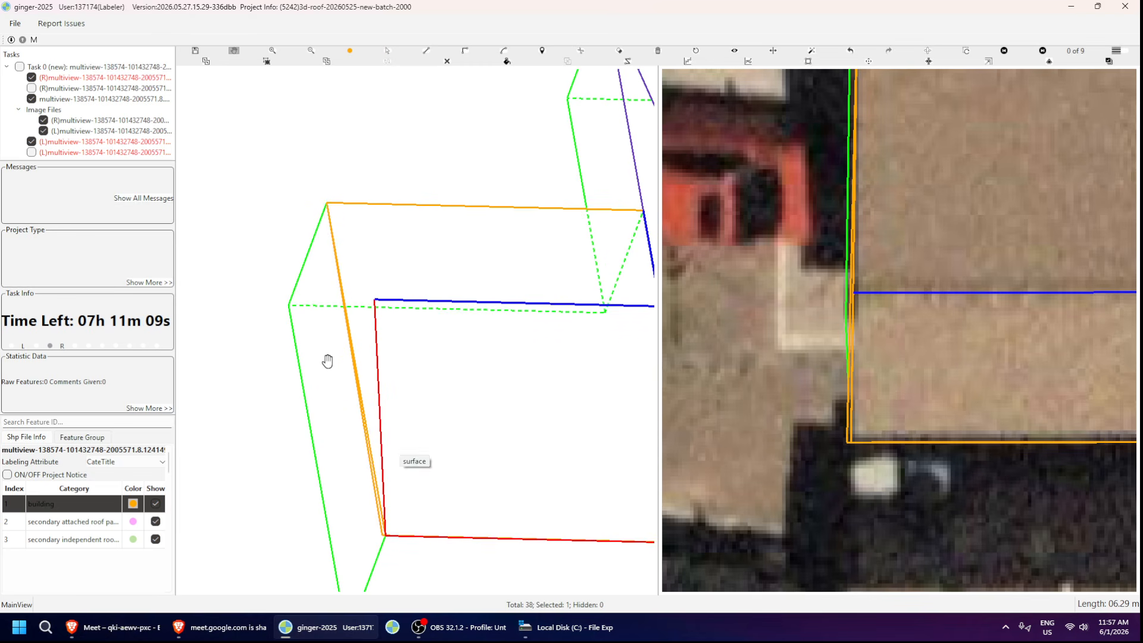
{"action": "scroll", "coordinate": [439, 296], "scroll_direction": "down", "scroll_amount": 3}
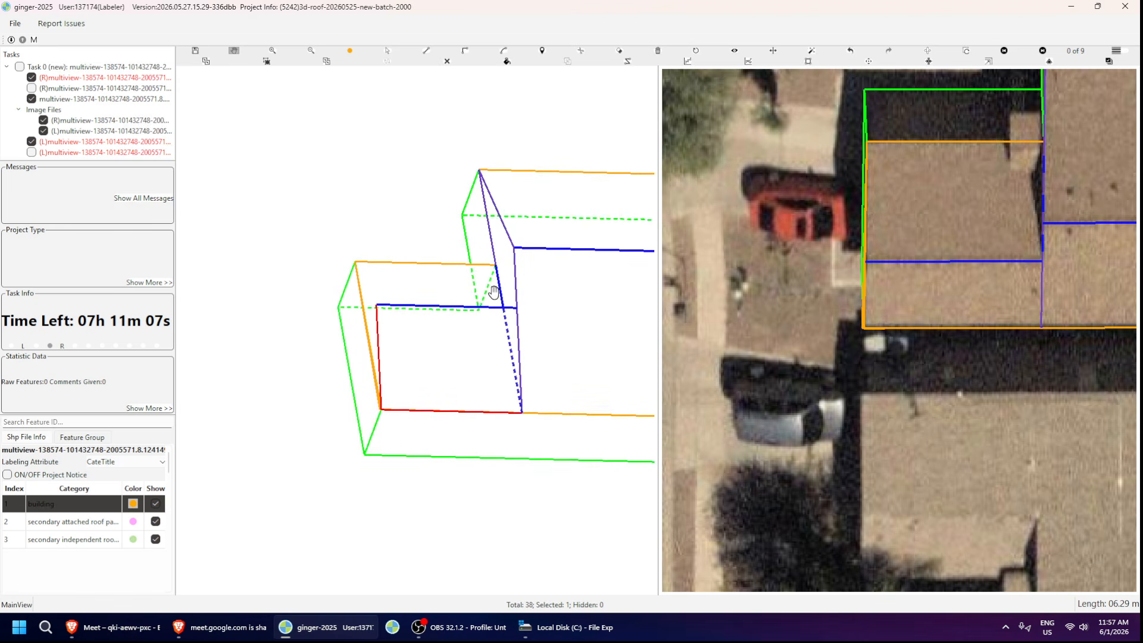
{"action": "scroll", "coordinate": [467, 245], "scroll_direction": "up", "scroll_amount": 2}
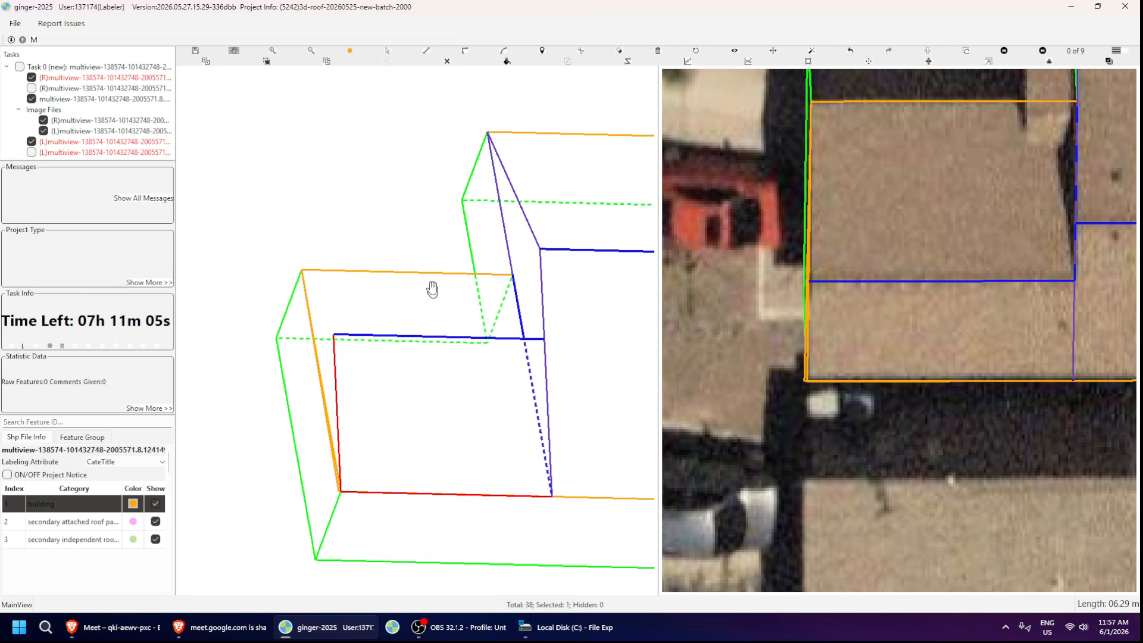
{"action": "left_click", "coordinate": [550, 280]}
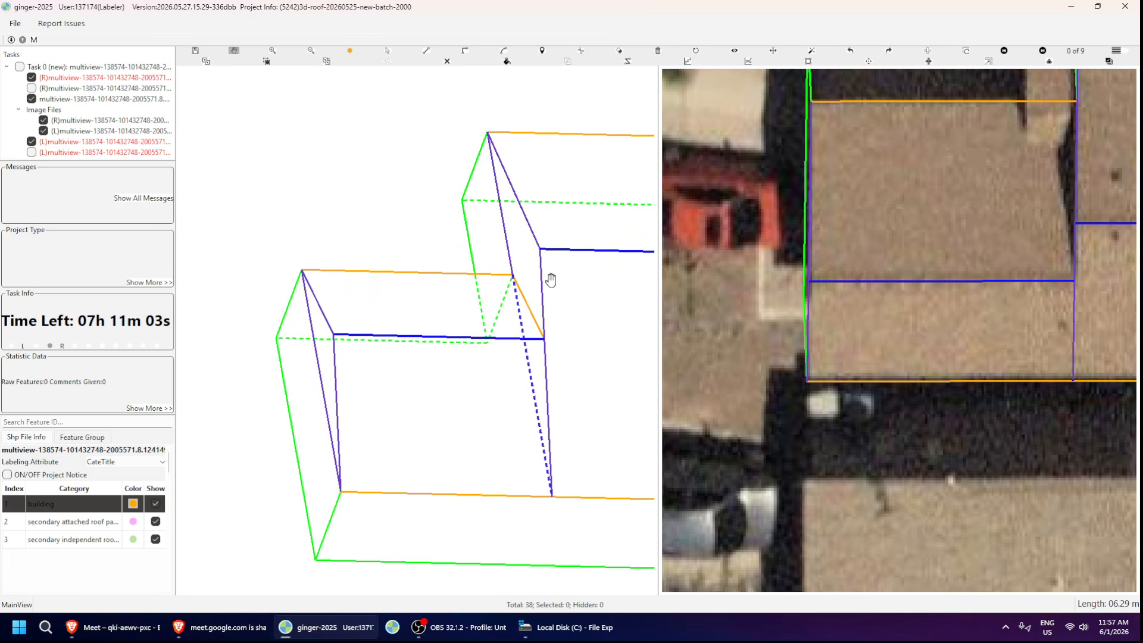
Try auto-adjusting the slanted roof edge, dismiss the error, and return to aerial imagery
{"action": "left_click_drag", "start_coordinate": [528, 261], "coordinate": [327, 288]}
{"action": "scroll", "coordinate": [308, 247], "scroll_direction": "down", "scroll_amount": 1}
{"action": "scroll", "coordinate": [325, 241], "scroll_direction": "up", "scroll_amount": 1}
{"action": "scroll", "coordinate": [577, 339], "scroll_direction": "down", "scroll_amount": 1}
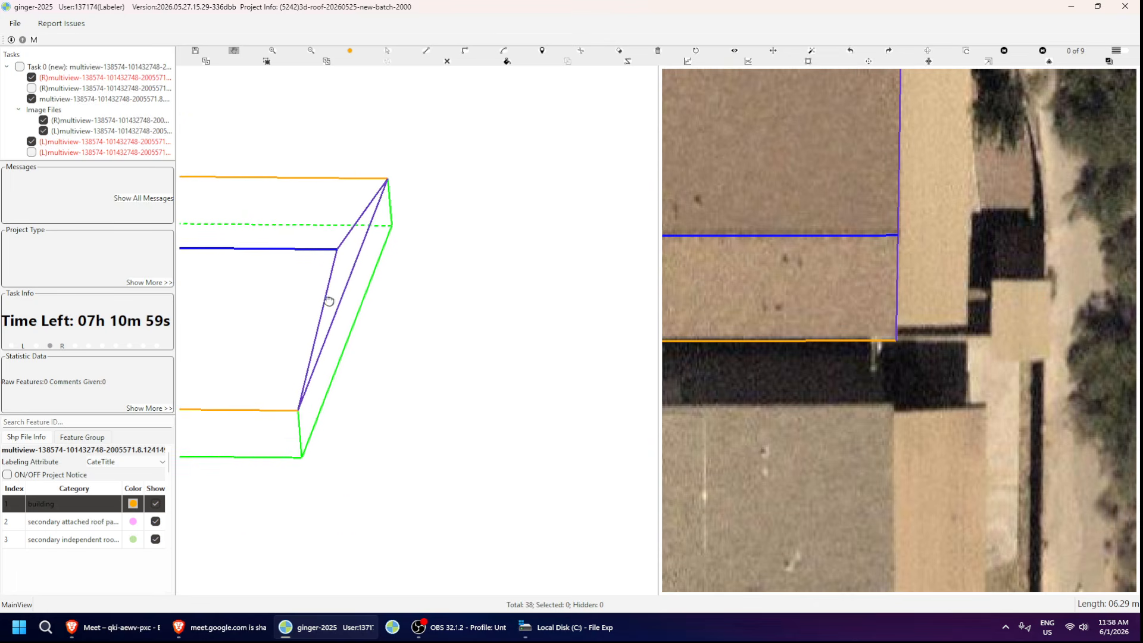
{"action": "scroll", "coordinate": [333, 258], "scroll_direction": "up", "scroll_amount": 2}
{"action": "left_click", "coordinate": [340, 263]}
{"action": "scroll", "coordinate": [340, 263], "scroll_direction": "down", "scroll_amount": 1}
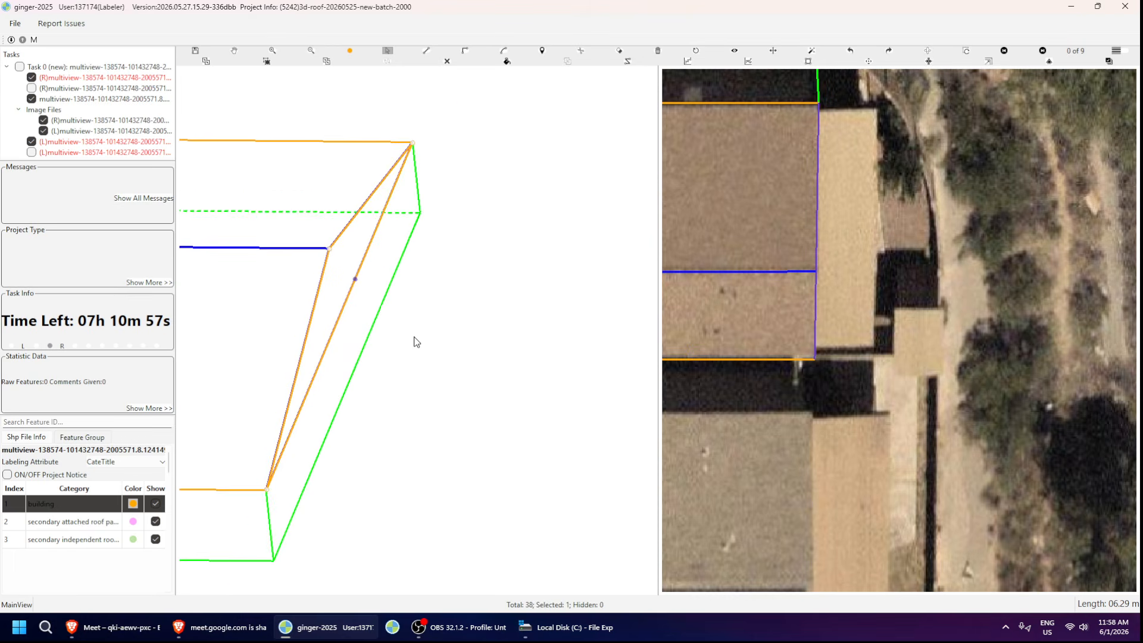
{"action": "key", "text": "a"}
{"action": "key", "text": "Return"}
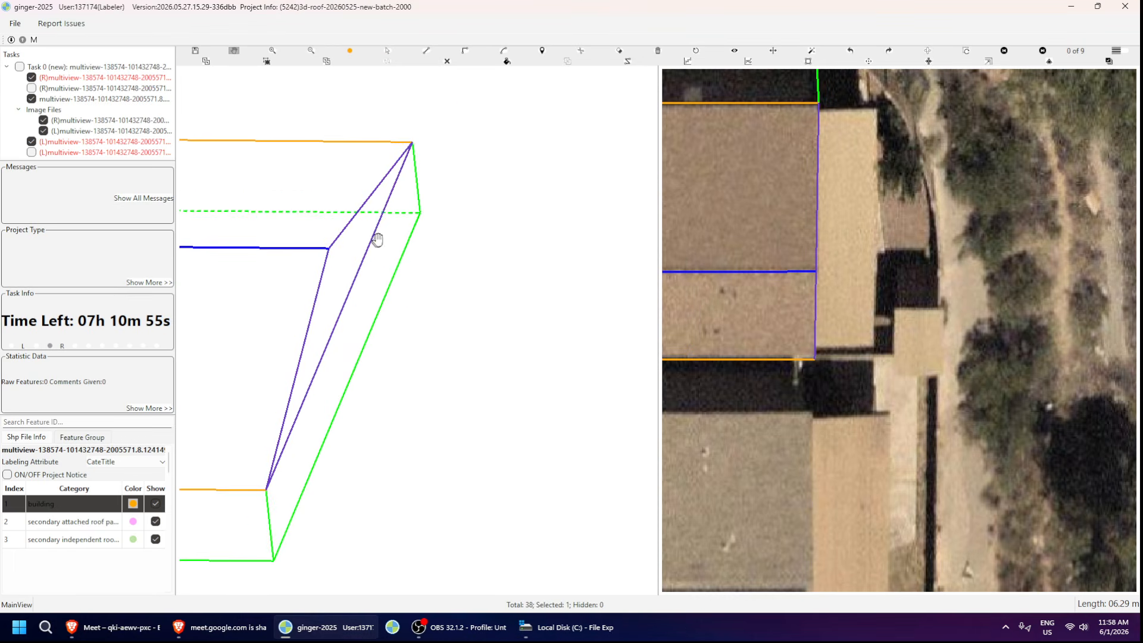
{"action": "key", "text": "space"}
{"action": "scroll", "coordinate": [427, 269], "scroll_direction": "down", "scroll_amount": 2}
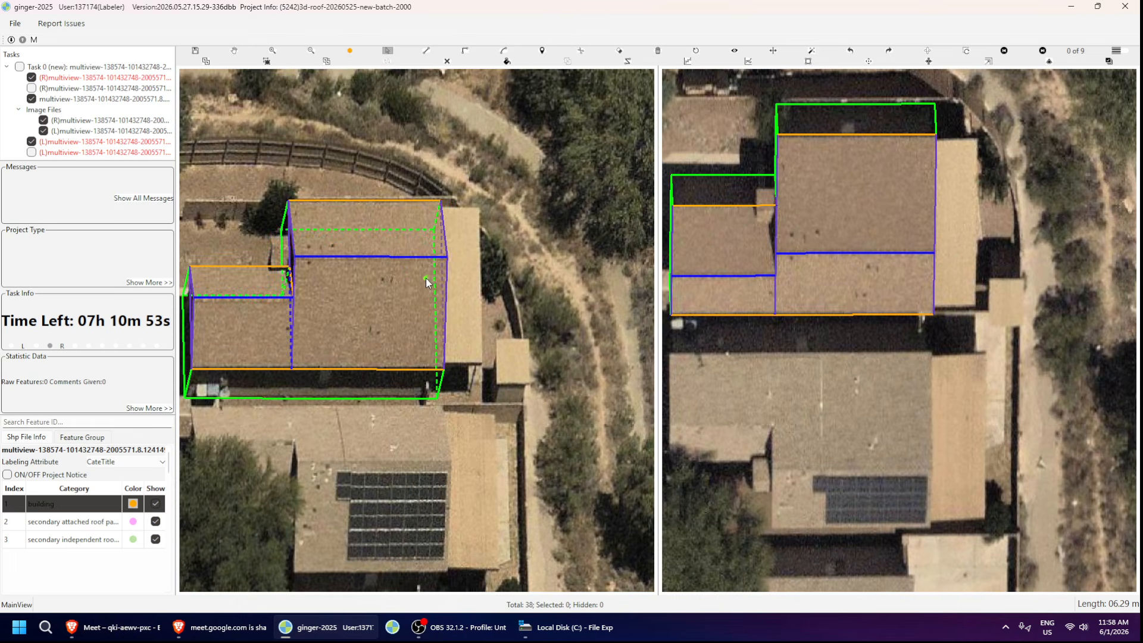
Centre the whole house in the view and zoom in on the inner roof corner
{"action": "key", "text": "h"}
{"action": "left_click_drag", "start_coordinate": [248, 252], "coordinate": [318, 278]}
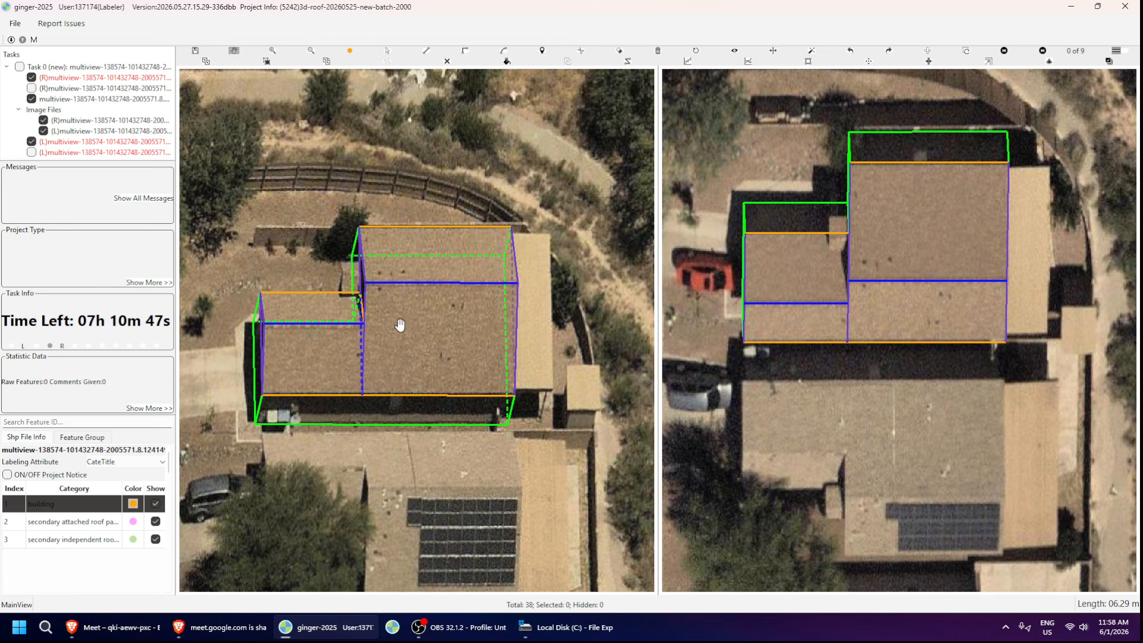
{"action": "scroll", "coordinate": [381, 269], "scroll_direction": "up", "scroll_amount": 2}
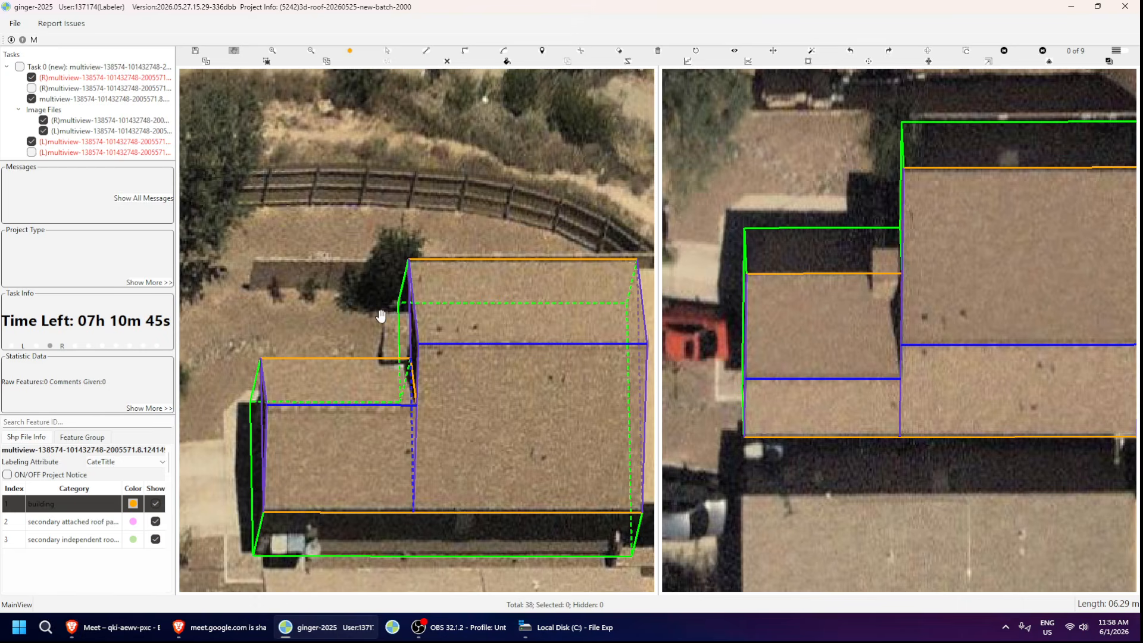
{"action": "scroll", "coordinate": [380, 316], "scroll_direction": "up", "scroll_amount": 2}
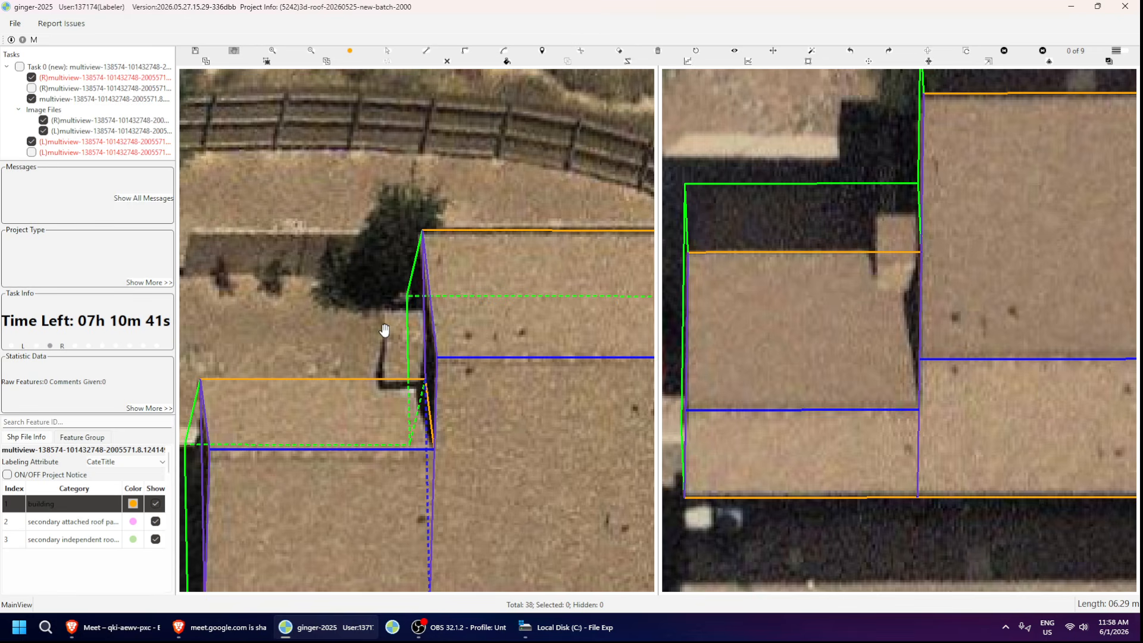
{"action": "scroll", "coordinate": [393, 337], "scroll_direction": "down", "scroll_amount": 3}
{"action": "scroll", "coordinate": [455, 337], "scroll_direction": "up", "scroll_amount": 3}
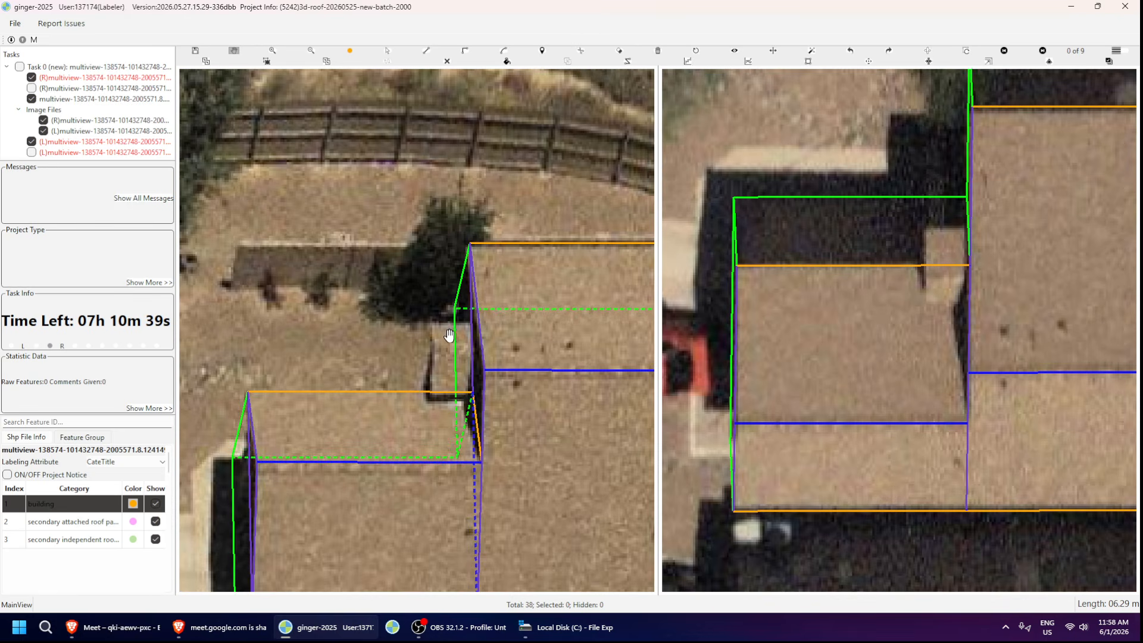
{"action": "scroll", "coordinate": [473, 322], "scroll_direction": "up", "scroll_amount": 2}
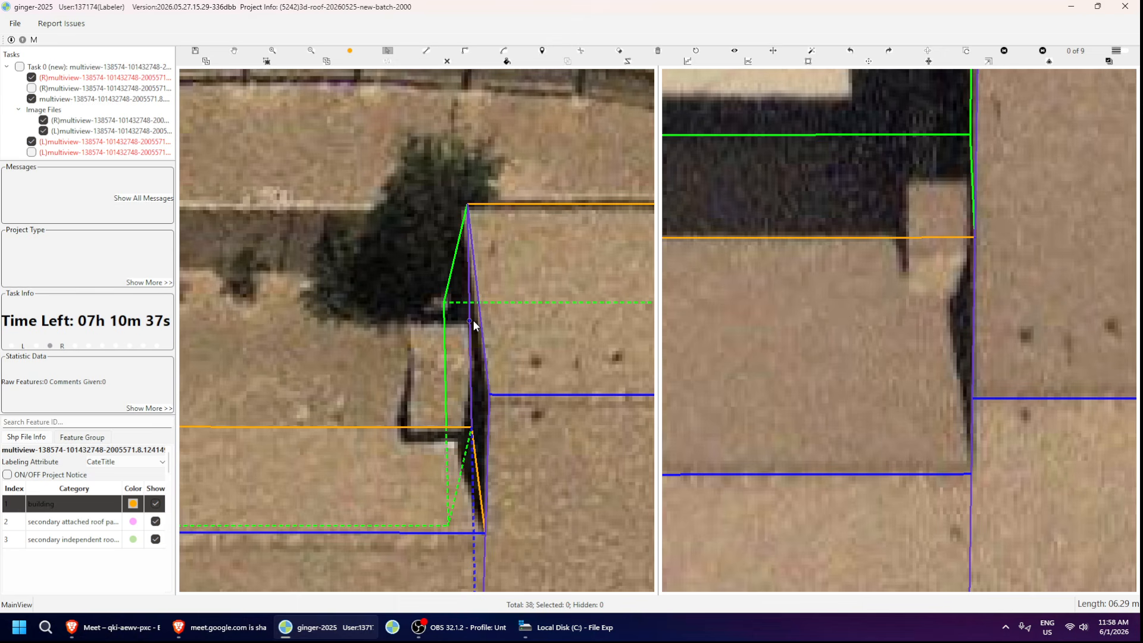
{"action": "scroll", "coordinate": [462, 320], "scroll_direction": "up", "scroll_amount": 2}
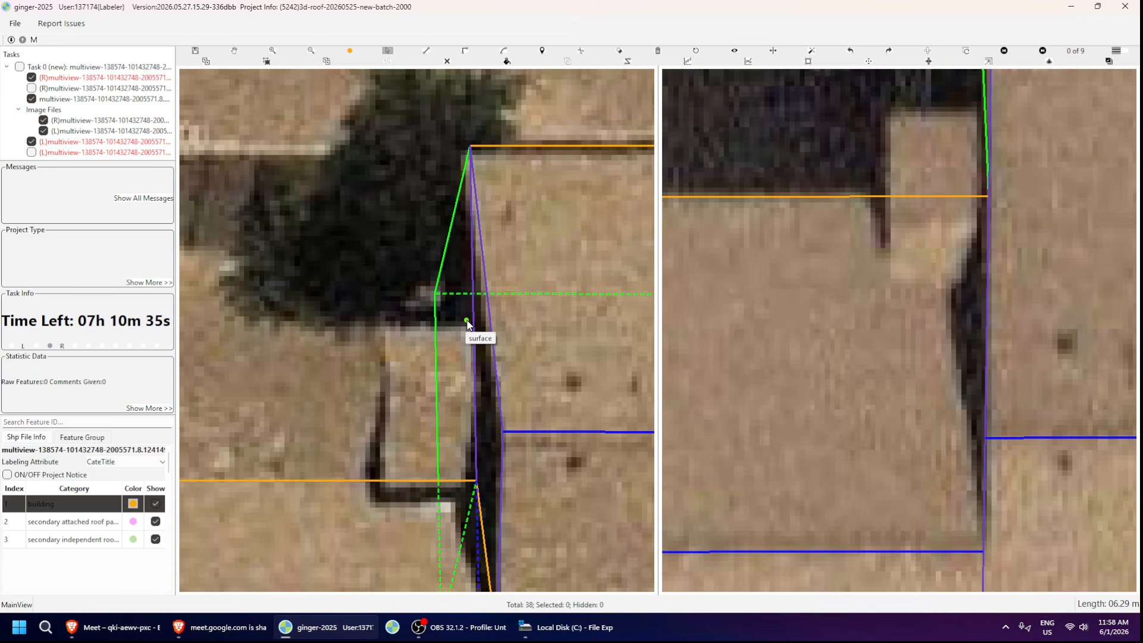
{"action": "scroll", "coordinate": [467, 324], "scroll_direction": "up", "scroll_amount": 2}
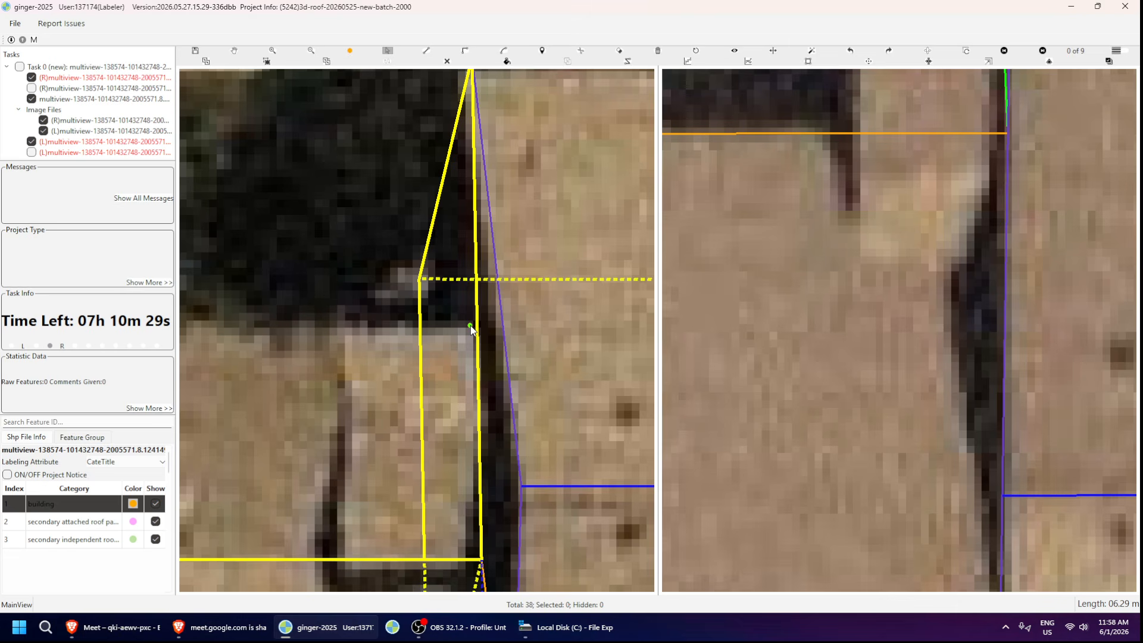
Draw a small box with two base corners at the building corner and set its height
{"action": "key", "text": "z"}
{"action": "scroll", "coordinate": [472, 446], "scroll_direction": "down", "scroll_amount": 2}
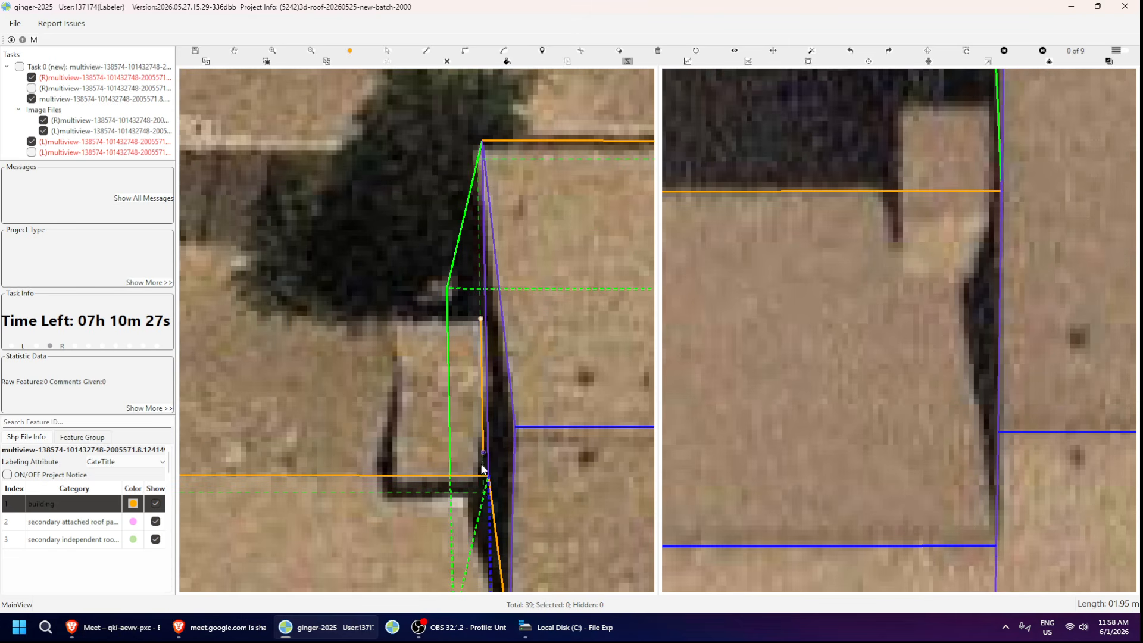
{"action": "left_click", "coordinate": [483, 493]}
{"action": "left_click", "coordinate": [395, 496]}
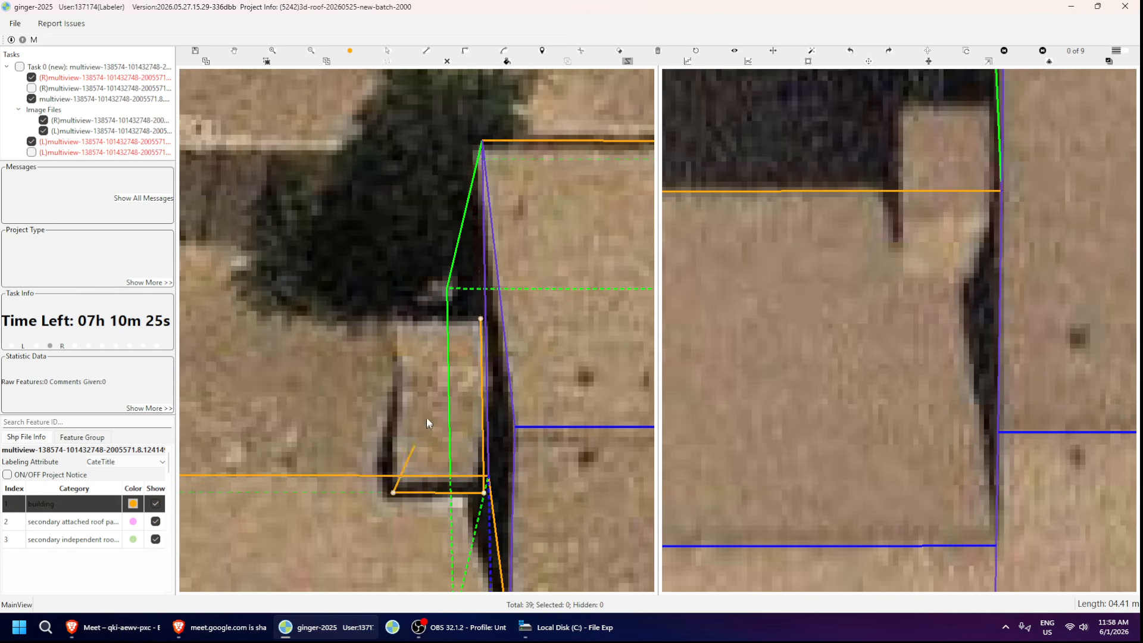
{"action": "left_click", "coordinate": [488, 313]}
{"action": "scroll", "coordinate": [434, 393], "scroll_direction": "down", "scroll_amount": 2}
{"action": "scroll", "coordinate": [435, 393], "scroll_direction": "down", "scroll_amount": 1}
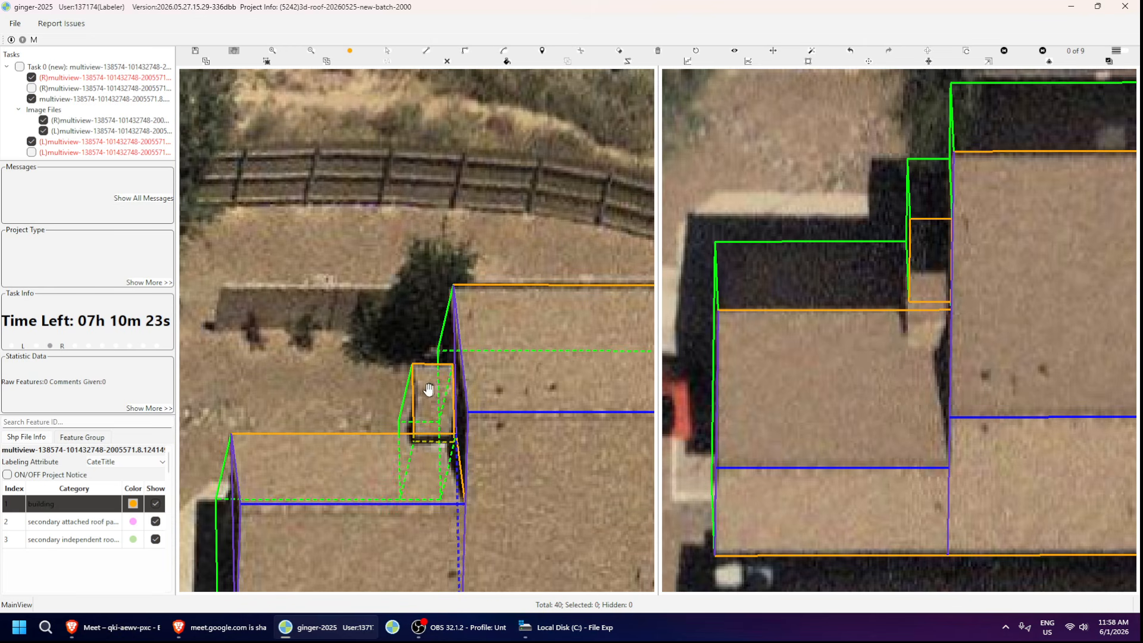
{"action": "scroll", "coordinate": [425, 400], "scroll_direction": "up", "scroll_amount": 2}
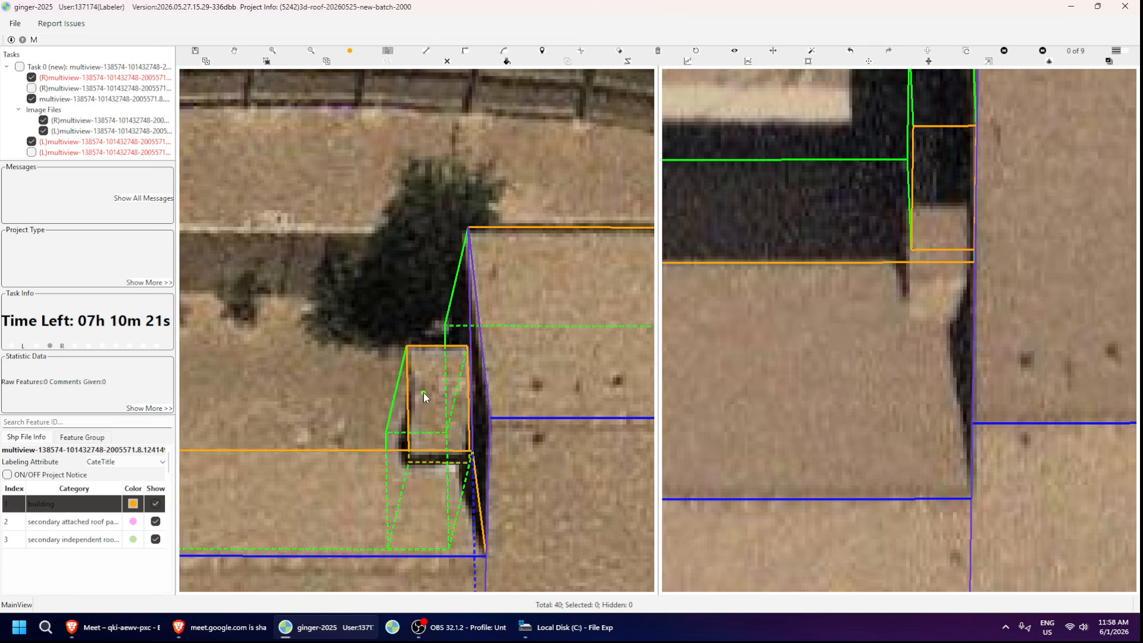
Edit the small box's height; the reshape attempt fails and is undone
{"action": "left_click", "coordinate": [424, 391]}
{"action": "left_click", "coordinate": [408, 387]}
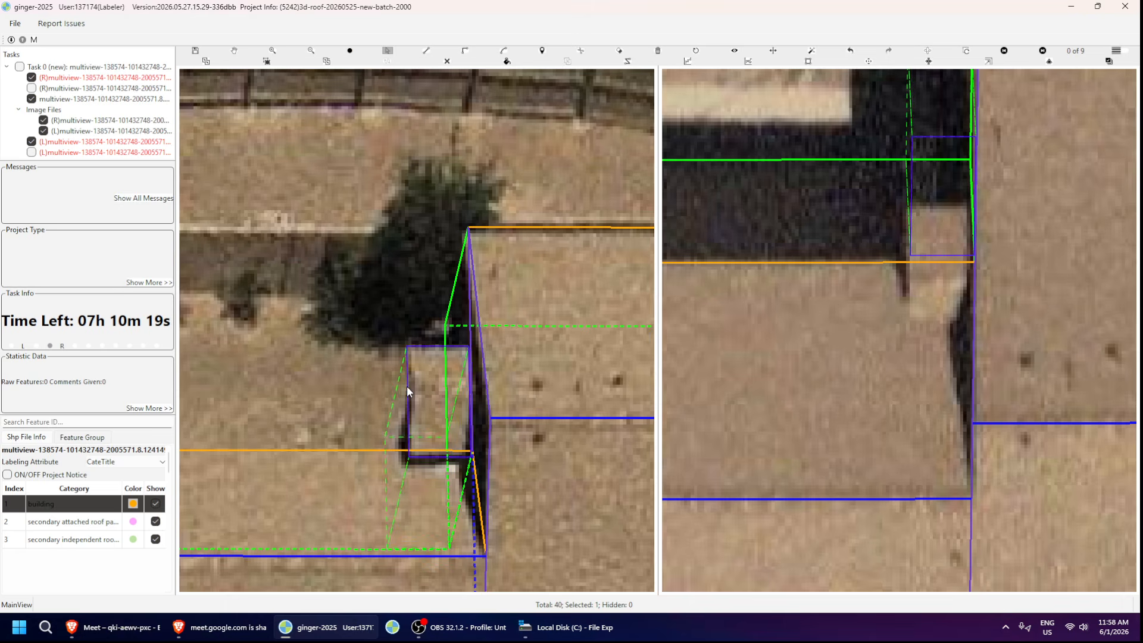
{"action": "scroll", "coordinate": [406, 387], "scroll_direction": "down", "scroll_amount": 1}
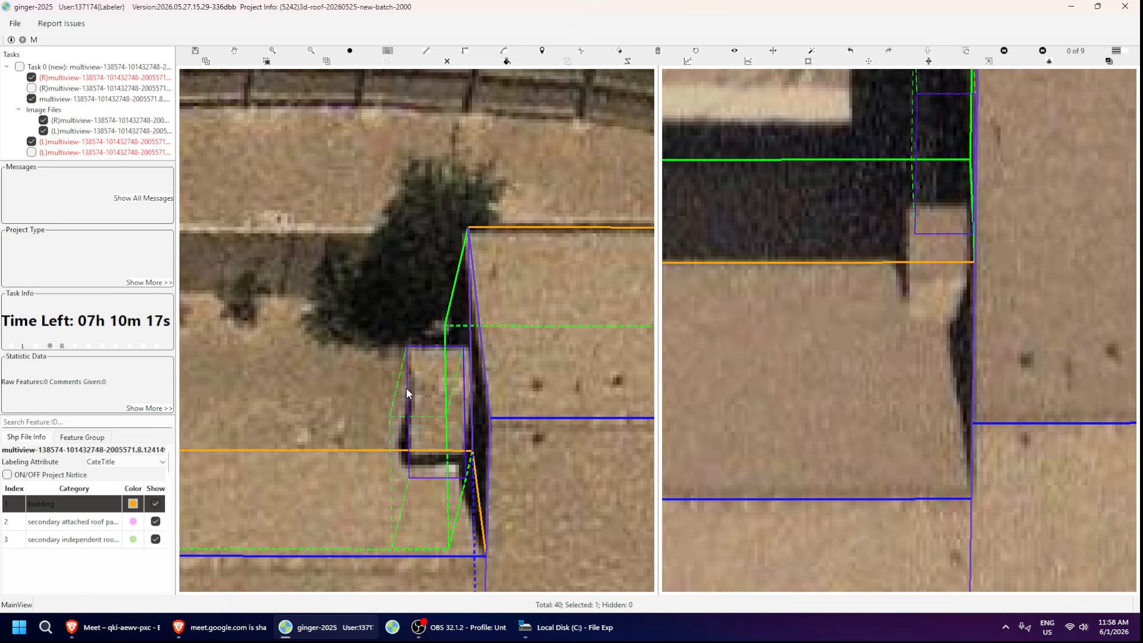
{"action": "scroll", "coordinate": [406, 387], "scroll_direction": "down", "scroll_amount": 3}
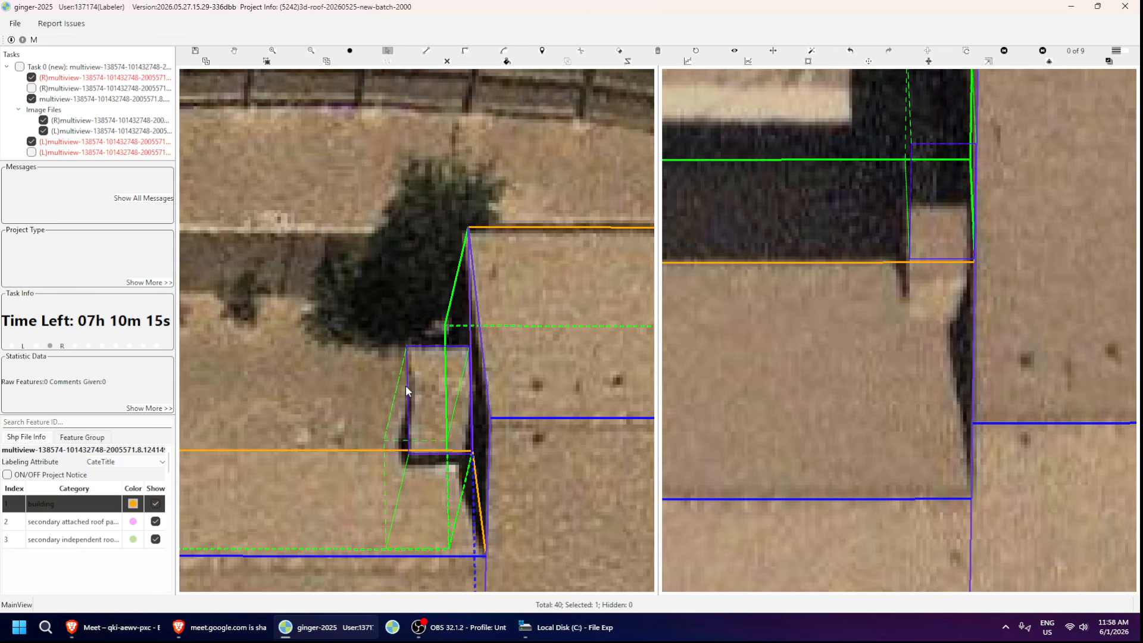
{"action": "scroll", "coordinate": [406, 386], "scroll_direction": "down", "scroll_amount": 4}
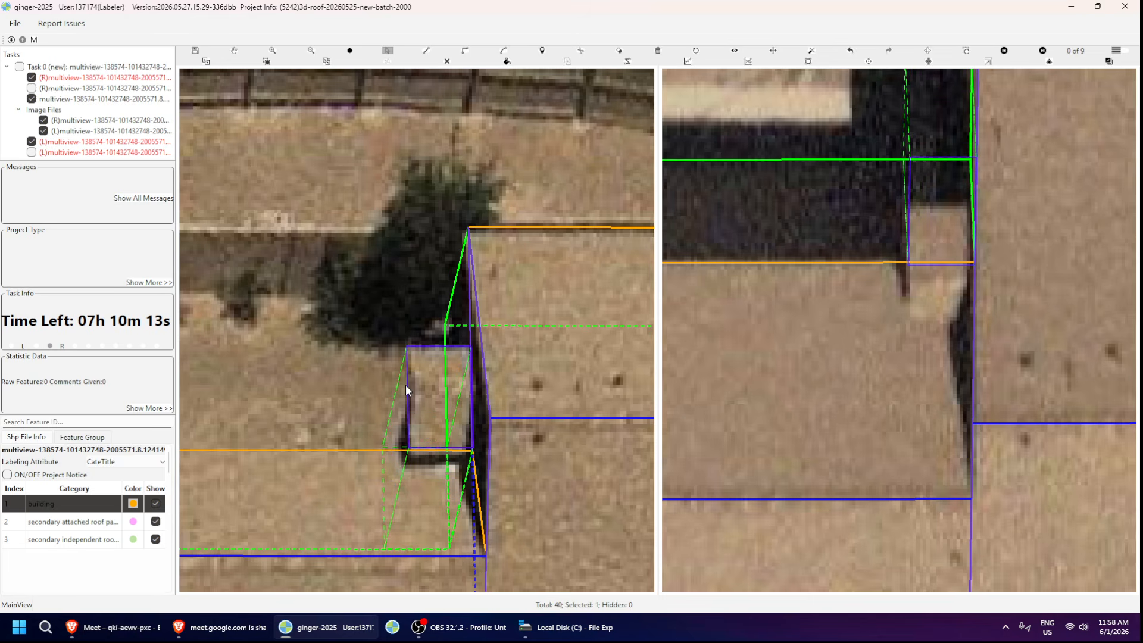
{"action": "scroll", "coordinate": [409, 386], "scroll_direction": "down", "scroll_amount": 3}
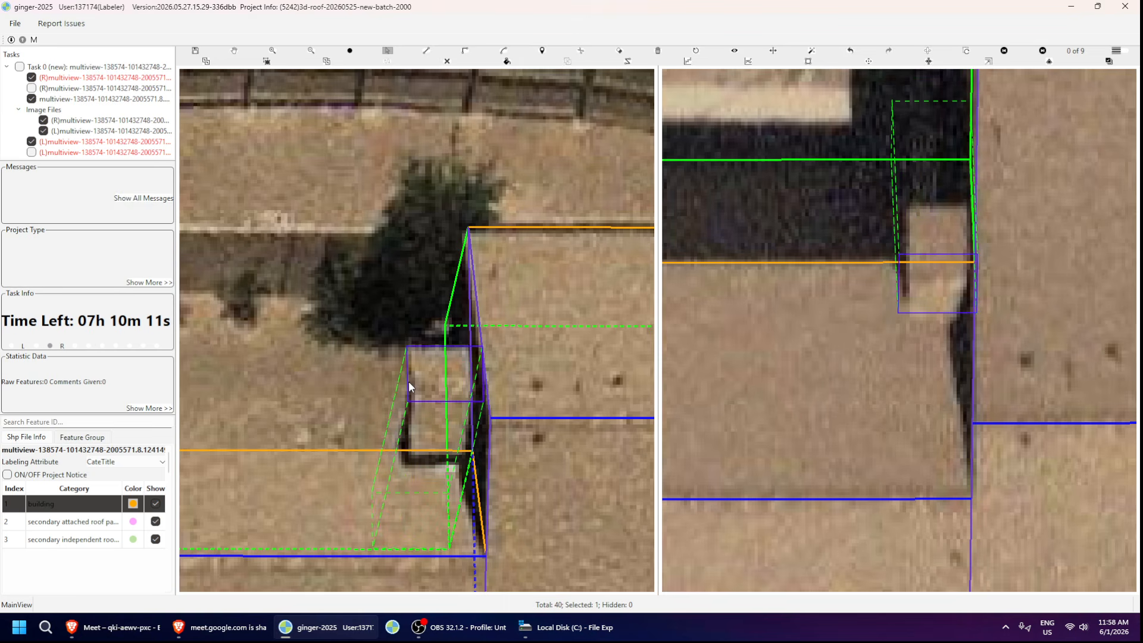
{"action": "right_click", "coordinate": [410, 384]}
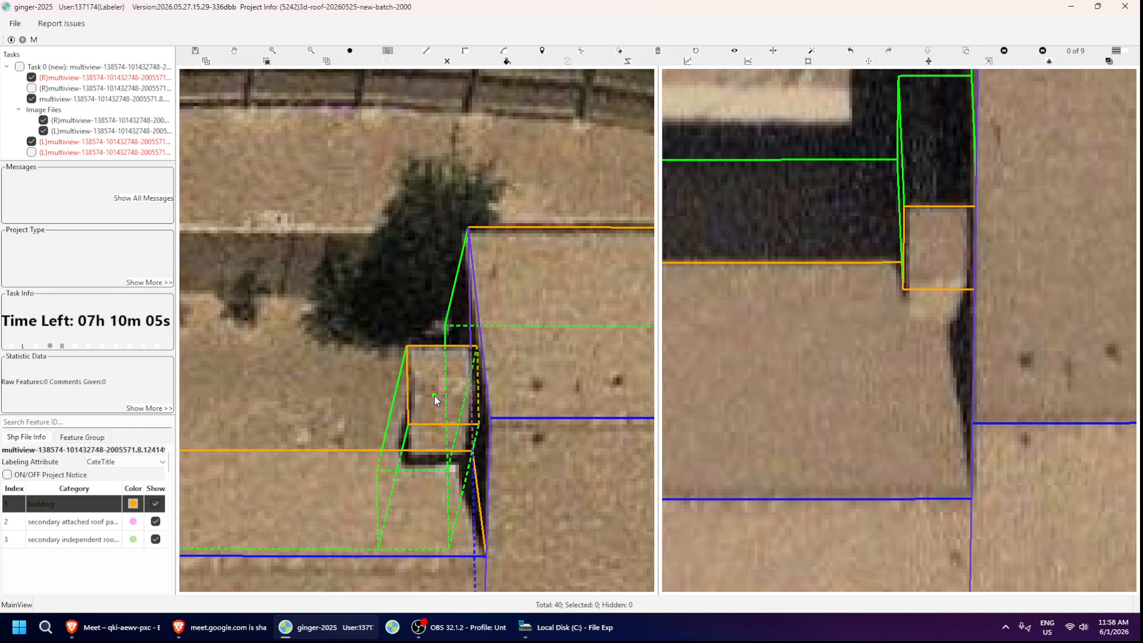
{"action": "left_click", "coordinate": [429, 385]}
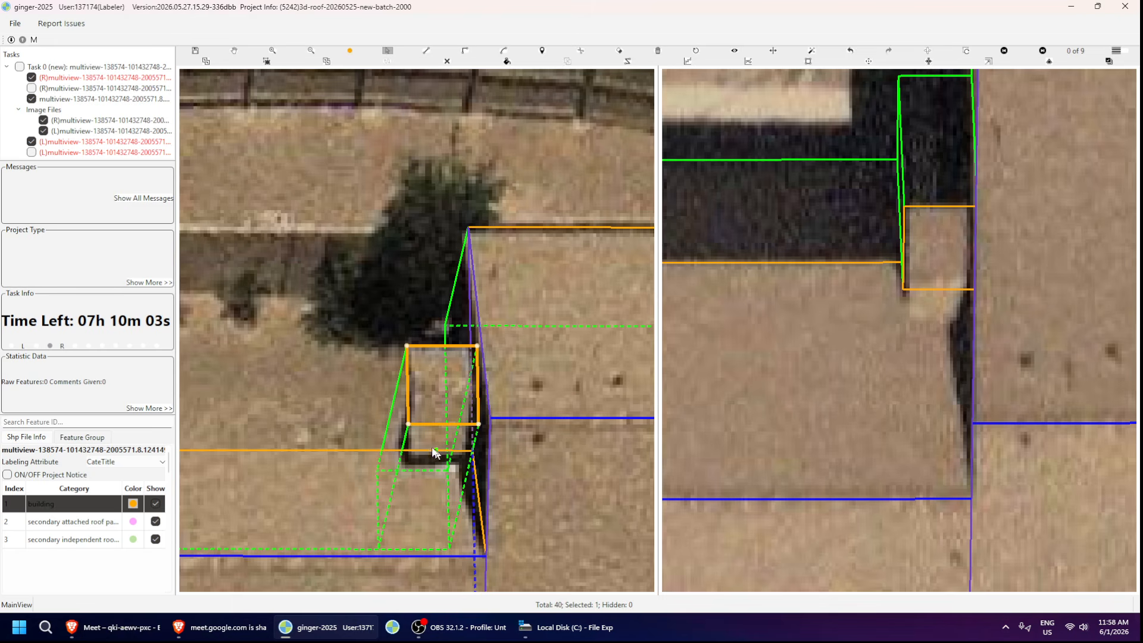
{"action": "left_click", "coordinate": [407, 394]}
{"action": "key", "text": "Return"}
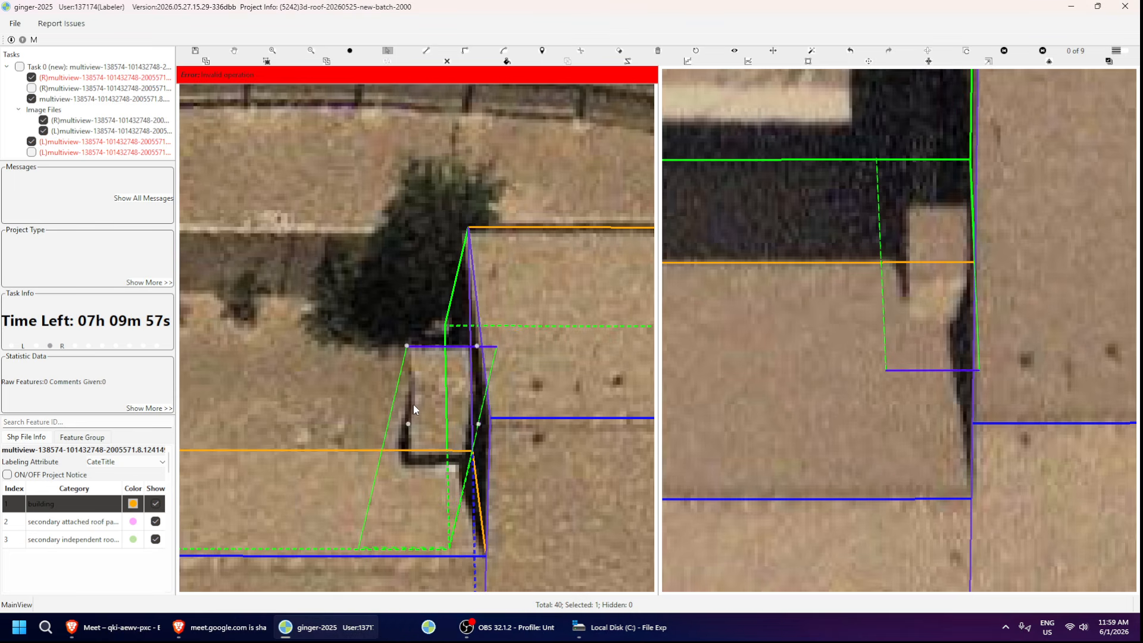
{"action": "key", "text": "Escape"}
{"action": "key", "text": "ctrl+z"}
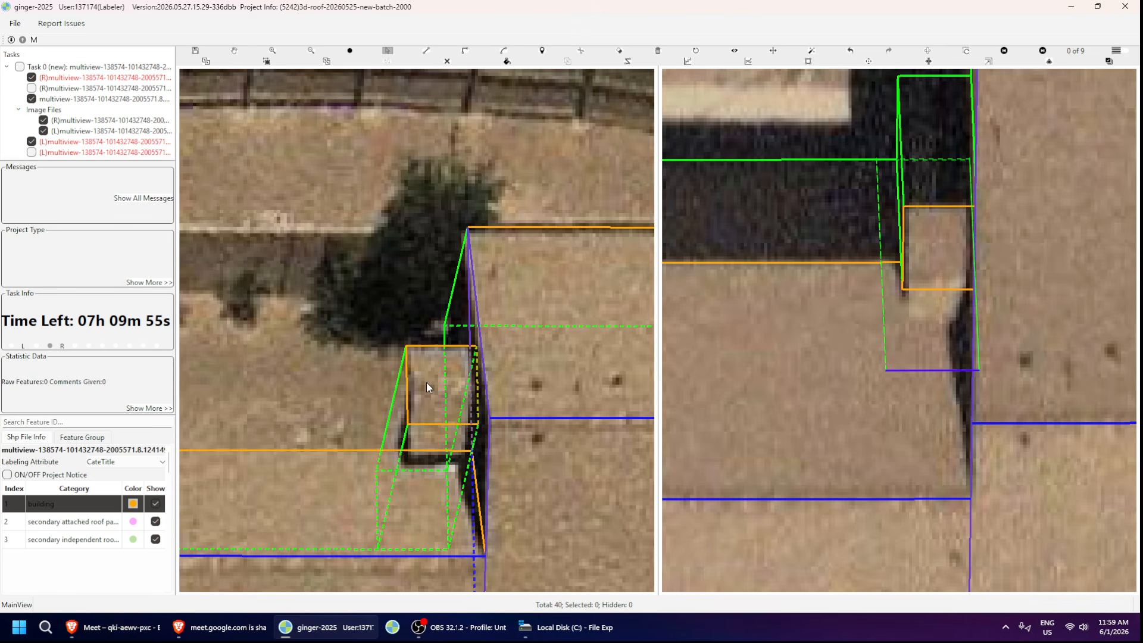
Reselect the small box and commit its new height
{"action": "left_click", "coordinate": [409, 387]}
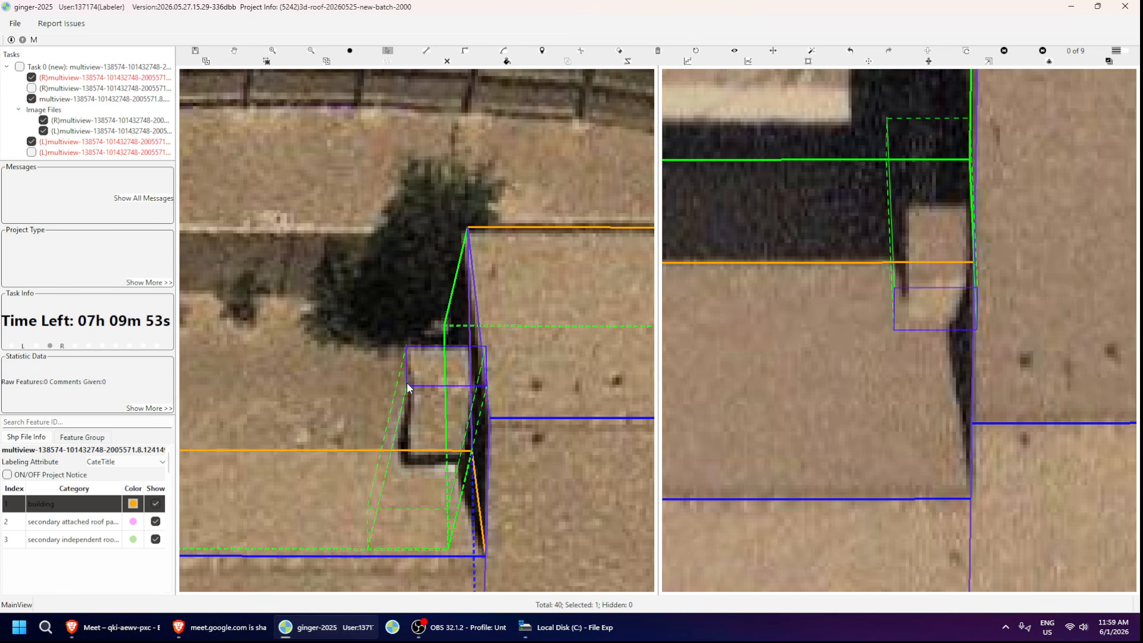
{"action": "scroll", "coordinate": [407, 386], "scroll_direction": "down", "scroll_amount": 5}
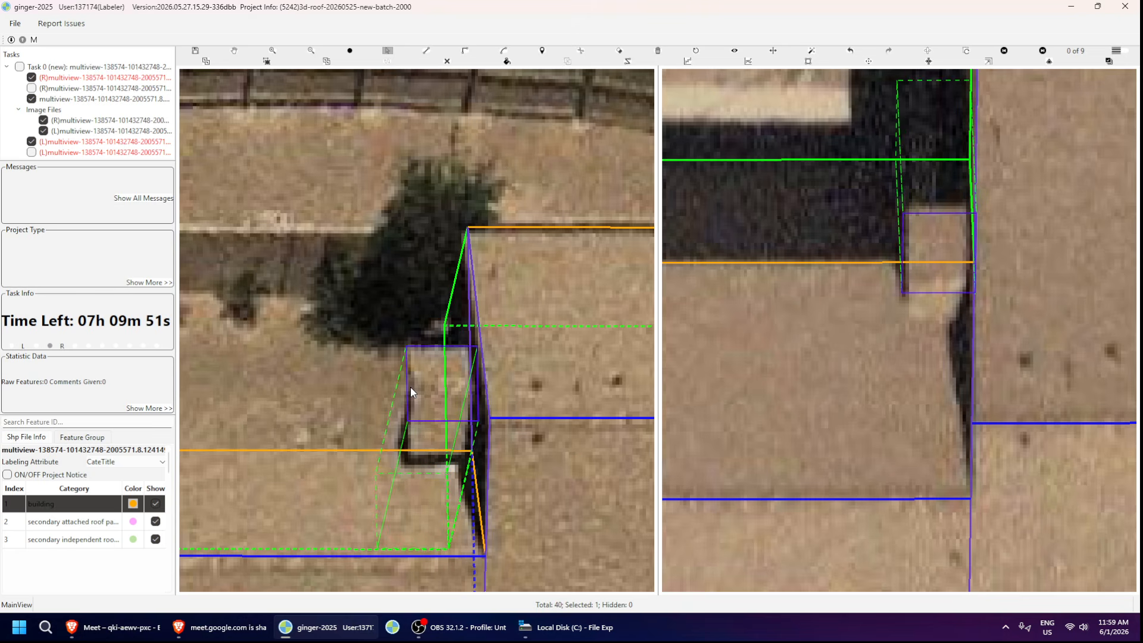
{"action": "scroll", "coordinate": [409, 386], "scroll_direction": "down", "scroll_amount": 2}
{"action": "left_click", "coordinate": [419, 398]}
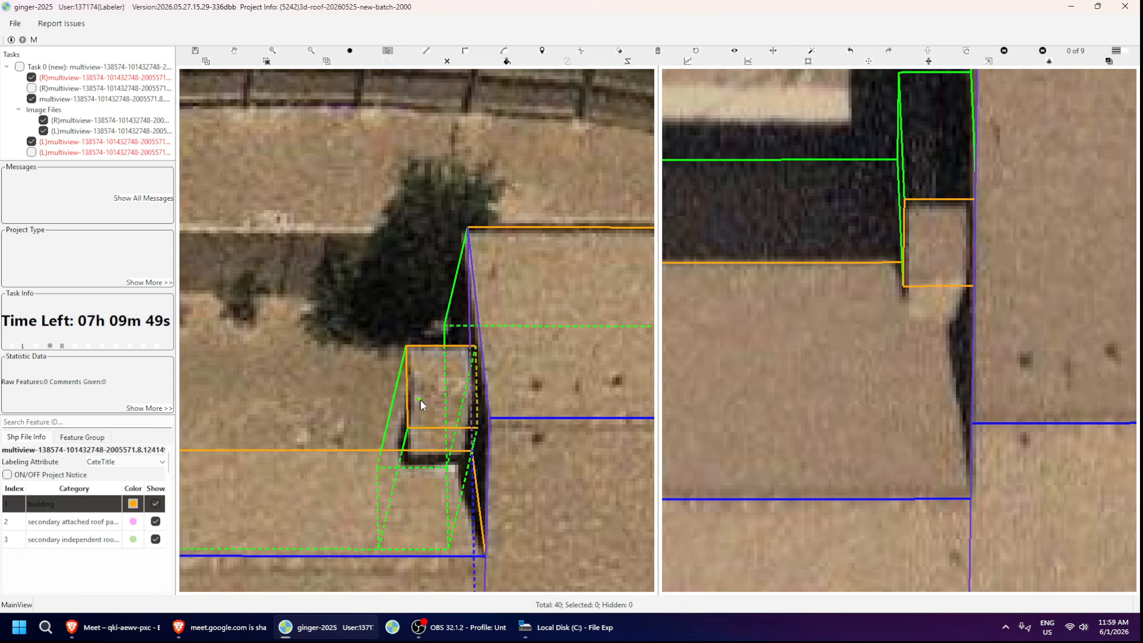
{"action": "scroll", "coordinate": [946, 202], "scroll_direction": "up", "scroll_amount": 4}
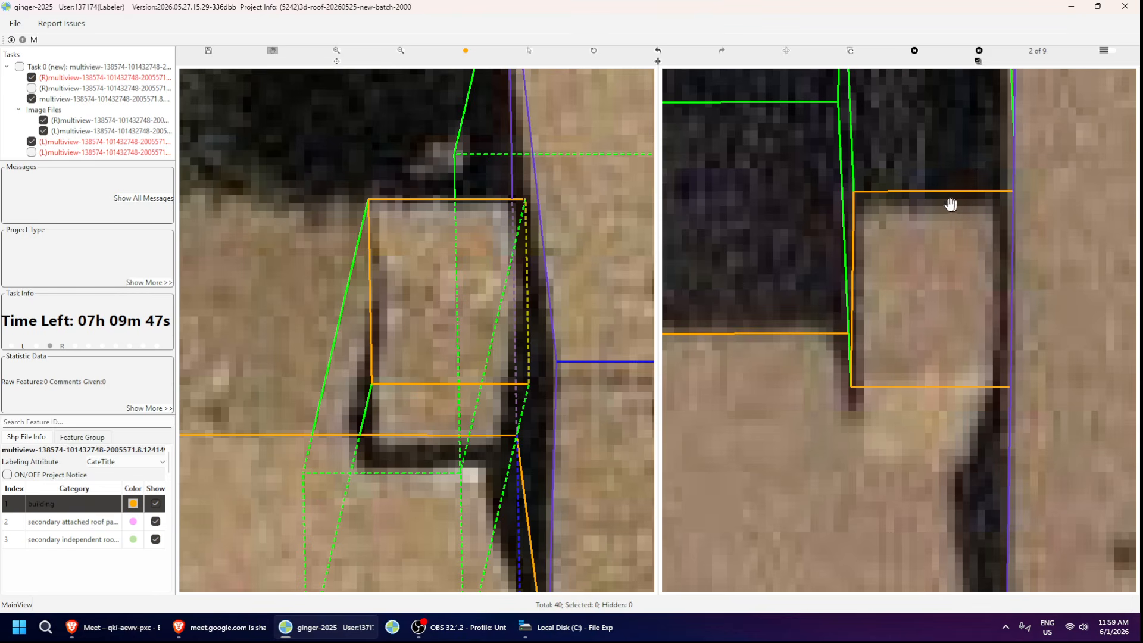
{"action": "scroll", "coordinate": [470, 489], "scroll_direction": "down", "scroll_amount": 2}
{"action": "scroll", "coordinate": [471, 489], "scroll_direction": "down", "scroll_amount": 1}
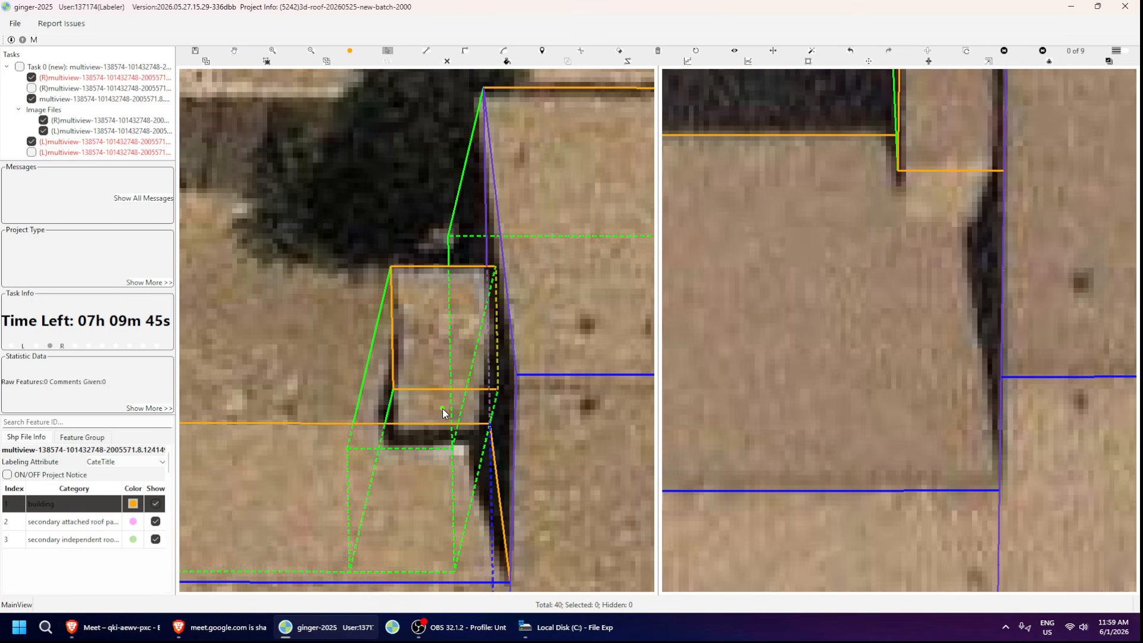
{"action": "scroll", "coordinate": [442, 409], "scroll_direction": "up", "scroll_amount": 3}
Stretch the box's bottom edge lower, inspect it in wireframe, and return to the aerial photo
{"action": "left_click_drag", "start_coordinate": [438, 381], "coordinate": [439, 440]}
{"action": "left_click_drag", "start_coordinate": [407, 543], "coordinate": [424, 440]}
{"action": "scroll", "coordinate": [436, 375], "scroll_direction": "down", "scroll_amount": 2}
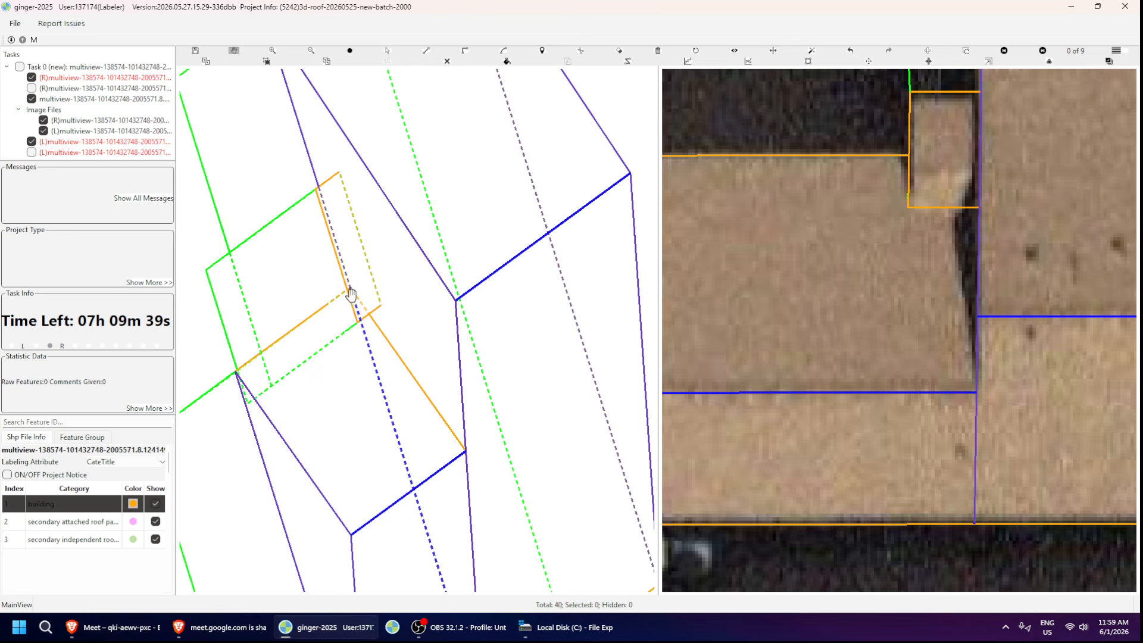
{"action": "left_click_drag", "start_coordinate": [250, 369], "coordinate": [247, 375]}
{"action": "key", "text": "Escape"}
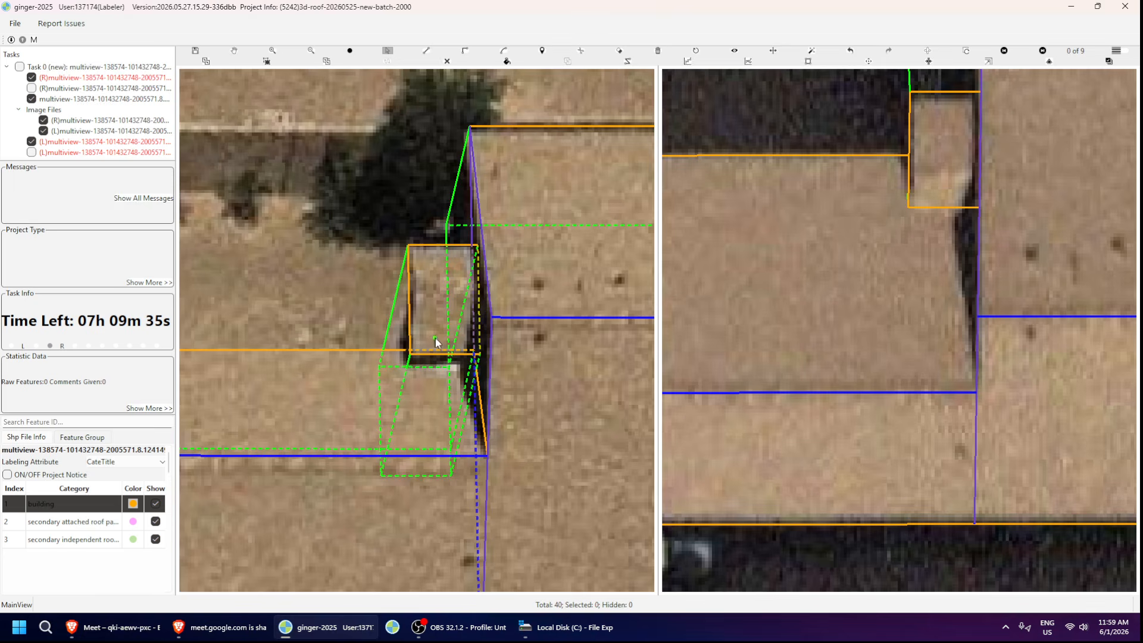
{"action": "scroll", "coordinate": [373, 326], "scroll_direction": "down", "scroll_amount": 2}
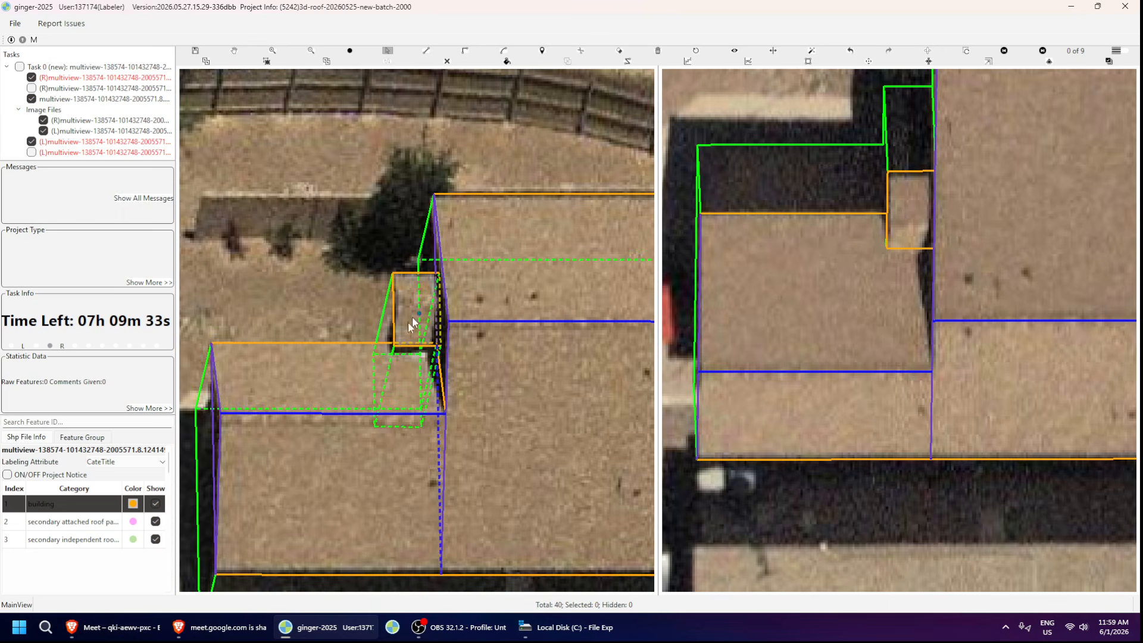
{"action": "key", "text": "Right"}
{"action": "key", "text": "Right"}
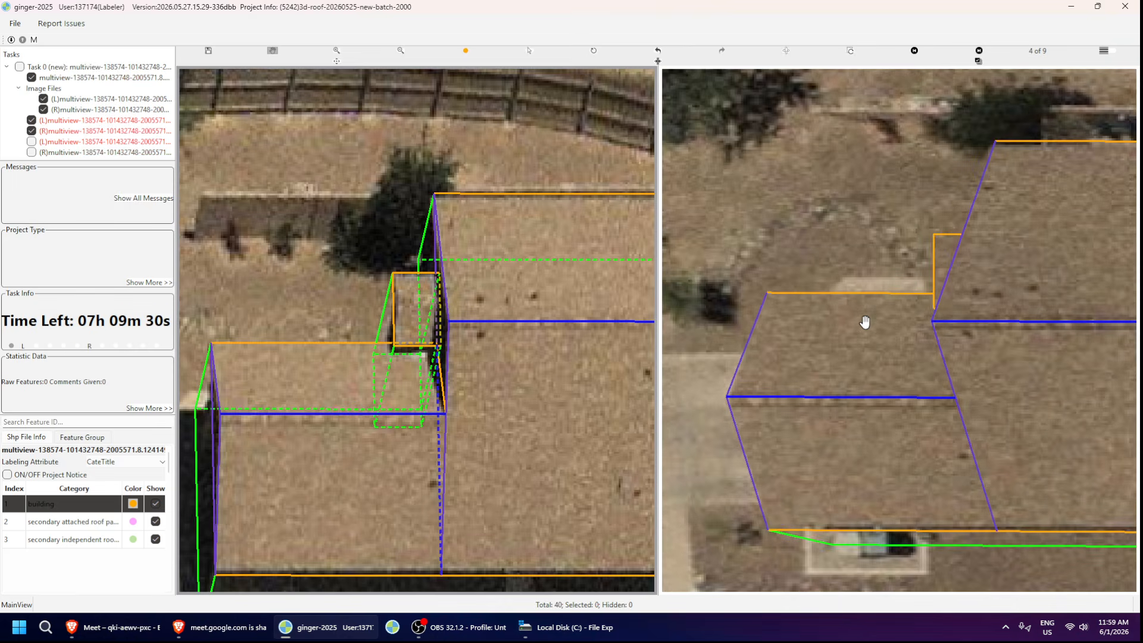
{"action": "key", "text": "Right"}
{"action": "scroll", "coordinate": [876, 256], "scroll_direction": "down", "scroll_amount": 2}
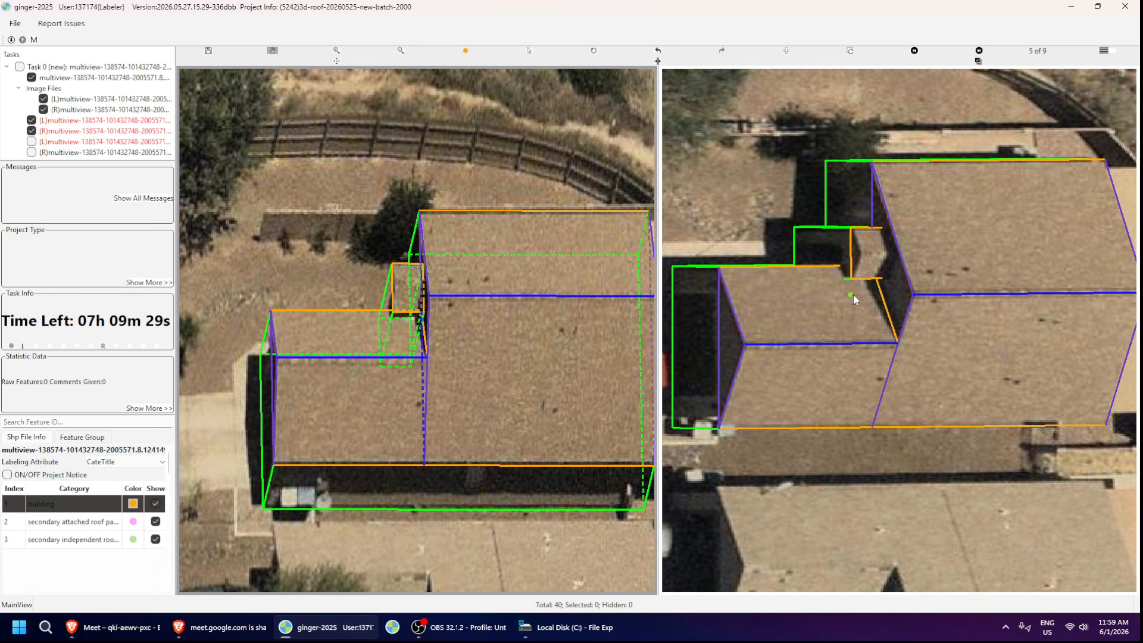
{"action": "scroll", "coordinate": [880, 241], "scroll_direction": "up", "scroll_amount": 2}
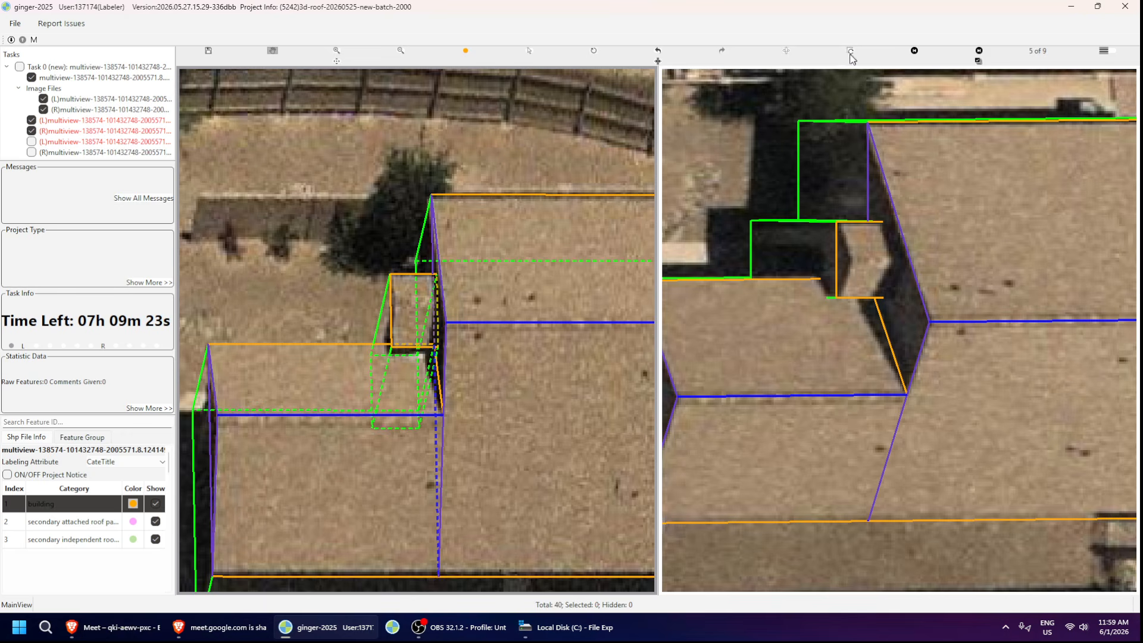
{"action": "left_click", "coordinate": [787, 52]}
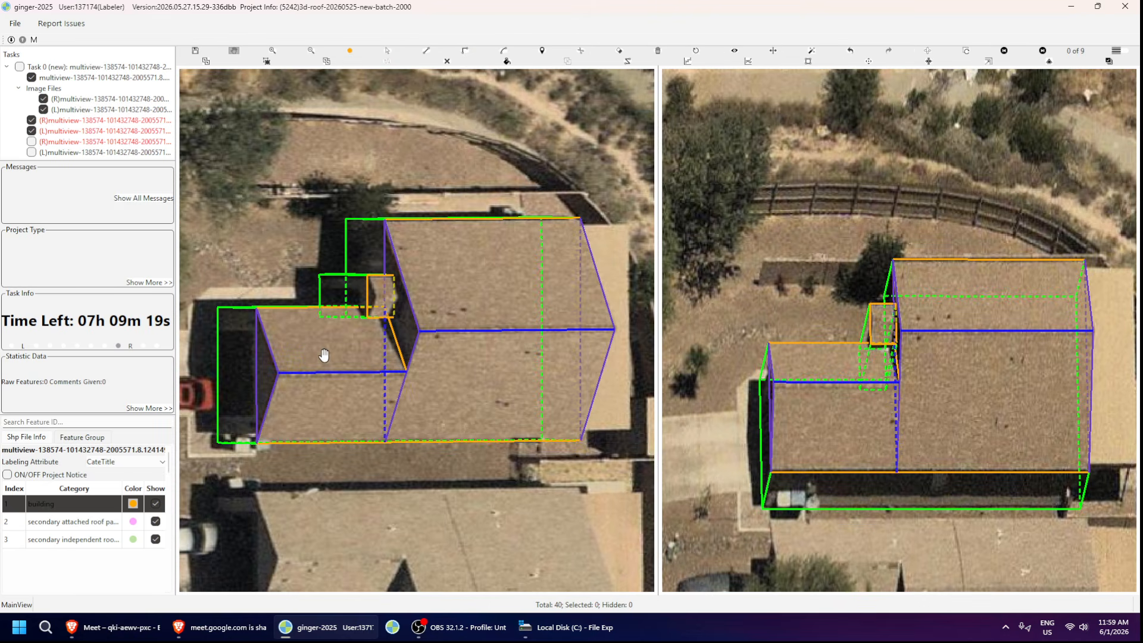
{"action": "scroll", "coordinate": [340, 302], "scroll_direction": "up", "scroll_amount": 2}
{"action": "scroll", "coordinate": [377, 314], "scroll_direction": "up", "scroll_amount": 2}
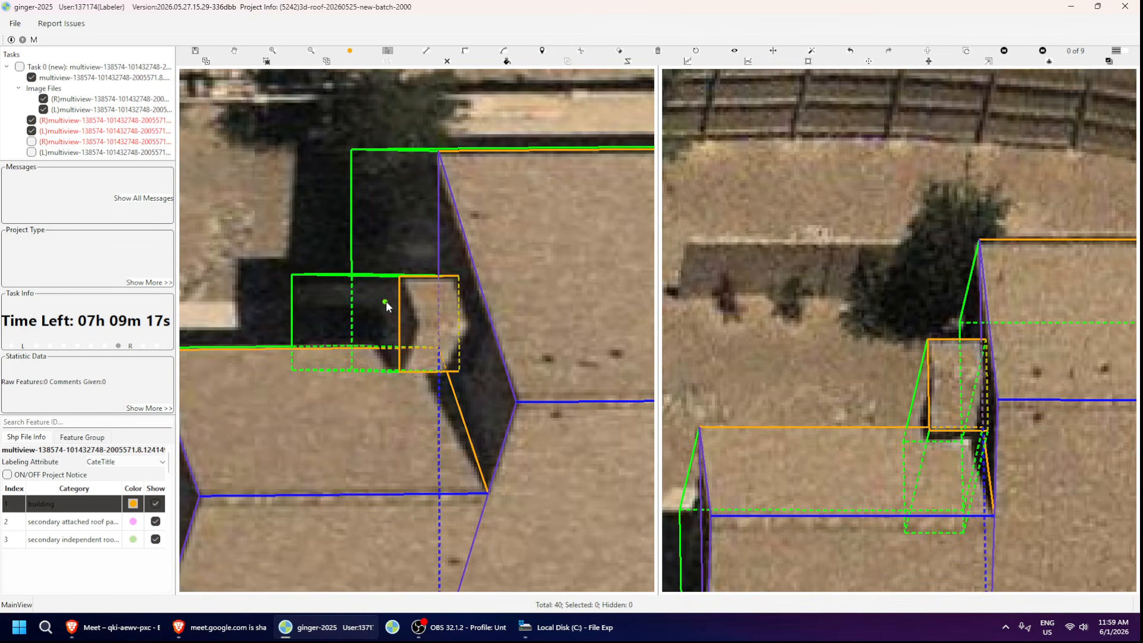
{"action": "scroll", "coordinate": [466, 318], "scroll_direction": "up", "scroll_amount": 2}
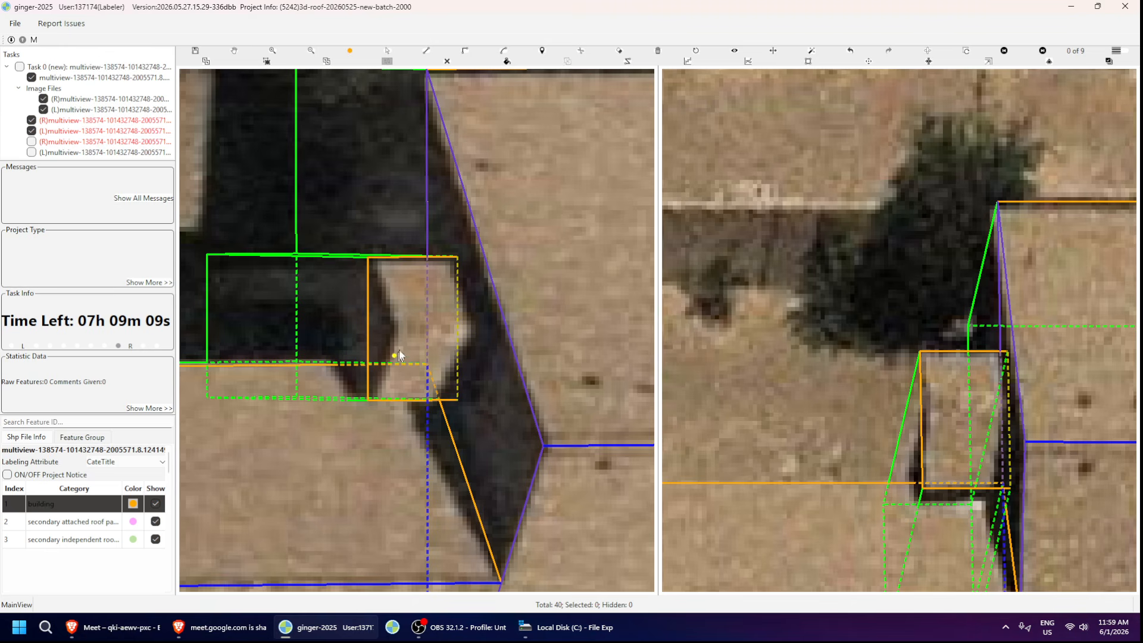
Draw a ridge line across the small box, parallel to its top edge
{"action": "left_click", "coordinate": [490, 330]}
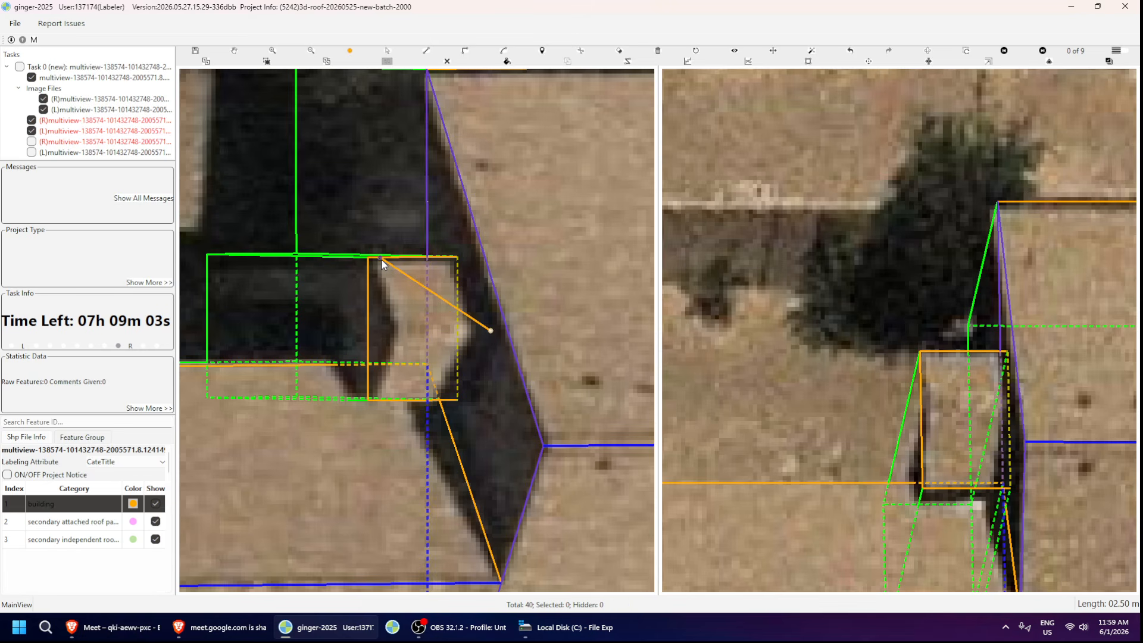
{"action": "left_click", "coordinate": [381, 258], "text": "ctrl"}
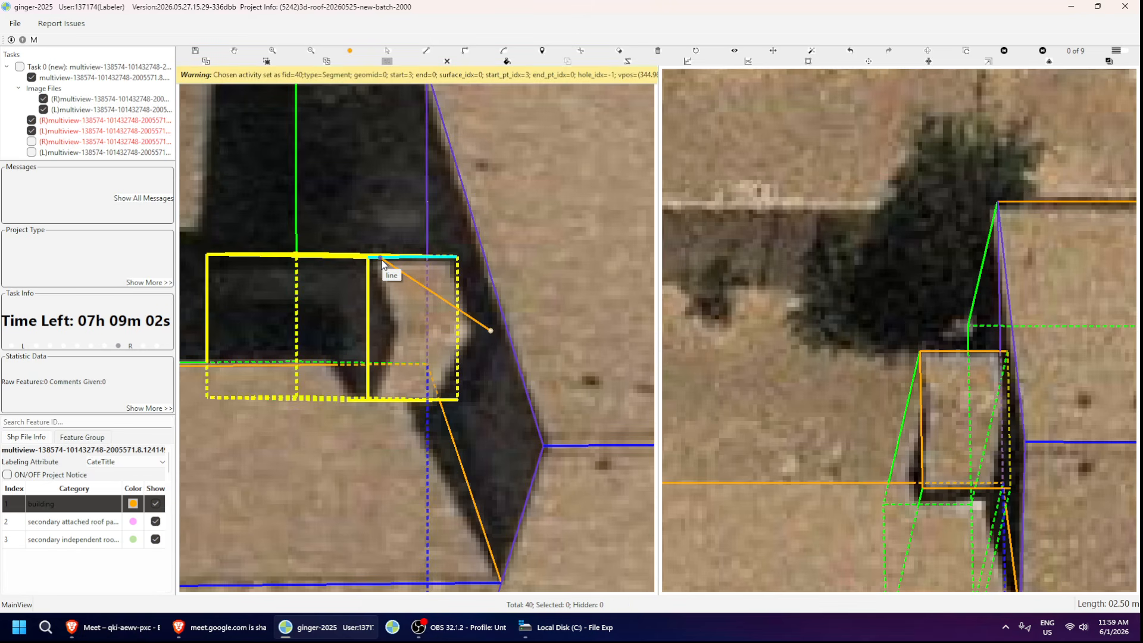
{"action": "left_click", "coordinate": [402, 333]}
{"action": "scroll", "coordinate": [402, 334], "scroll_direction": "down", "scroll_amount": 2}
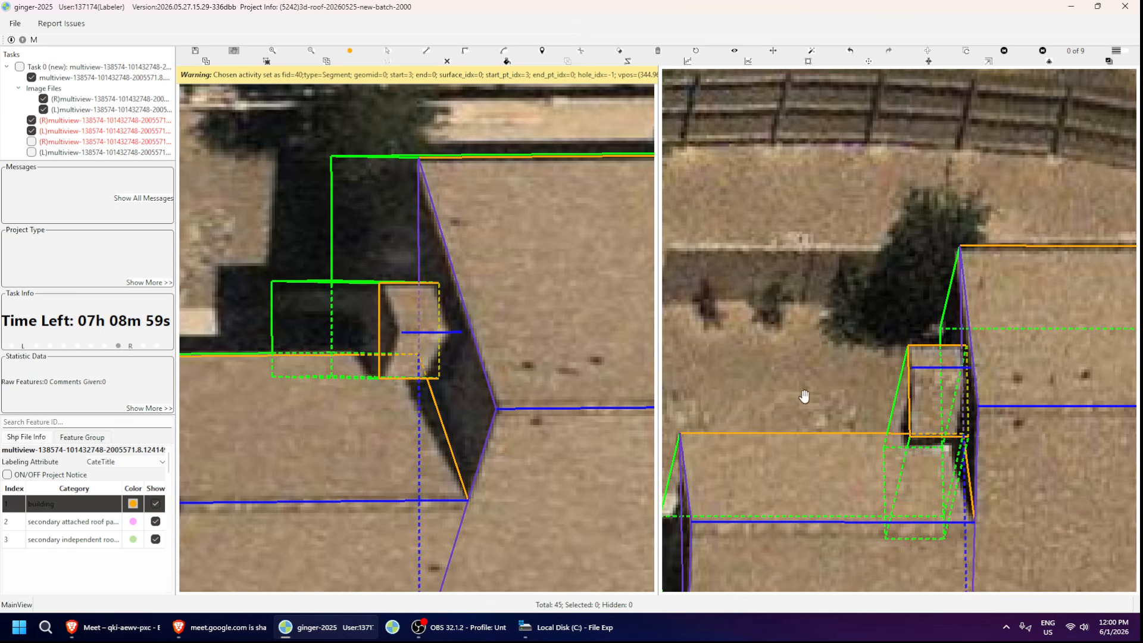
Step through photos in the right view to find a good angle on the box
{"action": "key", "text": "Right"}
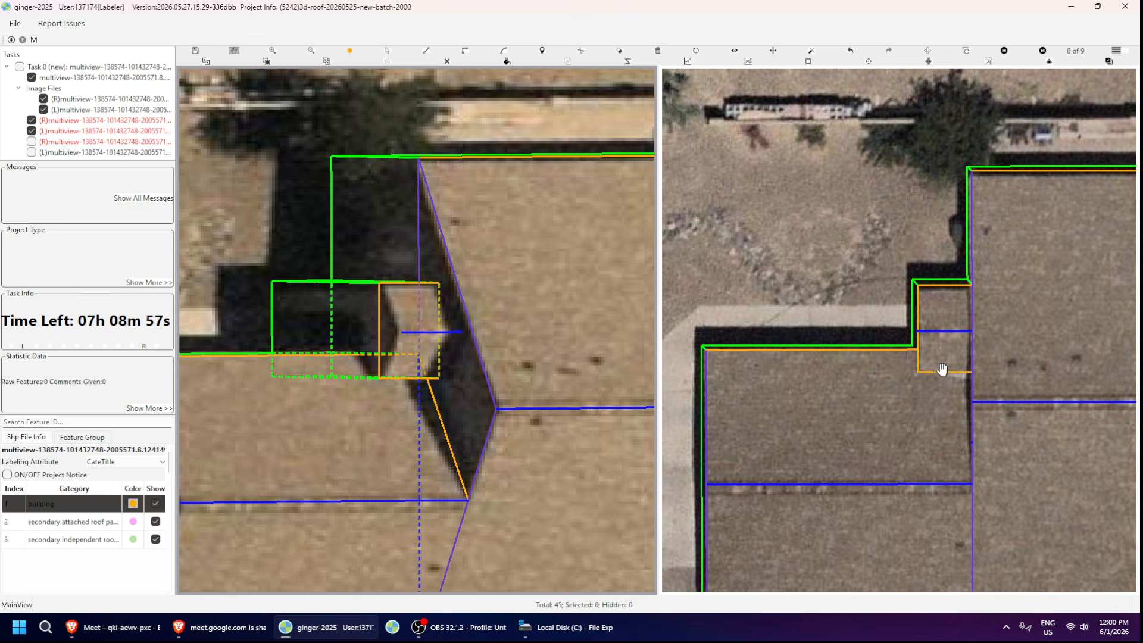
{"action": "key", "text": "Right"}
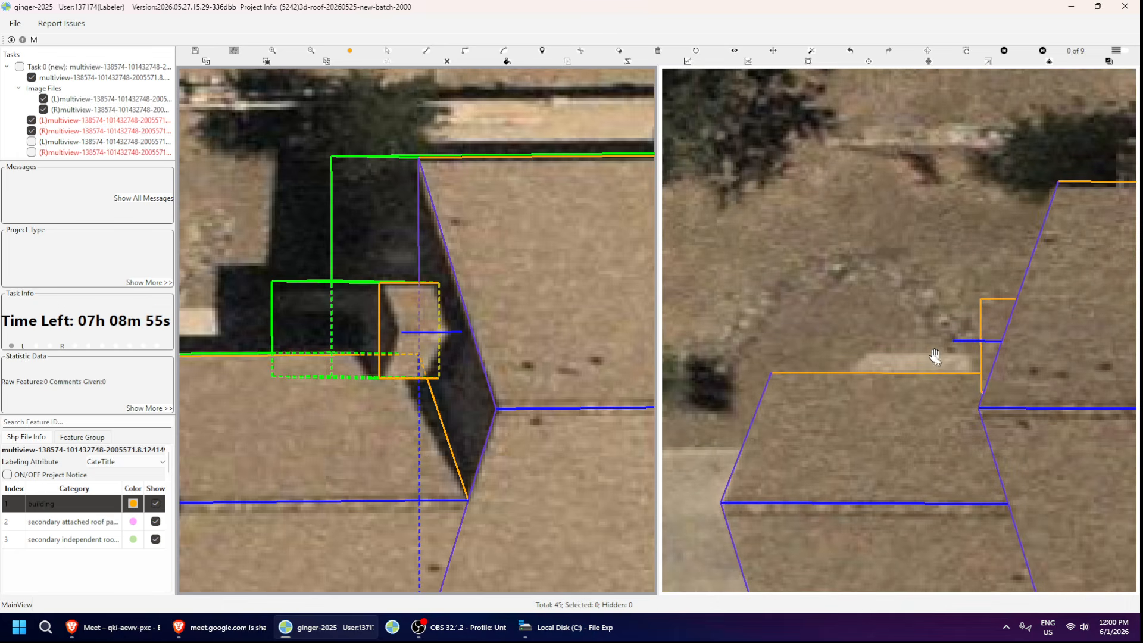
{"action": "key", "text": "Right"}
{"action": "key", "text": "Right"}
{"action": "key", "text": "Right"}
{"action": "key", "text": "Right"}
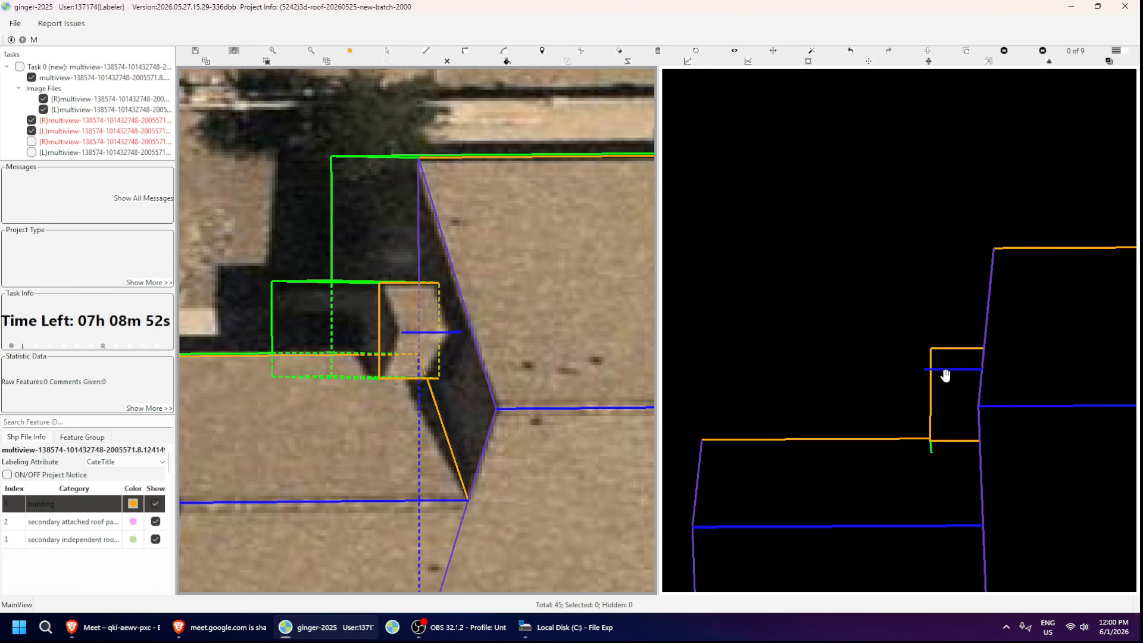
{"action": "scroll", "coordinate": [911, 321], "scroll_direction": "up", "scroll_amount": 3}
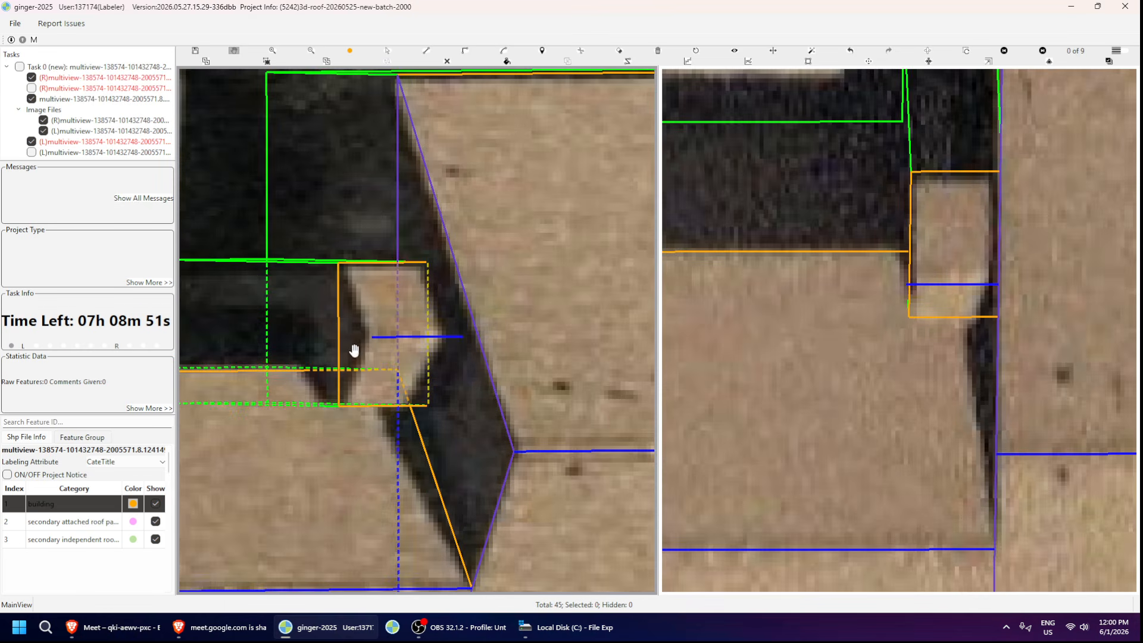
{"action": "scroll", "coordinate": [944, 252], "scroll_direction": "up", "scroll_amount": 3}
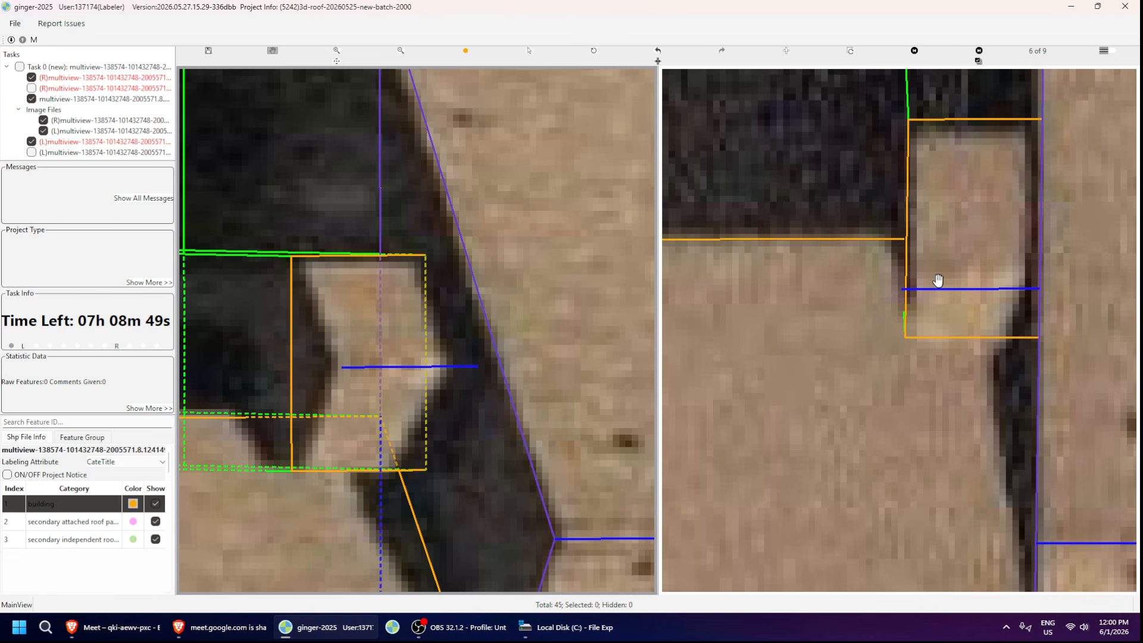
{"action": "scroll", "coordinate": [919, 288], "scroll_direction": "down", "scroll_amount": 1}
{"action": "key", "text": "space"}
{"action": "scroll", "coordinate": [941, 283], "scroll_direction": "down", "scroll_amount": 1}
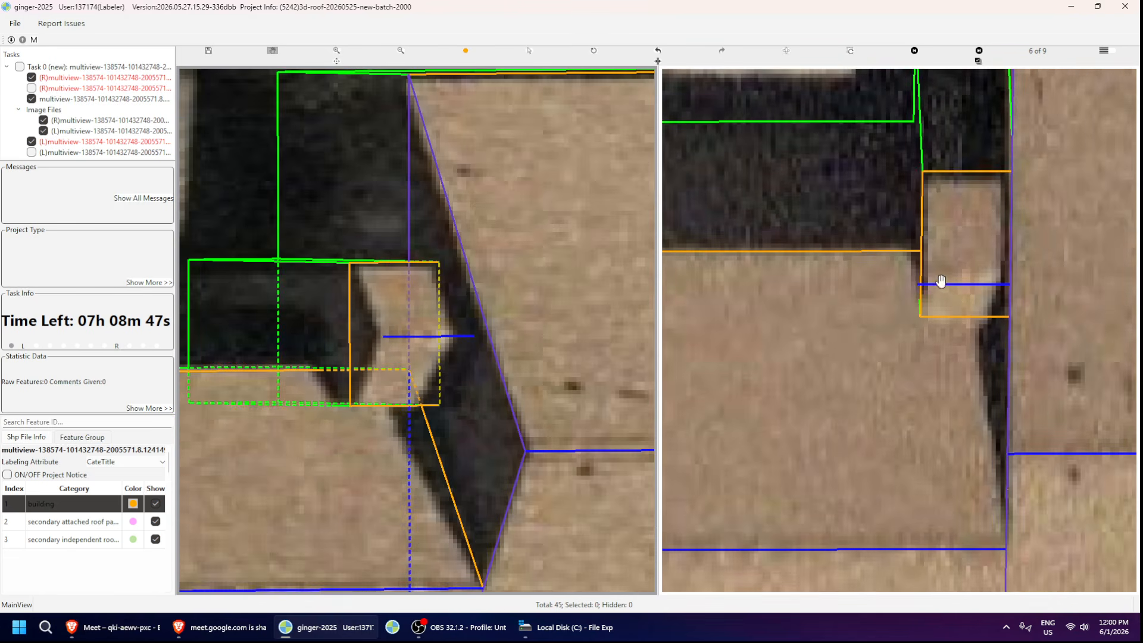
{"action": "scroll", "coordinate": [942, 282], "scroll_direction": "up", "scroll_amount": 1}
{"action": "key", "text": "space"}
Select the new ridge line and capture an annotated screenshot around the small box
{"action": "left_click", "coordinate": [927, 276]}
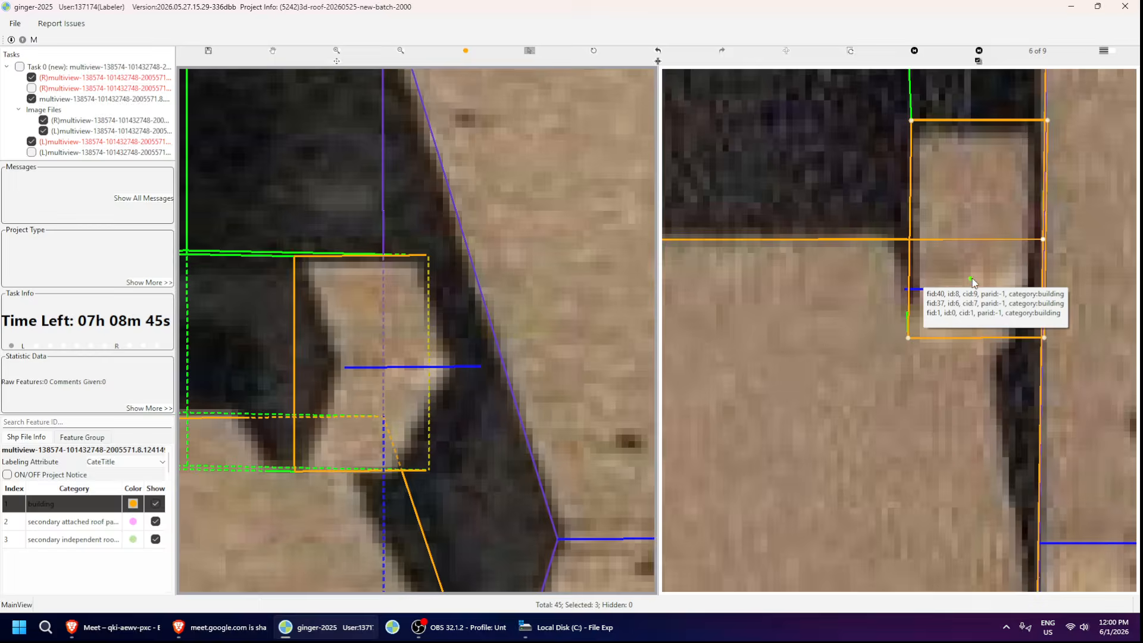
{"action": "key", "text": "Print"}
{"action": "left_click_drag", "start_coordinate": [732, 88], "coordinate": [1119, 404]}
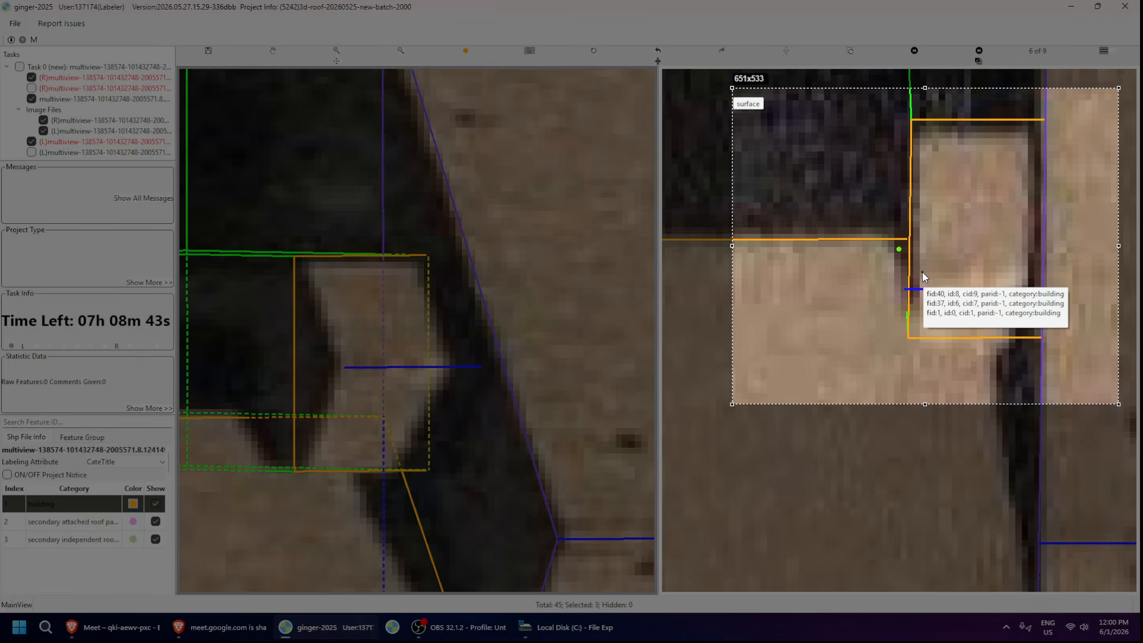
{"action": "left_click_drag", "start_coordinate": [923, 272], "coordinate": [1026, 271]}
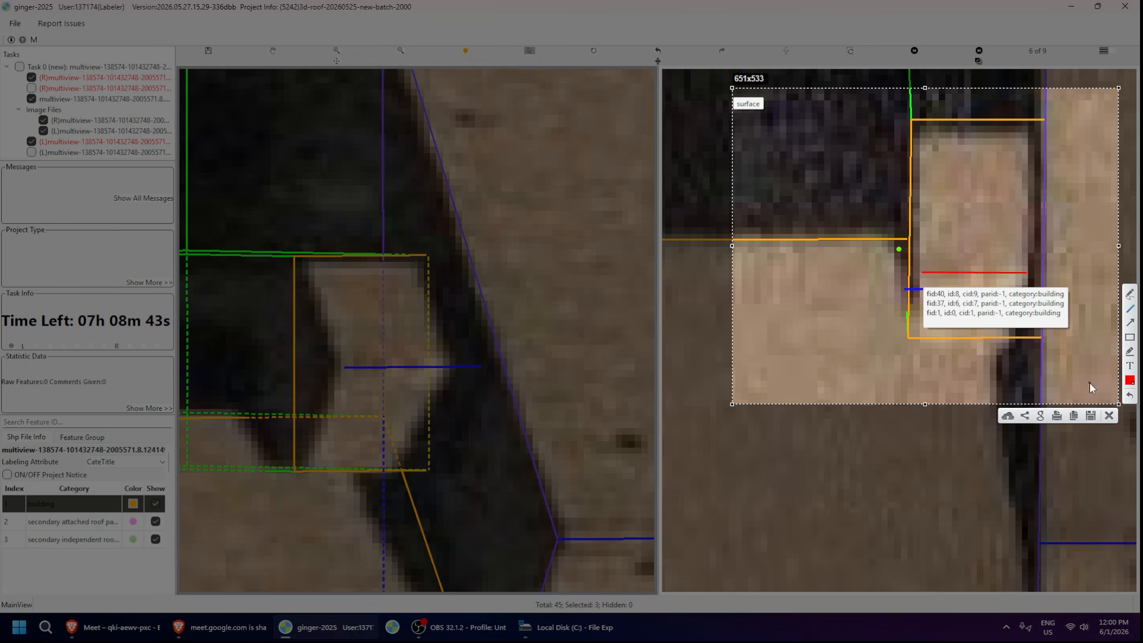
{"action": "left_click", "coordinate": [1110, 416]}
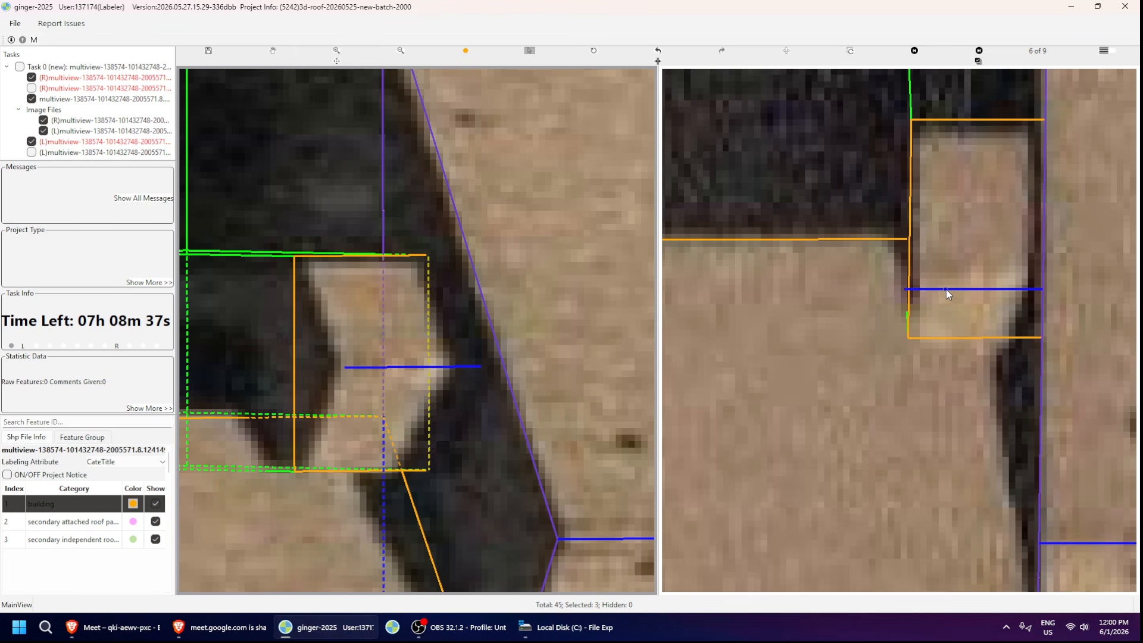
Move the ridge line up to match the photo
{"action": "left_click_drag", "start_coordinate": [946, 289], "coordinate": [957, 278]}
{"action": "key", "text": "Escape"}
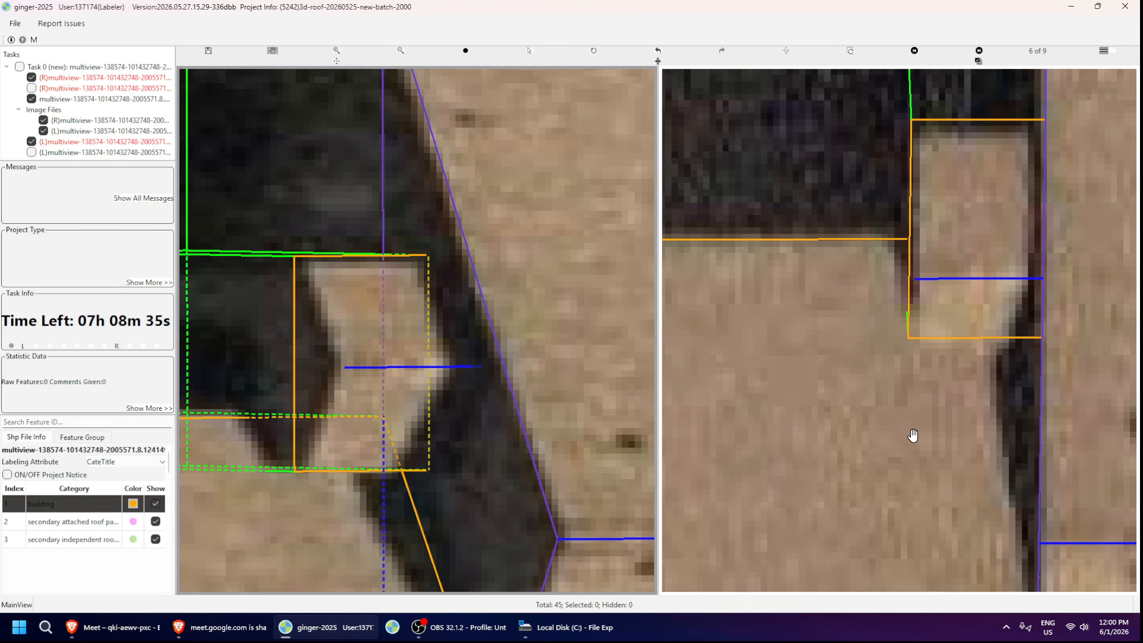
{"action": "scroll", "coordinate": [954, 280], "scroll_direction": "down", "scroll_amount": 3}
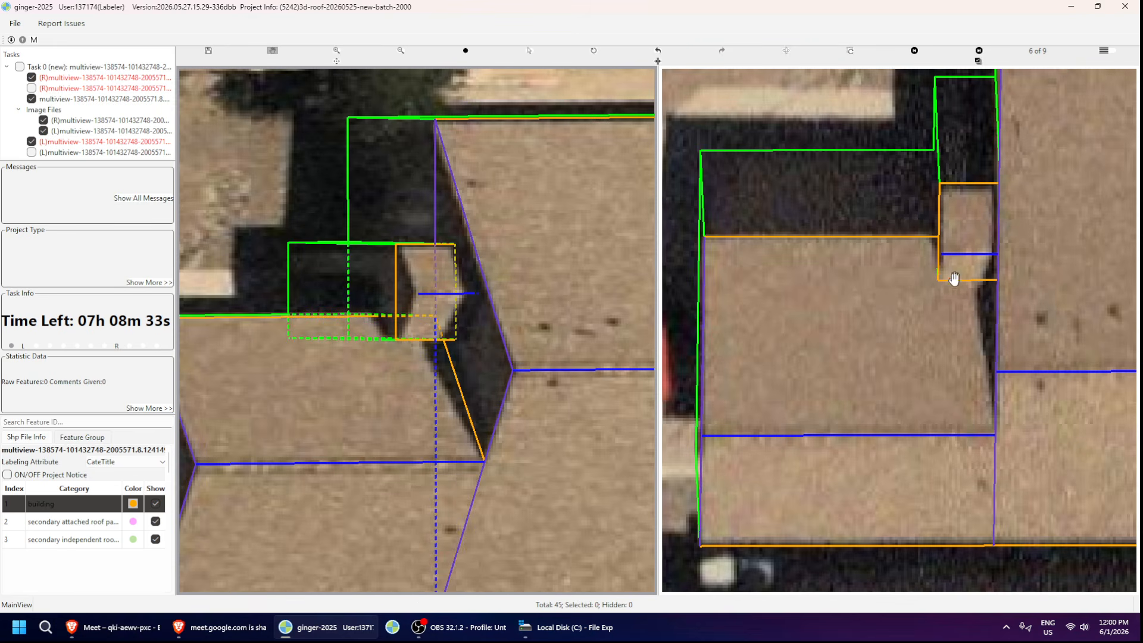
{"action": "scroll", "coordinate": [466, 322], "scroll_direction": "up", "scroll_amount": 2}
Sketch a hip line from the small box's top corner to the blue ridge end, adjusting the new face's corner
{"action": "left_click_drag", "start_coordinate": [464, 307], "coordinate": [477, 318]}
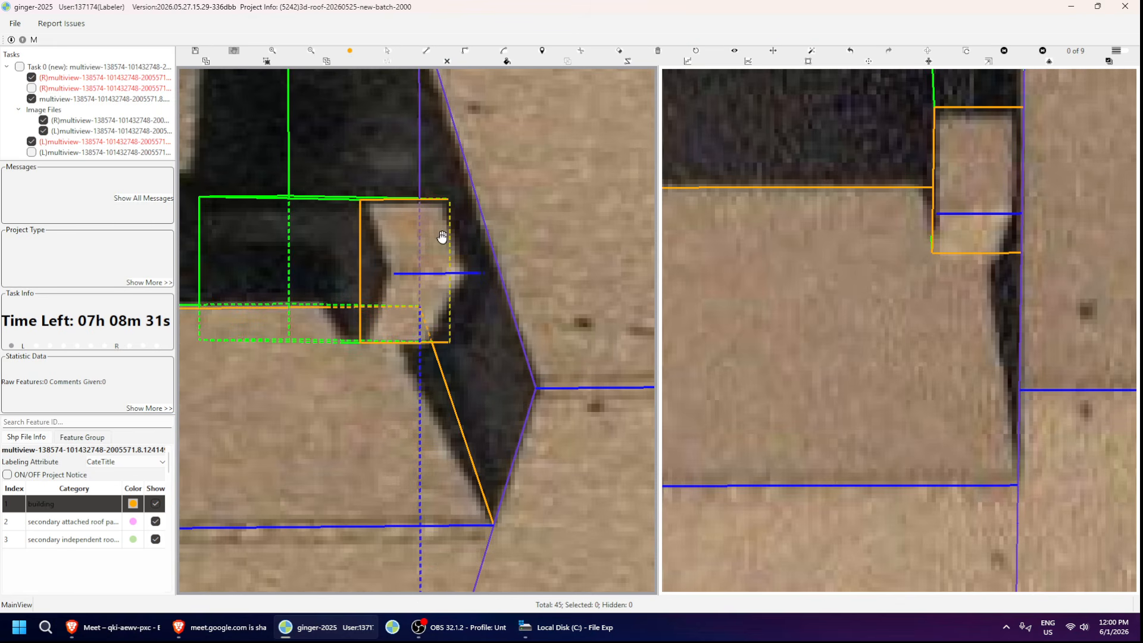
{"action": "left_click", "coordinate": [375, 213]}
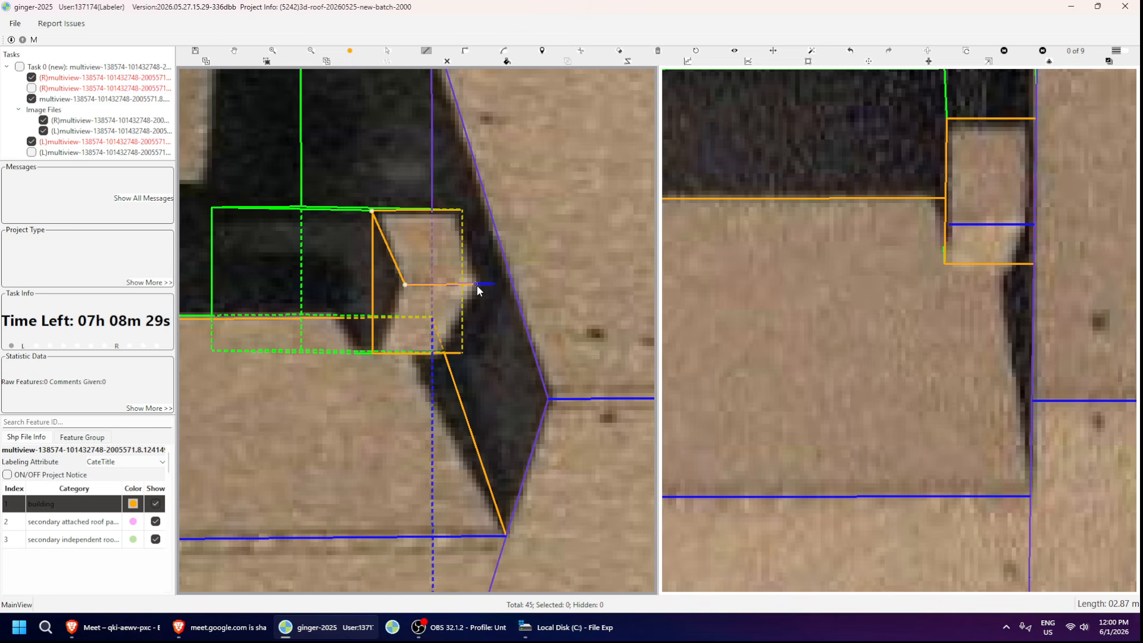
{"action": "scroll", "coordinate": [481, 284], "scroll_direction": "up", "scroll_amount": 3}
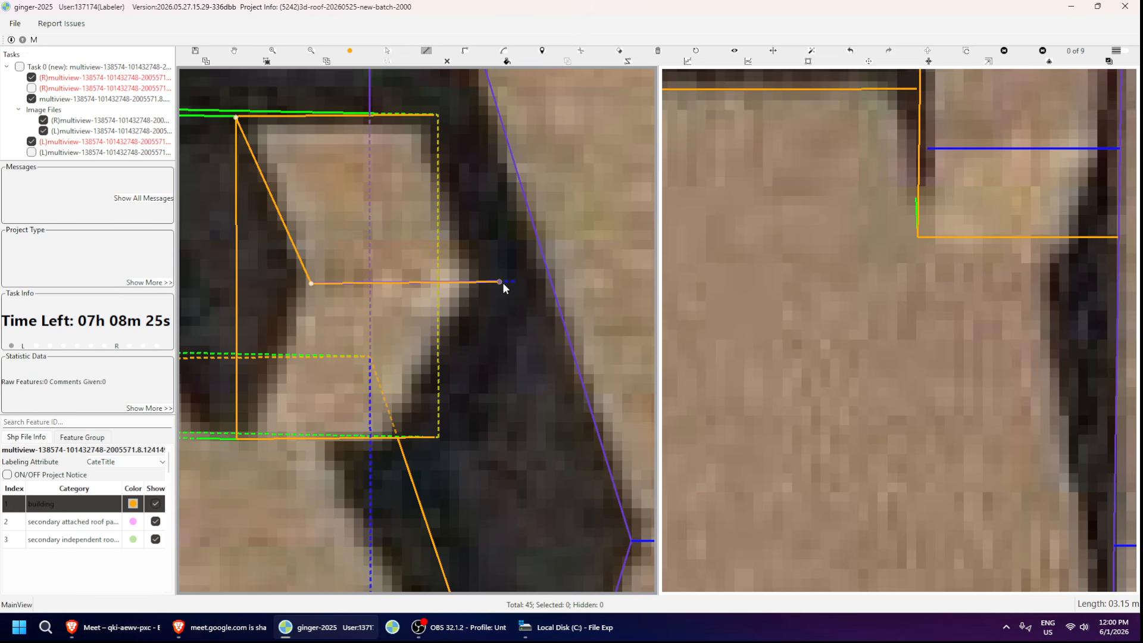
{"action": "left_click", "coordinate": [500, 281]}
{"action": "key", "text": "ctrl+z"}
{"action": "scroll", "coordinate": [498, 279], "scroll_direction": "up", "scroll_amount": 2}
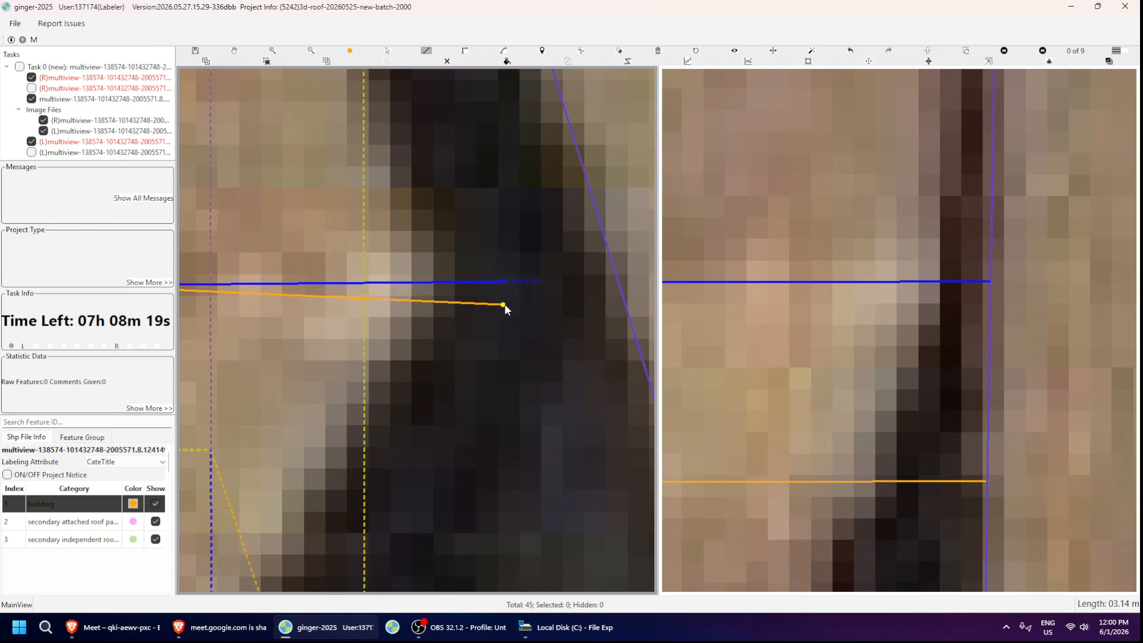
{"action": "left_click", "coordinate": [539, 280]}
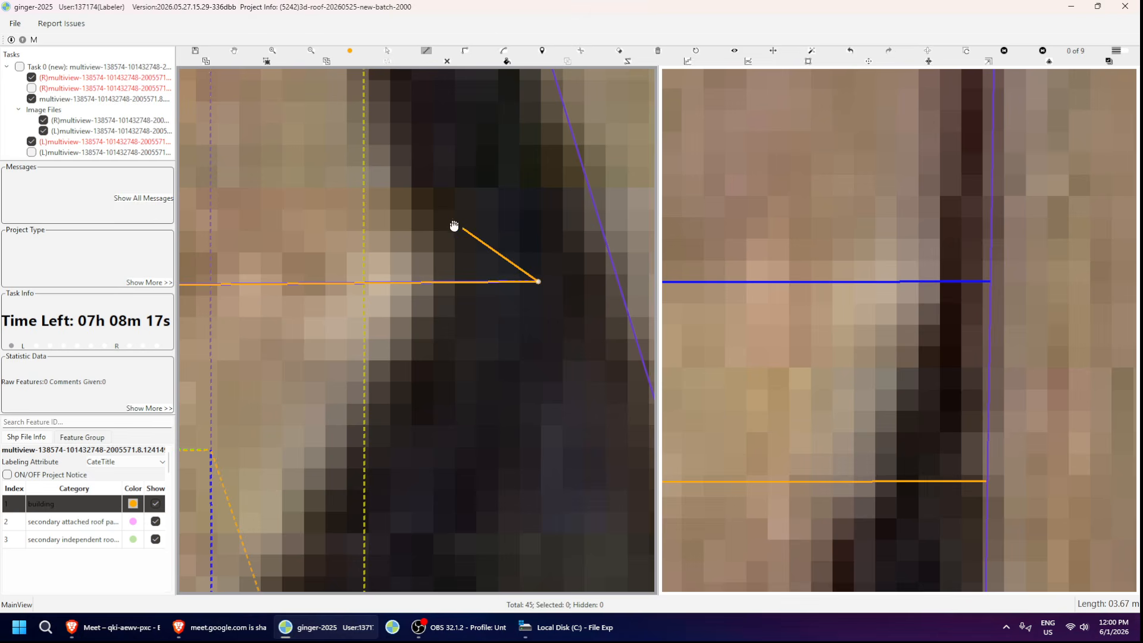
{"action": "scroll", "coordinate": [453, 225], "scroll_direction": "down", "scroll_amount": 1}
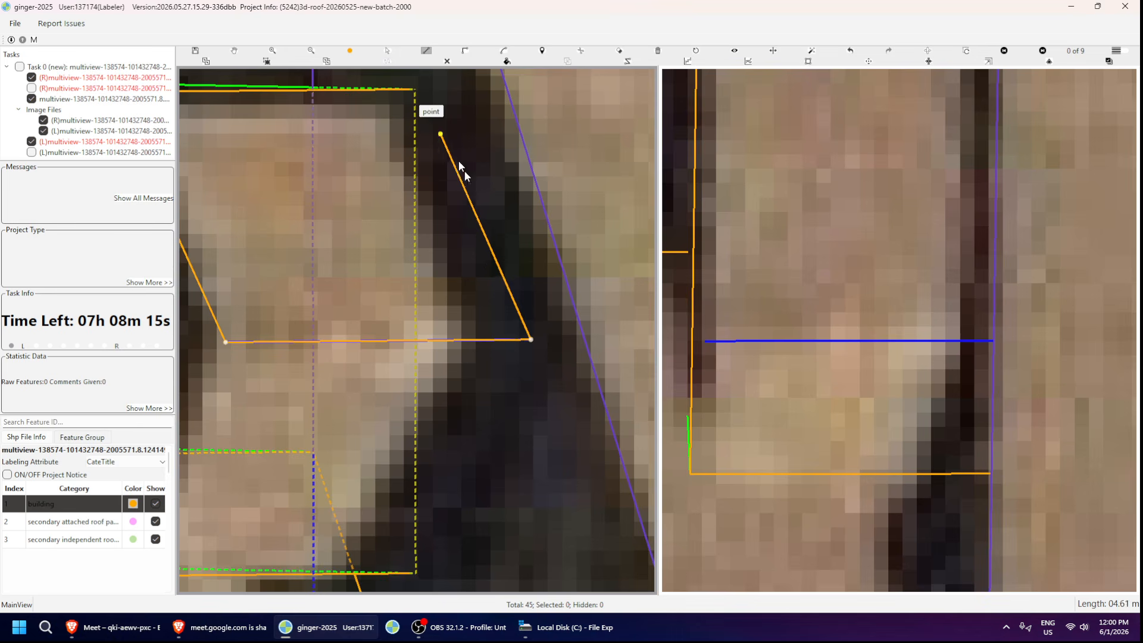
{"action": "scroll", "coordinate": [505, 259], "scroll_direction": "down", "scroll_amount": 1}
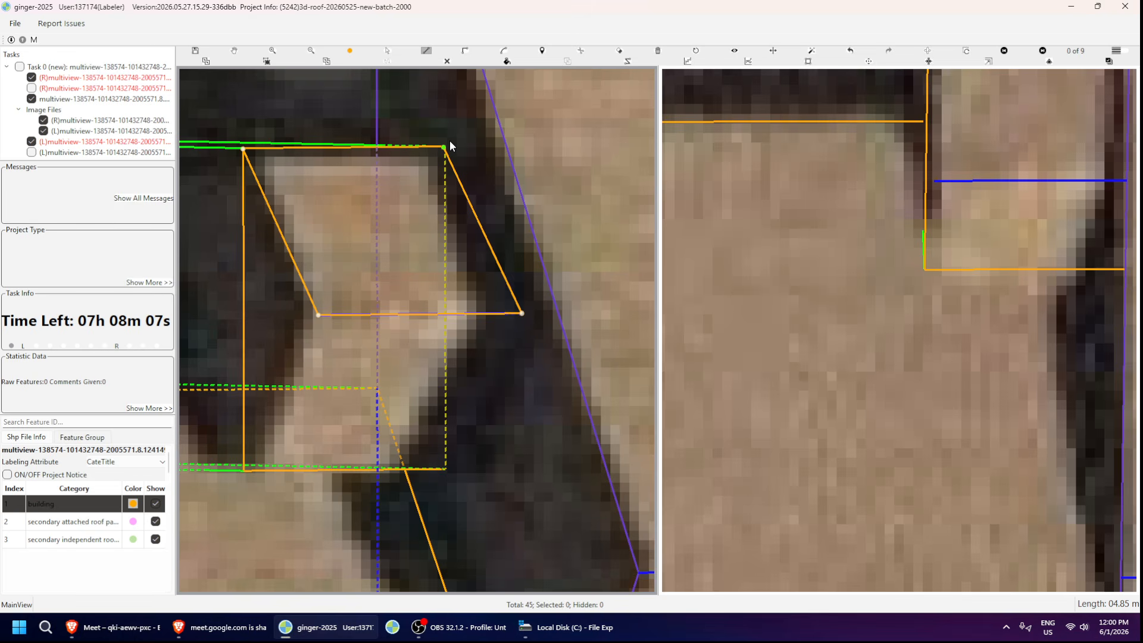
{"action": "left_click_drag", "start_coordinate": [450, 145], "coordinate": [456, 198]}
Cancel the unfinished line segment and return to selecting features
{"action": "key", "text": "space"}
{"action": "scroll", "coordinate": [494, 319], "scroll_direction": "up", "scroll_amount": 2}
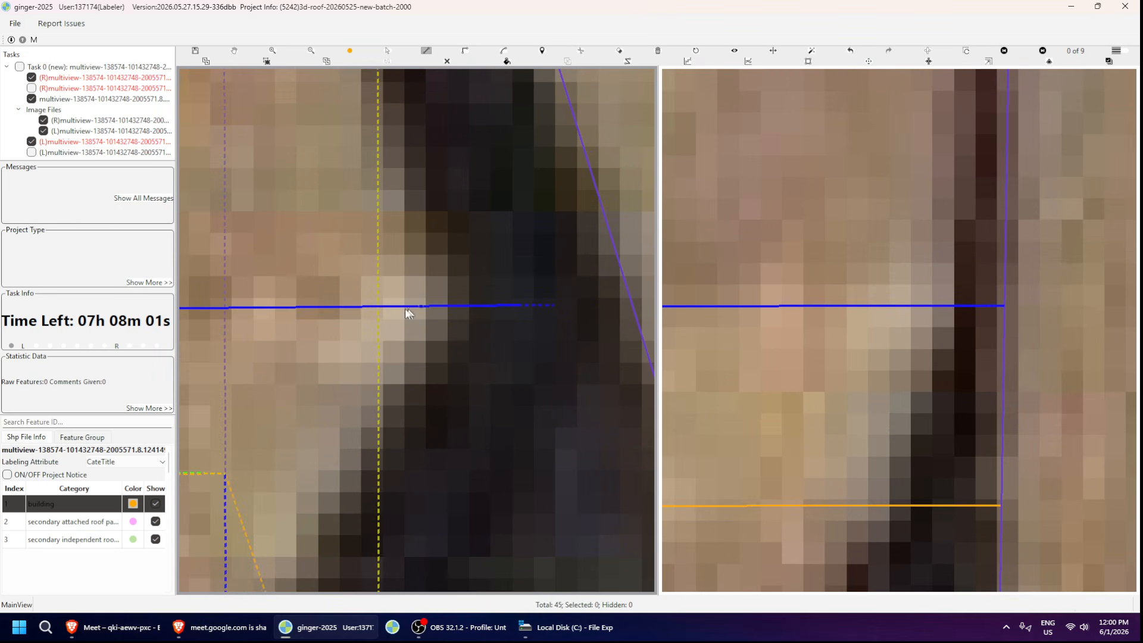
{"action": "scroll", "coordinate": [358, 357], "scroll_direction": "down", "scroll_amount": 3}
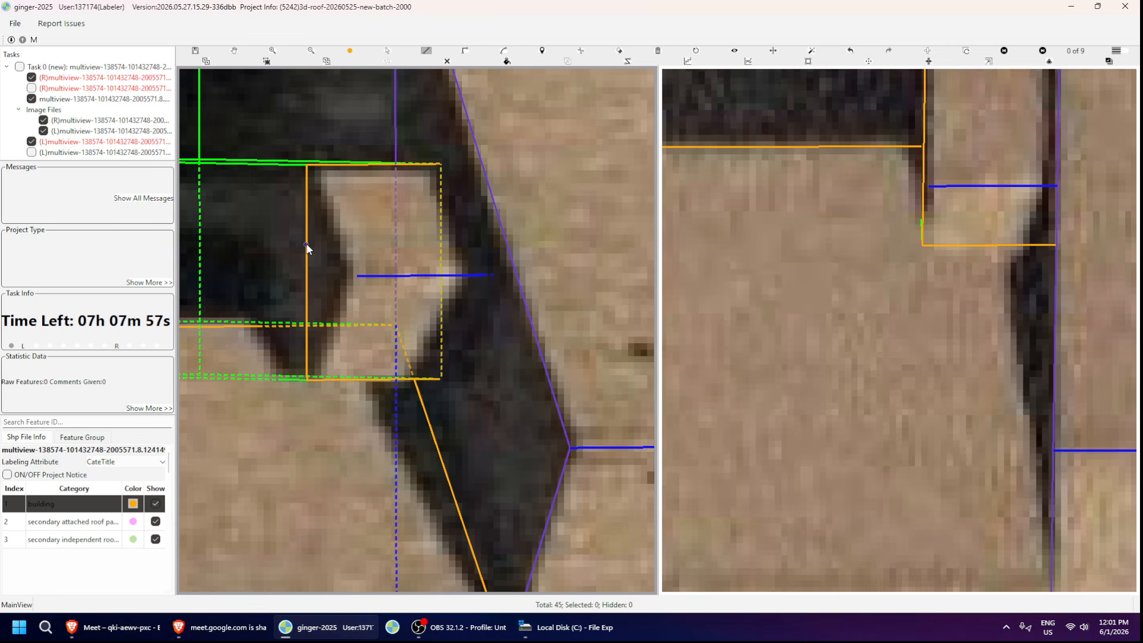
{"action": "key", "text": "Escape"}
{"action": "scroll", "coordinate": [454, 327], "scroll_direction": "up", "scroll_amount": 3}
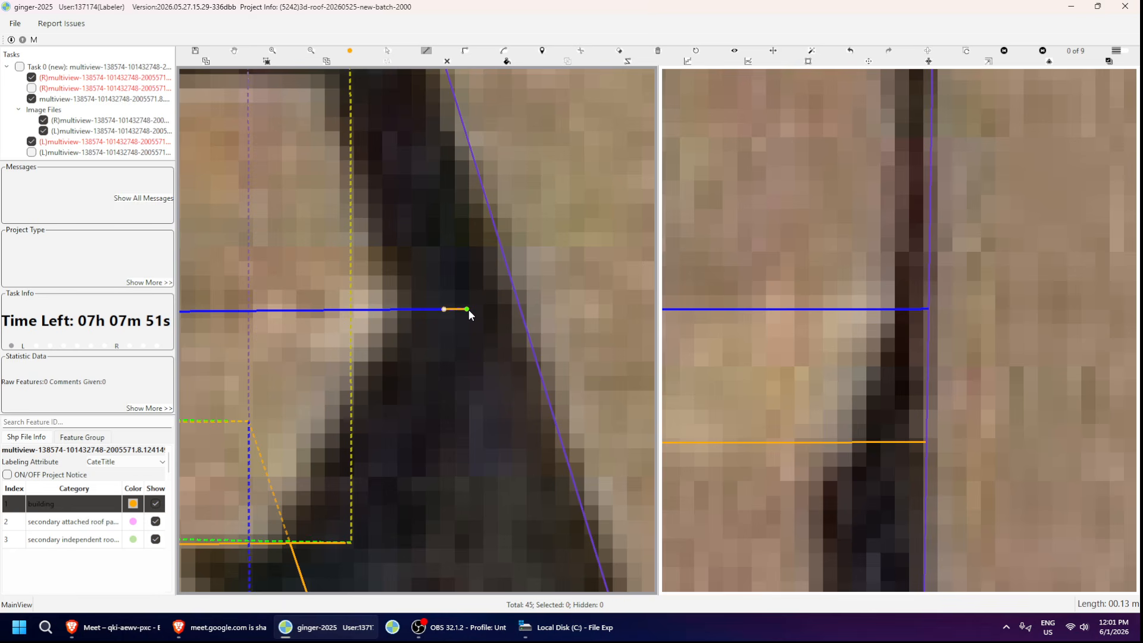
{"action": "key", "text": "h"}
Bring up the 3D wireframe without imagery and orbit the roof model
{"action": "scroll", "coordinate": [451, 319], "scroll_direction": "down", "scroll_amount": 3}
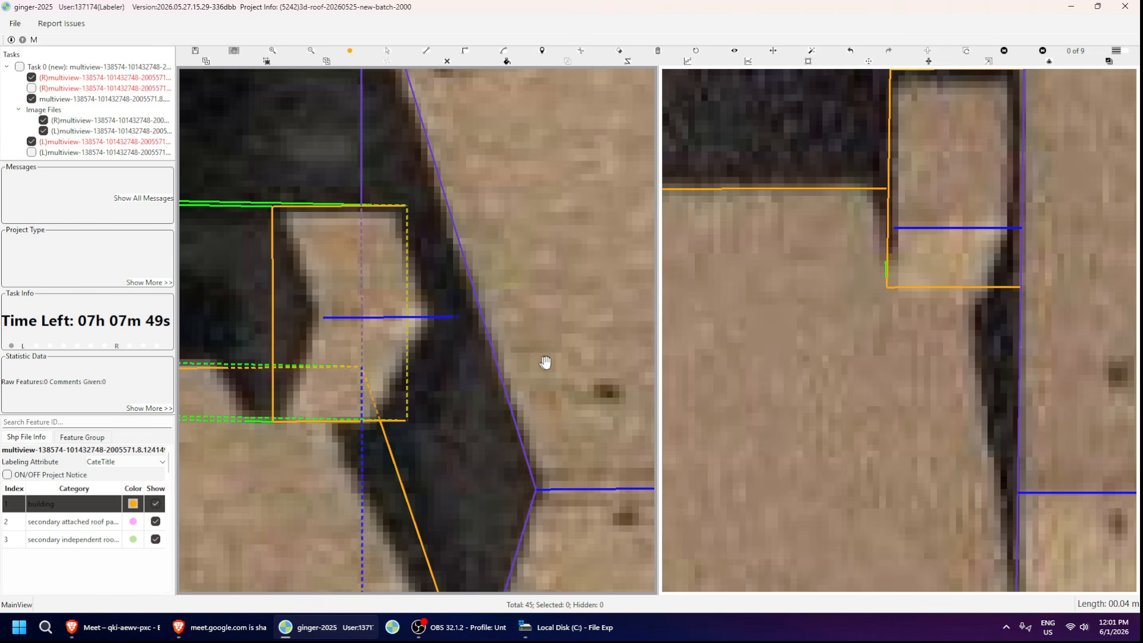
{"action": "scroll", "coordinate": [510, 350], "scroll_direction": "down", "scroll_amount": 3}
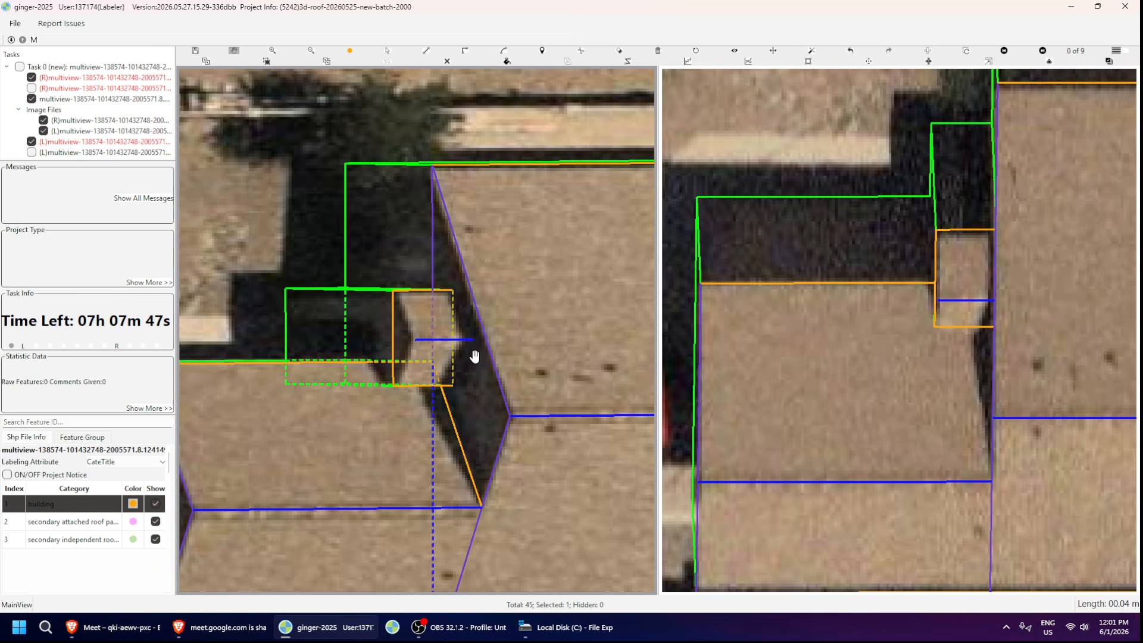
{"action": "scroll", "coordinate": [472, 356], "scroll_direction": "down", "scroll_amount": 2}
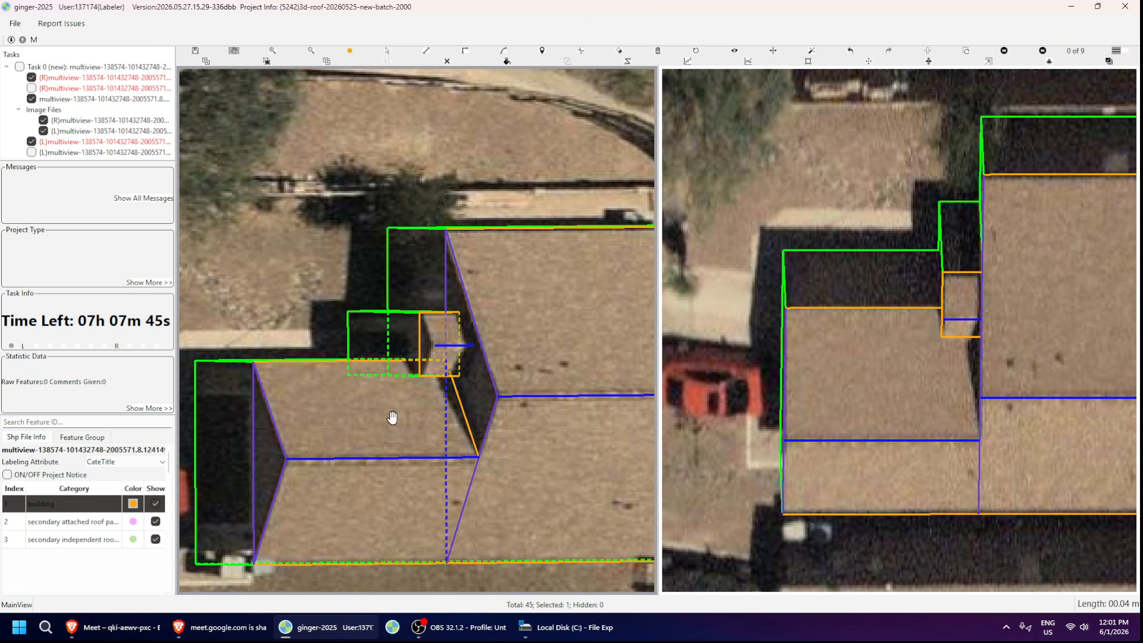
{"action": "scroll", "coordinate": [424, 359], "scroll_direction": "up", "scroll_amount": 3}
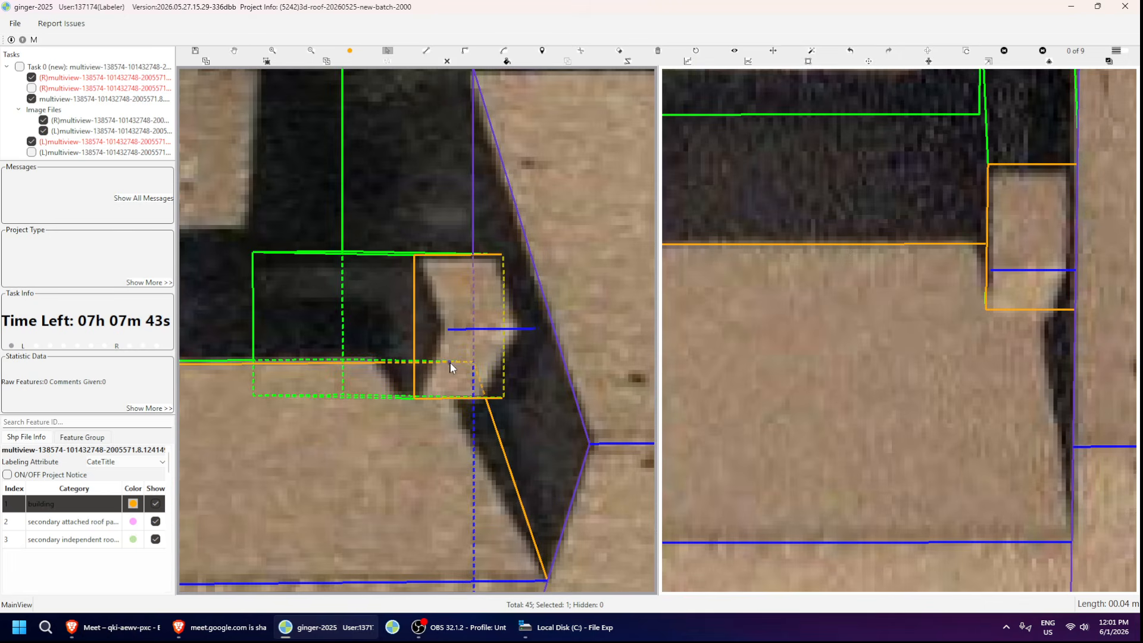
{"action": "scroll", "coordinate": [424, 364], "scroll_direction": "up", "scroll_amount": 3}
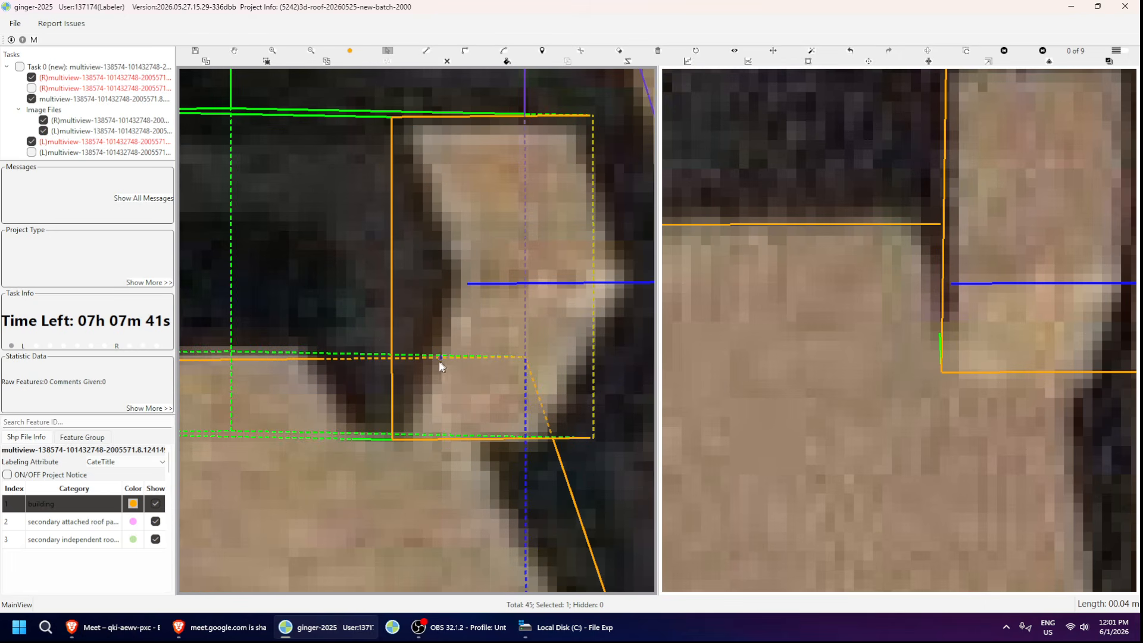
{"action": "scroll", "coordinate": [435, 360], "scroll_direction": "down", "scroll_amount": 3}
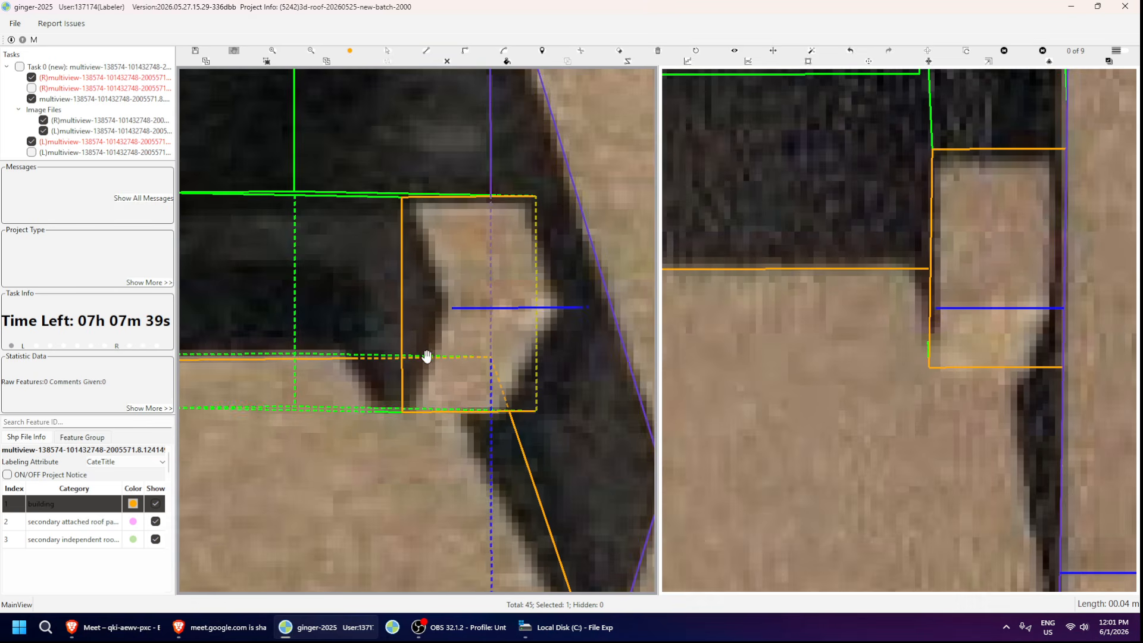
{"action": "left_click_drag", "start_coordinate": [428, 358], "coordinate": [451, 374]}
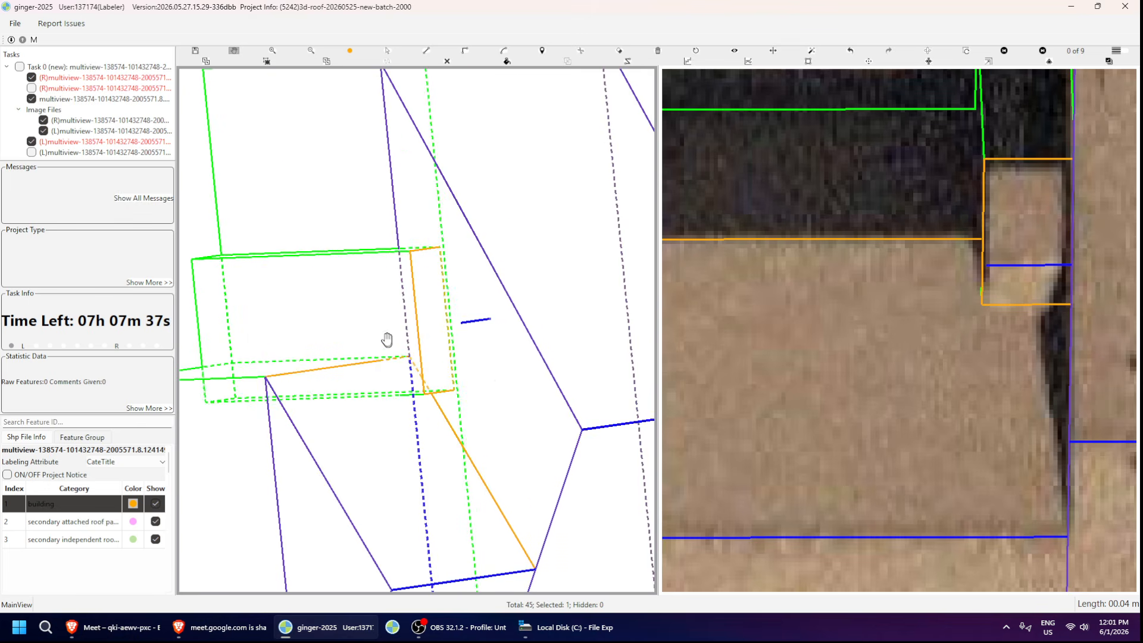
Rotate the shaded 3D model around the small corner section and select its orange roof face
{"action": "key", "text": "Escape"}
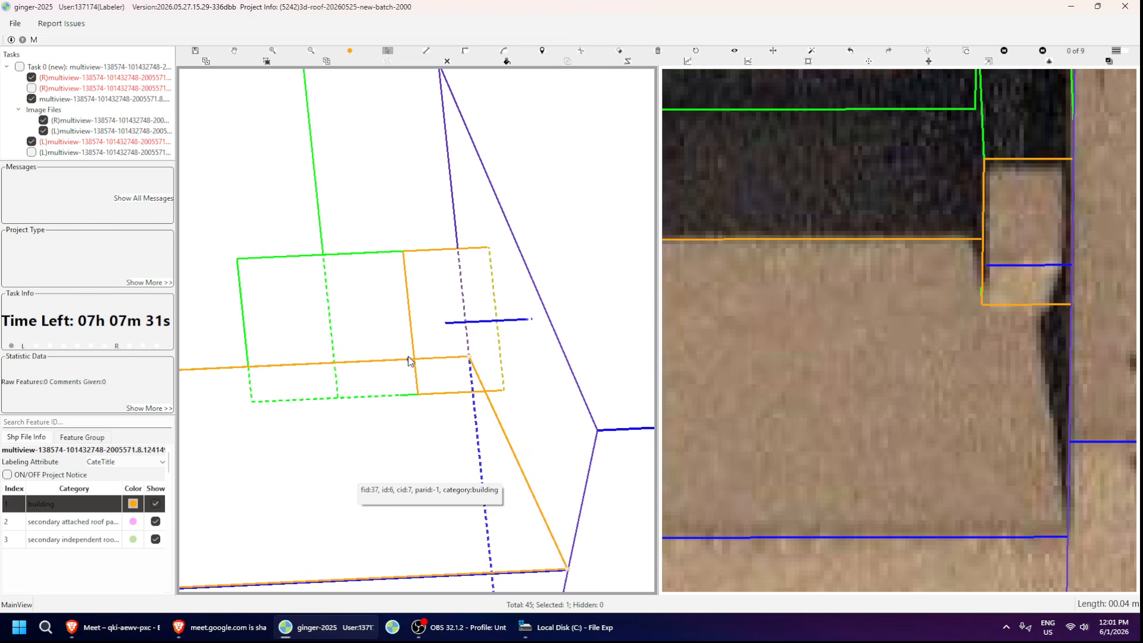
{"action": "mouse_move", "coordinate": [339, 368]}
{"action": "left_mouse_down"}
{"action": "mouse_move", "coordinate": [355, 372]}
{"action": "mouse_move", "coordinate": [345, 351]}
{"action": "left_mouse_up"}
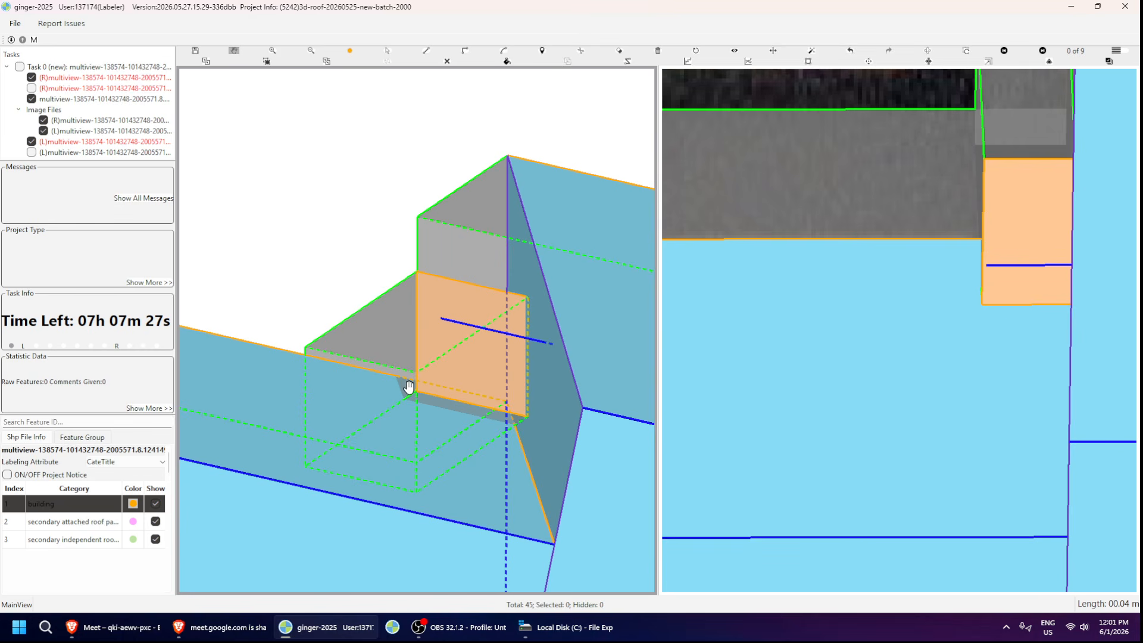
{"action": "left_click_drag", "start_coordinate": [403, 388], "coordinate": [417, 336]}
{"action": "left_click", "coordinate": [415, 322]}
{"action": "key", "text": "Escape"}
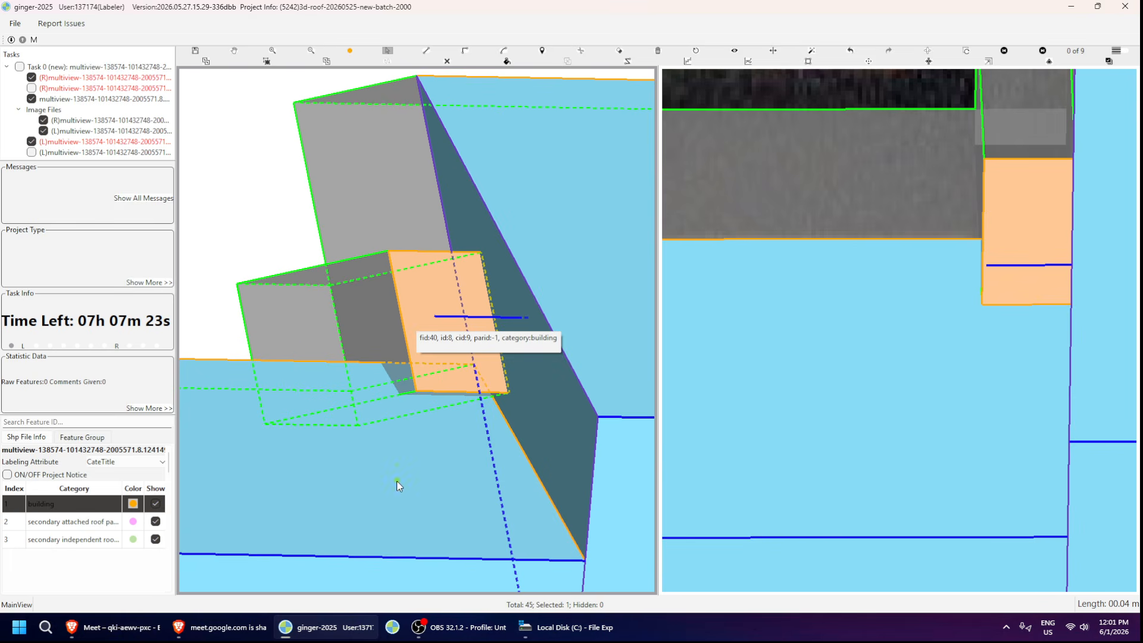
{"action": "key", "text": "e"}
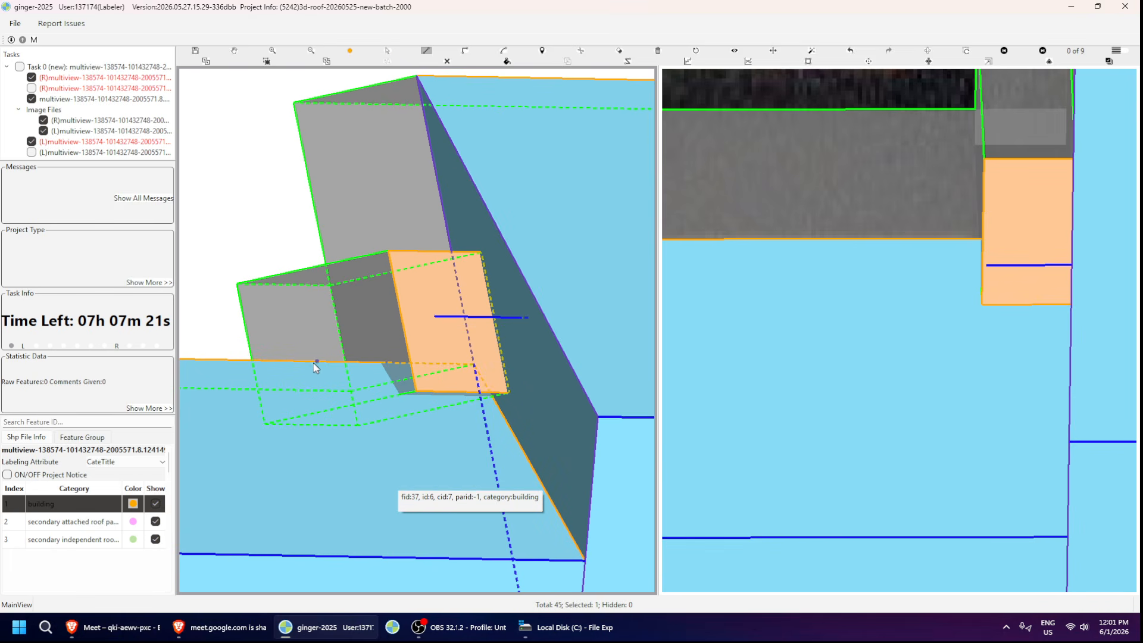
{"action": "key", "text": "Escape"}
{"action": "left_click_drag", "start_coordinate": [422, 360], "coordinate": [502, 401]}
Clear the selection, hide the filled faces to show edges only, then return to the aerial plan view
{"action": "scroll", "coordinate": [488, 398], "scroll_direction": "up", "scroll_amount": 5}
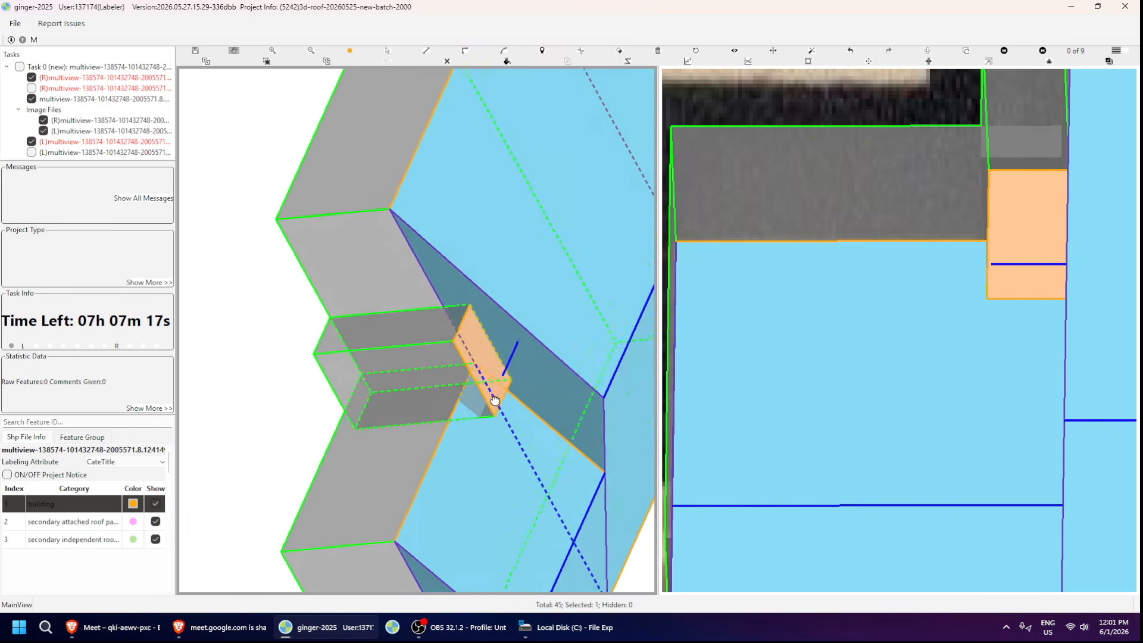
{"action": "key", "text": "s"}
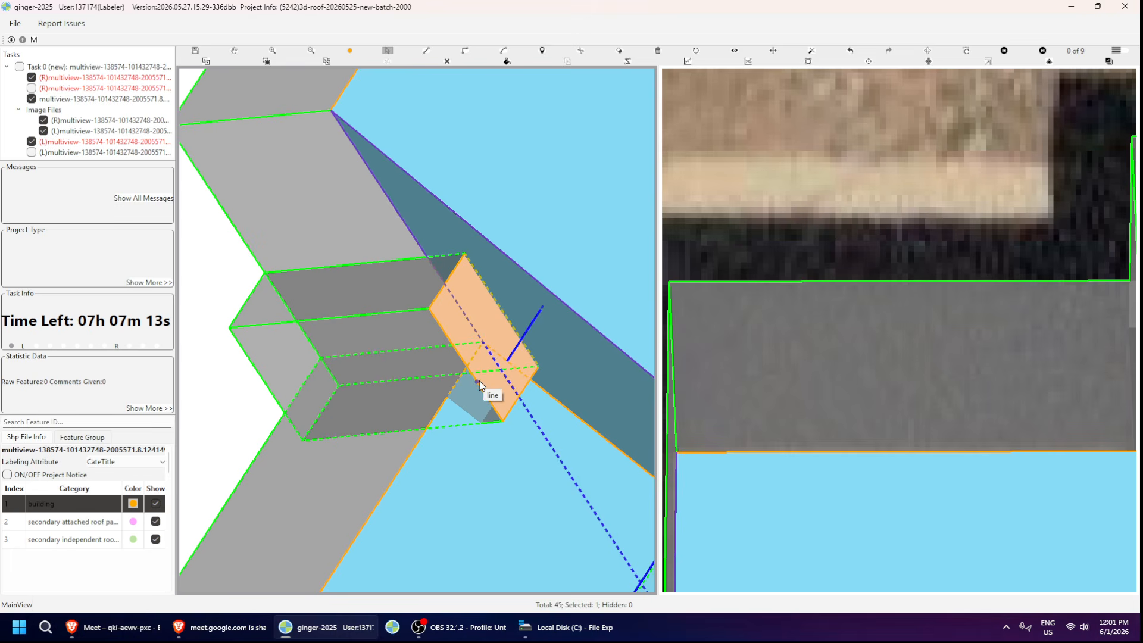
{"action": "scroll", "coordinate": [478, 380], "scroll_direction": "down", "scroll_amount": 5}
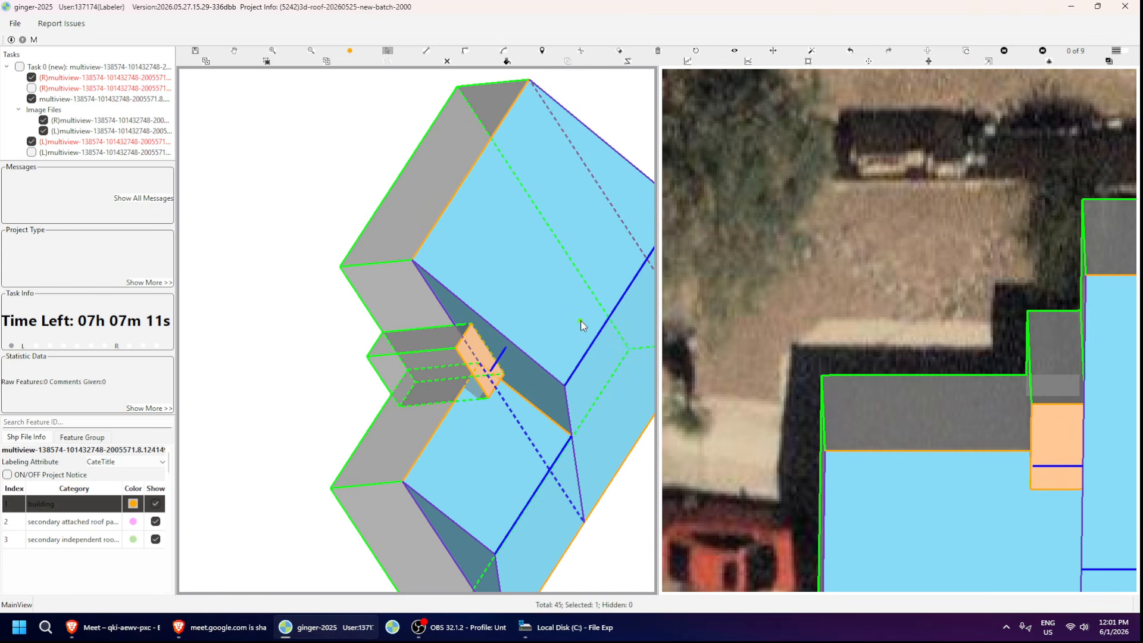
{"action": "key", "text": "Escape"}
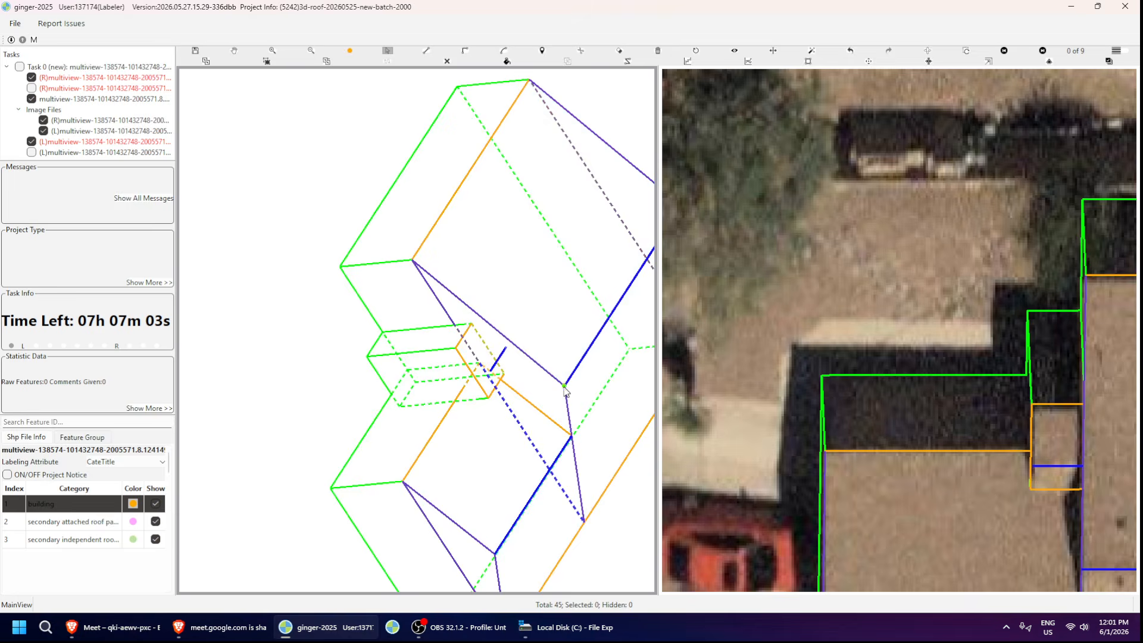
{"action": "key", "text": "f"}
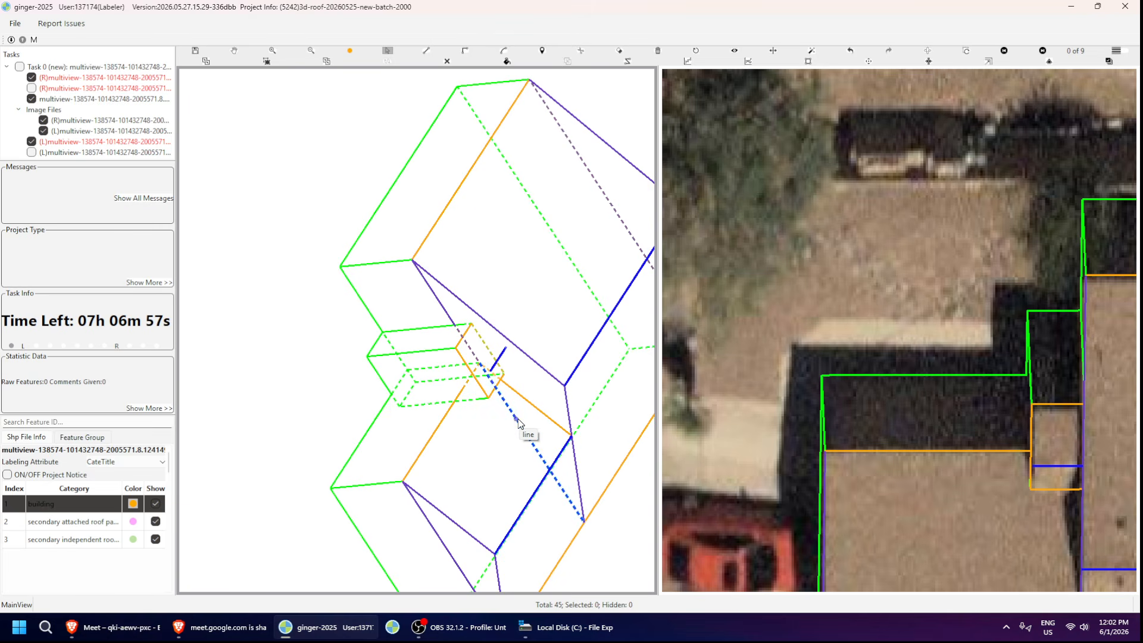
{"action": "key", "text": "space"}
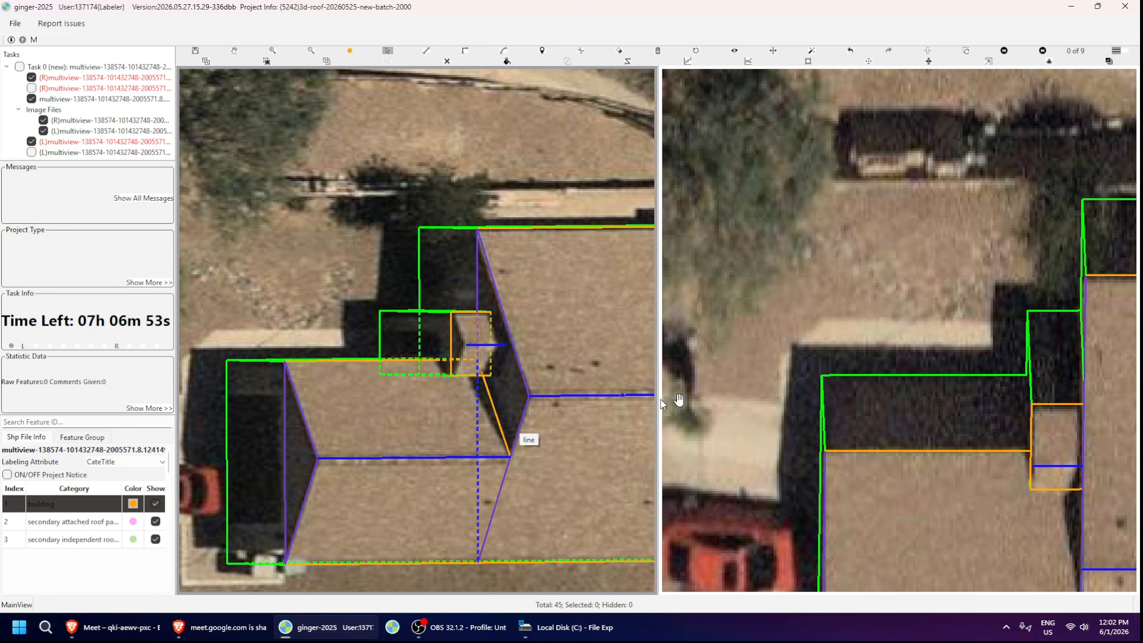
Draw a hip face from the short ridge's ends down to the small box's two lower corners
{"action": "scroll", "coordinate": [470, 354], "scroll_direction": "up", "scroll_amount": 2}
{"action": "scroll", "coordinate": [459, 351], "scroll_direction": "up", "scroll_amount": 1}
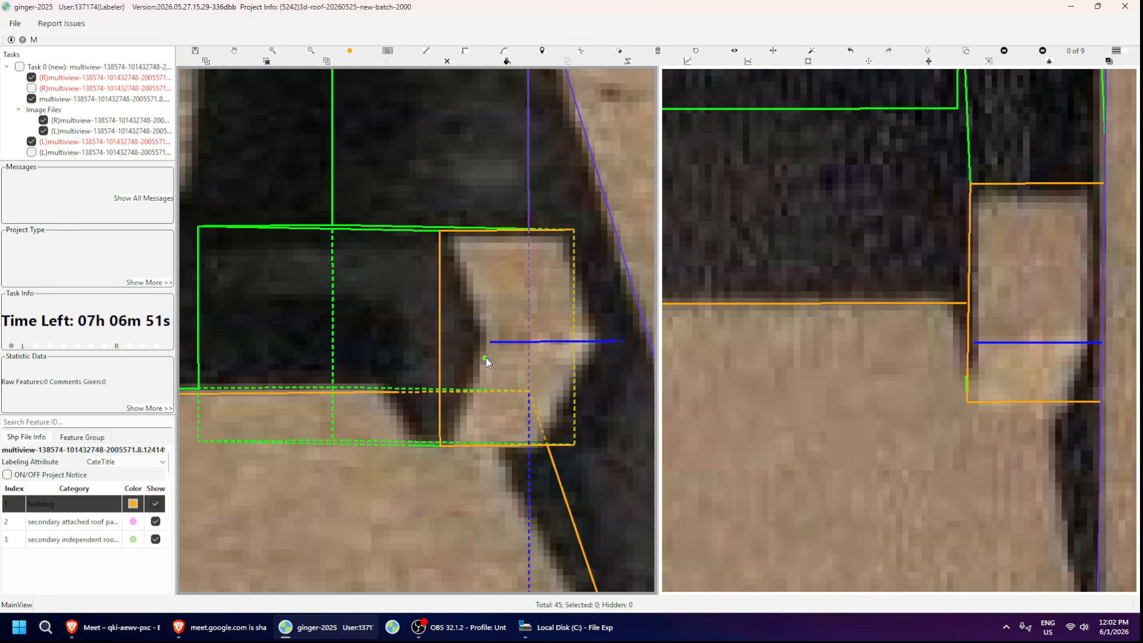
{"action": "key", "text": "l"}
{"action": "left_click", "coordinate": [489, 342]}
{"action": "left_click", "coordinate": [439, 445]}
{"action": "left_click", "coordinate": [578, 444]}
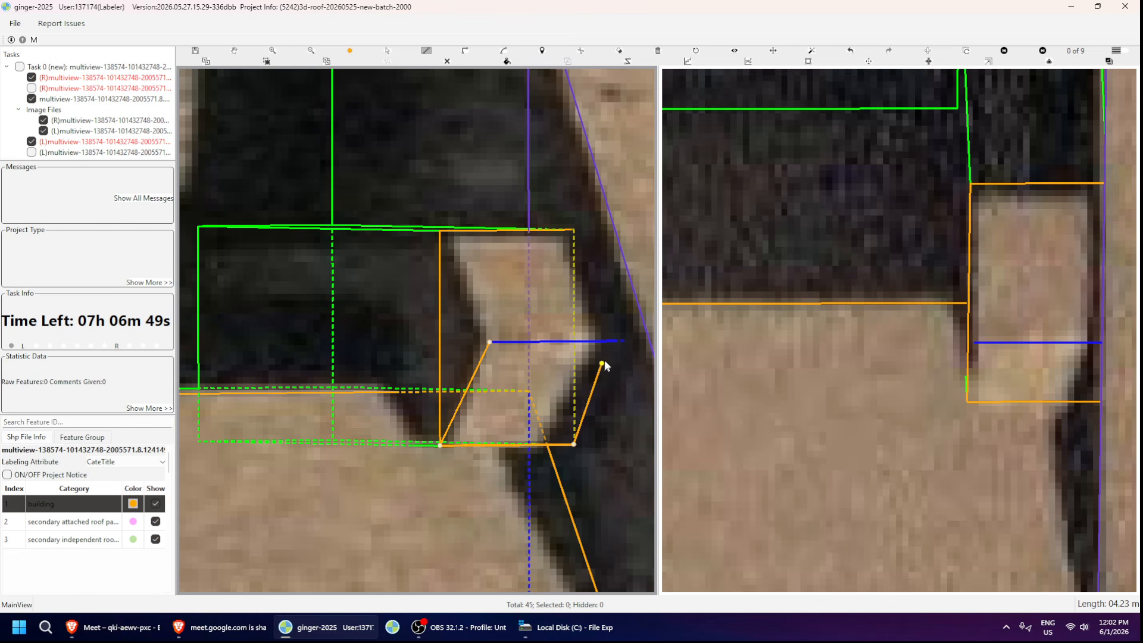
{"action": "left_click", "coordinate": [616, 338]}
{"action": "left_click_drag", "start_coordinate": [490, 340], "coordinate": [488, 355]}
Draw the matching hip face to the box's two top corners, finishing at the lower-left vertex
{"action": "key", "text": "l"}
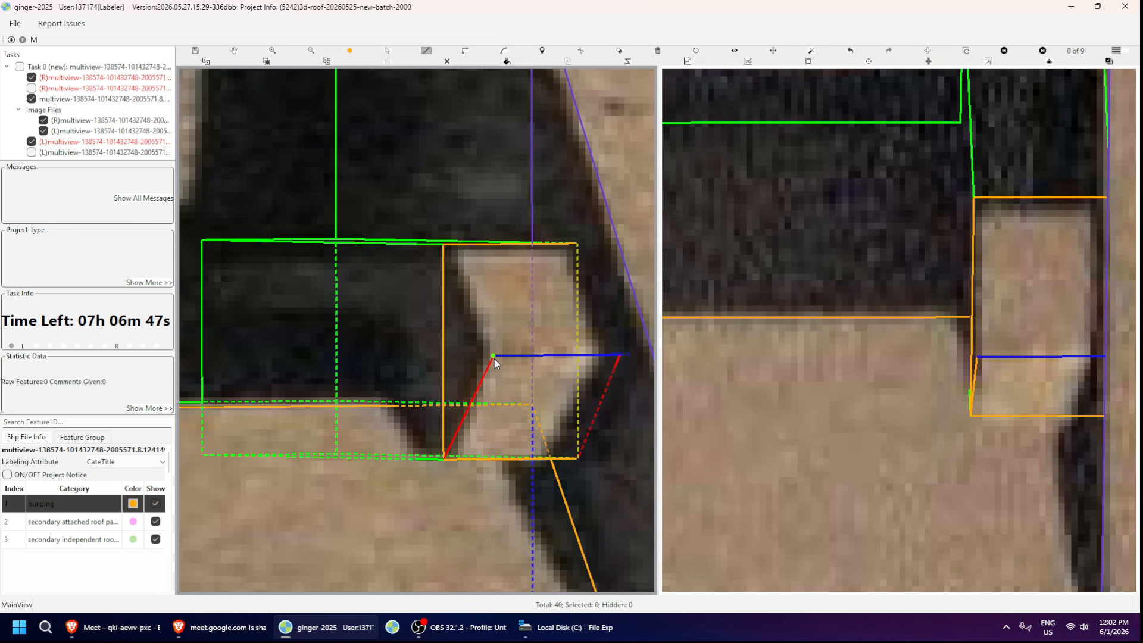
{"action": "left_click", "coordinate": [492, 355]}
{"action": "left_click", "coordinate": [443, 244]}
{"action": "left_click", "coordinate": [578, 244]}
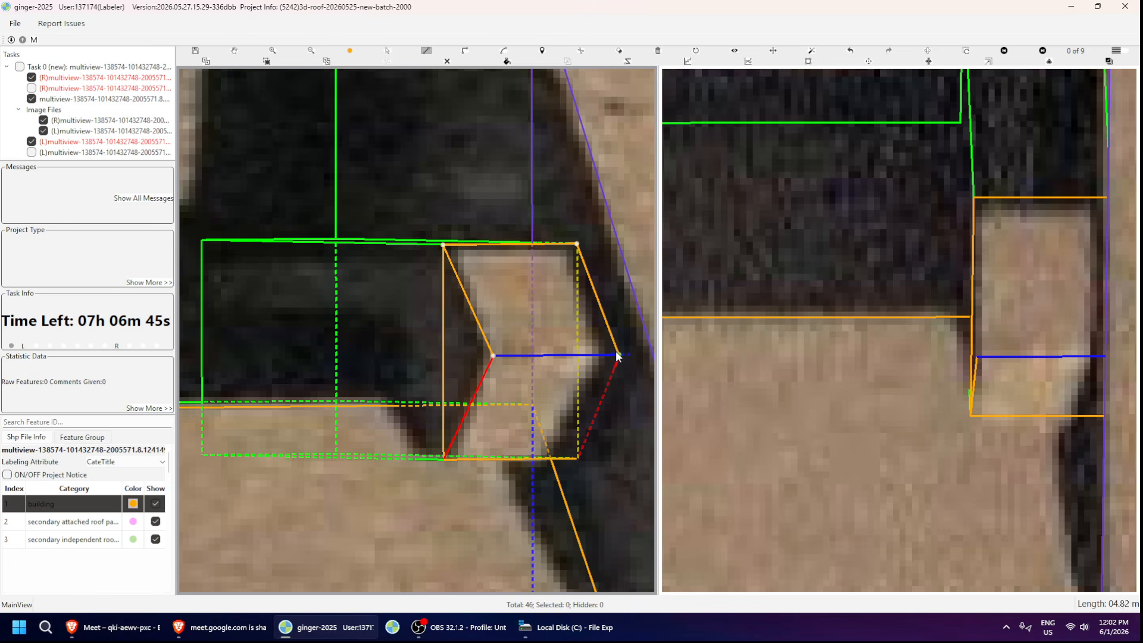
{"action": "left_click", "coordinate": [619, 355]}
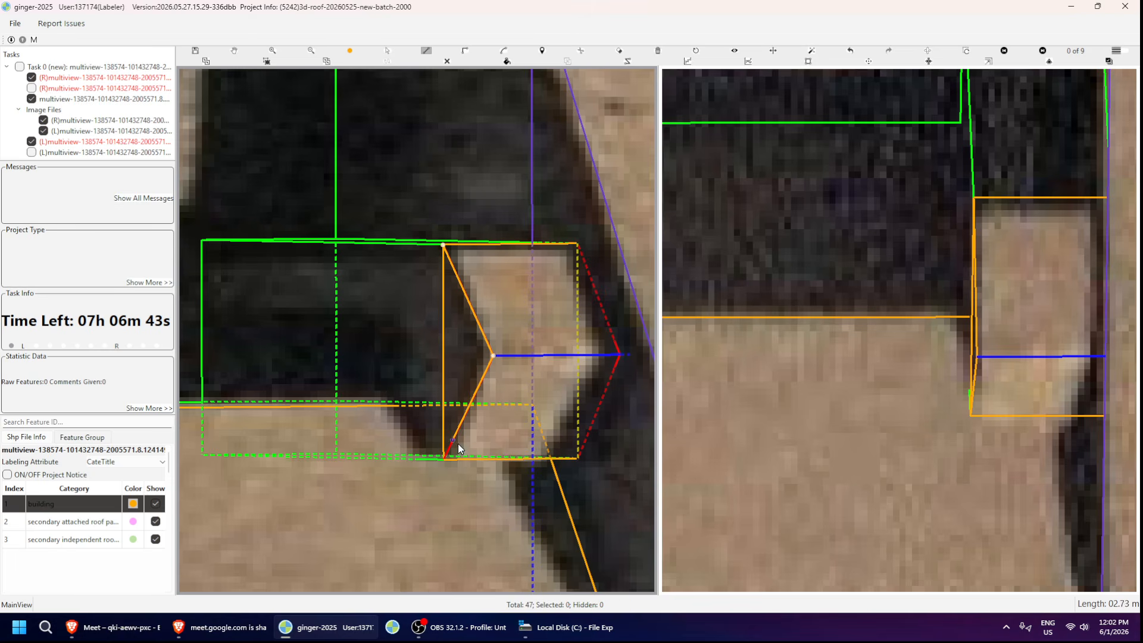
{"action": "left_click", "coordinate": [445, 460]}
{"action": "scroll", "coordinate": [459, 426], "scroll_direction": "down", "scroll_amount": 3}
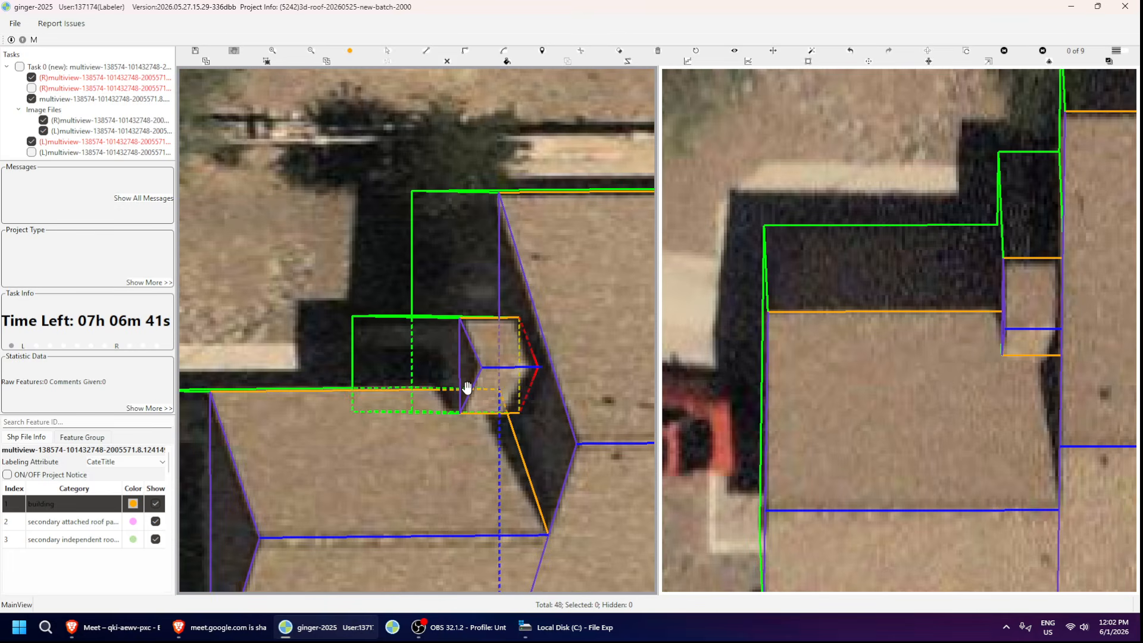
Select the red roof edge and rotate the 3D wireframe to inspect the northwest corner
{"action": "scroll", "coordinate": [1010, 335], "scroll_direction": "down", "scroll_amount": 2}
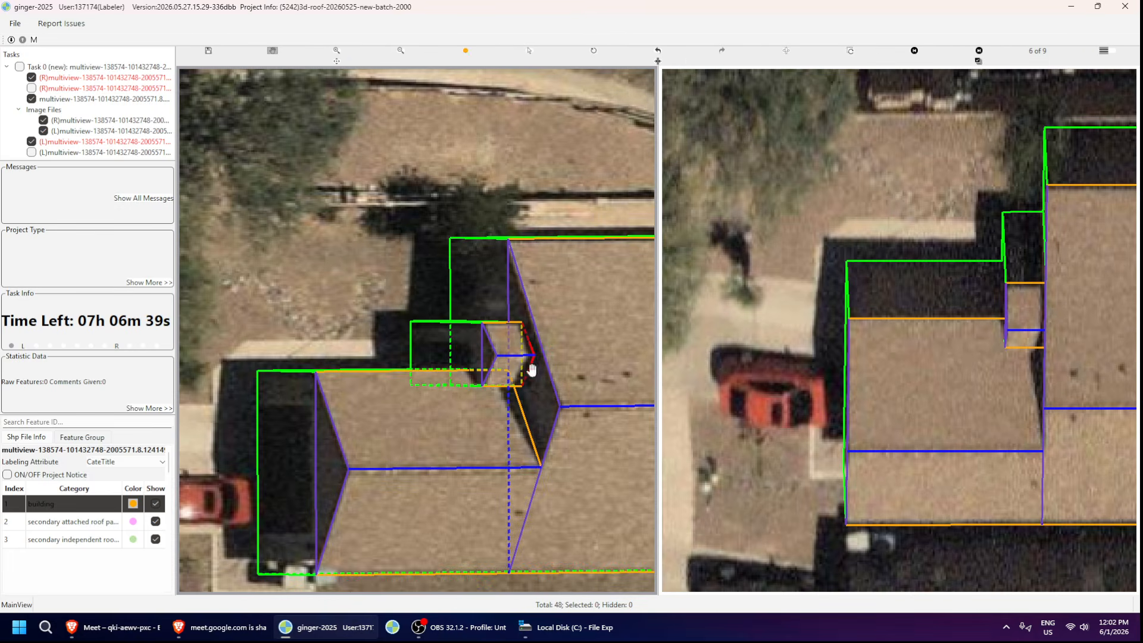
{"action": "scroll", "coordinate": [531, 369], "scroll_direction": "up", "scroll_amount": 3}
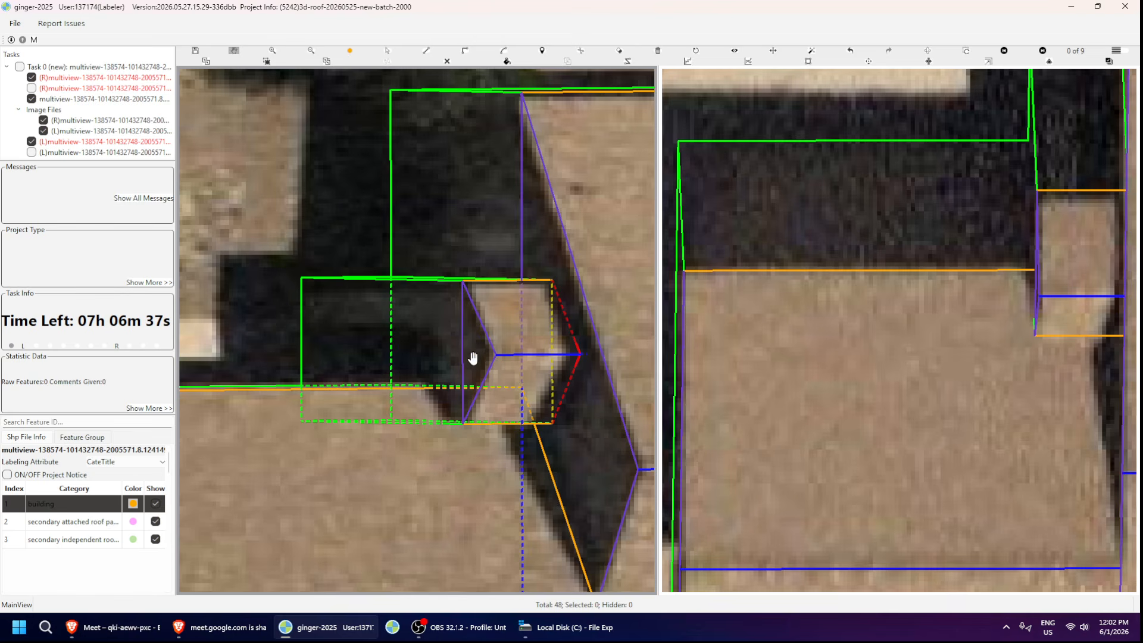
{"action": "scroll", "coordinate": [473, 358], "scroll_direction": "down", "scroll_amount": 4}
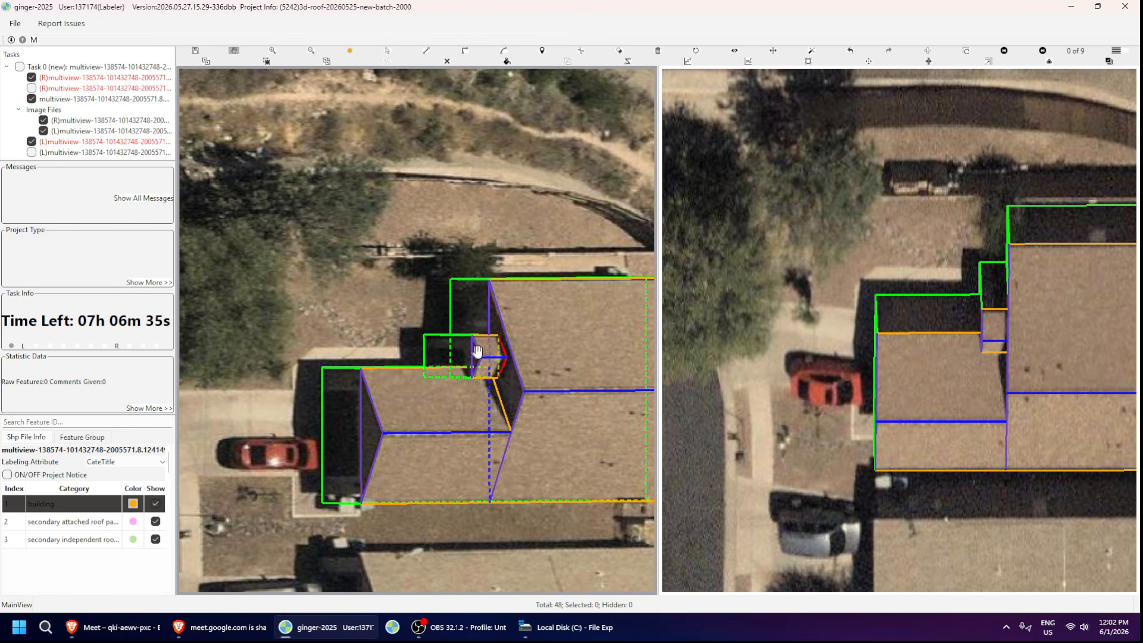
{"action": "scroll", "coordinate": [477, 351], "scroll_direction": "up", "scroll_amount": 5}
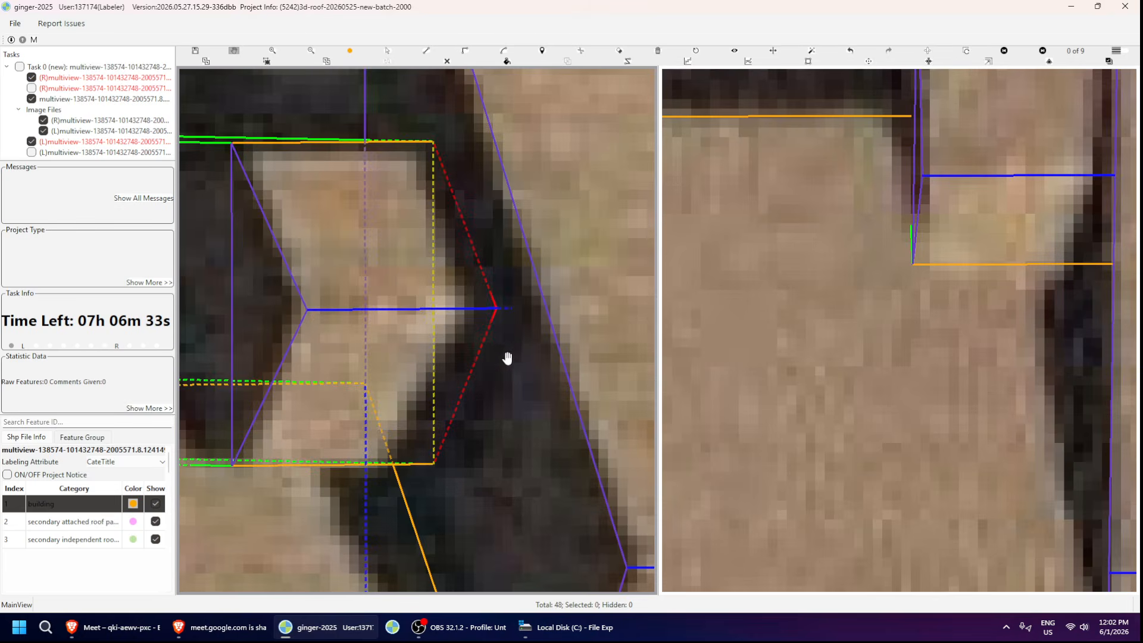
{"action": "scroll", "coordinate": [507, 357], "scroll_direction": "up", "scroll_amount": 1}
{"action": "left_click", "coordinate": [476, 324]}
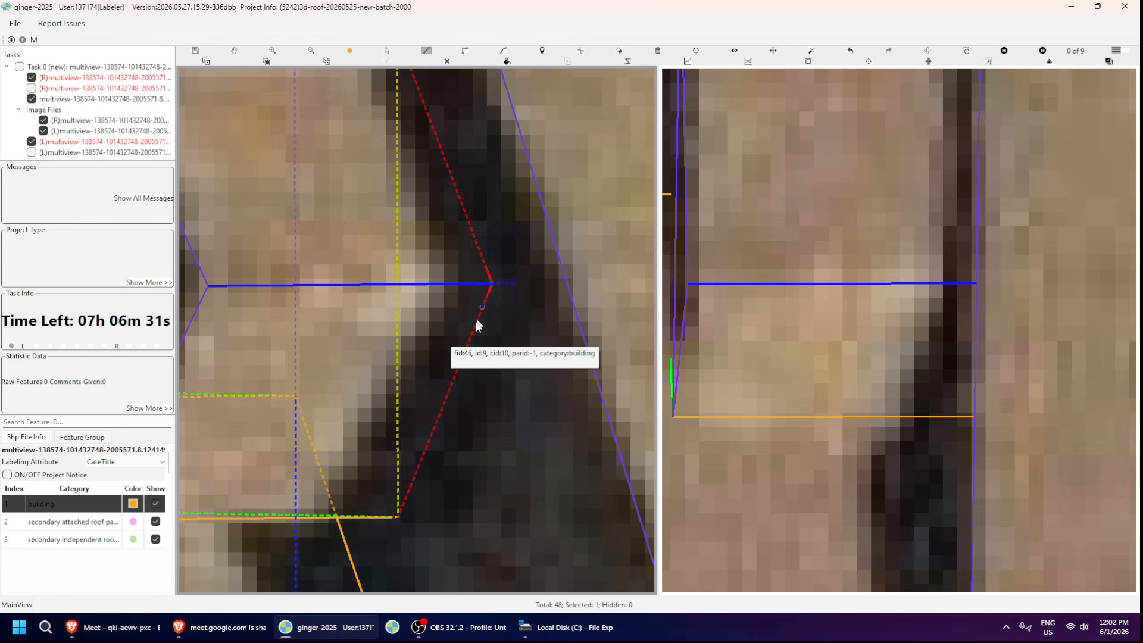
{"action": "scroll", "coordinate": [453, 384], "scroll_direction": "down", "scroll_amount": 2}
{"action": "mouse_move", "coordinate": [476, 396]}
{"action": "left_mouse_down"}
{"action": "mouse_move", "coordinate": [467, 342]}
{"action": "mouse_move", "coordinate": [495, 408]}
{"action": "left_mouse_up"}
{"action": "left_click", "coordinate": [478, 410]}
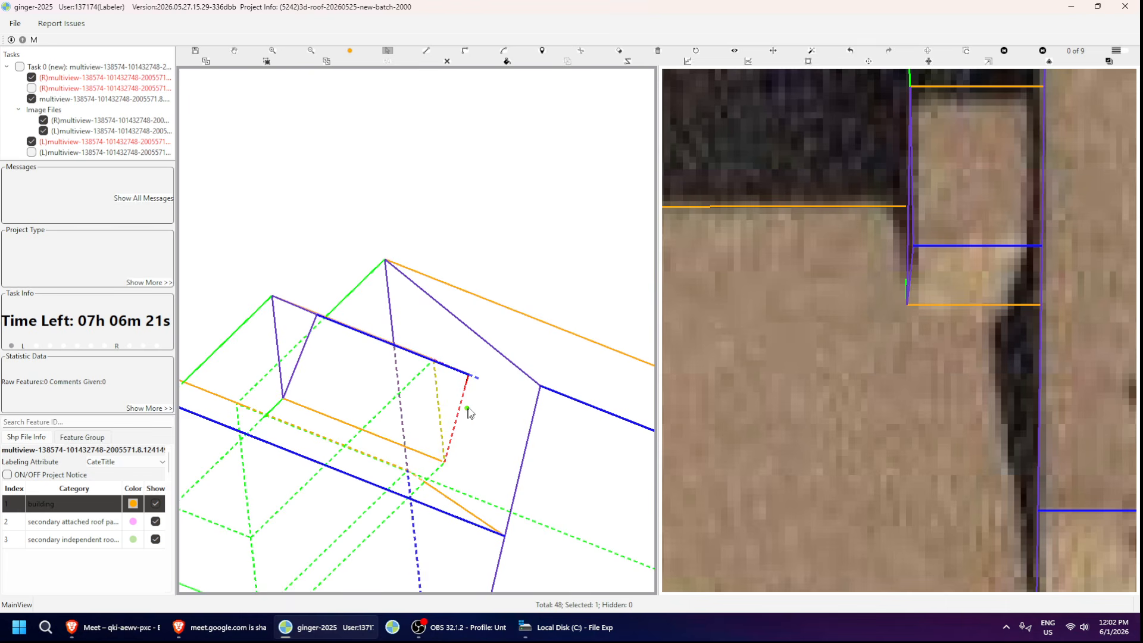
Return to the aerial imagery, zoom out and centre the whole house in both views
{"action": "key", "text": "Escape"}
{"action": "scroll", "coordinate": [466, 407], "scroll_direction": "down", "scroll_amount": 8}
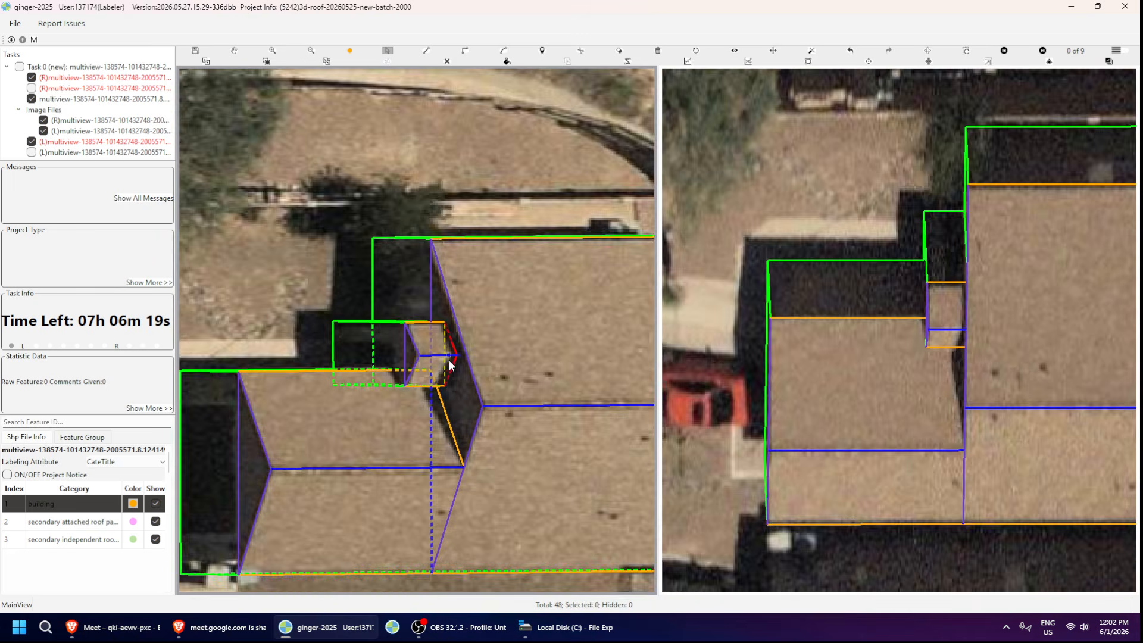
{"action": "scroll", "coordinate": [420, 388], "scroll_direction": "down", "scroll_amount": 3}
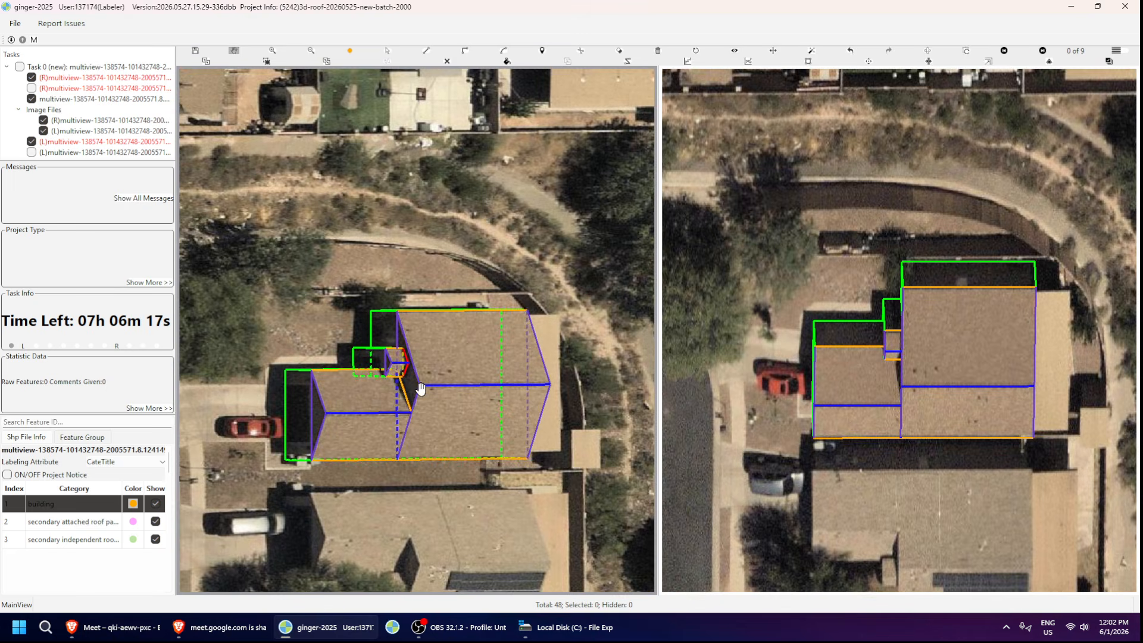
{"action": "left_click_drag", "start_coordinate": [475, 425], "coordinate": [465, 413]}
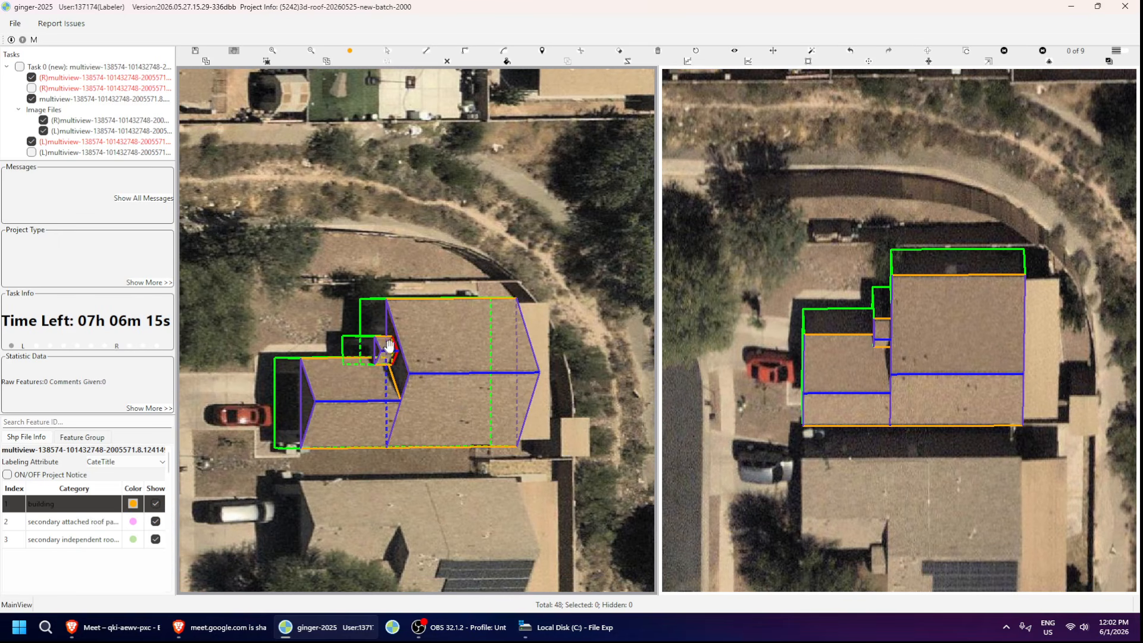
{"action": "key", "text": "Escape"}
Cycle the right view to another oblique aerial photo of the house
{"action": "left_click", "coordinate": [925, 51]}
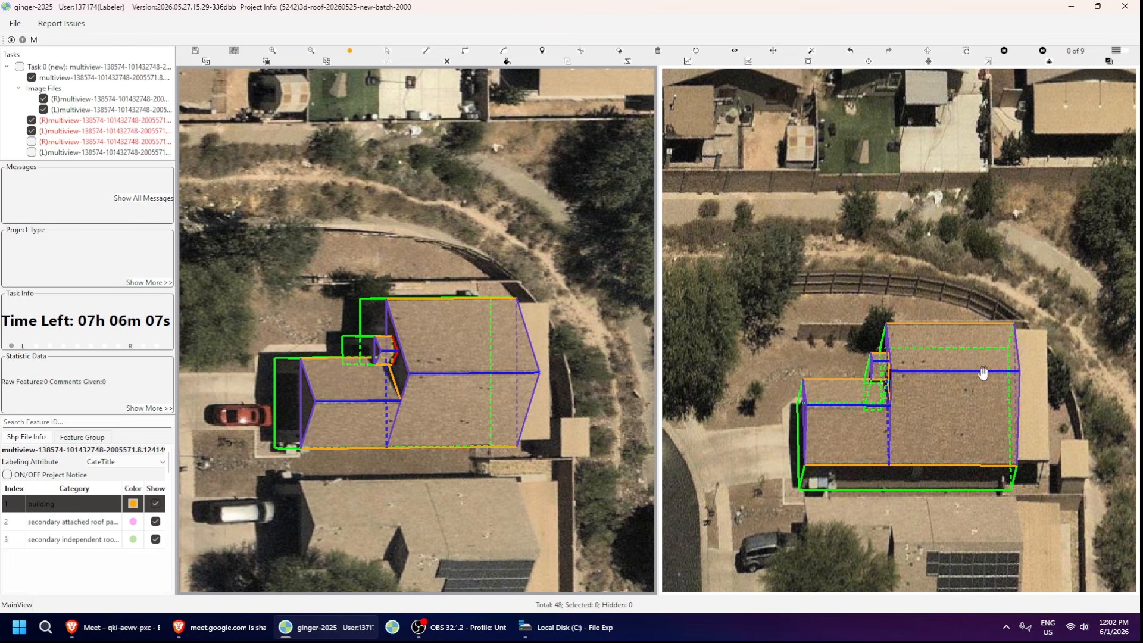
{"action": "key", "text": "Right"}
{"action": "key", "text": "Right"}
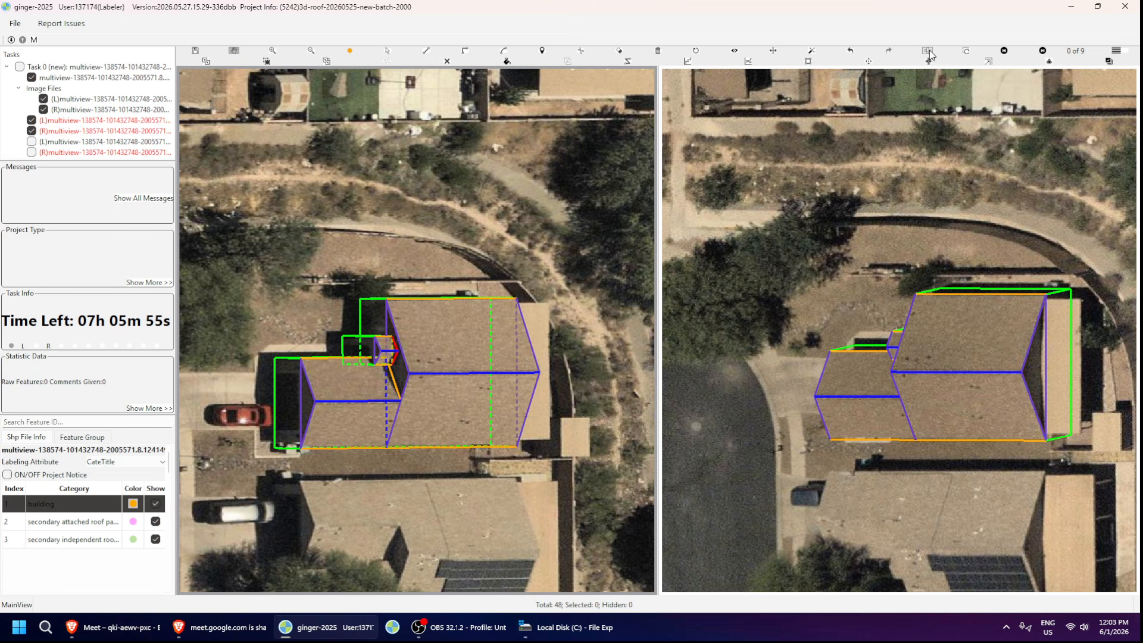
Swap the left and right images and bring the house's east end into view
{"action": "left_click", "coordinate": [928, 52]}
{"action": "left_click_drag", "start_coordinate": [563, 377], "coordinate": [372, 376]}
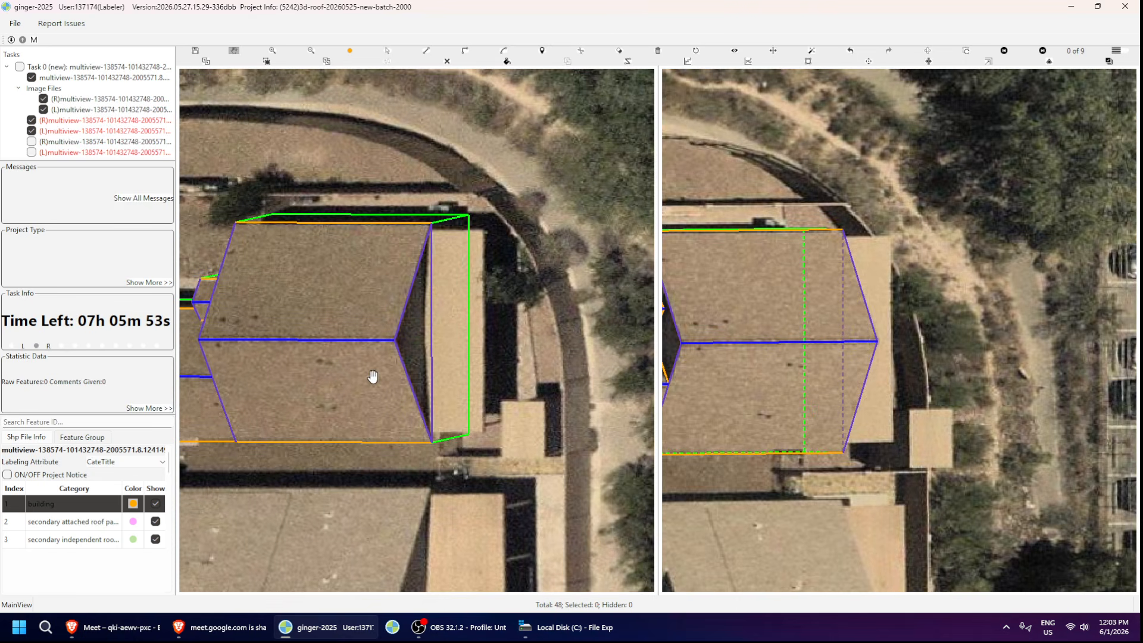
{"action": "left_click_drag", "start_coordinate": [434, 306], "coordinate": [437, 337]}
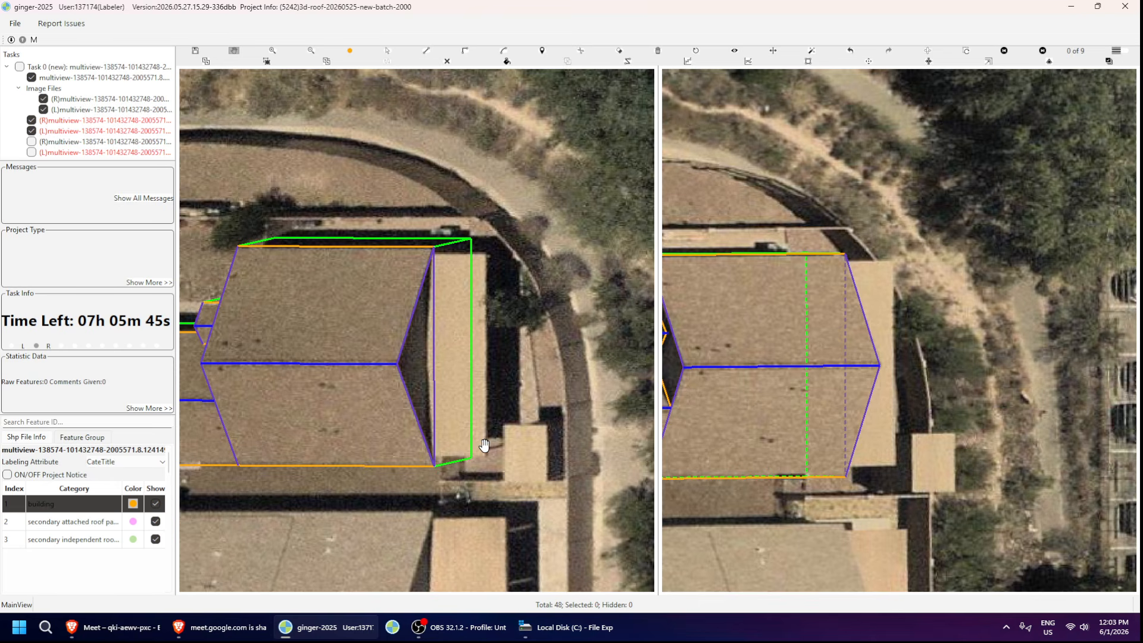
{"action": "scroll", "coordinate": [480, 385], "scroll_direction": "up", "scroll_amount": 2}
{"action": "scroll", "coordinate": [504, 438], "scroll_direction": "up", "scroll_amount": 3}
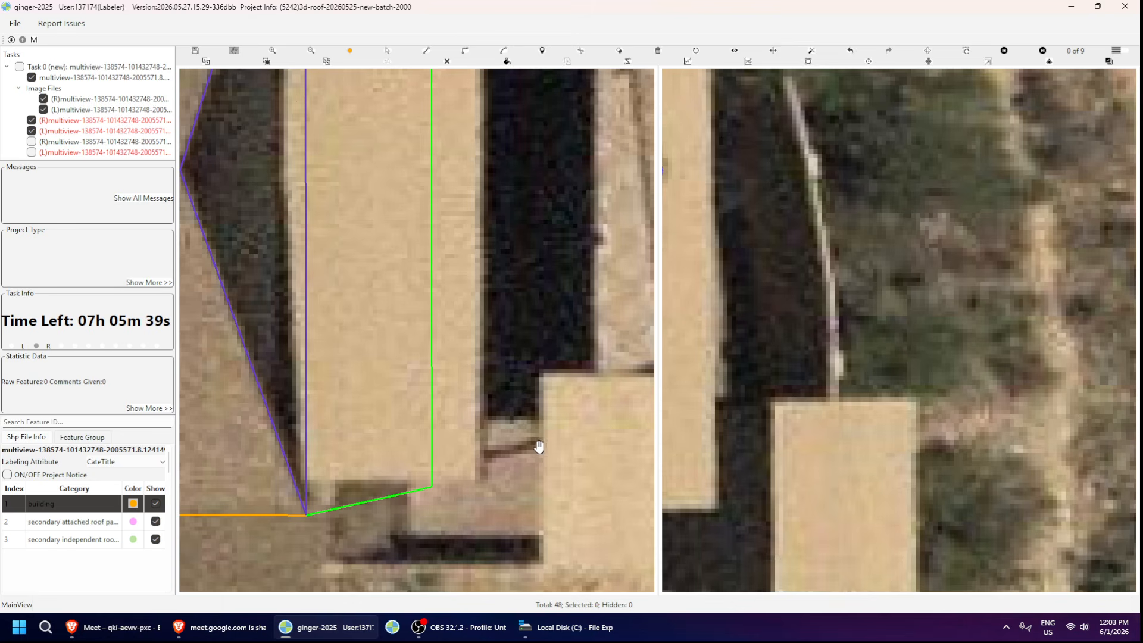
{"action": "scroll", "coordinate": [512, 456], "scroll_direction": "down", "scroll_amount": 3}
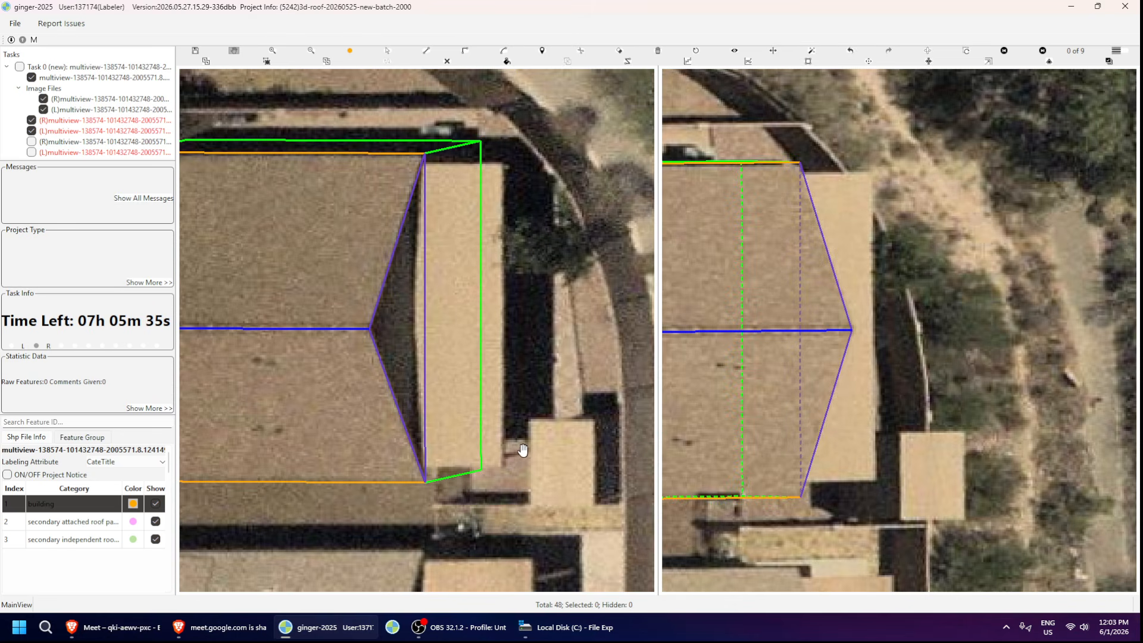
{"action": "left_click", "coordinate": [94, 637]}
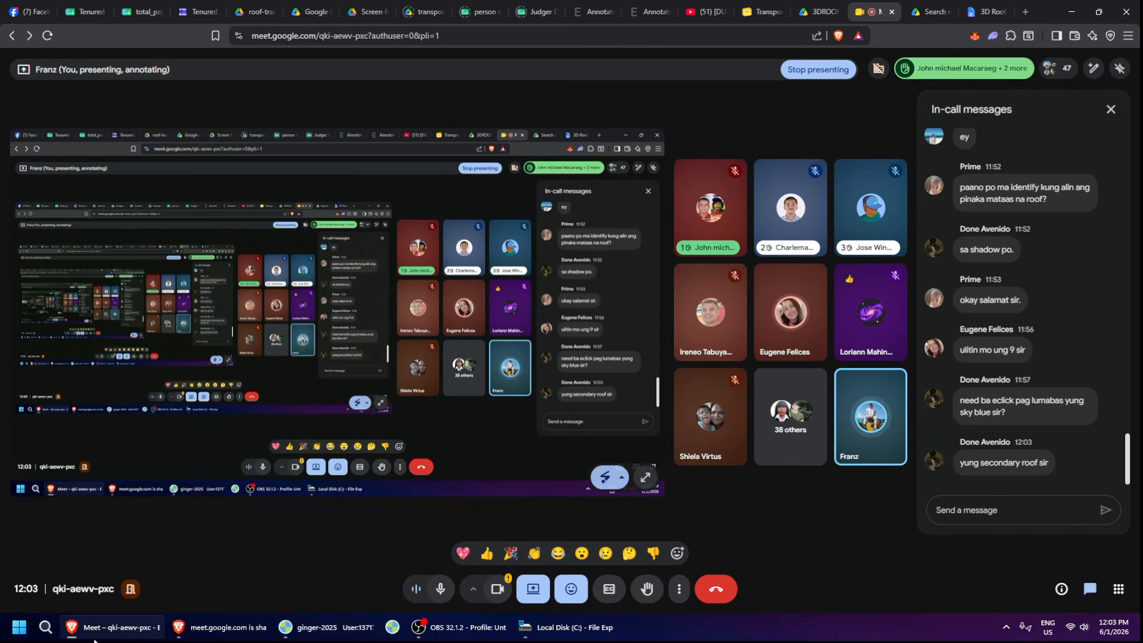
{"action": "left_click", "coordinate": [94, 637]}
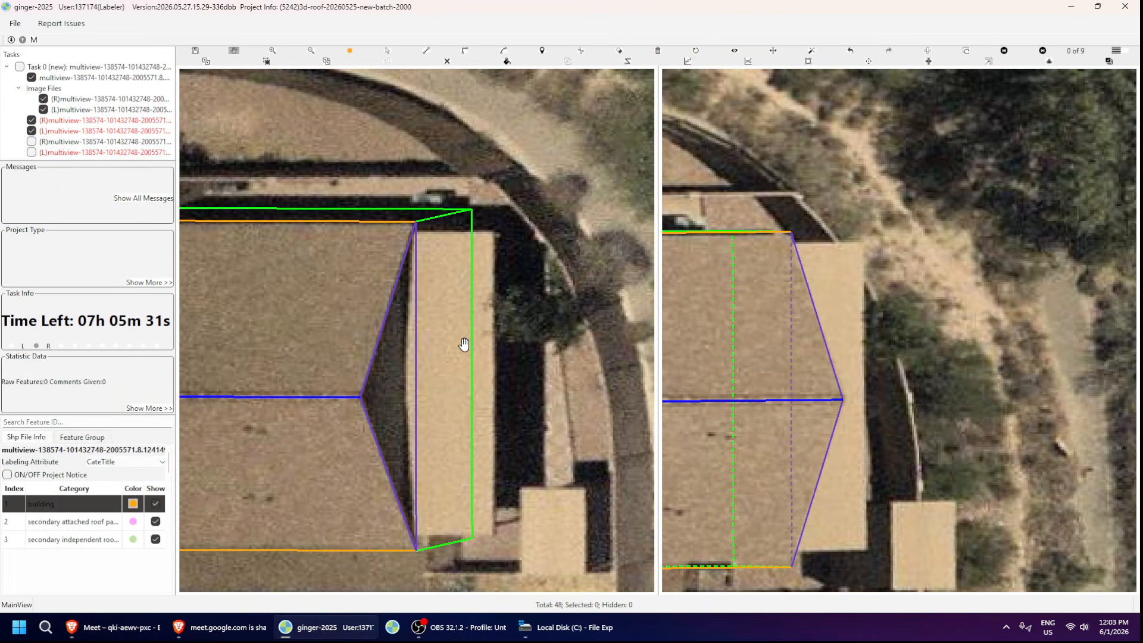
{"action": "left_click_drag", "start_coordinate": [466, 350], "coordinate": [503, 305]}
{"action": "scroll", "coordinate": [468, 337], "scroll_direction": "down", "scroll_amount": 1}
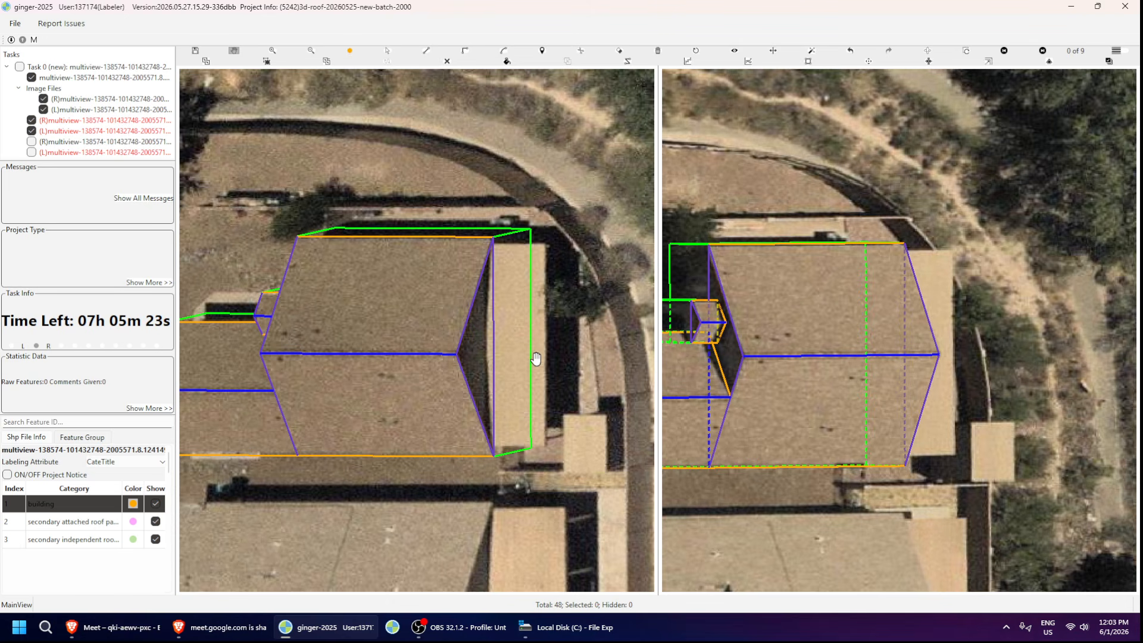
Select the main house outline and frame the narrow east strip closely in both views
{"action": "key", "text": "l"}
{"action": "key", "text": "h"}
{"action": "key", "text": "v"}
{"action": "left_click", "coordinate": [506, 268]}
{"action": "key", "text": "h"}
{"action": "left_click_drag", "start_coordinate": [499, 275], "coordinate": [549, 257]}
{"action": "key", "text": "v"}
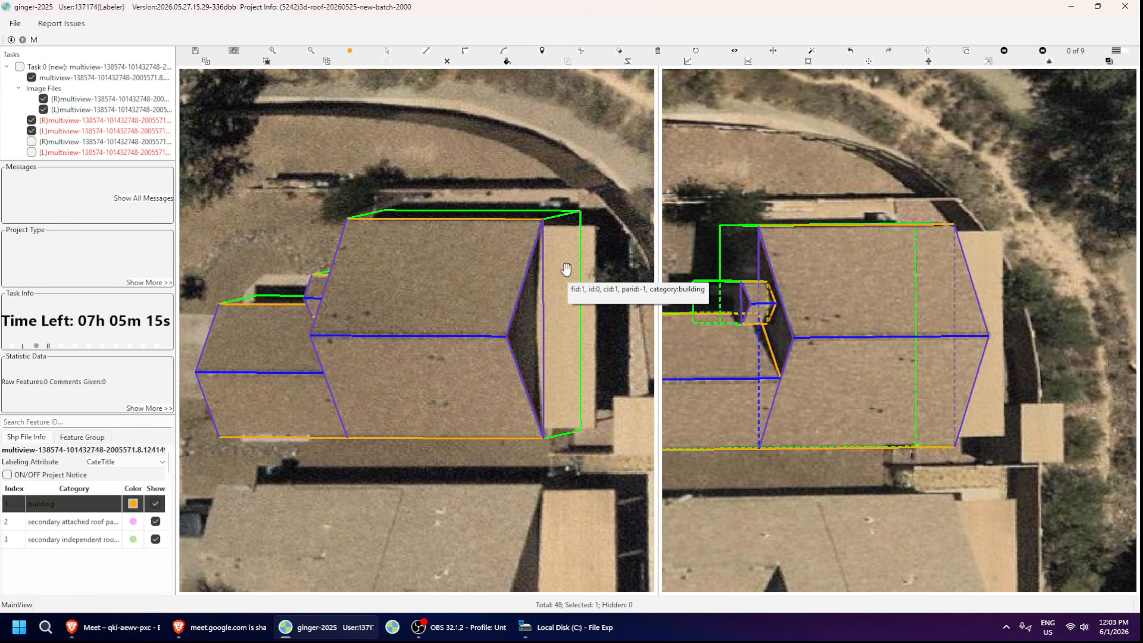
{"action": "key", "text": "h"}
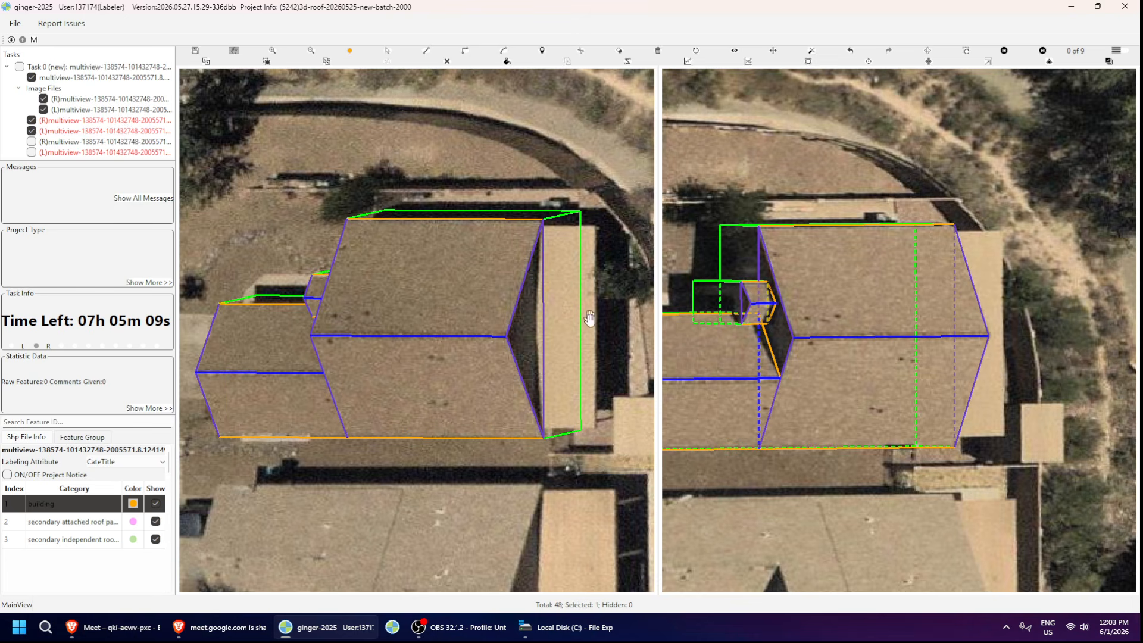
{"action": "left_click_drag", "start_coordinate": [591, 316], "coordinate": [573, 310]}
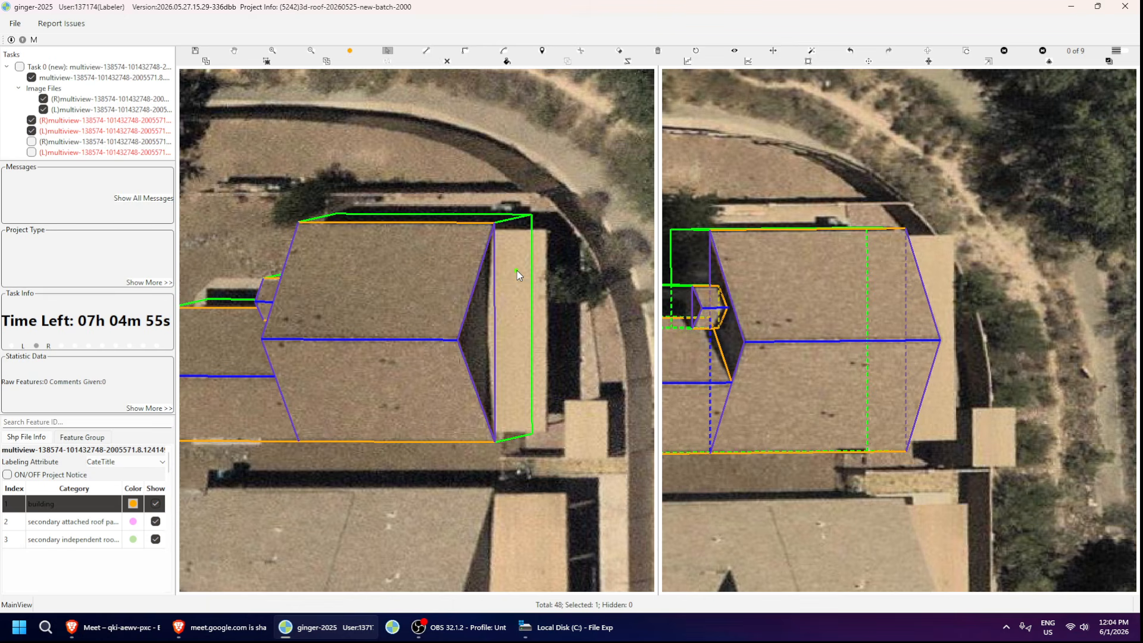
{"action": "scroll", "coordinate": [548, 233], "scroll_direction": "up", "scroll_amount": 1}
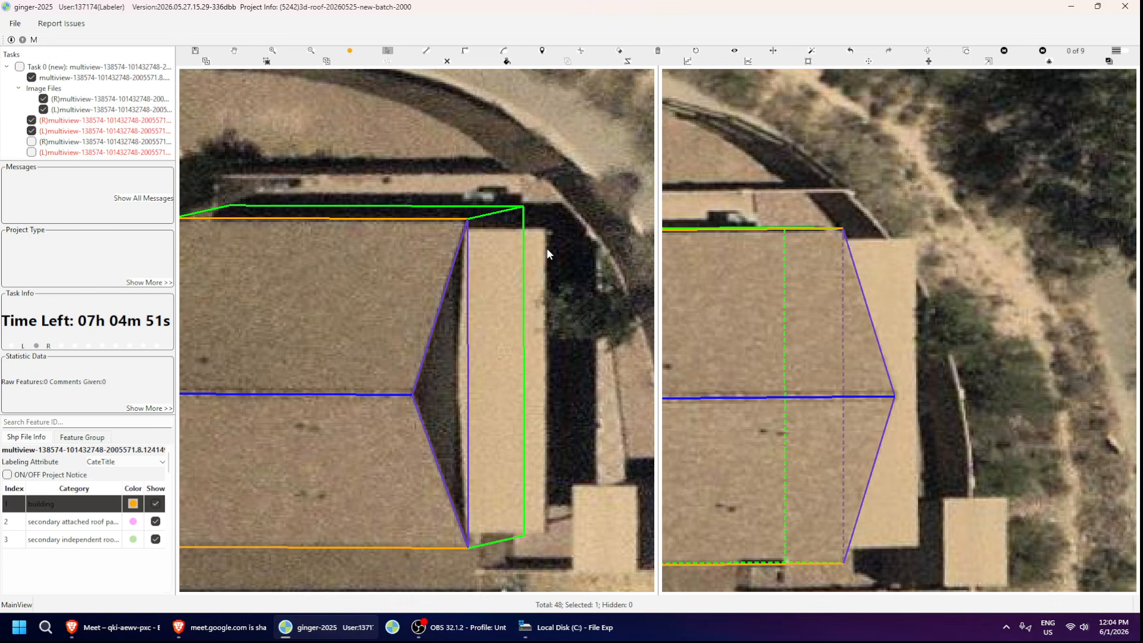
{"action": "left_click", "coordinate": [113, 634]}
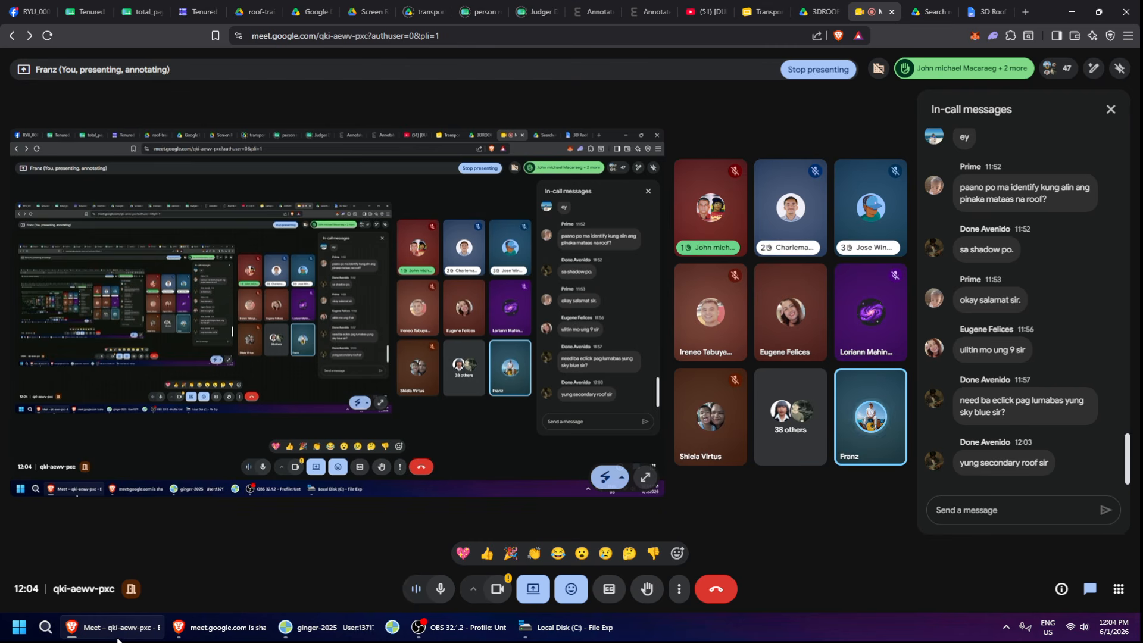
{"action": "left_click", "coordinate": [117, 639]}
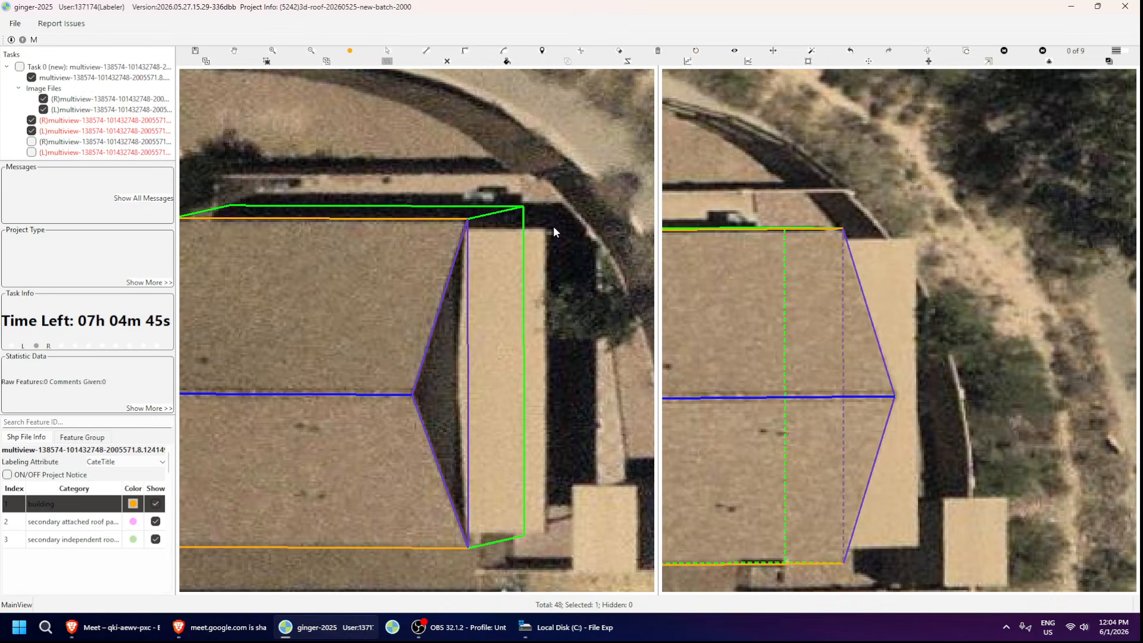
{"action": "scroll", "coordinate": [525, 218], "scroll_direction": "up", "scroll_amount": 2}
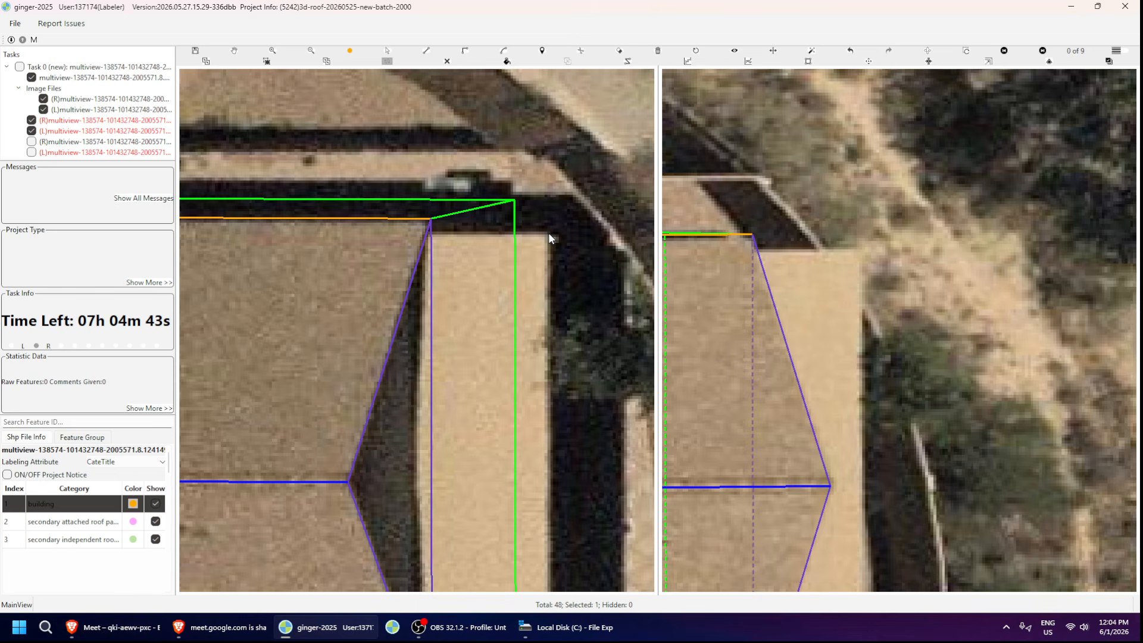
Draw a new edge along the house's east side from the roof corner across the purple edge
{"action": "left_click", "coordinate": [548, 232]}
{"action": "left_click", "coordinate": [432, 316]}
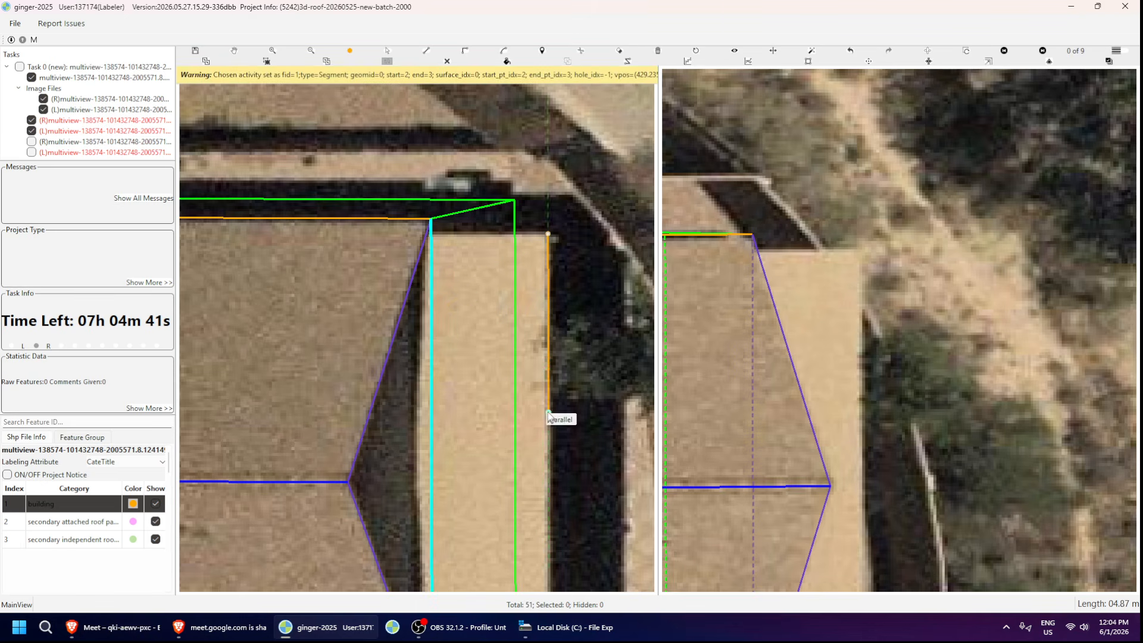
{"action": "scroll", "coordinate": [555, 280], "scroll_direction": "down", "scroll_amount": 2}
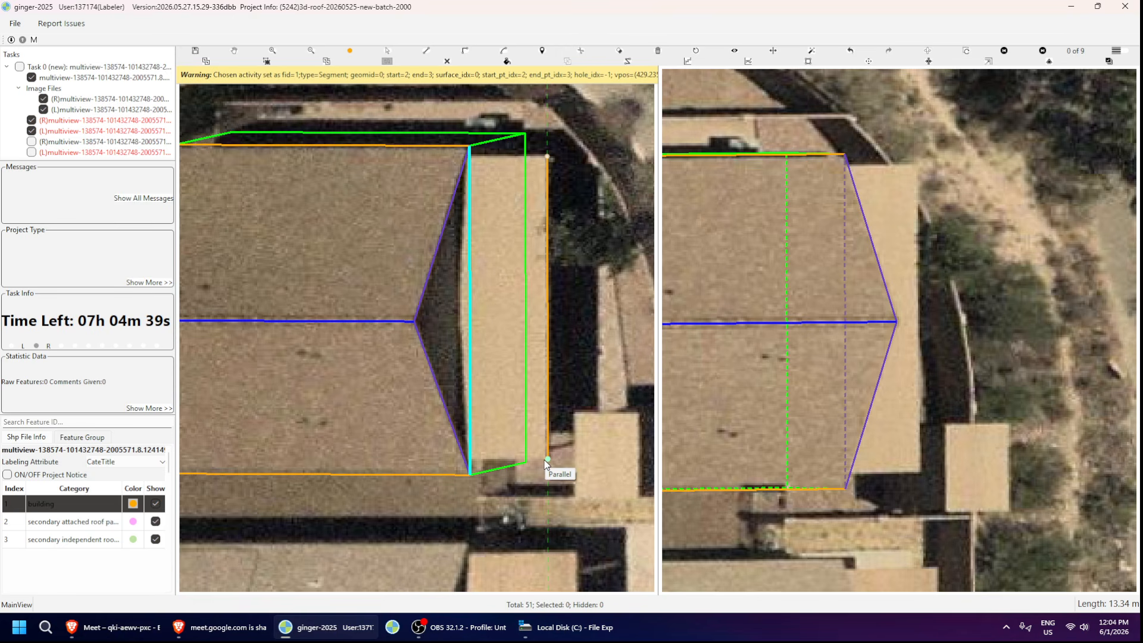
{"action": "double_click", "coordinate": [546, 462]}
{"action": "scroll", "coordinate": [776, 375], "scroll_direction": "down", "scroll_amount": 3}
{"action": "scroll", "coordinate": [755, 331], "scroll_direction": "up", "scroll_amount": 2}
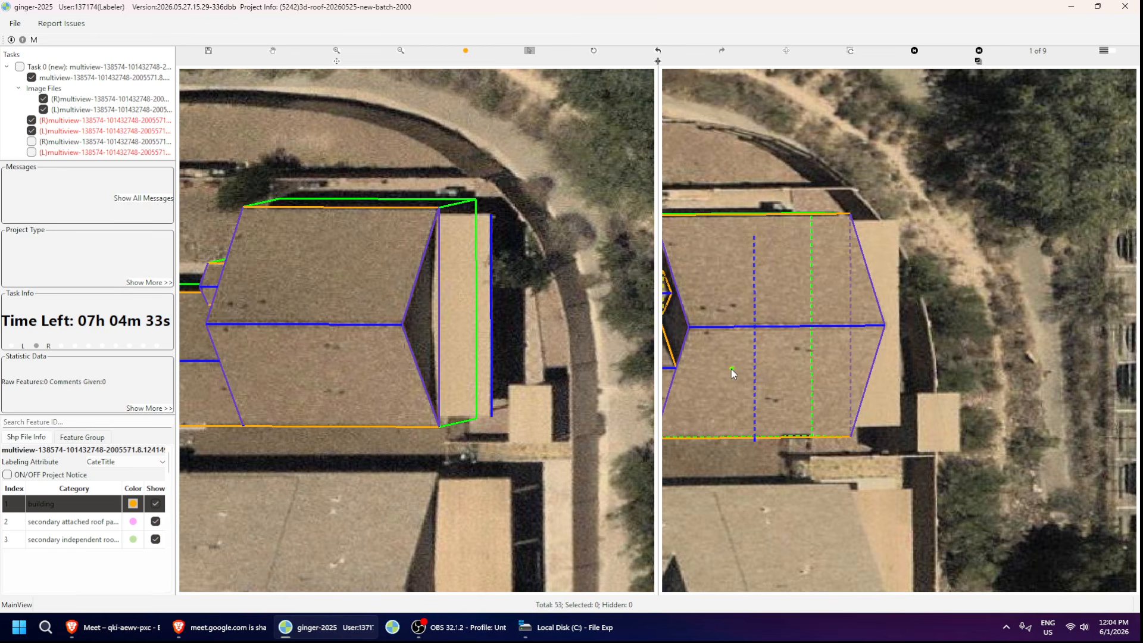
{"action": "left_click", "coordinate": [755, 363]}
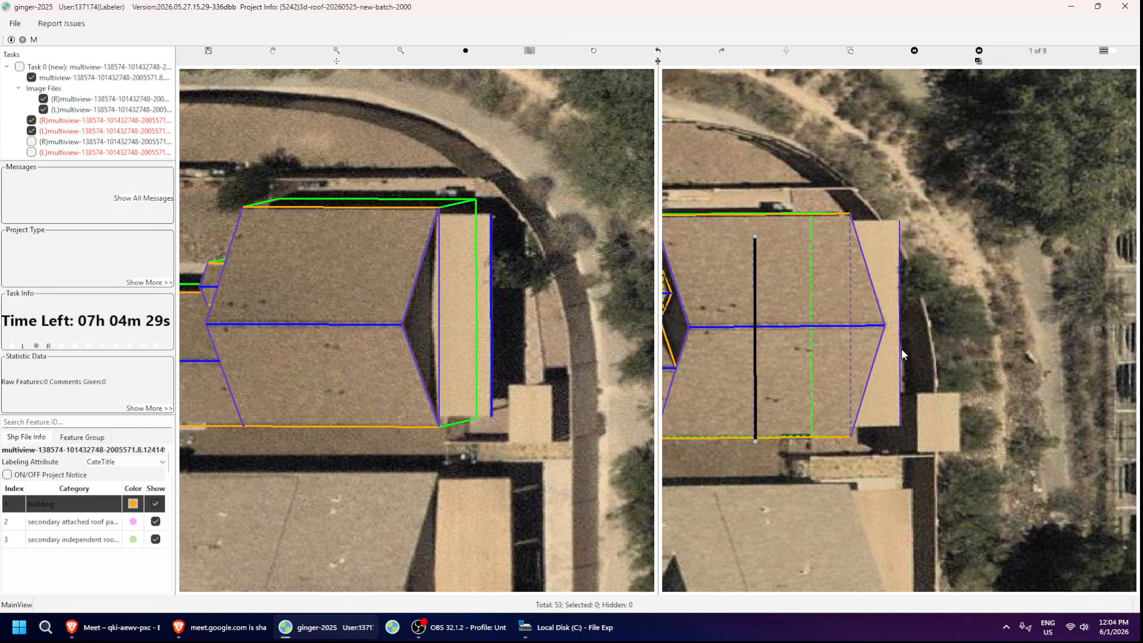
{"action": "left_click", "coordinate": [901, 348]}
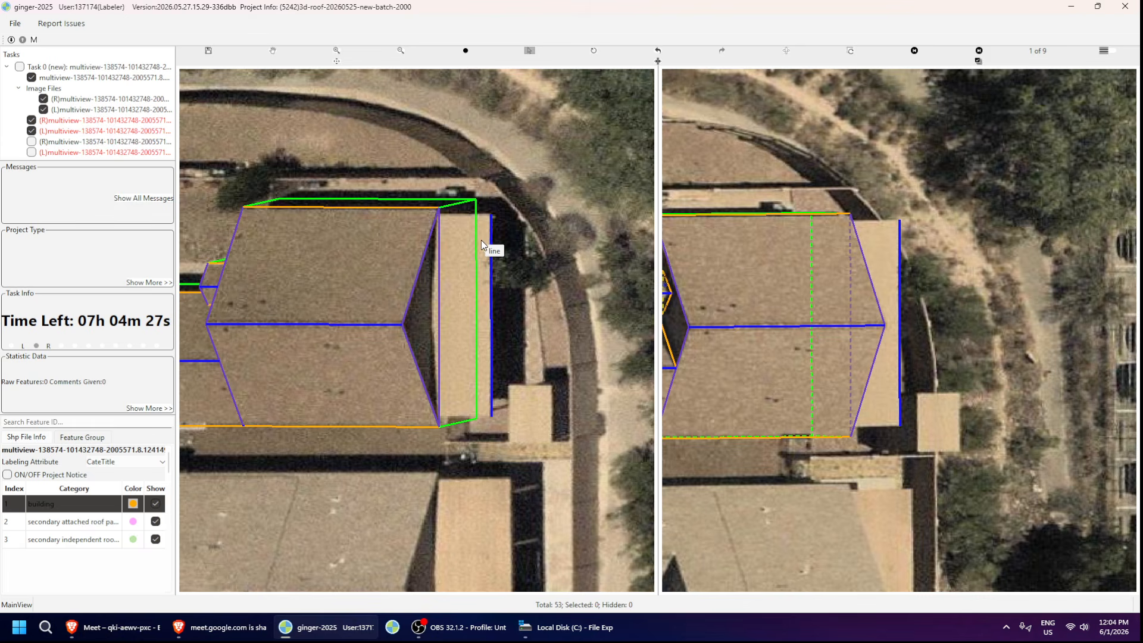
{"action": "key", "text": "Escape"}
Outline the narrow east strip as a closed rectangular block, bringing the total to 54 features
{"action": "scroll", "coordinate": [473, 297], "scroll_direction": "down", "scroll_amount": 2}
{"action": "scroll", "coordinate": [477, 339], "scroll_direction": "up", "scroll_amount": 4}
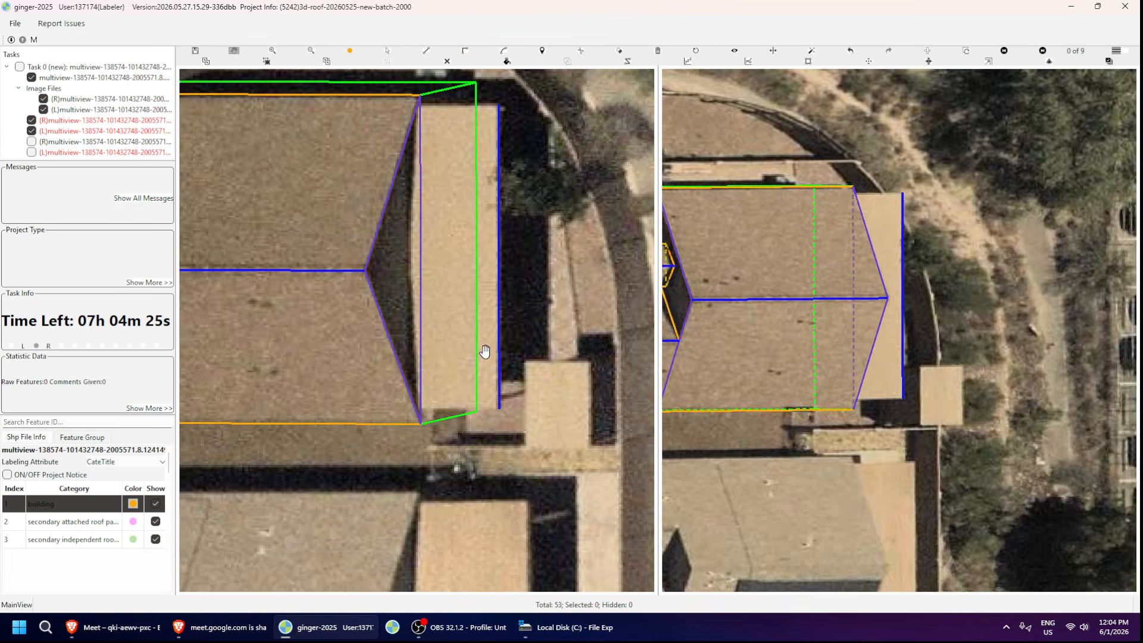
{"action": "left_click", "coordinate": [423, 410]}
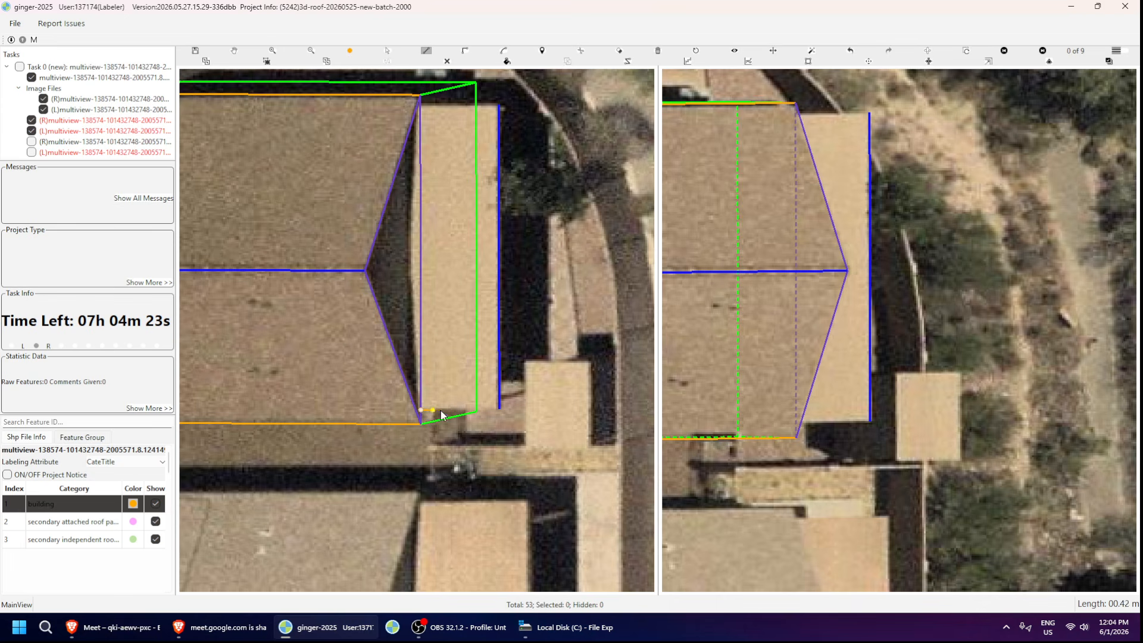
{"action": "left_click", "coordinate": [500, 409]}
{"action": "left_click", "coordinate": [500, 106]}
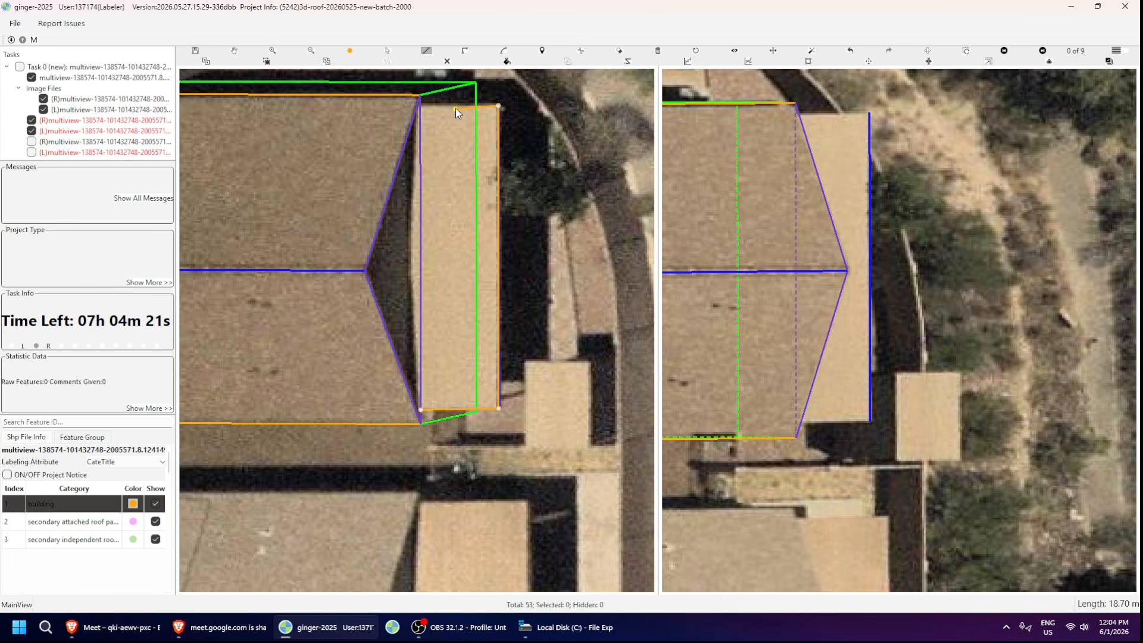
{"action": "scroll", "coordinate": [453, 109], "scroll_direction": "up", "scroll_amount": 2}
{"action": "left_click", "coordinate": [408, 106]}
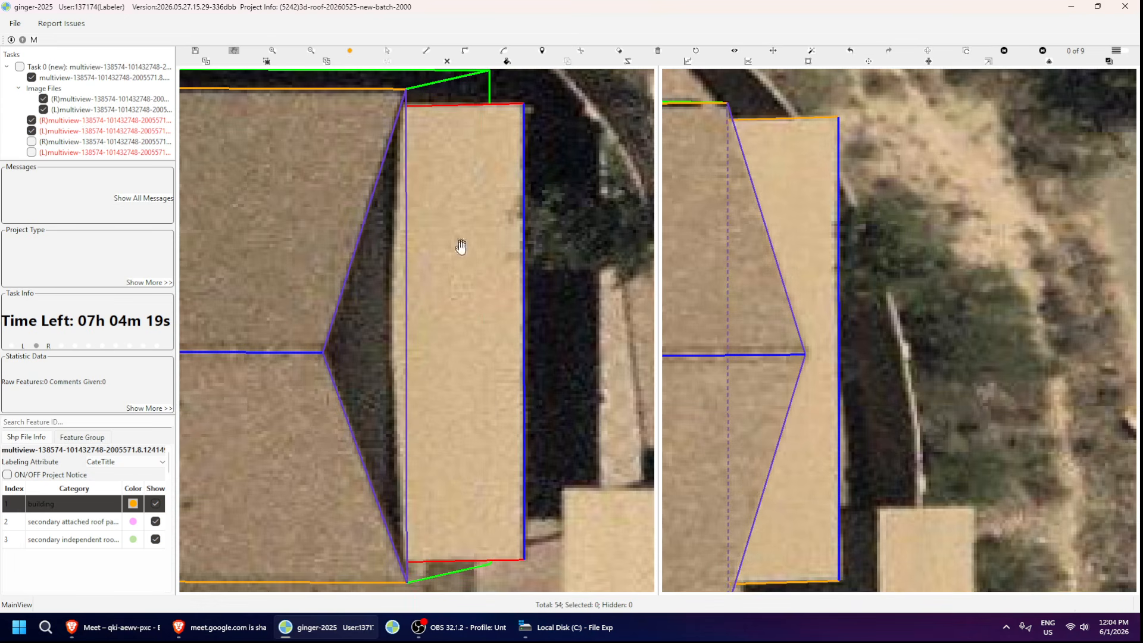
{"action": "scroll", "coordinate": [459, 245], "scroll_direction": "down", "scroll_amount": 2}
{"action": "scroll", "coordinate": [473, 272], "scroll_direction": "down", "scroll_amount": 2}
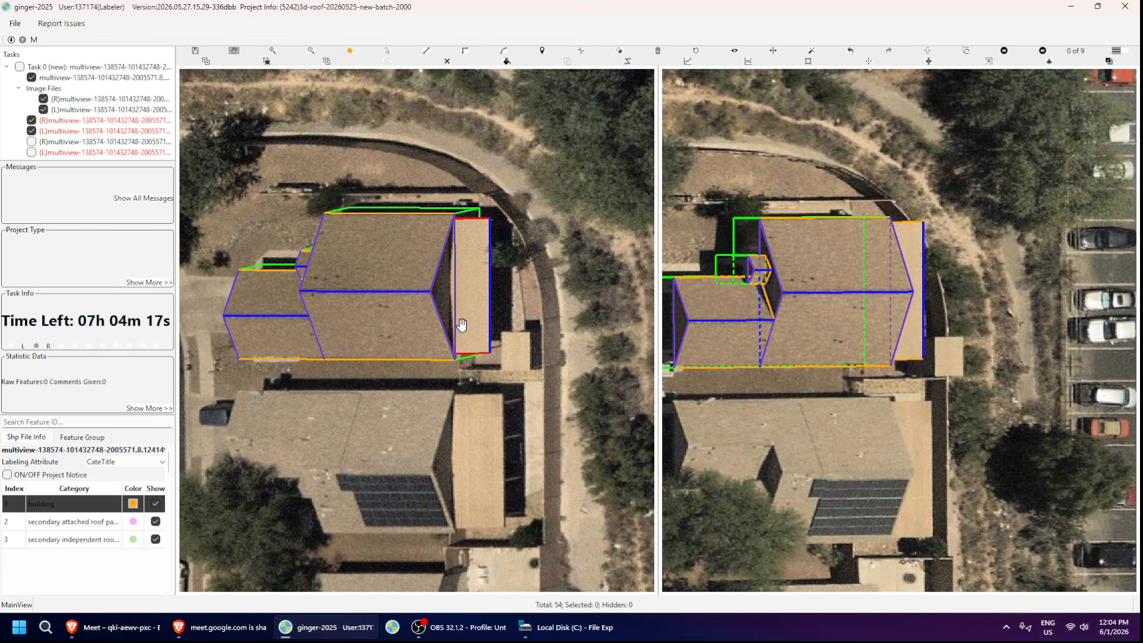
Advance the right pane two oblique photos ahead and centre the house to compare outlines
{"action": "key", "text": "Right"}
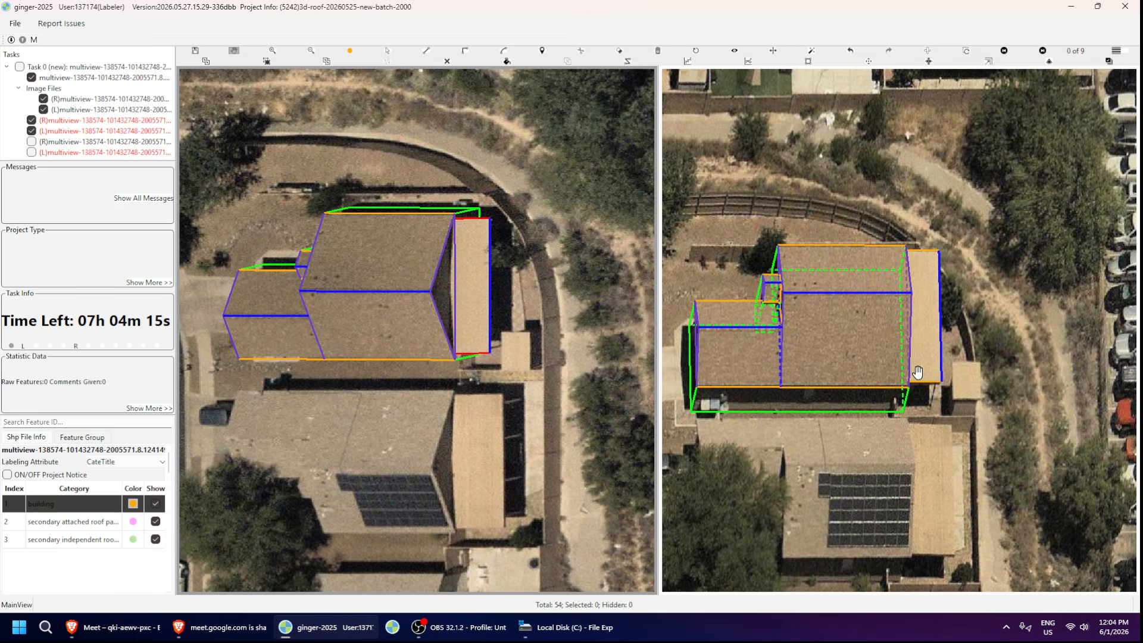
{"action": "key", "text": "Right"}
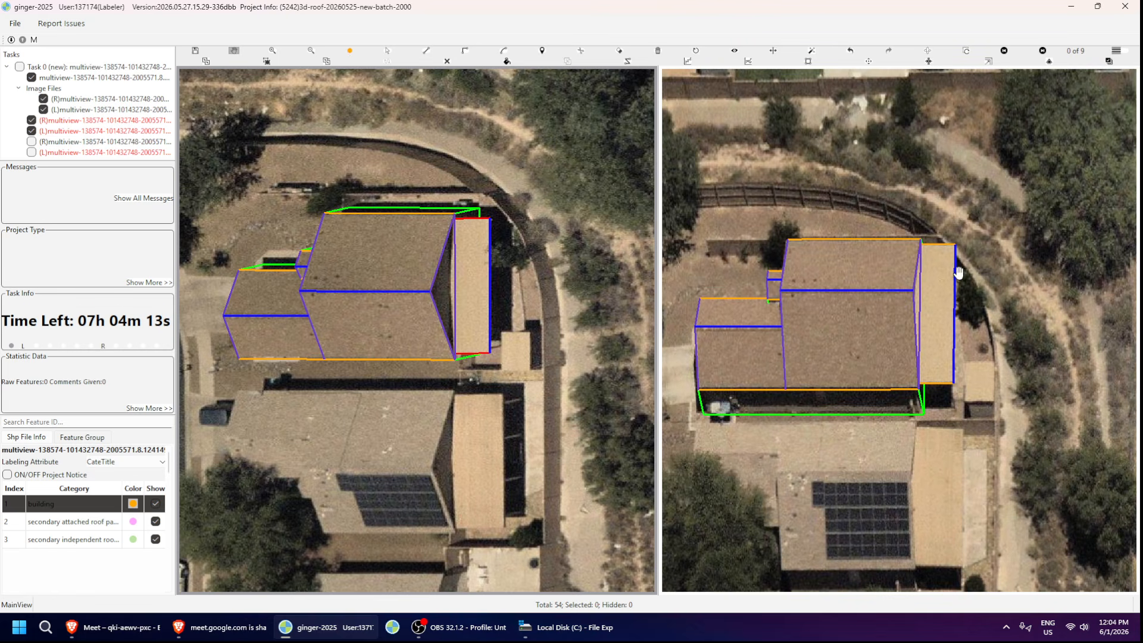
{"action": "scroll", "coordinate": [827, 387], "scroll_direction": "up", "scroll_amount": 2}
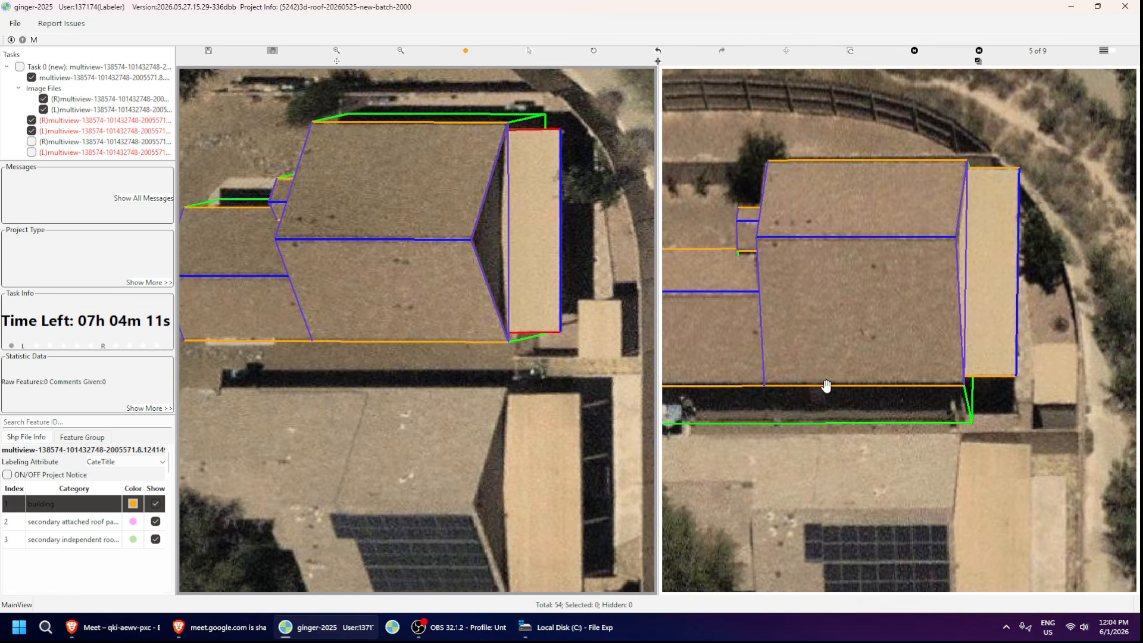
{"action": "scroll", "coordinate": [826, 385], "scroll_direction": "up", "scroll_amount": 3}
{"action": "scroll", "coordinate": [839, 374], "scroll_direction": "down", "scroll_amount": 5}
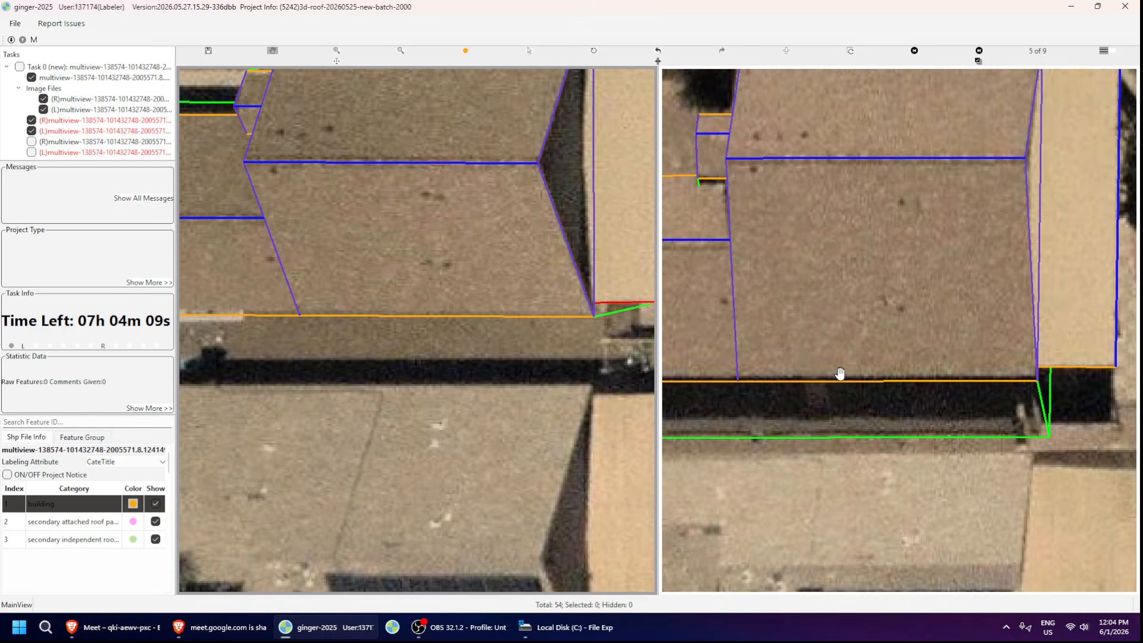
{"action": "scroll", "coordinate": [833, 354], "scroll_direction": "down", "scroll_amount": 2}
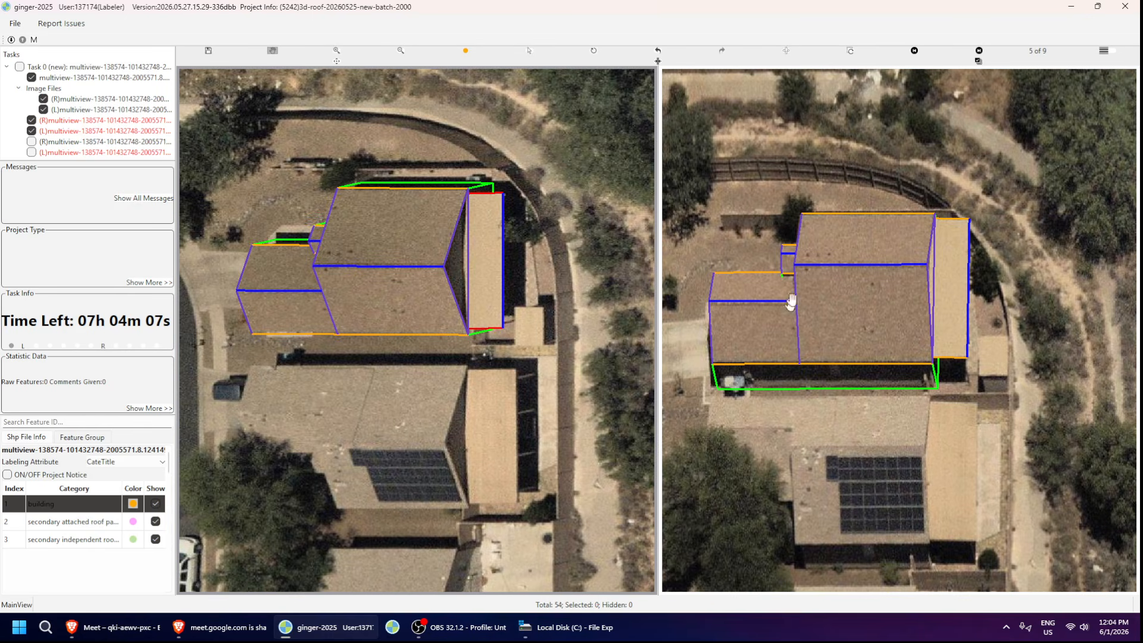
{"action": "scroll", "coordinate": [796, 370], "scroll_direction": "up", "scroll_amount": 2}
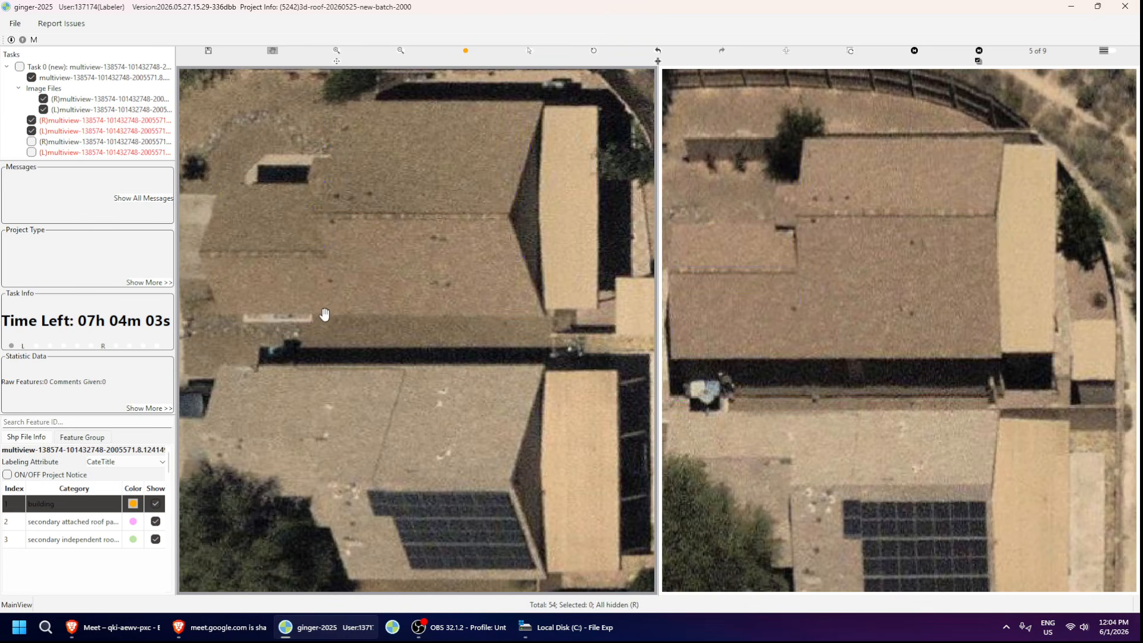
{"action": "left_click_drag", "start_coordinate": [324, 313], "coordinate": [388, 347]}
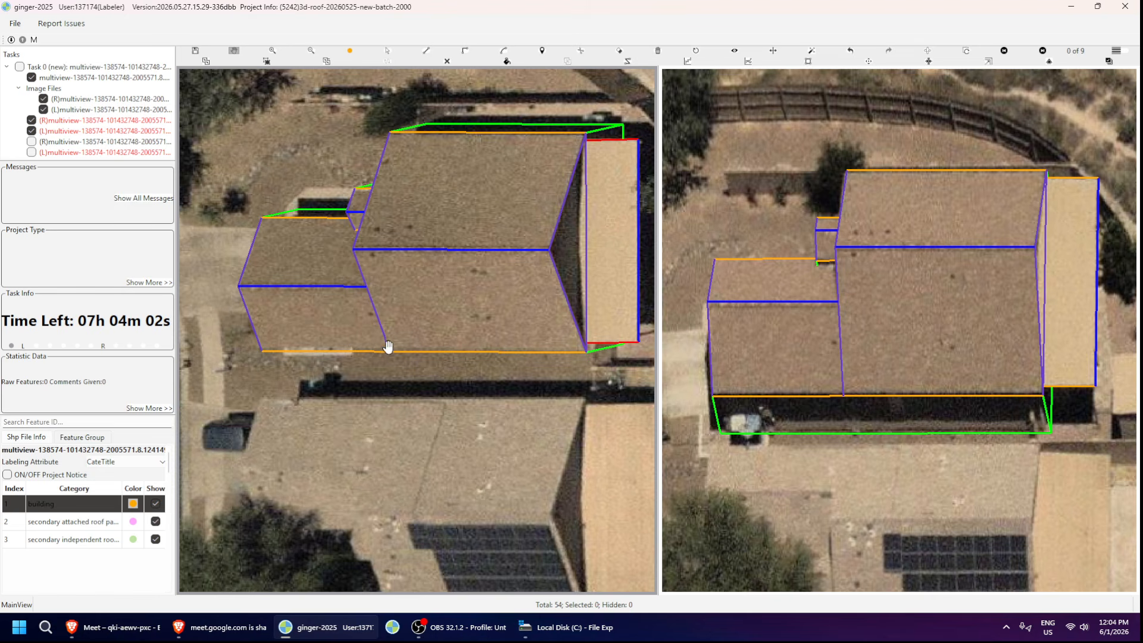
Pull the bottom edges of the front and west roof faces up onto the south eave
{"action": "left_click", "coordinate": [452, 350]}
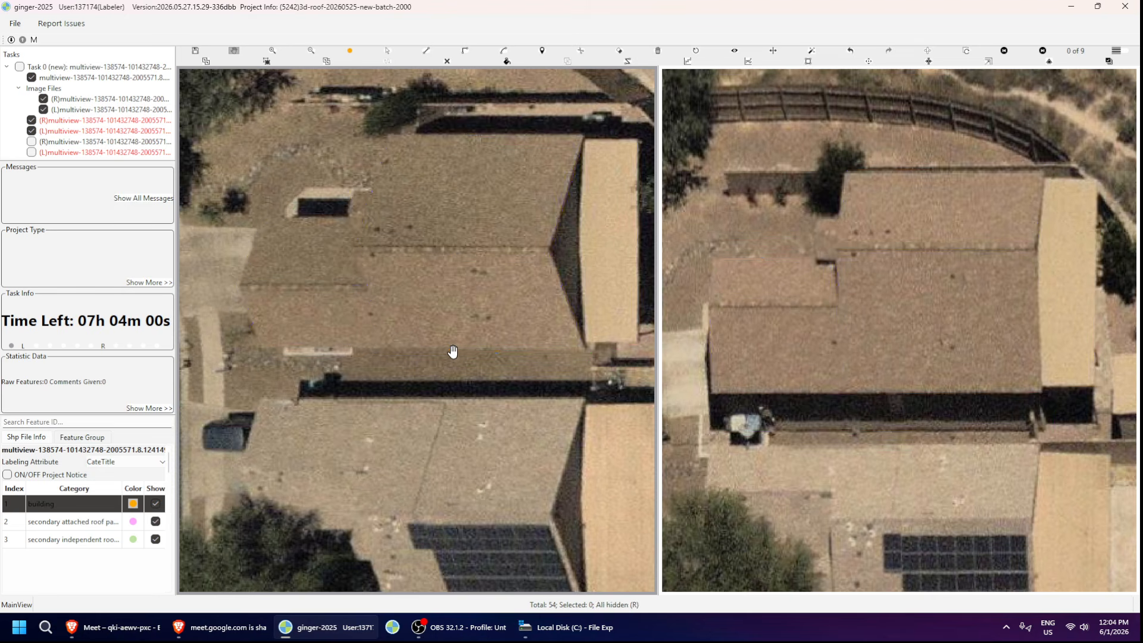
{"action": "left_click", "coordinate": [455, 308]}
{"action": "scroll", "coordinate": [495, 334], "scroll_direction": "up", "scroll_amount": 2}
{"action": "left_click", "coordinate": [495, 365]}
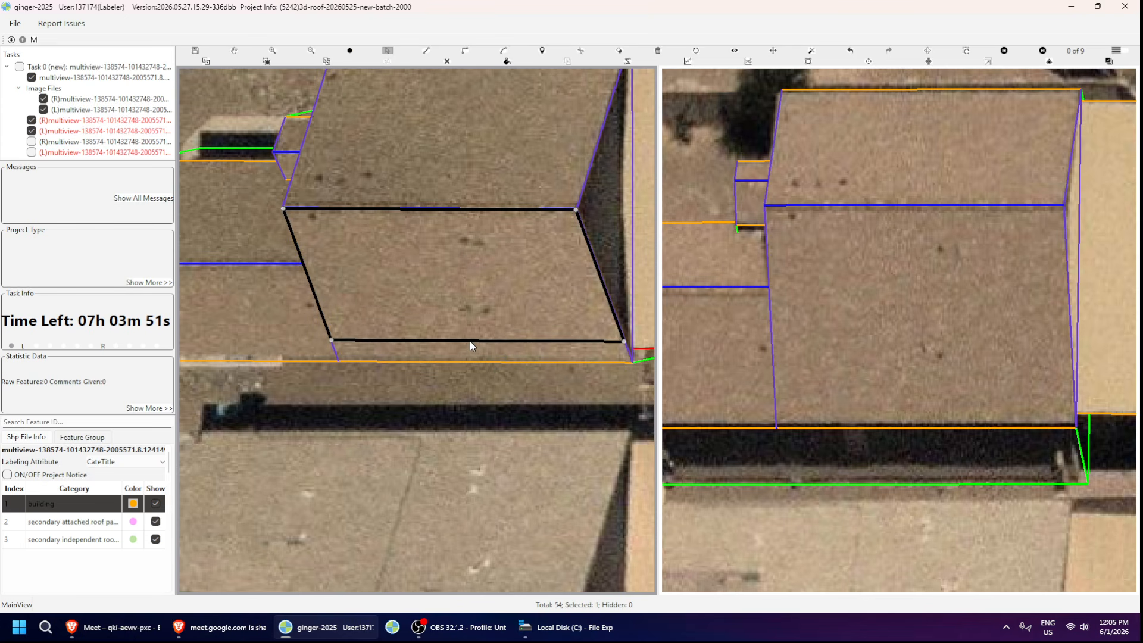
{"action": "left_click_drag", "start_coordinate": [455, 339], "coordinate": [516, 309]}
{"action": "left_click", "coordinate": [333, 331]}
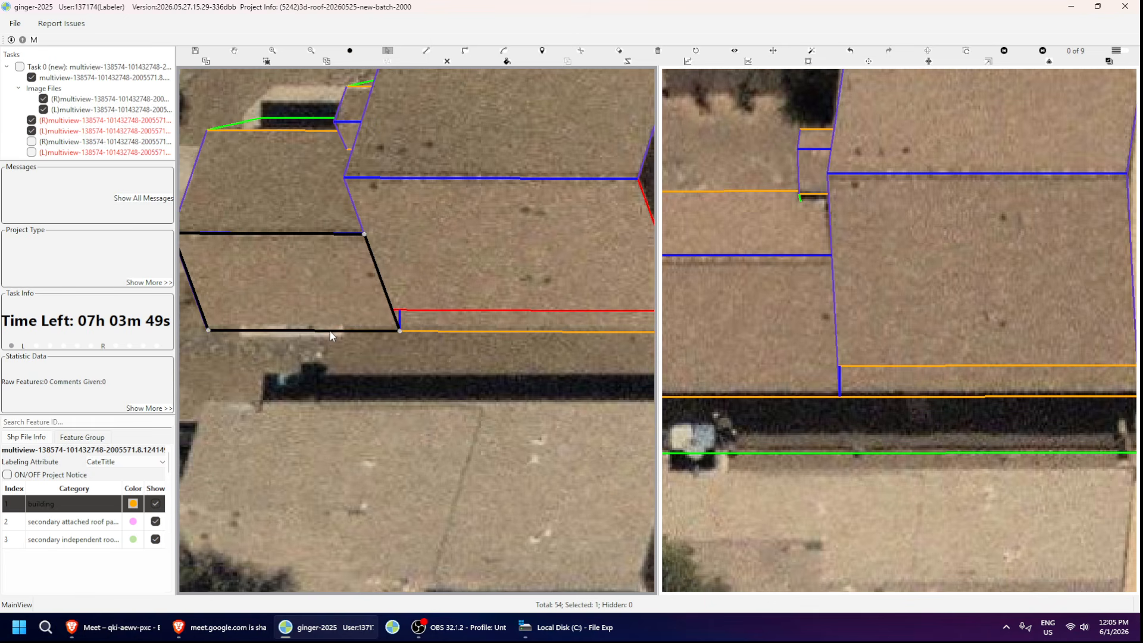
{"action": "left_click_drag", "start_coordinate": [330, 330], "coordinate": [329, 308]}
{"action": "left_click_drag", "start_coordinate": [260, 332], "coordinate": [360, 317]}
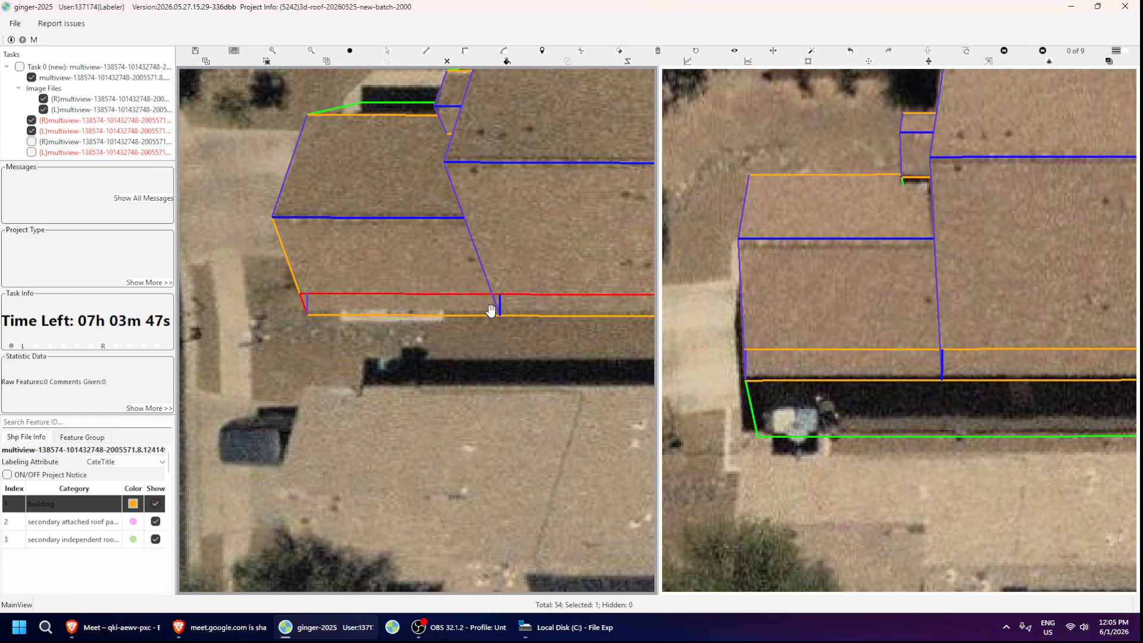
{"action": "scroll", "coordinate": [357, 315], "scroll_direction": "up", "scroll_amount": 5}
{"action": "scroll", "coordinate": [427, 314], "scroll_direction": "up", "scroll_amount": 2}
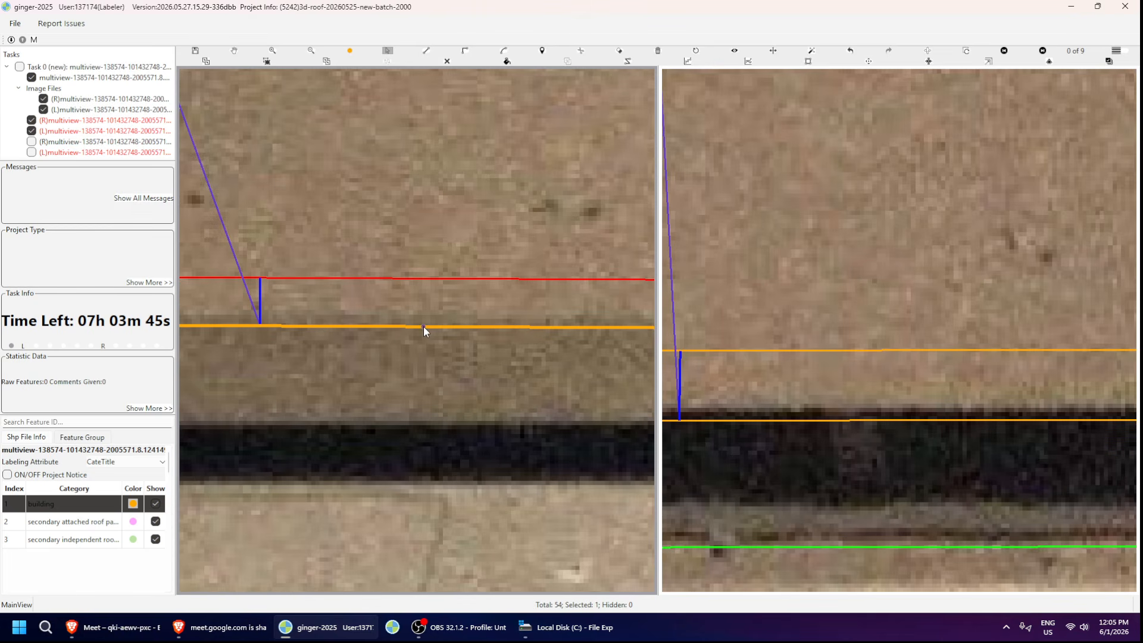
{"action": "left_click", "coordinate": [423, 324]}
{"action": "left_click_drag", "start_coordinate": [423, 324], "coordinate": [428, 309]}
Orbit the left view into a 3D wireframe to check the adjusted eave
{"action": "key", "text": "space"}
{"action": "scroll", "coordinate": [437, 319], "scroll_direction": "down", "scroll_amount": 5}
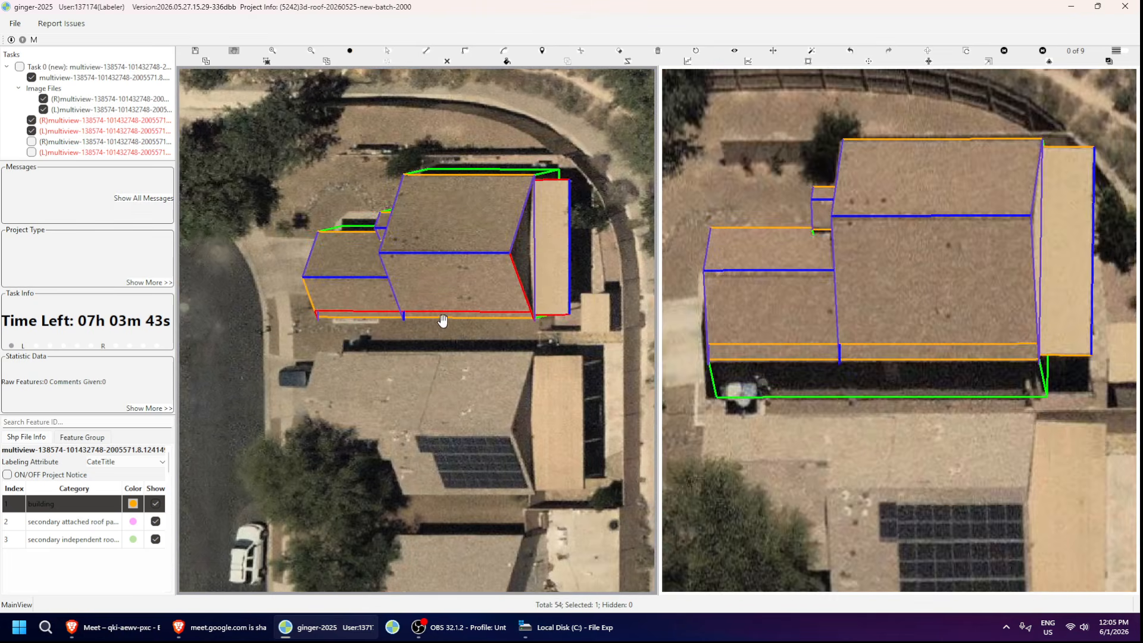
{"action": "scroll", "coordinate": [524, 313], "scroll_direction": "up", "scroll_amount": 5}
{"action": "left_click_drag", "start_coordinate": [523, 311], "coordinate": [484, 375]}
{"action": "scroll", "coordinate": [526, 298], "scroll_direction": "up", "scroll_amount": 1}
Undo the stray edge move at the roof's east end
{"action": "key", "text": "h"}
{"action": "scroll", "coordinate": [508, 328], "scroll_direction": "down", "scroll_amount": 1}
{"action": "key", "text": "ctrl+z"}
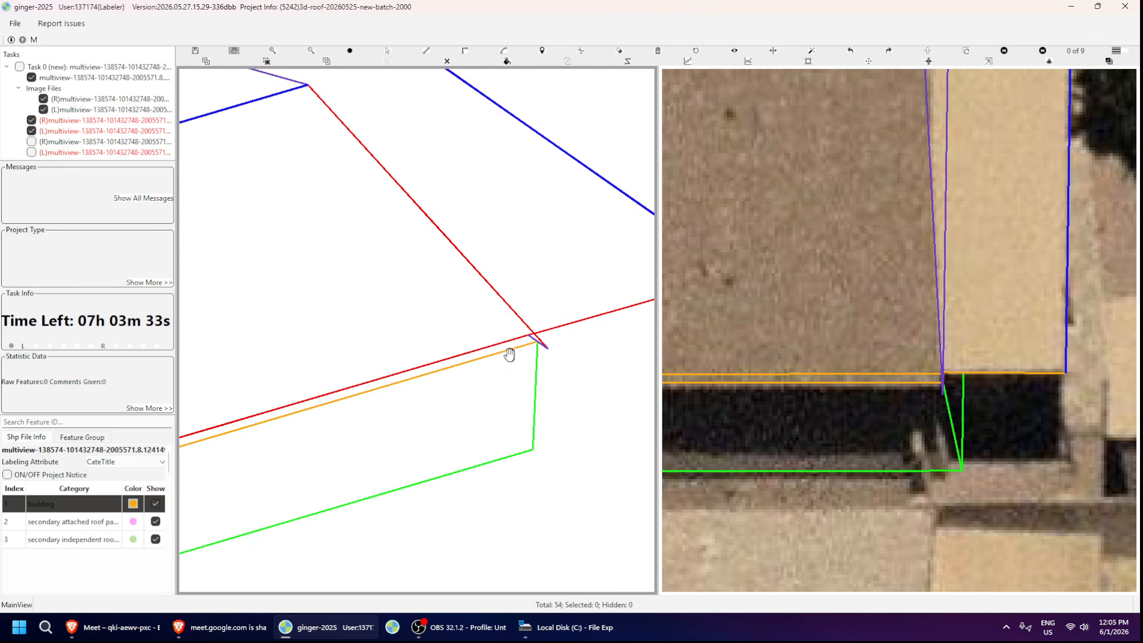
{"action": "scroll", "coordinate": [506, 357], "scroll_direction": "down", "scroll_amount": 2}
{"action": "scroll", "coordinate": [509, 342], "scroll_direction": "up", "scroll_amount": 1}
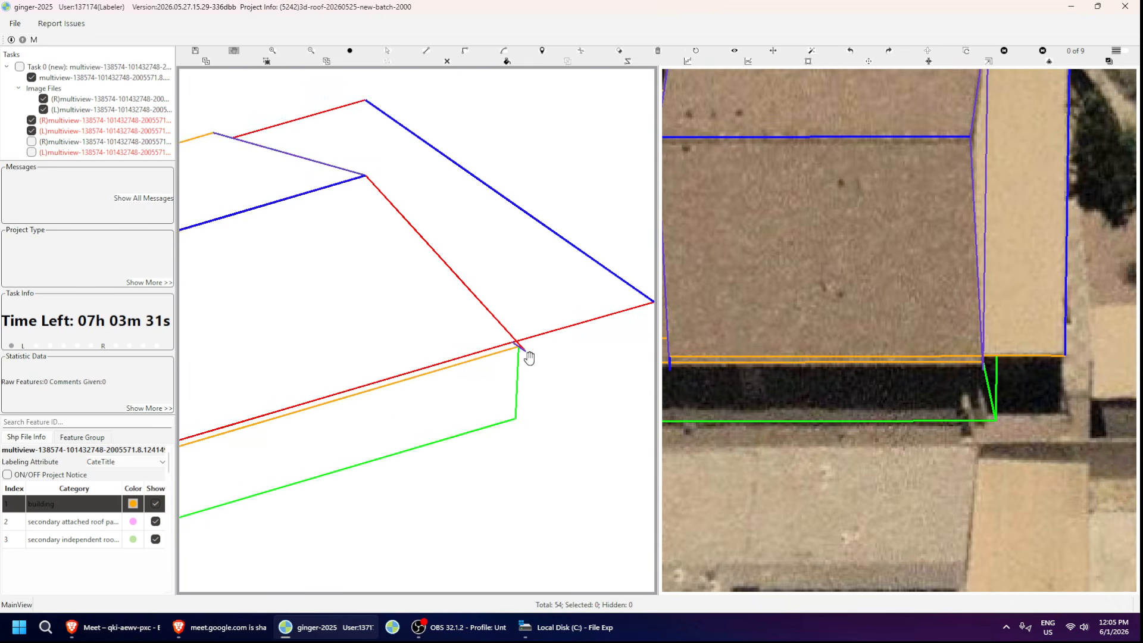
{"action": "scroll", "coordinate": [528, 357], "scroll_direction": "up", "scroll_amount": 2}
Drag the corner roof feature's shared vertex onto the top of the green wall corner
{"action": "key", "text": "s"}
{"action": "left_click", "coordinate": [516, 345]}
{"action": "key", "text": "Escape"}
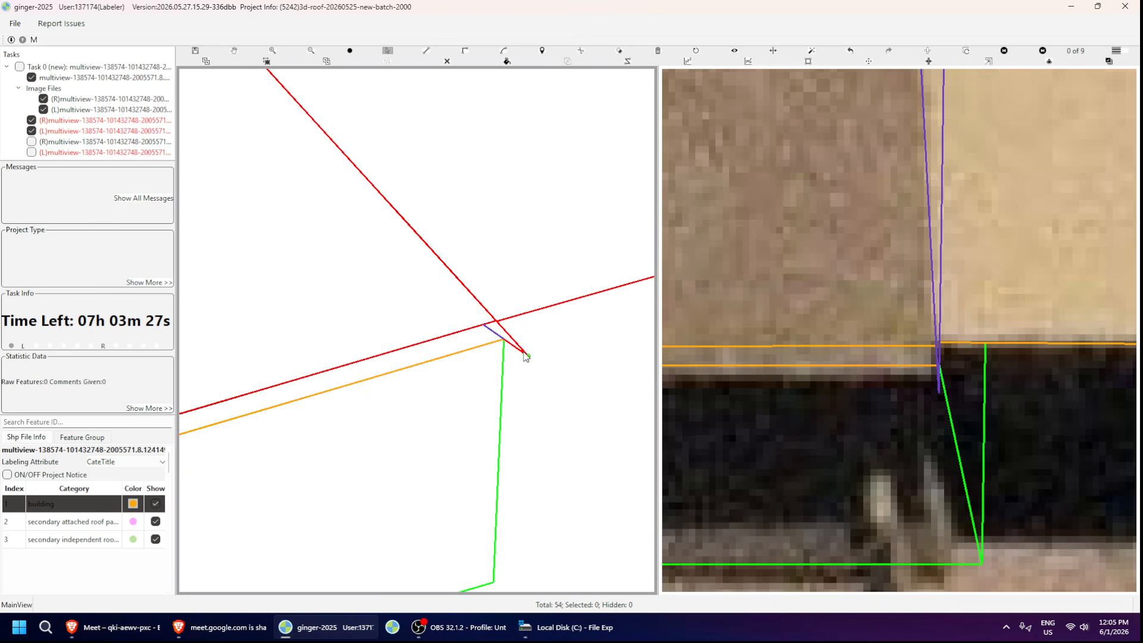
{"action": "left_click", "coordinate": [525, 356]}
{"action": "left_click", "coordinate": [503, 342]}
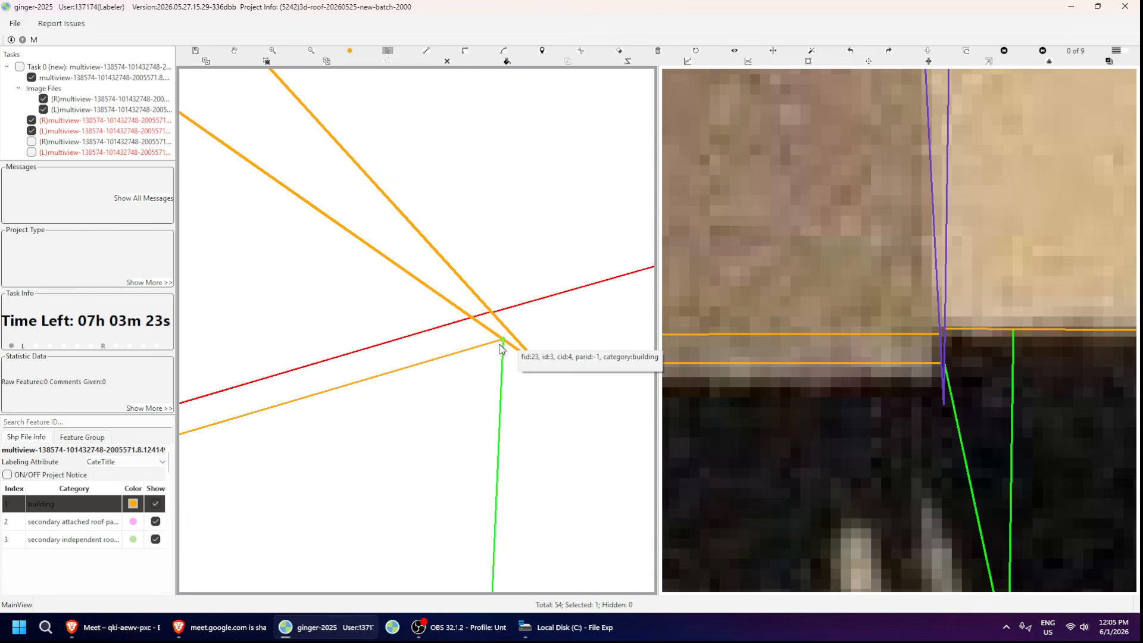
{"action": "left_click_drag", "start_coordinate": [523, 350], "coordinate": [540, 362]}
{"action": "key", "text": "Escape"}
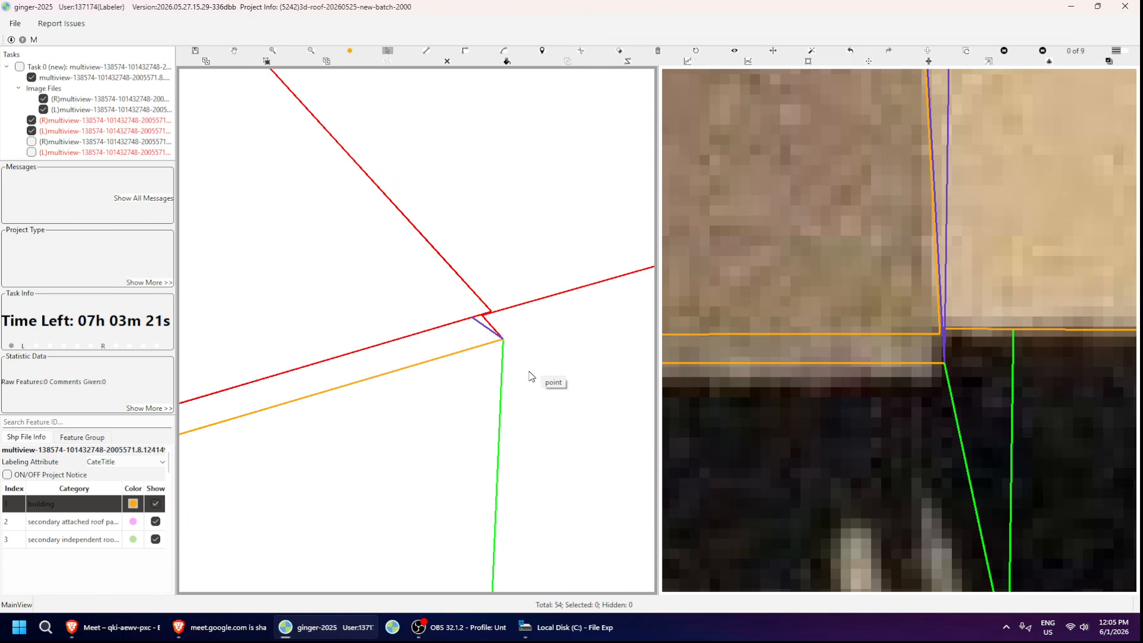
{"action": "scroll", "coordinate": [510, 349], "scroll_direction": "down", "scroll_amount": 10}
{"action": "scroll", "coordinate": [500, 360], "scroll_direction": "down", "scroll_amount": 1}
Draw a roof line from the ridge vertex to the lower-right east roof corner
{"action": "key", "text": "s"}
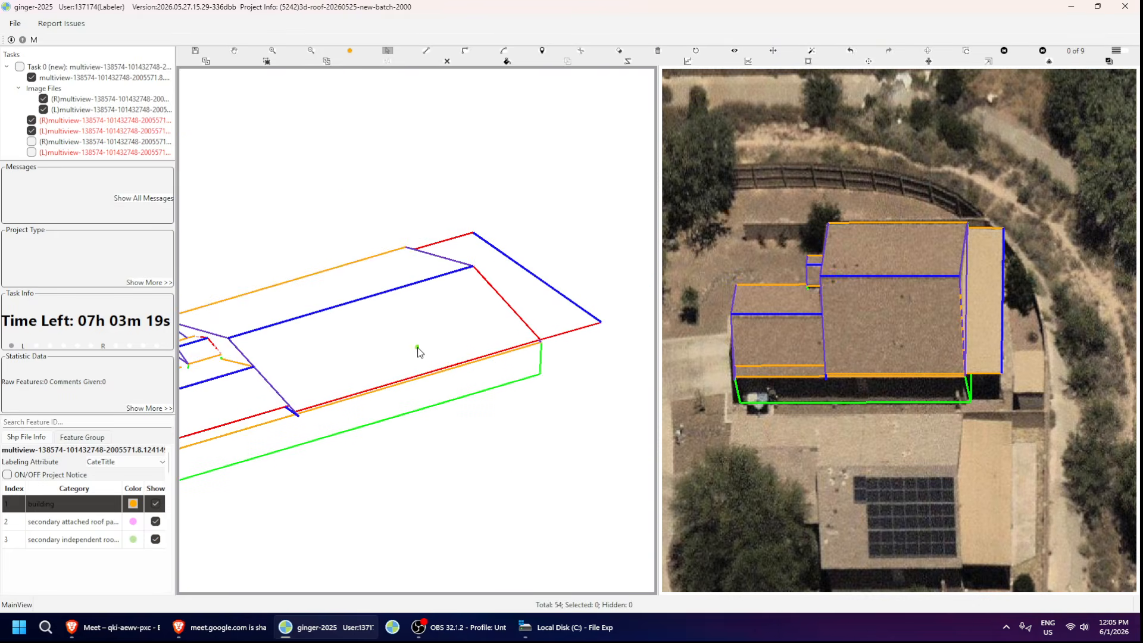
{"action": "left_click", "coordinate": [412, 350]}
{"action": "key", "text": "l"}
{"action": "left_click", "coordinate": [229, 338]}
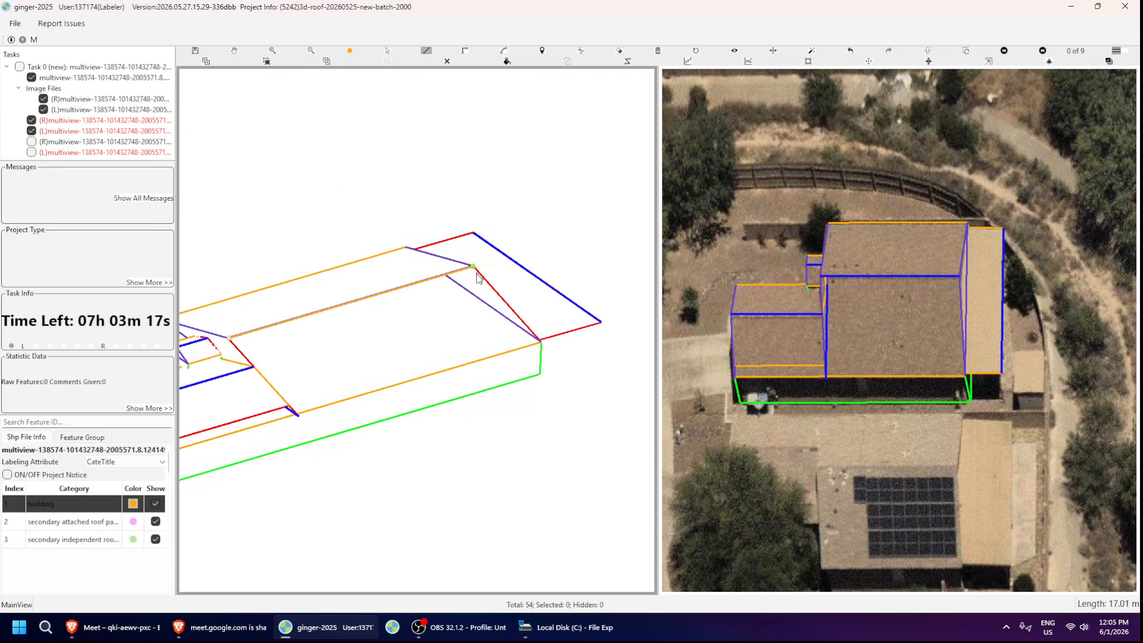
{"action": "left_click", "coordinate": [473, 266]}
{"action": "left_click", "coordinate": [539, 340]}
{"action": "scroll", "coordinate": [300, 400], "scroll_direction": "up", "scroll_amount": 2}
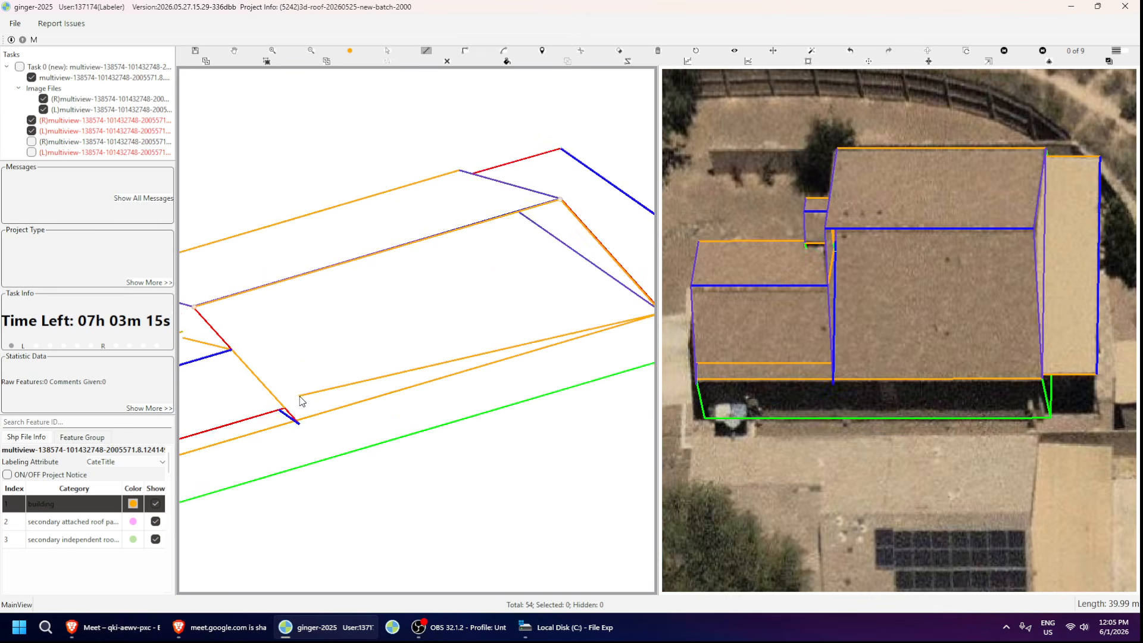
{"action": "scroll", "coordinate": [301, 400], "scroll_direction": "up", "scroll_amount": 3}
{"action": "scroll", "coordinate": [324, 403], "scroll_direction": "down", "scroll_amount": 3}
Select the orange roof face and orbit the wireframe to inspect the roof step in 3D
{"action": "left_click_drag", "start_coordinate": [306, 417], "coordinate": [320, 409]}
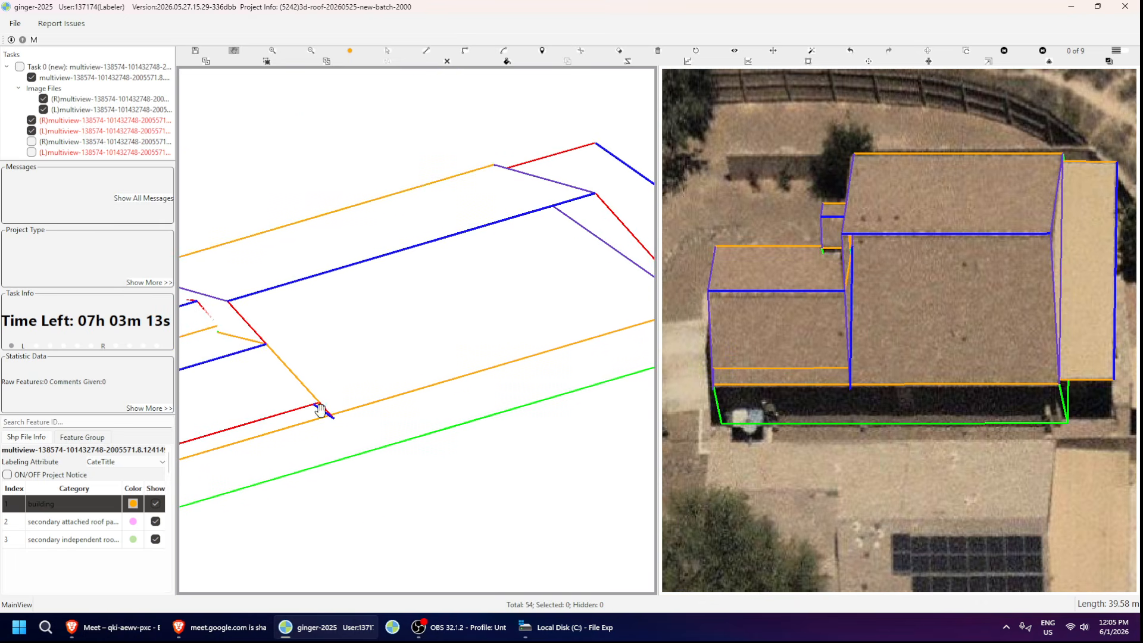
{"action": "scroll", "coordinate": [322, 402], "scroll_direction": "down", "scroll_amount": 4}
{"action": "scroll", "coordinate": [360, 309], "scroll_direction": "up", "scroll_amount": 2}
{"action": "key", "text": "s"}
{"action": "left_click", "coordinate": [371, 322]}
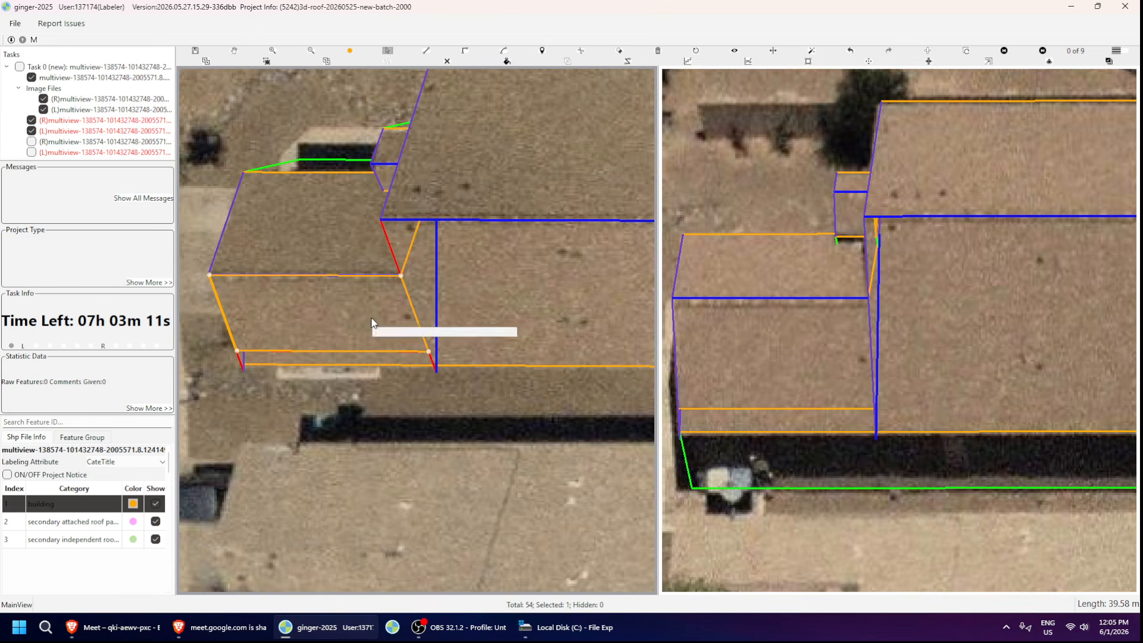
{"action": "scroll", "coordinate": [393, 335], "scroll_direction": "up", "scroll_amount": 2}
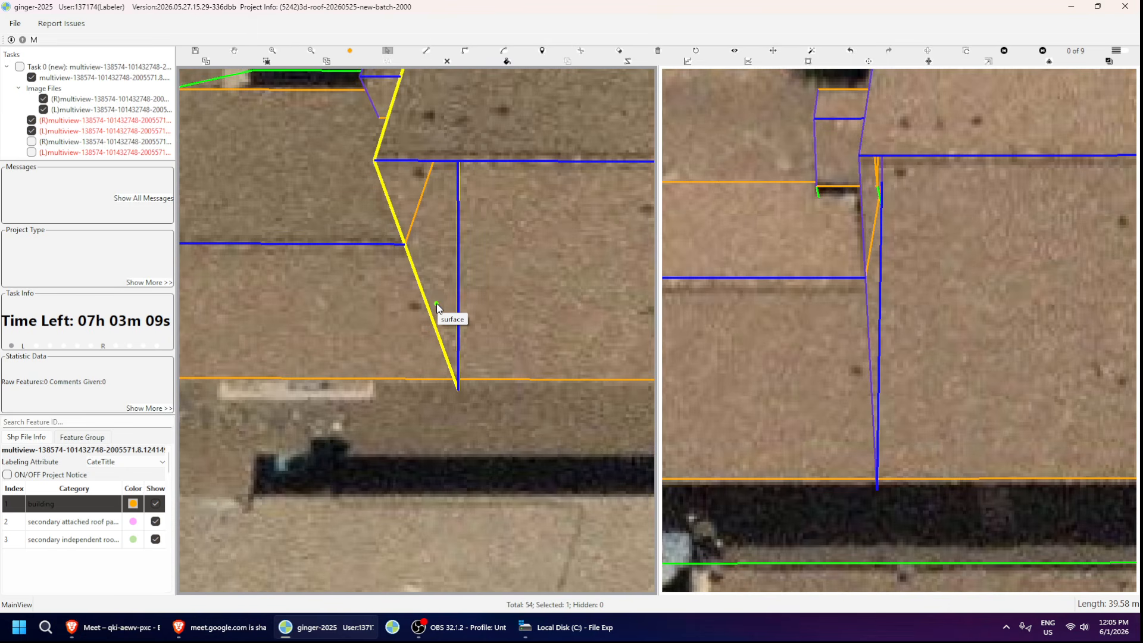
{"action": "key", "text": "h"}
{"action": "left_click_drag", "start_coordinate": [436, 301], "coordinate": [472, 392]}
{"action": "left_click_drag", "start_coordinate": [473, 320], "coordinate": [494, 348]}
Delete the vertical blue line below the roof step
{"action": "key", "text": "s"}
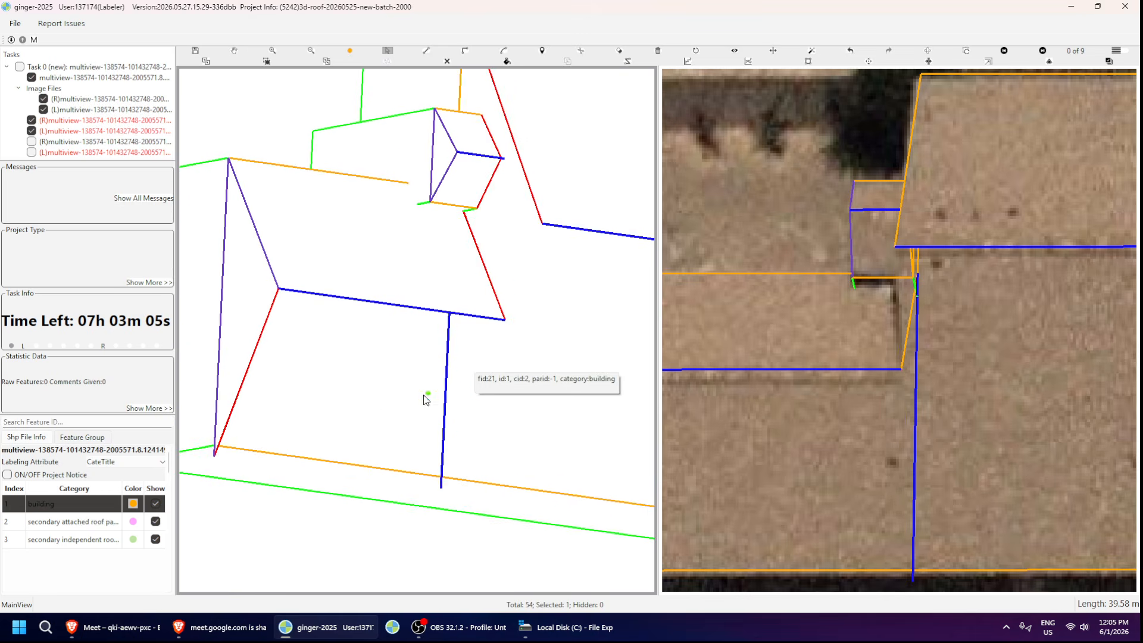
{"action": "scroll", "coordinate": [255, 306], "scroll_direction": "down", "scroll_amount": 2}
{"action": "key", "text": "h"}
{"action": "scroll", "coordinate": [379, 324], "scroll_direction": "down", "scroll_amount": 1}
{"action": "left_click_drag", "start_coordinate": [447, 379], "coordinate": [443, 378]}
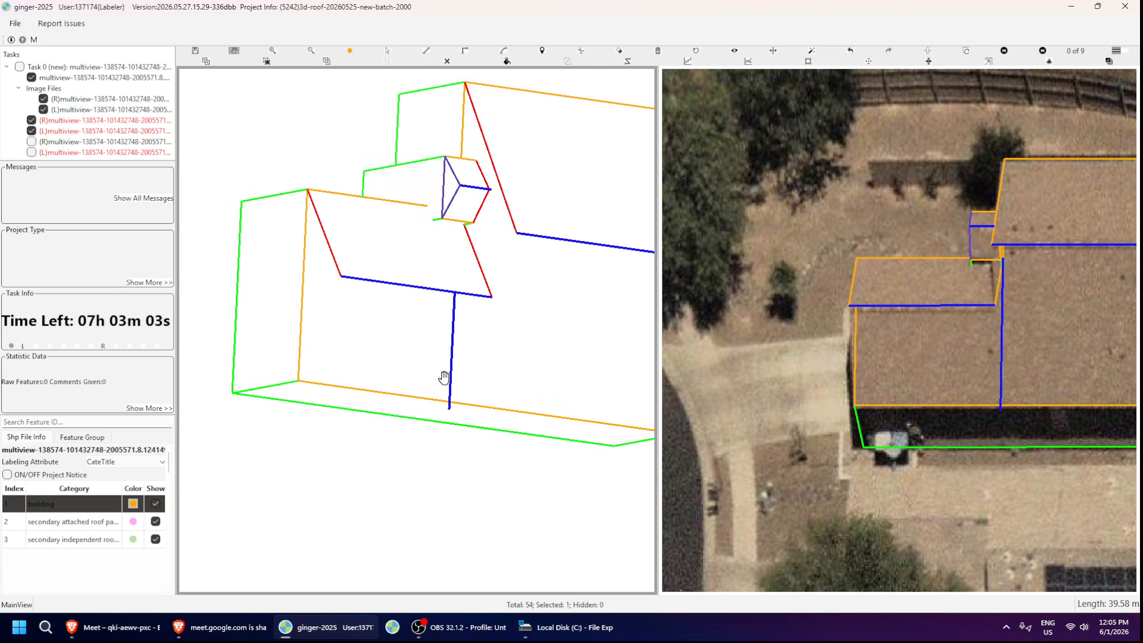
{"action": "key", "text": "s"}
{"action": "left_click", "coordinate": [455, 348]}
{"action": "key", "text": "Delete"}
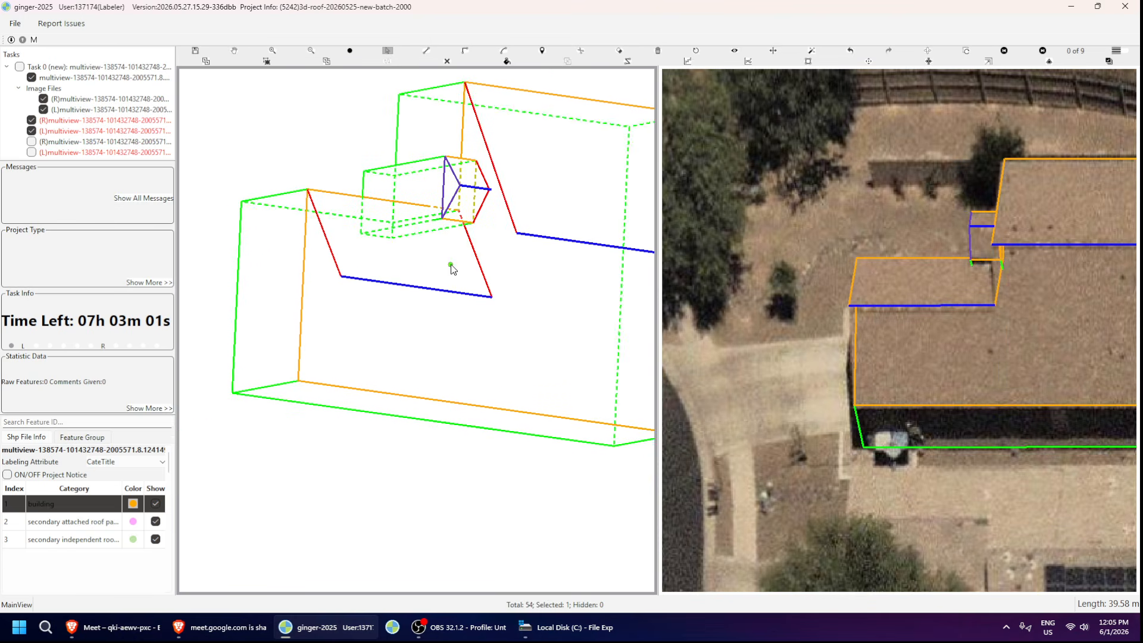
Draw a vertical line from the ridge junction vertex down to the bottom eave edge
{"action": "key", "text": "e"}
{"action": "left_click", "coordinate": [463, 213]}
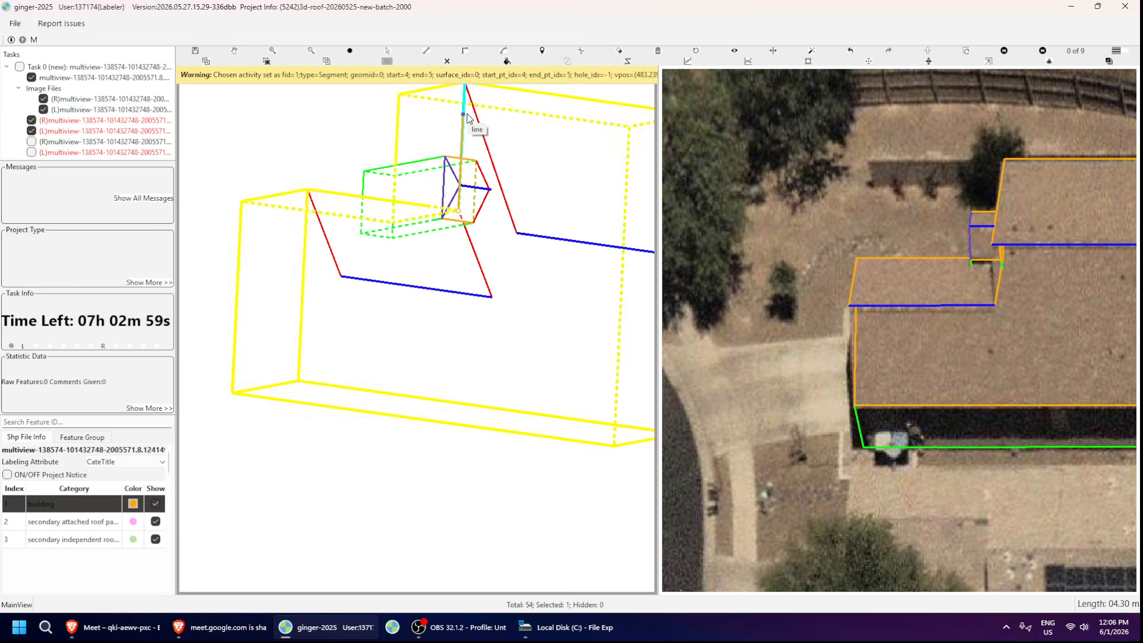
{"action": "left_click", "coordinate": [452, 398]}
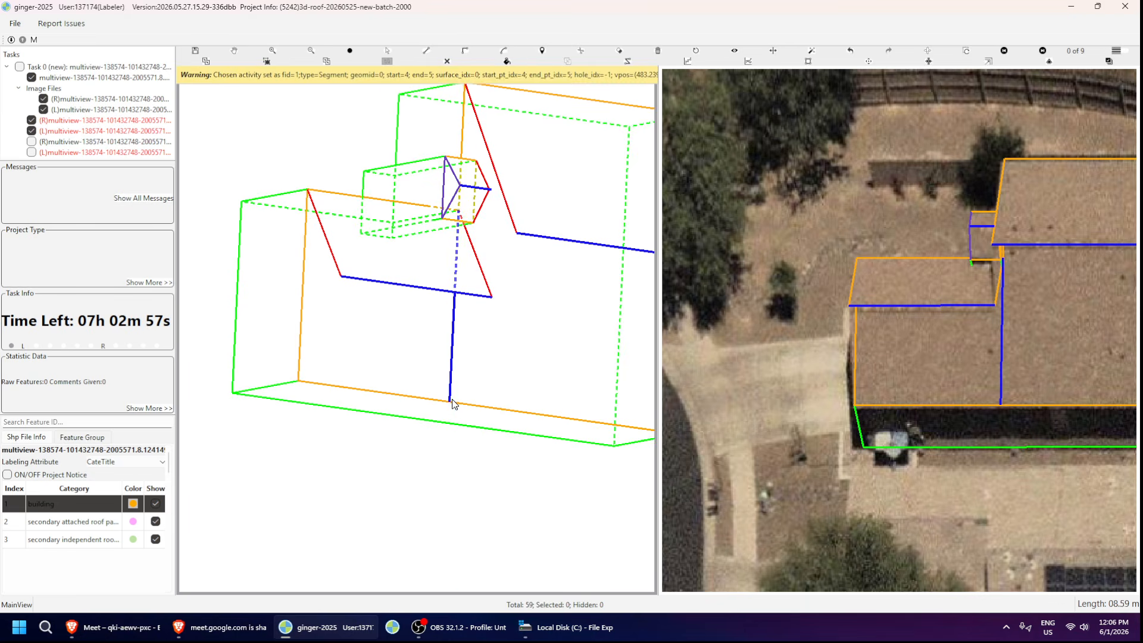
{"action": "key", "text": "h"}
{"action": "left_click_drag", "start_coordinate": [473, 133], "coordinate": [429, 138]}
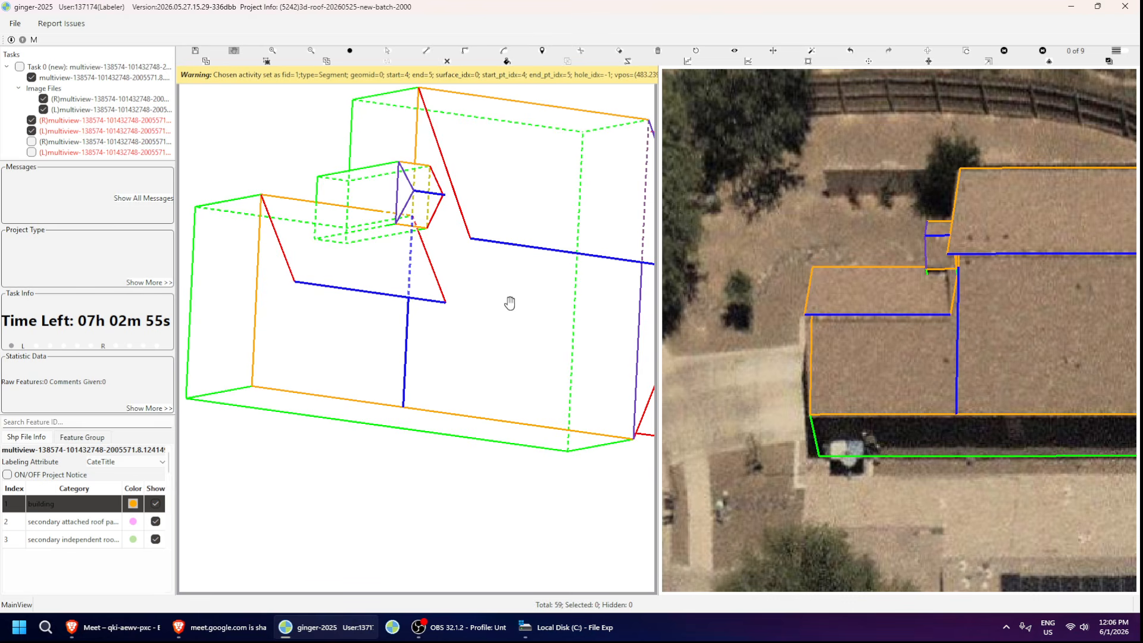
{"action": "left_click_drag", "start_coordinate": [510, 303], "coordinate": [447, 270]}
Draw edges from the roof corner vertex down to the lower vertices toward the west end
{"action": "key", "text": "l"}
{"action": "left_click", "coordinate": [406, 189]}
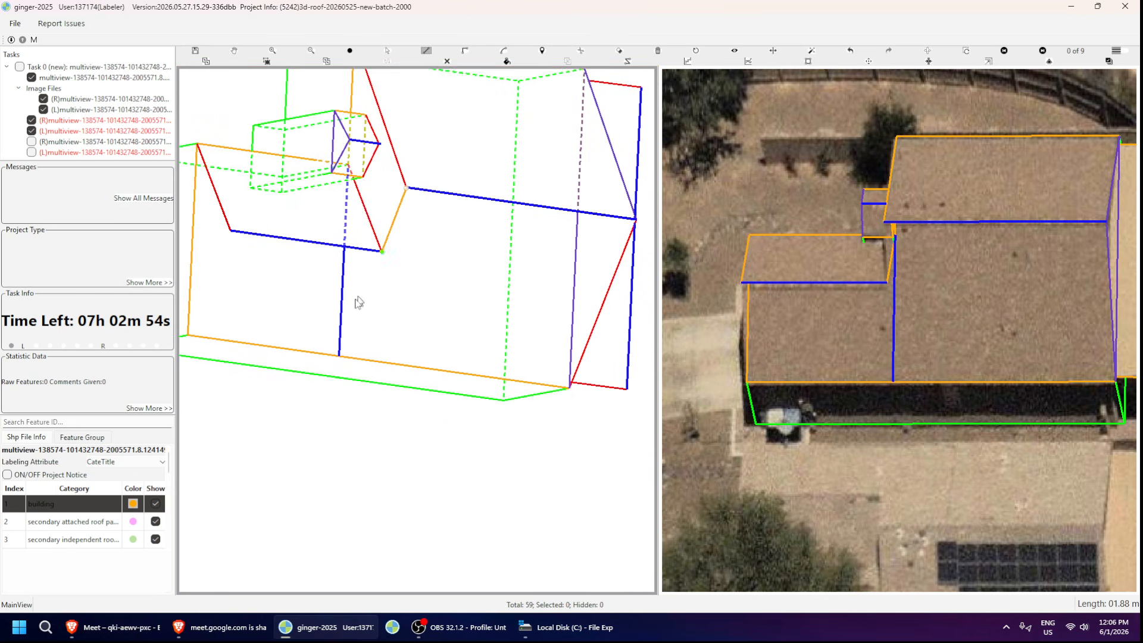
{"action": "left_click", "coordinate": [581, 373]}
{"action": "key", "text": "h"}
{"action": "left_click_drag", "start_coordinate": [449, 225], "coordinate": [481, 282]}
{"action": "key", "text": "l"}
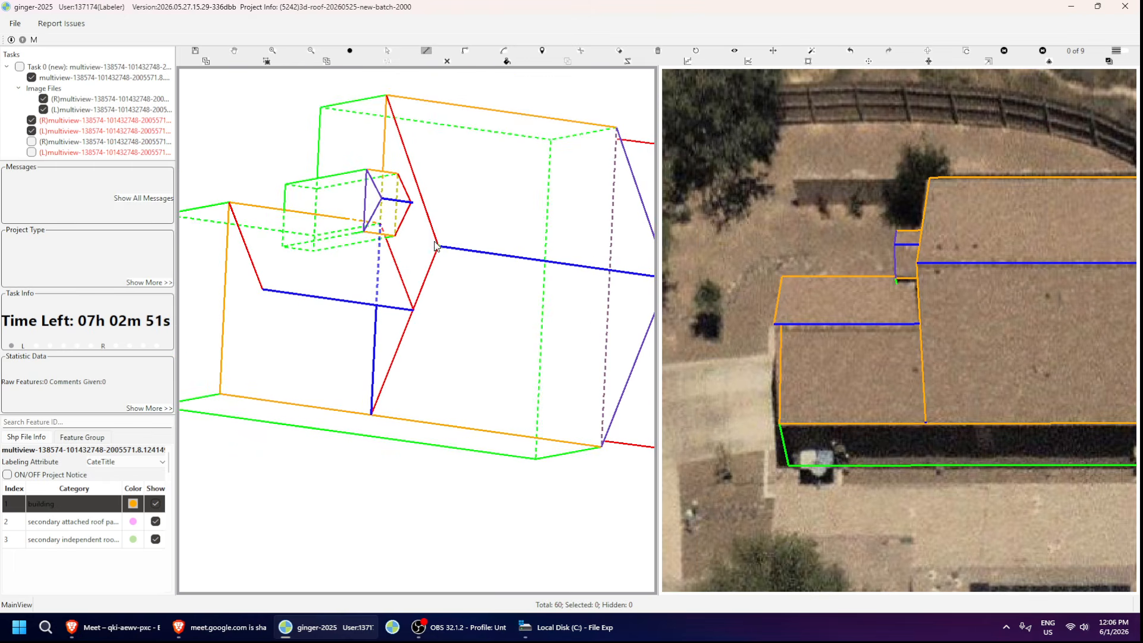
{"action": "left_click", "coordinate": [370, 413]}
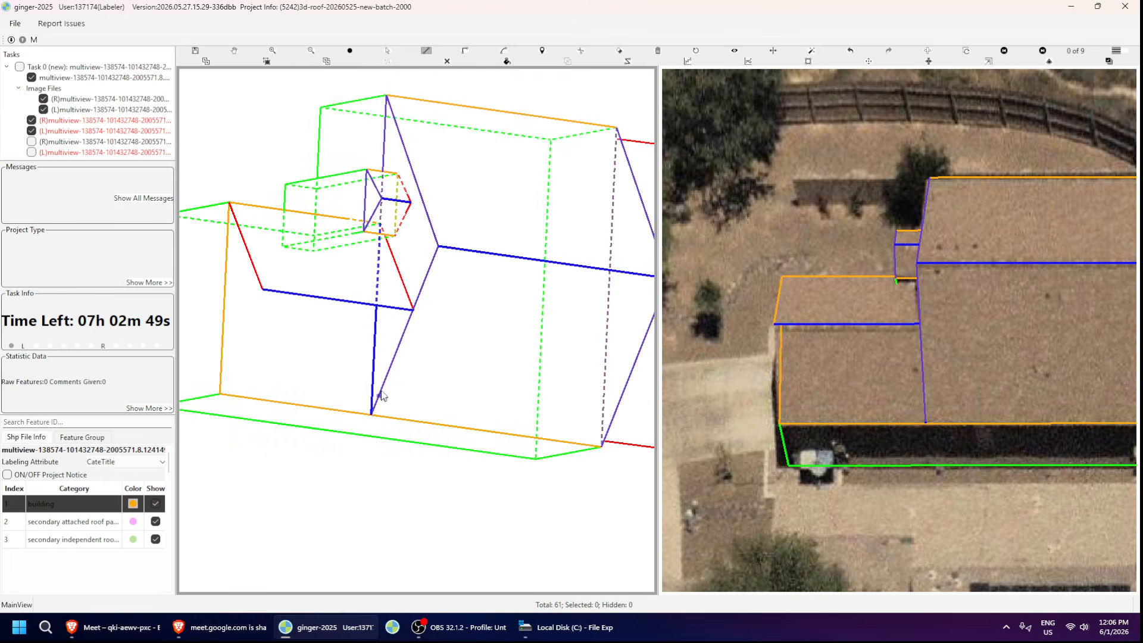
Draw the hip line and the left gable edge down to the west end's bottom vertex
{"action": "key", "text": "h"}
{"action": "scroll", "coordinate": [382, 272], "scroll_direction": "up", "scroll_amount": 2}
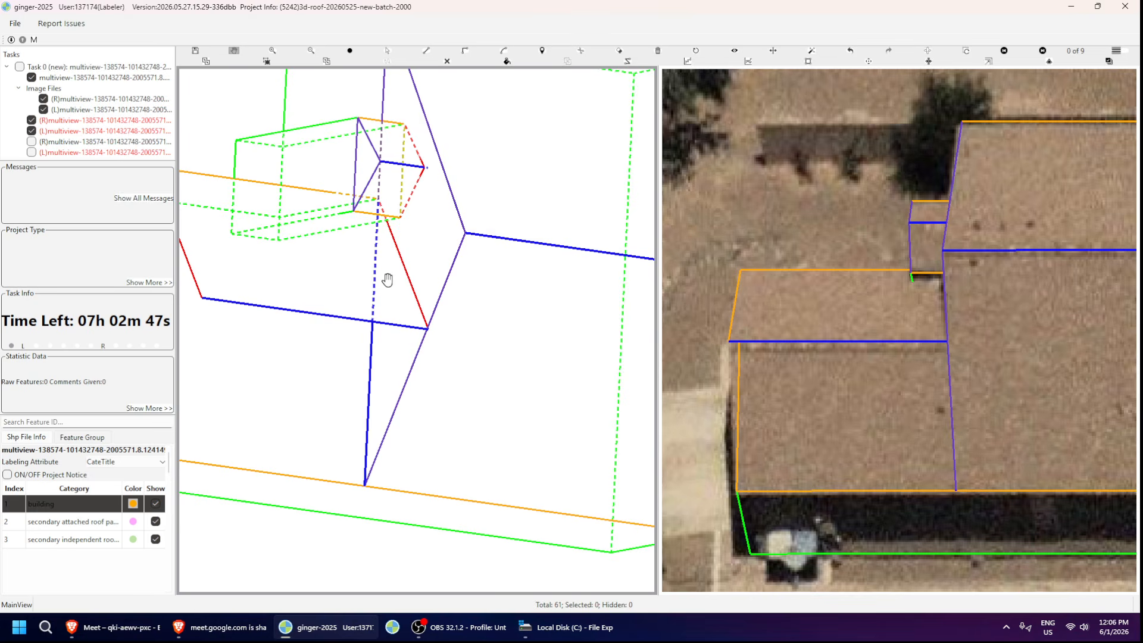
{"action": "scroll", "coordinate": [387, 279], "scroll_direction": "down", "scroll_amount": 2}
{"action": "key", "text": "l"}
{"action": "left_click", "coordinate": [343, 288]}
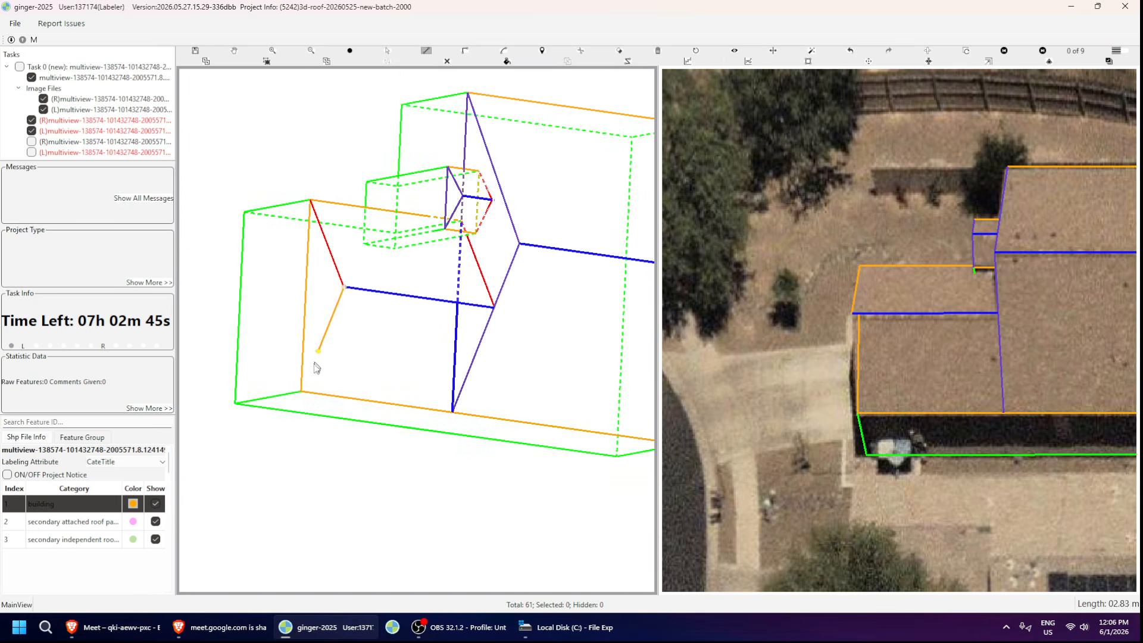
{"action": "left_click", "coordinate": [300, 392]}
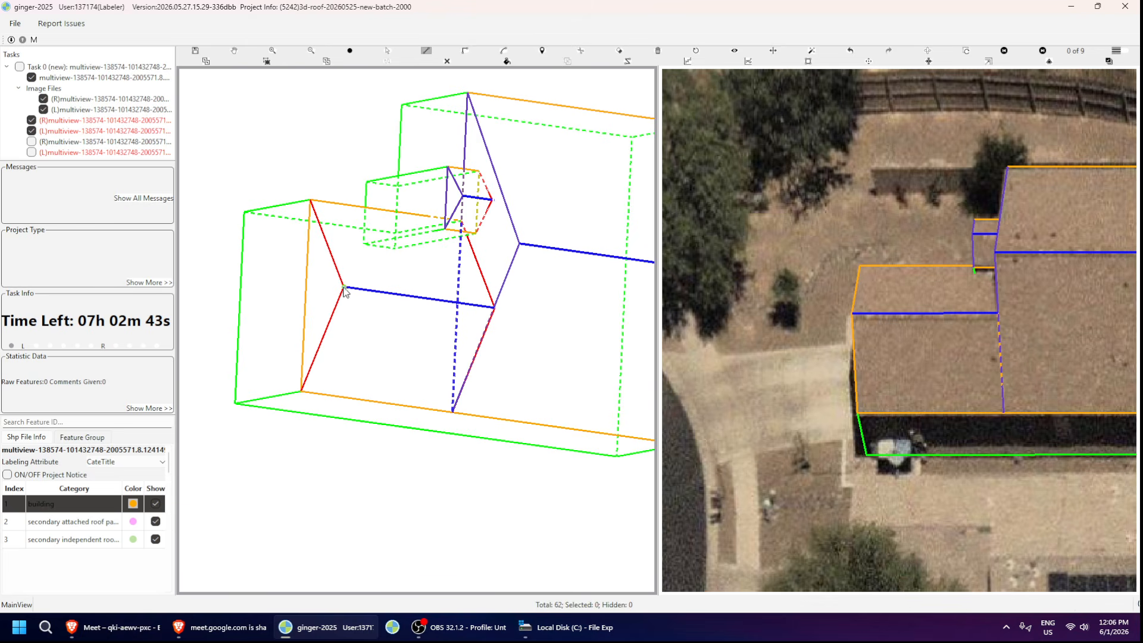
{"action": "left_click", "coordinate": [310, 200]}
{"action": "left_click", "coordinate": [301, 392]}
Delete the old front roof face, the upper slanted face and the leftover ridge line
{"action": "key", "text": "h"}
{"action": "scroll", "coordinate": [484, 336], "scroll_direction": "up", "scroll_amount": 2}
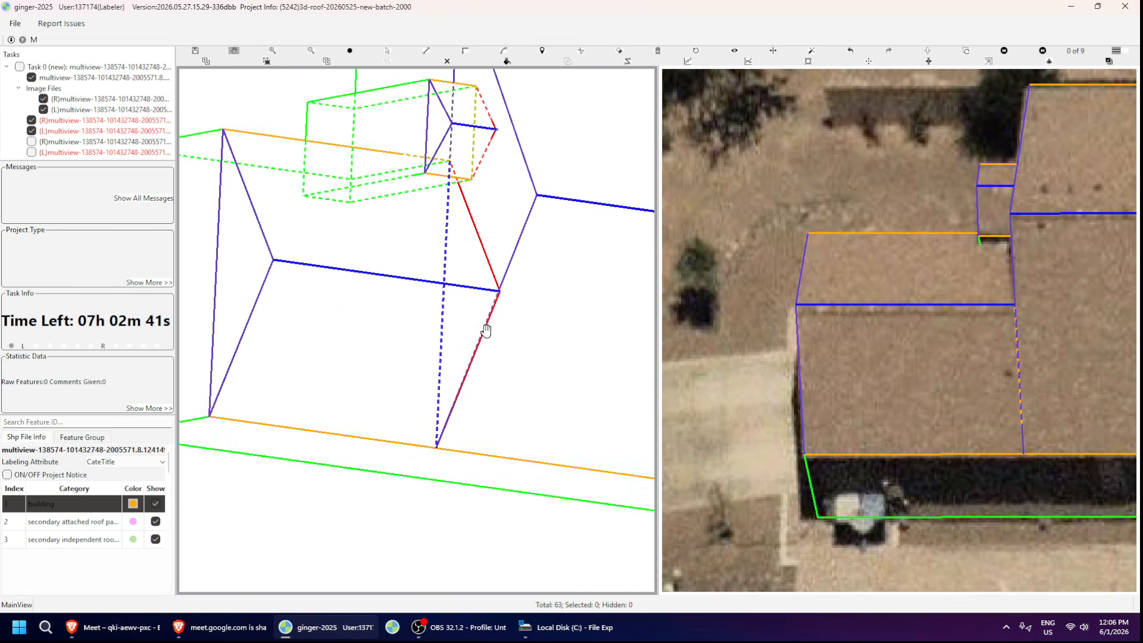
{"action": "scroll", "coordinate": [486, 331], "scroll_direction": "up", "scroll_amount": 2}
{"action": "left_click_drag", "start_coordinate": [480, 316], "coordinate": [482, 288]}
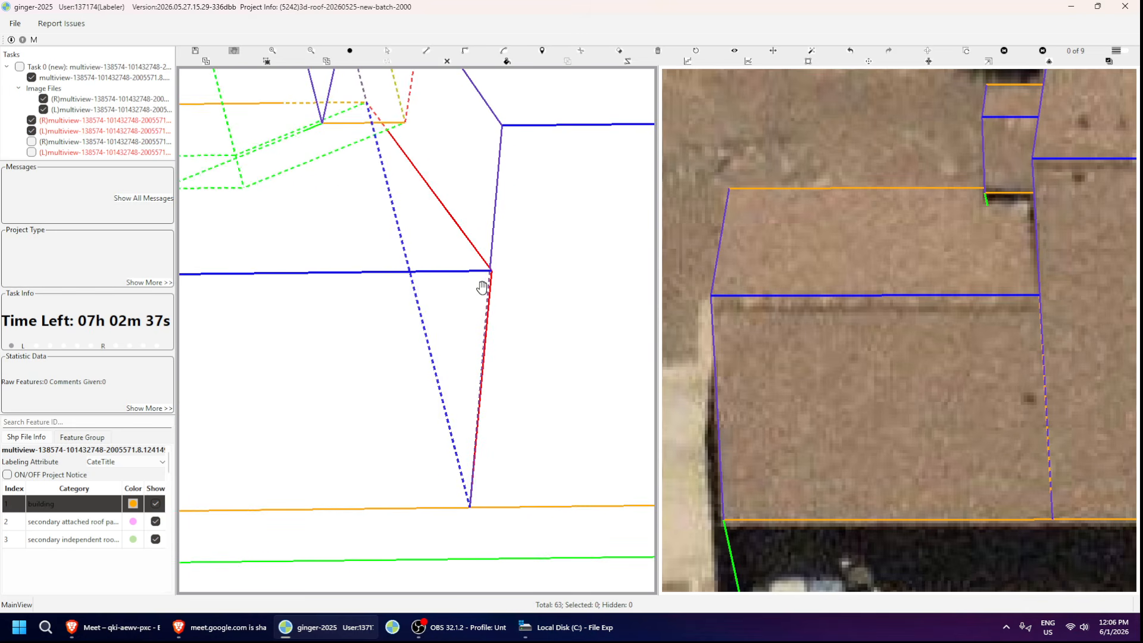
{"action": "scroll", "coordinate": [480, 290], "scroll_direction": "down", "scroll_amount": 5}
{"action": "key", "text": "ctrl+z"}
{"action": "key", "text": "s"}
{"action": "left_click", "coordinate": [372, 327]}
{"action": "key", "text": "Delete"}
{"action": "left_click", "coordinate": [364, 258]}
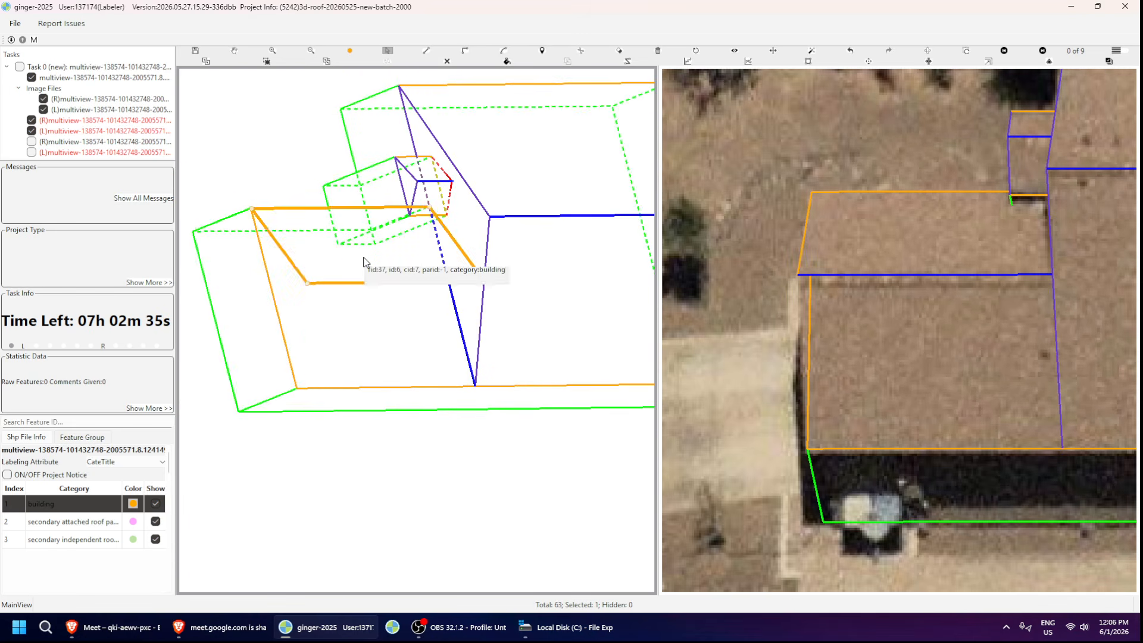
{"action": "key", "text": "Delete"}
{"action": "left_click", "coordinate": [358, 283]}
{"action": "key", "text": "Delete"}
Over the aerial image, draw a new roof face from the hip line to the west edge
{"action": "key", "text": "v"}
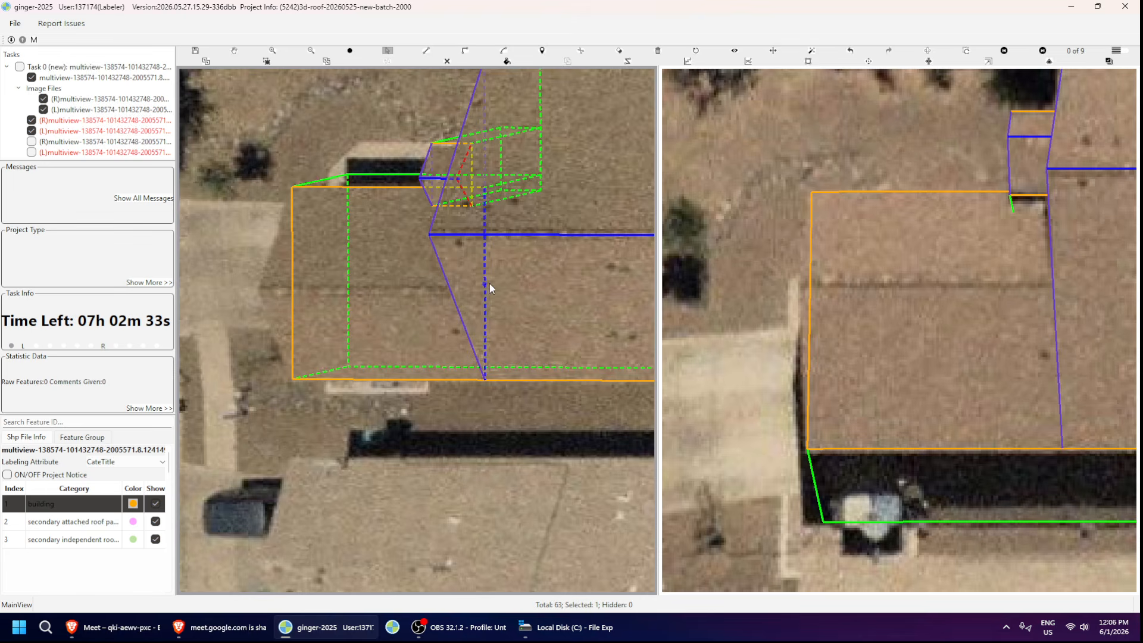
{"action": "key", "text": "h"}
{"action": "scroll", "coordinate": [478, 291], "scroll_direction": "down", "scroll_amount": 1}
{"action": "scroll", "coordinate": [438, 294], "scroll_direction": "up", "scroll_amount": 1}
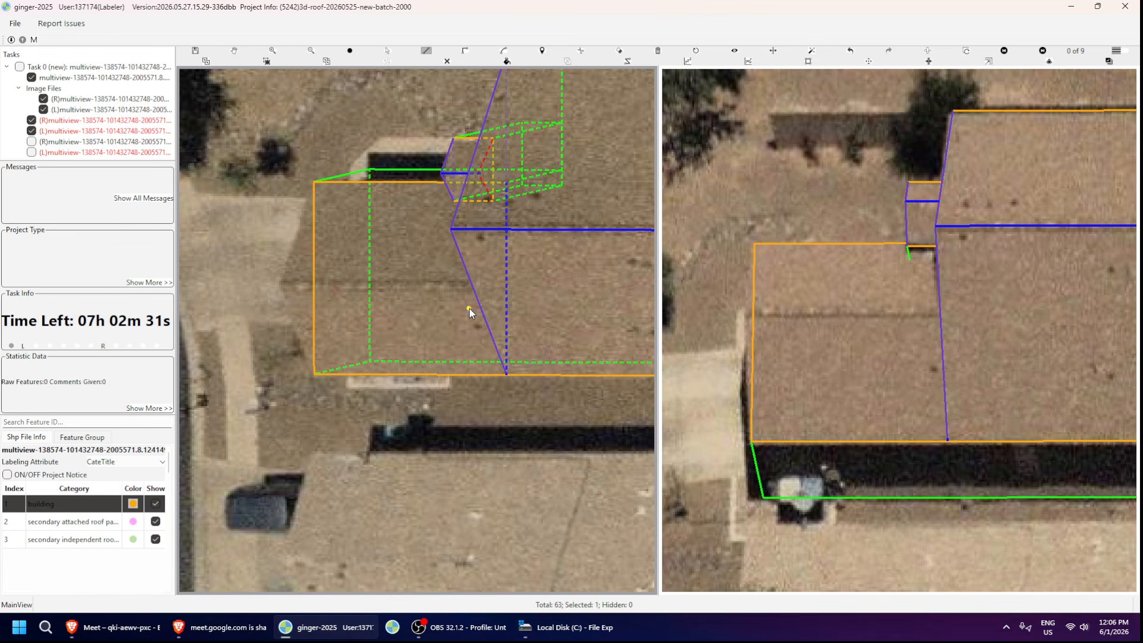
{"action": "left_click", "coordinate": [472, 284]}
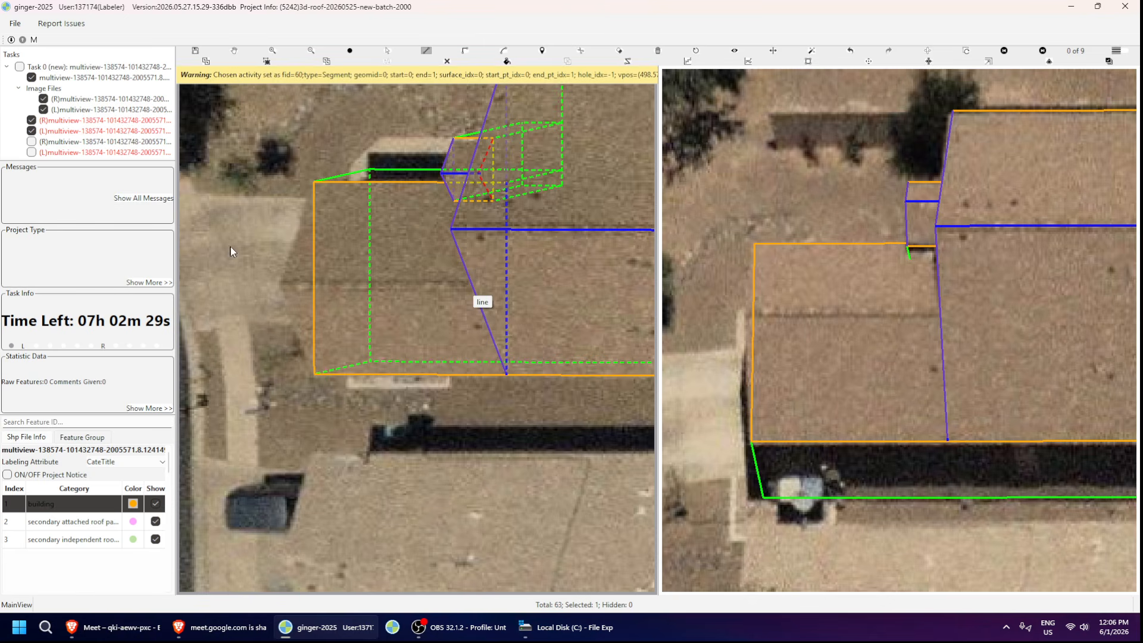
{"action": "left_click", "coordinate": [473, 285]}
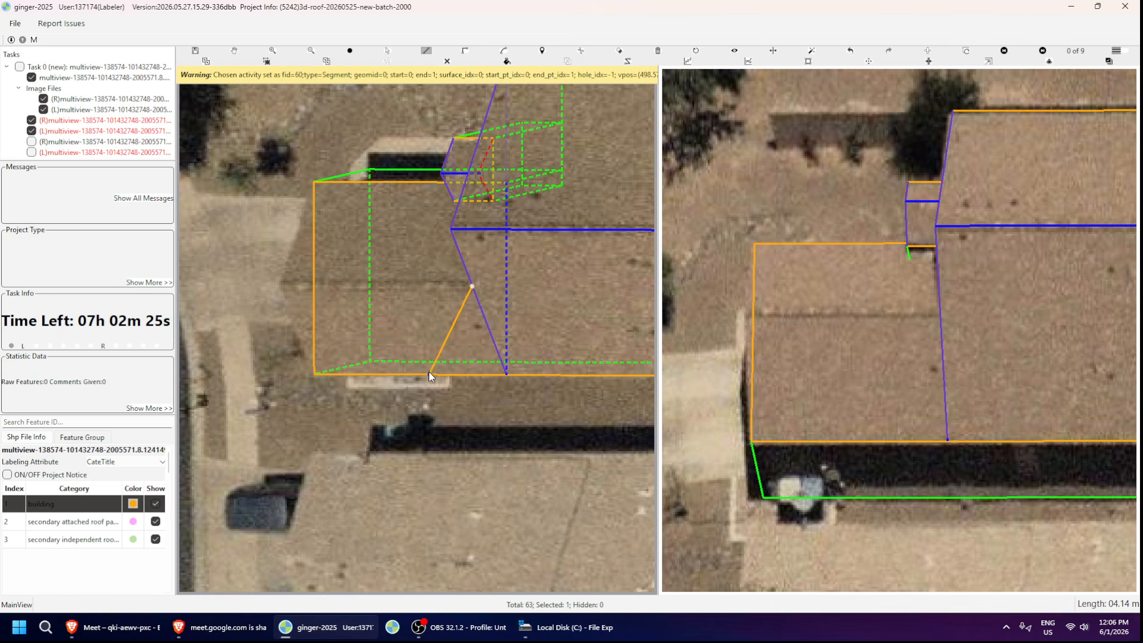
{"action": "left_click", "coordinate": [279, 286]}
{"action": "left_click", "coordinate": [314, 374]}
{"action": "double_click", "coordinate": [506, 373]}
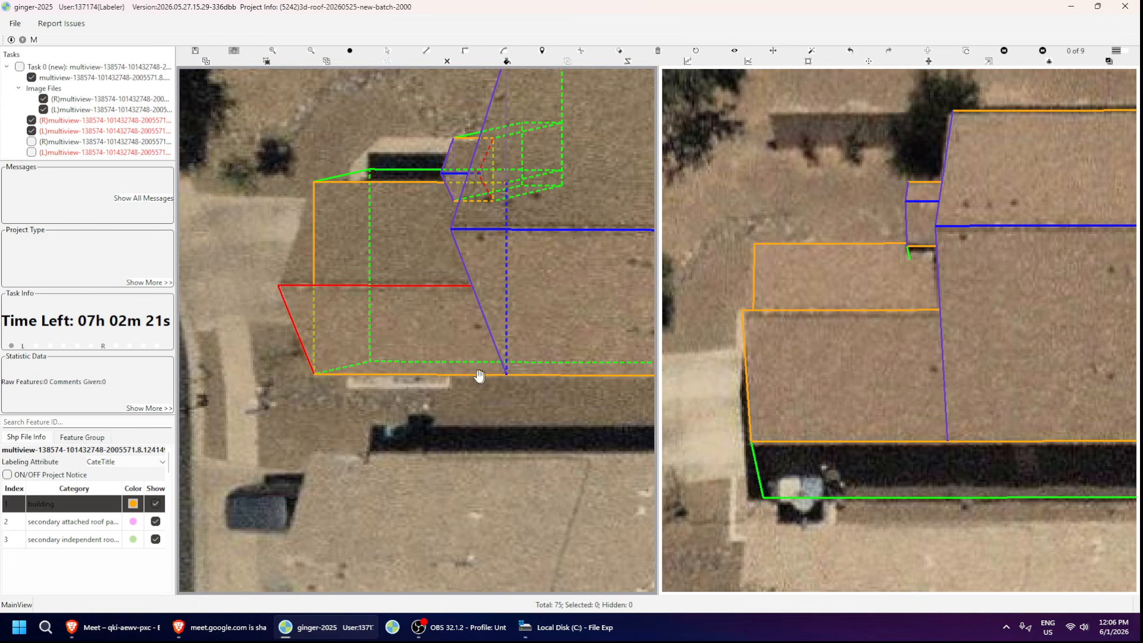
Draw the orange roof face and the triangular hip face at the west end
{"action": "left_click", "coordinate": [307, 307]}
{"action": "left_click", "coordinate": [344, 204]}
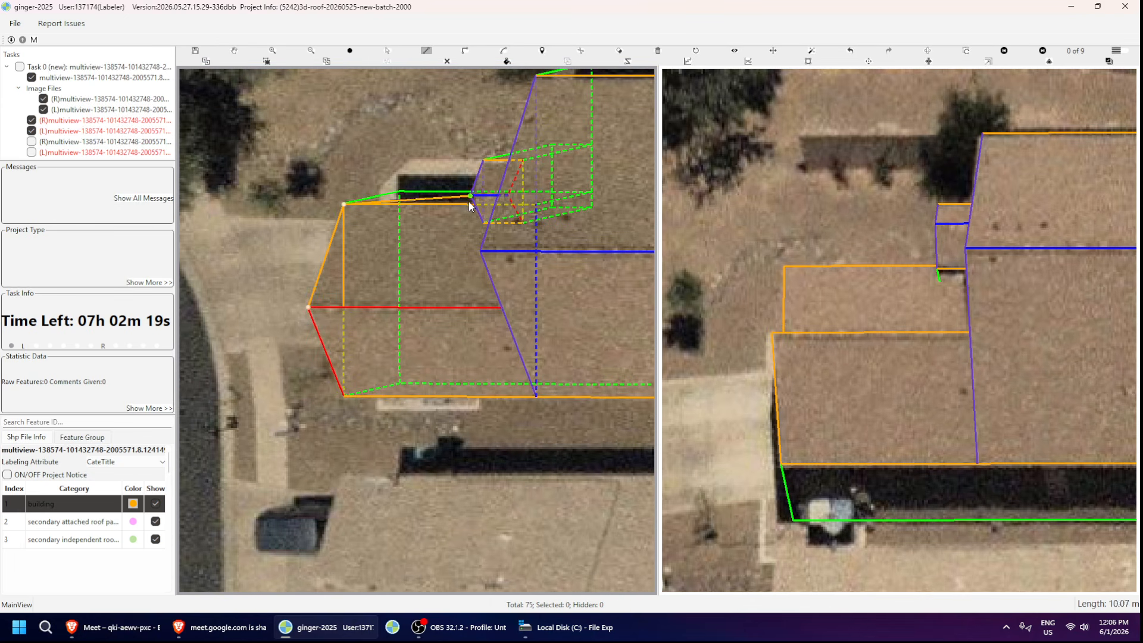
{"action": "left_click", "coordinate": [535, 205]}
{"action": "double_click", "coordinate": [500, 307]}
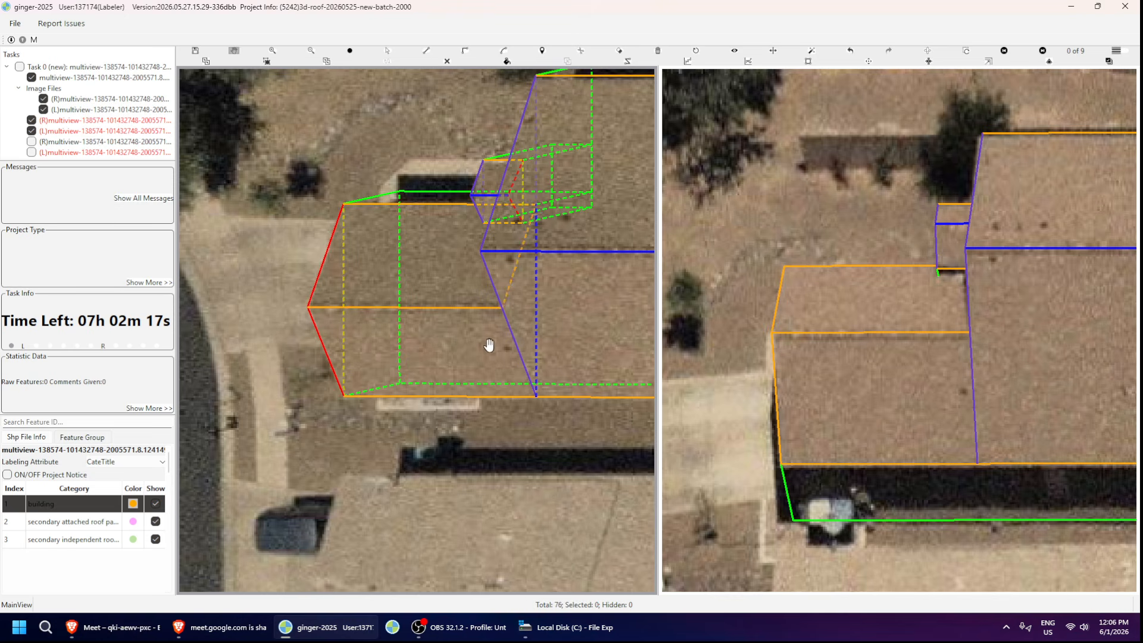
{"action": "scroll", "coordinate": [490, 345], "scroll_direction": "down", "scroll_amount": 2}
{"action": "left_click", "coordinate": [398, 237]}
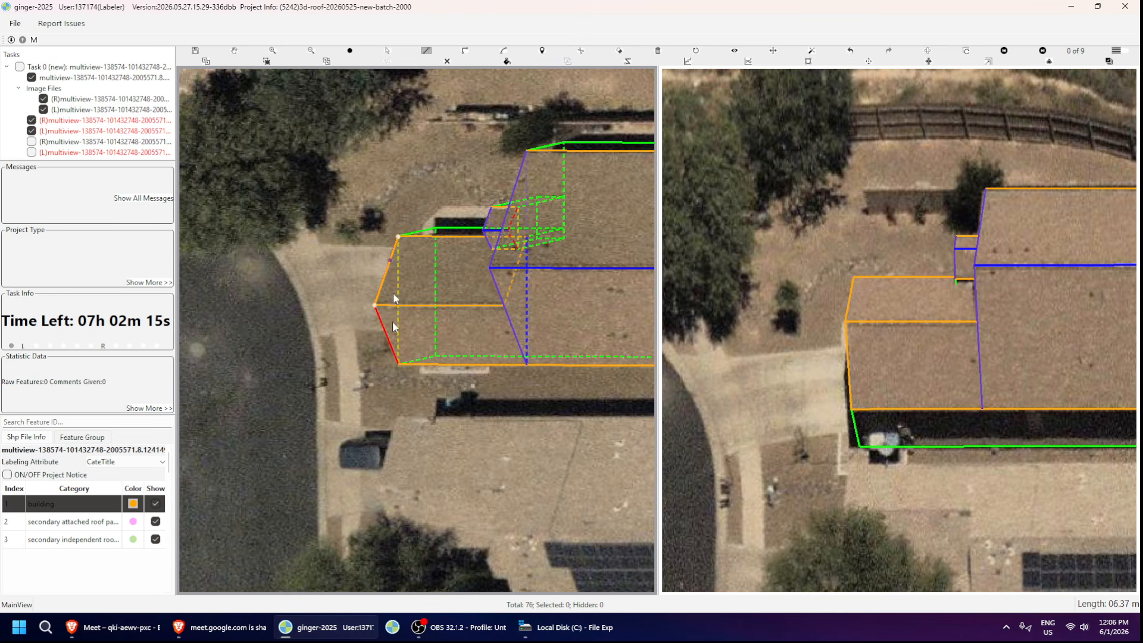
{"action": "double_click", "coordinate": [398, 363]}
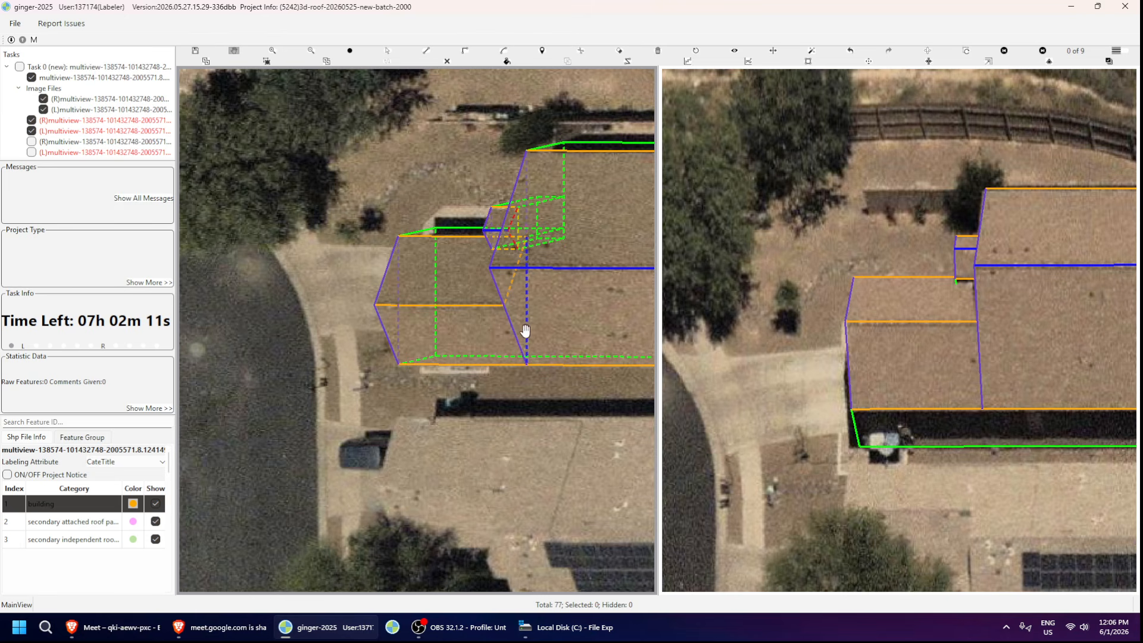
Bring the roof's east side into view and check the narrow strip against the image
{"action": "scroll", "coordinate": [530, 334], "scroll_direction": "down", "scroll_amount": 3}
{"action": "left_click_drag", "start_coordinate": [587, 344], "coordinate": [411, 312]}
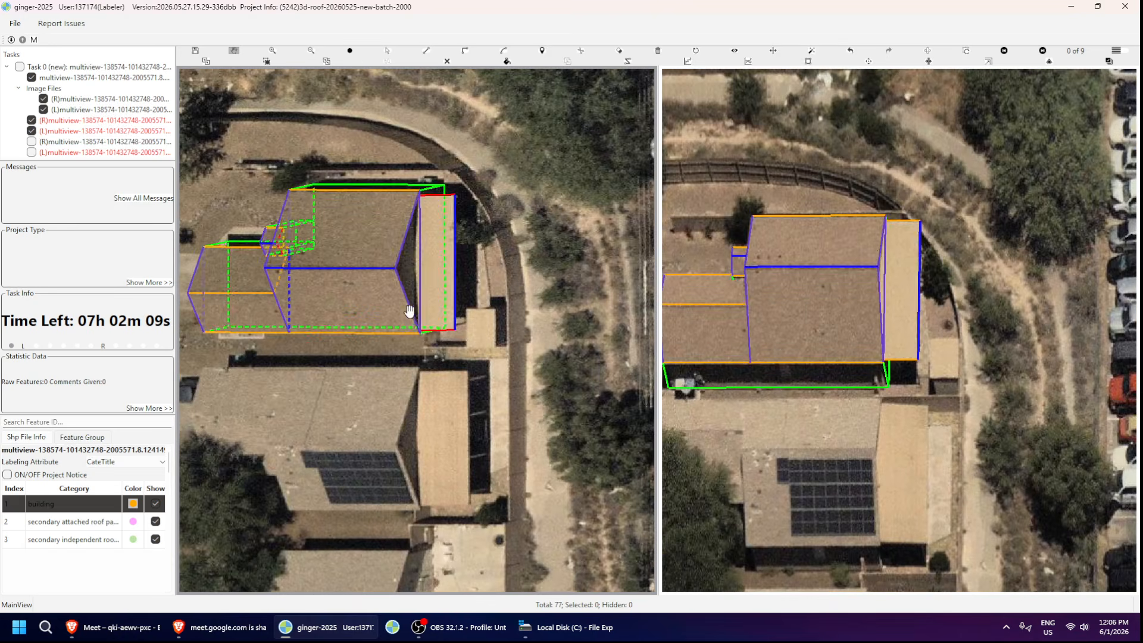
{"action": "scroll", "coordinate": [432, 284], "scroll_direction": "up", "scroll_amount": 3}
{"action": "scroll", "coordinate": [770, 372], "scroll_direction": "down", "scroll_amount": 3}
{"action": "scroll", "coordinate": [808, 359], "scroll_direction": "up", "scroll_amount": 6}
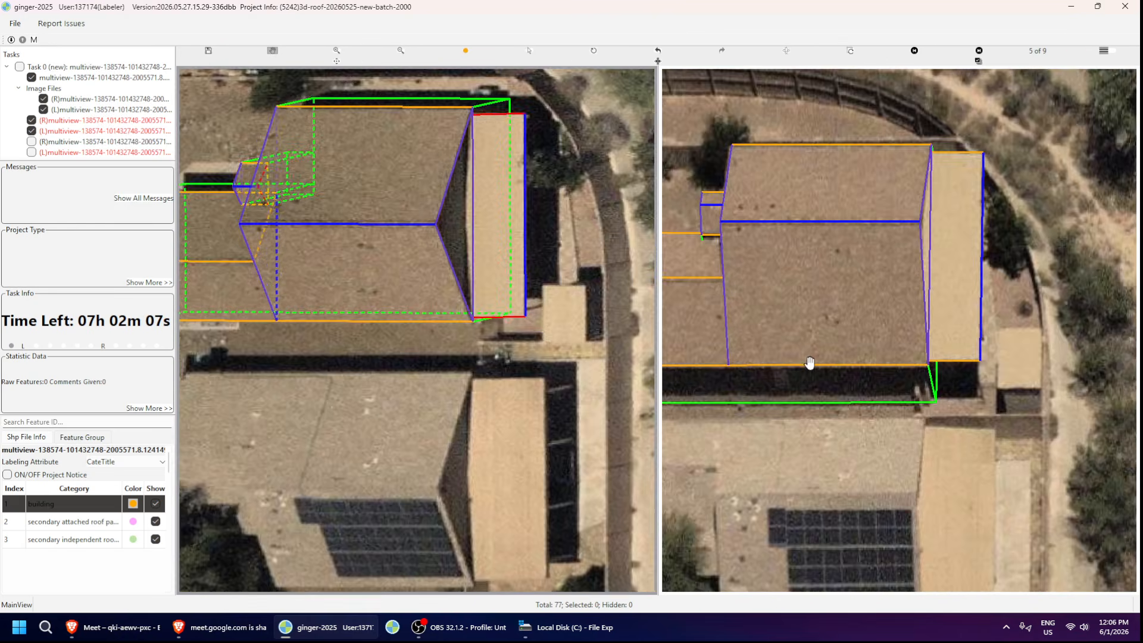
{"action": "scroll", "coordinate": [925, 370], "scroll_direction": "down", "scroll_amount": 5}
{"action": "scroll", "coordinate": [910, 276], "scroll_direction": "up", "scroll_amount": 2}
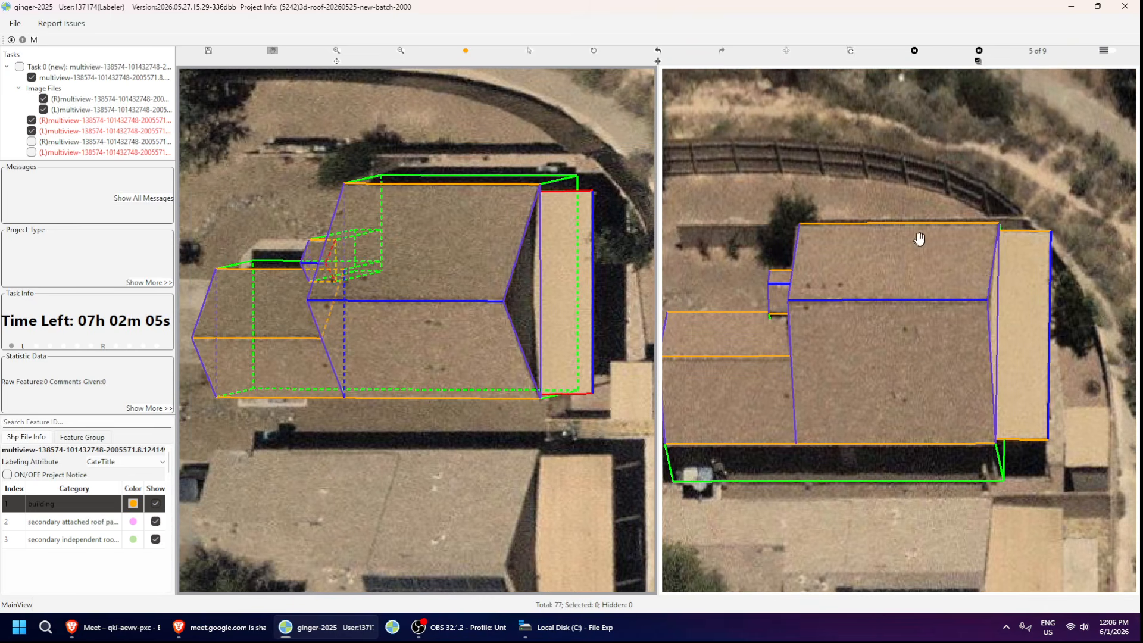
{"action": "scroll", "coordinate": [898, 270], "scroll_direction": "down", "scroll_amount": 1}
{"action": "key", "text": "space"}
{"action": "key", "text": "space"}
{"action": "left_click_drag", "start_coordinate": [929, 341], "coordinate": [930, 342]}
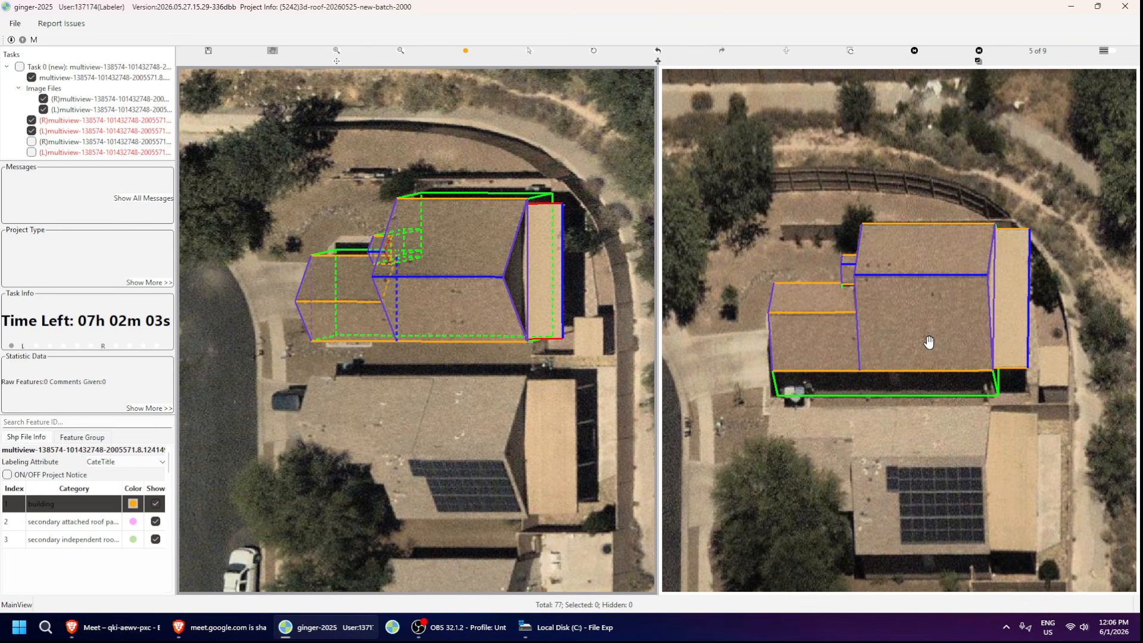
{"action": "scroll", "coordinate": [559, 292], "scroll_direction": "up", "scroll_amount": 4}
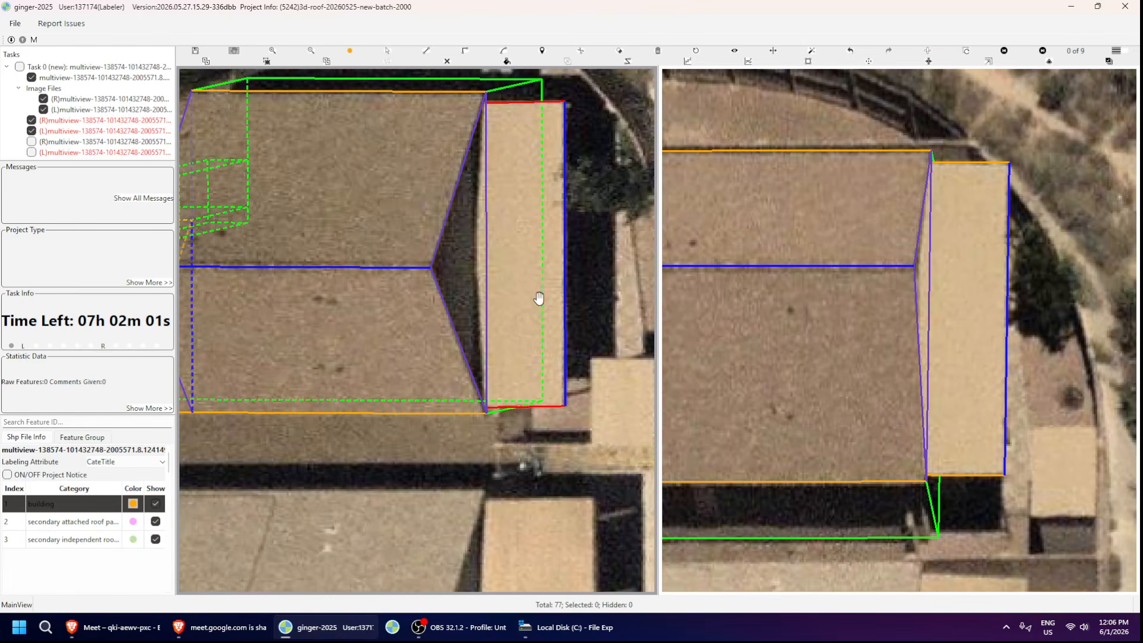
Change the narrow east strip's category from building to secondary independent roof panel and verify it
{"action": "left_click", "coordinate": [520, 243]}
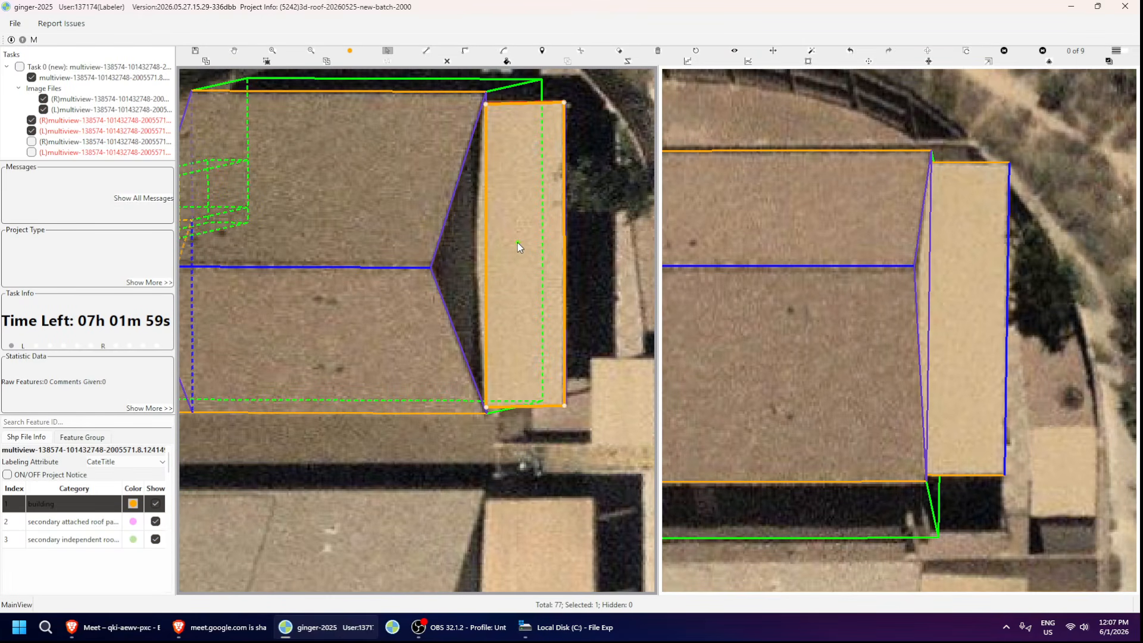
{"action": "right_click", "coordinate": [516, 241]}
{"action": "left_click", "coordinate": [553, 252]}
{"action": "key", "text": "Escape"}
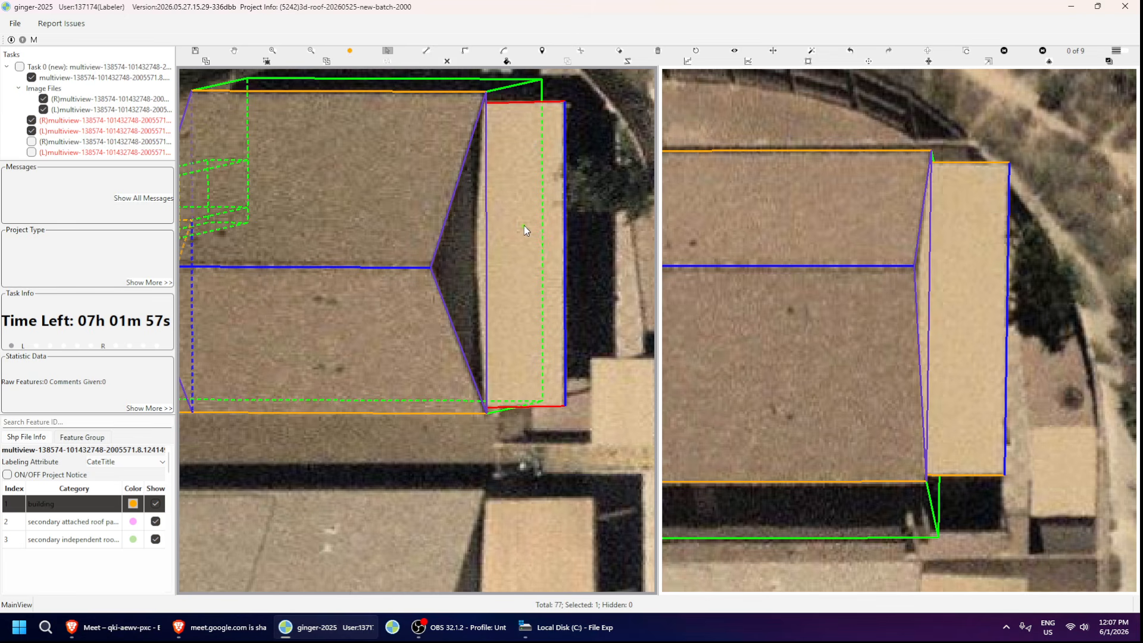
{"action": "right_click", "coordinate": [524, 230]}
{"action": "left_click", "coordinate": [580, 262]}
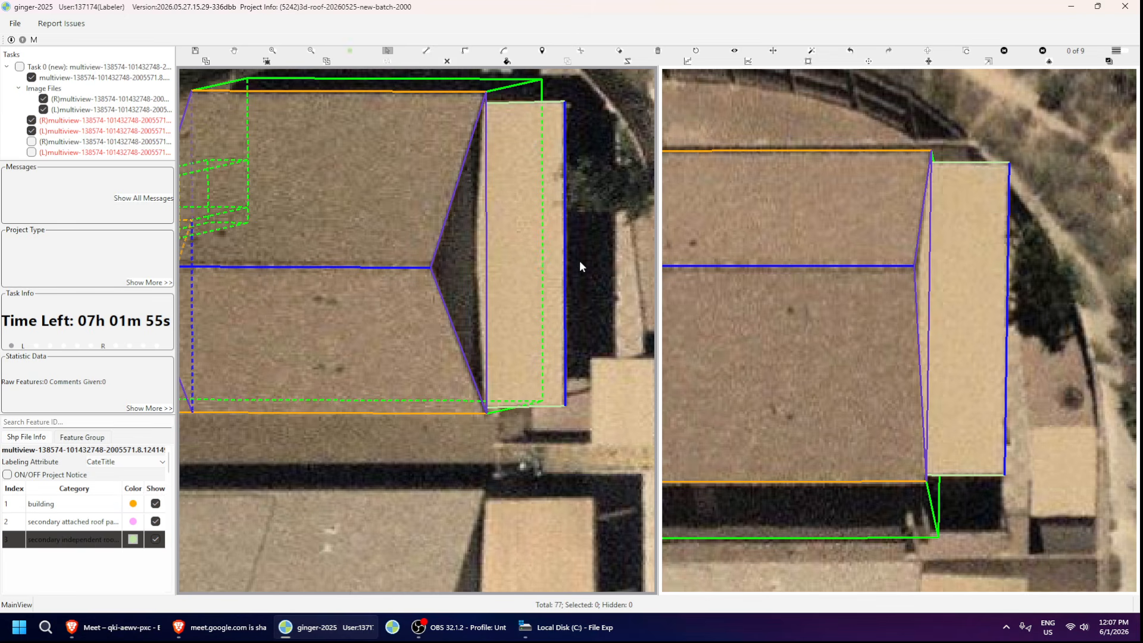
{"action": "scroll", "coordinate": [519, 320], "scroll_direction": "down", "scroll_amount": 4}
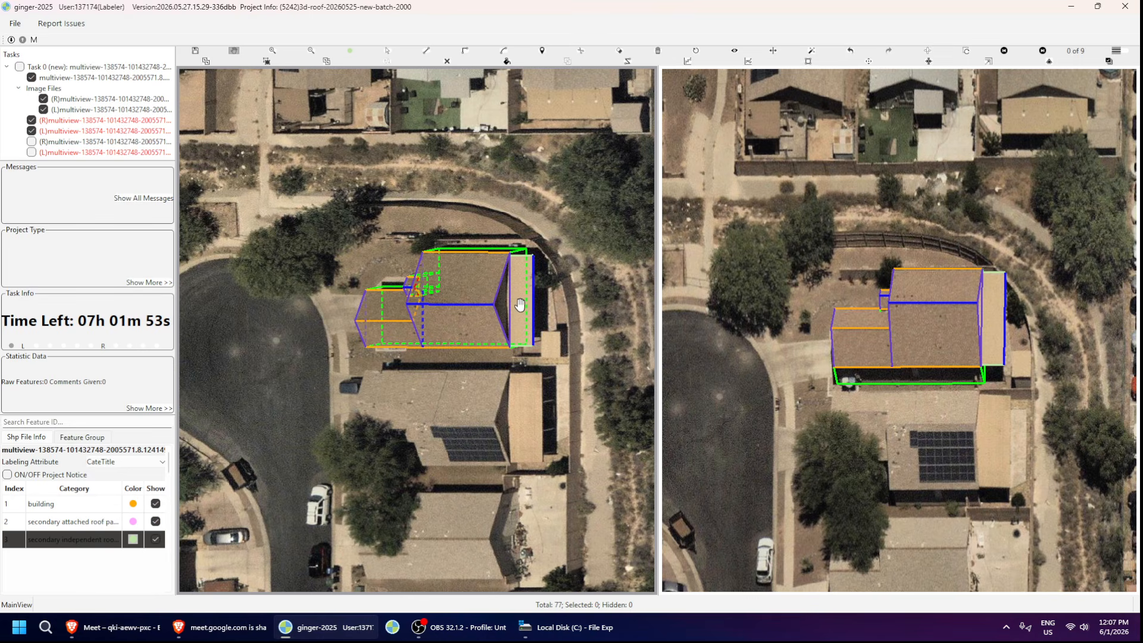
{"action": "scroll", "coordinate": [520, 275], "scroll_direction": "up", "scroll_amount": 3}
{"action": "left_click", "coordinate": [521, 281]}
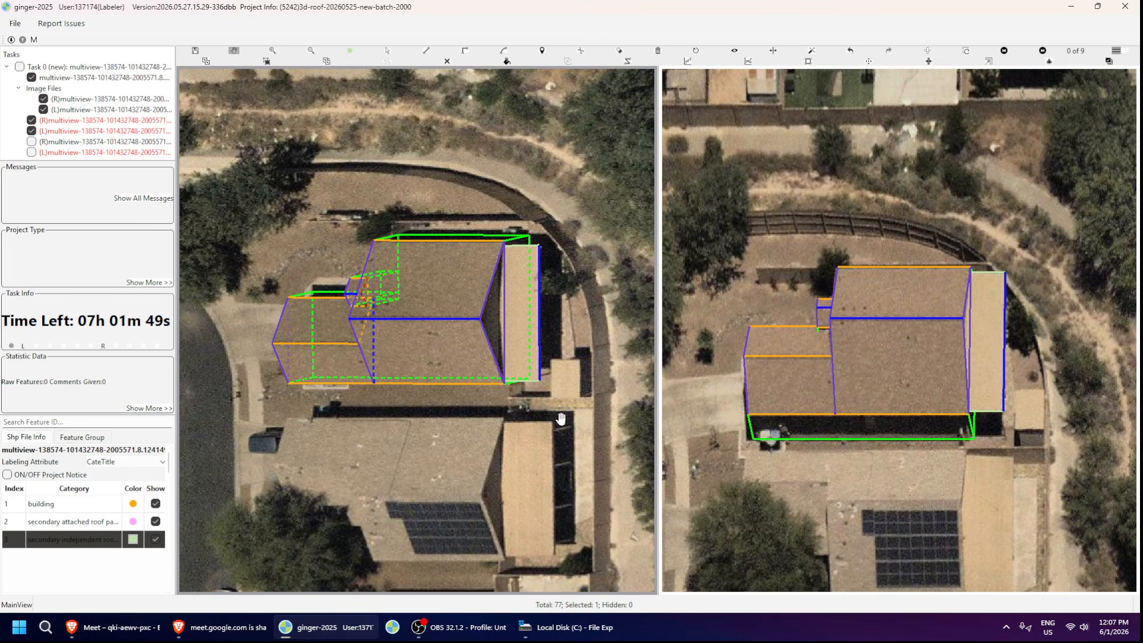
{"action": "left_click", "coordinate": [543, 363]}
Step forward two aerial images and flip the view to swap the image pair
{"action": "key", "text": "h"}
{"action": "key", "text": "h"}
{"action": "key", "text": "Right"}
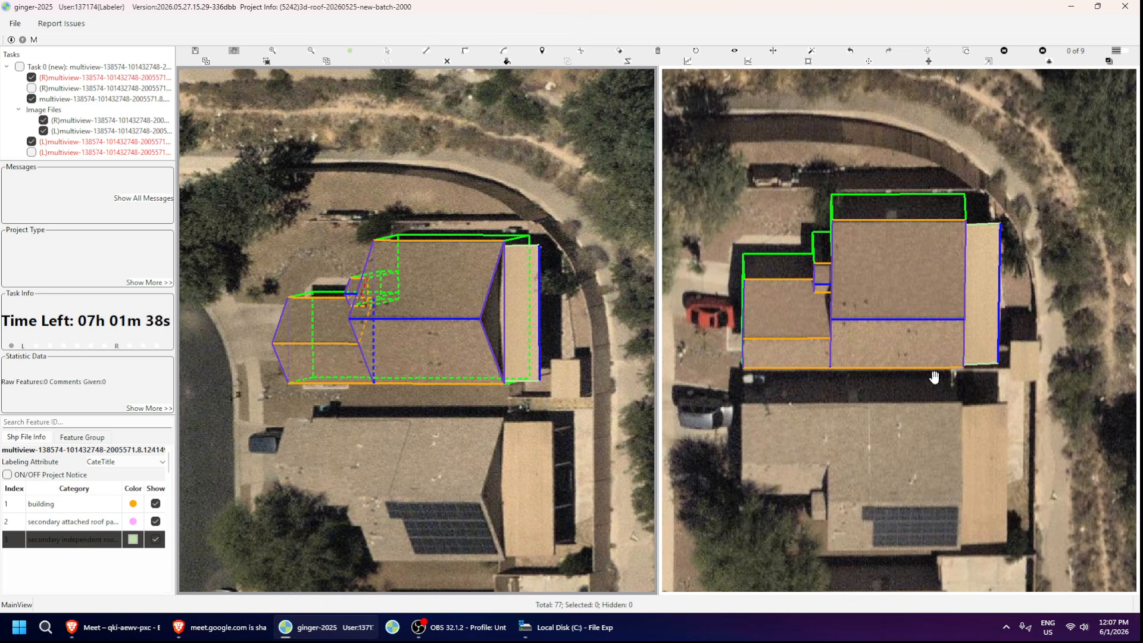
{"action": "key", "text": "Right"}
{"action": "key", "text": "Right"}
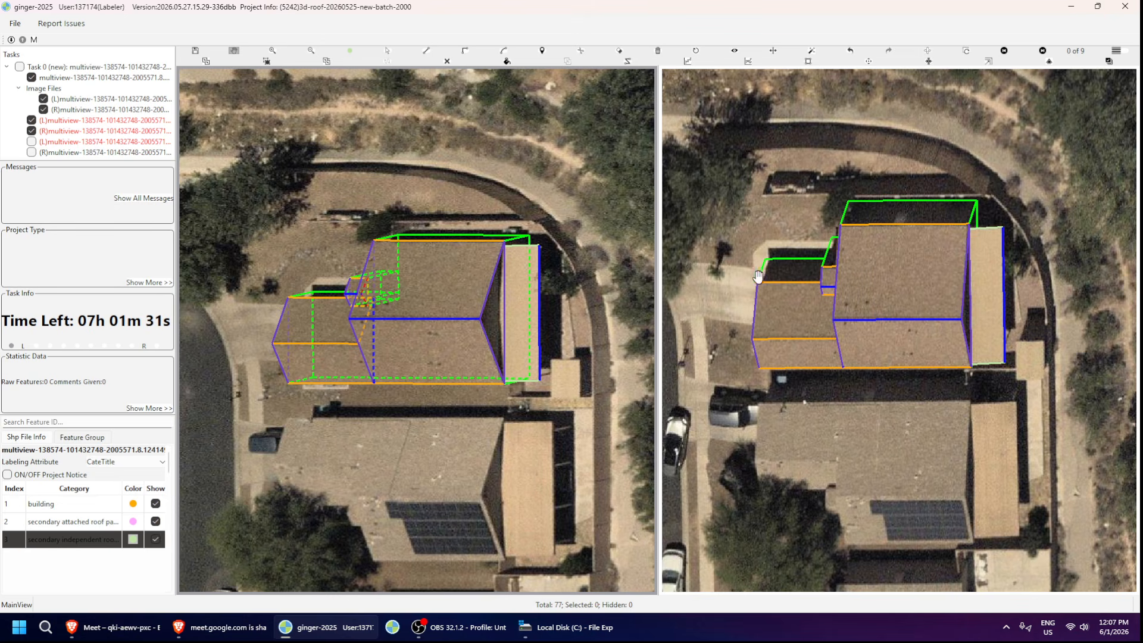
{"action": "left_click", "coordinate": [929, 55]}
Swap the image pair and draw a trial slanted line up the west wing's northwest roof corner
{"action": "key", "text": "h"}
{"action": "key", "text": "h"}
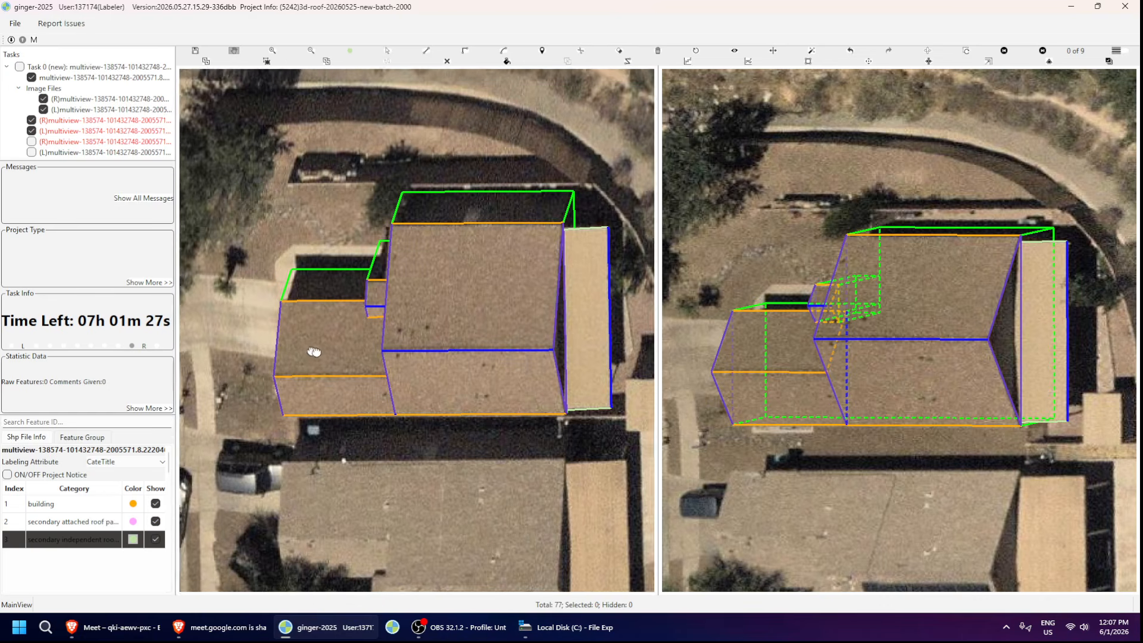
{"action": "scroll", "coordinate": [330, 321], "scroll_direction": "up", "scroll_amount": 5}
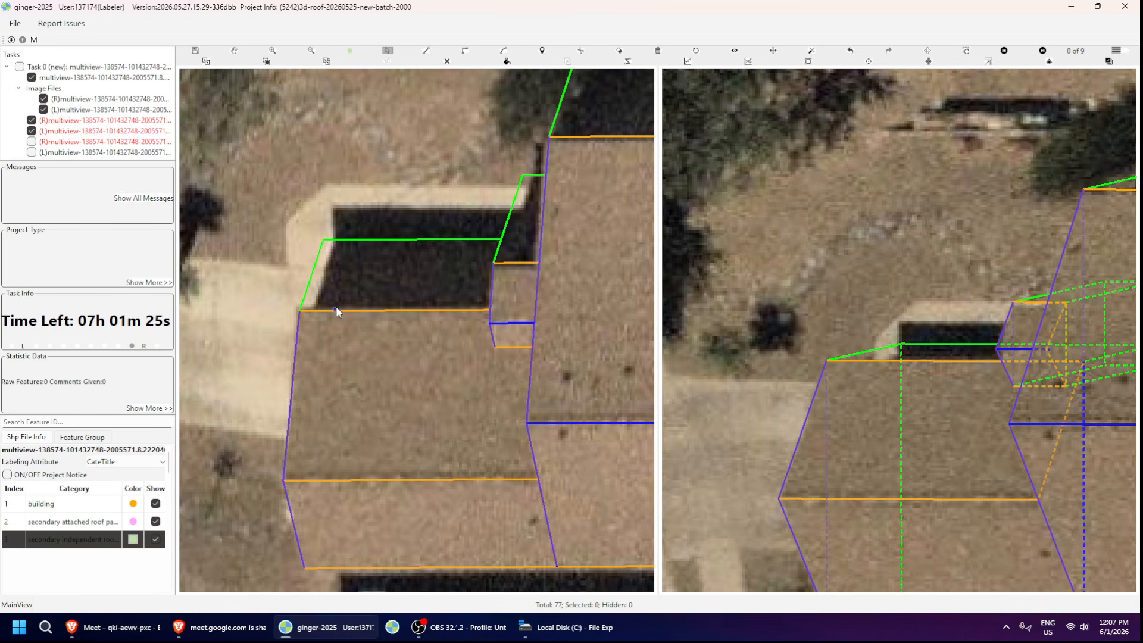
{"action": "scroll", "coordinate": [311, 307], "scroll_direction": "up", "scroll_amount": 2}
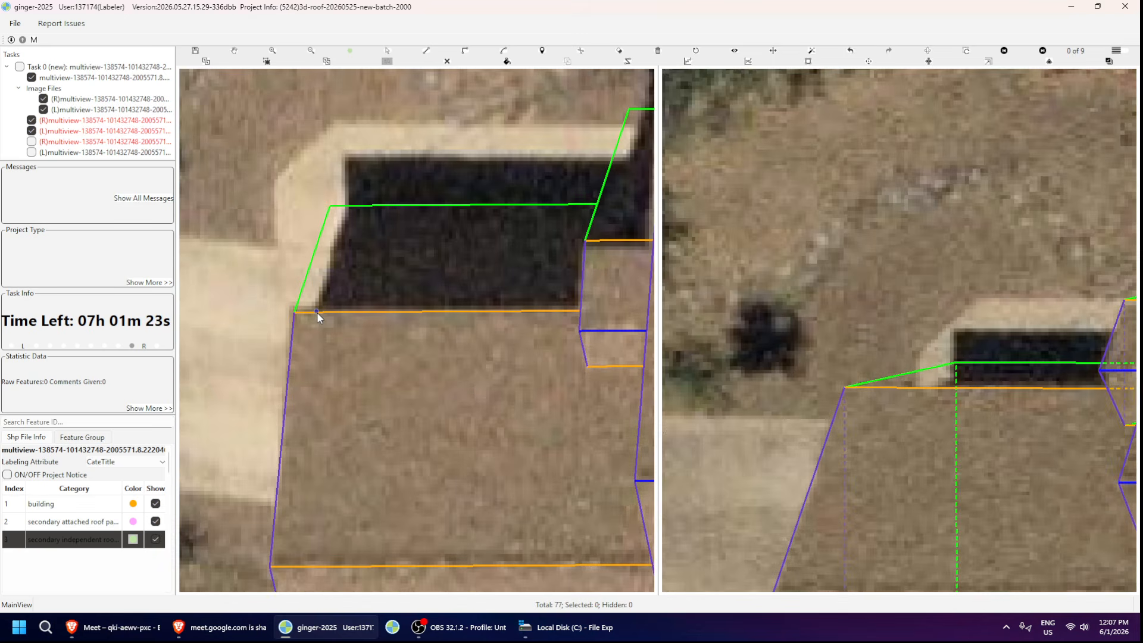
{"action": "left_click", "coordinate": [316, 311]}
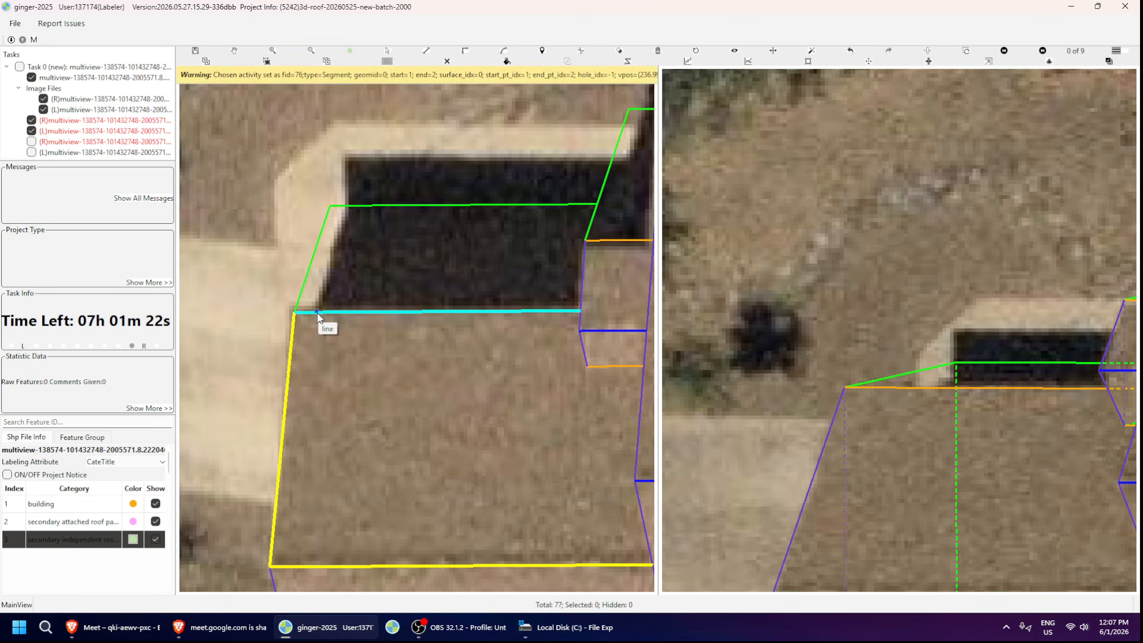
{"action": "left_click", "coordinate": [352, 205]}
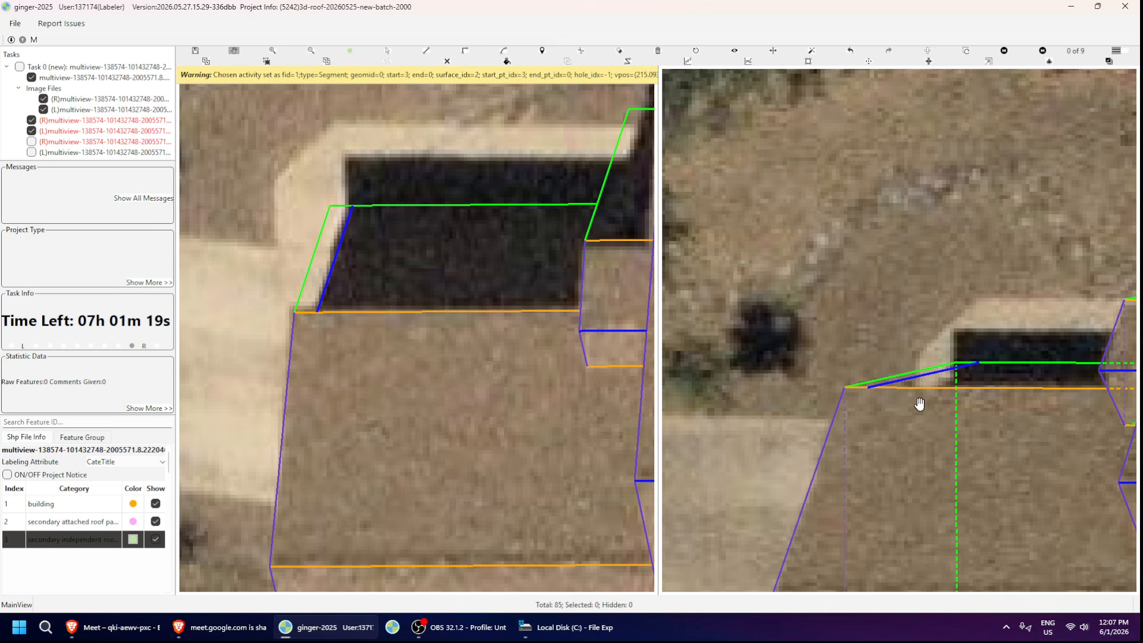
{"action": "left_click_drag", "start_coordinate": [977, 383], "coordinate": [939, 387]}
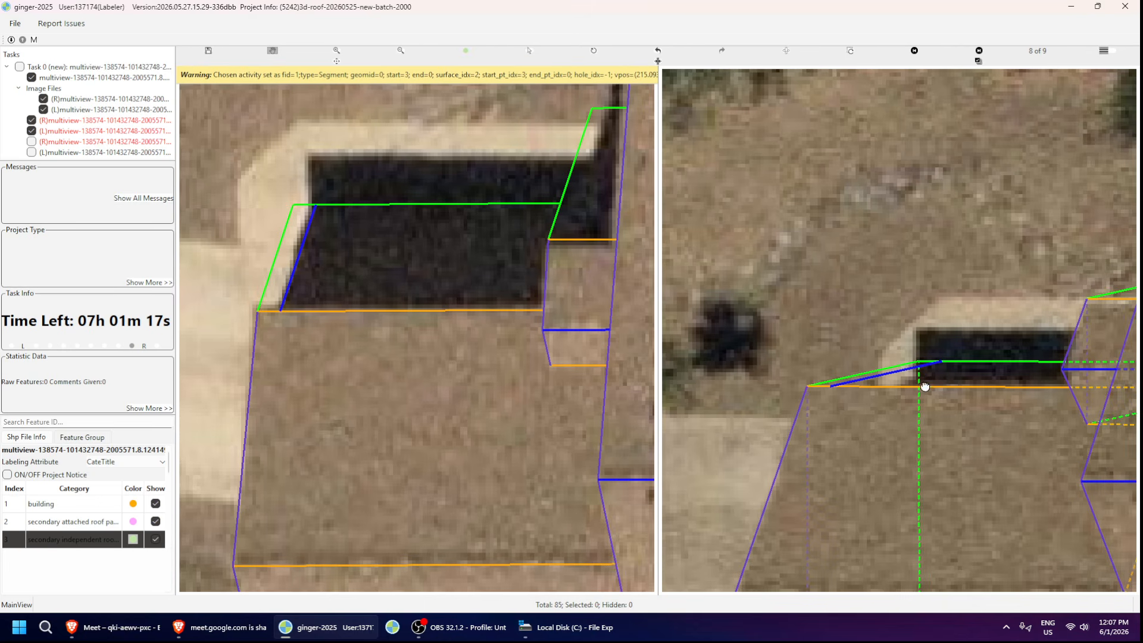
{"action": "scroll", "coordinate": [924, 387], "scroll_direction": "down", "scroll_amount": 2}
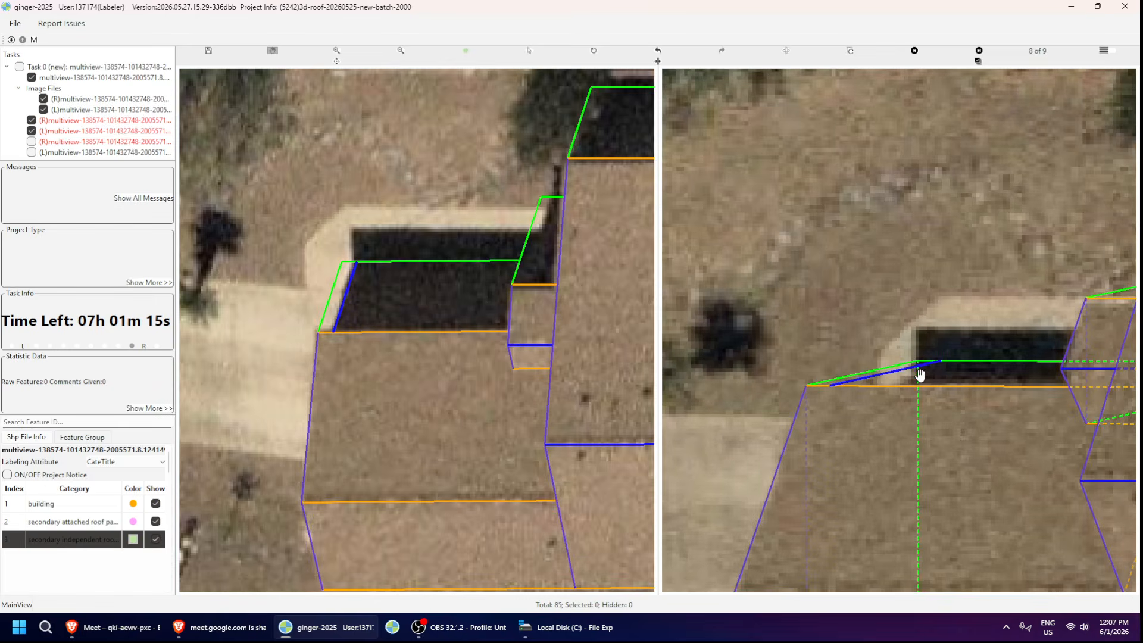
{"action": "scroll", "coordinate": [919, 374], "scroll_direction": "up", "scroll_amount": 3}
Move to image pair 9 of 9 and toggle the roof outlines on and off to compare with the imagery
{"action": "key", "text": "space"}
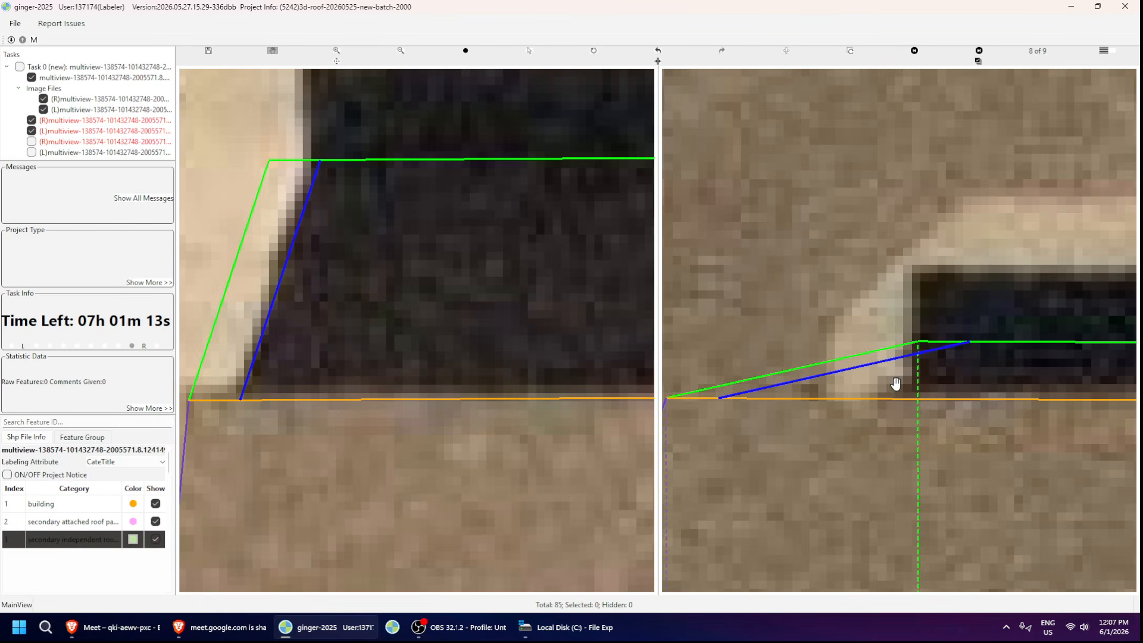
{"action": "scroll", "coordinate": [902, 381], "scroll_direction": "down", "scroll_amount": 3}
{"action": "key", "text": "Right"}
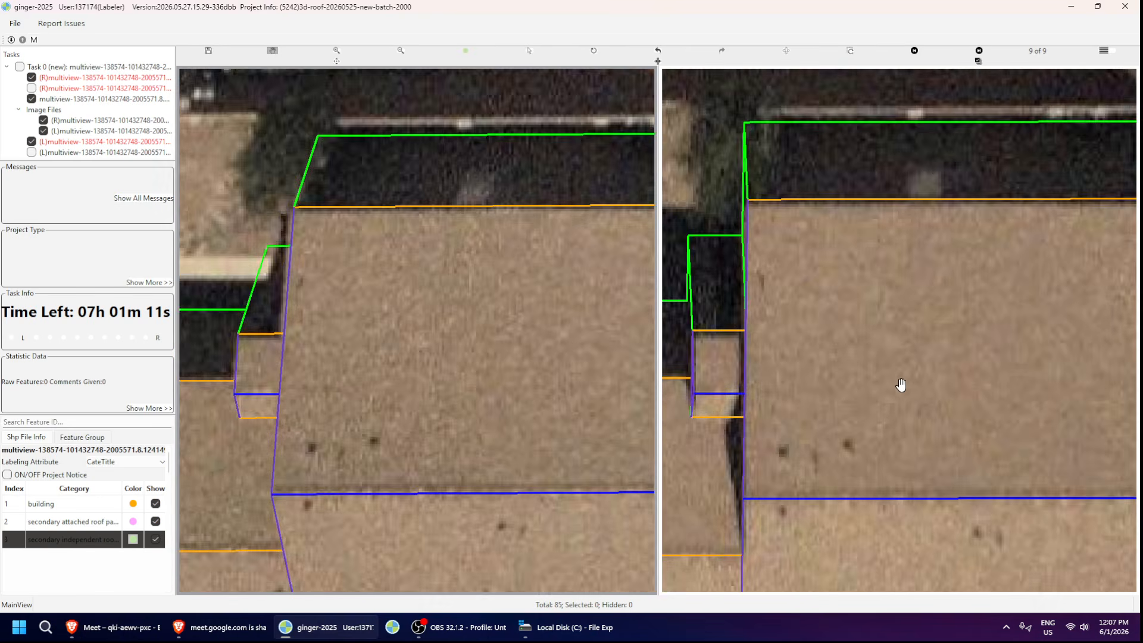
{"action": "scroll", "coordinate": [900, 389], "scroll_direction": "down", "scroll_amount": 2}
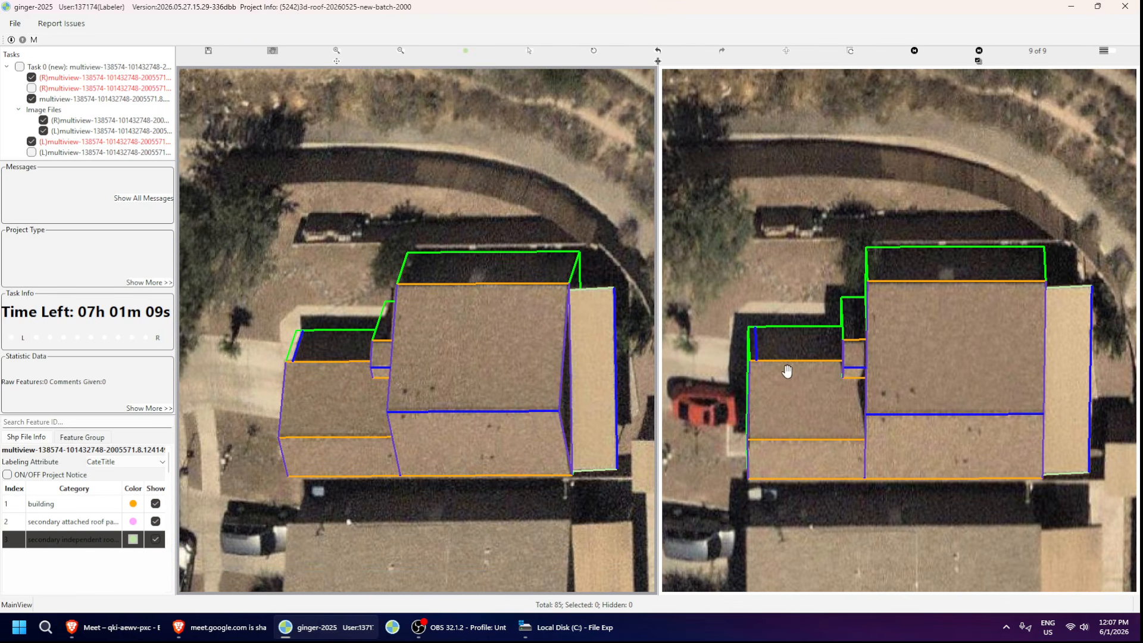
{"action": "key", "text": "r"}
{"action": "scroll", "coordinate": [774, 357], "scroll_direction": "up", "scroll_amount": 3}
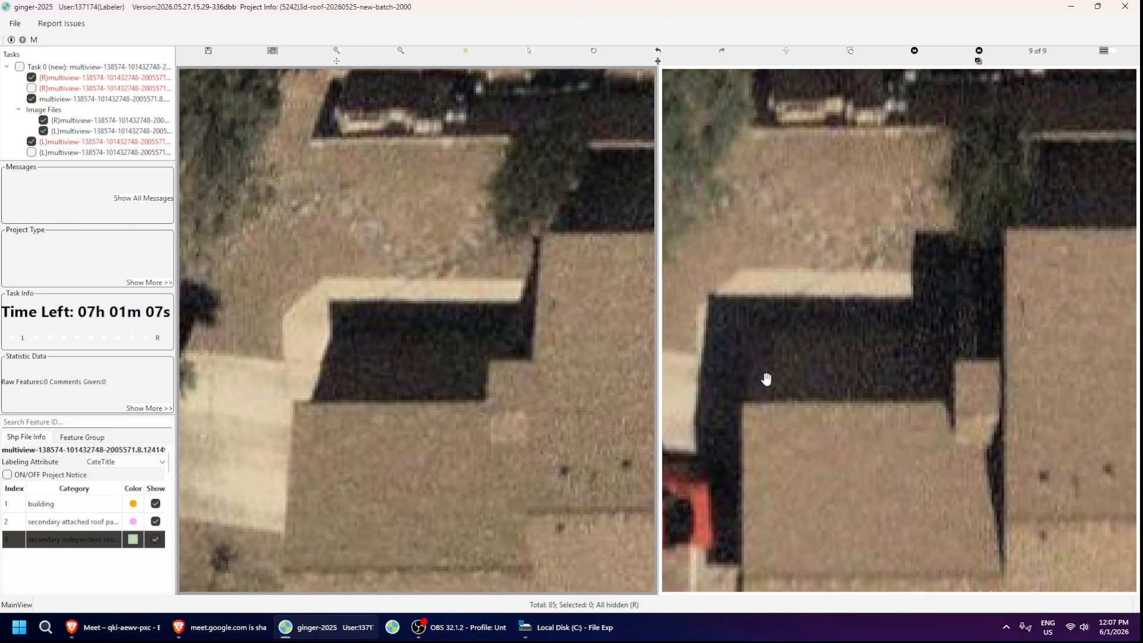
{"action": "scroll", "coordinate": [763, 381], "scroll_direction": "up", "scroll_amount": 1}
{"action": "key", "text": "r"}
{"action": "key", "text": "r"}
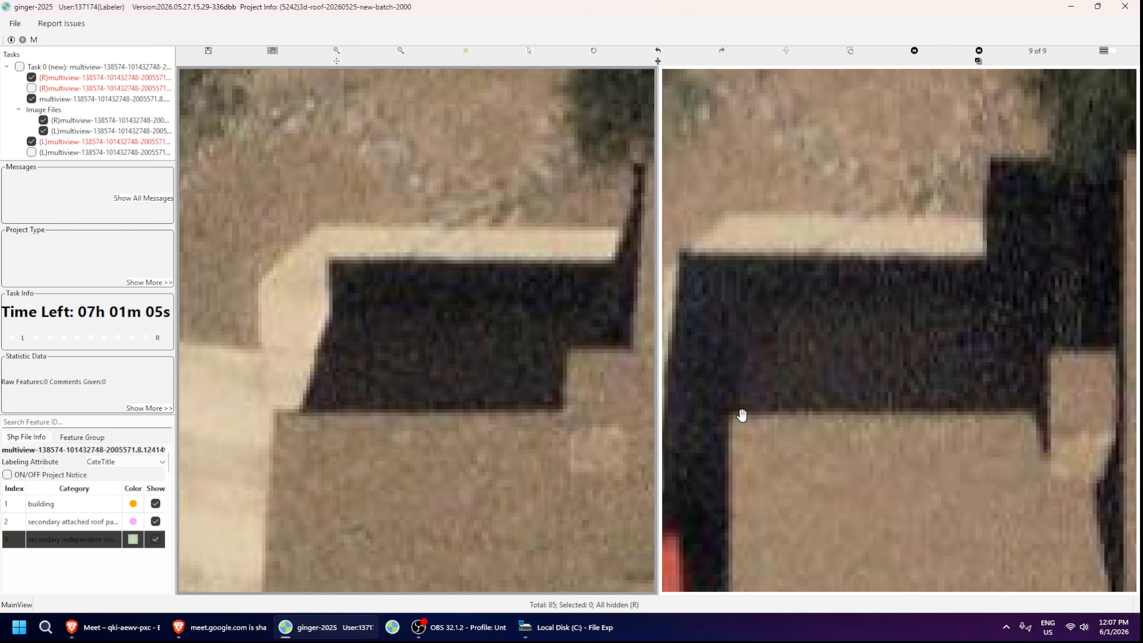
{"action": "key", "text": "r"}
{"action": "key", "text": "r"}
{"action": "scroll", "coordinate": [741, 411], "scroll_direction": "up", "scroll_amount": 1}
{"action": "key", "text": "r"}
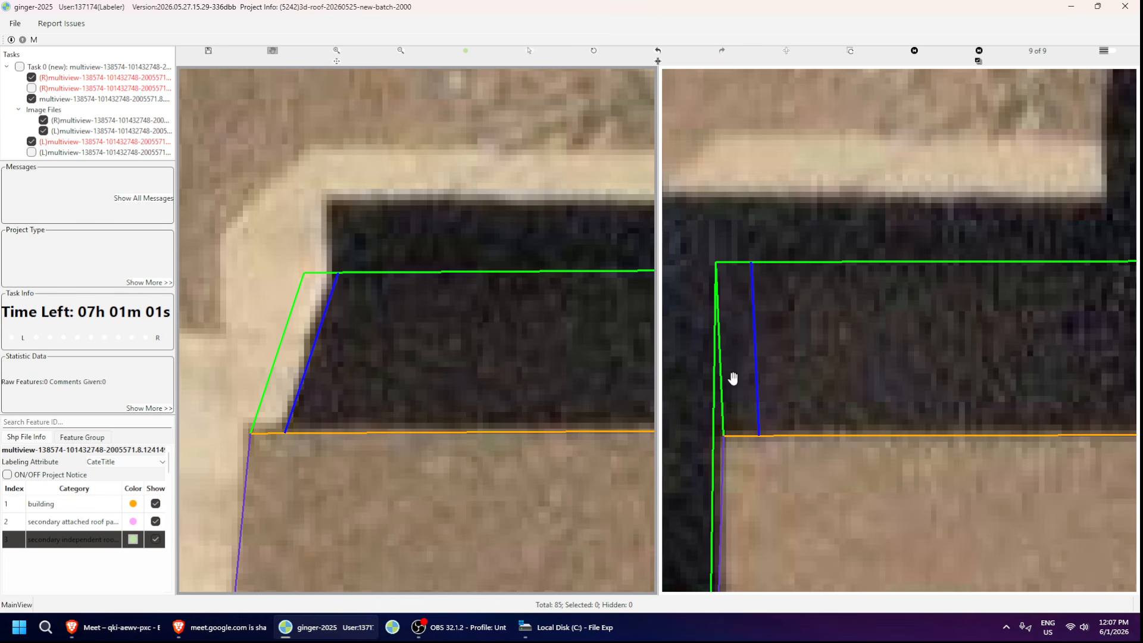
{"action": "scroll", "coordinate": [741, 439], "scroll_direction": "down", "scroll_amount": 1}
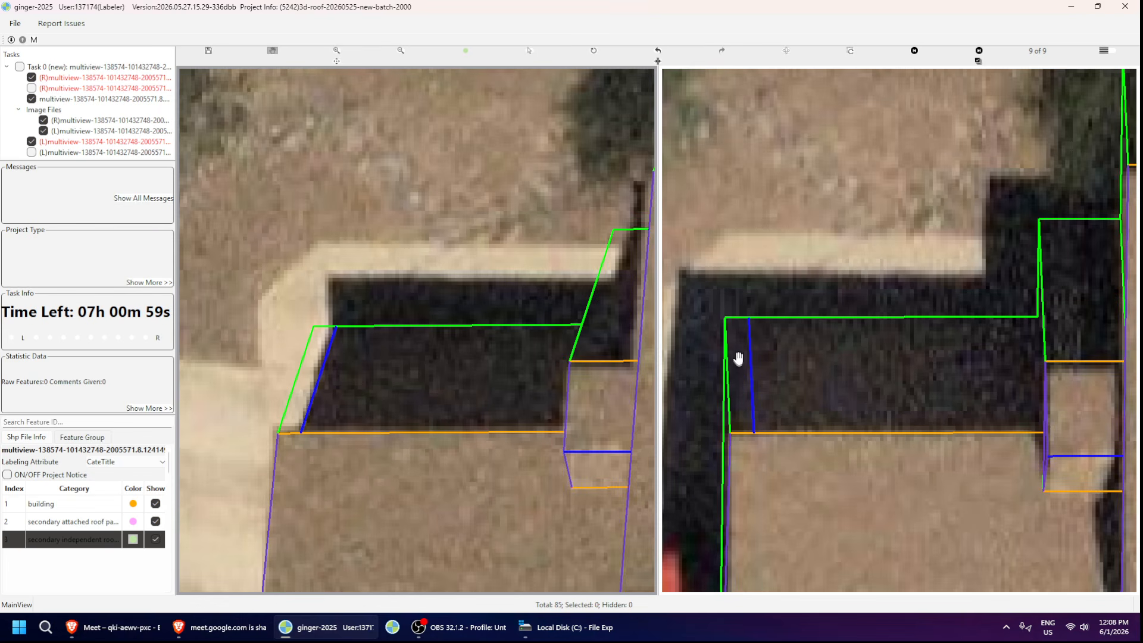
{"action": "scroll", "coordinate": [735, 405], "scroll_direction": "up", "scroll_amount": 1}
Delete the slanted line and clear the selection, leaving 85 features
{"action": "key", "text": "Escape"}
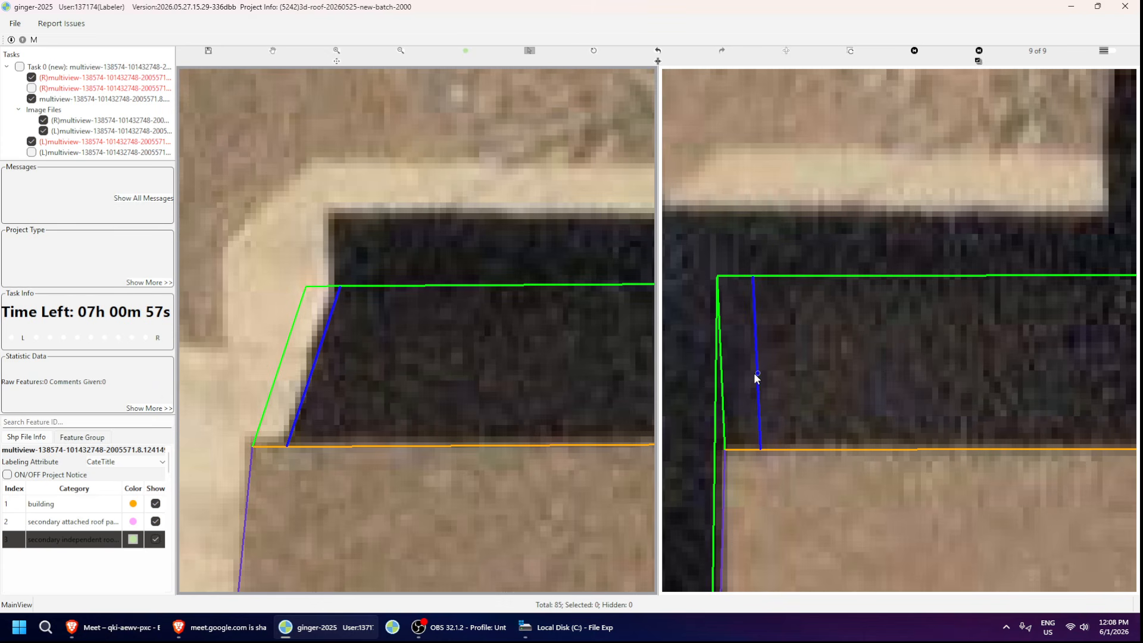
{"action": "key", "text": "Delete"}
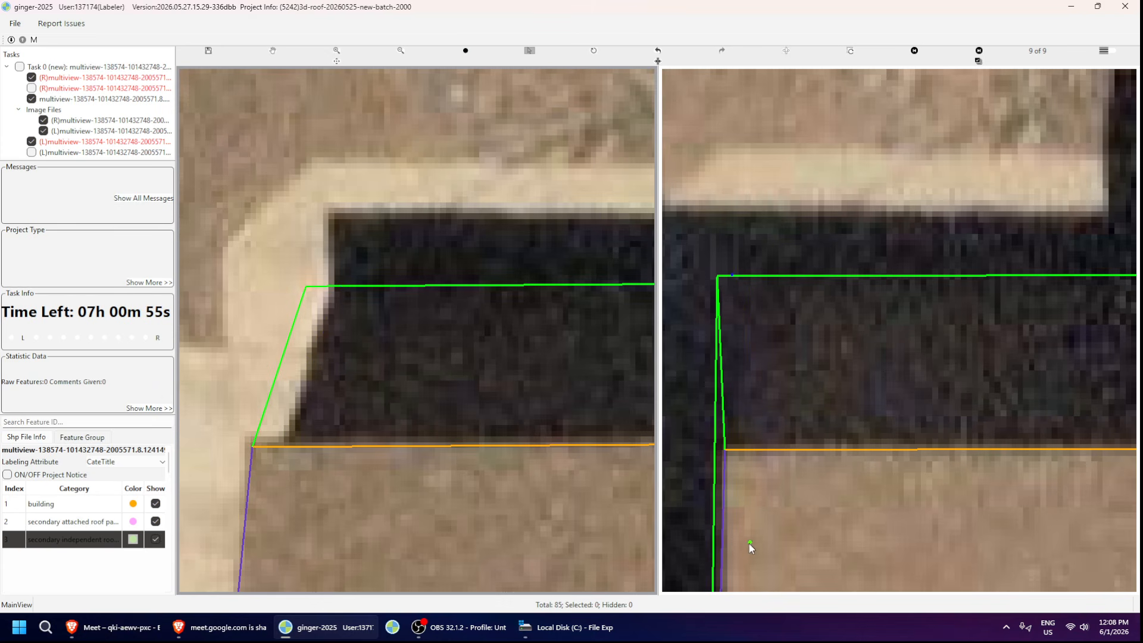
{"action": "left_click", "coordinate": [800, 383]}
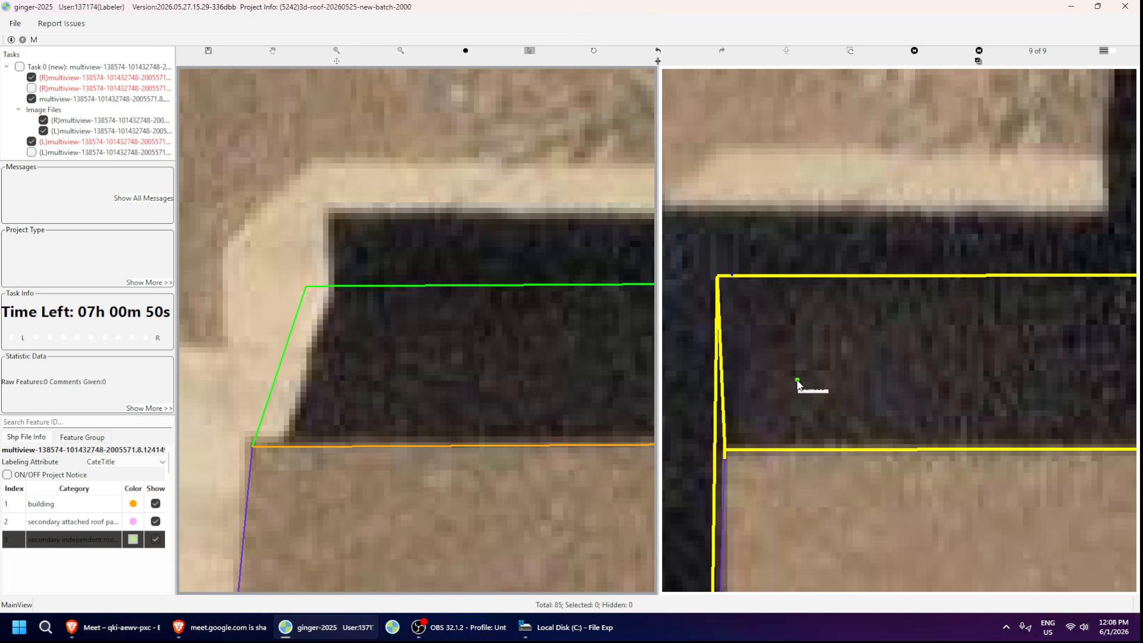
{"action": "left_click", "coordinate": [403, 374]}
{"action": "scroll", "coordinate": [436, 385], "scroll_direction": "down", "scroll_amount": 2}
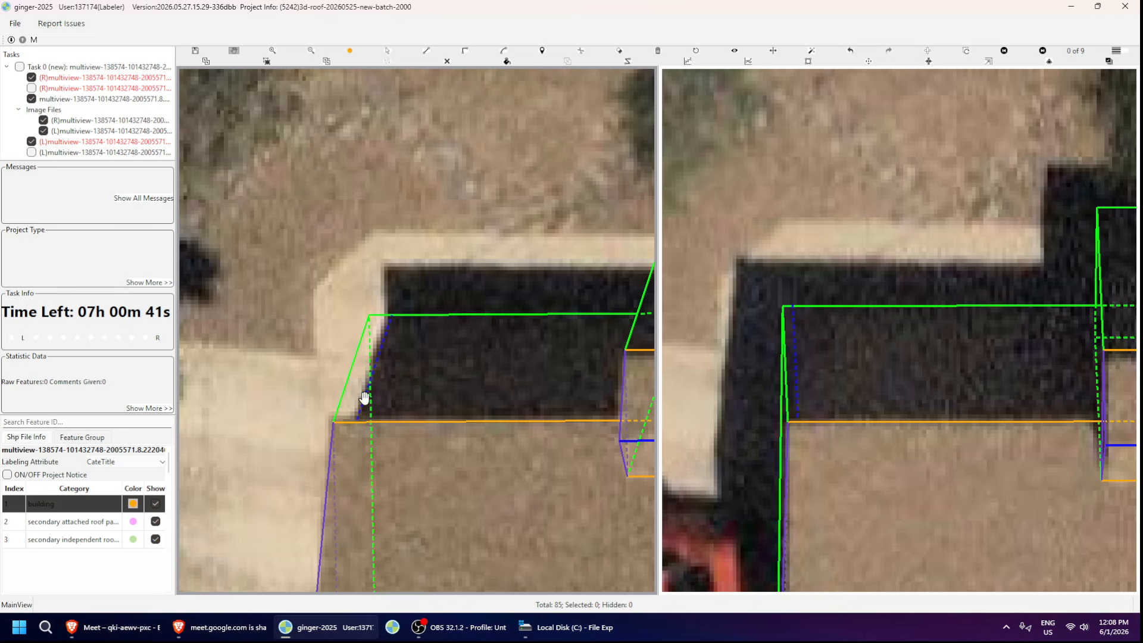
Draw a three-point corner shape from the outline corner along the eave to the top corner
{"action": "key", "text": "c"}
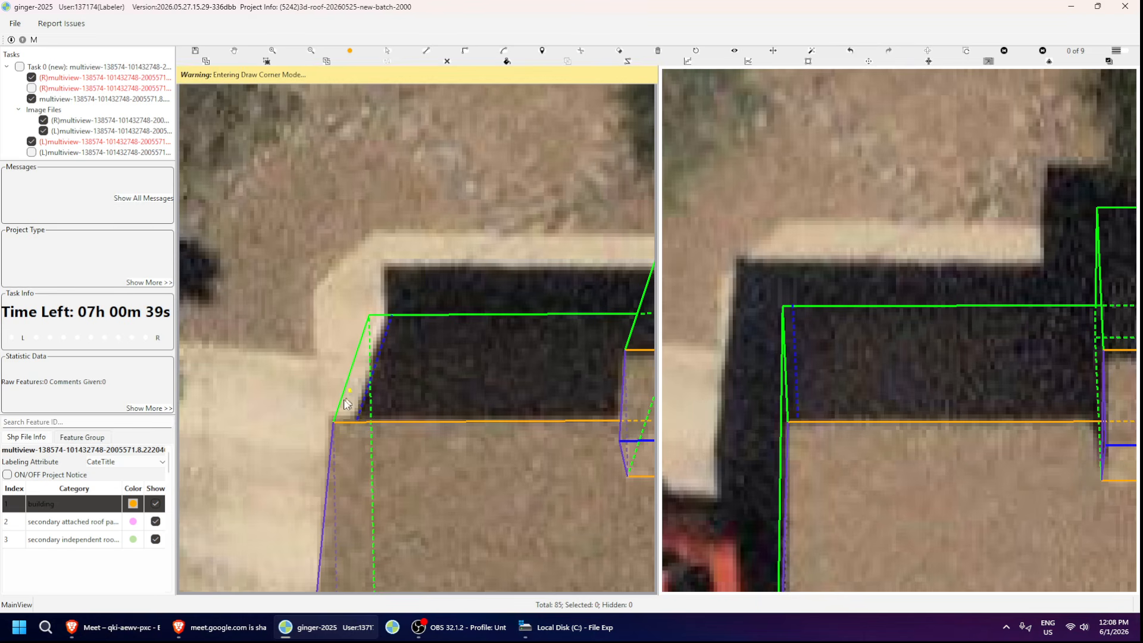
{"action": "scroll", "coordinate": [347, 404], "scroll_direction": "up", "scroll_amount": 2}
{"action": "left_click", "coordinate": [334, 432]}
{"action": "left_click", "coordinate": [368, 427]}
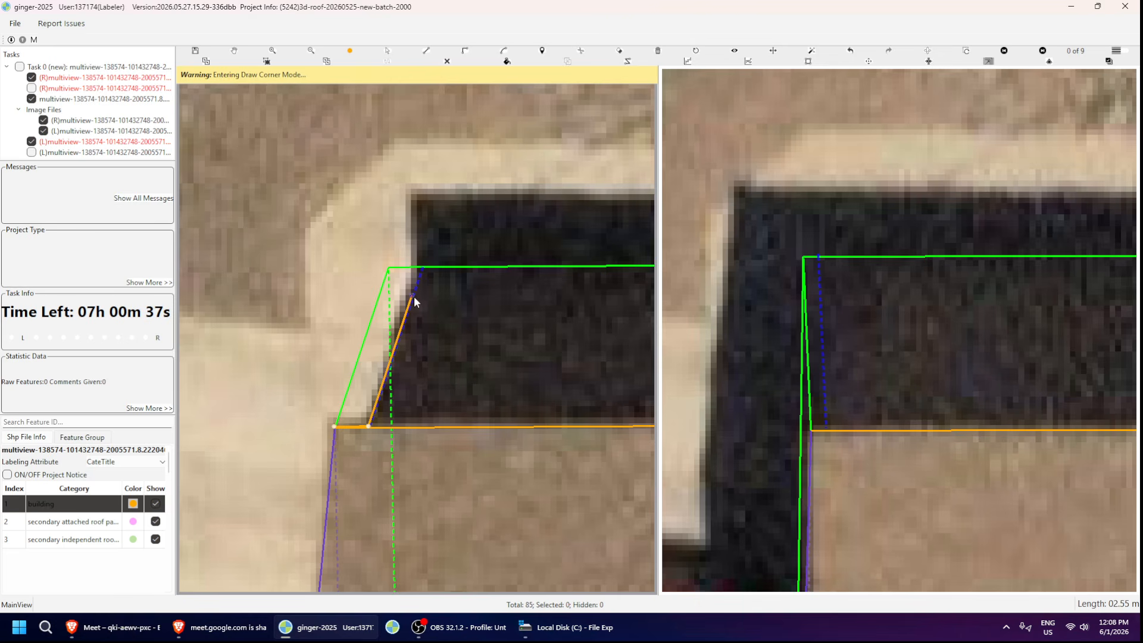
{"action": "left_click", "coordinate": [389, 269]}
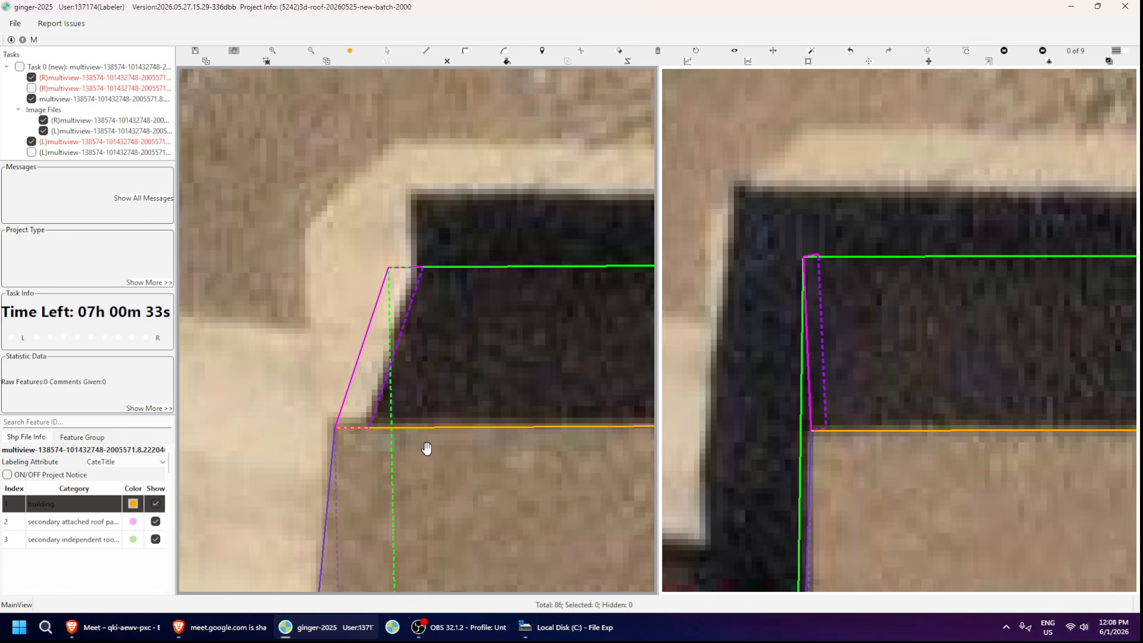
Add a second, four-point corner polygon at the same corner and inspect it in the 3D view
{"action": "key", "text": "c"}
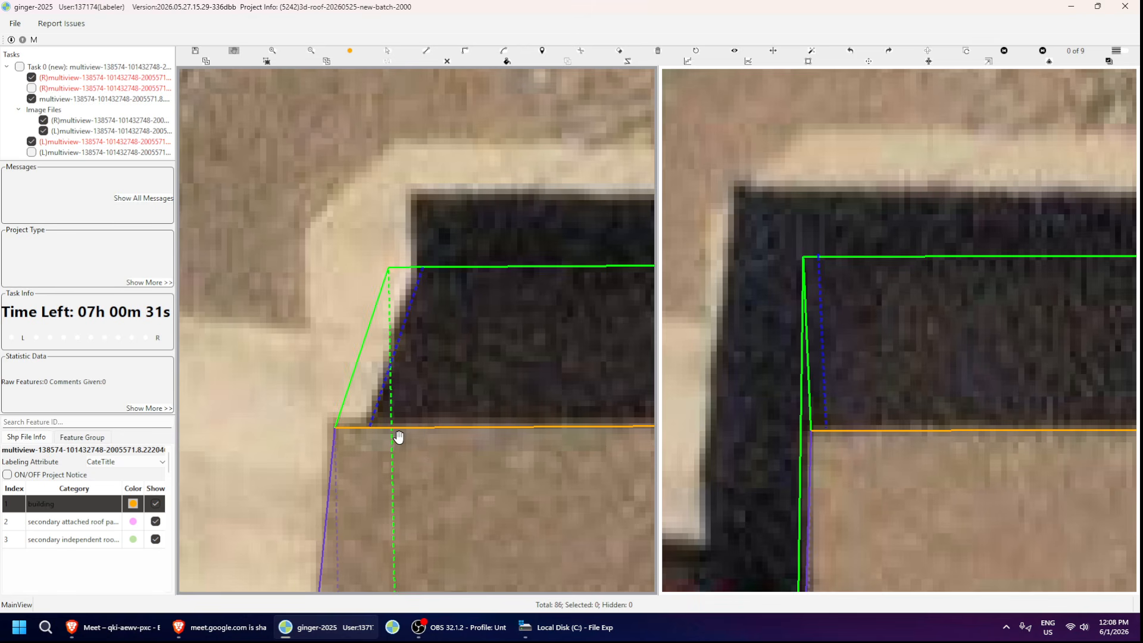
{"action": "left_click", "coordinate": [334, 429]}
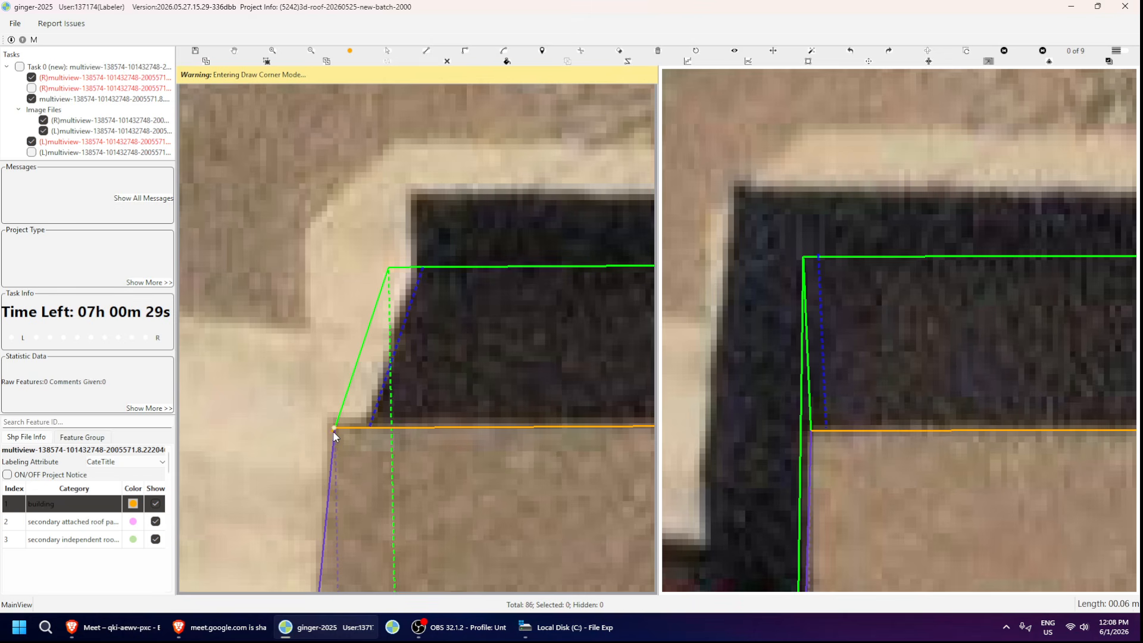
{"action": "left_click", "coordinate": [368, 427]}
{"action": "left_click", "coordinate": [423, 268]}
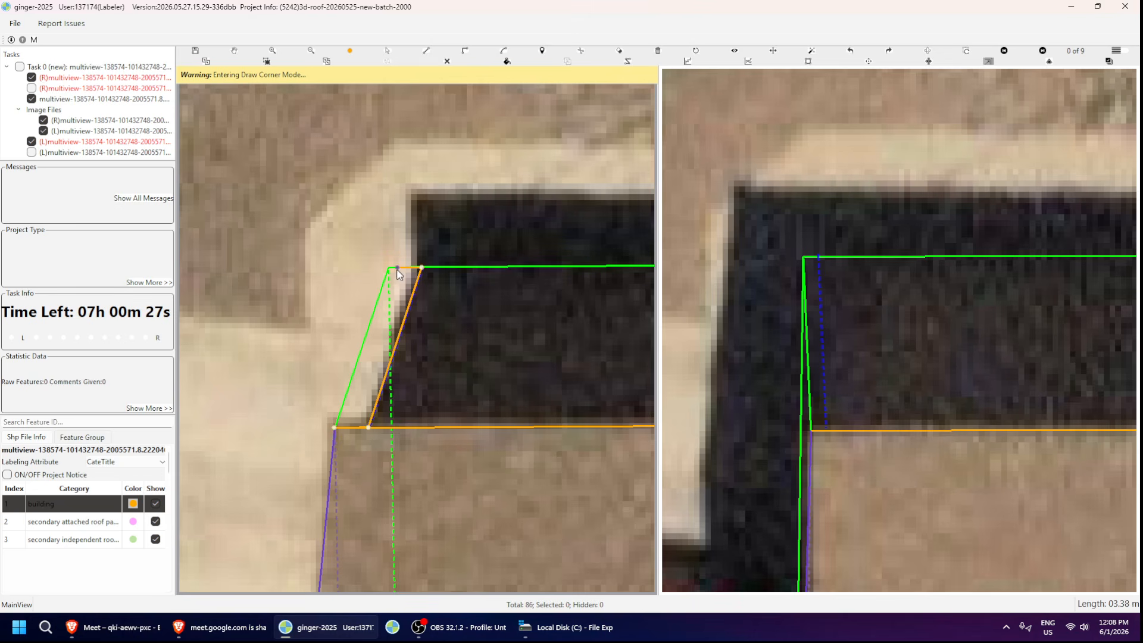
{"action": "left_click", "coordinate": [390, 269]}
{"action": "scroll", "coordinate": [403, 390], "scroll_direction": "down", "scroll_amount": 3}
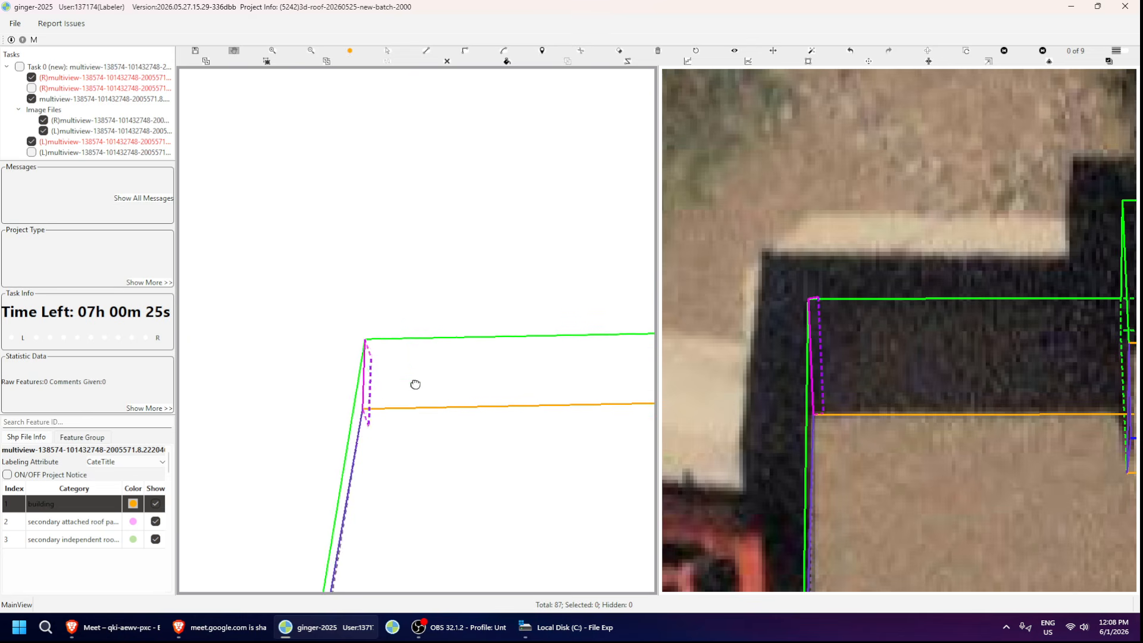
{"action": "mouse_move", "coordinate": [424, 369]}
{"action": "left_mouse_down"}
{"action": "mouse_move", "coordinate": [404, 368]}
{"action": "mouse_move", "coordinate": [421, 361]}
{"action": "left_mouse_up"}
{"action": "key", "text": "Escape"}
{"action": "scroll", "coordinate": [423, 372], "scroll_direction": "down", "scroll_amount": 3}
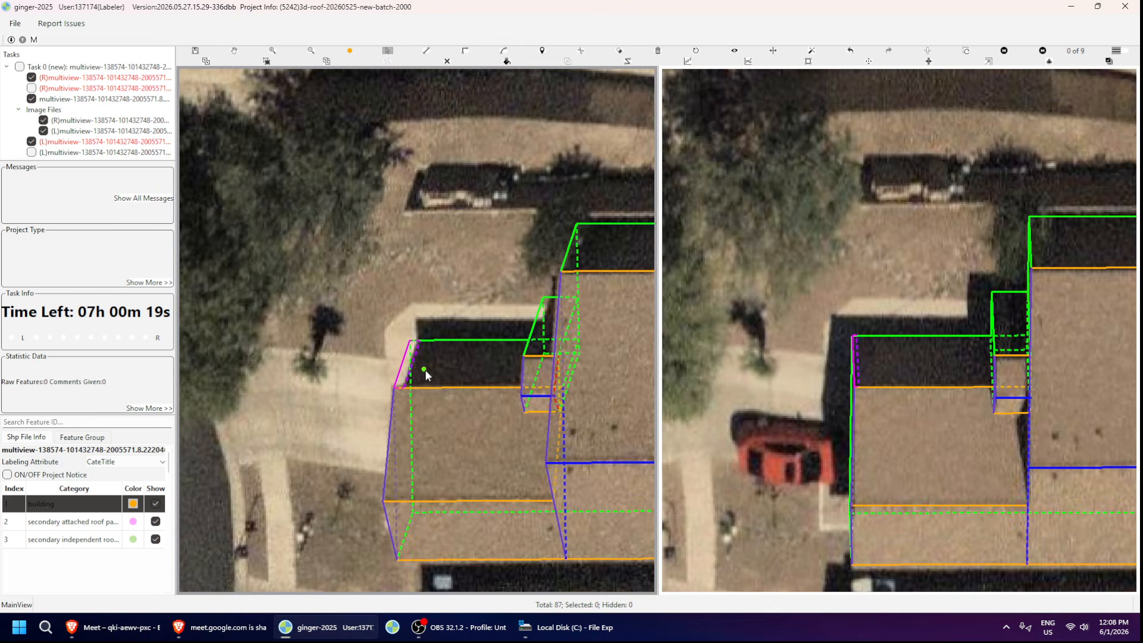
{"action": "left_click_drag", "start_coordinate": [500, 382], "coordinate": [434, 378]}
{"action": "left_click_drag", "start_coordinate": [498, 439], "coordinate": [480, 416]}
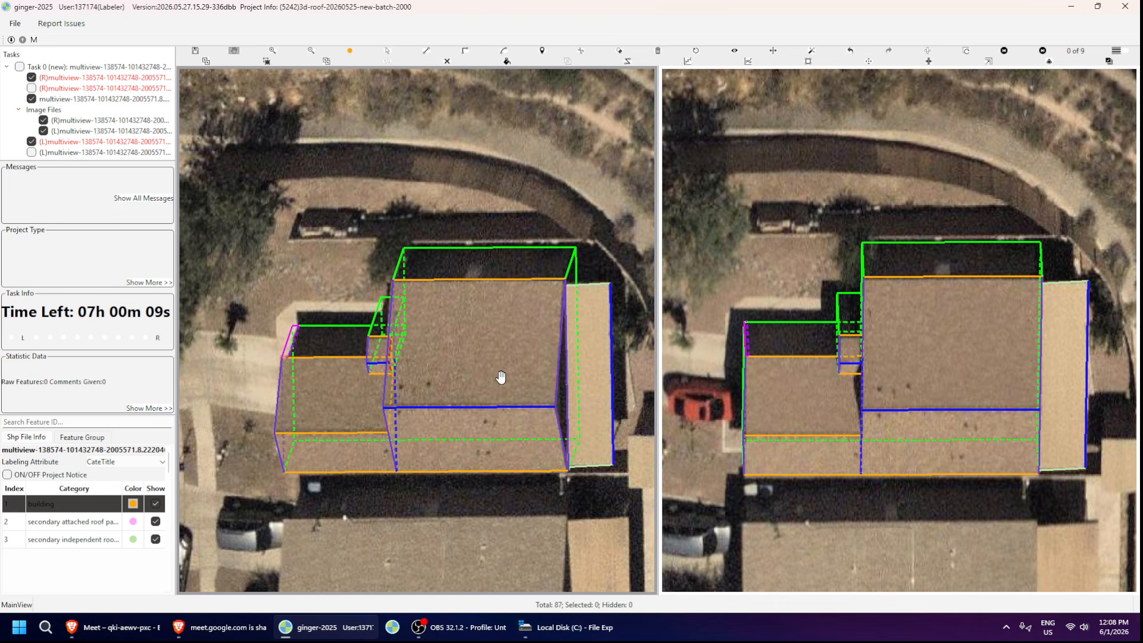
Select the main roof polygon and hide the roof features so only the blue lines remain
{"action": "key", "text": "v"}
{"action": "left_click", "coordinate": [469, 354]}
{"action": "left_click", "coordinate": [469, 354]}
{"action": "left_click", "coordinate": [476, 345]}
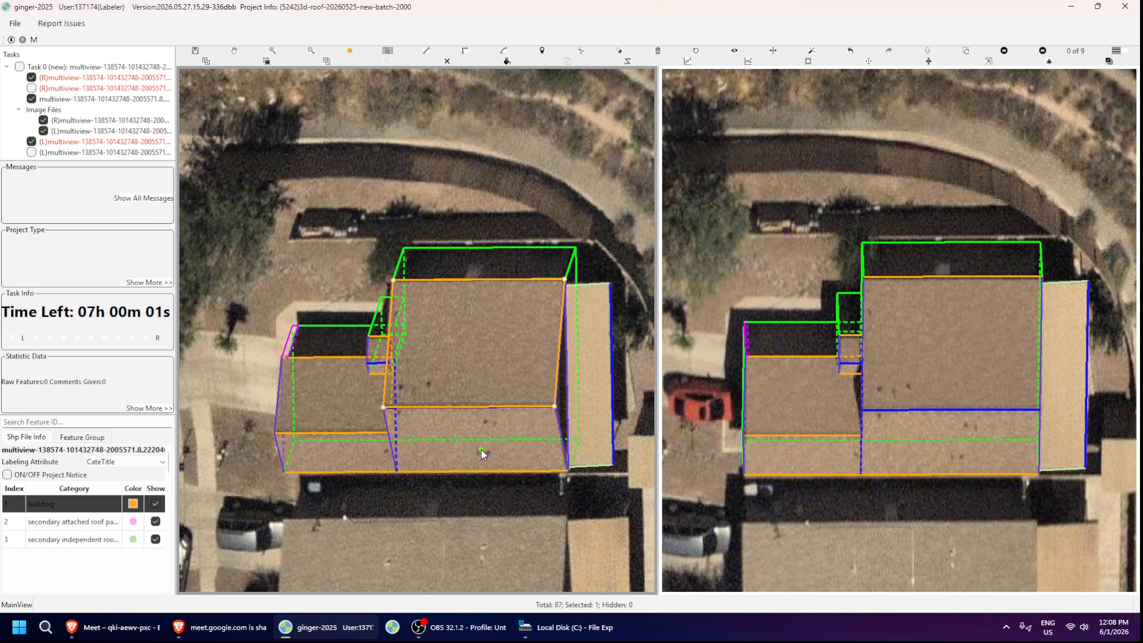
{"action": "key", "text": "h"}
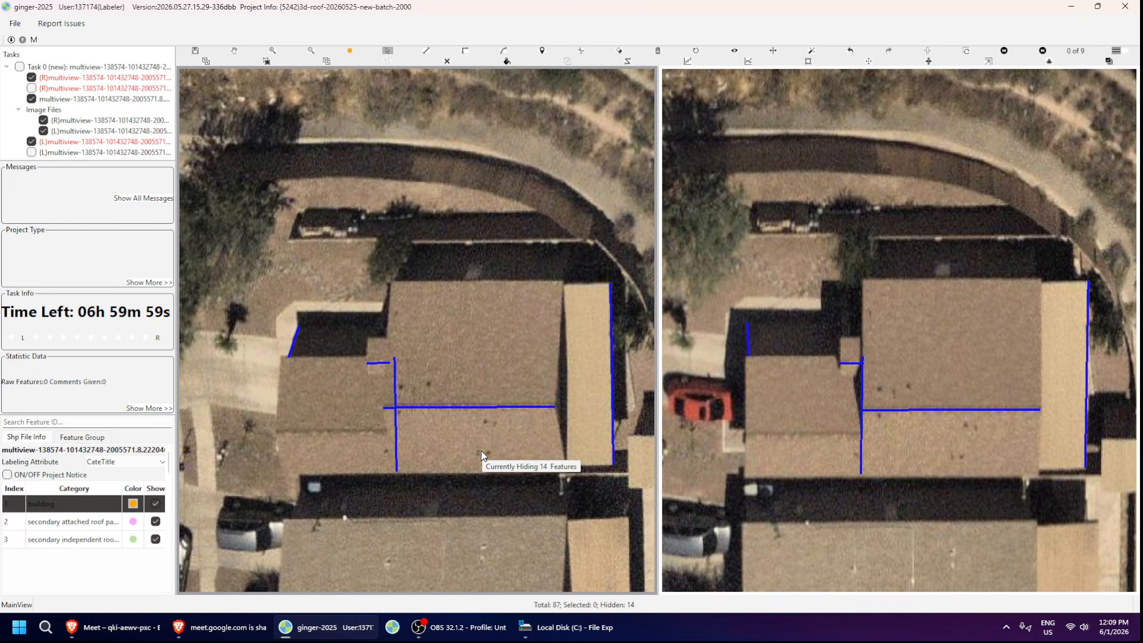
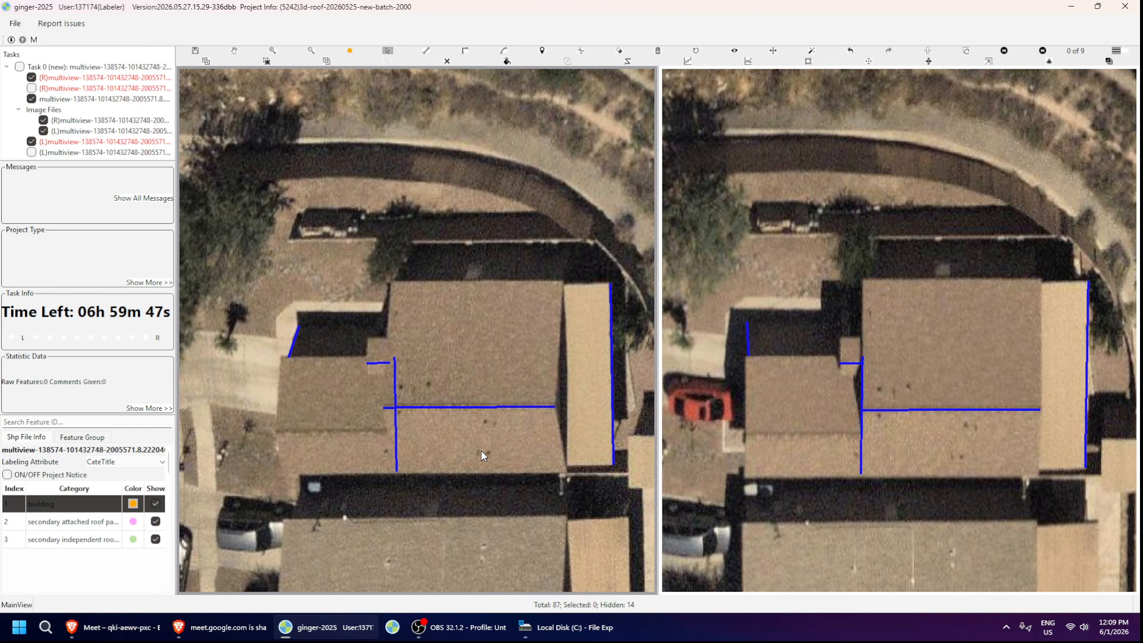
Unhide the roof outlines, then box-select and deselect the house's roof features to check them
{"action": "key", "text": "h"}
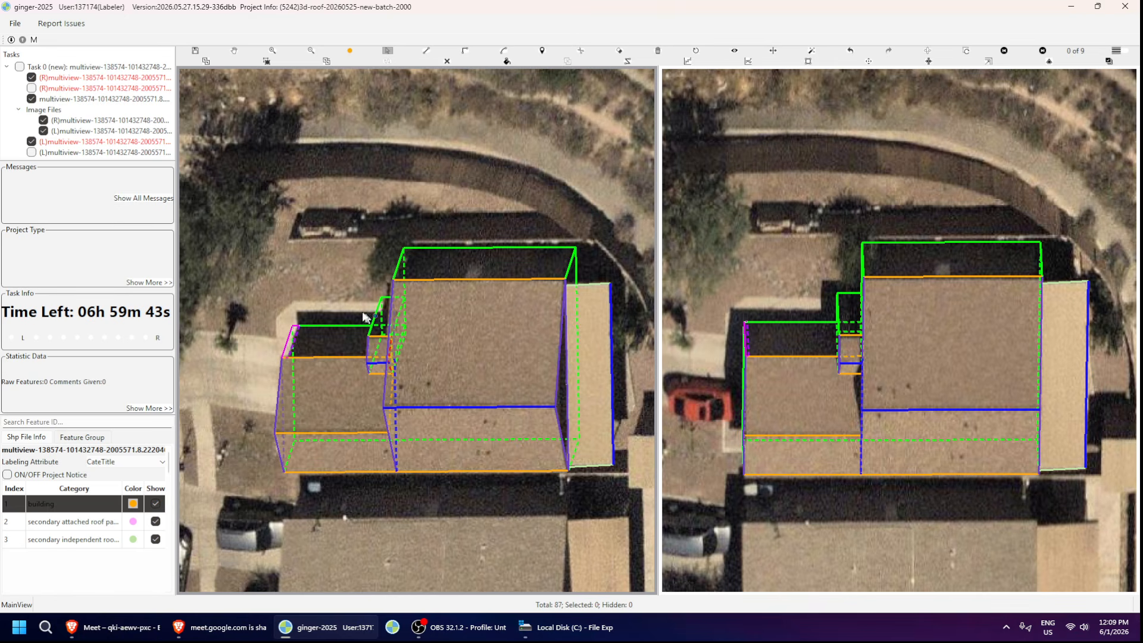
{"action": "scroll", "coordinate": [538, 441], "scroll_direction": "down", "scroll_amount": 1}
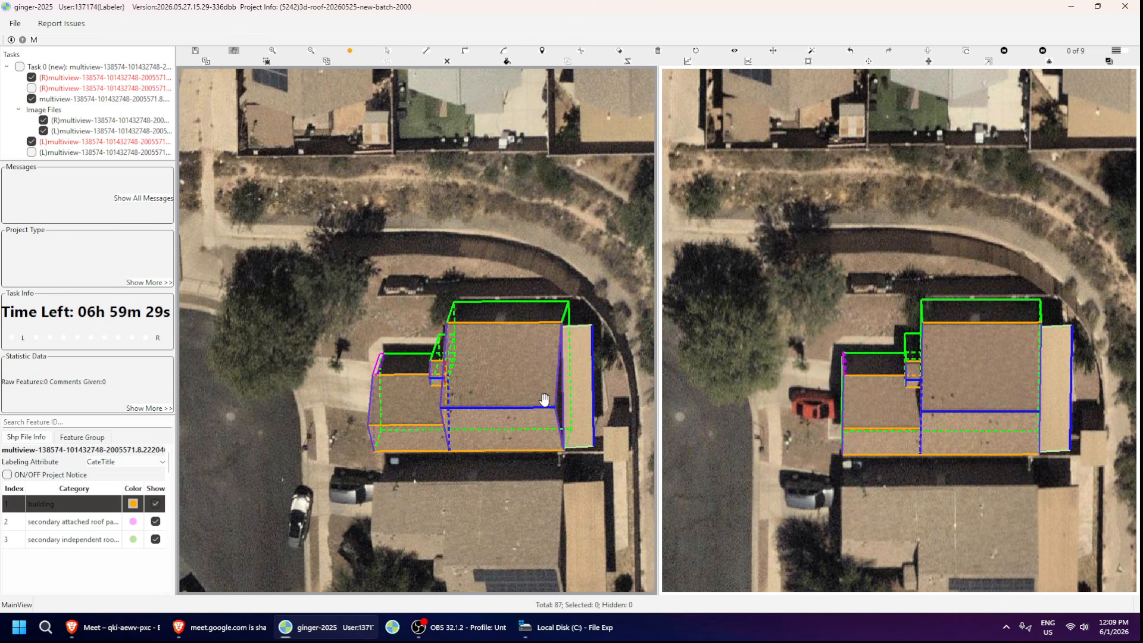
{"action": "left_click_drag", "start_coordinate": [227, 172], "coordinate": [634, 511]}
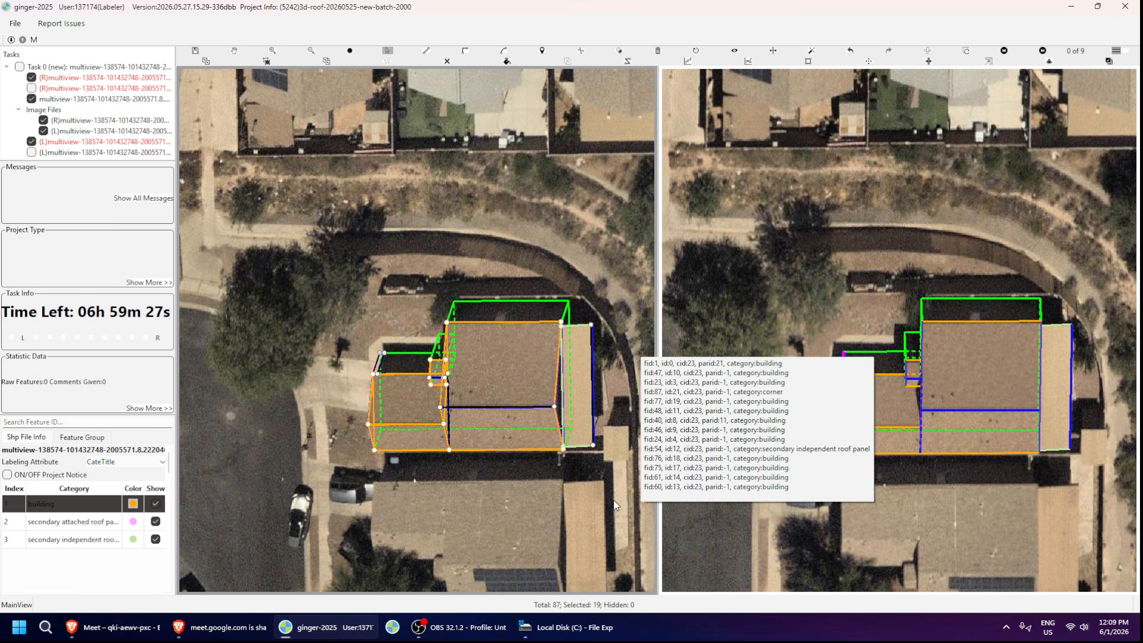
{"action": "key", "text": "Escape"}
{"action": "scroll", "coordinate": [502, 371], "scroll_direction": "up", "scroll_amount": 2}
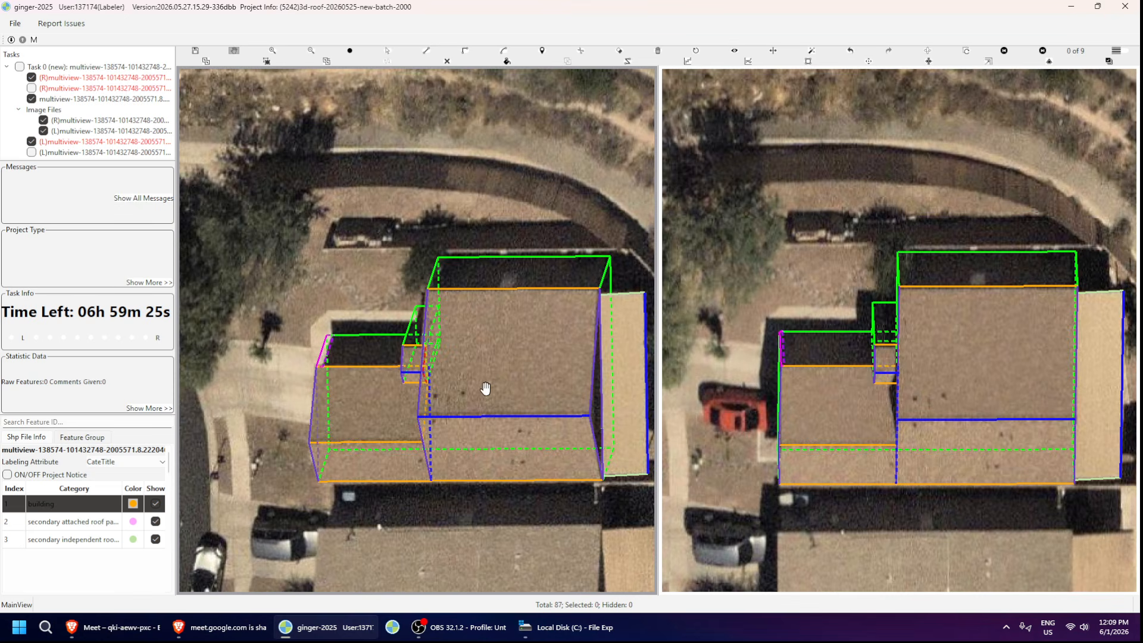
Select the large roof and hide then reshow the outlines to compare against the imagery
{"action": "left_click", "coordinate": [501, 371]}
{"action": "key", "text": "h"}
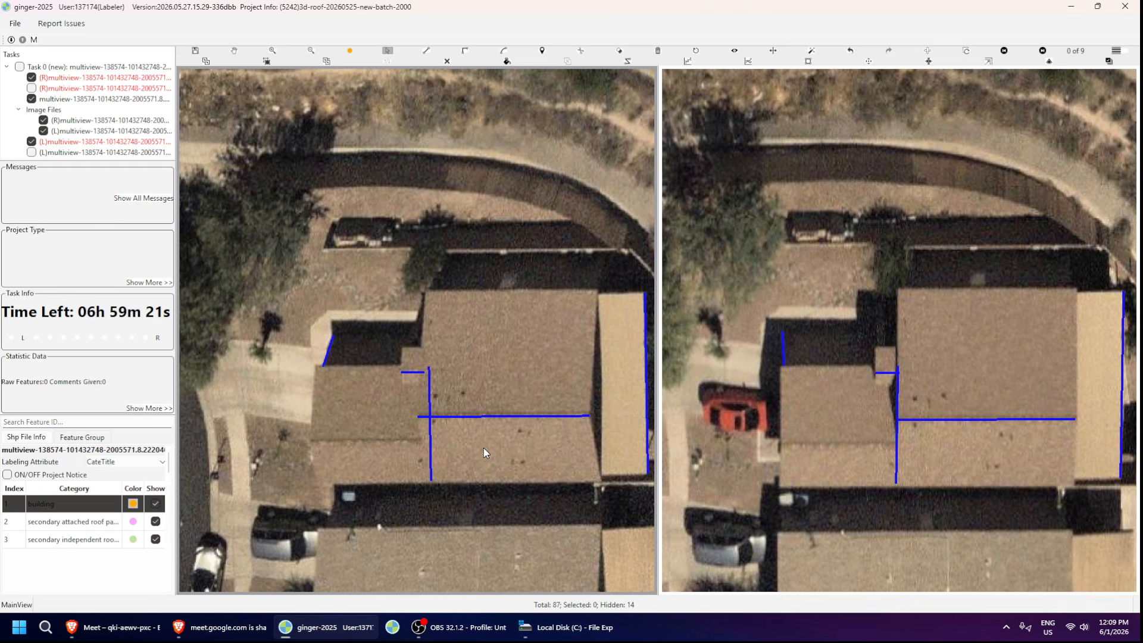
{"action": "key", "text": "h"}
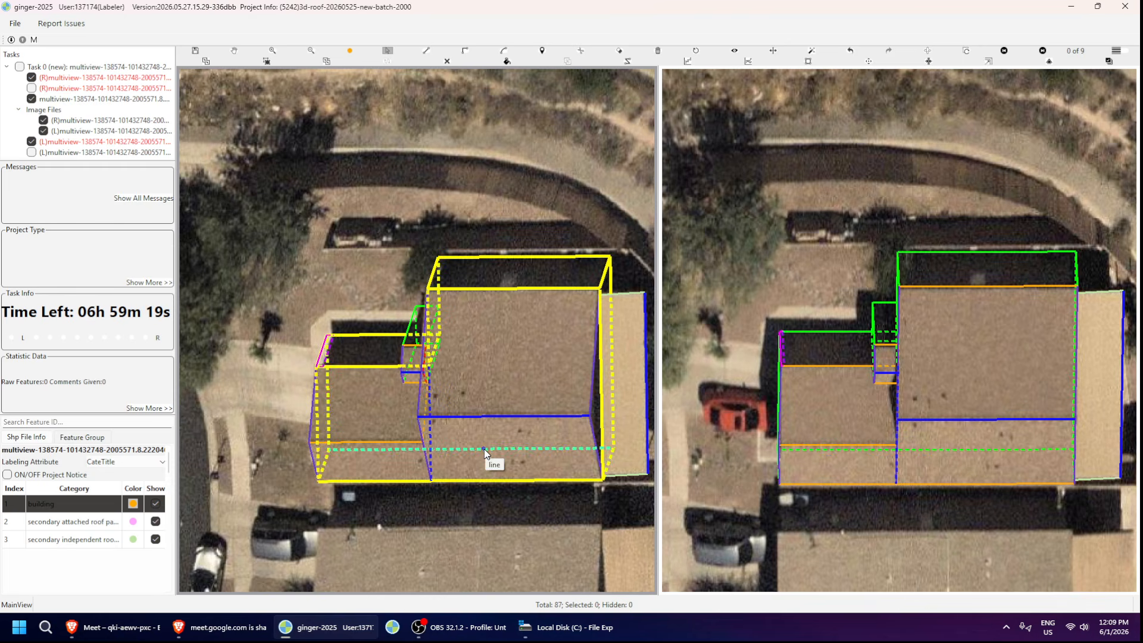
{"action": "scroll", "coordinate": [484, 448], "scroll_direction": "down", "scroll_amount": 1}
{"action": "key", "text": "space"}
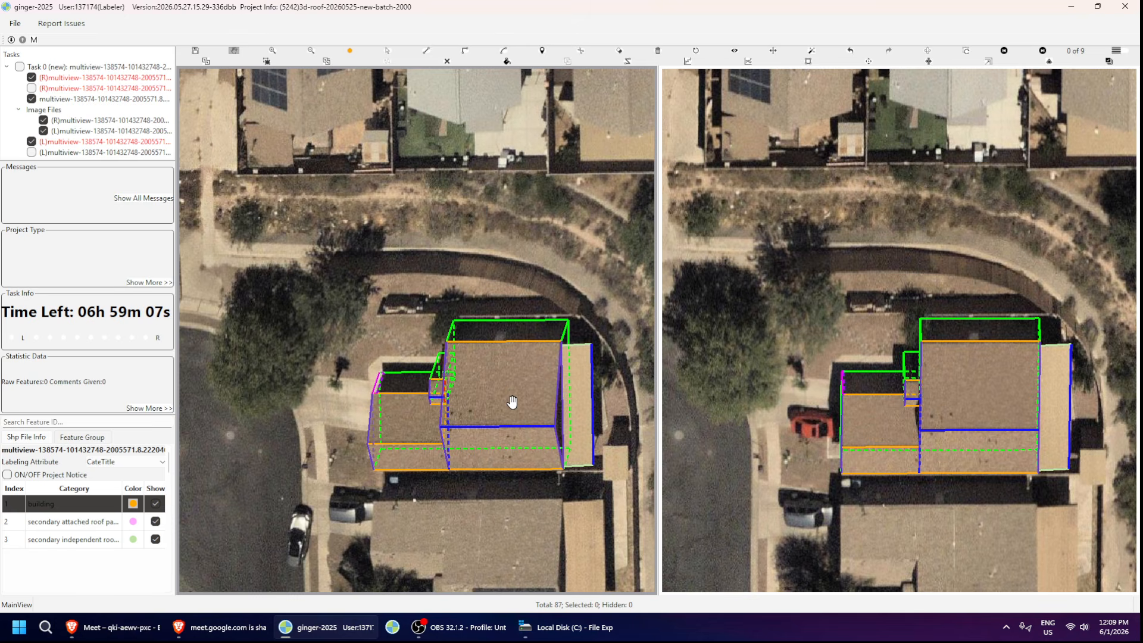
Generate the orange 3D building volumes, check the orbited wireframe, and clear the blue guide lines
{"action": "key", "text": "g"}
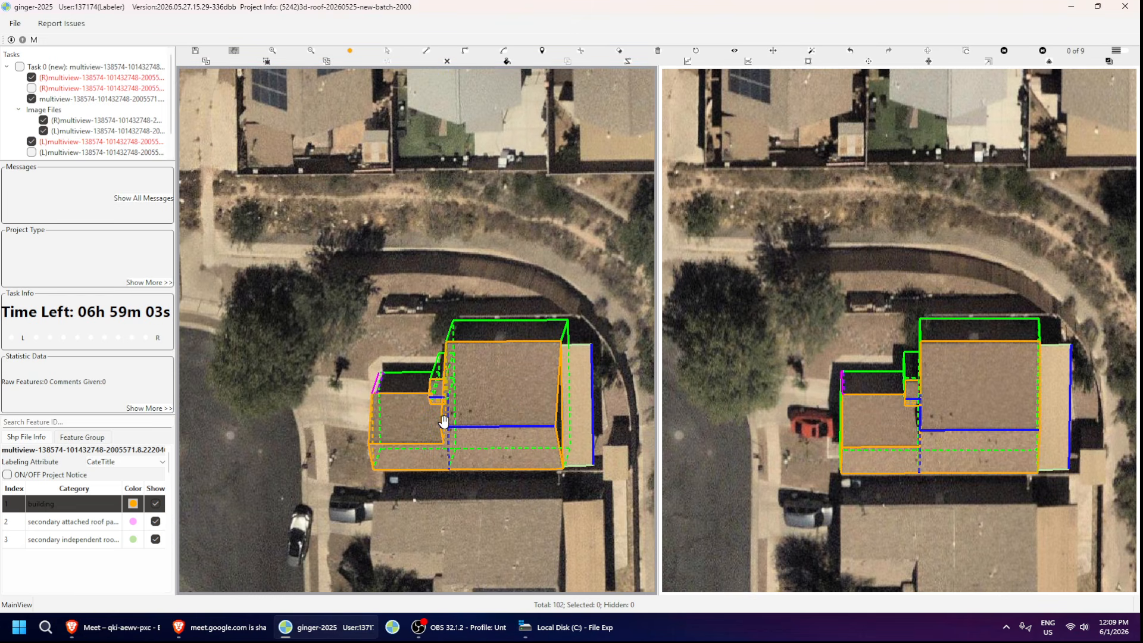
{"action": "scroll", "coordinate": [447, 416], "scroll_direction": "up", "scroll_amount": 2}
{"action": "left_click_drag", "start_coordinate": [447, 416], "coordinate": [474, 378]}
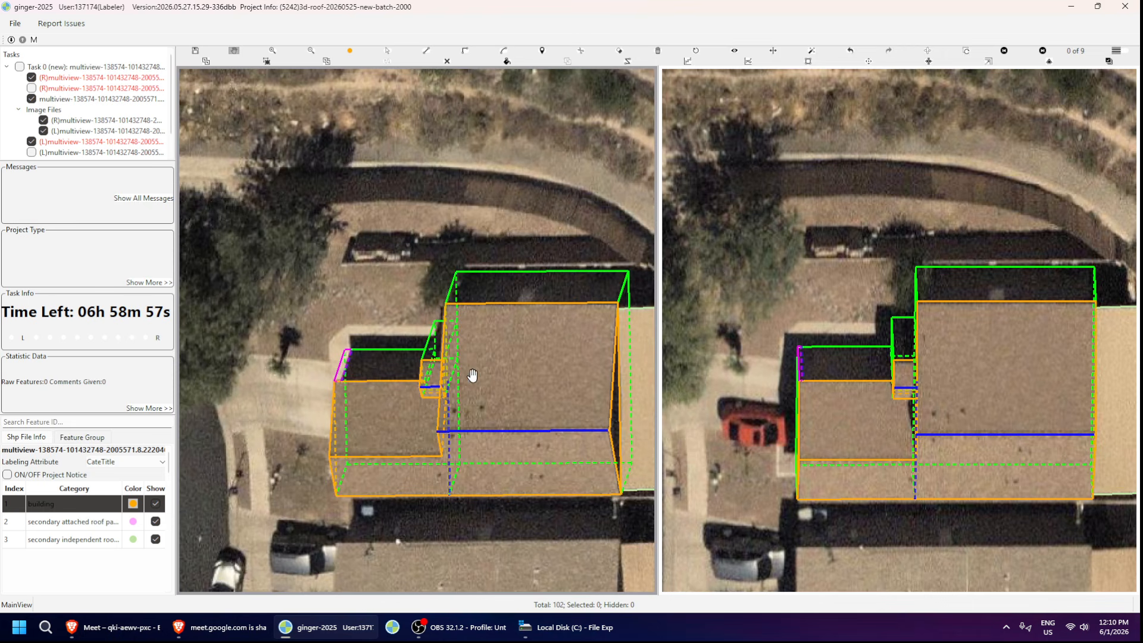
{"action": "left_click_drag", "start_coordinate": [557, 404], "coordinate": [492, 411]}
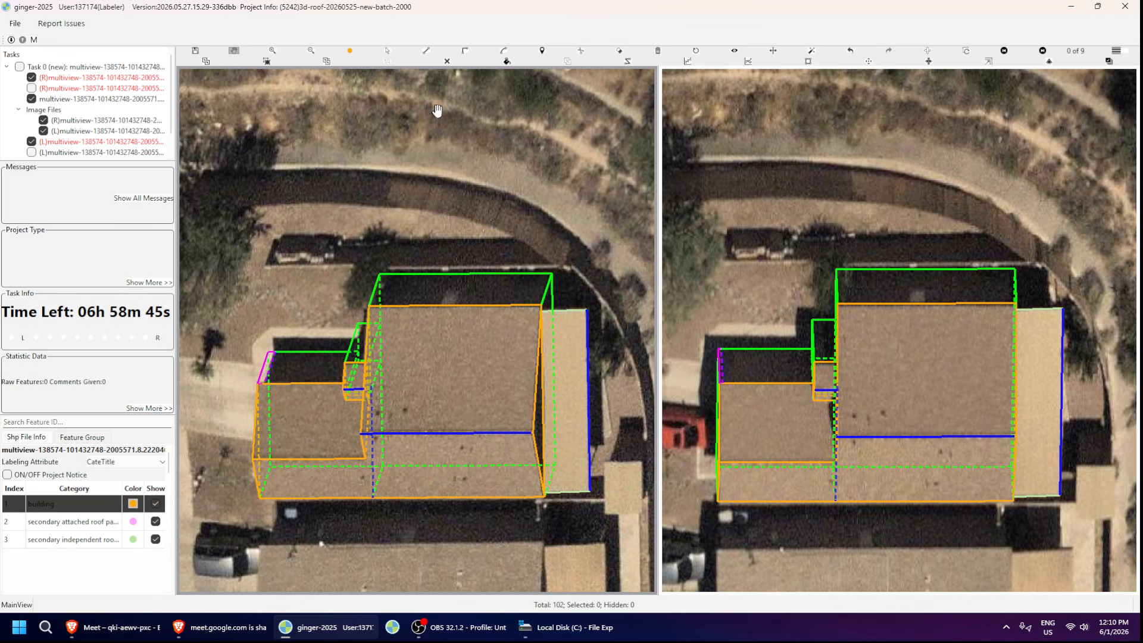
{"action": "left_click", "coordinate": [447, 60]}
{"action": "scroll", "coordinate": [480, 413], "scroll_direction": "down", "scroll_amount": 2}
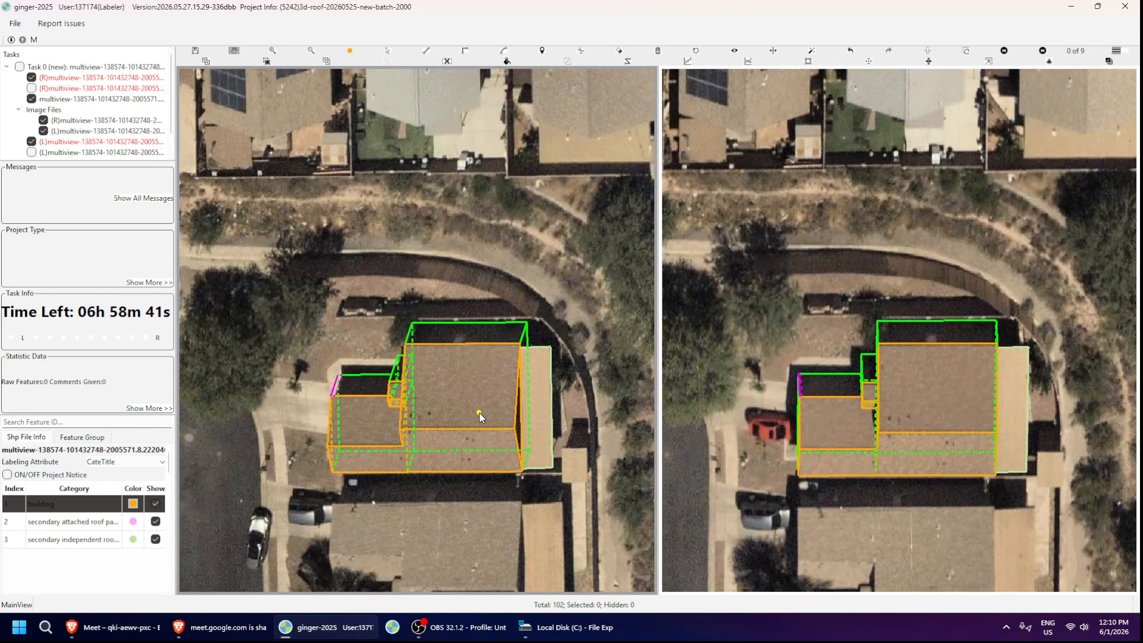
Attach new geometry at the large roof's lower edge and check it in the rotated wireframe
{"action": "left_click", "coordinate": [478, 426]}
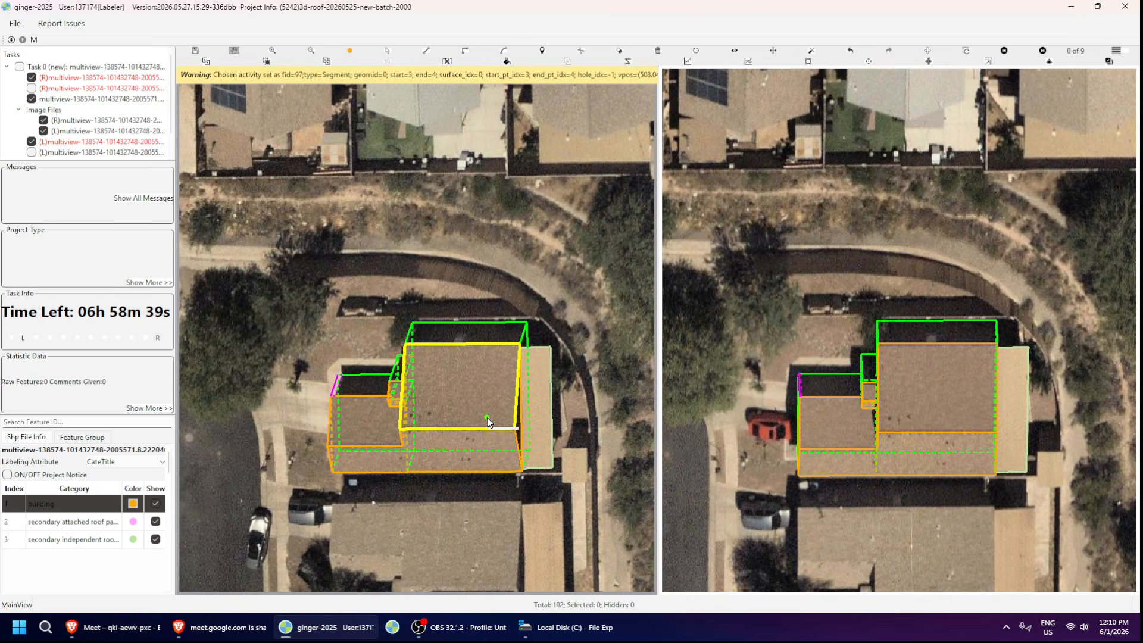
{"action": "left_click", "coordinate": [487, 418]}
{"action": "scroll", "coordinate": [485, 421], "scroll_direction": "up", "scroll_amount": 1}
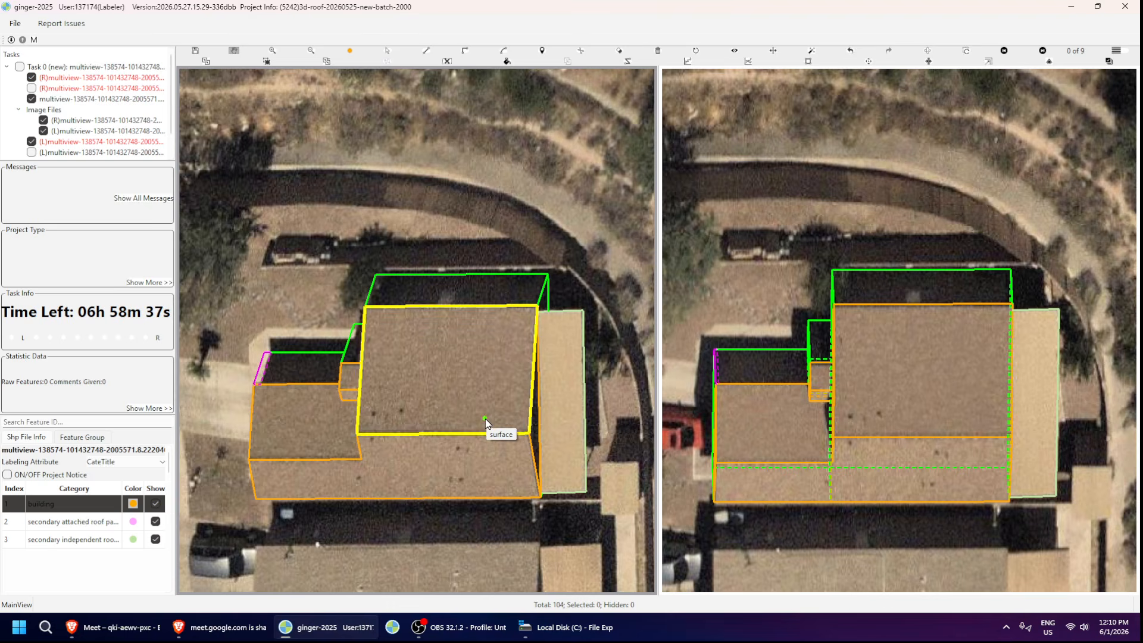
{"action": "scroll", "coordinate": [481, 422], "scroll_direction": "down", "scroll_amount": 1}
{"action": "left_click_drag", "start_coordinate": [445, 440], "coordinate": [365, 408]}
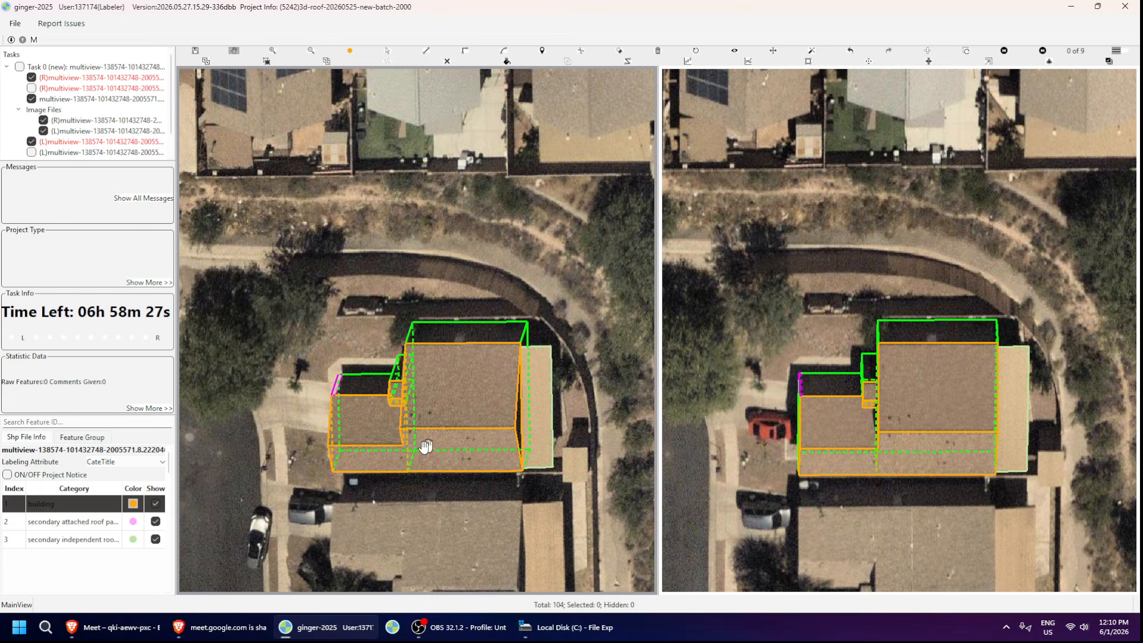
{"action": "scroll", "coordinate": [367, 409], "scroll_direction": "up", "scroll_amount": 2}
{"action": "key", "text": "r"}
{"action": "key", "text": "r"}
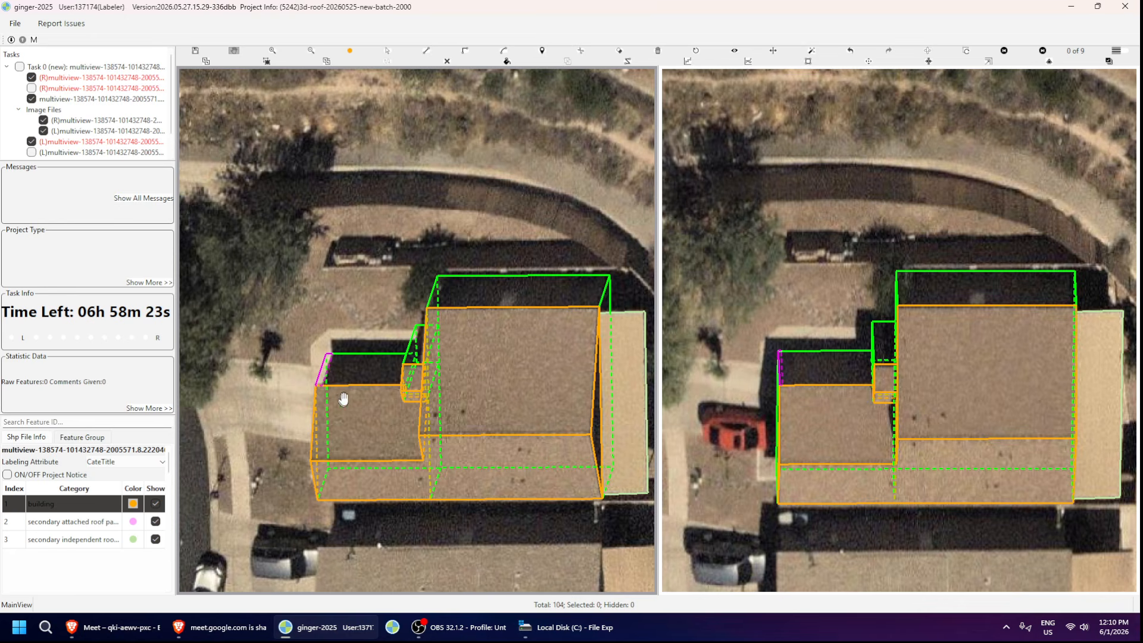
{"action": "left_click", "coordinate": [478, 288]}
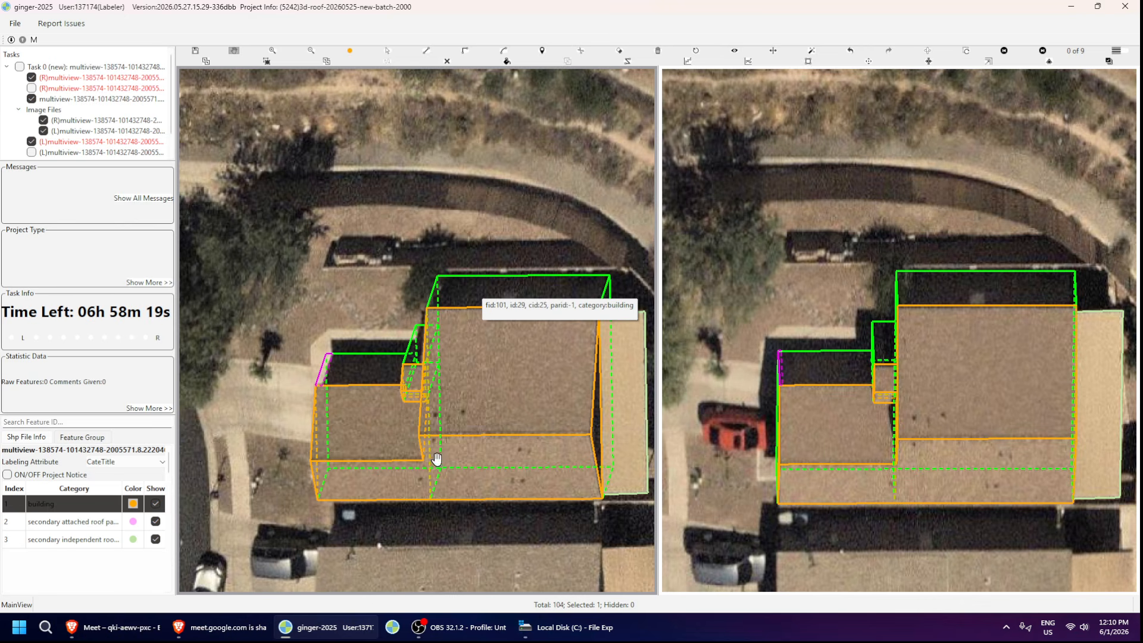
Orbit and zoom to where the small roof box meets the lower roof, selecting the roof pieces
{"action": "mouse_move", "coordinate": [436, 459]}
{"action": "left_mouse_down"}
{"action": "mouse_move", "coordinate": [441, 394]}
{"action": "mouse_move", "coordinate": [442, 474]}
{"action": "left_mouse_up"}
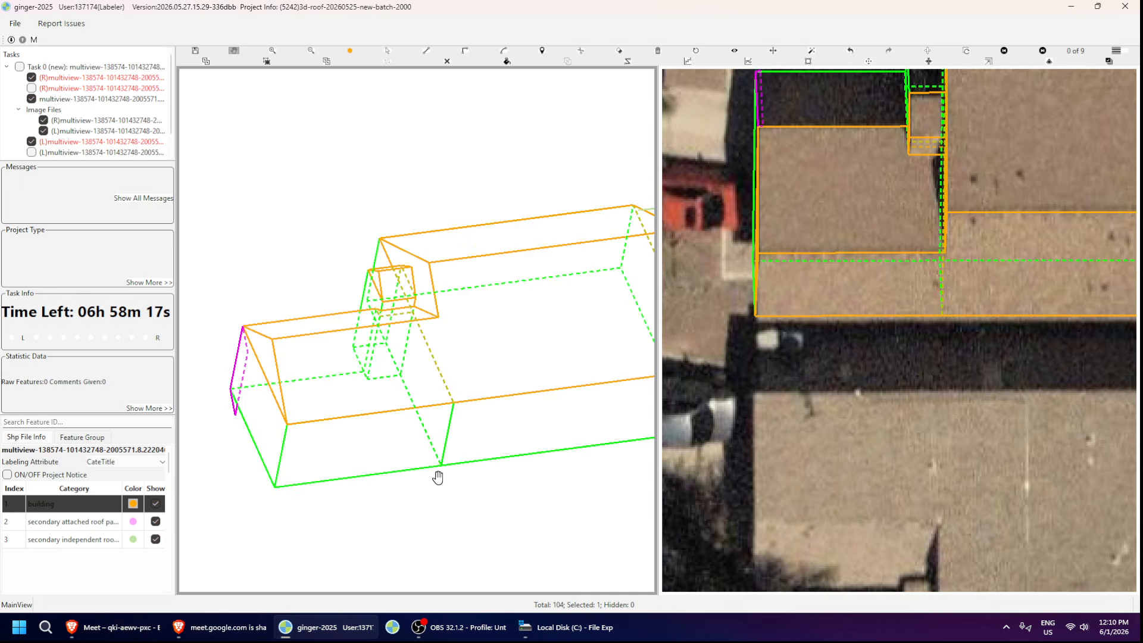
{"action": "left_click", "coordinate": [443, 455]}
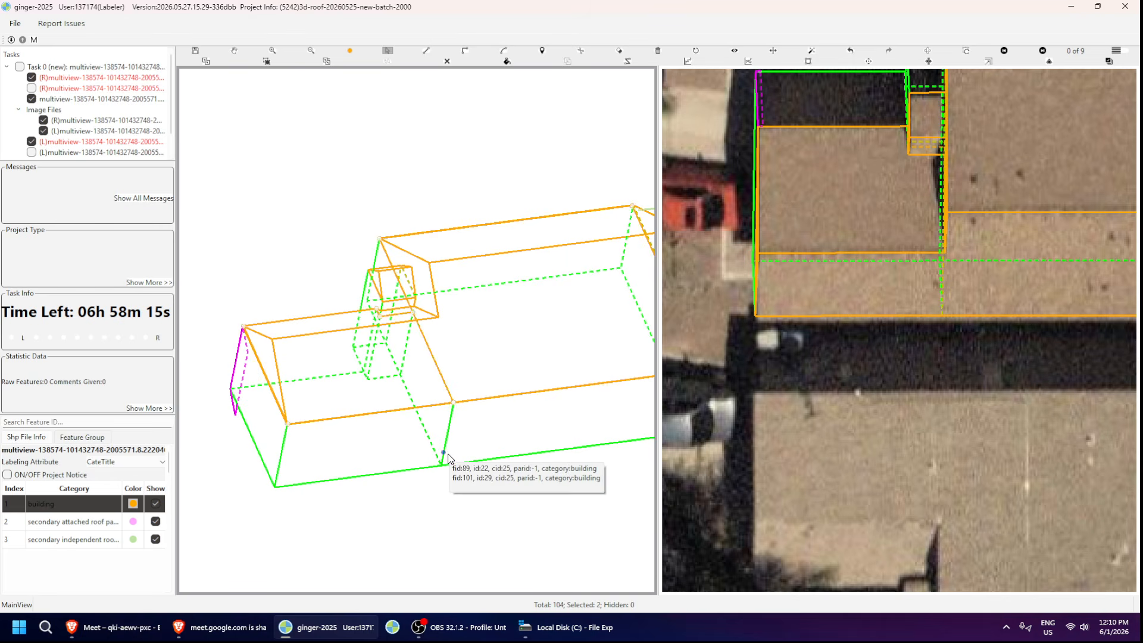
{"action": "scroll", "coordinate": [442, 459], "scroll_direction": "up", "scroll_amount": 1}
{"action": "left_click_drag", "start_coordinate": [362, 323], "coordinate": [420, 456]}
{"action": "scroll", "coordinate": [432, 407], "scroll_direction": "down", "scroll_amount": 1}
{"action": "left_click_drag", "start_coordinate": [433, 408], "coordinate": [423, 415]}
{"action": "scroll", "coordinate": [391, 345], "scroll_direction": "up", "scroll_amount": 1}
{"action": "left_click_drag", "start_coordinate": [393, 351], "coordinate": [395, 335]}
{"action": "scroll", "coordinate": [395, 334], "scroll_direction": "up", "scroll_amount": 2}
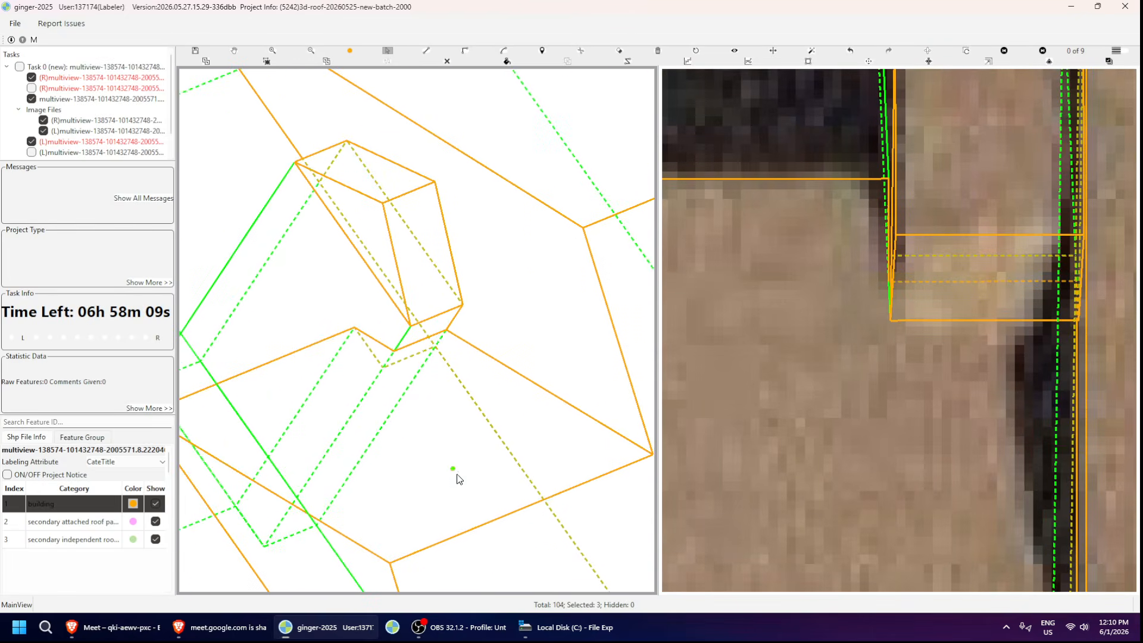
{"action": "key", "text": "h"}
{"action": "left_click", "coordinate": [385, 310]}
{"action": "scroll", "coordinate": [386, 311], "scroll_direction": "up", "scroll_amount": 2}
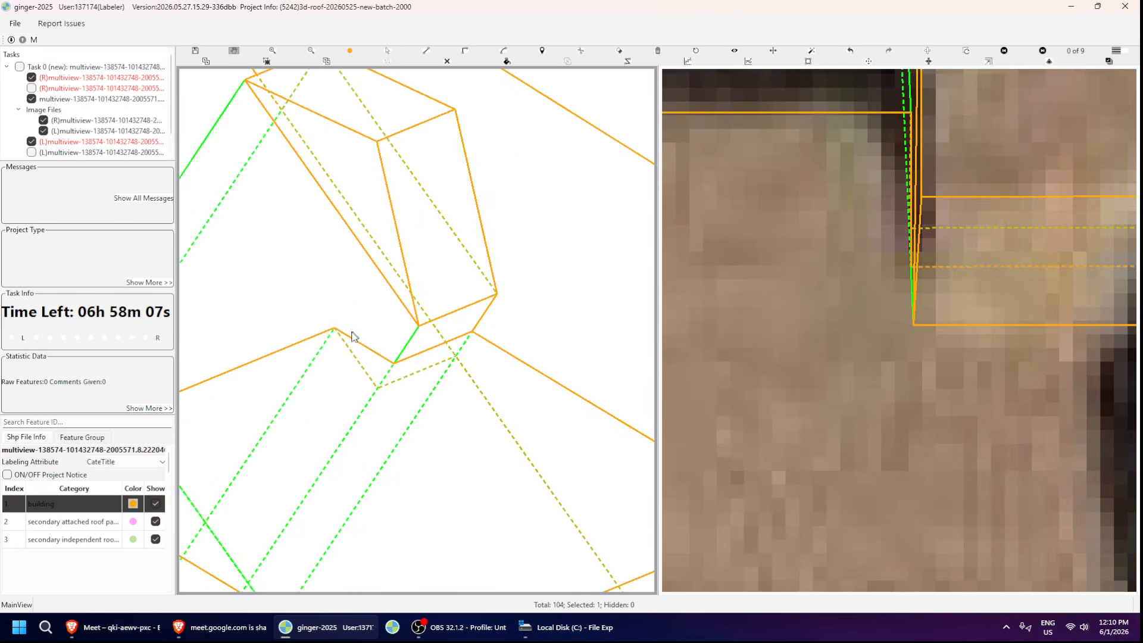
Draw the 2.02 m connecting edge from the small roof's corner to the lower roof
{"action": "key", "text": "l"}
{"action": "left_click", "coordinate": [337, 329]}
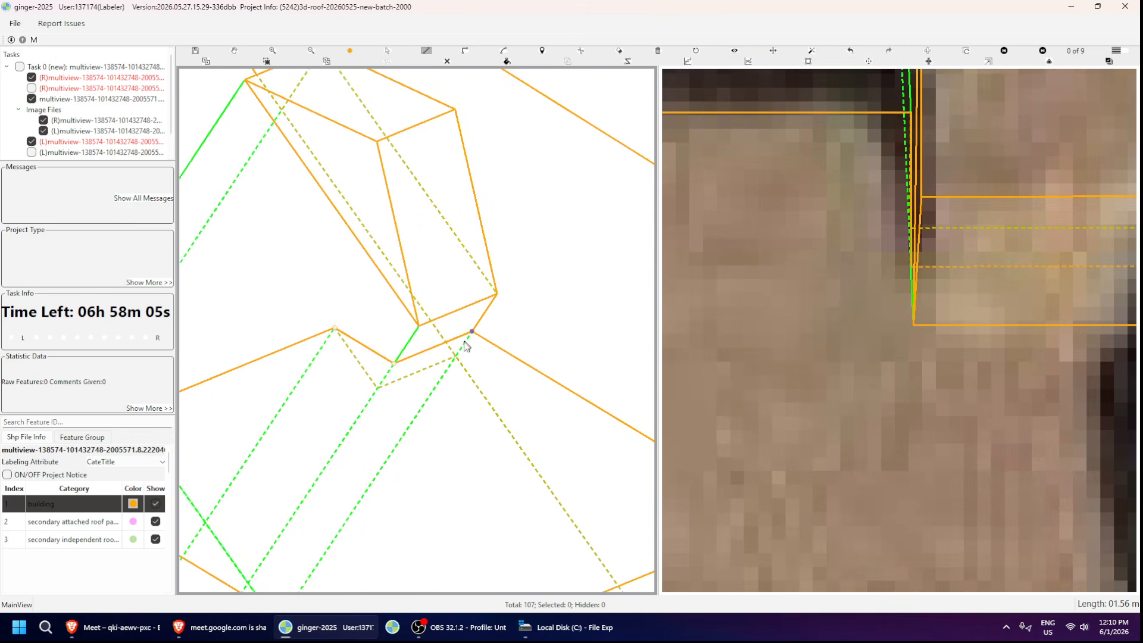
{"action": "left_click", "coordinate": [450, 356]}
{"action": "key", "text": "h"}
{"action": "scroll", "coordinate": [441, 372], "scroll_direction": "down", "scroll_amount": 1}
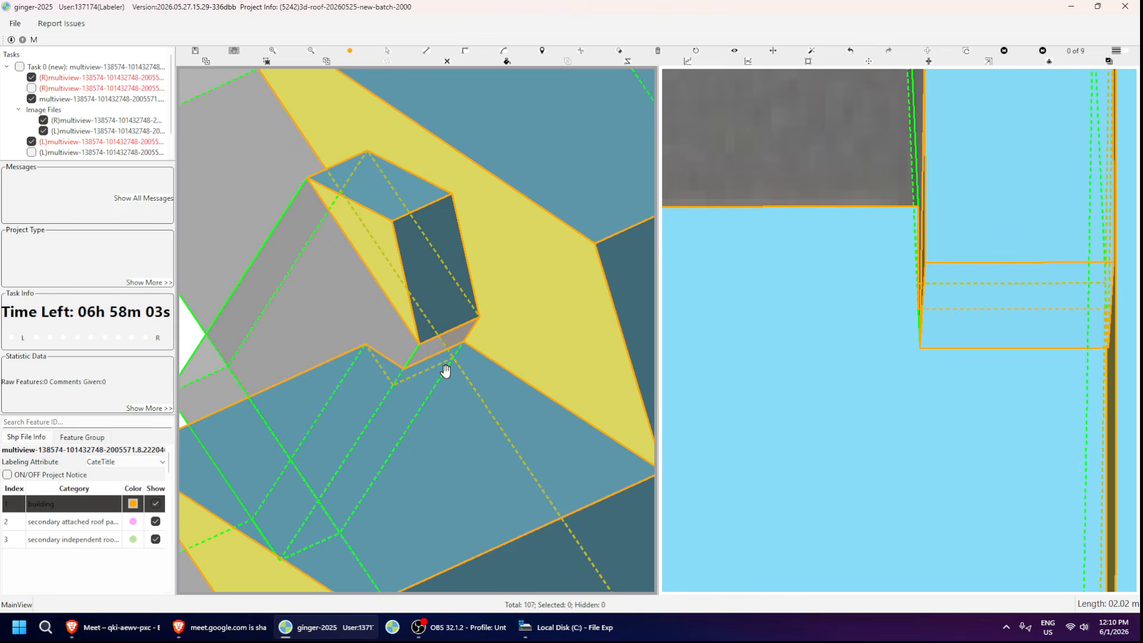
{"action": "scroll", "coordinate": [446, 370], "scroll_direction": "down", "scroll_amount": 3}
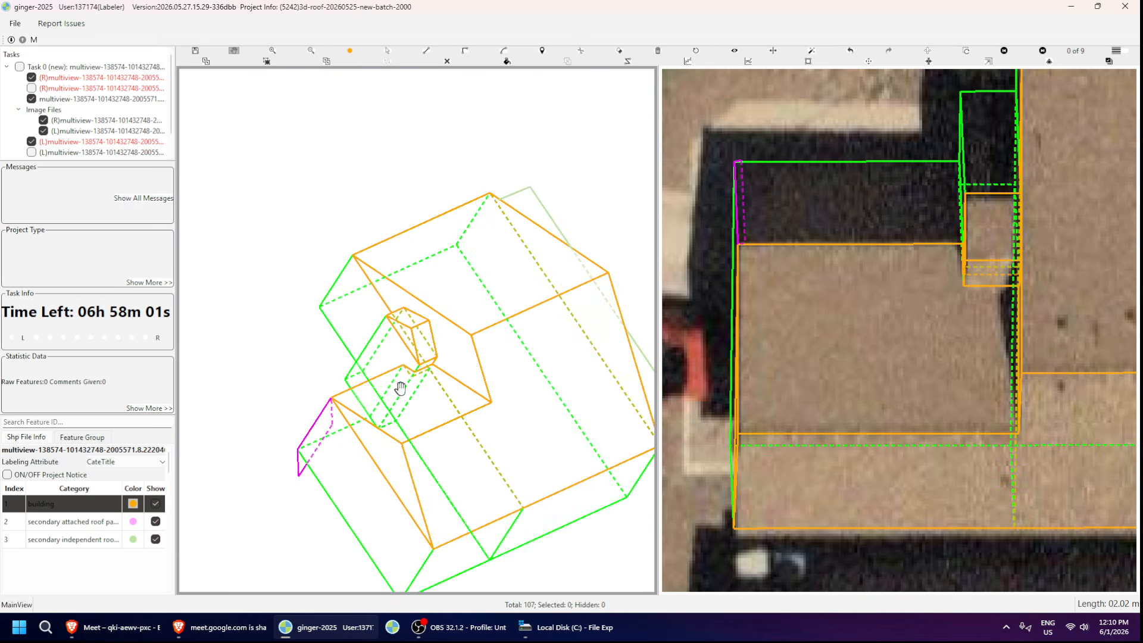
{"action": "key", "text": "s"}
{"action": "scroll", "coordinate": [459, 426], "scroll_direction": "up", "scroll_amount": 5}
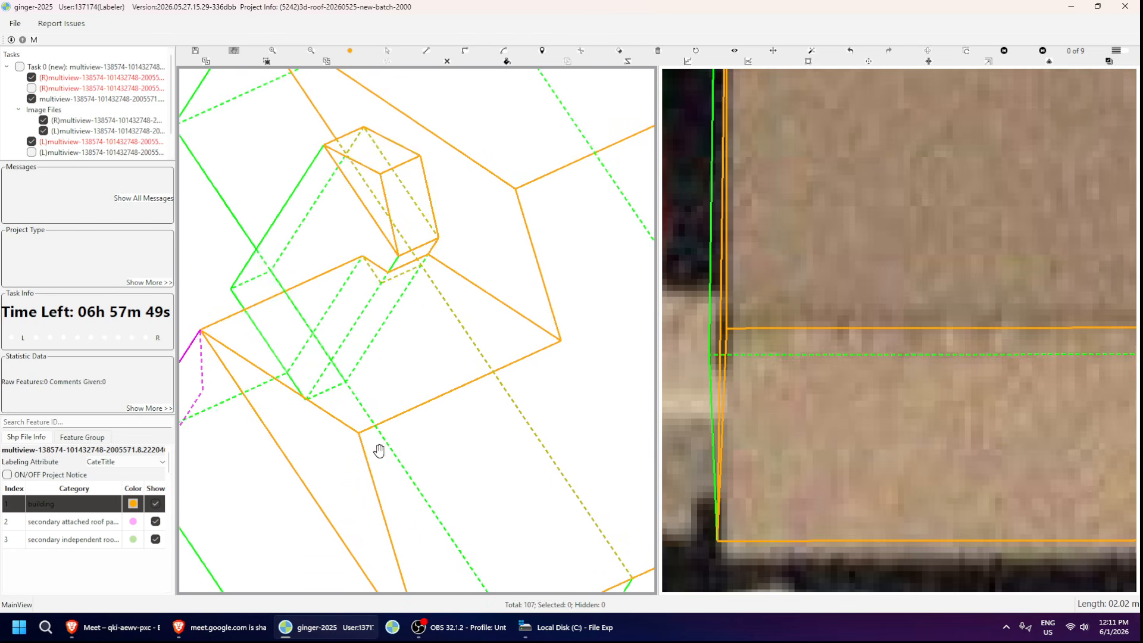
{"action": "scroll", "coordinate": [379, 451], "scroll_direction": "up", "scroll_amount": 6}
Select the building outline at the lower roof's new corner and zoom in and out to inspect it
{"action": "left_click", "coordinate": [343, 419]}
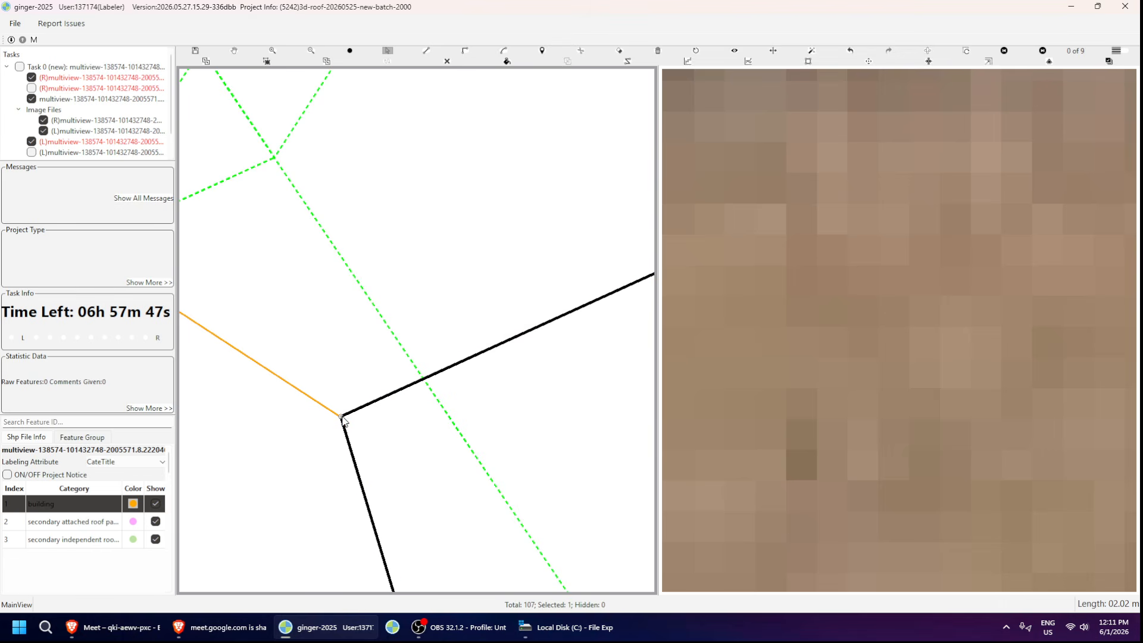
{"action": "scroll", "coordinate": [363, 426], "scroll_direction": "down", "scroll_amount": 5}
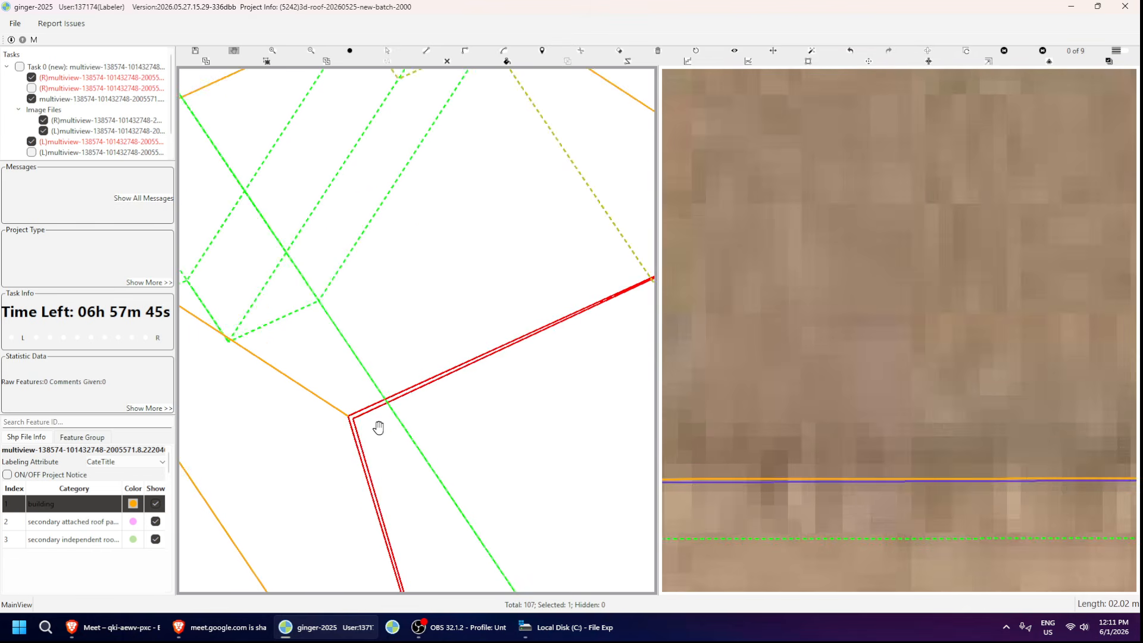
{"action": "scroll", "coordinate": [357, 420], "scroll_direction": "up", "scroll_amount": 4}
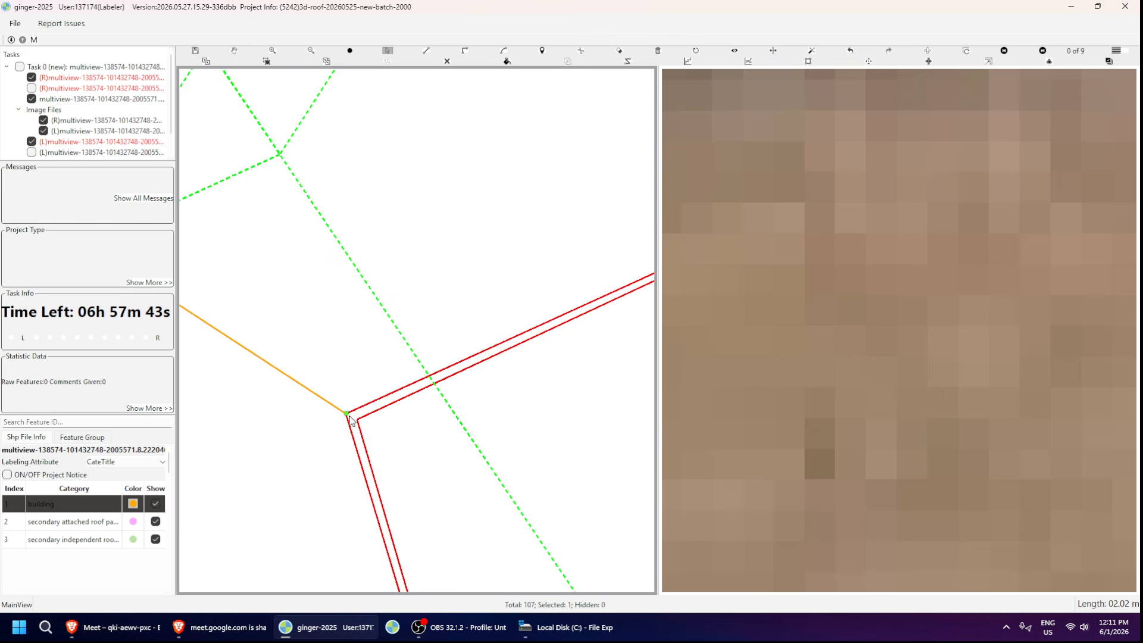
{"action": "scroll", "coordinate": [357, 419], "scroll_direction": "down", "scroll_amount": 6}
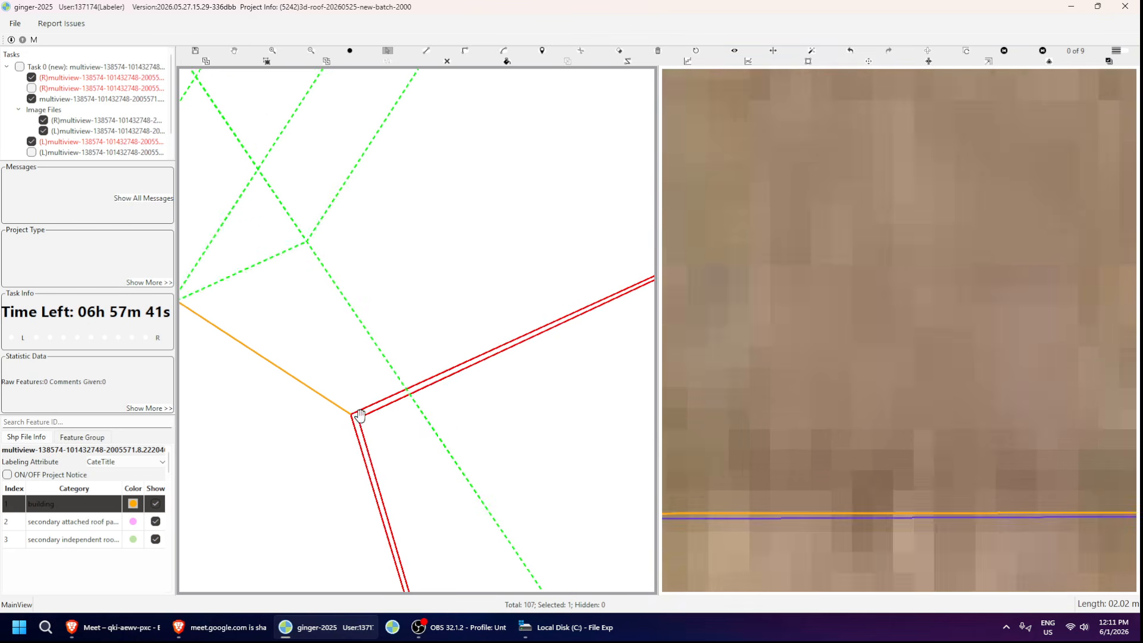
{"action": "scroll", "coordinate": [374, 415], "scroll_direction": "down", "scroll_amount": 2}
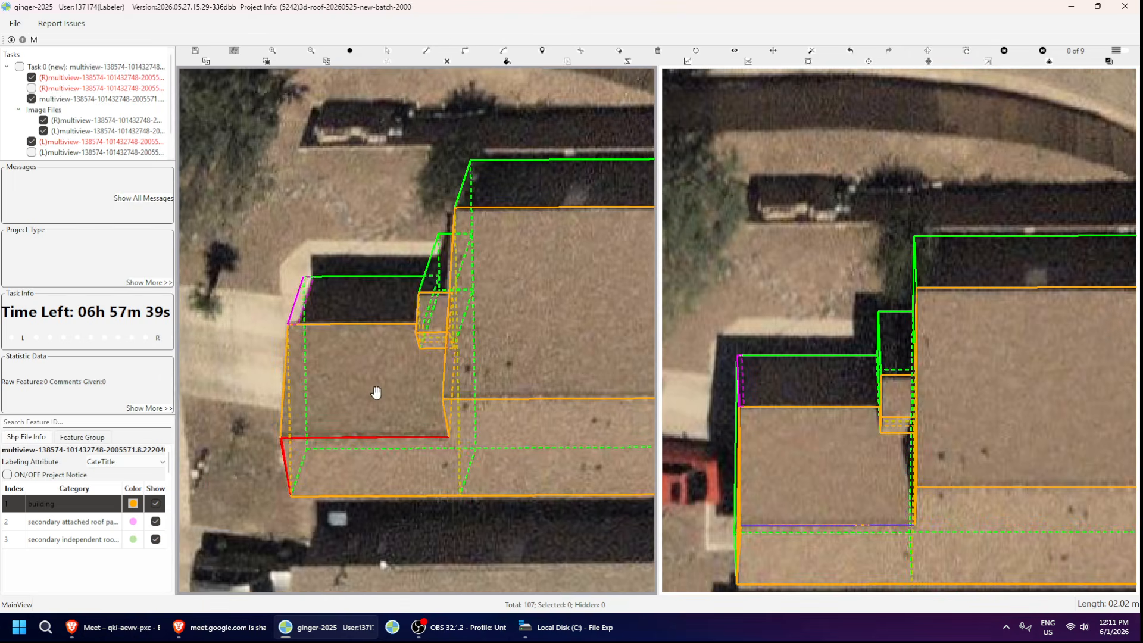
{"action": "scroll", "coordinate": [361, 427], "scroll_direction": "down", "scroll_amount": 1}
{"action": "scroll", "coordinate": [360, 427], "scroll_direction": "down", "scroll_amount": 1}
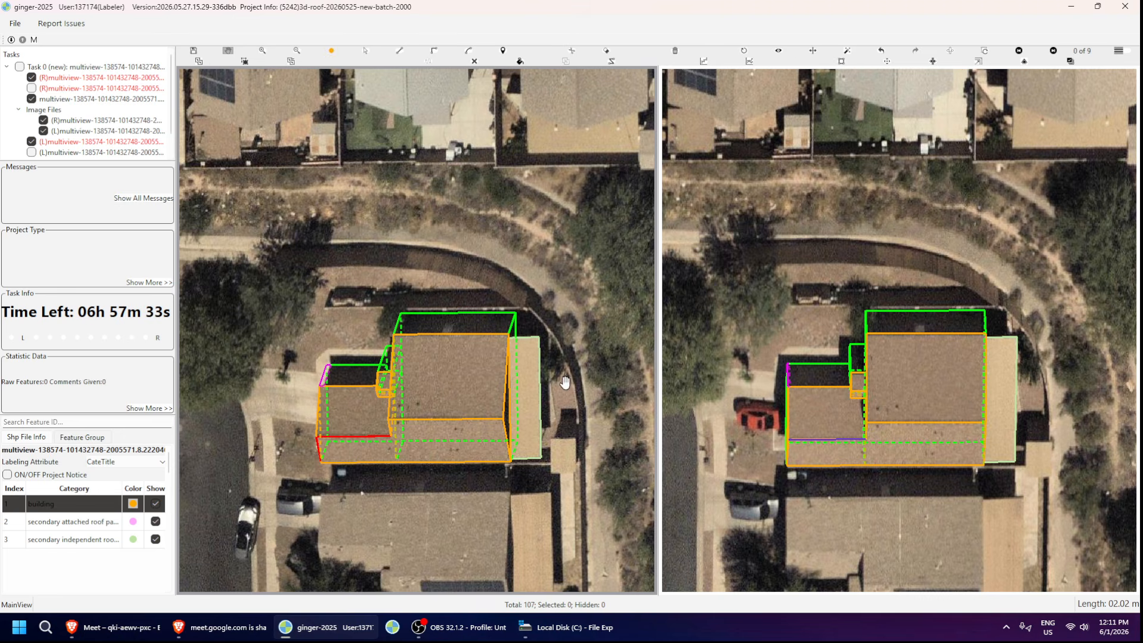
{"action": "key", "text": "ctrl+s"}
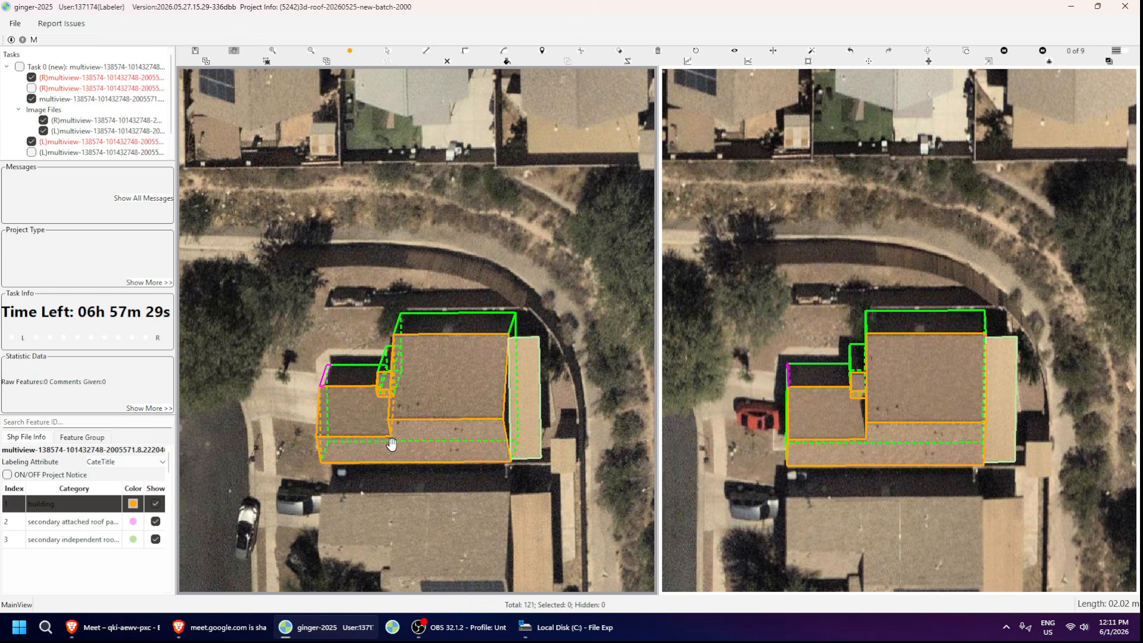
{"action": "scroll", "coordinate": [391, 444], "scroll_direction": "up", "scroll_amount": 3}
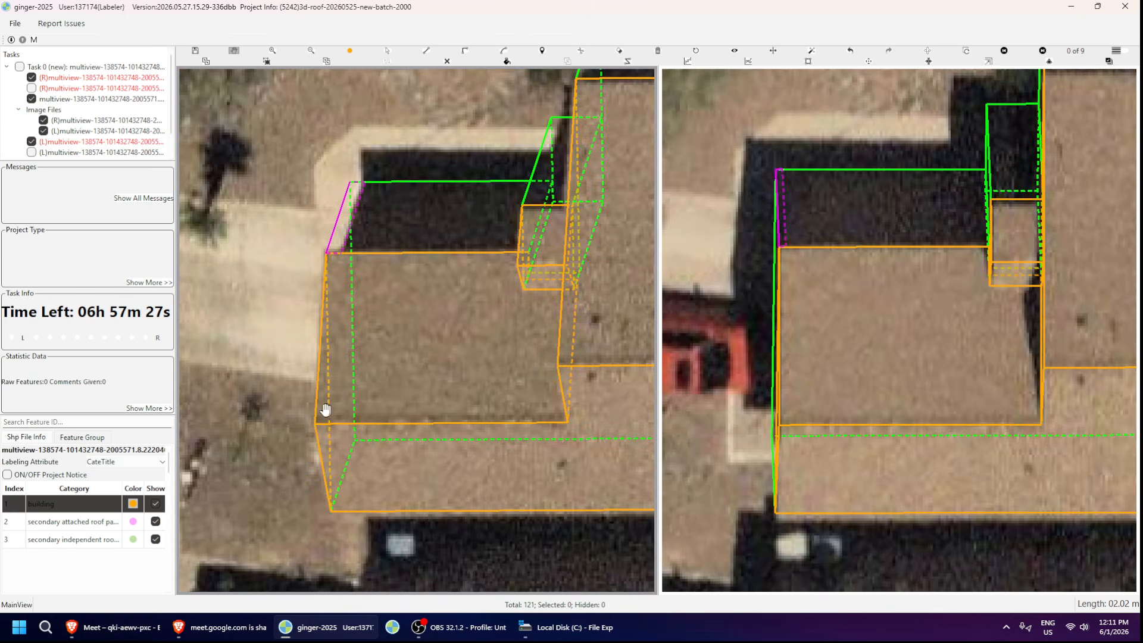
{"action": "scroll", "coordinate": [316, 429], "scroll_direction": "up", "scroll_amount": 2}
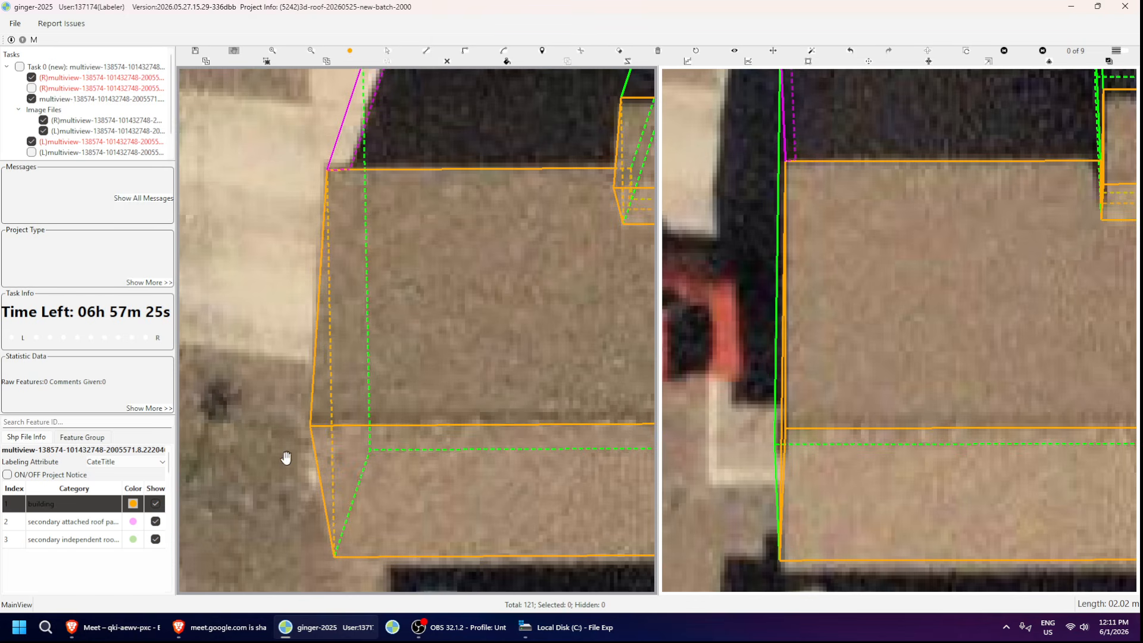
{"action": "scroll", "coordinate": [443, 440], "scroll_direction": "down", "scroll_amount": 5}
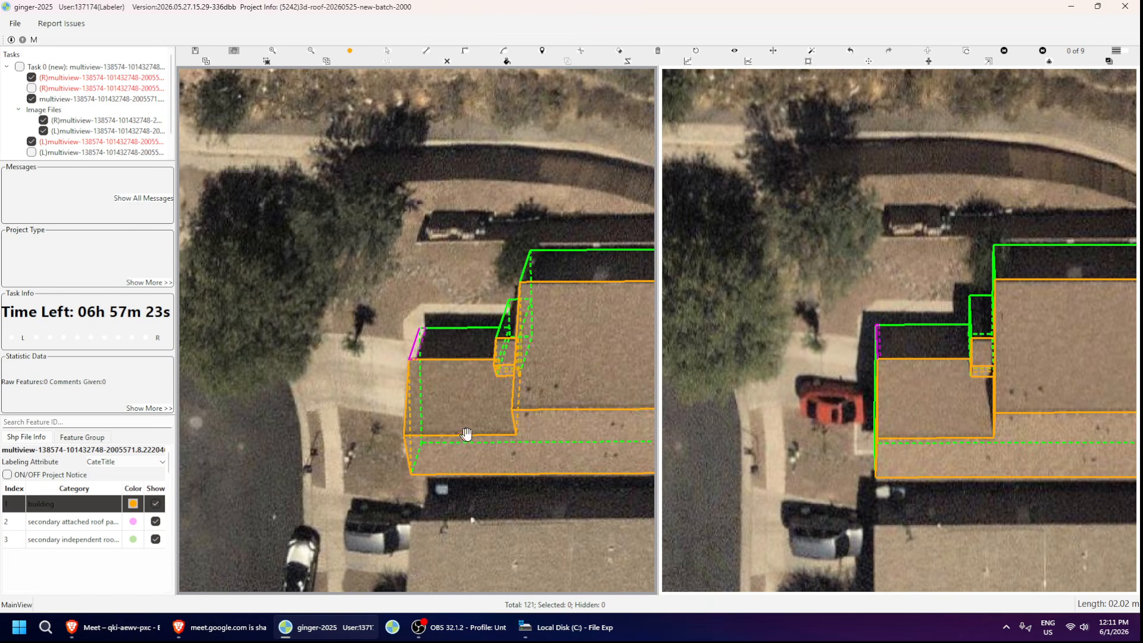
{"action": "scroll", "coordinate": [473, 429], "scroll_direction": "up", "scroll_amount": 2}
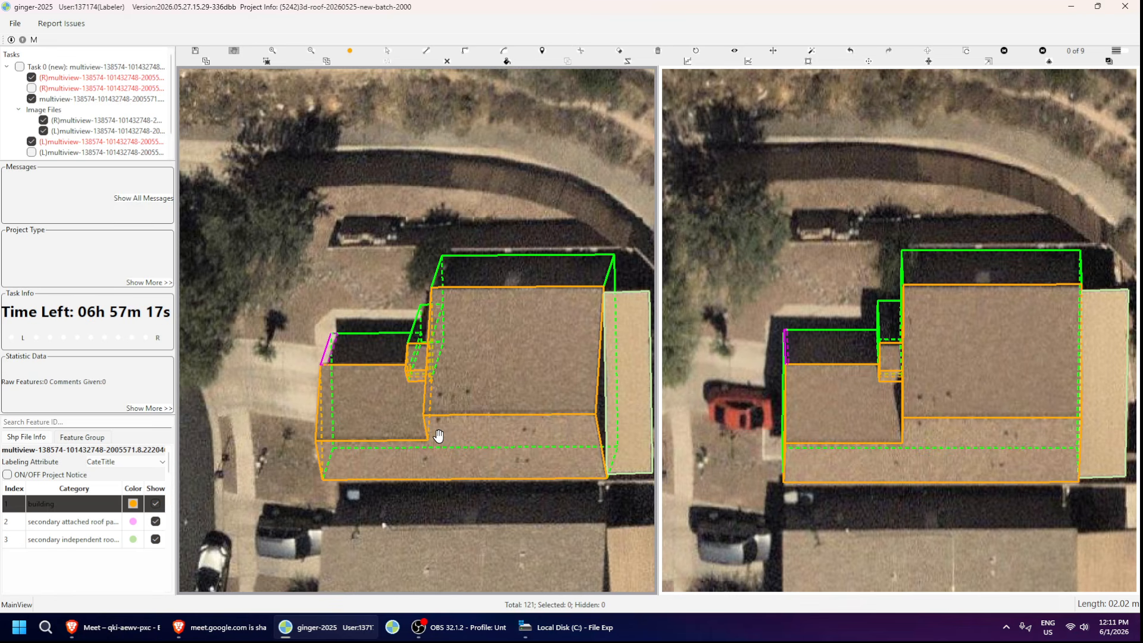
{"action": "key", "text": "Escape"}
{"action": "left_click", "coordinate": [391, 417]}
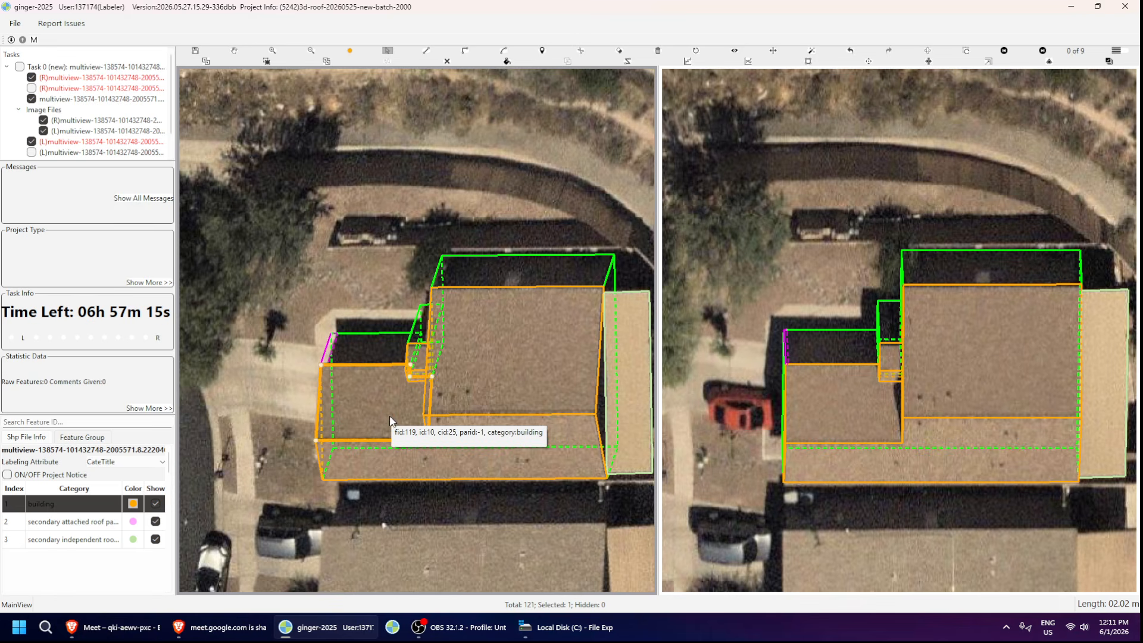
{"action": "key", "text": "Escape"}
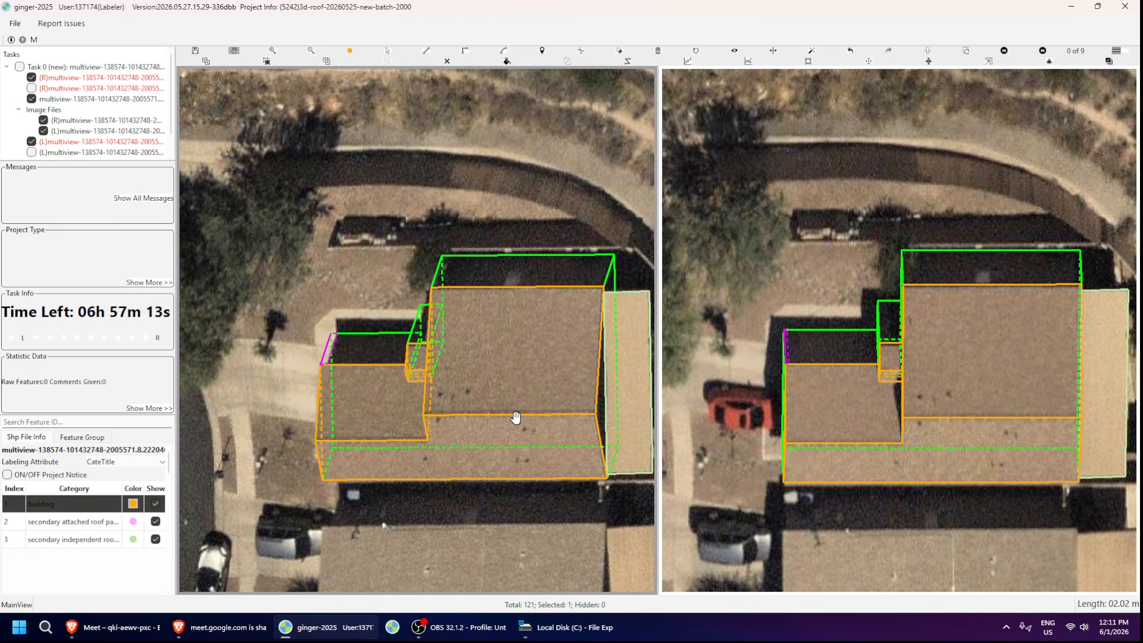
Zoom into the small middle roof, cycle through select, draw and pan tools, and recentre the house
{"action": "scroll", "coordinate": [408, 383], "scroll_direction": "up", "scroll_amount": 5}
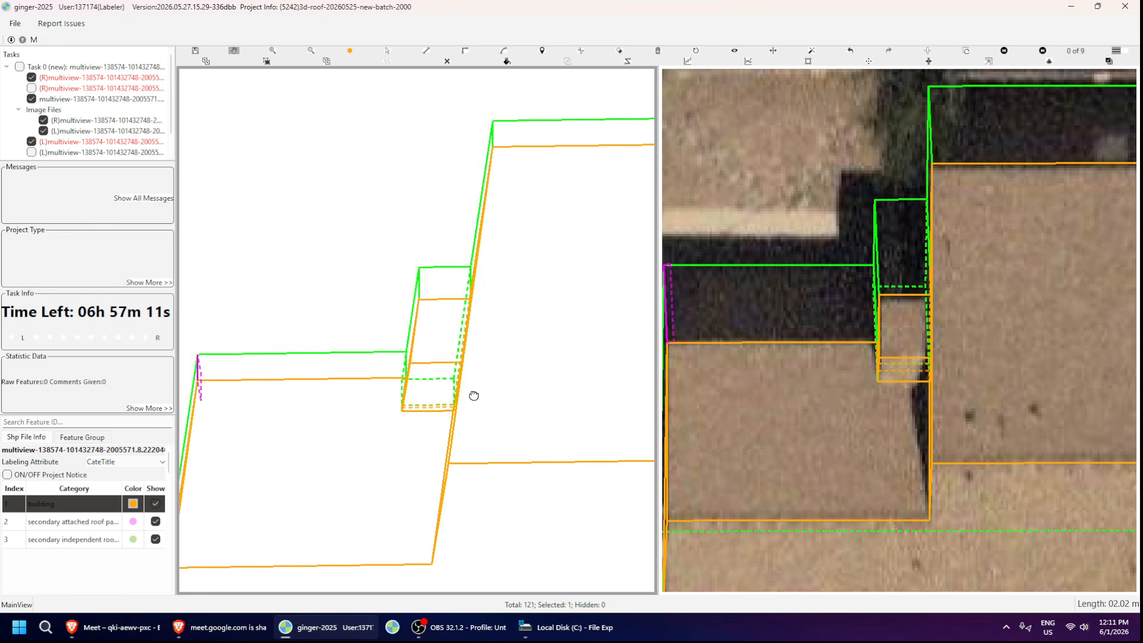
{"action": "scroll", "coordinate": [452, 391], "scroll_direction": "up", "scroll_amount": 2}
{"action": "key", "text": "Escape"}
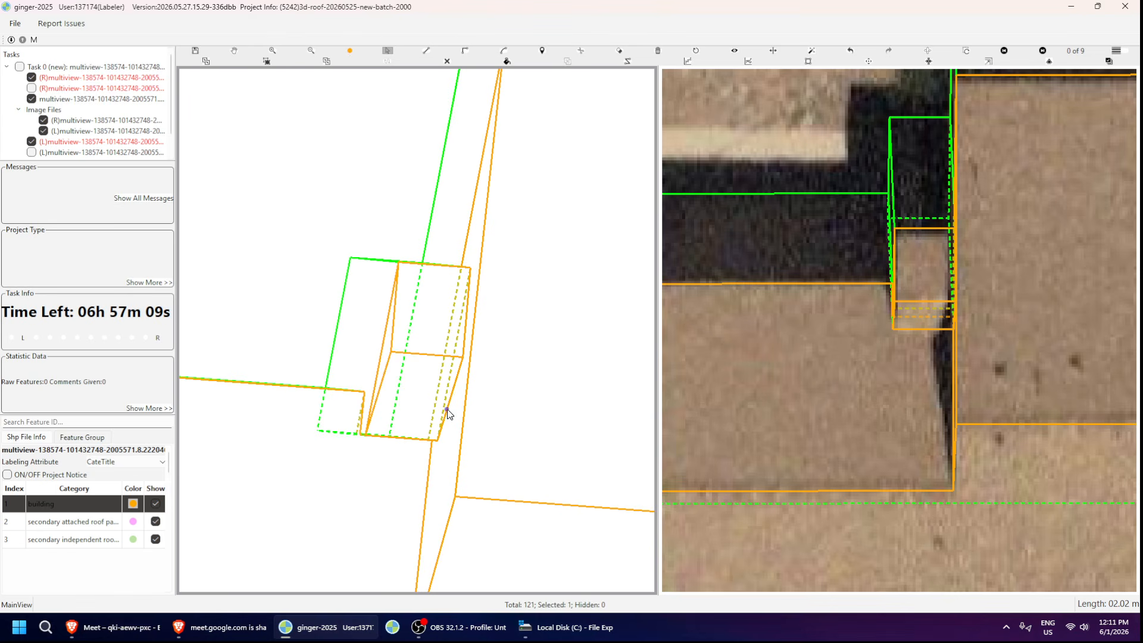
{"action": "key", "text": "e"}
{"action": "scroll", "coordinate": [462, 469], "scroll_direction": "down", "scroll_amount": 5}
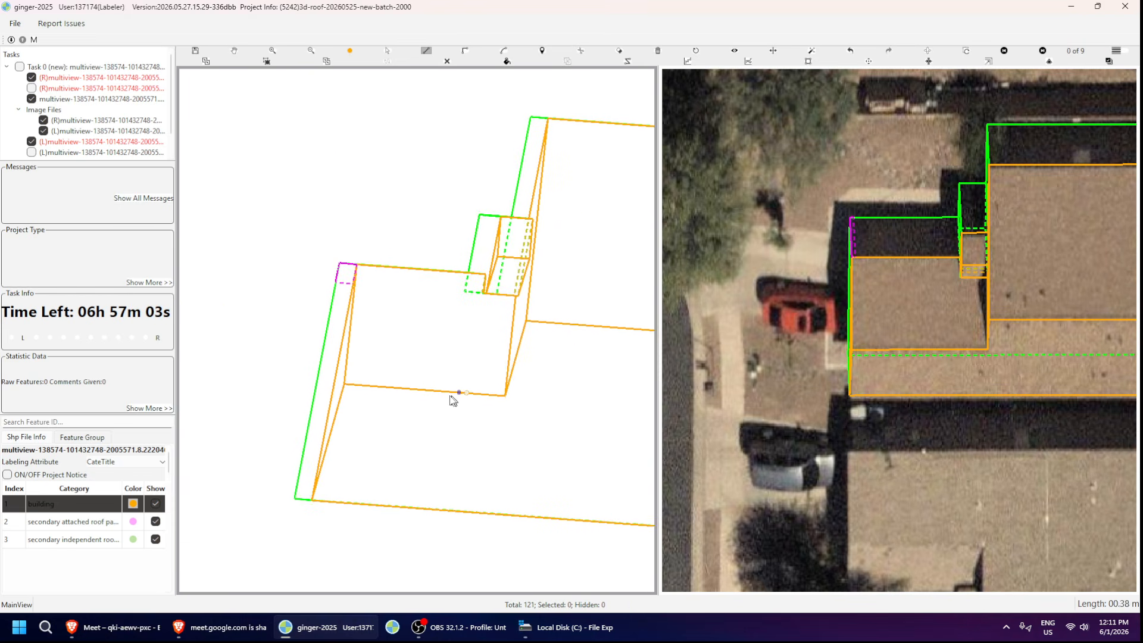
{"action": "key", "text": "h"}
{"action": "scroll", "coordinate": [448, 396], "scroll_direction": "down", "scroll_amount": 2}
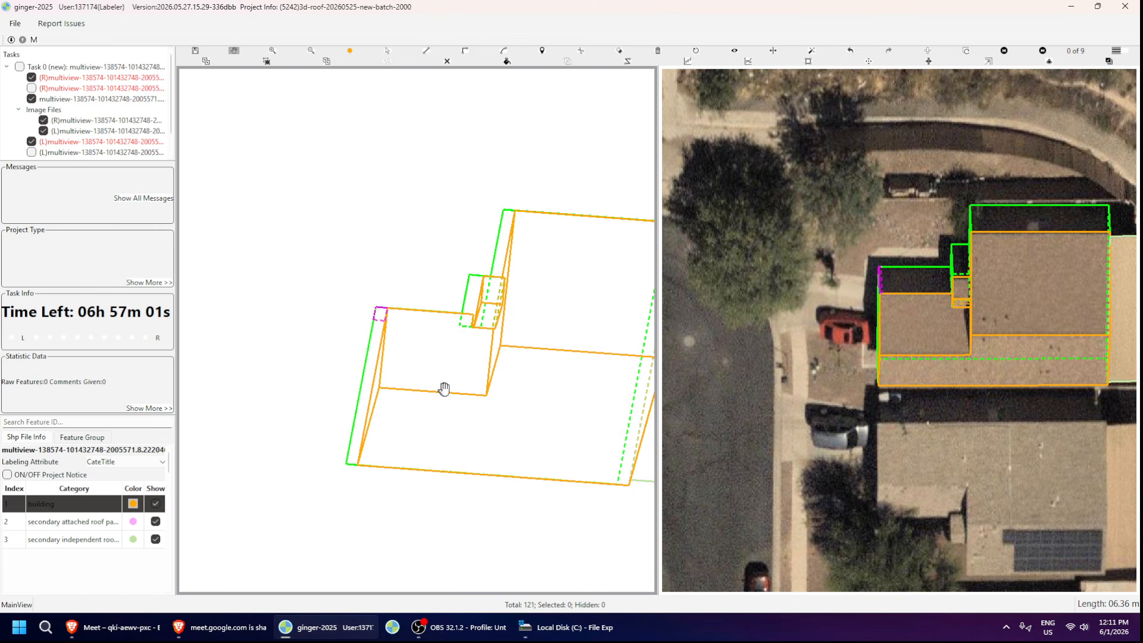
{"action": "scroll", "coordinate": [443, 403], "scroll_direction": "up", "scroll_amount": 1}
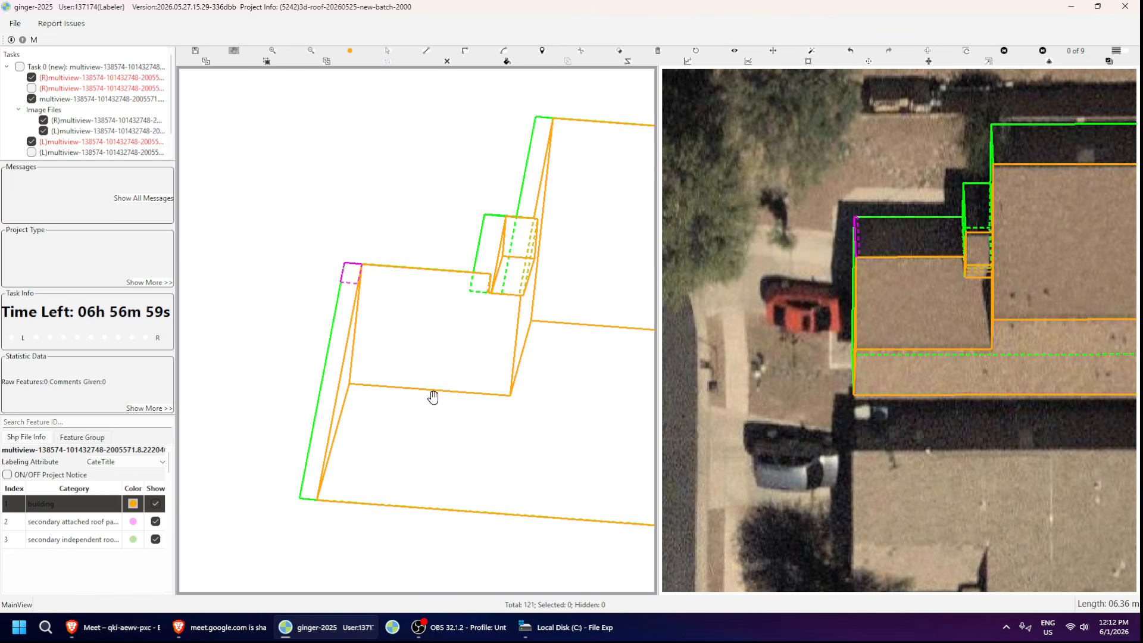
{"action": "scroll", "coordinate": [416, 425], "scroll_direction": "down", "scroll_amount": 1}
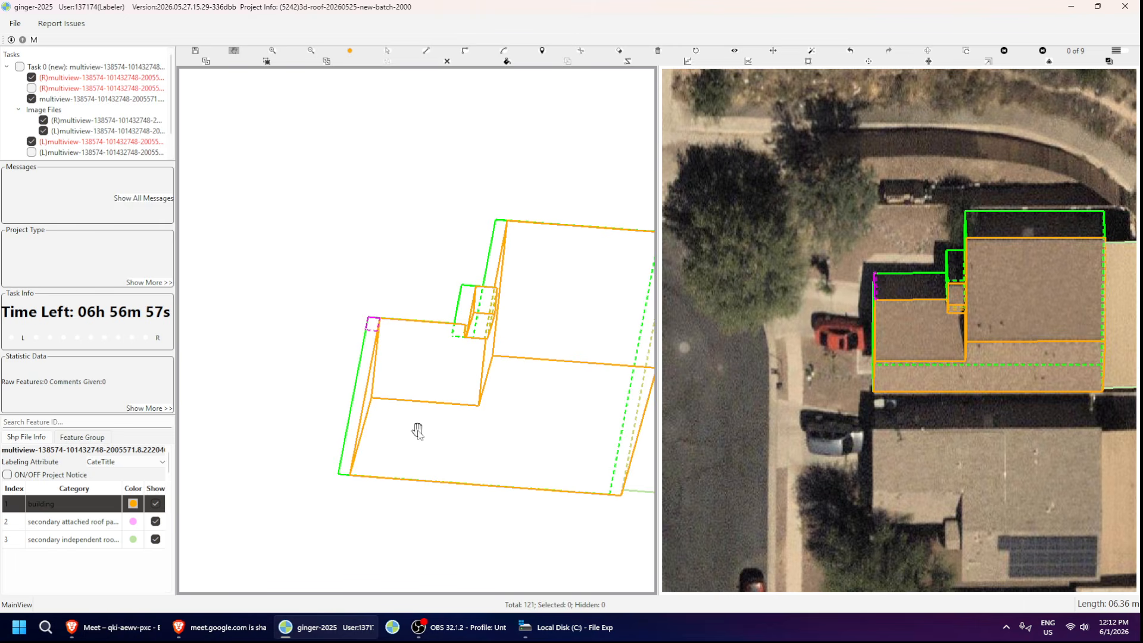
{"action": "left_click_drag", "start_coordinate": [423, 429], "coordinate": [407, 403]}
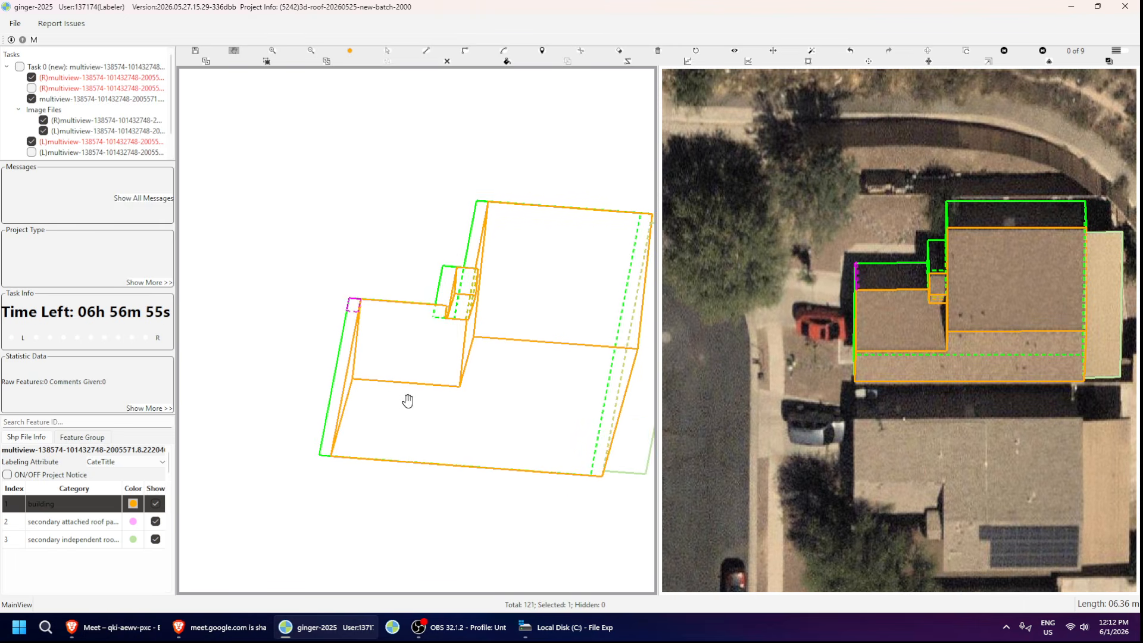
Delete the selected feature and trace a closed outline around the lower front roof section's corners
{"action": "key", "text": "s"}
{"action": "key", "text": "Delete"}
{"action": "key", "text": "l"}
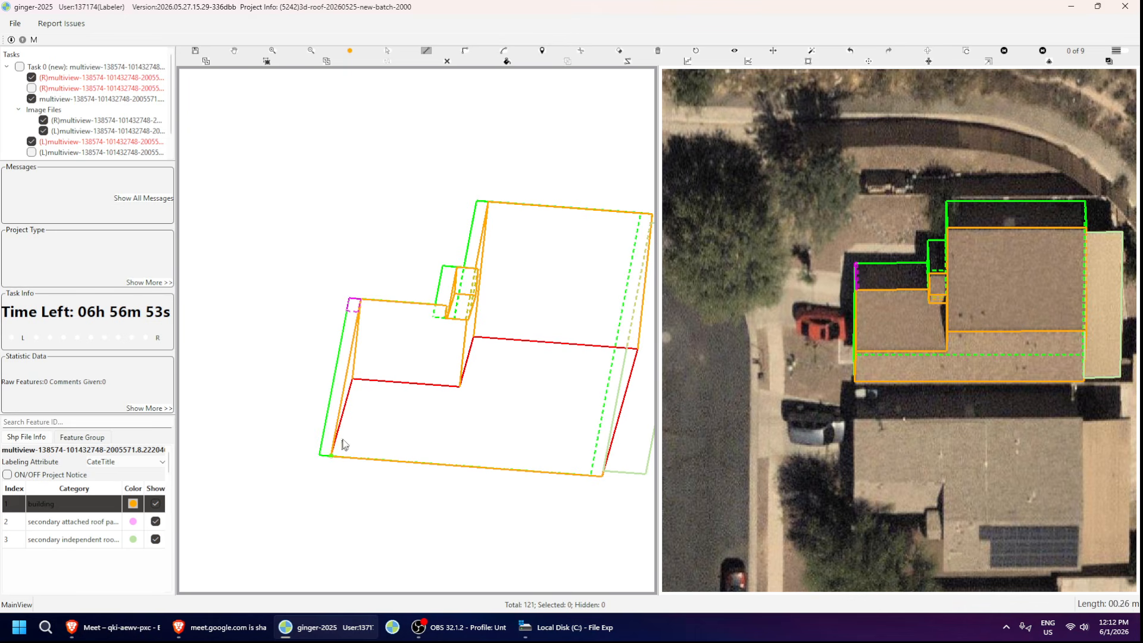
{"action": "scroll", "coordinate": [357, 388], "scroll_direction": "up", "scroll_amount": 2}
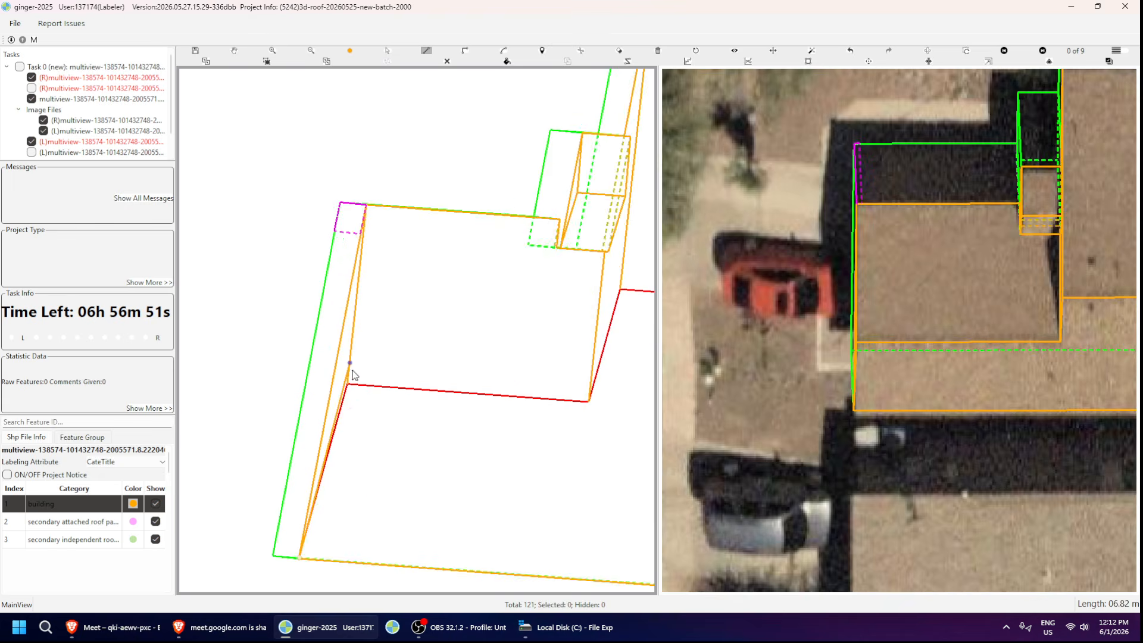
{"action": "scroll", "coordinate": [352, 374], "scroll_direction": "up", "scroll_amount": 4}
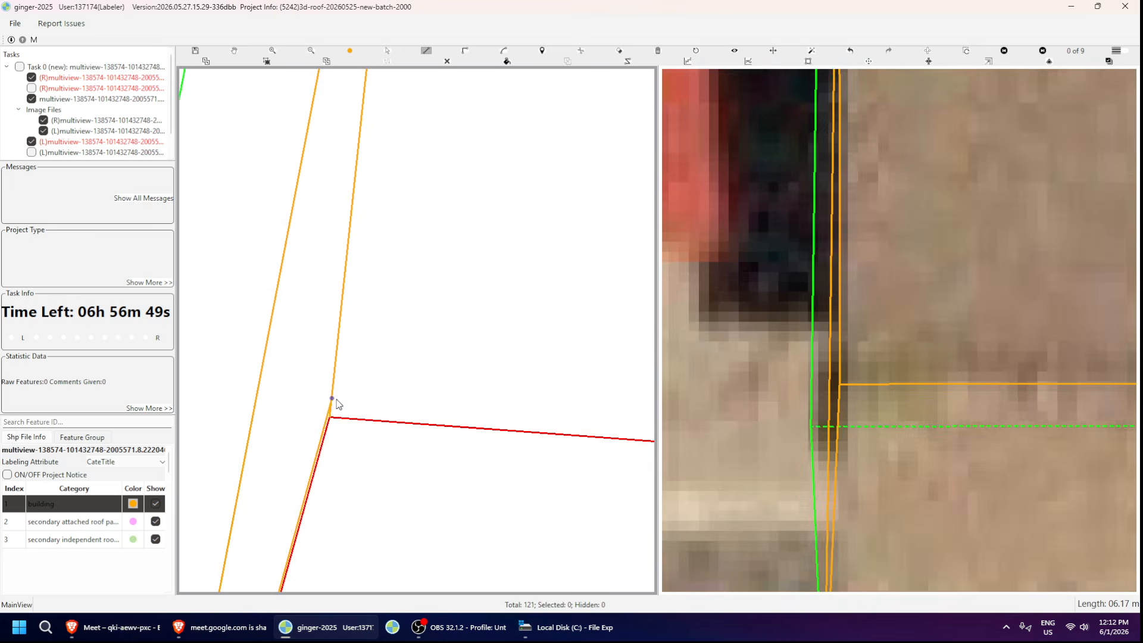
{"action": "left_click", "coordinate": [334, 410]}
{"action": "scroll", "coordinate": [381, 390], "scroll_direction": "down", "scroll_amount": 5}
{"action": "scroll", "coordinate": [575, 444], "scroll_direction": "up", "scroll_amount": 3}
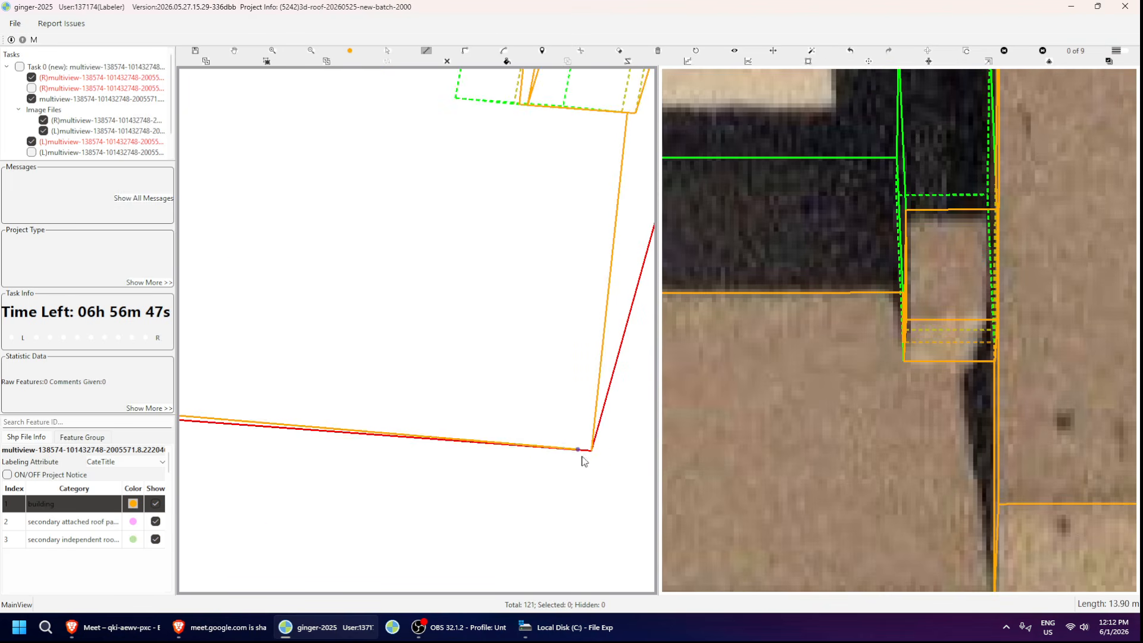
{"action": "left_click", "coordinate": [592, 451]}
{"action": "left_click_drag", "start_coordinate": [596, 457], "coordinate": [424, 447]}
{"action": "scroll", "coordinate": [431, 384], "scroll_direction": "down", "scroll_amount": 2}
{"action": "left_click", "coordinate": [469, 254]}
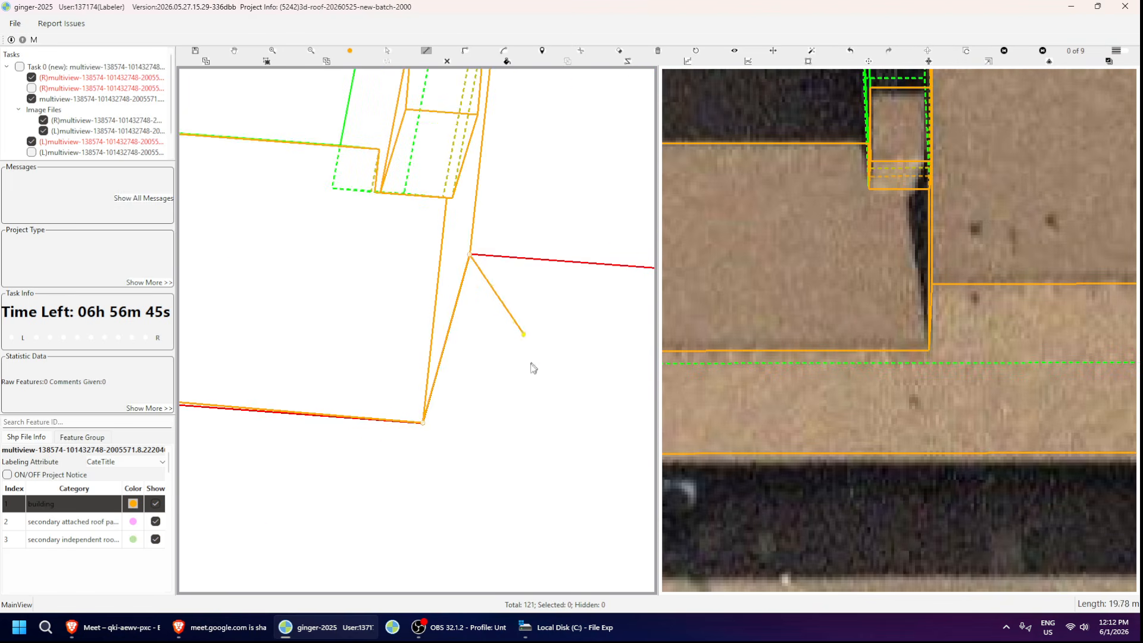
{"action": "scroll", "coordinate": [428, 324], "scroll_direction": "down", "scroll_amount": 4}
{"action": "left_click", "coordinate": [597, 294]}
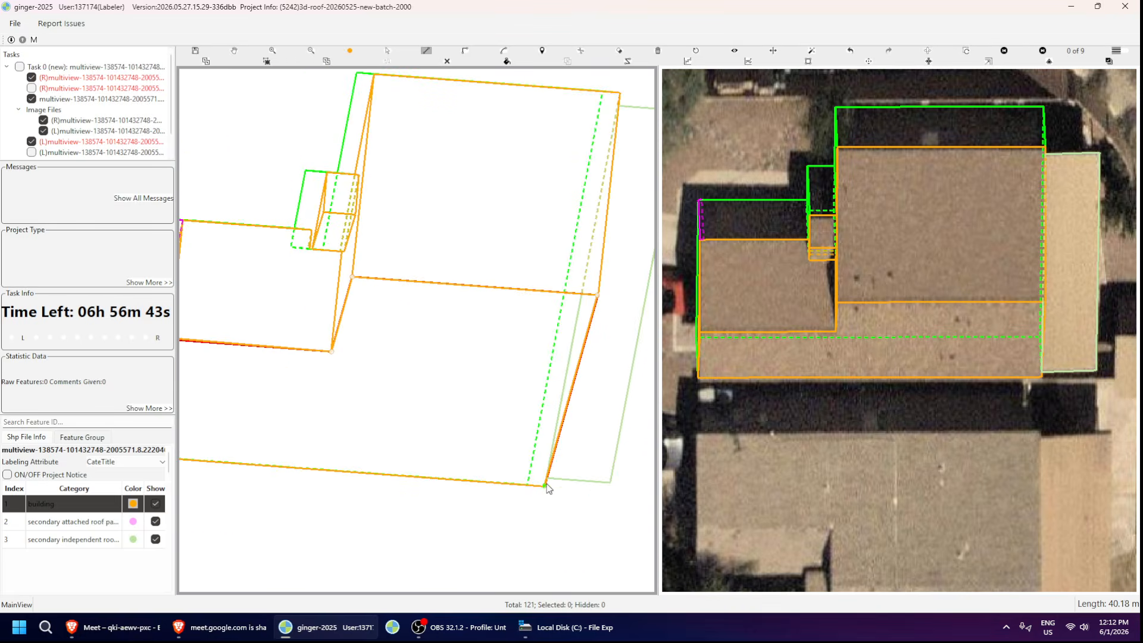
{"action": "left_click", "coordinate": [546, 485]}
Tilt and rotate the 3D wireframe to check the new outline's corner heights
{"action": "scroll", "coordinate": [474, 419], "scroll_direction": "down", "scroll_amount": 3}
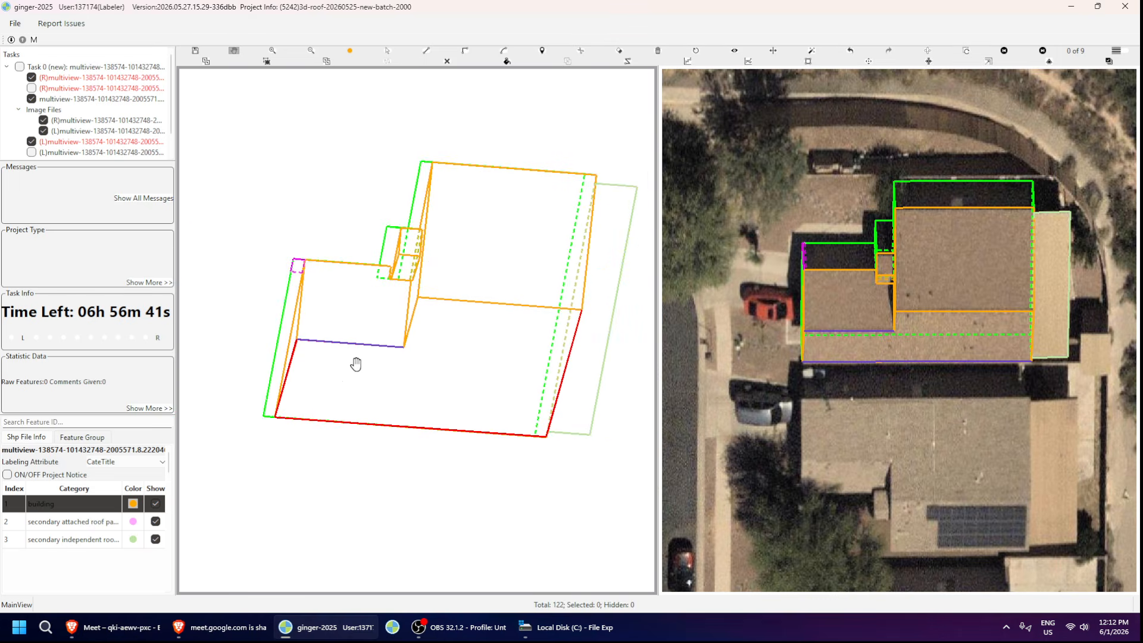
{"action": "scroll", "coordinate": [301, 343], "scroll_direction": "up", "scroll_amount": 2}
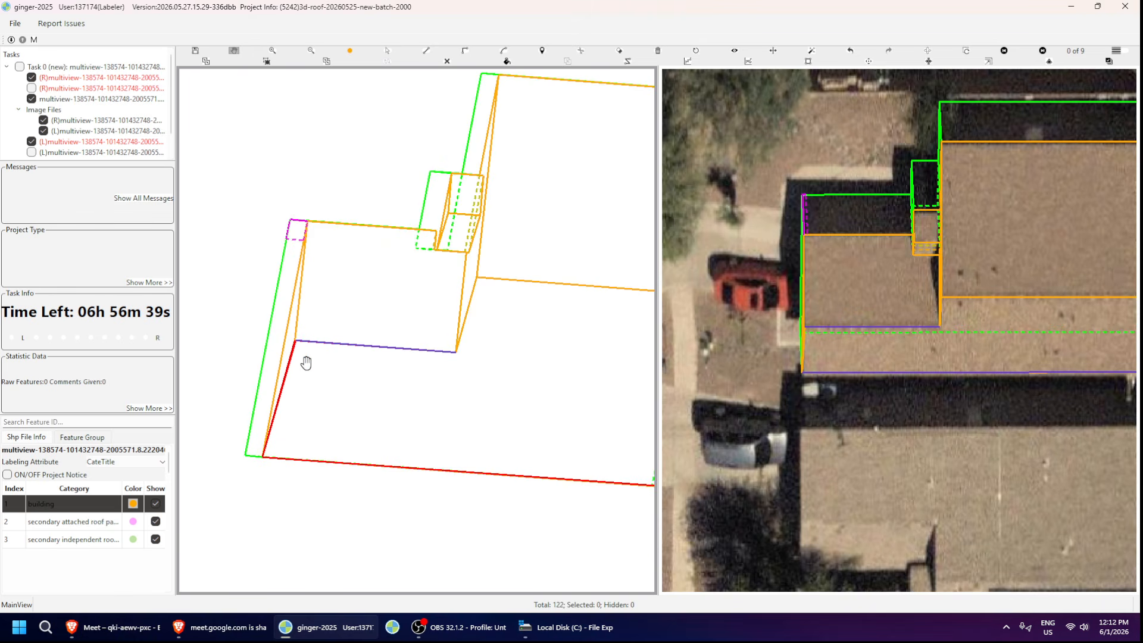
{"action": "left_click_drag", "start_coordinate": [327, 378], "coordinate": [421, 392]}
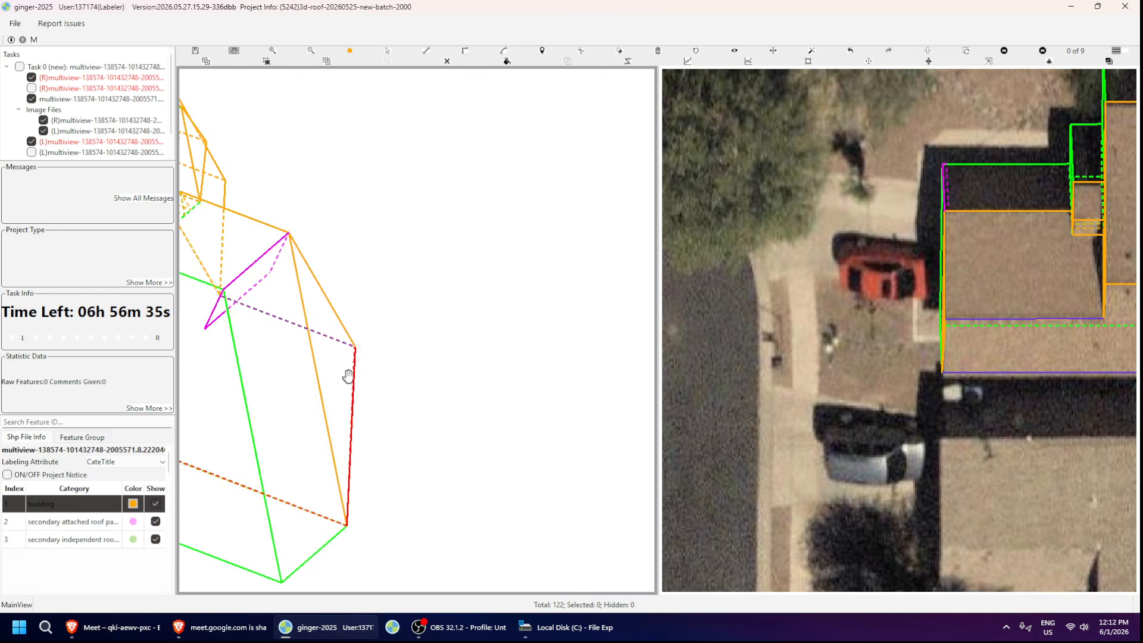
{"action": "scroll", "coordinate": [348, 376], "scroll_direction": "up", "scroll_amount": 5}
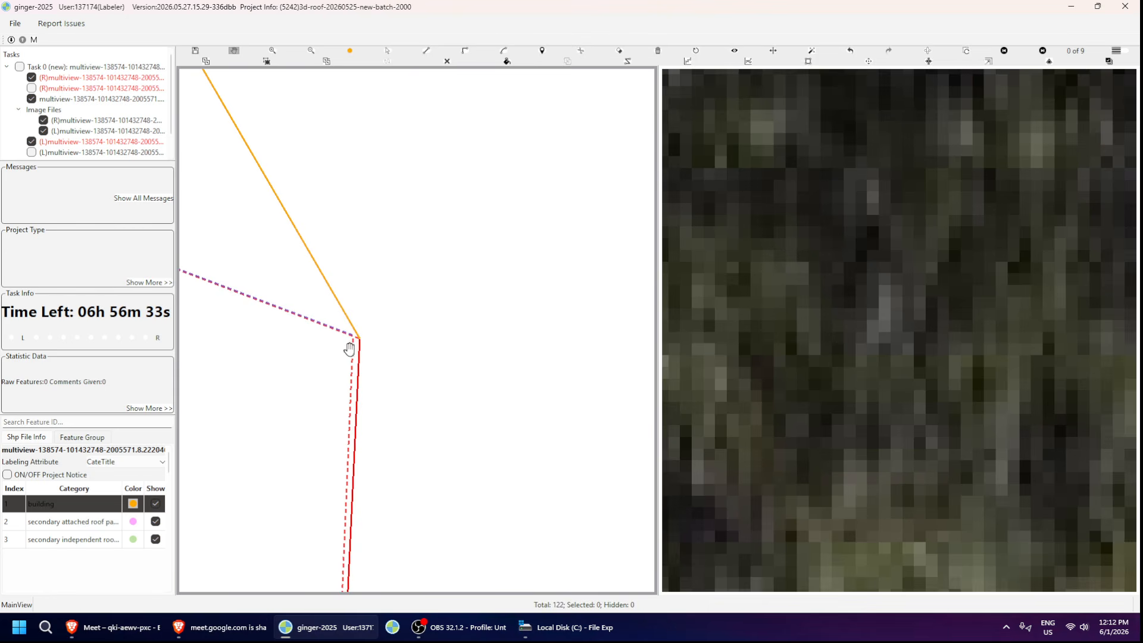
{"action": "left_click_drag", "start_coordinate": [350, 349], "coordinate": [287, 372]}
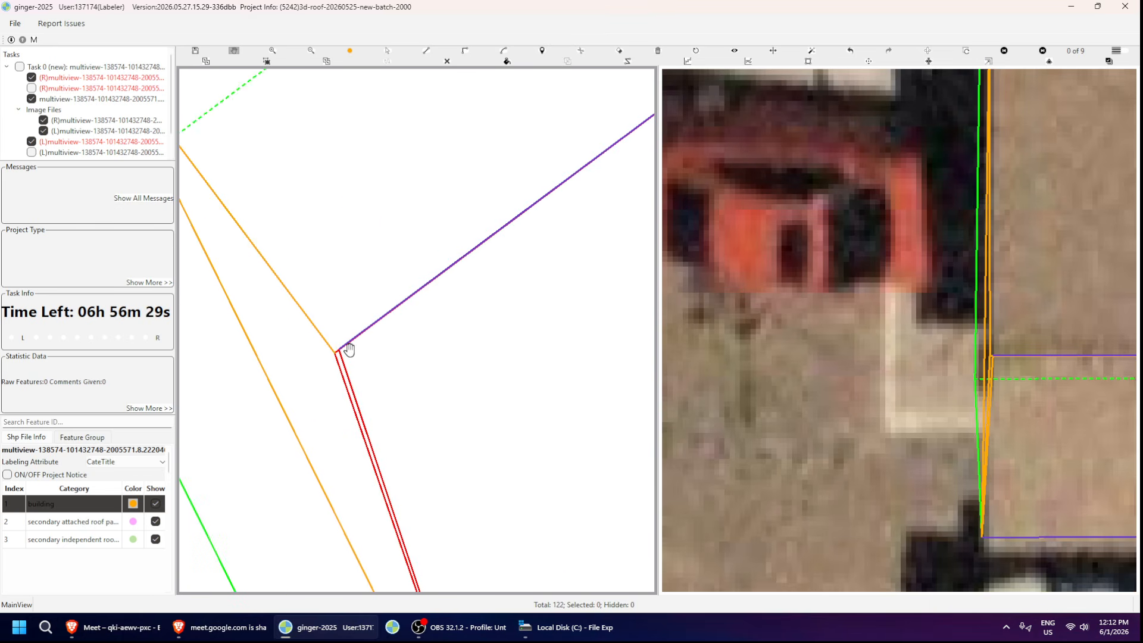
{"action": "scroll", "coordinate": [349, 350], "scroll_direction": "down", "scroll_amount": 6}
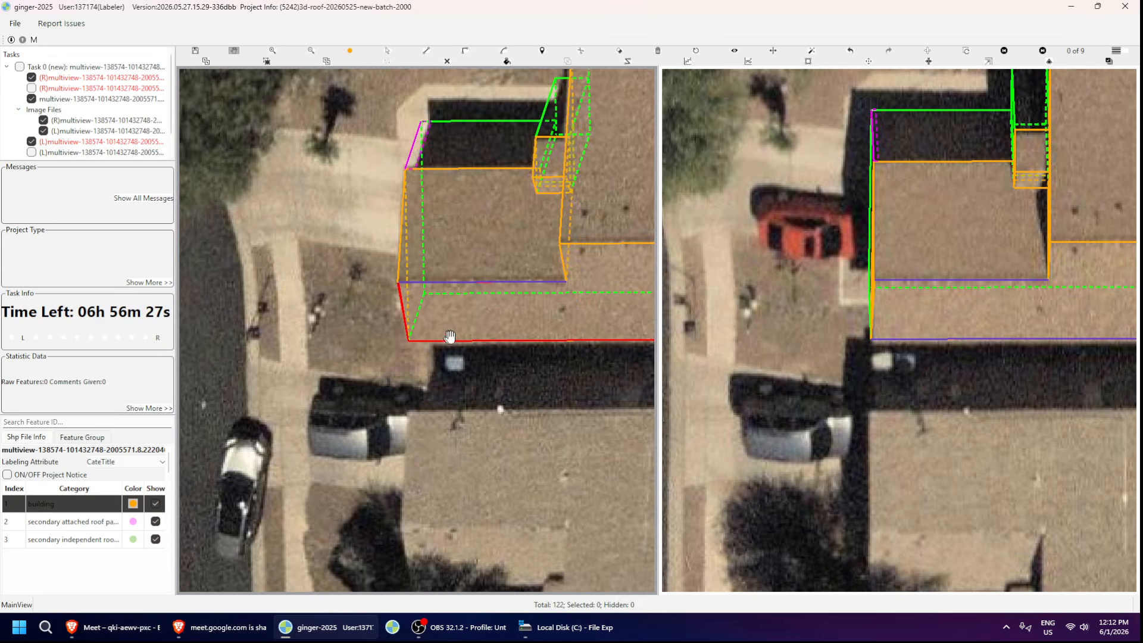
Run the roof auto-fix, dismiss the topology warning, and generate roof geometry from the new outline
{"action": "scroll", "coordinate": [433, 352], "scroll_direction": "down", "scroll_amount": 2}
{"action": "key", "text": "ctrl+s"}
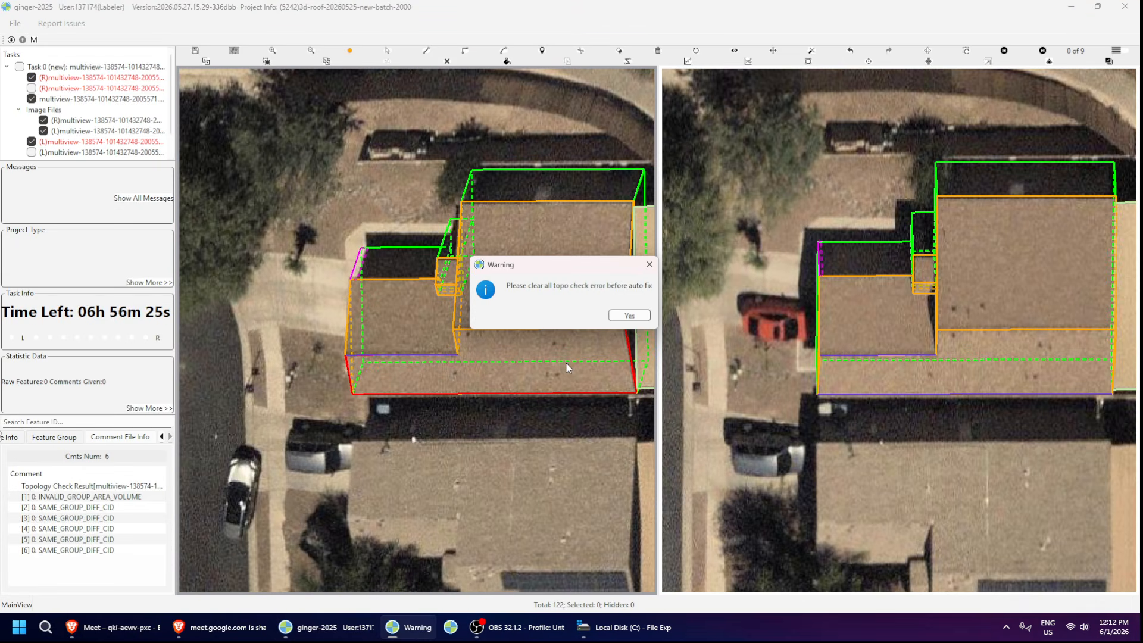
{"action": "key", "text": "Return"}
{"action": "scroll", "coordinate": [422, 329], "scroll_direction": "down", "scroll_amount": 2}
{"action": "key", "text": "Escape"}
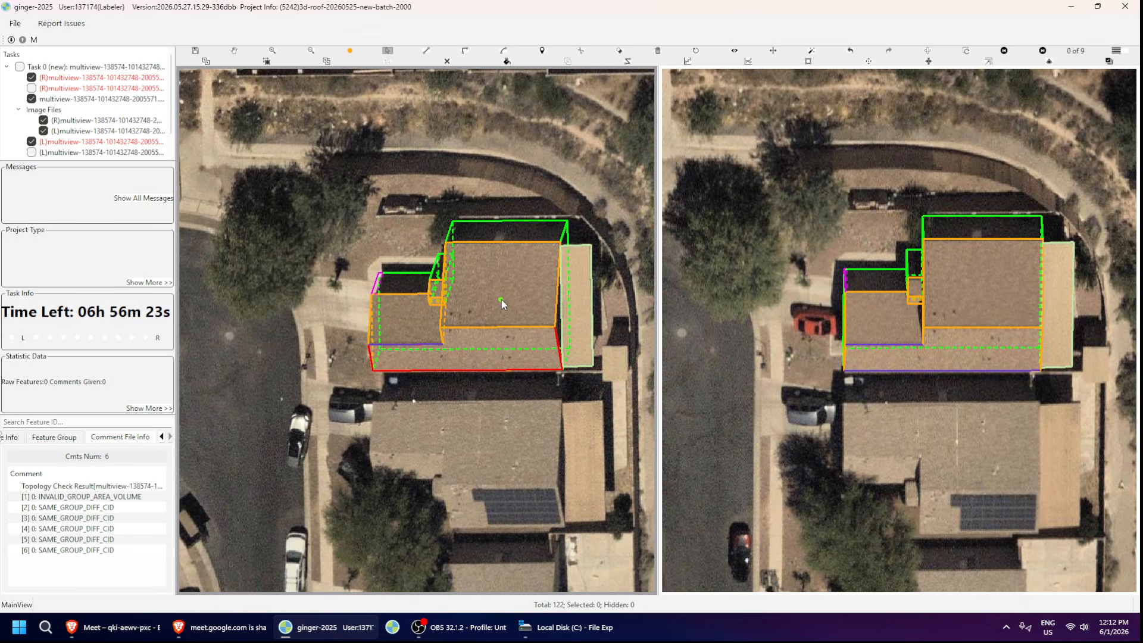
{"action": "key", "text": "h"}
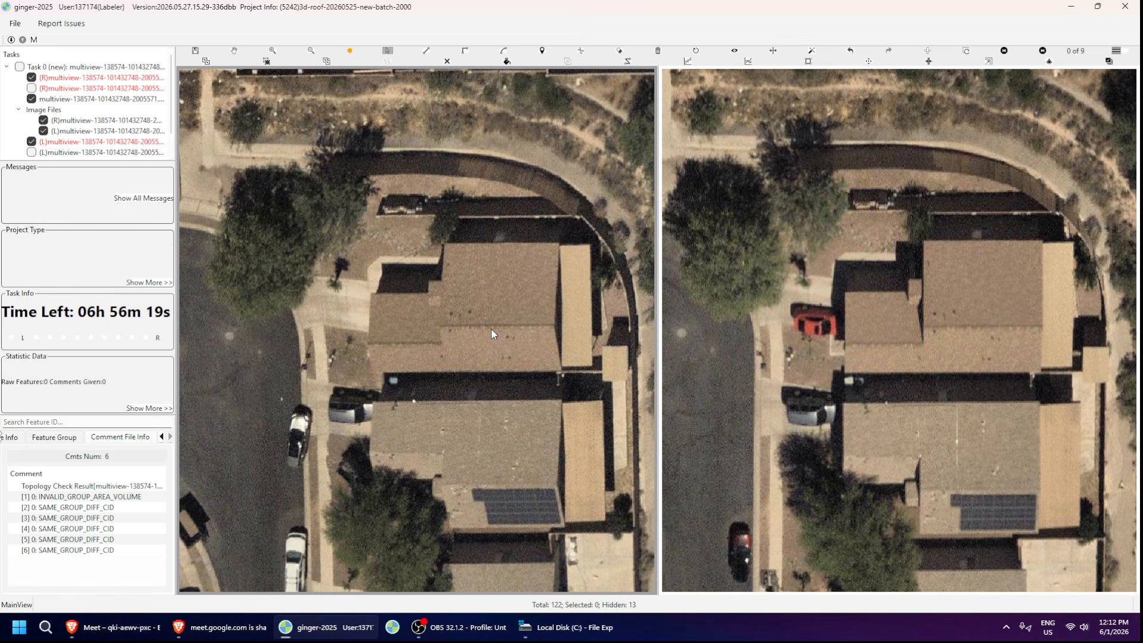
{"action": "key", "text": "h"}
{"action": "key", "text": "g"}
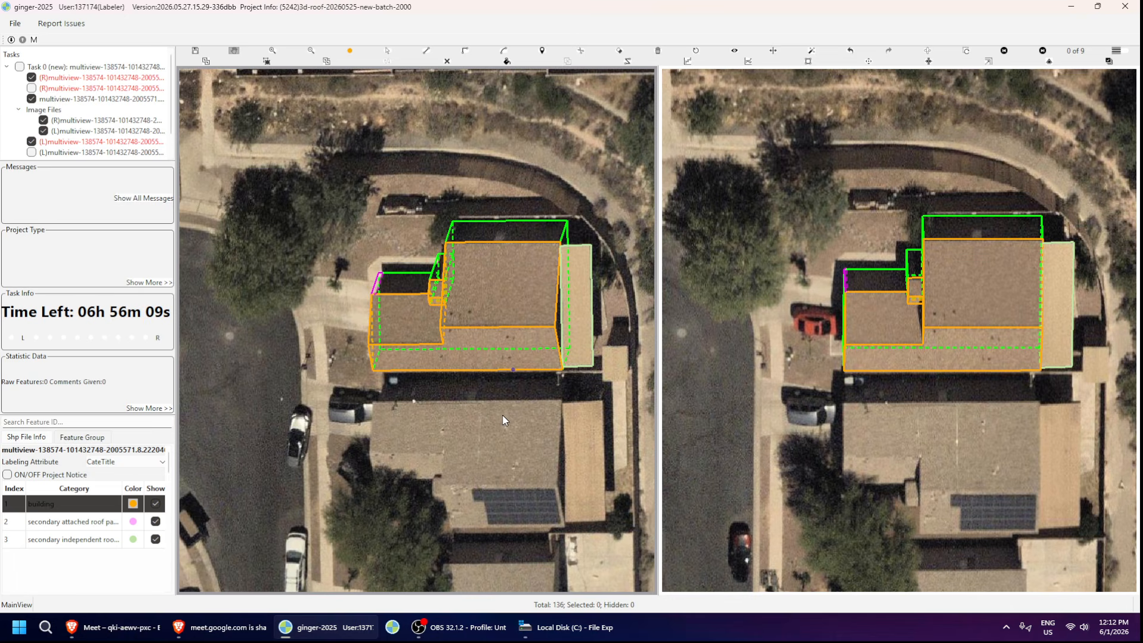
Check the video call window, then return to the roof labelling window and zoom out
{"action": "left_click", "coordinate": [113, 627]}
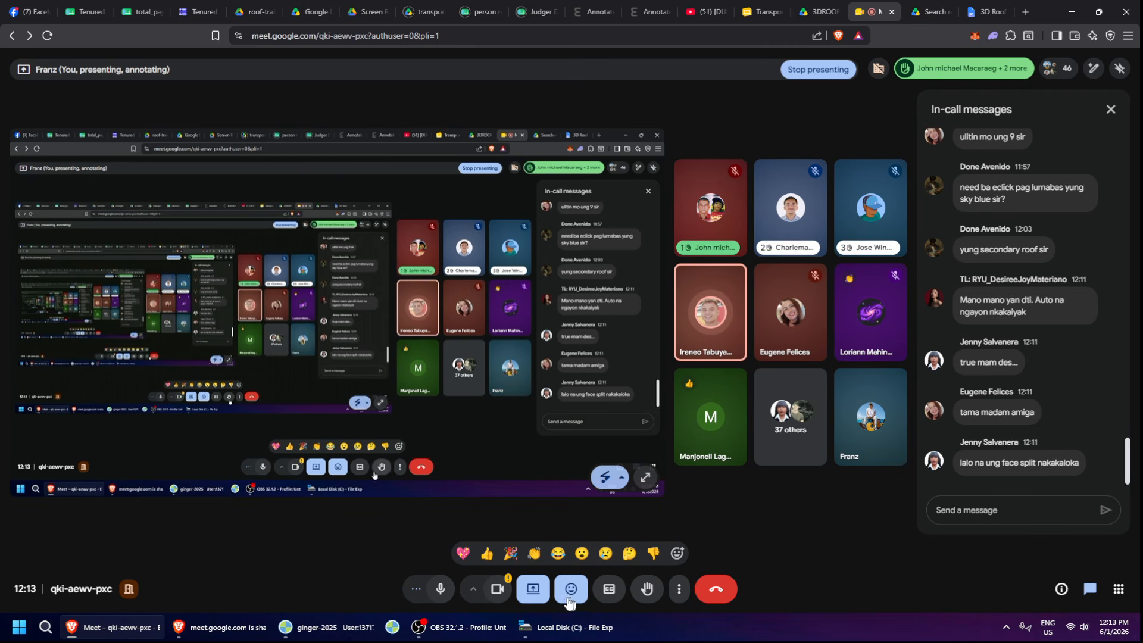
{"action": "mouse_move", "coordinate": [316, 626]}
{"action": "left_click", "coordinate": [366, 548]}
{"action": "scroll", "coordinate": [481, 395], "scroll_direction": "down", "scroll_amount": 3}
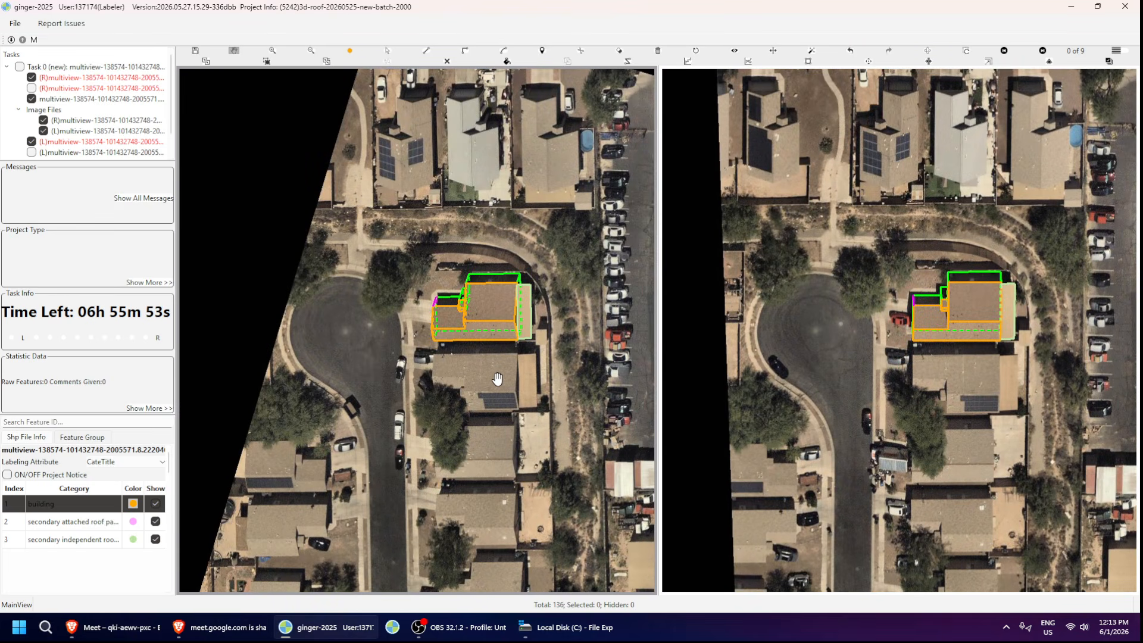
Zoom in and draw a closed L-shaped polygon around the lower house's roof
{"action": "scroll", "coordinate": [502, 377], "scroll_direction": "up", "scroll_amount": 2}
{"action": "scroll", "coordinate": [528, 379], "scroll_direction": "up", "scroll_amount": 2}
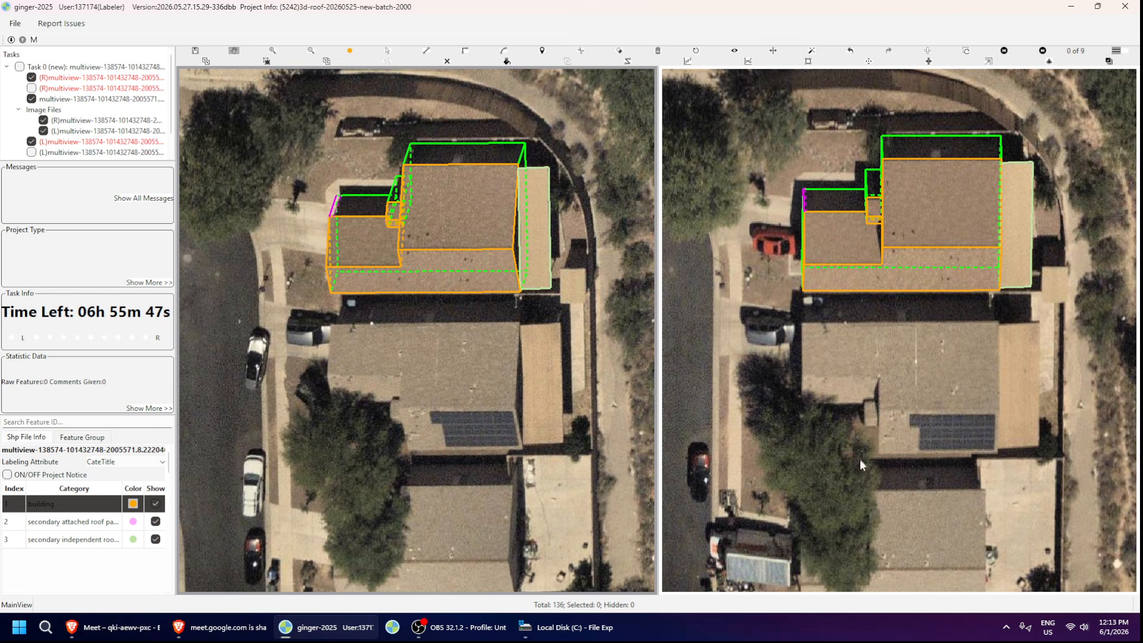
{"action": "scroll", "coordinate": [341, 327], "scroll_direction": "up", "scroll_amount": 2}
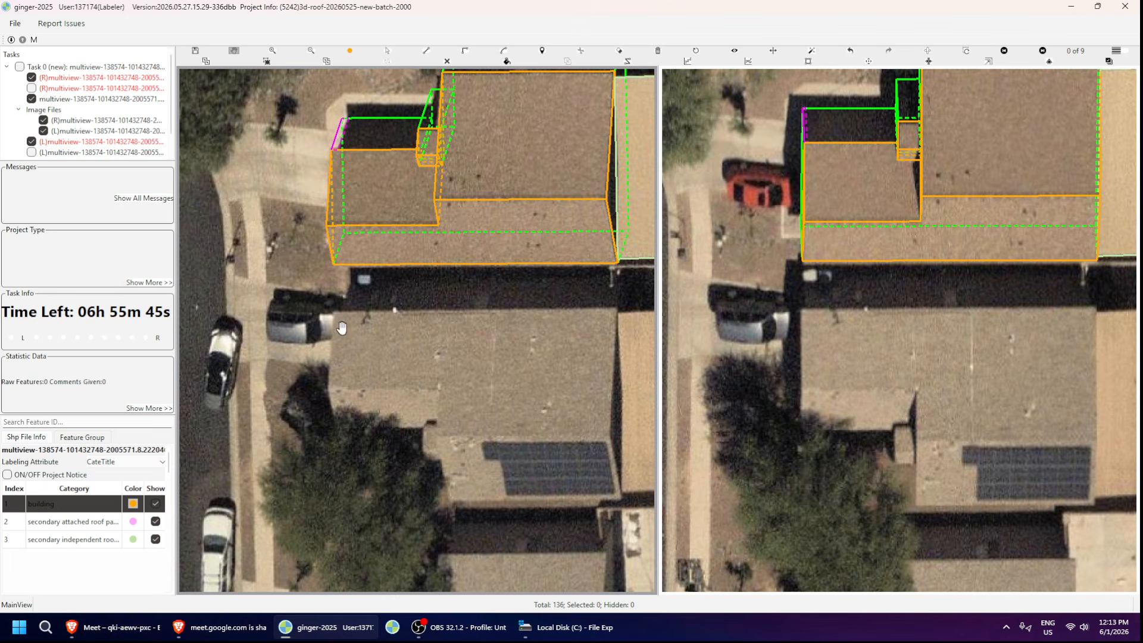
{"action": "left_click", "coordinate": [334, 312]}
{"action": "left_click", "coordinate": [617, 307]}
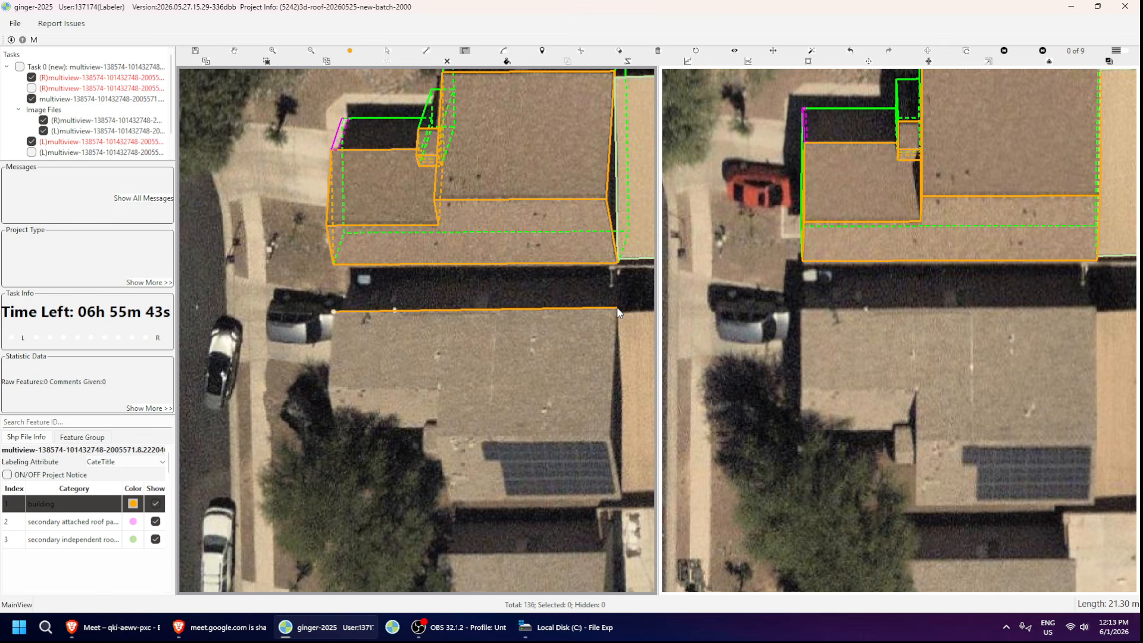
{"action": "left_click", "coordinate": [451, 501]}
{"action": "left_click", "coordinate": [448, 425]}
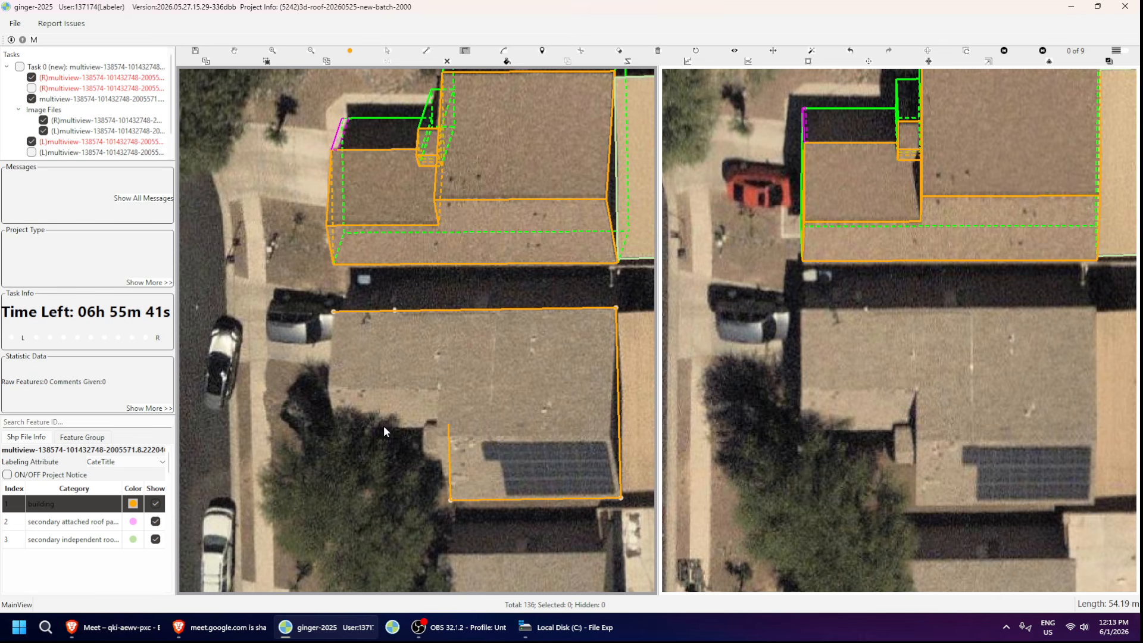
{"action": "left_click", "coordinate": [334, 313]}
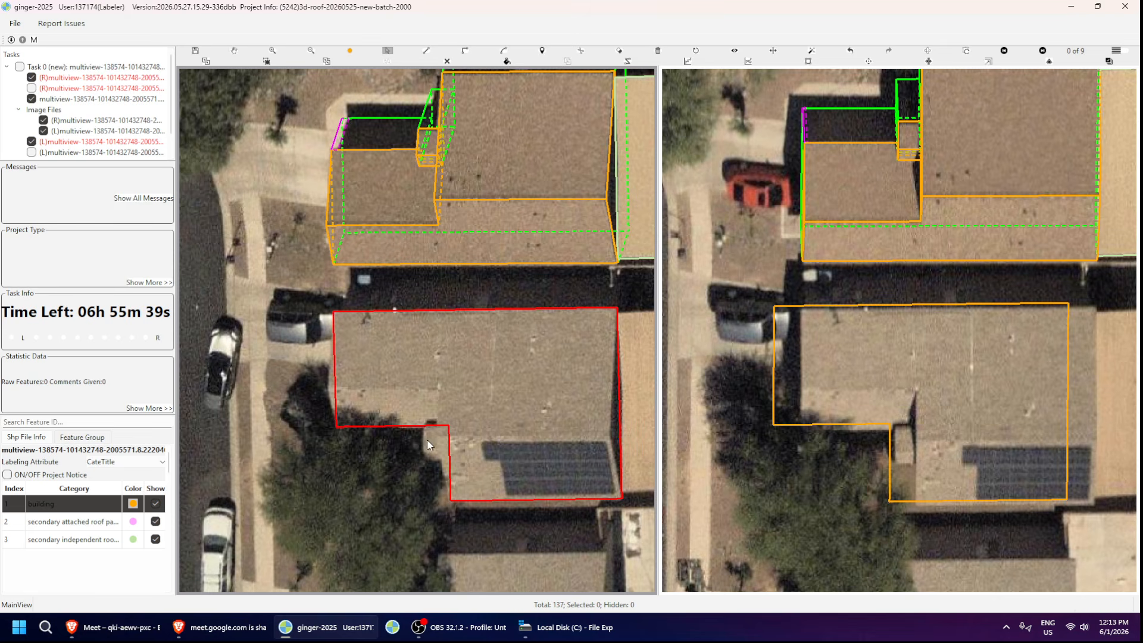
Select the outline's projection in the right view and generate its 3D building box
{"action": "left_click", "coordinate": [890, 381]}
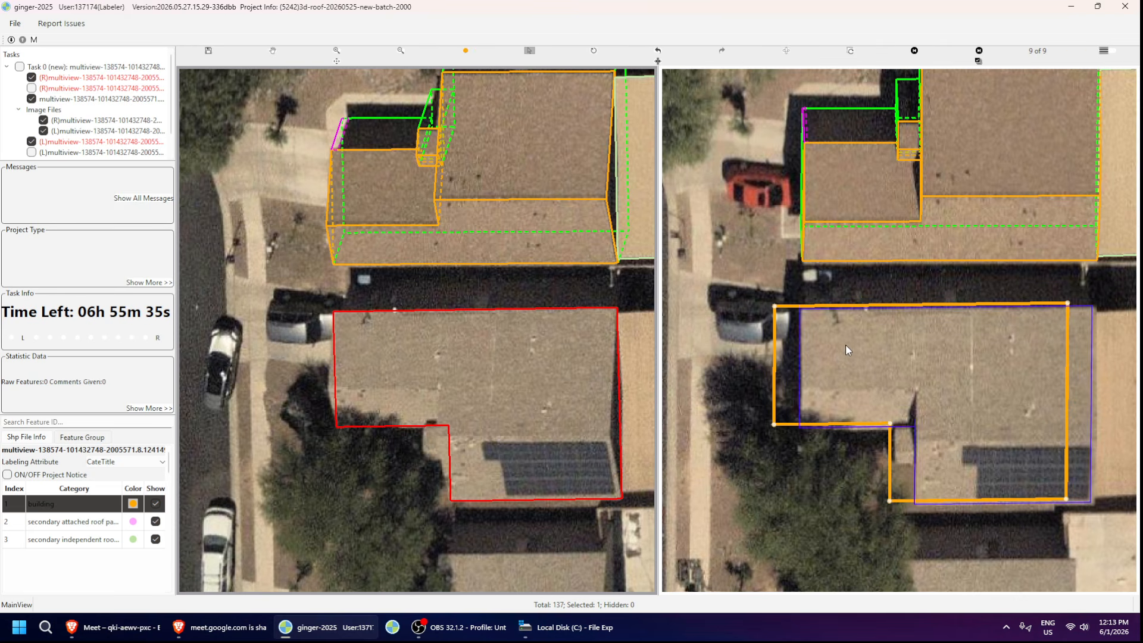
{"action": "key", "text": "Escape"}
{"action": "scroll", "coordinate": [866, 364], "scroll_direction": "down", "scroll_amount": 3}
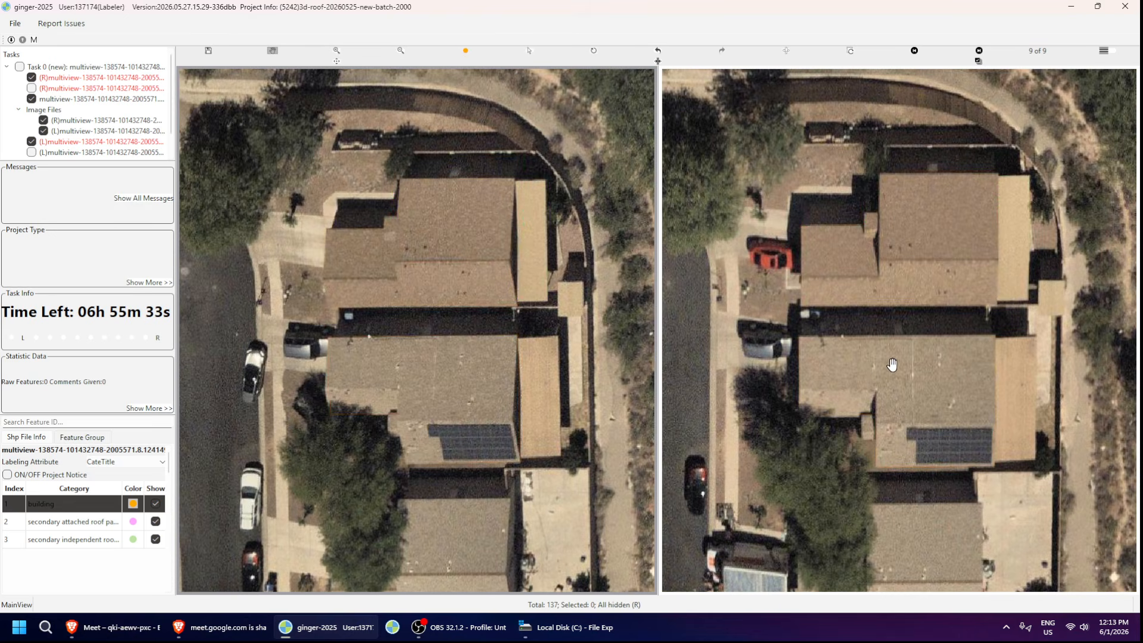
{"action": "scroll", "coordinate": [866, 363], "scroll_direction": "up", "scroll_amount": 2}
{"action": "left_click", "coordinate": [890, 366]}
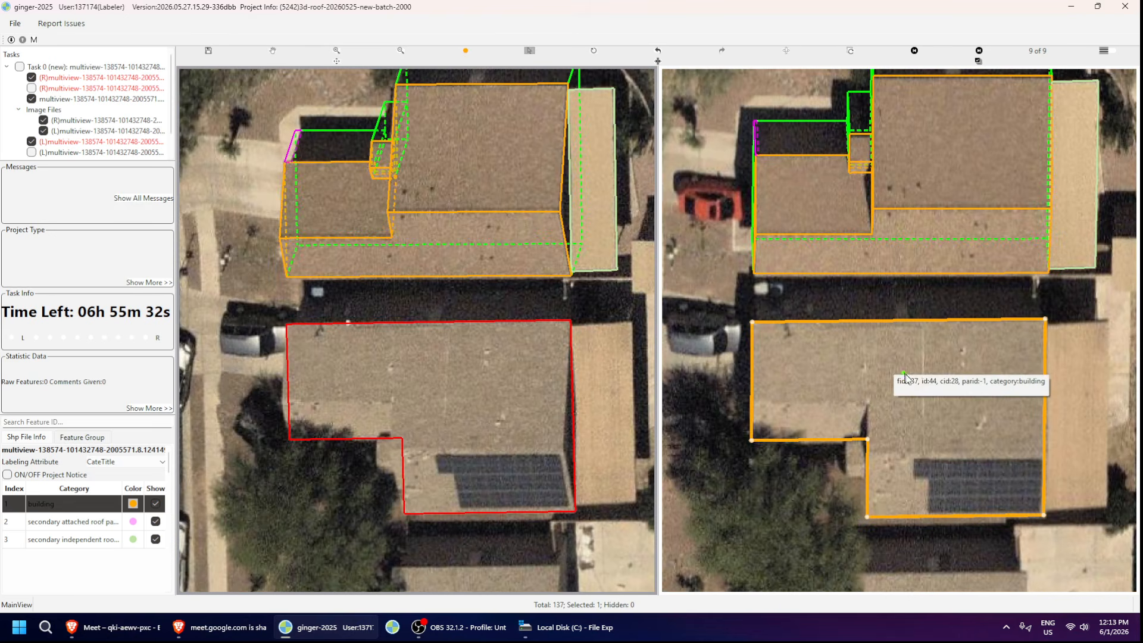
{"action": "left_click", "coordinate": [930, 352]}
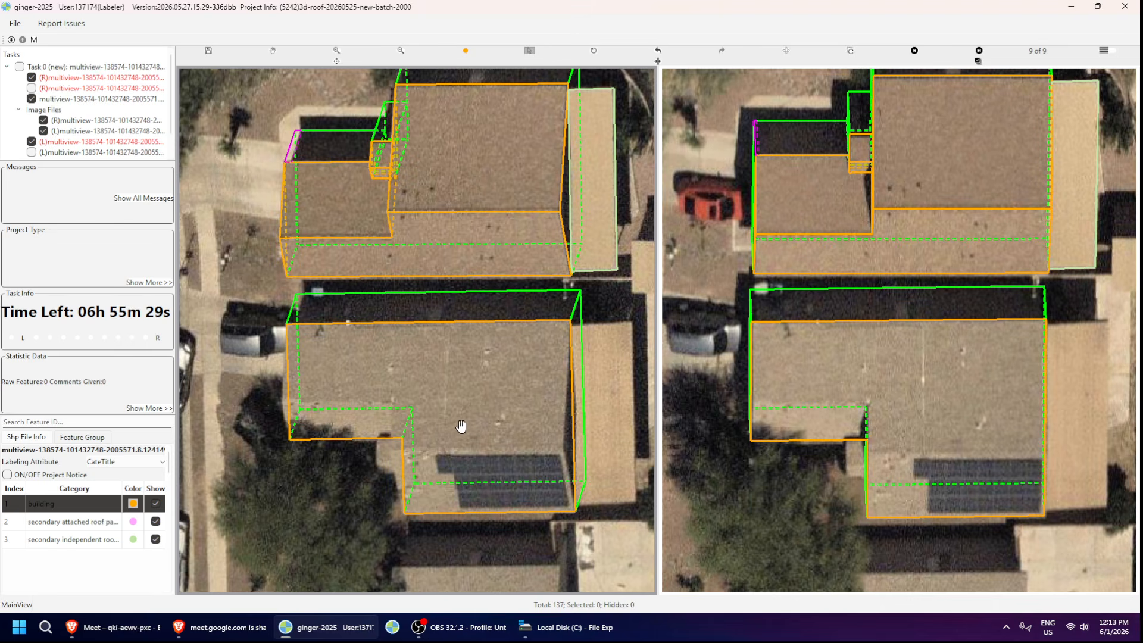
{"action": "left_click", "coordinate": [403, 439]}
Draw a vertical split line from the roof's inner corner to the top edge, parallel to the edge below
{"action": "key", "text": "f"}
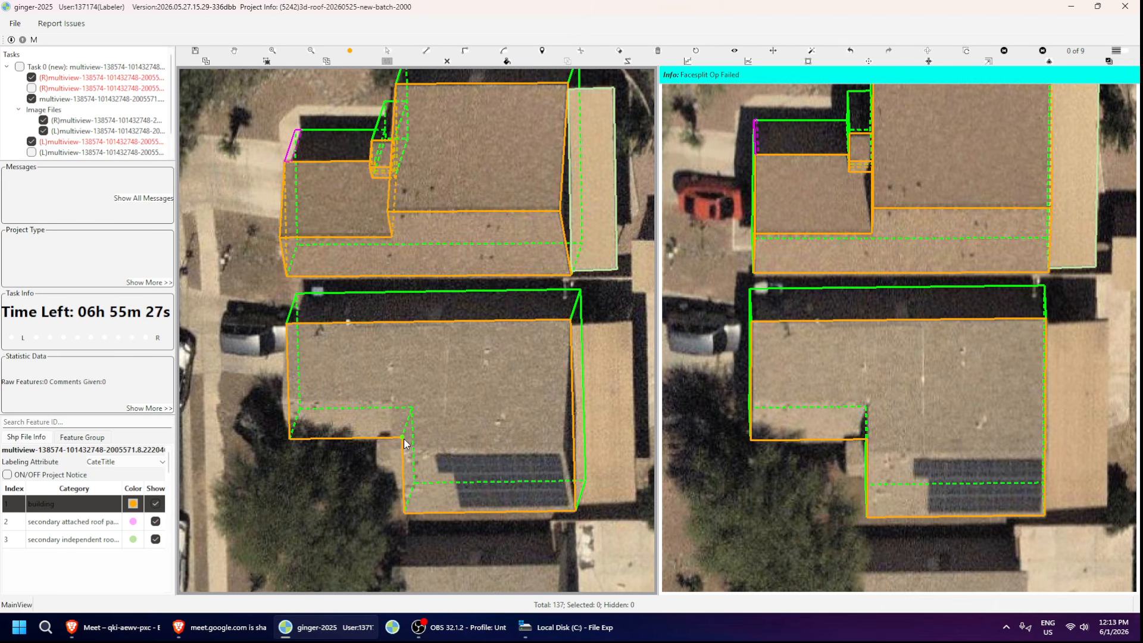
{"action": "left_click", "coordinate": [403, 439]}
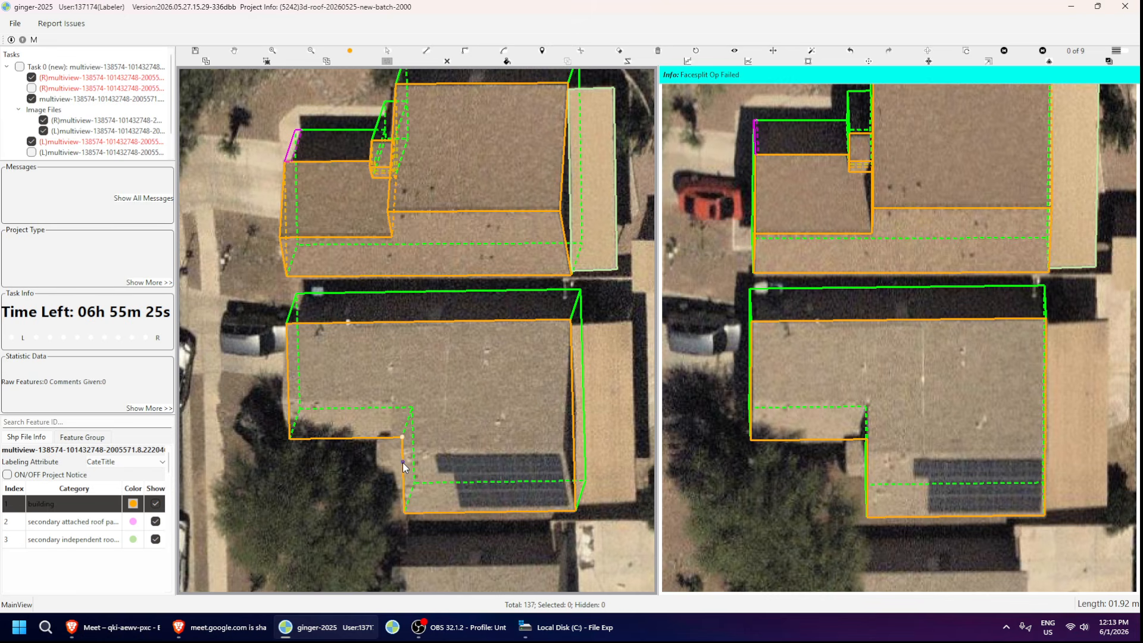
{"action": "left_click", "coordinate": [402, 462]}
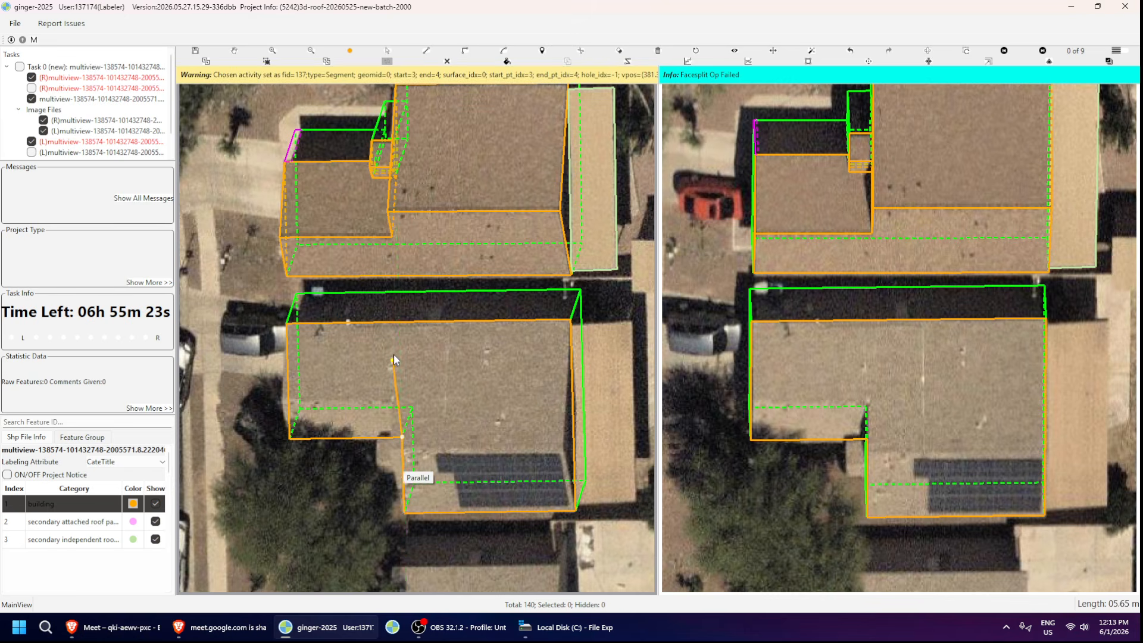
{"action": "left_click", "coordinate": [399, 323]}
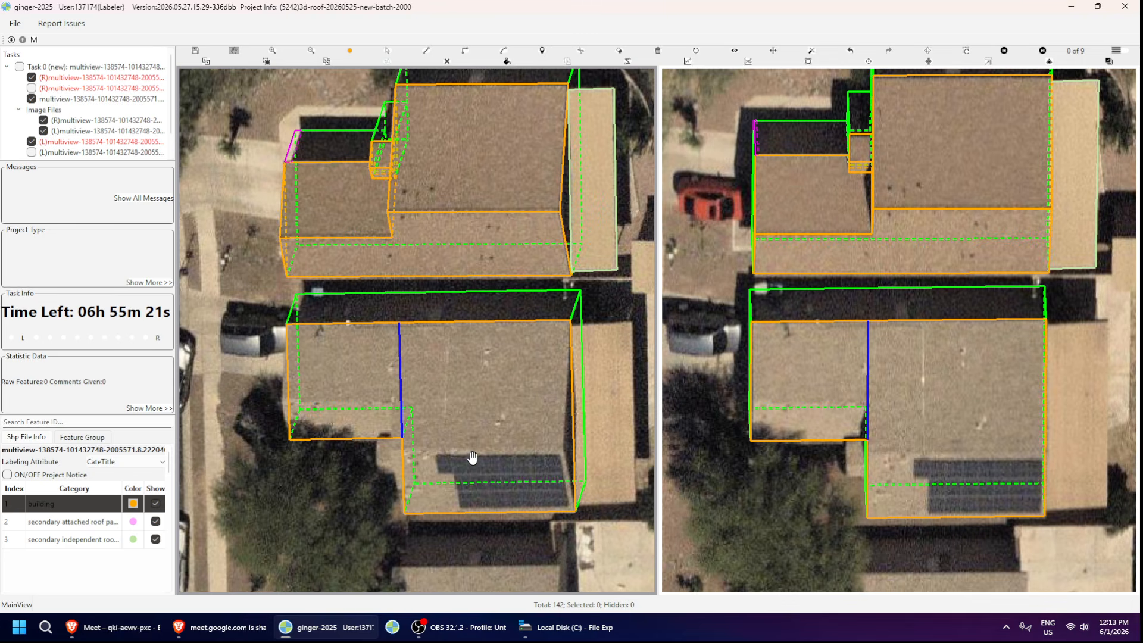
{"action": "key", "text": "h"}
{"action": "scroll", "coordinate": [398, 476], "scroll_direction": "up", "scroll_amount": 2}
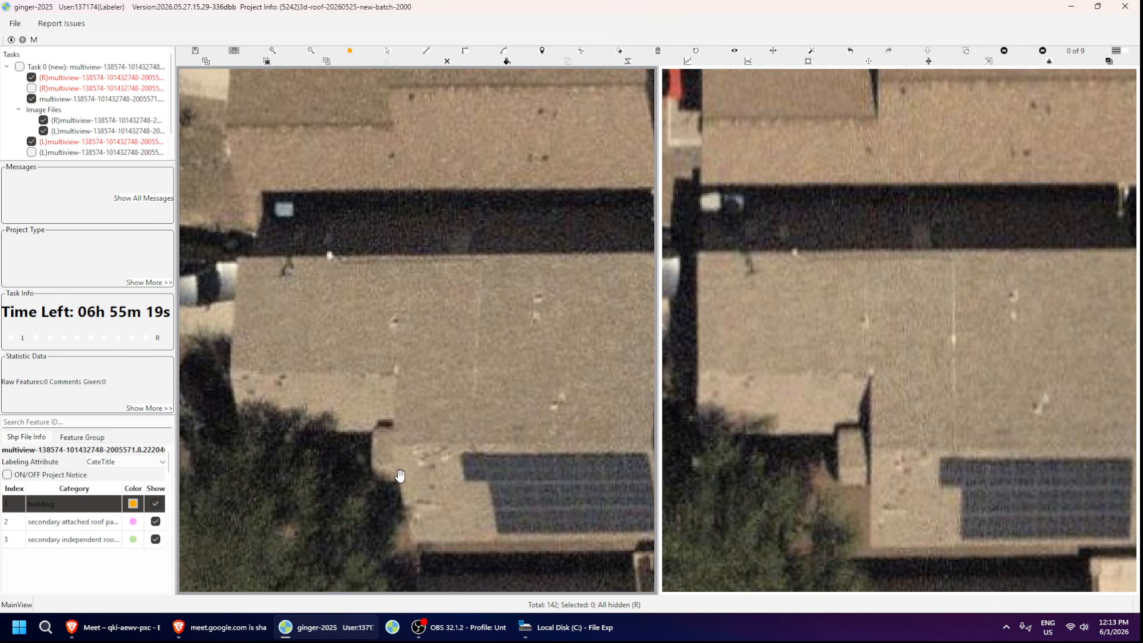
{"action": "scroll", "coordinate": [399, 454], "scroll_direction": "down", "scroll_amount": 2}
{"action": "key", "text": "h"}
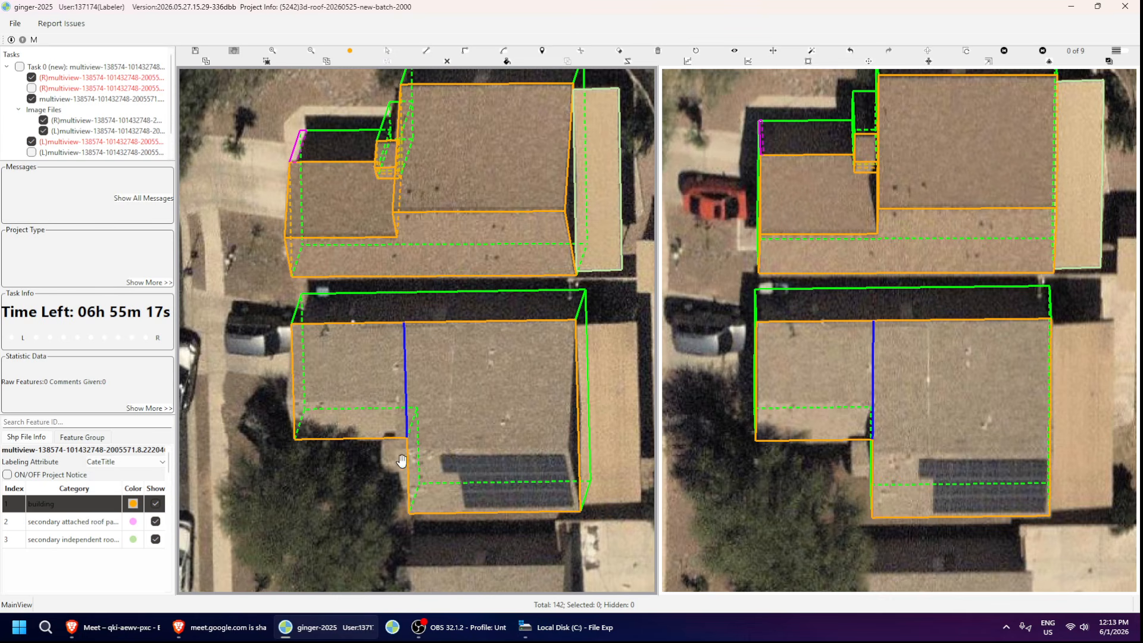
Swap the left and right stereo images and draw a horizontal split line to the right roof edge
{"action": "key", "text": "Right"}
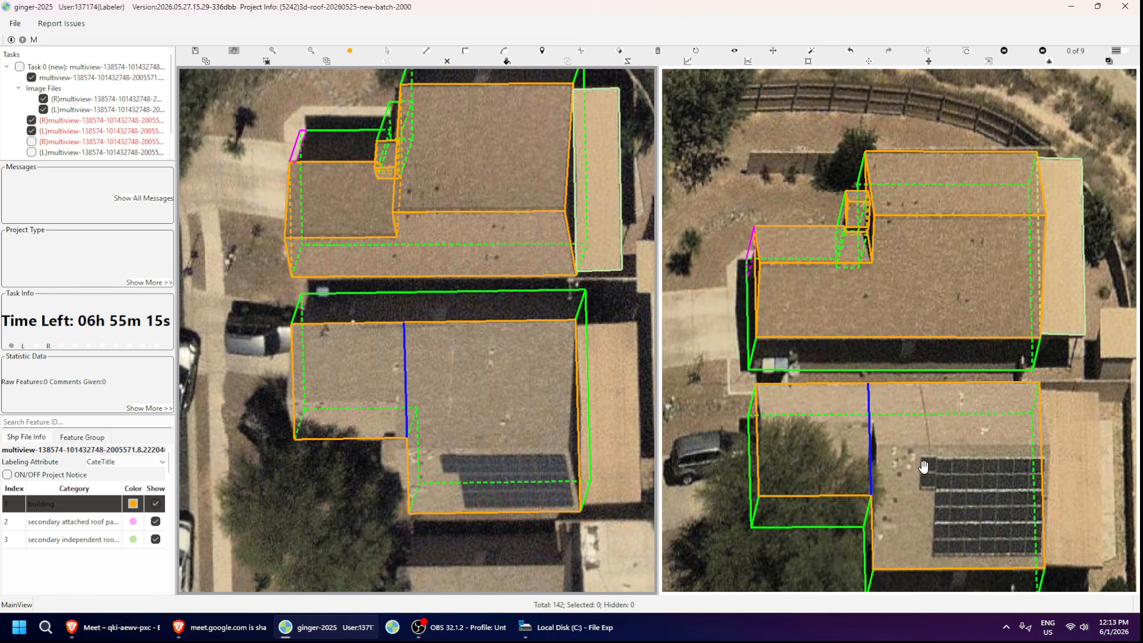
{"action": "left_click", "coordinate": [929, 50]}
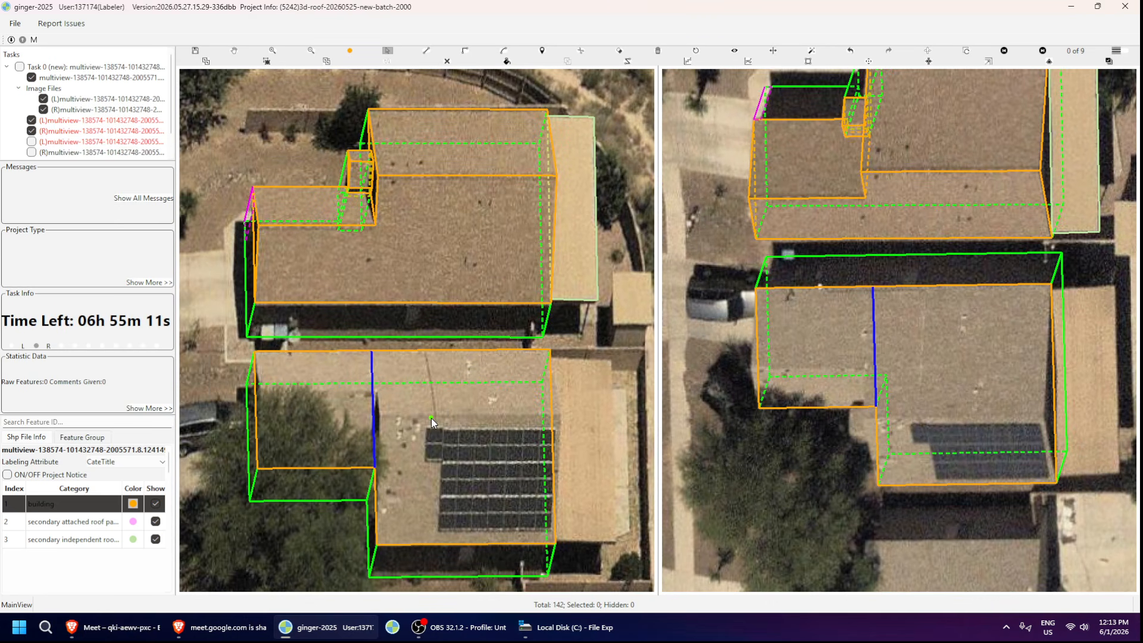
{"action": "scroll", "coordinate": [431, 418], "scroll_direction": "up", "scroll_amount": 2}
{"action": "left_click", "coordinate": [356, 412]}
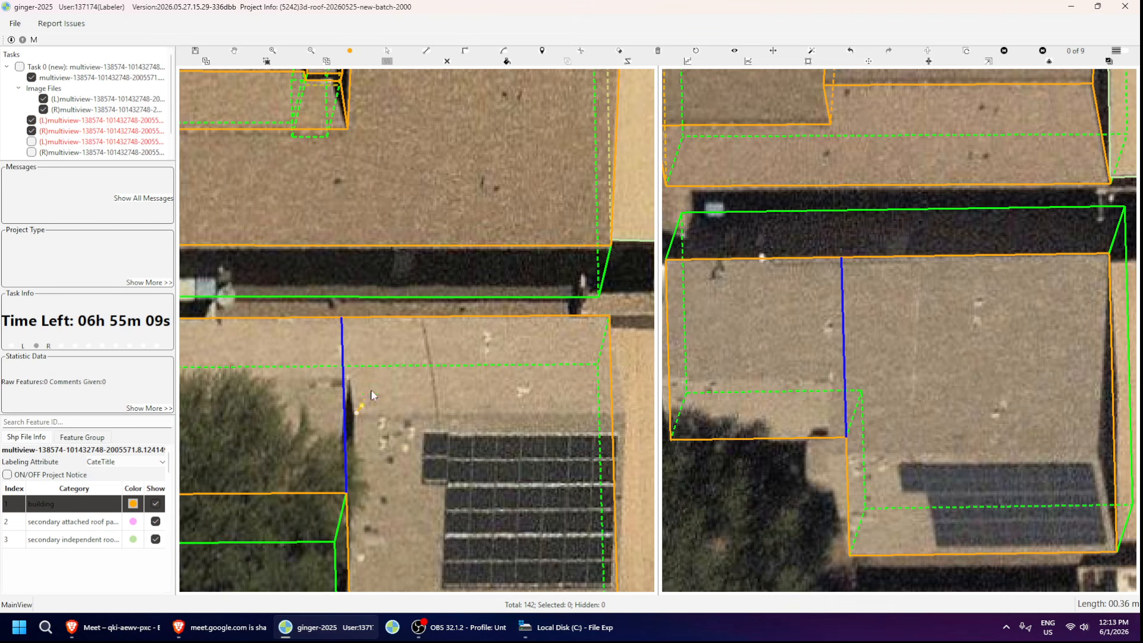
{"action": "left_click", "coordinate": [402, 323]}
{"action": "left_click_drag", "start_coordinate": [553, 405], "coordinate": [744, 395]}
{"action": "scroll", "coordinate": [574, 415], "scroll_direction": "up", "scroll_amount": 1}
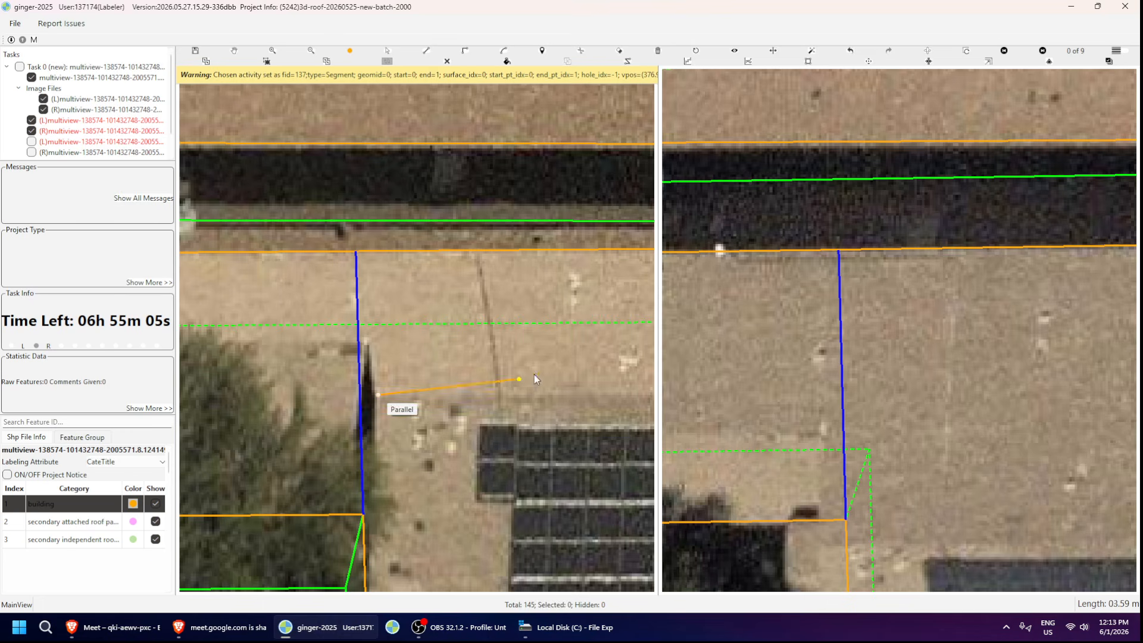
{"action": "left_click_drag", "start_coordinate": [554, 381], "coordinate": [346, 399]}
{"action": "left_click", "coordinate": [573, 417]}
{"action": "scroll", "coordinate": [577, 413], "scroll_direction": "down", "scroll_amount": 3}
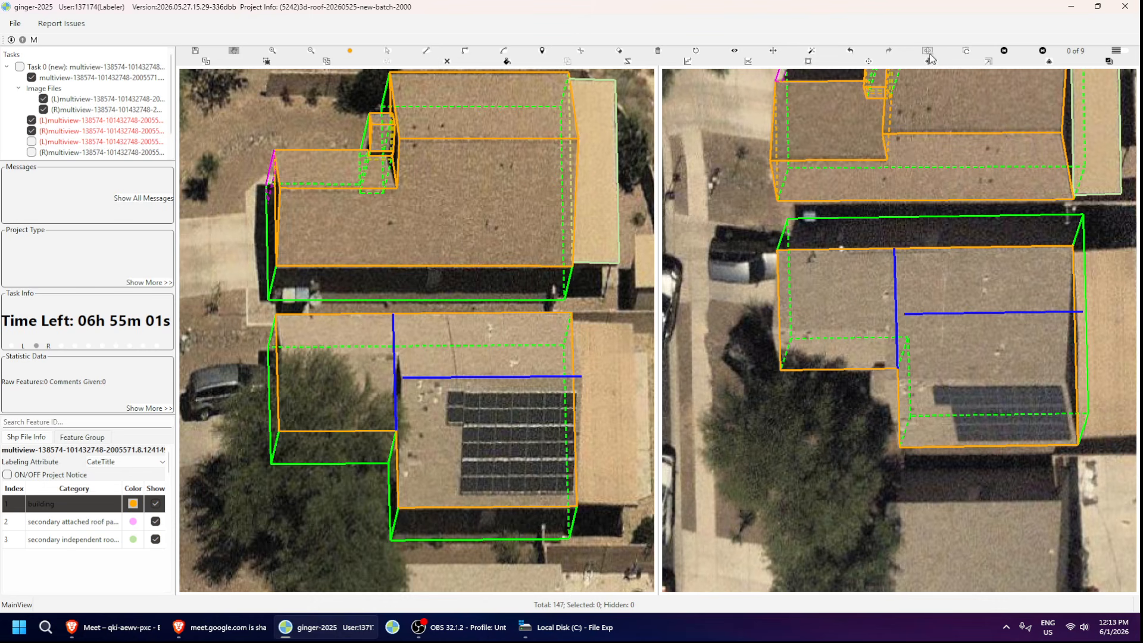
{"action": "scroll", "coordinate": [958, 337], "scroll_direction": "up", "scroll_amount": 2}
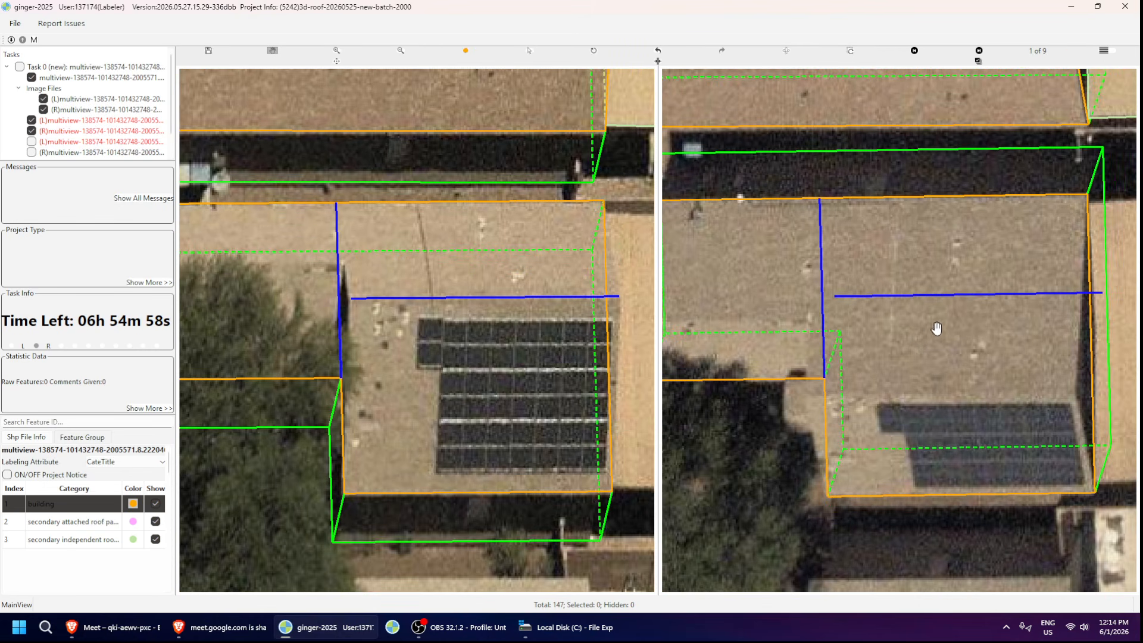
Adjust the horizontal split line's height in the right view until it sits correctly
{"action": "key", "text": "s"}
{"action": "left_click_drag", "start_coordinate": [981, 294], "coordinate": [962, 405]}
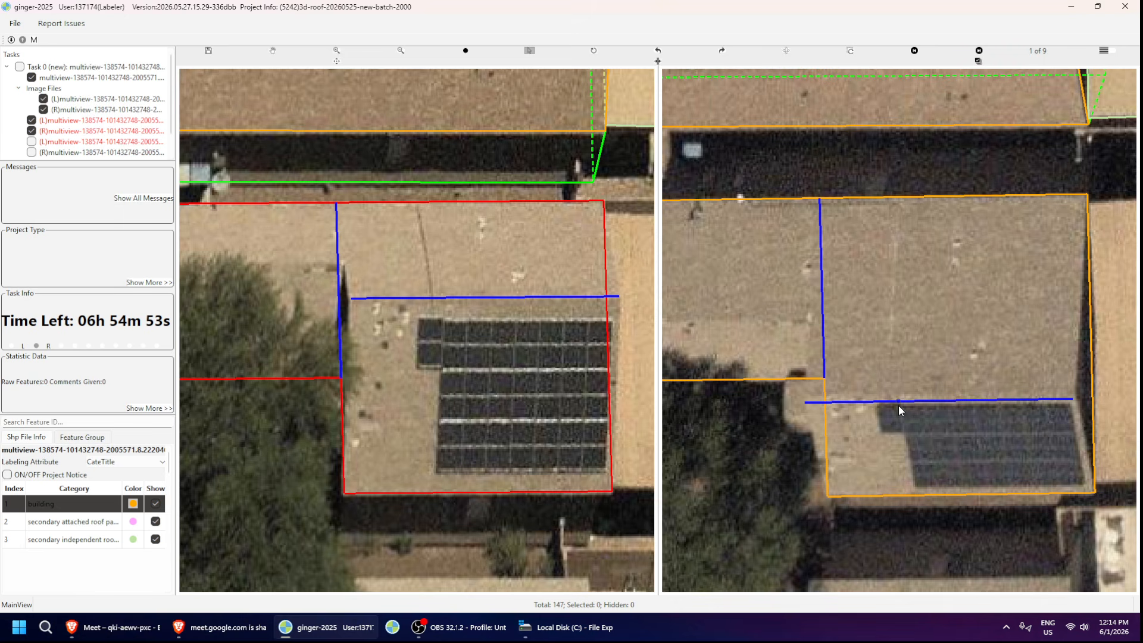
{"action": "key", "text": "h"}
{"action": "left_click_drag", "start_coordinate": [922, 401], "coordinate": [952, 201]}
{"action": "scroll", "coordinate": [952, 232], "scroll_direction": "down", "scroll_amount": 3}
{"action": "scroll", "coordinate": [990, 234], "scroll_direction": "up", "scroll_amount": 2}
{"action": "left_click_drag", "start_coordinate": [989, 234], "coordinate": [982, 260]}
{"action": "scroll", "coordinate": [917, 325], "scroll_direction": "down", "scroll_amount": 2}
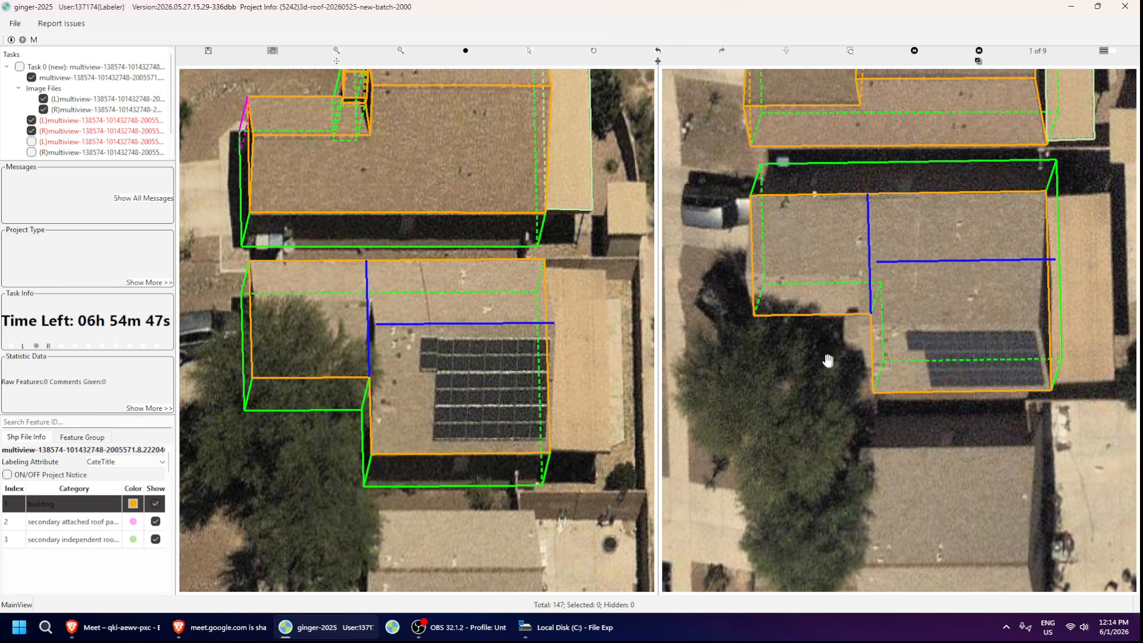
{"action": "scroll", "coordinate": [357, 330], "scroll_direction": "up", "scroll_amount": 2}
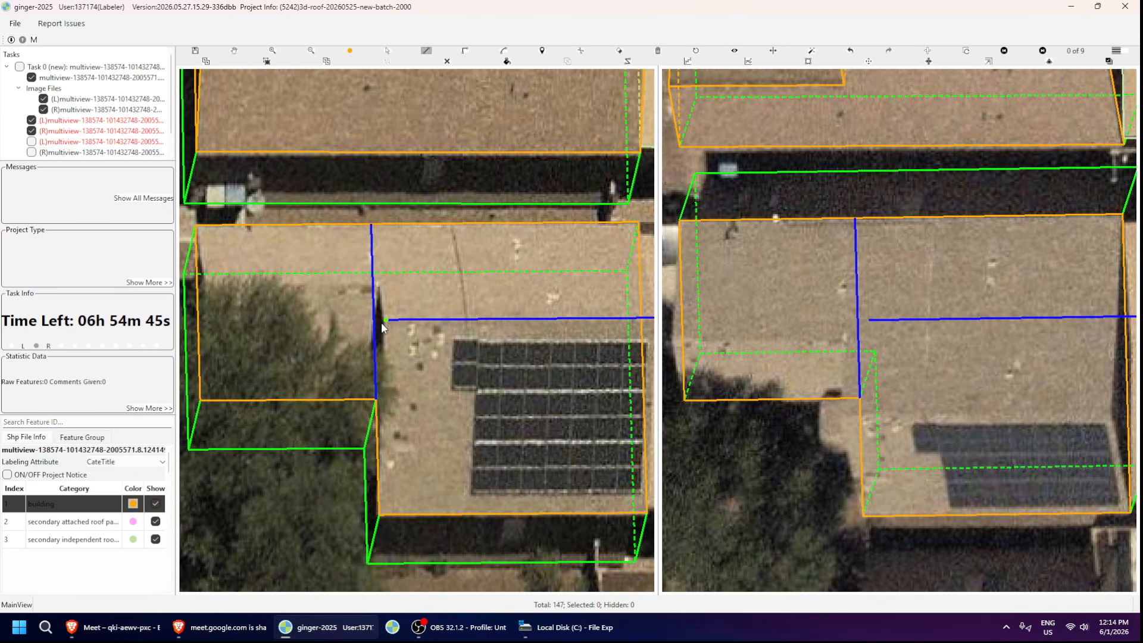
Trace the solar-panel roof section's corners, then lower the horizontal split line in the right view
{"action": "left_click", "coordinate": [386, 321]}
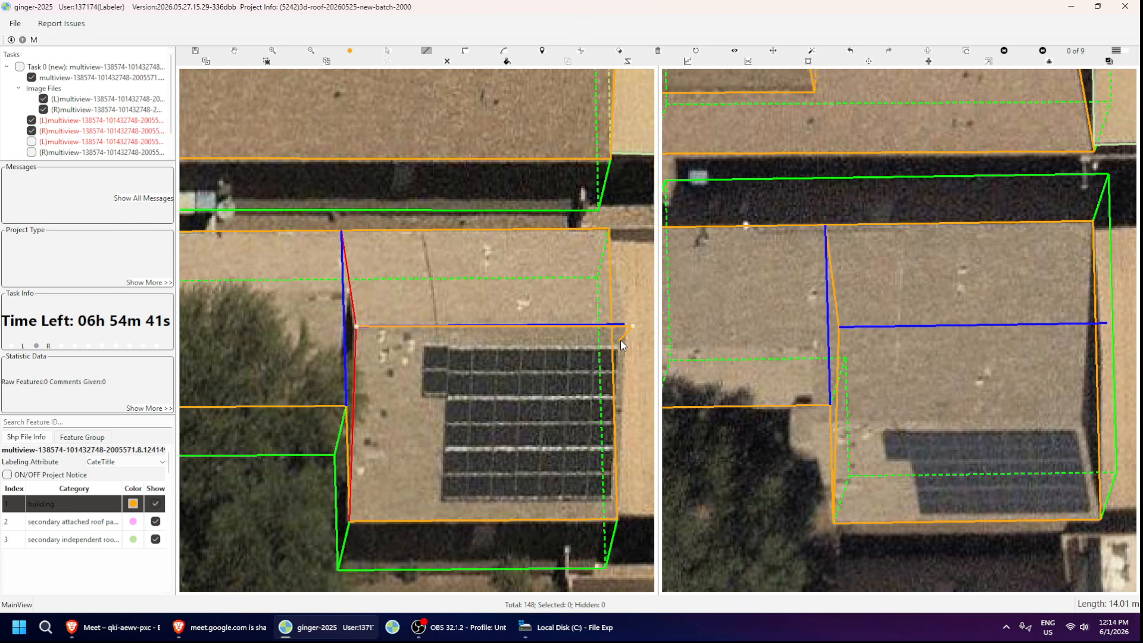
{"action": "left_click", "coordinate": [623, 324]}
{"action": "left_click", "coordinate": [616, 519]}
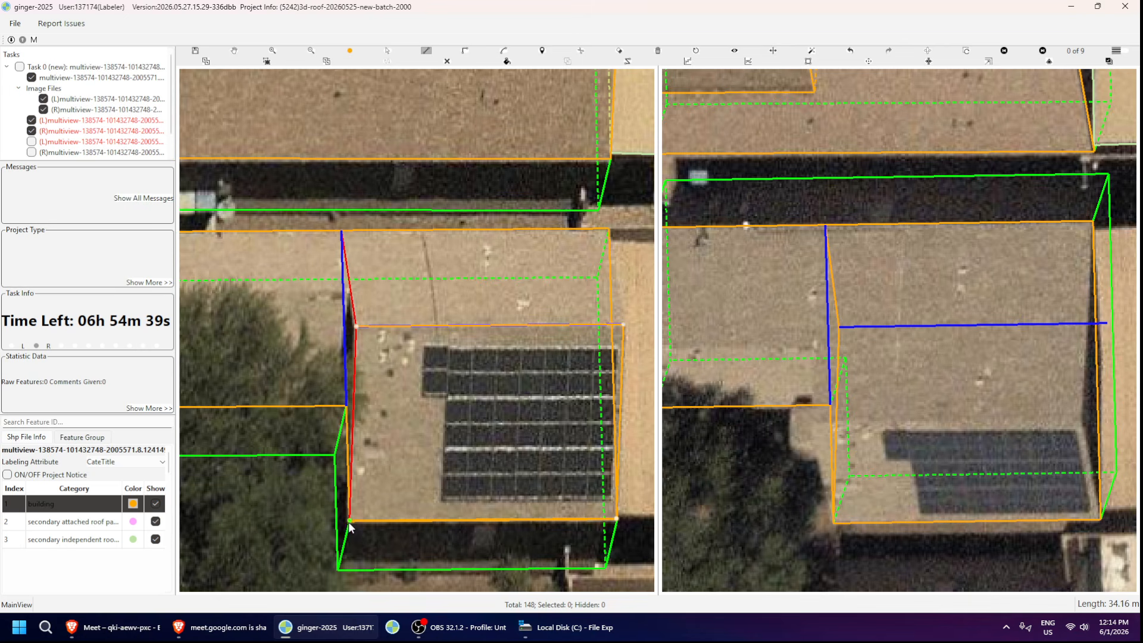
{"action": "left_click", "coordinate": [349, 521]}
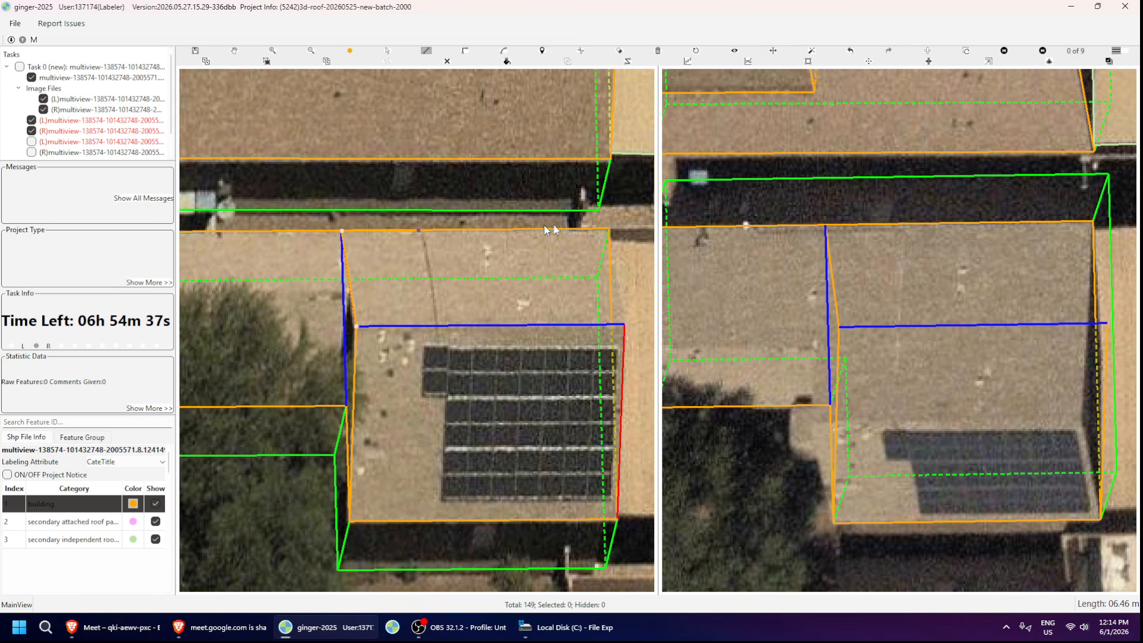
{"action": "left_click", "coordinate": [623, 323]}
{"action": "scroll", "coordinate": [631, 393], "scroll_direction": "down", "scroll_amount": 2}
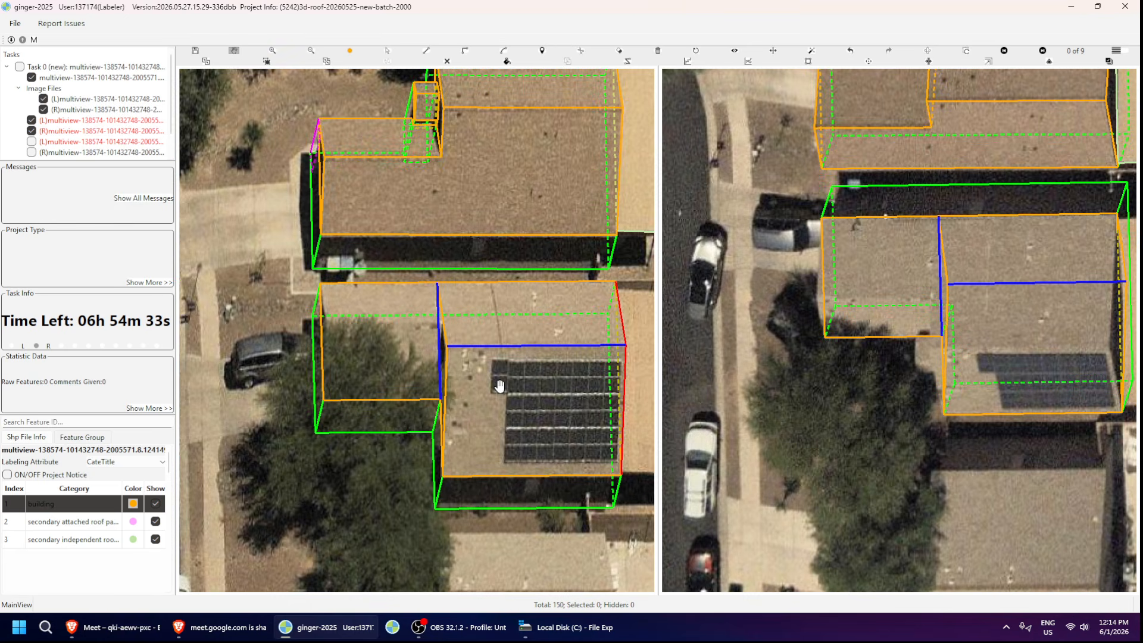
{"action": "left_click_drag", "start_coordinate": [499, 386], "coordinate": [450, 342]}
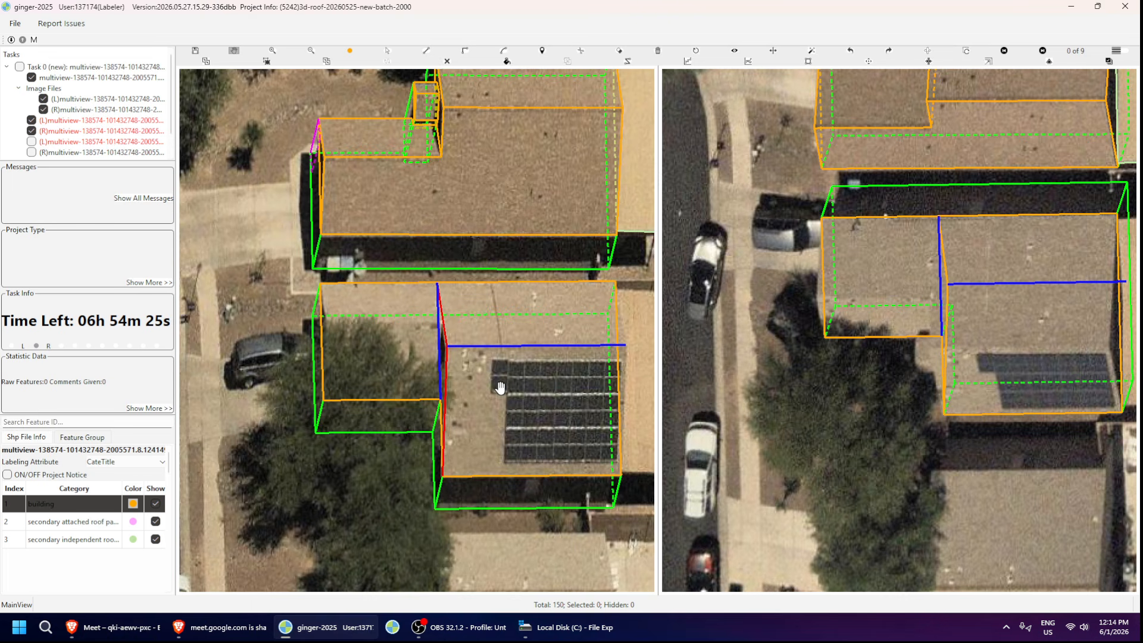
{"action": "double_click", "coordinate": [954, 289]}
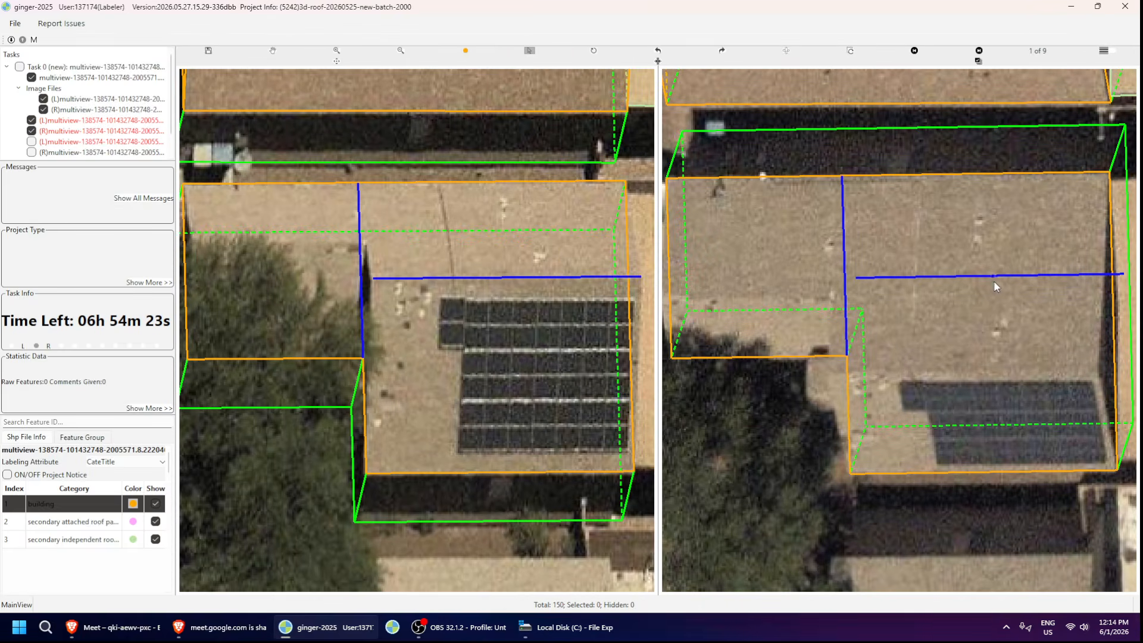
{"action": "left_click_drag", "start_coordinate": [998, 277], "coordinate": [970, 377]}
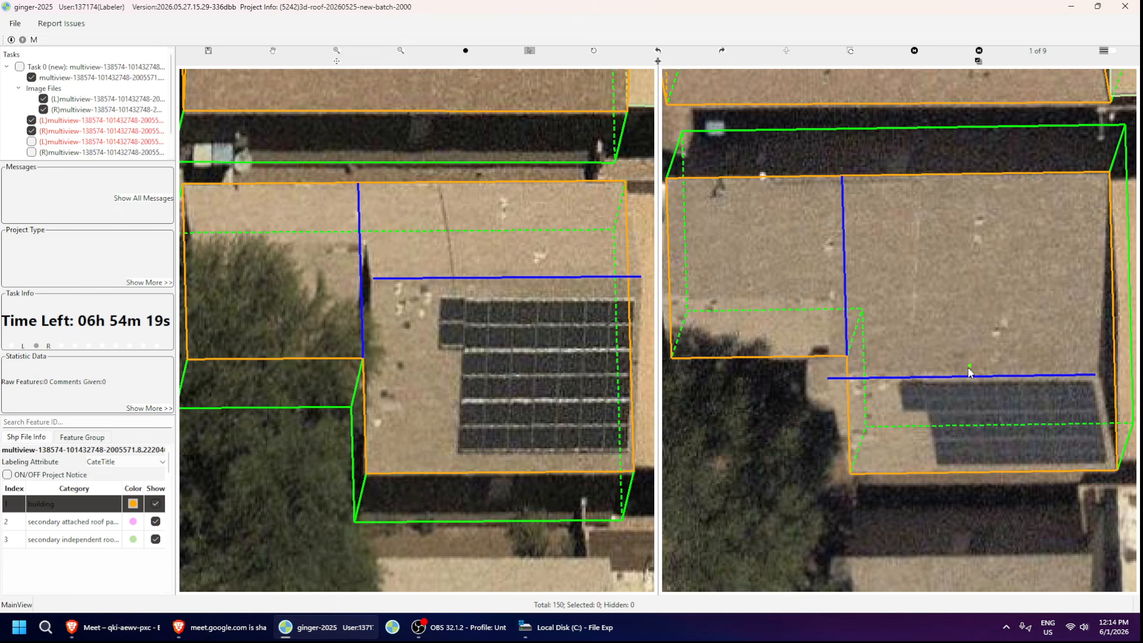
{"action": "right_click", "coordinate": [477, 388]}
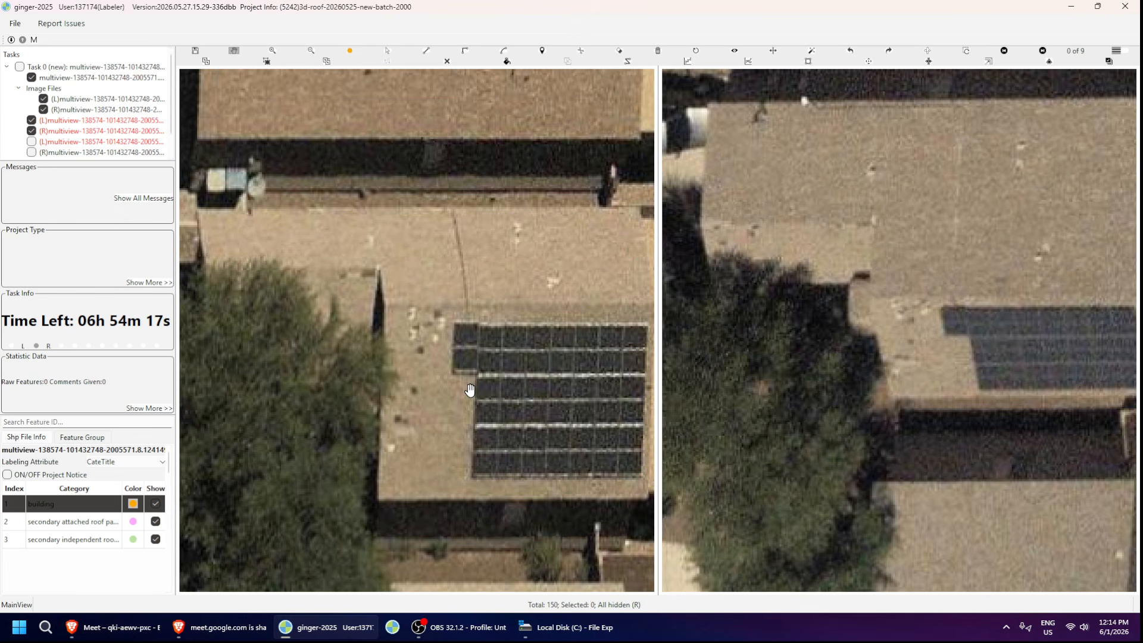
Add the solar roof's step-line, right and top edges, commit the block, then show the Meet call
{"action": "scroll", "coordinate": [480, 331], "scroll_direction": "down", "scroll_amount": 2}
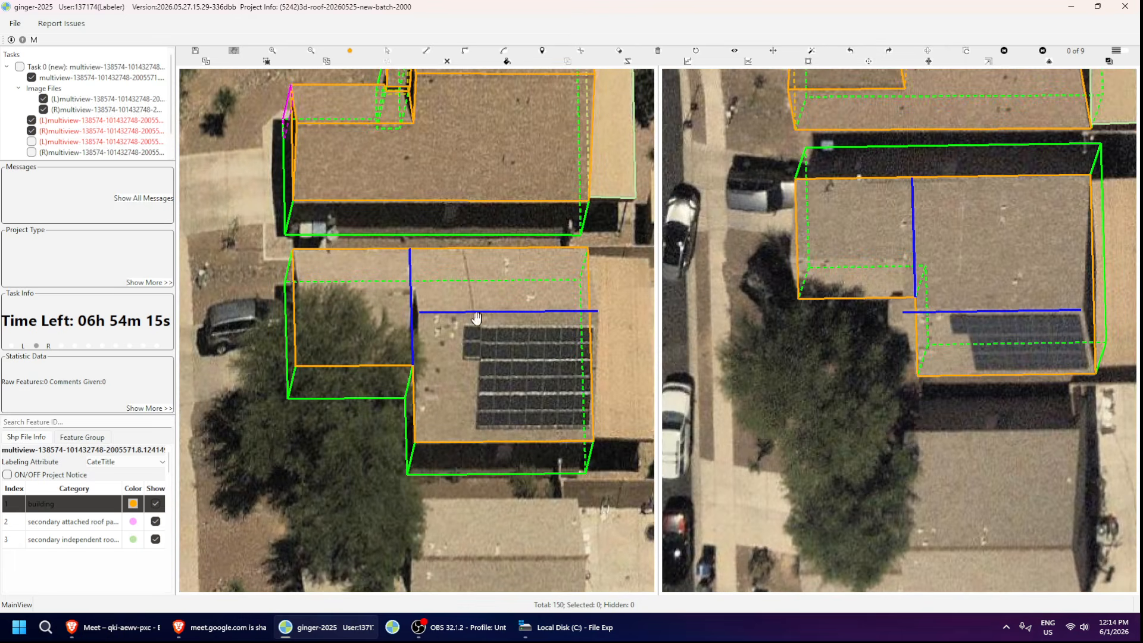
{"action": "left_click", "coordinate": [416, 251]}
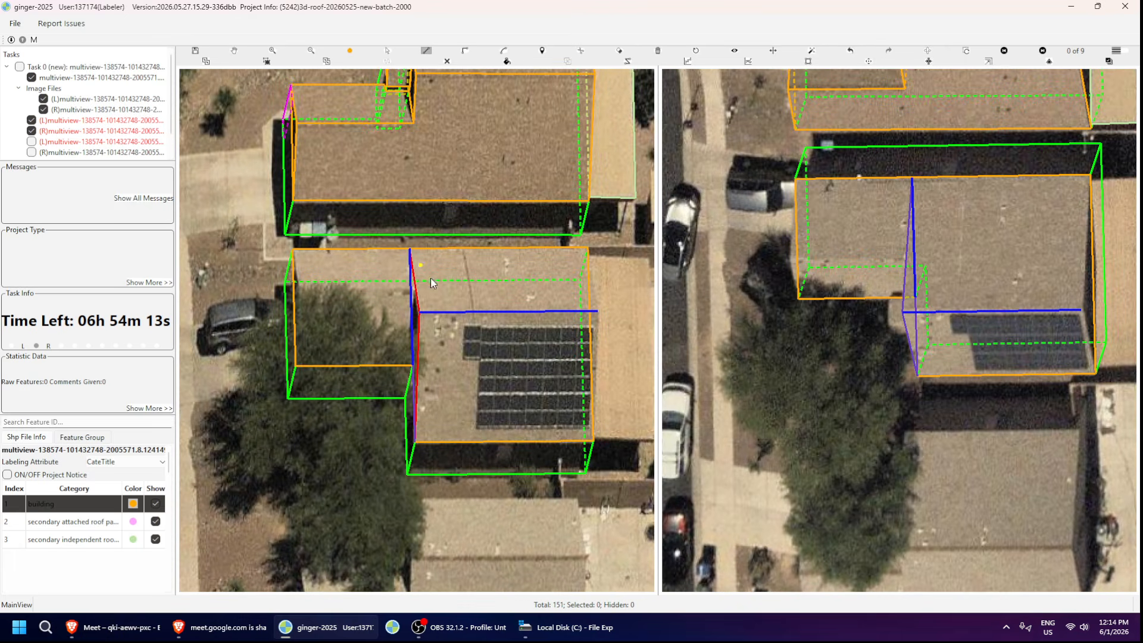
{"action": "left_click", "coordinate": [587, 253]}
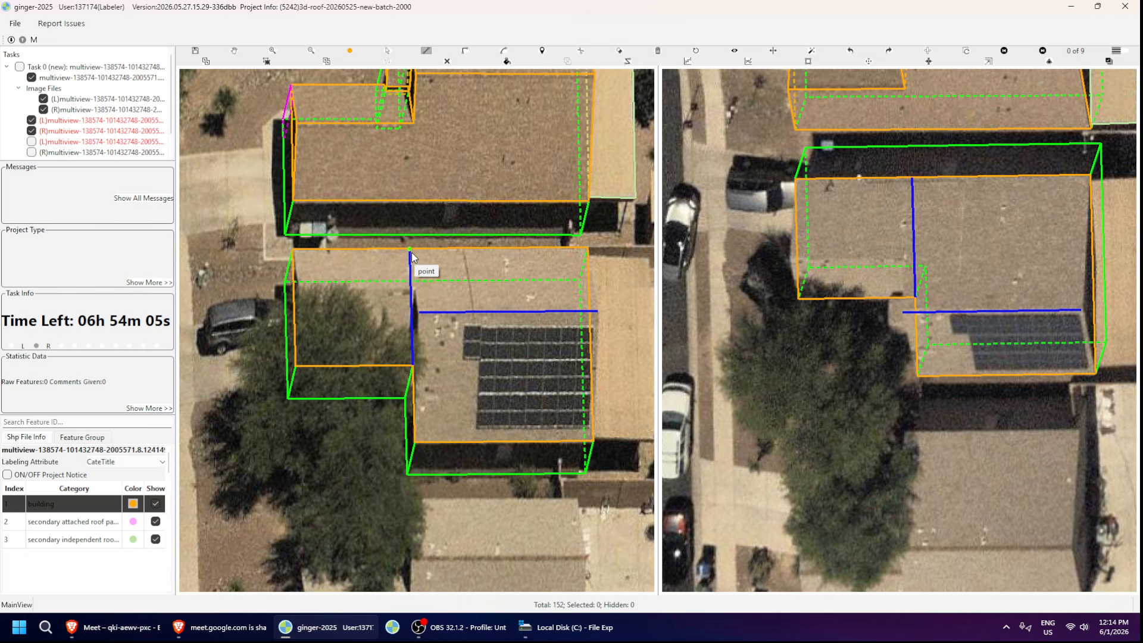
{"action": "left_click", "coordinate": [419, 314]}
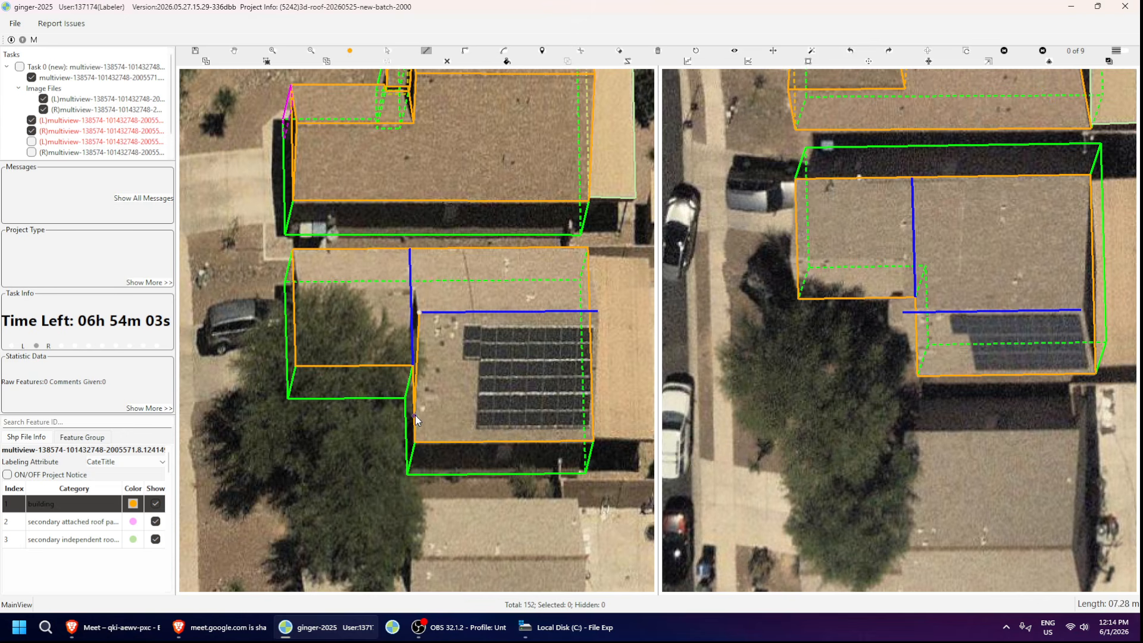
{"action": "left_click", "coordinate": [415, 441]}
{"action": "left_click", "coordinate": [410, 249]}
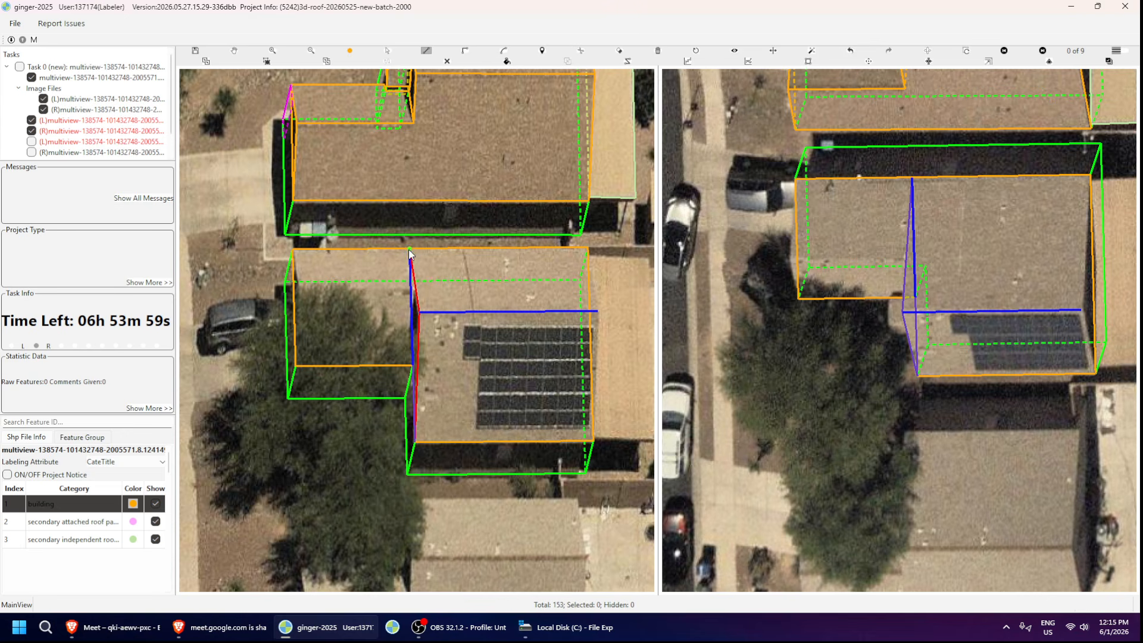
{"action": "left_click", "coordinate": [419, 312]}
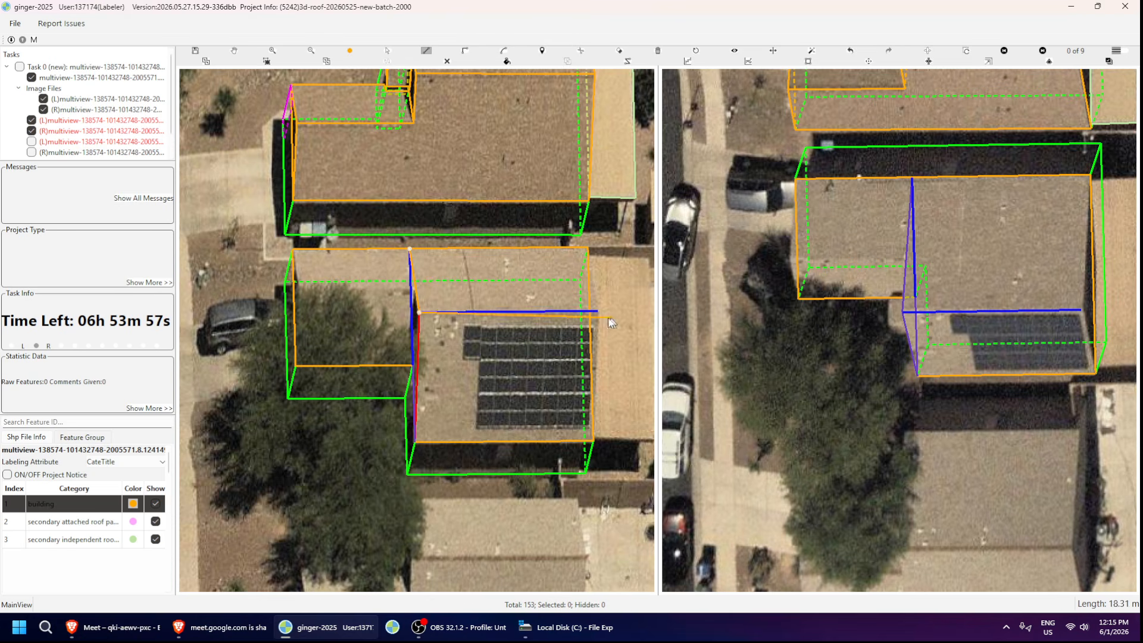
{"action": "left_click", "coordinate": [597, 311]}
{"action": "left_click", "coordinate": [587, 248]}
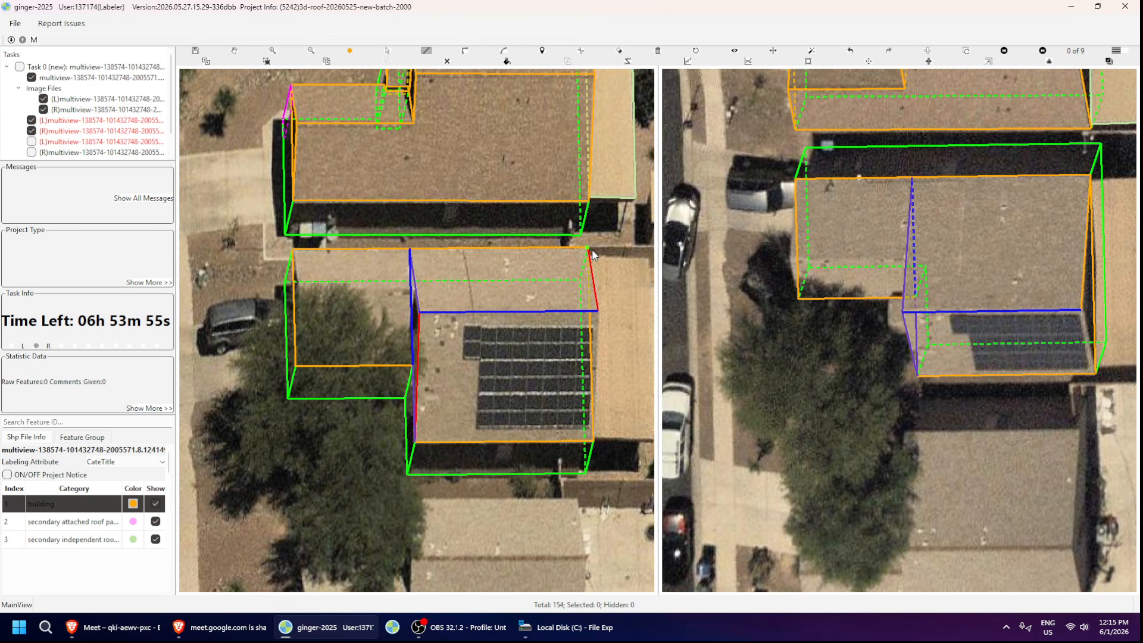
{"action": "left_click", "coordinate": [599, 311]}
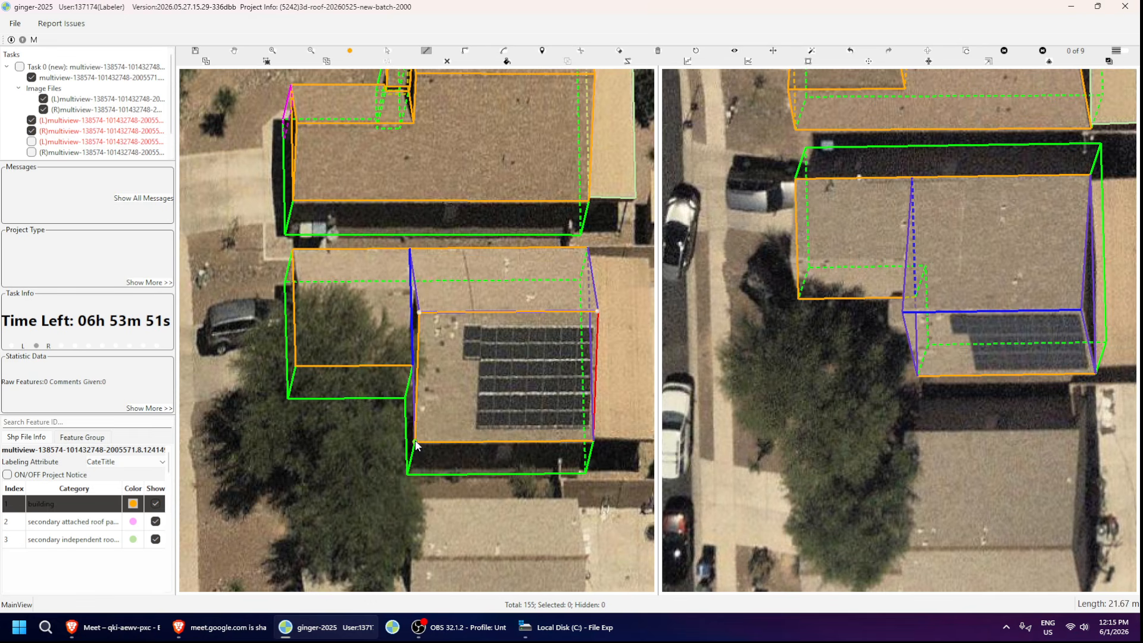
{"action": "right_click", "coordinate": [590, 463]}
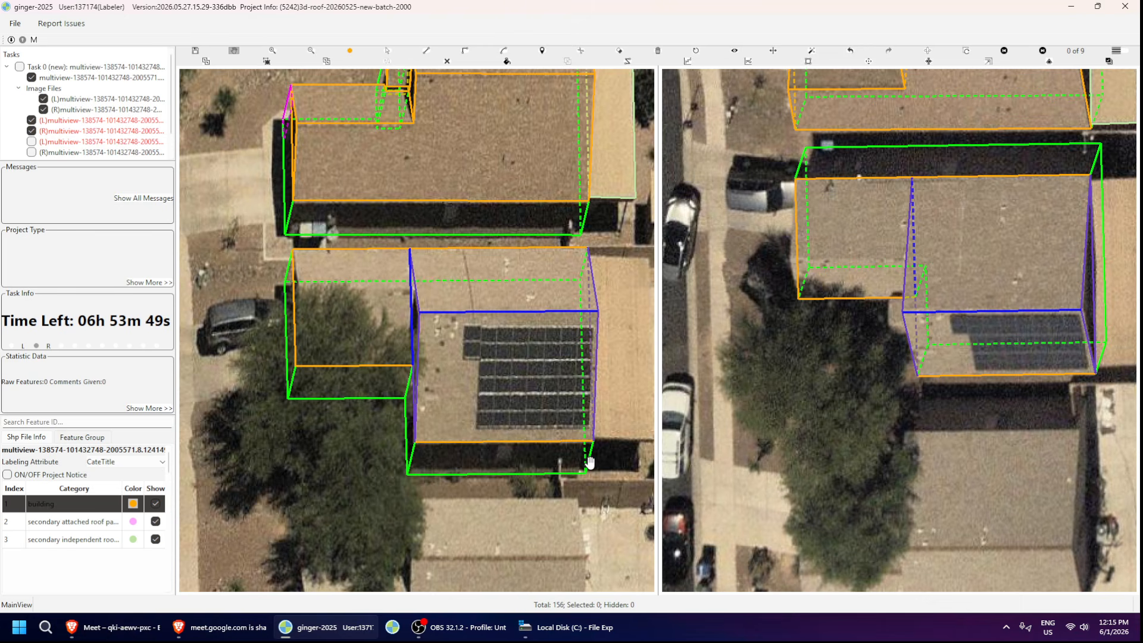
{"action": "left_click", "coordinate": [113, 627]}
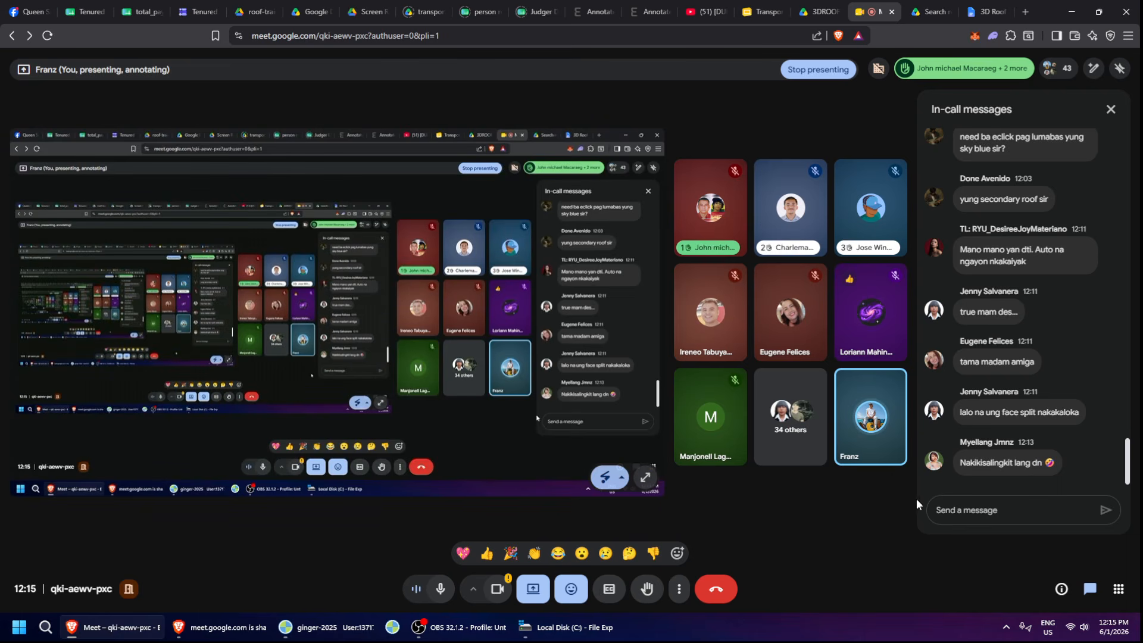
Back in ginger-2025, draw two line edges along and down the lower-left roof wing beside the tree
{"action": "left_click", "coordinate": [360, 621]}
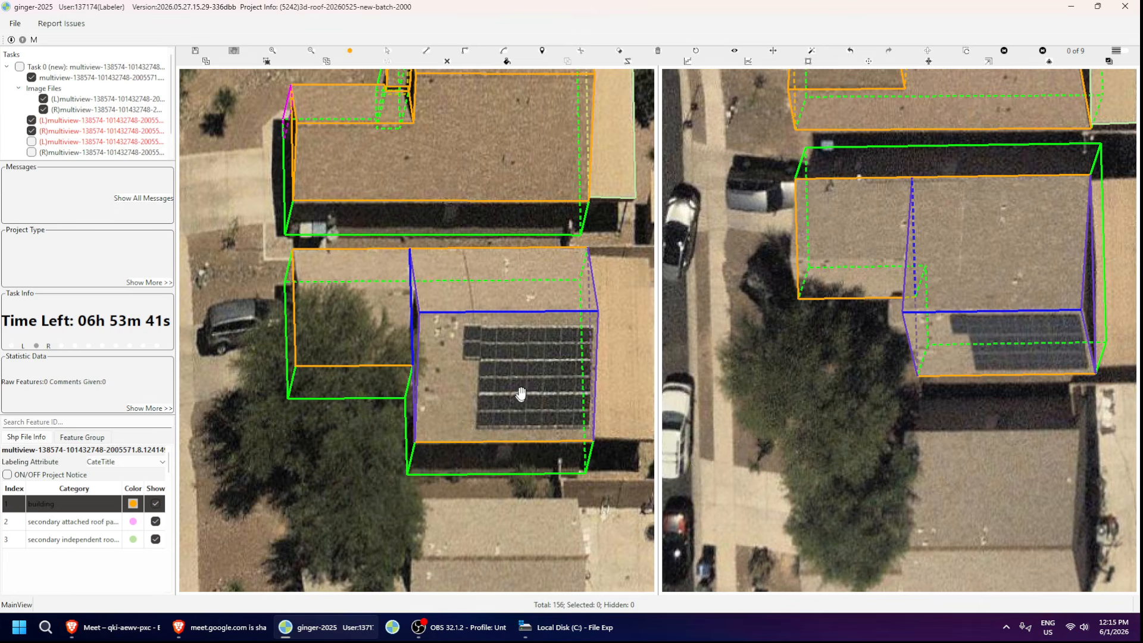
{"action": "left_click_drag", "start_coordinate": [521, 393], "coordinate": [524, 434]}
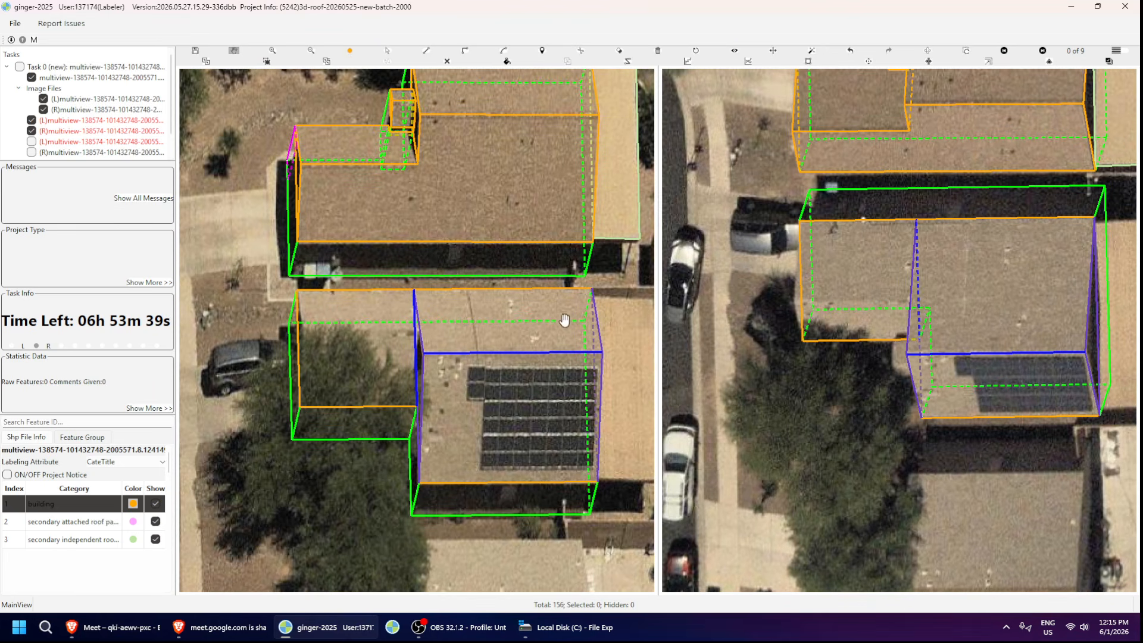
{"action": "scroll", "coordinate": [393, 329], "scroll_direction": "up", "scroll_amount": 2}
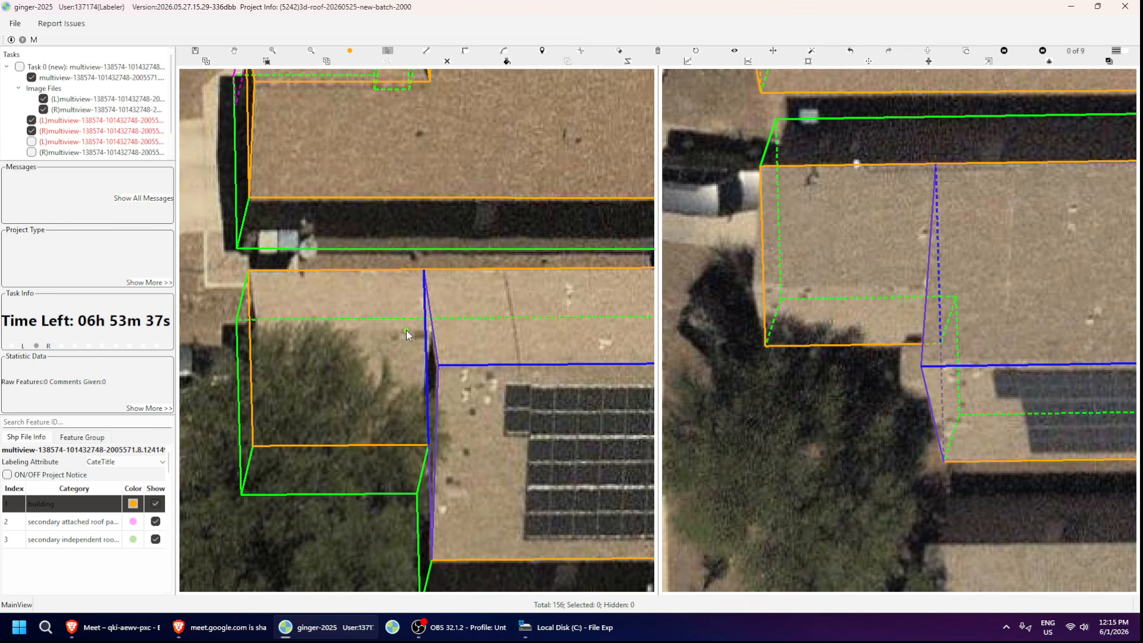
{"action": "key", "text": "l"}
{"action": "left_click", "coordinate": [433, 327]}
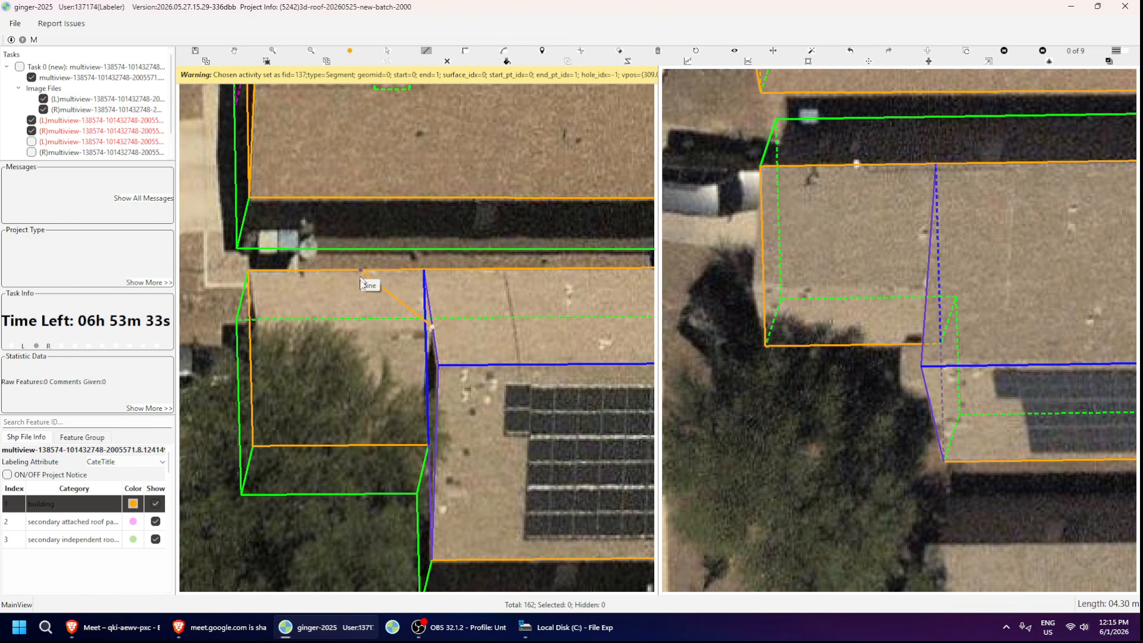
{"action": "left_click", "coordinate": [256, 327]}
{"action": "double_click", "coordinate": [254, 446]}
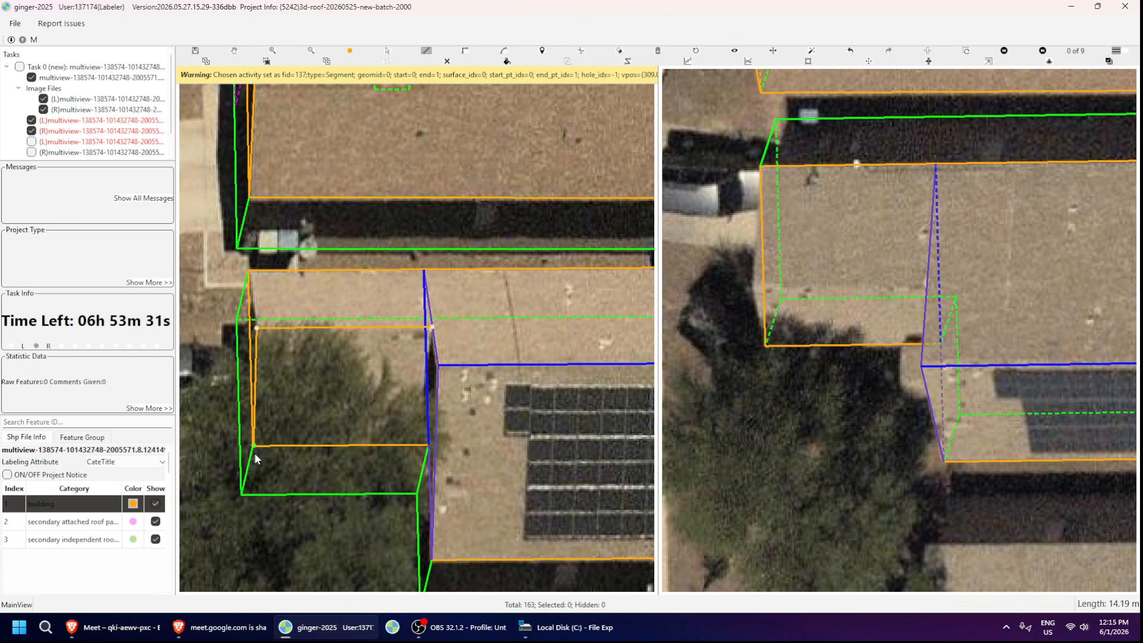
{"action": "left_click", "coordinate": [255, 271]}
{"action": "double_click", "coordinate": [253, 444]}
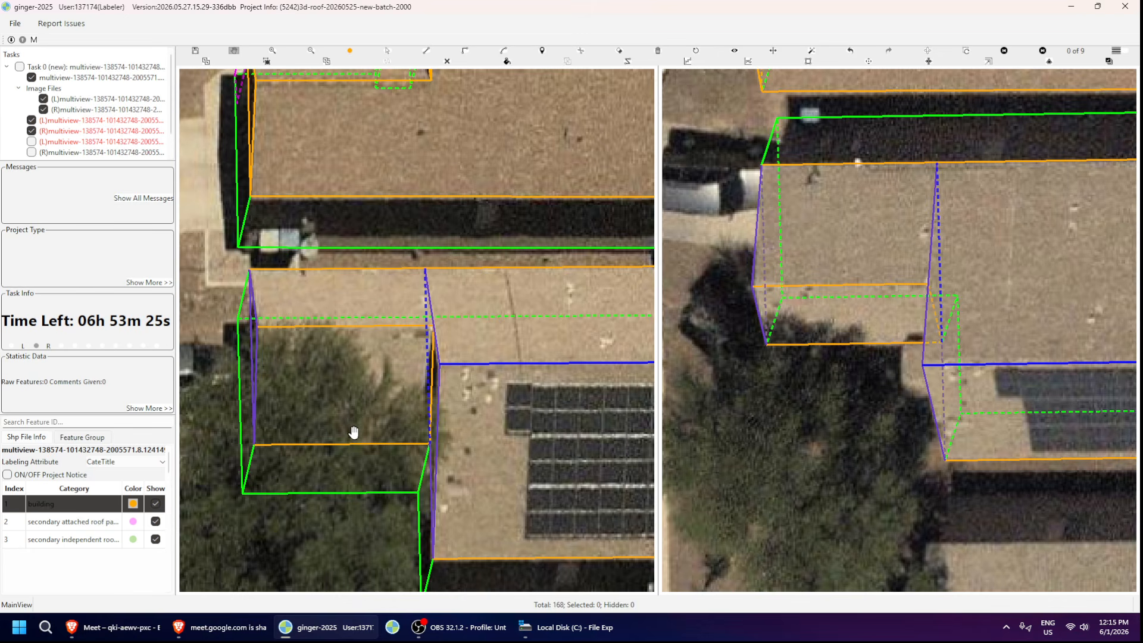
{"action": "scroll", "coordinate": [353, 421], "scroll_direction": "down", "scroll_amount": 2}
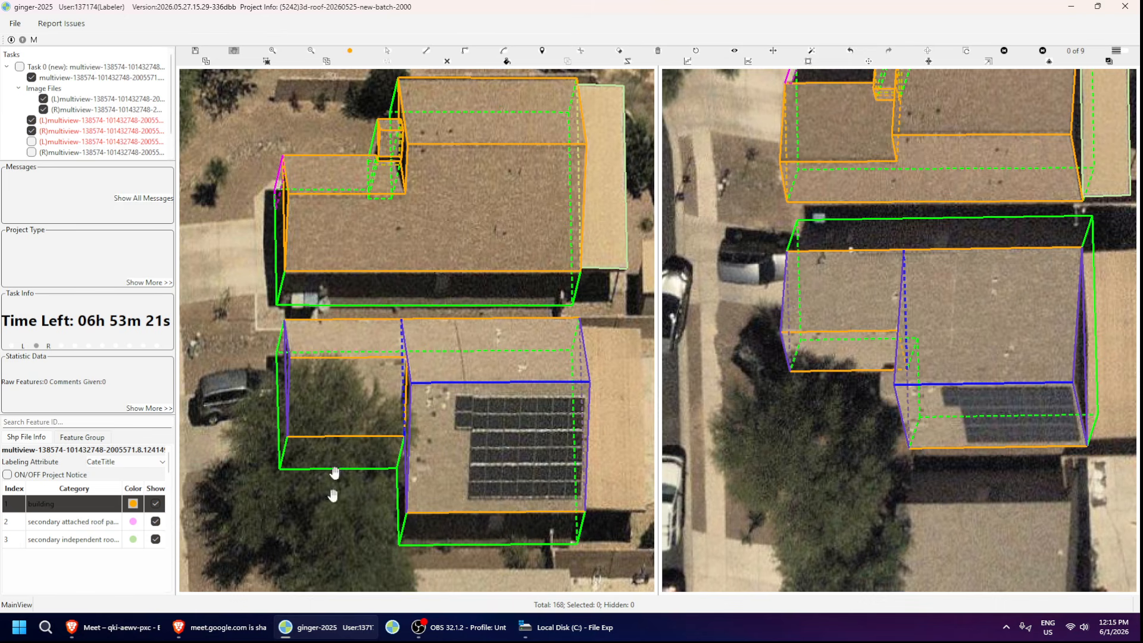
Check the outlines' fit on the house's right side and swap the left and right images
{"action": "key", "text": "space"}
{"action": "key", "text": "space"}
{"action": "left_click_drag", "start_coordinate": [565, 464], "coordinate": [420, 450]}
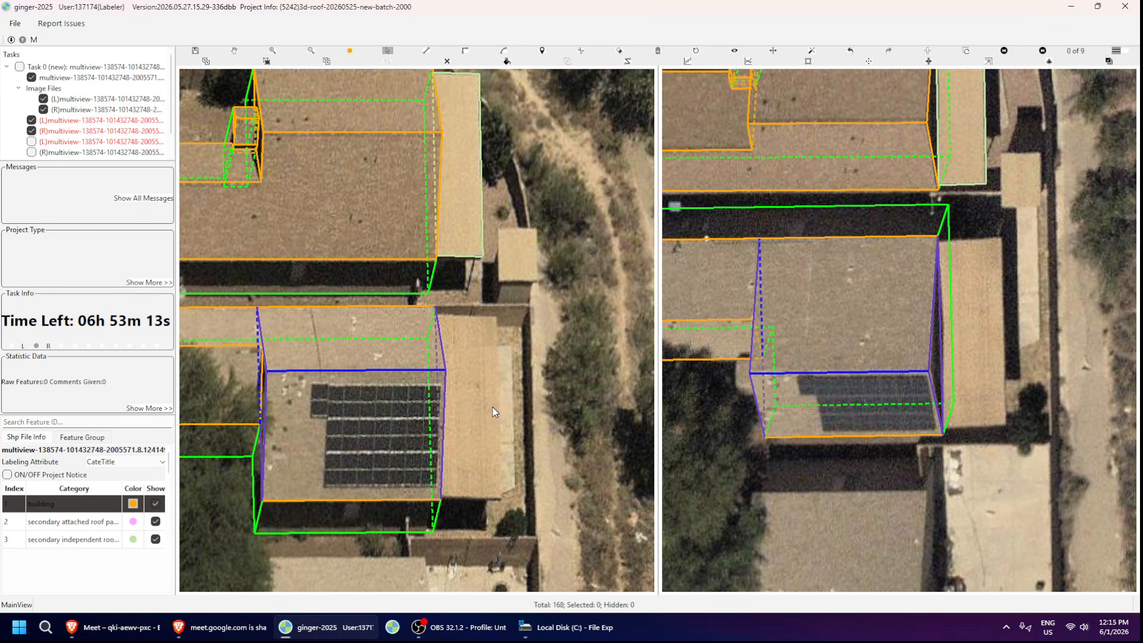
{"action": "scroll", "coordinate": [491, 509], "scroll_direction": "up", "scroll_amount": 5}
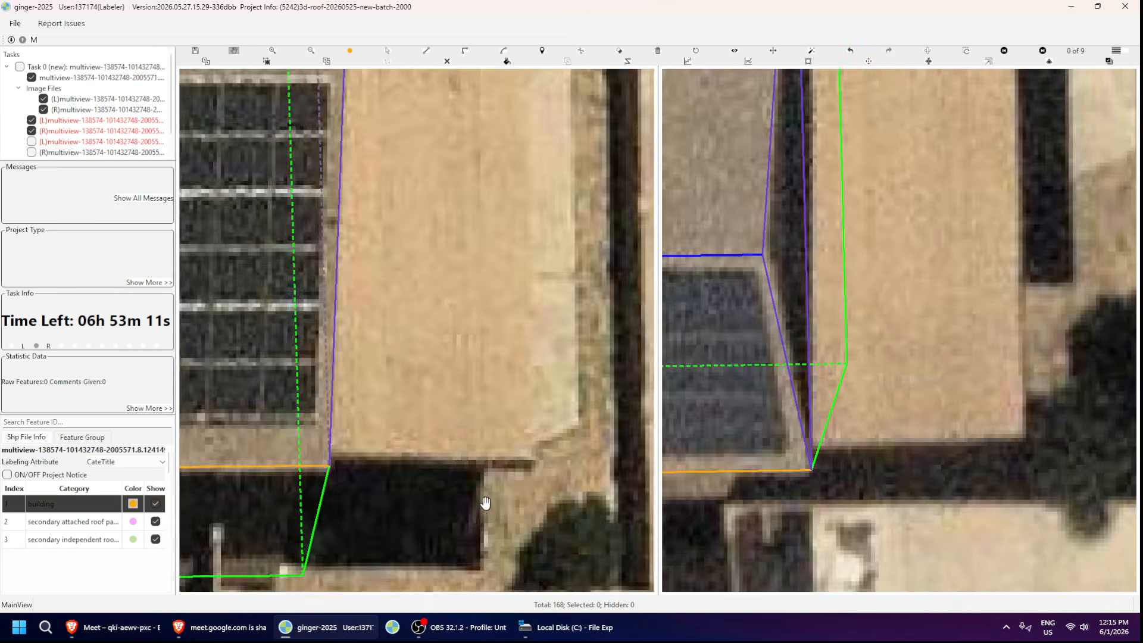
{"action": "scroll", "coordinate": [485, 503], "scroll_direction": "down", "scroll_amount": 4}
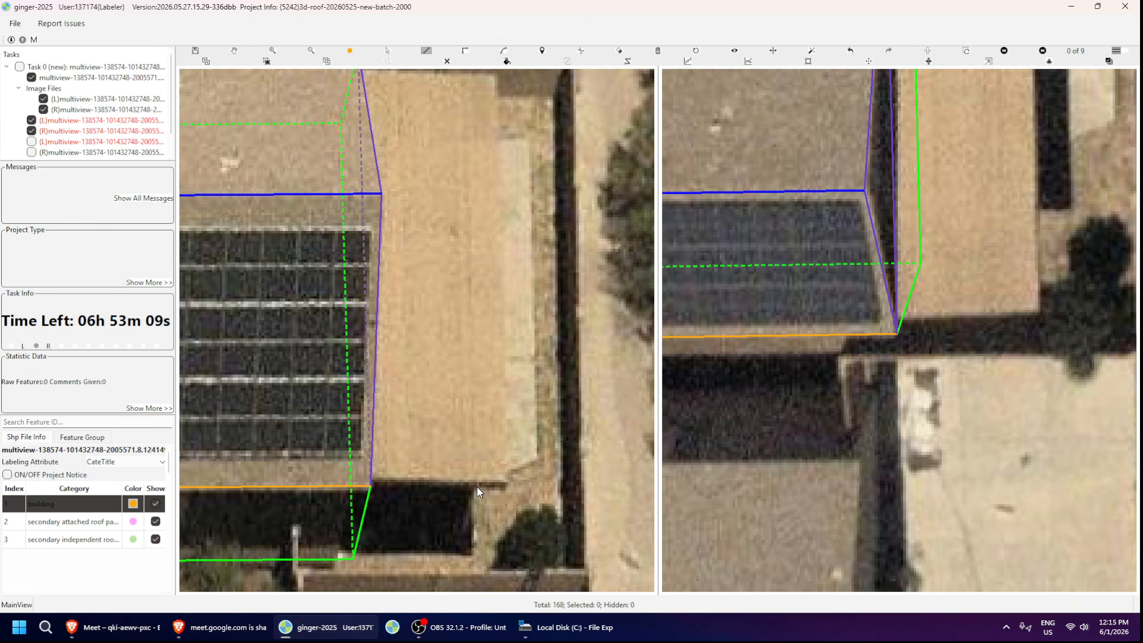
{"action": "scroll", "coordinate": [470, 495], "scroll_direction": "down", "scroll_amount": 2}
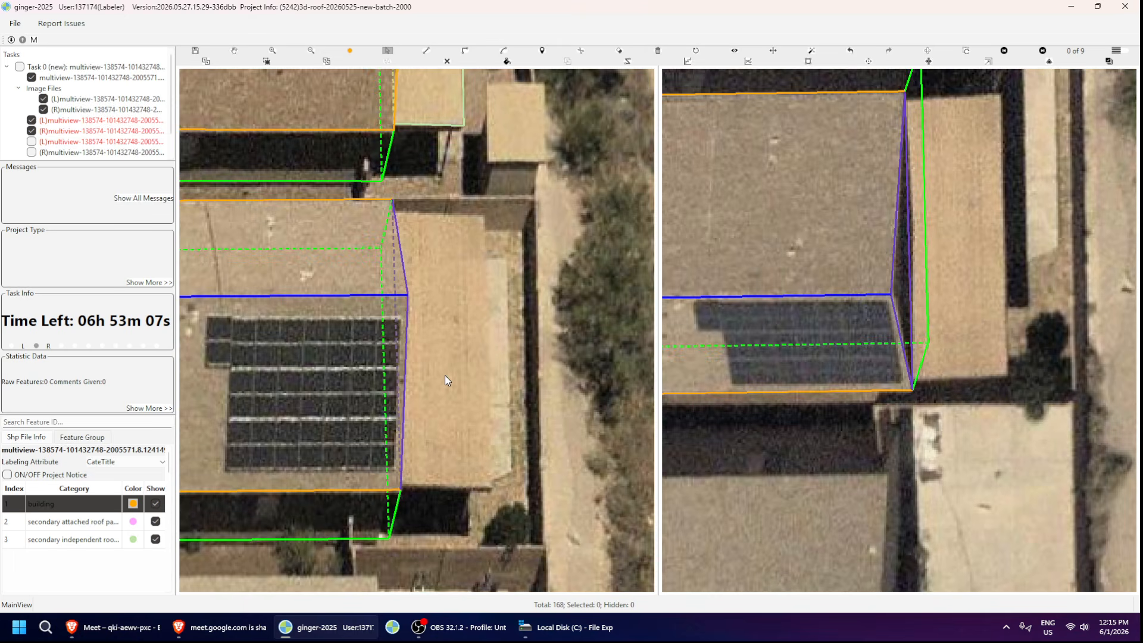
{"action": "scroll", "coordinate": [452, 375], "scroll_direction": "down", "scroll_amount": 5}
{"action": "scroll", "coordinate": [930, 420], "scroll_direction": "down", "scroll_amount": 2}
{"action": "key", "text": "h"}
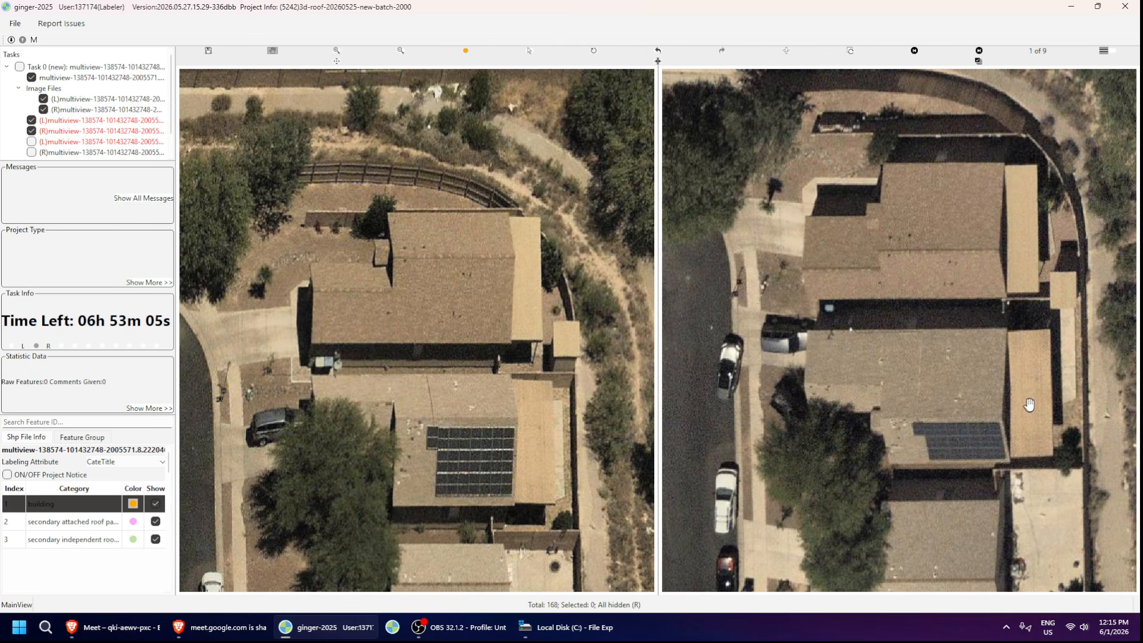
{"action": "scroll", "coordinate": [1024, 387], "scroll_direction": "up", "scroll_amount": 2}
{"action": "key", "text": "h"}
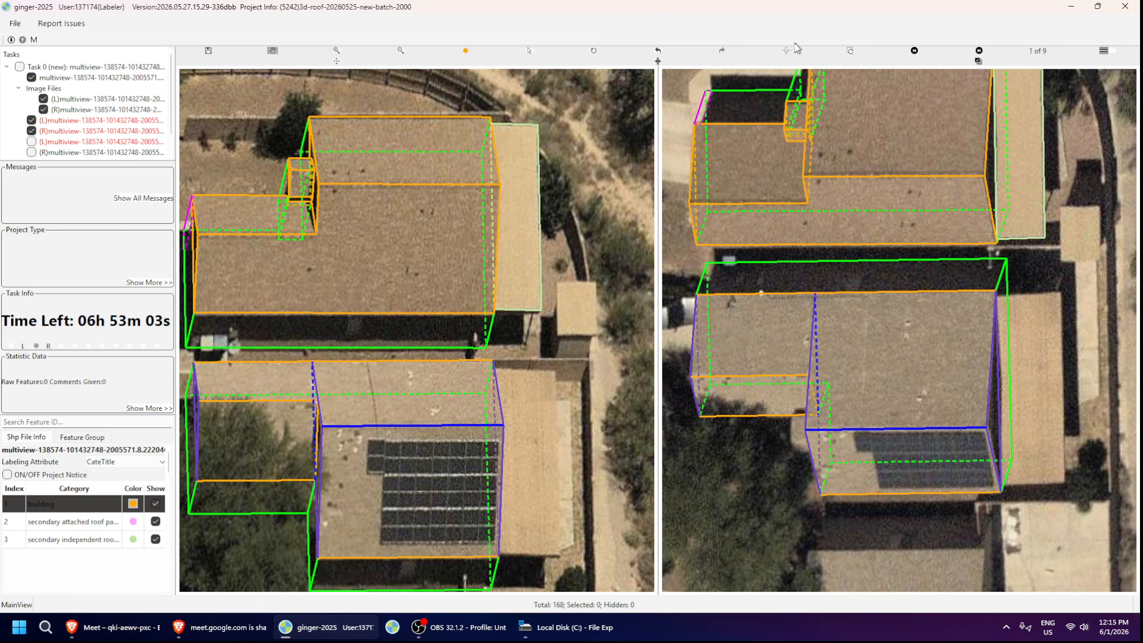
{"action": "left_click", "coordinate": [786, 52]}
{"action": "scroll", "coordinate": [495, 381], "scroll_direction": "up", "scroll_amount": 3}
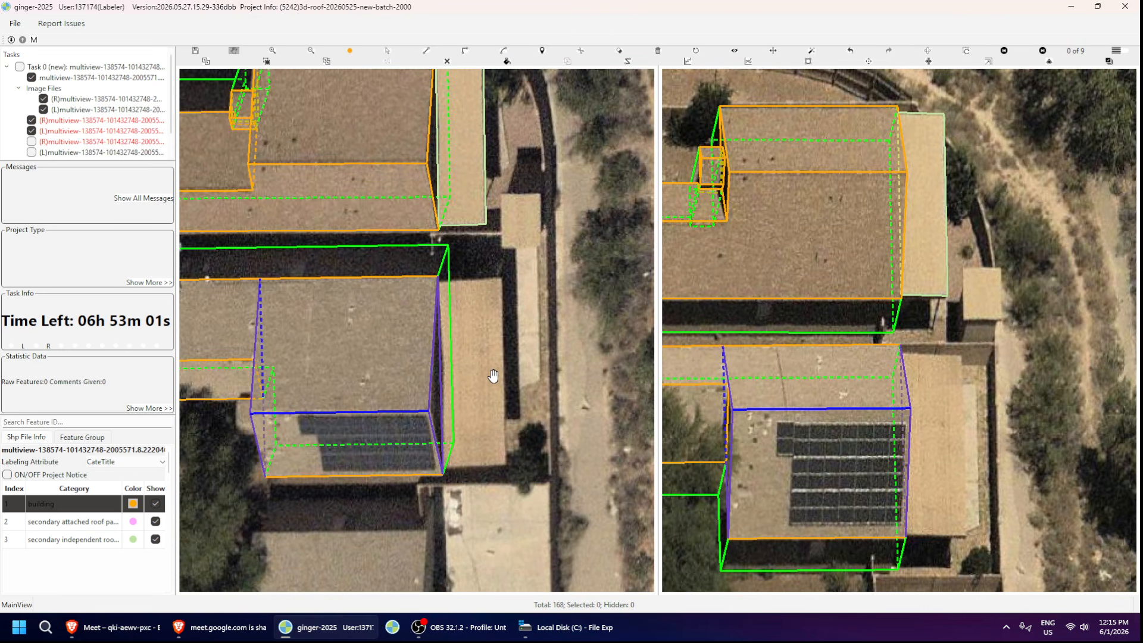
{"action": "scroll", "coordinate": [500, 298], "scroll_direction": "up", "scroll_amount": 2}
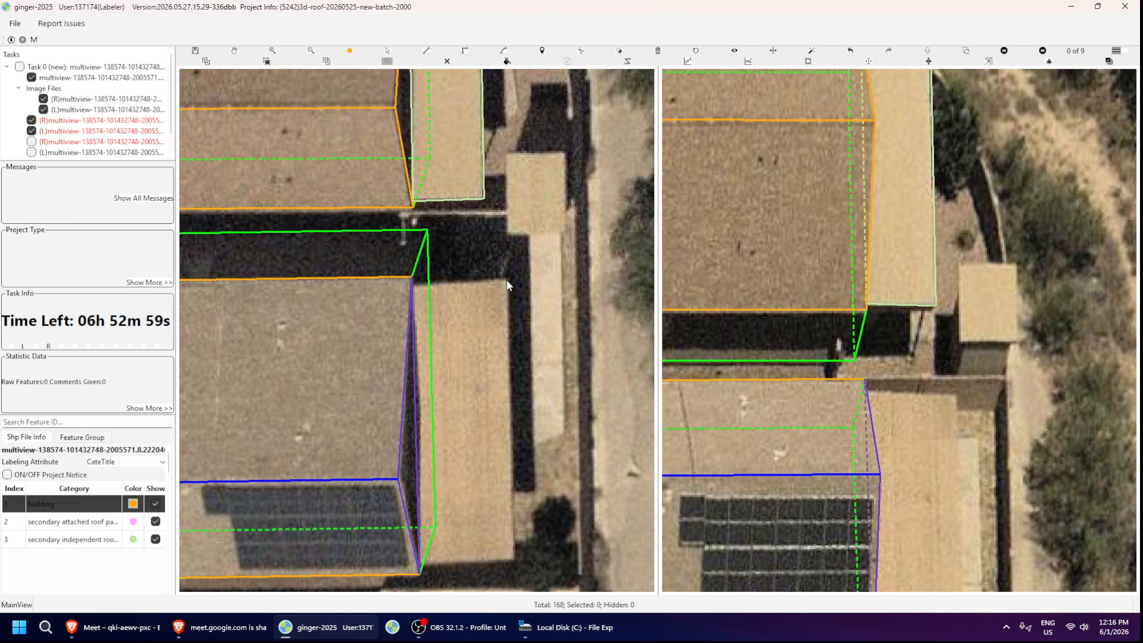
Draw a line down the side annex's edge, then stop drawing
{"action": "left_click", "coordinate": [507, 281]}
{"action": "left_click", "coordinate": [431, 348]}
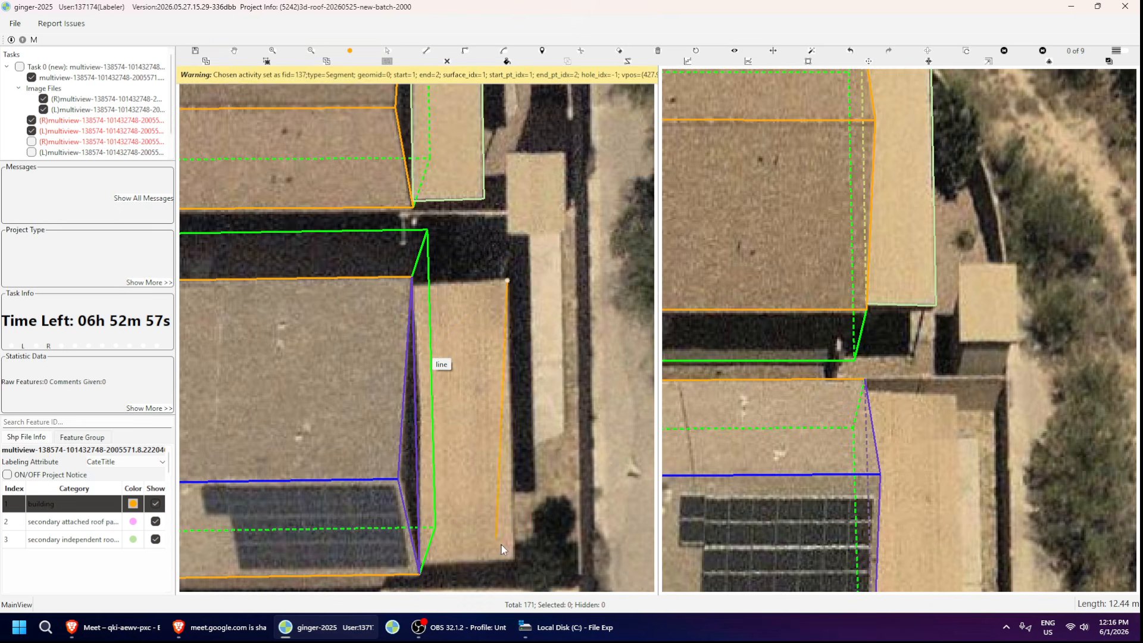
{"action": "left_click", "coordinate": [512, 559]}
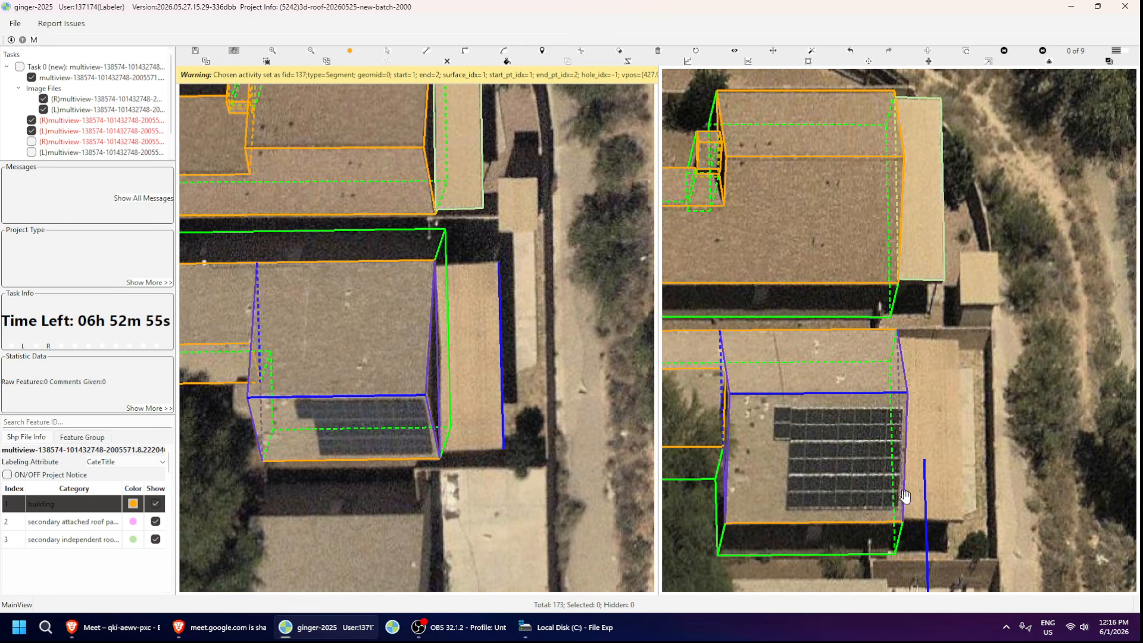
{"action": "scroll", "coordinate": [930, 498], "scroll_direction": "up", "scroll_amount": 2}
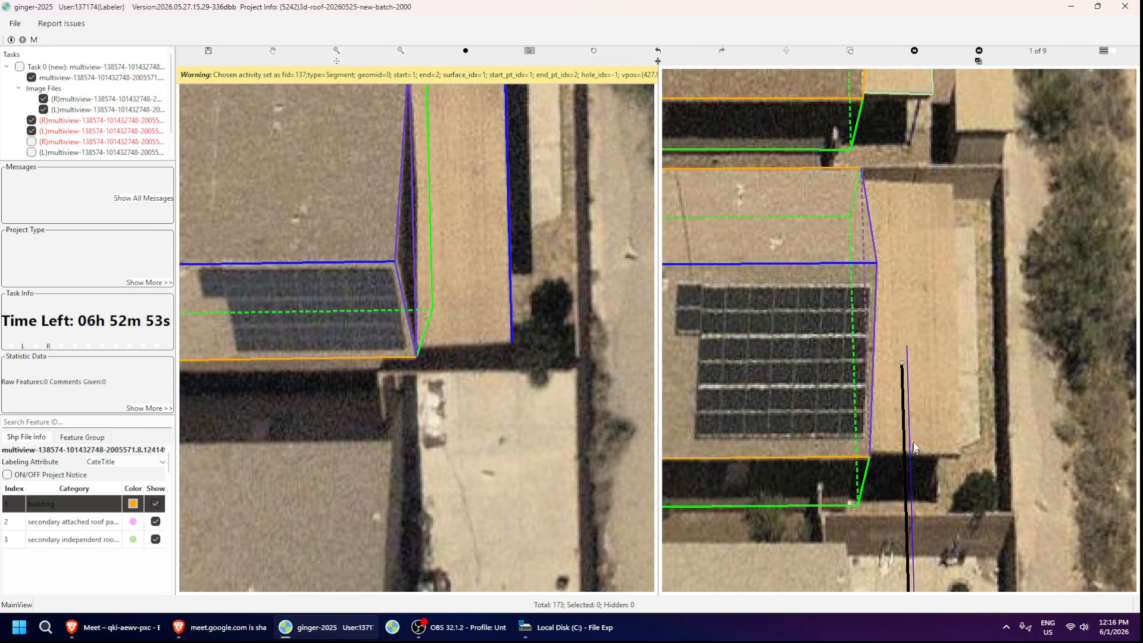
{"action": "key", "text": "Escape"}
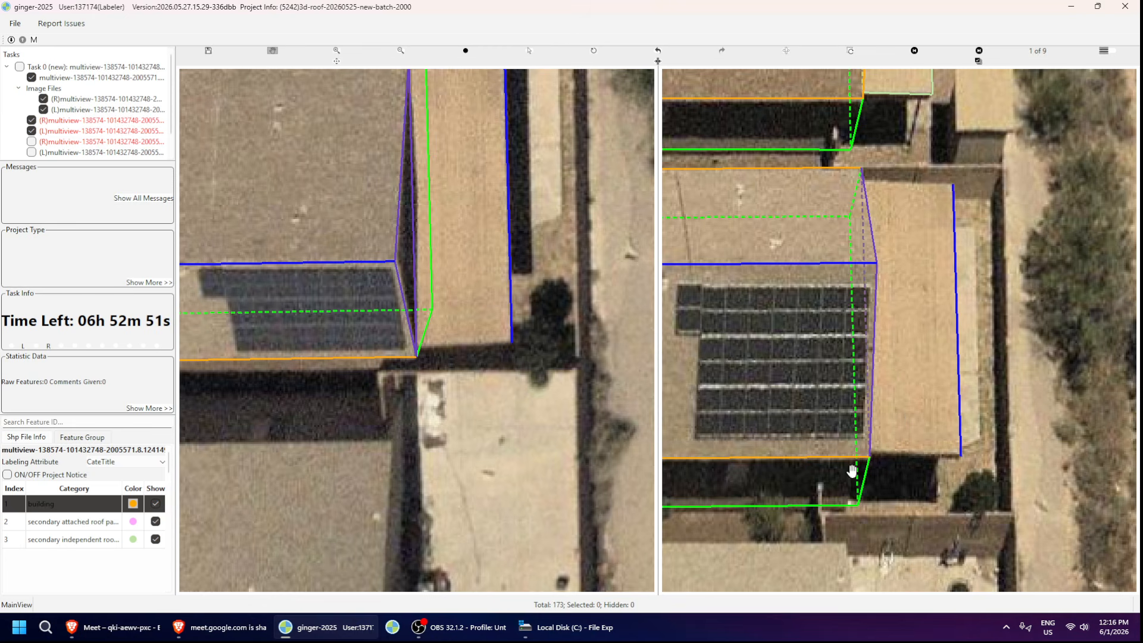
{"action": "scroll", "coordinate": [417, 367], "scroll_direction": "up", "scroll_amount": 2}
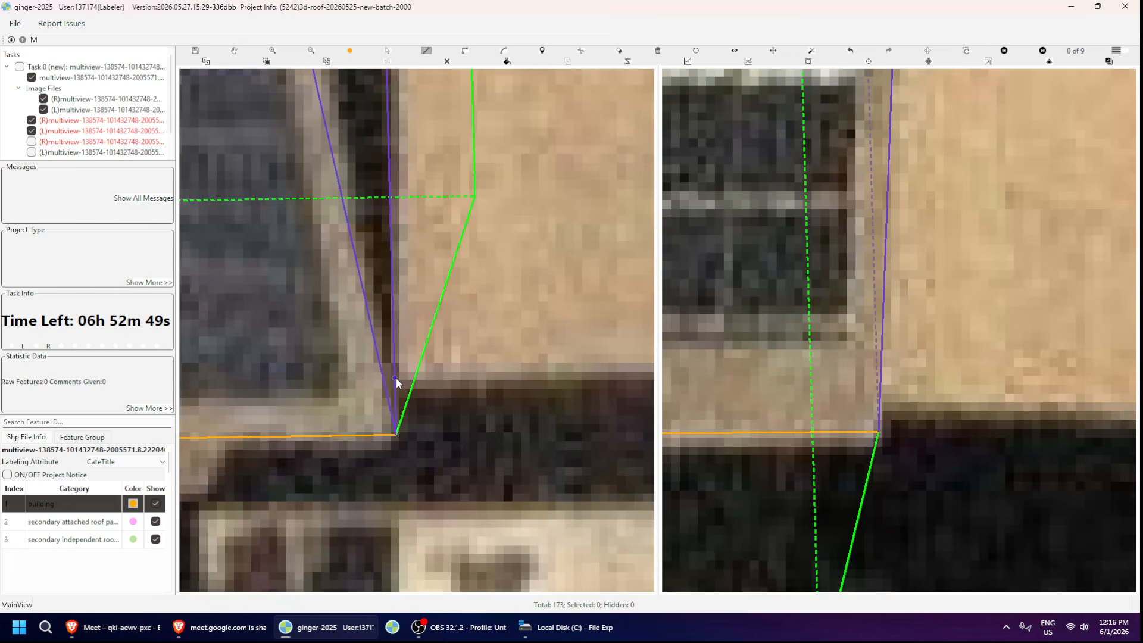
Outline the narrow annex roof as a four-corner polygon, closing it at the top-left corner
{"action": "left_click", "coordinate": [396, 377]}
{"action": "scroll", "coordinate": [416, 370], "scroll_direction": "up", "scroll_amount": 1}
{"action": "left_click", "coordinate": [641, 369]}
{"action": "scroll", "coordinate": [519, 327], "scroll_direction": "down", "scroll_amount": 2}
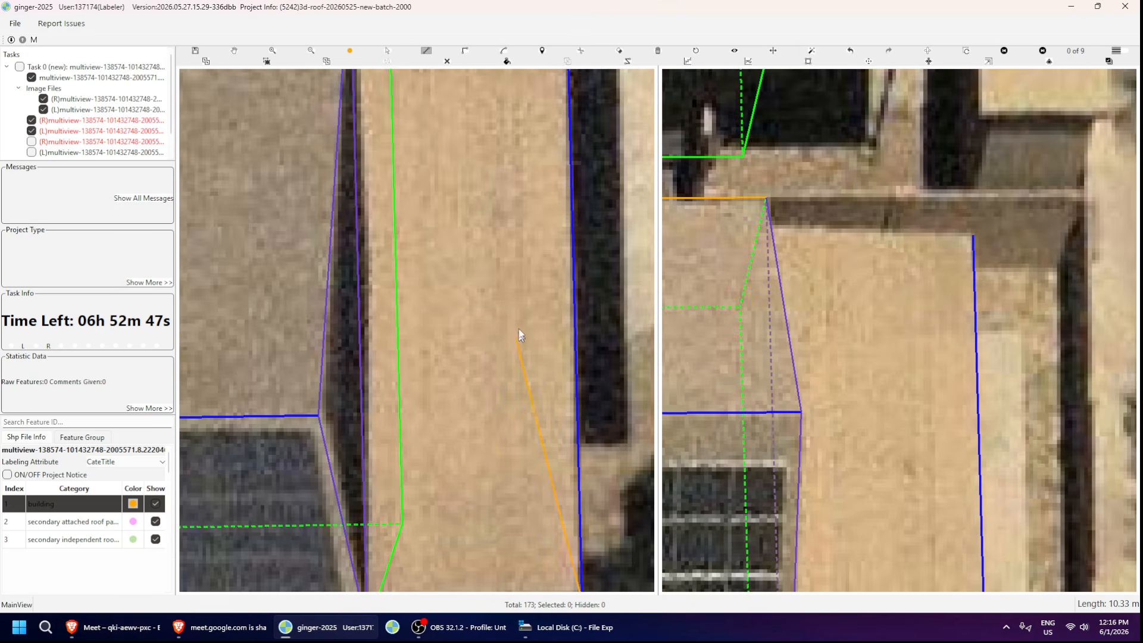
{"action": "left_click", "coordinate": [550, 94]}
{"action": "scroll", "coordinate": [384, 92], "scroll_direction": "up", "scroll_amount": 3}
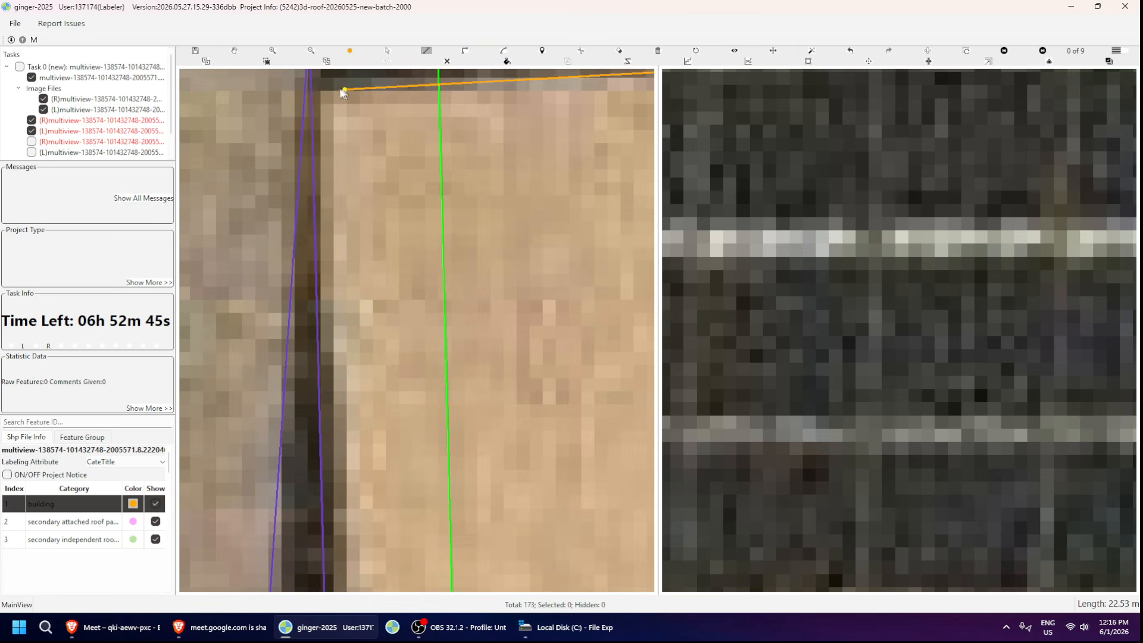
{"action": "left_click", "coordinate": [316, 95]}
{"action": "scroll", "coordinate": [444, 257], "scroll_direction": "down", "scroll_amount": 4}
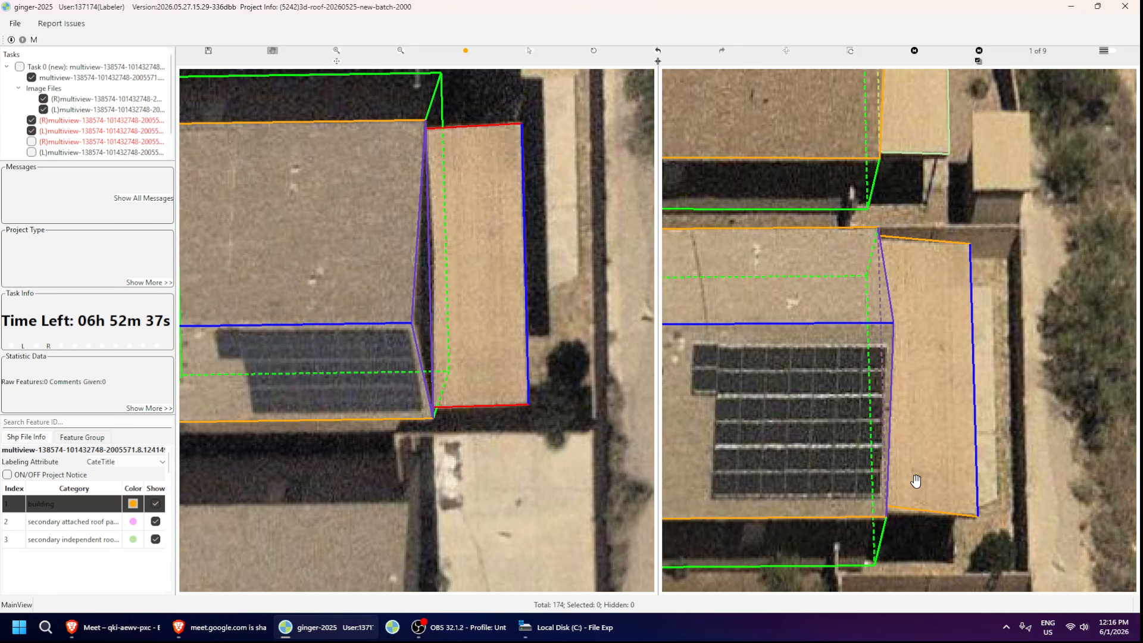
Select the lower house outline and slide its corner vertex down along the wall line
{"action": "key", "text": "Right"}
{"action": "key", "text": "Right"}
{"action": "key", "text": "Right"}
{"action": "key", "text": "Right"}
{"action": "key", "text": "Right"}
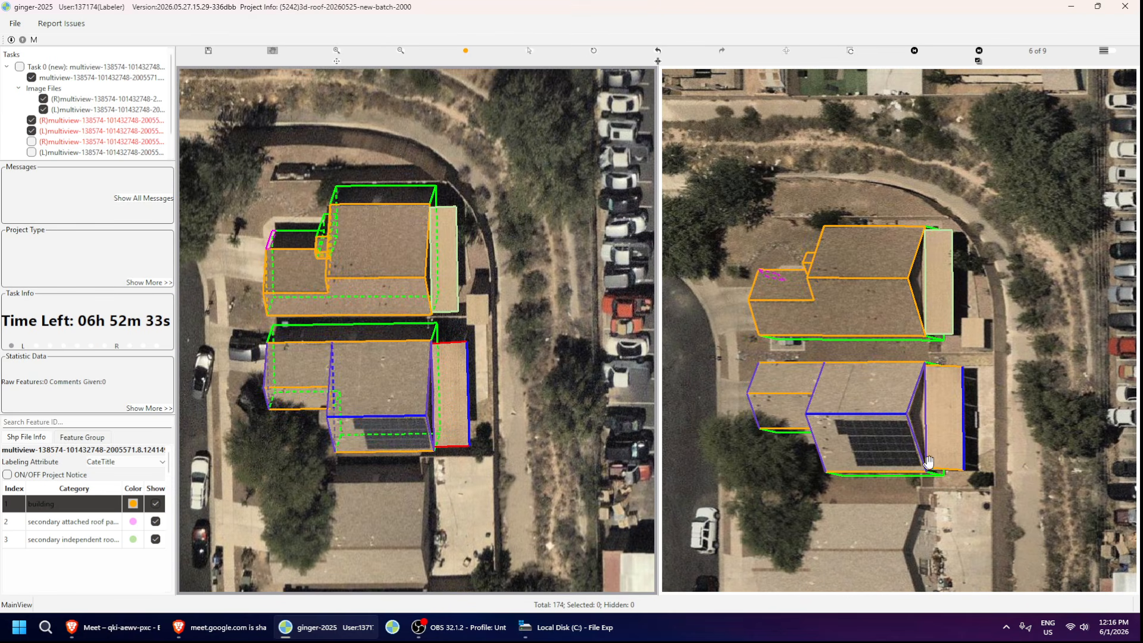
{"action": "scroll", "coordinate": [928, 461], "scroll_direction": "up", "scroll_amount": 4}
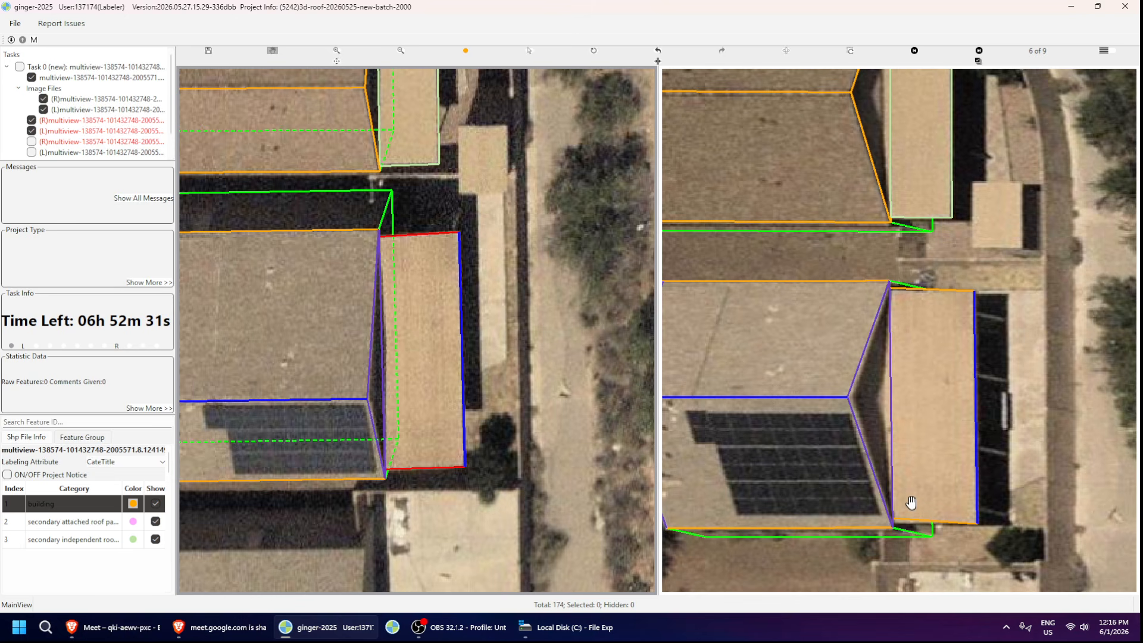
{"action": "left_click", "coordinate": [786, 51]}
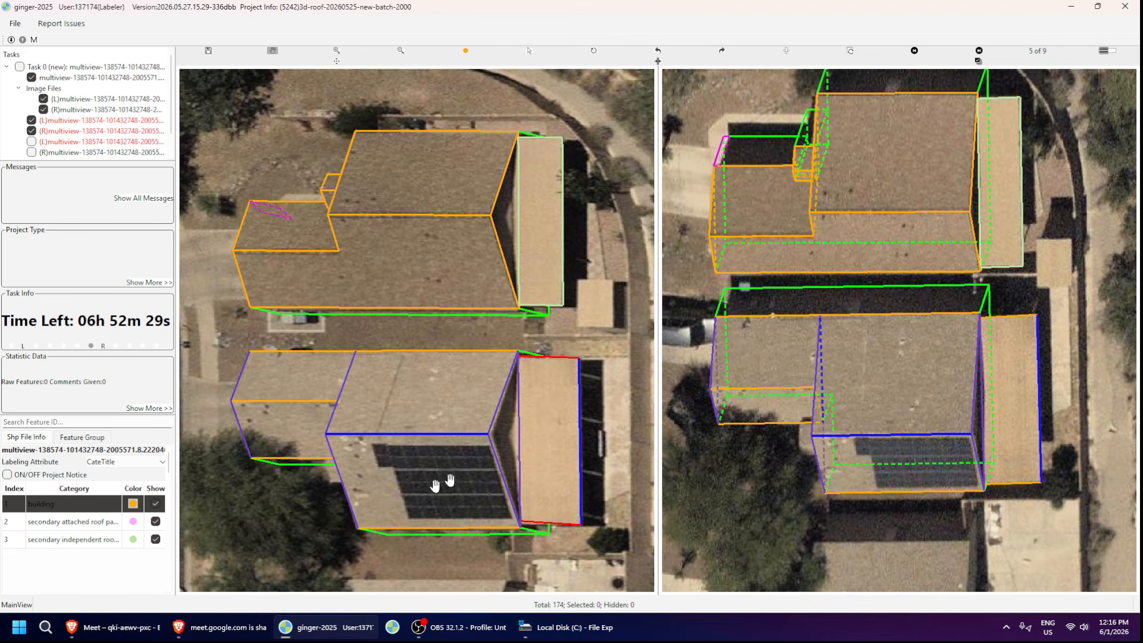
{"action": "scroll", "coordinate": [454, 541], "scroll_direction": "up", "scroll_amount": 8}
{"action": "left_click", "coordinate": [454, 541]}
{"action": "scroll", "coordinate": [453, 541], "scroll_direction": "up", "scroll_amount": 2}
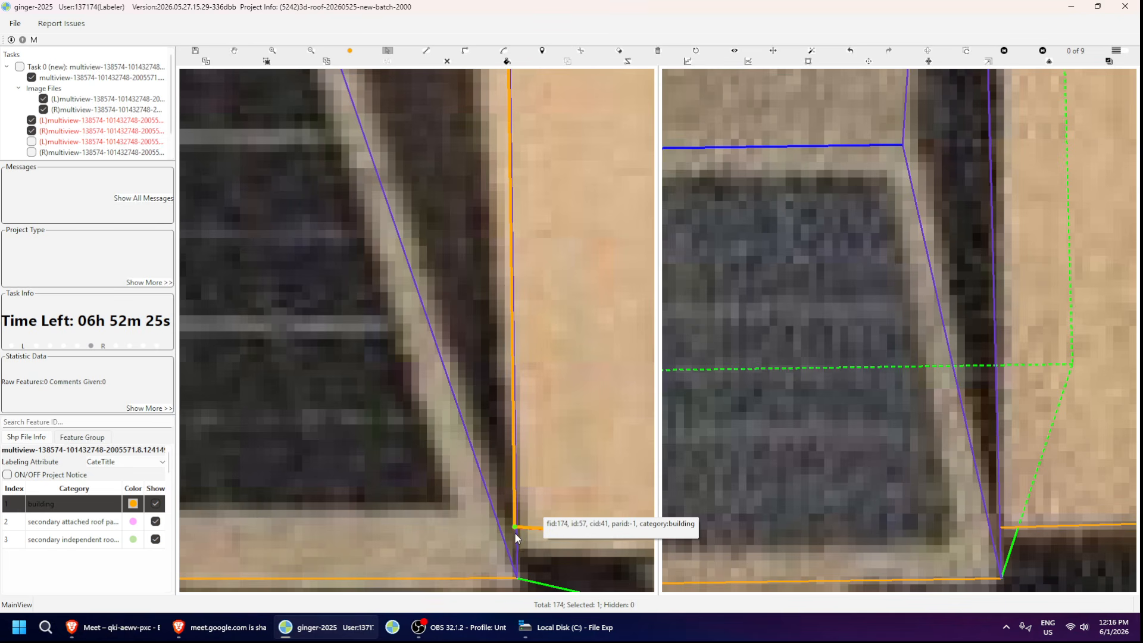
{"action": "scroll", "coordinate": [506, 494], "scroll_direction": "up", "scroll_amount": 5}
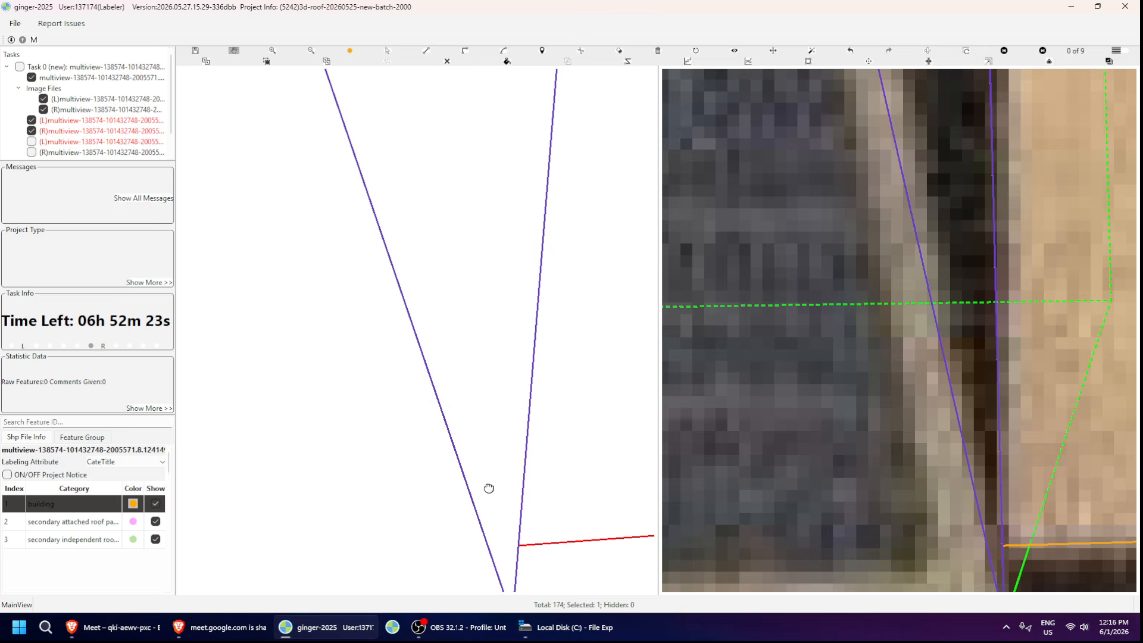
{"action": "left_click_drag", "start_coordinate": [517, 546], "coordinate": [514, 571]}
{"action": "scroll", "coordinate": [543, 513], "scroll_direction": "down", "scroll_amount": 1}
{"action": "scroll", "coordinate": [542, 513], "scroll_direction": "down", "scroll_amount": 6}
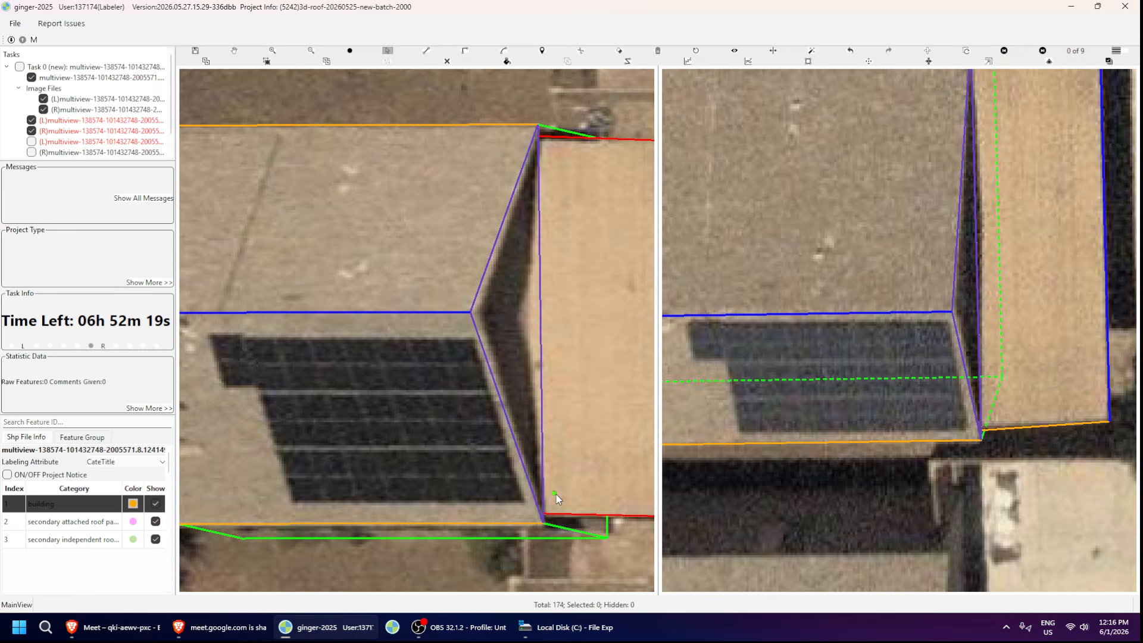
{"action": "scroll", "coordinate": [485, 225], "scroll_direction": "up", "scroll_amount": 2}
{"action": "scroll", "coordinate": [528, 316], "scroll_direction": "down", "scroll_amount": 4}
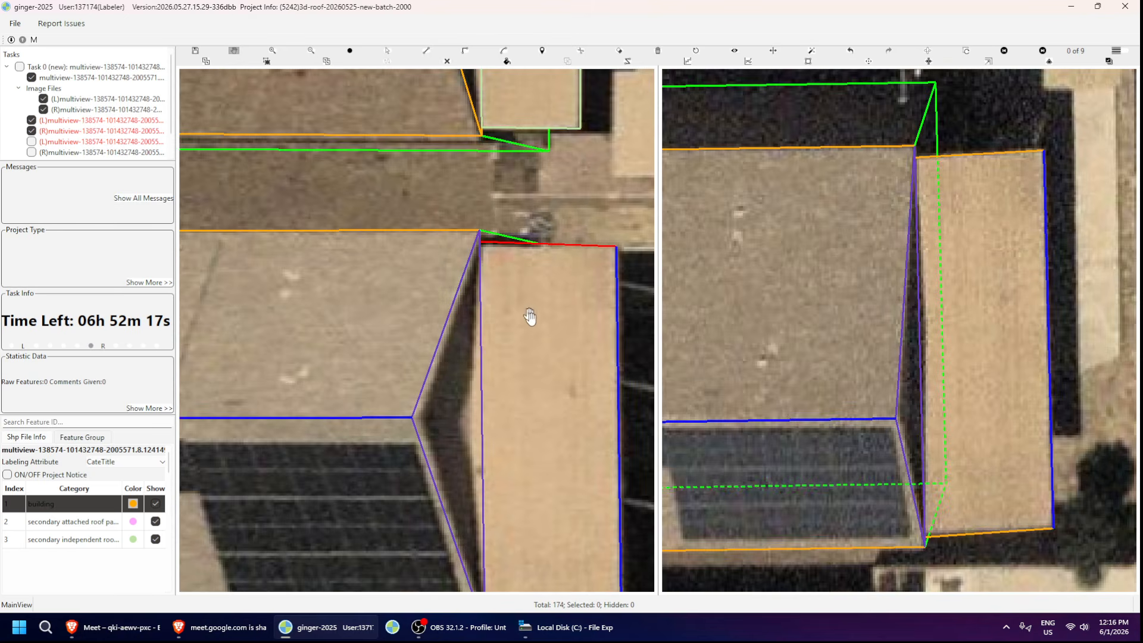
Set the annex roof polygon's category to secondary independent roof panel
{"action": "left_click", "coordinate": [553, 426]}
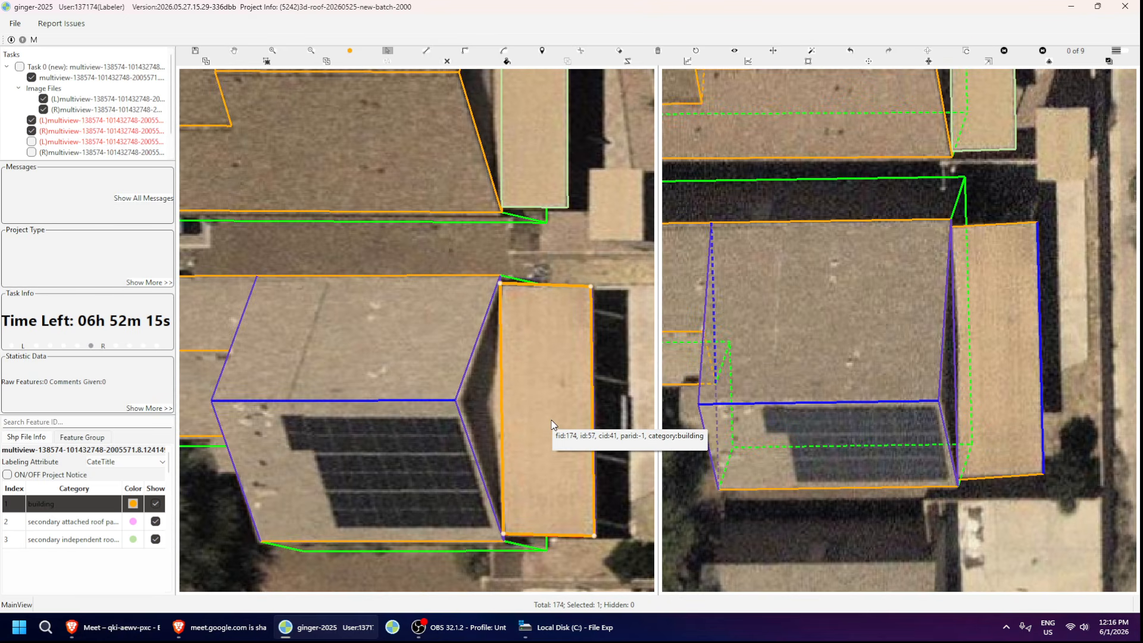
{"action": "right_click", "coordinate": [552, 425]}
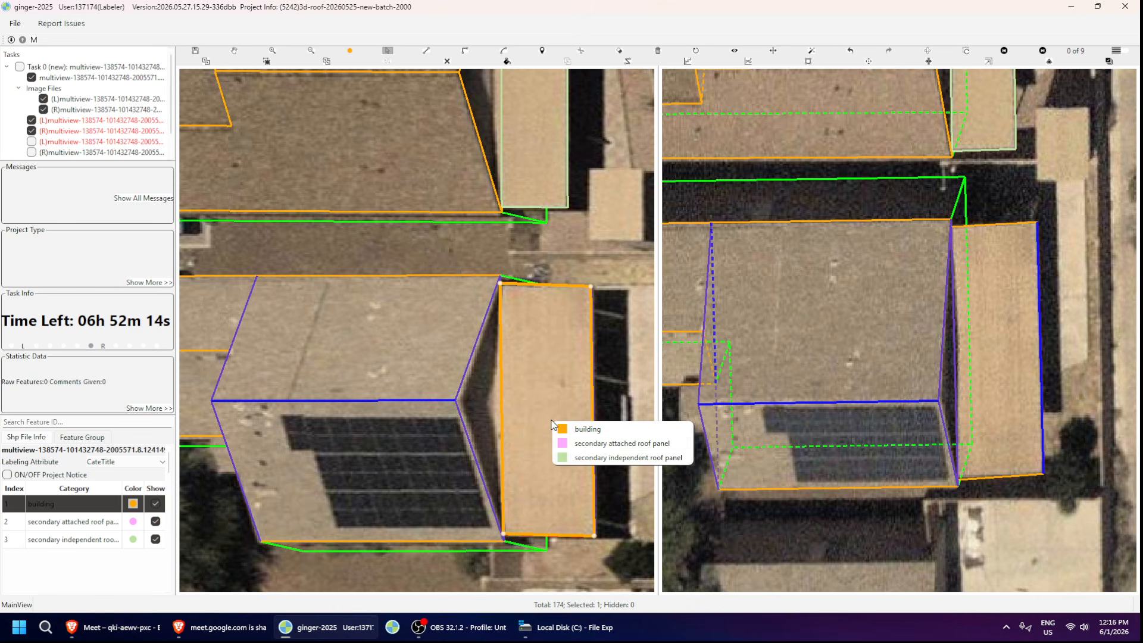
{"action": "left_click", "coordinate": [580, 458]}
{"action": "scroll", "coordinate": [572, 458], "scroll_direction": "down", "scroll_amount": 2}
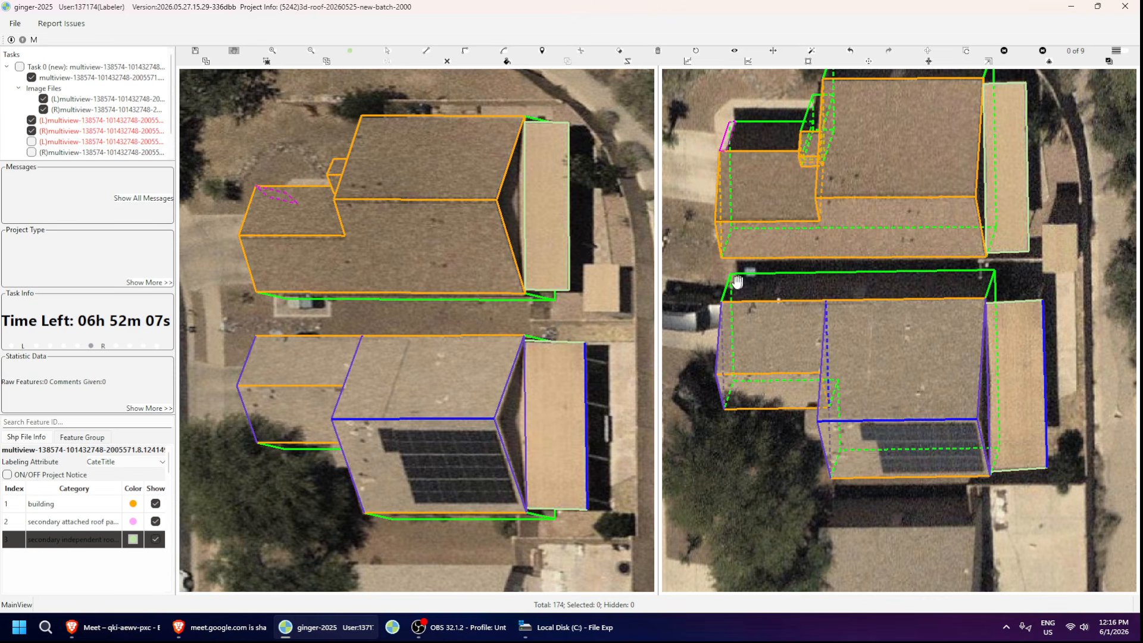
Swap the images and draw a parallel cut line at the lower house's top-left roof corner
{"action": "left_click", "coordinate": [927, 51]}
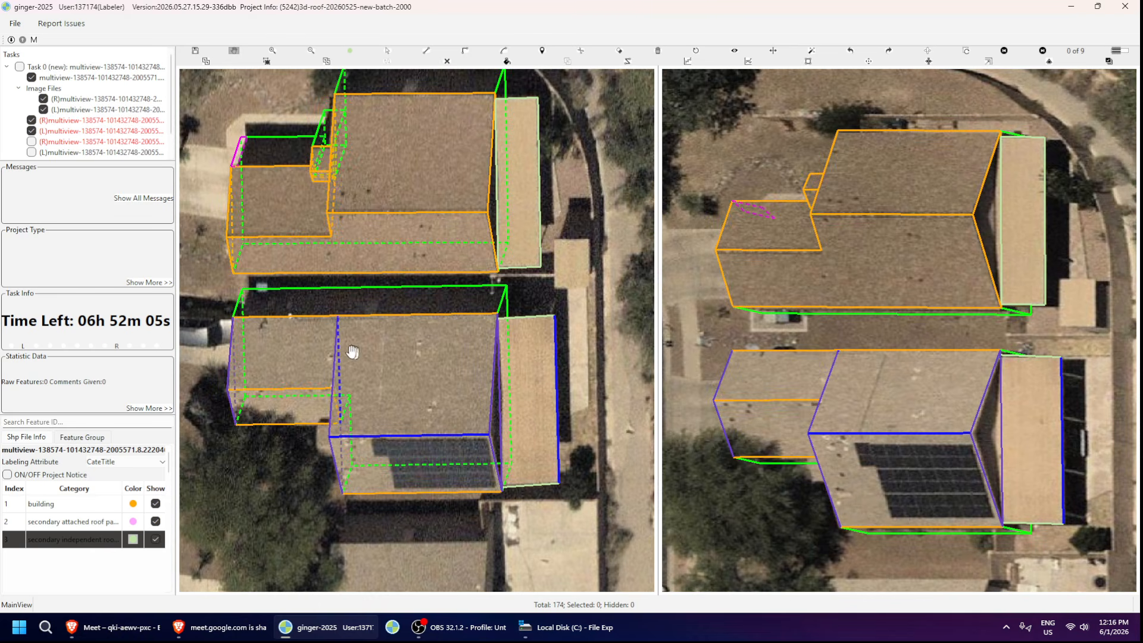
{"action": "left_click_drag", "start_coordinate": [307, 344], "coordinate": [381, 345]}
{"action": "key", "text": "Escape"}
{"action": "scroll", "coordinate": [290, 306], "scroll_direction": "up", "scroll_amount": 2}
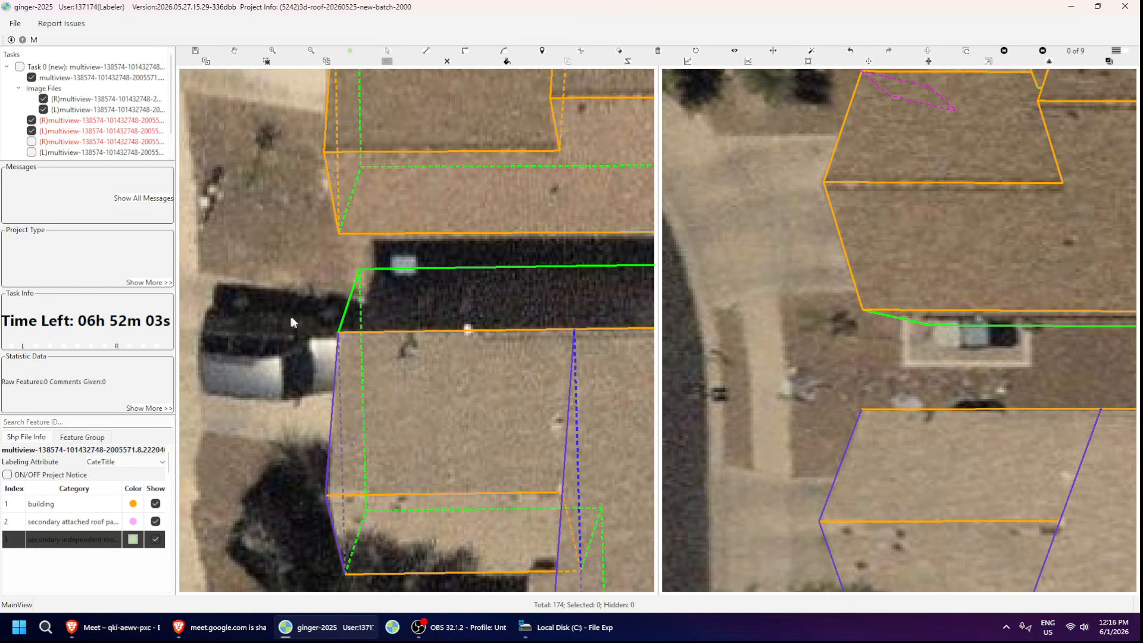
{"action": "left_click", "coordinate": [352, 330]}
{"action": "key", "text": "p"}
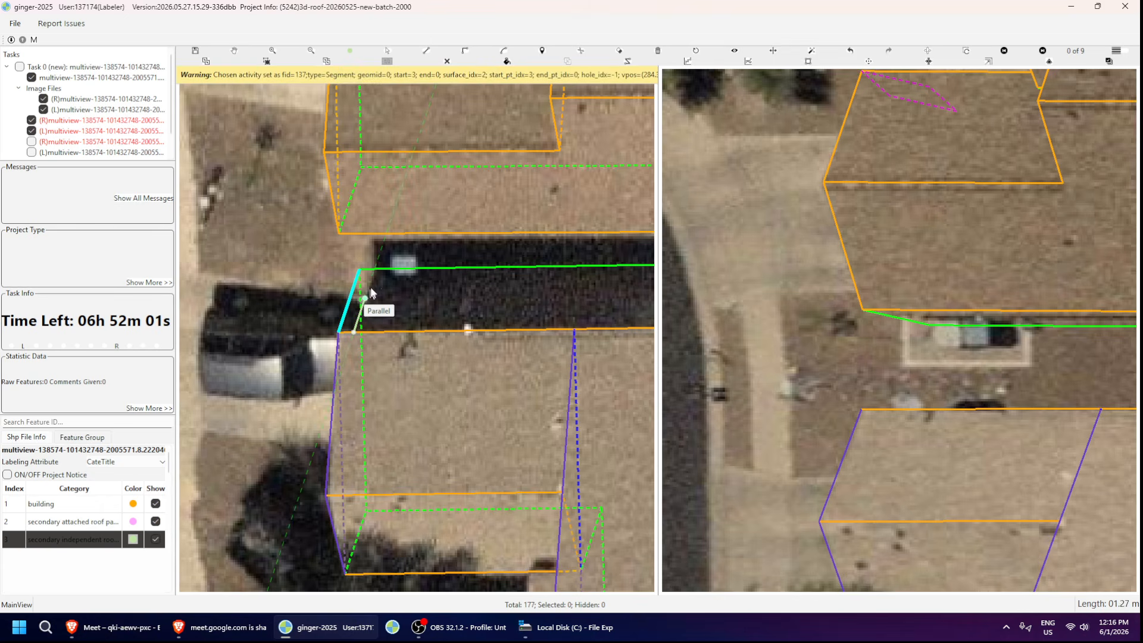
{"action": "left_click", "coordinate": [375, 269]}
{"action": "scroll", "coordinate": [375, 352], "scroll_direction": "down", "scroll_amount": 1}
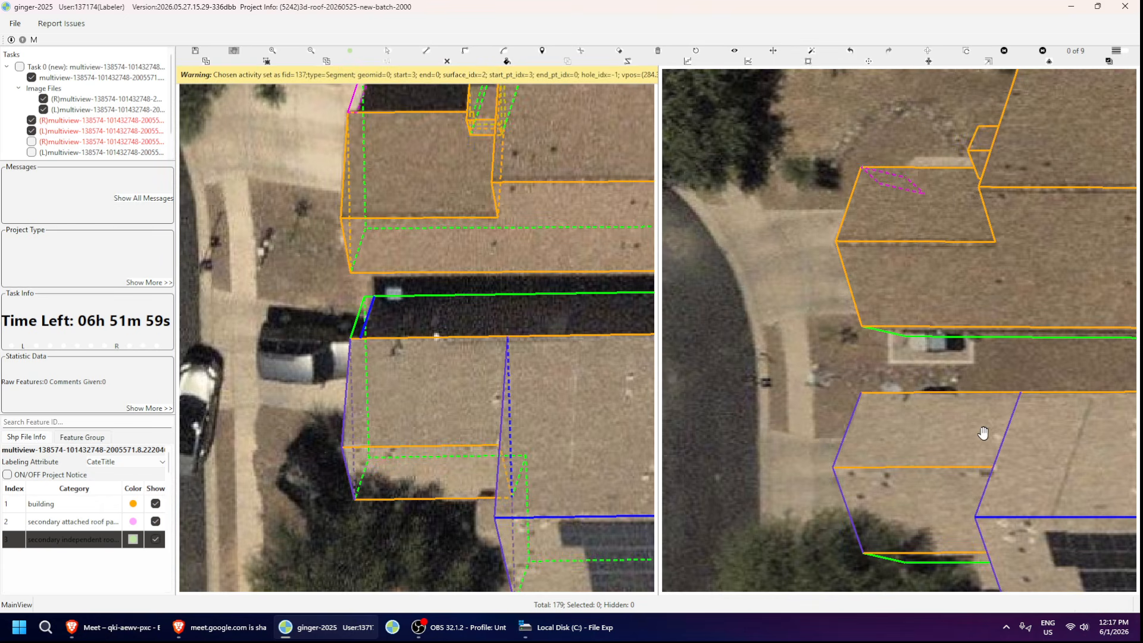
Shift the blue cut line left onto the corner edge, checking it in other aerial images
{"action": "left_click_drag", "start_coordinate": [984, 434], "coordinate": [899, 394]}
{"action": "key", "text": "Right"}
{"action": "key", "text": "Right"}
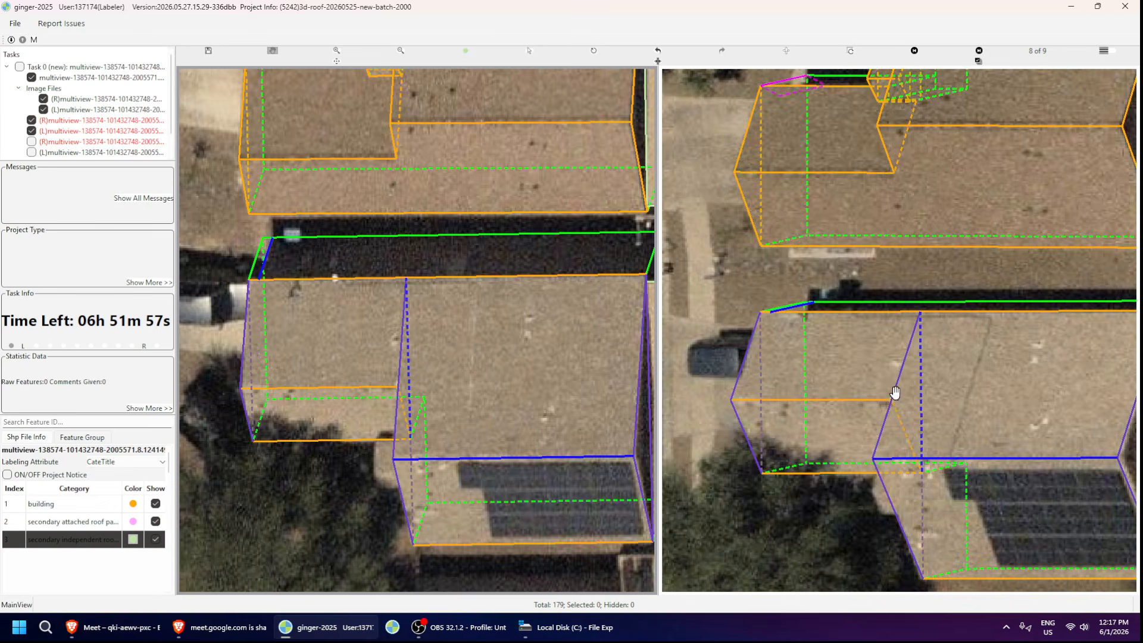
{"action": "scroll", "coordinate": [819, 304], "scroll_direction": "up", "scroll_amount": 4}
{"action": "scroll", "coordinate": [822, 347], "scroll_direction": "down", "scroll_amount": 3}
{"action": "key", "text": "Right"}
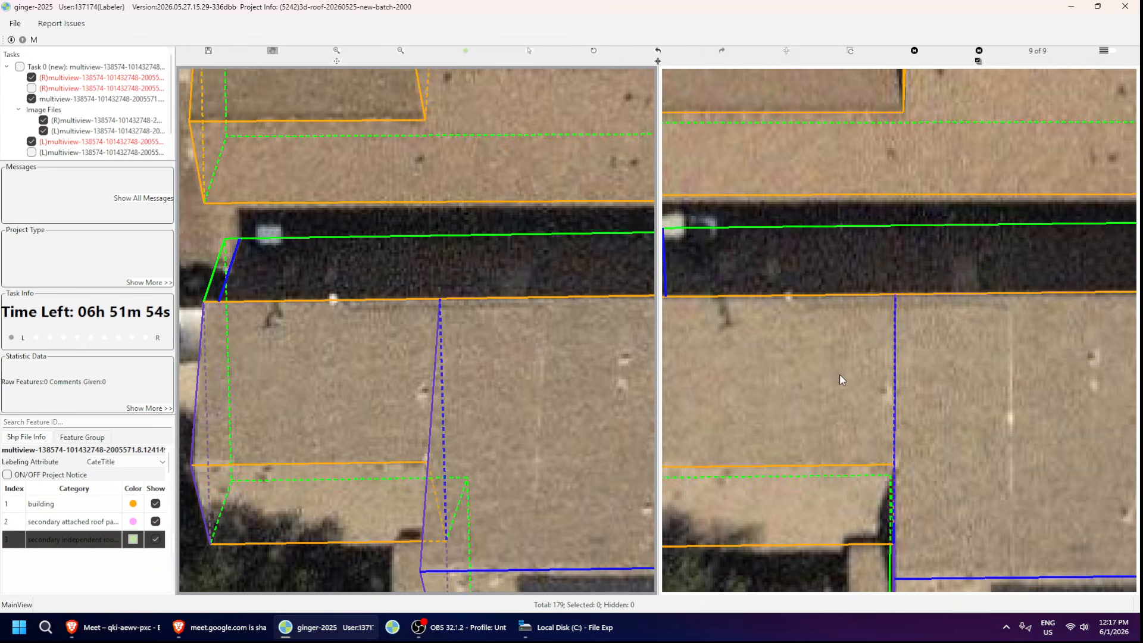
{"action": "scroll", "coordinate": [843, 372], "scroll_direction": "down", "scroll_amount": 3}
{"action": "scroll", "coordinate": [726, 292], "scroll_direction": "up", "scroll_amount": 5}
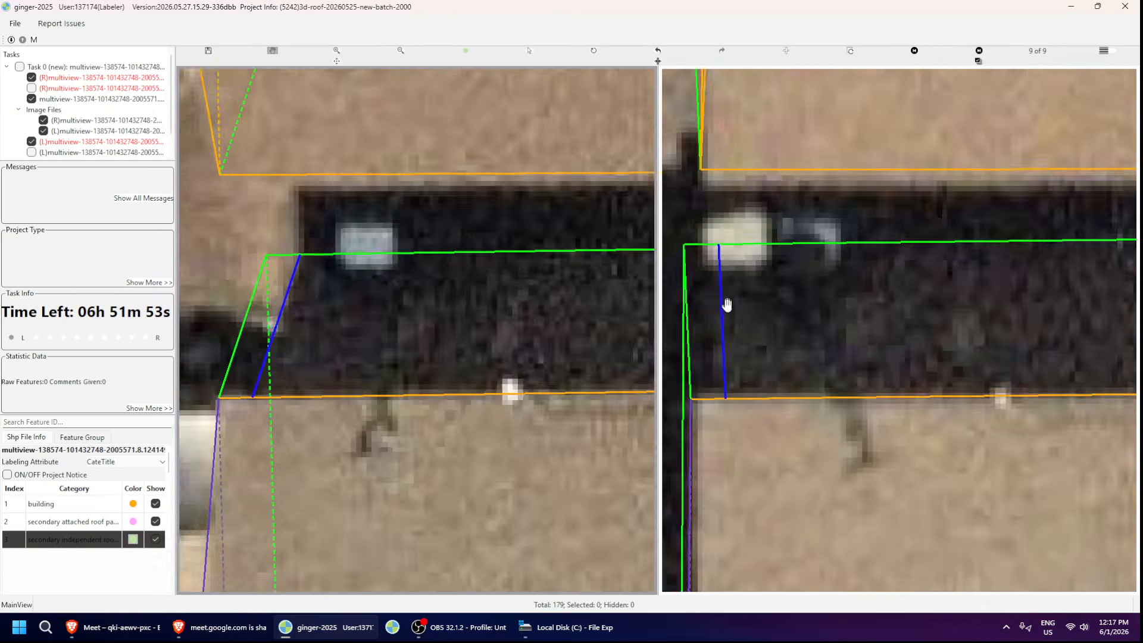
{"action": "scroll", "coordinate": [723, 297], "scroll_direction": "up", "scroll_amount": 1}
{"action": "left_click_drag", "start_coordinate": [720, 334], "coordinate": [703, 349]}
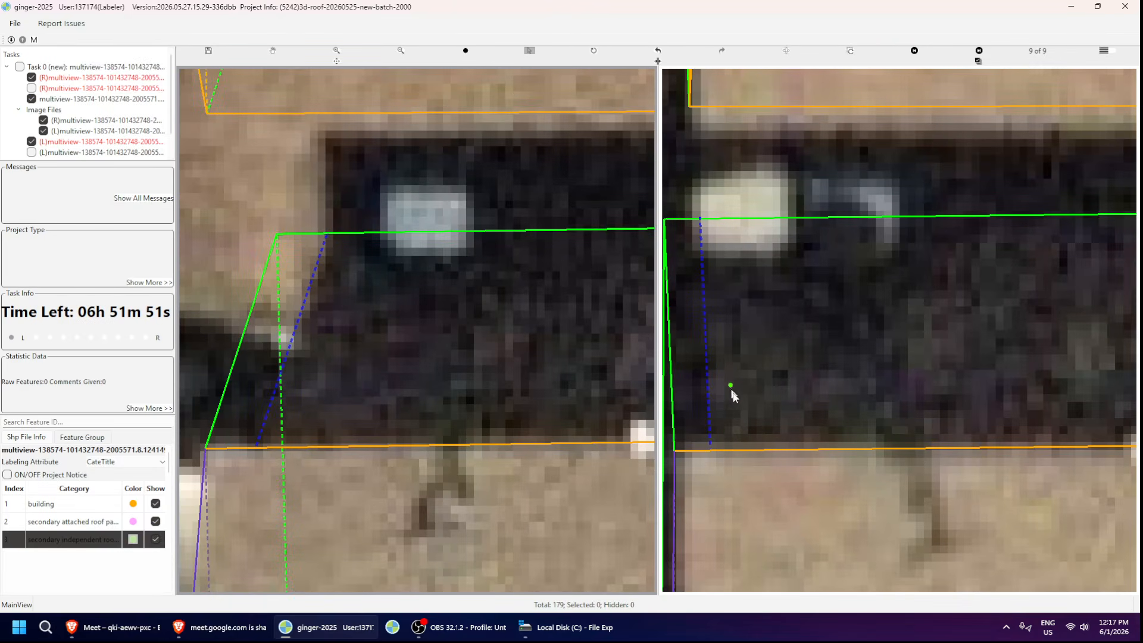
{"action": "scroll", "coordinate": [701, 290], "scroll_direction": "down", "scroll_amount": 2}
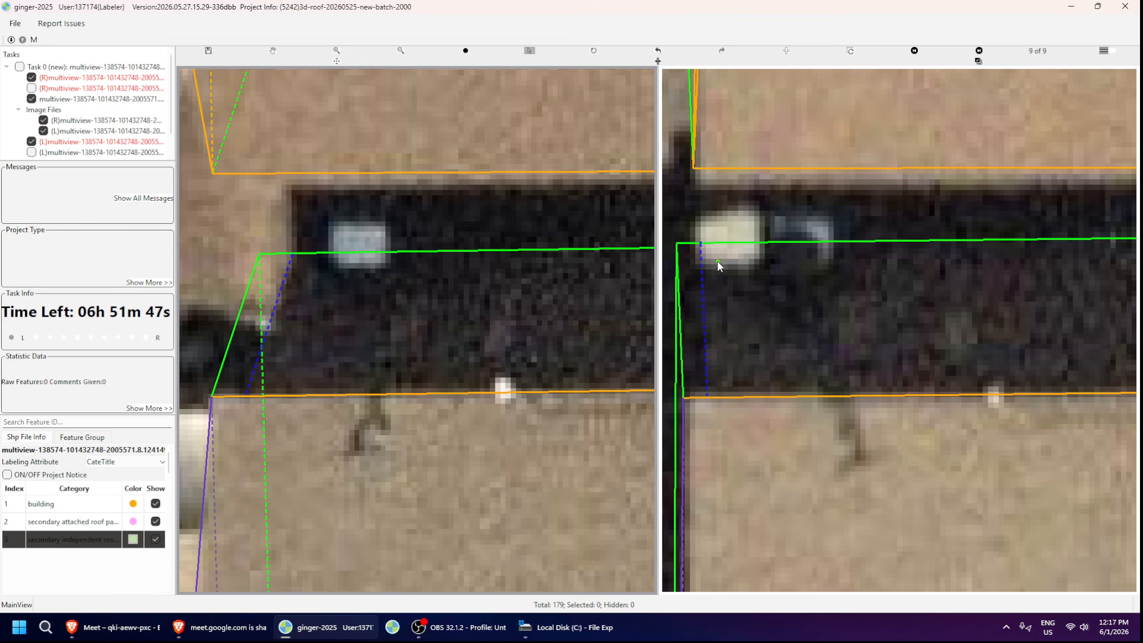
{"action": "scroll", "coordinate": [607, 361], "scroll_direction": "down", "scroll_amount": 2}
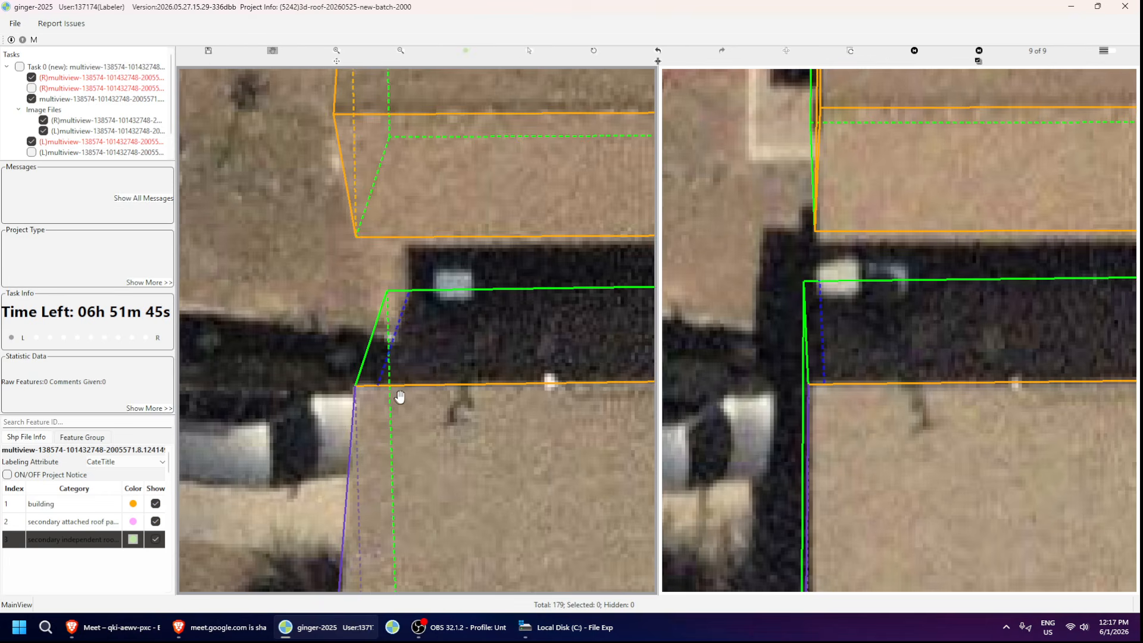
{"action": "mouse_move", "coordinate": [397, 397]}
{"action": "left_mouse_down"}
{"action": "mouse_move", "coordinate": [410, 365]}
{"action": "mouse_move", "coordinate": [394, 382]}
{"action": "left_mouse_up"}
Draw the small four-corner attached roof panel in corner mode and bring both houses into view
{"action": "key", "text": "c"}
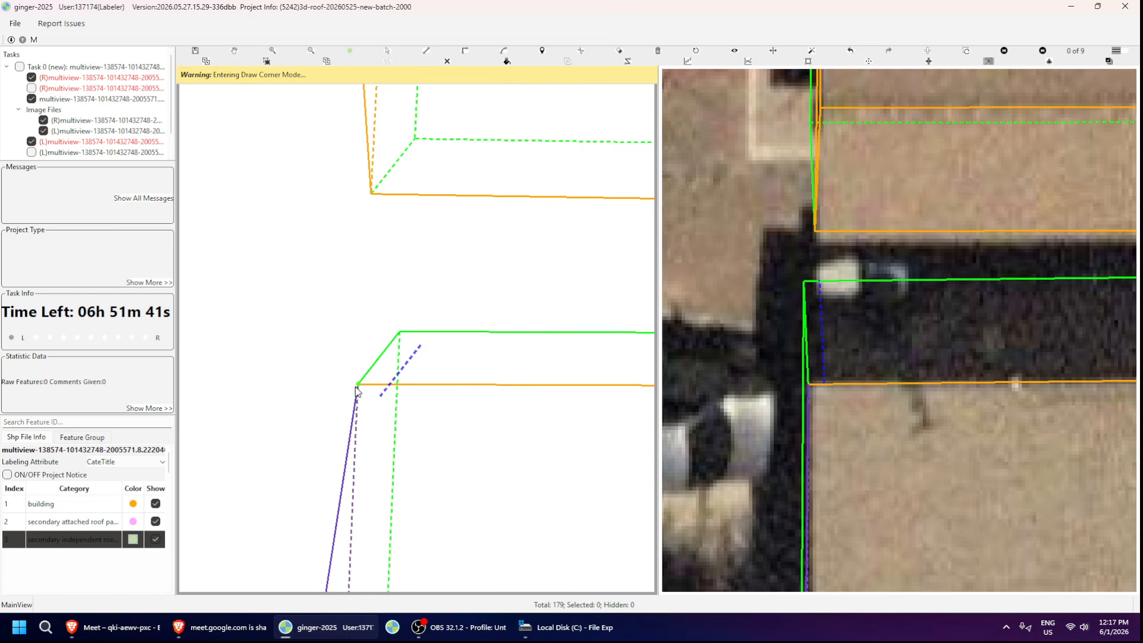
{"action": "left_click", "coordinate": [356, 387]}
{"action": "left_click", "coordinate": [378, 397]}
{"action": "left_click", "coordinate": [421, 347]}
{"action": "double_click", "coordinate": [401, 335]}
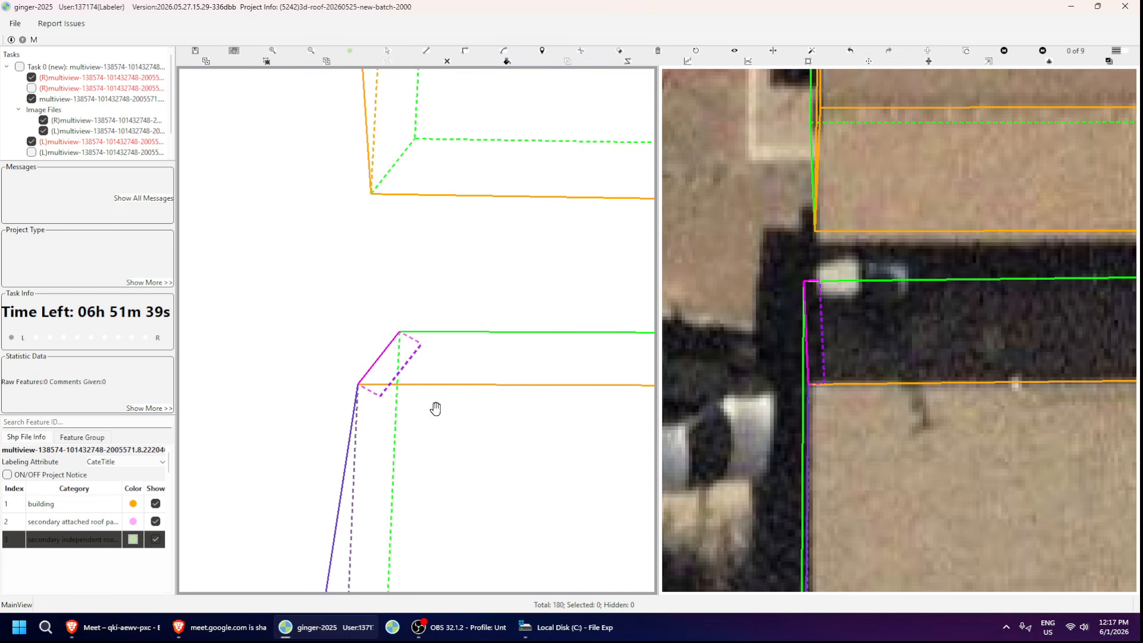
{"action": "key", "text": "s"}
{"action": "key", "text": "v"}
{"action": "scroll", "coordinate": [435, 374], "scroll_direction": "down", "scroll_amount": 3}
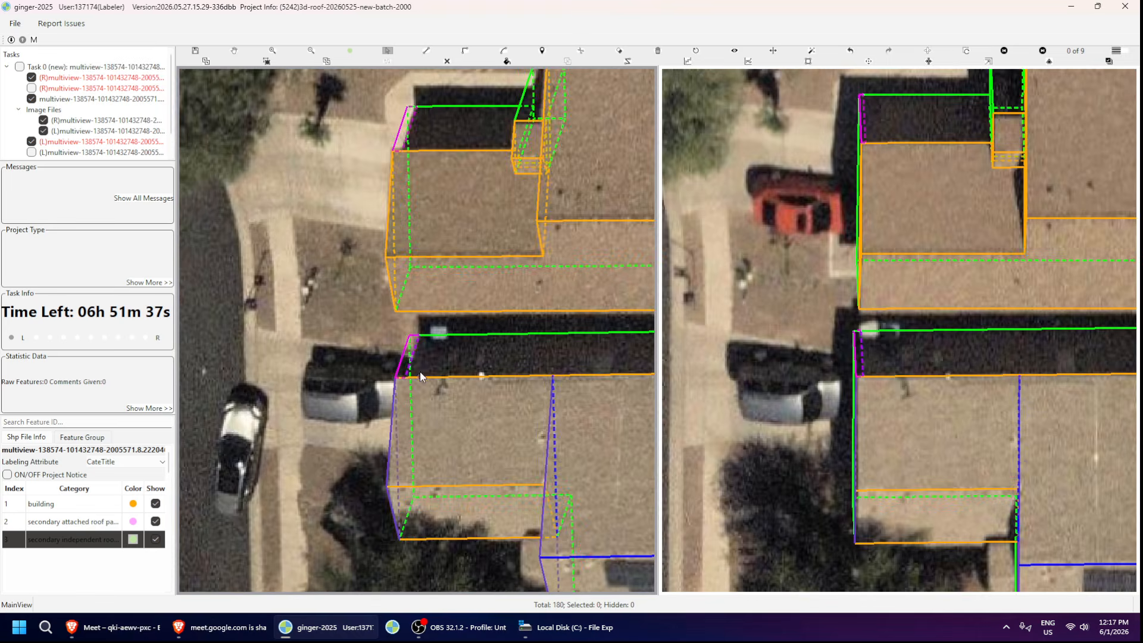
{"action": "key", "text": "Escape"}
{"action": "left_click_drag", "start_coordinate": [504, 446], "coordinate": [387, 327]}
{"action": "left_click_drag", "start_coordinate": [417, 402], "coordinate": [429, 354]}
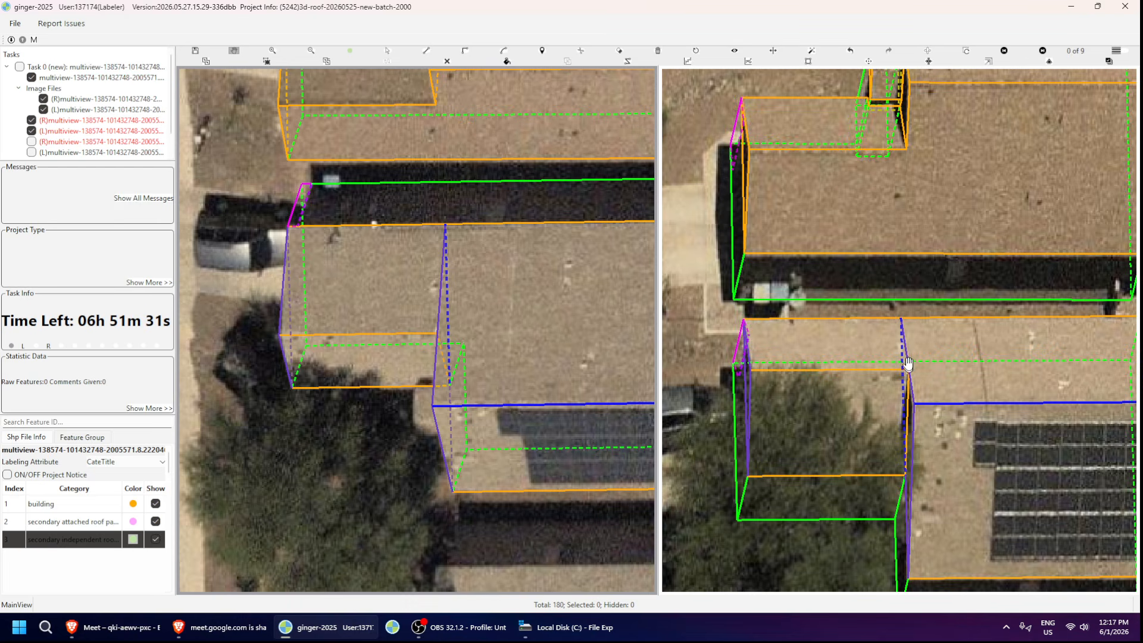
Cycle through four more aerial images to check the new panel, then zoom in on the roof junction
{"action": "key", "text": "Right"}
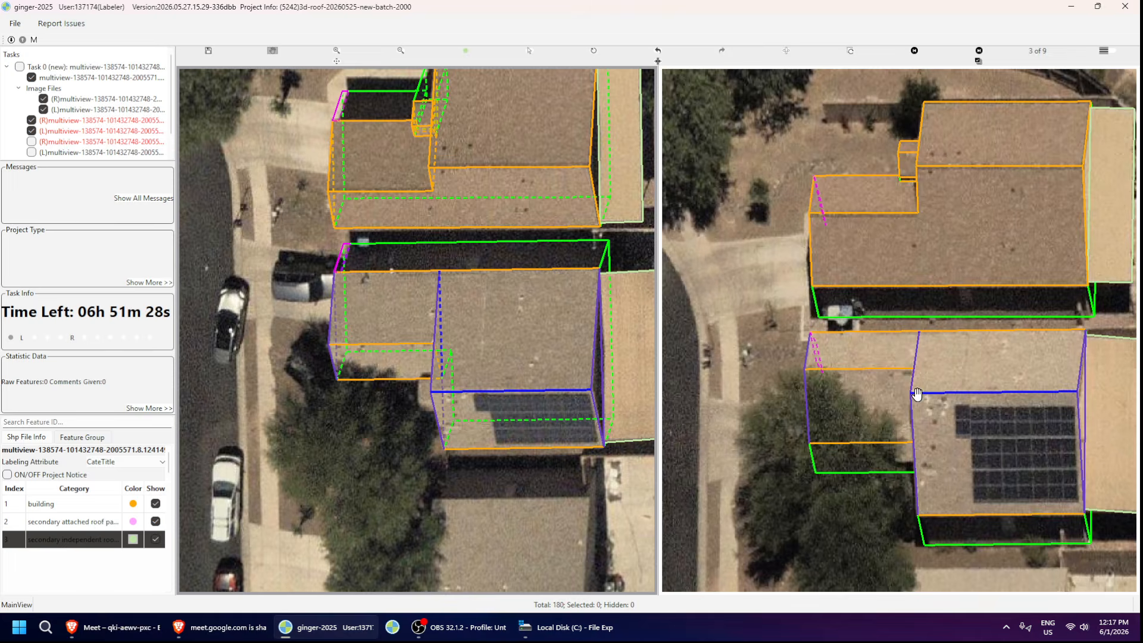
{"action": "key", "text": "Right"}
{"action": "key", "text": "Right"}
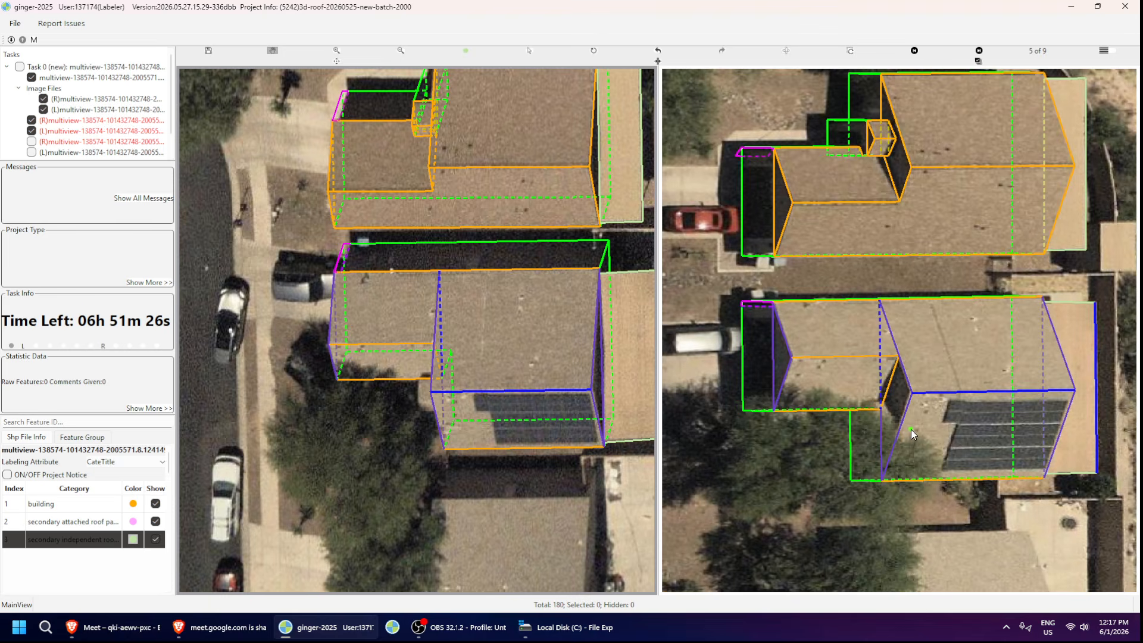
{"action": "key", "text": "Right"}
{"action": "key", "text": "Right"}
{"action": "key", "text": "Right"}
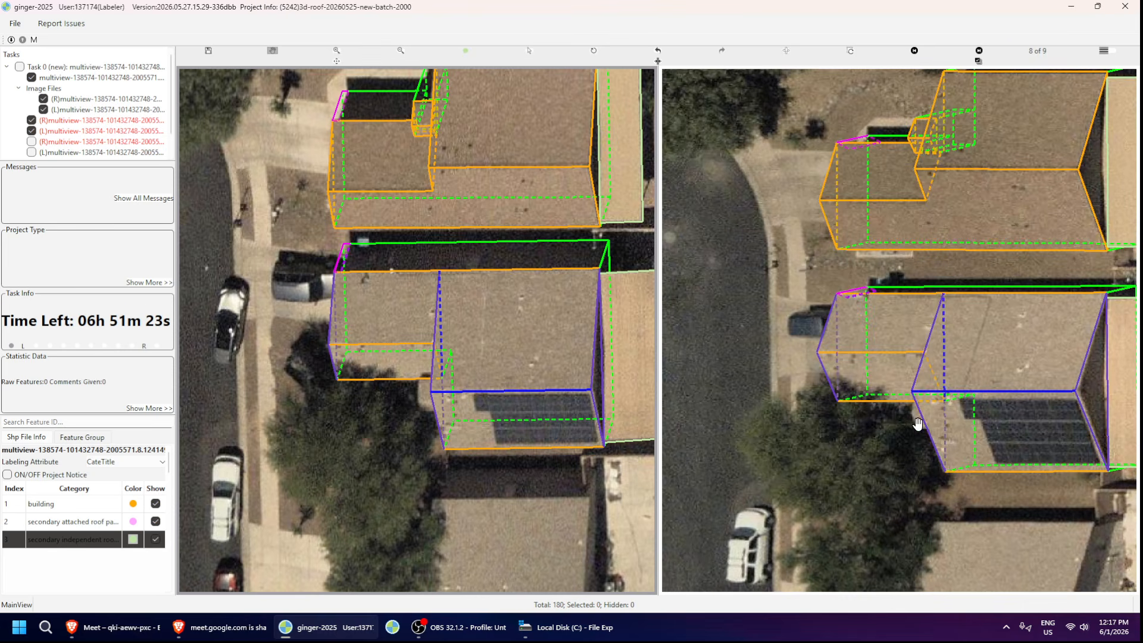
{"action": "key", "text": "Right"}
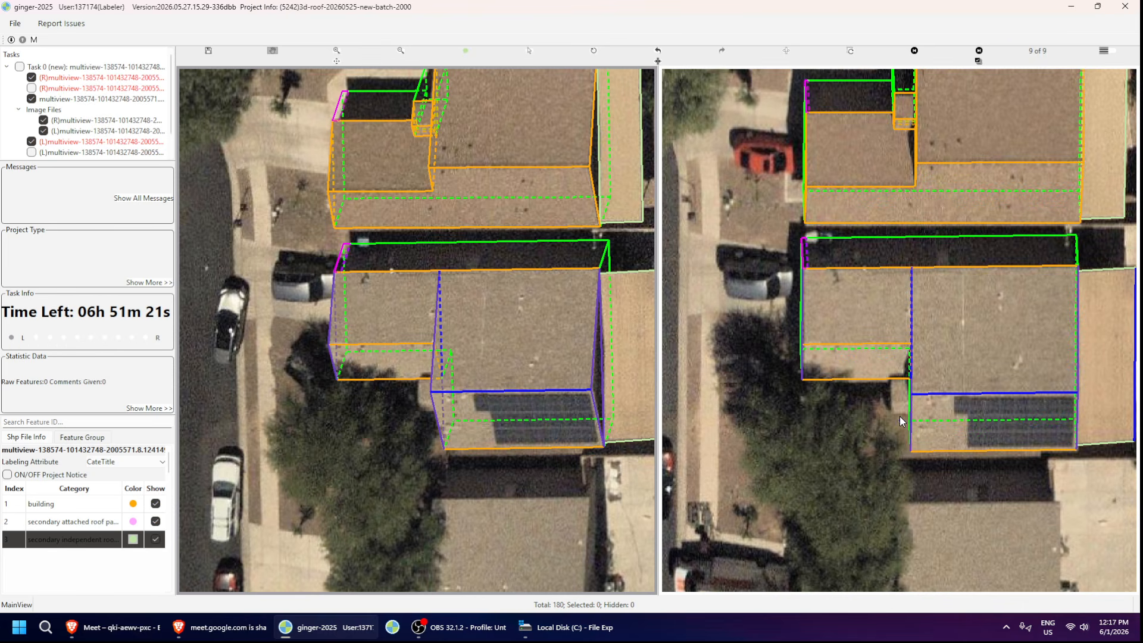
{"action": "scroll", "coordinate": [453, 380], "scroll_direction": "up", "scroll_amount": 5}
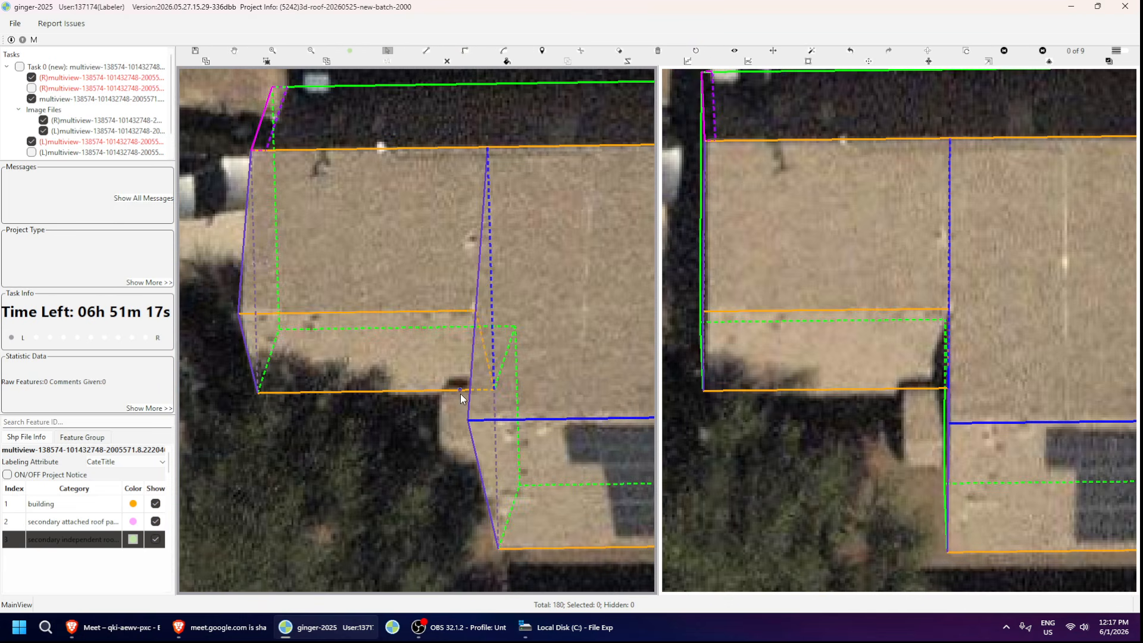
Draw a closed box outline in the shadowed corner between the lower roof and solar roof
{"action": "scroll", "coordinate": [461, 397], "scroll_direction": "up", "scroll_amount": 1}
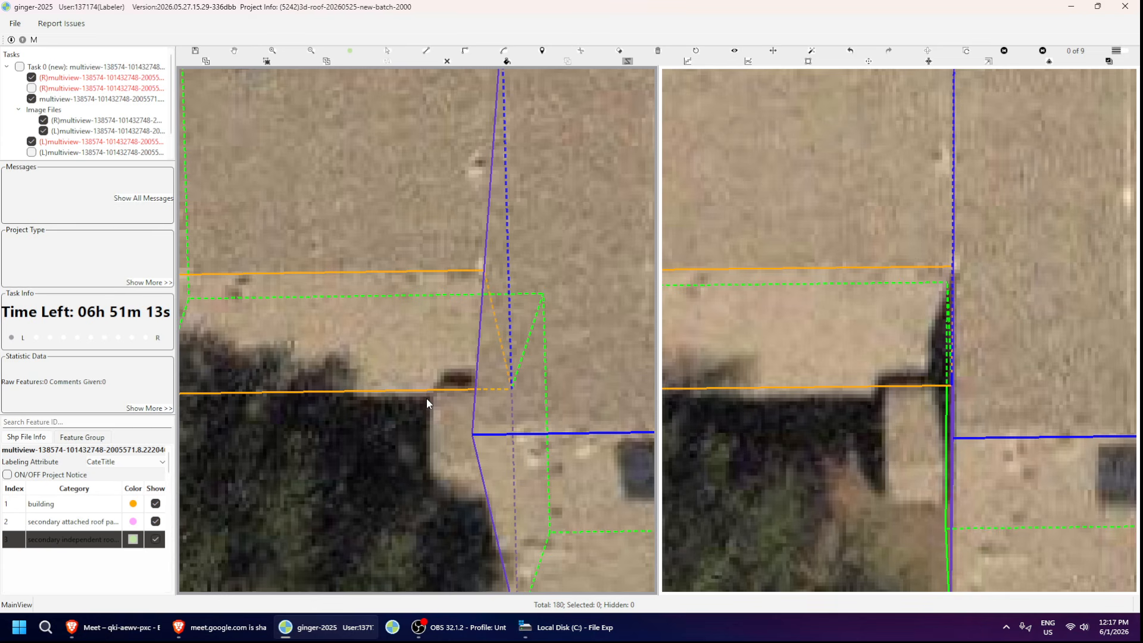
{"action": "scroll", "coordinate": [518, 384], "scroll_direction": "up", "scroll_amount": 2}
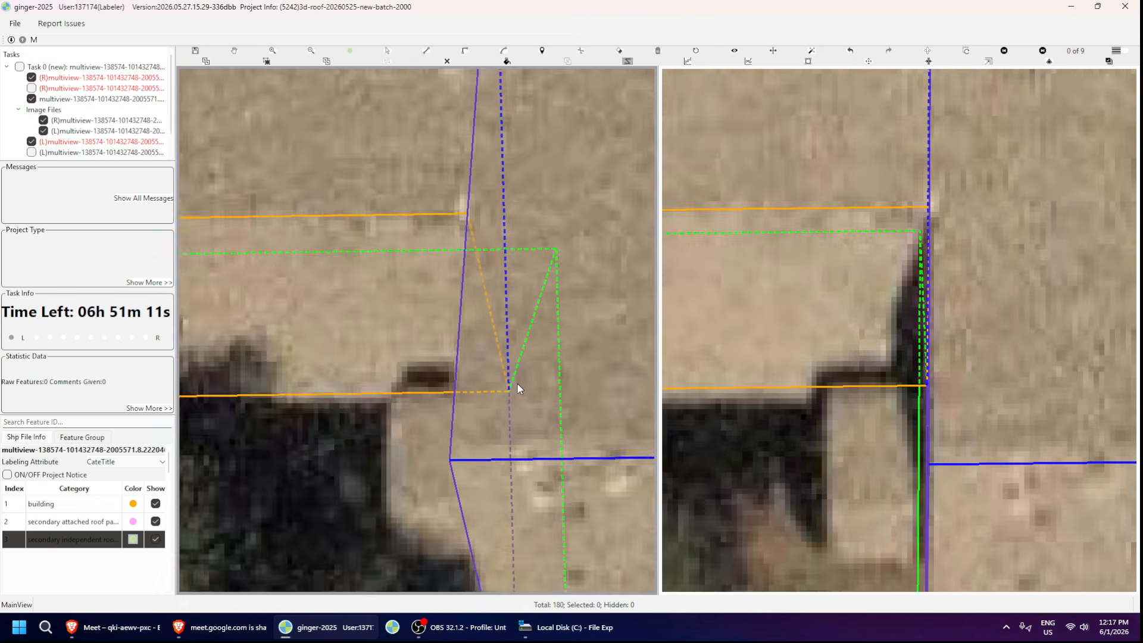
{"action": "left_click", "coordinate": [513, 401]}
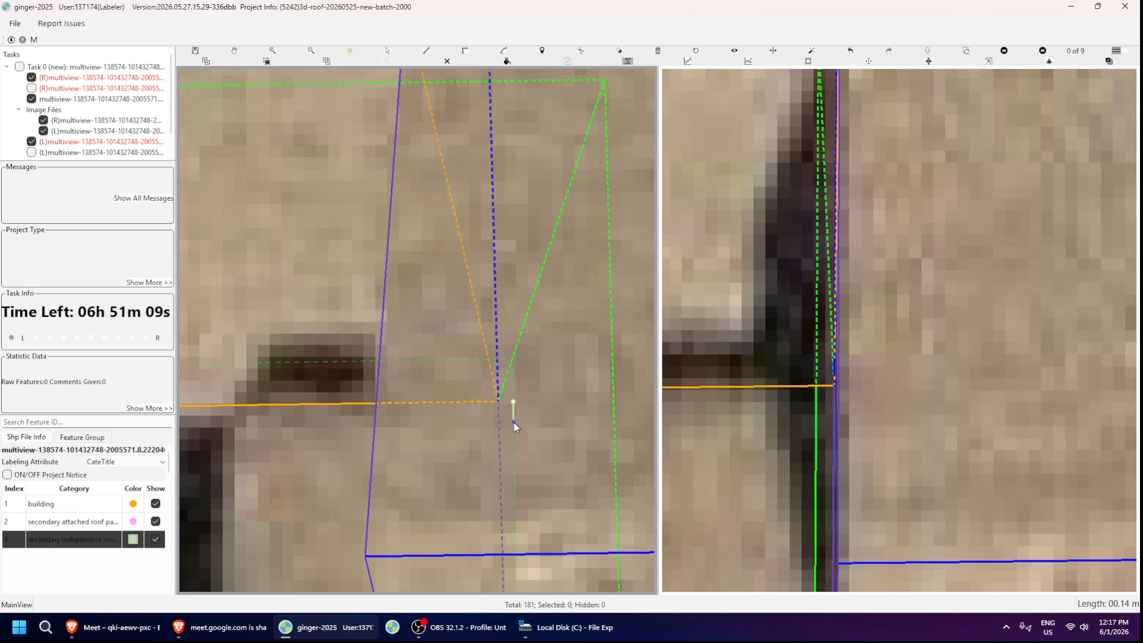
{"action": "scroll", "coordinate": [512, 416], "scroll_direction": "down", "scroll_amount": 3}
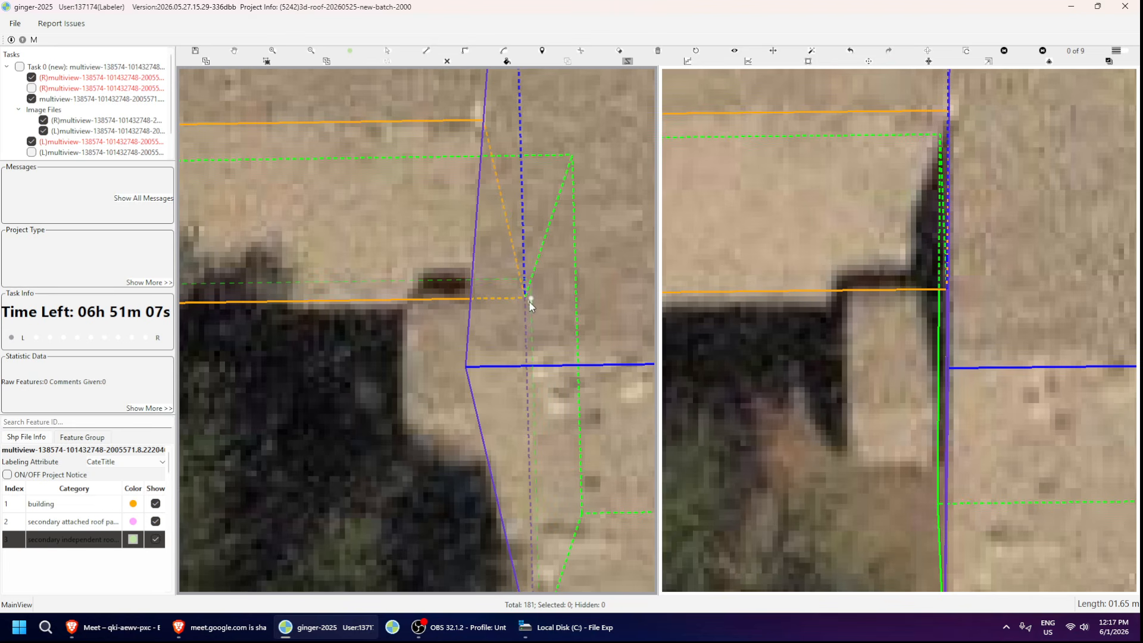
{"action": "left_click", "coordinate": [535, 466]}
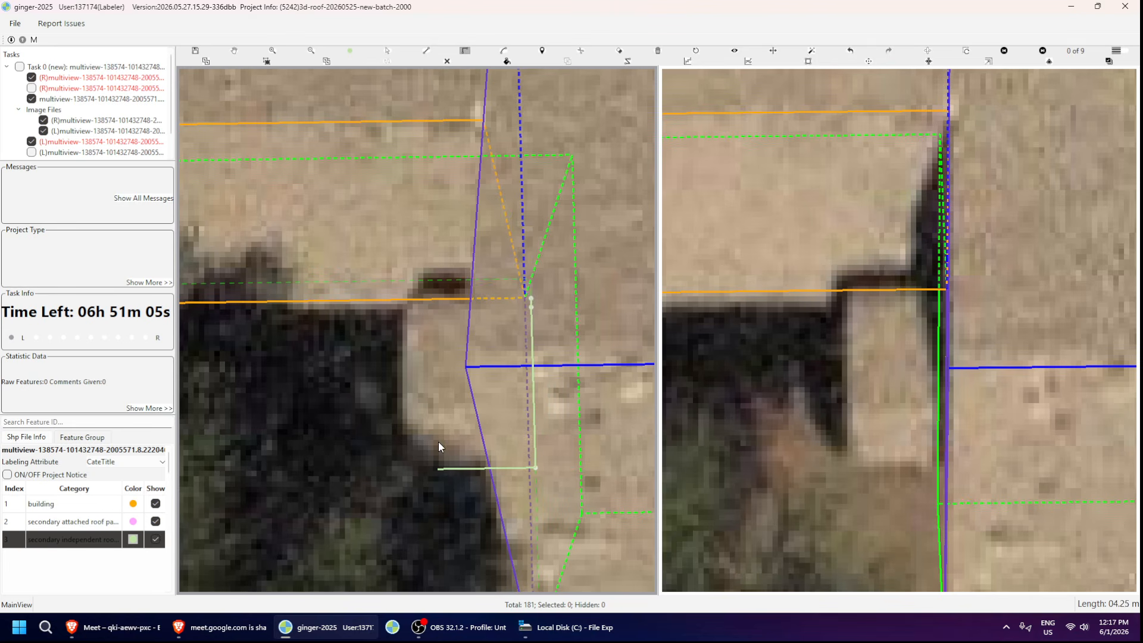
{"action": "key", "text": "Escape"}
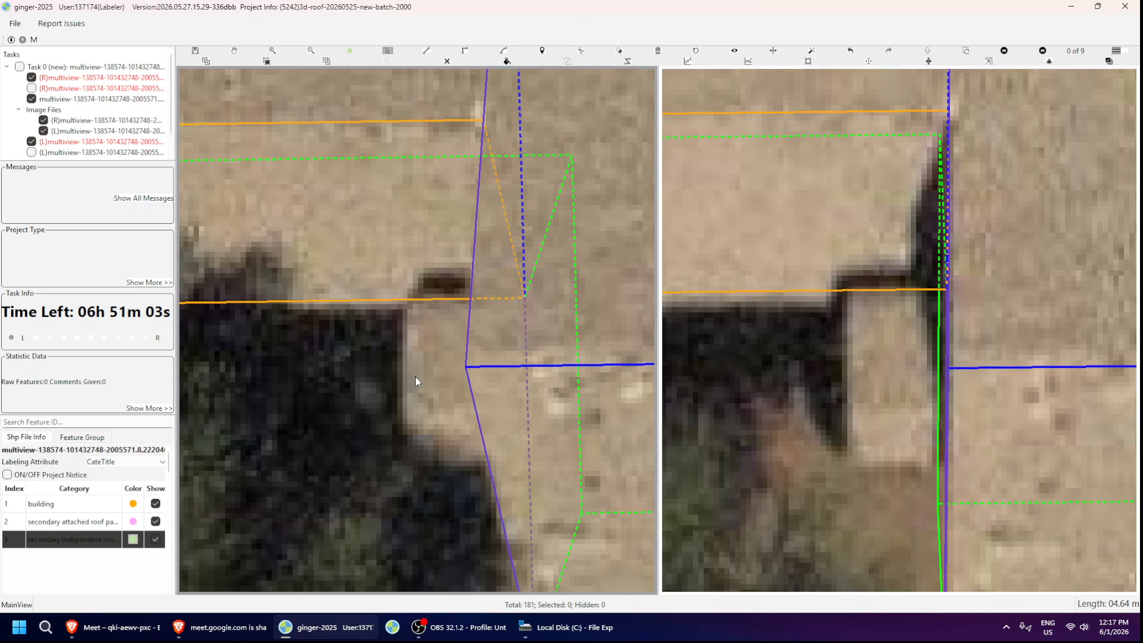
{"action": "key", "text": "r"}
{"action": "left_click", "coordinate": [435, 291]}
{"action": "left_click", "coordinate": [527, 291]}
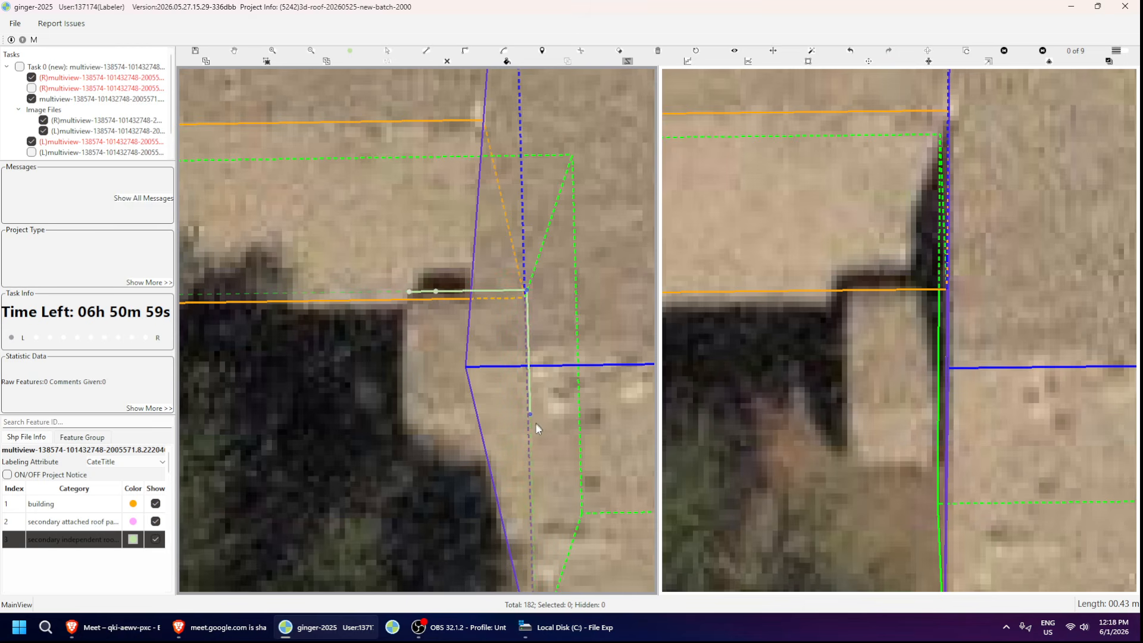
{"action": "left_click", "coordinate": [531, 465]}
{"action": "left_click", "coordinate": [409, 292]}
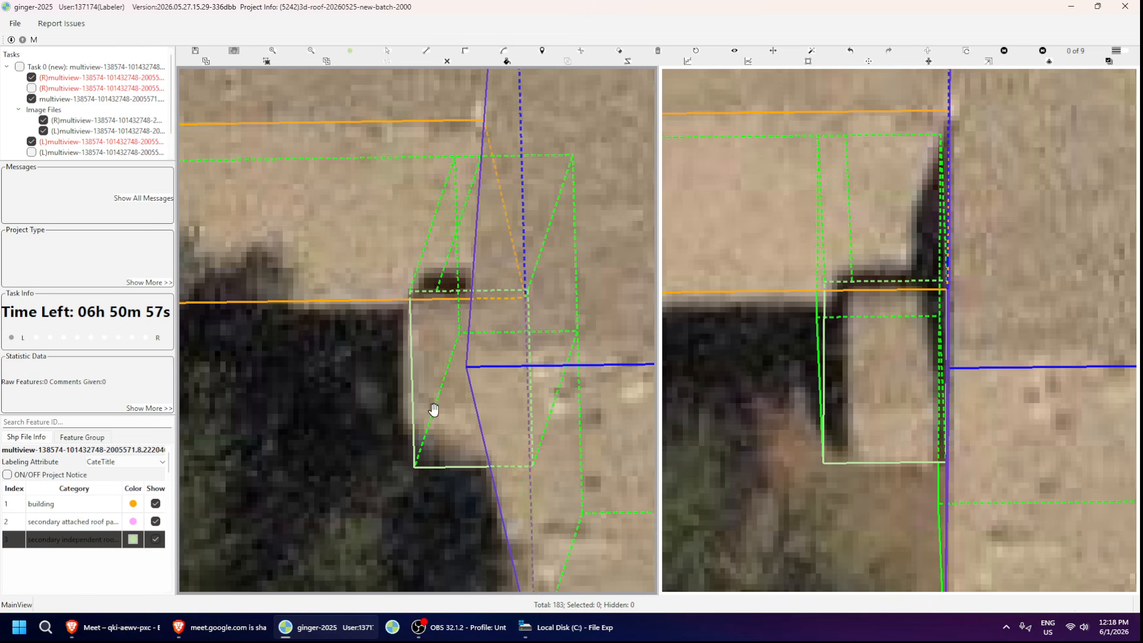
{"action": "scroll", "coordinate": [436, 398], "scroll_direction": "down", "scroll_amount": 2}
Classify the new box as building and refine its 3D top and right edges
{"action": "key", "text": "Escape"}
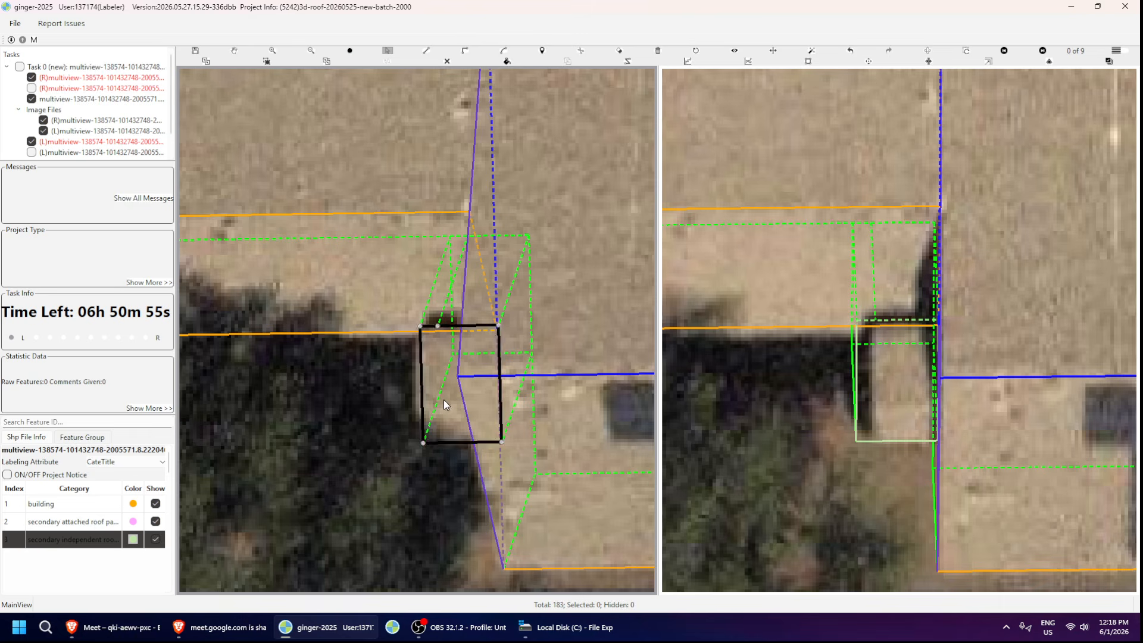
{"action": "left_click", "coordinate": [436, 385]}
{"action": "right_click", "coordinate": [437, 385]}
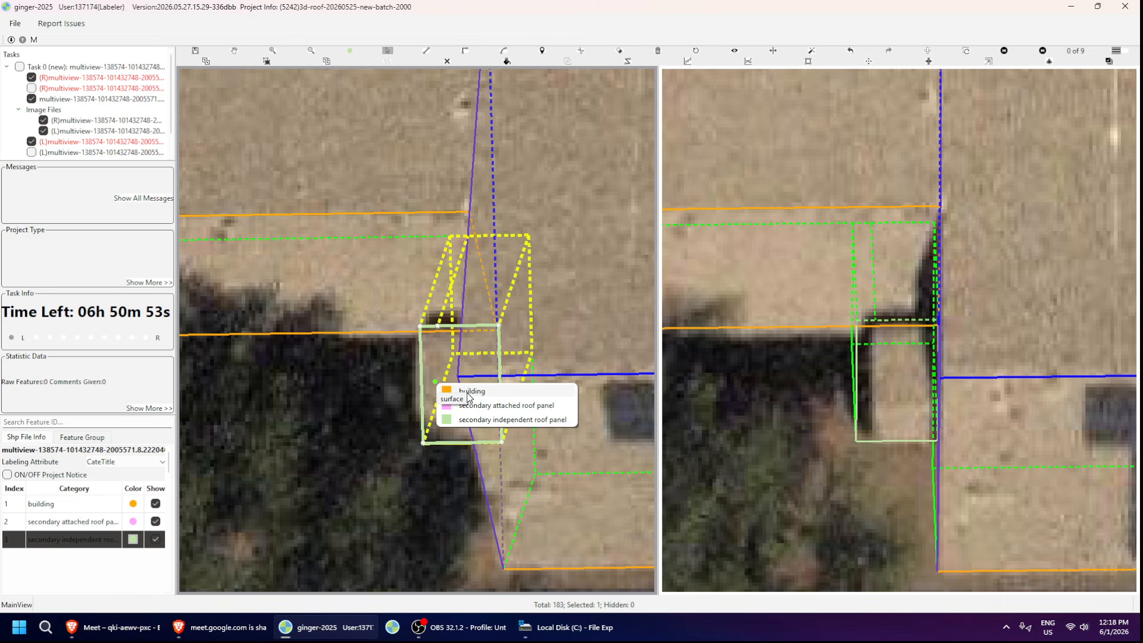
{"action": "left_click", "coordinate": [470, 392]}
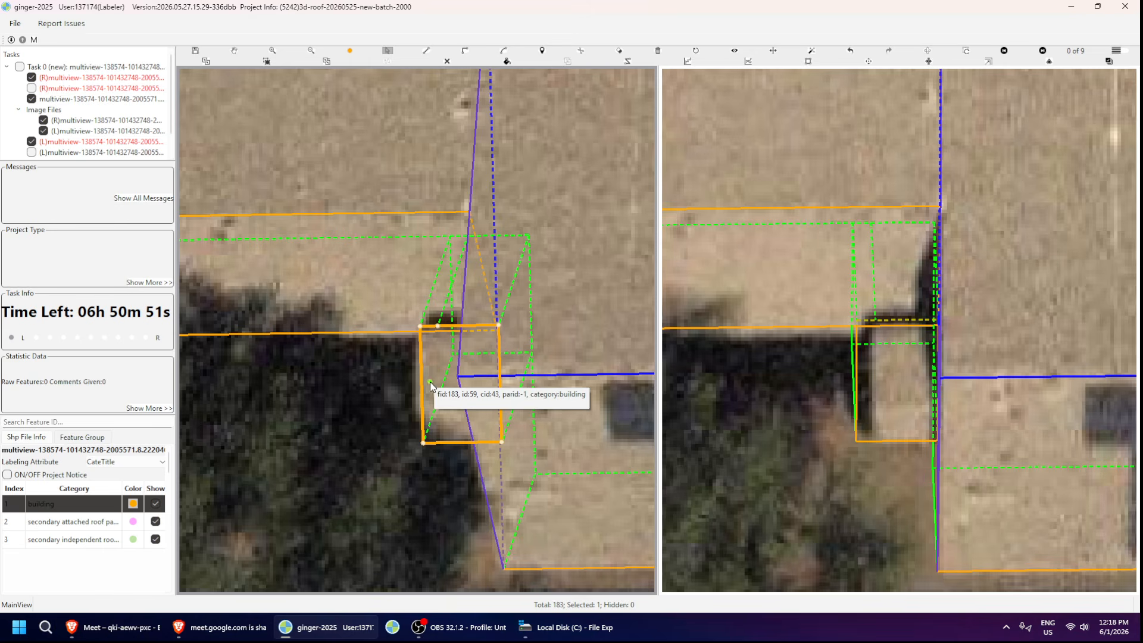
{"action": "left_click", "coordinate": [423, 366]}
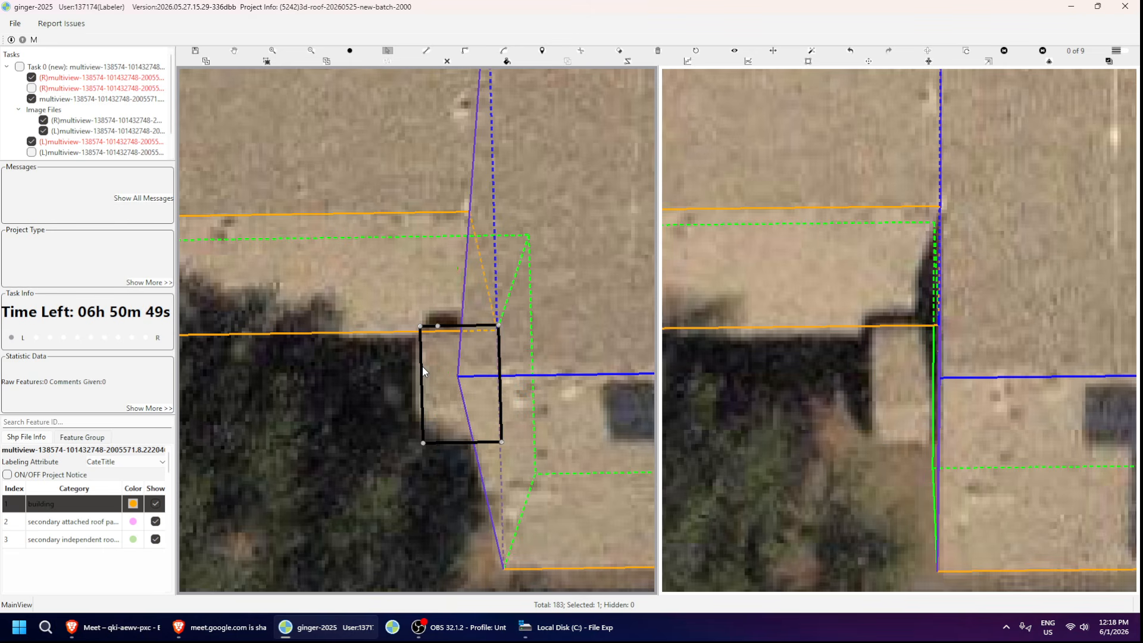
{"action": "left_click", "coordinate": [422, 369]}
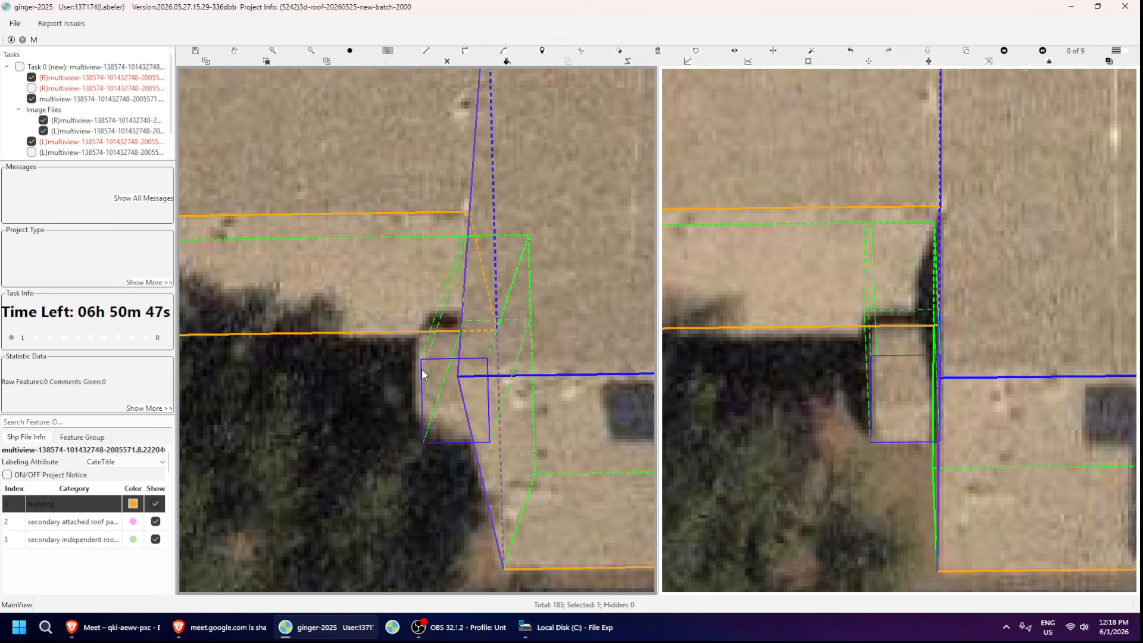
{"action": "left_click", "coordinate": [422, 369]}
{"action": "scroll", "coordinate": [902, 456], "scroll_direction": "up", "scroll_amount": 2}
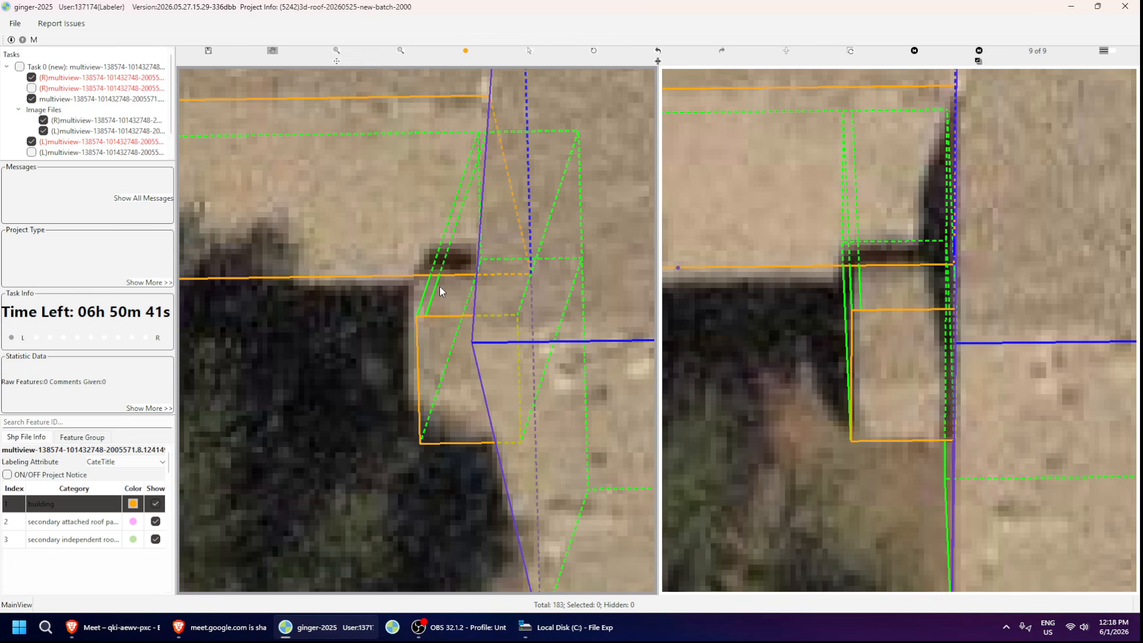
Raise the top edge of the small building box
{"action": "scroll", "coordinate": [439, 290], "scroll_direction": "up", "scroll_amount": 2}
{"action": "left_click", "coordinate": [423, 344]}
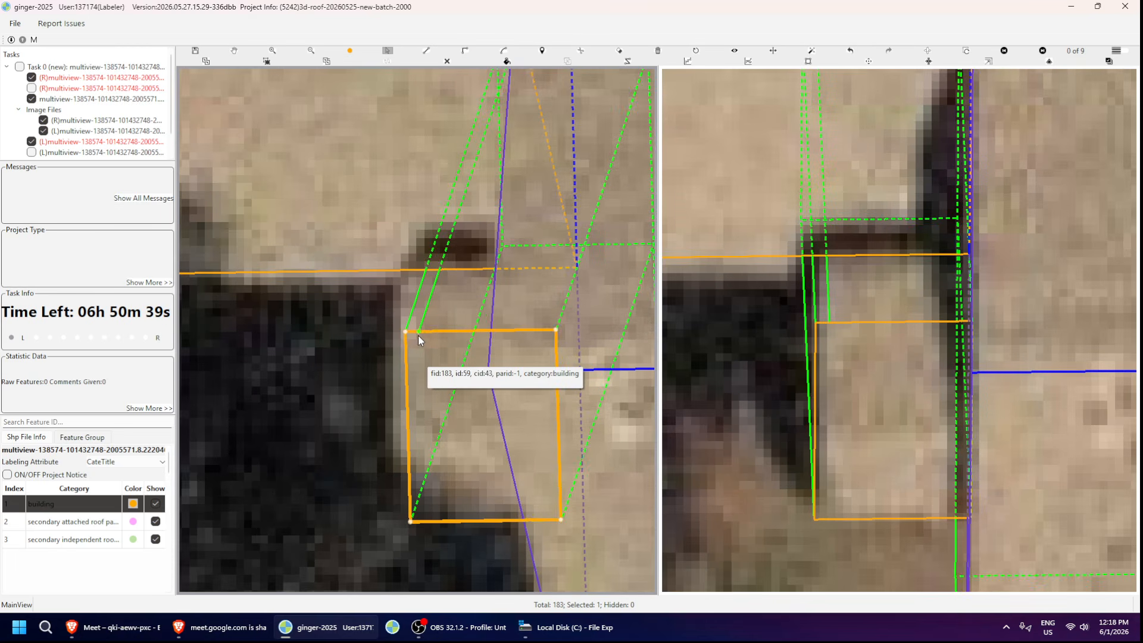
{"action": "key", "text": "Escape"}
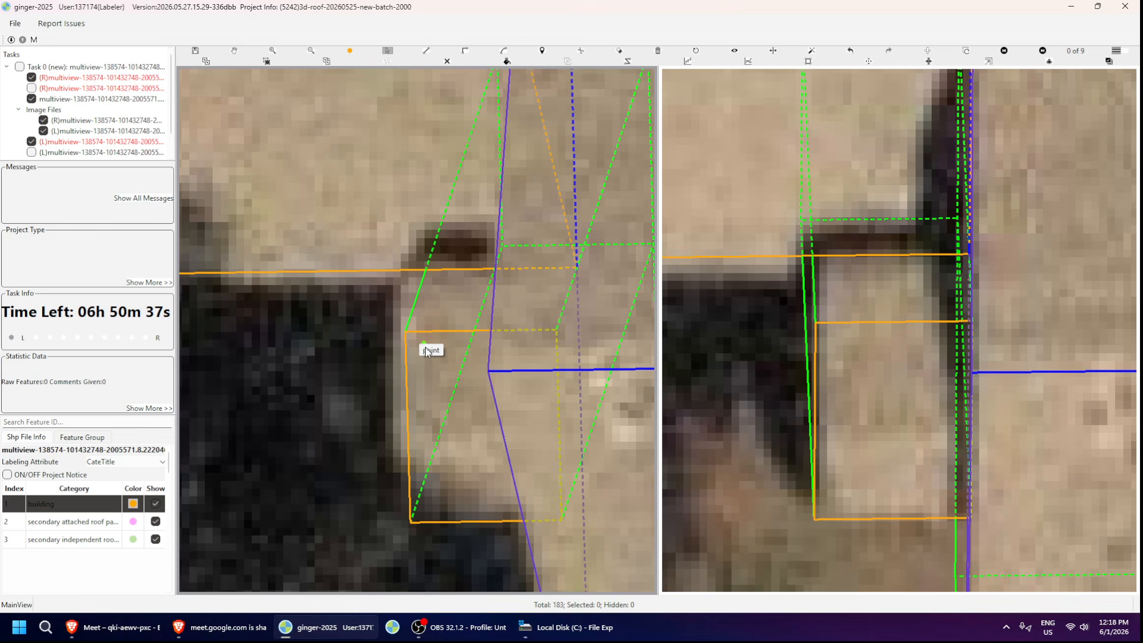
{"action": "key", "text": "h"}
{"action": "left_click", "coordinate": [452, 331]}
{"action": "left_click_drag", "start_coordinate": [451, 331], "coordinate": [459, 262]}
Orbit the 3D view to inspect the raised box and toggle the outline overlays
{"action": "scroll", "coordinate": [462, 345], "scroll_direction": "down", "scroll_amount": 4}
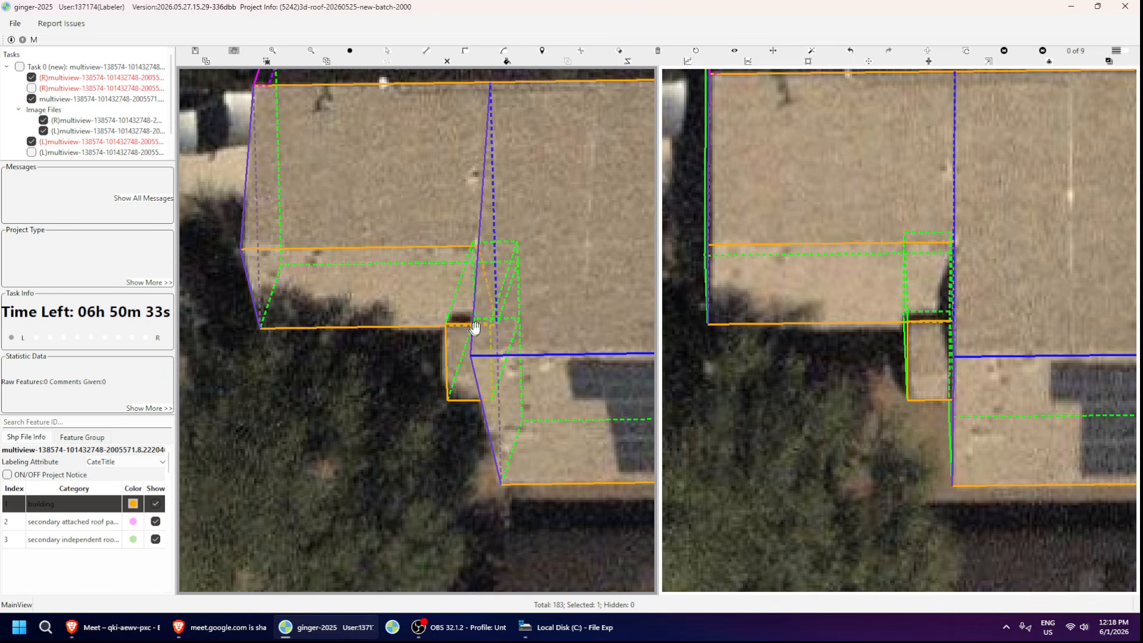
{"action": "scroll", "coordinate": [474, 376], "scroll_direction": "up", "scroll_amount": 2}
{"action": "scroll", "coordinate": [508, 363], "scroll_direction": "up", "scroll_amount": 3}
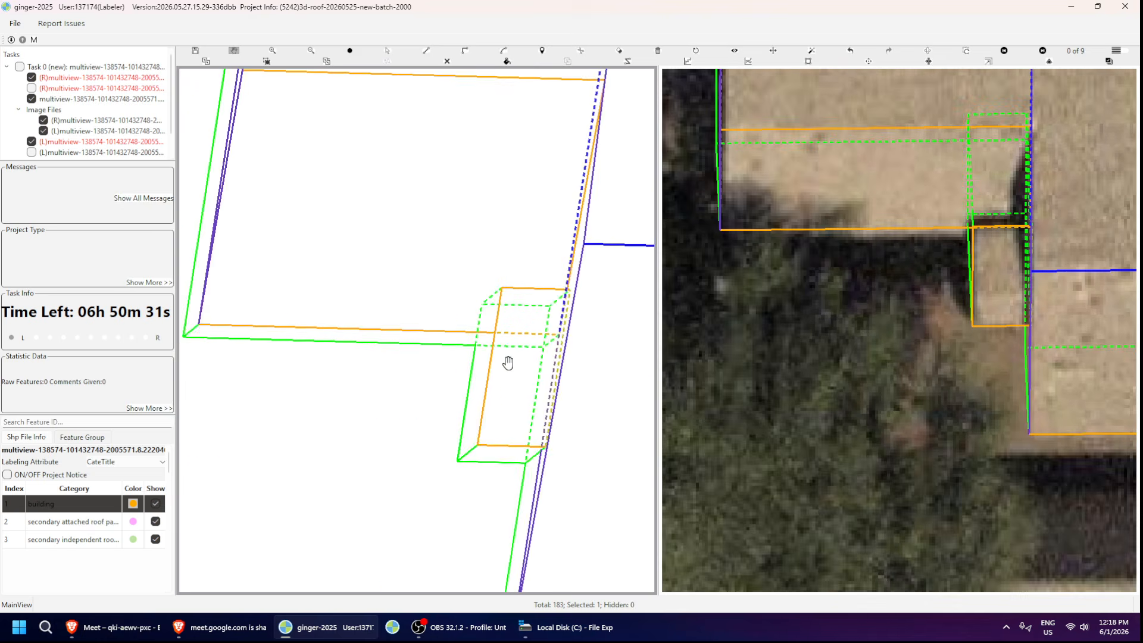
{"action": "left_click_drag", "start_coordinate": [518, 363], "coordinate": [523, 352]}
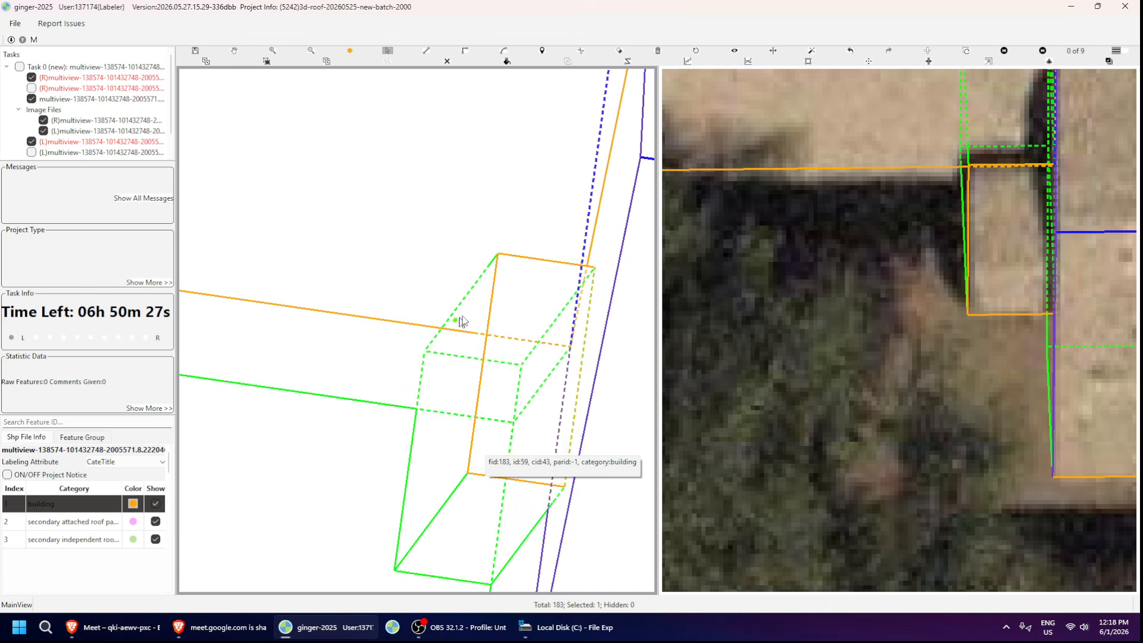
{"action": "scroll", "coordinate": [481, 300], "scroll_direction": "down", "scroll_amount": 3}
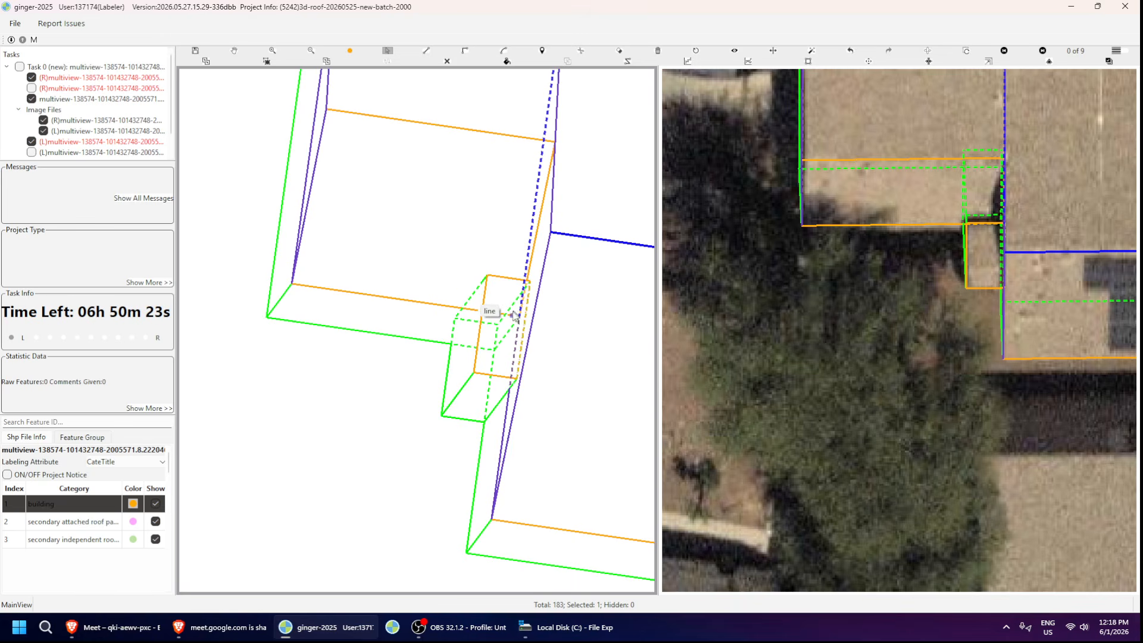
{"action": "key", "text": "Escape"}
{"action": "key", "text": "r"}
{"action": "key", "text": "r"}
{"action": "key", "text": "space"}
{"action": "key", "text": "r"}
{"action": "key", "text": "r"}
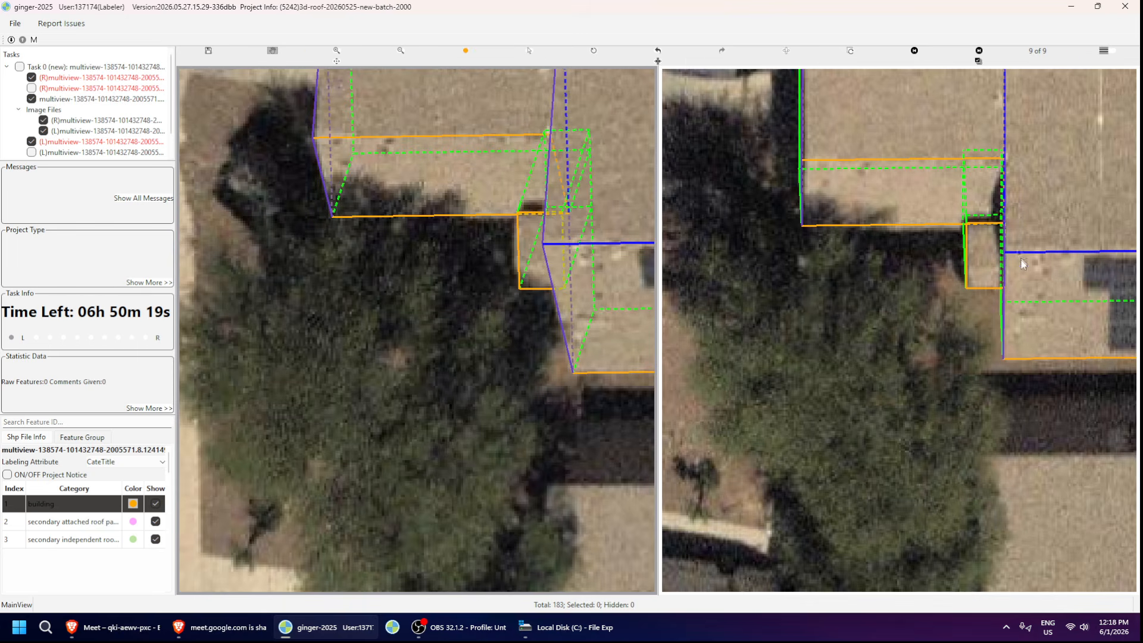
Check the box's fit against aerial images 3, 6 and 7 of 9
{"action": "key", "text": "3"}
{"action": "scroll", "coordinate": [1020, 356], "scroll_direction": "up", "scroll_amount": 2}
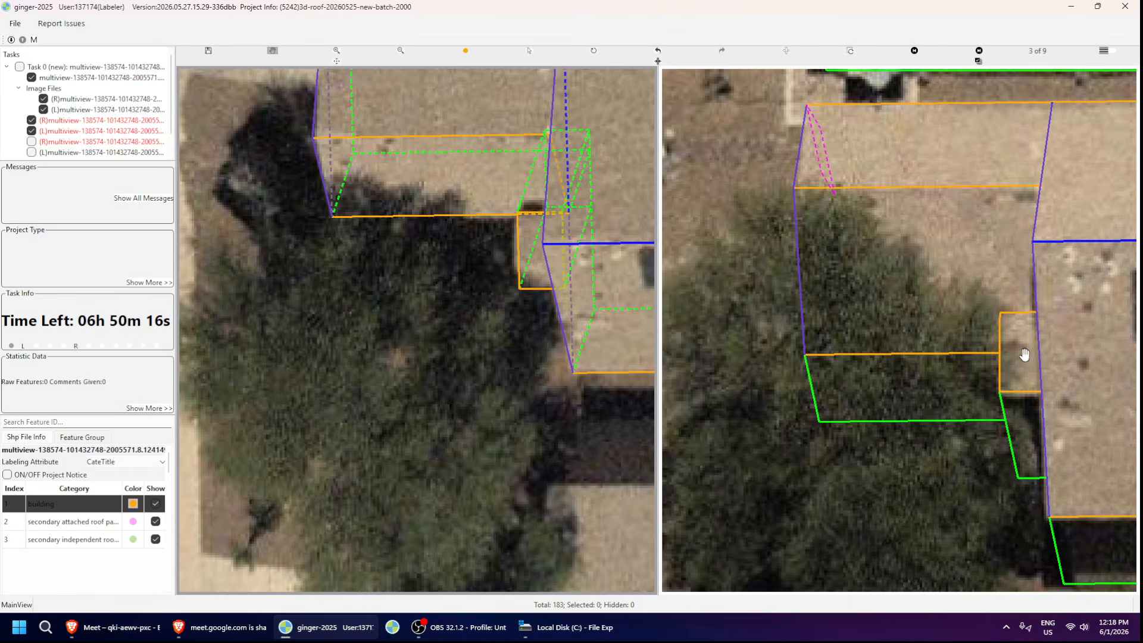
{"action": "key", "text": "6"}
{"action": "scroll", "coordinate": [1017, 366], "scroll_direction": "up", "scroll_amount": 2}
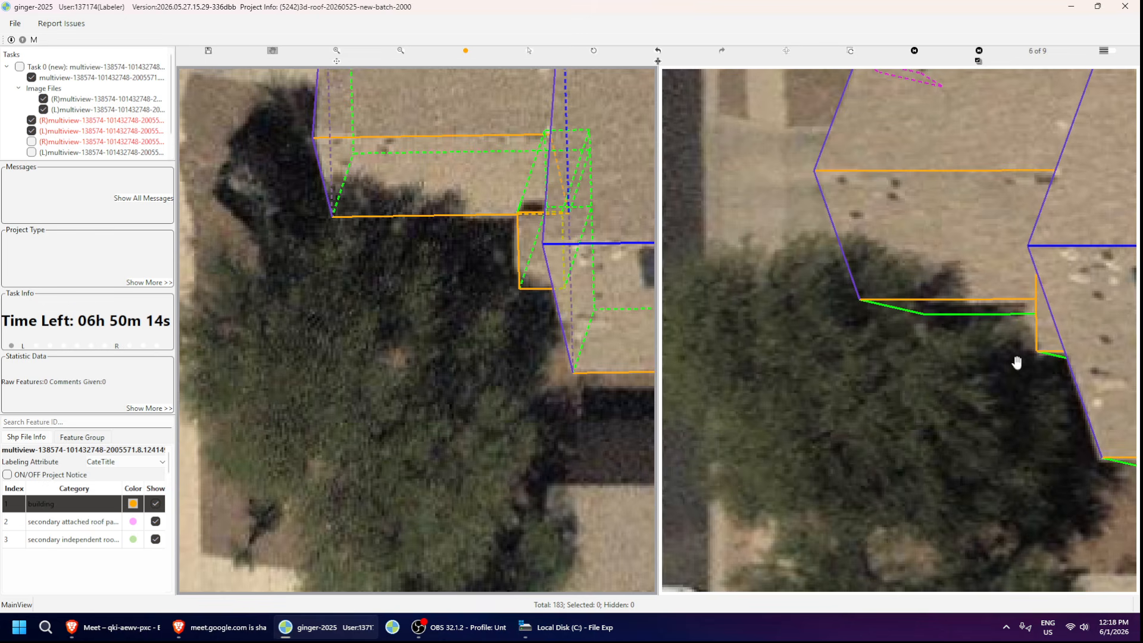
{"action": "key", "text": "7"}
{"action": "scroll", "coordinate": [1019, 348], "scroll_direction": "down", "scroll_amount": 2}
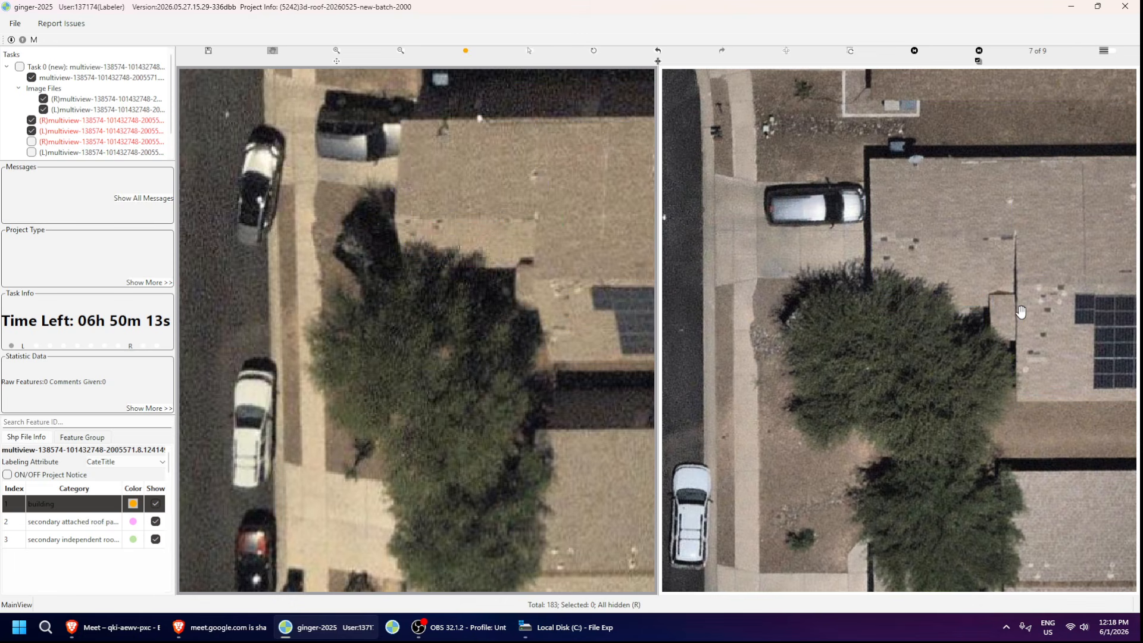
{"action": "scroll", "coordinate": [1019, 328], "scroll_direction": "up", "scroll_amount": 2}
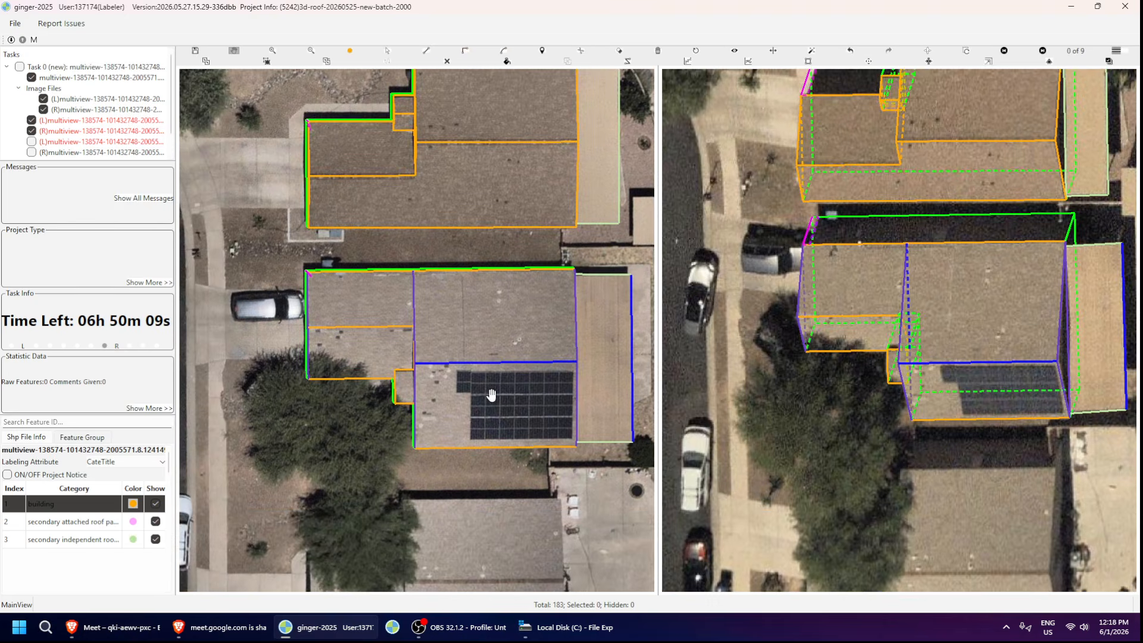
Draw a blue line across the small roof box
{"action": "scroll", "coordinate": [401, 384], "scroll_direction": "up", "scroll_amount": 4}
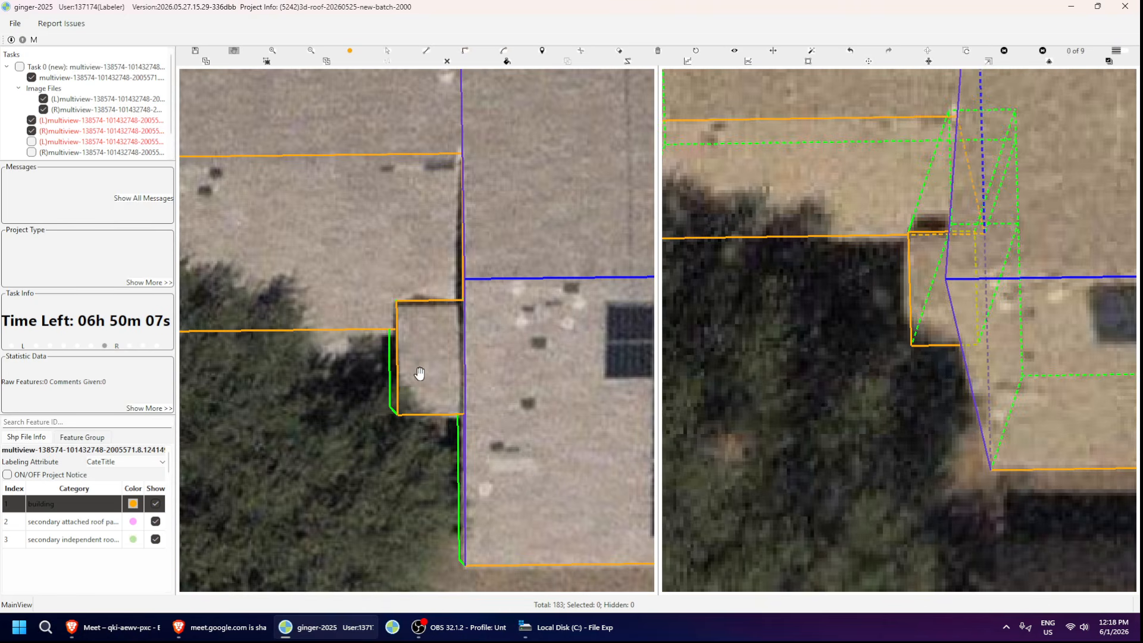
{"action": "scroll", "coordinate": [423, 374], "scroll_direction": "up", "scroll_amount": 2}
{"action": "scroll", "coordinate": [465, 365], "scroll_direction": "up", "scroll_amount": 2}
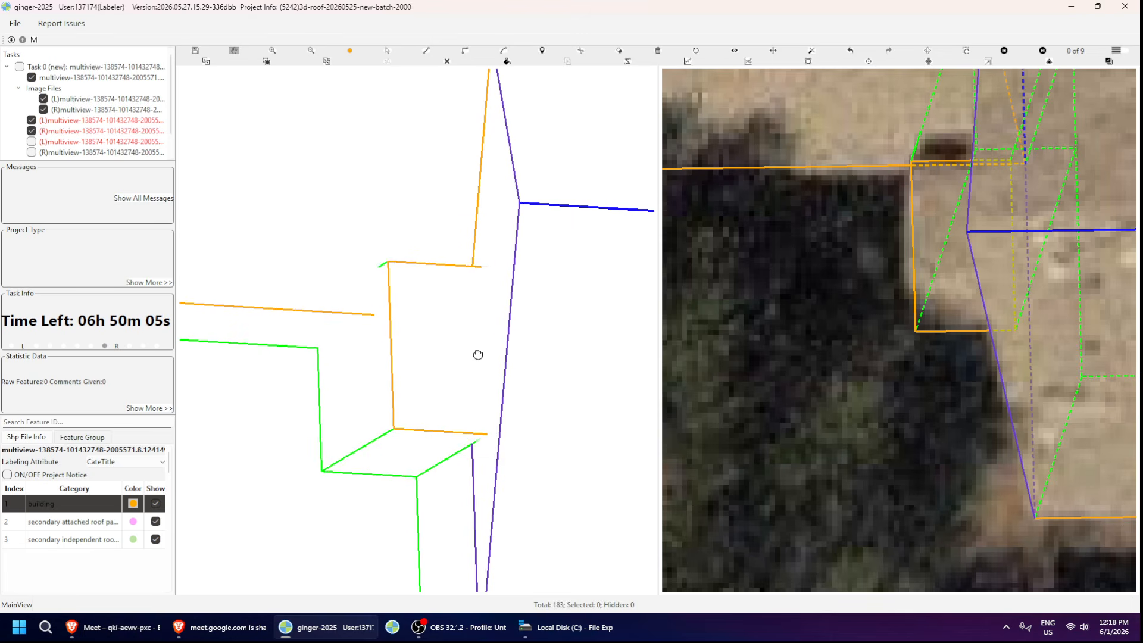
{"action": "key", "text": "Escape"}
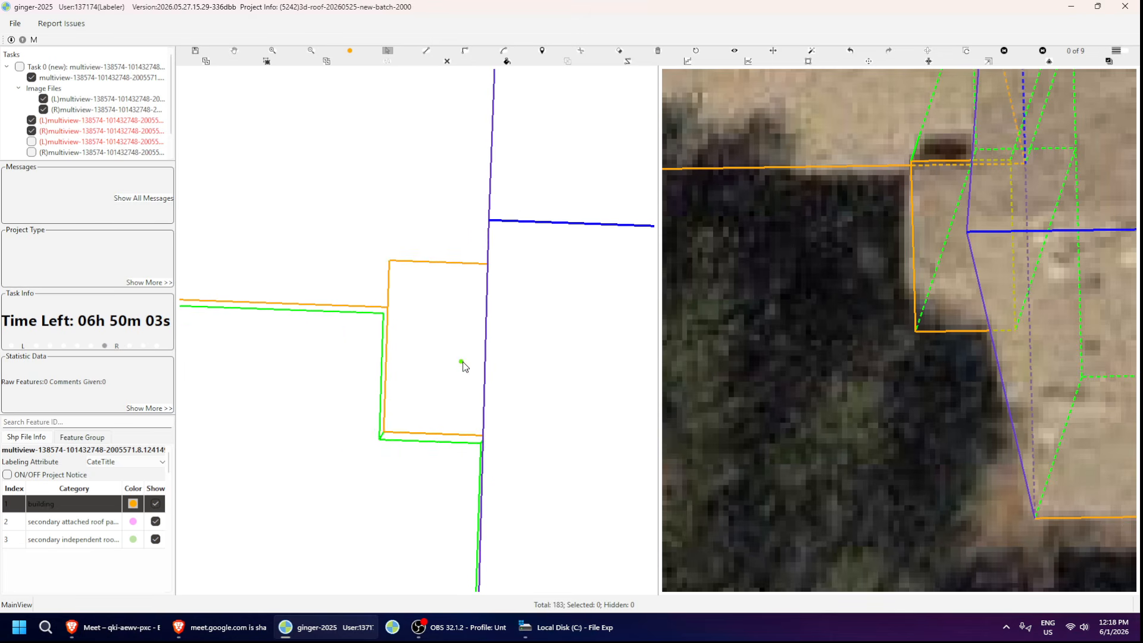
{"action": "scroll", "coordinate": [477, 363], "scroll_direction": "up", "scroll_amount": 1}
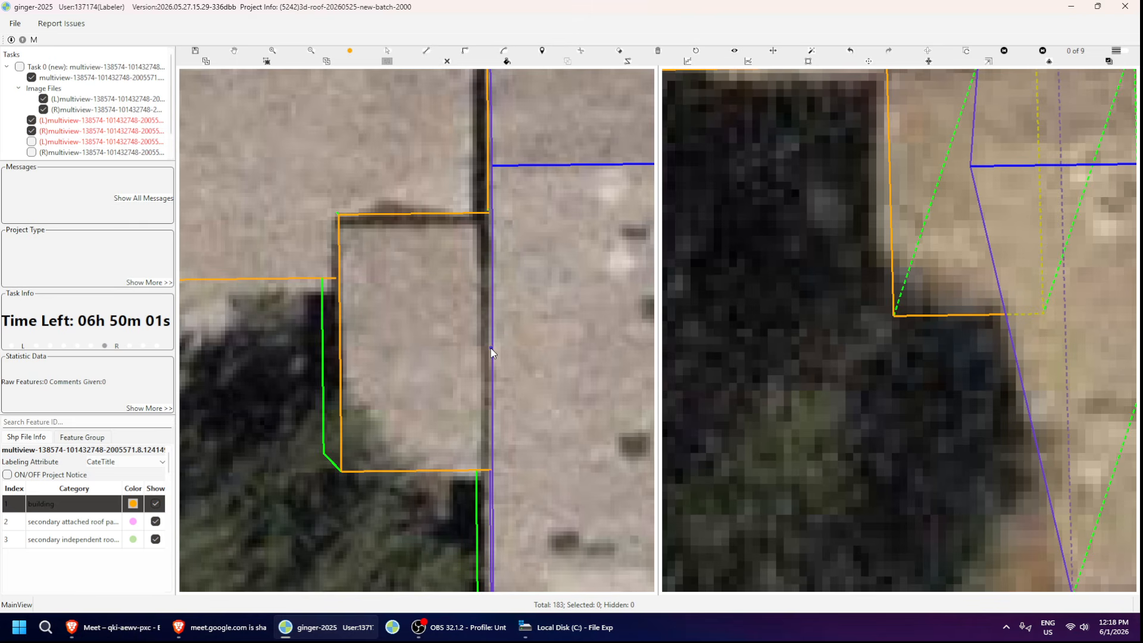
{"action": "left_click", "coordinate": [491, 349]}
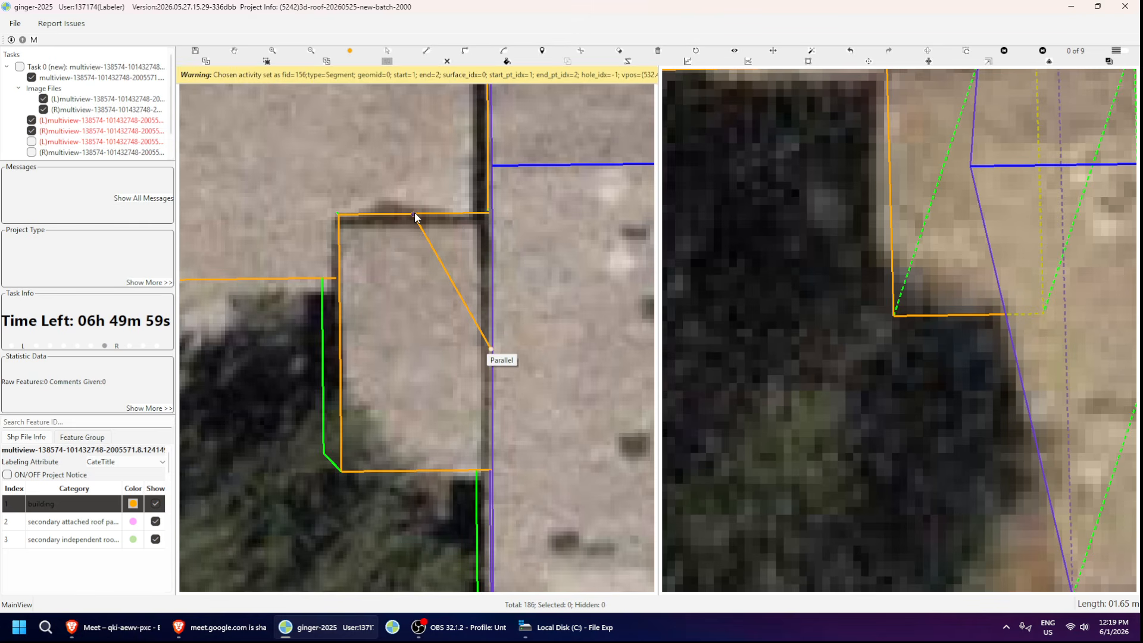
{"action": "left_click", "coordinate": [407, 252]}
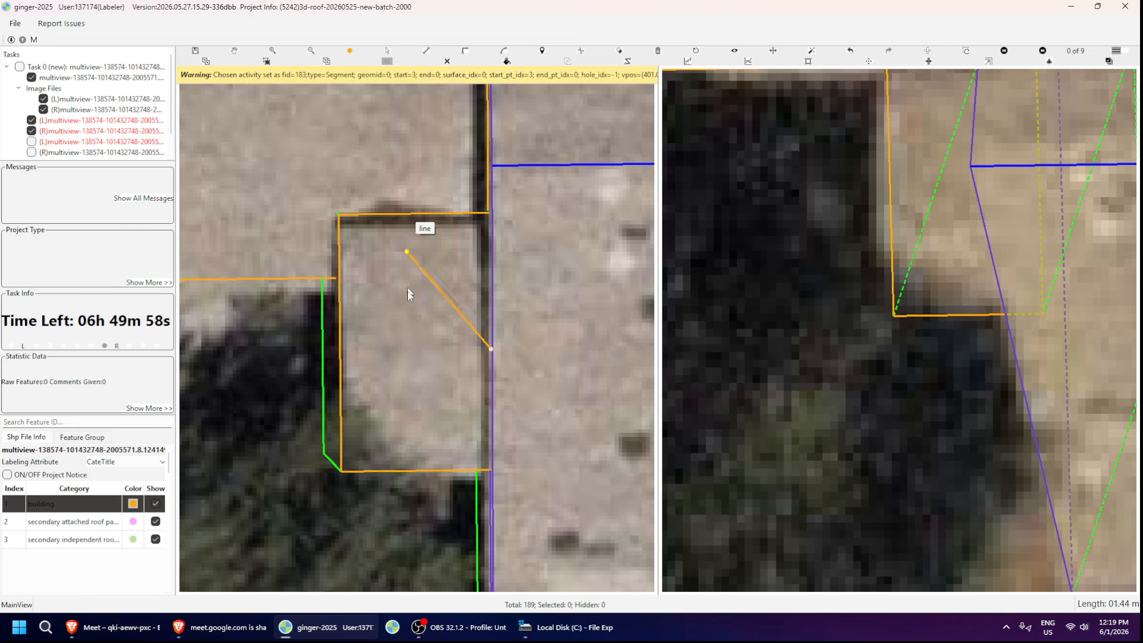
{"action": "left_click", "coordinate": [342, 355]}
Move the blue line up into place inside the box in the right image
{"action": "scroll", "coordinate": [856, 324], "scroll_direction": "down", "scroll_amount": 1}
{"action": "left_click_drag", "start_coordinate": [946, 262], "coordinate": [919, 327]}
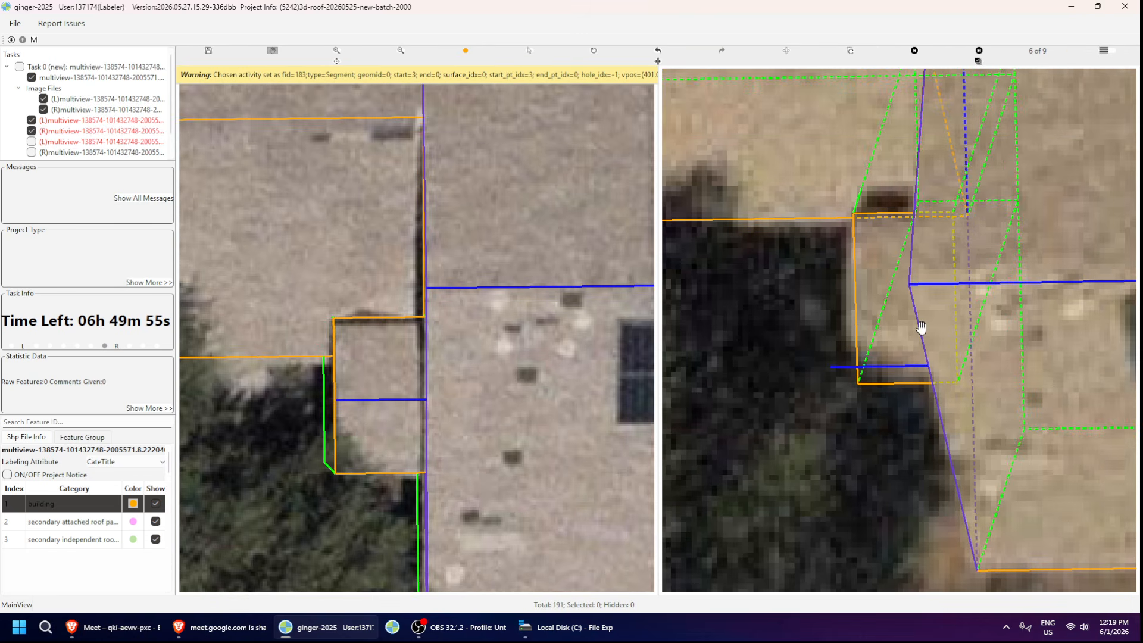
{"action": "scroll", "coordinate": [906, 339], "scroll_direction": "down", "scroll_amount": 1}
{"action": "scroll", "coordinate": [891, 345], "scroll_direction": "up", "scroll_amount": 1}
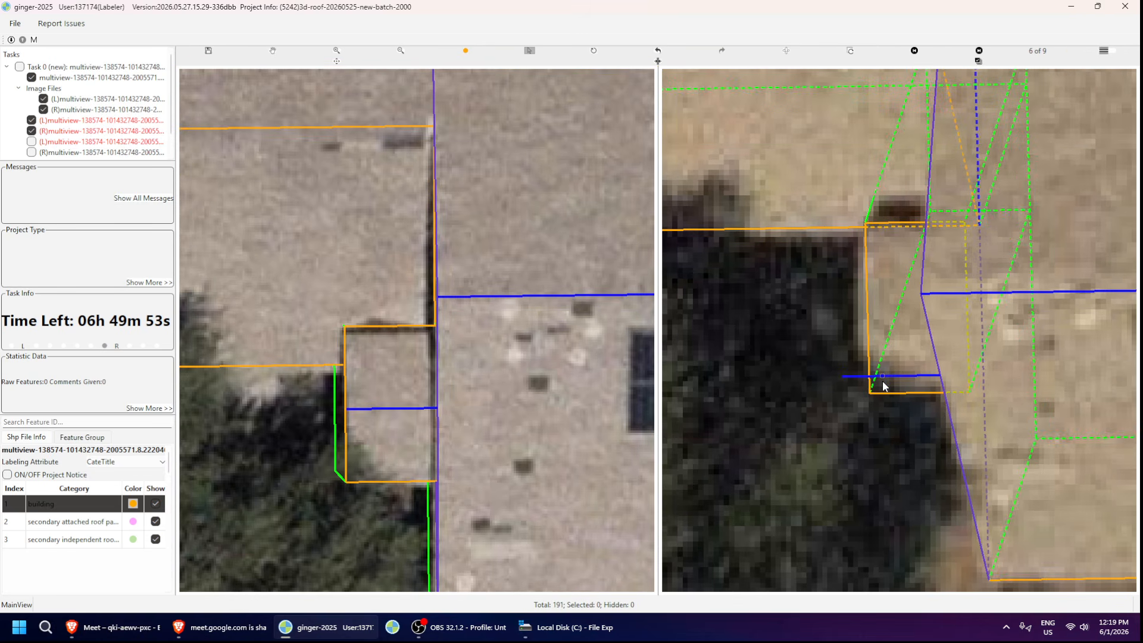
{"action": "left_click_drag", "start_coordinate": [883, 378], "coordinate": [911, 327]}
Nudge the blue line slightly lower in another aerial image two steps on
{"action": "scroll", "coordinate": [891, 369], "scroll_direction": "down", "scroll_amount": 1}
{"action": "key", "text": "Right"}
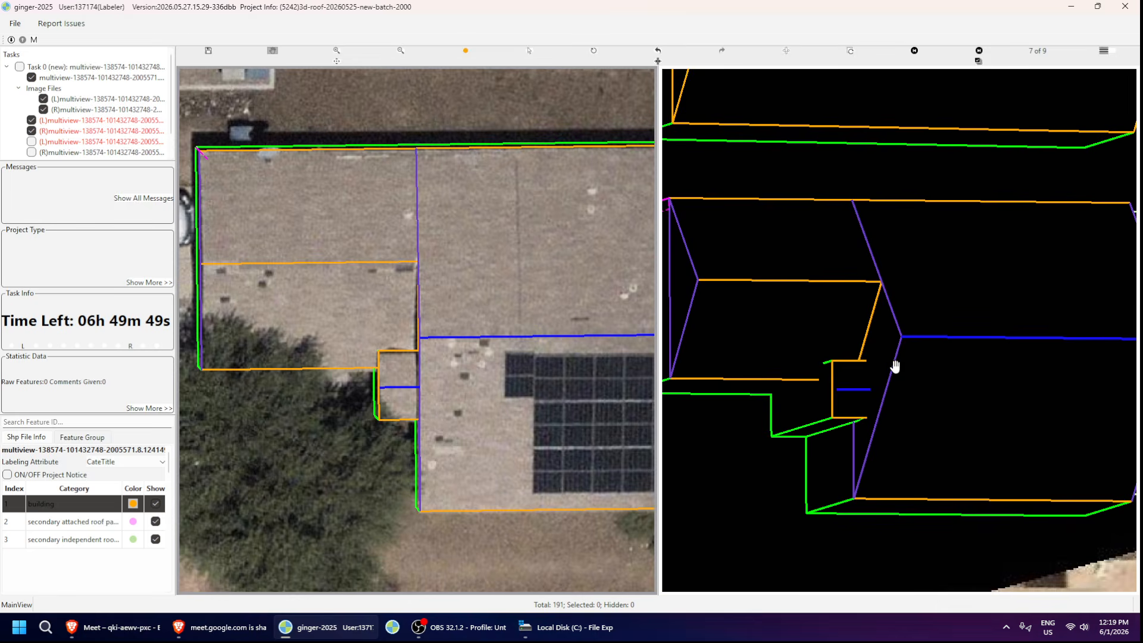
{"action": "key", "text": "Right"}
{"action": "key", "text": "Right"}
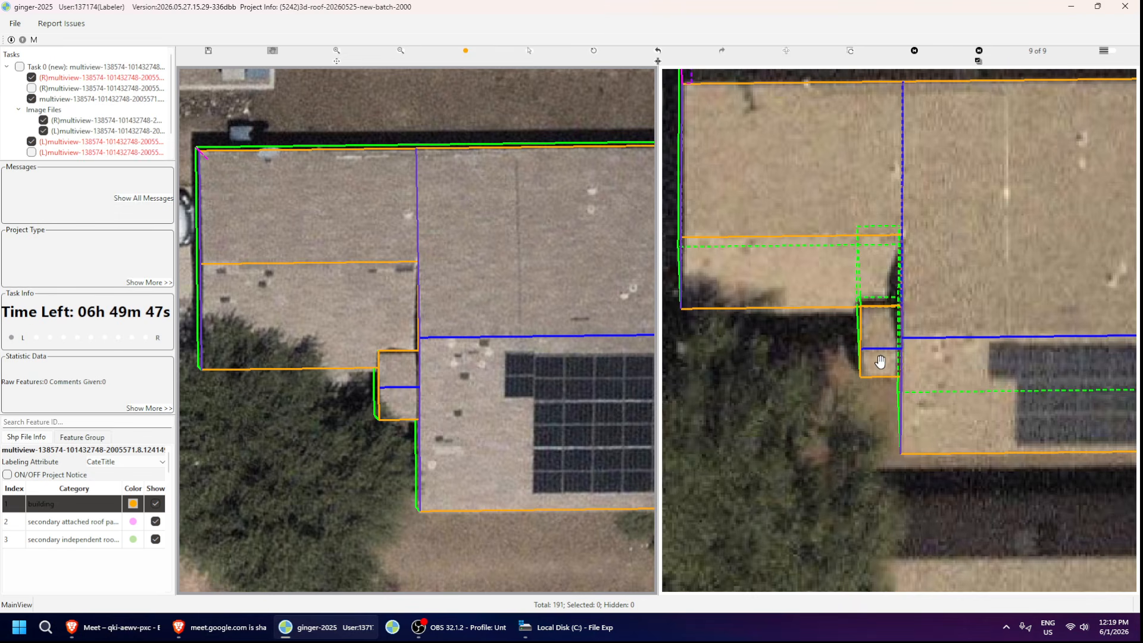
{"action": "scroll", "coordinate": [881, 360], "scroll_direction": "up", "scroll_amount": 1}
{"action": "scroll", "coordinate": [883, 354], "scroll_direction": "up", "scroll_amount": 1}
{"action": "left_click_drag", "start_coordinate": [874, 341], "coordinate": [873, 348]}
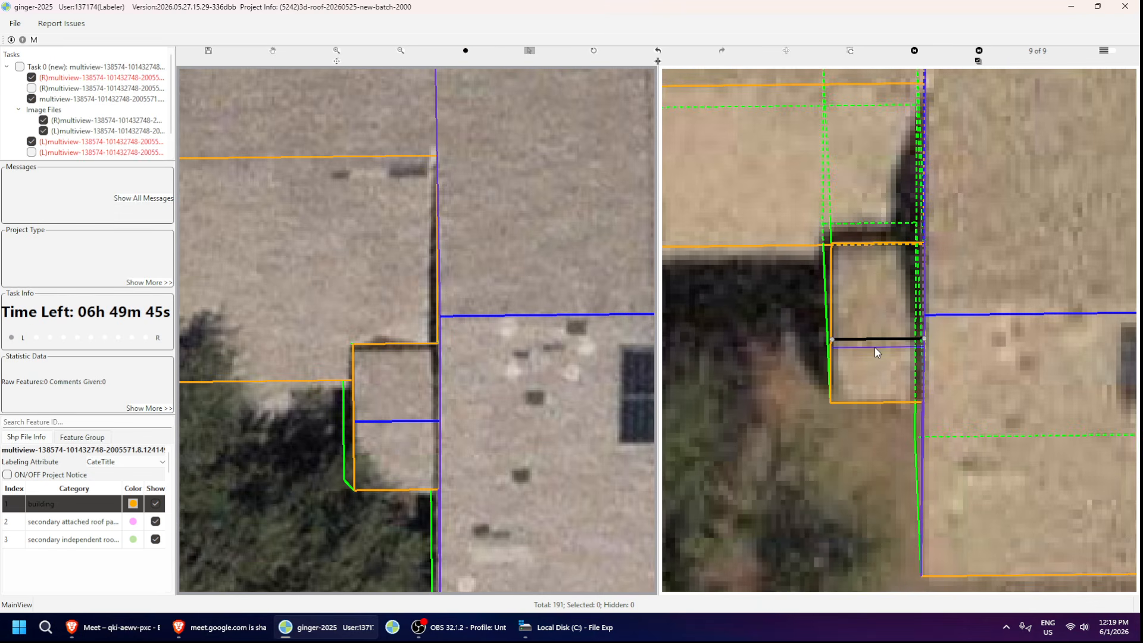
{"action": "scroll", "coordinate": [866, 350], "scroll_direction": "down", "scroll_amount": 1}
{"action": "scroll", "coordinate": [870, 351], "scroll_direction": "up", "scroll_amount": 1}
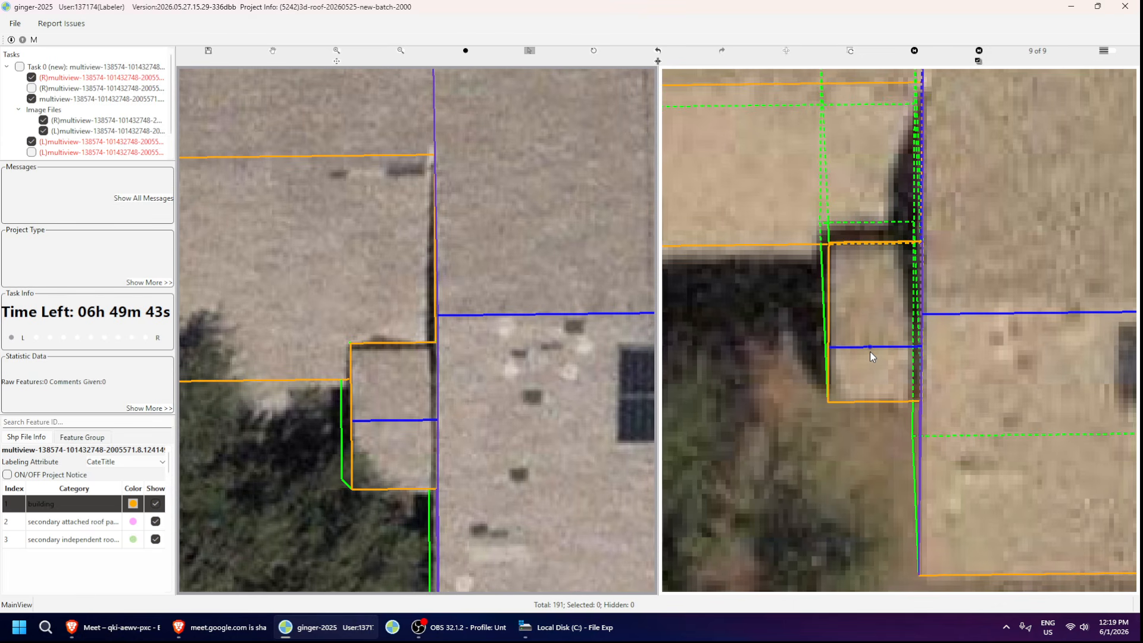
Toggle the overlays to check the roof, then rotate the 3D wireframe around the box
{"action": "key", "text": "r"}
{"action": "scroll", "coordinate": [875, 383], "scroll_direction": "down", "scroll_amount": 1}
{"action": "key", "text": "r"}
{"action": "scroll", "coordinate": [871, 350], "scroll_direction": "up", "scroll_amount": 1}
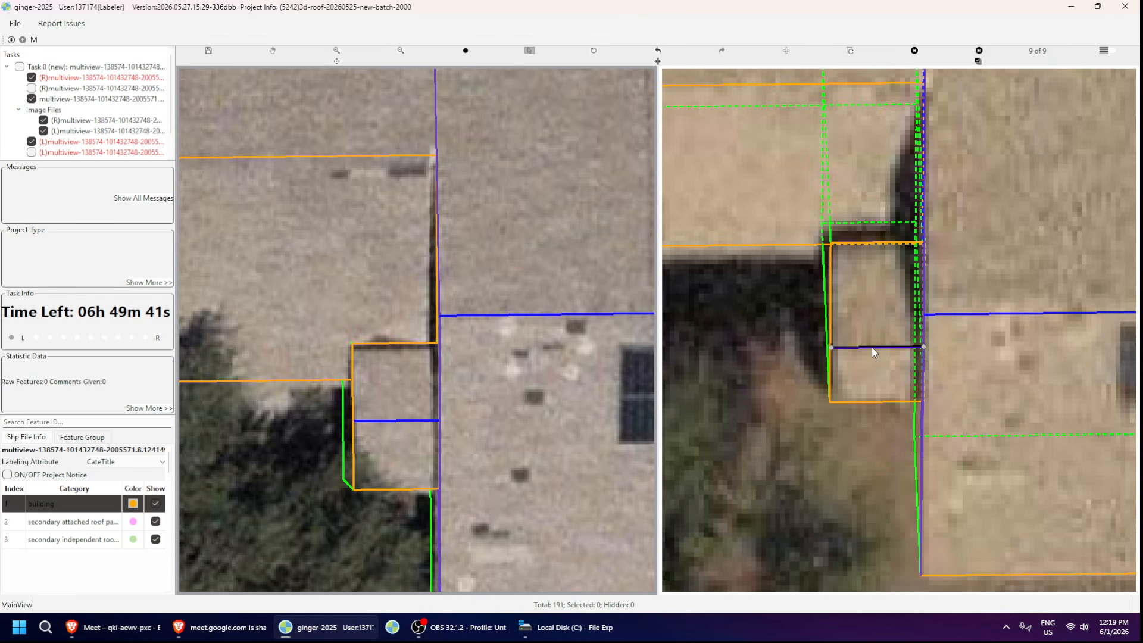
{"action": "scroll", "coordinate": [873, 341], "scroll_direction": "down", "scroll_amount": 1}
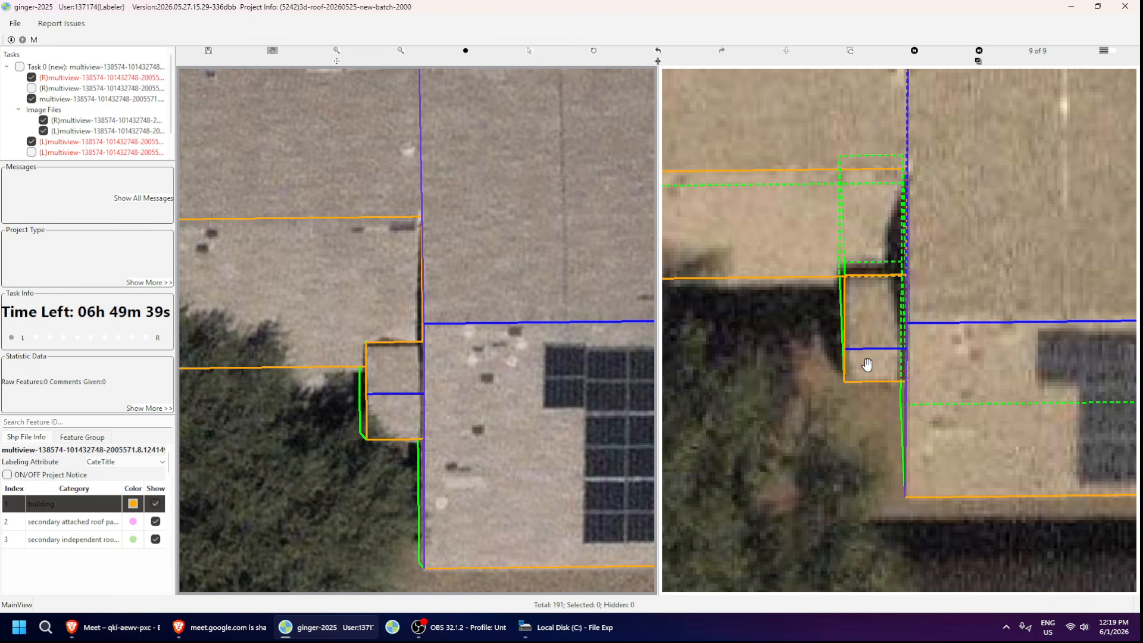
{"action": "scroll", "coordinate": [878, 371], "scroll_direction": "down", "scroll_amount": 1}
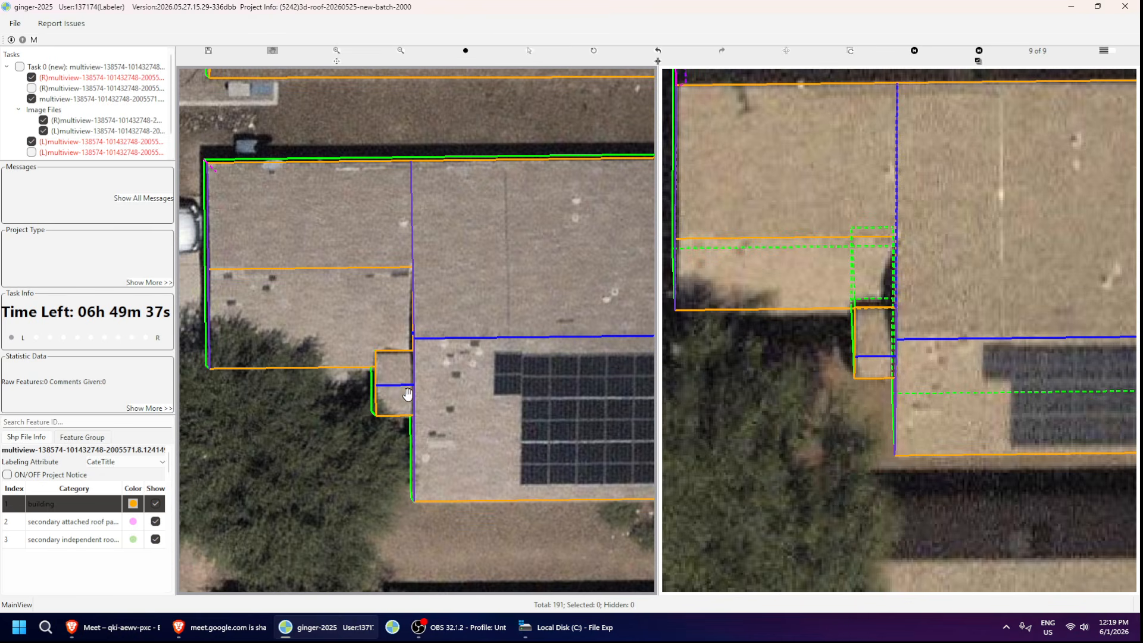
{"action": "key", "text": "Tab"}
{"action": "left_click_drag", "start_coordinate": [407, 394], "coordinate": [433, 357]}
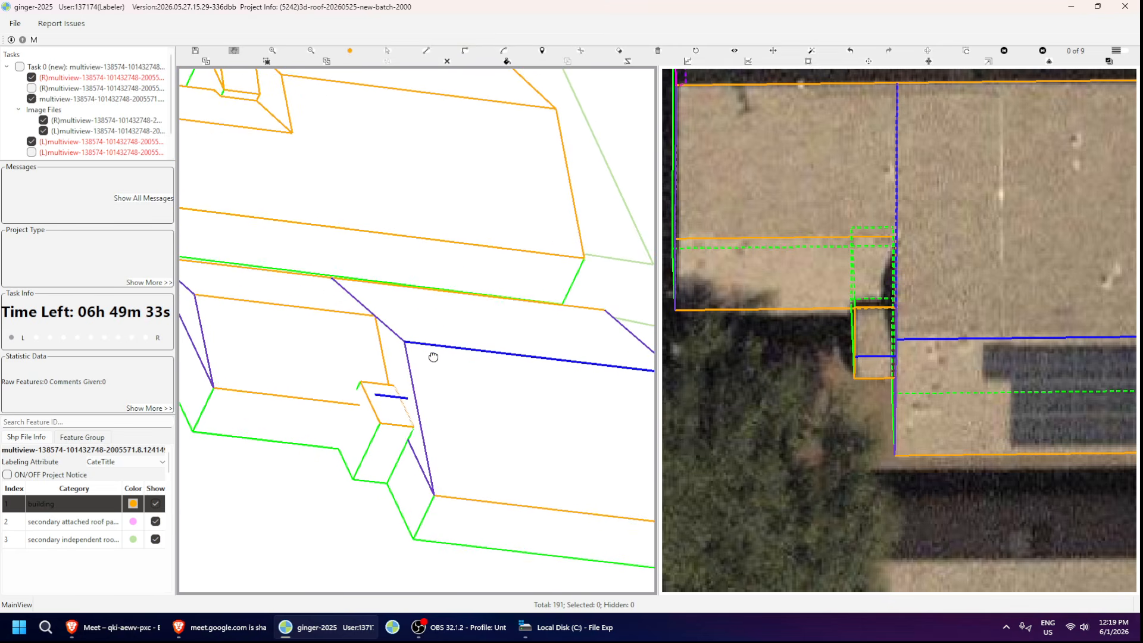
Draw the box's sloped roof faces between its corners and the blue line ends
{"action": "scroll", "coordinate": [378, 405], "scroll_direction": "up", "scroll_amount": 1}
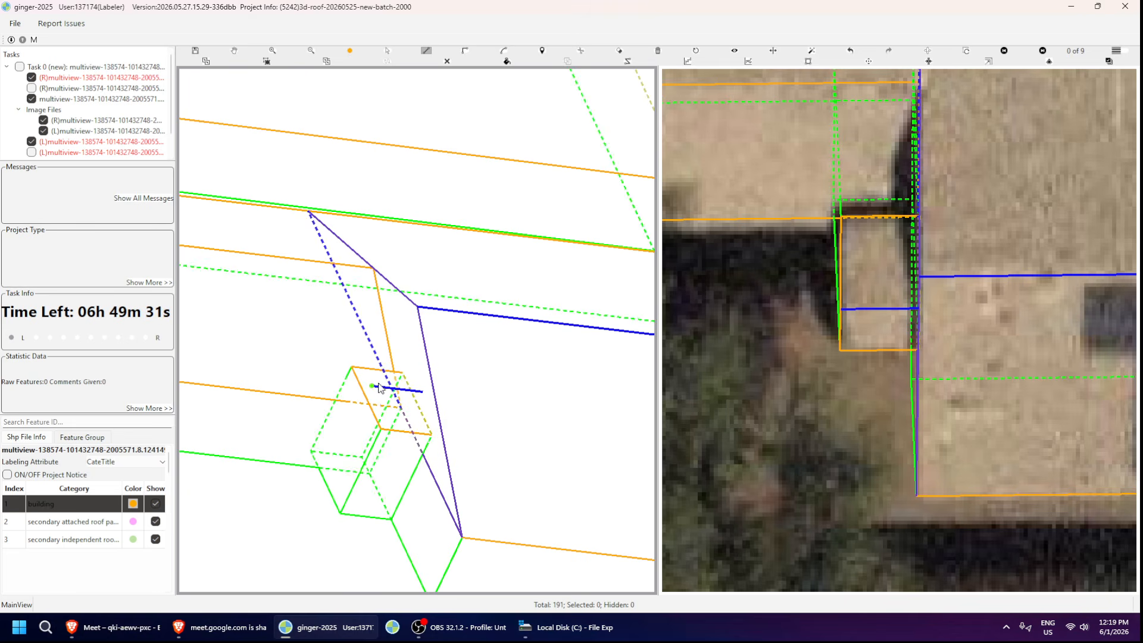
{"action": "left_click", "coordinate": [379, 385]}
{"action": "left_click", "coordinate": [428, 432]}
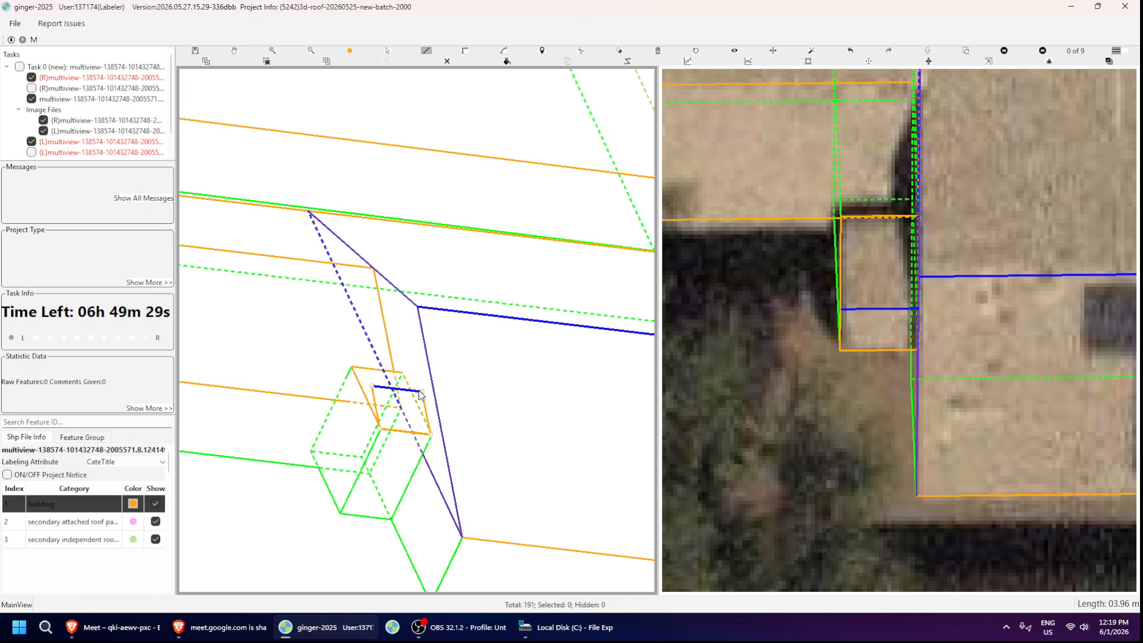
{"action": "left_click", "coordinate": [421, 393]}
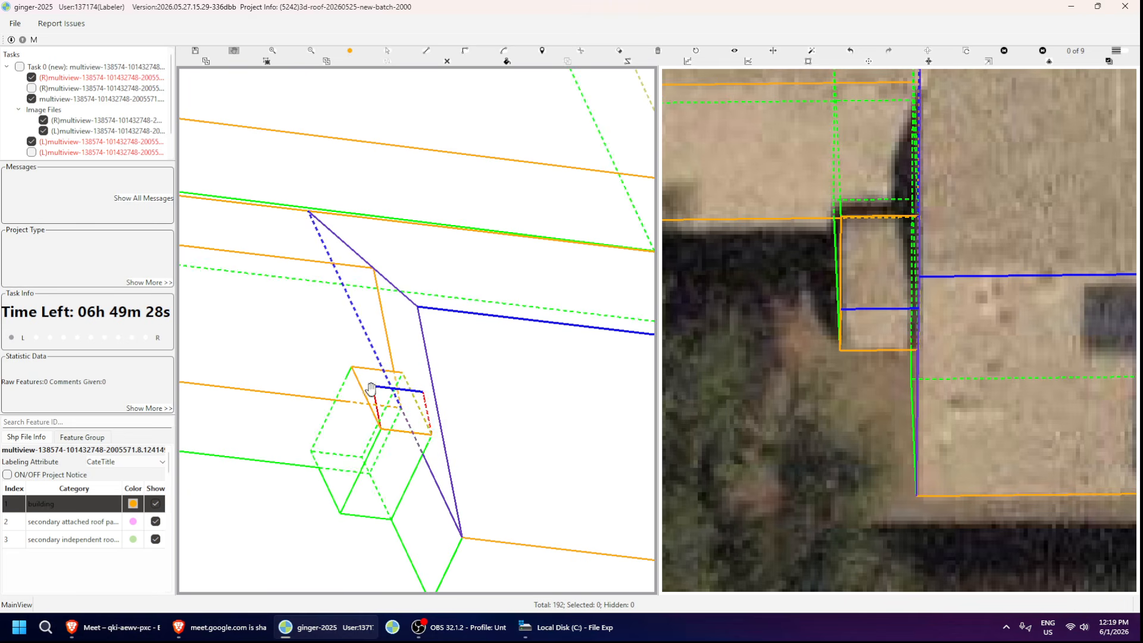
{"action": "left_click", "coordinate": [406, 373]}
{"action": "left_click", "coordinate": [422, 392]}
{"action": "left_click", "coordinate": [351, 366]}
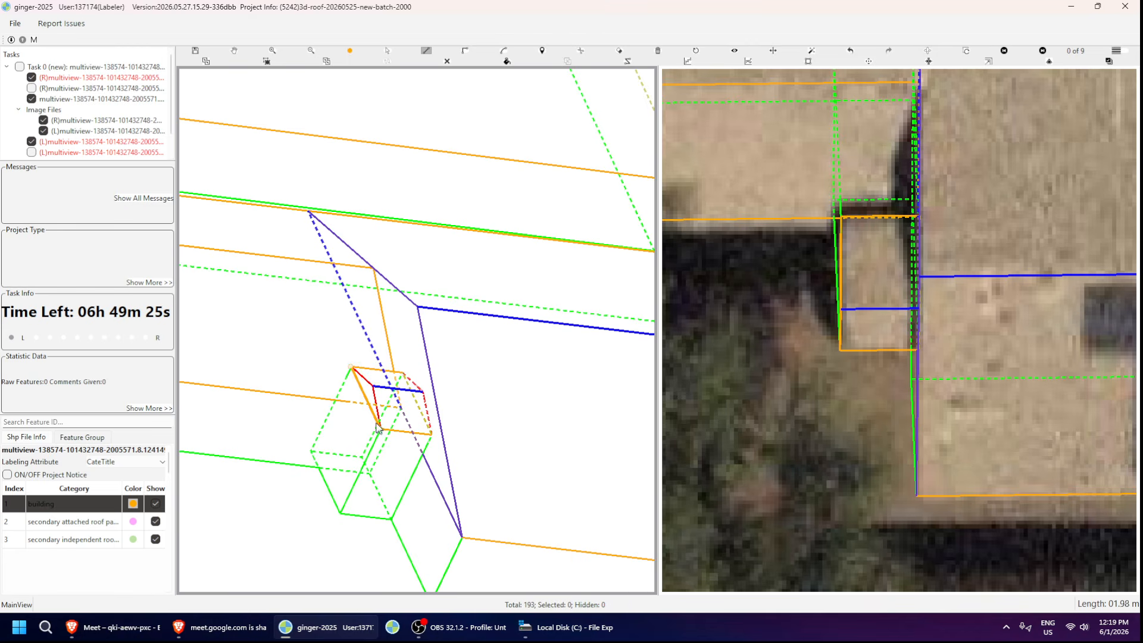
{"action": "left_click", "coordinate": [378, 428]}
Select the building outline and return to panning
{"action": "scroll", "coordinate": [394, 386], "scroll_direction": "up", "scroll_amount": 2}
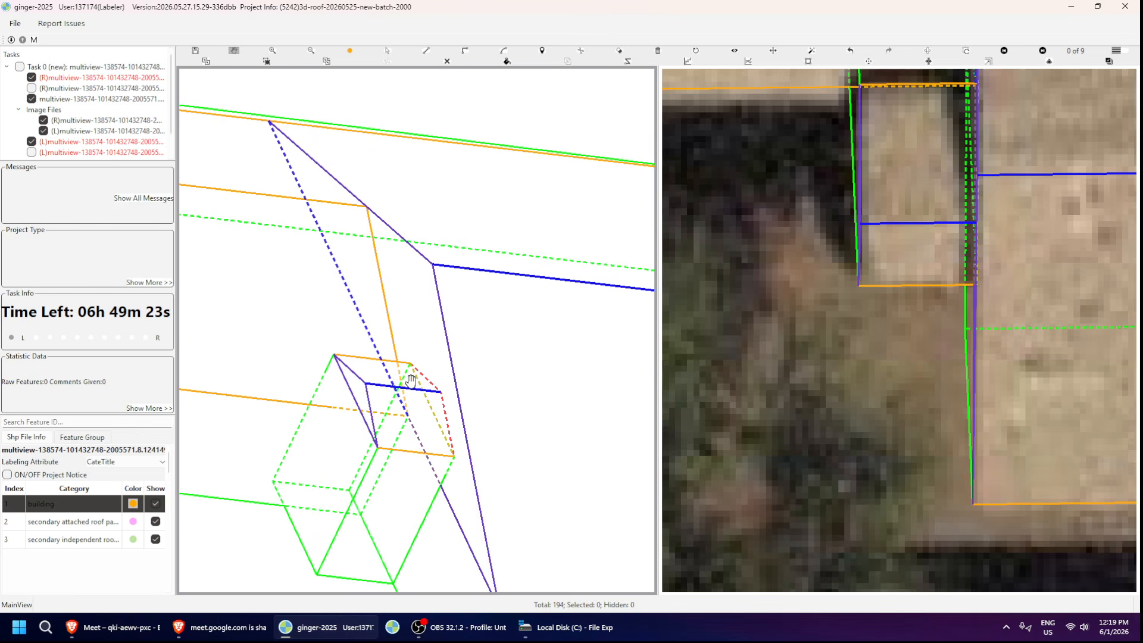
{"action": "scroll", "coordinate": [414, 378], "scroll_direction": "down", "scroll_amount": 2}
{"action": "scroll", "coordinate": [419, 376], "scroll_direction": "up", "scroll_amount": 6}
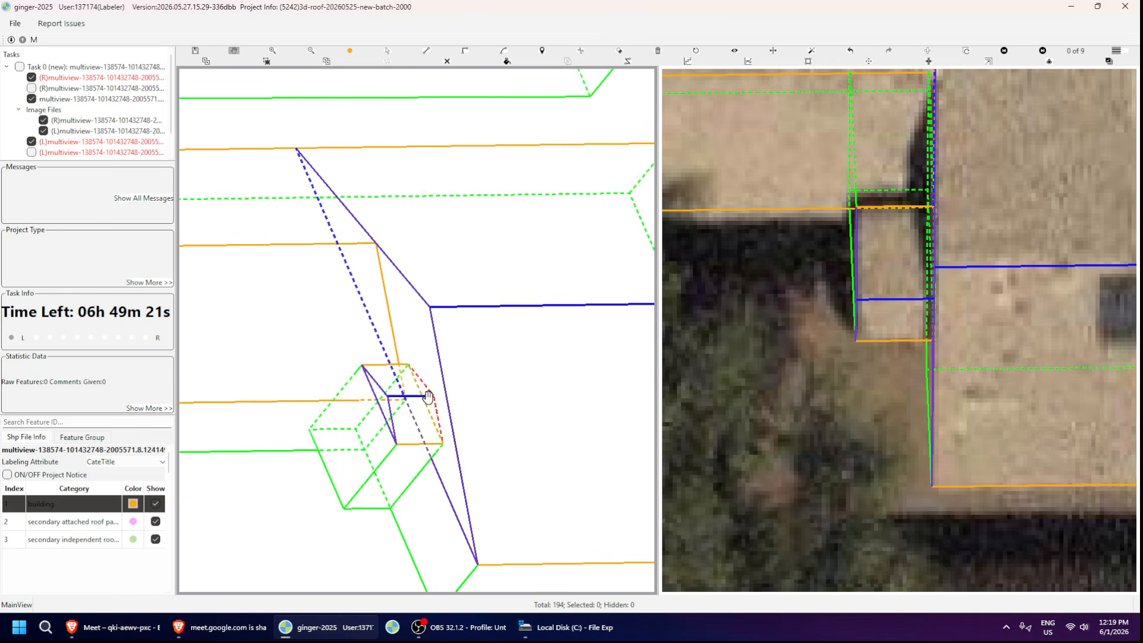
{"action": "key", "text": "s"}
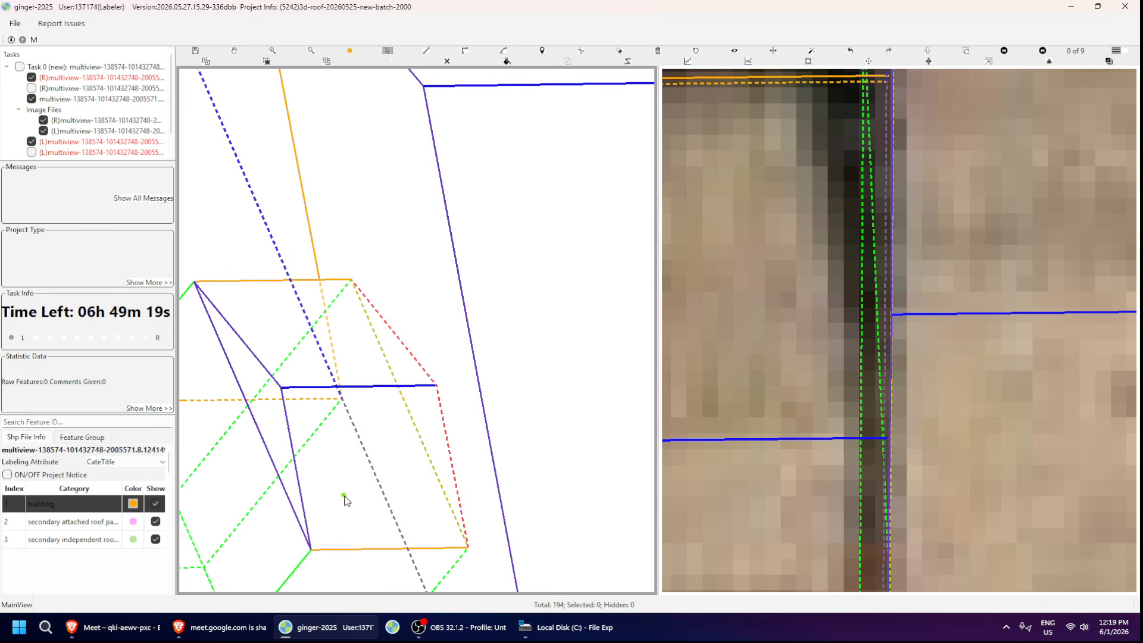
{"action": "left_click", "coordinate": [347, 489]}
{"action": "key", "text": "h"}
{"action": "scroll", "coordinate": [408, 221], "scroll_direction": "down", "scroll_amount": 3}
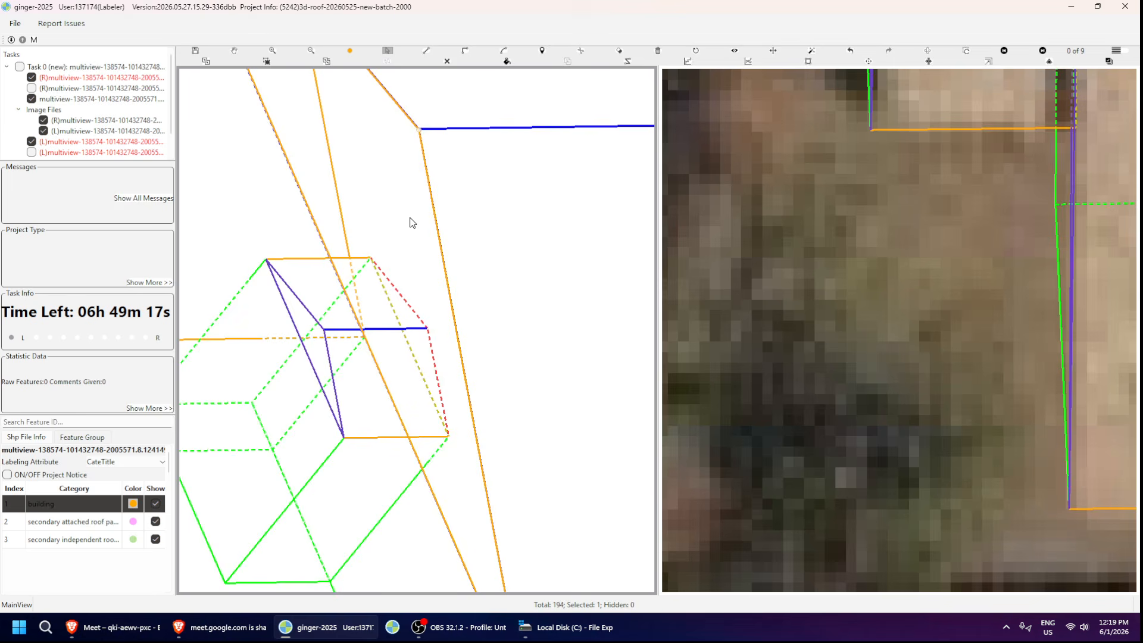
Hide and reshow the solar-panel house's roof outlines, then save with Ctrl+S
{"action": "key", "text": "s"}
{"action": "scroll", "coordinate": [437, 365], "scroll_direction": "down", "scroll_amount": 5}
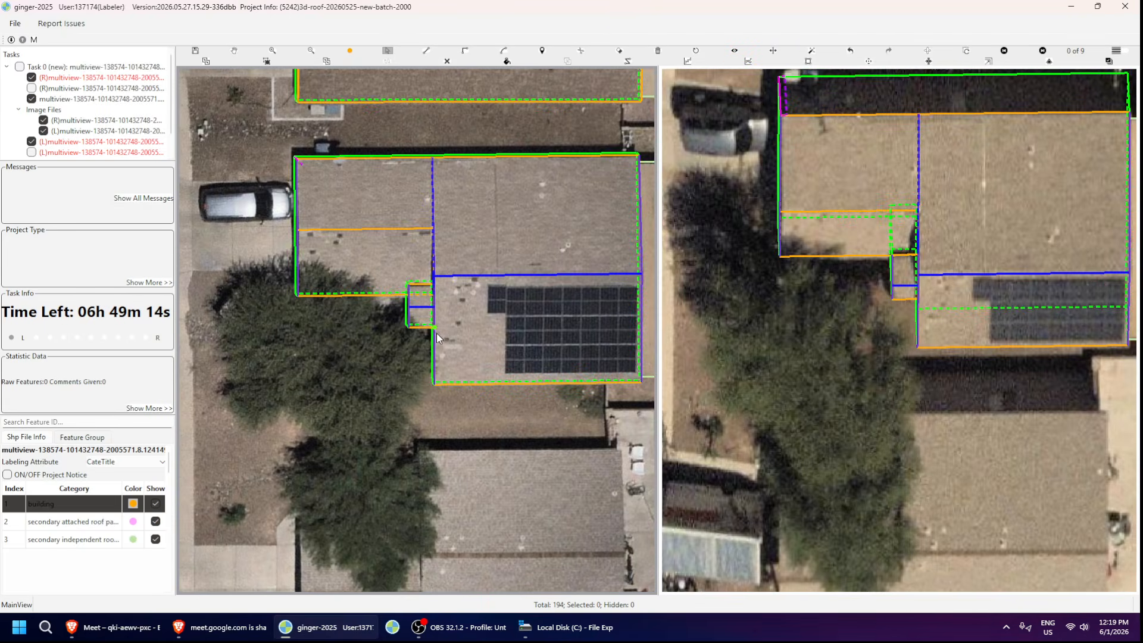
{"action": "key", "text": "h"}
{"action": "left_click_drag", "start_coordinate": [539, 230], "coordinate": [451, 266]}
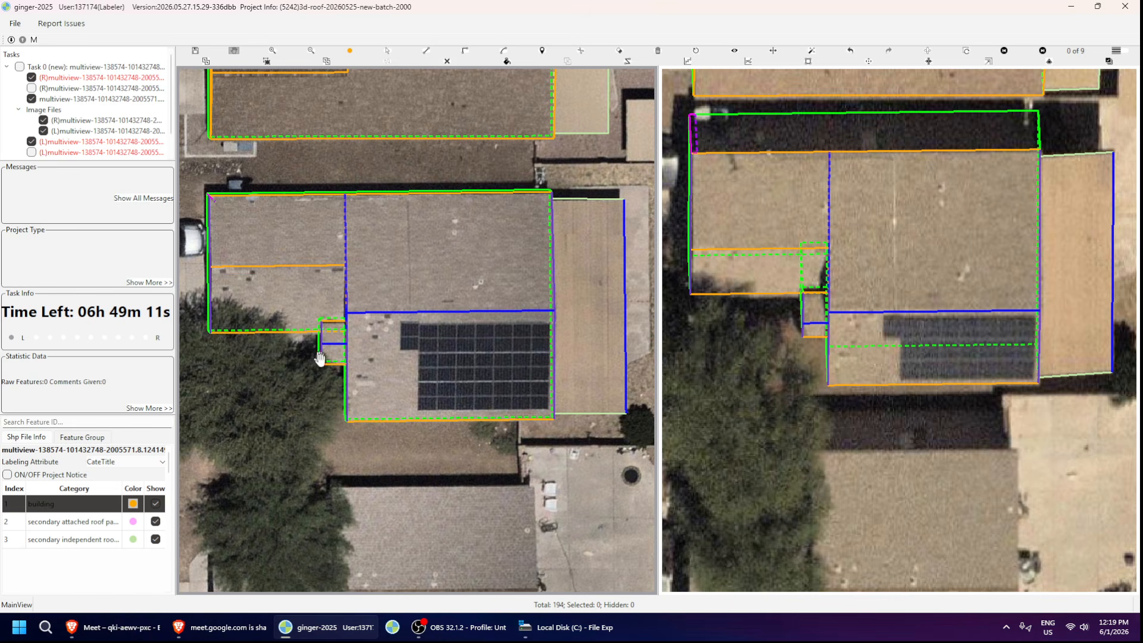
{"action": "key", "text": "s"}
{"action": "left_click", "coordinate": [451, 351]}
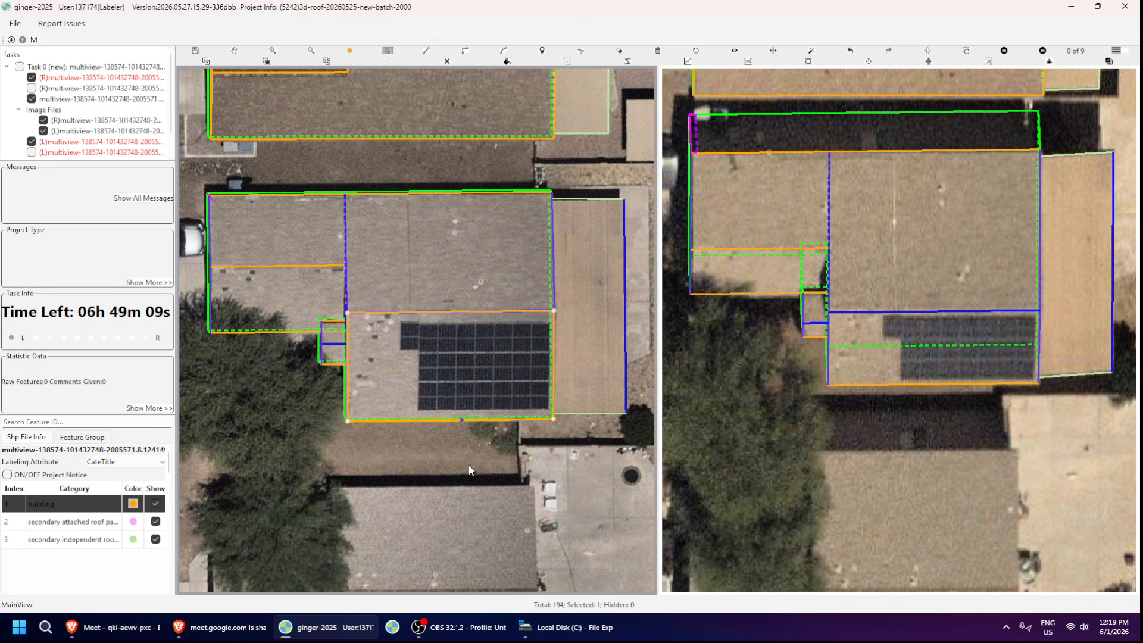
{"action": "key", "text": "h"}
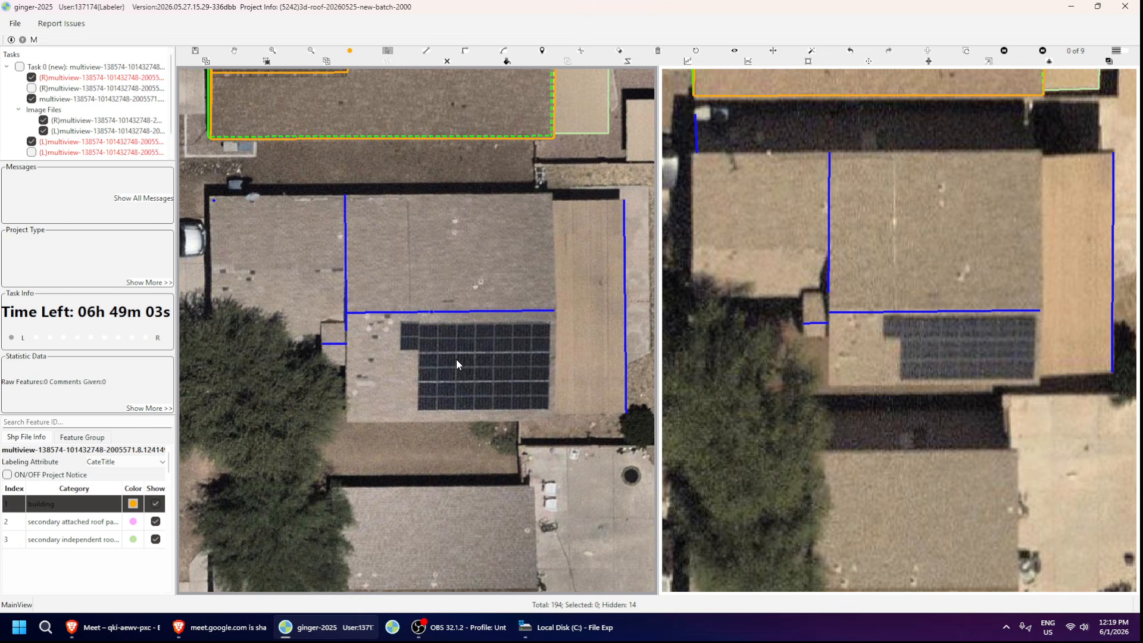
{"action": "key", "text": "h"}
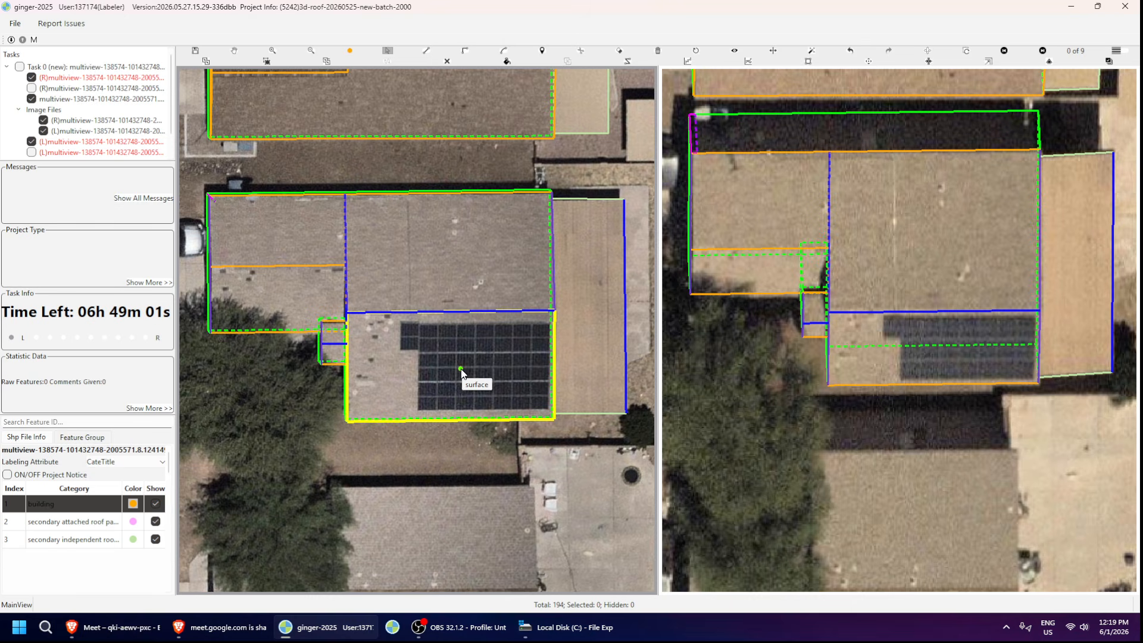
{"action": "key", "text": "ctrl+s"}
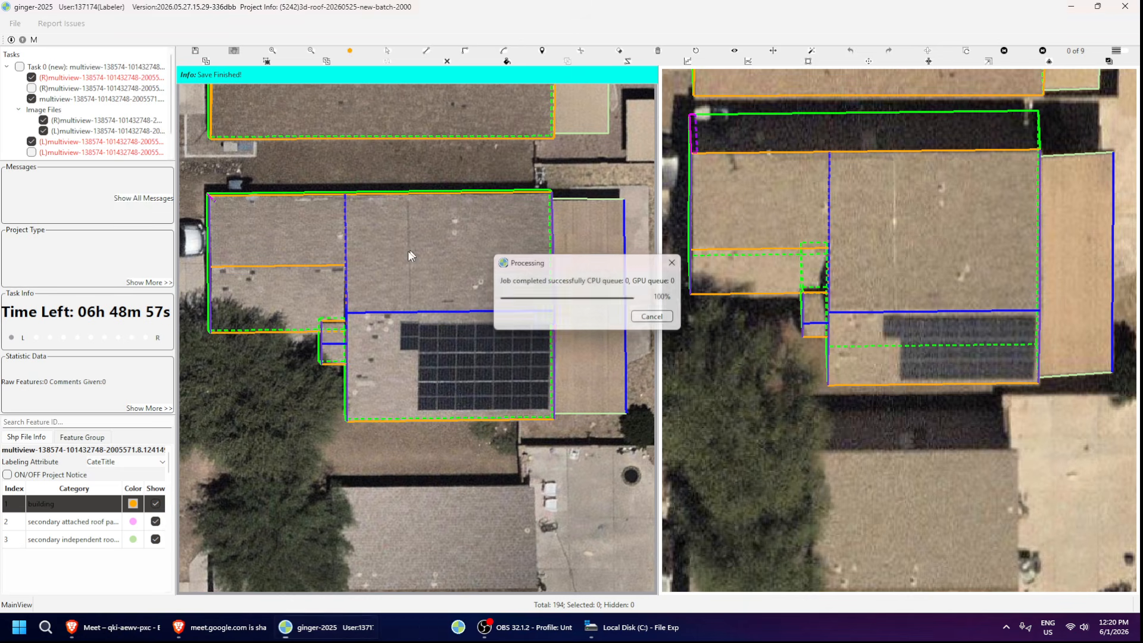
{"action": "left_click_drag", "start_coordinate": [326, 269], "coordinate": [347, 292]}
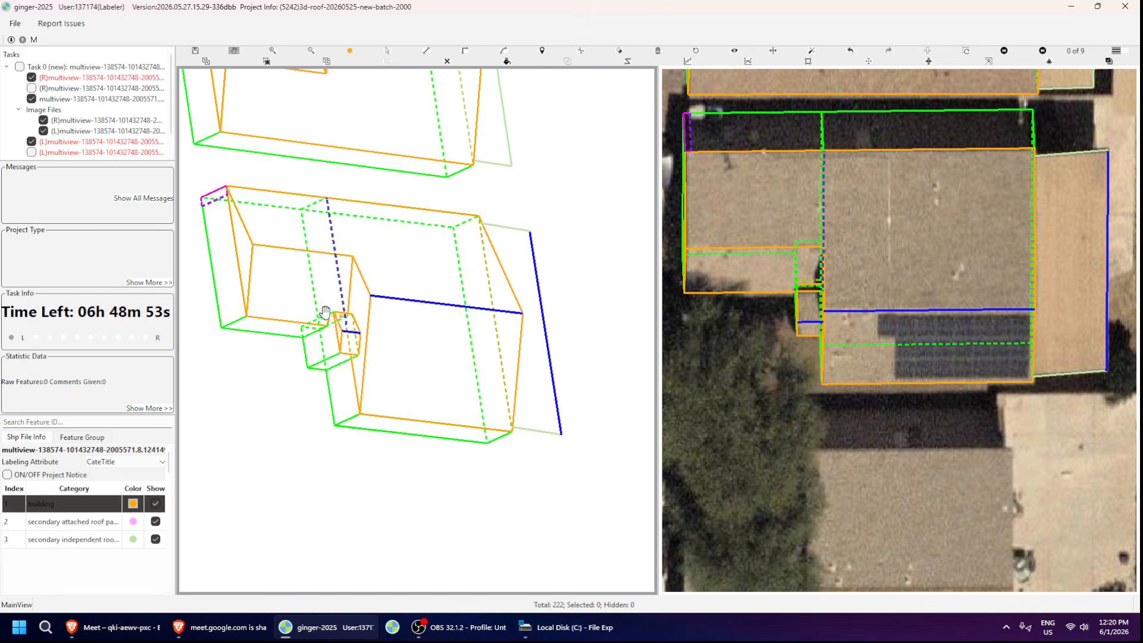
{"action": "scroll", "coordinate": [327, 315], "scroll_direction": "up", "scroll_amount": 5}
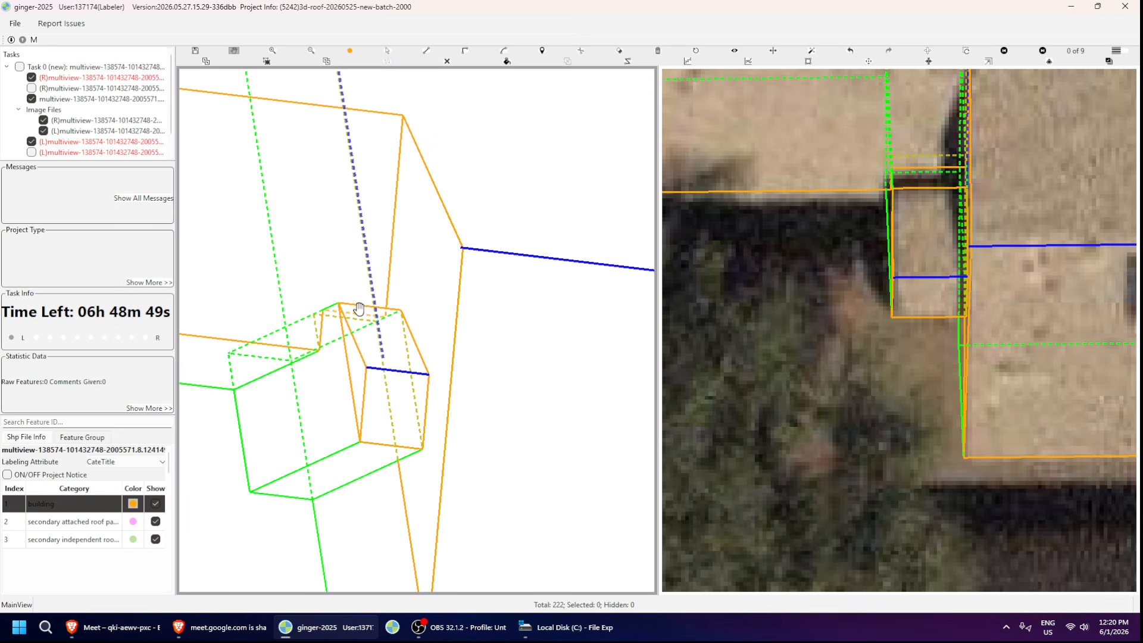
{"action": "scroll", "coordinate": [337, 295], "scroll_direction": "up", "scroll_amount": 2}
{"action": "key", "text": "s"}
{"action": "left_click", "coordinate": [338, 298]}
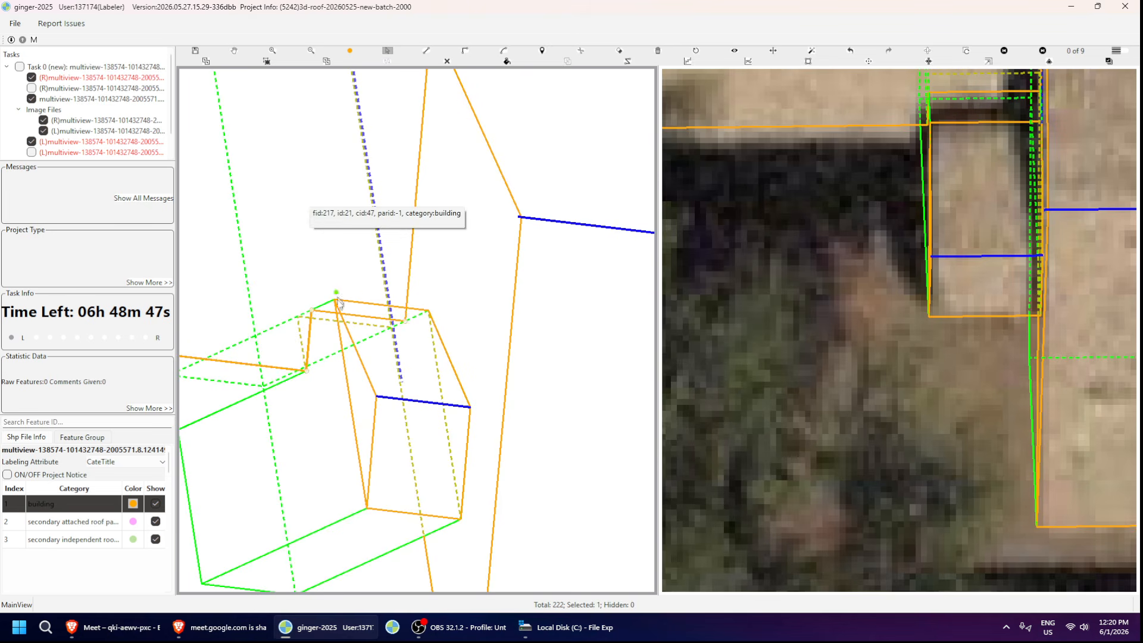
{"action": "scroll", "coordinate": [351, 345], "scroll_direction": "down", "scroll_amount": 1}
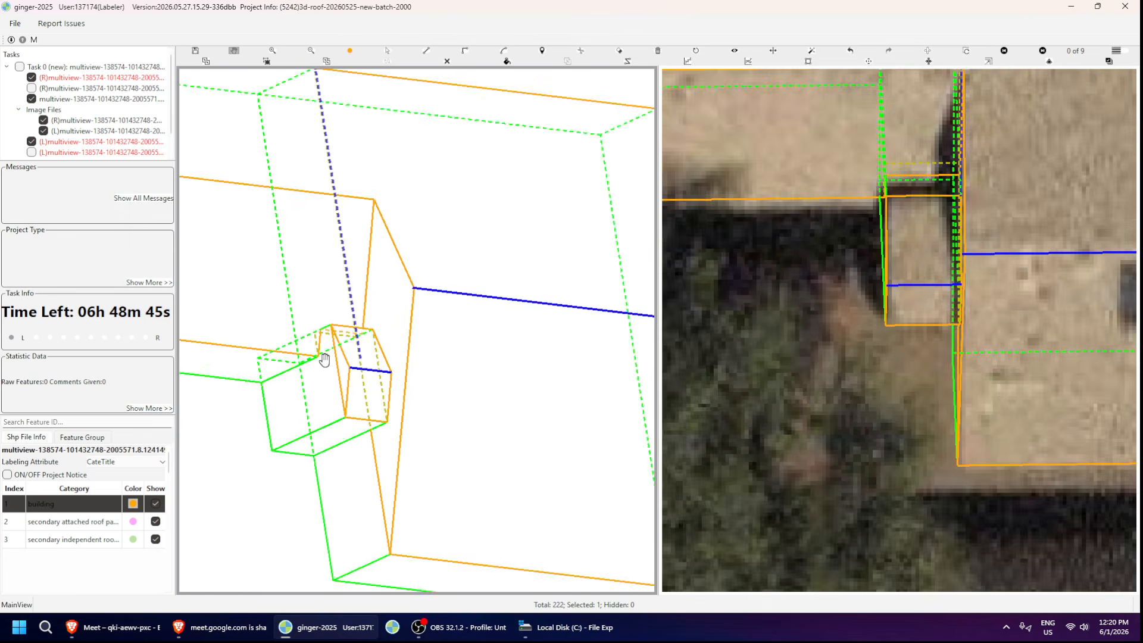
{"action": "scroll", "coordinate": [337, 373], "scroll_direction": "down", "scroll_amount": 3}
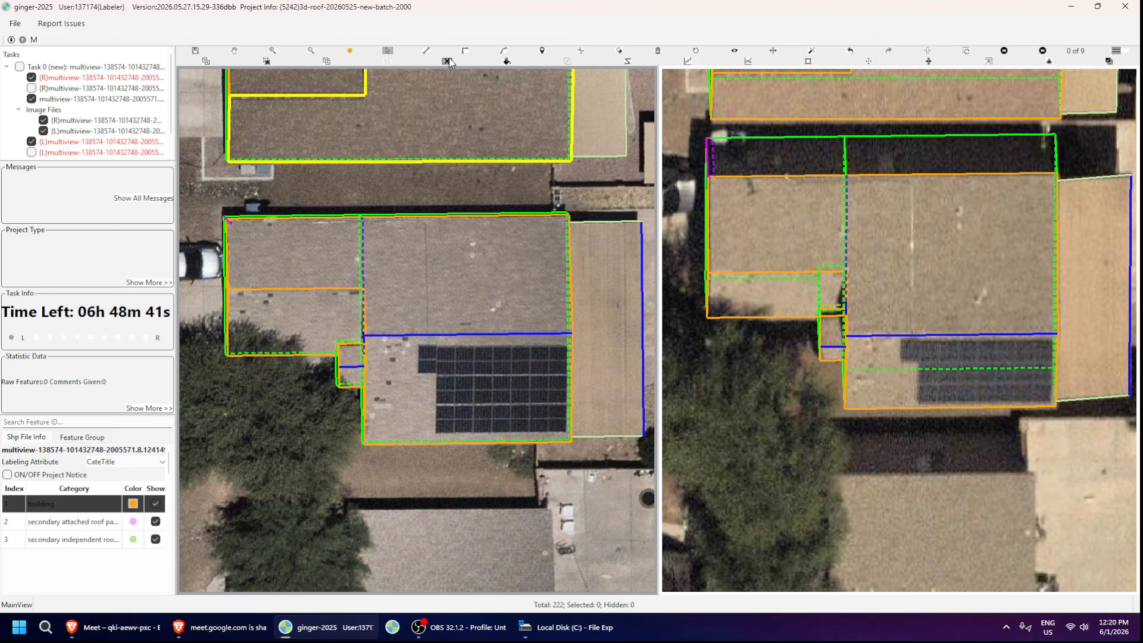
Pan to the next unlabelled houses and briefly show the other right-image layer's outlines
{"action": "scroll", "coordinate": [484, 290], "scroll_direction": "down", "scroll_amount": 3}
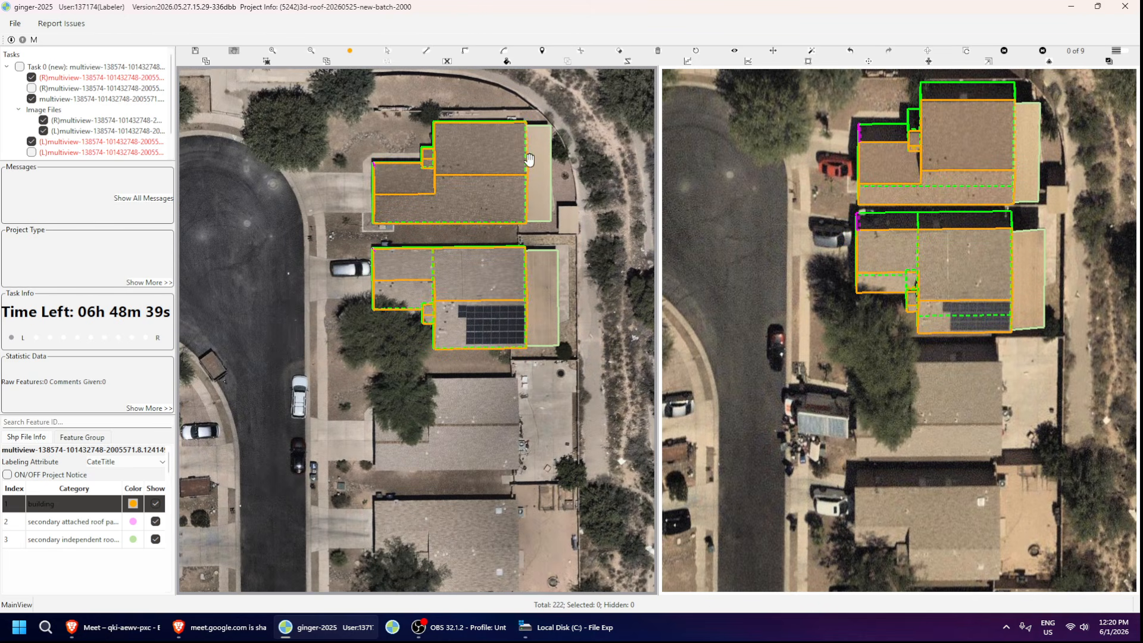
{"action": "left_click_drag", "start_coordinate": [497, 403], "coordinate": [435, 334]}
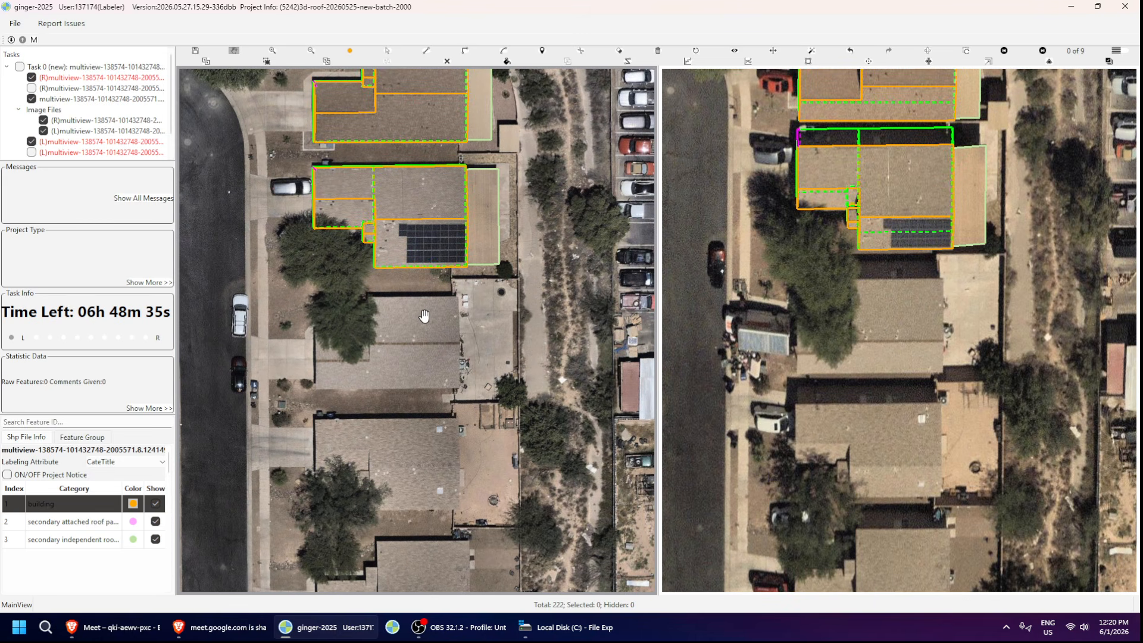
{"action": "scroll", "coordinate": [423, 317], "scroll_direction": "down", "scroll_amount": 2}
{"action": "scroll", "coordinate": [389, 407], "scroll_direction": "down", "scroll_amount": 2}
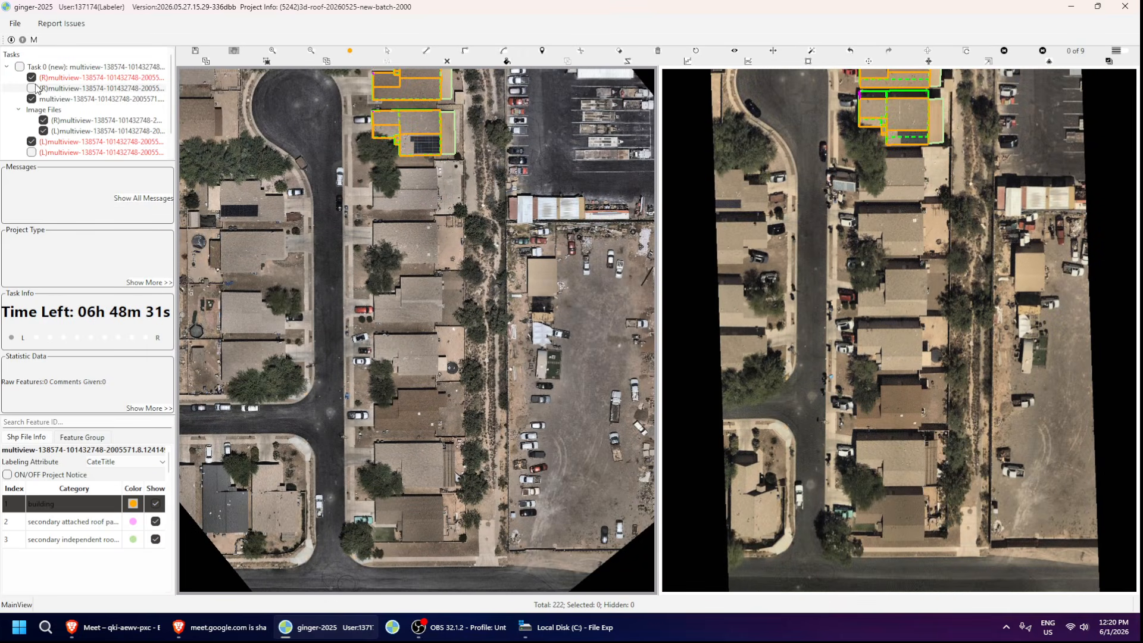
{"action": "left_click", "coordinate": [32, 88]}
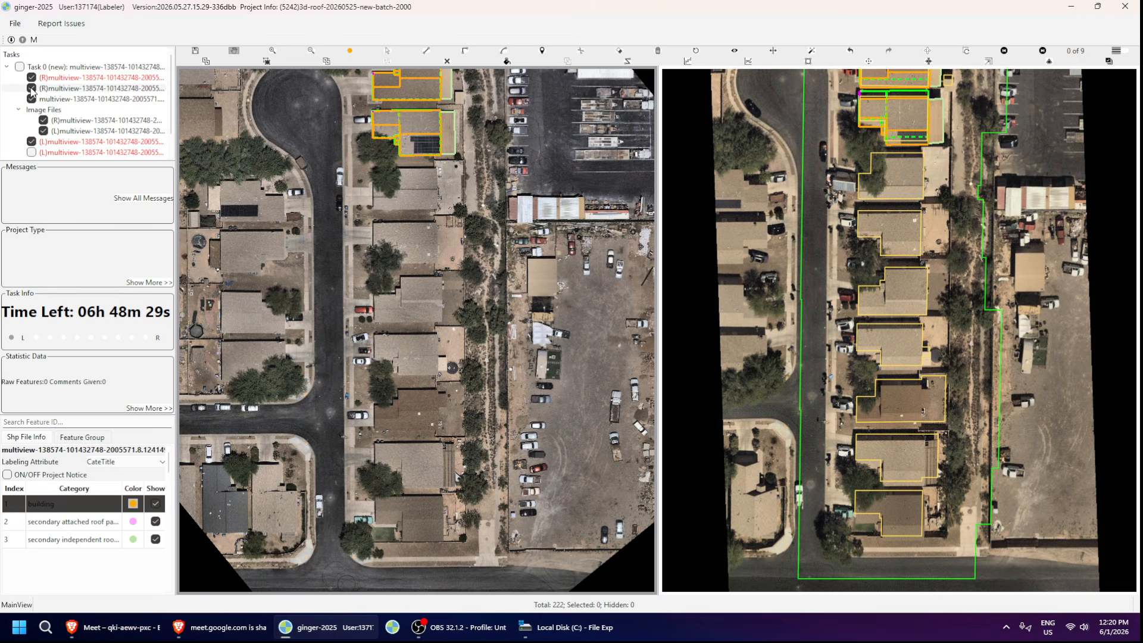
{"action": "left_click", "coordinate": [32, 88]}
{"action": "left_click_drag", "start_coordinate": [434, 267], "coordinate": [425, 314]}
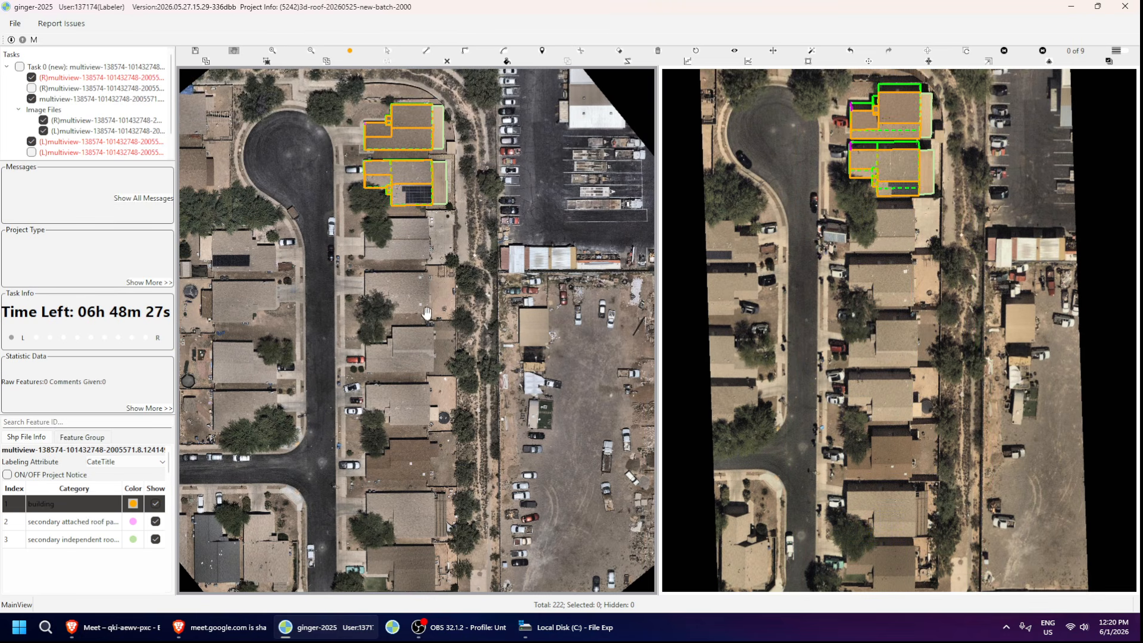
Step forward through four image pairs and back one to review both roofs
{"action": "key", "text": "Right"}
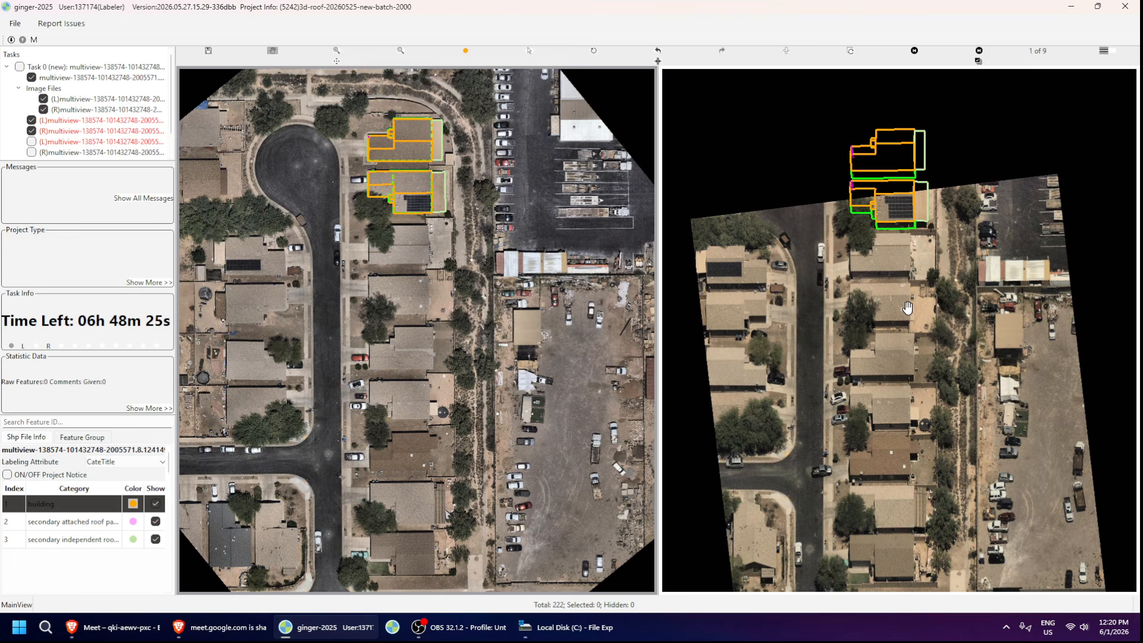
{"action": "key", "text": "Right"}
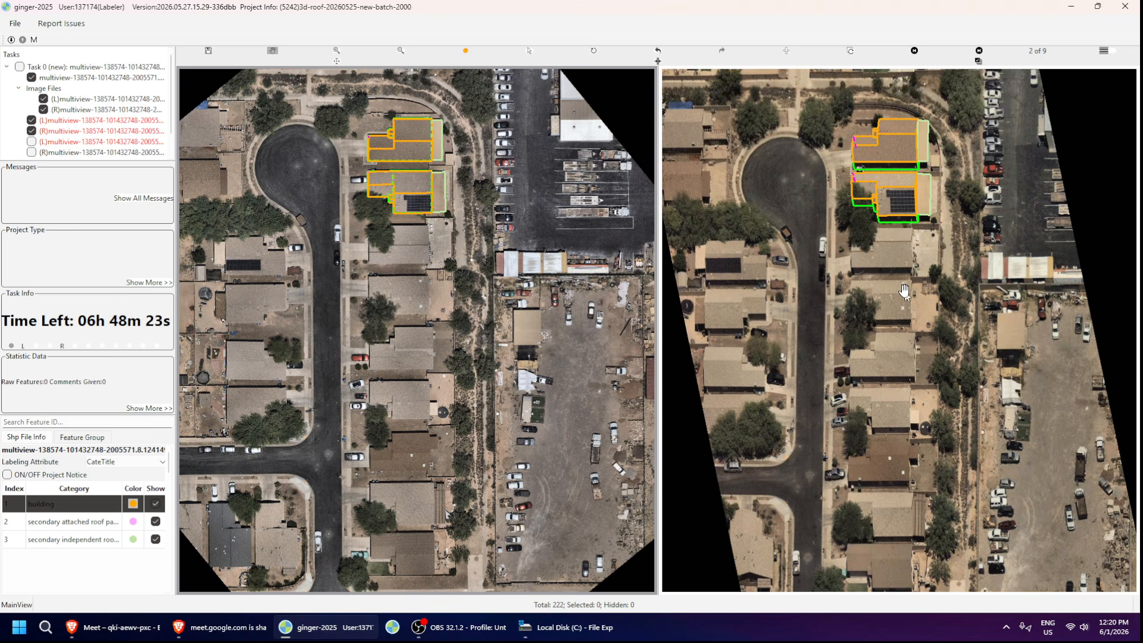
{"action": "key", "text": "Right"}
{"action": "scroll", "coordinate": [879, 254], "scroll_direction": "up", "scroll_amount": 3}
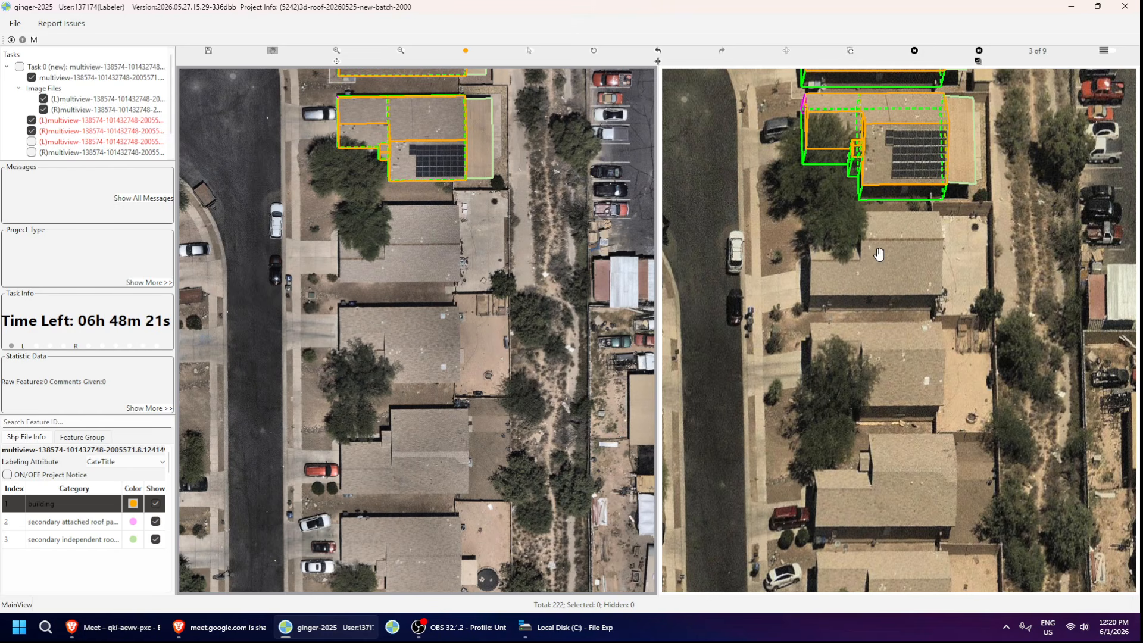
{"action": "key", "text": "Right"}
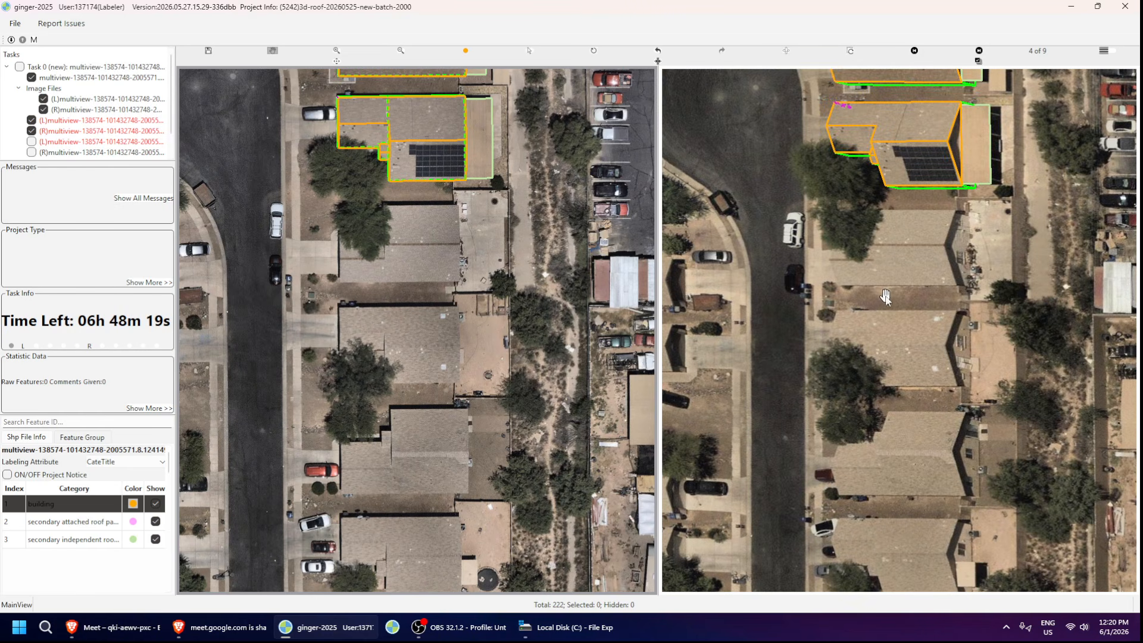
{"action": "key", "text": "Left"}
{"action": "scroll", "coordinate": [885, 289], "scroll_direction": "up", "scroll_amount": 2}
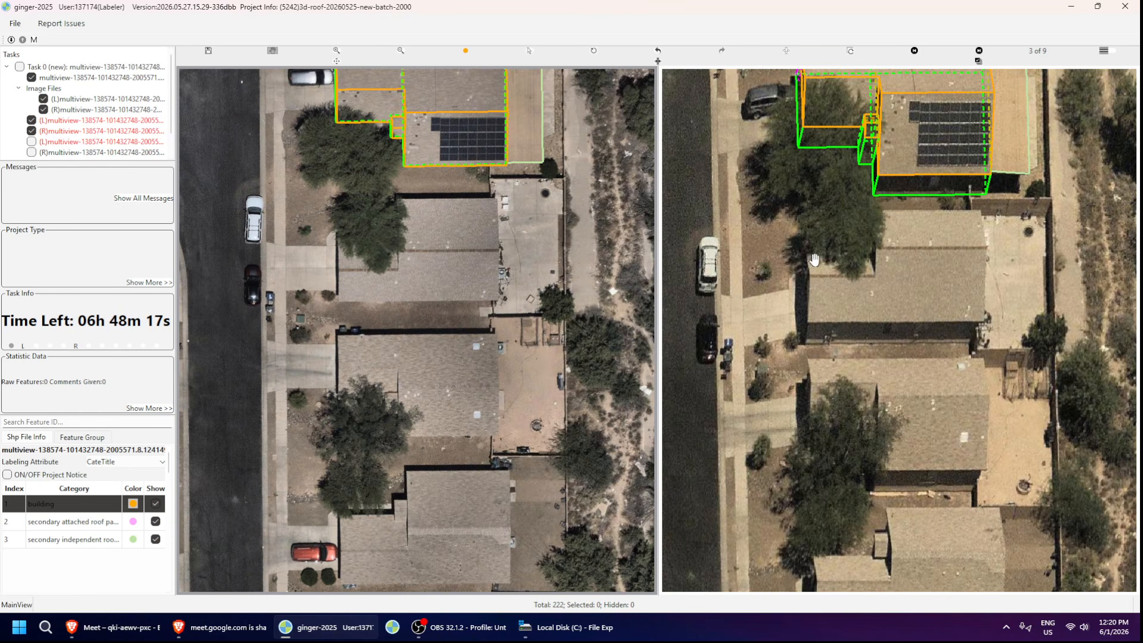
Return to the main pair with images swapped and zoom toward the lower house
{"action": "left_click", "coordinate": [787, 52]}
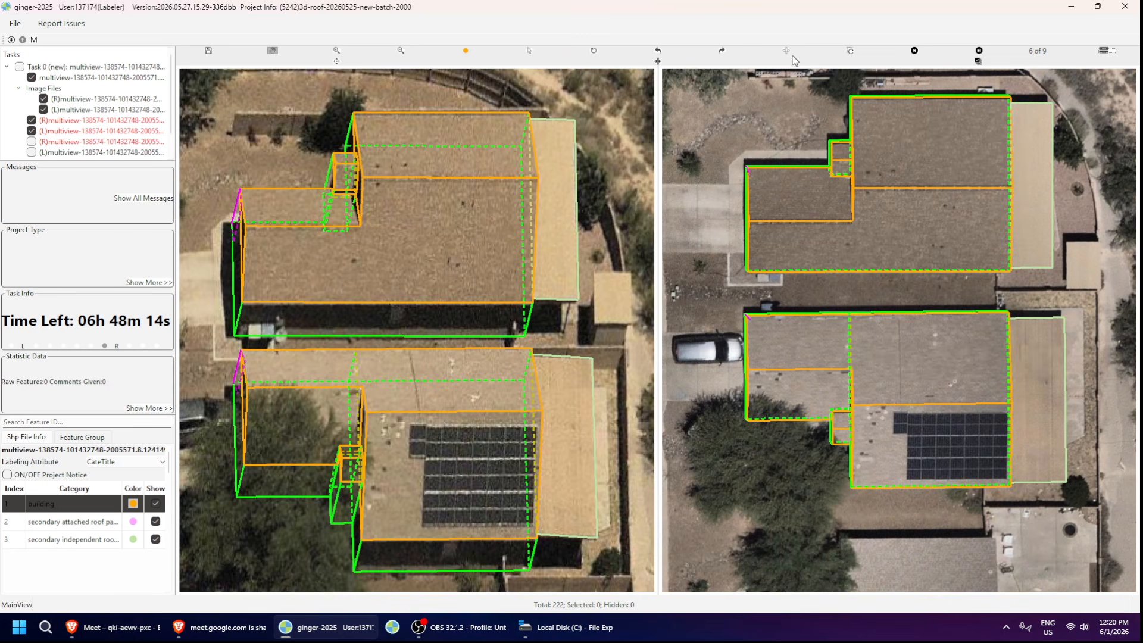
{"action": "scroll", "coordinate": [643, 377], "scroll_direction": "down", "scroll_amount": 2}
{"action": "scroll", "coordinate": [584, 418], "scroll_direction": "down", "scroll_amount": 1}
{"action": "left_click_drag", "start_coordinate": [491, 494], "coordinate": [518, 387]}
{"action": "scroll", "coordinate": [477, 417], "scroll_direction": "up", "scroll_amount": 3}
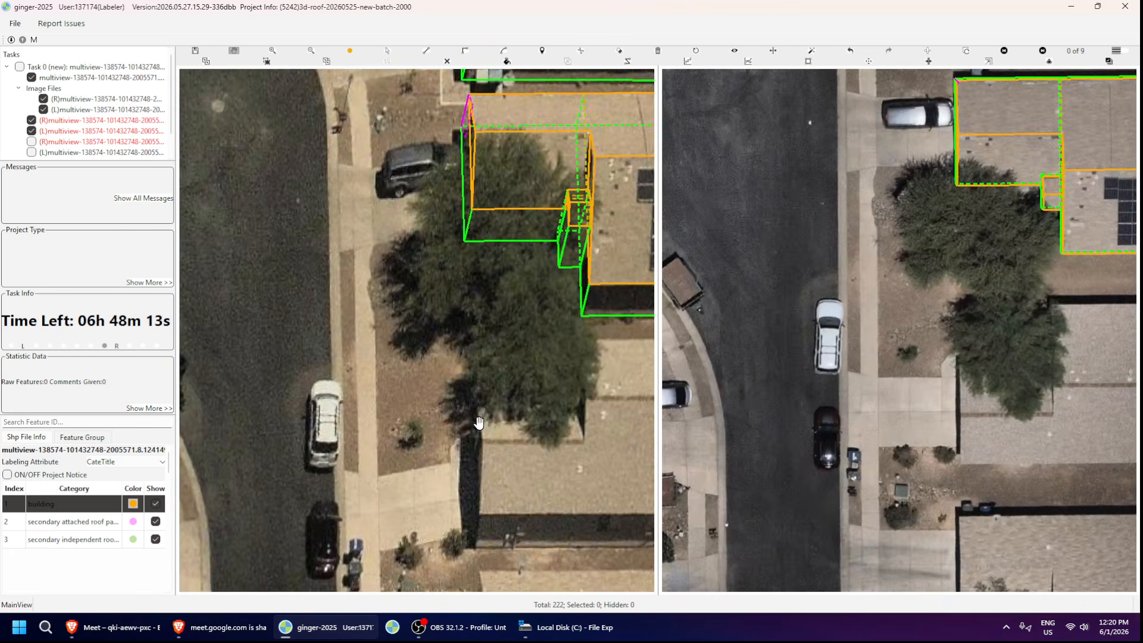
Trace the third house's roof through lower-left, lower-right and top-right corners, closing at the start
{"action": "key", "text": "l"}
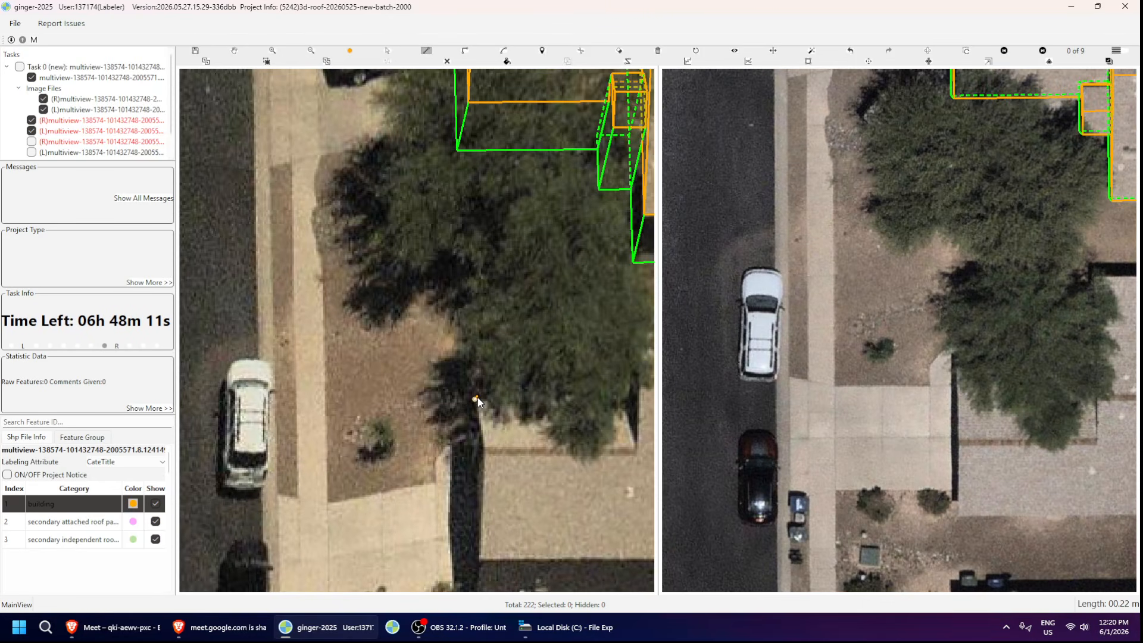
{"action": "scroll", "coordinate": [477, 398], "scroll_direction": "down", "scroll_amount": 3}
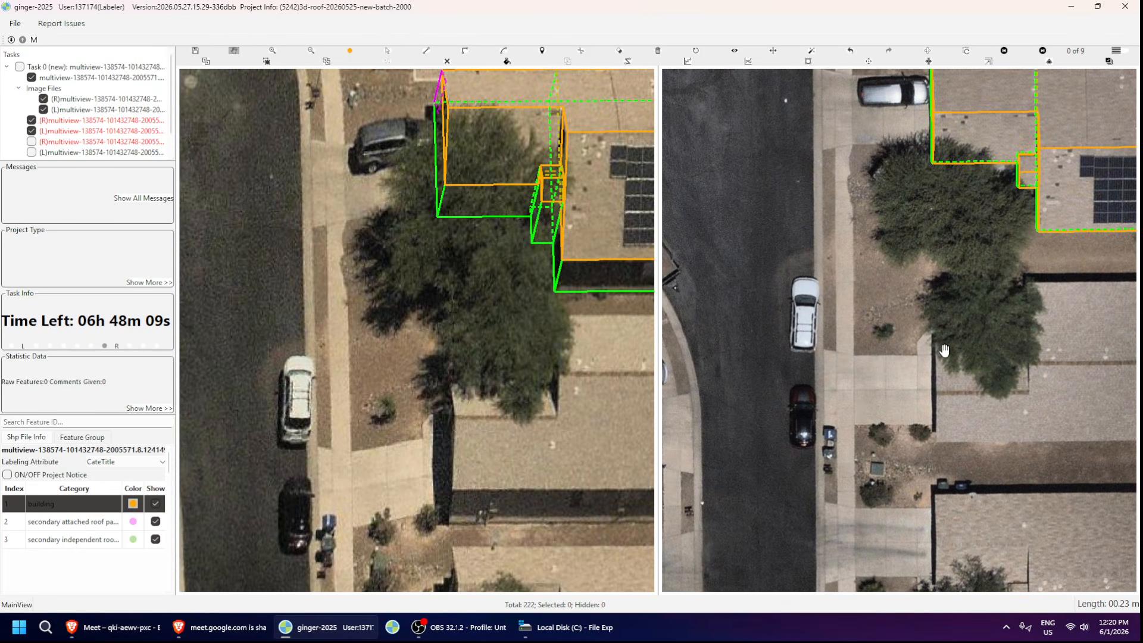
{"action": "scroll", "coordinate": [534, 453], "scroll_direction": "down", "scroll_amount": 3}
{"action": "scroll", "coordinate": [337, 461], "scroll_direction": "up", "scroll_amount": 3}
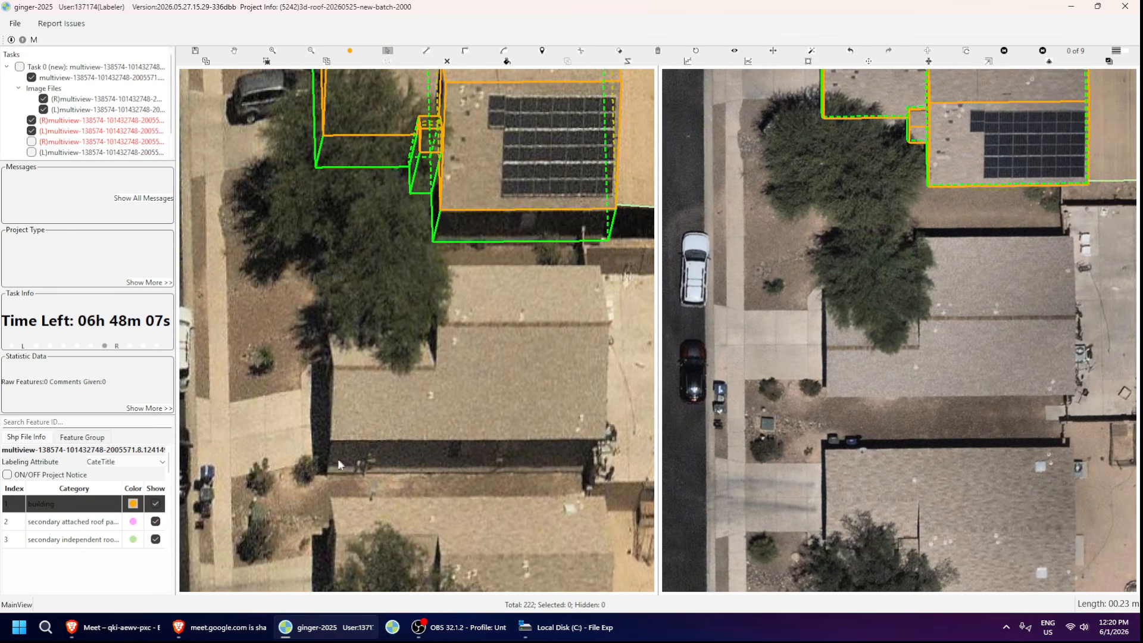
{"action": "scroll", "coordinate": [337, 458], "scroll_direction": "up", "scroll_amount": 2}
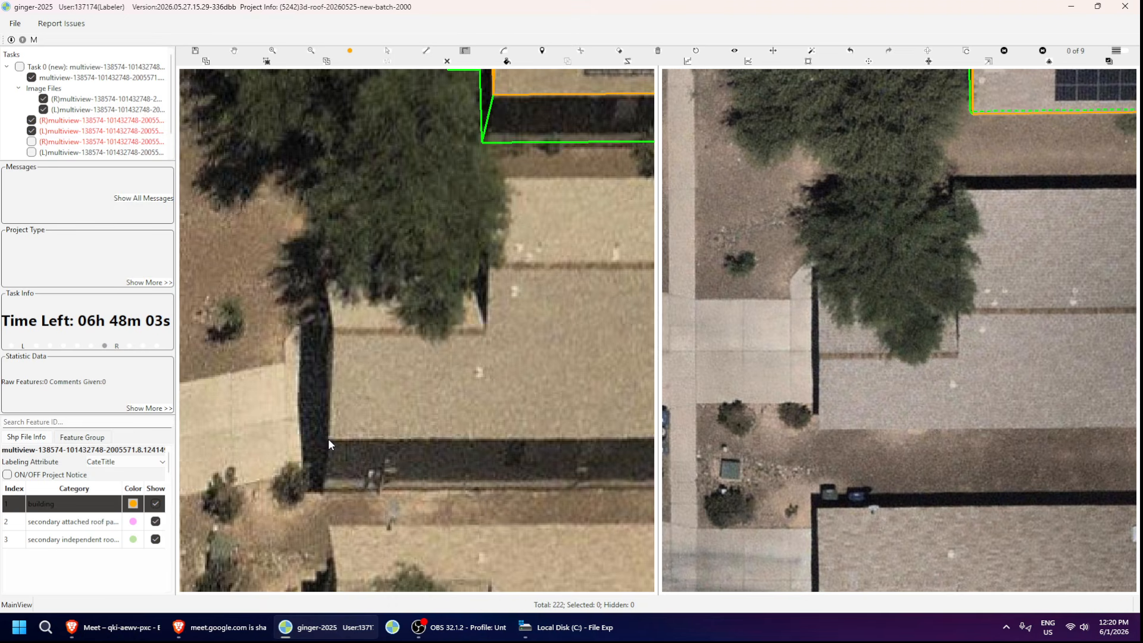
{"action": "left_click", "coordinate": [328, 441]}
{"action": "left_click", "coordinate": [533, 453]}
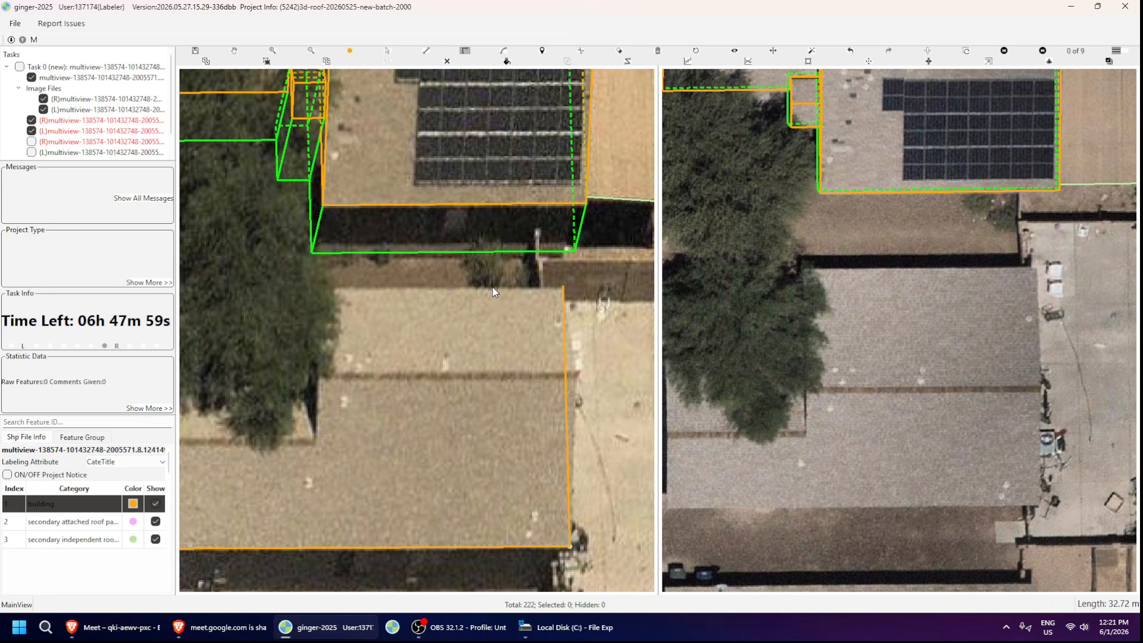
{"action": "left_click", "coordinate": [493, 289]}
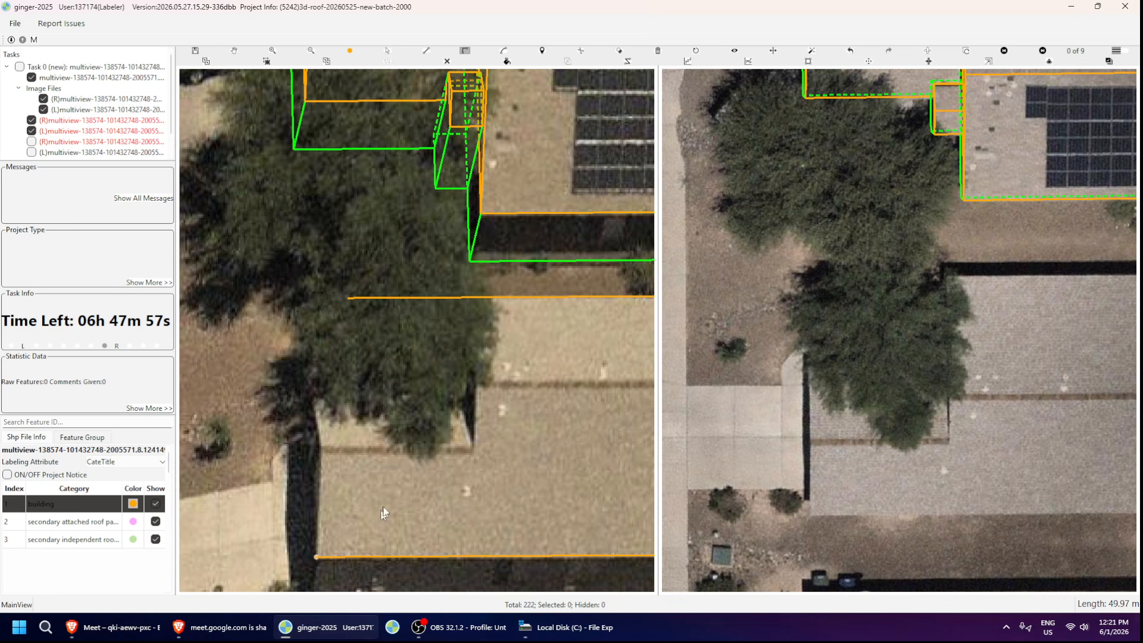
{"action": "left_click", "coordinate": [315, 558]}
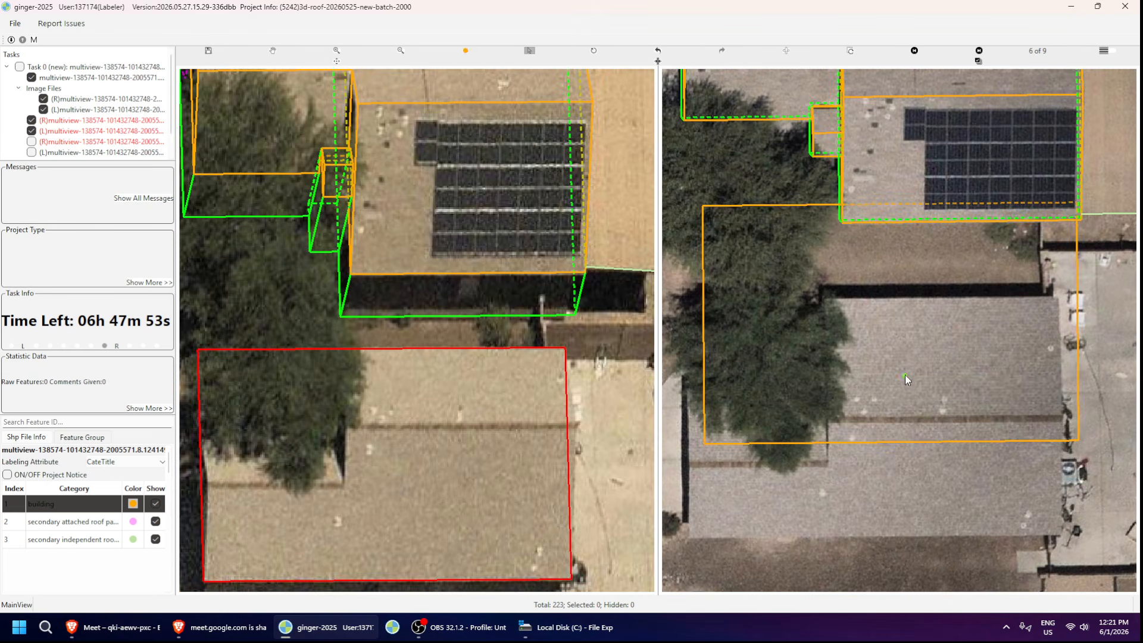
Snap the right-view outline onto its fitted rectangle, then recheck it in the main pair
{"action": "left_click", "coordinate": [947, 381]}
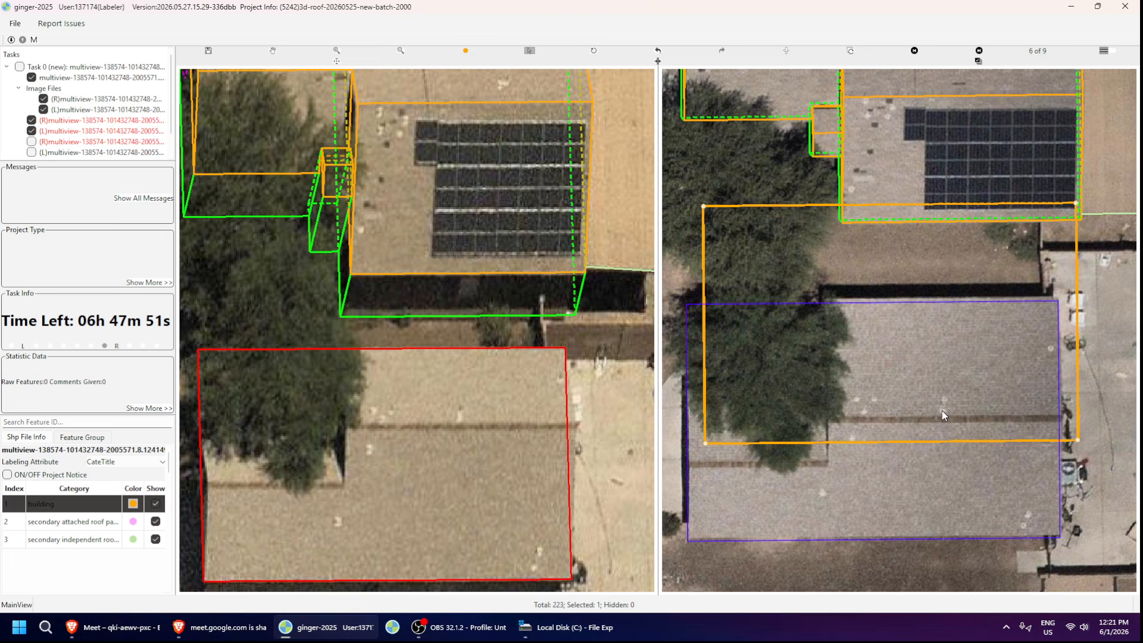
{"action": "key", "text": "Return"}
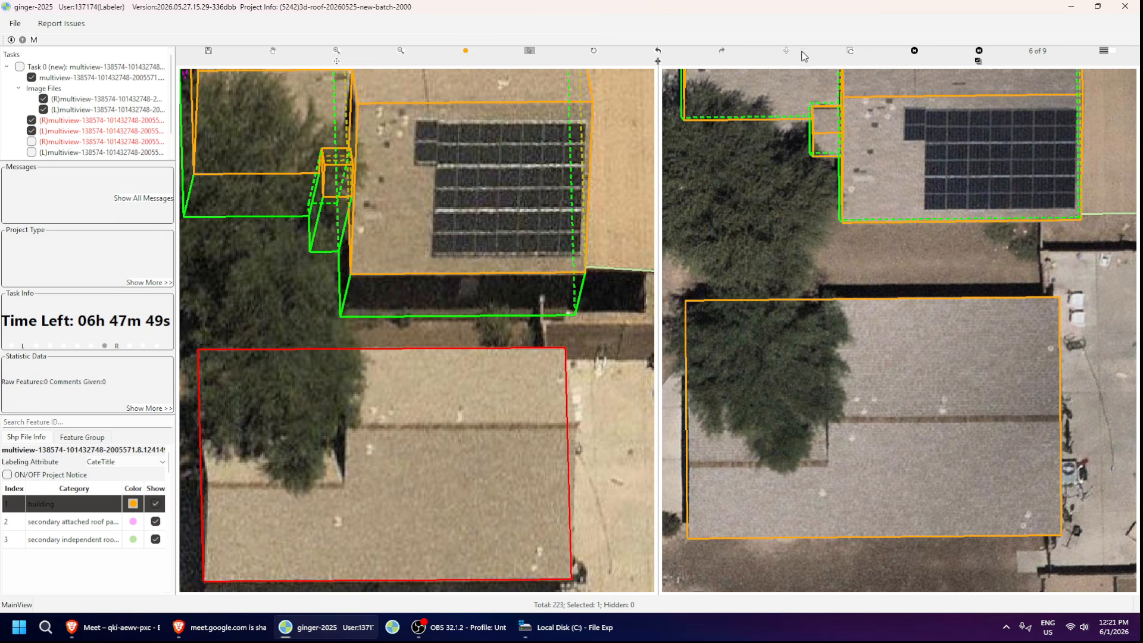
{"action": "left_click", "coordinate": [788, 52]}
{"action": "scroll", "coordinate": [392, 424], "scroll_direction": "up", "scroll_amount": 5}
{"action": "key", "text": "r"}
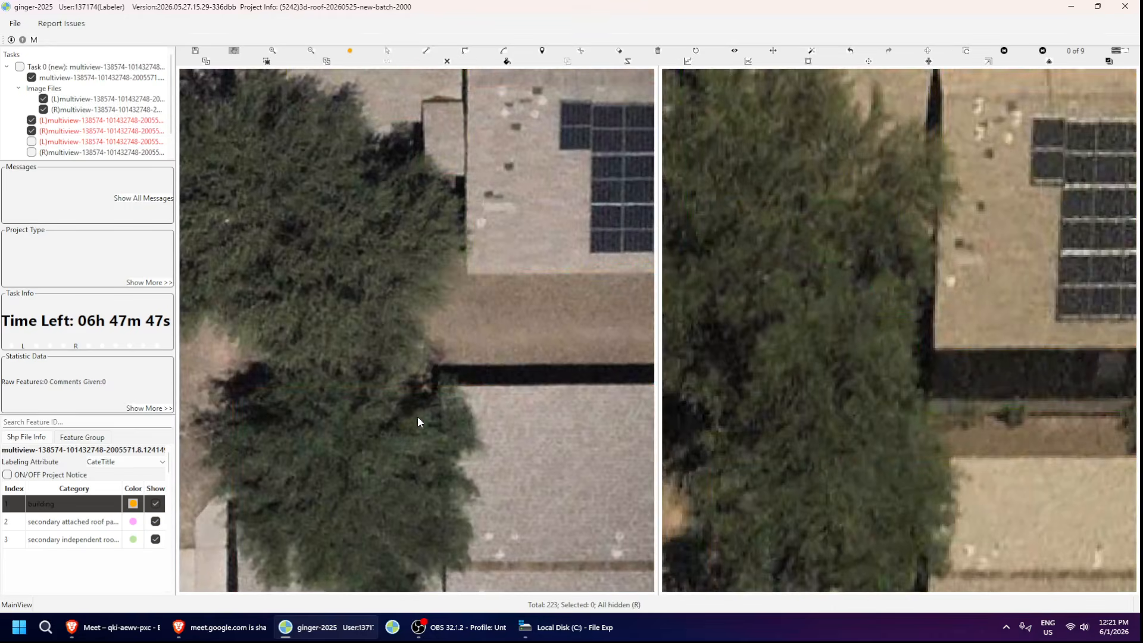
{"action": "key", "text": "r"}
Cut a notch into the outline's upper-left corner, then check it with images swapped
{"action": "left_click", "coordinate": [442, 388]}
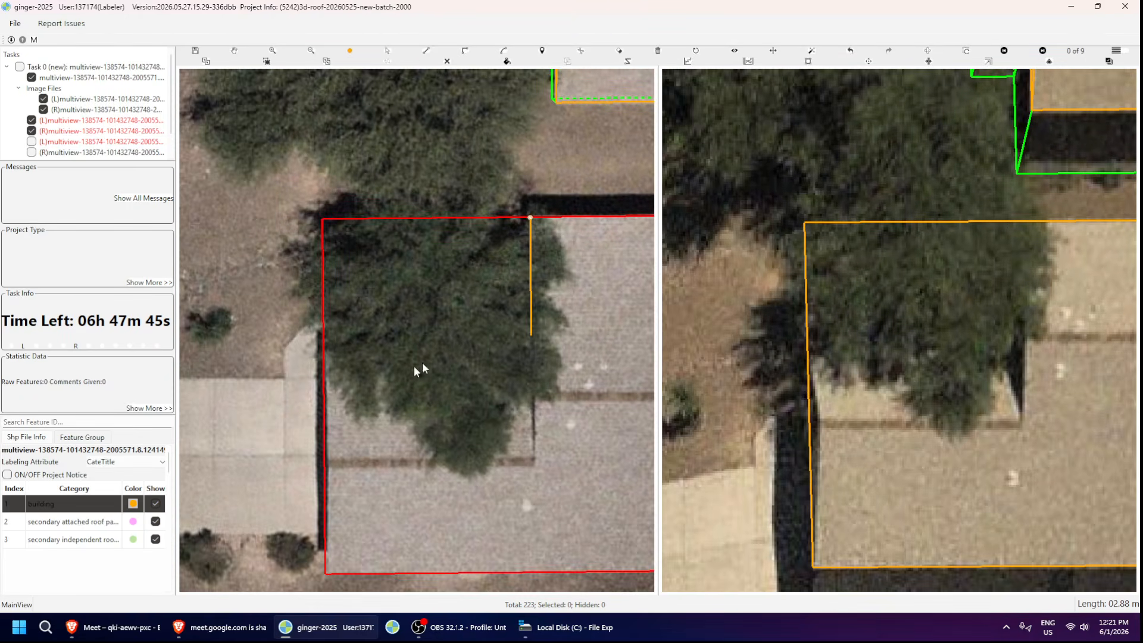
{"action": "scroll", "coordinate": [328, 357], "scroll_direction": "up", "scroll_amount": 2}
{"action": "left_click", "coordinate": [320, 343]}
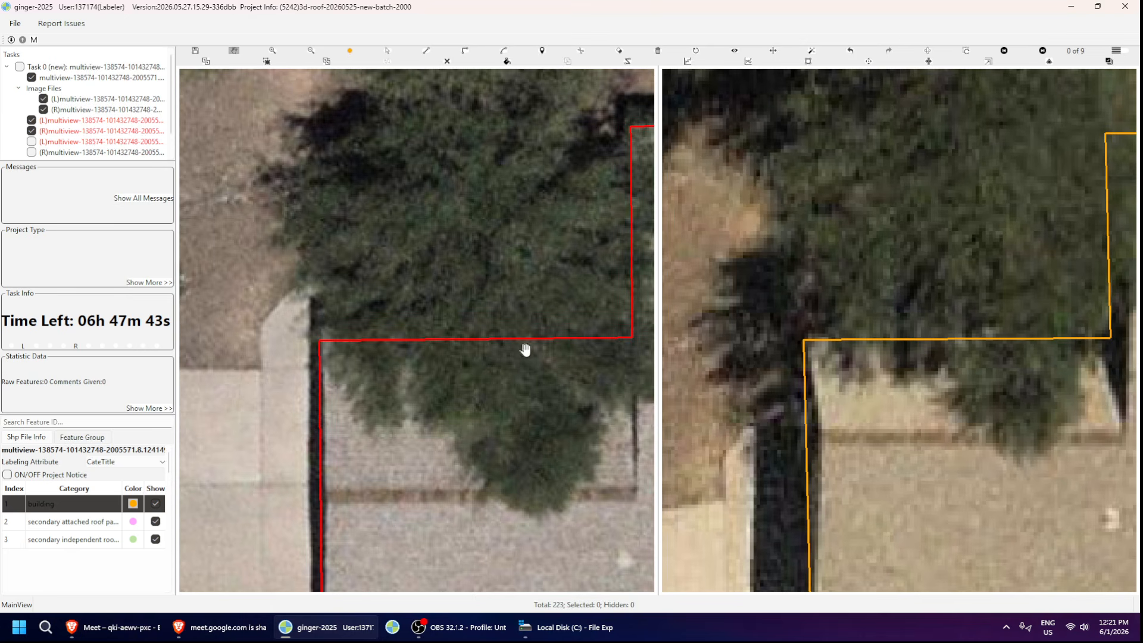
{"action": "left_click", "coordinate": [926, 51]}
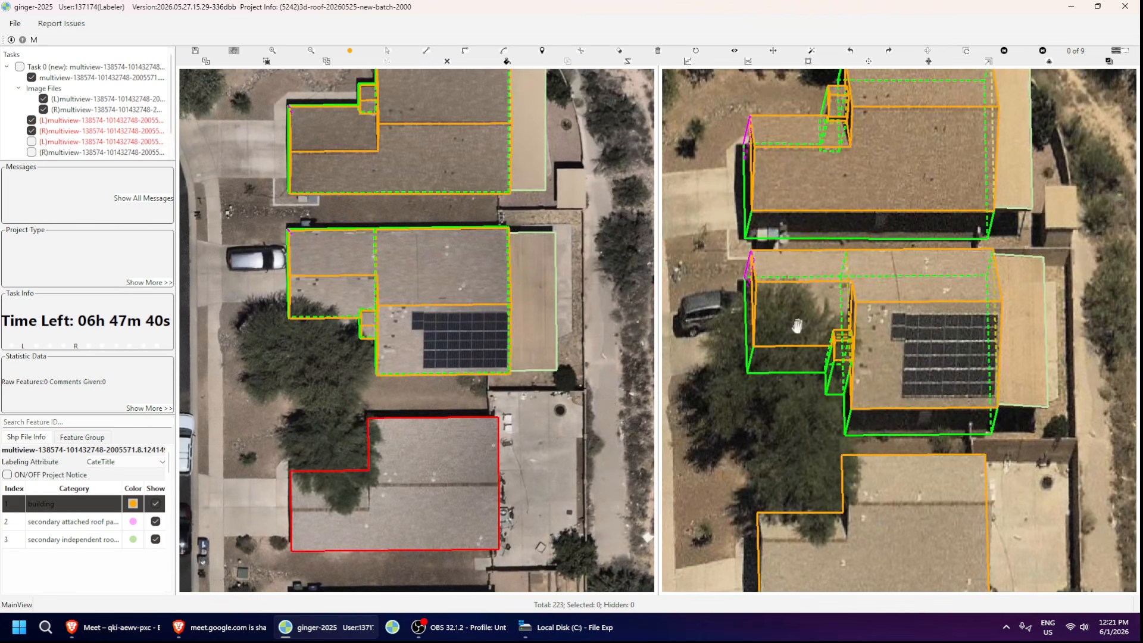
{"action": "left_click", "coordinate": [929, 61]}
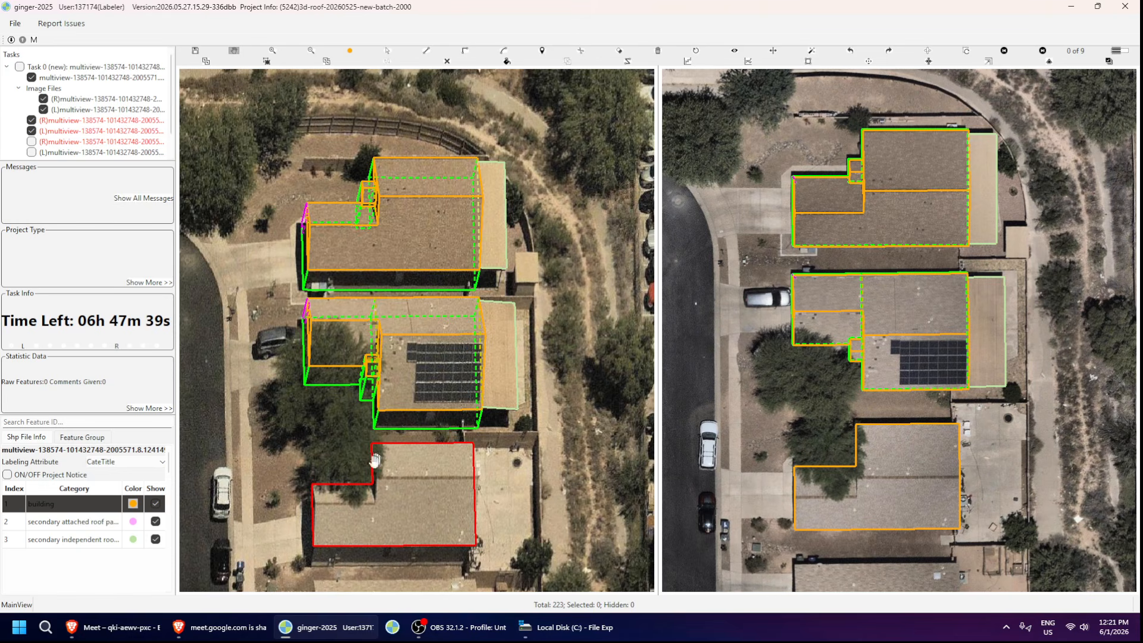
{"action": "key", "text": "r"}
{"action": "scroll", "coordinate": [363, 412], "scroll_direction": "up", "scroll_amount": 2}
{"action": "key", "text": "r"}
{"action": "scroll", "coordinate": [364, 412], "scroll_direction": "up", "scroll_amount": 4}
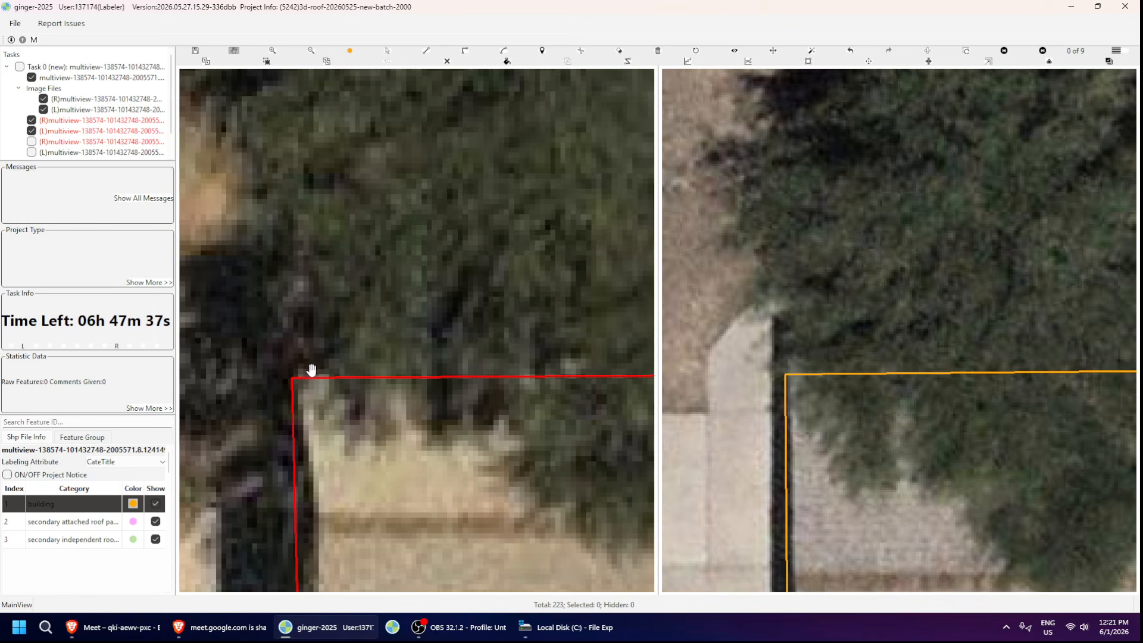
Pull the notch's top edge up to the roof edge
{"action": "left_click_drag", "start_coordinate": [317, 376], "coordinate": [323, 368]}
{"action": "scroll", "coordinate": [325, 369], "scroll_direction": "down", "scroll_amount": 5}
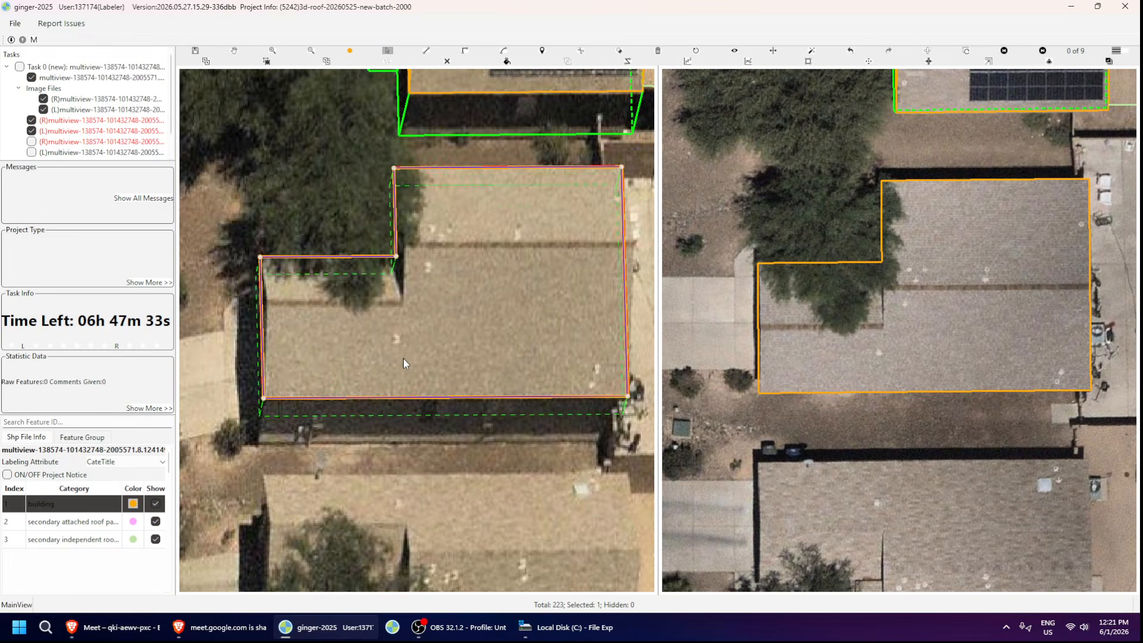
{"action": "left_click", "coordinate": [395, 382]}
{"action": "key", "text": "Escape"}
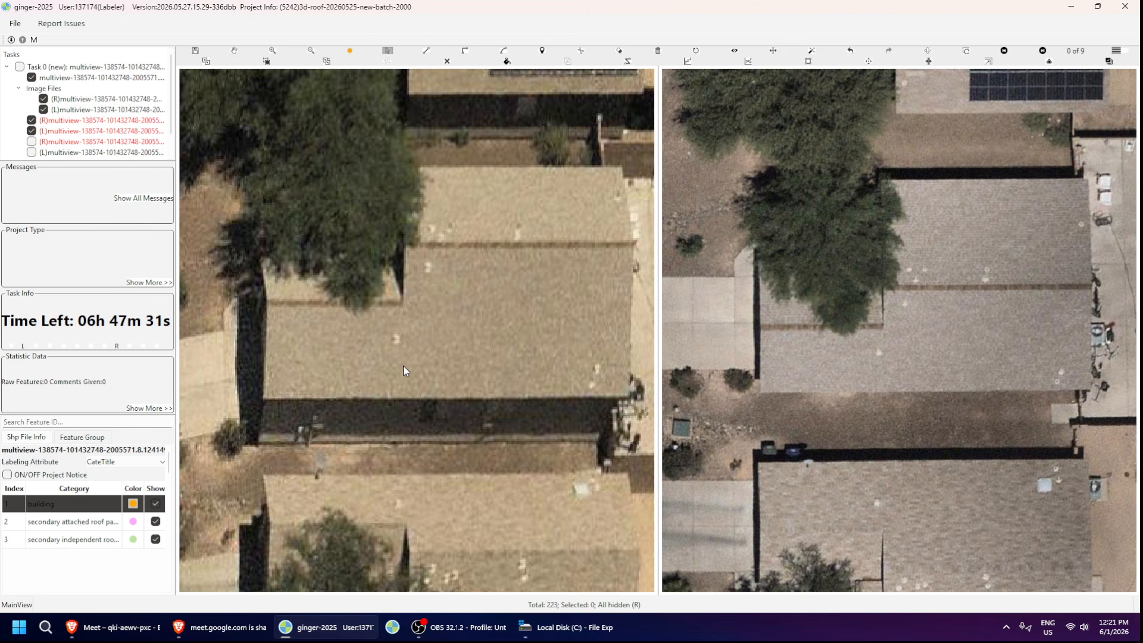
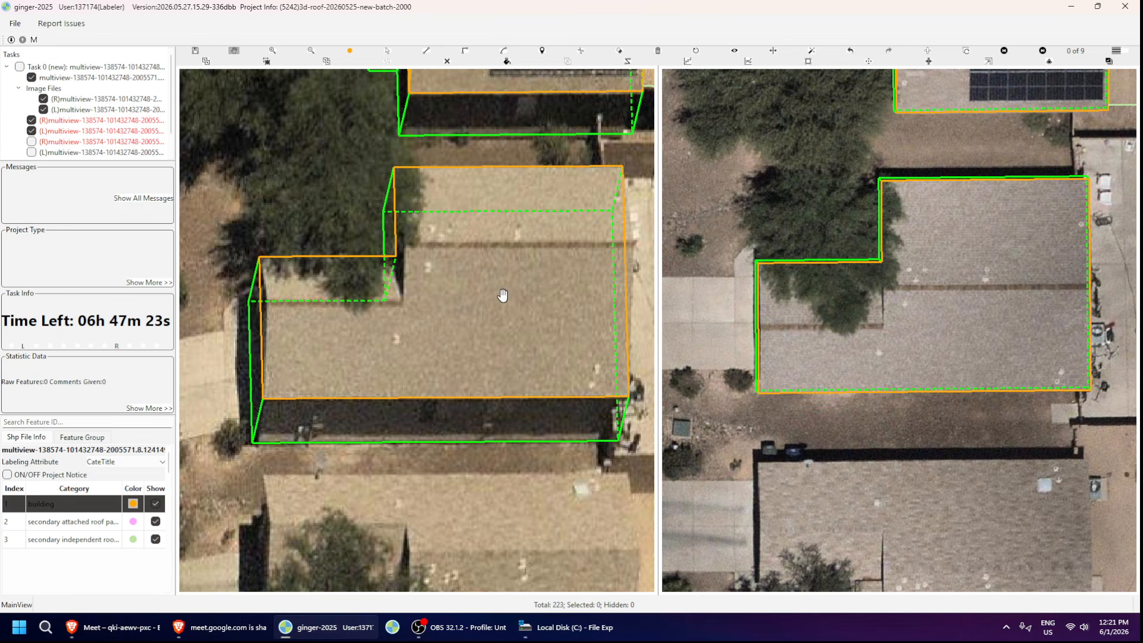
Pan onto the lower house, hide the outlines to inspect its roof, and show another right-view image
{"action": "scroll", "coordinate": [900, 199], "scroll_direction": "up", "scroll_amount": 2}
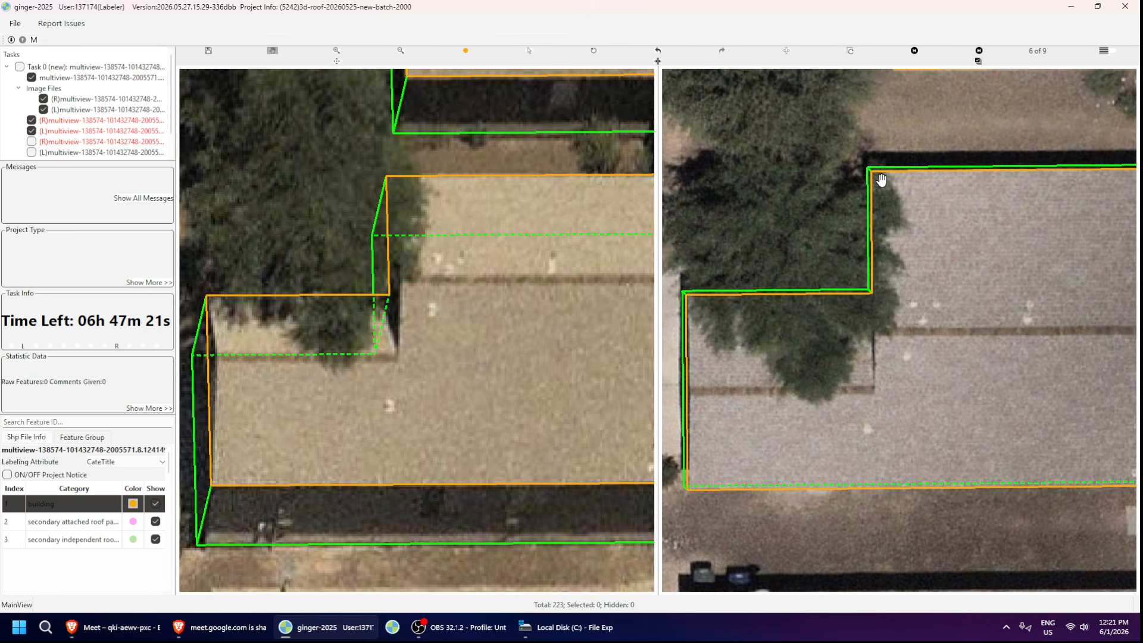
{"action": "scroll", "coordinate": [932, 175], "scroll_direction": "down", "scroll_amount": 2}
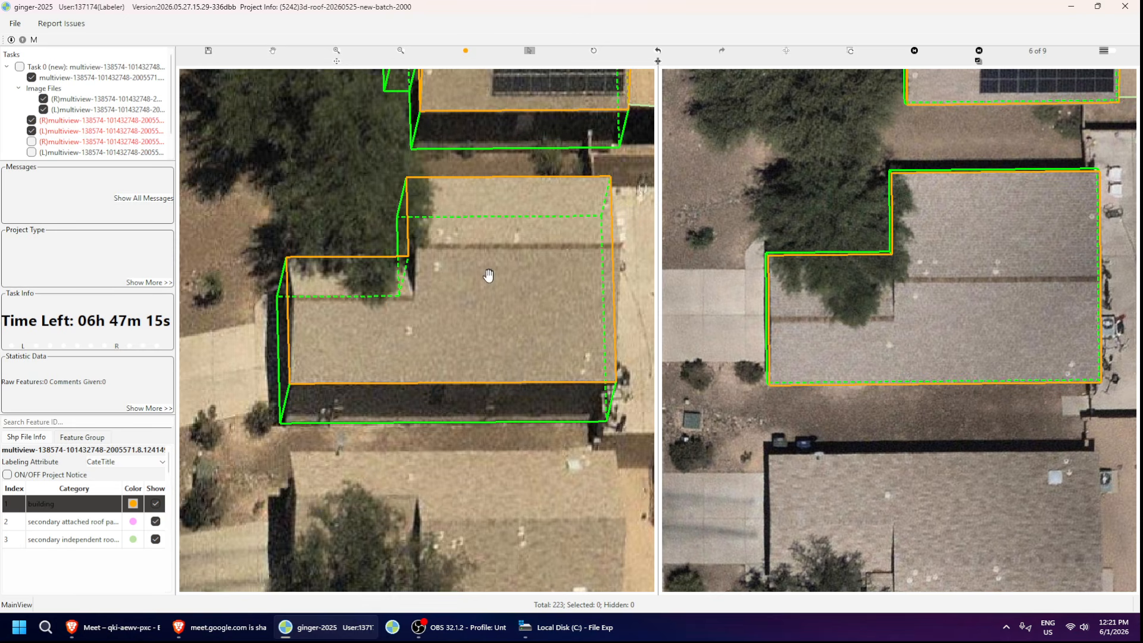
{"action": "left_click_drag", "start_coordinate": [491, 220], "coordinate": [487, 333]}
{"action": "scroll", "coordinate": [477, 130], "scroll_direction": "down", "scroll_amount": 3}
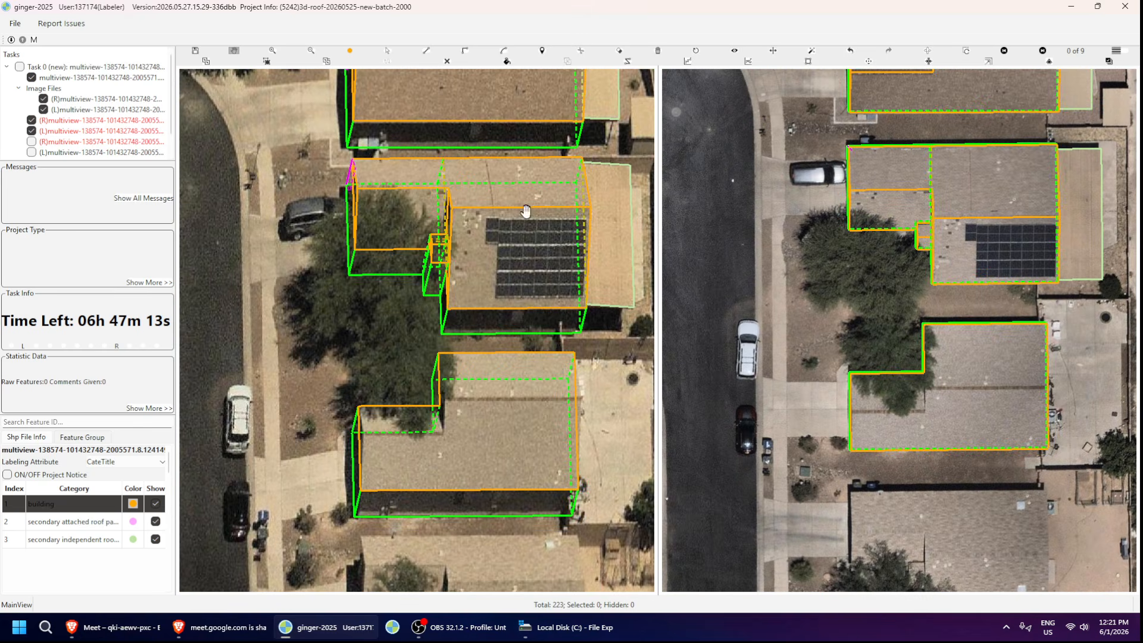
{"action": "scroll", "coordinate": [382, 410], "scroll_direction": "up", "scroll_amount": 2}
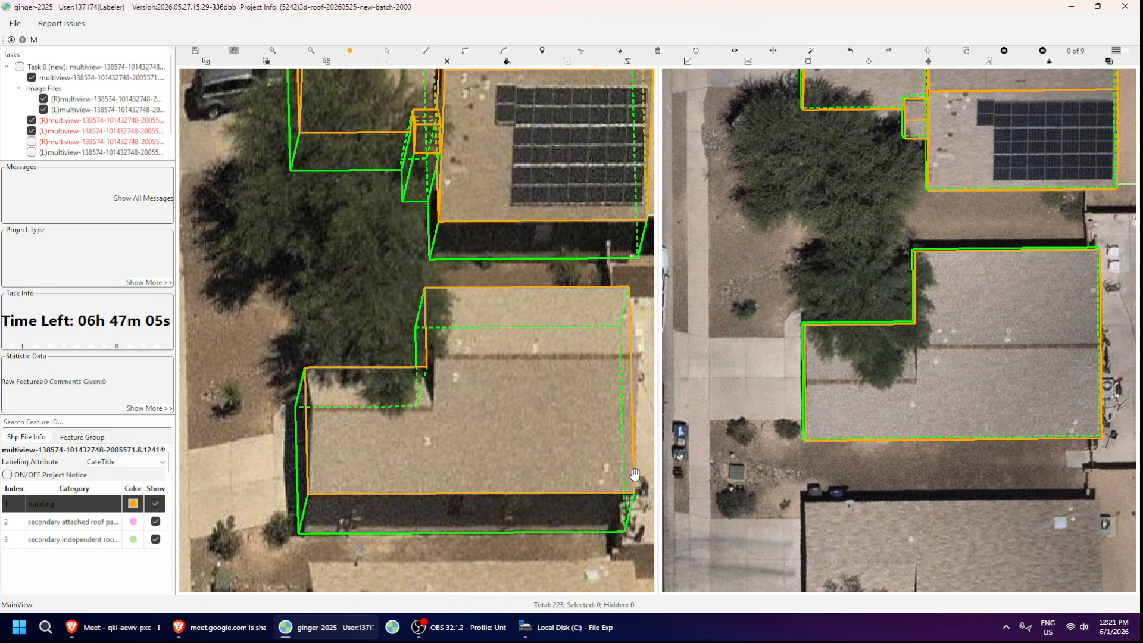
{"action": "key", "text": "h"}
{"action": "key", "text": "h"}
{"action": "left_click", "coordinate": [824, 326]}
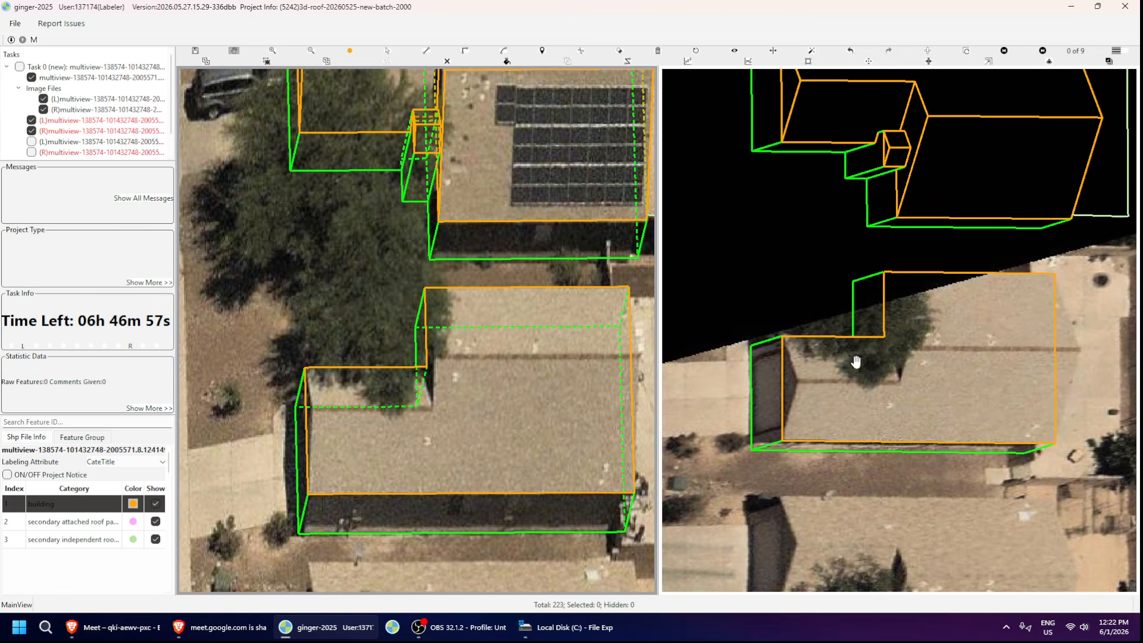
{"action": "scroll", "coordinate": [776, 333], "scroll_direction": "up", "scroll_amount": 5}
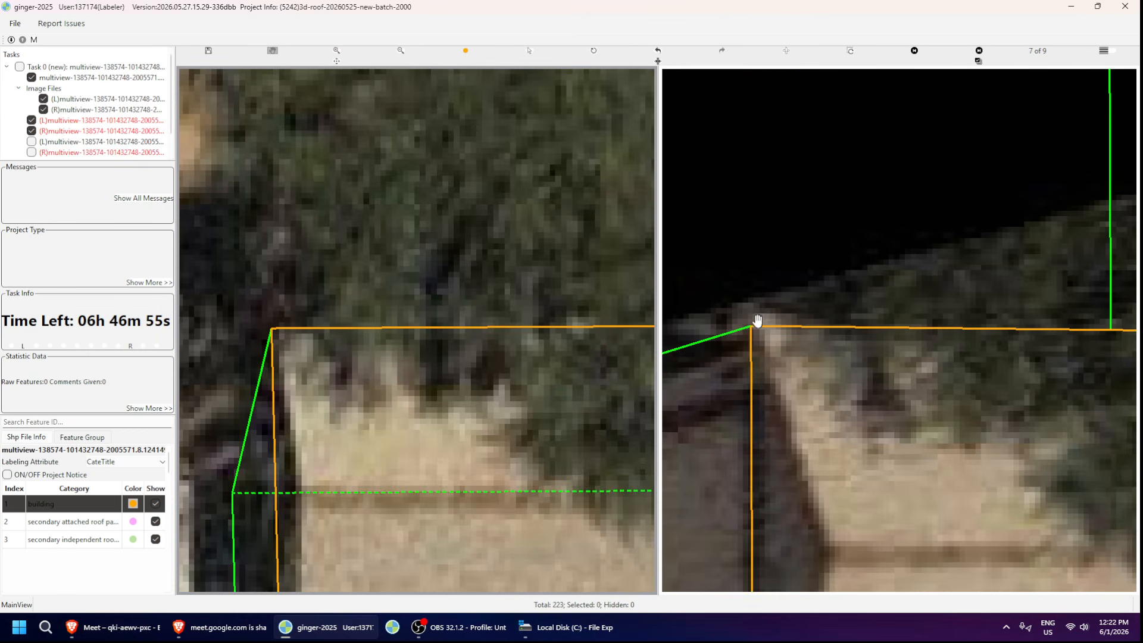
{"action": "left_click", "coordinate": [777, 52]}
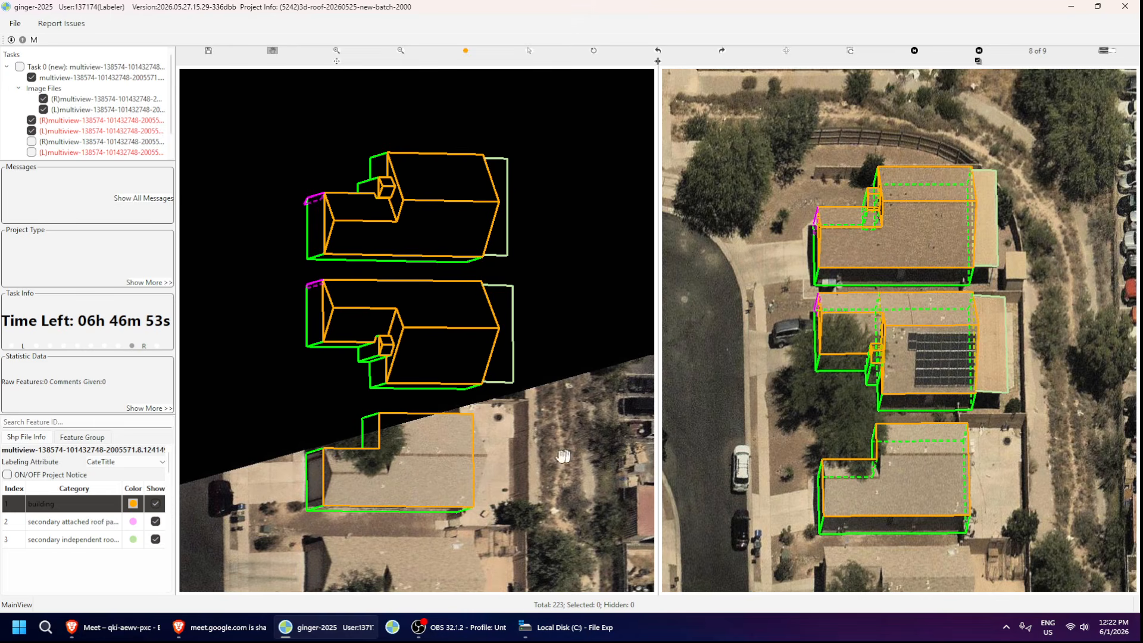
Activate the left view and exchange the left and right stereo images
{"action": "left_click", "coordinate": [316, 453]}
{"action": "scroll", "coordinate": [320, 447], "scroll_direction": "up", "scroll_amount": 5}
{"action": "scroll", "coordinate": [321, 442], "scroll_direction": "up", "scroll_amount": 3}
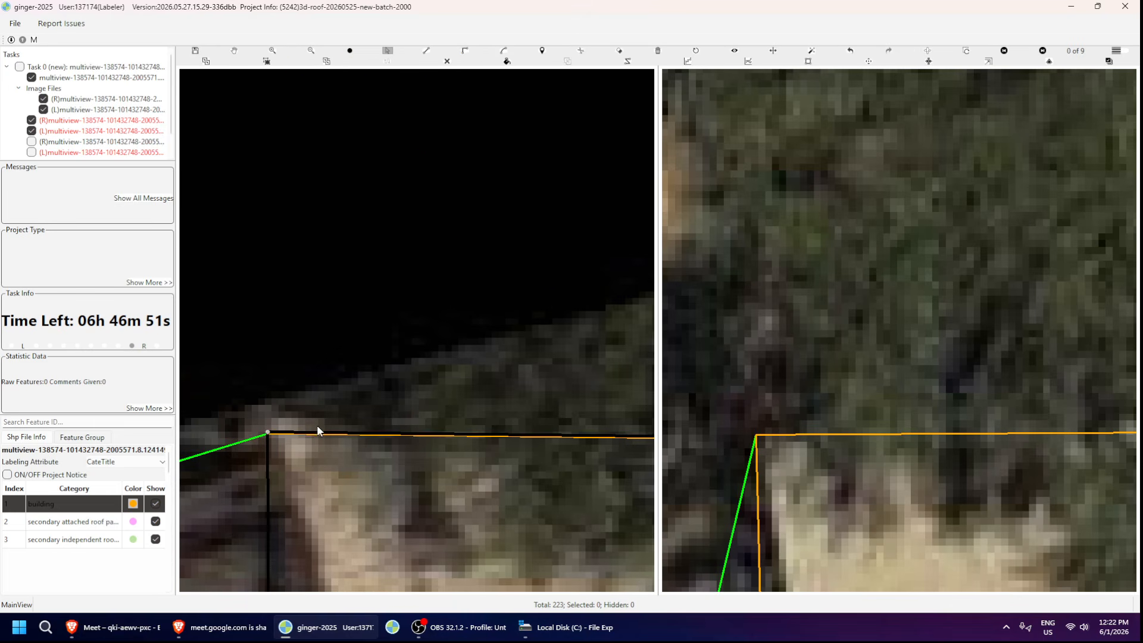
{"action": "scroll", "coordinate": [320, 424], "scroll_direction": "down", "scroll_amount": 5}
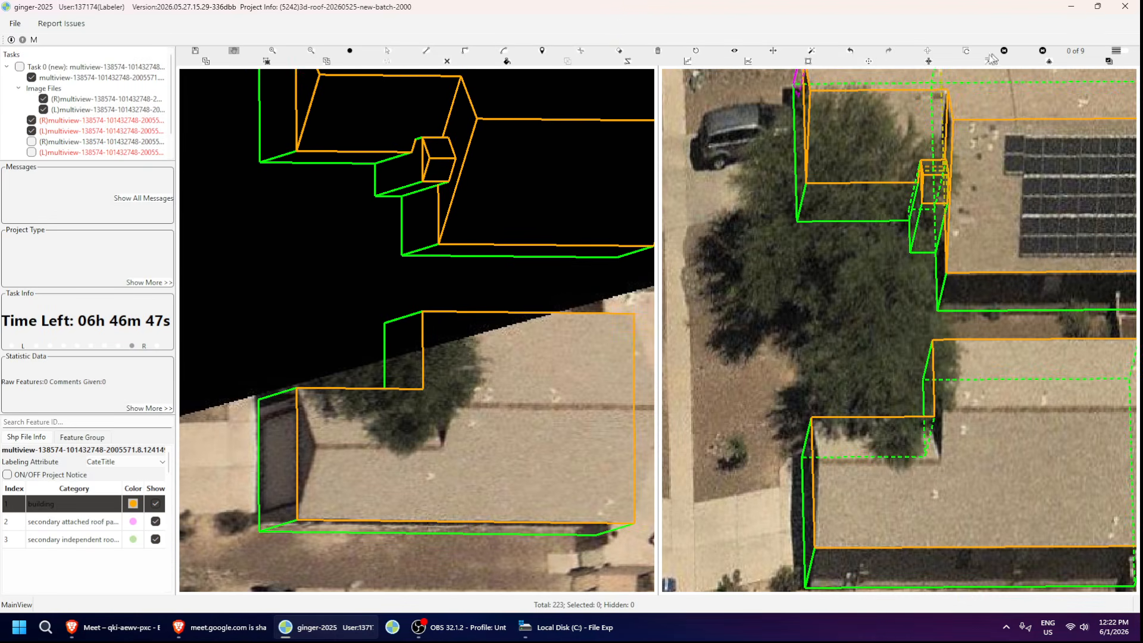
{"action": "left_click", "coordinate": [927, 51]}
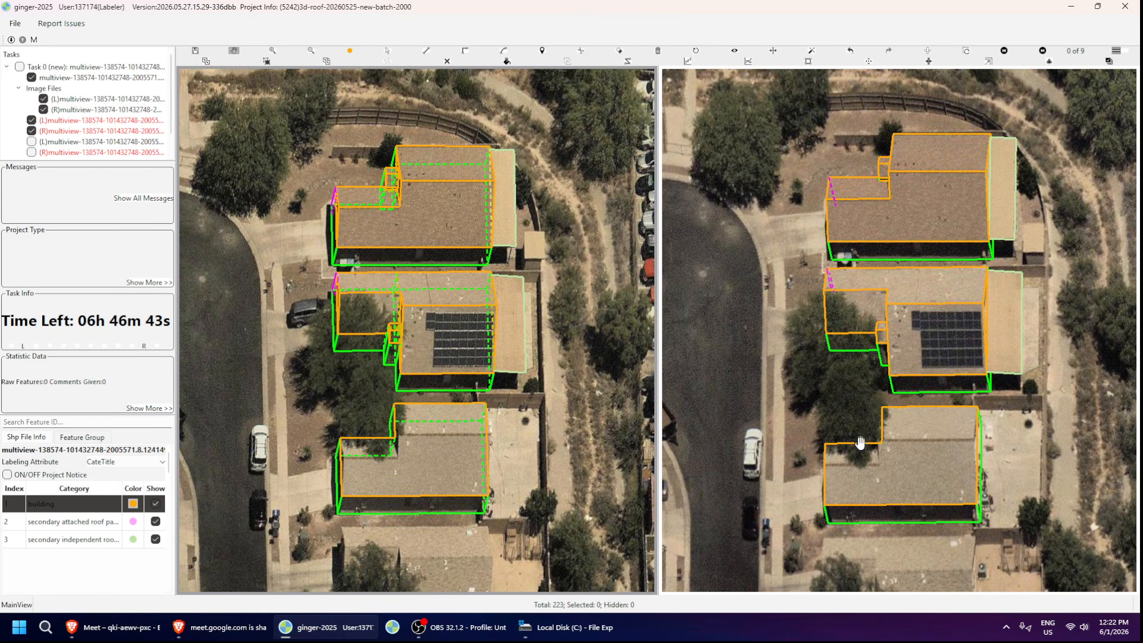
{"action": "scroll", "coordinate": [390, 454], "scroll_direction": "up", "scroll_amount": 3}
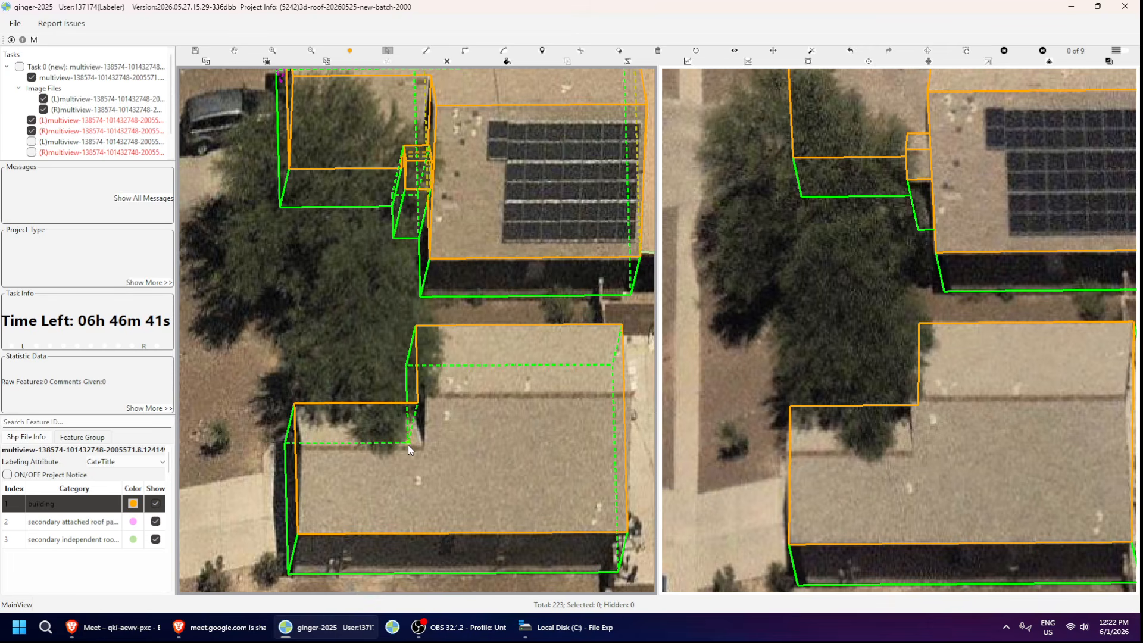
Draw a vertical line down the roof step and a ridge line from the roof's left to right edge
{"action": "left_click", "coordinate": [419, 403]}
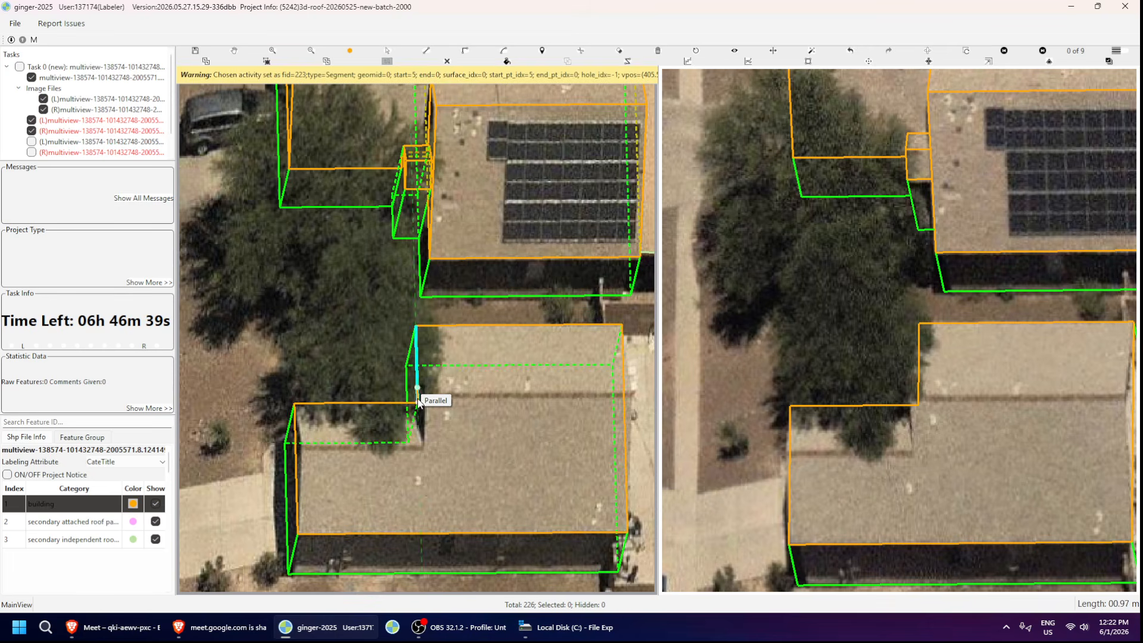
{"action": "left_click", "coordinate": [420, 529]}
{"action": "scroll", "coordinate": [470, 423], "scroll_direction": "up", "scroll_amount": 2}
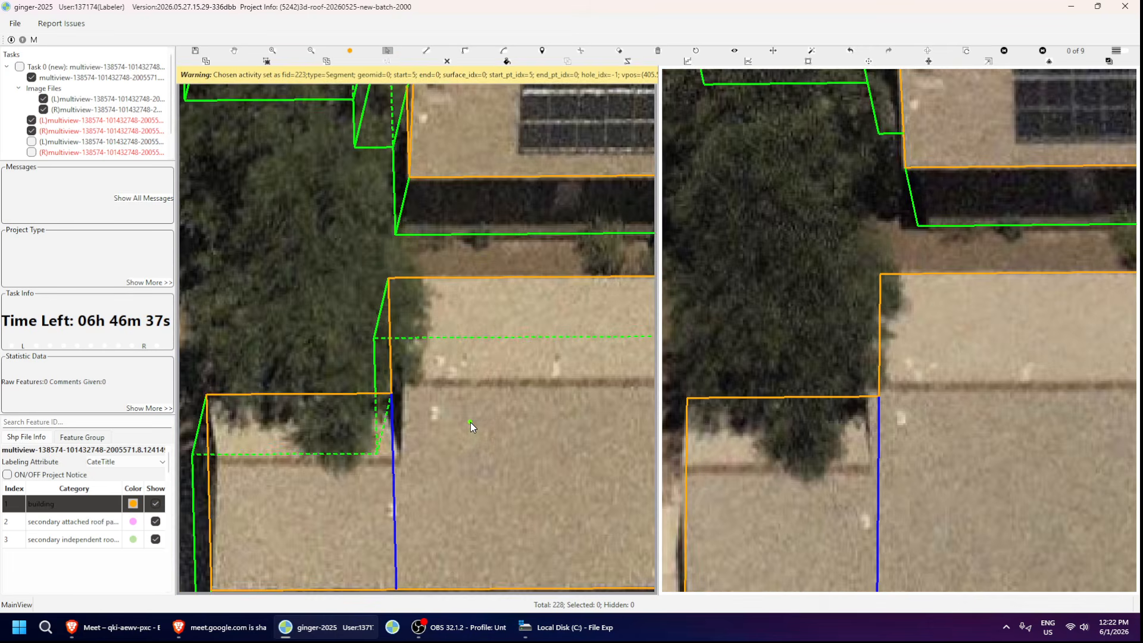
{"action": "left_click", "coordinate": [404, 381]}
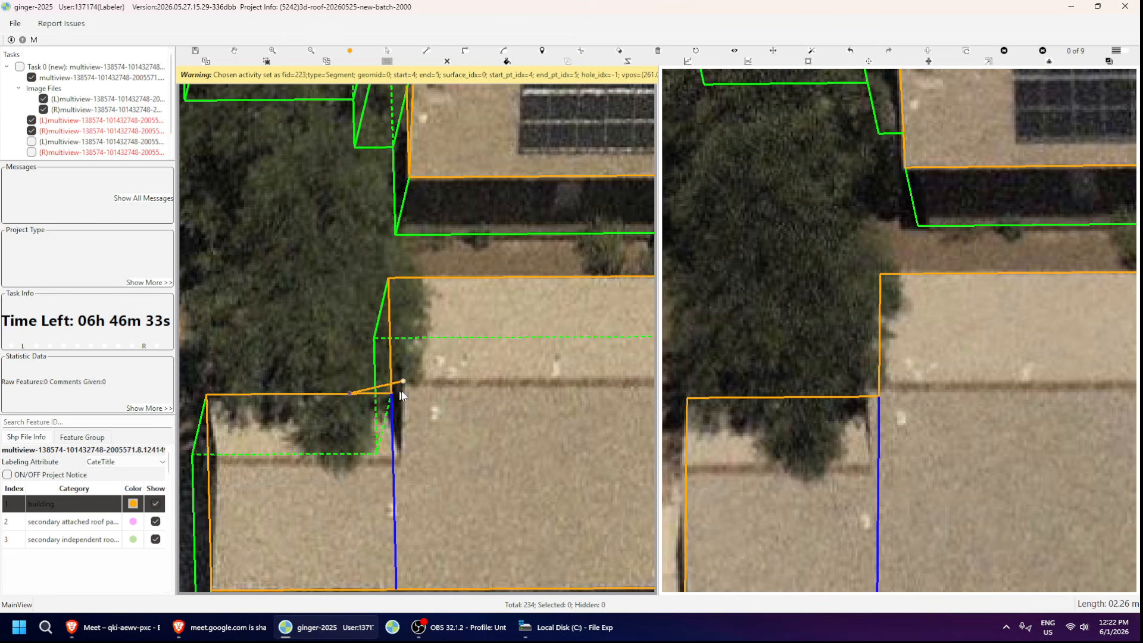
{"action": "left_click_drag", "start_coordinate": [461, 385], "coordinate": [321, 388]}
{"action": "left_click", "coordinate": [572, 385]}
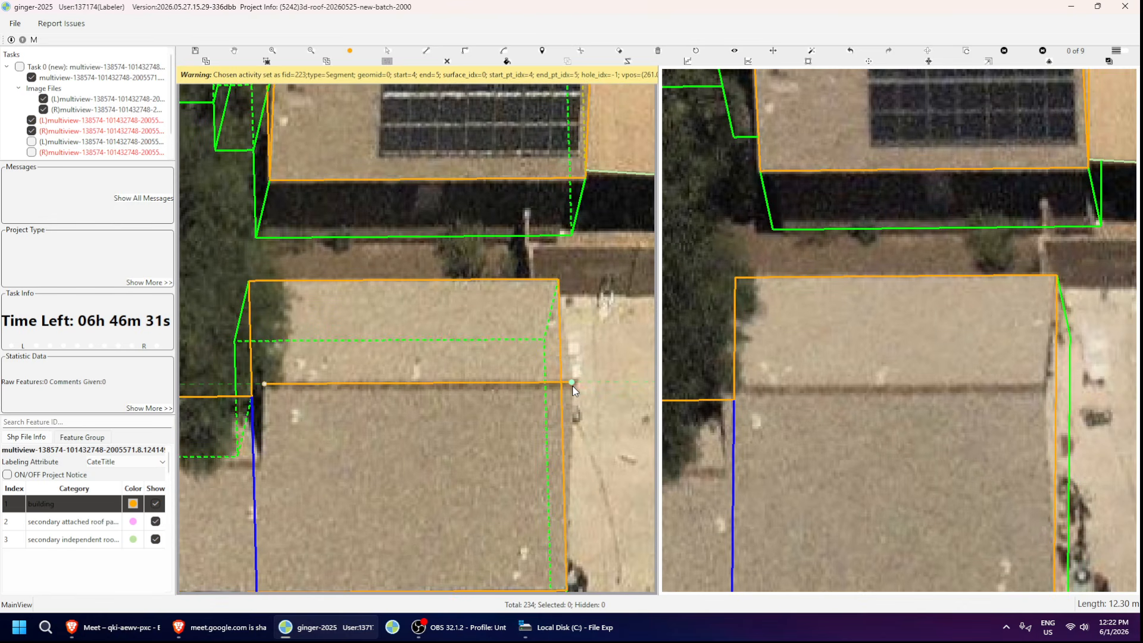
{"action": "key", "text": "Escape"}
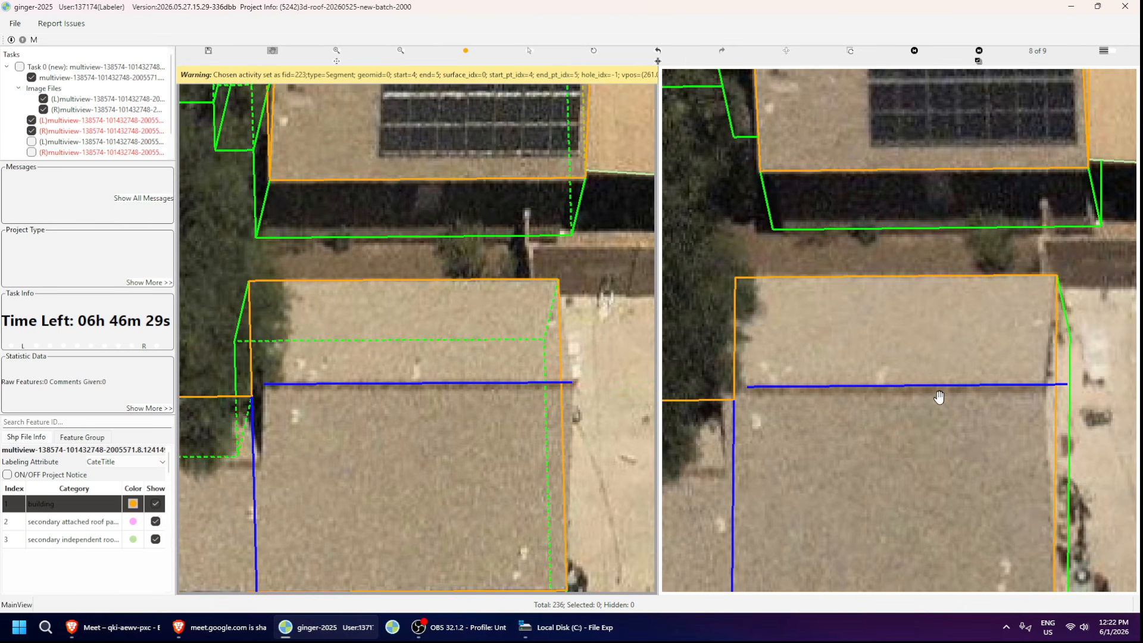
Select and nudge the ridge line into place in the right image, then check the previous pair
{"action": "scroll", "coordinate": [939, 397], "scroll_direction": "down", "scroll_amount": 2}
{"action": "key", "text": "h"}
{"action": "key", "text": "h"}
{"action": "scroll", "coordinate": [943, 410], "scroll_direction": "up", "scroll_amount": 2}
{"action": "key", "text": "v"}
{"action": "left_click", "coordinate": [965, 390]}
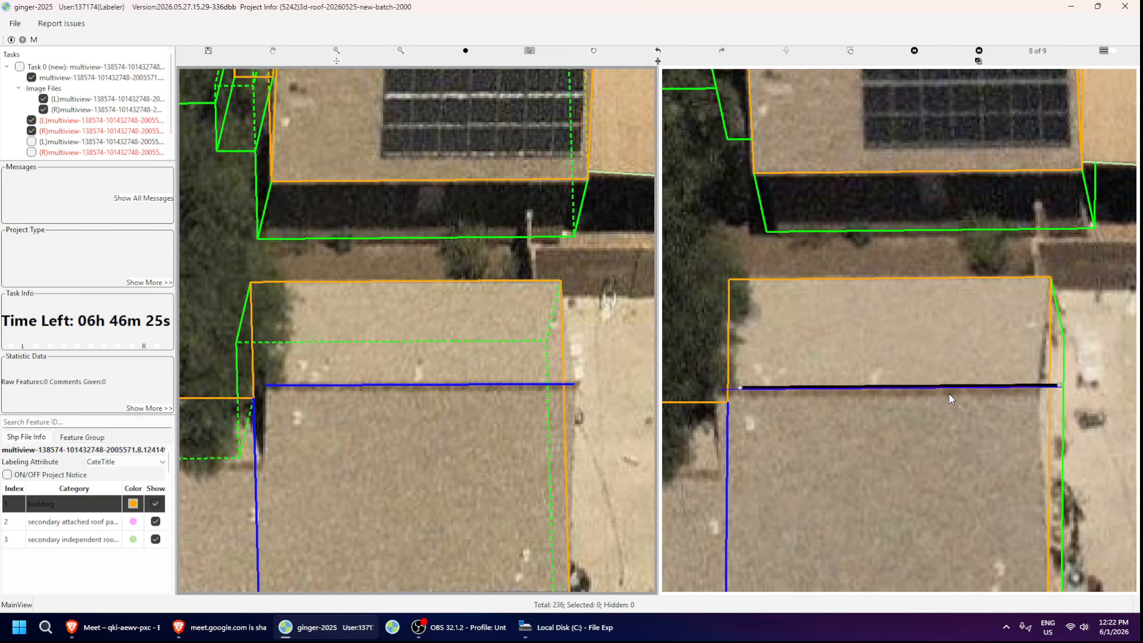
{"action": "key", "text": "Escape"}
{"action": "key", "text": "h"}
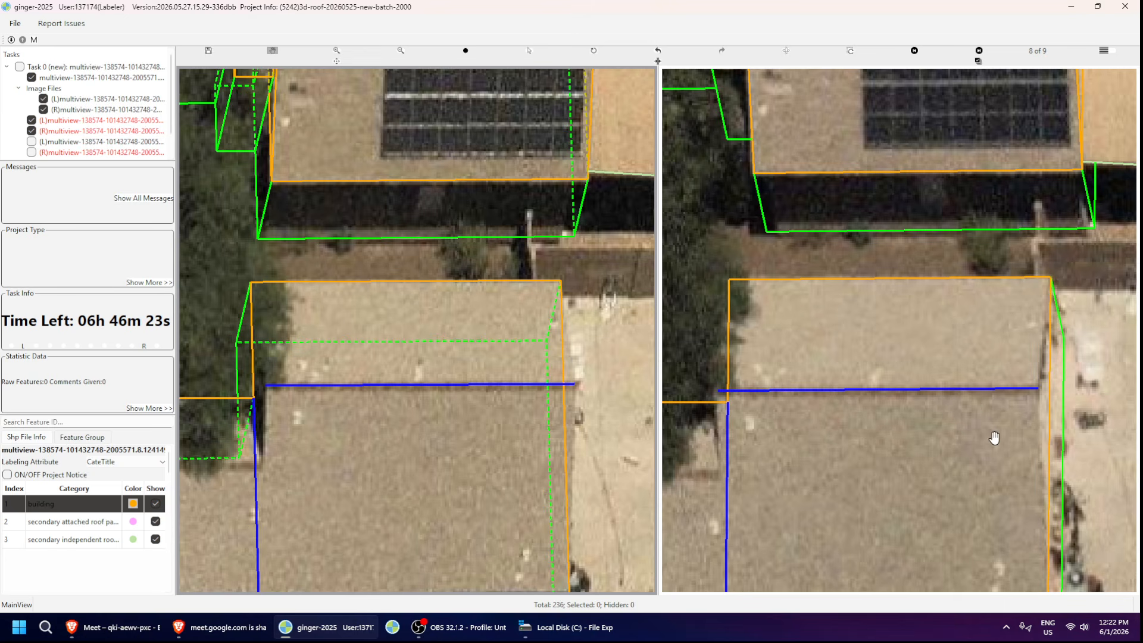
{"action": "key", "text": "Page_Up"}
{"action": "scroll", "coordinate": [894, 382], "scroll_direction": "up", "scroll_amount": 3}
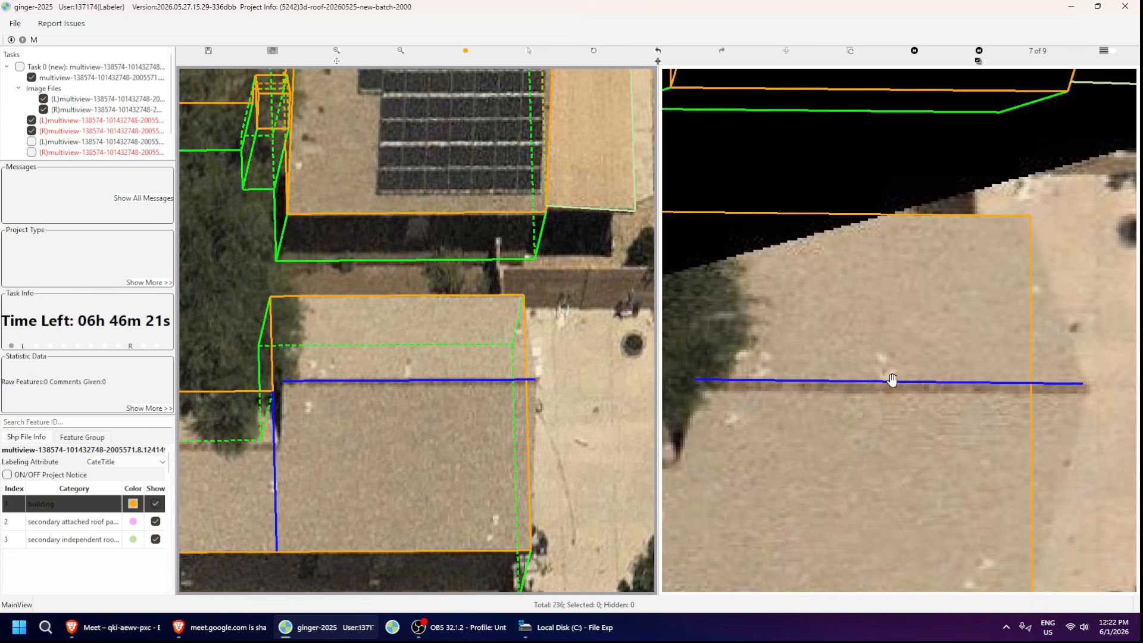
{"action": "left_click", "coordinate": [894, 382]}
Flip back and forth through the image pairs to compare the new lines' alignment
{"action": "key", "text": "Escape"}
{"action": "key", "text": "h"}
{"action": "key", "text": "Page_Up"}
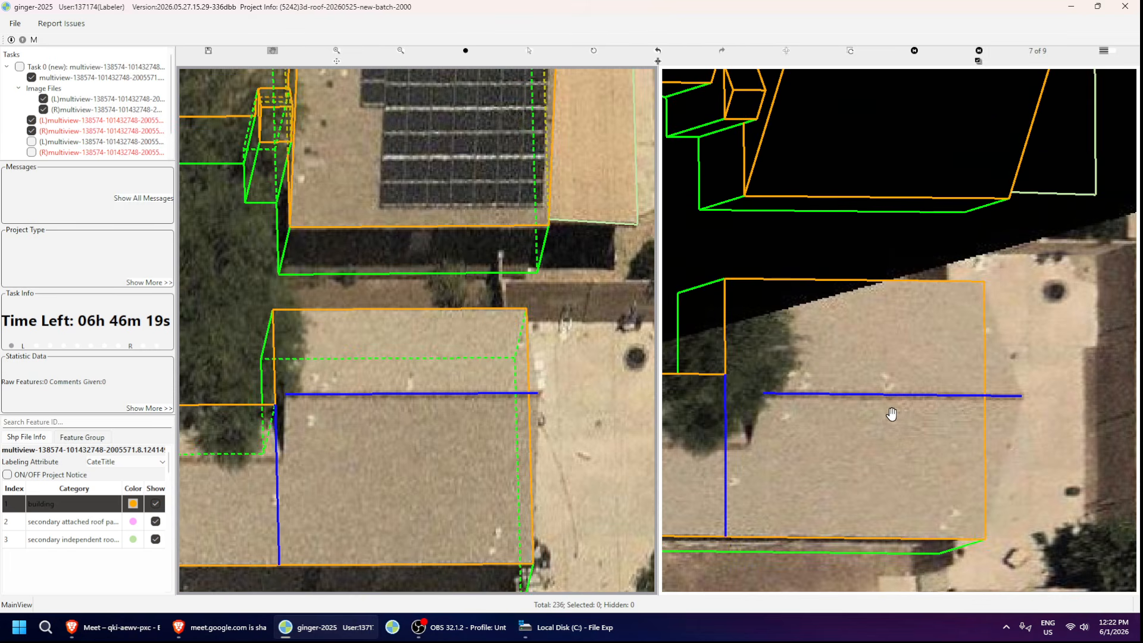
{"action": "key", "text": "Page_Up"}
{"action": "key", "text": "Page_Up"}
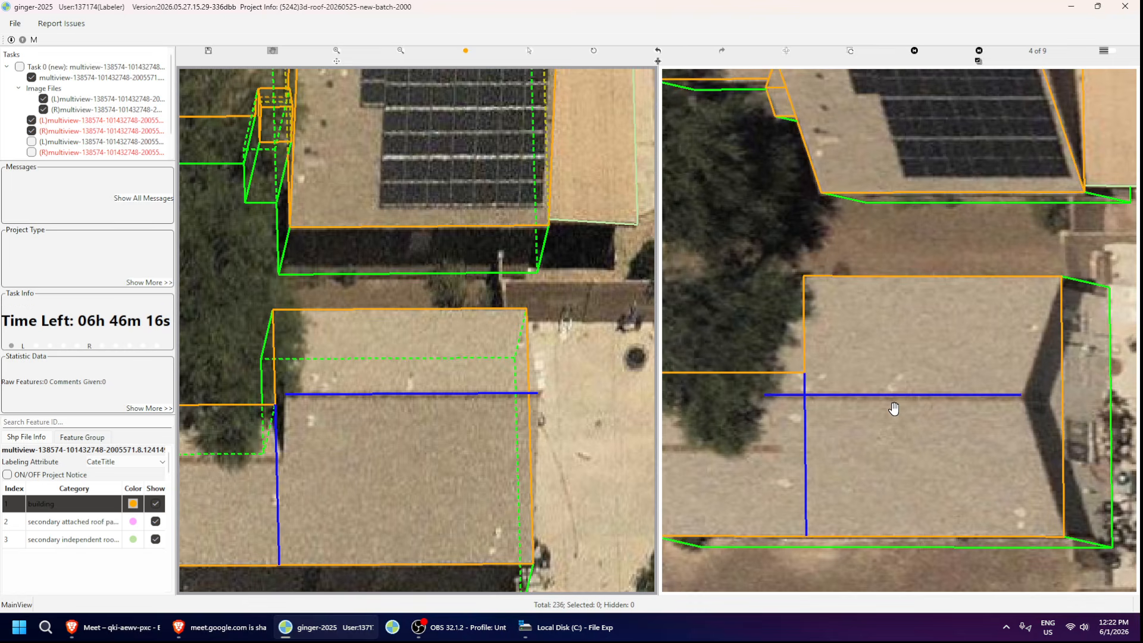
{"action": "key", "text": "Page_Up"}
{"action": "key", "text": "Page_Down"}
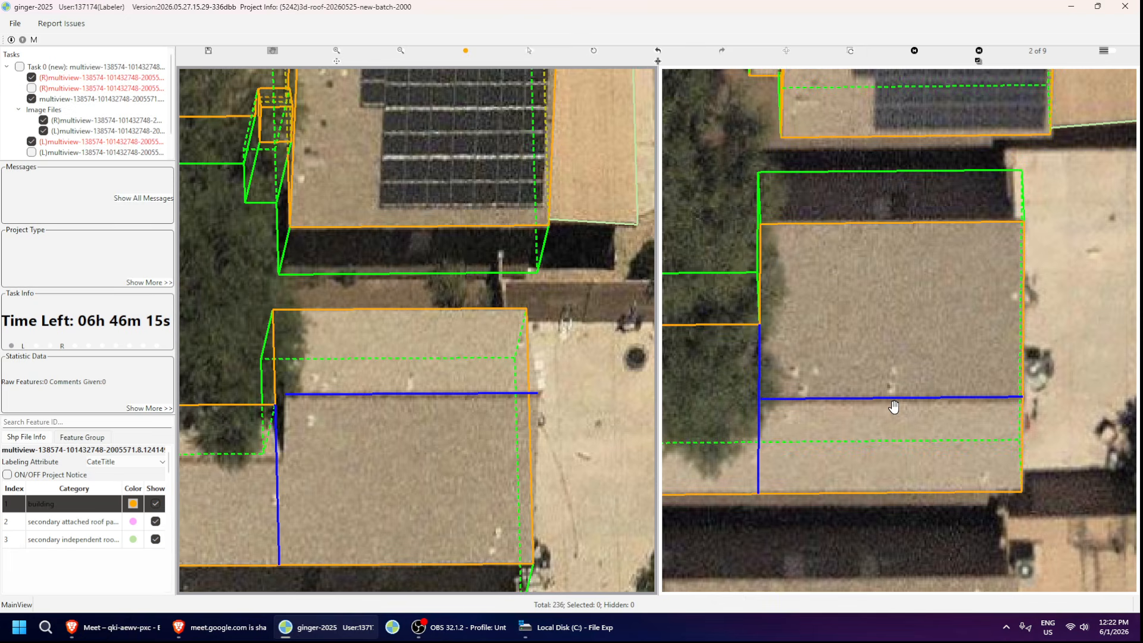
{"action": "key", "text": "Page_Up"}
{"action": "key", "text": "Page_Down"}
{"action": "key", "text": "Page_Down"}
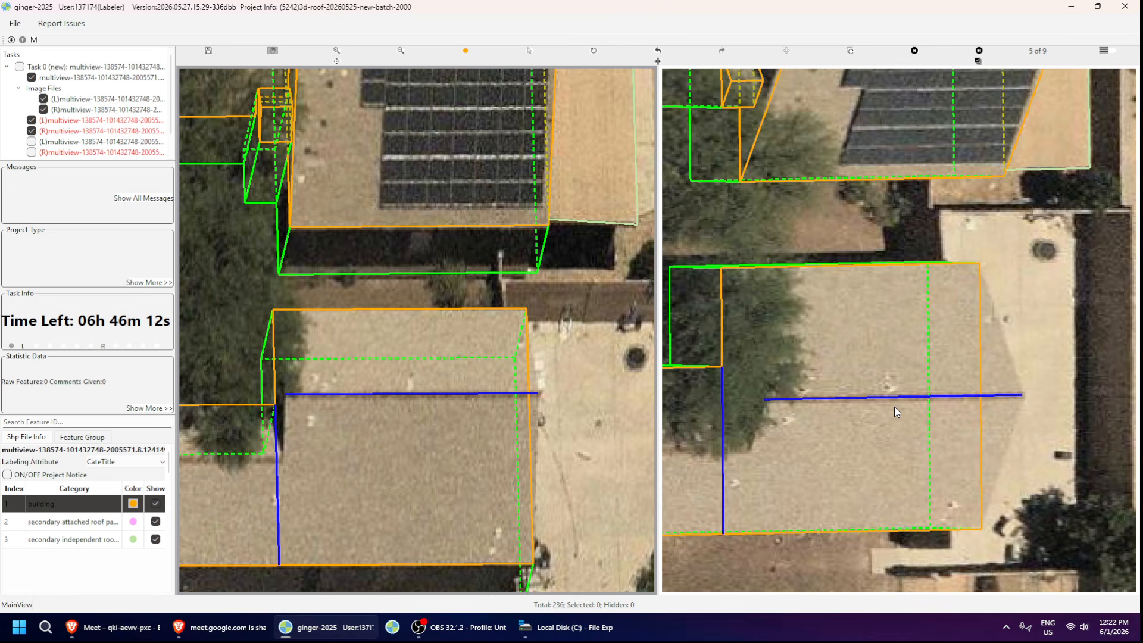
{"action": "key", "text": "Page_Down"}
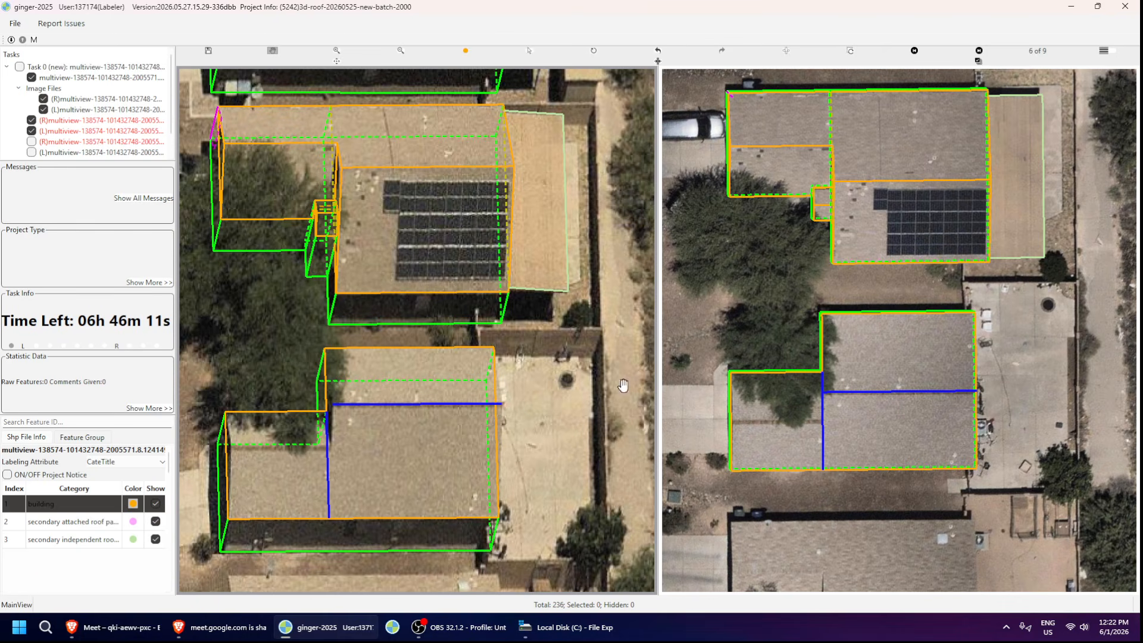
{"action": "key", "text": "Page_Down"}
Draw an edge from the roof's top edge to the ridge's left end and down to the lower edge
{"action": "left_click_drag", "start_coordinate": [381, 460], "coordinate": [411, 426]}
{"action": "scroll", "coordinate": [372, 386], "scroll_direction": "up", "scroll_amount": 1}
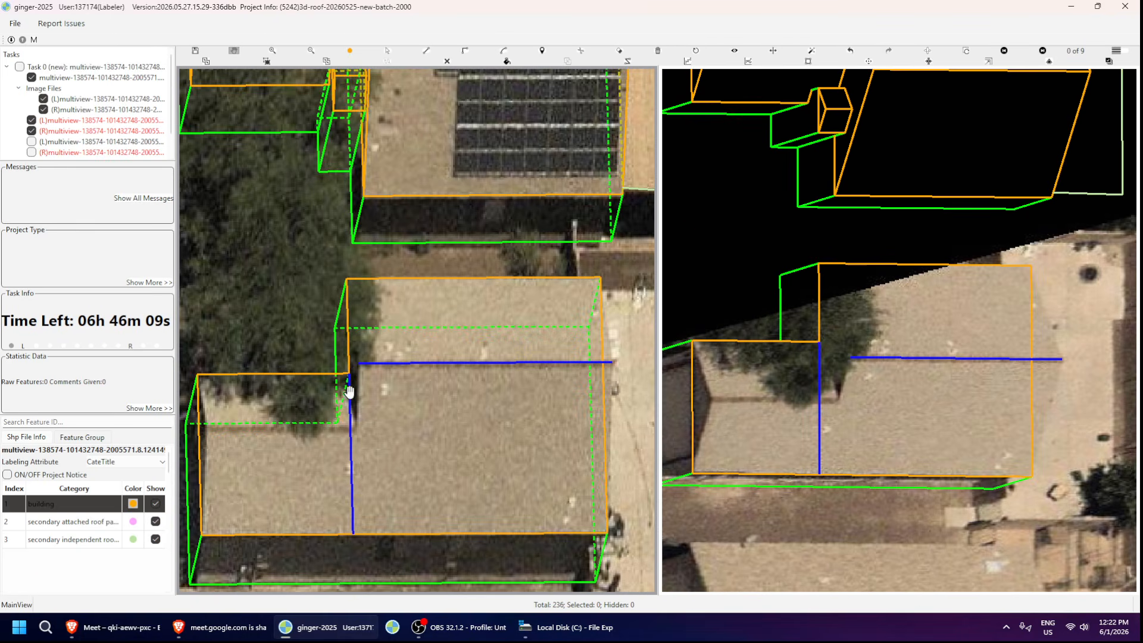
{"action": "key", "text": "Escape"}
{"action": "key", "text": "l"}
{"action": "left_click", "coordinate": [358, 364]}
{"action": "left_click", "coordinate": [347, 279]}
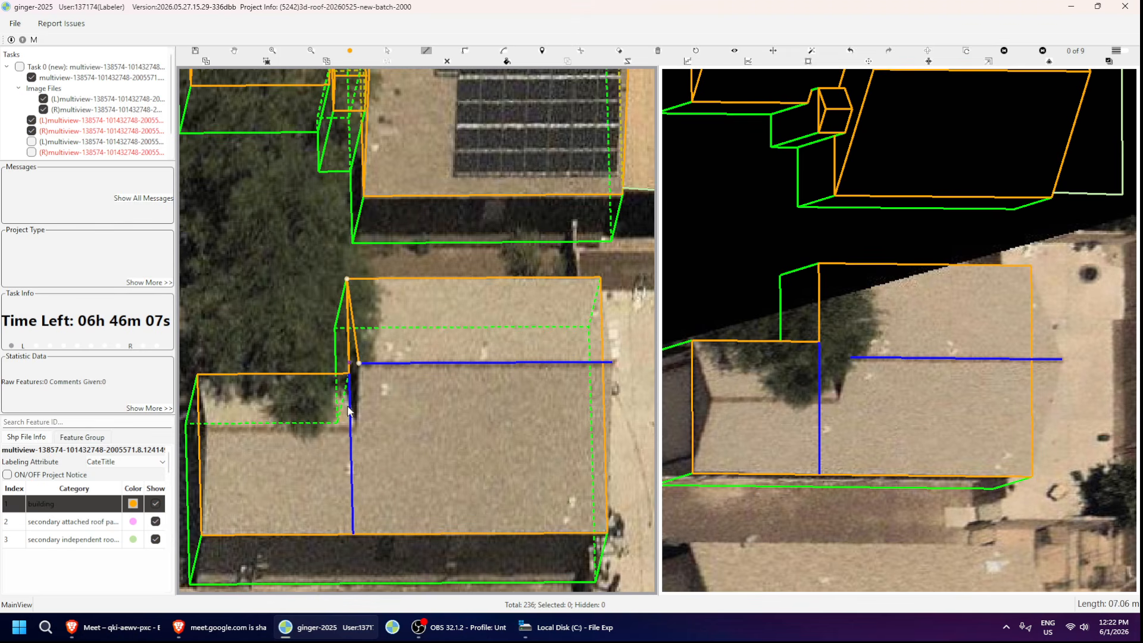
{"action": "double_click", "coordinate": [353, 534]}
Add the edges along the ridge ends, down to the bottom-right corner, and up the left side
{"action": "left_click", "coordinate": [353, 533]}
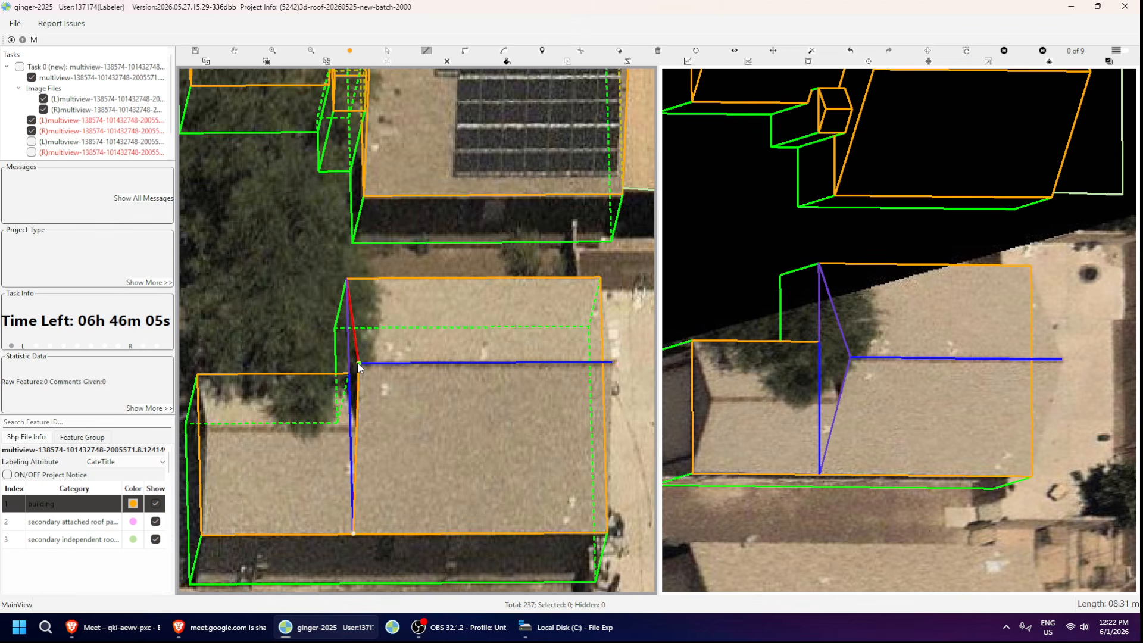
{"action": "left_click", "coordinate": [359, 362]}
{"action": "left_click", "coordinate": [610, 362]}
{"action": "double_click", "coordinate": [608, 536]}
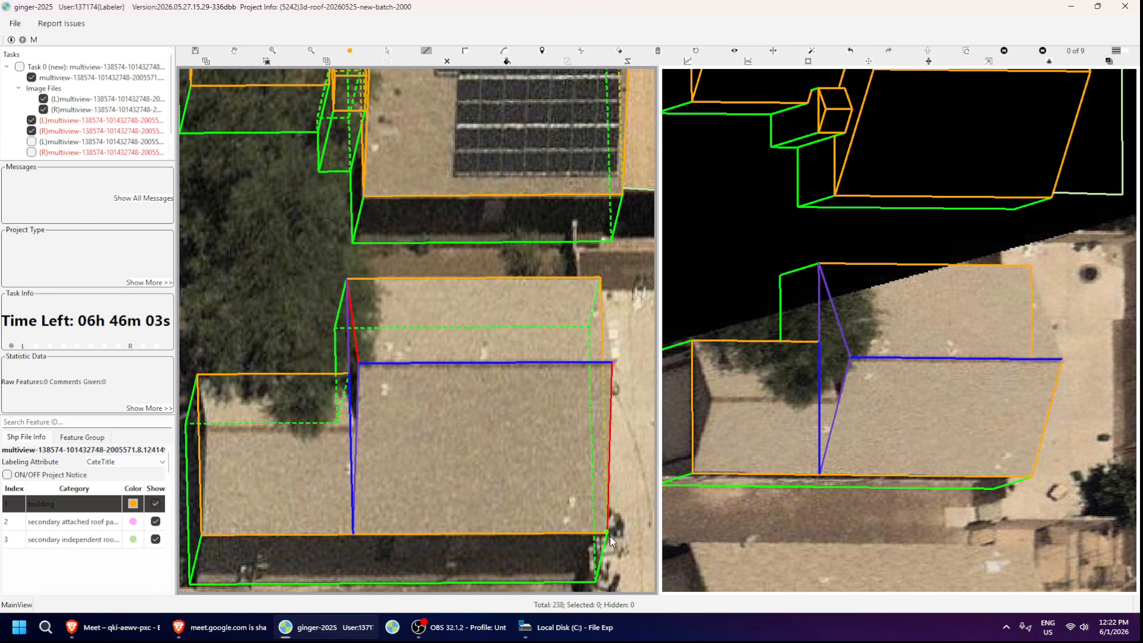
{"action": "double_click", "coordinate": [613, 365]}
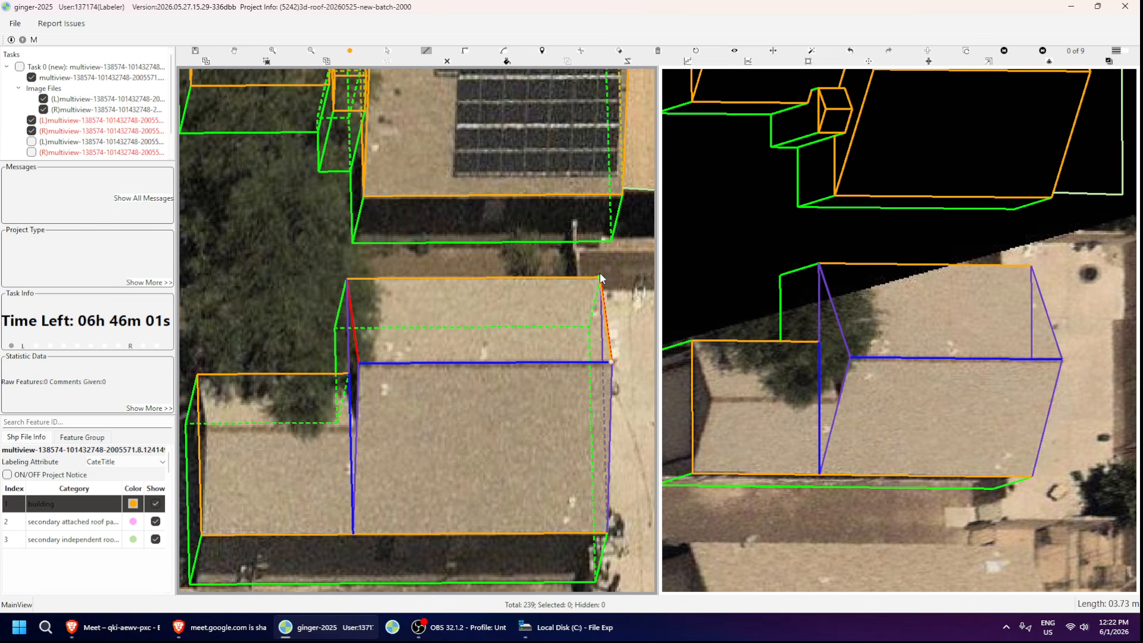
{"action": "double_click", "coordinate": [358, 363]}
{"action": "scroll", "coordinate": [417, 405], "scroll_direction": "up", "scroll_amount": 3}
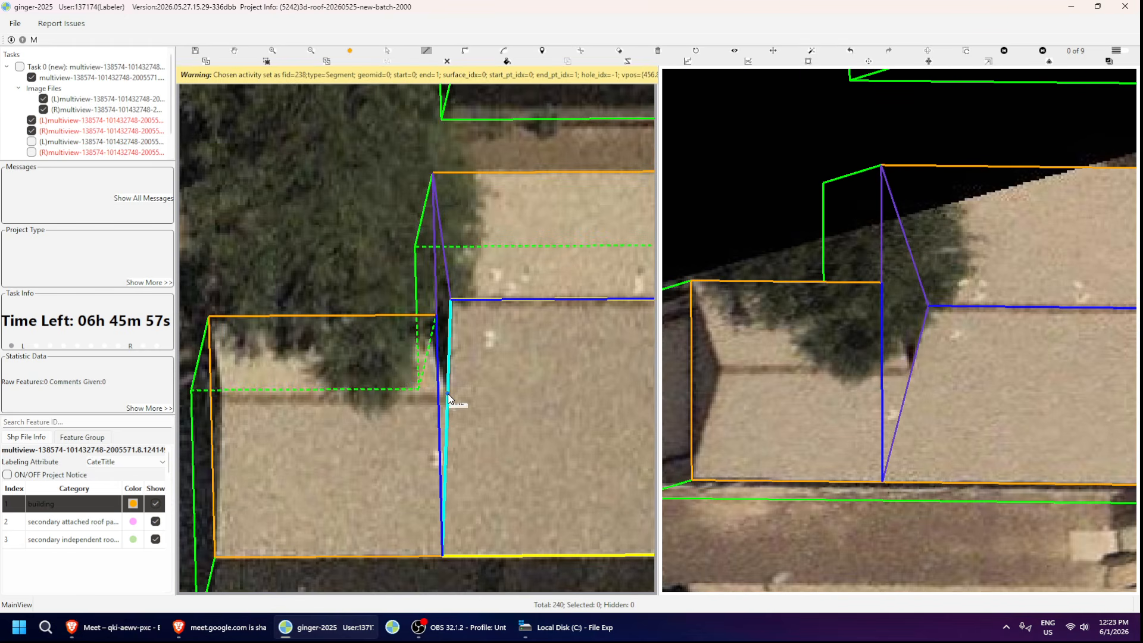
Draw an edge parallel to the top roof edge and close the lower roof block into a face
{"action": "left_click", "coordinate": [448, 394]}
{"action": "left_click", "coordinate": [447, 394]}
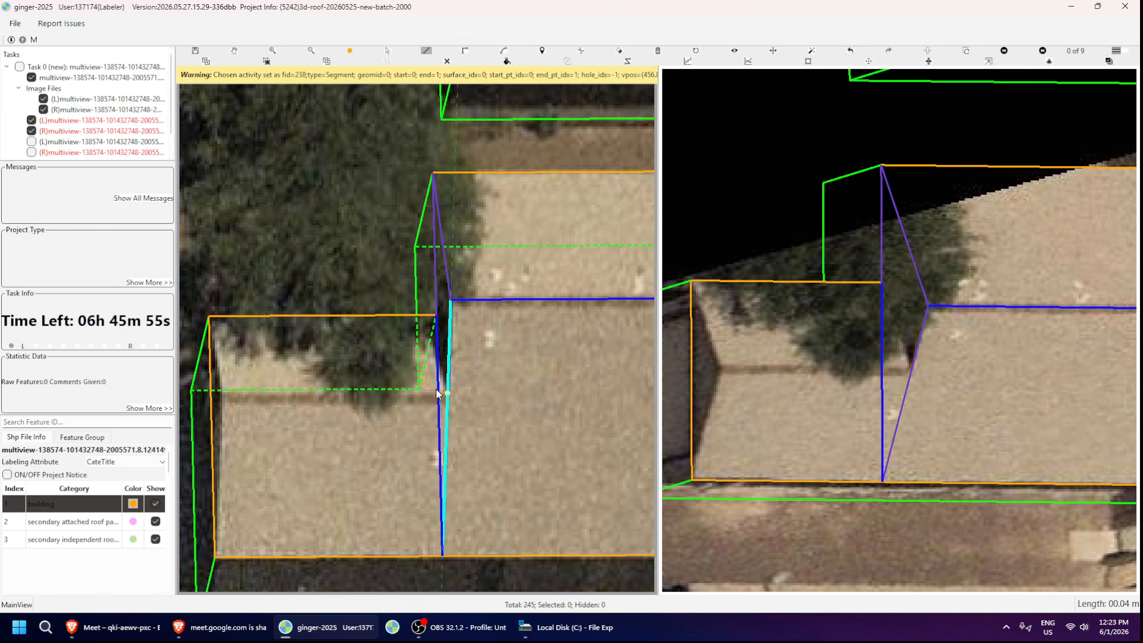
{"action": "left_click", "coordinate": [336, 319]}
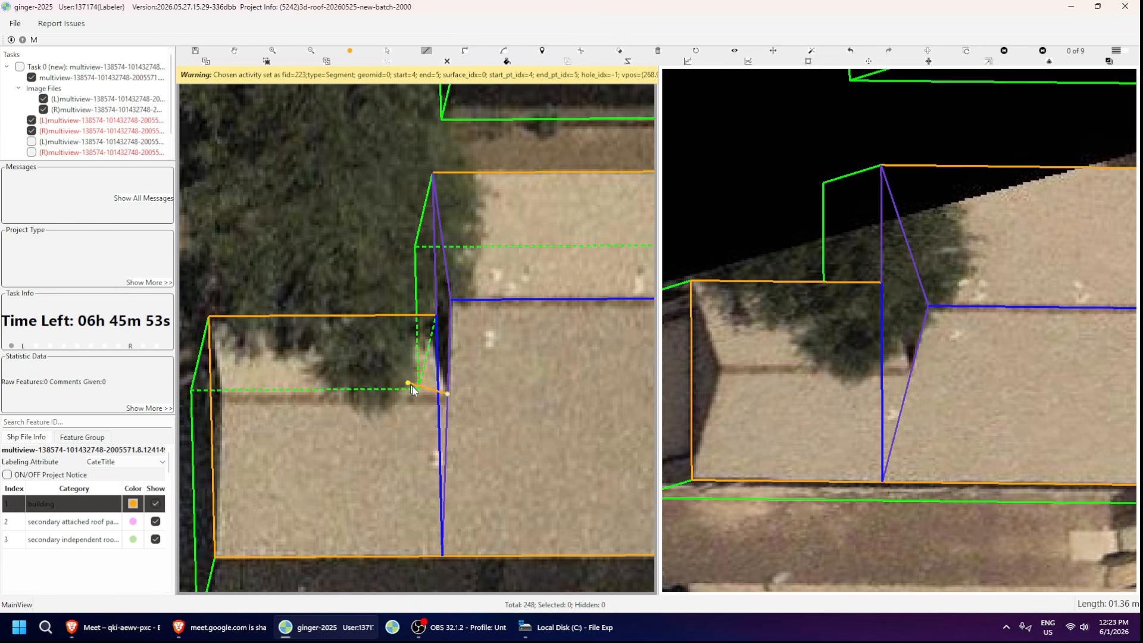
{"action": "left_click", "coordinate": [223, 395]}
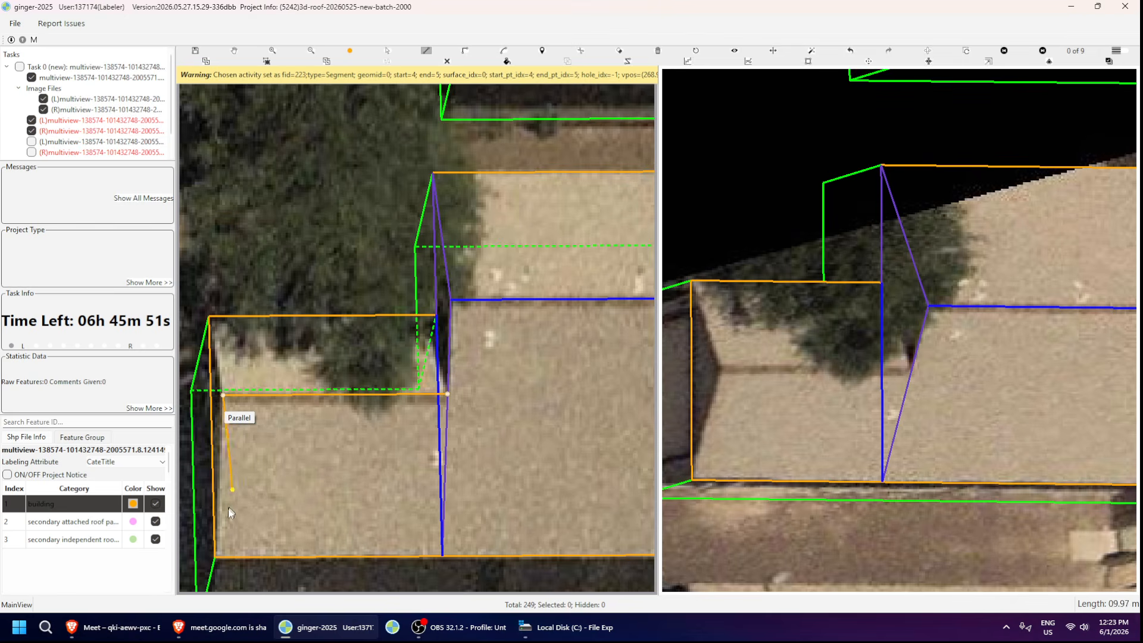
{"action": "left_click", "coordinate": [215, 557]}
{"action": "left_click", "coordinate": [441, 557]}
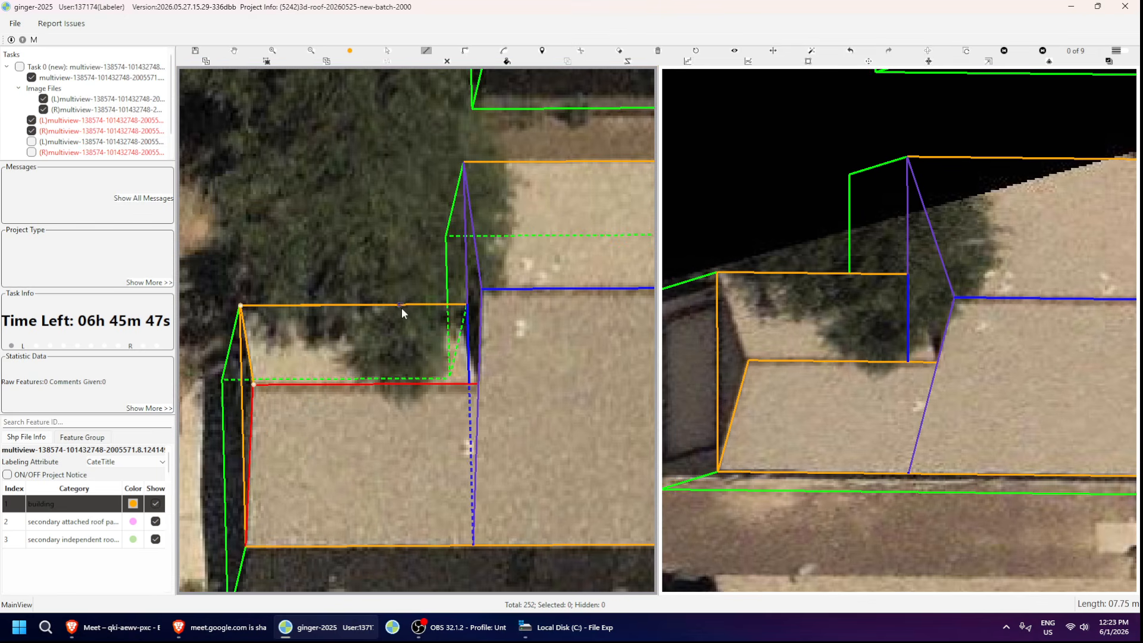
{"action": "left_click", "coordinate": [465, 305]}
{"action": "left_click", "coordinate": [478, 383]}
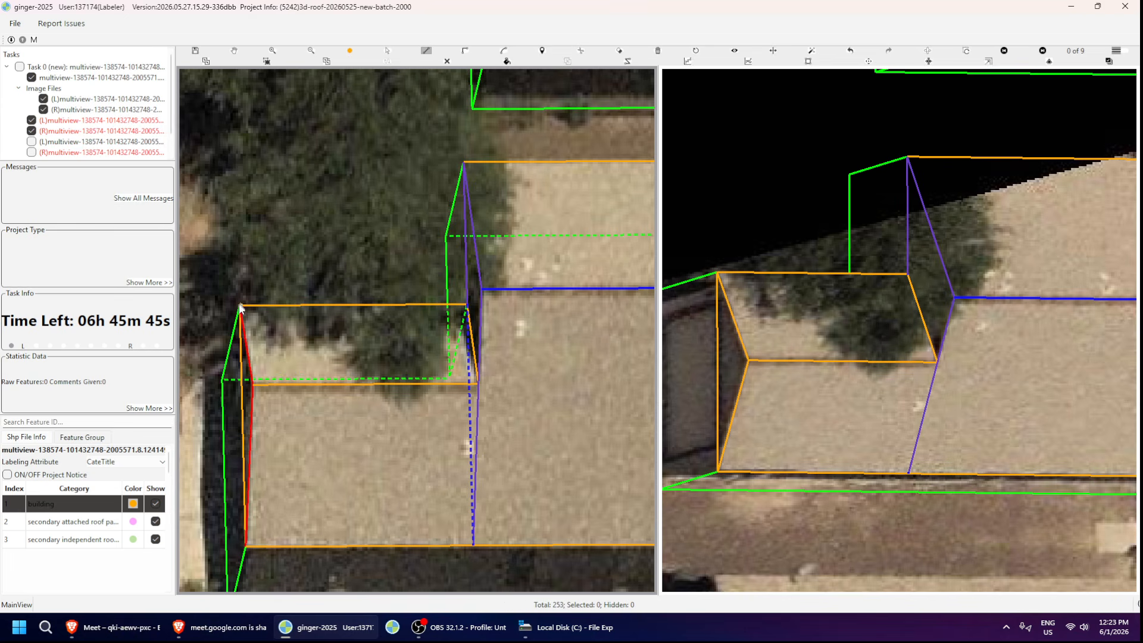
{"action": "left_click", "coordinate": [240, 308]}
Trace a first corner line from the lower roof corner to the ground, then delete the matched reference segment
{"action": "left_click_drag", "start_coordinate": [314, 456], "coordinate": [340, 323]}
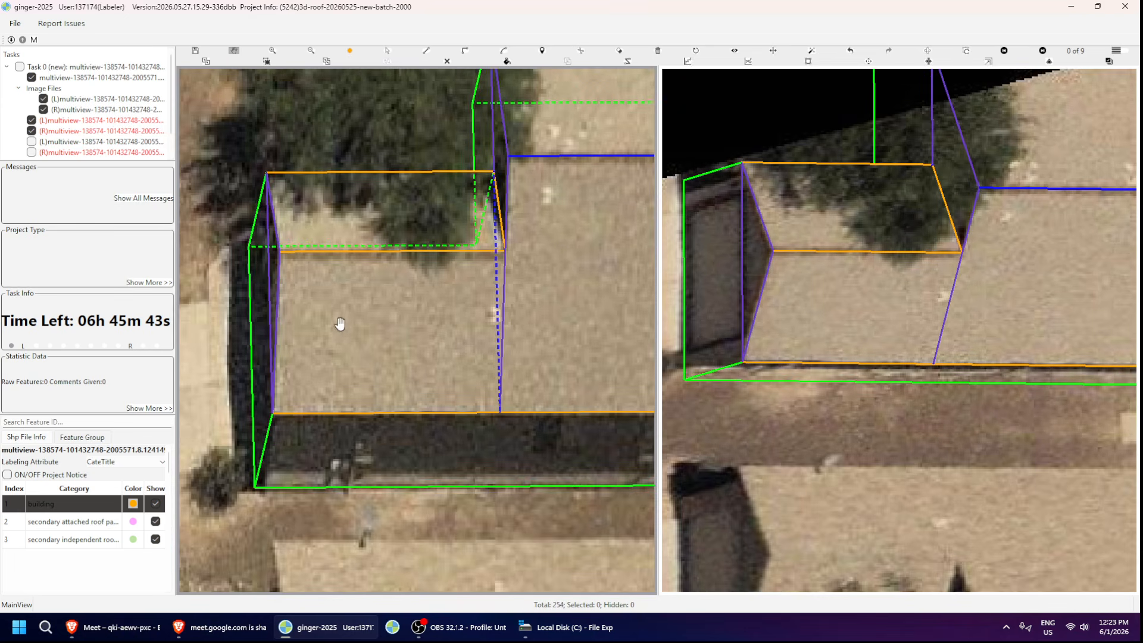
{"action": "key", "text": "h"}
{"action": "scroll", "coordinate": [320, 397], "scroll_direction": "down", "scroll_amount": 1}
{"action": "key", "text": "h"}
{"action": "scroll", "coordinate": [293, 429], "scroll_direction": "up", "scroll_amount": 2}
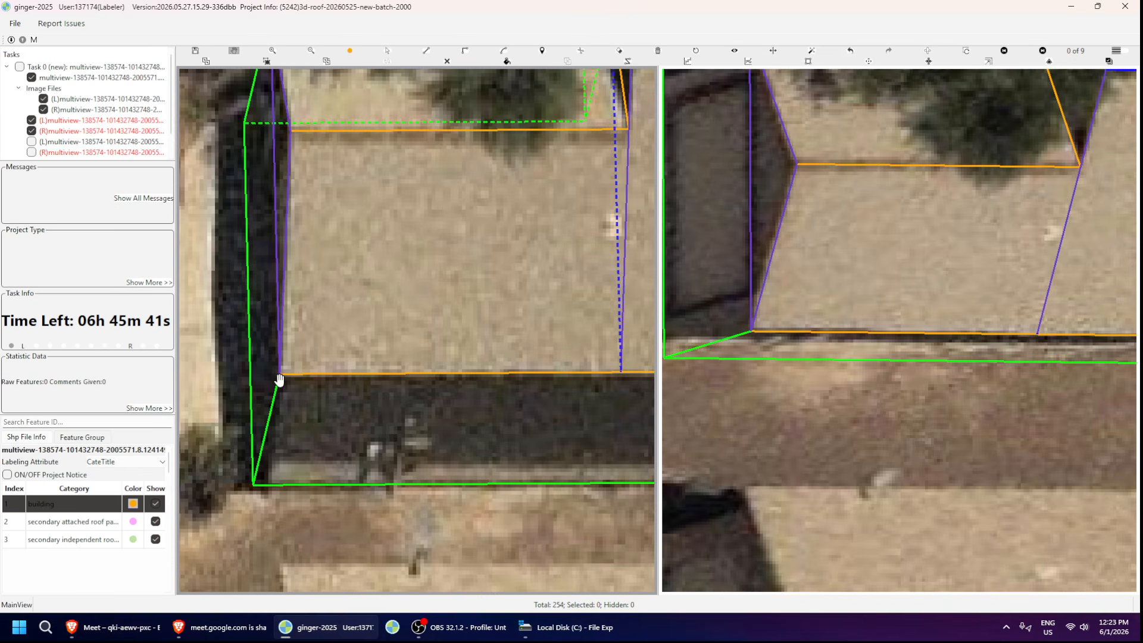
{"action": "key", "text": "Escape"}
{"action": "scroll", "coordinate": [279, 399], "scroll_direction": "up", "scroll_amount": 1}
{"action": "left_click", "coordinate": [290, 362]}
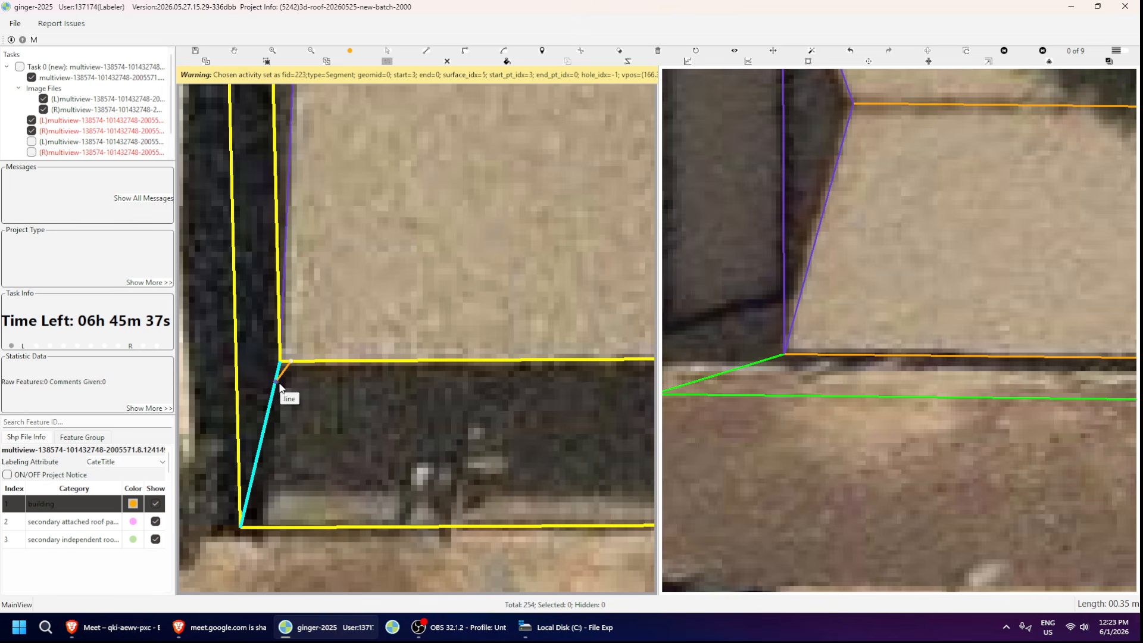
{"action": "left_click", "coordinate": [252, 526]}
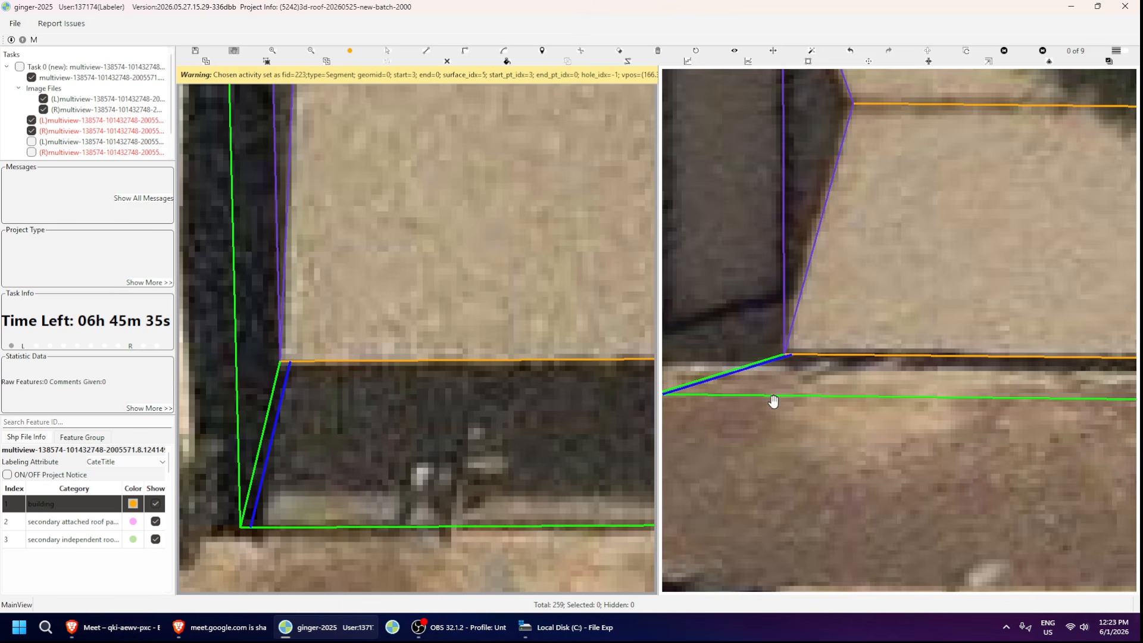
{"action": "scroll", "coordinate": [773, 402], "scroll_direction": "down", "scroll_amount": 2}
{"action": "scroll", "coordinate": [765, 408], "scroll_direction": "up", "scroll_amount": 2}
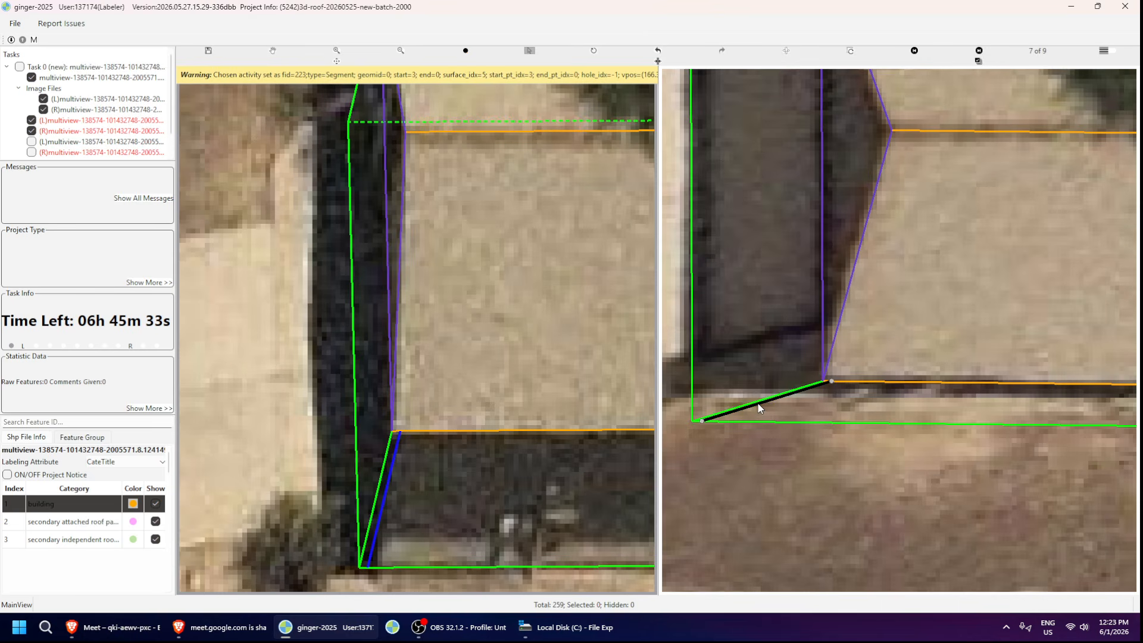
{"action": "key", "text": "Delete"}
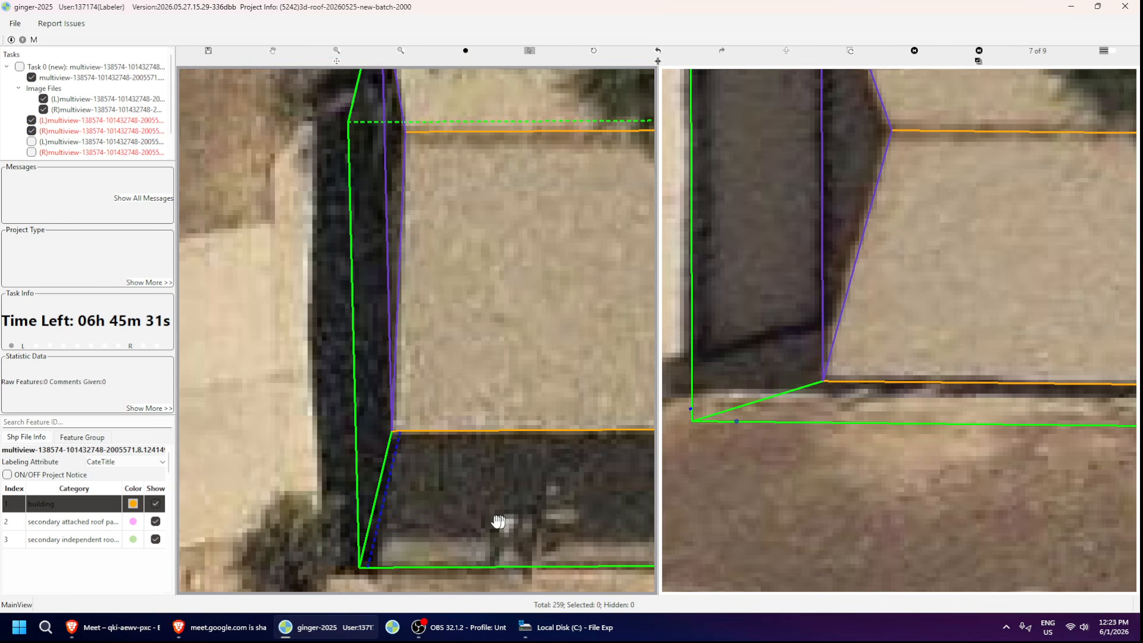
Redraw the corner line in Corner Mode from roof corner to ground corner and commit it
{"action": "left_click_drag", "start_coordinate": [390, 507], "coordinate": [432, 447]}
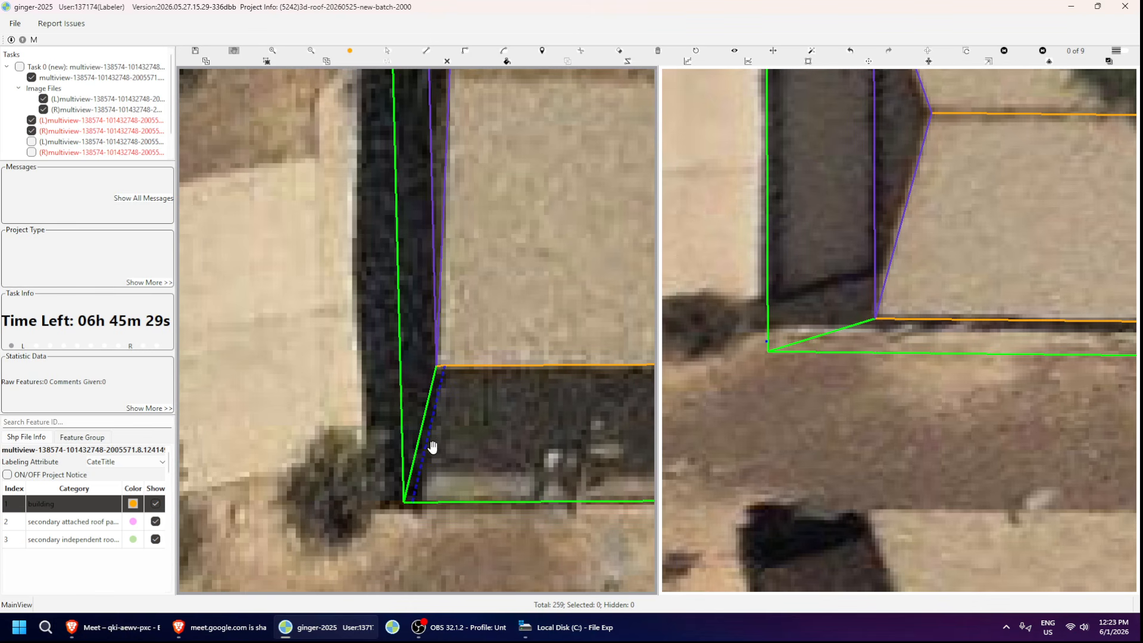
{"action": "key", "text": "c"}
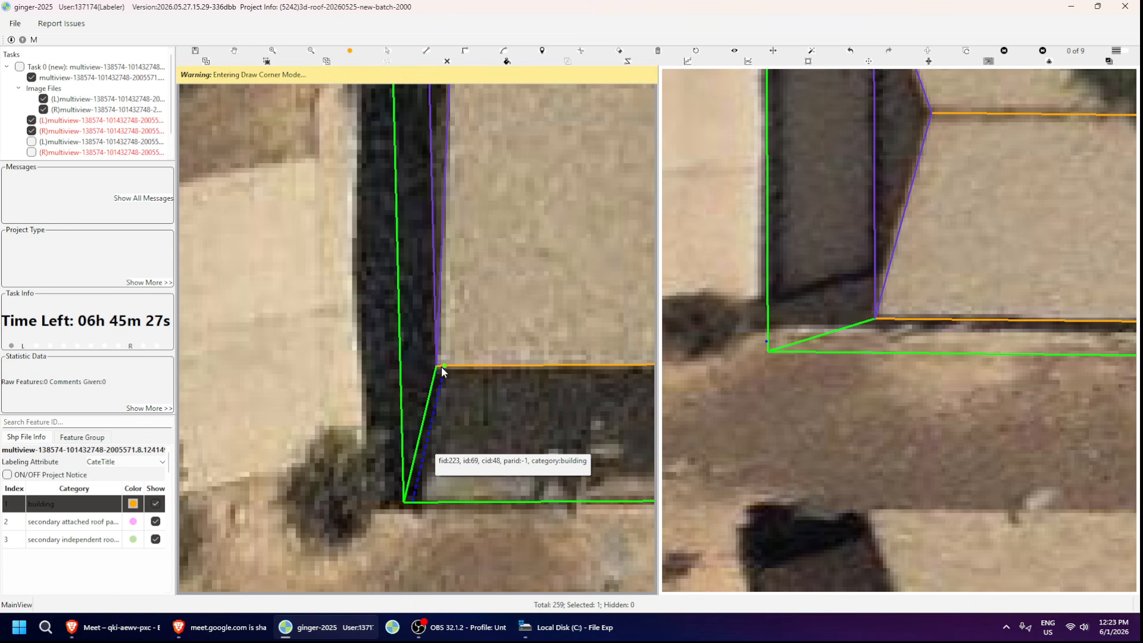
{"action": "left_click", "coordinate": [437, 366]}
{"action": "left_click", "coordinate": [420, 505]}
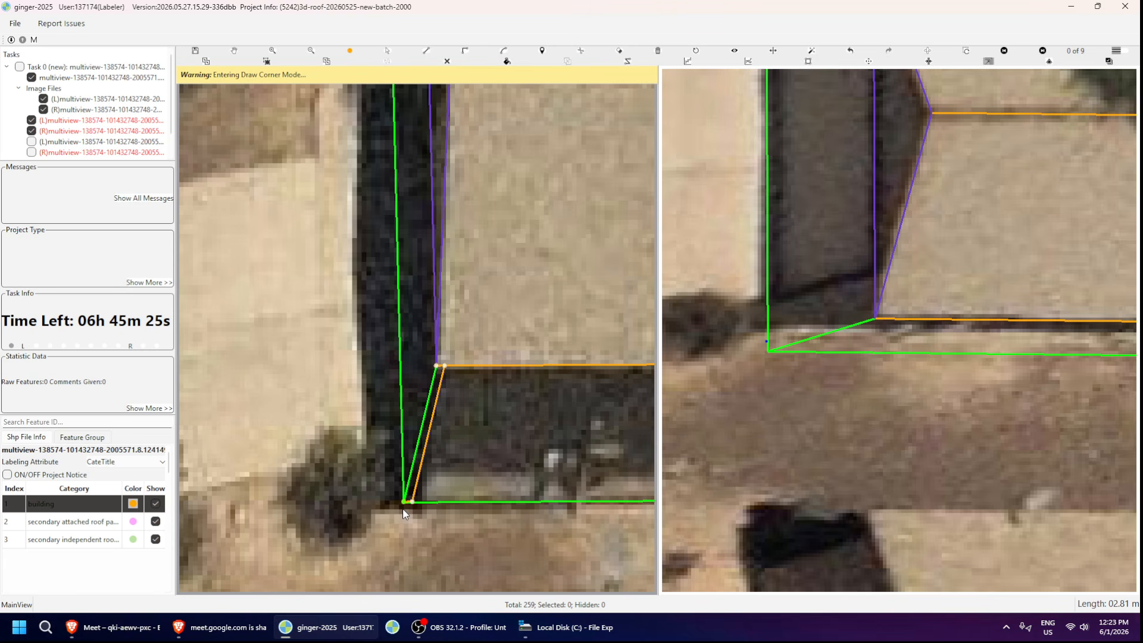
{"action": "scroll", "coordinate": [405, 403], "scroll_direction": "down", "scroll_amount": 3}
{"action": "key", "text": "r"}
{"action": "scroll", "coordinate": [362, 415], "scroll_direction": "up", "scroll_amount": 3}
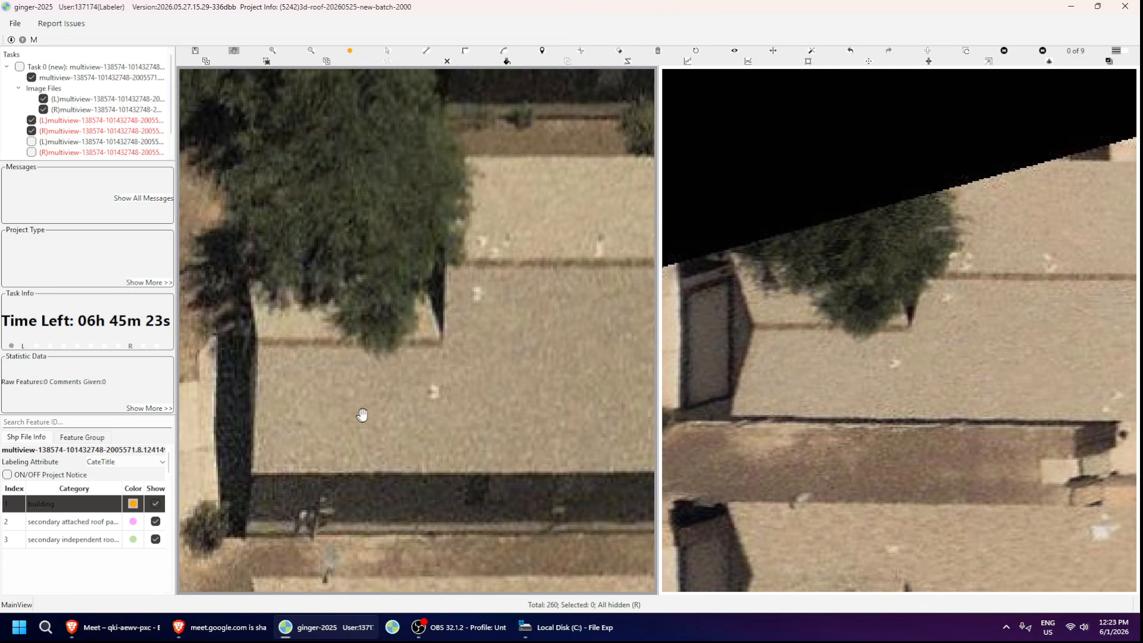
{"action": "key", "text": "r"}
{"action": "key", "text": "r"}
{"action": "left_click_drag", "start_coordinate": [362, 414], "coordinate": [281, 506]}
{"action": "key", "text": "r"}
{"action": "scroll", "coordinate": [395, 377], "scroll_direction": "down", "scroll_amount": 3}
Toggle the outlines off and on with R while bringing the gray house back into view
{"action": "key", "text": "r"}
{"action": "key", "text": "r"}
{"action": "left_click_drag", "start_coordinate": [309, 96], "coordinate": [341, 282]}
{"action": "key", "text": "r"}
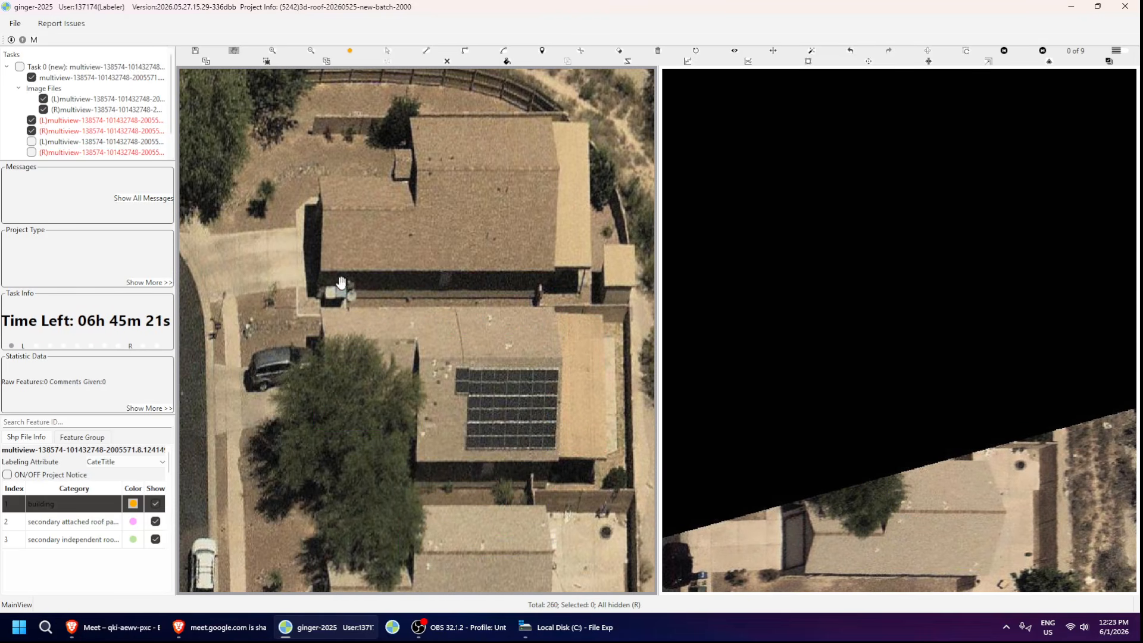
{"action": "key", "text": "r"}
{"action": "left_click_drag", "start_coordinate": [469, 438], "coordinate": [414, 237]}
{"action": "key", "text": "r"}
{"action": "key", "text": "r"}
{"action": "scroll", "coordinate": [759, 400], "scroll_direction": "up", "scroll_amount": 2}
{"action": "key", "text": "r"}
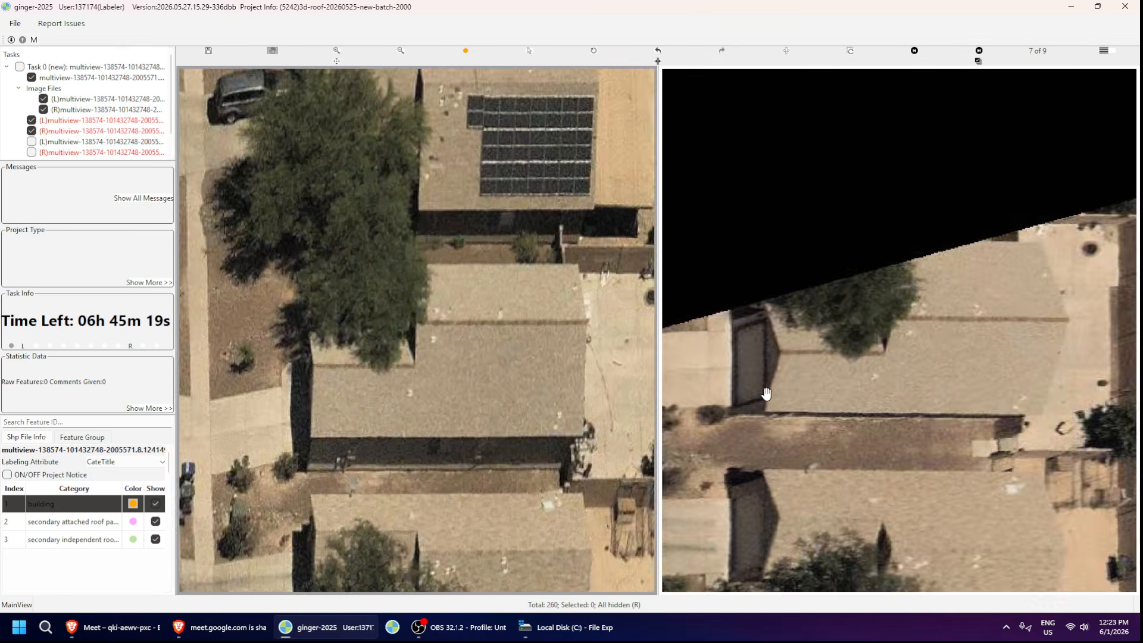
{"action": "scroll", "coordinate": [768, 395], "scroll_direction": "up", "scroll_amount": 3}
Snip the roof-corner area, mark the corner with two red lines, and close the snip
{"action": "key", "text": "super+shift+s"}
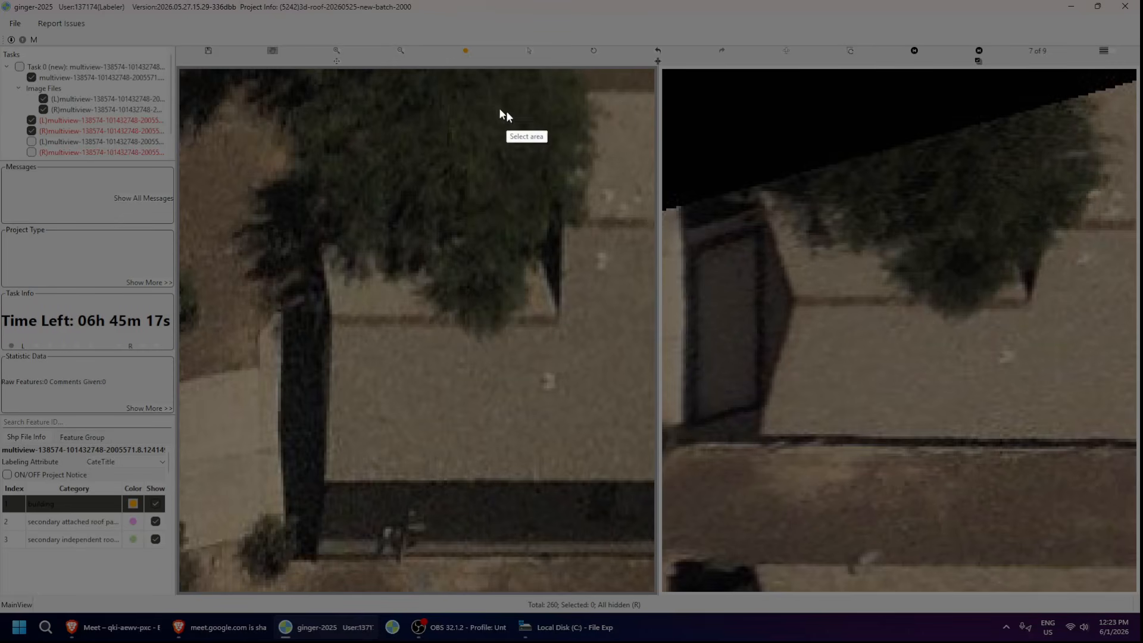
{"action": "left_click_drag", "start_coordinate": [476, 98], "coordinate": [1008, 546]}
{"action": "left_click", "coordinate": [1021, 451]}
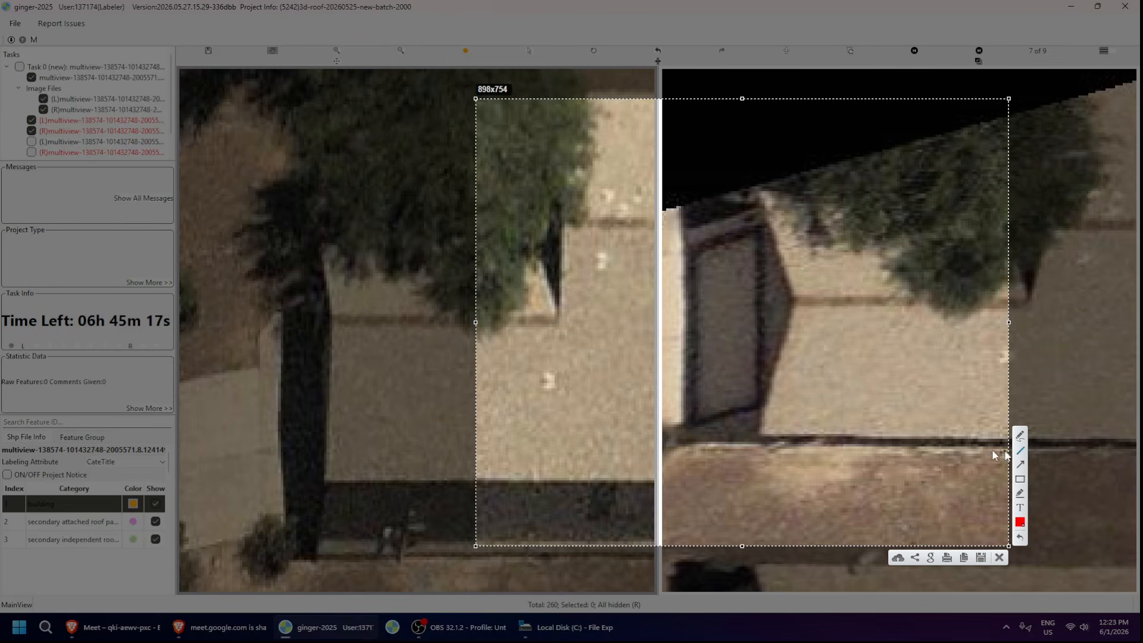
{"action": "left_click_drag", "start_coordinate": [759, 366], "coordinate": [759, 433]}
{"action": "left_click_drag", "start_coordinate": [760, 367], "coordinate": [758, 429]}
{"action": "left_click", "coordinate": [1000, 557]}
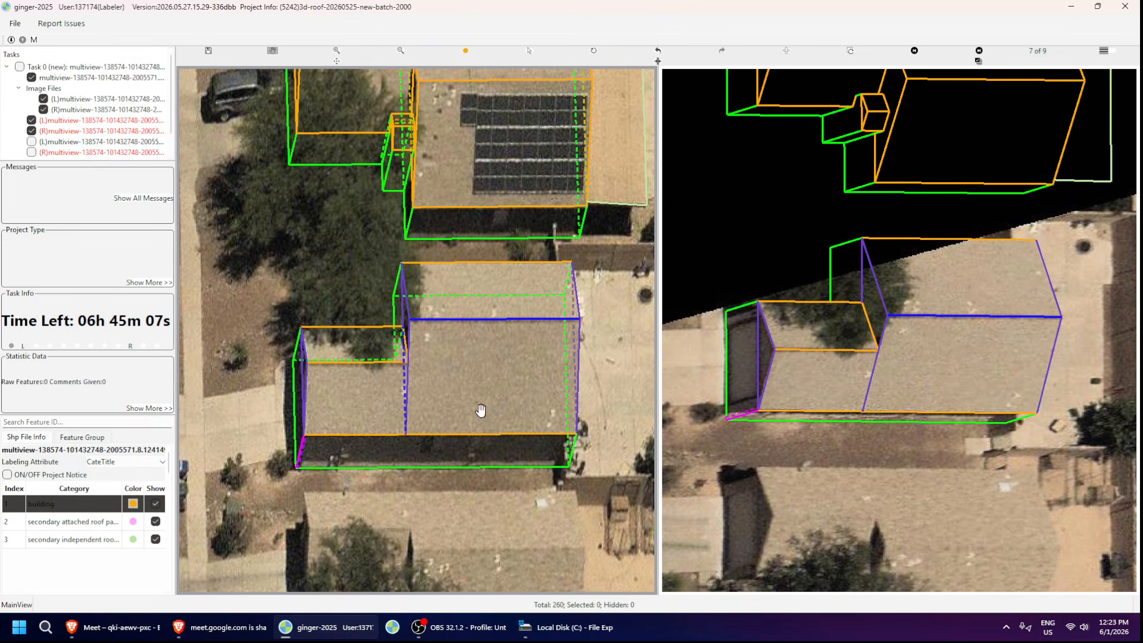
Select the lower building's outline, hide and reshow it to check the fit, and save
{"action": "scroll", "coordinate": [462, 351], "scroll_direction": "down", "scroll_amount": 2}
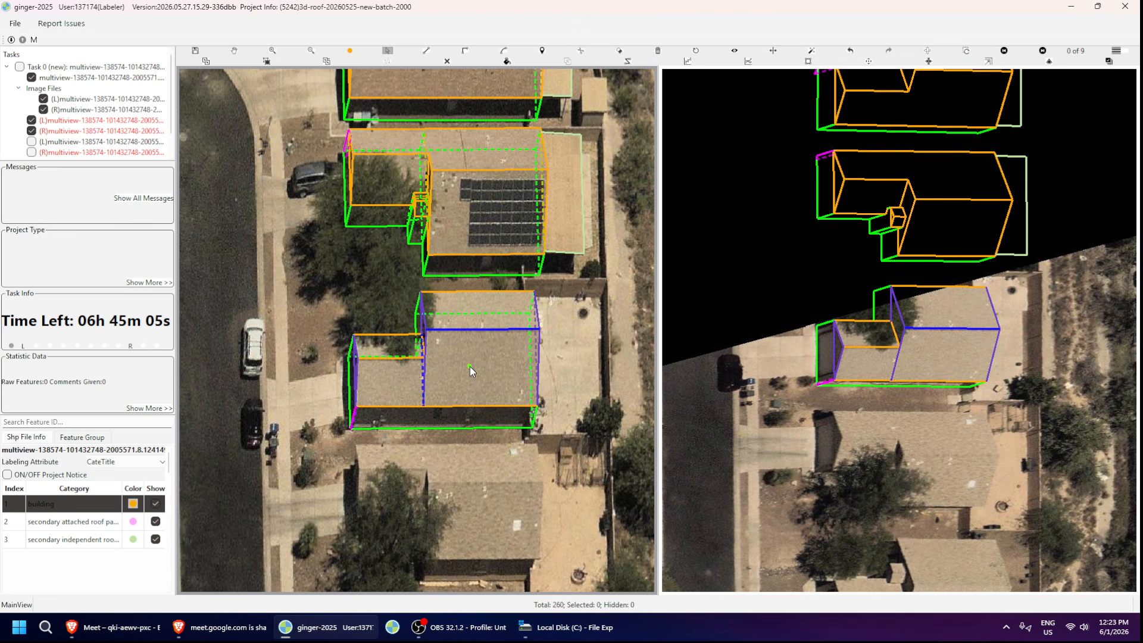
{"action": "left_click", "coordinate": [470, 366]}
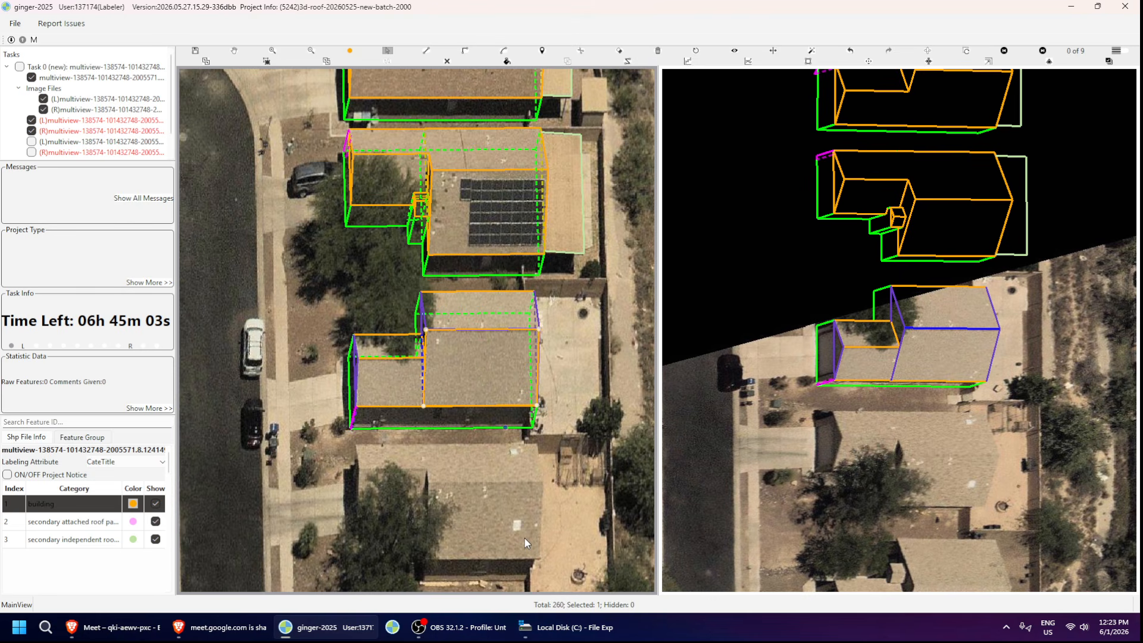
{"action": "key", "text": "h"}
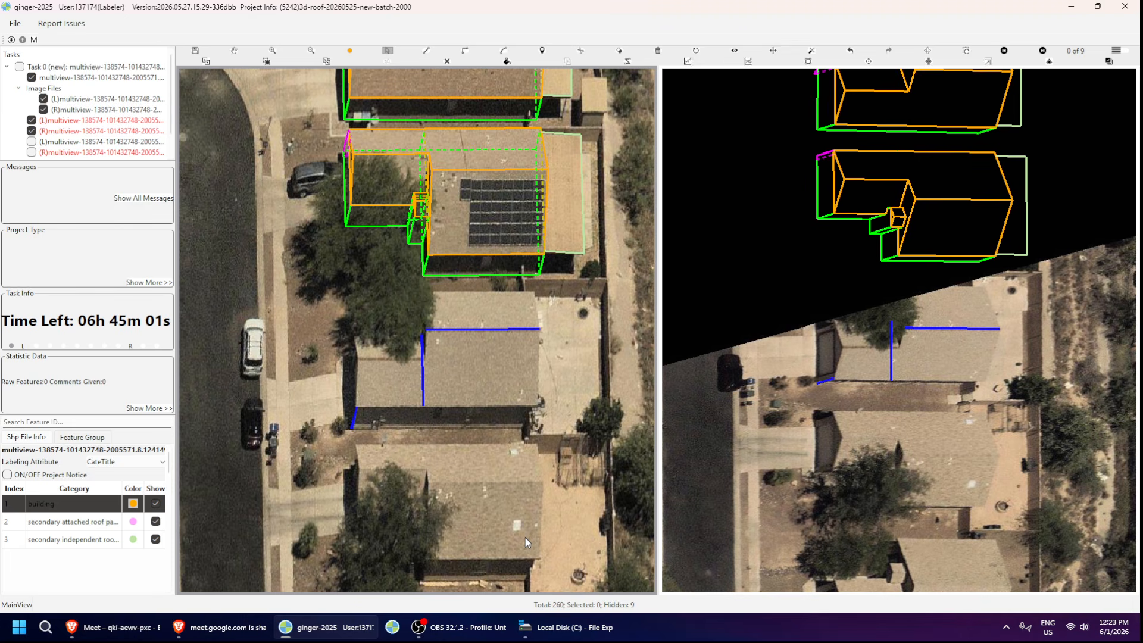
{"action": "key", "text": "h"}
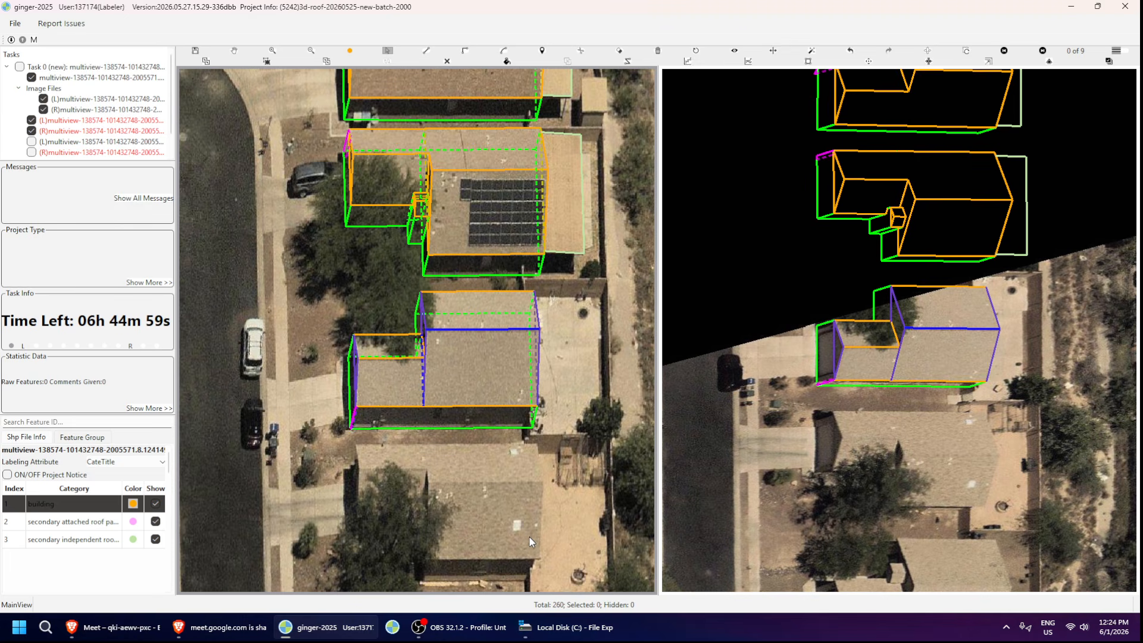
{"action": "key", "text": "ctrl+s"}
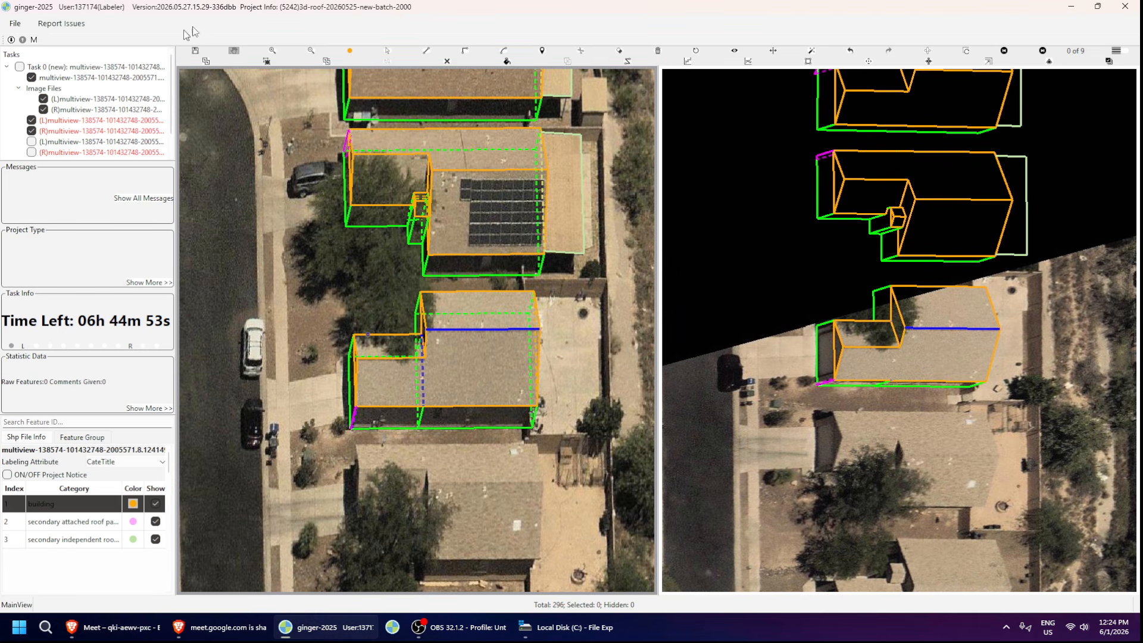
Clear the blue reference lines, add the wireframe's final corner point, recheck against the roof, and save
{"action": "left_click", "coordinate": [447, 62]}
{"action": "scroll", "coordinate": [420, 298], "scroll_direction": "up", "scroll_amount": 3}
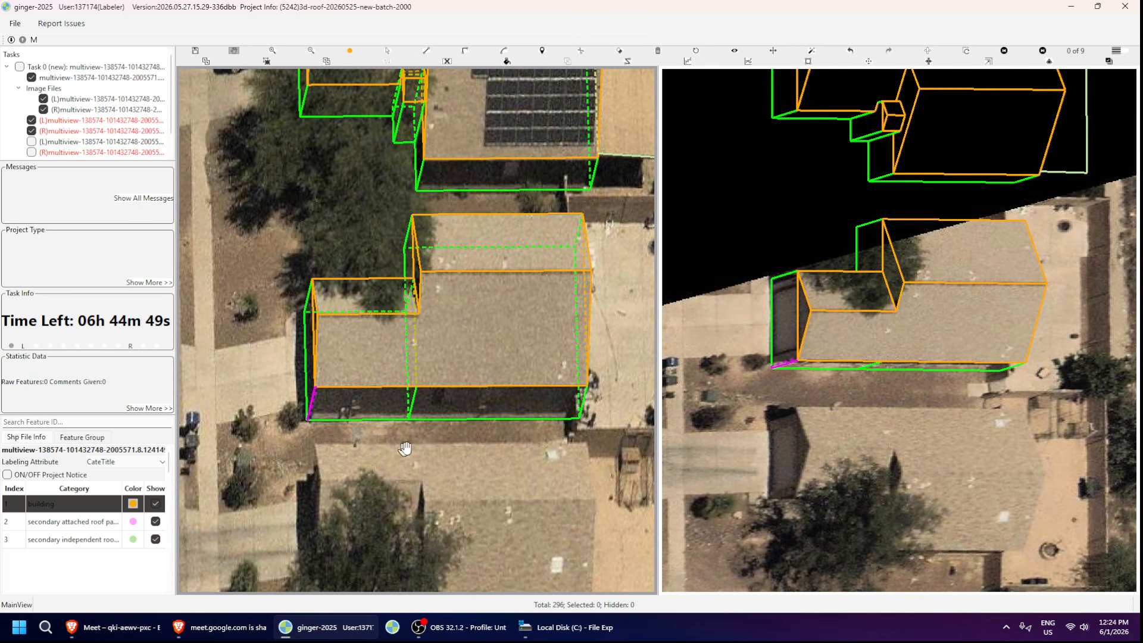
{"action": "scroll", "coordinate": [407, 411], "scroll_direction": "up", "scroll_amount": 2}
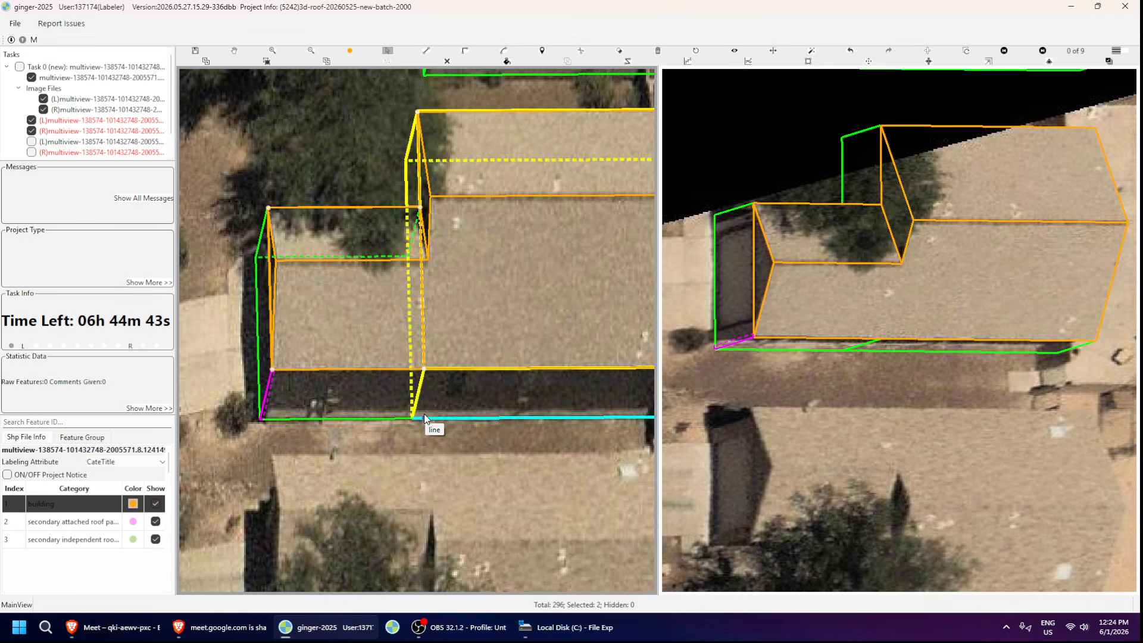
{"action": "double_click", "coordinate": [424, 412]}
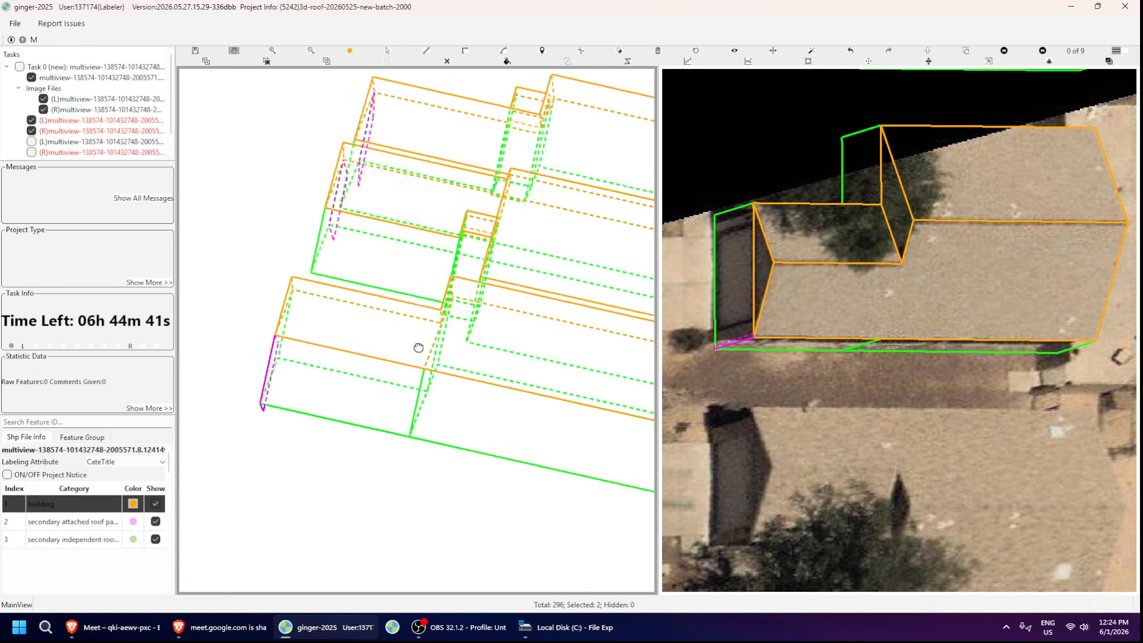
{"action": "left_click", "coordinate": [413, 428]}
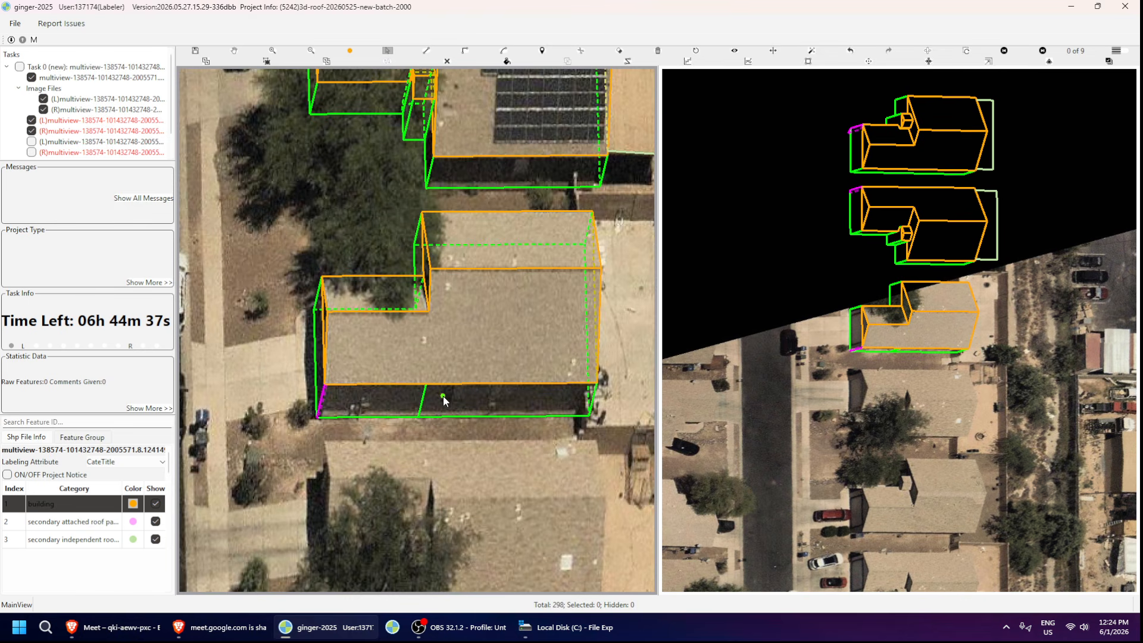
{"action": "key", "text": "h"}
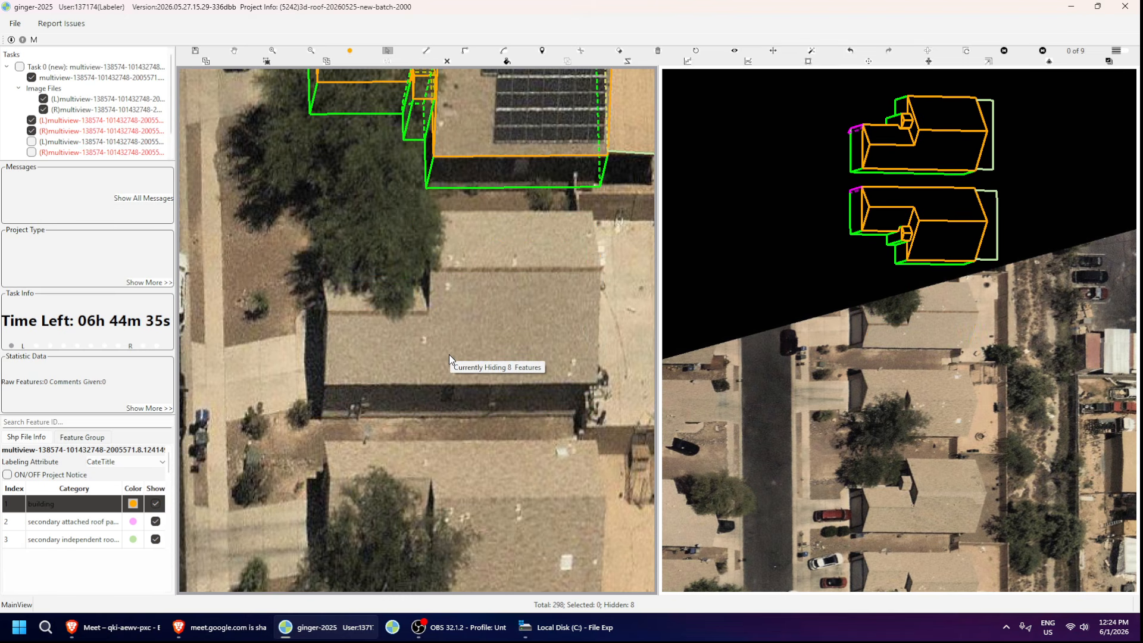
{"action": "key", "text": "h"}
{"action": "key", "text": "ctrl+s"}
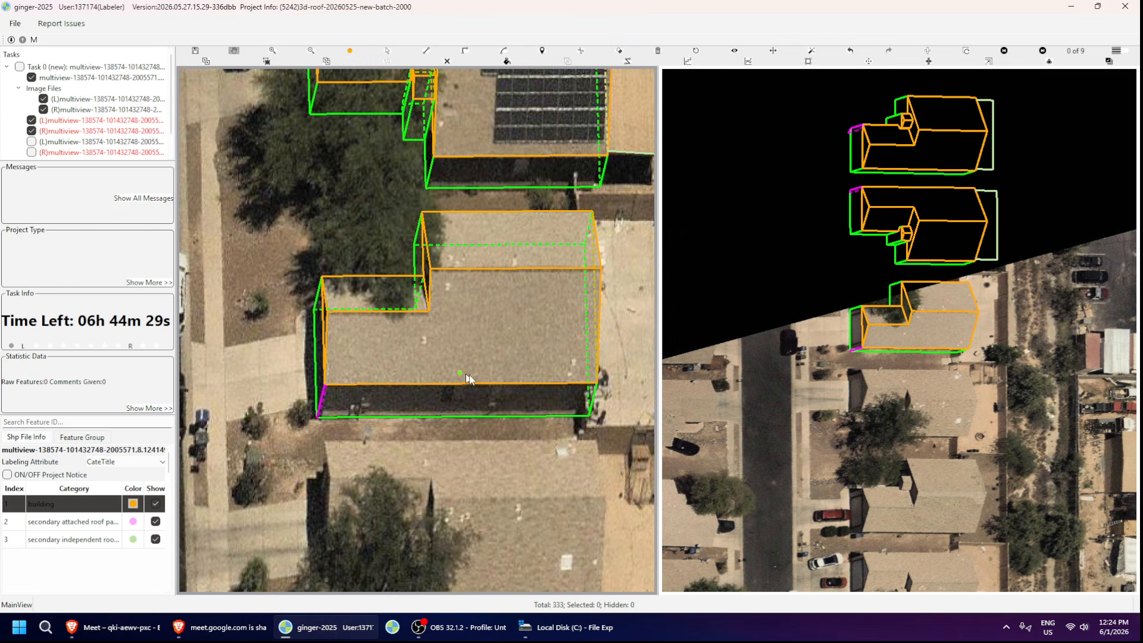
{"action": "scroll", "coordinate": [467, 378], "scroll_direction": "down", "scroll_amount": 2}
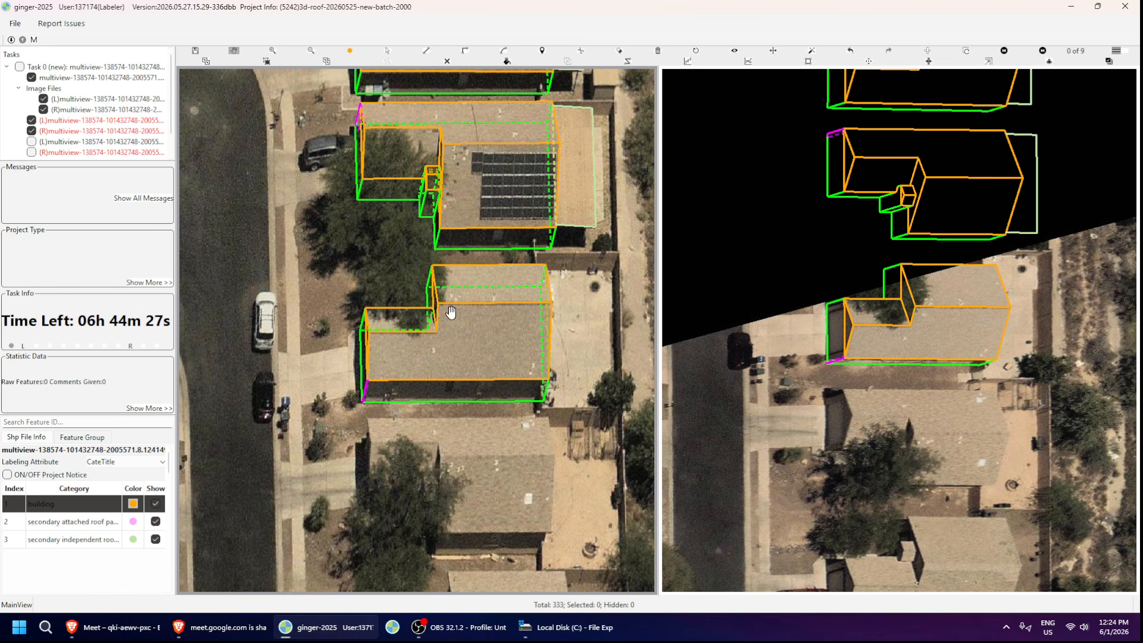
Pan down the street to the next houses and back to the outlined building
{"action": "left_click_drag", "start_coordinate": [450, 313], "coordinate": [457, 373]}
{"action": "left_click_drag", "start_coordinate": [447, 496], "coordinate": [422, 223]}
{"action": "left_click_drag", "start_coordinate": [450, 410], "coordinate": [458, 333]}
{"action": "scroll", "coordinate": [473, 276], "scroll_direction": "down", "scroll_amount": 2}
{"action": "left_click_drag", "start_coordinate": [497, 494], "coordinate": [512, 387]}
{"action": "left_click_drag", "start_coordinate": [551, 494], "coordinate": [533, 397]}
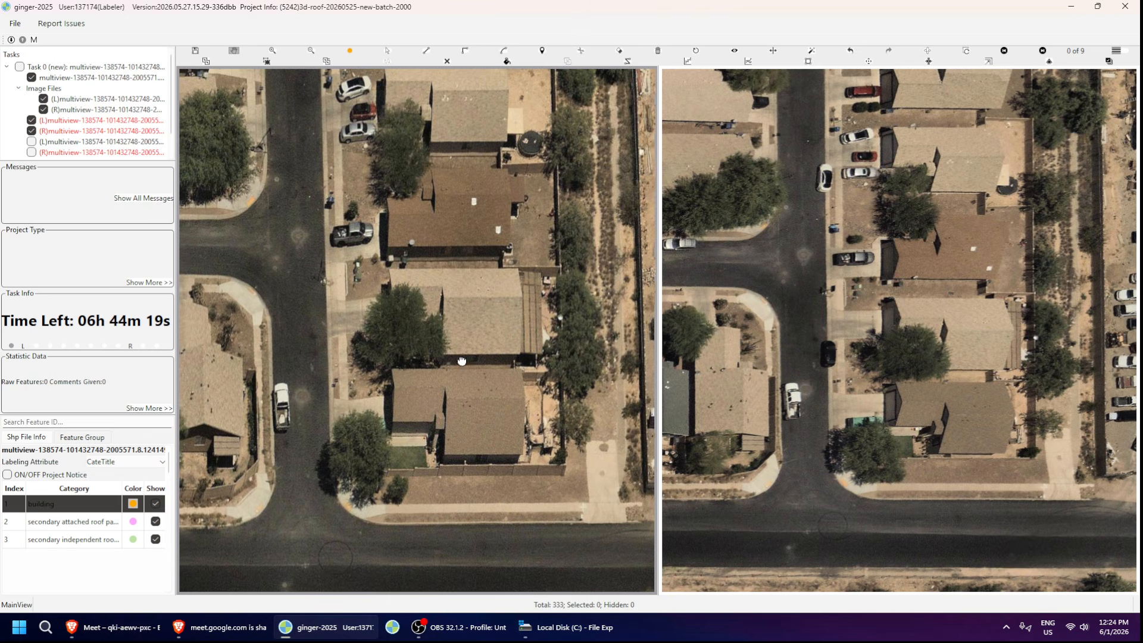
{"action": "left_click_drag", "start_coordinate": [462, 361], "coordinate": [492, 380]}
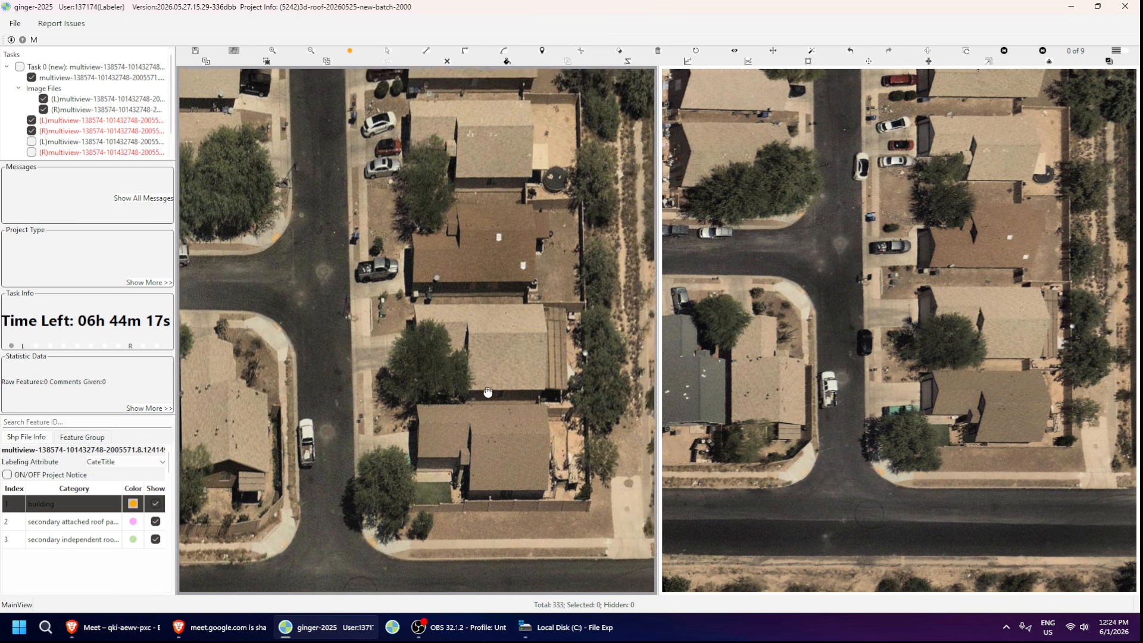
{"action": "left_click_drag", "start_coordinate": [509, 176], "coordinate": [457, 476]}
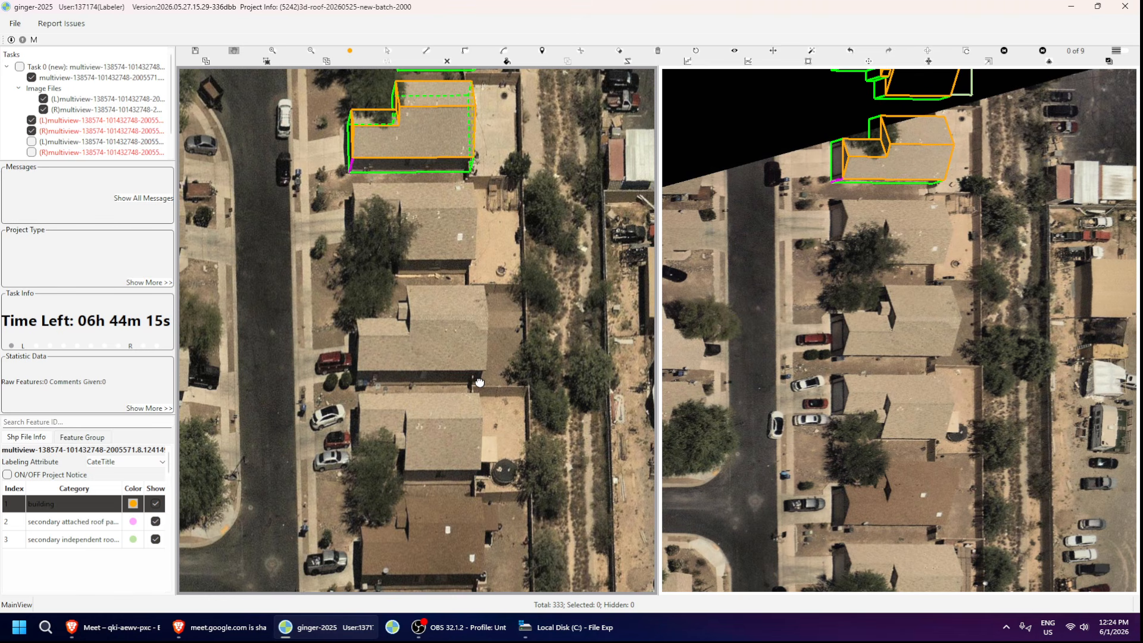
{"action": "left_click_drag", "start_coordinate": [480, 382], "coordinate": [477, 394]}
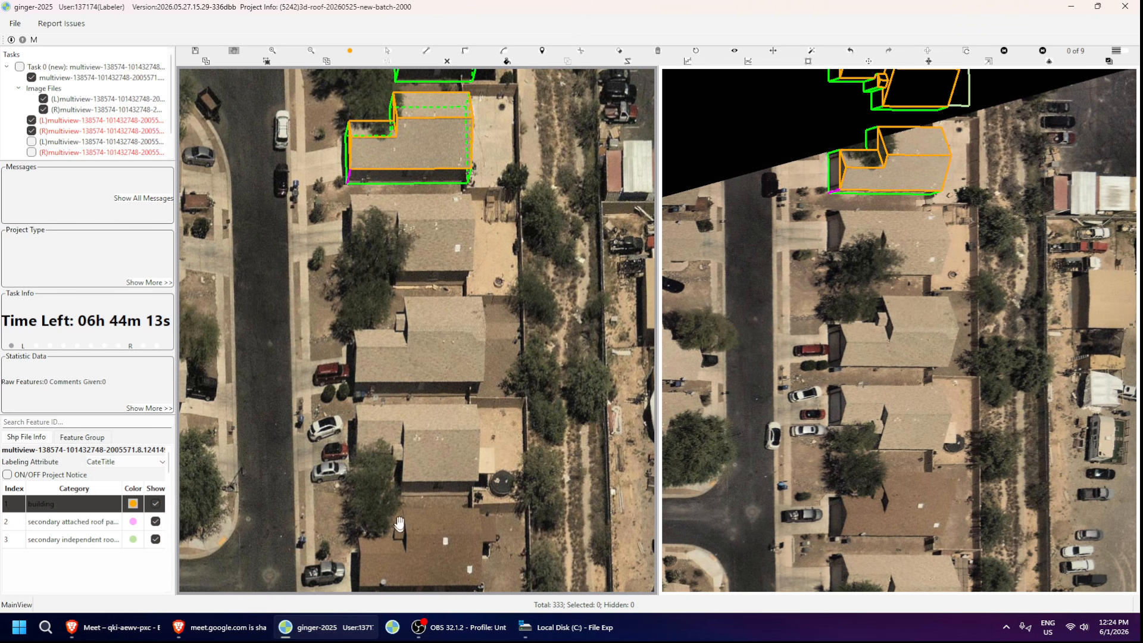
{"action": "left_click_drag", "start_coordinate": [408, 223], "coordinate": [400, 468]}
Hide and reshow all outlines, then frame the houses below the outlined building
{"action": "key", "text": "r"}
{"action": "scroll", "coordinate": [383, 149], "scroll_direction": "up", "scroll_amount": 2}
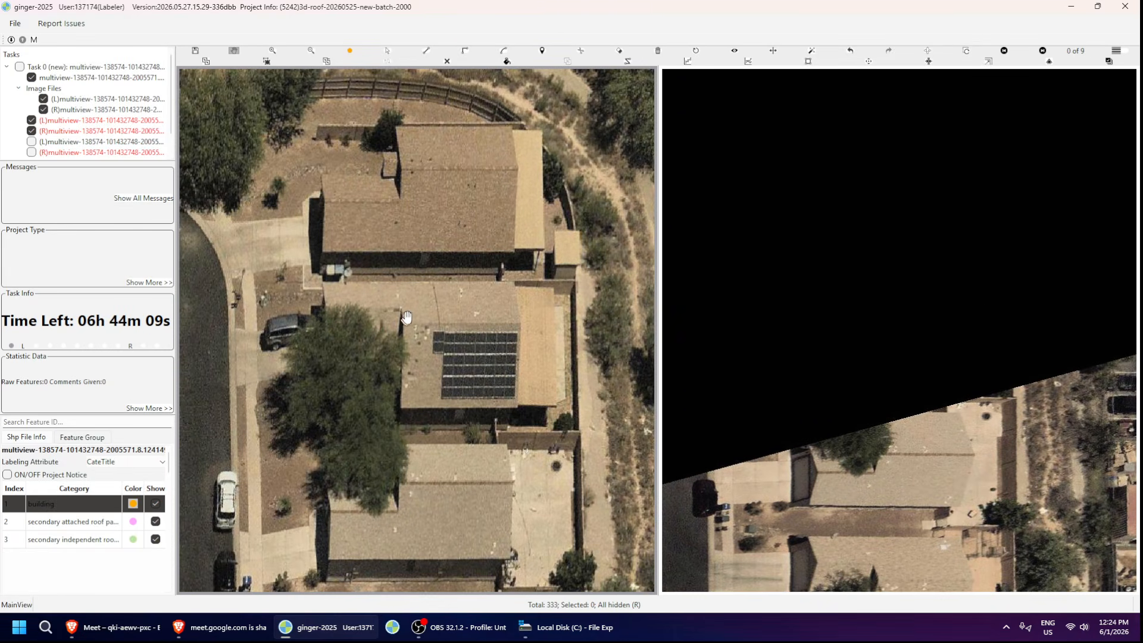
{"action": "key", "text": "r"}
{"action": "left_click_drag", "start_coordinate": [422, 356], "coordinate": [393, 187]}
{"action": "scroll", "coordinate": [393, 186], "scroll_direction": "down", "scroll_amount": 2}
{"action": "left_click_drag", "start_coordinate": [438, 326], "coordinate": [438, 302]}
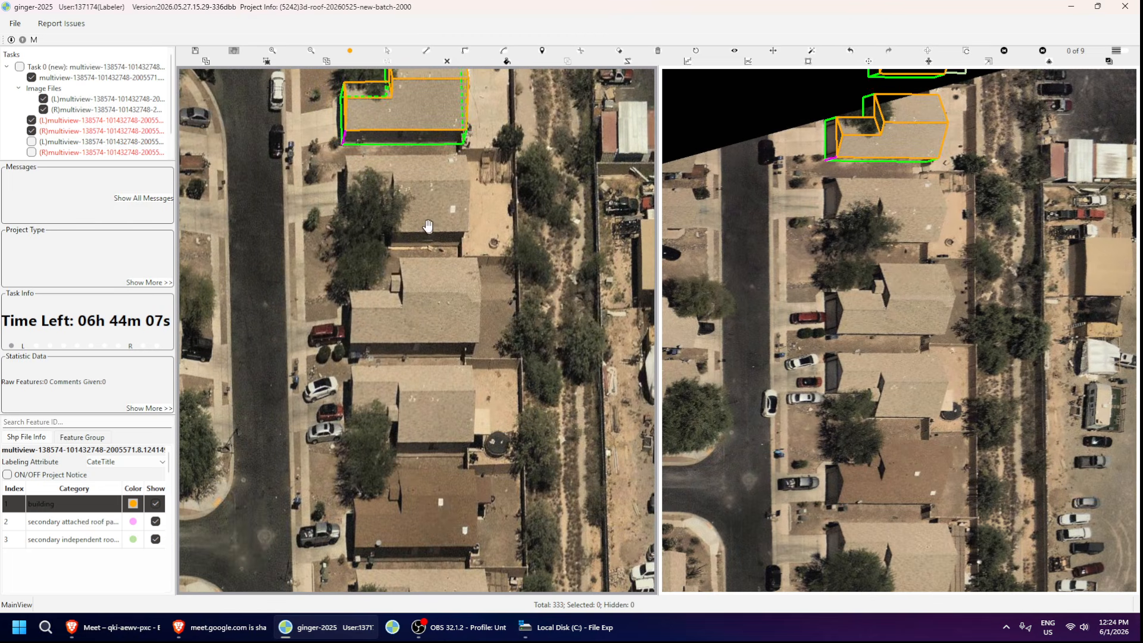
{"action": "left_click_drag", "start_coordinate": [423, 476], "coordinate": [434, 321]}
{"action": "left_click_drag", "start_coordinate": [451, 521], "coordinate": [451, 395]}
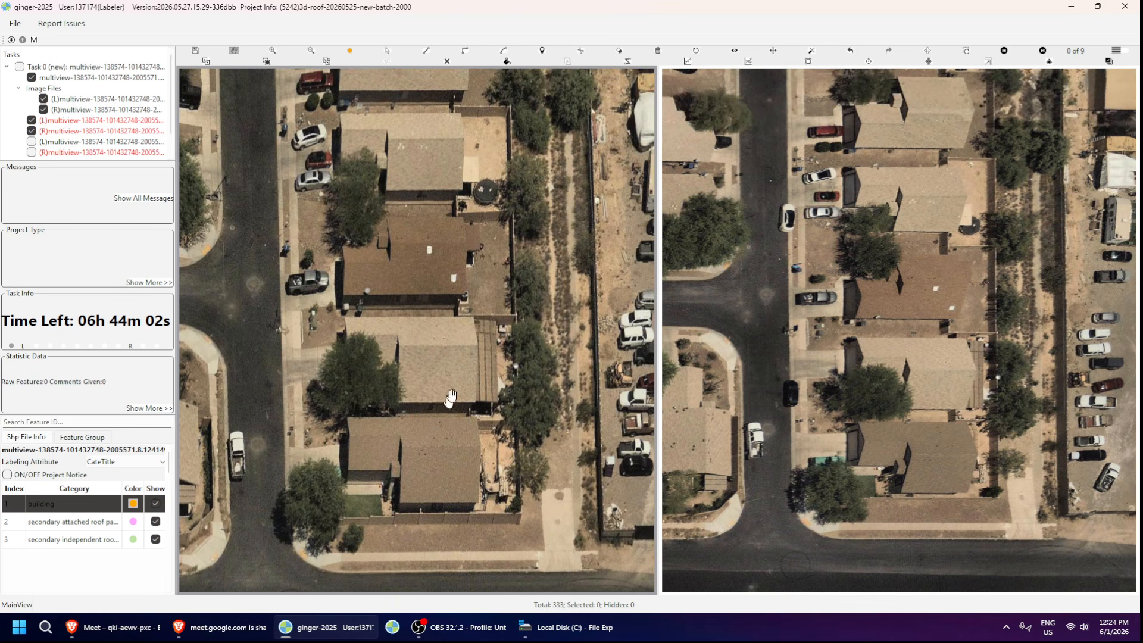
Launch a second roof-project instance, accept the agreement, log in with the saved account, dismiss the description
{"action": "right_click", "coordinate": [326, 627]}
{"action": "left_click", "coordinate": [298, 556]}
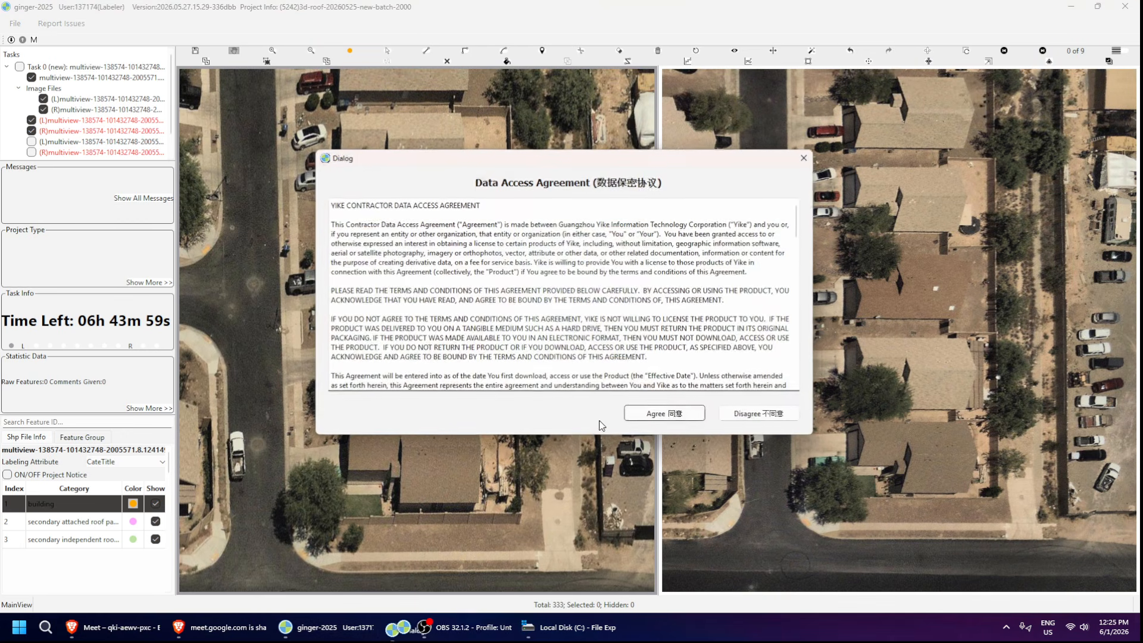
{"action": "left_click", "coordinate": [661, 416]}
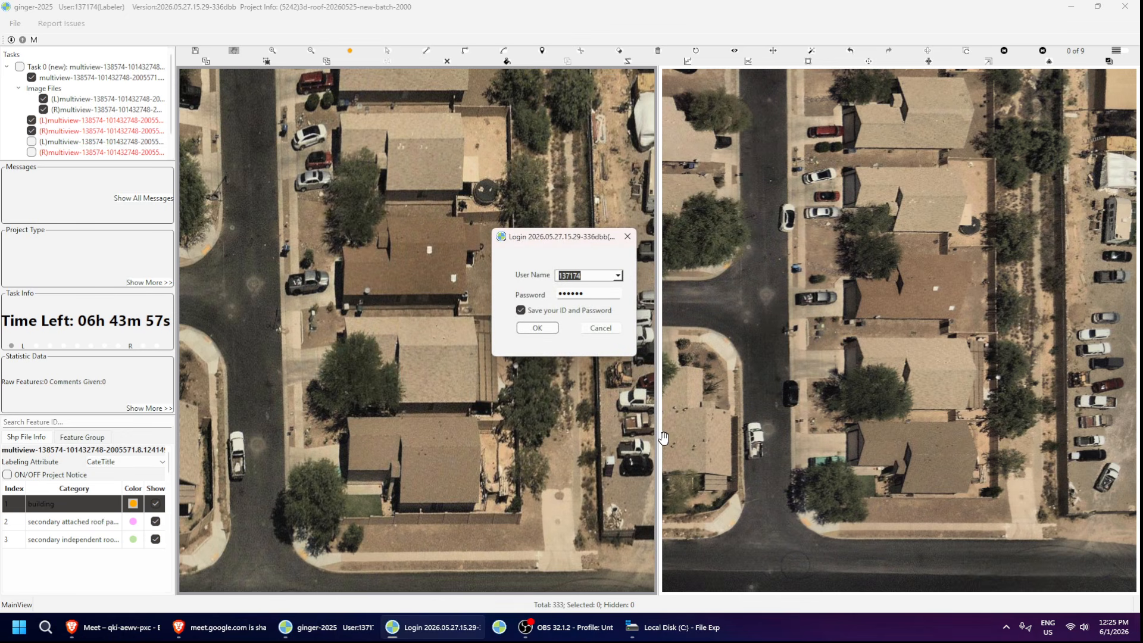
{"action": "key", "text": "Return"}
{"action": "key", "text": "Return"}
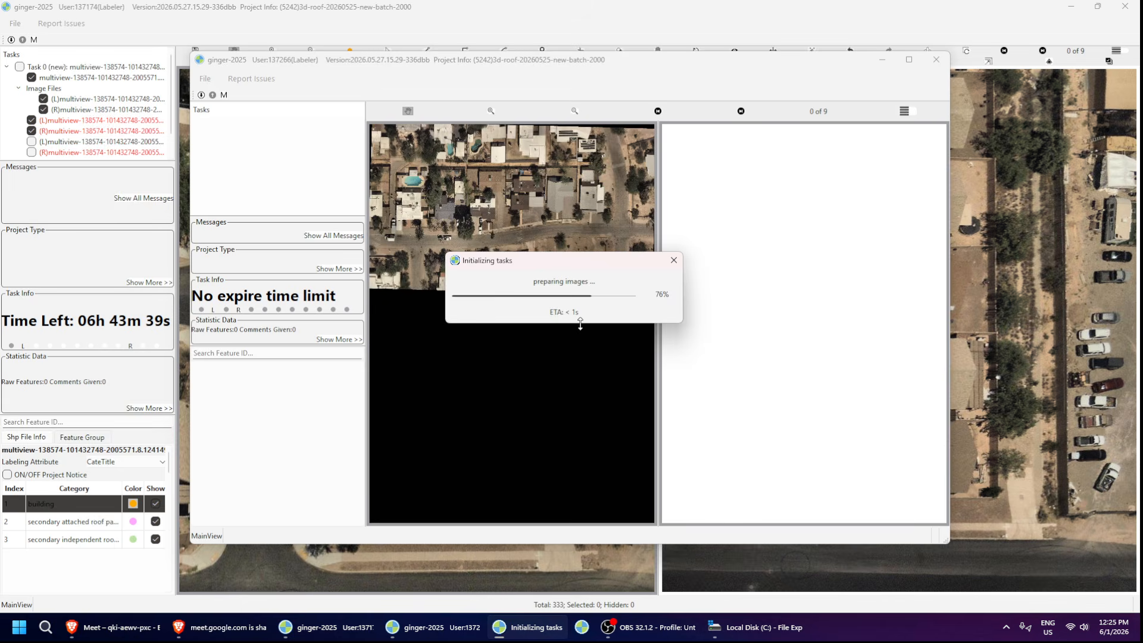
{"action": "left_click", "coordinate": [633, 384]}
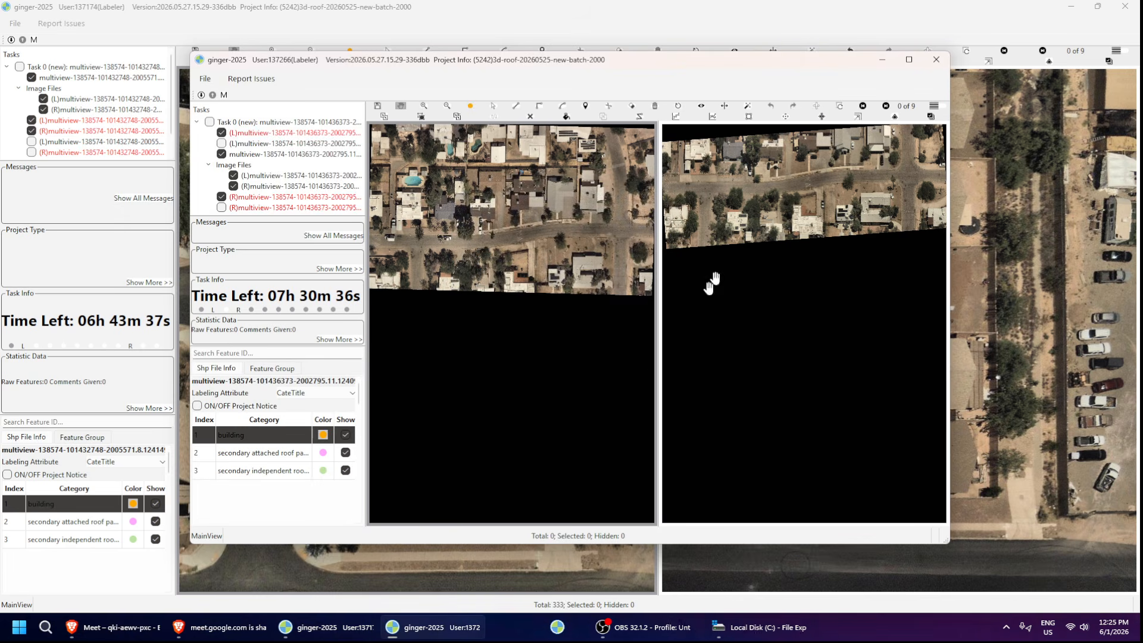
Keep the new task window open and maximize it to fill the screen
{"action": "left_click", "coordinate": [937, 60]}
{"action": "left_click", "coordinate": [608, 257]}
{"action": "left_click", "coordinate": [909, 60]}
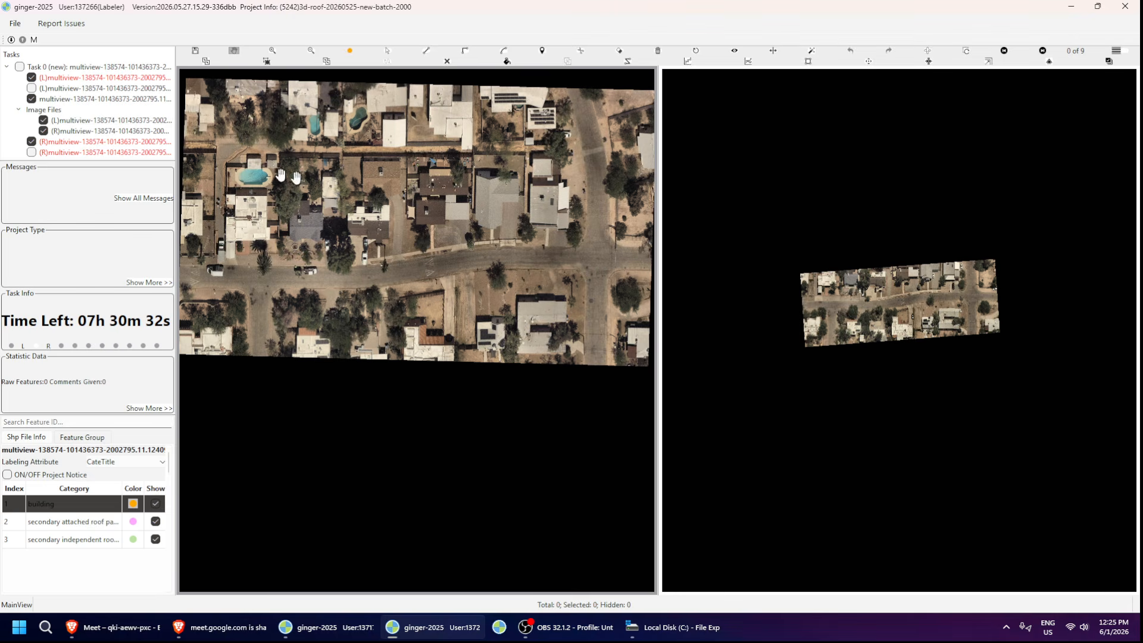
Toggle the second layer's building outlines on and off and pan to neighbouring houses
{"action": "left_click", "coordinate": [31, 88]}
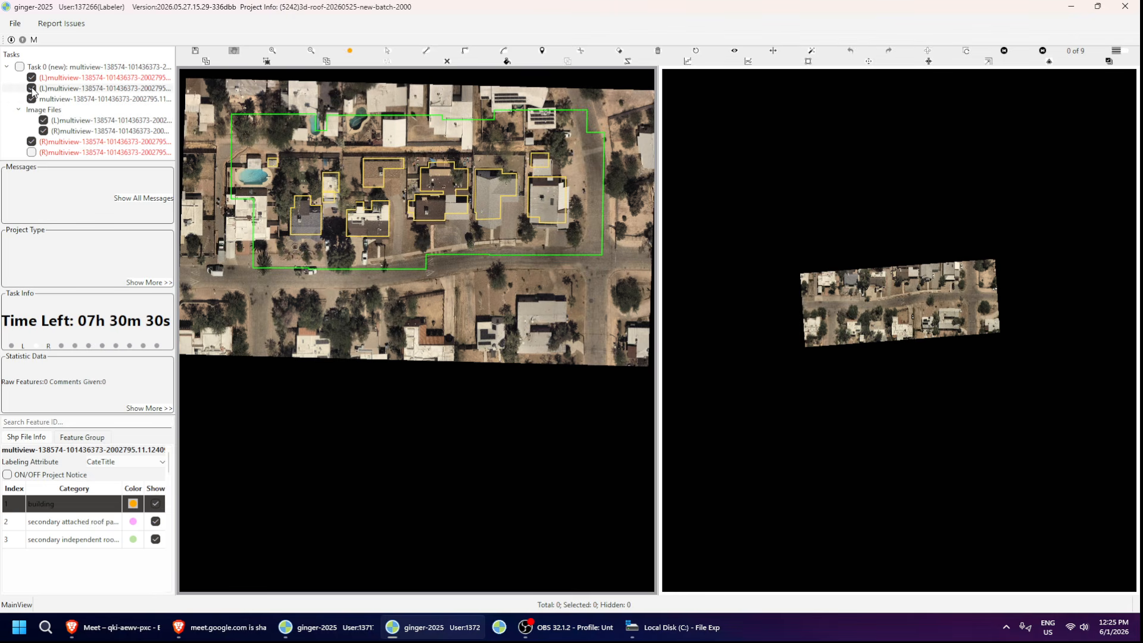
{"action": "left_click", "coordinate": [31, 88]}
{"action": "scroll", "coordinate": [356, 268], "scroll_direction": "up", "scroll_amount": 3}
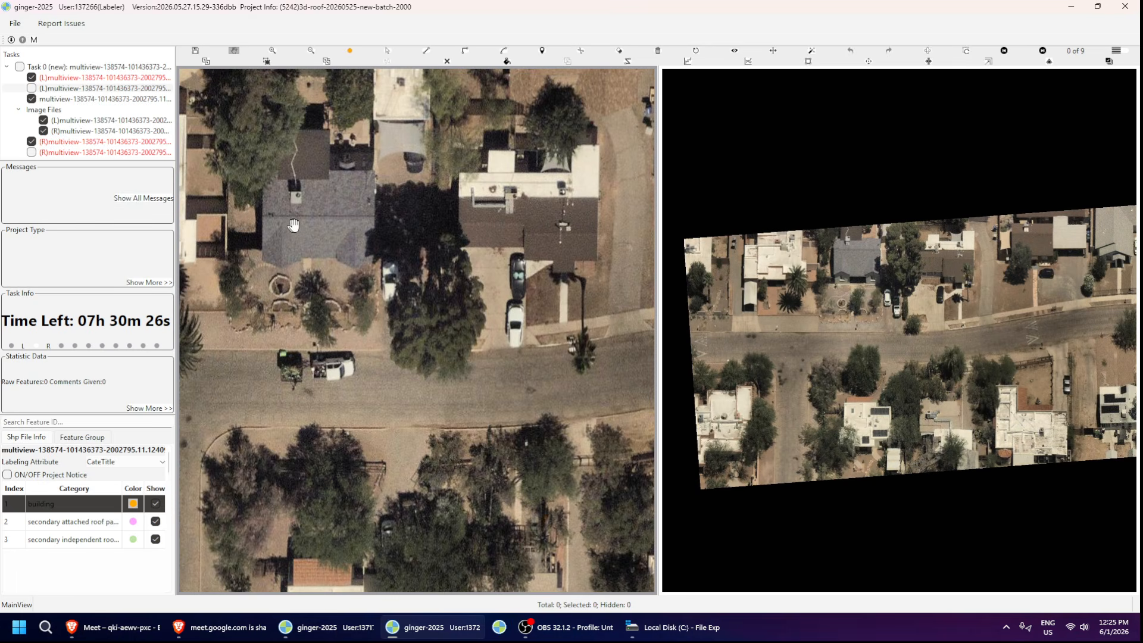
{"action": "scroll", "coordinate": [290, 241], "scroll_direction": "up", "scroll_amount": 3}
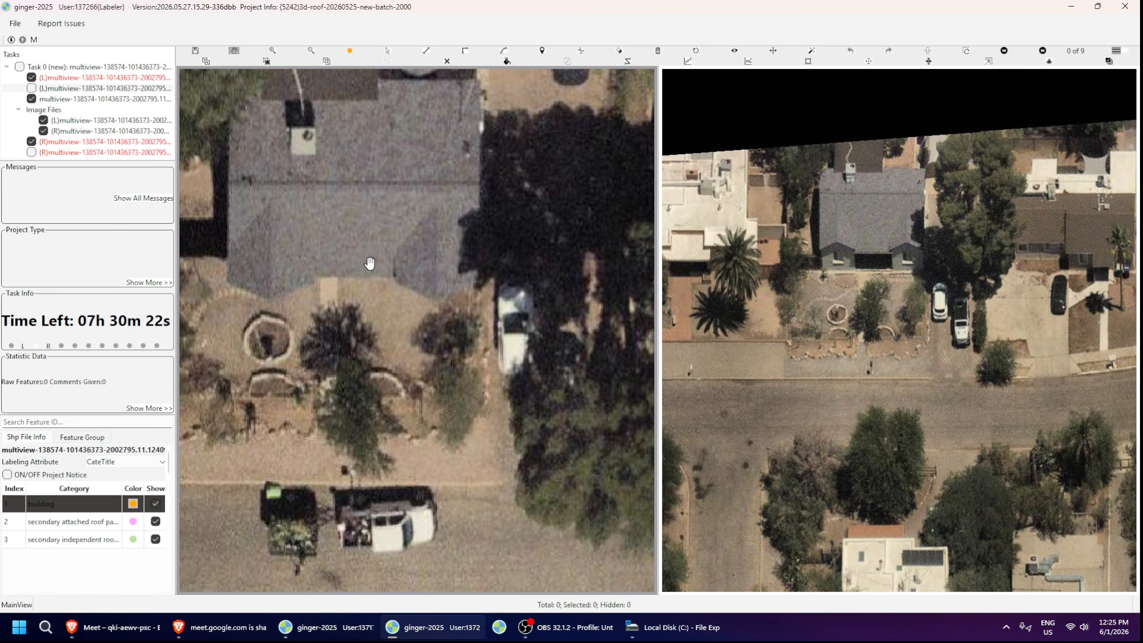
{"action": "scroll", "coordinate": [369, 262], "scroll_direction": "down", "scroll_amount": 3}
{"action": "scroll", "coordinate": [889, 265], "scroll_direction": "up", "scroll_amount": 3}
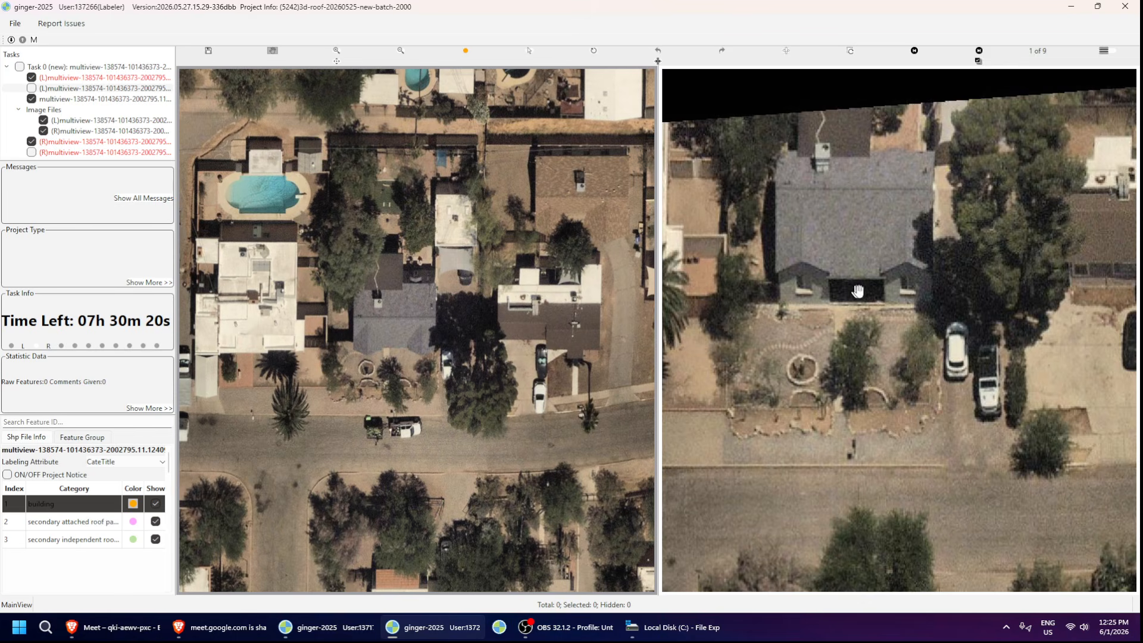
{"action": "left_click_drag", "start_coordinate": [492, 296], "coordinate": [378, 347]}
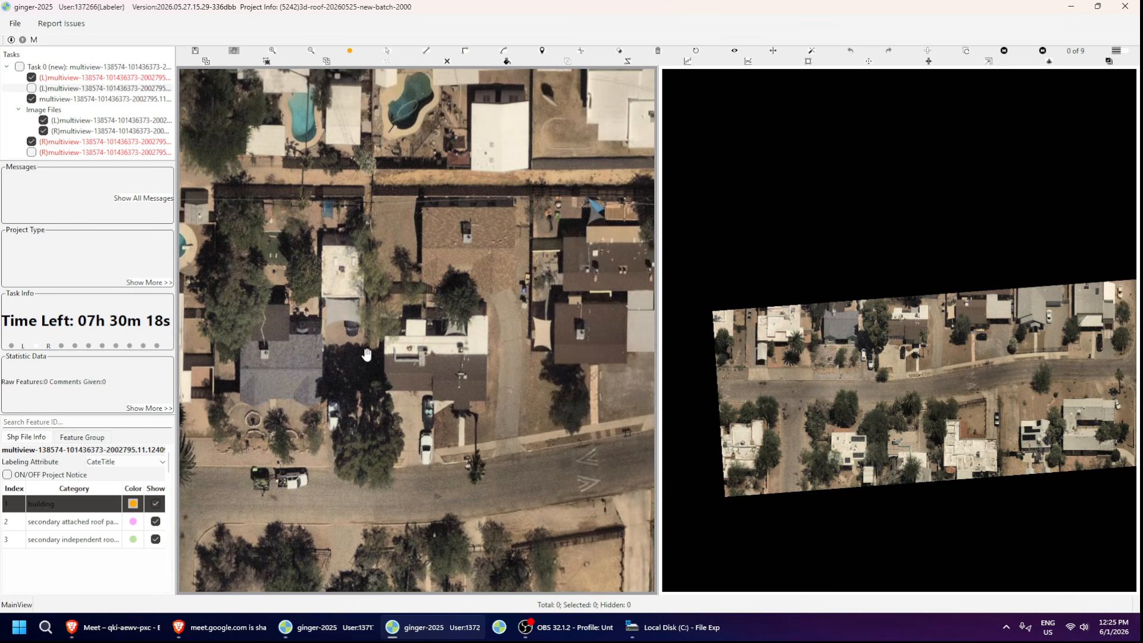
{"action": "left_click_drag", "start_coordinate": [498, 322], "coordinate": [451, 320]}
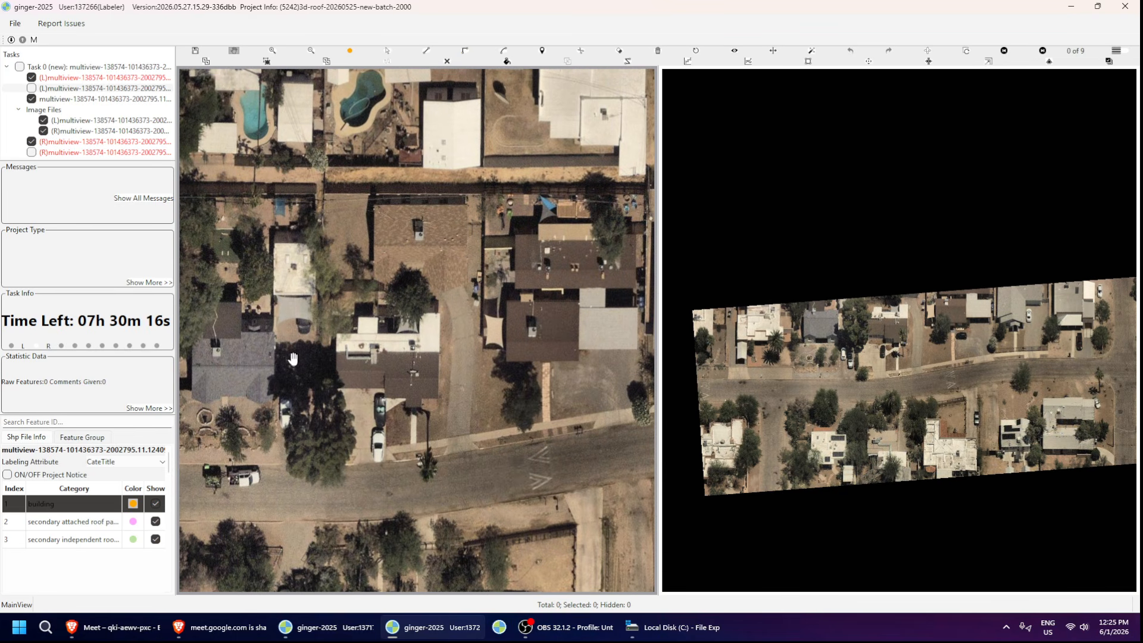
{"action": "scroll", "coordinate": [506, 363], "scroll_direction": "down", "scroll_amount": 2}
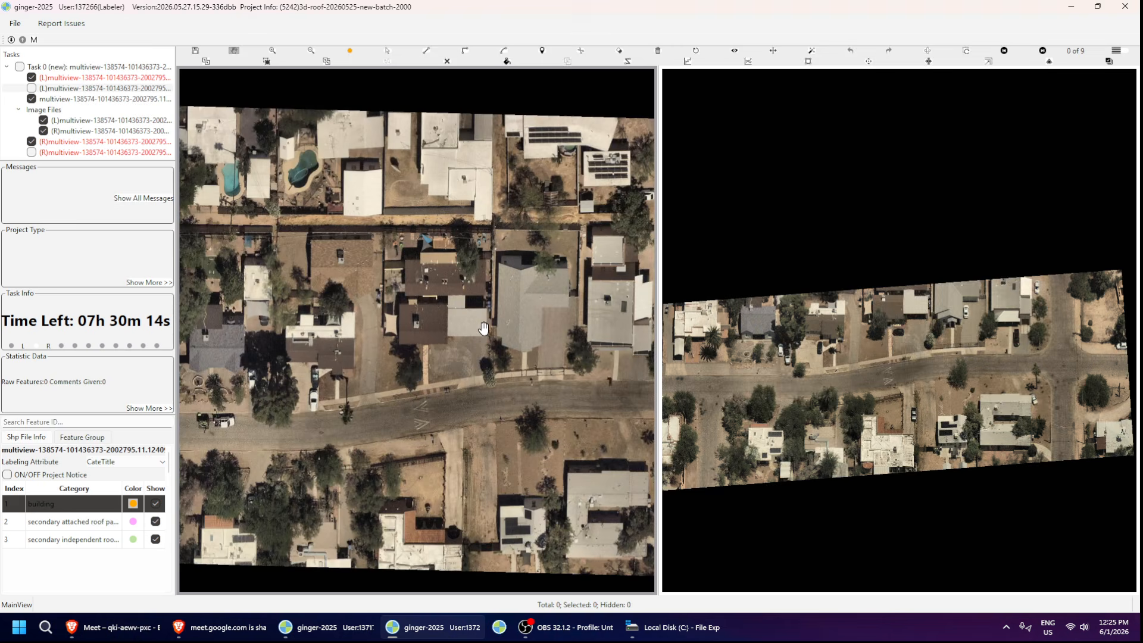
Turn on the third layer and the green outline layer, then bring the Google Meet call forward
{"action": "left_click", "coordinate": [32, 89]}
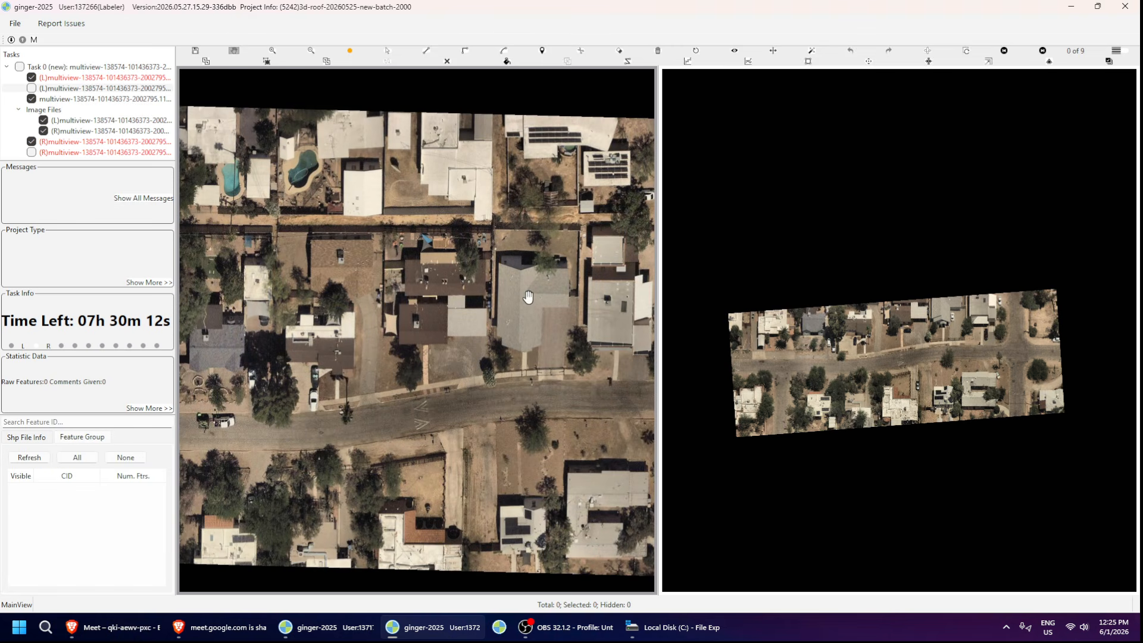
{"action": "scroll", "coordinate": [528, 296], "scroll_direction": "up", "scroll_amount": 2}
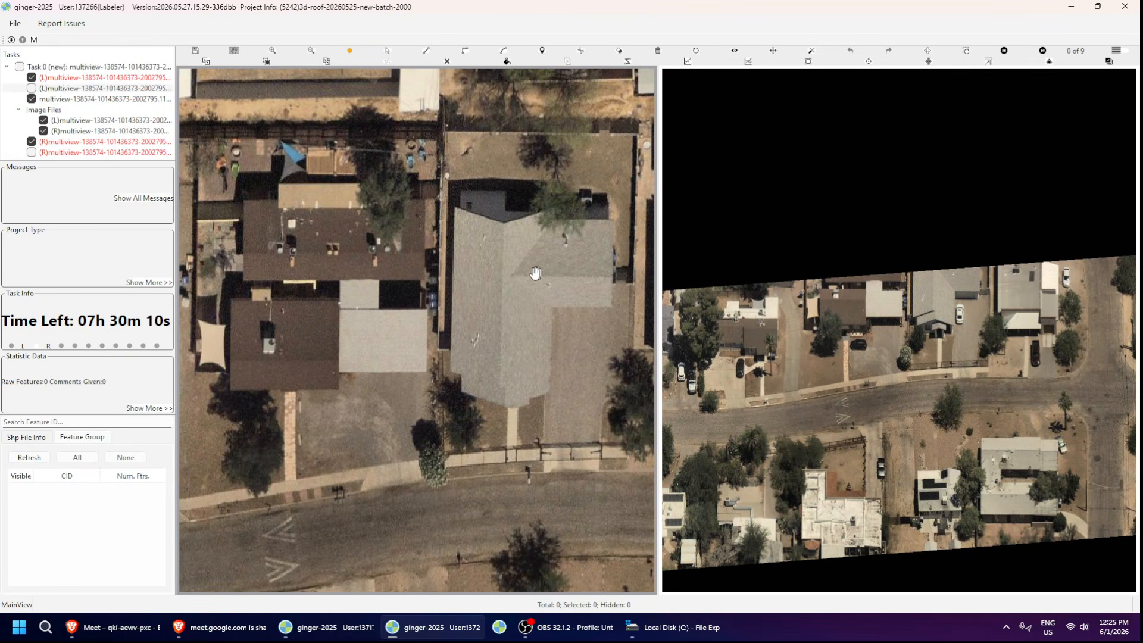
{"action": "scroll", "coordinate": [493, 319], "scroll_direction": "down", "scroll_amount": 2}
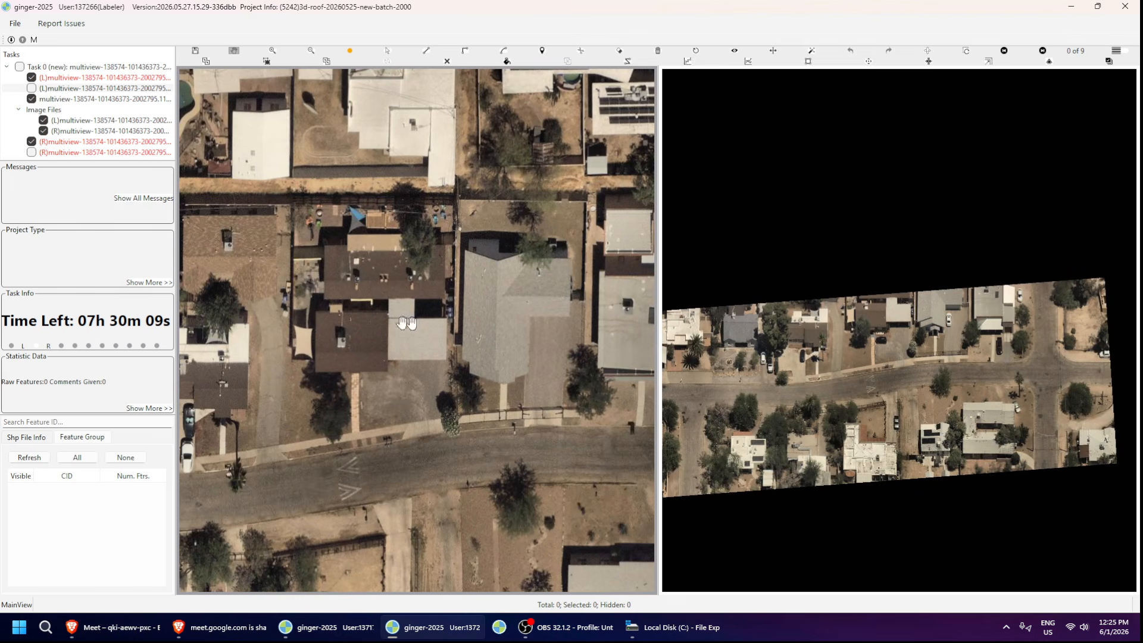
{"action": "left_click", "coordinate": [32, 99]}
{"action": "scroll", "coordinate": [406, 332], "scroll_direction": "up", "scroll_amount": 2}
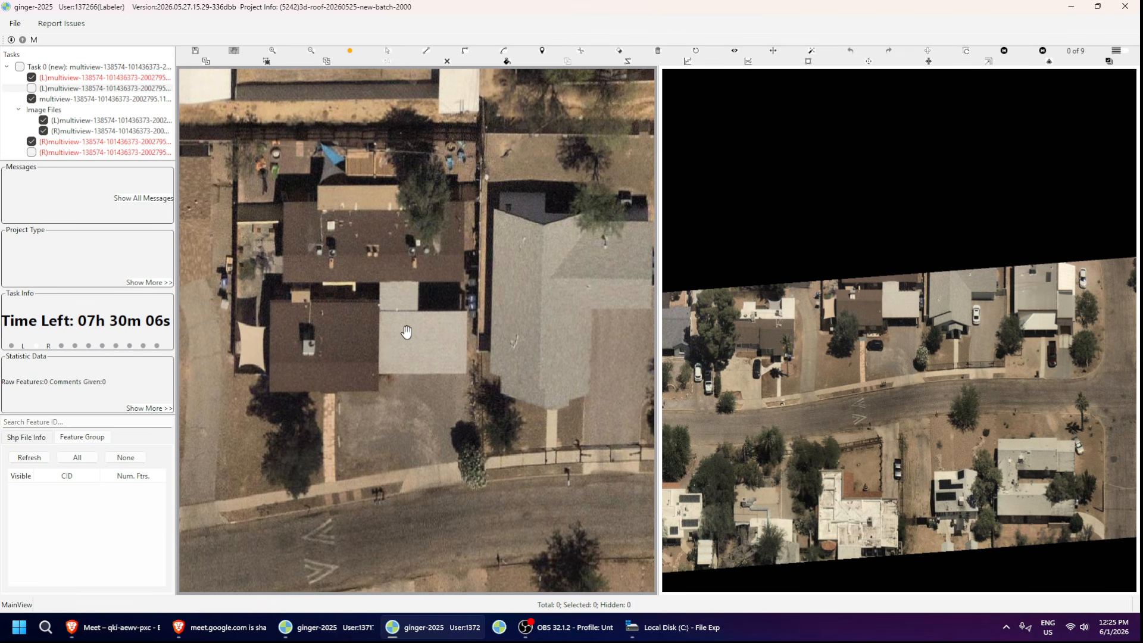
{"action": "scroll", "coordinate": [502, 366], "scroll_direction": "down", "scroll_amount": 3}
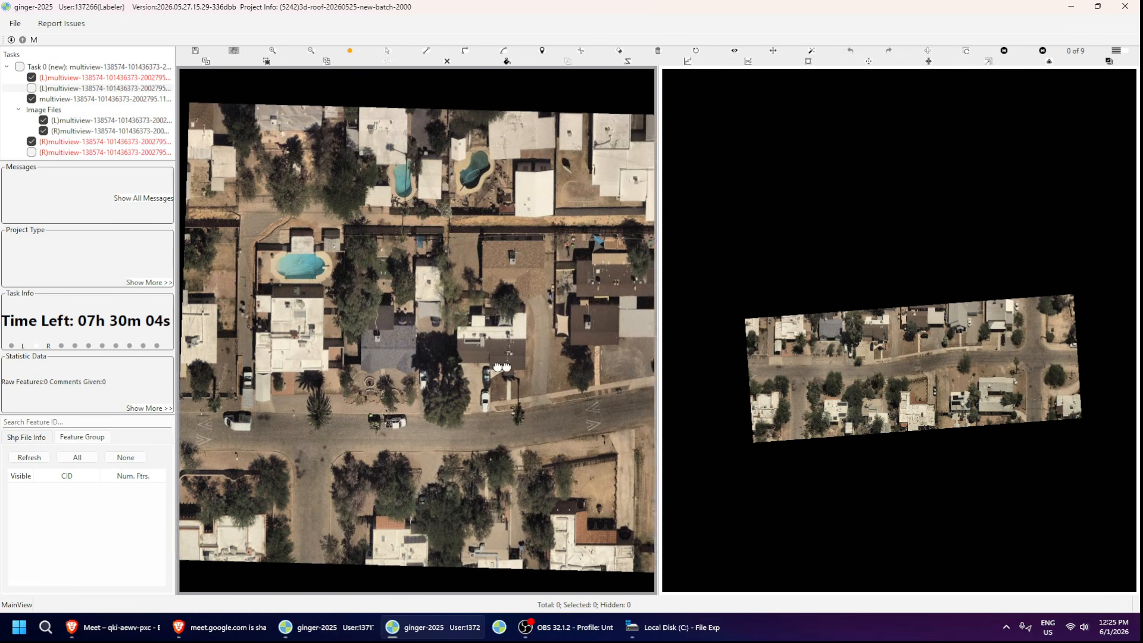
{"action": "left_click_drag", "start_coordinate": [501, 367], "coordinate": [553, 368]}
{"action": "left_click", "coordinate": [32, 88]}
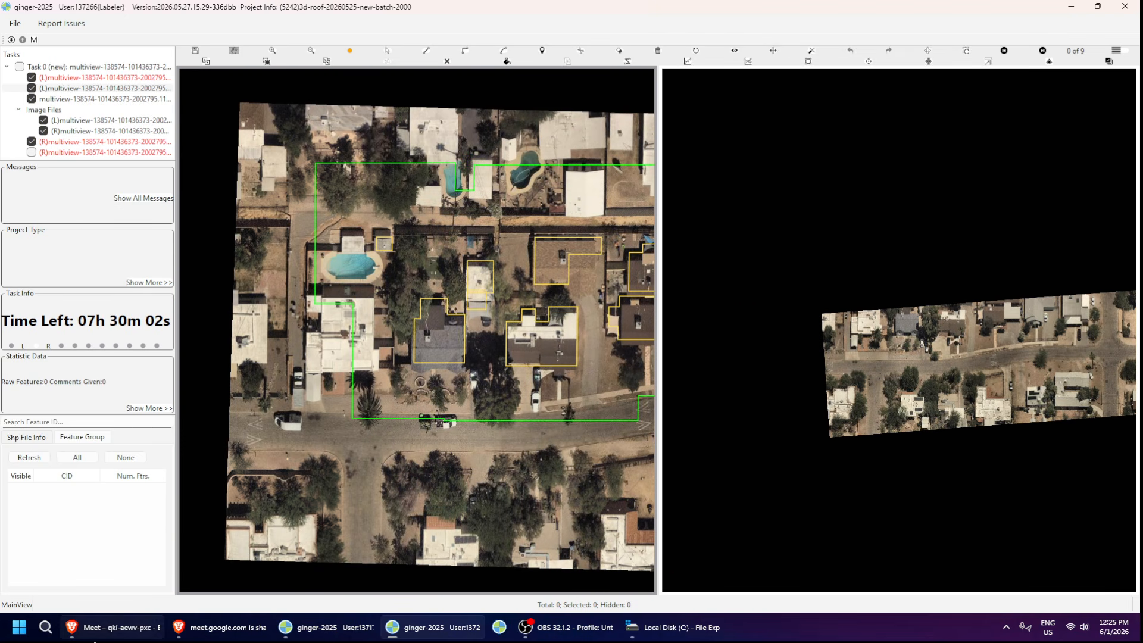
{"action": "left_click", "coordinate": [113, 627]}
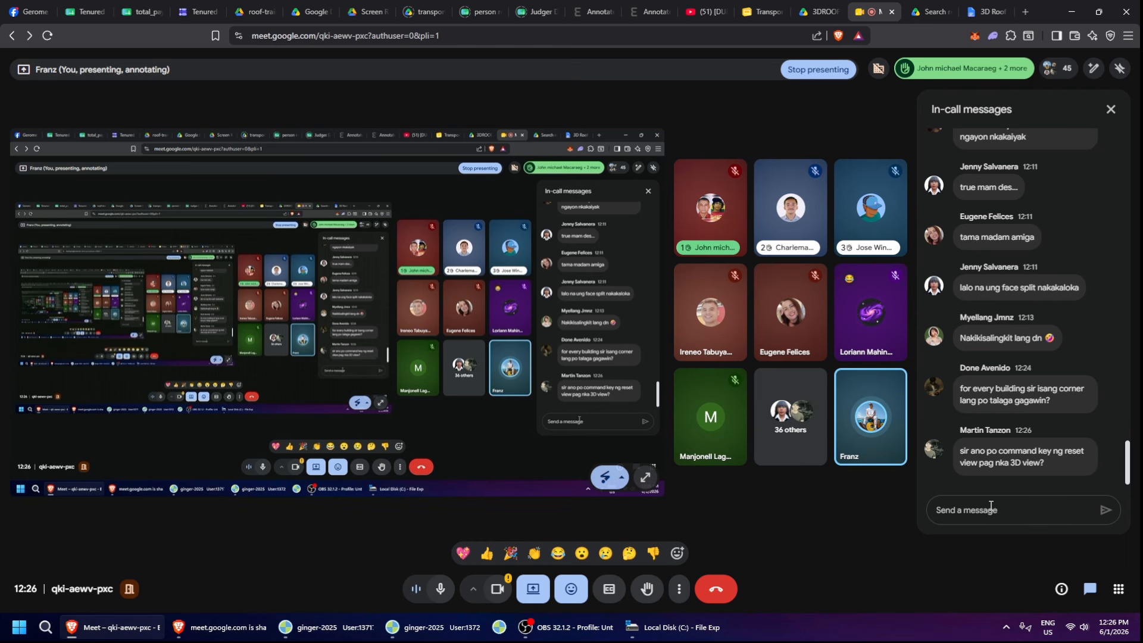
Send '0' in the Google Meet call chat
{"action": "left_click", "coordinate": [990, 508]}
{"action": "type", "text": "0"}
{"action": "key", "text": "Return"}
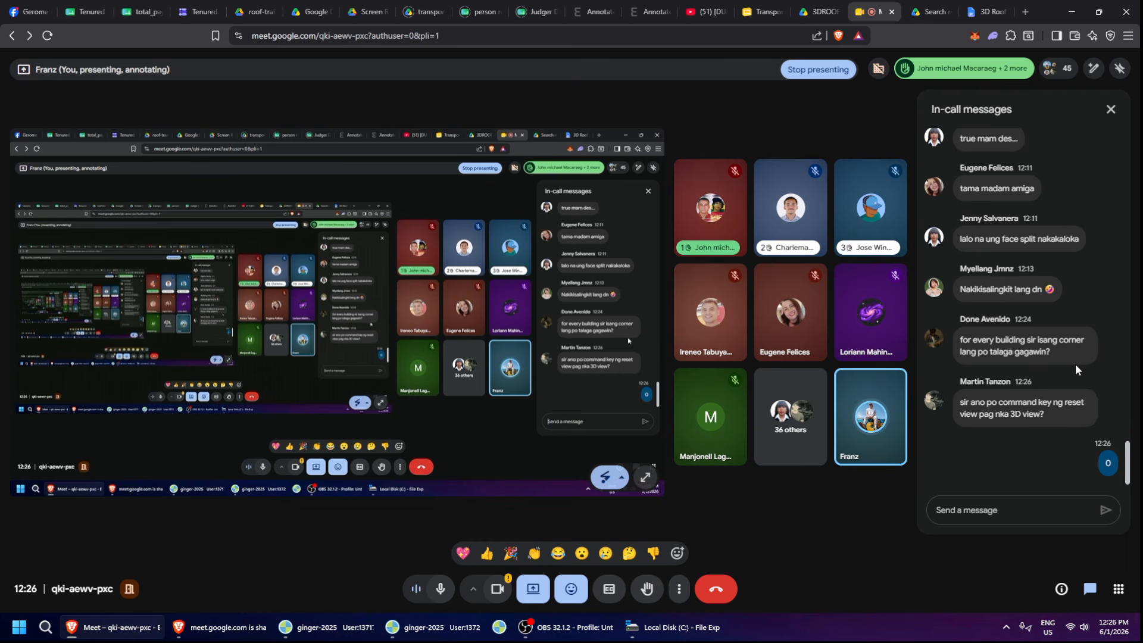
Return to the other ginger-2025 task and start a 3D box on the block beside the lowest house
{"action": "left_click", "coordinate": [436, 638]}
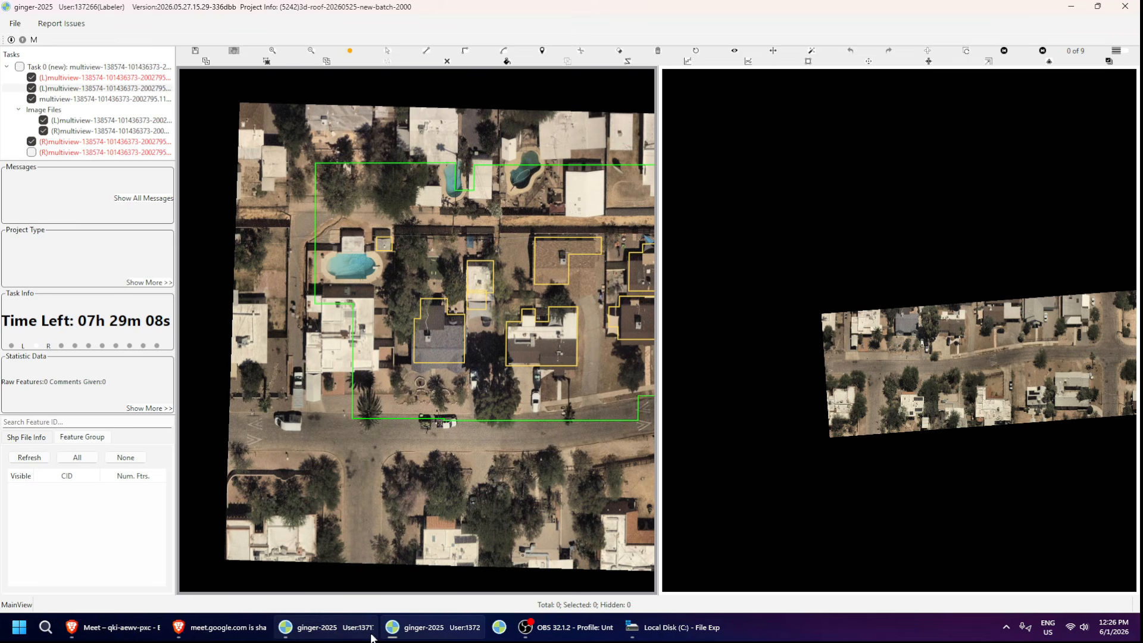
{"action": "left_click", "coordinate": [321, 628]}
{"action": "scroll", "coordinate": [436, 455], "scroll_direction": "up", "scroll_amount": 1}
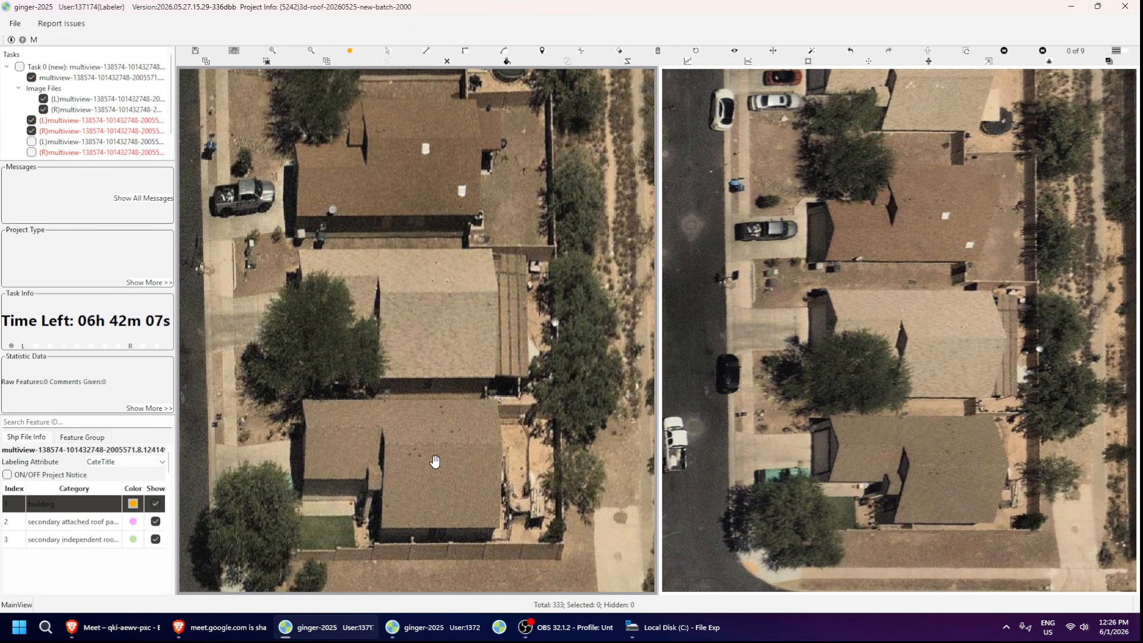
{"action": "scroll", "coordinate": [510, 442], "scroll_direction": "down", "scroll_amount": 1}
{"action": "key", "text": "r"}
{"action": "left_click_drag", "start_coordinate": [520, 398], "coordinate": [581, 468]}
Set the side block's box footprint and ground level, then draw its roof lines
{"action": "left_click", "coordinate": [530, 465]}
{"action": "left_click", "coordinate": [527, 471]}
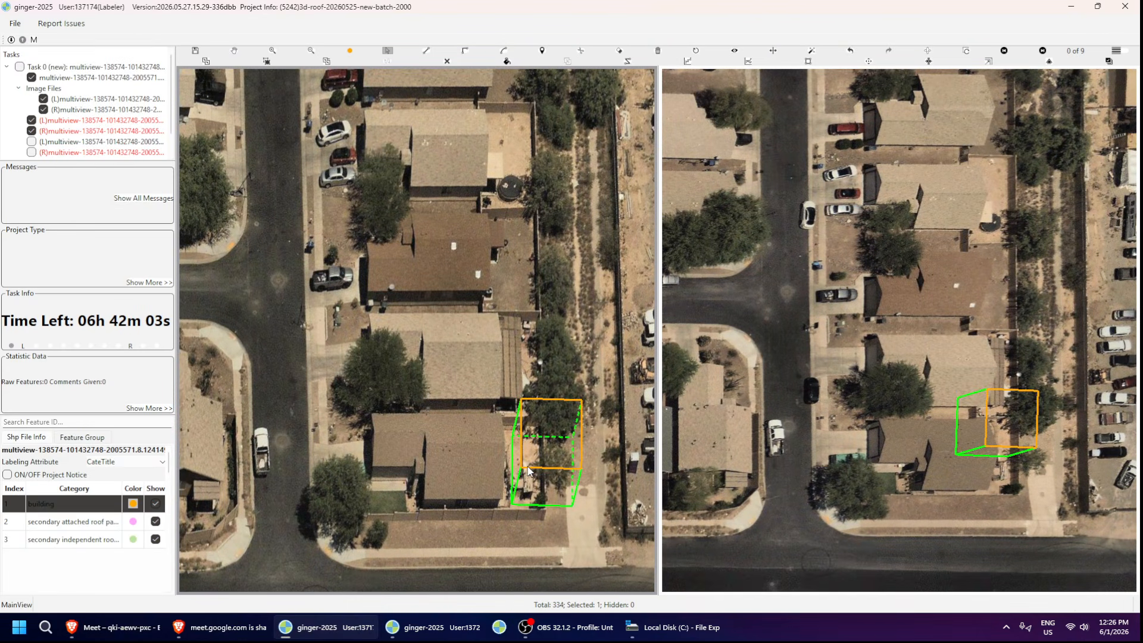
{"action": "key", "text": "m"}
{"action": "left_click", "coordinate": [529, 459]}
{"action": "left_click", "coordinate": [521, 401]}
{"action": "left_click", "coordinate": [538, 446]}
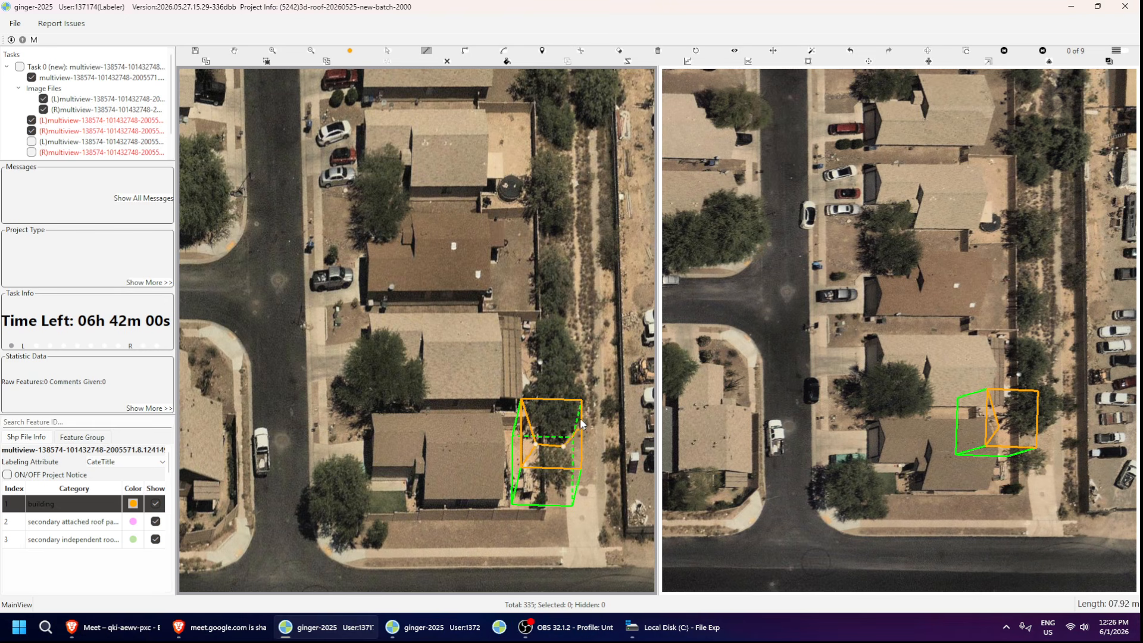
{"action": "left_click", "coordinate": [582, 470]}
{"action": "key", "text": "ctrl+z"}
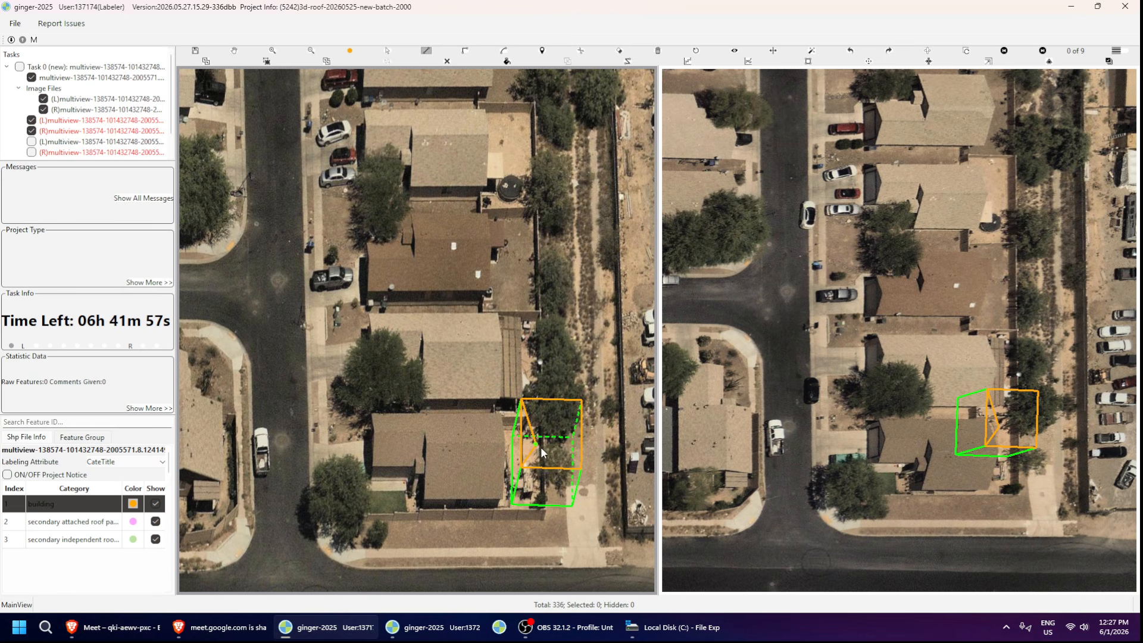
{"action": "left_click", "coordinate": [566, 446]}
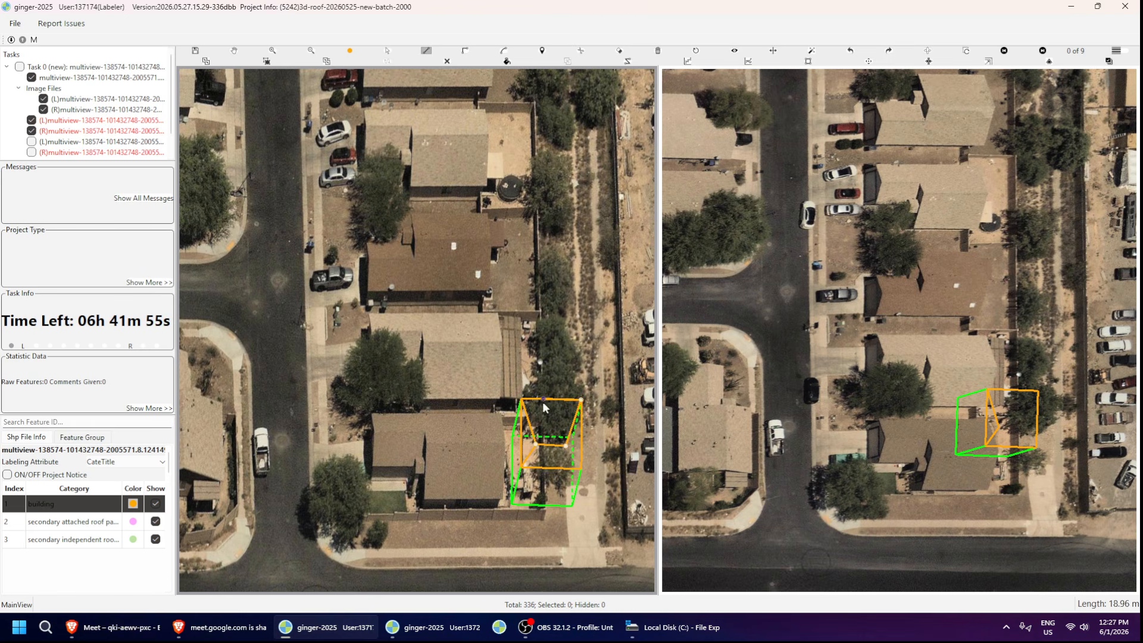
{"action": "left_click", "coordinate": [525, 401]}
Draw a right-angled roof outline on the lowest gray-roofed house
{"action": "scroll", "coordinate": [526, 466], "scroll_direction": "up", "scroll_amount": 1}
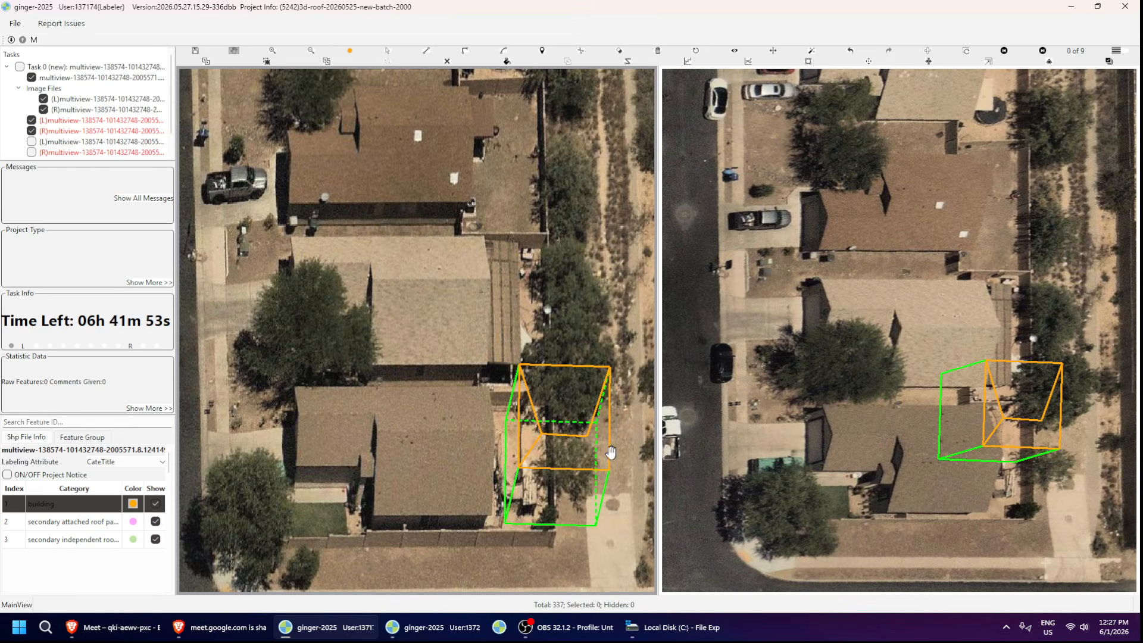
{"action": "key", "text": "Escape"}
{"action": "key", "text": "z"}
{"action": "left_click", "coordinate": [513, 487]}
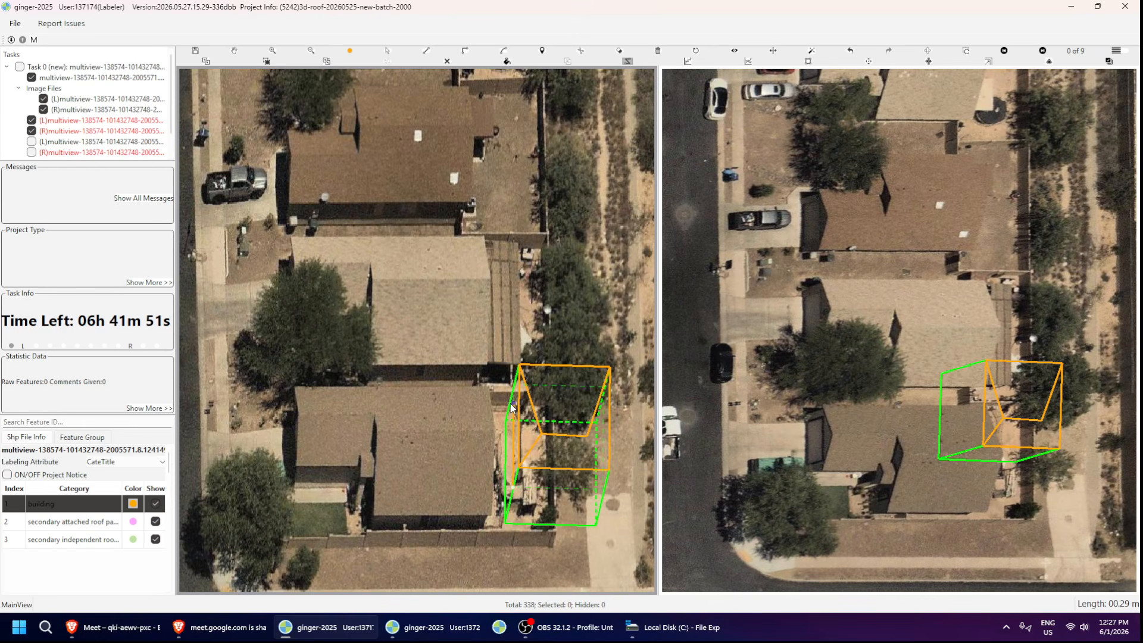
{"action": "key", "text": "r"}
{"action": "left_click", "coordinate": [455, 405]}
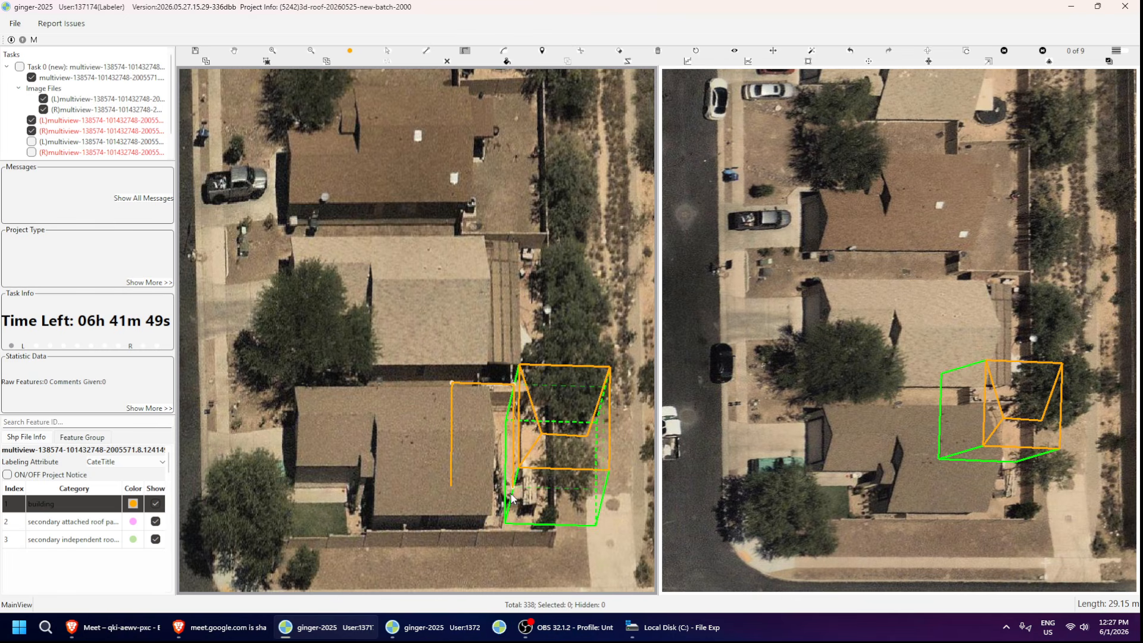
{"action": "left_click", "coordinate": [515, 491]}
{"action": "scroll", "coordinate": [514, 490], "scroll_direction": "up", "scroll_amount": 1}
{"action": "key", "text": "z"}
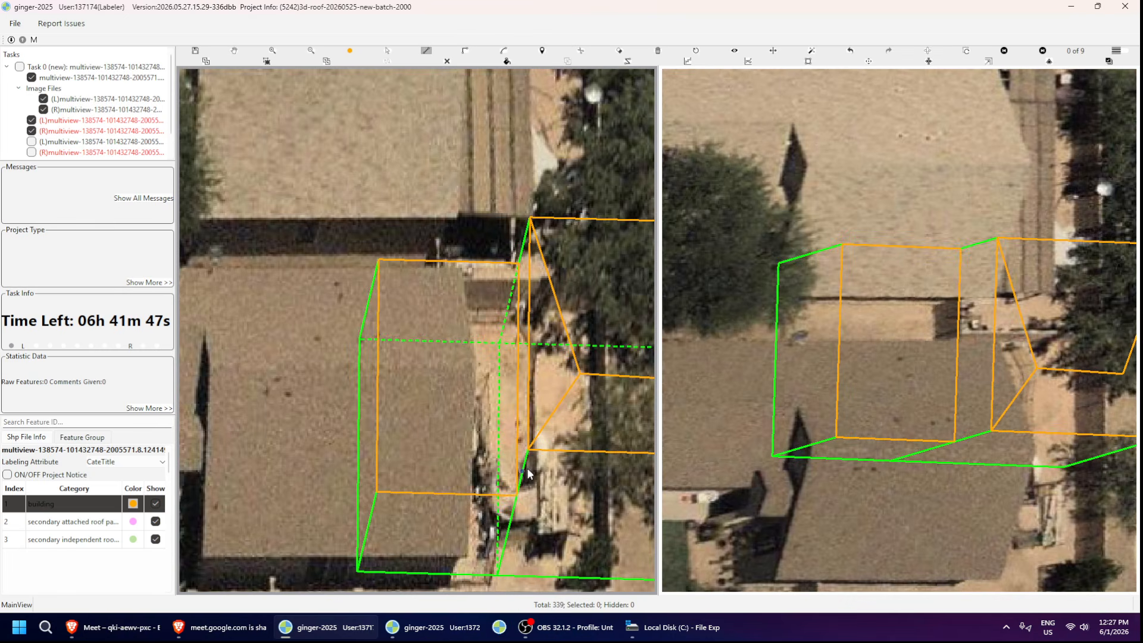
Add vertical edges linking the right and left roof corners to their ground corners
{"action": "scroll", "coordinate": [517, 496], "scroll_direction": "down", "scroll_amount": 1}
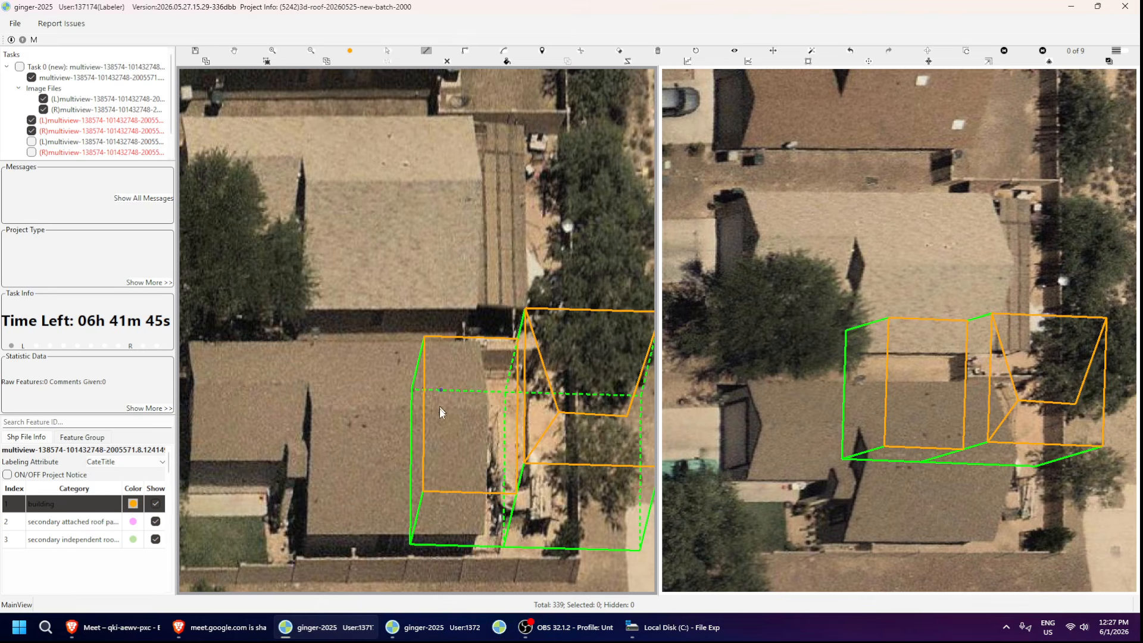
{"action": "scroll", "coordinate": [474, 437], "scroll_direction": "down", "scroll_amount": 1}
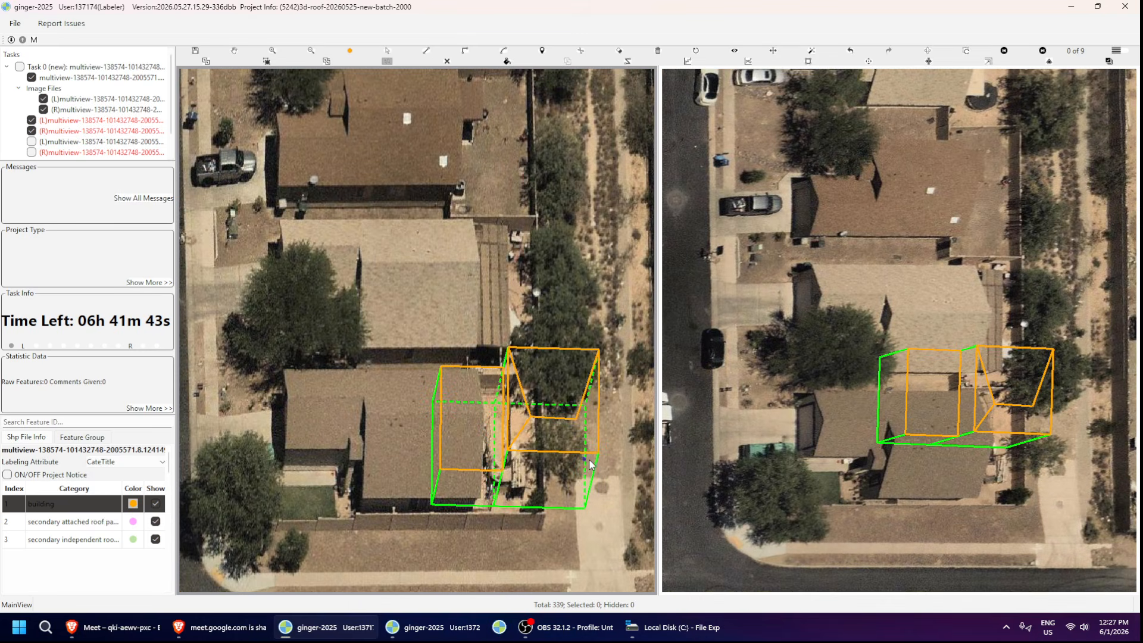
{"action": "scroll", "coordinate": [598, 459], "scroll_direction": "up", "scroll_amount": 1}
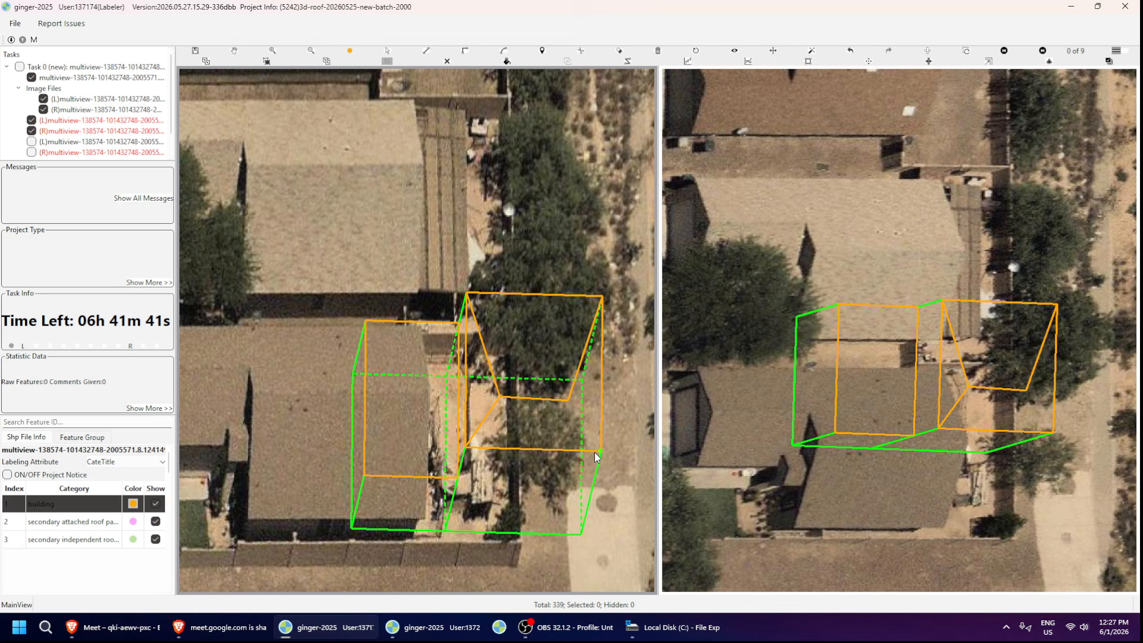
{"action": "left_click", "coordinate": [594, 453]}
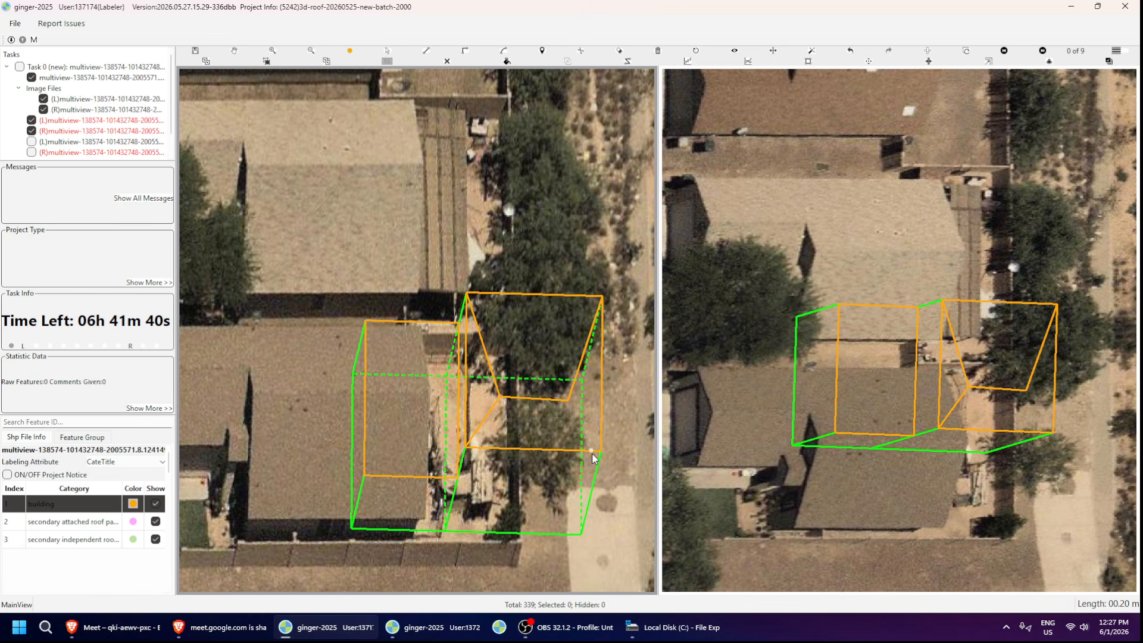
{"action": "left_click", "coordinate": [574, 533]}
{"action": "left_click", "coordinate": [374, 476]}
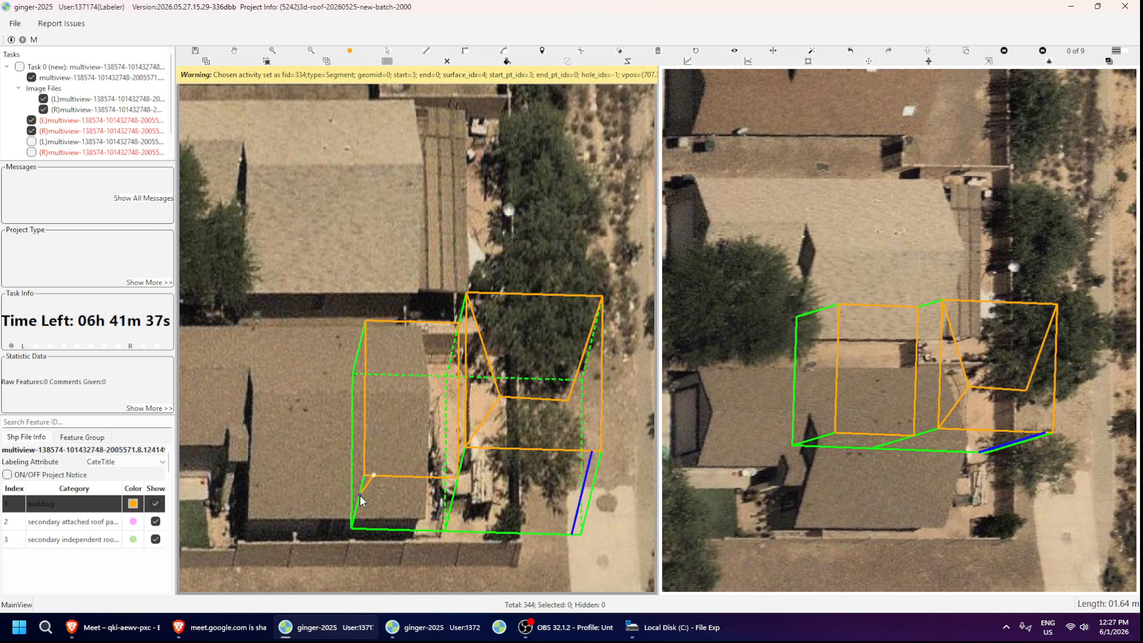
{"action": "left_click", "coordinate": [361, 528]}
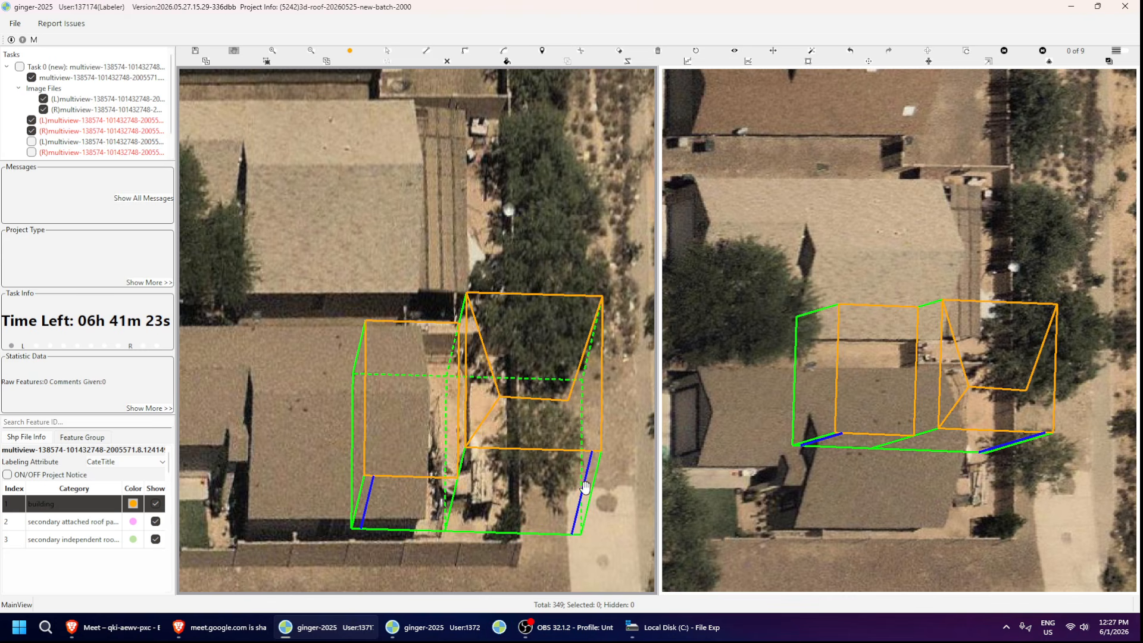
Marquee-select all six parts of the 3D boxes
{"action": "scroll", "coordinate": [583, 487], "scroll_direction": "down", "scroll_amount": 2}
{"action": "key", "text": "Escape"}
{"action": "left_click_drag", "start_coordinate": [393, 321], "coordinate": [634, 532]}
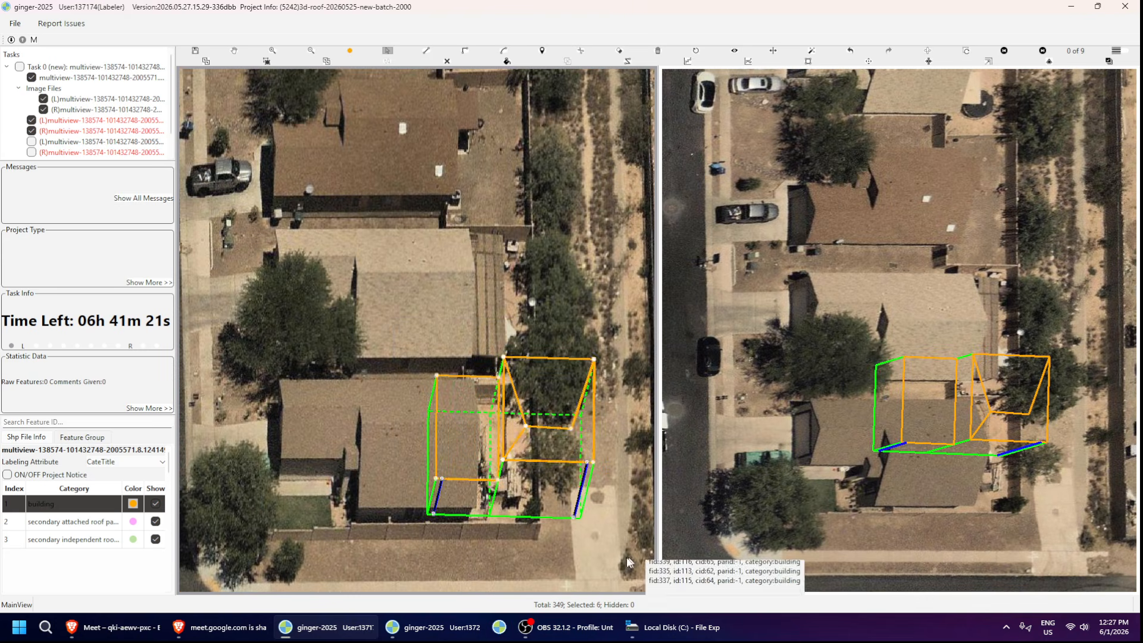
{"action": "scroll", "coordinate": [401, 481], "scroll_direction": "up", "scroll_amount": 2}
{"action": "left_click", "coordinate": [423, 626]}
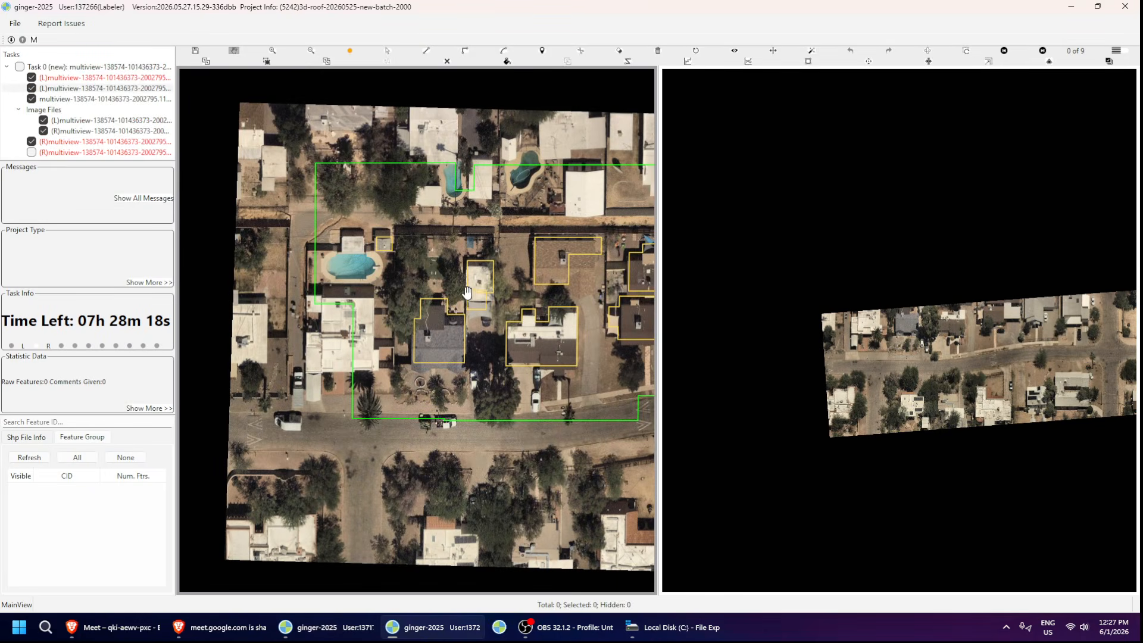
{"action": "scroll", "coordinate": [554, 415], "scroll_direction": "up", "scroll_amount": 2}
{"action": "left_click_drag", "start_coordinate": [554, 415], "coordinate": [393, 457]}
{"action": "scroll", "coordinate": [403, 457], "scroll_direction": "down", "scroll_amount": 3}
{"action": "scroll", "coordinate": [432, 458], "scroll_direction": "up", "scroll_amount": 3}
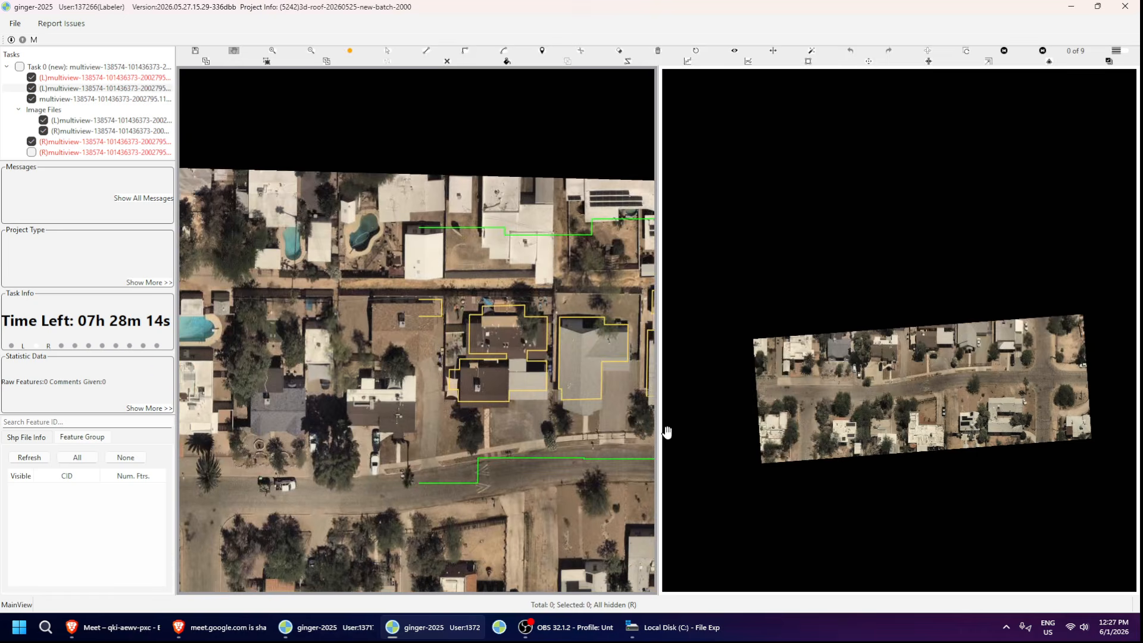
{"action": "left_click_drag", "start_coordinate": [352, 460], "coordinate": [409, 447]}
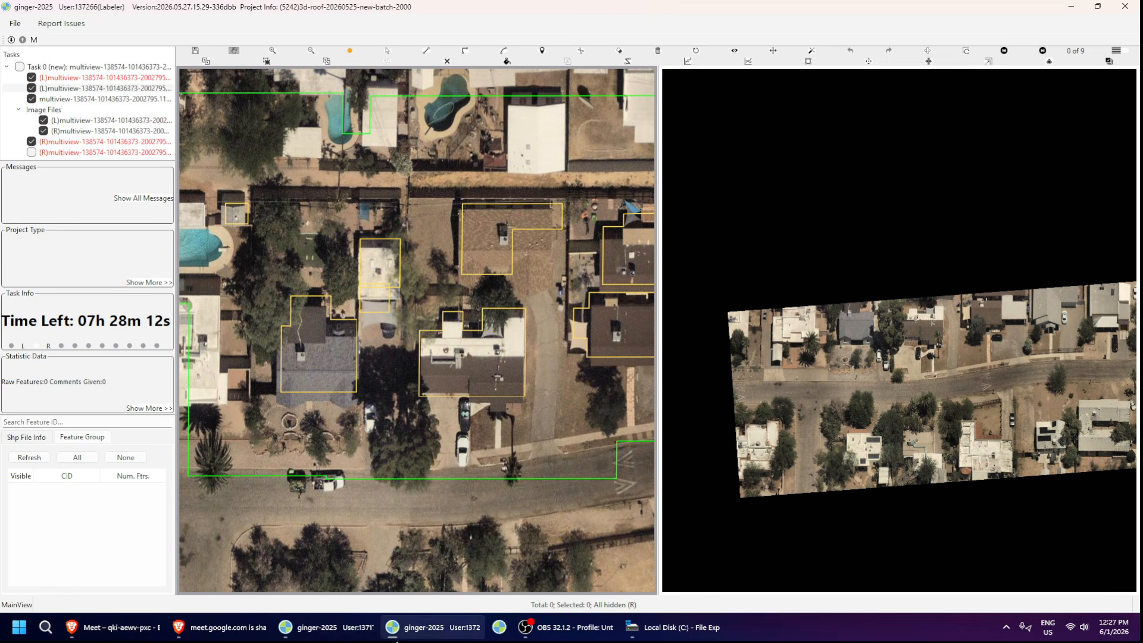
{"action": "mouse_move", "coordinate": [324, 626]}
{"action": "left_click", "coordinate": [314, 566]}
{"action": "scroll", "coordinate": [387, 481], "scroll_direction": "up", "scroll_amount": 2}
{"action": "scroll", "coordinate": [398, 485], "scroll_direction": "down", "scroll_amount": 1}
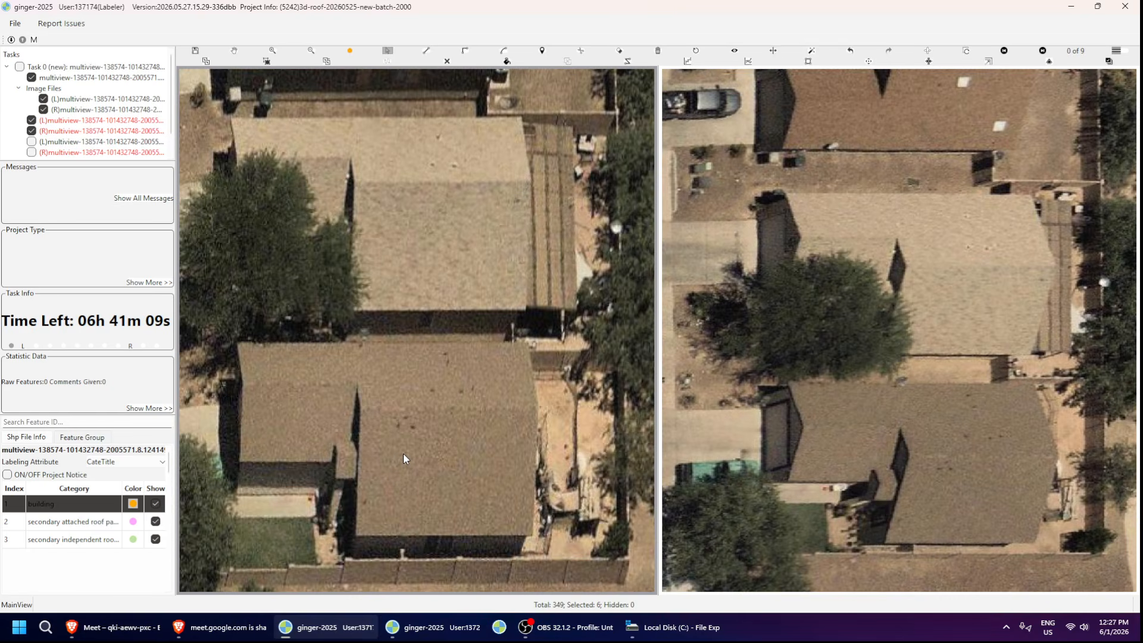
{"action": "key", "text": "F1"}
{"action": "left_click_drag", "start_coordinate": [178, 220], "coordinate": [632, 606]}
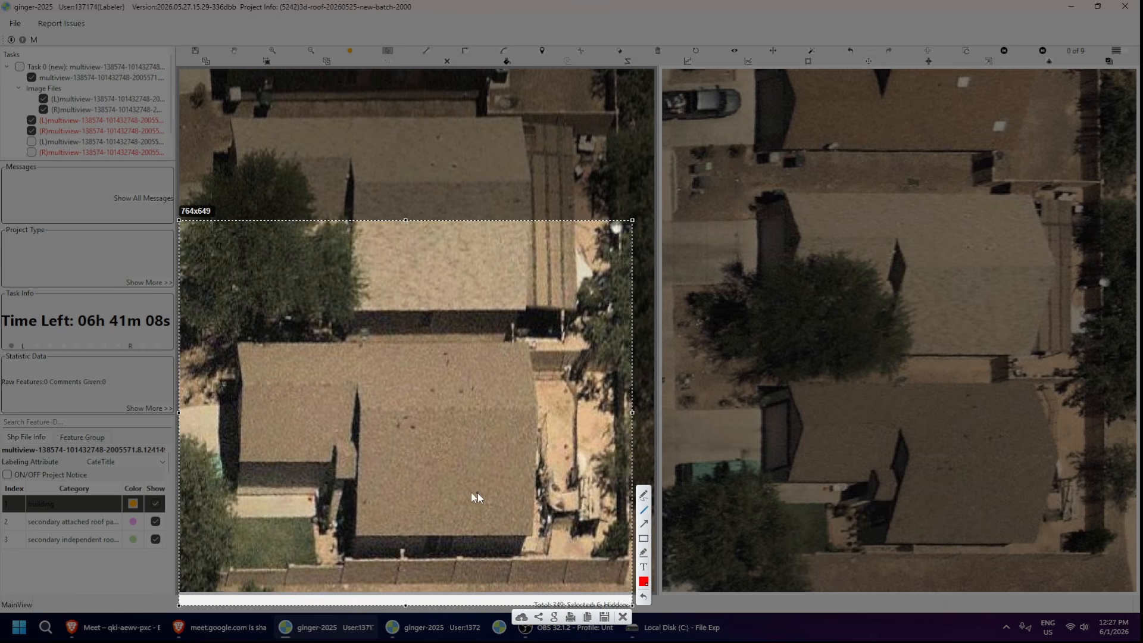
{"action": "mouse_move", "coordinate": [391, 483]}
{"action": "left_mouse_down"}
{"action": "mouse_move", "coordinate": [401, 469]}
{"action": "mouse_move", "coordinate": [413, 483]}
{"action": "mouse_move", "coordinate": [391, 483]}
{"action": "left_mouse_up"}
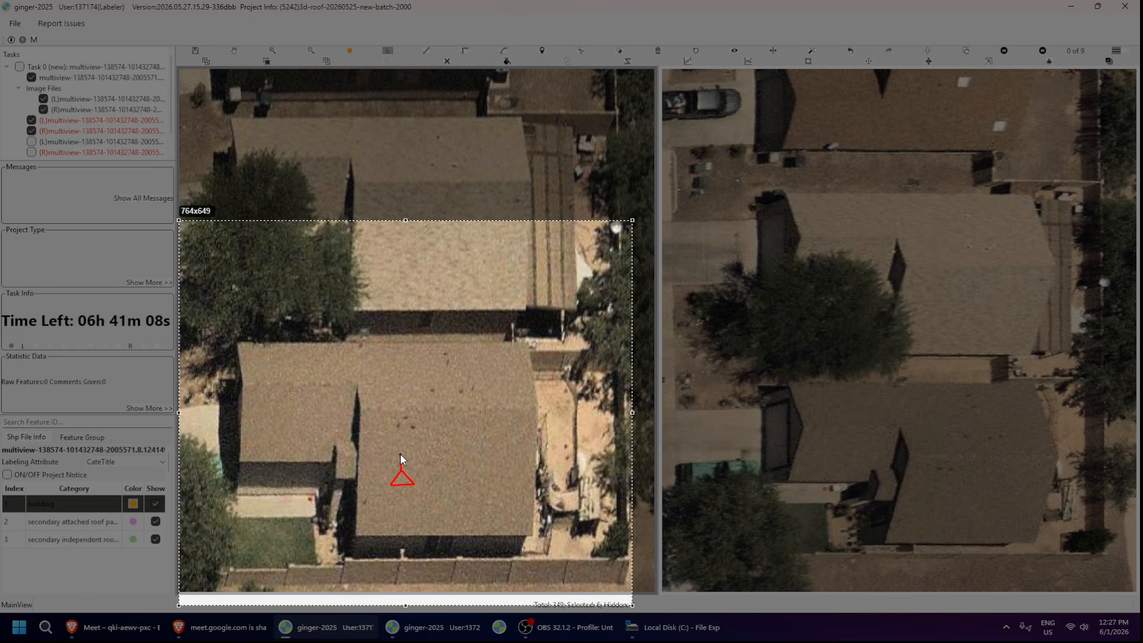
{"action": "left_click", "coordinate": [399, 457]}
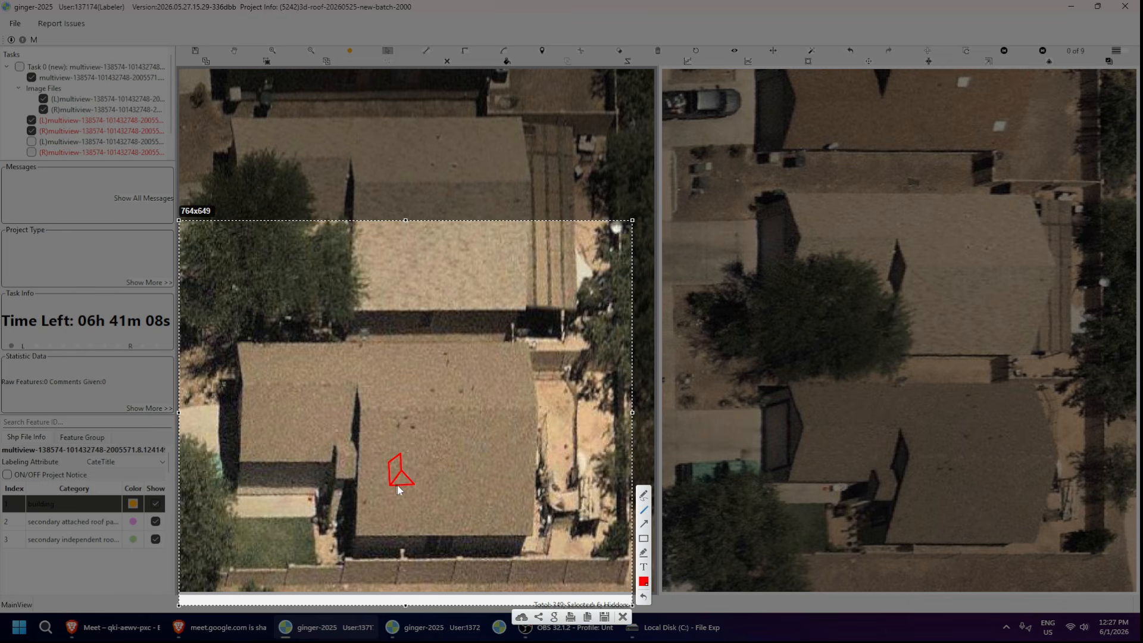
{"action": "mouse_move", "coordinate": [414, 483]}
{"action": "left_mouse_down"}
{"action": "mouse_move", "coordinate": [401, 452]}
{"action": "mouse_move", "coordinate": [388, 507]}
{"action": "mouse_move", "coordinate": [412, 507]}
{"action": "mouse_move", "coordinate": [397, 494]}
{"action": "left_mouse_up"}
{"action": "left_click_drag", "start_coordinate": [389, 497], "coordinate": [403, 495]}
{"action": "left_click_drag", "start_coordinate": [388, 506], "coordinate": [413, 506]}
{"action": "left_click", "coordinate": [643, 498]}
{"action": "left_click_drag", "start_coordinate": [387, 464], "coordinate": [381, 490]}
{"action": "left_click", "coordinate": [623, 617]}
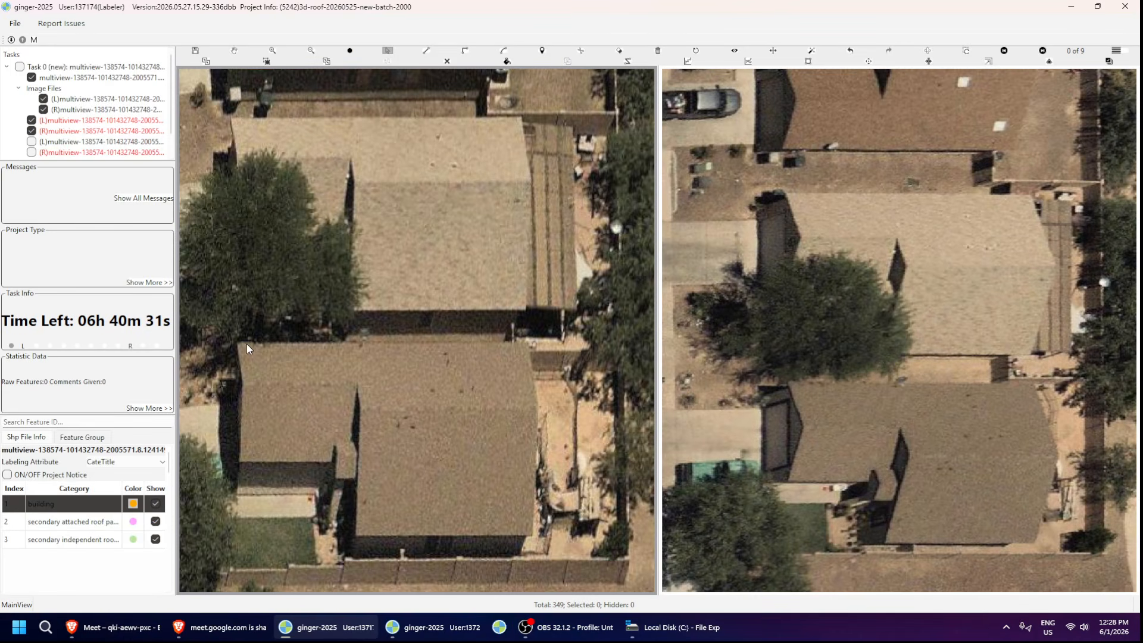
Draw a vertical blue guide line on the main roof, snapped to the building edge
{"action": "scroll", "coordinate": [239, 342], "scroll_direction": "down", "scroll_amount": 5}
{"action": "left_click_drag", "start_coordinate": [239, 341], "coordinate": [387, 391]}
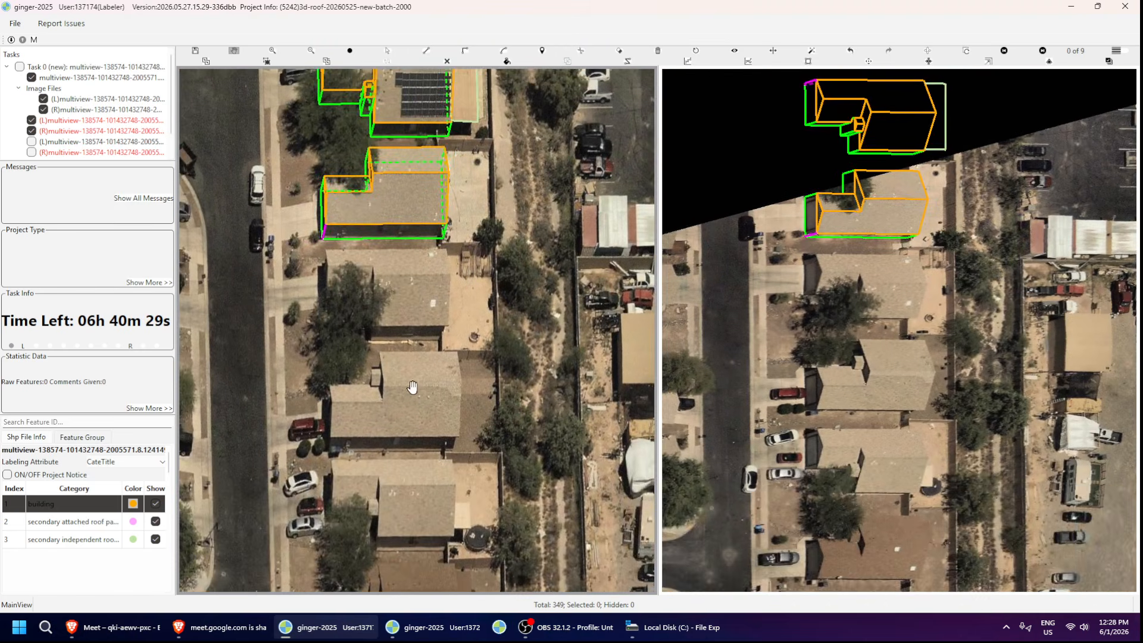
{"action": "scroll", "coordinate": [387, 391], "scroll_direction": "up", "scroll_amount": 5}
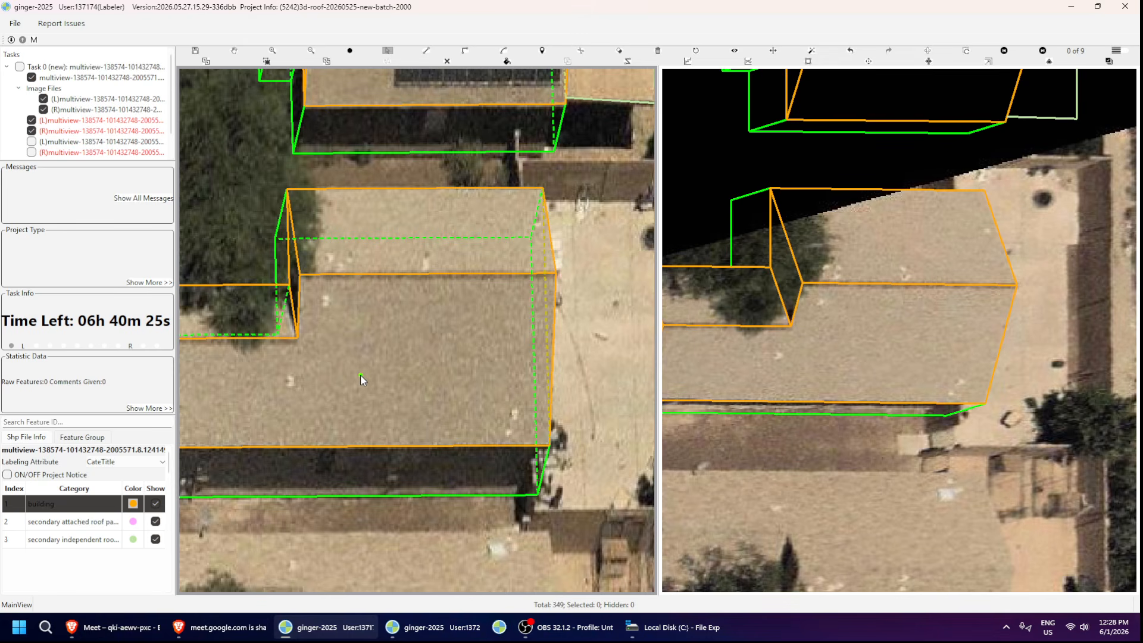
{"action": "key", "text": "m"}
{"action": "left_click", "coordinate": [355, 355]}
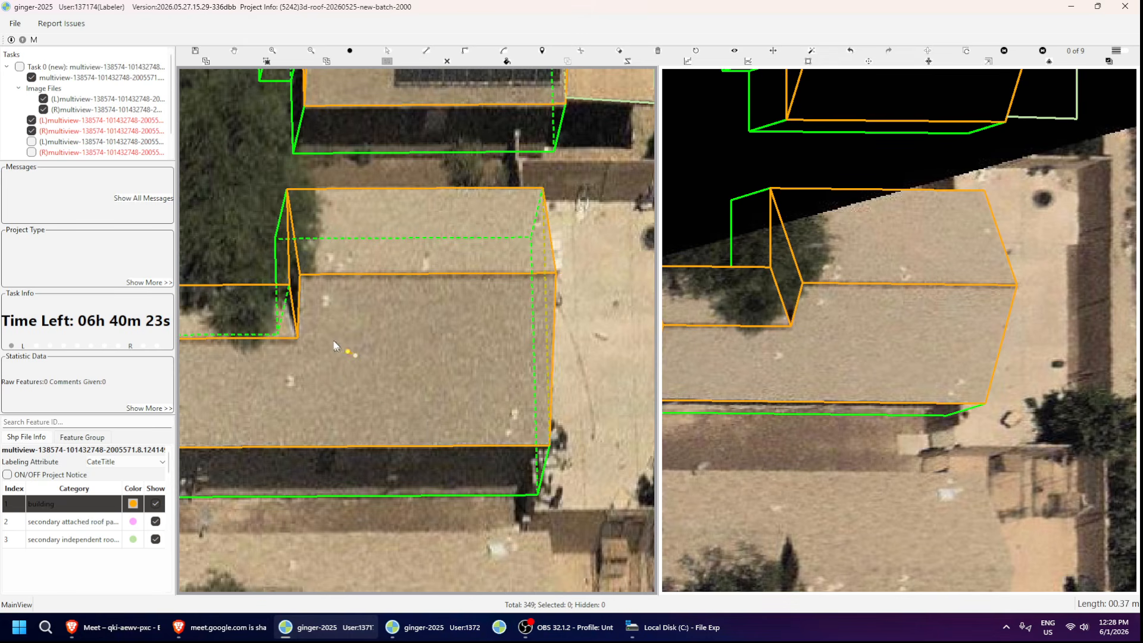
{"action": "left_click", "coordinate": [293, 295]}
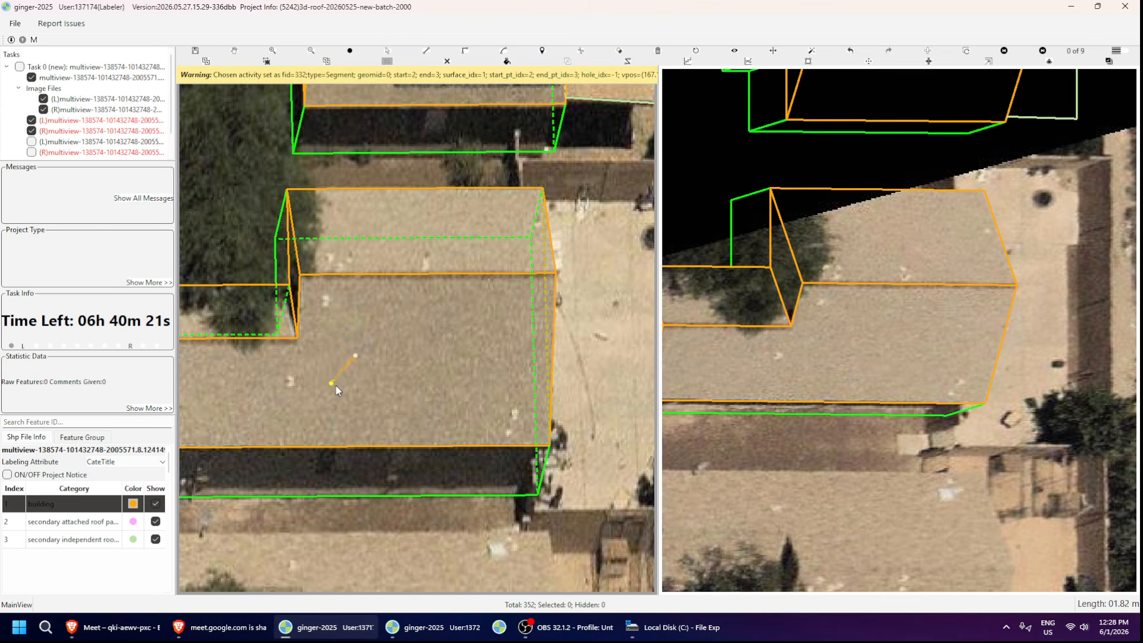
{"action": "left_click", "coordinate": [355, 393]}
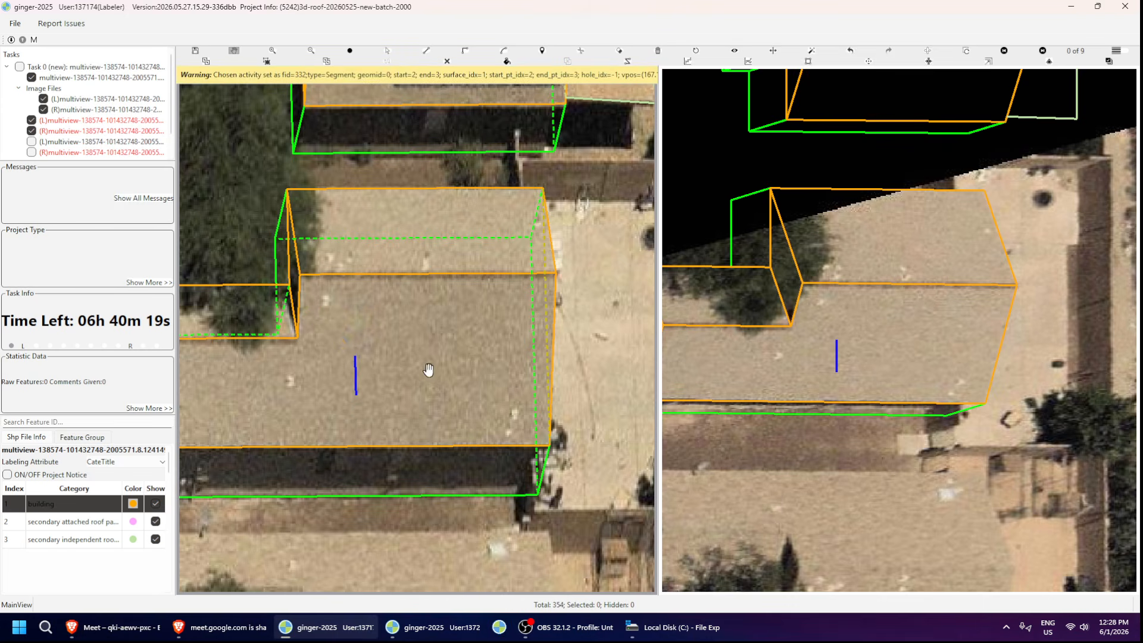
Draw an L-shaped guide segment parallel to the blue guide and the roof's bottom edge
{"action": "scroll", "coordinate": [312, 375], "scroll_direction": "up", "scroll_amount": 2}
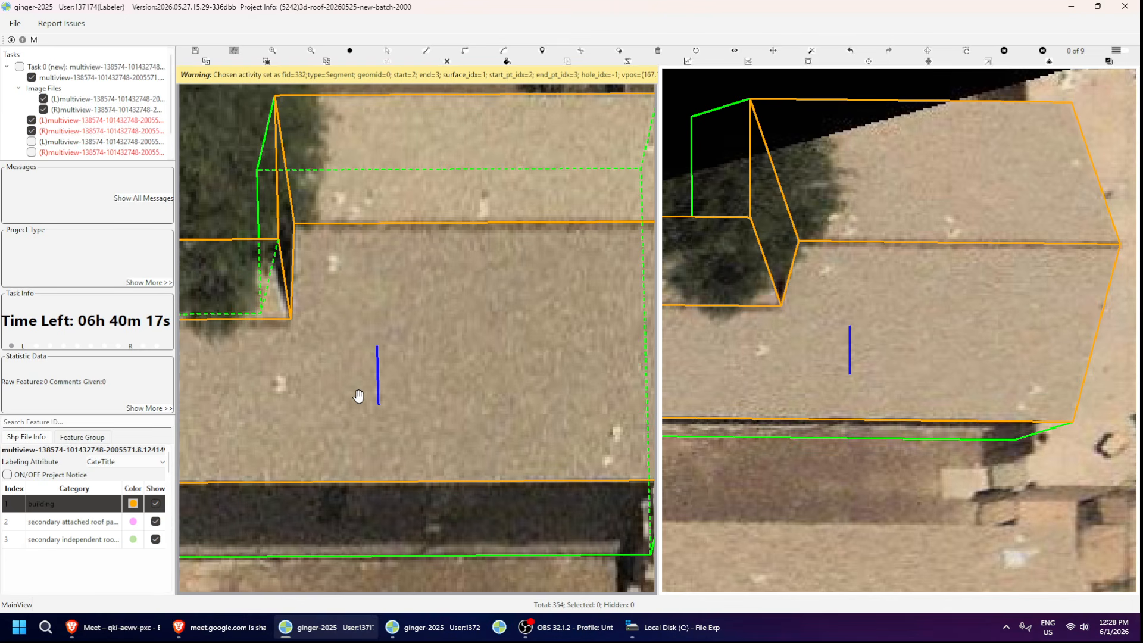
{"action": "key", "text": "s"}
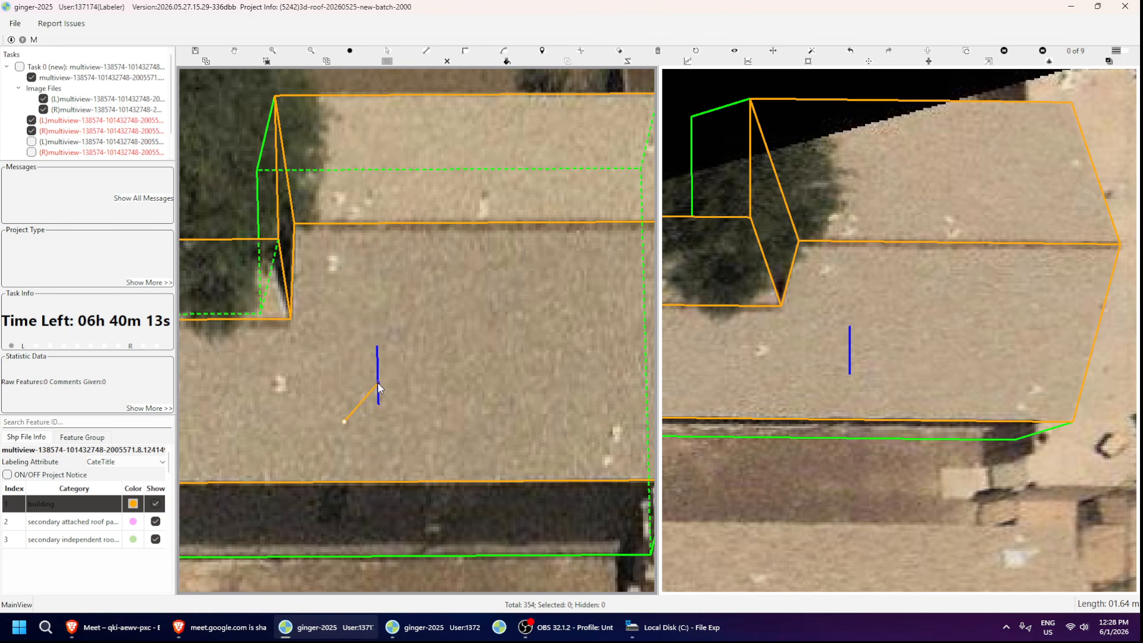
{"action": "left_click", "coordinate": [344, 411]}
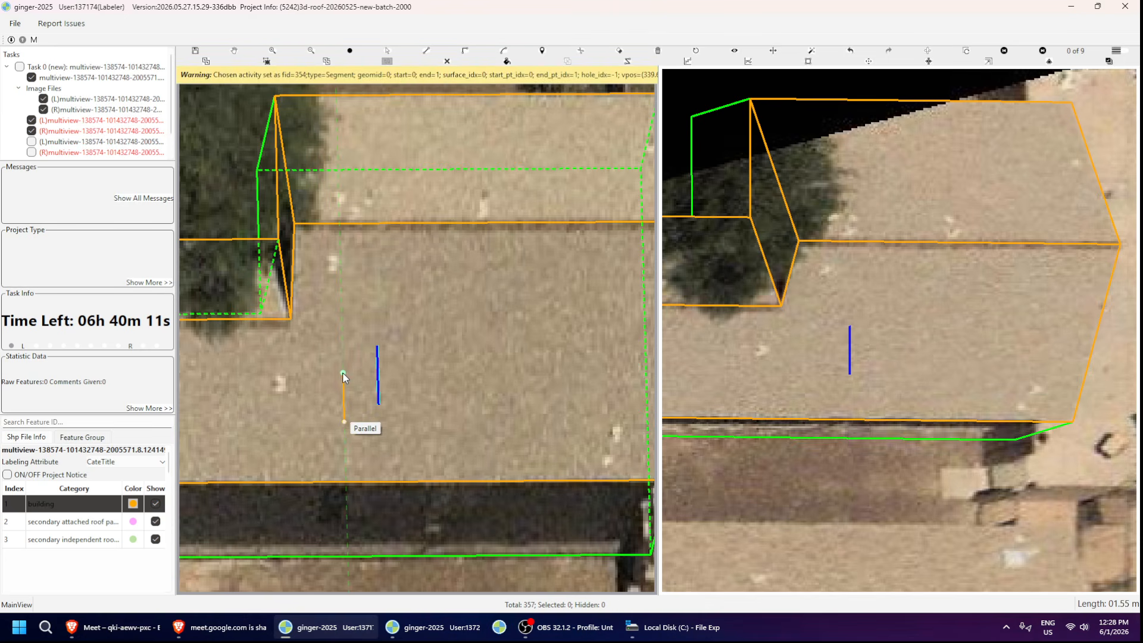
{"action": "scroll", "coordinate": [344, 410], "scroll_direction": "down", "scroll_amount": 2}
{"action": "scroll", "coordinate": [344, 413], "scroll_direction": "up", "scroll_amount": 2}
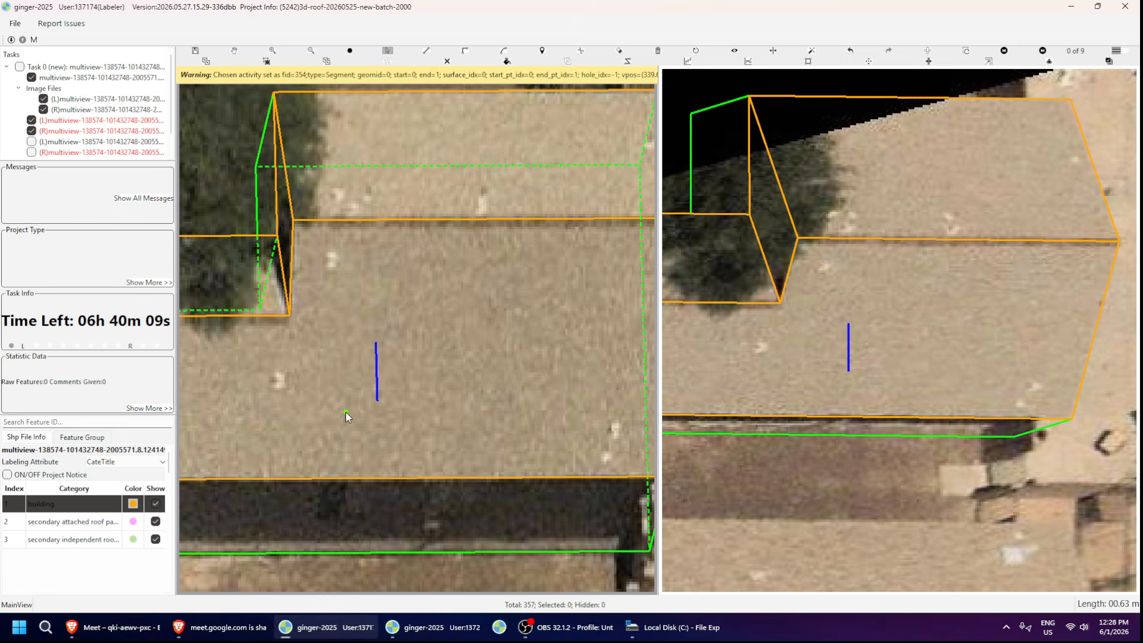
{"action": "left_click", "coordinate": [376, 391], "text": "ctrl"}
{"action": "scroll", "coordinate": [351, 410], "scroll_direction": "down", "scroll_amount": 2}
{"action": "scroll", "coordinate": [355, 403], "scroll_direction": "up", "scroll_amount": 2}
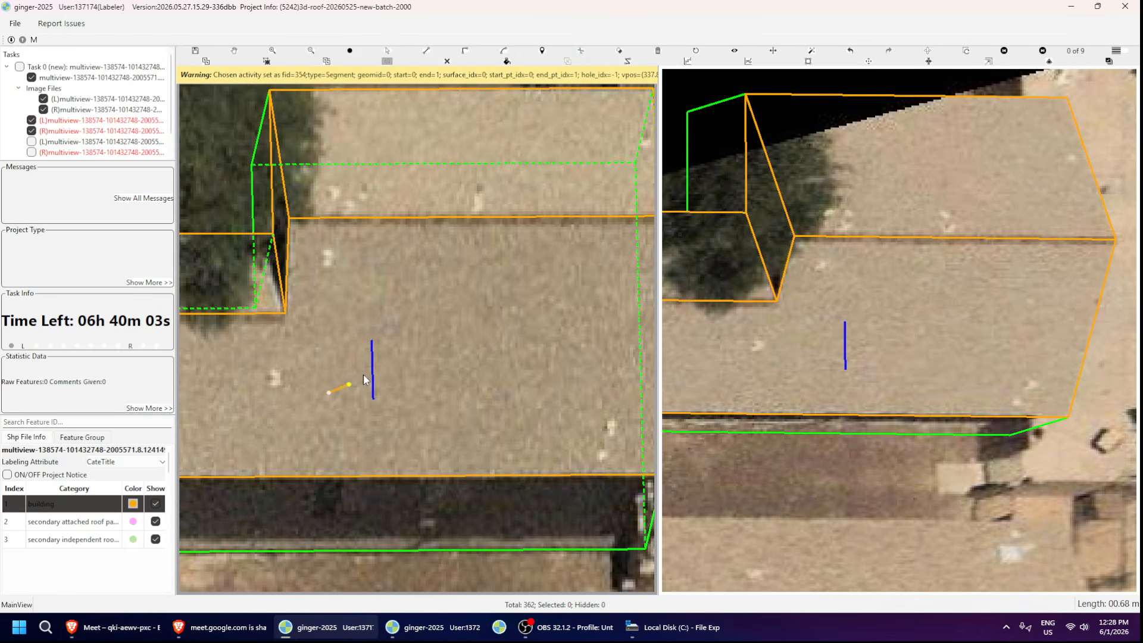
{"action": "left_click", "coordinate": [372, 384], "text": "ctrl"}
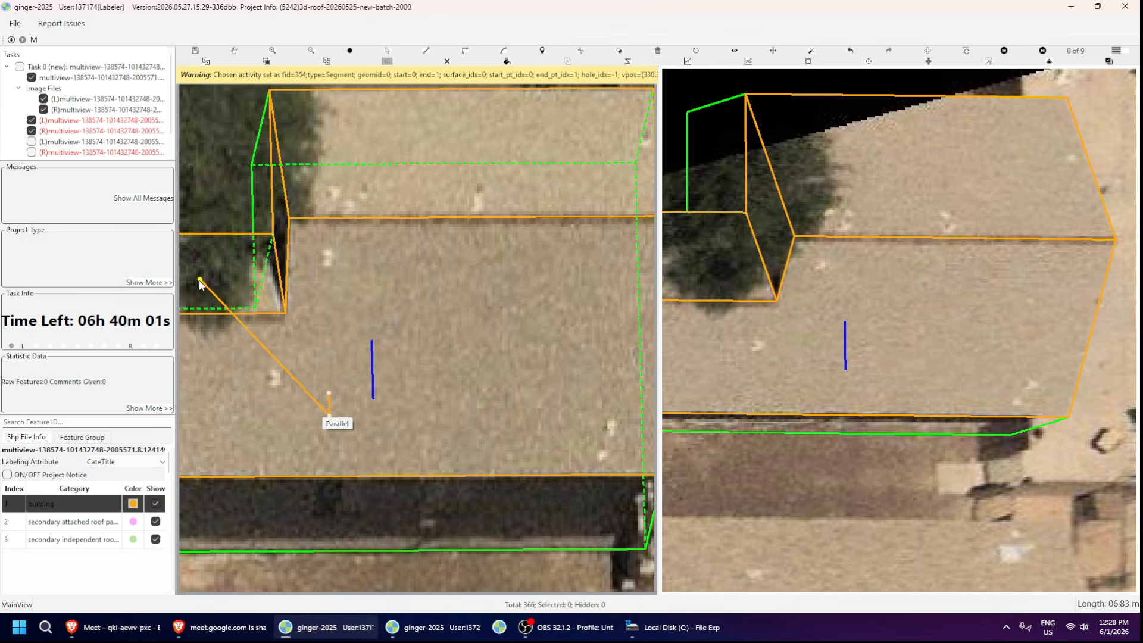
{"action": "left_click", "coordinate": [234, 313], "text": "ctrl"}
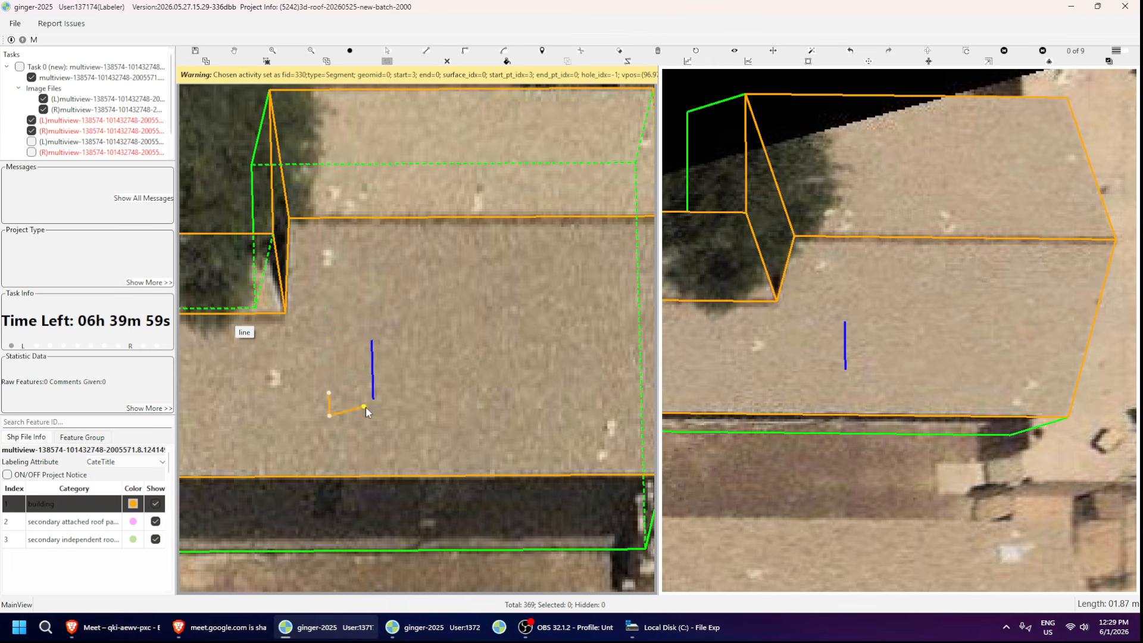
{"action": "double_click", "coordinate": [433, 416]}
Add a short vertical guide, then sketch the gable edges and triangular roof face over it
{"action": "left_click", "coordinate": [413, 415]}
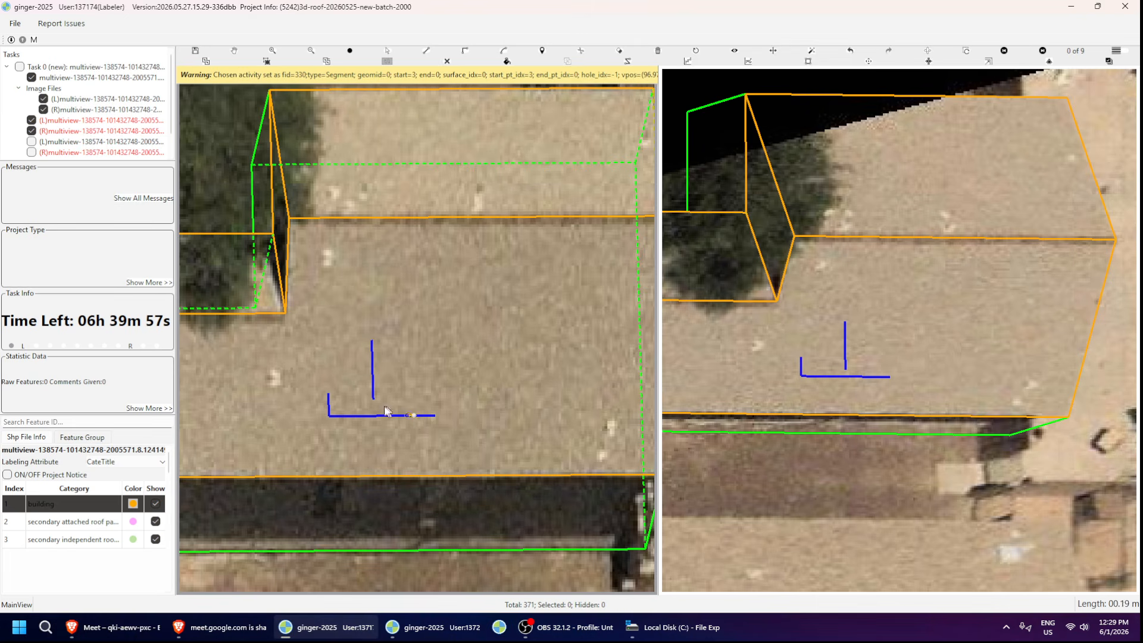
{"action": "left_click", "coordinate": [374, 385], "text": "ctrl"}
{"action": "double_click", "coordinate": [411, 393]}
{"action": "mouse_move", "coordinate": [360, 403]}
{"action": "left_mouse_down"}
{"action": "mouse_move", "coordinate": [413, 390]}
{"action": "mouse_move", "coordinate": [368, 409]}
{"action": "left_mouse_up"}
{"action": "left_click", "coordinate": [374, 399]}
{"action": "left_click", "coordinate": [413, 414]}
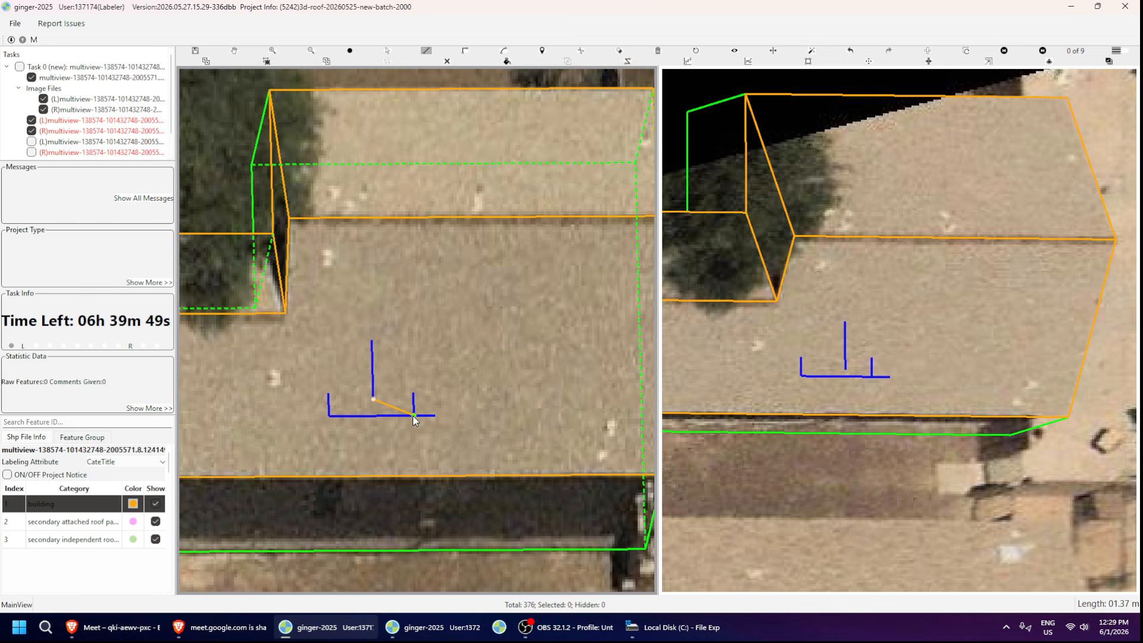
{"action": "double_click", "coordinate": [329, 413]}
{"action": "left_click", "coordinate": [370, 400]}
{"action": "double_click", "coordinate": [371, 342]}
{"action": "left_click", "coordinate": [374, 398]}
{"action": "double_click", "coordinate": [414, 415]}
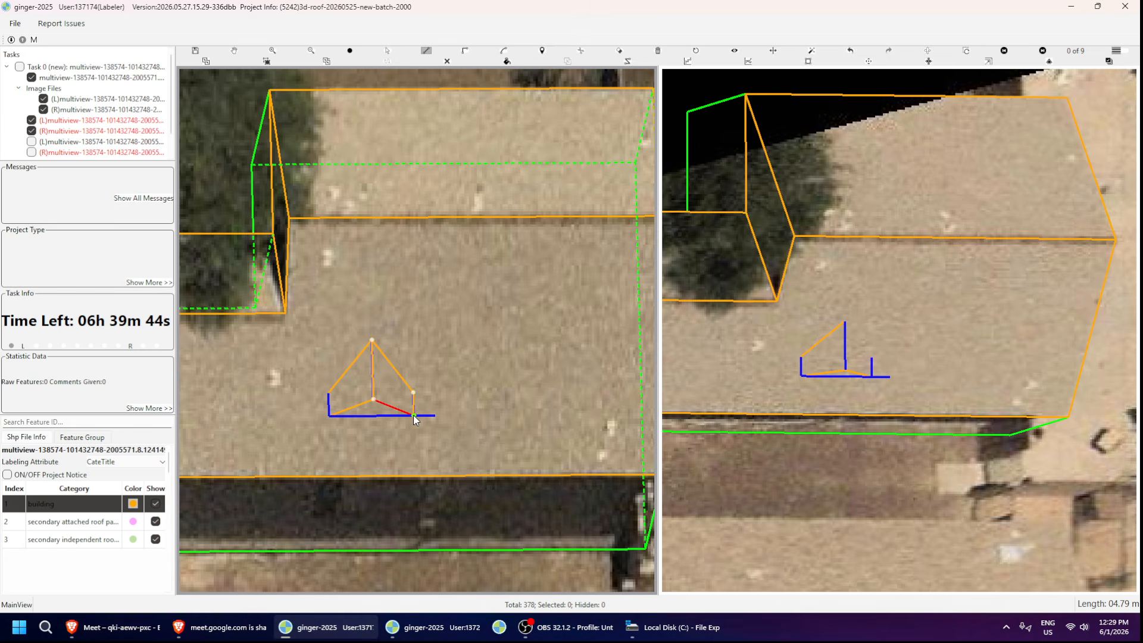
Convert the sketched lines into a roof block and inspect it as a 3D wireframe
{"action": "left_click", "coordinate": [448, 62]}
{"action": "key", "text": "space"}
{"action": "scroll", "coordinate": [378, 425], "scroll_direction": "up", "scroll_amount": 1}
{"action": "scroll", "coordinate": [391, 398], "scroll_direction": "down", "scroll_amount": 1}
{"action": "left_click_drag", "start_coordinate": [394, 395], "coordinate": [421, 388]}
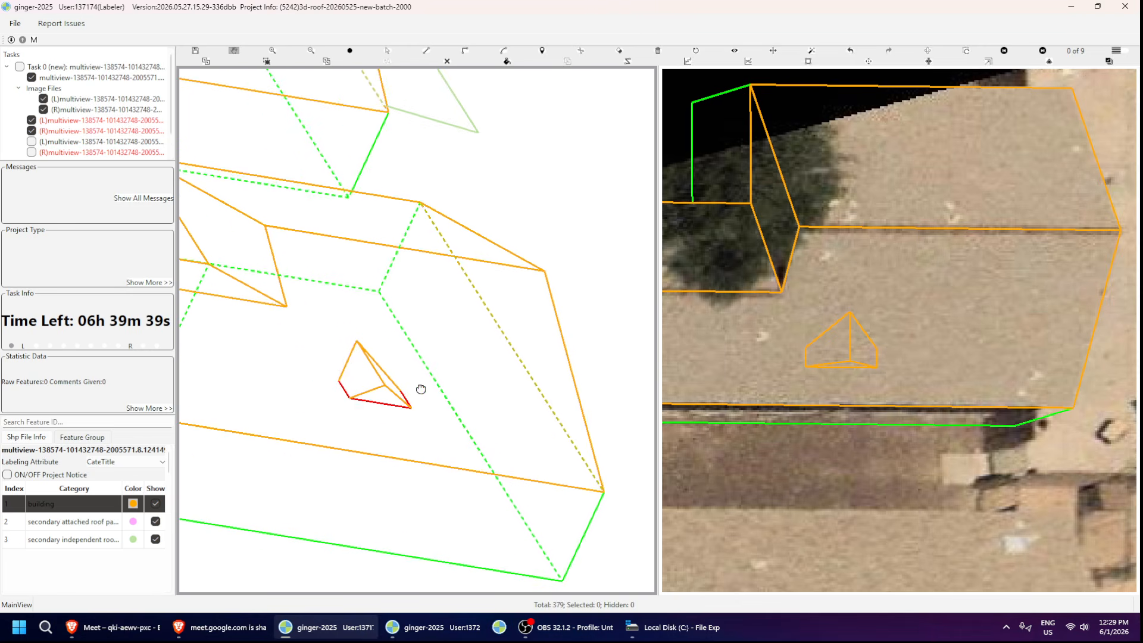
{"action": "key", "text": "space"}
Draw the missing front edge to complete the small gabled block
{"action": "key", "text": "r"}
{"action": "scroll", "coordinate": [373, 405], "scroll_direction": "up", "scroll_amount": 2}
{"action": "key", "text": "l"}
{"action": "left_click", "coordinate": [317, 400]}
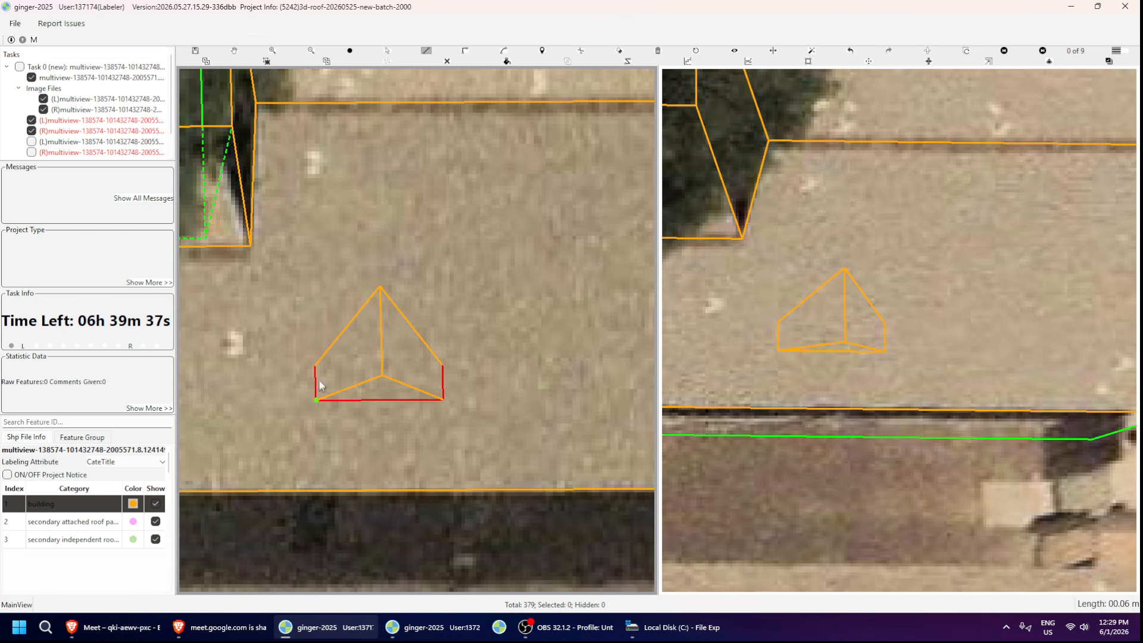
{"action": "left_click", "coordinate": [316, 365]}
{"action": "left_click", "coordinate": [444, 398]}
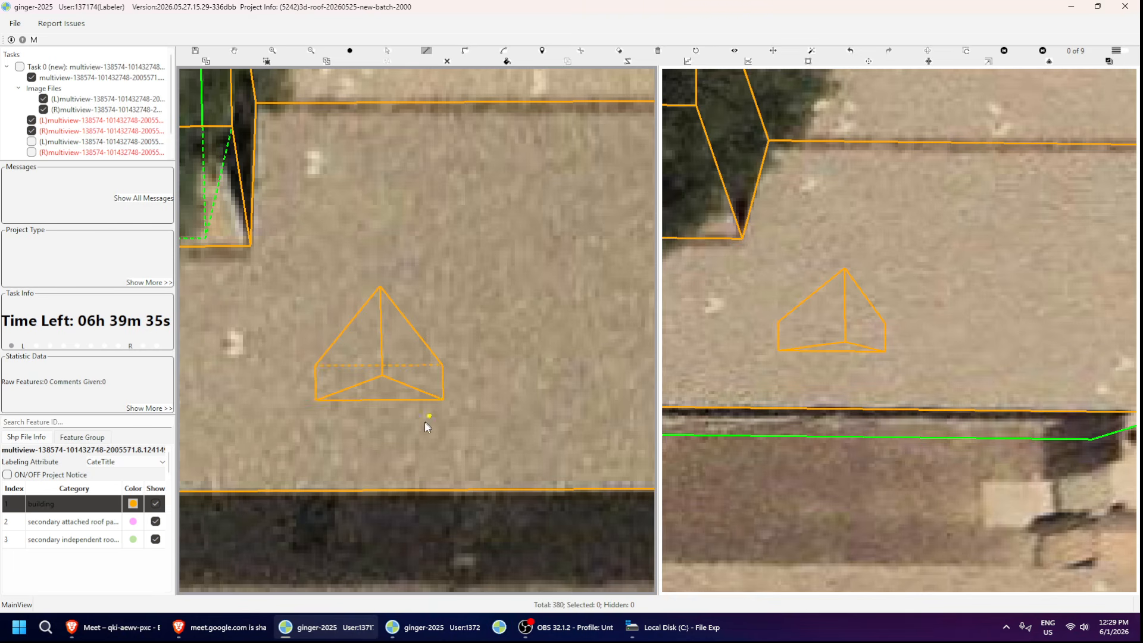
Drag the block's base footprint down to ground level
{"action": "scroll", "coordinate": [357, 375], "scroll_direction": "up", "scroll_amount": 2}
{"action": "scroll", "coordinate": [338, 365], "scroll_direction": "up", "scroll_amount": 2}
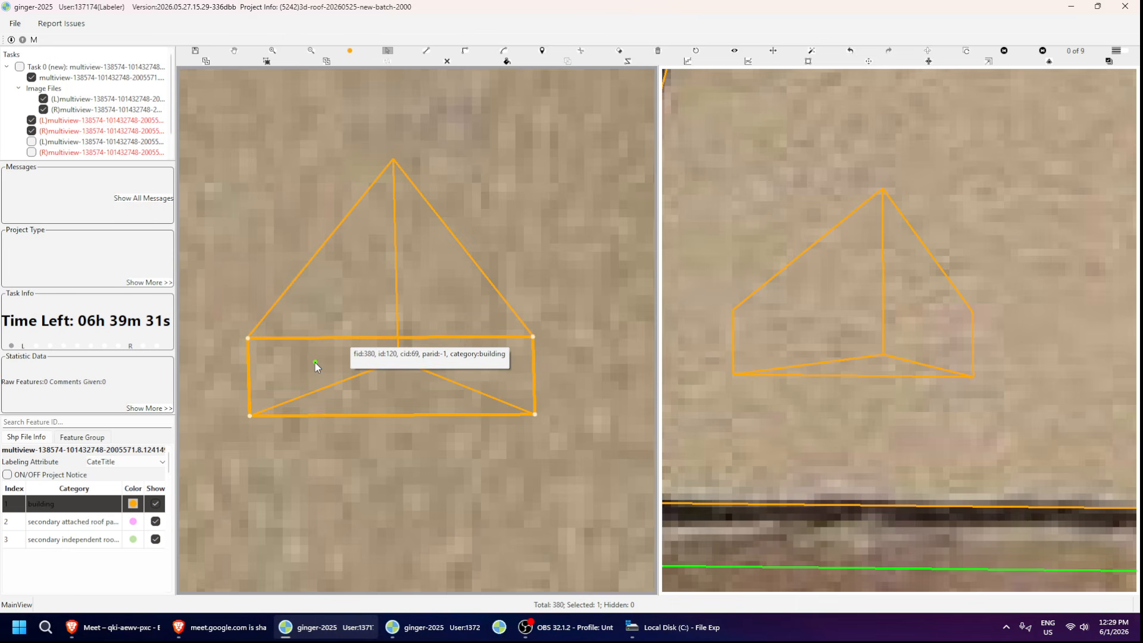
{"action": "left_click_drag", "start_coordinate": [315, 365], "coordinate": [454, 374]}
{"action": "scroll", "coordinate": [376, 441], "scroll_direction": "down", "scroll_amount": 4}
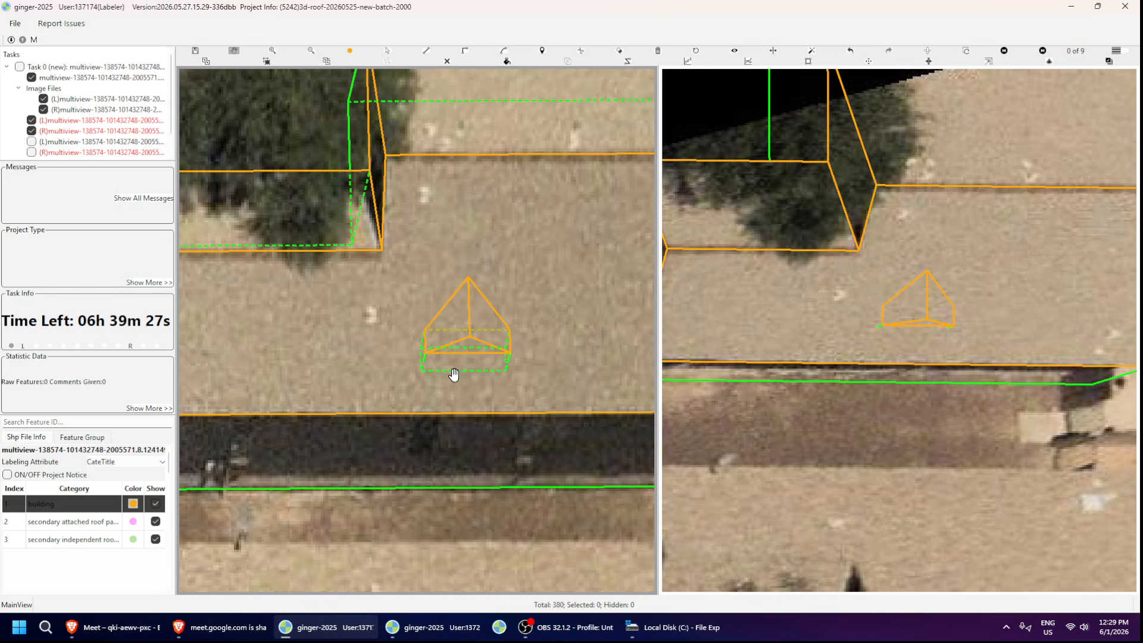
{"action": "scroll", "coordinate": [455, 373], "scroll_direction": "up", "scroll_amount": 2}
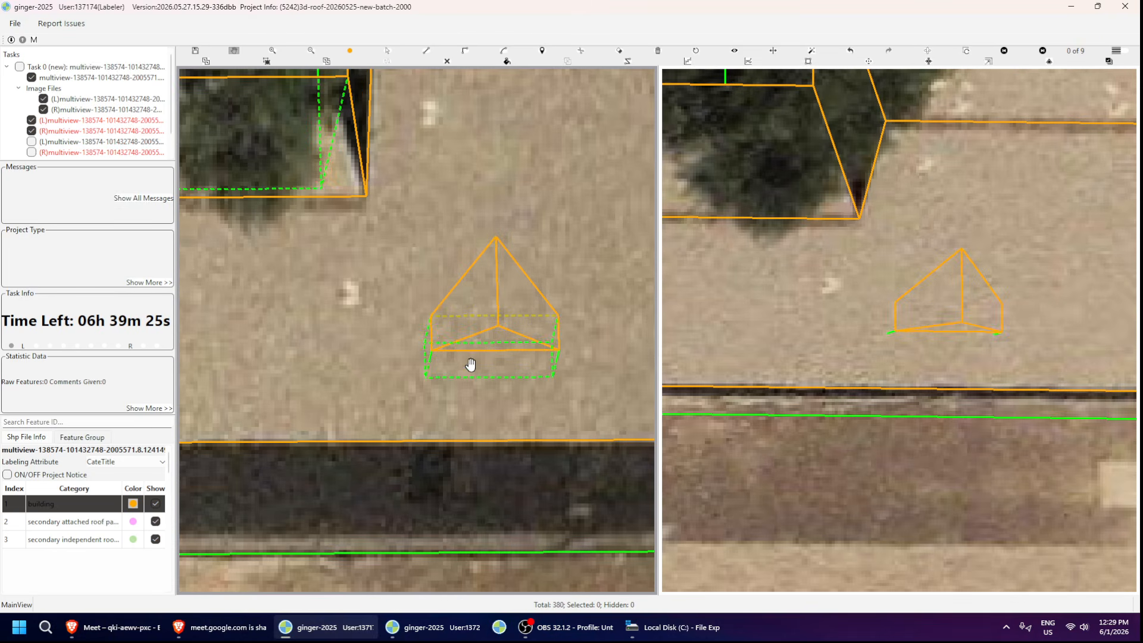
Select the small gabled block and orbit the model to check its height
{"action": "key", "text": "space"}
{"action": "left_click", "coordinate": [469, 318]}
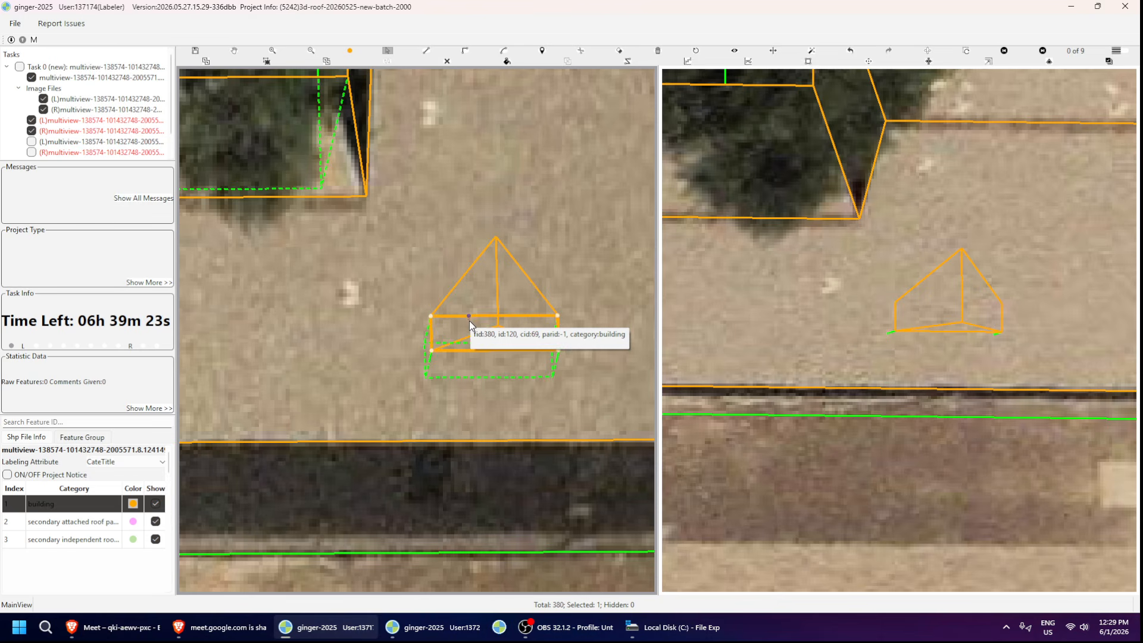
{"action": "scroll", "coordinate": [480, 331], "scroll_direction": "down", "scroll_amount": 2}
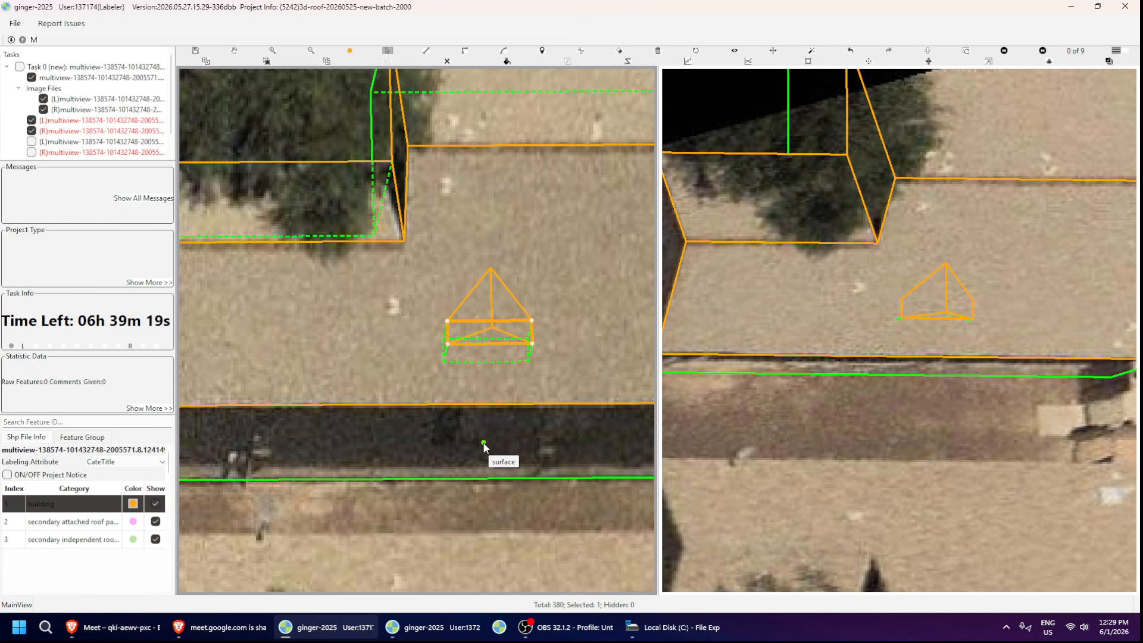
{"action": "scroll", "coordinate": [358, 442], "scroll_direction": "down", "scroll_amount": 2}
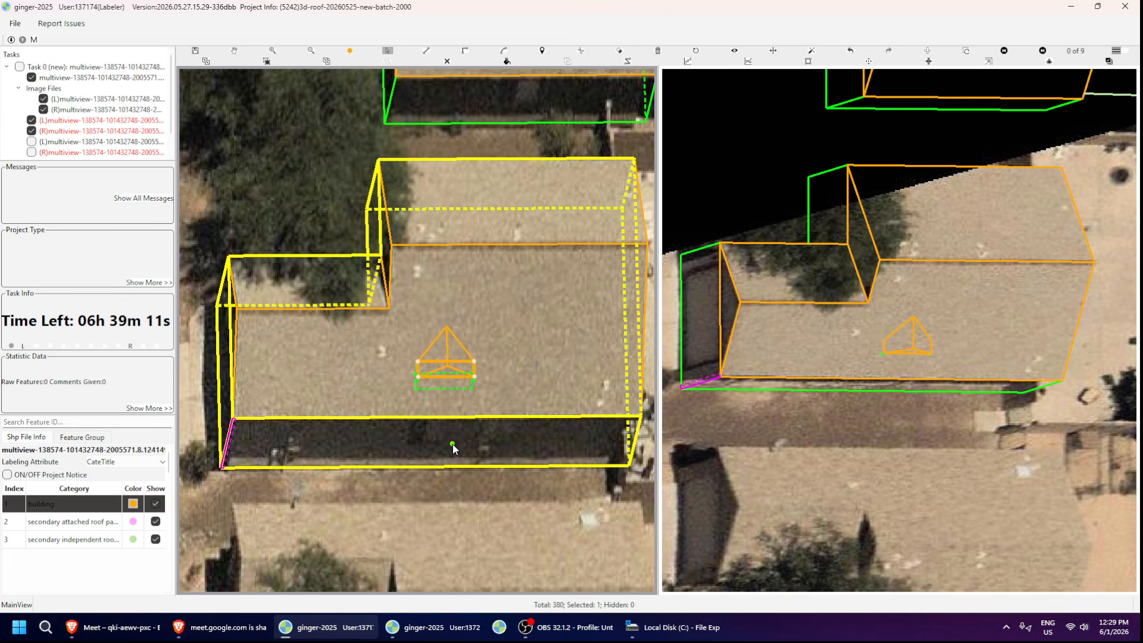
{"action": "scroll", "coordinate": [460, 396], "scroll_direction": "up", "scroll_amount": 2}
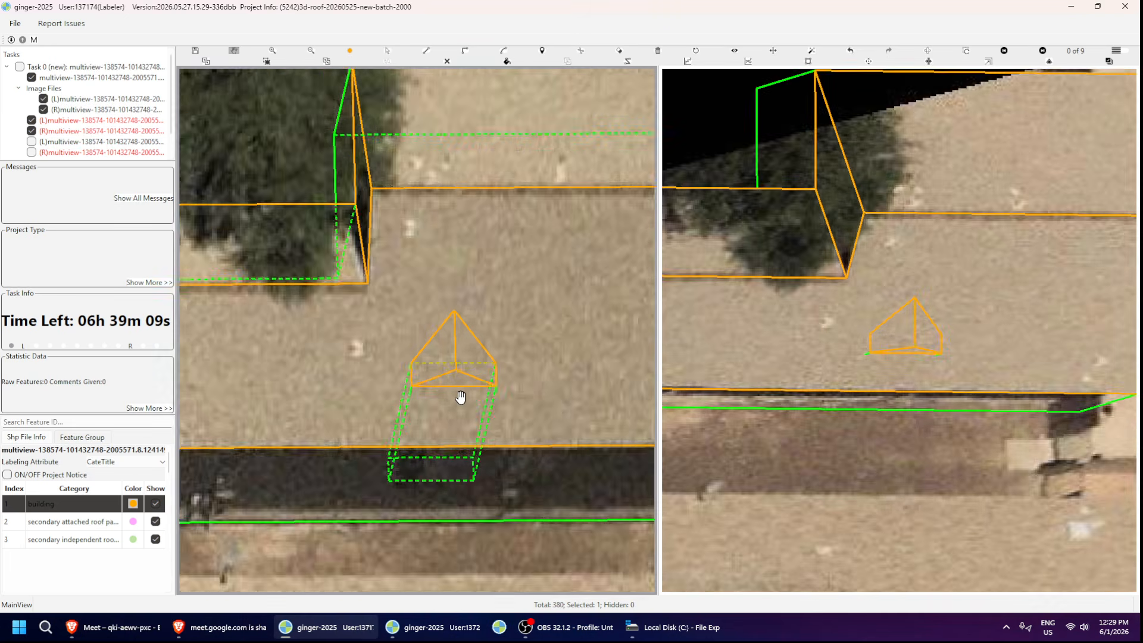
{"action": "scroll", "coordinate": [460, 396], "scroll_direction": "up", "scroll_amount": 2}
{"action": "scroll", "coordinate": [452, 390], "scroll_direction": "down", "scroll_amount": 2}
{"action": "left_click_drag", "start_coordinate": [459, 428], "coordinate": [441, 402]}
{"action": "scroll", "coordinate": [440, 402], "scroll_direction": "up", "scroll_amount": 5}
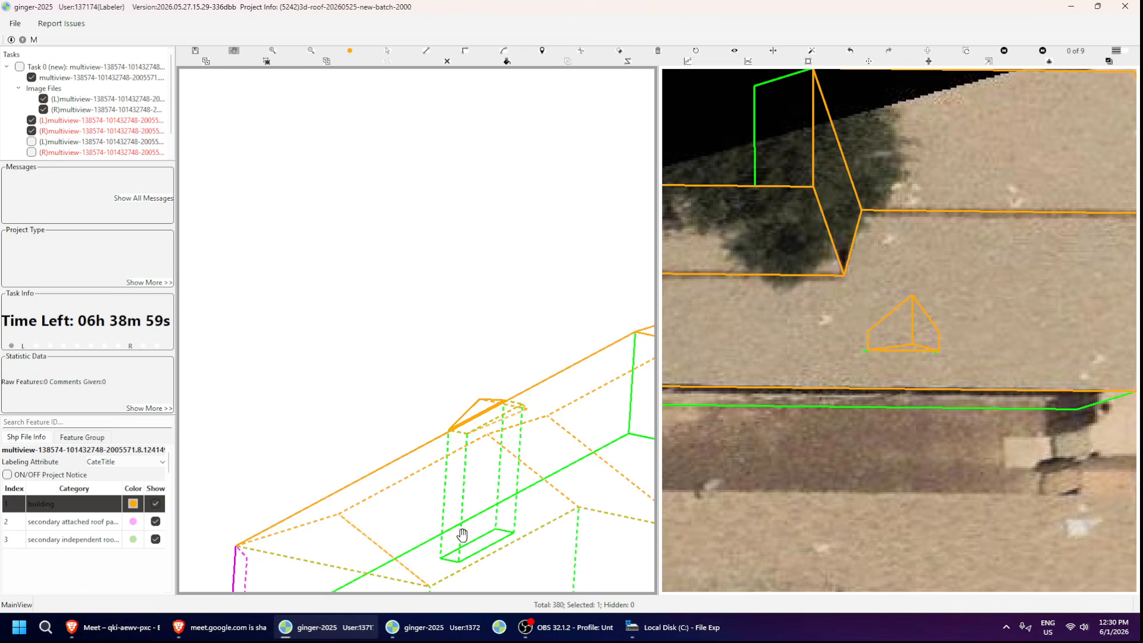
Return to the flat aerial image and select the main house outline
{"action": "key", "text": "Escape"}
{"action": "scroll", "coordinate": [467, 410], "scroll_direction": "down", "scroll_amount": 3}
{"action": "scroll", "coordinate": [453, 401], "scroll_direction": "up", "scroll_amount": 3}
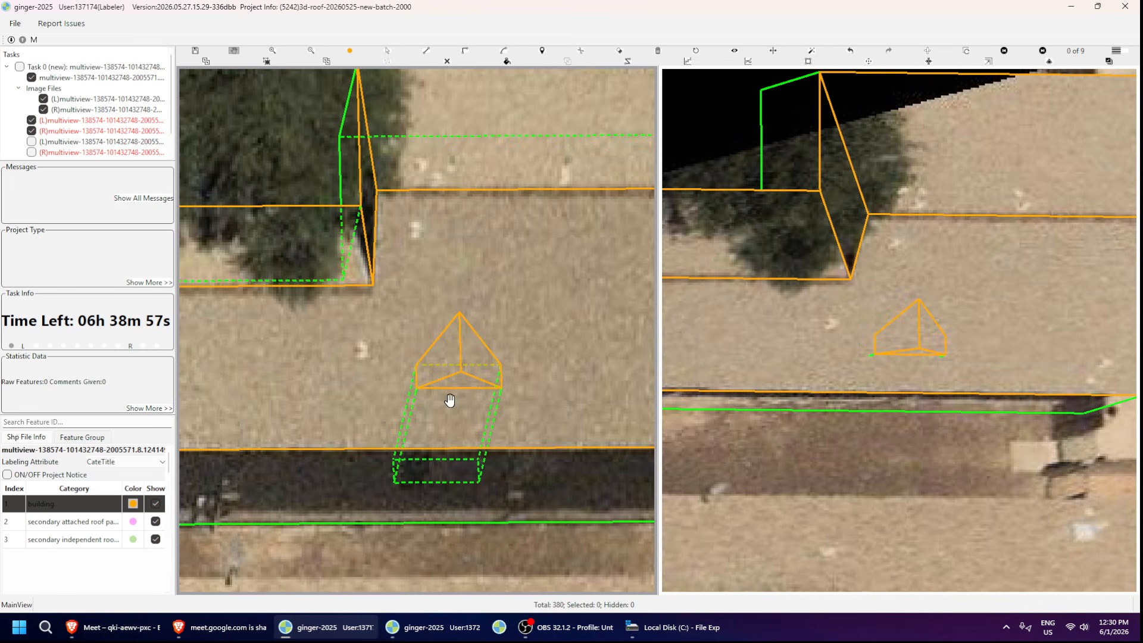
{"action": "scroll", "coordinate": [454, 397], "scroll_direction": "down", "scroll_amount": 2}
{"action": "scroll", "coordinate": [443, 361], "scroll_direction": "down", "scroll_amount": 1}
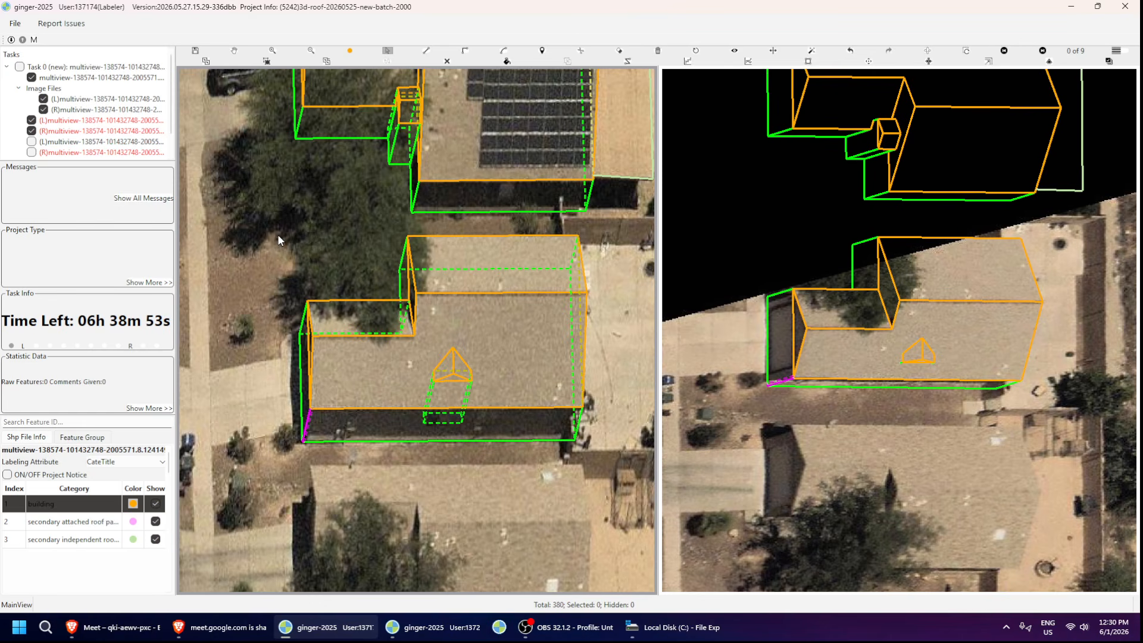
{"action": "left_click", "coordinate": [395, 406]}
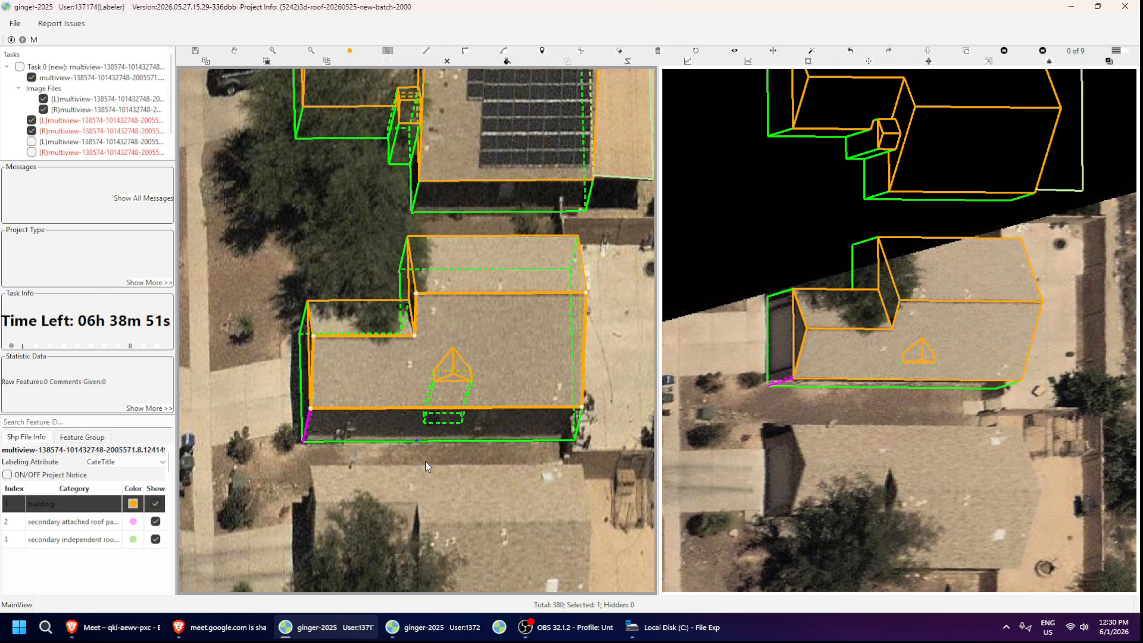
Toggle the house outlines off and back on, then save the roof labels
{"action": "key", "text": "h"}
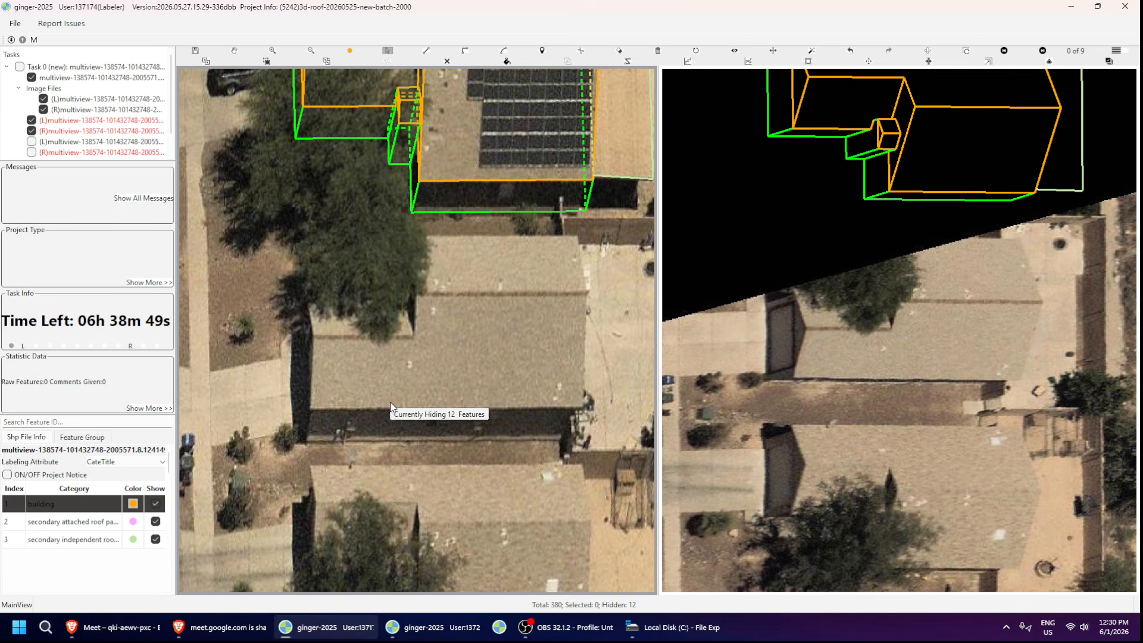
{"action": "key", "text": "h"}
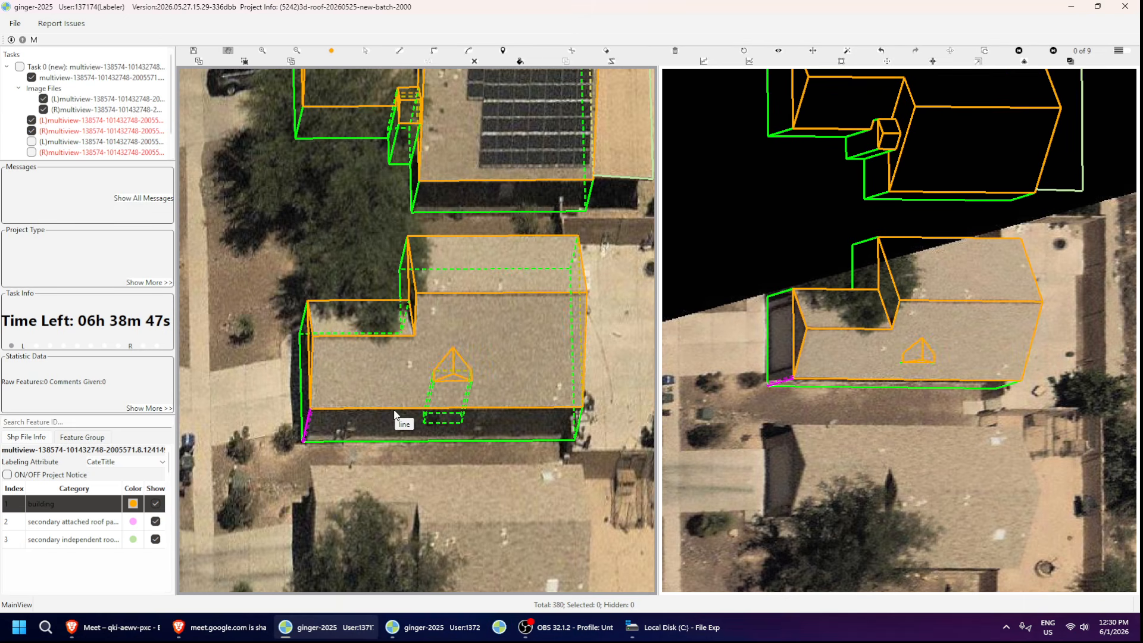
{"action": "key", "text": "ctrl+s"}
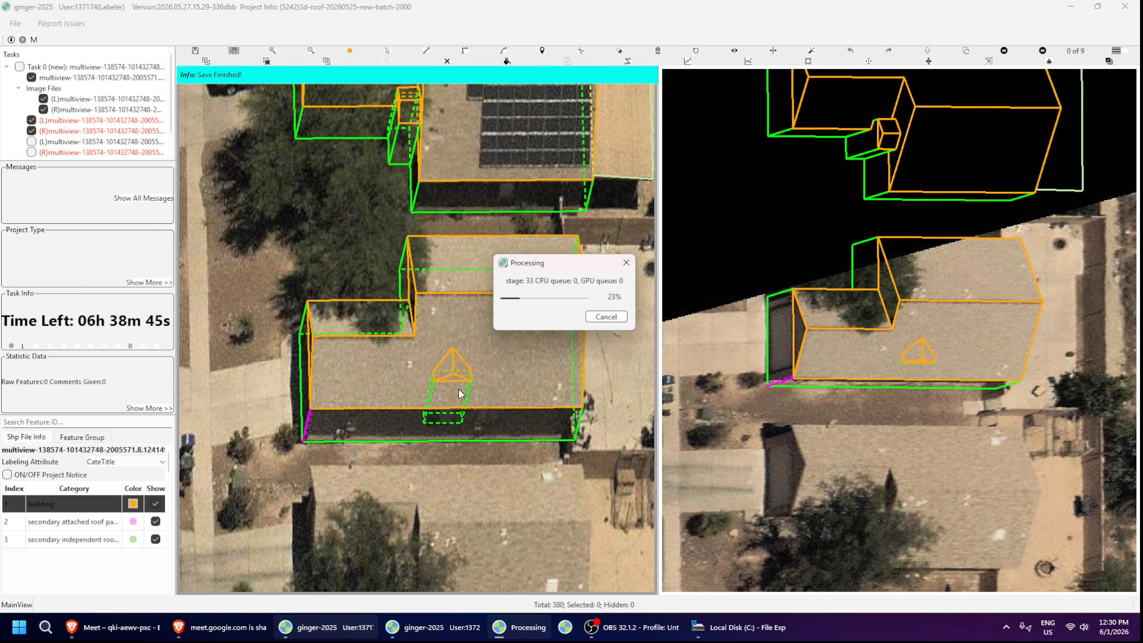
Shade the roof faces, tilt the left view into 3D, then zoom to the pyramid roof corner in wireframe
{"action": "scroll", "coordinate": [456, 390], "scroll_direction": "up", "scroll_amount": 5}
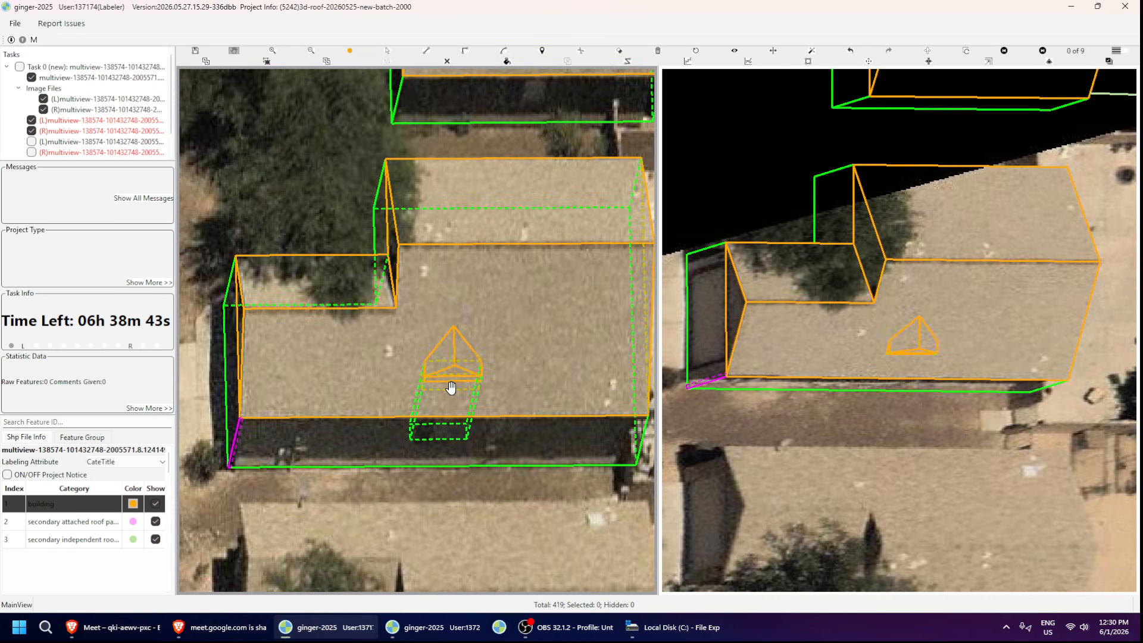
{"action": "key", "text": "f"}
{"action": "scroll", "coordinate": [450, 384], "scroll_direction": "down", "scroll_amount": 2}
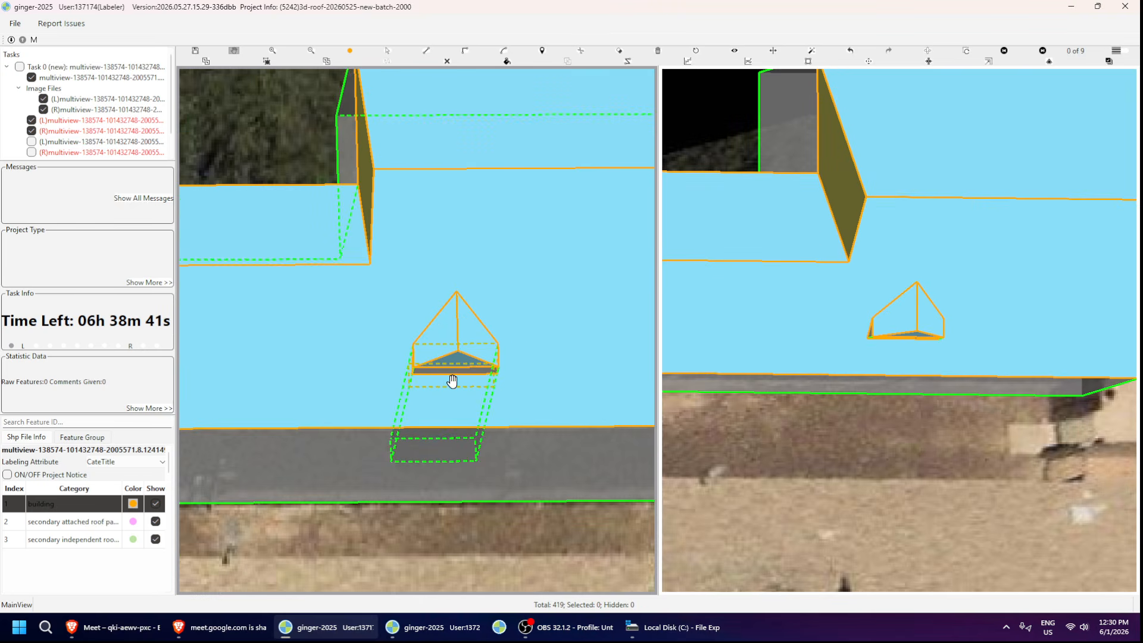
{"action": "left_click_drag", "start_coordinate": [453, 381], "coordinate": [427, 367]}
{"action": "scroll", "coordinate": [426, 366], "scroll_direction": "up", "scroll_amount": 2}
{"action": "scroll", "coordinate": [533, 372], "scroll_direction": "down", "scroll_amount": 3}
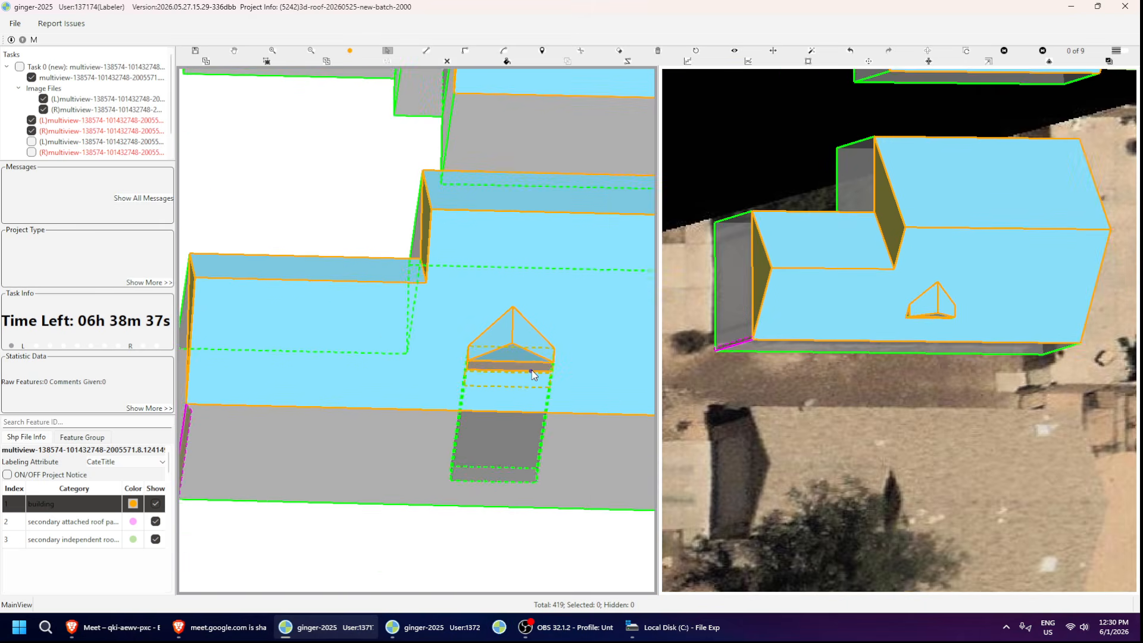
{"action": "scroll", "coordinate": [518, 381], "scroll_direction": "up", "scroll_amount": 2}
{"action": "scroll", "coordinate": [487, 467], "scroll_direction": "down", "scroll_amount": 2}
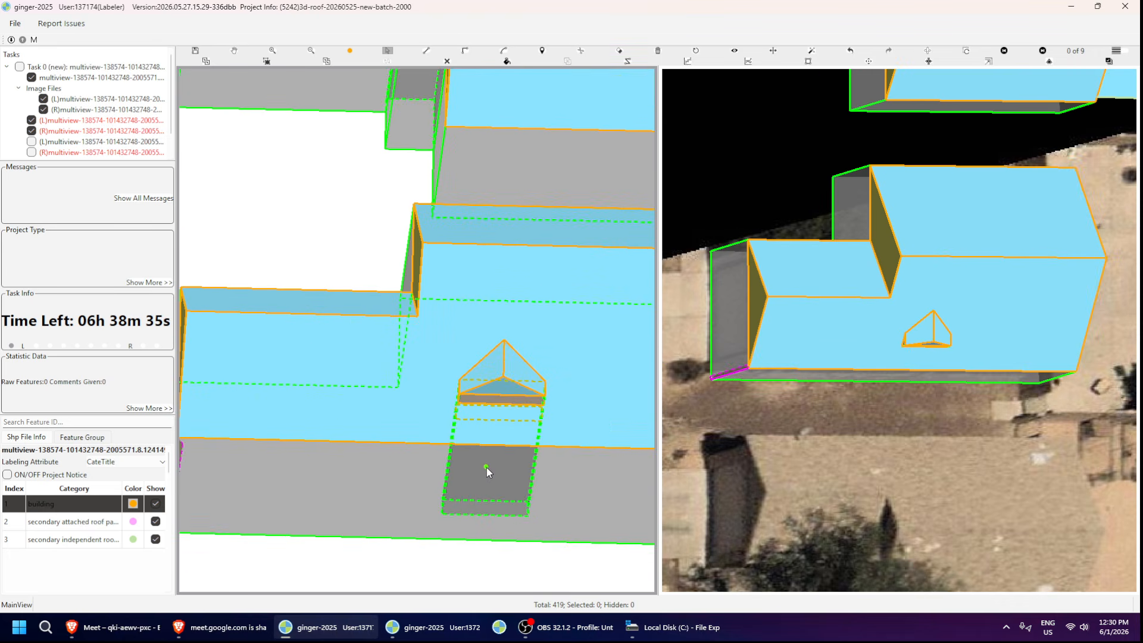
{"action": "key", "text": "f"}
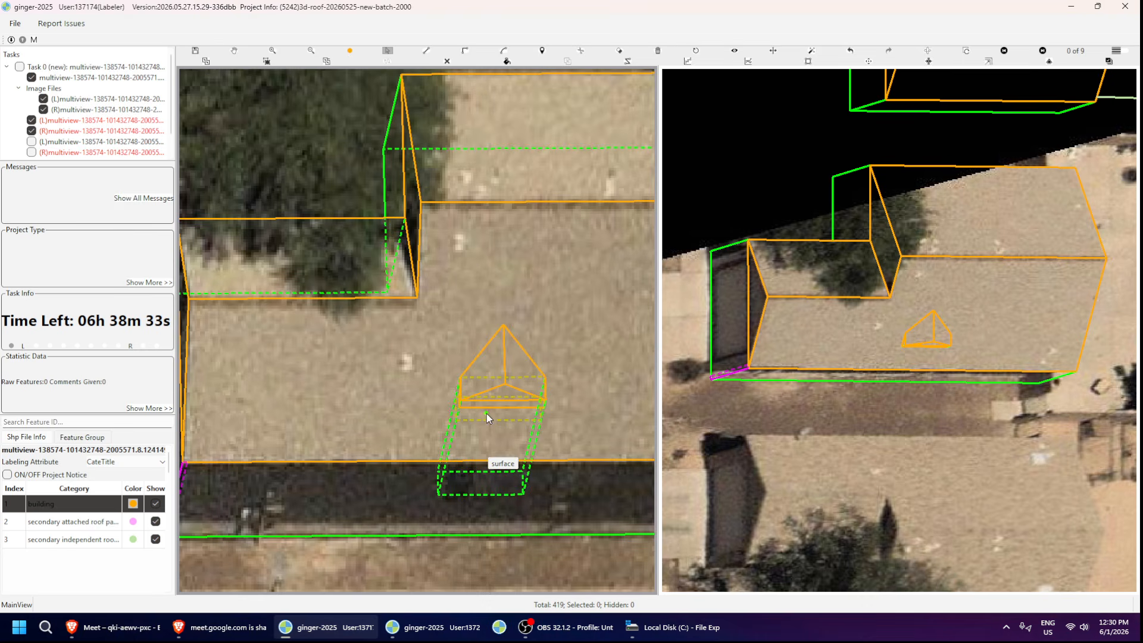
{"action": "scroll", "coordinate": [488, 408], "scroll_direction": "up", "scroll_amount": 1}
{"action": "scroll", "coordinate": [478, 403], "scroll_direction": "up", "scroll_amount": 2}
{"action": "scroll", "coordinate": [478, 403], "scroll_direction": "up", "scroll_amount": 4}
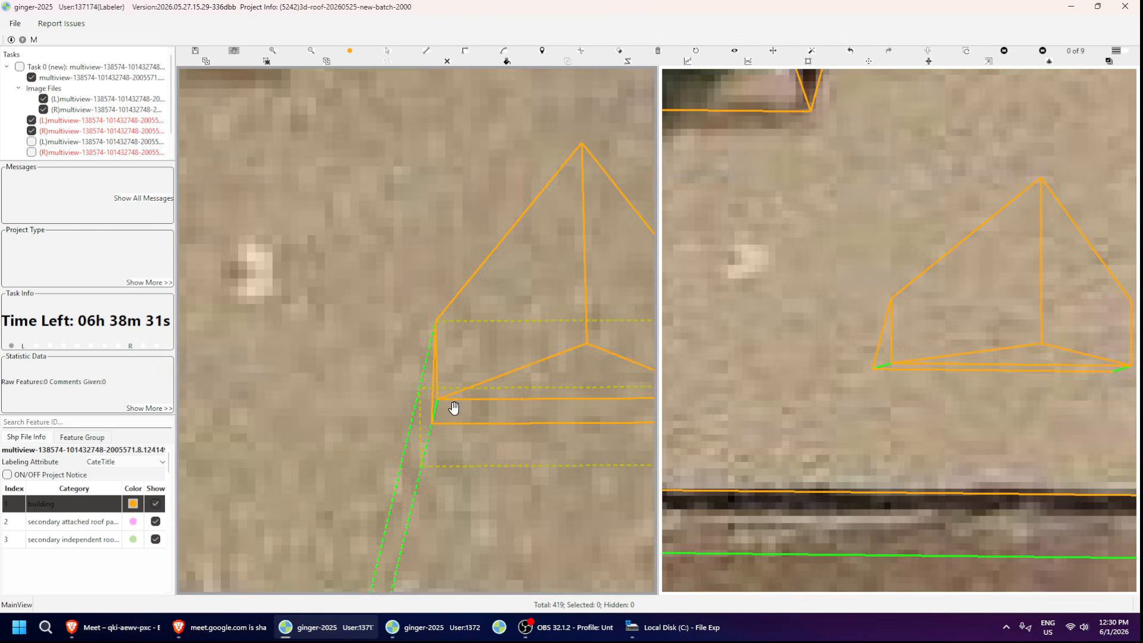
Hide the aerial image and draw a segment along the porch roof corner edge
{"action": "scroll", "coordinate": [433, 391], "scroll_direction": "down", "scroll_amount": 2}
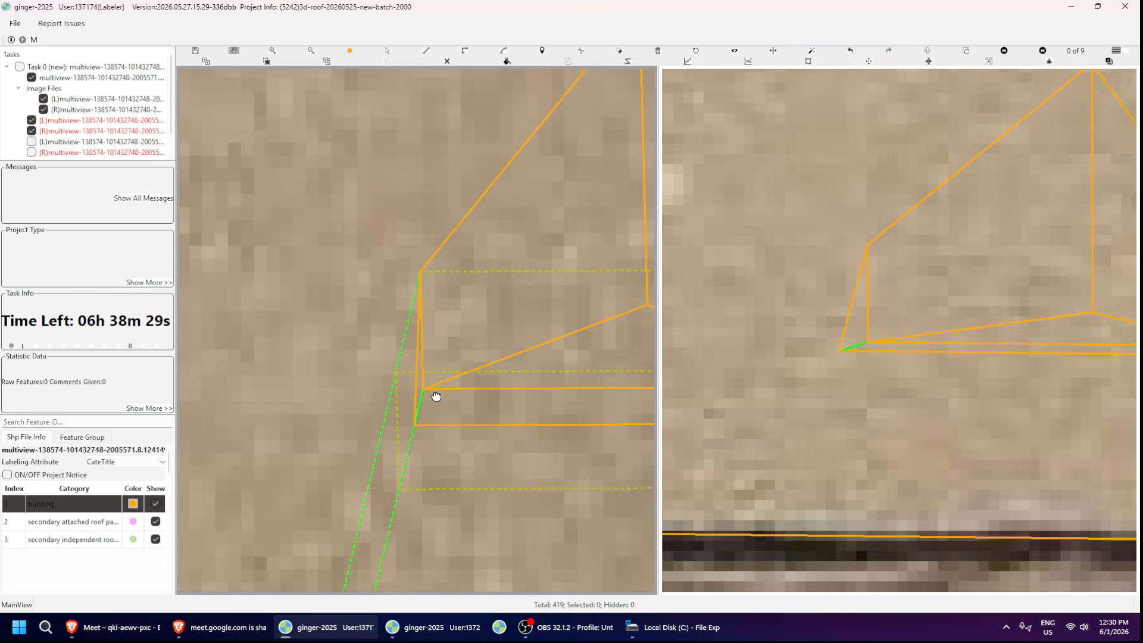
{"action": "key", "text": "f"}
{"action": "left_click_drag", "start_coordinate": [427, 392], "coordinate": [421, 398]}
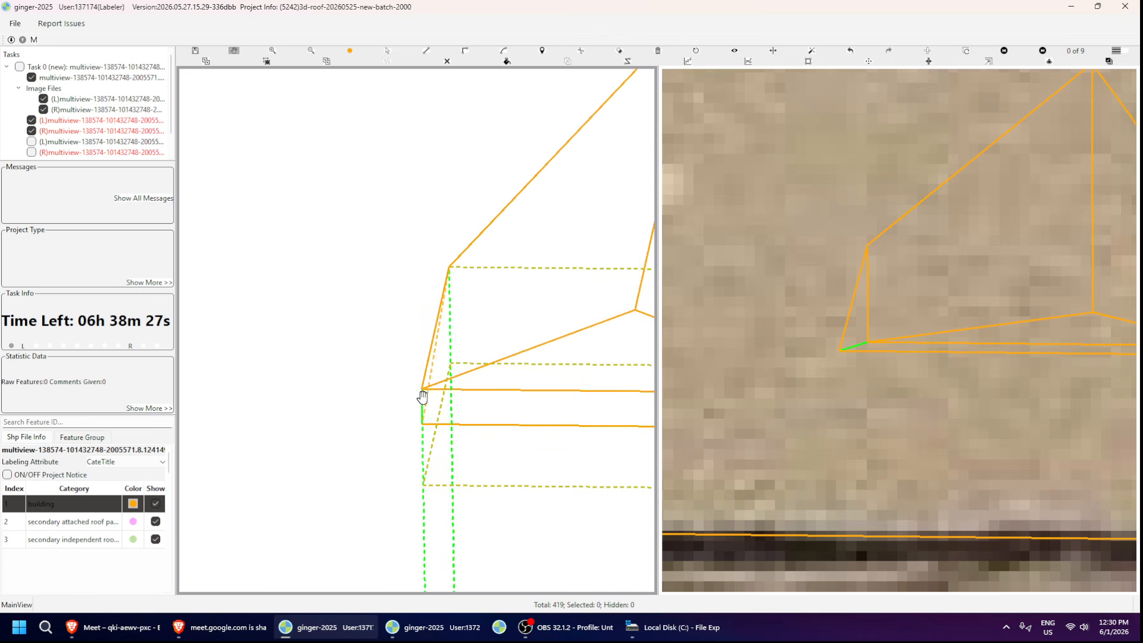
{"action": "key", "text": "v"}
{"action": "left_click", "coordinate": [436, 394]}
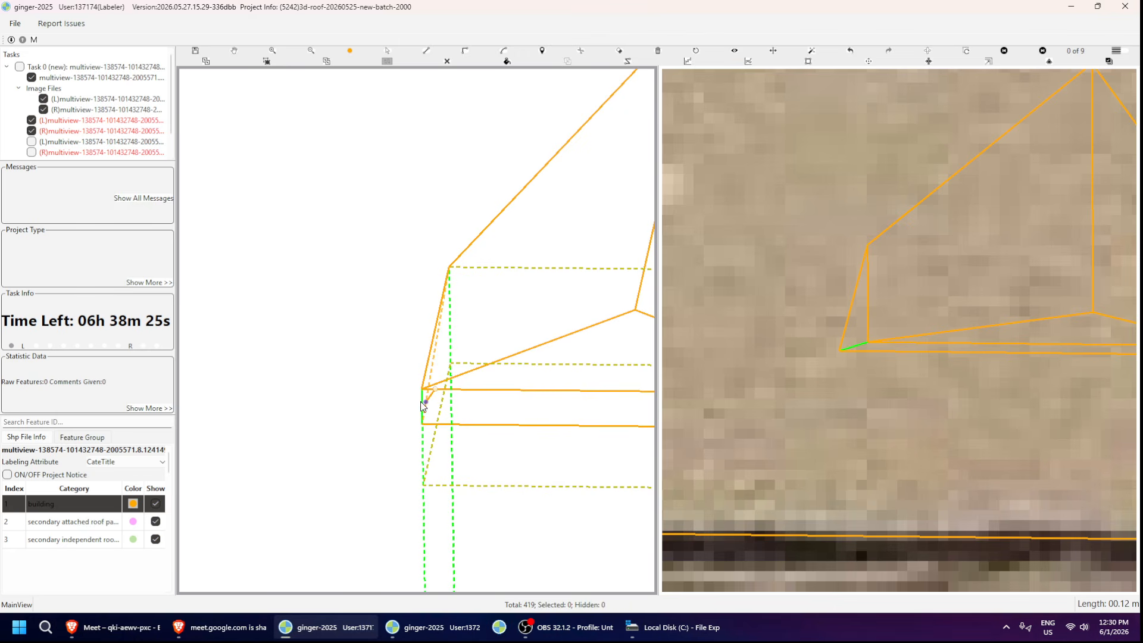
{"action": "left_click", "coordinate": [421, 407]}
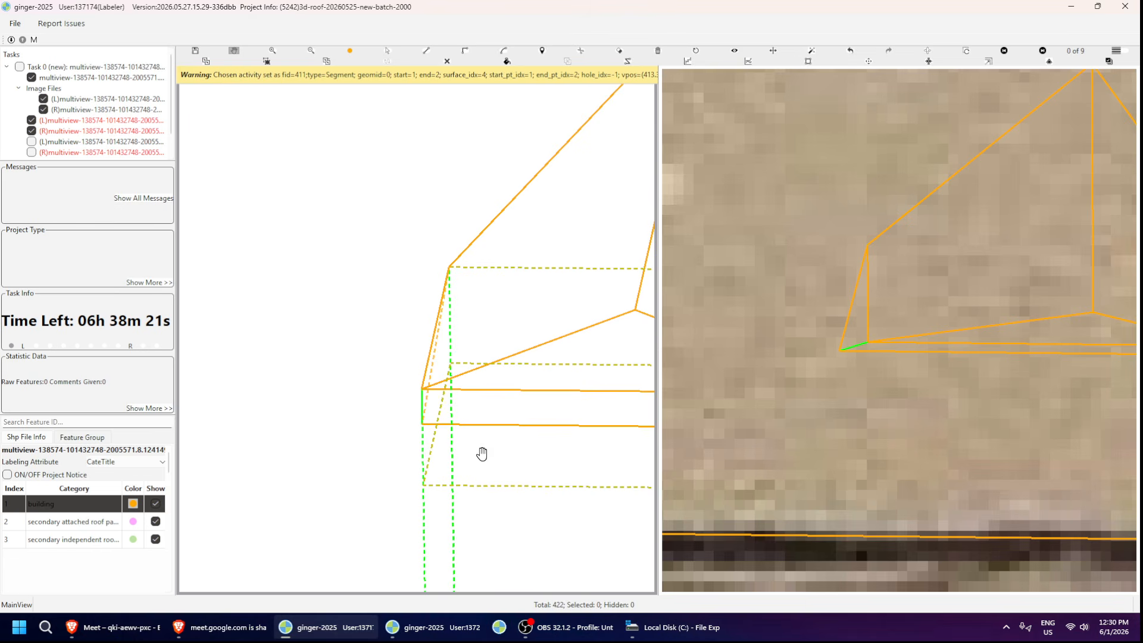
Add a parallel segment beside the corner edge and make it a dashed reference line
{"action": "left_click_drag", "start_coordinate": [475, 444], "coordinate": [495, 440]}
{"action": "key", "text": "s"}
{"action": "key", "text": "e"}
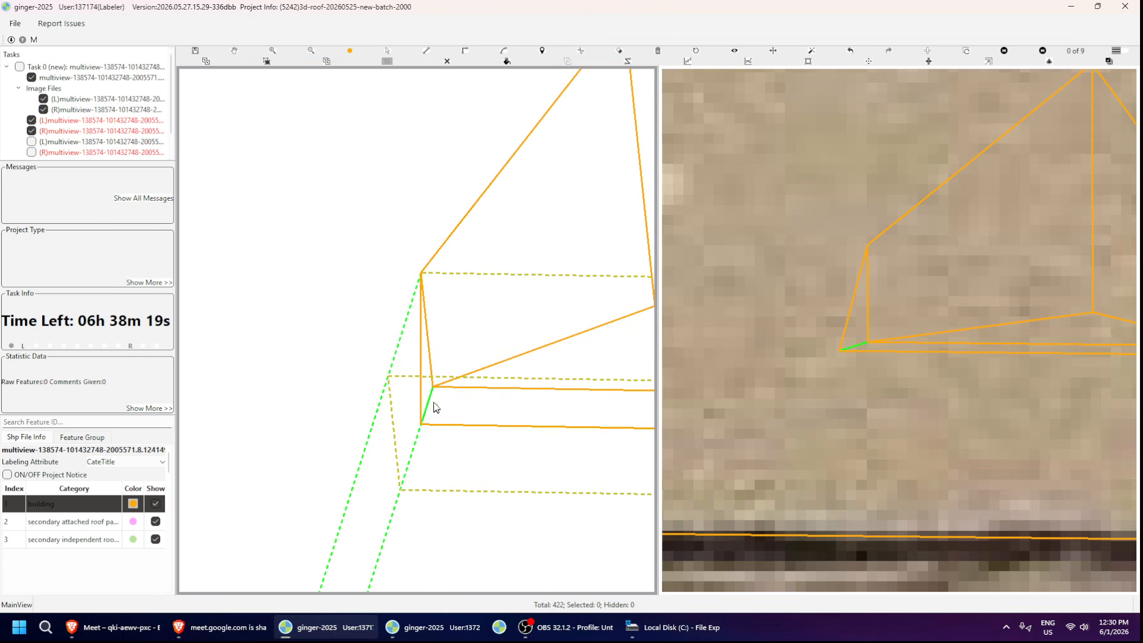
{"action": "left_click", "coordinate": [442, 391]}
{"action": "scroll", "coordinate": [437, 395], "scroll_direction": "up", "scroll_amount": 1}
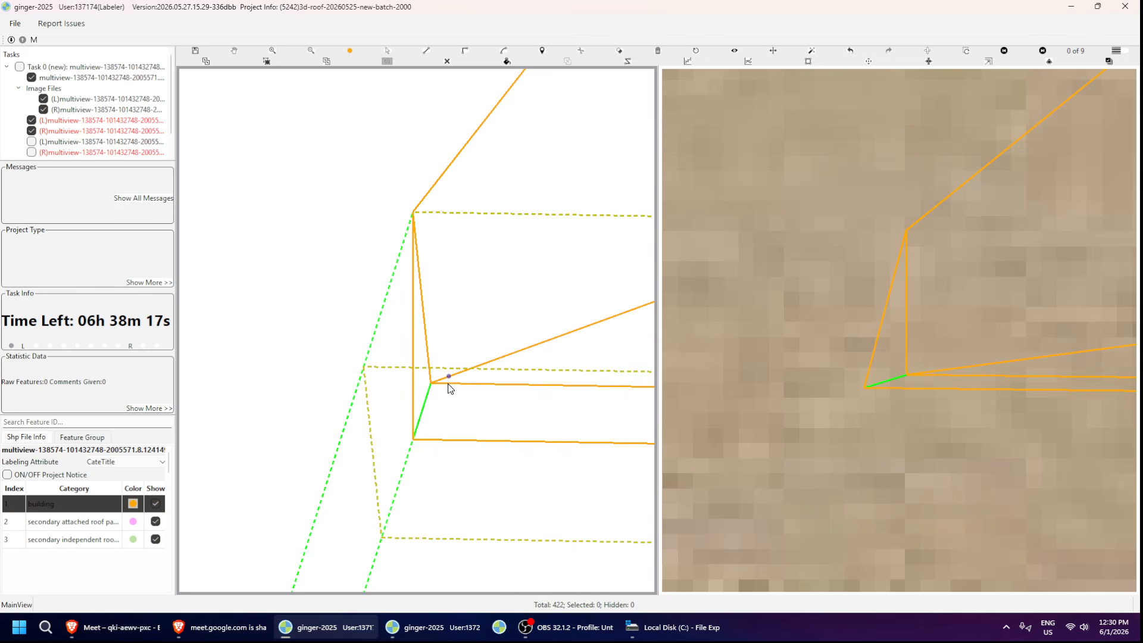
{"action": "key", "text": "p"}
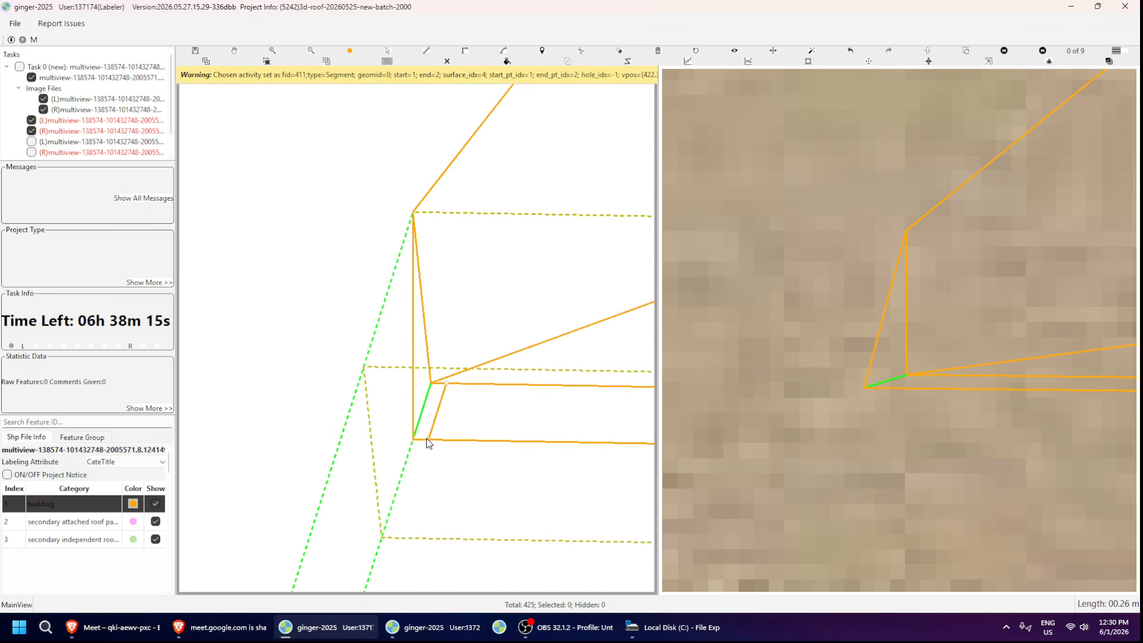
{"action": "left_click", "coordinate": [429, 440]}
{"action": "key", "text": "Escape"}
{"action": "scroll", "coordinate": [437, 450], "scroll_direction": "down", "scroll_amount": 2}
{"action": "scroll", "coordinate": [860, 357], "scroll_direction": "up", "scroll_amount": 4}
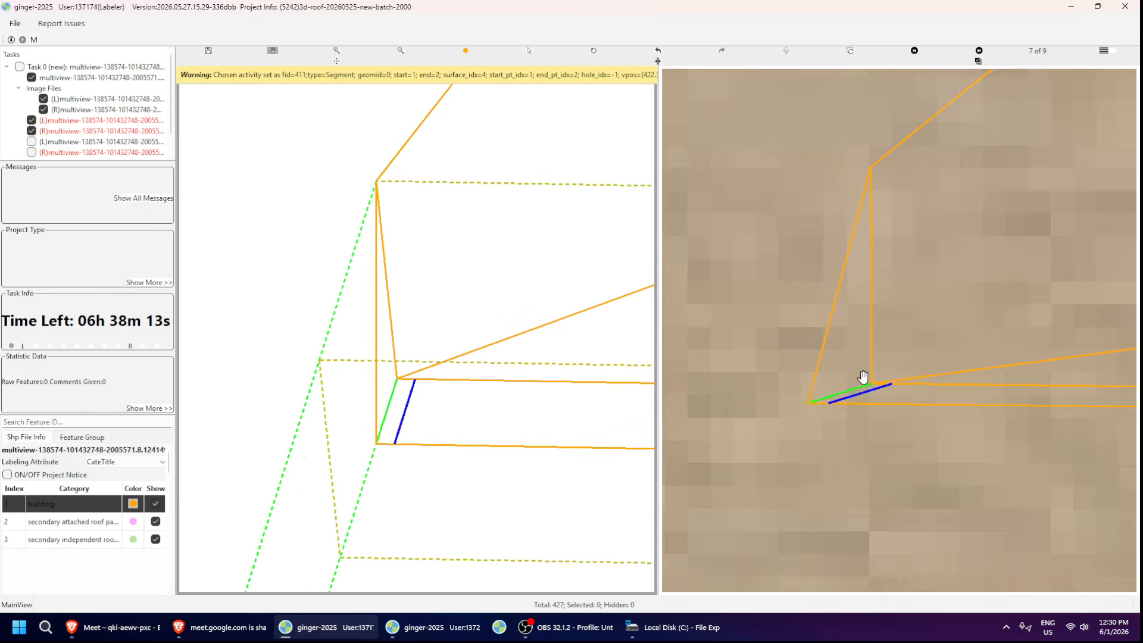
{"action": "left_click", "coordinate": [878, 399]}
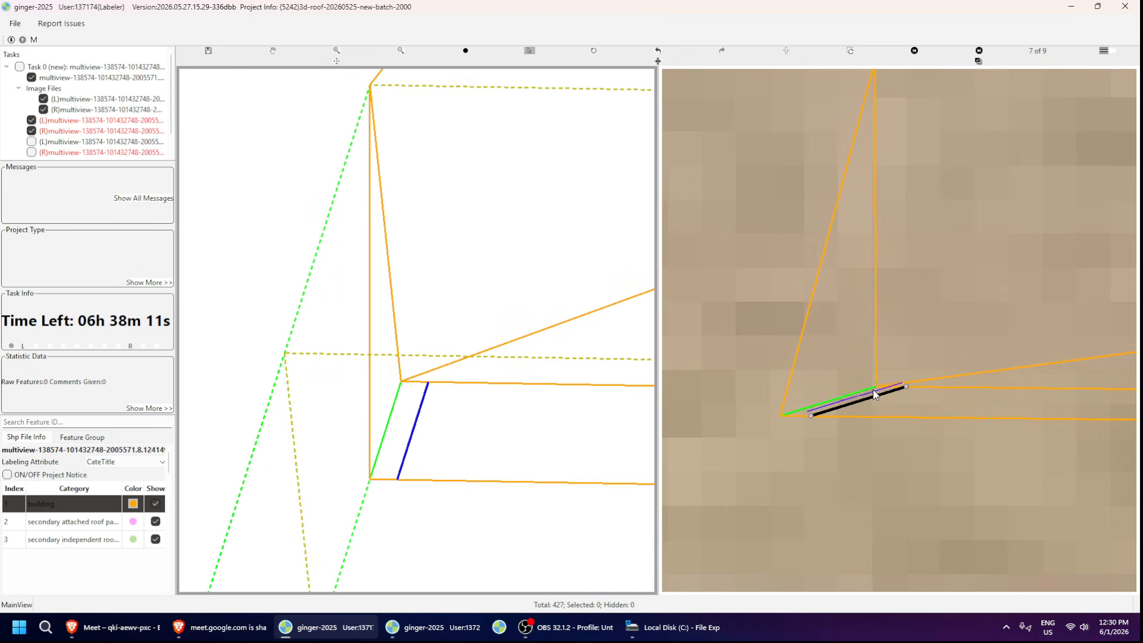
{"action": "key", "text": "h"}
{"action": "scroll", "coordinate": [375, 429], "scroll_direction": "down", "scroll_amount": 1}
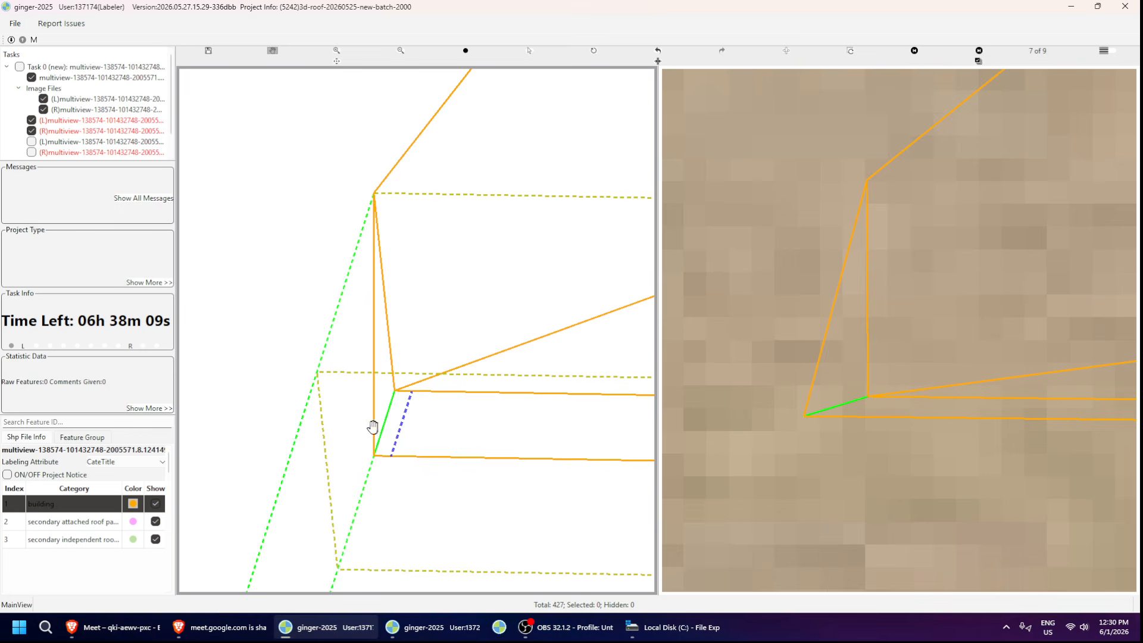
{"action": "scroll", "coordinate": [416, 428], "scroll_direction": "up", "scroll_amount": 1}
In corner mode, draw the vertical corner edge from the roof corner down the wall
{"action": "key", "text": "c"}
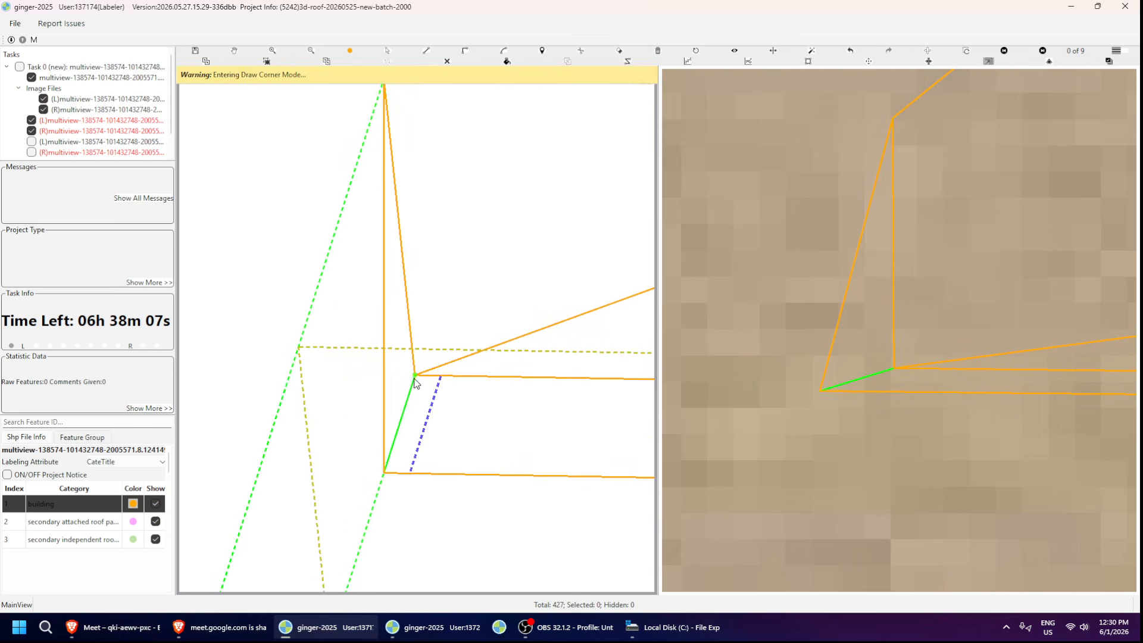
{"action": "left_click", "coordinate": [440, 375]}
{"action": "left_click", "coordinate": [411, 473]}
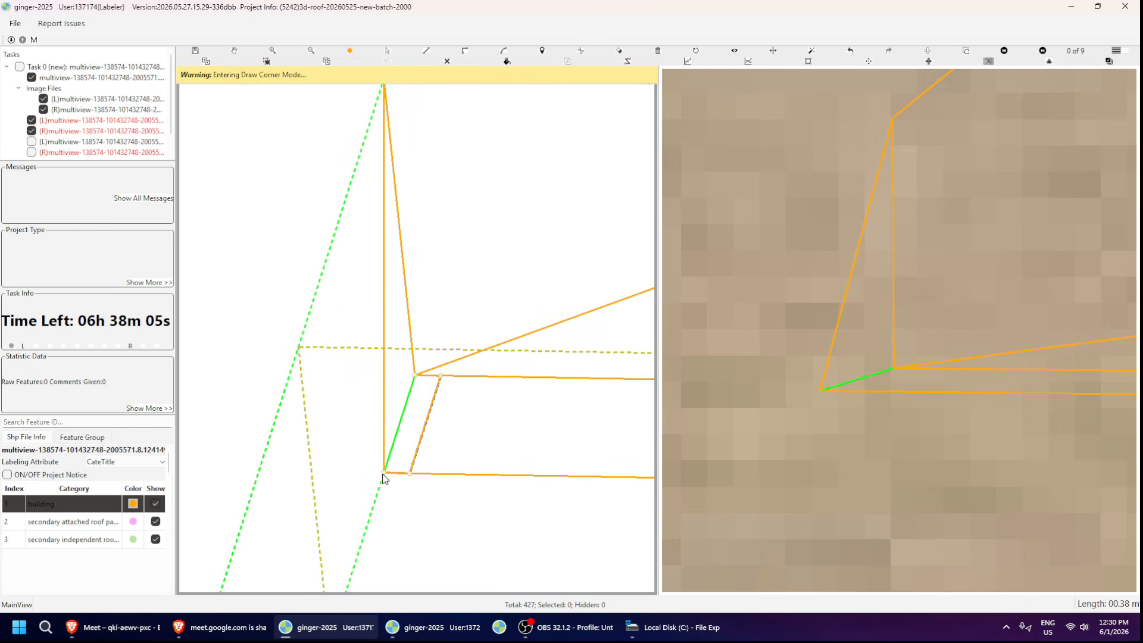
{"action": "left_click", "coordinate": [384, 473]}
{"action": "scroll", "coordinate": [408, 468], "scroll_direction": "down", "scroll_amount": 3}
{"action": "scroll", "coordinate": [410, 467], "scroll_direction": "up", "scroll_amount": 1}
Zoom out and select, then deselect, the small pyramid roof
{"action": "key", "text": "s"}
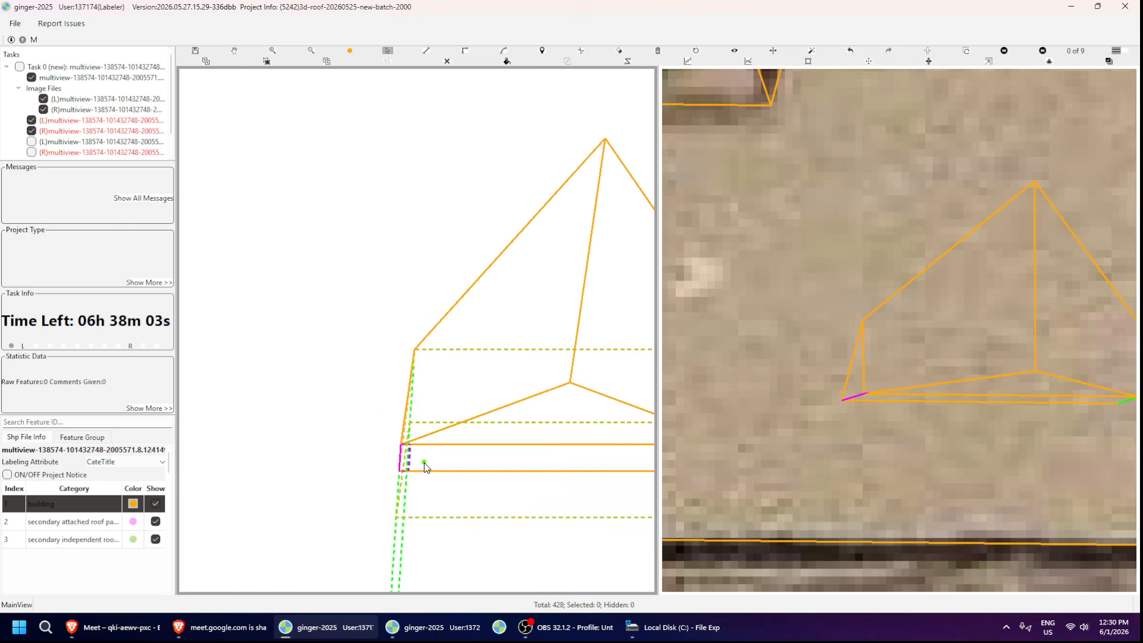
{"action": "scroll", "coordinate": [434, 456], "scroll_direction": "down", "scroll_amount": 3}
{"action": "scroll", "coordinate": [441, 468], "scroll_direction": "up", "scroll_amount": 1}
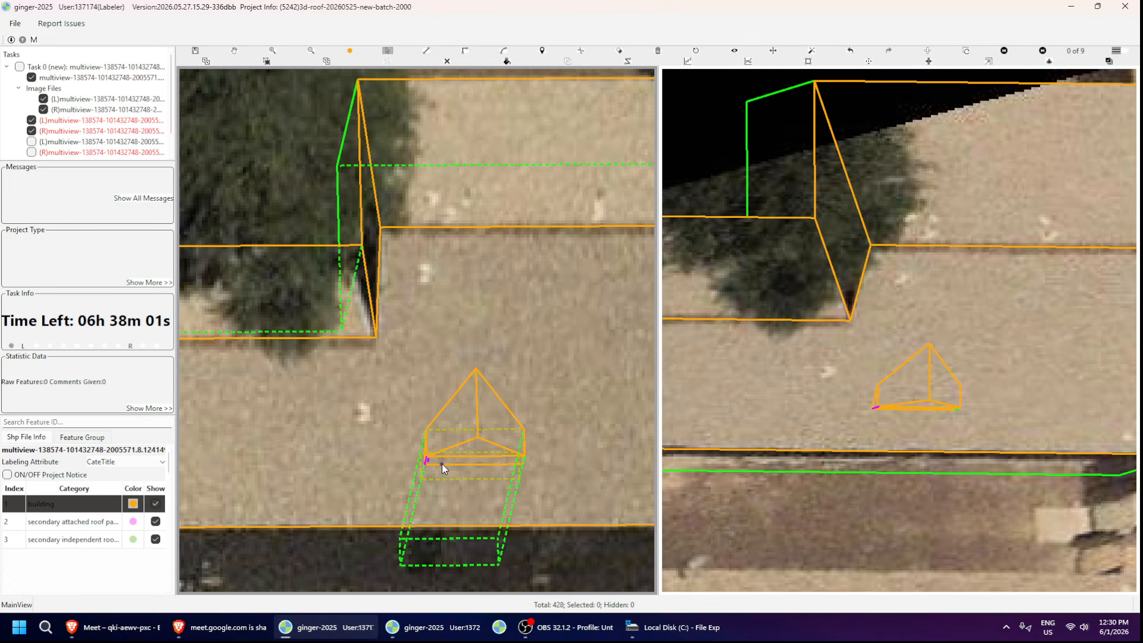
{"action": "scroll", "coordinate": [476, 430], "scroll_direction": "down", "scroll_amount": 2}
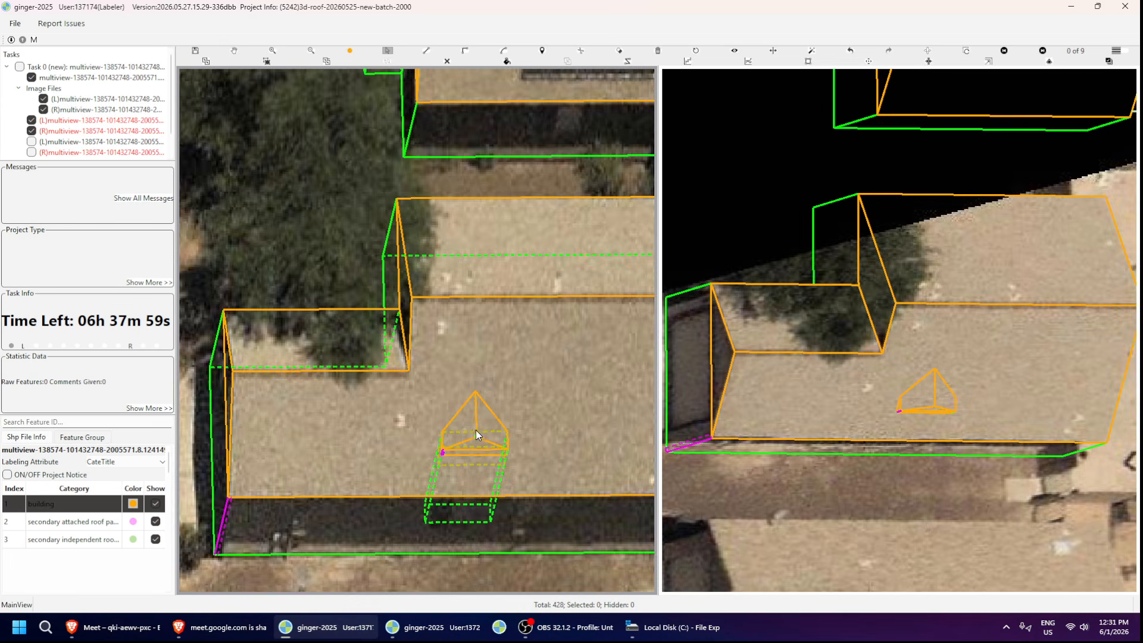
{"action": "scroll", "coordinate": [476, 430], "scroll_direction": "down", "scroll_amount": 2}
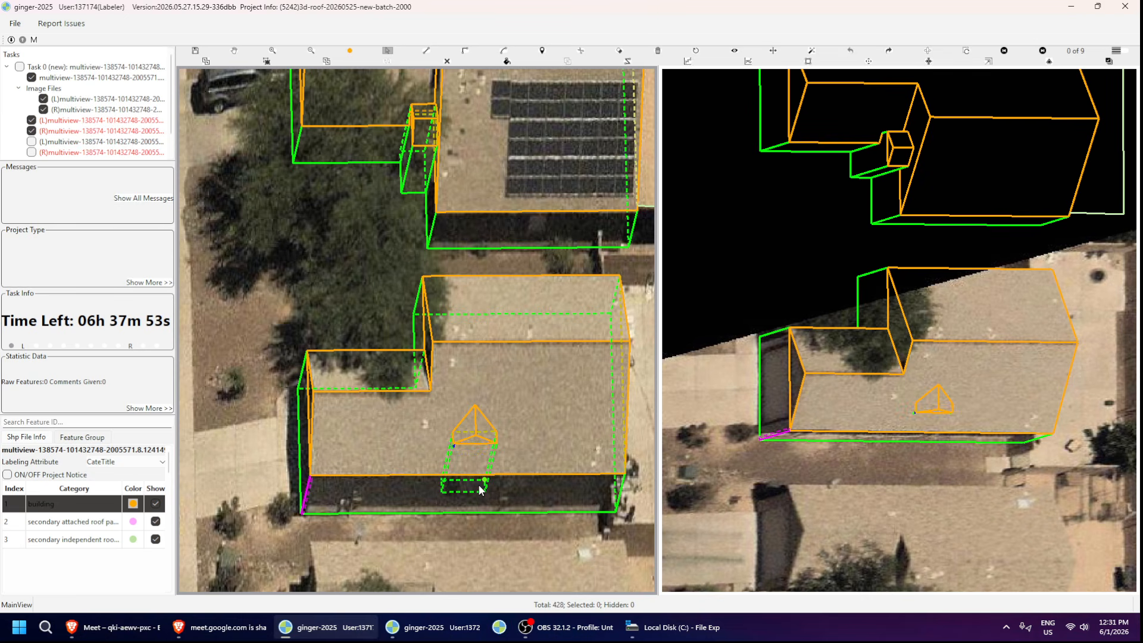
{"action": "scroll", "coordinate": [478, 455], "scroll_direction": "up", "scroll_amount": 2}
{"action": "left_click", "coordinate": [470, 433]}
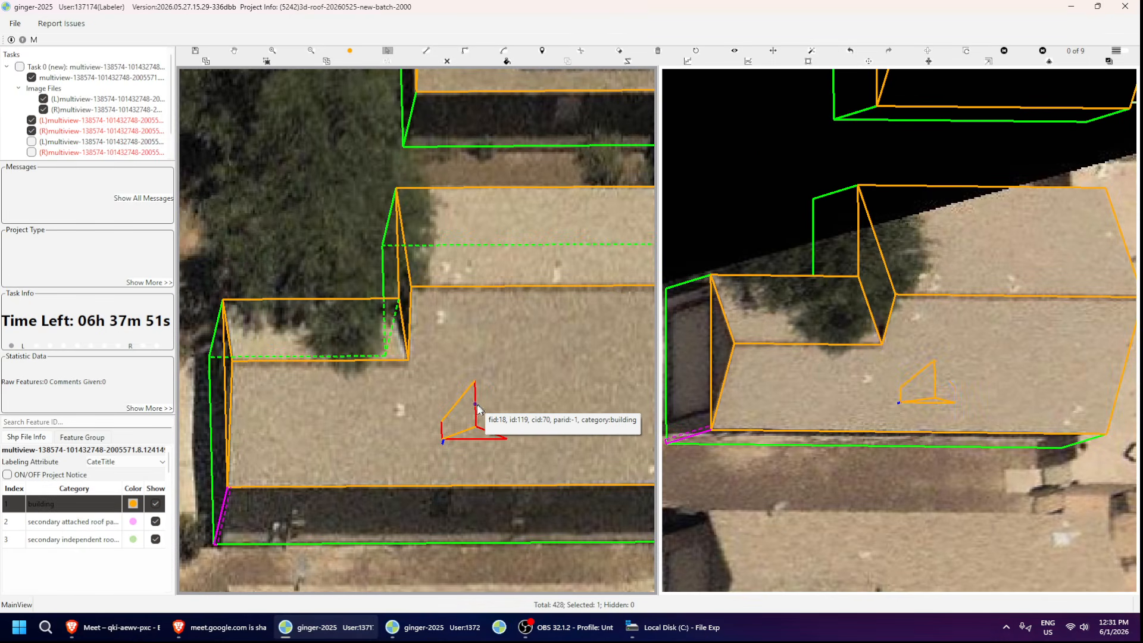
{"action": "scroll", "coordinate": [470, 434], "scroll_direction": "up", "scroll_amount": 2}
{"action": "key", "text": "h"}
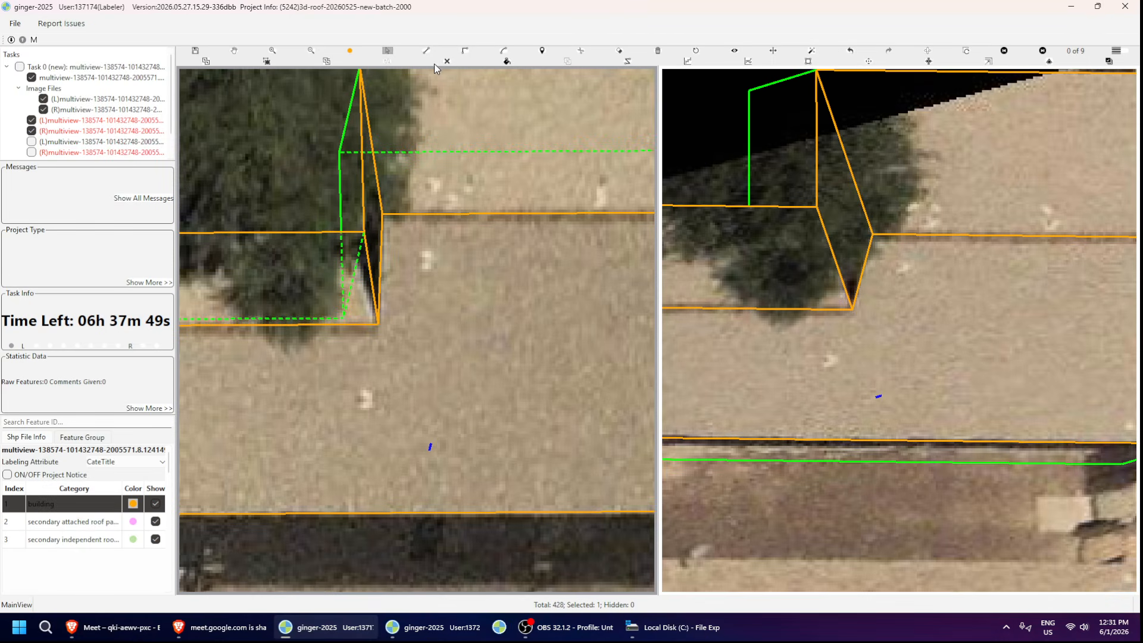
{"action": "scroll", "coordinate": [422, 357], "scroll_direction": "down", "scroll_amount": 4}
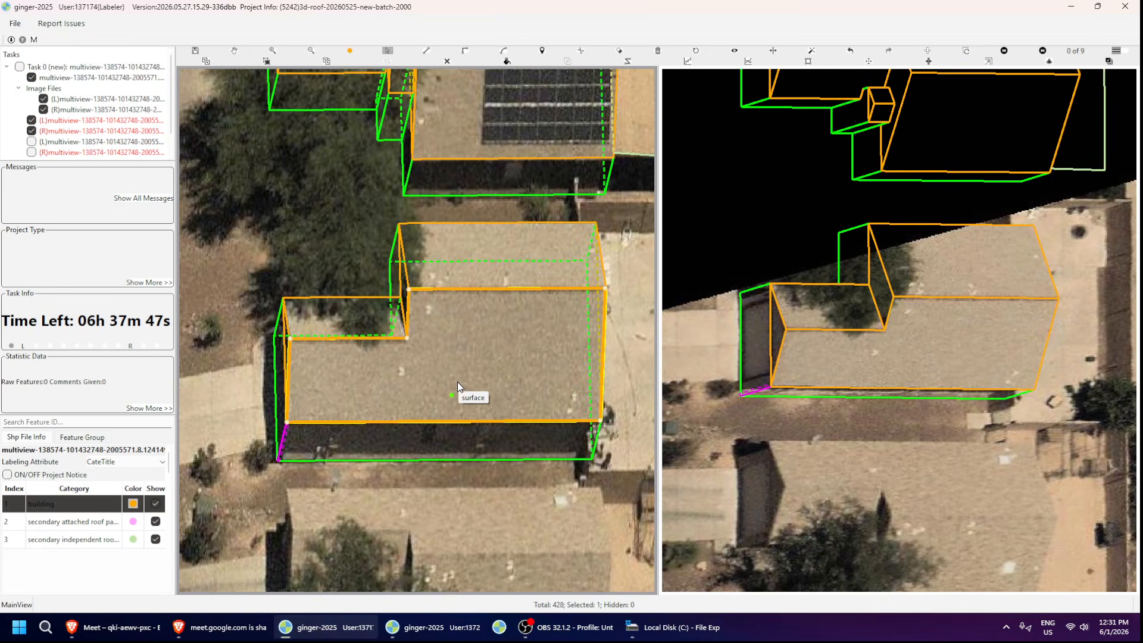
Hide and restore the house features, save, and switch to the other ginger-2025 window
{"action": "key", "text": "h"}
{"action": "key", "text": "h"}
{"action": "key", "text": "ctrl+s"}
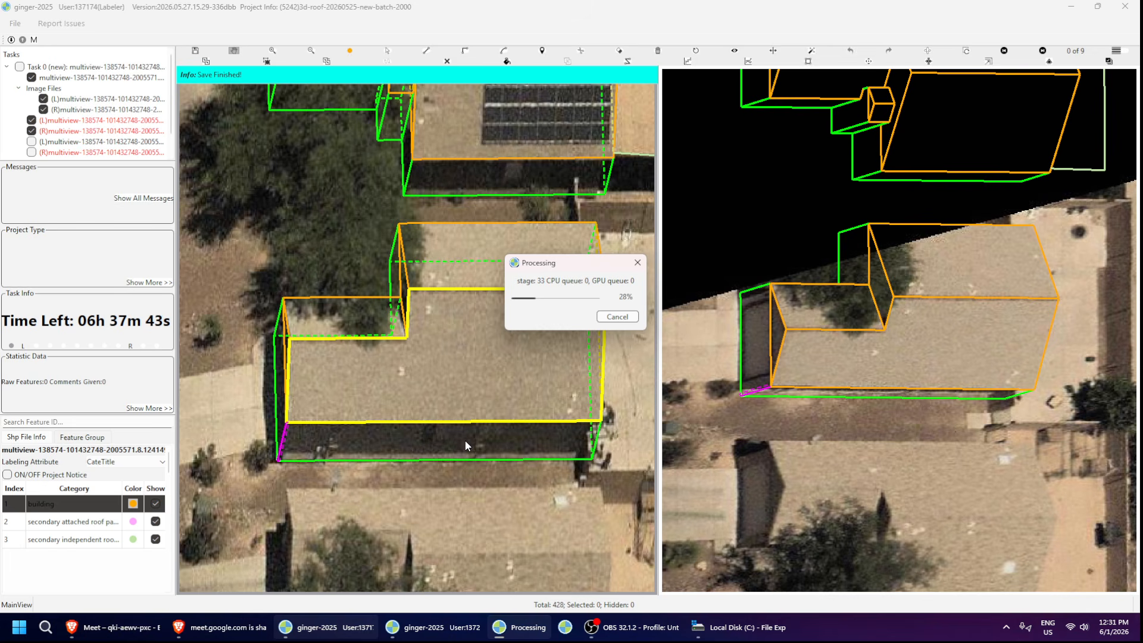
{"action": "left_click", "coordinate": [421, 631]}
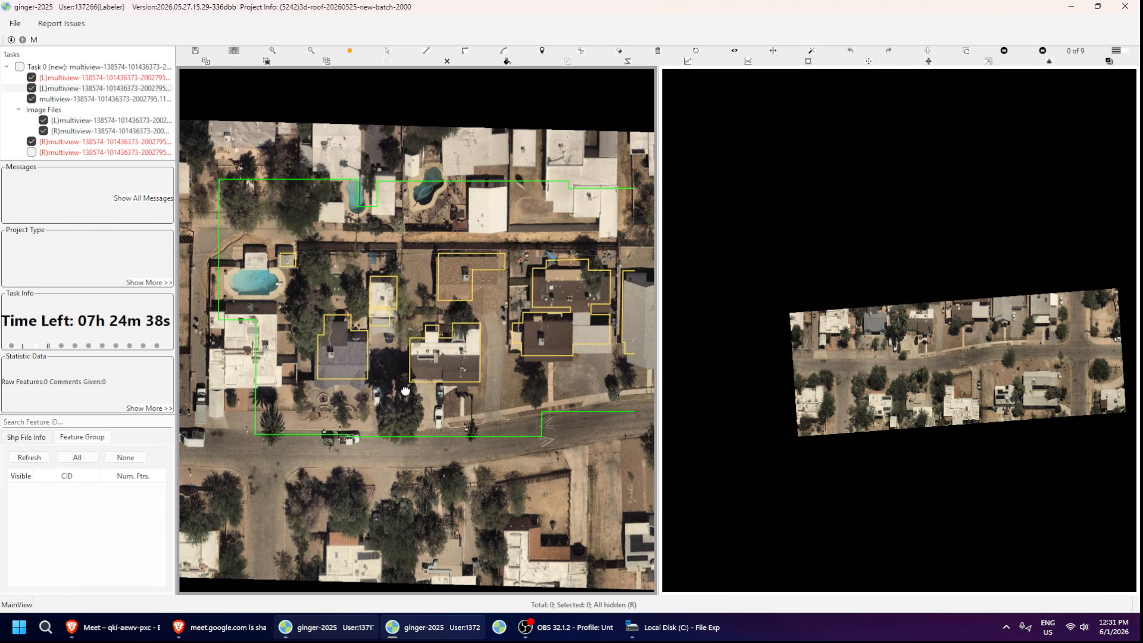
Hide the yellow (L)multiview outlines, step two images forward, and swap the left and right images
{"action": "scroll", "coordinate": [339, 374], "scroll_direction": "up", "scroll_amount": 3}
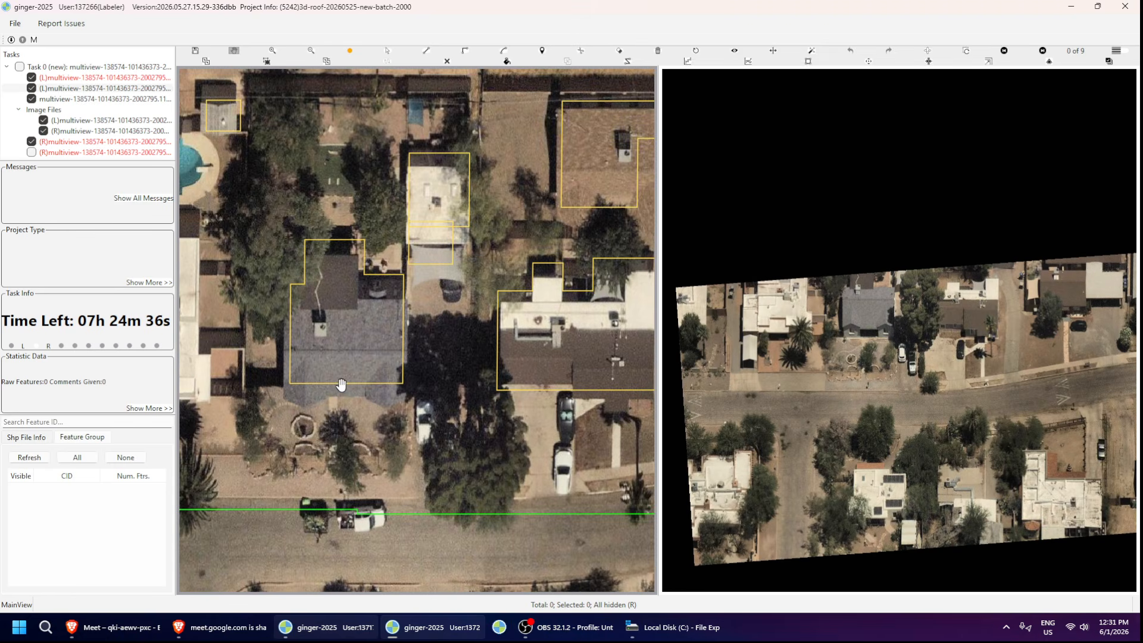
{"action": "left_click", "coordinate": [31, 88]}
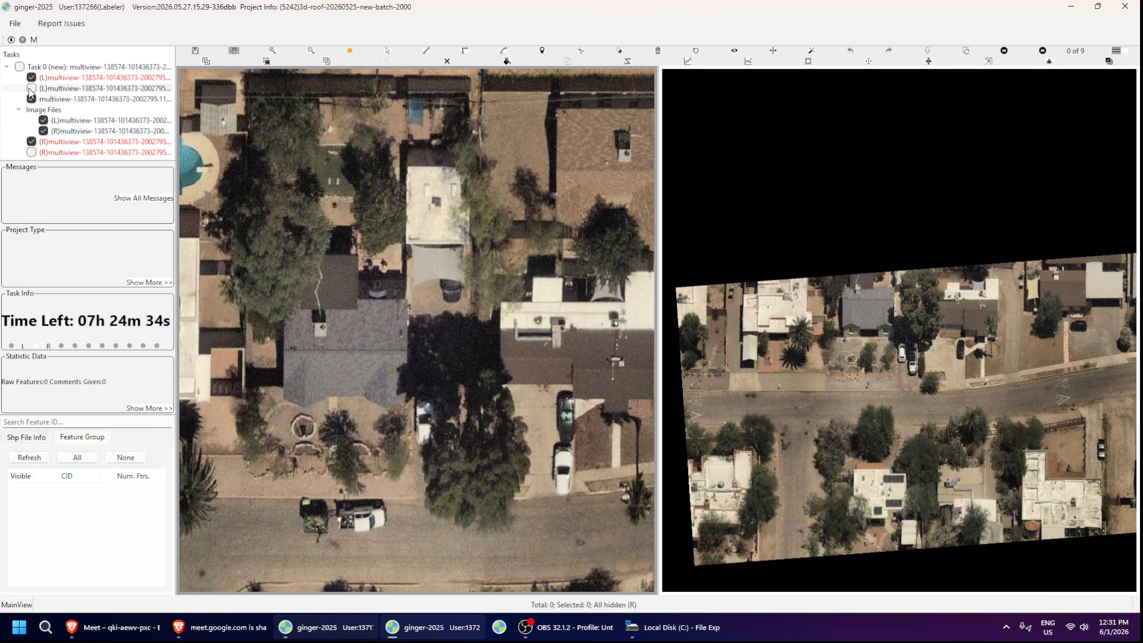
{"action": "key", "text": "Right"}
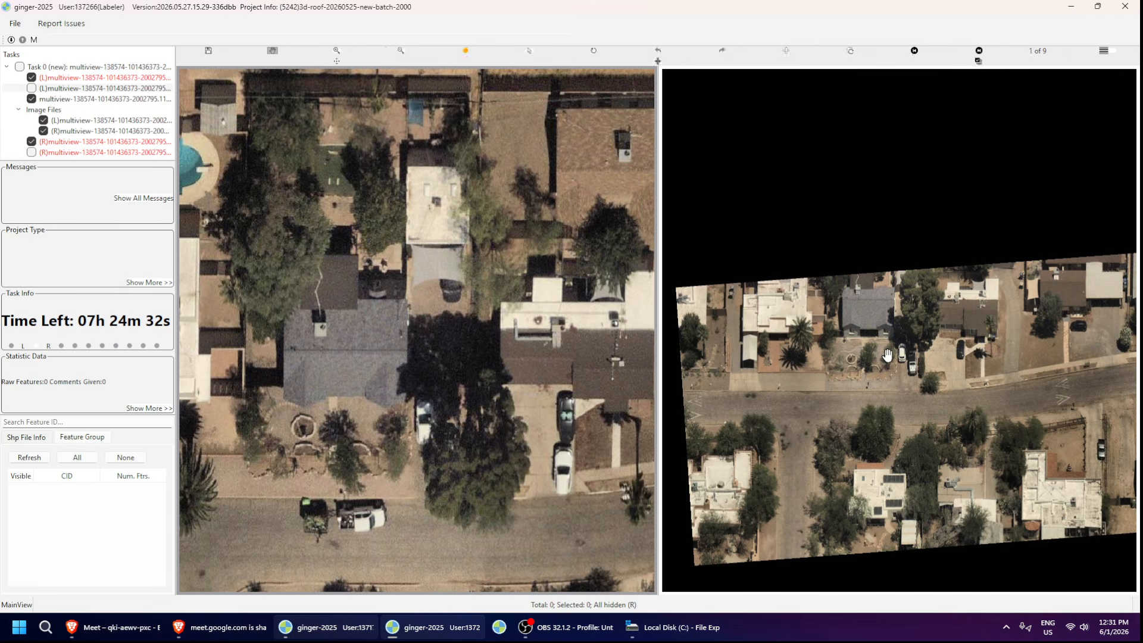
{"action": "key", "text": "Right"}
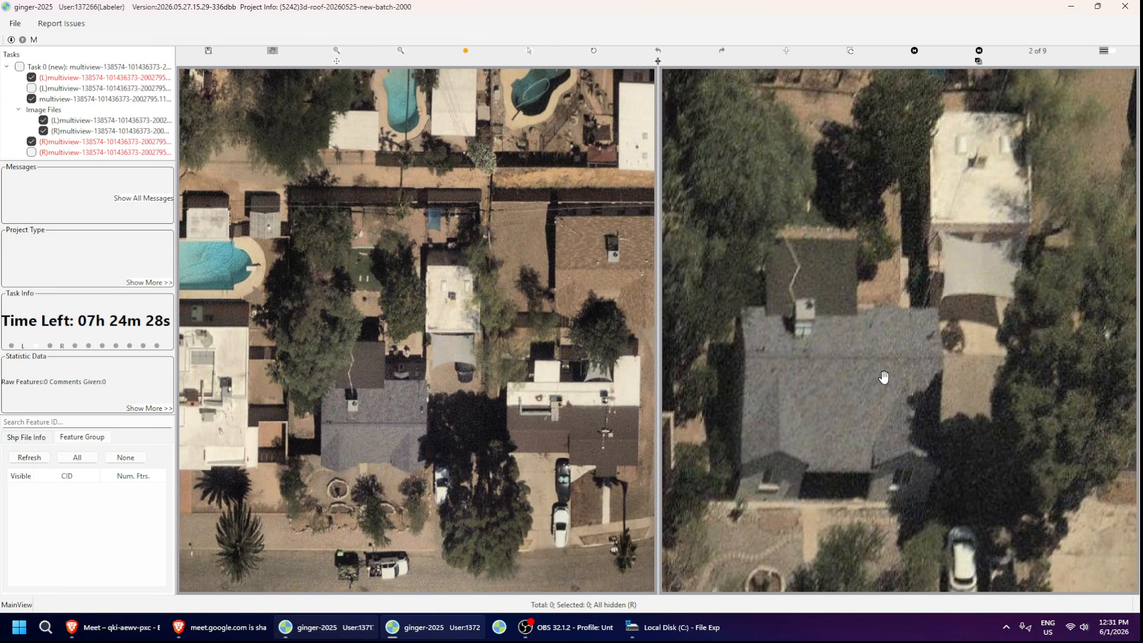
{"action": "left_click", "coordinate": [786, 51]}
{"action": "scroll", "coordinate": [458, 384], "scroll_direction": "up", "scroll_amount": 5}
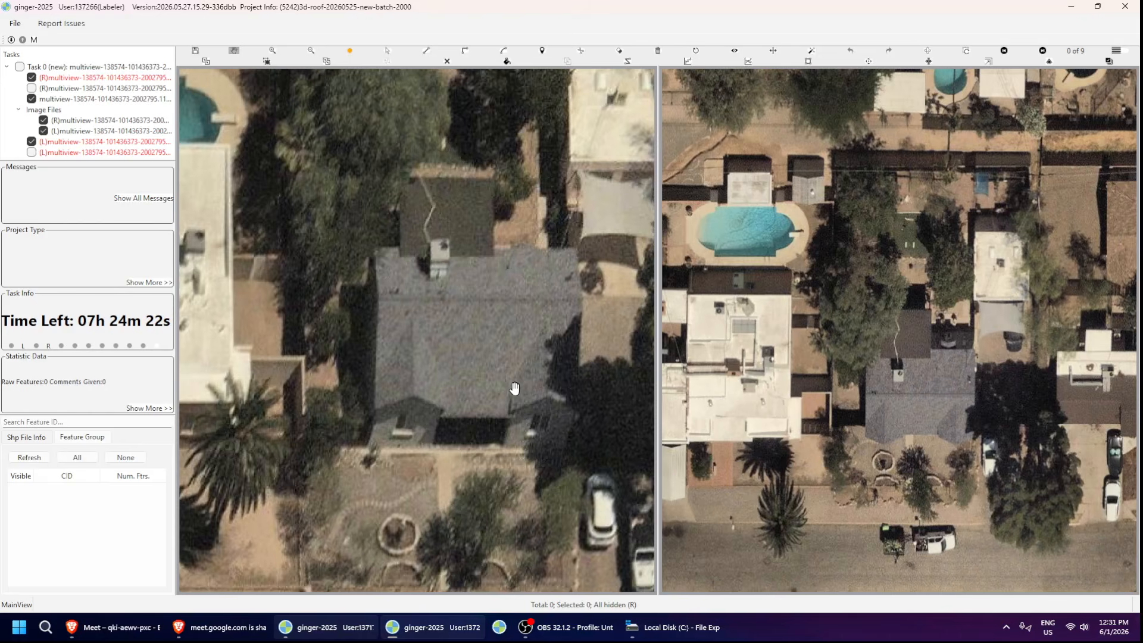
Discard two trial lines and pan the view to centre the whole roof
{"action": "left_click", "coordinate": [499, 387]}
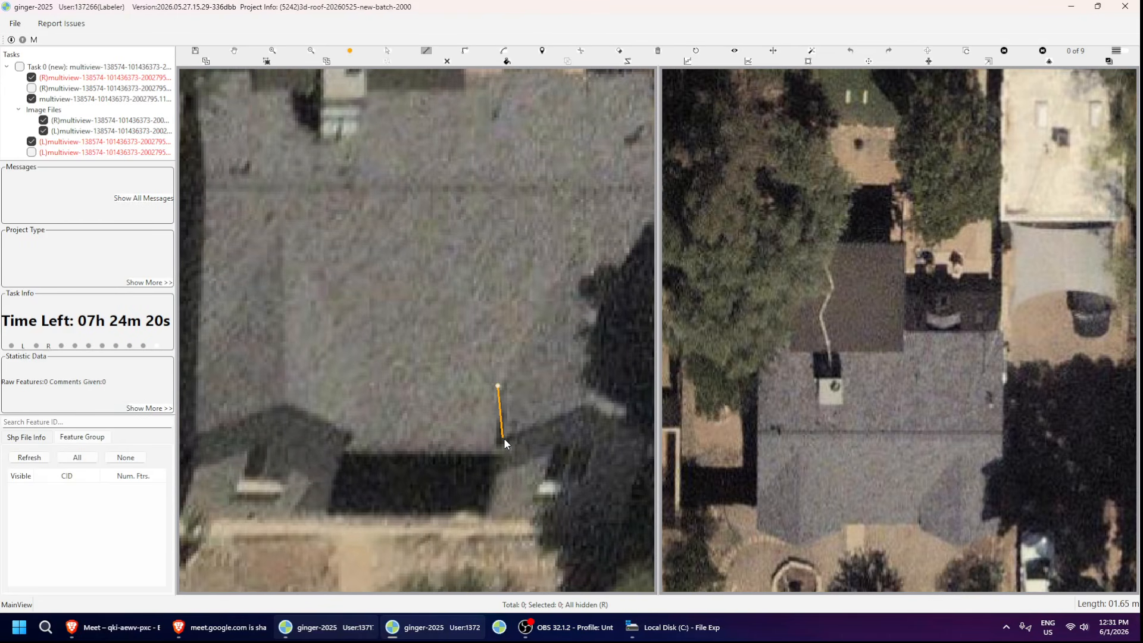
{"action": "left_click", "coordinate": [503, 438]}
{"action": "key", "text": "Escape"}
{"action": "scroll", "coordinate": [457, 258], "scroll_direction": "down", "scroll_amount": 2}
{"action": "left_click", "coordinate": [439, 222]}
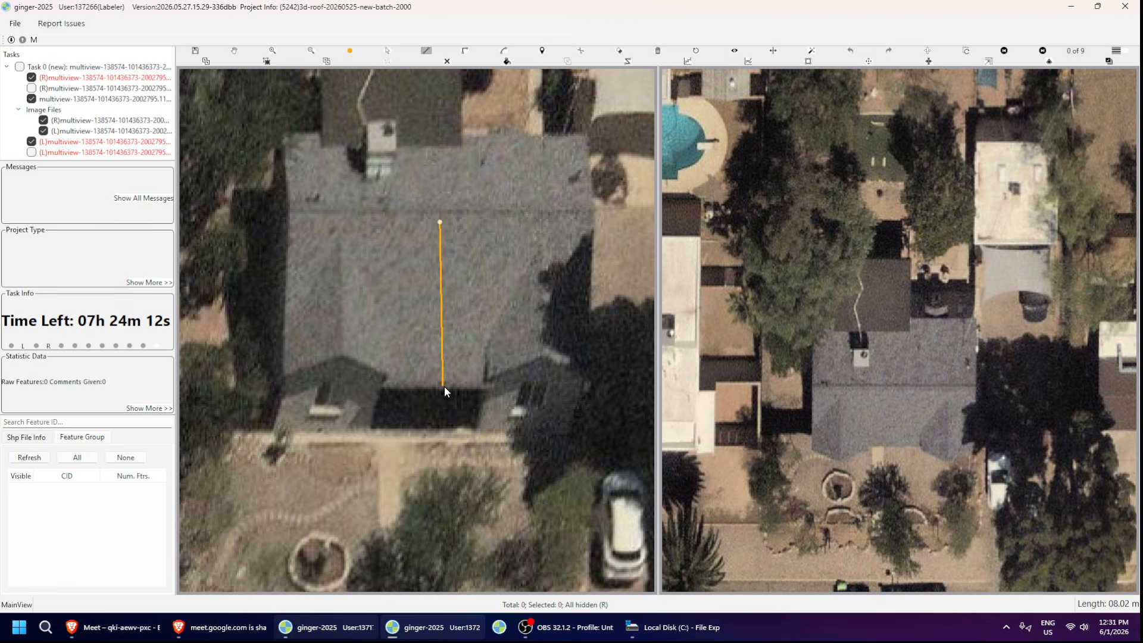
{"action": "key", "text": "Escape"}
{"action": "left_click_drag", "start_coordinate": [439, 334], "coordinate": [419, 378]}
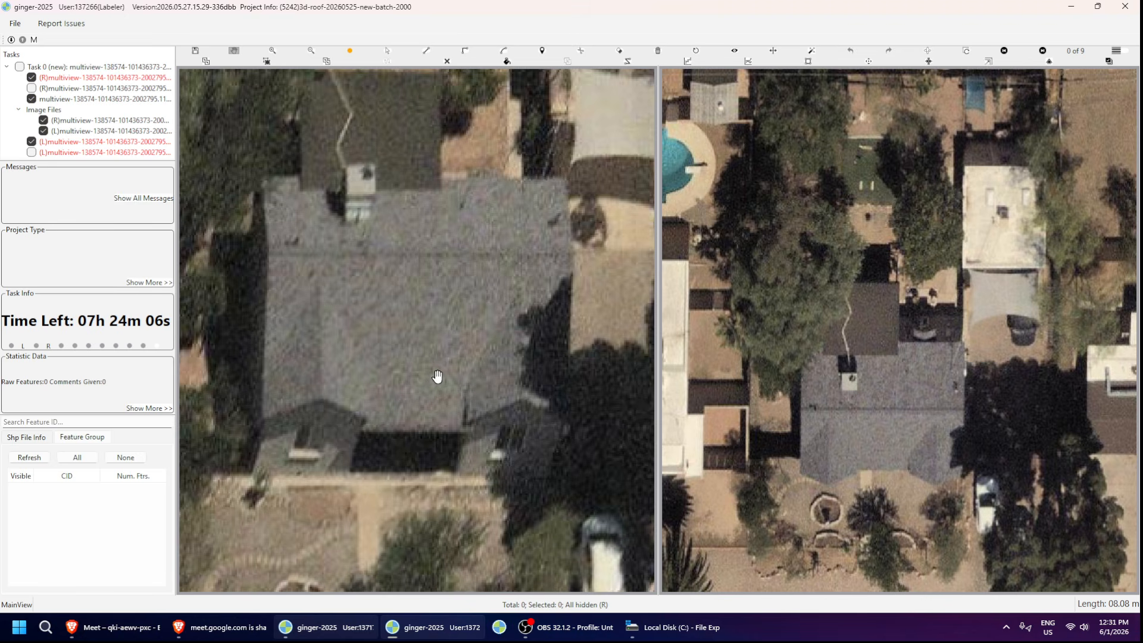
{"action": "left_click_drag", "start_coordinate": [458, 313], "coordinate": [452, 324]}
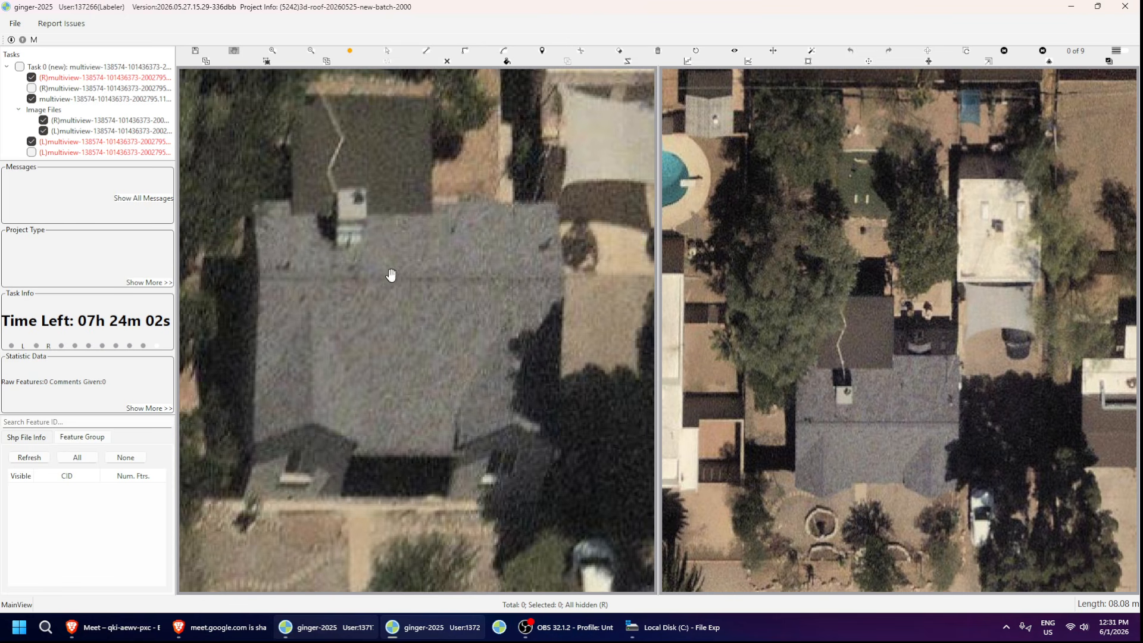
{"action": "key", "text": "Escape"}
{"action": "key", "text": "Escape"}
Draw the roof box from three corners and widen it to the roof's left and right sides
{"action": "left_click", "coordinate": [353, 453]}
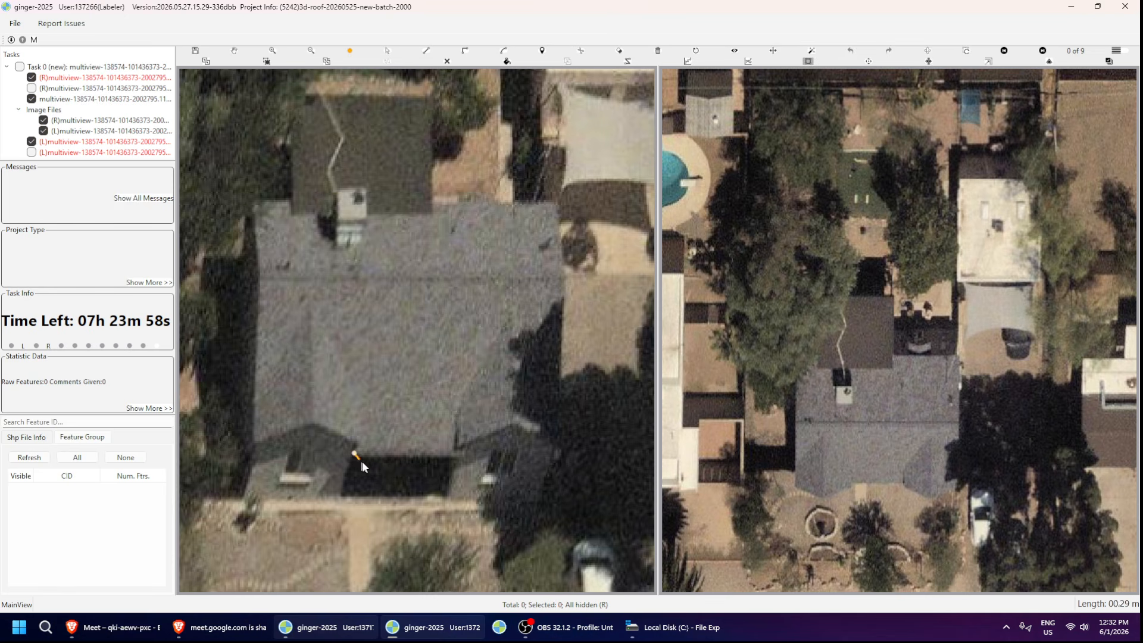
{"action": "left_click", "coordinate": [460, 455]}
{"action": "left_click", "coordinate": [432, 202]}
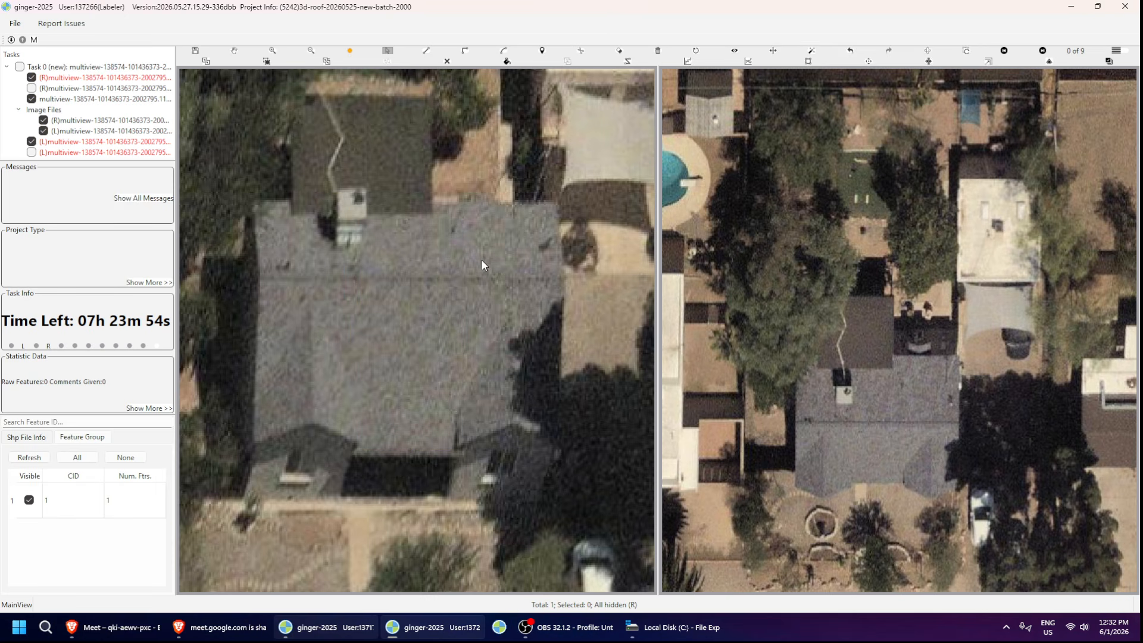
{"action": "left_click_drag", "start_coordinate": [454, 287], "coordinate": [558, 277]}
{"action": "left_click_drag", "start_coordinate": [354, 288], "coordinate": [252, 331]}
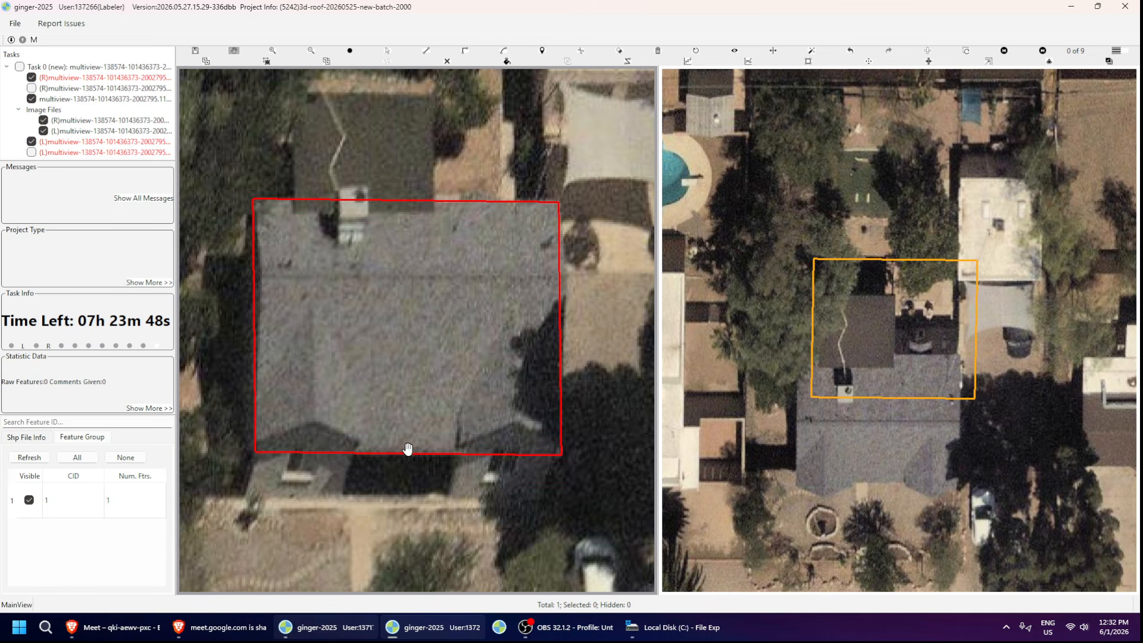
Move the roof box down onto the house in the right image
{"action": "key", "text": "s"}
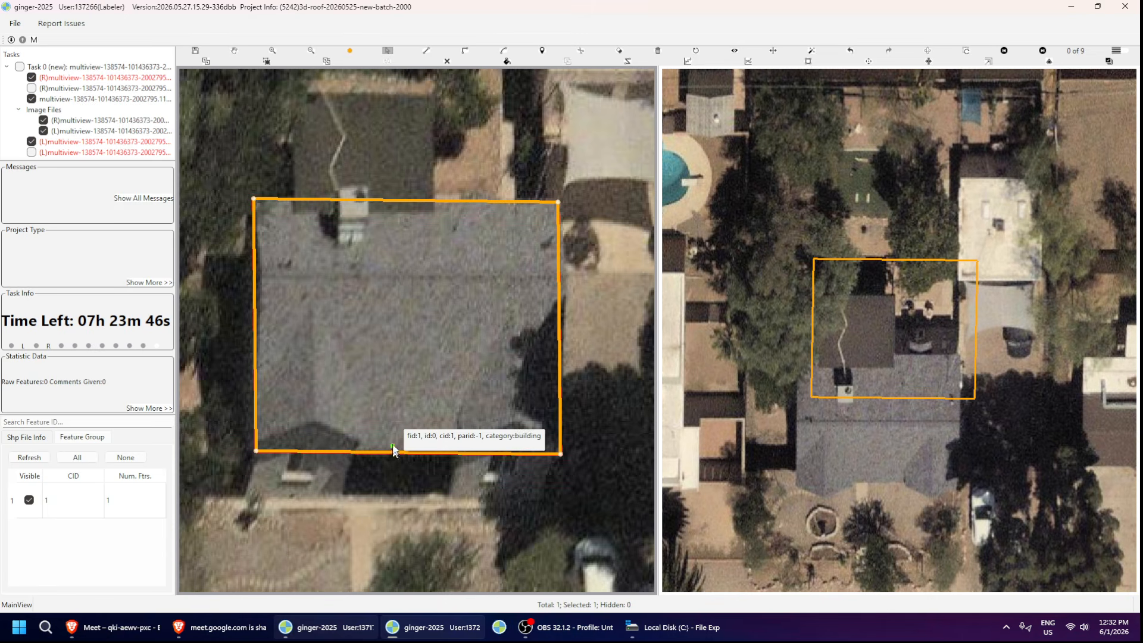
{"action": "left_click", "coordinate": [391, 447]}
{"action": "key", "text": "Escape"}
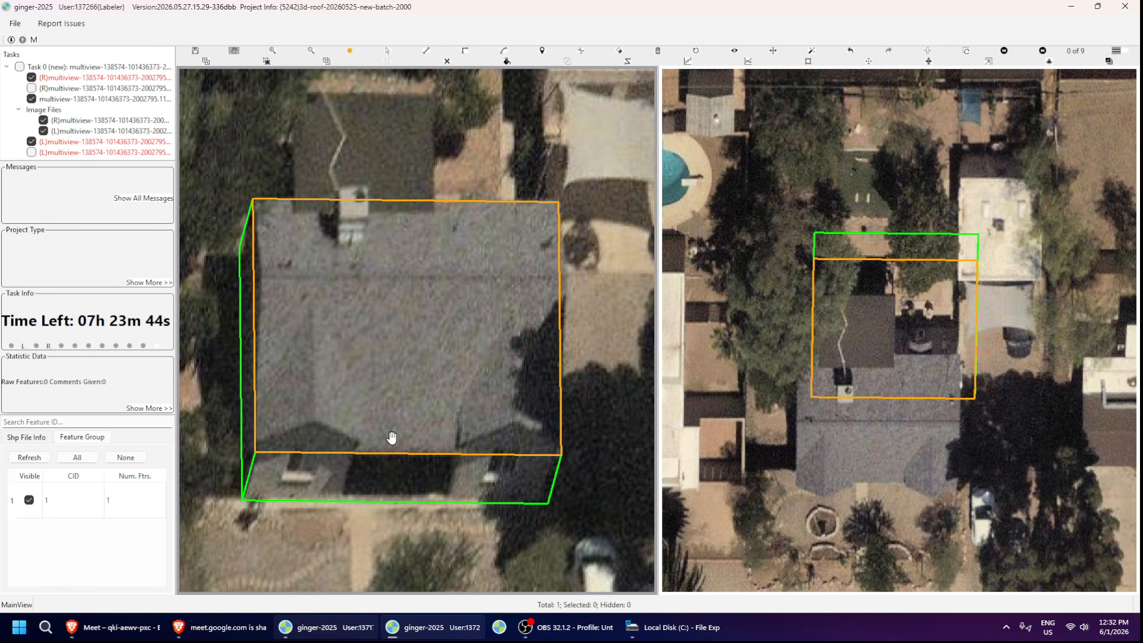
{"action": "left_click", "coordinate": [902, 353]}
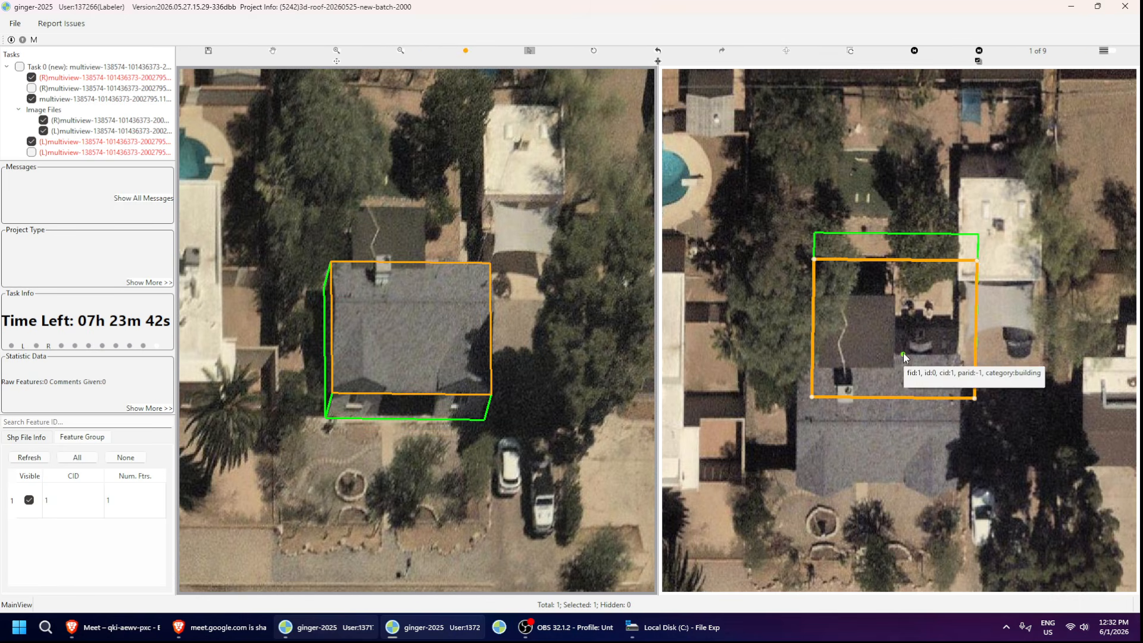
{"action": "left_click_drag", "start_coordinate": [902, 352], "coordinate": [895, 431]}
{"action": "key", "text": "Escape"}
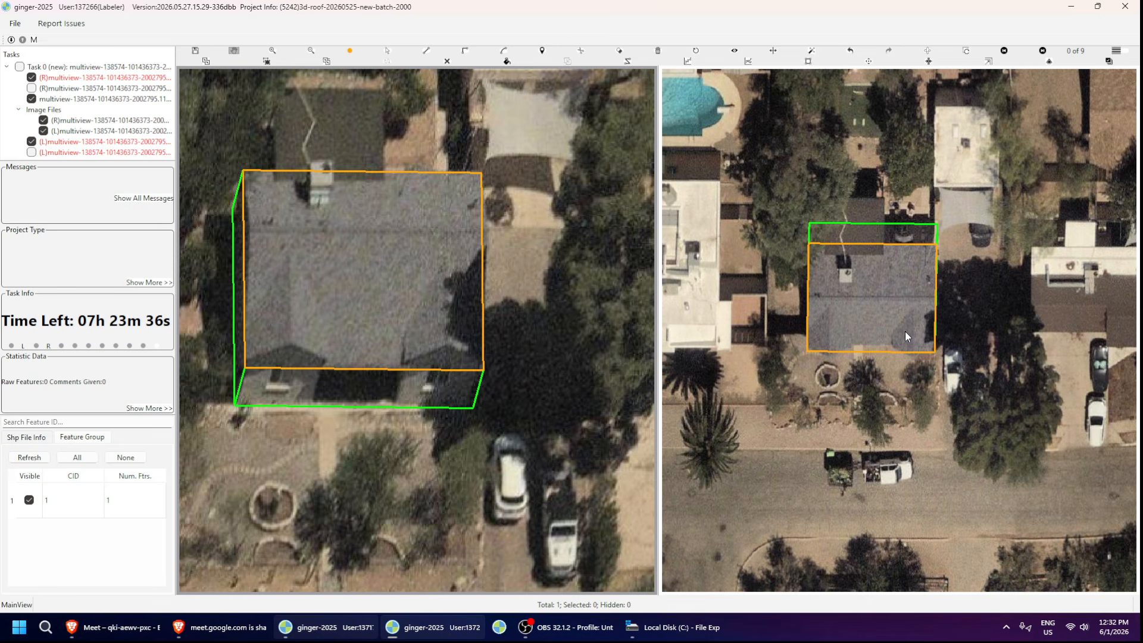
Check the box against the imagery and pull its front edge up to the eave
{"action": "key", "text": "r"}
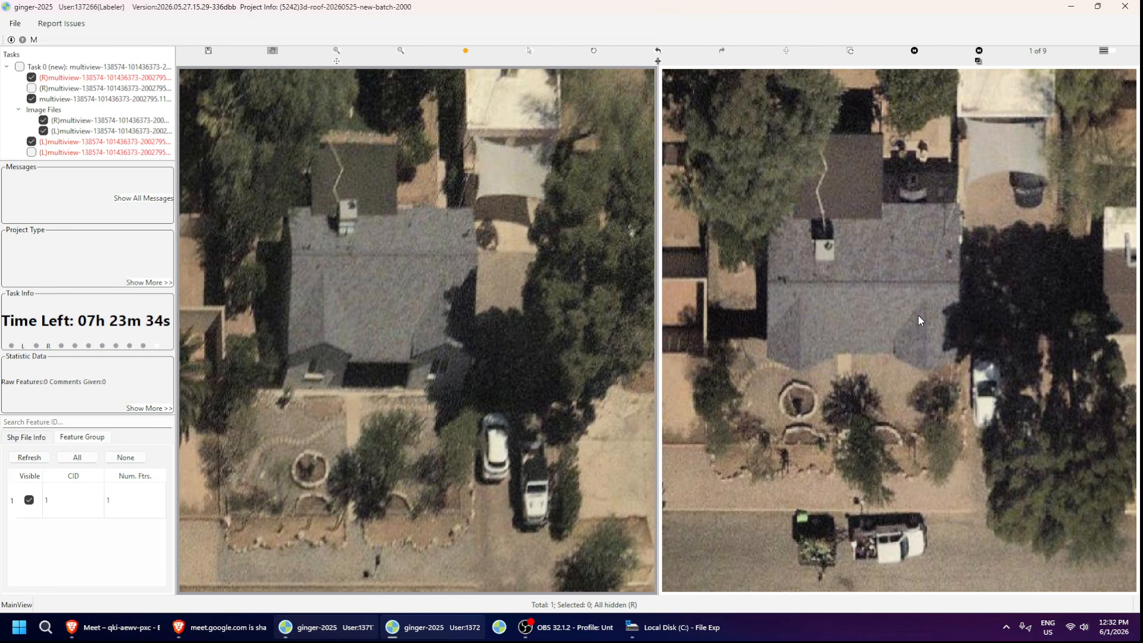
{"action": "scroll", "coordinate": [903, 330], "scroll_direction": "up", "scroll_amount": 2}
{"action": "key", "text": "r"}
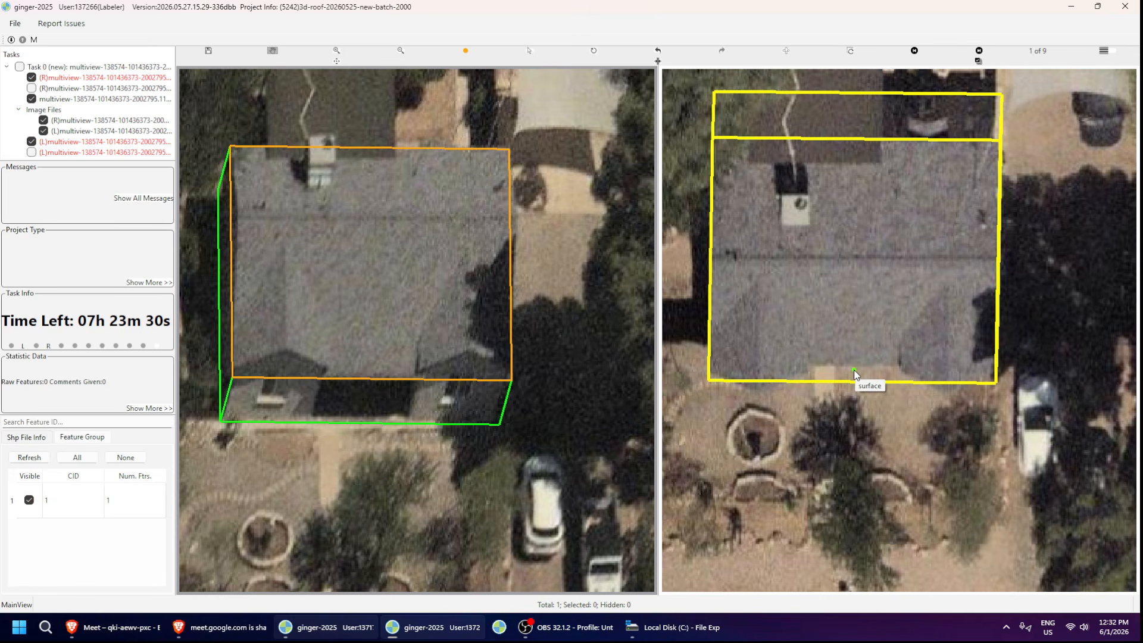
{"action": "key", "text": "Escape"}
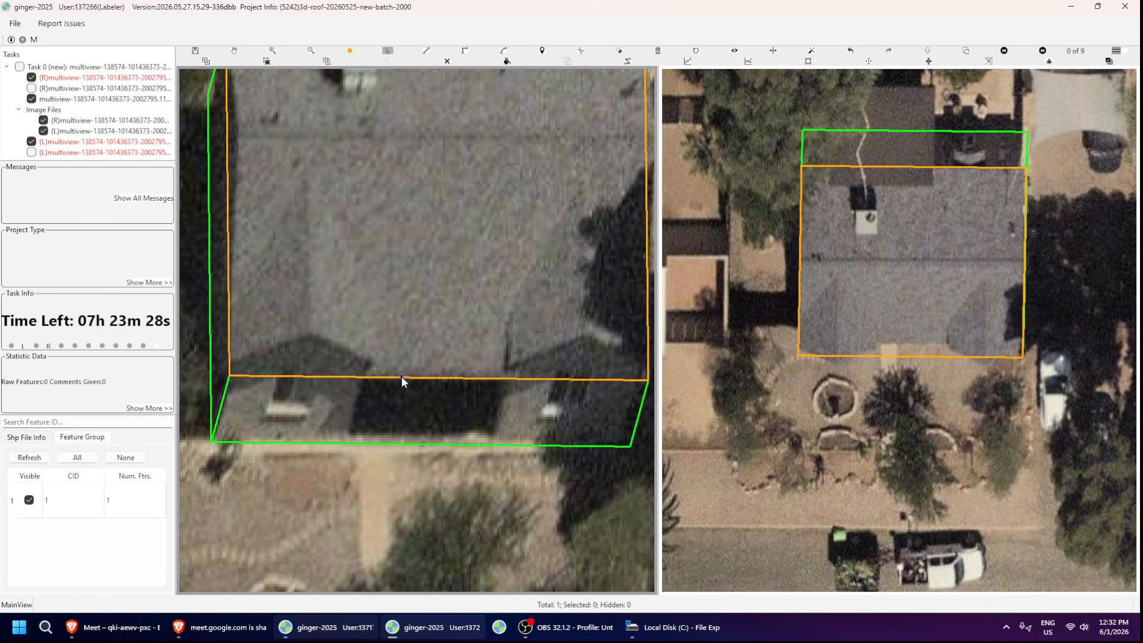
{"action": "left_click_drag", "start_coordinate": [402, 377], "coordinate": [441, 355]}
{"action": "scroll", "coordinate": [411, 339], "scroll_direction": "up", "scroll_amount": 2}
{"action": "key", "text": "Escape"}
{"action": "scroll", "coordinate": [443, 366], "scroll_direction": "down", "scroll_amount": 3}
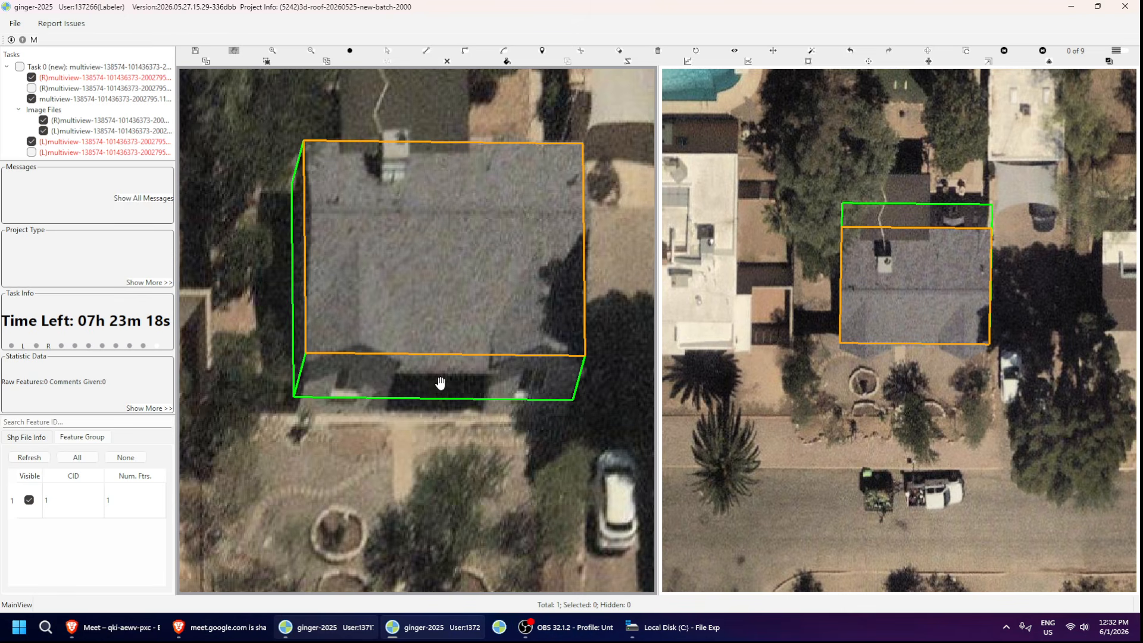
{"action": "scroll", "coordinate": [429, 391], "scroll_direction": "up", "scroll_amount": 2}
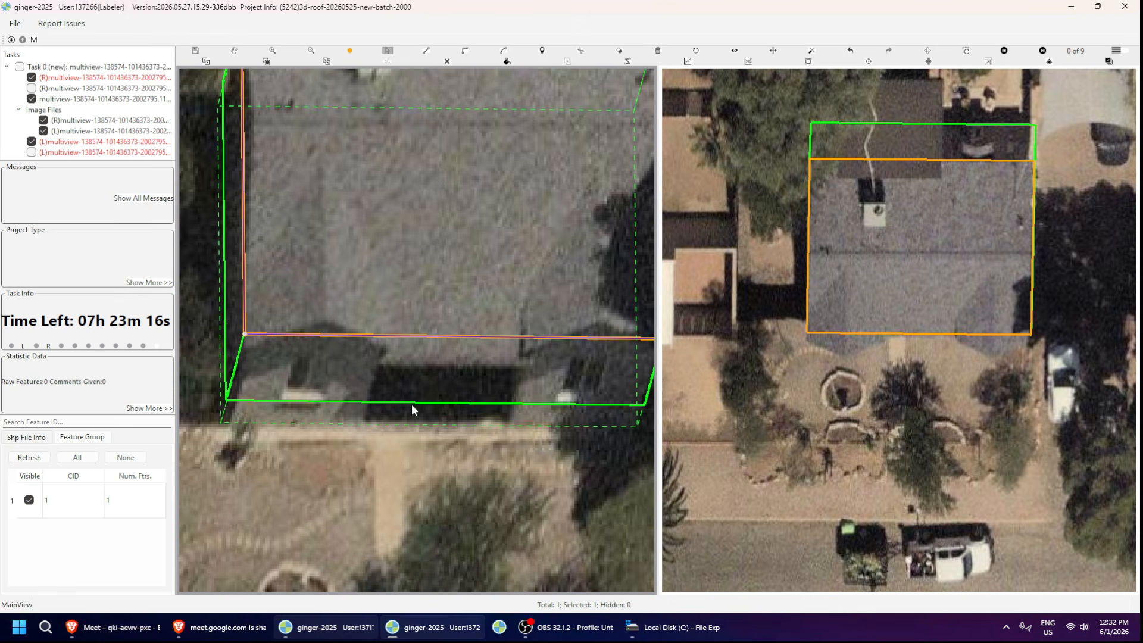
{"action": "key", "text": "Escape"}
{"action": "scroll", "coordinate": [434, 369], "scroll_direction": "up", "scroll_amount": 2}
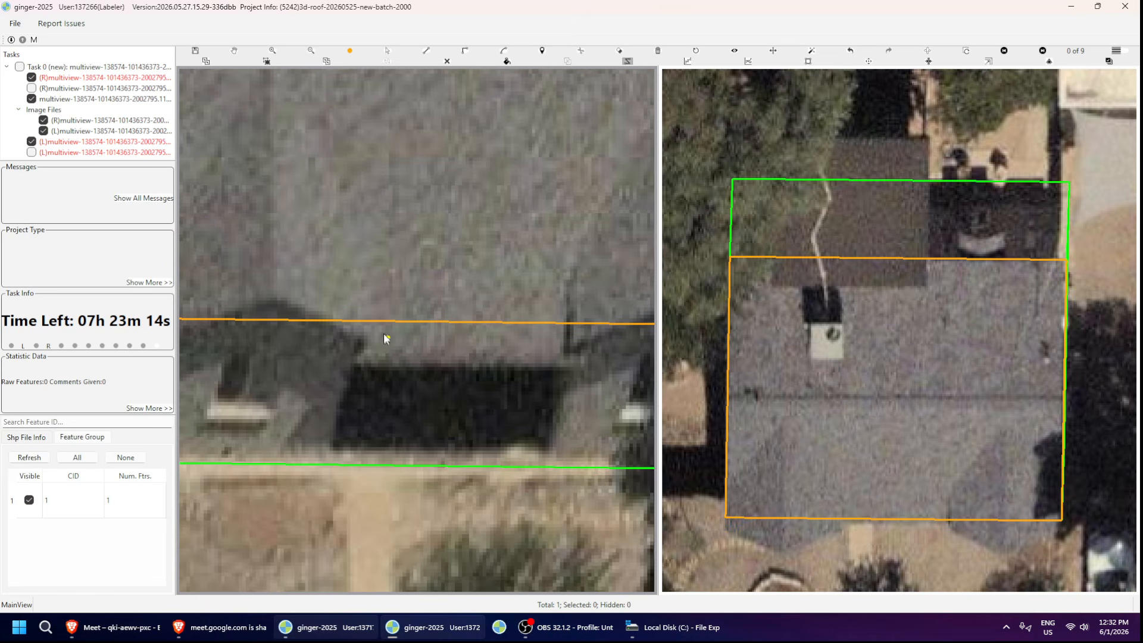
{"action": "left_click", "coordinate": [357, 334]}
{"action": "left_click", "coordinate": [572, 337]}
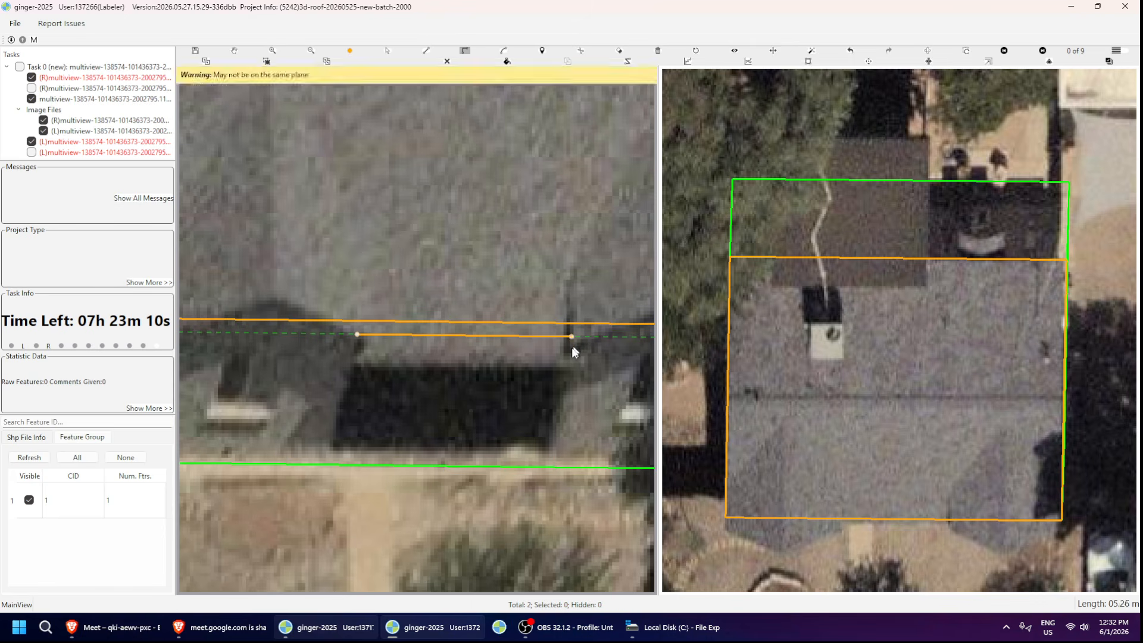
{"action": "left_click", "coordinate": [570, 367]}
{"action": "left_click", "coordinate": [357, 335]}
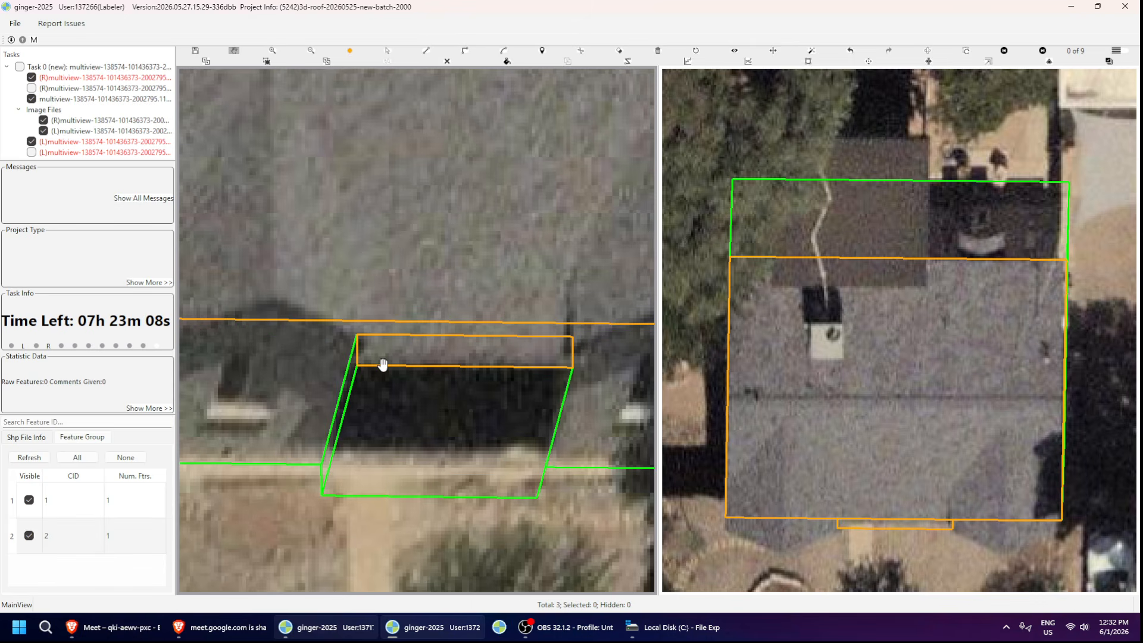
{"action": "key", "text": "Right"}
{"action": "key", "text": "Right"}
{"action": "key", "text": "Right"}
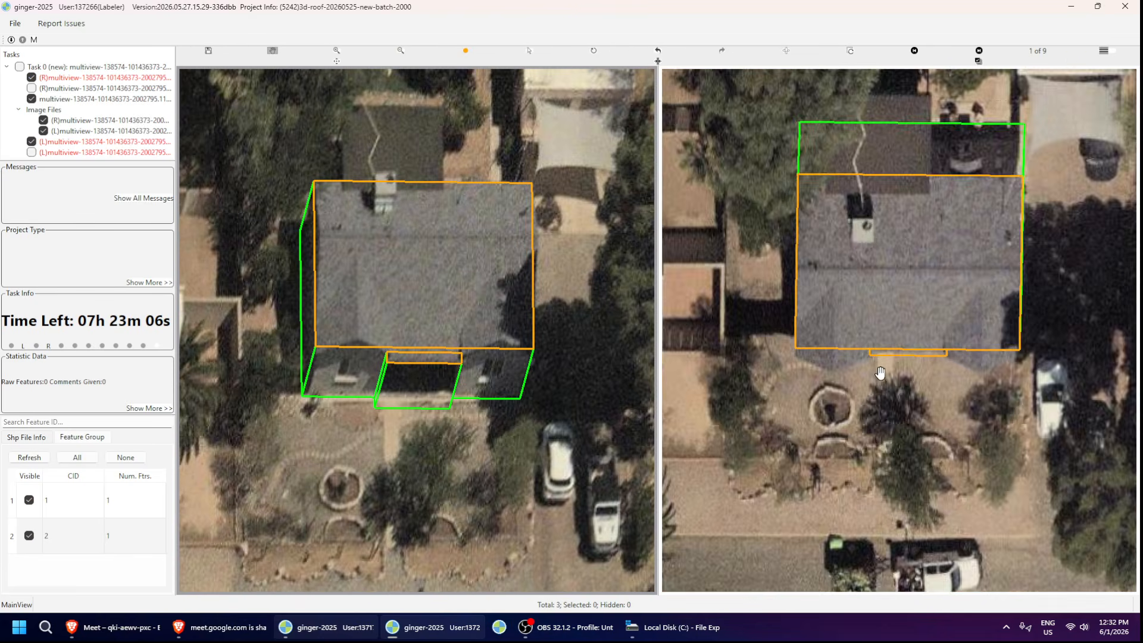
{"action": "key", "text": "Right"}
{"action": "key", "text": "Right"}
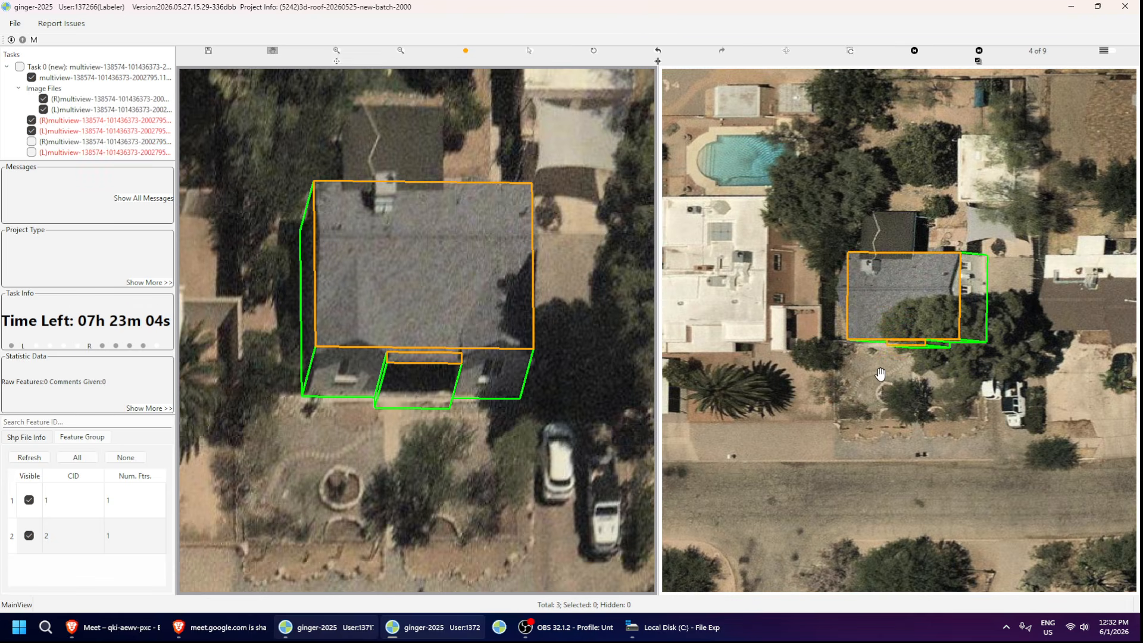
{"action": "scroll", "coordinate": [897, 356], "scroll_direction": "up", "scroll_amount": 5}
{"action": "key", "text": "r"}
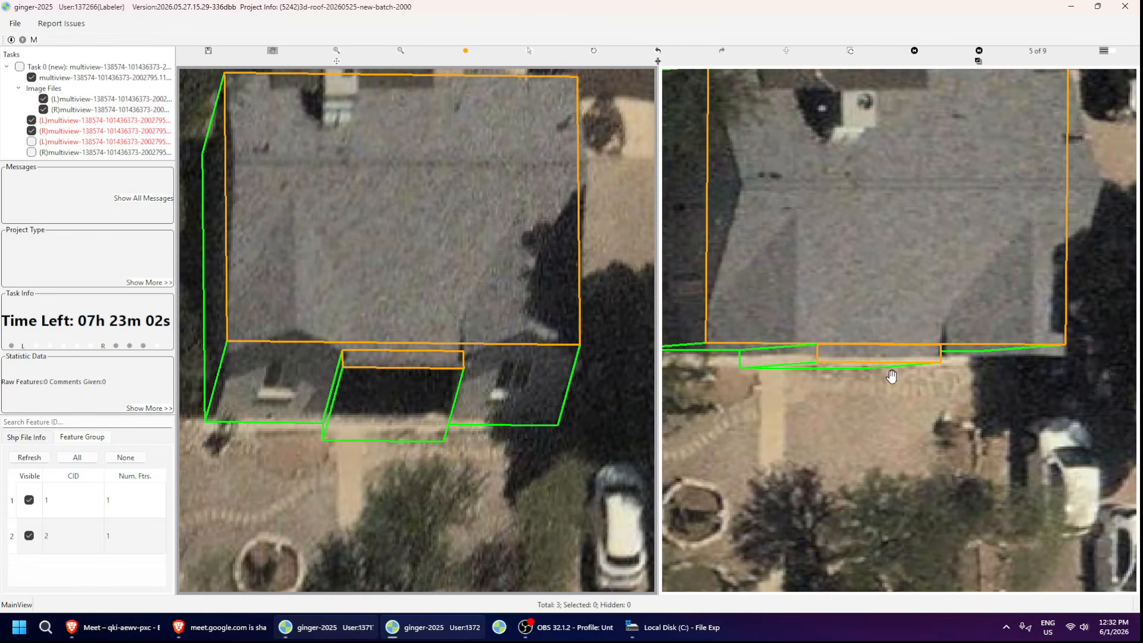
{"action": "scroll", "coordinate": [891, 359], "scroll_direction": "up", "scroll_amount": 5}
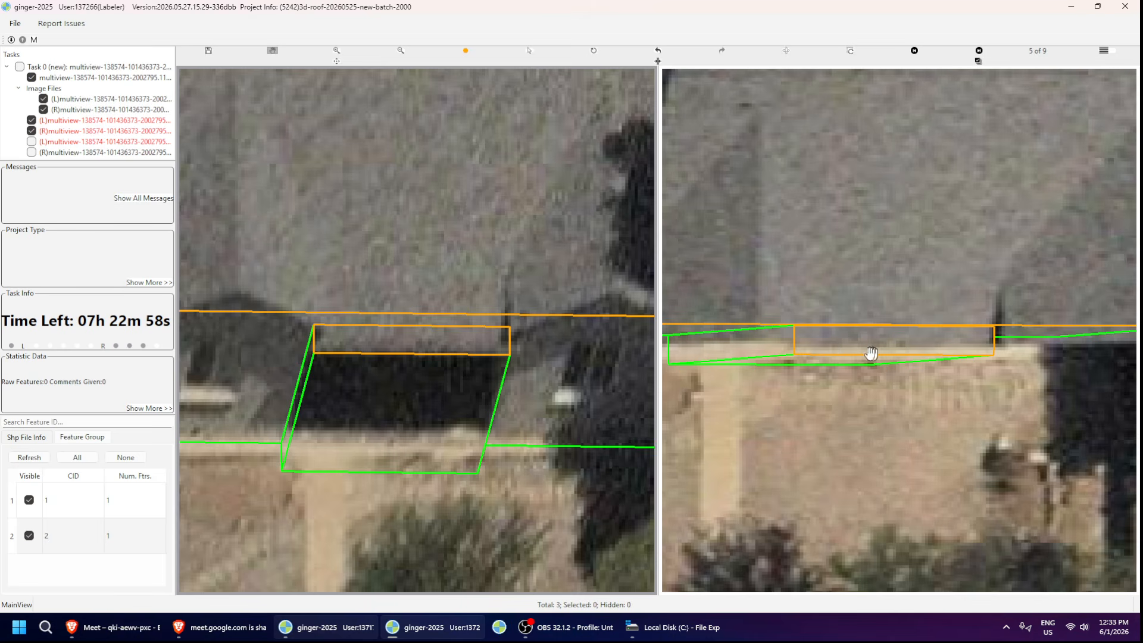
{"action": "left_click", "coordinate": [413, 340]}
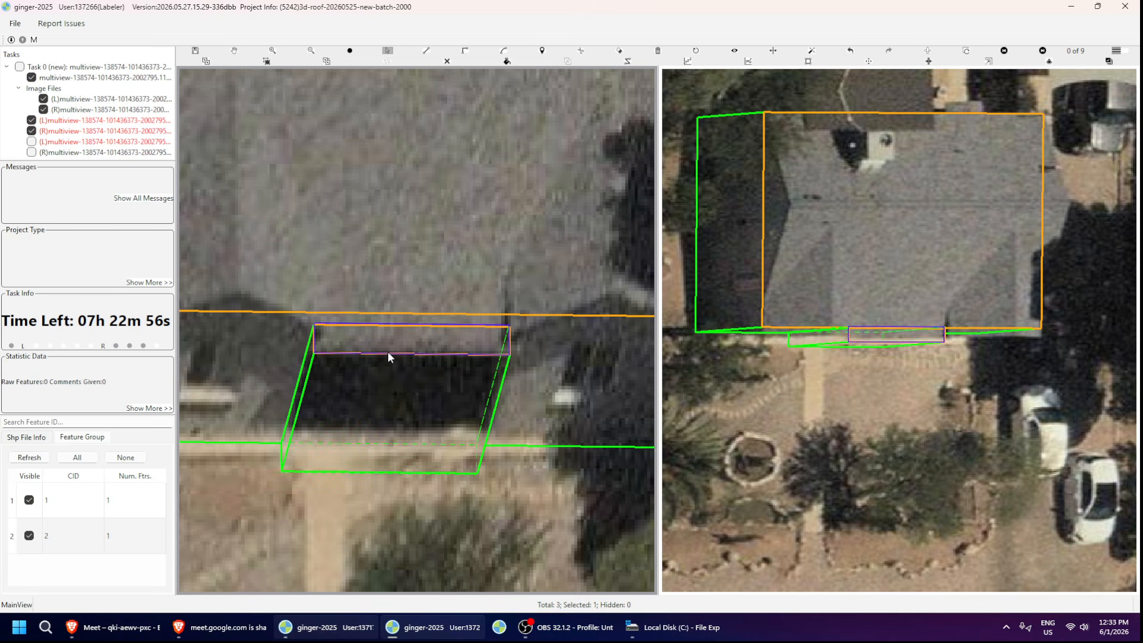
{"action": "left_click_drag", "start_coordinate": [388, 352], "coordinate": [391, 357]}
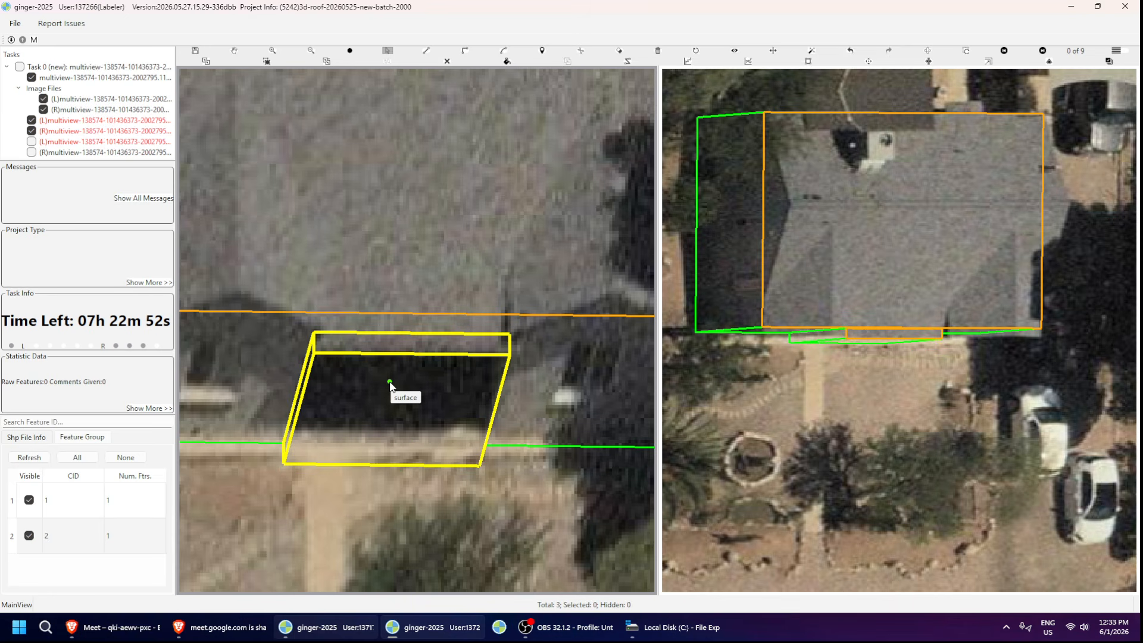
{"action": "key", "text": "h"}
{"action": "key", "text": "h"}
{"action": "key", "text": "space"}
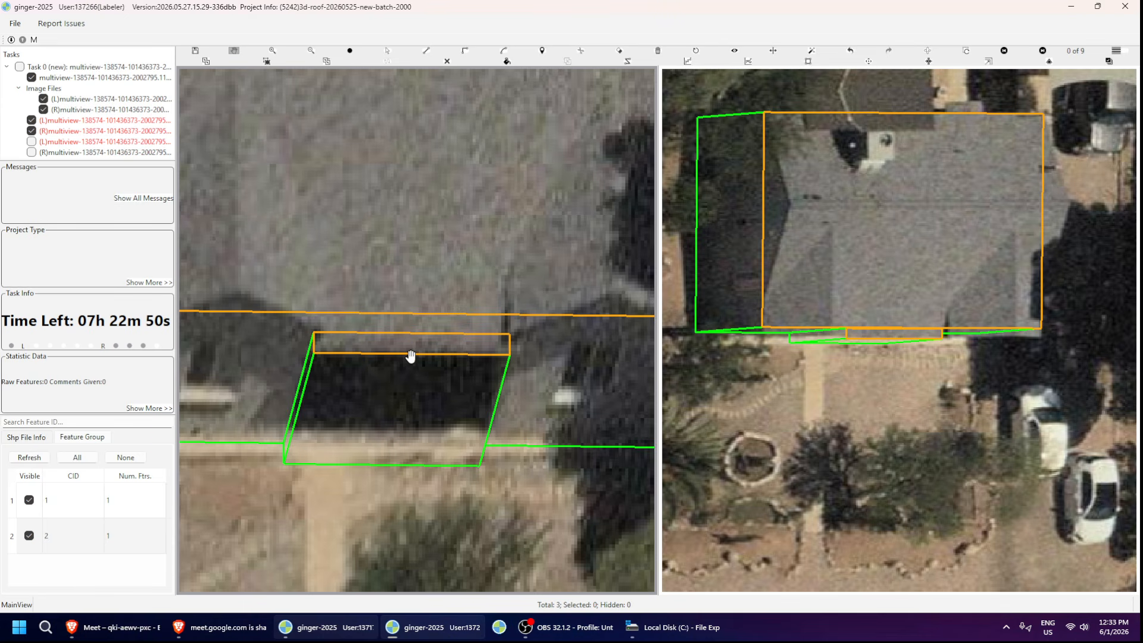
{"action": "scroll", "coordinate": [869, 357], "scroll_direction": "up", "scroll_amount": 5}
{"action": "key", "text": "h"}
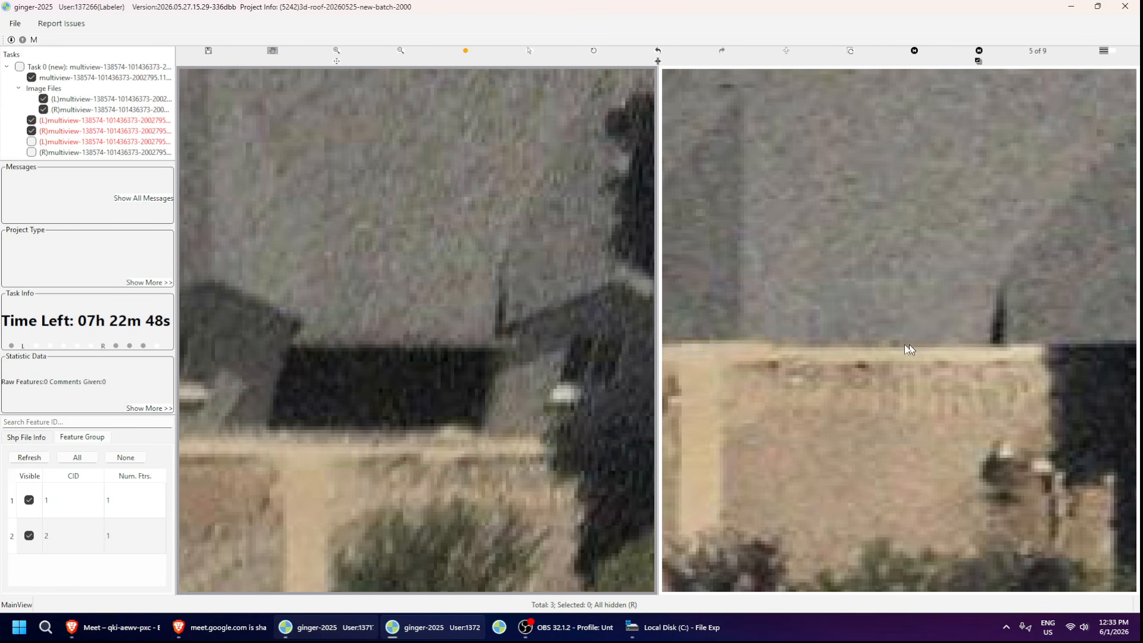
{"action": "key", "text": "h"}
{"action": "scroll", "coordinate": [388, 378], "scroll_direction": "down", "scroll_amount": 5}
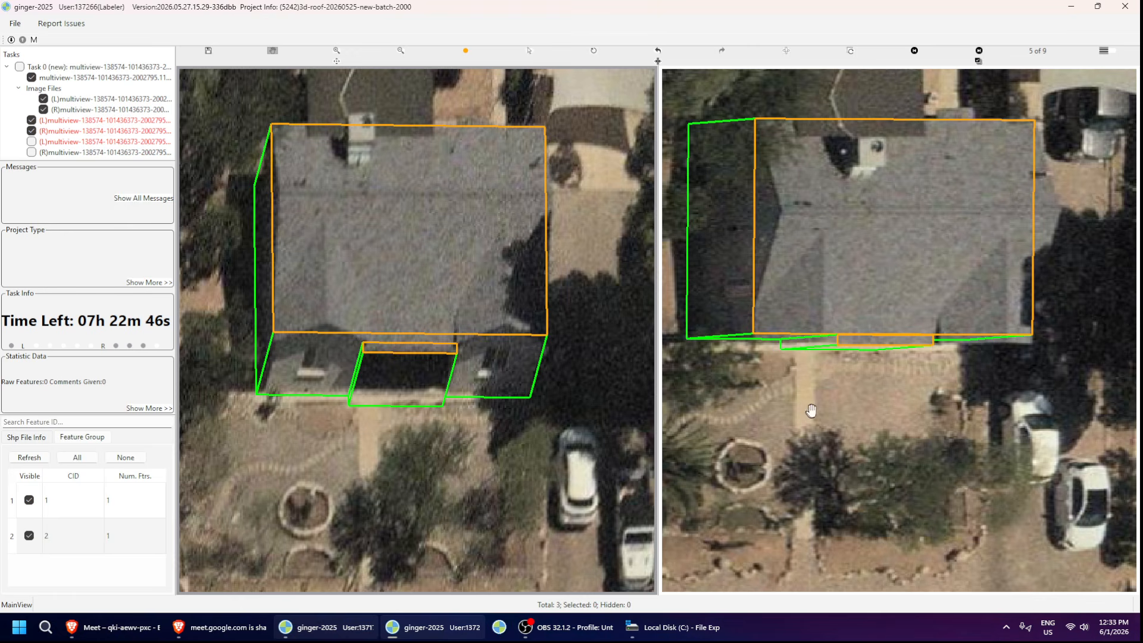
{"action": "scroll", "coordinate": [886, 387], "scroll_direction": "up", "scroll_amount": 1}
{"action": "key", "text": "h"}
{"action": "key", "text": "h"}
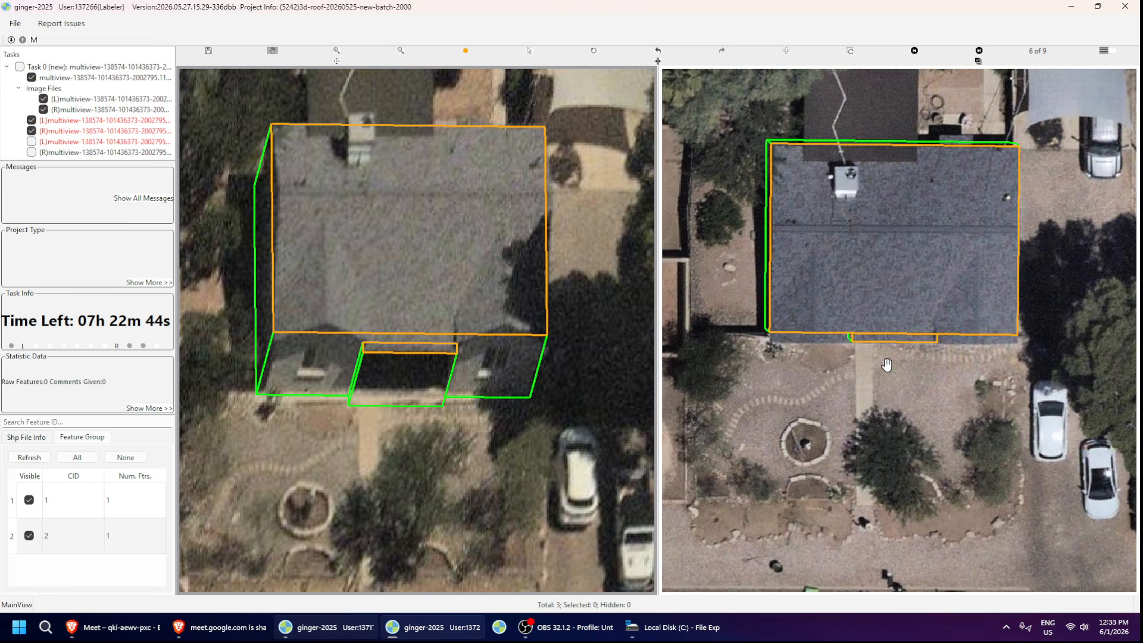
{"action": "key", "text": "h"}
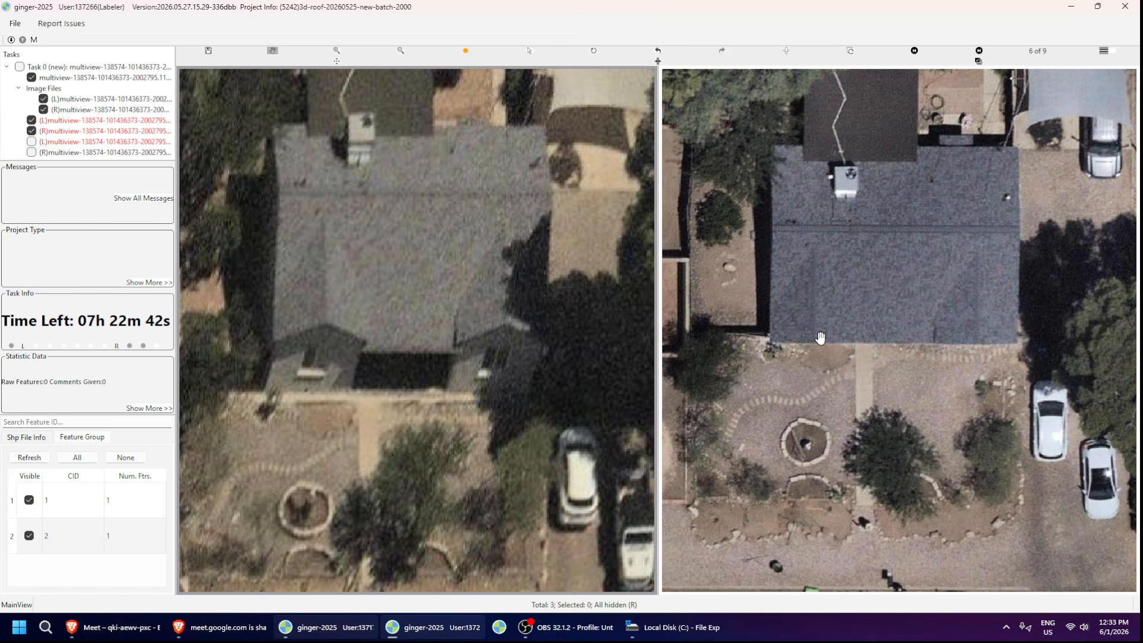
{"action": "key", "text": "h"}
{"action": "key", "text": "h"}
{"action": "key", "text": "h"}
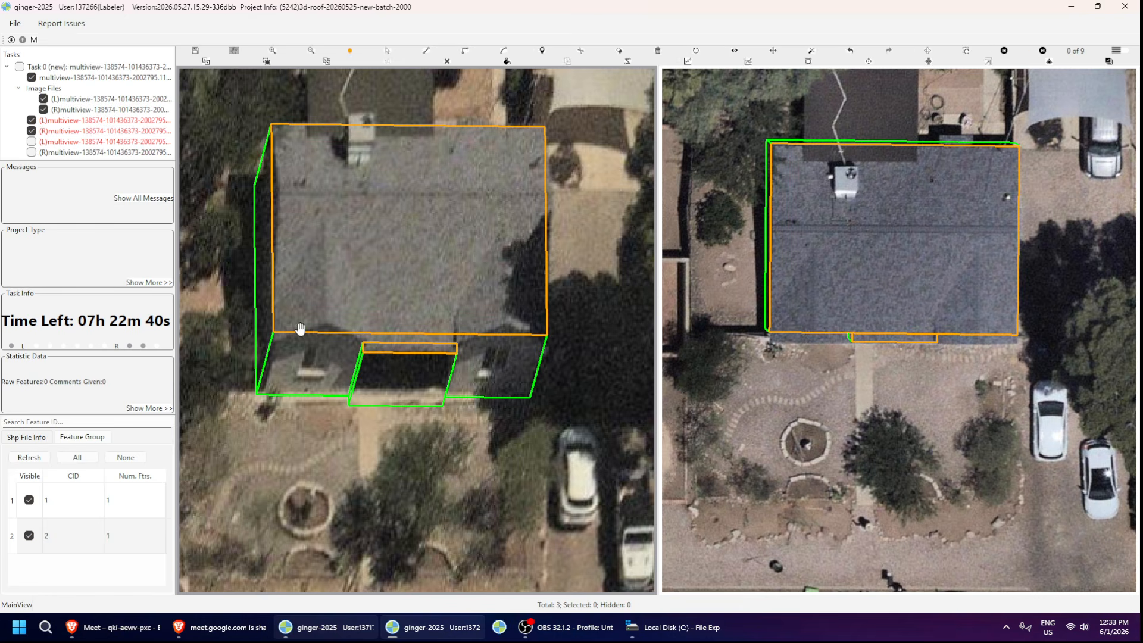
{"action": "scroll", "coordinate": [300, 329], "scroll_direction": "up", "scroll_amount": 1}
{"action": "scroll", "coordinate": [337, 339], "scroll_direction": "down", "scroll_amount": 1}
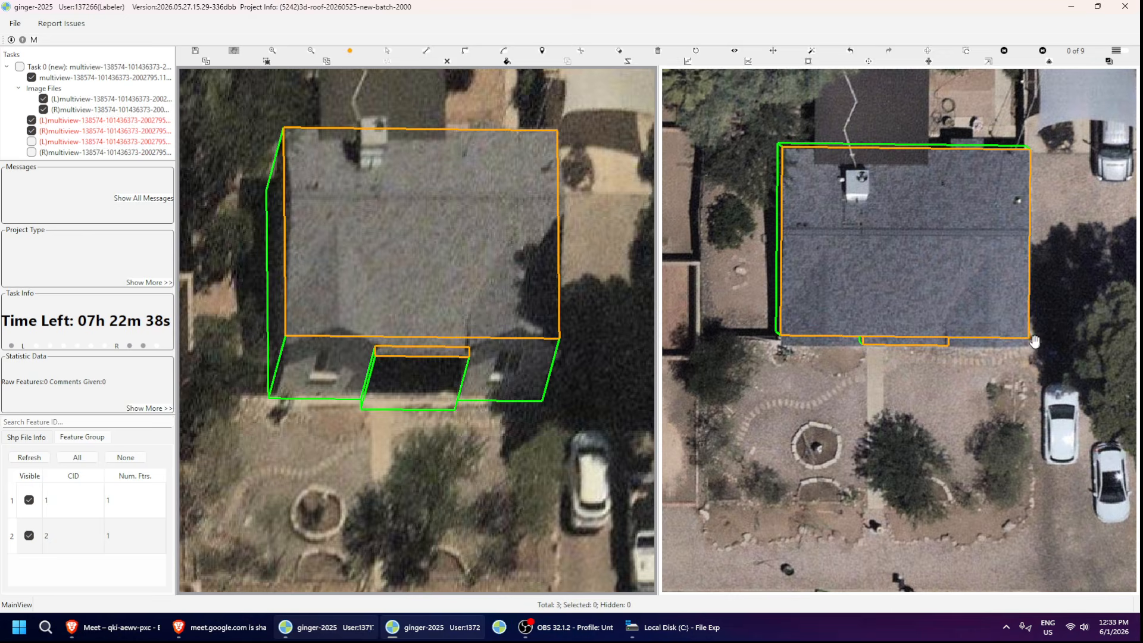
{"action": "key", "text": "h"}
{"action": "scroll", "coordinate": [1034, 341], "scroll_direction": "up", "scroll_amount": 1}
{"action": "key", "text": "h"}
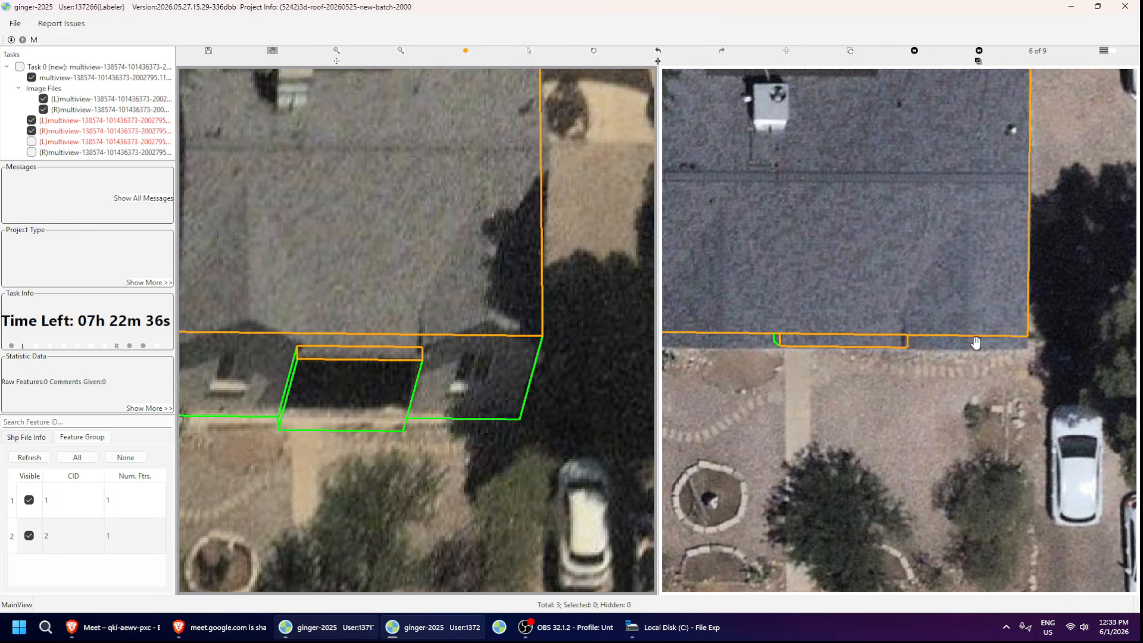
{"action": "left_click_drag", "start_coordinate": [782, 337], "coordinate": [857, 337]}
{"action": "key", "text": "h"}
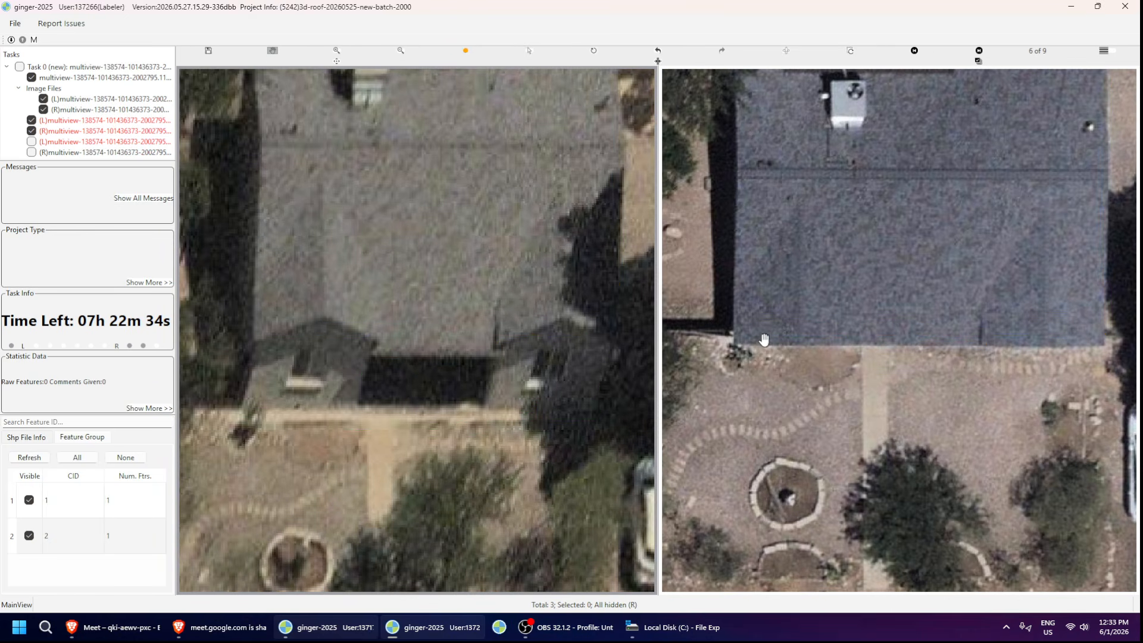
{"action": "key", "text": "h"}
{"action": "scroll", "coordinate": [377, 311], "scroll_direction": "down", "scroll_amount": 2}
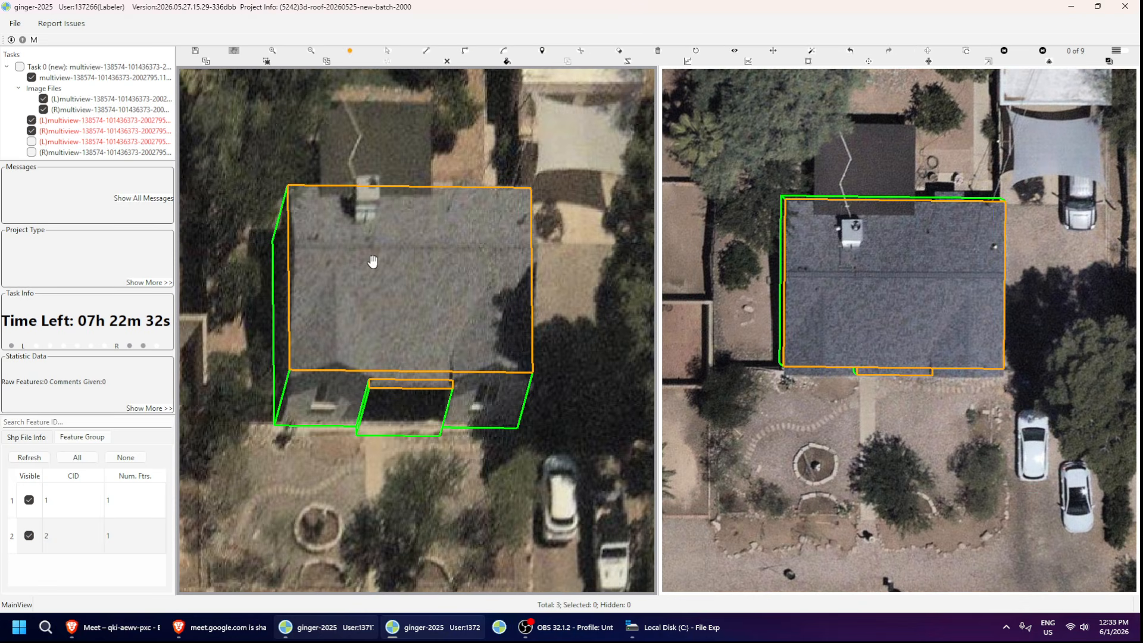
Place the ridge line parallel to the roof's top edge in both views
{"action": "scroll", "coordinate": [292, 256], "scroll_direction": "up", "scroll_amount": 3}
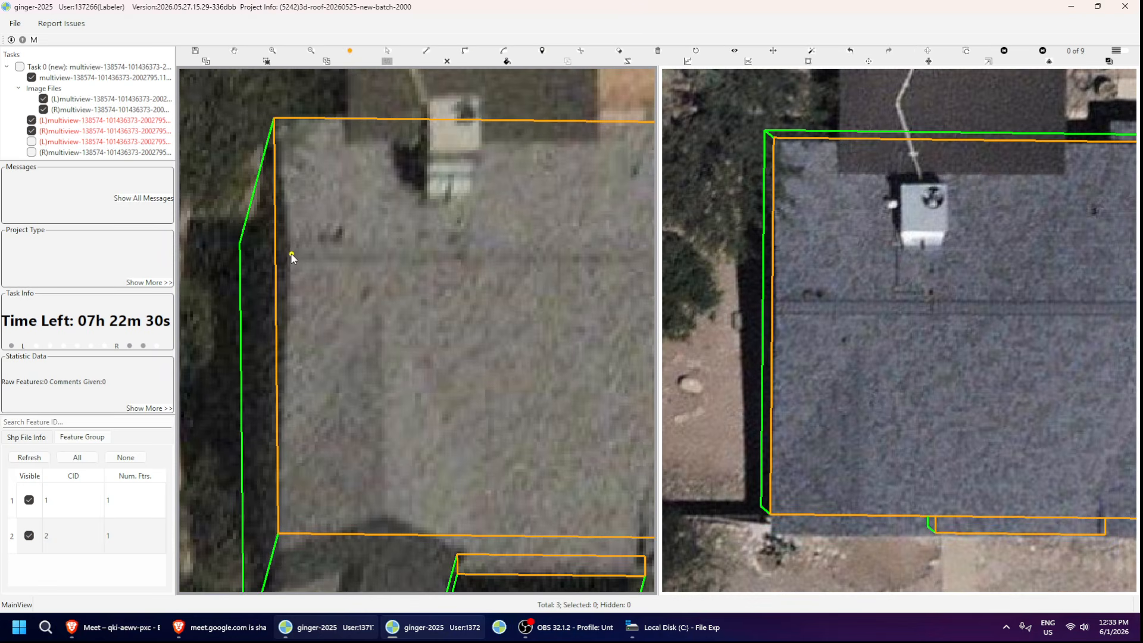
{"action": "left_click", "coordinate": [347, 123]}
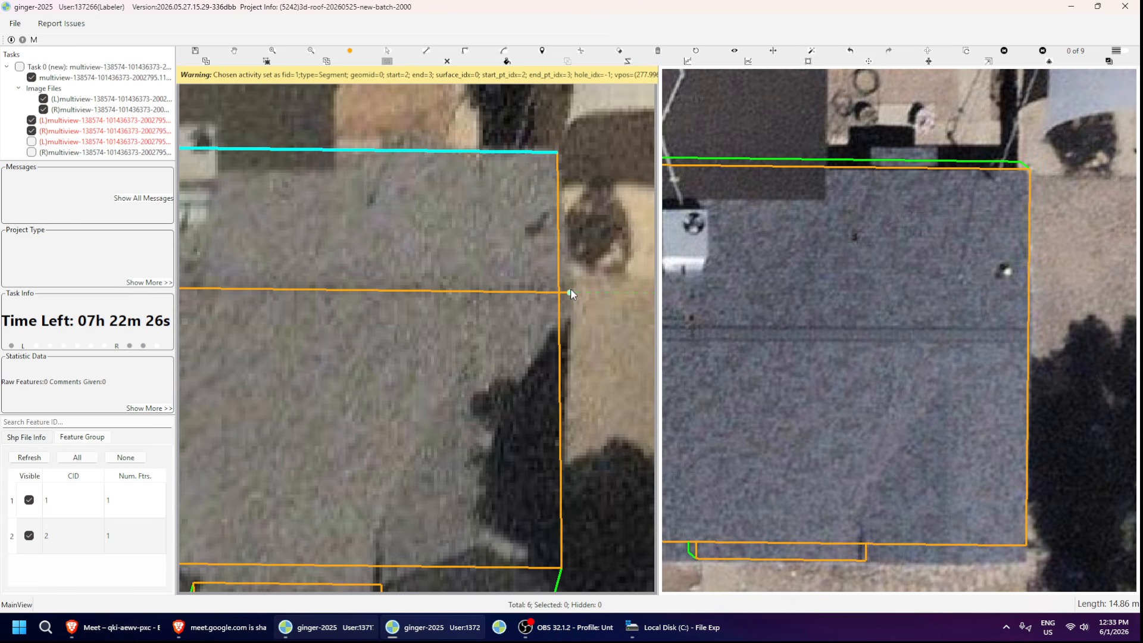
{"action": "left_click", "coordinate": [570, 289]}
{"action": "scroll", "coordinate": [571, 289], "scroll_direction": "down", "scroll_amount": 4}
{"action": "scroll", "coordinate": [893, 286], "scroll_direction": "up", "scroll_amount": 2}
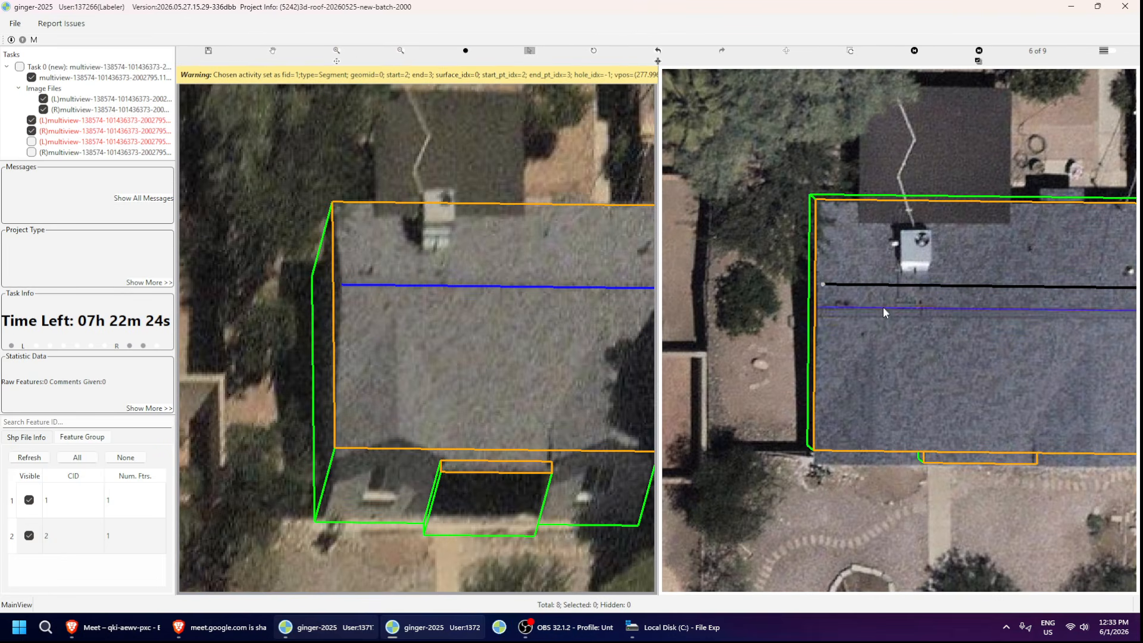
{"action": "left_click", "coordinate": [880, 312]}
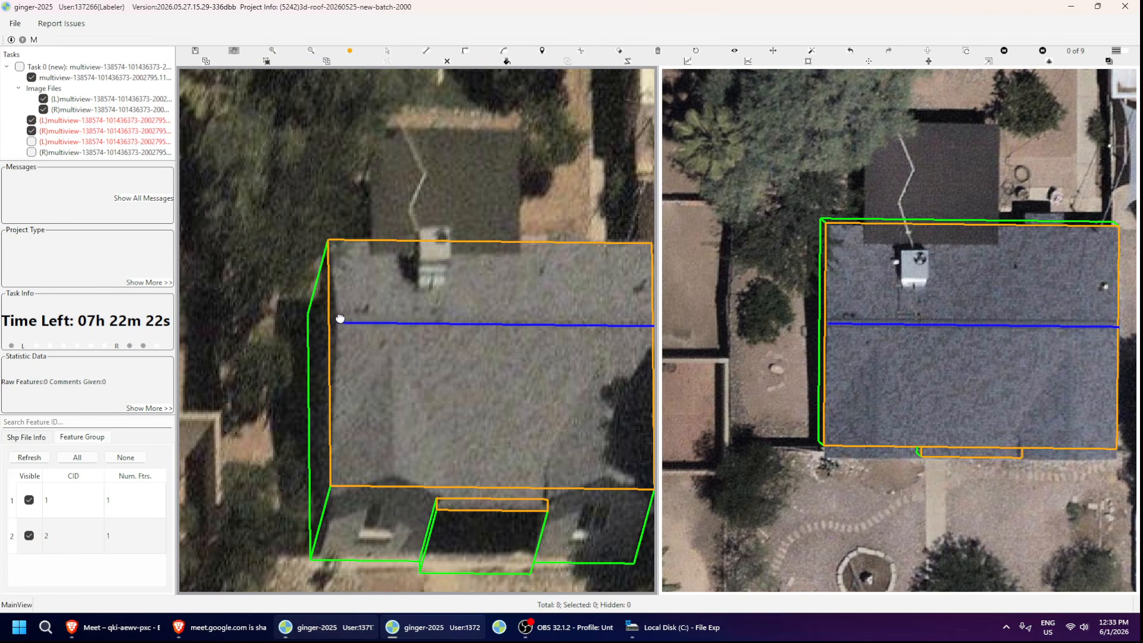
Draw the back roof face from the ridge's left end through the gable to the top corners
{"action": "left_click", "coordinate": [331, 475]}
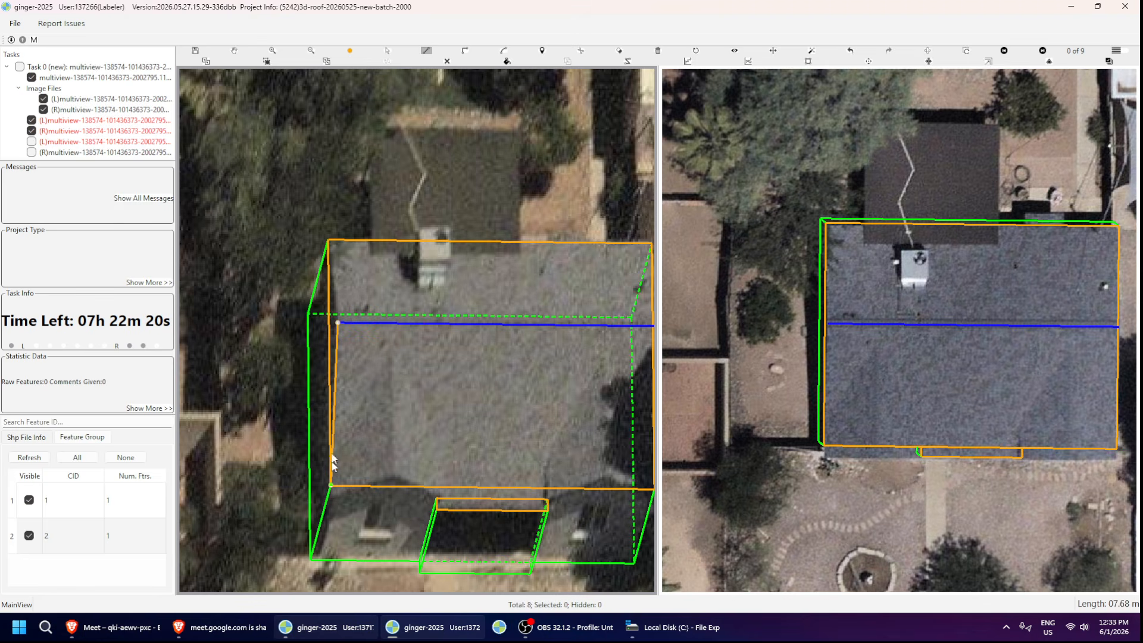
{"action": "left_click", "coordinate": [329, 244]}
{"action": "left_click", "coordinate": [341, 321]}
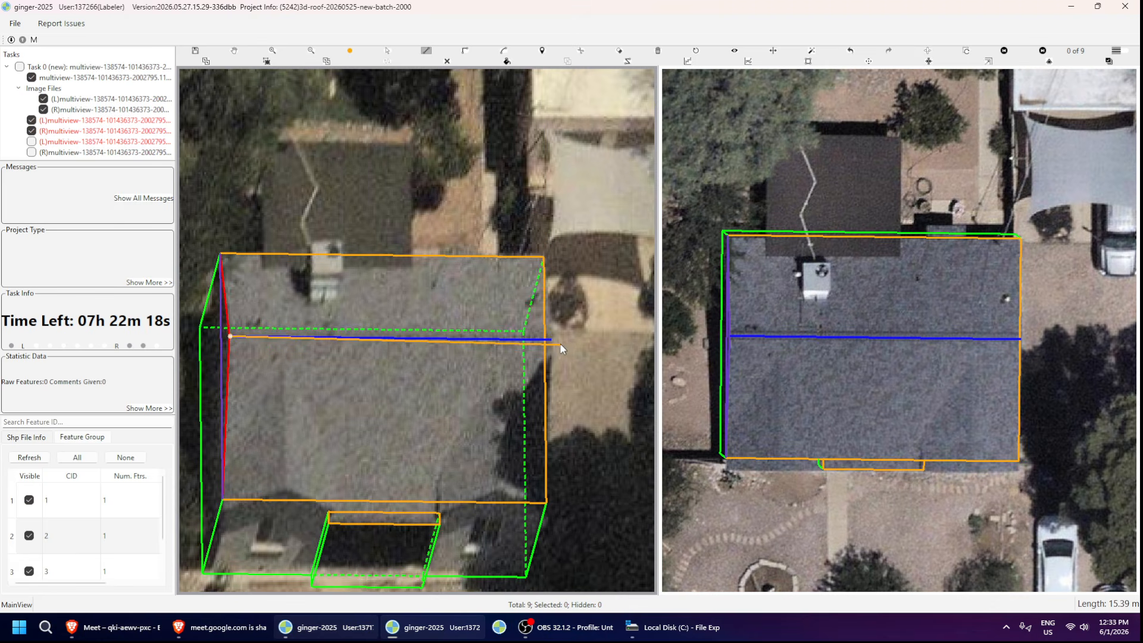
{"action": "left_click", "coordinate": [544, 257]}
{"action": "double_click", "coordinate": [223, 259]}
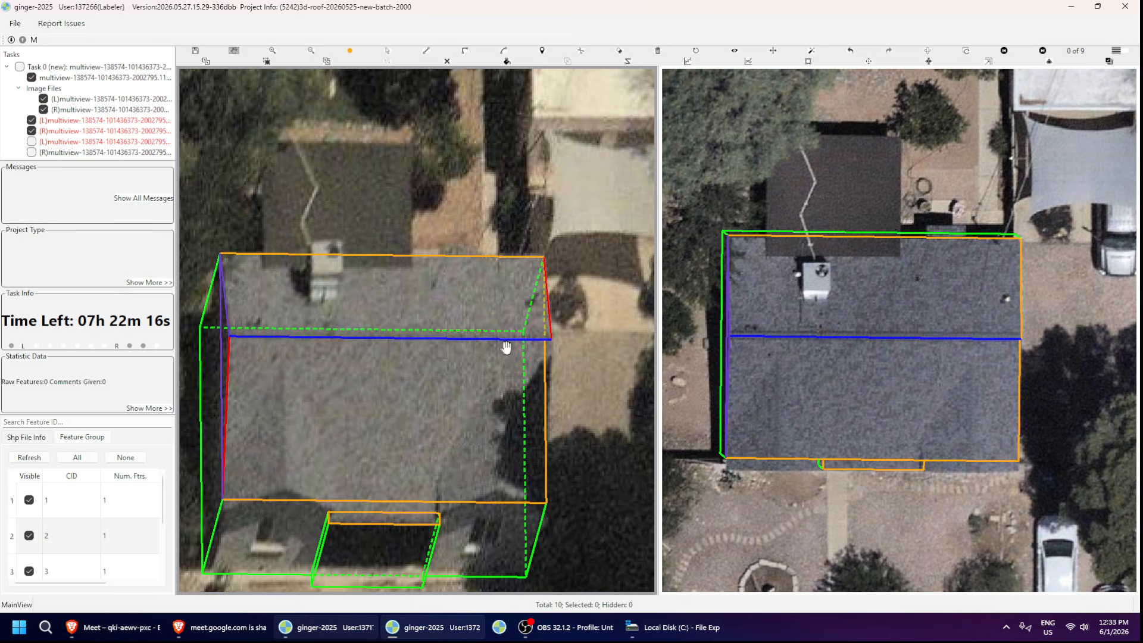
Draw the front roof face down to the front eave and add the right gable edge
{"action": "left_click", "coordinate": [551, 340]}
{"action": "left_click", "coordinate": [547, 502]}
{"action": "left_click", "coordinate": [222, 499]}
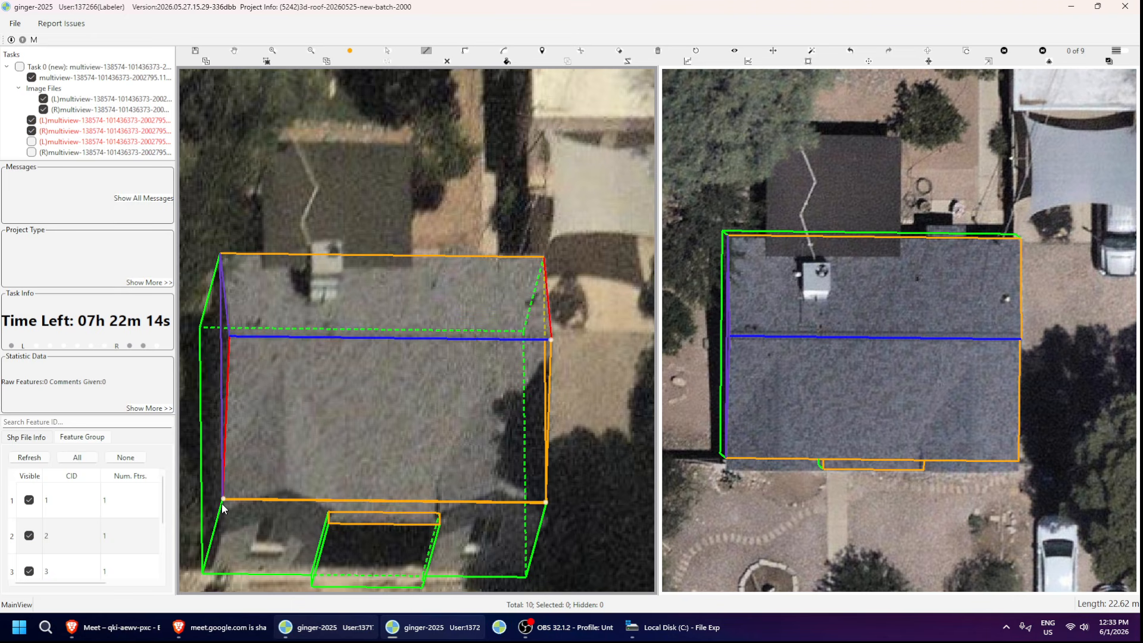
{"action": "double_click", "coordinate": [230, 337]}
{"action": "left_click", "coordinate": [543, 257]}
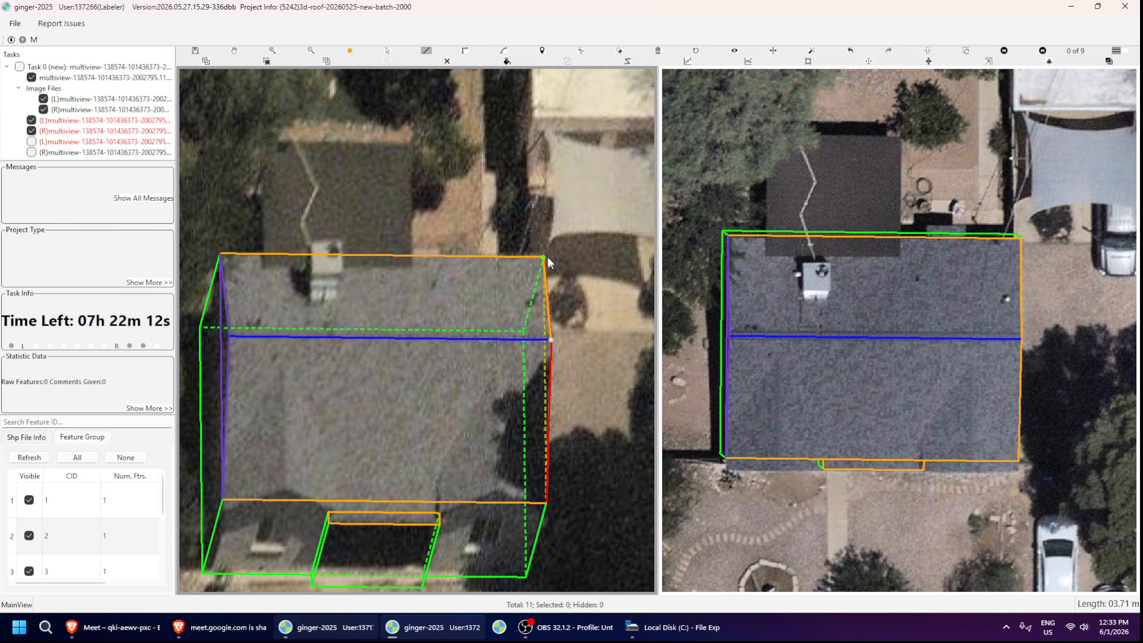
{"action": "double_click", "coordinate": [545, 503]}
{"action": "key", "text": "Escape"}
{"action": "scroll", "coordinate": [523, 383], "scroll_direction": "down", "scroll_amount": 2}
Hide the outlines, zoom to the front-left corner, and start a line on the left roof edge
{"action": "key", "text": "r"}
{"action": "key", "text": "r"}
{"action": "key", "text": "r"}
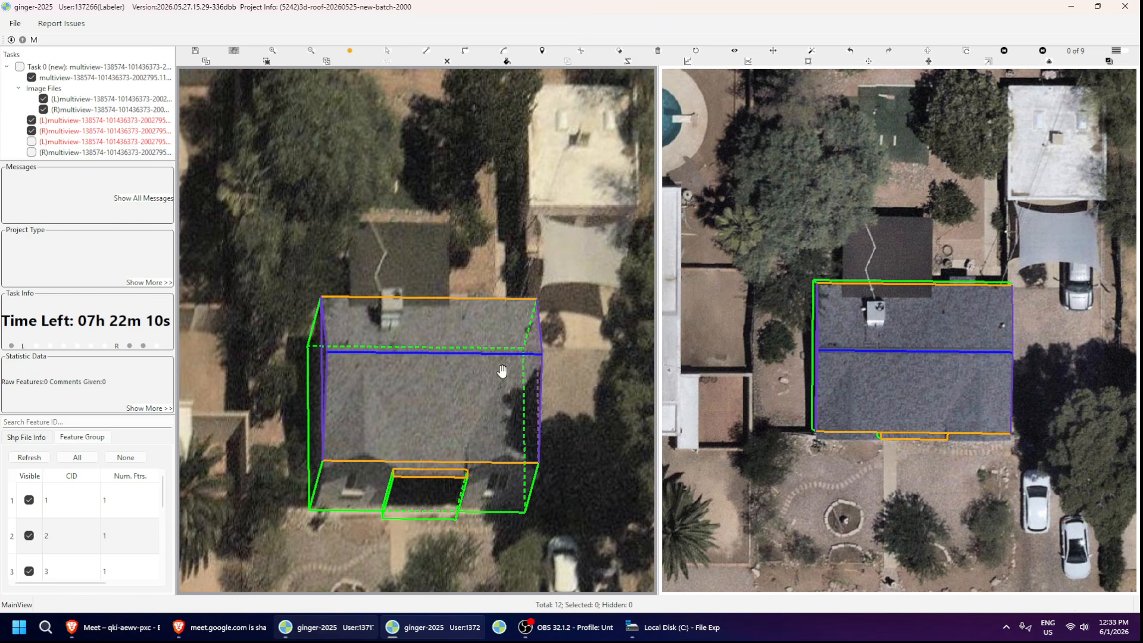
{"action": "scroll", "coordinate": [373, 424], "scroll_direction": "up", "scroll_amount": 2}
{"action": "key", "text": "r"}
{"action": "key", "text": "r"}
{"action": "key", "text": "r"}
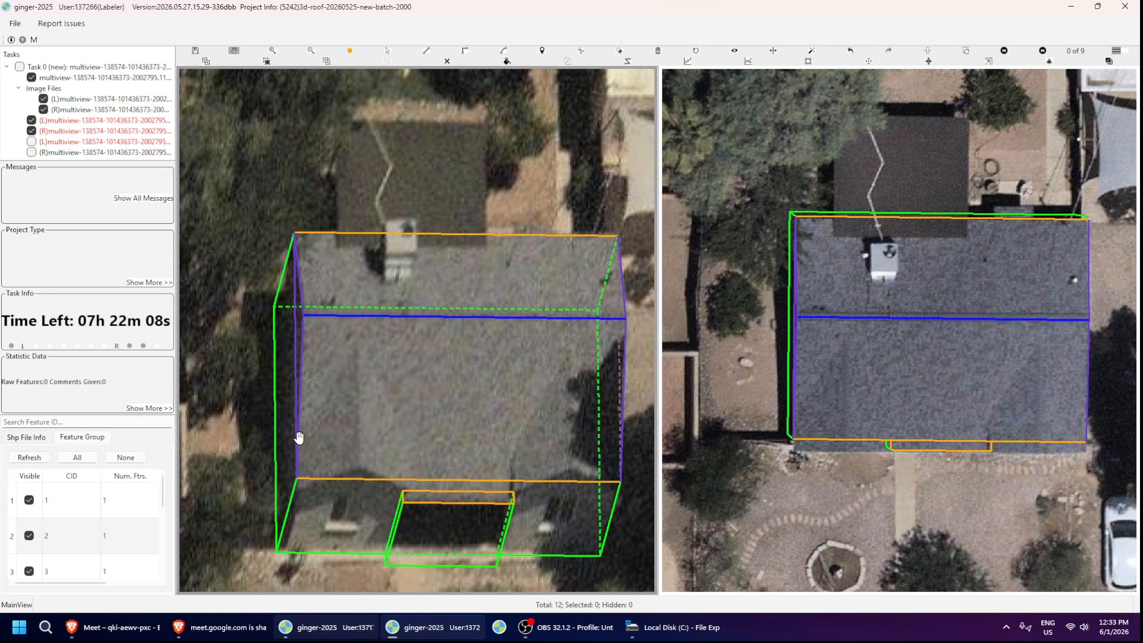
{"action": "scroll", "coordinate": [298, 434], "scroll_direction": "up", "scroll_amount": 3}
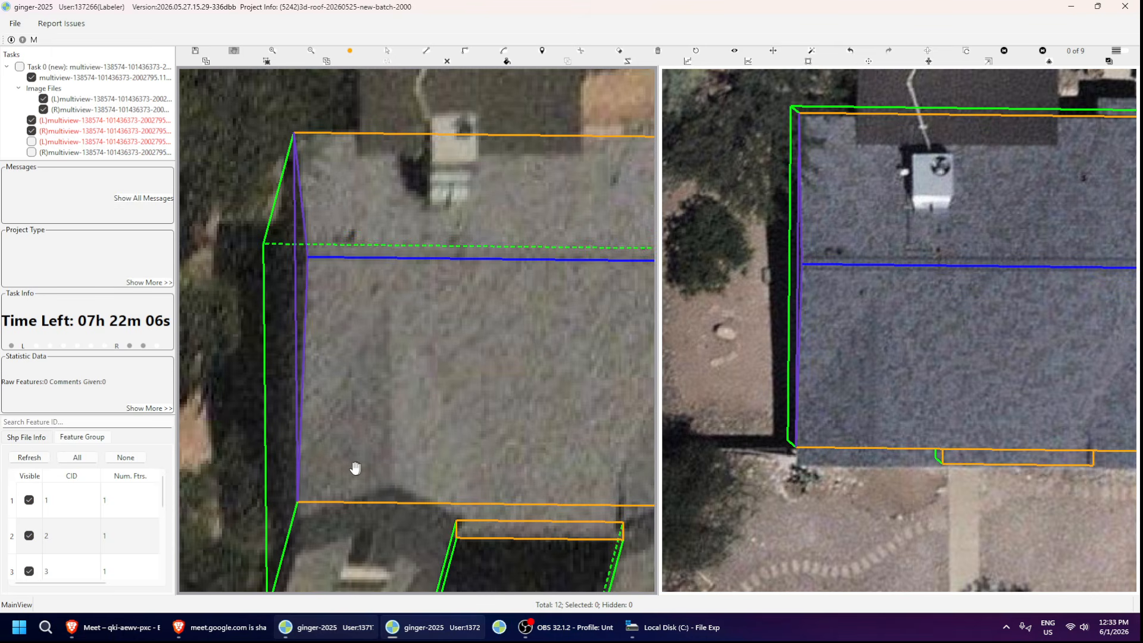
{"action": "key", "text": "r"}
{"action": "key", "text": "r"}
{"action": "key", "text": "r"}
{"action": "key", "text": "r"}
{"action": "scroll", "coordinate": [298, 457], "scroll_direction": "up", "scroll_amount": 2}
{"action": "scroll", "coordinate": [311, 473], "scroll_direction": "down", "scroll_amount": 1}
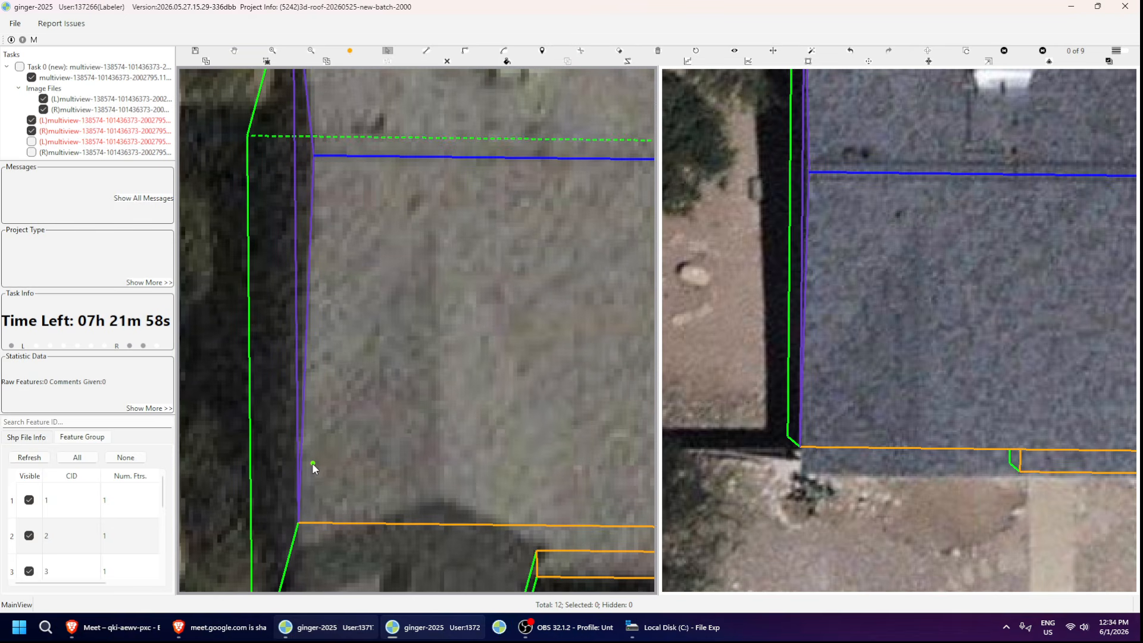
{"action": "key", "text": "v"}
{"action": "left_click", "coordinate": [302, 457]}
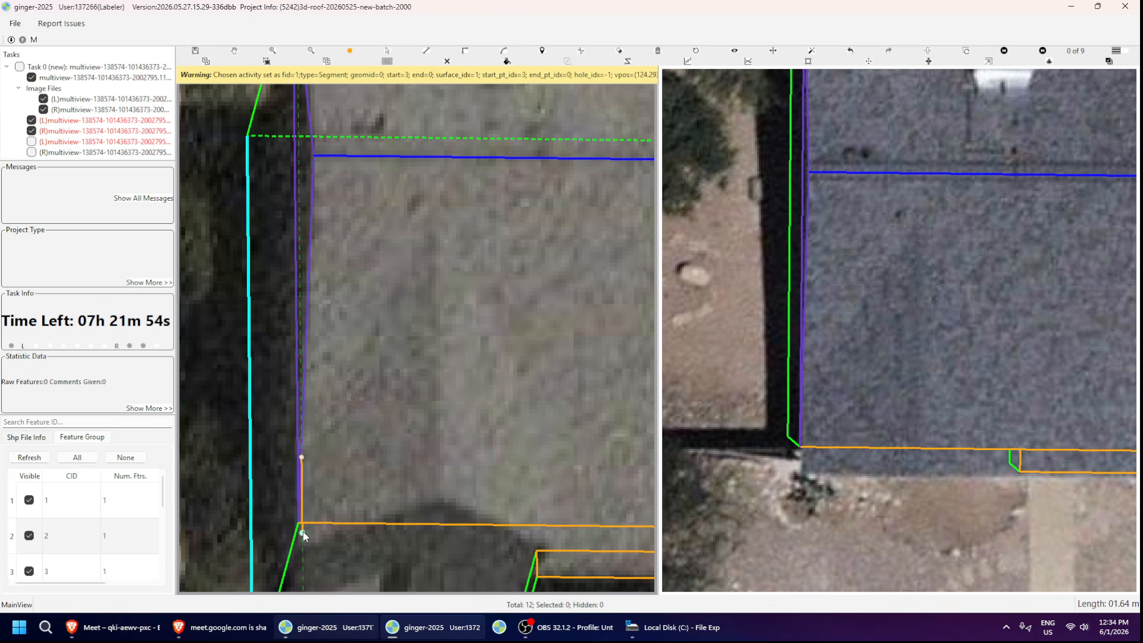
{"action": "left_click_drag", "start_coordinate": [303, 531], "coordinate": [303, 467]}
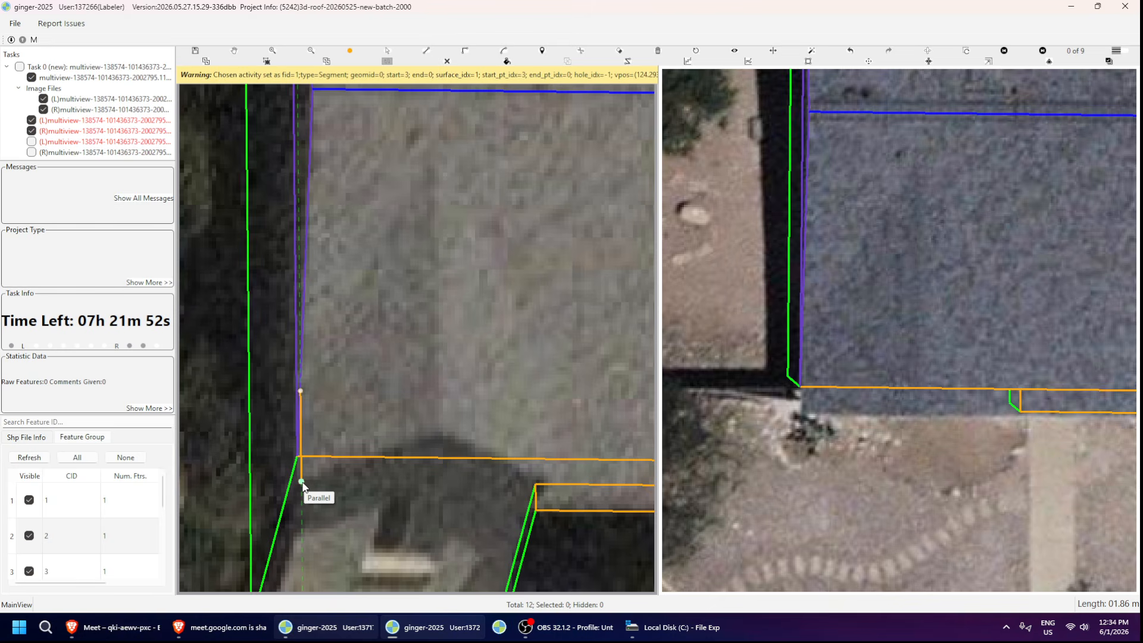
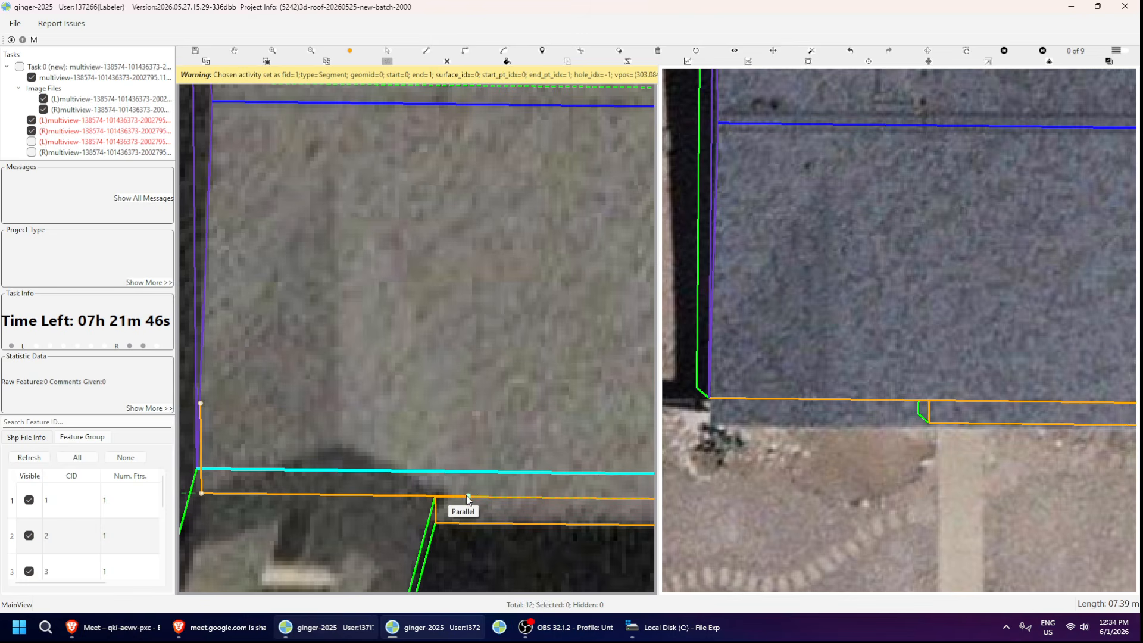
Close the main house roof polygon, compare the image pairs, and cancel the stray line
{"action": "left_click", "coordinate": [517, 498]}
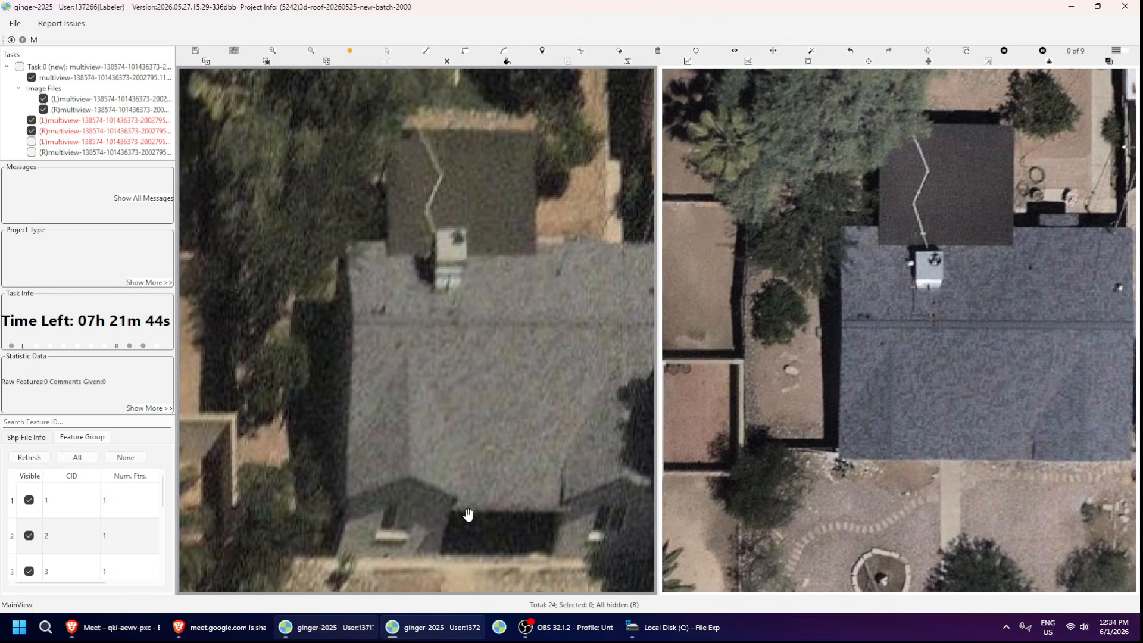
{"action": "scroll", "coordinate": [462, 496], "scroll_direction": "up", "scroll_amount": 2}
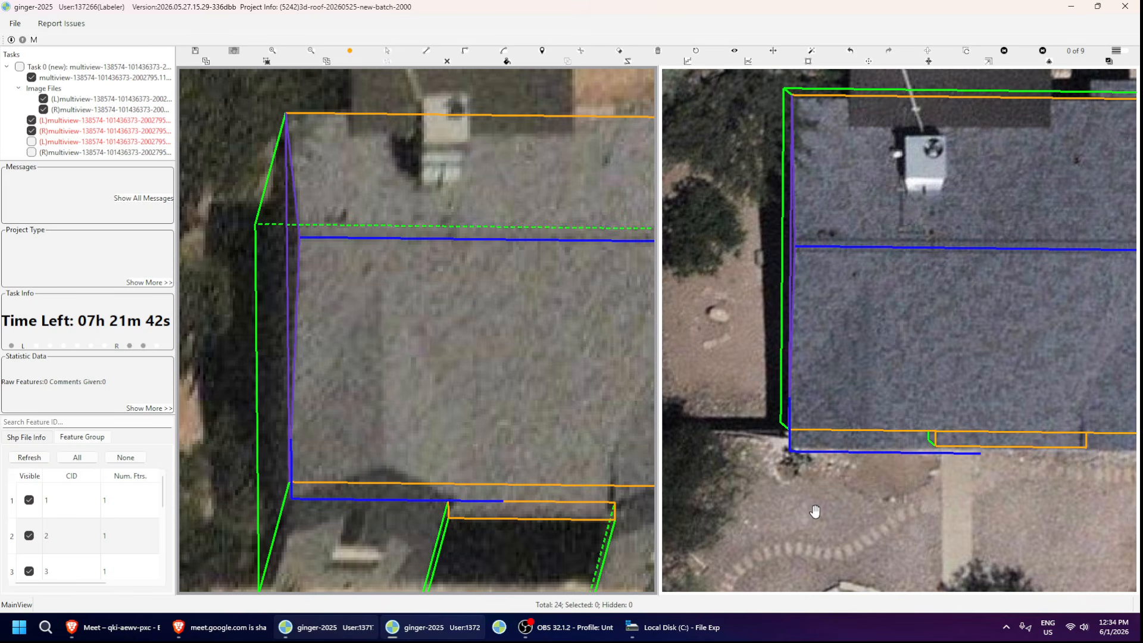
{"action": "key", "text": "Left"}
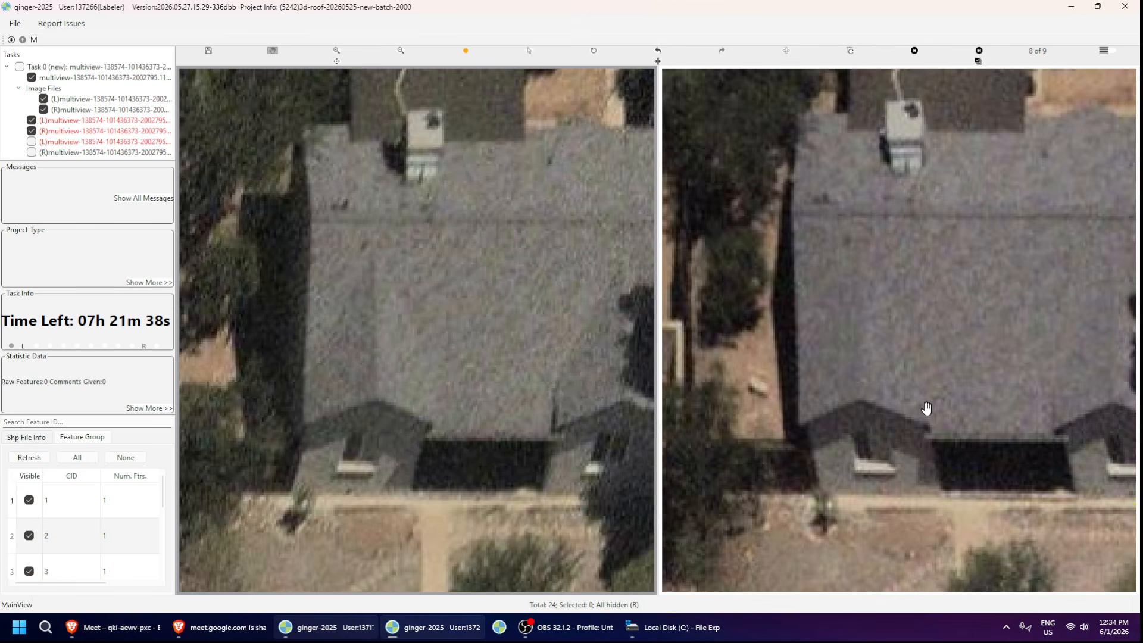
{"action": "key", "text": "Right"}
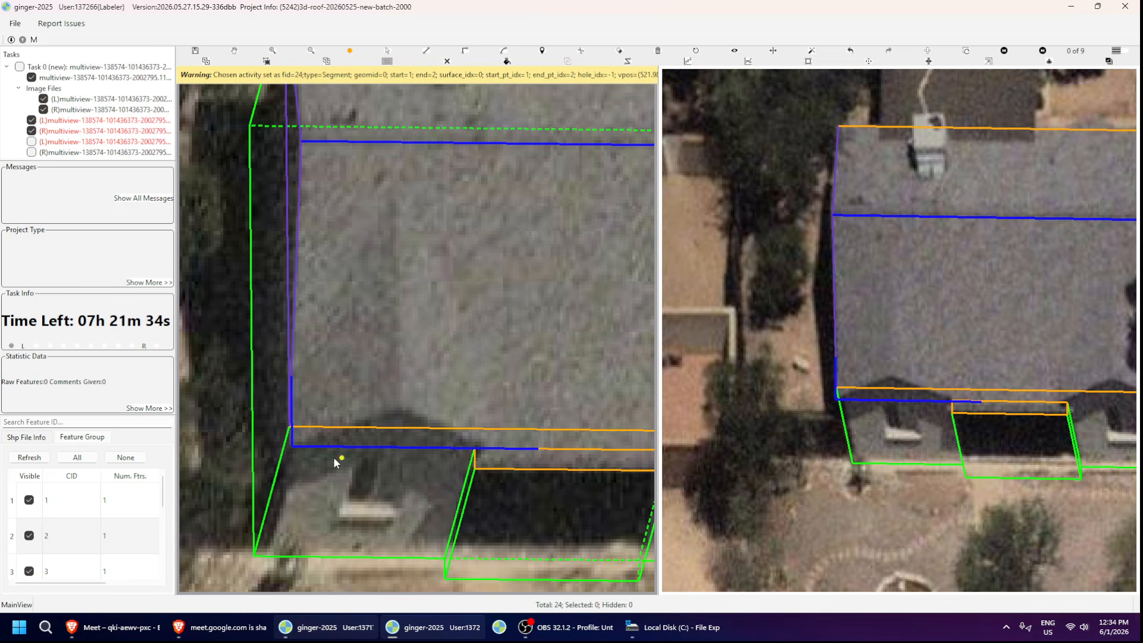
{"action": "key", "text": "Escape"}
Select the existing left roof edge and toggle outlines to inspect the roof imagery
{"action": "left_click", "coordinate": [276, 424]}
{"action": "scroll", "coordinate": [282, 393], "scroll_direction": "up", "scroll_amount": 2}
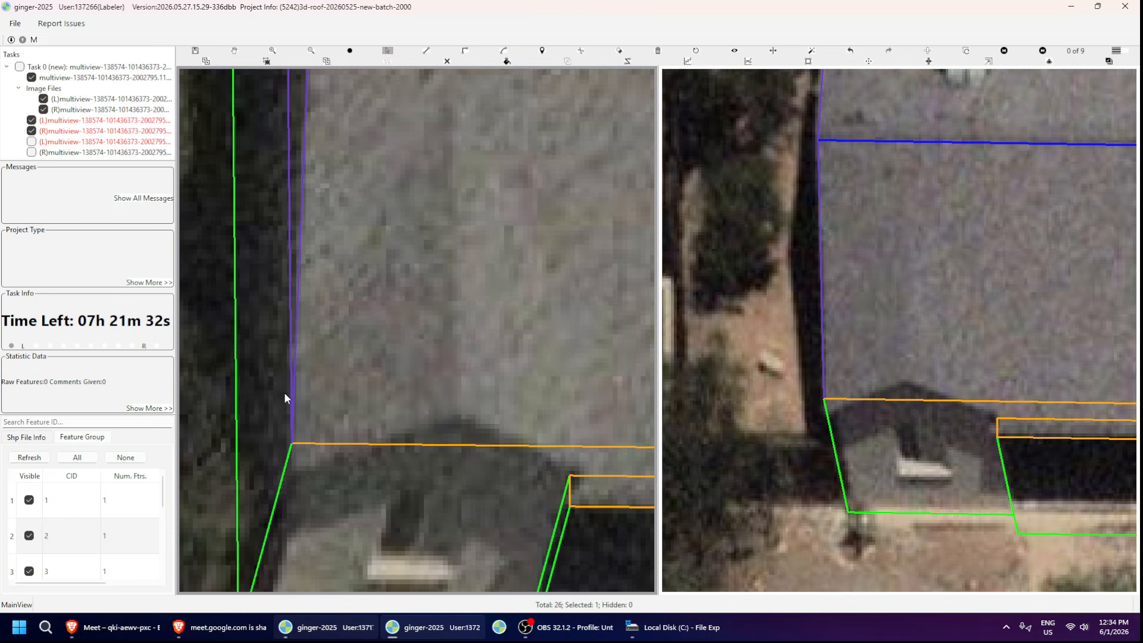
{"action": "key", "text": "r"}
{"action": "scroll", "coordinate": [316, 375], "scroll_direction": "down", "scroll_amount": 3}
{"action": "key", "text": "r"}
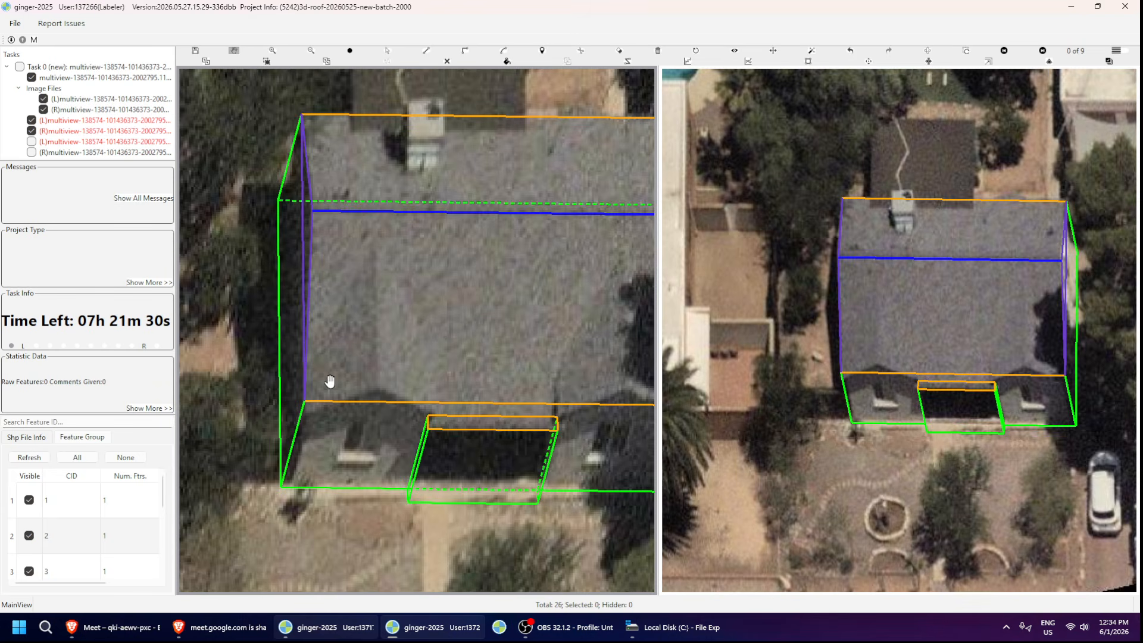
{"action": "key", "text": "r"}
{"action": "key", "text": "r"}
{"action": "scroll", "coordinate": [308, 359], "scroll_direction": "up", "scroll_amount": 2}
Draw a short segment along the left eave, parallel to the purple left roof edge
{"action": "key", "text": "l"}
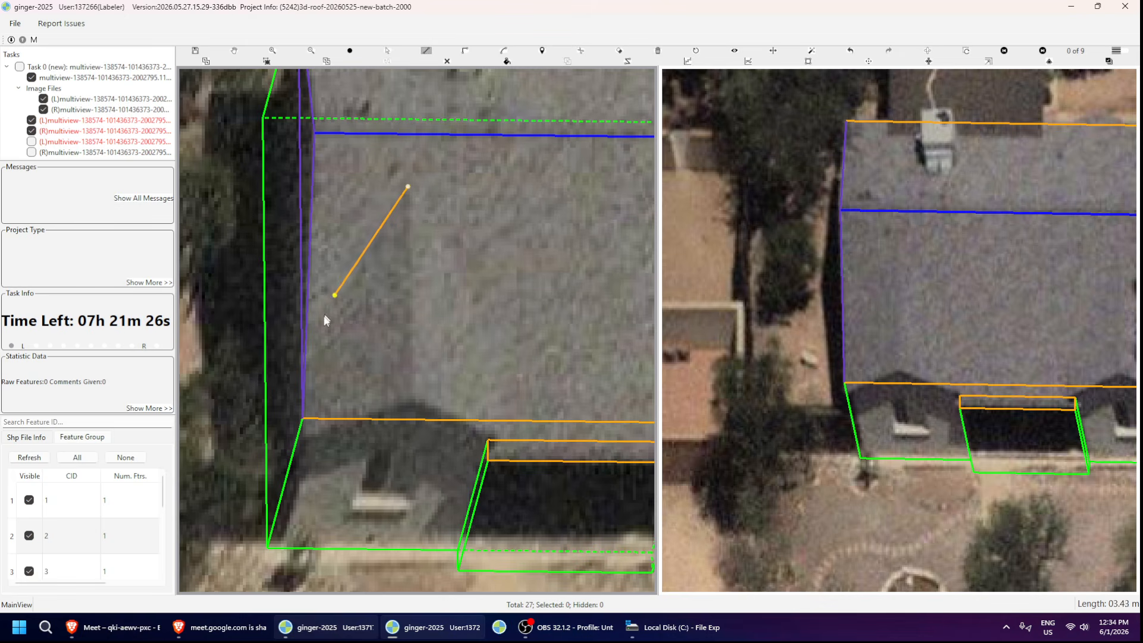
{"action": "left_click", "coordinate": [304, 364]}
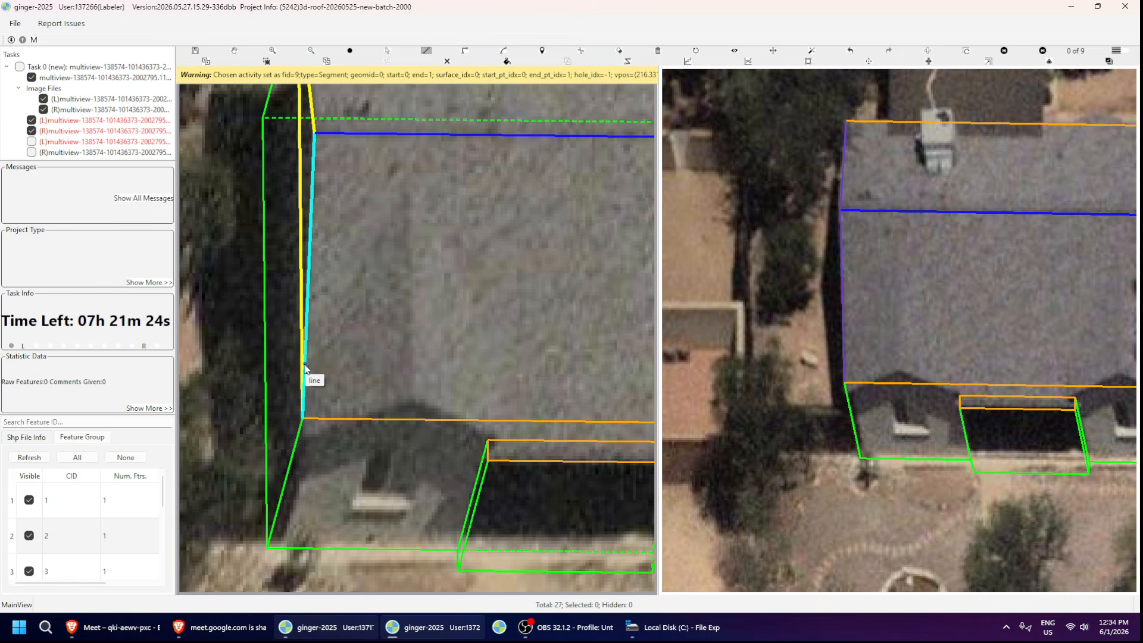
{"action": "left_click", "coordinate": [304, 365]}
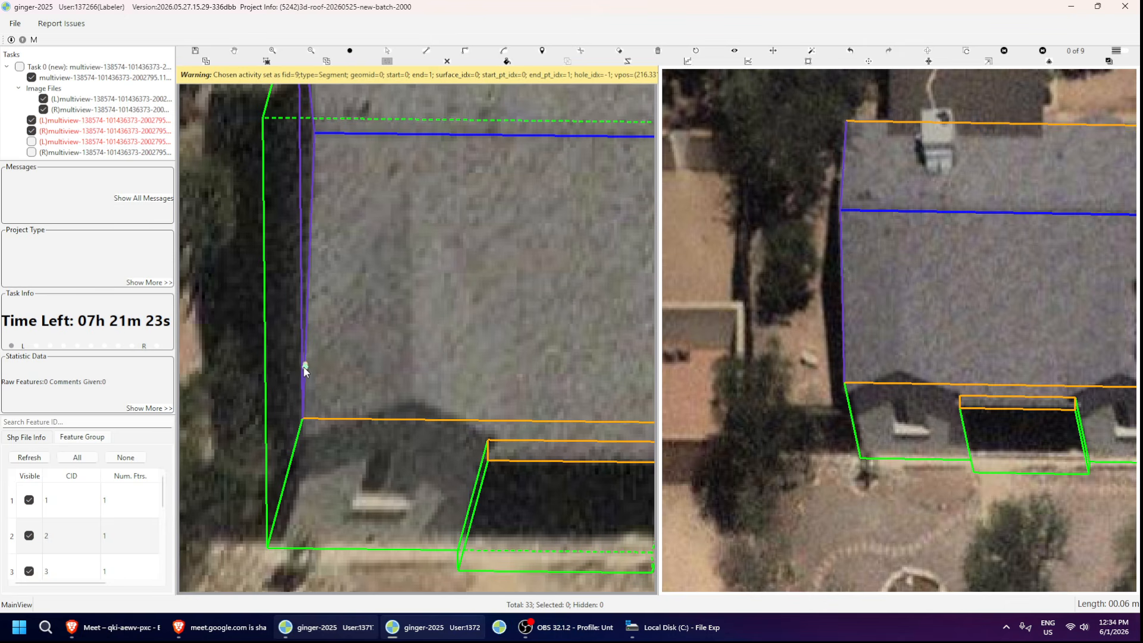
{"action": "left_click", "coordinate": [302, 440]}
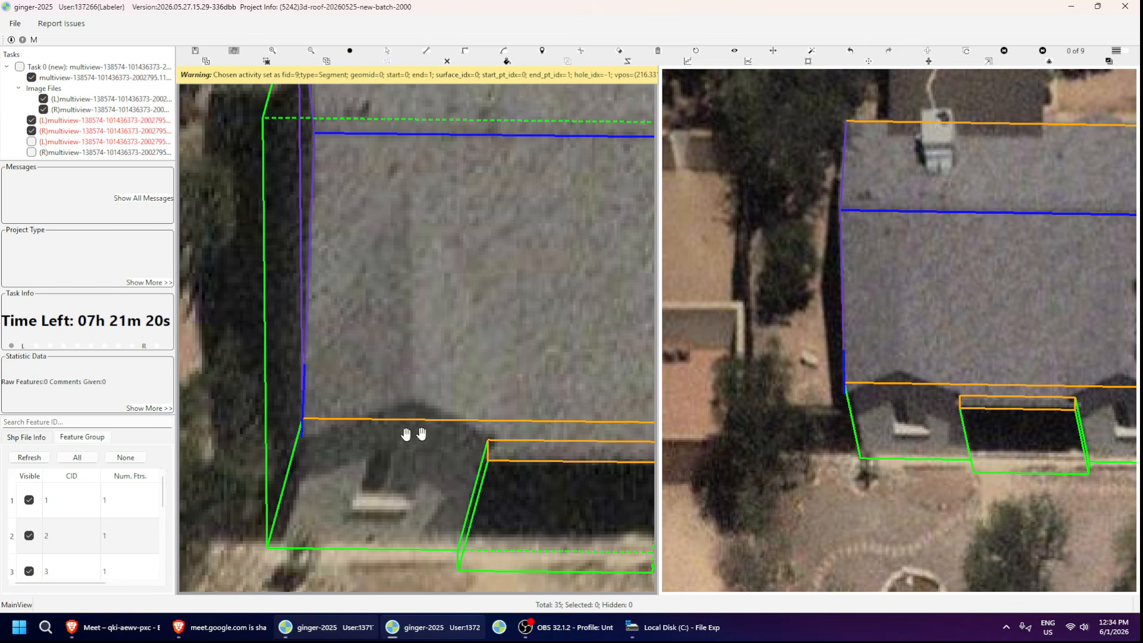
{"action": "scroll", "coordinate": [851, 386], "scroll_direction": "up", "scroll_amount": 5}
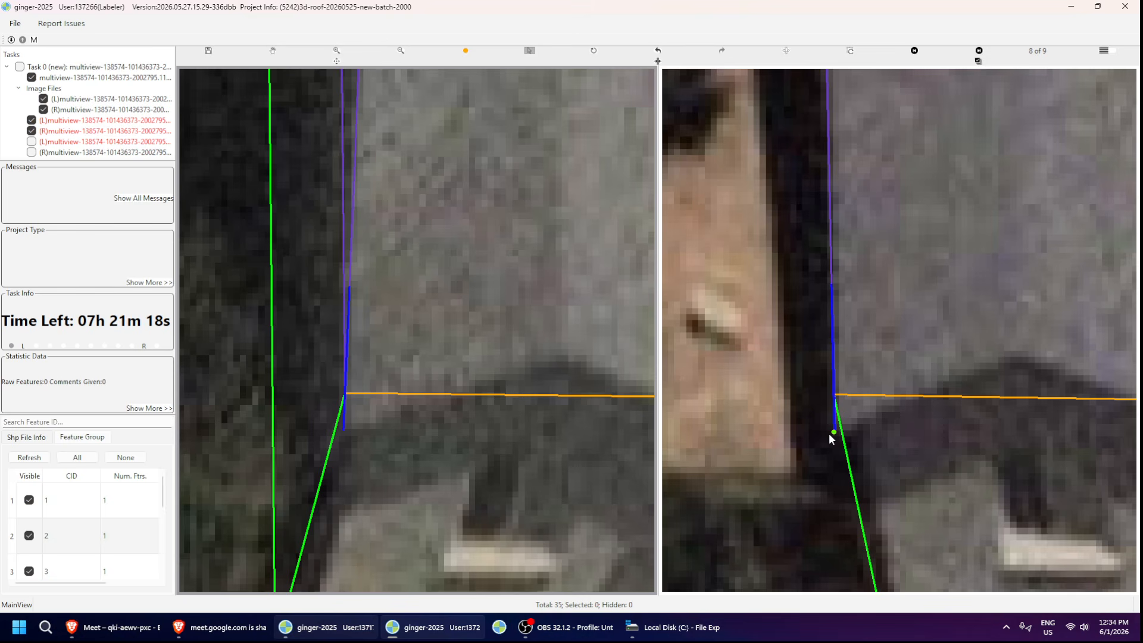
{"action": "left_click", "coordinate": [828, 433]}
{"action": "key", "text": "Escape"}
Trace the eave along the roof bottom from the lower-left corner, parallel to the orange edge
{"action": "scroll", "coordinate": [372, 434], "scroll_direction": "down", "scroll_amount": 5}
{"action": "left_click", "coordinate": [362, 430]}
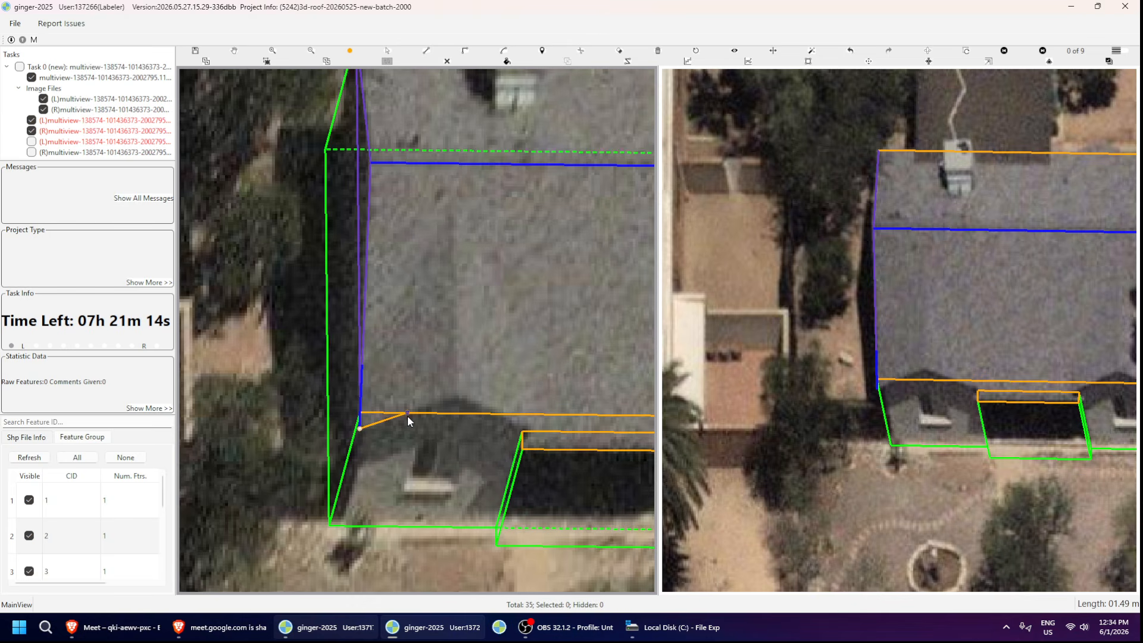
{"action": "left_click", "coordinate": [407, 416]}
{"action": "left_click", "coordinate": [565, 432]}
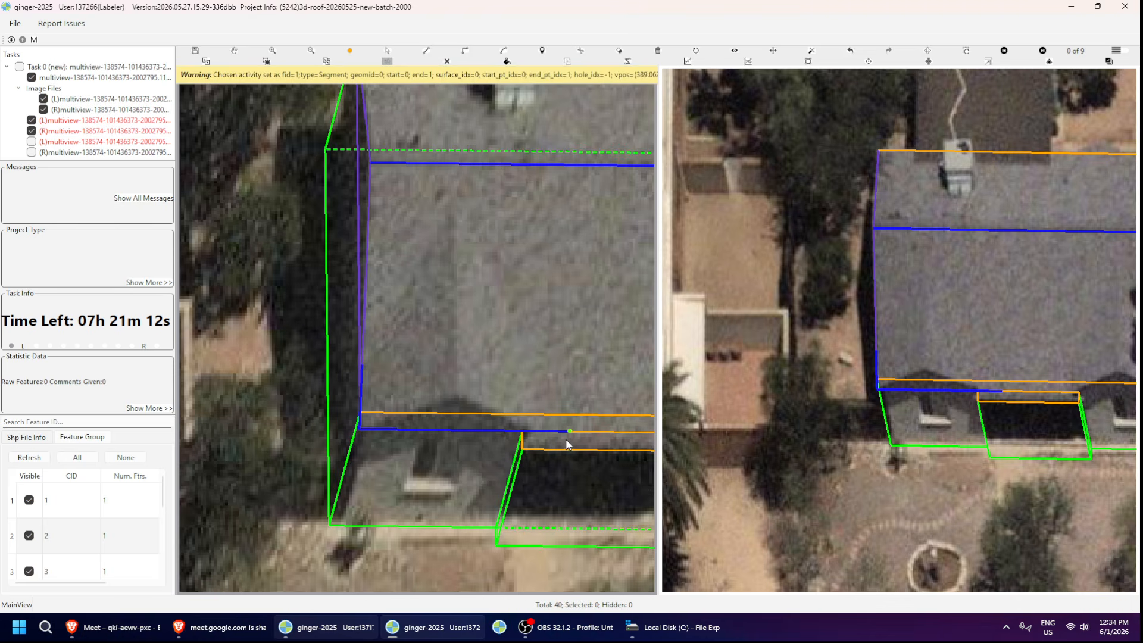
{"action": "key", "text": "r"}
{"action": "key", "text": "r"}
{"action": "scroll", "coordinate": [530, 427], "scroll_direction": "up", "scroll_amount": 2}
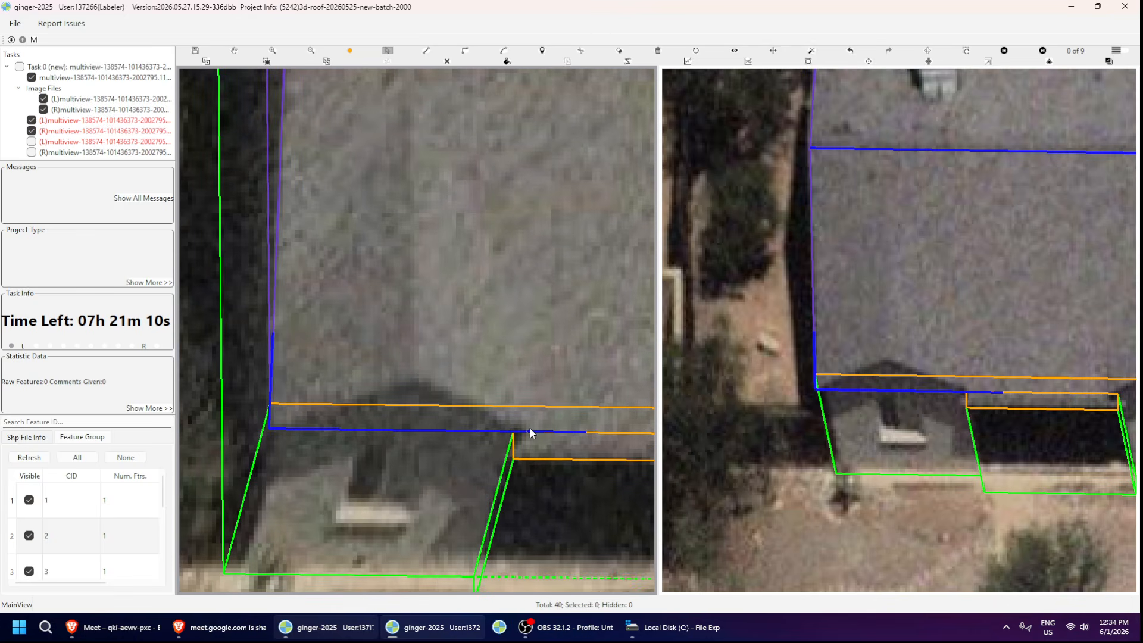
Discard a stray segment and draw the parallel roof line just above the eave
{"action": "left_click", "coordinate": [527, 432]}
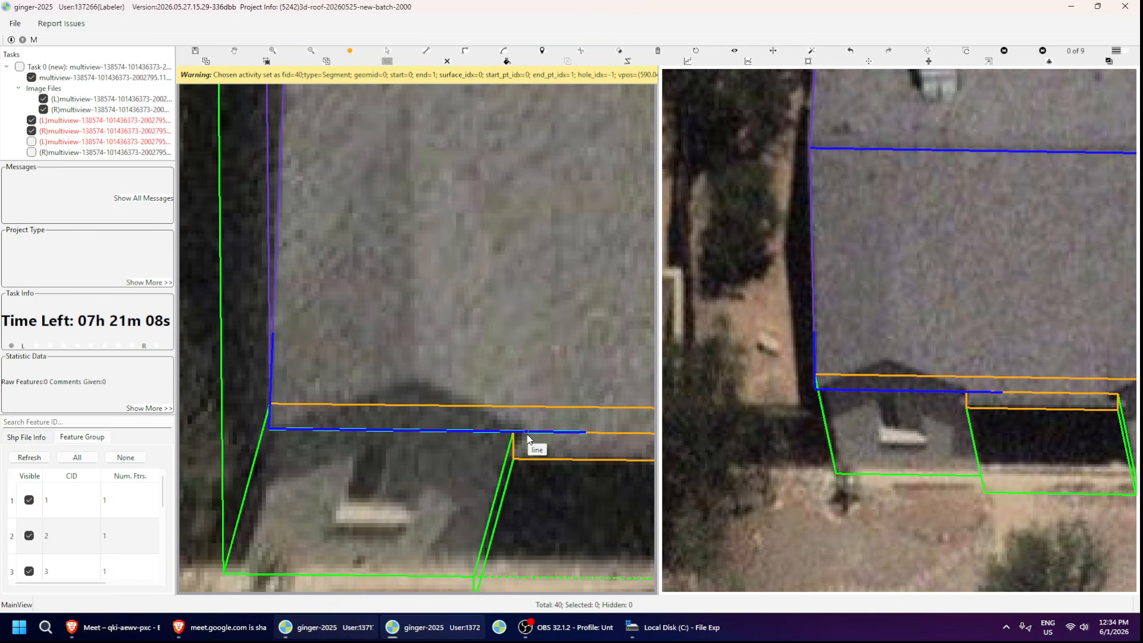
{"action": "left_click", "coordinate": [220, 390]}
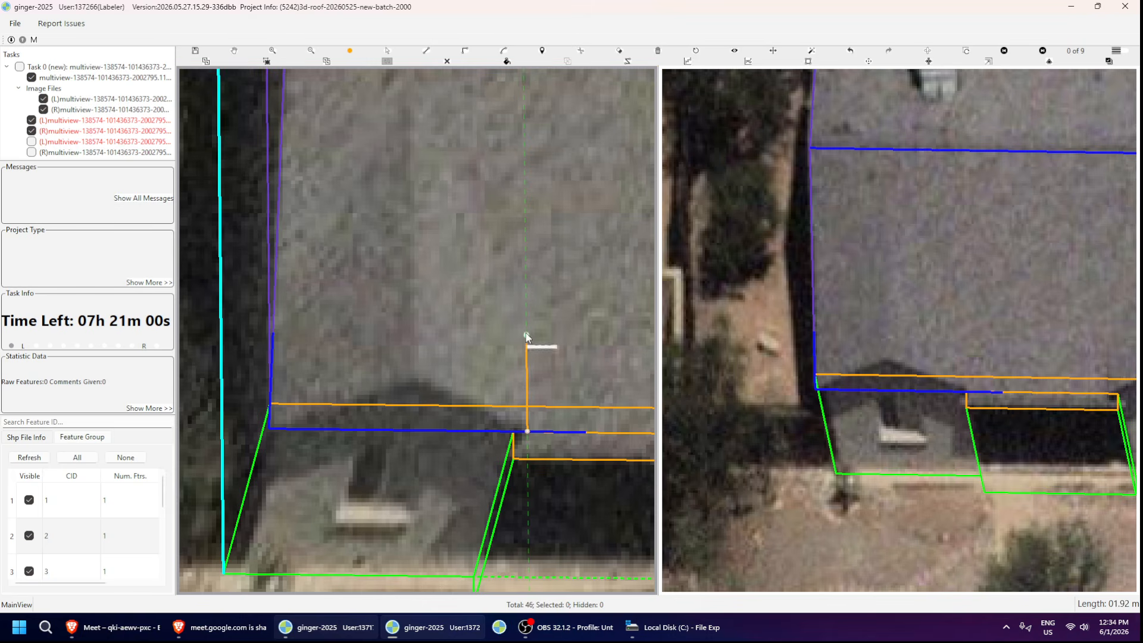
{"action": "key", "text": "Escape"}
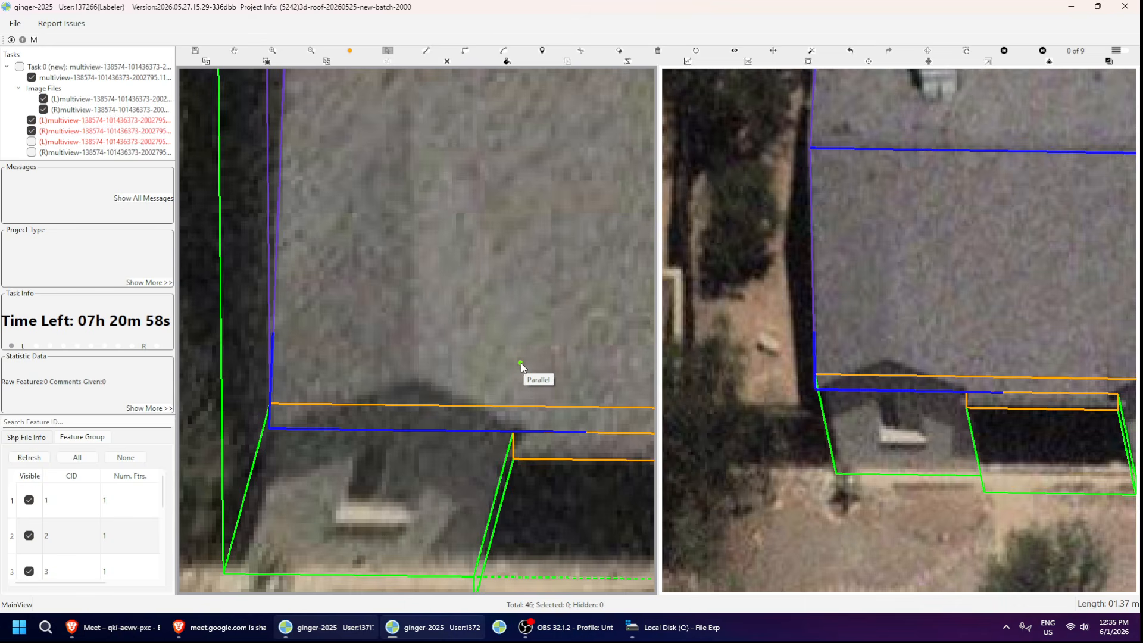
{"action": "scroll", "coordinate": [523, 378], "scroll_direction": "down", "scroll_amount": 2}
{"action": "left_click", "coordinate": [360, 343]}
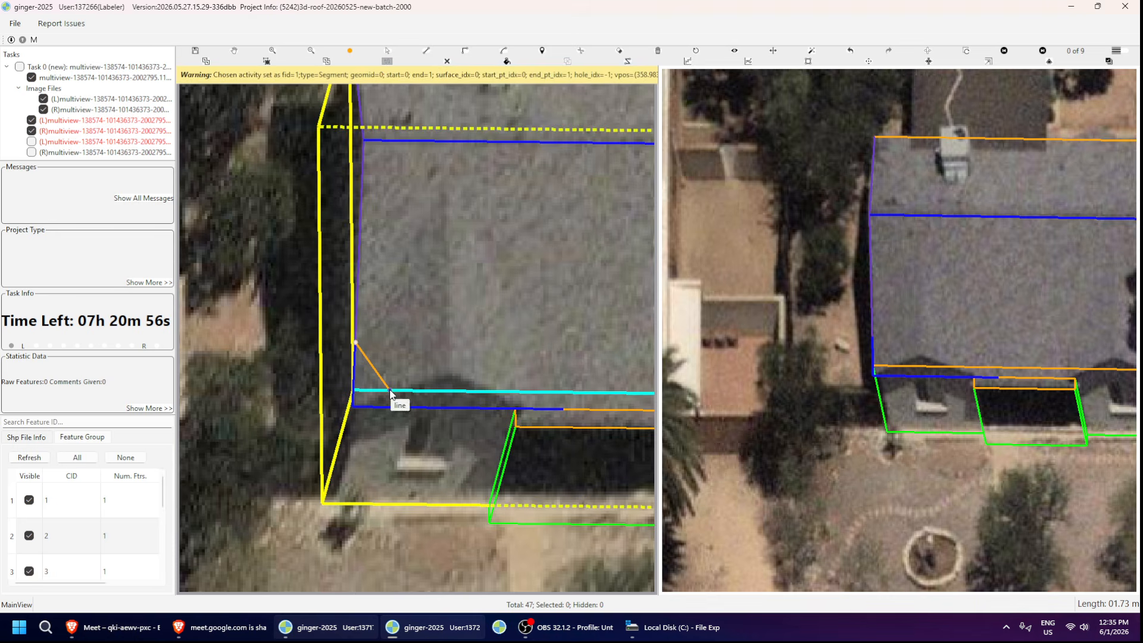
{"action": "left_click", "coordinate": [609, 347]}
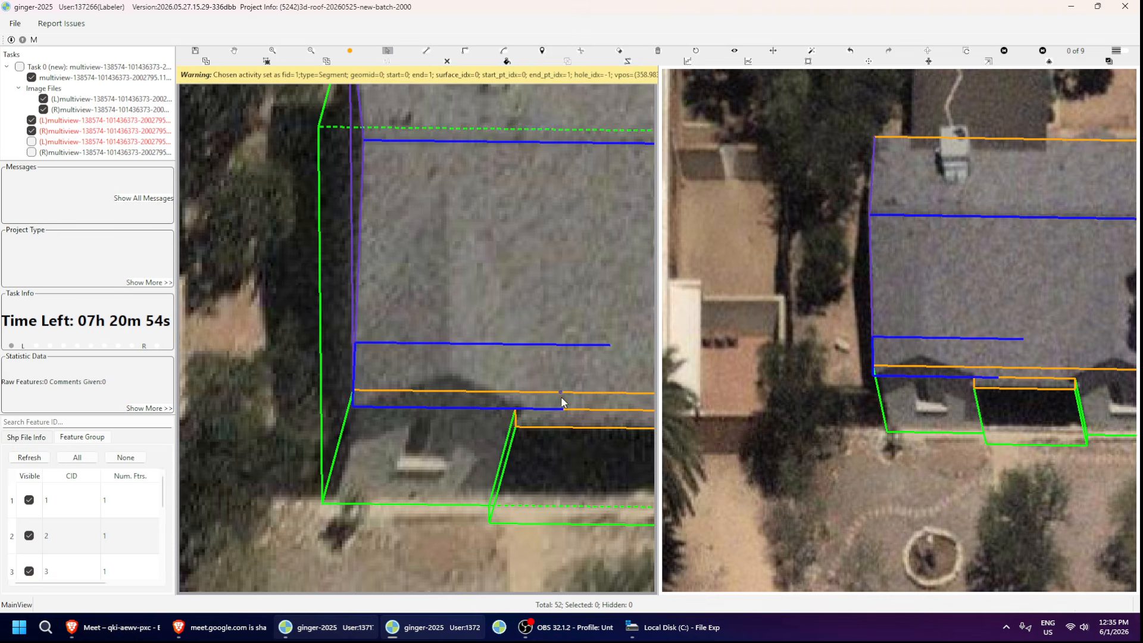
Start a segment from that line's end parallel to the green edge, then orbit the 3D wireframe
{"action": "scroll", "coordinate": [530, 407], "scroll_direction": "up", "scroll_amount": 2}
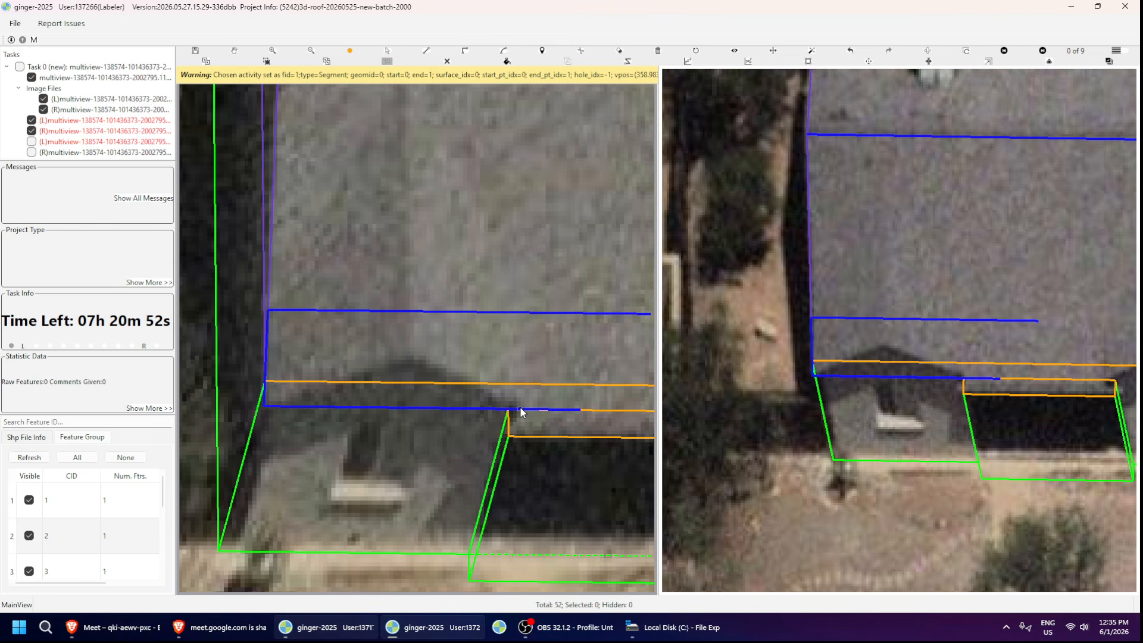
{"action": "left_click", "coordinate": [522, 409]}
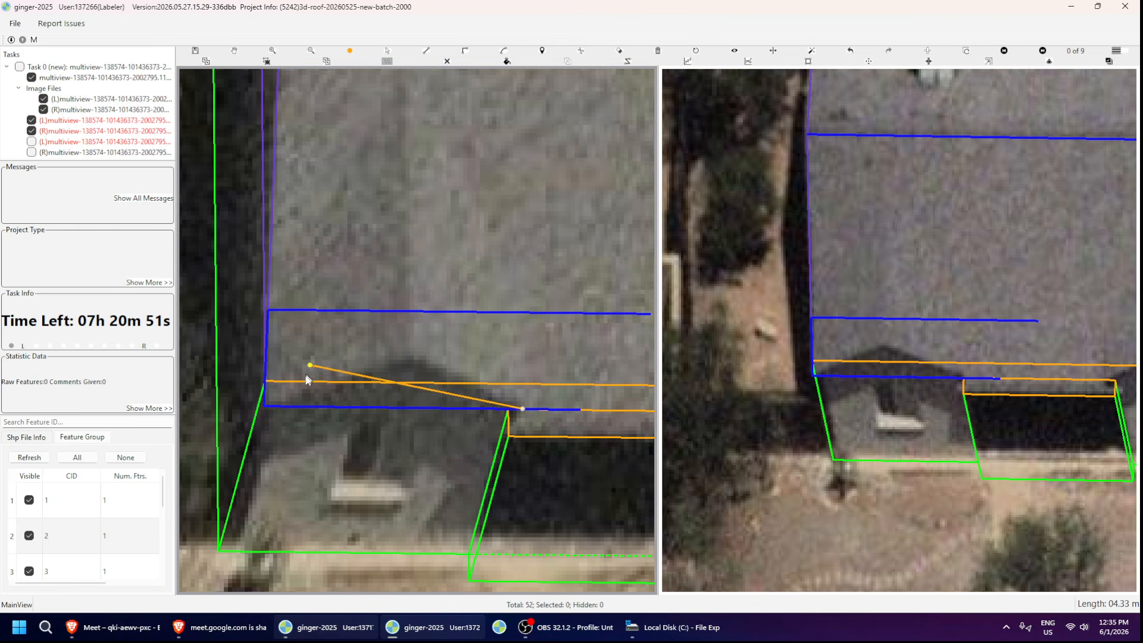
{"action": "left_click", "coordinate": [216, 392]}
{"action": "scroll", "coordinate": [527, 310], "scroll_direction": "down", "scroll_amount": 5}
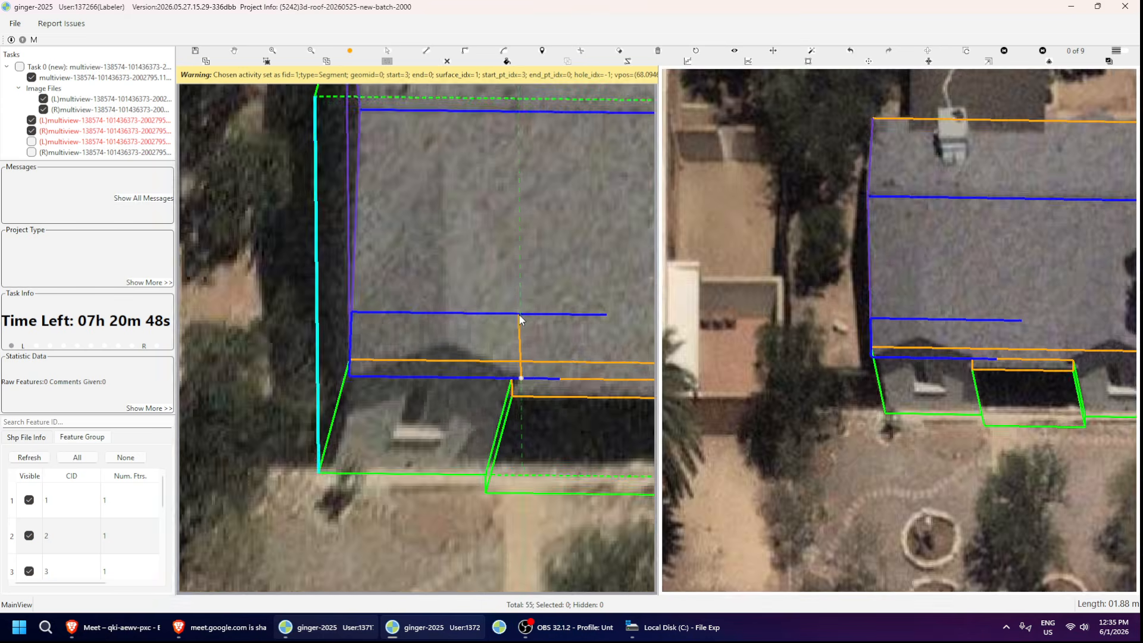
{"action": "left_click_drag", "start_coordinate": [421, 326], "coordinate": [440, 352]}
{"action": "scroll", "coordinate": [438, 350], "scroll_direction": "up", "scroll_amount": 8}
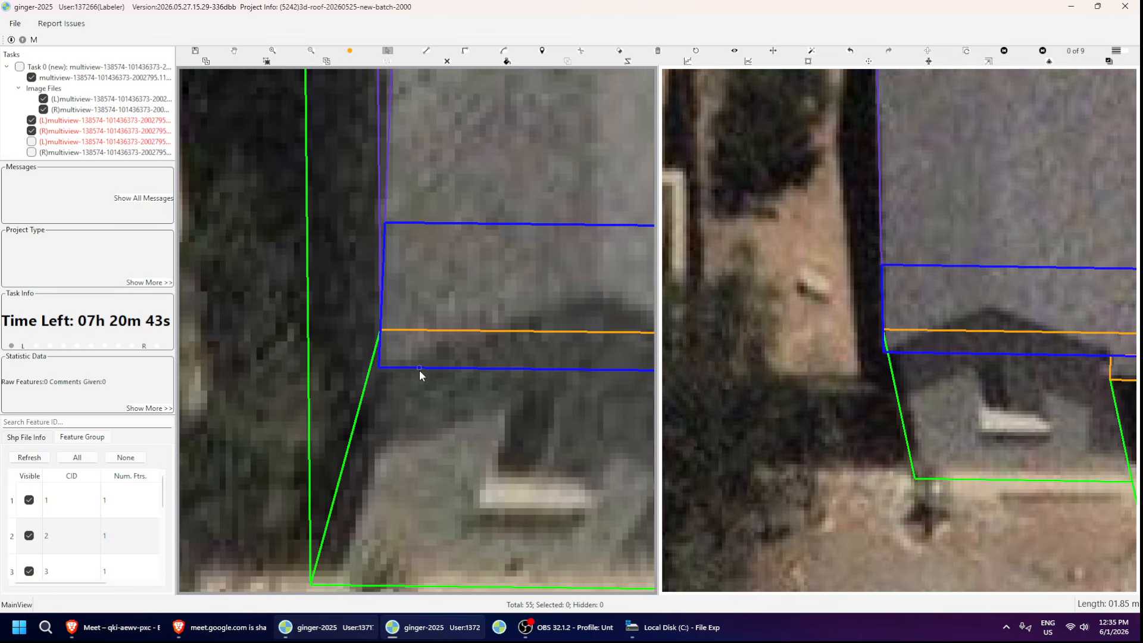
Add a short segment at the porch corner, checking heights in the rotated 3D view
{"action": "left_click", "coordinate": [419, 369]}
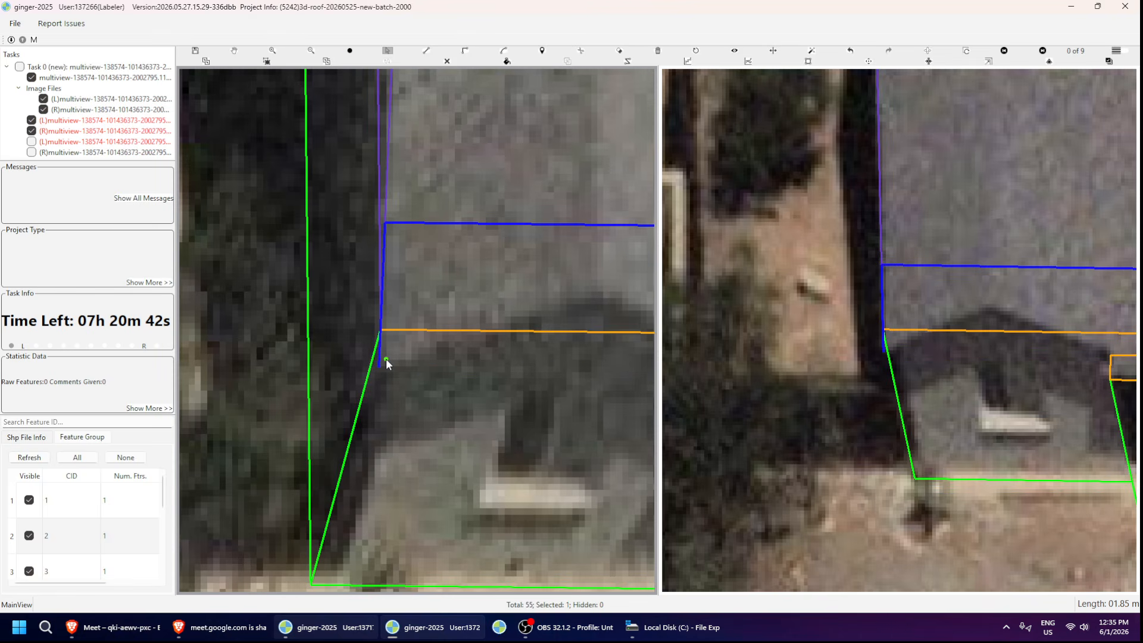
{"action": "scroll", "coordinate": [386, 359], "scroll_direction": "down", "scroll_amount": 3}
{"action": "left_click_drag", "start_coordinate": [433, 315], "coordinate": [342, 257]}
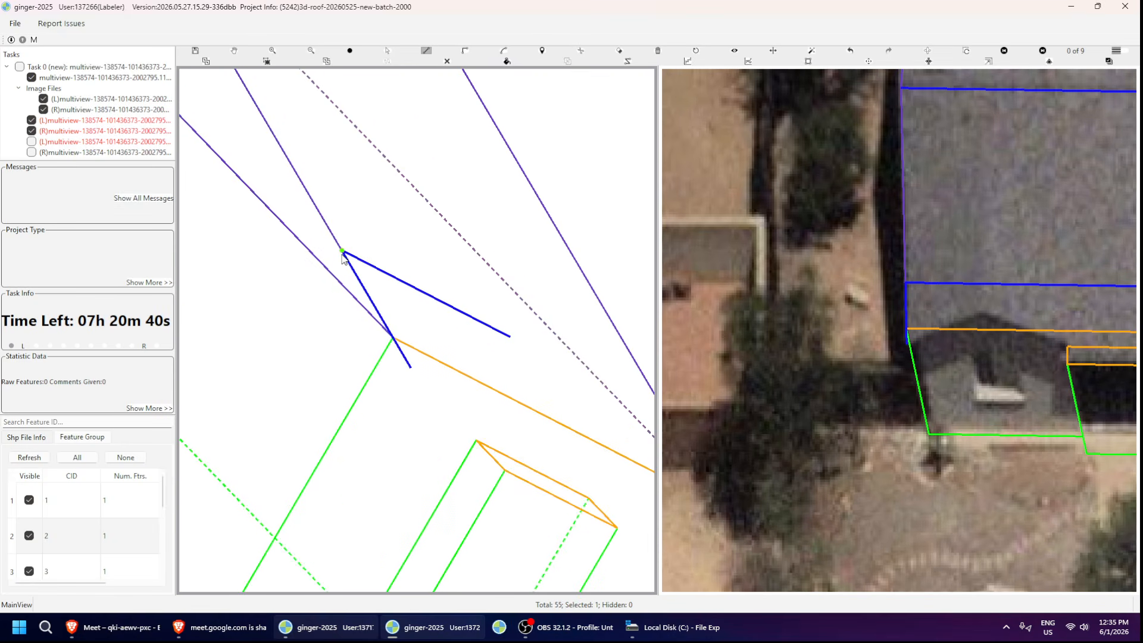
{"action": "left_click", "coordinate": [404, 364]}
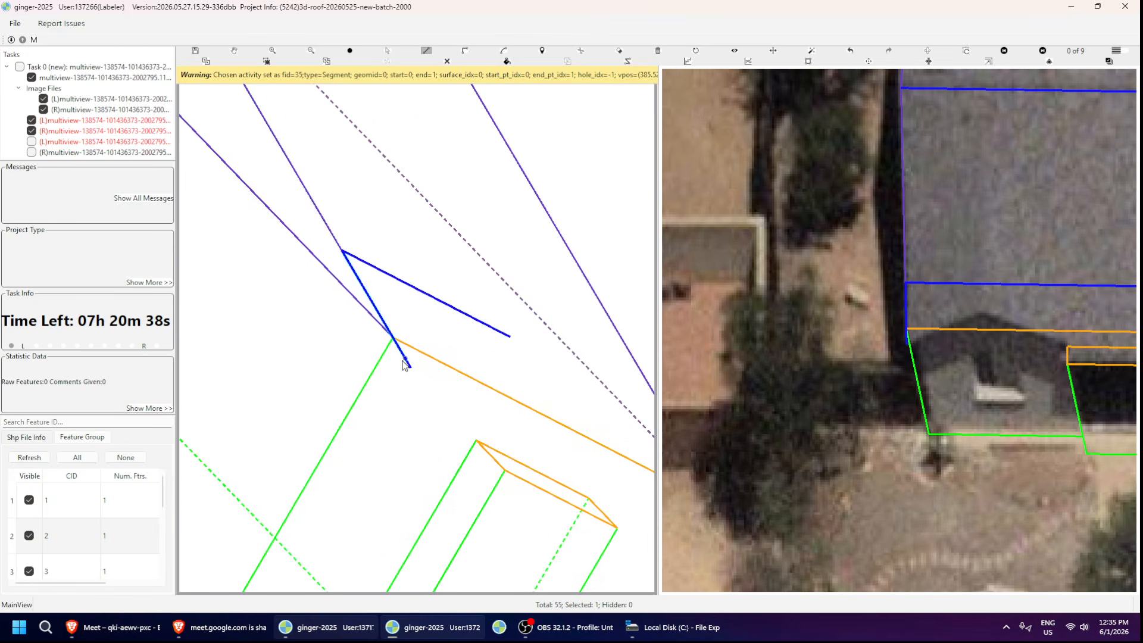
{"action": "left_click", "coordinate": [393, 356]}
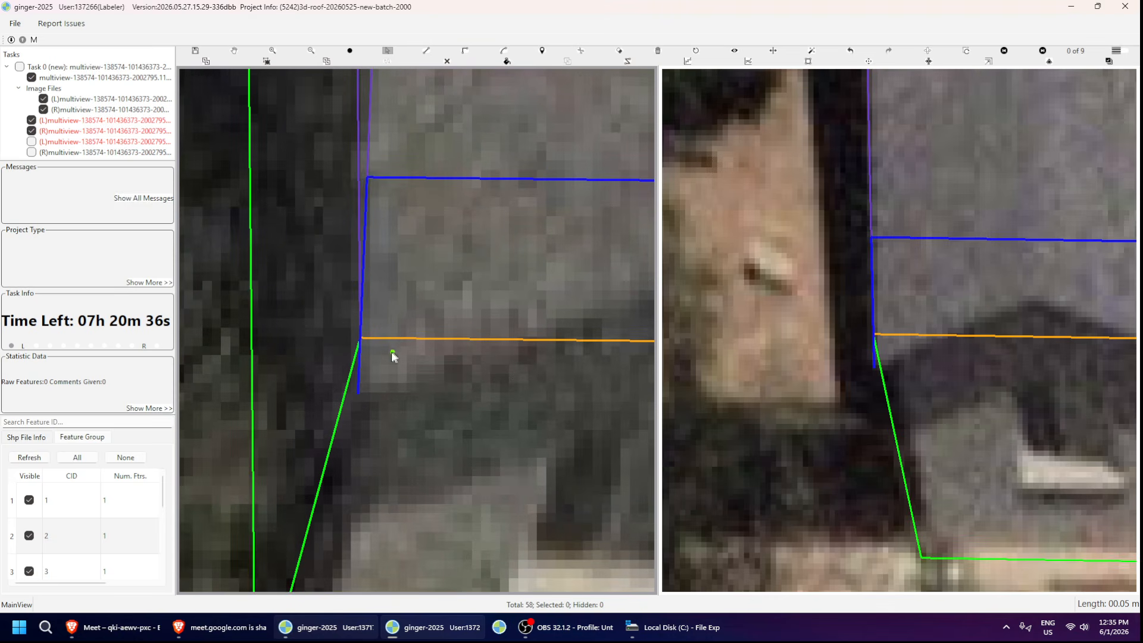
{"action": "left_click", "coordinate": [358, 373]}
Draw the blue line along the front eave above the porch, parallel to the green wall edge
{"action": "scroll", "coordinate": [430, 213], "scroll_direction": "down", "scroll_amount": 2}
{"action": "scroll", "coordinate": [413, 249], "scroll_direction": "down", "scroll_amount": 2}
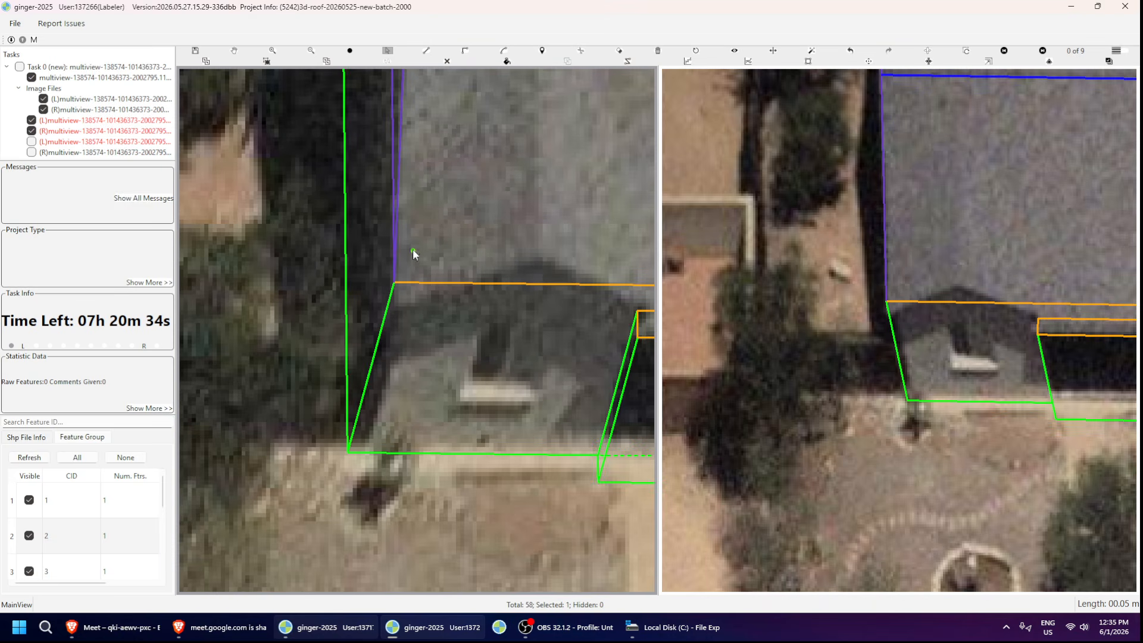
{"action": "scroll", "coordinate": [412, 246], "scroll_direction": "down", "scroll_amount": 1}
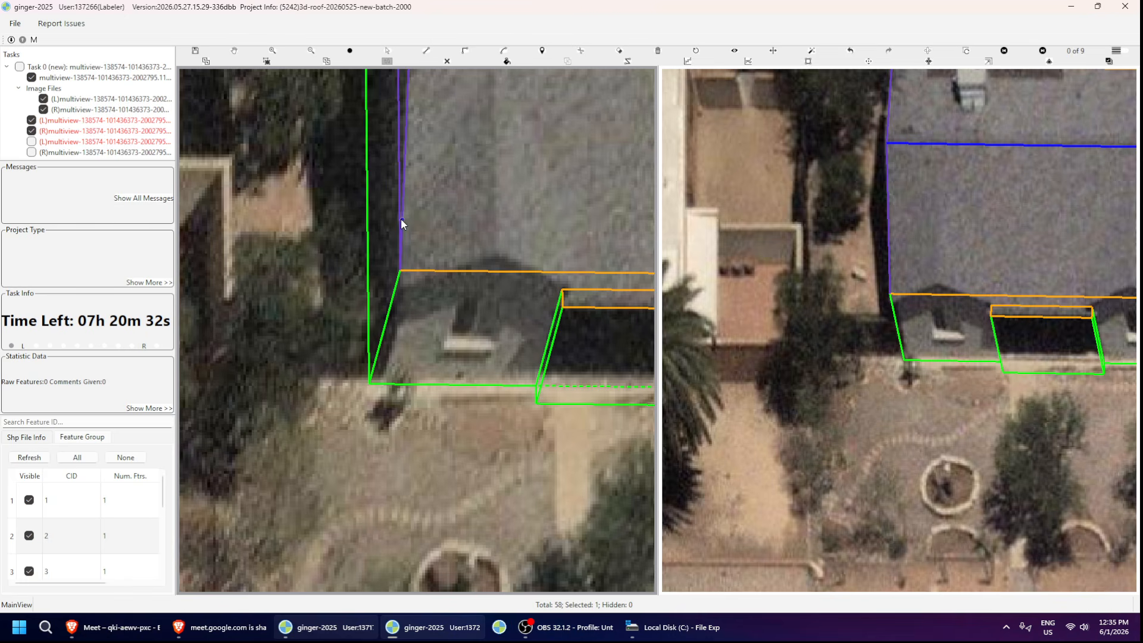
{"action": "left_click", "coordinate": [402, 220]}
{"action": "left_click", "coordinate": [369, 208]}
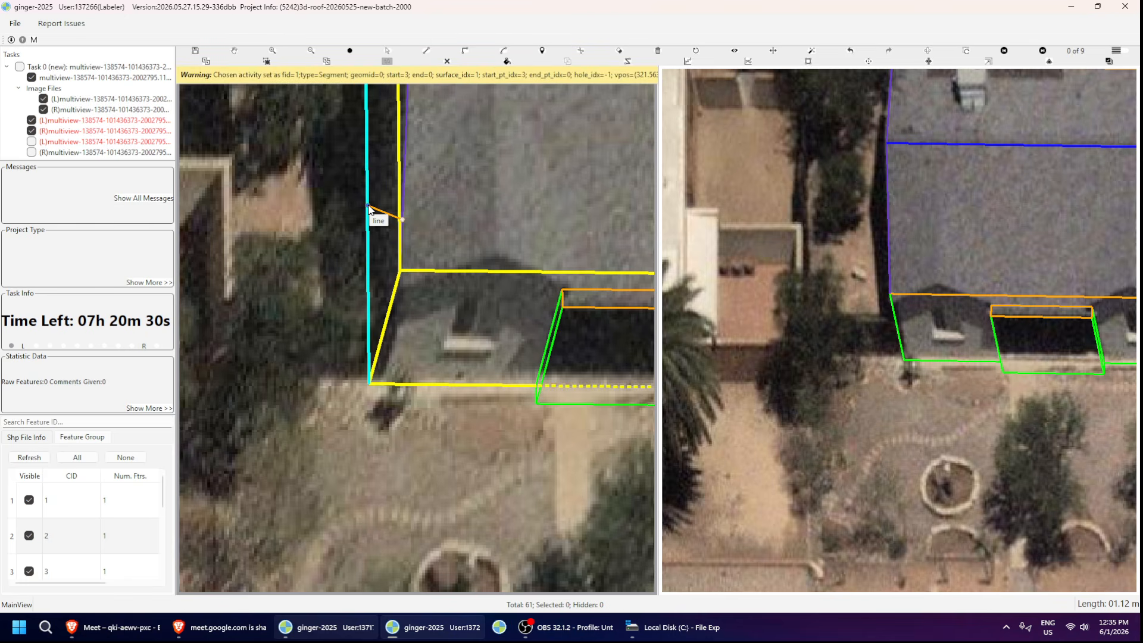
{"action": "left_click", "coordinate": [402, 282]}
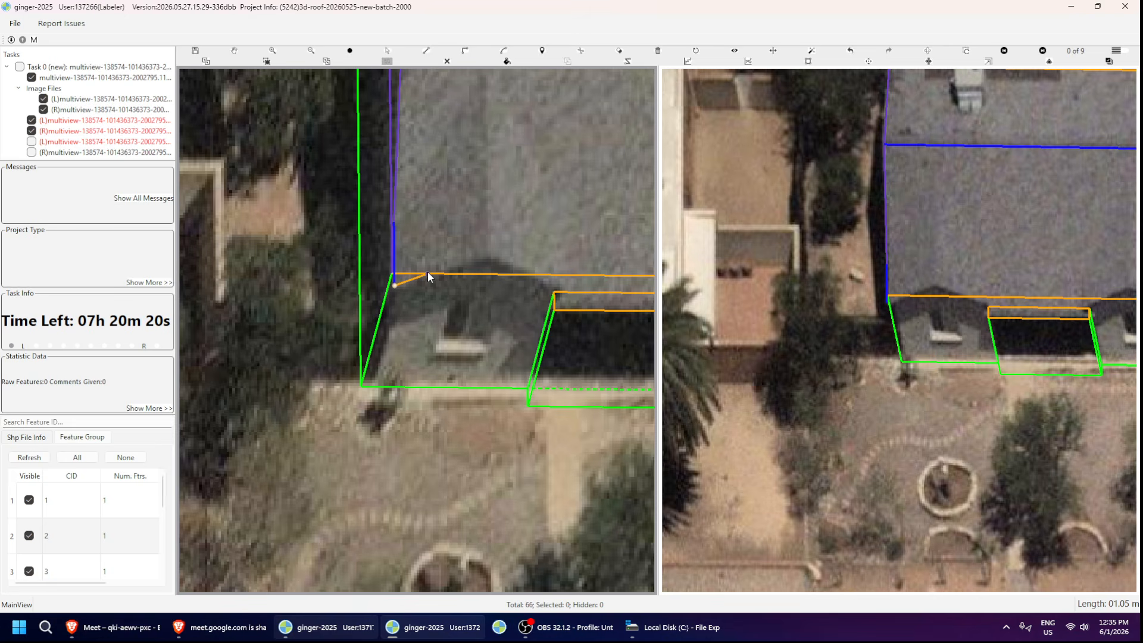
{"action": "left_click", "coordinate": [428, 273]}
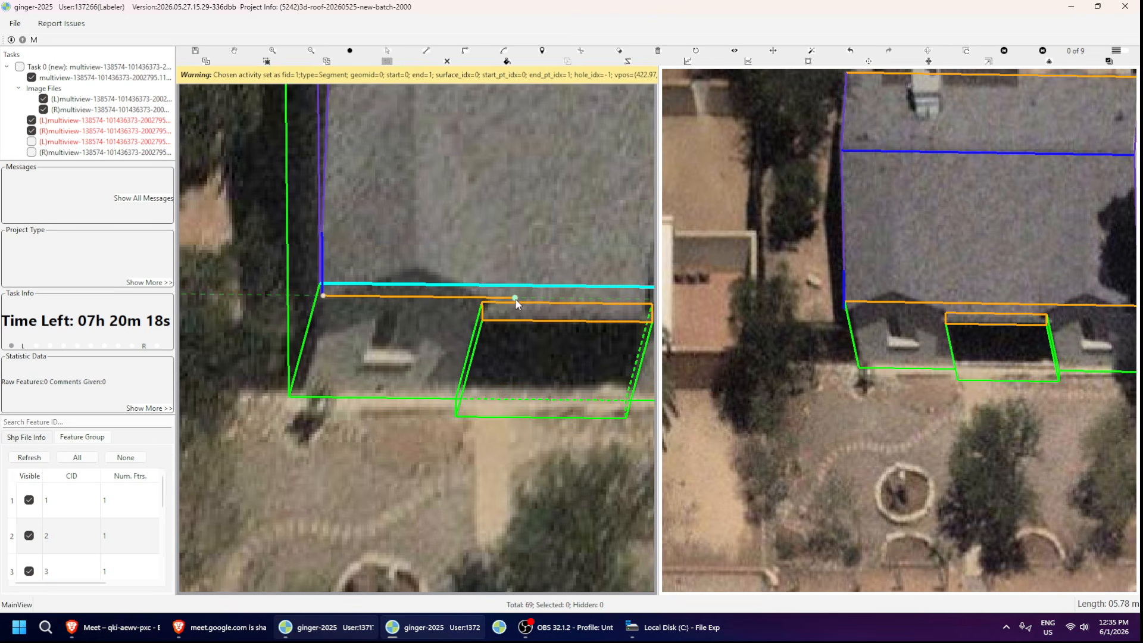
{"action": "left_click", "coordinate": [516, 304]}
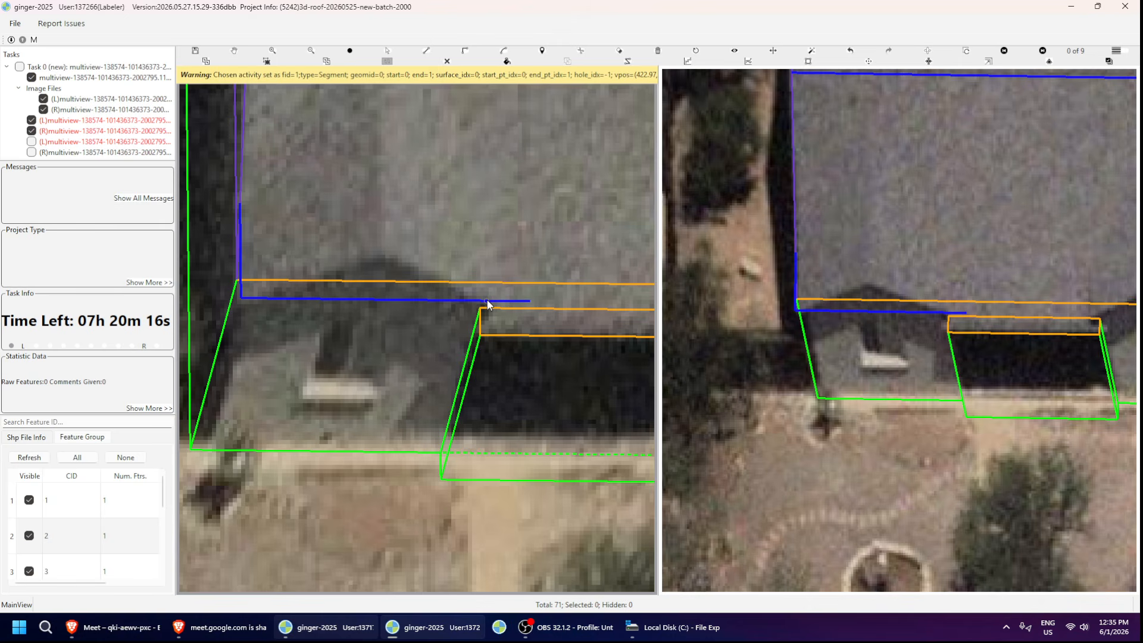
Draw a short vertical segment rising from the eave line, parallel to the side edge
{"action": "left_click", "coordinate": [489, 302]}
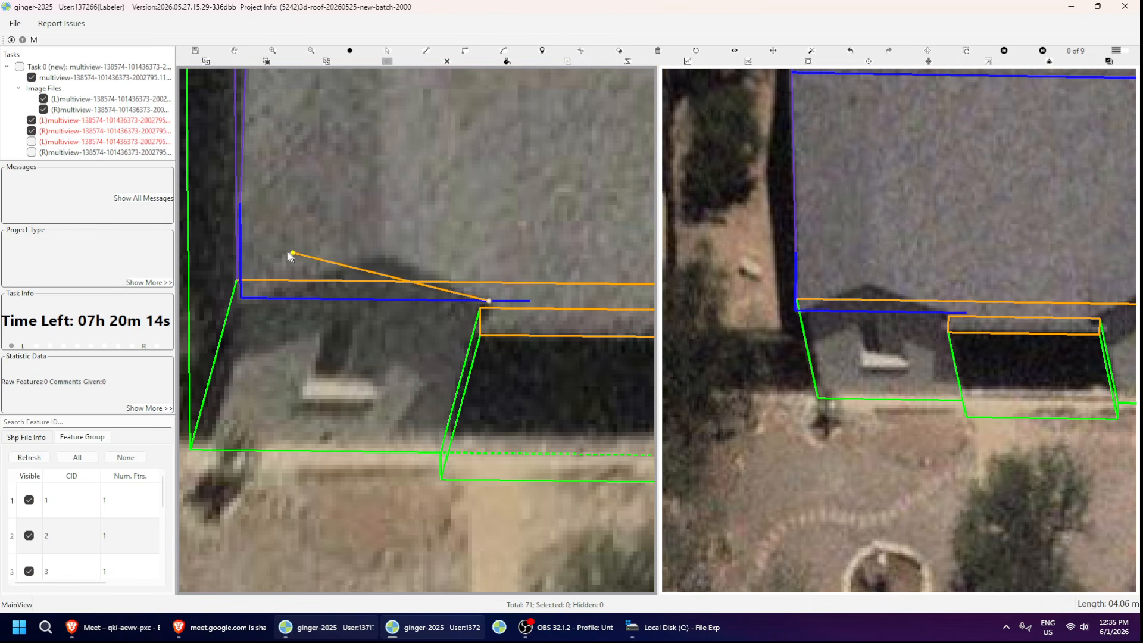
{"action": "left_click", "coordinate": [245, 256]}
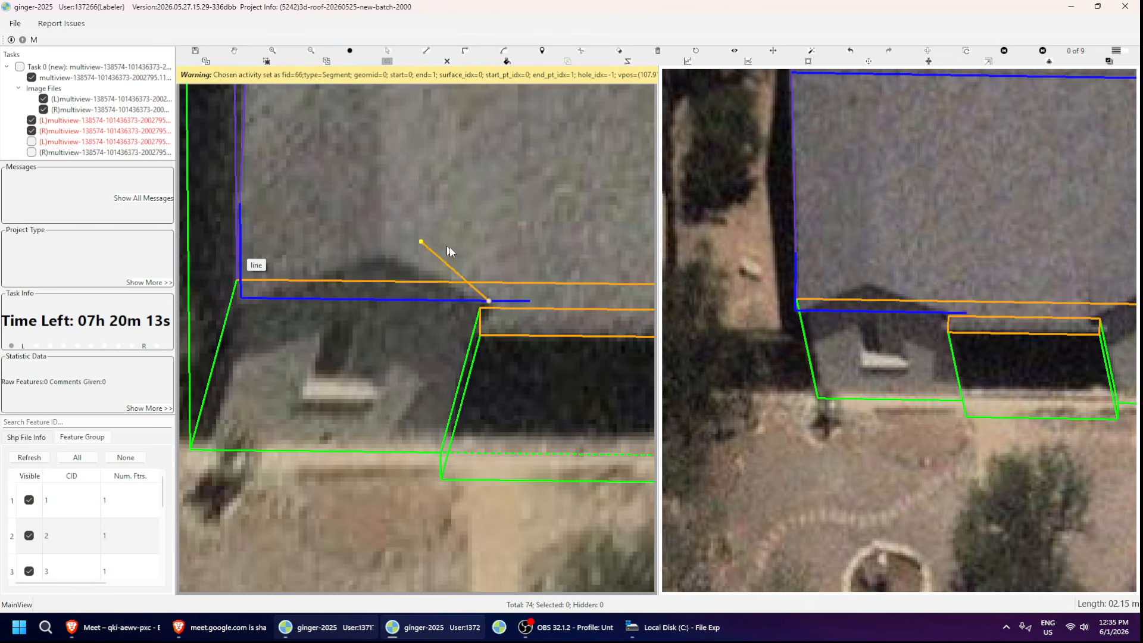
{"action": "left_click", "coordinate": [488, 208]}
{"action": "scroll", "coordinate": [472, 255], "scroll_direction": "down", "scroll_amount": 5}
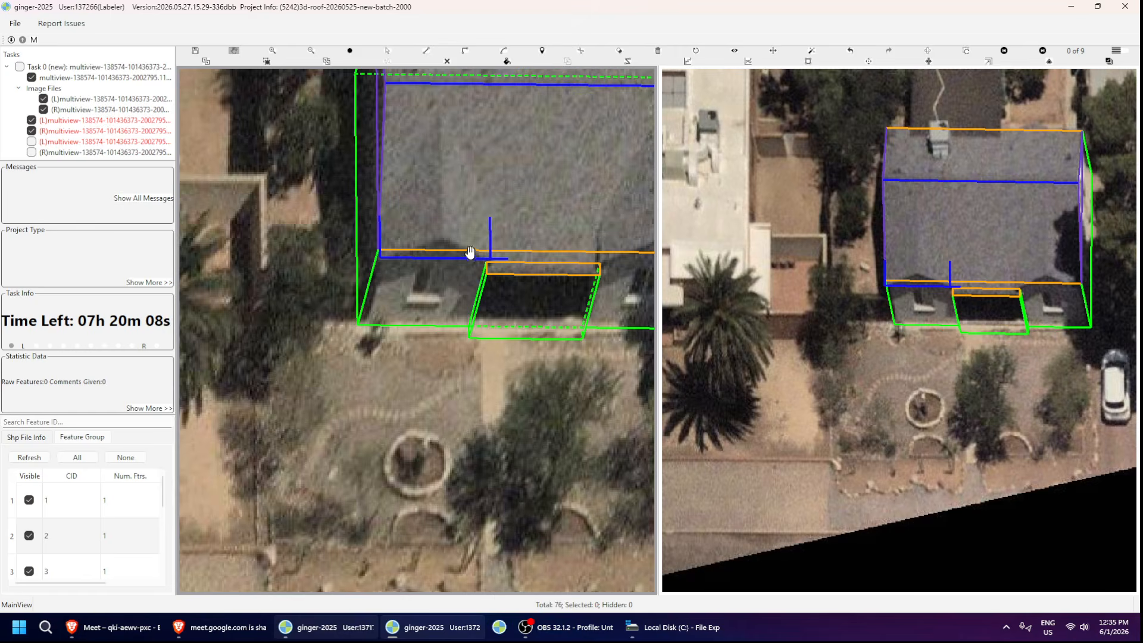
{"action": "mouse_move", "coordinate": [462, 238]}
{"action": "left_mouse_down"}
{"action": "mouse_move", "coordinate": [401, 227]}
{"action": "mouse_move", "coordinate": [520, 248]}
{"action": "mouse_move", "coordinate": [444, 234]}
{"action": "left_mouse_up"}
{"action": "key", "text": "Escape"}
{"action": "scroll", "coordinate": [511, 250], "scroll_direction": "down", "scroll_amount": 3}
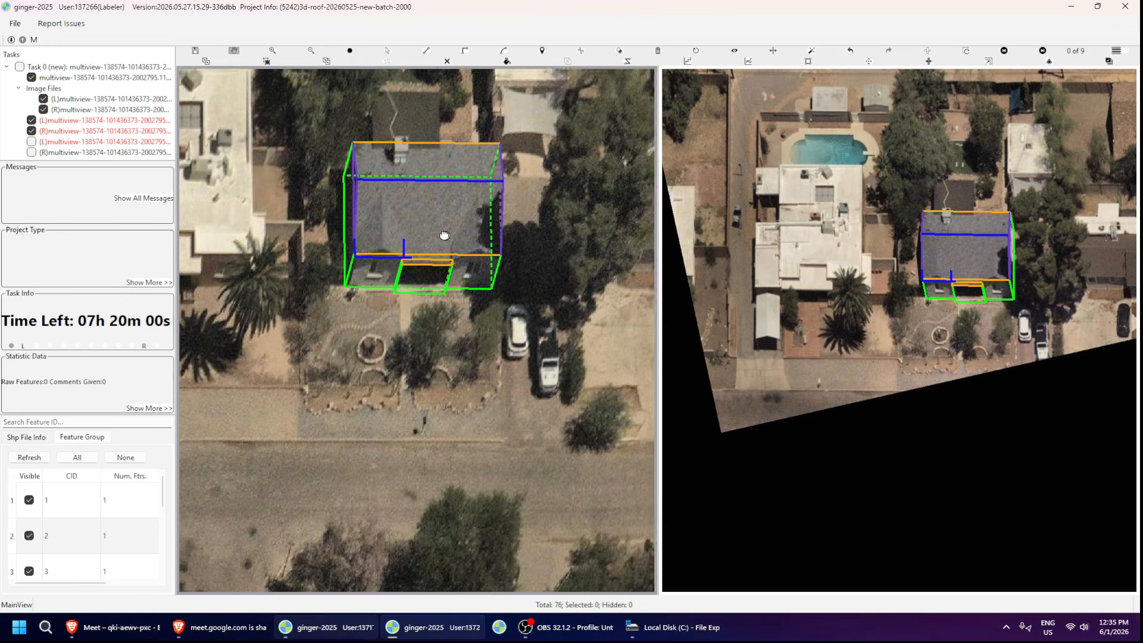
{"action": "scroll", "coordinate": [471, 237], "scroll_direction": "up", "scroll_amount": 2}
{"action": "scroll", "coordinate": [471, 237], "scroll_direction": "up", "scroll_amount": 2}
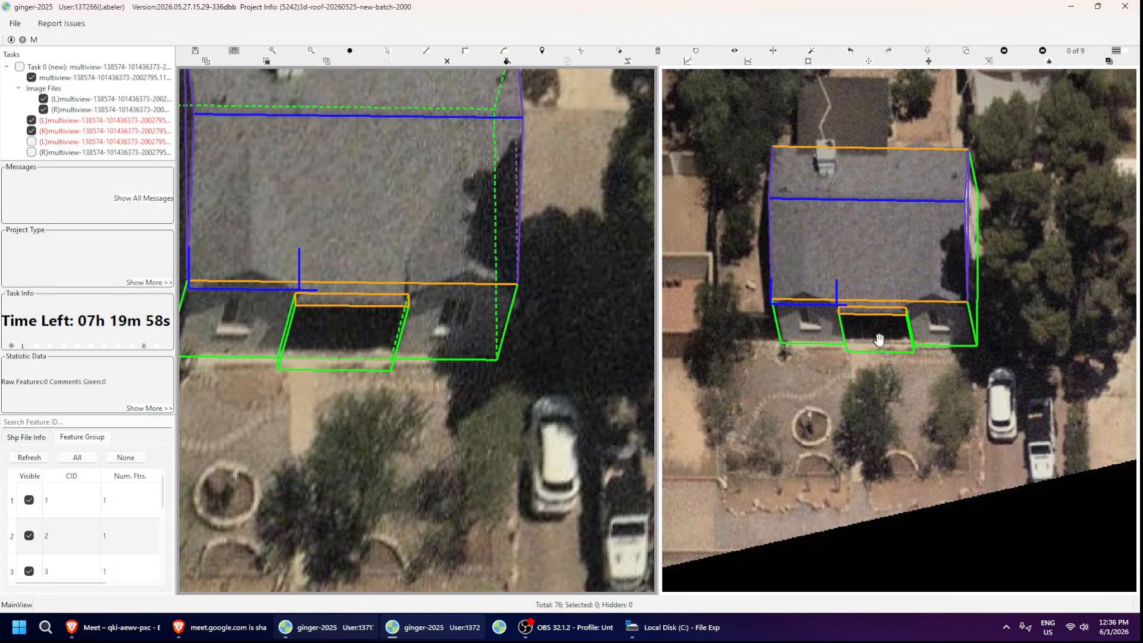
{"action": "scroll", "coordinate": [965, 329], "scroll_direction": "up", "scroll_amount": 1}
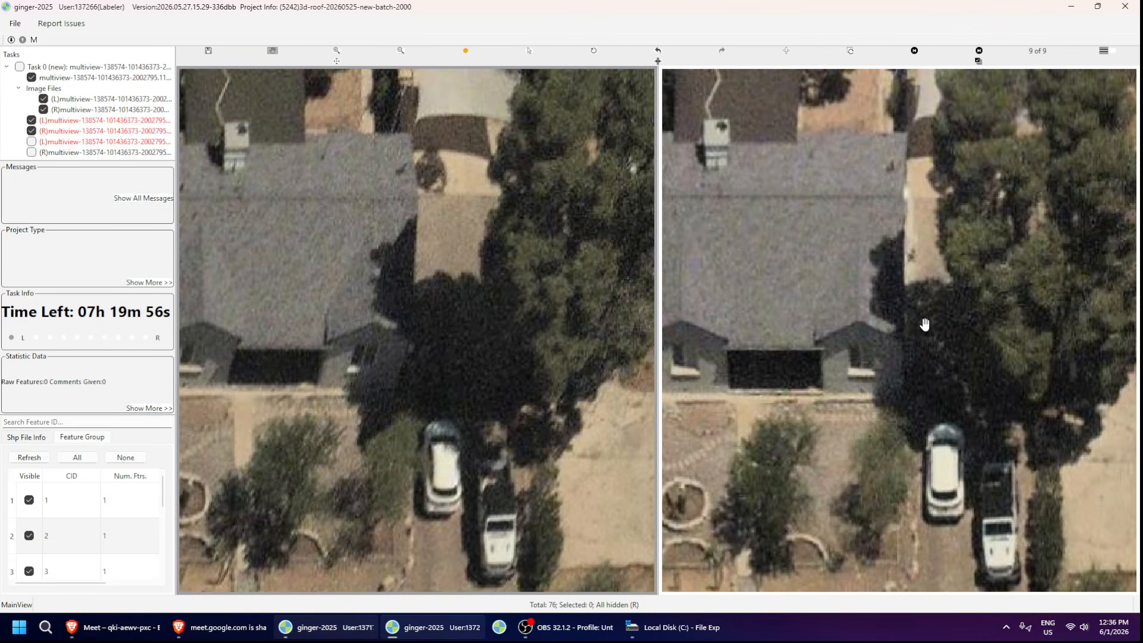
{"action": "key", "text": "Right"}
{"action": "scroll", "coordinate": [912, 308], "scroll_direction": "up", "scroll_amount": 2}
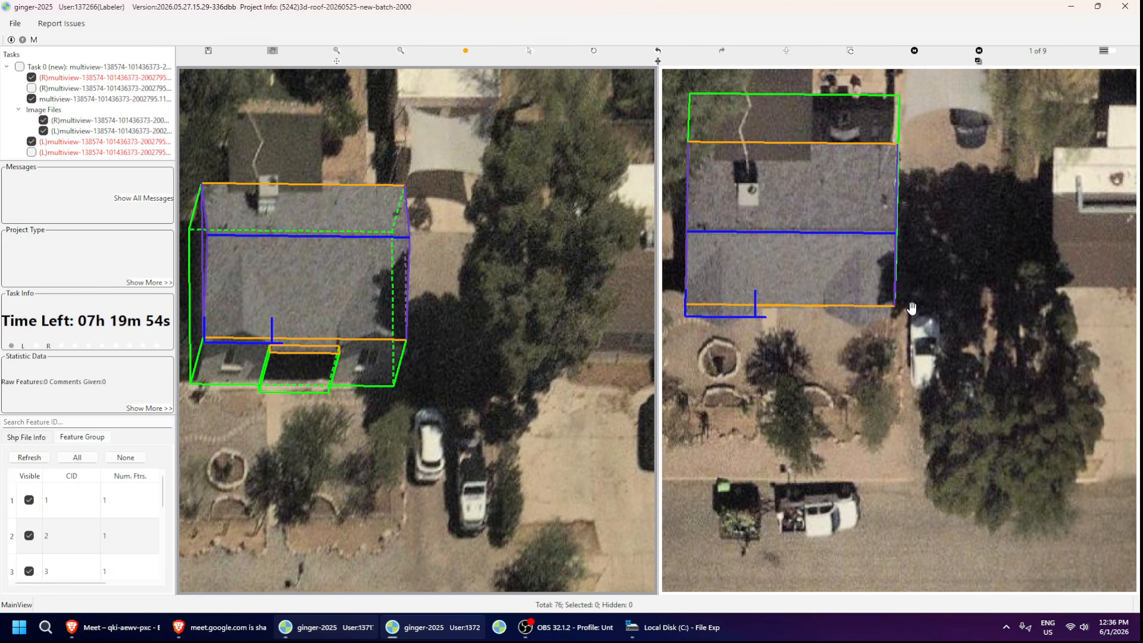
{"action": "key", "text": "Right"}
{"action": "key", "text": "Right"}
{"action": "scroll", "coordinate": [911, 308], "scroll_direction": "up", "scroll_amount": 2}
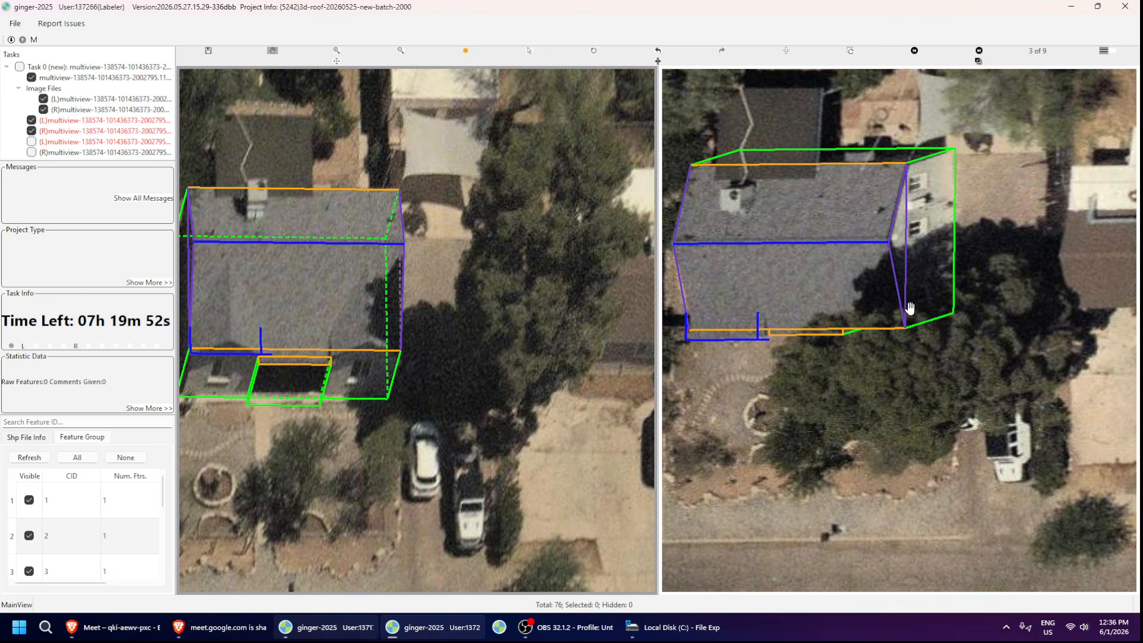
{"action": "key", "text": "Right"}
{"action": "key", "text": "Right"}
{"action": "scroll", "coordinate": [901, 321], "scroll_direction": "up", "scroll_amount": 2}
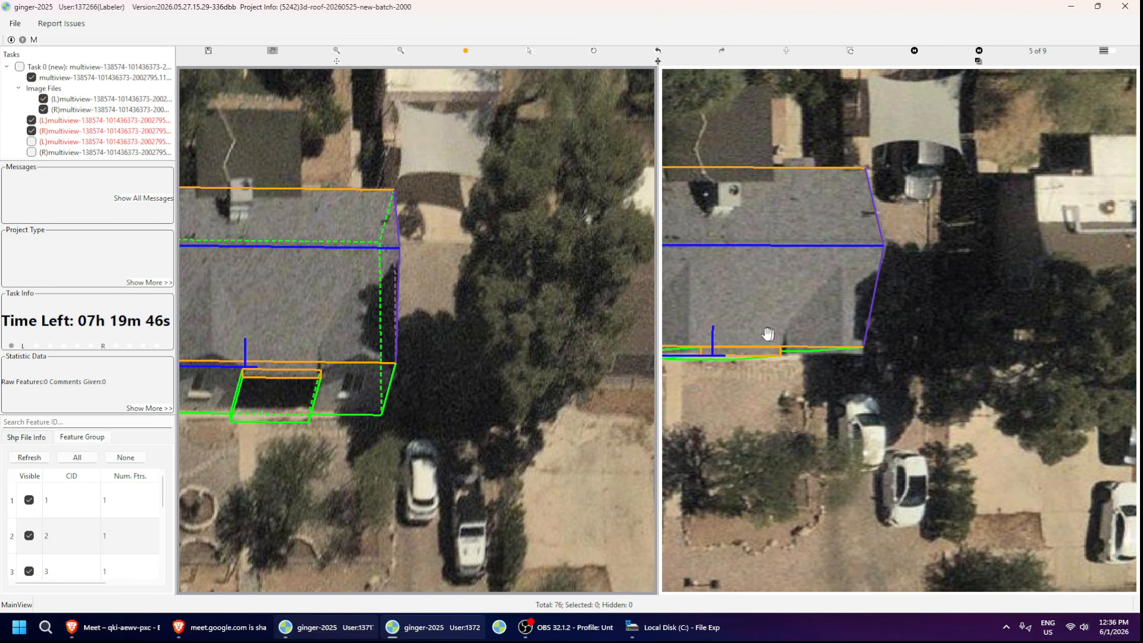
{"action": "key", "text": "space"}
{"action": "key", "text": "space"}
{"action": "left_click_drag", "start_coordinate": [300, 353], "coordinate": [375, 346]}
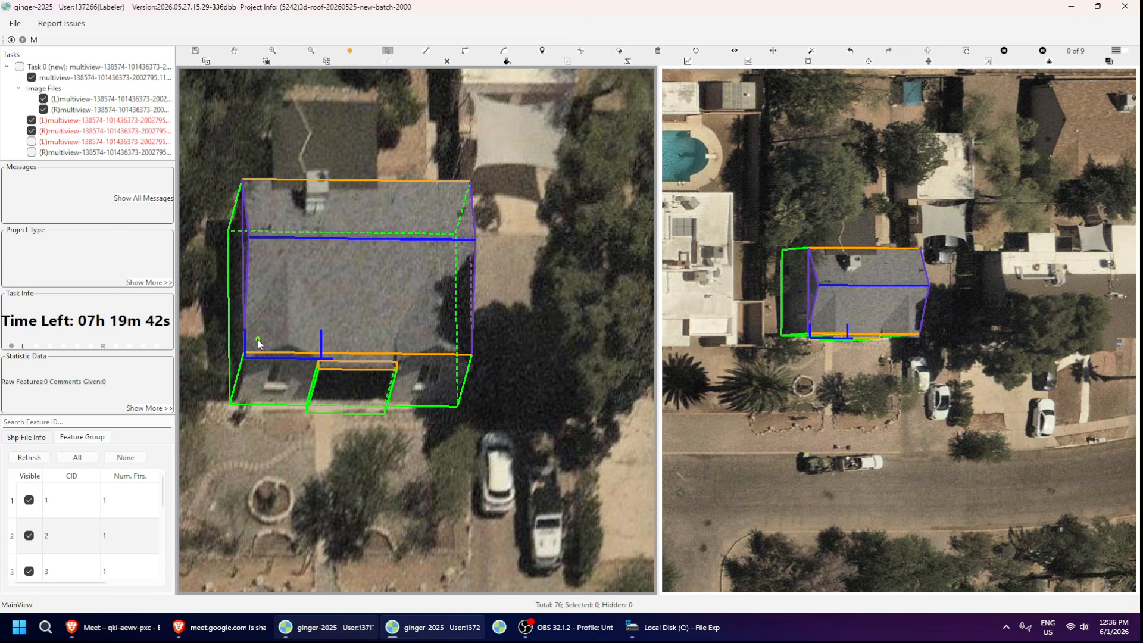
Draw a segment from the roof vertex to the purple side edge
{"action": "scroll", "coordinate": [258, 334], "scroll_direction": "up", "scroll_amount": 3}
{"action": "scroll", "coordinate": [259, 336], "scroll_direction": "down", "scroll_amount": 3}
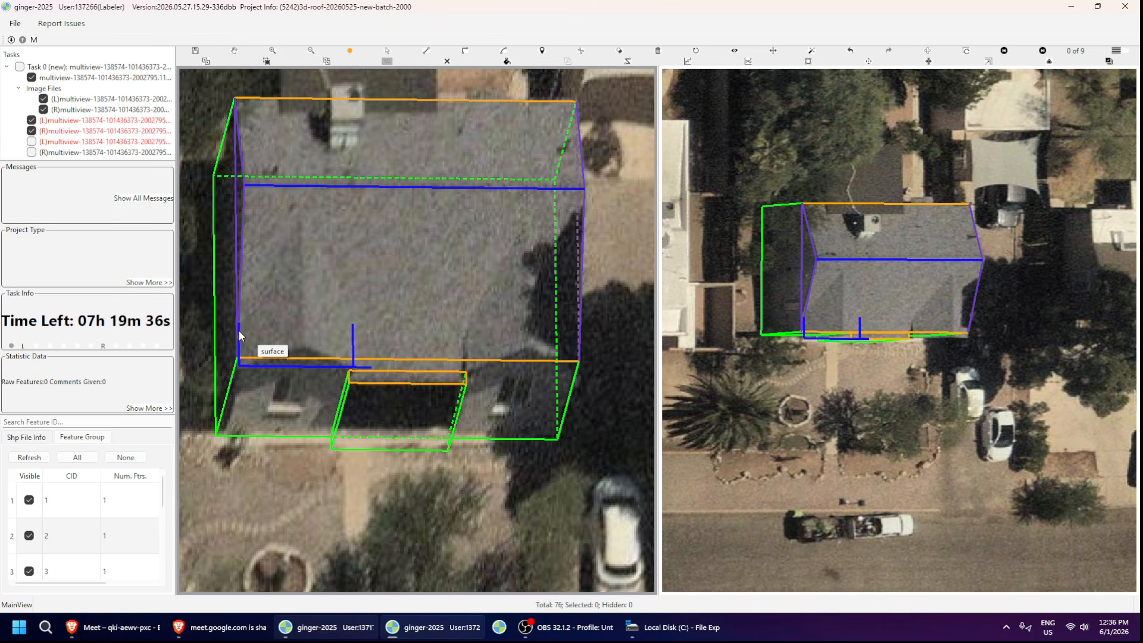
{"action": "key", "text": "Escape"}
{"action": "left_click_drag", "start_coordinate": [240, 310], "coordinate": [241, 313]}
{"action": "scroll", "coordinate": [242, 313], "scroll_direction": "up", "scroll_amount": 5}
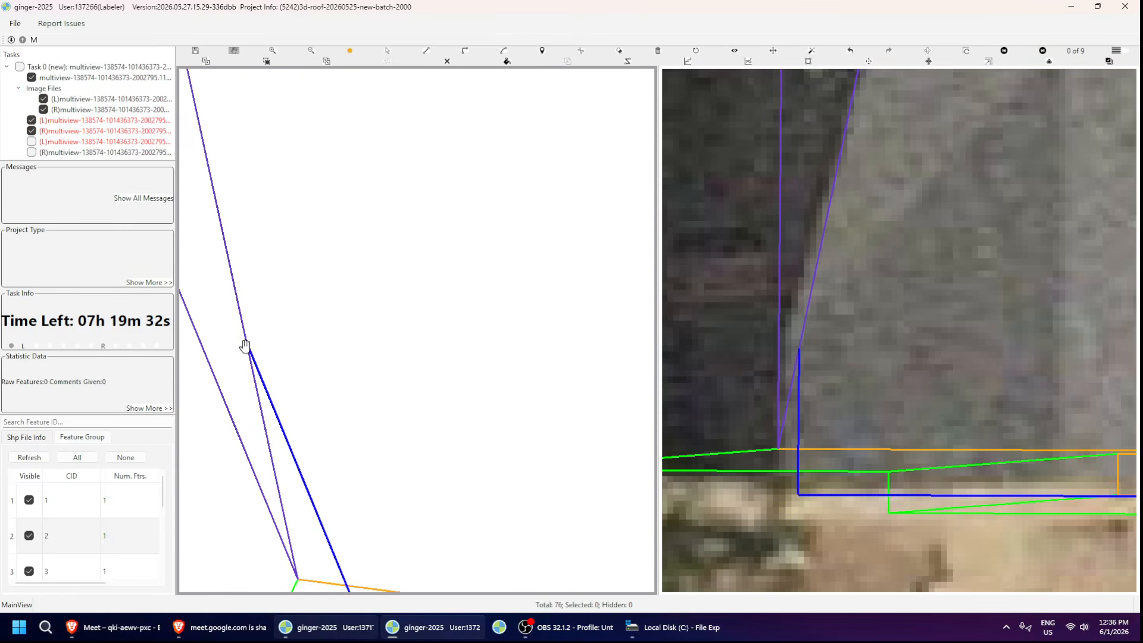
{"action": "scroll", "coordinate": [245, 339], "scroll_direction": "down", "scroll_amount": 5}
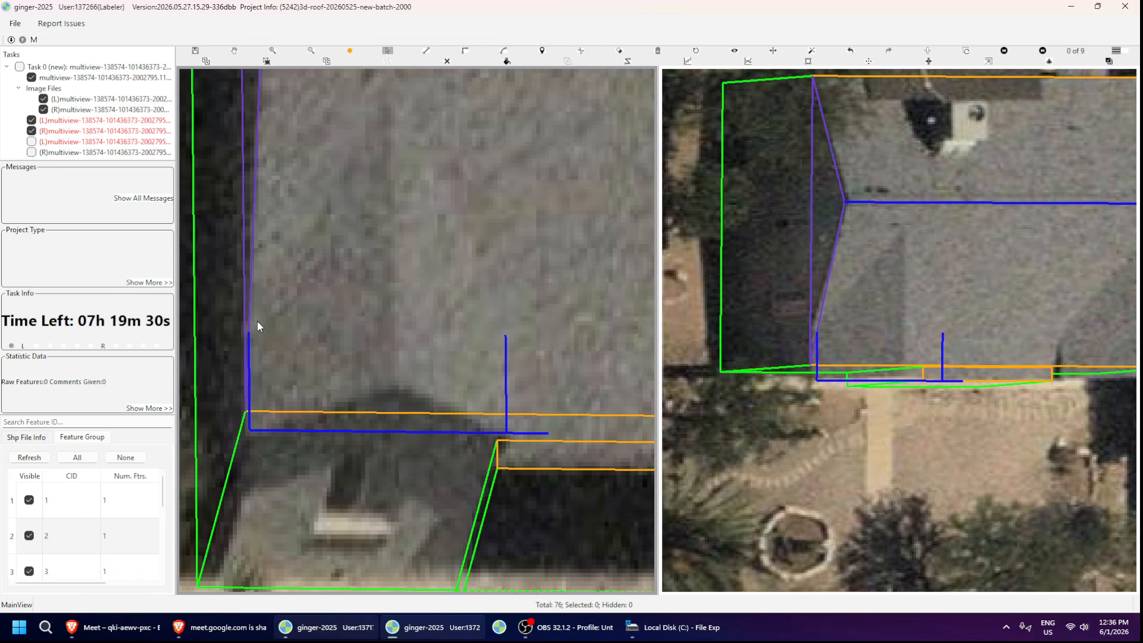
{"action": "left_click", "coordinate": [254, 335]}
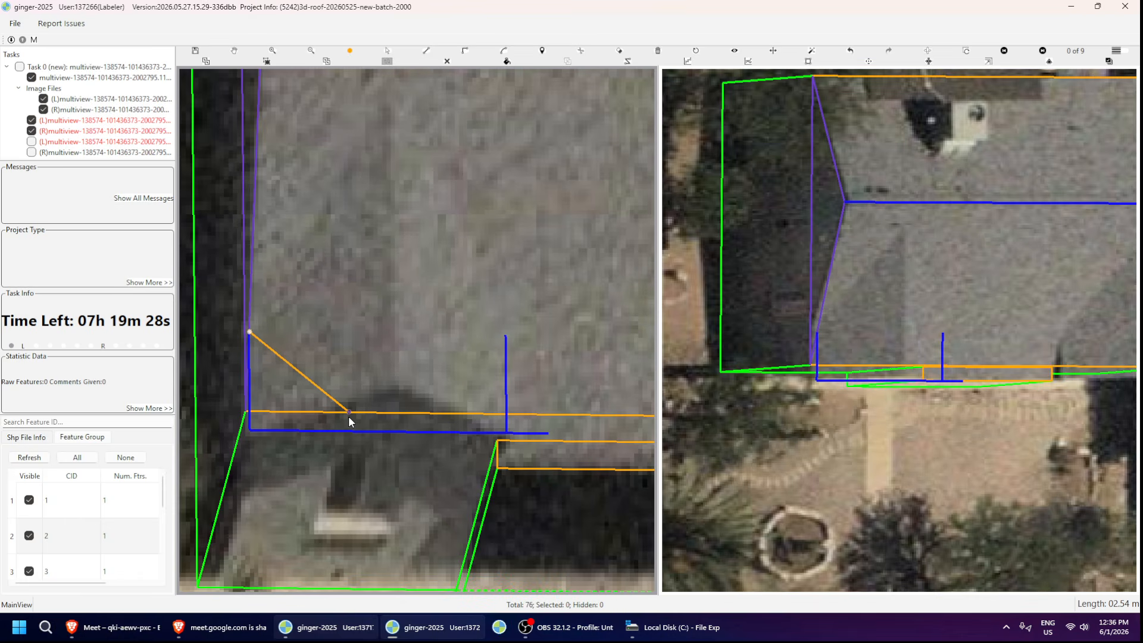
{"action": "scroll", "coordinate": [449, 312], "scroll_direction": "down", "scroll_amount": 5}
{"action": "scroll", "coordinate": [444, 354], "scroll_direction": "up", "scroll_amount": 3}
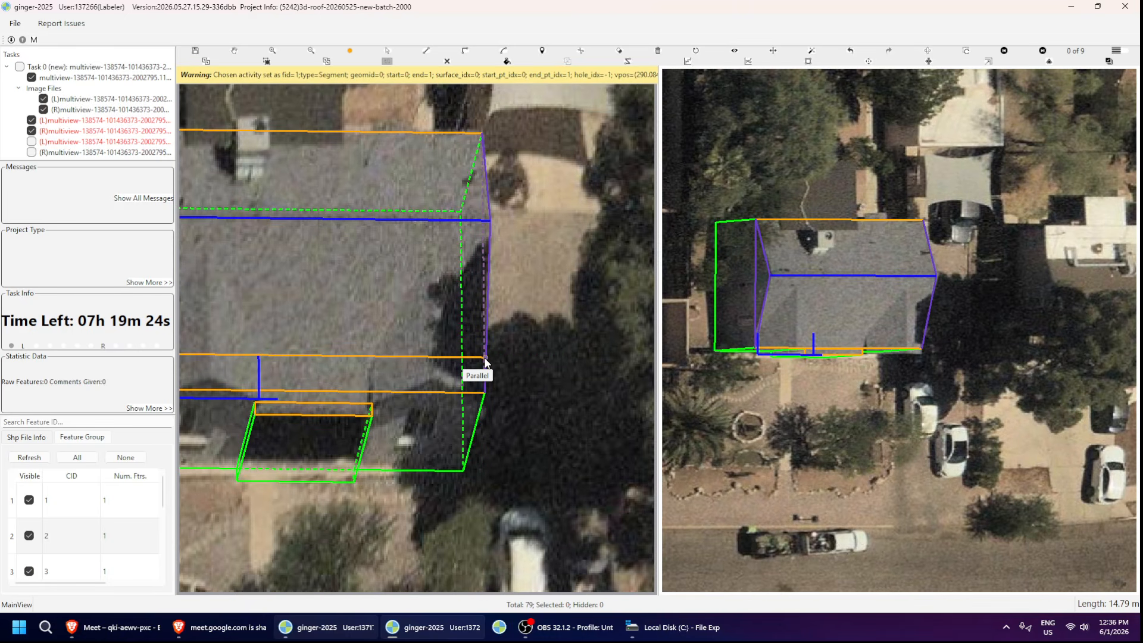
{"action": "left_click", "coordinate": [484, 357]}
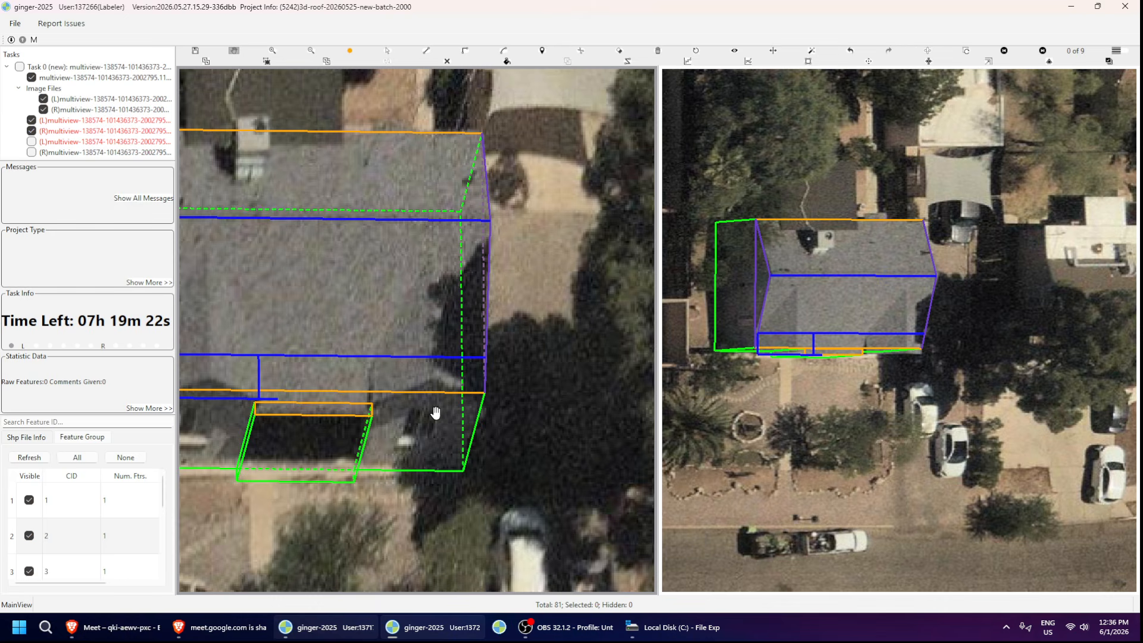
Check the bare roof, then draw a line from the roof vertex down below the roof corner
{"action": "key", "text": "r"}
{"action": "scroll", "coordinate": [388, 369], "scroll_direction": "down", "scroll_amount": 3}
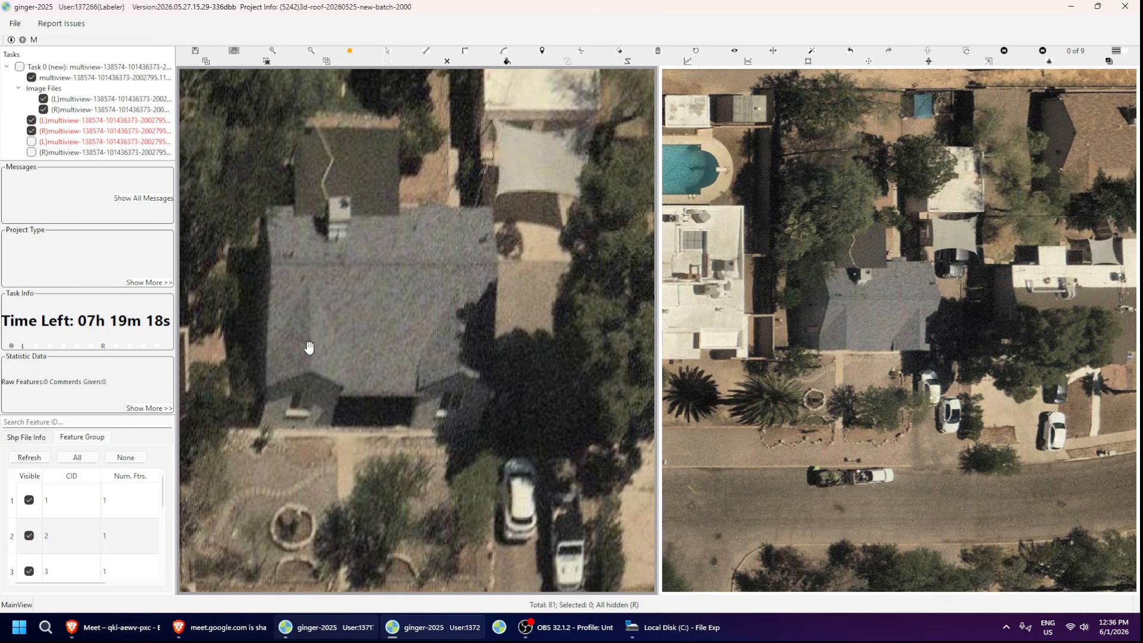
{"action": "key", "text": "r"}
{"action": "scroll", "coordinate": [527, 365], "scroll_direction": "up", "scroll_amount": 5}
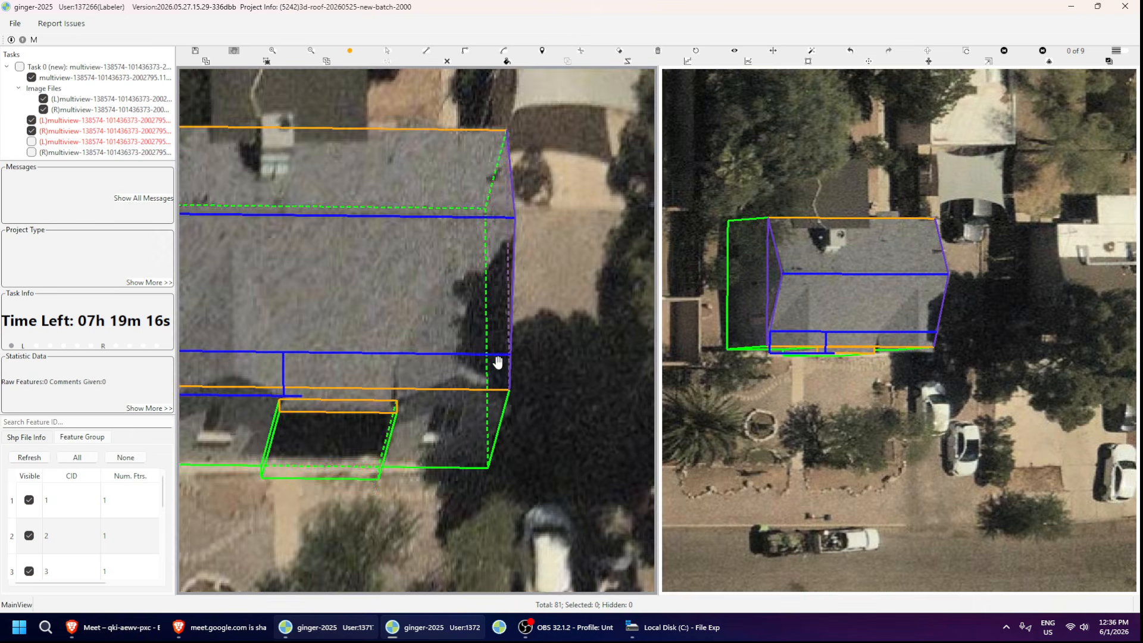
{"action": "left_click", "coordinate": [516, 352]}
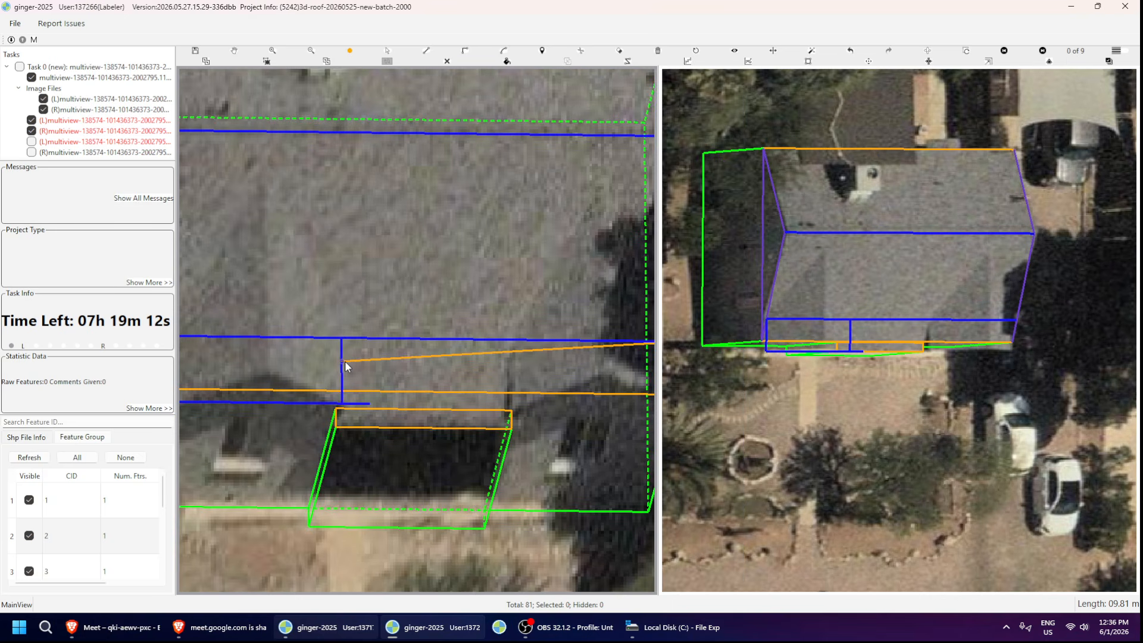
{"action": "scroll", "coordinate": [345, 361], "scroll_direction": "down", "scroll_amount": 3}
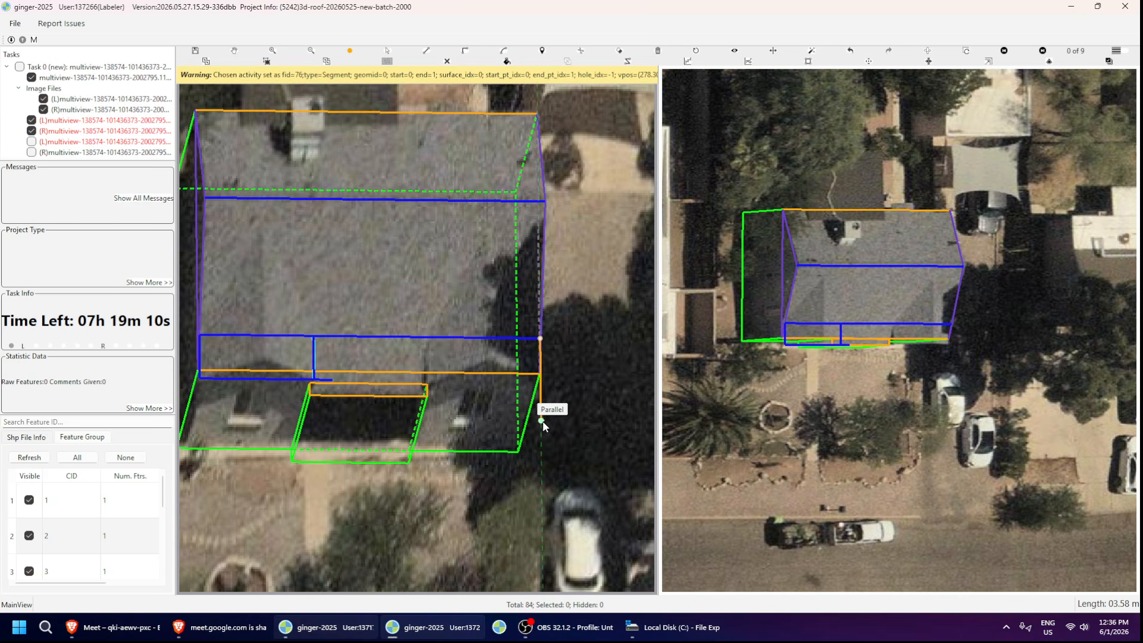
{"action": "left_click", "coordinate": [541, 433]}
{"action": "scroll", "coordinate": [312, 387], "scroll_direction": "up", "scroll_amount": 2}
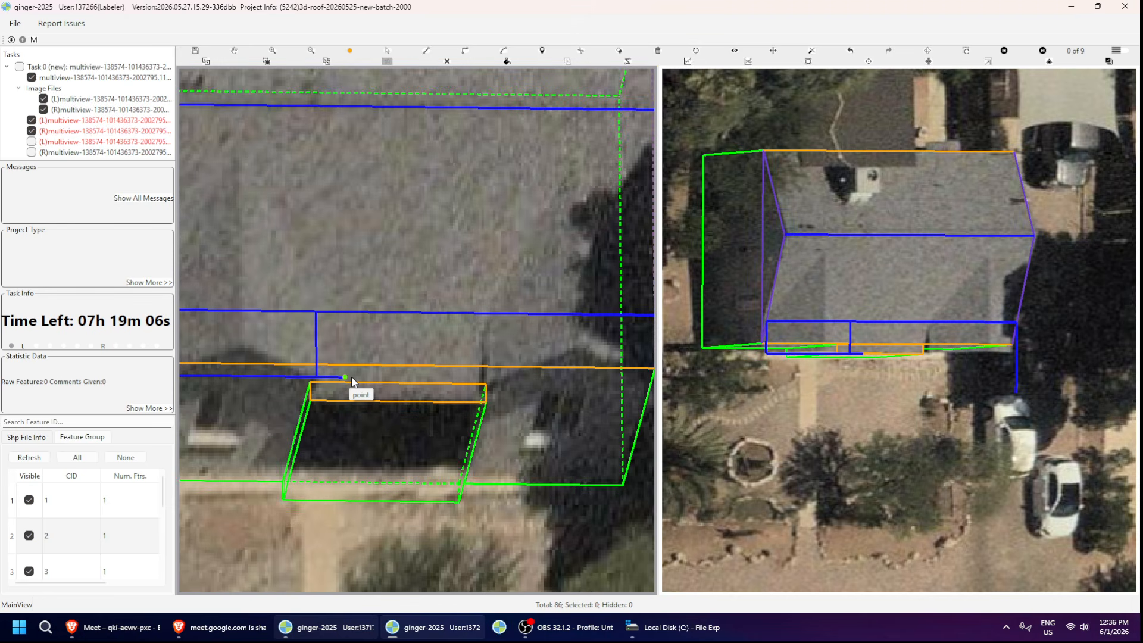
Add a segment starting at the blue line's end
{"action": "left_click", "coordinate": [272, 377]}
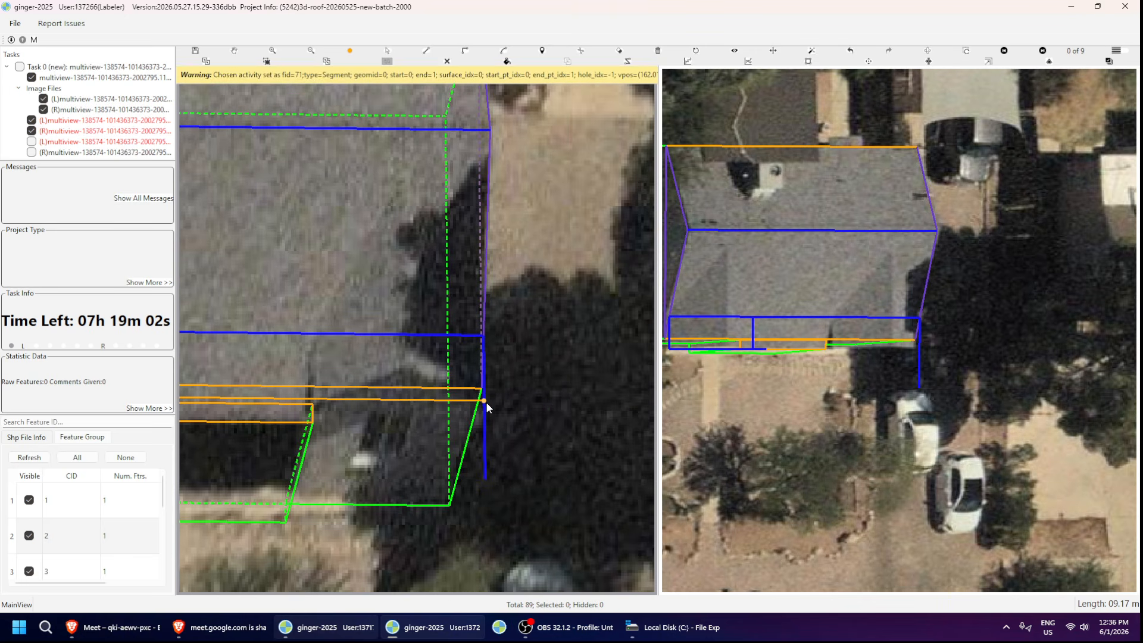
{"action": "left_click", "coordinate": [485, 402]}
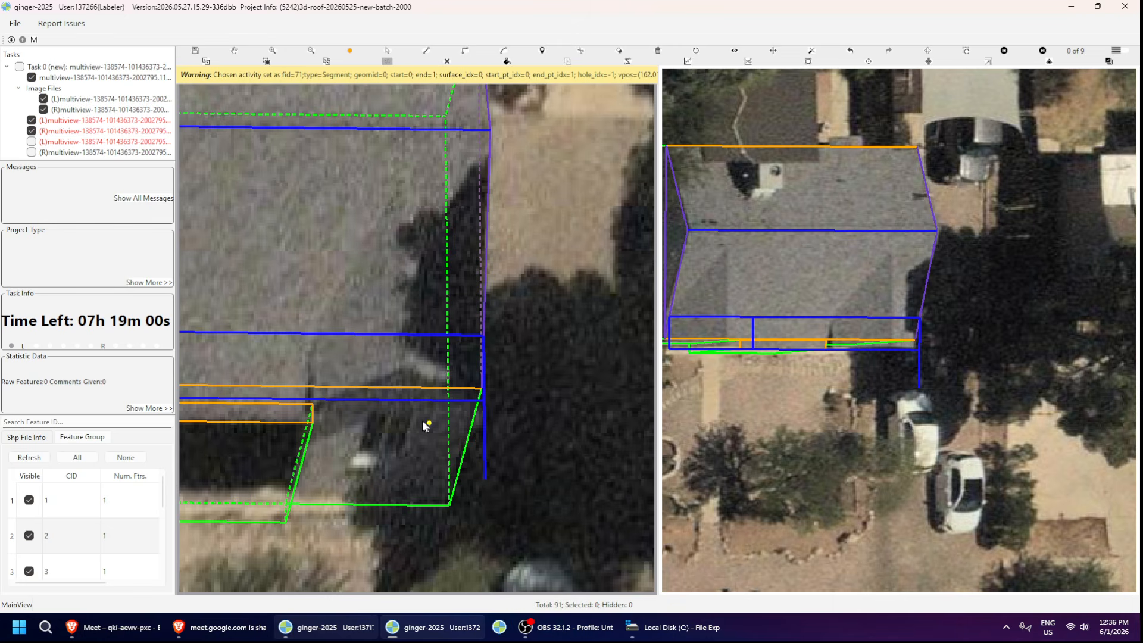
{"action": "scroll", "coordinate": [377, 395], "scroll_direction": "up", "scroll_amount": 2}
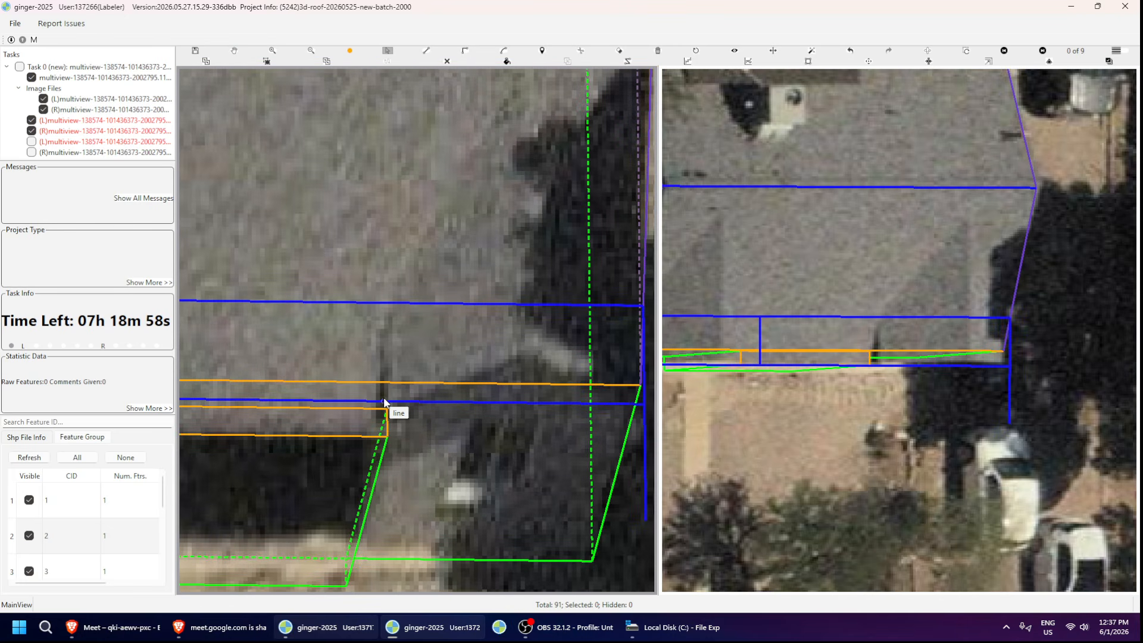
{"action": "scroll", "coordinate": [385, 376], "scroll_direction": "down", "scroll_amount": 2}
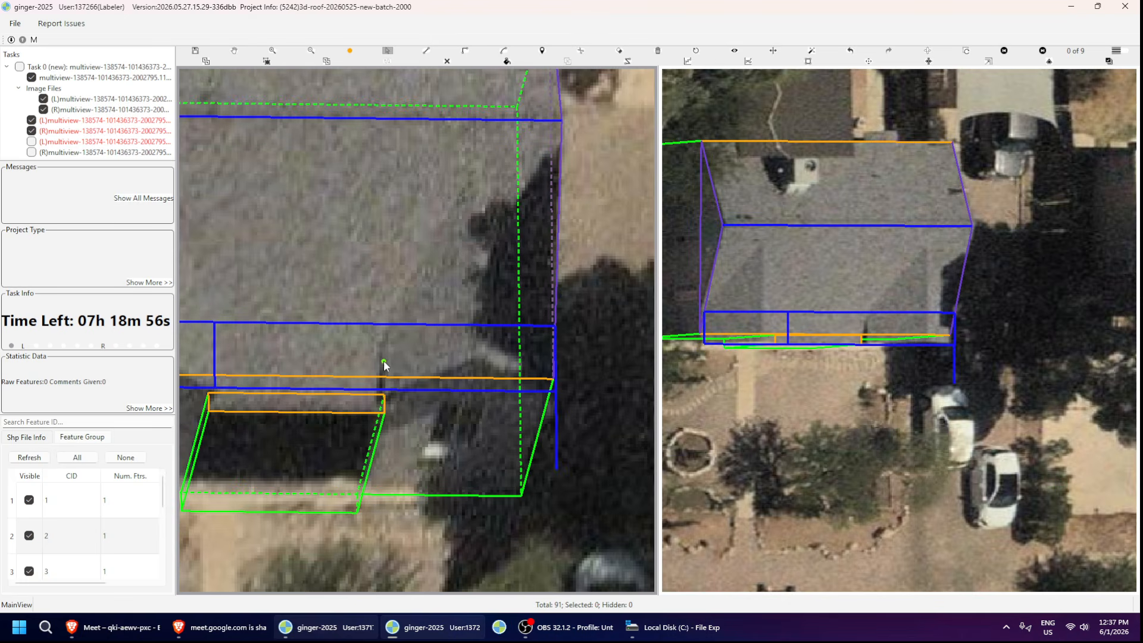
{"action": "scroll", "coordinate": [387, 380], "scroll_direction": "up", "scroll_amount": 2}
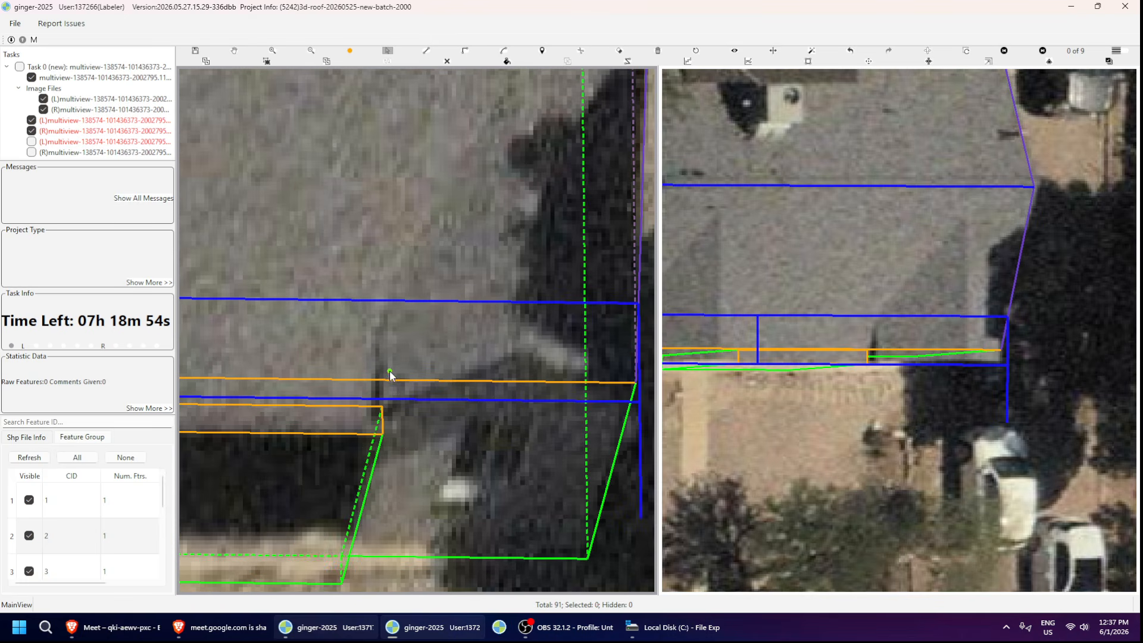
Draw the short vertical blue edge across the front eave strip from the blue/orange corner
{"action": "left_click", "coordinate": [380, 398]}
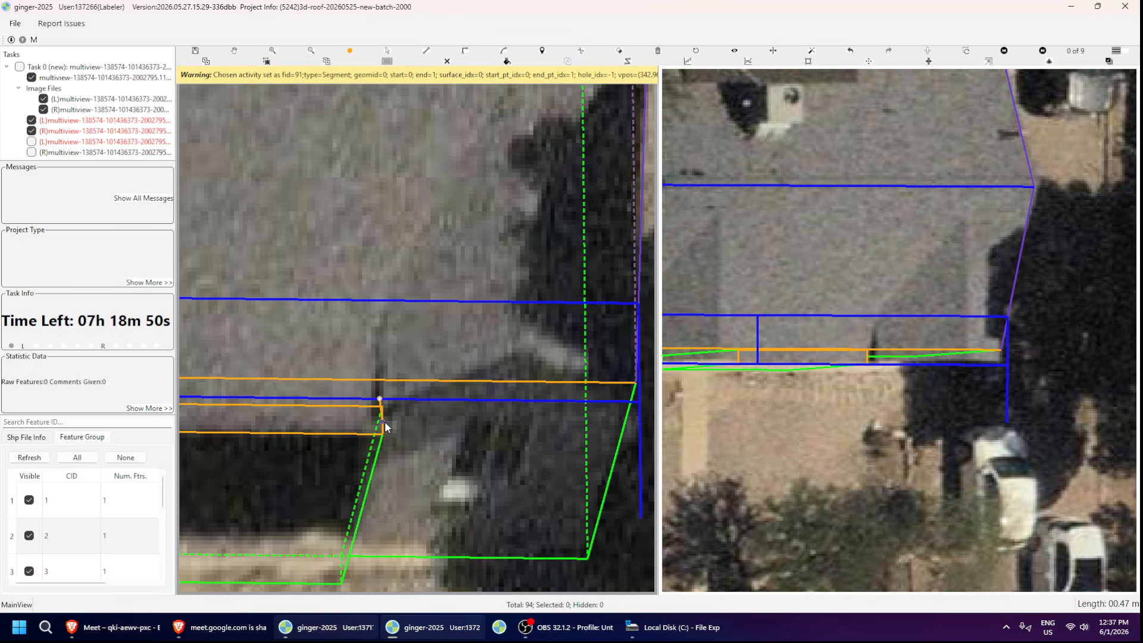
{"action": "left_click", "coordinate": [385, 422]}
{"action": "left_click", "coordinate": [377, 306]}
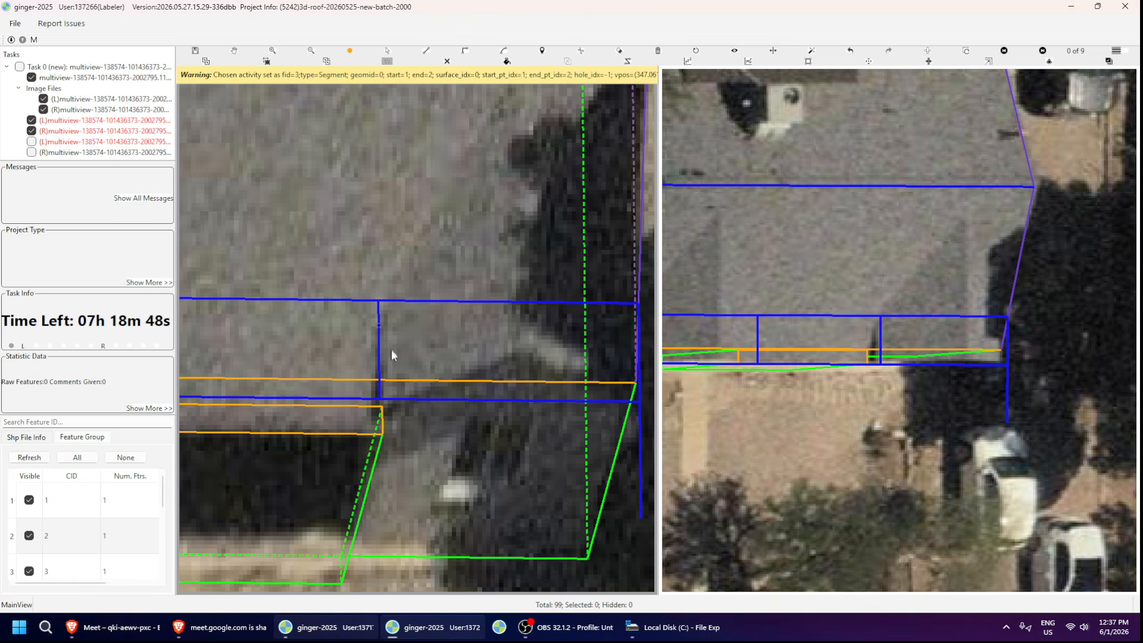
{"action": "scroll", "coordinate": [411, 374], "scroll_direction": "down", "scroll_amount": 2}
{"action": "scroll", "coordinate": [846, 331], "scroll_direction": "down", "scroll_amount": 2}
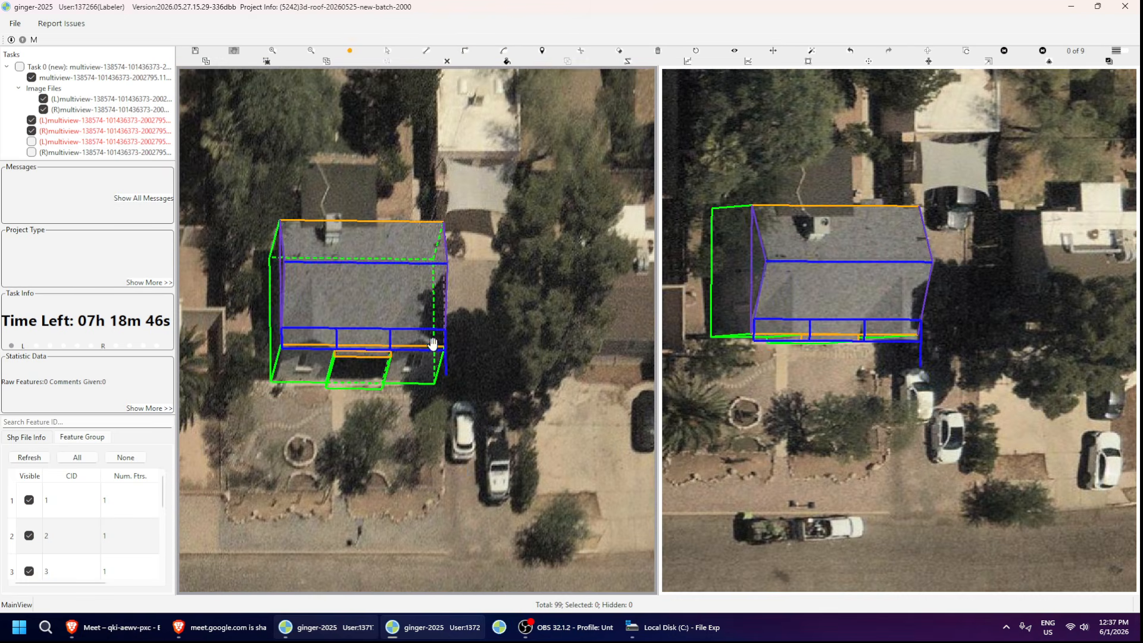
Draw the left vertical edge from inside the main roof down to the front eave
{"action": "scroll", "coordinate": [394, 317], "scroll_direction": "down", "scroll_amount": 2}
{"action": "mouse_move", "coordinate": [394, 317]}
{"action": "left_mouse_down"}
{"action": "mouse_move", "coordinate": [288, 334]}
{"action": "mouse_move", "coordinate": [315, 311]}
{"action": "mouse_move", "coordinate": [413, 295]}
{"action": "mouse_move", "coordinate": [393, 309]}
{"action": "left_mouse_up"}
{"action": "scroll", "coordinate": [350, 326], "scroll_direction": "up", "scroll_amount": 2}
{"action": "left_click_drag", "start_coordinate": [234, 269], "coordinate": [399, 337]}
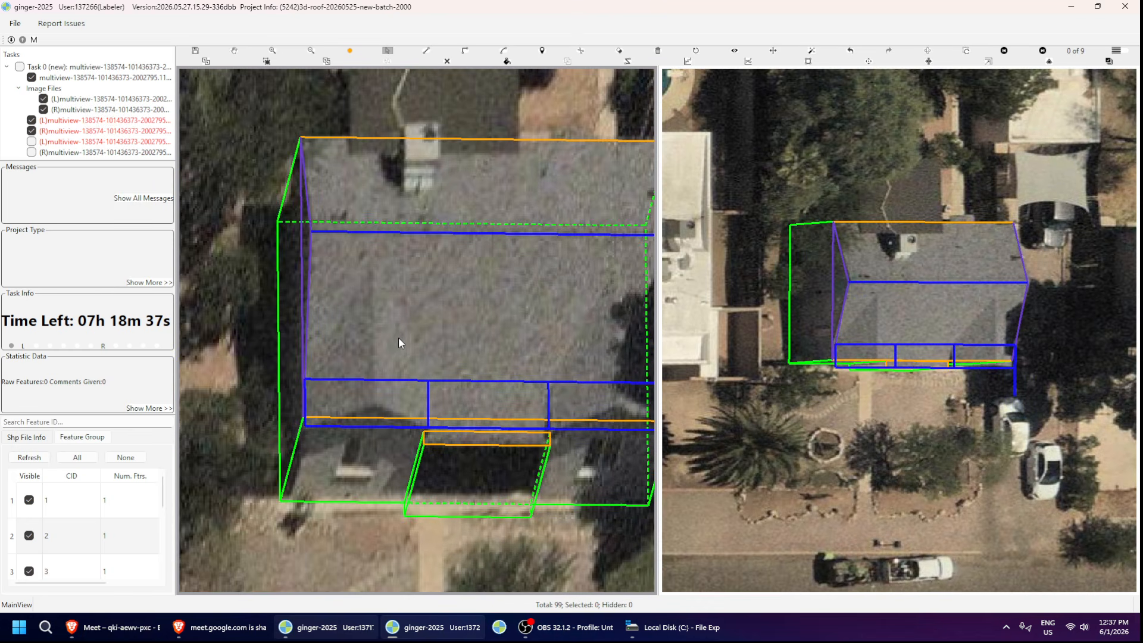
{"action": "left_click", "coordinate": [372, 268]}
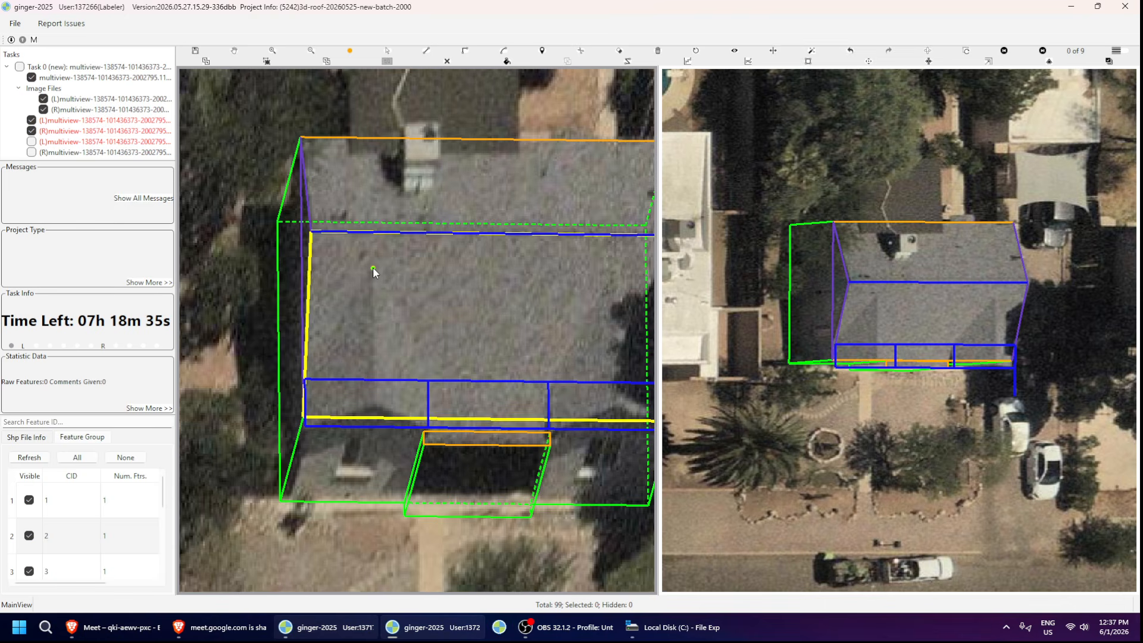
{"action": "left_click", "coordinate": [300, 273]}
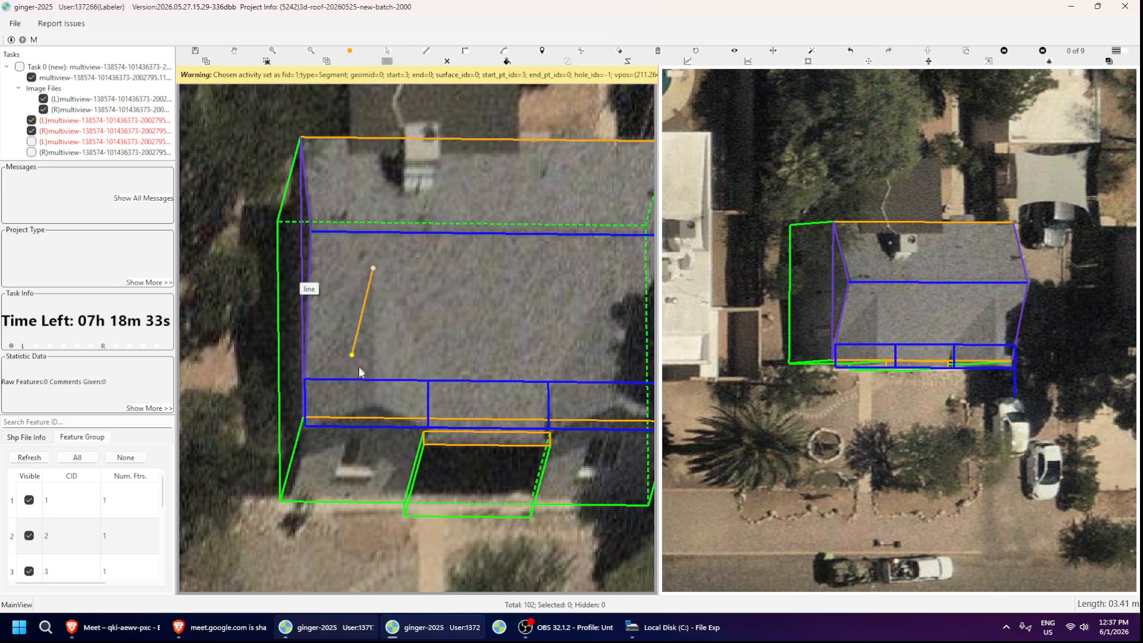
{"action": "left_click", "coordinate": [374, 403]}
{"action": "key", "text": "r"}
{"action": "key", "text": "r"}
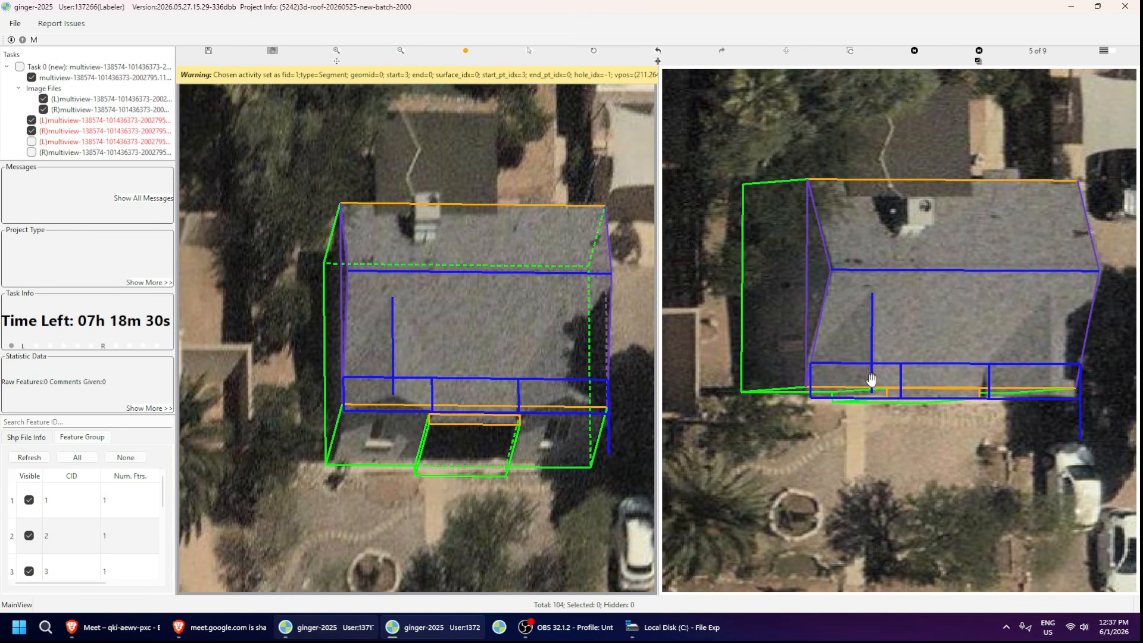
{"action": "key", "text": "r"}
{"action": "key", "text": "r"}
{"action": "left_click_drag", "start_coordinate": [571, 337], "coordinate": [532, 341]}
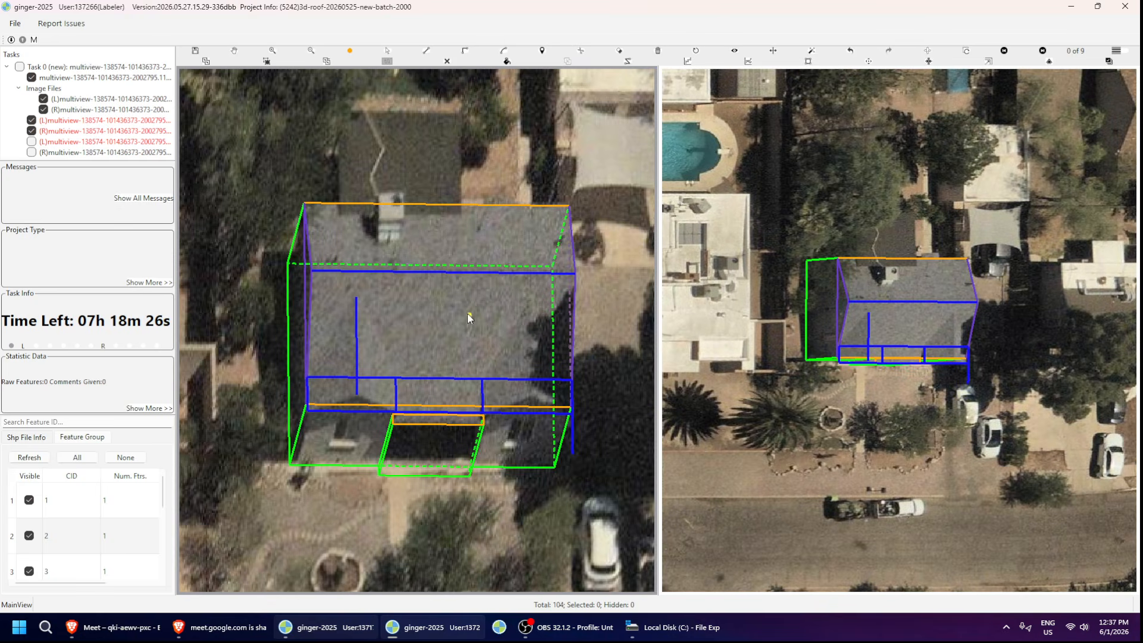
Draw the horizontal top edge to the right, parallel to the upper roof line
{"action": "left_click", "coordinate": [356, 297]}
{"action": "left_click", "coordinate": [382, 273]}
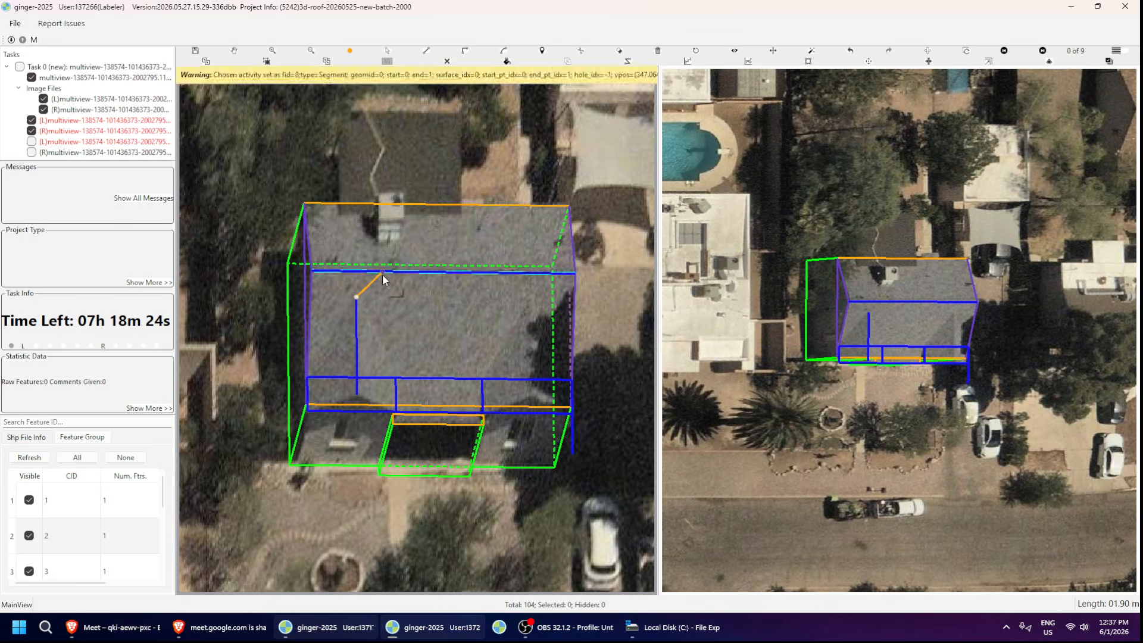
{"action": "left_click", "coordinate": [574, 302]}
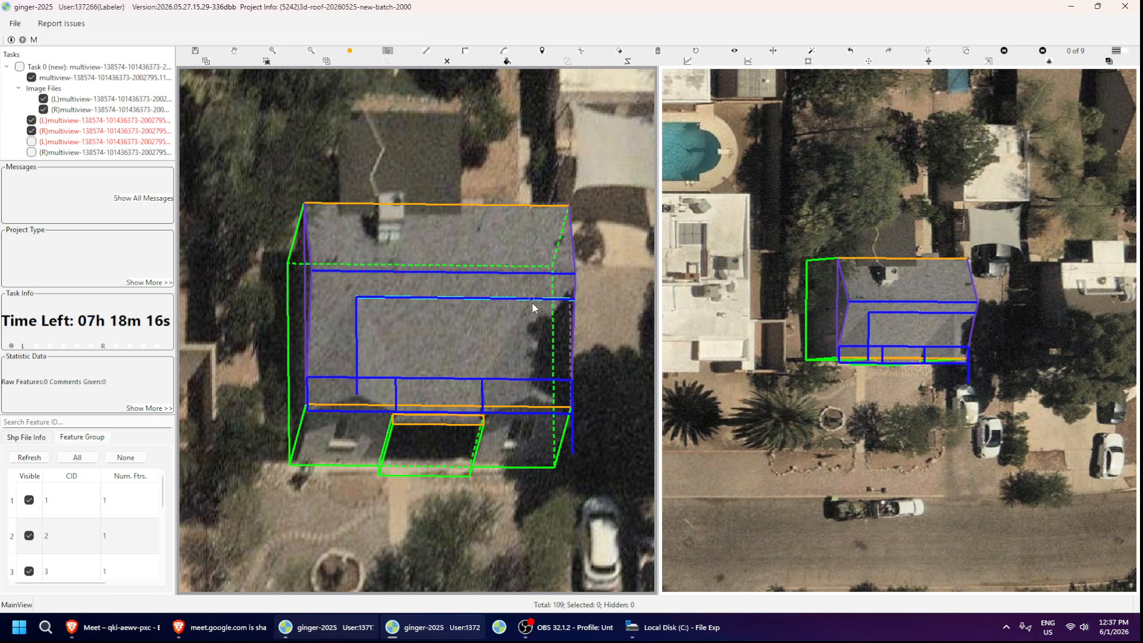
{"action": "key", "text": "Escape"}
Draw the right vertical edge from the horizontal edge's end down to the front eave
{"action": "left_click", "coordinate": [534, 299]}
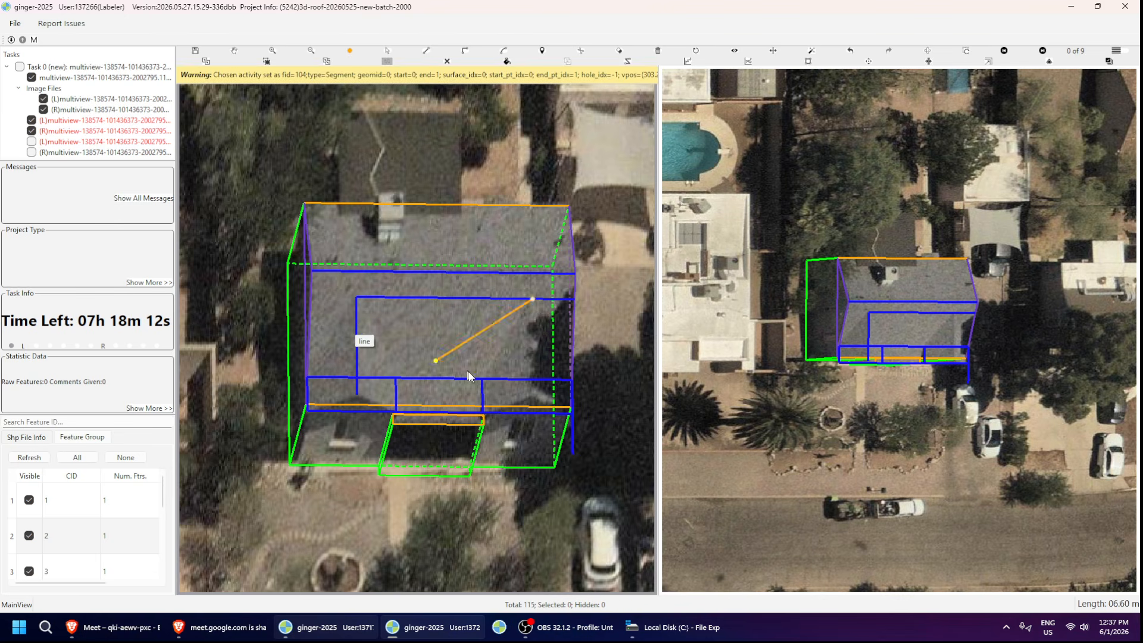
{"action": "scroll", "coordinate": [534, 396], "scroll_direction": "up", "scroll_amount": 1}
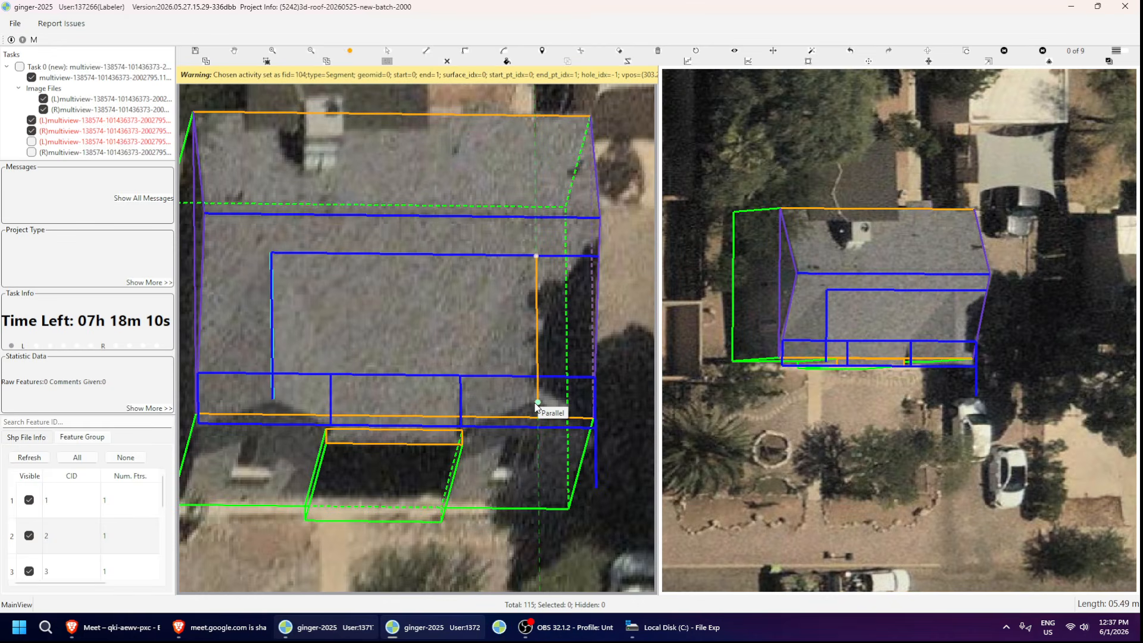
{"action": "left_click", "coordinate": [538, 404]}
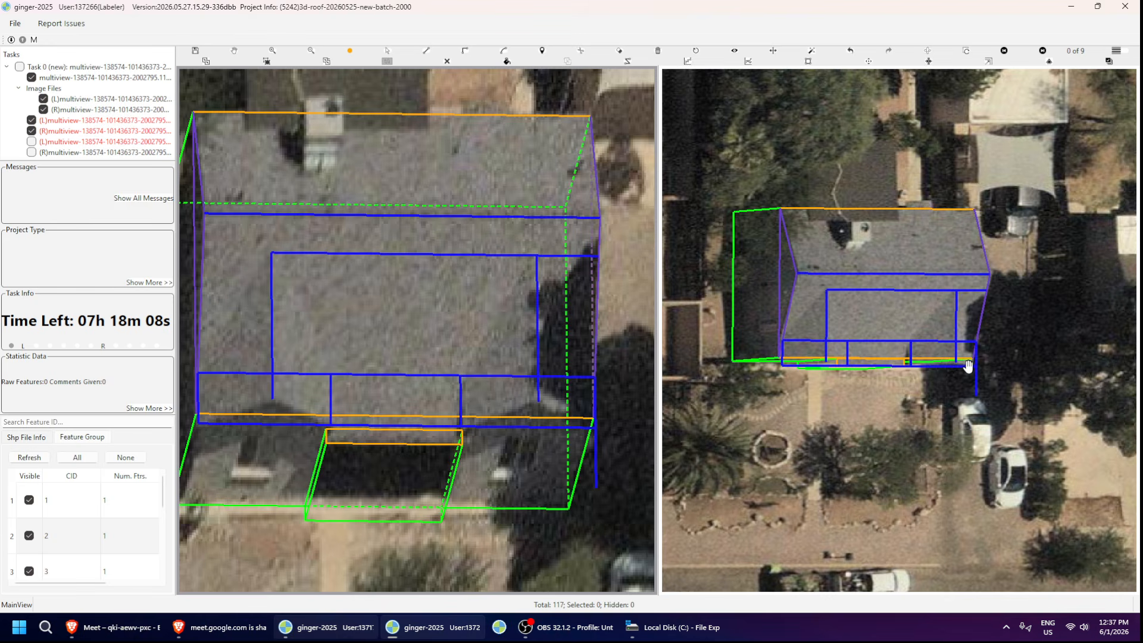
{"action": "scroll", "coordinate": [433, 337], "scroll_direction": "down", "scroll_amount": 1}
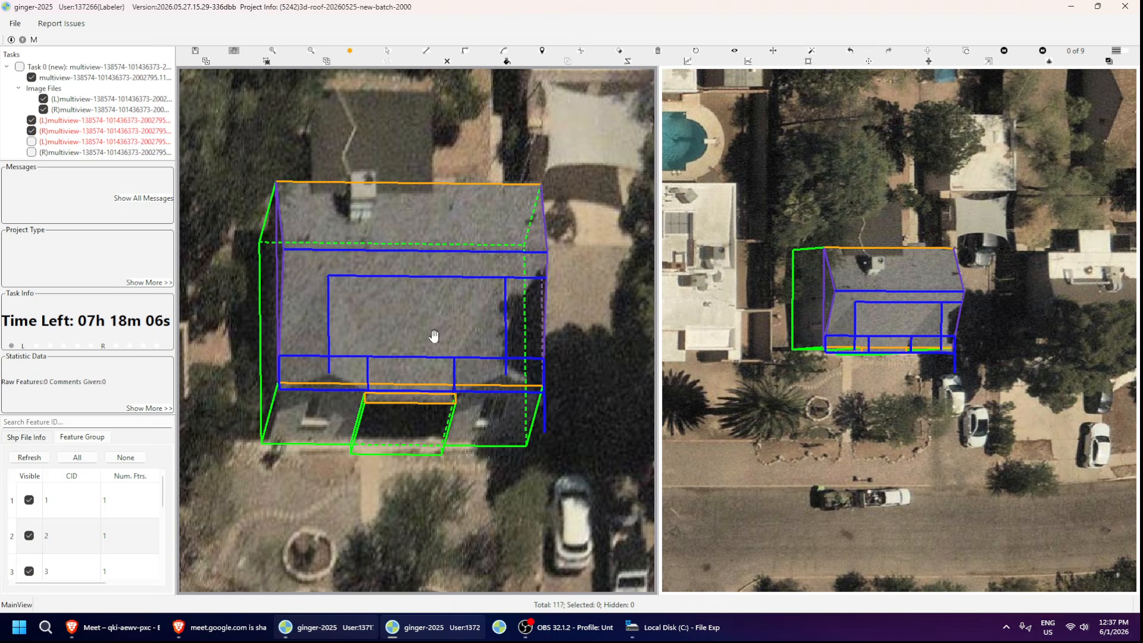
{"action": "scroll", "coordinate": [363, 372], "scroll_direction": "up", "scroll_amount": 2}
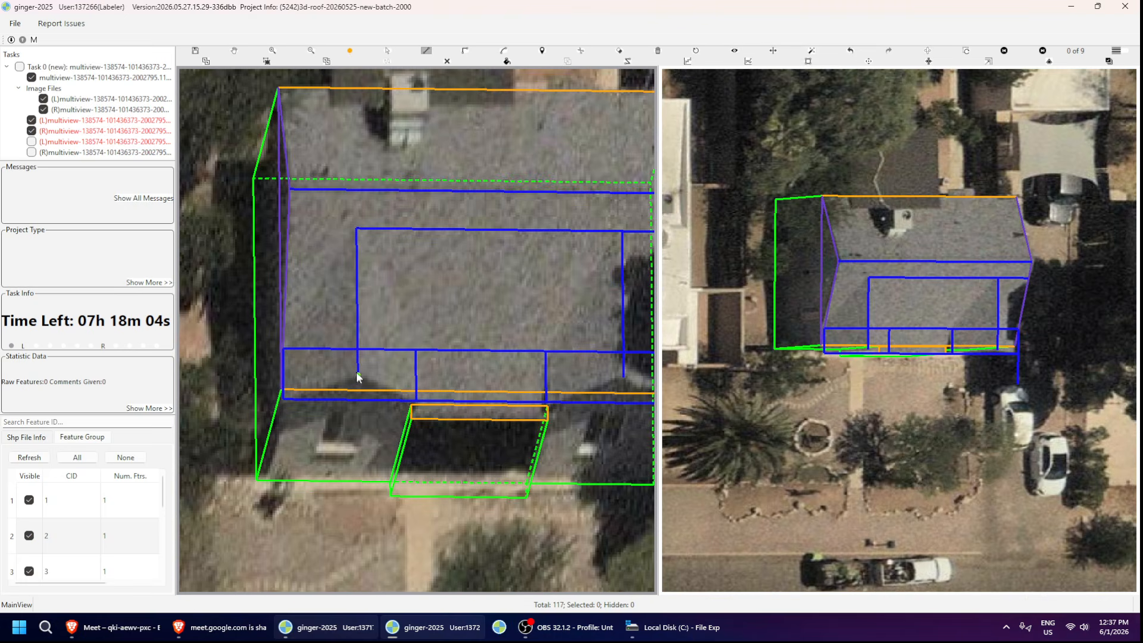
{"action": "scroll", "coordinate": [357, 376], "scroll_direction": "down", "scroll_amount": 2}
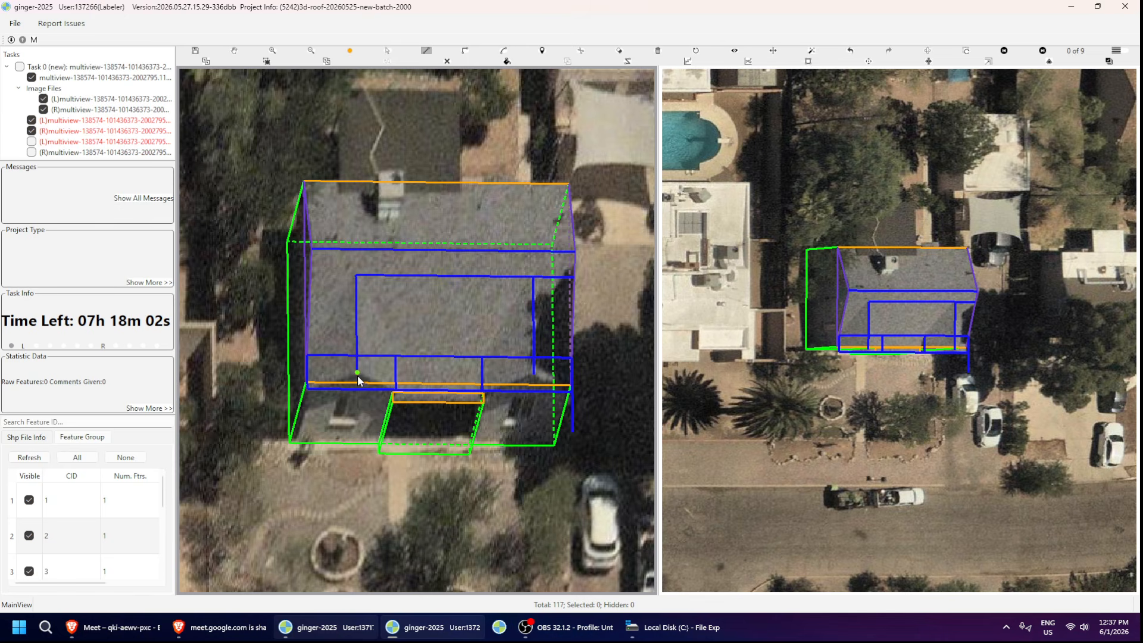
Draw the sloped gable edges from the eave corners up to the left and right peaks
{"action": "left_click", "coordinate": [357, 375]}
{"action": "left_click", "coordinate": [357, 277]}
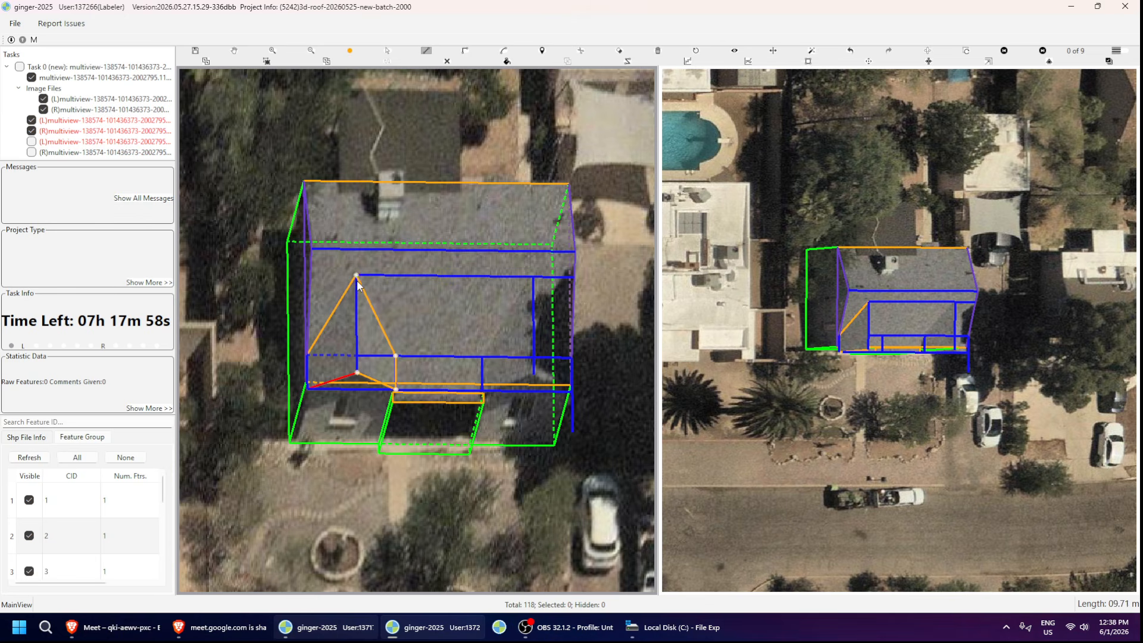
{"action": "left_click", "coordinate": [480, 363]}
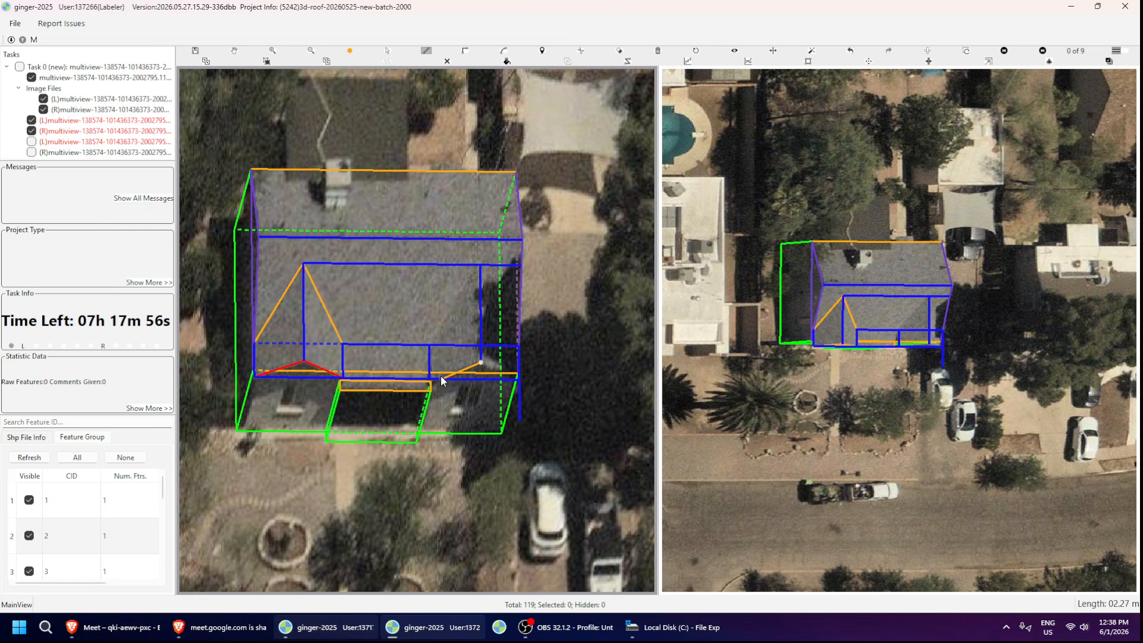
{"action": "left_click", "coordinate": [430, 345]}
{"action": "left_click", "coordinate": [481, 362]}
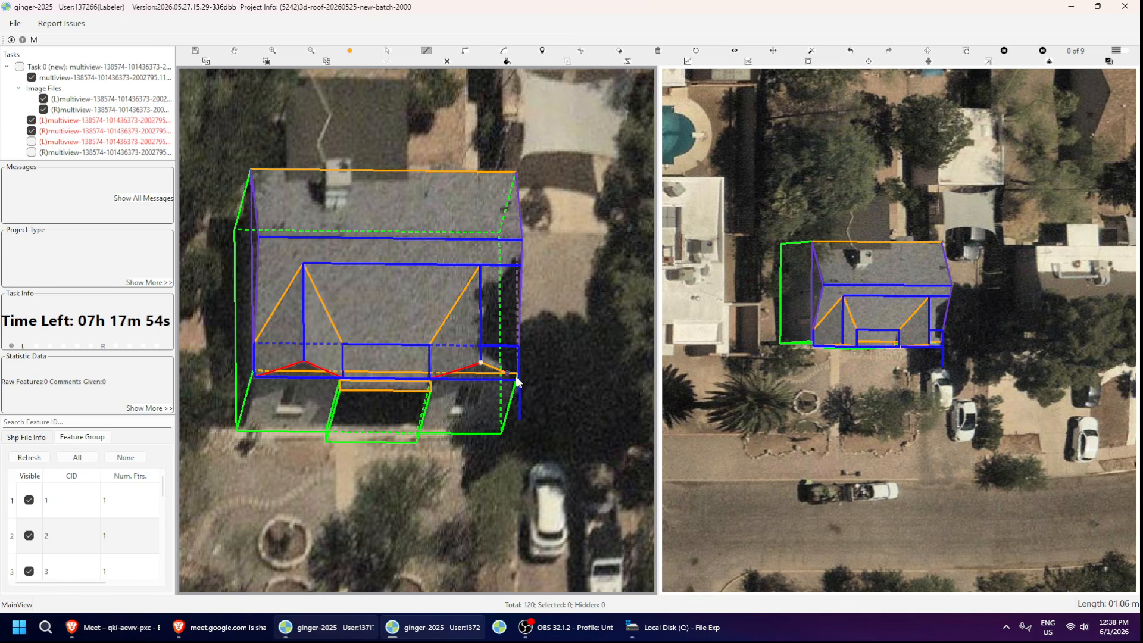
{"action": "left_click", "coordinate": [480, 266]}
{"action": "key", "text": "Escape"}
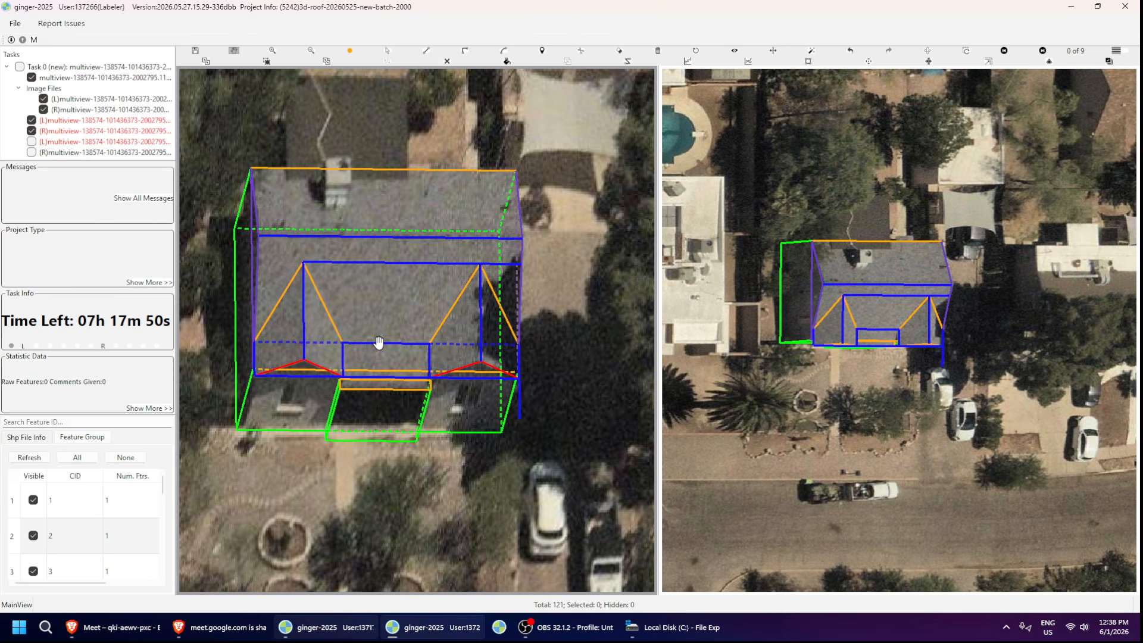
Close both gables with bottom edges along the front eave and toggle overlays to check
{"action": "scroll", "coordinate": [364, 379], "scroll_direction": "up", "scroll_amount": 2}
{"action": "key", "text": "l"}
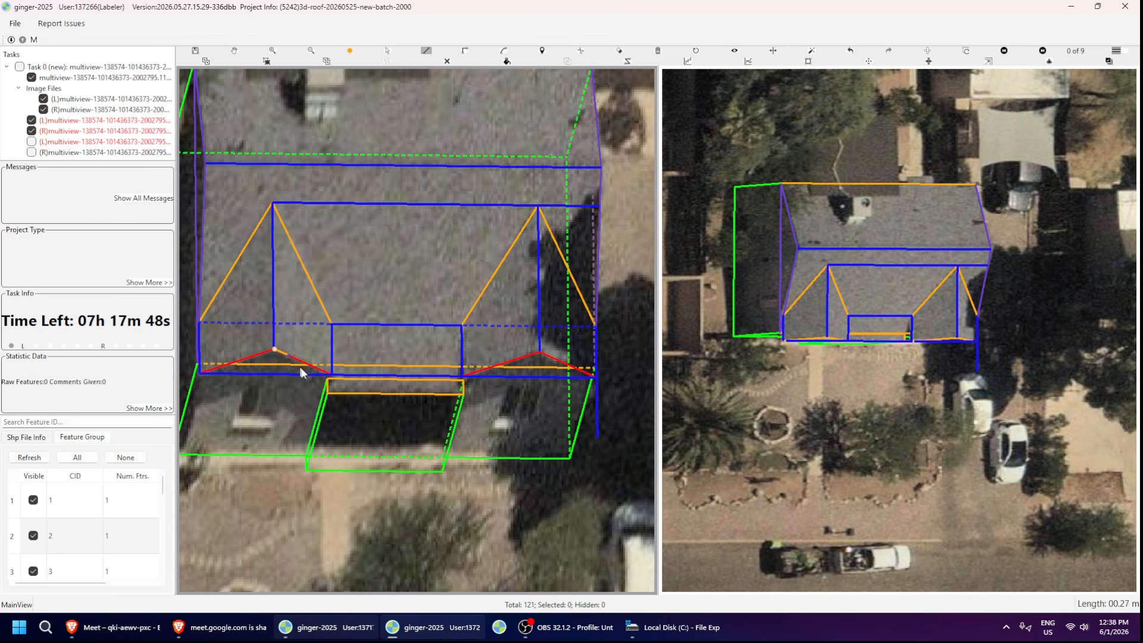
{"action": "left_click", "coordinate": [274, 348]}
{"action": "left_click", "coordinate": [200, 373]}
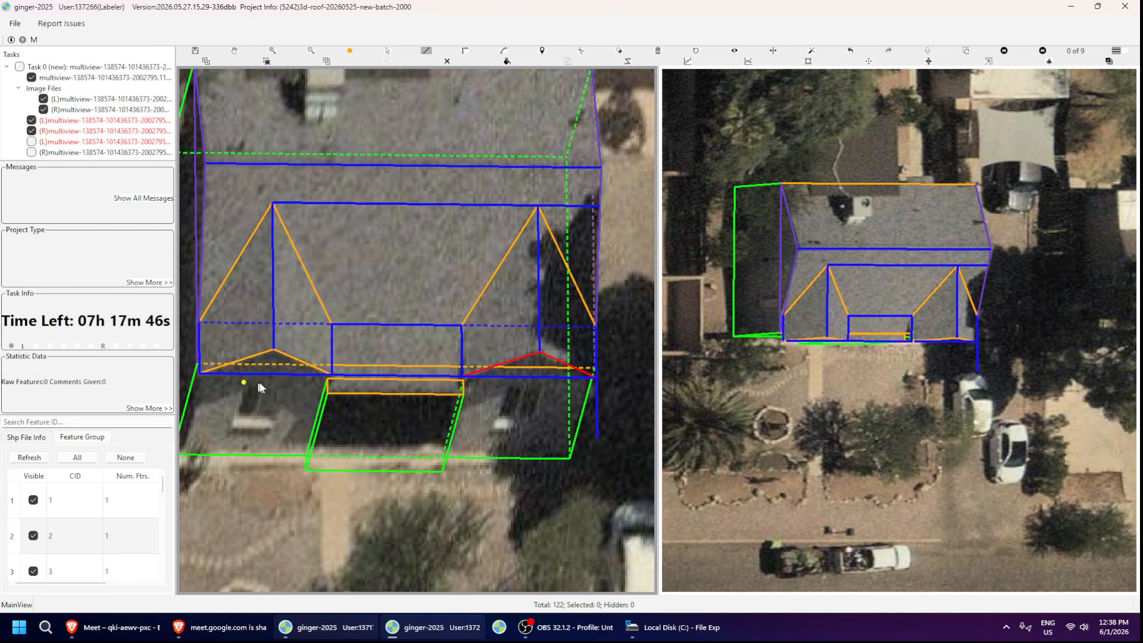
{"action": "left_click", "coordinate": [538, 352]}
{"action": "left_click", "coordinate": [463, 375]}
{"action": "scroll", "coordinate": [463, 375], "scroll_direction": "down", "scroll_amount": 2}
{"action": "key", "text": "h"}
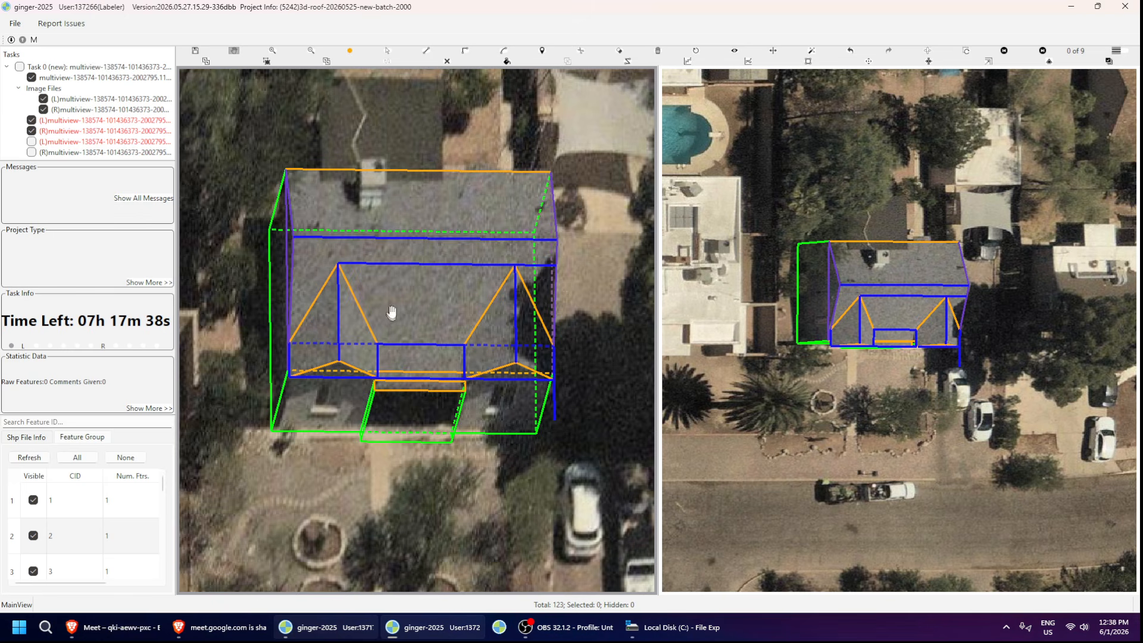
Inspect the roof model as a 3D wireframe and toggle the overlays to compare with the imagery
{"action": "left_click", "coordinate": [447, 60]}
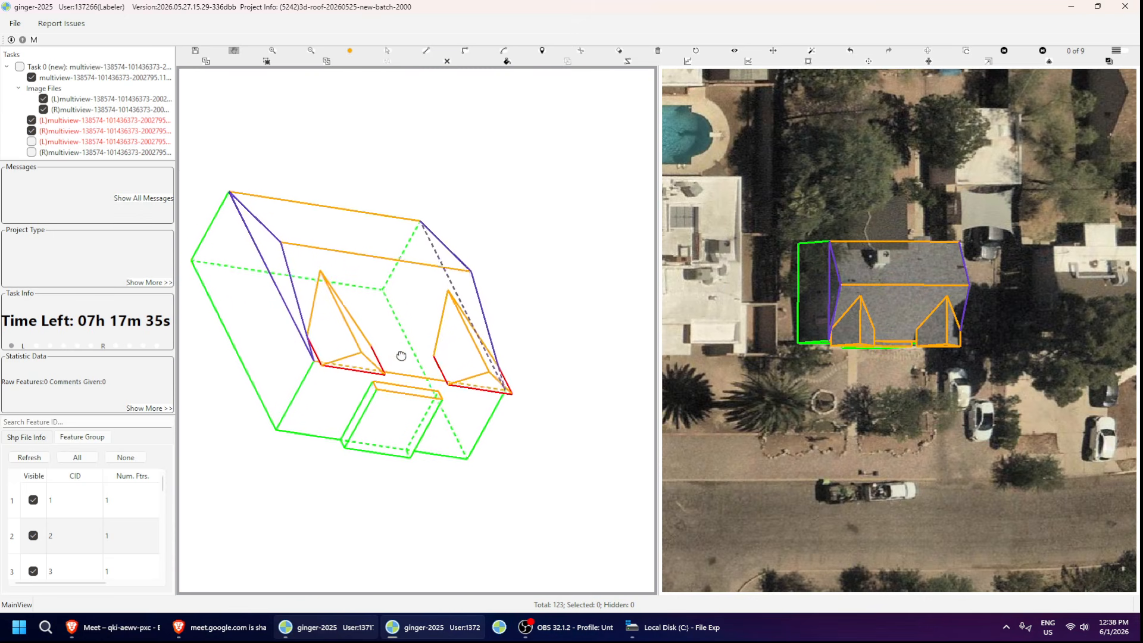
{"action": "left_click_drag", "start_coordinate": [401, 356], "coordinate": [365, 339]}
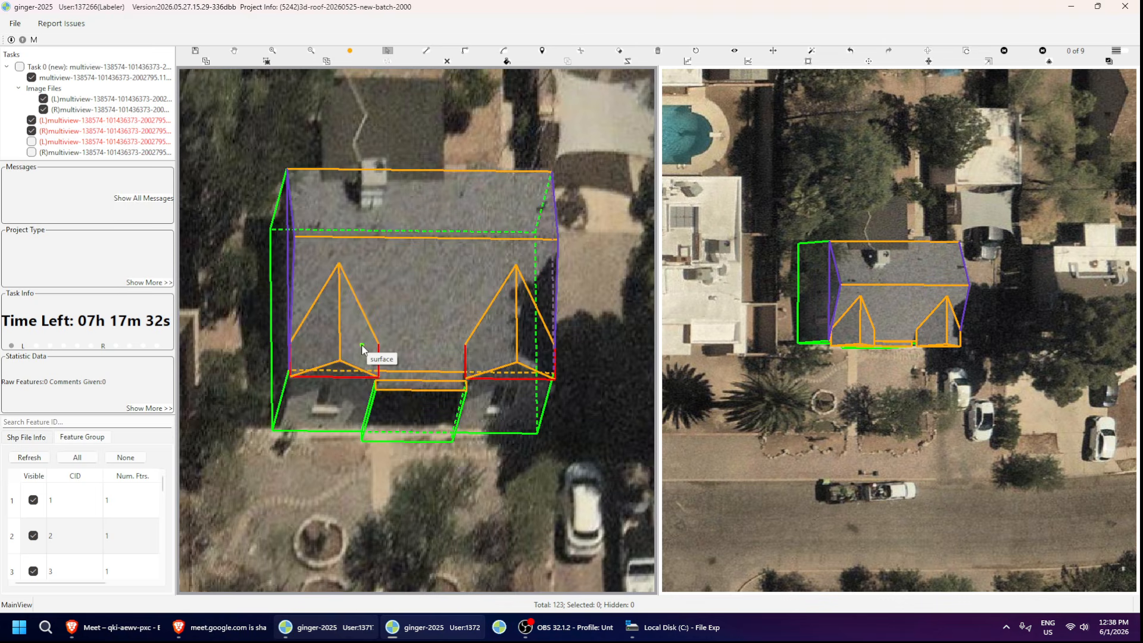
{"action": "scroll", "coordinate": [378, 357], "scroll_direction": "up", "scroll_amount": 5}
{"action": "key", "text": "Escape"}
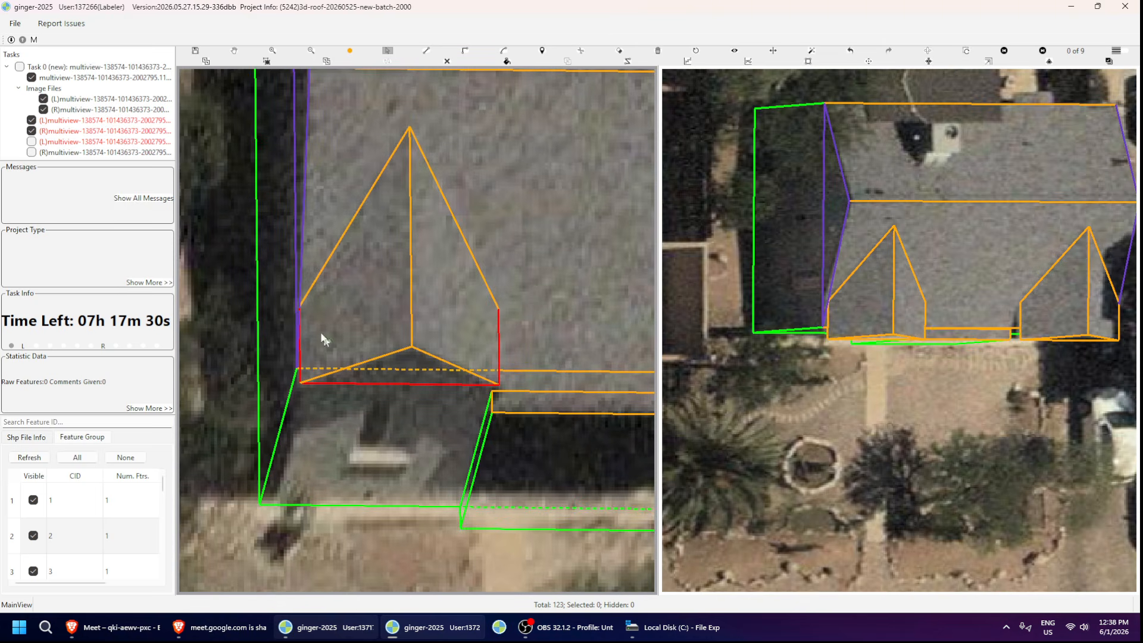
{"action": "scroll", "coordinate": [362, 351], "scroll_direction": "down", "scroll_amount": 3}
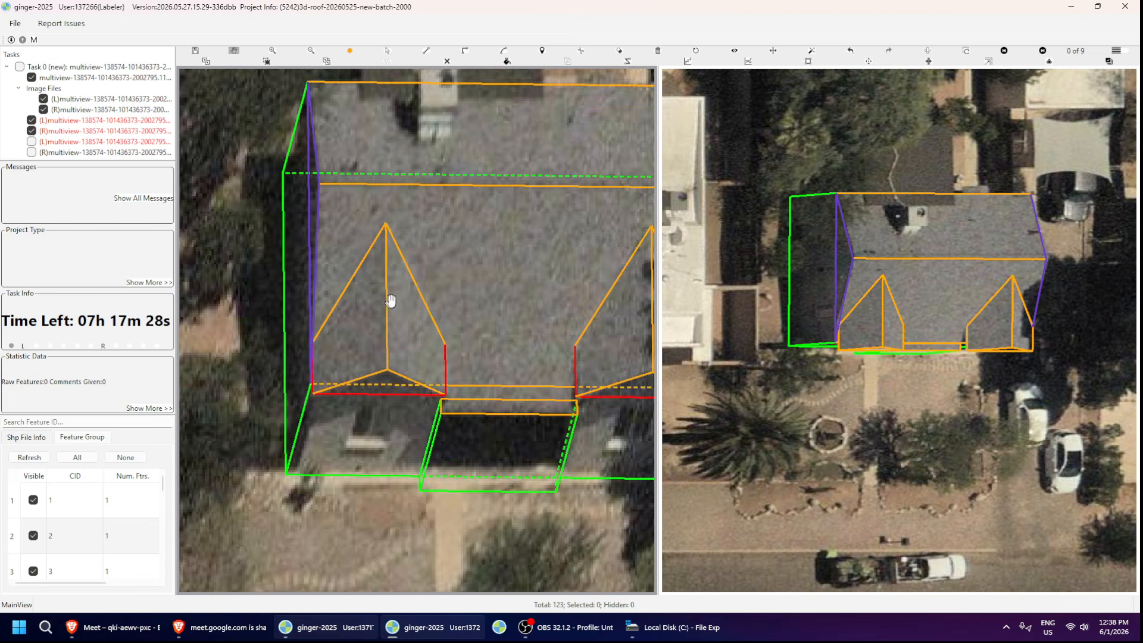
{"action": "key", "text": "r"}
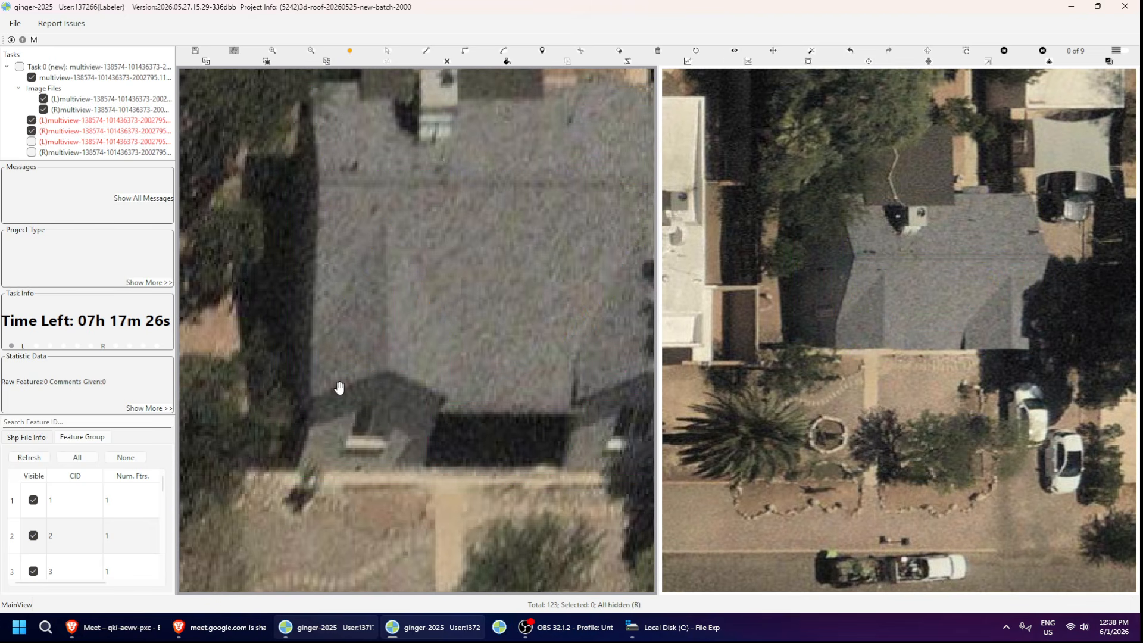
{"action": "key", "text": "r"}
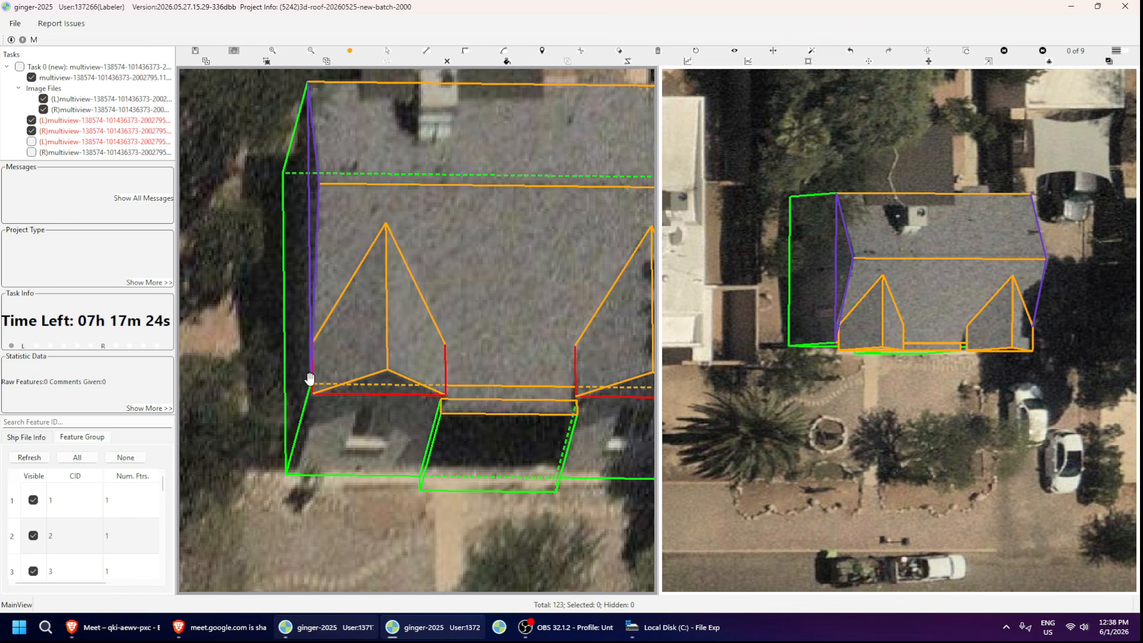
{"action": "scroll", "coordinate": [310, 379], "scroll_direction": "up", "scroll_amount": 2}
Draw two lines along the left front gable's eave base
{"action": "key", "text": "m"}
{"action": "left_click", "coordinate": [314, 400]}
{"action": "left_click", "coordinate": [314, 325]}
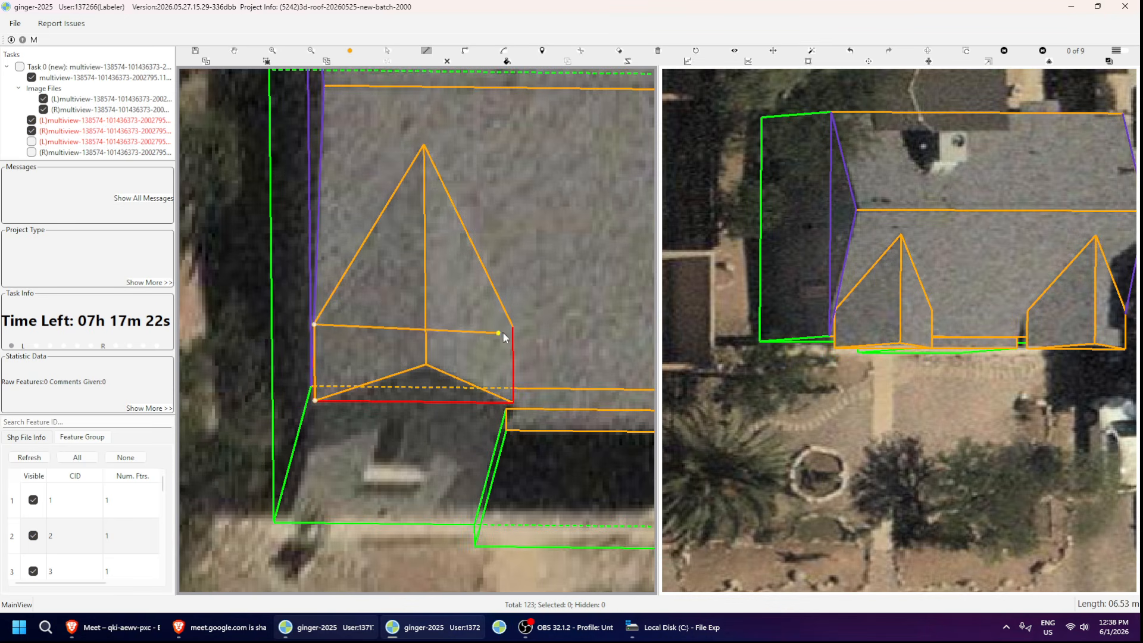
{"action": "left_click", "coordinate": [512, 327]}
{"action": "double_click", "coordinate": [512, 402]}
{"action": "key", "text": "m"}
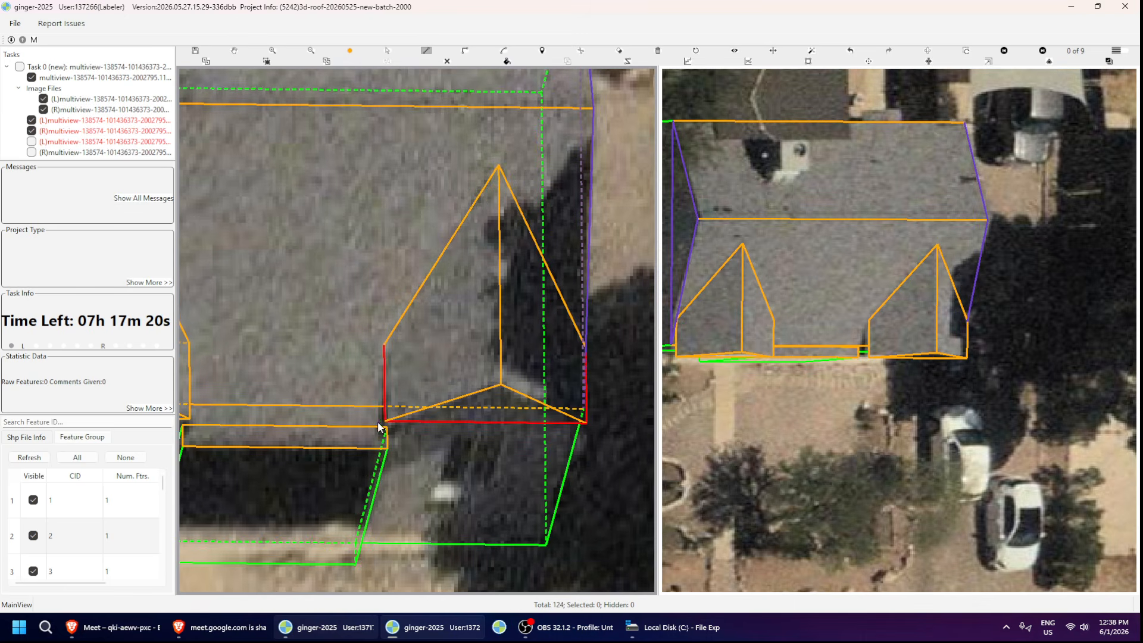
{"action": "left_click", "coordinate": [384, 344]}
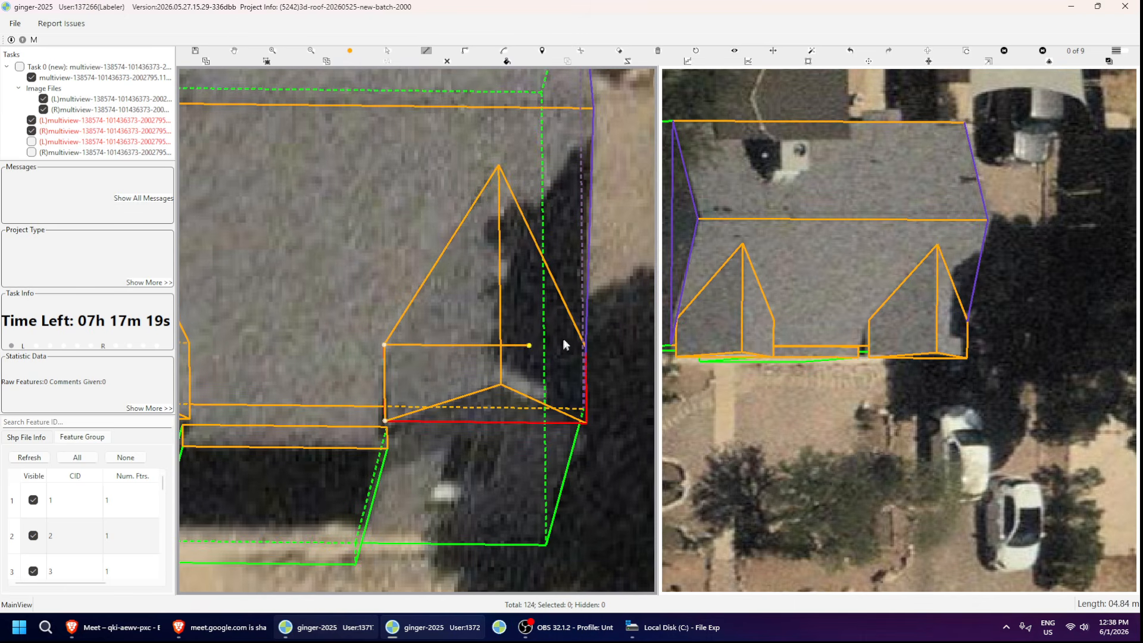
{"action": "double_click", "coordinate": [586, 423]}
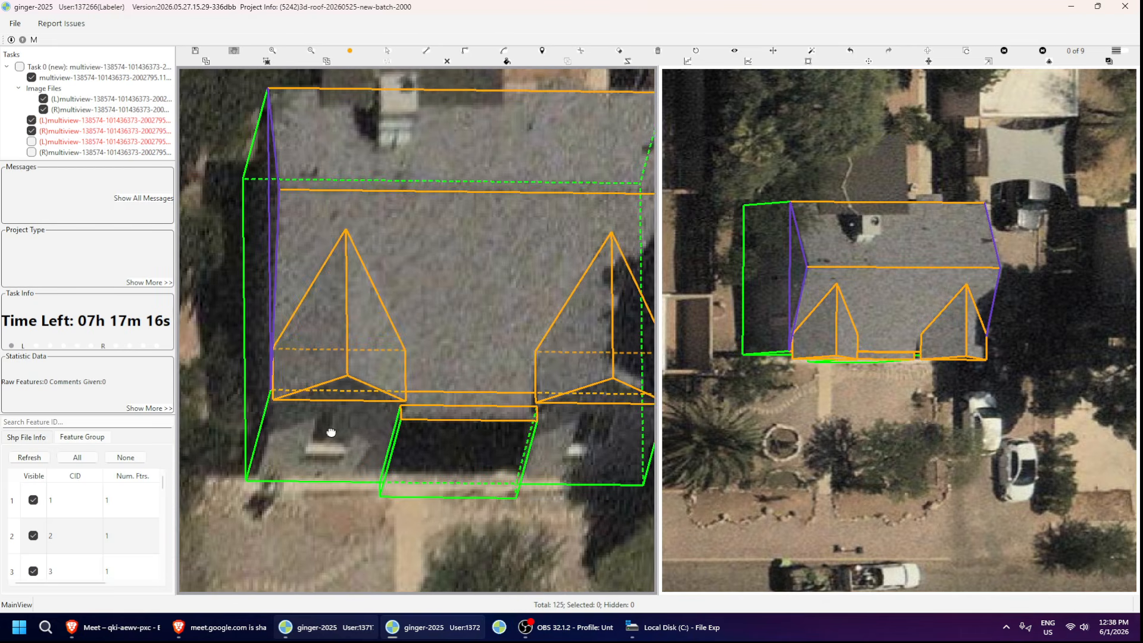
Stretch the green wall box under the left gable down to the ground
{"action": "scroll", "coordinate": [314, 389], "scroll_direction": "up", "scroll_amount": 3}
{"action": "key", "text": "s"}
{"action": "left_click", "coordinate": [331, 304]}
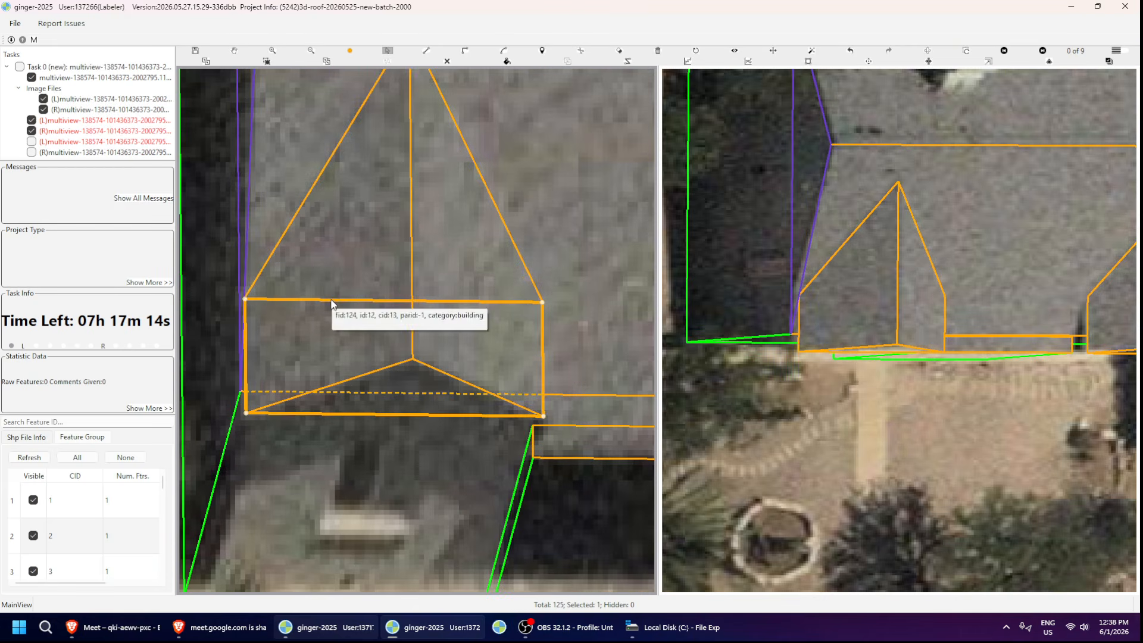
{"action": "scroll", "coordinate": [347, 359], "scroll_direction": "up", "scroll_amount": 3}
{"action": "left_click", "coordinate": [331, 329]}
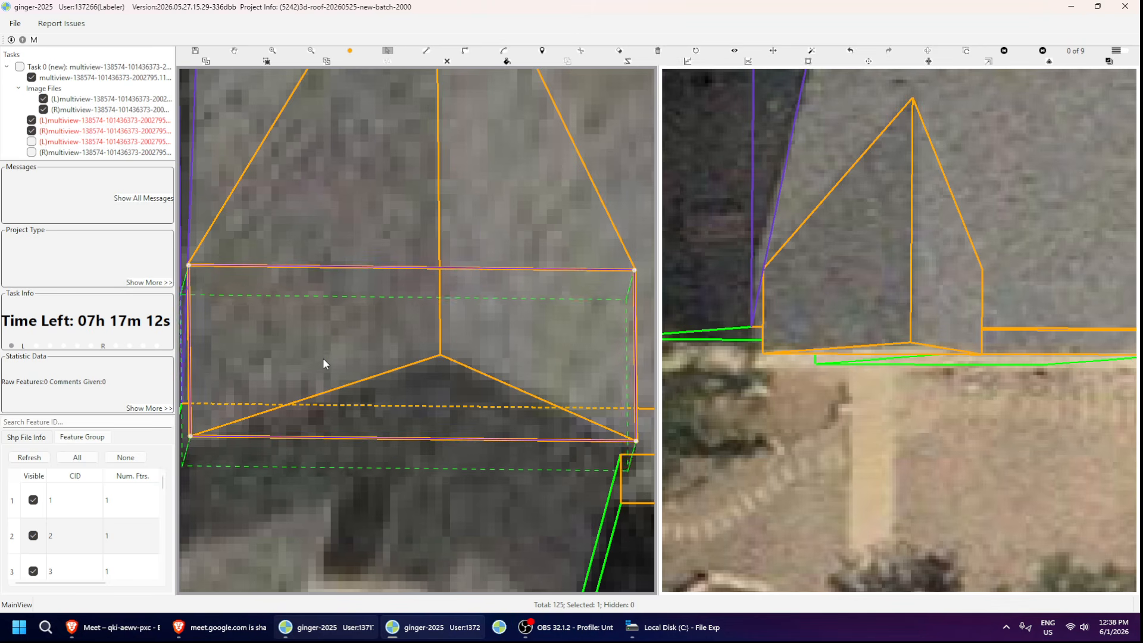
{"action": "scroll", "coordinate": [328, 363], "scroll_direction": "down", "scroll_amount": 3}
{"action": "scroll", "coordinate": [330, 396], "scroll_direction": "up", "scroll_amount": 2}
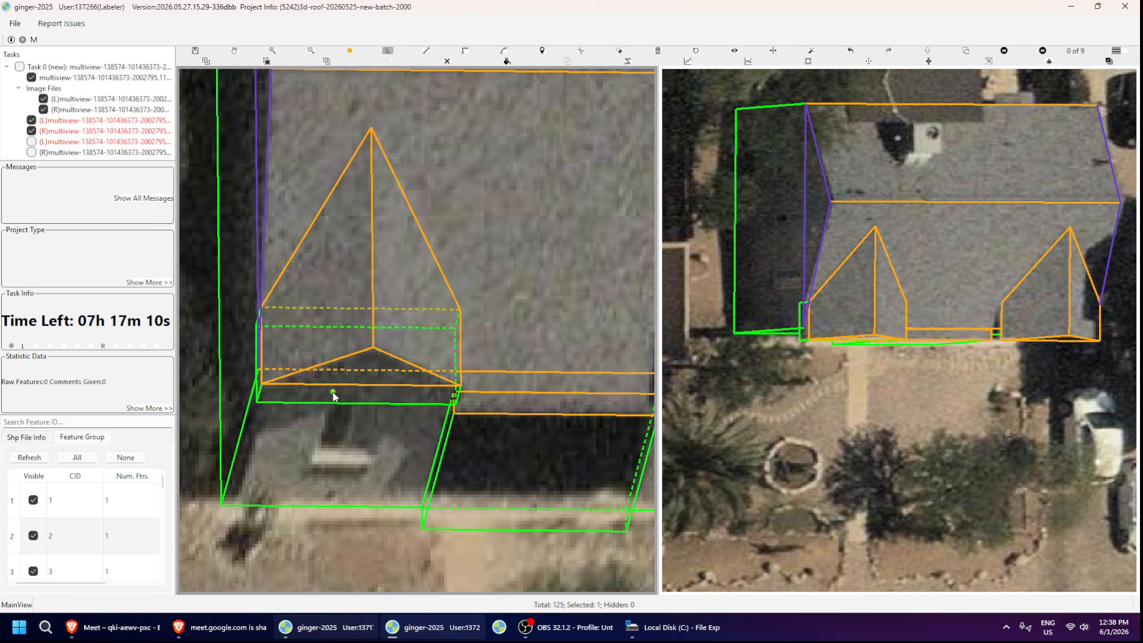
{"action": "left_click", "coordinate": [319, 313]}
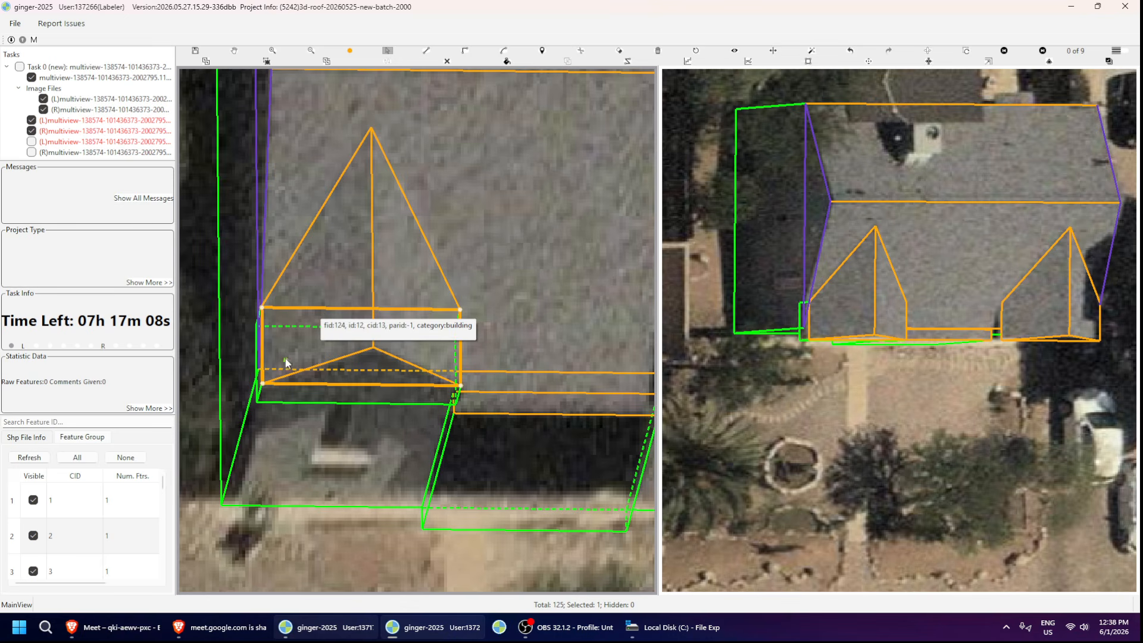
{"action": "left_click", "coordinate": [313, 470]}
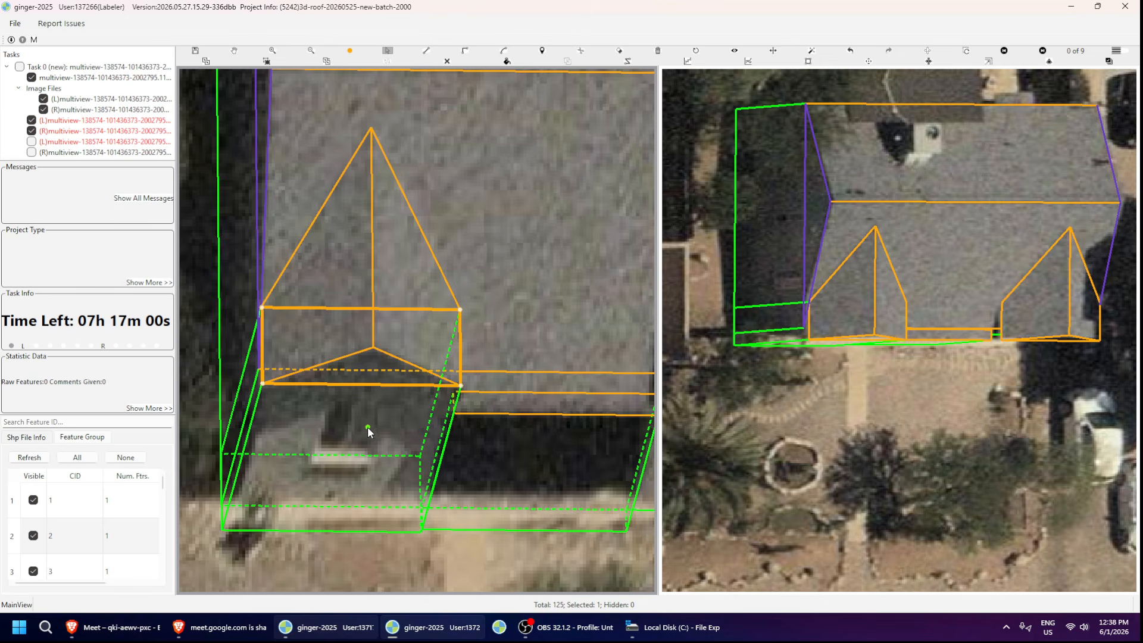
Stretch the green wall box under the right gable down to the ground
{"action": "key", "text": "h"}
{"action": "left_click_drag", "start_coordinate": [385, 433], "coordinate": [342, 436]}
{"action": "scroll", "coordinate": [331, 426], "scroll_direction": "down", "scroll_amount": 2}
{"action": "left_click_drag", "start_coordinate": [516, 399], "coordinate": [378, 402]}
{"action": "scroll", "coordinate": [469, 356], "scroll_direction": "up", "scroll_amount": 2}
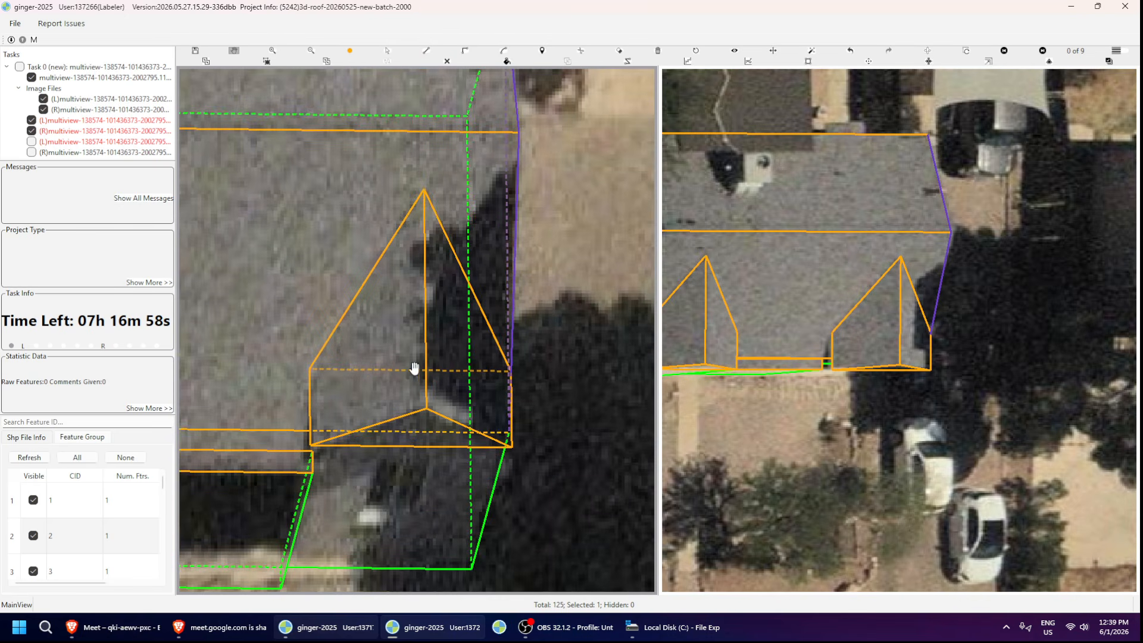
{"action": "key", "text": "h"}
{"action": "left_click", "coordinate": [382, 398]}
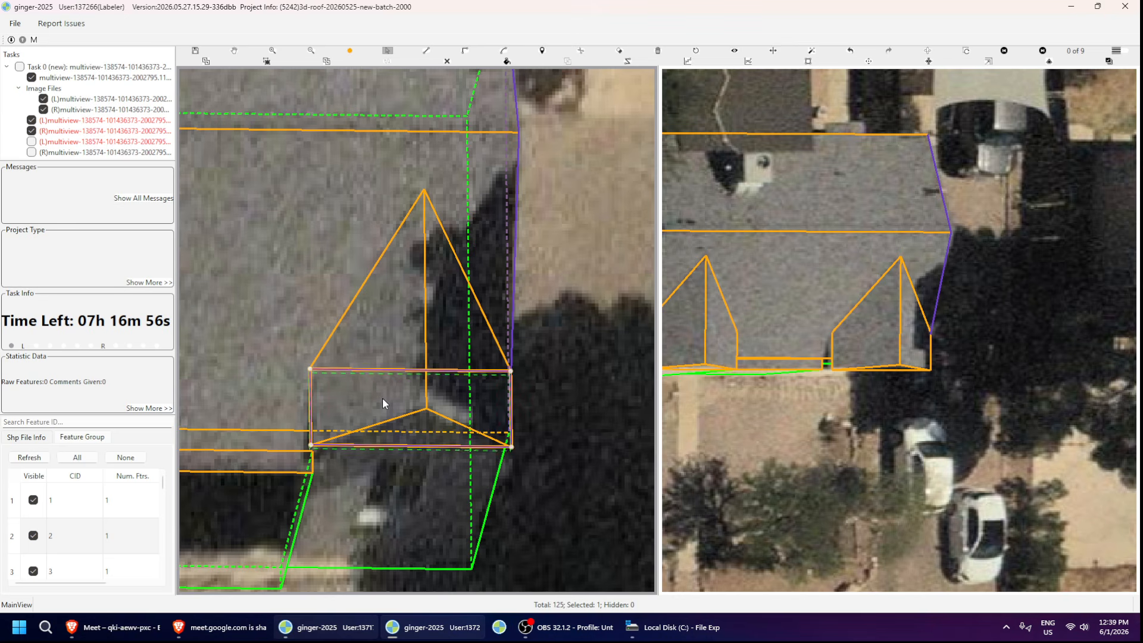
{"action": "left_click", "coordinate": [384, 419]}
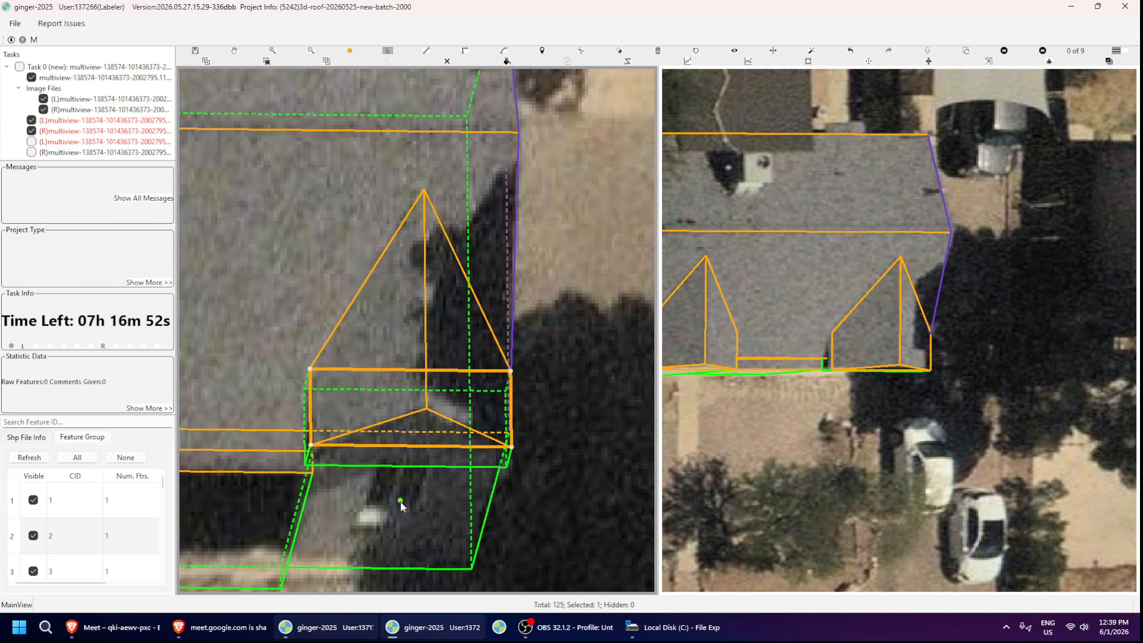
Bring both gables into view and start a line on the edge between them
{"action": "key", "text": "h"}
{"action": "left_click_drag", "start_coordinate": [362, 505], "coordinate": [511, 481]}
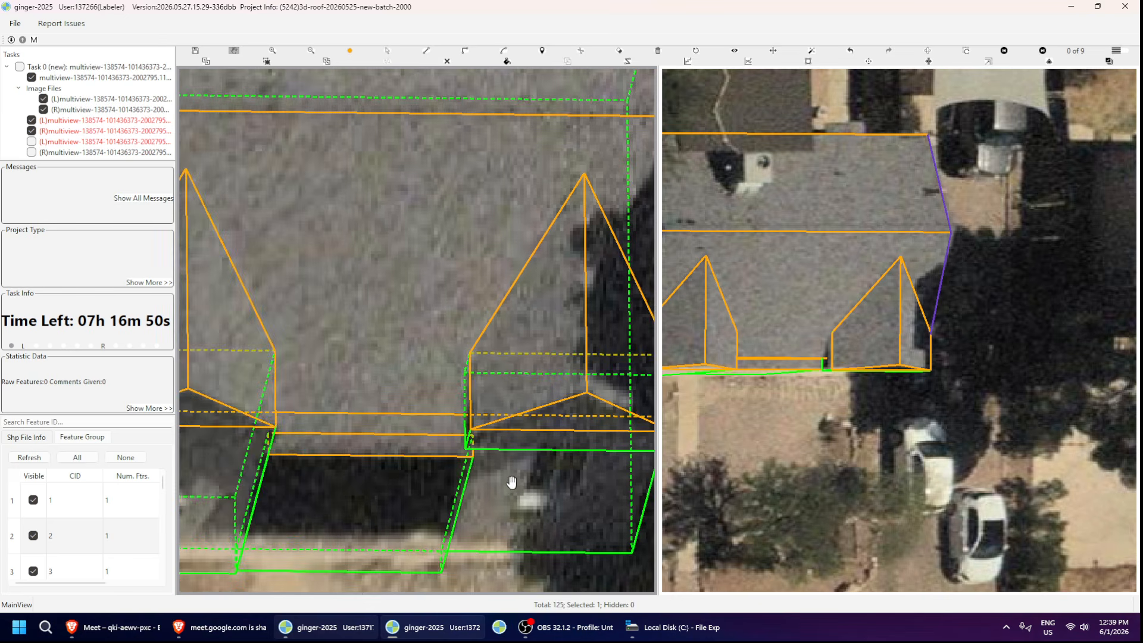
{"action": "key", "text": "Escape"}
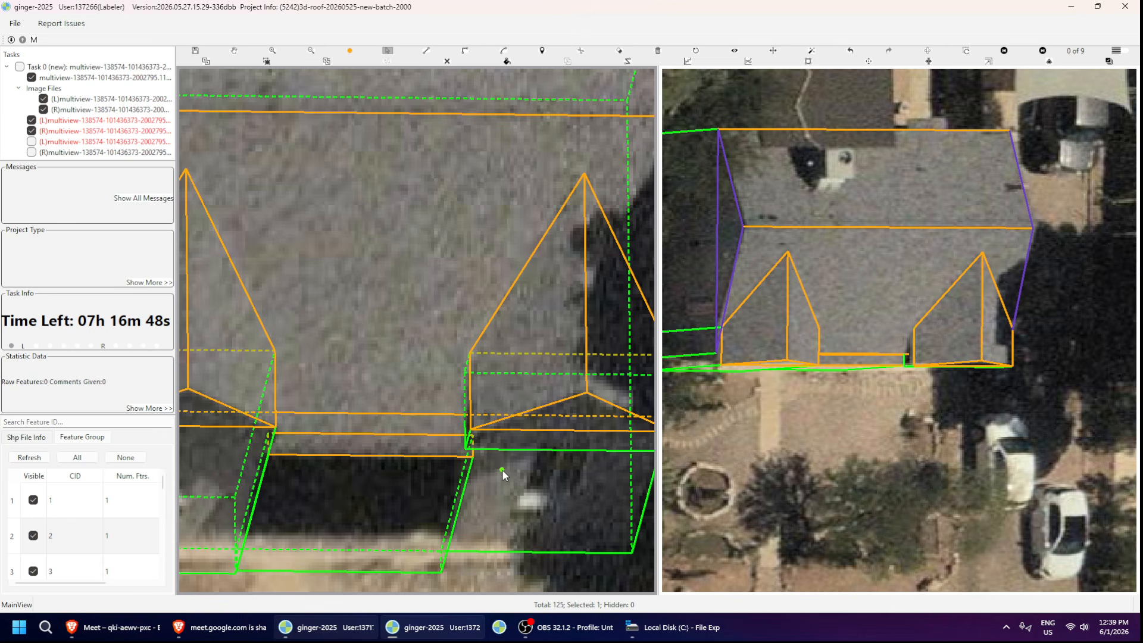
{"action": "left_click", "coordinate": [387, 455]}
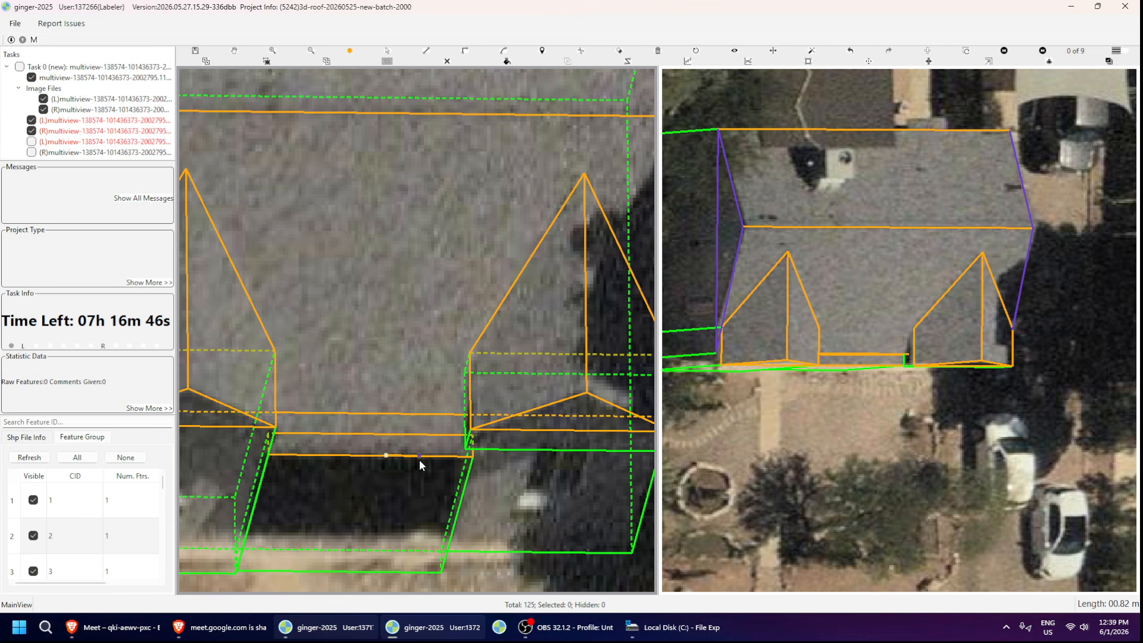
{"action": "scroll", "coordinate": [413, 466], "scroll_direction": "down", "scroll_amount": 3}
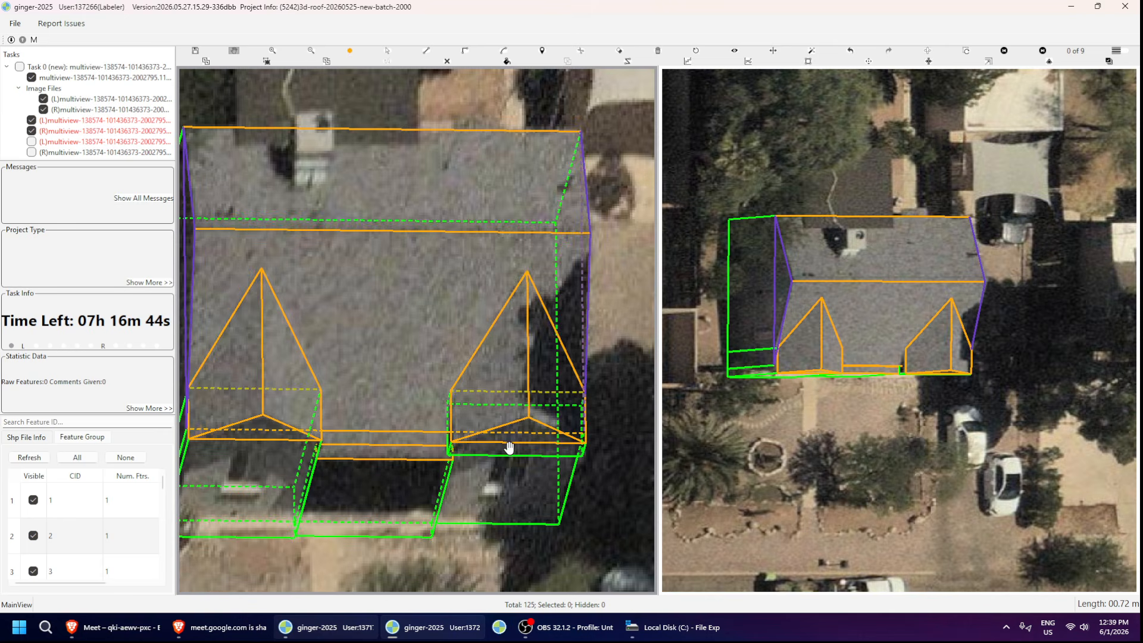
Add a short line feature in front of the house
{"action": "scroll", "coordinate": [507, 449], "scroll_direction": "up", "scroll_amount": 3}
{"action": "key", "text": "Escape"}
{"action": "left_click", "coordinate": [493, 360]}
{"action": "key", "text": "h"}
{"action": "scroll", "coordinate": [485, 377], "scroll_direction": "down", "scroll_amount": 2}
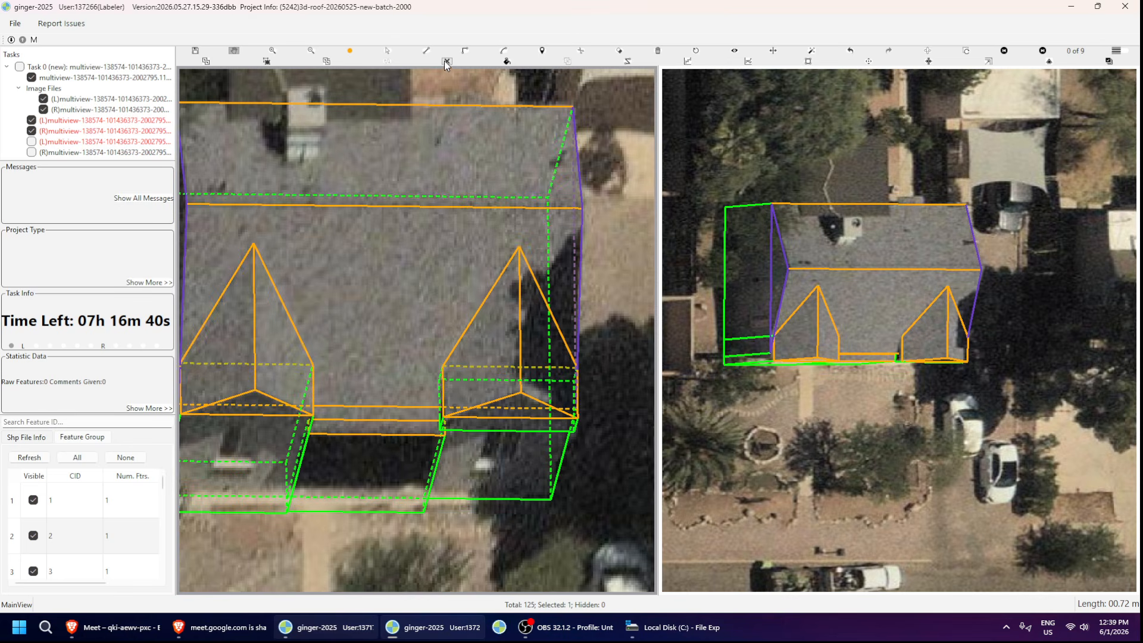
{"action": "key", "text": "Escape"}
{"action": "key", "text": "l"}
{"action": "left_click", "coordinate": [399, 535]}
{"action": "left_click", "coordinate": [513, 525]}
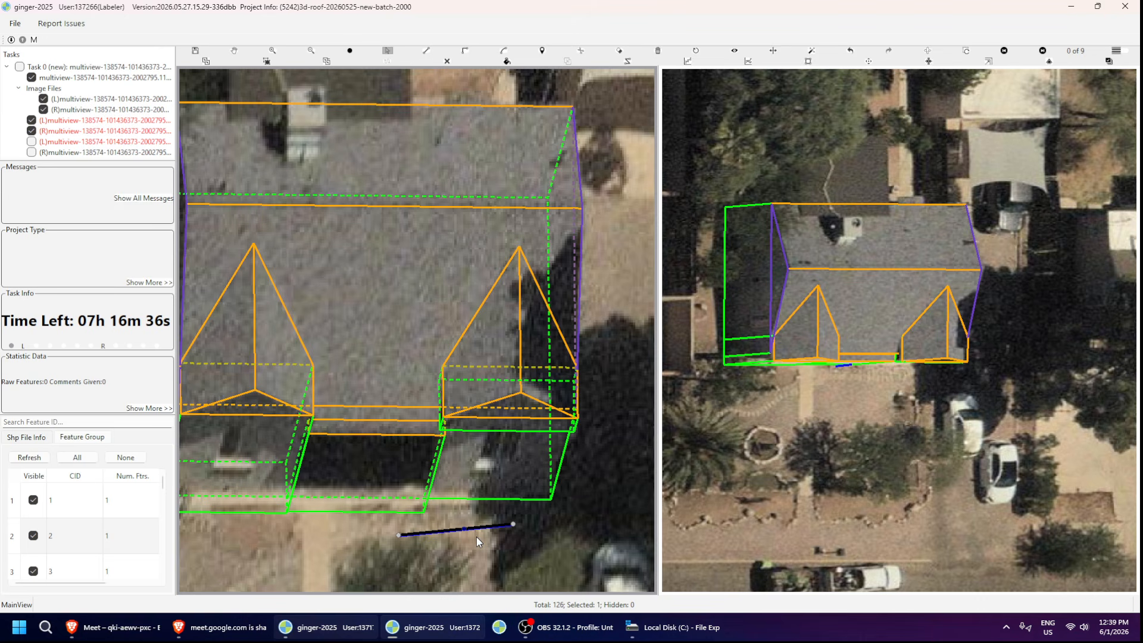
{"action": "key", "text": "Delete"}
Tilt the wireframe to check it in 3D, then return to the aerial view of the whole house
{"action": "scroll", "coordinate": [516, 395], "scroll_direction": "up", "scroll_amount": 2}
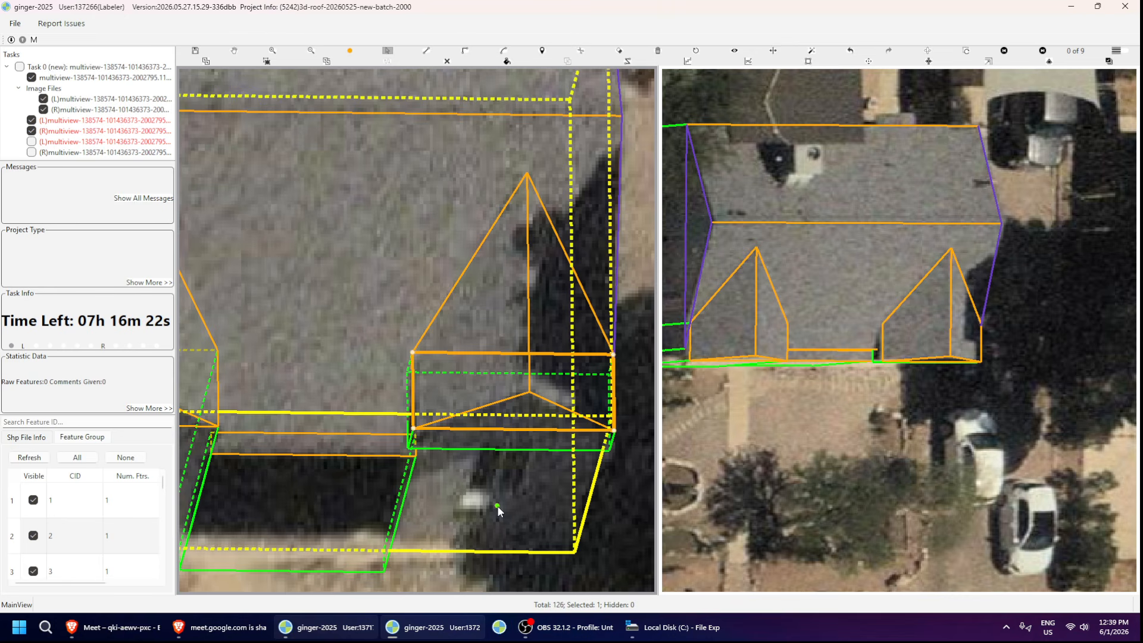
{"action": "scroll", "coordinate": [498, 505], "scroll_direction": "down", "scroll_amount": 3}
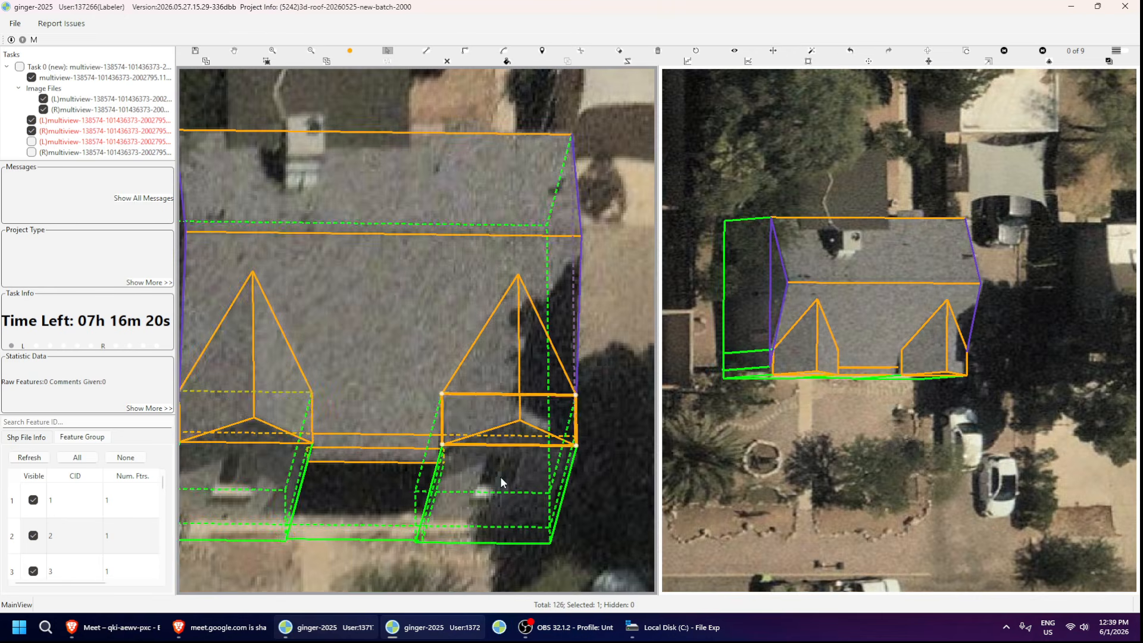
{"action": "left_click_drag", "start_coordinate": [454, 454], "coordinate": [281, 498]}
{"action": "scroll", "coordinate": [281, 492], "scroll_direction": "up", "scroll_amount": 3}
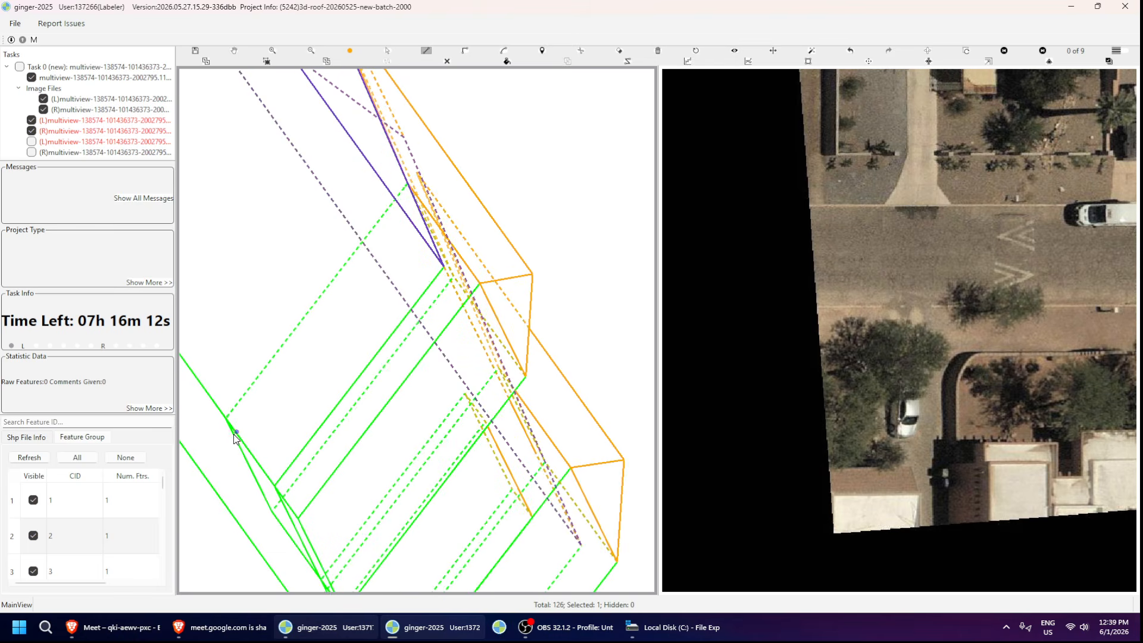
{"action": "key", "text": "Escape"}
{"action": "key", "text": "Escape"}
{"action": "scroll", "coordinate": [372, 450], "scroll_direction": "down", "scroll_amount": 3}
{"action": "key", "text": "h"}
{"action": "key", "text": "h"}
{"action": "left_click_drag", "start_coordinate": [427, 447], "coordinate": [369, 461]}
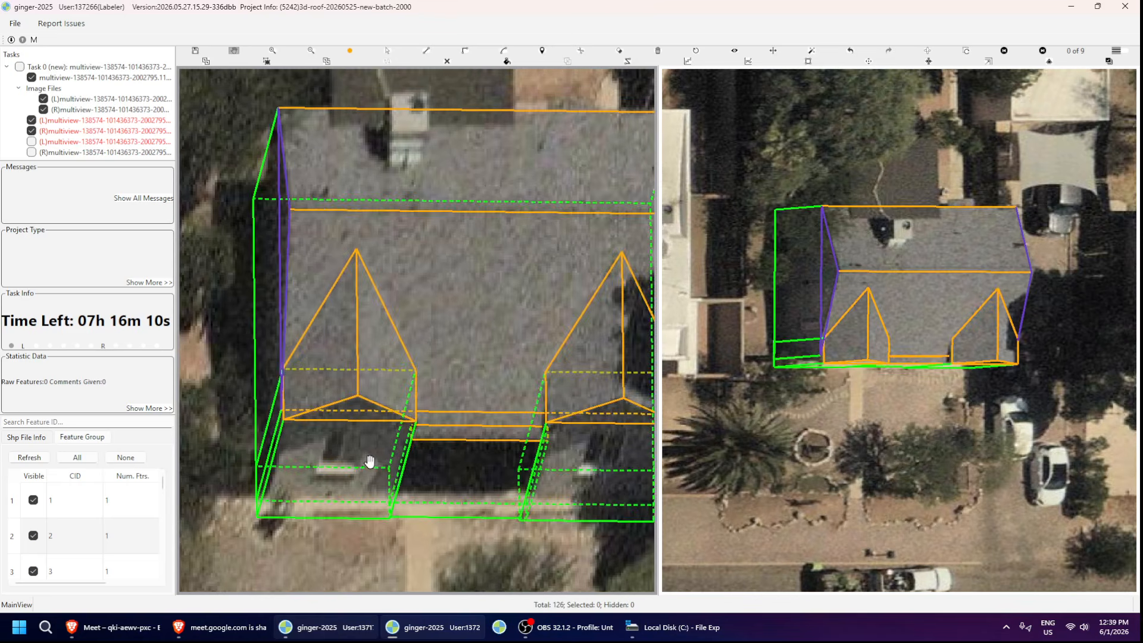
Draw lines from the left gable's eave vertices to the inner corner of the recessed roof edge
{"action": "scroll", "coordinate": [370, 461], "scroll_direction": "up", "scroll_amount": 4}
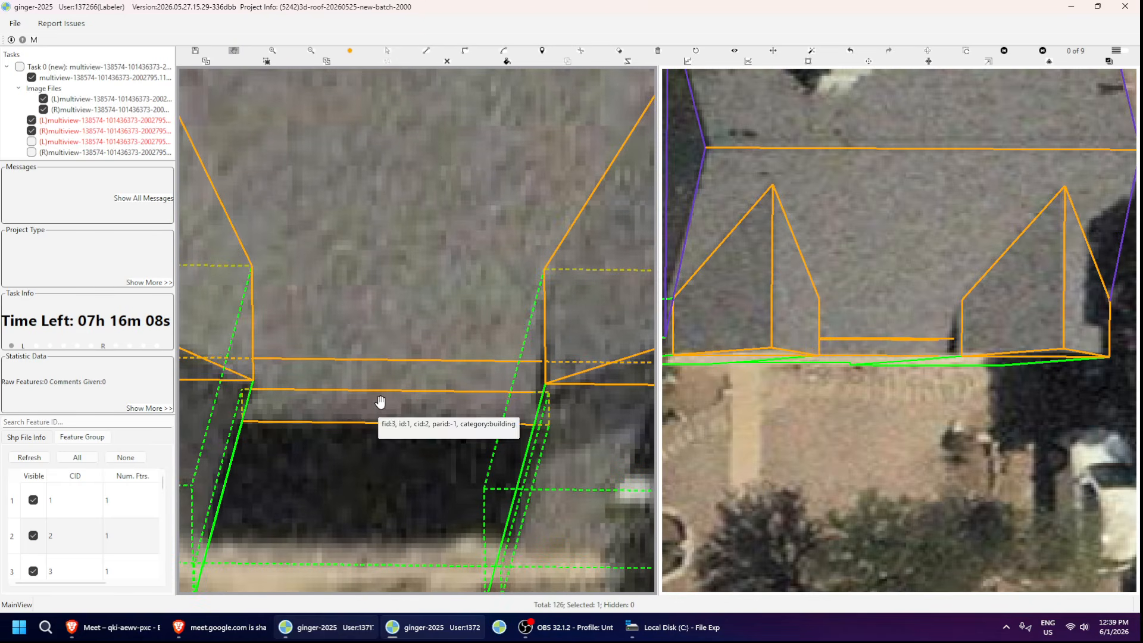
{"action": "scroll", "coordinate": [379, 402], "scroll_direction": "down", "scroll_amount": 2}
{"action": "scroll", "coordinate": [387, 367], "scroll_direction": "up", "scroll_amount": 2}
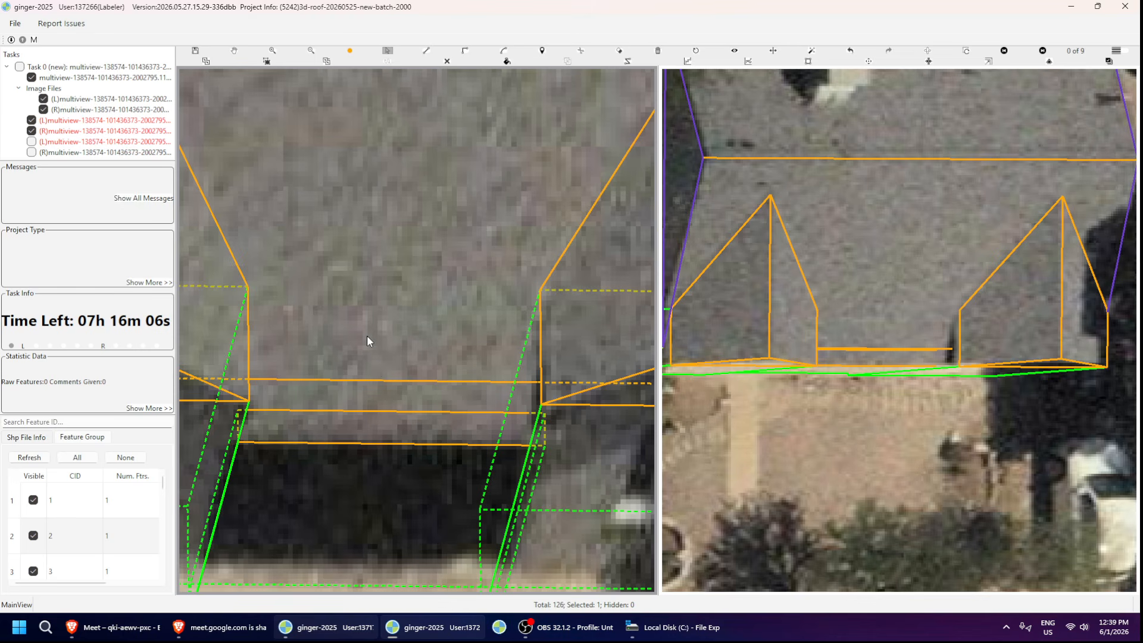
{"action": "scroll", "coordinate": [367, 339], "scroll_direction": "down", "scroll_amount": 2}
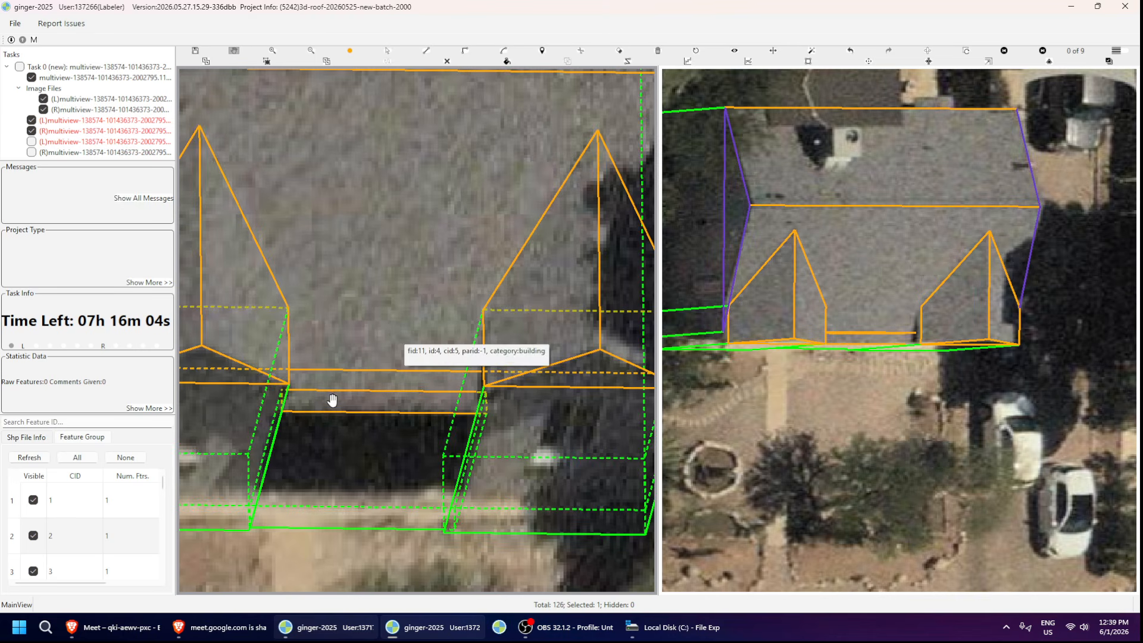
{"action": "scroll", "coordinate": [286, 392], "scroll_direction": "up", "scroll_amount": 5}
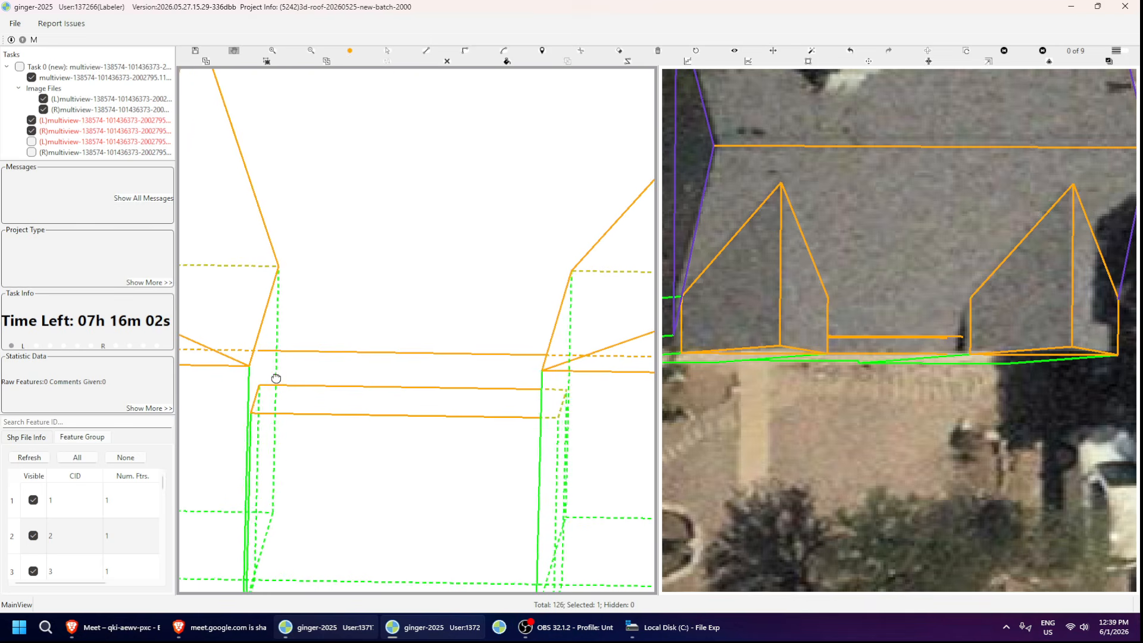
{"action": "left_click_drag", "start_coordinate": [275, 378], "coordinate": [269, 381]}
{"action": "key", "text": "l"}
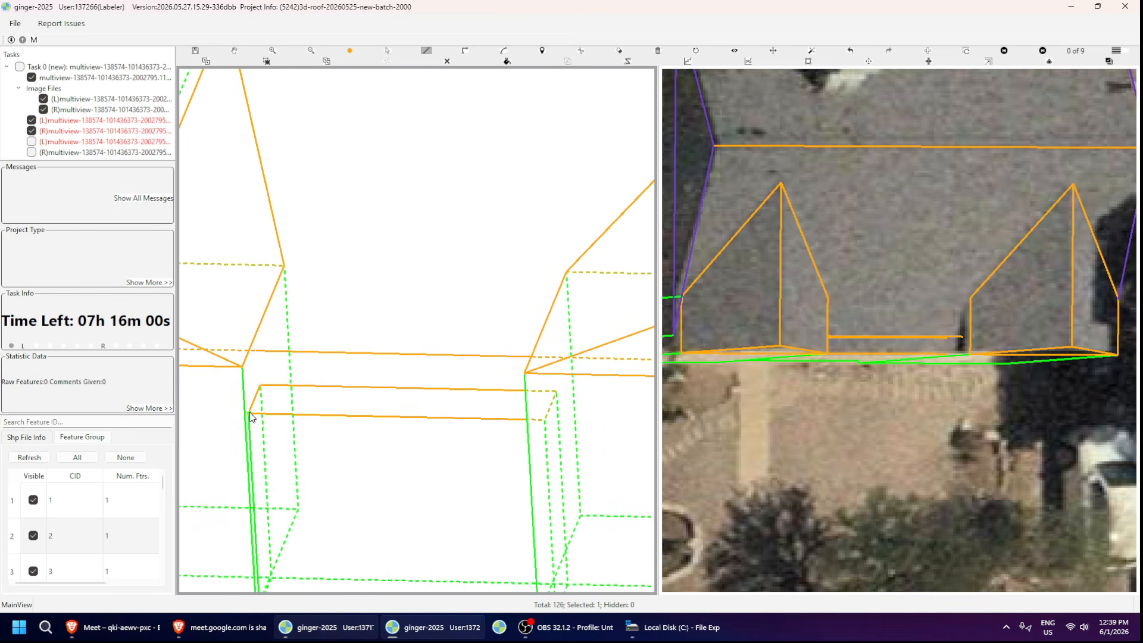
{"action": "left_click", "coordinate": [249, 413]}
{"action": "left_click", "coordinate": [238, 348]}
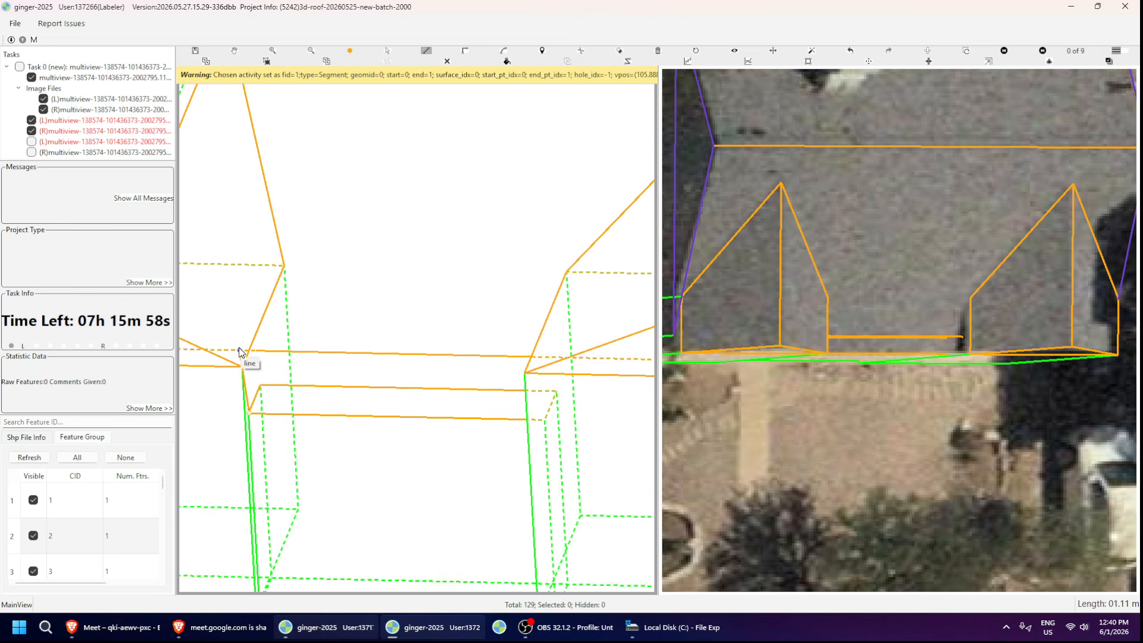
{"action": "left_click", "coordinate": [587, 358]}
{"action": "left_click", "coordinate": [545, 420]}
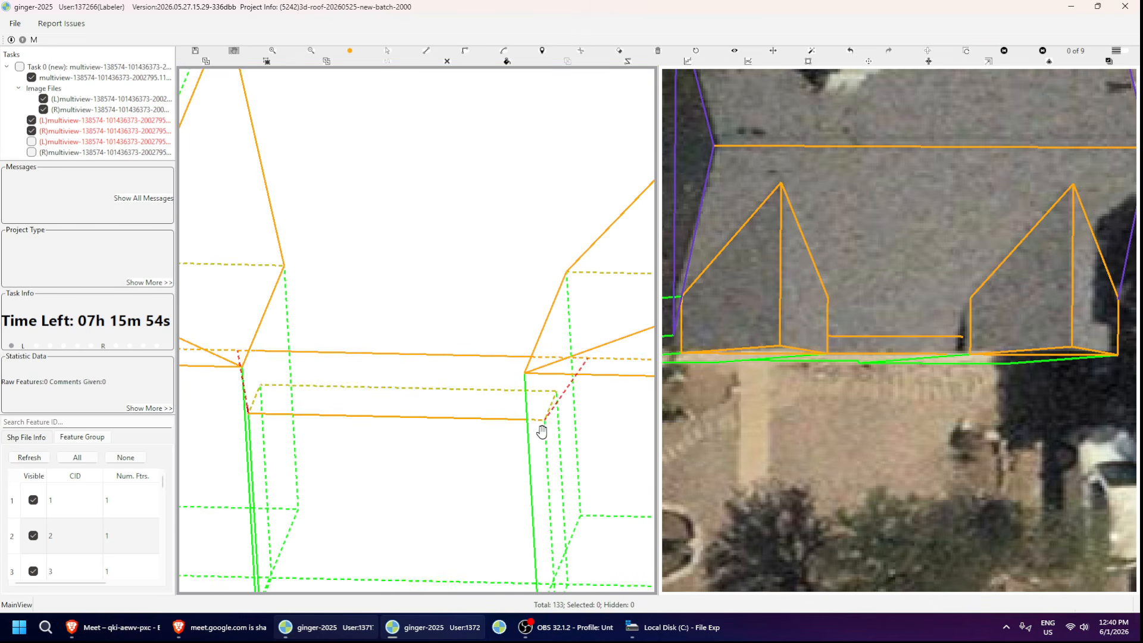
{"action": "scroll", "coordinate": [543, 424], "scroll_direction": "down", "scroll_amount": 3}
{"action": "scroll", "coordinate": [459, 390], "scroll_direction": "up", "scroll_amount": 3}
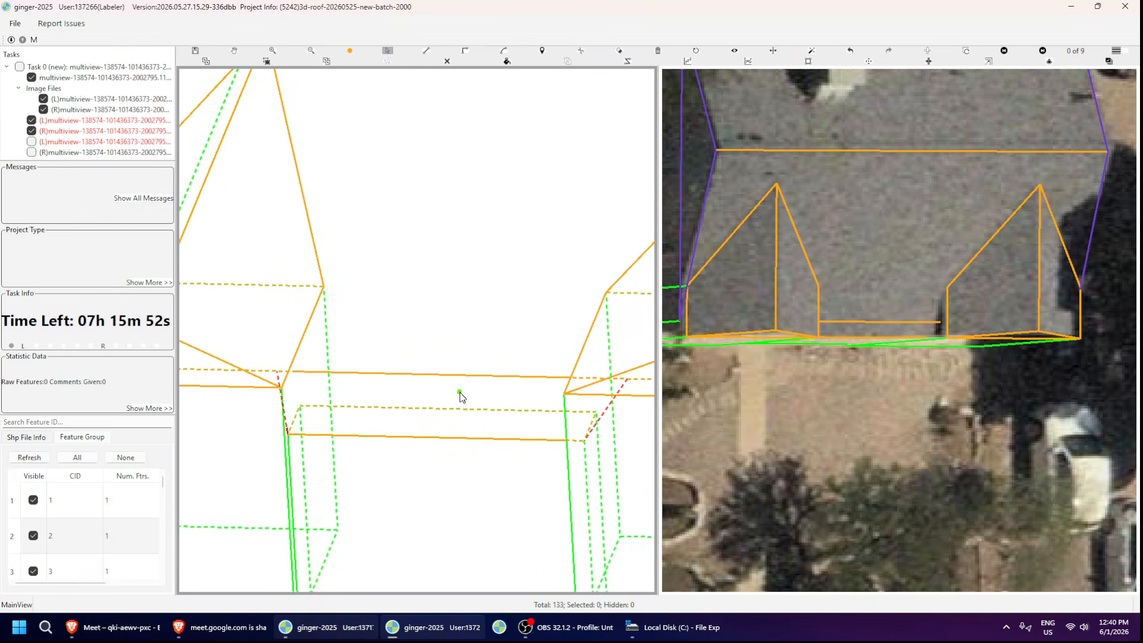
{"action": "scroll", "coordinate": [459, 391], "scroll_direction": "down", "scroll_amount": 2}
{"action": "scroll", "coordinate": [468, 392], "scroll_direction": "down", "scroll_amount": 4}
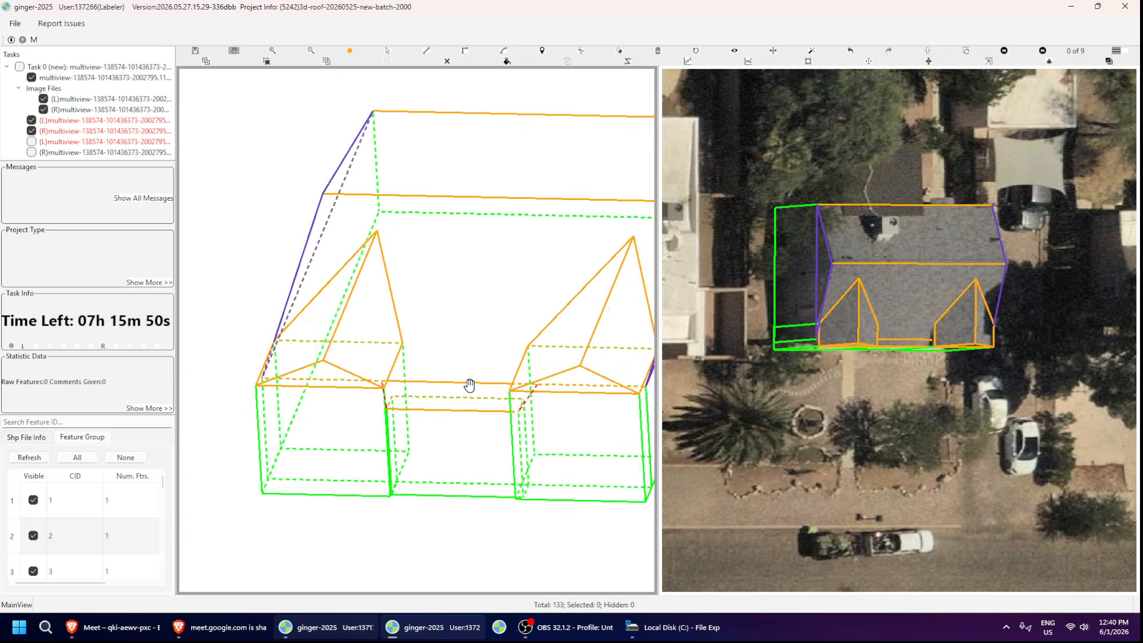
Toggle the roof wireframes off and on to compare them with the imagery
{"action": "scroll", "coordinate": [467, 385], "scroll_direction": "up", "scroll_amount": 2}
{"action": "key", "text": "r"}
{"action": "key", "text": "r"}
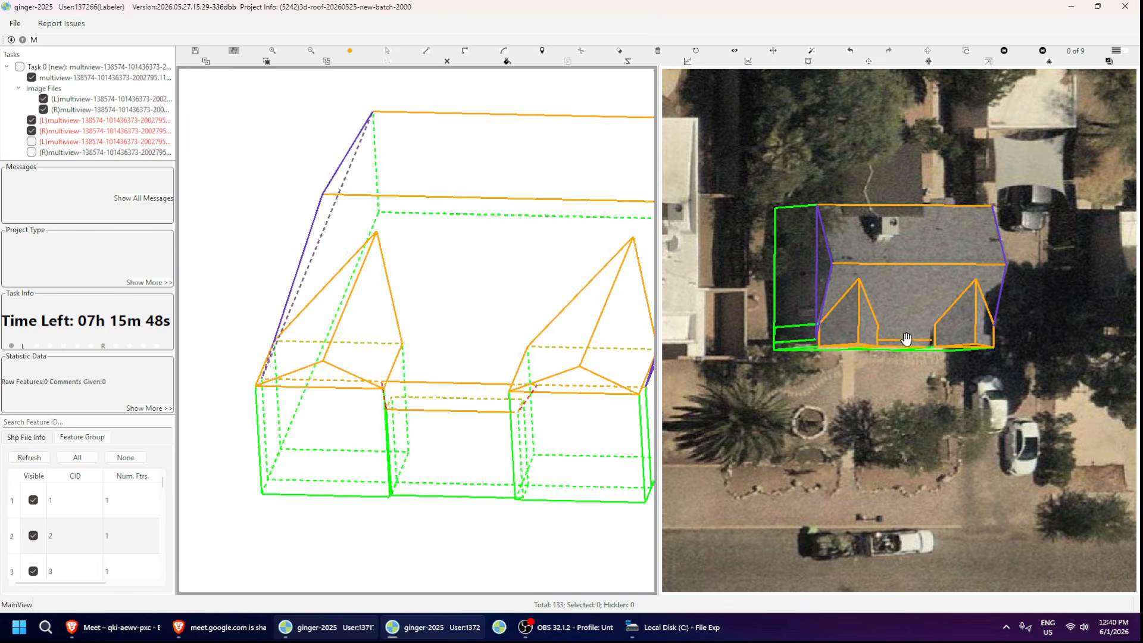
{"action": "key", "text": "r"}
{"action": "scroll", "coordinate": [906, 343], "scroll_direction": "up", "scroll_amount": 5}
{"action": "key", "text": "r"}
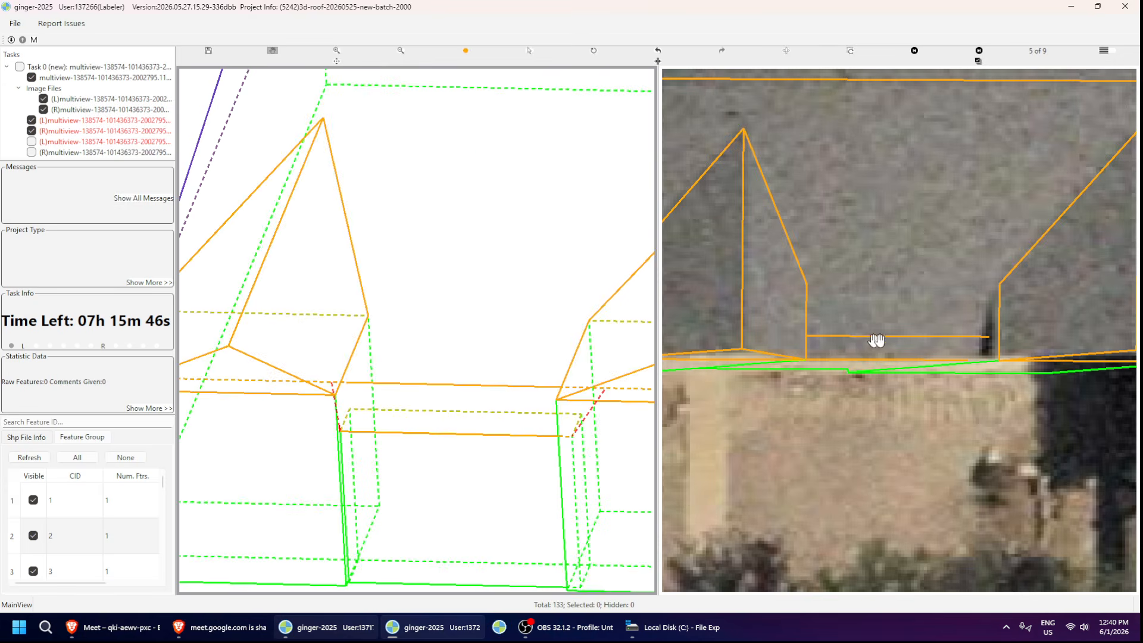
{"action": "scroll", "coordinate": [446, 400], "scroll_direction": "down", "scroll_amount": 3}
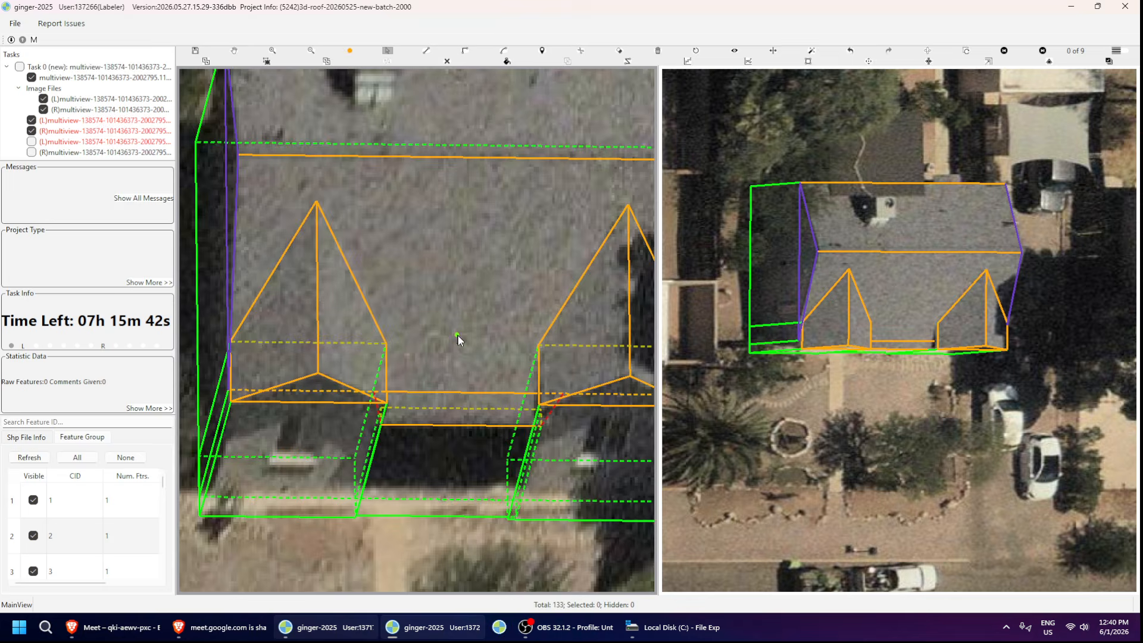
{"action": "key", "text": "r"}
{"action": "scroll", "coordinate": [455, 325], "scroll_direction": "down", "scroll_amount": 3}
{"action": "scroll", "coordinate": [457, 324], "scroll_direction": "up", "scroll_amount": 2}
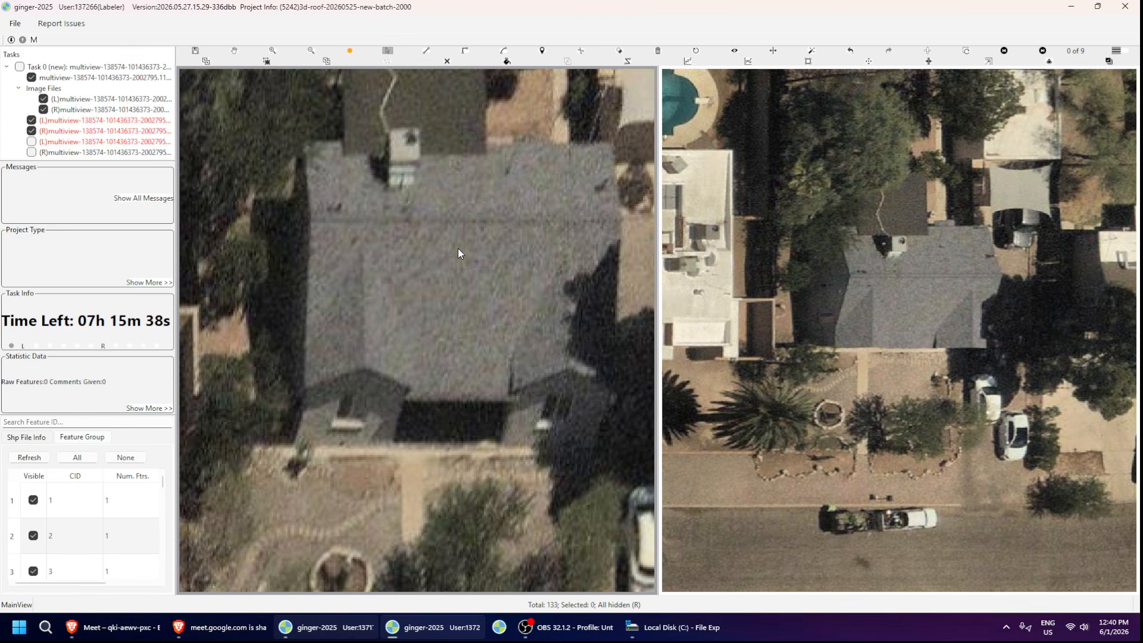
{"action": "key", "text": "r"}
{"action": "scroll", "coordinate": [458, 384], "scroll_direction": "up", "scroll_amount": 4}
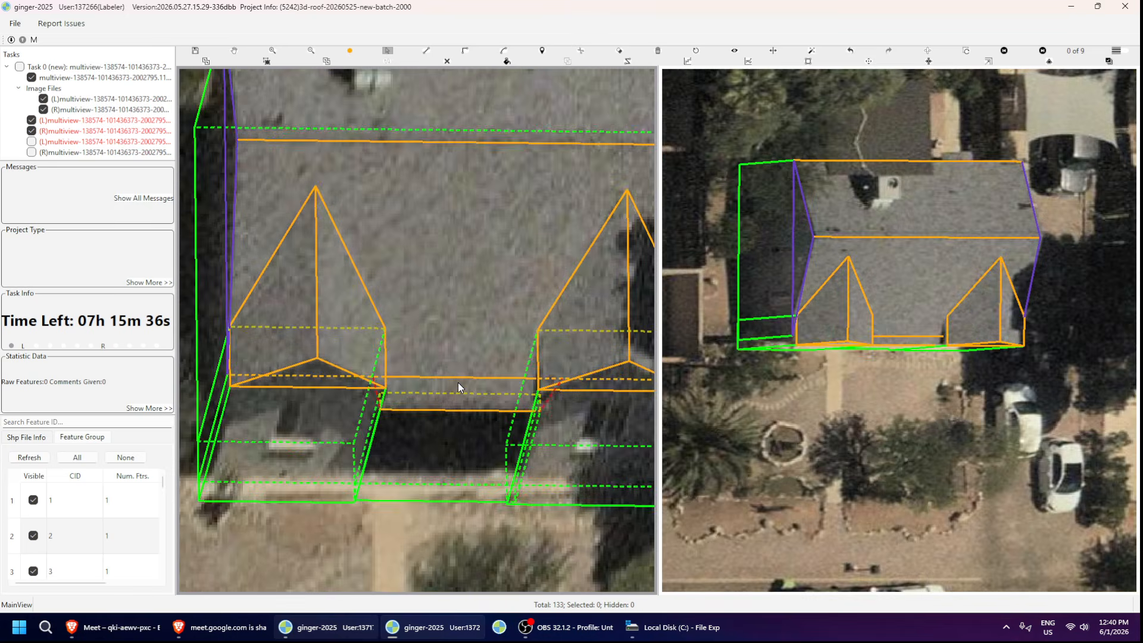
Commit the roof section between the front gables, then cancel the next drawing
{"action": "left_click", "coordinate": [456, 385]}
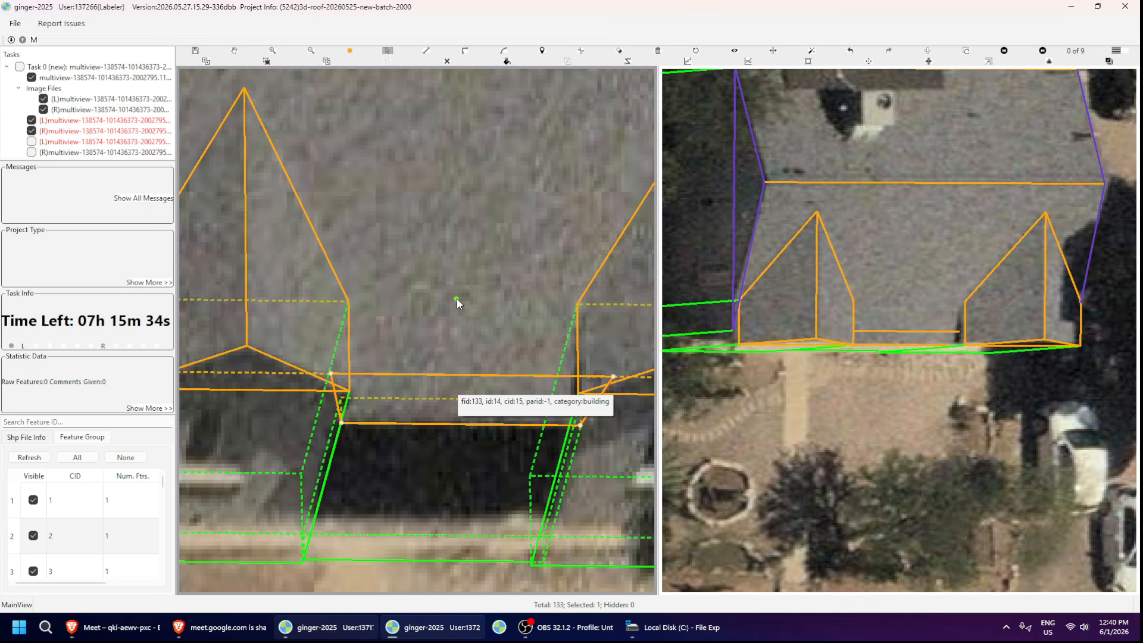
{"action": "scroll", "coordinate": [457, 399], "scroll_direction": "down", "scroll_amount": 5}
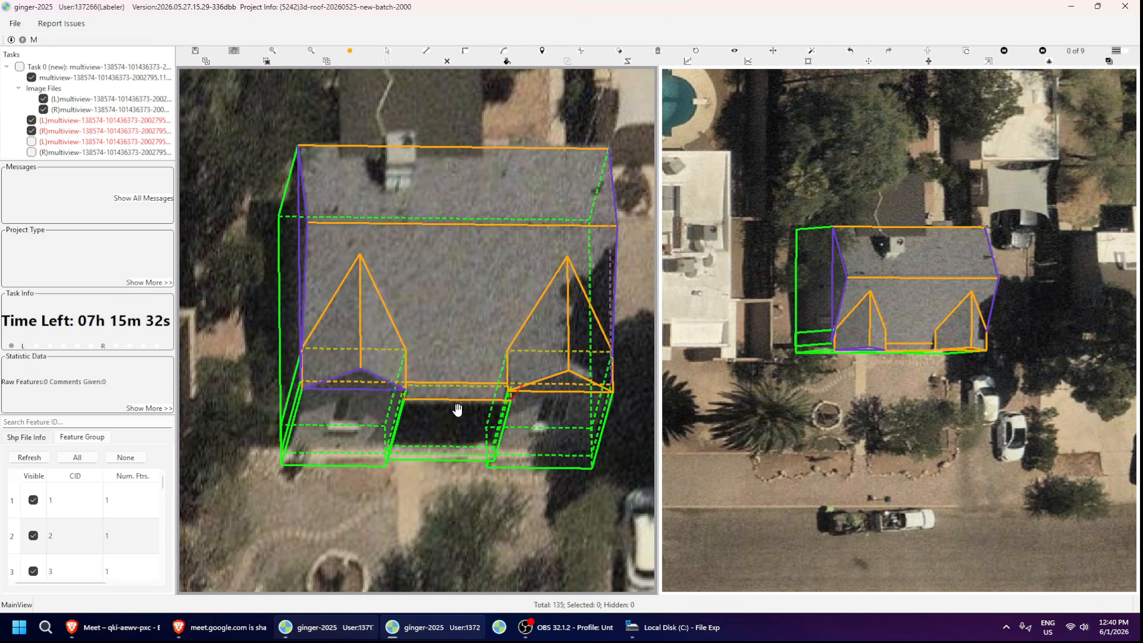
{"action": "left_click", "coordinate": [455, 317]}
{"action": "scroll", "coordinate": [458, 315], "scroll_direction": "up", "scroll_amount": 5}
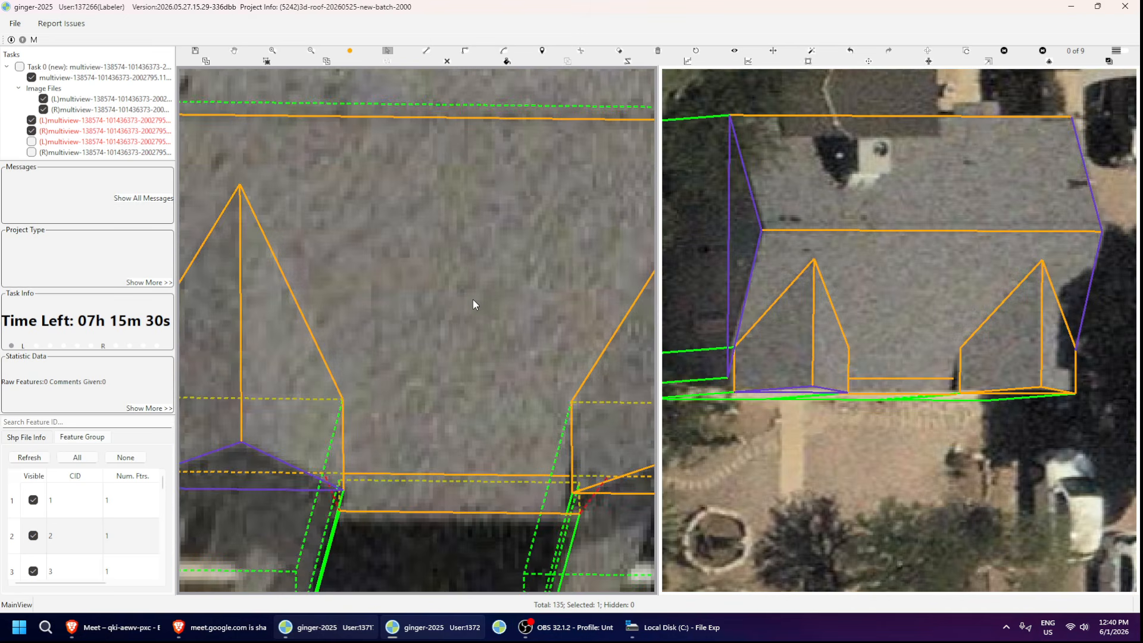
{"action": "scroll", "coordinate": [336, 416], "scroll_direction": "up", "scroll_amount": 3}
{"action": "key", "text": "l"}
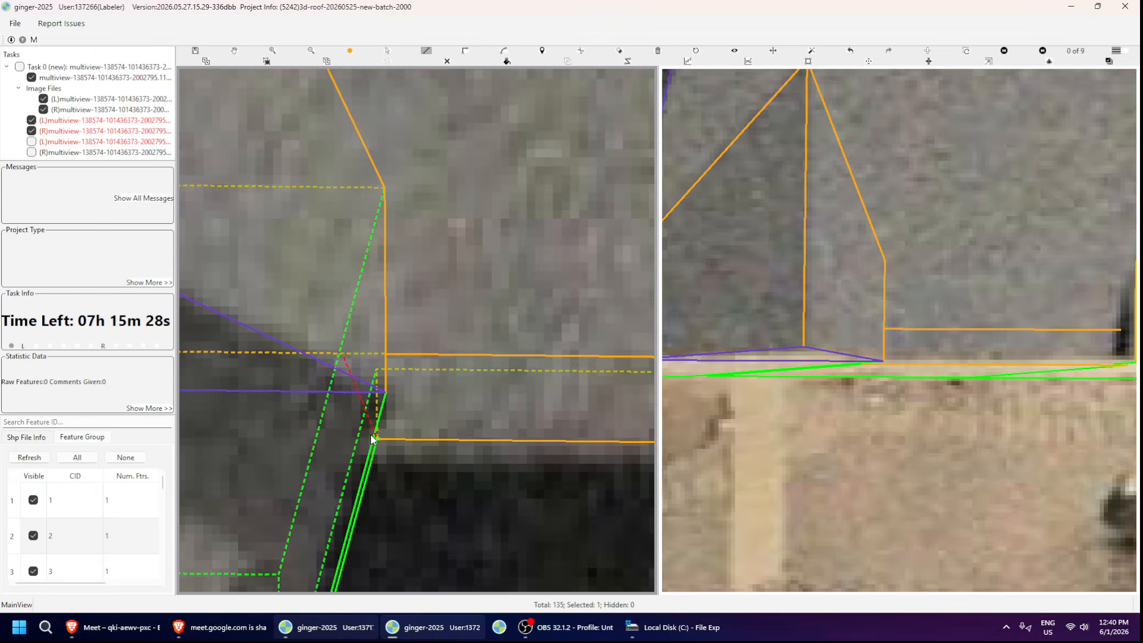
{"action": "key", "text": "Escape"}
{"action": "scroll", "coordinate": [383, 401], "scroll_direction": "down", "scroll_amount": 8}
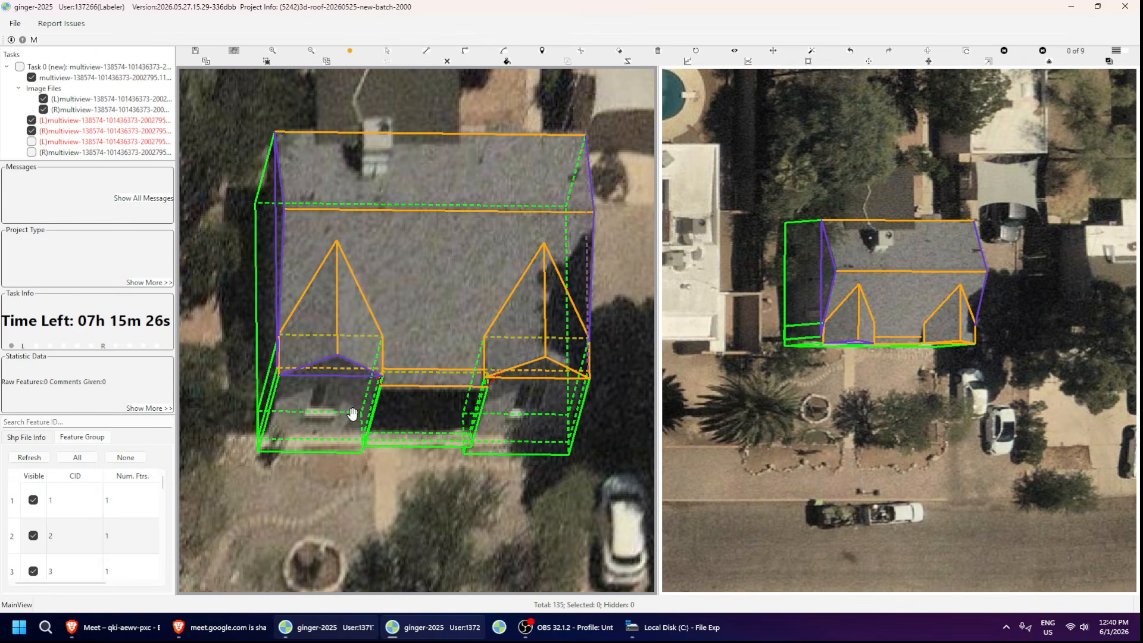
{"action": "scroll", "coordinate": [378, 197], "scroll_direction": "up", "scroll_amount": 4}
Pan to the rear of the house and cycle the second stereo view to an image showing the rear section
{"action": "key", "text": "r"}
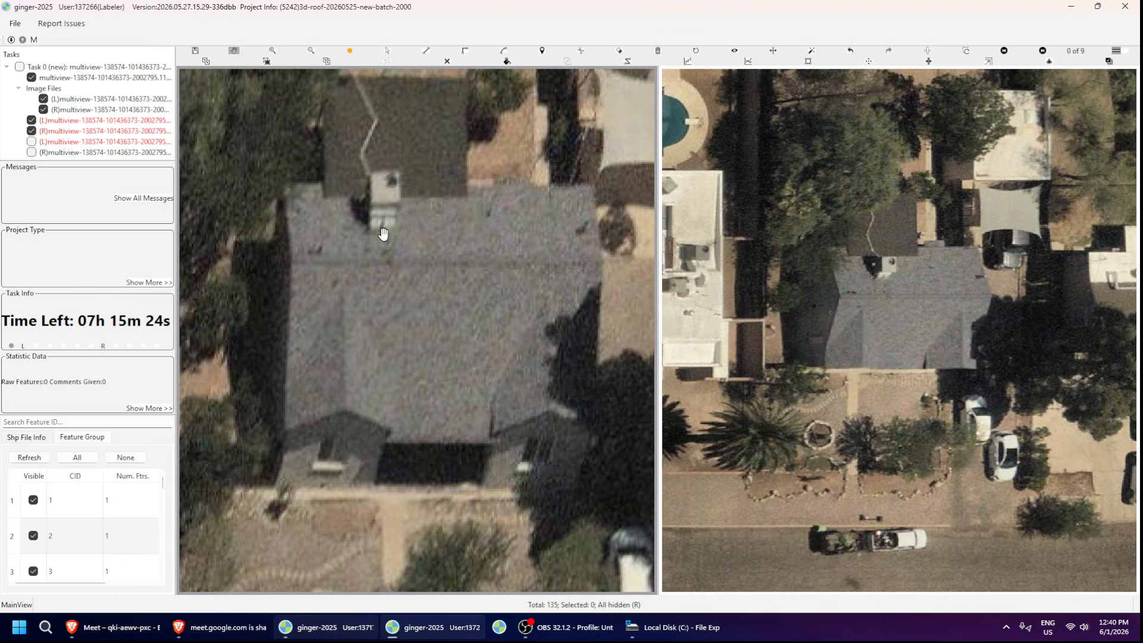
{"action": "key", "text": "r"}
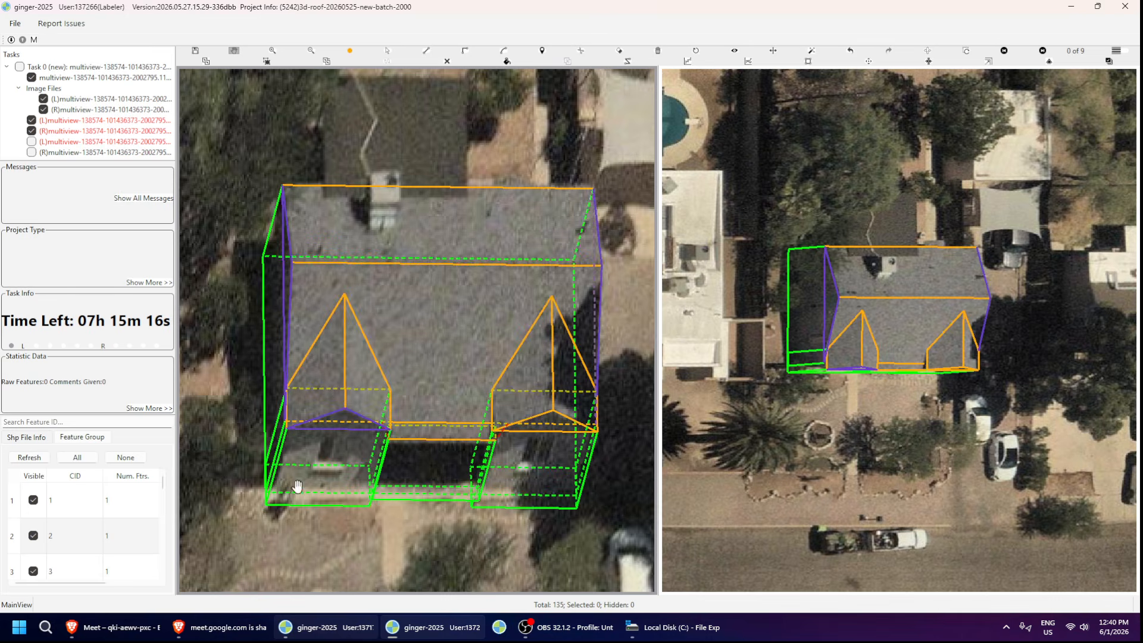
{"action": "scroll", "coordinate": [312, 257], "scroll_direction": "up", "scroll_amount": 2}
{"action": "left_click_drag", "start_coordinate": [373, 206], "coordinate": [325, 351]}
{"action": "scroll", "coordinate": [339, 335], "scroll_direction": "down", "scroll_amount": 1}
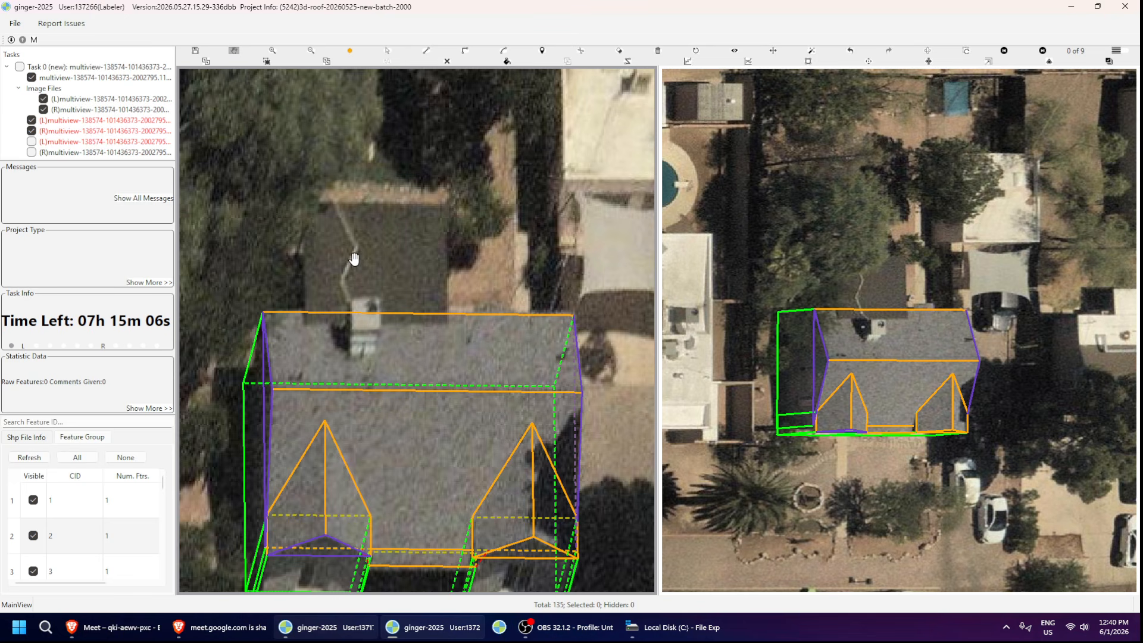
{"action": "key", "text": "space"}
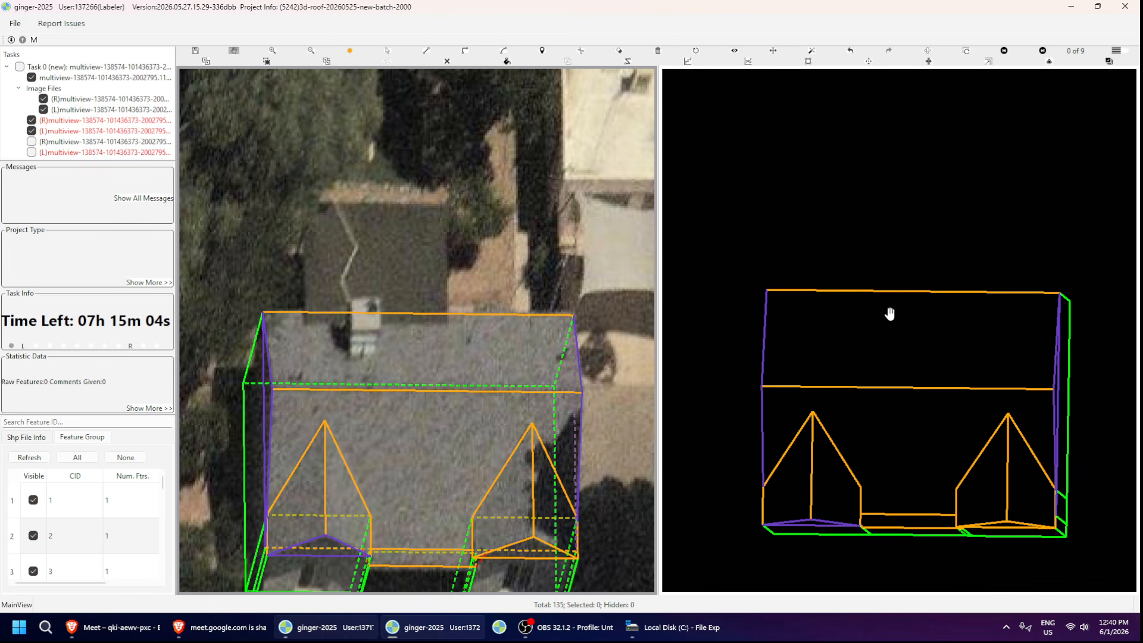
{"action": "key", "text": "space"}
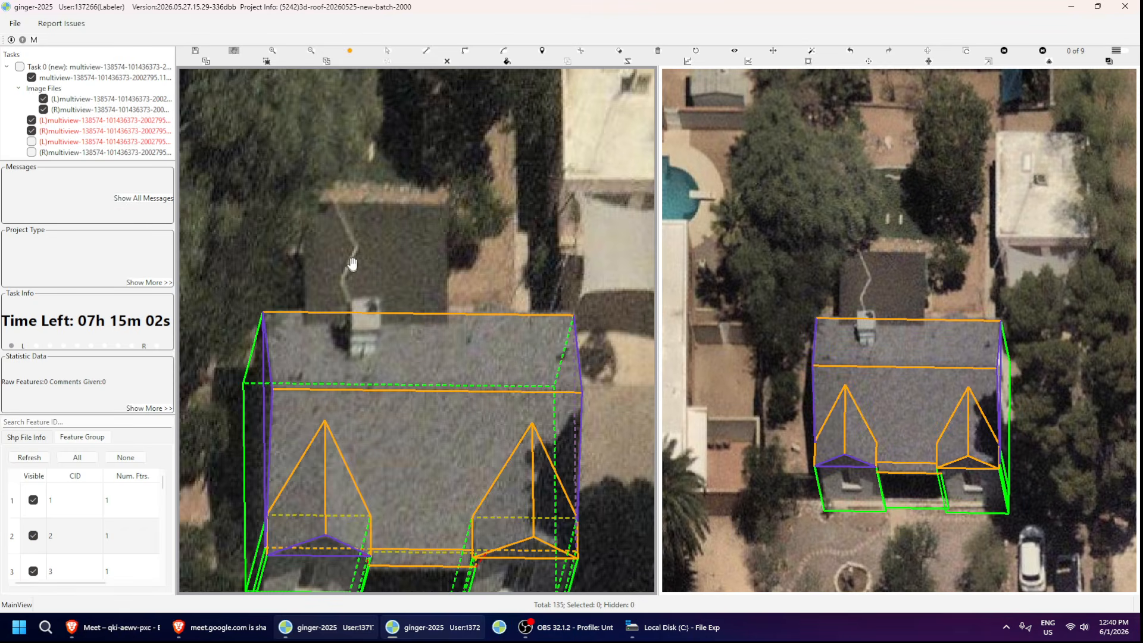
{"action": "key", "text": "space"}
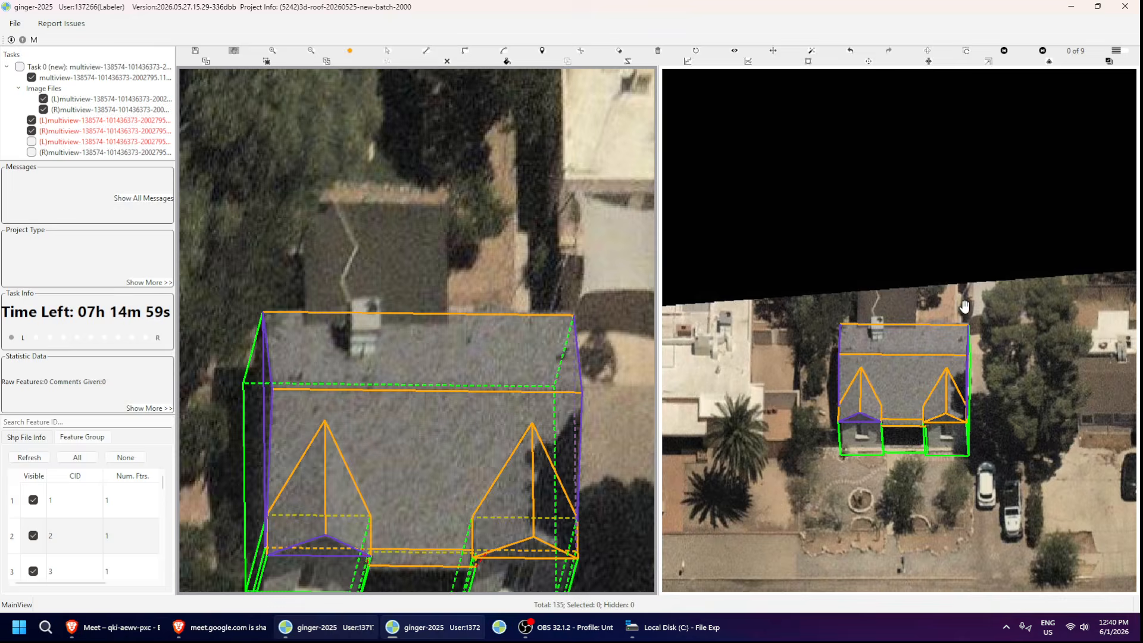
{"action": "key", "text": "space"}
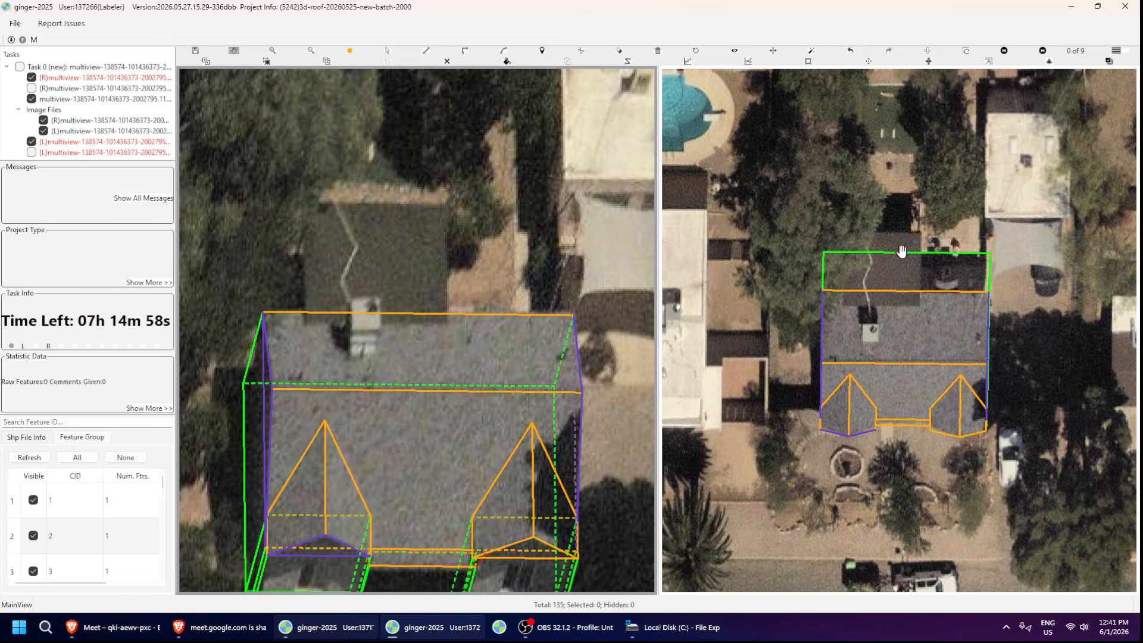
Switch to the Facebook tab in the Brave browser
{"action": "scroll", "coordinate": [917, 232], "scroll_direction": "up", "scroll_amount": 3}
{"action": "scroll", "coordinate": [904, 272], "scroll_direction": "up", "scroll_amount": 2}
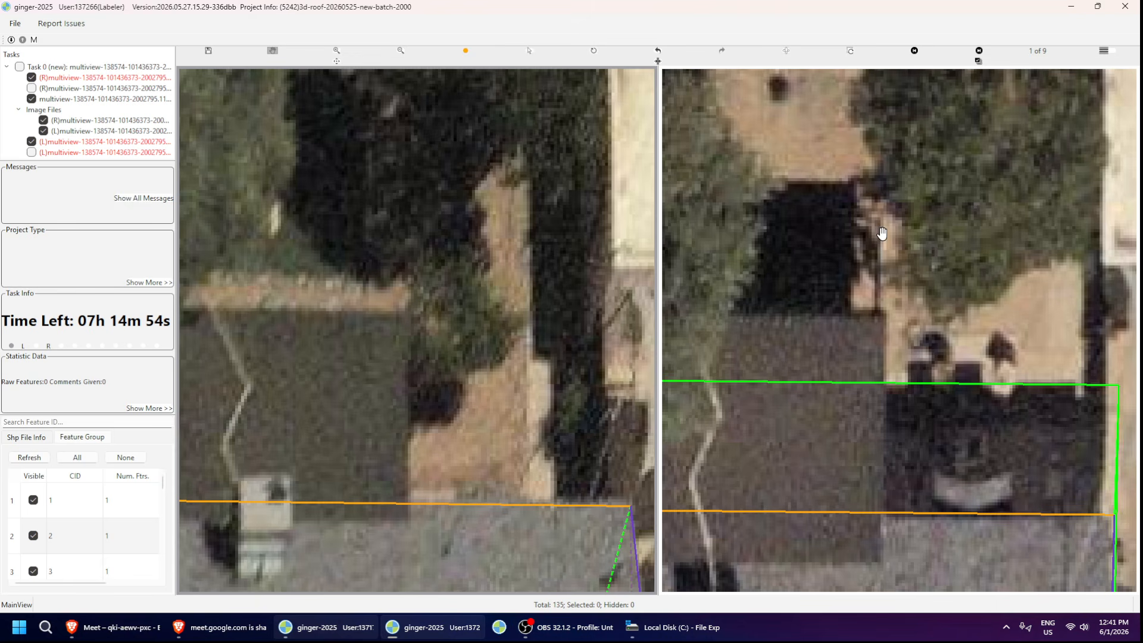
{"action": "scroll", "coordinate": [880, 253], "scroll_direction": "down", "scroll_amount": 4}
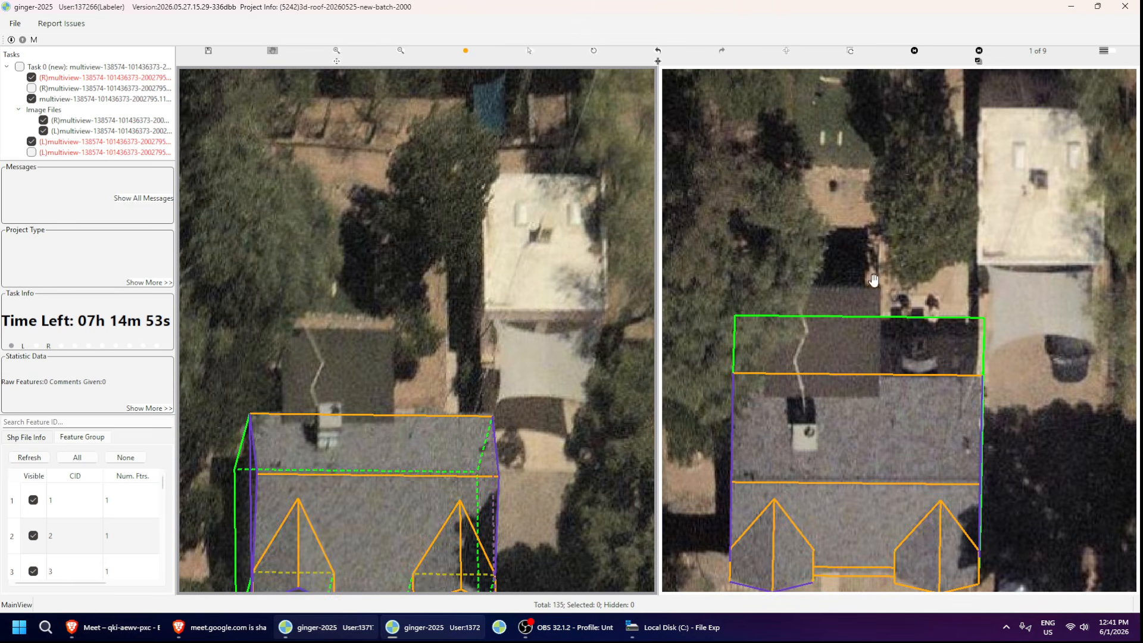
{"action": "left_click", "coordinate": [96, 637]}
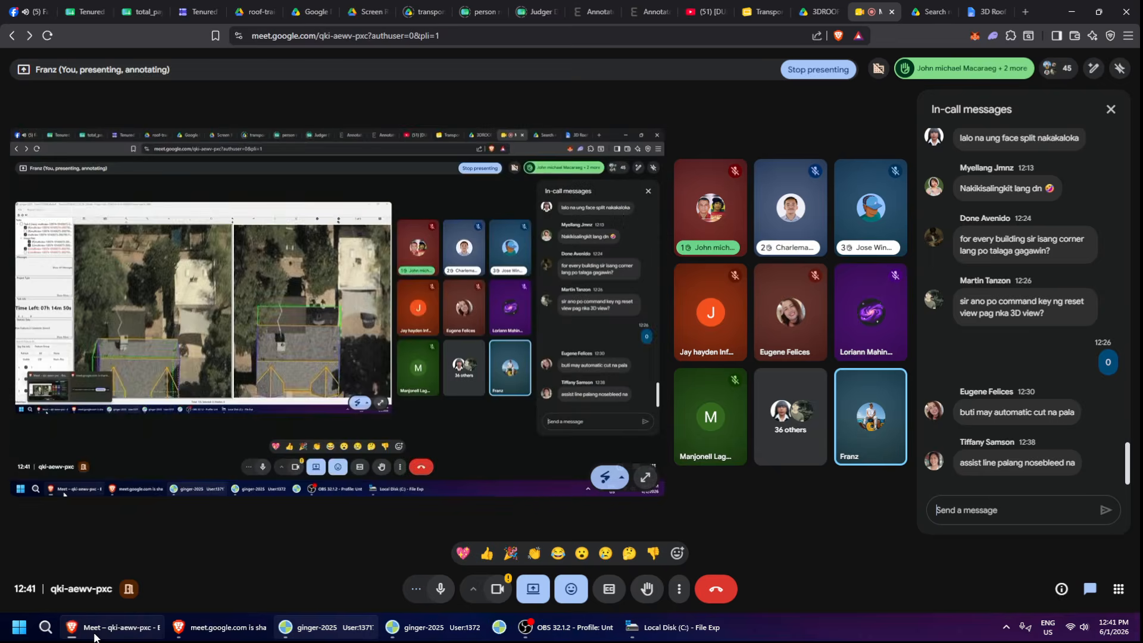
{"action": "left_click", "coordinate": [9, 9]}
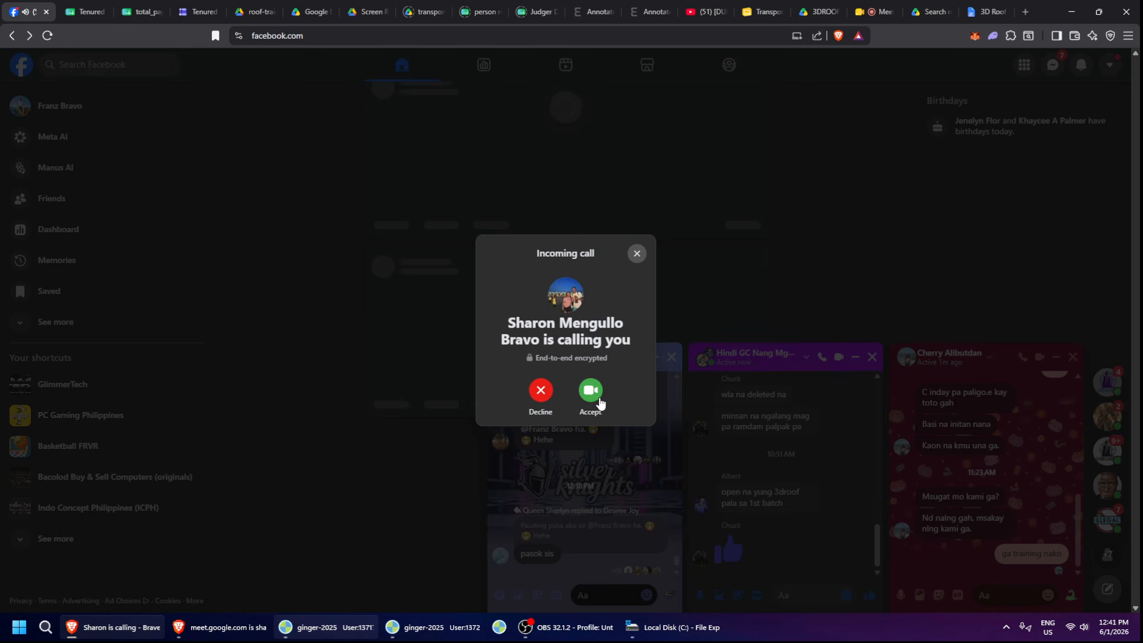
Accept the incoming Messenger video call, dismiss the camera prompt, and hang up
{"action": "left_click", "coordinate": [592, 391]}
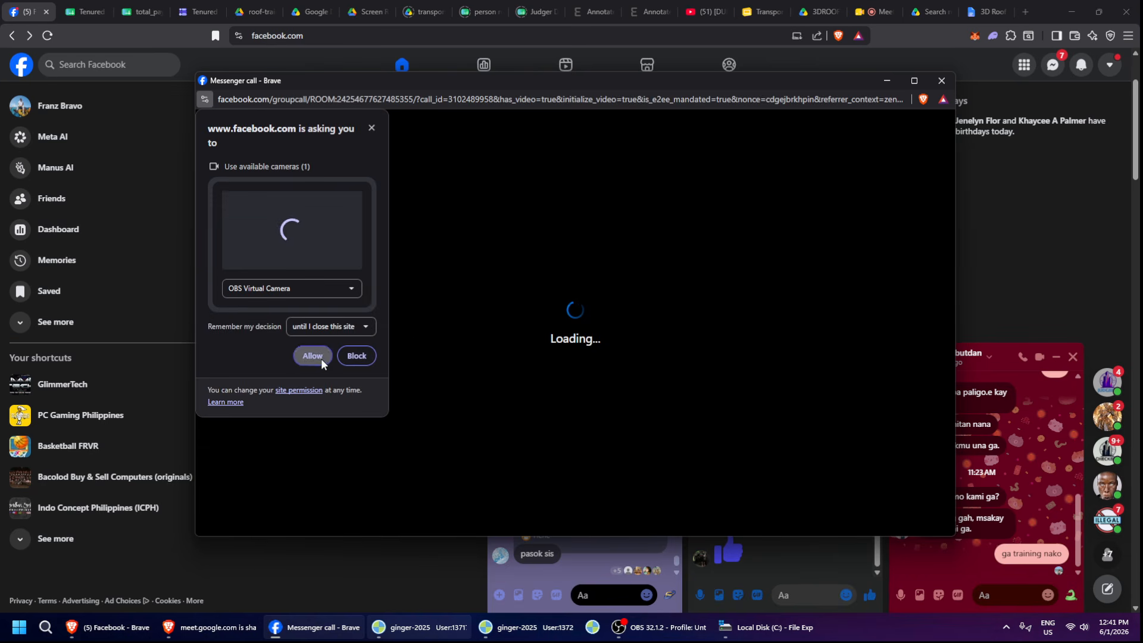
{"action": "left_click", "coordinate": [320, 360]}
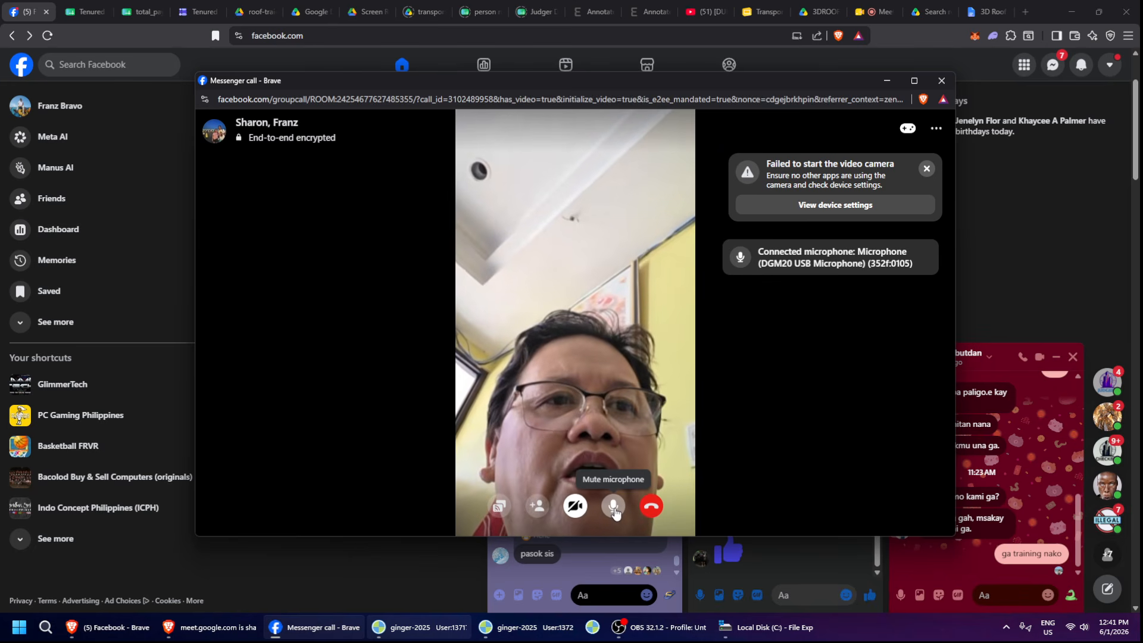
{"action": "left_click", "coordinate": [604, 492]}
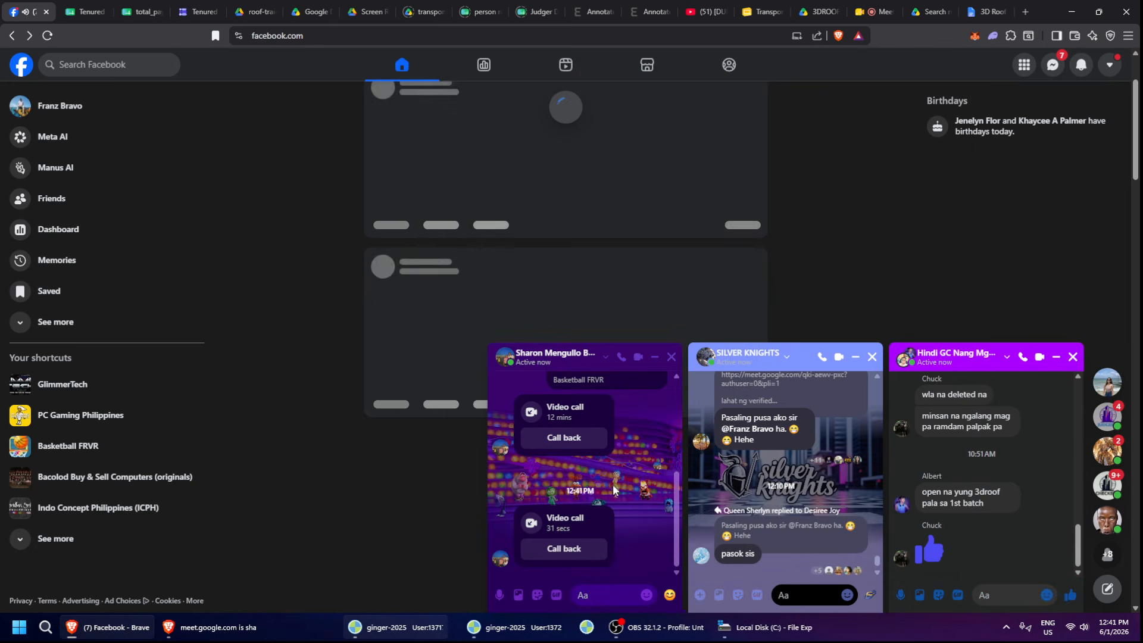
Return to the Google Meet tab, then bring the ginger-2025 labelling window back
{"action": "left_click", "coordinate": [883, 7]}
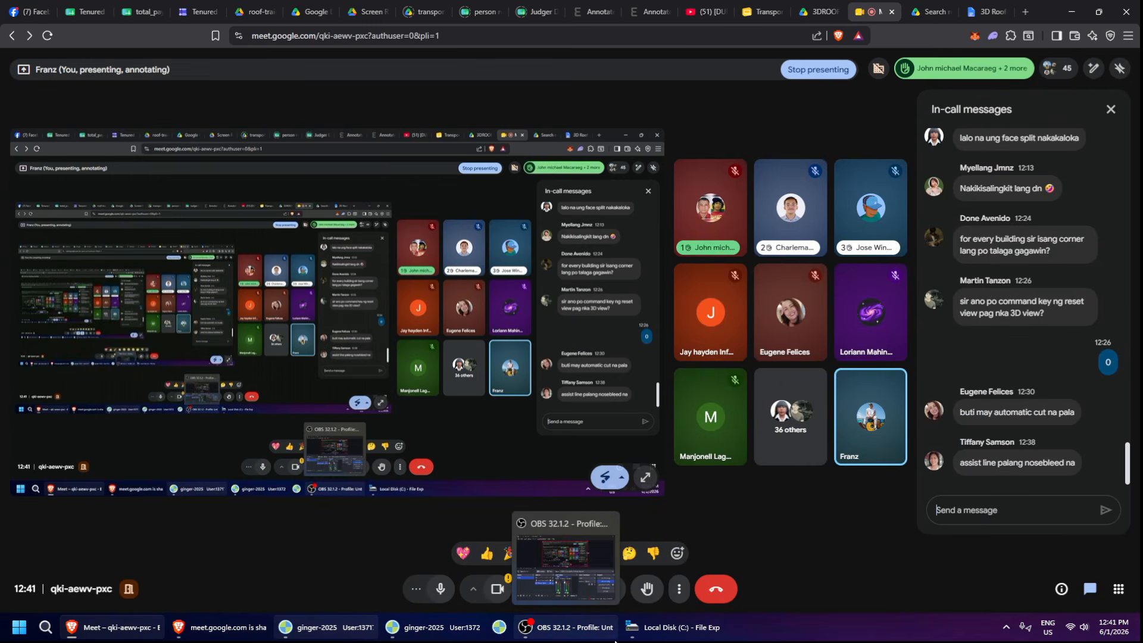
{"action": "mouse_move", "coordinate": [415, 631]}
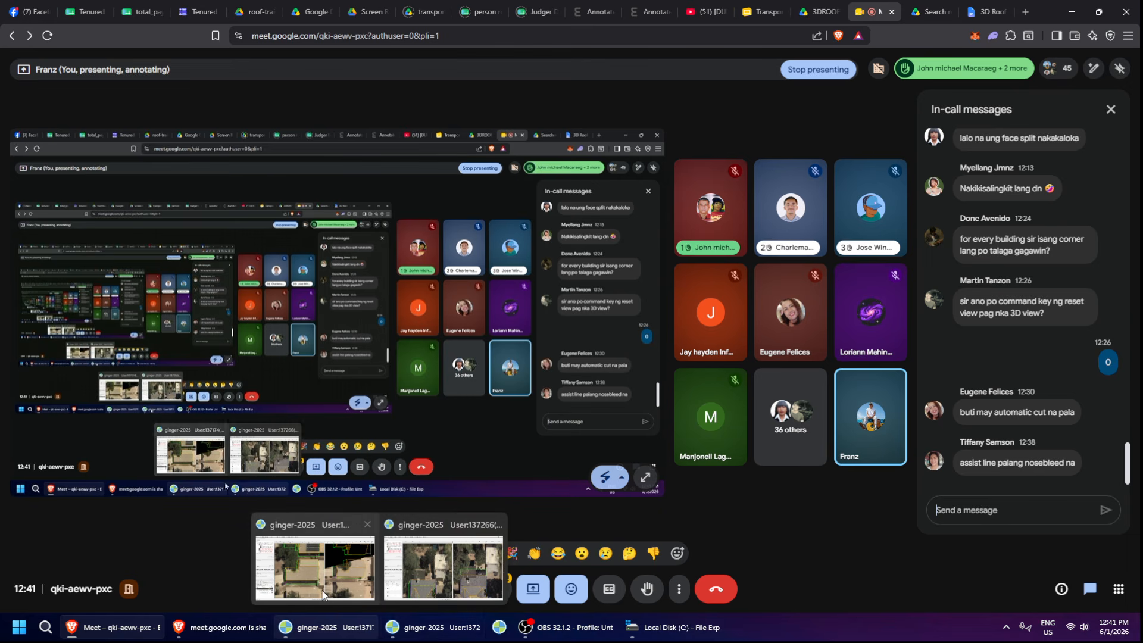
{"action": "mouse_move", "coordinate": [334, 590]}
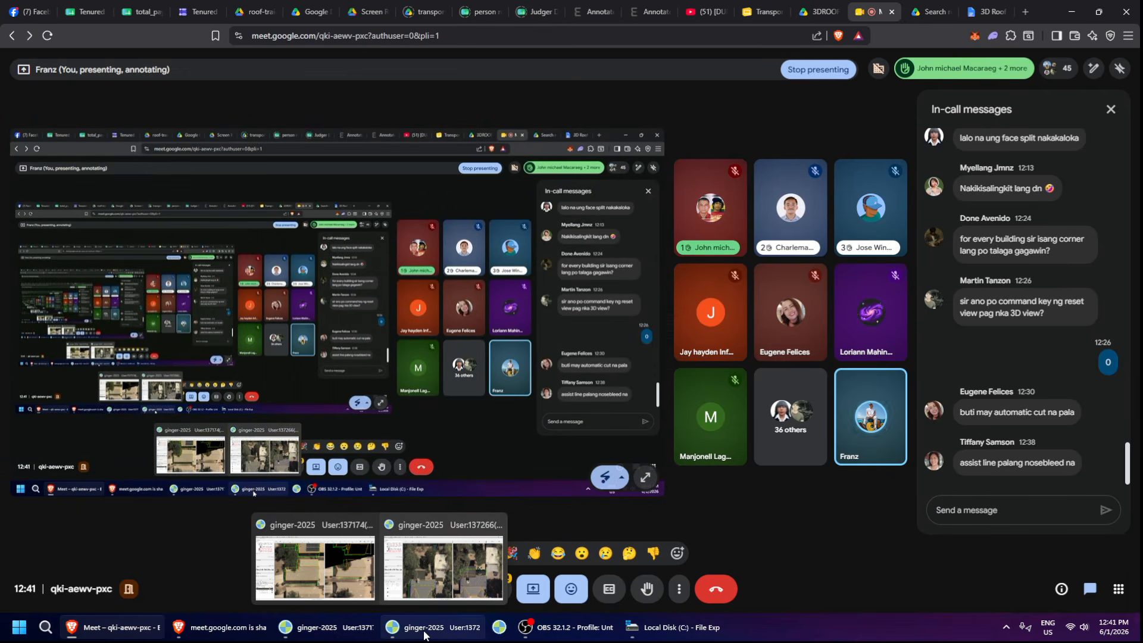
{"action": "left_click", "coordinate": [424, 634]}
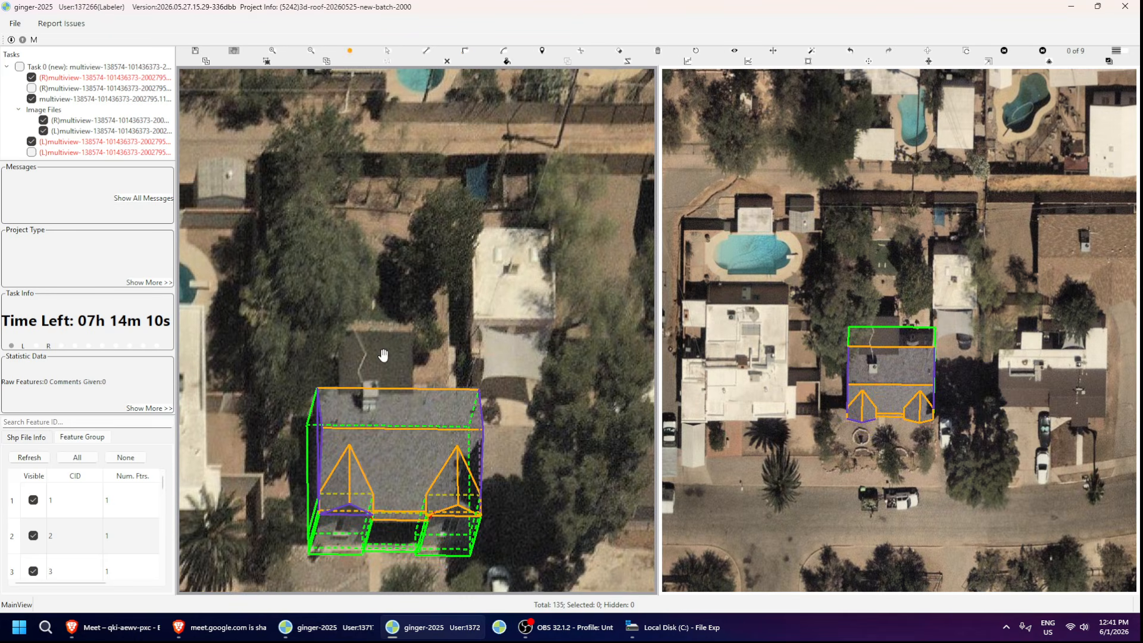
{"action": "scroll", "coordinate": [375, 336], "scroll_direction": "up", "scroll_amount": 4}
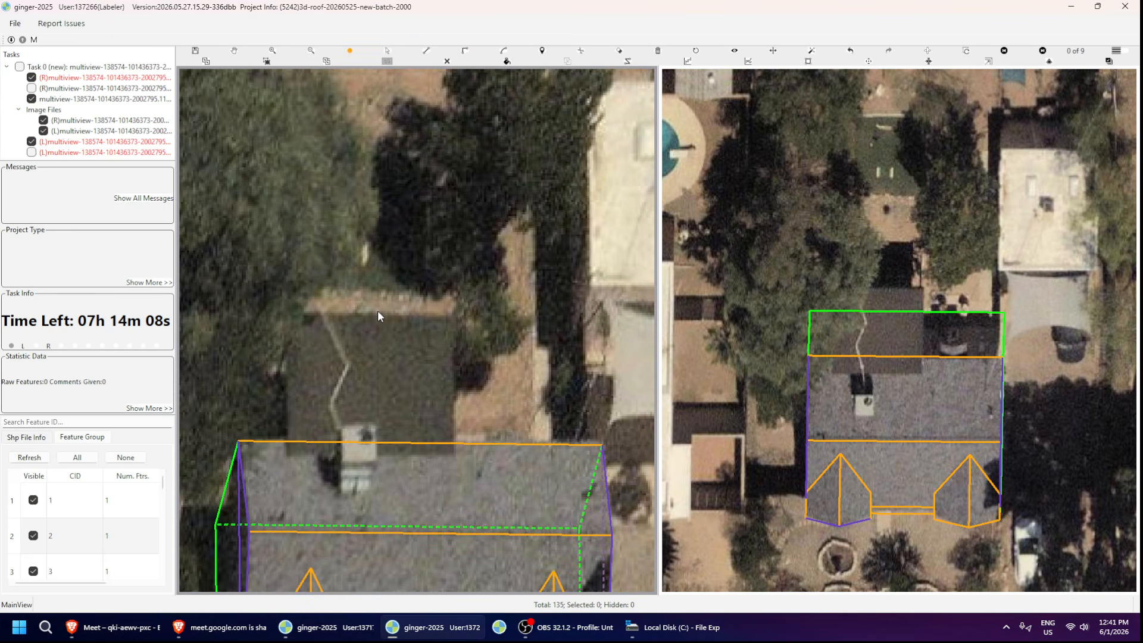
{"action": "scroll", "coordinate": [441, 347], "scroll_direction": "up", "scroll_amount": 2}
{"action": "left_click", "coordinate": [493, 316]}
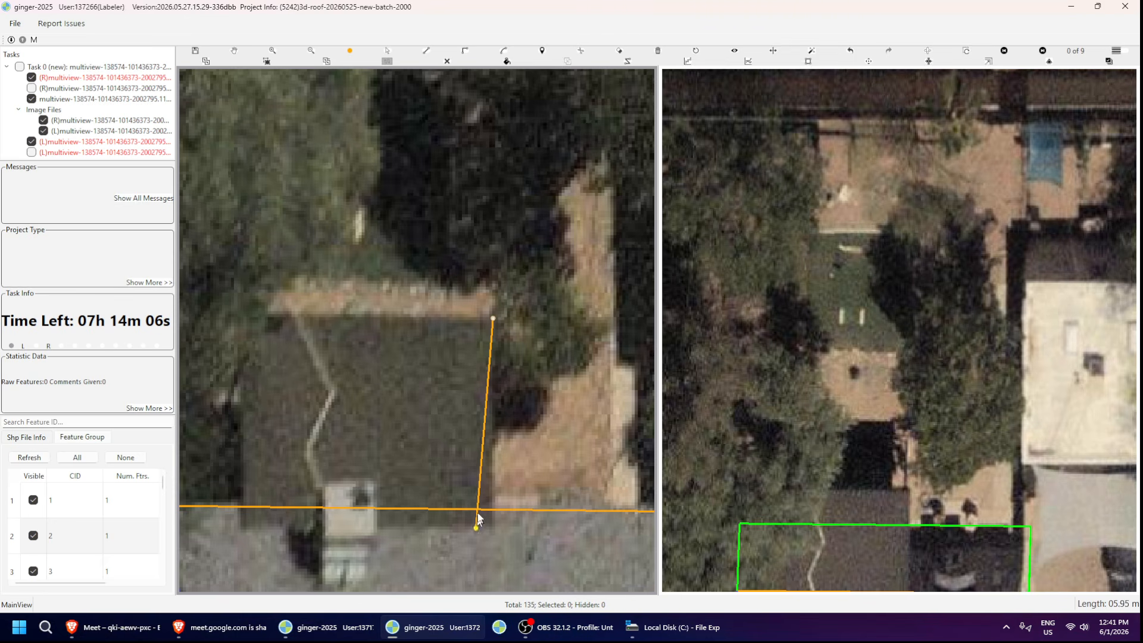
{"action": "left_click", "coordinate": [245, 316]}
{"action": "scroll", "coordinate": [327, 392], "scroll_direction": "down", "scroll_amount": 3}
{"action": "key", "text": "Escape"}
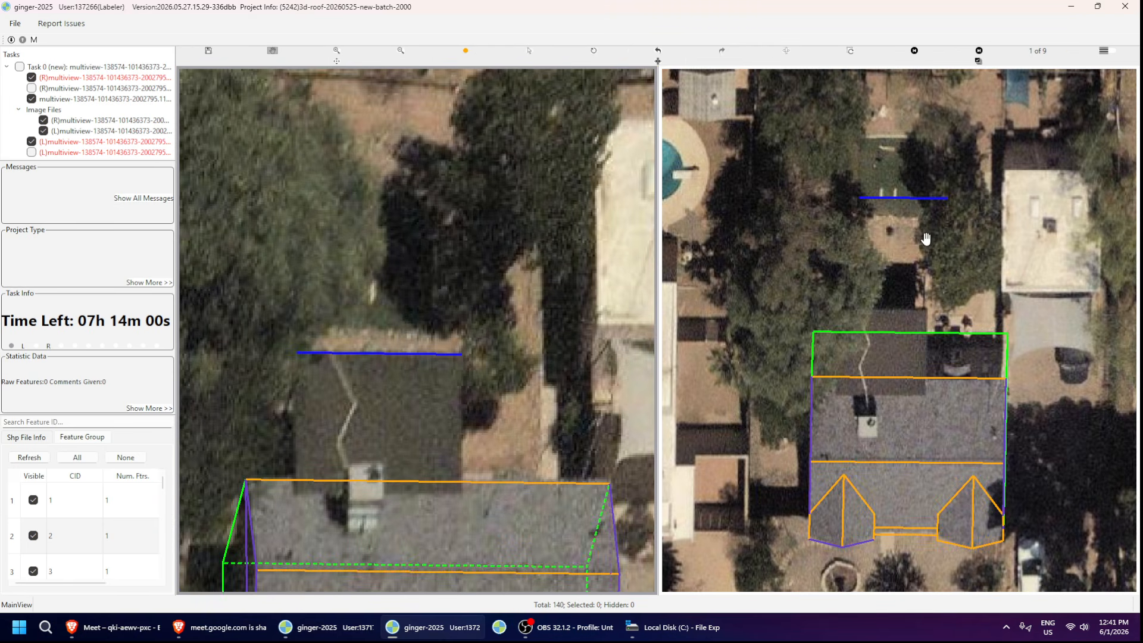
{"action": "scroll", "coordinate": [906, 173], "scroll_direction": "up", "scroll_amount": 3}
{"action": "left_click_drag", "start_coordinate": [905, 173], "coordinate": [877, 337]}
{"action": "scroll", "coordinate": [925, 340], "scroll_direction": "up", "scroll_amount": 2}
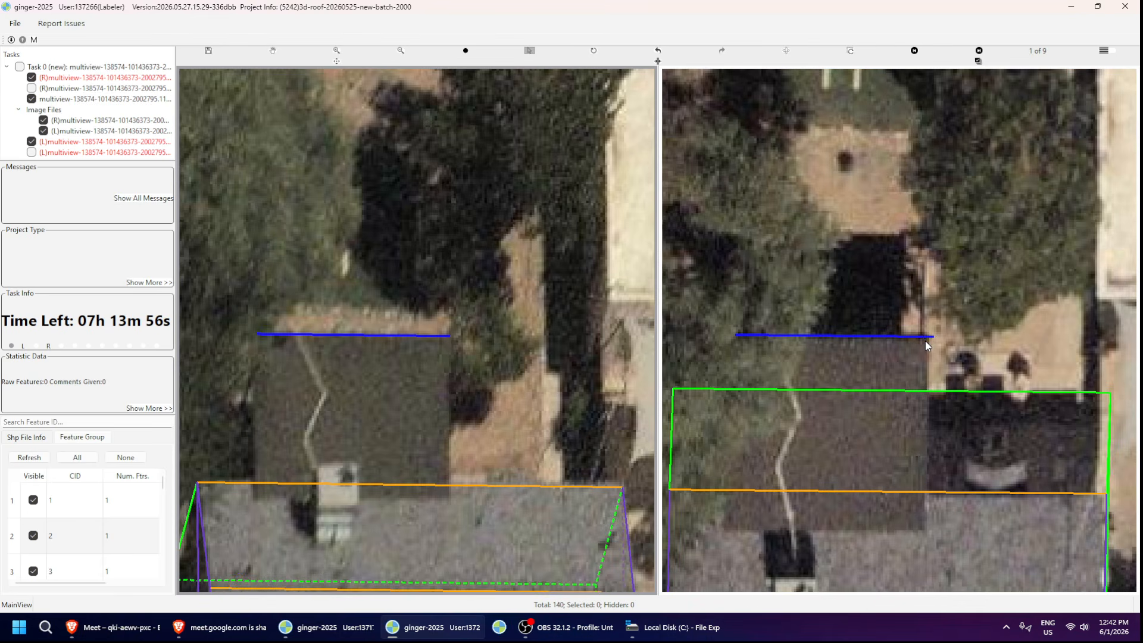
{"action": "scroll", "coordinate": [924, 339], "scroll_direction": "up", "scroll_amount": 2}
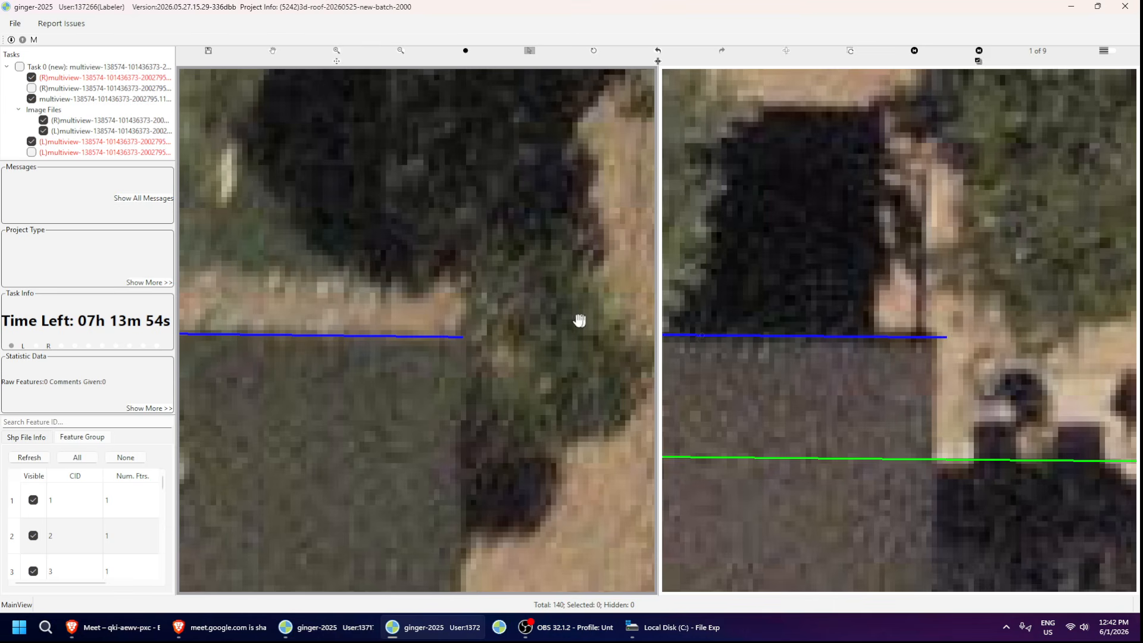
{"action": "scroll", "coordinate": [398, 364], "scroll_direction": "up", "scroll_amount": 1}
{"action": "left_click", "coordinate": [345, 338]}
{"action": "scroll", "coordinate": [388, 341], "scroll_direction": "up", "scroll_amount": 2}
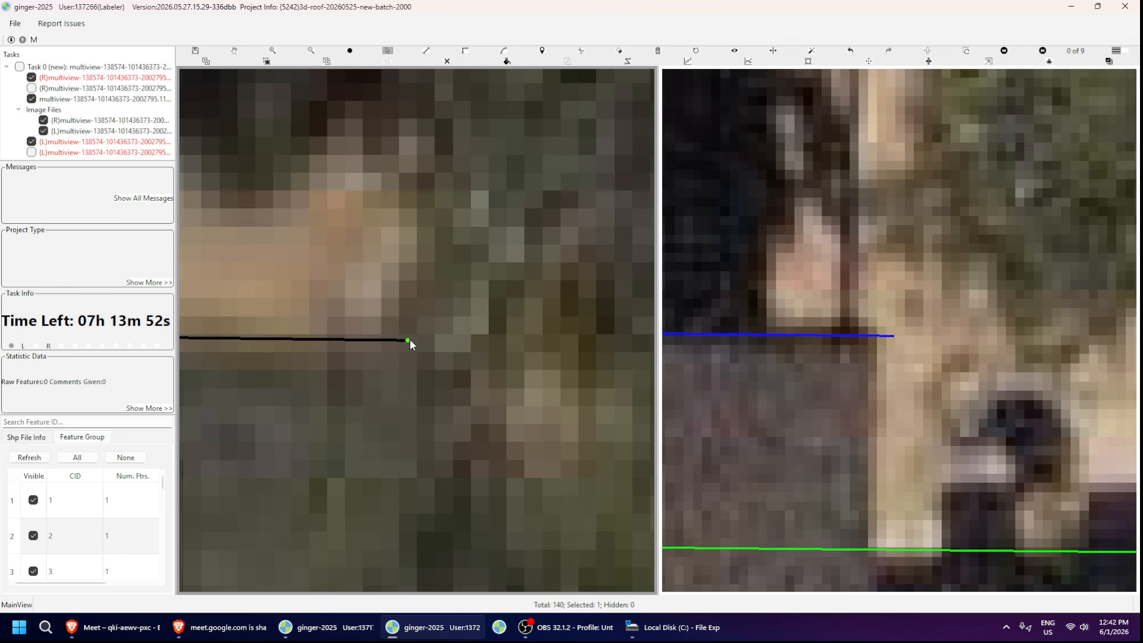
{"action": "scroll", "coordinate": [408, 341], "scroll_direction": "down", "scroll_amount": 2}
{"action": "key", "text": "space"}
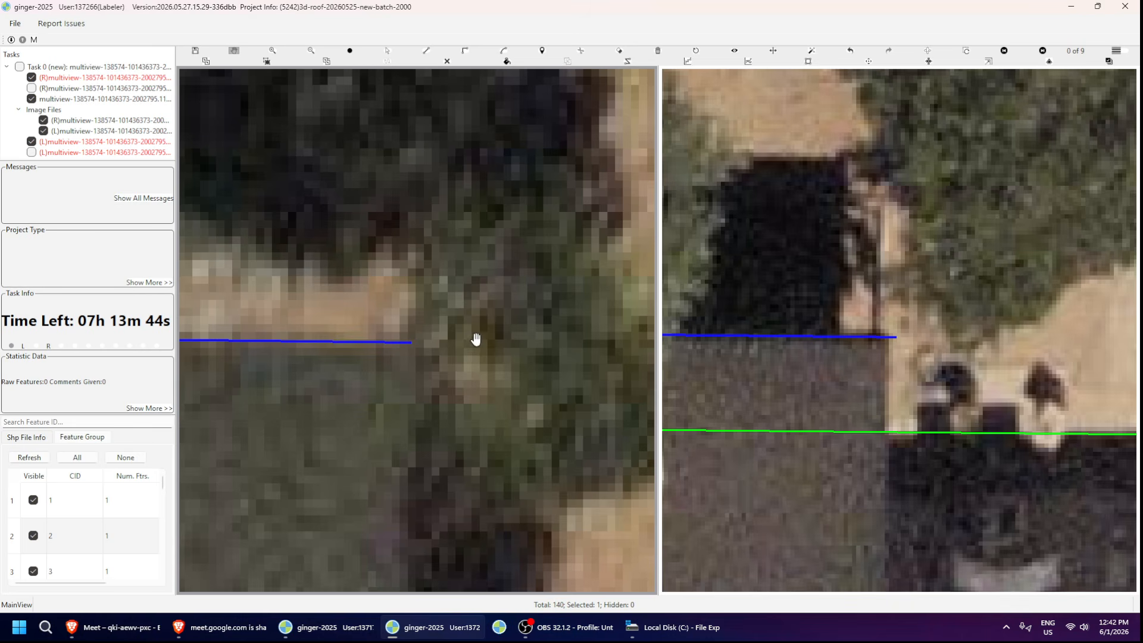
{"action": "scroll", "coordinate": [378, 347], "scroll_direction": "up", "scroll_amount": 2}
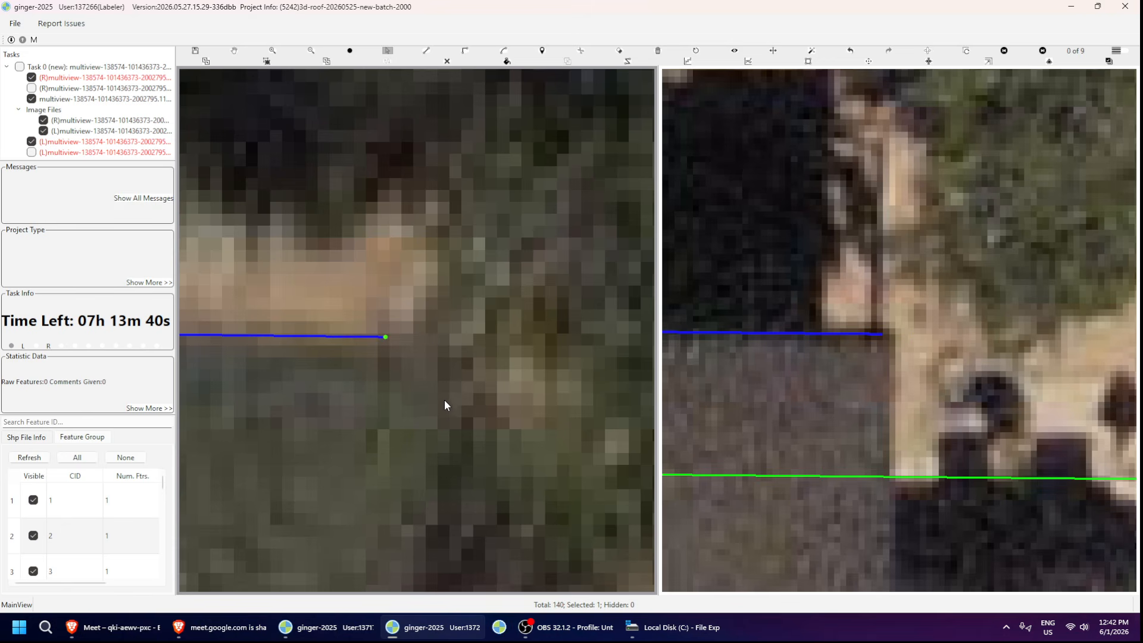
{"action": "scroll", "coordinate": [445, 412], "scroll_direction": "down", "scroll_amount": 2}
{"action": "scroll", "coordinate": [420, 380], "scroll_direction": "up", "scroll_amount": 2}
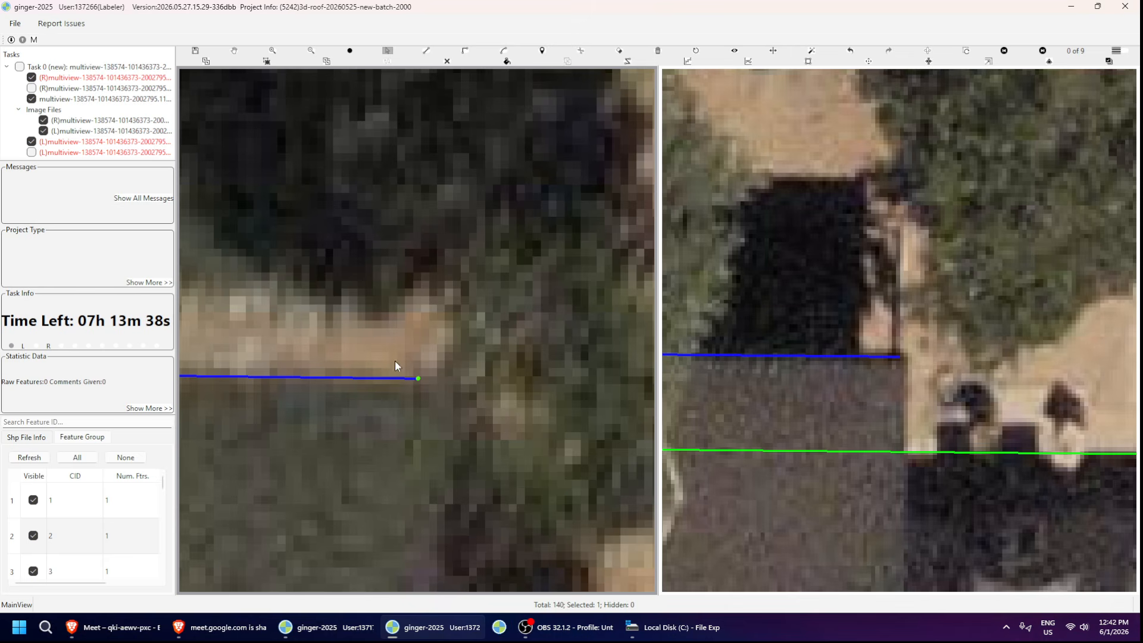
{"action": "left_click_drag", "start_coordinate": [419, 380], "coordinate": [446, 381]}
{"action": "scroll", "coordinate": [448, 384], "scroll_direction": "down", "scroll_amount": 2}
Delete the old back-edge line and redraw it across the rear section's top corners
{"action": "key", "text": "Delete"}
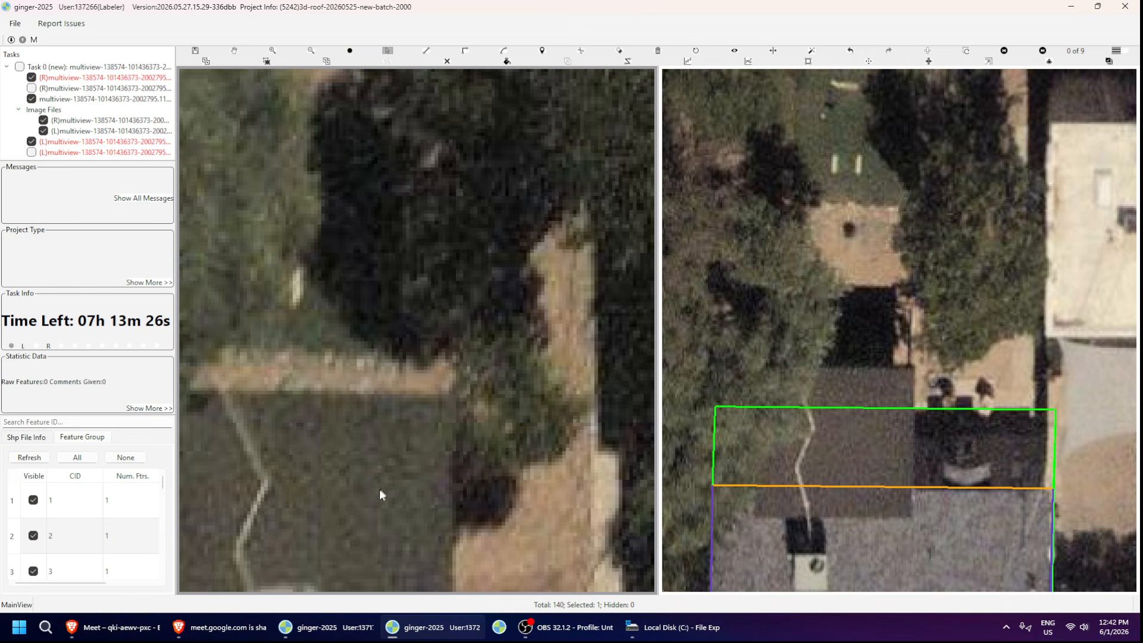
{"action": "scroll", "coordinate": [379, 489], "scroll_direction": "down", "scroll_amount": 2}
{"action": "left_click_drag", "start_coordinate": [386, 467], "coordinate": [442, 310]}
{"action": "scroll", "coordinate": [415, 290], "scroll_direction": "up", "scroll_amount": 1}
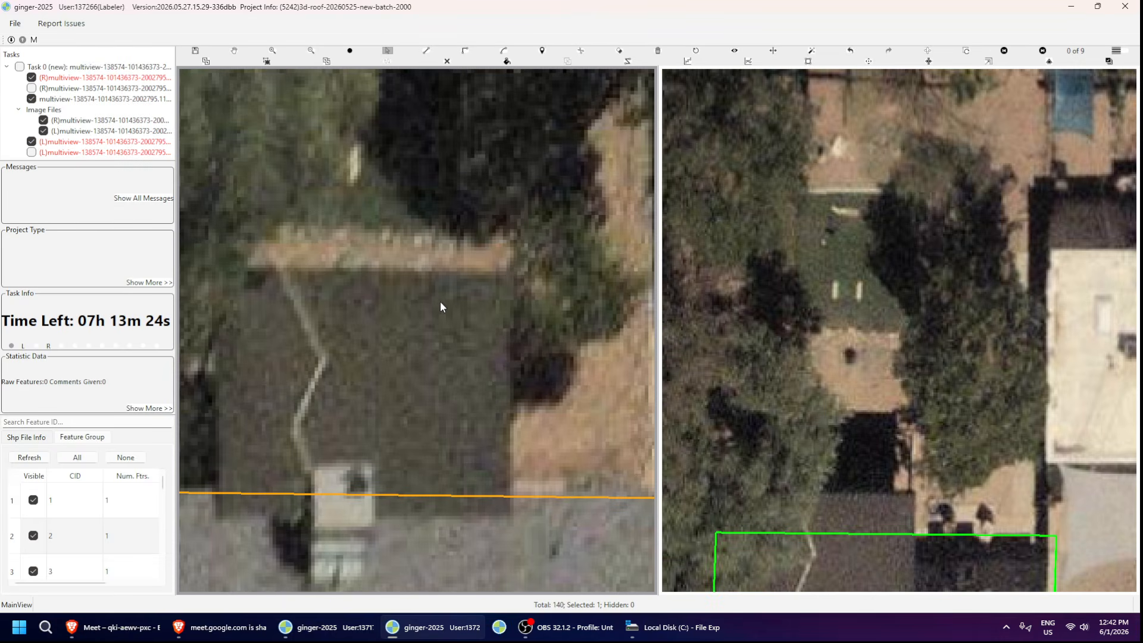
{"action": "left_click", "coordinate": [506, 273]}
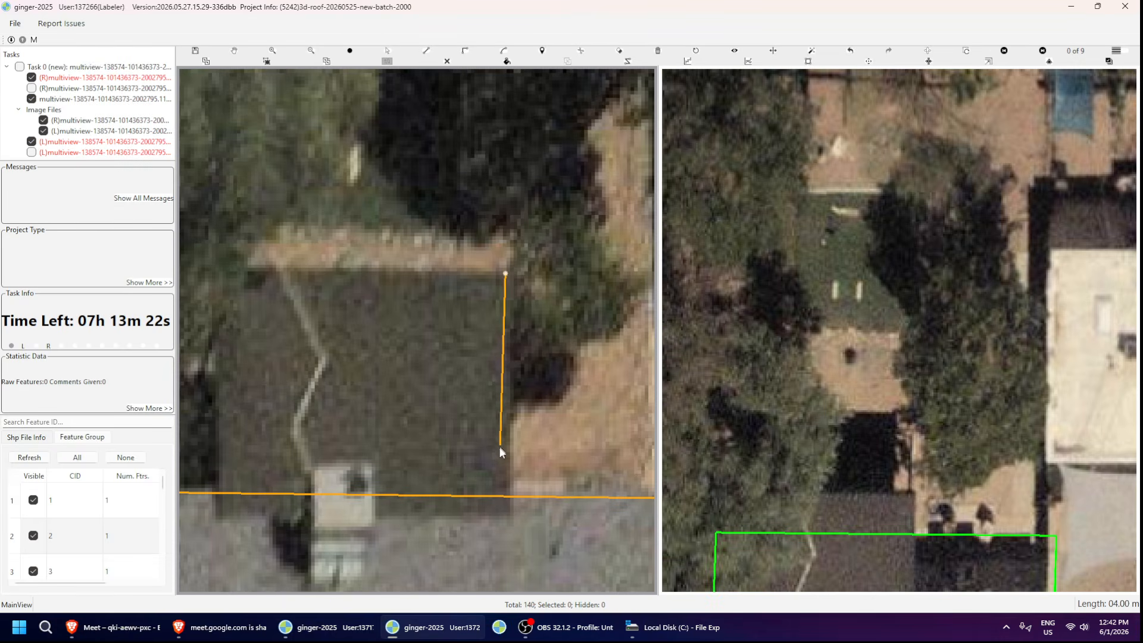
{"action": "left_click", "coordinate": [494, 494]}
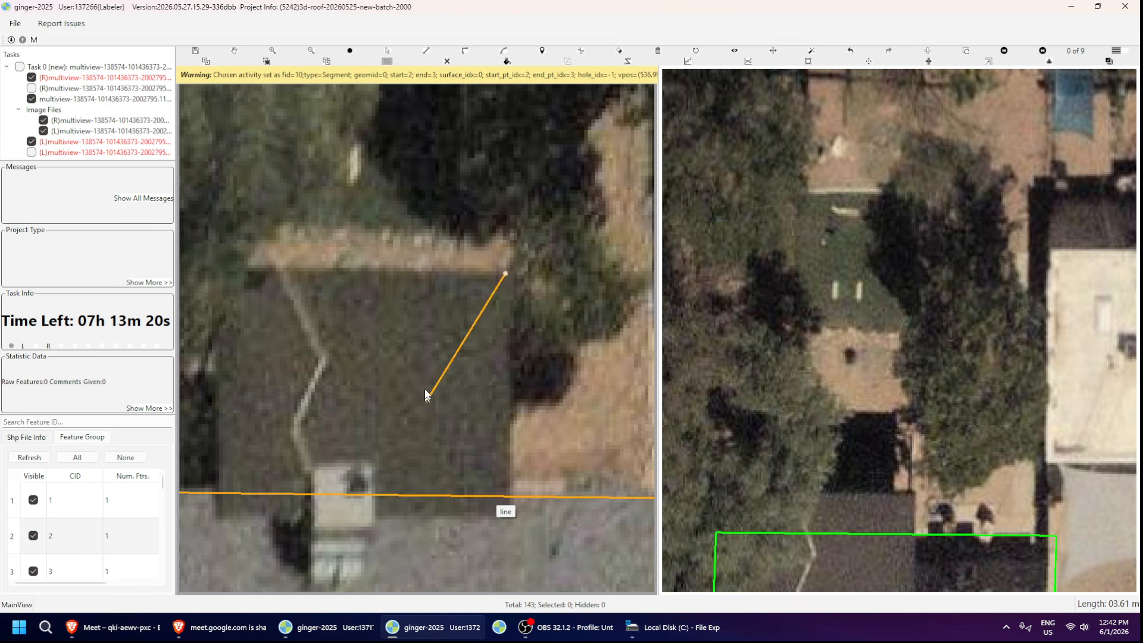
{"action": "left_click_drag", "start_coordinate": [343, 271], "coordinate": [413, 276]}
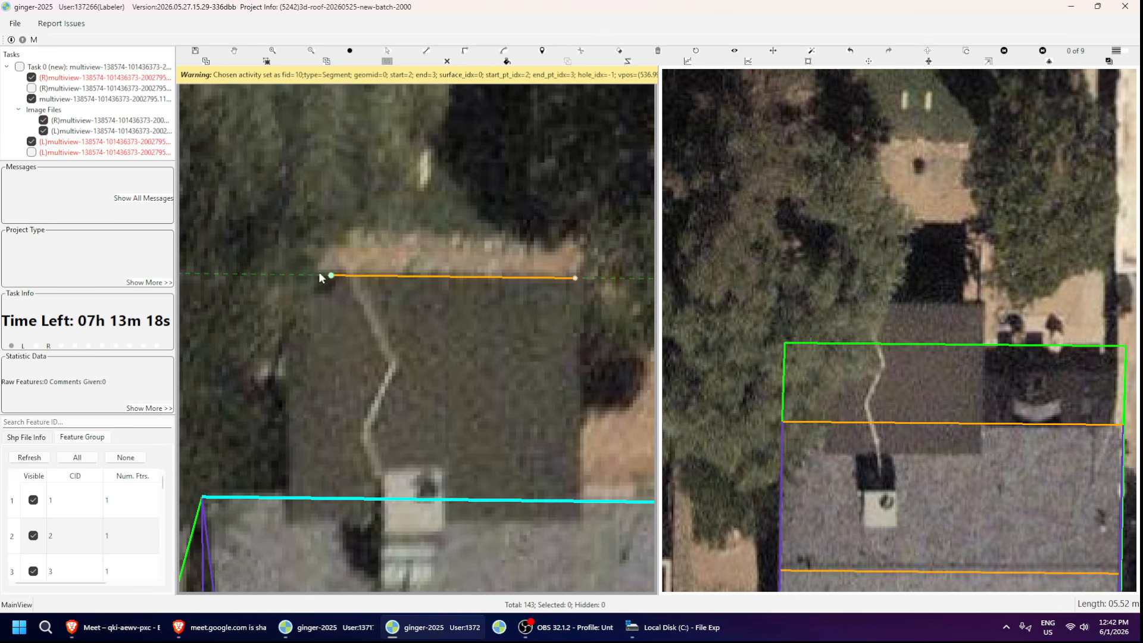
{"action": "left_click", "coordinate": [290, 276]}
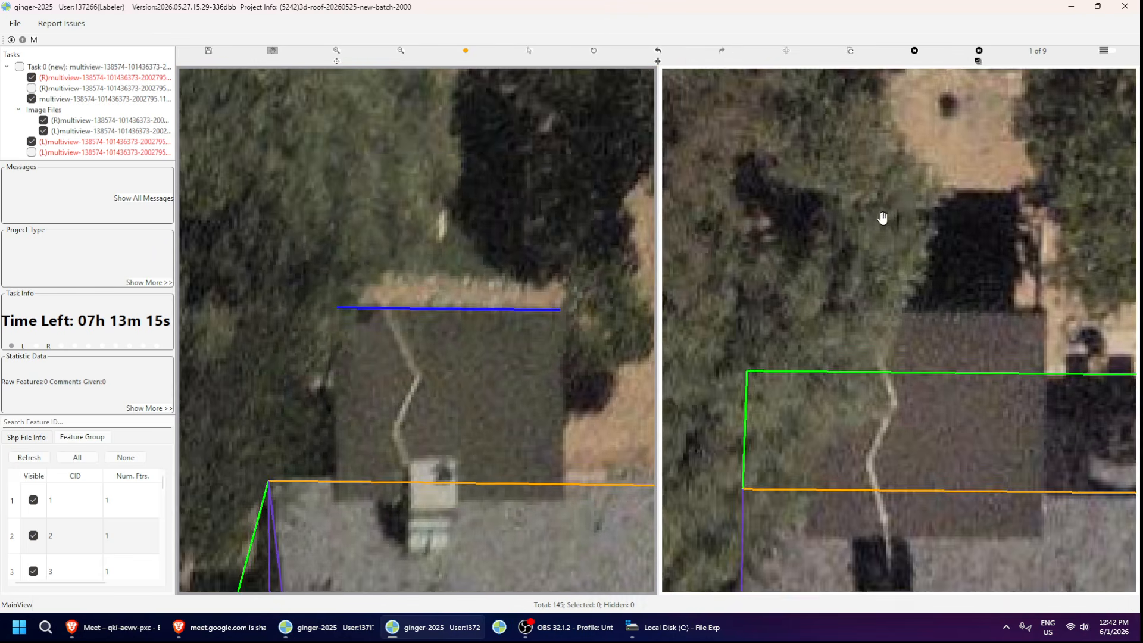
Drag the back-edge line onto the rear roof edge in the right stereo view
{"action": "left_click_drag", "start_coordinate": [883, 218], "coordinate": [801, 361]}
{"action": "scroll", "coordinate": [881, 234], "scroll_direction": "down", "scroll_amount": 2}
{"action": "key", "text": "s"}
{"action": "left_click_drag", "start_coordinate": [903, 190], "coordinate": [867, 332]}
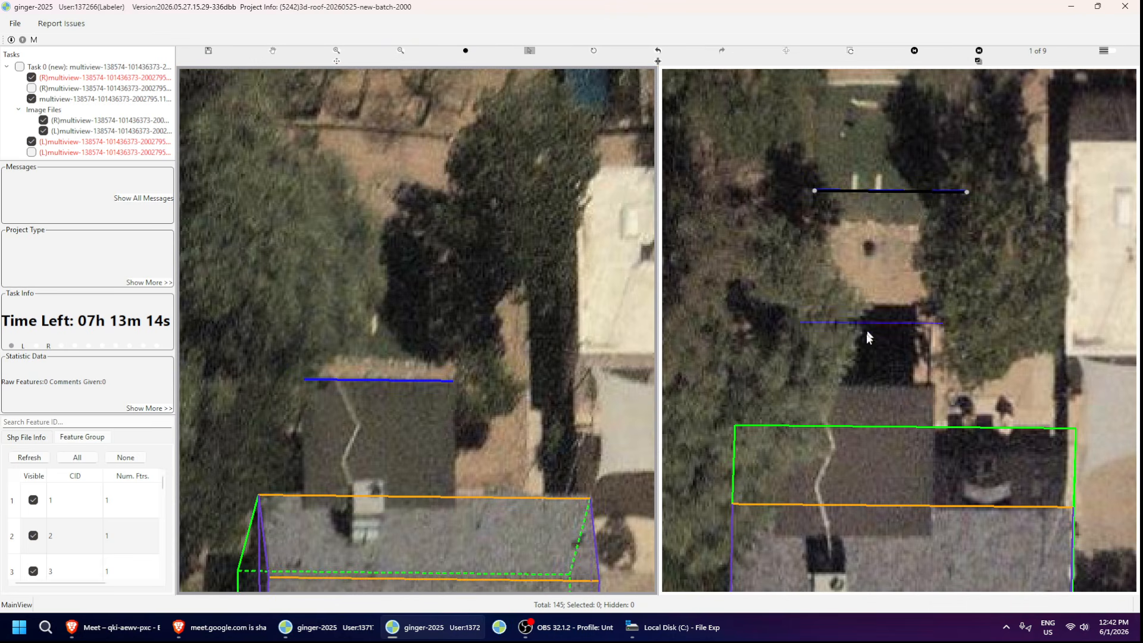
{"action": "left_click_drag", "start_coordinate": [853, 380], "coordinate": [852, 381]}
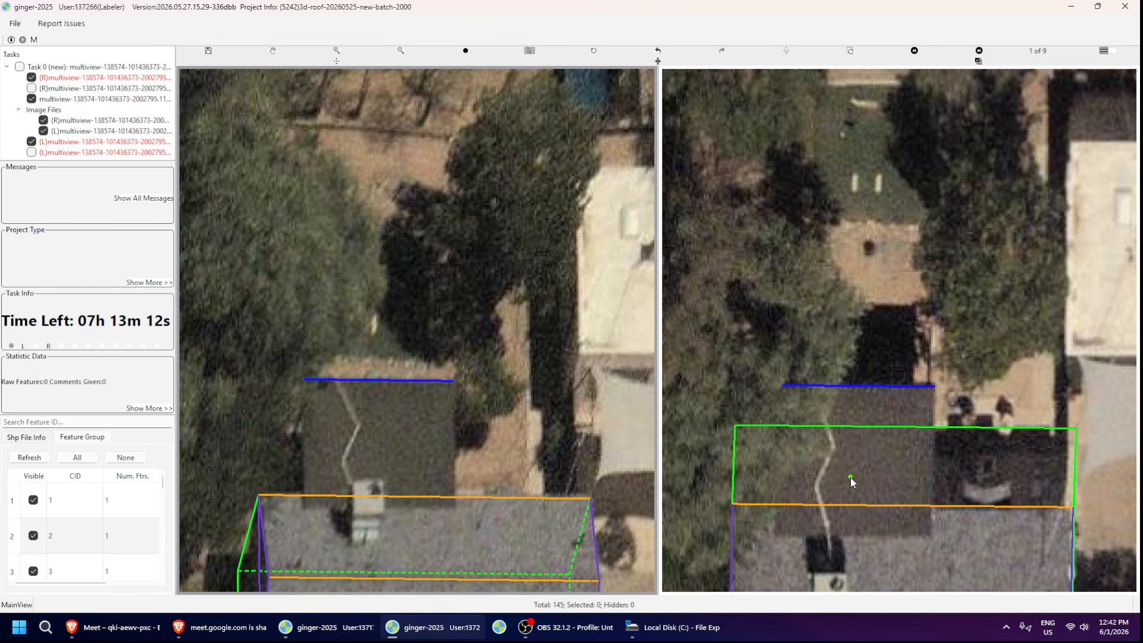
{"action": "scroll", "coordinate": [312, 521], "scroll_direction": "up", "scroll_amount": 1}
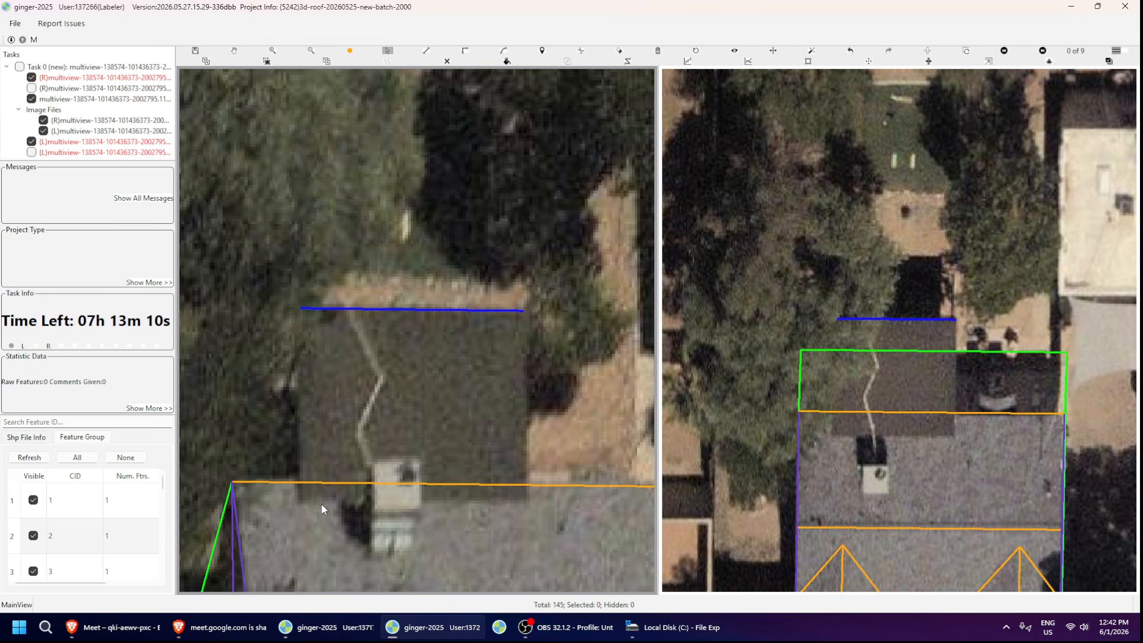
{"action": "scroll", "coordinate": [319, 501], "scroll_direction": "up", "scroll_amount": 1}
{"action": "scroll", "coordinate": [312, 502], "scroll_direction": "down", "scroll_amount": 1}
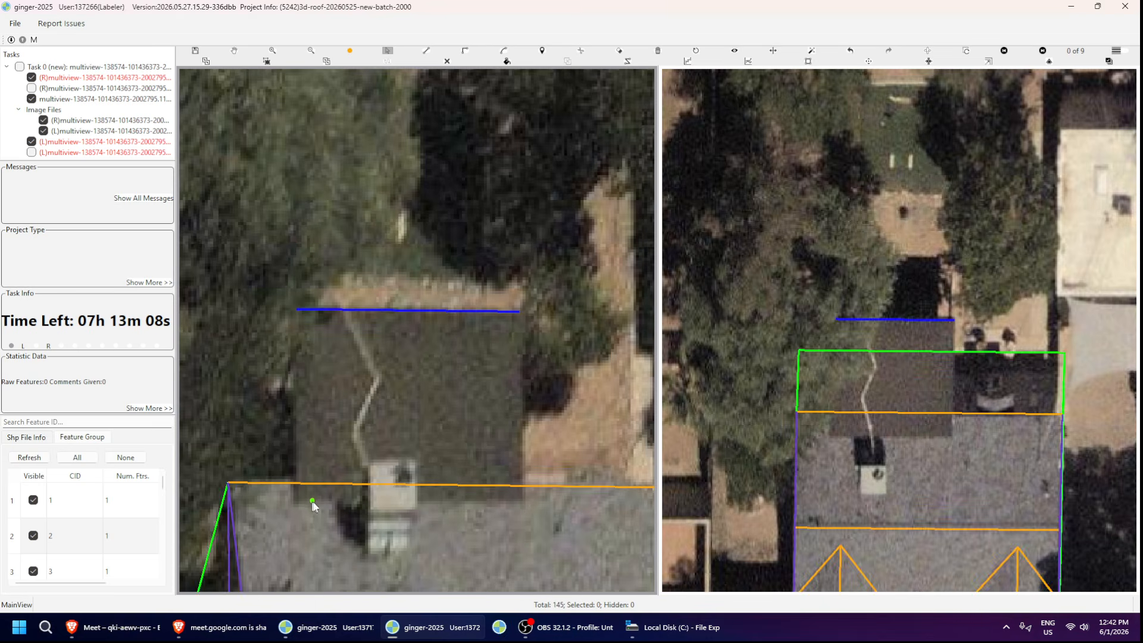
Start a line at the lower rear roof edge, then cancel it
{"action": "key", "text": "space"}
{"action": "key", "text": "l"}
{"action": "key", "text": "h"}
{"action": "scroll", "coordinate": [296, 506], "scroll_direction": "up", "scroll_amount": 2}
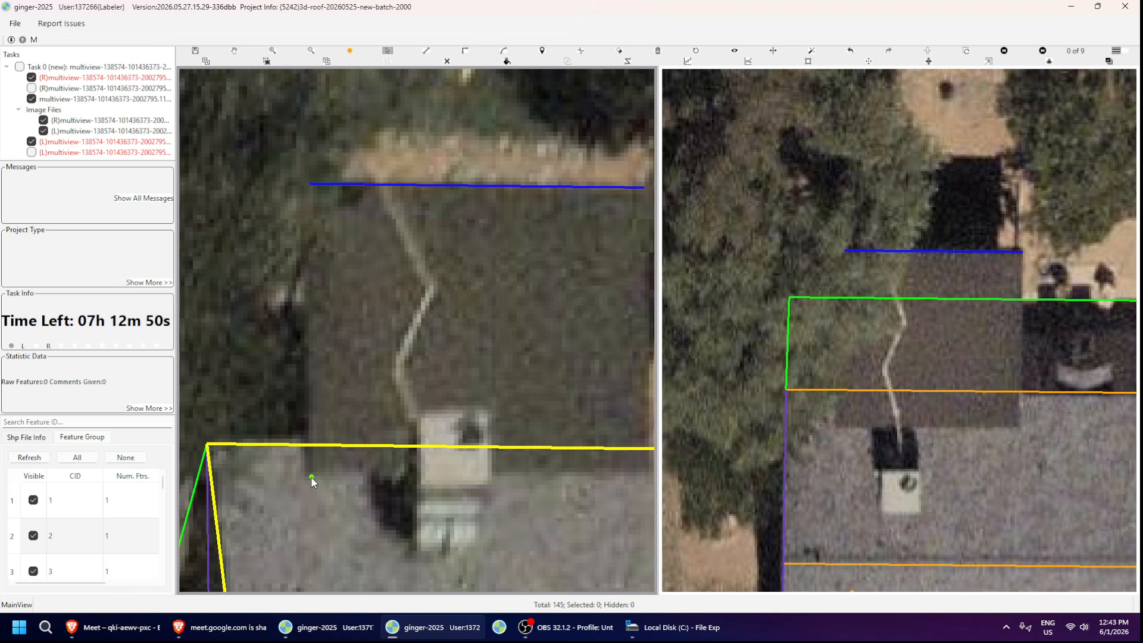
{"action": "key", "text": "h"}
{"action": "key", "text": "l"}
{"action": "left_click", "coordinate": [312, 477]}
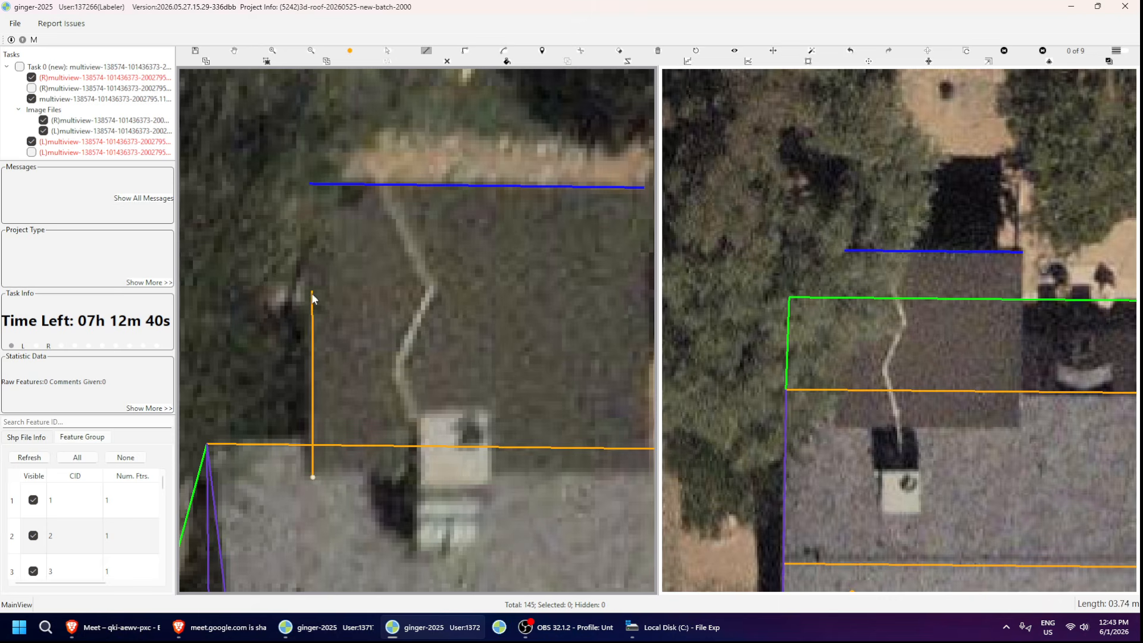
{"action": "key", "text": "Escape"}
{"action": "key", "text": "l"}
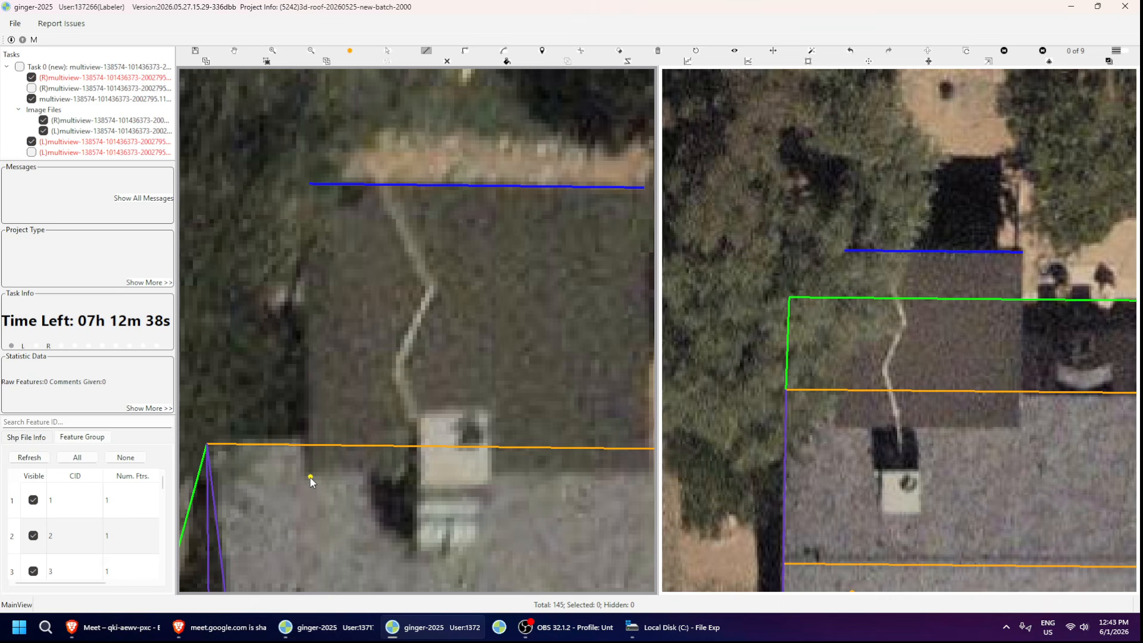
Check the video meeting, then start an outline at the rear section's lower-left corner
{"action": "left_click", "coordinate": [110, 636]}
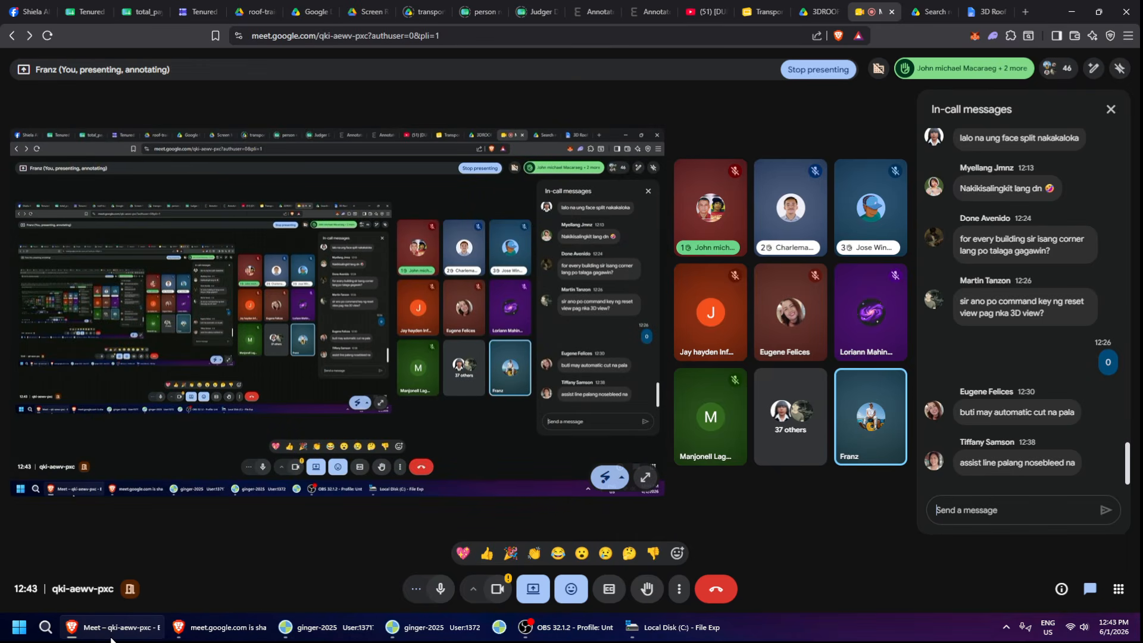
{"action": "left_click", "coordinate": [417, 627]}
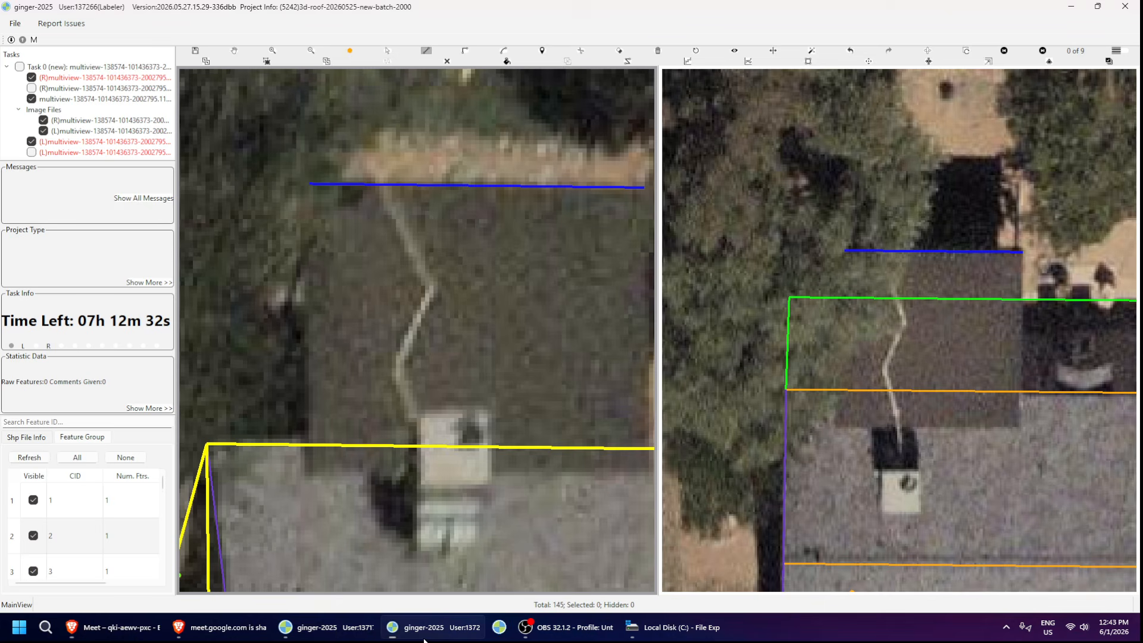
{"action": "left_click", "coordinate": [310, 477]}
Close the rear section outline into a polygon and classify it as a secondary independent roof panel
{"action": "left_click", "coordinate": [310, 185]}
{"action": "scroll", "coordinate": [447, 231], "scroll_direction": "down", "scroll_amount": 2}
{"action": "left_click_drag", "start_coordinate": [447, 231], "coordinate": [256, 269]}
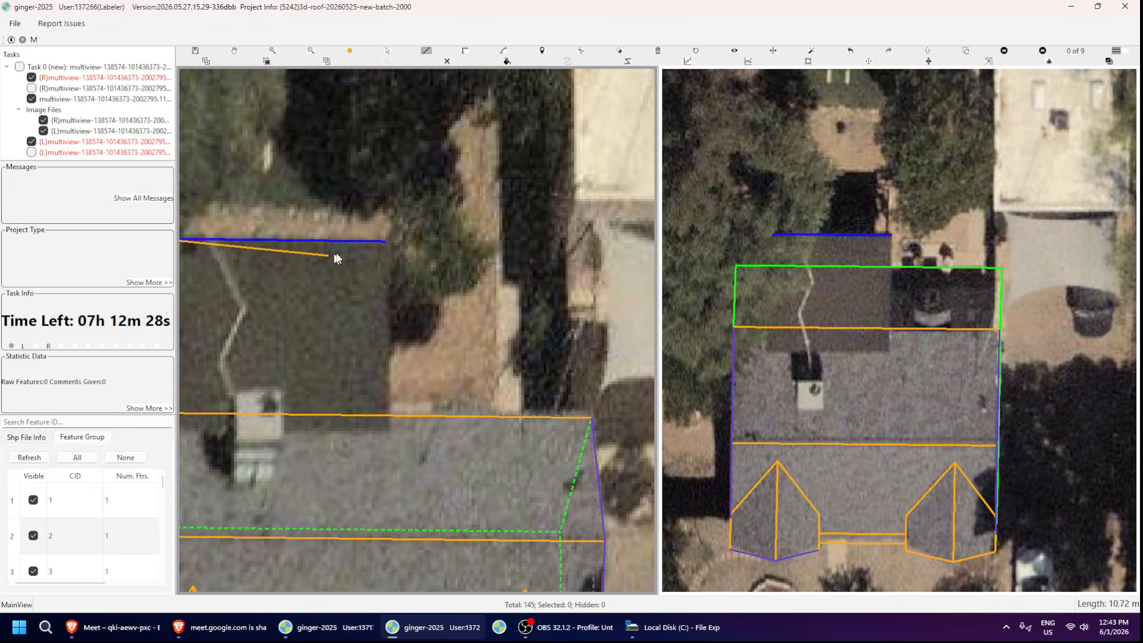
{"action": "left_click", "coordinate": [386, 239]}
{"action": "left_click_drag", "start_coordinate": [379, 338], "coordinate": [423, 335]}
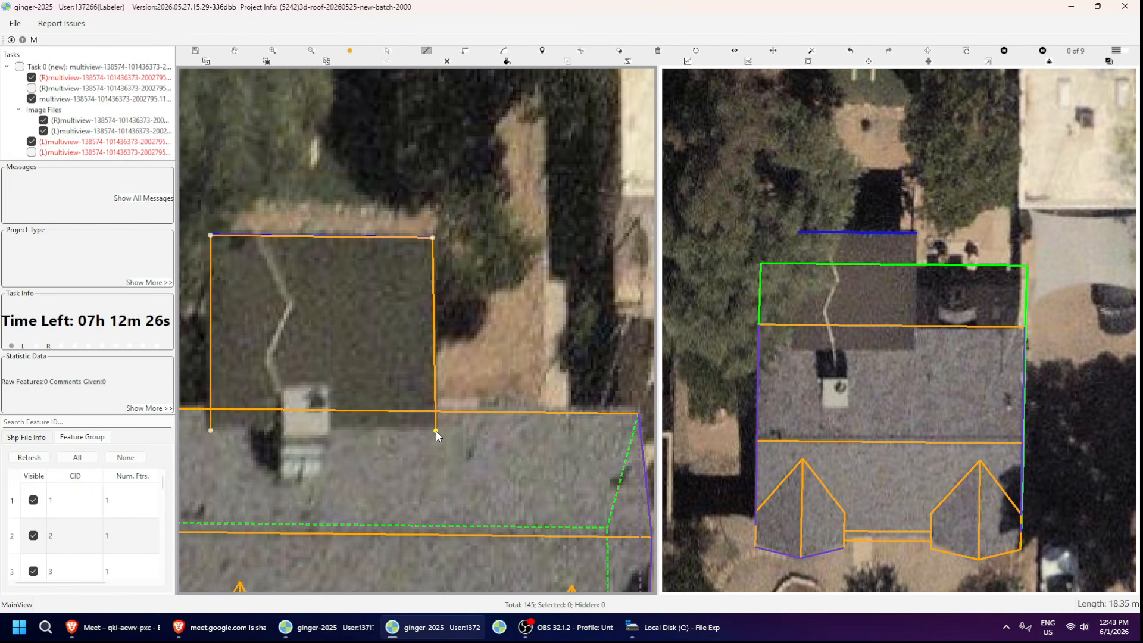
{"action": "double_click", "coordinate": [437, 431]}
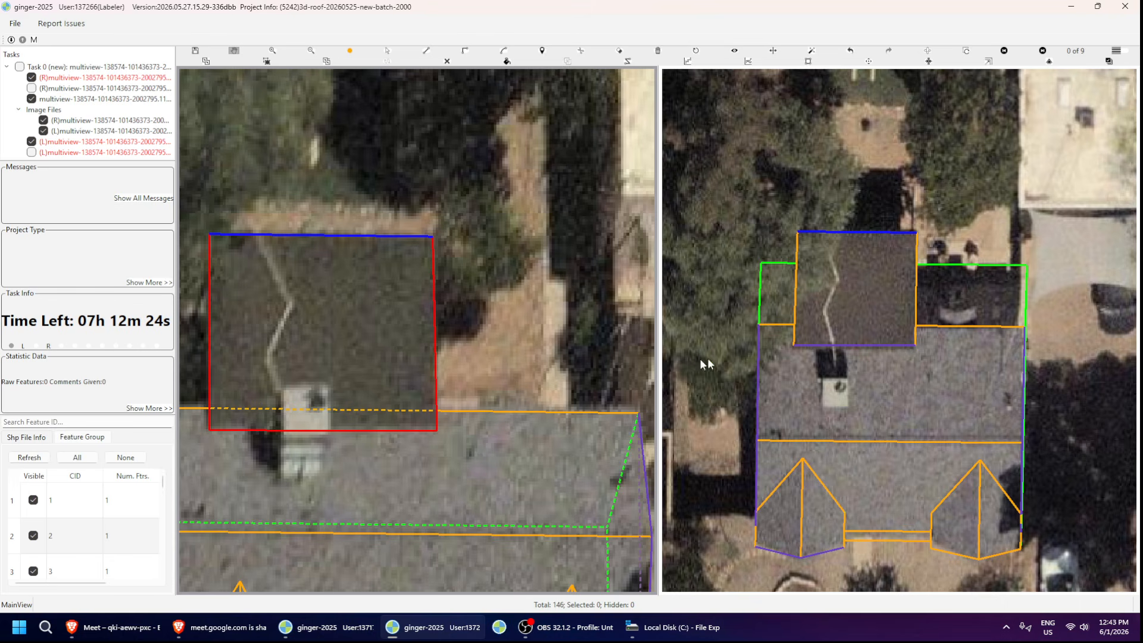
{"action": "key", "text": "Escape"}
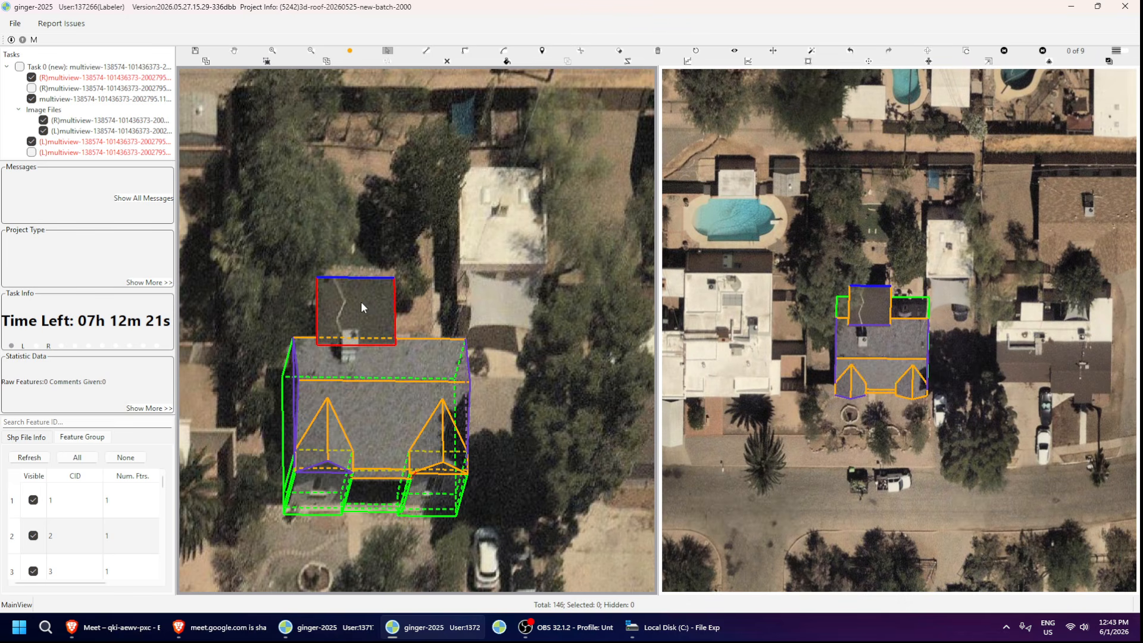
{"action": "right_click", "coordinate": [362, 302]}
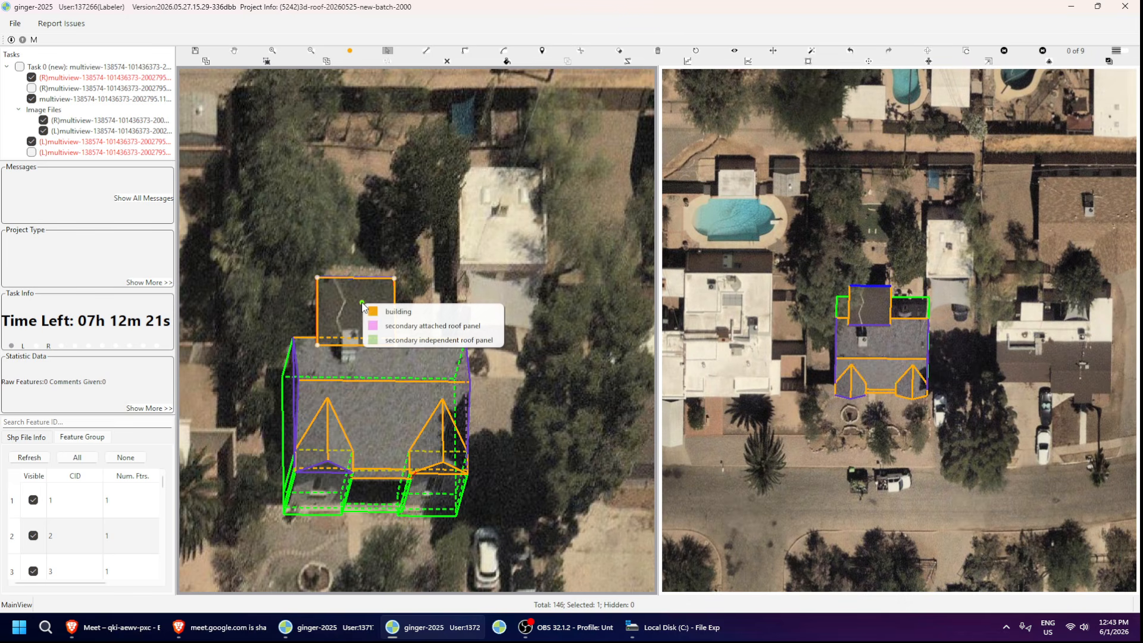
{"action": "left_click", "coordinate": [431, 340]}
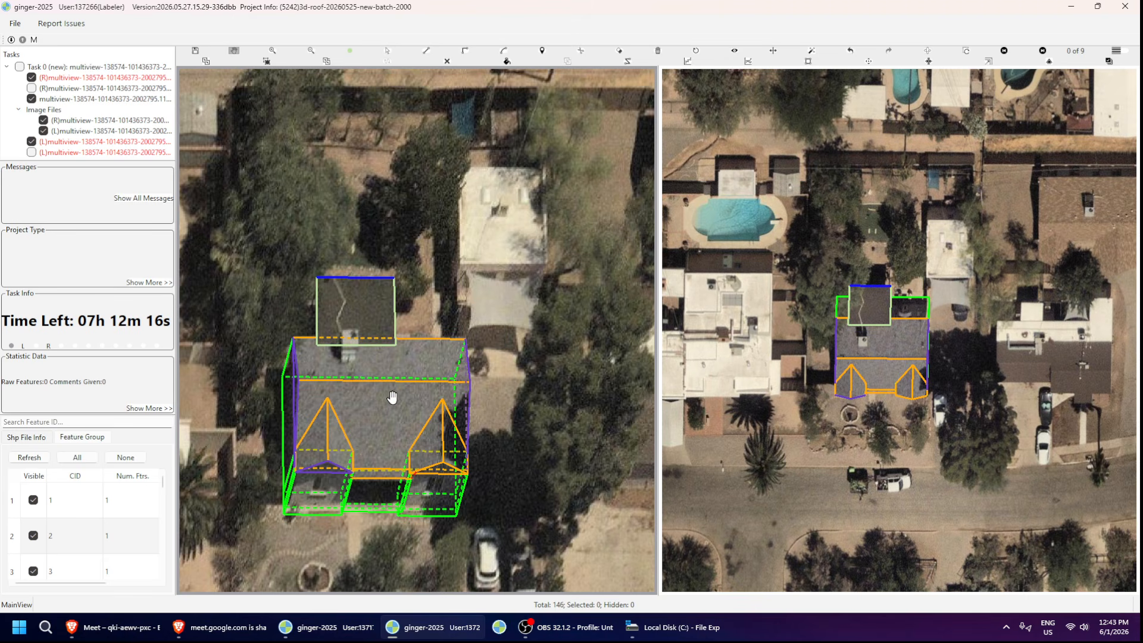
Hide and reshow the roof outlines to check the imagery, then swap the left and right stereo images
{"action": "key", "text": "r"}
{"action": "scroll", "coordinate": [381, 357], "scroll_direction": "up", "scroll_amount": 4}
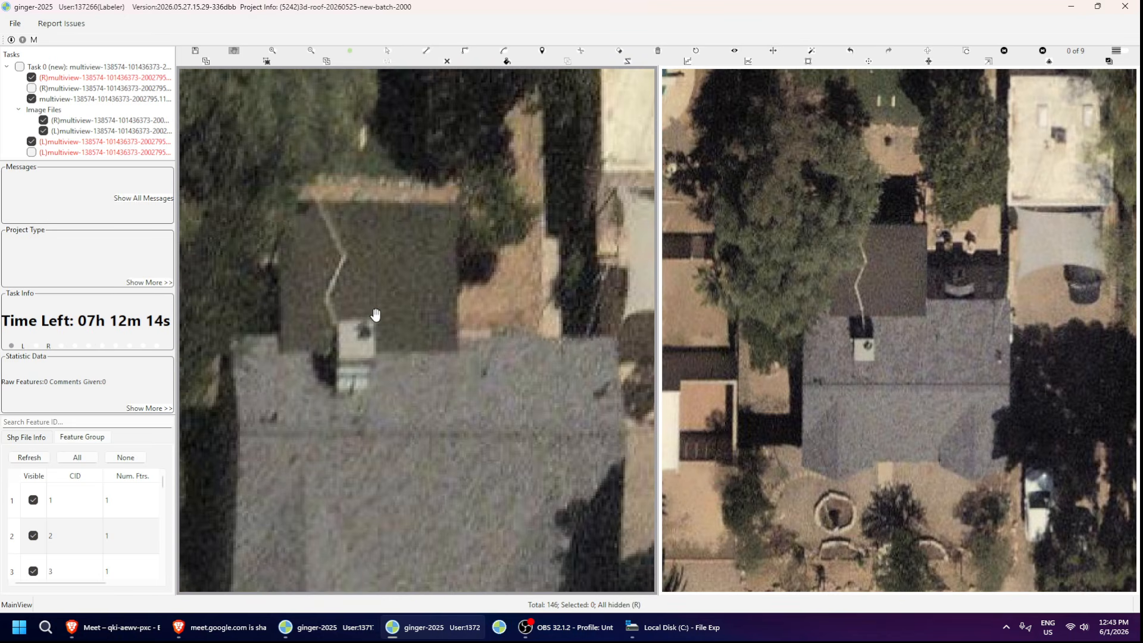
{"action": "scroll", "coordinate": [893, 336], "scroll_direction": "up", "scroll_amount": 2}
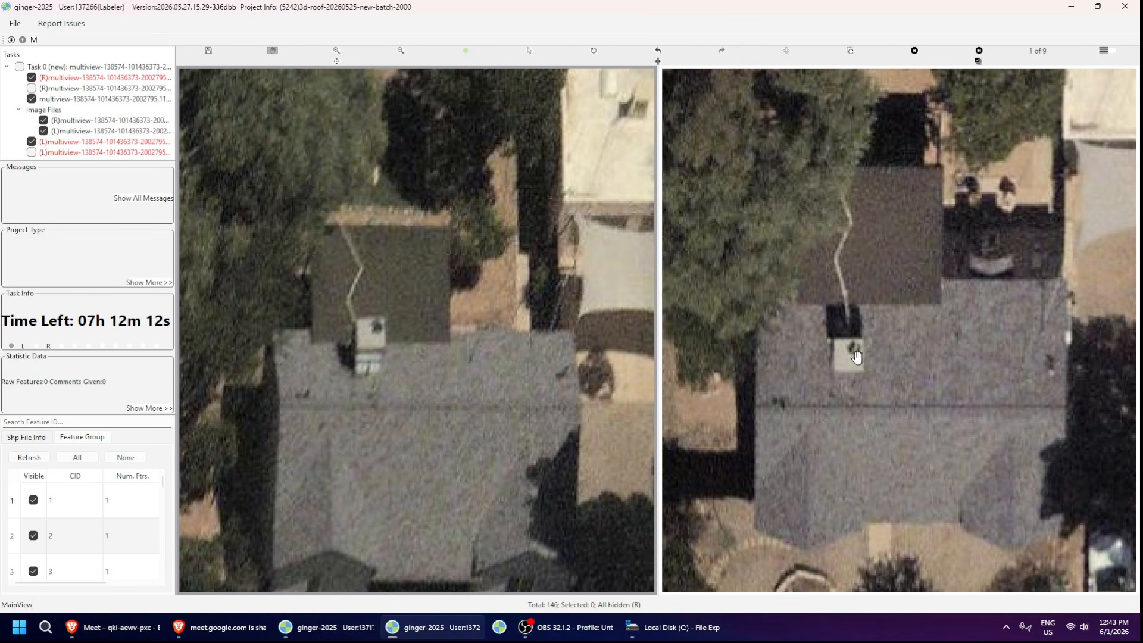
{"action": "key", "text": "r"}
{"action": "key", "text": "r"}
{"action": "key", "text": "r"}
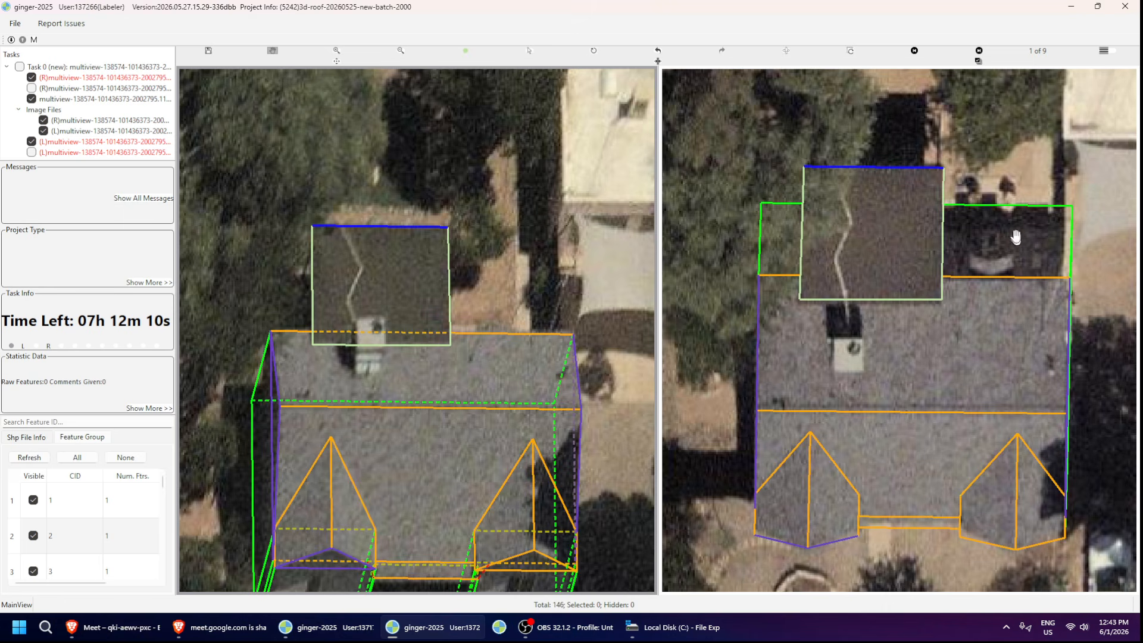
{"action": "left_click", "coordinate": [787, 52]}
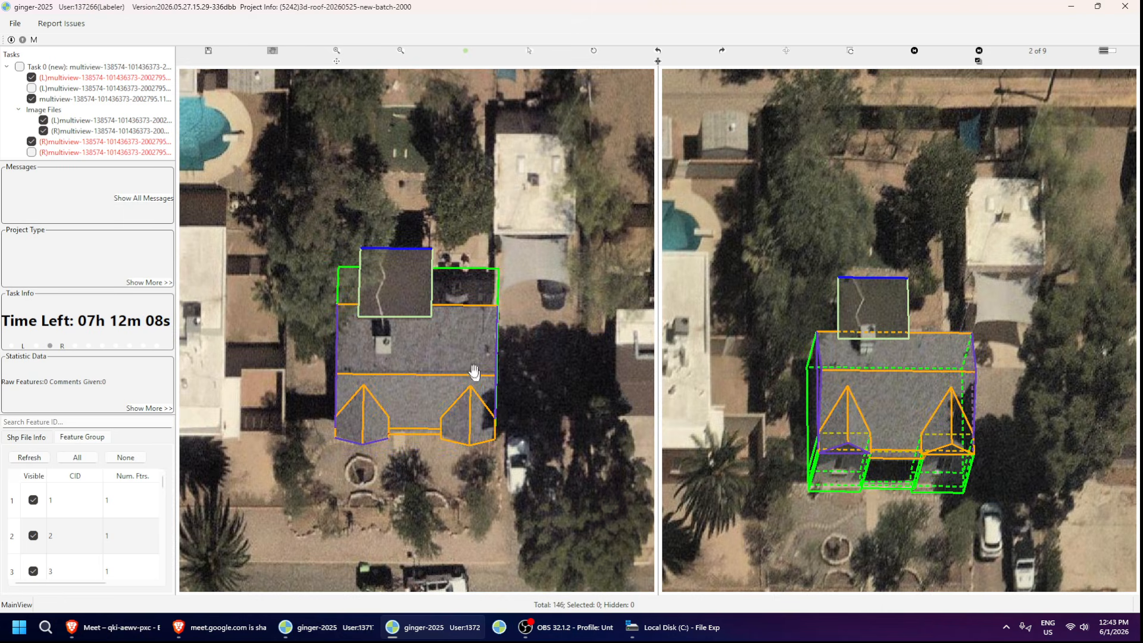
Draw a rectangle around the small rear structure and classify it as a building
{"action": "scroll", "coordinate": [464, 291], "scroll_direction": "up", "scroll_amount": 5}
{"action": "scroll", "coordinate": [457, 309], "scroll_direction": "up", "scroll_amount": 2}
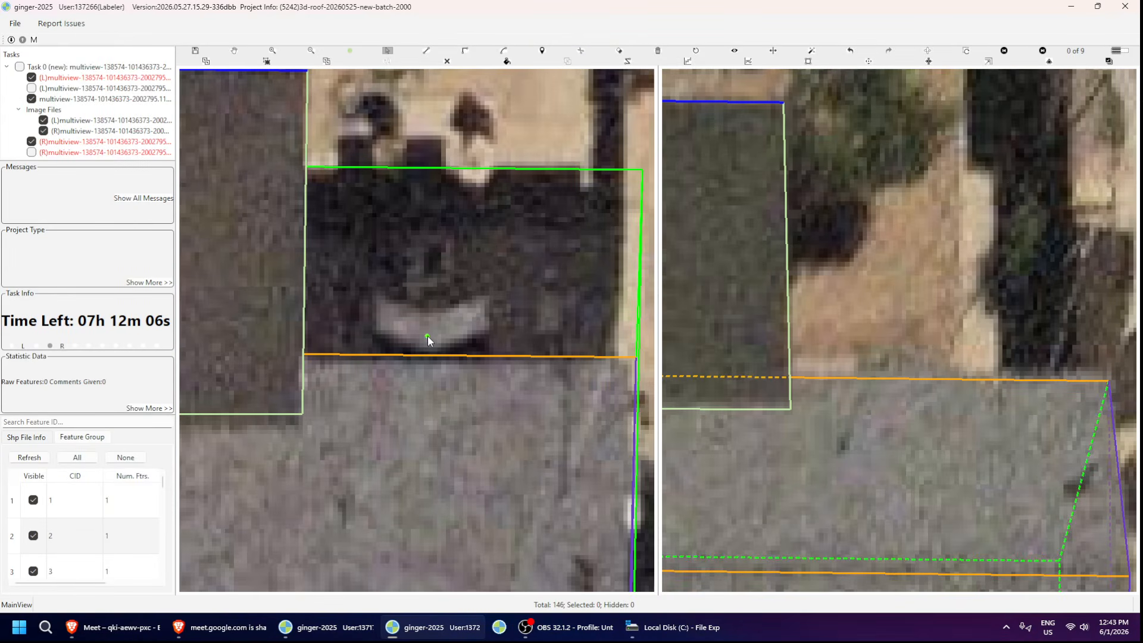
{"action": "scroll", "coordinate": [381, 333], "scroll_direction": "up", "scroll_amount": 1}
{"action": "scroll", "coordinate": [385, 332], "scroll_direction": "down", "scroll_amount": 2}
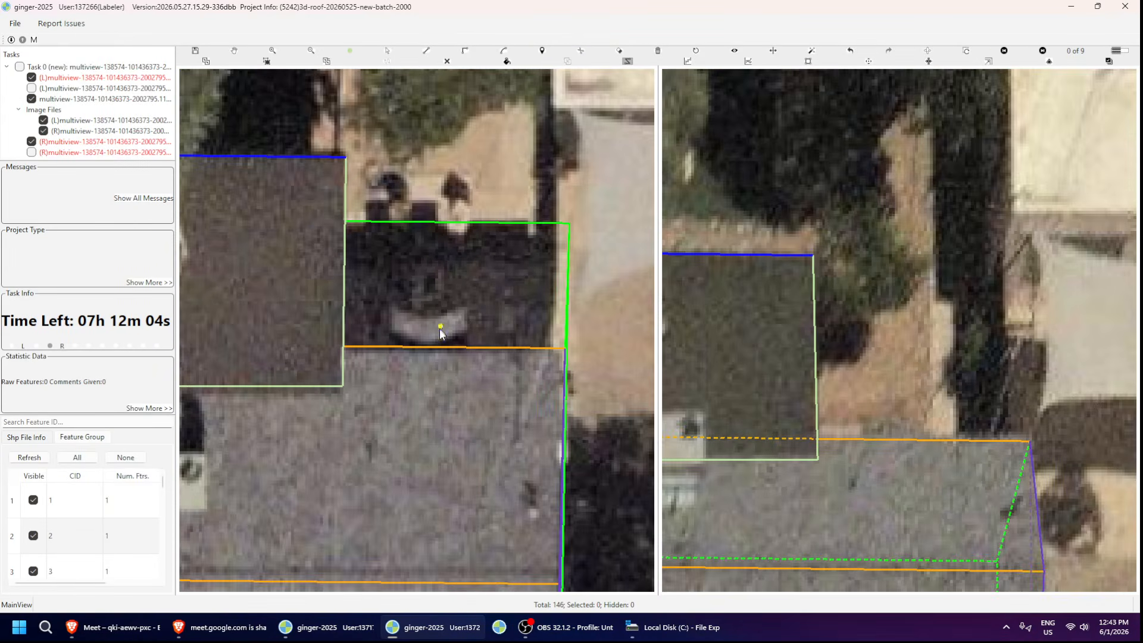
{"action": "scroll", "coordinate": [412, 331], "scroll_direction": "up", "scroll_amount": 2}
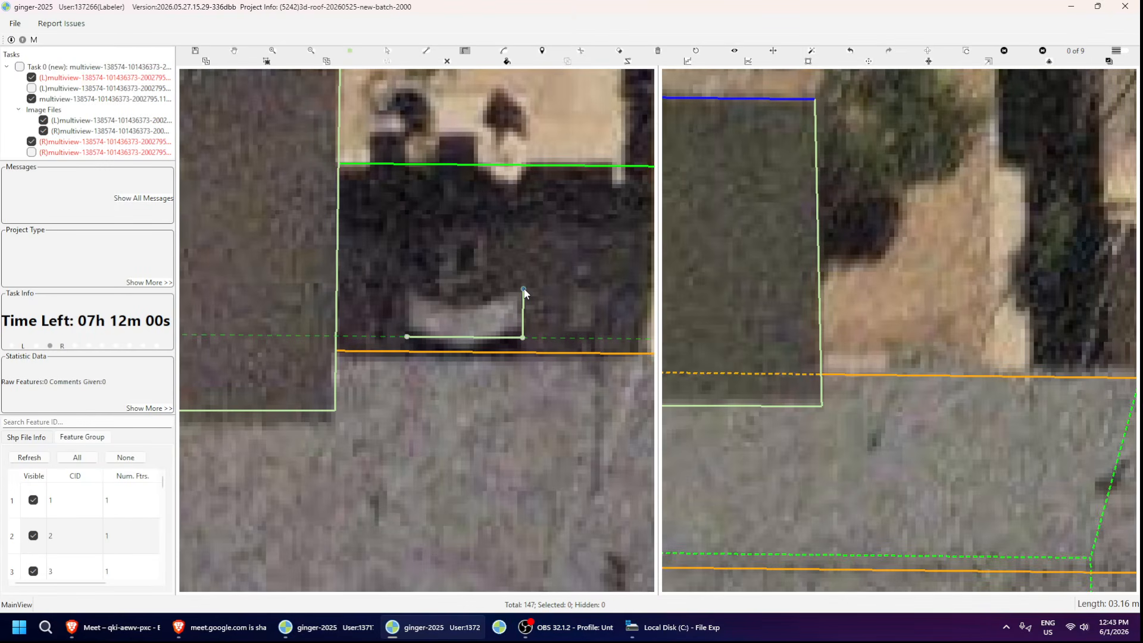
{"action": "left_click", "coordinate": [523, 290]}
{"action": "left_click", "coordinate": [406, 335]}
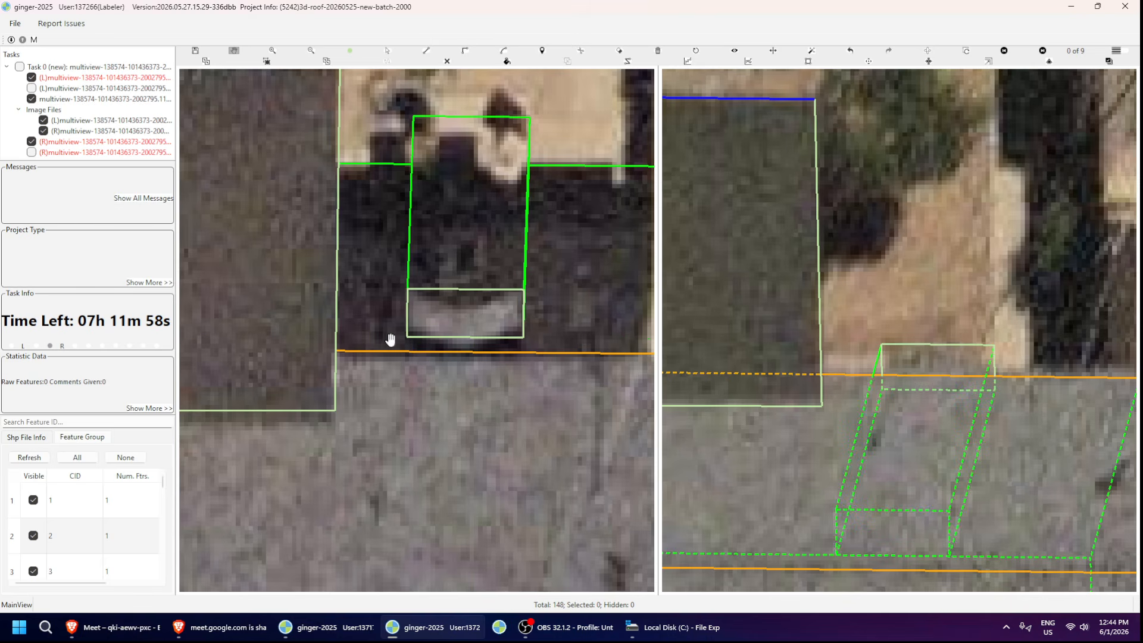
{"action": "right_click", "coordinate": [458, 309]}
{"action": "left_click", "coordinate": [493, 317]}
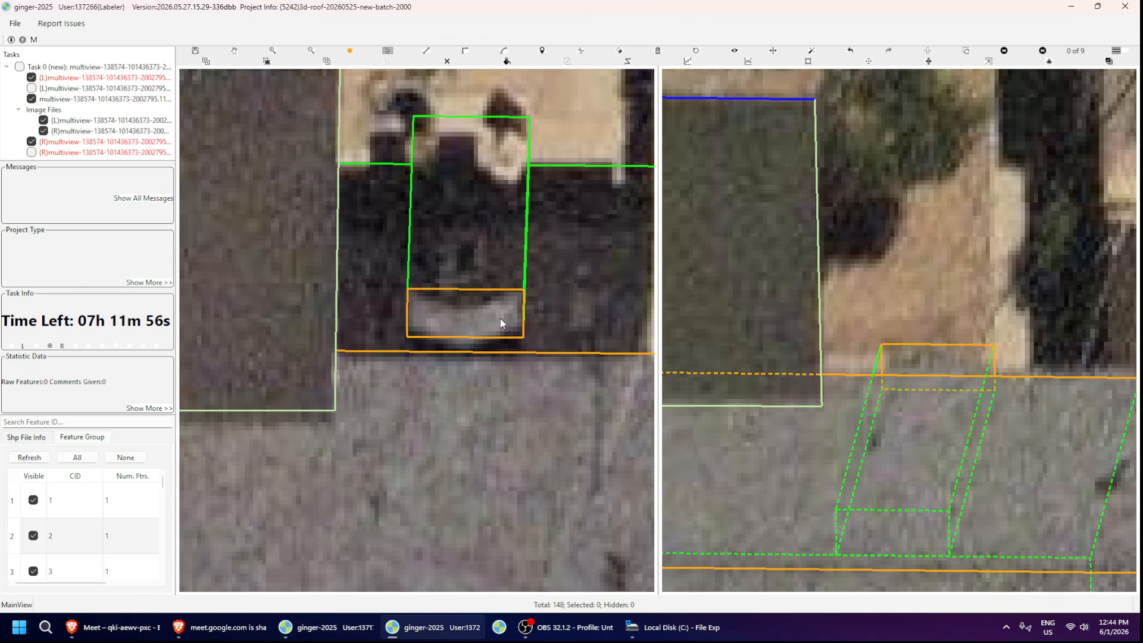
Lower the small structure's 3D box height to fit the imagery
{"action": "scroll", "coordinate": [482, 303], "scroll_direction": "down", "scroll_amount": 2}
{"action": "scroll", "coordinate": [903, 439], "scroll_direction": "down", "scroll_amount": 3}
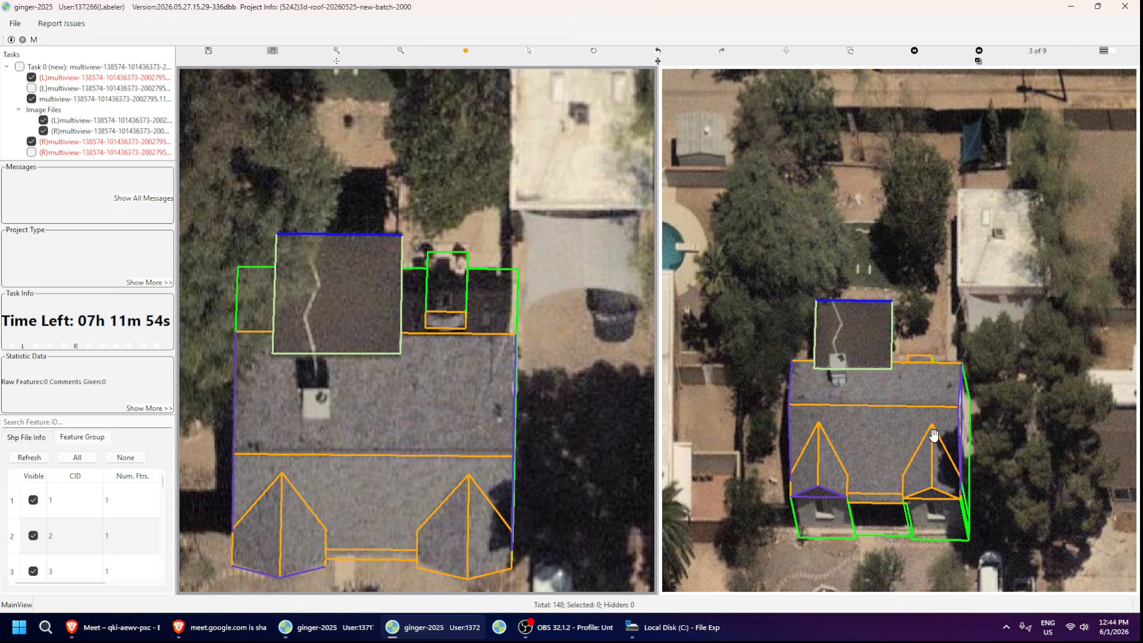
{"action": "scroll", "coordinate": [924, 263], "scroll_direction": "down", "scroll_amount": 3}
{"action": "scroll", "coordinate": [876, 397], "scroll_direction": "up", "scroll_amount": 4}
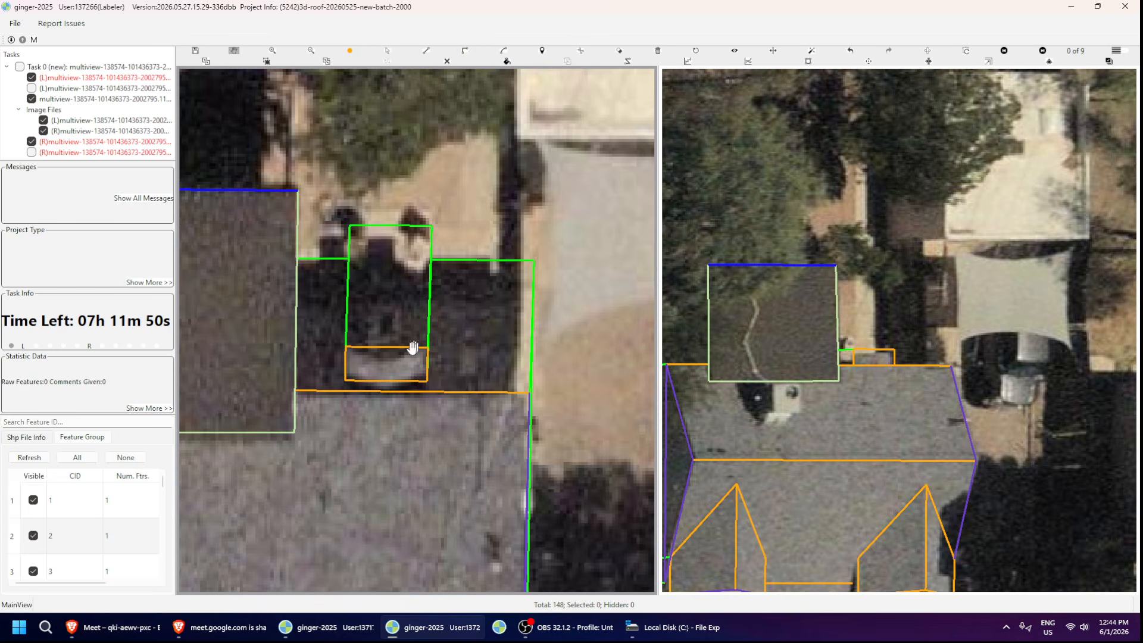
{"action": "left_click", "coordinate": [398, 347]}
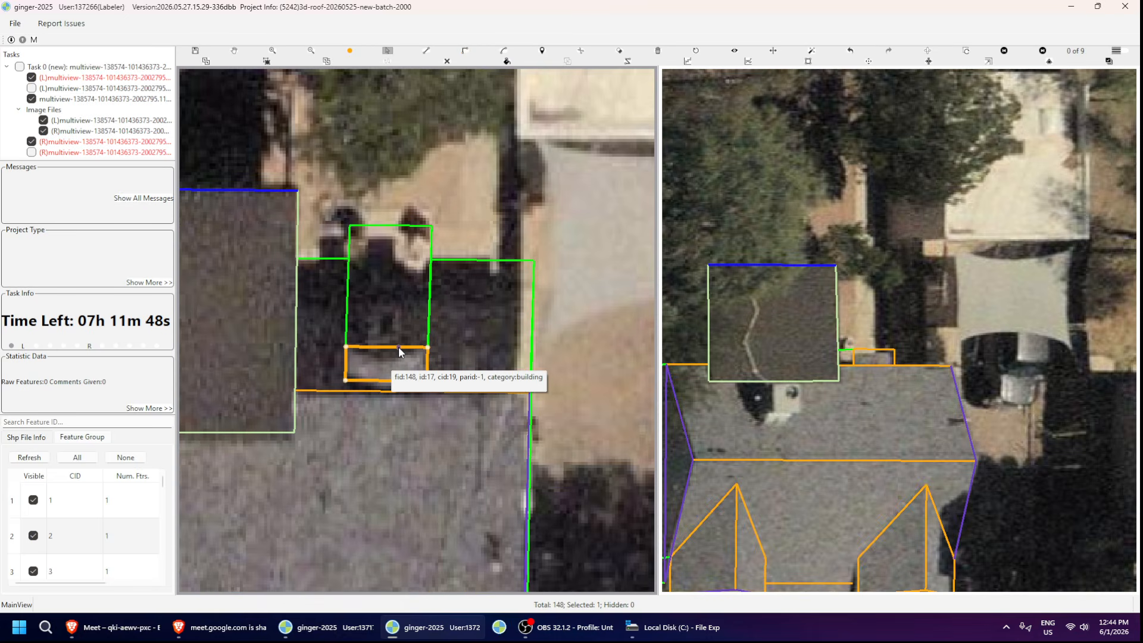
{"action": "left_click", "coordinate": [398, 346]}
{"action": "scroll", "coordinate": [399, 348], "scroll_direction": "down", "scroll_amount": 2}
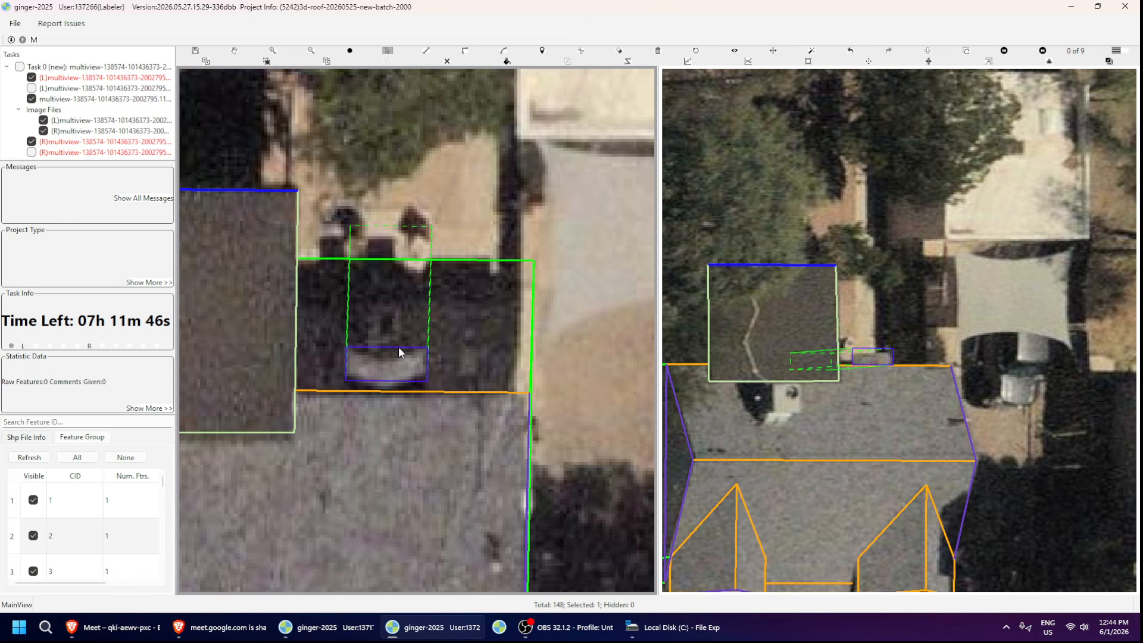
{"action": "key", "text": "Escape"}
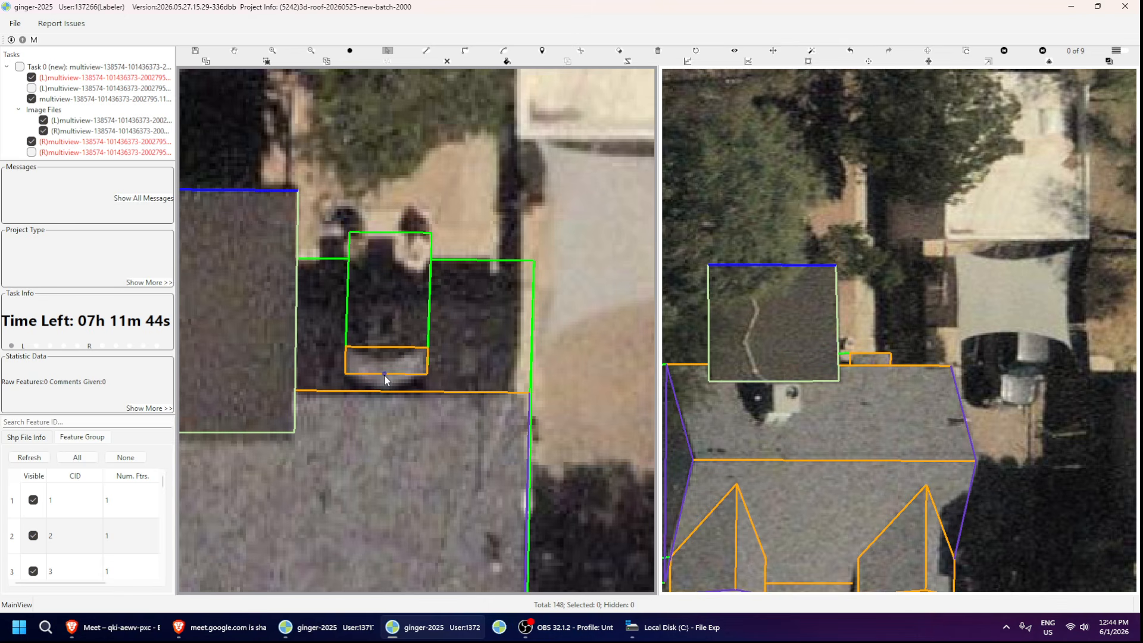
Step through other stereo images to check the outlines
{"action": "scroll", "coordinate": [351, 366], "scroll_direction": "up", "scroll_amount": 5}
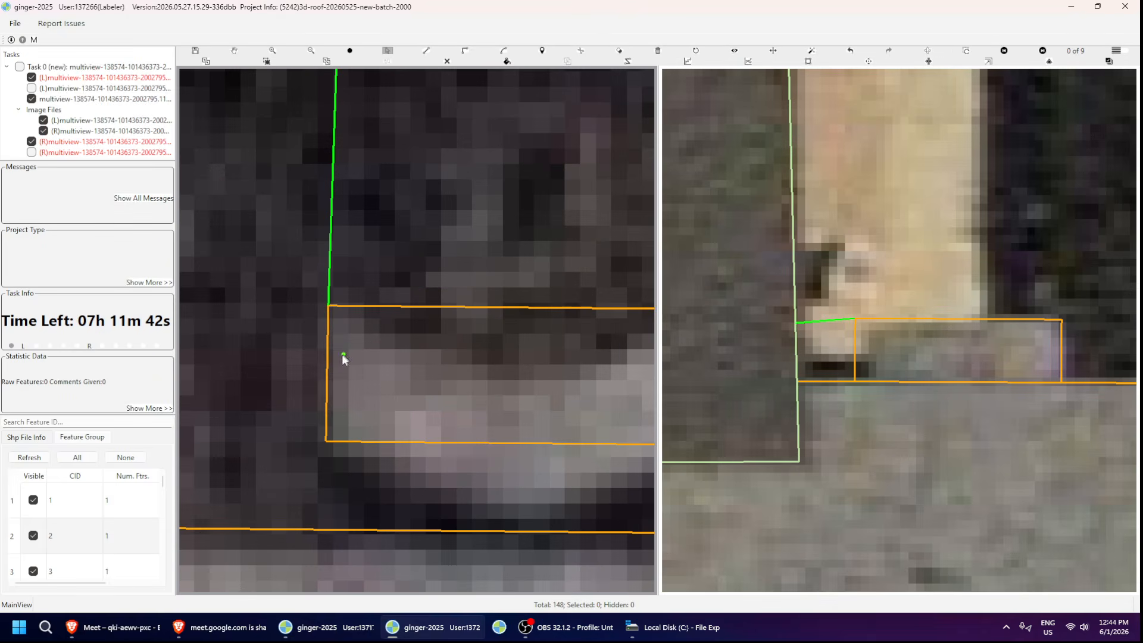
{"action": "scroll", "coordinate": [329, 345], "scroll_direction": "up", "scroll_amount": 2}
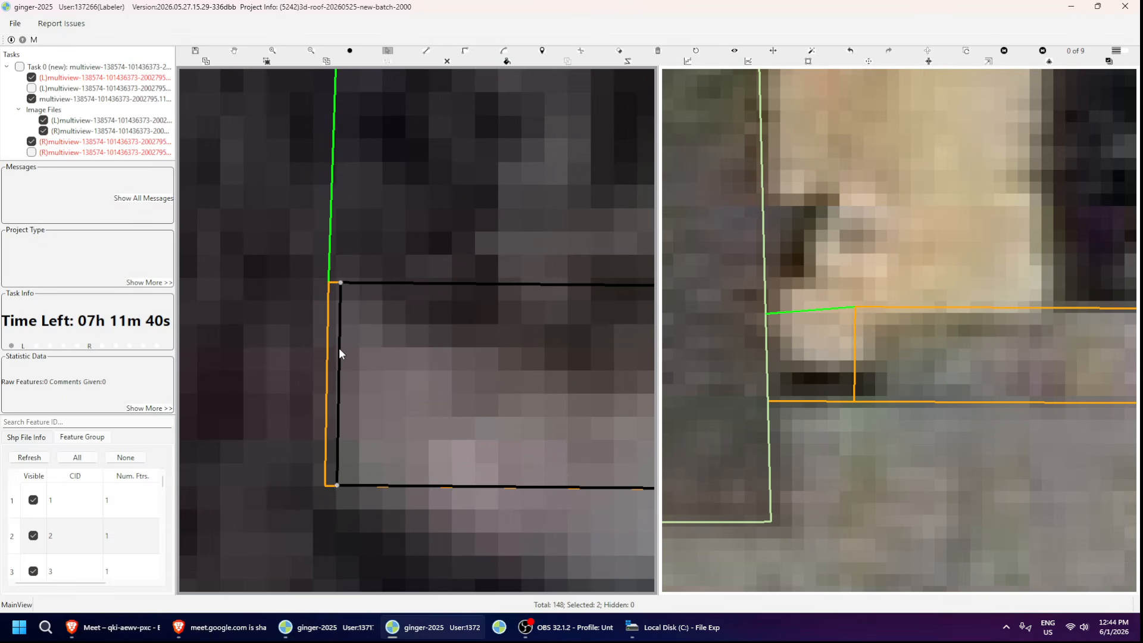
{"action": "scroll", "coordinate": [353, 351], "scroll_direction": "down", "scroll_amount": 7}
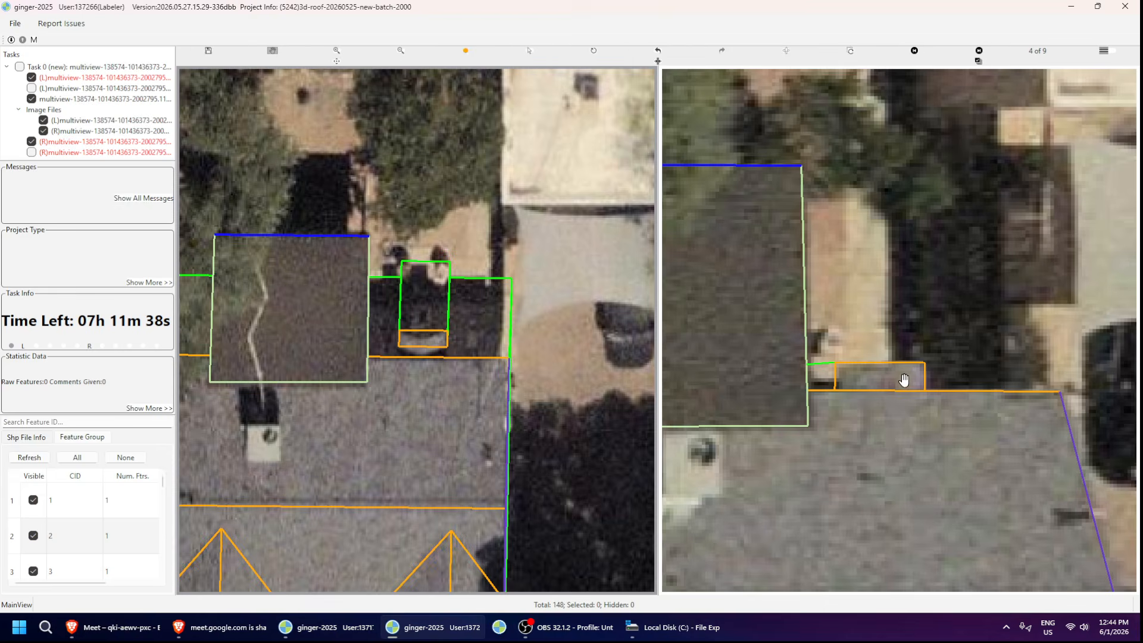
{"action": "key", "text": "Right"}
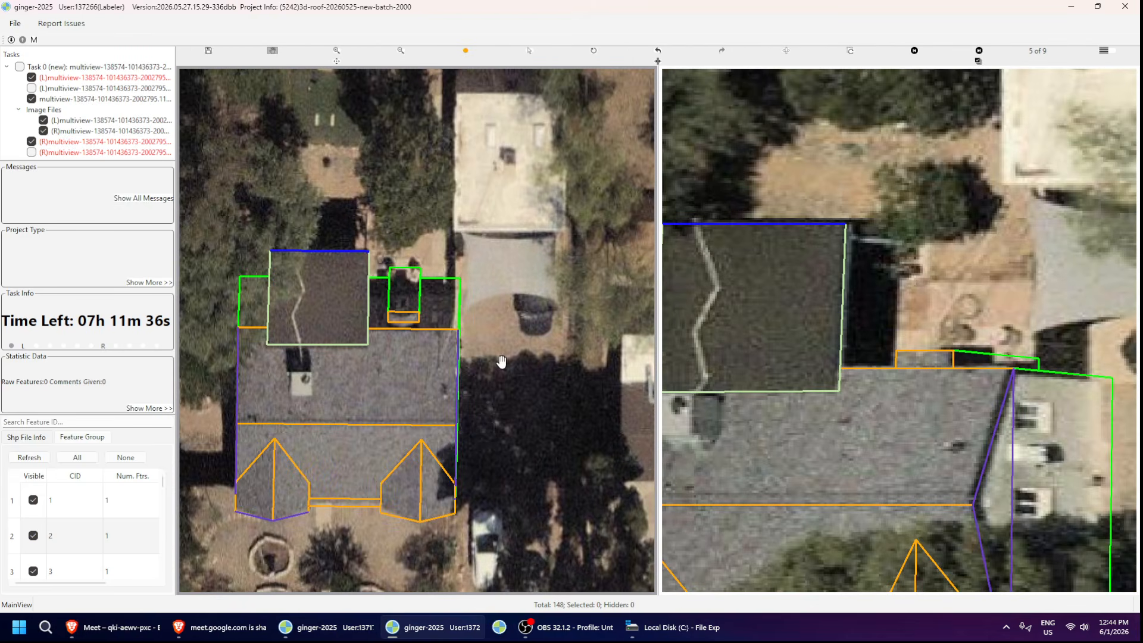
{"action": "key", "text": "Right"}
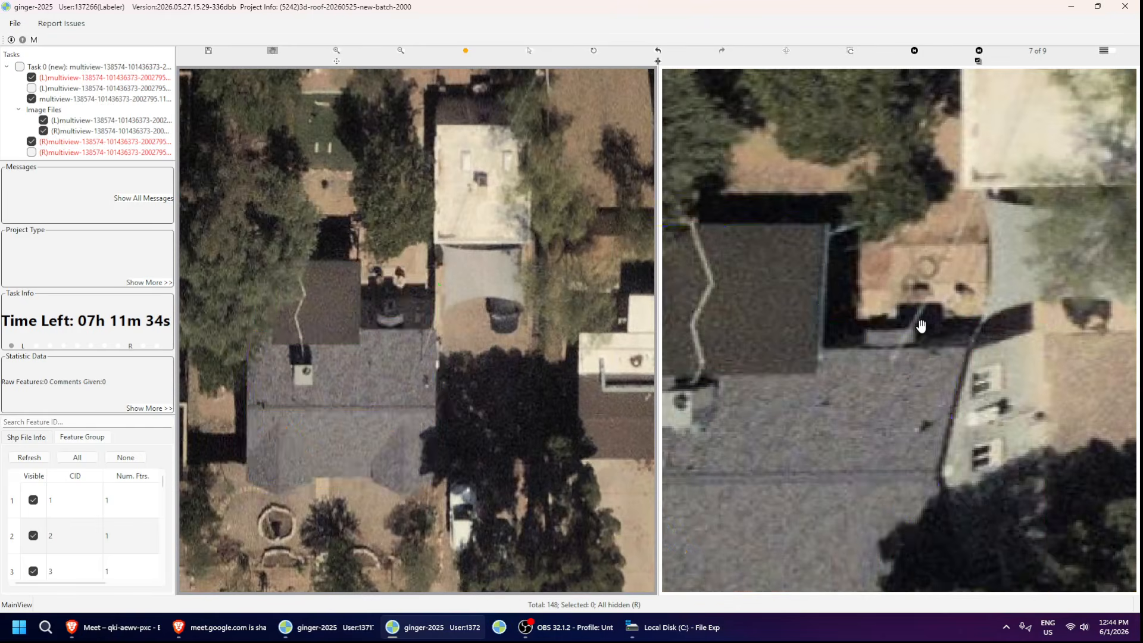
{"action": "scroll", "coordinate": [320, 309], "scroll_direction": "up", "scroll_amount": 5}
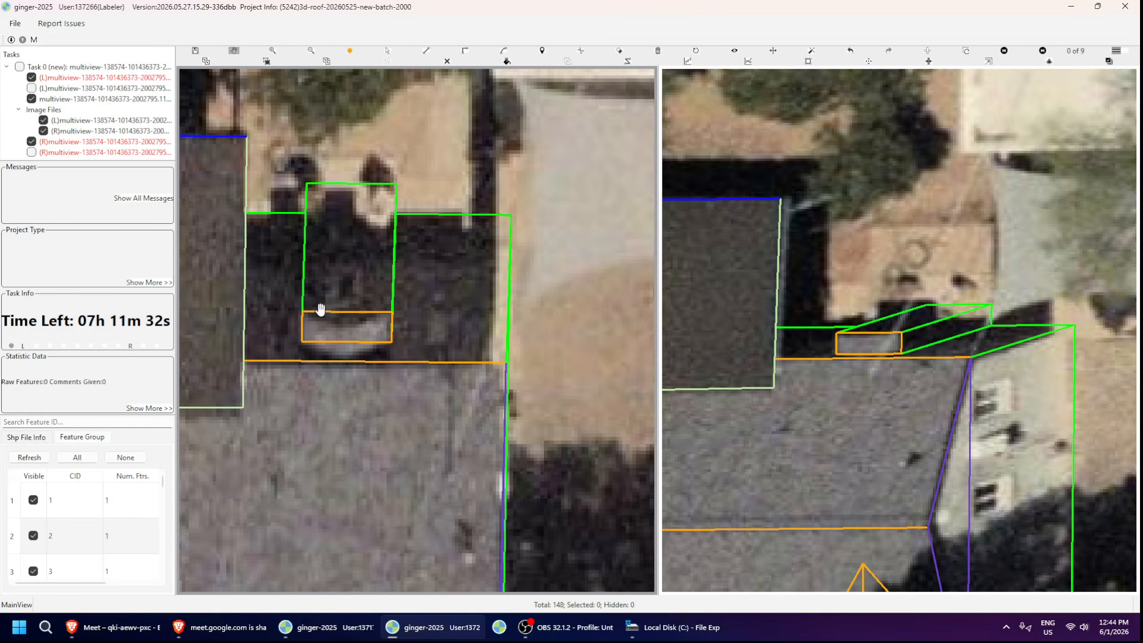
Draw the right-hand hipped roof face from the lower edge to the central vertex and box corner
{"action": "scroll", "coordinate": [333, 360], "scroll_direction": "up", "scroll_amount": 3}
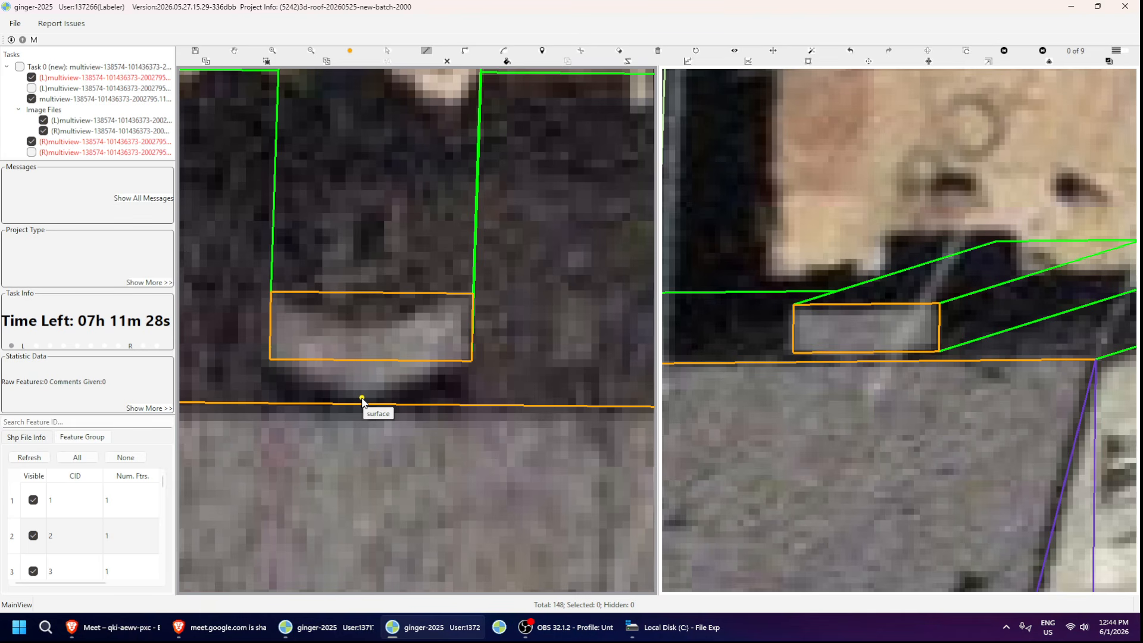
{"action": "left_click", "coordinate": [361, 397]}
{"action": "left_click", "coordinate": [470, 315]}
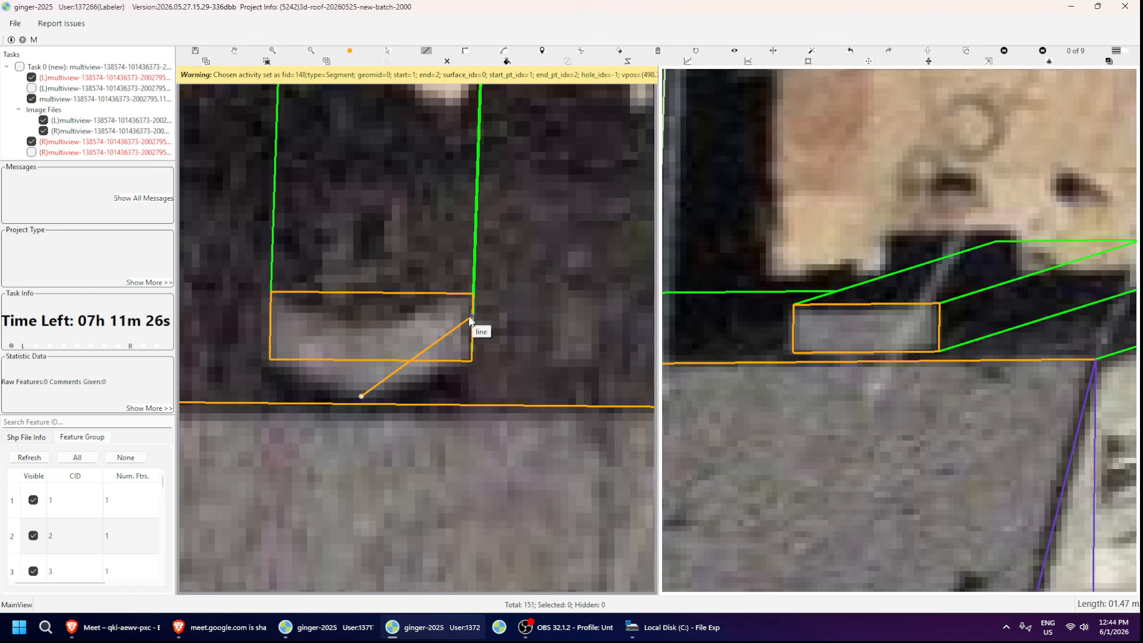
{"action": "left_click", "coordinate": [362, 335]}
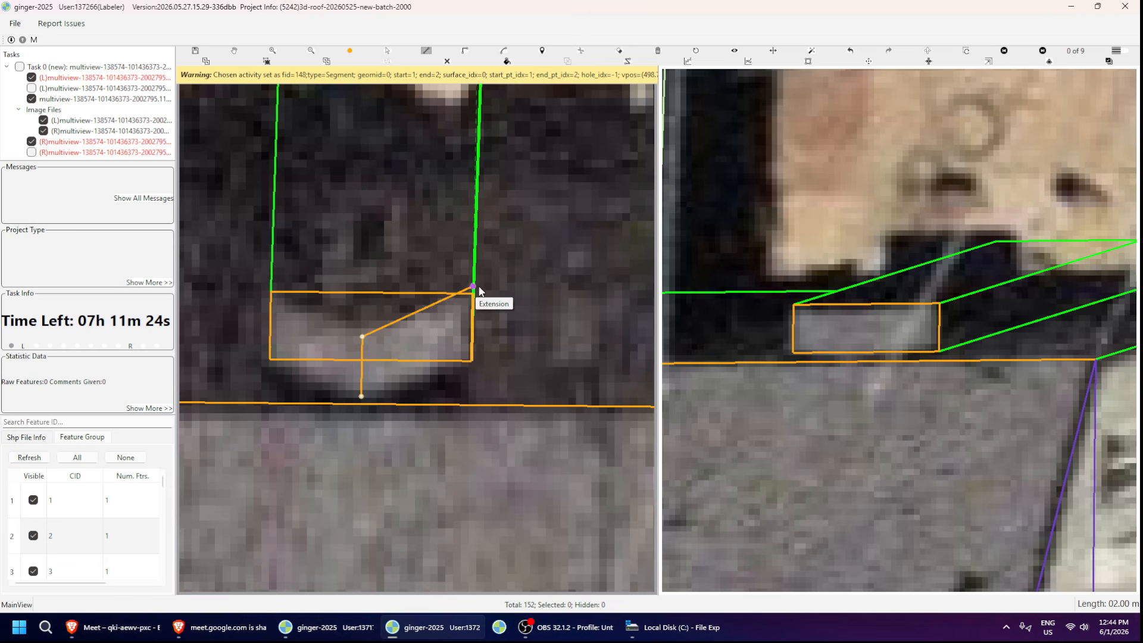
{"action": "left_click", "coordinate": [470, 358]}
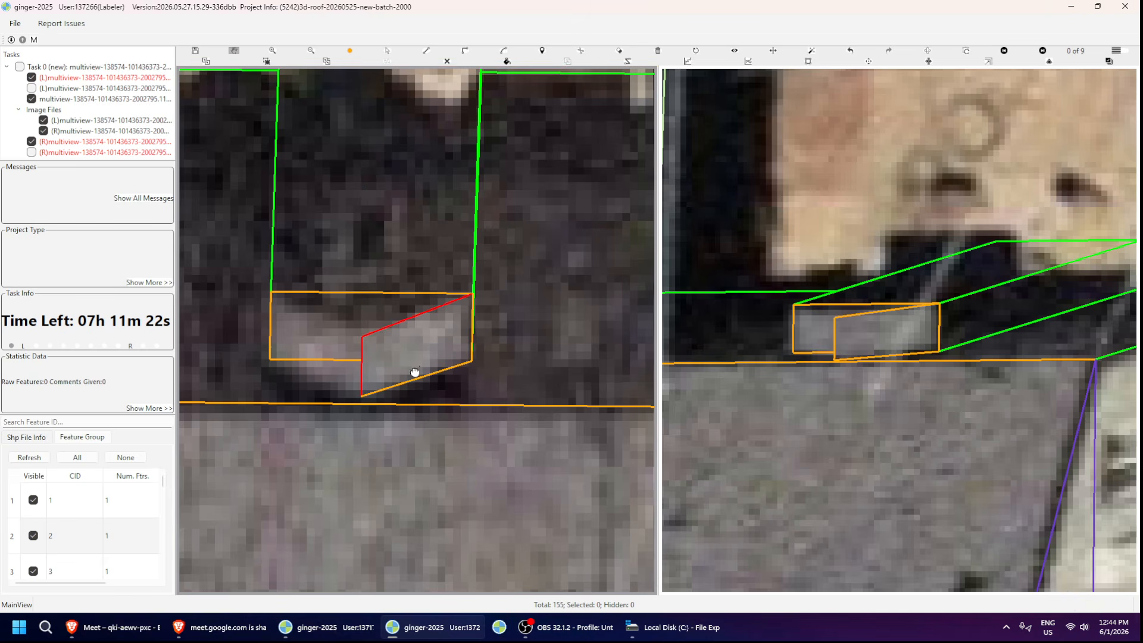
Draw the left-hand roof face through the central vertex, lower-left corner and bottom point
{"action": "left_click", "coordinate": [362, 337]}
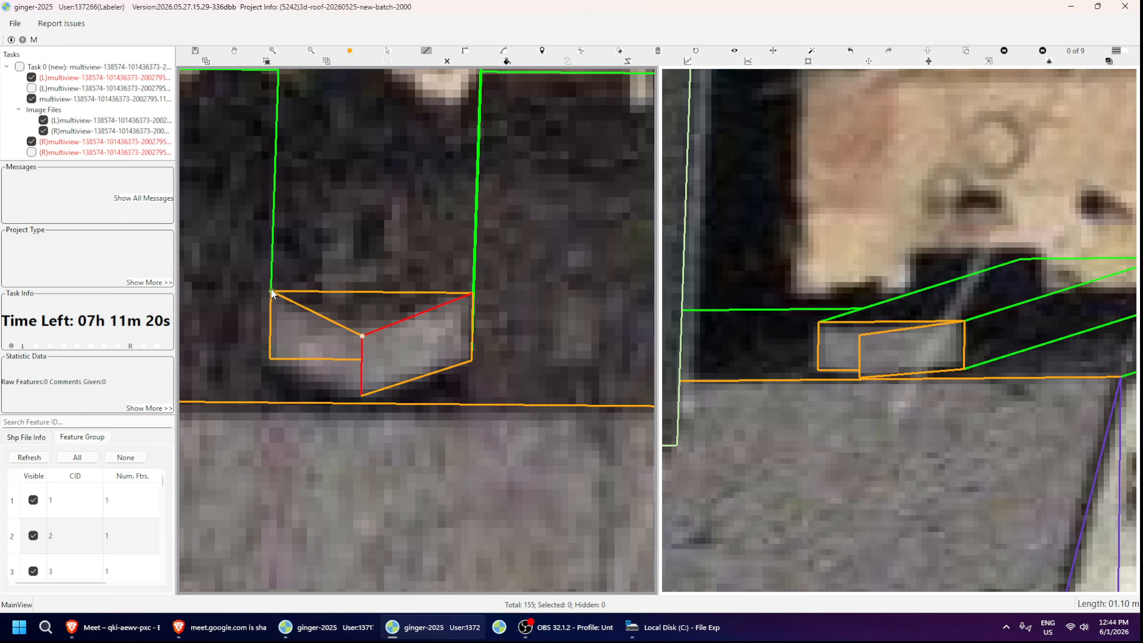
{"action": "left_click", "coordinate": [269, 360]}
{"action": "left_click", "coordinate": [360, 395]}
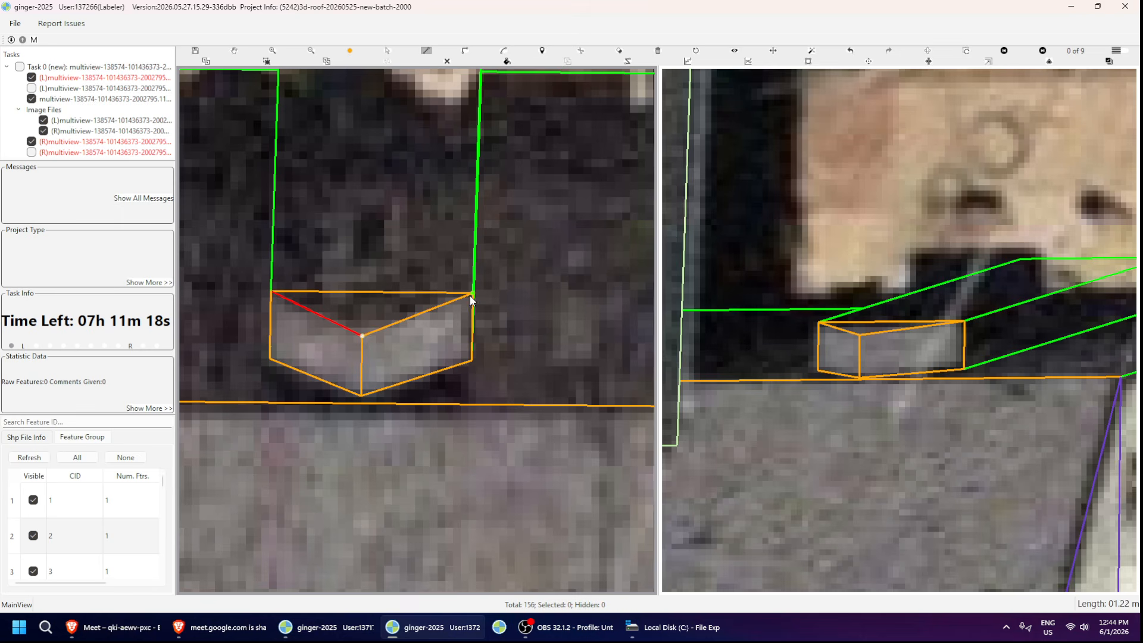
{"action": "left_click", "coordinate": [270, 293]}
{"action": "scroll", "coordinate": [370, 319], "scroll_direction": "down", "scroll_amount": 5}
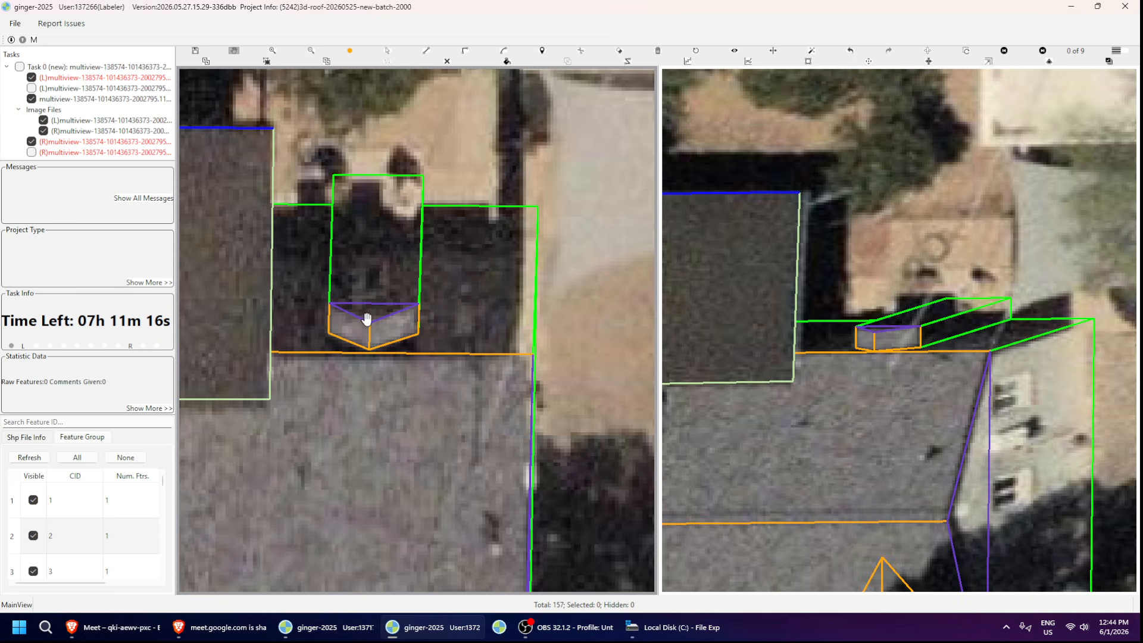
Step through three more stereo images to check the roof model
{"action": "scroll", "coordinate": [368, 316], "scroll_direction": "down", "scroll_amount": 8}
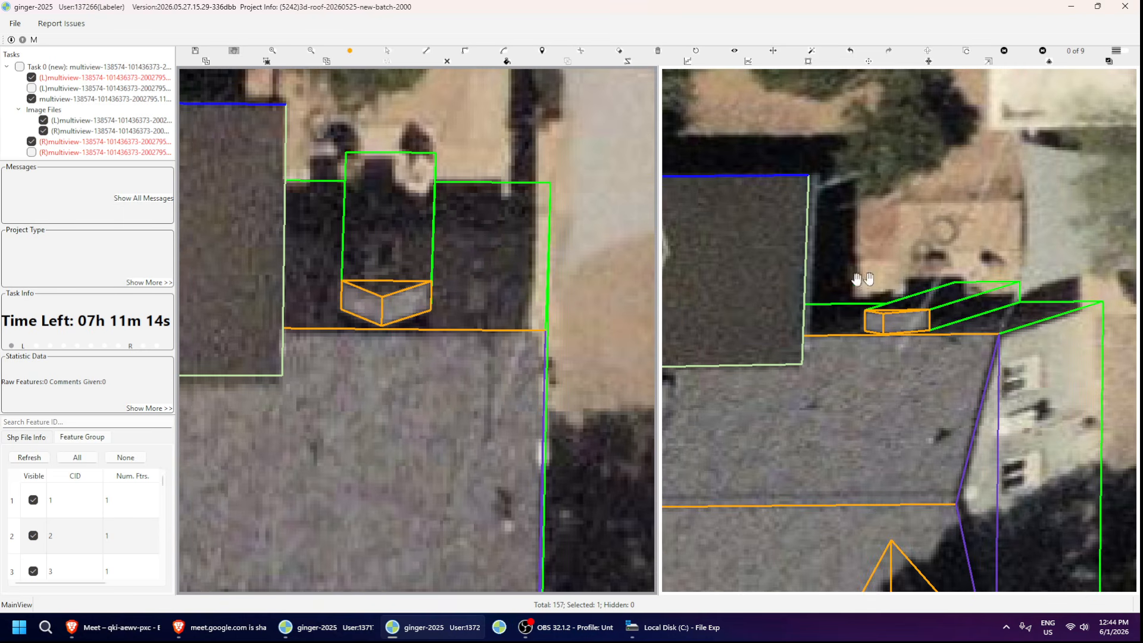
{"action": "key", "text": "Right"}
{"action": "key", "text": "Right"}
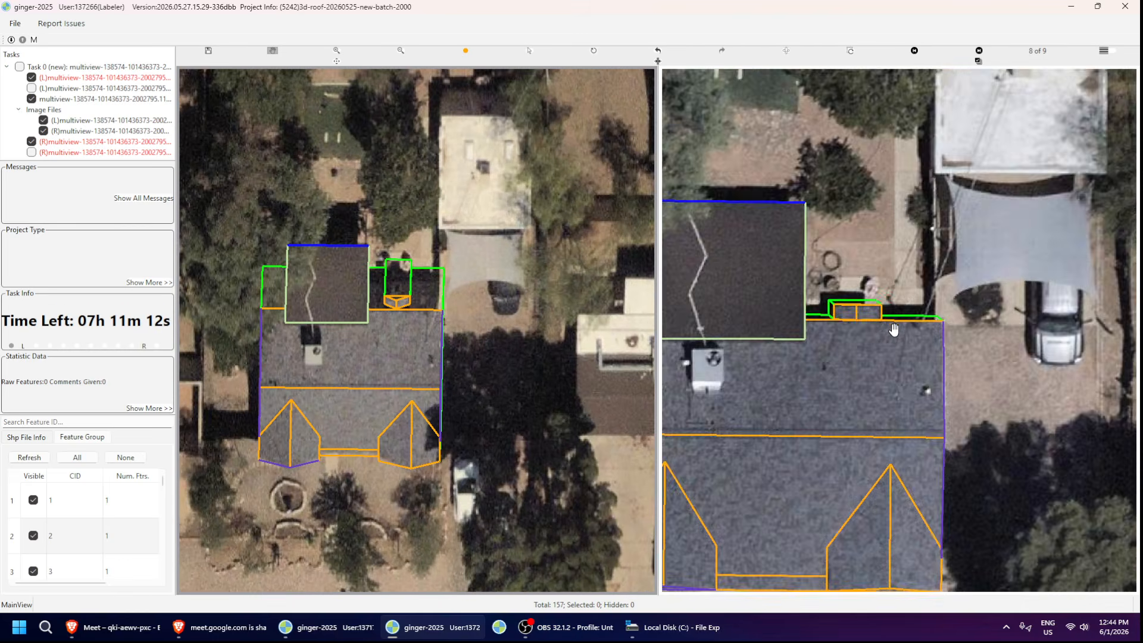
{"action": "key", "text": "Right"}
{"action": "key", "text": "Right"}
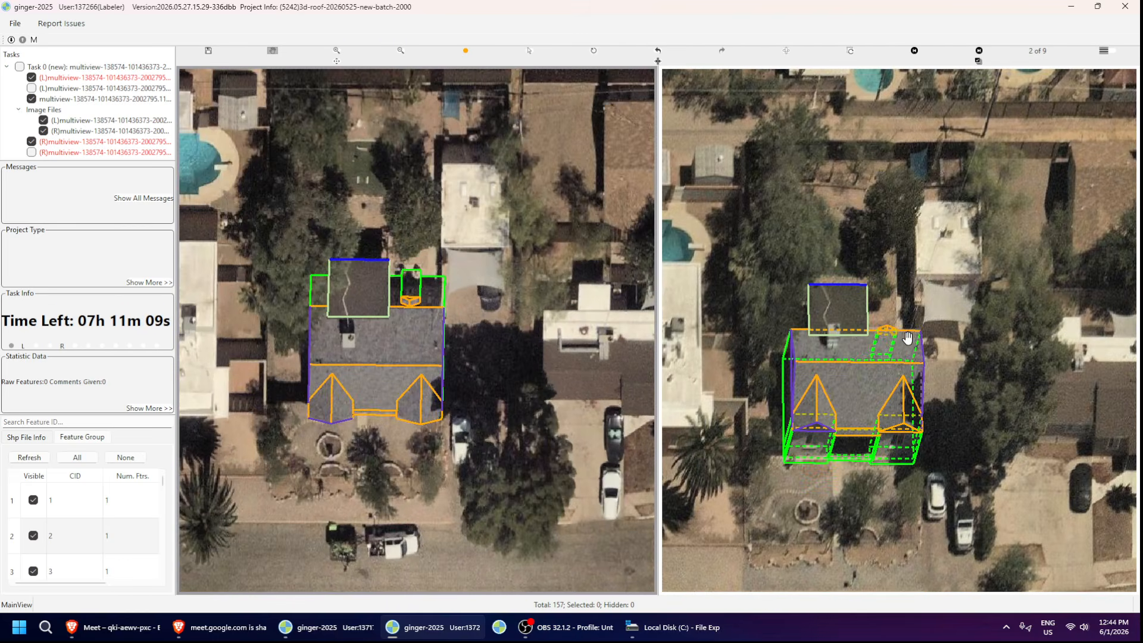
{"action": "key", "text": "Right"}
{"action": "key", "text": "Right"}
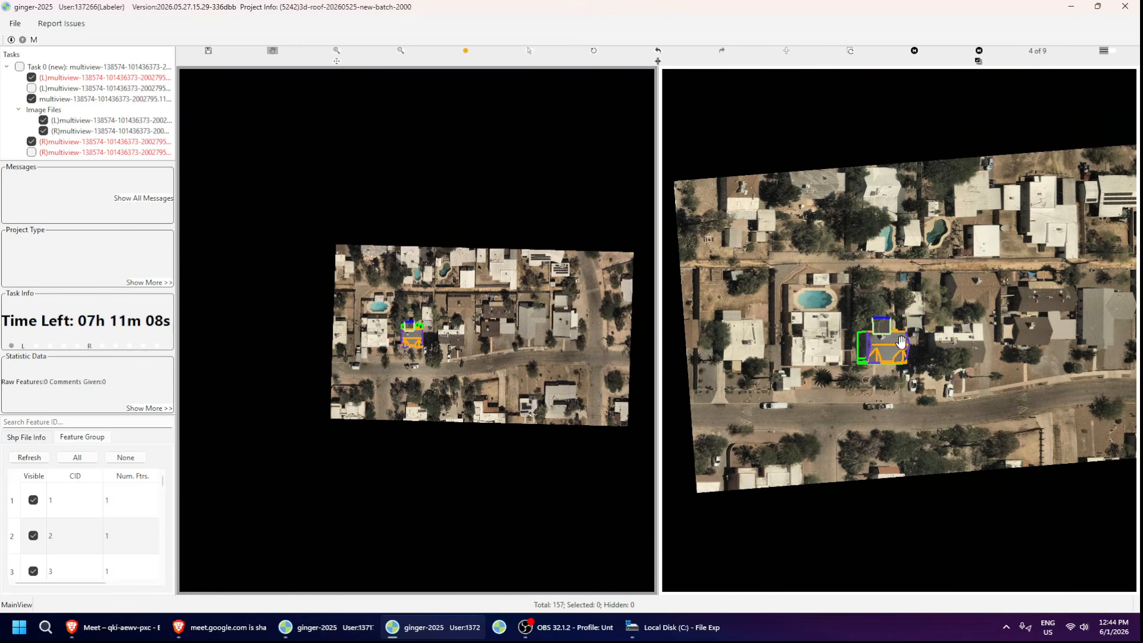
{"action": "scroll", "coordinate": [890, 327], "scroll_direction": "up", "scroll_amount": 3}
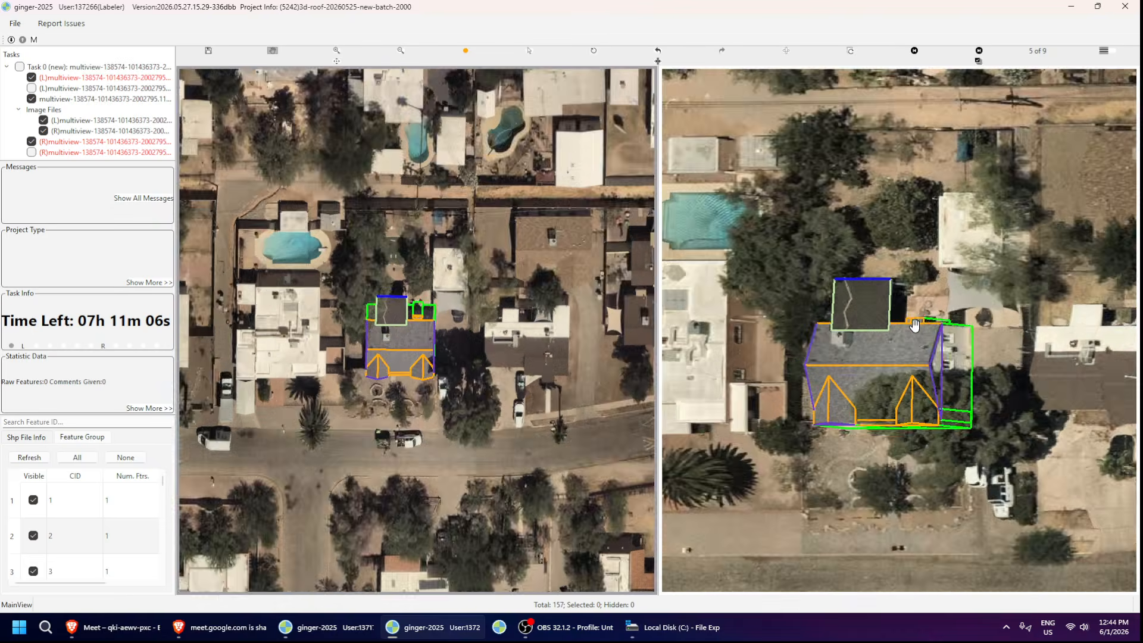
Enter full editing mode for the roof features
{"action": "key", "text": "Escape"}
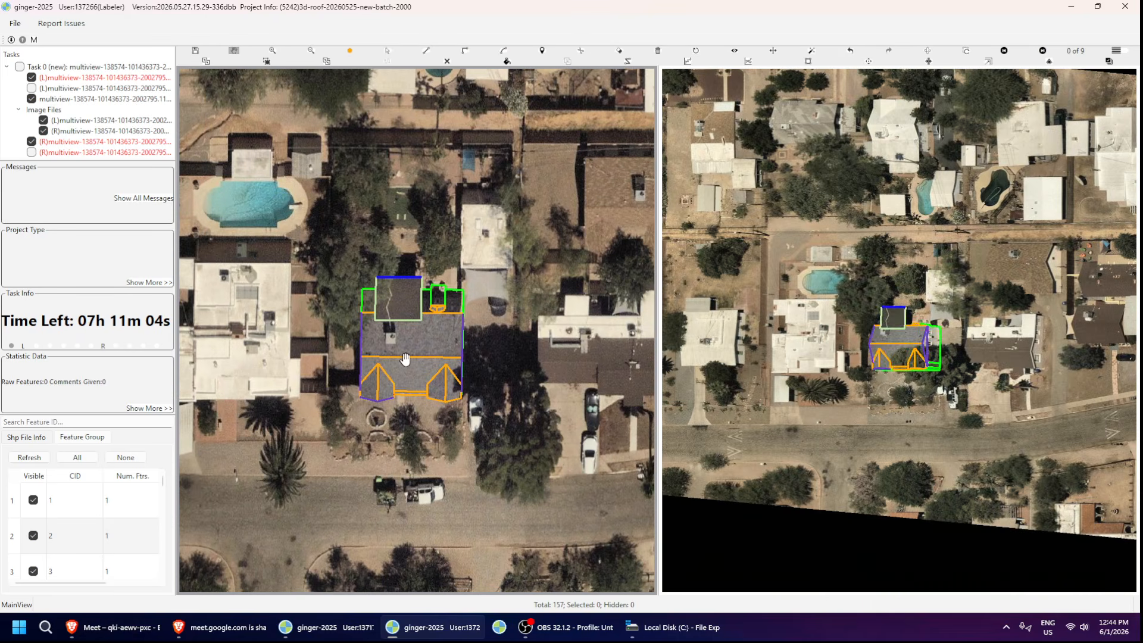
{"action": "scroll", "coordinate": [462, 369], "scroll_direction": "up", "scroll_amount": 4}
{"action": "key", "text": "l"}
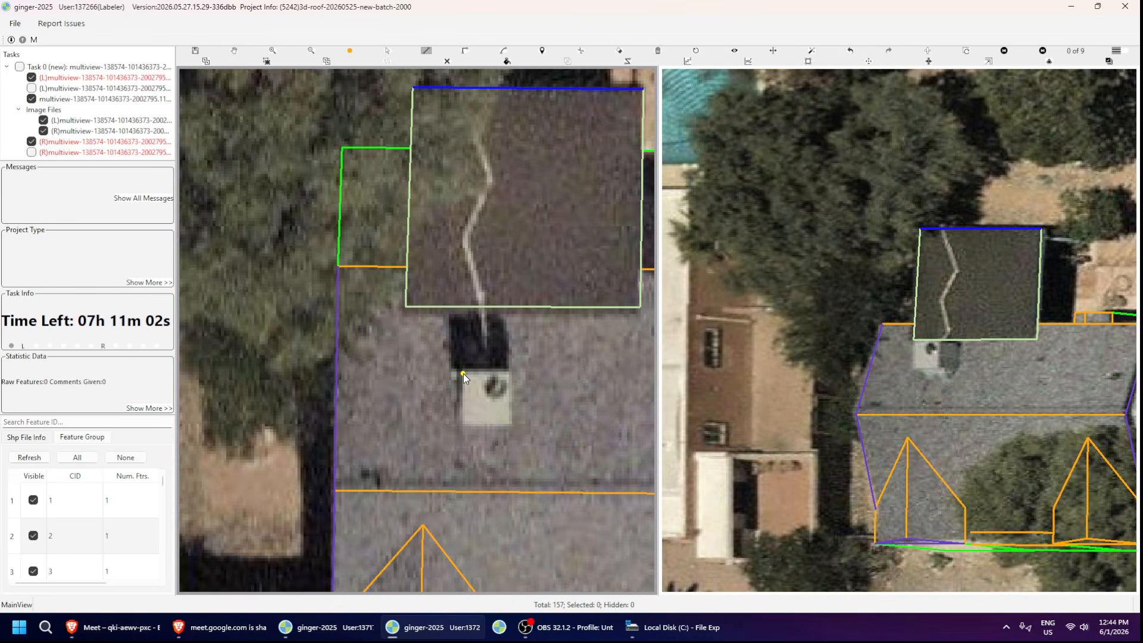
{"action": "key", "text": "Escape"}
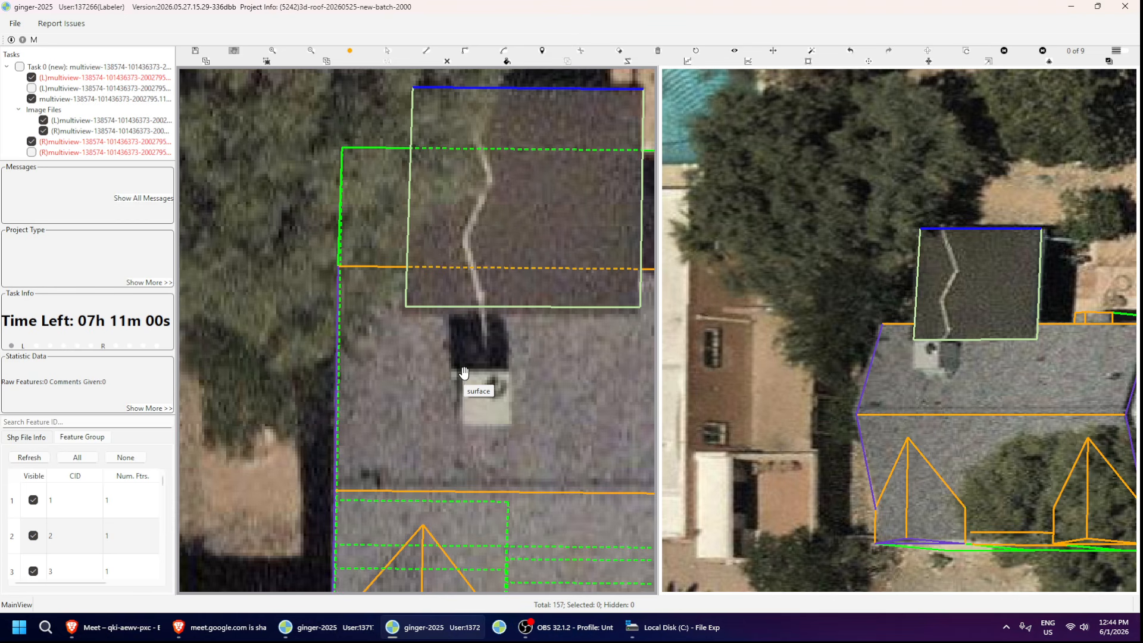
{"action": "scroll", "coordinate": [464, 375], "scroll_direction": "down", "scroll_amount": 3}
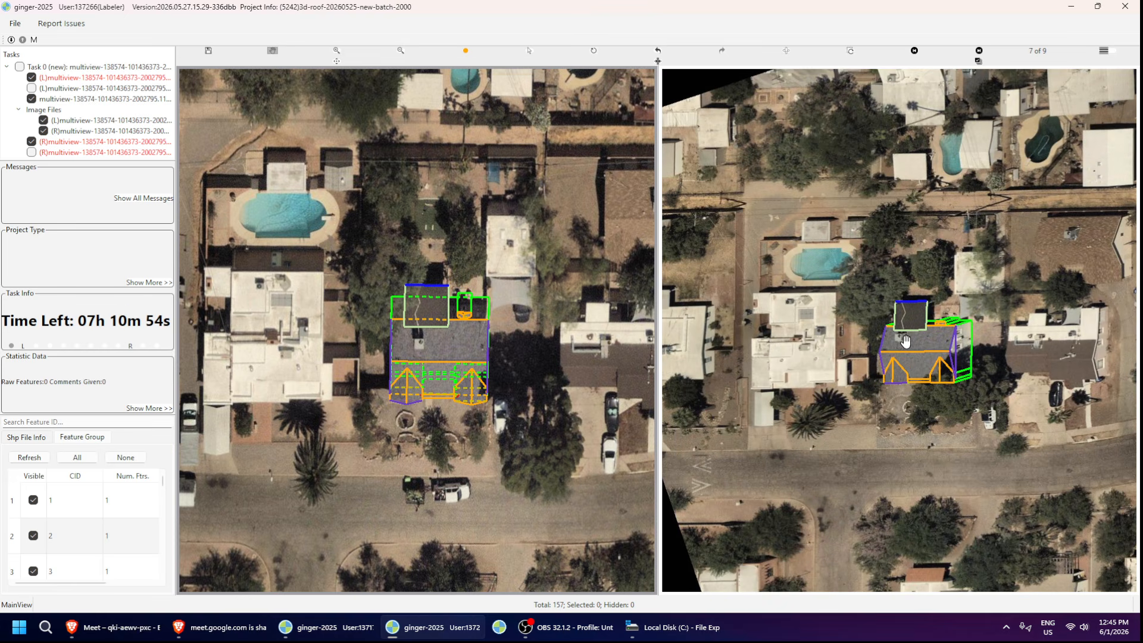
{"action": "scroll", "coordinate": [903, 342], "scroll_direction": "up", "scroll_amount": 3}
Swap the left and right stereo images and zoom in on the small square roof vent
{"action": "left_click", "coordinate": [787, 52]}
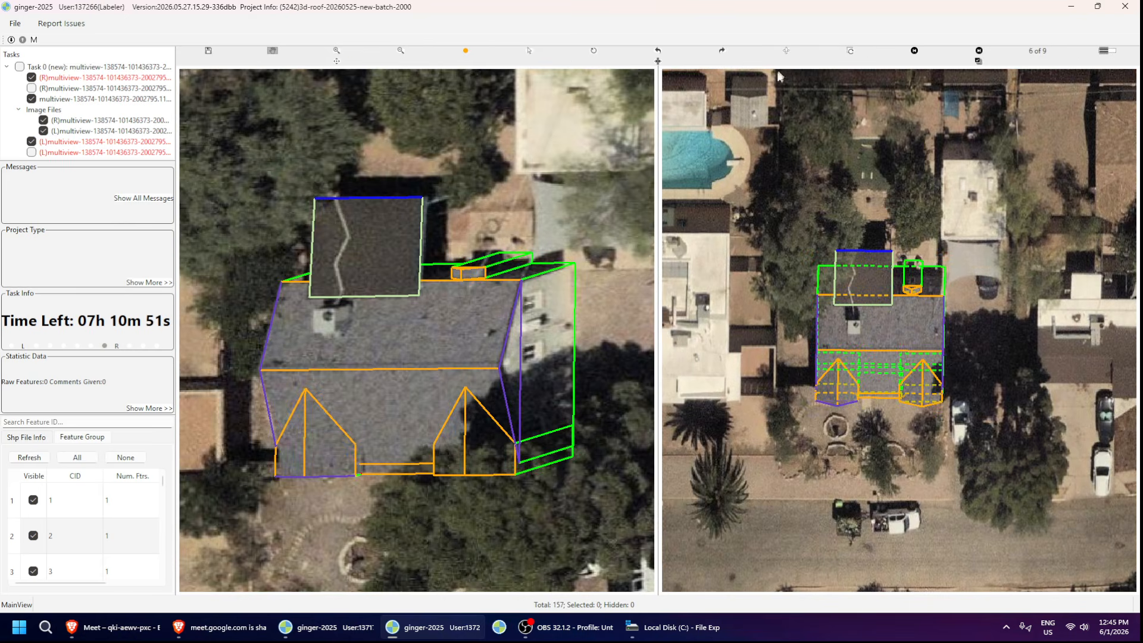
{"action": "scroll", "coordinate": [321, 307], "scroll_direction": "up", "scroll_amount": 5}
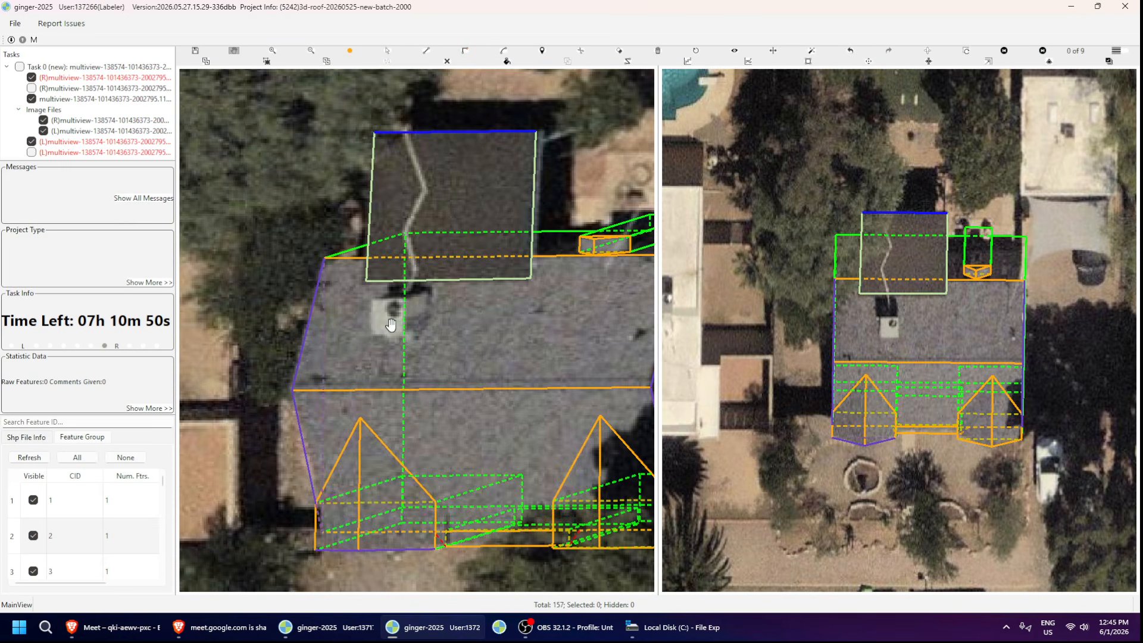
{"action": "scroll", "coordinate": [384, 316], "scroll_direction": "up", "scroll_amount": 3}
{"action": "scroll", "coordinate": [381, 310], "scroll_direction": "down", "scroll_amount": 1}
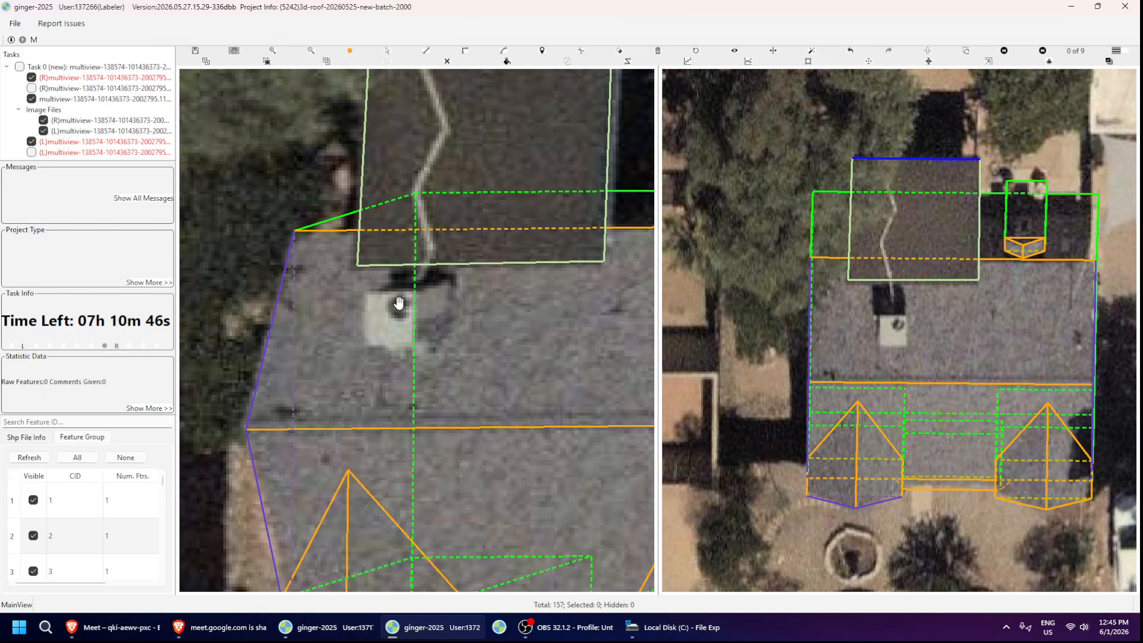
{"action": "scroll", "coordinate": [398, 303], "scroll_direction": "up", "scroll_amount": 3}
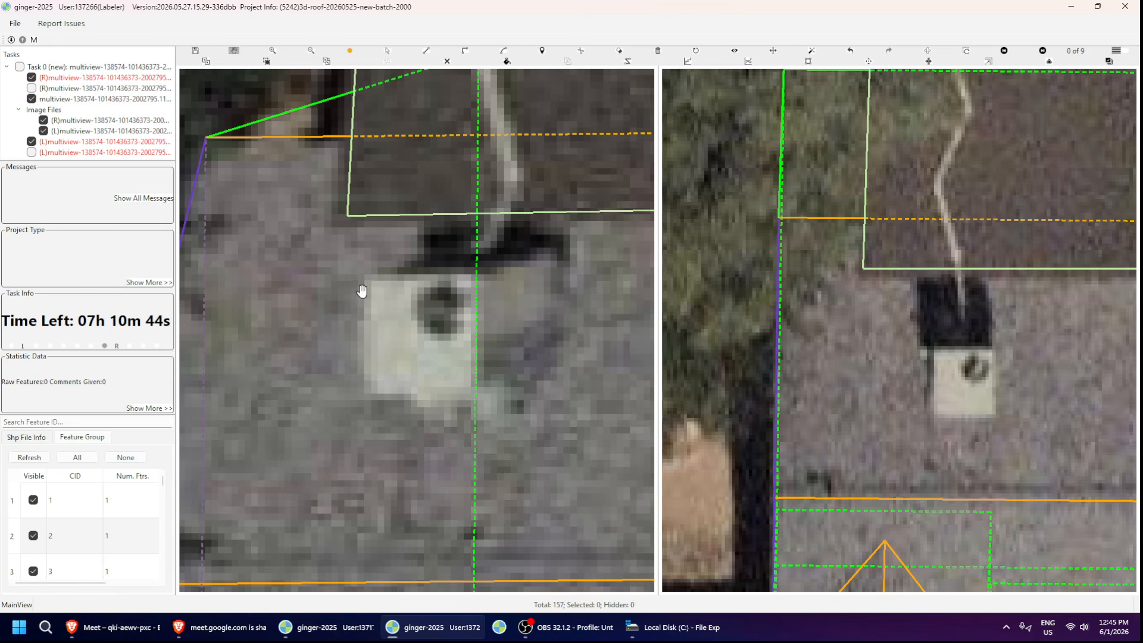
Draw a line from the vent's corner parallel to the dashed roof edge along the vent's left side
{"action": "key", "text": "l"}
{"action": "left_click", "coordinate": [366, 280]}
{"action": "scroll", "coordinate": [367, 281], "scroll_direction": "down", "scroll_amount": 2}
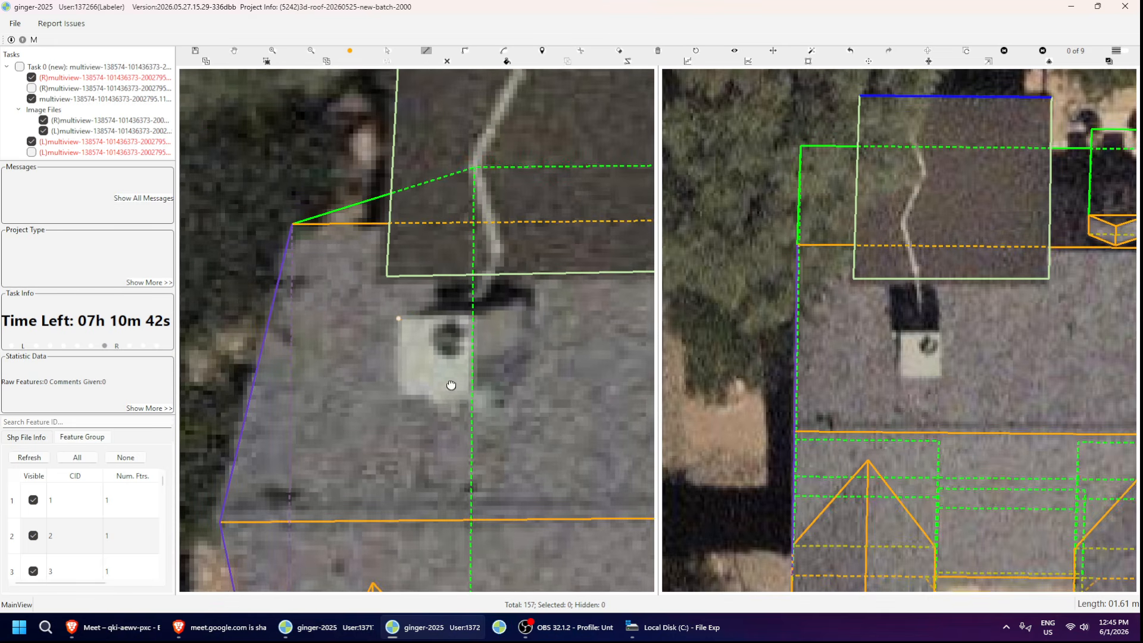
{"action": "left_click_drag", "start_coordinate": [451, 386], "coordinate": [395, 283]}
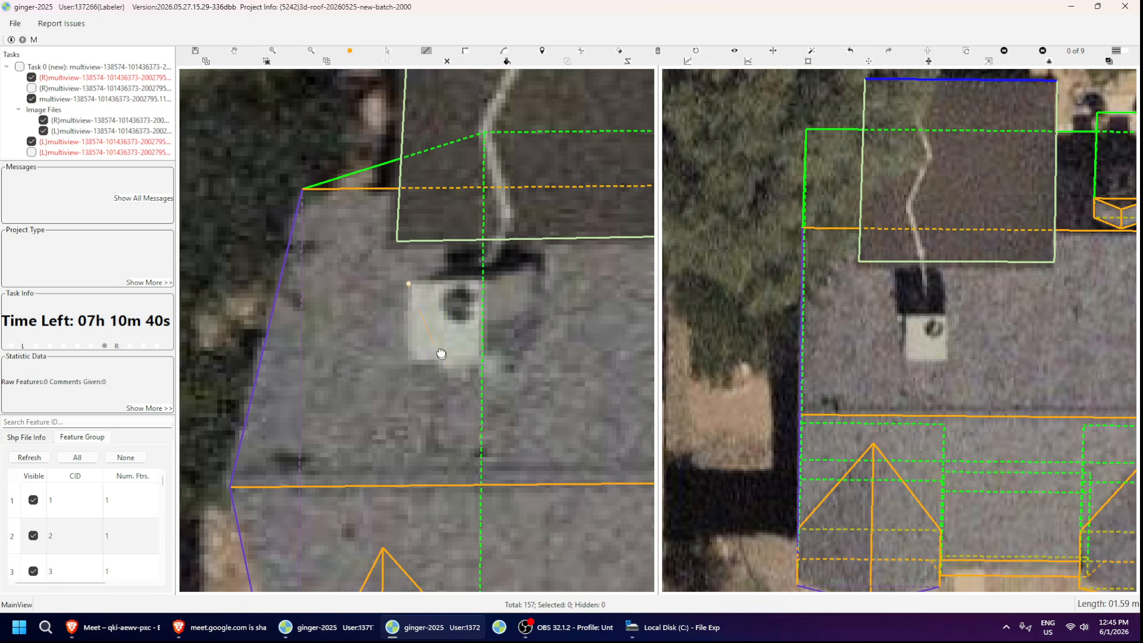
{"action": "left_click_drag", "start_coordinate": [477, 430], "coordinate": [433, 371]}
{"action": "left_click", "coordinate": [434, 371]}
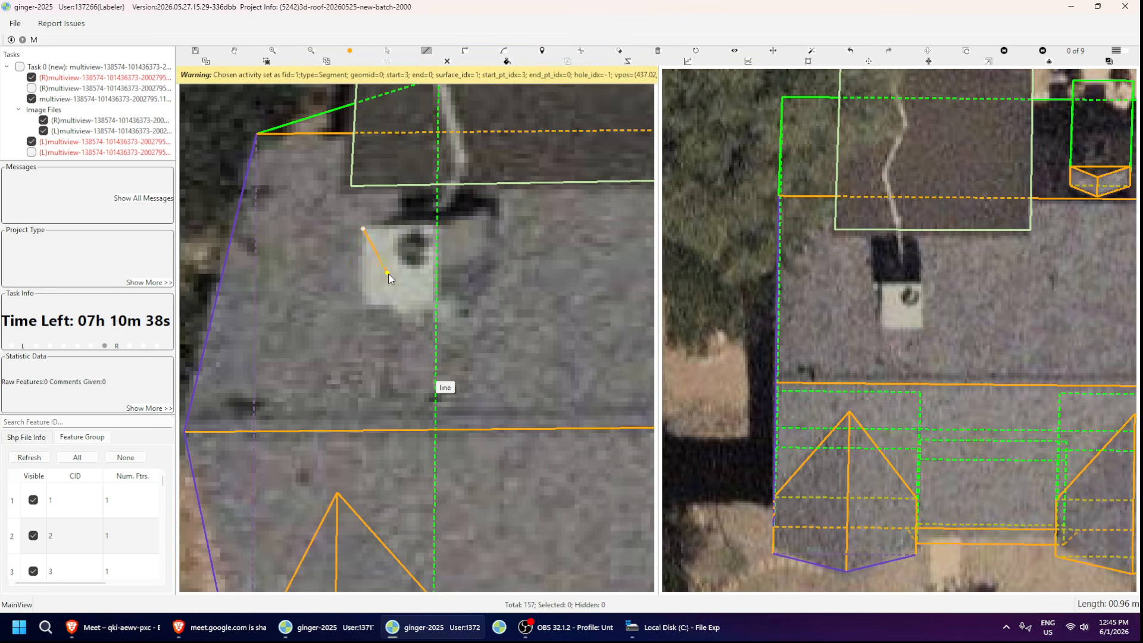
{"action": "left_click", "coordinate": [363, 302]}
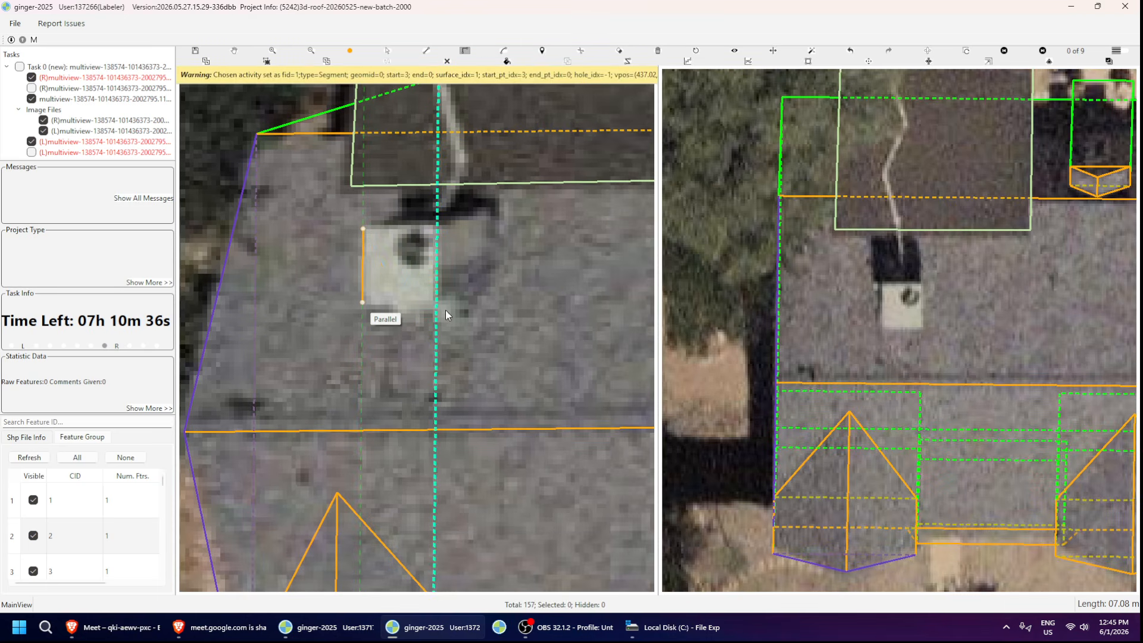
{"action": "scroll", "coordinate": [425, 290], "scroll_direction": "up", "scroll_amount": 3}
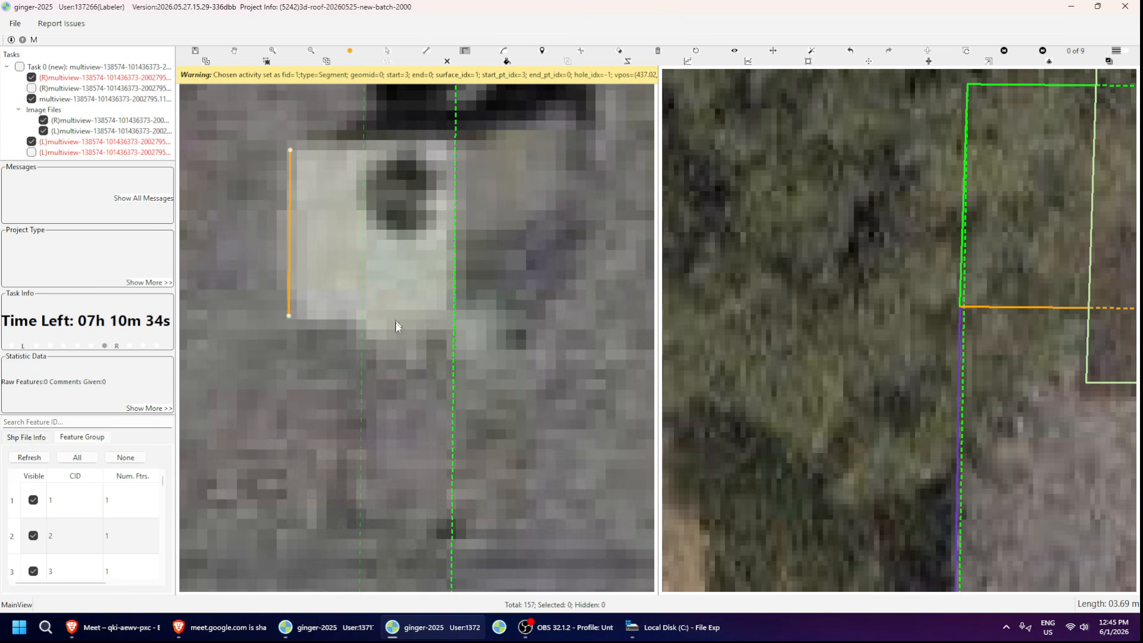
{"action": "scroll", "coordinate": [396, 325], "scroll_direction": "down", "scroll_amount": 3}
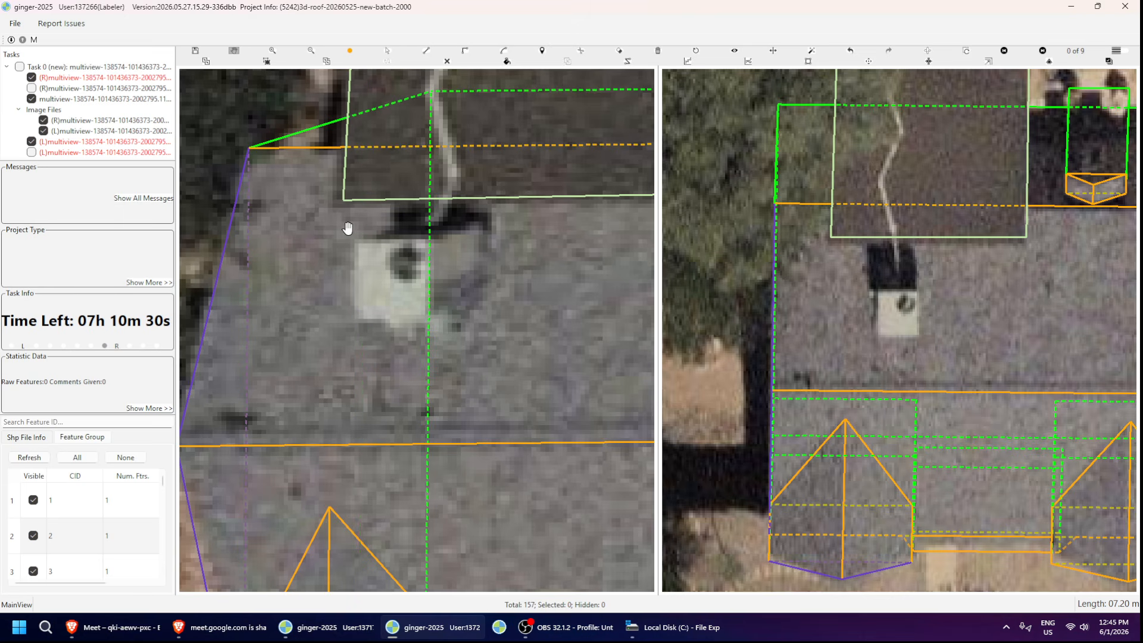
{"action": "scroll", "coordinate": [347, 227], "scroll_direction": "up", "scroll_amount": 2}
With other features hidden, draw right-angled edges leftward from the vent corner to finish the rectangle
{"action": "left_click", "coordinate": [359, 250]}
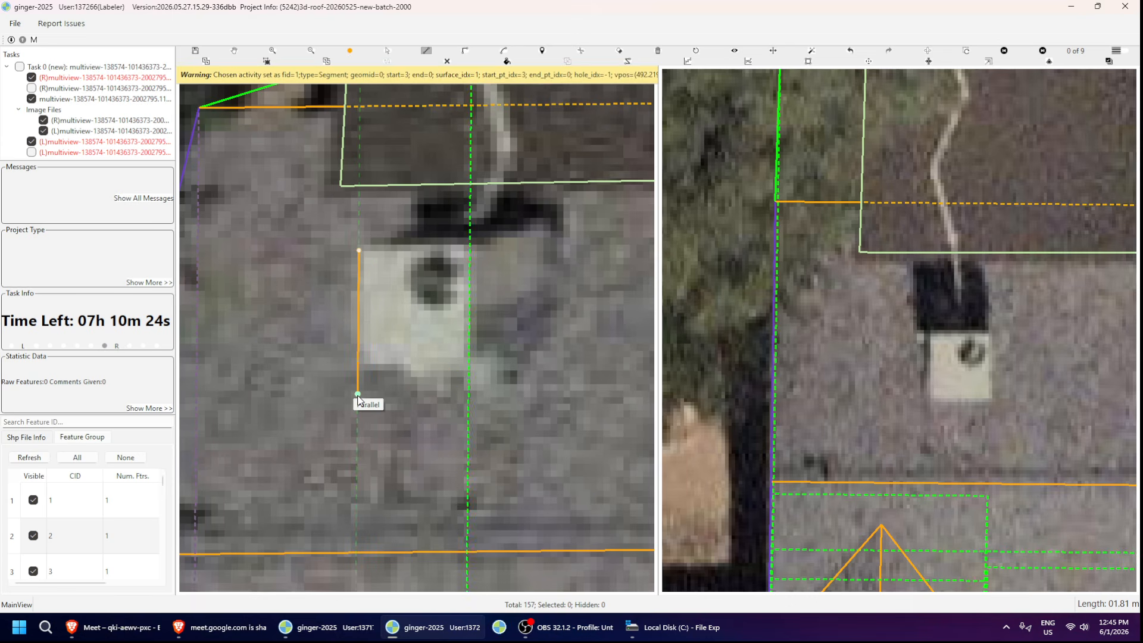
{"action": "key", "text": "h"}
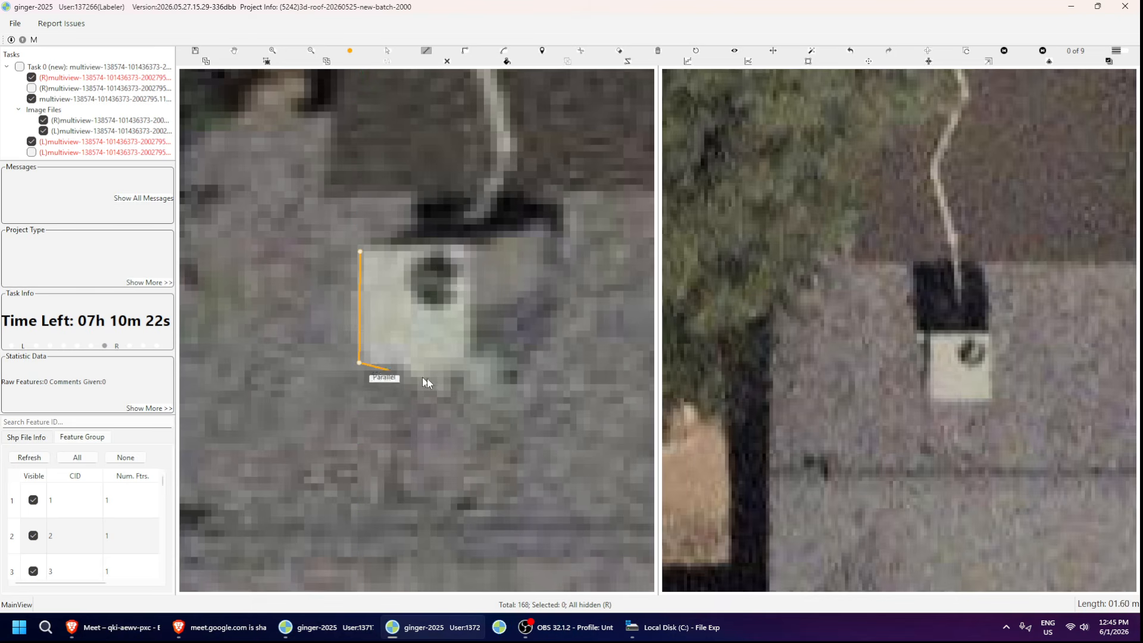
{"action": "key", "text": "r"}
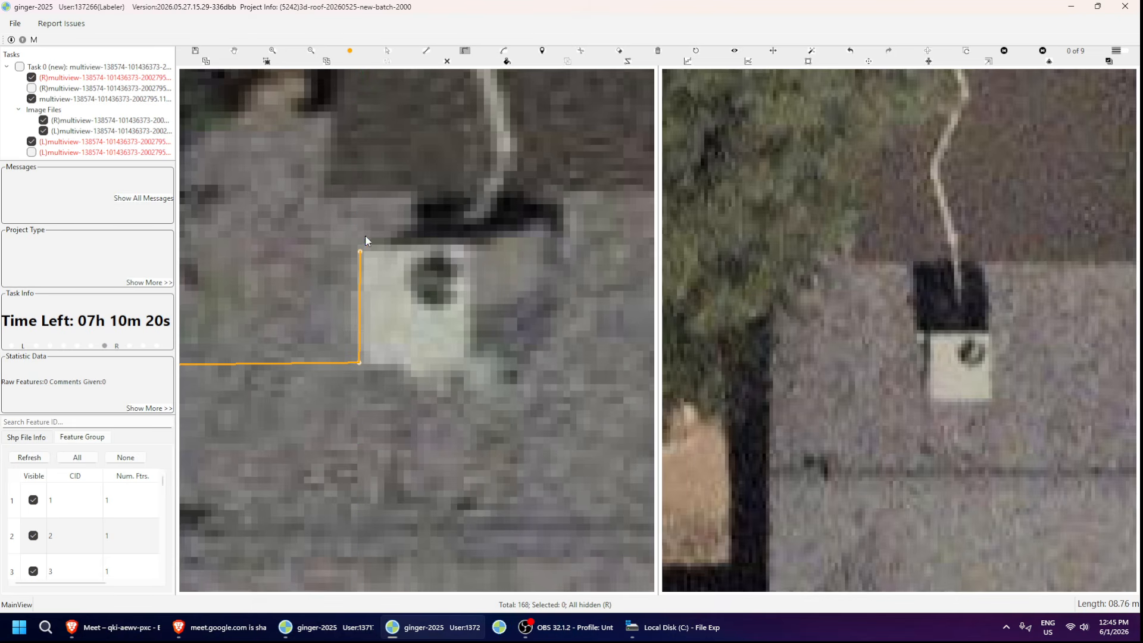
{"action": "left_click", "coordinate": [360, 251]}
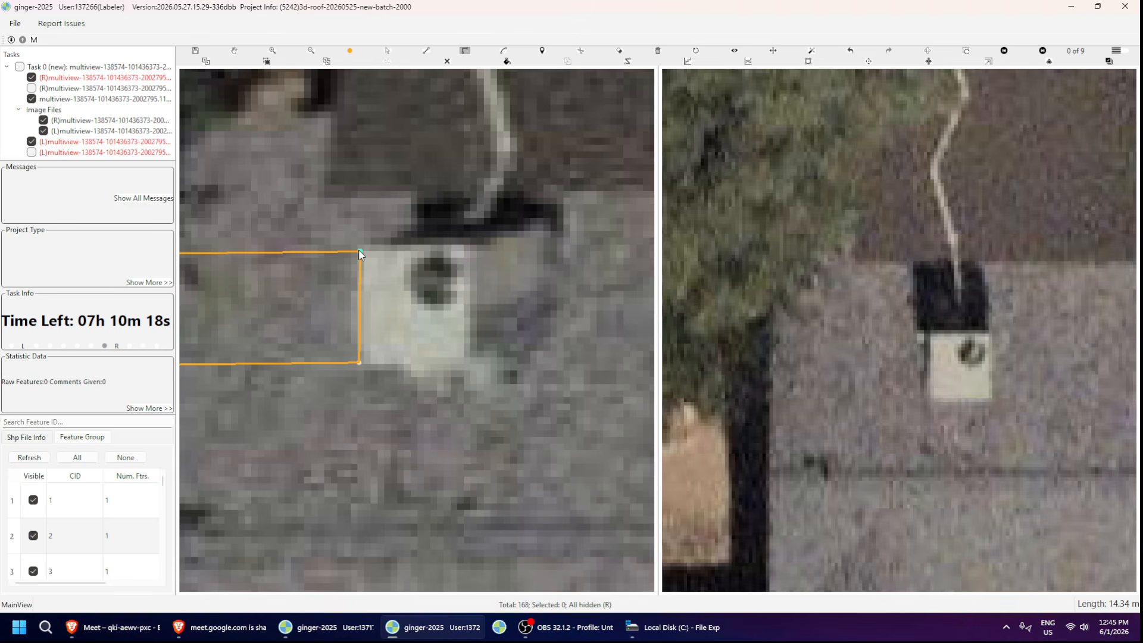
{"action": "scroll", "coordinate": [360, 254], "scroll_direction": "down", "scroll_amount": 3}
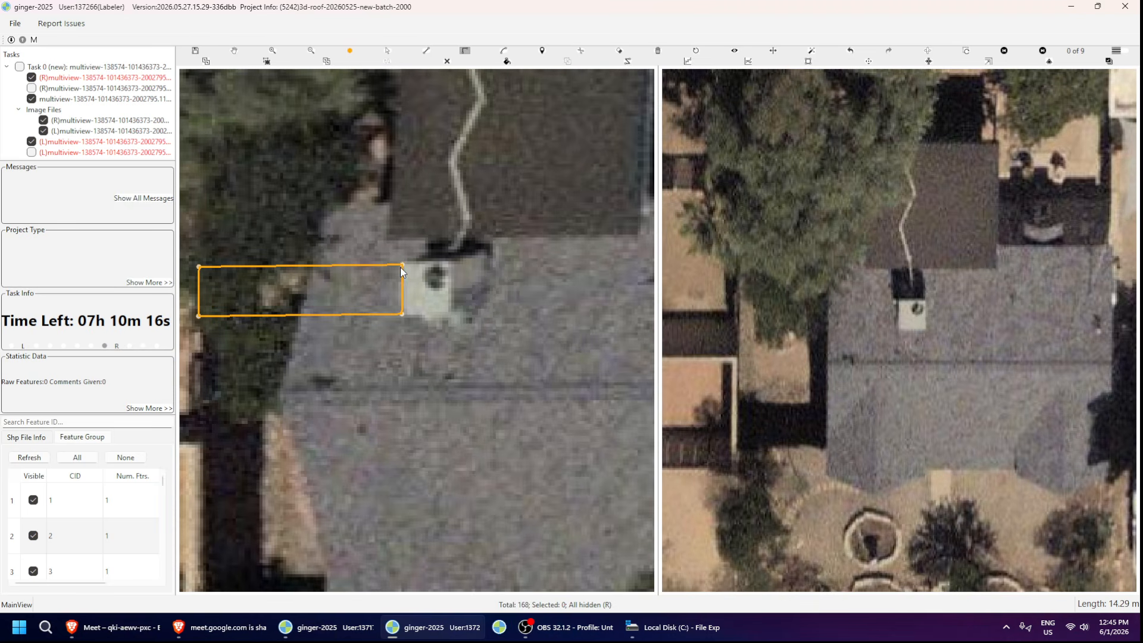
{"action": "scroll", "coordinate": [402, 266], "scroll_direction": "up", "scroll_amount": 2}
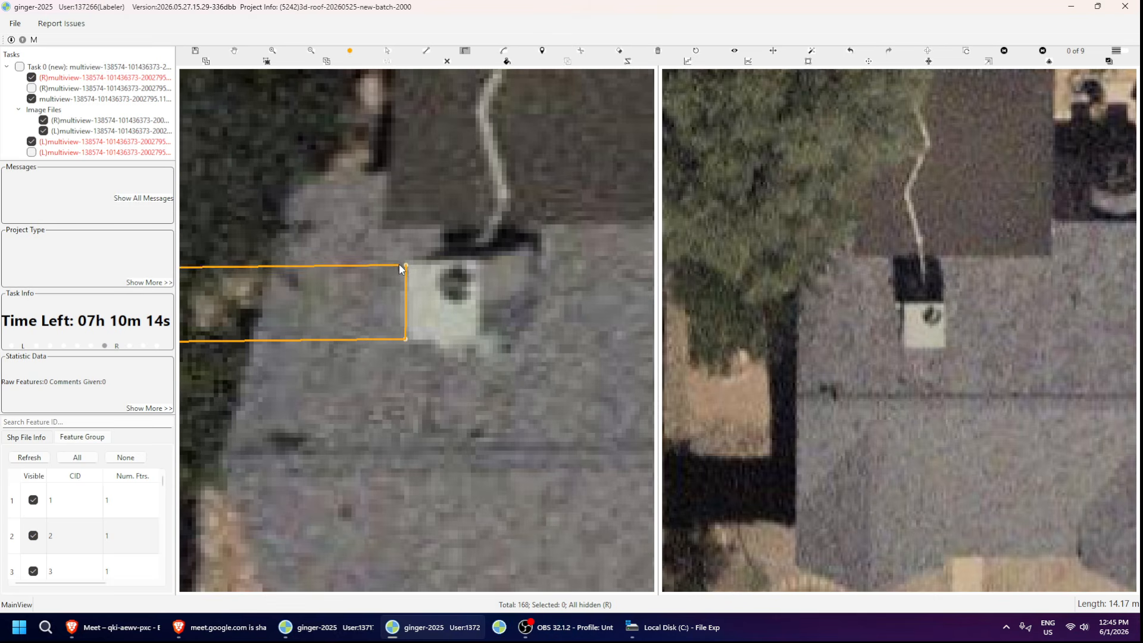
{"action": "right_click", "coordinate": [408, 269]}
{"action": "scroll", "coordinate": [410, 272], "scroll_direction": "down", "scroll_amount": 2}
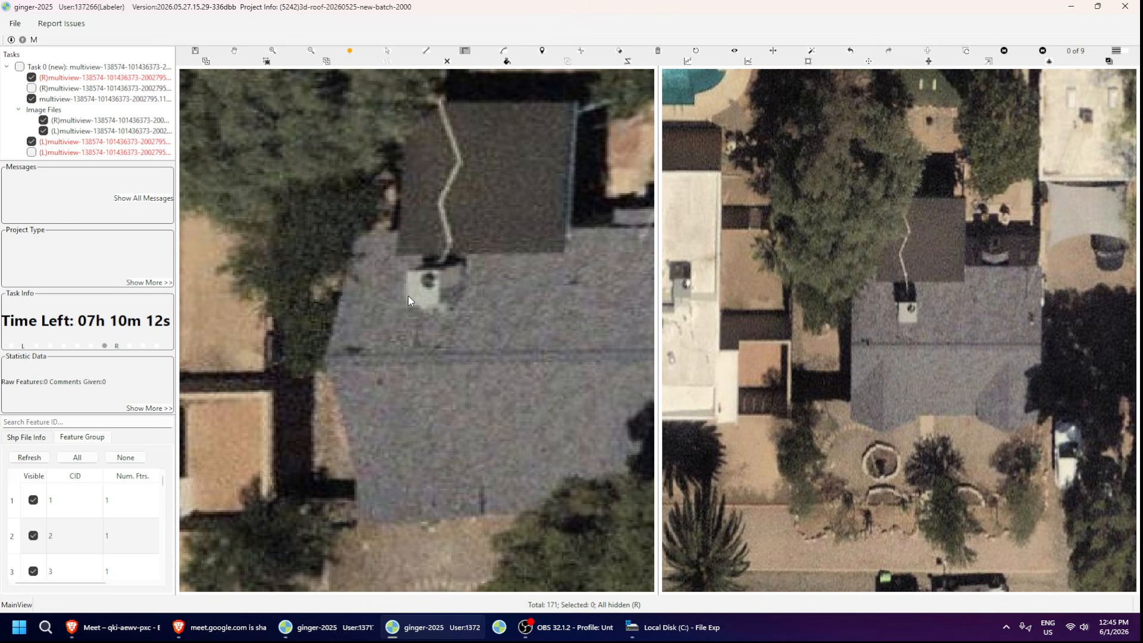
Show all roof features again and drag the rectangle's left edge onto the vent
{"action": "key", "text": "r"}
{"action": "scroll", "coordinate": [334, 280], "scroll_direction": "up", "scroll_amount": 2}
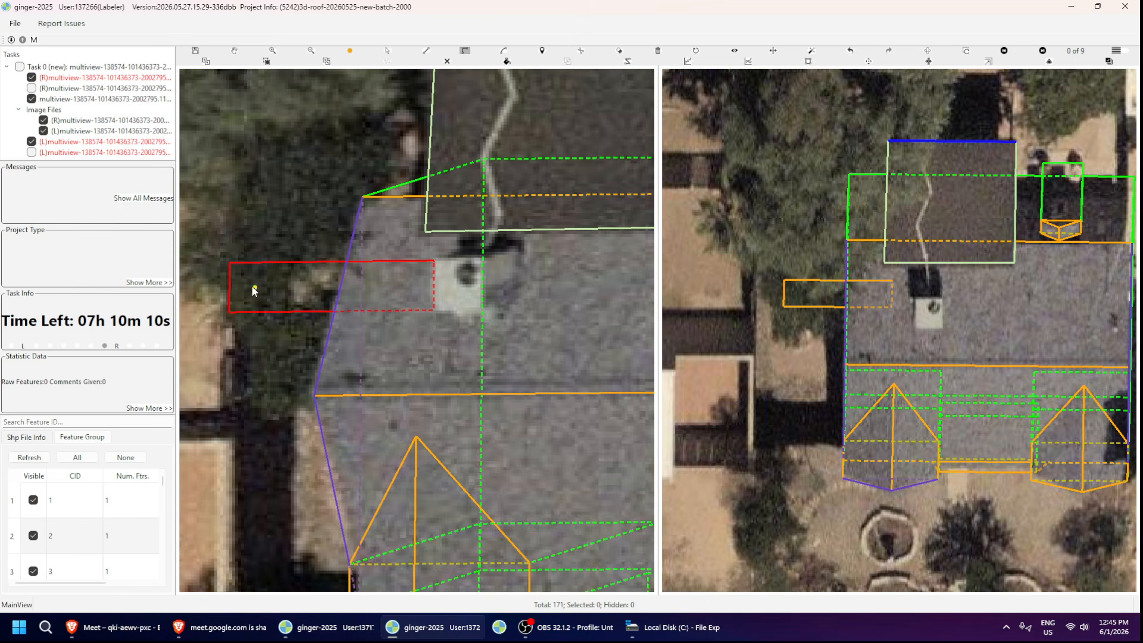
{"action": "left_click_drag", "start_coordinate": [227, 280], "coordinate": [485, 284]}
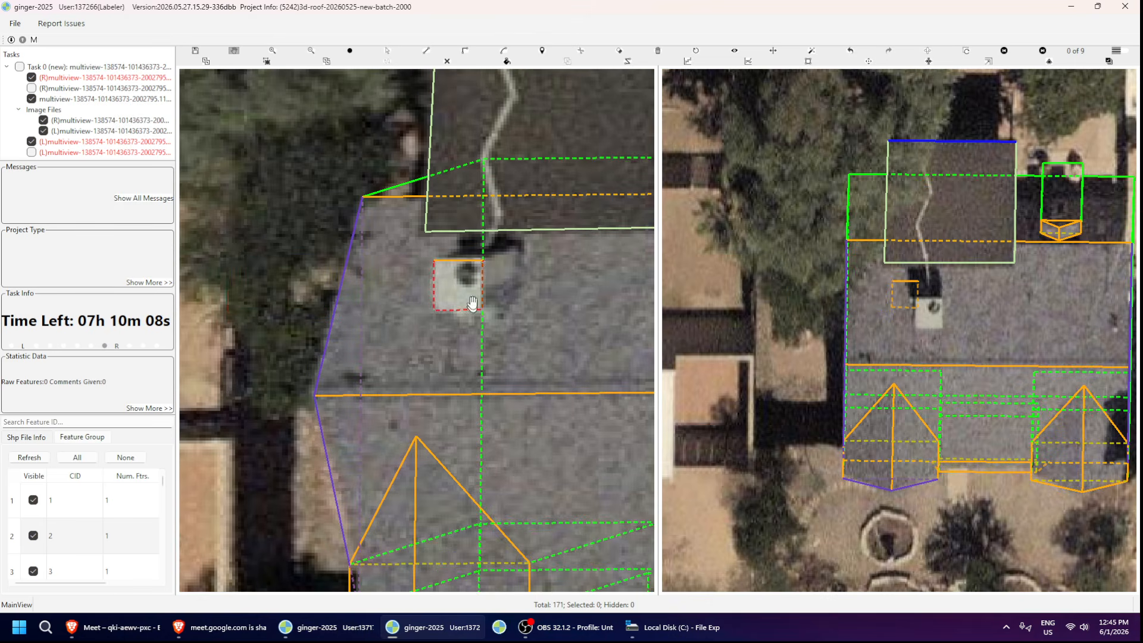
{"action": "scroll", "coordinate": [473, 280], "scroll_direction": "up", "scroll_amount": 2}
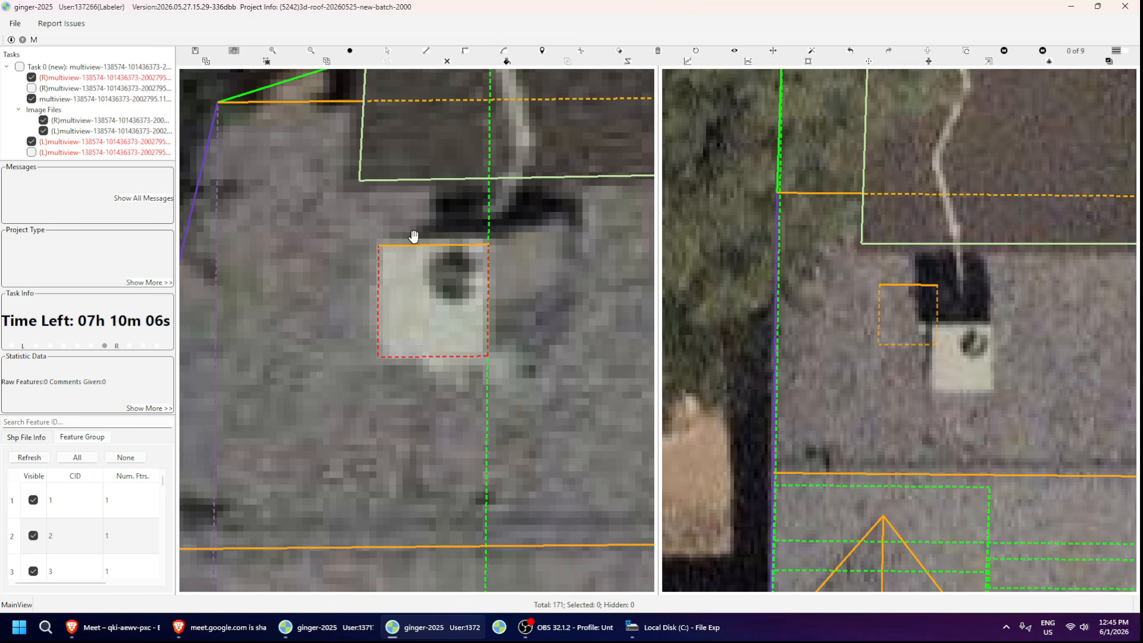
{"action": "scroll", "coordinate": [937, 295], "scroll_direction": "up", "scroll_amount": 2}
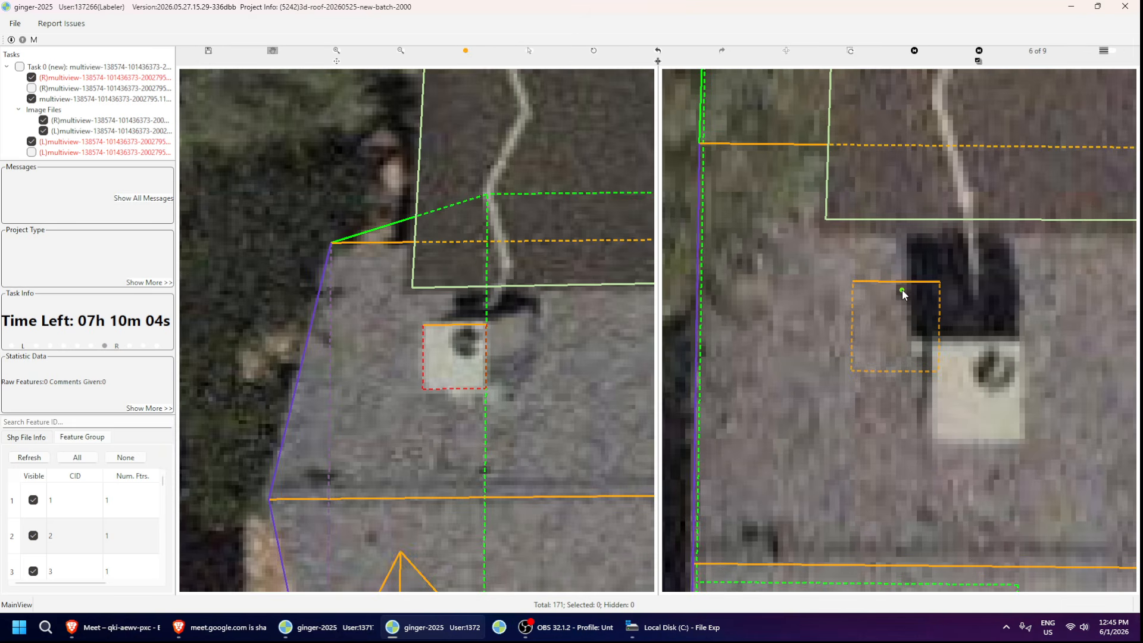
Select the vent rectangle and check its outline in the right view
{"action": "key", "text": "s"}
{"action": "left_click", "coordinate": [895, 284]}
{"action": "key", "text": "Escape"}
{"action": "left_click_drag", "start_coordinate": [895, 328], "coordinate": [834, 289]}
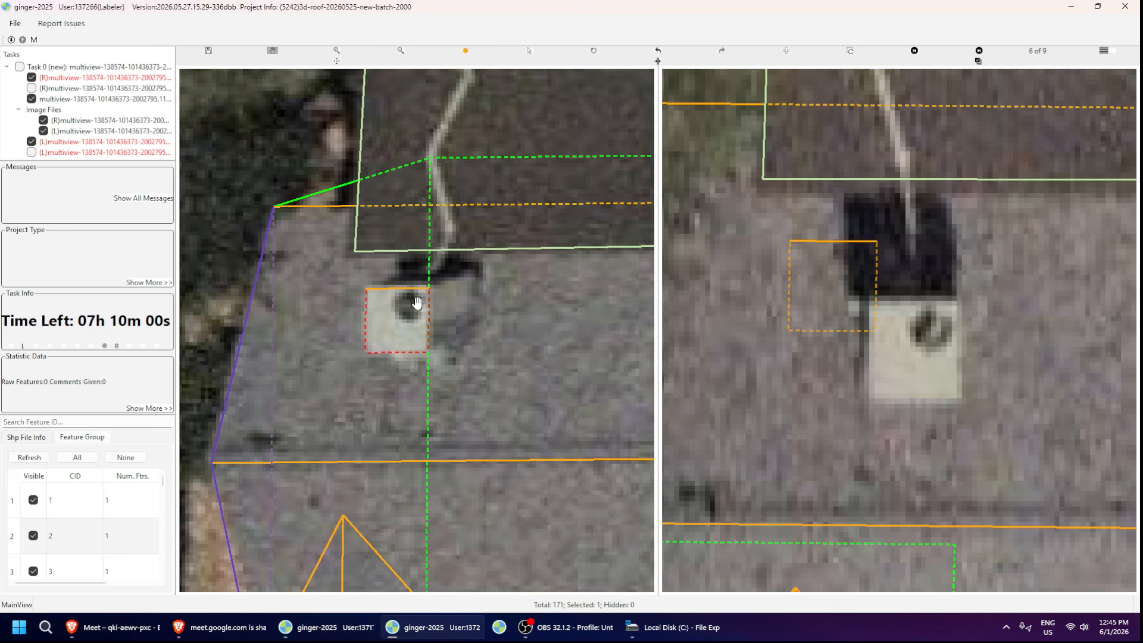
{"action": "key", "text": "s"}
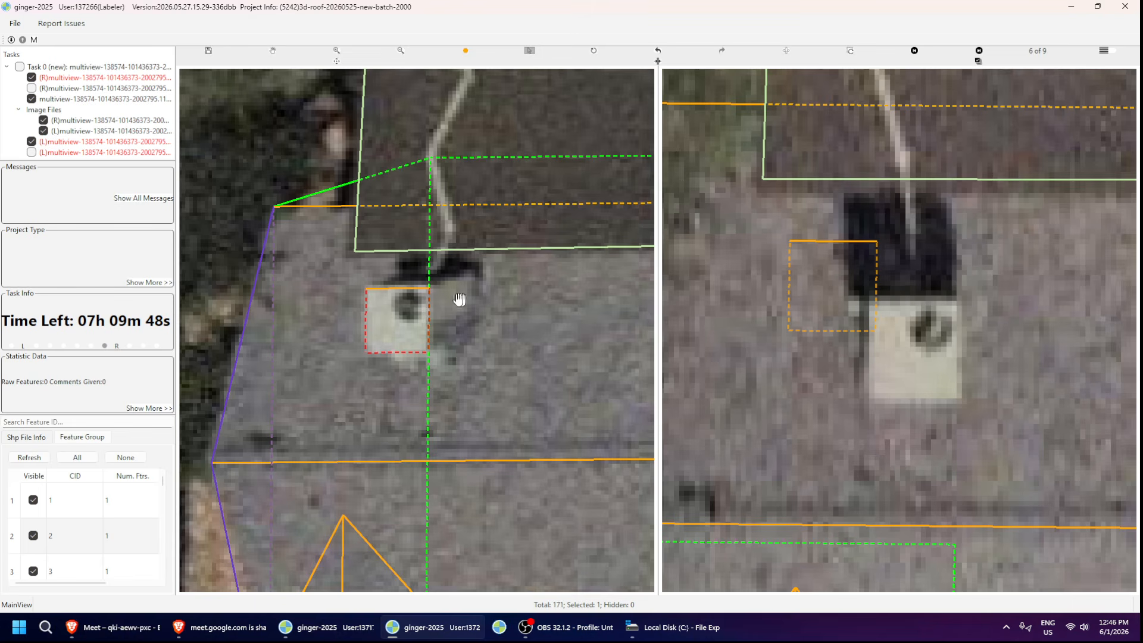
Select the chimney rectangle and drag it onto the white chimney base
{"action": "scroll", "coordinate": [423, 307], "scroll_direction": "up", "scroll_amount": 2}
{"action": "key", "text": "Escape"}
{"action": "scroll", "coordinate": [897, 317], "scroll_direction": "up", "scroll_amount": 2}
{"action": "key", "text": "s"}
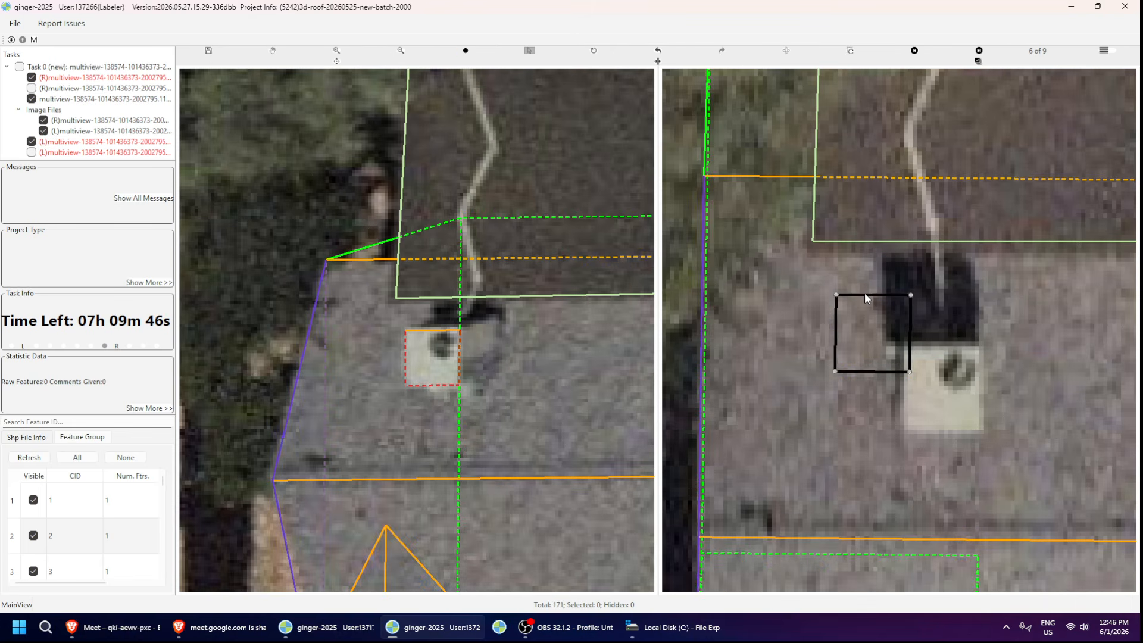
{"action": "left_click", "coordinate": [865, 295]}
{"action": "left_click_drag", "start_coordinate": [869, 337], "coordinate": [920, 399]}
{"action": "scroll", "coordinate": [506, 354], "scroll_direction": "down", "scroll_amount": 1}
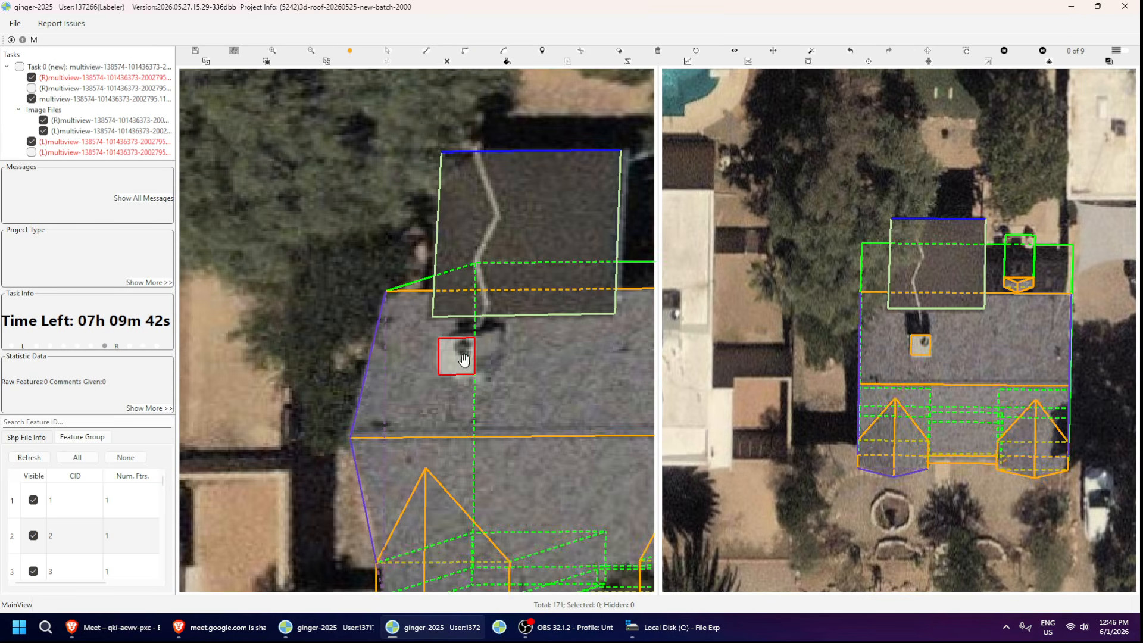
{"action": "scroll", "coordinate": [455, 362], "scroll_direction": "up", "scroll_amount": 1}
Show the chimney as a 3D box and extend its height up to the roof surface
{"action": "left_click", "coordinate": [478, 352]}
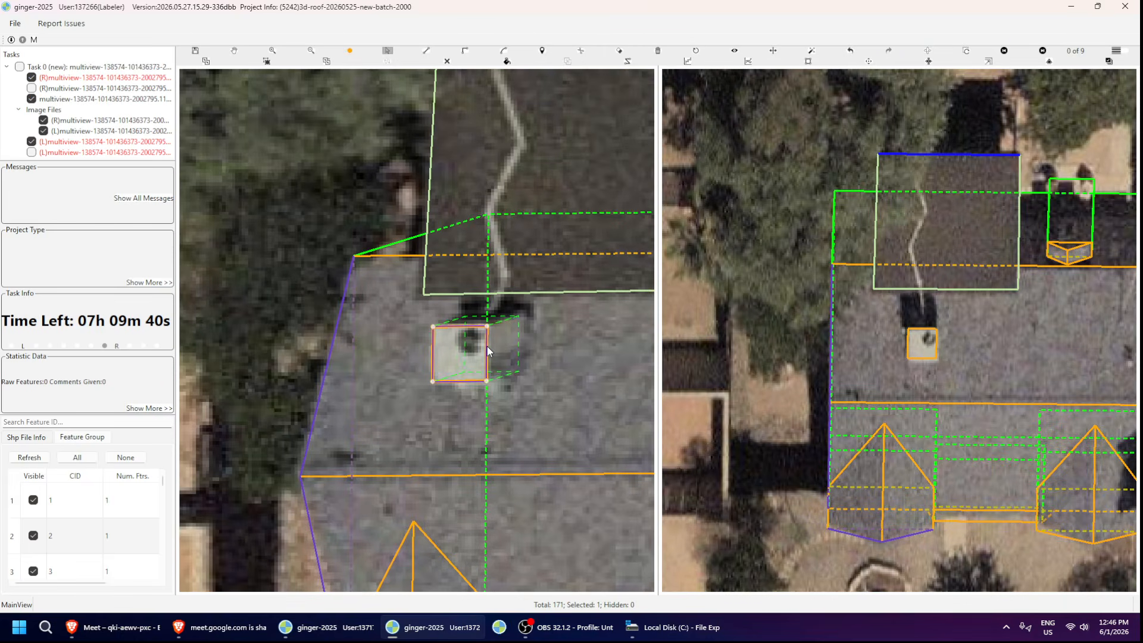
{"action": "scroll", "coordinate": [487, 350], "scroll_direction": "down", "scroll_amount": 1}
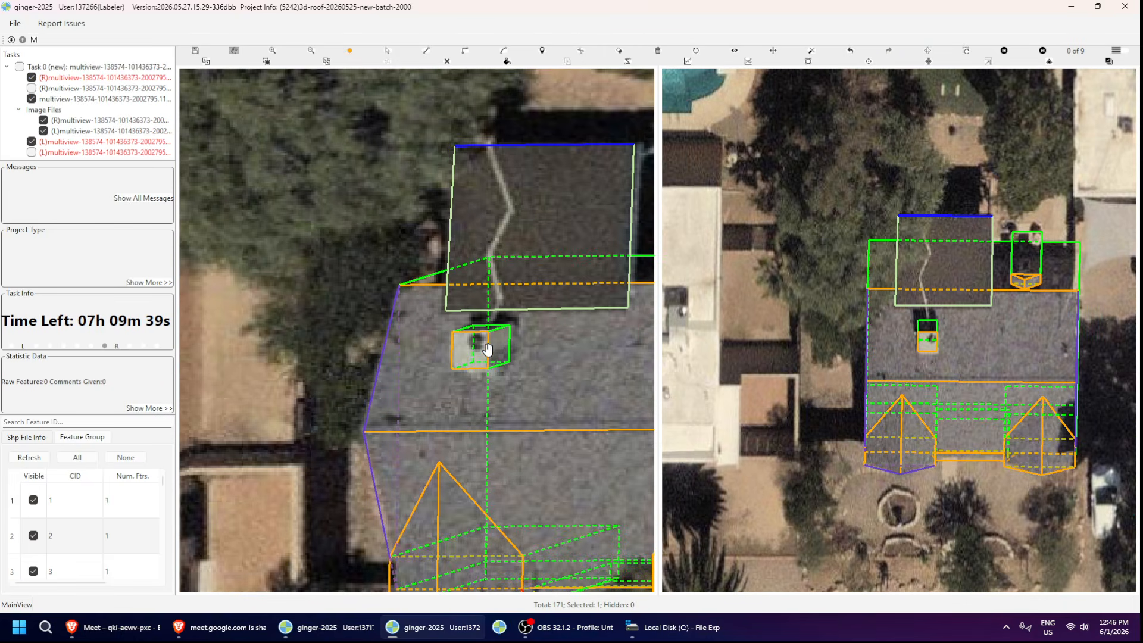
{"action": "left_click", "coordinate": [1017, 355]}
{"action": "scroll", "coordinate": [929, 337], "scroll_direction": "up", "scroll_amount": 3}
{"action": "scroll", "coordinate": [921, 336], "scroll_direction": "down", "scroll_amount": 1}
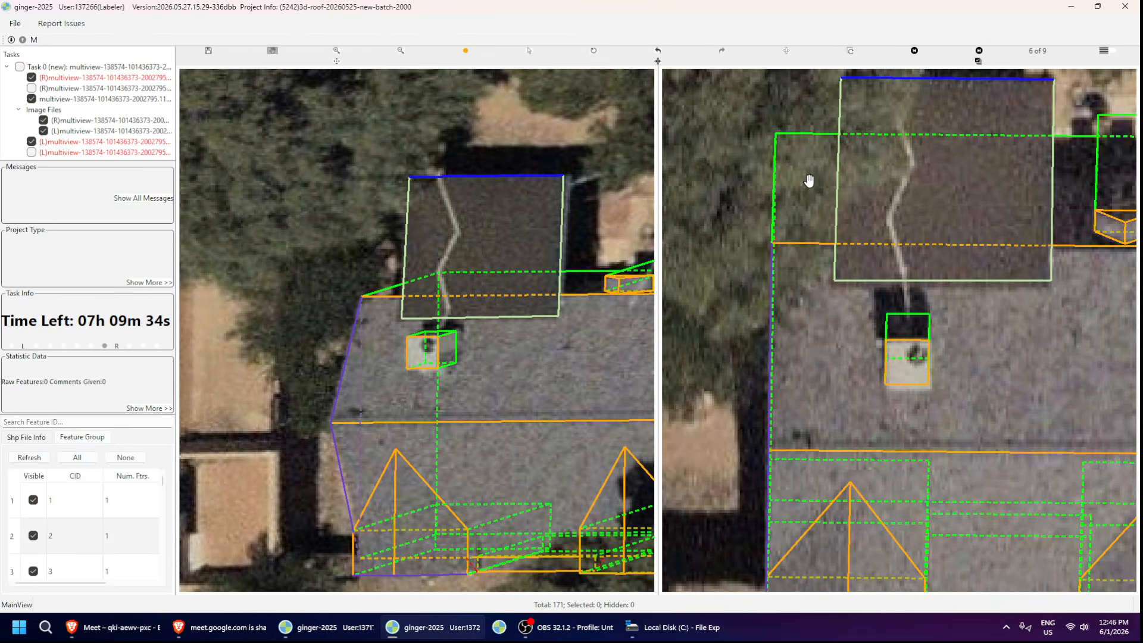
{"action": "scroll", "coordinate": [892, 366], "scroll_direction": "up", "scroll_amount": 1}
{"action": "scroll", "coordinate": [897, 367], "scroll_direction": "down", "scroll_amount": 1}
{"action": "left_click", "coordinate": [899, 368]}
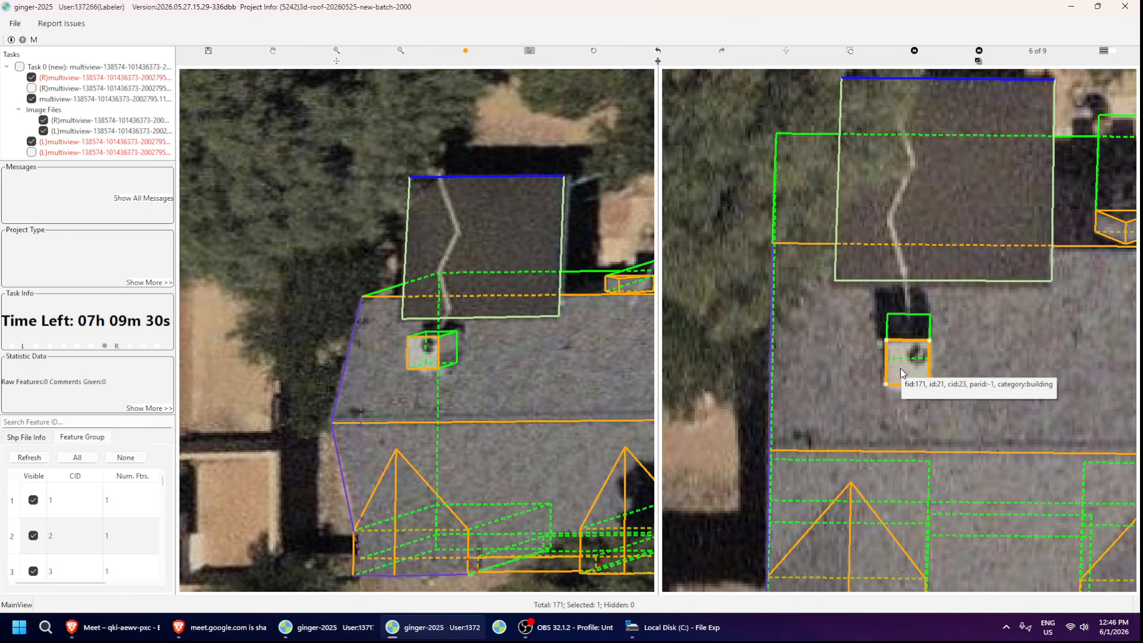
{"action": "left_click", "coordinate": [808, 205]}
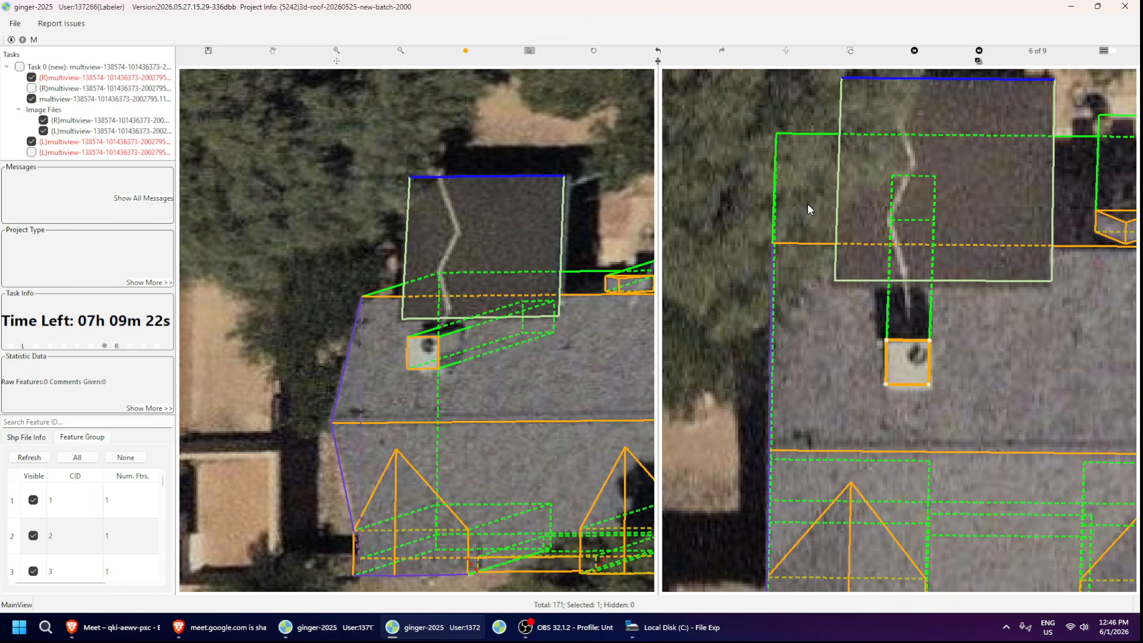
Bring the roof's right side into view and pick the corner vertex and edge segment
{"action": "key", "text": "Escape"}
{"action": "scroll", "coordinate": [531, 390], "scroll_direction": "down", "scroll_amount": 4}
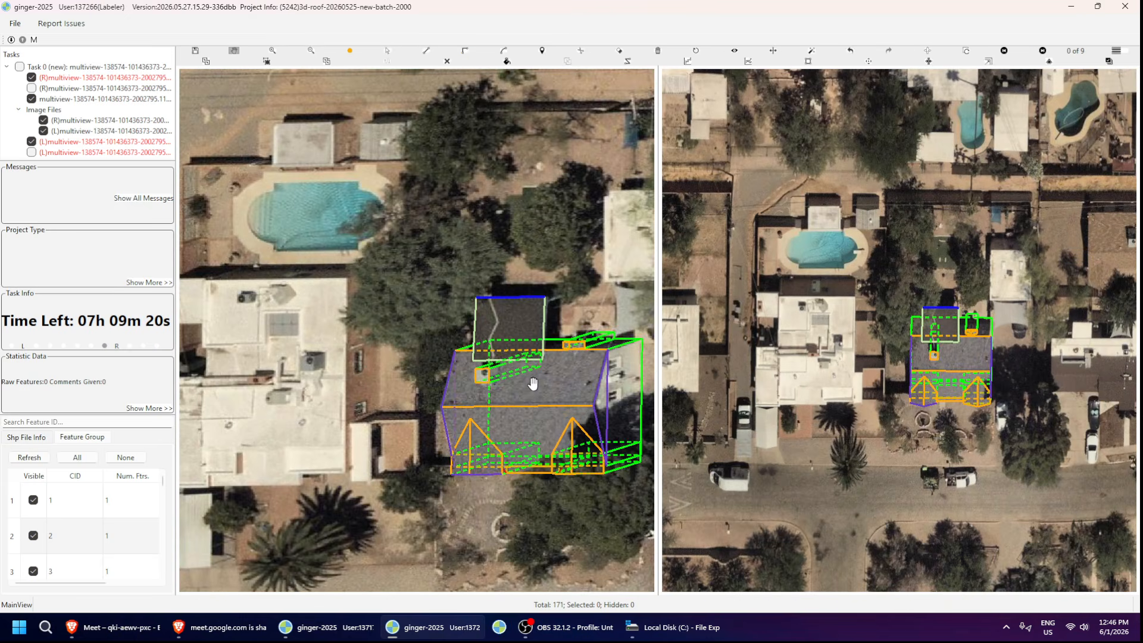
{"action": "key", "text": "Left"}
{"action": "left_click_drag", "start_coordinate": [527, 379], "coordinate": [533, 331]}
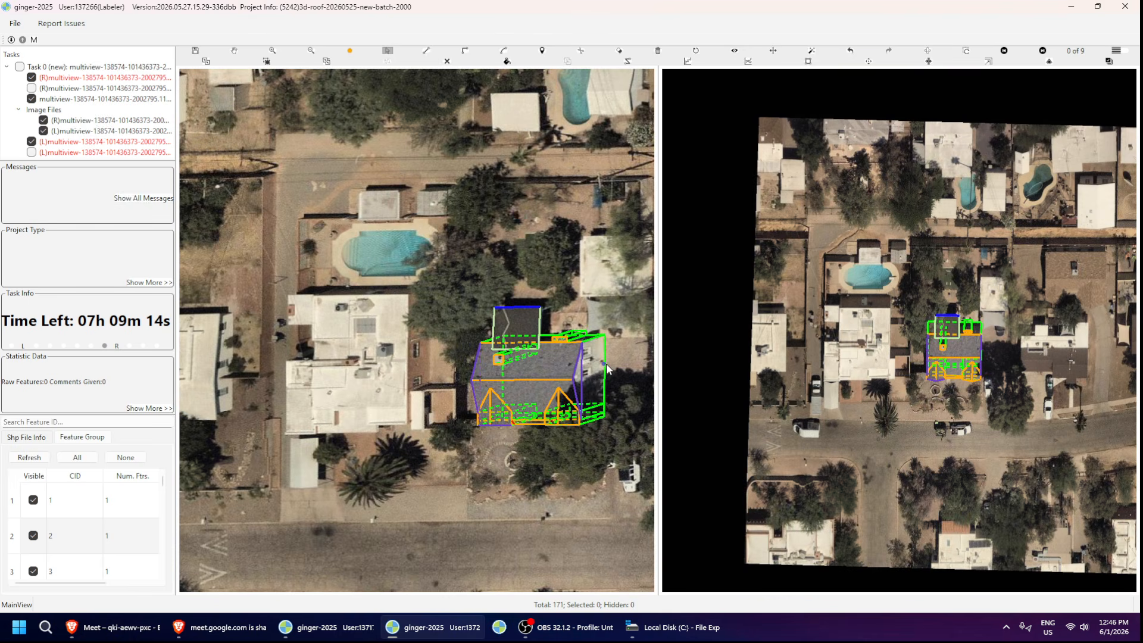
{"action": "scroll", "coordinate": [606, 363], "scroll_direction": "up", "scroll_amount": 5}
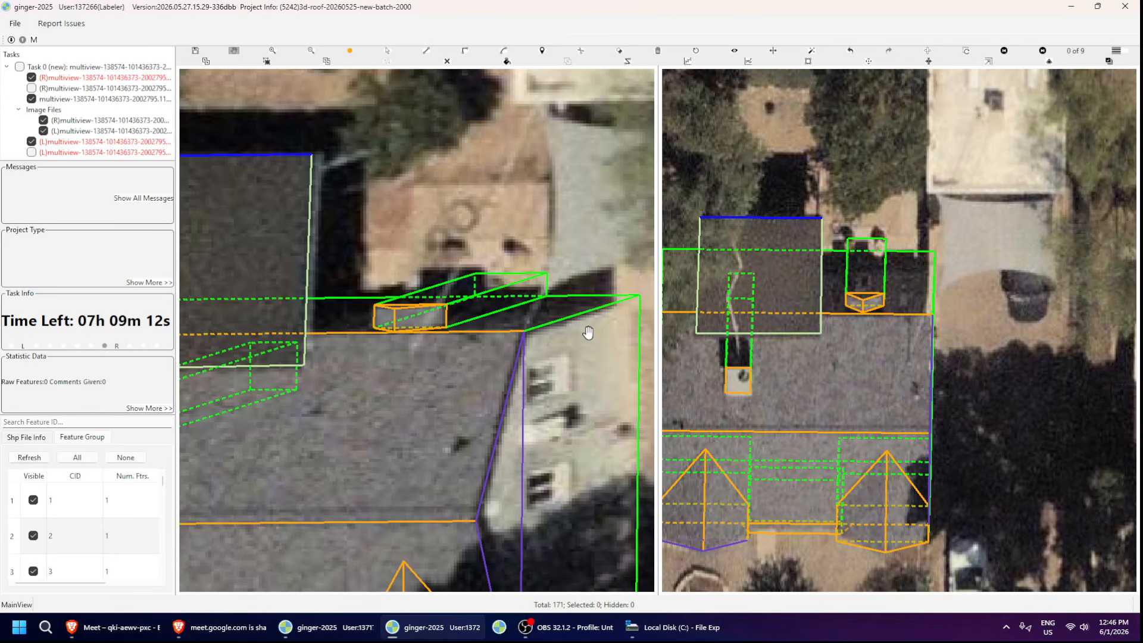
{"action": "left_click_drag", "start_coordinate": [588, 332], "coordinate": [500, 286]}
{"action": "scroll", "coordinate": [456, 231], "scroll_direction": "up", "scroll_amount": 3}
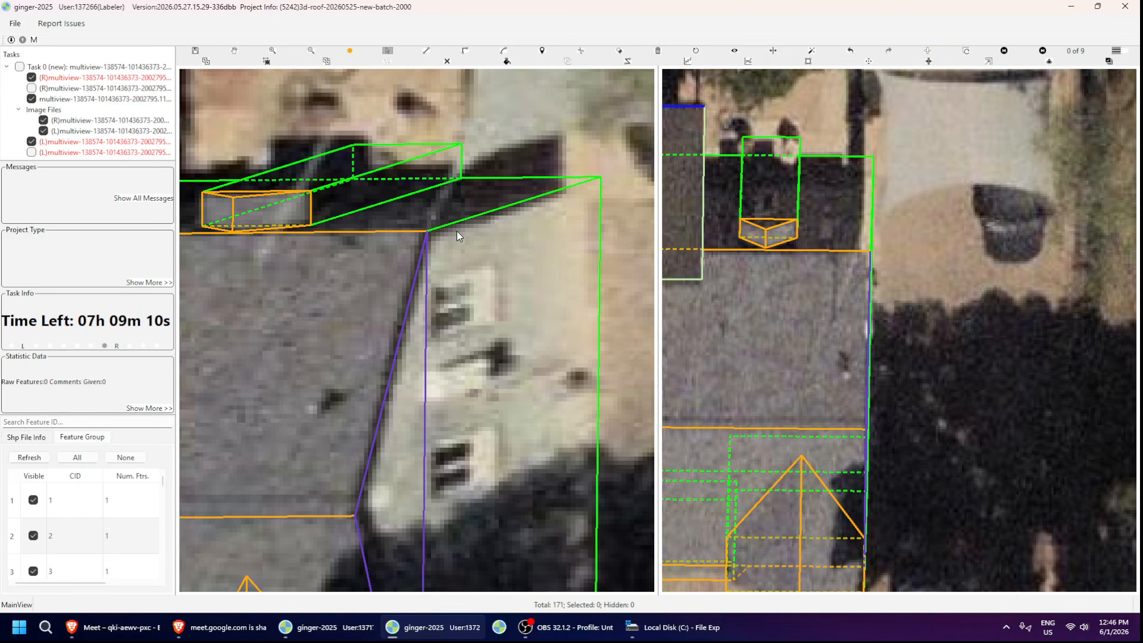
{"action": "left_click", "coordinate": [415, 252]}
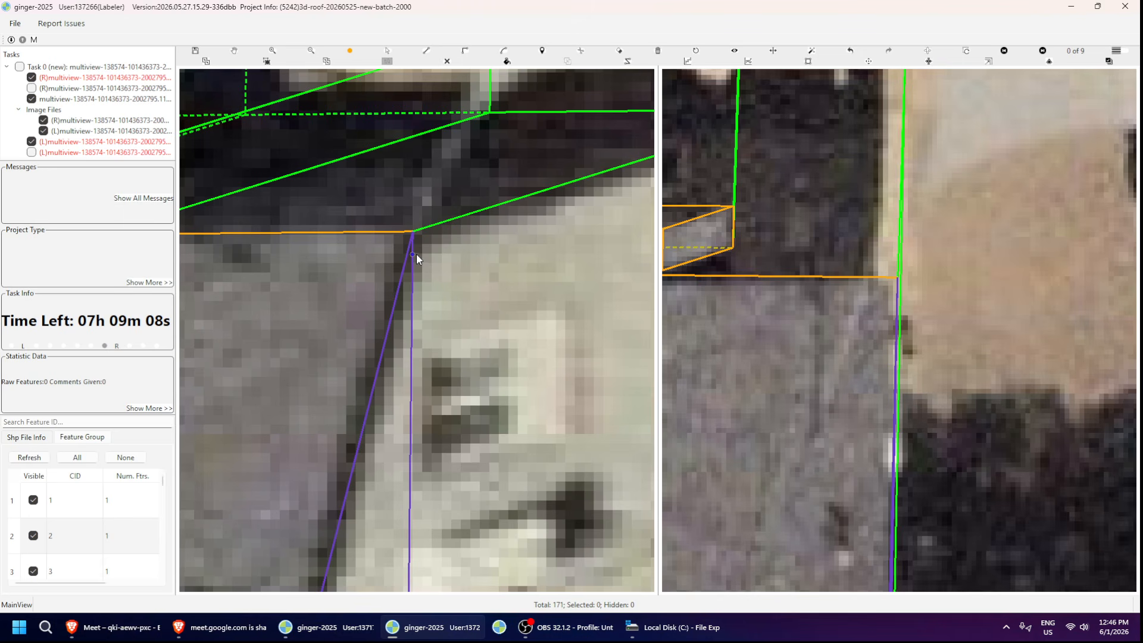
{"action": "left_click", "coordinate": [447, 225]}
Fix the new edge at the far roof corner and shift it to its offset position
{"action": "left_click_drag", "start_coordinate": [479, 237], "coordinate": [242, 350]}
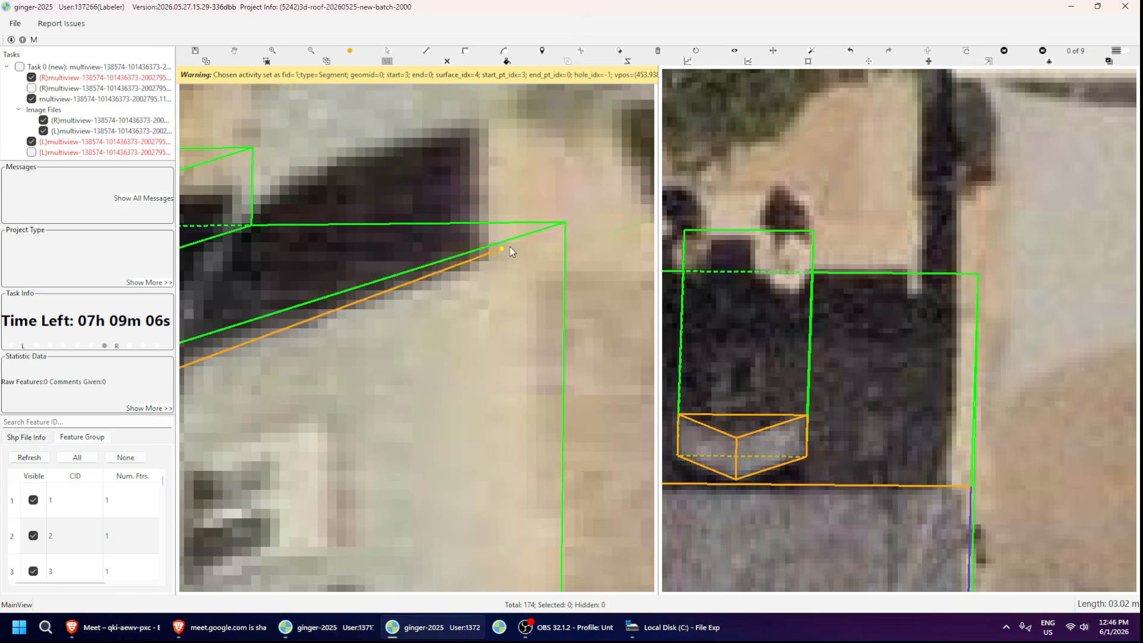
{"action": "left_click", "coordinate": [564, 247]}
{"action": "scroll", "coordinate": [812, 280], "scroll_direction": "down", "scroll_amount": 2}
{"action": "scroll", "coordinate": [935, 351], "scroll_direction": "up", "scroll_amount": 2}
{"action": "key", "text": "s"}
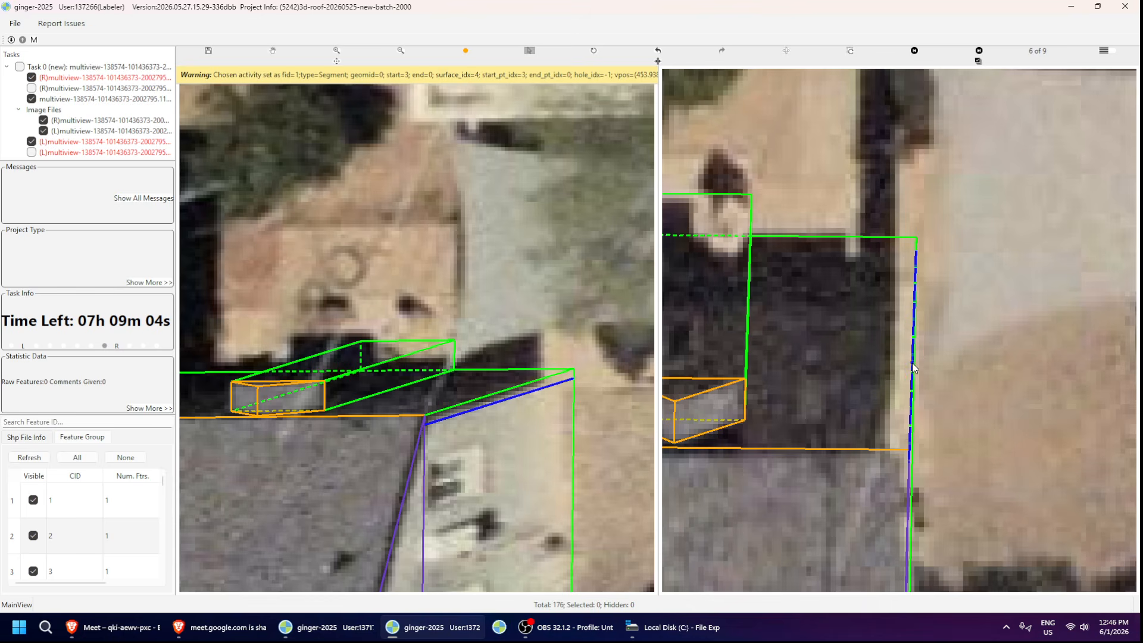
{"action": "left_click_drag", "start_coordinate": [911, 359], "coordinate": [892, 359]}
{"action": "scroll", "coordinate": [898, 304], "scroll_direction": "down", "scroll_amount": 2}
With features hidden, draw a corner edge from the roof corner vertex to the right corner
{"action": "key", "text": "Escape"}
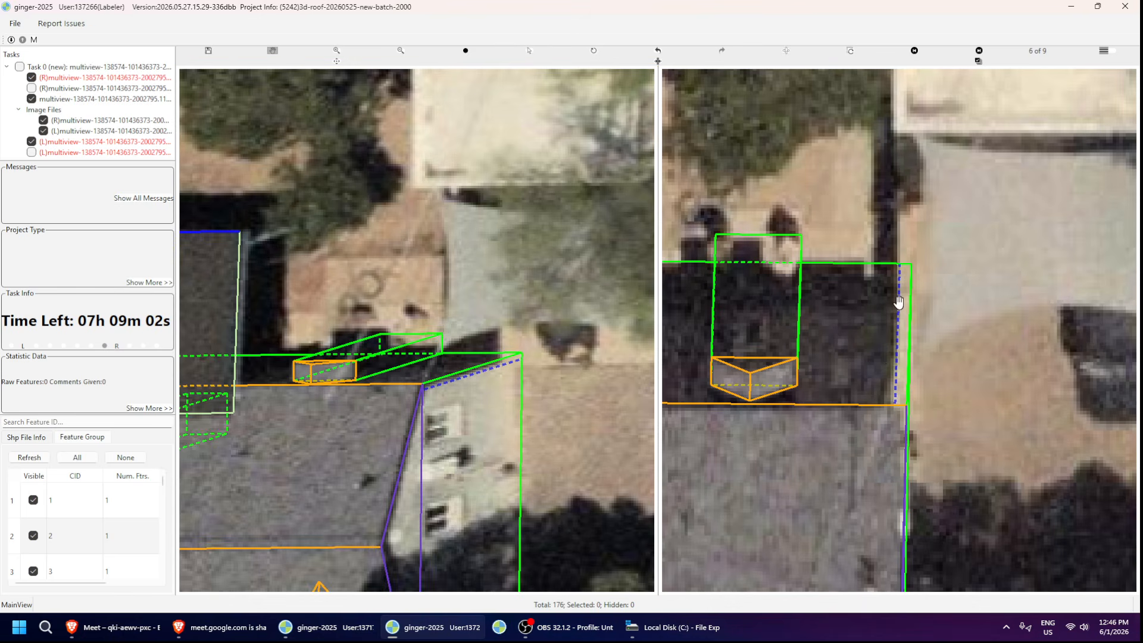
{"action": "key", "text": "r"}
{"action": "key", "text": "r"}
{"action": "scroll", "coordinate": [459, 413], "scroll_direction": "up", "scroll_amount": 2}
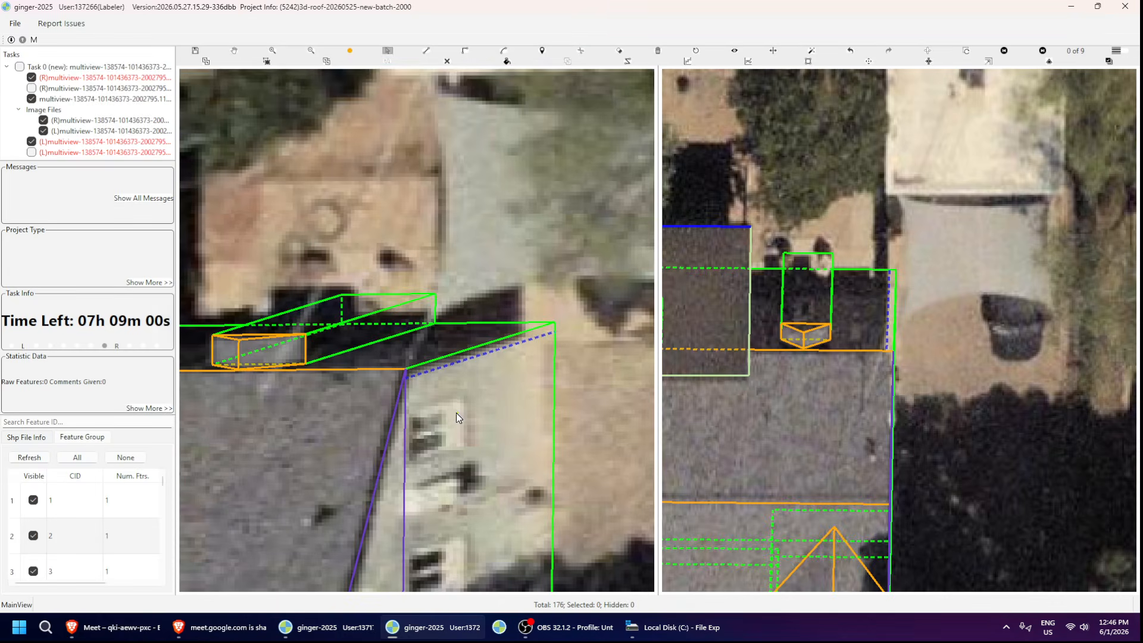
{"action": "key", "text": "c"}
{"action": "left_click", "coordinate": [407, 368]}
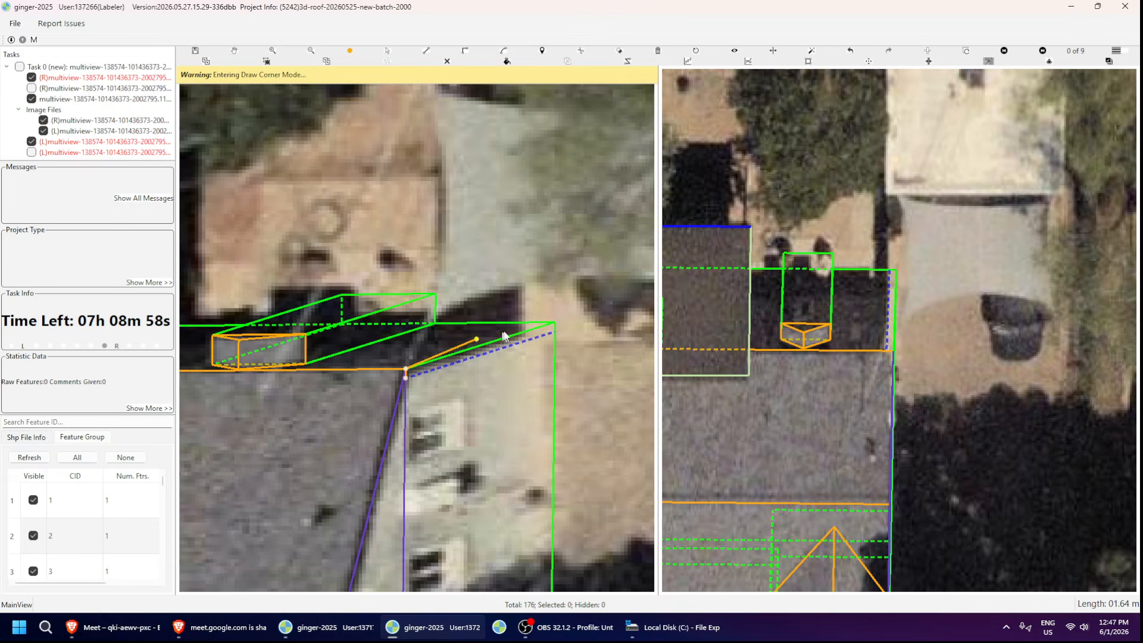
{"action": "left_click", "coordinate": [559, 340]}
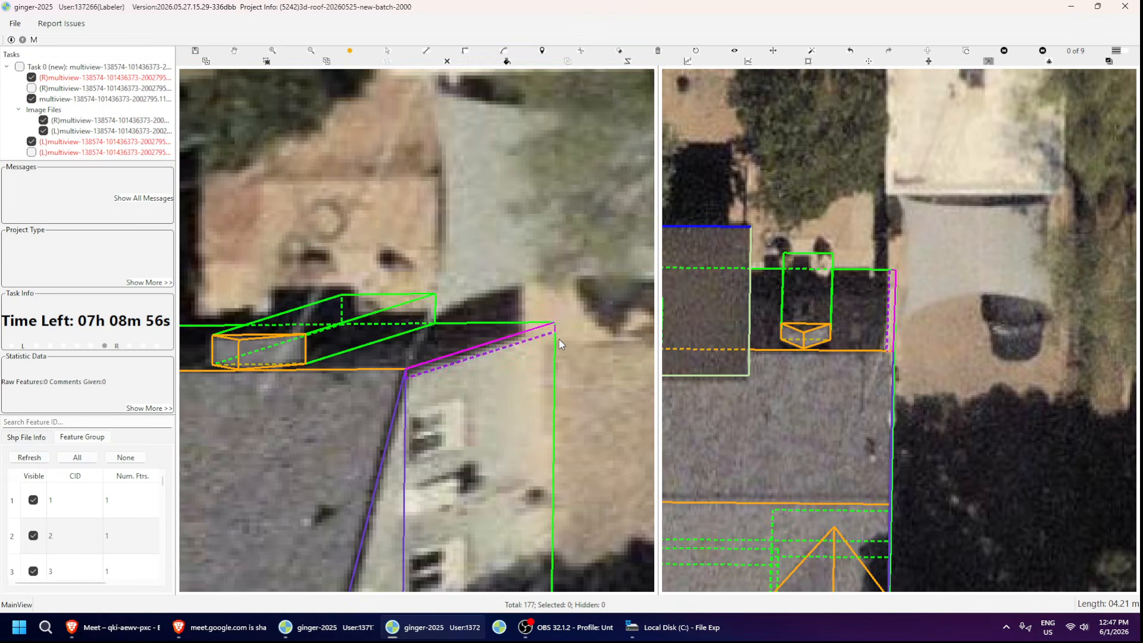
{"action": "scroll", "coordinate": [548, 383], "scroll_direction": "down", "scroll_amount": 3}
{"action": "scroll", "coordinate": [501, 437], "scroll_direction": "up", "scroll_amount": 2}
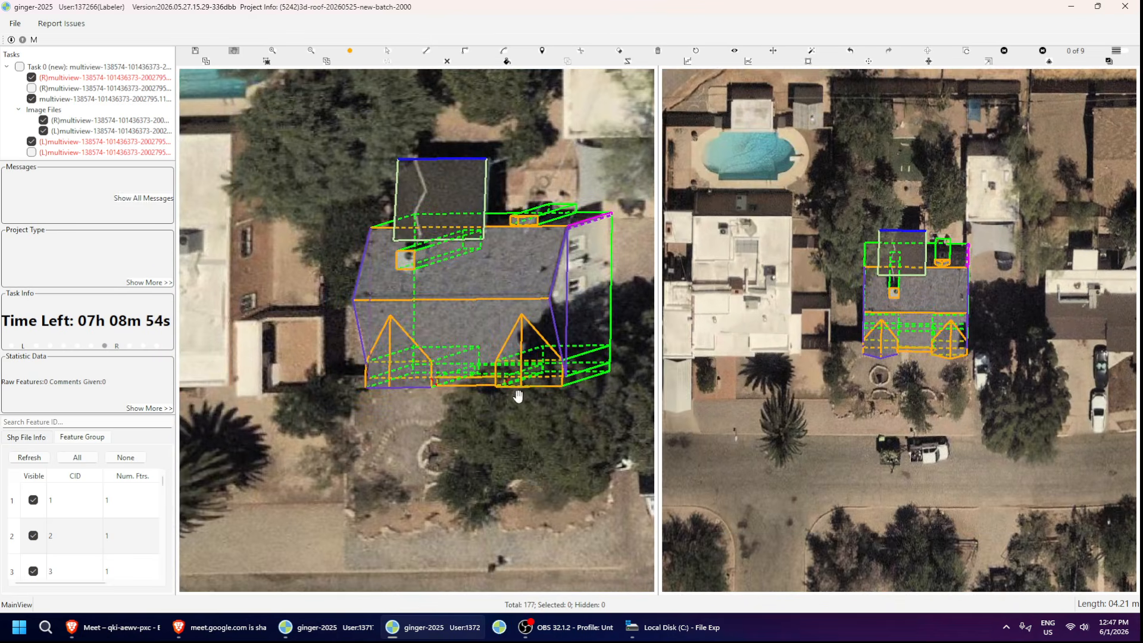
Orbit the left view into a 3D wireframe and shift it to inspect the roof
{"action": "left_click_drag", "start_coordinate": [362, 365], "coordinate": [435, 309]}
{"action": "scroll", "coordinate": [302, 372], "scroll_direction": "up", "scroll_amount": 3}
{"action": "scroll", "coordinate": [357, 379], "scroll_direction": "down", "scroll_amount": 3}
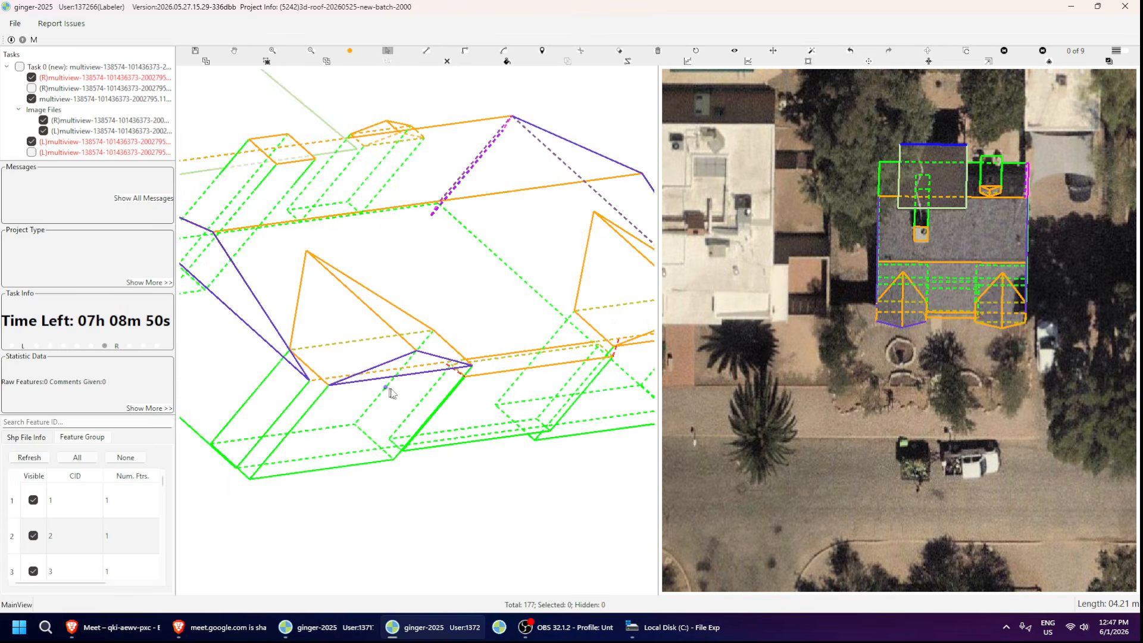
{"action": "scroll", "coordinate": [290, 369], "scroll_direction": "up", "scroll_amount": 1}
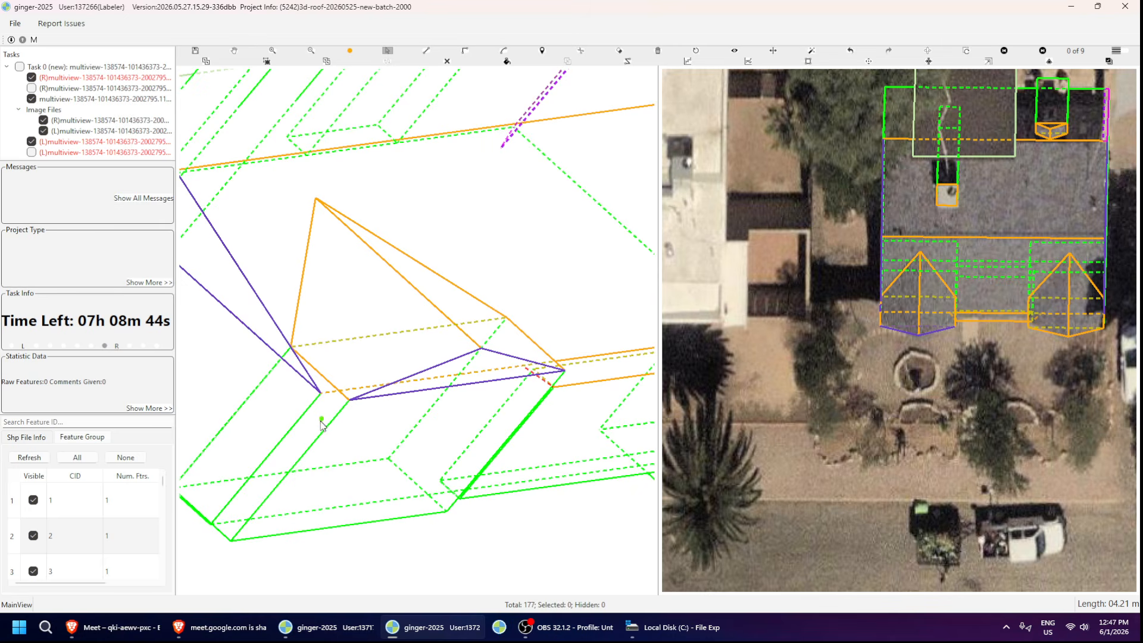
{"action": "key", "text": "space"}
{"action": "left_click_drag", "start_coordinate": [477, 402], "coordinate": [319, 400]}
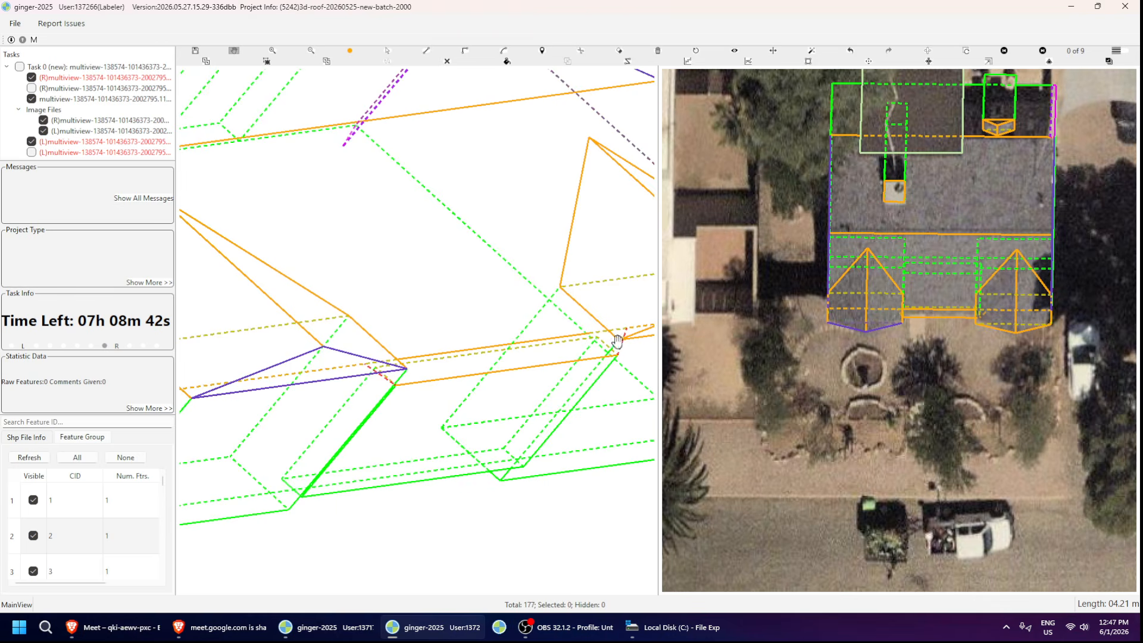
{"action": "left_click_drag", "start_coordinate": [616, 341], "coordinate": [541, 348]}
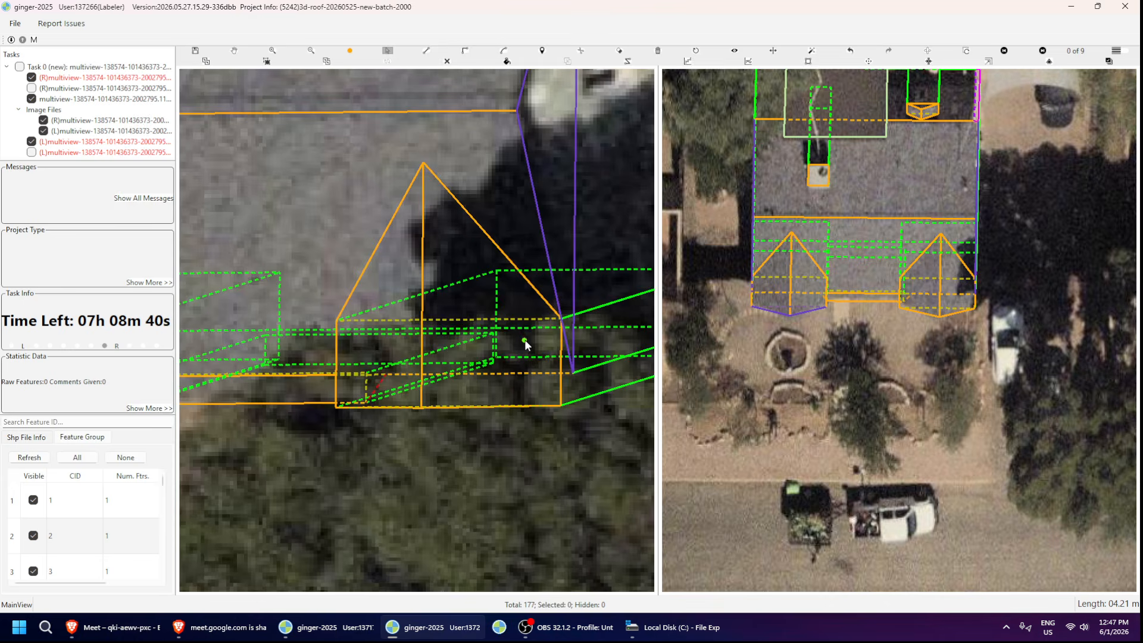
Bring the front gable into view, select the main roof outline and hide the 20 features
{"action": "scroll", "coordinate": [523, 340], "scroll_direction": "down", "scroll_amount": 4}
{"action": "key", "text": "space"}
{"action": "left_click_drag", "start_coordinate": [433, 231], "coordinate": [437, 305]}
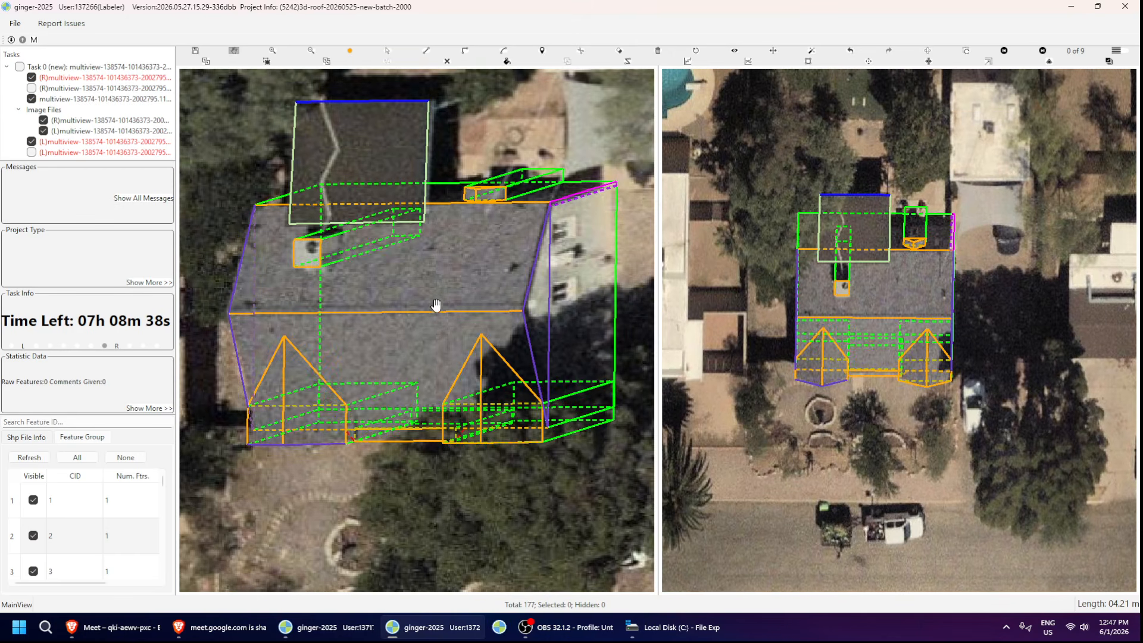
{"action": "scroll", "coordinate": [437, 285], "scroll_direction": "down", "scroll_amount": 2}
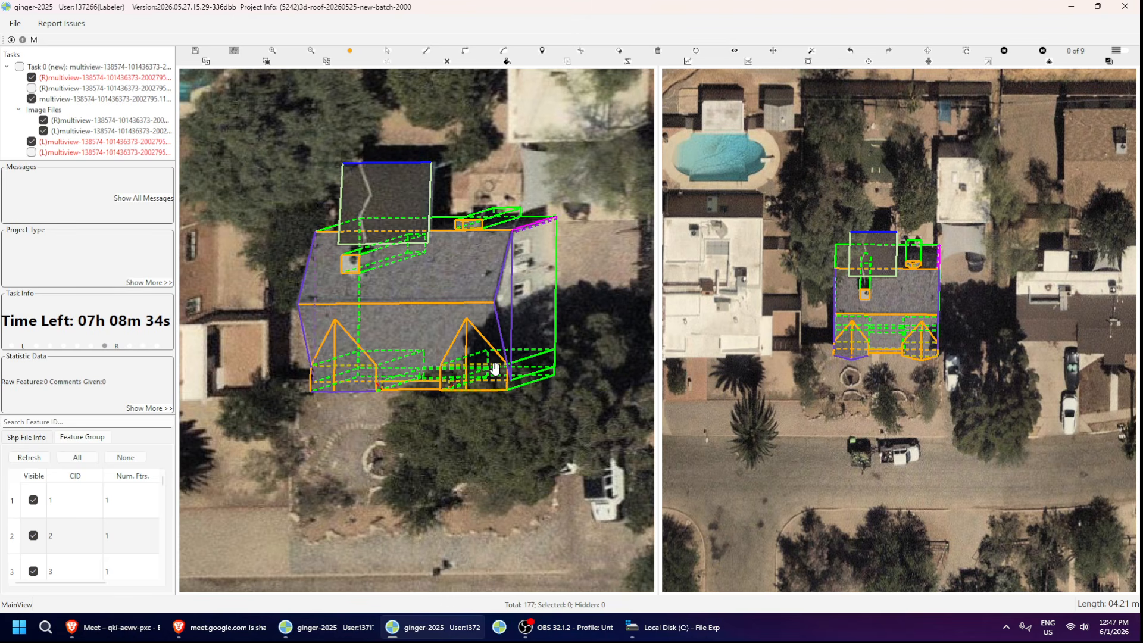
{"action": "left_click", "coordinate": [438, 284]}
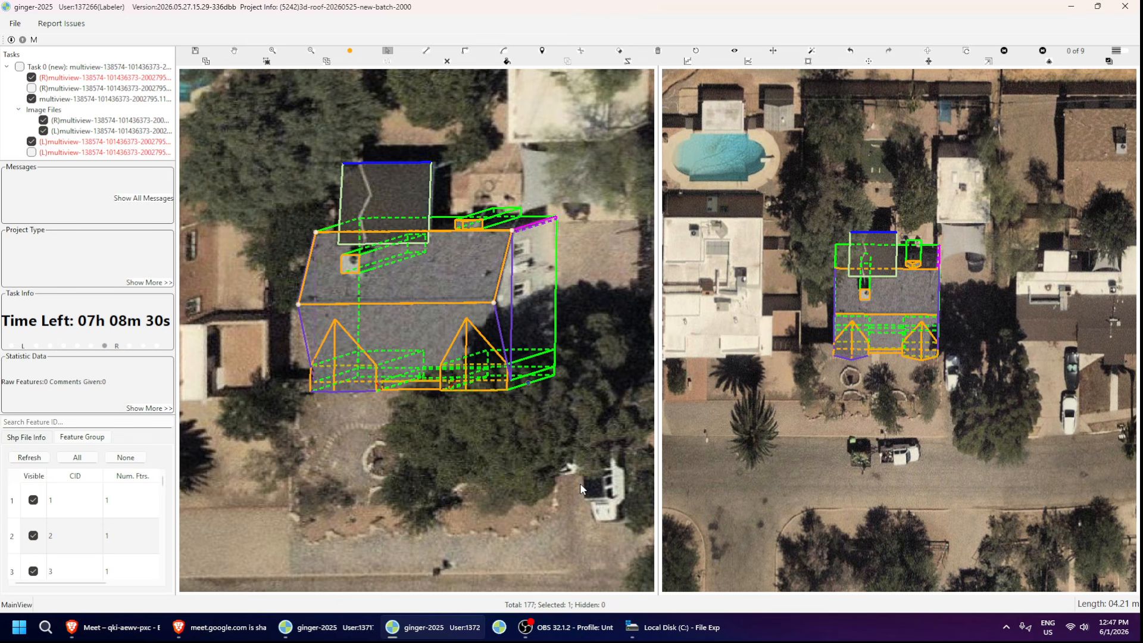
{"action": "key", "text": "h"}
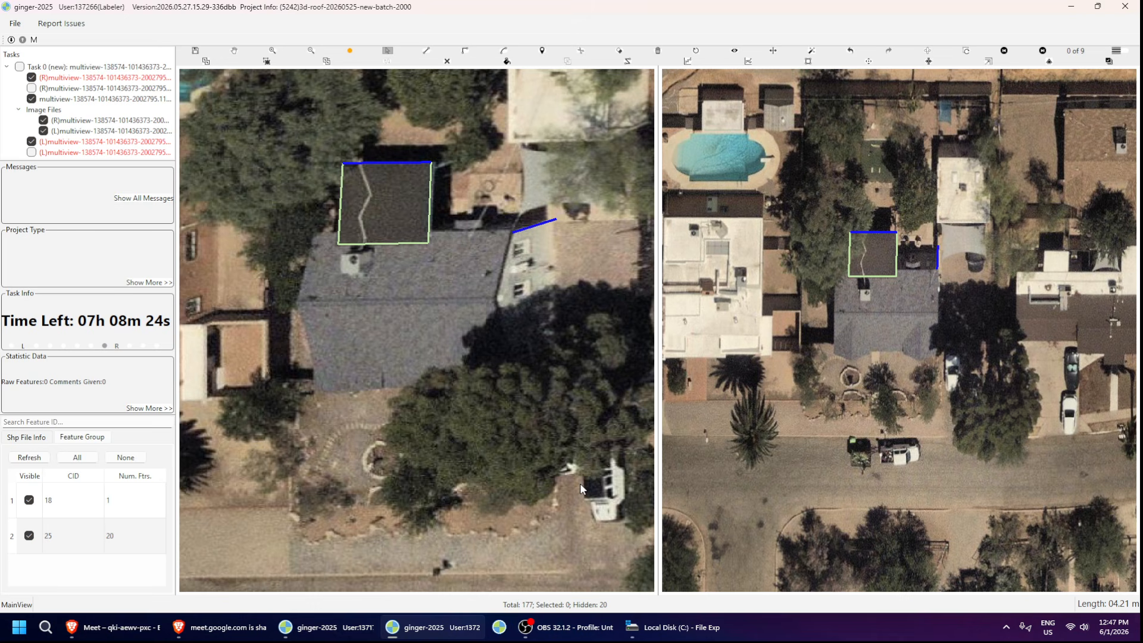
Show the roof features again and toggle hiding the upper rear roof panel to check it
{"action": "key", "text": "h"}
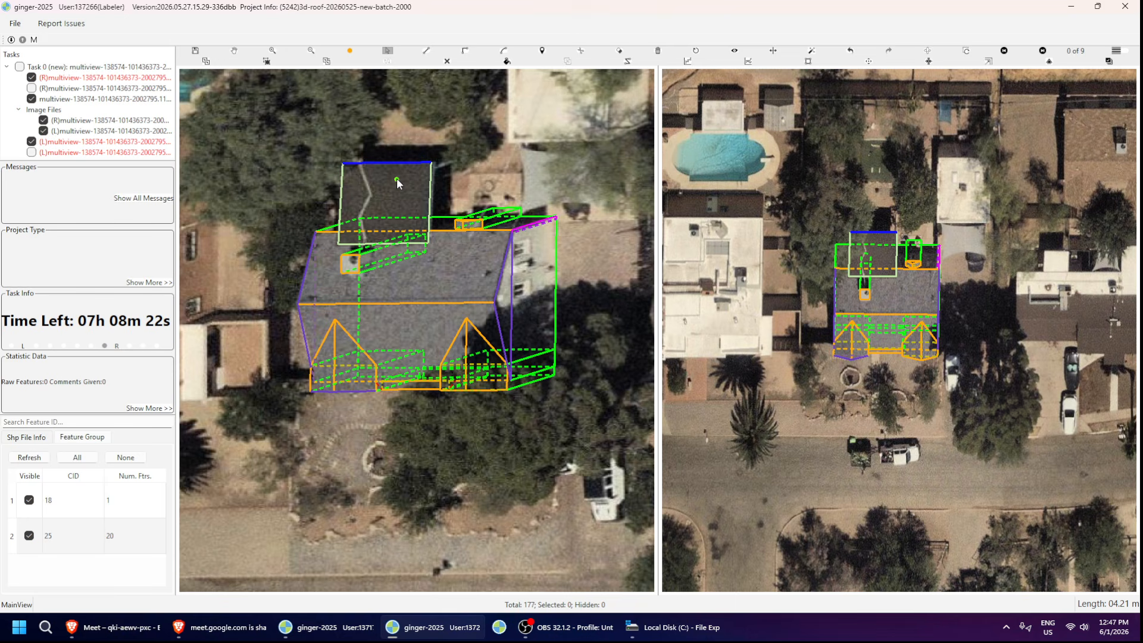
{"action": "scroll", "coordinate": [396, 178], "scroll_direction": "up", "scroll_amount": 2}
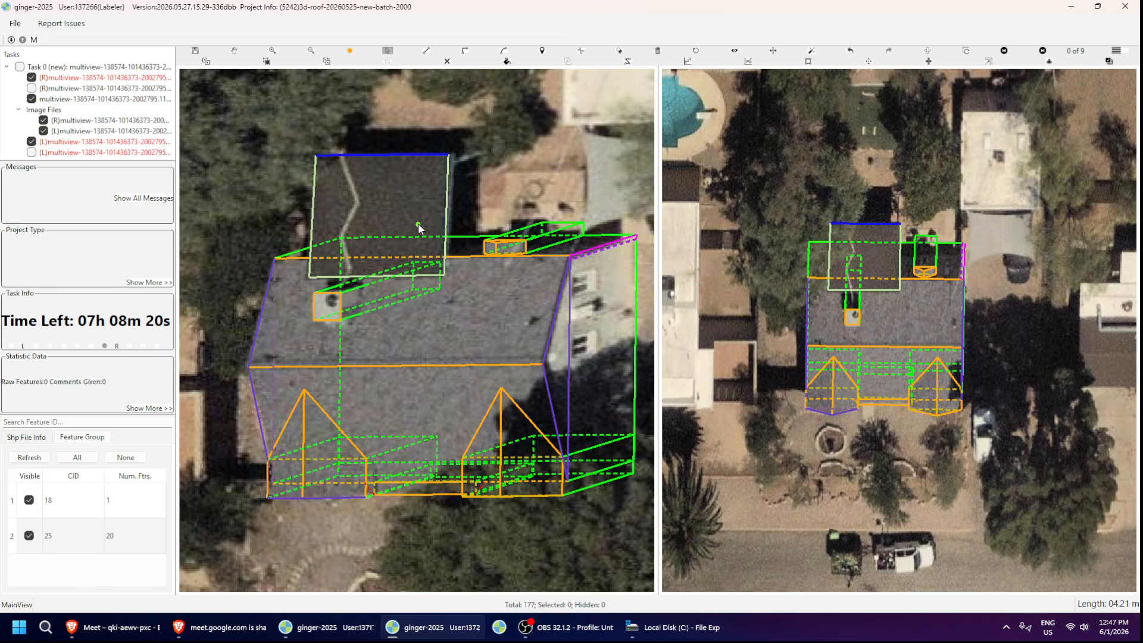
{"action": "scroll", "coordinate": [394, 194], "scroll_direction": "down", "scroll_amount": 2}
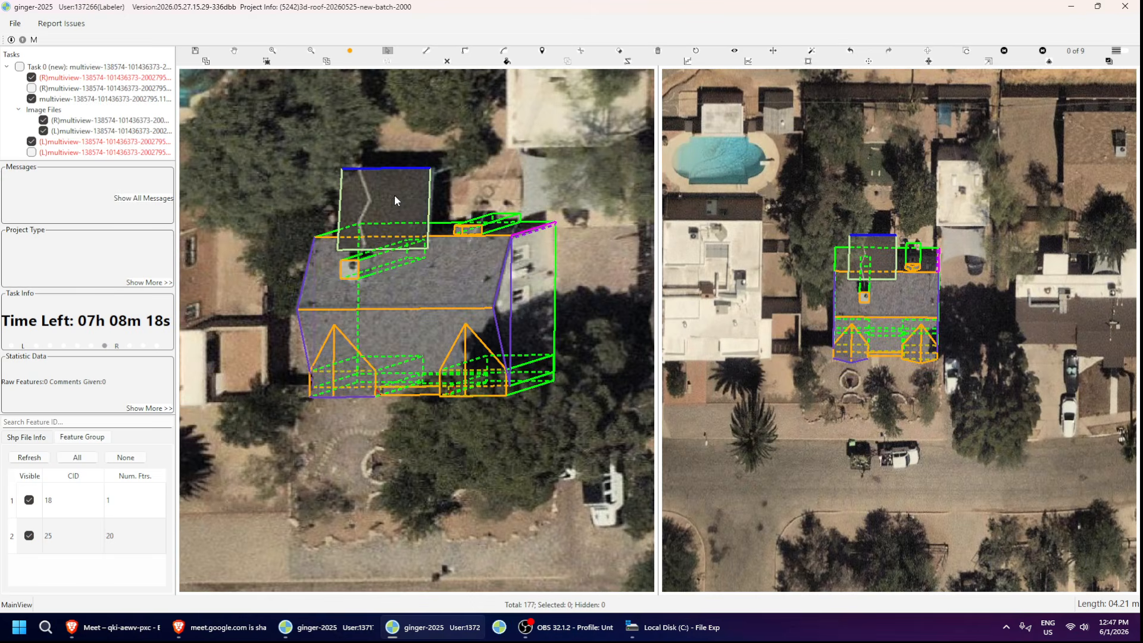
{"action": "left_click", "coordinate": [395, 195]}
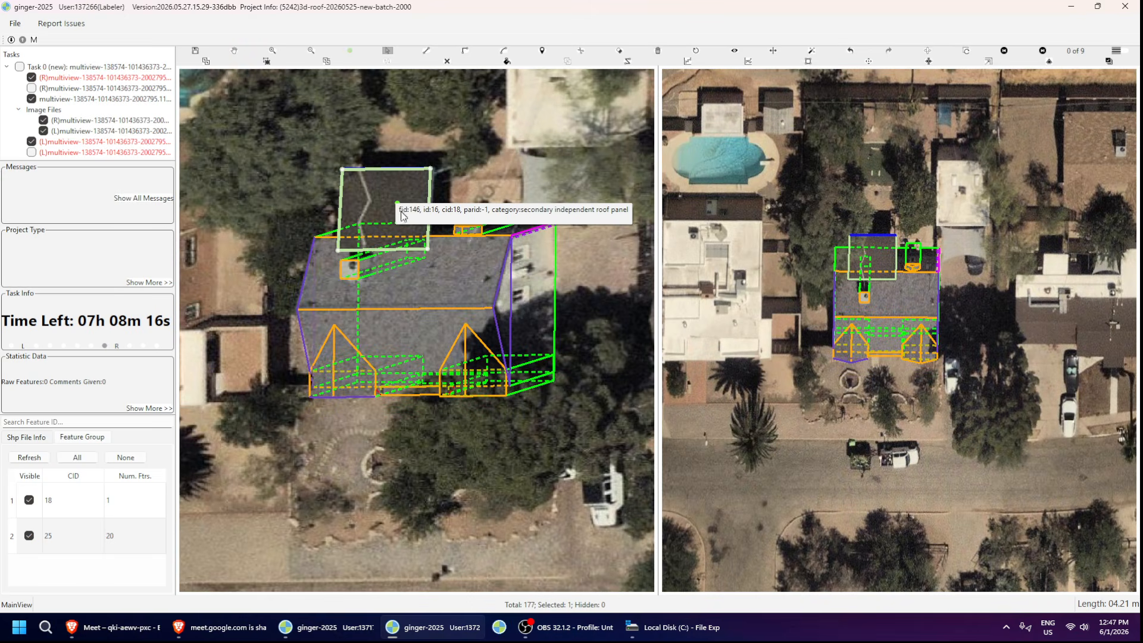
{"action": "key", "text": "h"}
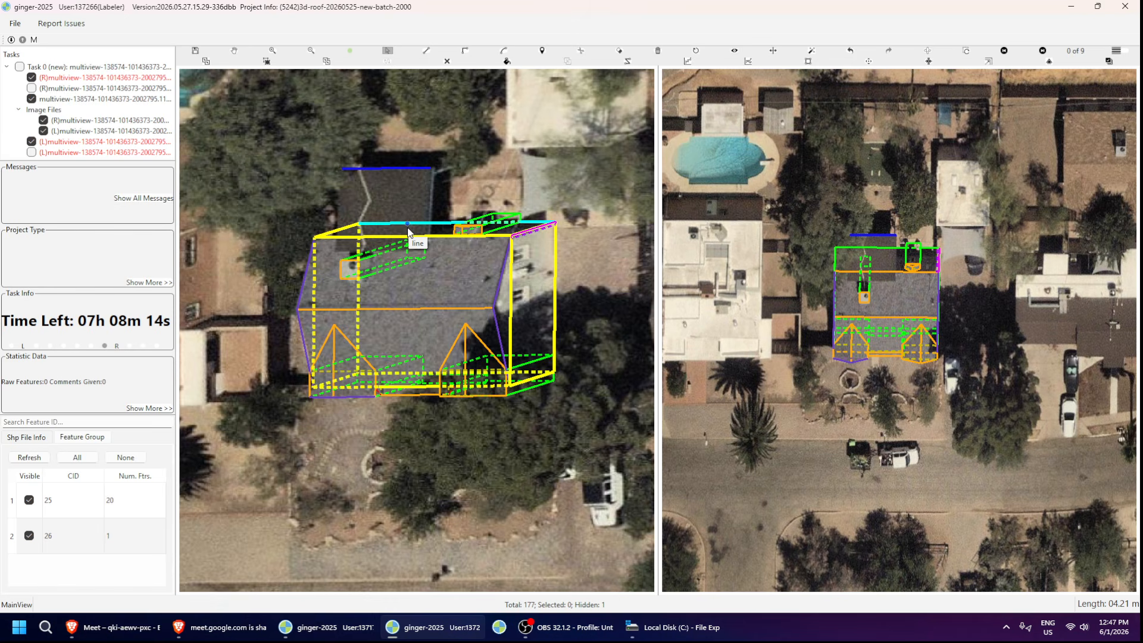
{"action": "key", "text": "m"}
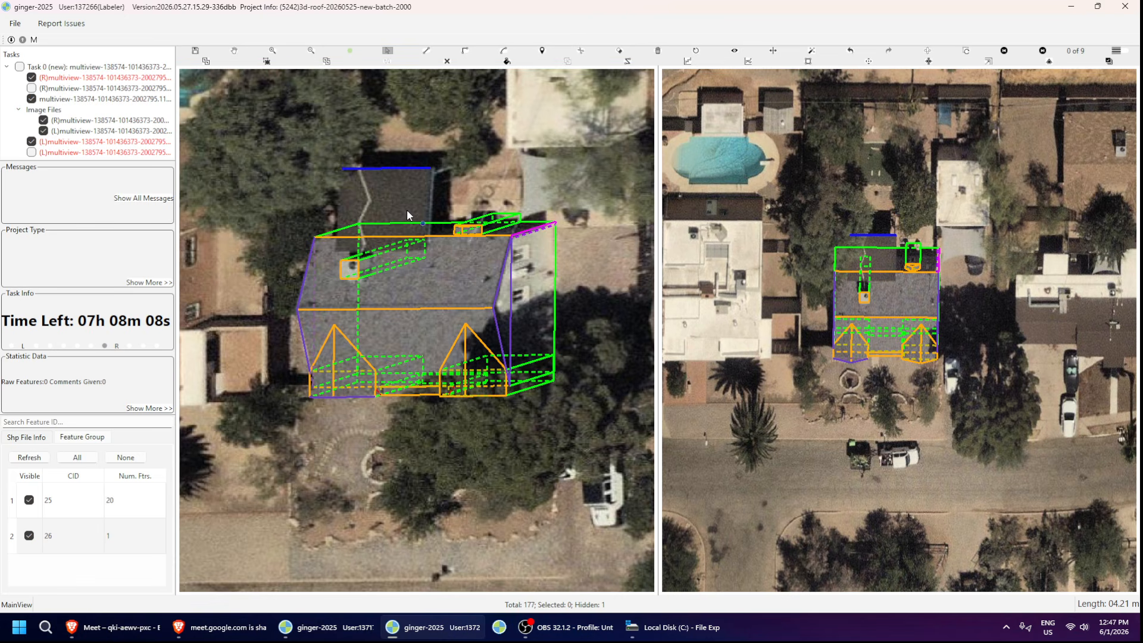
{"action": "key", "text": "h"}
Delete the old upper rear roof panel outline and start a new edge at the roof's left side
{"action": "scroll", "coordinate": [407, 207], "scroll_direction": "up", "scroll_amount": 1}
{"action": "key", "text": "space"}
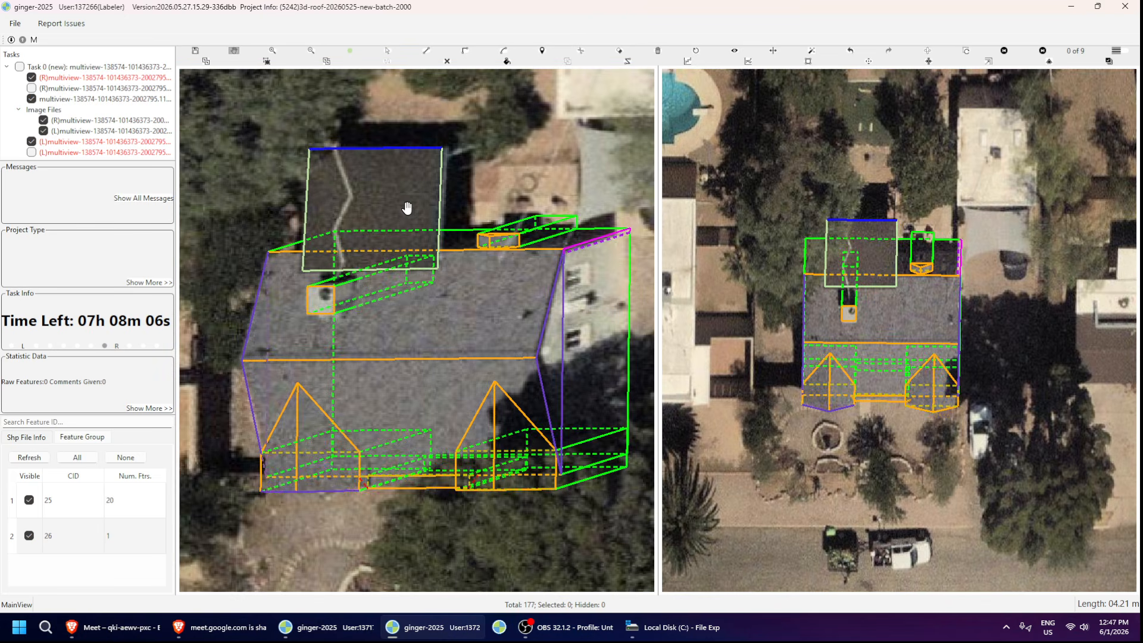
{"action": "key", "text": "space"}
{"action": "left_click", "coordinate": [390, 210]}
{"action": "key", "text": "Delete"}
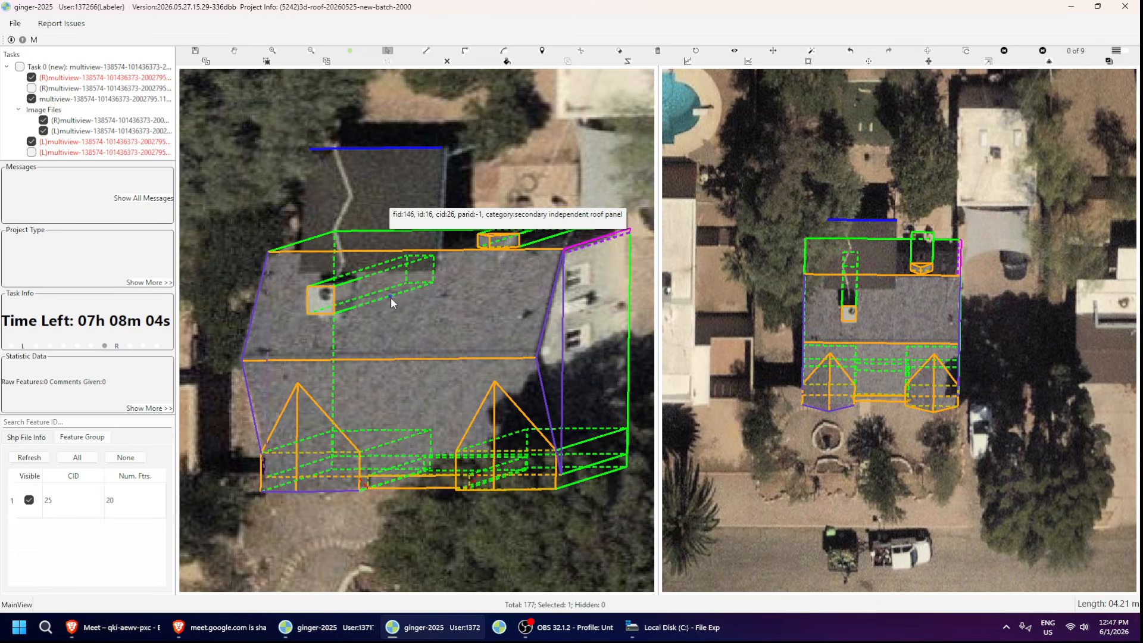
{"action": "scroll", "coordinate": [321, 258], "scroll_direction": "up", "scroll_amount": 1}
{"action": "scroll", "coordinate": [320, 257], "scroll_direction": "up", "scroll_amount": 1}
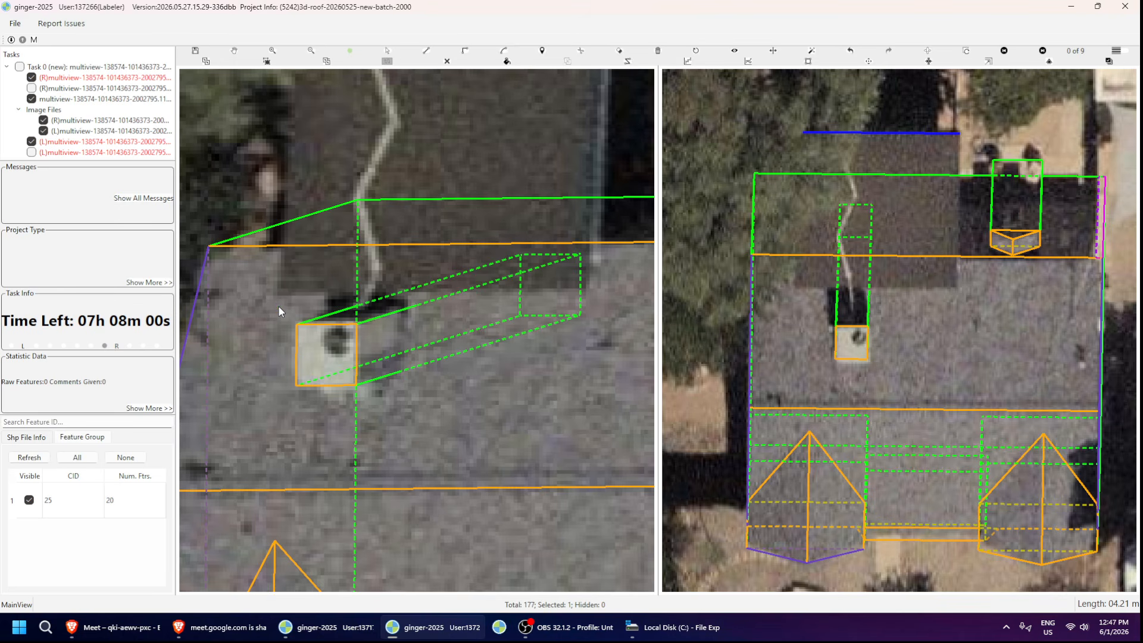
{"action": "left_click", "coordinate": [280, 298]}
Finish the new edge just right of the chimney and inspect it in 3D
{"action": "left_click", "coordinate": [590, 290]}
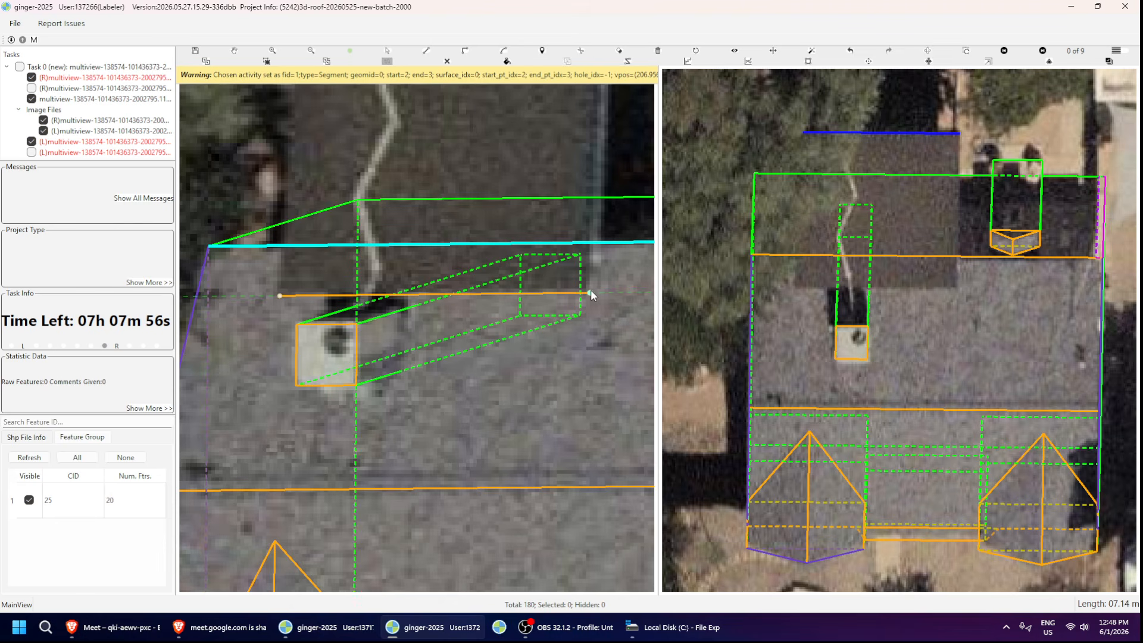
{"action": "scroll", "coordinate": [523, 306], "scroll_direction": "down", "scroll_amount": 4}
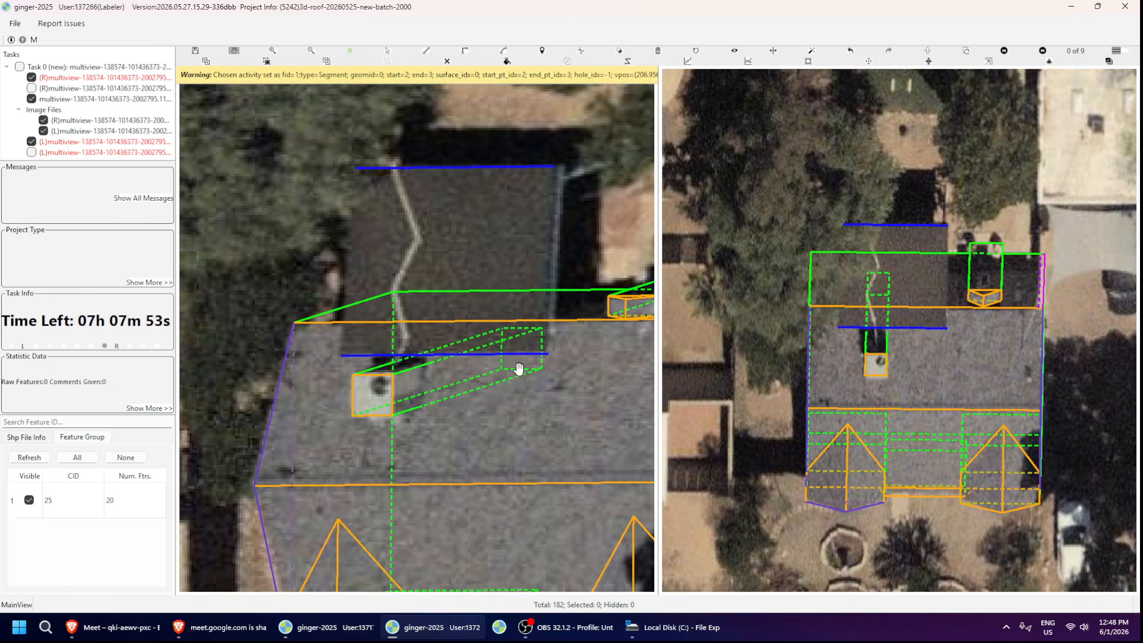
{"action": "left_click_drag", "start_coordinate": [510, 377], "coordinate": [523, 301]}
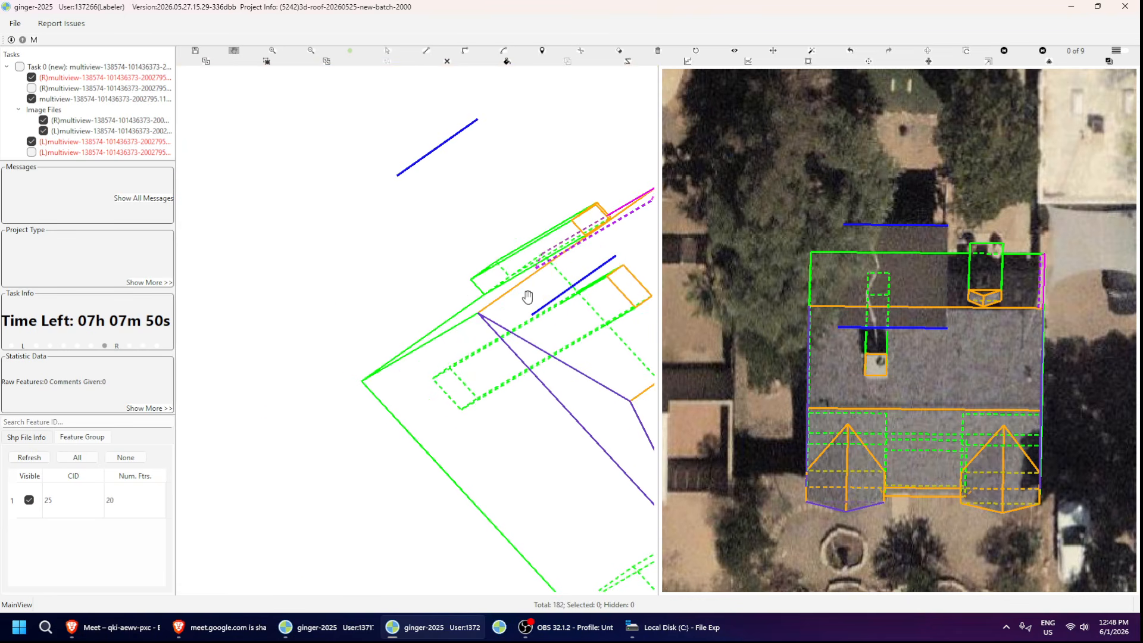
{"action": "left_click", "coordinate": [523, 301]}
{"action": "key", "text": "h"}
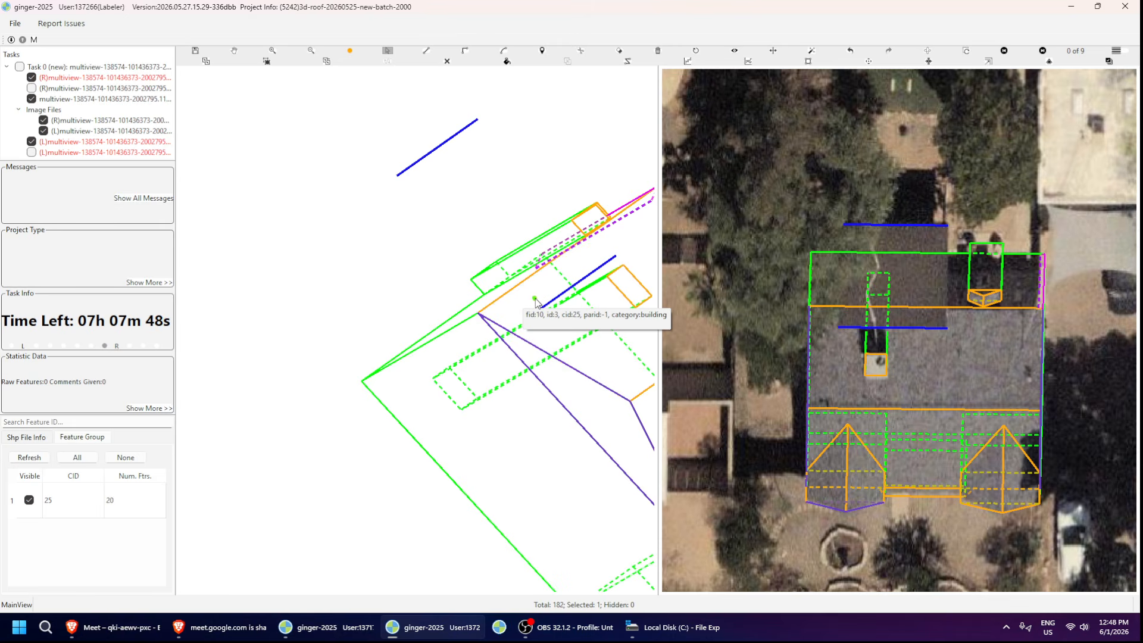
{"action": "key", "text": "Escape"}
Draw the four-sided upper rear roof face from the new edge's right end
{"action": "key", "text": "l"}
{"action": "left_click", "coordinate": [576, 409]}
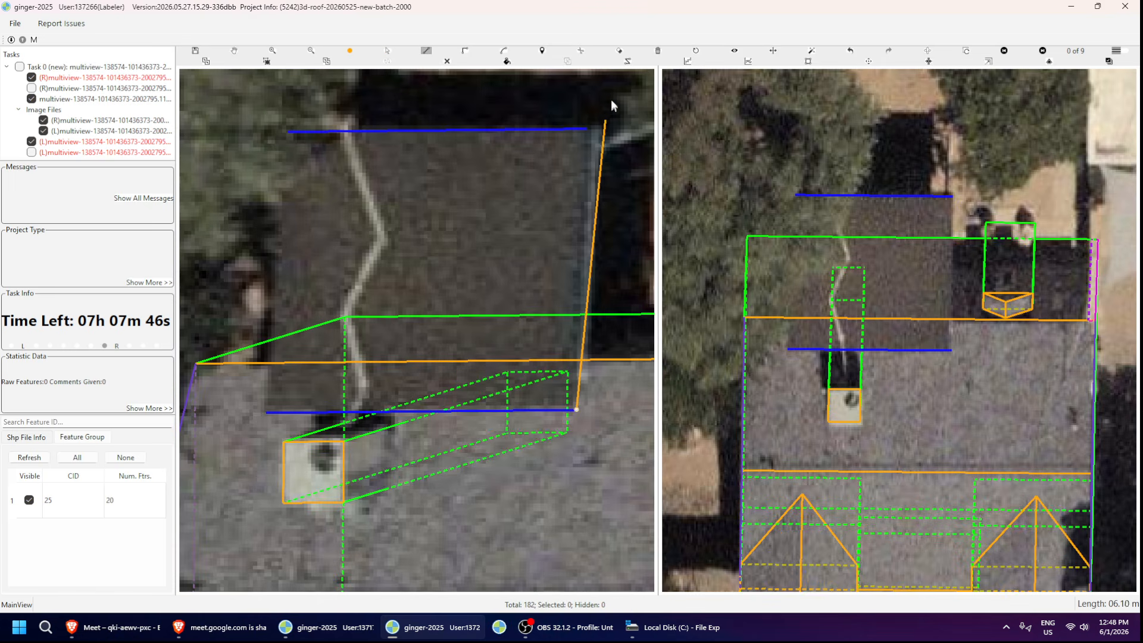
{"action": "left_click", "coordinate": [587, 135]}
{"action": "left_click", "coordinate": [285, 134]}
{"action": "left_click", "coordinate": [259, 412]}
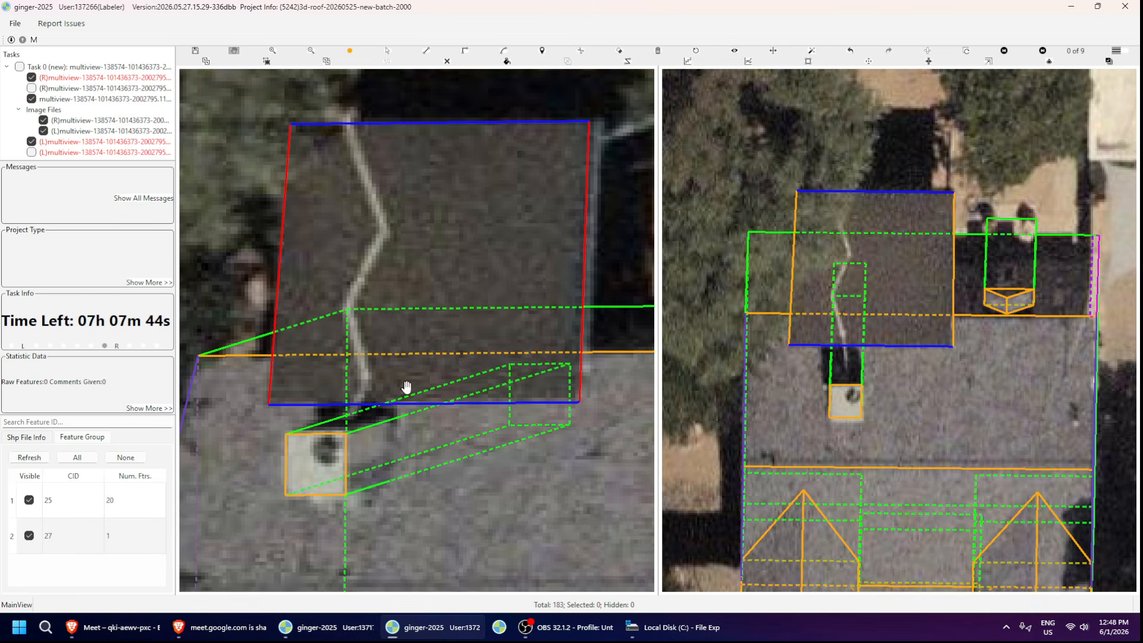
{"action": "scroll", "coordinate": [407, 388], "scroll_direction": "down", "scroll_amount": 3}
Classify the new face as a secondary independent roof panel
{"action": "key", "text": "s"}
{"action": "left_click", "coordinate": [442, 291]}
{"action": "right_click", "coordinate": [442, 291]}
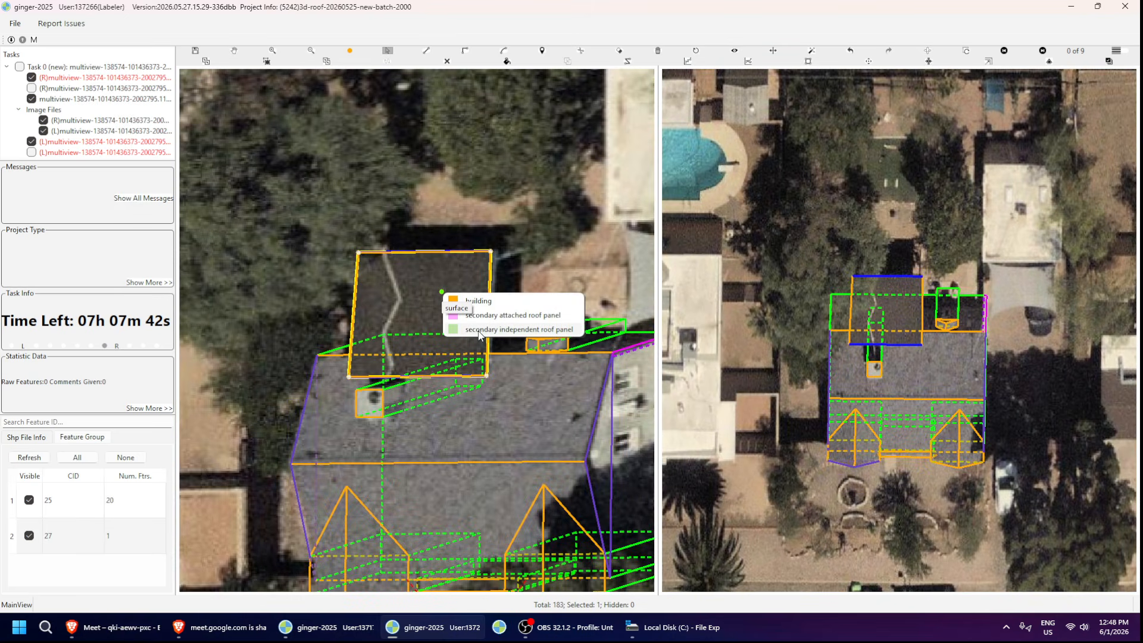
{"action": "left_click", "coordinate": [481, 330]}
Check the main building's blue edges with other features hidden, then save the roof work
{"action": "key", "text": "h"}
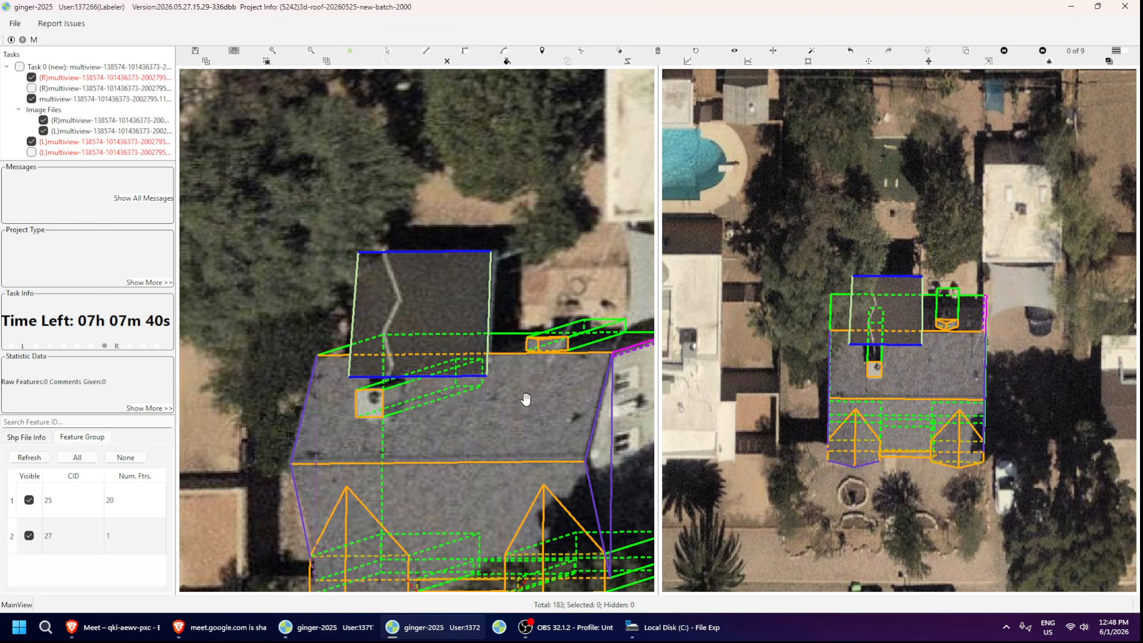
{"action": "left_click_drag", "start_coordinate": [517, 416], "coordinate": [485, 285]}
{"action": "key", "text": "s"}
{"action": "left_click", "coordinate": [485, 285]}
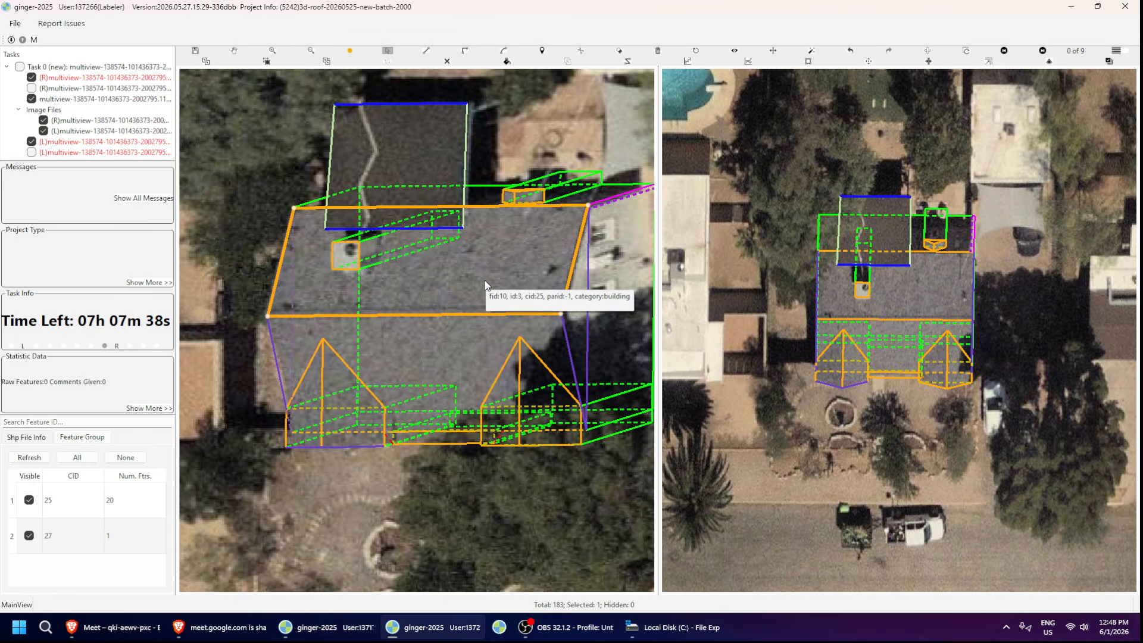
{"action": "key", "text": "v"}
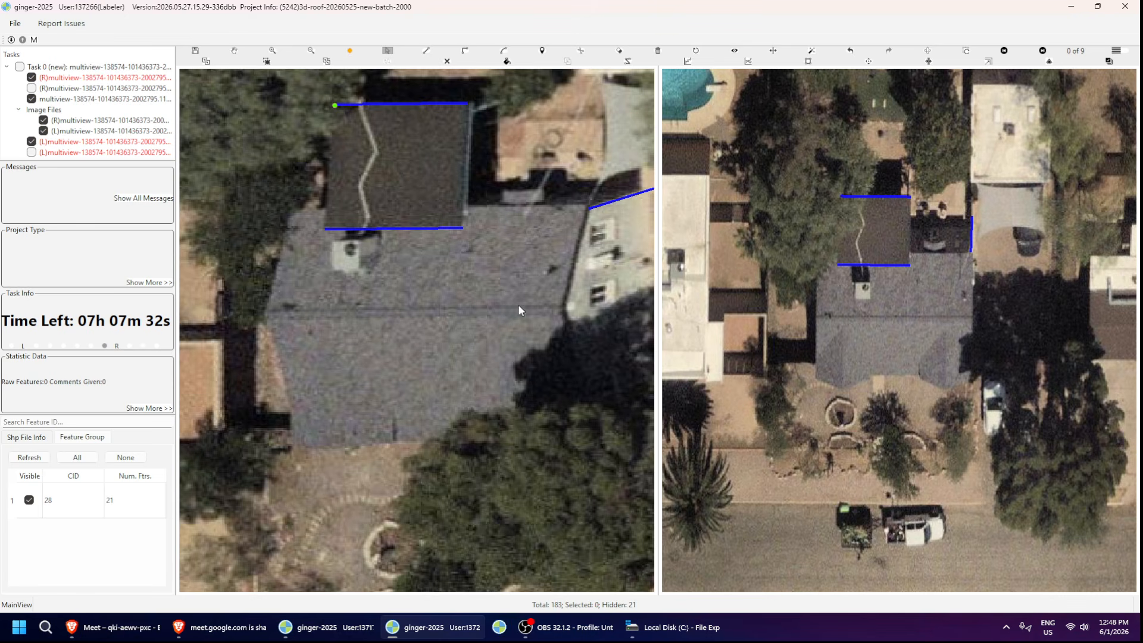
{"action": "key", "text": "v"}
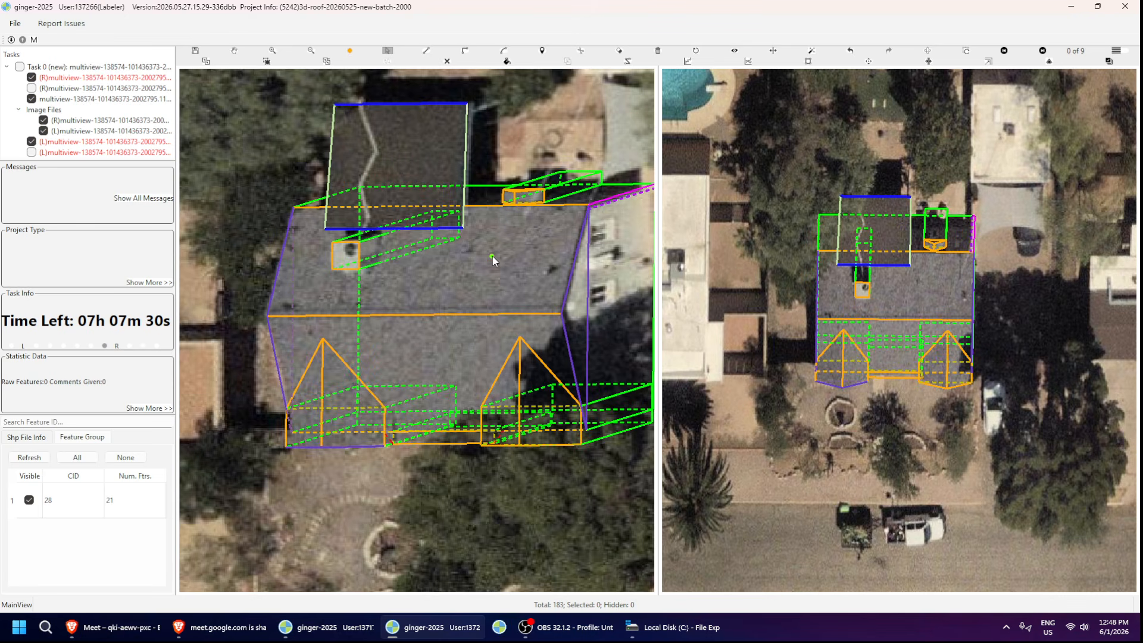
{"action": "key", "text": "ctrl+s"}
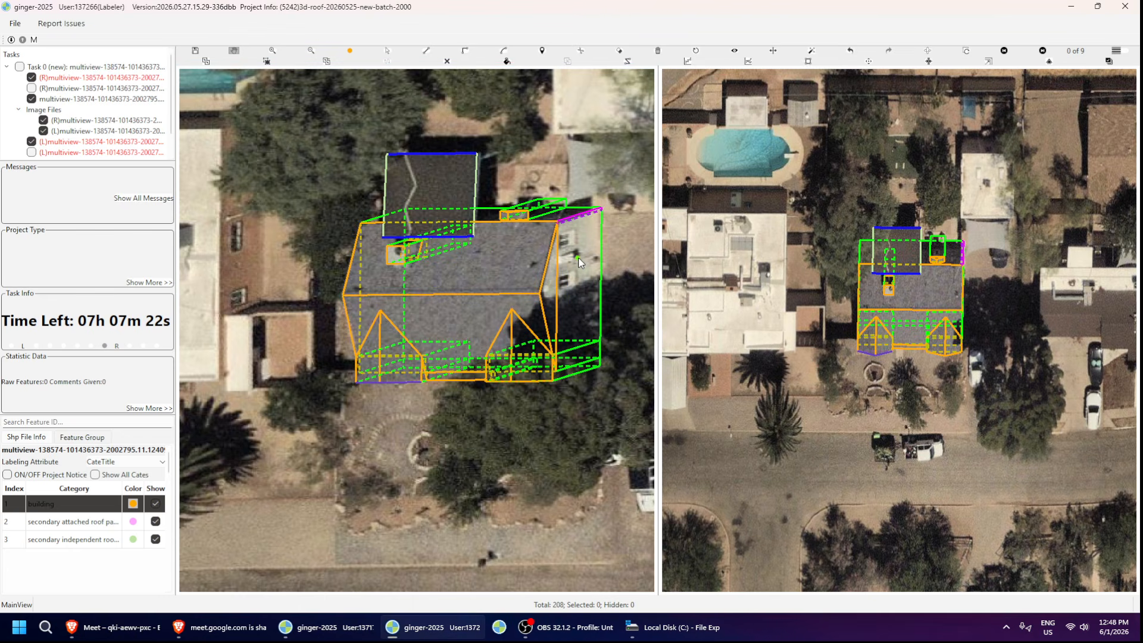
{"action": "scroll", "coordinate": [375, 370], "scroll_direction": "up", "scroll_amount": 5}
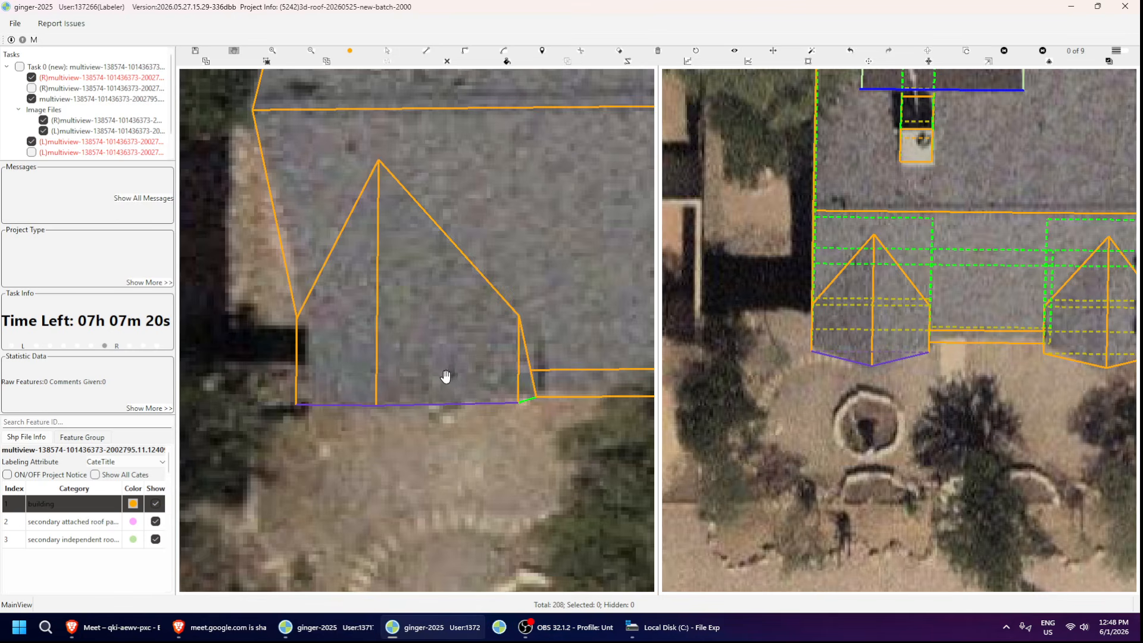
Orbit the wireframe around the front gable and select its orange building edge
{"action": "left_click_drag", "start_coordinate": [445, 376], "coordinate": [394, 344]}
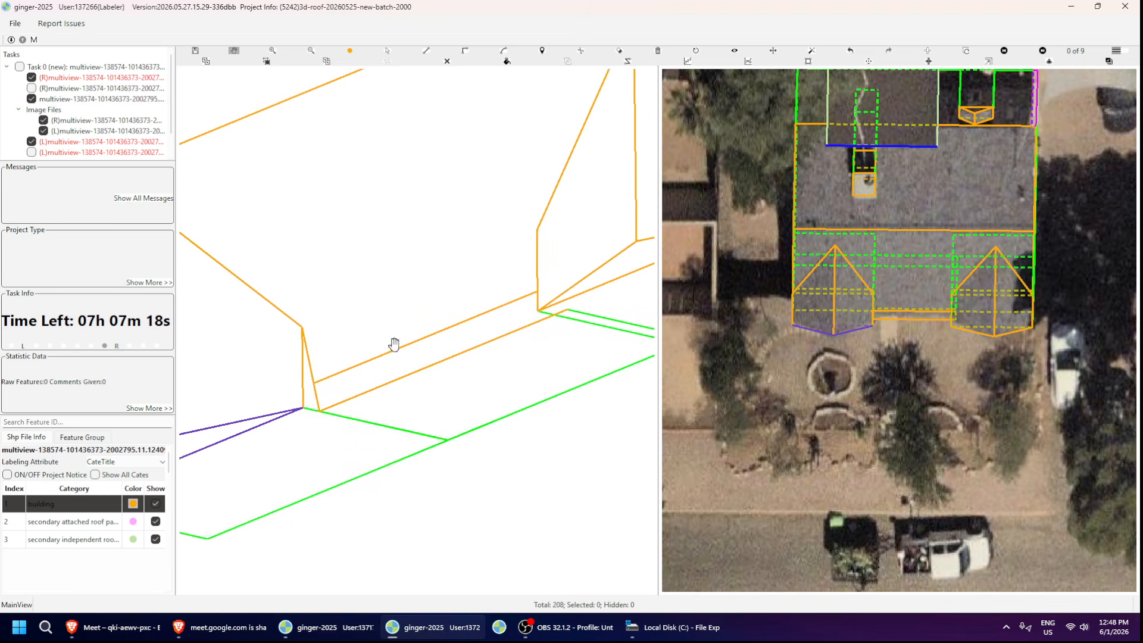
{"action": "left_click", "coordinate": [413, 360]}
{"action": "left_click_drag", "start_coordinate": [500, 306], "coordinate": [484, 260]}
{"action": "left_click", "coordinate": [504, 293]}
{"action": "scroll", "coordinate": [571, 297], "scroll_direction": "up", "scroll_amount": 3}
{"action": "key", "text": "Escape"}
{"action": "left_click", "coordinate": [520, 282]}
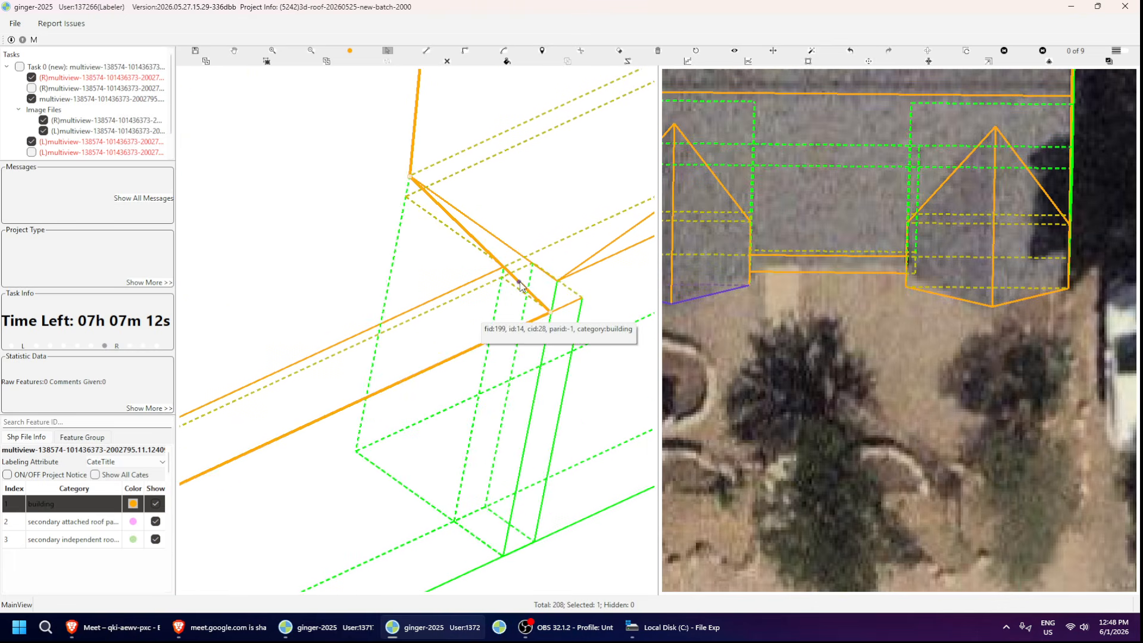
{"action": "key", "text": "space"}
{"action": "left_click_drag", "start_coordinate": [516, 319], "coordinate": [373, 328]}
Rotate around the gable's corner edge, undo the last gable edit, and zoom out over the house
{"action": "key", "text": "space"}
{"action": "scroll", "coordinate": [417, 297], "scroll_direction": "up", "scroll_amount": 5}
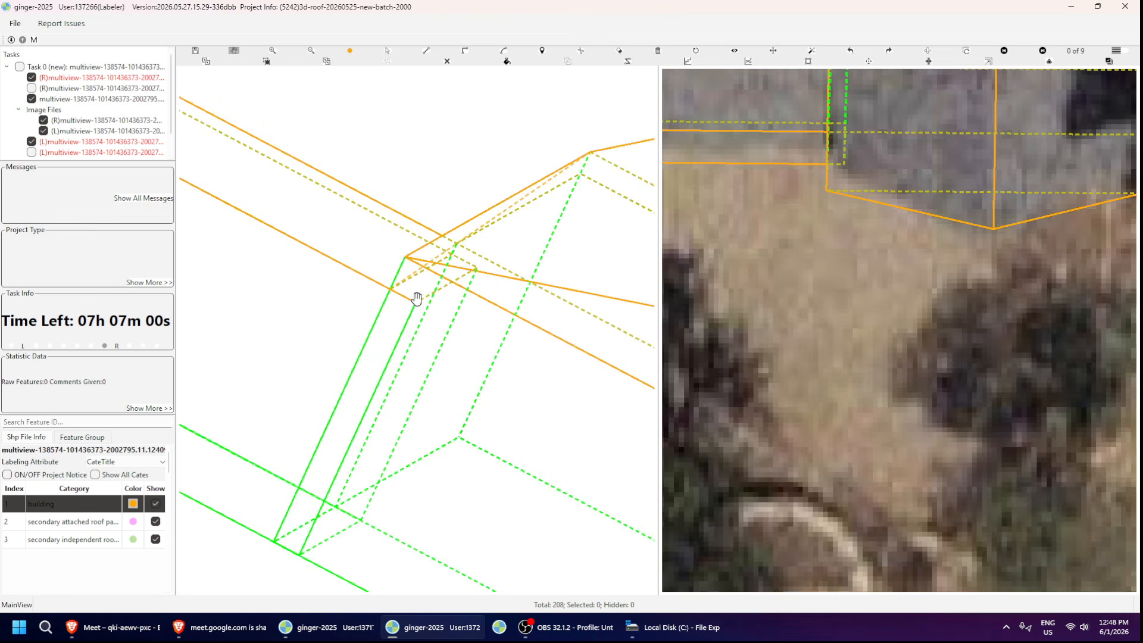
{"action": "left_click", "coordinate": [426, 301]}
{"action": "scroll", "coordinate": [419, 303], "scroll_direction": "down", "scroll_amount": 3}
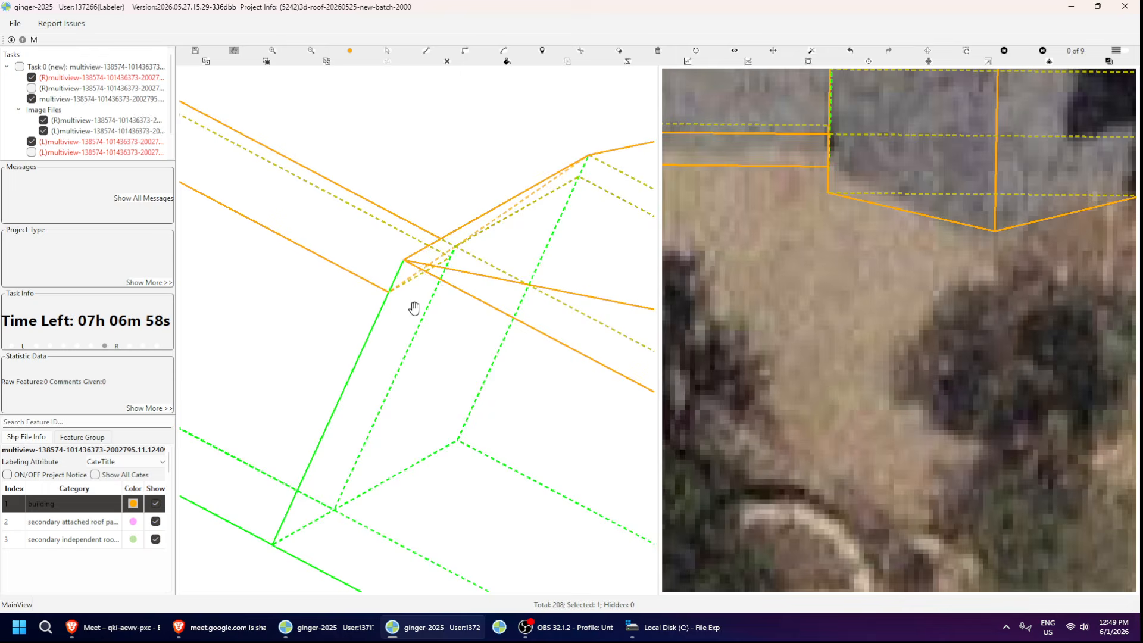
{"action": "left_click_drag", "start_coordinate": [413, 306], "coordinate": [566, 416]}
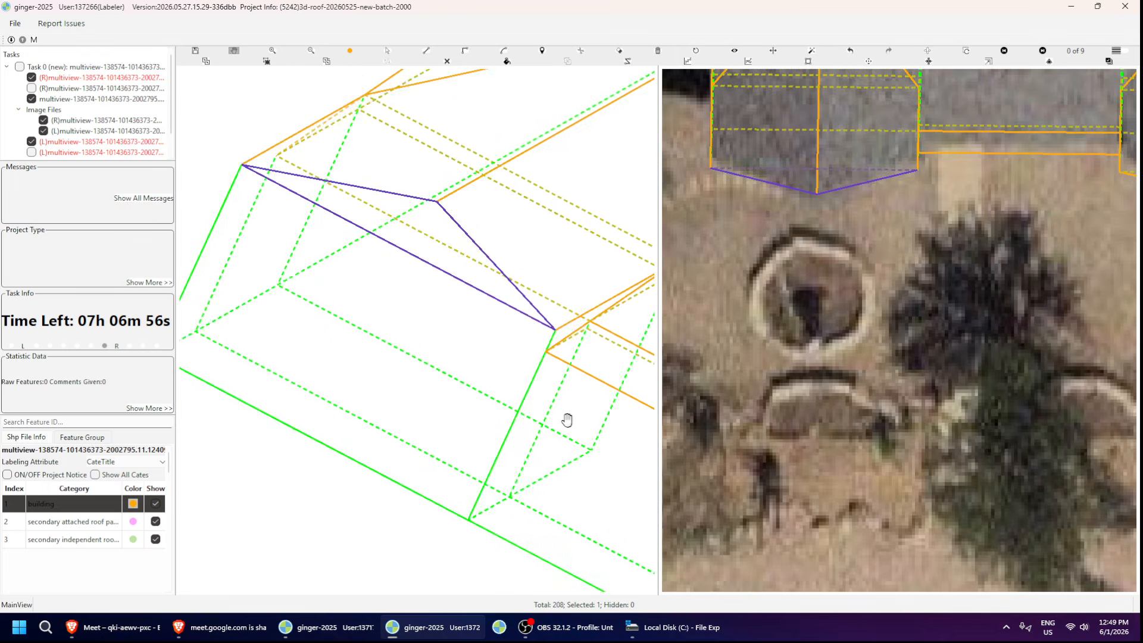
{"action": "scroll", "coordinate": [411, 227], "scroll_direction": "up", "scroll_amount": 4}
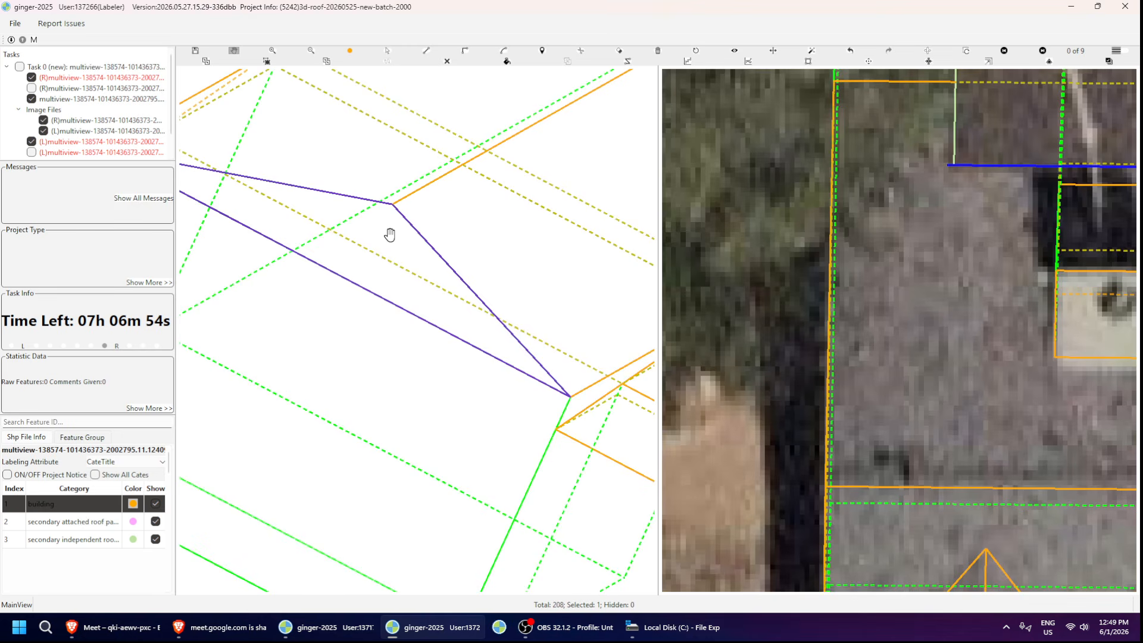
{"action": "key", "text": "Escape"}
{"action": "scroll", "coordinate": [391, 239], "scroll_direction": "down", "scroll_amount": 2}
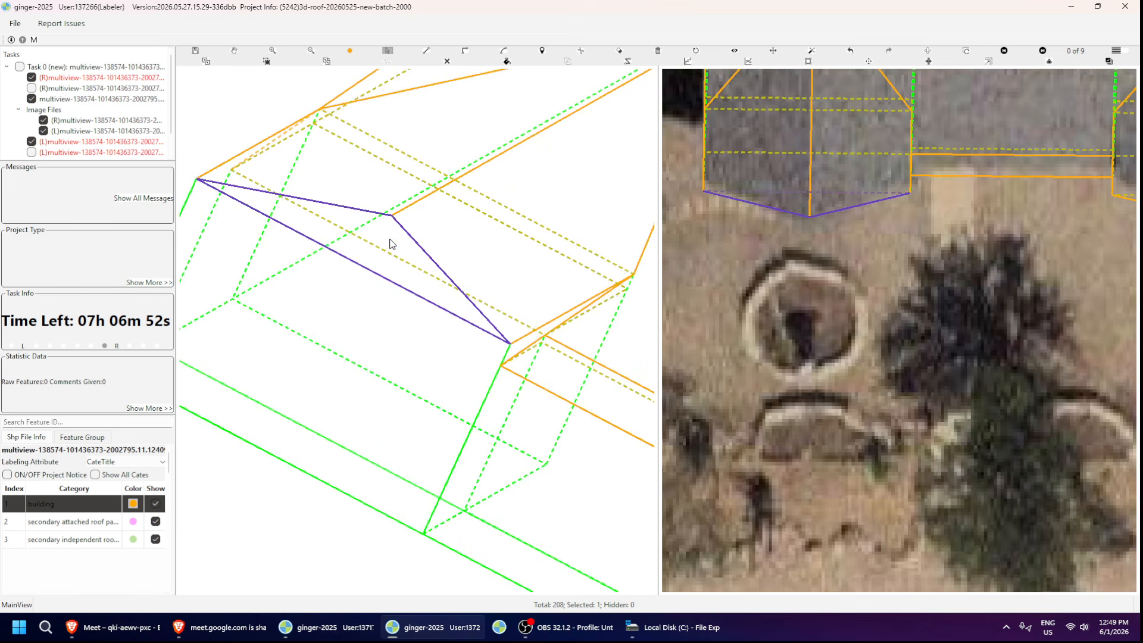
{"action": "key", "text": "ctrl+z"}
{"action": "key", "text": "Escape"}
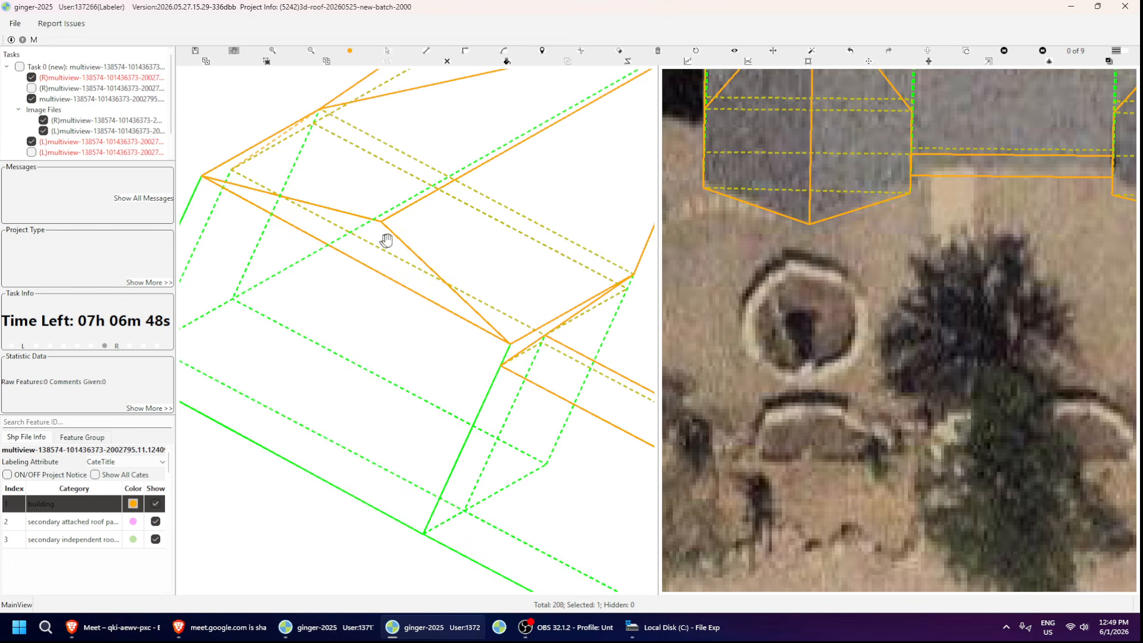
{"action": "key", "text": "Escape"}
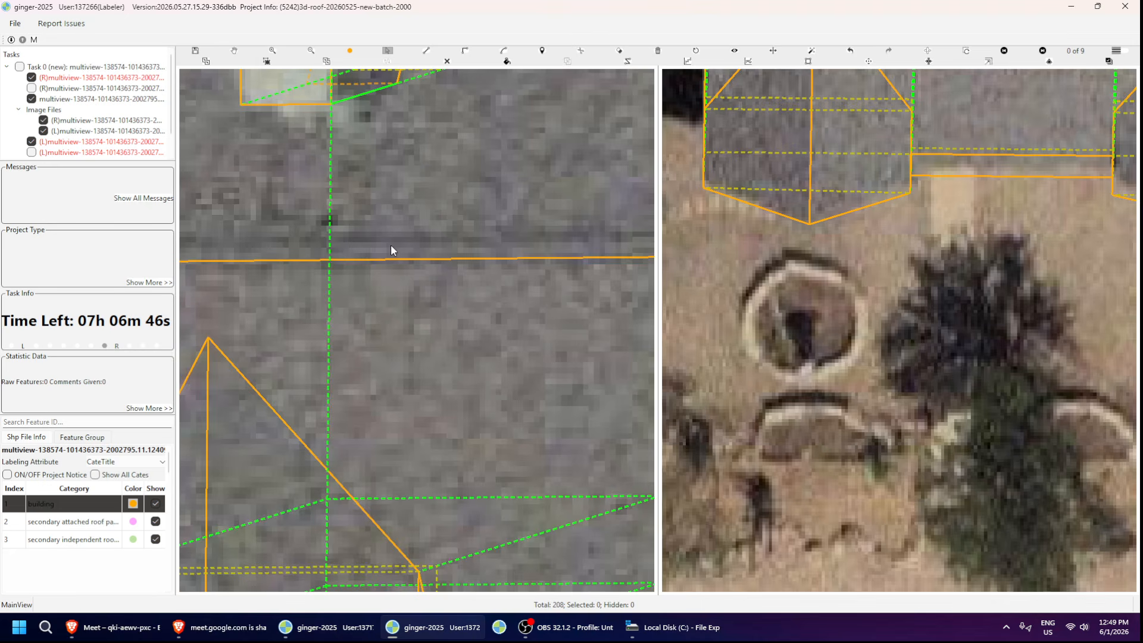
{"action": "scroll", "coordinate": [394, 244], "scroll_direction": "down", "scroll_amount": 5}
{"action": "scroll", "coordinate": [395, 330], "scroll_direction": "down", "scroll_amount": 5}
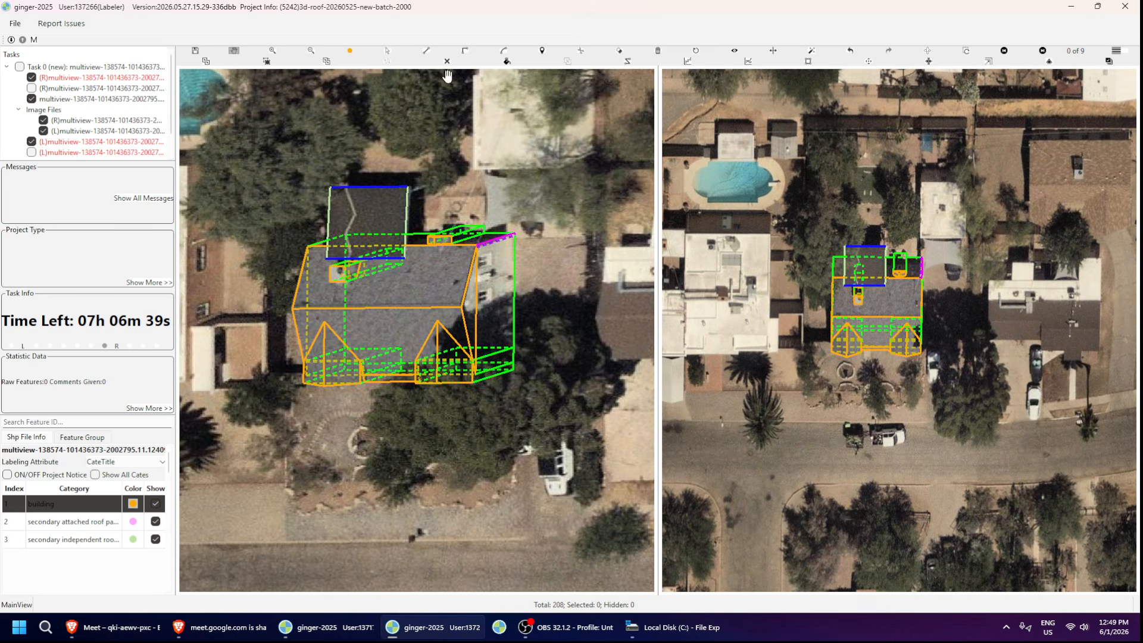
Hide the dashed hidden edges and rotate the roof wireframe to inspect it in 3D
{"action": "left_click", "coordinate": [447, 60]}
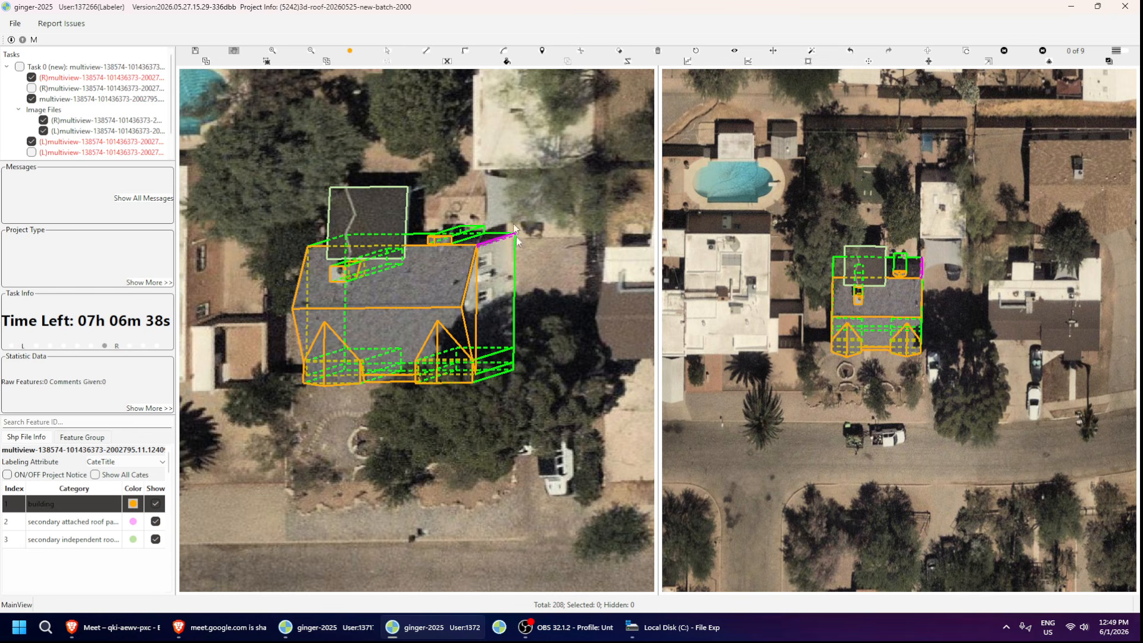
{"action": "left_click_drag", "start_coordinate": [378, 340], "coordinate": [380, 337]}
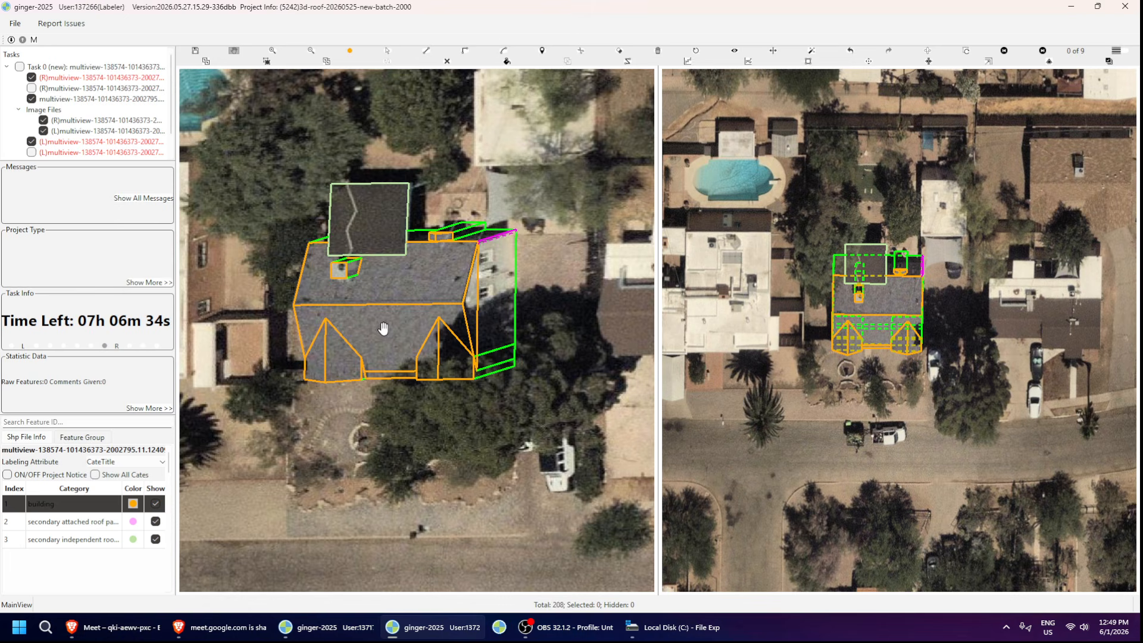
{"action": "left_click_drag", "start_coordinate": [384, 329], "coordinate": [301, 339]}
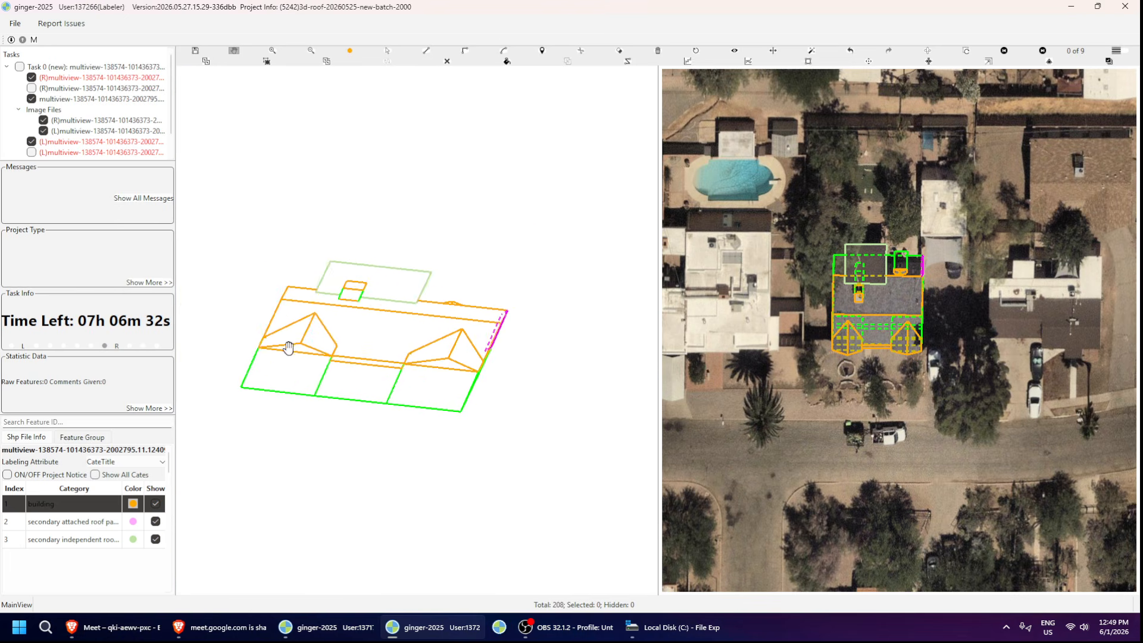
{"action": "scroll", "coordinate": [301, 339], "scroll_direction": "up", "scroll_amount": 5}
{"action": "scroll", "coordinate": [338, 348], "scroll_direction": "down", "scroll_amount": 4}
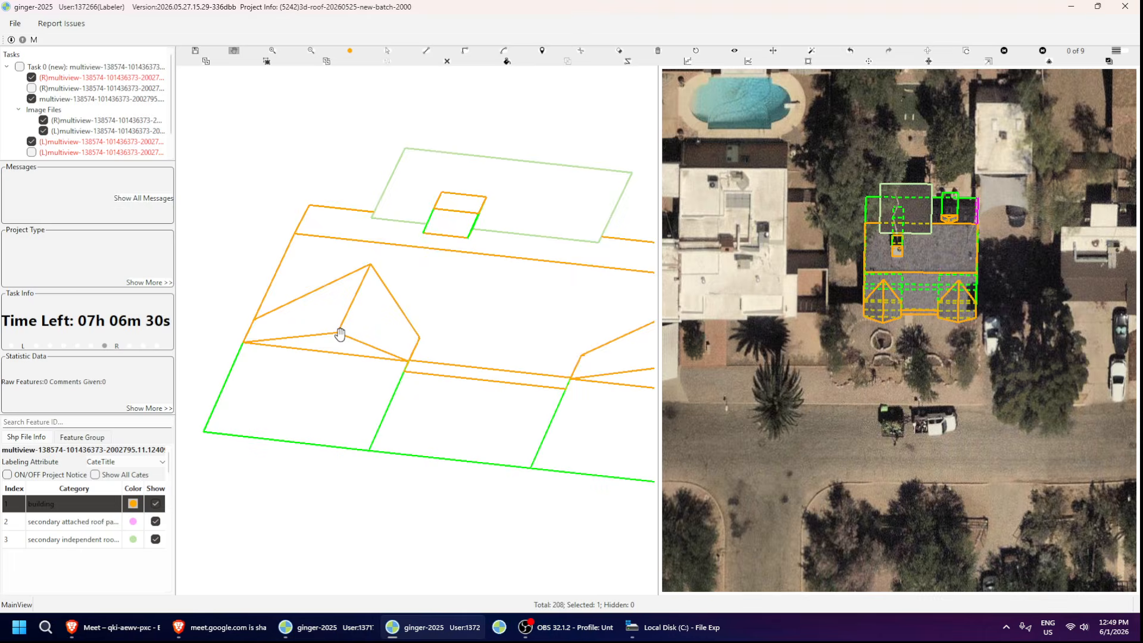
Return the left view to the aerial image and pan right to the neighbouring house
{"action": "key", "text": "r"}
{"action": "scroll", "coordinate": [346, 347], "scroll_direction": "down", "scroll_amount": 4}
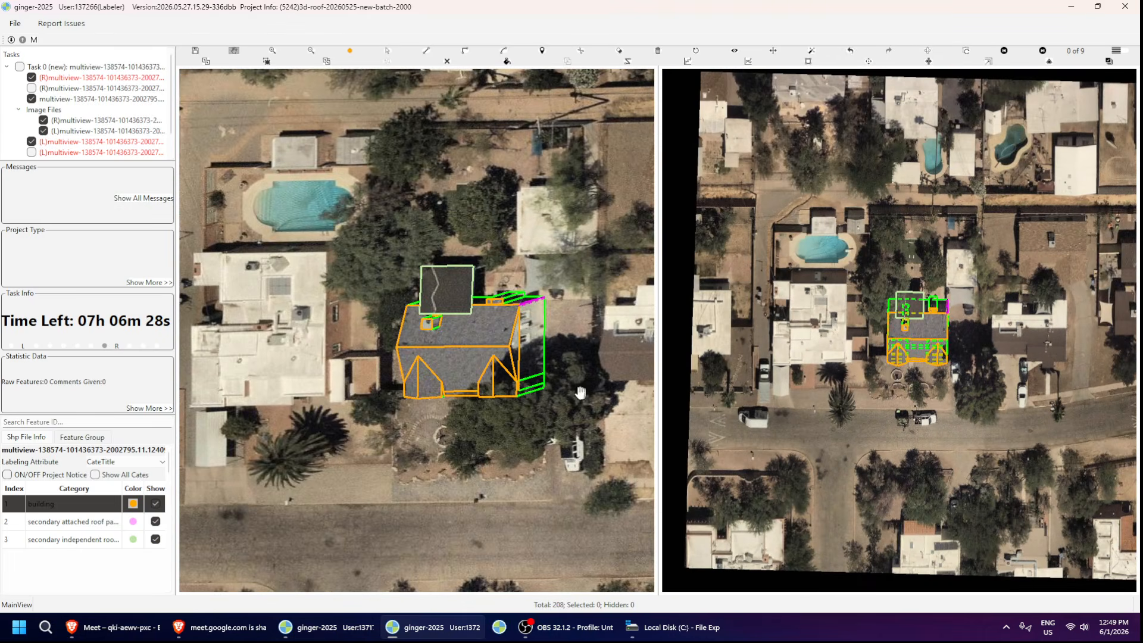
{"action": "left_click_drag", "start_coordinate": [634, 390], "coordinate": [408, 389]}
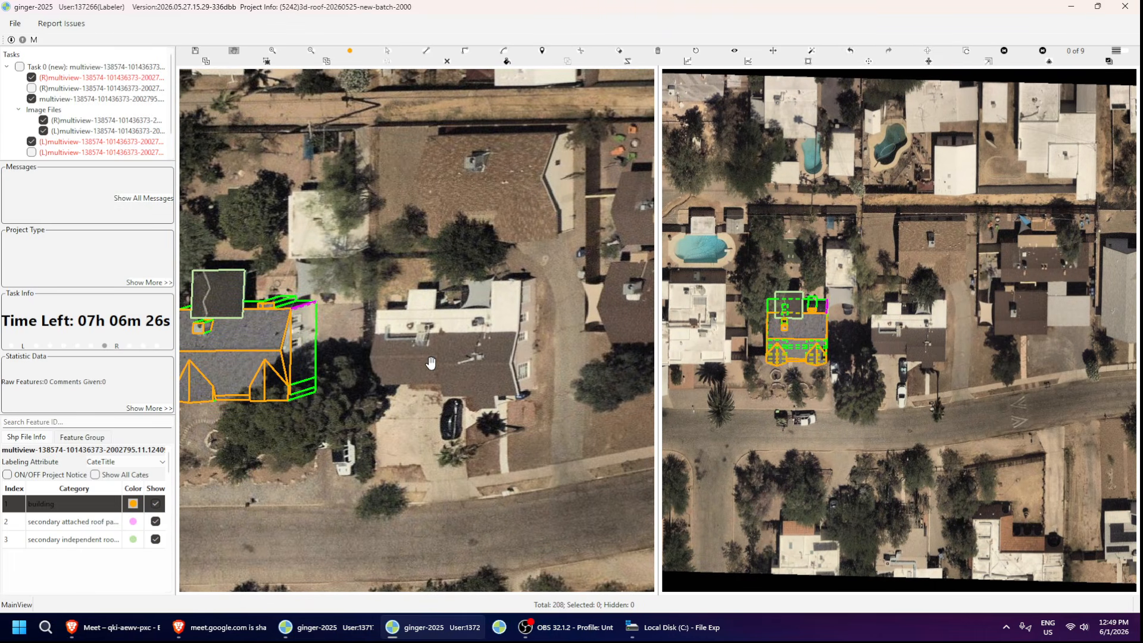
Toggle the second right image's outlines on and off to check them
{"action": "left_click", "coordinate": [32, 89]}
{"action": "left_click", "coordinate": [31, 89]}
{"action": "left_click", "coordinate": [32, 89]}
{"action": "left_click", "coordinate": [31, 88]}
Draw a three-corner rectangle around the flat white shed roof behind the house
{"action": "scroll", "coordinate": [292, 214], "scroll_direction": "up", "scroll_amount": 2}
{"action": "scroll", "coordinate": [272, 170], "scroll_direction": "up", "scroll_amount": 2}
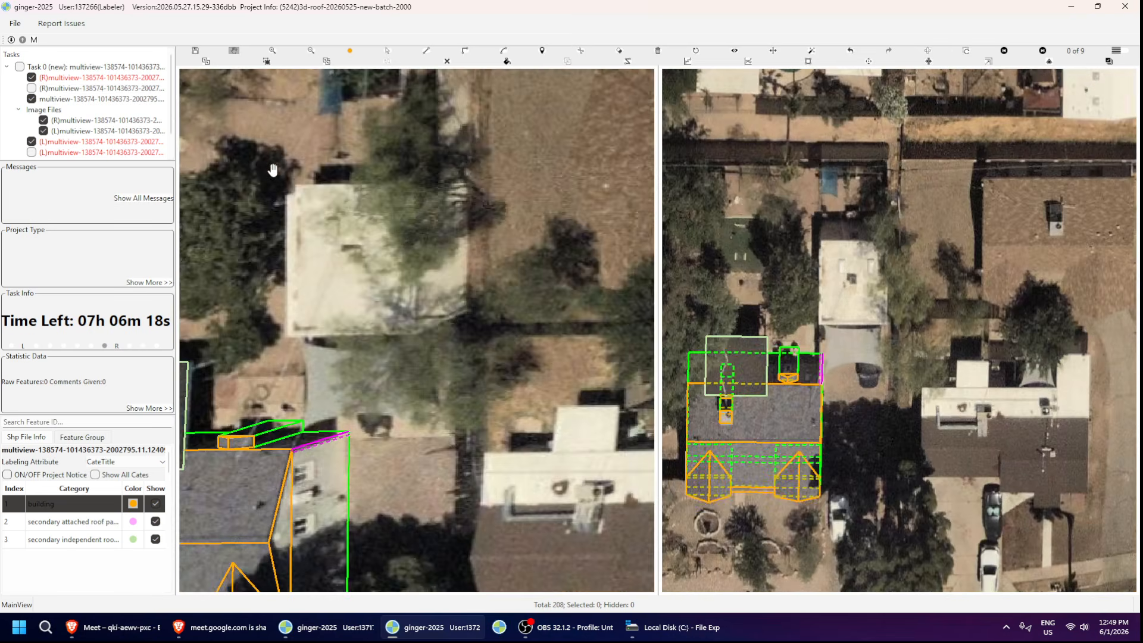
{"action": "left_click_drag", "start_coordinate": [273, 170], "coordinate": [275, 186]}
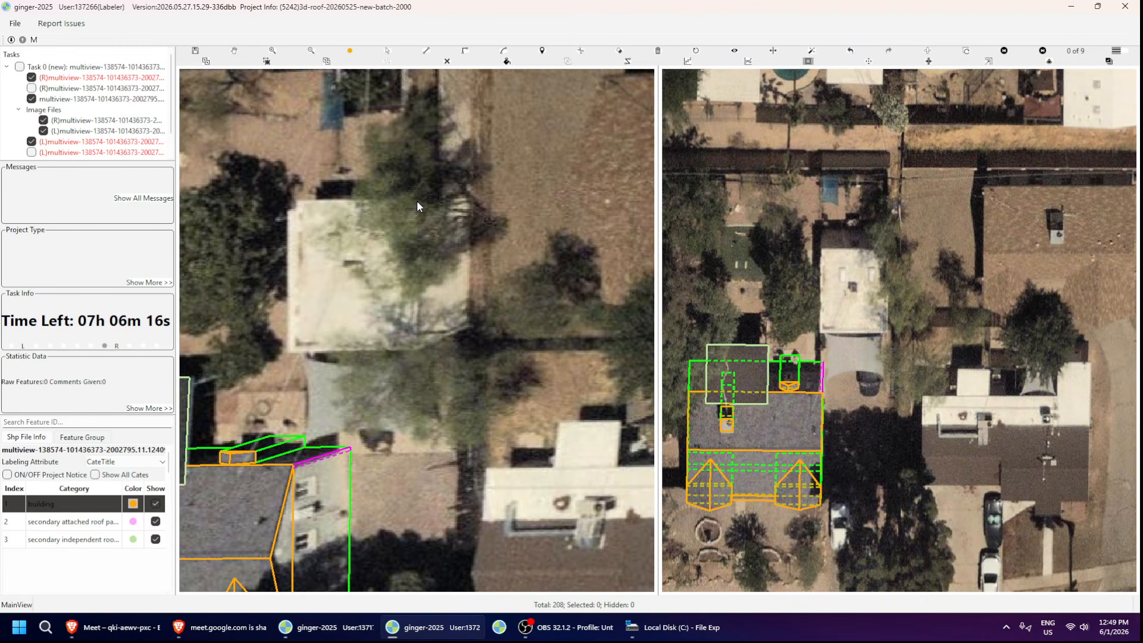
{"action": "left_click", "coordinate": [417, 201]}
{"action": "left_click", "coordinate": [417, 349]}
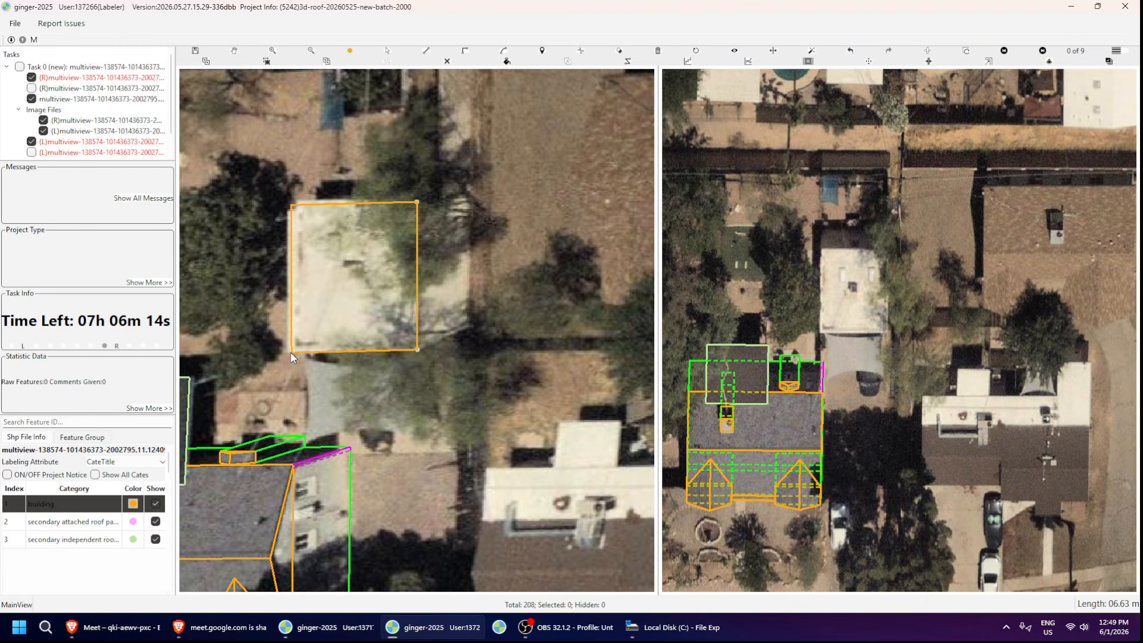
{"action": "left_click", "coordinate": [291, 356]}
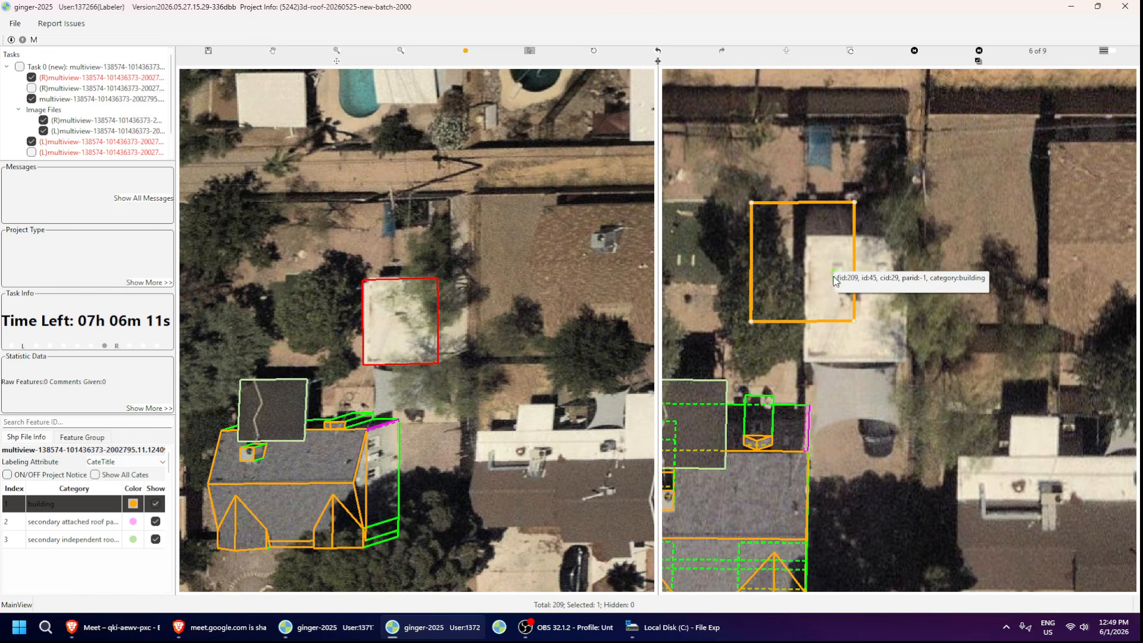
Align the shed outline with its roof in the right image and raise its top edge
{"action": "left_click_drag", "start_coordinate": [819, 264], "coordinate": [870, 298]}
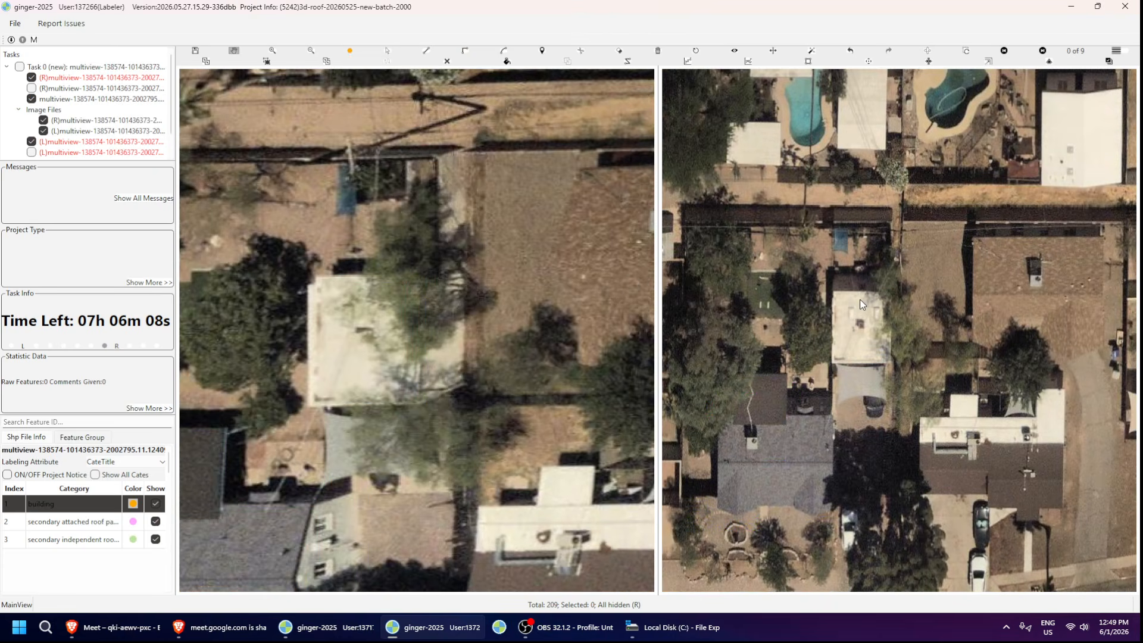
{"action": "scroll", "coordinate": [858, 302], "scroll_direction": "up", "scroll_amount": 2}
{"action": "key", "text": "r"}
{"action": "scroll", "coordinate": [850, 303], "scroll_direction": "up", "scroll_amount": 2}
{"action": "key", "text": "r"}
{"action": "key", "text": "r"}
{"action": "scroll", "coordinate": [408, 289], "scroll_direction": "up", "scroll_amount": 5}
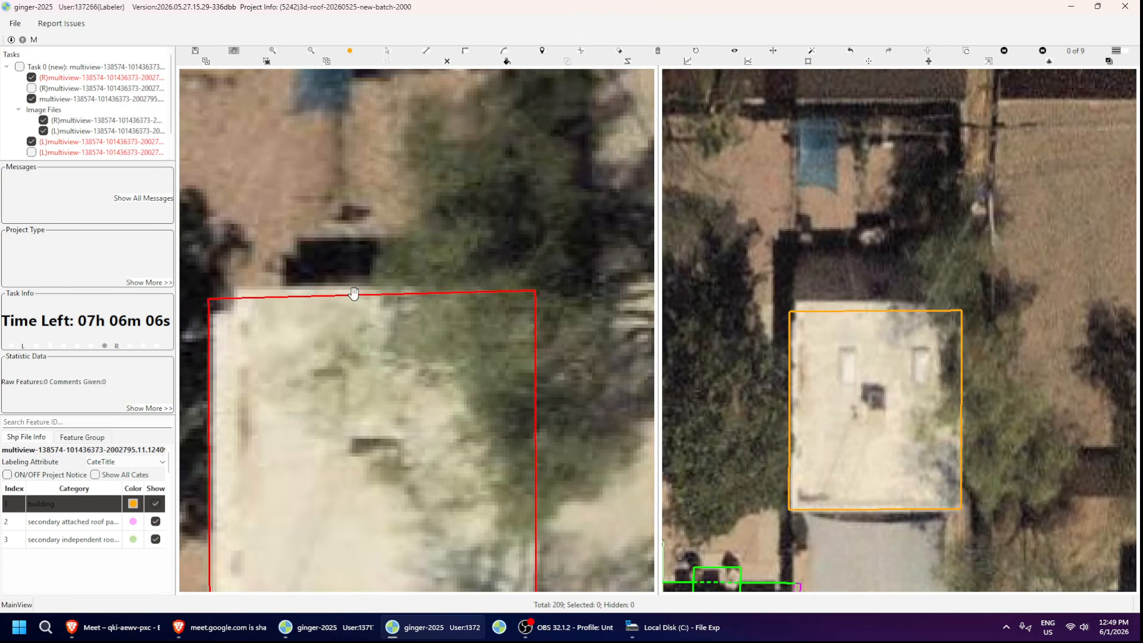
{"action": "left_click_drag", "start_coordinate": [354, 293], "coordinate": [363, 276]}
{"action": "scroll", "coordinate": [363, 276], "scroll_direction": "down", "scroll_amount": 2}
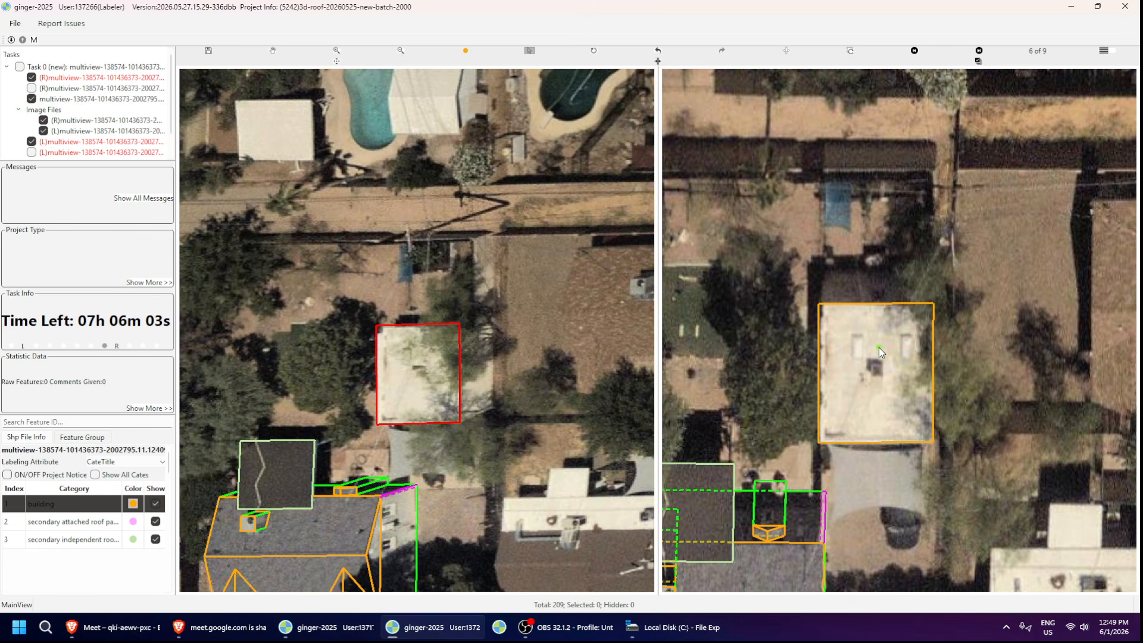
Select the shed box and briefly hide it to verify it matches the roof
{"action": "left_click", "coordinate": [862, 342]}
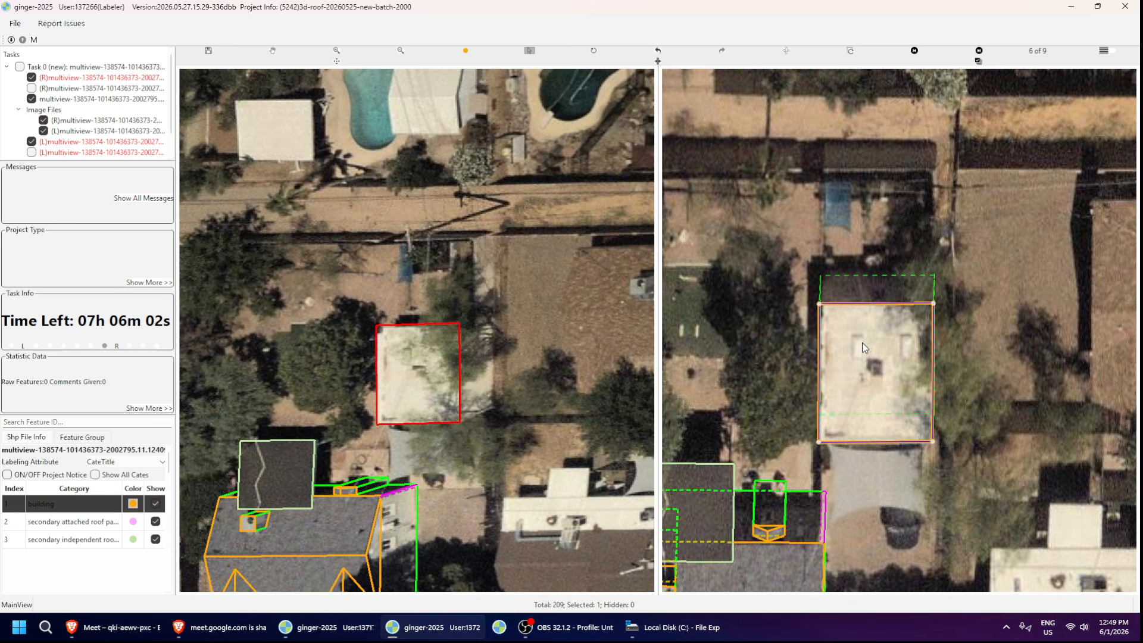
{"action": "scroll", "coordinate": [483, 411], "scroll_direction": "down", "scroll_amount": 2}
{"action": "scroll", "coordinate": [434, 389], "scroll_direction": "up", "scroll_amount": 2}
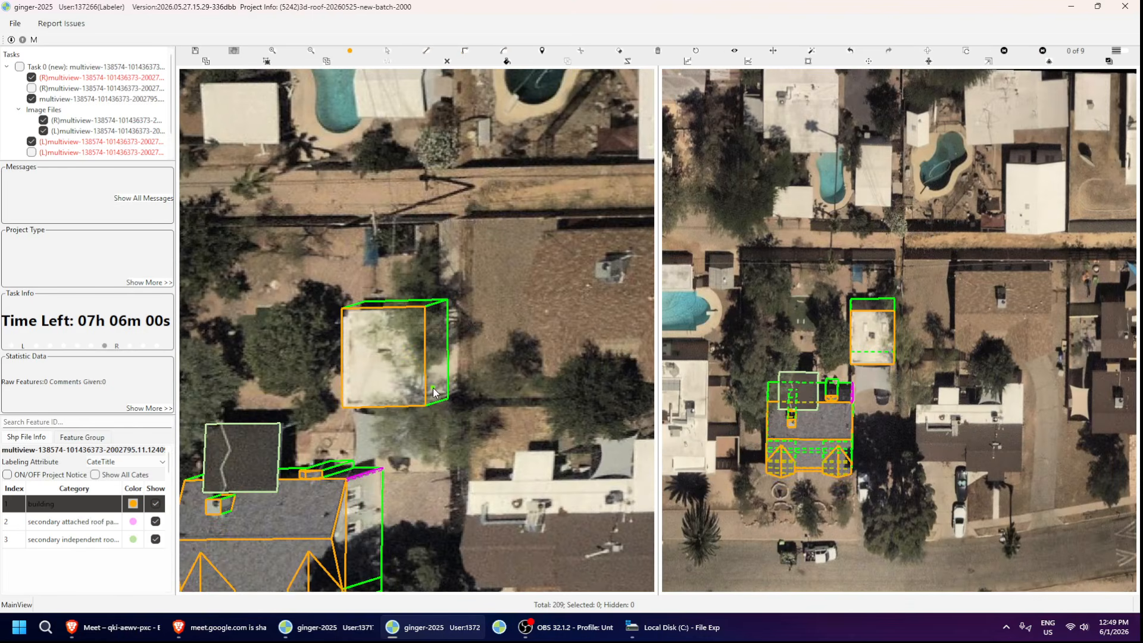
{"action": "left_click", "coordinate": [398, 357]}
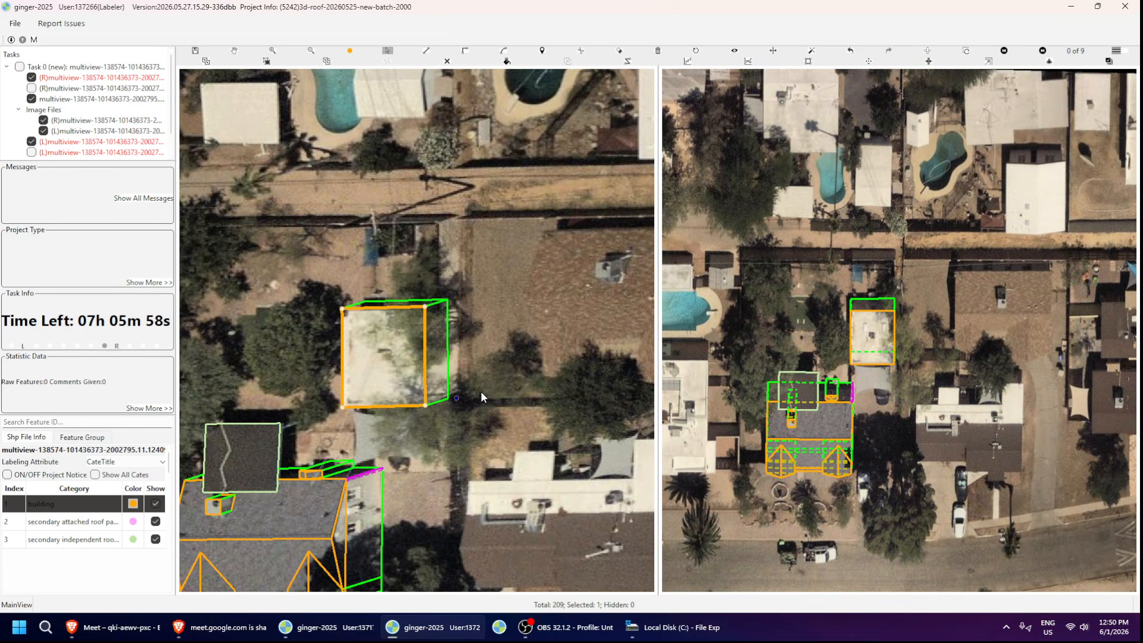
{"action": "key", "text": "h"}
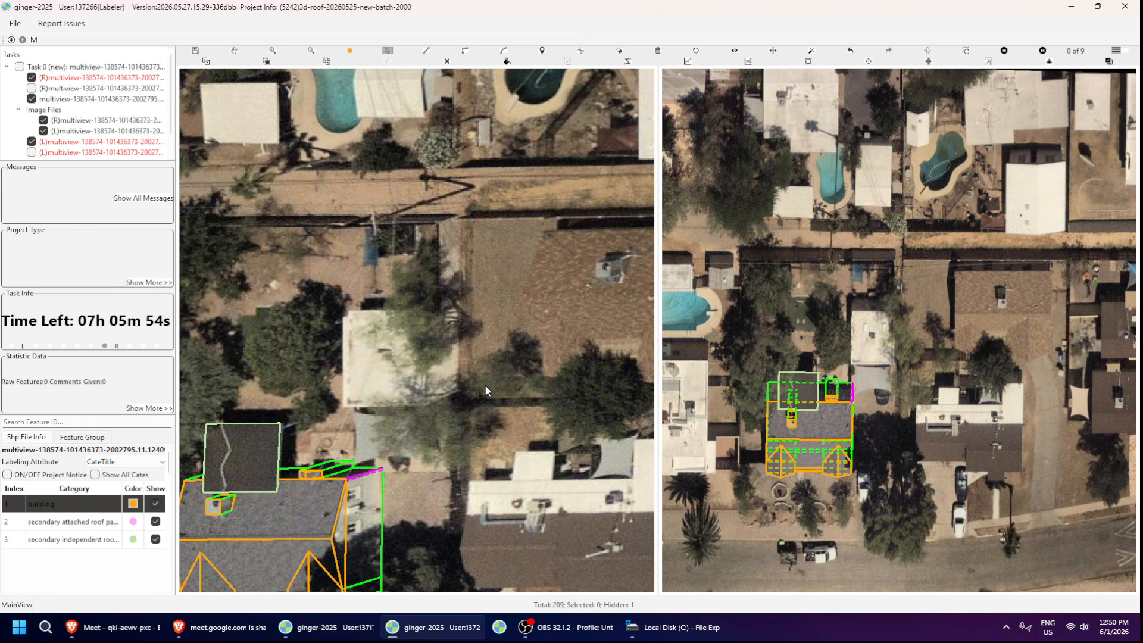
{"action": "key", "text": "h"}
{"action": "scroll", "coordinate": [482, 363], "scroll_direction": "down", "scroll_amount": 2}
{"action": "left_click_drag", "start_coordinate": [551, 407], "coordinate": [452, 327]}
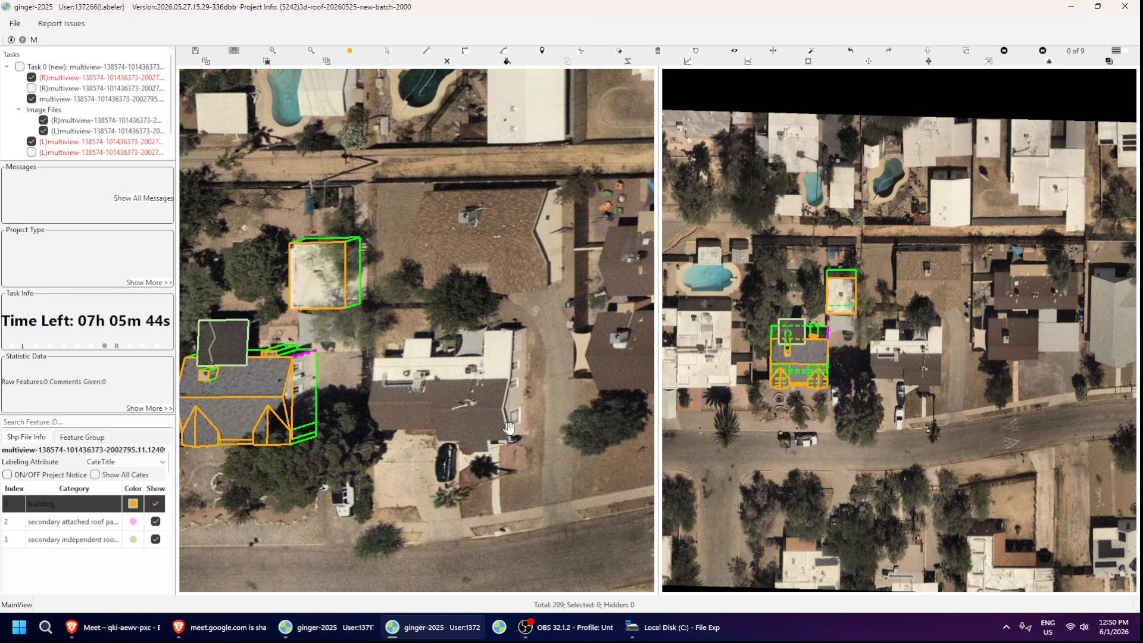
Centre both views on the neighbour's house and pick a suitable right-pane image
{"action": "scroll", "coordinate": [393, 434], "scroll_direction": "up", "scroll_amount": 2}
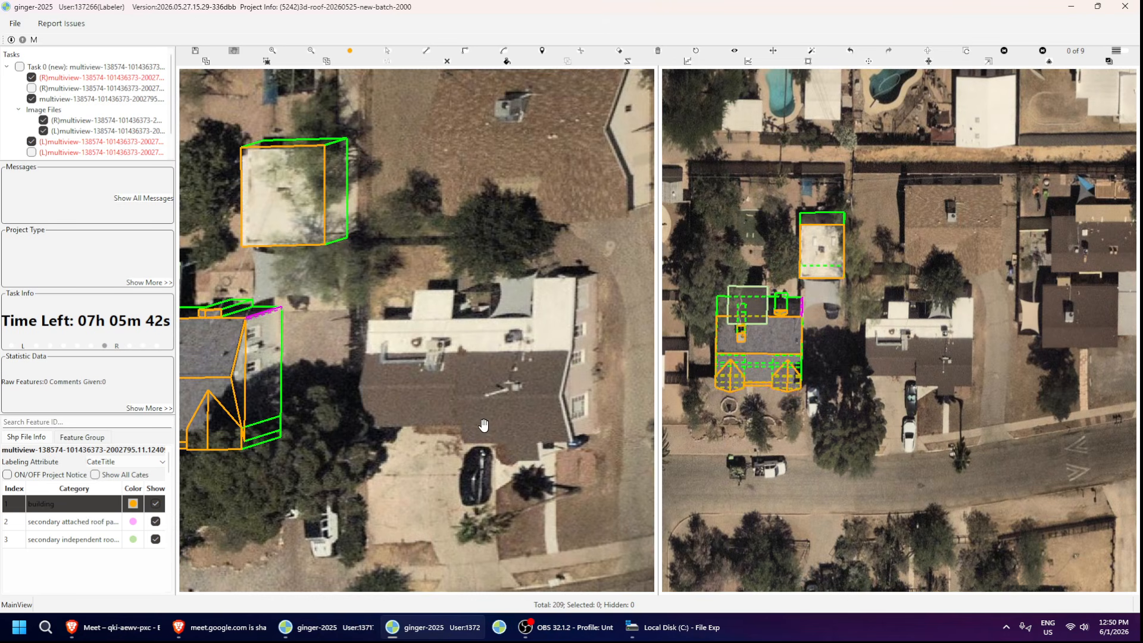
{"action": "scroll", "coordinate": [946, 405], "scroll_direction": "up", "scroll_amount": 3}
{"action": "left_click_drag", "start_coordinate": [933, 409], "coordinate": [958, 407]}
{"action": "scroll", "coordinate": [957, 391], "scroll_direction": "down", "scroll_amount": 2}
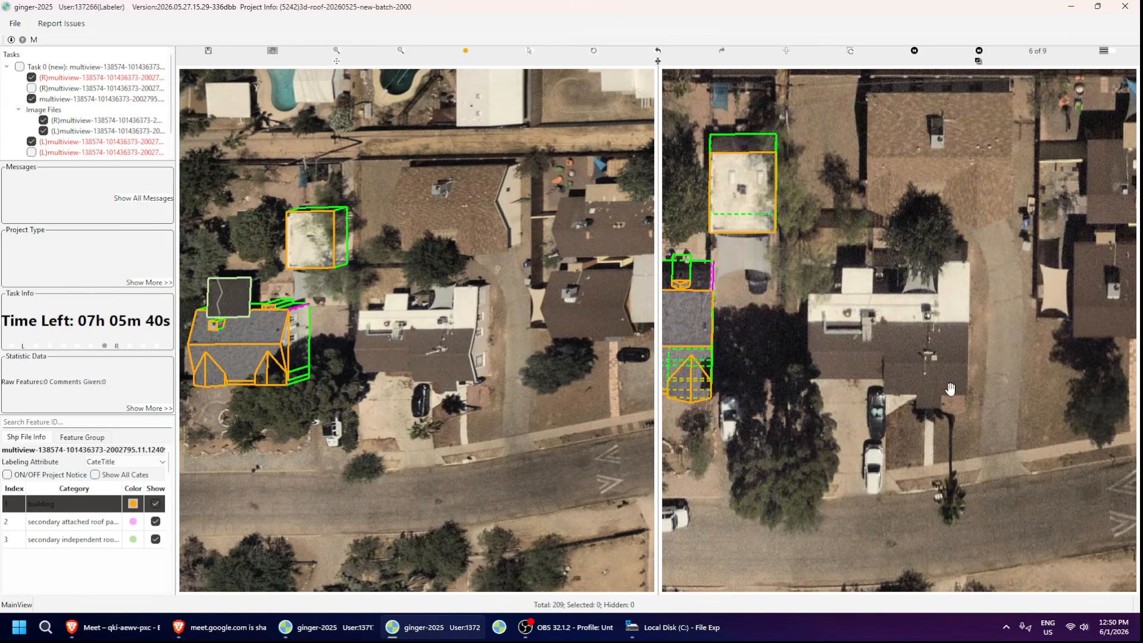
{"action": "key", "text": "d"}
{"action": "key", "text": "d"}
{"action": "key", "text": "d"}
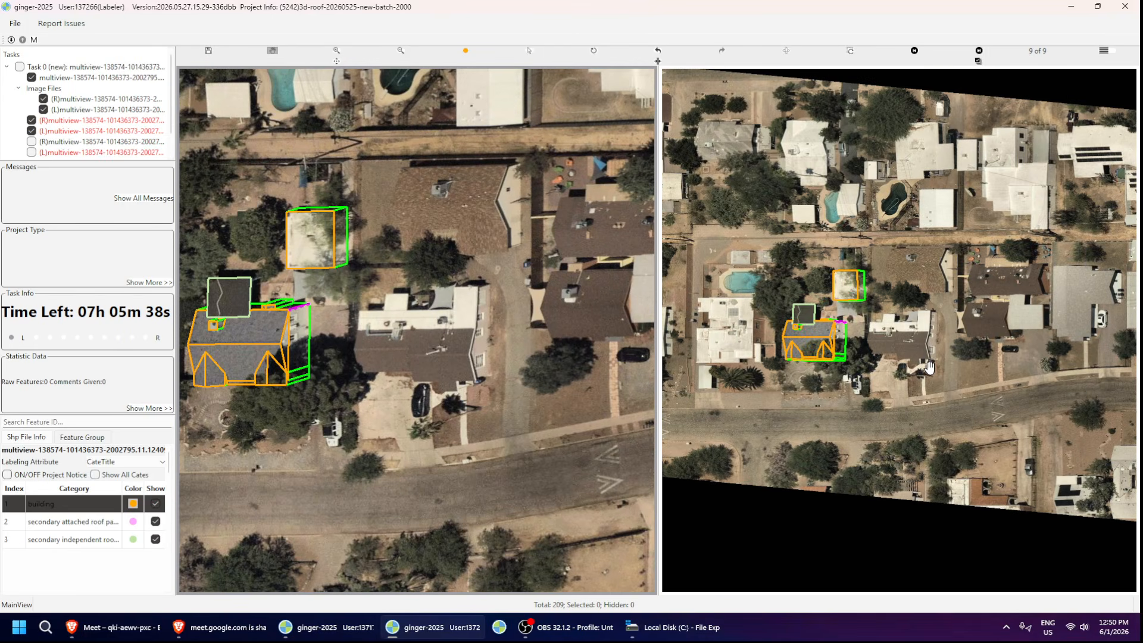
{"action": "scroll", "coordinate": [929, 365], "scroll_direction": "up", "scroll_amount": 4}
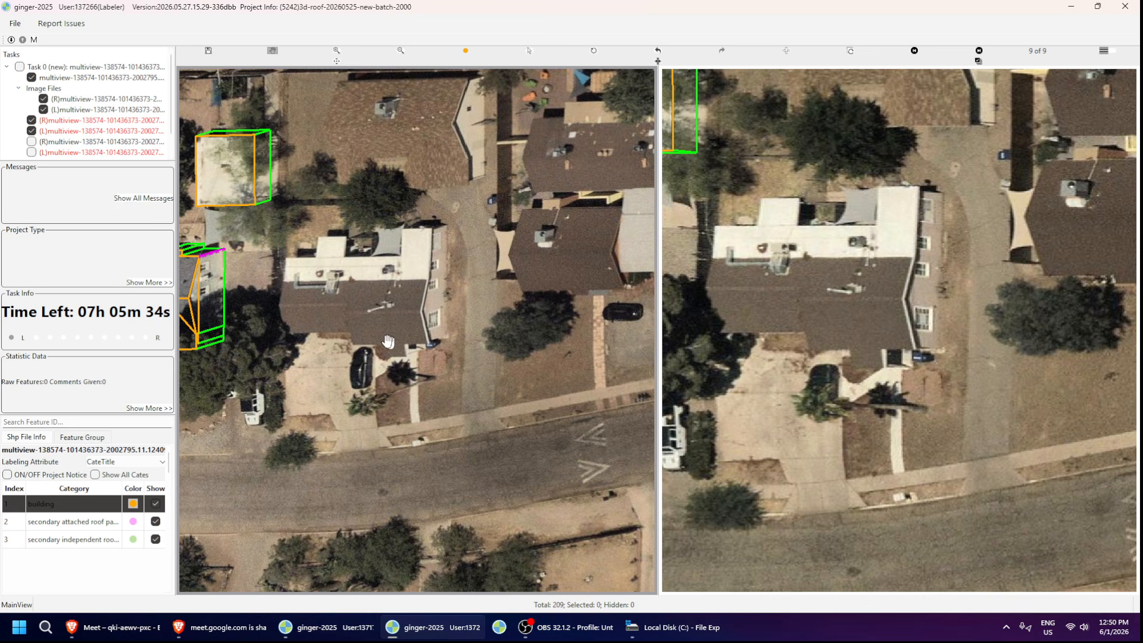
{"action": "left_click_drag", "start_coordinate": [336, 293], "coordinate": [352, 307]}
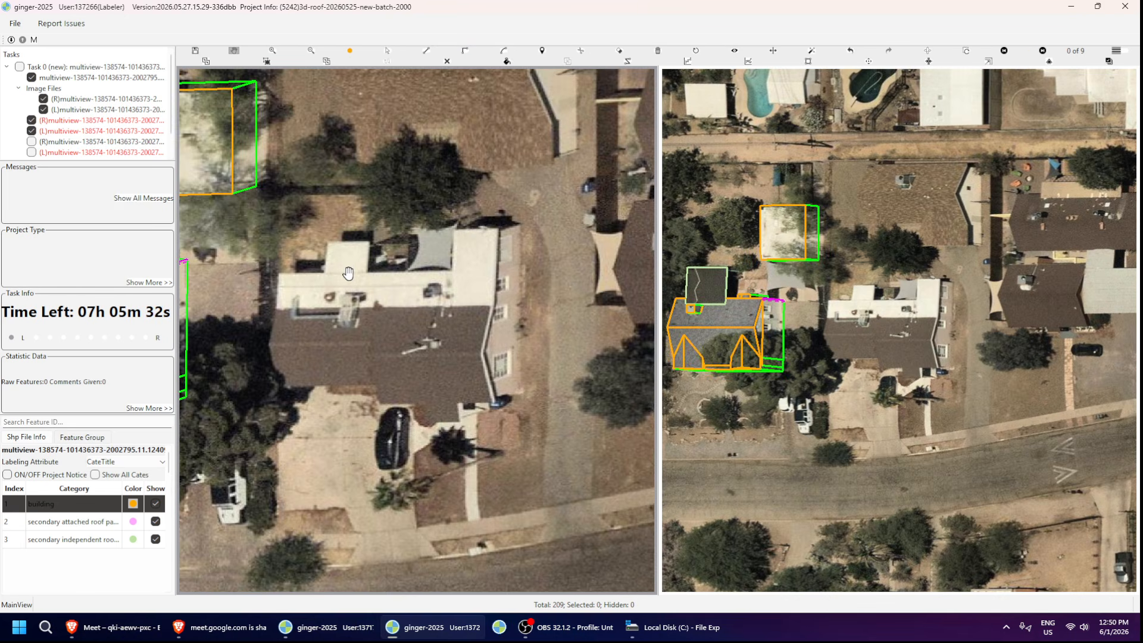
{"action": "scroll", "coordinate": [343, 280], "scroll_direction": "up", "scroll_amount": 2}
{"action": "key", "text": "h"}
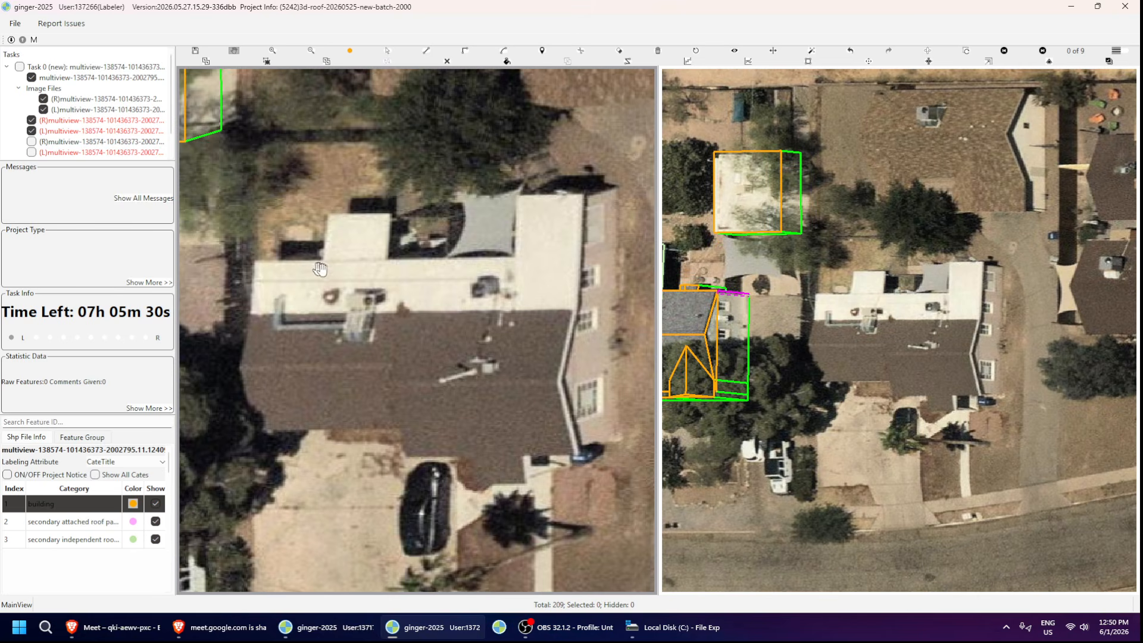
{"action": "scroll", "coordinate": [399, 285], "scroll_direction": "down", "scroll_amount": 1}
{"action": "scroll", "coordinate": [539, 305], "scroll_direction": "up", "scroll_amount": 1}
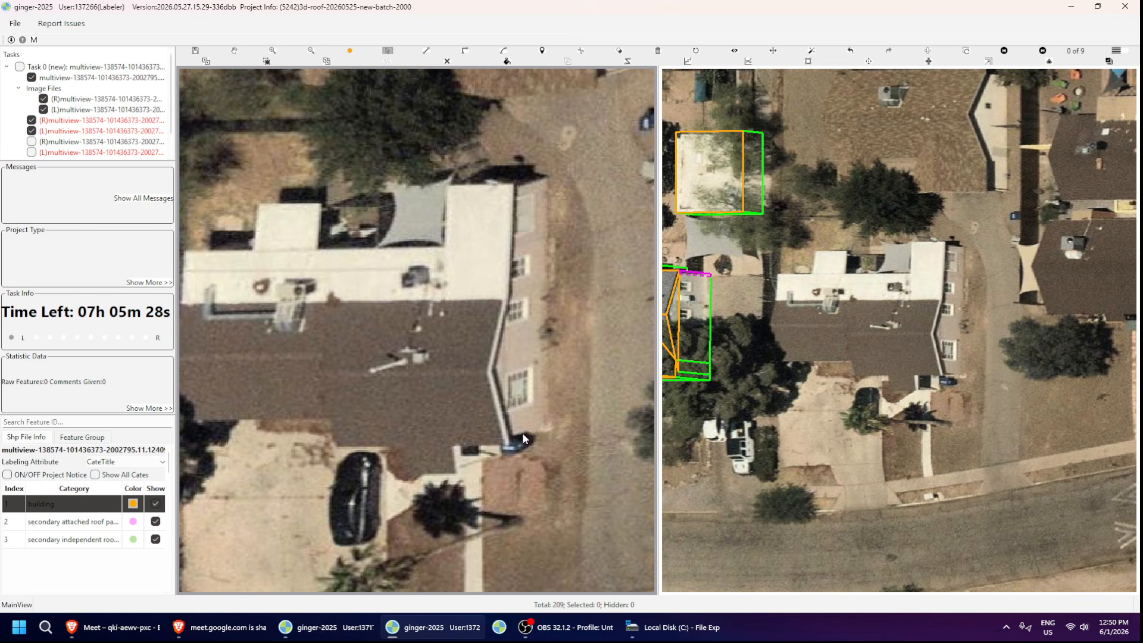
{"action": "key", "text": "l"}
Trace a first five-point outline of the sloped roof, then abandon it
{"action": "left_click", "coordinate": [510, 445]}
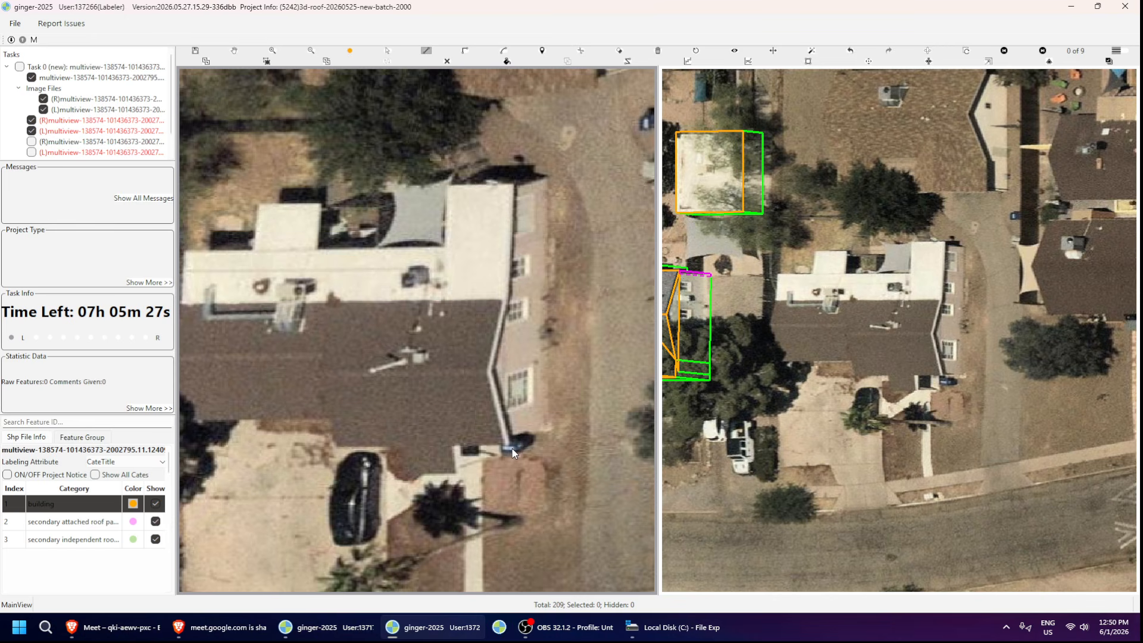
{"action": "left_click", "coordinate": [489, 370]}
{"action": "left_click", "coordinate": [505, 300]}
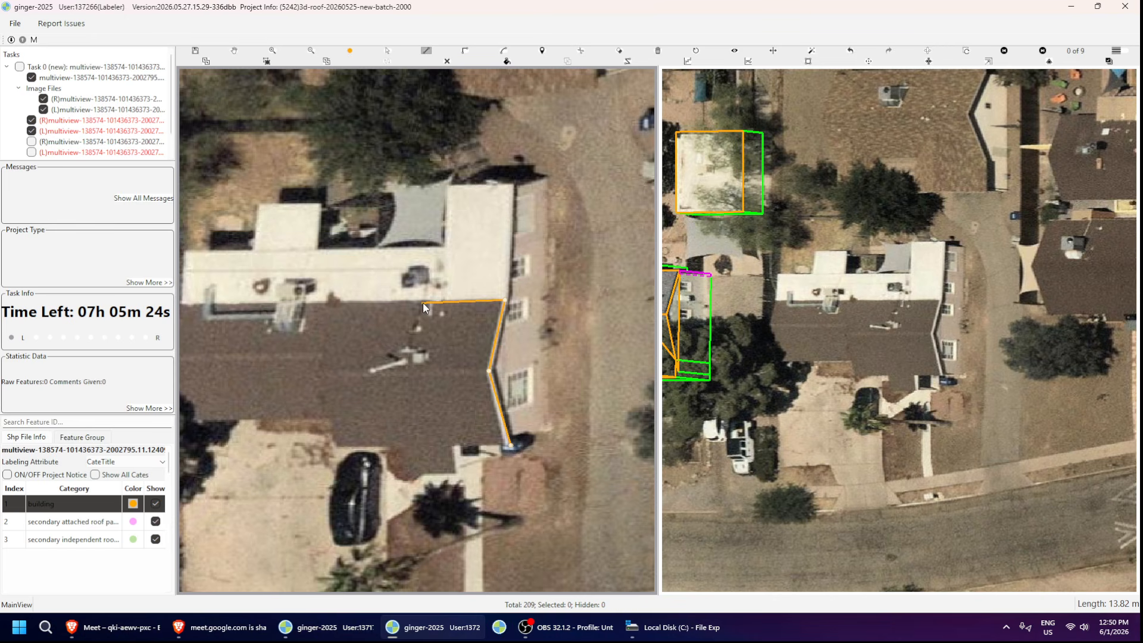
{"action": "left_click", "coordinate": [219, 299]}
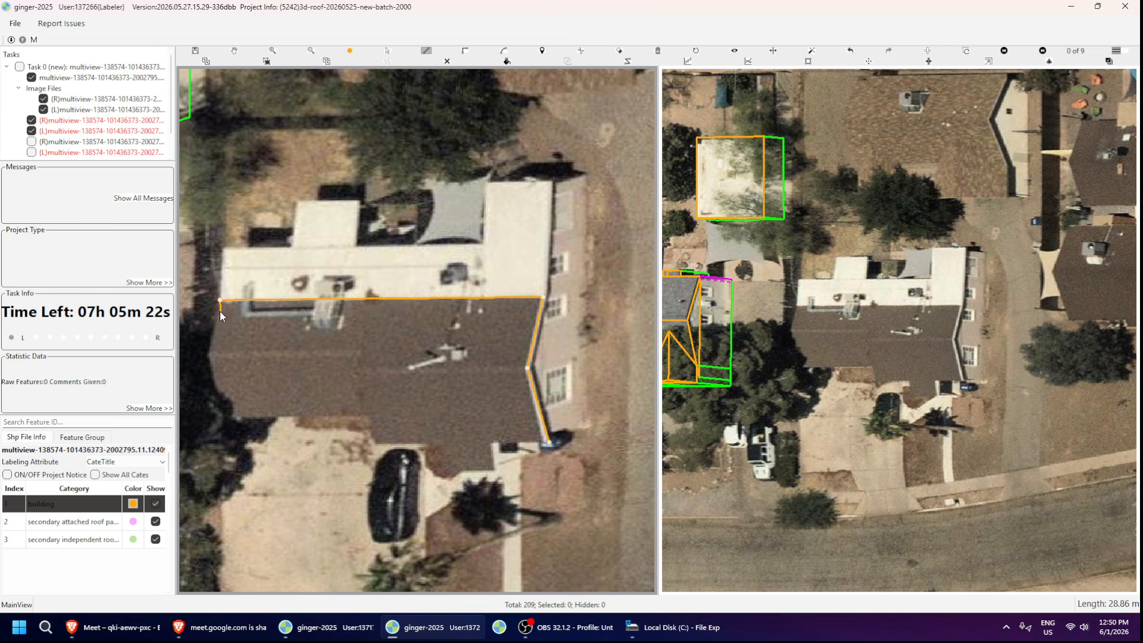
{"action": "left_click", "coordinate": [220, 418]}
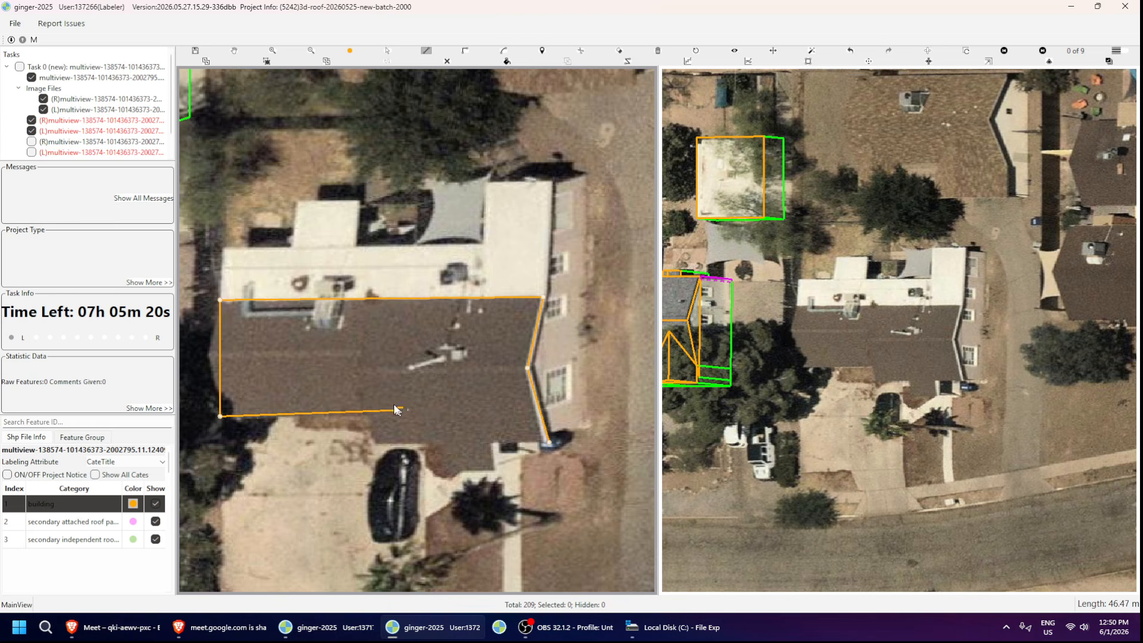
{"action": "key", "text": "Escape"}
Try further line starts along the roof's top edge, then switch to right-angled outlines
{"action": "key", "text": "l"}
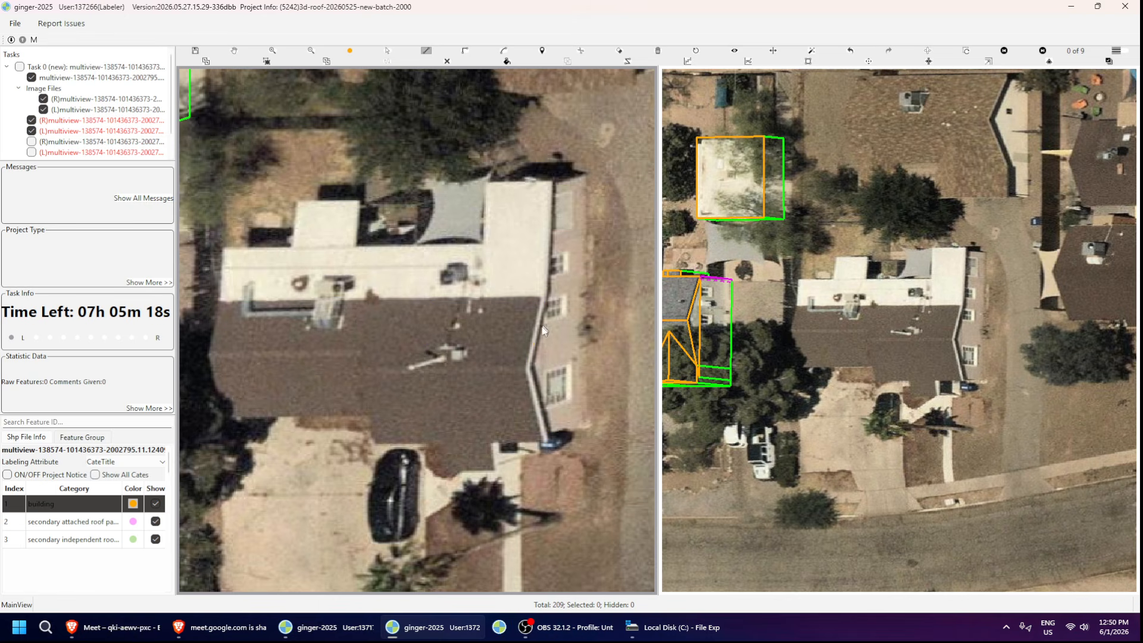
{"action": "left_click", "coordinate": [528, 364]}
{"action": "left_click", "coordinate": [547, 294]}
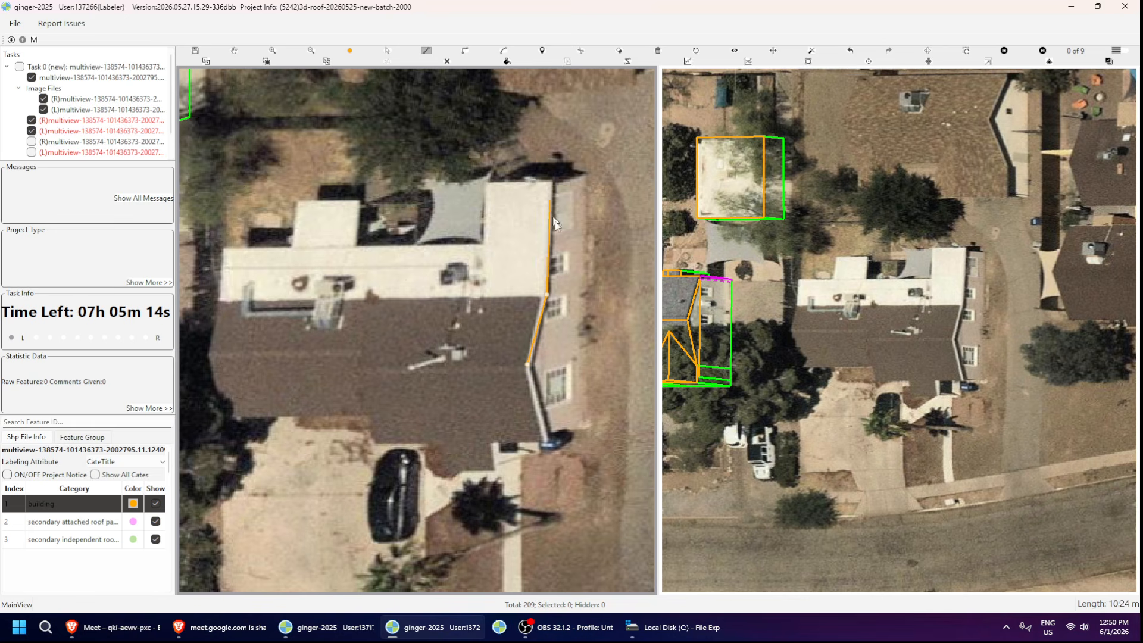
{"action": "key", "text": "Escape"}
{"action": "left_click", "coordinate": [218, 301]}
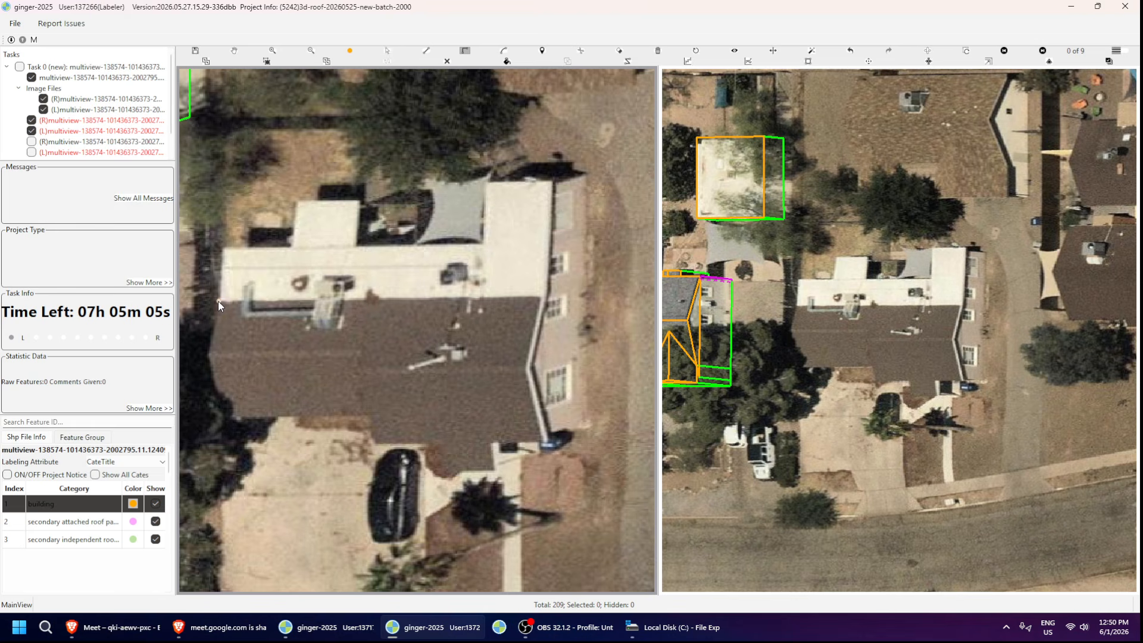
{"action": "left_click", "coordinate": [547, 296]}
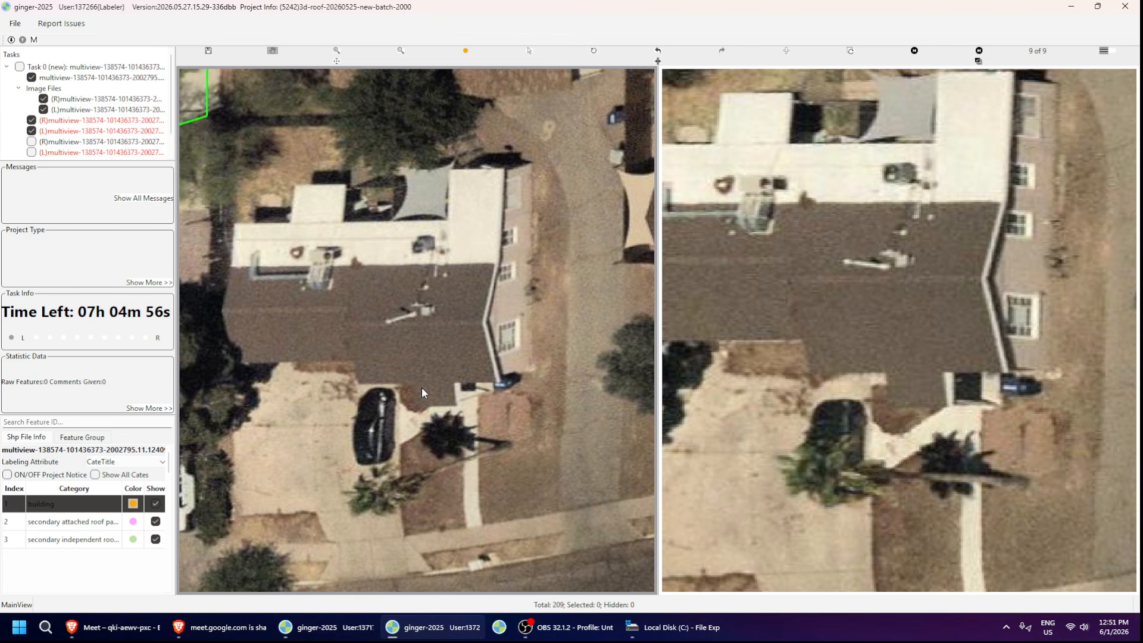
{"action": "scroll", "coordinate": [521, 195], "scroll_direction": "up", "scroll_amount": 1}
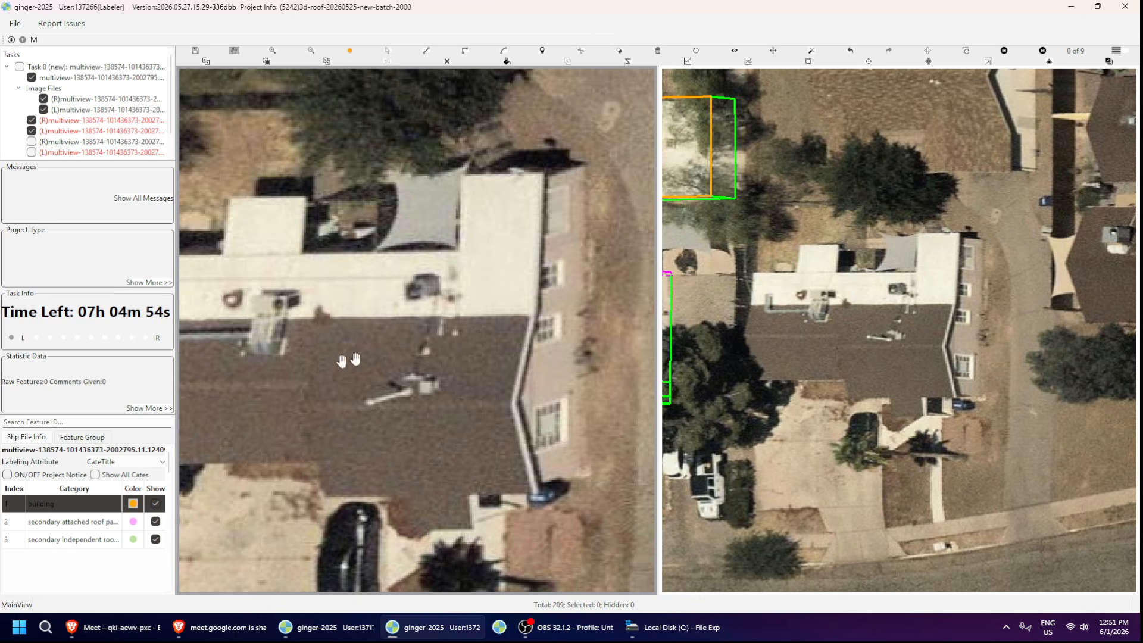
{"action": "key", "text": "d"}
{"action": "left_click_drag", "start_coordinate": [355, 359], "coordinate": [302, 306]}
Trace the roof corners, including the stepped bottom edge, and close the building polygon
{"action": "left_click", "coordinate": [274, 290]}
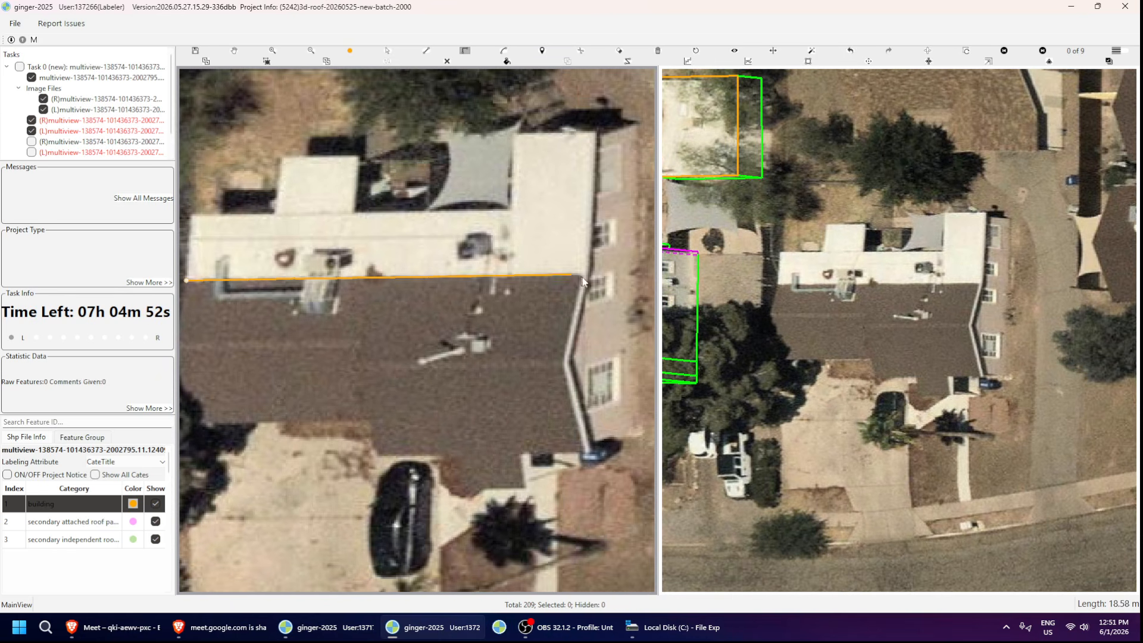
{"action": "left_click", "coordinate": [587, 275]}
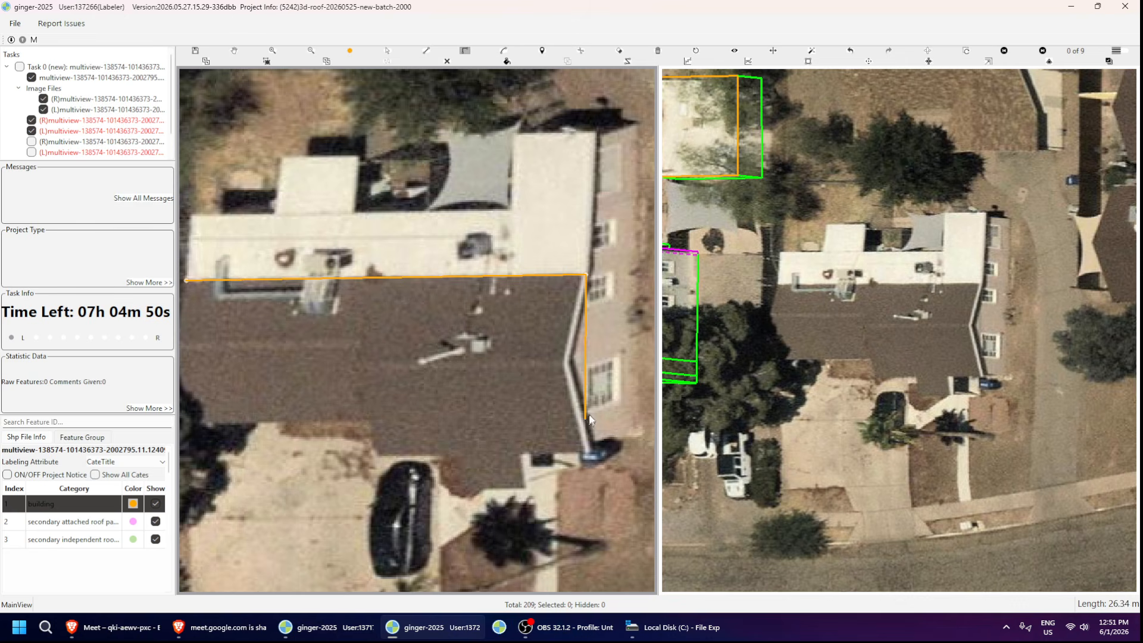
{"action": "key", "text": "ctrl+z"}
{"action": "left_click", "coordinate": [589, 274]}
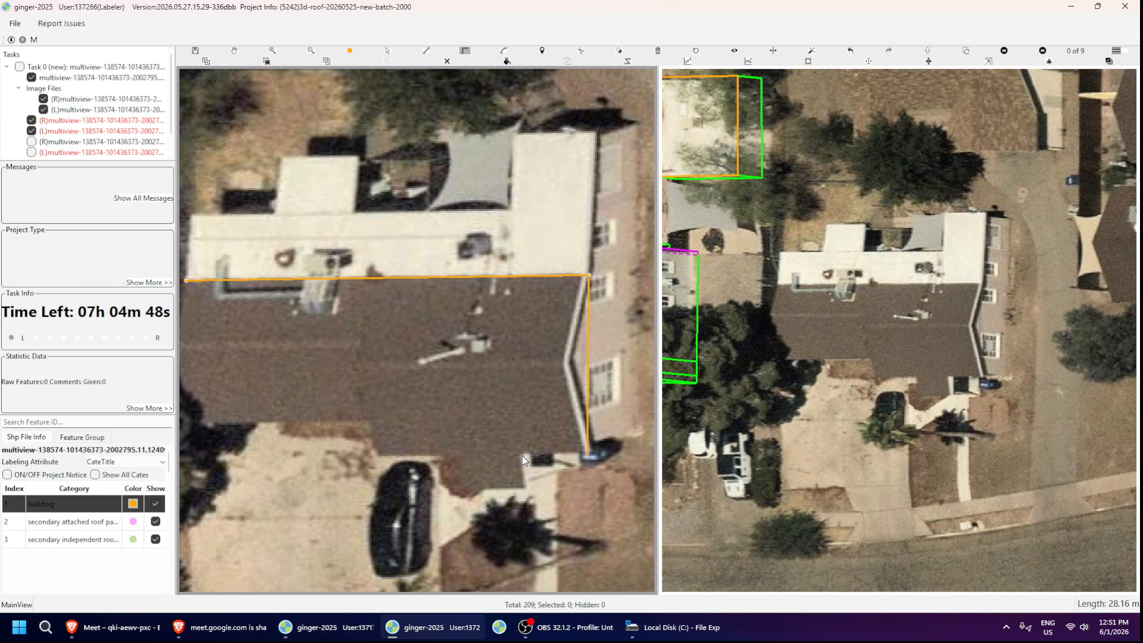
{"action": "left_click", "coordinate": [523, 454]}
{"action": "left_click", "coordinate": [377, 463]}
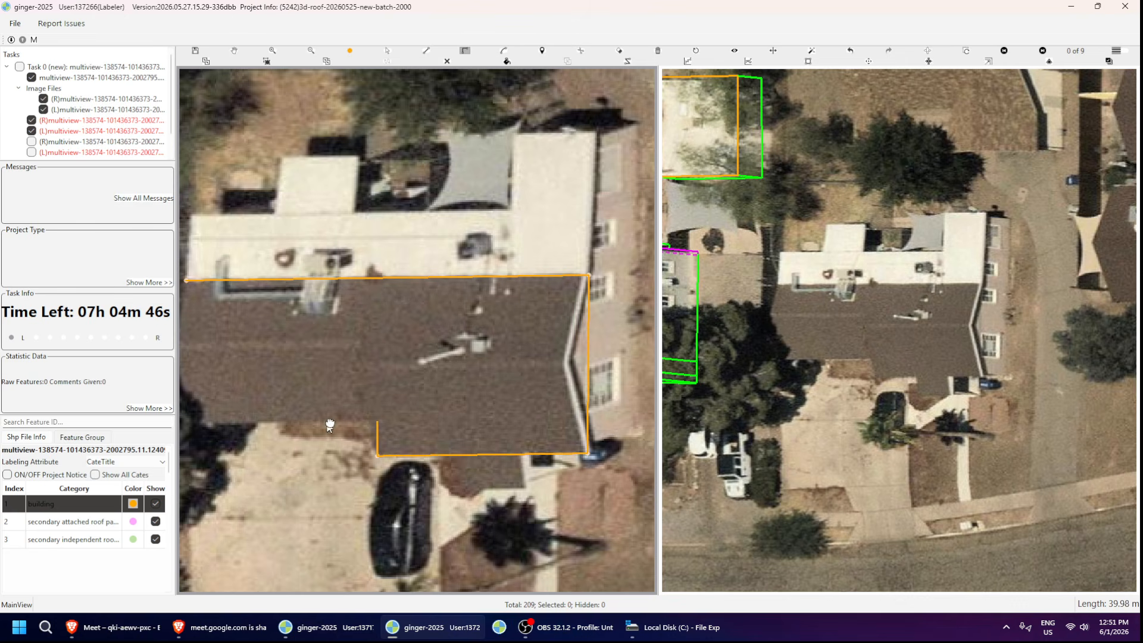
{"action": "left_click_drag", "start_coordinate": [330, 424], "coordinate": [454, 413]}
{"action": "left_click", "coordinate": [381, 411]}
{"action": "left_click", "coordinate": [310, 411]}
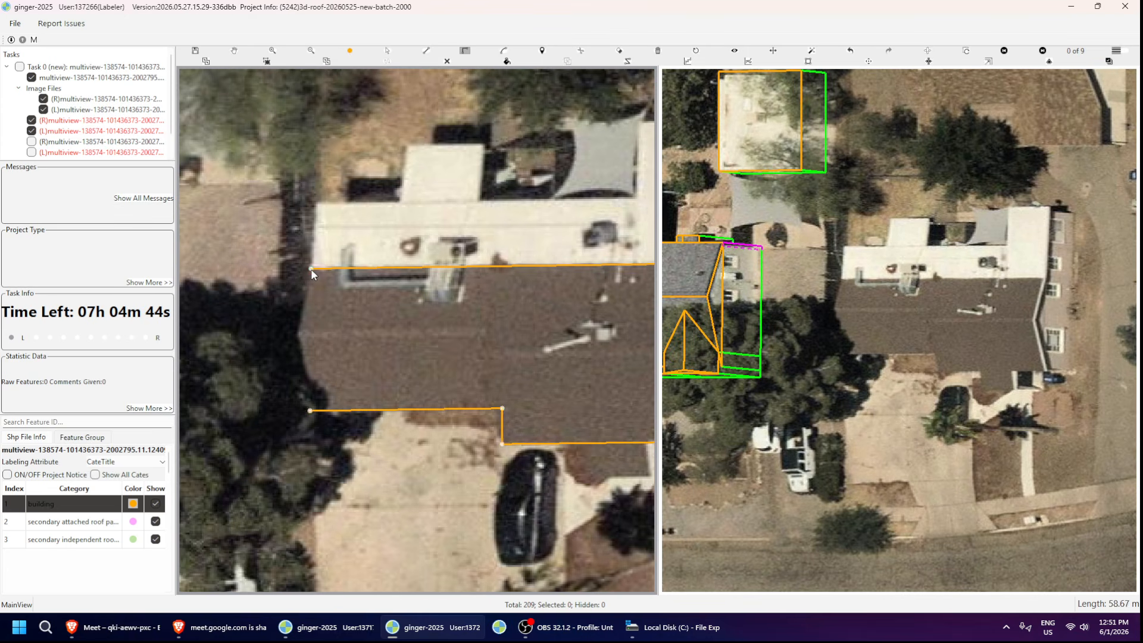
{"action": "left_click", "coordinate": [311, 269]}
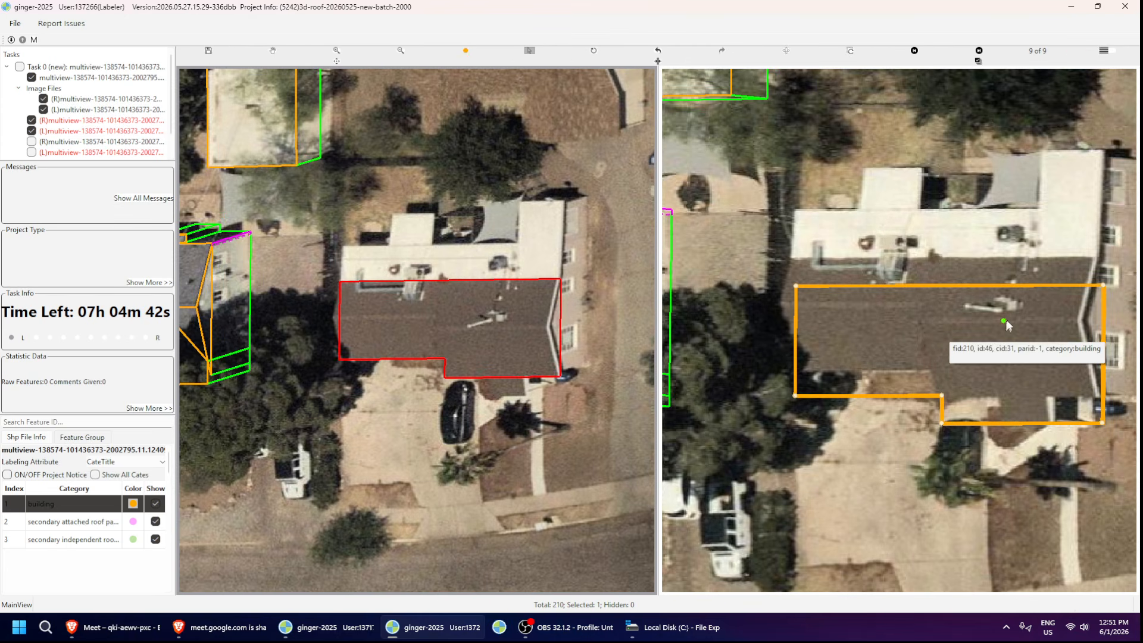
Shift the outline onto the roof in the right image and toggle outlines to compare
{"action": "left_click_drag", "start_coordinate": [995, 290], "coordinate": [989, 264]}
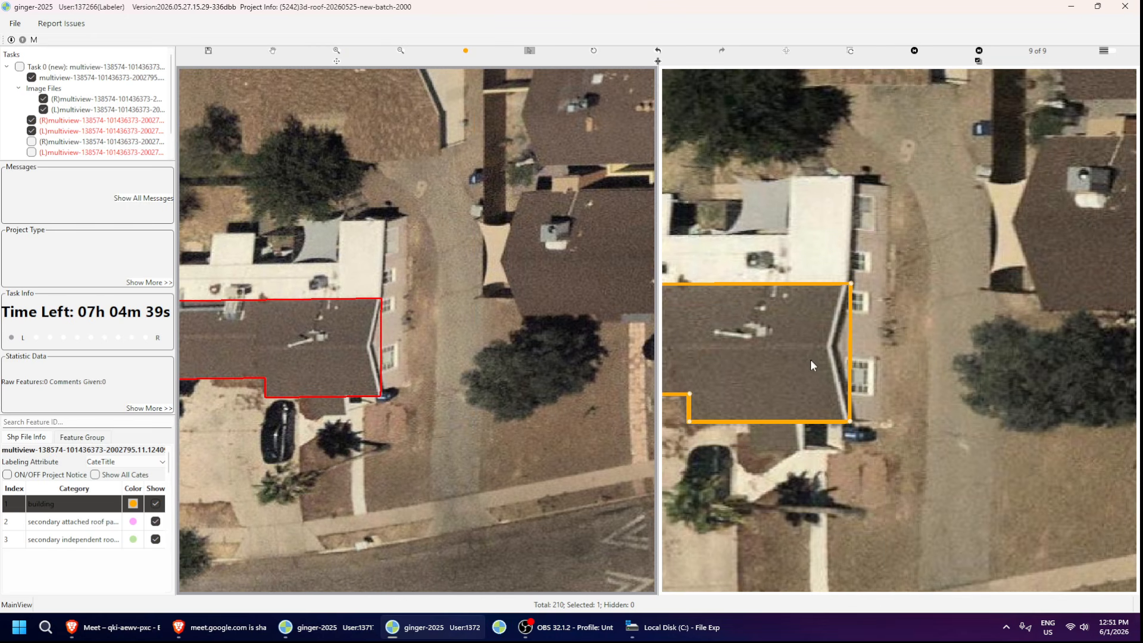
{"action": "left_click", "coordinate": [837, 350]}
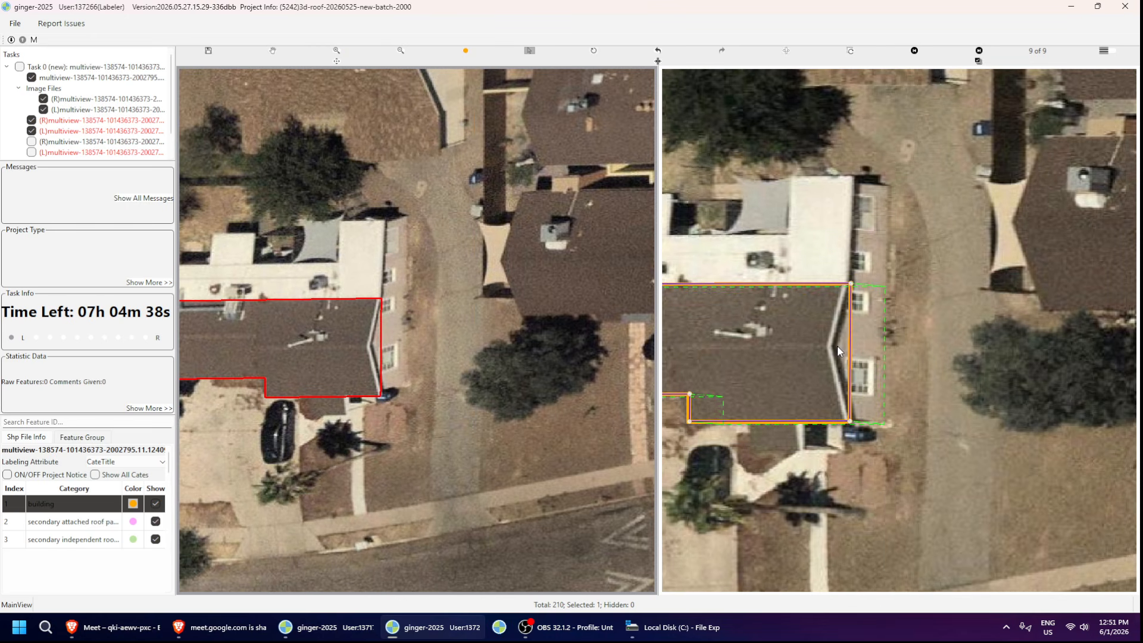
{"action": "key", "text": "r"}
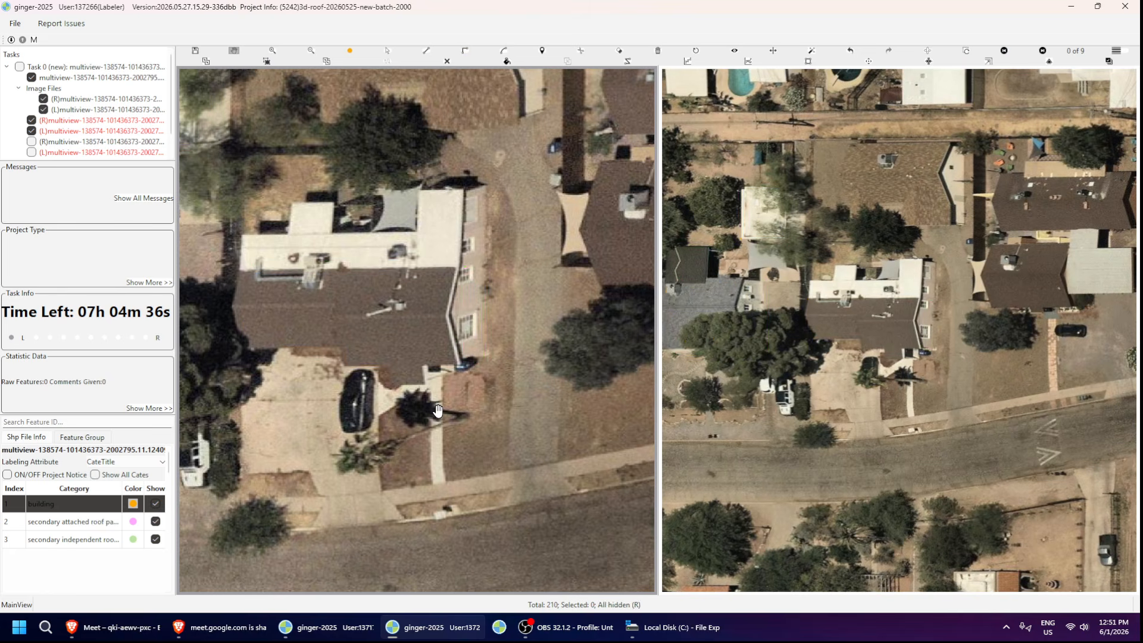
{"action": "key", "text": "r"}
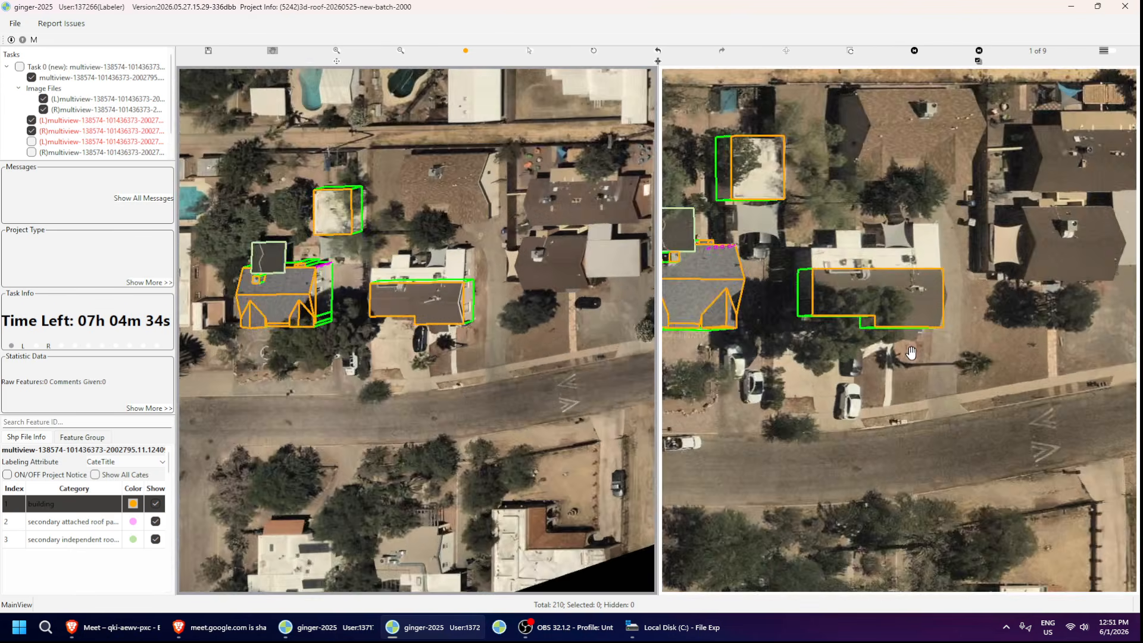
{"action": "scroll", "coordinate": [893, 310], "scroll_direction": "up", "scroll_amount": 2}
{"action": "scroll", "coordinate": [881, 304], "scroll_direction": "up", "scroll_amount": 2}
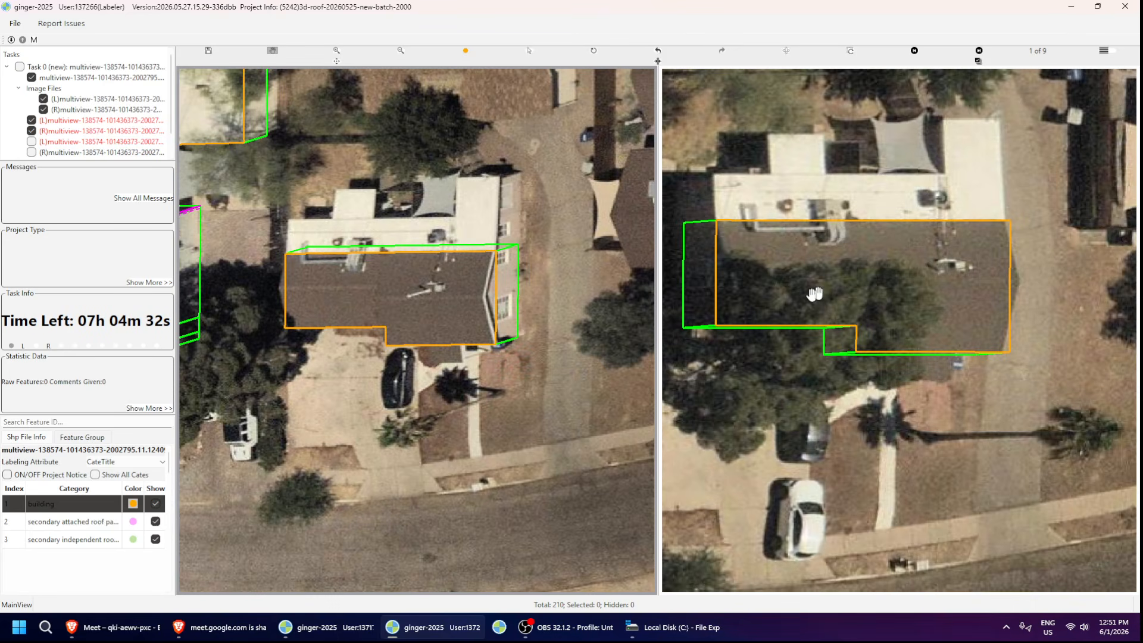
{"action": "key", "text": "r"}
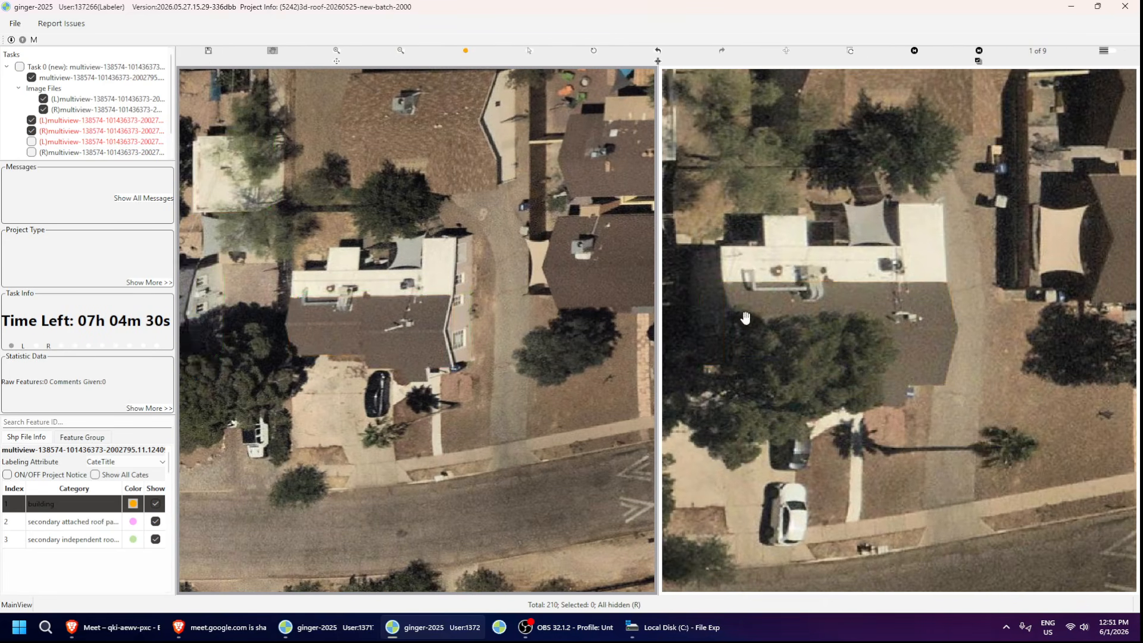
{"action": "key", "text": "r"}
Step through to the third image pair to check the wireframe against the roof
{"action": "scroll", "coordinate": [759, 313], "scroll_direction": "up", "scroll_amount": 2}
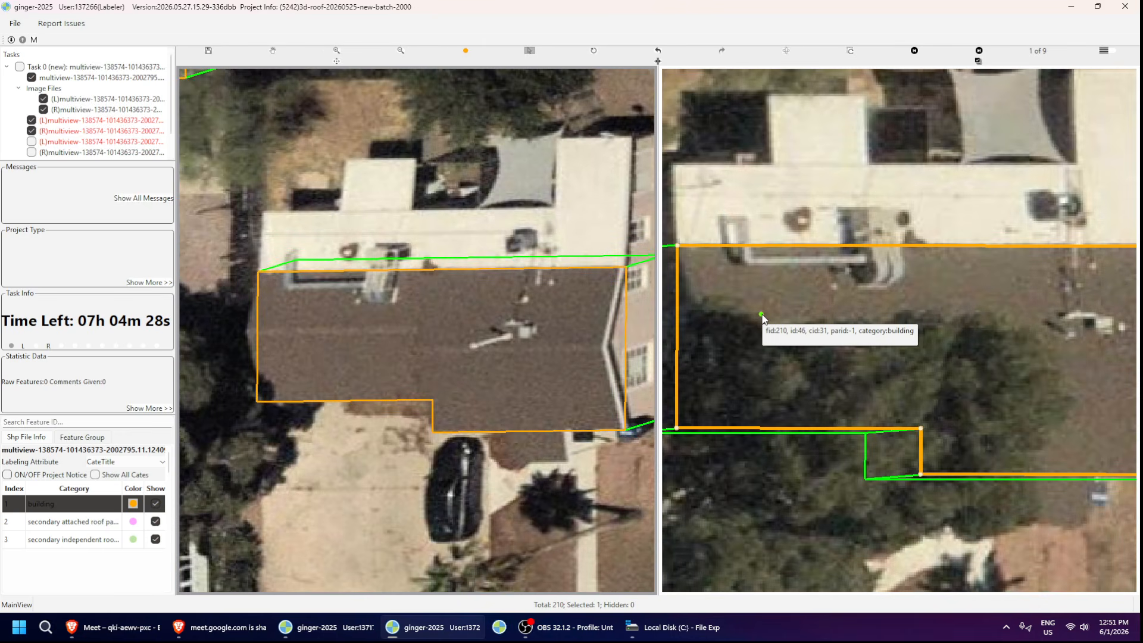
{"action": "scroll", "coordinate": [846, 313], "scroll_direction": "down", "scroll_amount": 2}
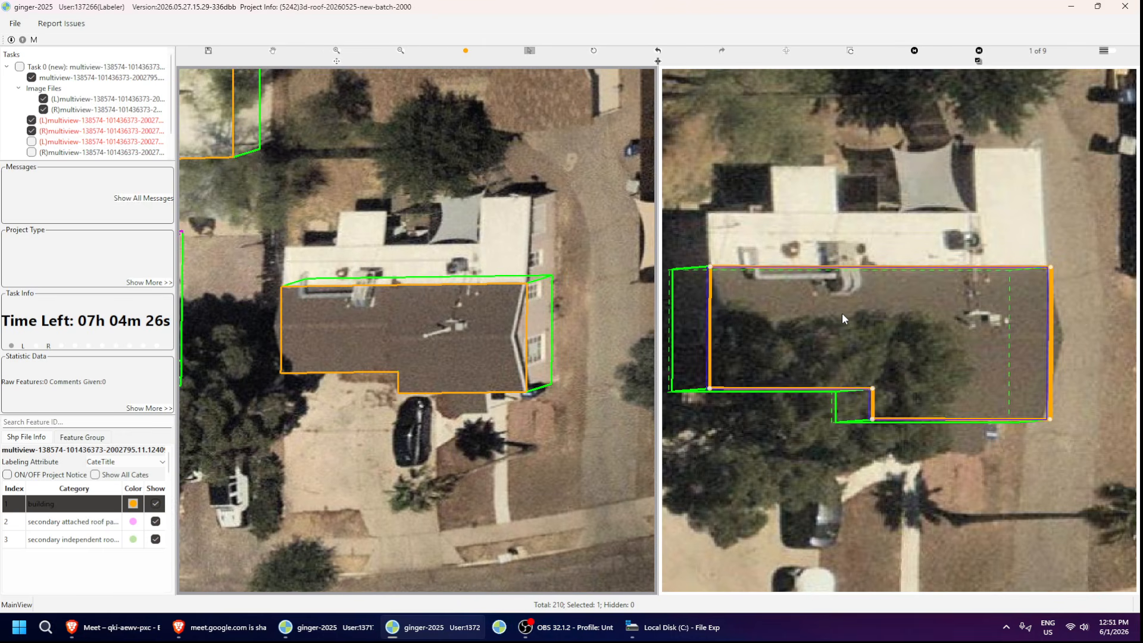
{"action": "scroll", "coordinate": [1042, 421], "scroll_direction": "up", "scroll_amount": 3}
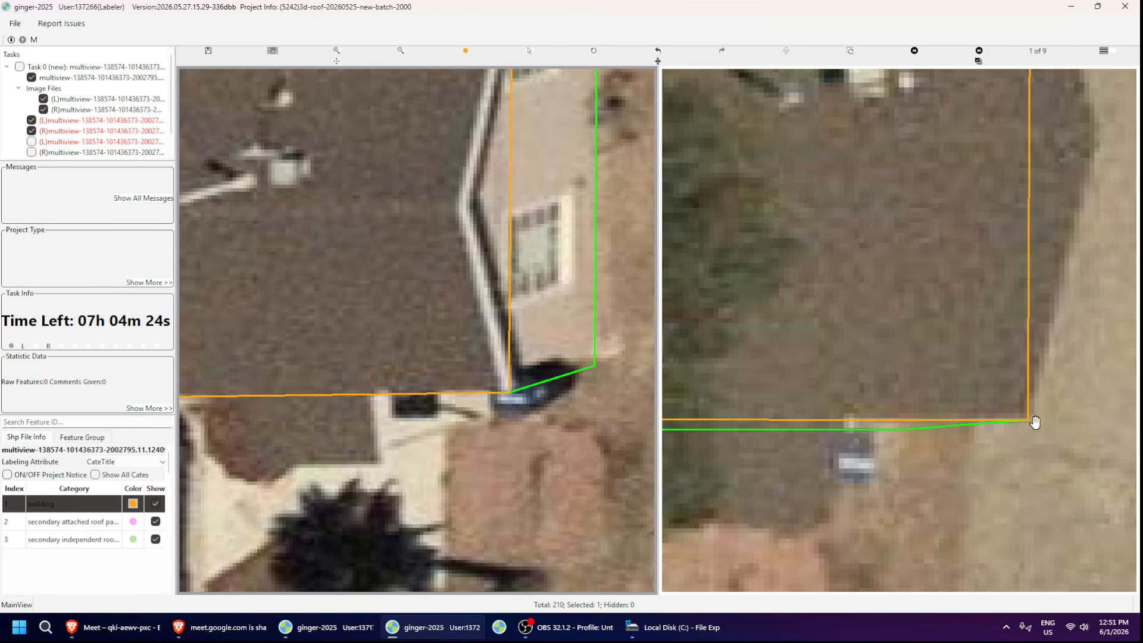
{"action": "key", "text": "Right"}
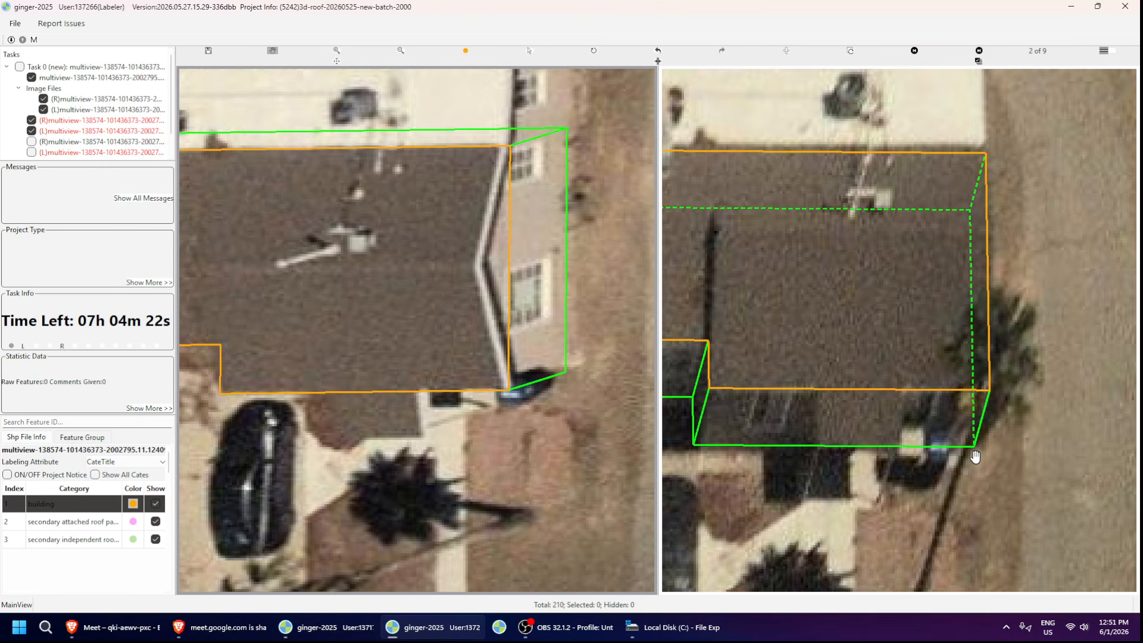
{"action": "key", "text": "Right"}
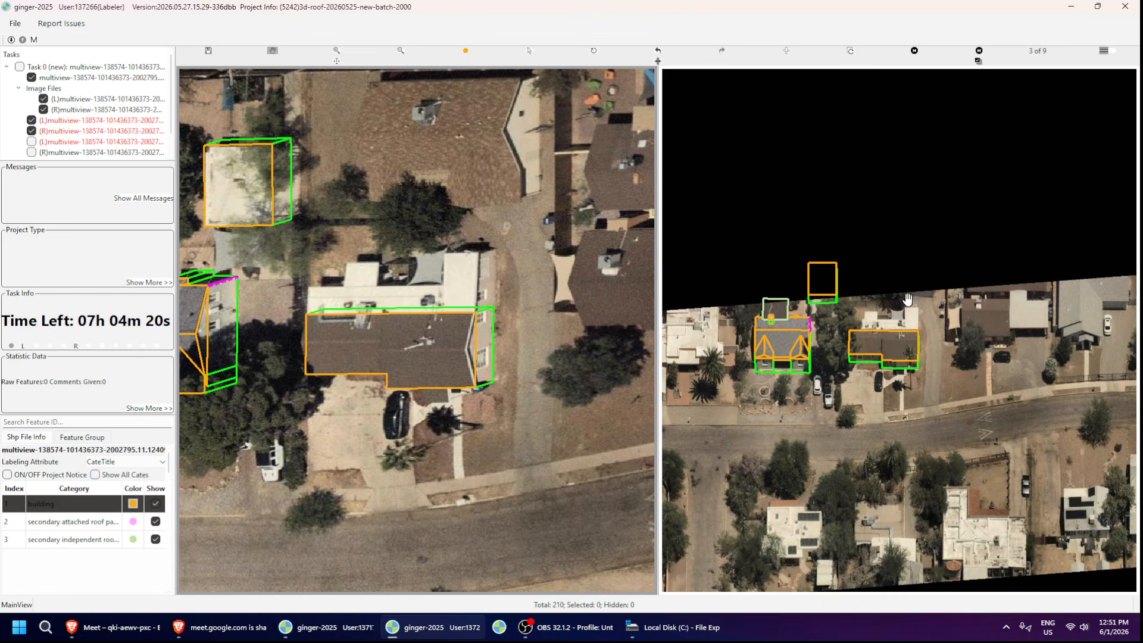
{"action": "scroll", "coordinate": [907, 299], "scroll_direction": "up", "scroll_amount": 3}
{"action": "scroll", "coordinate": [773, 387], "scroll_direction": "up", "scroll_amount": 1}
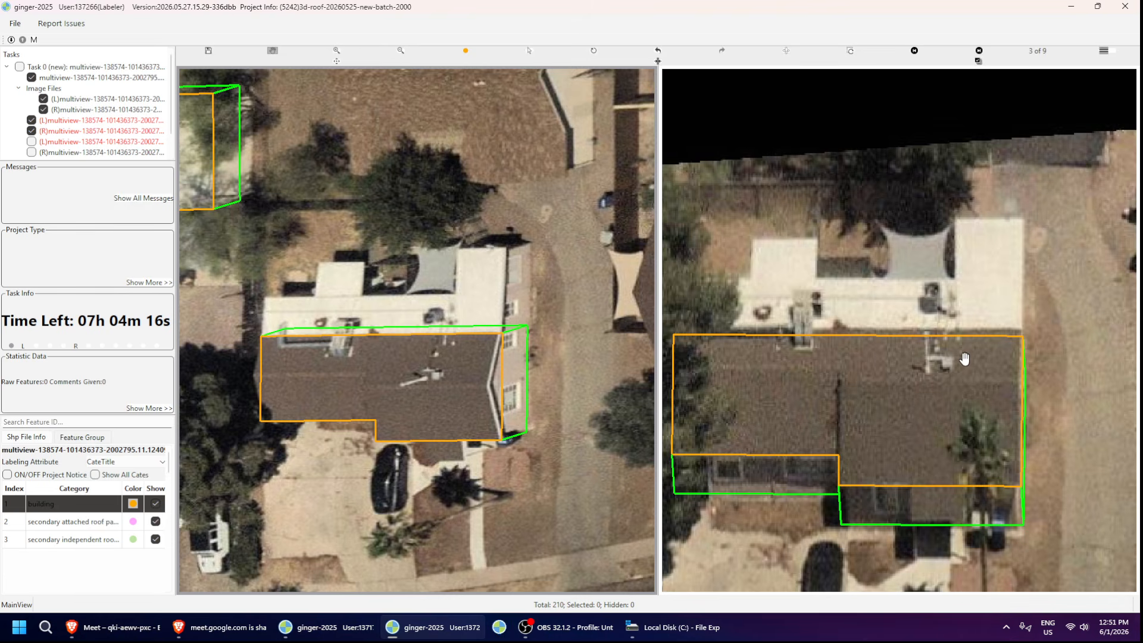
Select and deselect the outline in the right image while zooming to inspect the fit
{"action": "left_click", "coordinate": [896, 423]}
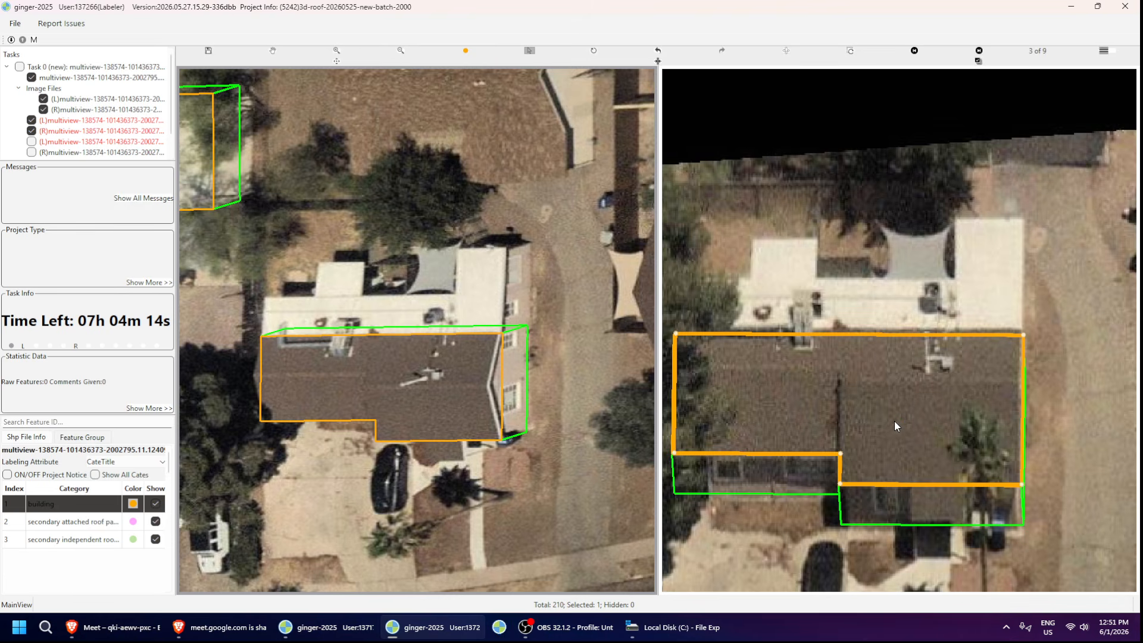
{"action": "key", "text": "Escape"}
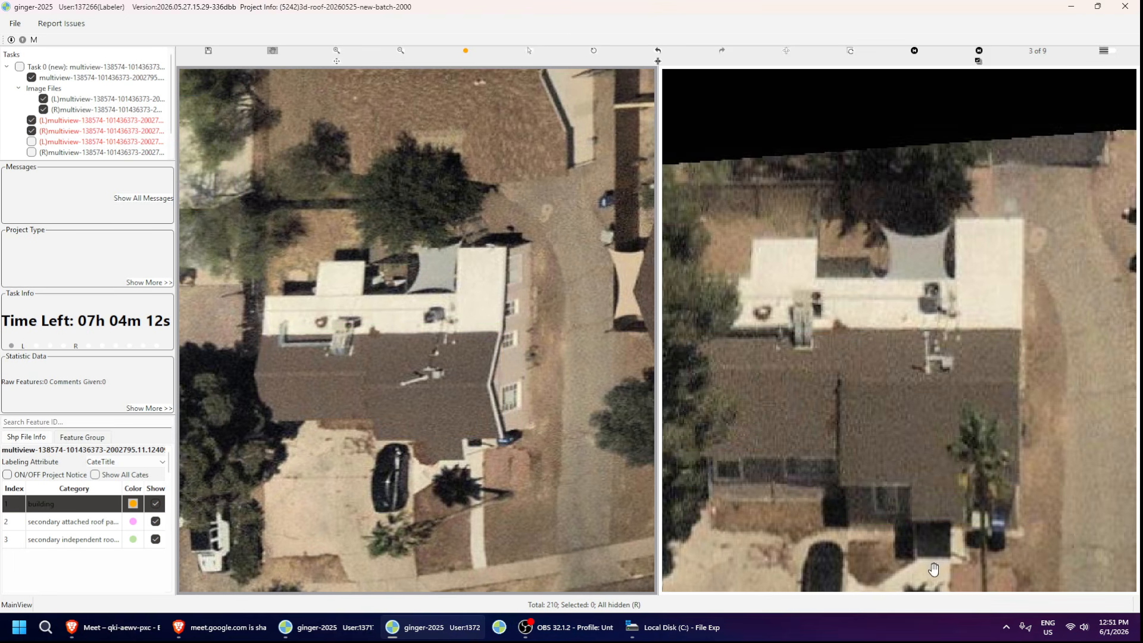
{"action": "scroll", "coordinate": [891, 545], "scroll_direction": "down", "scroll_amount": 3}
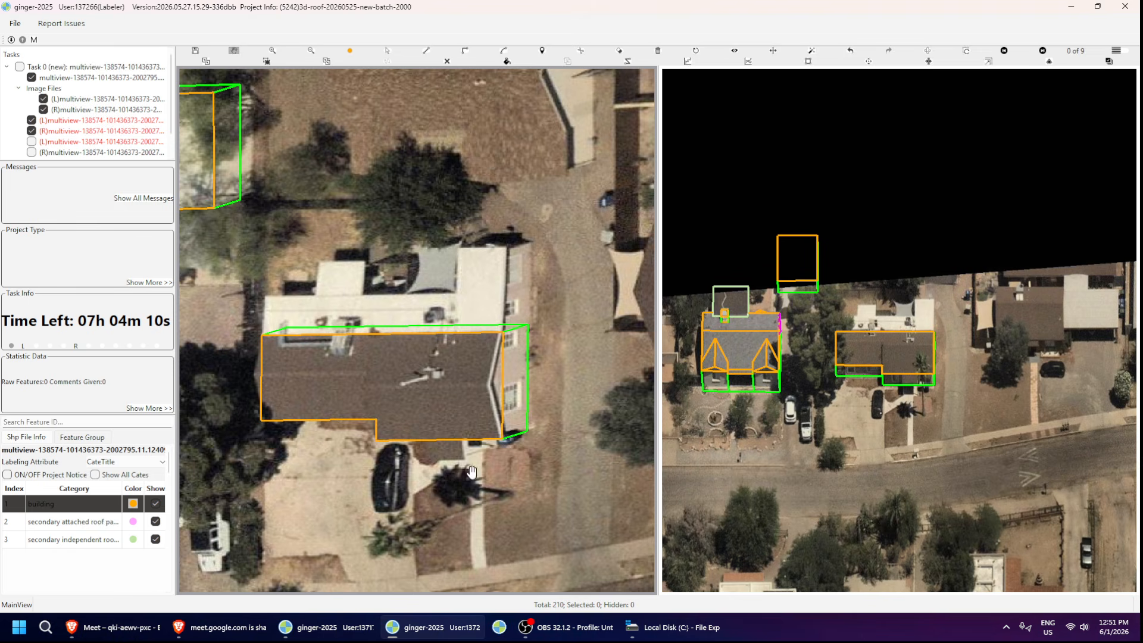
{"action": "scroll", "coordinate": [469, 398], "scroll_direction": "up", "scroll_amount": 5}
{"action": "scroll", "coordinate": [469, 397], "scroll_direction": "up", "scroll_amount": 2}
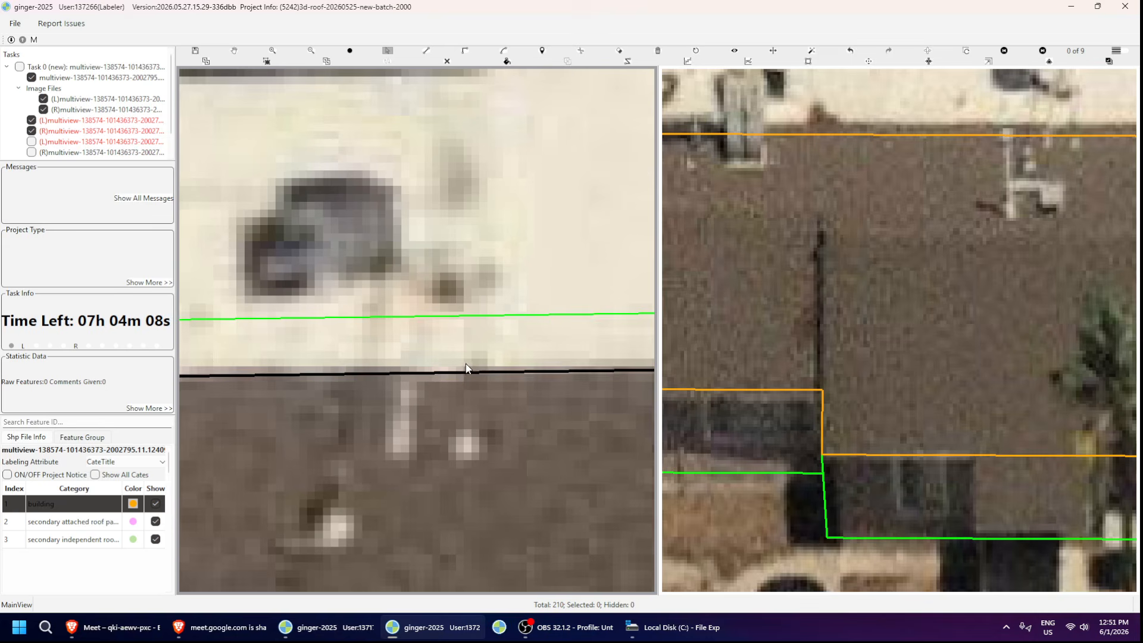
{"action": "scroll", "coordinate": [480, 362], "scroll_direction": "down", "scroll_amount": 2}
{"action": "scroll", "coordinate": [480, 366], "scroll_direction": "down", "scroll_amount": 5}
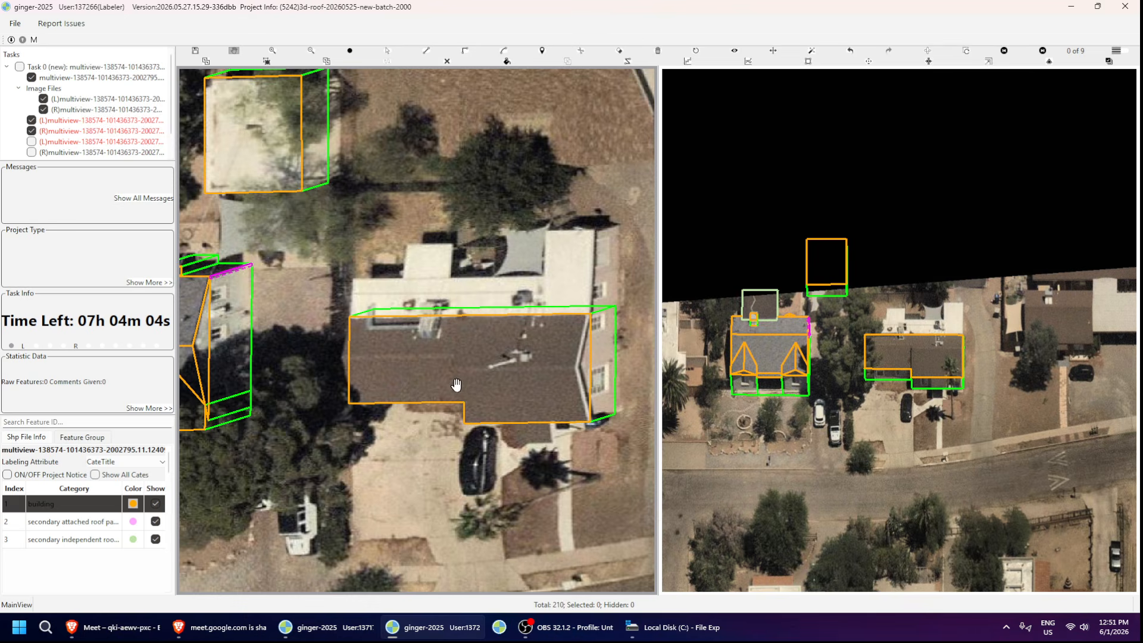
{"action": "scroll", "coordinate": [456, 385], "scroll_direction": "up", "scroll_amount": 3}
Draw a vertical split line across the main roof, snapped to its top edge
{"action": "left_click", "coordinate": [475, 425]}
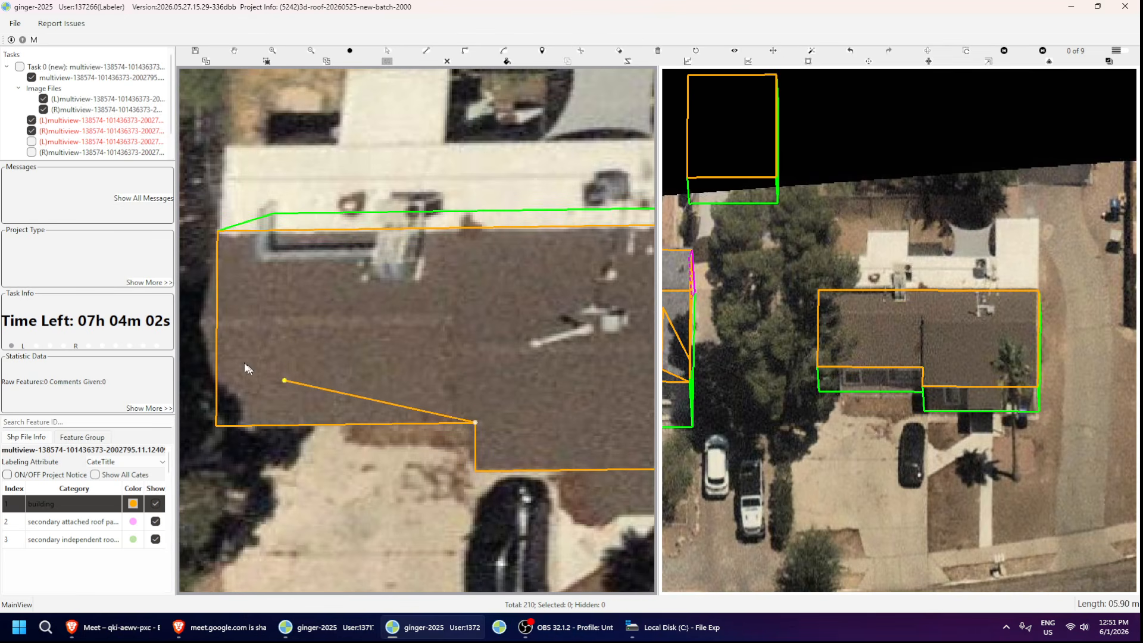
{"action": "left_click", "coordinate": [284, 324]}
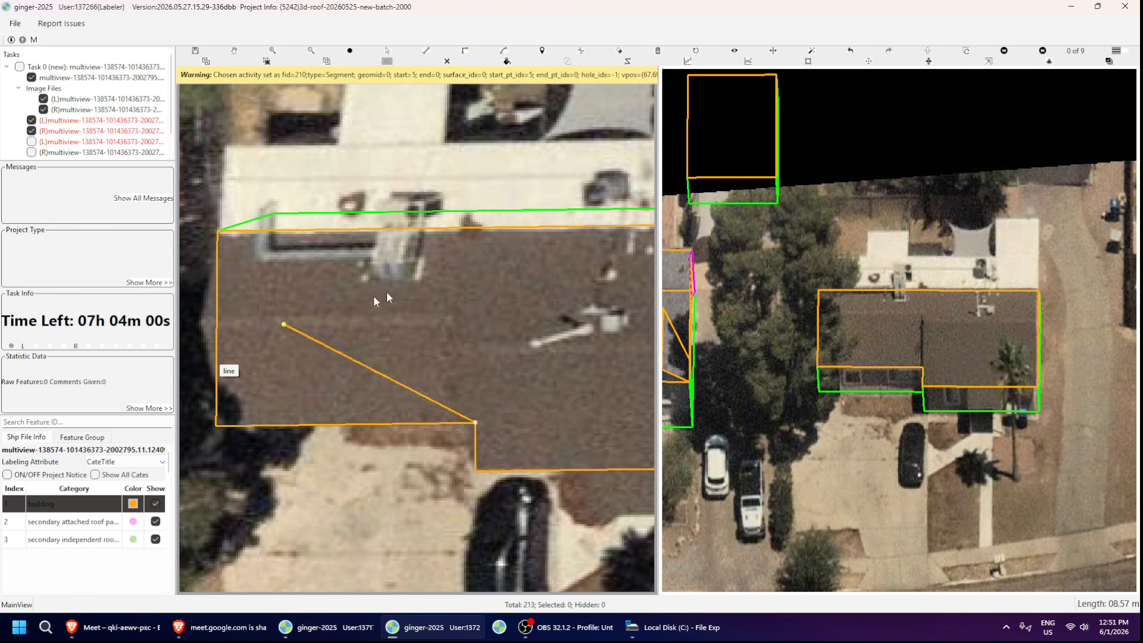
{"action": "left_click", "coordinate": [474, 230]}
{"action": "scroll", "coordinate": [479, 397], "scroll_direction": "down", "scroll_amount": 2}
{"action": "left_click_drag", "start_coordinate": [511, 404], "coordinate": [422, 382]}
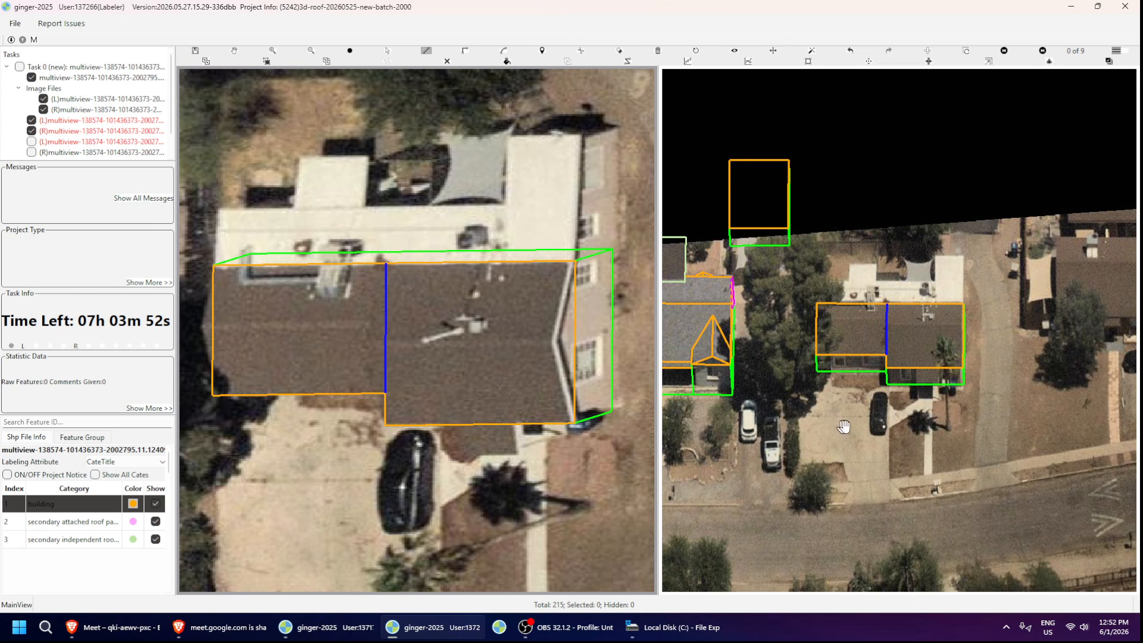
{"action": "scroll", "coordinate": [844, 426], "scroll_direction": "down", "scroll_amount": 3}
{"action": "scroll", "coordinate": [908, 329], "scroll_direction": "up", "scroll_amount": 3}
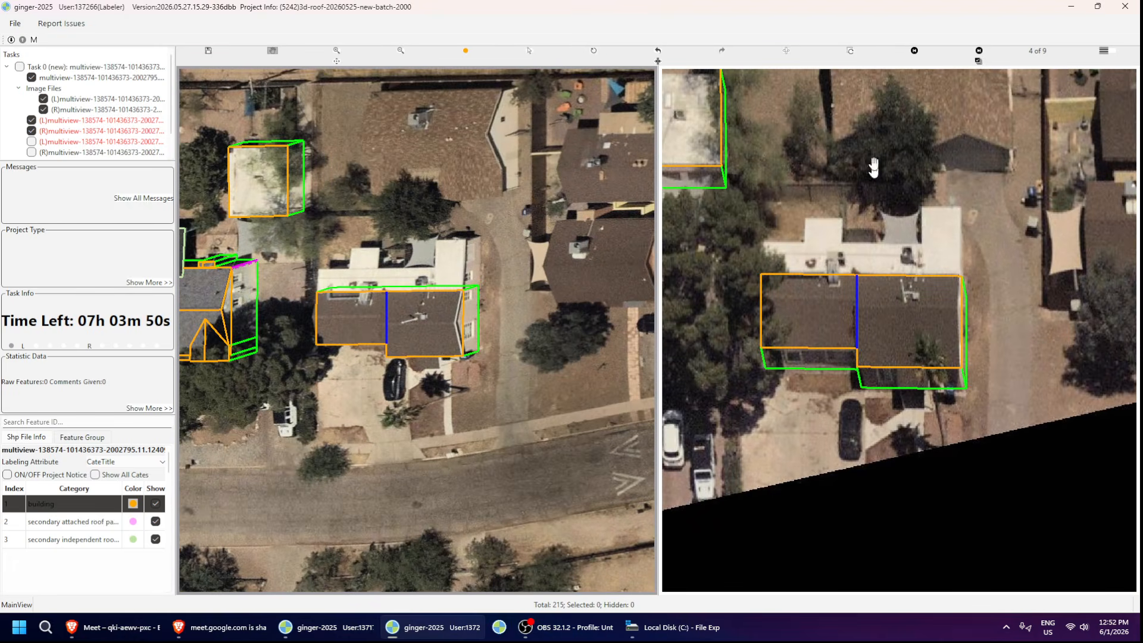
Swap the left and right images, then draw a horizontal line from the top edge to the blue divider
{"action": "left_click", "coordinate": [786, 52]}
{"action": "scroll", "coordinate": [572, 405], "scroll_direction": "up", "scroll_amount": 3}
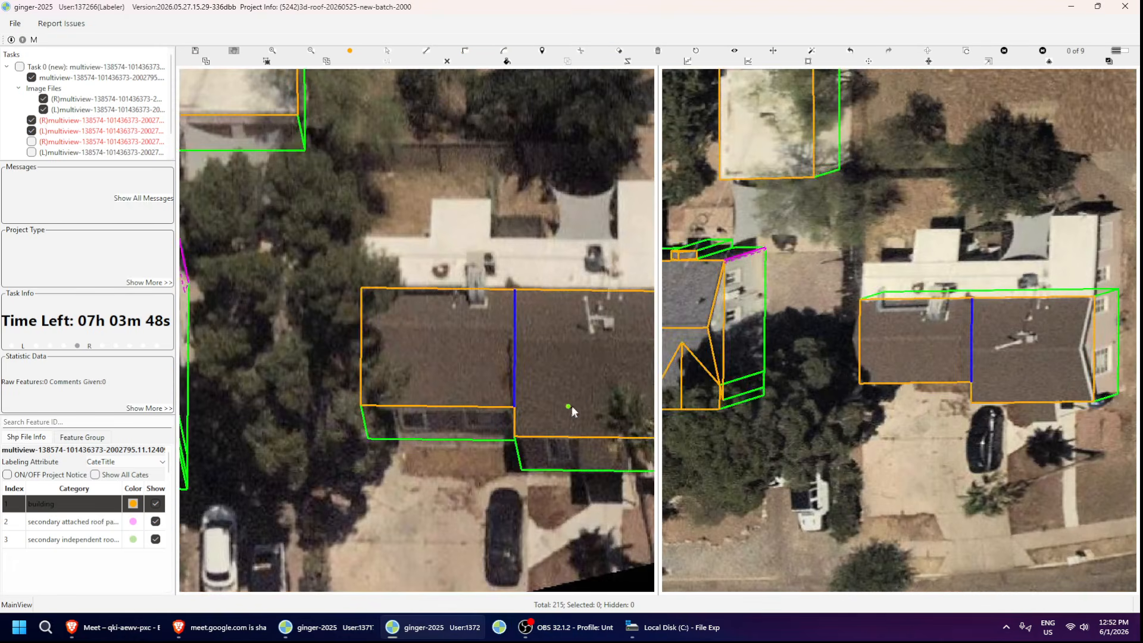
{"action": "scroll", "coordinate": [523, 360], "scroll_direction": "up", "scroll_amount": 2}
{"action": "scroll", "coordinate": [523, 360], "scroll_direction": "up", "scroll_amount": 2}
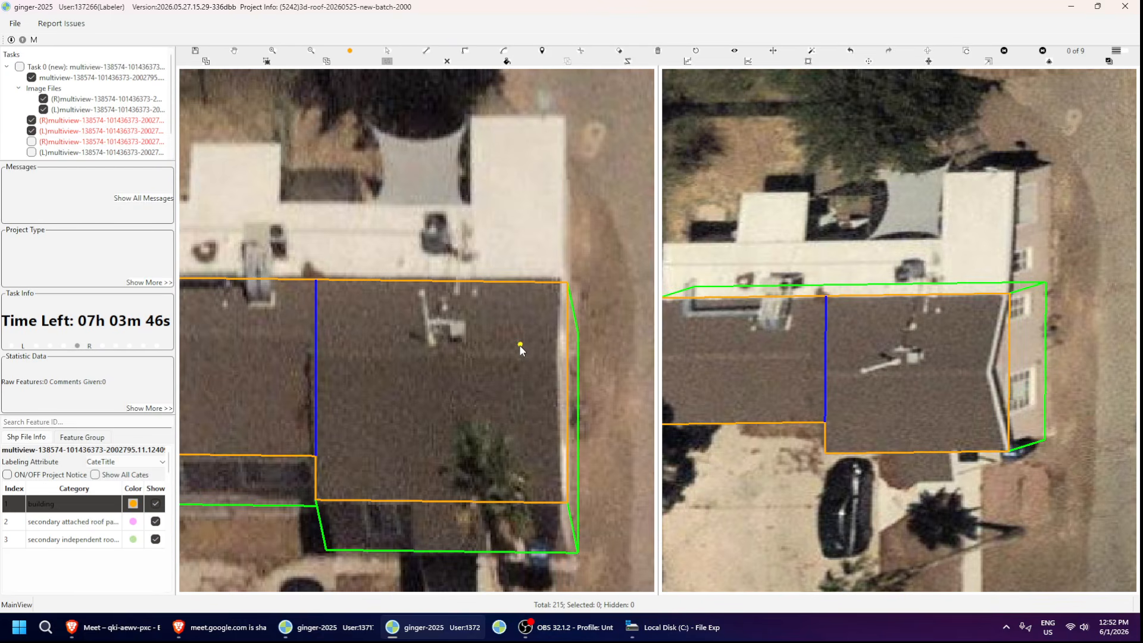
{"action": "scroll", "coordinate": [520, 341], "scroll_direction": "up", "scroll_amount": 2}
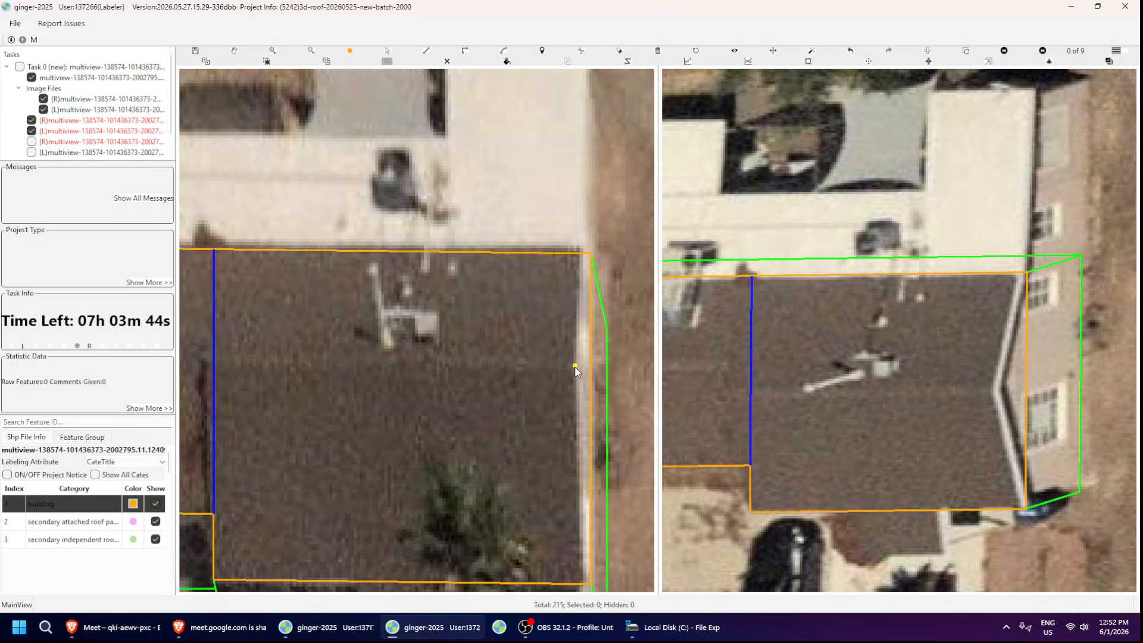
{"action": "left_click", "coordinate": [573, 366]}
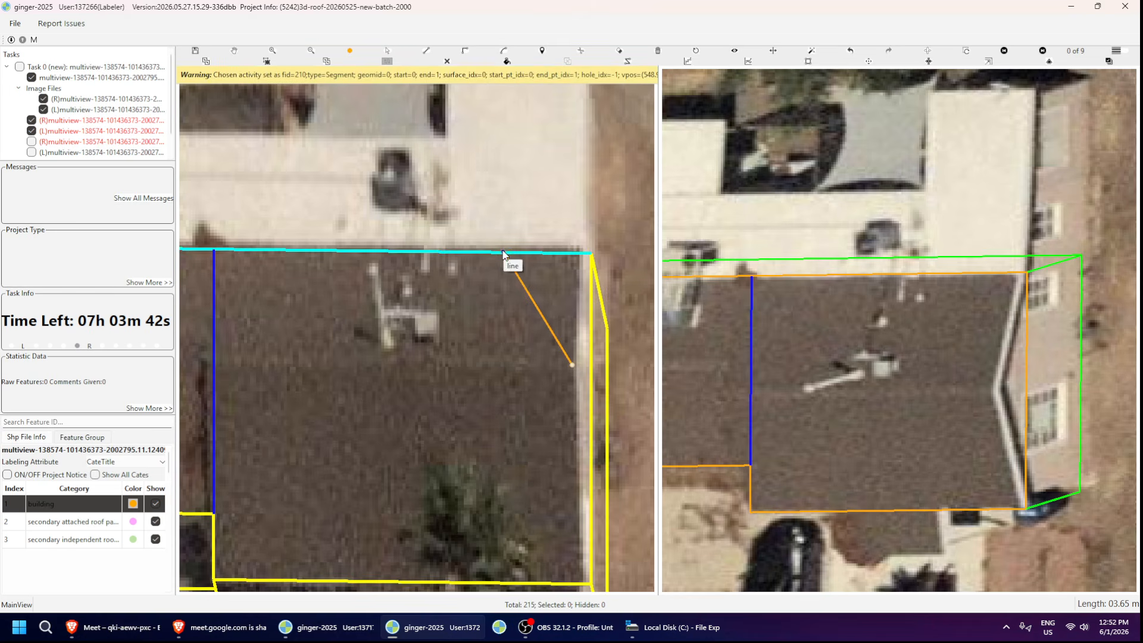
{"action": "left_click_drag", "start_coordinate": [378, 356], "coordinate": [429, 344]}
{"action": "scroll", "coordinate": [287, 352], "scroll_direction": "up", "scroll_amount": 2}
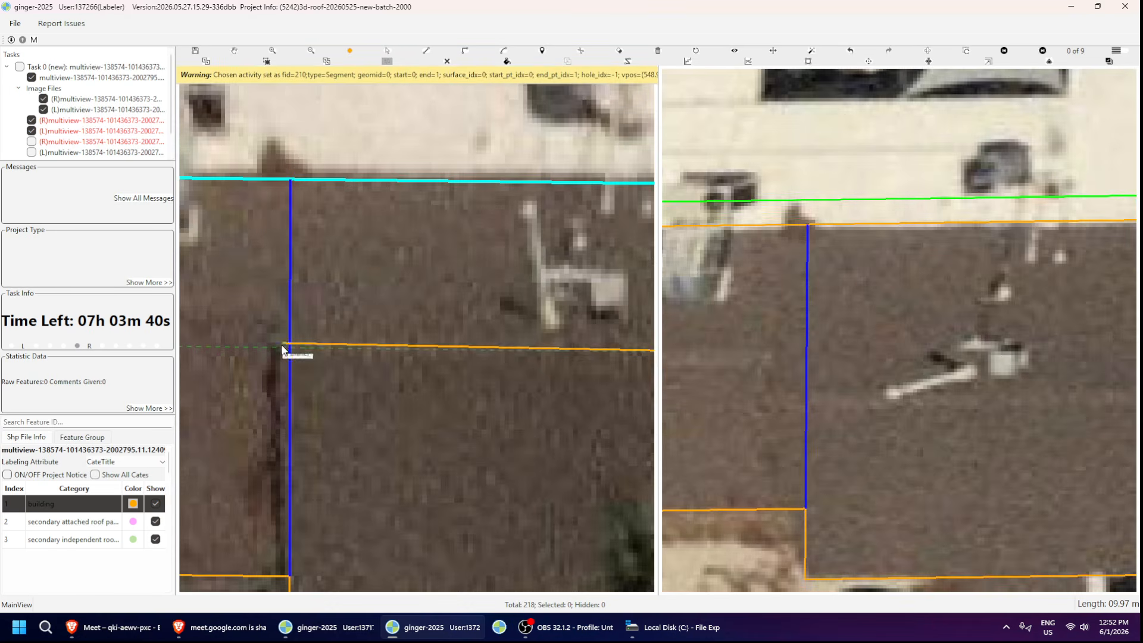
{"action": "left_click", "coordinate": [286, 351]}
{"action": "scroll", "coordinate": [357, 342], "scroll_direction": "down", "scroll_amount": 3}
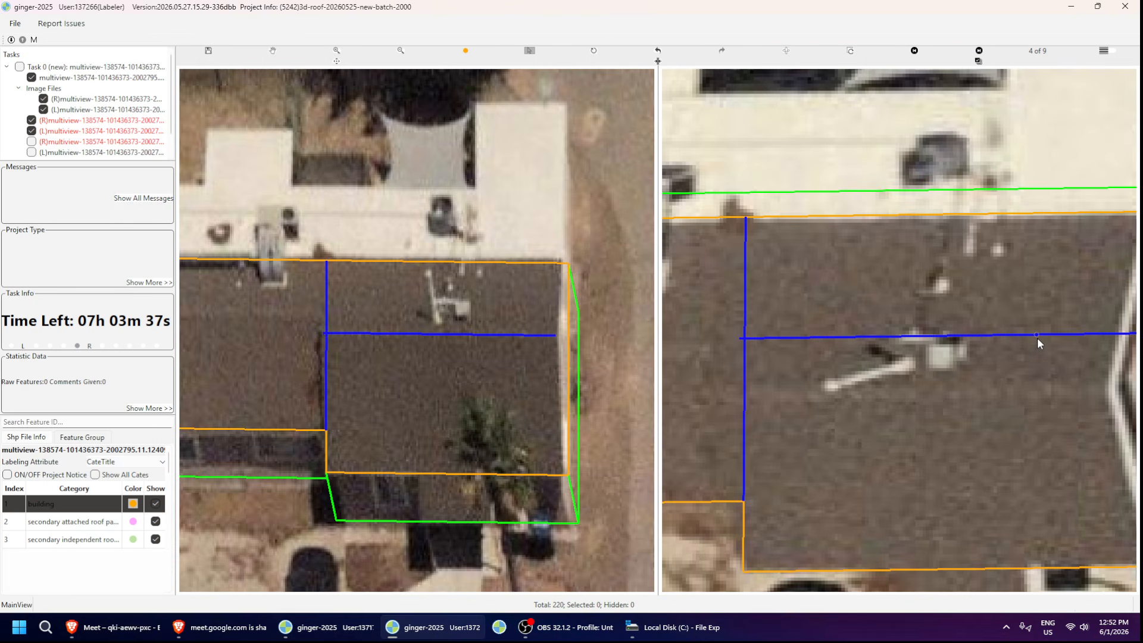
{"action": "left_click_drag", "start_coordinate": [1037, 337], "coordinate": [1013, 388]}
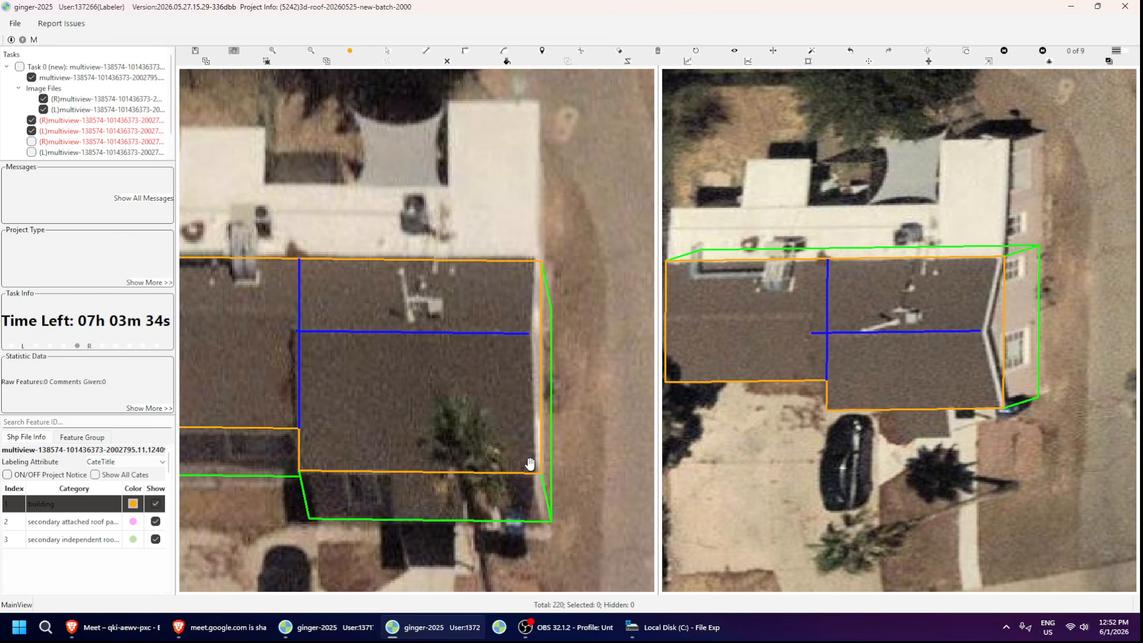
Draw a bent roof line from the horizontal divider's end down to the bottom edge
{"action": "key", "text": "l"}
{"action": "left_click", "coordinate": [528, 333]}
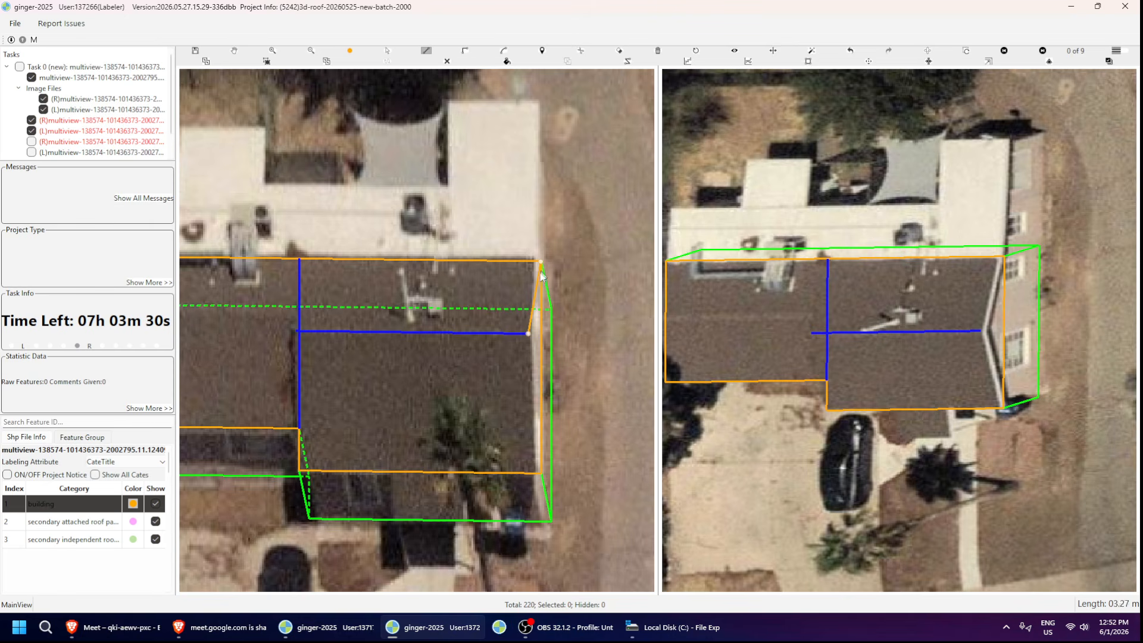
{"action": "left_click", "coordinate": [539, 263]}
{"action": "double_click", "coordinate": [535, 470]}
Close the lower roof face between the divider and the roof's lower corners
{"action": "left_click_drag", "start_coordinate": [417, 416], "coordinate": [482, 399]}
{"action": "key", "text": "l"}
{"action": "left_click", "coordinate": [378, 326]}
{"action": "left_click", "coordinate": [610, 330]}
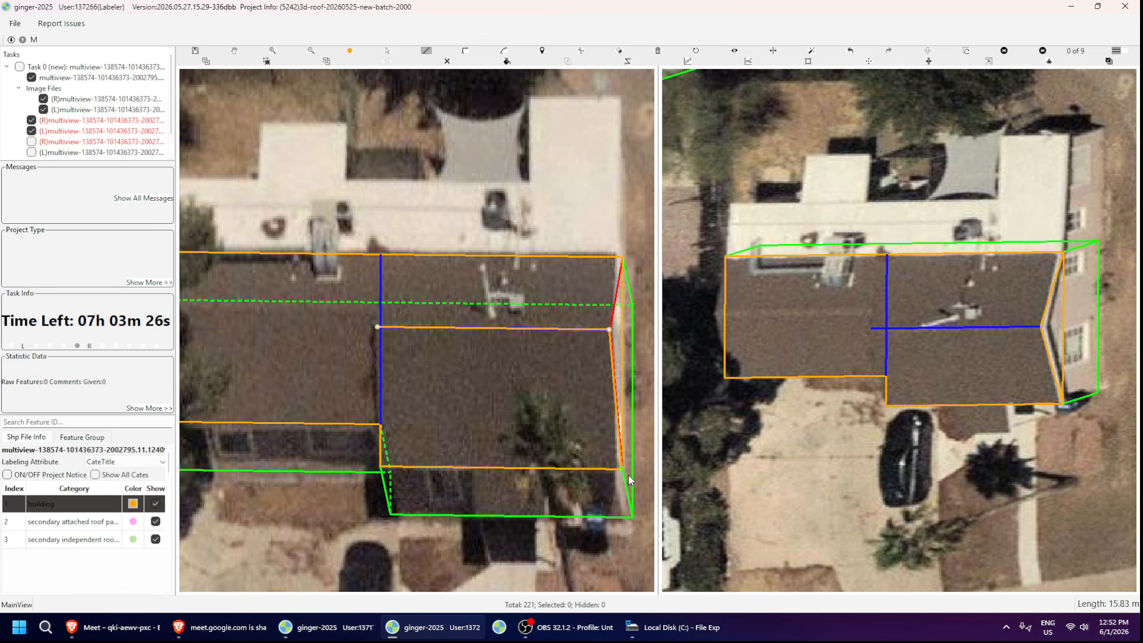
{"action": "left_click", "coordinate": [623, 470]}
{"action": "left_click", "coordinate": [382, 467]}
{"action": "left_click", "coordinate": [380, 328]}
Close the upper roof face above the divider
{"action": "left_click", "coordinate": [379, 327]}
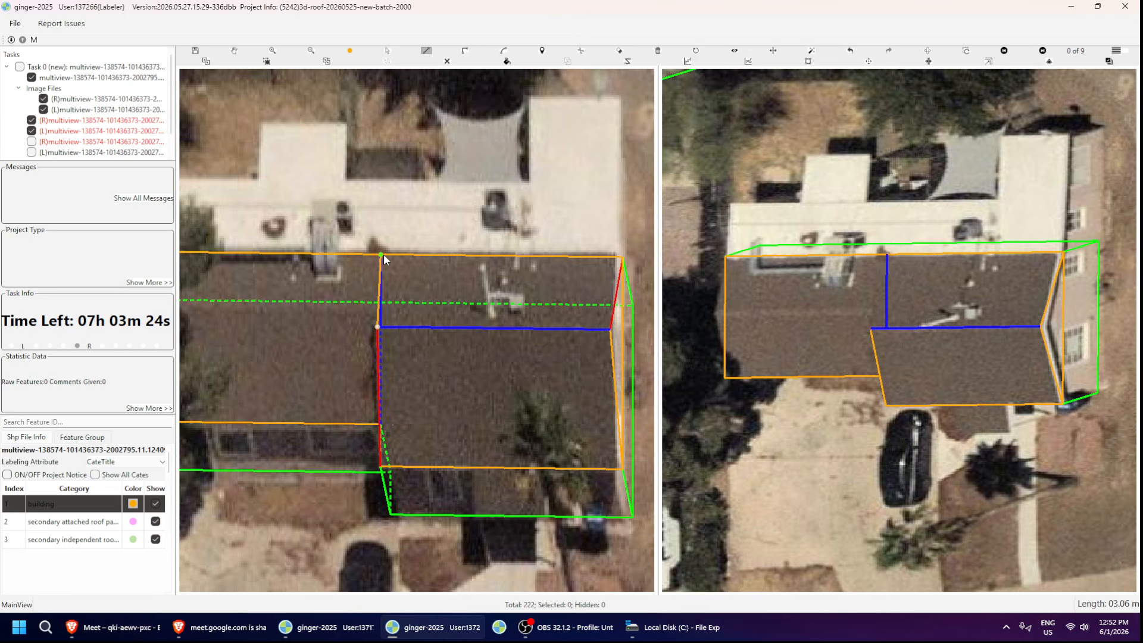
{"action": "left_click", "coordinate": [623, 257]}
{"action": "left_click", "coordinate": [610, 329]}
{"action": "left_click", "coordinate": [391, 327]}
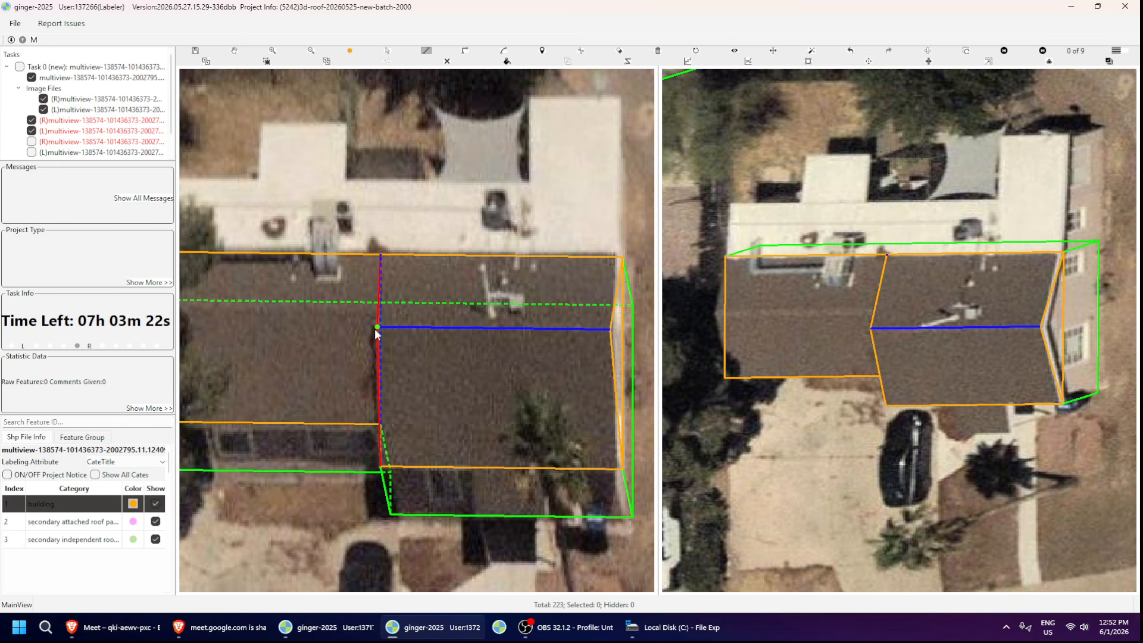
Close the triangular roof face along the bent edge
{"action": "left_click", "coordinate": [377, 328]}
{"action": "left_click", "coordinate": [381, 255]}
{"action": "left_click", "coordinate": [381, 467]}
{"action": "left_click", "coordinate": [378, 328]}
Orbit the roof wireframe to check its 3D shape, then return to the top-down image
{"action": "key", "text": "space"}
{"action": "left_click_drag", "start_coordinate": [419, 439], "coordinate": [509, 447]}
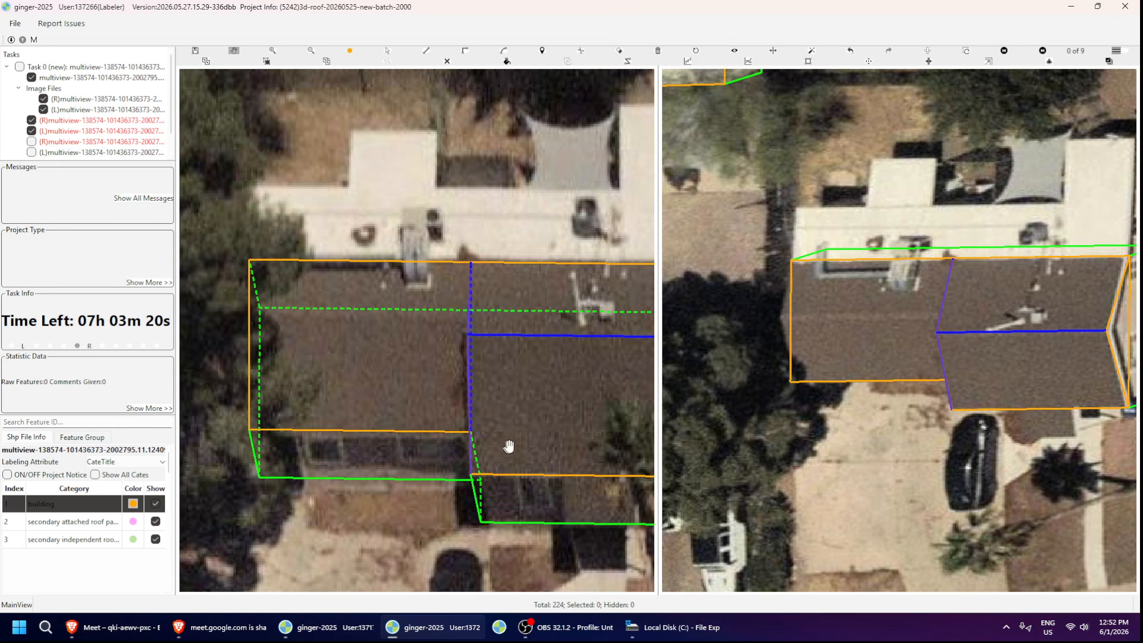
{"action": "scroll", "coordinate": [494, 416], "scroll_direction": "down", "scroll_amount": 2}
{"action": "scroll", "coordinate": [483, 410], "scroll_direction": "up", "scroll_amount": 4}
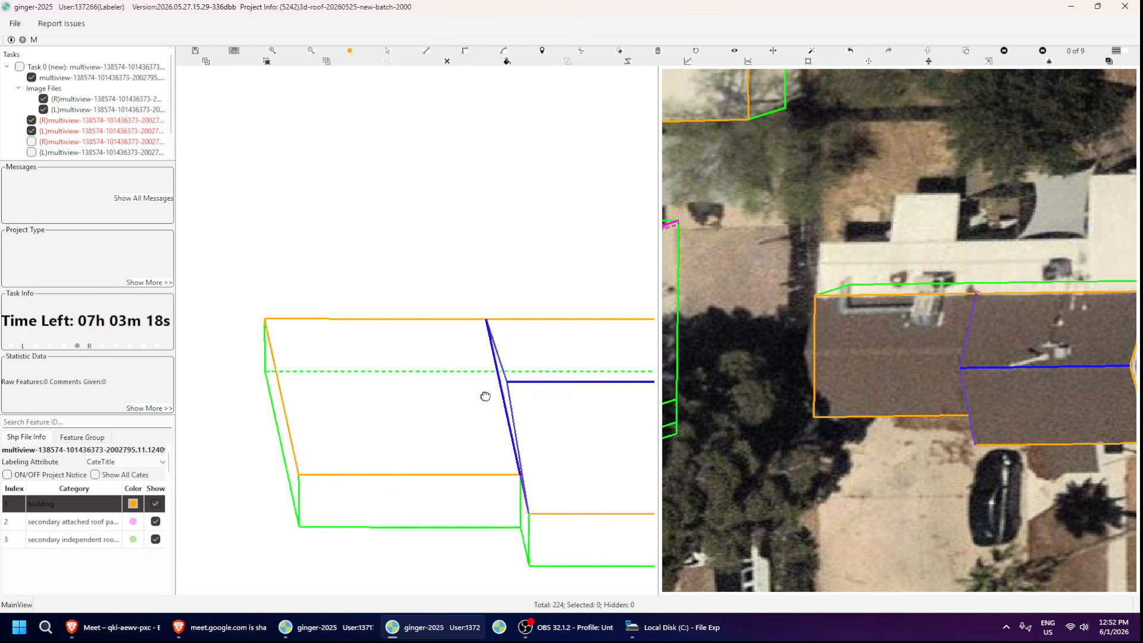
{"action": "left_click_drag", "start_coordinate": [486, 396], "coordinate": [423, 393]}
{"action": "key", "text": "space"}
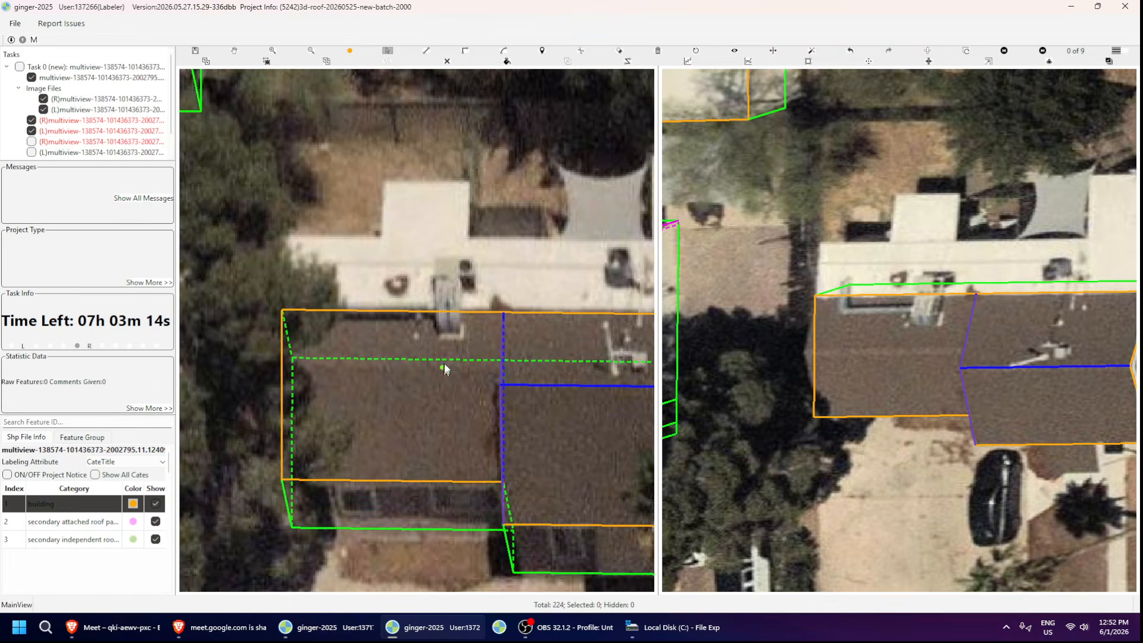
{"action": "scroll", "coordinate": [445, 369], "scroll_direction": "up", "scroll_amount": 2}
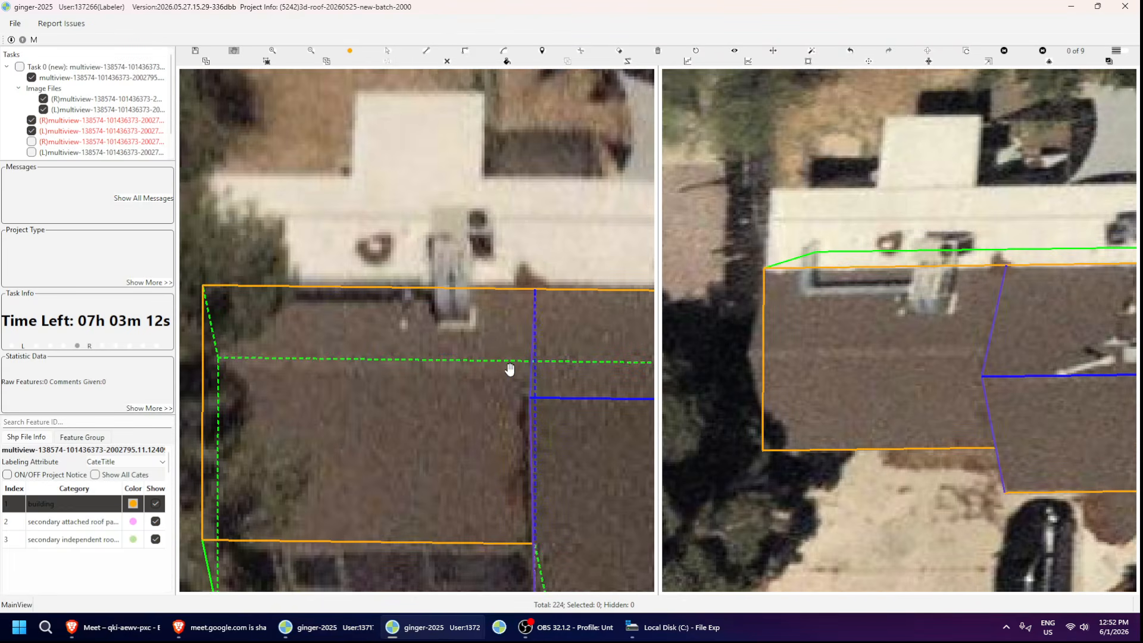
{"action": "scroll", "coordinate": [536, 374], "scroll_direction": "up", "scroll_amount": 2}
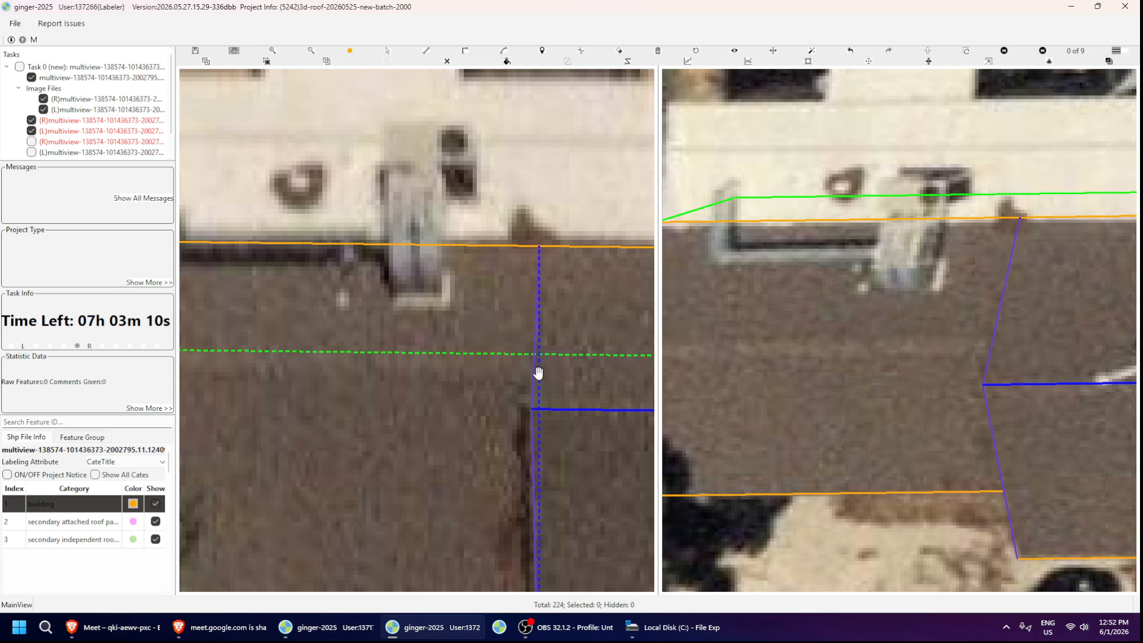
{"action": "scroll", "coordinate": [396, 375], "scroll_direction": "down", "scroll_amount": 5}
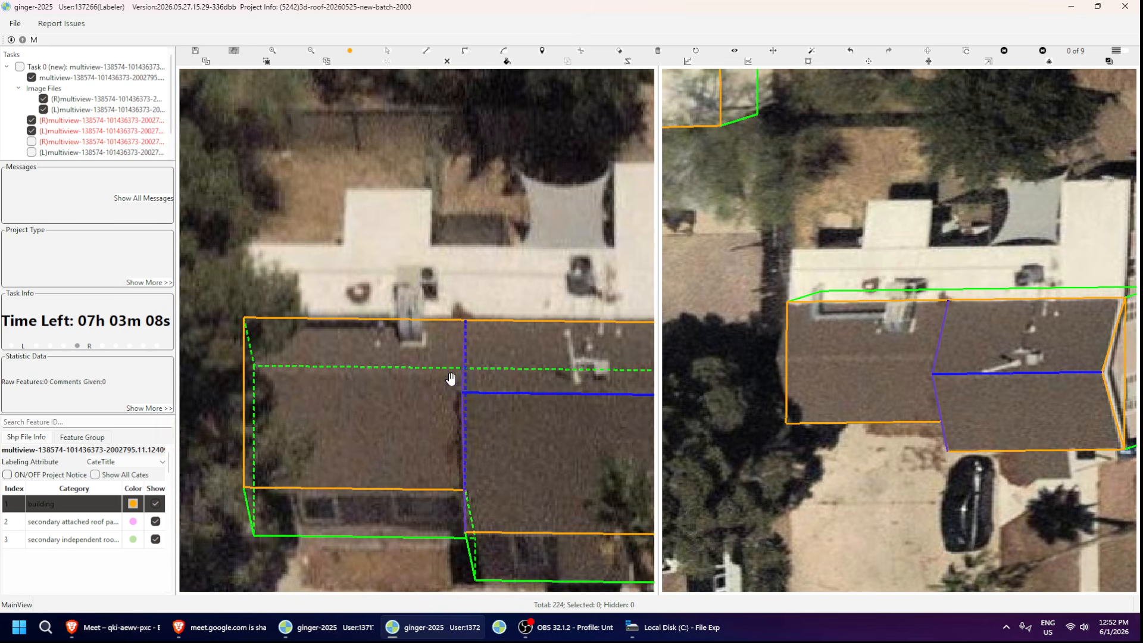
{"action": "scroll", "coordinate": [515, 364], "scroll_direction": "up", "scroll_amount": 4}
Toggle the roof outlines off and on to compare with the photo, recentring the roof
{"action": "key", "text": "r"}
{"action": "key", "text": "r"}
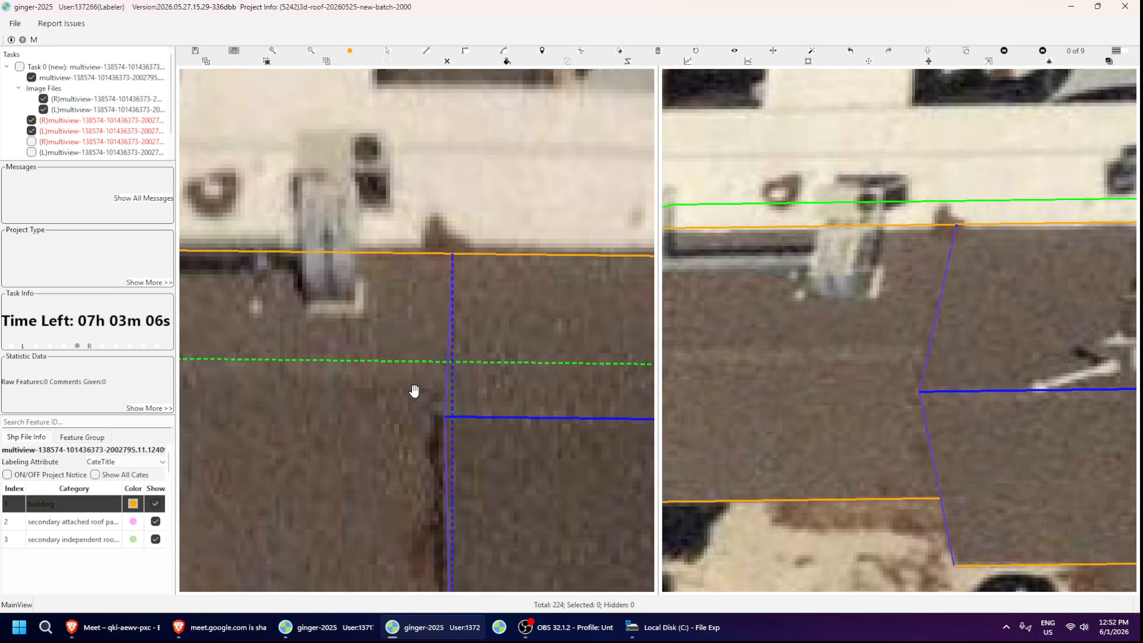
{"action": "scroll", "coordinate": [456, 376], "scroll_direction": "down", "scroll_amount": 4}
{"action": "key", "text": "r"}
{"action": "key", "text": "r"}
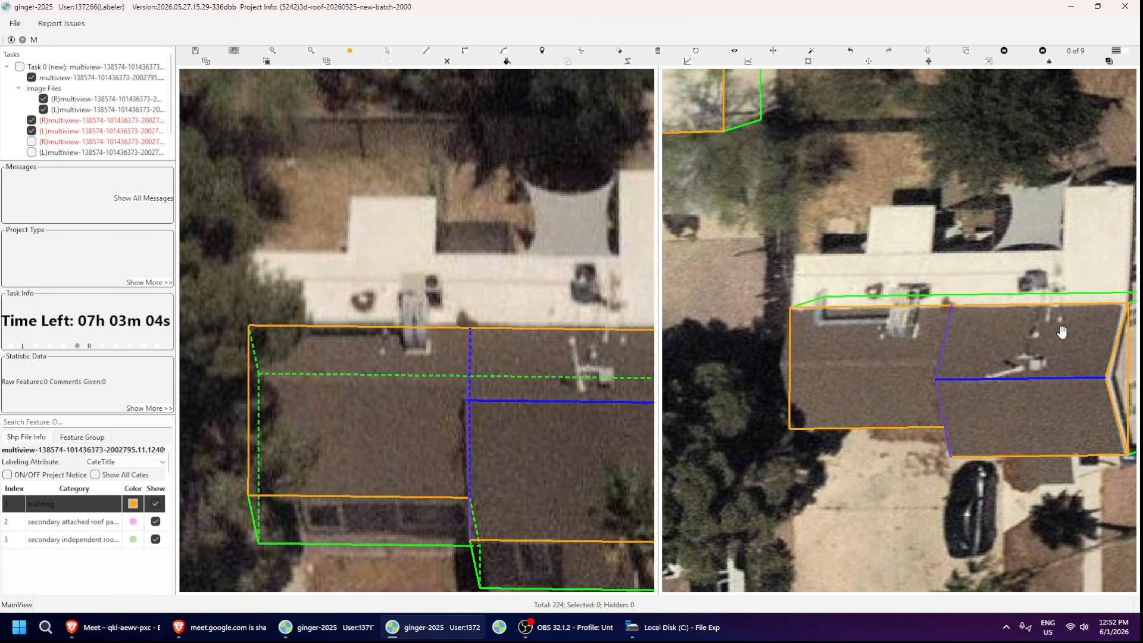
{"action": "left_click_drag", "start_coordinate": [515, 443], "coordinate": [434, 416]}
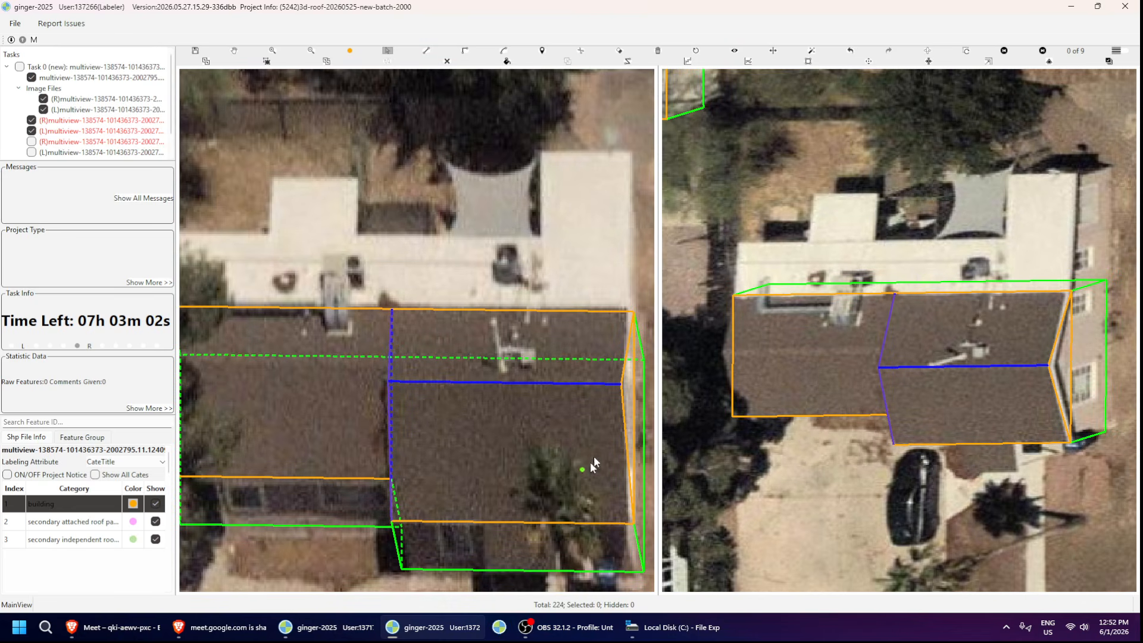
{"action": "scroll", "coordinate": [510, 365], "scroll_direction": "up", "scroll_amount": 2}
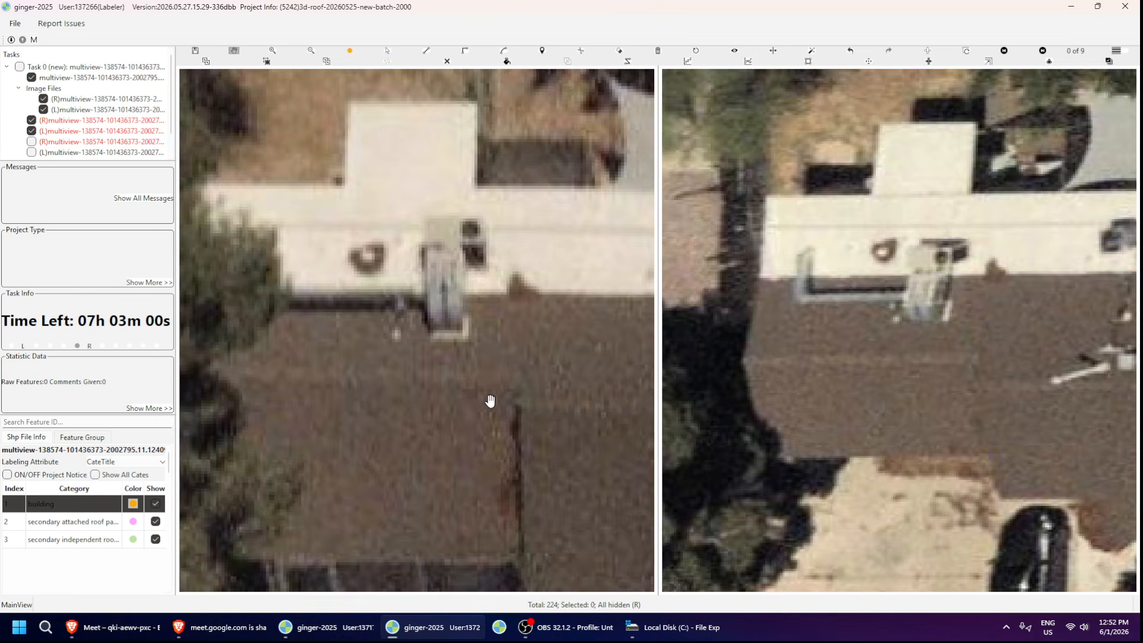
Pick the divider and roof top edge, then swap the stereo images and recheck outlines
{"action": "left_click", "coordinate": [520, 382]}
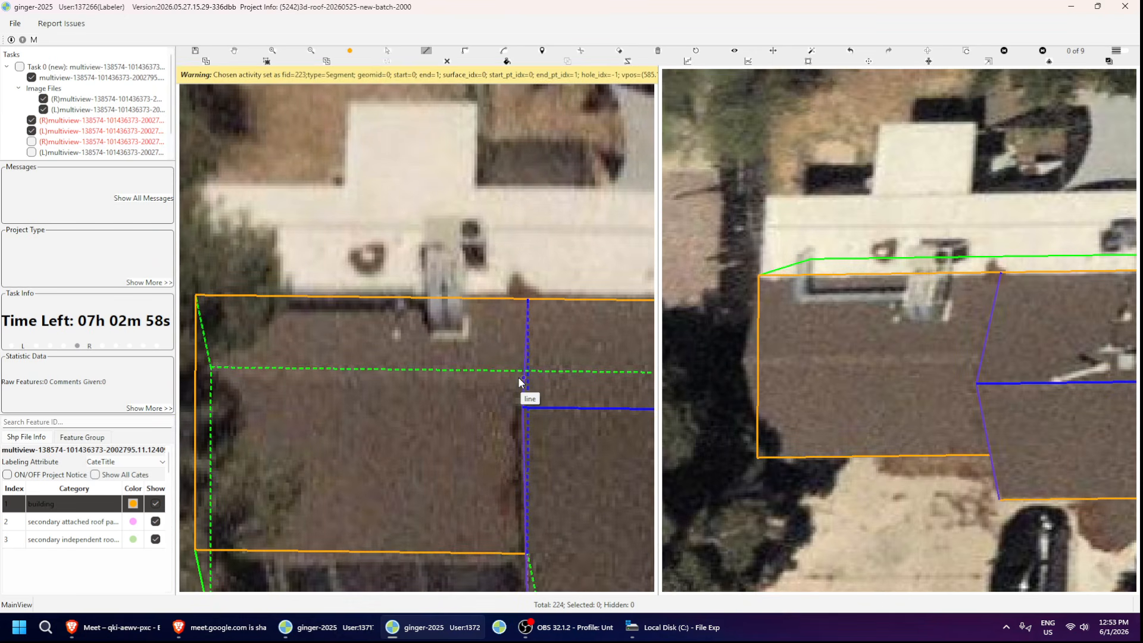
{"action": "left_click", "coordinate": [455, 299]}
{"action": "left_click_drag", "start_coordinate": [353, 371], "coordinate": [435, 337]}
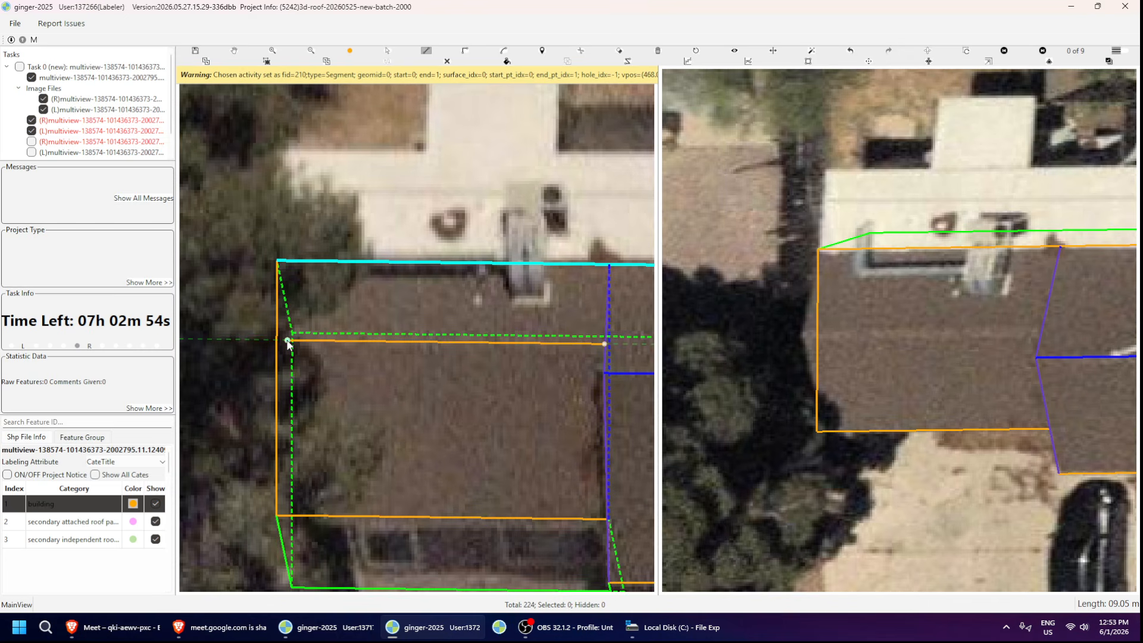
{"action": "scroll", "coordinate": [774, 384], "scroll_direction": "down", "scroll_amount": 2}
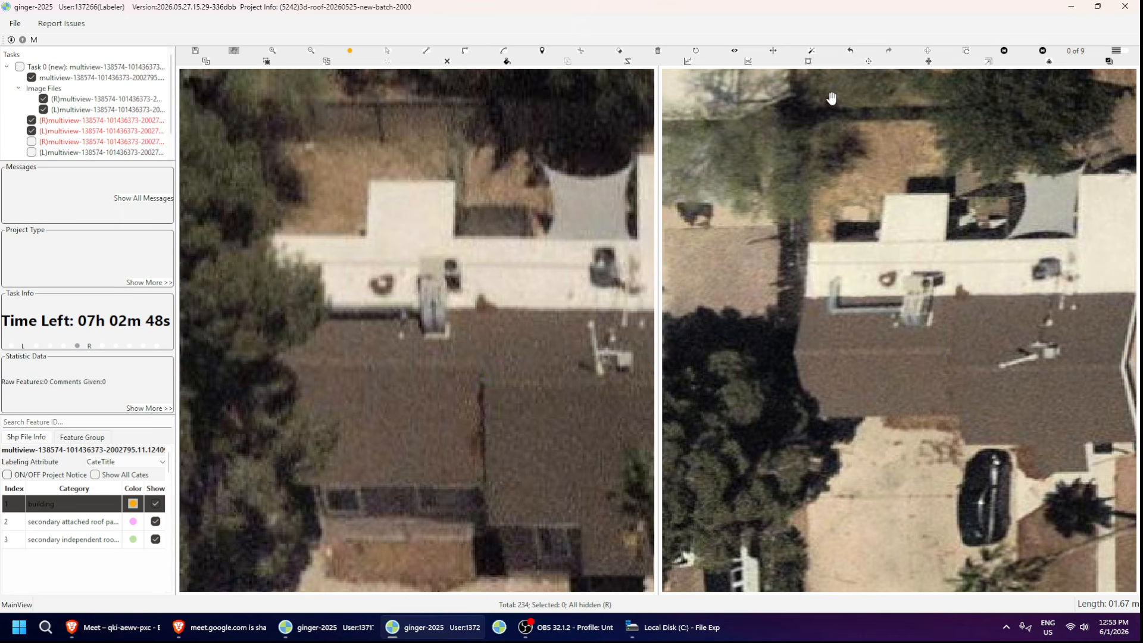
{"action": "left_click", "coordinate": [928, 53]}
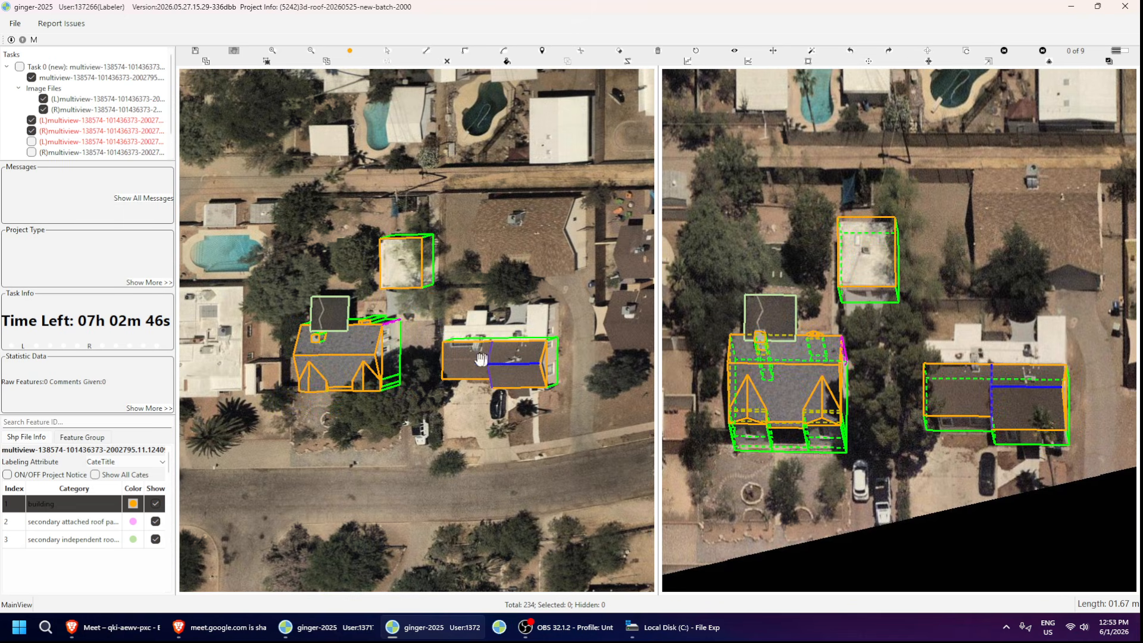
{"action": "key", "text": "r"}
{"action": "scroll", "coordinate": [492, 364], "scroll_direction": "up", "scroll_amount": 3}
{"action": "key", "text": "r"}
{"action": "scroll", "coordinate": [506, 366], "scroll_direction": "up", "scroll_amount": 2}
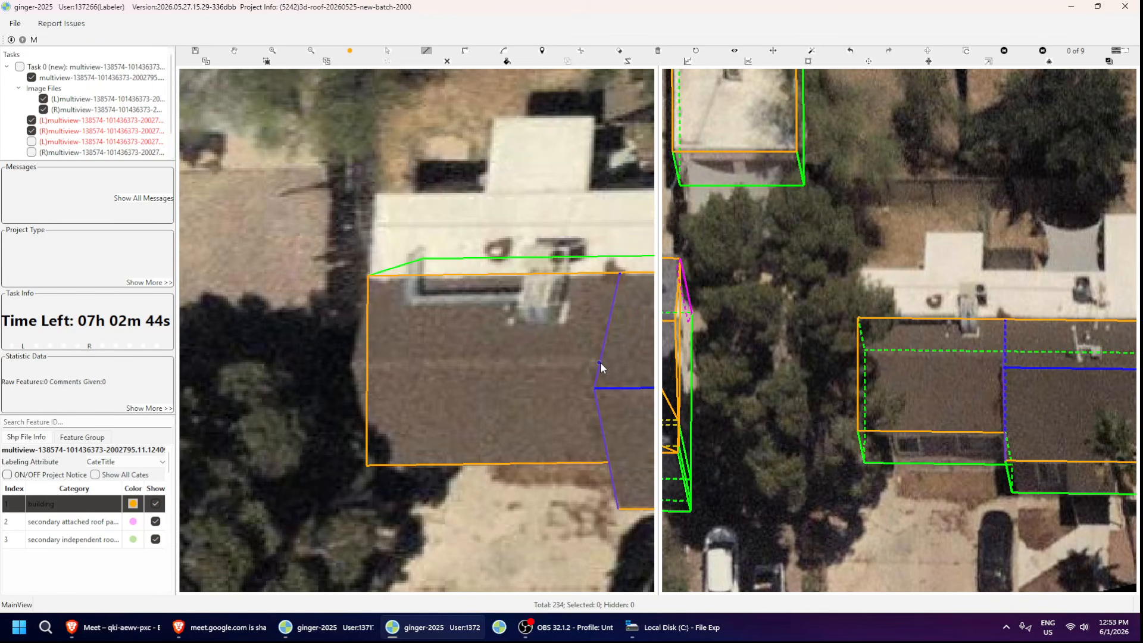
Trace the left sloped section's corners from the ridge and close its roof outline
{"action": "left_click", "coordinate": [600, 362]}
{"action": "left_click", "coordinate": [364, 357]}
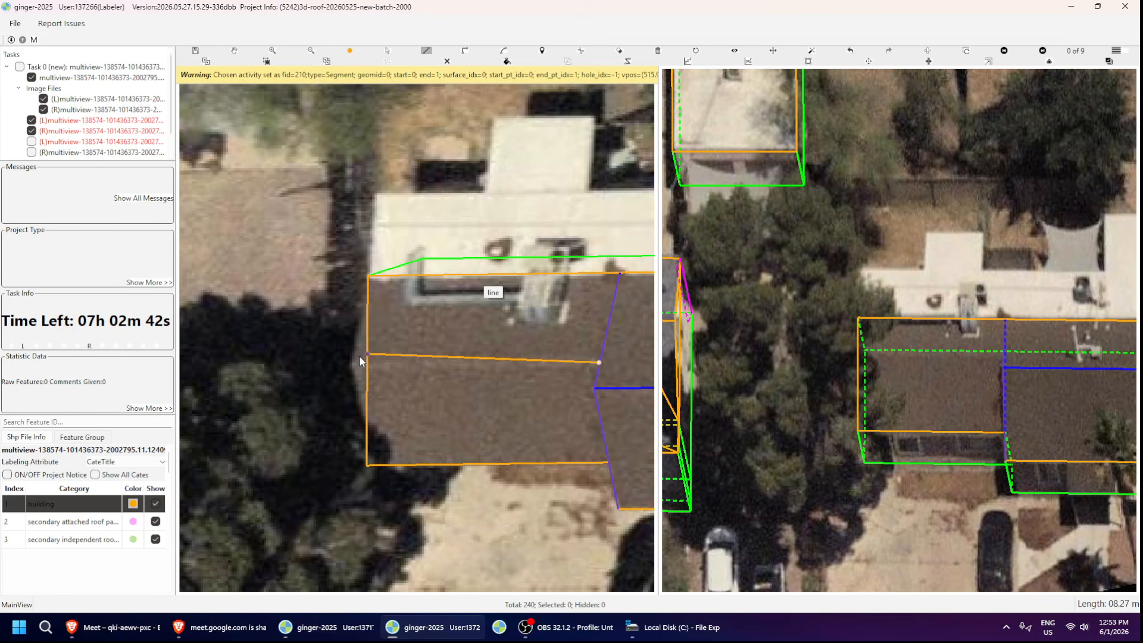
{"action": "left_click", "coordinate": [350, 366]}
{"action": "left_click", "coordinate": [368, 276]}
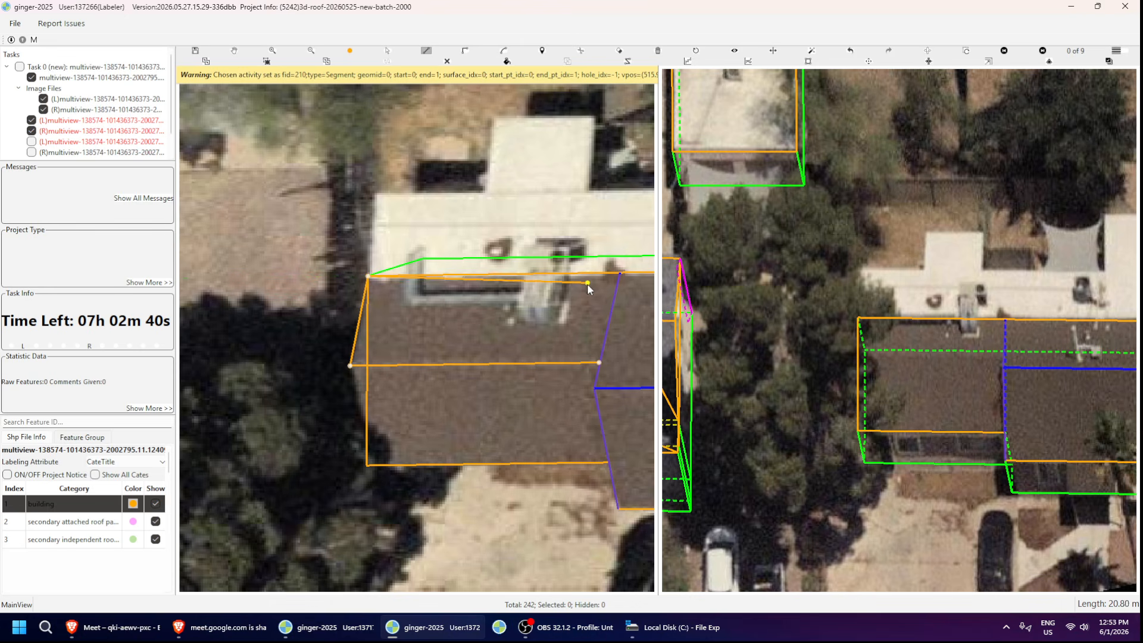
{"action": "left_click", "coordinate": [620, 272]}
{"action": "left_click_drag", "start_coordinate": [619, 358], "coordinate": [598, 294]}
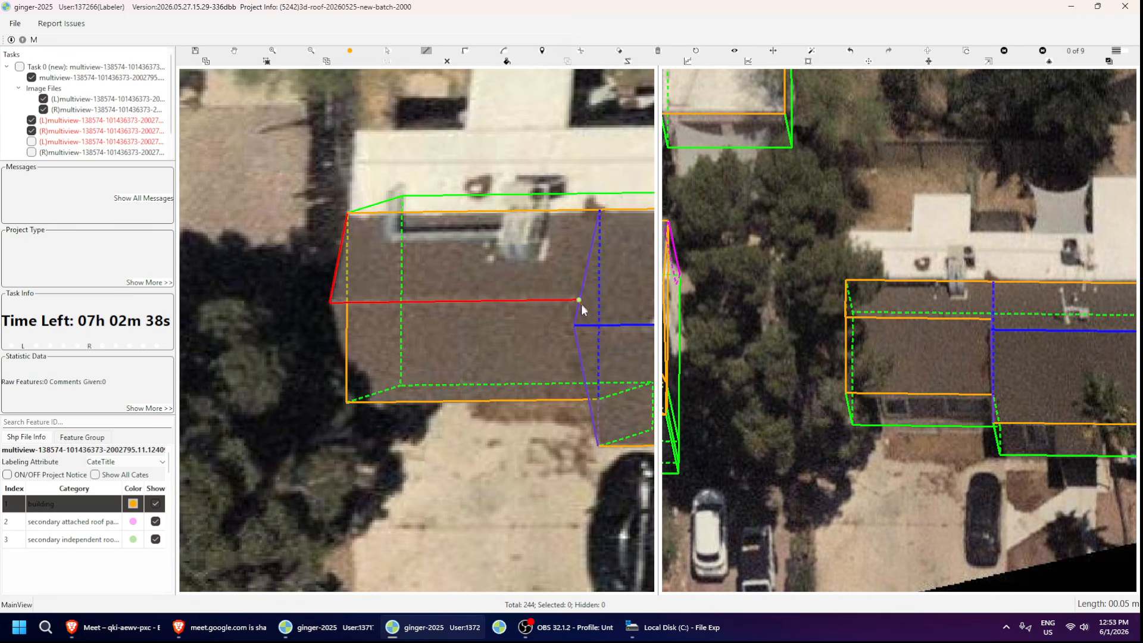
{"action": "left_click", "coordinate": [597, 398]}
{"action": "left_click", "coordinate": [347, 402]}
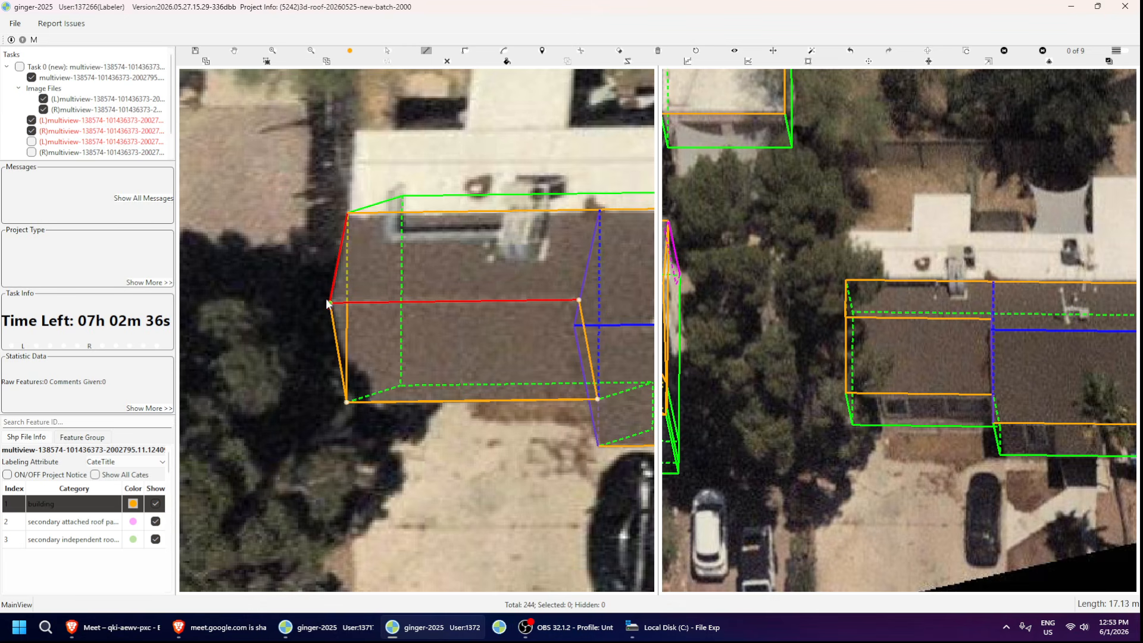
{"action": "left_click", "coordinate": [329, 302]}
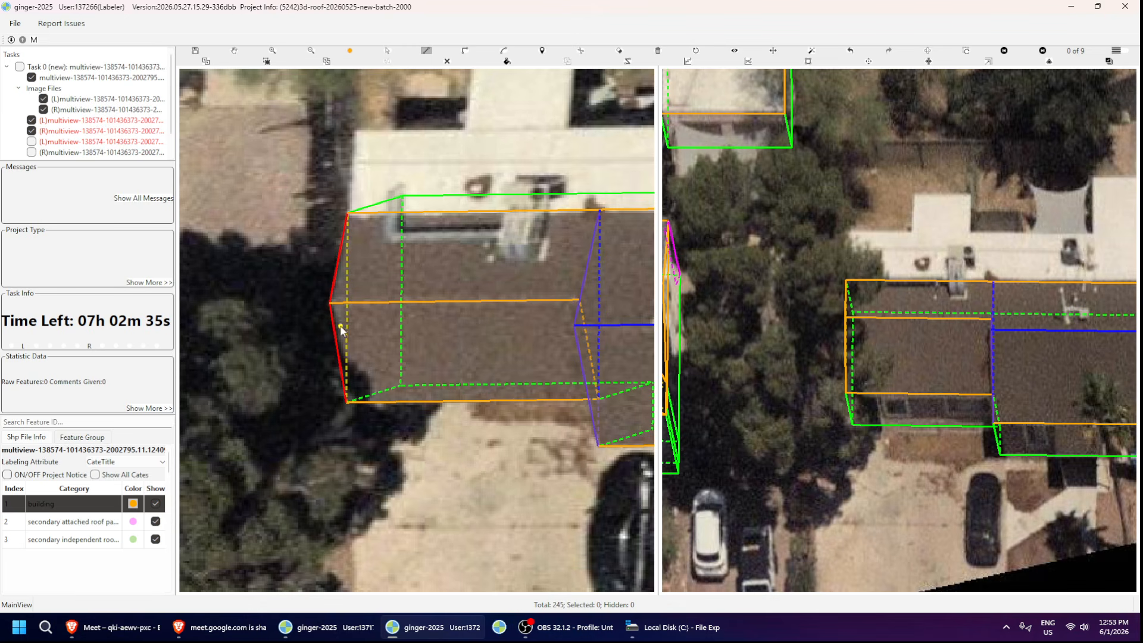
{"action": "left_click", "coordinate": [344, 400]}
Hide and show all outlines to compare the left section with the imagery
{"action": "scroll", "coordinate": [439, 339], "scroll_direction": "down", "scroll_amount": 3}
{"action": "key", "text": "r"}
{"action": "scroll", "coordinate": [428, 333], "scroll_direction": "up", "scroll_amount": 2}
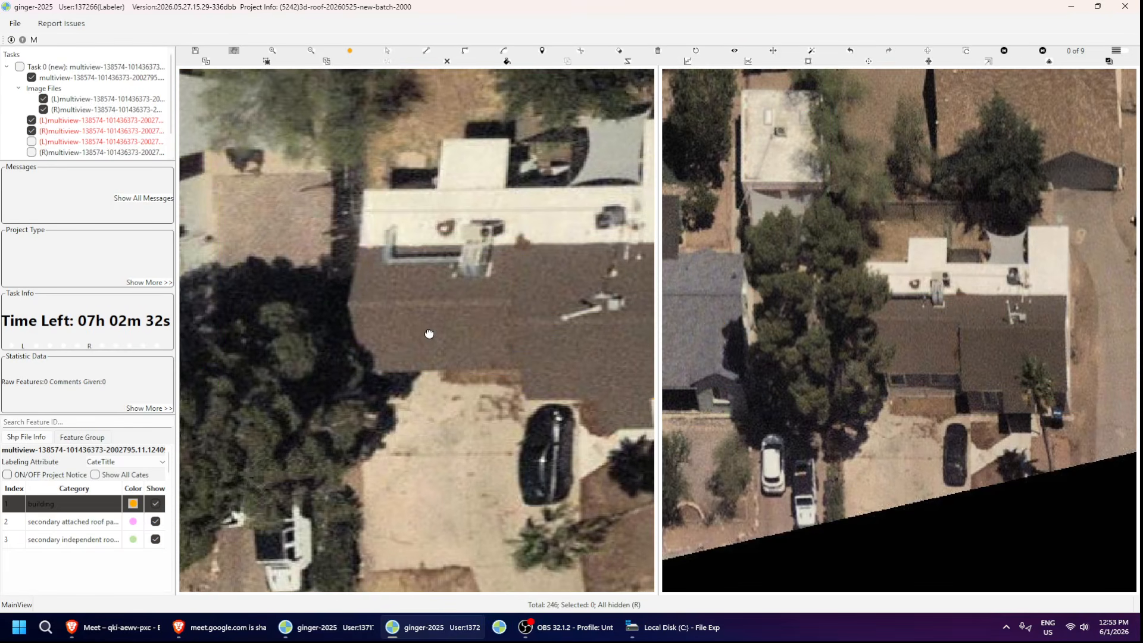
{"action": "key", "text": "r"}
{"action": "scroll", "coordinate": [577, 345], "scroll_direction": "up", "scroll_amount": 2}
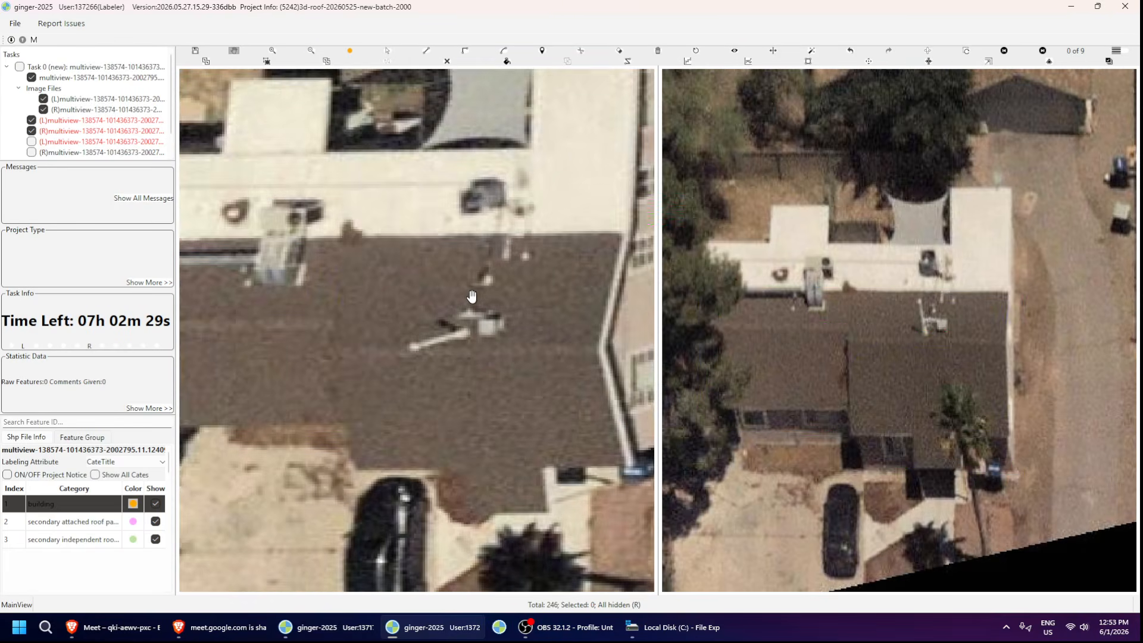
Select the right and left roof faces
{"action": "key", "text": "Escape"}
{"action": "left_click_drag", "start_coordinate": [444, 284], "coordinate": [494, 306]}
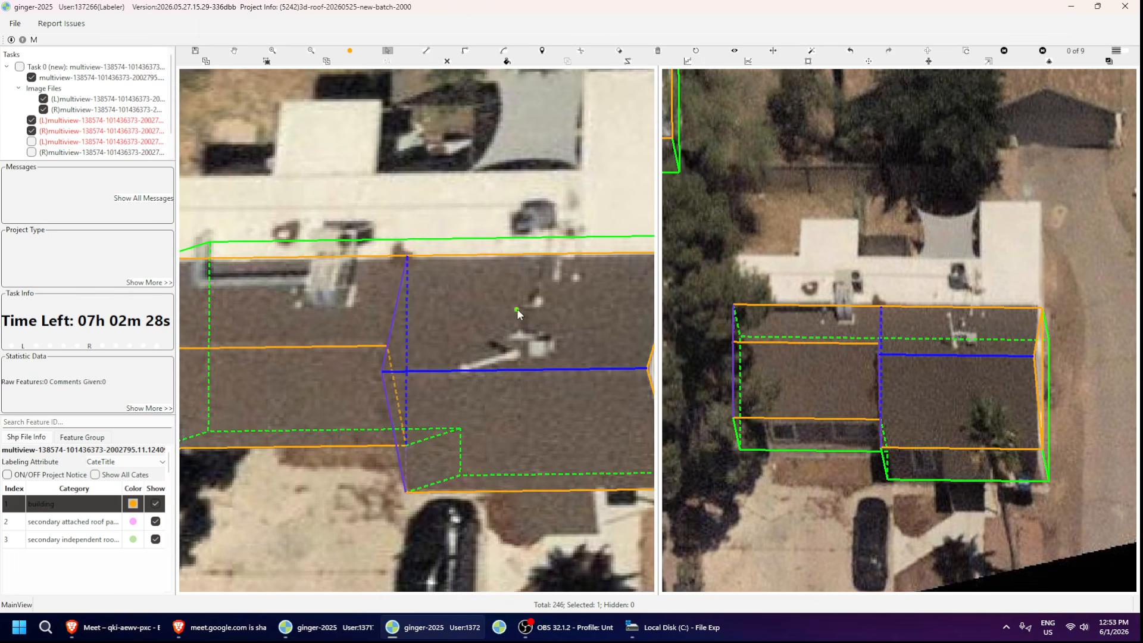
{"action": "left_click", "coordinate": [516, 308]}
{"action": "left_click", "coordinate": [355, 302]}
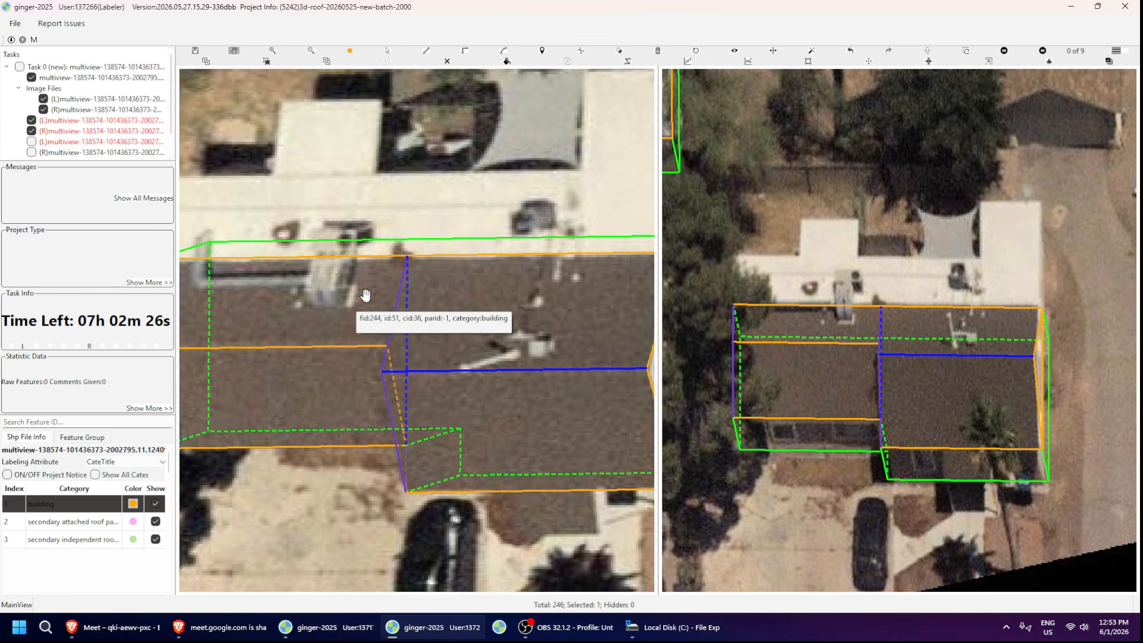
Toggle the outlines off and on again to inspect the roof, zooming in
{"action": "scroll", "coordinate": [351, 299], "scroll_direction": "down", "scroll_amount": 2}
{"action": "key", "text": "r"}
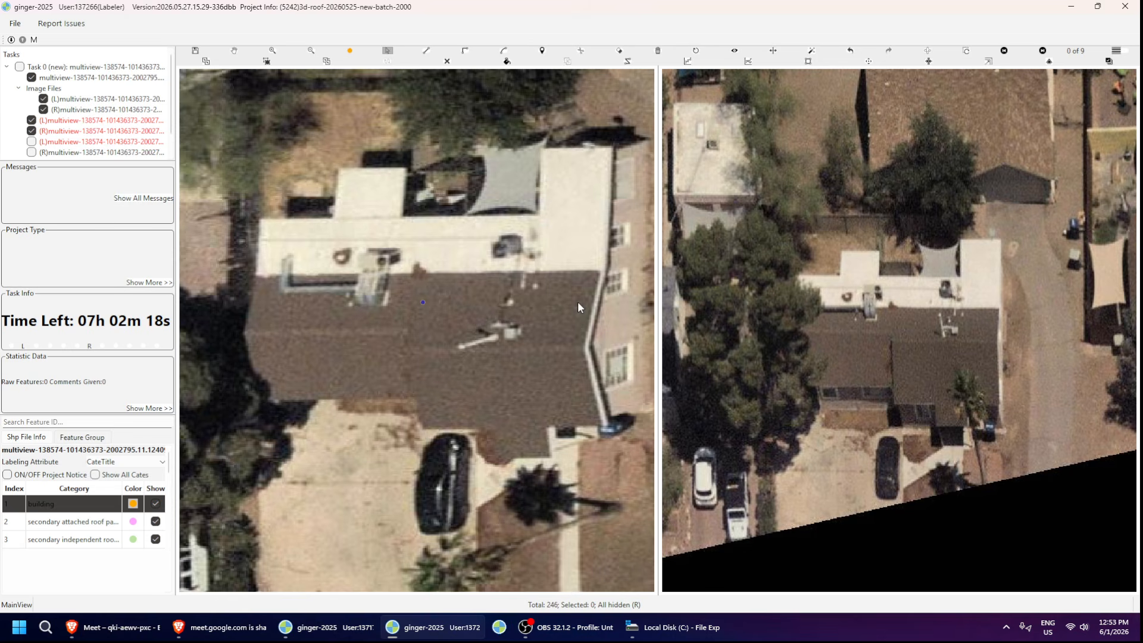
{"action": "key", "text": "r"}
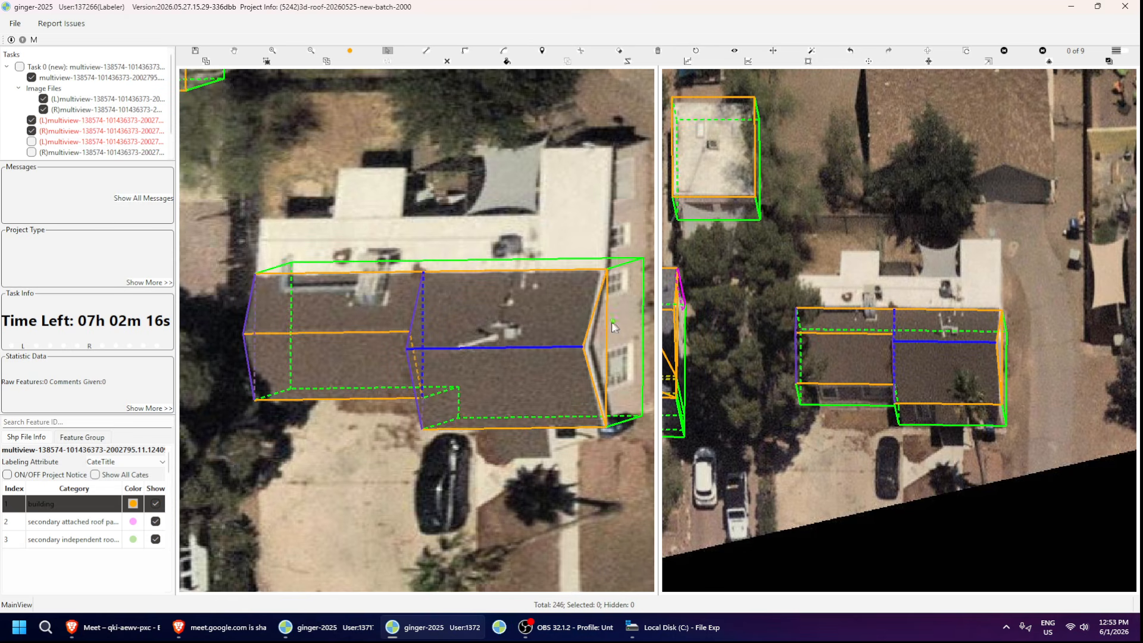
{"action": "key", "text": "r"}
{"action": "key", "text": "r"}
{"action": "key", "text": "space"}
{"action": "scroll", "coordinate": [604, 251], "scroll_direction": "up", "scroll_amount": 1}
{"action": "scroll", "coordinate": [606, 263], "scroll_direction": "down", "scroll_amount": 1}
{"action": "scroll", "coordinate": [606, 263], "scroll_direction": "up", "scroll_amount": 3}
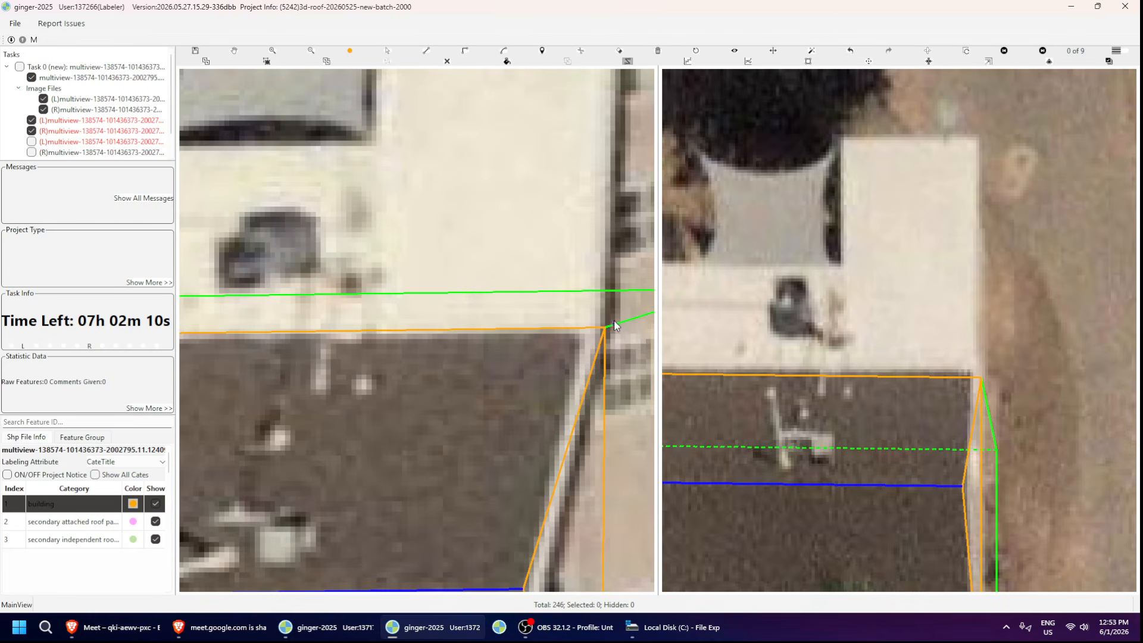
Draw a small test box starting from the roof corner vertex
{"action": "left_click", "coordinate": [613, 323]}
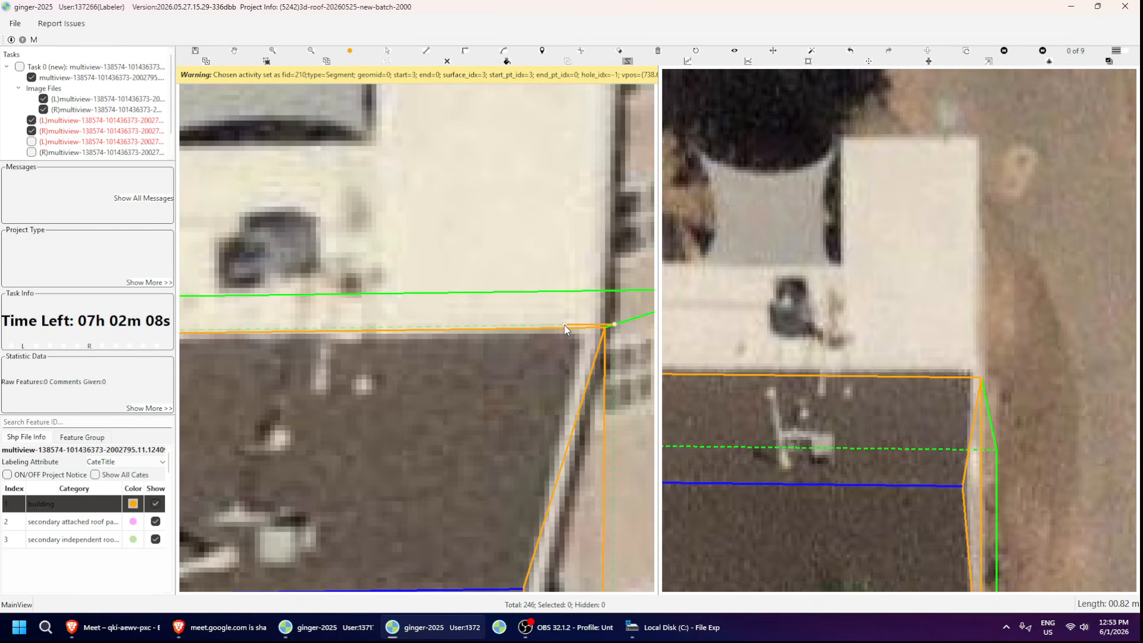
{"action": "scroll", "coordinate": [568, 337], "scroll_direction": "down", "scroll_amount": 4}
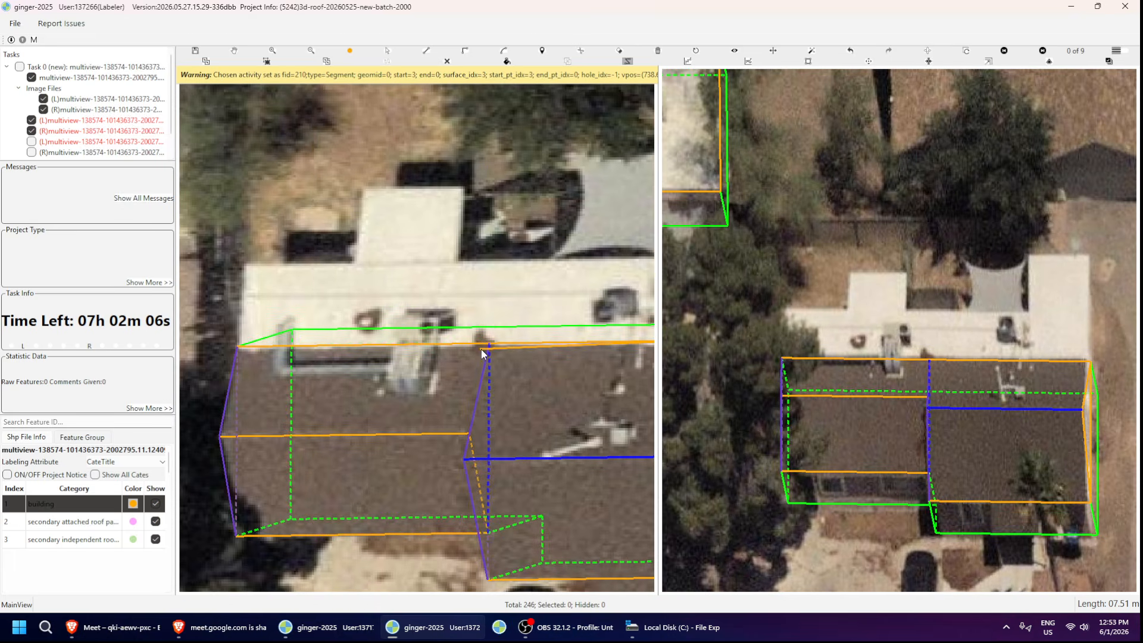
{"action": "scroll", "coordinate": [481, 349], "scroll_direction": "up", "scroll_amount": 5}
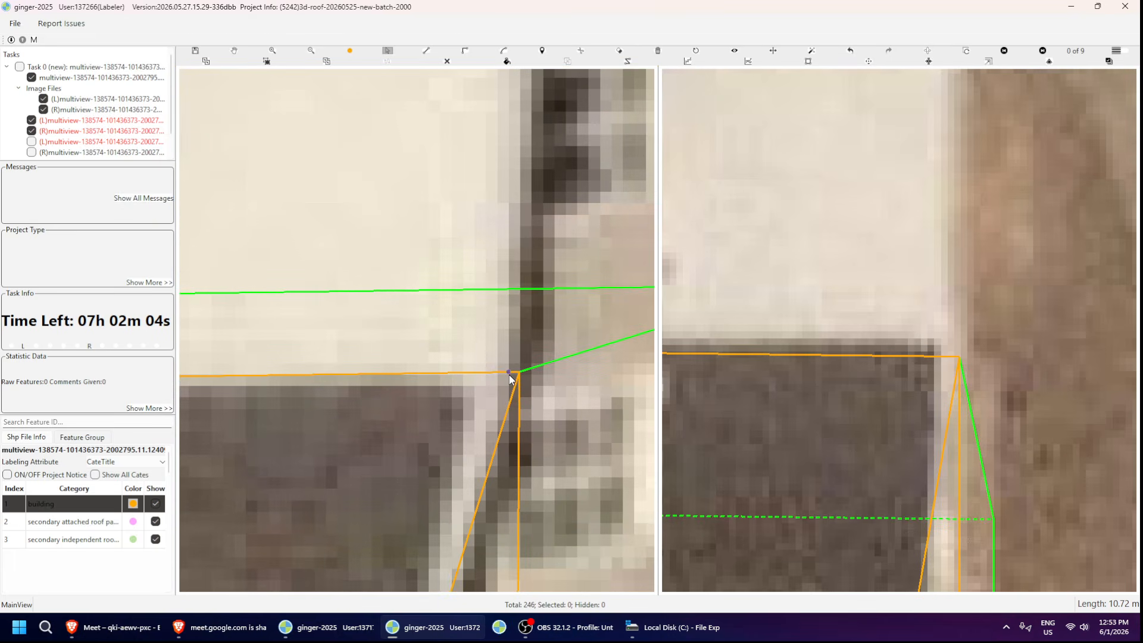
{"action": "left_click", "coordinate": [511, 378]}
{"action": "left_click", "coordinate": [382, 373]}
{"action": "left_click", "coordinate": [384, 205]}
{"action": "left_click", "coordinate": [510, 373]}
Undo the mistaken box and recentre the view on the roof corner
{"action": "scroll", "coordinate": [507, 343], "scroll_direction": "down", "scroll_amount": 4}
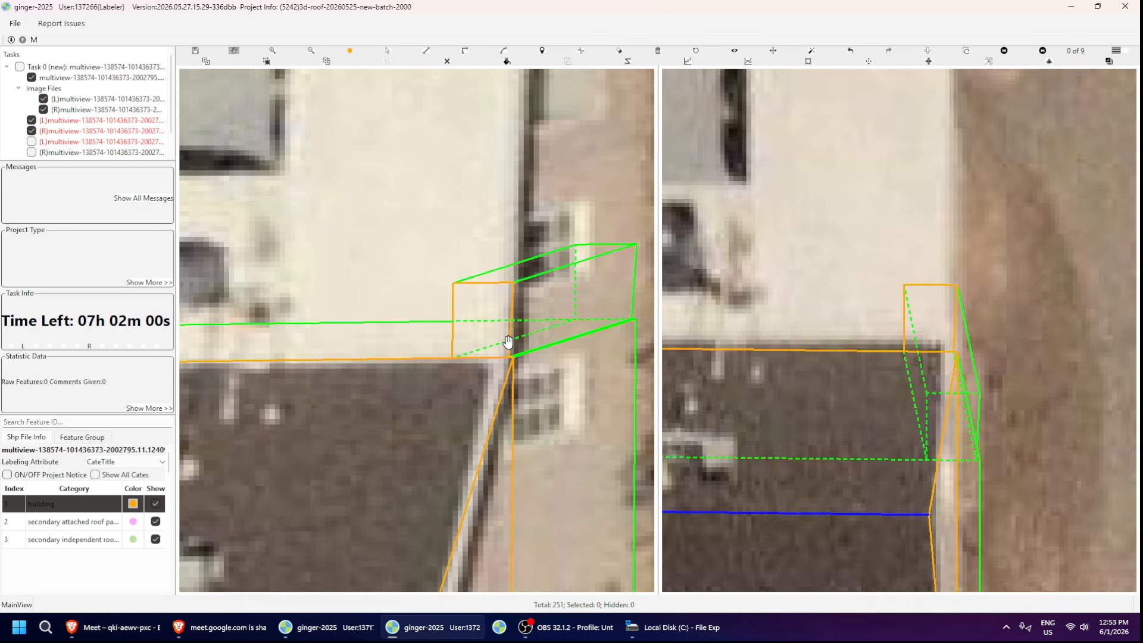
{"action": "key", "text": "ctrl+z"}
{"action": "scroll", "coordinate": [507, 343], "scroll_direction": "up", "scroll_amount": 2}
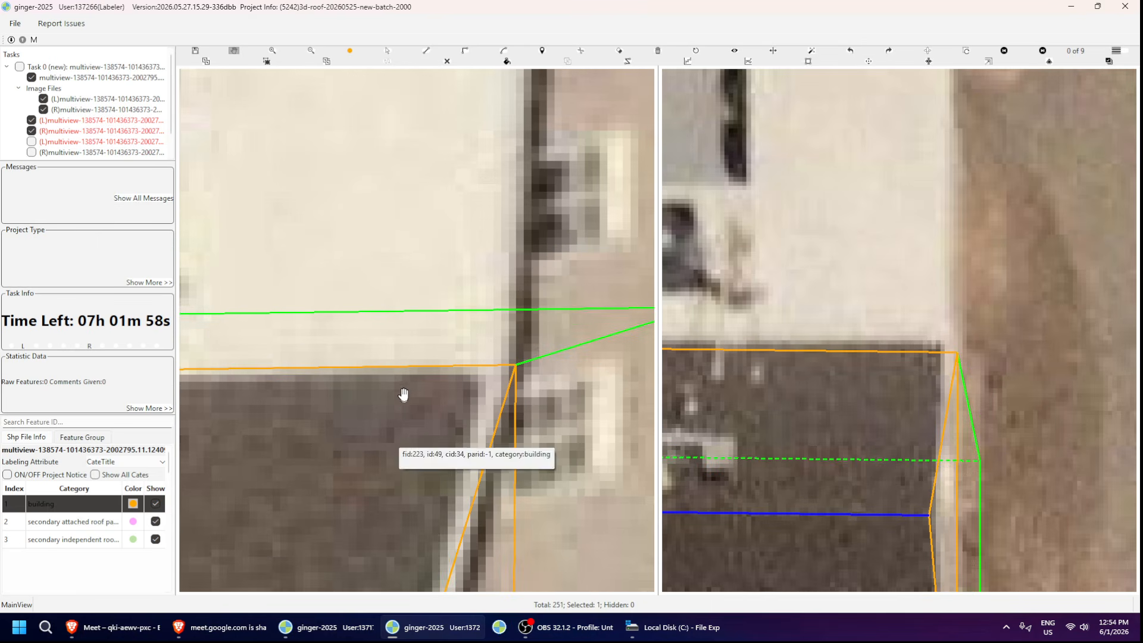
{"action": "scroll", "coordinate": [404, 390], "scroll_direction": "down", "scroll_amount": 1}
{"action": "left_click_drag", "start_coordinate": [297, 428], "coordinate": [510, 347]}
{"action": "scroll", "coordinate": [510, 347], "scroll_direction": "down", "scroll_amount": 1}
{"action": "scroll", "coordinate": [628, 294], "scroll_direction": "up", "scroll_amount": 2}
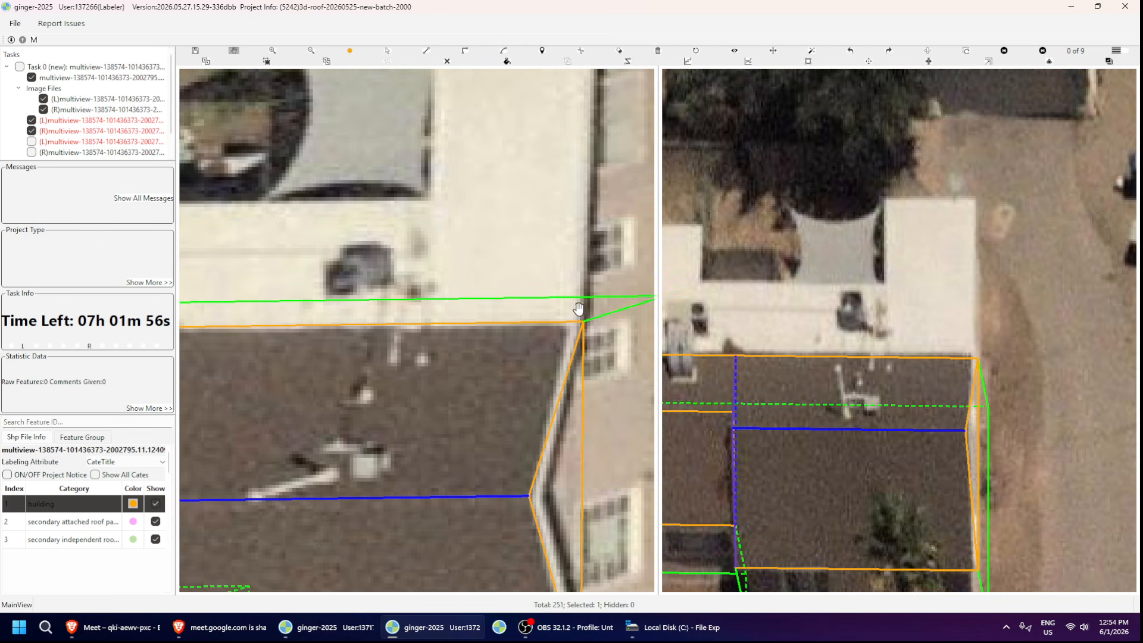
{"action": "scroll", "coordinate": [573, 332], "scroll_direction": "up", "scroll_amount": 1}
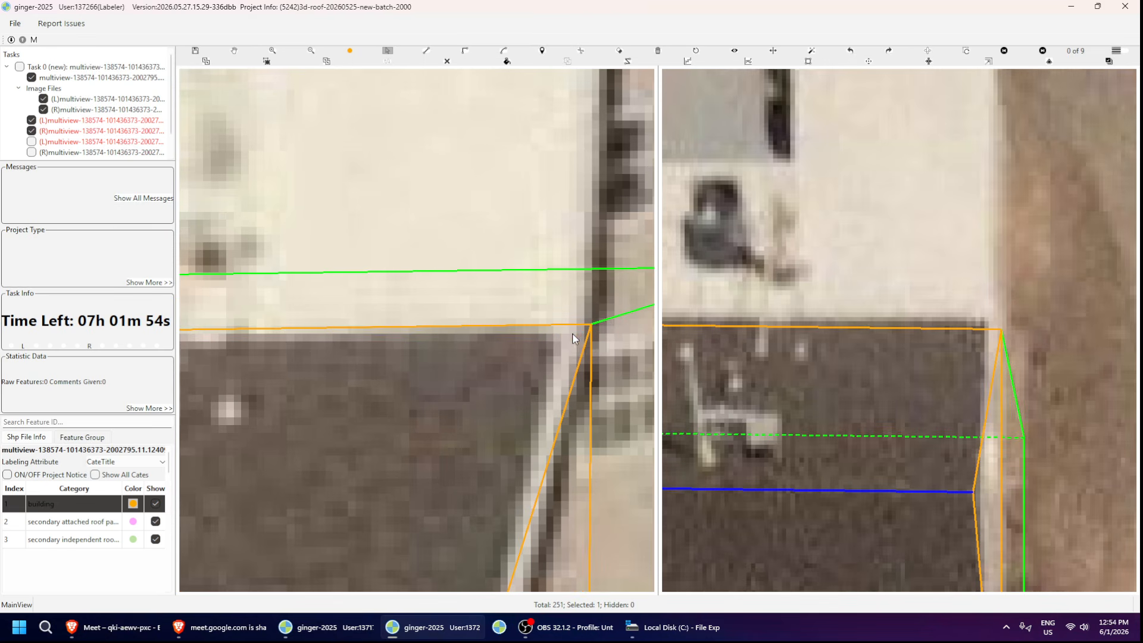
Start an edge at the sloped roof's corner and raise it to the white wing's height
{"action": "key", "text": "r"}
{"action": "left_click", "coordinate": [601, 320]}
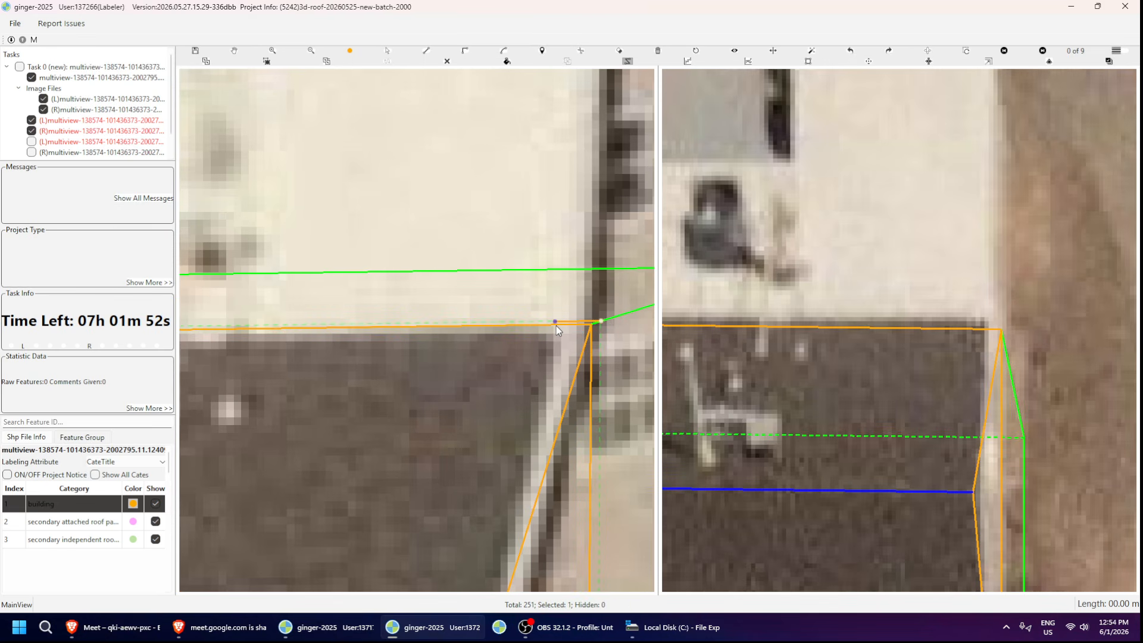
{"action": "scroll", "coordinate": [585, 337], "scroll_direction": "down", "scroll_amount": 1}
{"action": "scroll", "coordinate": [454, 326], "scroll_direction": "down", "scroll_amount": 4}
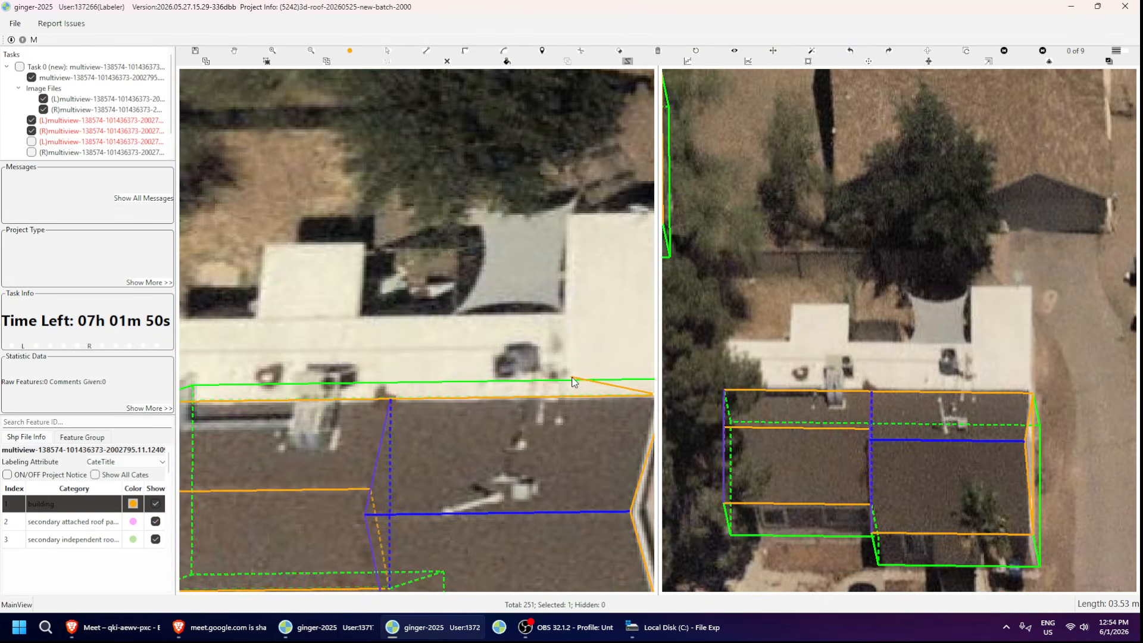
{"action": "scroll", "coordinate": [344, 379], "scroll_direction": "up", "scroll_amount": 4}
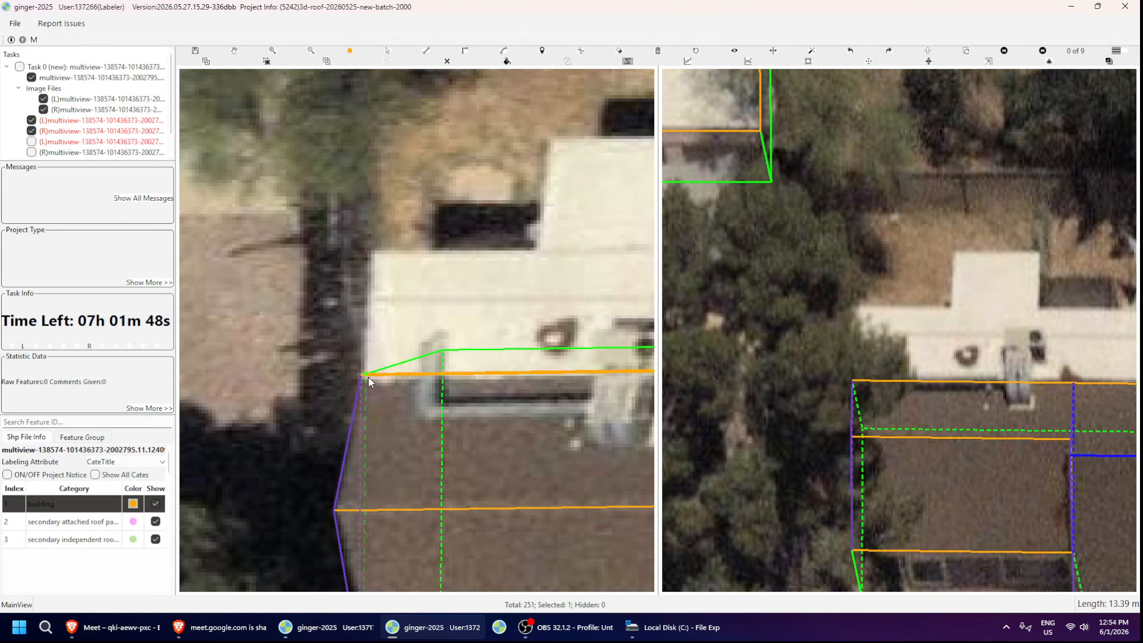
{"action": "left_click", "coordinate": [382, 249]}
{"action": "scroll", "coordinate": [298, 314], "scroll_direction": "down", "scroll_amount": 4}
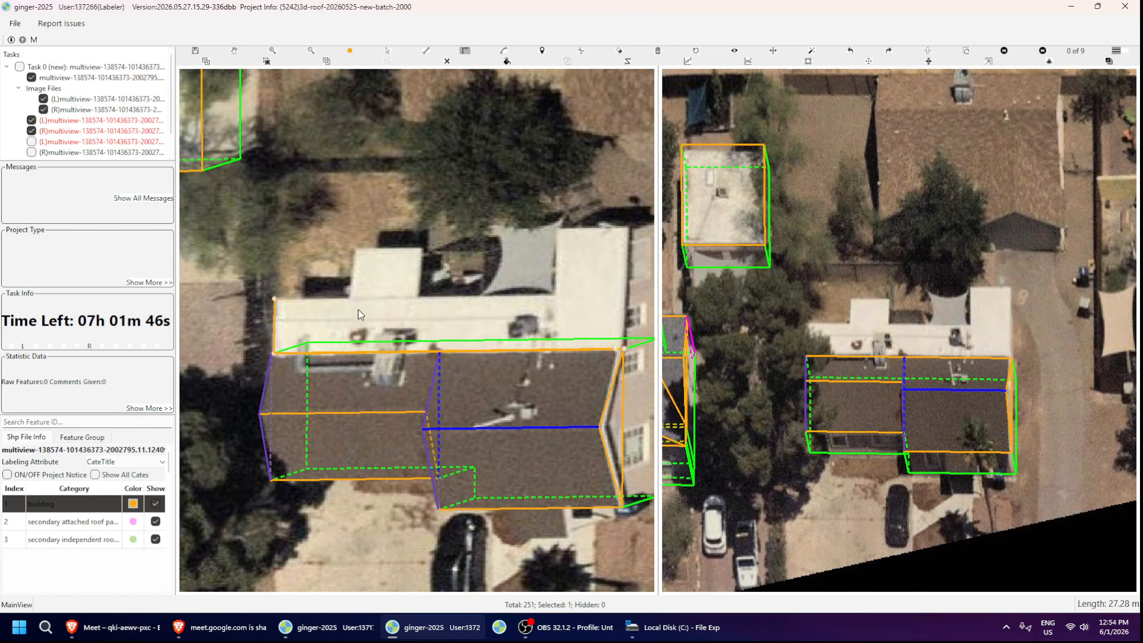
Trace the flat white roof wing's remaining corners to finish its outline
{"action": "left_click_drag", "start_coordinate": [521, 318], "coordinate": [437, 328]}
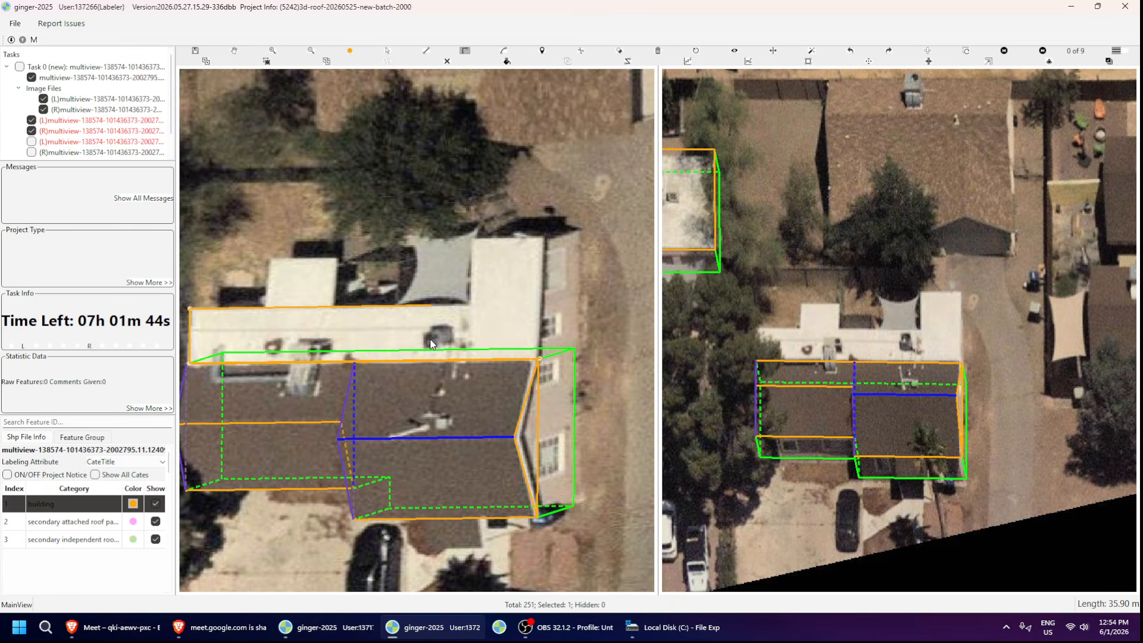
{"action": "left_click", "coordinate": [470, 239]}
{"action": "left_click", "coordinate": [542, 239]}
{"action": "left_click", "coordinate": [542, 358]}
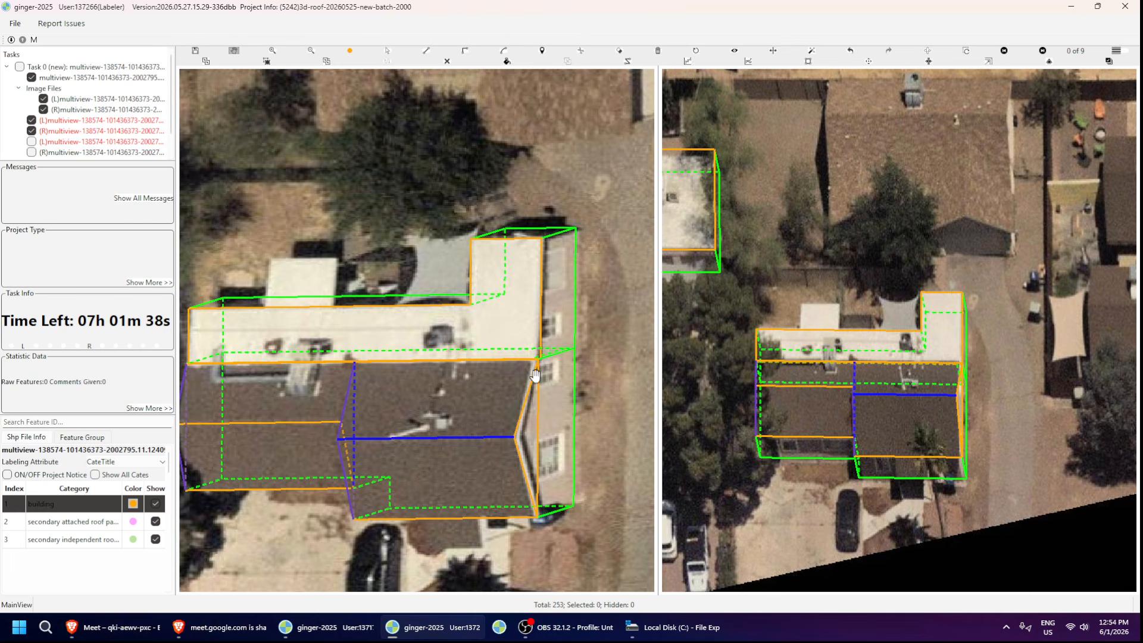
Toggle outlines repeatedly to check the house edges, then advance to image pair 6 of 9
{"action": "scroll", "coordinate": [521, 336], "scroll_direction": "down", "scroll_amount": 3}
{"action": "key", "text": "r"}
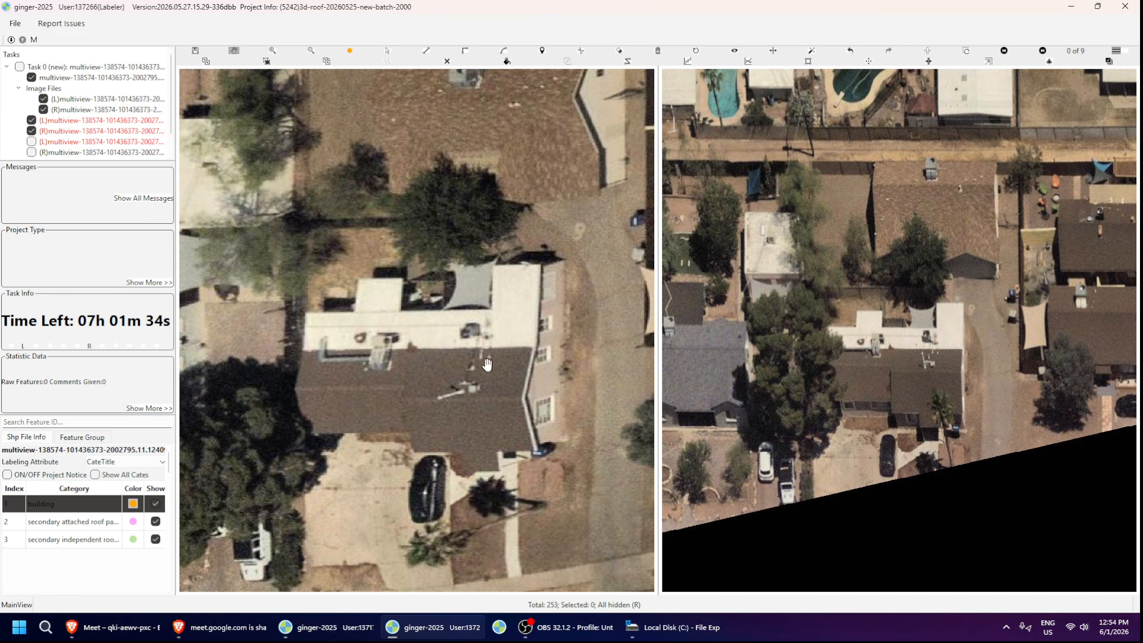
{"action": "key", "text": "r"}
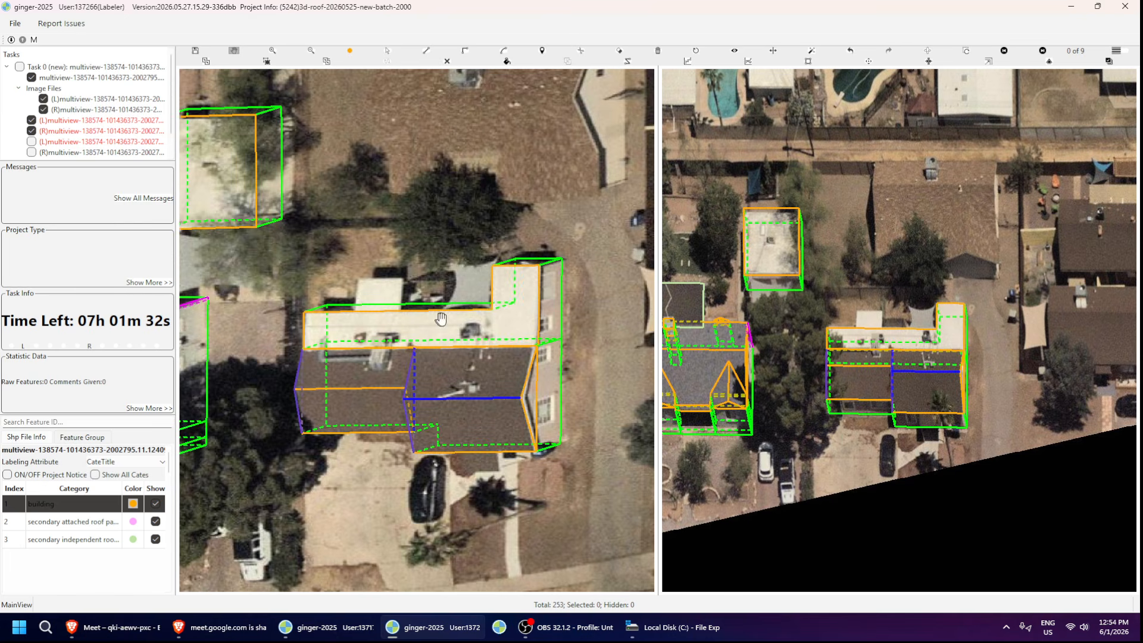
{"action": "scroll", "coordinate": [527, 301], "scroll_direction": "up", "scroll_amount": 4}
{"action": "scroll", "coordinate": [528, 323], "scroll_direction": "down", "scroll_amount": 4}
{"action": "key", "text": "r"}
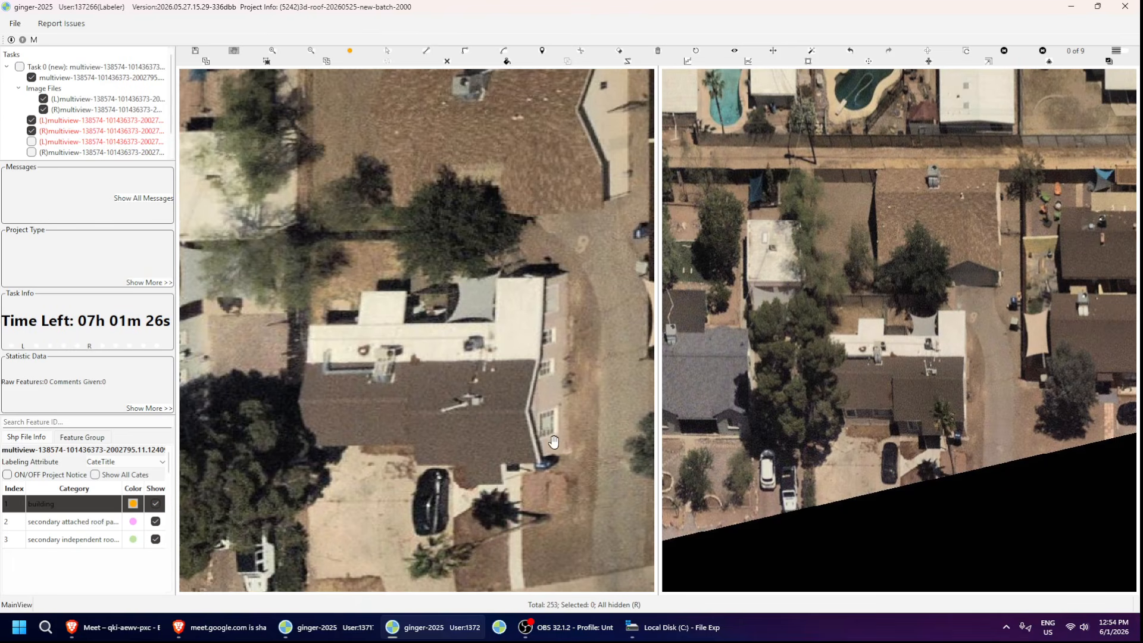
{"action": "scroll", "coordinate": [551, 300], "scroll_direction": "up", "scroll_amount": 1}
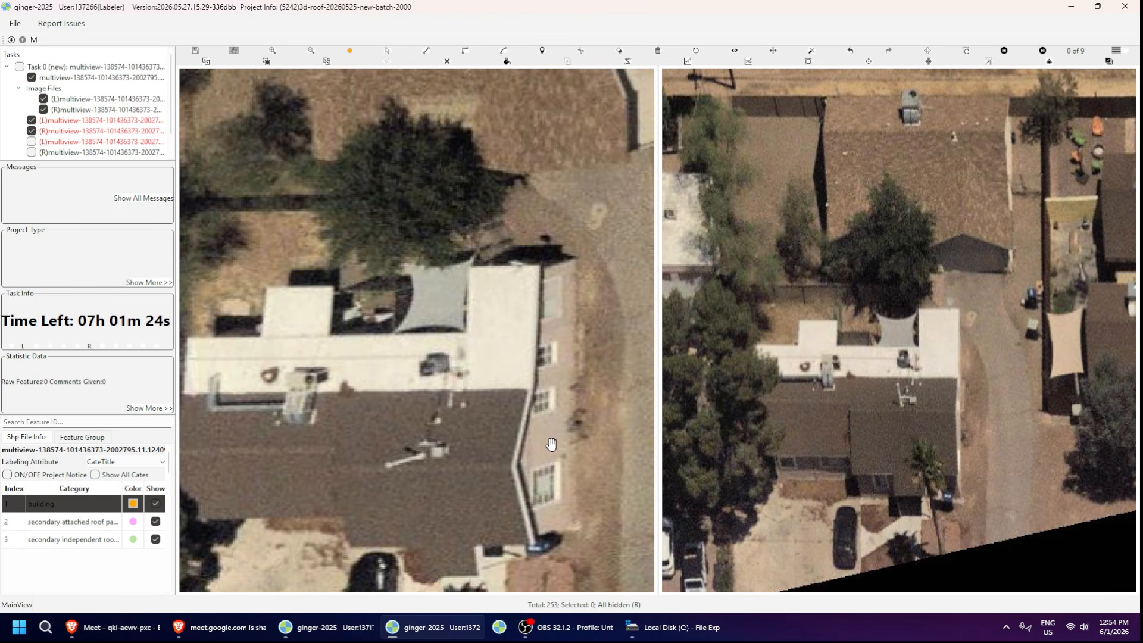
{"action": "scroll", "coordinate": [516, 332], "scroll_direction": "down", "scroll_amount": 1}
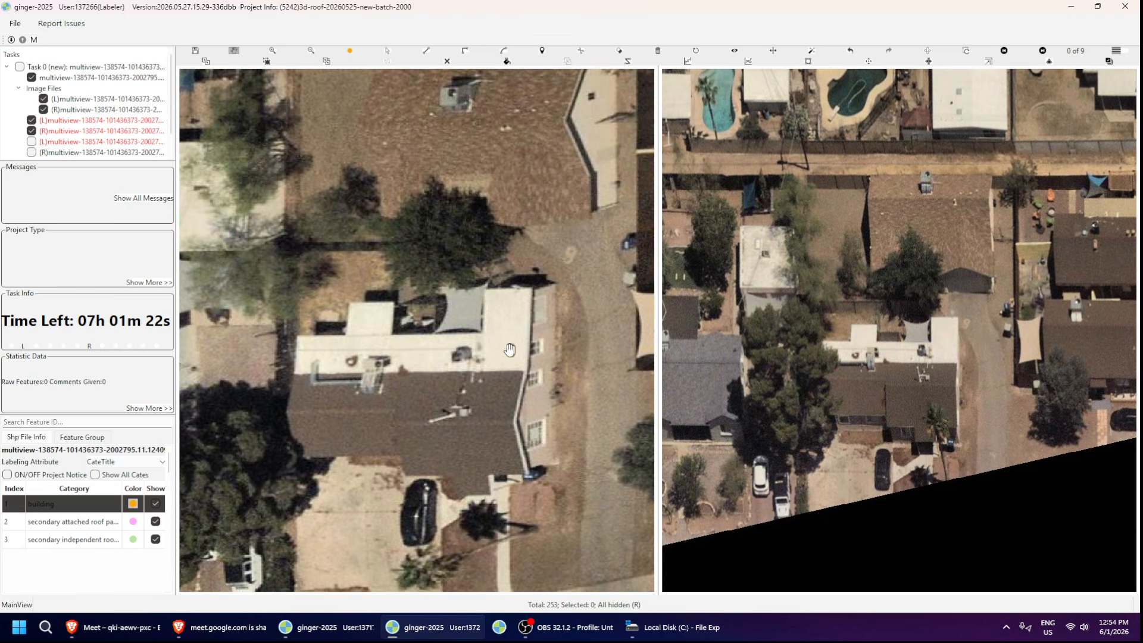
{"action": "key", "text": "r"}
{"action": "key", "text": "r"}
{"action": "key", "text": "r"}
{"action": "key", "text": "r"}
{"action": "key", "text": "r"}
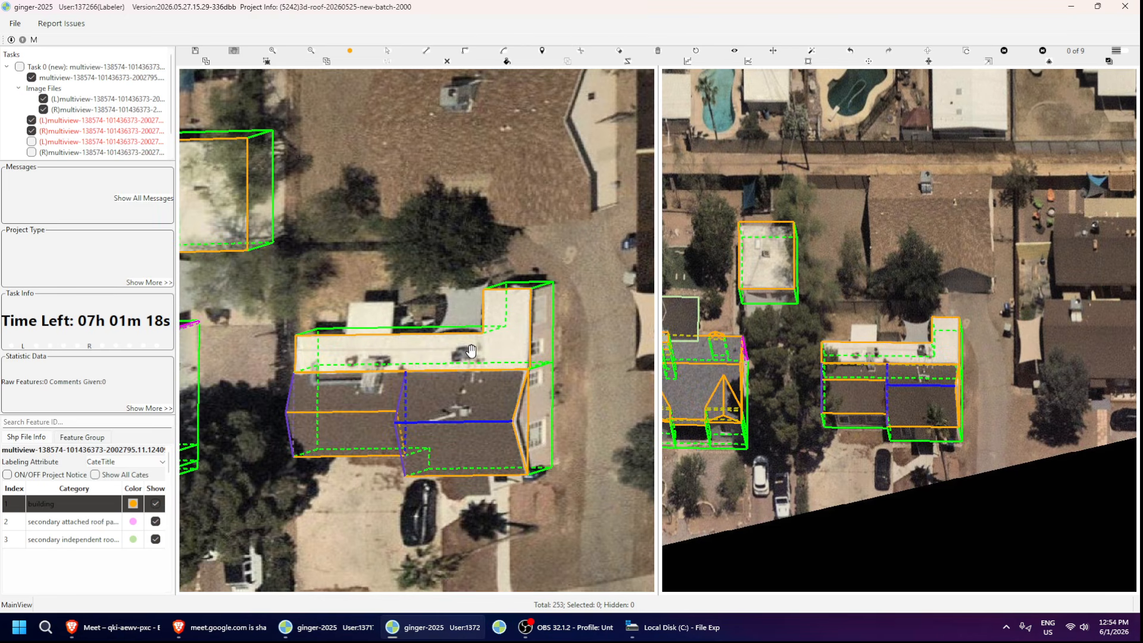
{"action": "key", "text": "r"}
{"action": "key", "text": "r"}
{"action": "key", "text": "r"}
{"action": "key", "text": "r"}
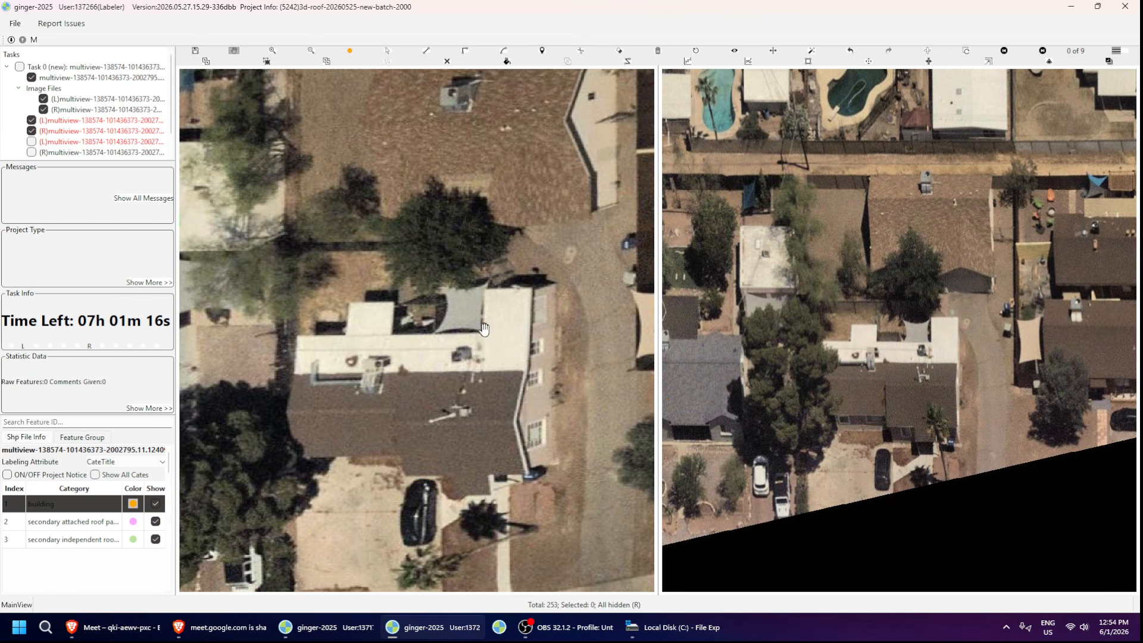
{"action": "scroll", "coordinate": [926, 345], "scroll_direction": "up", "scroll_amount": 1}
{"action": "key", "text": "Right"}
{"action": "key", "text": "Right"}
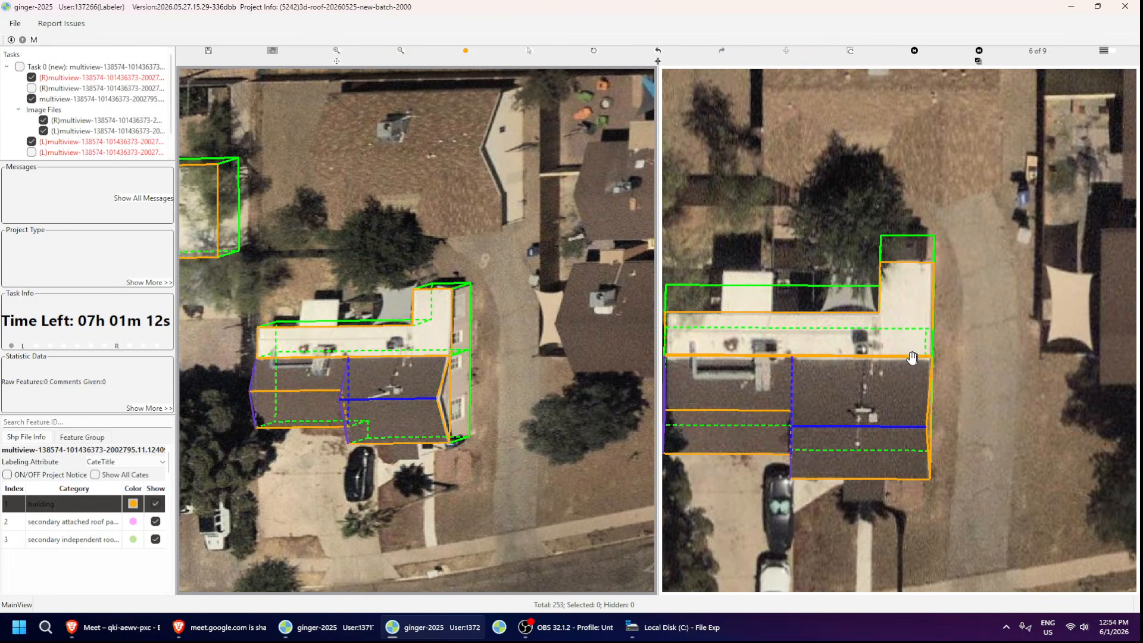
Toggle outlines and orbit the 3D wireframe to inspect the flat roof
{"action": "key", "text": "r"}
{"action": "key", "text": "r"}
{"action": "key", "text": "r"}
{"action": "scroll", "coordinate": [319, 302], "scroll_direction": "up", "scroll_amount": 3}
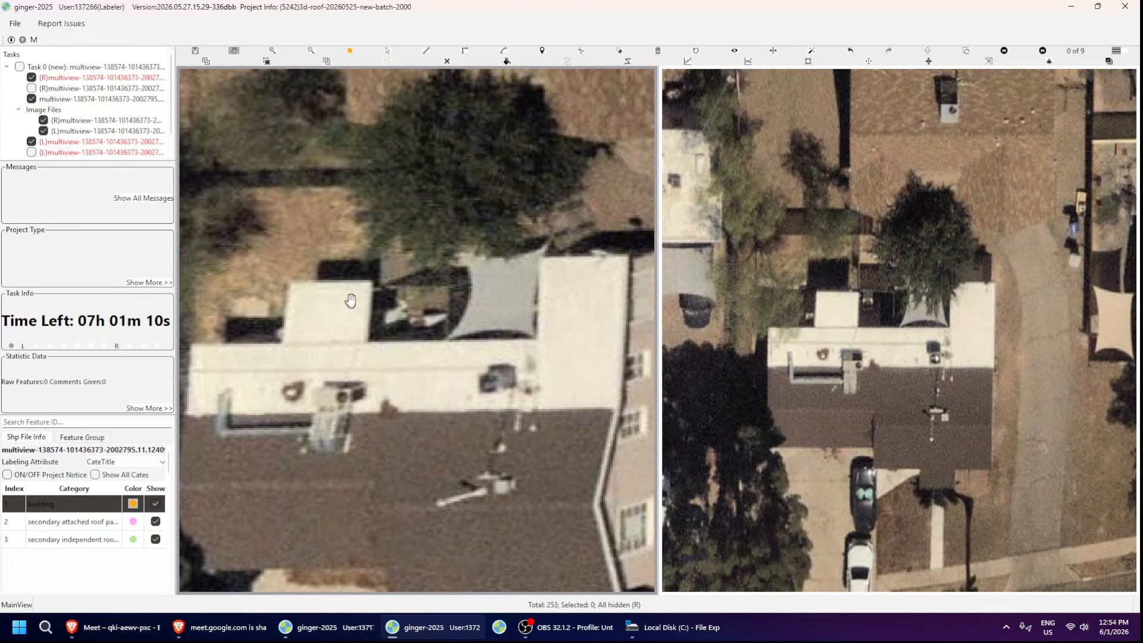
{"action": "scroll", "coordinate": [310, 314], "scroll_direction": "down", "scroll_amount": 2}
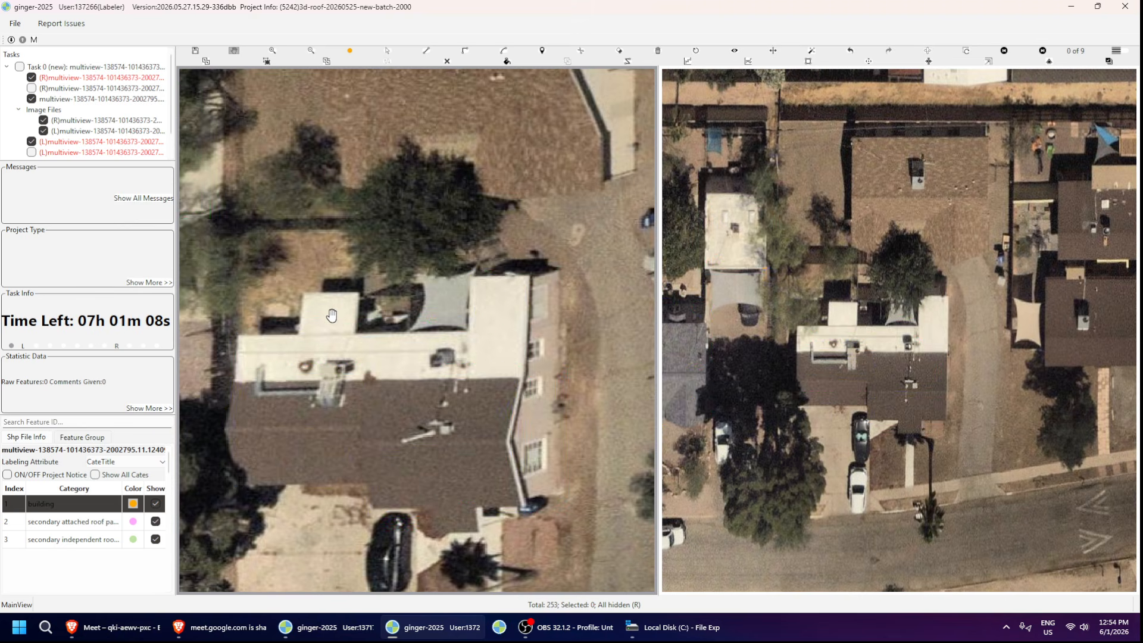
{"action": "key", "text": "r"}
{"action": "key", "text": "r"}
{"action": "key", "text": "r"}
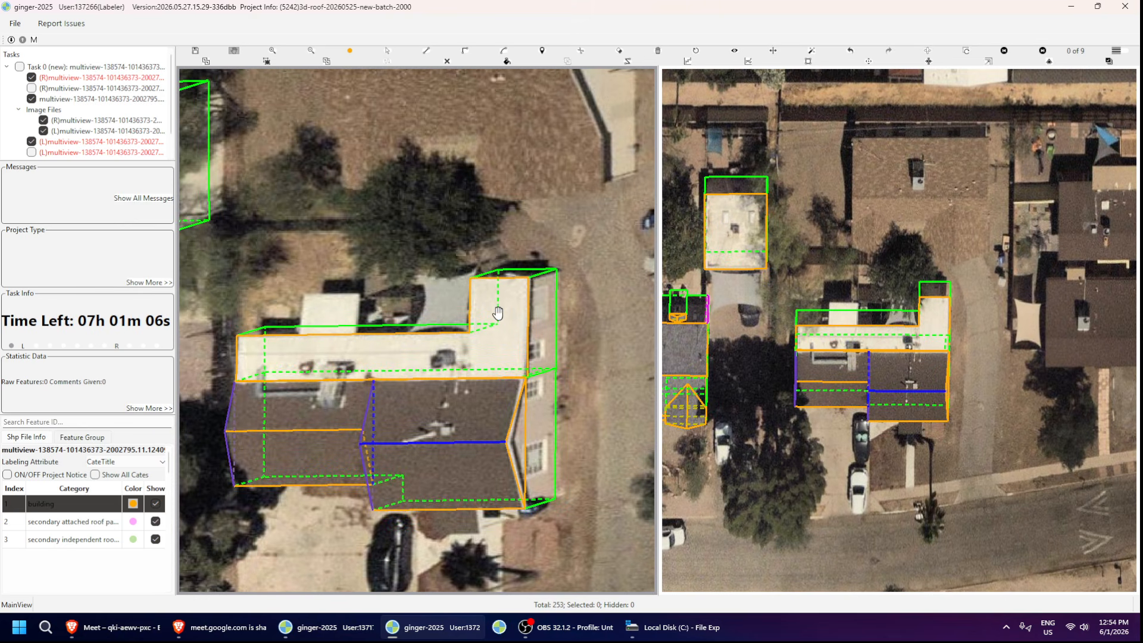
{"action": "left_click_drag", "start_coordinate": [495, 322], "coordinate": [502, 328]}
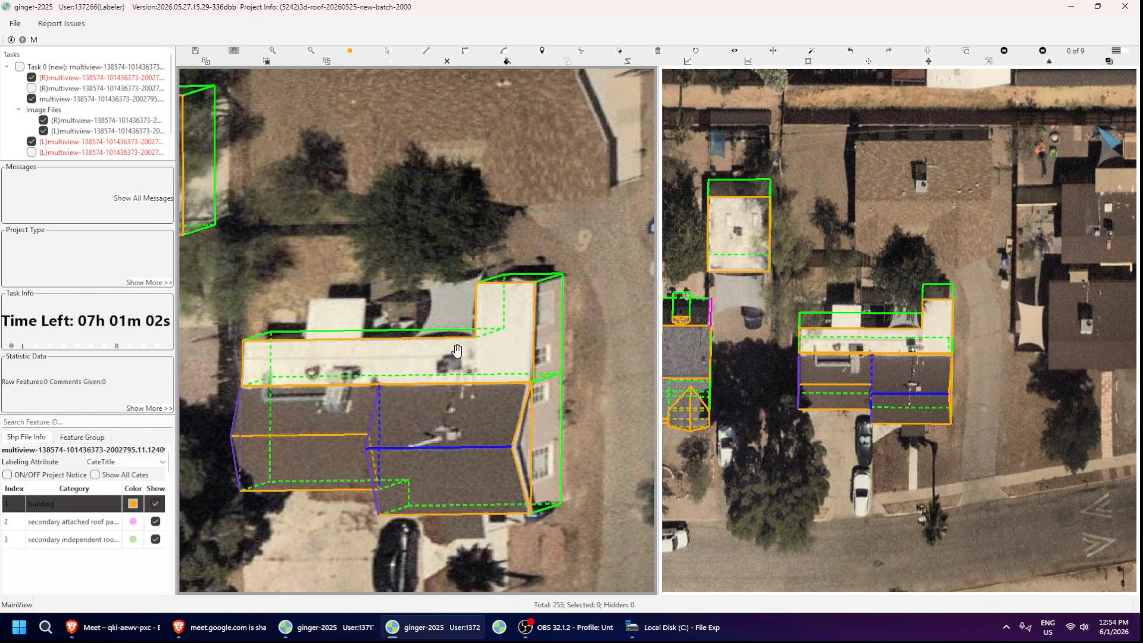
{"action": "scroll", "coordinate": [456, 350], "scroll_direction": "up", "scroll_amount": 1}
{"action": "left_click_drag", "start_coordinate": [505, 357], "coordinate": [482, 400]}
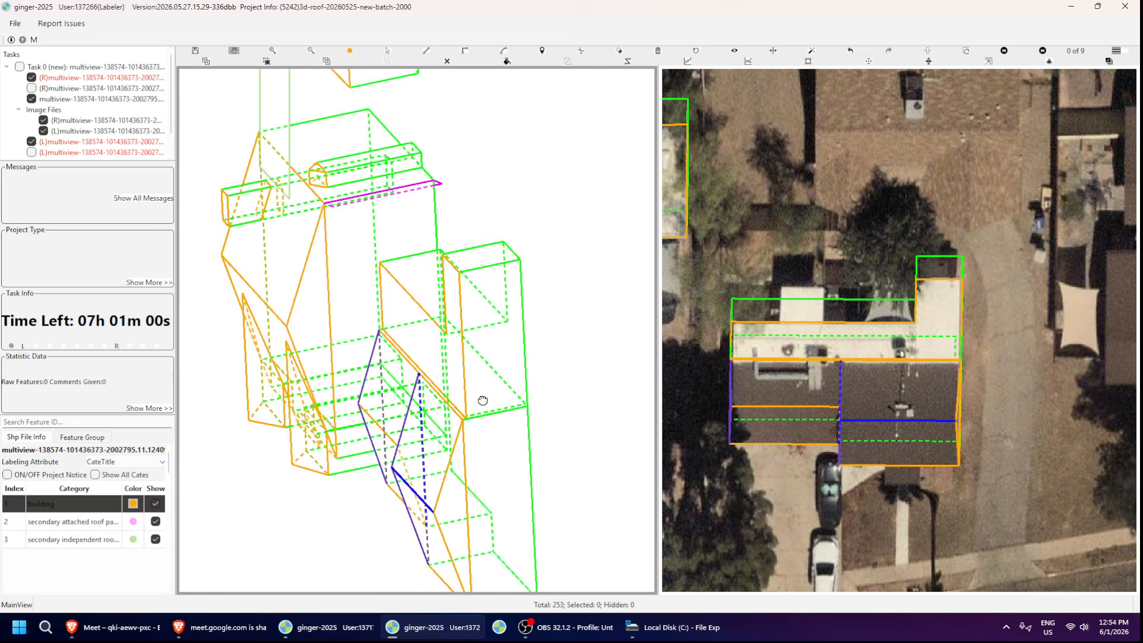
{"action": "key", "text": "Escape"}
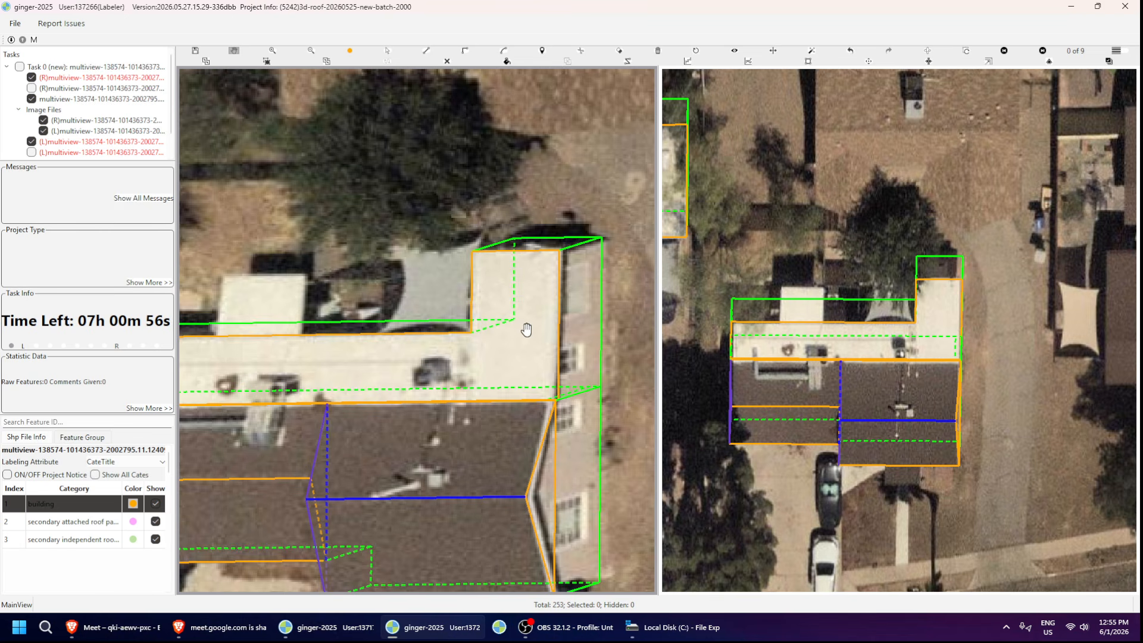
{"action": "scroll", "coordinate": [520, 349], "scroll_direction": "down", "scroll_amount": 2}
Draw a blue line along the flat roof's back edge, snapped to its top edge
{"action": "key", "text": "Escape"}
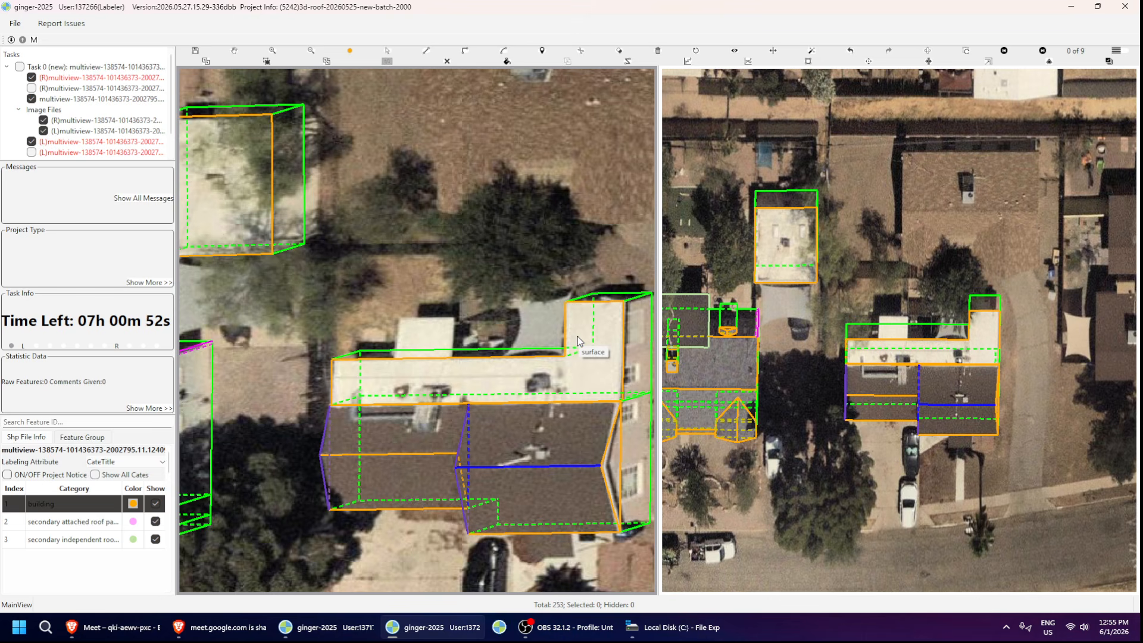
{"action": "left_click", "coordinate": [571, 305]}
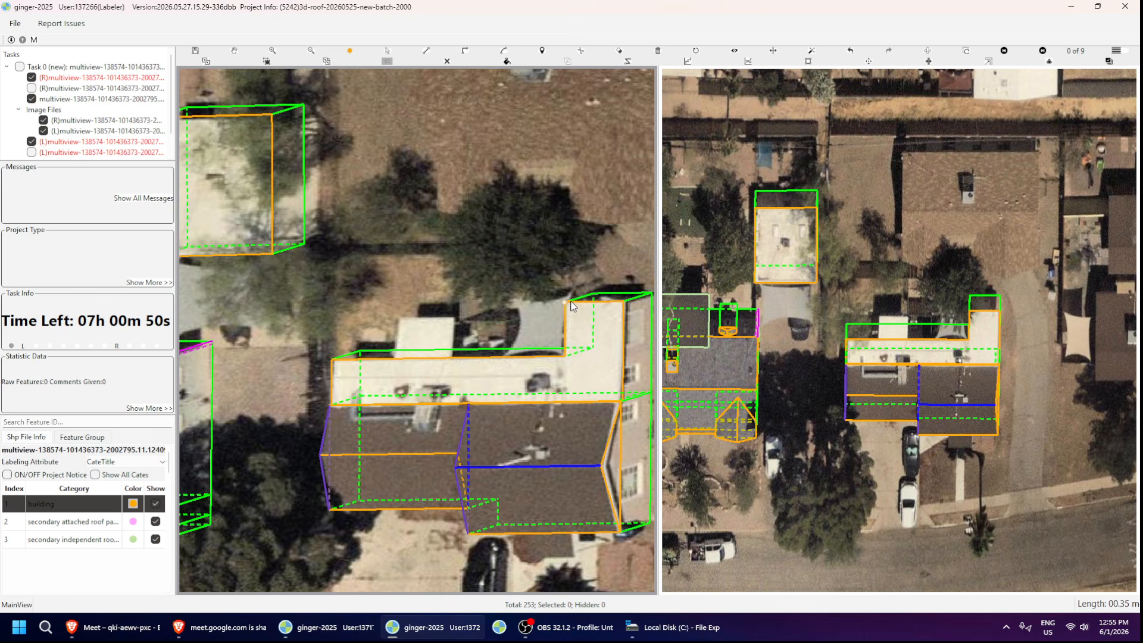
{"action": "left_click", "coordinate": [605, 308]}
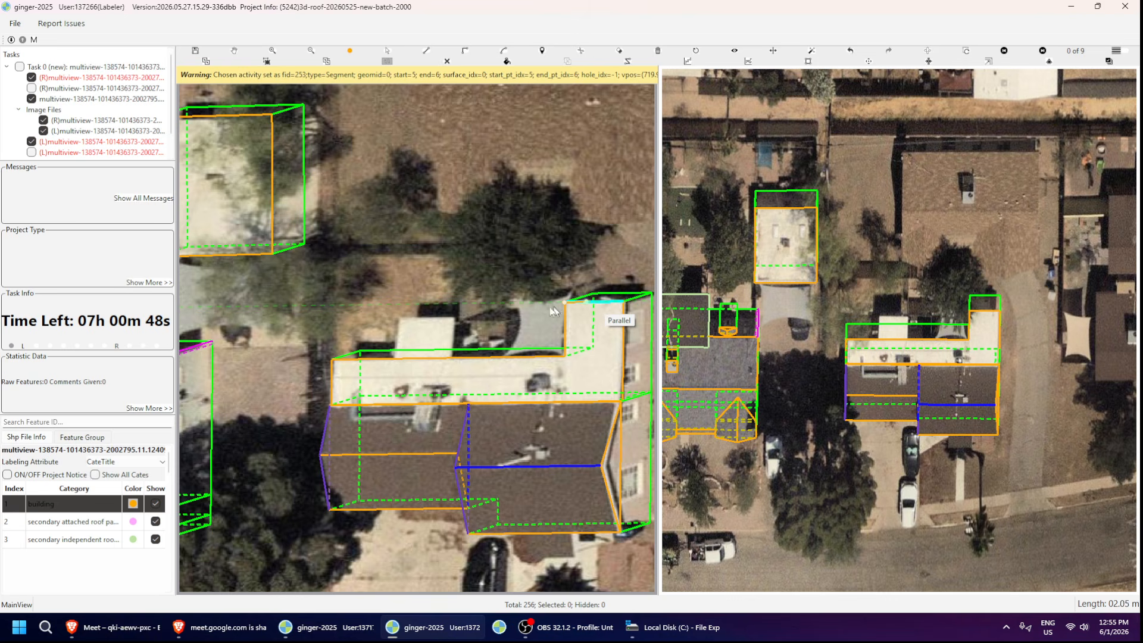
{"action": "left_click", "coordinate": [299, 307]}
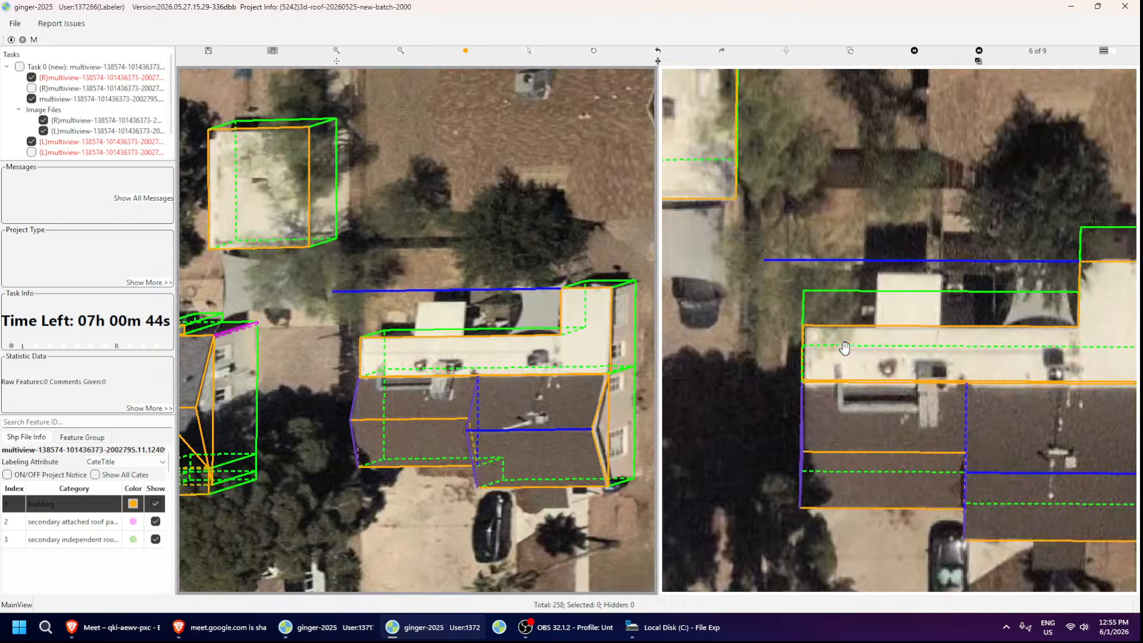
{"action": "scroll", "coordinate": [844, 347], "scroll_direction": "up", "scroll_amount": 4}
{"action": "scroll", "coordinate": [277, 344], "scroll_direction": "up", "scroll_amount": 3}
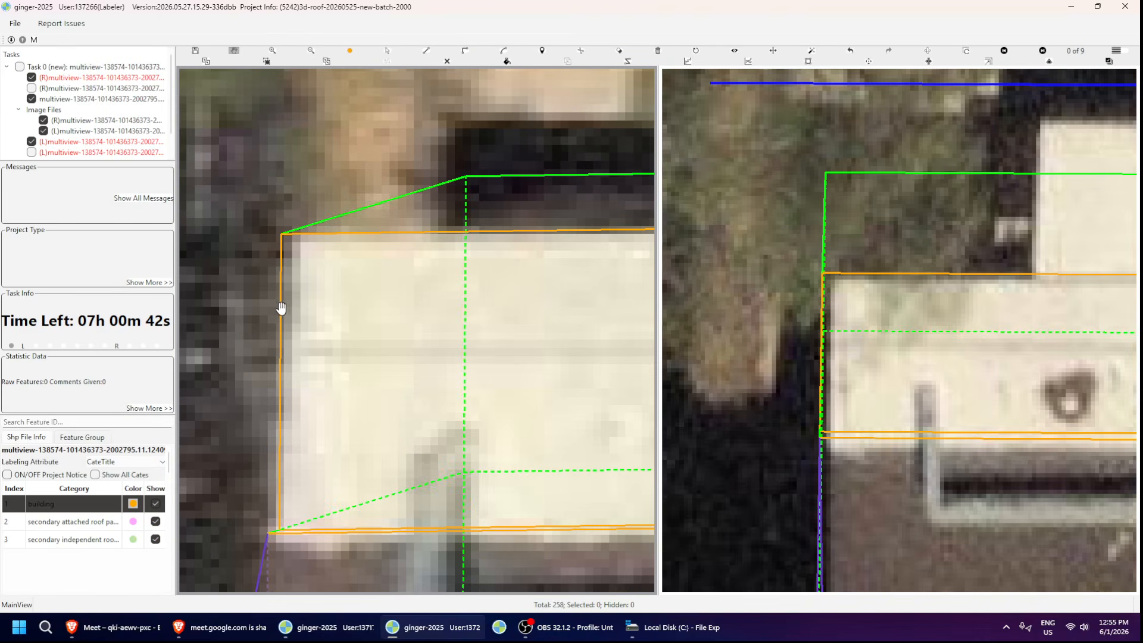
{"action": "scroll", "coordinate": [289, 306], "scroll_direction": "down", "scroll_amount": 5}
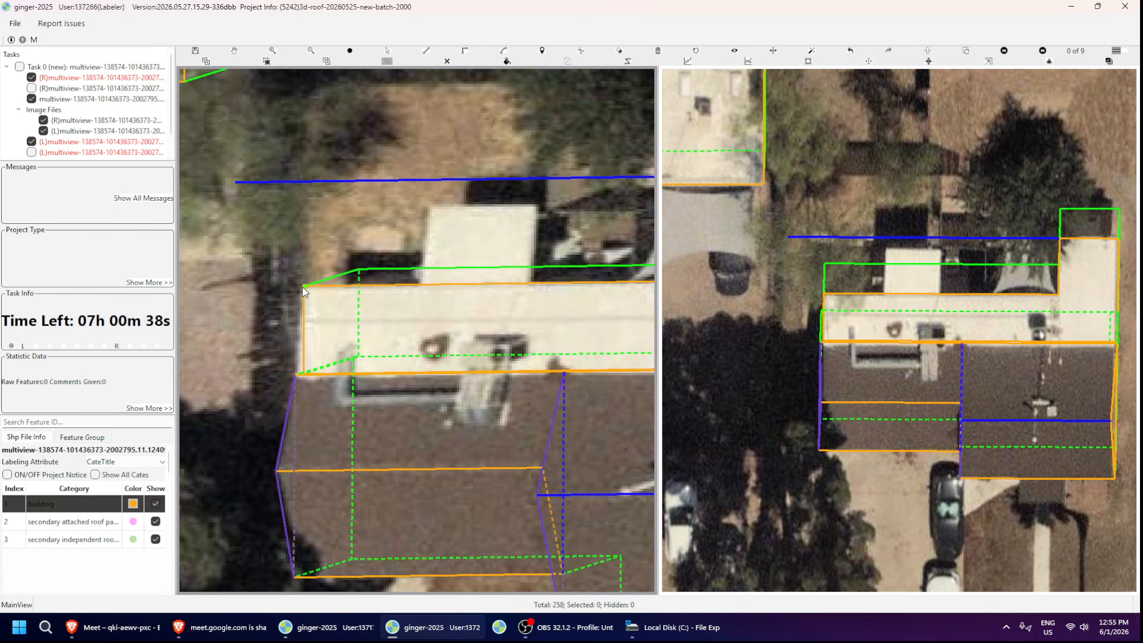
Add a blue line up from the roof's left corner, snapped to its left edge
{"action": "left_click", "coordinate": [302, 304]}
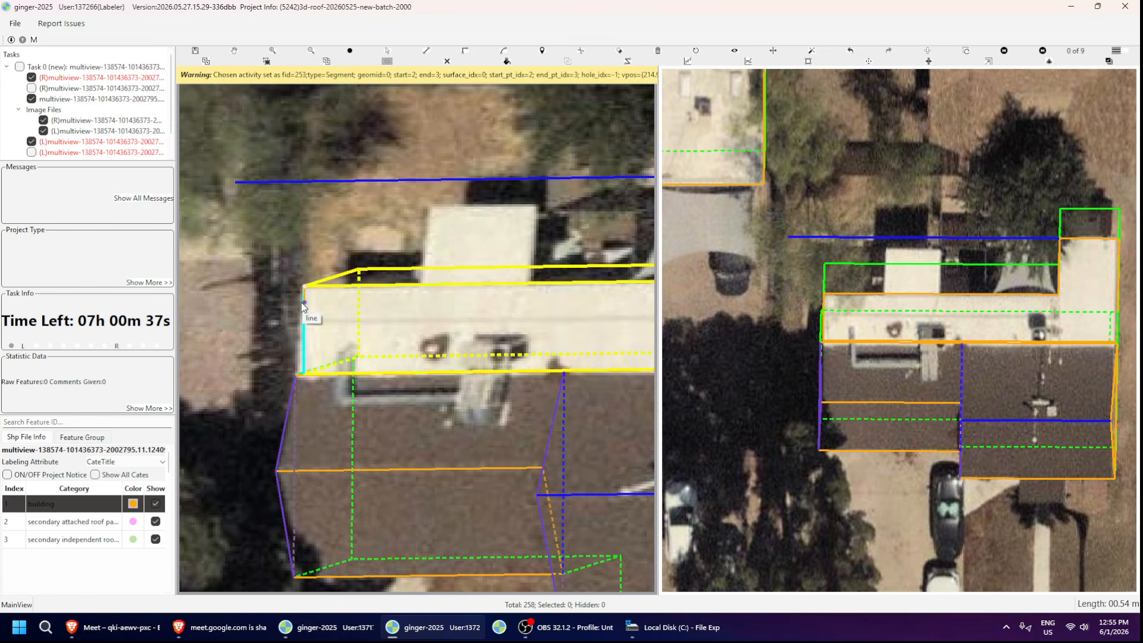
{"action": "left_click", "coordinate": [305, 181]}
{"action": "left_click_drag", "start_coordinate": [331, 327], "coordinate": [258, 263]}
{"action": "scroll", "coordinate": [292, 276], "scroll_direction": "down", "scroll_amount": 4}
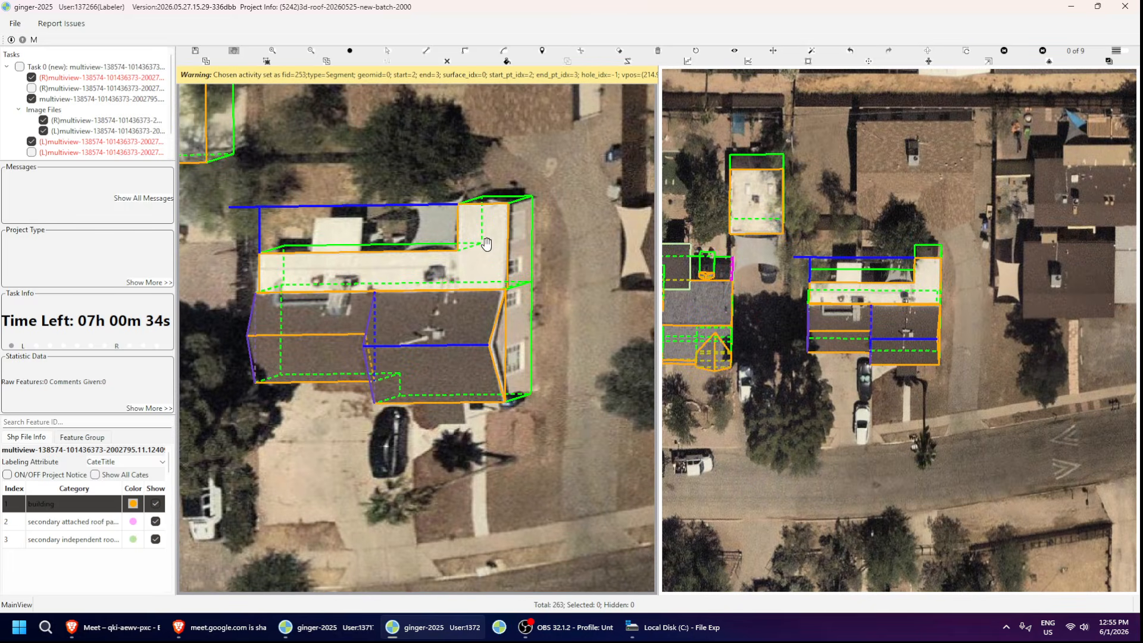
{"action": "scroll", "coordinate": [487, 243], "scroll_direction": "up", "scroll_amount": 3}
{"action": "scroll", "coordinate": [525, 318], "scroll_direction": "down", "scroll_amount": 1}
Start a polygon on the right wall's corners, then cancel it and recentre the house
{"action": "left_click", "coordinate": [522, 317]}
{"action": "left_click", "coordinate": [525, 190]}
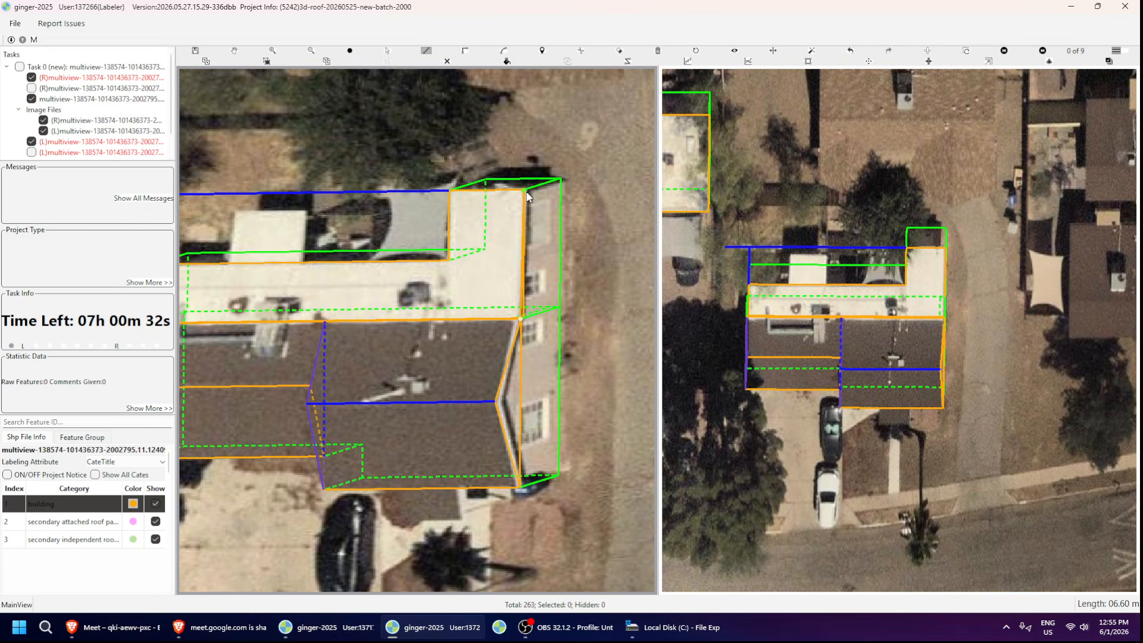
{"action": "left_click_drag", "start_coordinate": [351, 198], "coordinate": [472, 209]}
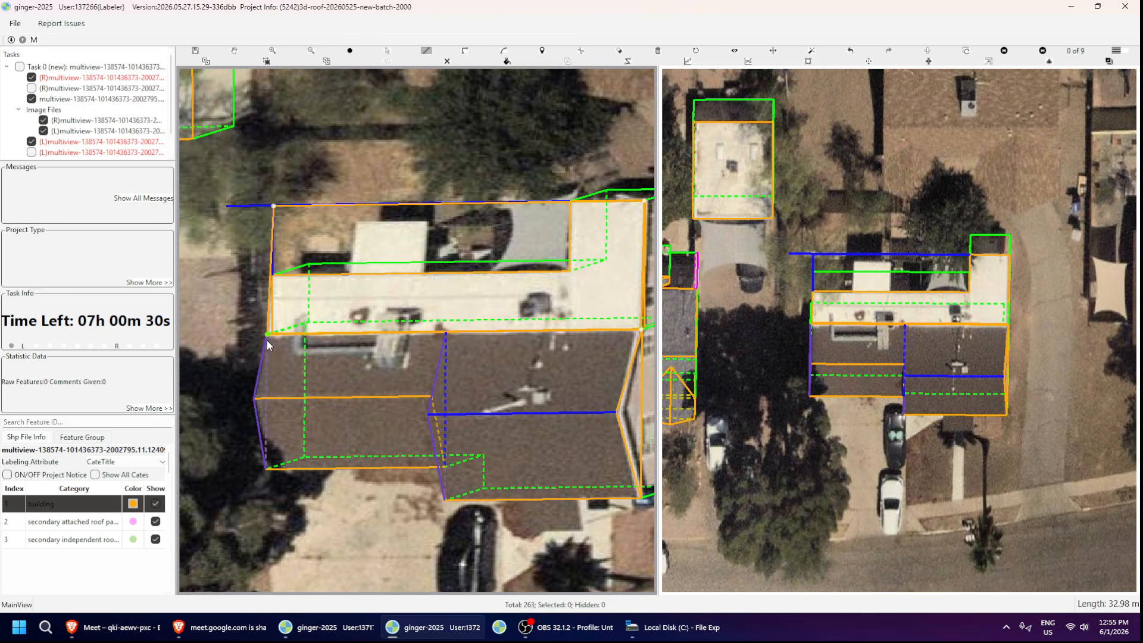
{"action": "key", "text": "Escape"}
{"action": "left_click_drag", "start_coordinate": [460, 290], "coordinate": [408, 244]}
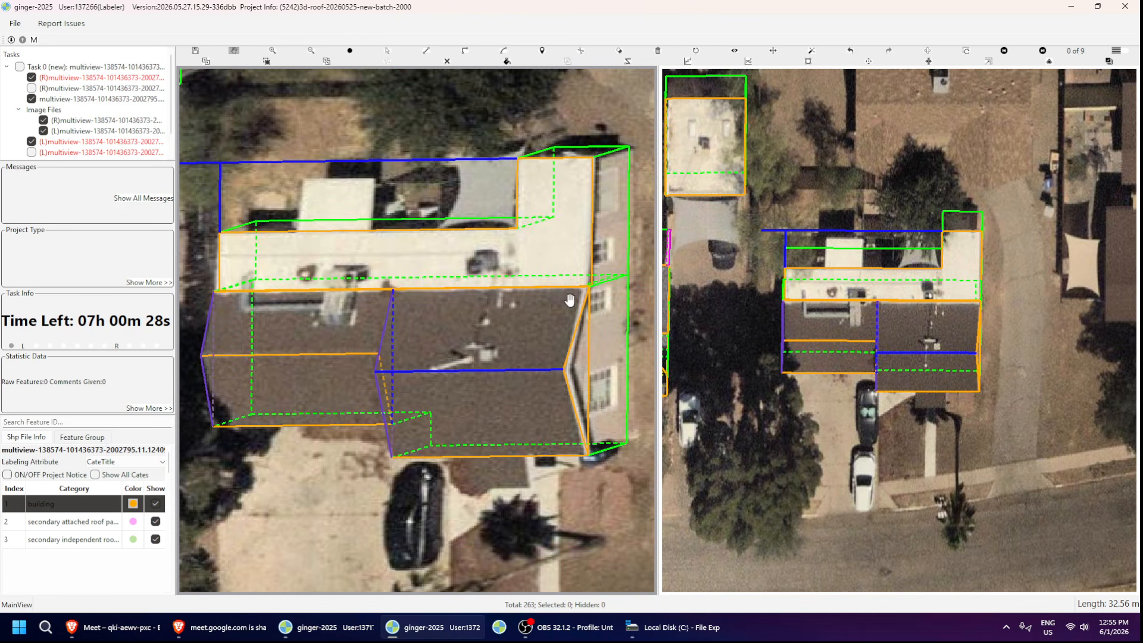
{"action": "scroll", "coordinate": [588, 279], "scroll_direction": "up", "scroll_amount": 8}
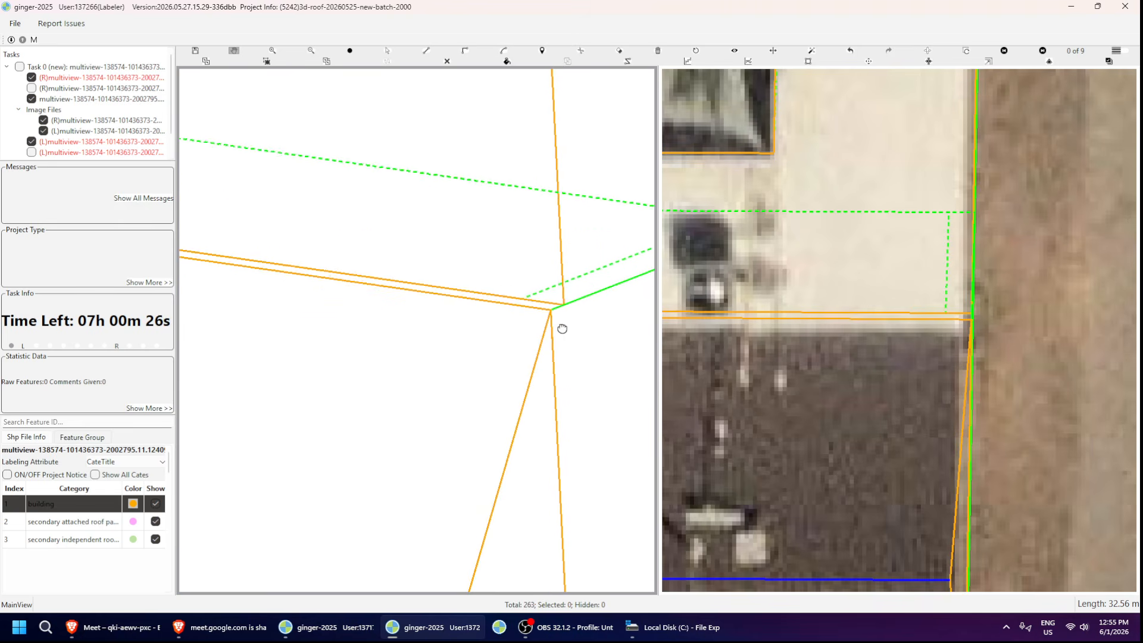
Start the wing's corner edge, using the dashed green edge as a parallel guide for its vertices
{"action": "key", "text": "l"}
{"action": "left_click", "coordinate": [550, 310]}
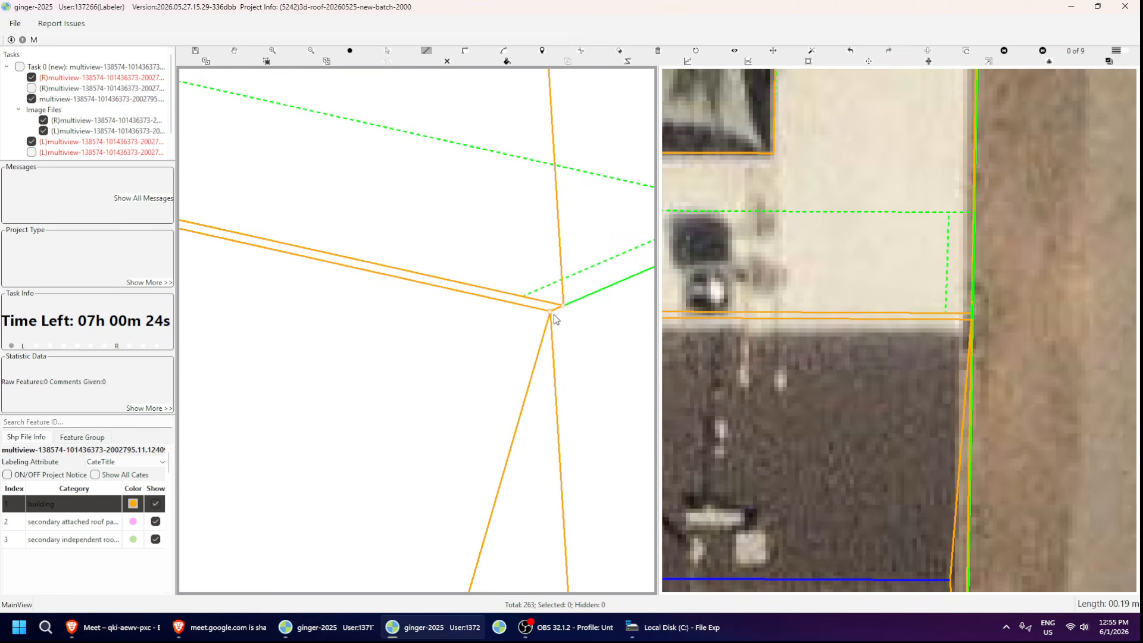
{"action": "scroll", "coordinate": [553, 319], "scroll_direction": "down", "scroll_amount": 4}
{"action": "scroll", "coordinate": [339, 312], "scroll_direction": "up", "scroll_amount": 4}
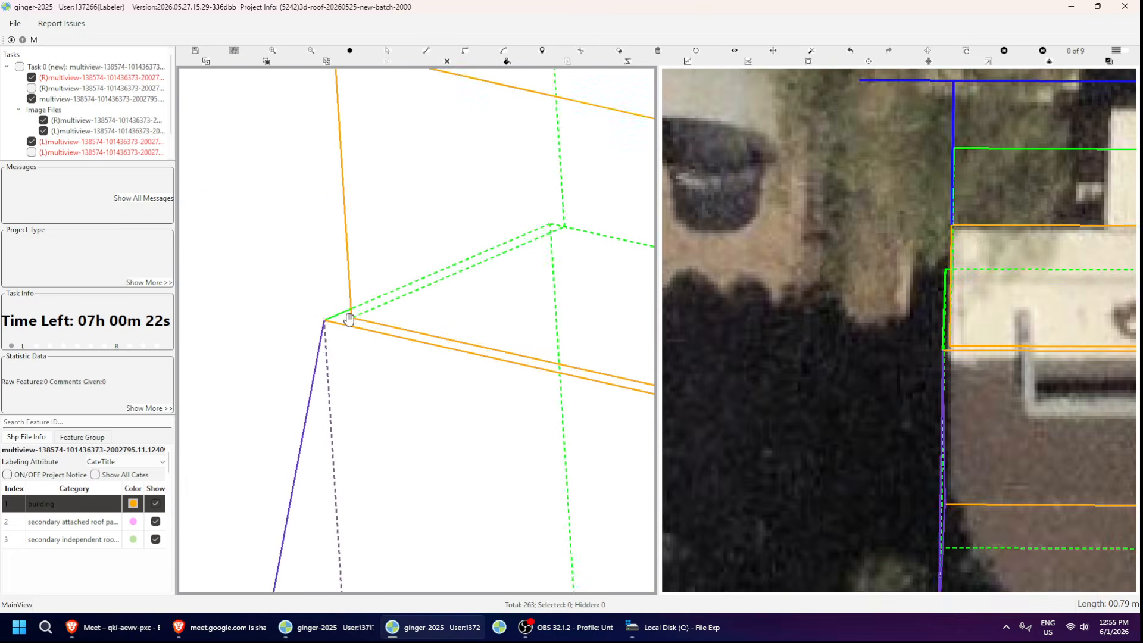
{"action": "scroll", "coordinate": [348, 320], "scroll_direction": "up", "scroll_amount": 2}
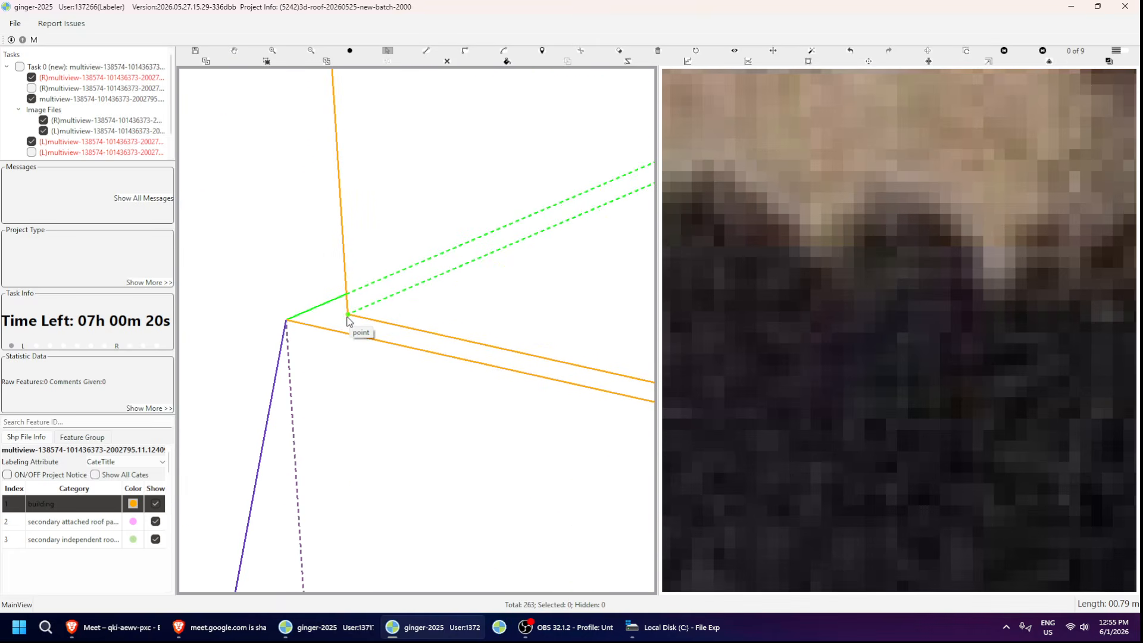
{"action": "left_click", "coordinate": [374, 306]}
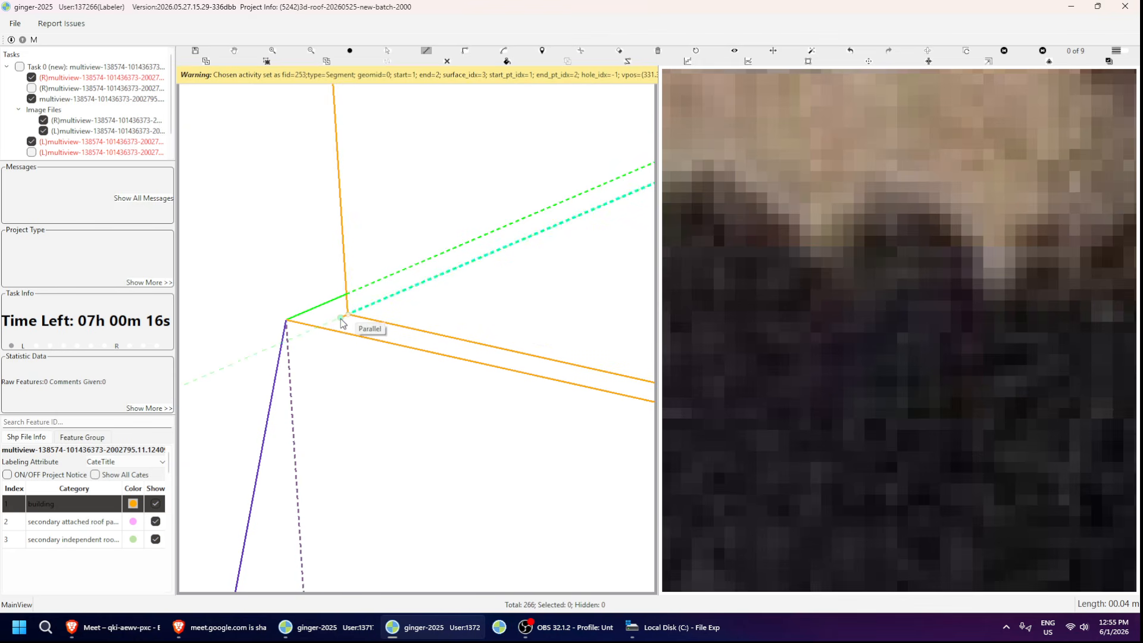
{"action": "left_click", "coordinate": [349, 318]}
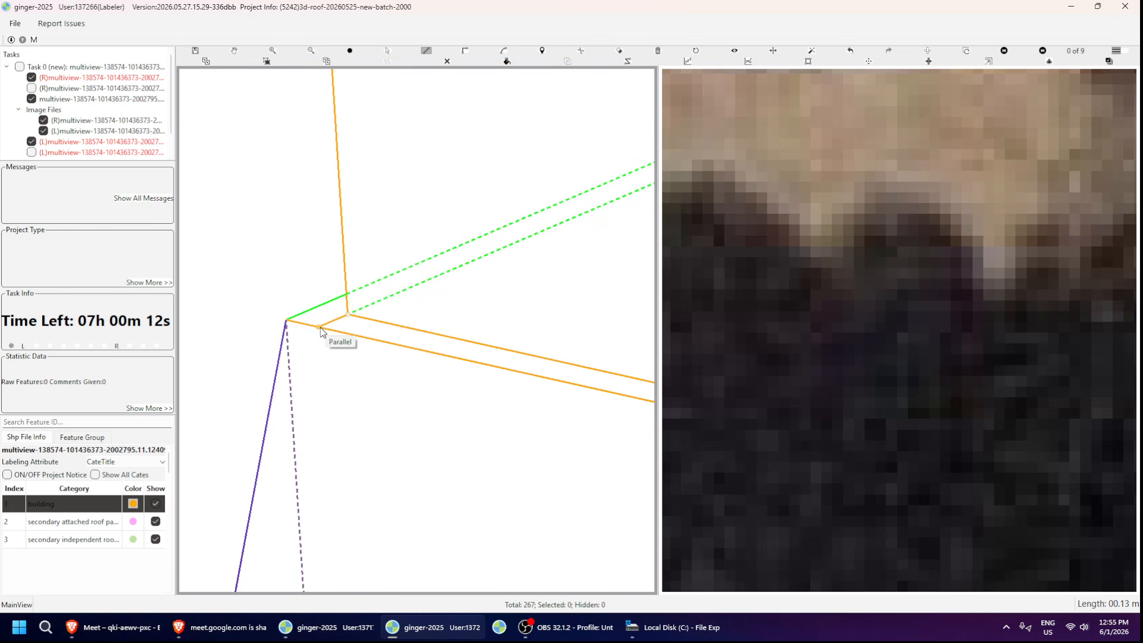
{"action": "left_click", "coordinate": [326, 327]}
{"action": "scroll", "coordinate": [343, 300], "scroll_direction": "down", "scroll_amount": 3}
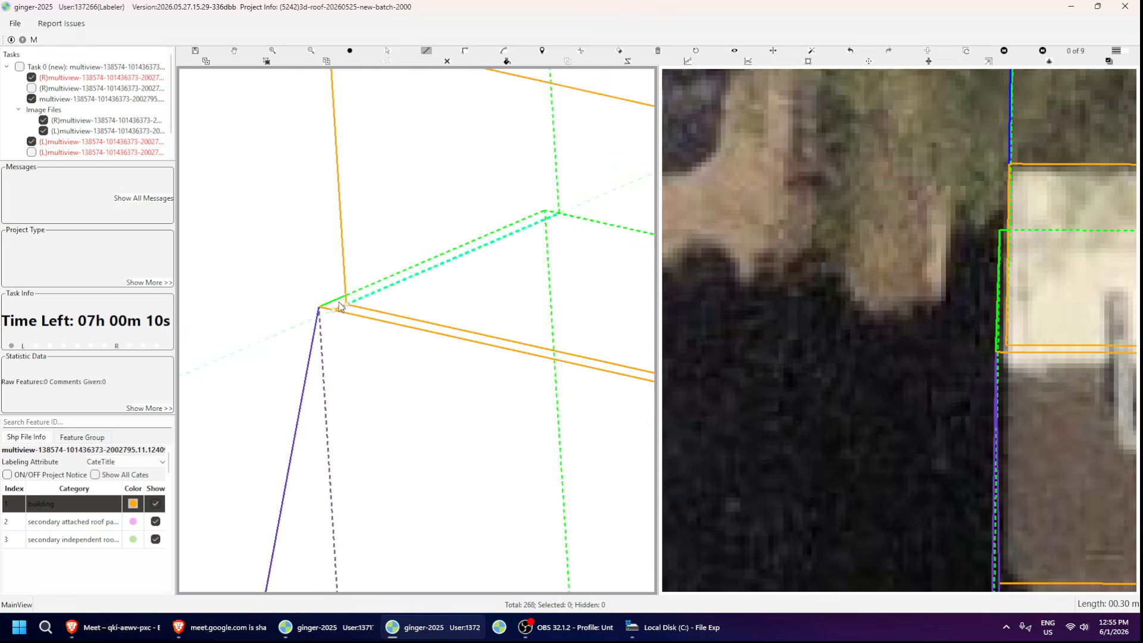
{"action": "scroll", "coordinate": [337, 295], "scroll_direction": "up", "scroll_amount": 5}
Fix the vertical edge at the blue ridge corner
{"action": "left_click", "coordinate": [309, 451]}
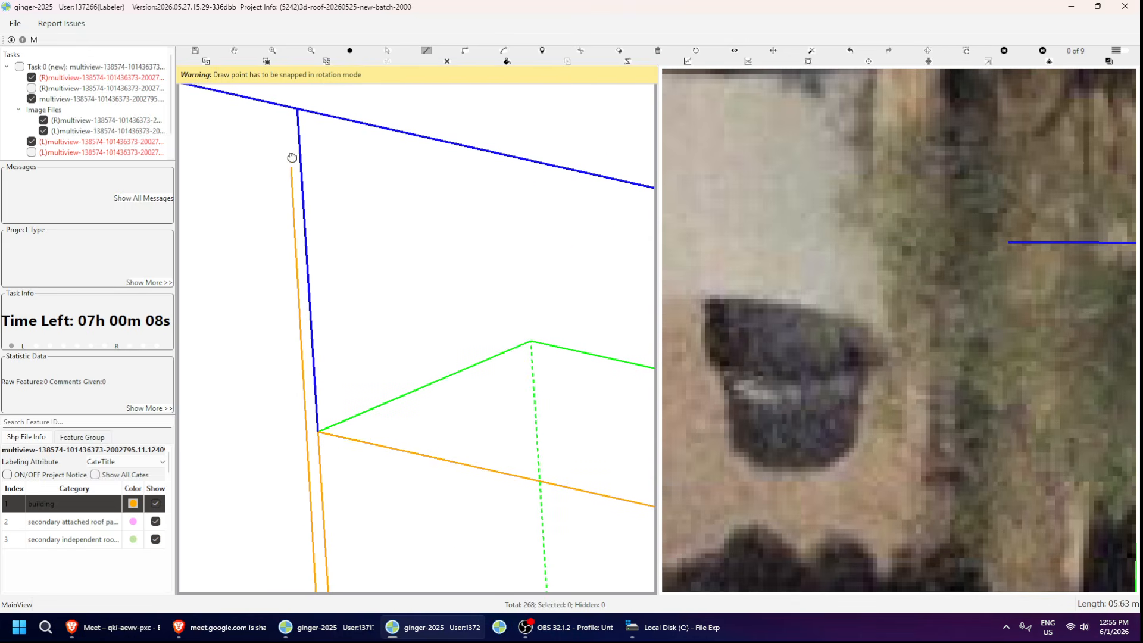
{"action": "scroll", "coordinate": [334, 331], "scroll_direction": "down", "scroll_amount": 3}
{"action": "scroll", "coordinate": [370, 276], "scroll_direction": "up", "scroll_amount": 2}
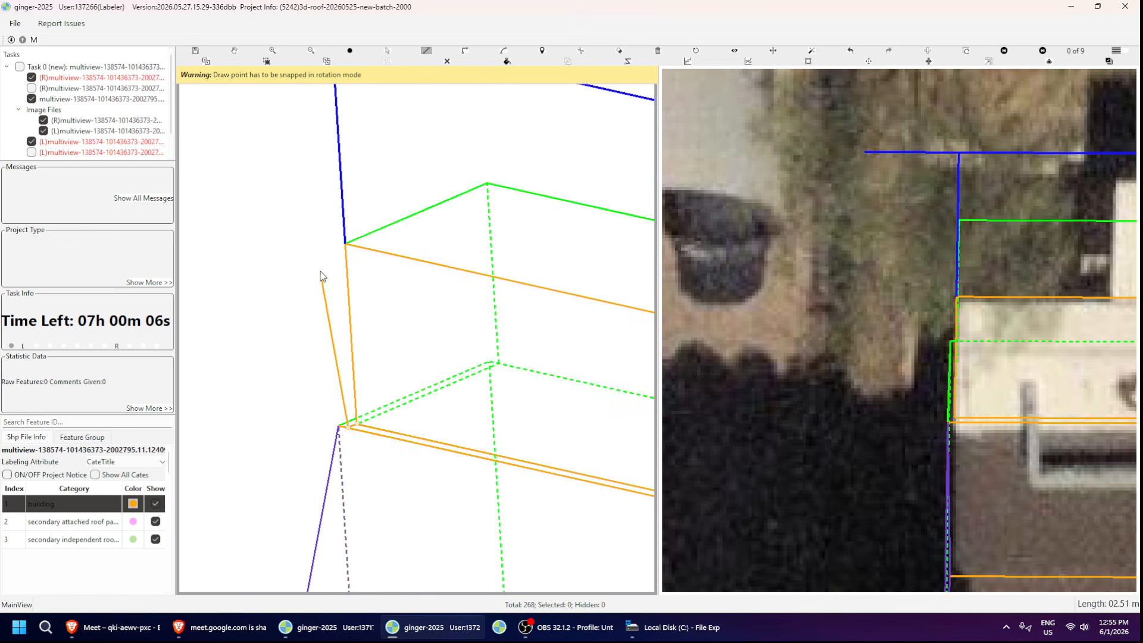
{"action": "scroll", "coordinate": [334, 271], "scroll_direction": "up", "scroll_amount": 2}
{"action": "scroll", "coordinate": [333, 271], "scroll_direction": "up", "scroll_amount": 2}
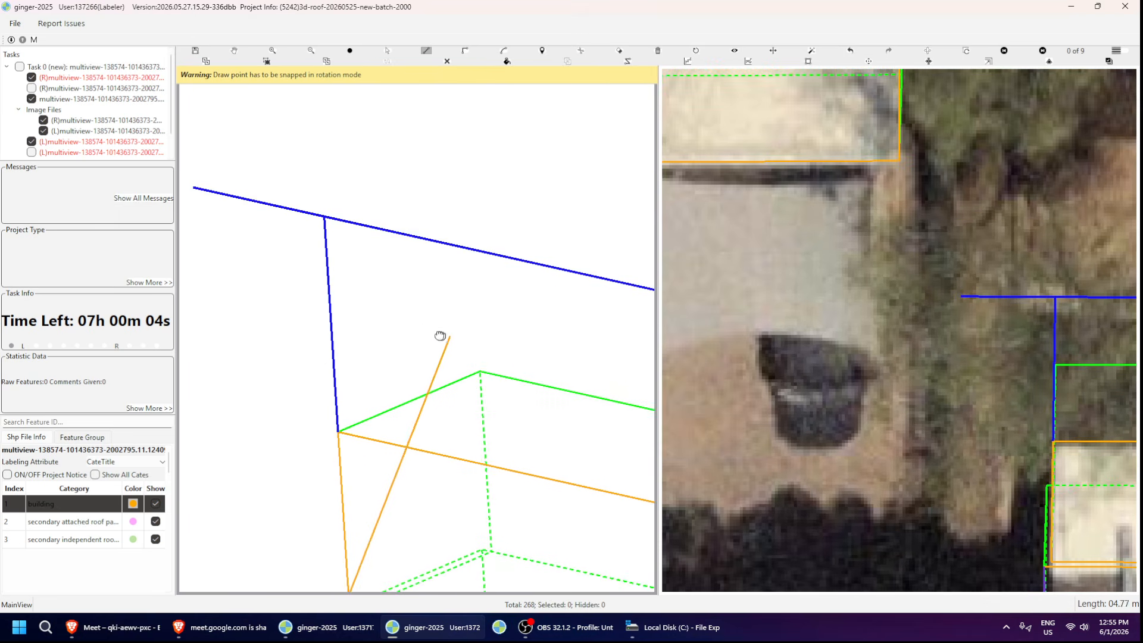
{"action": "left_click", "coordinate": [326, 216]}
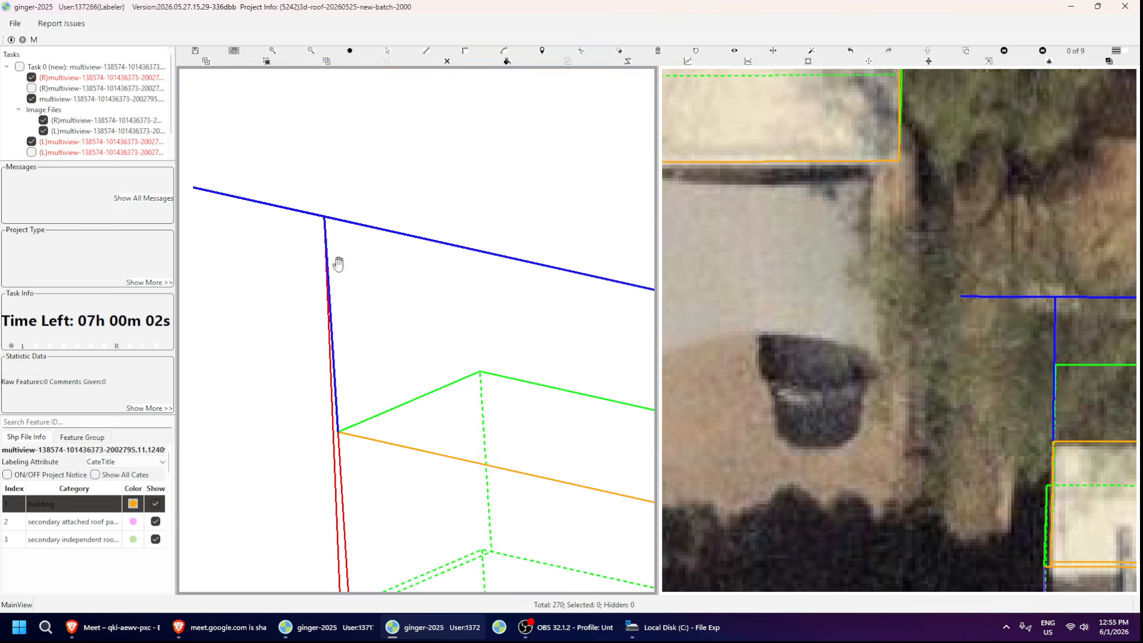
{"action": "scroll", "coordinate": [276, 423], "scroll_direction": "down", "scroll_amount": 6}
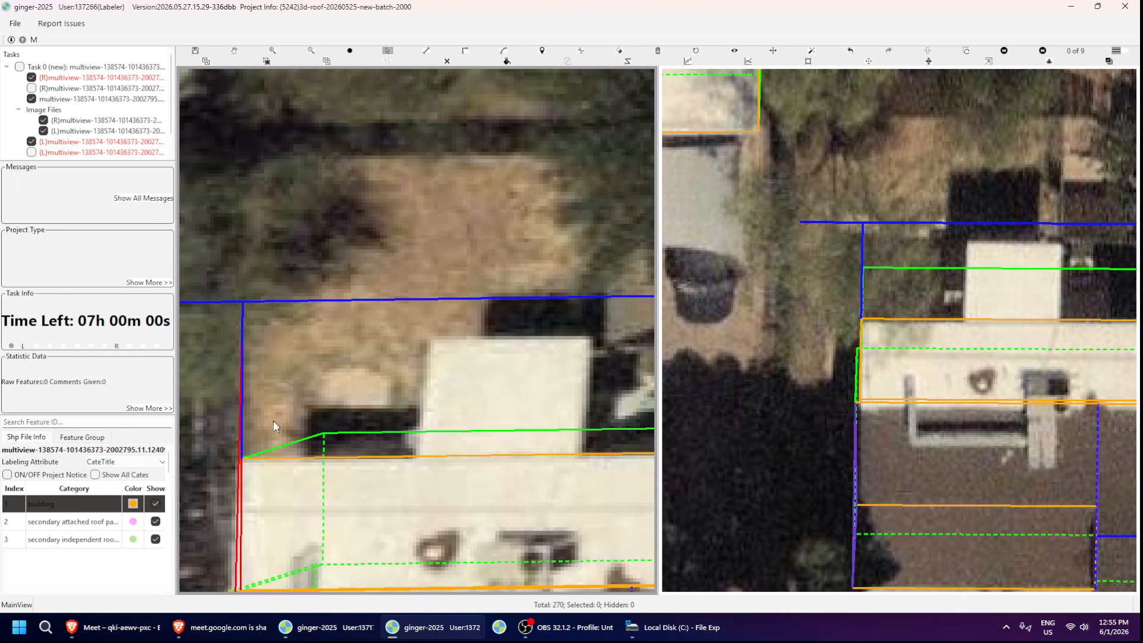
Check the overlays, draw a line across the building's corners, and rotate it in 3D
{"action": "key", "text": "r"}
{"action": "key", "text": "r"}
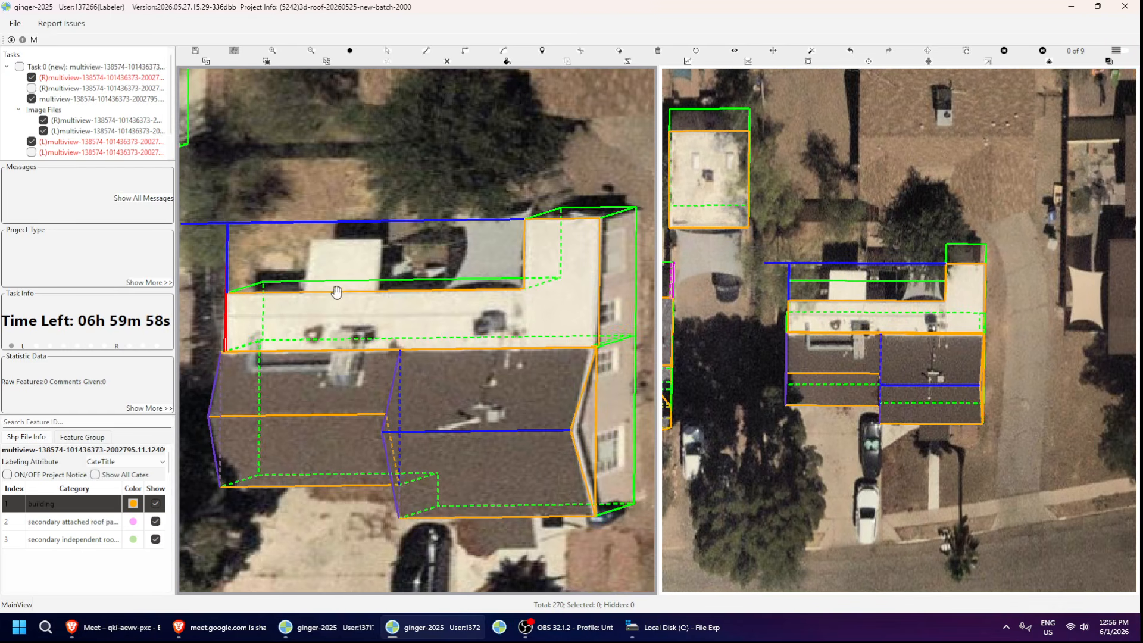
{"action": "key", "text": "r"}
{"action": "key", "text": "r"}
{"action": "key", "text": "m"}
{"action": "left_click", "coordinate": [417, 389]}
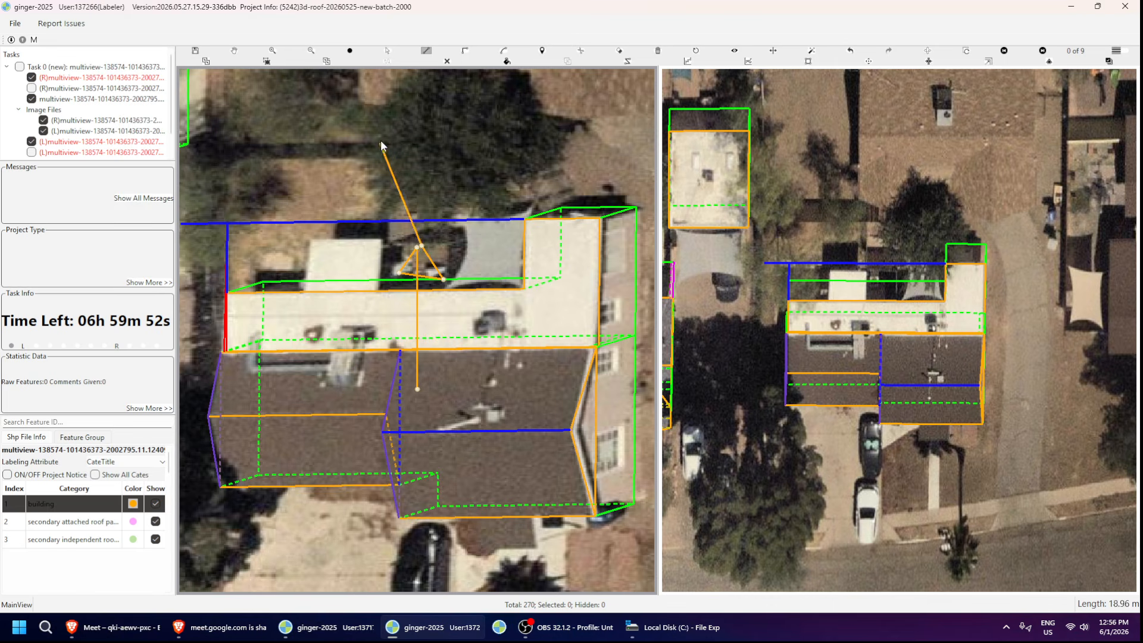
{"action": "scroll", "coordinate": [595, 345], "scroll_direction": "up", "scroll_amount": 4}
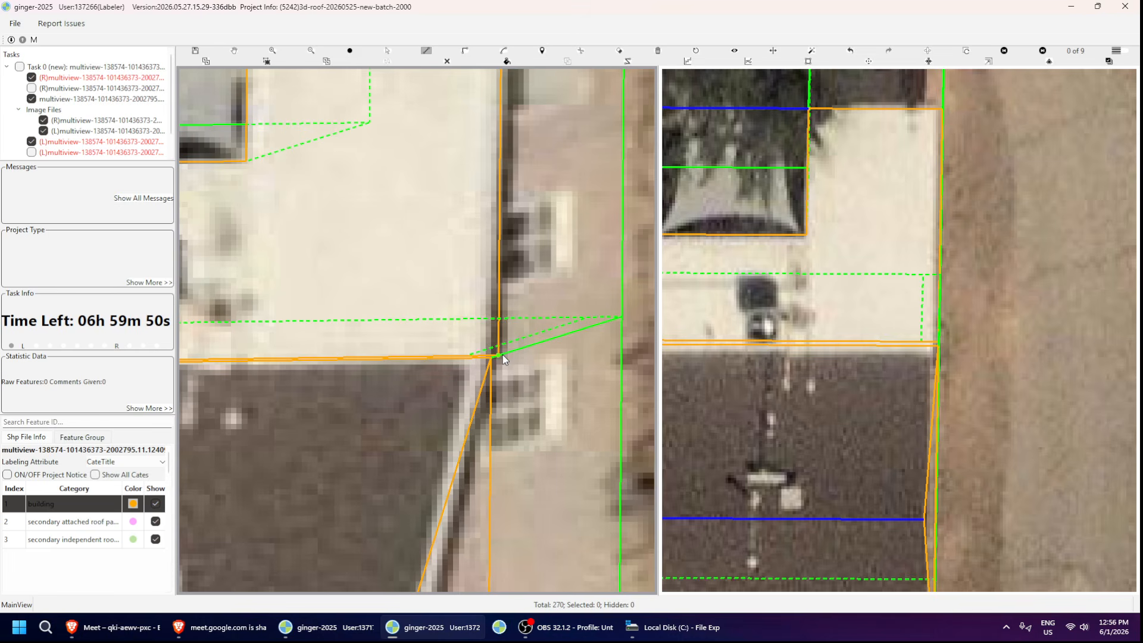
{"action": "left_click", "coordinate": [503, 354]}
{"action": "scroll", "coordinate": [466, 289], "scroll_direction": "down", "scroll_amount": 2}
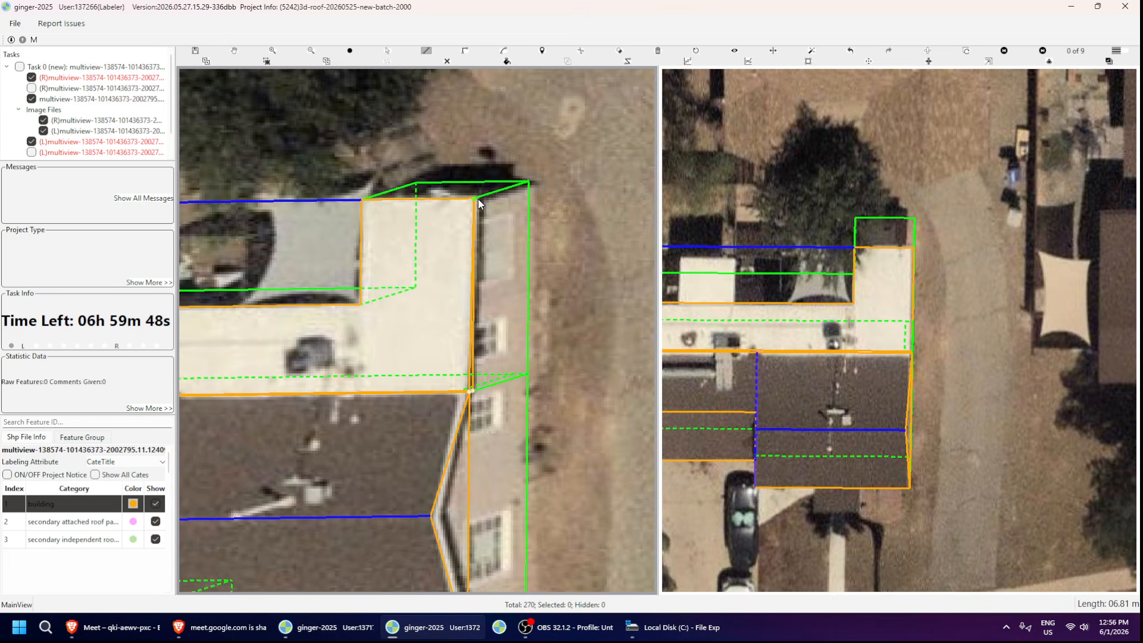
{"action": "left_click", "coordinate": [477, 199]}
{"action": "key", "text": "Escape"}
{"action": "scroll", "coordinate": [492, 343], "scroll_direction": "down", "scroll_amount": 2}
{"action": "left_click_drag", "start_coordinate": [475, 351], "coordinate": [444, 352]}
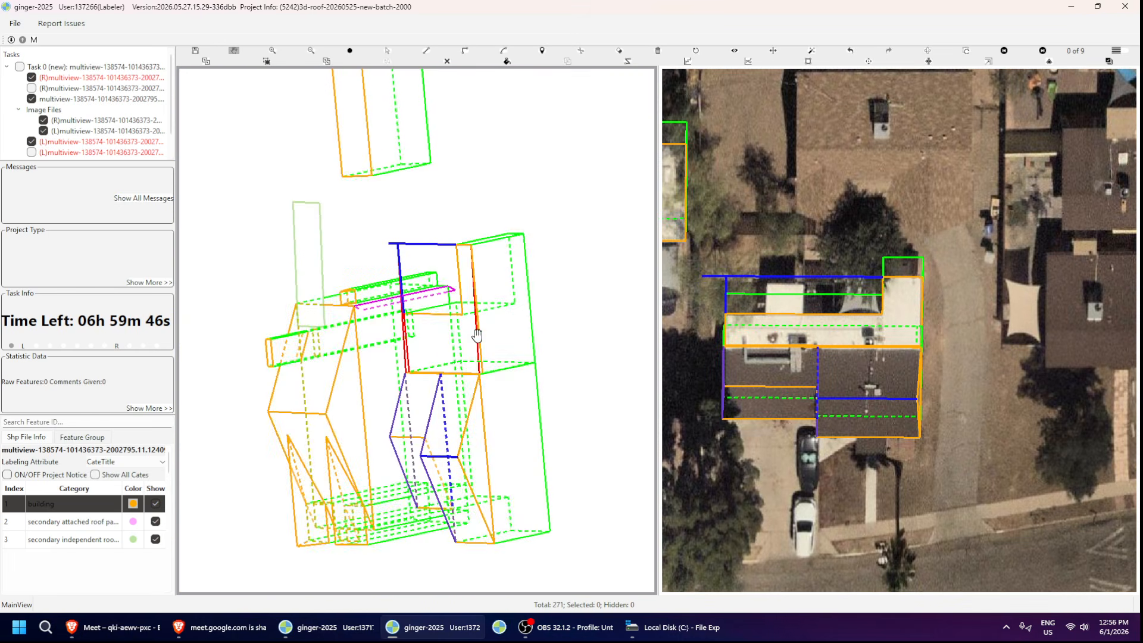
{"action": "scroll", "coordinate": [476, 336], "scroll_direction": "up", "scroll_amount": 2}
Trace the wing's roof outline from its right corner to the top-left and close the polygon
{"action": "key", "text": "r"}
{"action": "scroll", "coordinate": [479, 319], "scroll_direction": "down", "scroll_amount": 2}
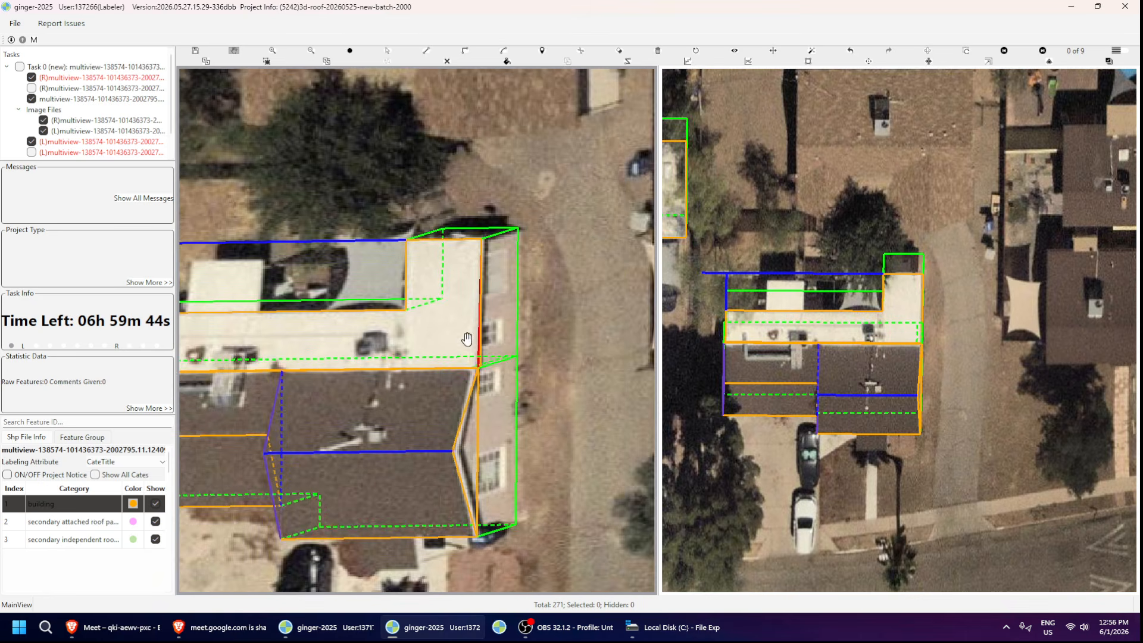
{"action": "left_click_drag", "start_coordinate": [467, 336], "coordinate": [492, 344]}
{"action": "key", "text": "l"}
{"action": "left_click", "coordinate": [503, 375]}
{"action": "left_click", "coordinate": [506, 247]}
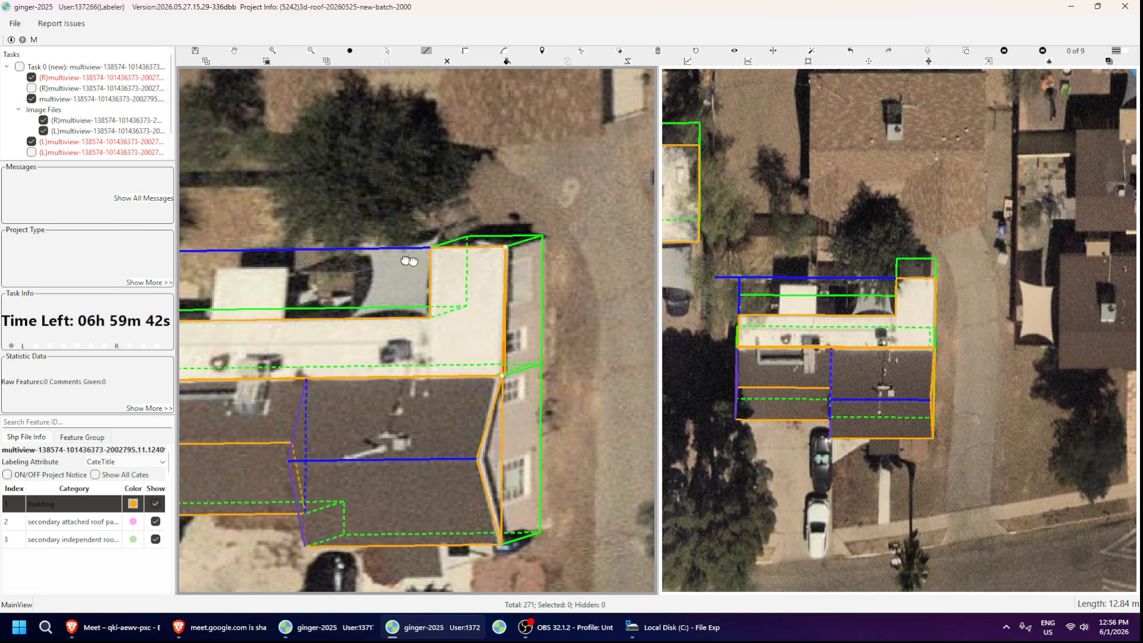
{"action": "left_click_drag", "start_coordinate": [409, 260], "coordinate": [595, 282]}
{"action": "left_click", "coordinate": [322, 275]}
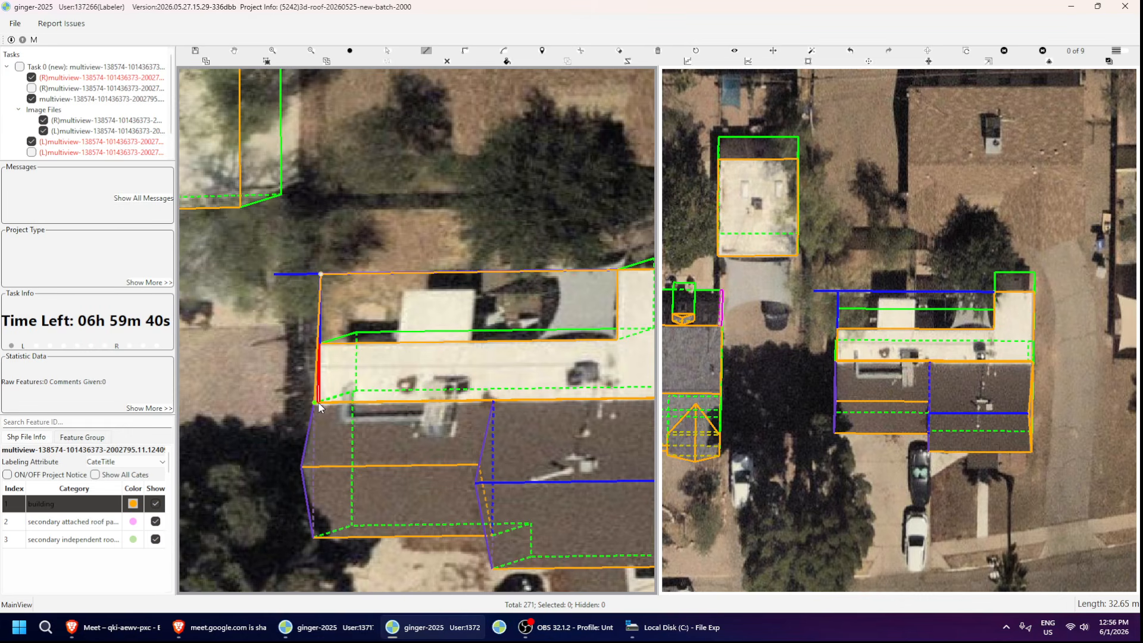
{"action": "double_click", "coordinate": [324, 408]}
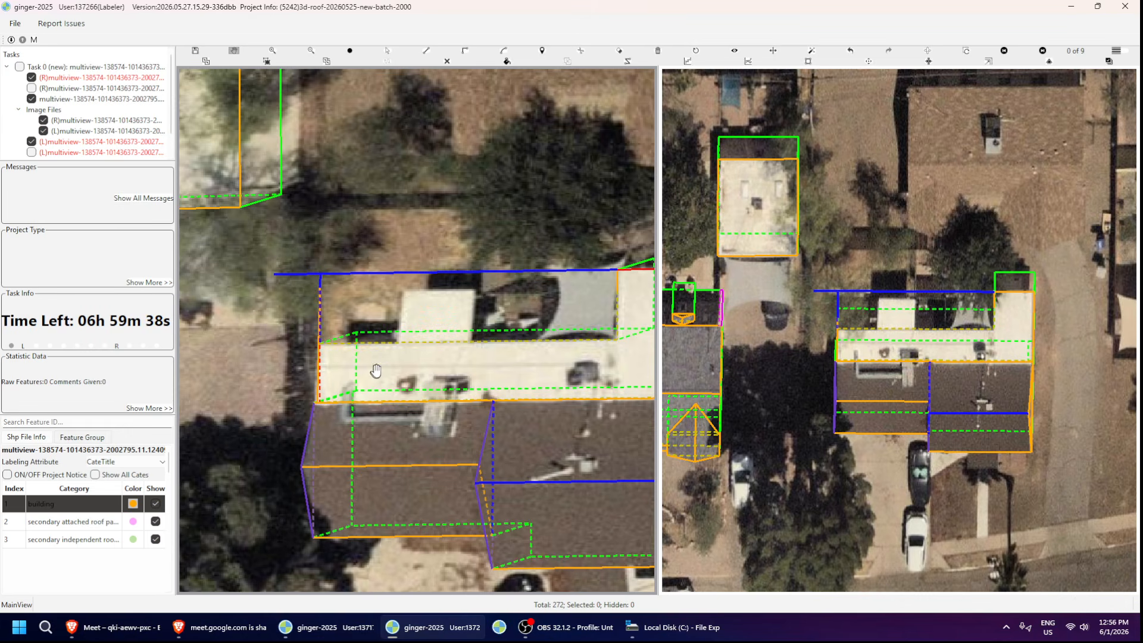
Rotate the new outline in 3D and briefly show filled faces to check its shape
{"action": "scroll", "coordinate": [388, 356], "scroll_direction": "down", "scroll_amount": 2}
{"action": "mouse_move", "coordinate": [480, 387]}
{"action": "left_mouse_down"}
{"action": "mouse_move", "coordinate": [476, 373]}
{"action": "mouse_move", "coordinate": [460, 376]}
{"action": "mouse_move", "coordinate": [478, 403]}
{"action": "mouse_move", "coordinate": [461, 352]}
{"action": "mouse_move", "coordinate": [471, 367]}
{"action": "left_mouse_up"}
{"action": "key", "text": "f"}
{"action": "key", "text": "f"}
{"action": "scroll", "coordinate": [479, 394], "scroll_direction": "up", "scroll_amount": 2}
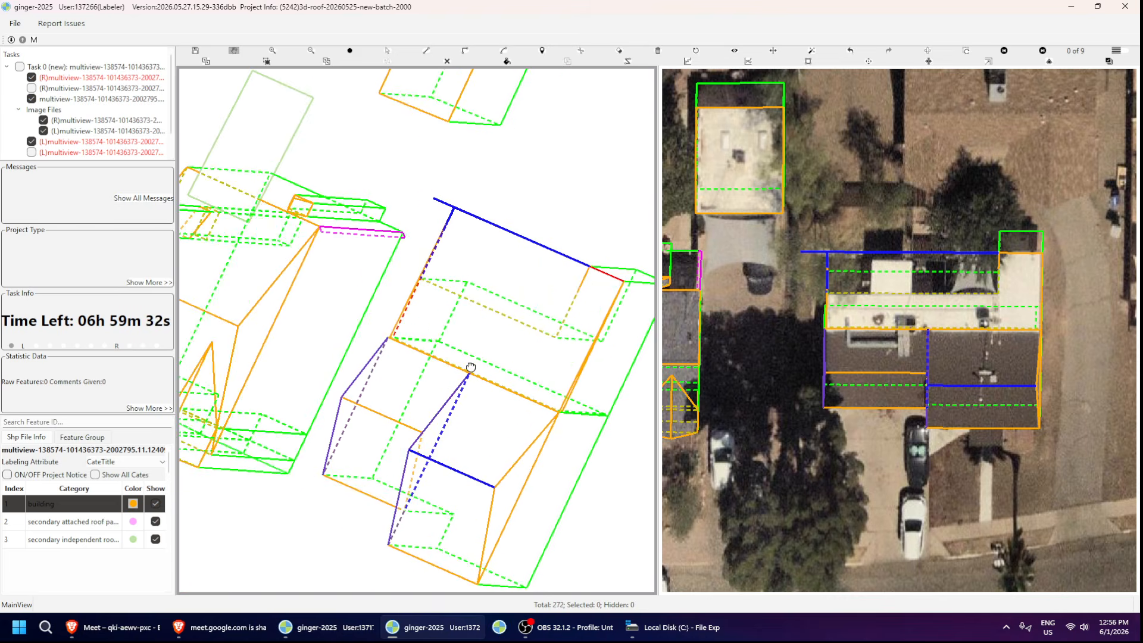
Sketch and discard an extra edge, then select the main house's building feature
{"action": "key", "text": "l"}
{"action": "left_click", "coordinate": [454, 366]}
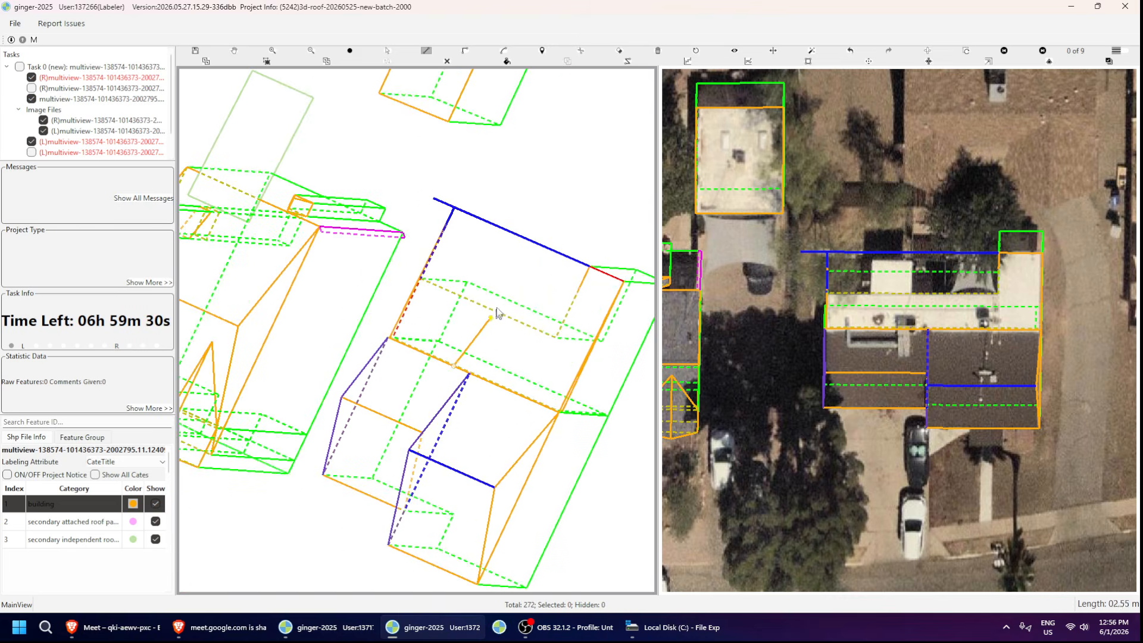
{"action": "left_click", "coordinate": [503, 278]}
{"action": "left_click", "coordinate": [487, 291]}
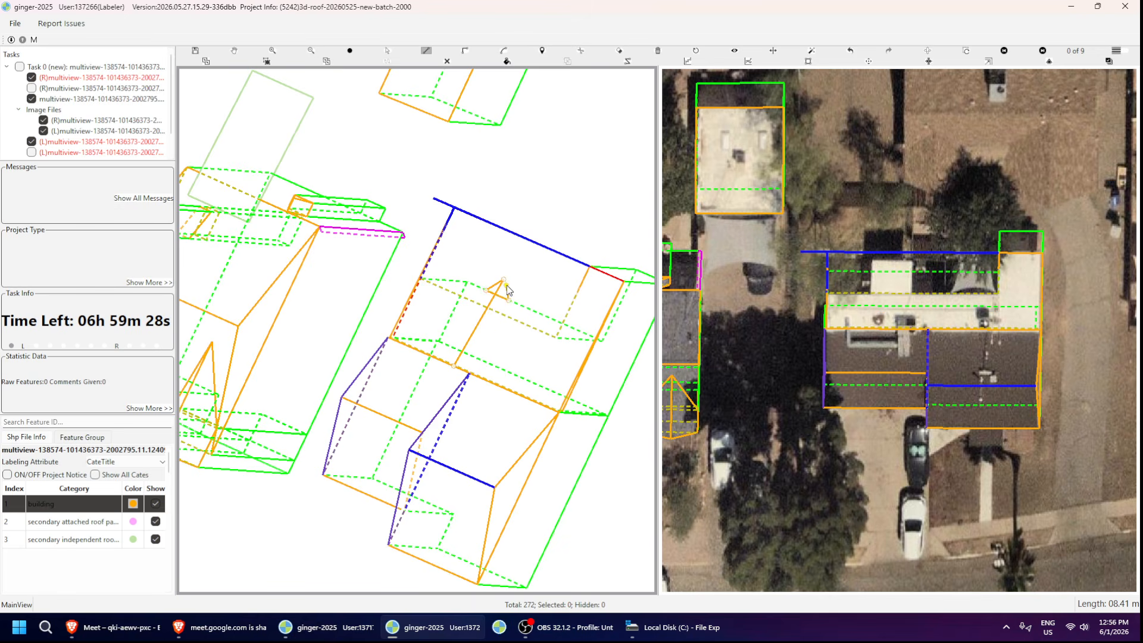
{"action": "key", "text": "Escape"}
{"action": "key", "text": "Escape"}
{"action": "scroll", "coordinate": [506, 307], "scroll_direction": "down", "scroll_amount": 5}
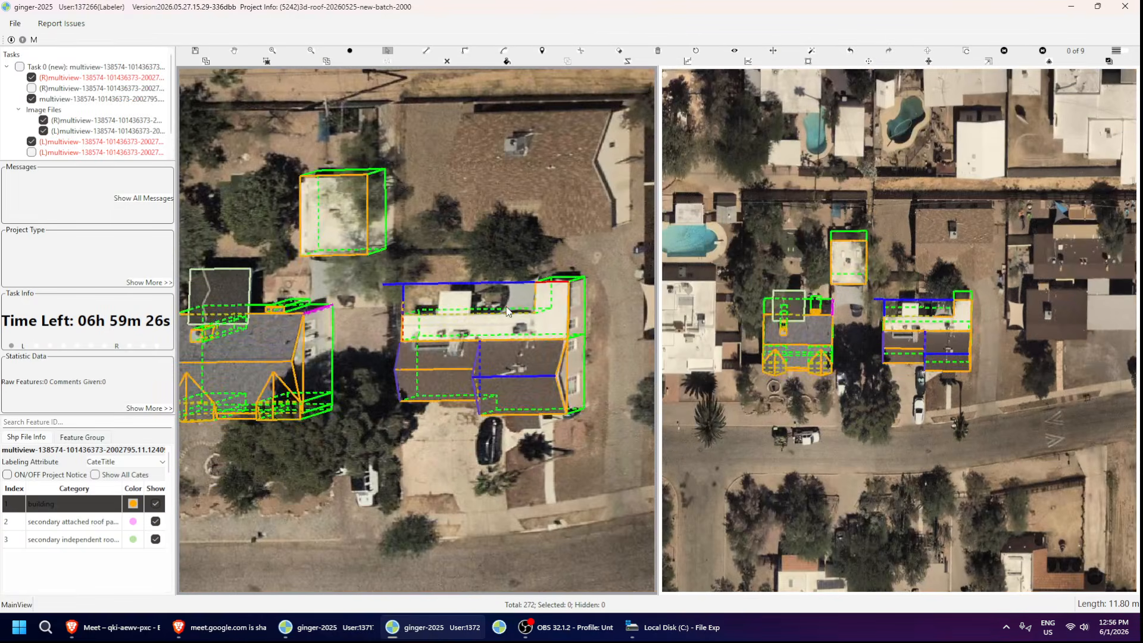
{"action": "key", "text": "space"}
{"action": "scroll", "coordinate": [465, 304], "scroll_direction": "up", "scroll_amount": 2}
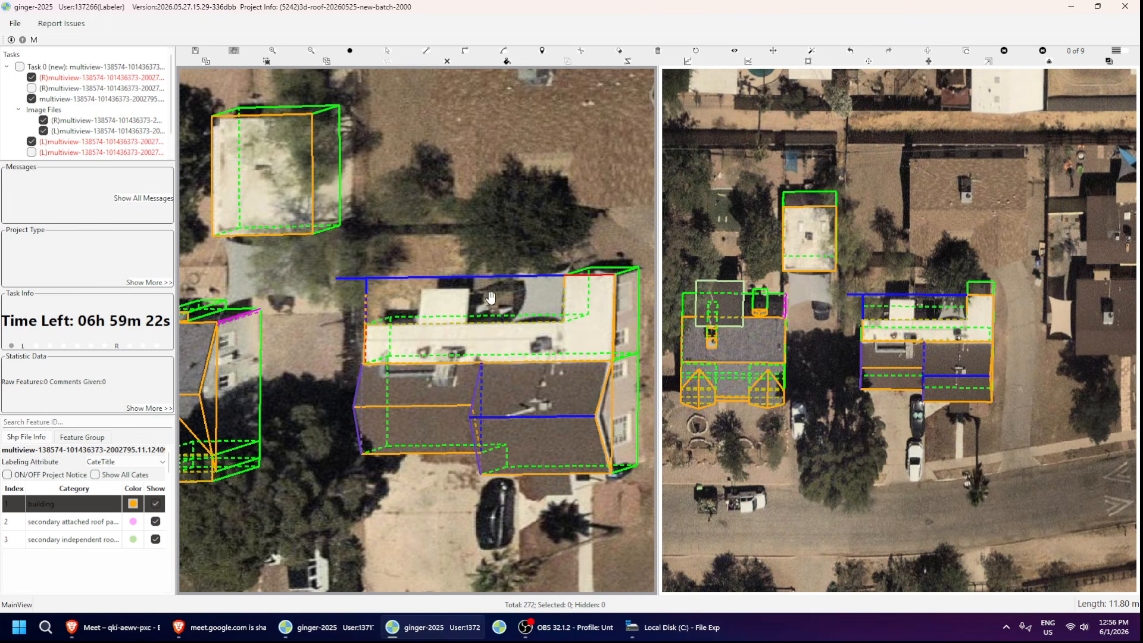
{"action": "left_click", "coordinate": [490, 303]}
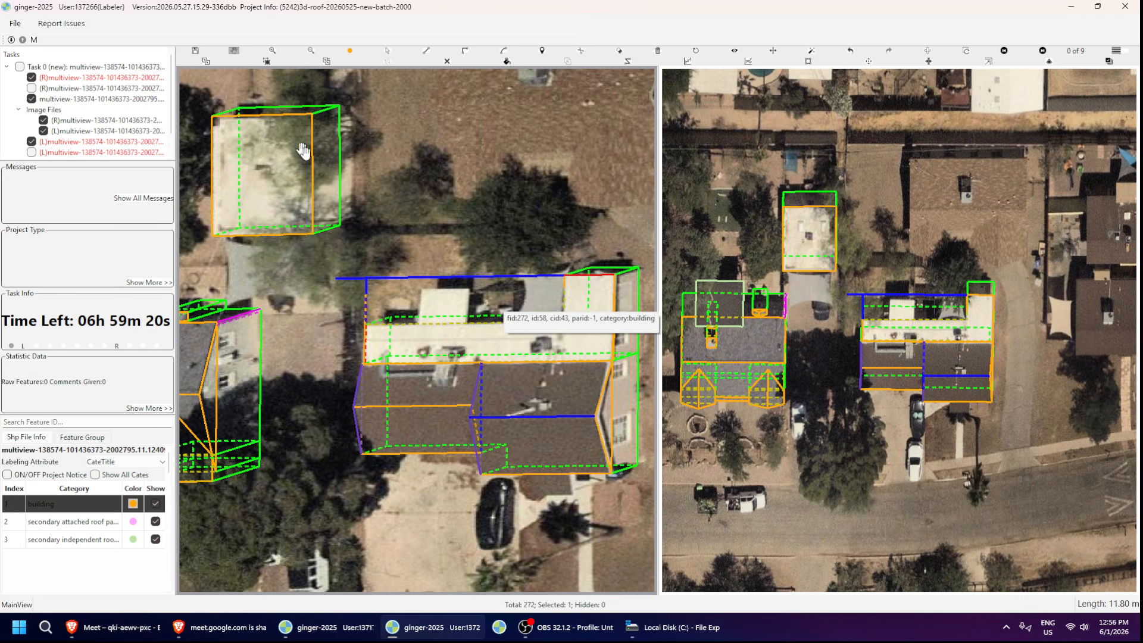
Pick the top edge and draw a split line from it to the building's left corner
{"action": "left_click", "coordinate": [447, 61]}
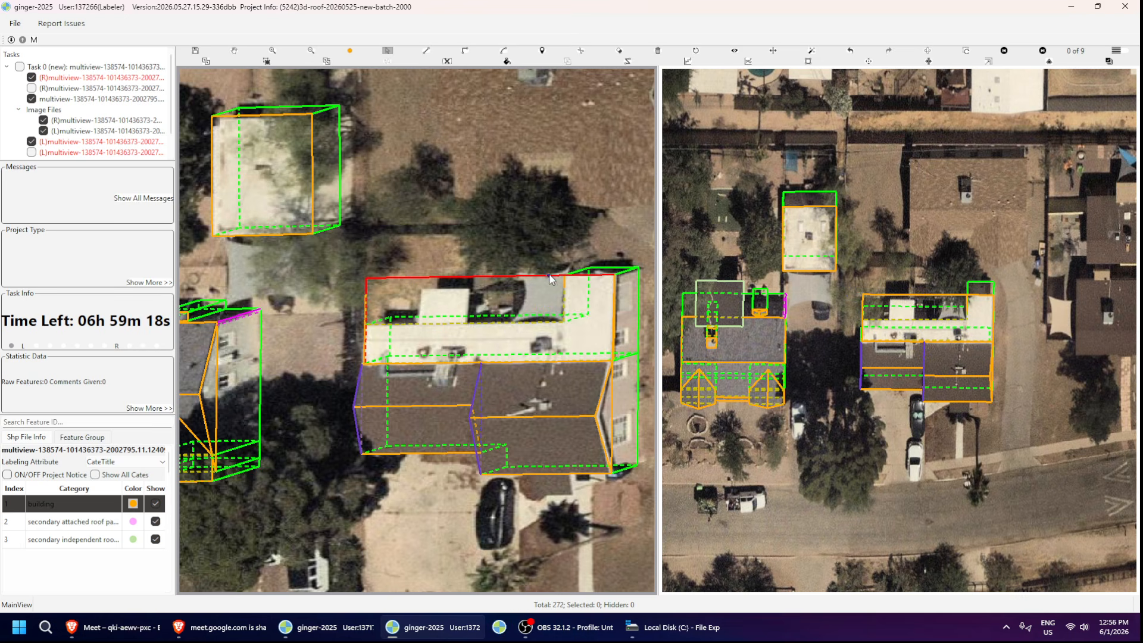
{"action": "scroll", "coordinate": [550, 280], "scroll_direction": "up", "scroll_amount": 2}
{"action": "key", "text": "l"}
{"action": "left_click", "coordinate": [578, 273]}
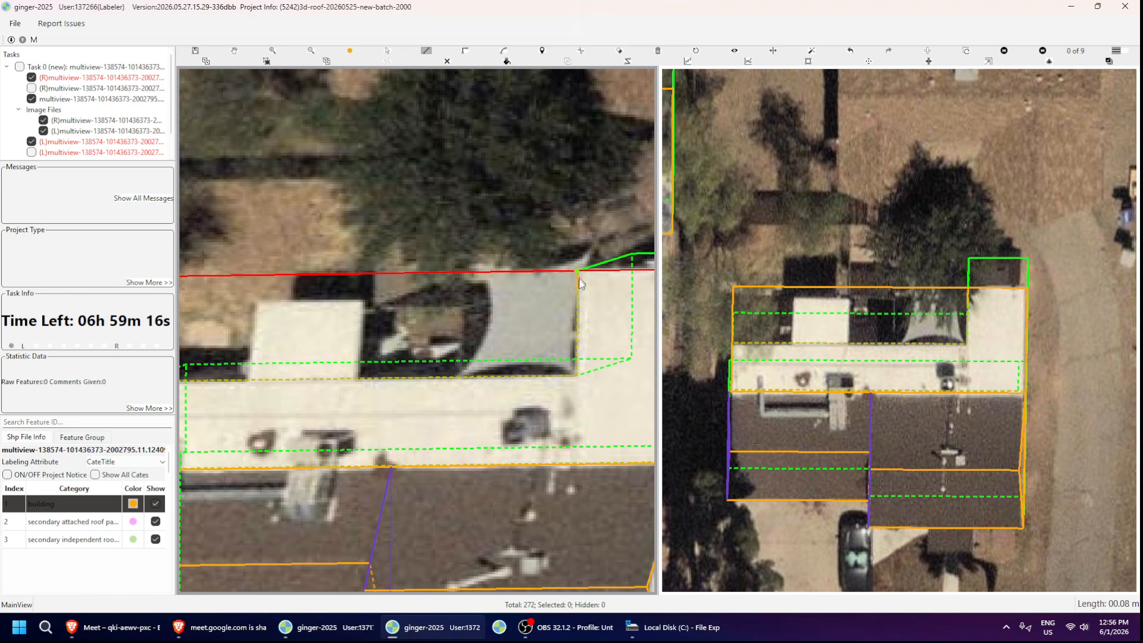
{"action": "left_click", "coordinate": [577, 375]}
{"action": "left_click_drag", "start_coordinate": [201, 371], "coordinate": [439, 360]}
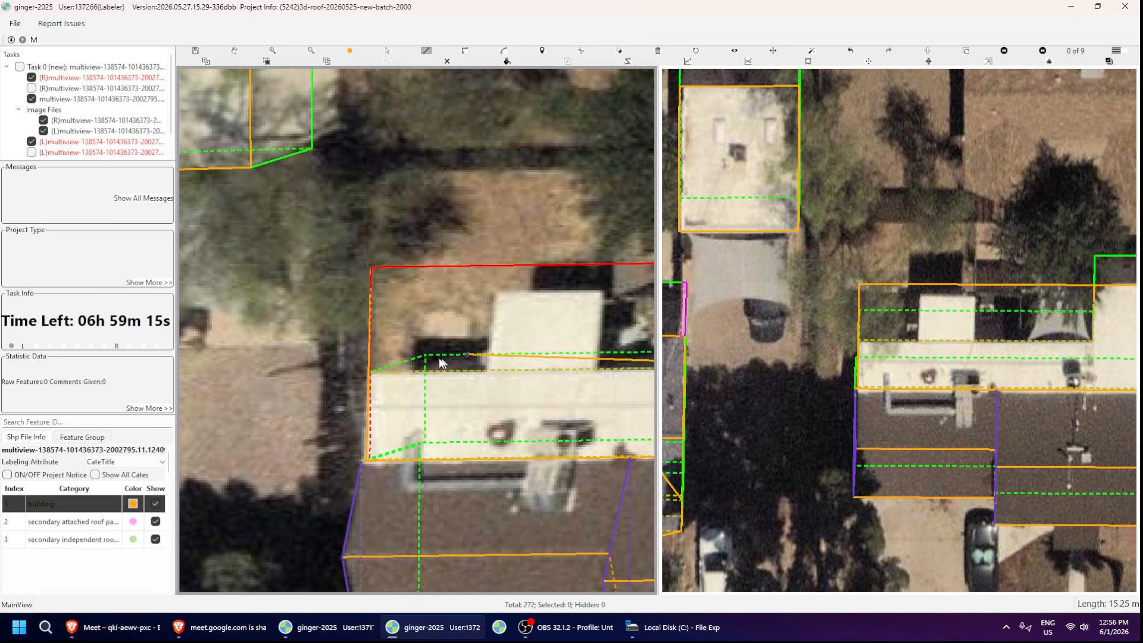
{"action": "left_click", "coordinate": [385, 374]}
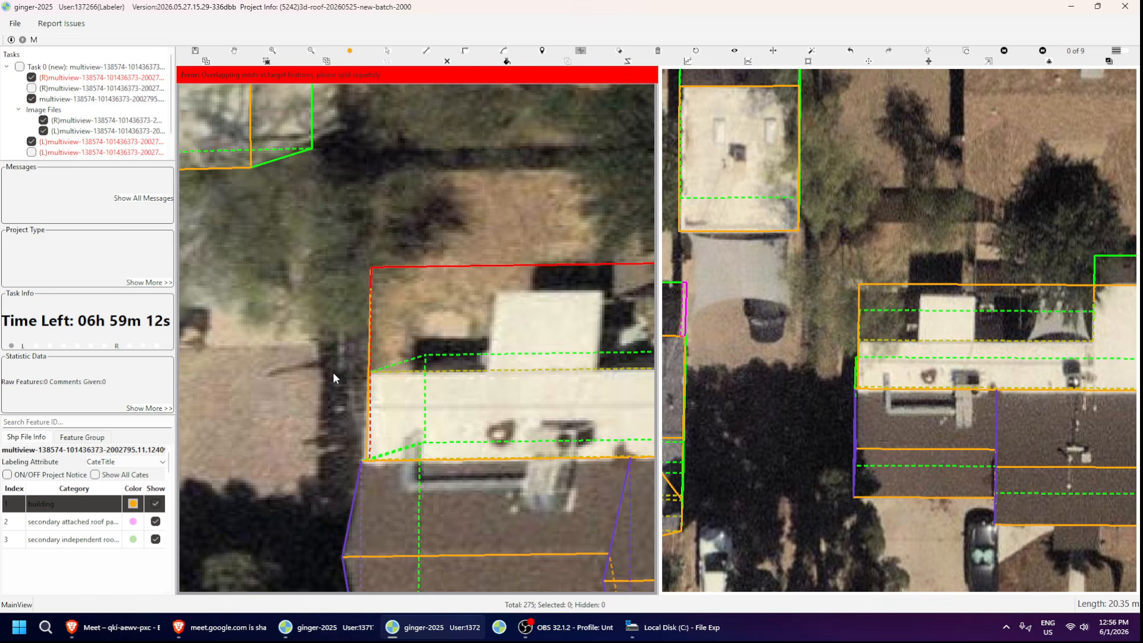
Draw a second split line down from the red top edge and extend it leftward
{"action": "scroll", "coordinate": [392, 307], "scroll_direction": "down", "scroll_amount": 3}
{"action": "scroll", "coordinate": [391, 306], "scroll_direction": "down", "scroll_amount": 2}
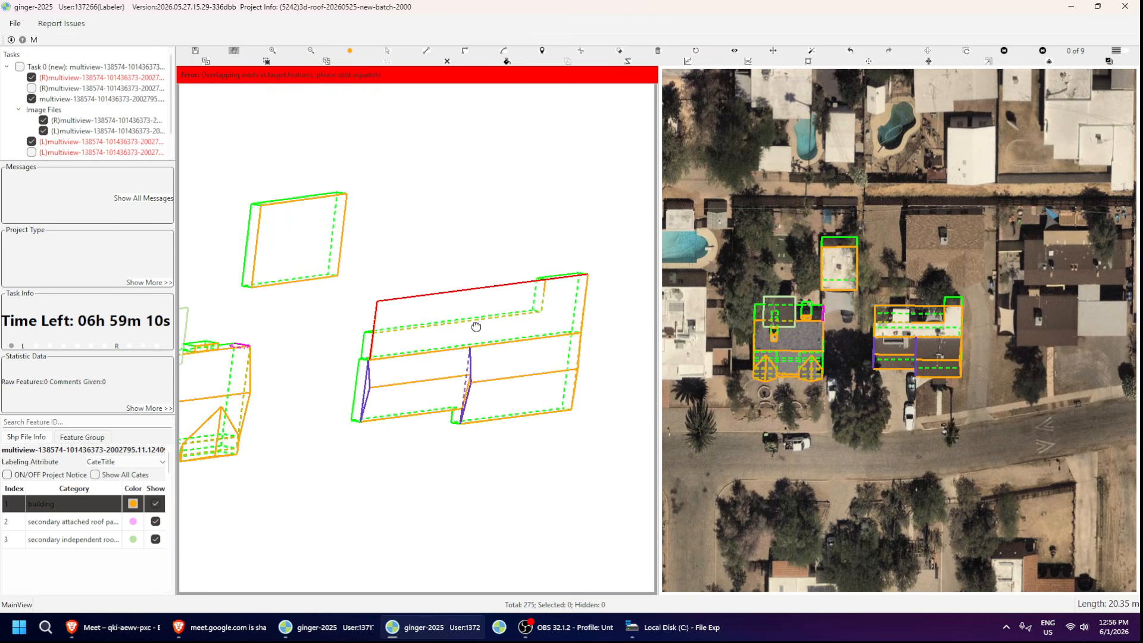
{"action": "left_click_drag", "start_coordinate": [478, 324], "coordinate": [492, 300]}
{"action": "scroll", "coordinate": [492, 301], "scroll_direction": "up", "scroll_amount": 3}
{"action": "left_click", "coordinate": [539, 324]}
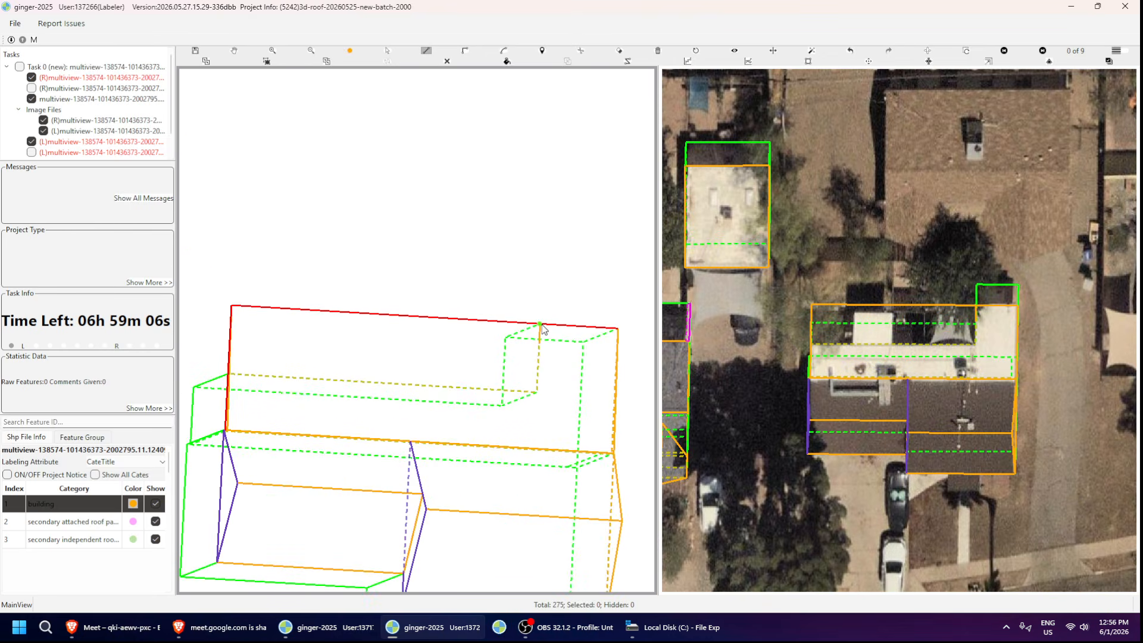
{"action": "left_click", "coordinate": [537, 392]}
{"action": "left_click", "coordinate": [295, 380]}
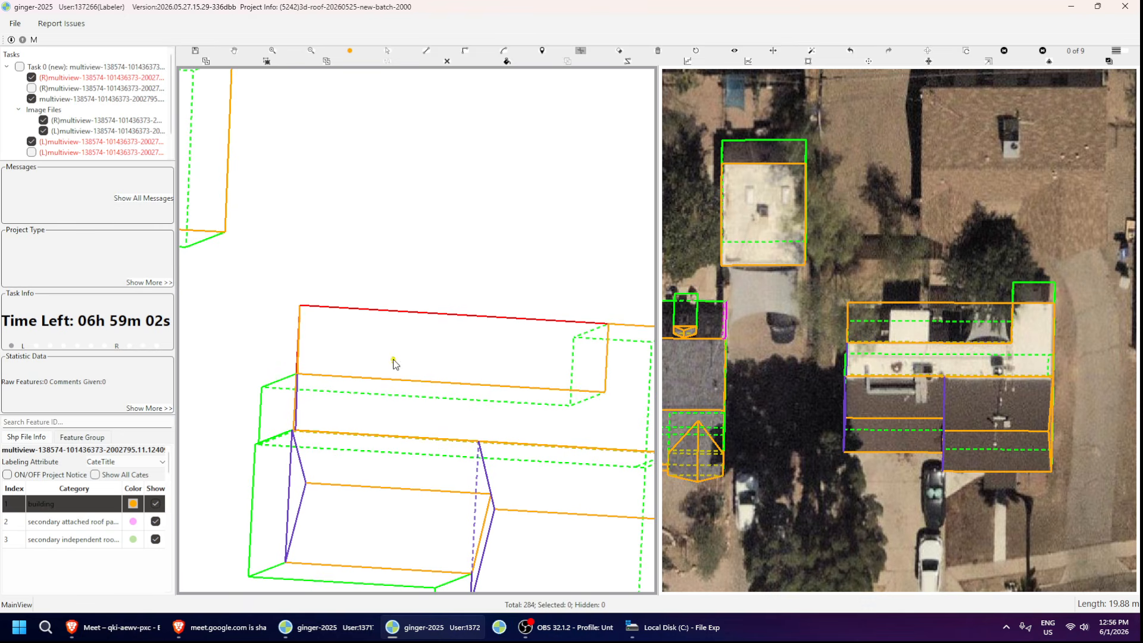
Select the newly split roof feature and return to feature selection mode
{"action": "scroll", "coordinate": [507, 357], "scroll_direction": "down", "scroll_amount": 2}
{"action": "left_click", "coordinate": [470, 355]}
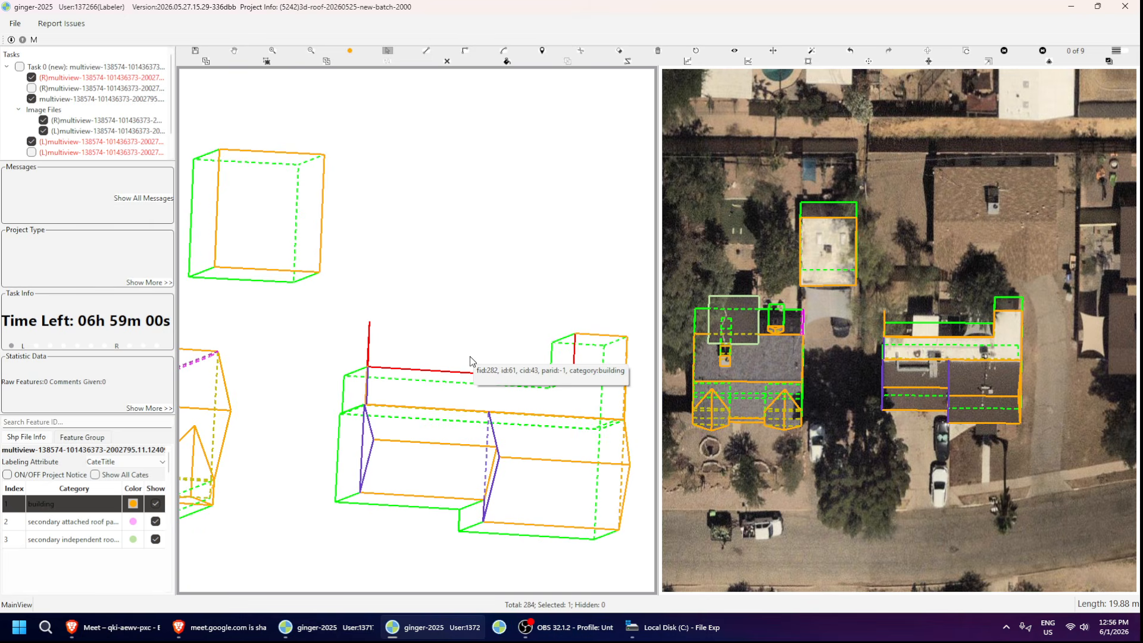
{"action": "scroll", "coordinate": [365, 341], "scroll_direction": "up", "scroll_amount": 2}
{"action": "scroll", "coordinate": [372, 381], "scroll_direction": "up", "scroll_amount": 3}
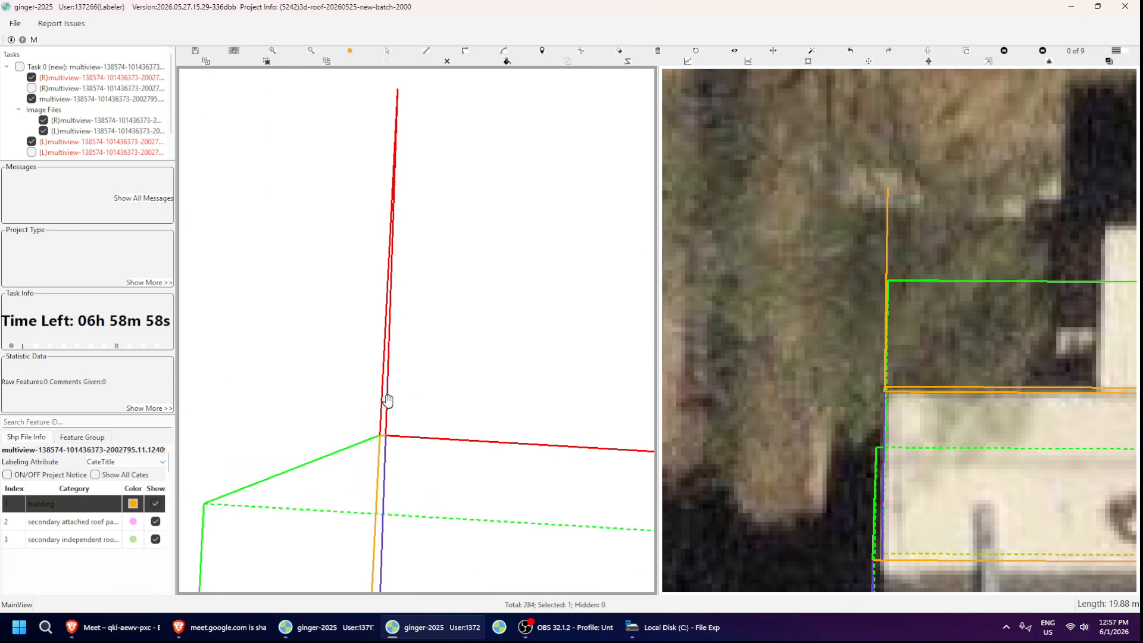
{"action": "key", "text": "s"}
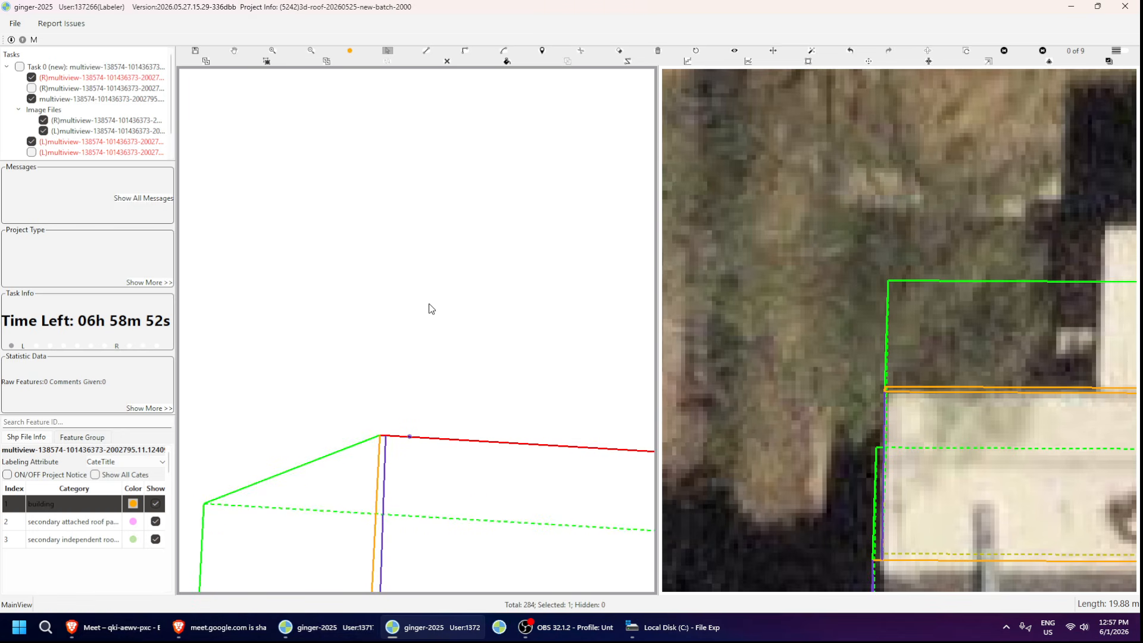
Zoom over the finished outlines, toggling filled surfaces and selecting the main house roof
{"action": "scroll", "coordinate": [474, 346], "scroll_direction": "down", "scroll_amount": 6}
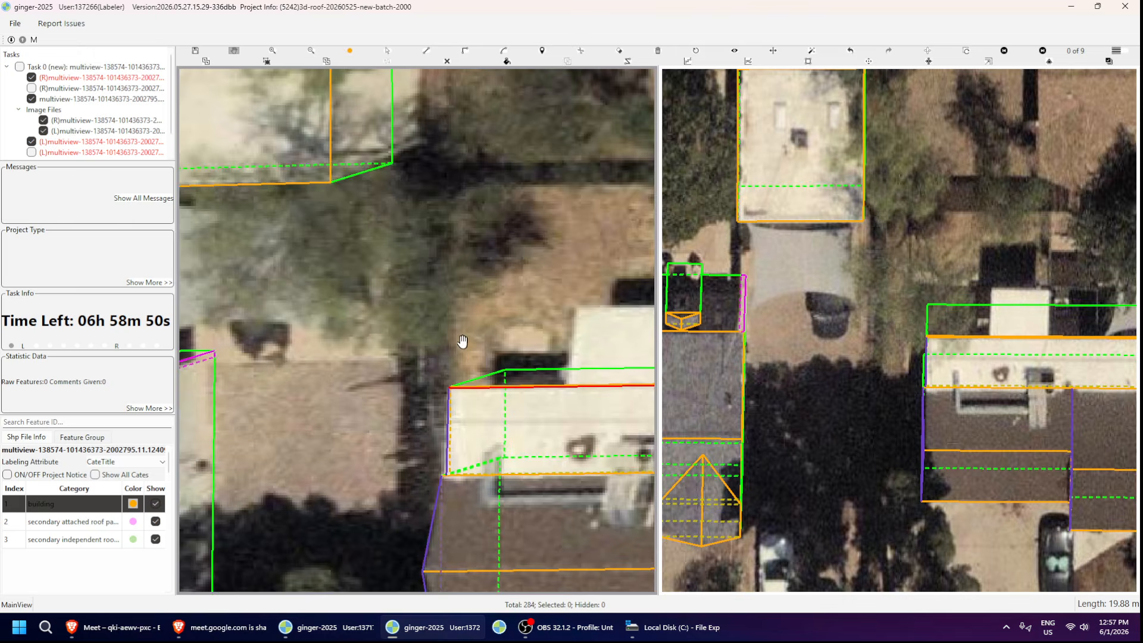
{"action": "scroll", "coordinate": [457, 351], "scroll_direction": "down", "scroll_amount": 2}
{"action": "scroll", "coordinate": [517, 362], "scroll_direction": "up", "scroll_amount": 2}
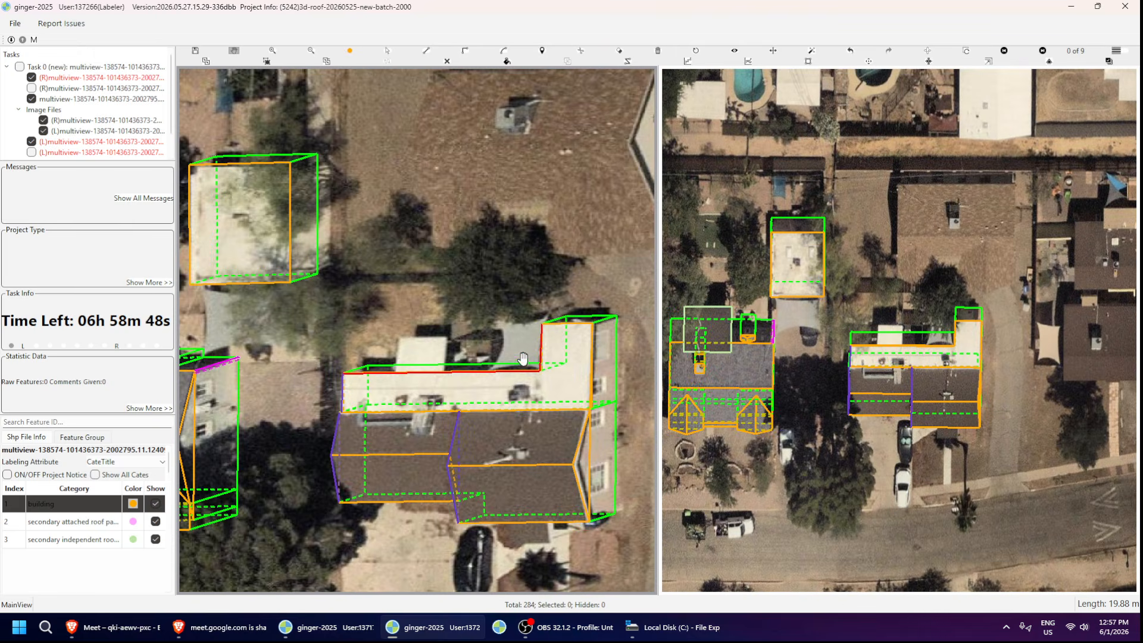
{"action": "scroll", "coordinate": [450, 358], "scroll_direction": "up", "scroll_amount": 2}
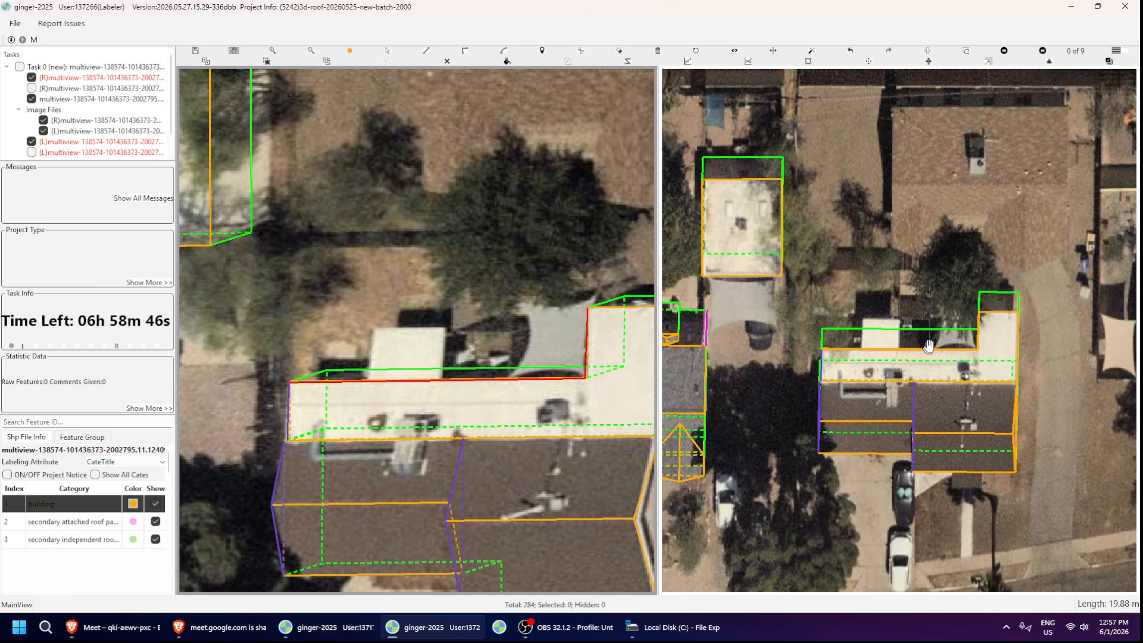
{"action": "scroll", "coordinate": [562, 398], "scroll_direction": "down", "scroll_amount": 1}
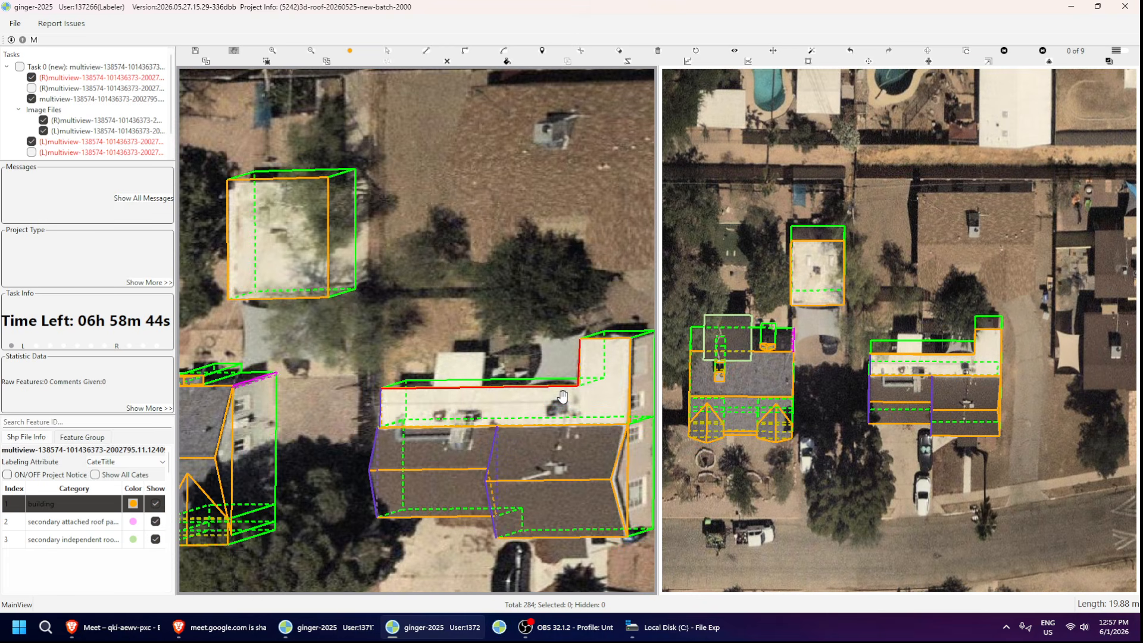
{"action": "key", "text": "f"}
{"action": "key", "text": "space"}
{"action": "left_click", "coordinate": [506, 402]}
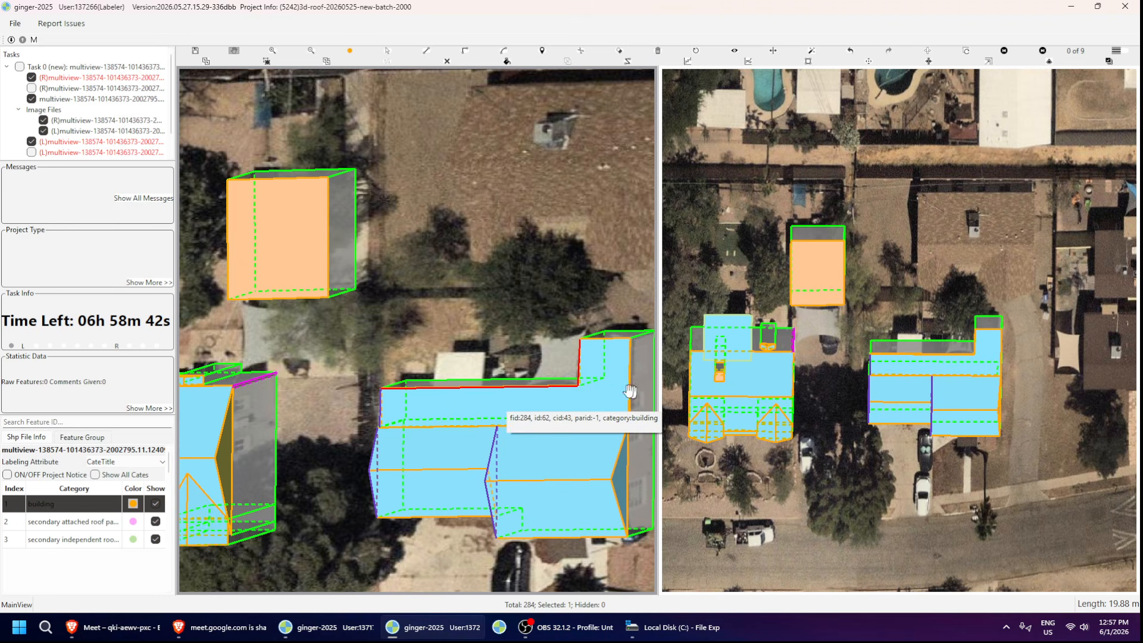
{"action": "key", "text": "space"}
{"action": "key", "text": "f"}
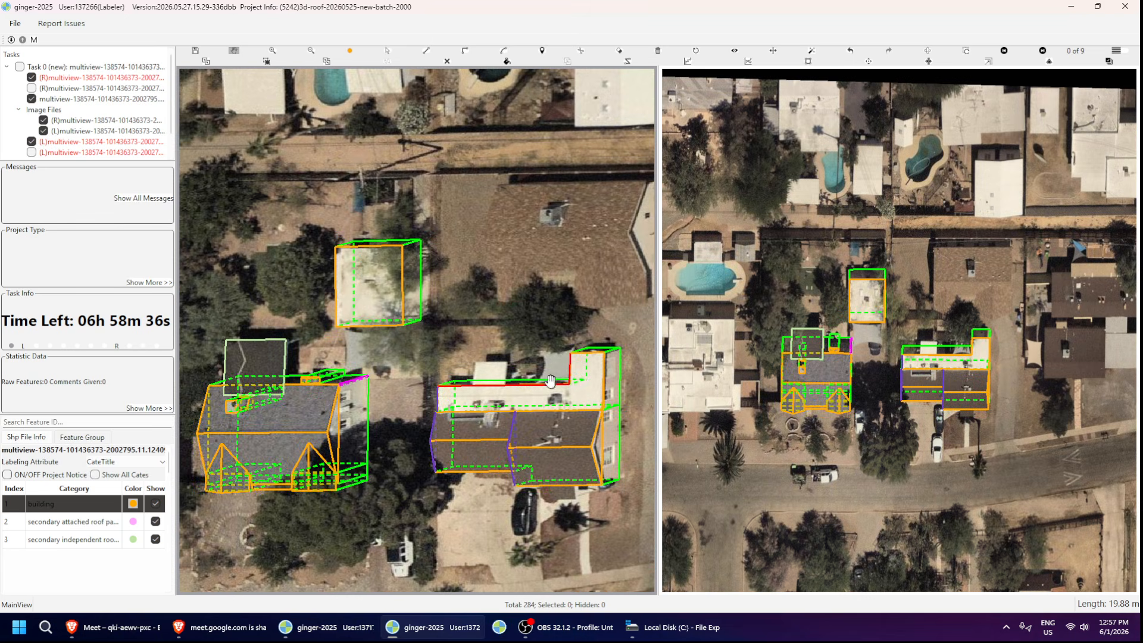
Pan east along the street, then north to the houses behind
{"action": "scroll", "coordinate": [557, 383], "scroll_direction": "down", "scroll_amount": 1}
{"action": "left_click_drag", "start_coordinate": [513, 400], "coordinate": [385, 396]}
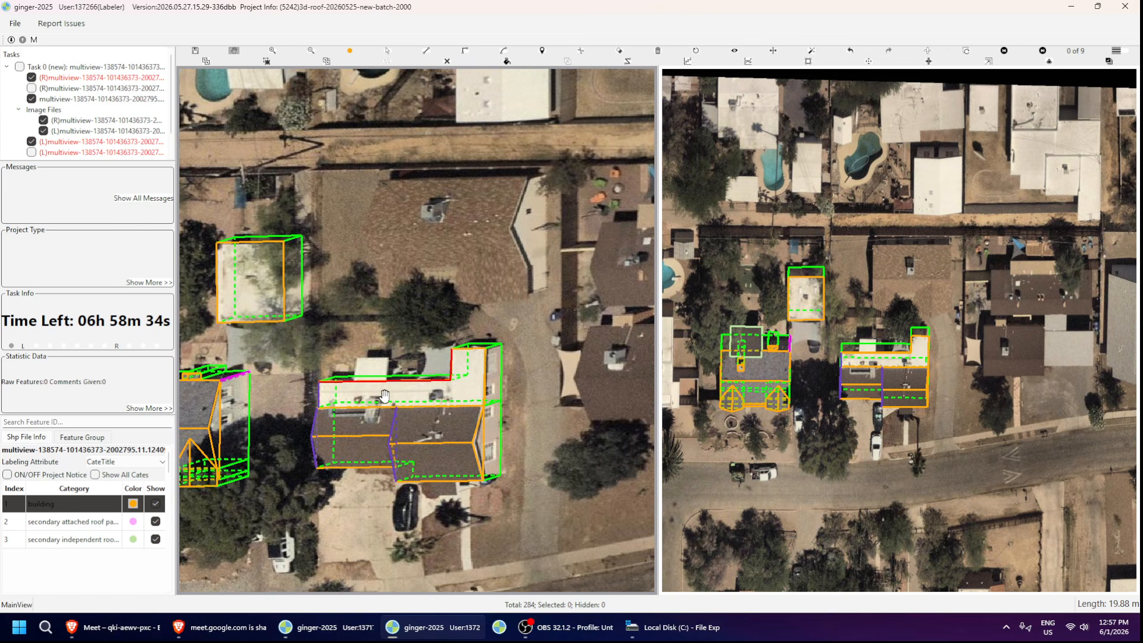
{"action": "left_click_drag", "start_coordinate": [562, 387], "coordinate": [362, 375]}
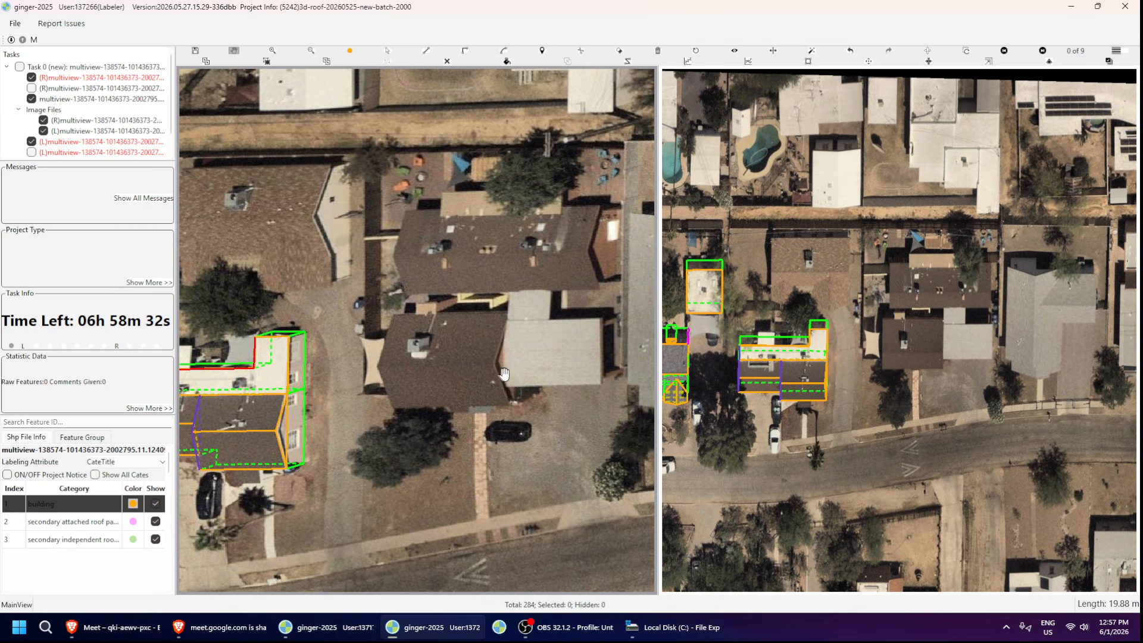
{"action": "left_click_drag", "start_coordinate": [516, 370], "coordinate": [470, 393]}
{"action": "left_click_drag", "start_coordinate": [340, 388], "coordinate": [482, 366]}
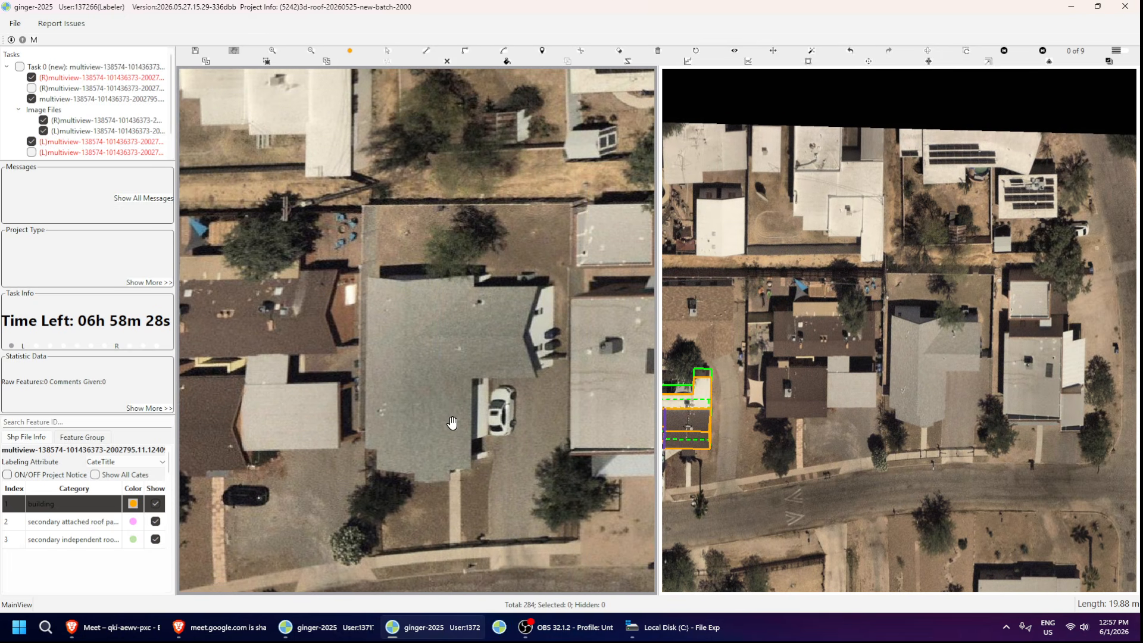
{"action": "left_click_drag", "start_coordinate": [452, 422], "coordinate": [559, 375]}
Bring the yard north of the labelled house into view
{"action": "scroll", "coordinate": [524, 453], "scroll_direction": "down", "scroll_amount": 2}
{"action": "scroll", "coordinate": [538, 454], "scroll_direction": "up", "scroll_amount": 2}
{"action": "left_click_drag", "start_coordinate": [500, 410], "coordinate": [545, 341]}
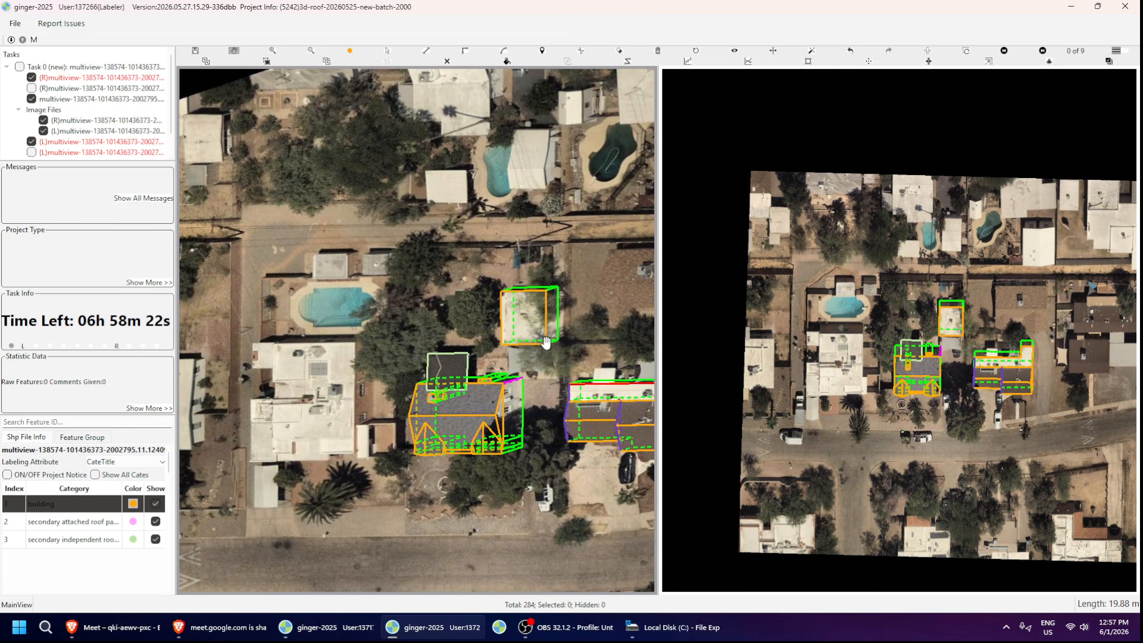
{"action": "left_click_drag", "start_coordinate": [359, 407], "coordinate": [238, 470]}
{"action": "left_click_drag", "start_coordinate": [528, 345], "coordinate": [332, 384]}
{"action": "scroll", "coordinate": [402, 351], "scroll_direction": "up", "scroll_amount": 1}
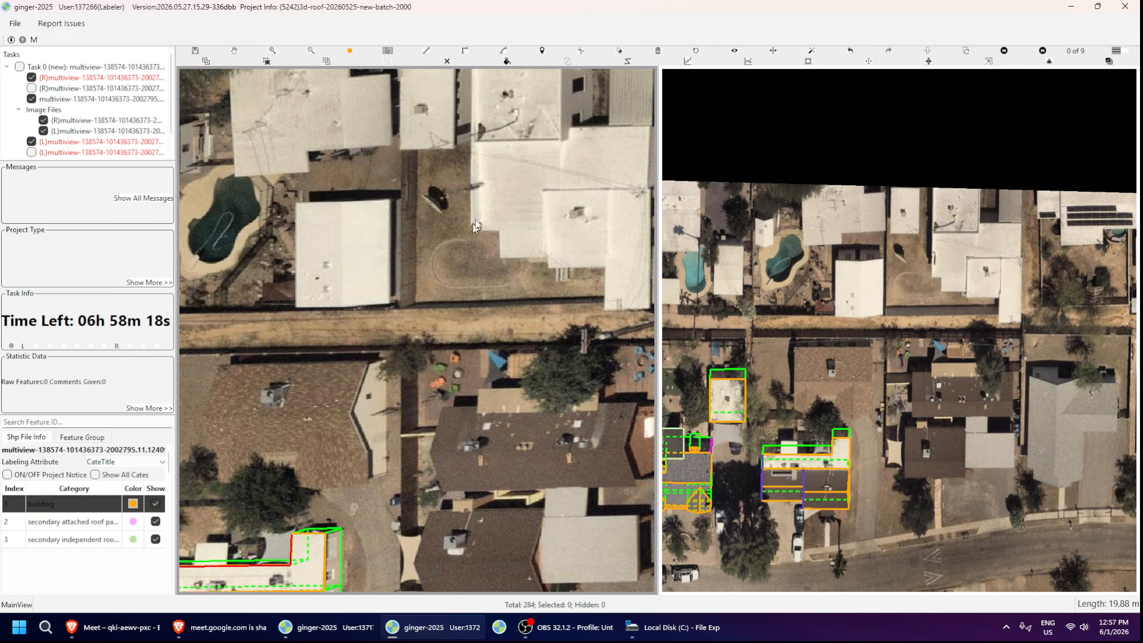
Draw a right-angled outline around the neighbour's lot, including the left-side notch corner
{"action": "key", "text": "r"}
{"action": "left_click", "coordinate": [487, 189]}
{"action": "left_click", "coordinate": [491, 409]}
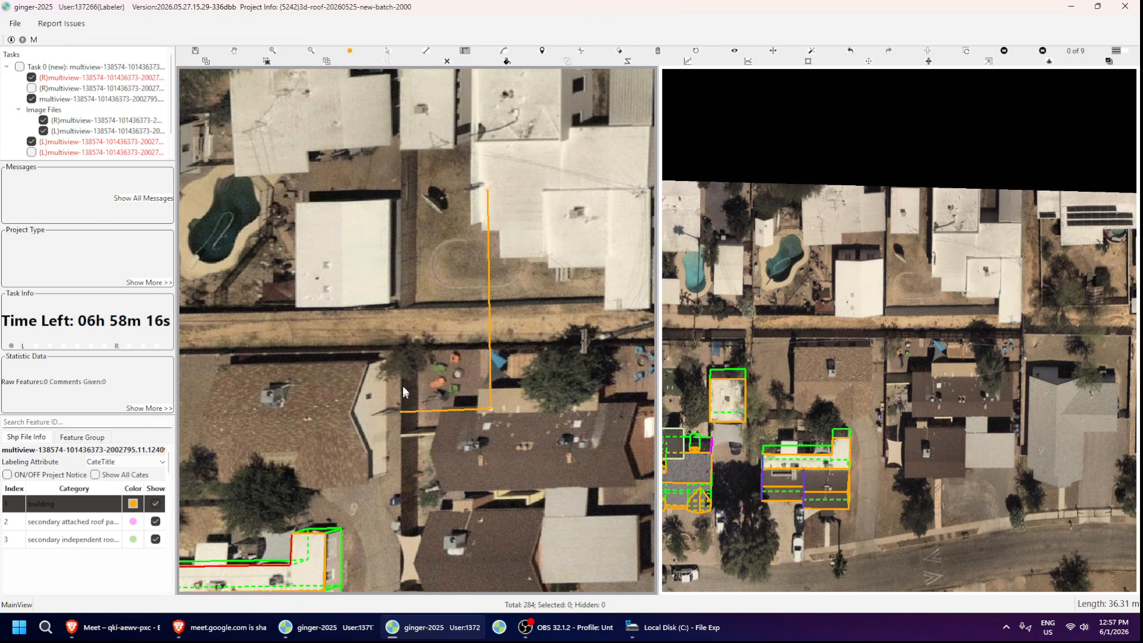
{"action": "left_click", "coordinate": [395, 411]}
{"action": "left_click", "coordinate": [392, 271]}
{"action": "left_click", "coordinate": [487, 189]}
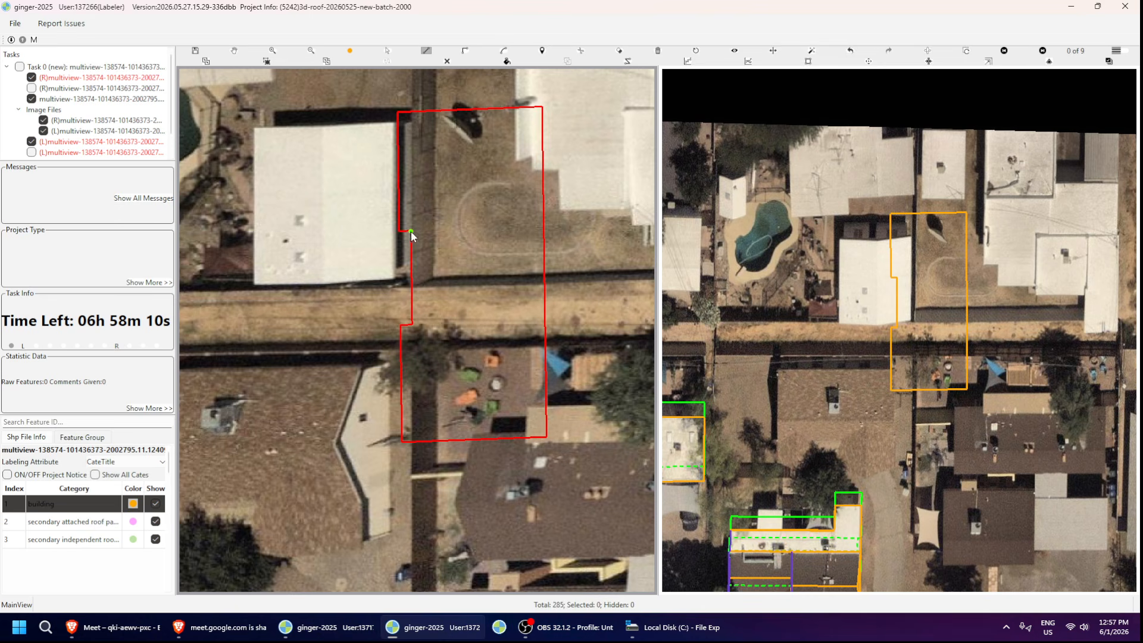
Draw a second outline along the lot's top and left side
{"action": "scroll", "coordinate": [390, 337], "scroll_direction": "down", "scroll_amount": 2}
{"action": "left_click", "coordinate": [451, 181]}
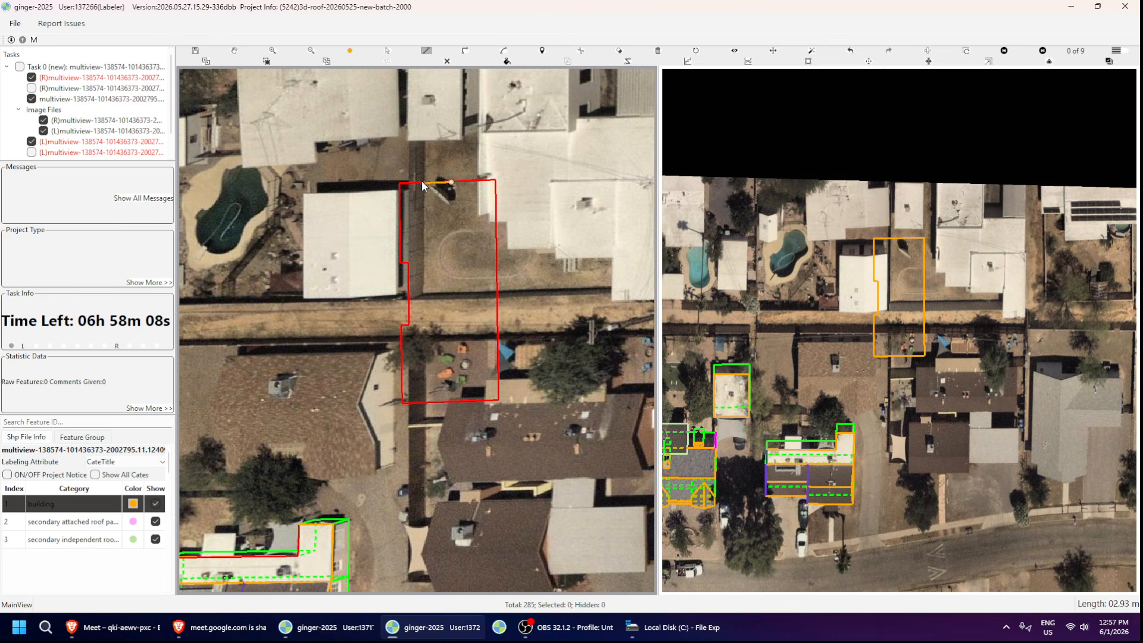
{"action": "left_click", "coordinate": [399, 184]}
{"action": "left_click", "coordinate": [398, 263]}
{"action": "left_click", "coordinate": [402, 402]}
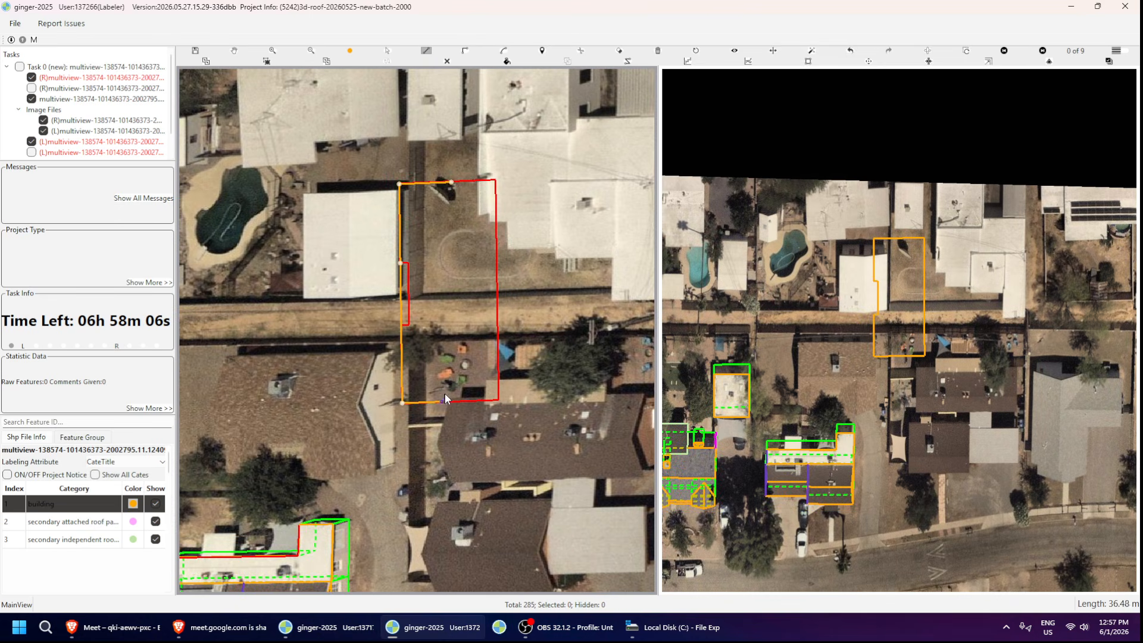
{"action": "left_click", "coordinate": [449, 385]}
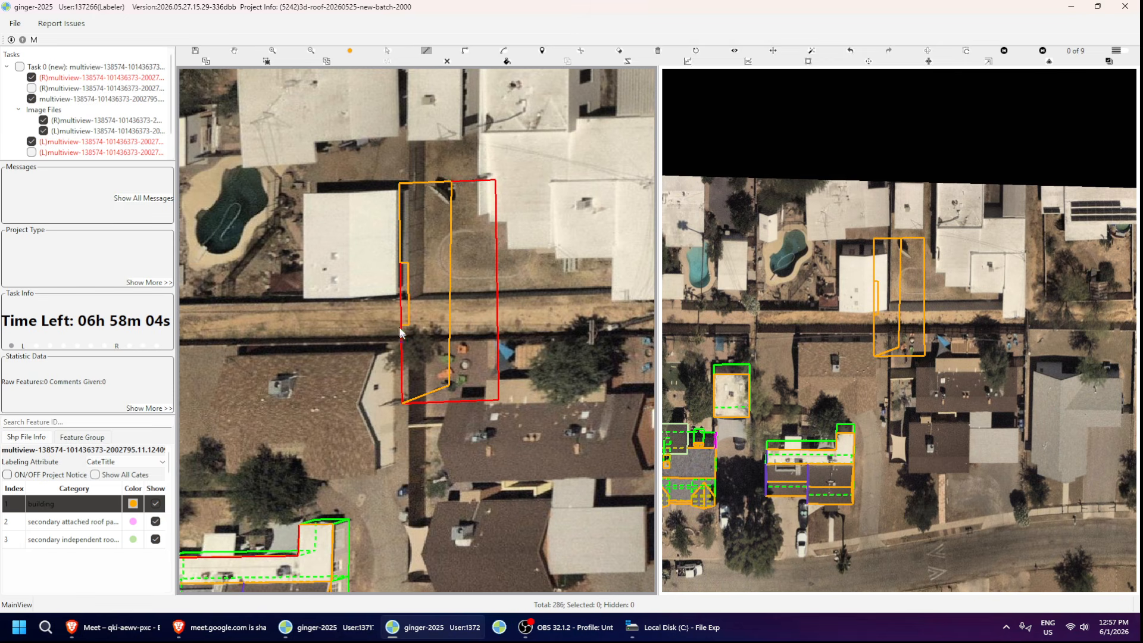
Cancel the stray line at the notch and pan back to the labelled houses
{"action": "scroll", "coordinate": [399, 266], "scroll_direction": "up", "scroll_amount": 2}
{"action": "left_click", "coordinate": [402, 257]}
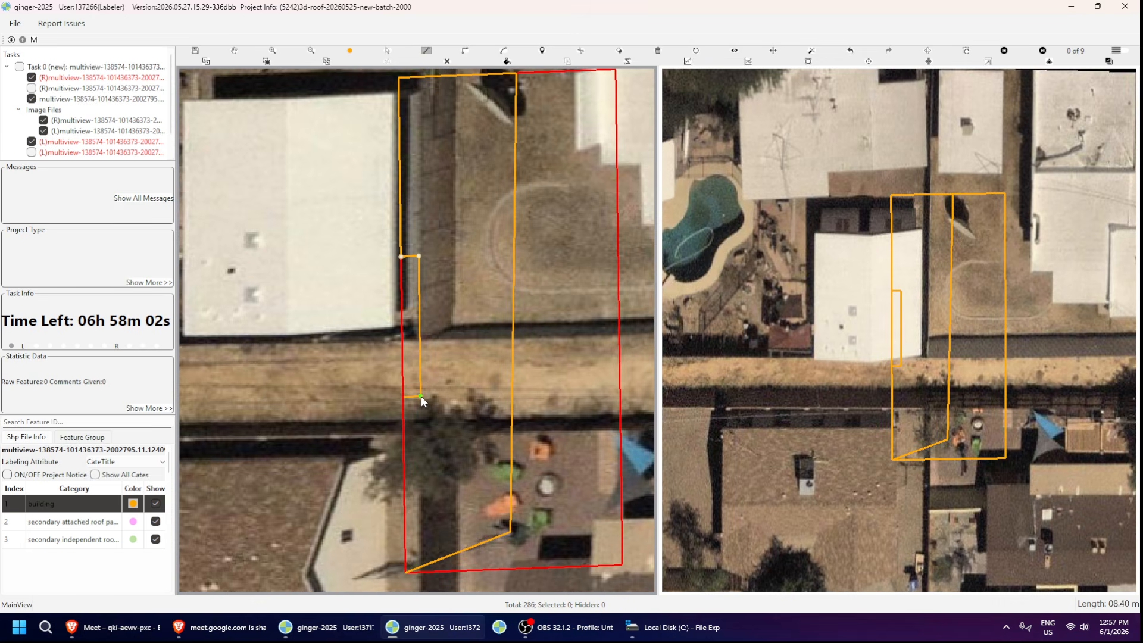
{"action": "key", "text": "Escape"}
{"action": "scroll", "coordinate": [420, 395], "scroll_direction": "down", "scroll_amount": 4}
{"action": "left_click_drag", "start_coordinate": [445, 360], "coordinate": [479, 210]}
{"action": "scroll", "coordinate": [479, 210], "scroll_direction": "down", "scroll_amount": 2}
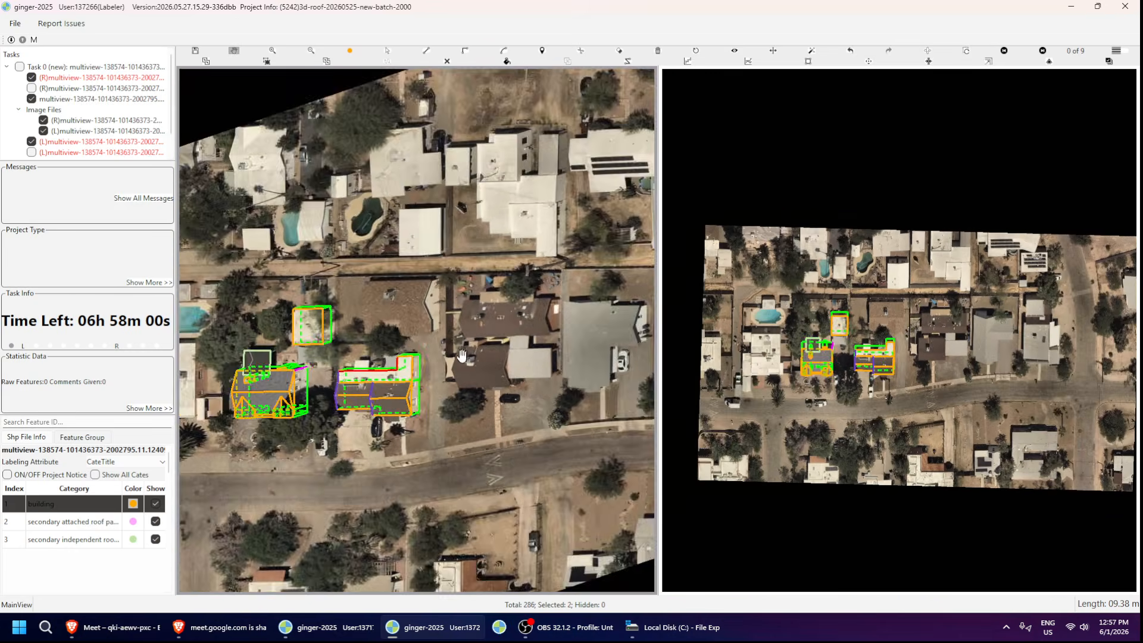
Orbit the 3D wireframe and draw a line from the green corner vertex to the roof corner
{"action": "scroll", "coordinate": [540, 369], "scroll_direction": "up", "scroll_amount": 5}
{"action": "left_click_drag", "start_coordinate": [540, 369], "coordinate": [344, 386]}
{"action": "scroll", "coordinate": [304, 407], "scroll_direction": "up", "scroll_amount": 5}
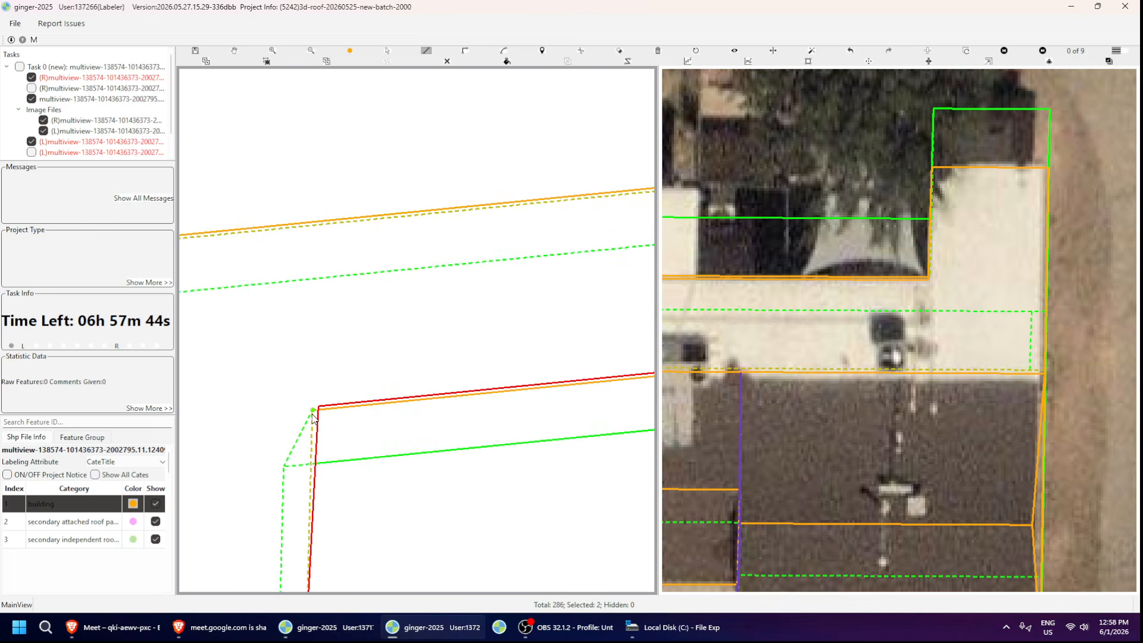
{"action": "scroll", "coordinate": [318, 469], "scroll_direction": "up", "scroll_amount": 3}
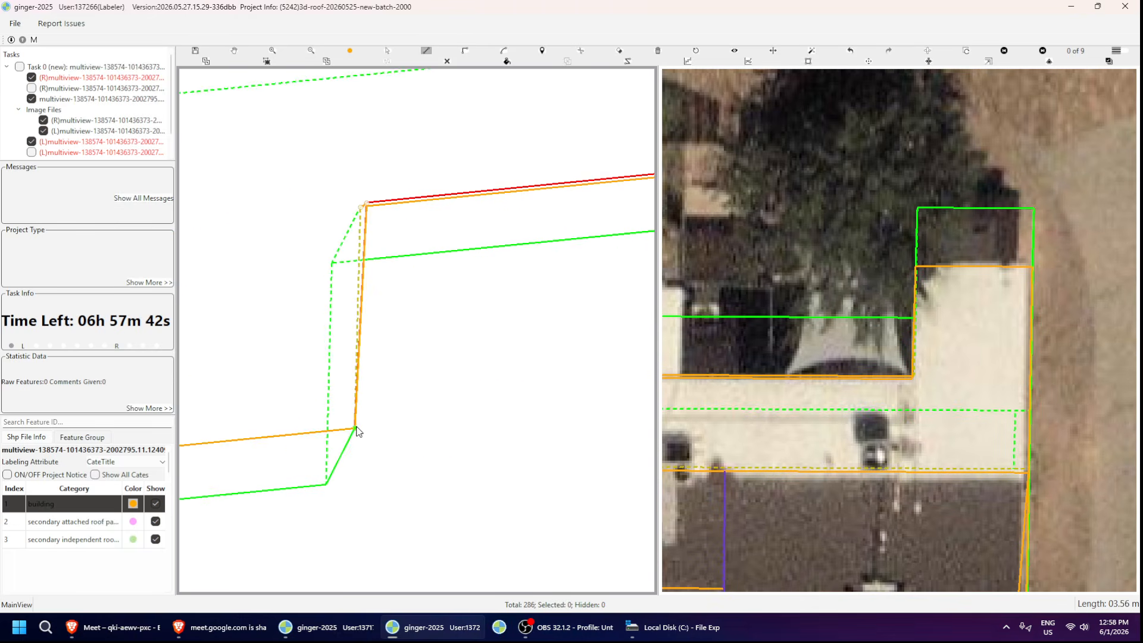
{"action": "left_click_drag", "start_coordinate": [358, 337], "coordinate": [371, 234]}
{"action": "left_click", "coordinate": [364, 224]}
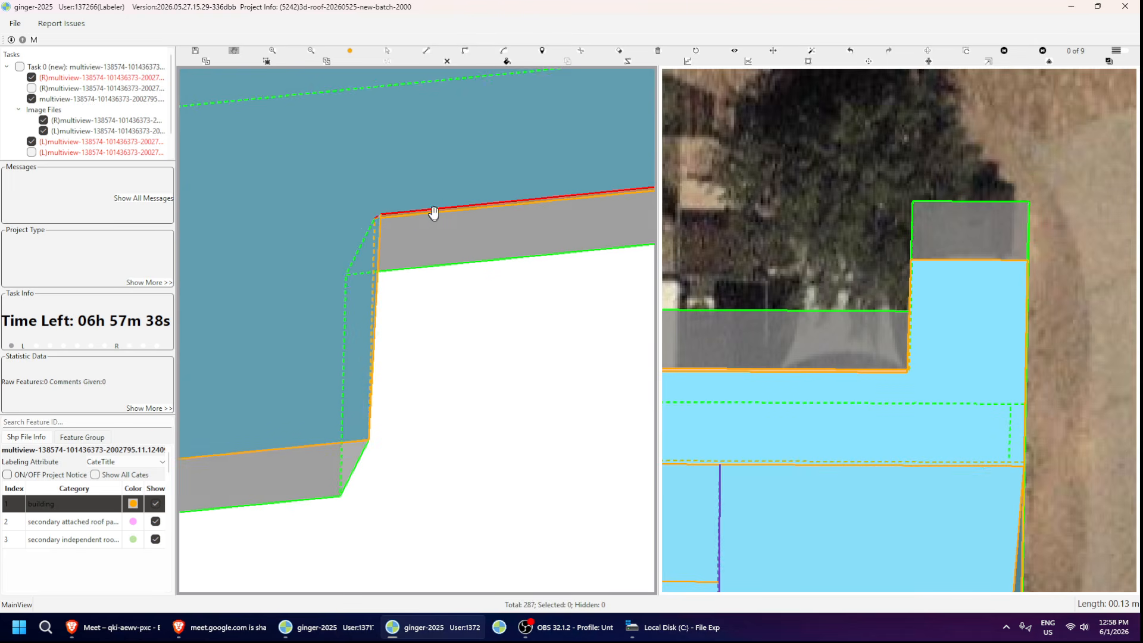
{"action": "left_click_drag", "start_coordinate": [433, 211], "coordinate": [430, 197]}
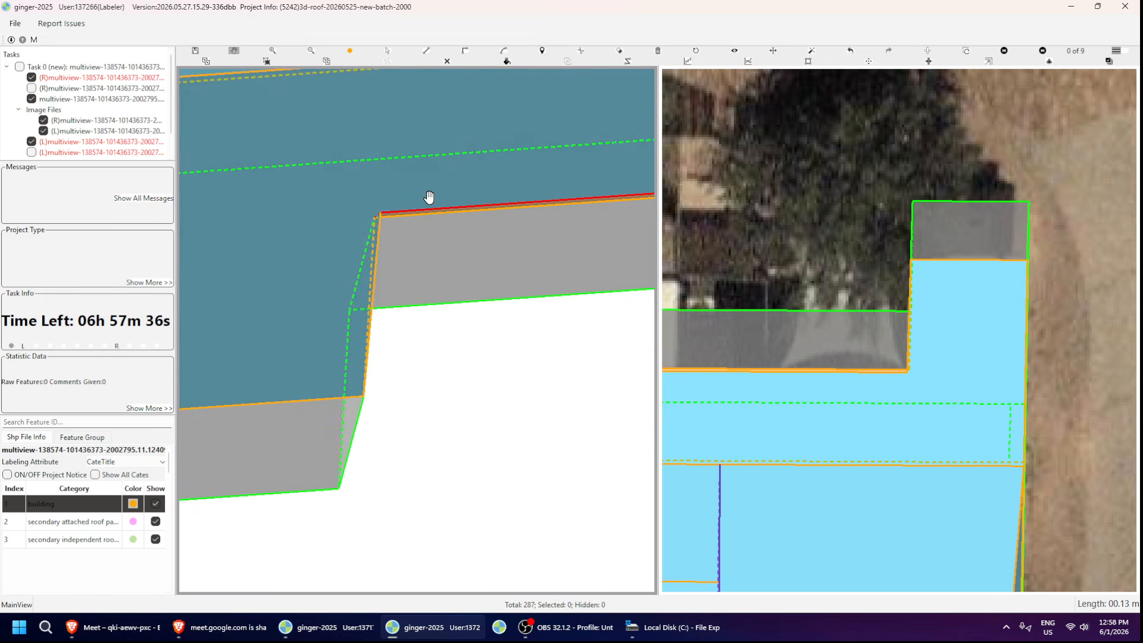
{"action": "scroll", "coordinate": [387, 223], "scroll_direction": "down", "scroll_amount": 2}
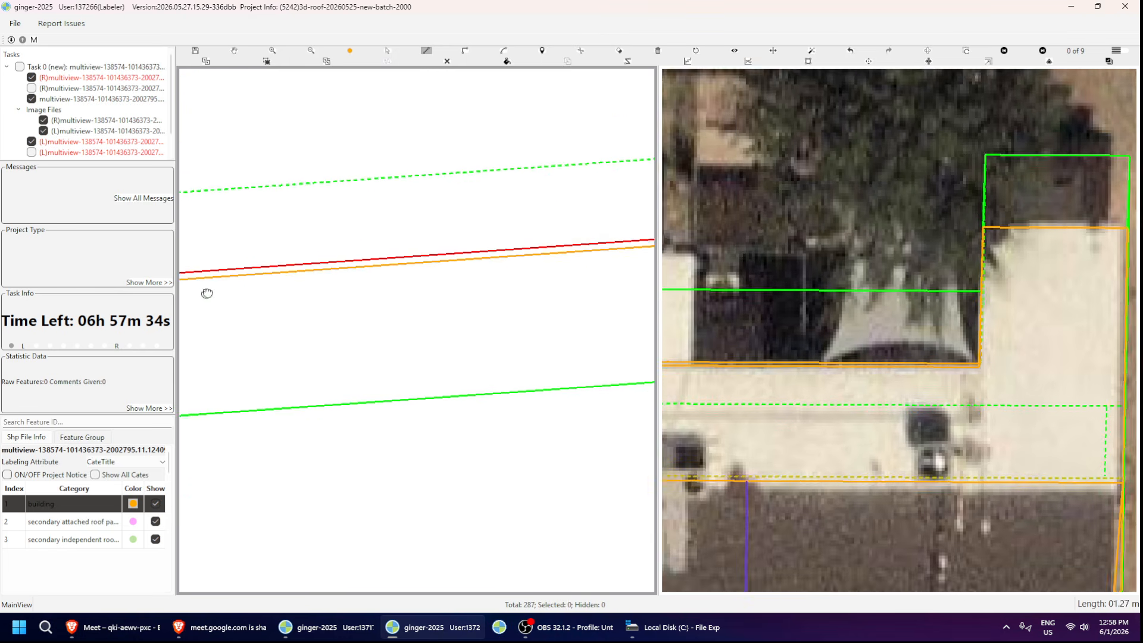
{"action": "scroll", "coordinate": [464, 275], "scroll_direction": "up", "scroll_amount": 3}
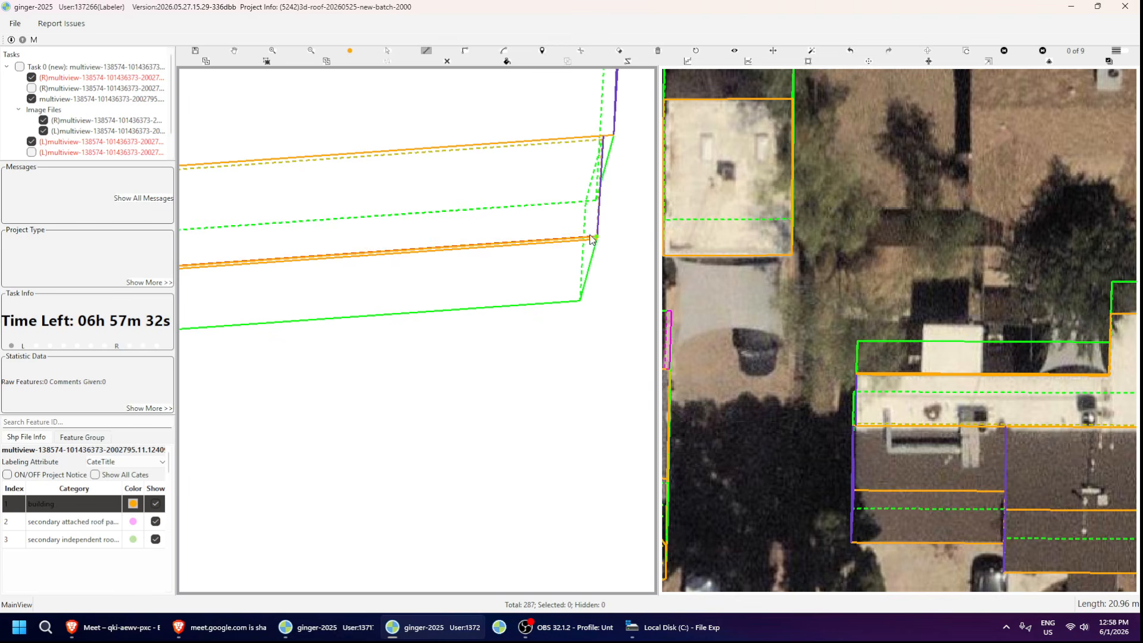
{"action": "left_click", "coordinate": [600, 246]}
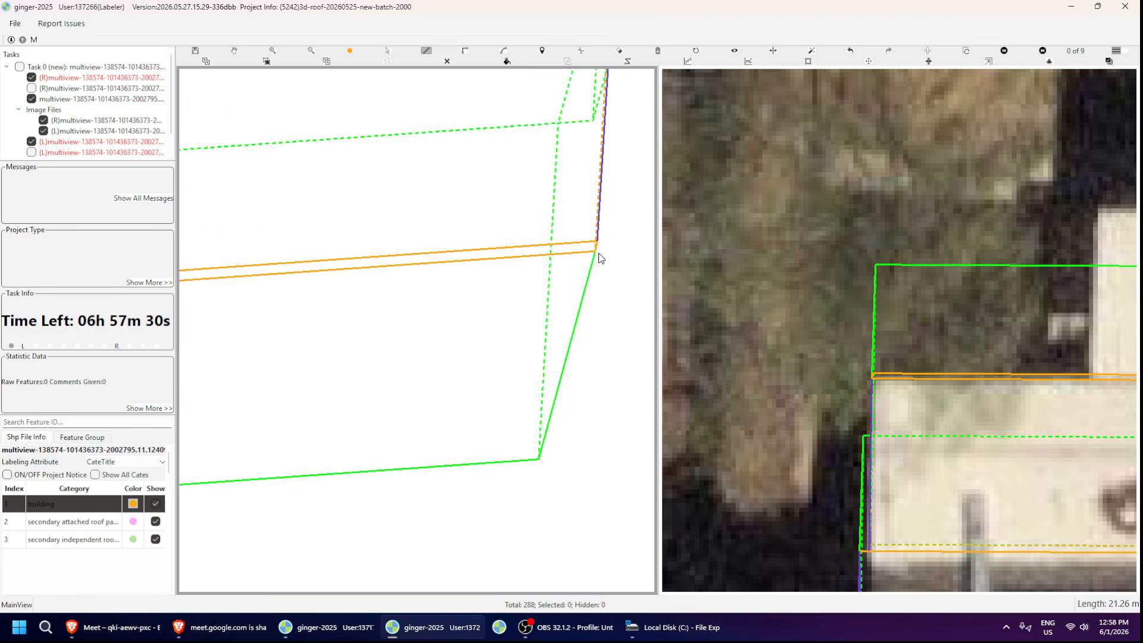
Hide all outlines and zoom to check the bare imagery
{"action": "scroll", "coordinate": [523, 357], "scroll_direction": "down", "scroll_amount": 5}
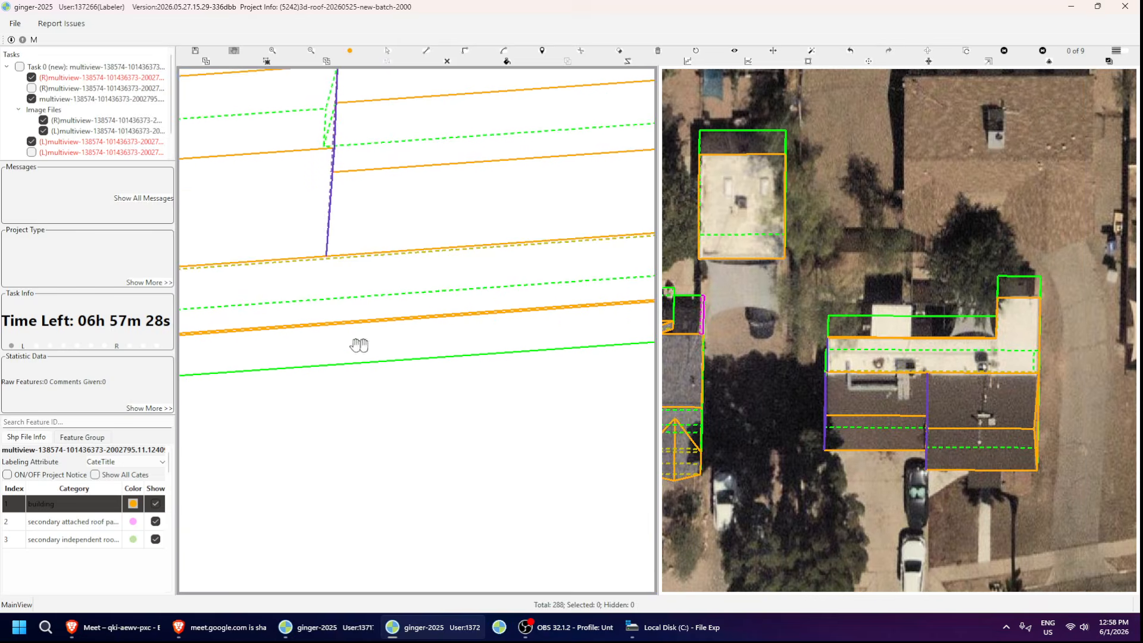
{"action": "scroll", "coordinate": [359, 346], "scroll_direction": "down", "scroll_amount": 4}
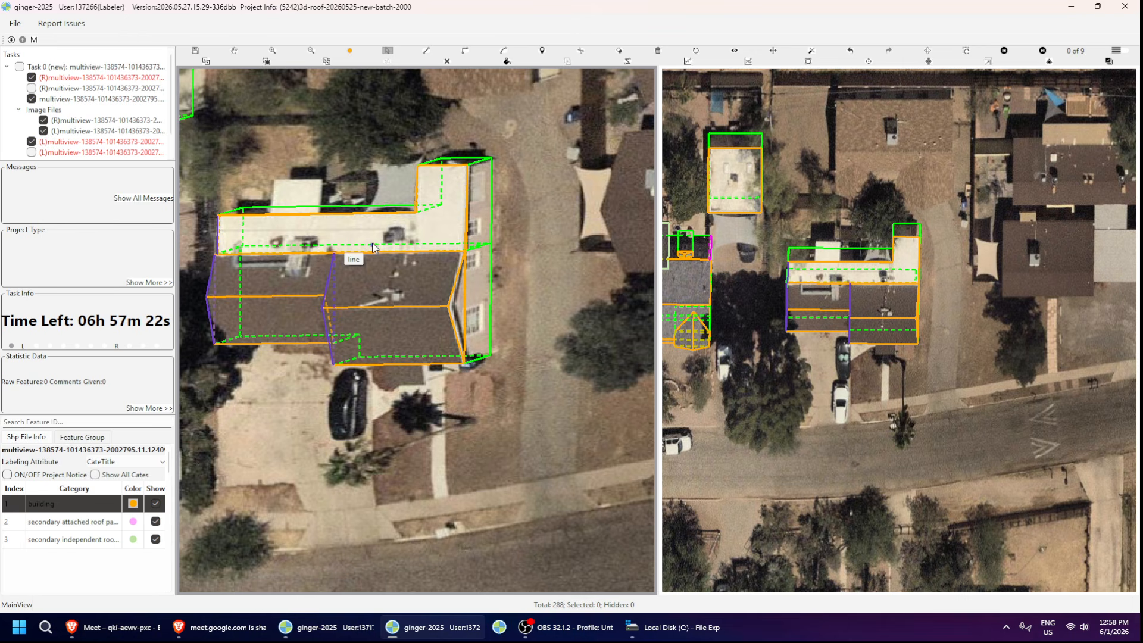
{"action": "scroll", "coordinate": [367, 241], "scroll_direction": "up", "scroll_amount": 3}
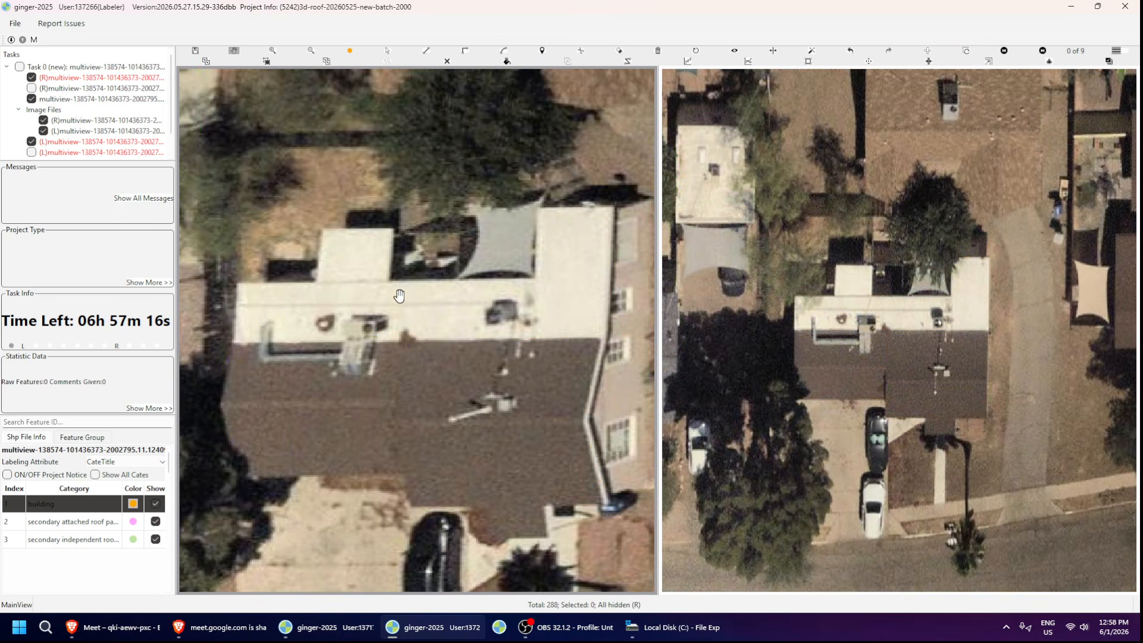
{"action": "scroll", "coordinate": [448, 410], "scroll_direction": "up", "scroll_amount": 1}
{"action": "scroll", "coordinate": [448, 410], "scroll_direction": "up", "scroll_amount": 2}
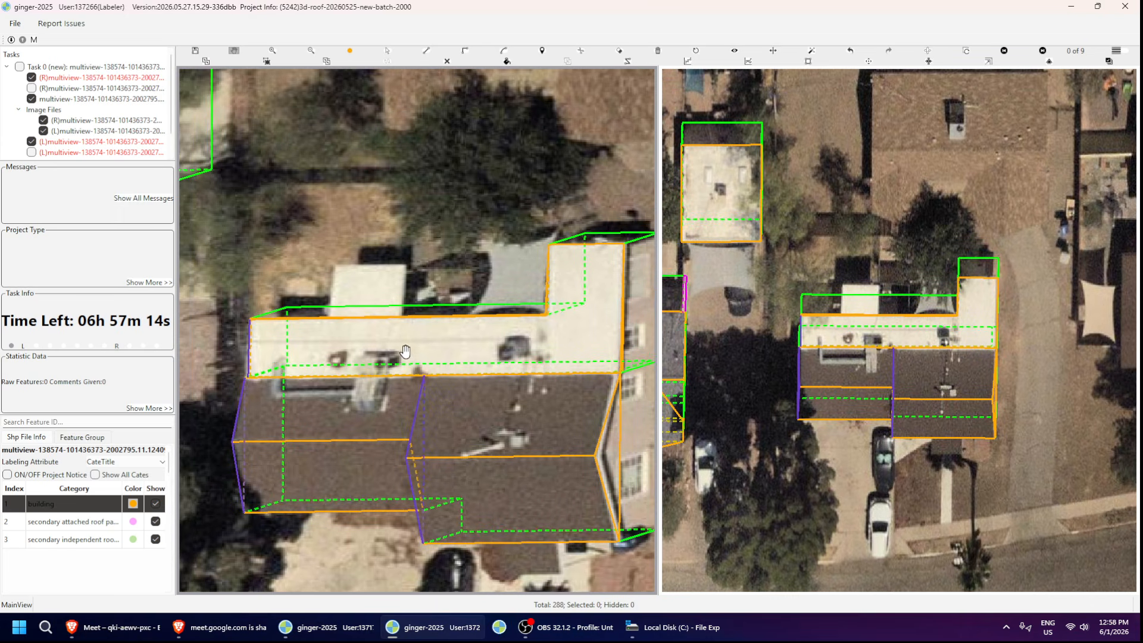
{"action": "key", "text": "r"}
{"action": "key", "text": "r"}
{"action": "scroll", "coordinate": [529, 360], "scroll_direction": "down", "scroll_amount": 5}
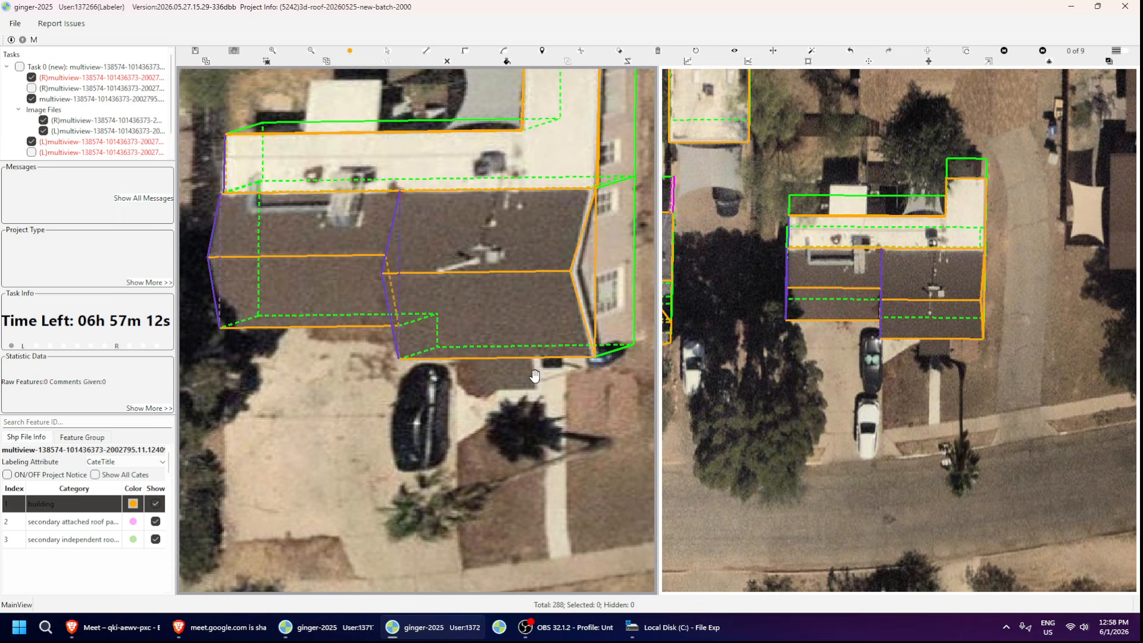
{"action": "scroll", "coordinate": [533, 373], "scroll_direction": "up", "scroll_amount": 2}
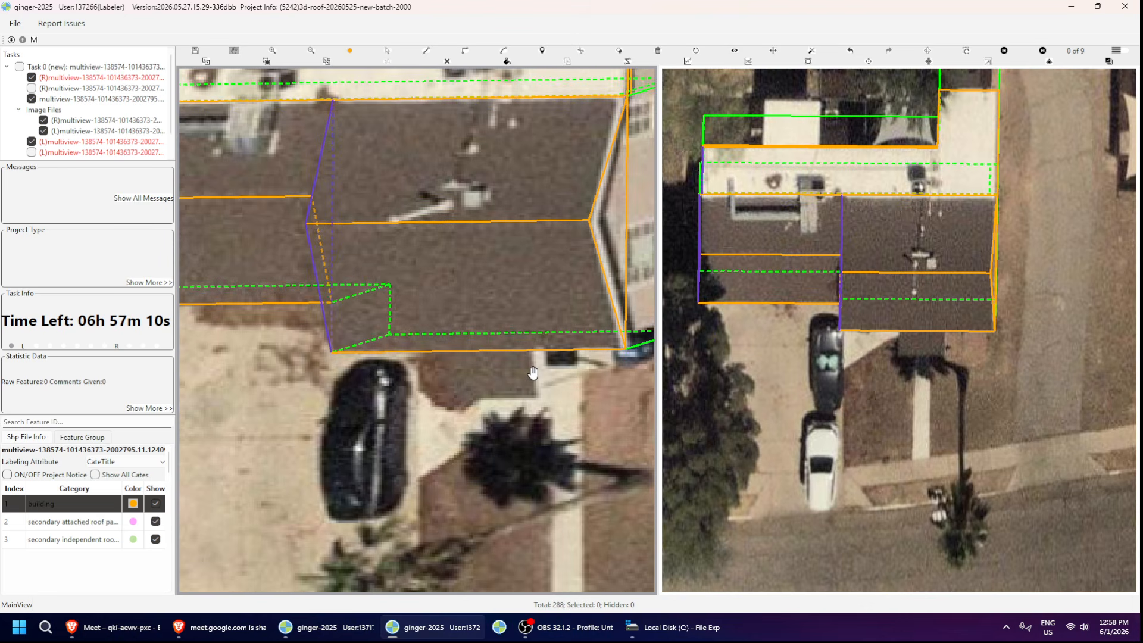
Select the house's building outline and zoom out
{"action": "key", "text": "s"}
{"action": "left_click", "coordinate": [529, 354]}
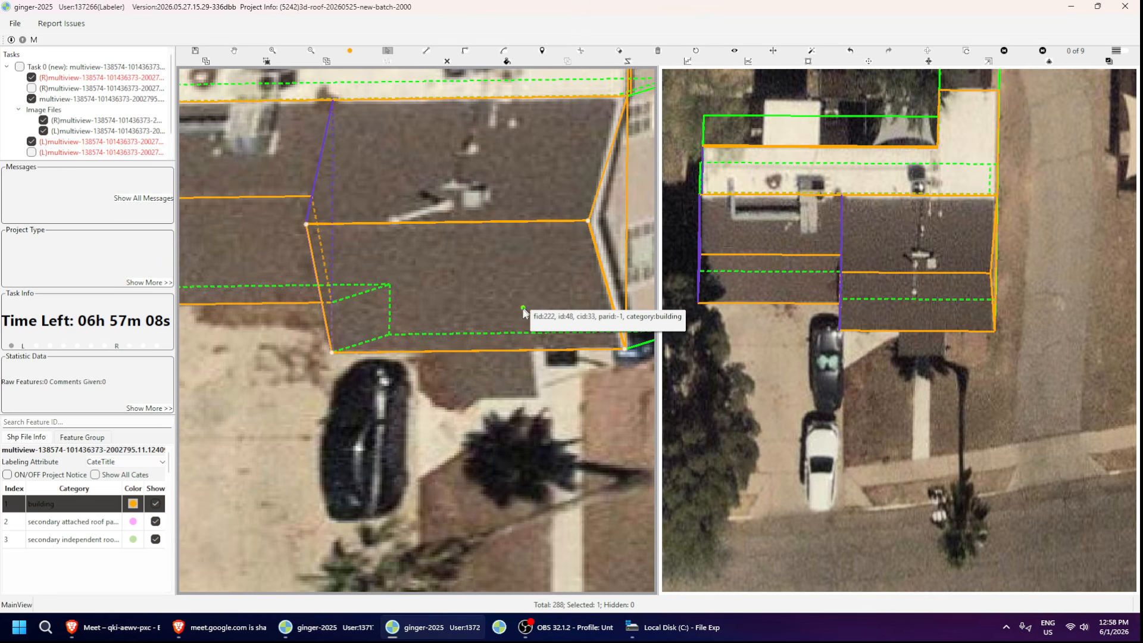
{"action": "scroll", "coordinate": [529, 361], "scroll_direction": "down", "scroll_amount": 1}
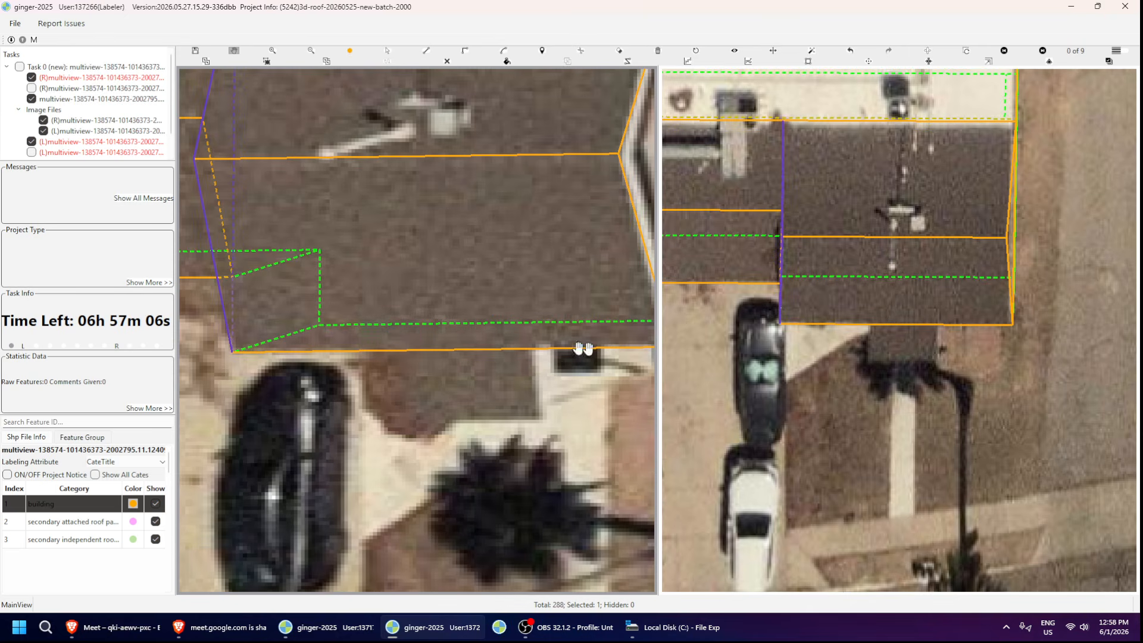
{"action": "scroll", "coordinate": [583, 344], "scroll_direction": "down", "scroll_amount": 3}
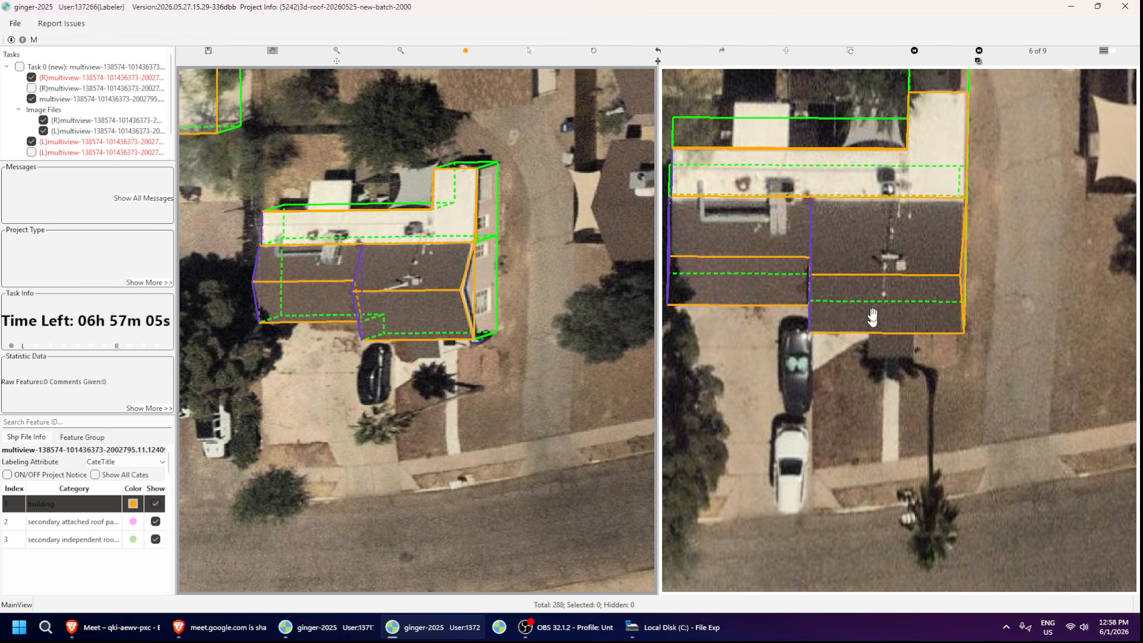
Show the next stereo image pair and inspect the lower building outline by selecting and clearing it
{"action": "left_click", "coordinate": [785, 52]}
{"action": "scroll", "coordinate": [522, 485], "scroll_direction": "up", "scroll_amount": 3}
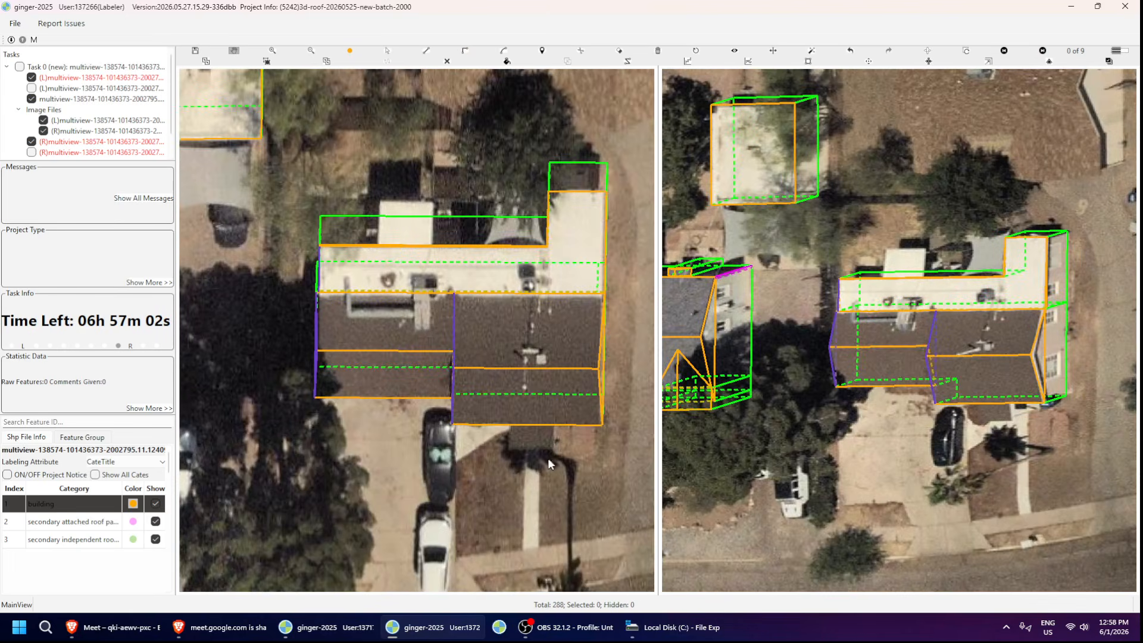
{"action": "scroll", "coordinate": [547, 458], "scroll_direction": "up", "scroll_amount": 2}
{"action": "scroll", "coordinate": [517, 425], "scroll_direction": "up", "scroll_amount": 2}
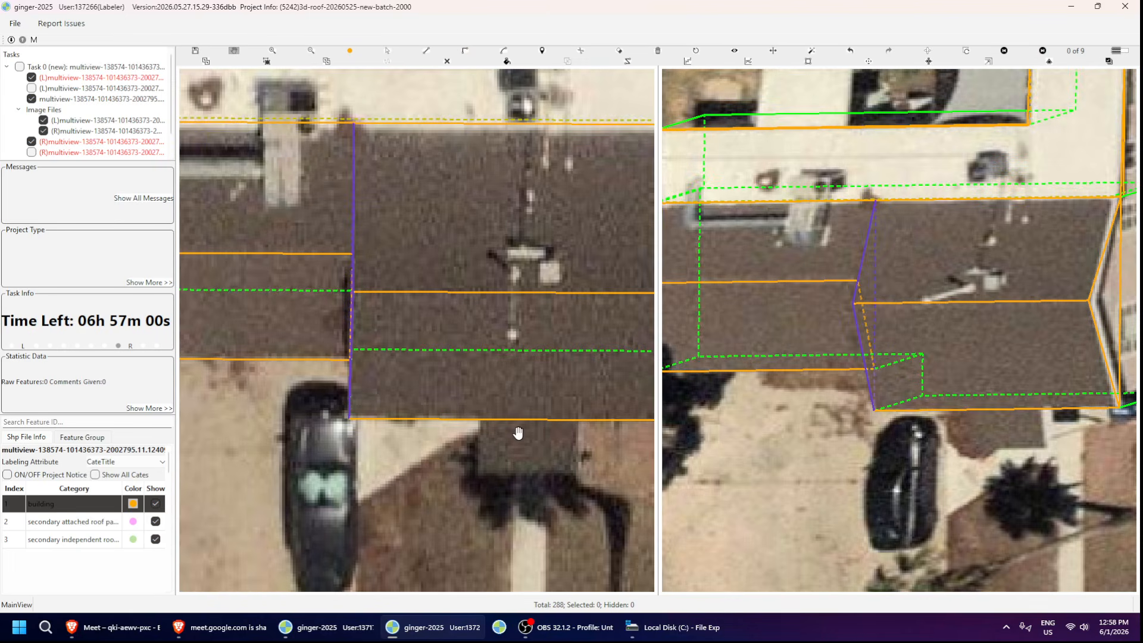
{"action": "scroll", "coordinate": [468, 376], "scroll_direction": "down", "scroll_amount": 2}
{"action": "left_click", "coordinate": [468, 376]}
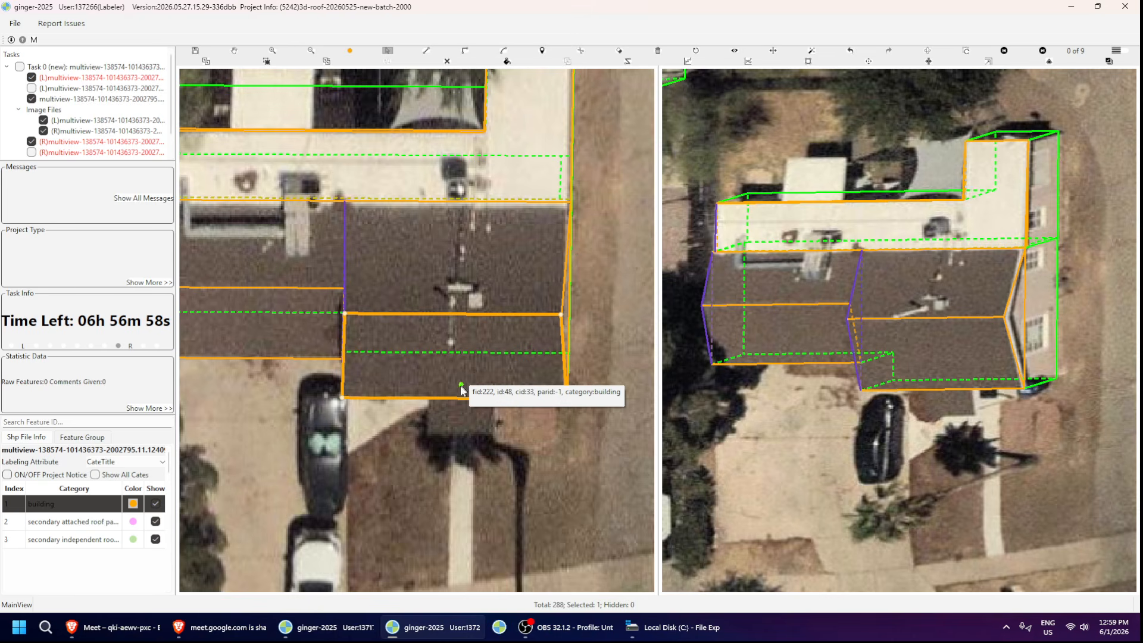
{"action": "scroll", "coordinate": [452, 384], "scroll_direction": "up", "scroll_amount": 2}
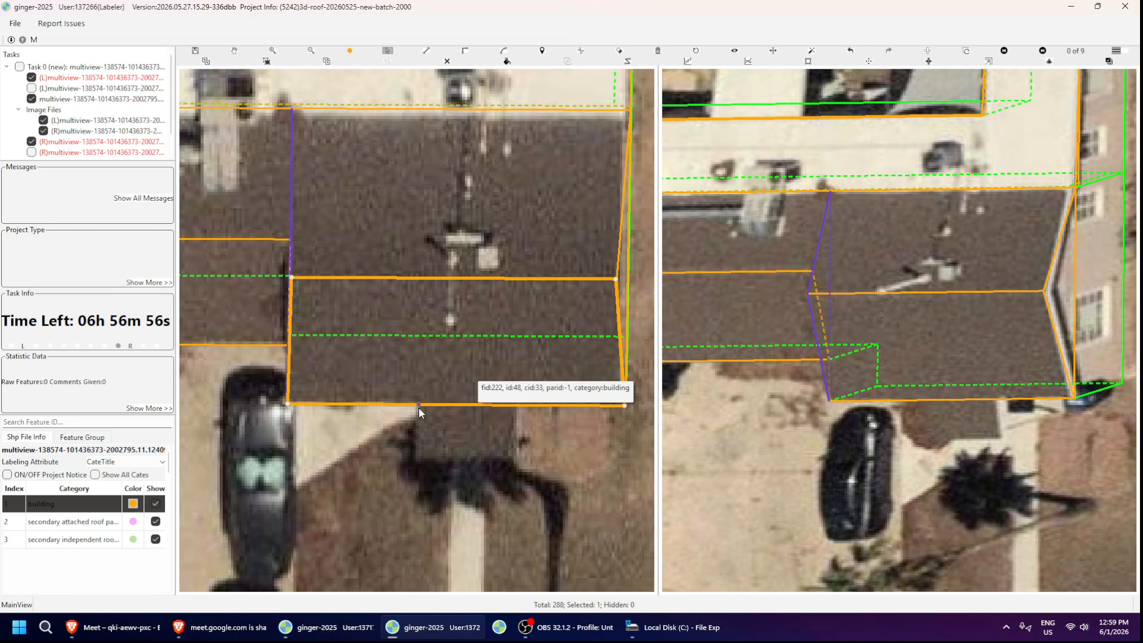
{"action": "left_click", "coordinate": [419, 424]}
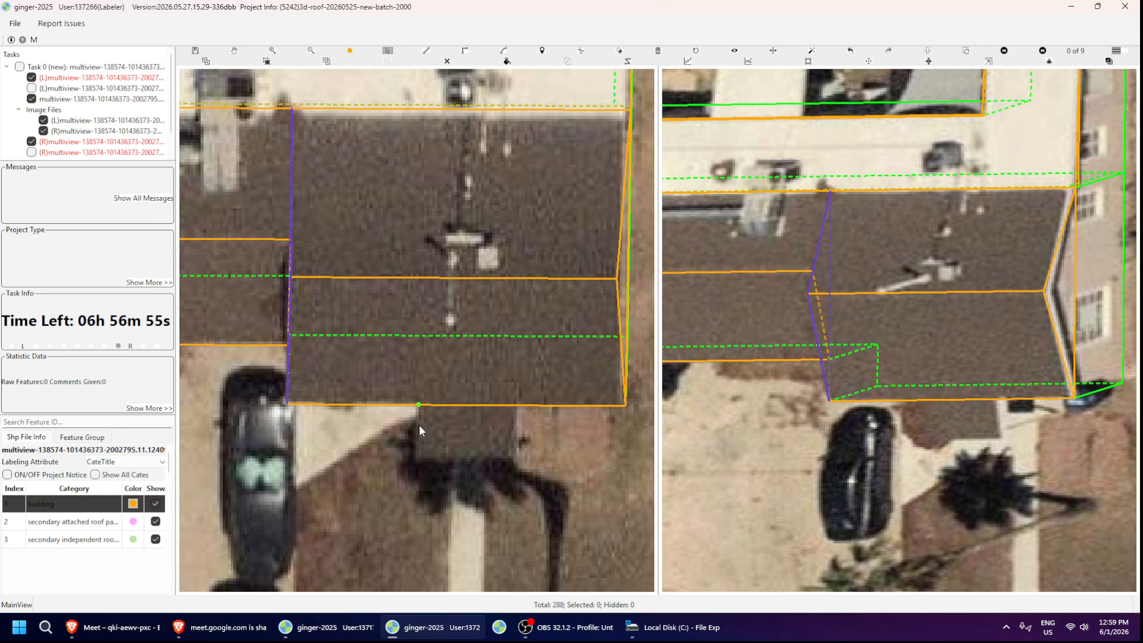
{"action": "left_click", "coordinate": [504, 366]}
{"action": "left_click", "coordinate": [508, 445]}
{"action": "scroll", "coordinate": [476, 417], "scroll_direction": "up", "scroll_amount": 2}
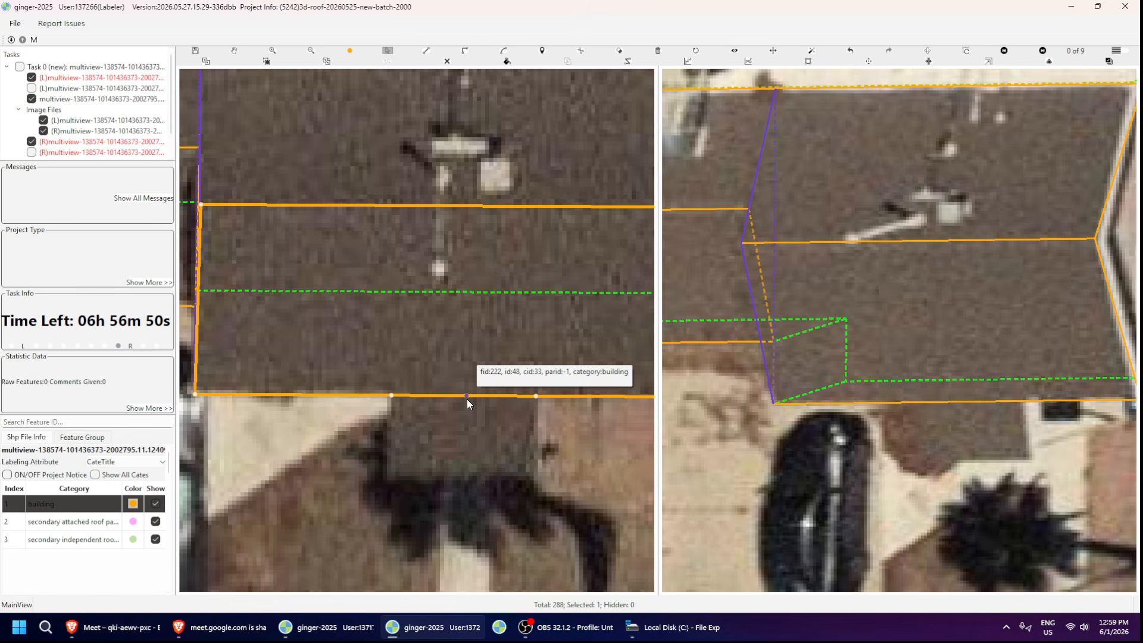
Pull a rectangular porch bump down from the lower roof's bottom edge
{"action": "left_click_drag", "start_coordinate": [467, 397], "coordinate": [460, 479]}
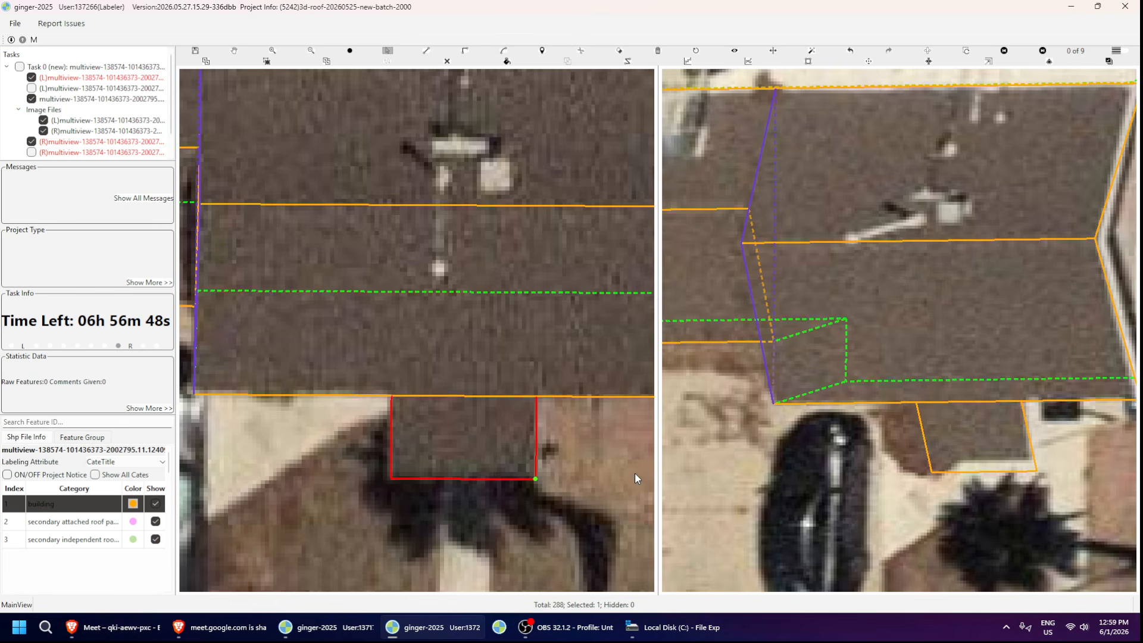
{"action": "scroll", "coordinate": [437, 485], "scroll_direction": "up", "scroll_amount": 2}
{"action": "left_click", "coordinate": [511, 463]}
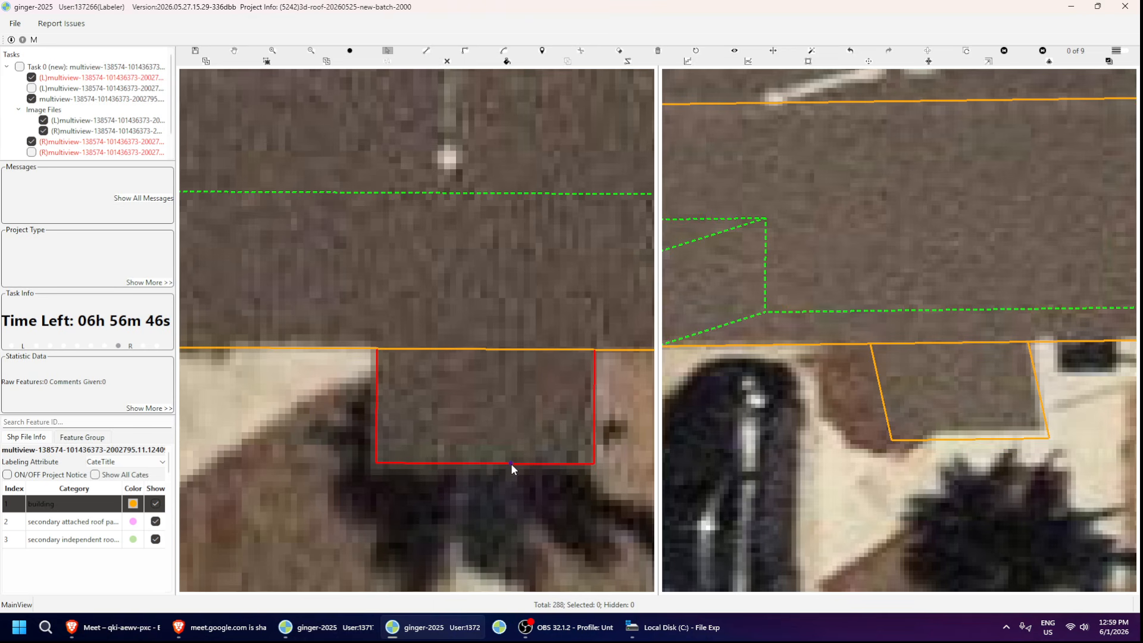
{"action": "key", "text": "space"}
{"action": "scroll", "coordinate": [501, 463], "scroll_direction": "up", "scroll_amount": 2}
{"action": "scroll", "coordinate": [502, 463], "scroll_direction": "down", "scroll_amount": 5}
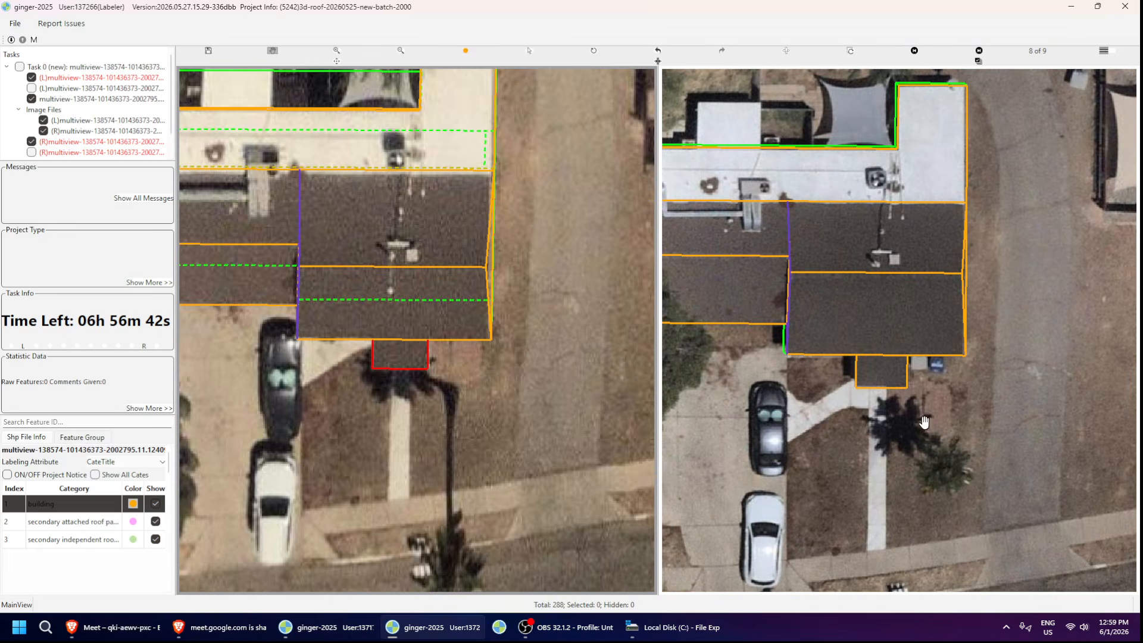
{"action": "scroll", "coordinate": [887, 380], "scroll_direction": "up", "scroll_amount": 2}
Move the porch outline's bottom edge up to match another aerial image, then orbit the wireframe
{"action": "key", "text": "Right"}
{"action": "key", "text": "Right"}
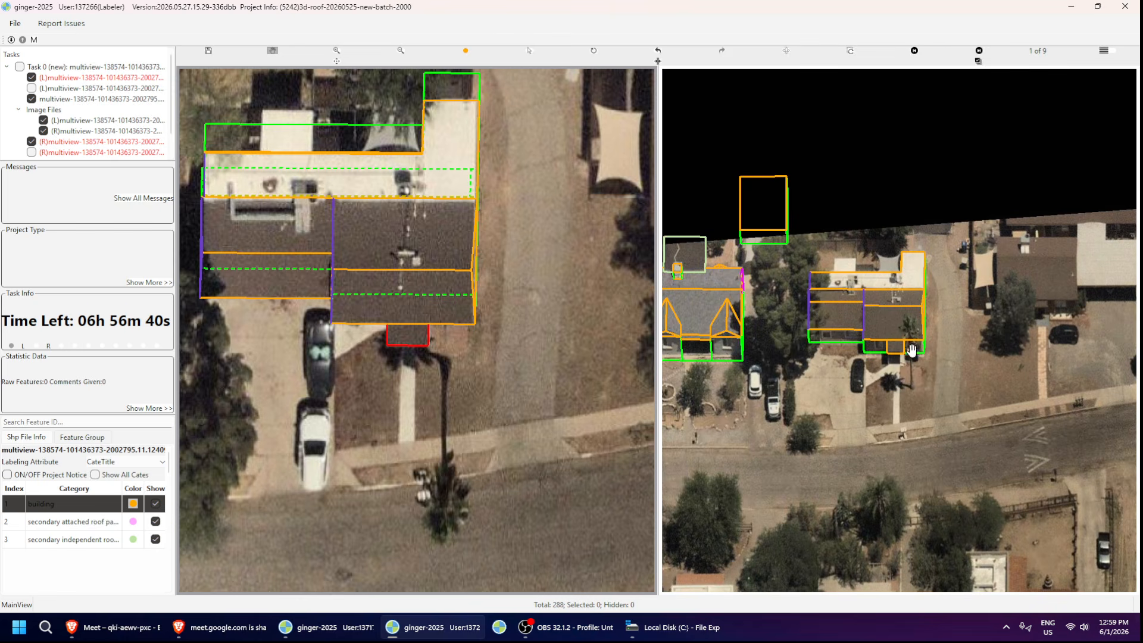
{"action": "scroll", "coordinate": [912, 350], "scroll_direction": "up", "scroll_amount": 2}
{"action": "scroll", "coordinate": [417, 332], "scroll_direction": "up", "scroll_amount": 3}
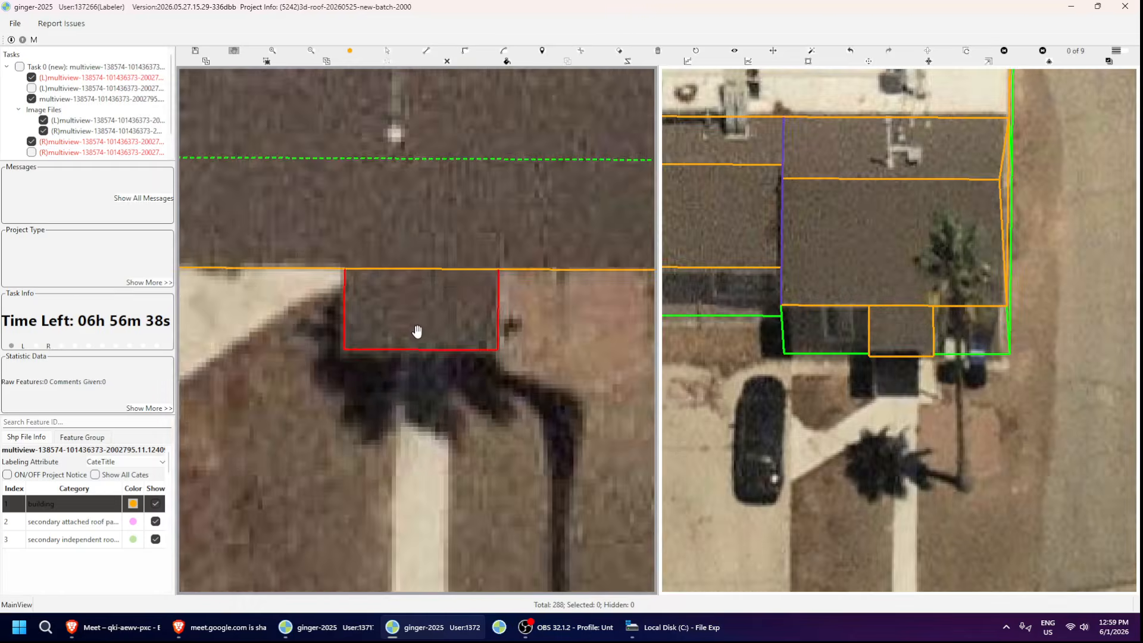
{"action": "scroll", "coordinate": [417, 331], "scroll_direction": "up", "scroll_amount": 2}
{"action": "left_click", "coordinate": [426, 374]}
{"action": "left_click_drag", "start_coordinate": [430, 367], "coordinate": [442, 359]}
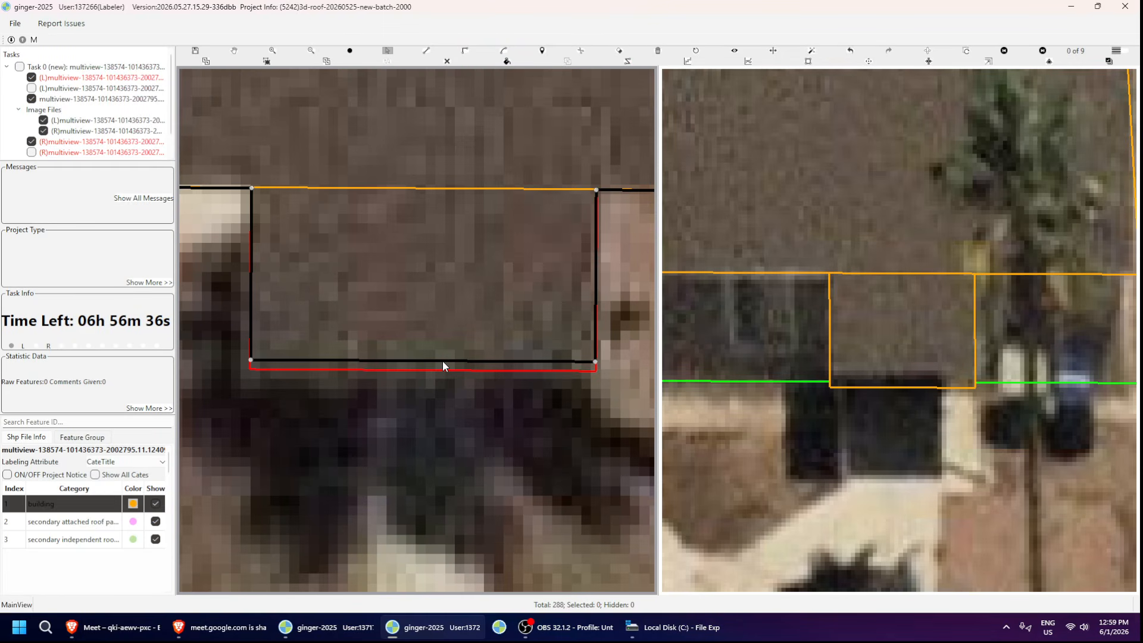
{"action": "key", "text": "Escape"}
{"action": "scroll", "coordinate": [488, 410], "scroll_direction": "down", "scroll_amount": 5}
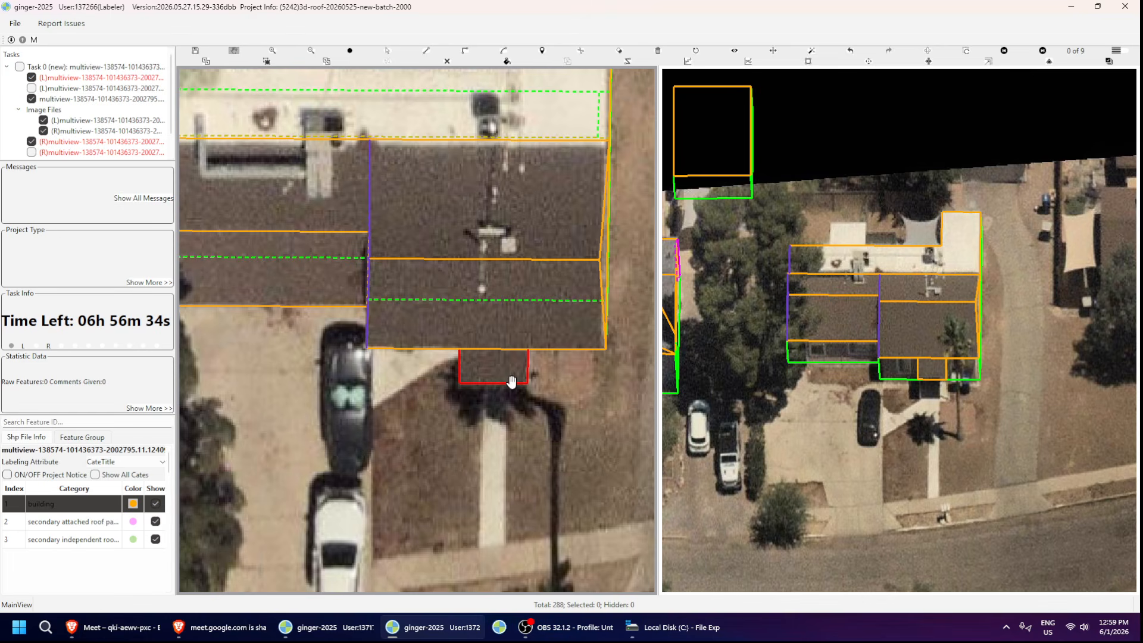
{"action": "scroll", "coordinate": [509, 357], "scroll_direction": "down", "scroll_amount": 2}
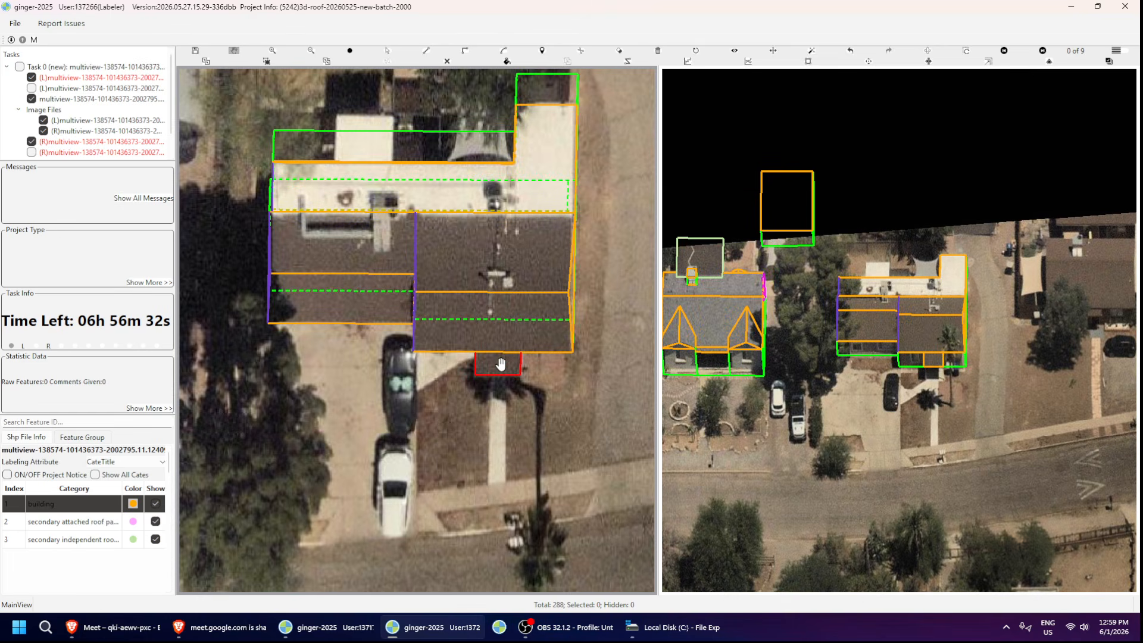
{"action": "left_click_drag", "start_coordinate": [505, 344], "coordinate": [512, 292]}
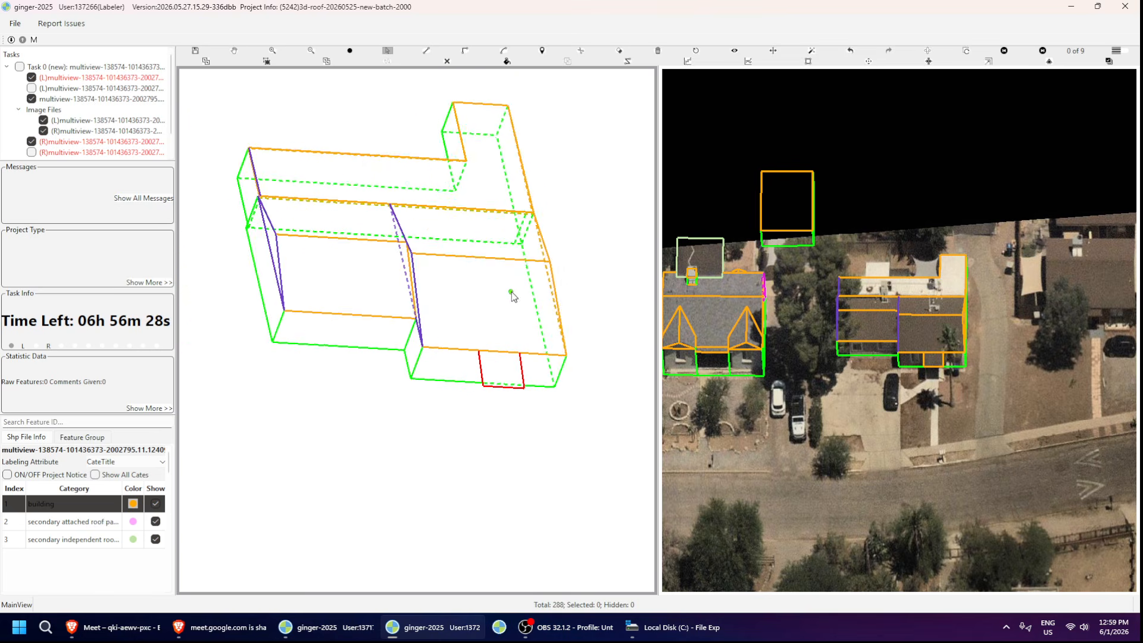
Rotate to the porch and try a measured line from its red corner, then undo it
{"action": "scroll", "coordinate": [505, 351], "scroll_direction": "up", "scroll_amount": 3}
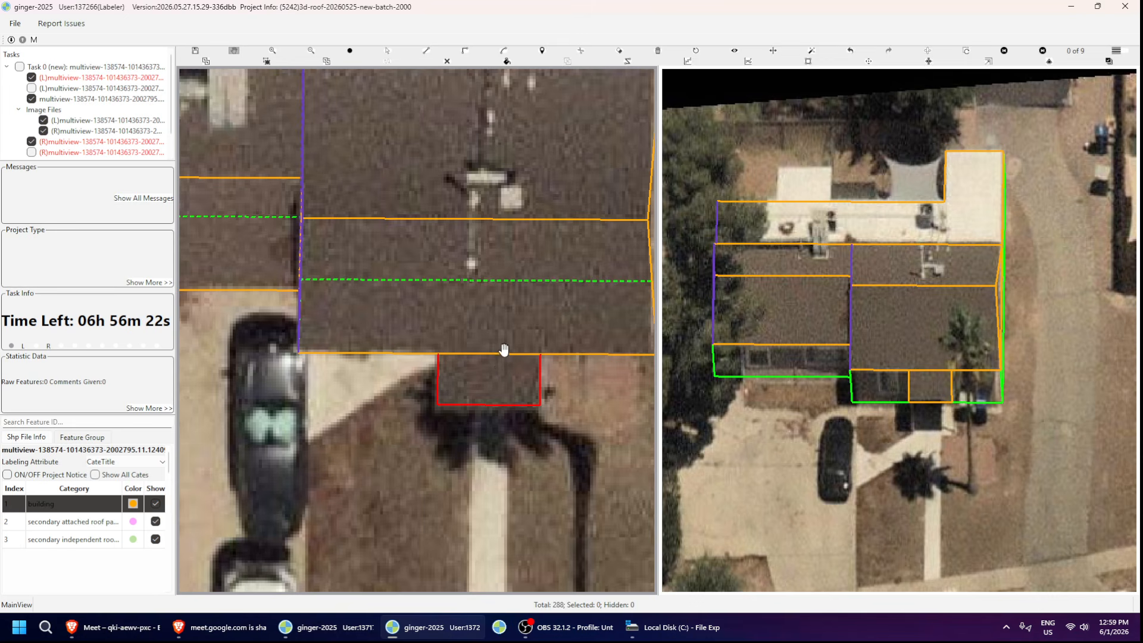
{"action": "scroll", "coordinate": [503, 350], "scroll_direction": "down", "scroll_amount": 3}
{"action": "left_click_drag", "start_coordinate": [426, 370], "coordinate": [381, 340]}
{"action": "key", "text": "m"}
{"action": "left_click", "coordinate": [447, 458]}
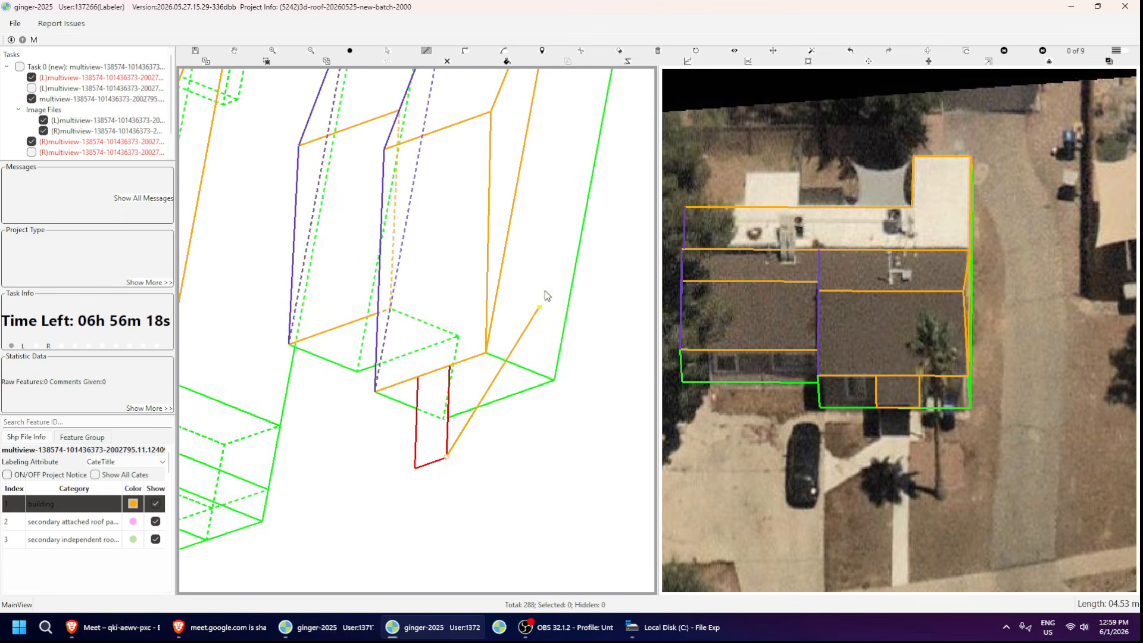
{"action": "left_click", "coordinate": [565, 322]}
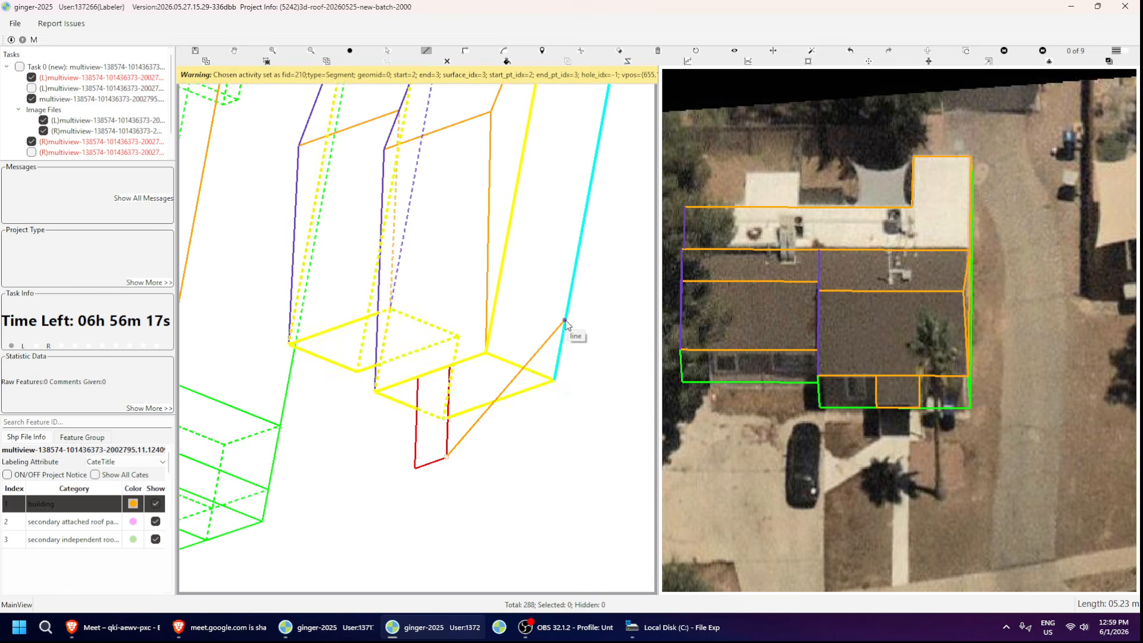
{"action": "left_click", "coordinate": [448, 365]}
{"action": "key", "text": "ctrl+z"}
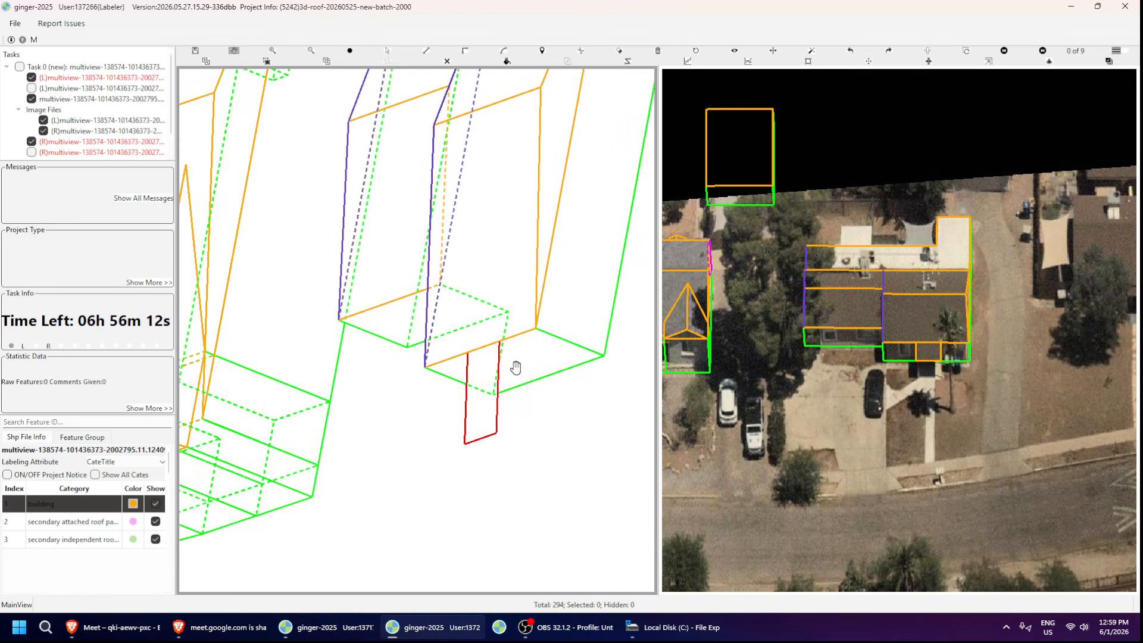
Draw a line from the porch corner to the green wall corner, closing the side into a quad
{"action": "left_click_drag", "start_coordinate": [515, 368], "coordinate": [441, 374]}
{"action": "key", "text": "l"}
{"action": "left_click", "coordinate": [421, 442]}
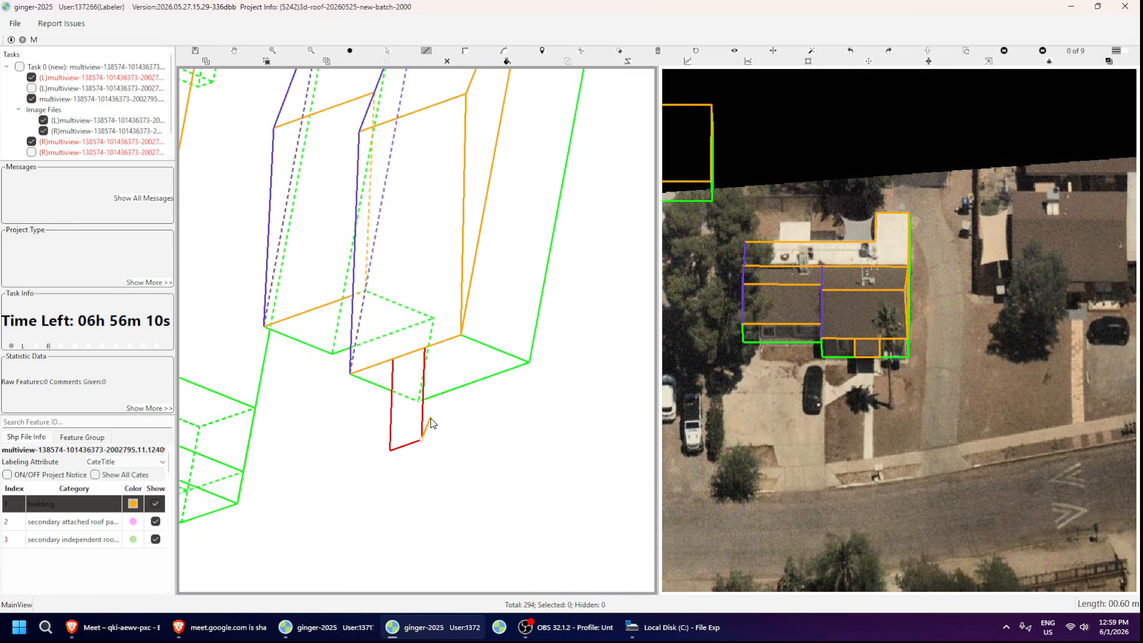
{"action": "left_click", "coordinate": [536, 322]}
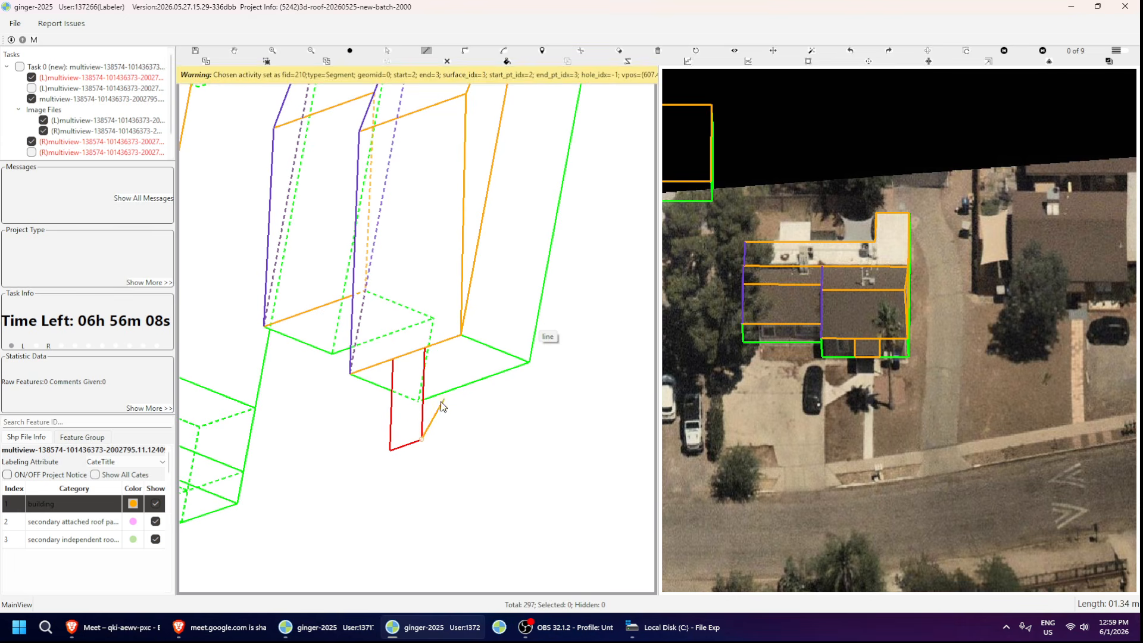
{"action": "left_click", "coordinate": [439, 355]}
Connect the red porch corner to the dashed green edge and close the porch roof polygon
{"action": "scroll", "coordinate": [432, 370], "scroll_direction": "up", "scroll_amount": 2}
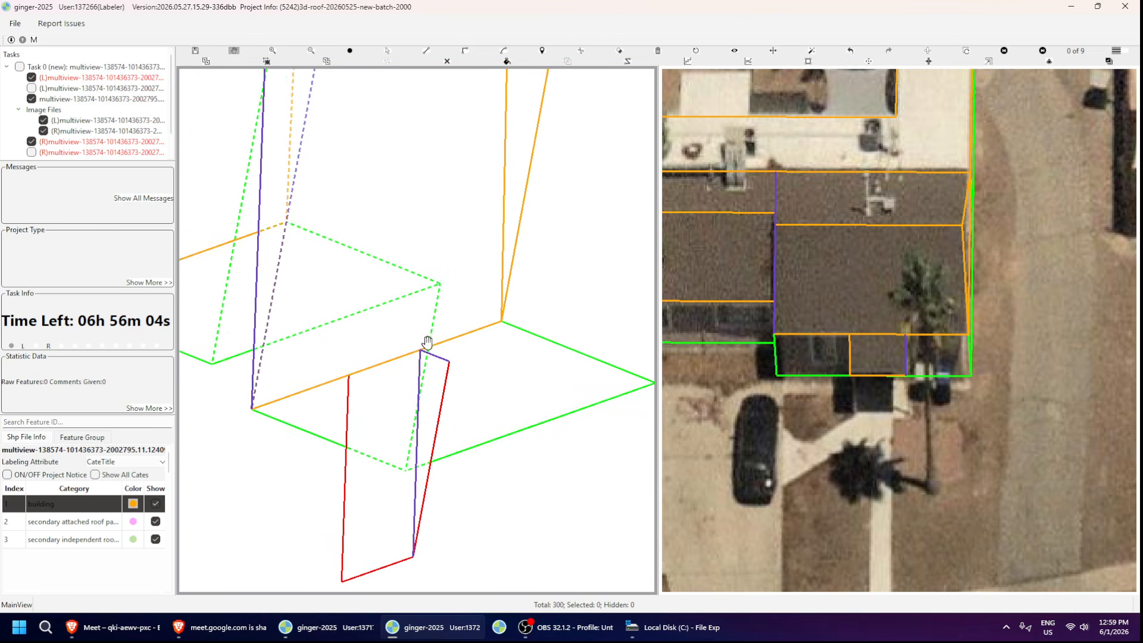
{"action": "scroll", "coordinate": [434, 371], "scroll_direction": "up", "scroll_amount": 2}
{"action": "left_click_drag", "start_coordinate": [436, 372], "coordinate": [487, 327]}
{"action": "left_click_drag", "start_coordinate": [426, 474], "coordinate": [466, 345]}
{"action": "key", "text": "l"}
{"action": "left_click", "coordinate": [468, 350]}
{"action": "left_click_drag", "start_coordinate": [425, 403], "coordinate": [464, 328]}
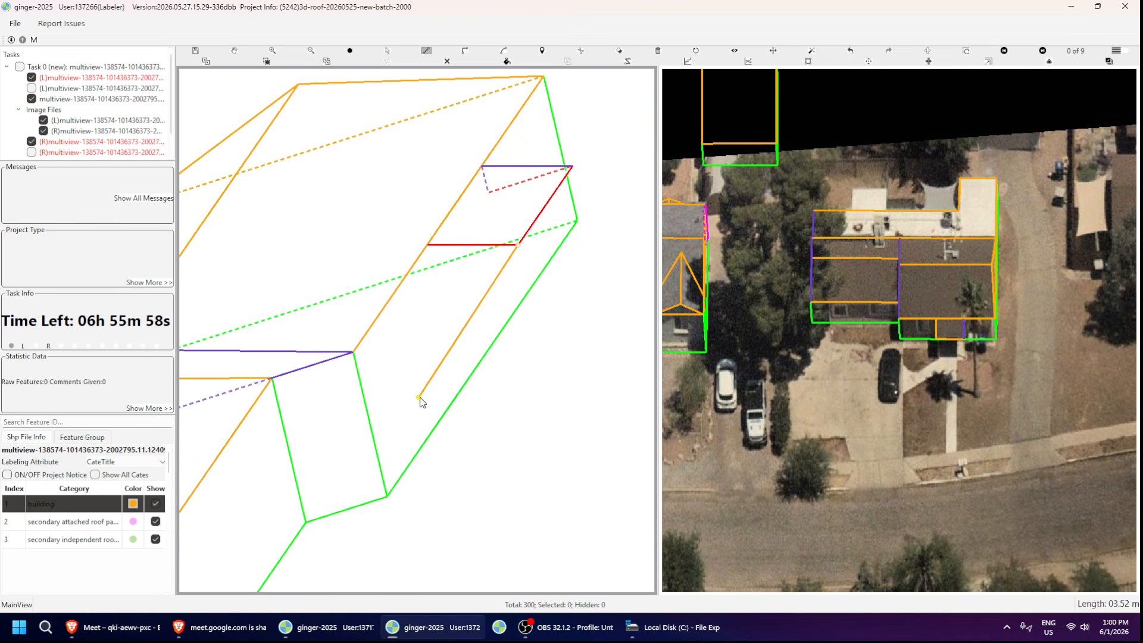
{"action": "scroll", "coordinate": [443, 366], "scroll_direction": "down", "scroll_amount": 3}
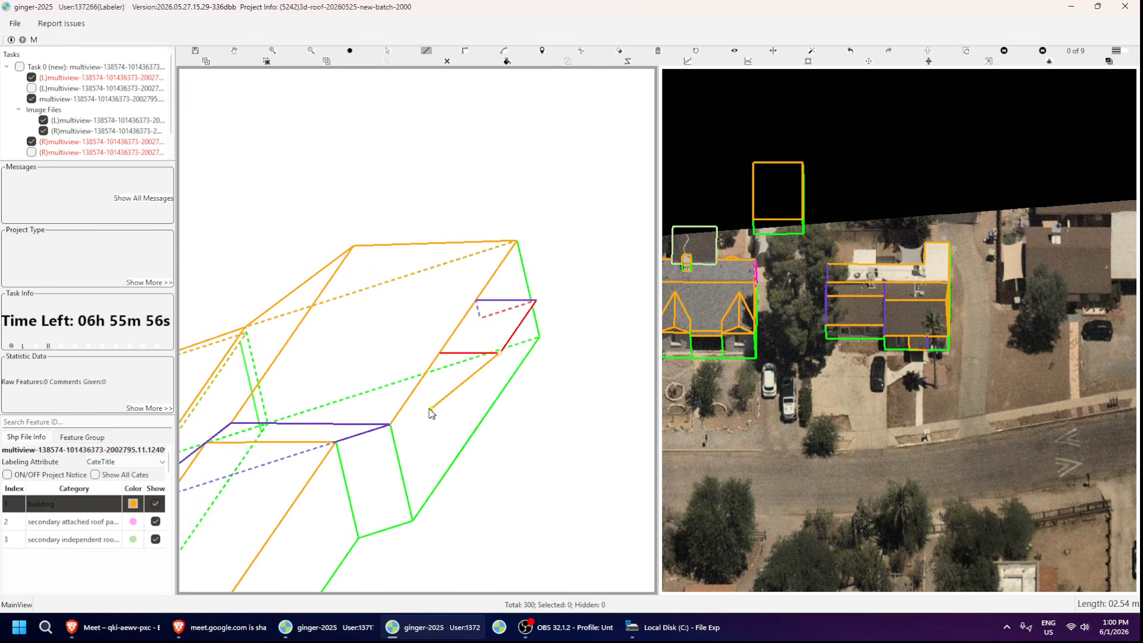
{"action": "left_click", "coordinate": [370, 389], "text": "ctrl"}
{"action": "scroll", "coordinate": [440, 379], "scroll_direction": "up", "scroll_amount": 3}
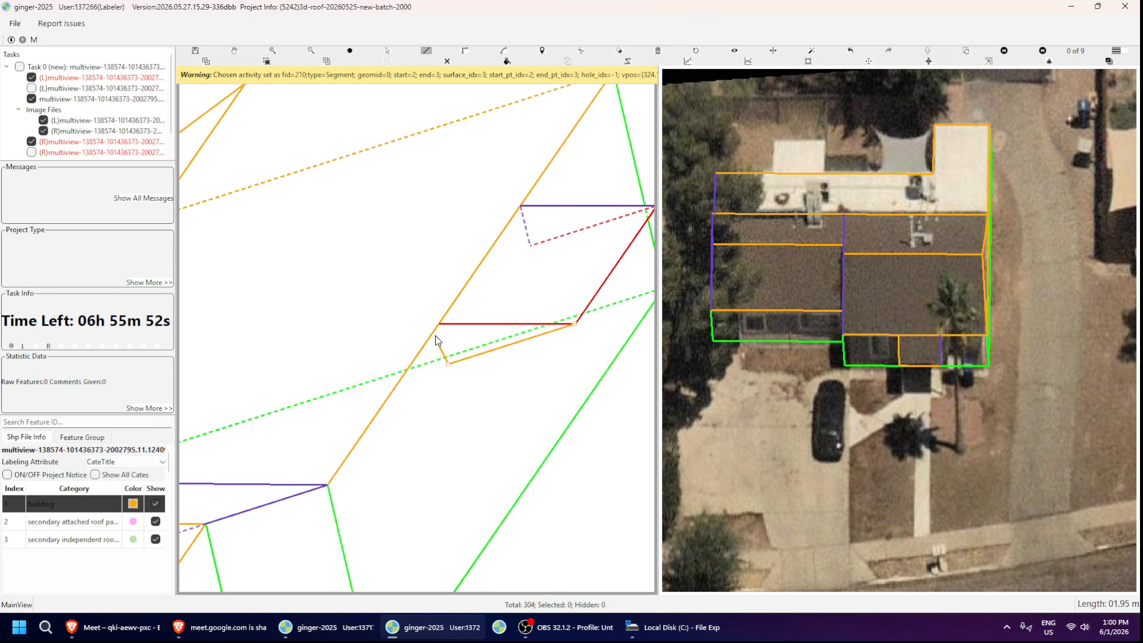
{"action": "left_click", "coordinate": [450, 365]}
Outline a new porch roof face through three corners and finish it
{"action": "scroll", "coordinate": [451, 365], "scroll_direction": "down", "scroll_amount": 1}
{"action": "scroll", "coordinate": [451, 364], "scroll_direction": "down", "scroll_amount": 1}
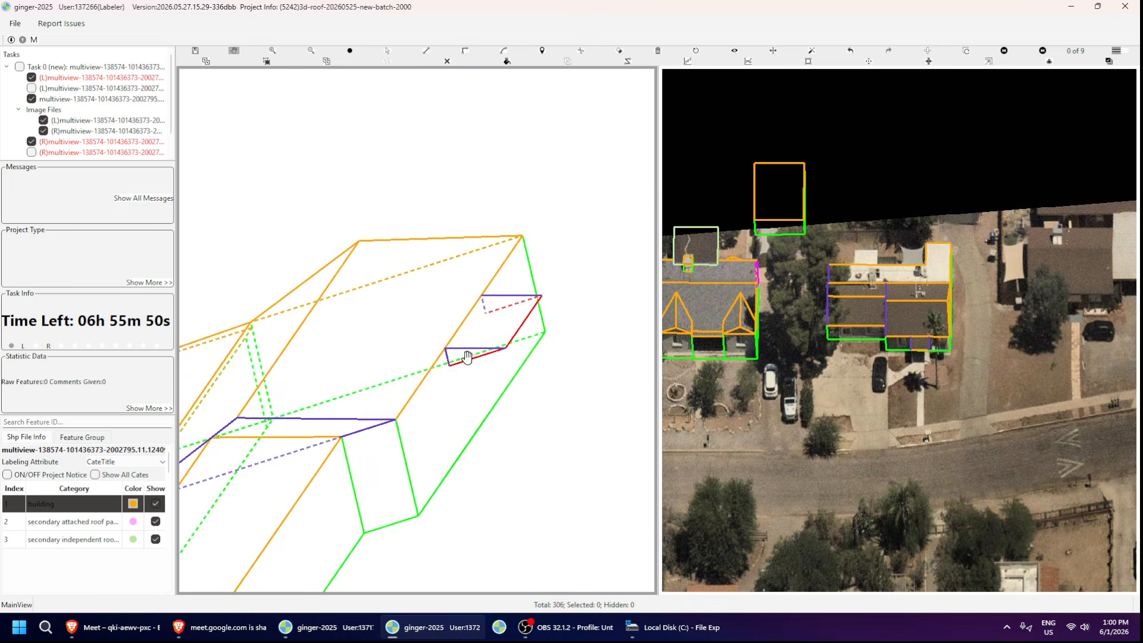
{"action": "scroll", "coordinate": [469, 353], "scroll_direction": "up", "scroll_amount": 1}
{"action": "key", "text": "l"}
{"action": "left_click", "coordinate": [439, 371]}
{"action": "left_click", "coordinate": [495, 290]}
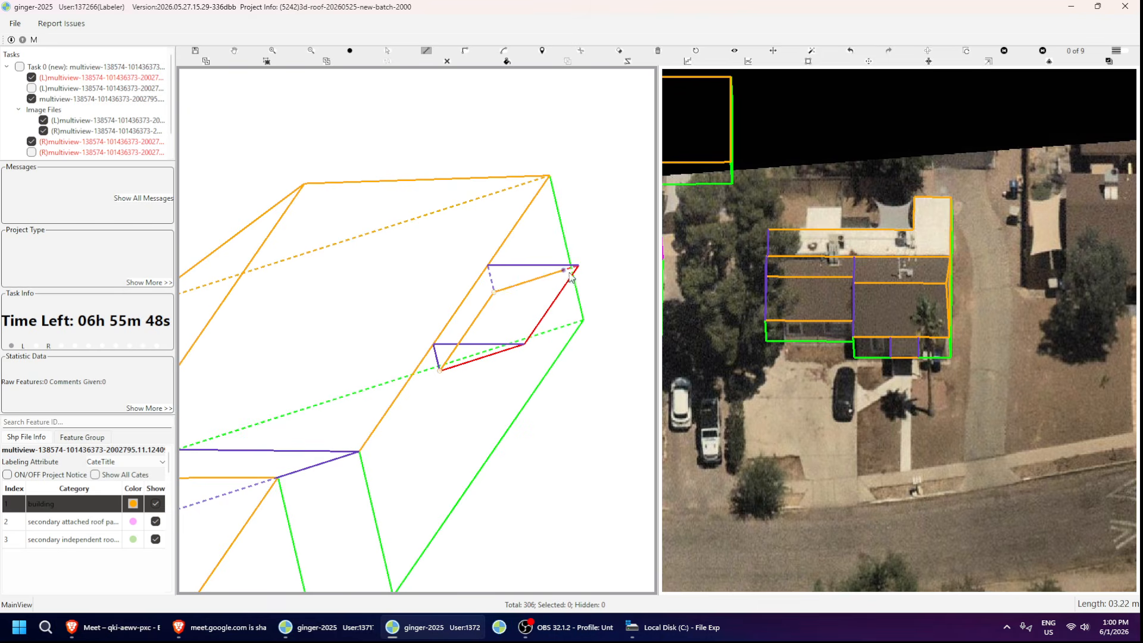
{"action": "left_click", "coordinate": [578, 266]}
{"action": "double_click", "coordinate": [526, 345]}
{"action": "key", "text": "Escape"}
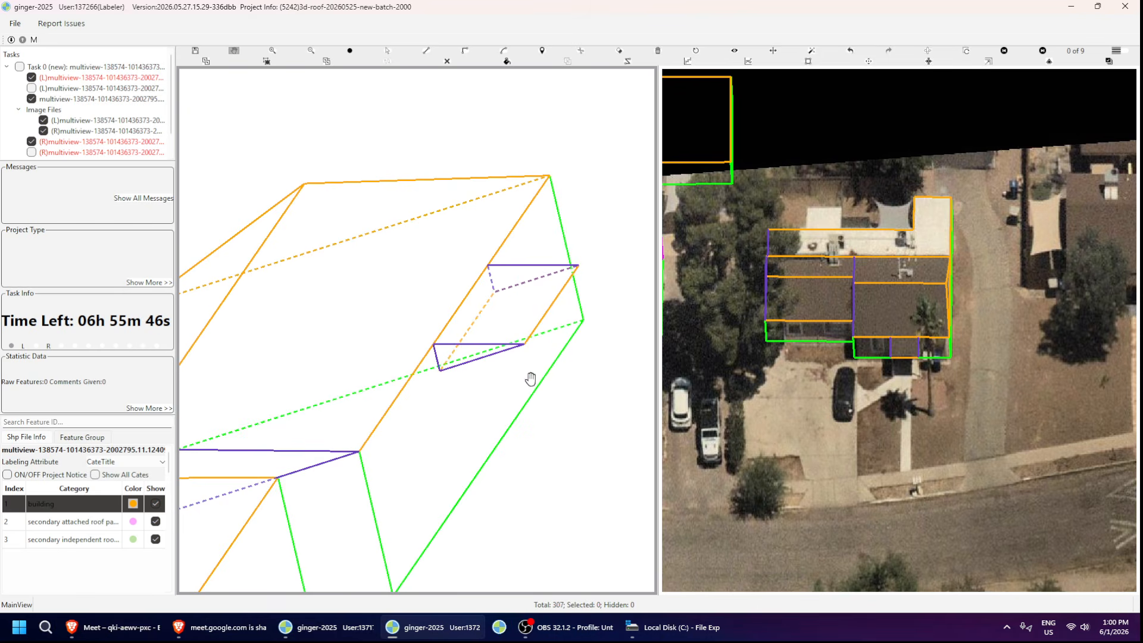
Select the porch roof face and drag it lower to its new height
{"action": "key", "text": "s"}
{"action": "left_click", "coordinate": [475, 322]}
{"action": "scroll", "coordinate": [515, 337], "scroll_direction": "up", "scroll_amount": 2}
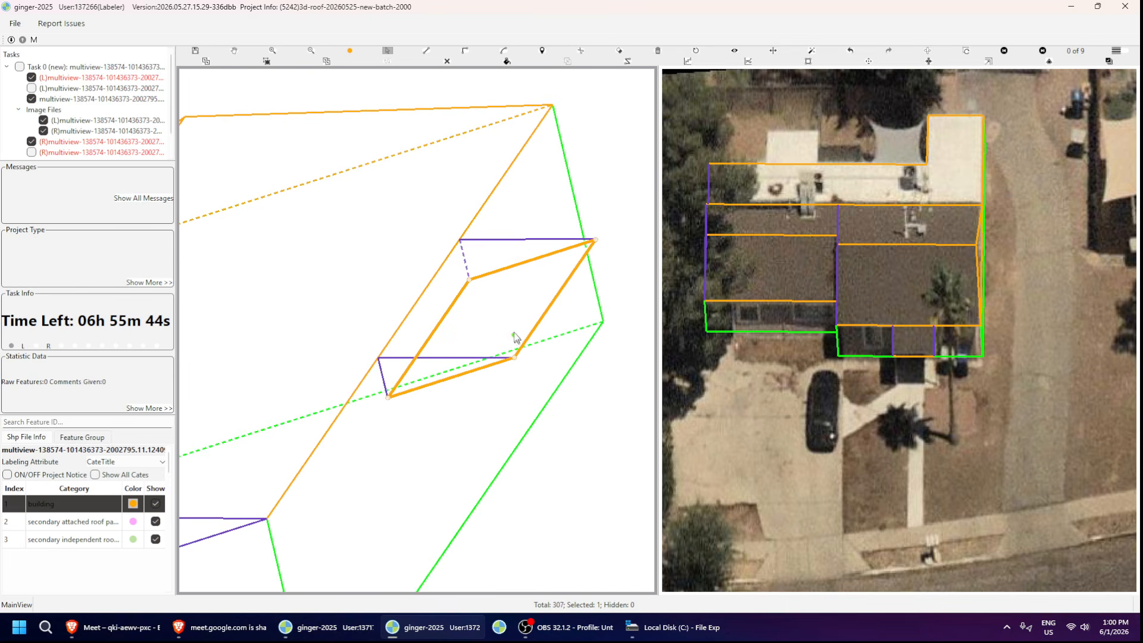
{"action": "left_click_drag", "start_coordinate": [500, 308], "coordinate": [510, 321]}
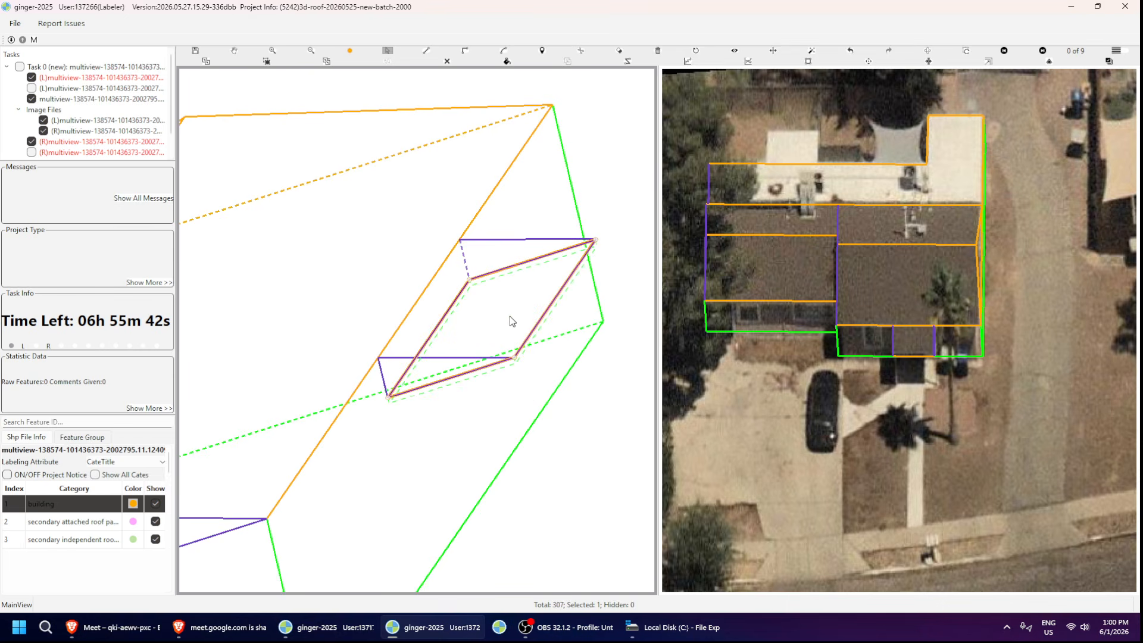
{"action": "left_click_drag", "start_coordinate": [529, 364], "coordinate": [535, 405]}
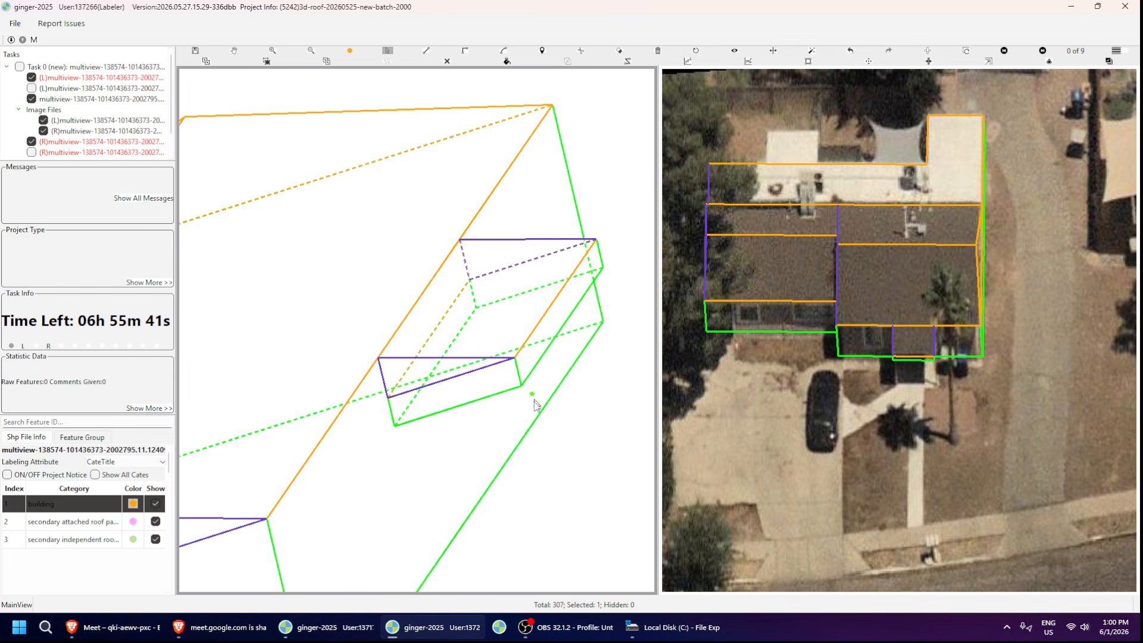
Extend the porch walls down to the ground and return to the top-down aerial image
{"action": "left_click", "coordinate": [444, 307]}
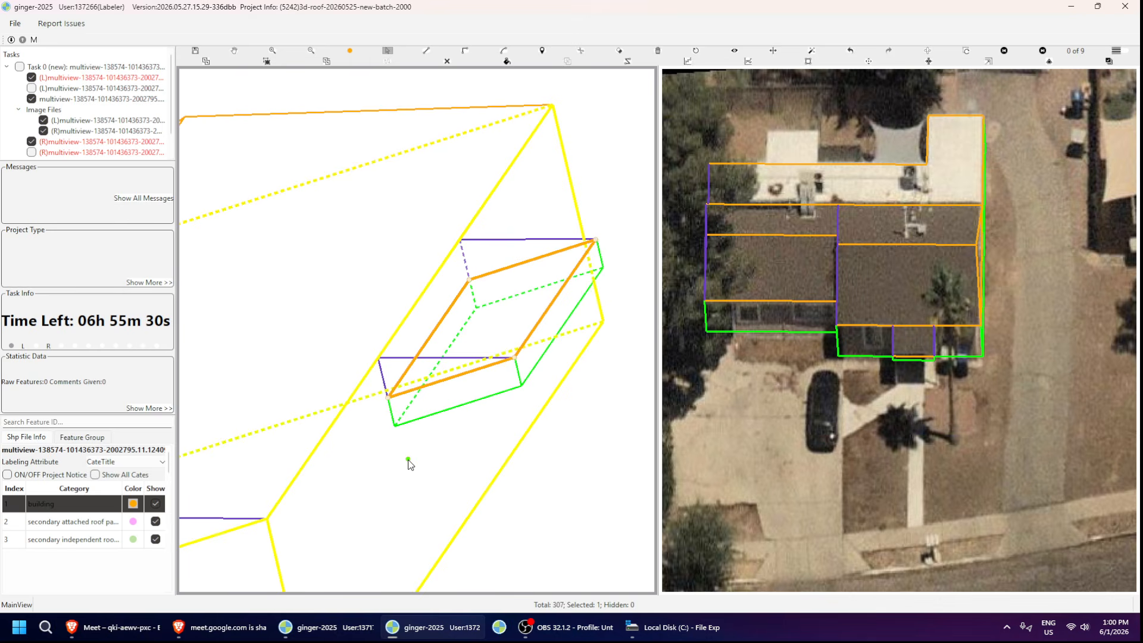
{"action": "left_click", "coordinate": [409, 463]}
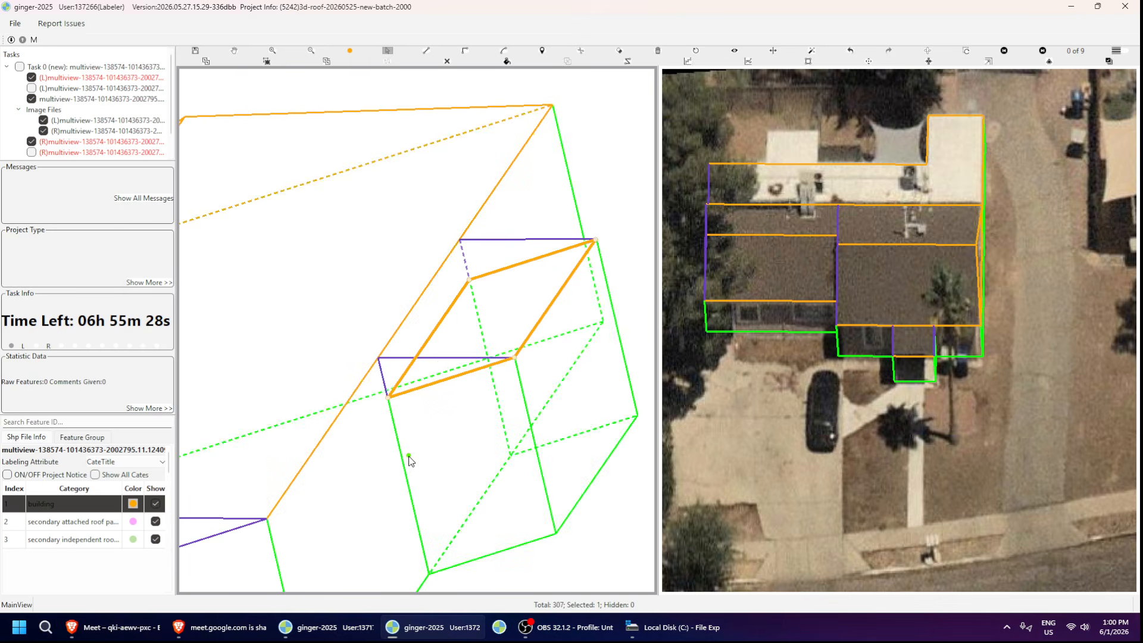
{"action": "key", "text": "space"}
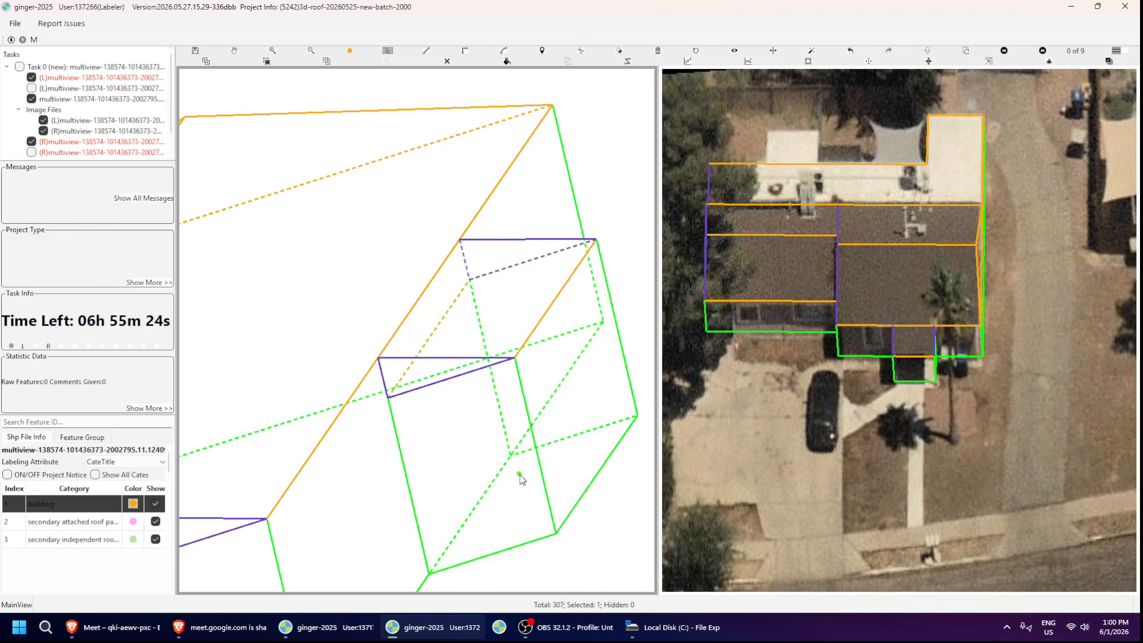
{"action": "key", "text": "Escape"}
{"action": "scroll", "coordinate": [499, 398], "scroll_direction": "down", "scroll_amount": 1}
Bring the porch into view and select the roof polygons beside and above it
{"action": "key", "text": "space"}
{"action": "scroll", "coordinate": [497, 251], "scroll_direction": "down", "scroll_amount": 2}
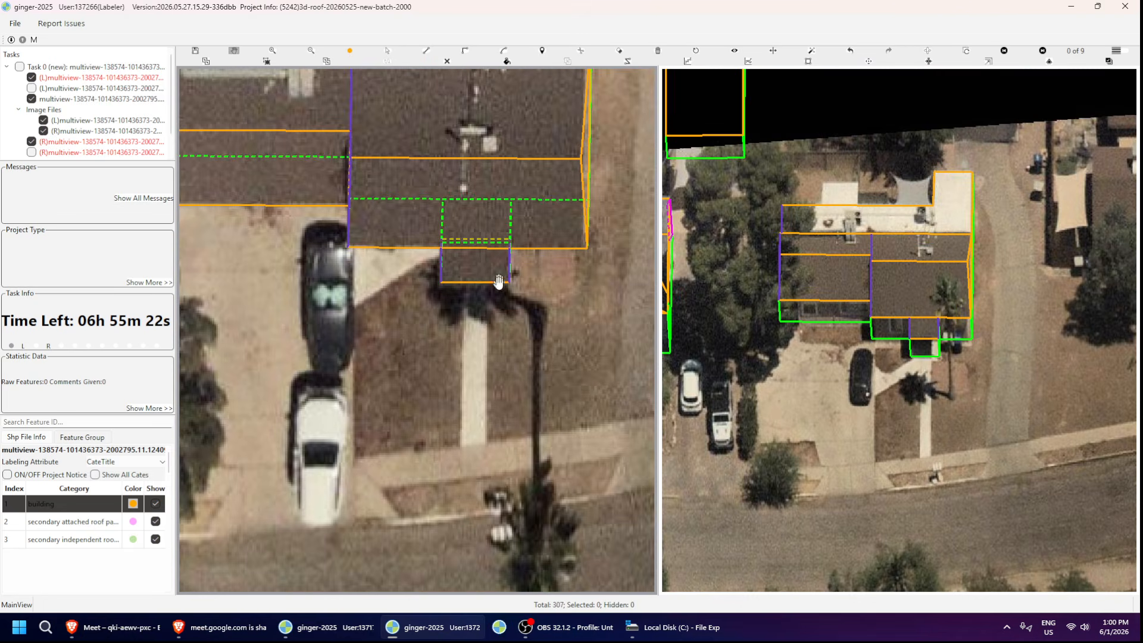
{"action": "scroll", "coordinate": [487, 235], "scroll_direction": "up", "scroll_amount": 1}
{"action": "left_click_drag", "start_coordinate": [488, 235], "coordinate": [517, 274]}
{"action": "key", "text": "s"}
{"action": "left_click", "coordinate": [408, 255]}
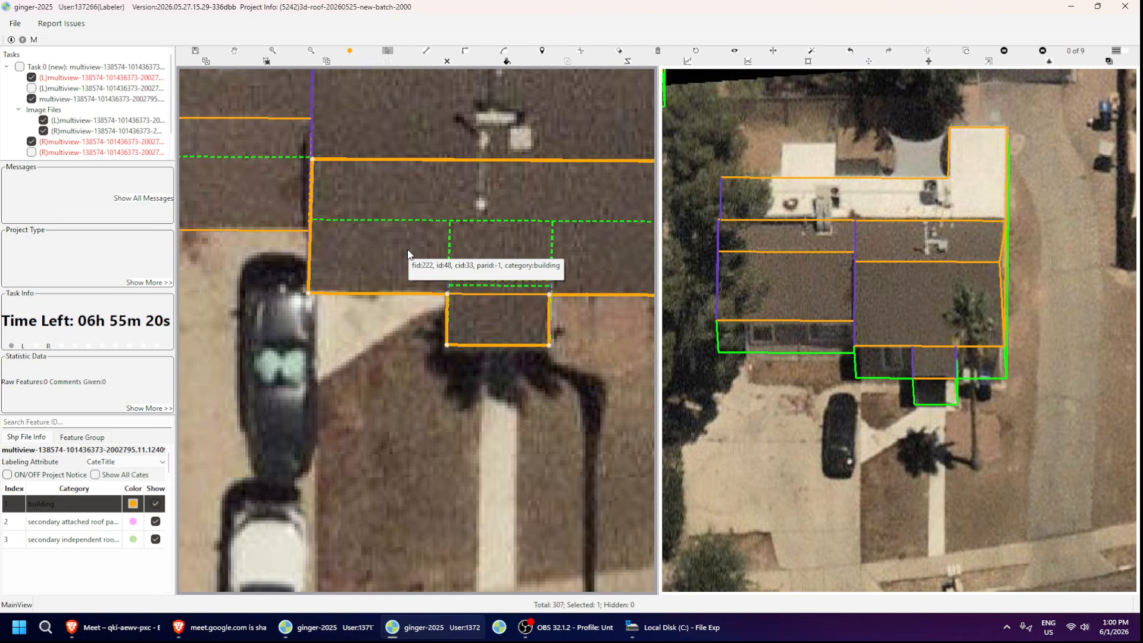
{"action": "key", "text": "space"}
{"action": "scroll", "coordinate": [407, 255], "scroll_direction": "down", "scroll_amount": 1}
{"action": "left_click", "coordinate": [404, 254]}
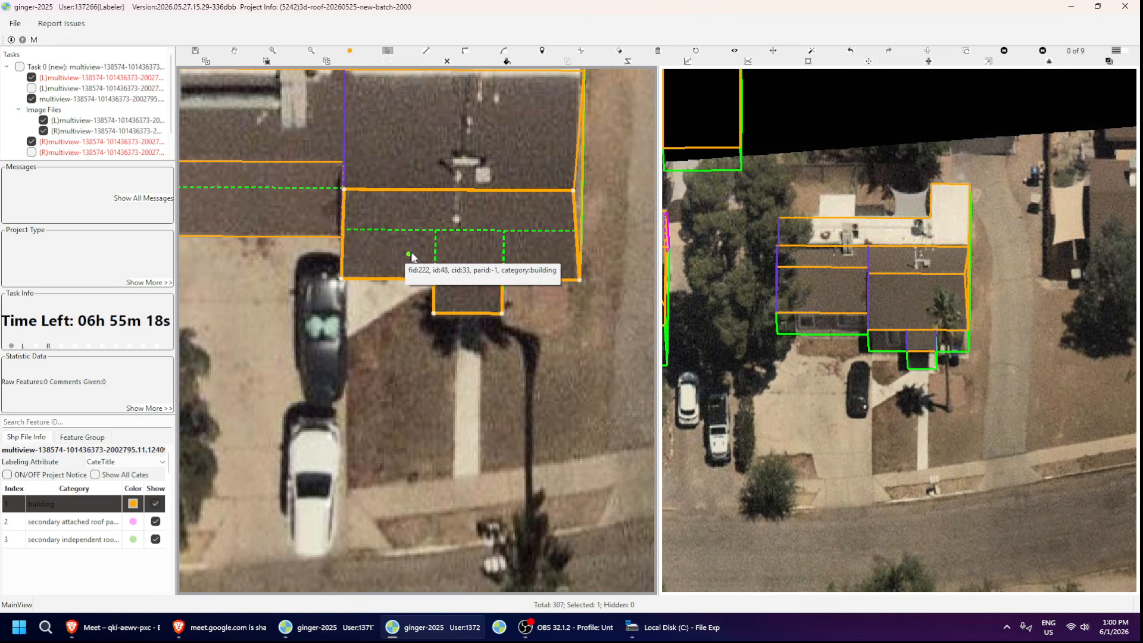
Start a line on the porch and orbit the 3D model to inspect it
{"action": "key", "text": "l"}
{"action": "left_click", "coordinate": [470, 190]}
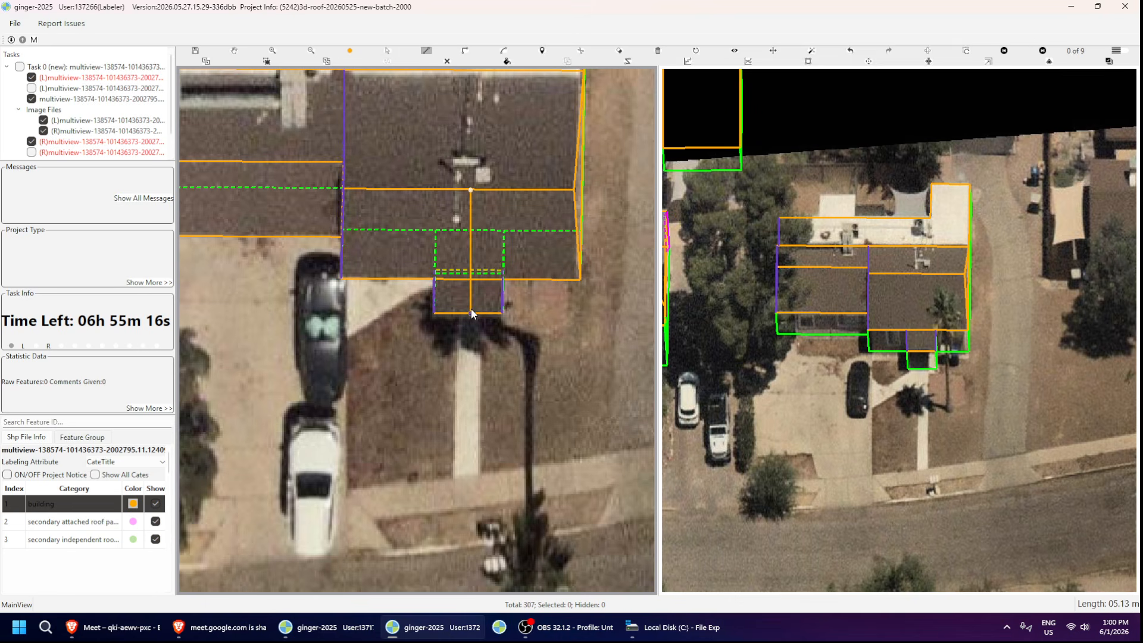
{"action": "key", "text": "space"}
{"action": "scroll", "coordinate": [469, 262], "scroll_direction": "up", "scroll_amount": 1}
{"action": "left_click_drag", "start_coordinate": [475, 275], "coordinate": [498, 240]}
Check the main house roof with shaded fills shown then hidden, then switch to the Meet call
{"action": "key", "text": "s"}
{"action": "left_click", "coordinate": [504, 247]}
{"action": "key", "text": "f"}
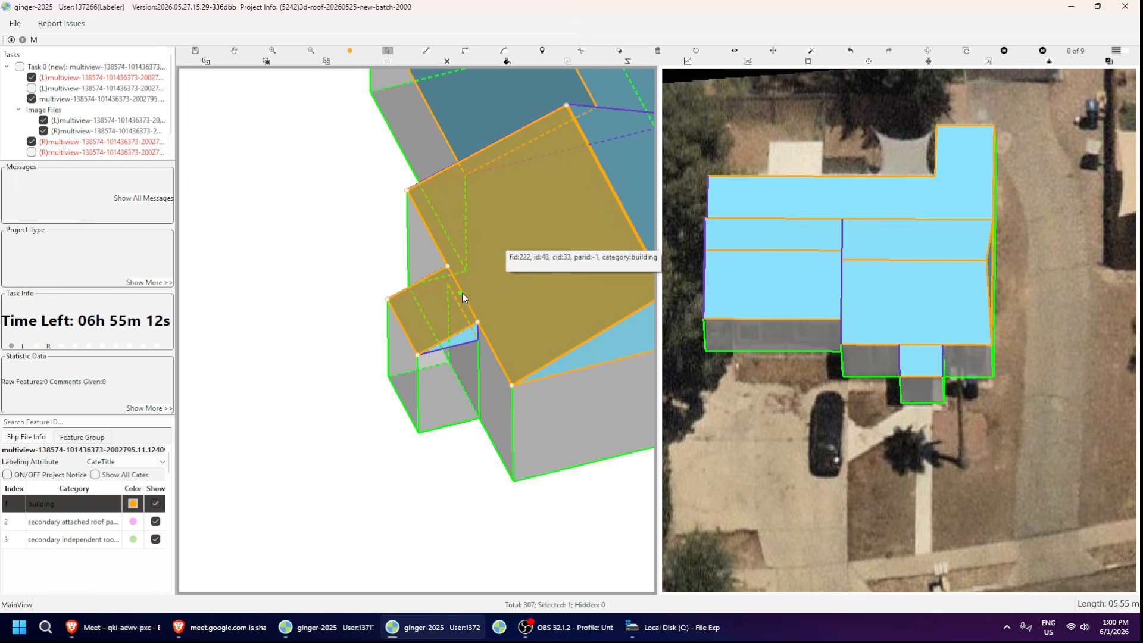
{"action": "key", "text": "space"}
{"action": "key", "text": "s"}
{"action": "key", "text": "h"}
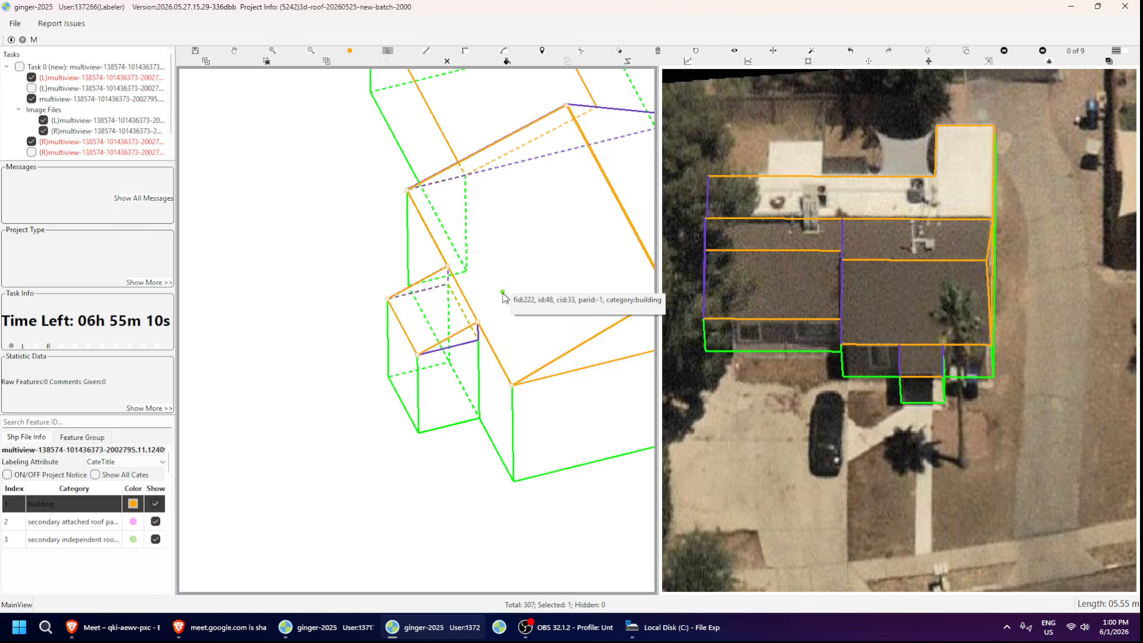
{"action": "left_click_drag", "start_coordinate": [455, 391], "coordinate": [415, 413]}
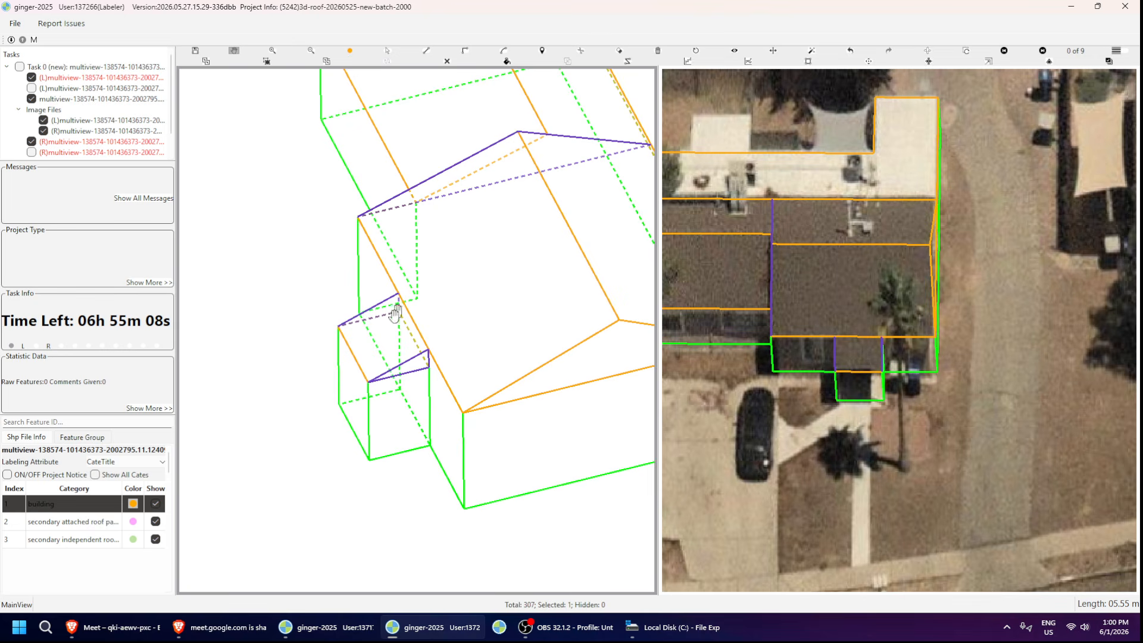
{"action": "left_click", "coordinate": [108, 635]}
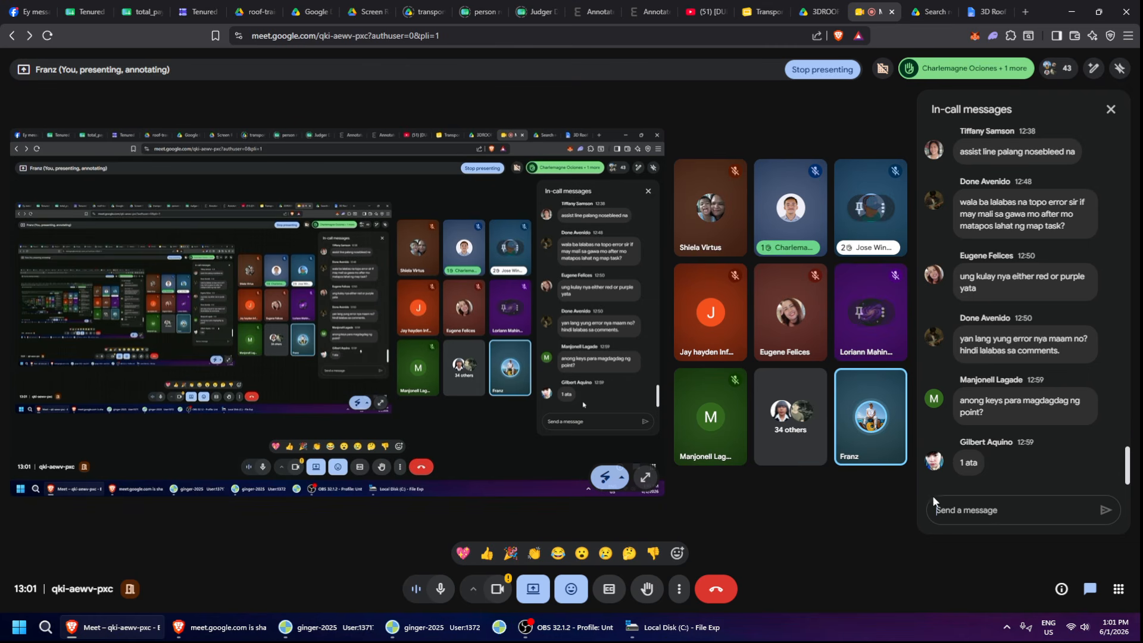
Return to ginger-2025 and leave 3D for the aerial image view
{"action": "left_click", "coordinate": [423, 627]}
{"action": "key", "text": "Escape"}
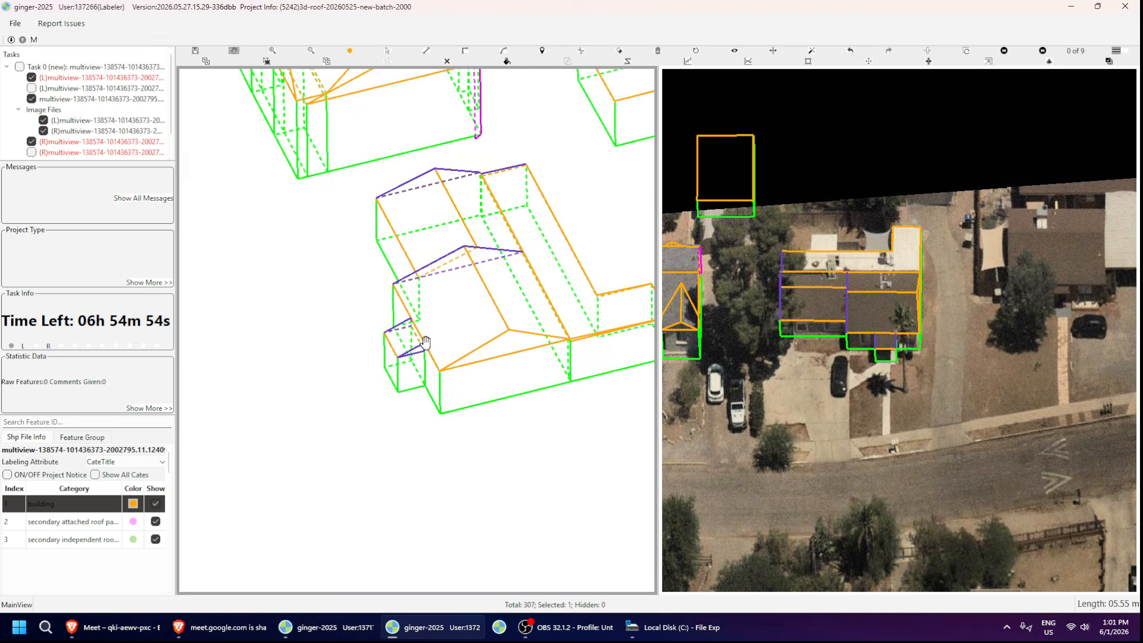
Zoom and step through aerial images 4, 5 and 7 to check the labeled roofs
{"action": "scroll", "coordinate": [375, 225], "scroll_direction": "up", "scroll_amount": 3}
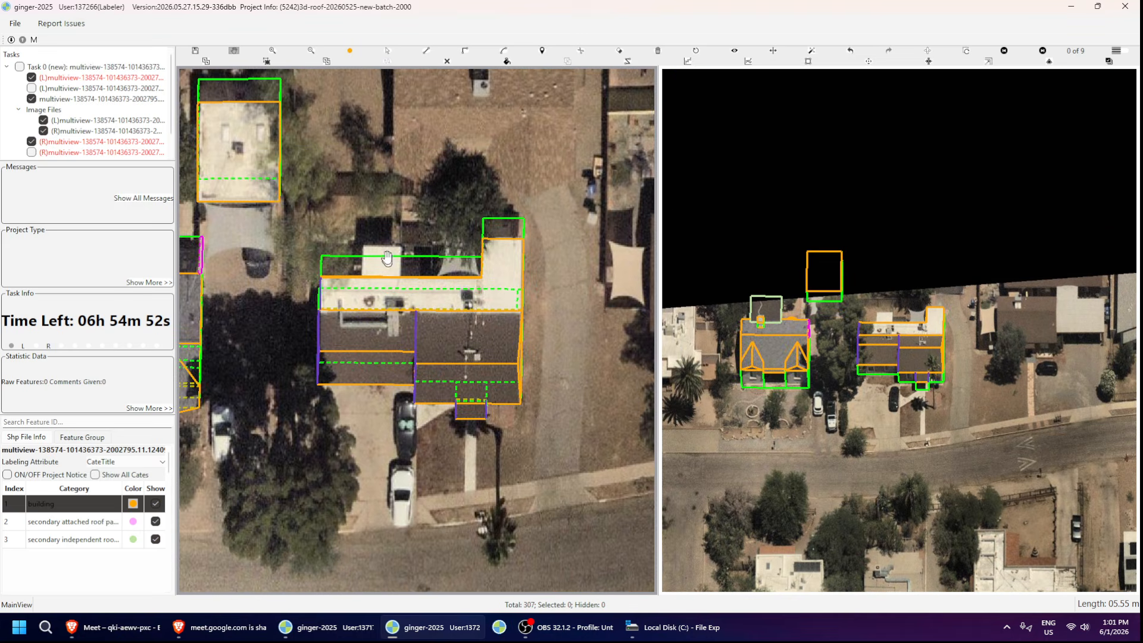
{"action": "scroll", "coordinate": [376, 241], "scroll_direction": "up", "scroll_amount": 3}
{"action": "scroll", "coordinate": [389, 267], "scroll_direction": "down", "scroll_amount": 3}
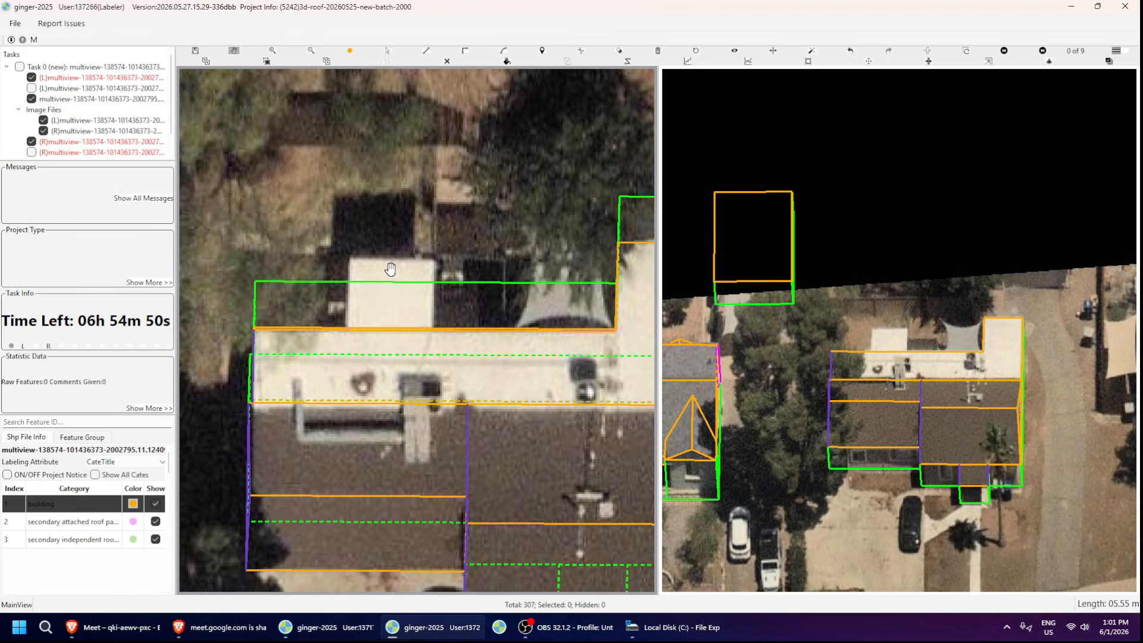
{"action": "scroll", "coordinate": [939, 403], "scroll_direction": "down", "scroll_amount": 3}
{"action": "key", "text": "Right"}
{"action": "key", "text": "Right"}
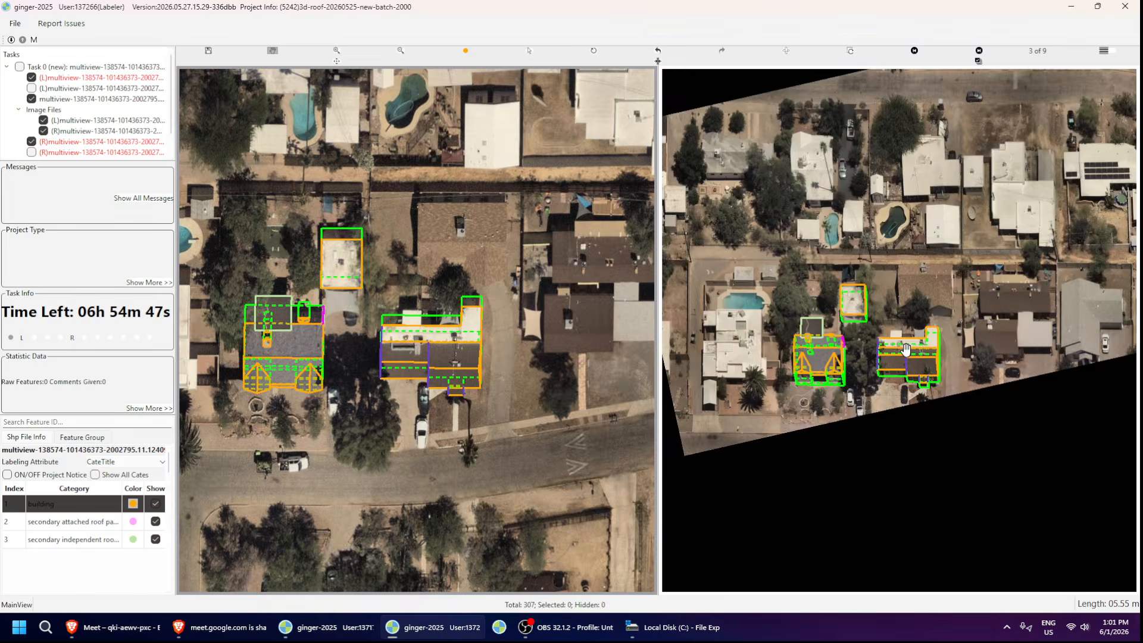
{"action": "scroll", "coordinate": [895, 335], "scroll_direction": "up", "scroll_amount": 3}
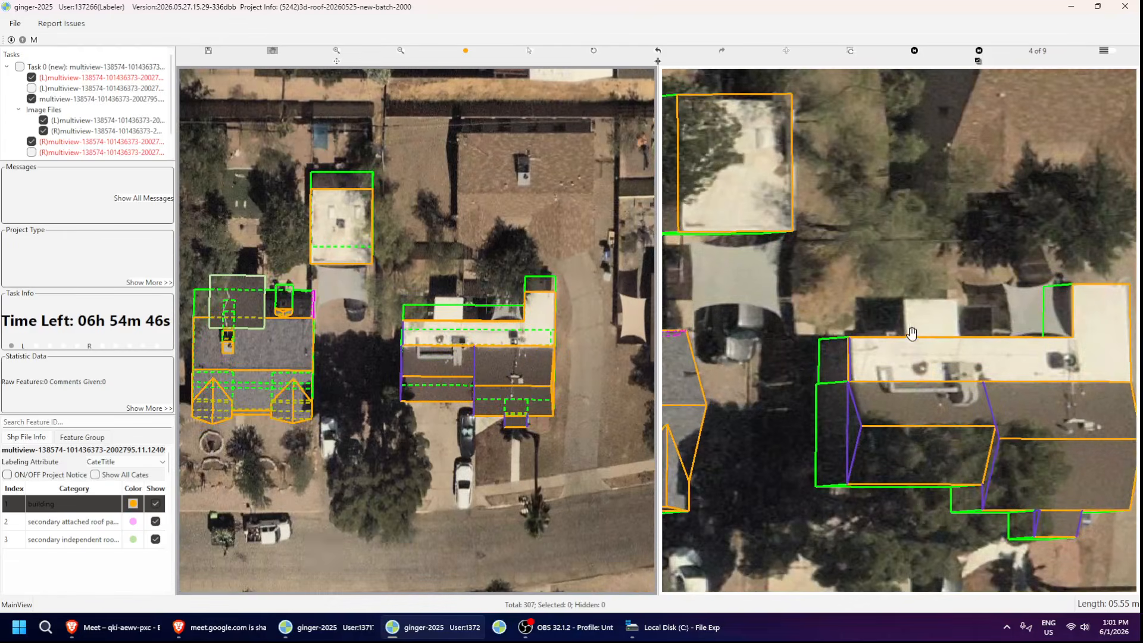
{"action": "scroll", "coordinate": [899, 334], "scroll_direction": "up", "scroll_amount": 3}
{"action": "key", "text": "Right"}
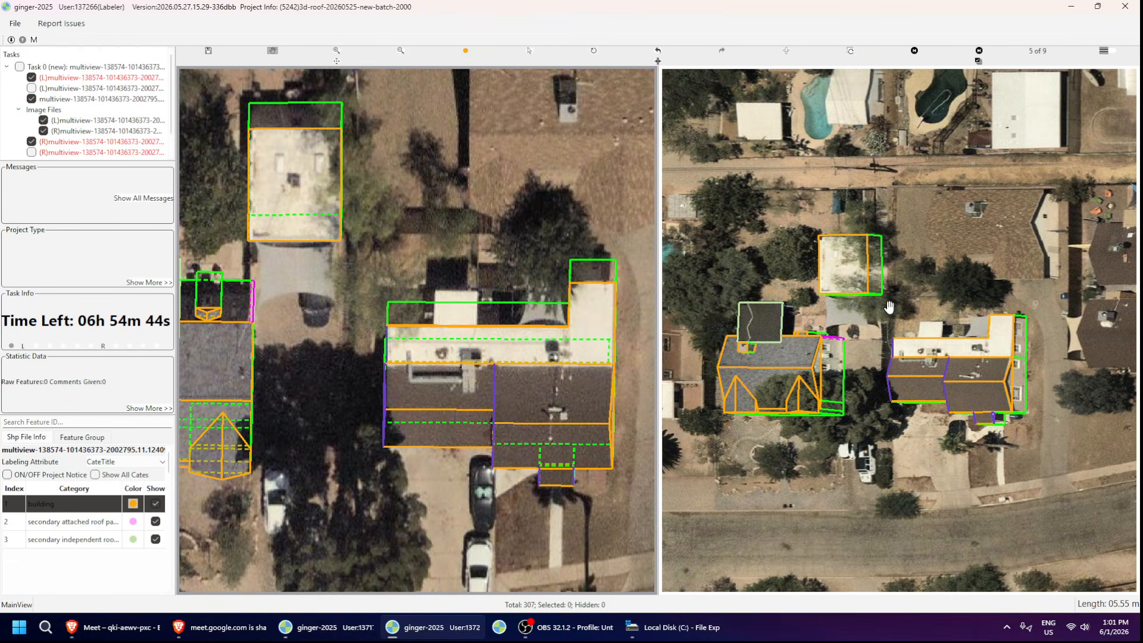
{"action": "scroll", "coordinate": [926, 290], "scroll_direction": "up", "scroll_amount": 5}
{"action": "key", "text": "Right"}
{"action": "key", "text": "Right"}
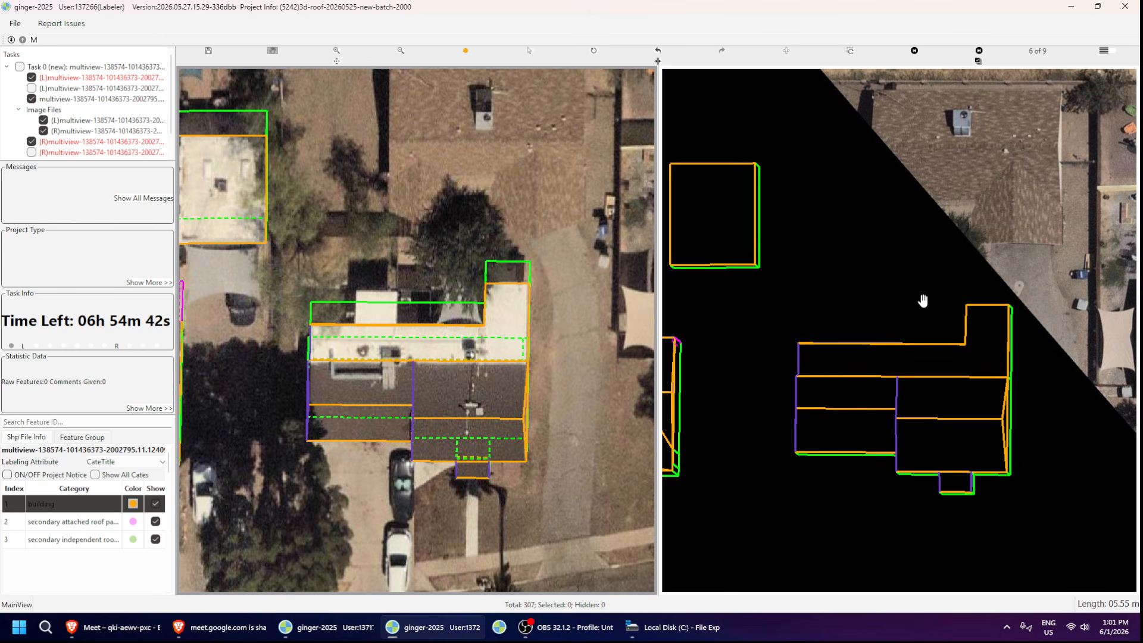
{"action": "scroll", "coordinate": [937, 290], "scroll_direction": "up", "scroll_amount": 3}
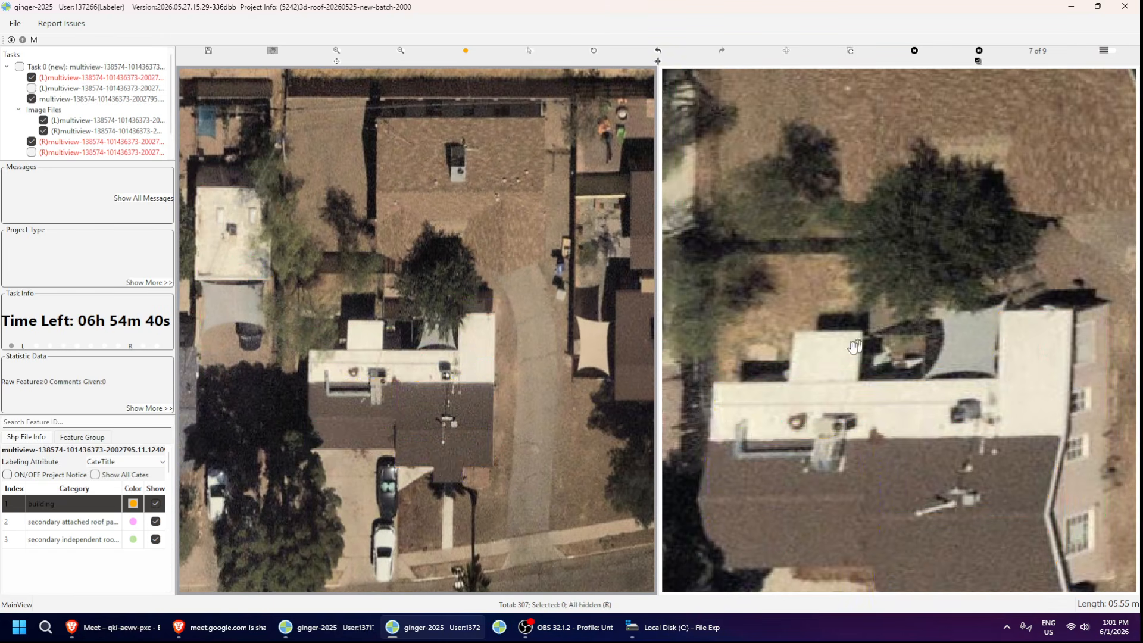
{"action": "scroll", "coordinate": [878, 337], "scroll_direction": "up", "scroll_amount": 2}
{"action": "scroll", "coordinate": [878, 336], "scroll_direction": "up", "scroll_amount": 2}
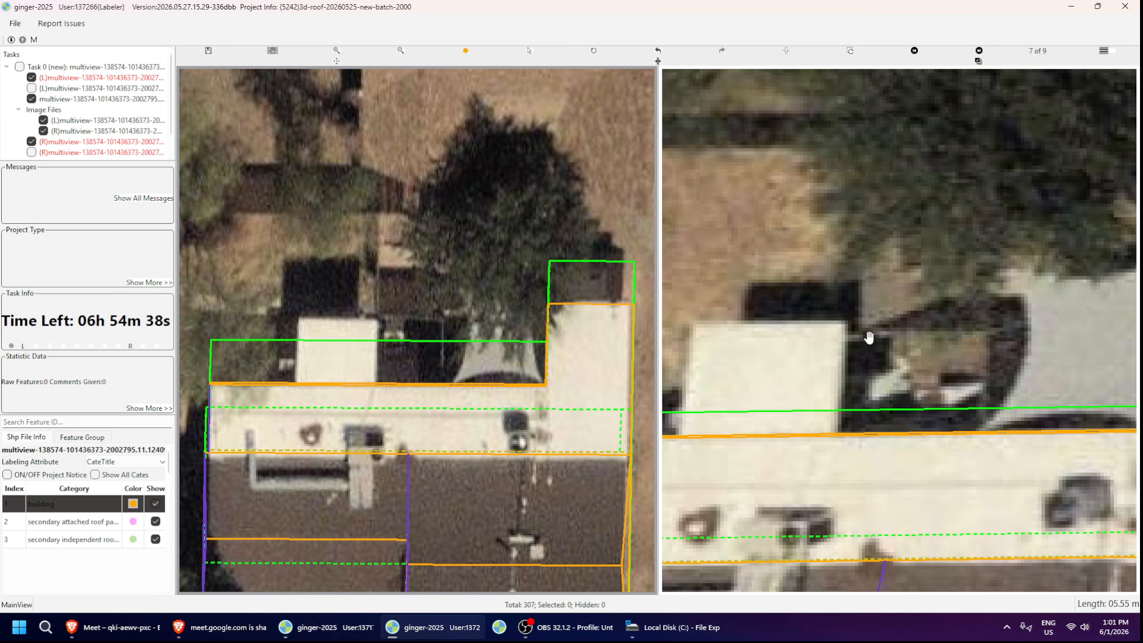
Return to main image 0, zoom in, and start a line at the rooftop box's back-left corner
{"action": "left_click", "coordinate": [417, 366]}
{"action": "scroll", "coordinate": [365, 348], "scroll_direction": "down", "scroll_amount": 2}
{"action": "scroll", "coordinate": [354, 333], "scroll_direction": "up", "scroll_amount": 3}
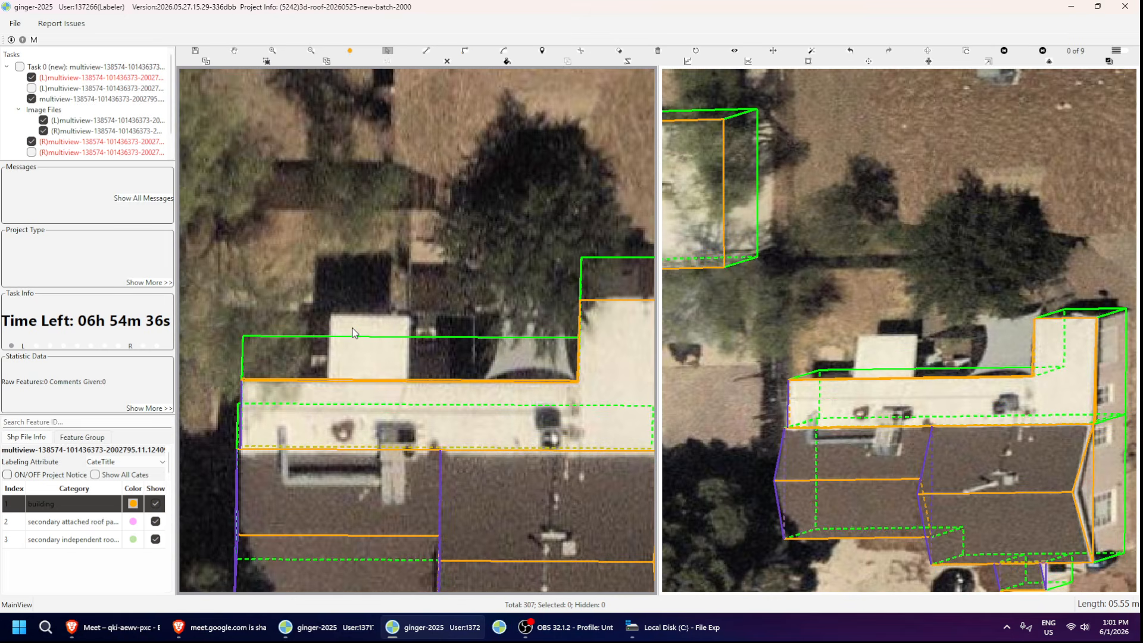
{"action": "scroll", "coordinate": [333, 334], "scroll_direction": "up", "scroll_amount": 1}
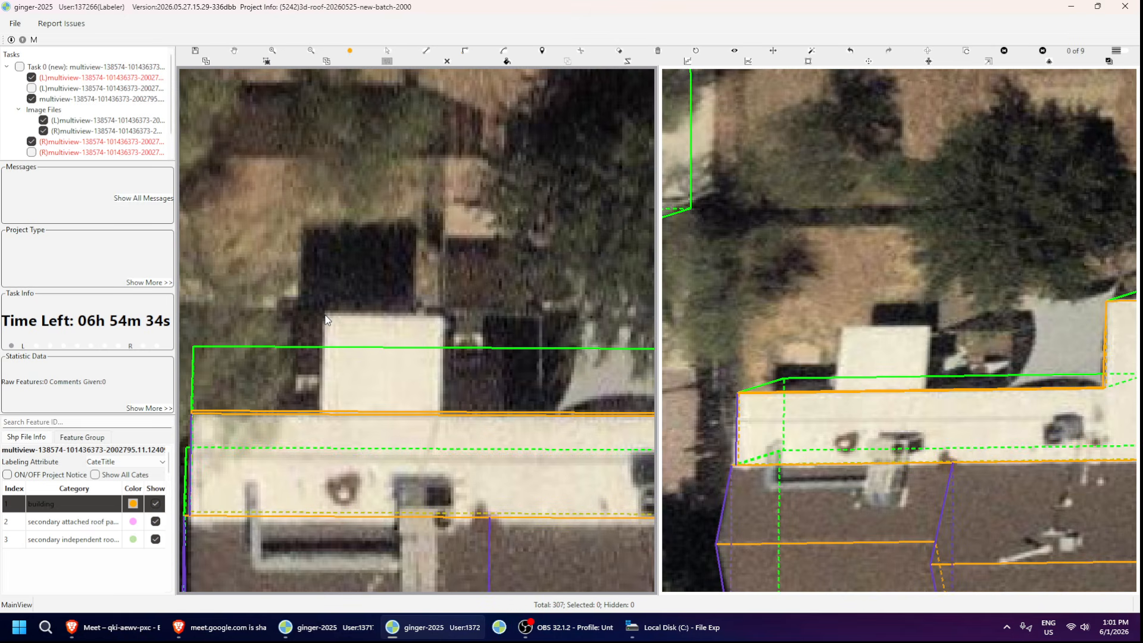
{"action": "left_click", "coordinate": [325, 321]}
Draw the rooftop box's back edge, using the green wall edge as a parallel guide
{"action": "left_click", "coordinate": [303, 345]}
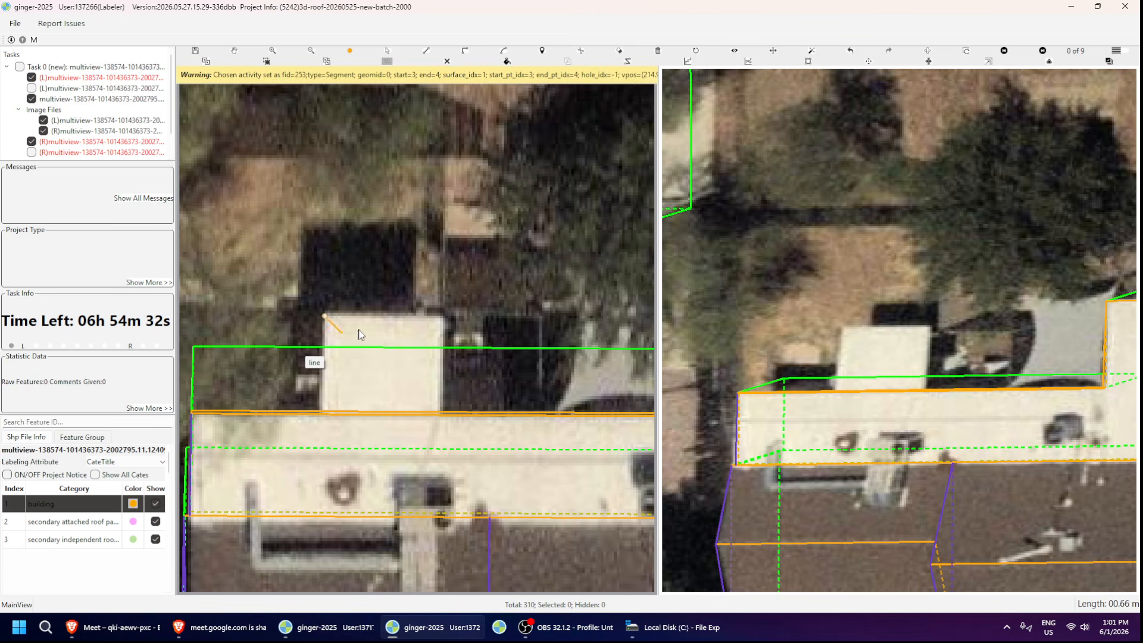
{"action": "left_click", "coordinate": [443, 317]}
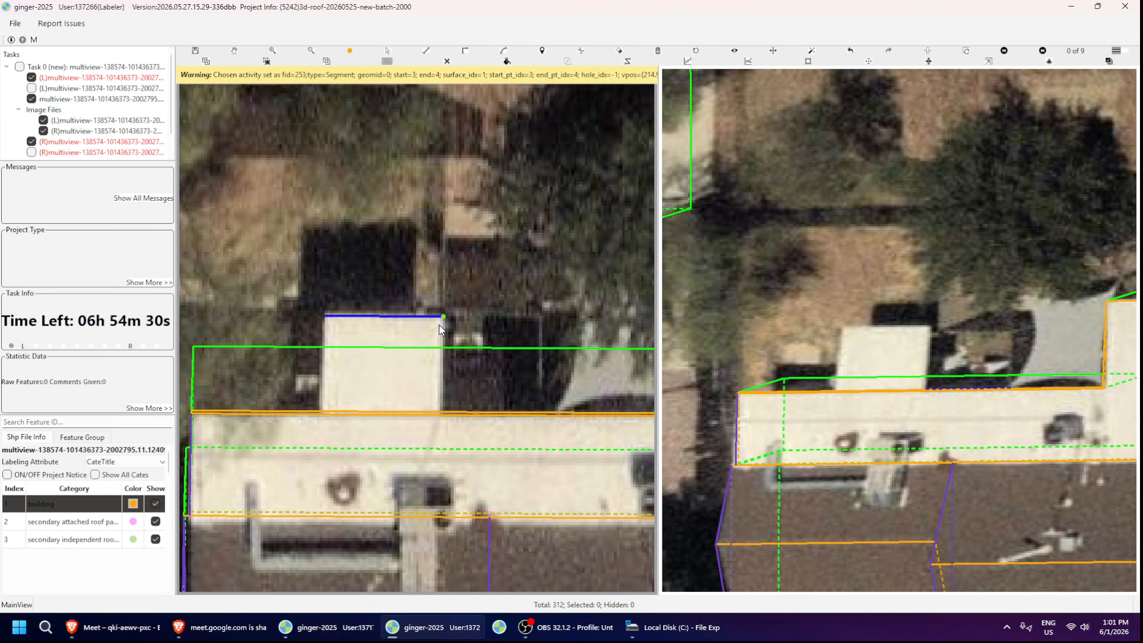
{"action": "key", "text": "Escape"}
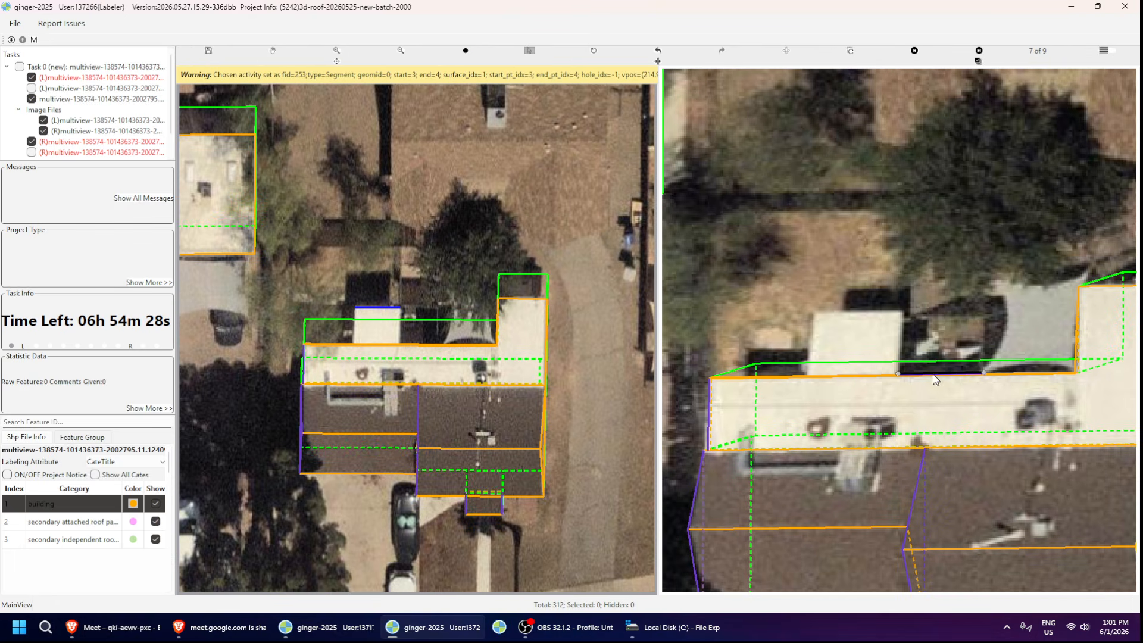
{"action": "key", "text": "Escape"}
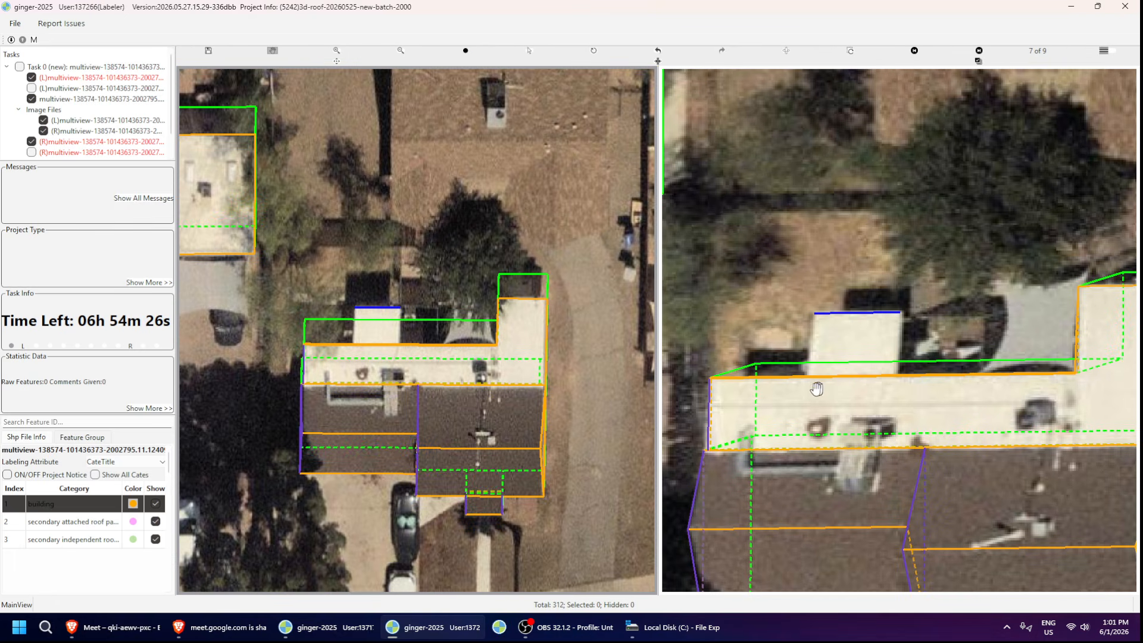
Orbit the 3D model to check the new edge, then return to the aerial view
{"action": "scroll", "coordinate": [361, 338], "scroll_direction": "up", "scroll_amount": 3}
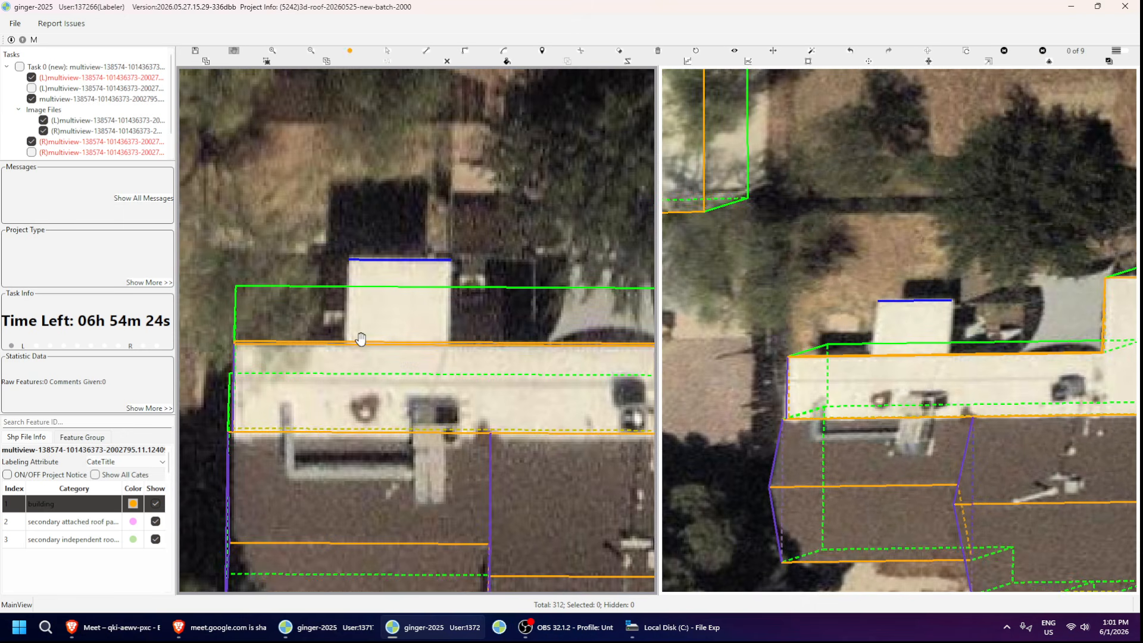
{"action": "key", "text": "3"}
{"action": "left_click_drag", "start_coordinate": [357, 352], "coordinate": [395, 334]}
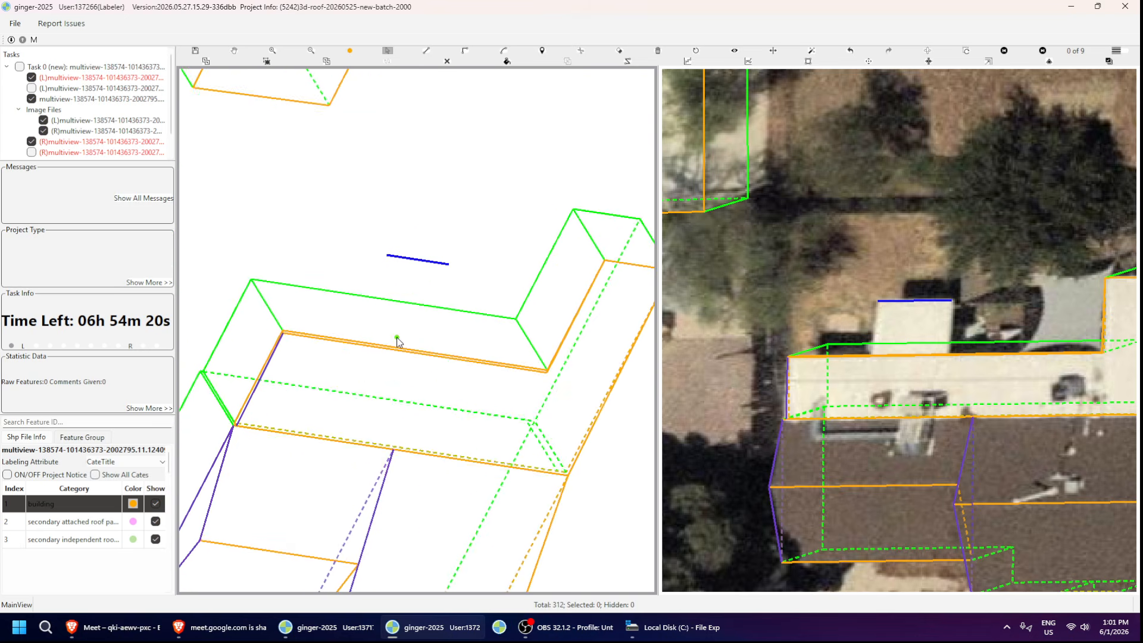
{"action": "key", "text": "3"}
{"action": "scroll", "coordinate": [390, 337], "scroll_direction": "up", "scroll_amount": 6}
Outline the rooftop box from its bottom-left through top-left to bottom-right corner
{"action": "key", "text": "l"}
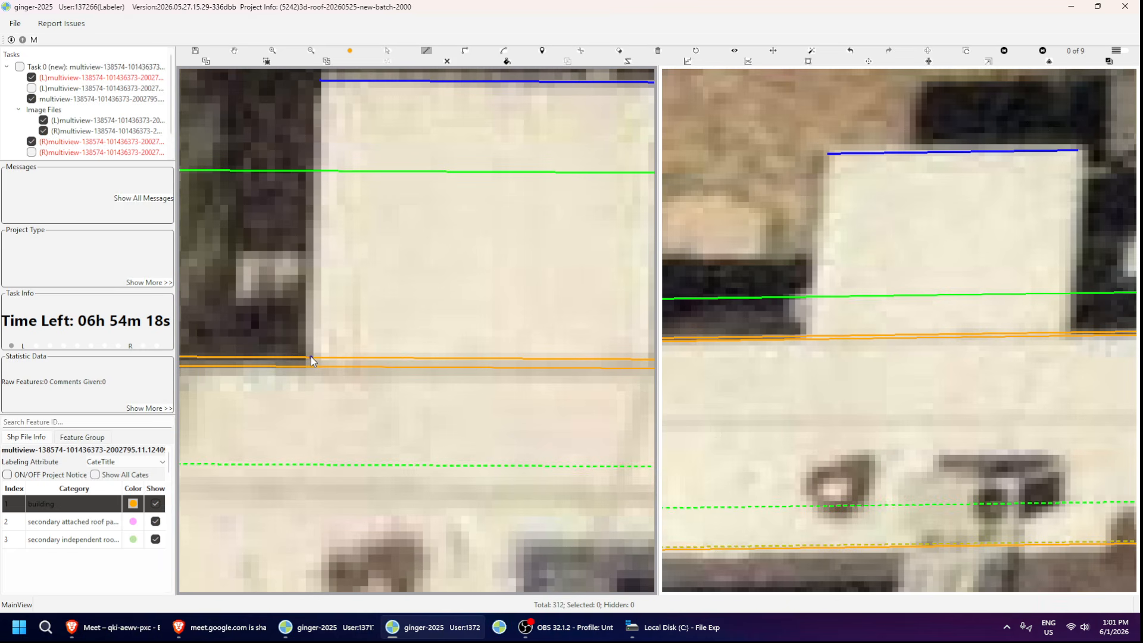
{"action": "left_click", "coordinate": [311, 360]}
{"action": "scroll", "coordinate": [311, 360], "scroll_direction": "down", "scroll_amount": 6}
{"action": "left_click", "coordinate": [313, 186]}
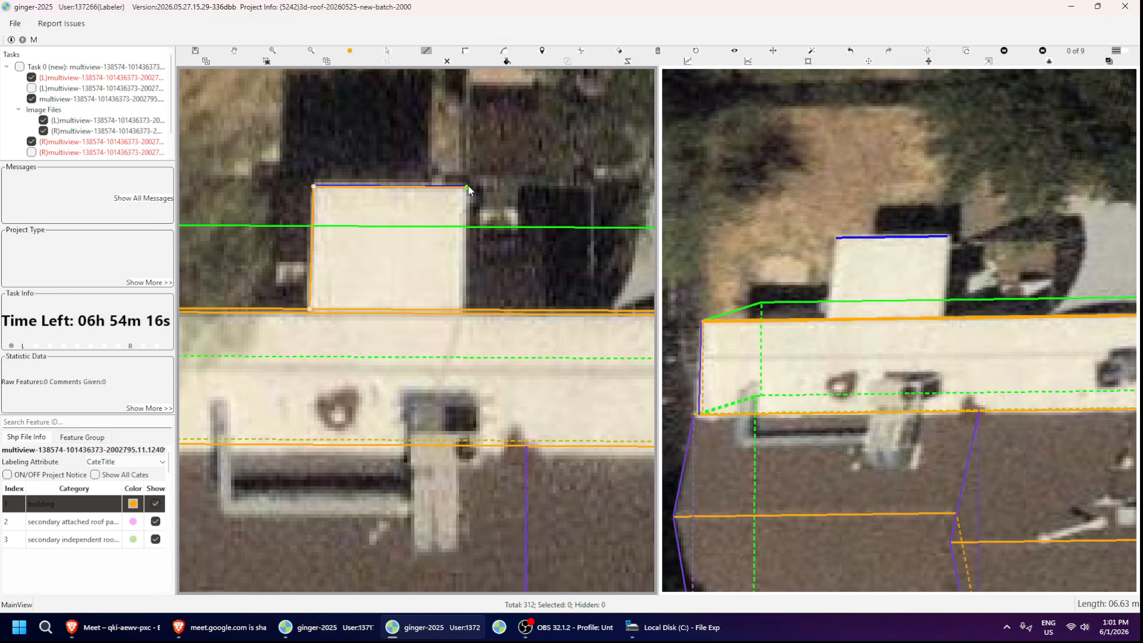
{"action": "scroll", "coordinate": [463, 259], "scroll_direction": "up", "scroll_amount": 3}
{"action": "left_click", "coordinate": [462, 368]}
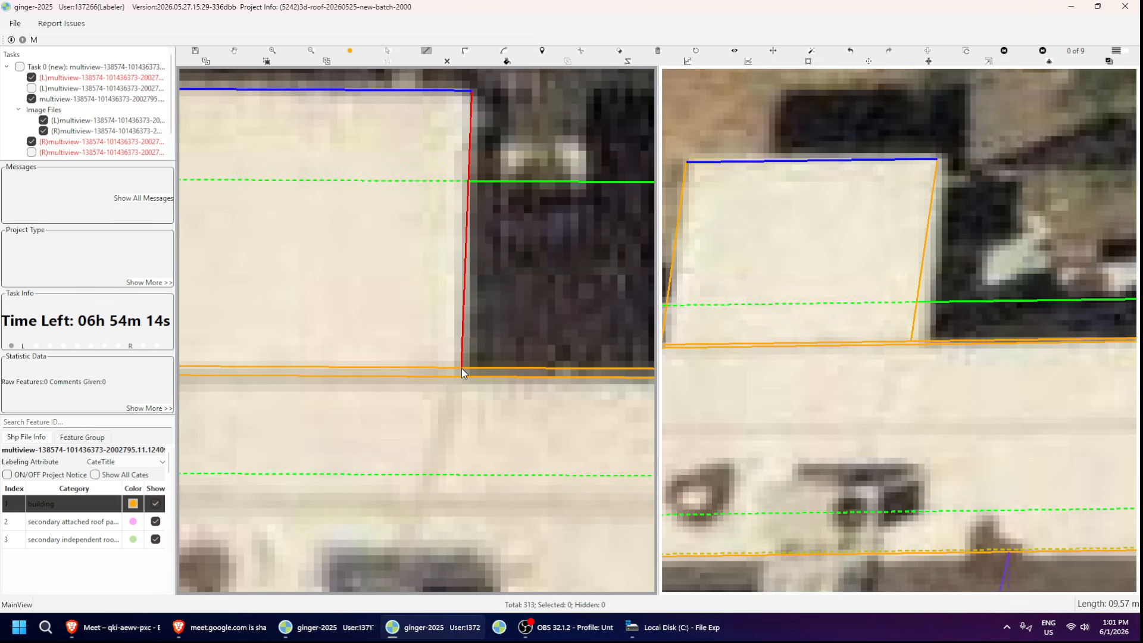
{"action": "scroll", "coordinate": [465, 363], "scroll_direction": "down", "scroll_amount": 4}
{"action": "scroll", "coordinate": [845, 343], "scroll_direction": "down", "scroll_amount": 2}
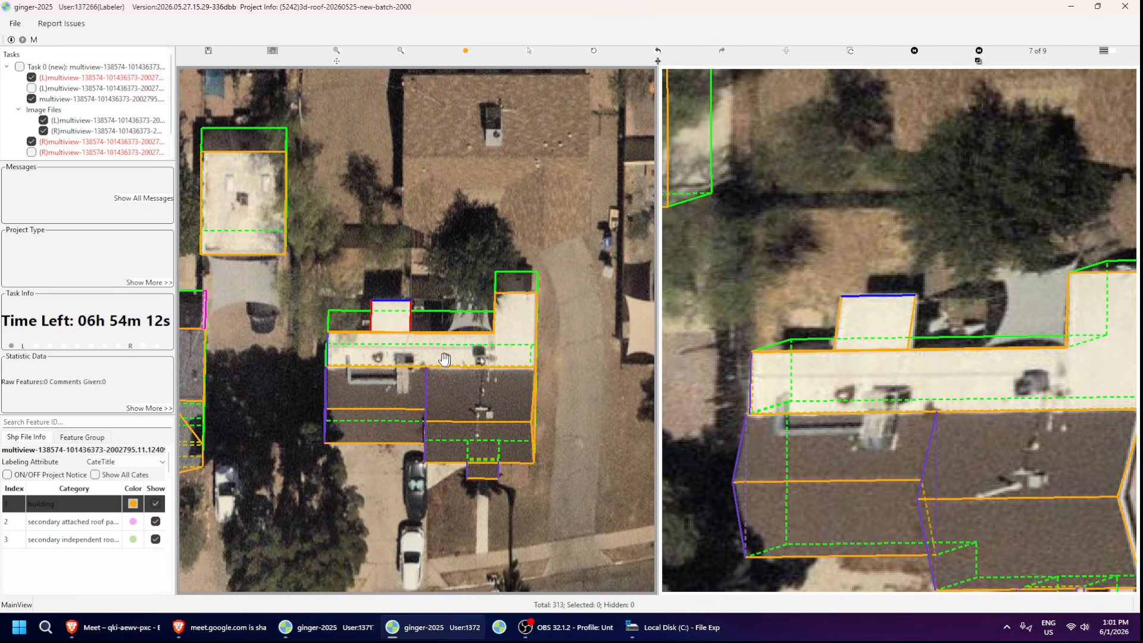
{"action": "scroll", "coordinate": [398, 328], "scroll_direction": "up", "scroll_amount": 4}
Classify the small box outline as a secondary independent roof panel
{"action": "left_click", "coordinate": [387, 308]}
{"action": "right_click", "coordinate": [383, 296]}
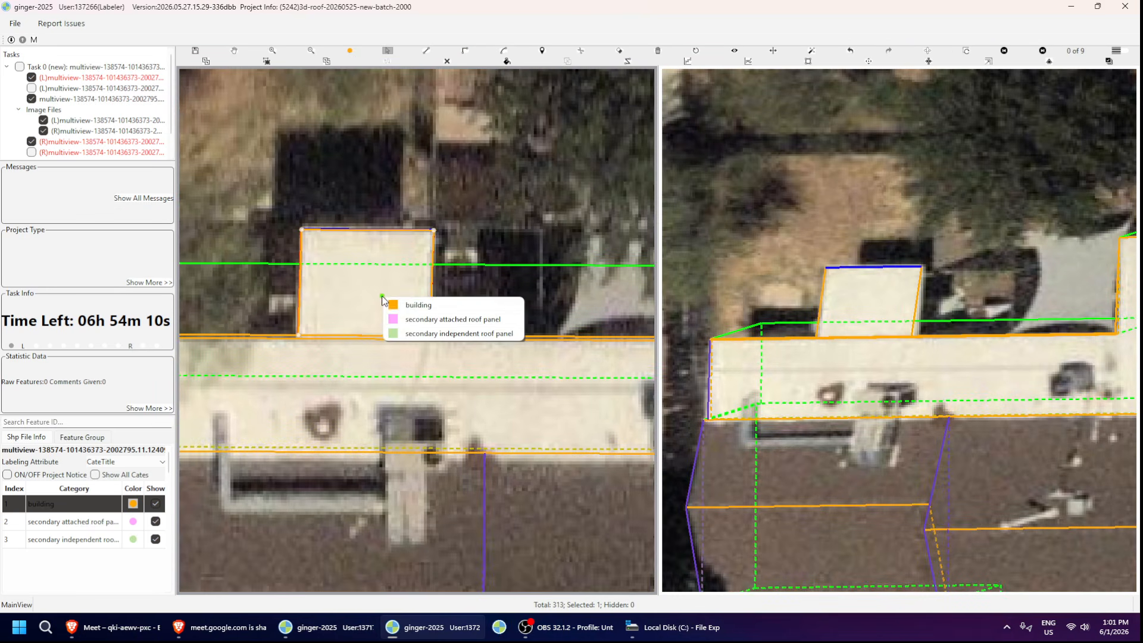
{"action": "left_click", "coordinate": [419, 335]}
{"action": "scroll", "coordinate": [497, 398], "scroll_direction": "down", "scroll_amount": 2}
{"action": "scroll", "coordinate": [497, 399], "scroll_direction": "down", "scroll_amount": 2}
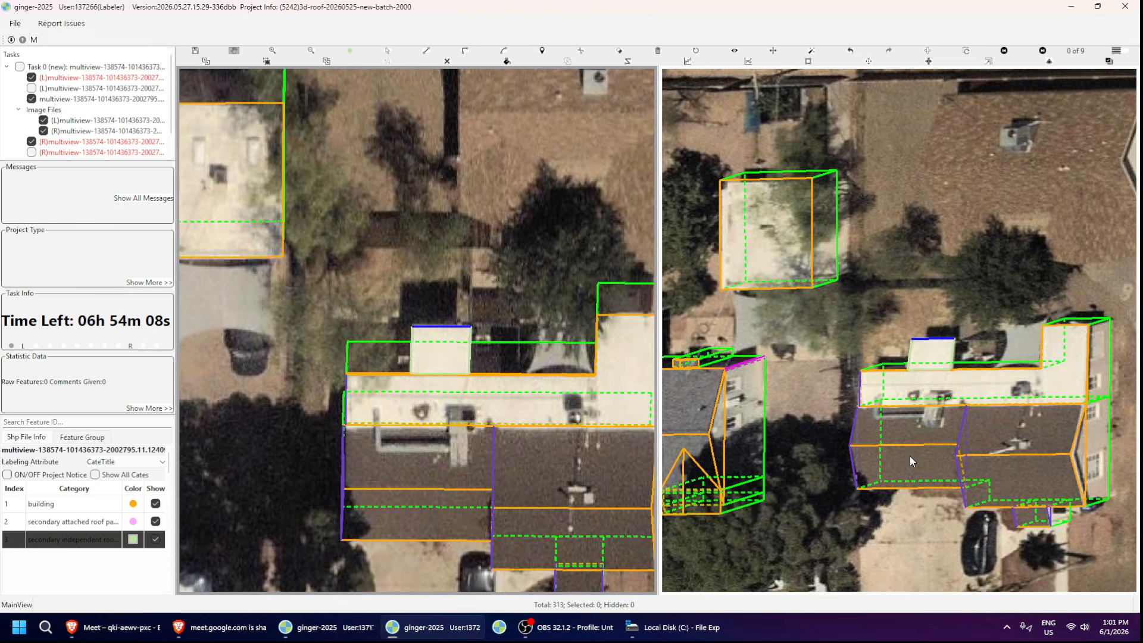
Cycle the right view through several other oblique aerial images of the house
{"action": "key", "text": "Left"}
{"action": "key", "text": "Right"}
{"action": "key", "text": "Right"}
{"action": "key", "text": "Right"}
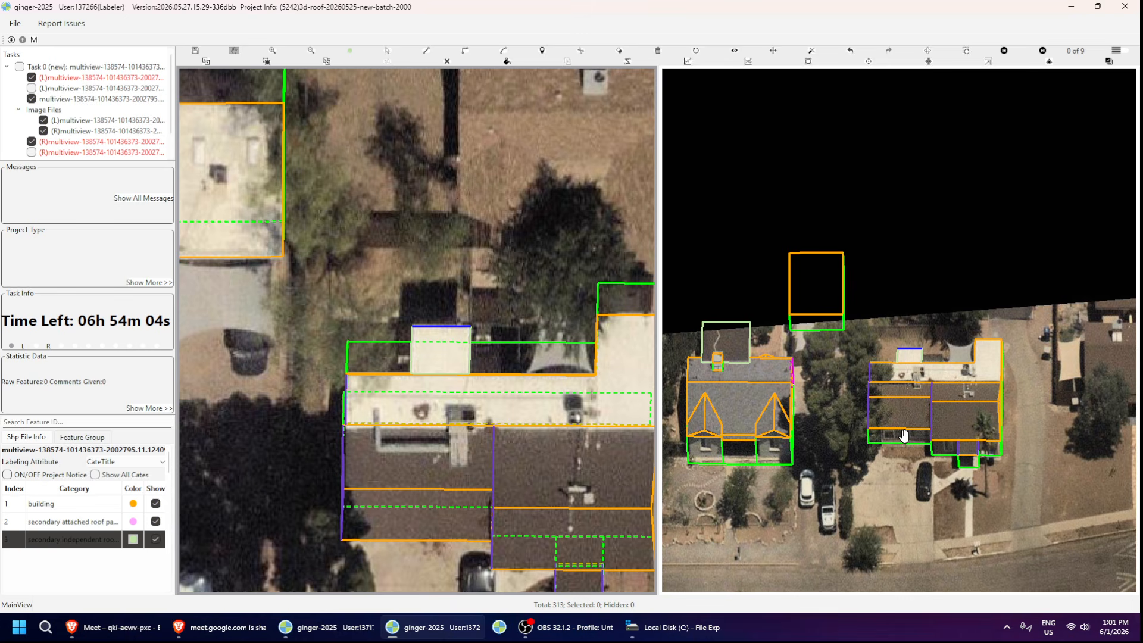
{"action": "key", "text": "Right"}
{"action": "key", "text": "Right"}
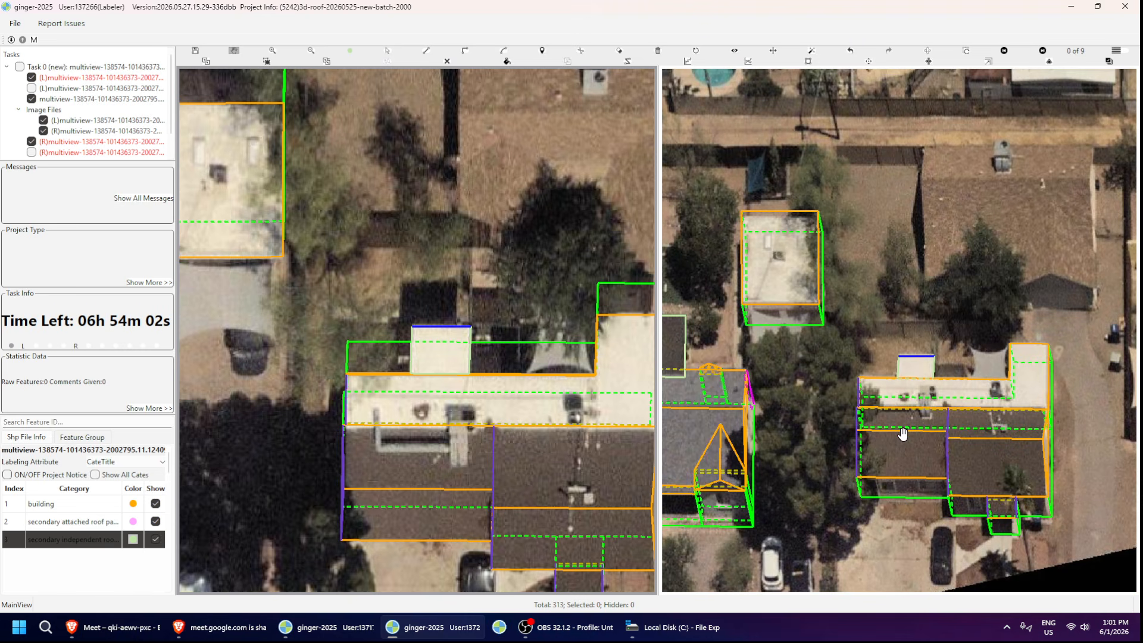
{"action": "key", "text": "Right"}
{"action": "key", "text": "Right"}
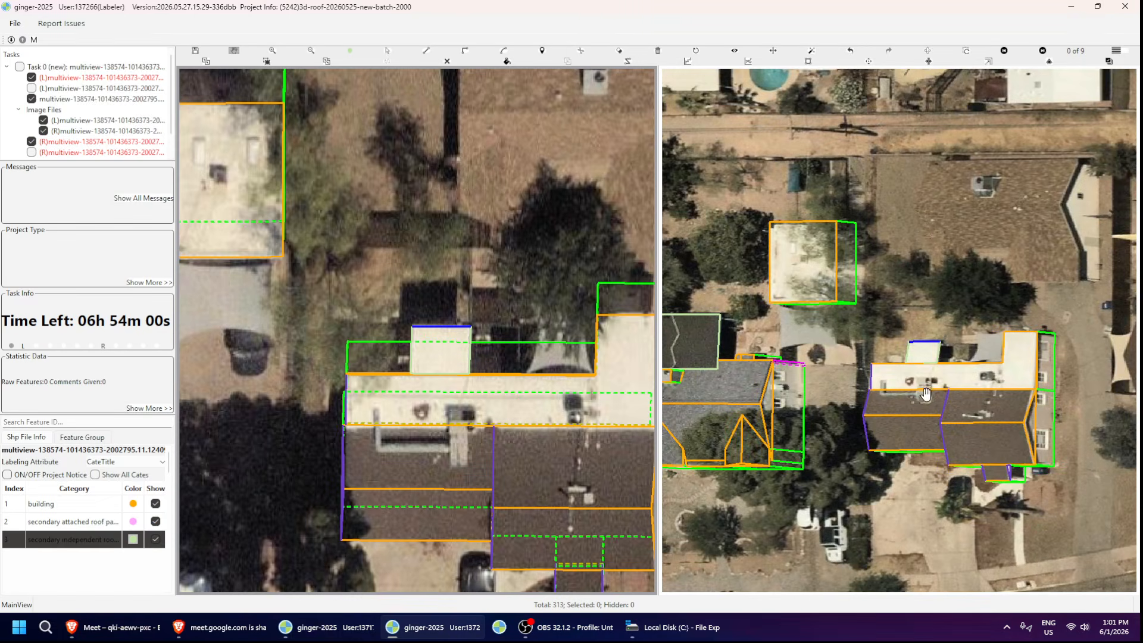
{"action": "key", "text": "r"}
{"action": "scroll", "coordinate": [923, 393], "scroll_direction": "up", "scroll_amount": 3}
Toggle the roof outlines off and on to compare them against the bare imagery
{"action": "key", "text": "r"}
{"action": "key", "text": "r"}
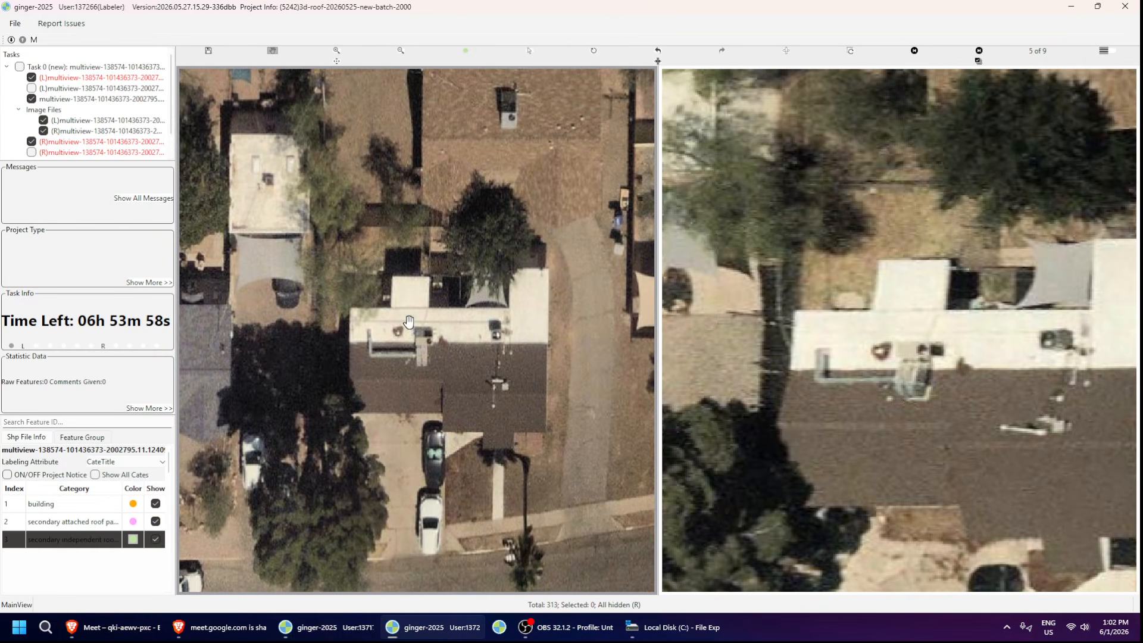
{"action": "scroll", "coordinate": [424, 331], "scroll_direction": "up", "scroll_amount": 2}
{"action": "key", "text": "r"}
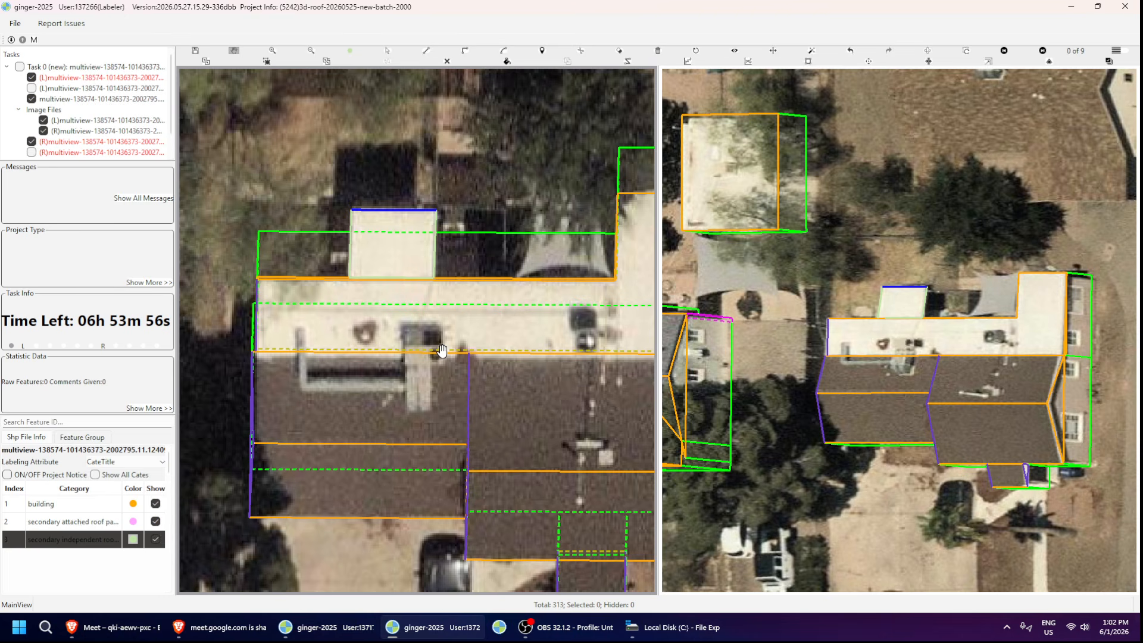
{"action": "scroll", "coordinate": [418, 341], "scroll_direction": "down", "scroll_amount": 2}
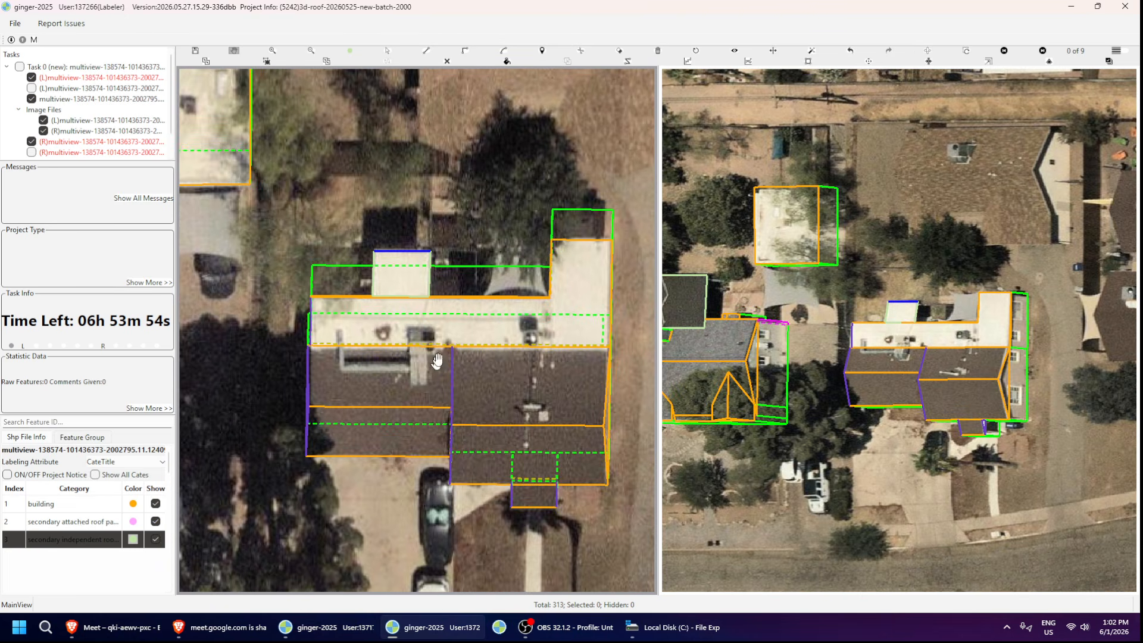
{"action": "scroll", "coordinate": [441, 340], "scroll_direction": "down", "scroll_amount": 2}
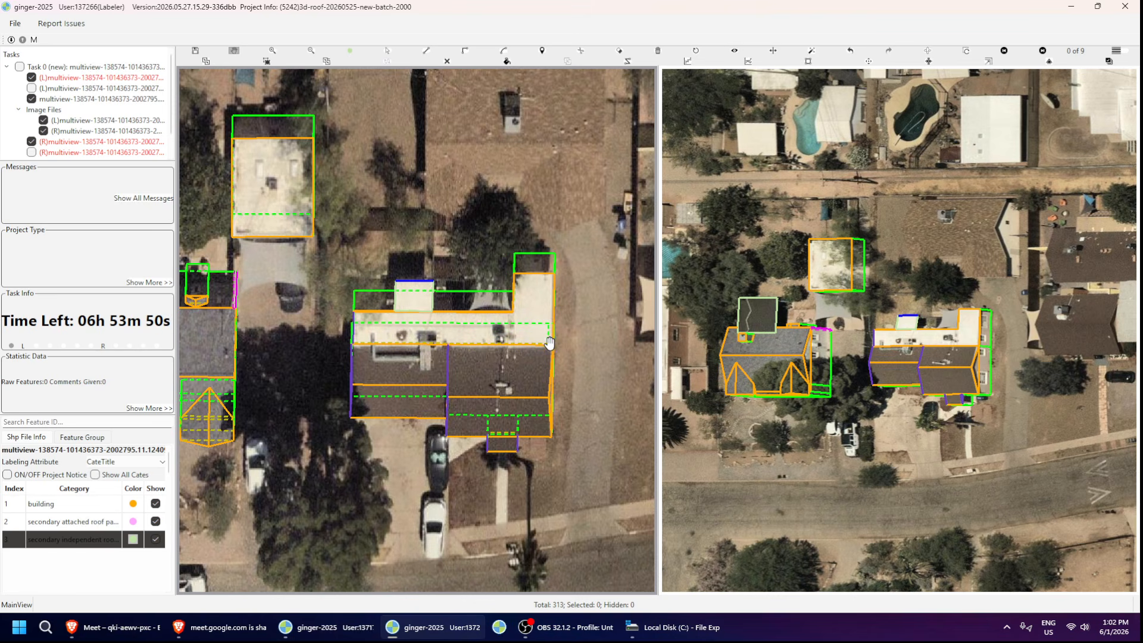
{"action": "scroll", "coordinate": [549, 342], "scroll_direction": "up", "scroll_amount": 2}
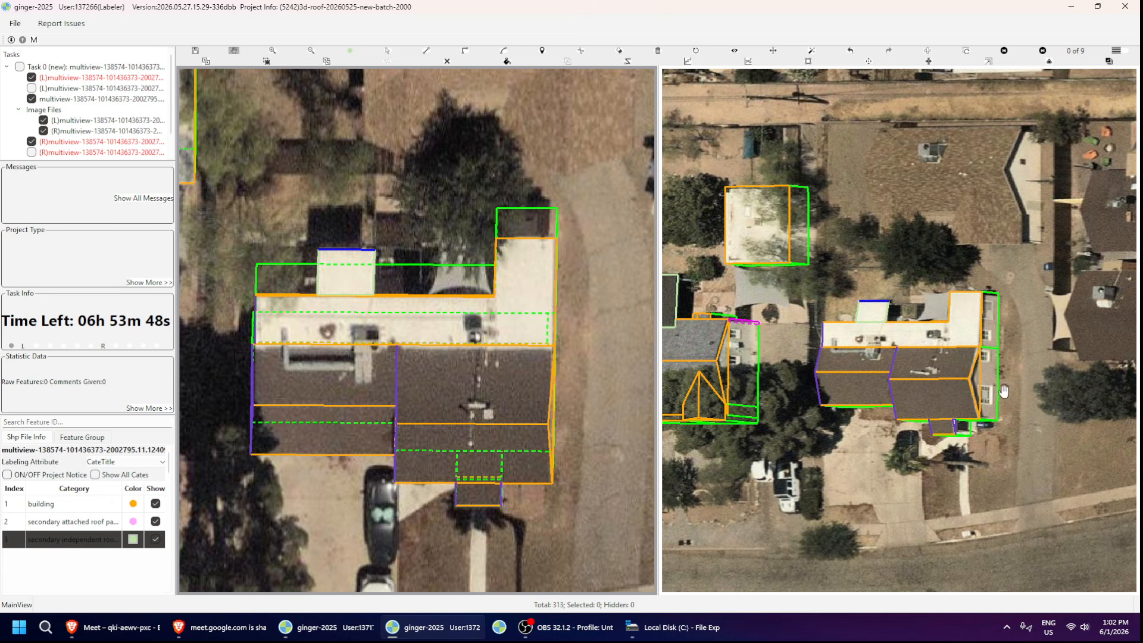
{"action": "key", "text": "r"}
{"action": "key", "text": "r"}
Swap the left and right images and draw a roof edge from the building corner to the addition's corner
{"action": "left_click", "coordinate": [929, 56]}
{"action": "scroll", "coordinate": [510, 306], "scroll_direction": "up", "scroll_amount": 6}
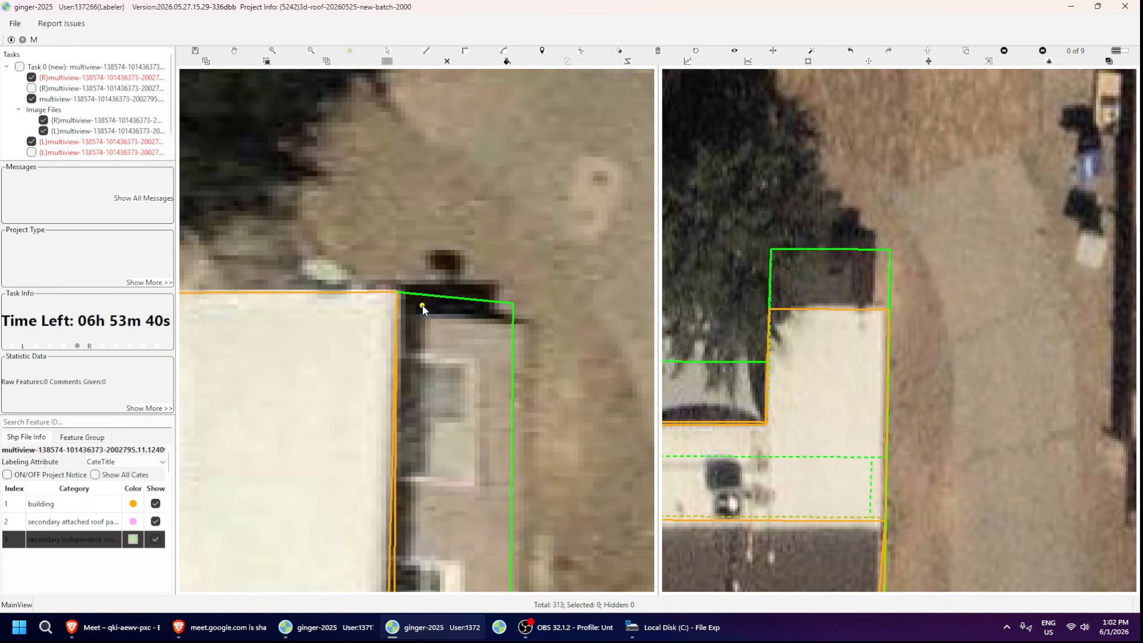
{"action": "scroll", "coordinate": [405, 315], "scroll_direction": "up", "scroll_amount": 3}
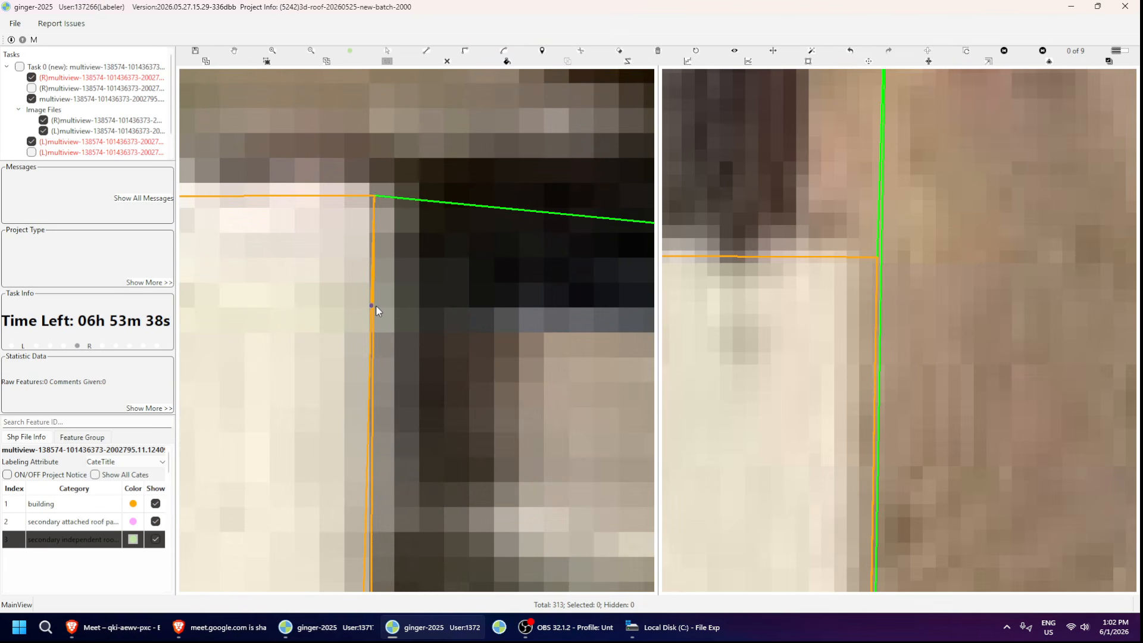
{"action": "left_click", "coordinate": [379, 306]}
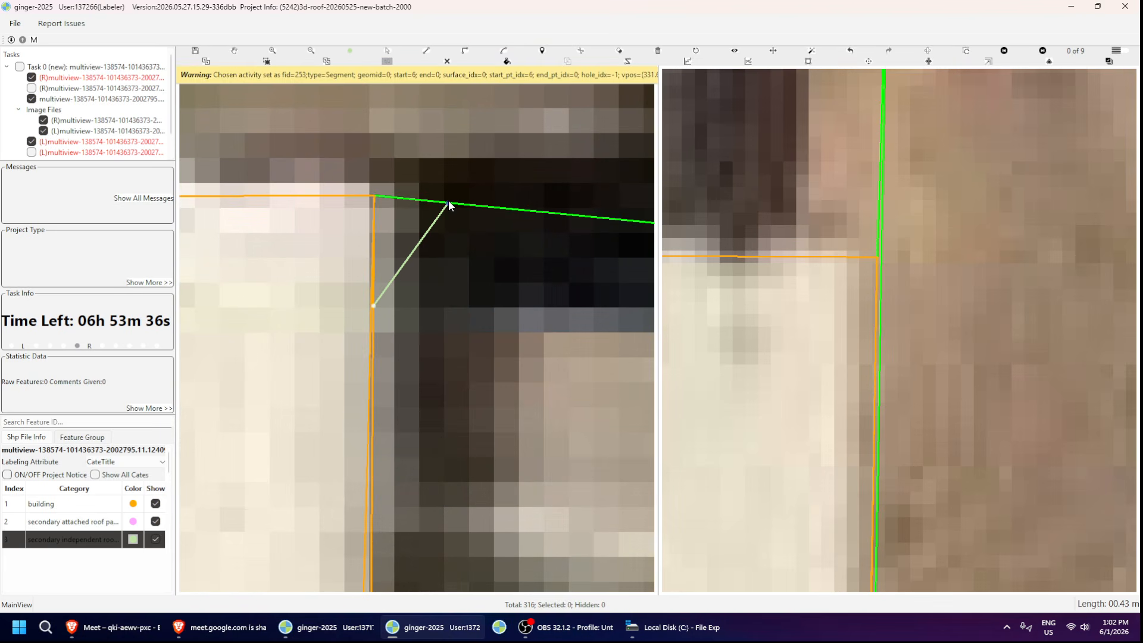
{"action": "scroll", "coordinate": [385, 271], "scroll_direction": "down", "scroll_amount": 3}
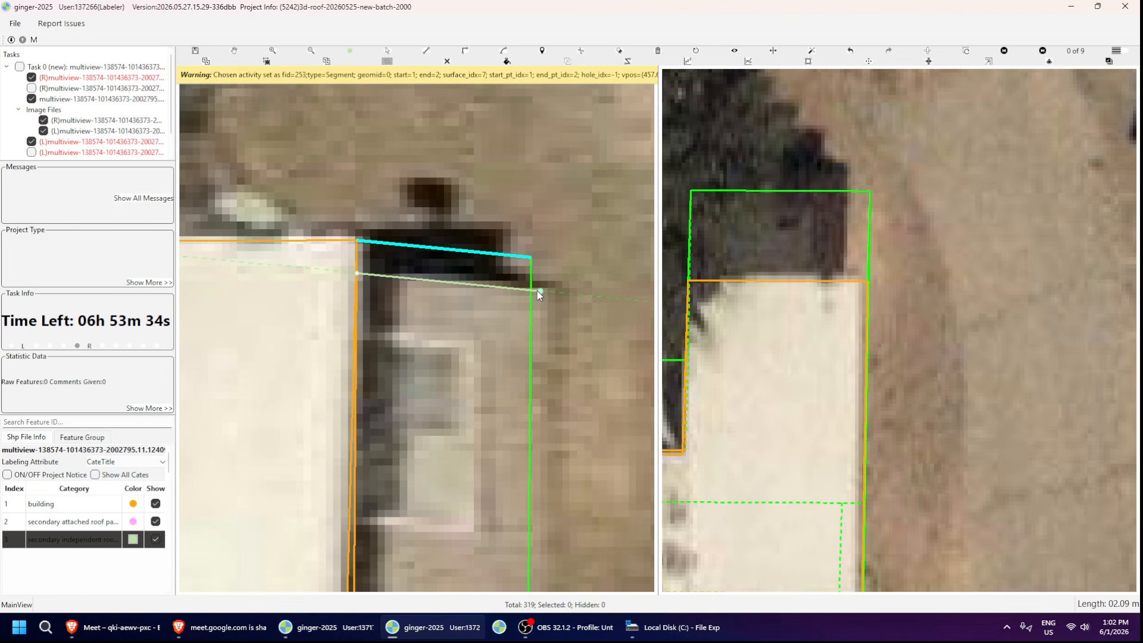
{"action": "left_click", "coordinate": [531, 290]}
Drag the new edge in the right image to match its height
{"action": "scroll", "coordinate": [806, 344], "scroll_direction": "down", "scroll_amount": 5}
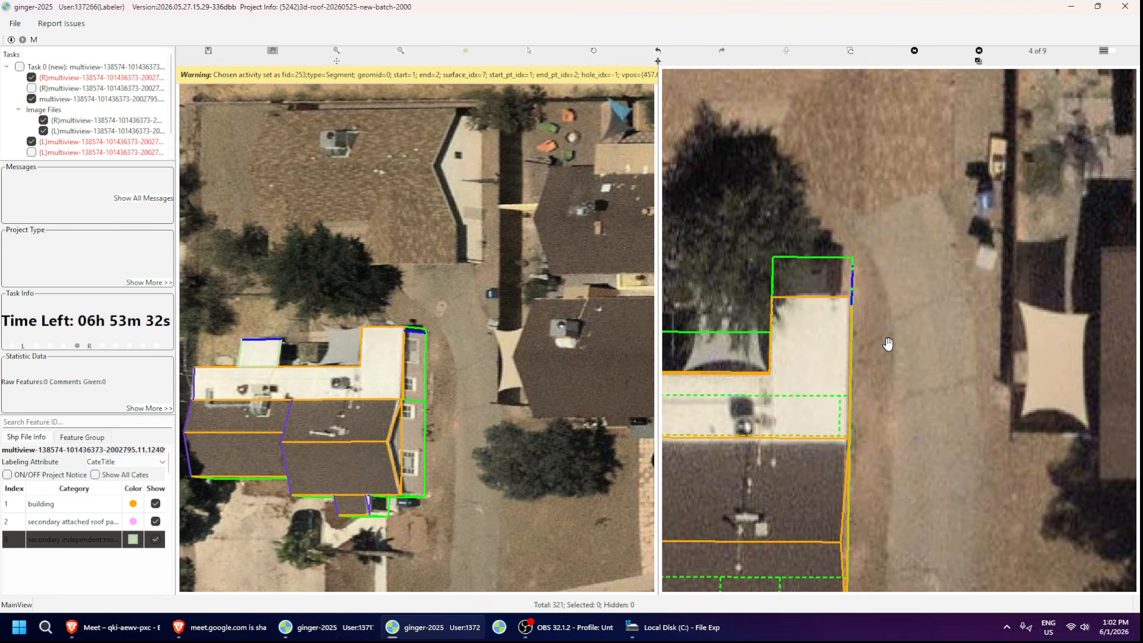
{"action": "scroll", "coordinate": [887, 343], "scroll_direction": "down", "scroll_amount": 4}
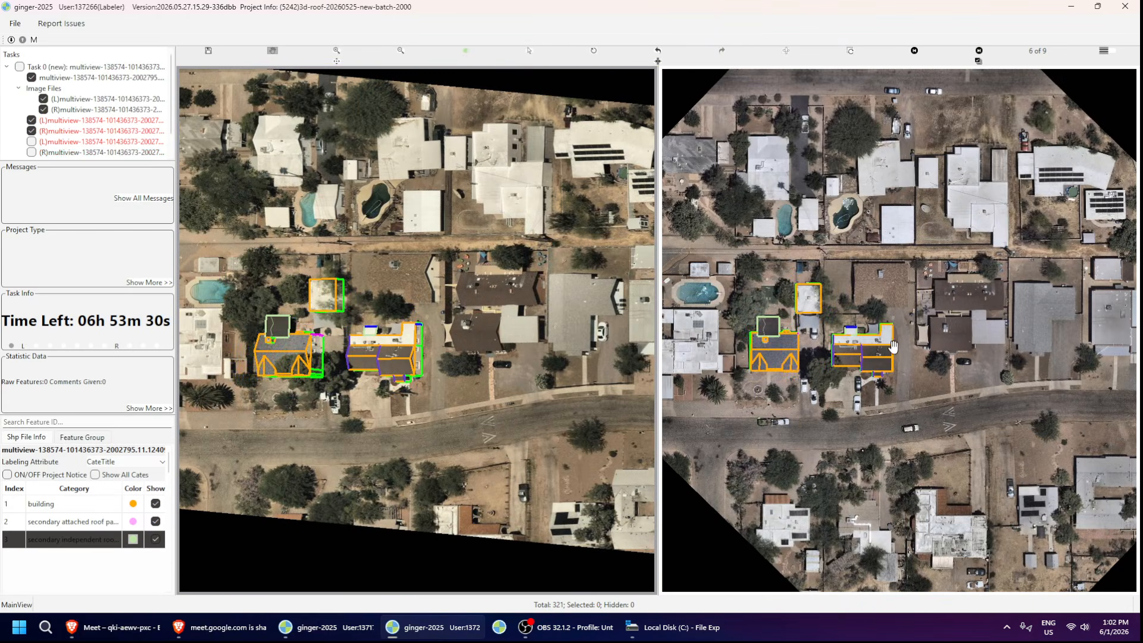
{"action": "scroll", "coordinate": [894, 327], "scroll_direction": "up", "scroll_amount": 4}
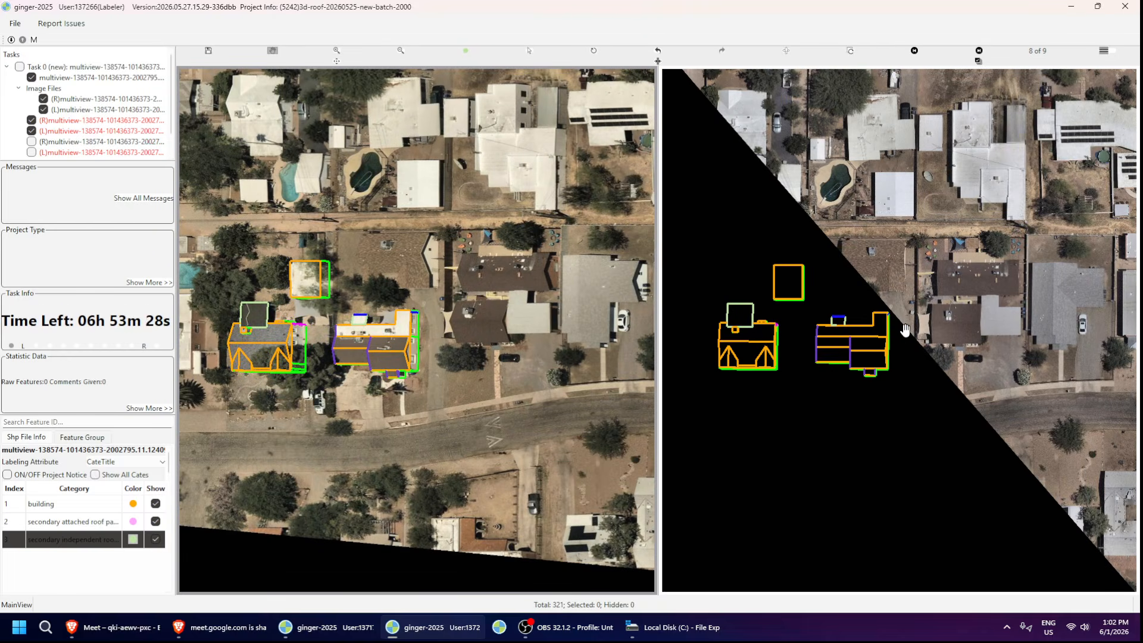
{"action": "scroll", "coordinate": [904, 328], "scroll_direction": "up", "scroll_amount": 6}
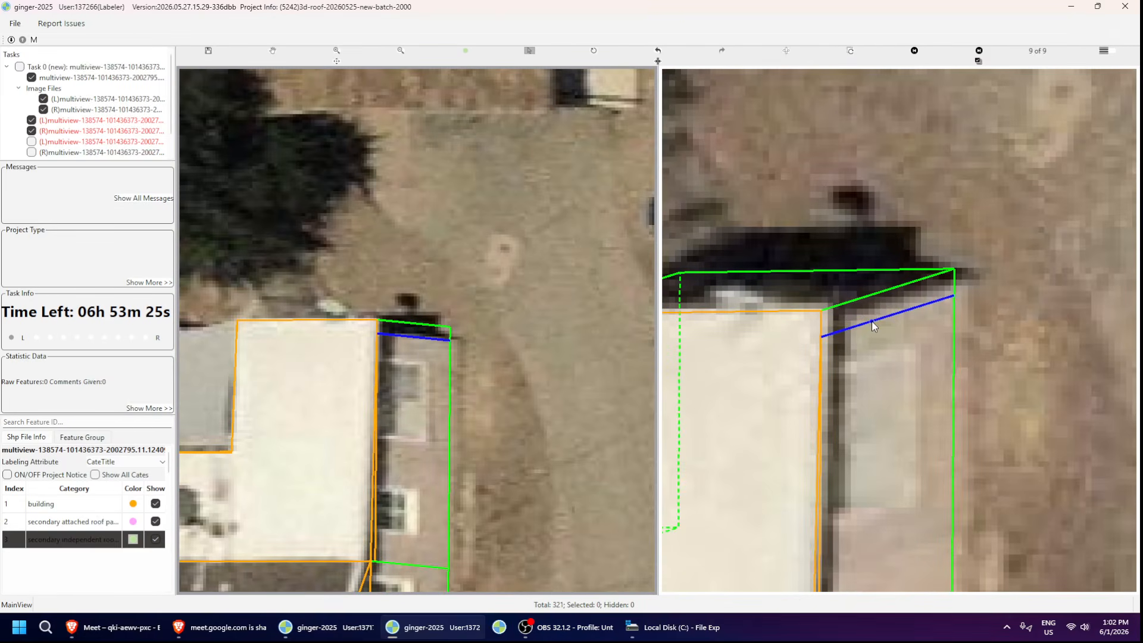
{"action": "left_click_drag", "start_coordinate": [872, 320], "coordinate": [877, 304]}
{"action": "scroll", "coordinate": [429, 351], "scroll_direction": "down", "scroll_amount": 3}
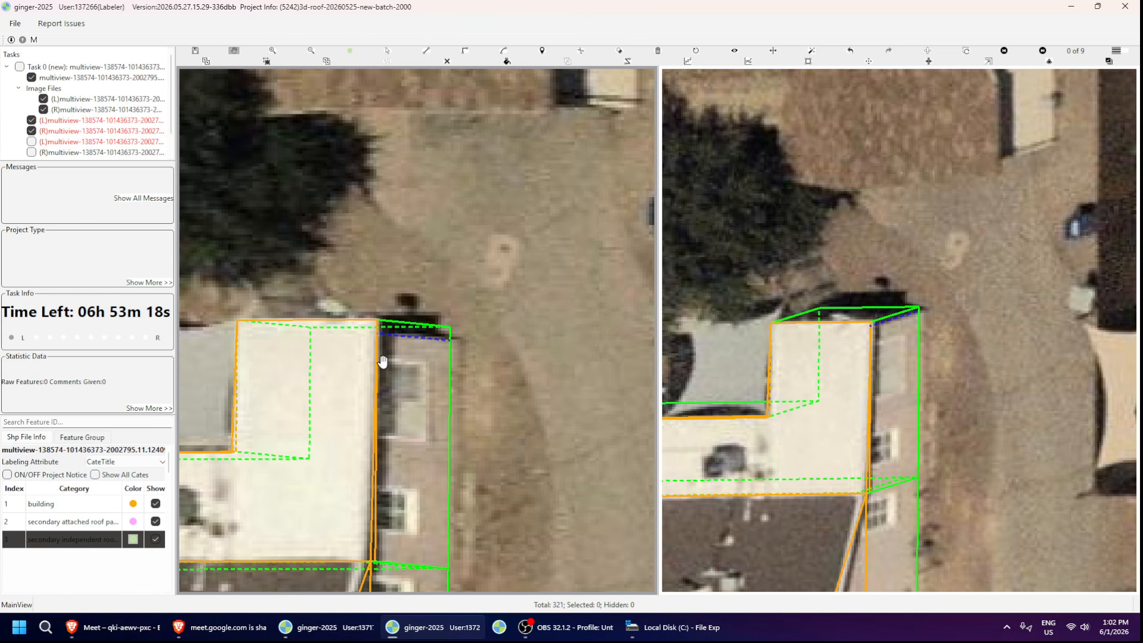
Draw a three-point corner at the addition's top, then select the main house roof outline
{"action": "key", "text": "c"}
{"action": "left_click", "coordinate": [377, 334]}
{"action": "left_click", "coordinate": [378, 321]}
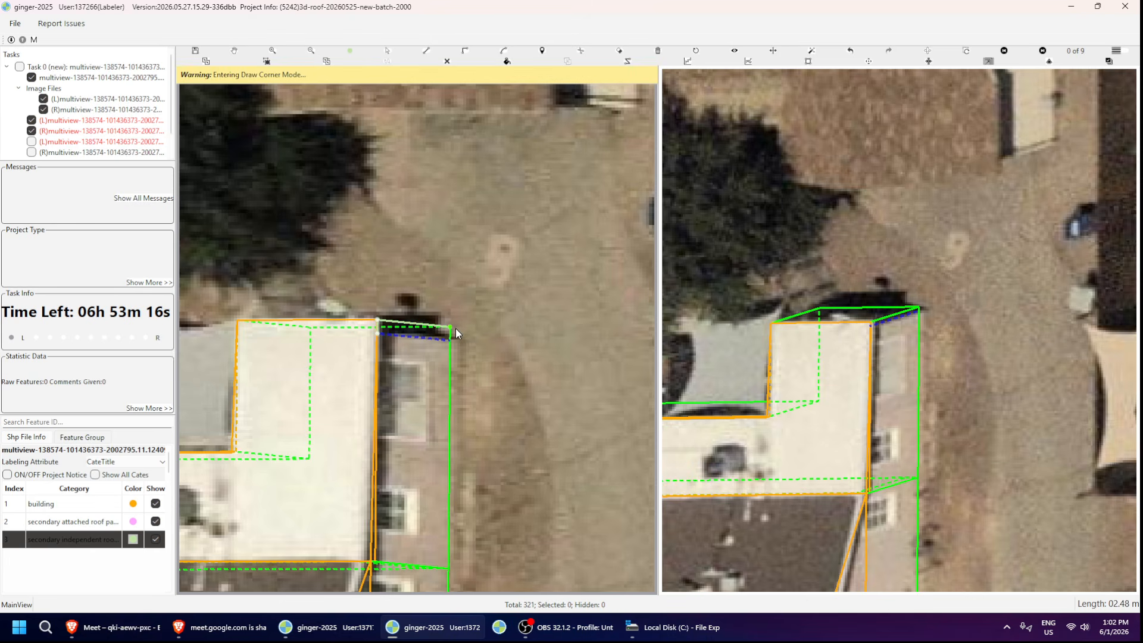
{"action": "left_click", "coordinate": [450, 342]}
{"action": "scroll", "coordinate": [452, 345], "scroll_direction": "down", "scroll_amount": 3}
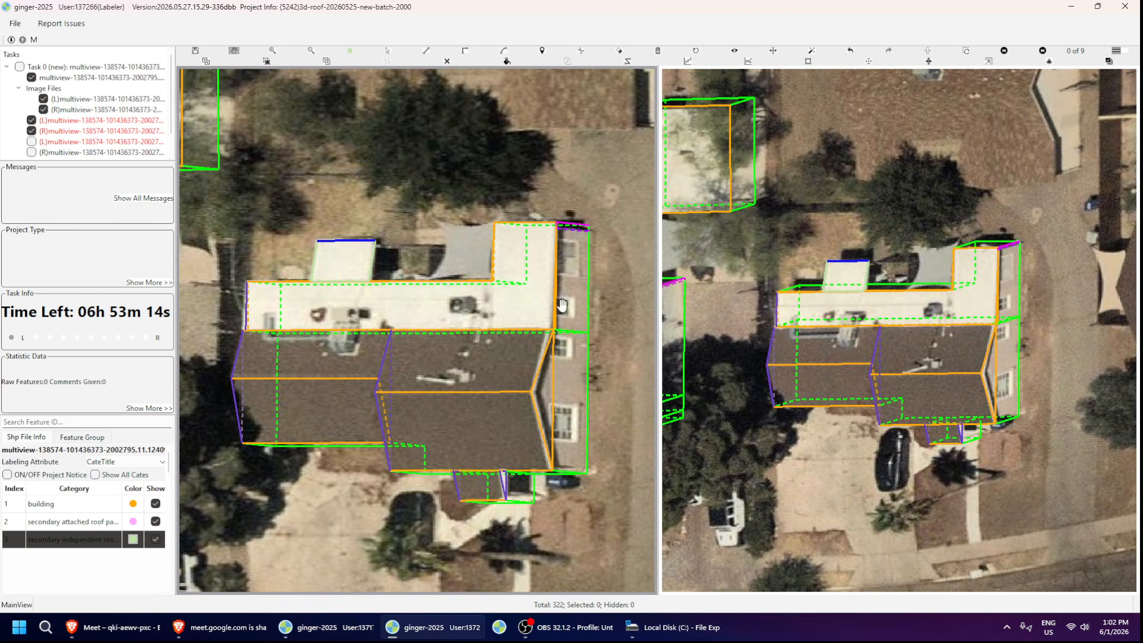
{"action": "left_click_drag", "start_coordinate": [442, 404], "coordinate": [526, 370]}
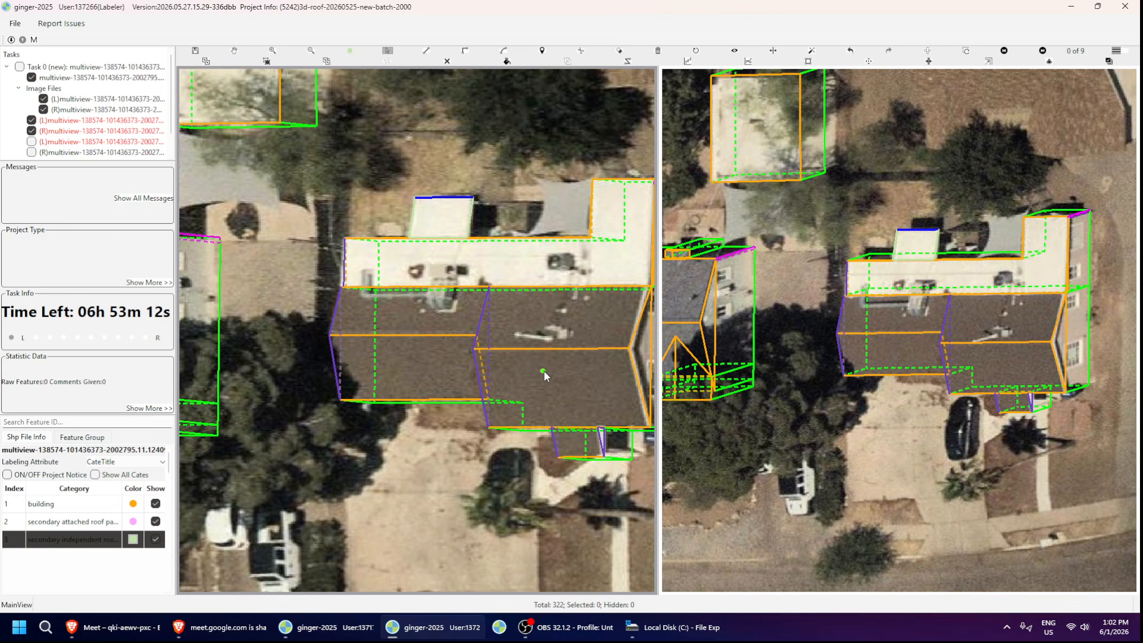
{"action": "left_click", "coordinate": [545, 369]}
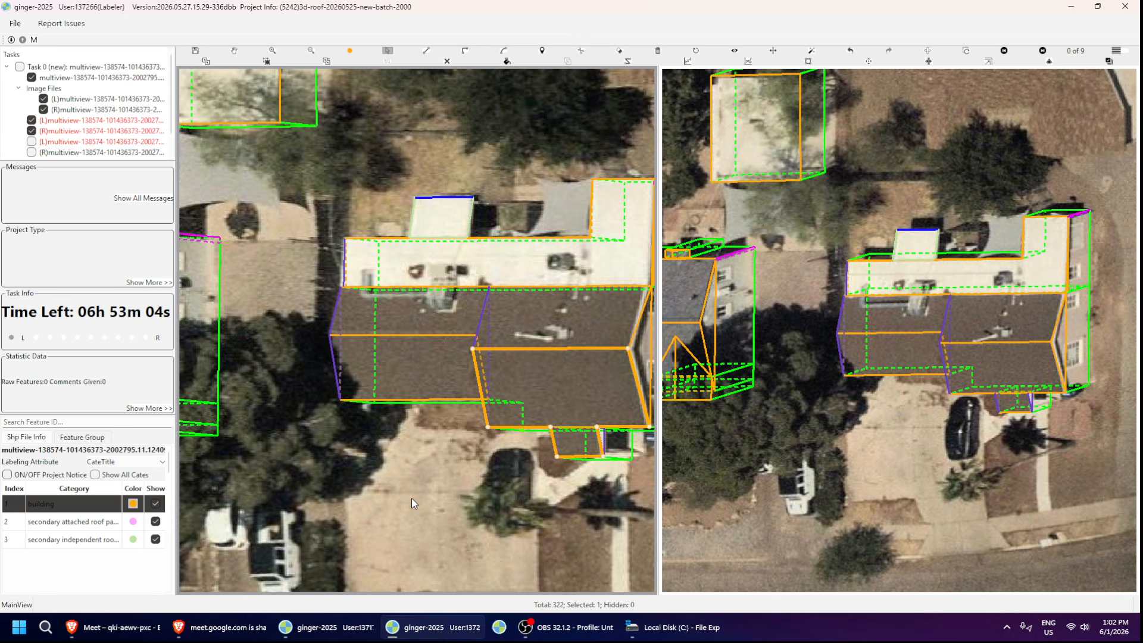
Hide and reshow the selected building's outlines, then save the labelling work
{"action": "key", "text": "h"}
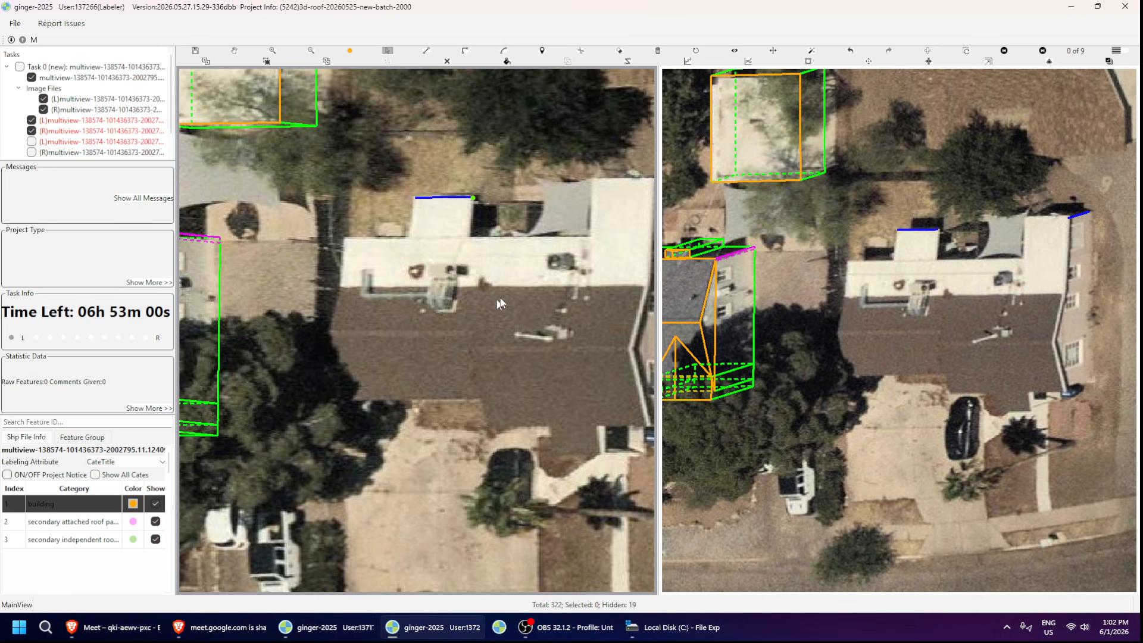
{"action": "key", "text": "h"}
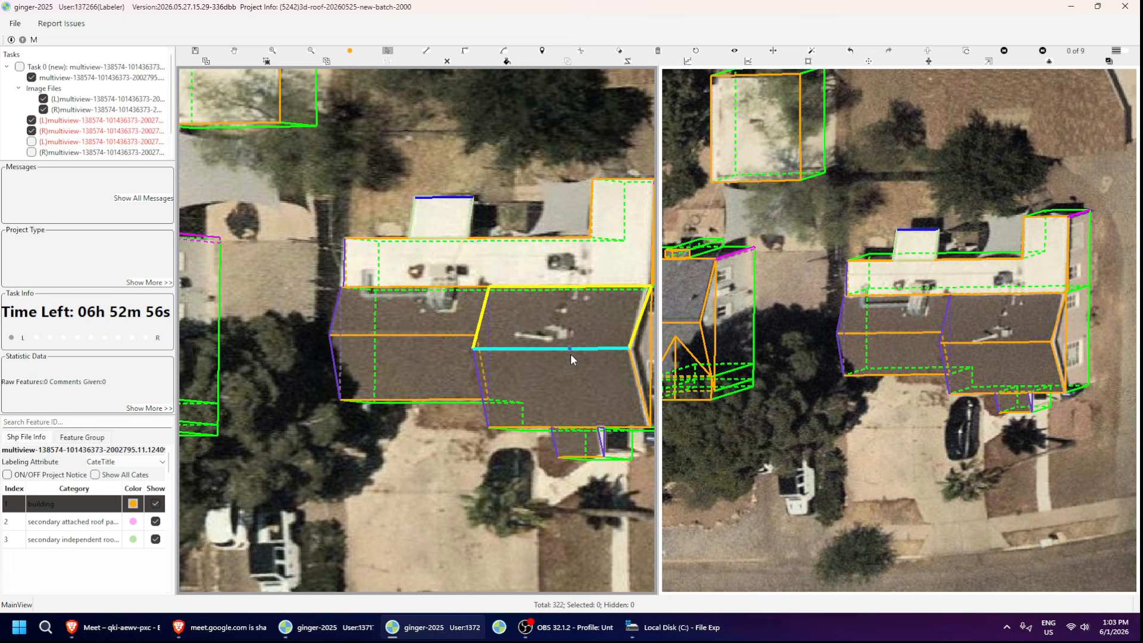
{"action": "key", "text": "ctrl+s"}
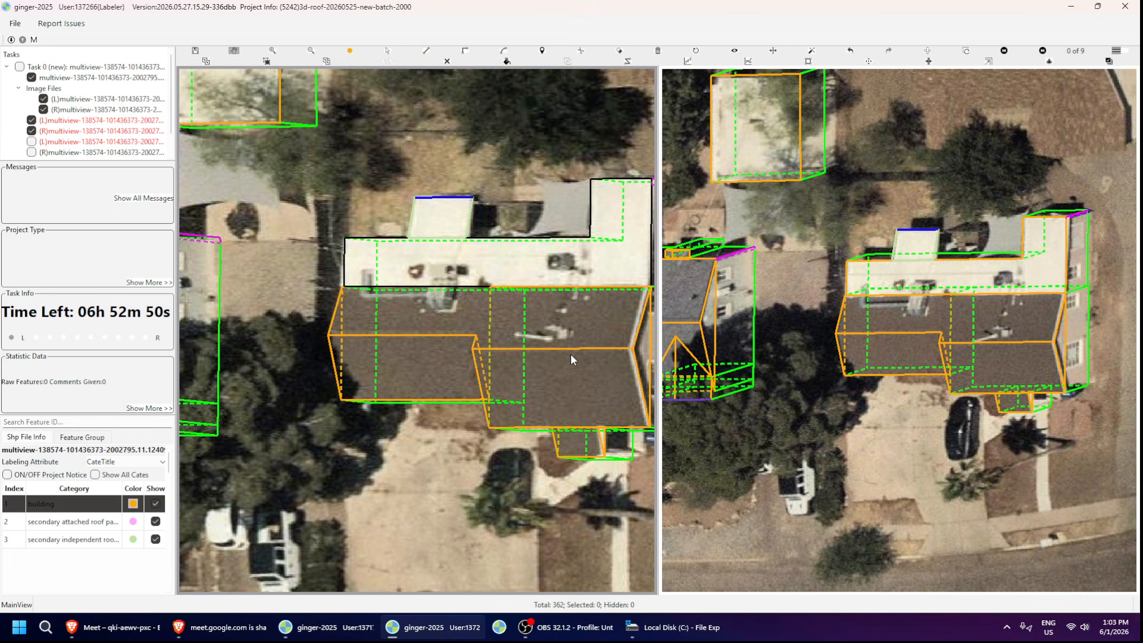
{"action": "scroll", "coordinate": [534, 240], "scroll_direction": "up", "scroll_amount": 1}
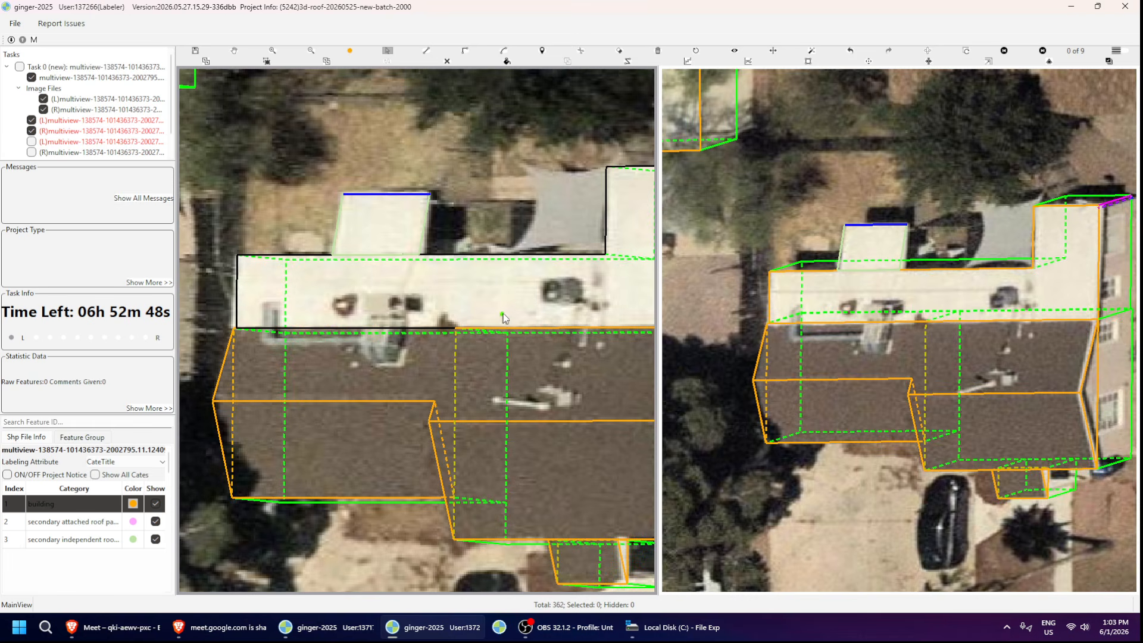
{"action": "scroll", "coordinate": [507, 301], "scroll_direction": "down", "scroll_amount": 2}
Rotate the 3D wireframe and zoom in on the right-hand house's roof
{"action": "left_click_drag", "start_coordinate": [507, 301], "coordinate": [555, 315]}
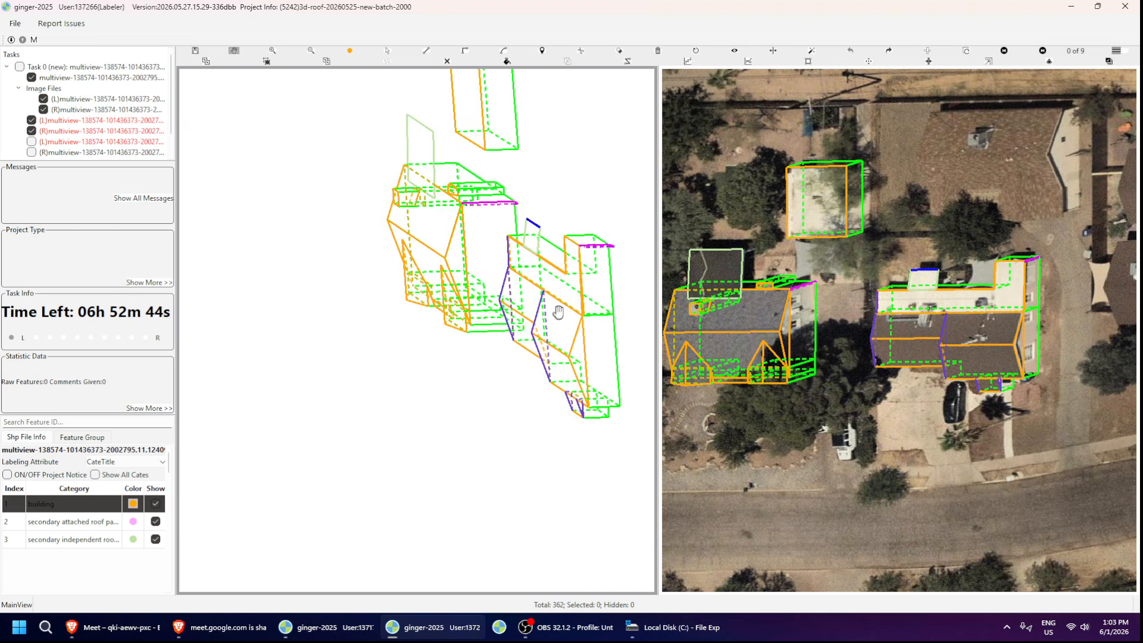
{"action": "scroll", "coordinate": [577, 291], "scroll_direction": "up", "scroll_amount": 4}
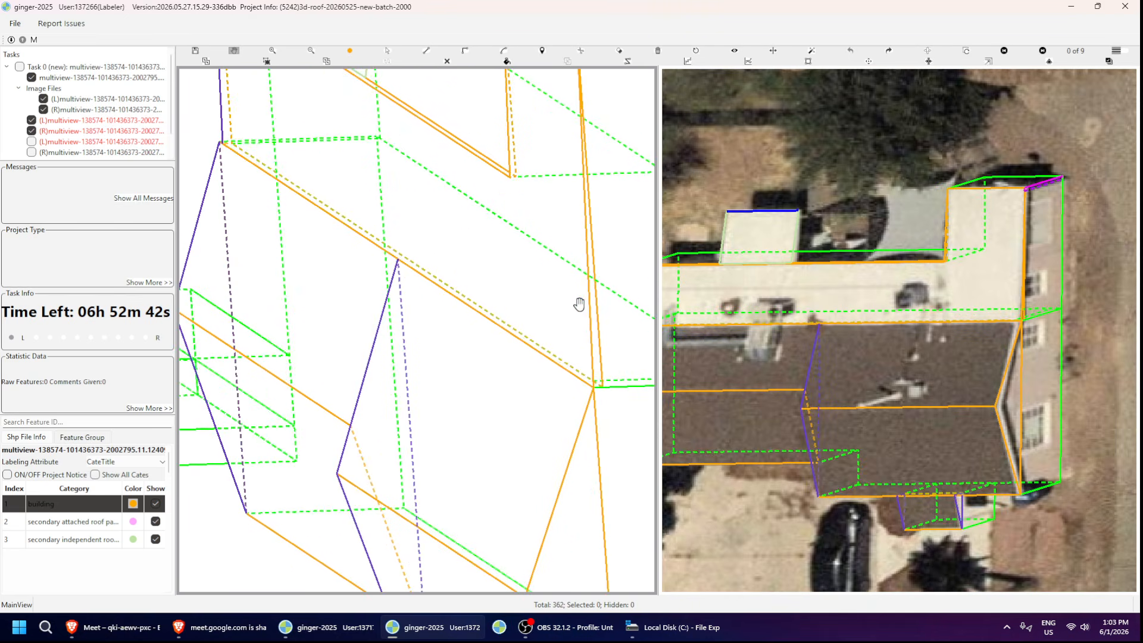
{"action": "scroll", "coordinate": [579, 304], "scroll_direction": "down", "scroll_amount": 5}
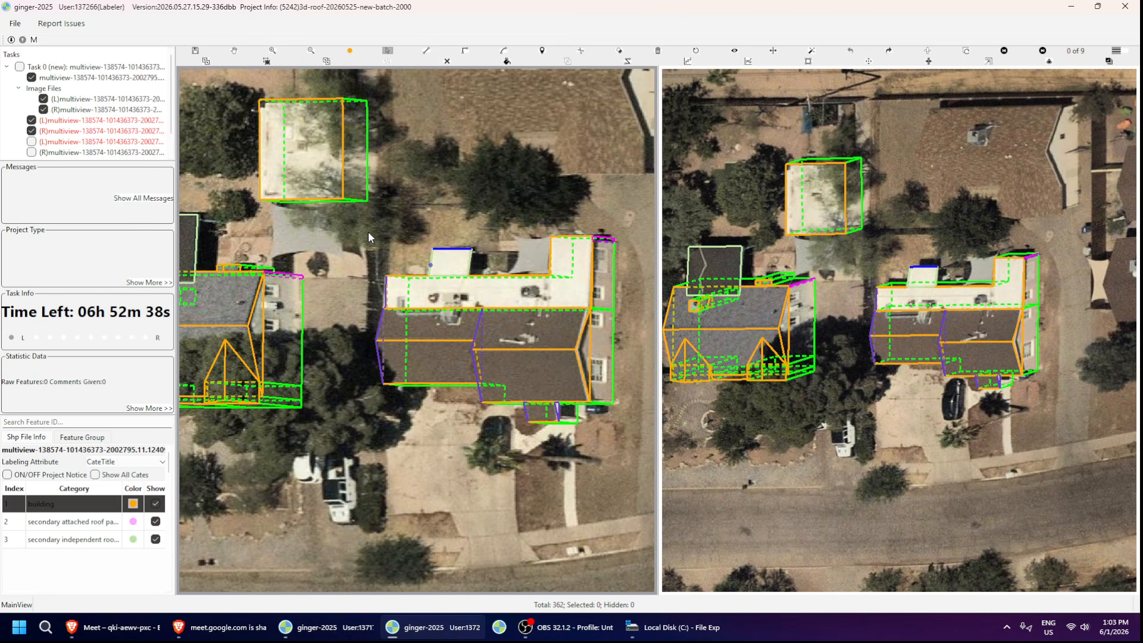
{"action": "left_click_drag", "start_coordinate": [368, 231], "coordinate": [626, 460]}
{"action": "scroll", "coordinate": [568, 327], "scroll_direction": "up", "scroll_amount": 2}
{"action": "key", "text": "space"}
{"action": "scroll", "coordinate": [537, 271], "scroll_direction": "up", "scroll_amount": 2}
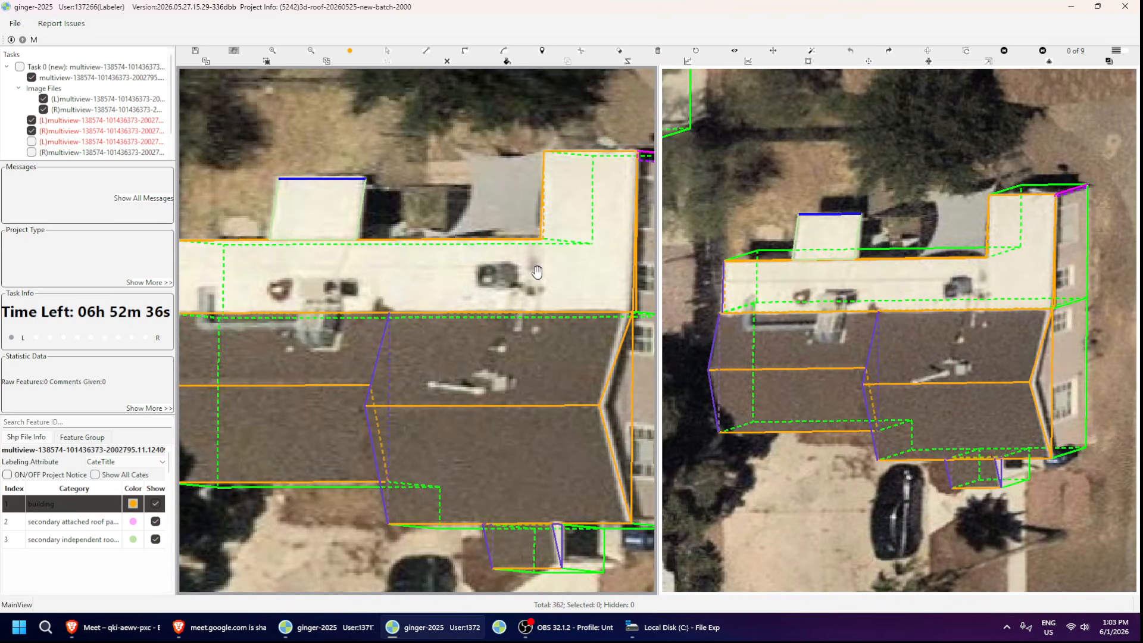
{"action": "scroll", "coordinate": [546, 273], "scroll_direction": "down", "scroll_amount": 2}
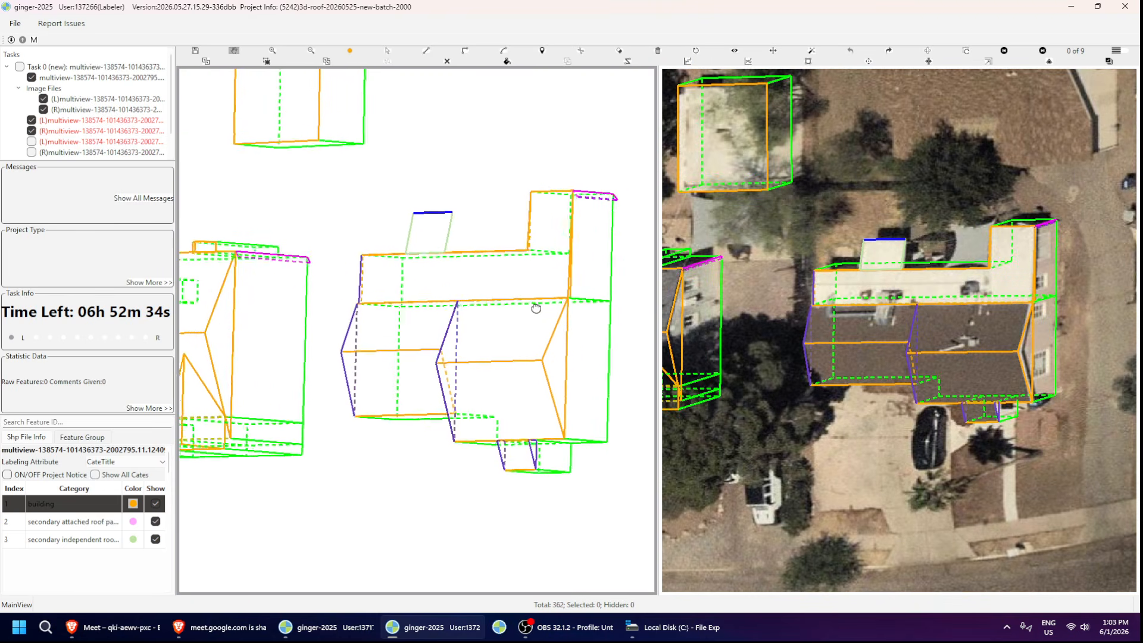
{"action": "left_click_drag", "start_coordinate": [525, 312], "coordinate": [549, 273]}
{"action": "scroll", "coordinate": [548, 273], "scroll_direction": "up", "scroll_amount": 4}
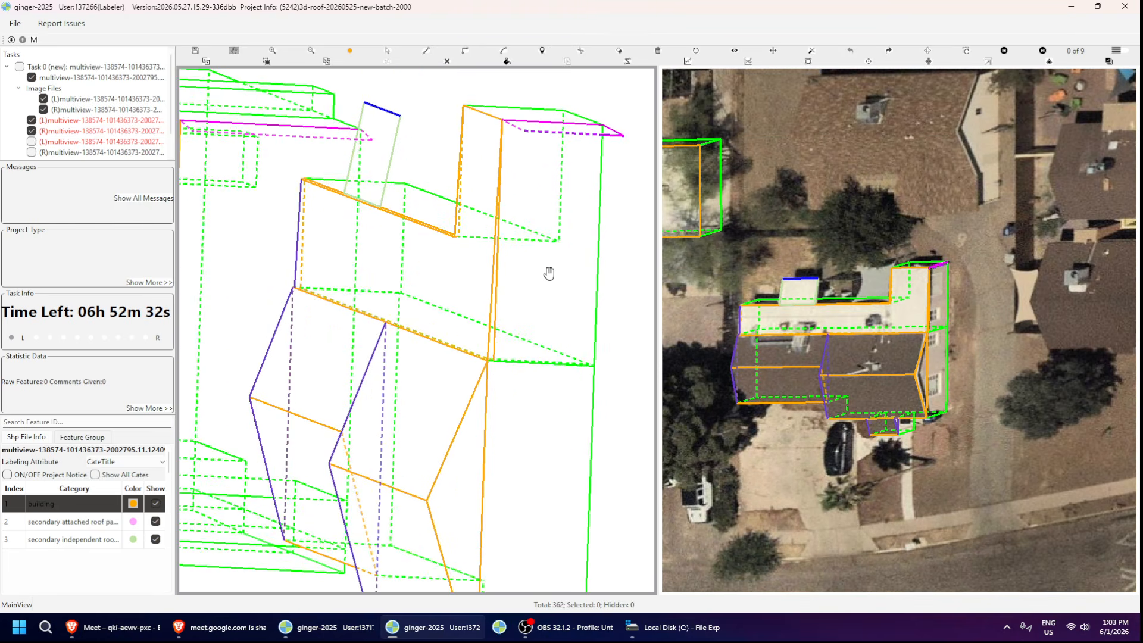
Select the magenta top-right roof piece, the secondary roof panel, then the house building feature
{"action": "left_click", "coordinate": [613, 129]}
{"action": "scroll", "coordinate": [532, 299], "scroll_direction": "up", "scroll_amount": 2}
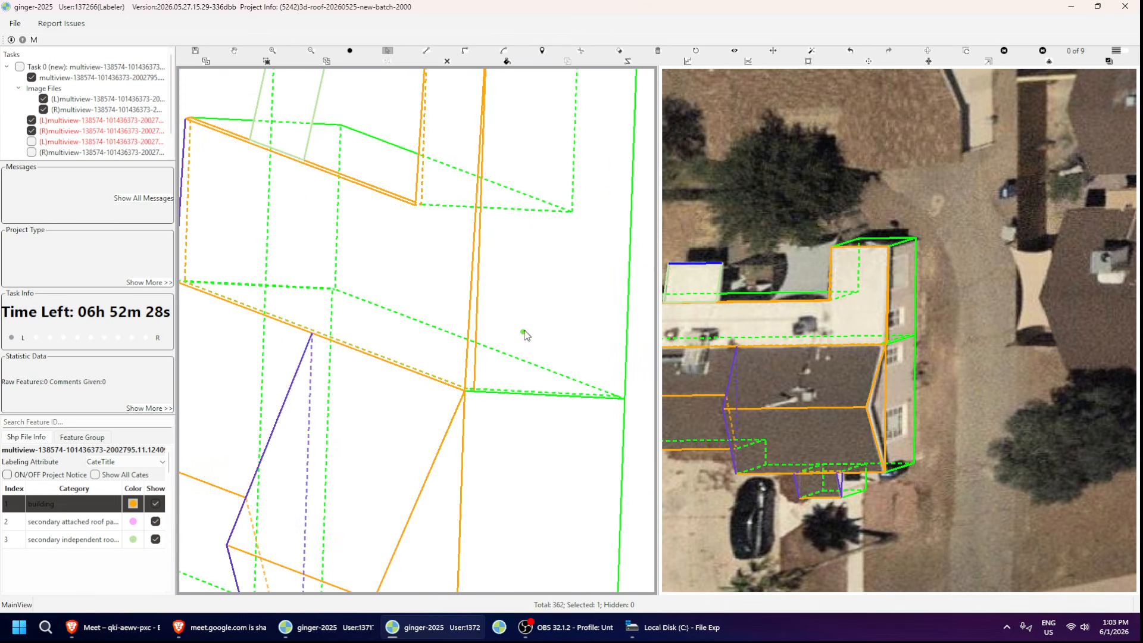
{"action": "scroll", "coordinate": [524, 336], "scroll_direction": "up", "scroll_amount": 1}
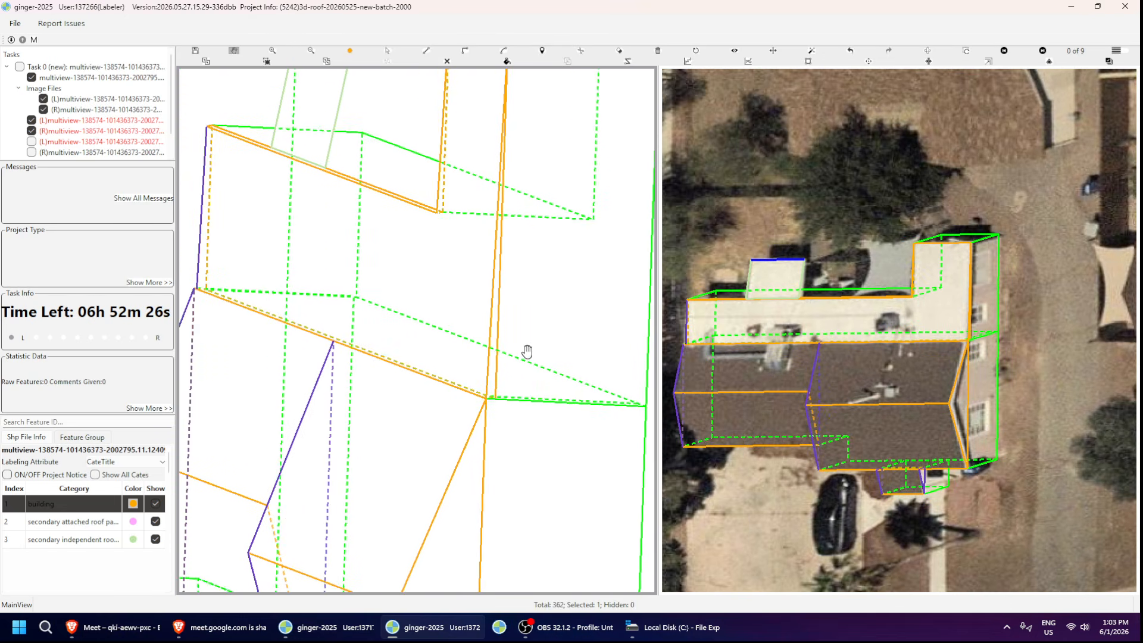
{"action": "left_click", "coordinate": [331, 144]}
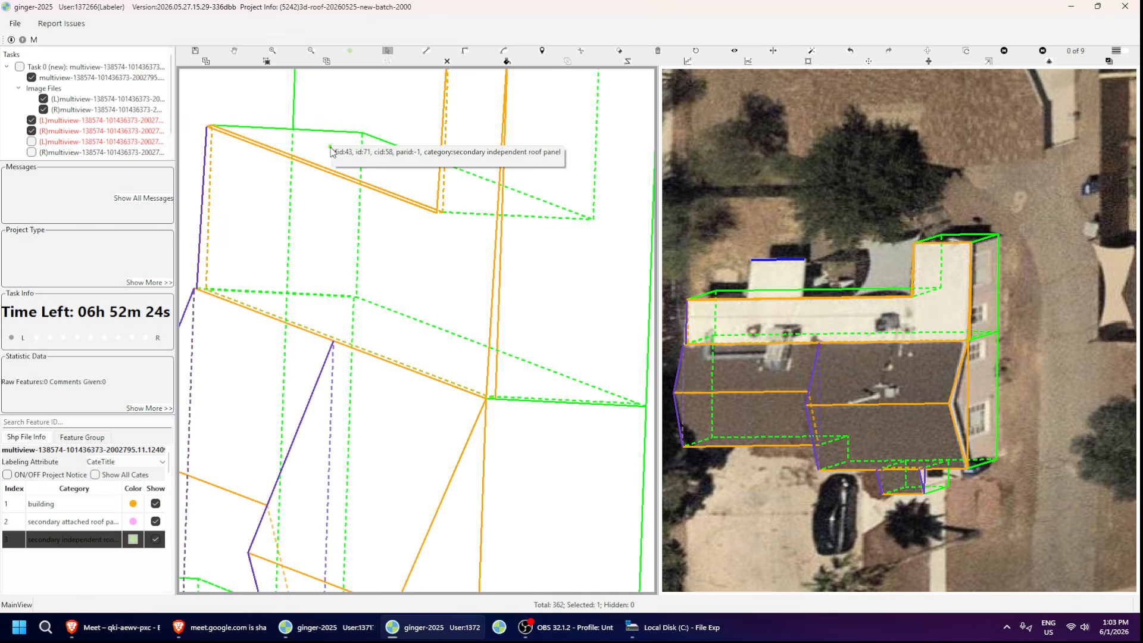
{"action": "scroll", "coordinate": [498, 408], "scroll_direction": "up", "scroll_amount": 1}
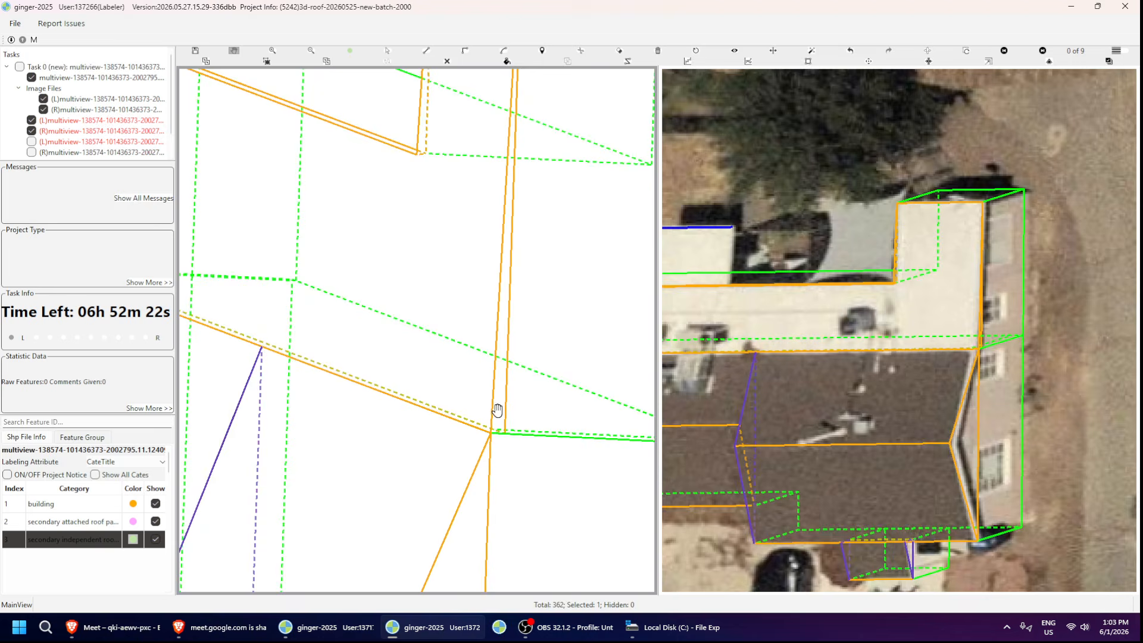
{"action": "scroll", "coordinate": [497, 414], "scroll_direction": "up", "scroll_amount": 1}
{"action": "left_click", "coordinate": [497, 412]}
{"action": "scroll", "coordinate": [506, 377], "scroll_direction": "down", "scroll_amount": 2}
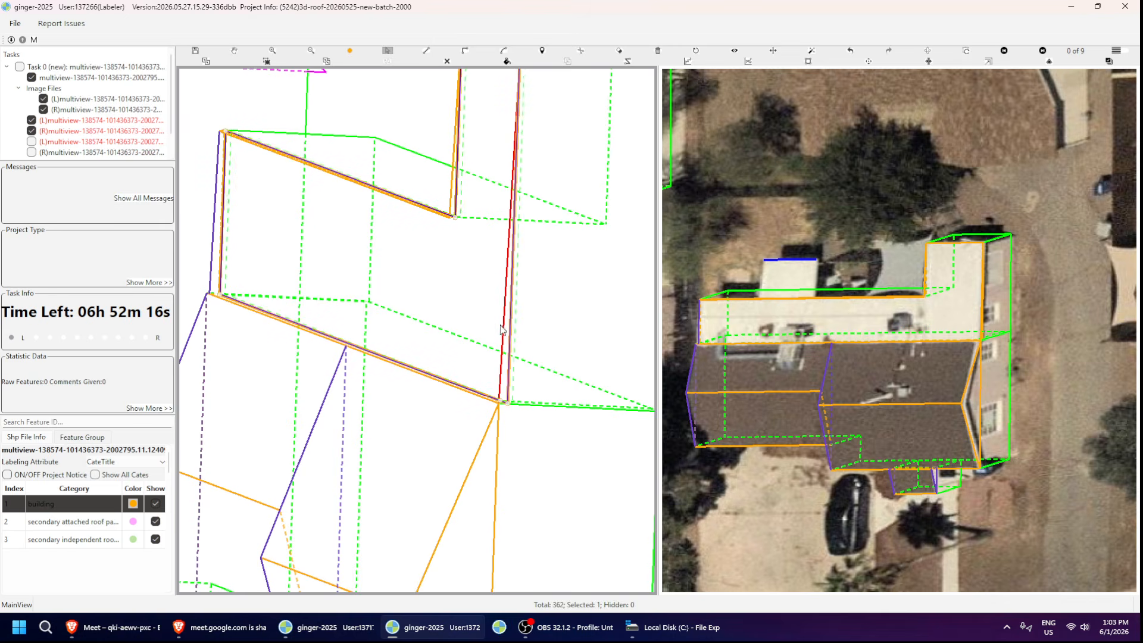
Pick the building surface, undo the offset edit, and reselect the building roof surface
{"action": "left_click", "coordinate": [481, 320]}
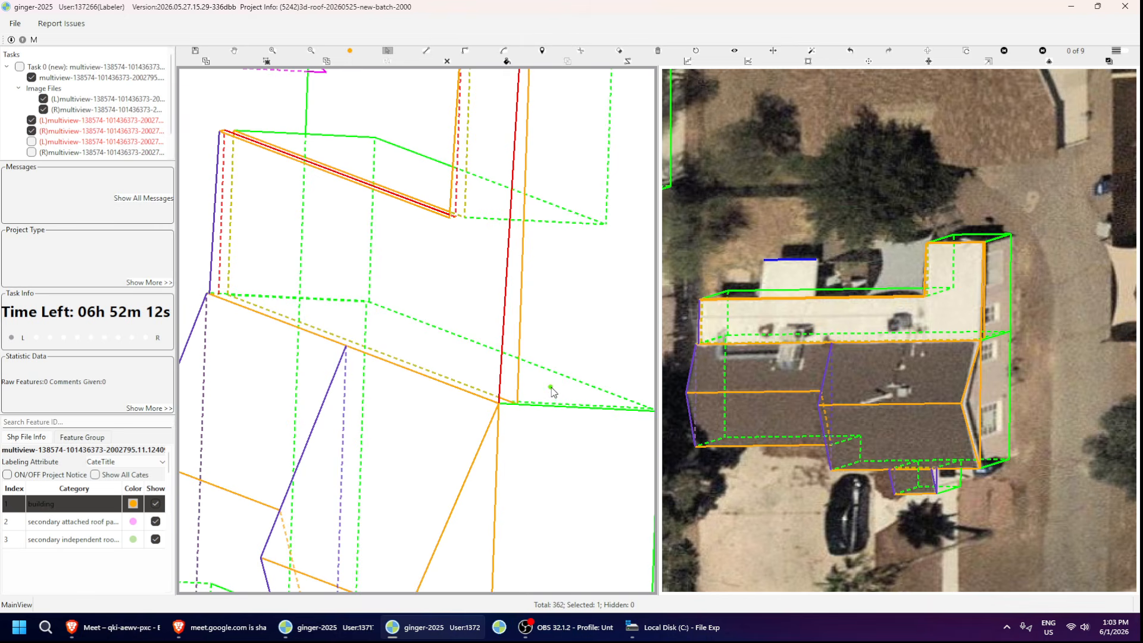
{"action": "key", "text": "ctrl+z"}
{"action": "key", "text": "Escape"}
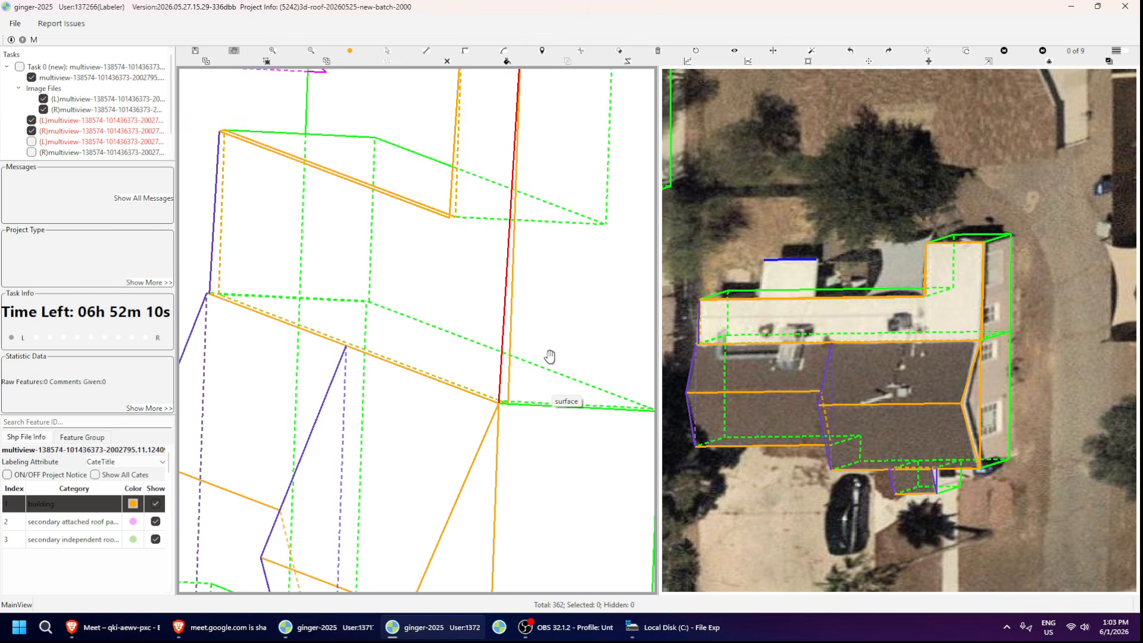
{"action": "scroll", "coordinate": [549, 357], "scroll_direction": "up", "scroll_amount": 1}
{"action": "key", "text": "s"}
{"action": "scroll", "coordinate": [551, 298], "scroll_direction": "down", "scroll_amount": 1}
{"action": "left_click", "coordinate": [549, 315]}
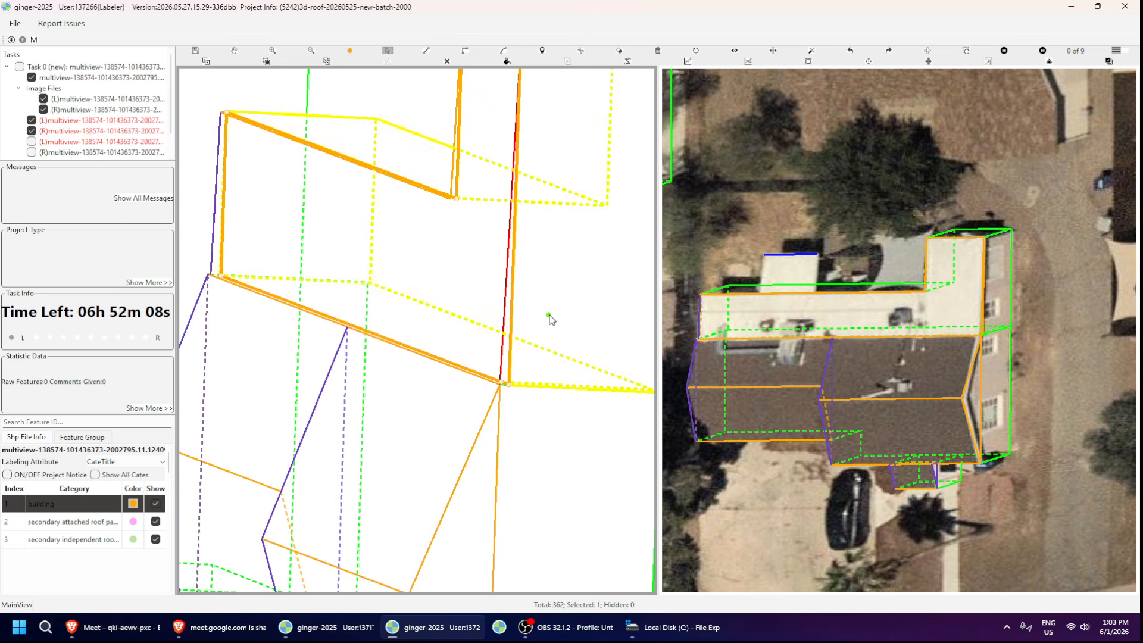
{"action": "key", "text": "Escape"}
{"action": "scroll", "coordinate": [548, 298], "scroll_direction": "down", "scroll_amount": 1}
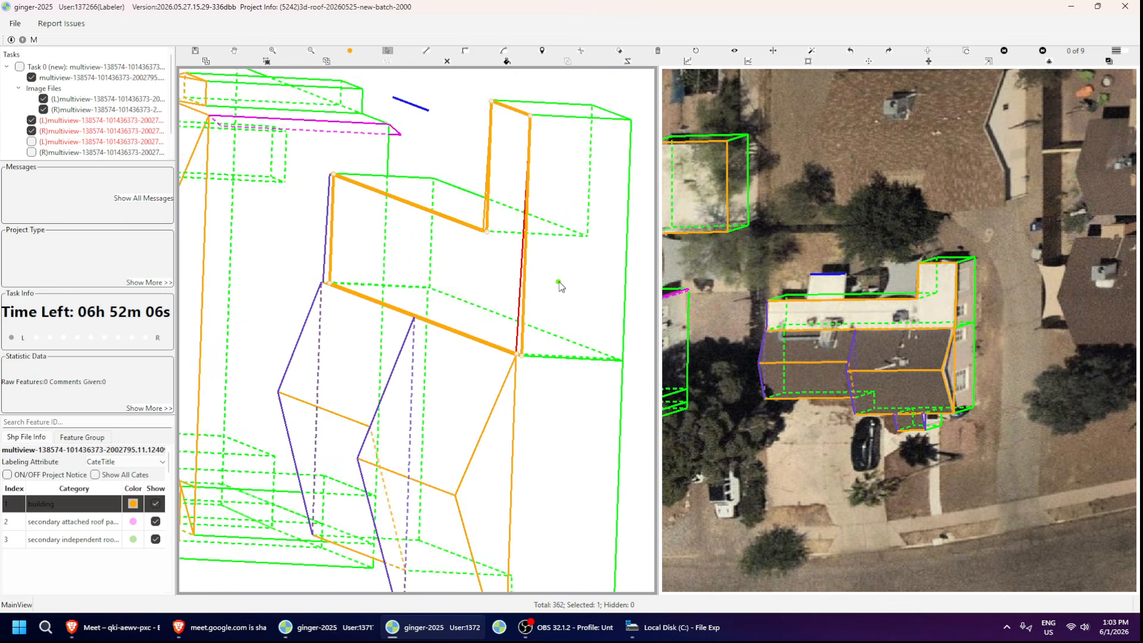
{"action": "key", "text": "s"}
{"action": "scroll", "coordinate": [538, 299], "scroll_direction": "up", "scroll_amount": 1}
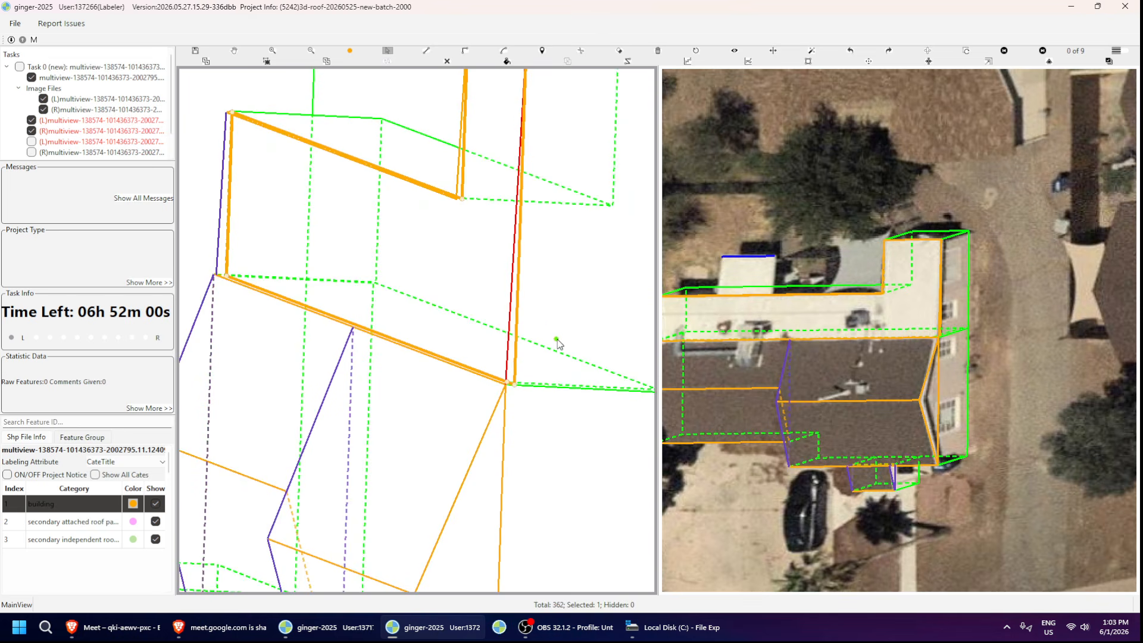
Offset the roof polygon's edges from a reference point and nudge the footprint left
{"action": "key", "text": "e"}
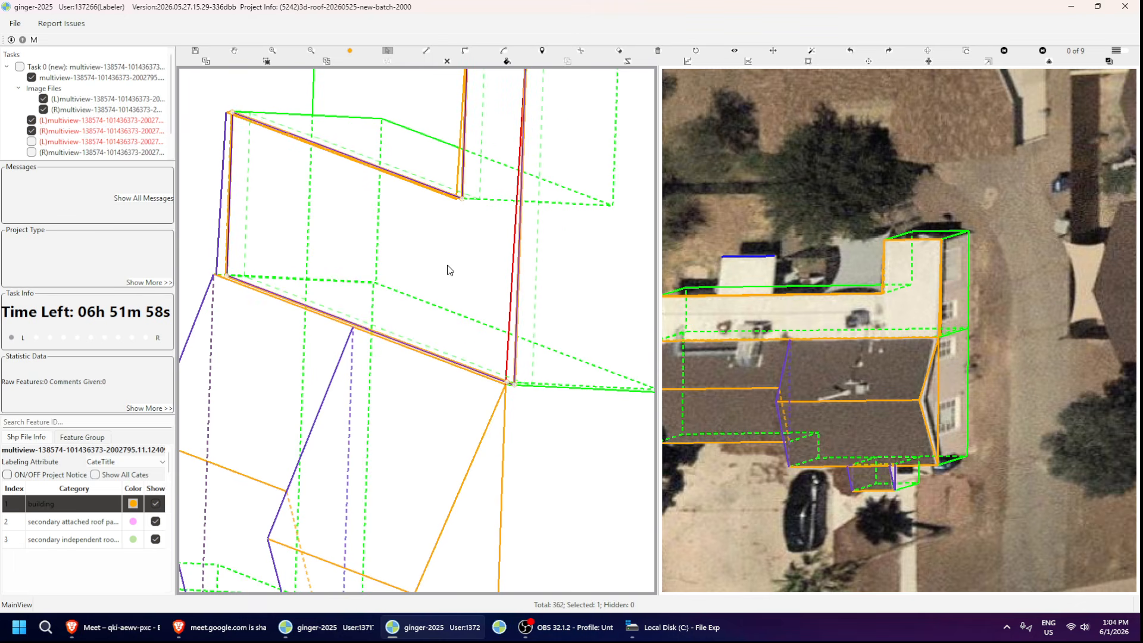
{"action": "left_click", "coordinate": [435, 238]}
{"action": "key", "text": "Down"}
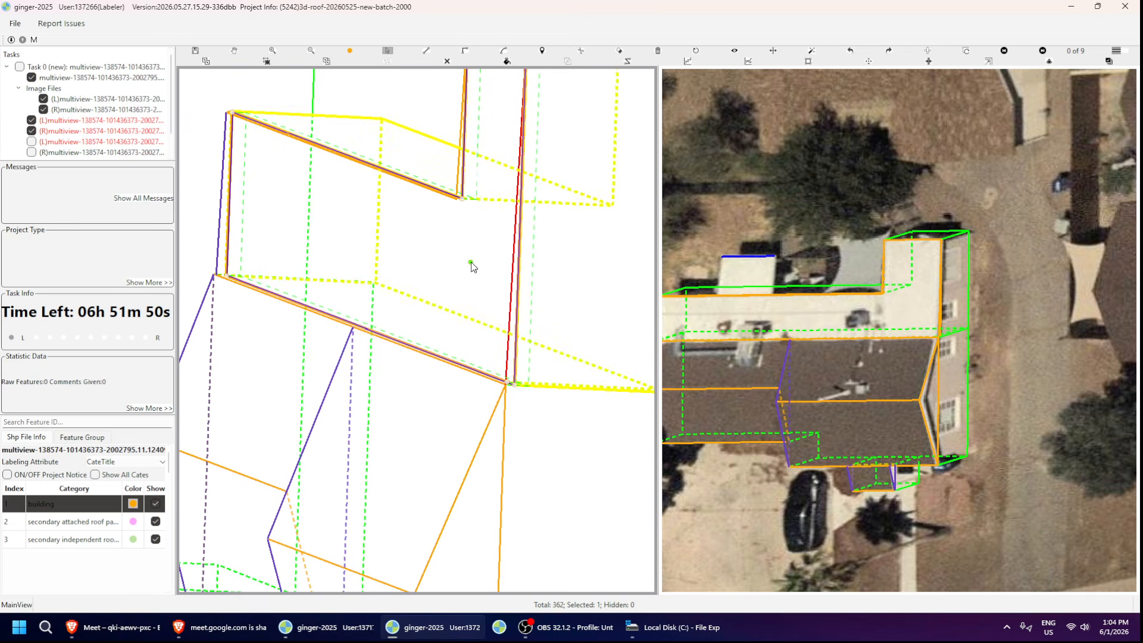
{"action": "left_click", "coordinate": [511, 314]}
{"action": "scroll", "coordinate": [553, 358], "scroll_direction": "up", "scroll_amount": 5}
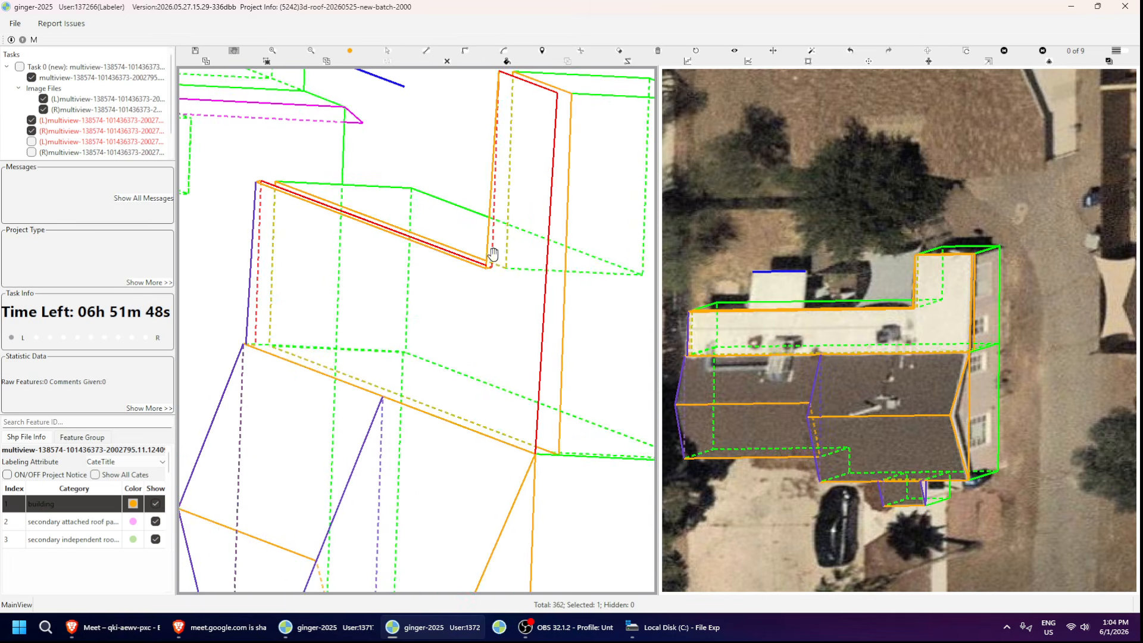
{"action": "scroll", "coordinate": [482, 283], "scroll_direction": "down", "scroll_amount": 3}
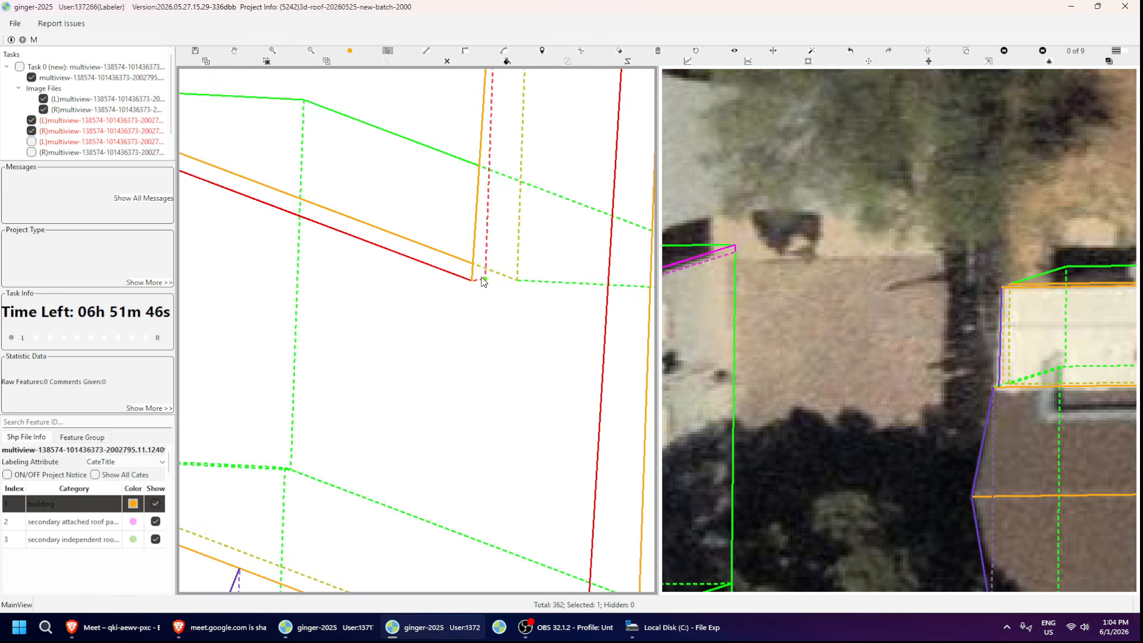
{"action": "scroll", "coordinate": [481, 280], "scroll_direction": "up", "scroll_amount": 1}
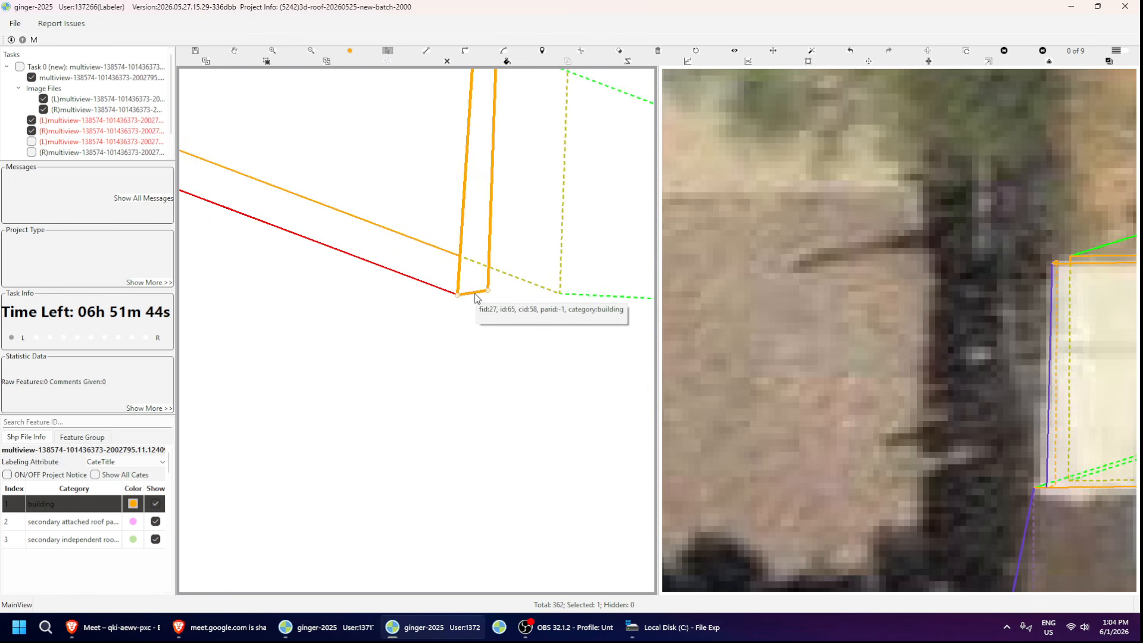
{"action": "scroll", "coordinate": [480, 281], "scroll_direction": "down", "scroll_amount": 3}
{"action": "scroll", "coordinate": [478, 281], "scroll_direction": "down", "scroll_amount": 2}
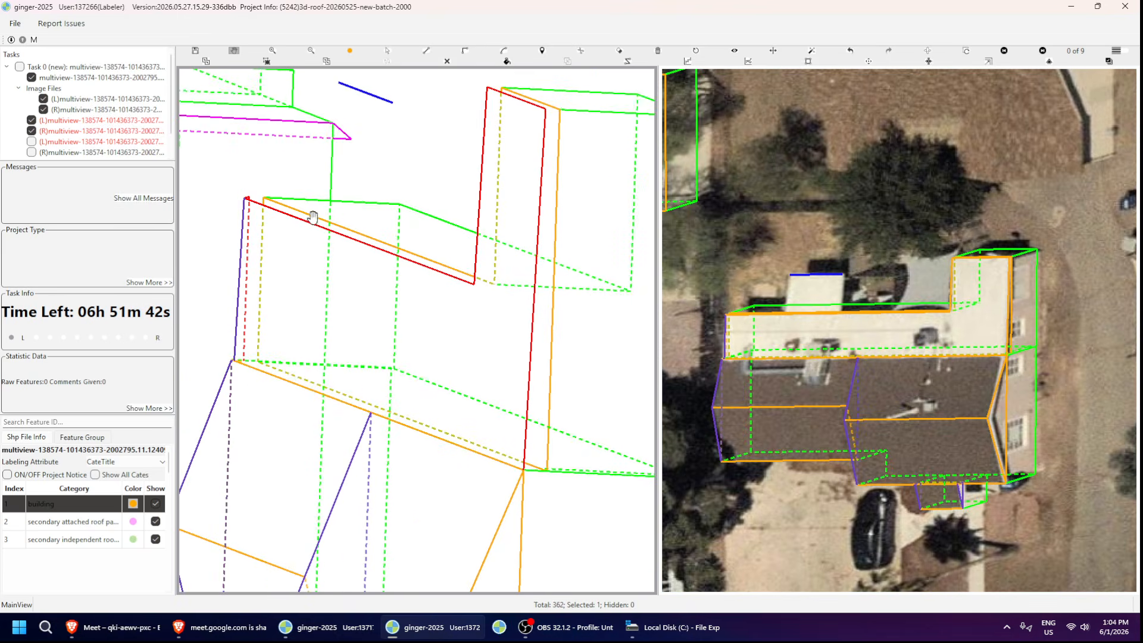
{"action": "scroll", "coordinate": [246, 201], "scroll_direction": "up", "scroll_amount": 4}
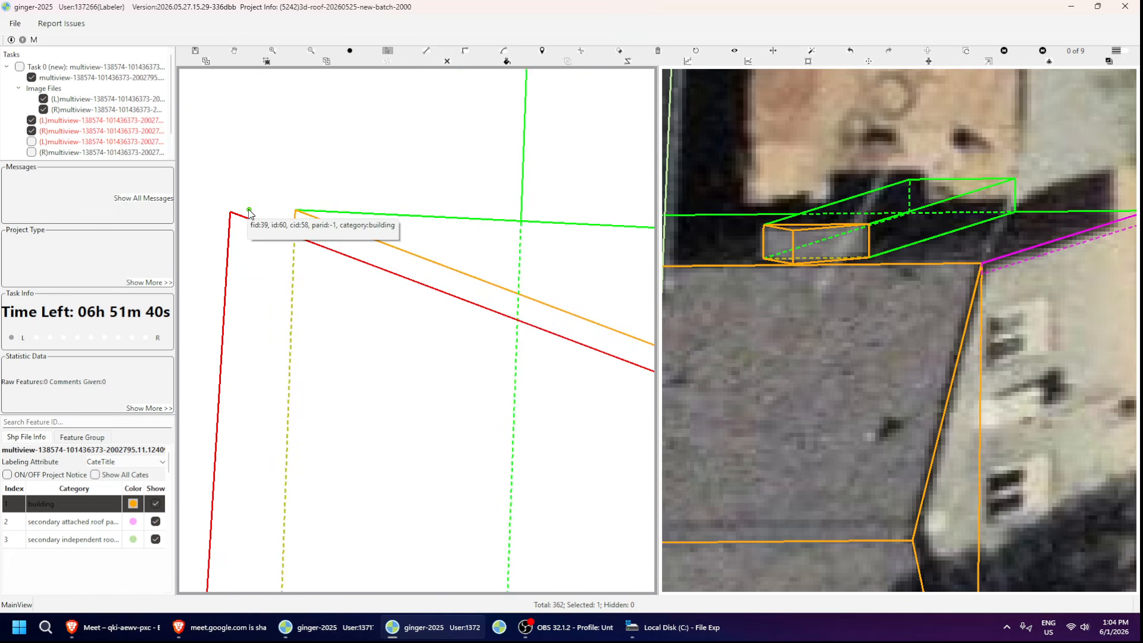
{"action": "scroll", "coordinate": [267, 262], "scroll_direction": "down", "scroll_amount": 2}
{"action": "scroll", "coordinate": [510, 370], "scroll_direction": "down", "scroll_amount": 2}
Draw five line segments joining the upper roof section's corner vertices
{"action": "scroll", "coordinate": [474, 291], "scroll_direction": "up", "scroll_amount": 1}
{"action": "key", "text": "e"}
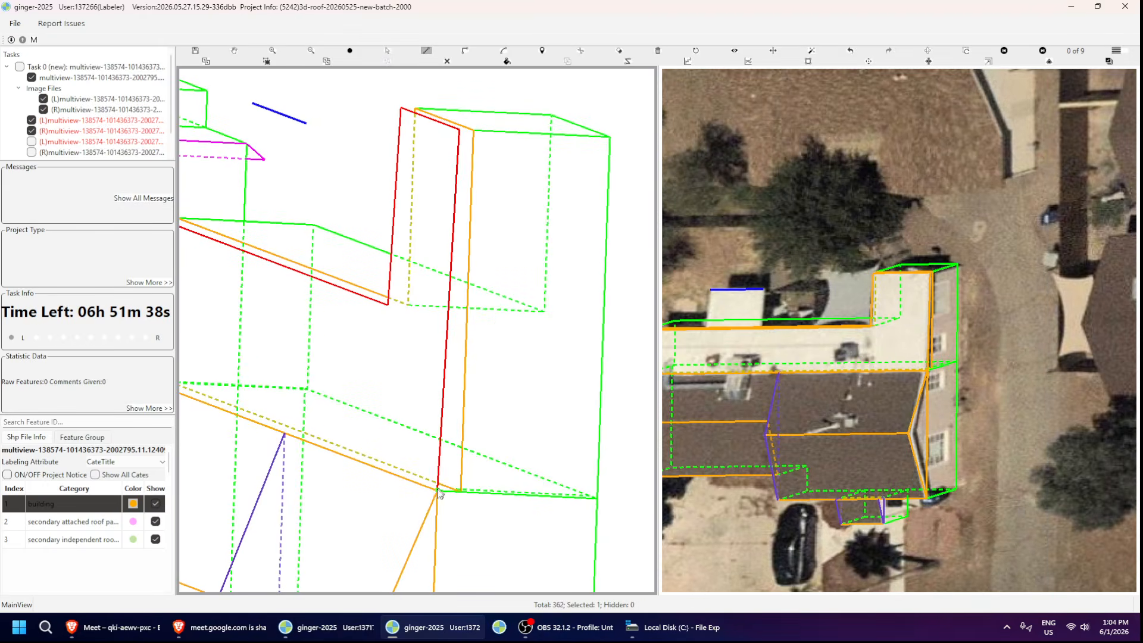
{"action": "left_click", "coordinate": [439, 493]}
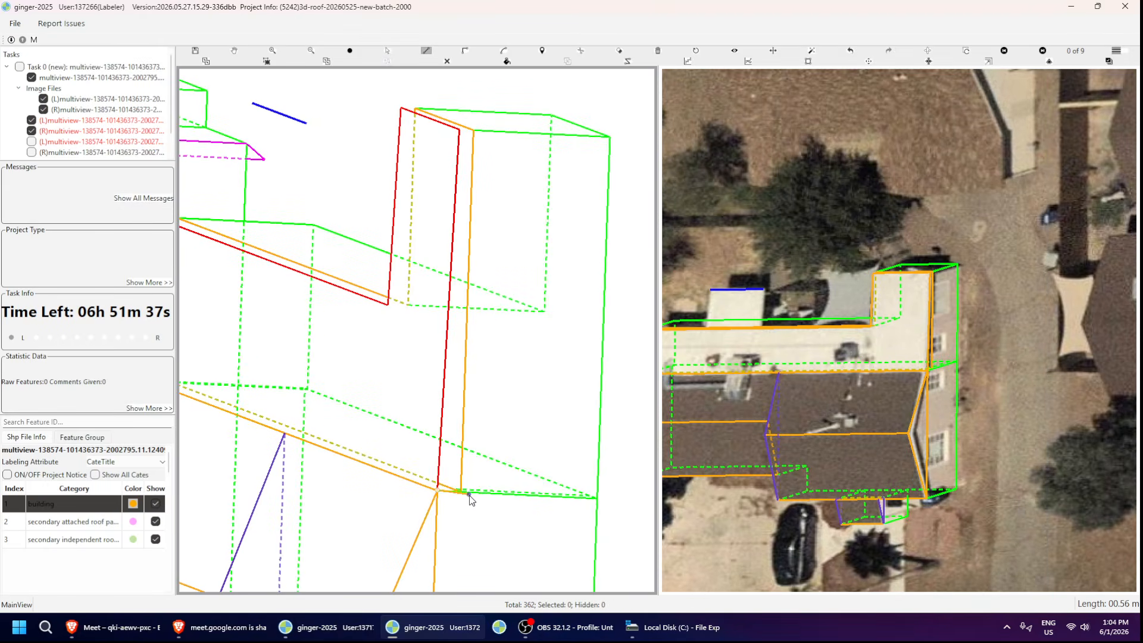
{"action": "left_click", "coordinate": [461, 132]}
{"action": "left_click", "coordinate": [486, 212]}
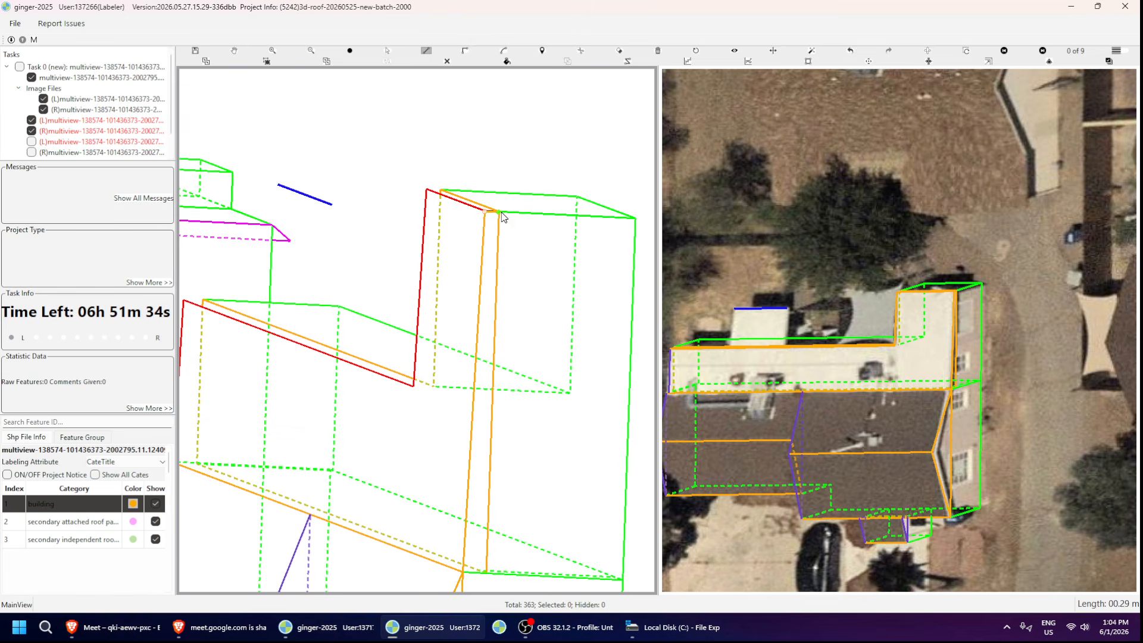
{"action": "left_click", "coordinate": [426, 191]}
{"action": "left_click", "coordinate": [414, 387]}
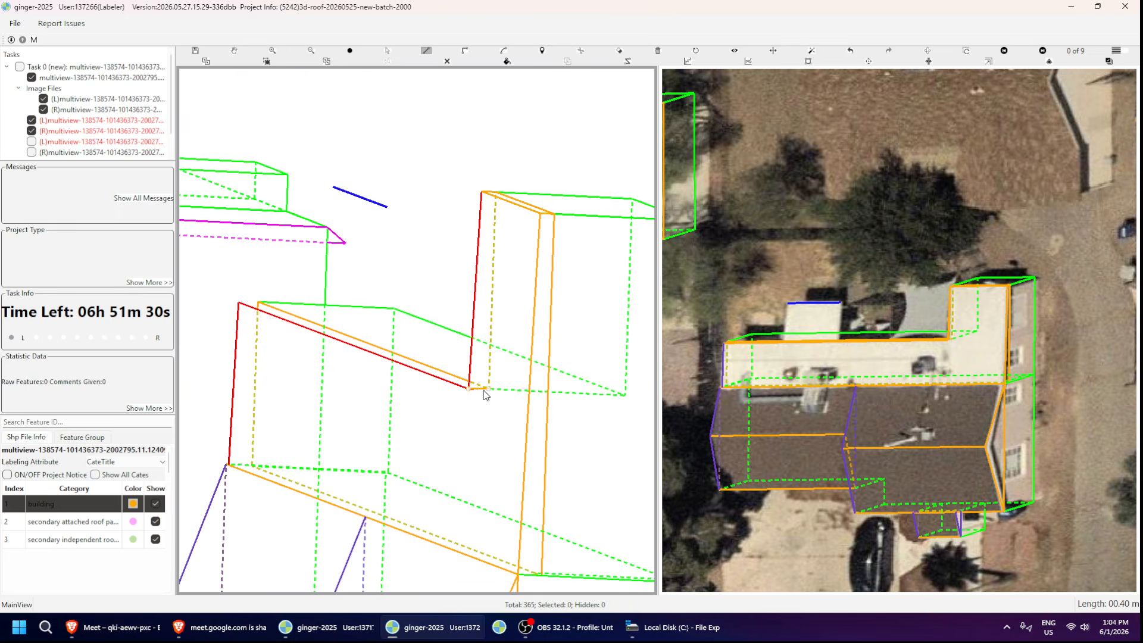
{"action": "left_click", "coordinate": [326, 313]}
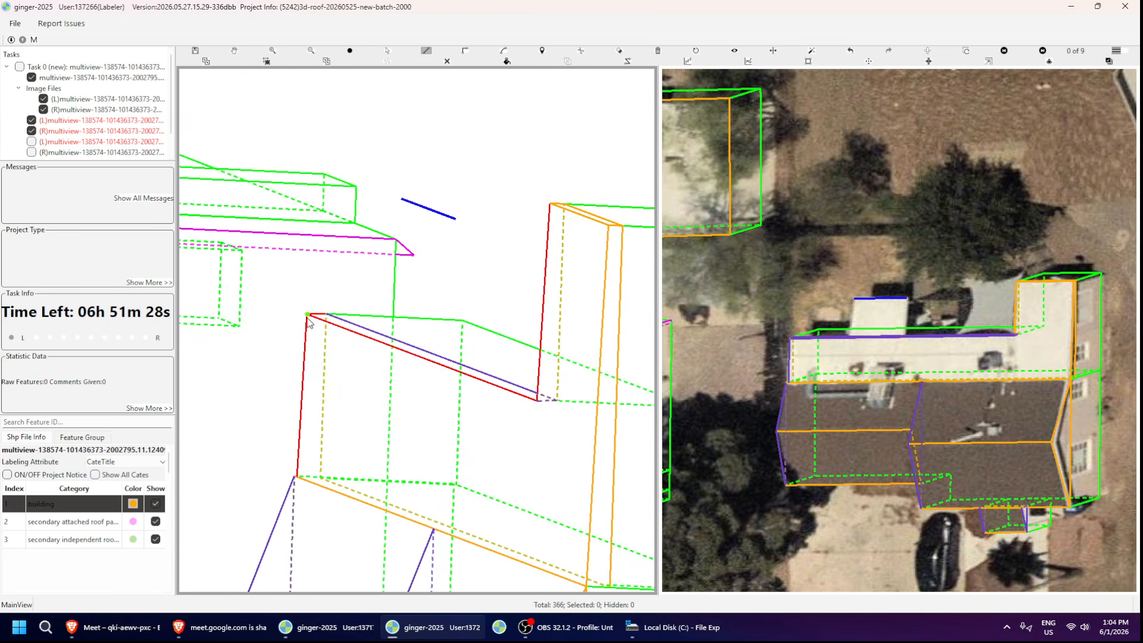
{"action": "left_click", "coordinate": [322, 475]}
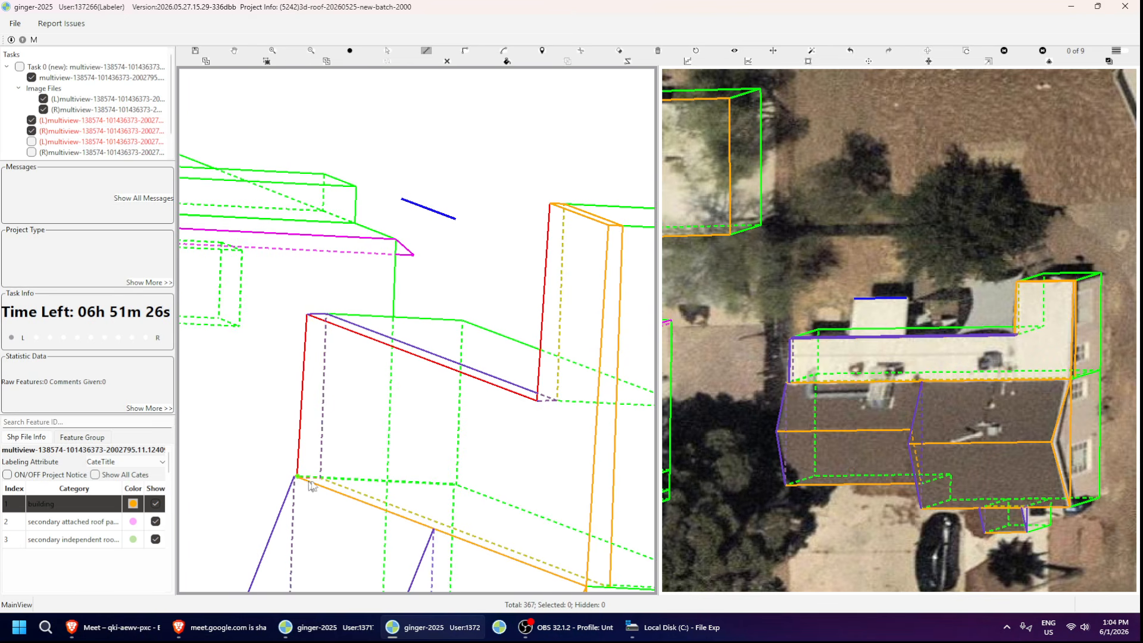
Rotate and shift the 3D view to check the new roof edges
{"action": "scroll", "coordinate": [361, 411], "scroll_direction": "up", "scroll_amount": 5}
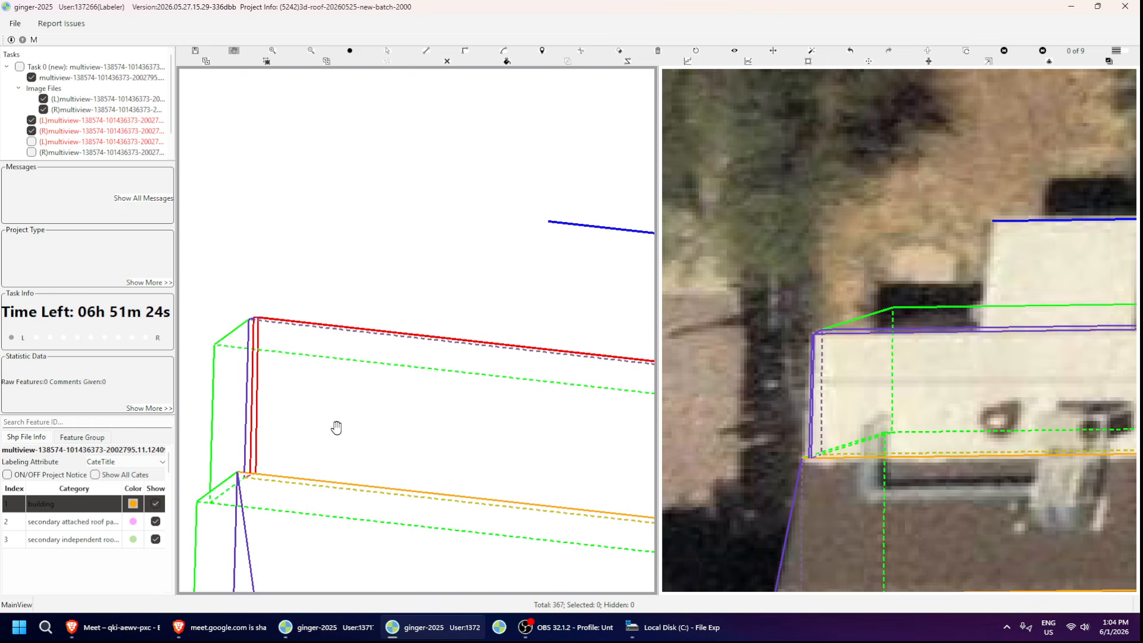
{"action": "left_click_drag", "start_coordinate": [368, 427], "coordinate": [365, 451]}
{"action": "scroll", "coordinate": [307, 477], "scroll_direction": "up", "scroll_amount": 5}
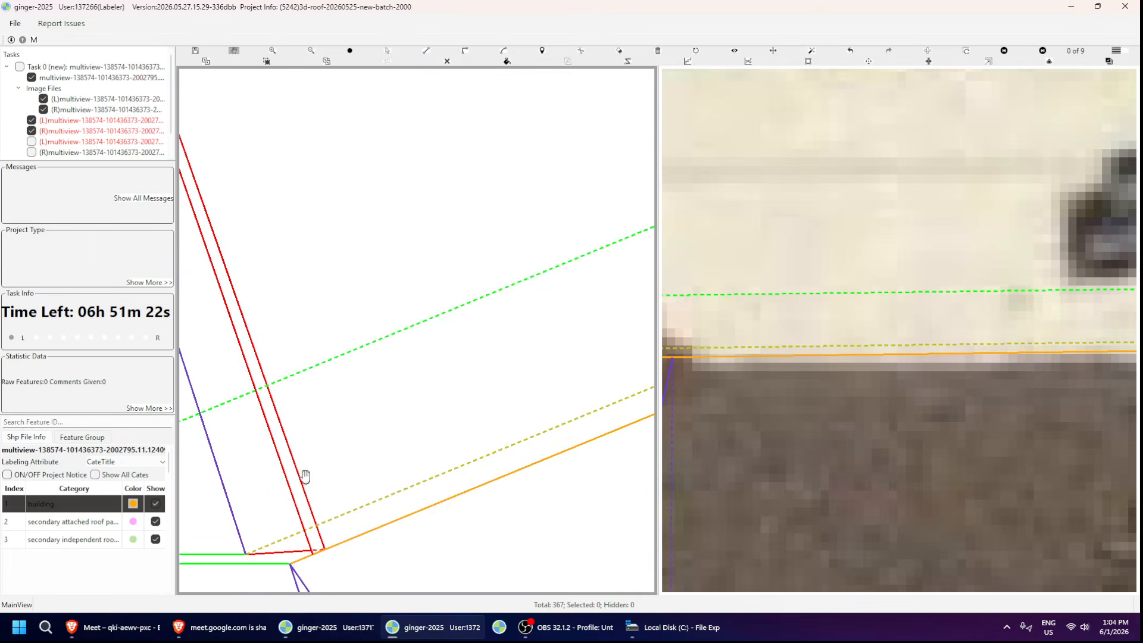
{"action": "scroll", "coordinate": [330, 440], "scroll_direction": "down", "scroll_amount": 5}
{"action": "left_click_drag", "start_coordinate": [344, 458], "coordinate": [363, 501]}
{"action": "scroll", "coordinate": [363, 502], "scroll_direction": "up", "scroll_amount": 4}
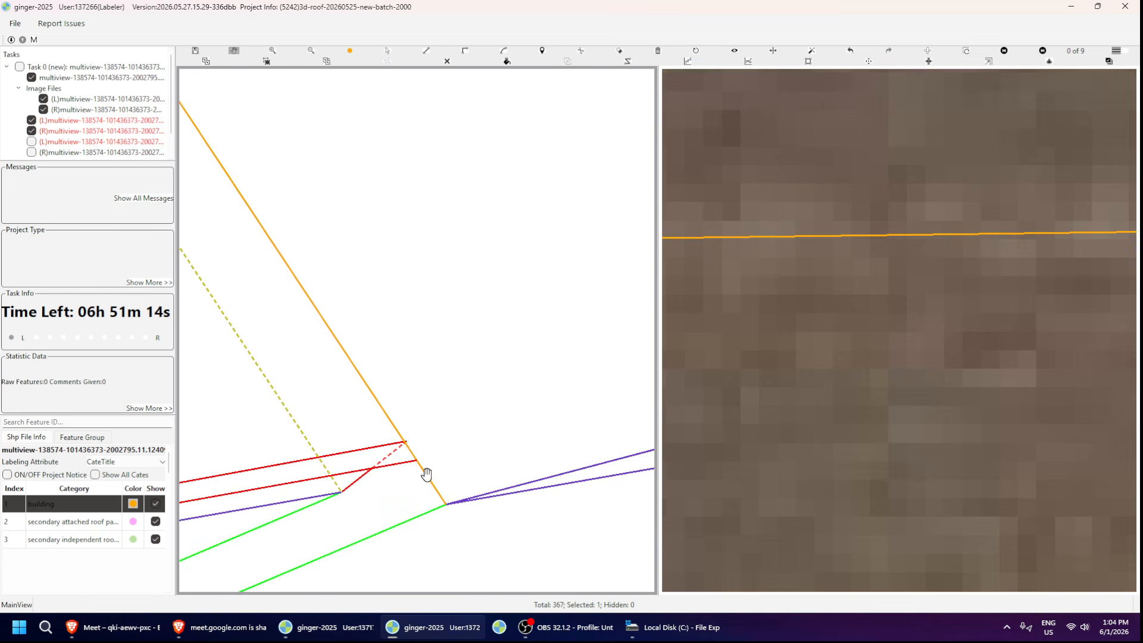
Send 'N and M' in the Google Meet chat and return to the ginger-2025 window
{"action": "left_click", "coordinate": [113, 627]}
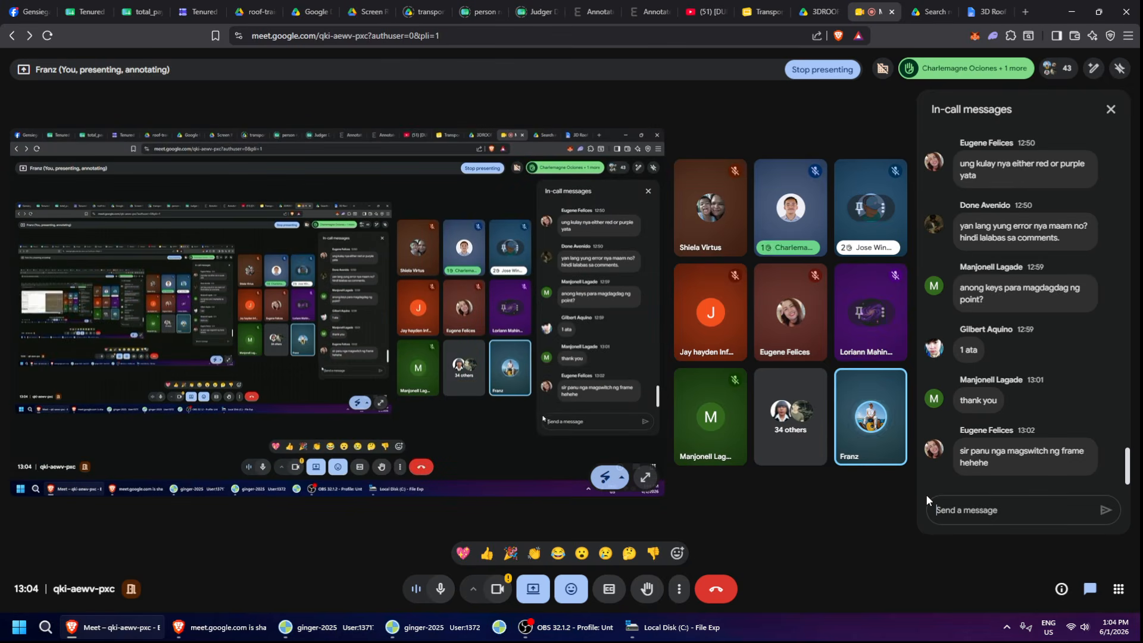
{"action": "type", "text": "N and M"}
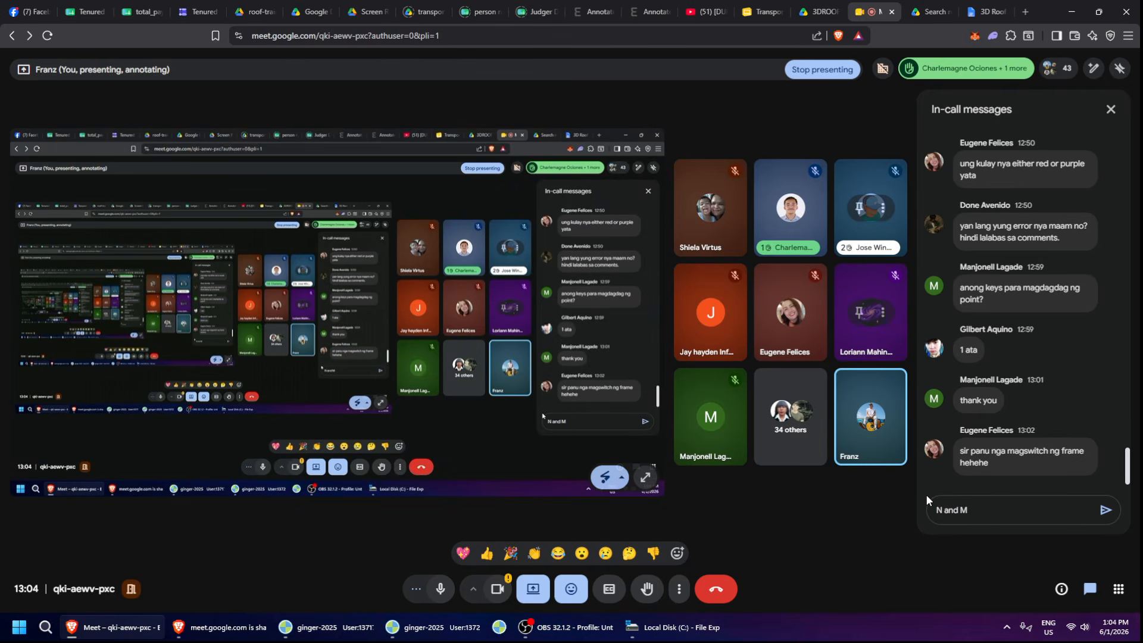
{"action": "key", "text": "Return"}
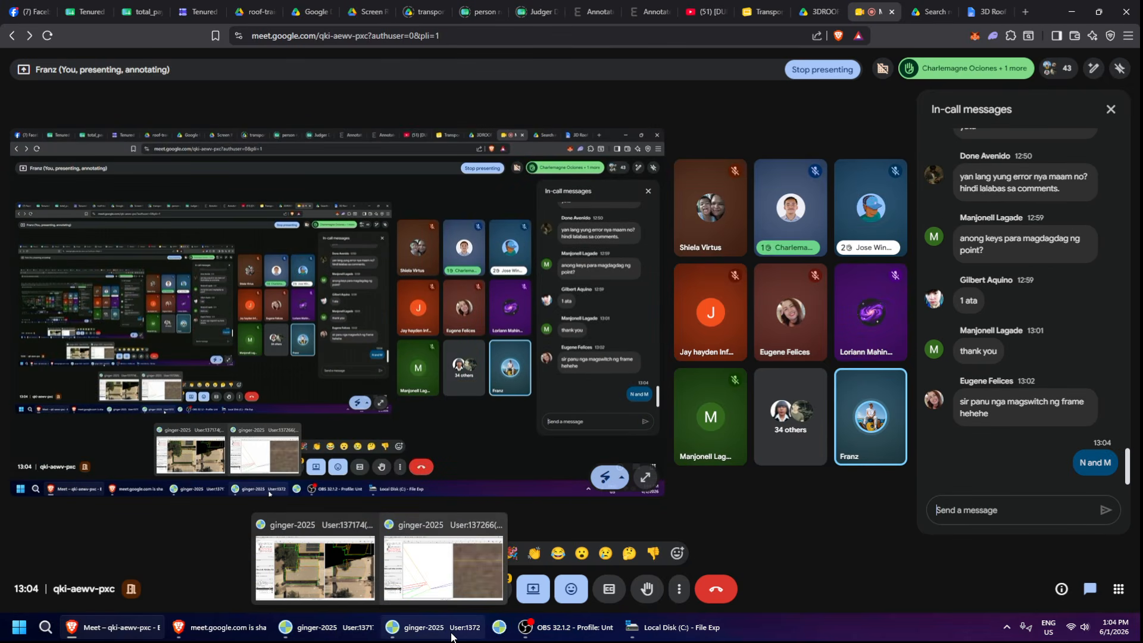
{"action": "left_click", "coordinate": [417, 626]}
Zoom into the roof junction and select the red roof edges, then the adjoining building outline
{"action": "scroll", "coordinate": [452, 349], "scroll_direction": "down", "scroll_amount": 3}
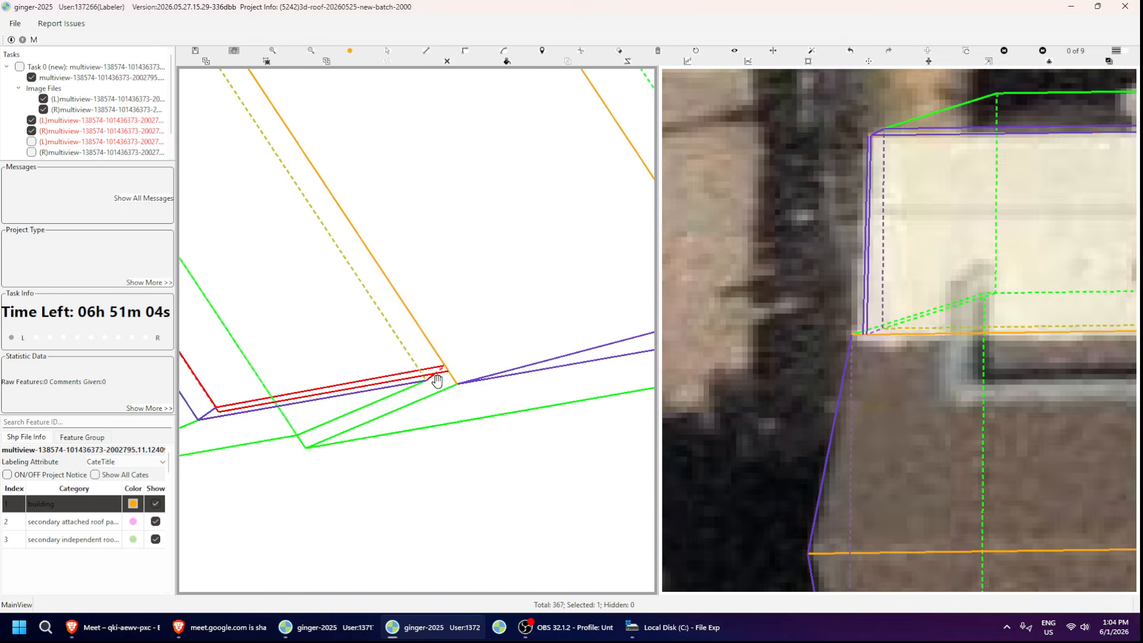
{"action": "scroll", "coordinate": [440, 375], "scroll_direction": "up", "scroll_amount": 3}
{"action": "scroll", "coordinate": [453, 363], "scroll_direction": "down", "scroll_amount": 3}
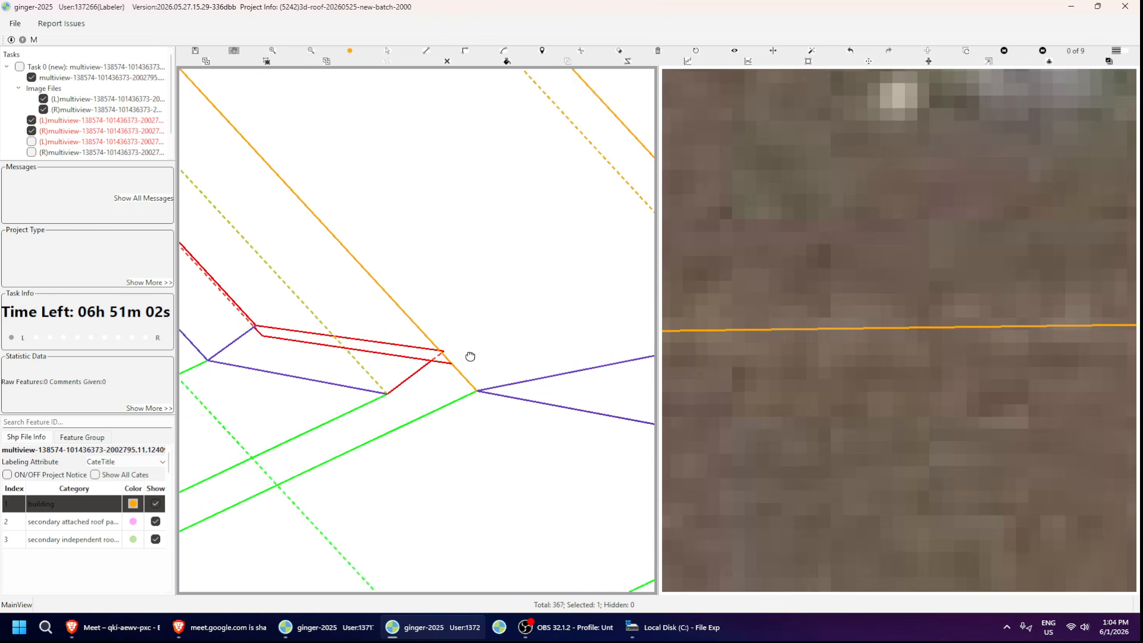
{"action": "scroll", "coordinate": [467, 358], "scroll_direction": "up", "scroll_amount": 2}
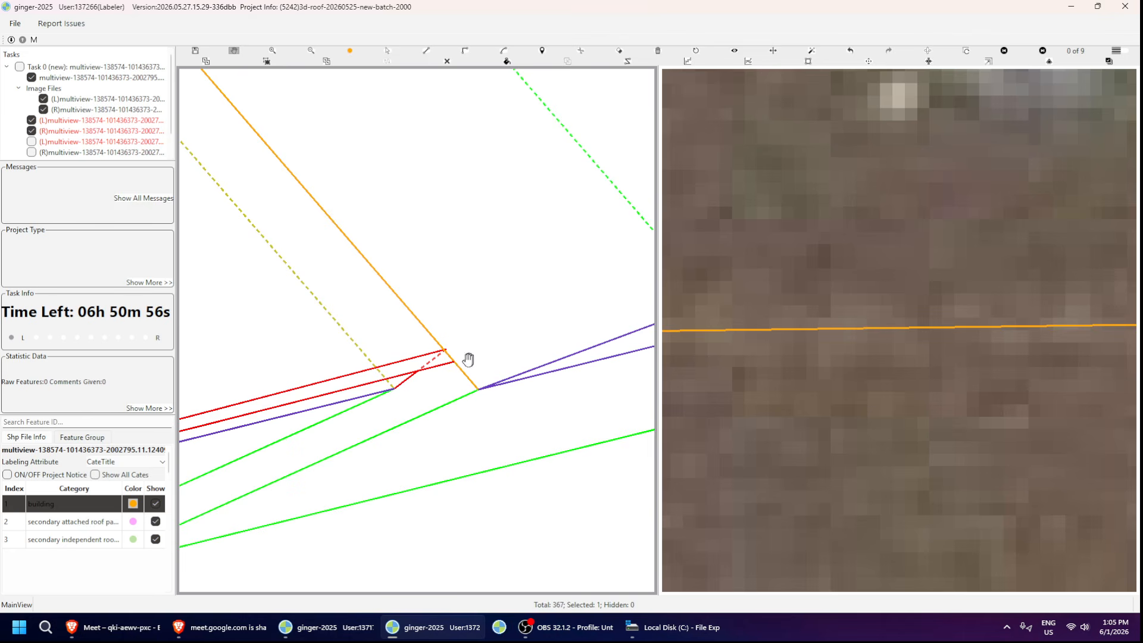
{"action": "key", "text": "Escape"}
{"action": "left_click", "coordinate": [416, 356]}
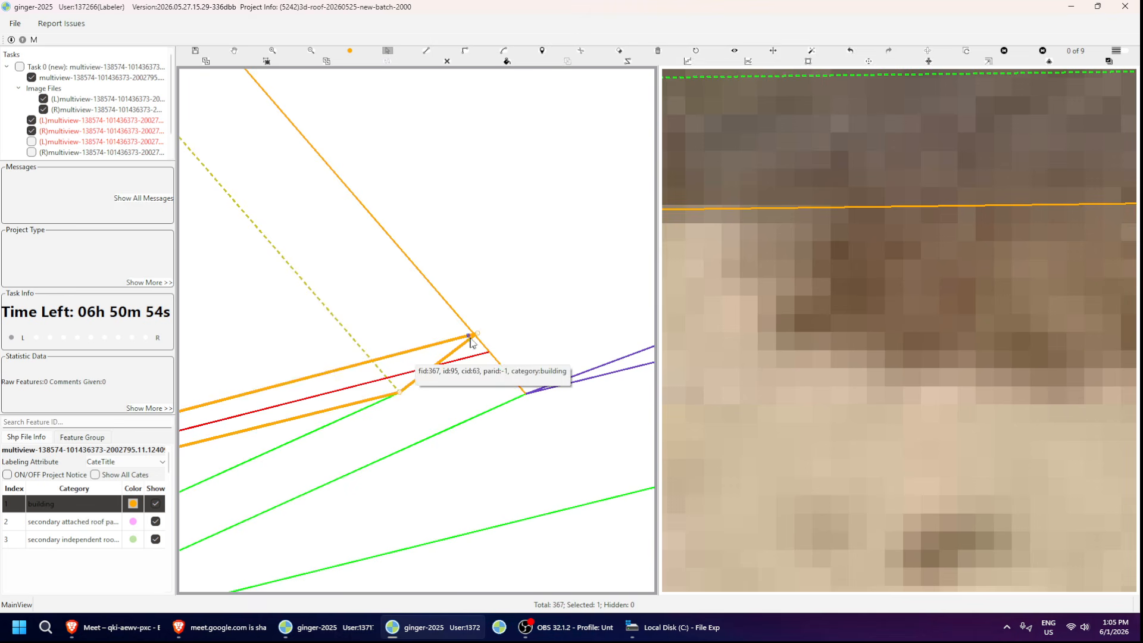
{"action": "left_click", "coordinate": [467, 340]}
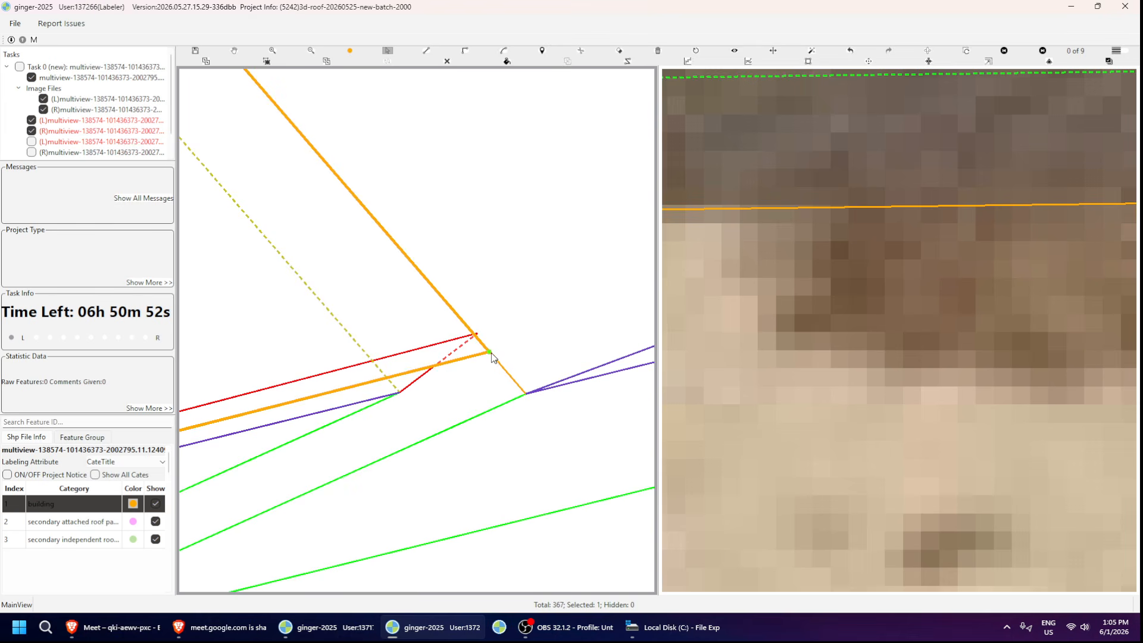
Zoom out further and enter constraint mode for the roof vertices
{"action": "key", "text": "space"}
{"action": "scroll", "coordinate": [482, 342], "scroll_direction": "down", "scroll_amount": 1}
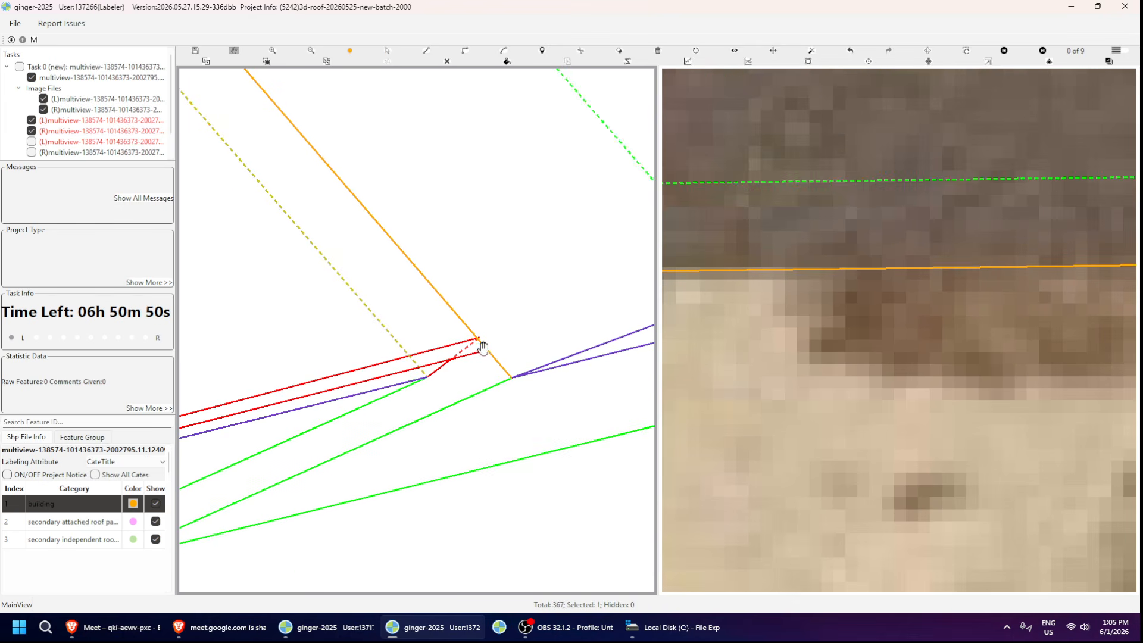
{"action": "scroll", "coordinate": [482, 354], "scroll_direction": "down", "scroll_amount": 1}
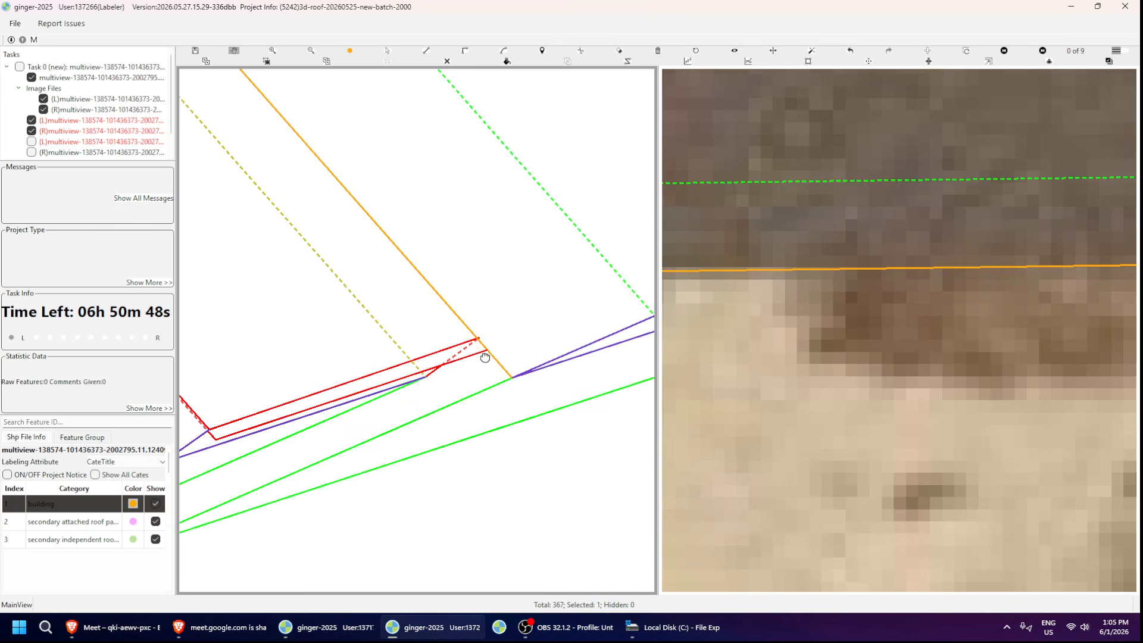
{"action": "key", "text": "space"}
{"action": "key", "text": "y"}
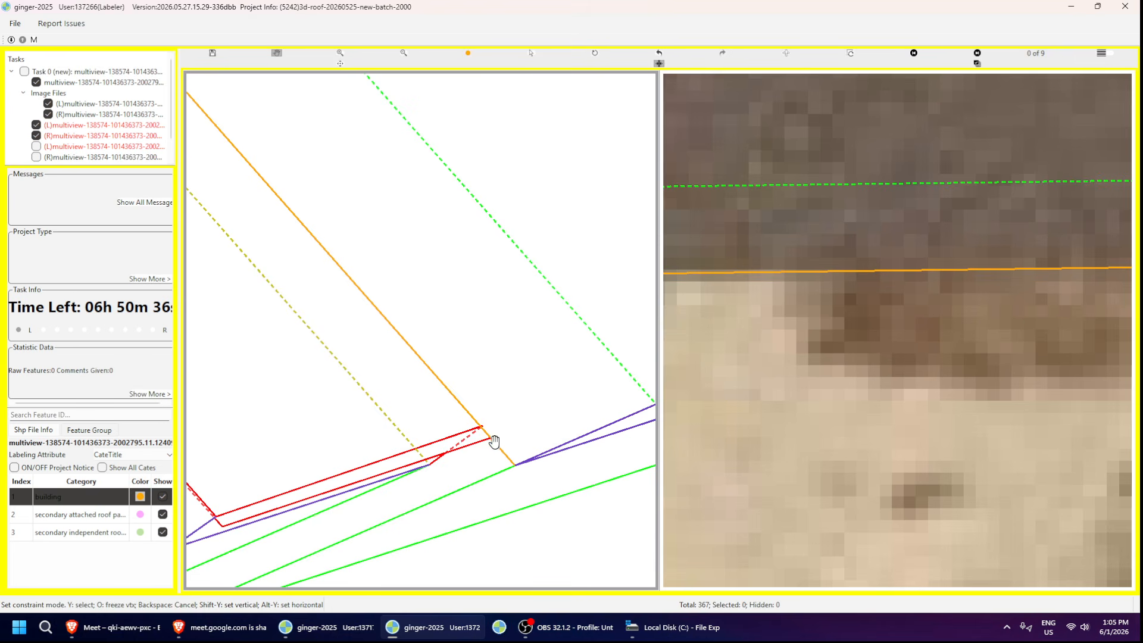
Place a vertex on the orange edge at the junction and apply it so the edges meet
{"action": "scroll", "coordinate": [480, 440], "scroll_direction": "up", "scroll_amount": 1}
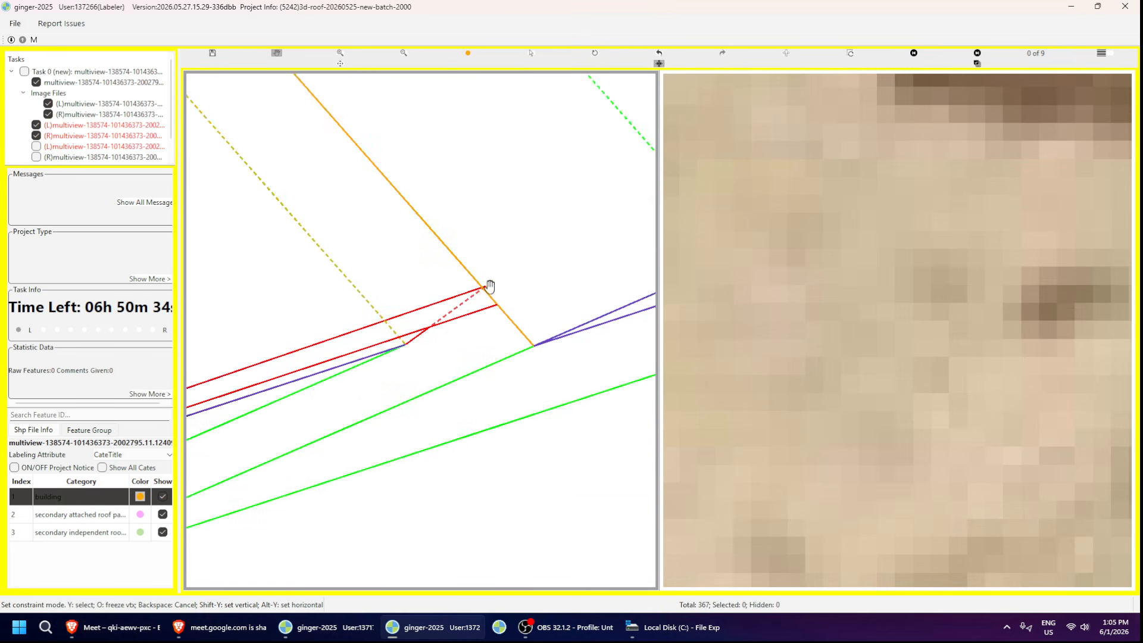
{"action": "key", "text": "Escape"}
{"action": "left_click", "coordinate": [498, 310]}
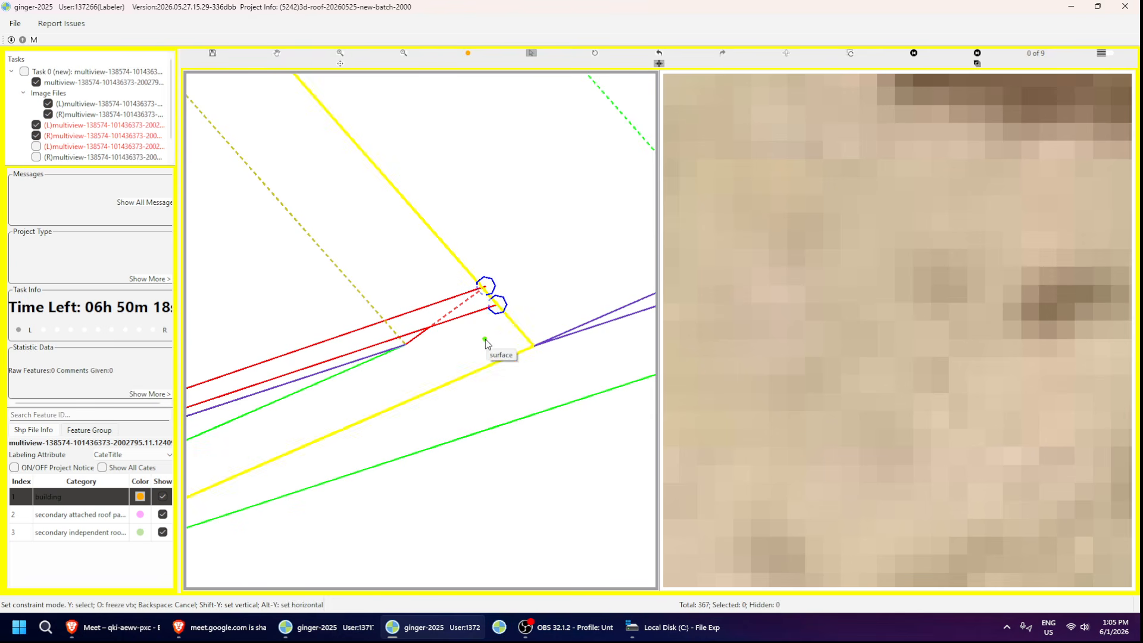
{"action": "key", "text": "Return"}
{"action": "scroll", "coordinate": [480, 310], "scroll_direction": "down", "scroll_amount": 2}
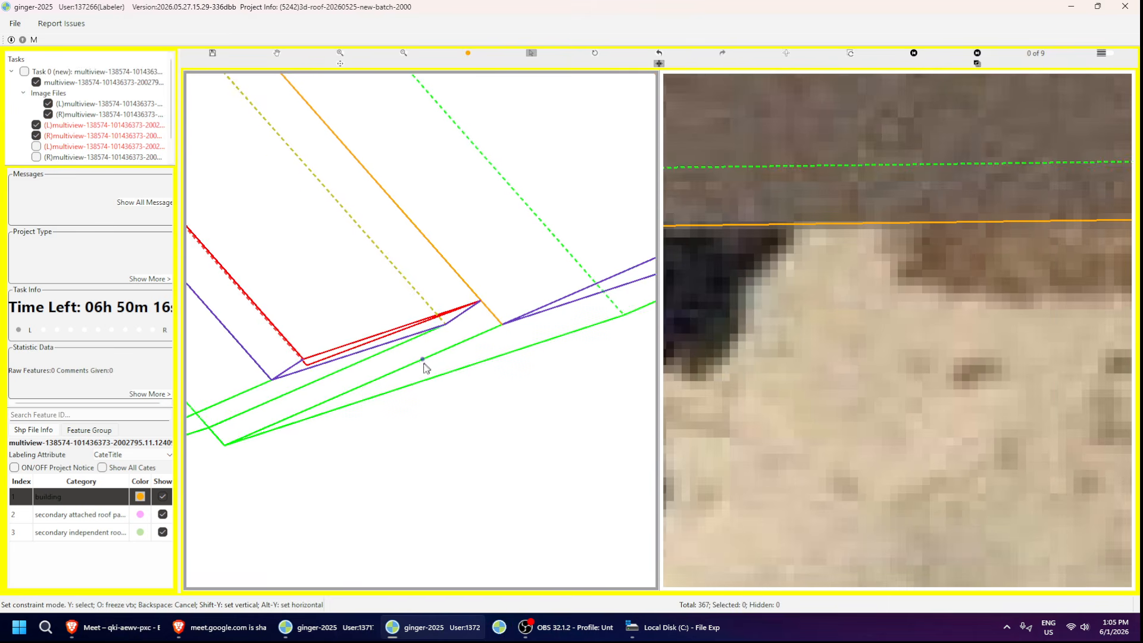
{"action": "scroll", "coordinate": [331, 359], "scroll_direction": "up", "scroll_amount": 1}
{"action": "scroll", "coordinate": [343, 350], "scroll_direction": "up", "scroll_amount": 1}
{"action": "scroll", "coordinate": [344, 350], "scroll_direction": "down", "scroll_amount": 1}
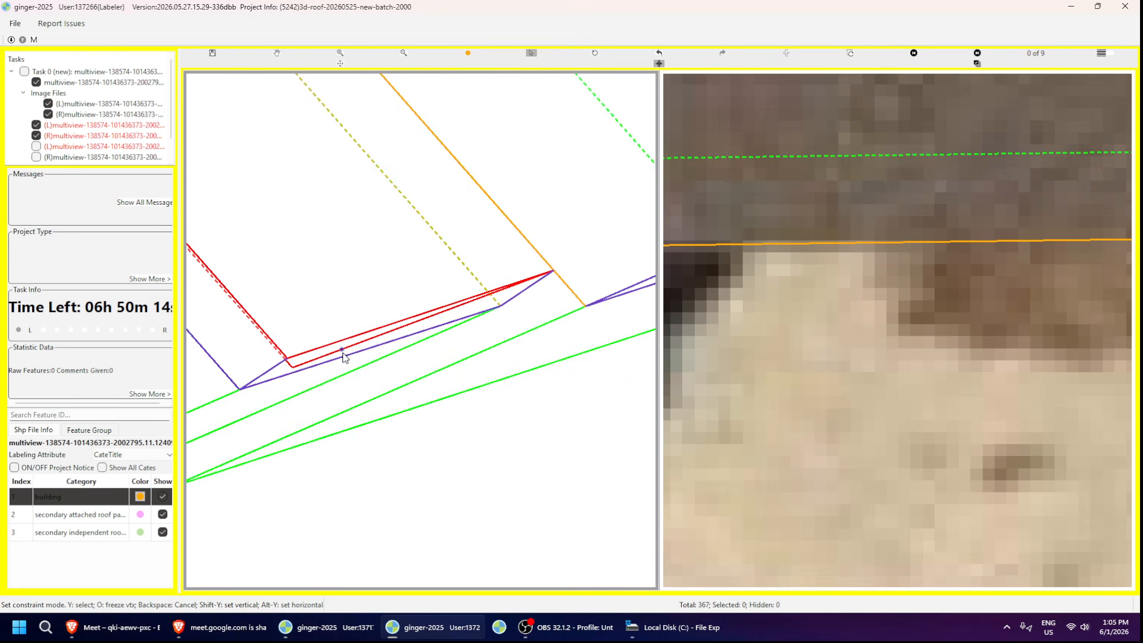
{"action": "scroll", "coordinate": [290, 379], "scroll_direction": "up", "scroll_amount": 1}
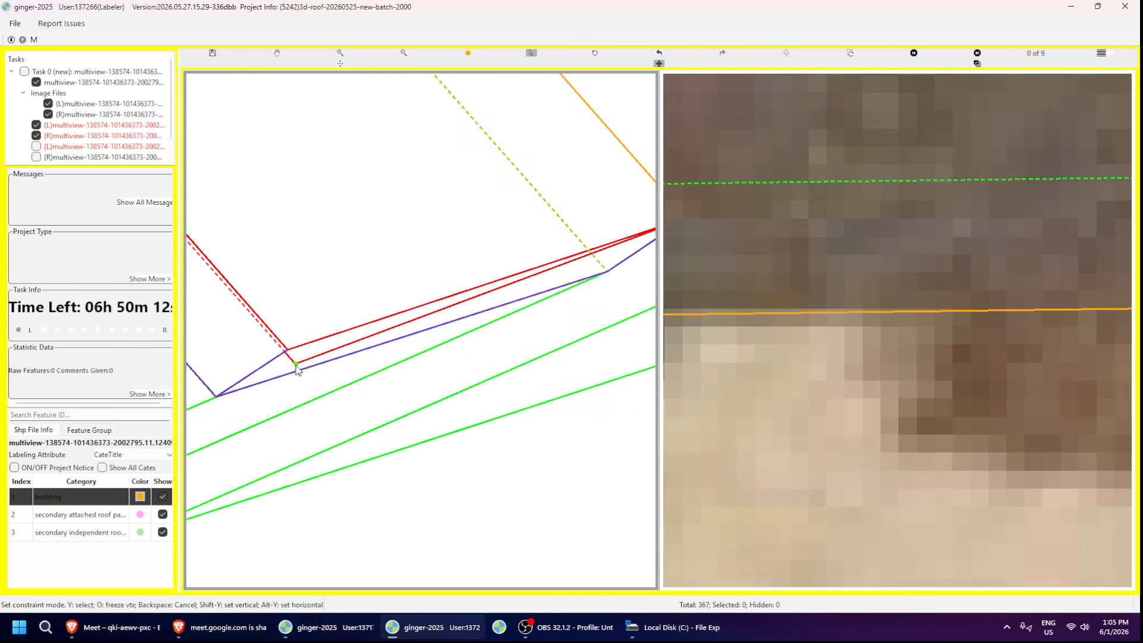
Merge the red and purple edge vertices into one, leave constraint mode, and pan to the rear roof
{"action": "key", "text": "y"}
{"action": "key", "text": "y"}
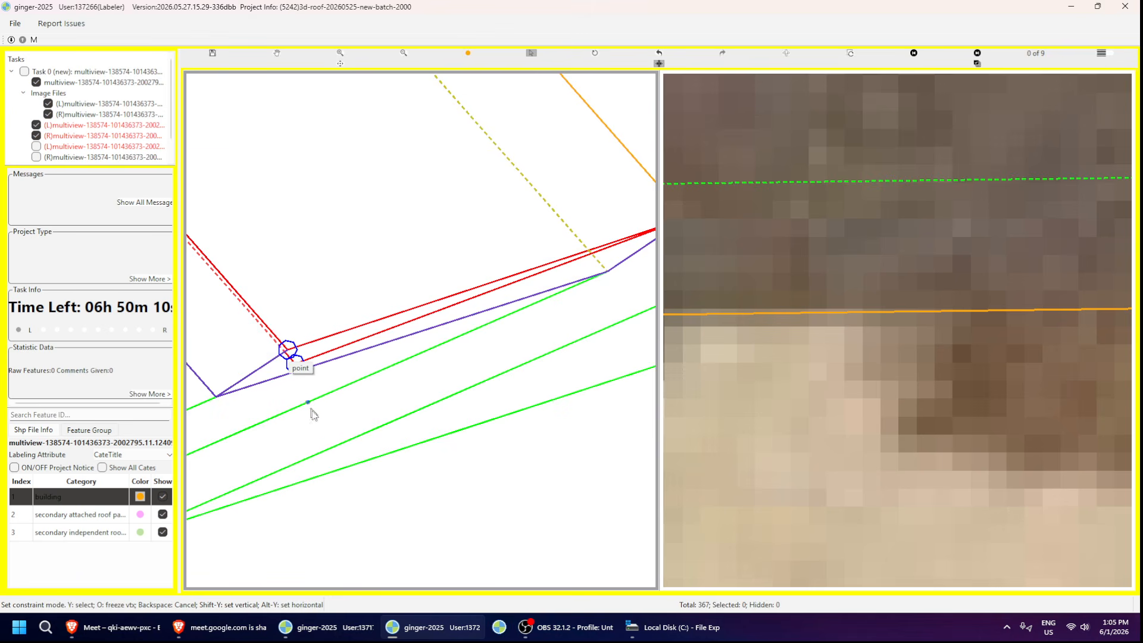
{"action": "right_click", "coordinate": [314, 419]}
{"action": "scroll", "coordinate": [342, 355], "scroll_direction": "down", "scroll_amount": 1}
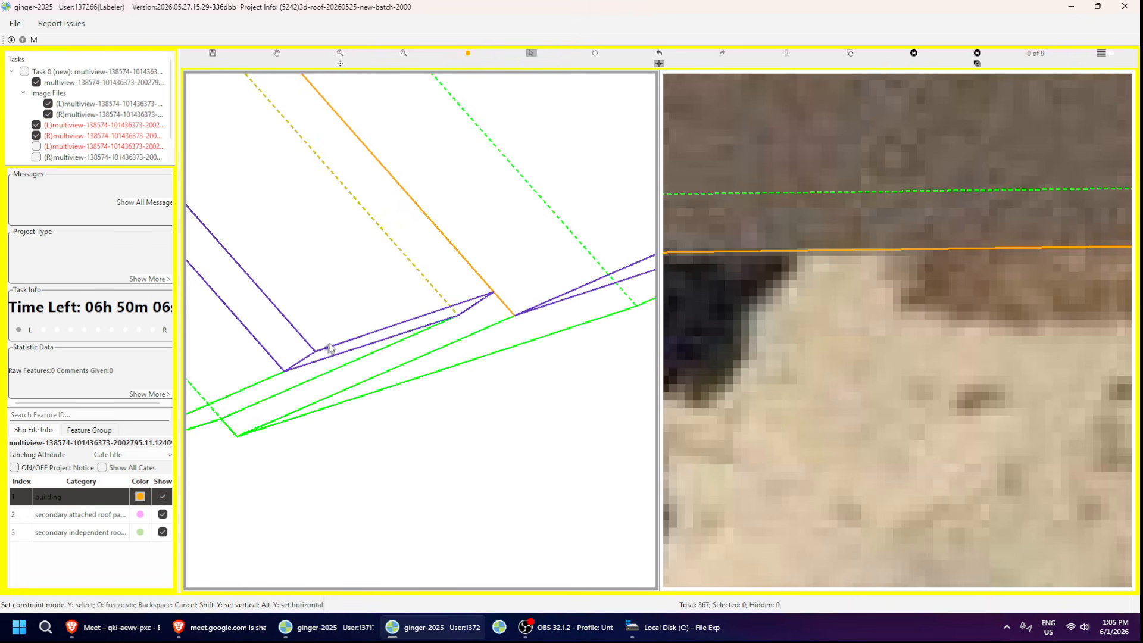
{"action": "key", "text": "v"}
{"action": "scroll", "coordinate": [338, 310], "scroll_direction": "down", "scroll_amount": 2}
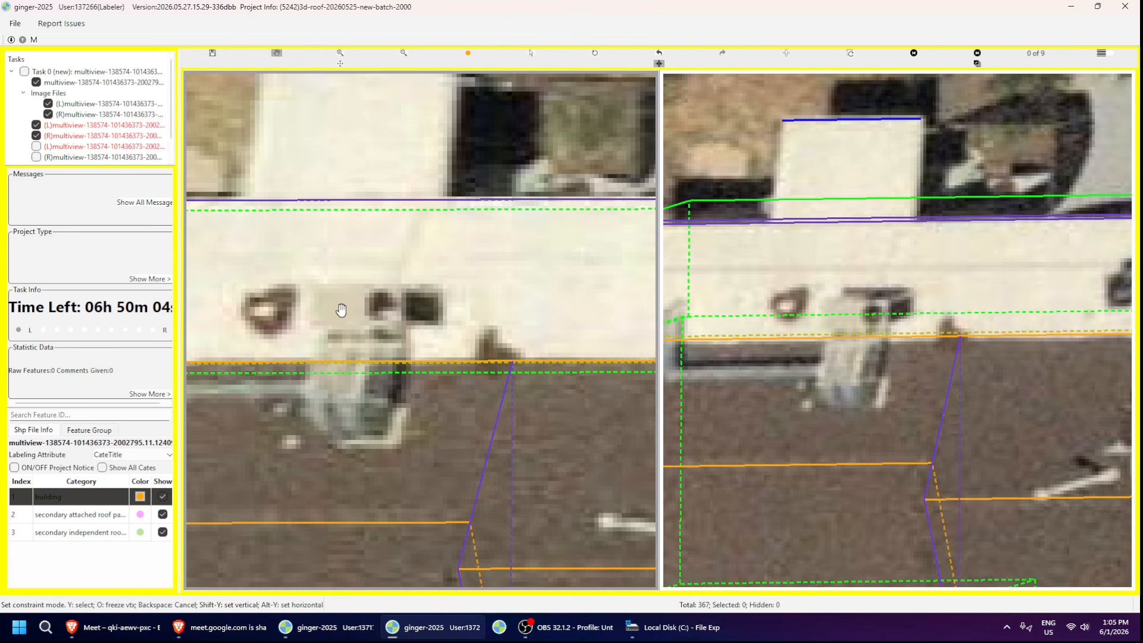
{"action": "scroll", "coordinate": [341, 309], "scroll_direction": "down", "scroll_amount": 3}
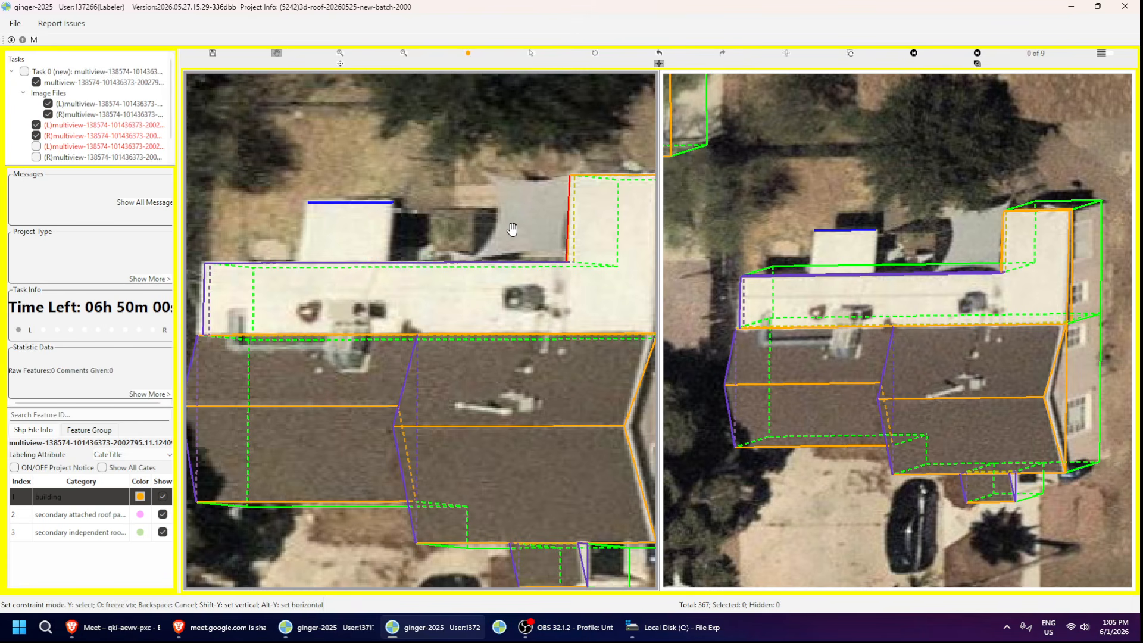
{"action": "key", "text": "Escape"}
{"action": "scroll", "coordinate": [510, 232], "scroll_direction": "down", "scroll_amount": 2}
{"action": "scroll", "coordinate": [627, 453], "scroll_direction": "up", "scroll_amount": 2}
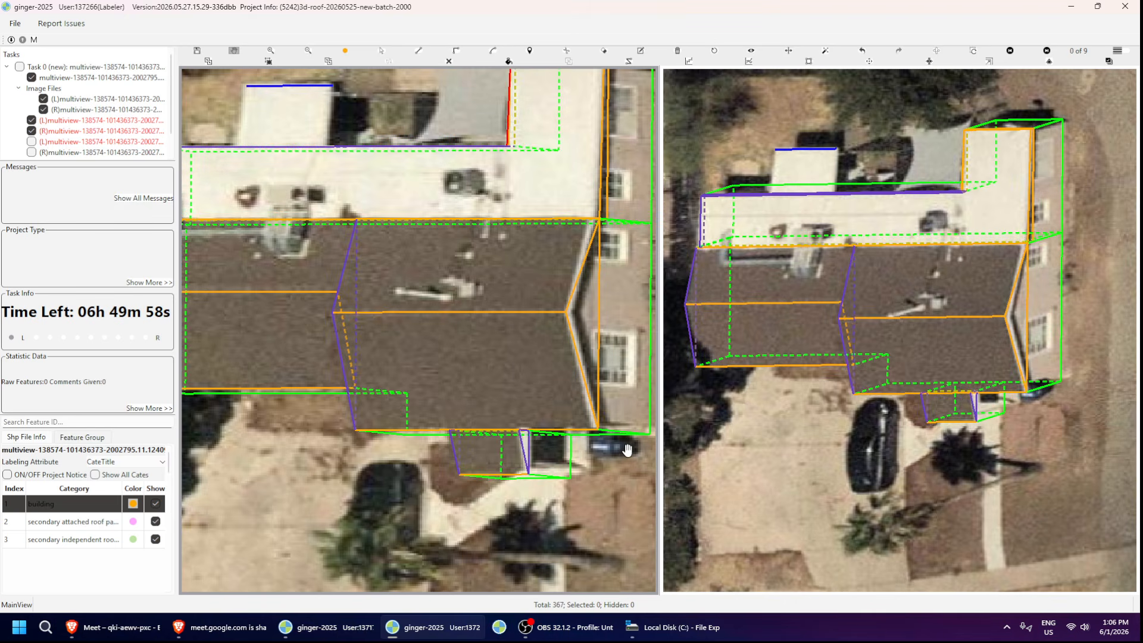
{"action": "left_click_drag", "start_coordinate": [589, 304], "coordinate": [500, 480]}
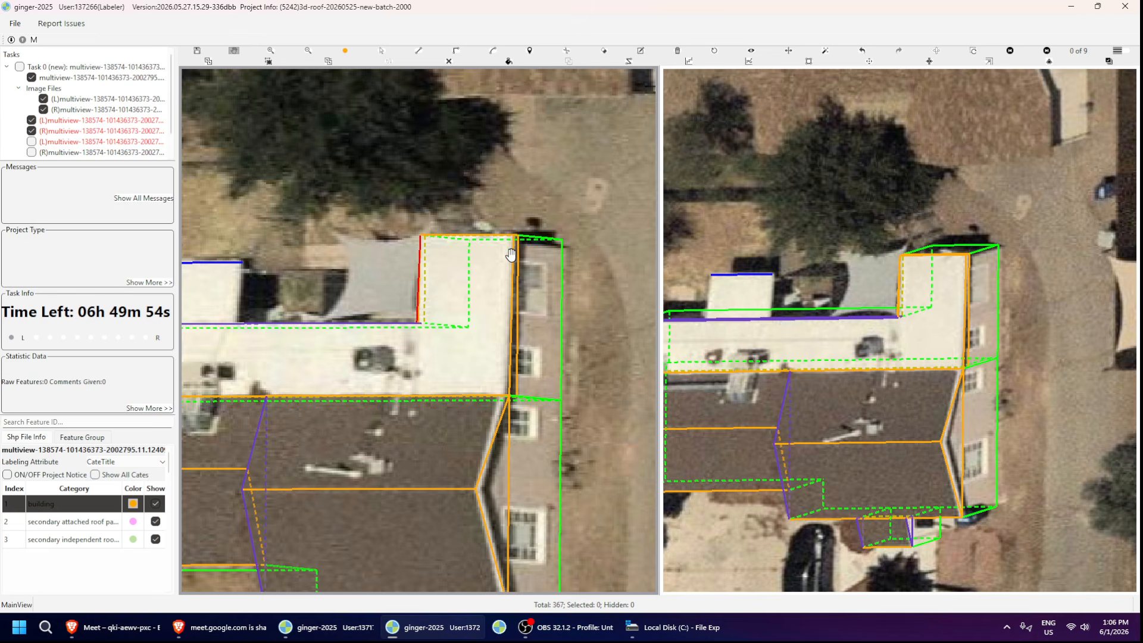
In Move point mode, pull the rear outline's top corner down onto the roof and select the shared corner vertex
{"action": "key", "text": "m"}
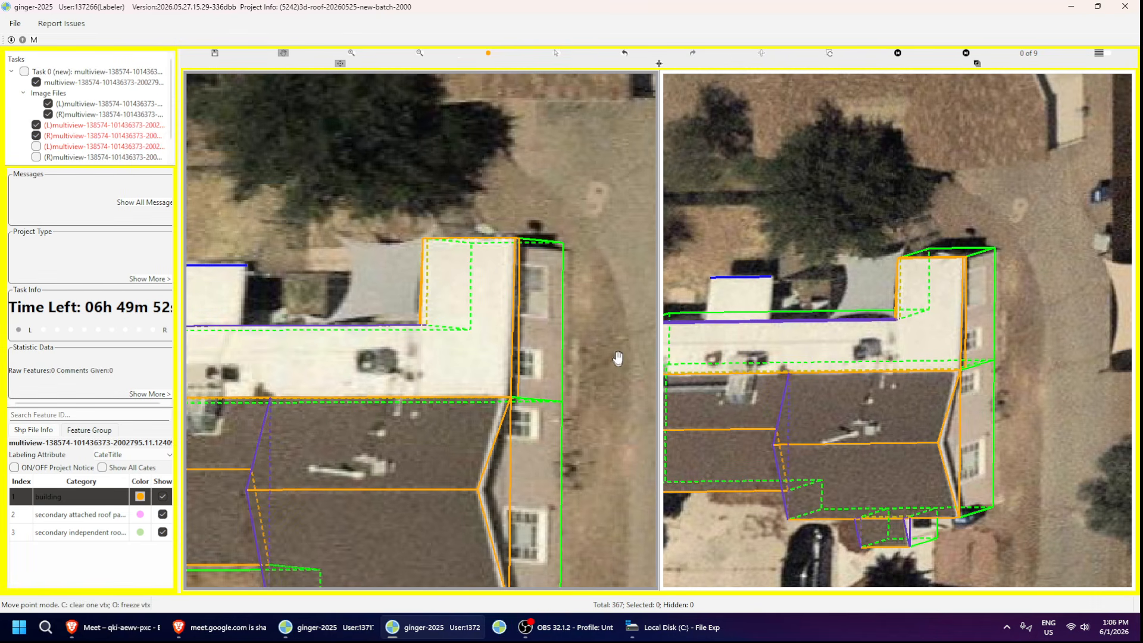
{"action": "scroll", "coordinate": [518, 198], "scroll_direction": "up", "scroll_amount": 6}
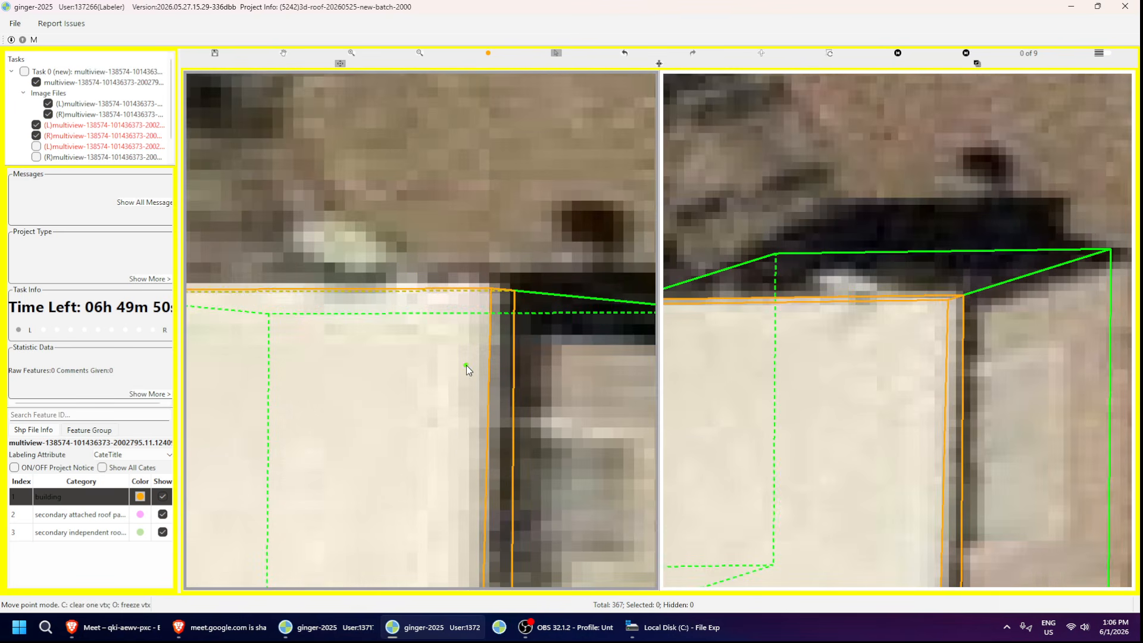
{"action": "left_click", "coordinate": [487, 299]}
{"action": "left_click_drag", "start_coordinate": [490, 291], "coordinate": [492, 368]}
{"action": "left_click", "coordinate": [489, 325]}
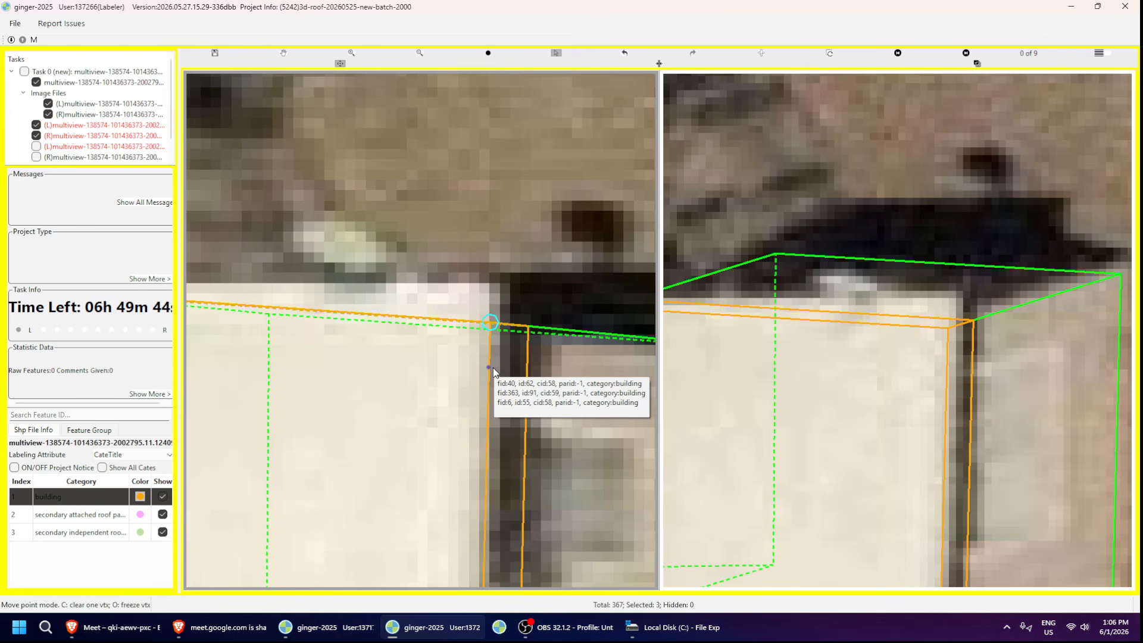
{"action": "left_click", "coordinate": [490, 324]}
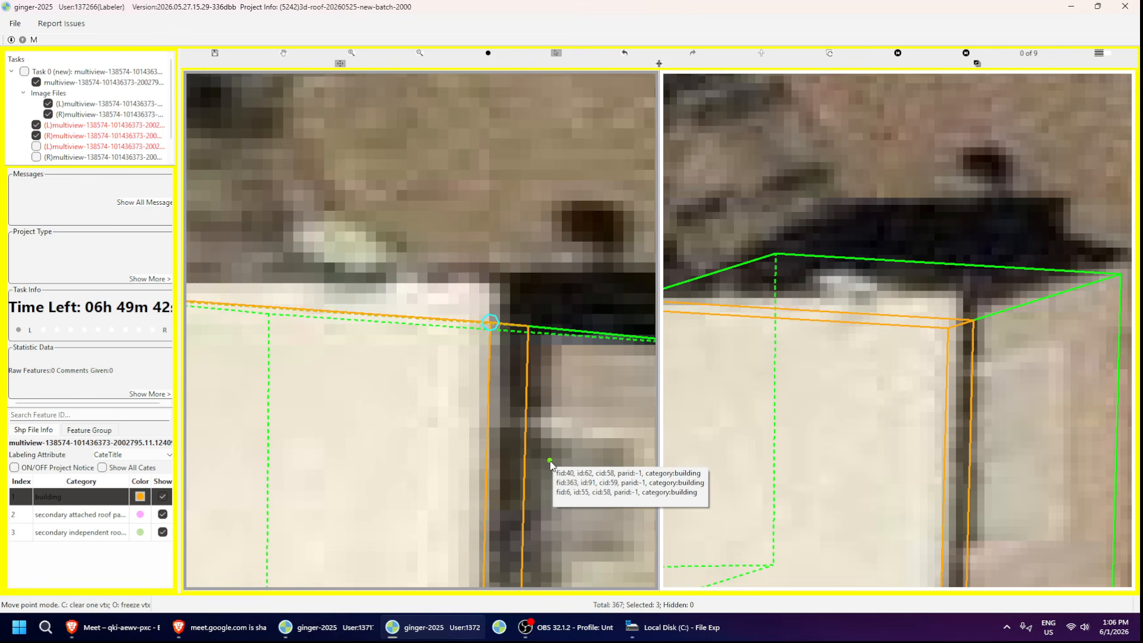
{"action": "left_click", "coordinate": [490, 324]}
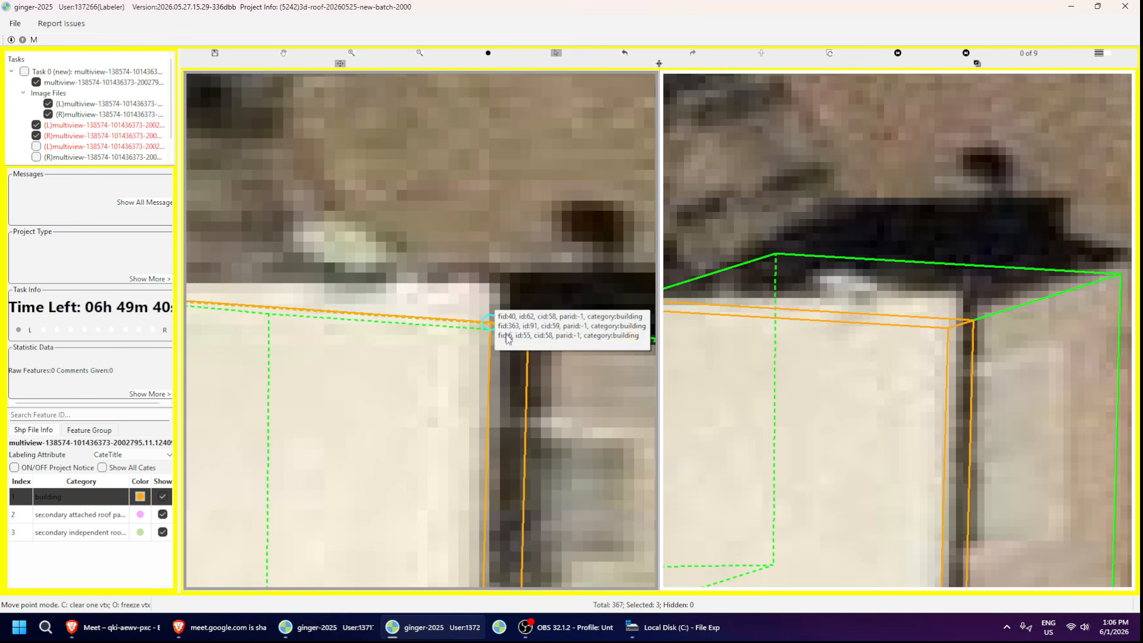
Raise the roof edge to the white roof's top edge, clear the stray lower vertex, and zoom out
{"action": "scroll", "coordinate": [506, 372], "scroll_direction": "up", "scroll_amount": 1}
{"action": "left_click_drag", "start_coordinate": [498, 303], "coordinate": [505, 262]}
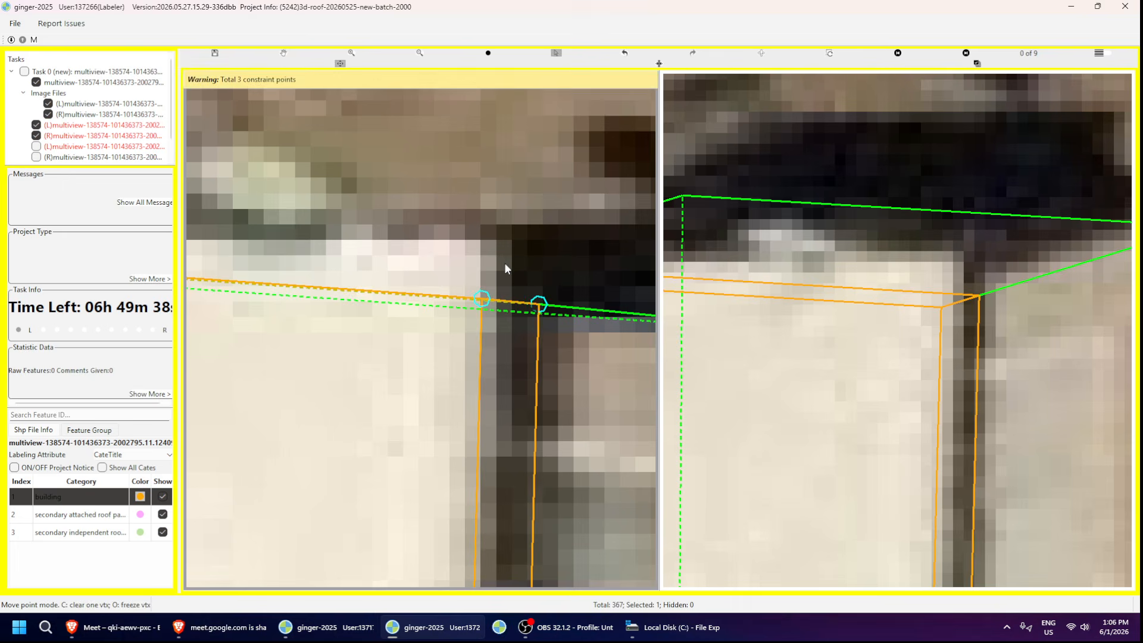
{"action": "key", "text": "Escape"}
{"action": "left_click", "coordinate": [468, 321]}
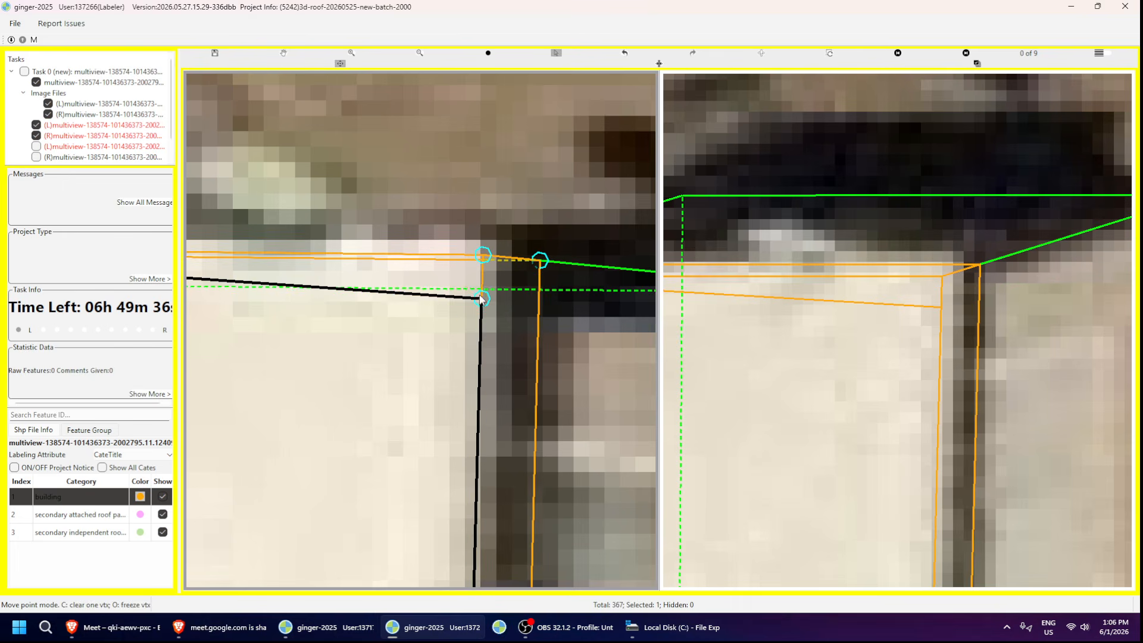
{"action": "key", "text": "c"}
{"action": "scroll", "coordinate": [499, 363], "scroll_direction": "down", "scroll_amount": 1}
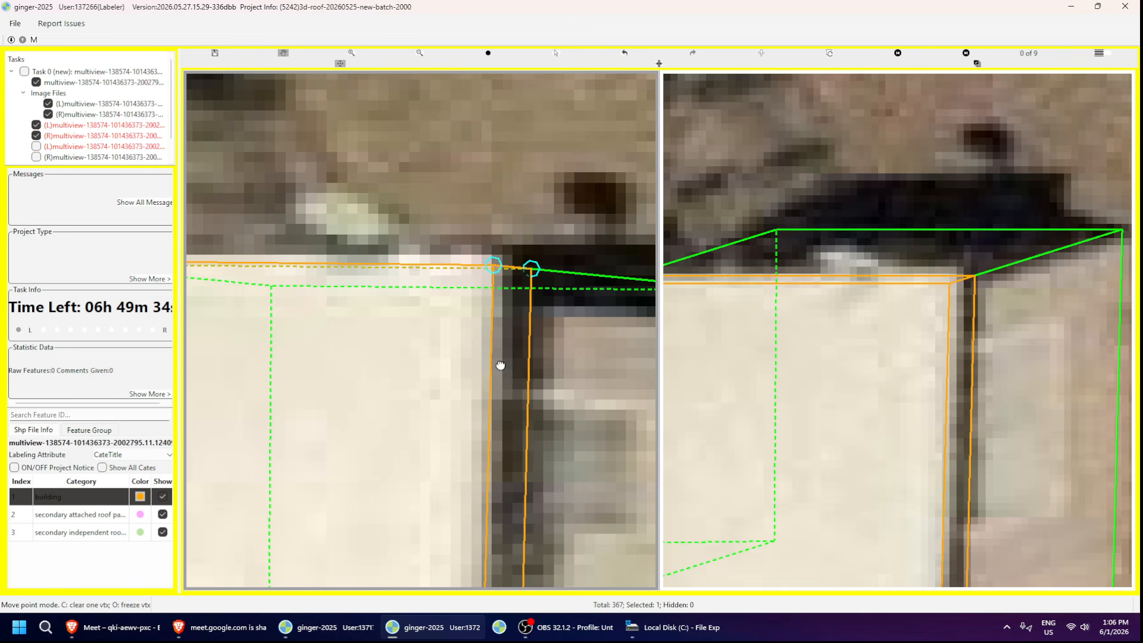
{"action": "scroll", "coordinate": [500, 365], "scroll_direction": "down", "scroll_amount": 3}
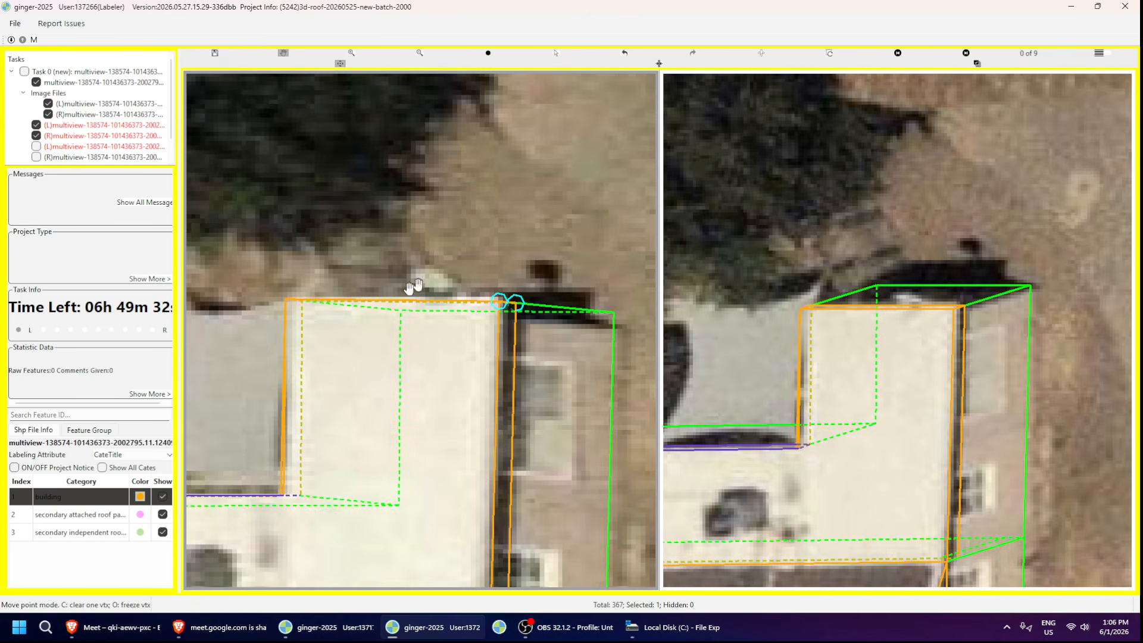
{"action": "scroll", "coordinate": [439, 370], "scroll_direction": "down", "scroll_amount": 3}
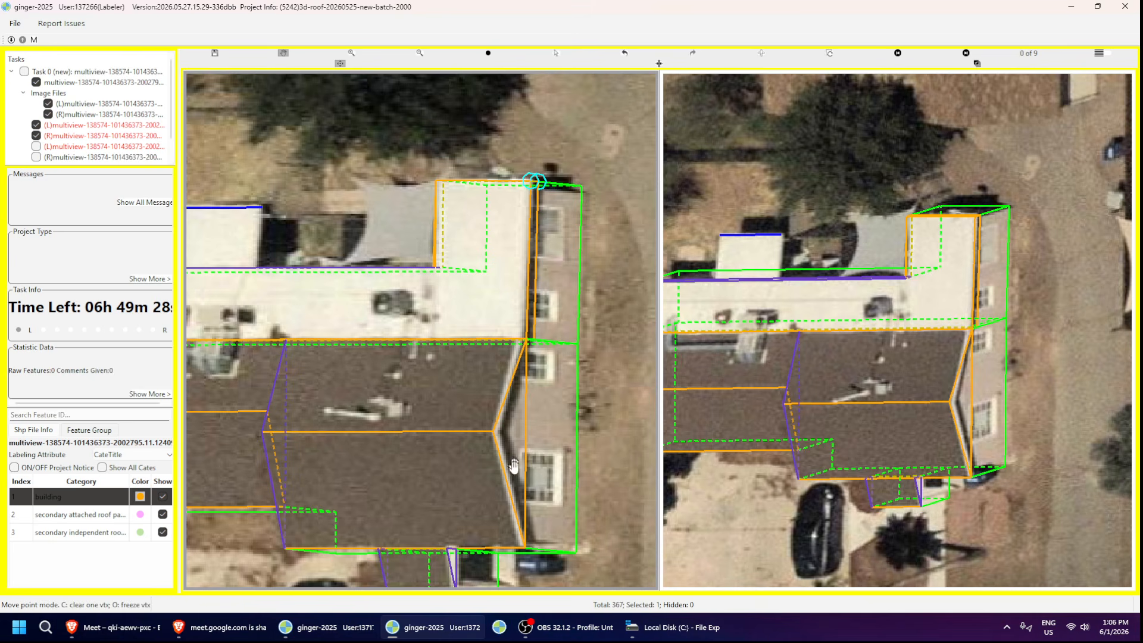
Drag the building's bottom-right corner twice, then undo both moves to restore it
{"action": "key", "text": "space"}
{"action": "left_click_drag", "start_coordinate": [526, 555], "coordinate": [527, 577]}
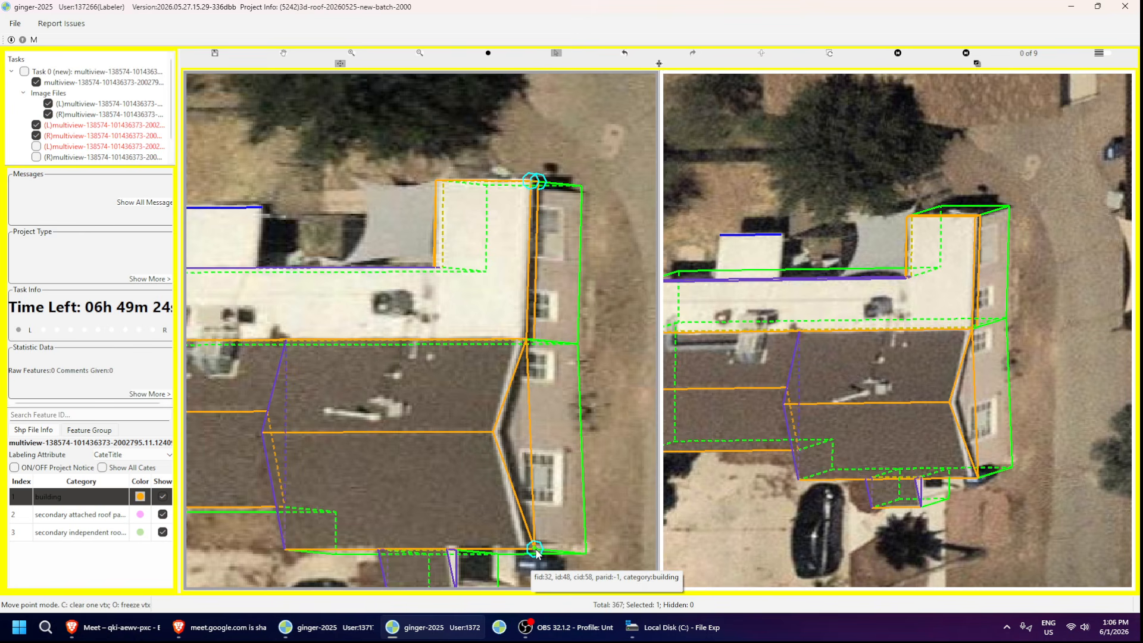
{"action": "left_click_drag", "start_coordinate": [535, 554], "coordinate": [542, 562]}
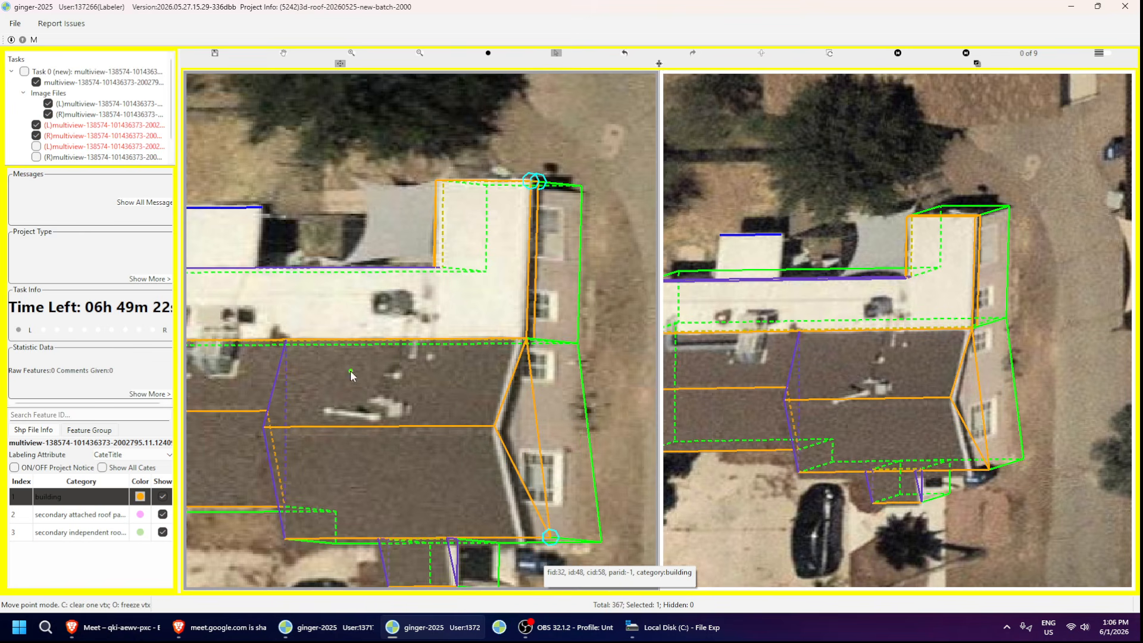
{"action": "key", "text": "ctrl+z"}
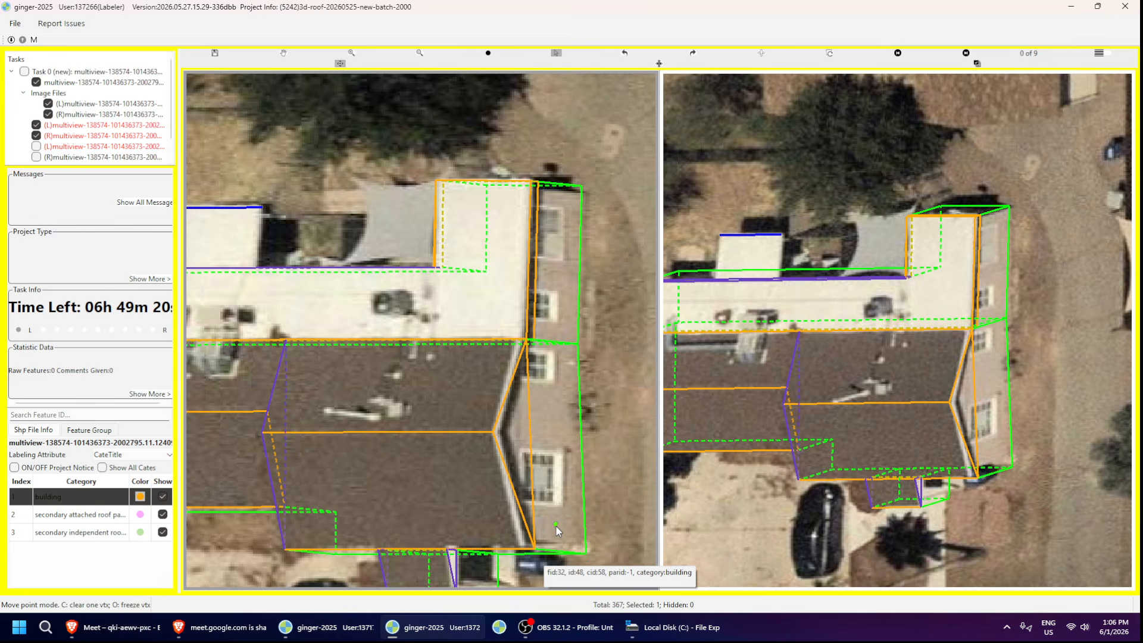
{"action": "key", "text": "ctrl+z"}
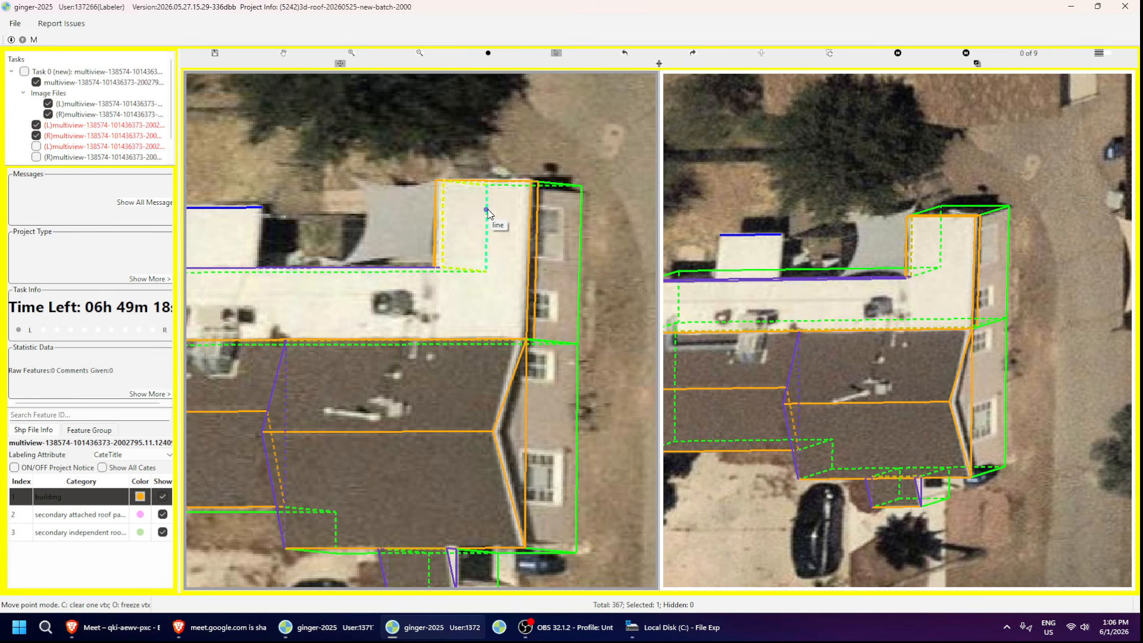
Pan both views right and down, zoom out, and switch to edge-constraint mode
{"action": "key", "text": "space"}
{"action": "left_click_drag", "start_coordinate": [393, 250], "coordinate": [512, 305]}
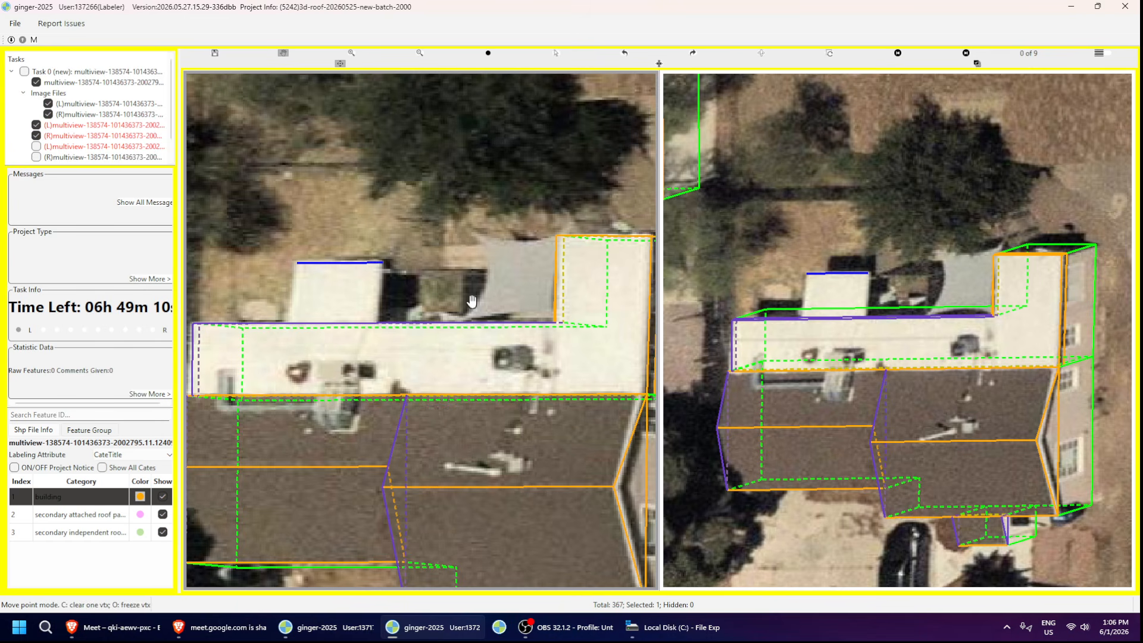
{"action": "scroll", "coordinate": [238, 354], "scroll_direction": "down", "scroll_amount": 2}
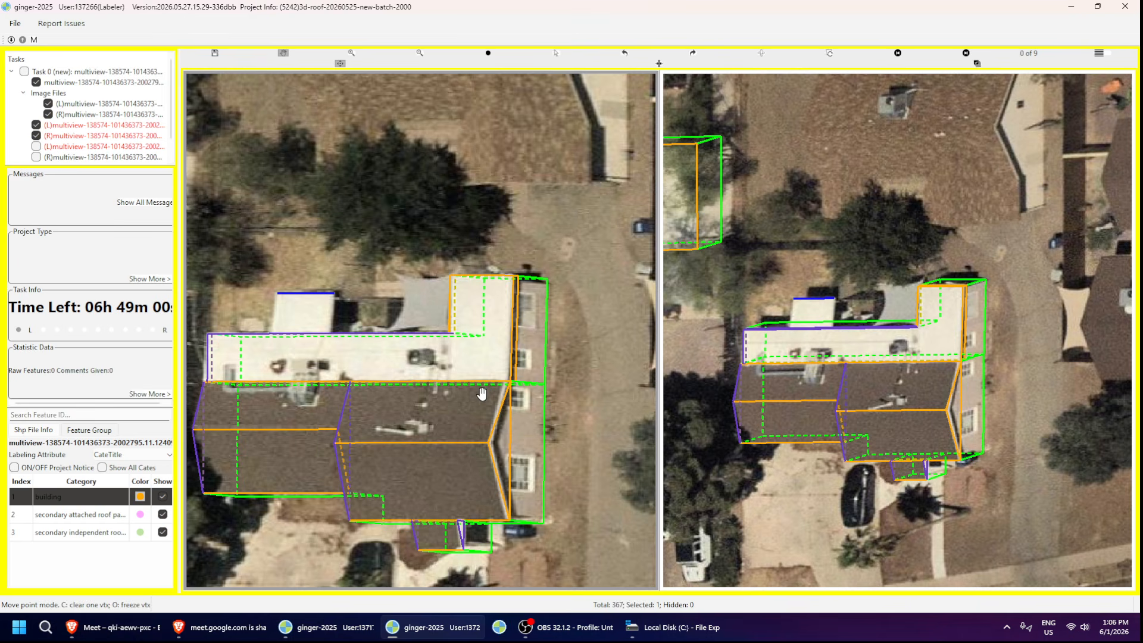
{"action": "key", "text": "y"}
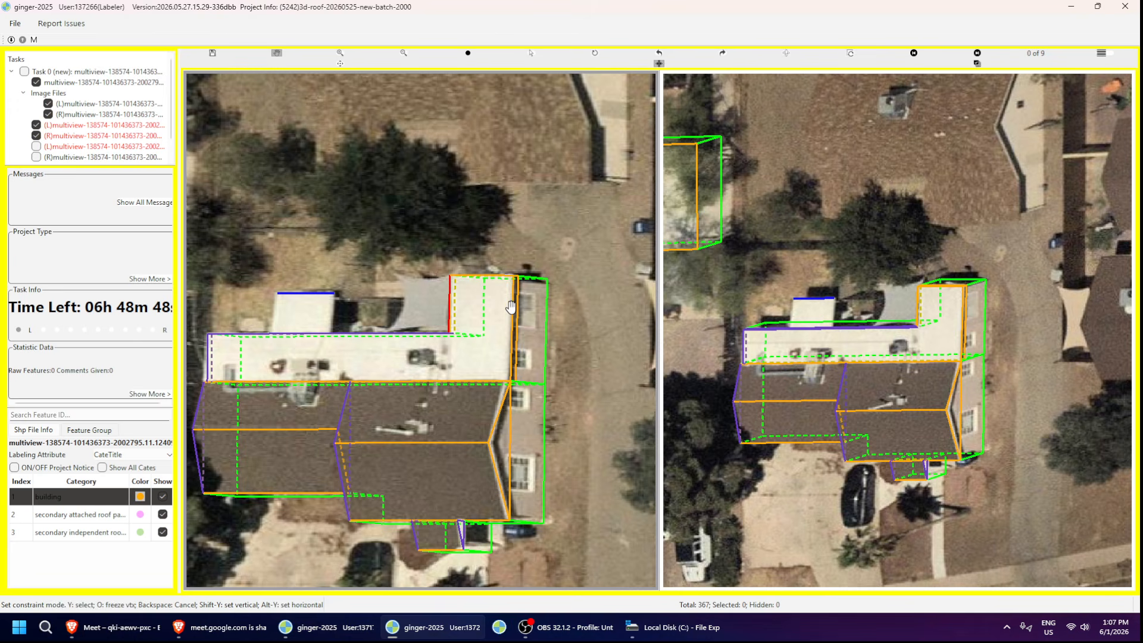
Leave point-editing mode and select the narrow roof polygon at the flat roof's west end
{"action": "key", "text": "BackSpace"}
{"action": "key", "text": "Escape"}
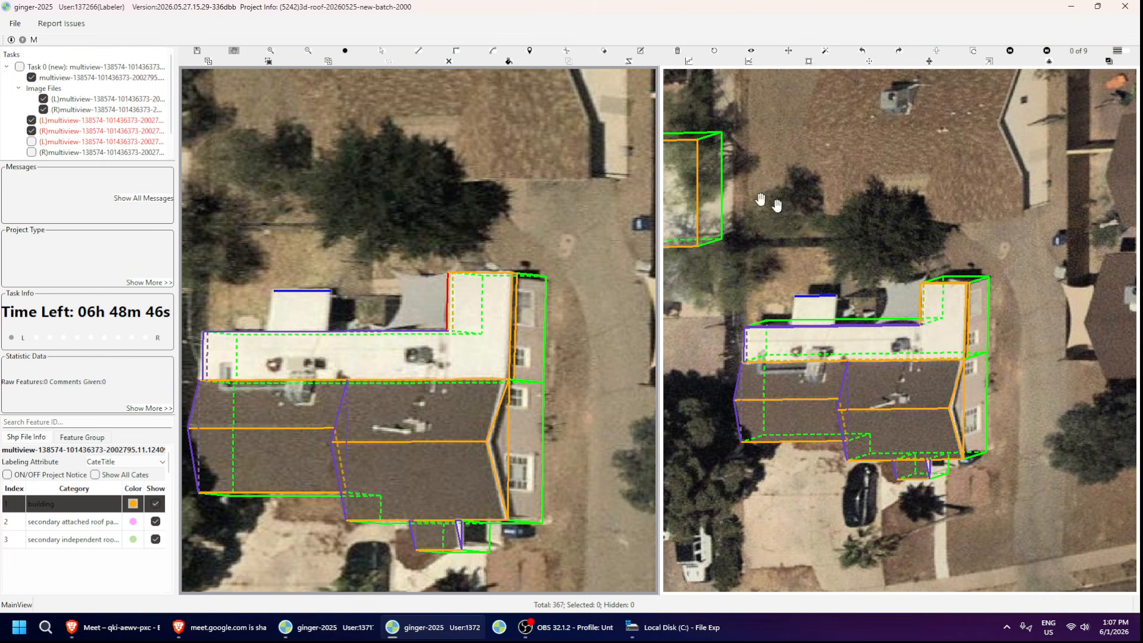
{"action": "scroll", "coordinate": [366, 353], "scroll_direction": "up", "scroll_amount": 2}
{"action": "scroll", "coordinate": [493, 388], "scroll_direction": "down", "scroll_amount": 3}
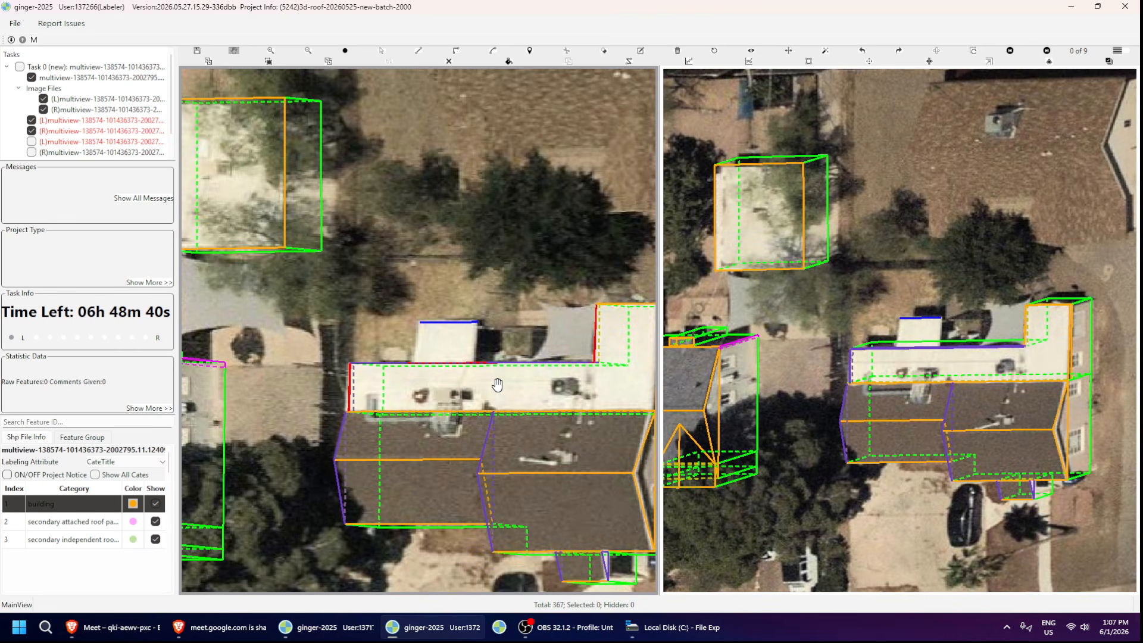
{"action": "scroll", "coordinate": [498, 385], "scroll_direction": "up", "scroll_amount": 3}
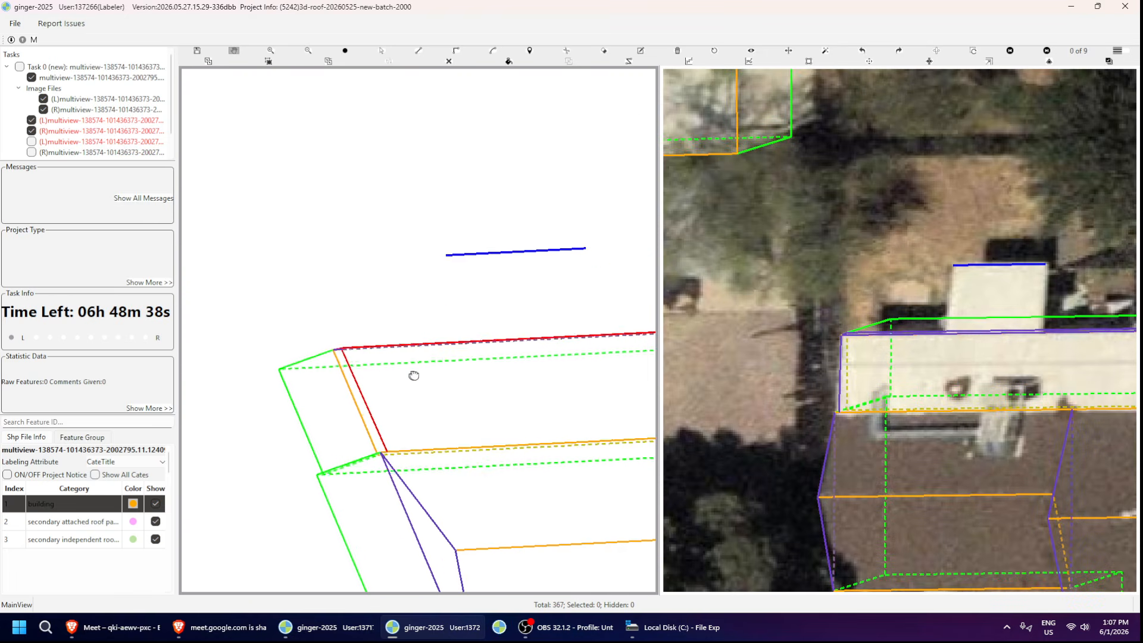
{"action": "scroll", "coordinate": [314, 347], "scroll_direction": "up", "scroll_amount": 2}
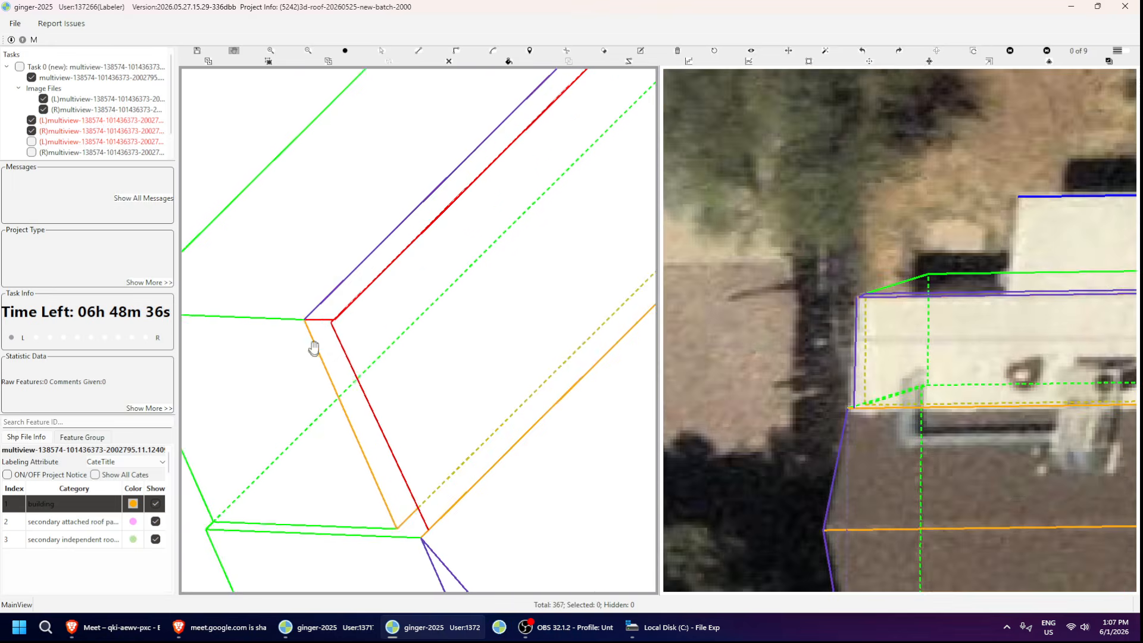
{"action": "scroll", "coordinate": [321, 316], "scroll_direction": "up", "scroll_amount": 3}
{"action": "key", "text": "space"}
{"action": "scroll", "coordinate": [353, 306], "scroll_direction": "down", "scroll_amount": 2}
{"action": "left_click", "coordinate": [354, 305]}
{"action": "key", "text": "space"}
{"action": "left_click_drag", "start_coordinate": [341, 307], "coordinate": [244, 403]}
{"action": "scroll", "coordinate": [245, 403], "scroll_direction": "down", "scroll_amount": 2}
Draw a line linking the orange vertex to the red vertex
{"action": "key", "text": "l"}
{"action": "left_click", "coordinate": [230, 410]}
{"action": "left_click", "coordinate": [256, 416]}
Bring the red corner into view and select the red building outline
{"action": "key", "text": "space"}
{"action": "left_click_drag", "start_coordinate": [358, 316], "coordinate": [248, 496]}
{"action": "scroll", "coordinate": [248, 496], "scroll_direction": "down", "scroll_amount": 2}
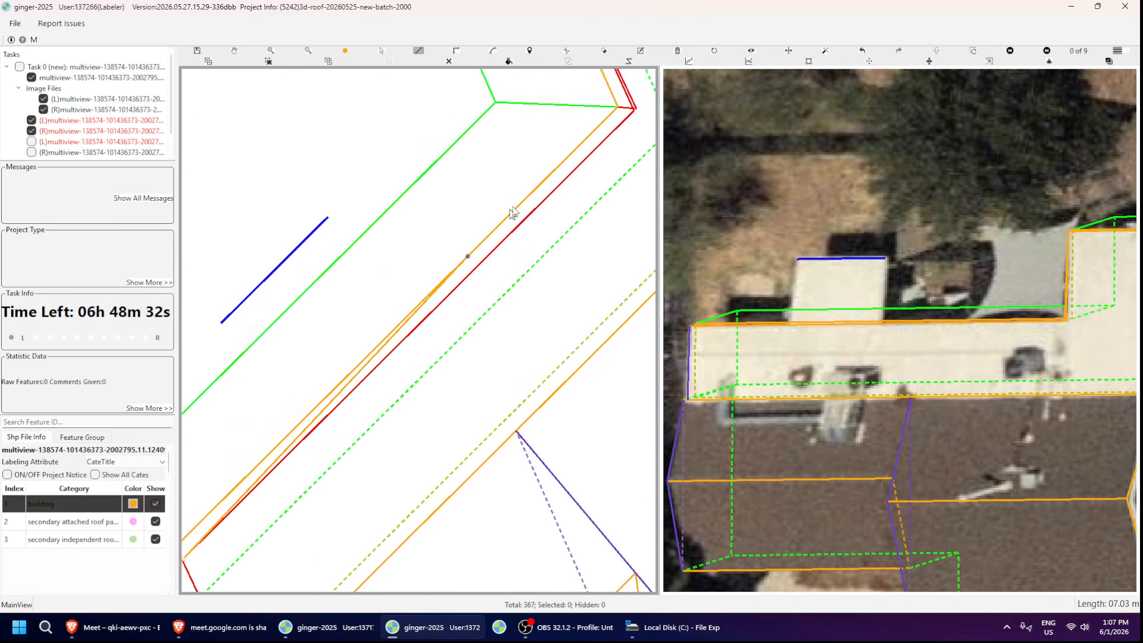
{"action": "key", "text": "space"}
{"action": "left_click_drag", "start_coordinate": [613, 122], "coordinate": [533, 217]}
{"action": "scroll", "coordinate": [553, 205], "scroll_direction": "up", "scroll_amount": 3}
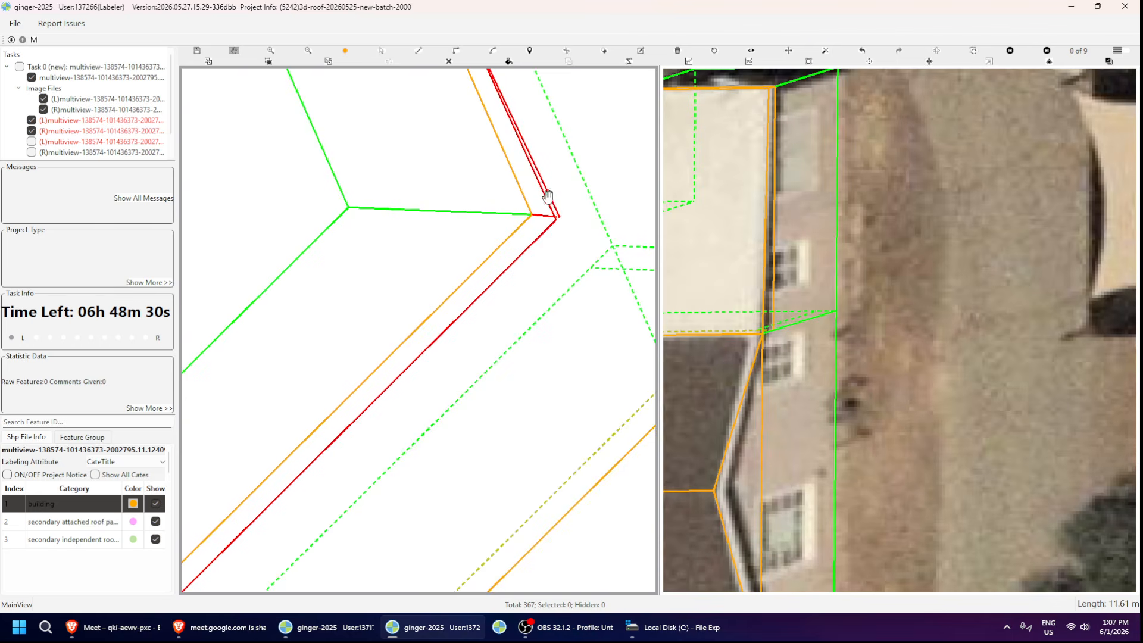
{"action": "left_click", "coordinate": [536, 187]}
{"action": "scroll", "coordinate": [536, 186], "scroll_direction": "down", "scroll_amount": 4}
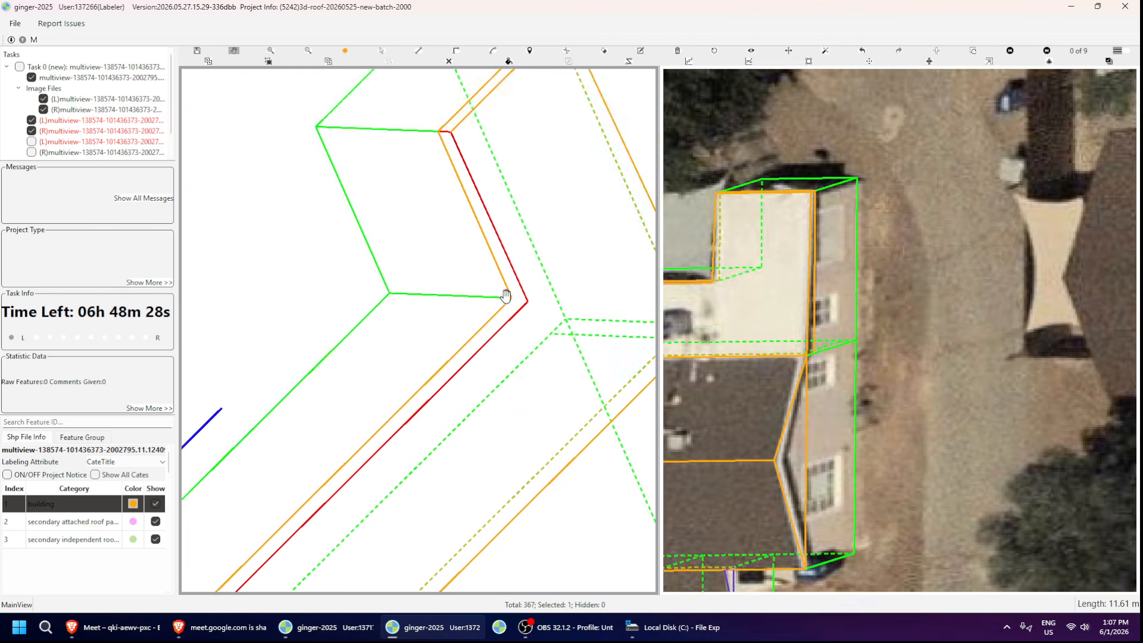
Trace an edge along the orange corner edge through the roof corner to the lower corner
{"action": "key", "text": "e"}
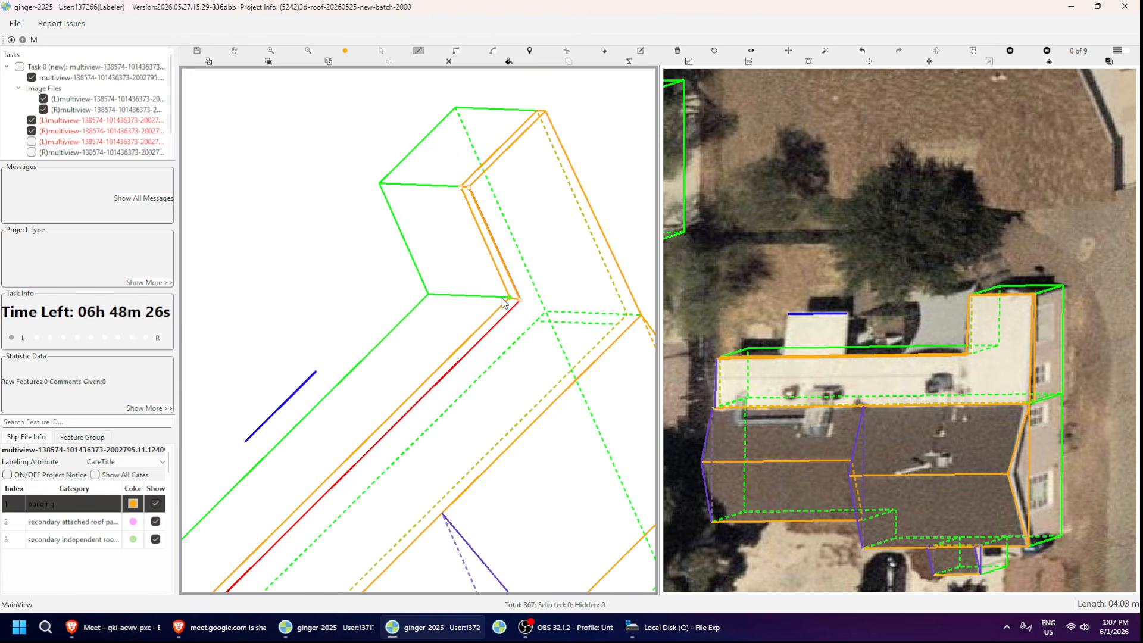
{"action": "left_click", "coordinate": [503, 302]}
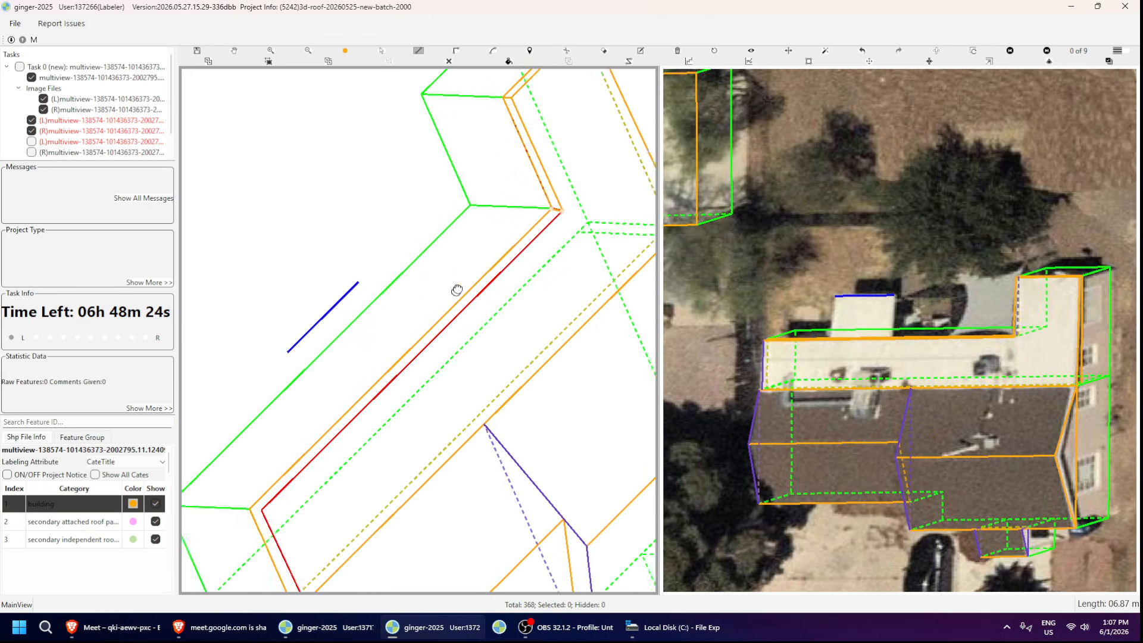
{"action": "left_click", "coordinate": [320, 410]}
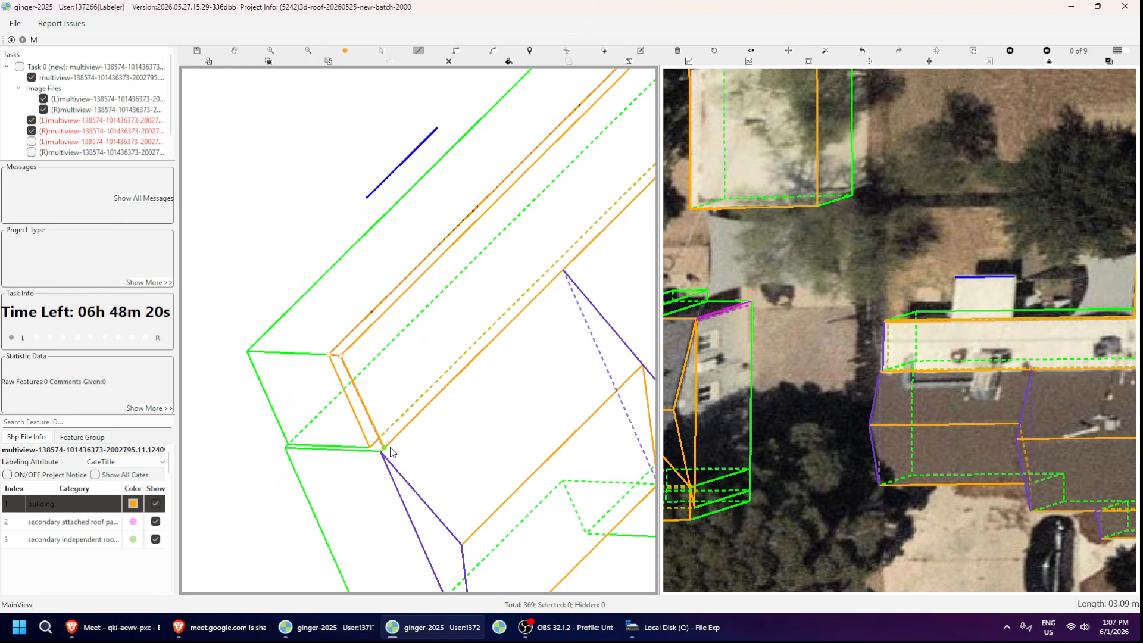
{"action": "left_click", "coordinate": [365, 449]}
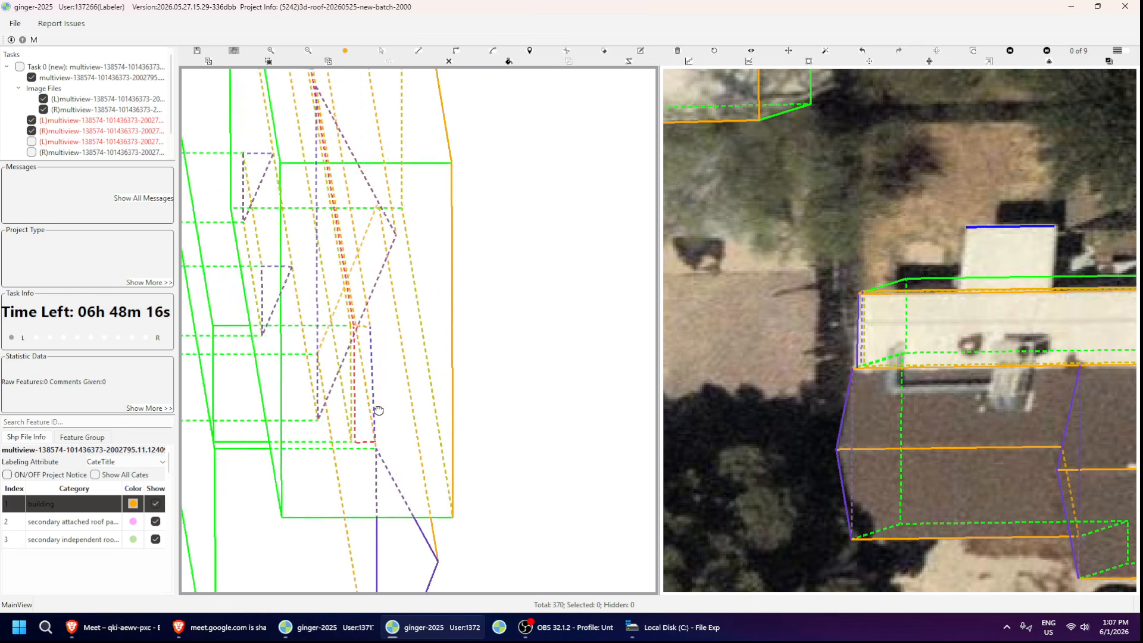
{"action": "scroll", "coordinate": [325, 335], "scroll_direction": "up", "scroll_amount": 2}
{"action": "scroll", "coordinate": [325, 335], "scroll_direction": "up", "scroll_amount": 1}
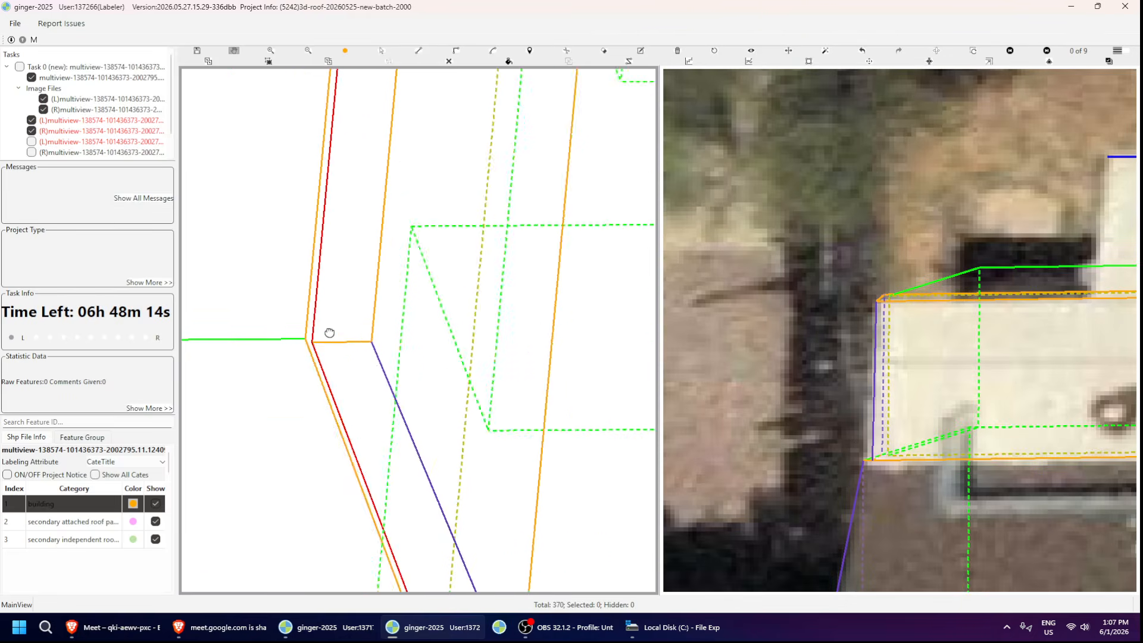
{"action": "scroll", "coordinate": [305, 325], "scroll_direction": "up", "scroll_amount": 1}
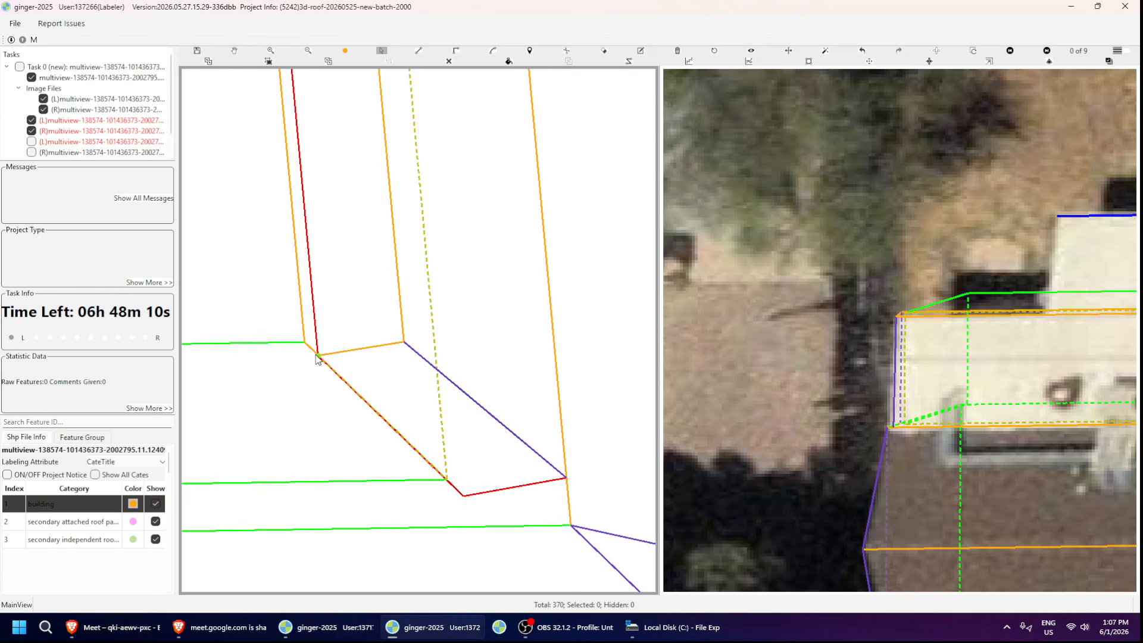
Outline the small rooftop box and classify it as a secondary independent roof panel
{"action": "scroll", "coordinate": [309, 340], "scroll_direction": "down", "scroll_amount": 5}
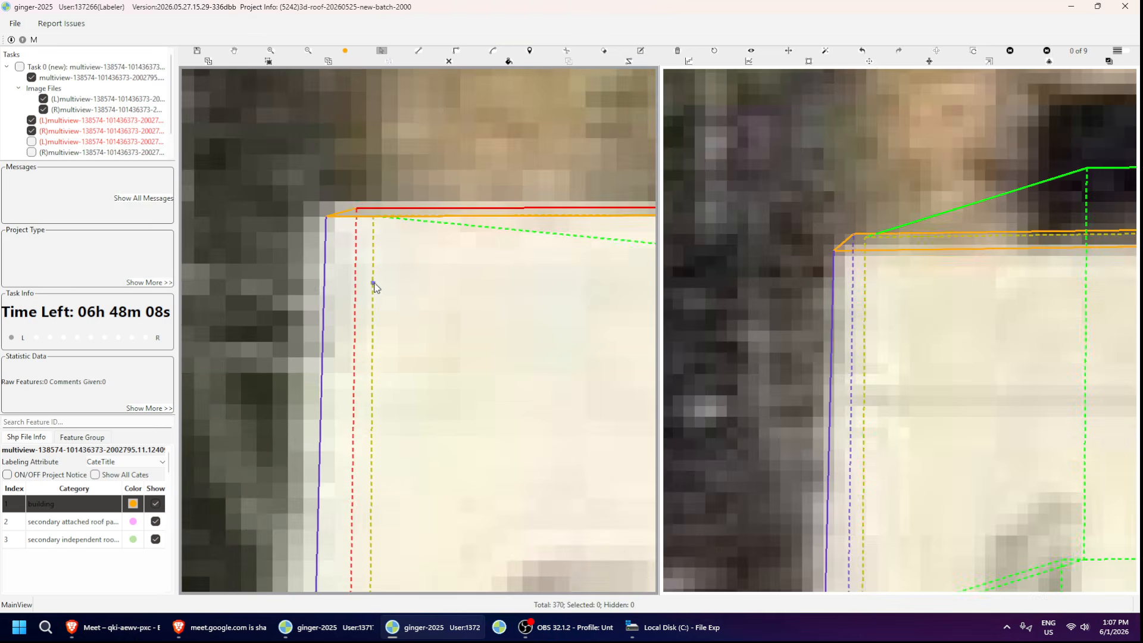
{"action": "scroll", "coordinate": [384, 295], "scroll_direction": "down", "scroll_amount": 1}
{"action": "scroll", "coordinate": [459, 297], "scroll_direction": "up", "scroll_amount": 4}
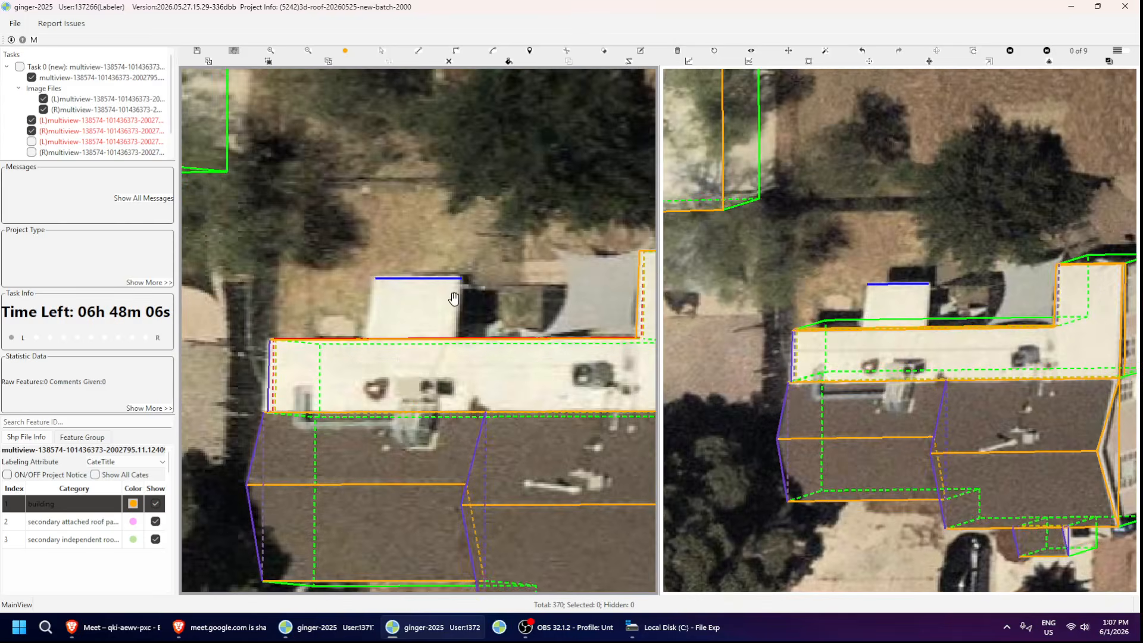
{"action": "left_click", "coordinate": [470, 253]}
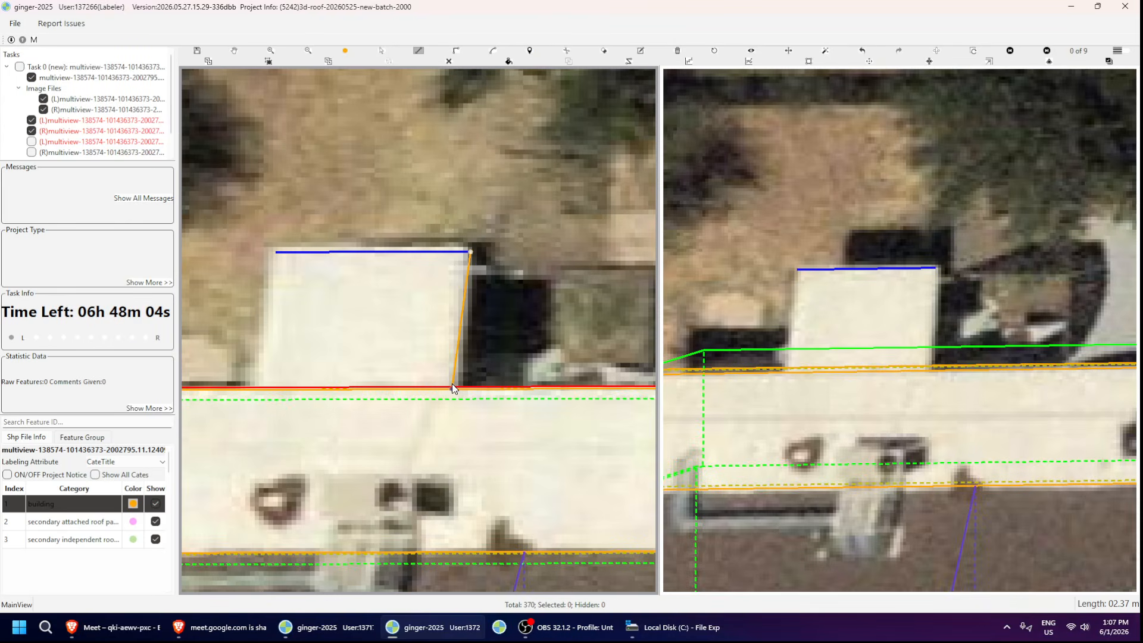
{"action": "scroll", "coordinate": [452, 387], "scroll_direction": "up", "scroll_amount": 3}
{"action": "left_click", "coordinate": [452, 387]}
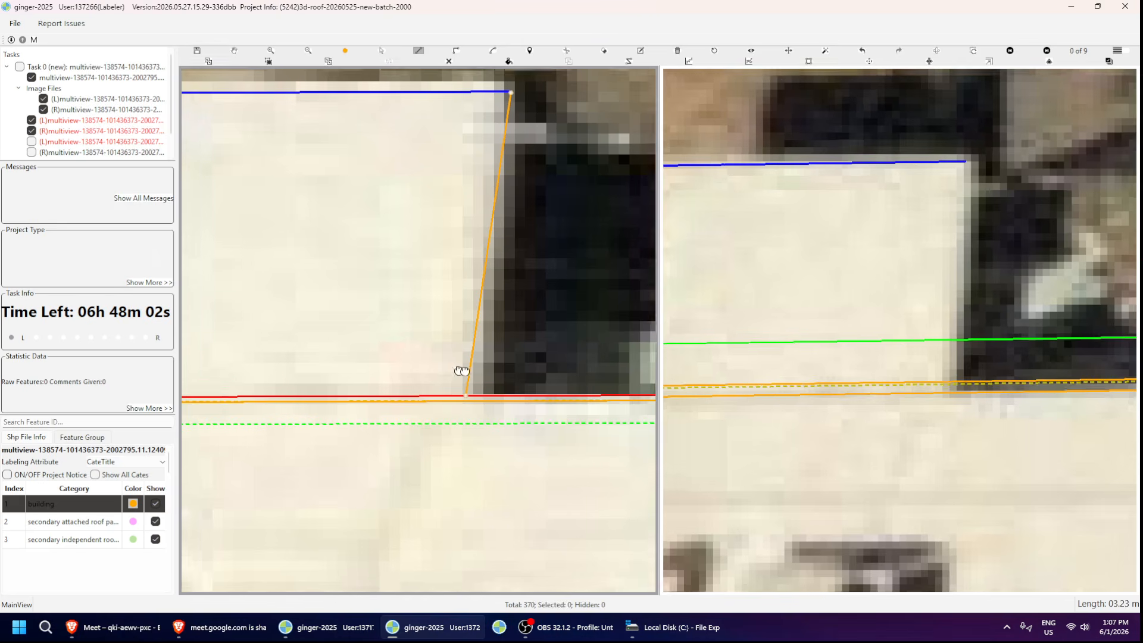
{"action": "scroll", "coordinate": [461, 371], "scroll_direction": "down", "scroll_amount": 1}
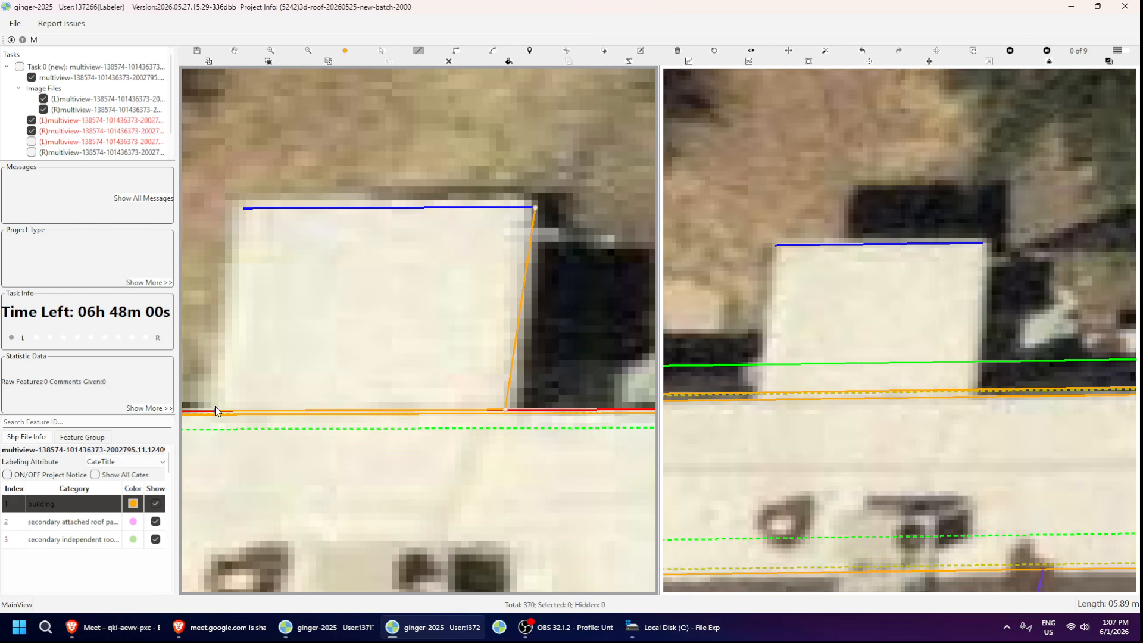
{"action": "left_click", "coordinate": [215, 407]}
{"action": "left_click", "coordinate": [238, 206]}
{"action": "scroll", "coordinate": [384, 319], "scroll_direction": "down", "scroll_amount": 2}
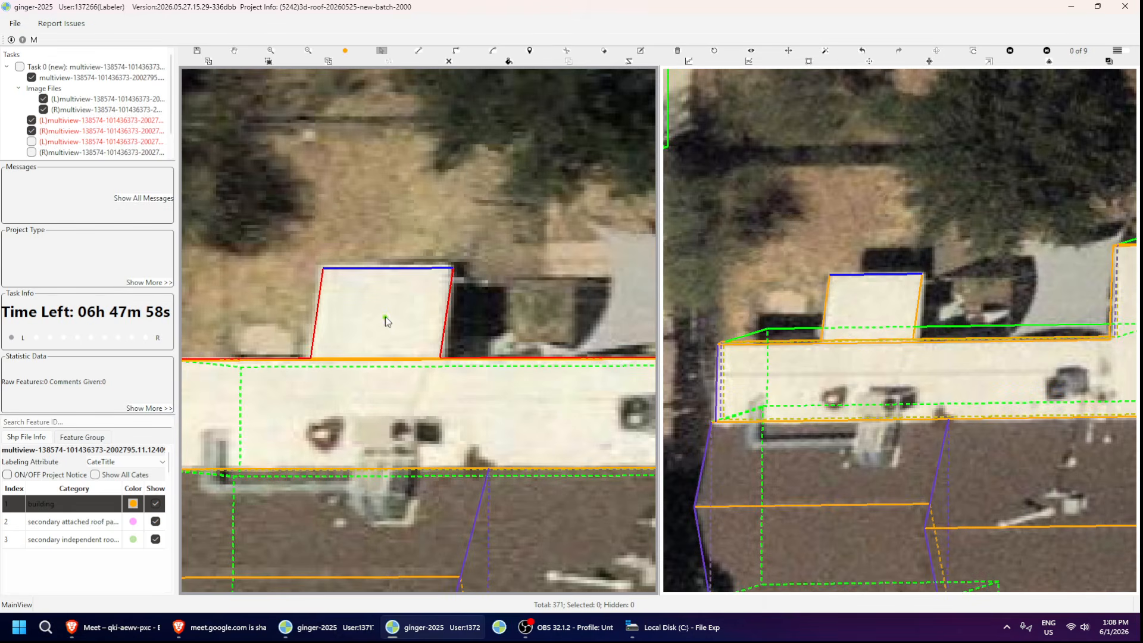
{"action": "right_click", "coordinate": [386, 320]}
{"action": "left_click", "coordinate": [428, 355]}
Hide the main building polygon and its related features, then save
{"action": "scroll", "coordinate": [395, 263], "scroll_direction": "down", "scroll_amount": 3}
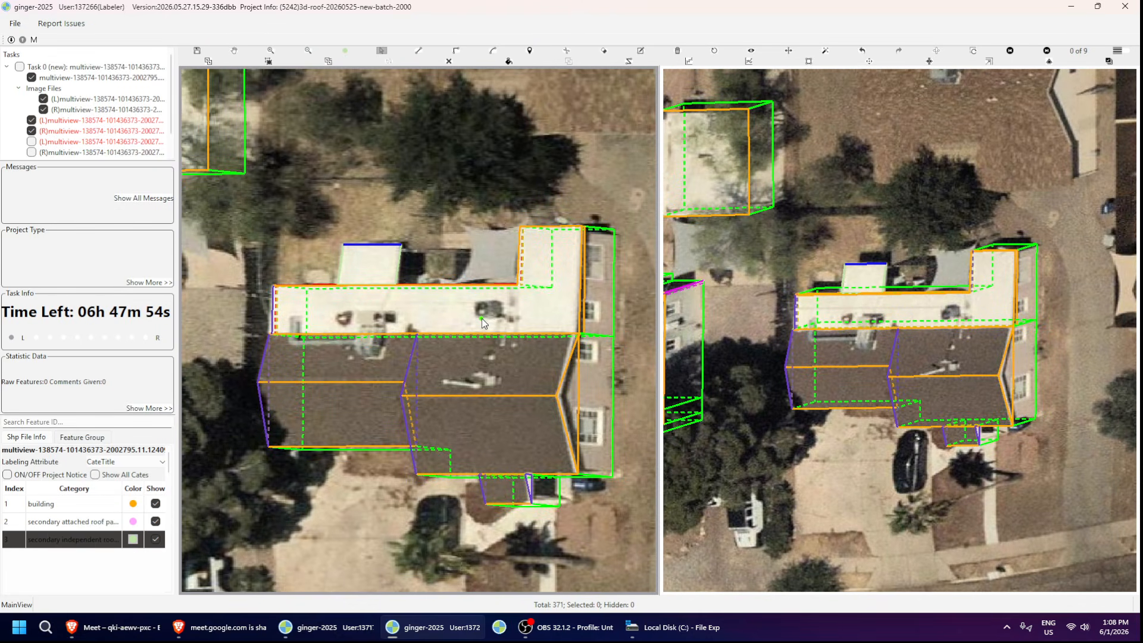
{"action": "left_click", "coordinate": [482, 322]}
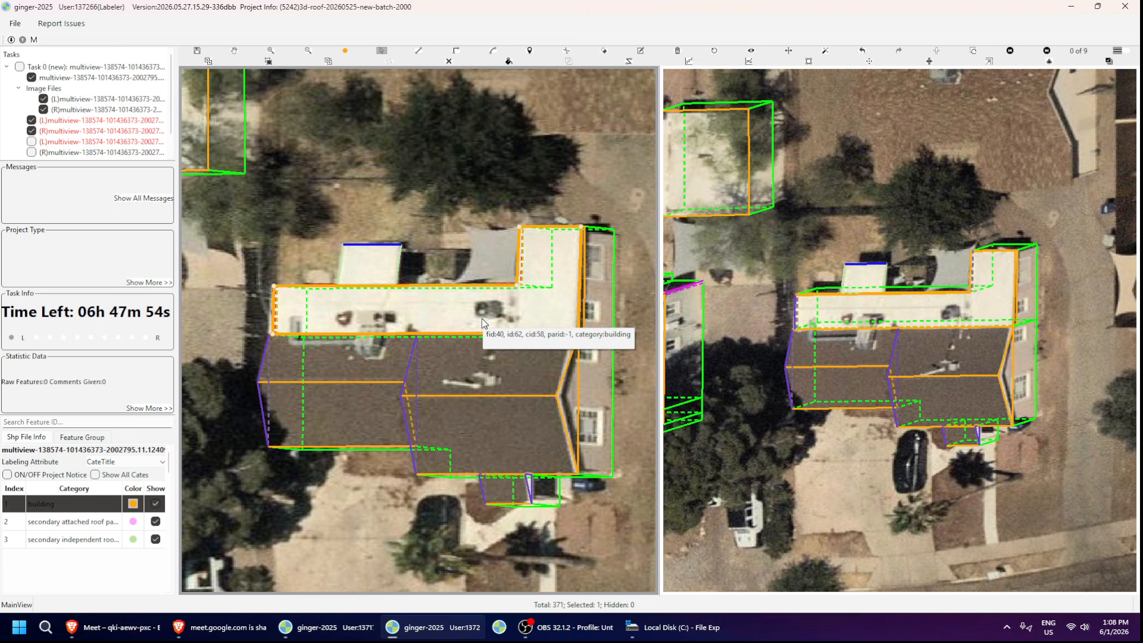
{"action": "key", "text": "h"}
{"action": "key", "text": "h"}
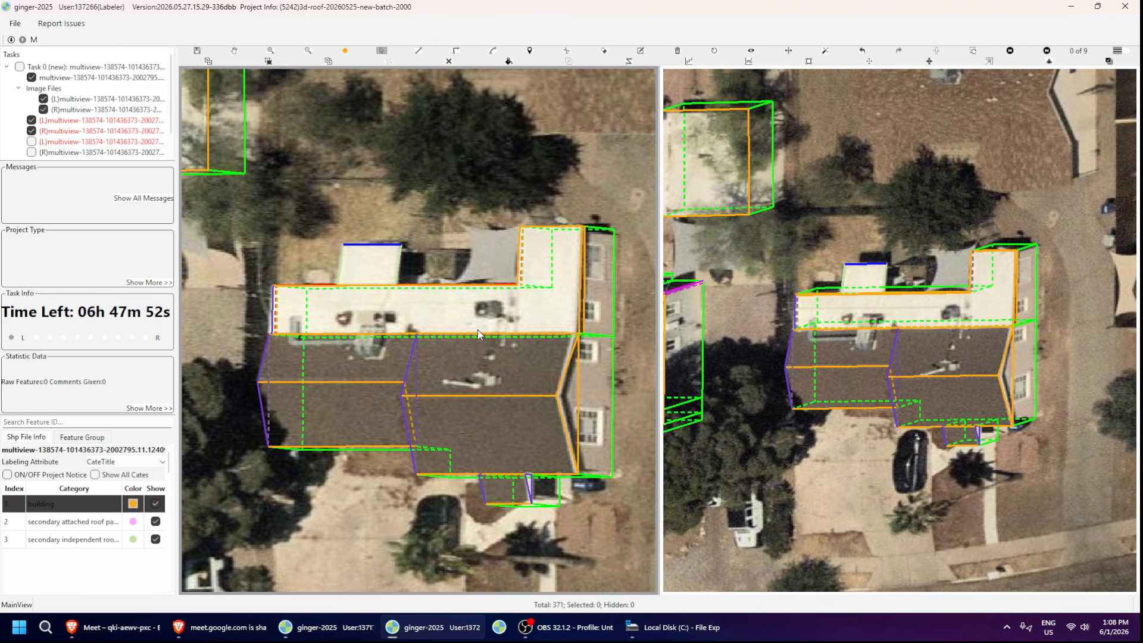
{"action": "key", "text": "ctrl+s"}
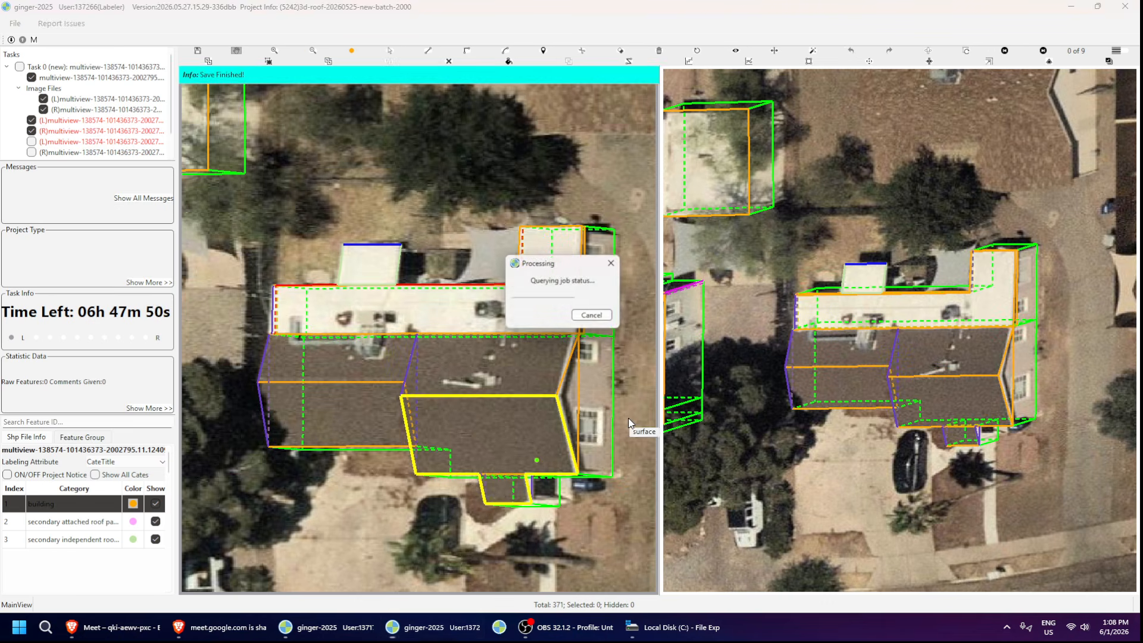
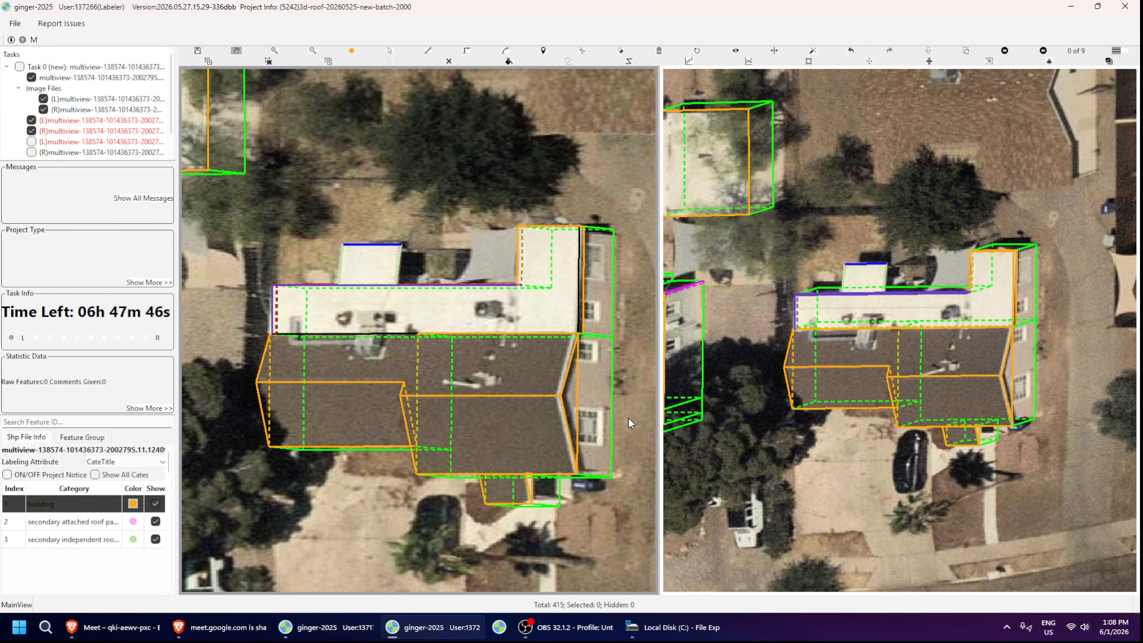
Tilt the roof wireframe into 3-D to inspect it, then recentre the building in the flat view
{"action": "scroll", "coordinate": [503, 334], "scroll_direction": "down", "scroll_amount": 2}
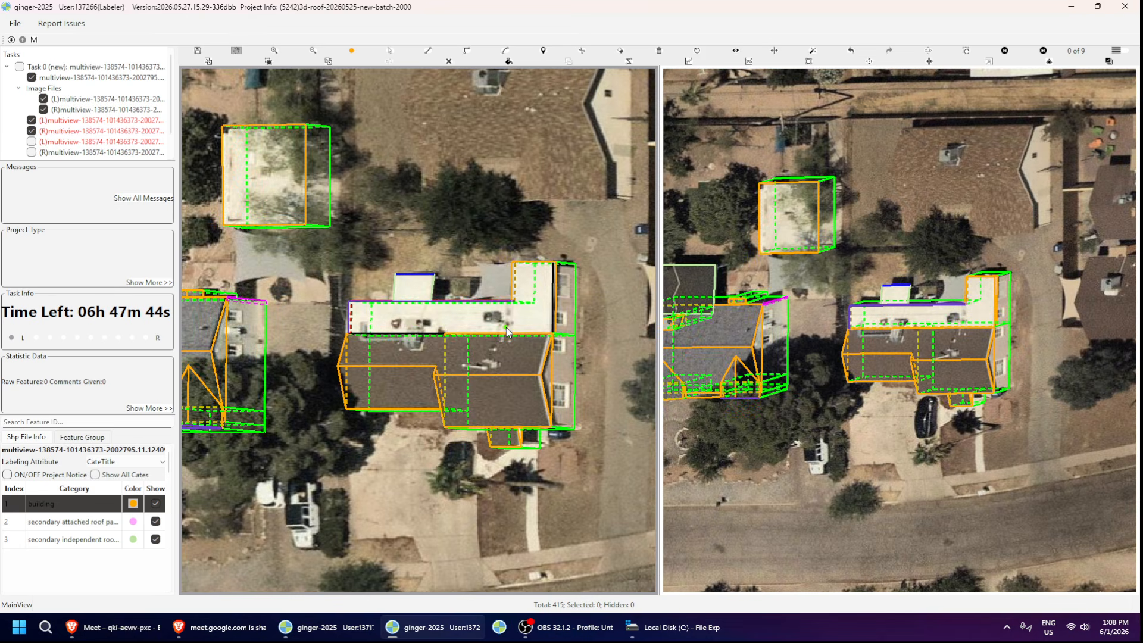
{"action": "scroll", "coordinate": [507, 328], "scroll_direction": "up", "scroll_amount": 2}
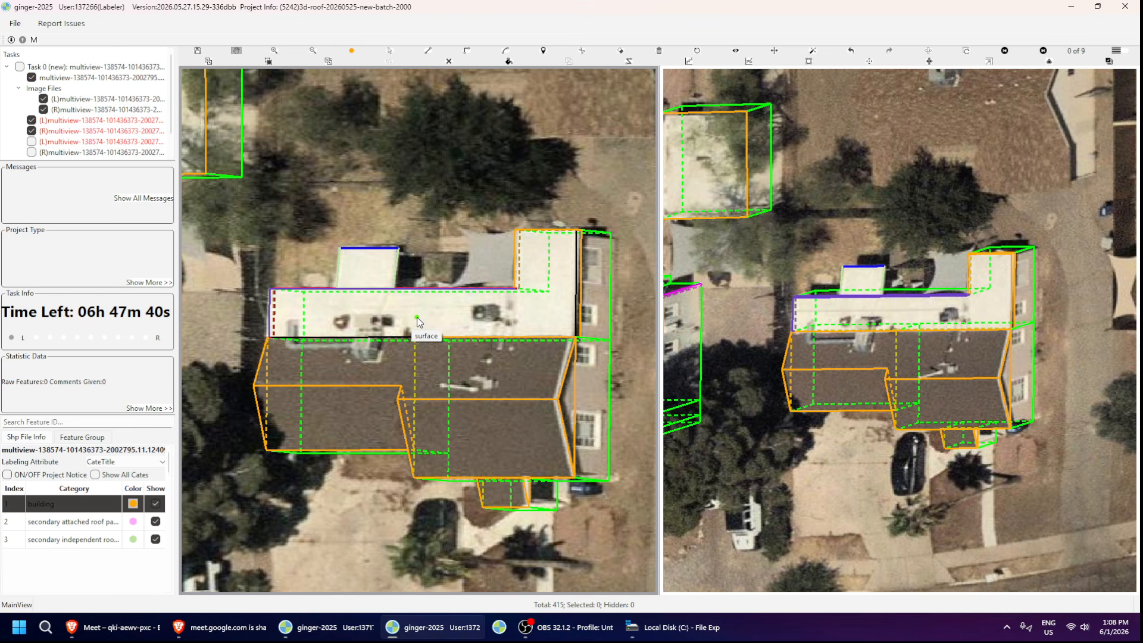
{"action": "scroll", "coordinate": [462, 308], "scroll_direction": "down", "scroll_amount": 2}
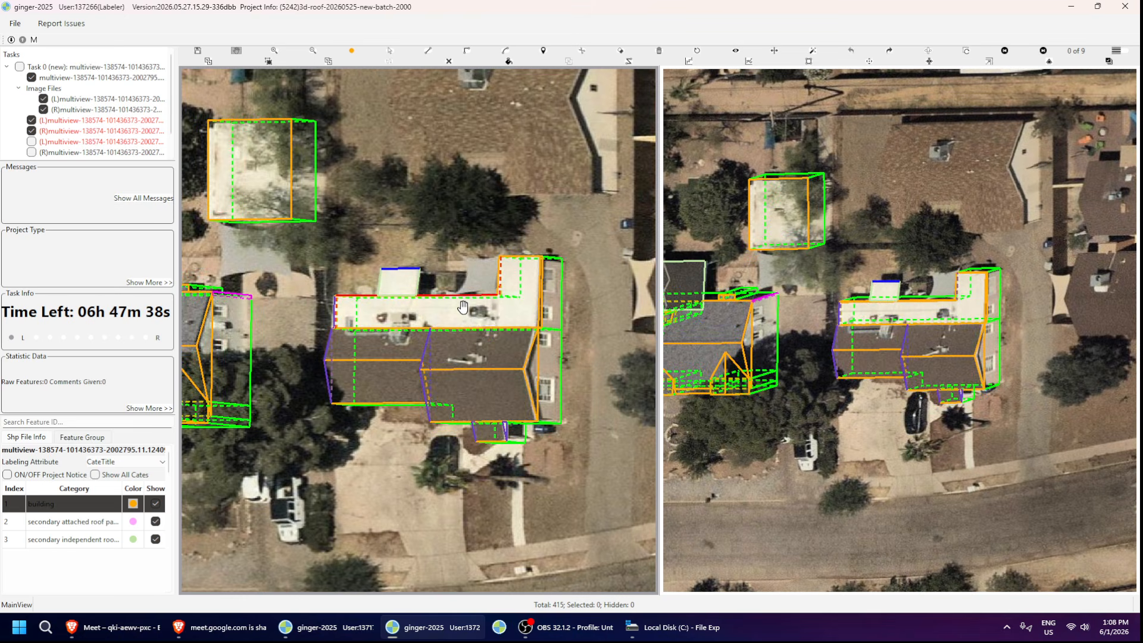
{"action": "scroll", "coordinate": [463, 308], "scroll_direction": "up", "scroll_amount": 2}
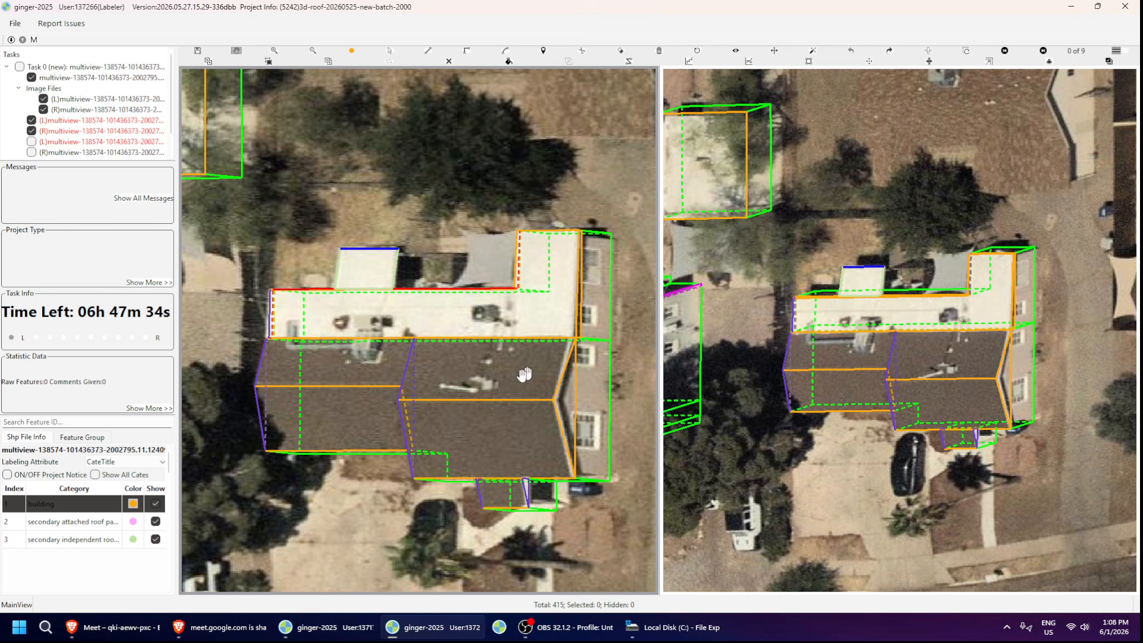
{"action": "scroll", "coordinate": [413, 386], "scroll_direction": "down", "scroll_amount": 1}
{"action": "left_click_drag", "start_coordinate": [413, 387], "coordinate": [409, 418]}
{"action": "left_click_drag", "start_coordinate": [496, 411], "coordinate": [499, 405]}
{"action": "scroll", "coordinate": [488, 369], "scroll_direction": "down", "scroll_amount": 1}
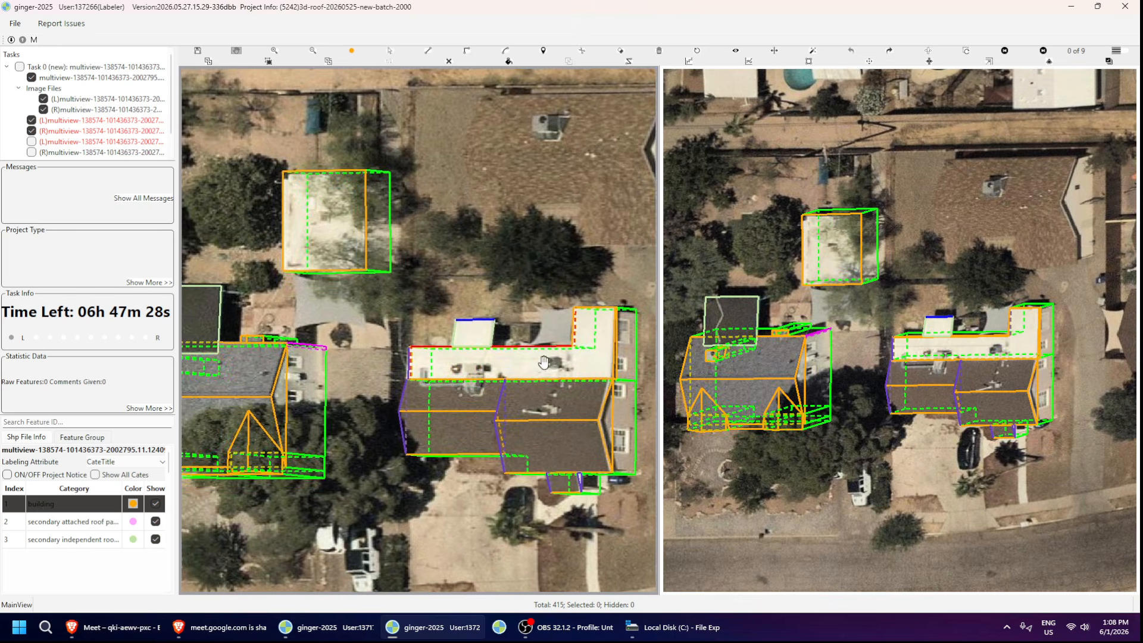
{"action": "left_click_drag", "start_coordinate": [510, 350], "coordinate": [457, 348]}
{"action": "key", "text": "h"}
{"action": "scroll", "coordinate": [372, 316], "scroll_direction": "up", "scroll_amount": 1}
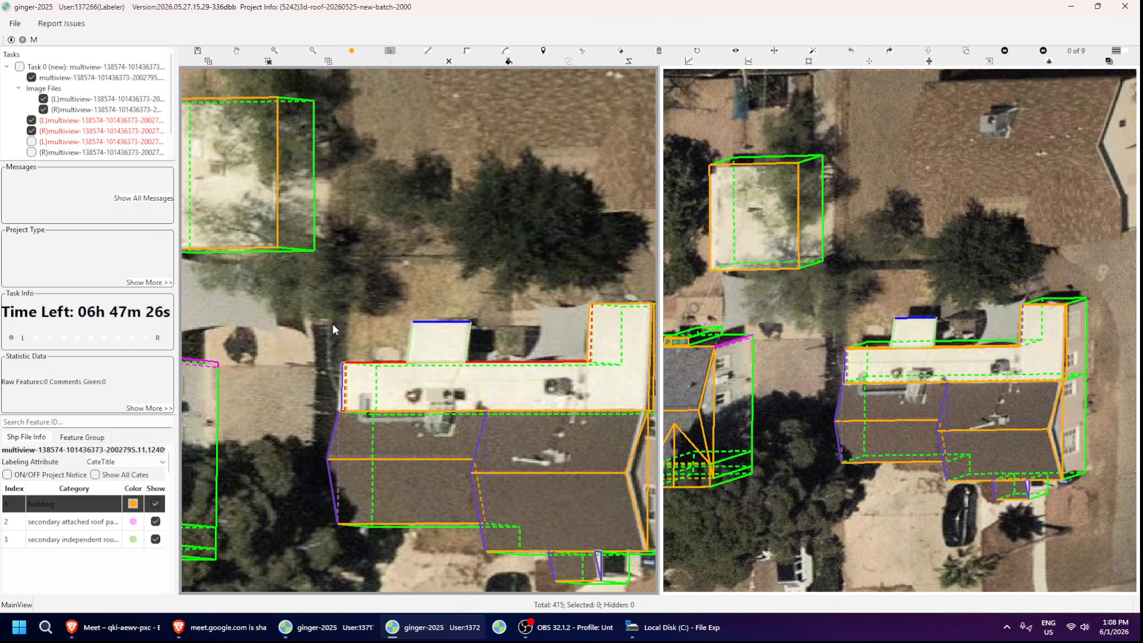
Select the roof block's top edge and move its corner point onto the eave corner
{"action": "left_click", "coordinate": [441, 377]}
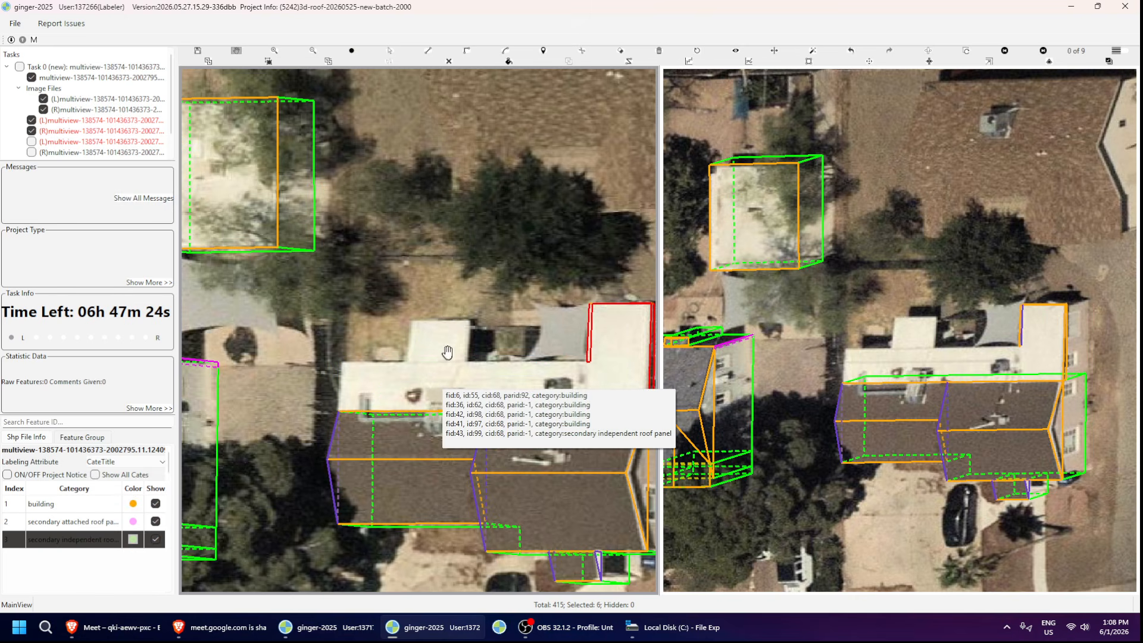
{"action": "left_click", "coordinate": [452, 385]}
{"action": "left_click", "coordinate": [484, 308]}
{"action": "scroll", "coordinate": [580, 374], "scroll_direction": "up", "scroll_amount": 3}
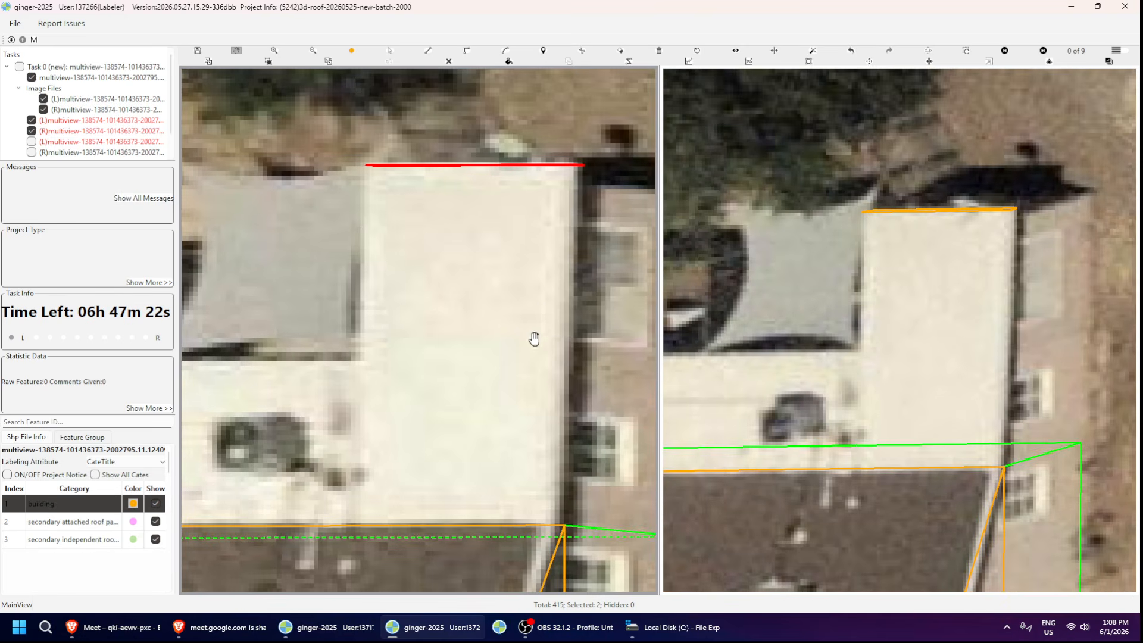
{"action": "scroll", "coordinate": [587, 517], "scroll_direction": "up", "scroll_amount": 4}
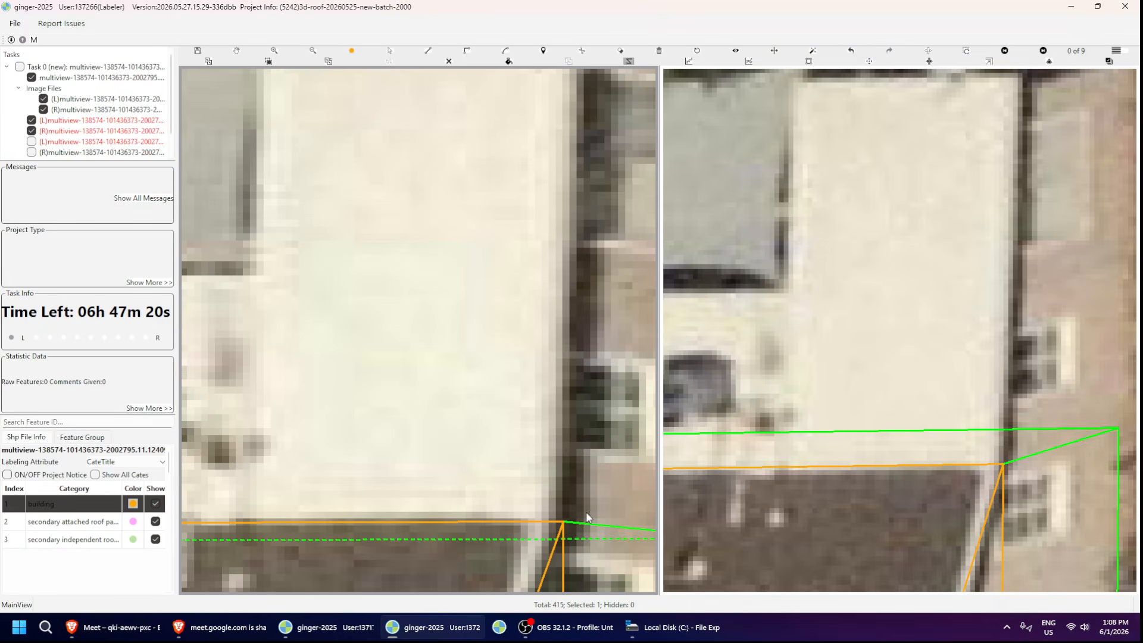
{"action": "left_click_drag", "start_coordinate": [584, 531], "coordinate": [594, 536]}
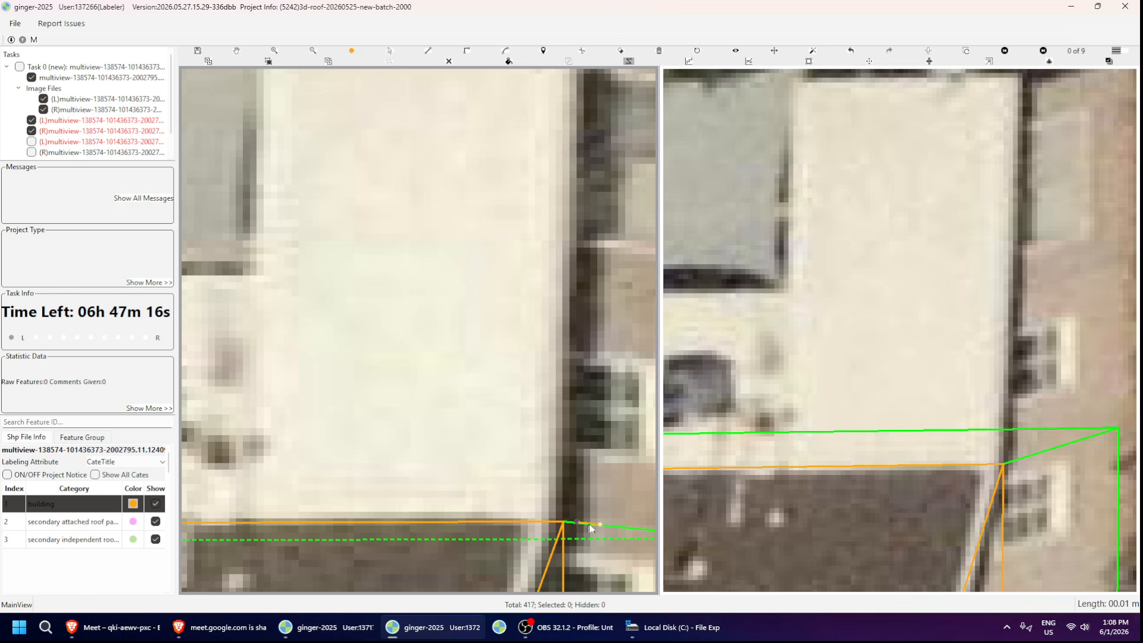
{"action": "scroll", "coordinate": [589, 512], "scroll_direction": "down", "scroll_amount": 5}
{"action": "scroll", "coordinate": [578, 484], "scroll_direction": "down", "scroll_amount": 2}
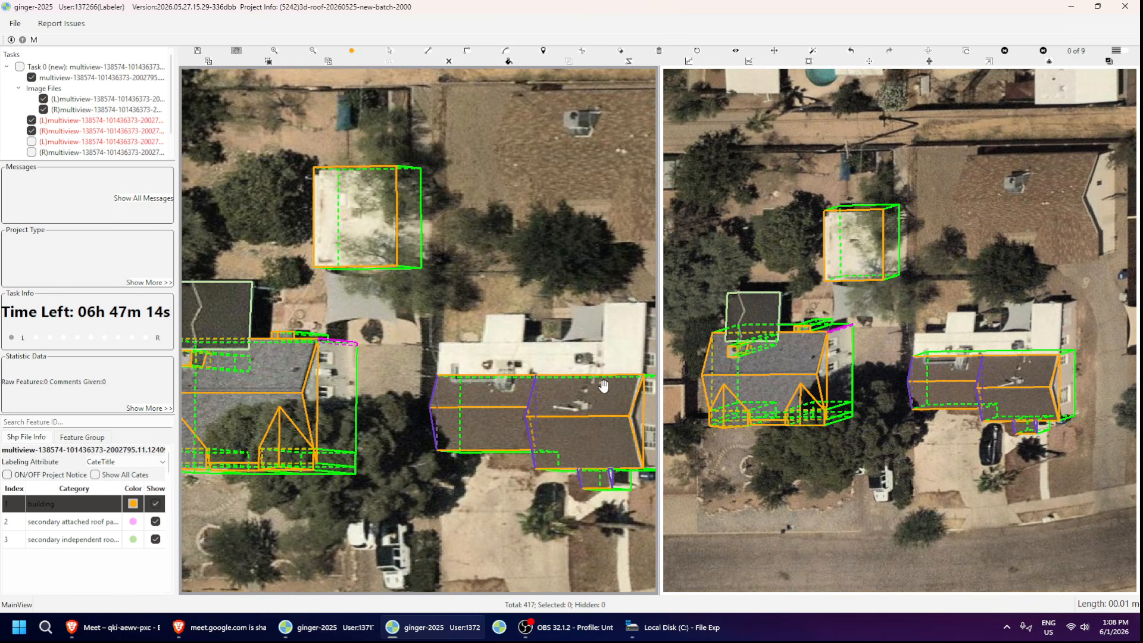
Swap the left and right images and extend the green corner line backward with ReverseExtension
{"action": "left_click_drag", "start_coordinate": [603, 386], "coordinate": [567, 375]}
{"action": "left_click", "coordinate": [927, 52]}
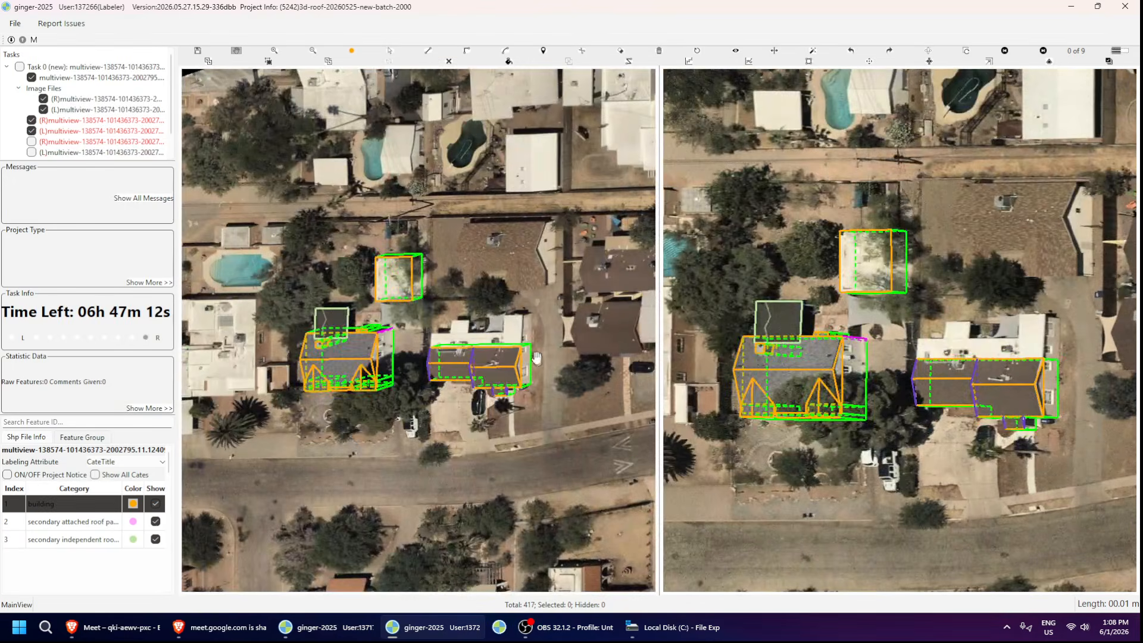
{"action": "scroll", "coordinate": [511, 352], "scroll_direction": "up", "scroll_amount": 5}
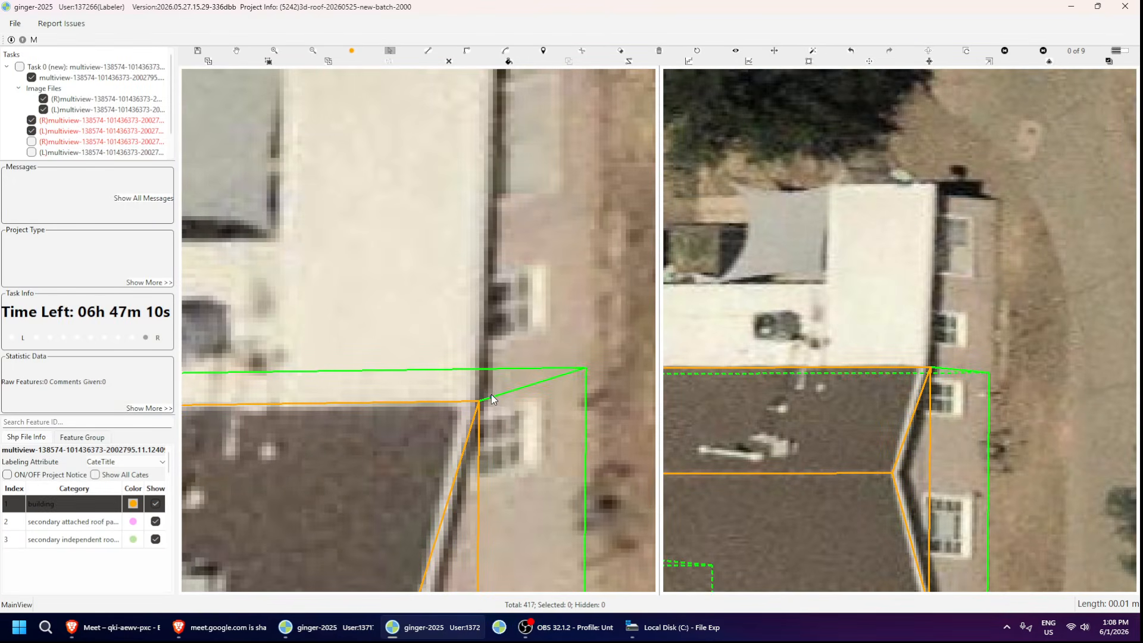
{"action": "left_click", "coordinate": [496, 398]}
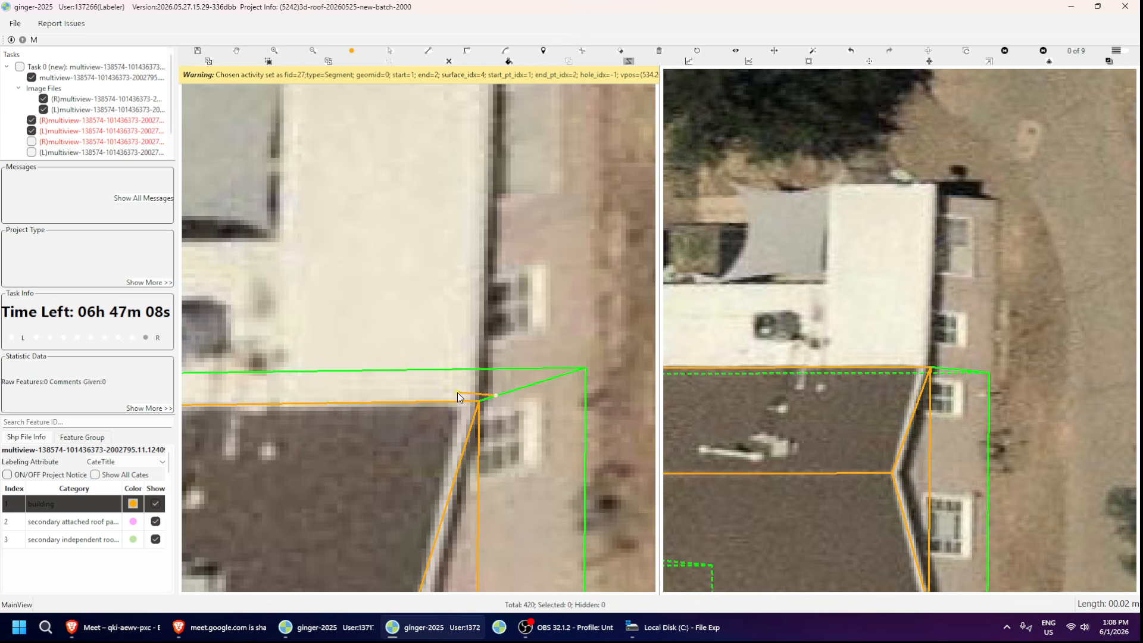
{"action": "left_click", "coordinate": [477, 403]}
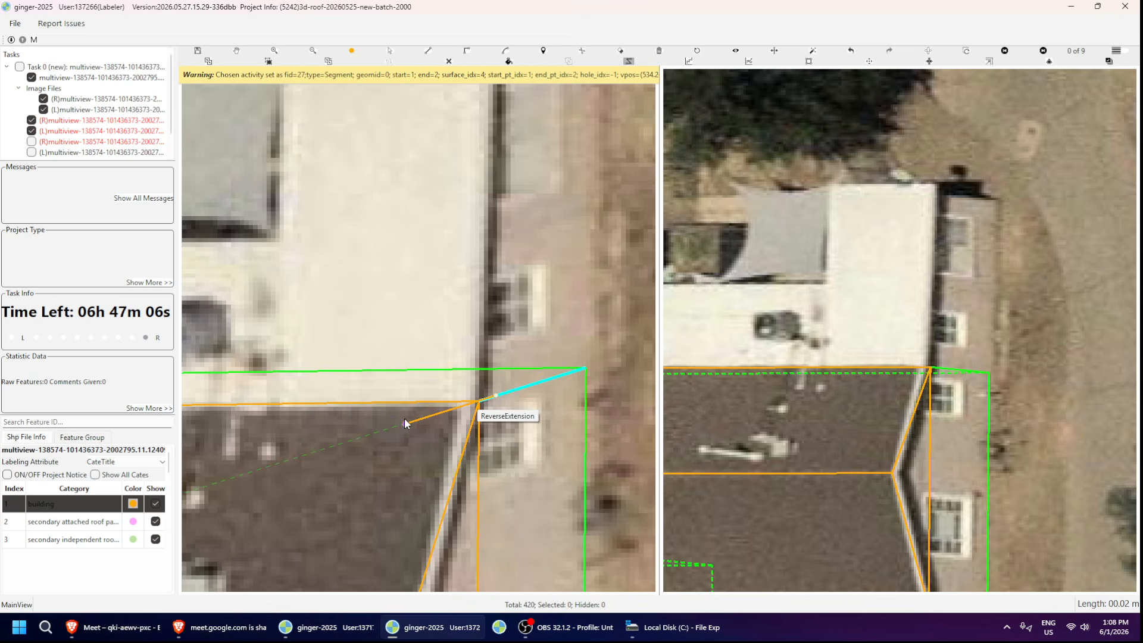
{"action": "scroll", "coordinate": [467, 405], "scroll_direction": "down", "scroll_amount": 2}
{"action": "key", "text": "Escape"}
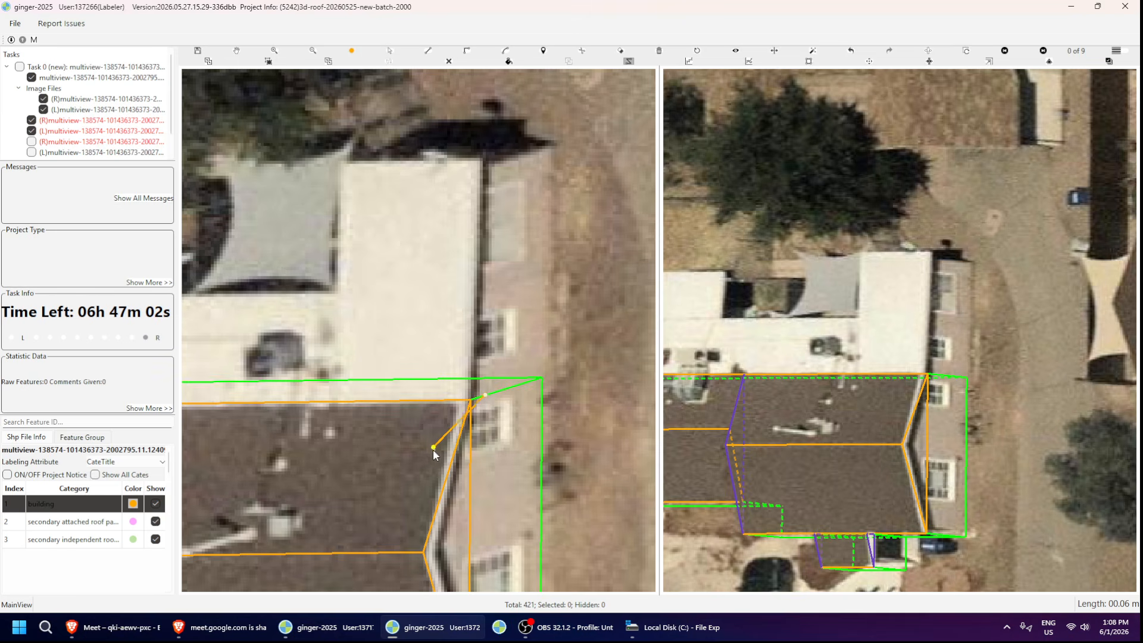
Save the roof annotations with Ctrl+S and close the labelling tool
{"action": "key", "text": "space"}
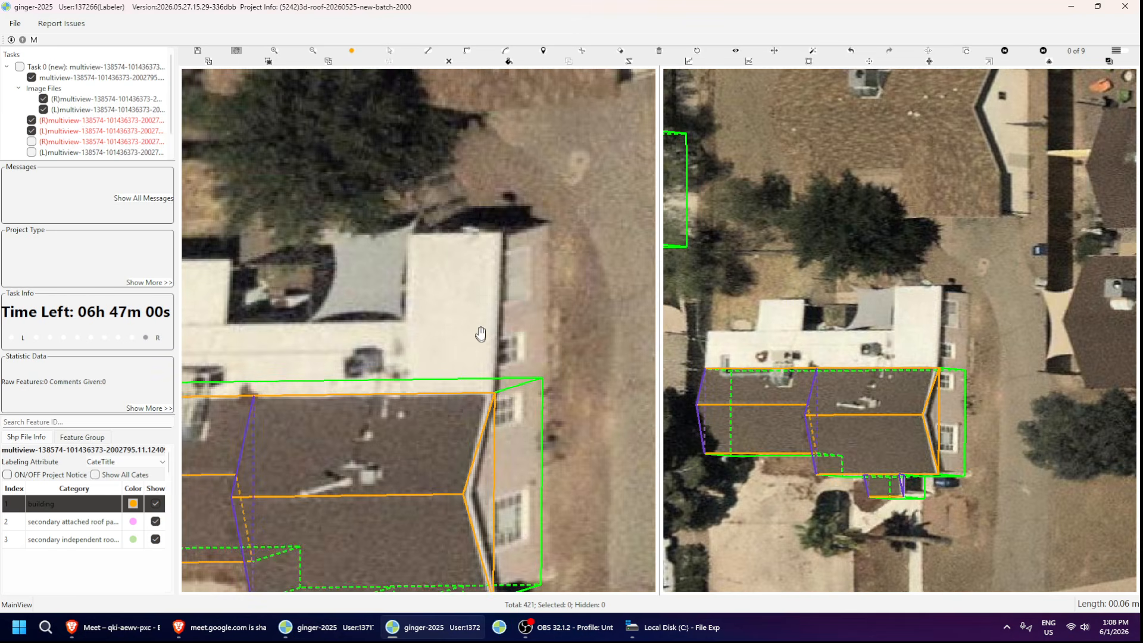
{"action": "key", "text": "ctrl+s"}
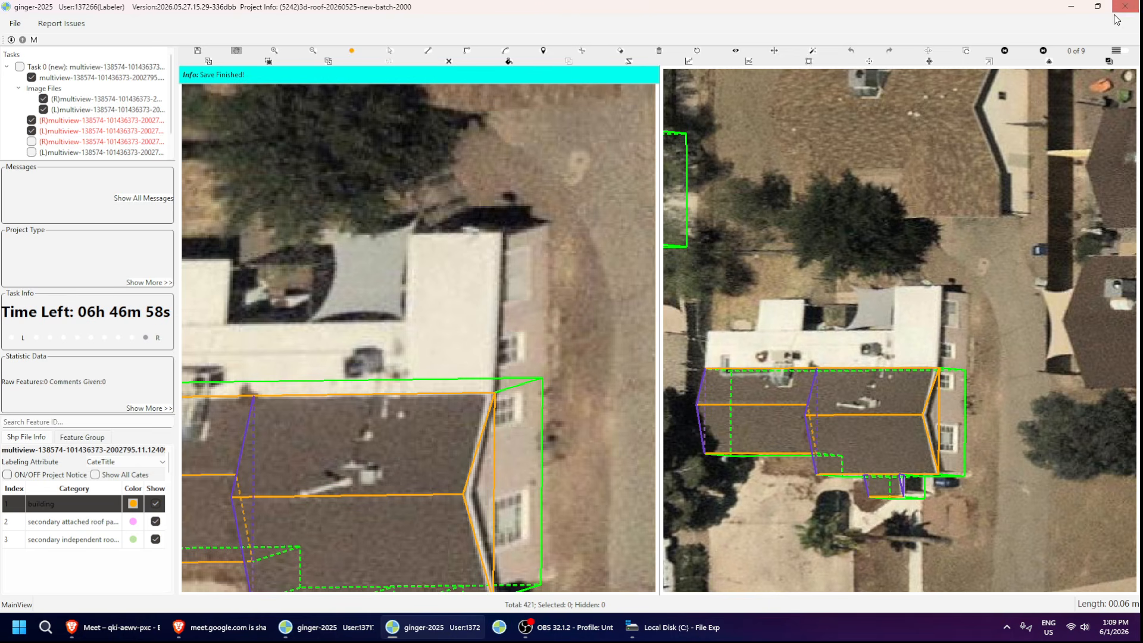
{"action": "left_click", "coordinate": [1123, 7]}
Confirm the exit, accept the Data Access Agreement and log back in
{"action": "left_click", "coordinate": [540, 315]}
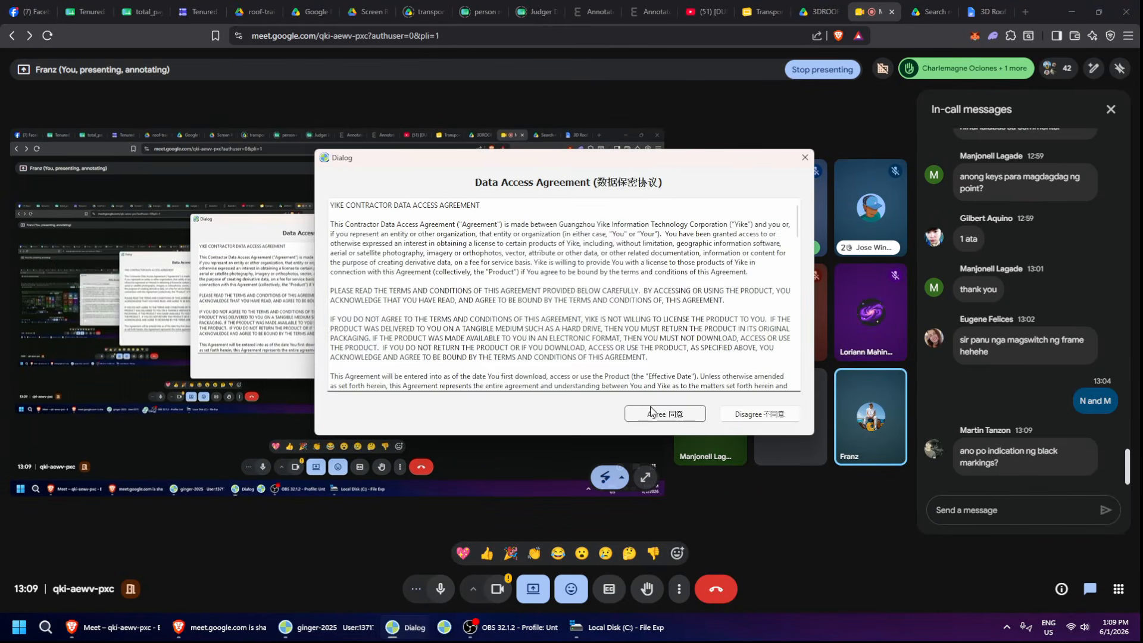
{"action": "left_click", "coordinate": [668, 410]}
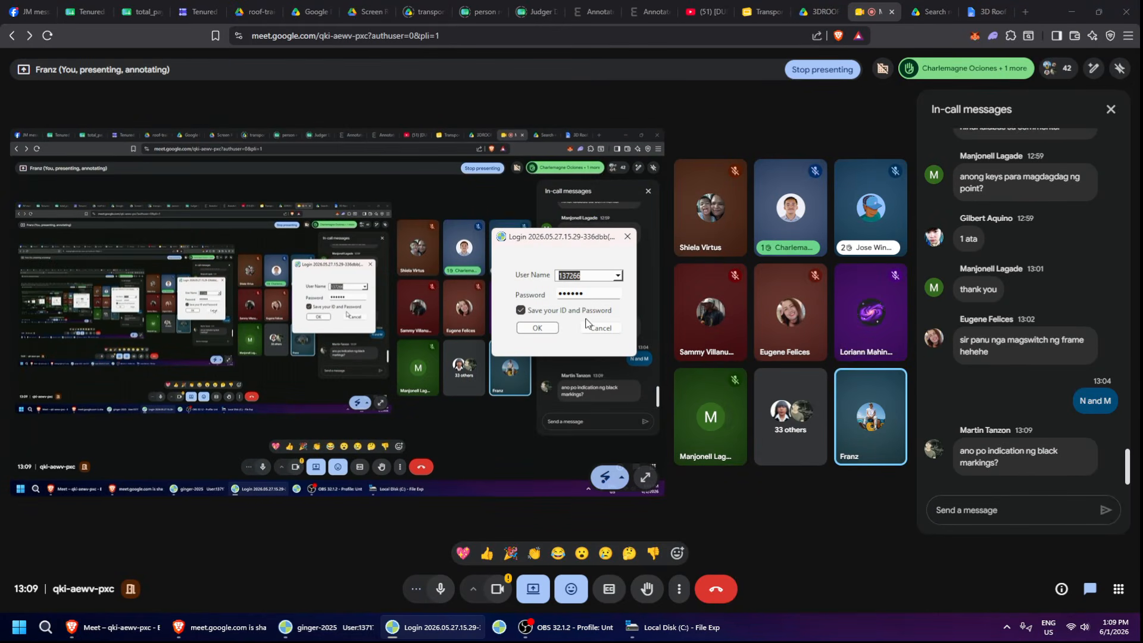
{"action": "key", "text": "End"}
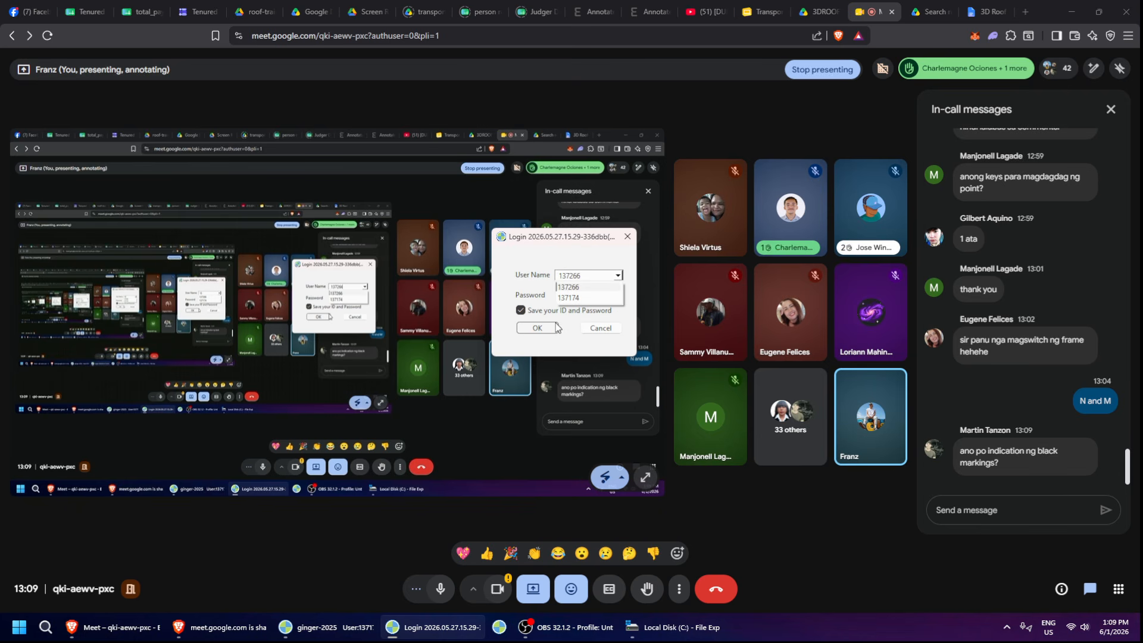
{"action": "left_click", "coordinate": [554, 327]}
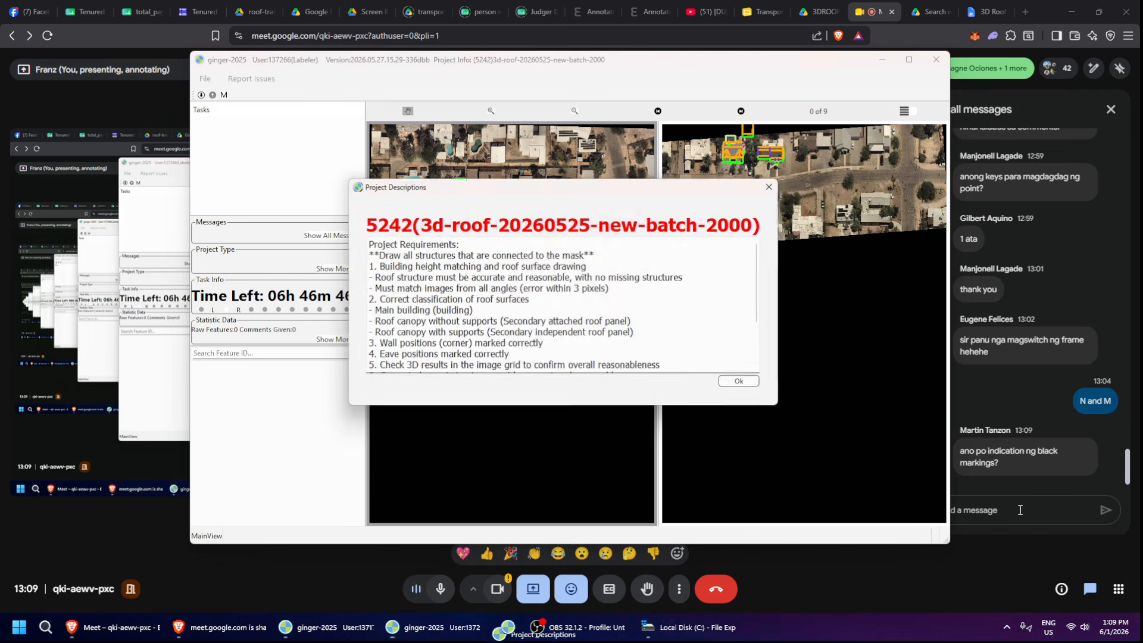
Dismiss the project description, advance the right view to image 6 of 9, and swap the stereo images
{"action": "left_click", "coordinate": [744, 385]}
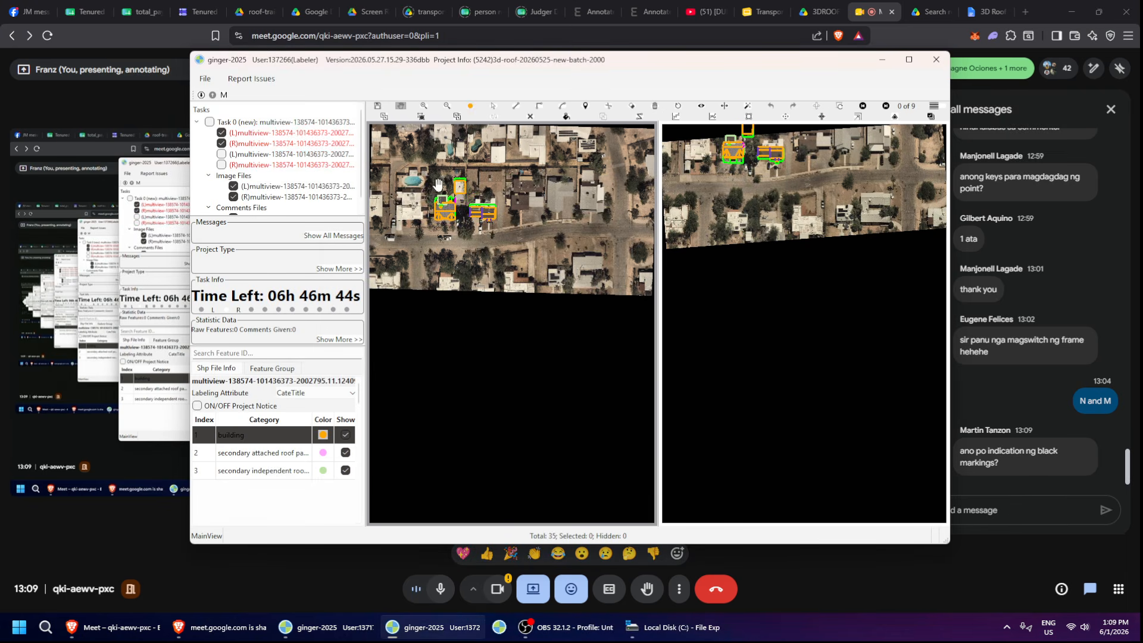
{"action": "scroll", "coordinate": [540, 249], "scroll_direction": "up", "scroll_amount": 5}
{"action": "scroll", "coordinate": [541, 248], "scroll_direction": "up", "scroll_amount": 3}
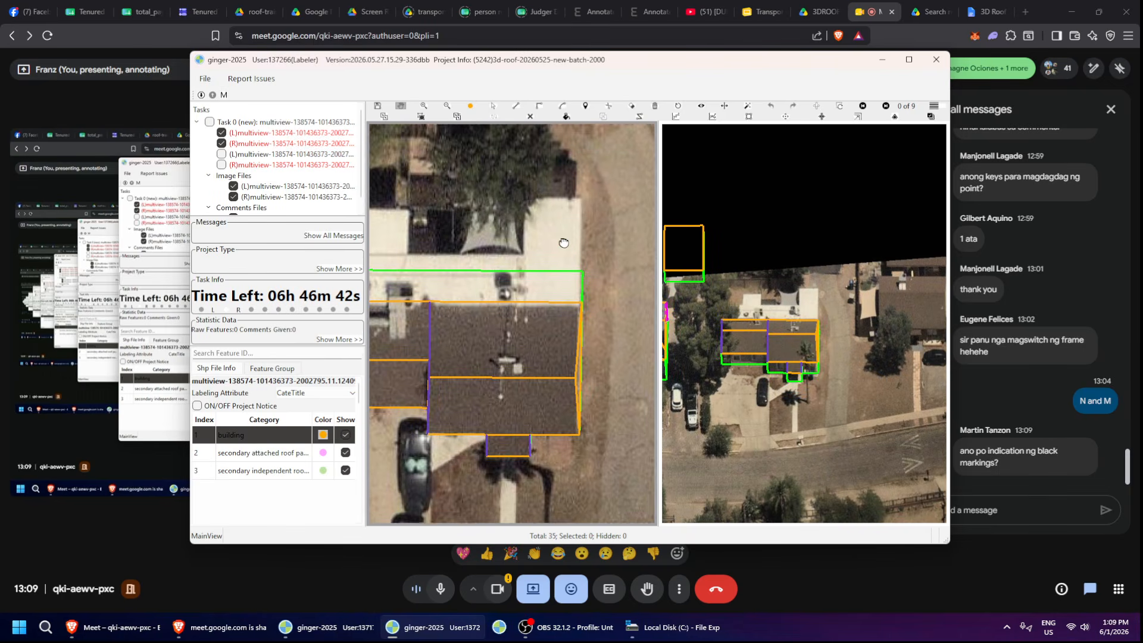
{"action": "scroll", "coordinate": [594, 334], "scroll_direction": "up", "scroll_amount": 2}
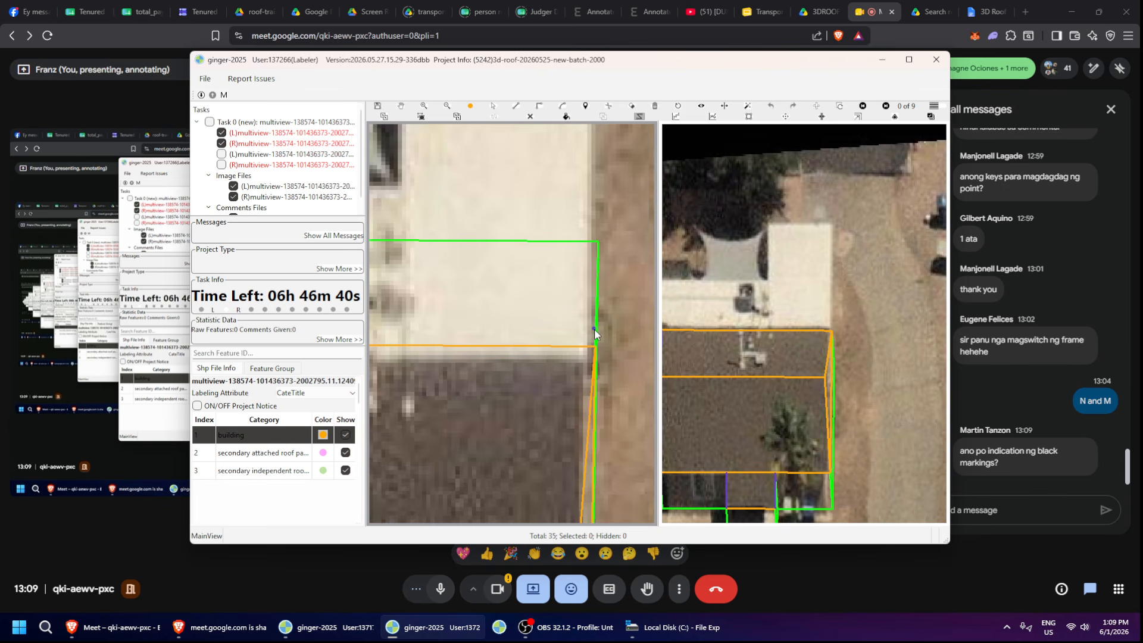
{"action": "scroll", "coordinate": [597, 334], "scroll_direction": "down", "scroll_amount": 3}
{"action": "scroll", "coordinate": [791, 262], "scroll_direction": "down", "scroll_amount": 3}
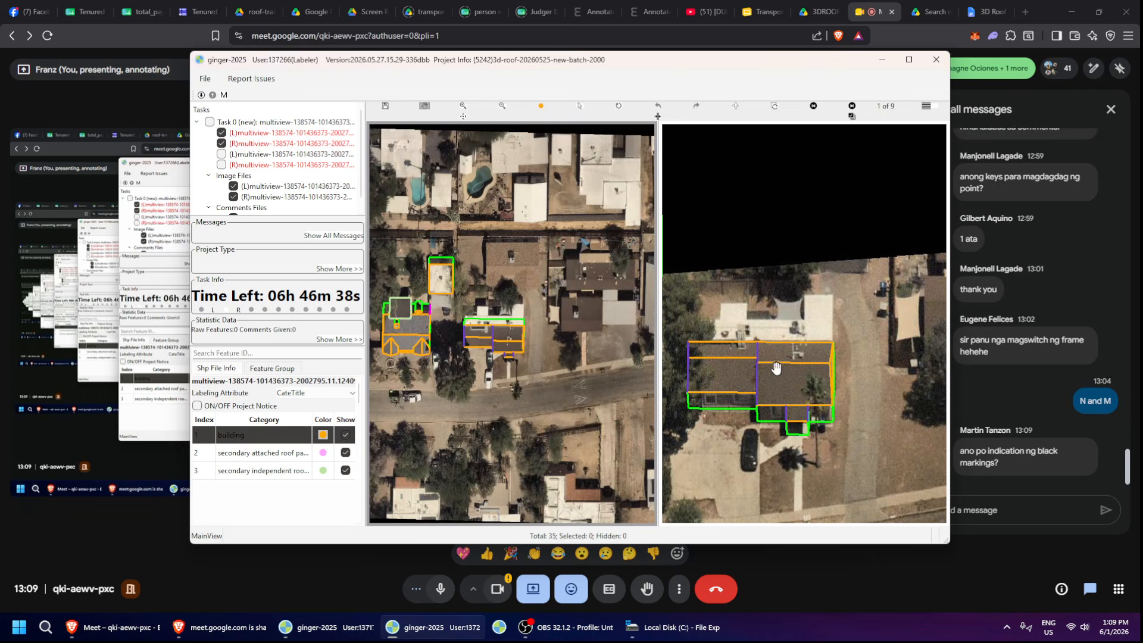
{"action": "key", "text": "Right"}
{"action": "key", "text": "Right"}
{"action": "scroll", "coordinate": [791, 339], "scroll_direction": "up", "scroll_amount": 3}
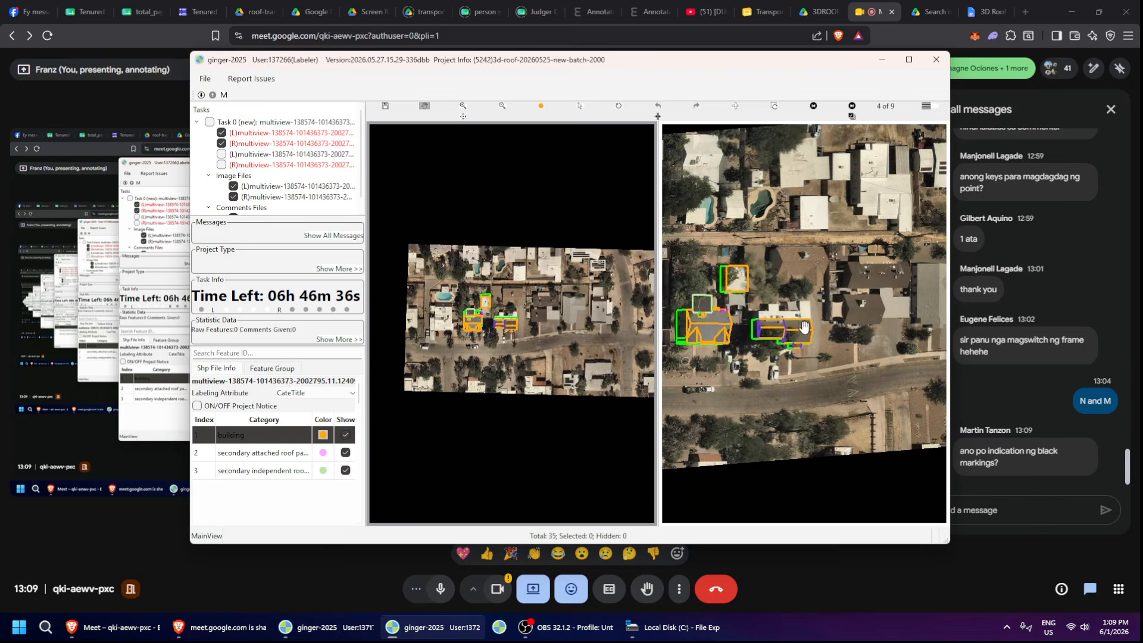
{"action": "key", "text": "Right"}
{"action": "key", "text": "Right"}
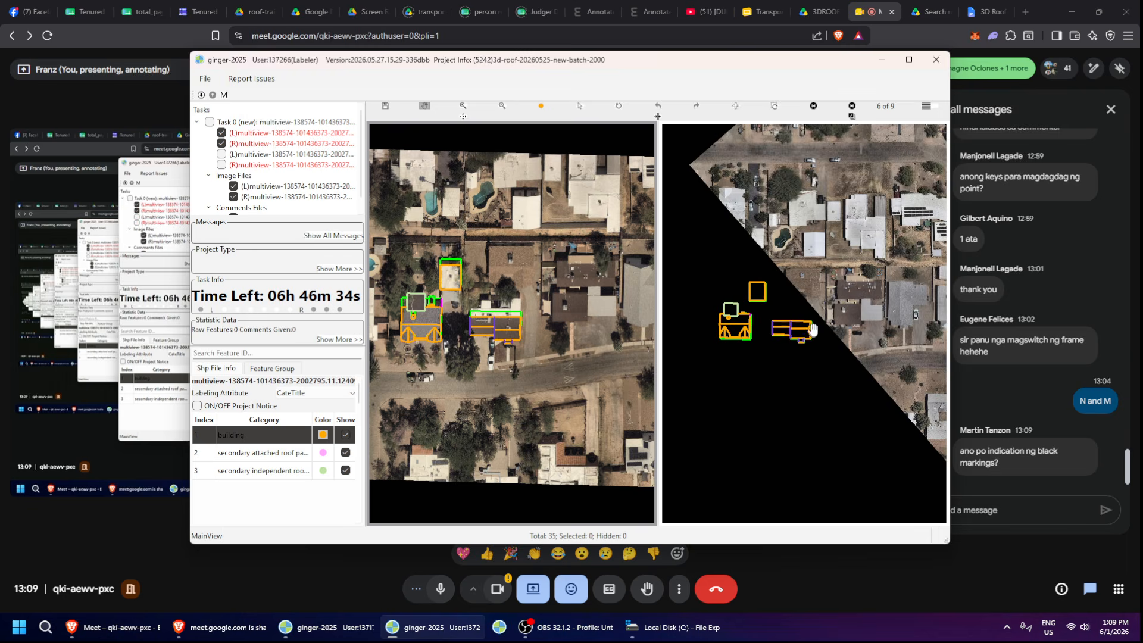
{"action": "key", "text": "Right"}
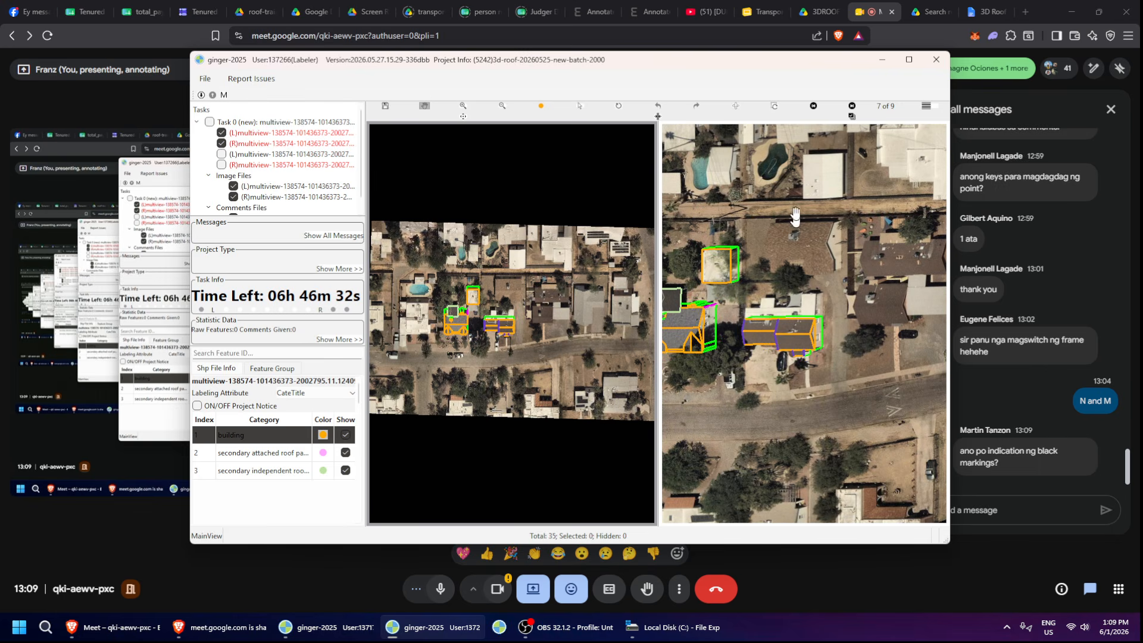
{"action": "left_click", "coordinate": [736, 109]}
{"action": "scroll", "coordinate": [626, 322], "scroll_direction": "up", "scroll_amount": 3}
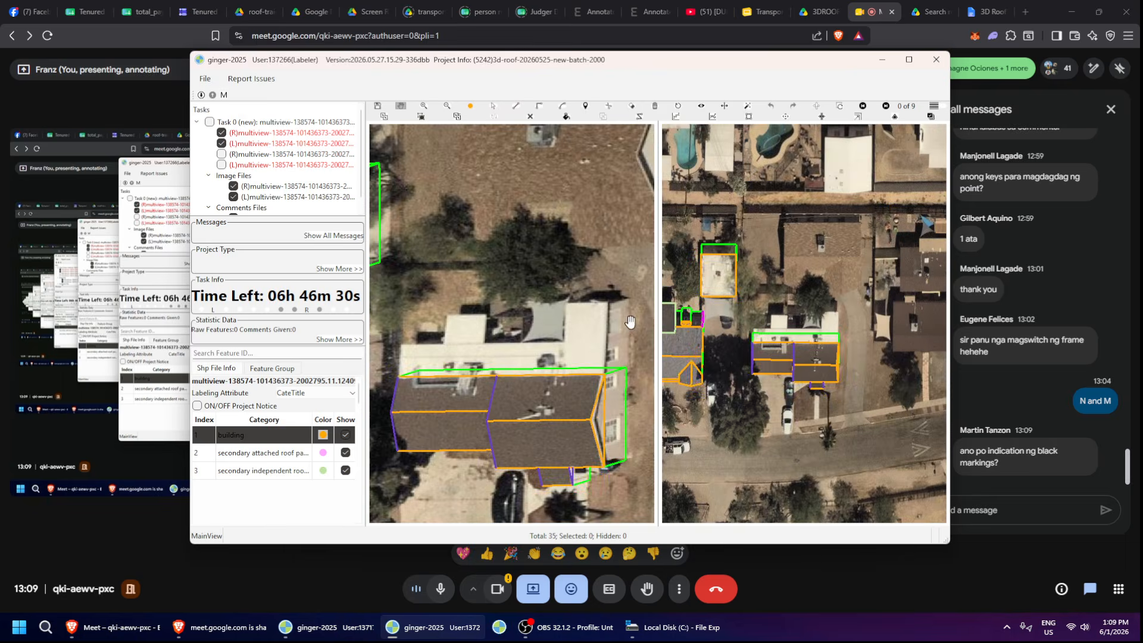
Outline the white flat-roofed section behind the house as a closed polygon
{"action": "scroll", "coordinate": [604, 420], "scroll_direction": "up", "scroll_amount": 2}
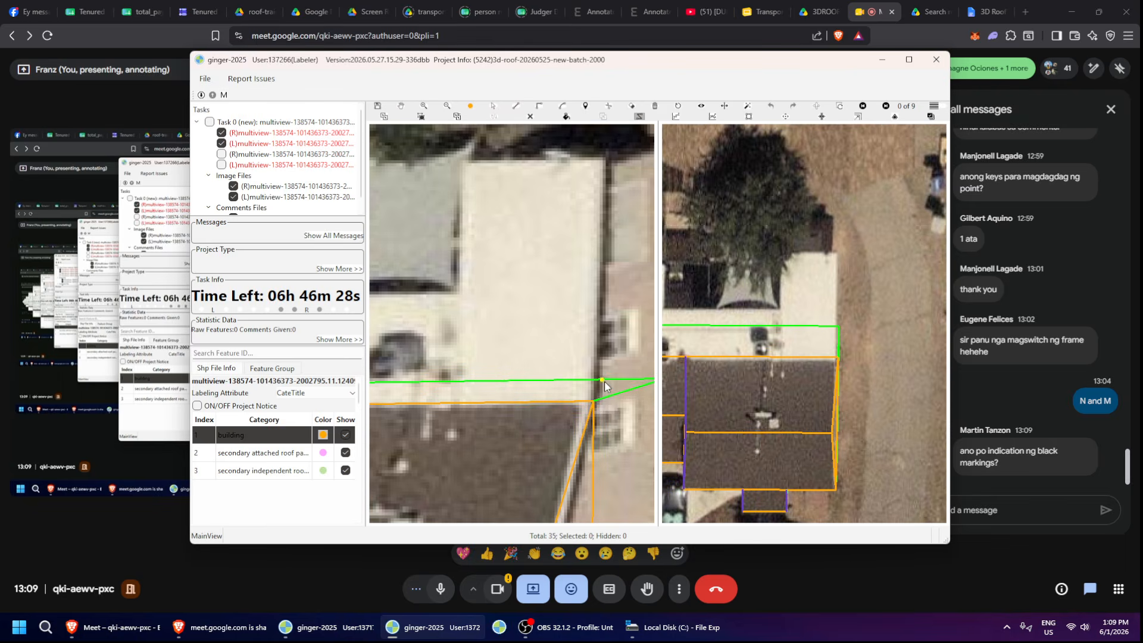
{"action": "left_click", "coordinate": [592, 399]}
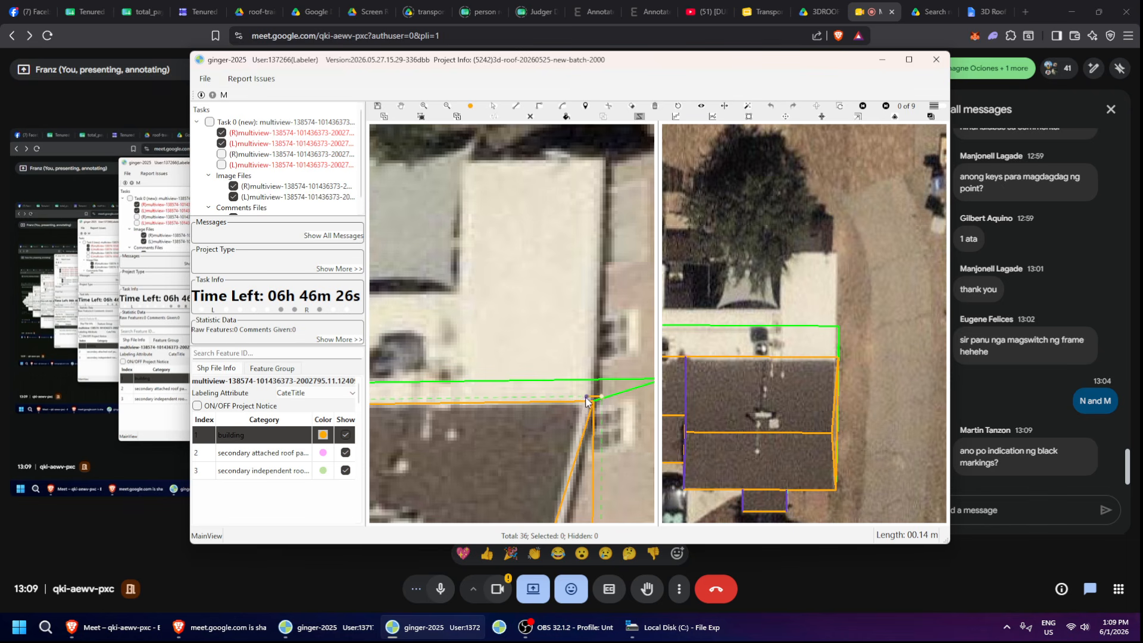
{"action": "scroll", "coordinate": [519, 408], "scroll_direction": "down", "scroll_amount": 3}
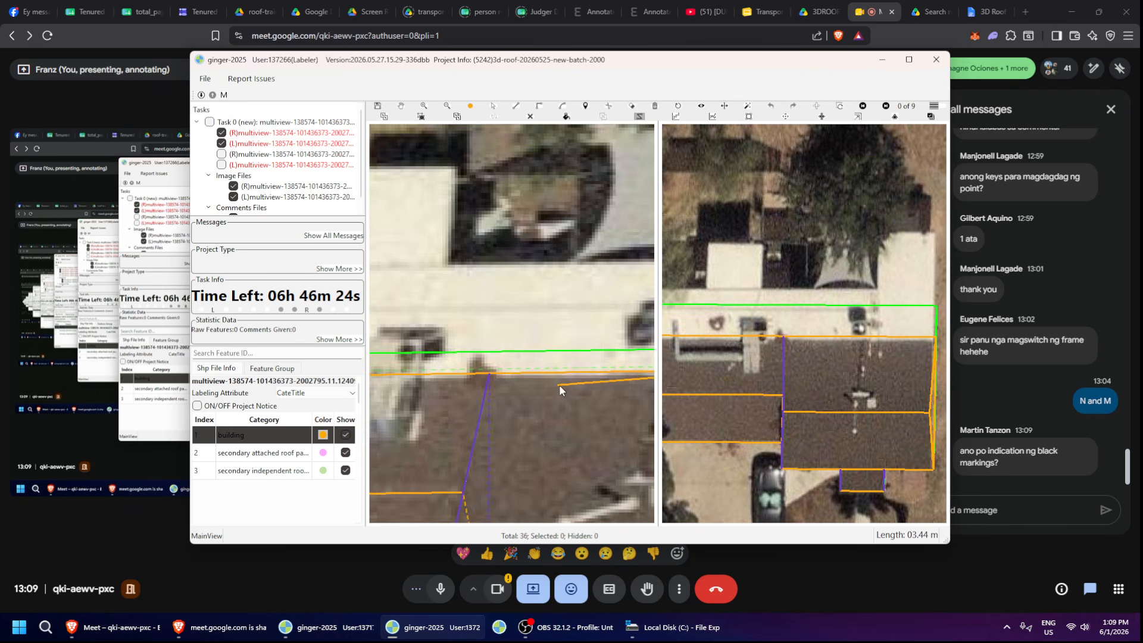
{"action": "scroll", "coordinate": [426, 390], "scroll_direction": "up", "scroll_amount": 1}
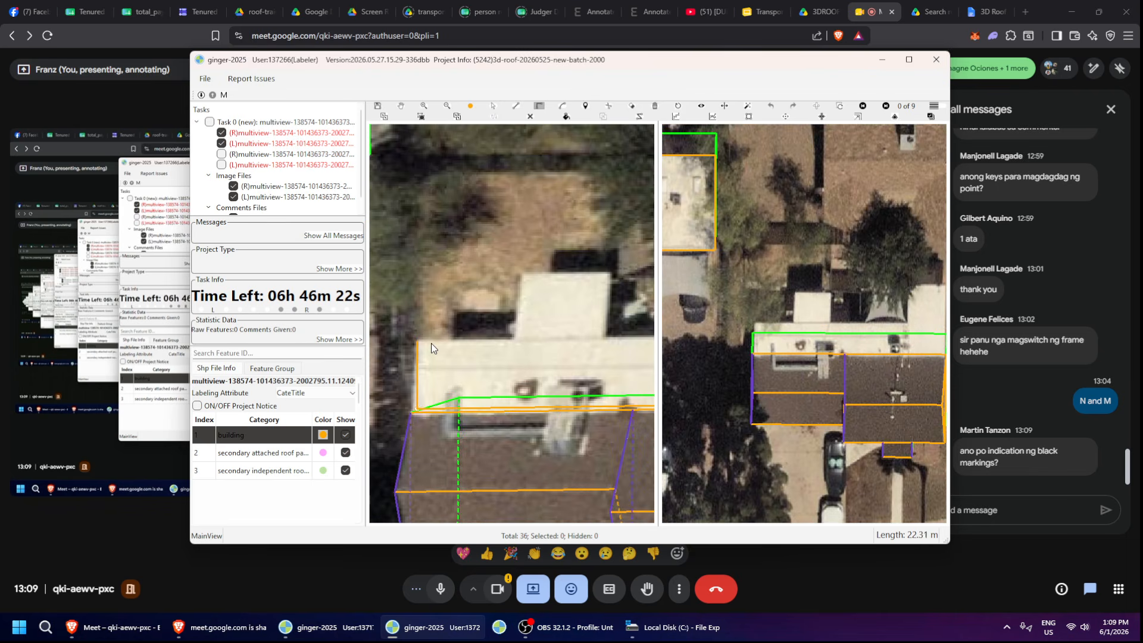
{"action": "scroll", "coordinate": [434, 339], "scroll_direction": "up", "scroll_amount": 1}
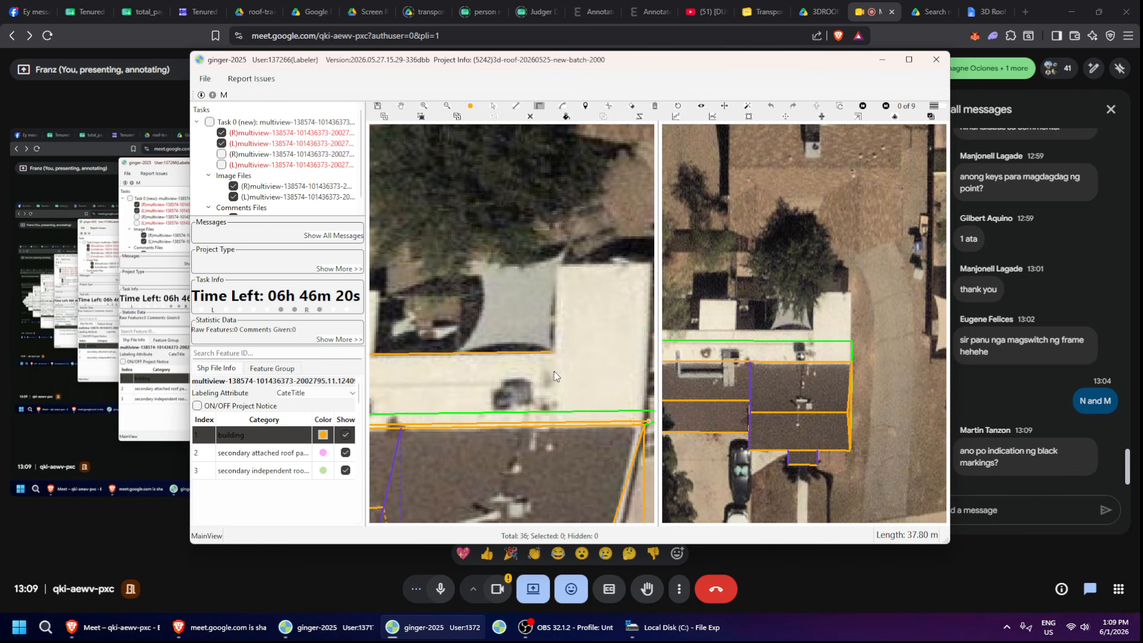
{"action": "left_click_drag", "start_coordinate": [556, 363], "coordinate": [480, 369]}
{"action": "left_click", "coordinate": [541, 269]}
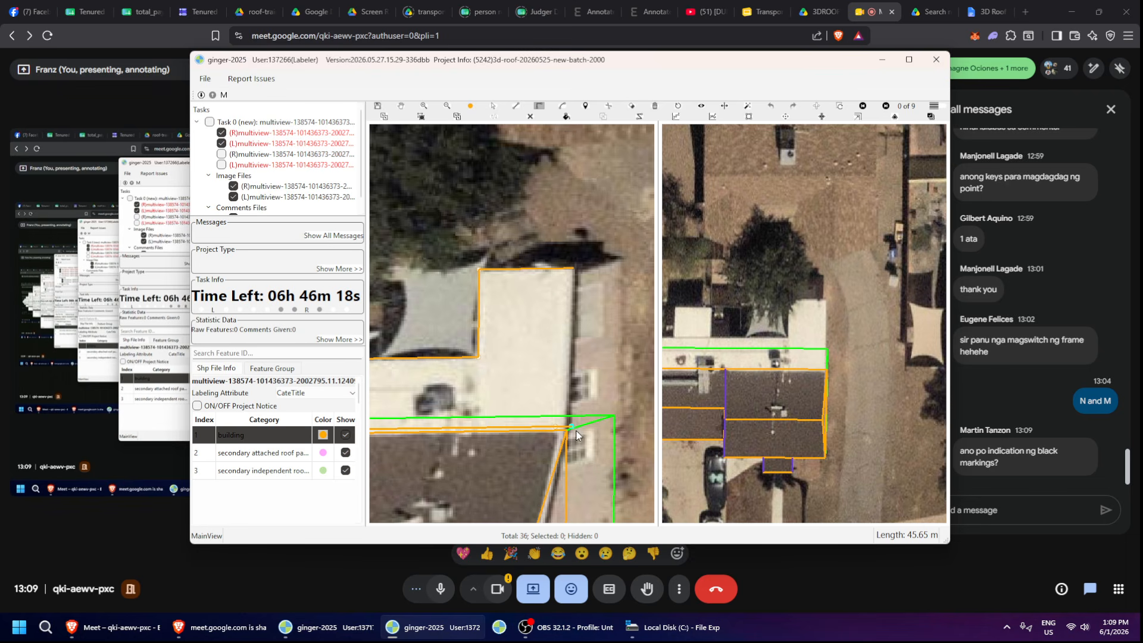
{"action": "left_click", "coordinate": [573, 428]}
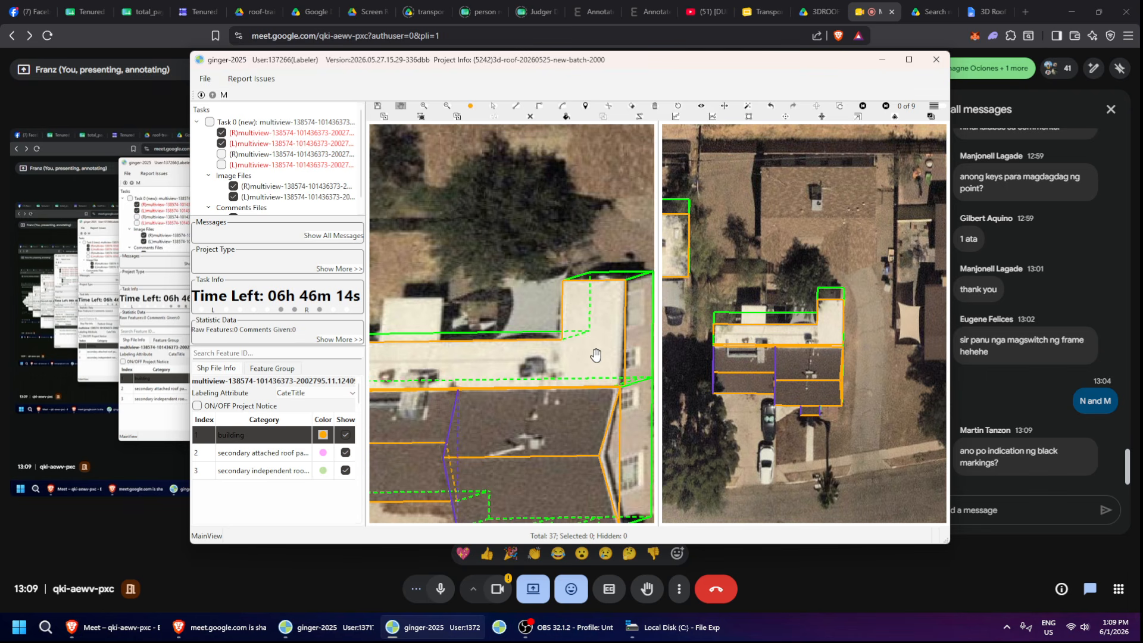
Draw a blue segment along the flat roof's back edge
{"action": "scroll", "coordinate": [595, 356], "scroll_direction": "down", "scroll_amount": 3}
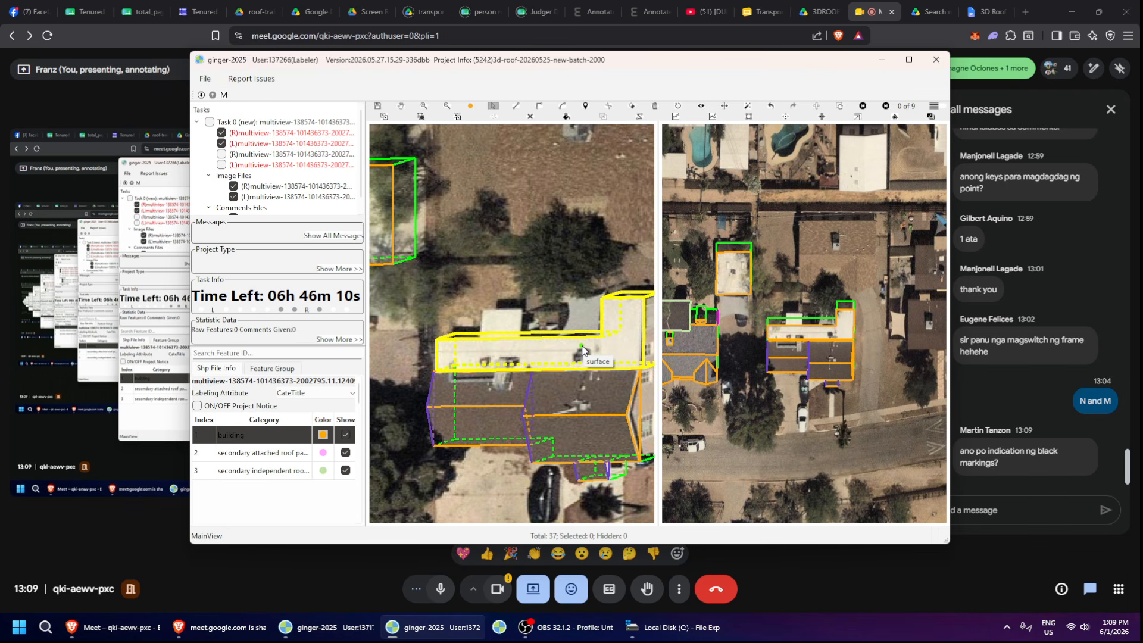
{"action": "key", "text": "p"}
{"action": "left_click", "coordinate": [618, 297]}
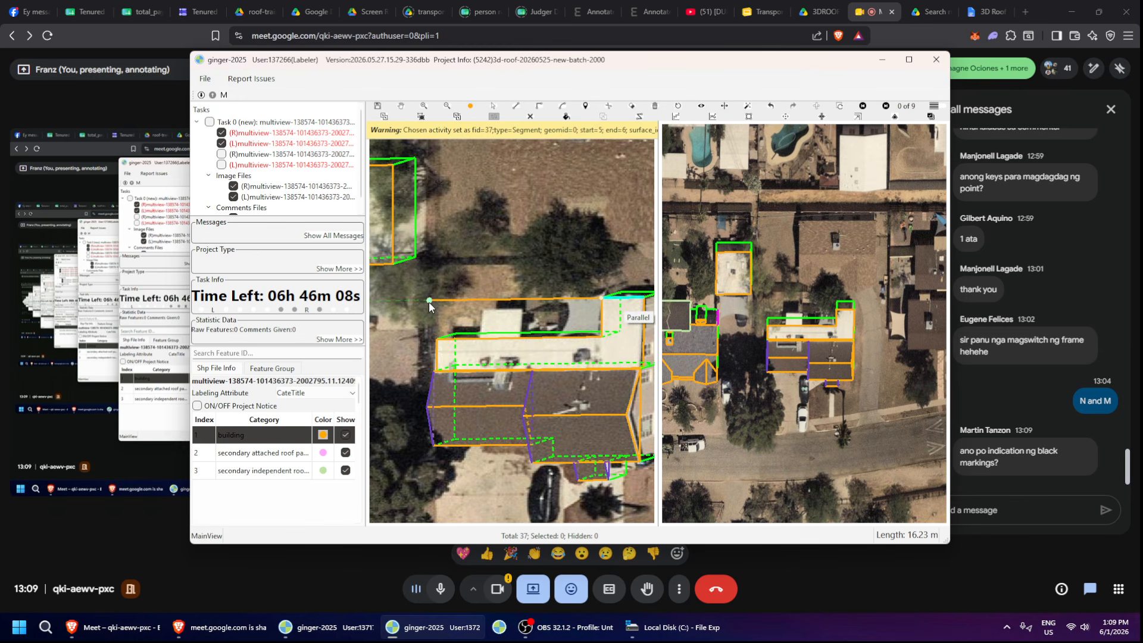
{"action": "left_click", "coordinate": [405, 299]}
Draw the wall corner lines at the building's upper-left corner
{"action": "left_click", "coordinate": [439, 340]}
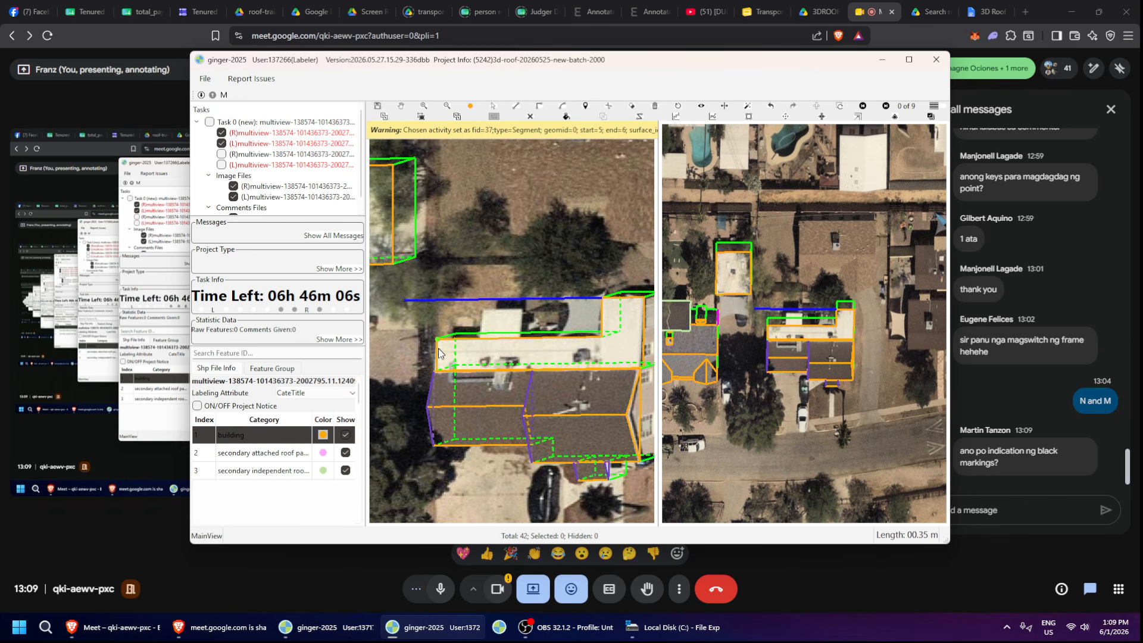
{"action": "left_click", "coordinate": [441, 301]}
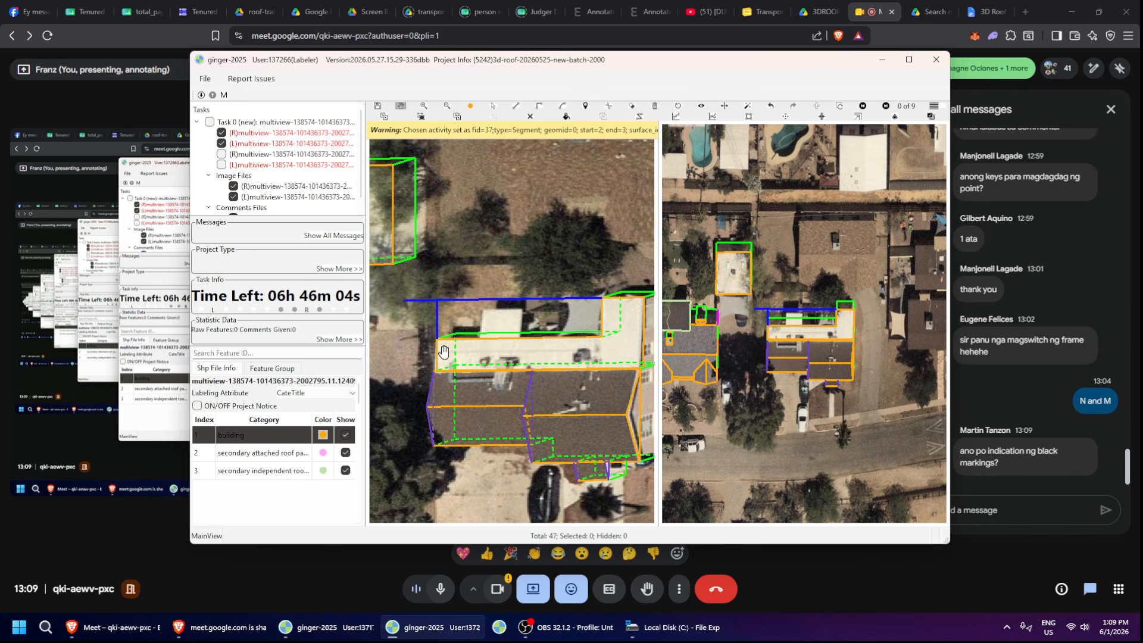
{"action": "scroll", "coordinate": [440, 301], "scroll_direction": "up", "scroll_amount": 6}
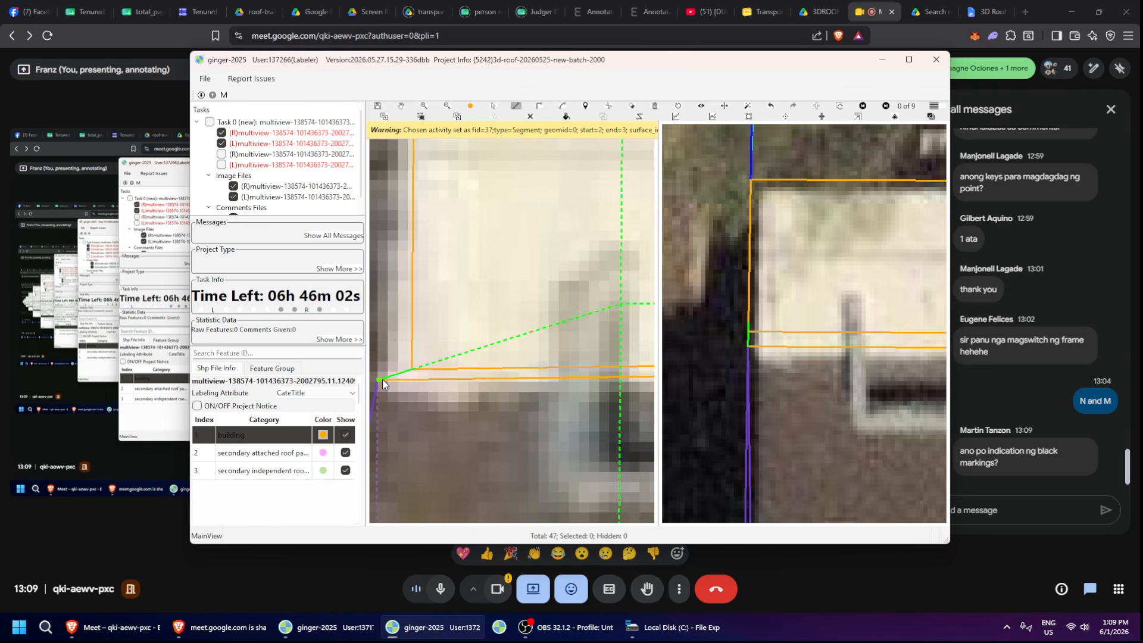
{"action": "scroll", "coordinate": [406, 323], "scroll_direction": "down", "scroll_amount": 6}
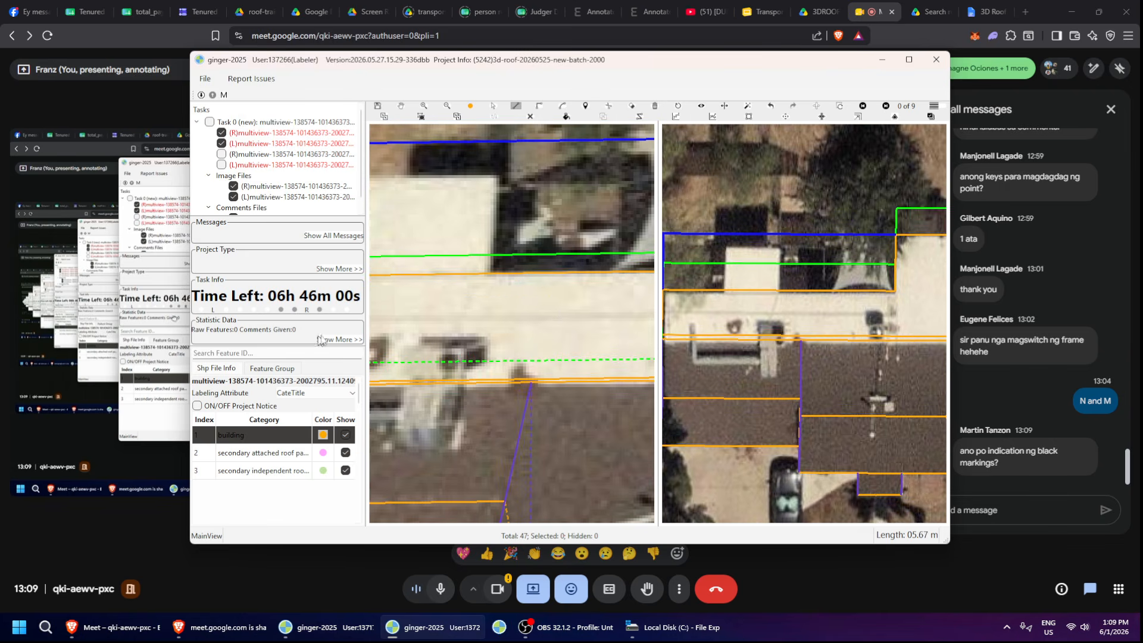
{"action": "scroll", "coordinate": [560, 301], "scroll_direction": "down", "scroll_amount": 8}
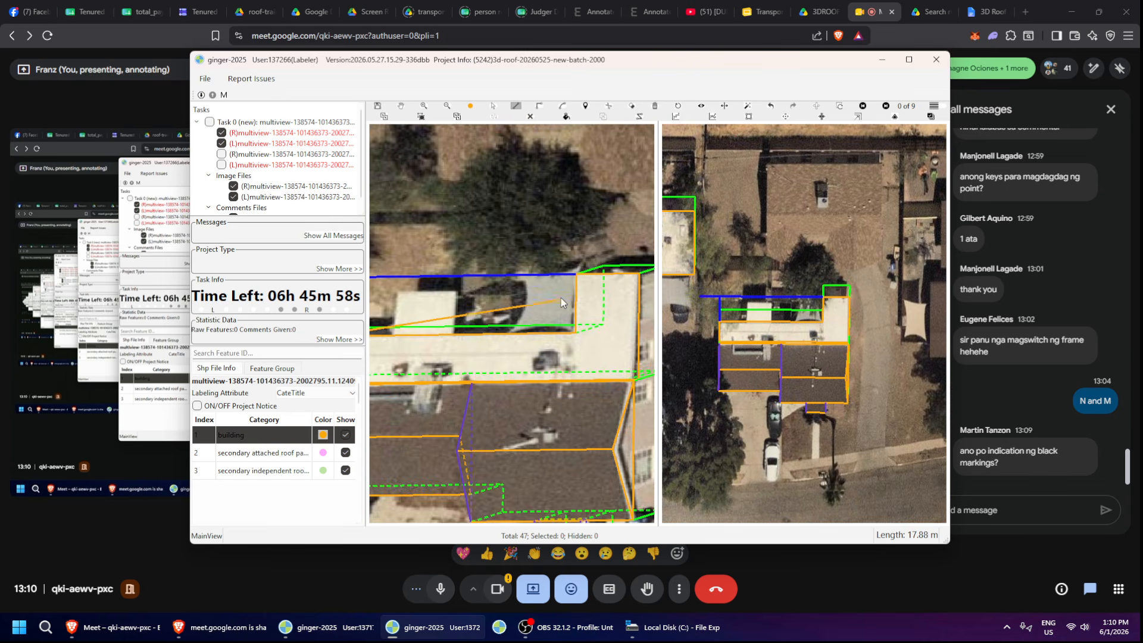
{"action": "left_click_drag", "start_coordinate": [457, 332], "coordinate": [621, 338]}
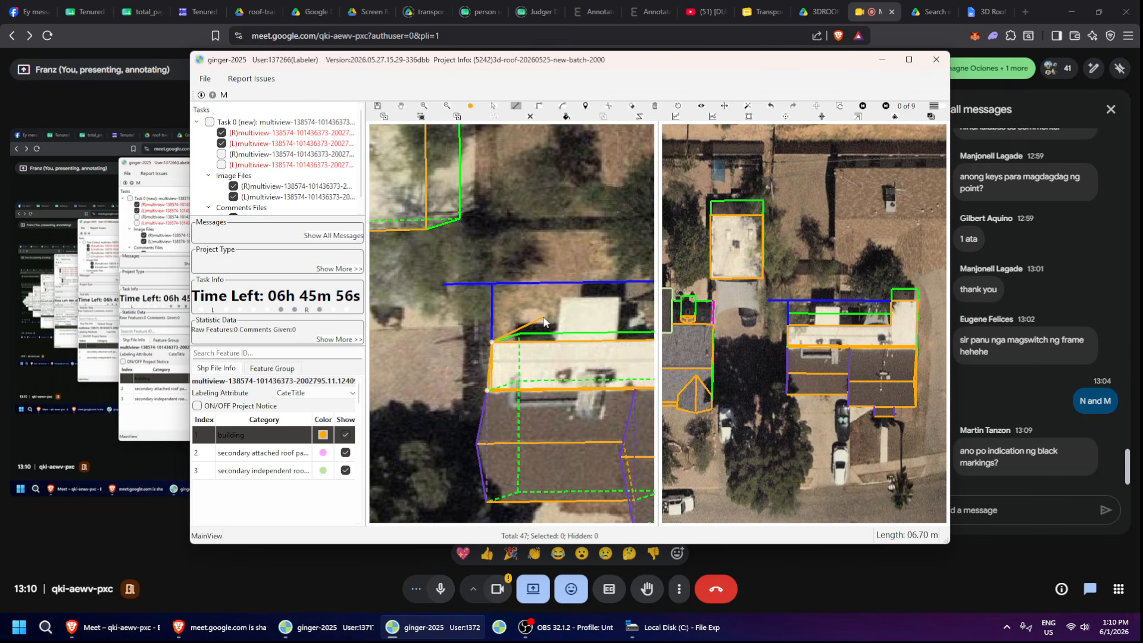
{"action": "left_click", "coordinate": [493, 284]}
{"action": "left_click_drag", "start_coordinate": [505, 313], "coordinate": [344, 334]}
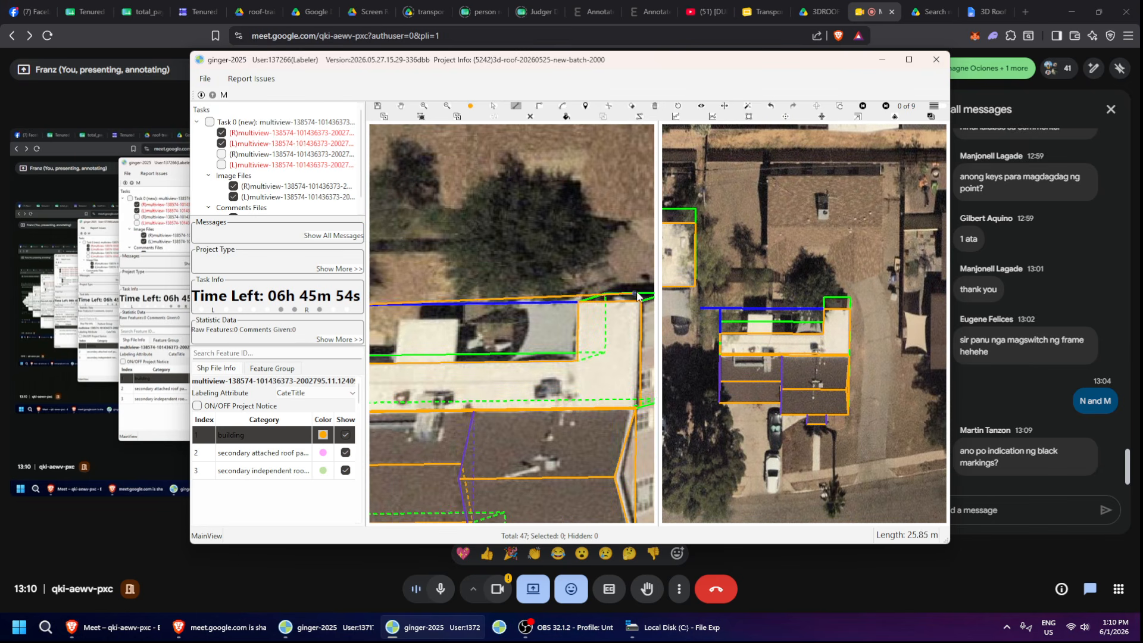
{"action": "left_click", "coordinate": [640, 302]}
{"action": "double_click", "coordinate": [636, 409]}
{"action": "mouse_move", "coordinate": [609, 409]}
{"action": "left_mouse_down"}
{"action": "mouse_move", "coordinate": [598, 390]}
{"action": "mouse_move", "coordinate": [522, 375]}
{"action": "mouse_move", "coordinate": [492, 390]}
{"action": "left_mouse_up"}
{"action": "scroll", "coordinate": [521, 375], "scroll_direction": "up", "scroll_amount": 1}
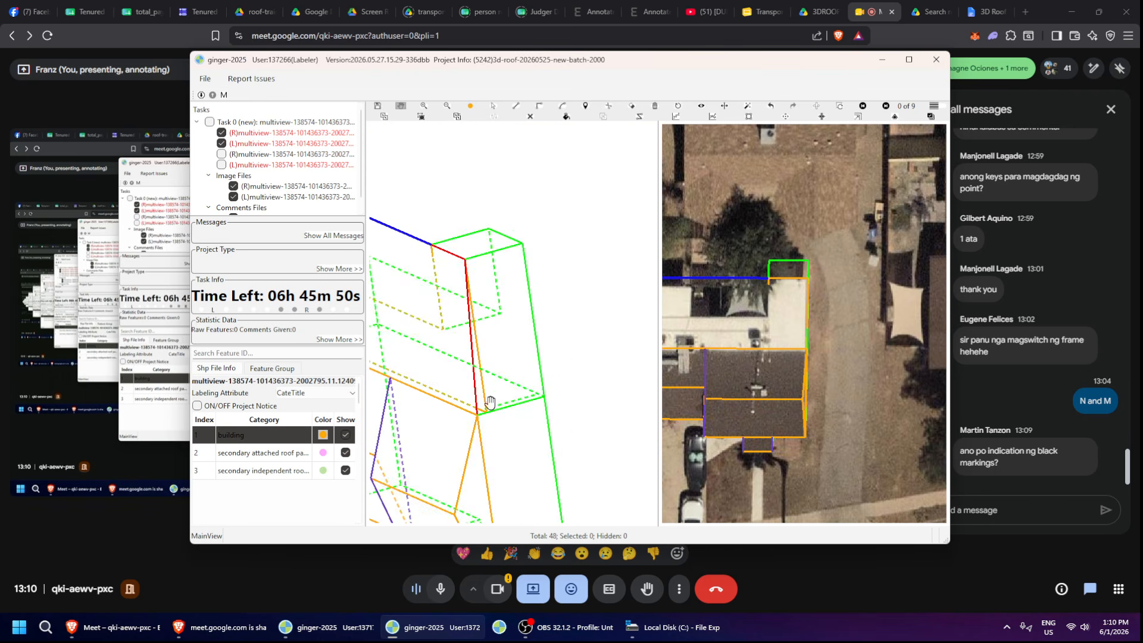
Draw two wall corner lines from base vertices up to top vertices, then check the 3-D wireframe
{"action": "scroll", "coordinate": [485, 405], "scroll_direction": "up", "scroll_amount": 2}
{"action": "left_click", "coordinate": [466, 425]}
{"action": "scroll", "coordinate": [489, 424], "scroll_direction": "down", "scroll_amount": 2}
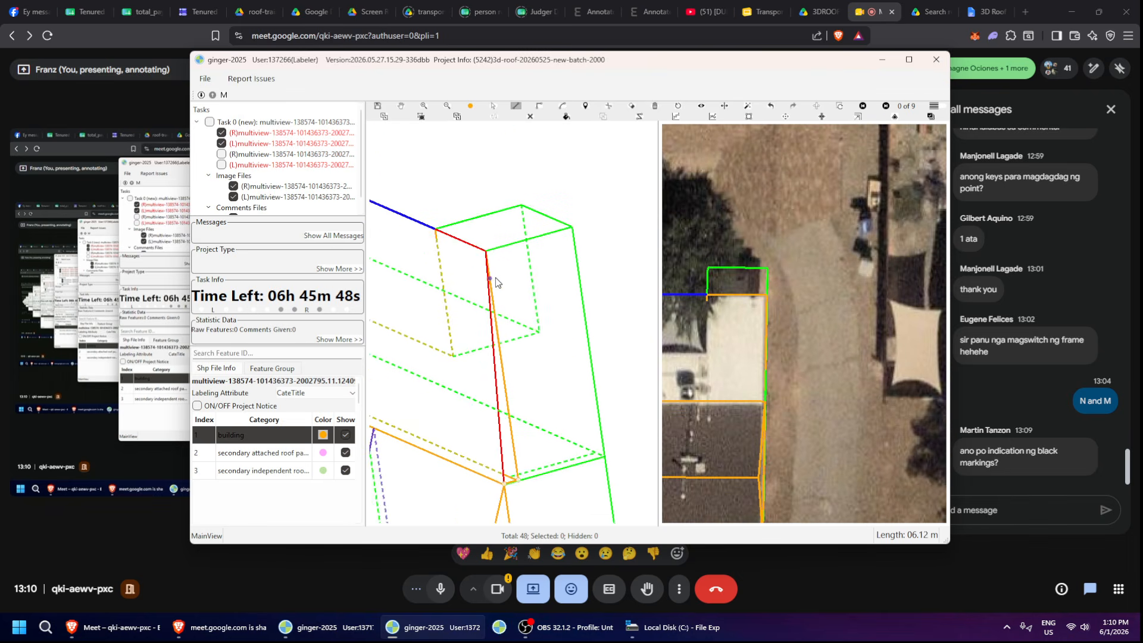
{"action": "double_click", "coordinate": [487, 256]}
{"action": "scroll", "coordinate": [475, 281], "scroll_direction": "down", "scroll_amount": 2}
{"action": "left_click_drag", "start_coordinate": [474, 281], "coordinate": [548, 381]}
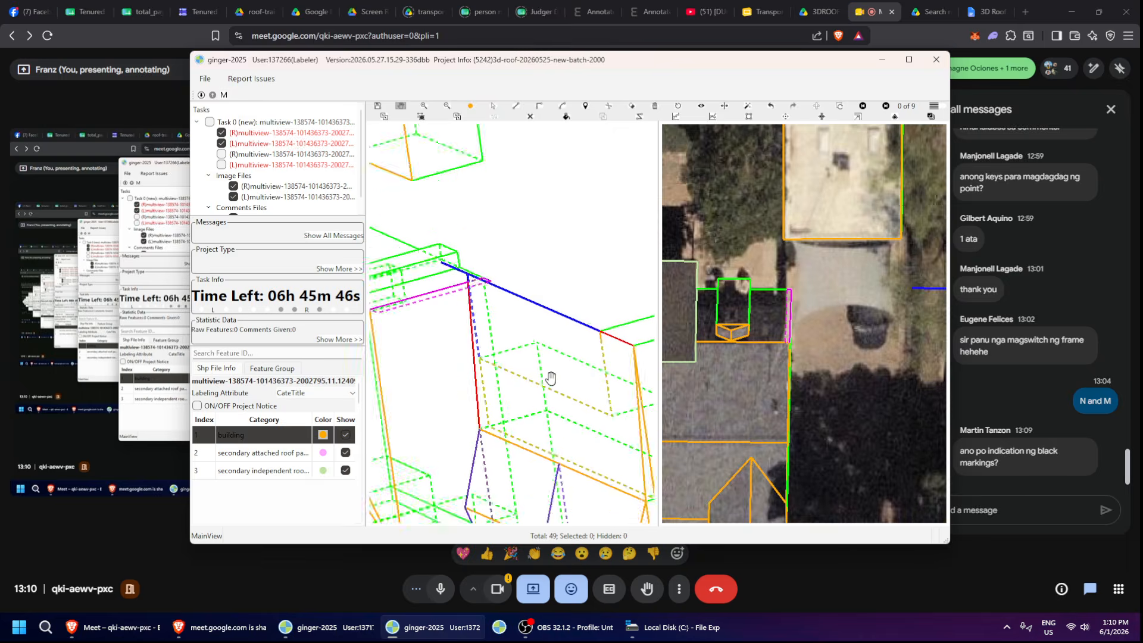
{"action": "left_click_drag", "start_coordinate": [490, 357], "coordinate": [544, 316]}
{"action": "scroll", "coordinate": [548, 383], "scroll_direction": "up", "scroll_amount": 2}
{"action": "left_click", "coordinate": [541, 394]}
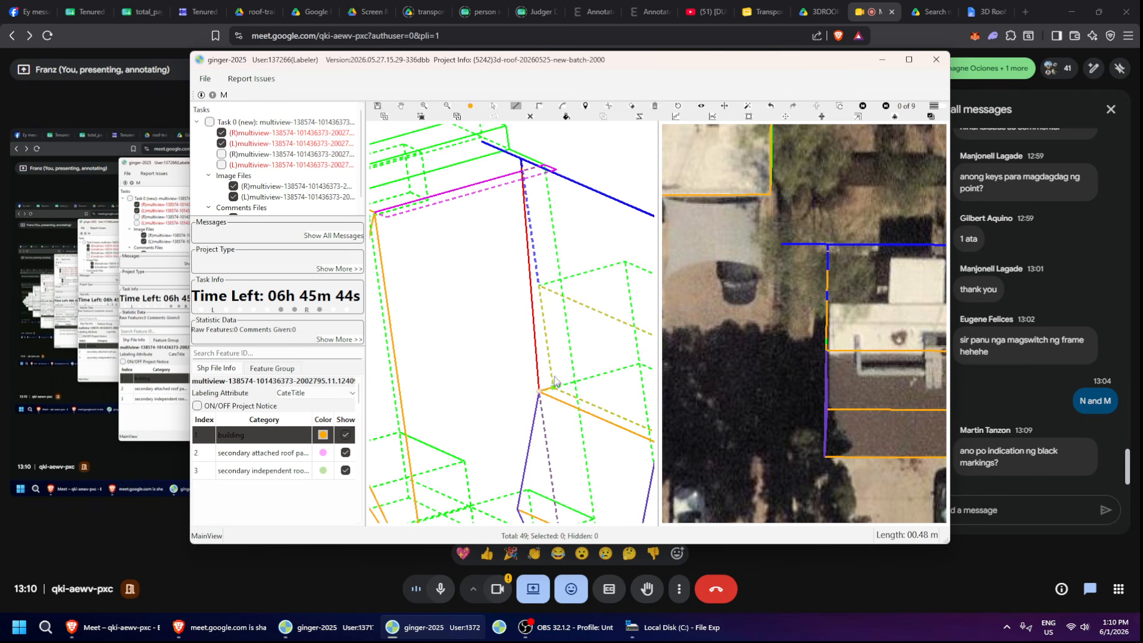
{"action": "double_click", "coordinate": [521, 158]}
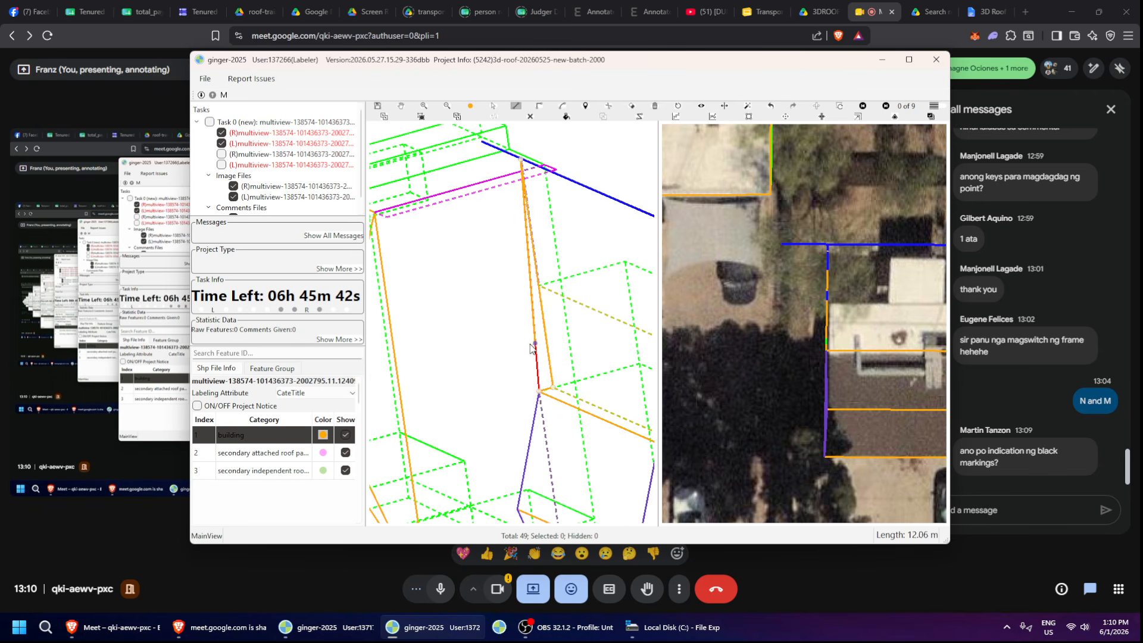
{"action": "scroll", "coordinate": [542, 295], "scroll_direction": "down", "scroll_amount": 3}
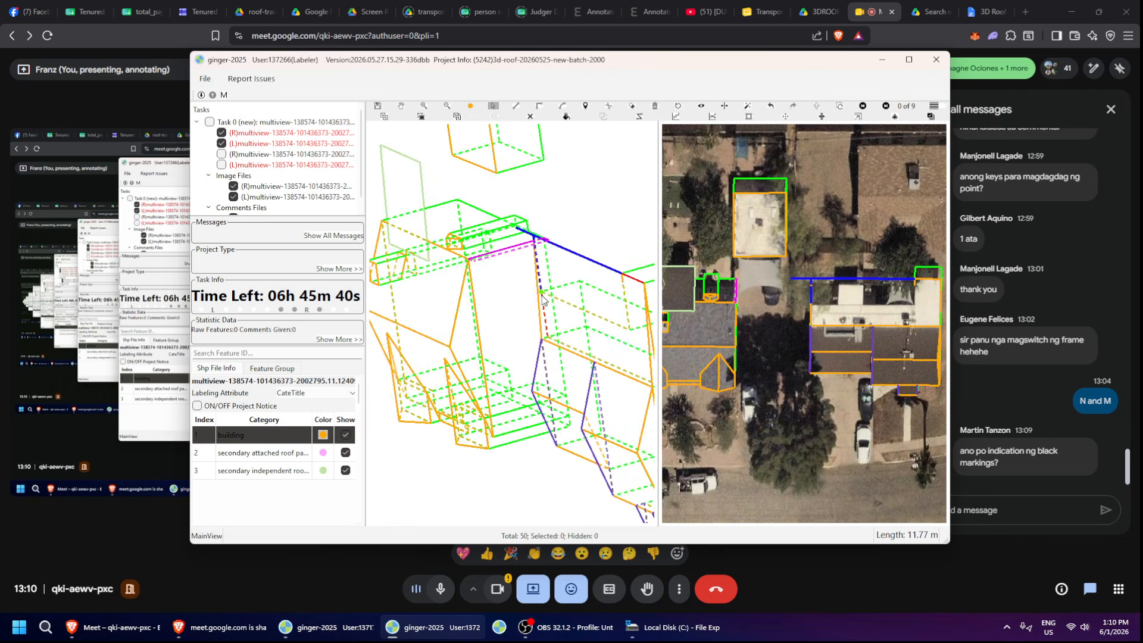
{"action": "left_click_drag", "start_coordinate": [575, 325], "coordinate": [626, 304]}
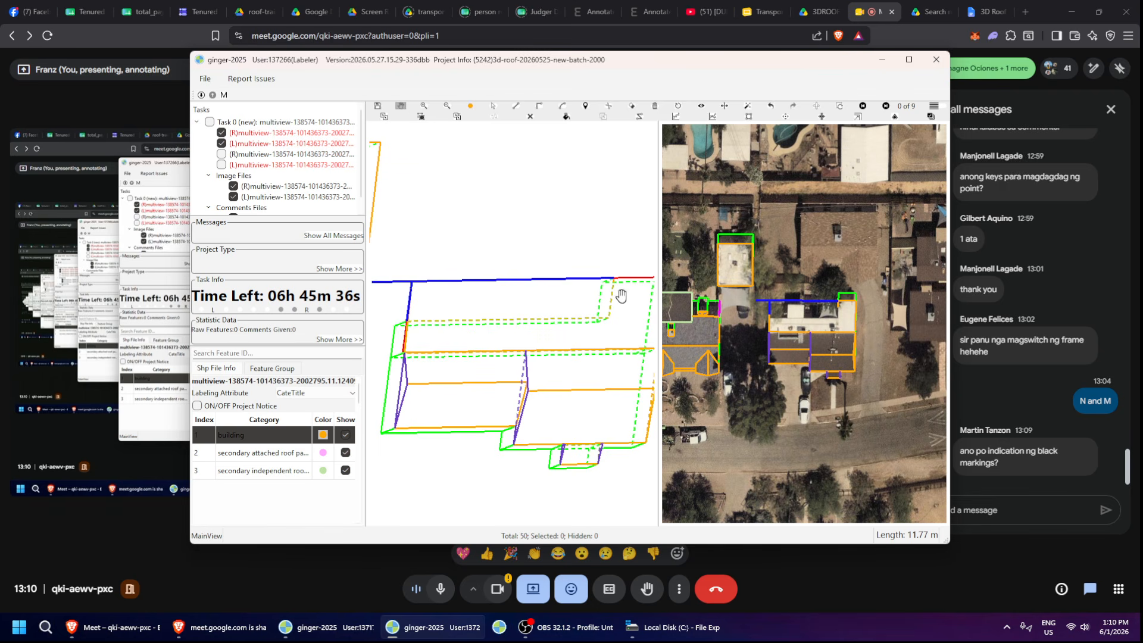
Draw a line from the roof corner, then delete a stray blue line and red spike
{"action": "key", "text": "l"}
{"action": "left_click", "coordinate": [614, 278]}
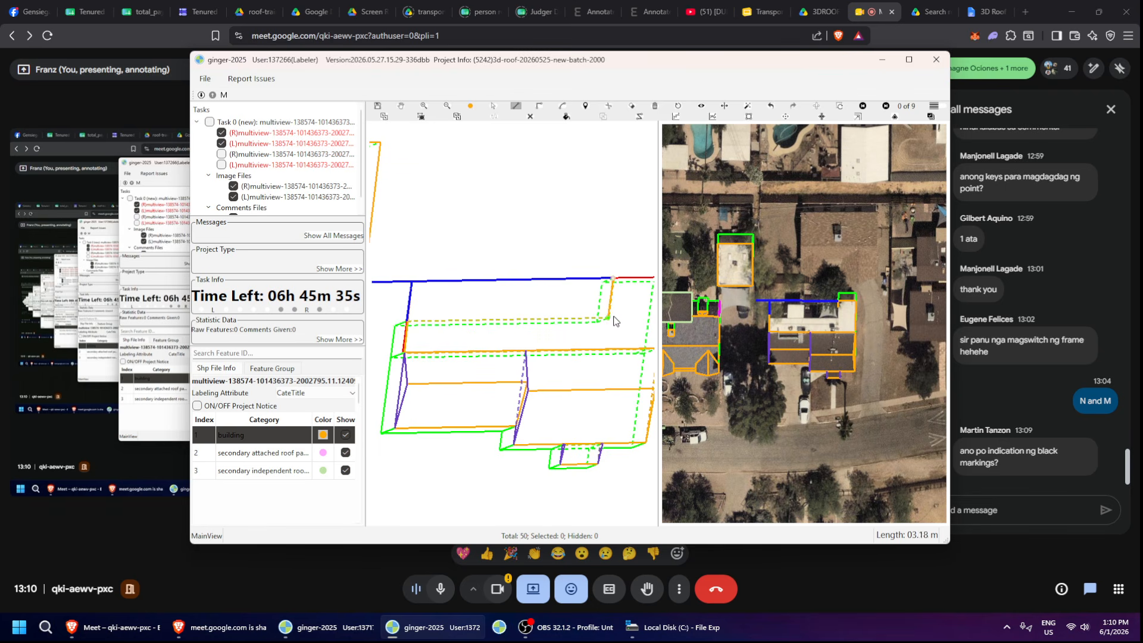
{"action": "left_click", "coordinate": [404, 326]}
{"action": "left_click", "coordinate": [484, 297]}
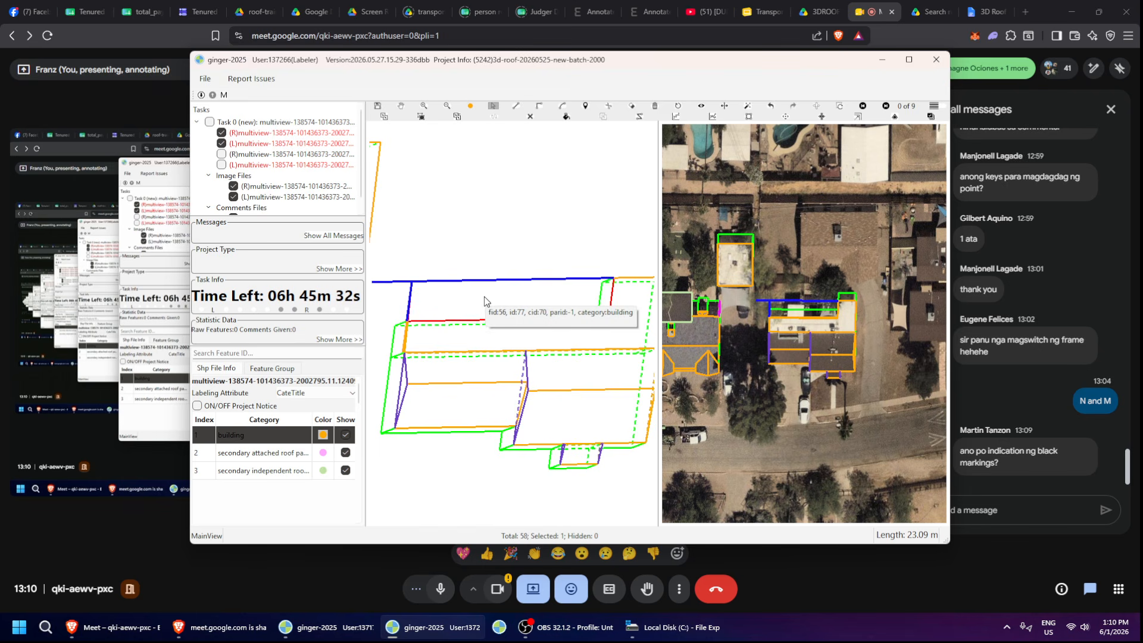
{"action": "left_click", "coordinate": [531, 116]}
{"action": "scroll", "coordinate": [394, 300], "scroll_direction": "up", "scroll_amount": 7}
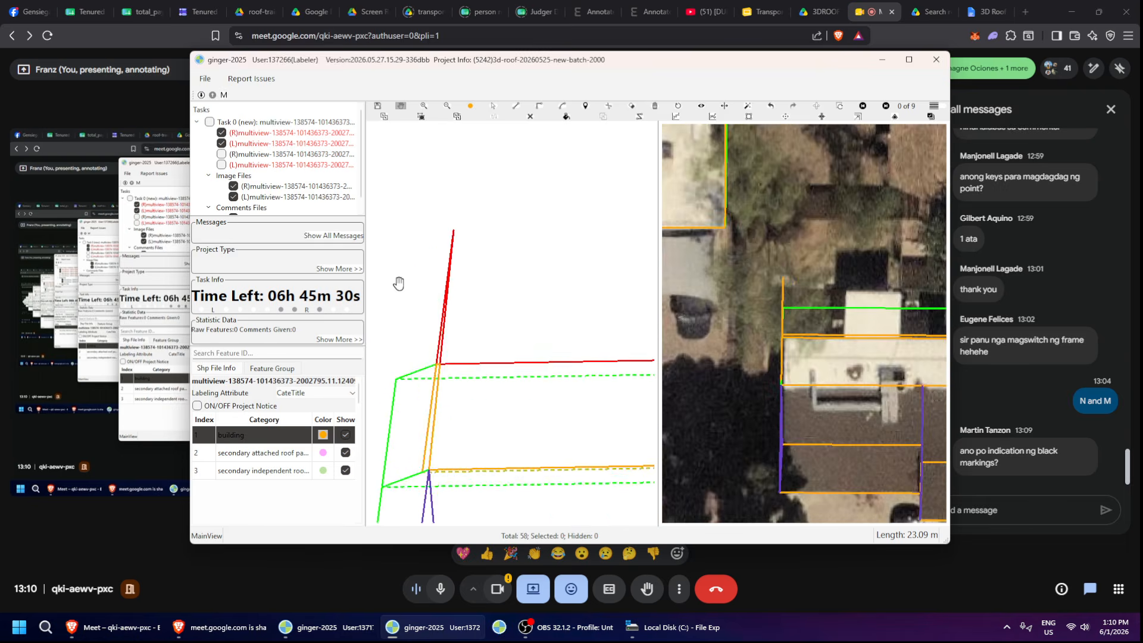
{"action": "left_click_drag", "start_coordinate": [445, 291], "coordinate": [477, 385]}
{"action": "scroll", "coordinate": [496, 322], "scroll_direction": "down", "scroll_amount": 5}
{"action": "scroll", "coordinate": [491, 334], "scroll_direction": "up", "scroll_amount": 4}
Trace two lines along the roof edge to its right-hand corner and up to the upper corner
{"action": "key", "text": "l"}
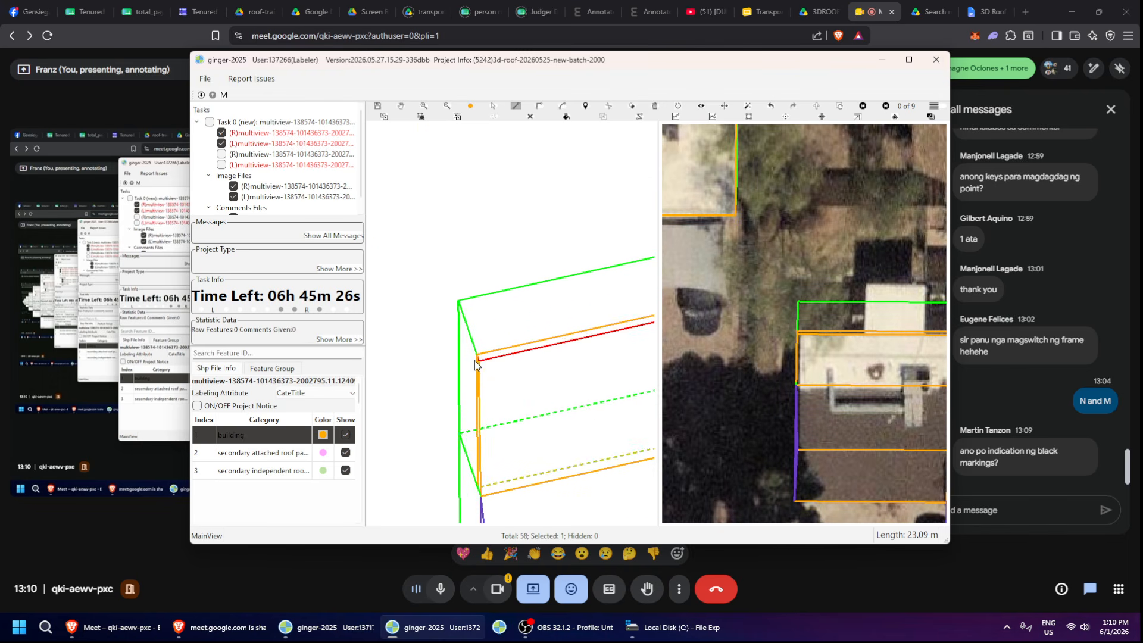
{"action": "scroll", "coordinate": [483, 358], "scroll_direction": "up", "scroll_amount": 3}
{"action": "left_click", "coordinate": [472, 362]}
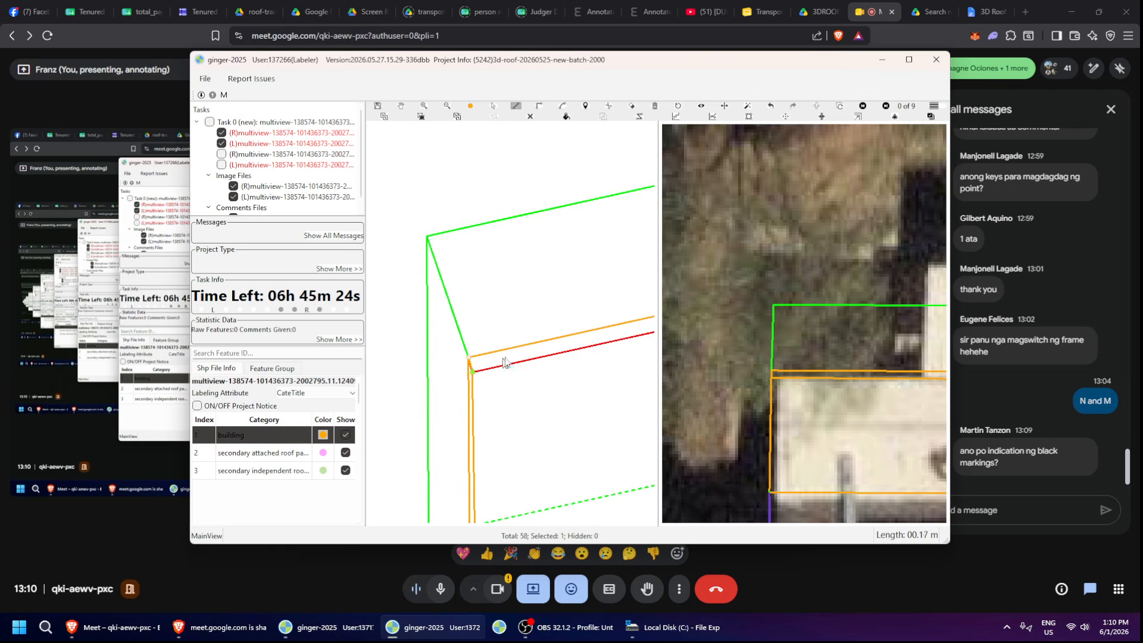
{"action": "scroll", "coordinate": [485, 351], "scroll_direction": "down", "scroll_amount": 4}
{"action": "left_click_drag", "start_coordinate": [518, 358], "coordinate": [330, 418]}
{"action": "scroll", "coordinate": [506, 372], "scroll_direction": "up", "scroll_amount": 2}
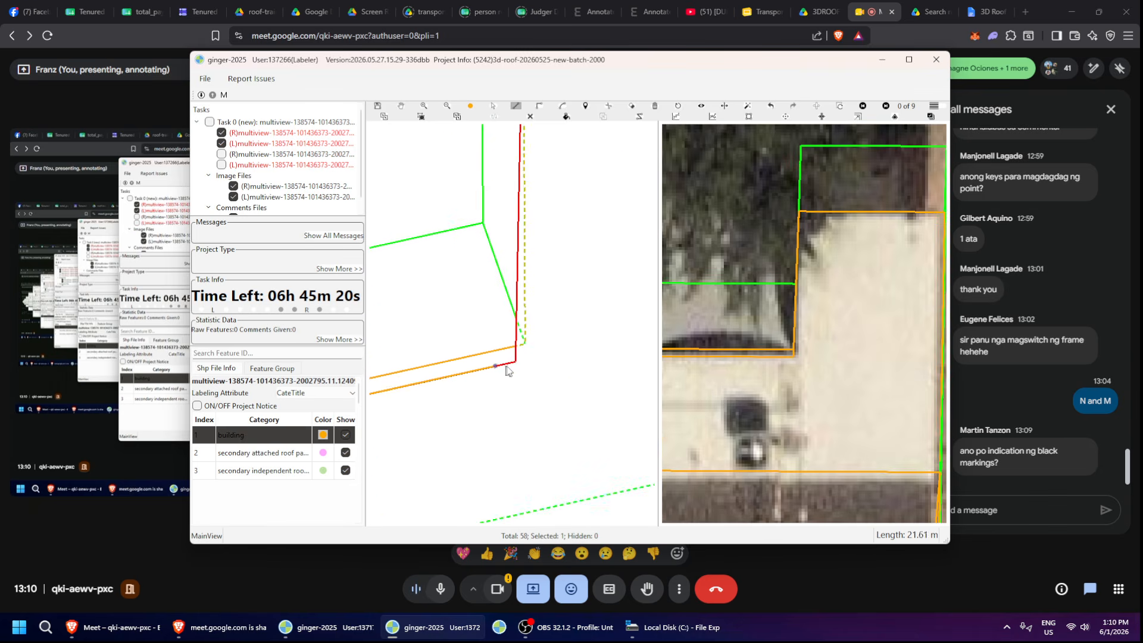
{"action": "double_click", "coordinate": [526, 342]}
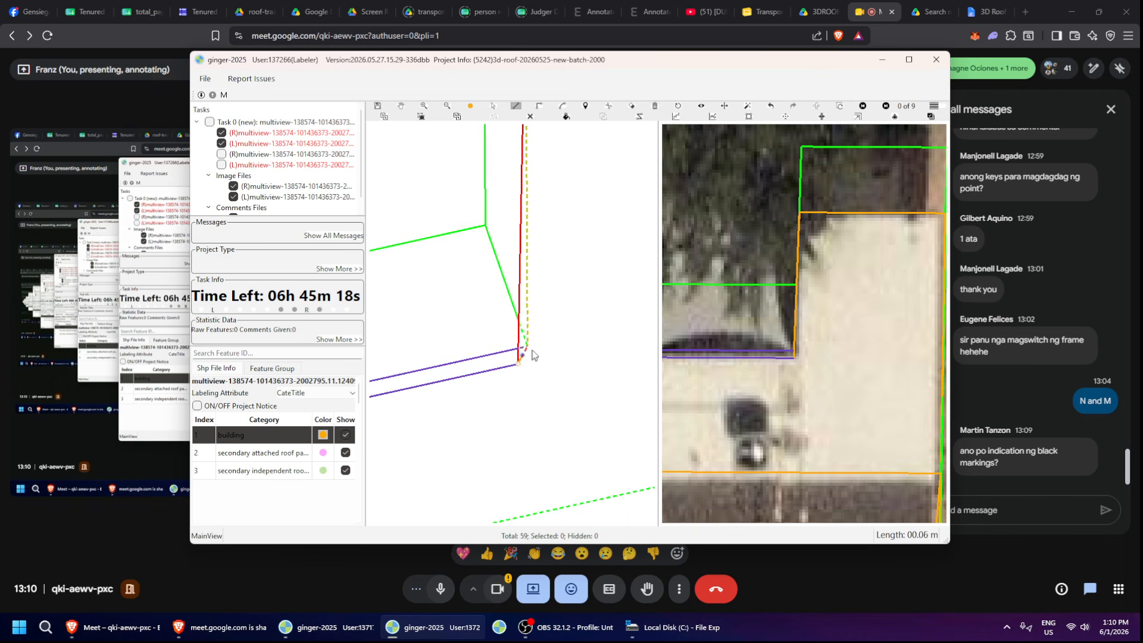
{"action": "left_click_drag", "start_coordinate": [504, 290], "coordinate": [496, 445]}
{"action": "double_click", "coordinate": [516, 162]}
{"action": "left_click_drag", "start_coordinate": [489, 389], "coordinate": [480, 315]}
{"action": "scroll", "coordinate": [476, 292], "scroll_direction": "down", "scroll_amount": 2}
{"action": "key", "text": "Escape"}
{"action": "scroll", "coordinate": [478, 290], "scroll_direction": "down", "scroll_amount": 5}
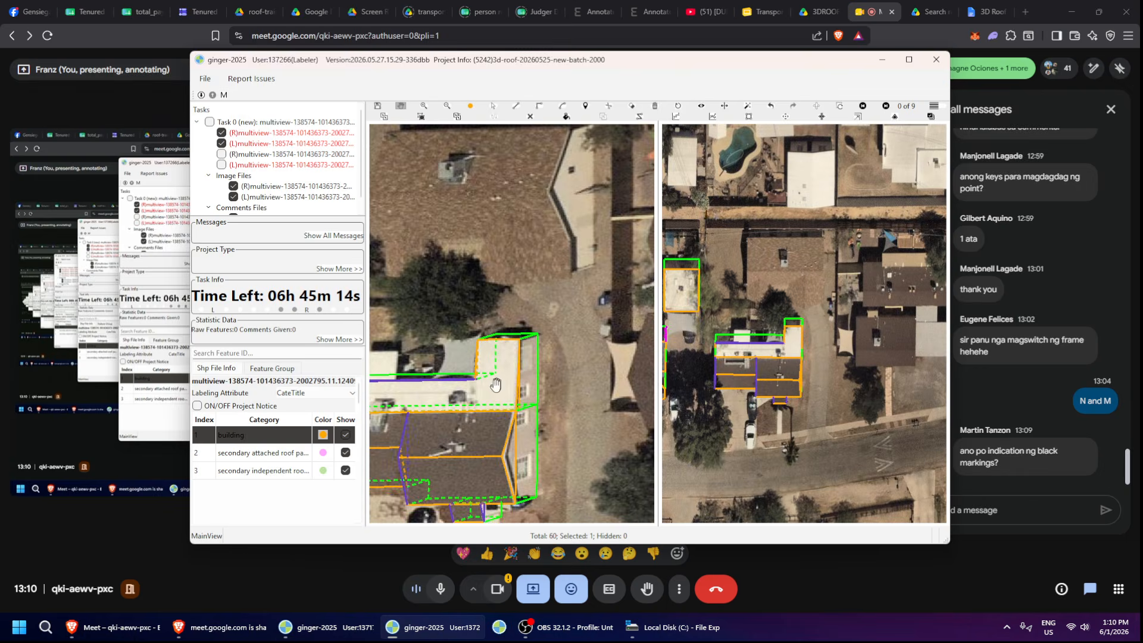
Draw a segment parallel to the green edge and move it onto the white box's top edge
{"action": "scroll", "coordinate": [461, 310], "scroll_direction": "up", "scroll_amount": 2}
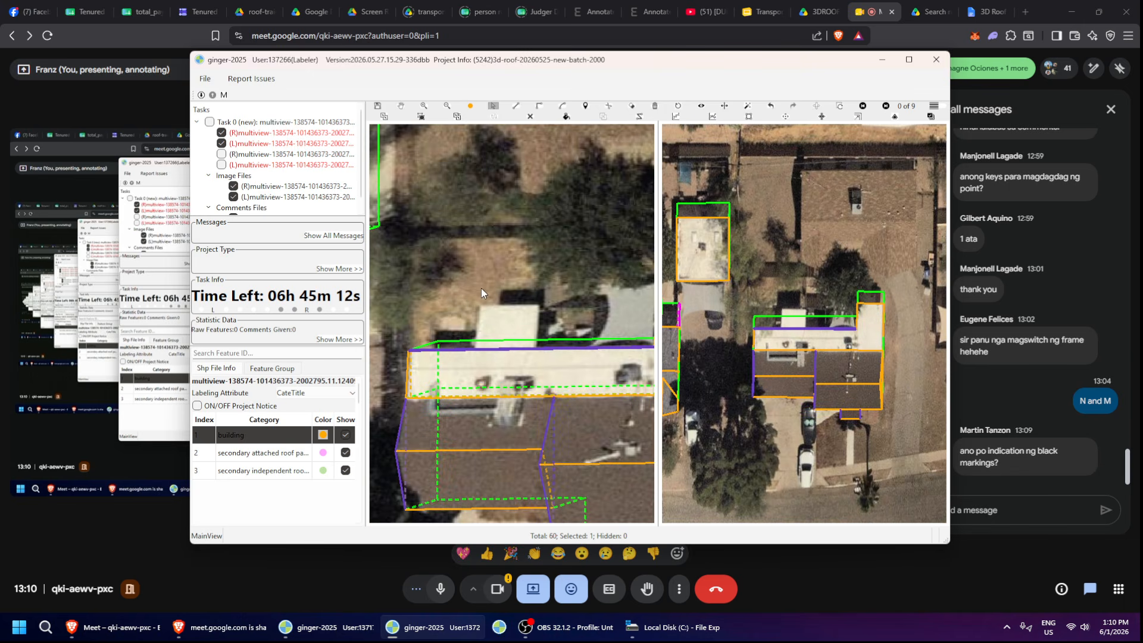
{"action": "scroll", "coordinate": [482, 291], "scroll_direction": "up", "scroll_amount": 3}
{"action": "key", "text": "v"}
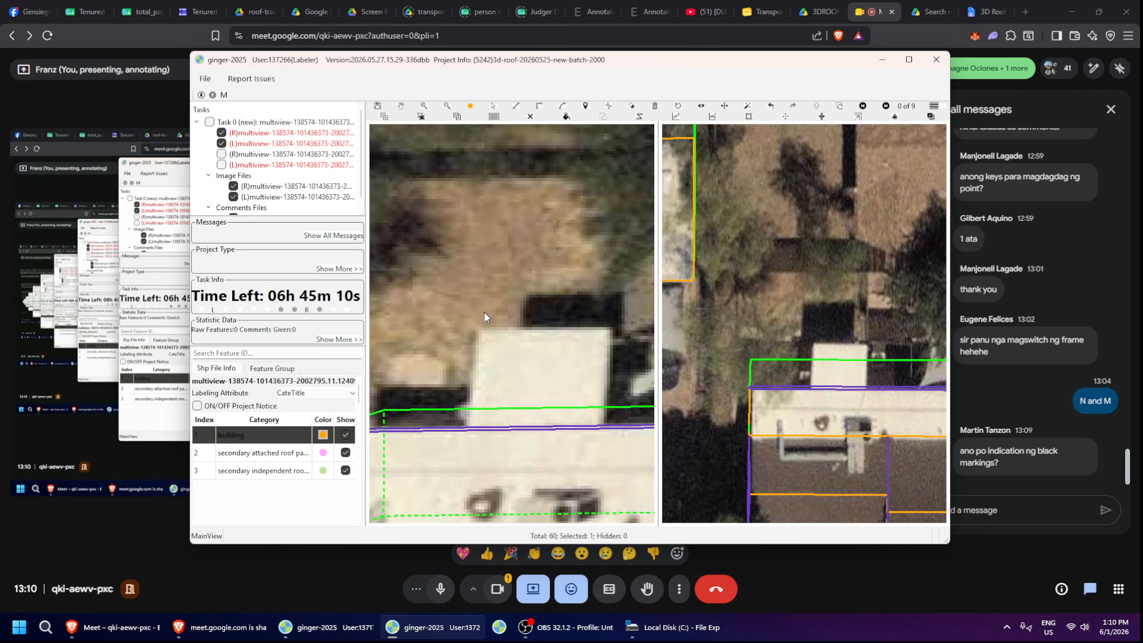
{"action": "left_click", "coordinate": [481, 327]}
{"action": "left_click", "coordinate": [501, 408]}
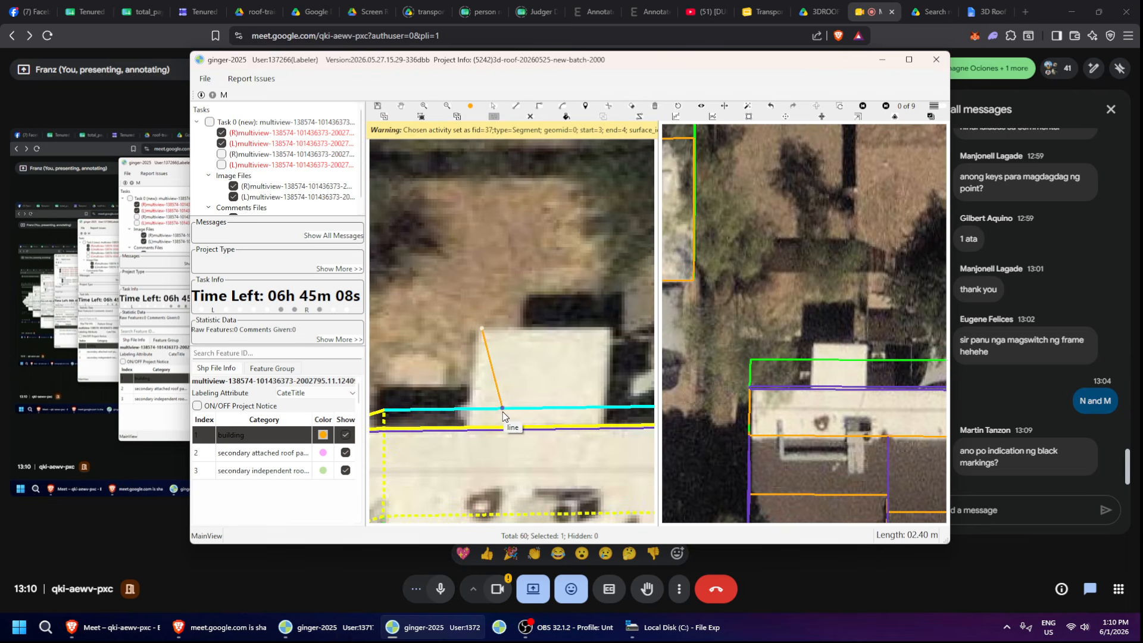
{"action": "left_click", "coordinate": [612, 327]}
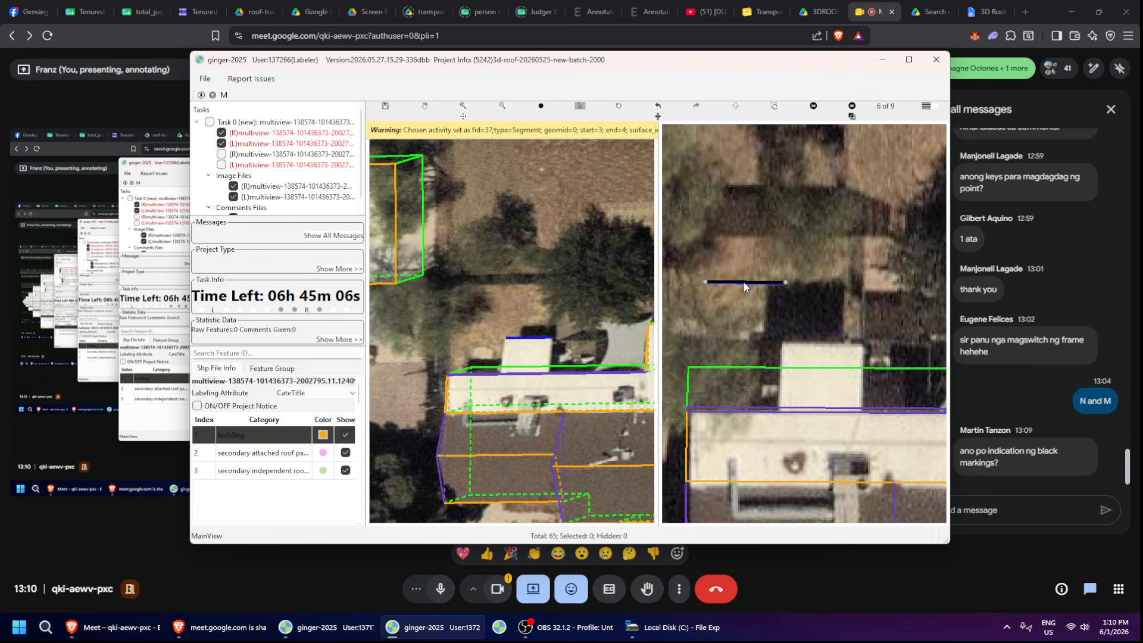
{"action": "left_click_drag", "start_coordinate": [808, 347], "coordinate": [819, 365]}
{"action": "key", "text": "Escape"}
Outline the white rooftop box and label it secondary independent roof panel
{"action": "scroll", "coordinate": [580, 372], "scroll_direction": "up", "scroll_amount": 5}
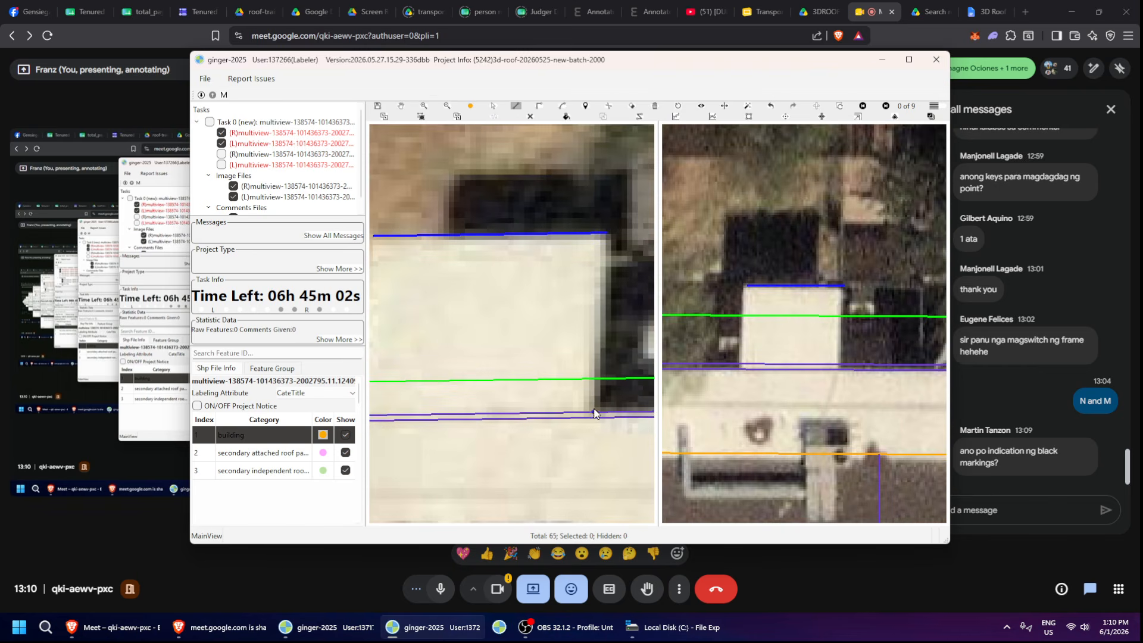
{"action": "left_click", "coordinate": [609, 237]}
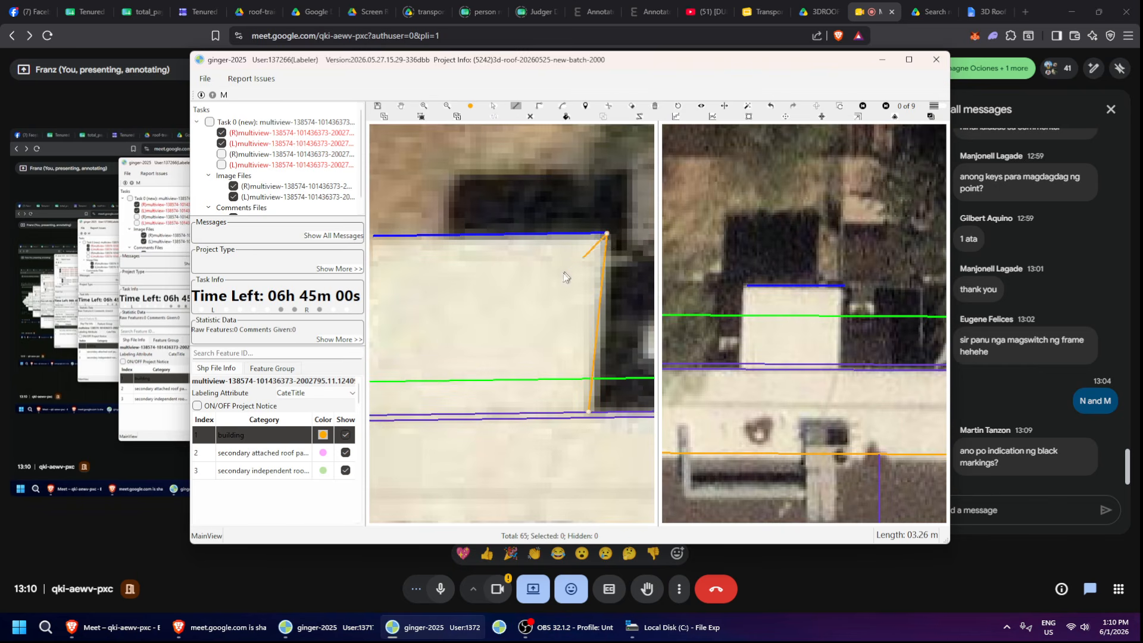
{"action": "left_click_drag", "start_coordinate": [609, 237], "coordinate": [516, 252]}
{"action": "left_click", "coordinate": [530, 248]}
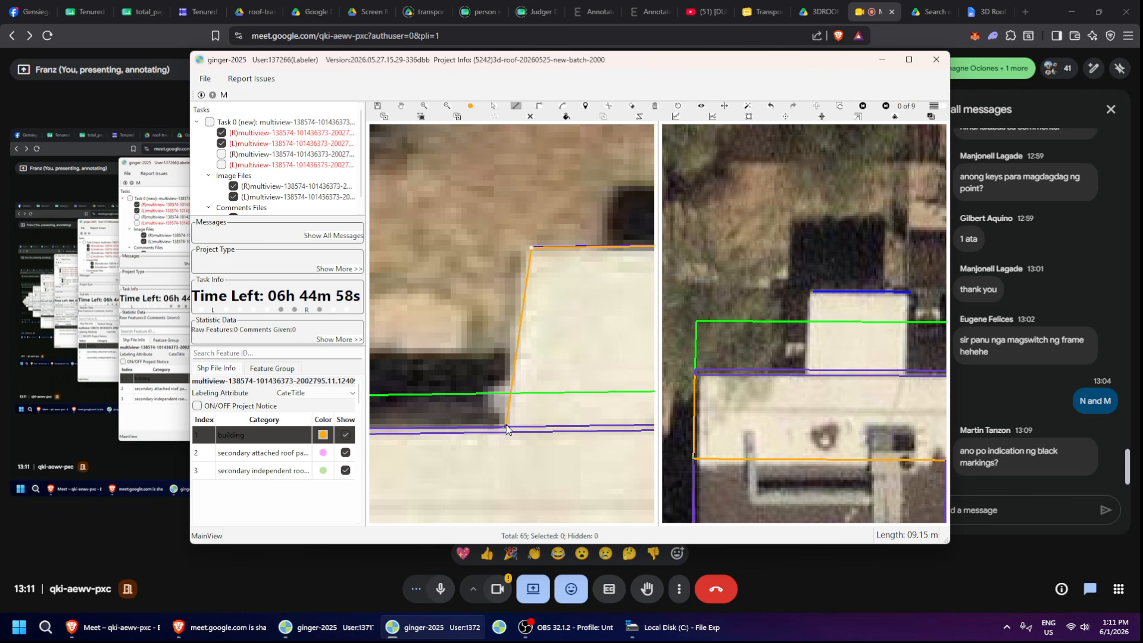
{"action": "left_click", "coordinate": [506, 430]}
{"action": "scroll", "coordinate": [562, 331], "scroll_direction": "down", "scroll_amount": 3}
{"action": "right_click", "coordinate": [562, 331]}
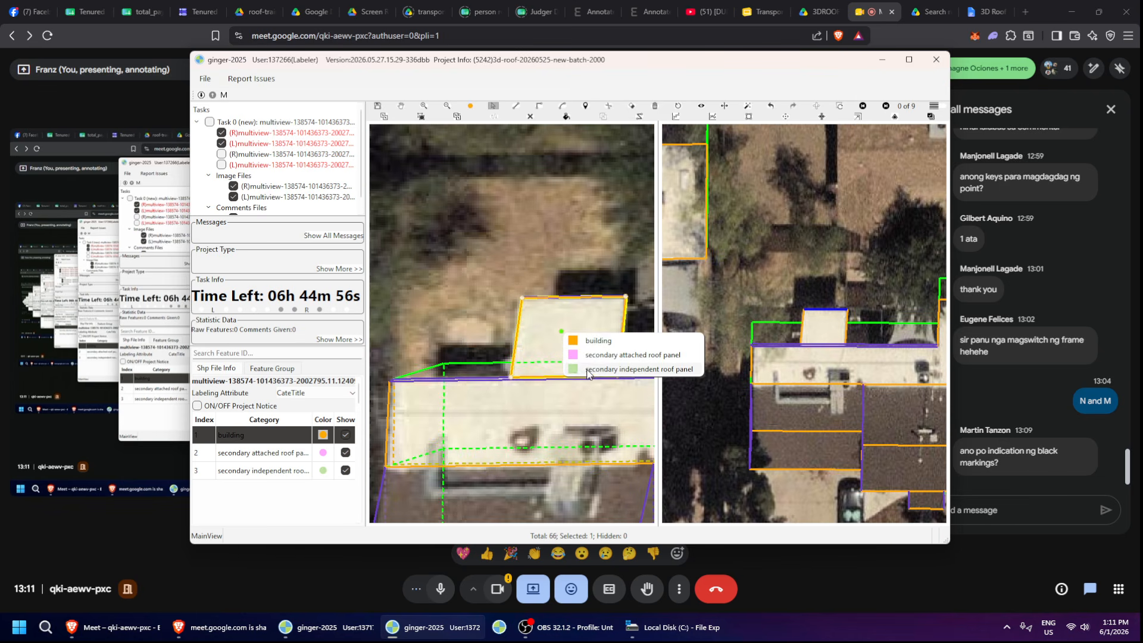
{"action": "left_click", "coordinate": [619, 369]}
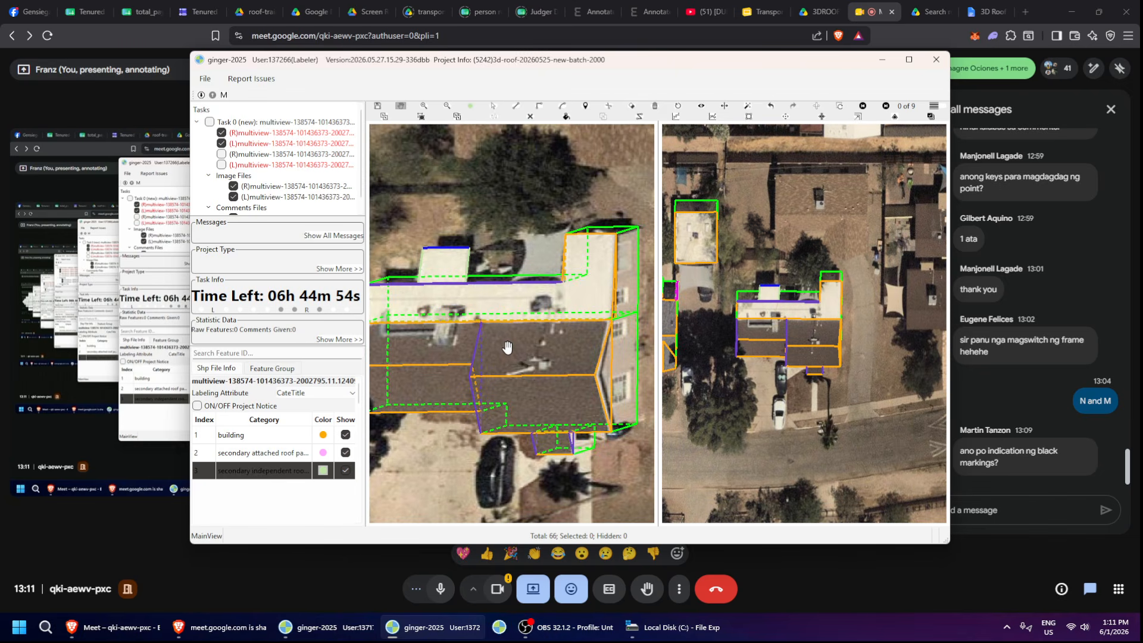
Select the main house roof polygon
{"action": "left_click_drag", "start_coordinate": [507, 347], "coordinate": [535, 342]}
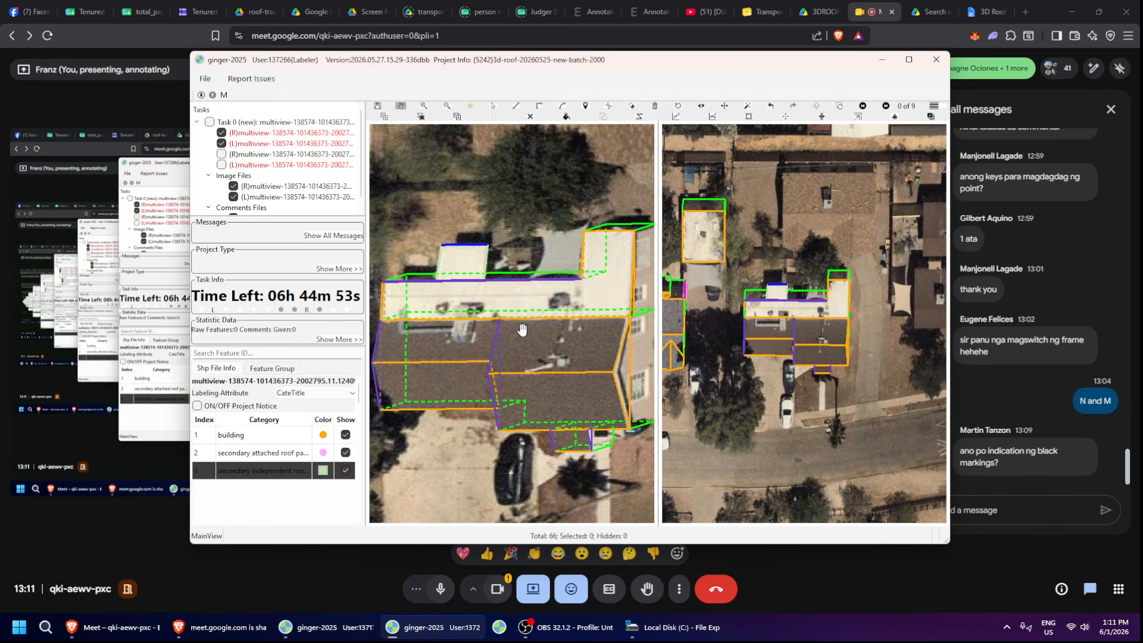
{"action": "key", "text": "Escape"}
{"action": "left_click", "coordinate": [549, 340]}
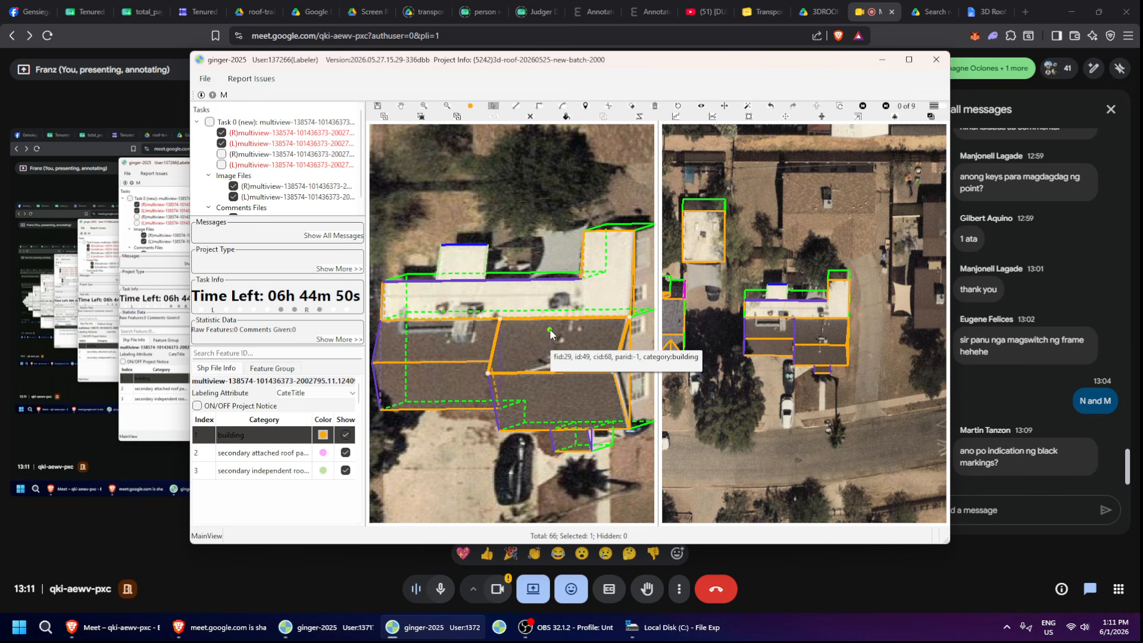
Briefly hide and re-show the drawn roof features, then save the roof model
{"action": "key", "text": "h"}
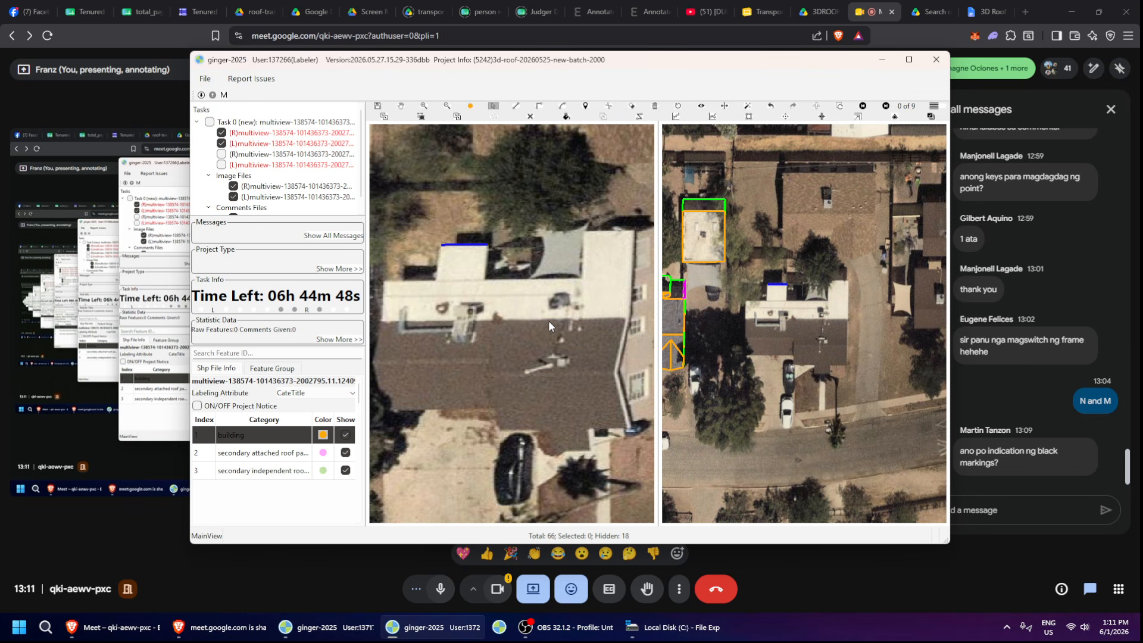
{"action": "key", "text": "h"}
{"action": "key", "text": "ctrl+s"}
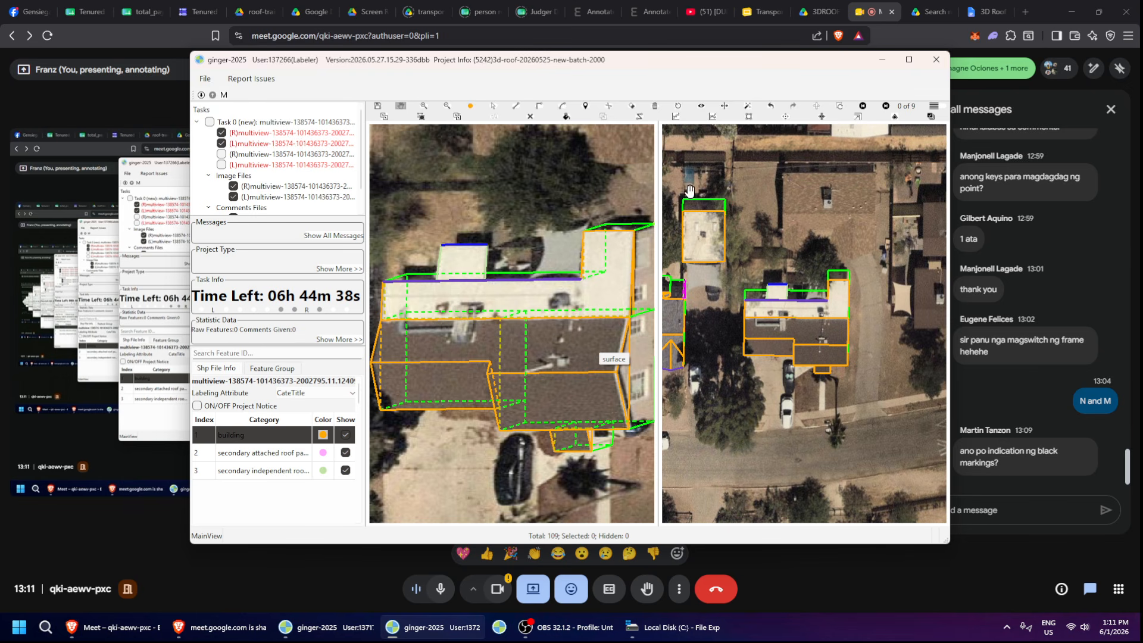
Select the two purple wall lines to inspect them, then deselect them
{"action": "scroll", "coordinate": [516, 262], "scroll_direction": "up", "scroll_amount": 8}
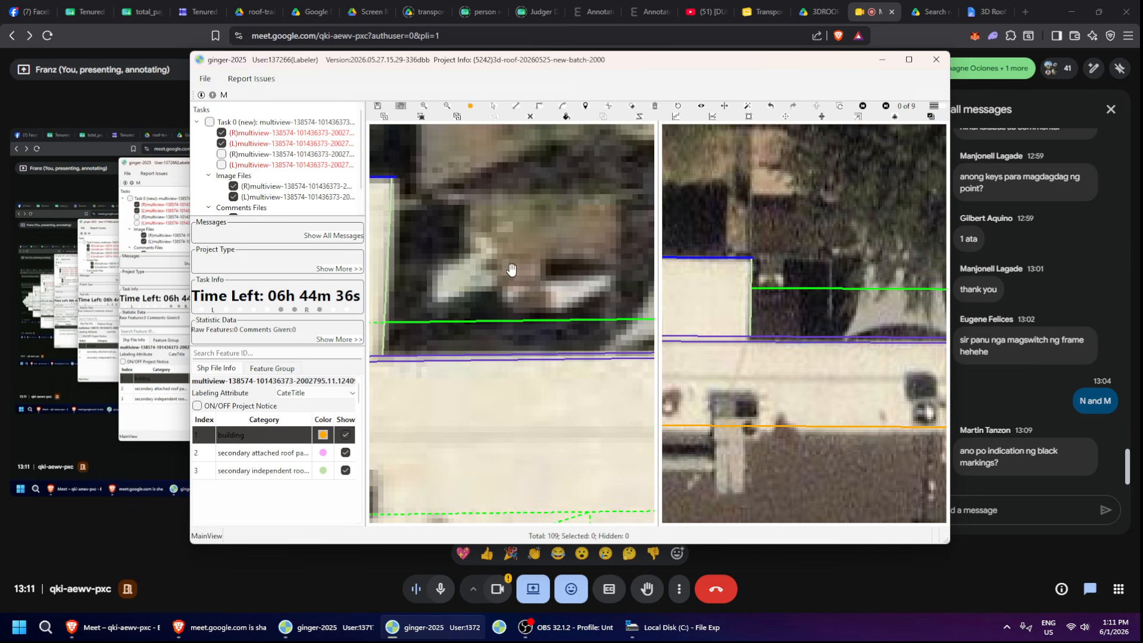
{"action": "scroll", "coordinate": [503, 297], "scroll_direction": "down", "scroll_amount": 5}
{"action": "scroll", "coordinate": [508, 329], "scroll_direction": "up", "scroll_amount": 6}
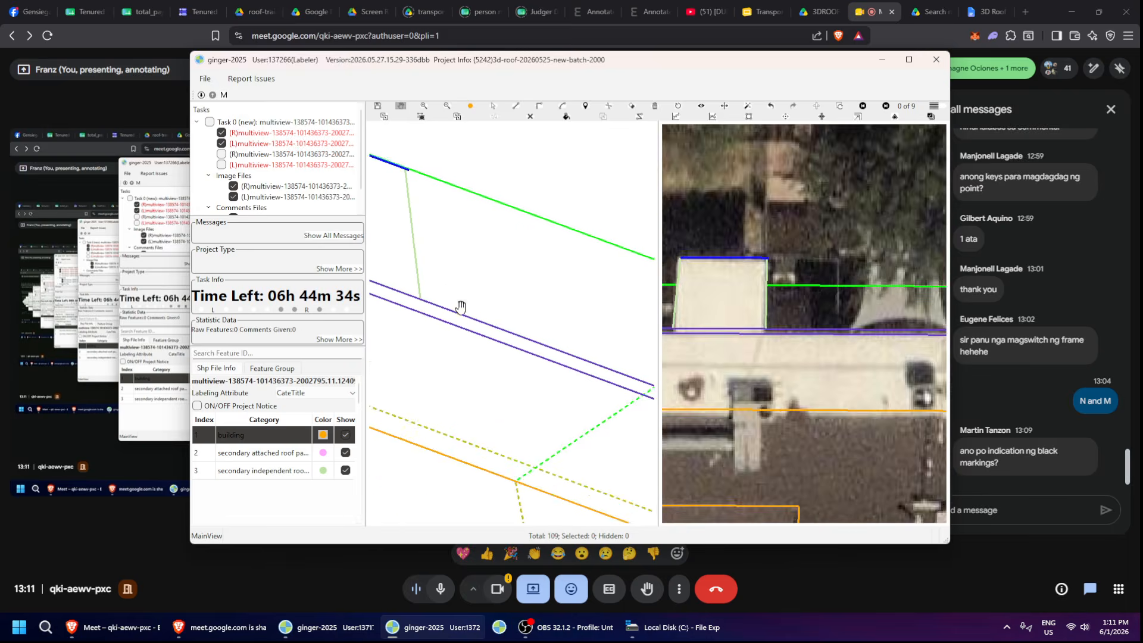
{"action": "key", "text": "Escape"}
{"action": "left_click", "coordinate": [457, 322]}
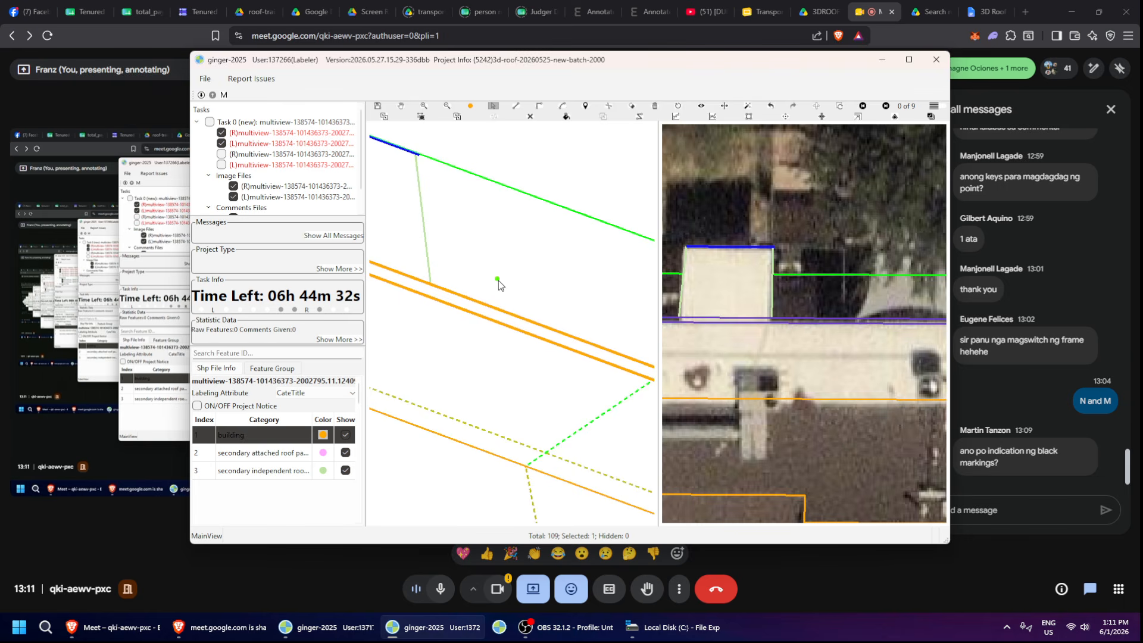
{"action": "key", "text": "Escape"}
{"action": "scroll", "coordinate": [491, 310], "scroll_direction": "up", "scroll_amount": 2}
{"action": "key", "text": "Escape"}
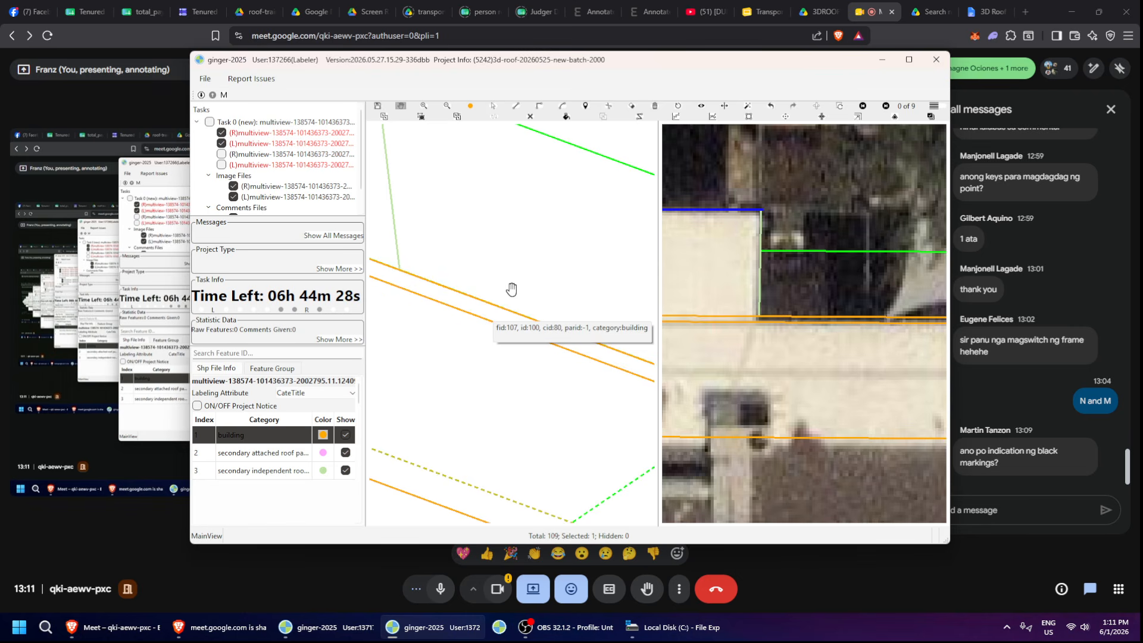
{"action": "scroll", "coordinate": [509, 286], "scroll_direction": "down", "scroll_amount": 5}
{"action": "key", "text": "Escape"}
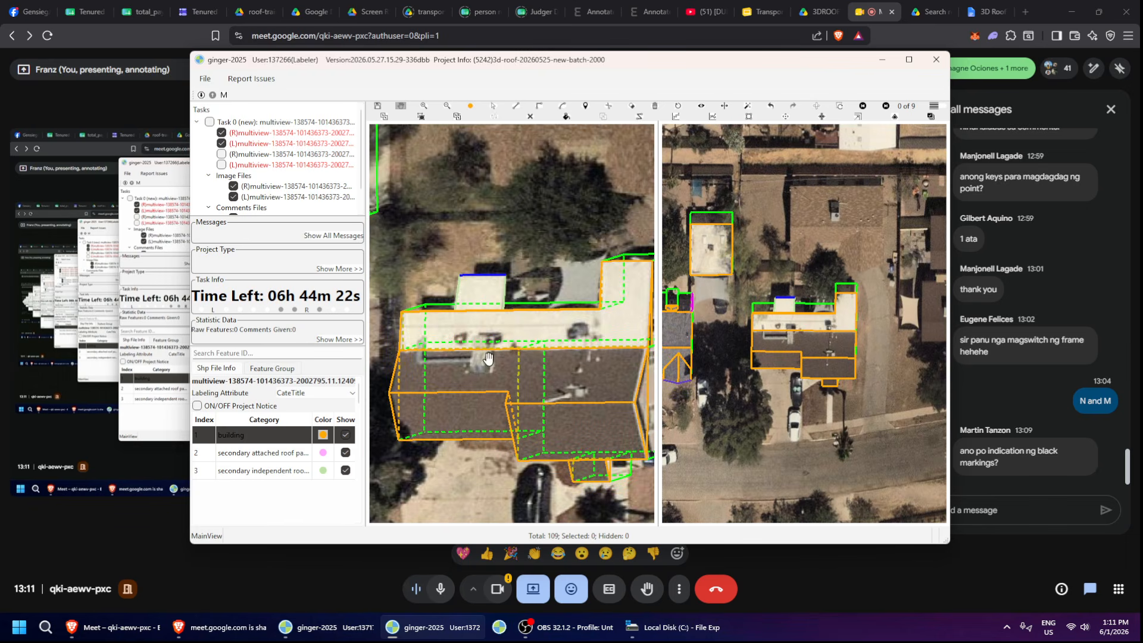
On the other house, move the corner point where the hip lines meet slightly down
{"action": "left_click_drag", "start_coordinate": [461, 362], "coordinate": [566, 325]}
{"action": "scroll", "coordinate": [566, 325], "scroll_direction": "up", "scroll_amount": 5}
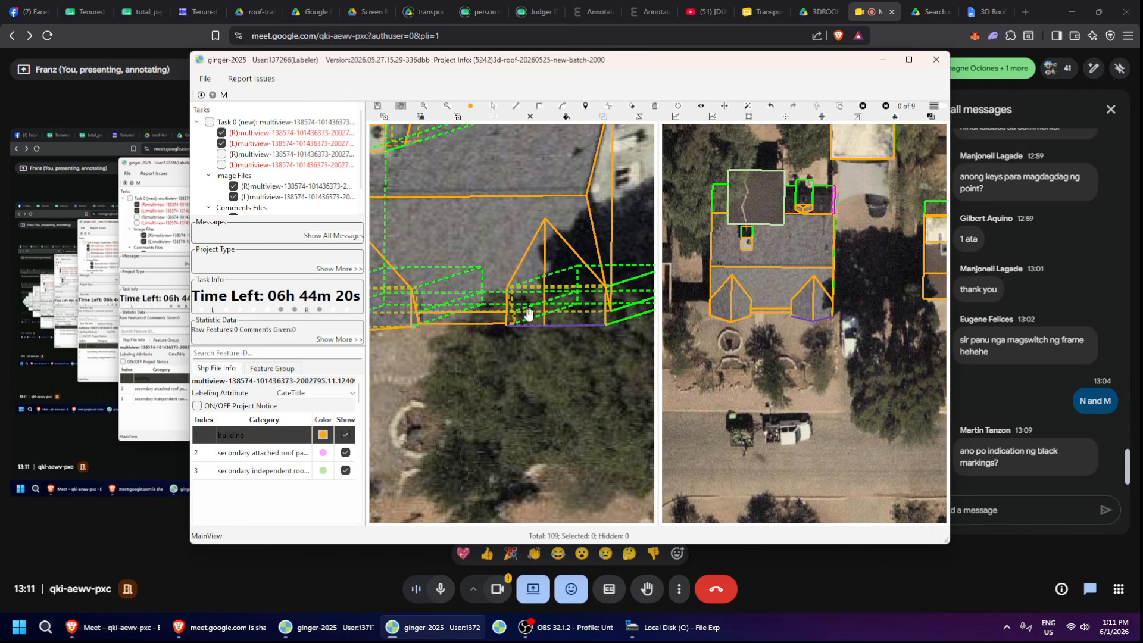
{"action": "scroll", "coordinate": [551, 313], "scroll_direction": "up", "scroll_amount": 4}
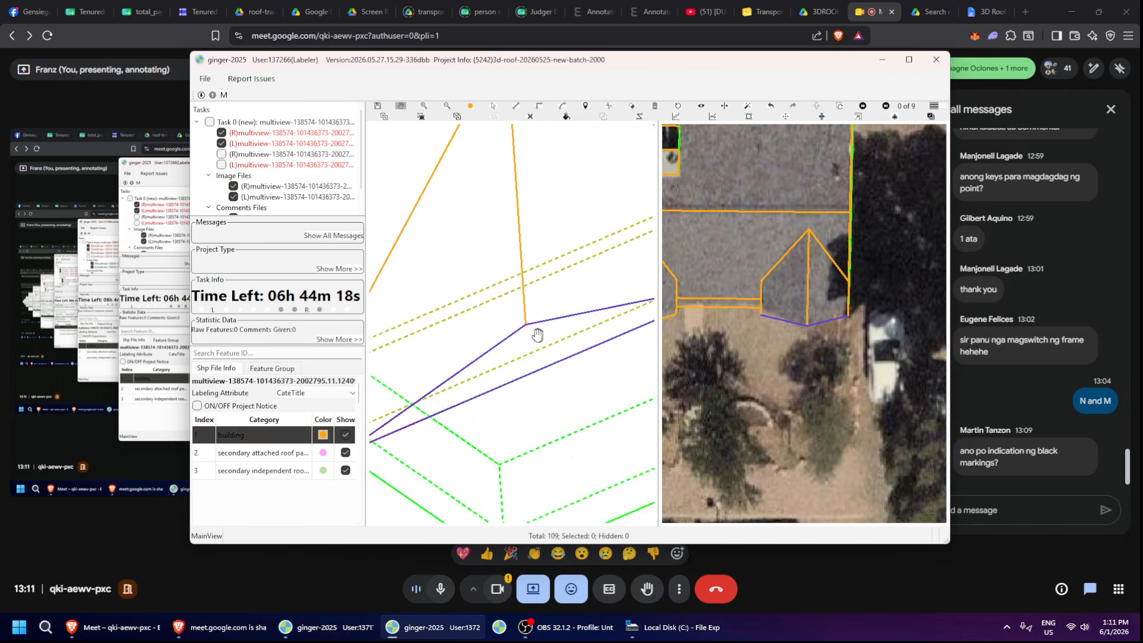
{"action": "key", "text": "s"}
{"action": "left_click", "coordinate": [533, 343]}
{"action": "left_click_drag", "start_coordinate": [533, 337], "coordinate": [551, 337]}
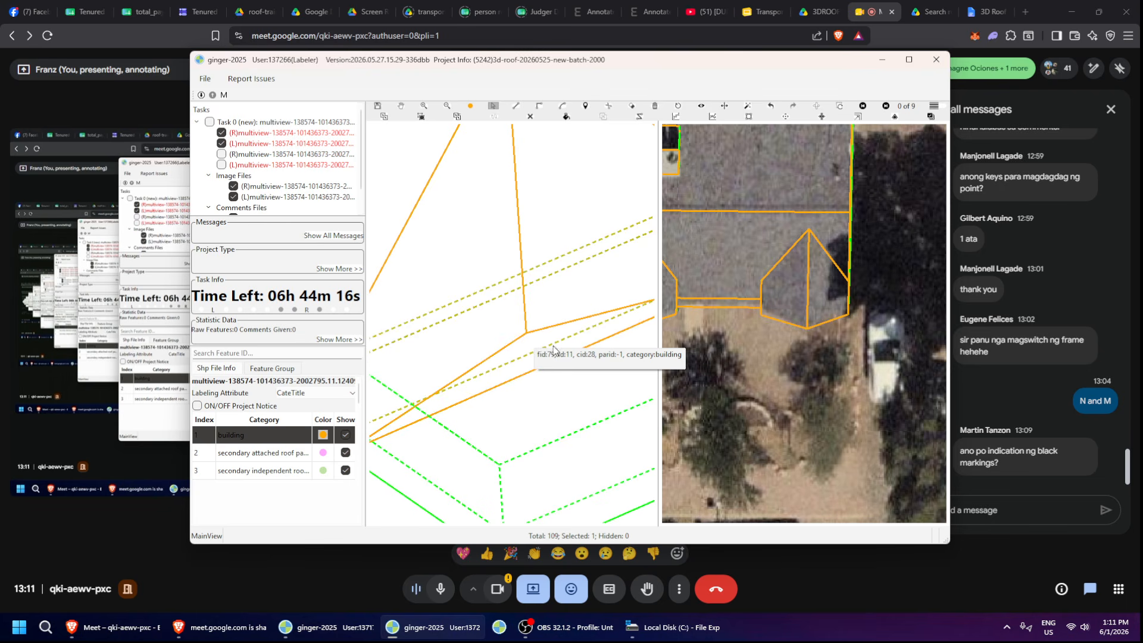
{"action": "key", "text": "Escape"}
{"action": "scroll", "coordinate": [559, 345], "scroll_direction": "down", "scroll_amount": 8}
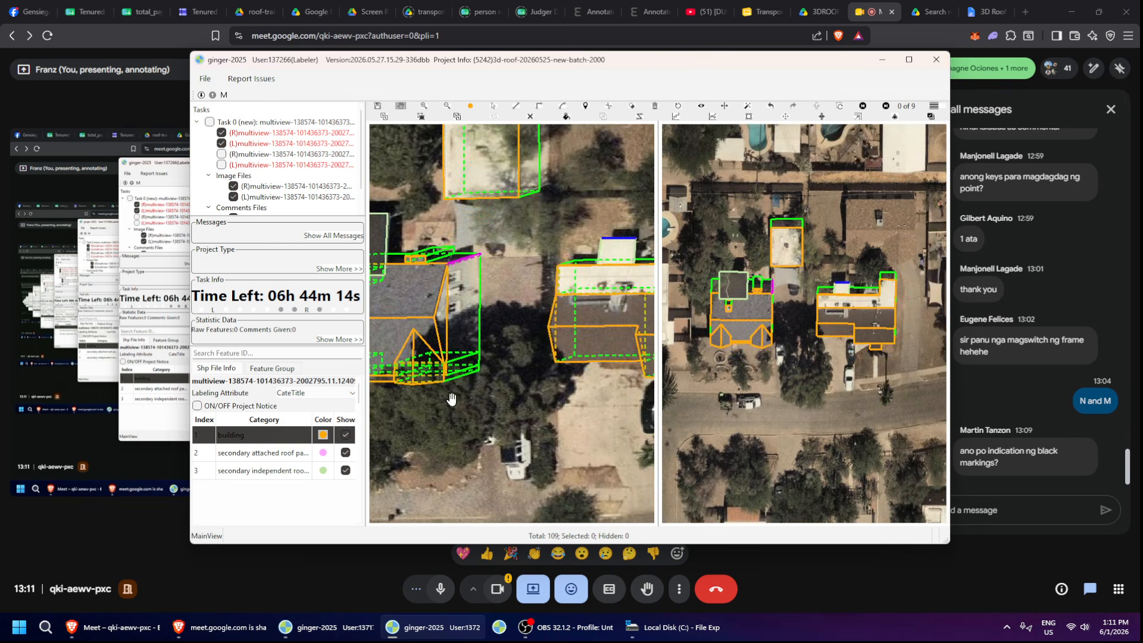
{"action": "scroll", "coordinate": [571, 358], "scroll_direction": "up", "scroll_amount": 3}
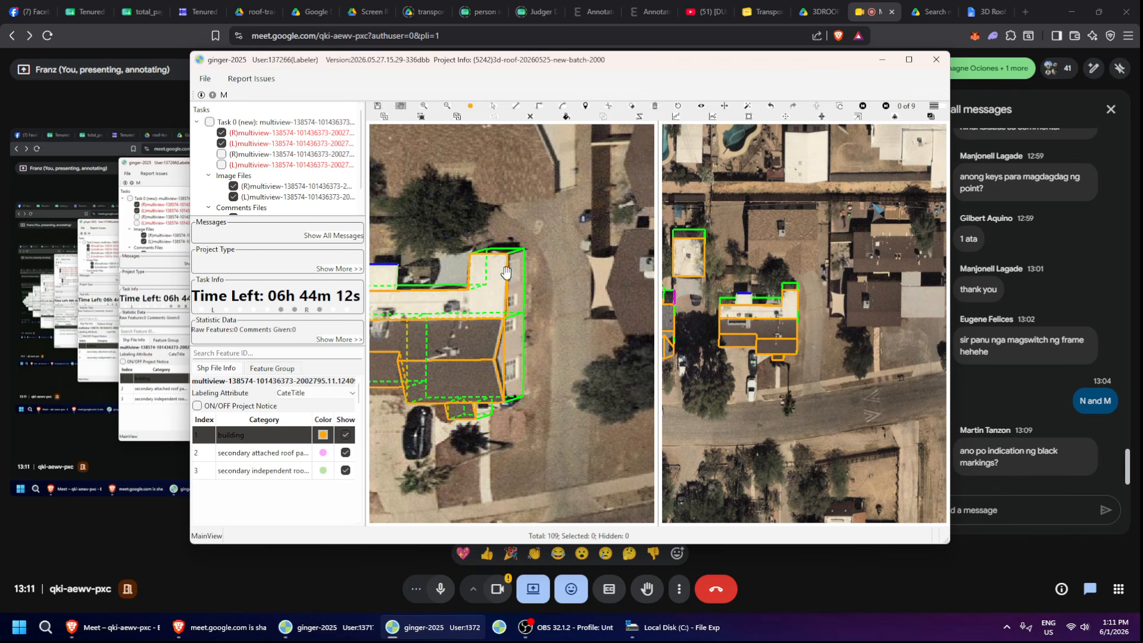
Draw a wall line from the outline corner via the roof edge to the building's upper-right corner
{"action": "scroll", "coordinate": [548, 234], "scroll_direction": "up", "scroll_amount": 2}
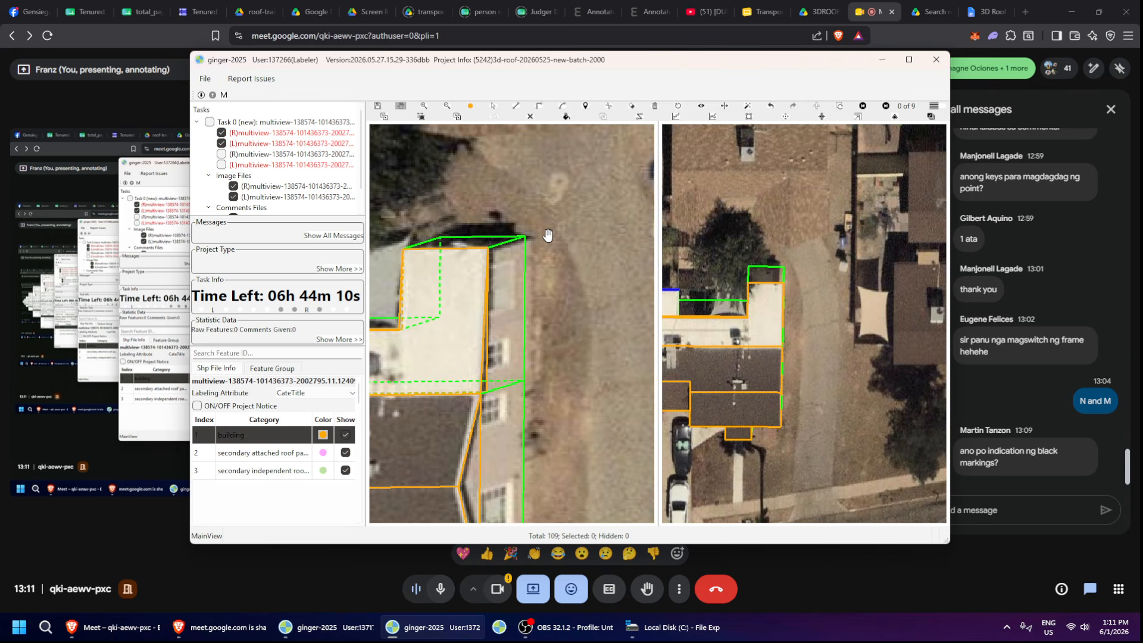
{"action": "scroll", "coordinate": [539, 225], "scroll_direction": "up", "scroll_amount": 2}
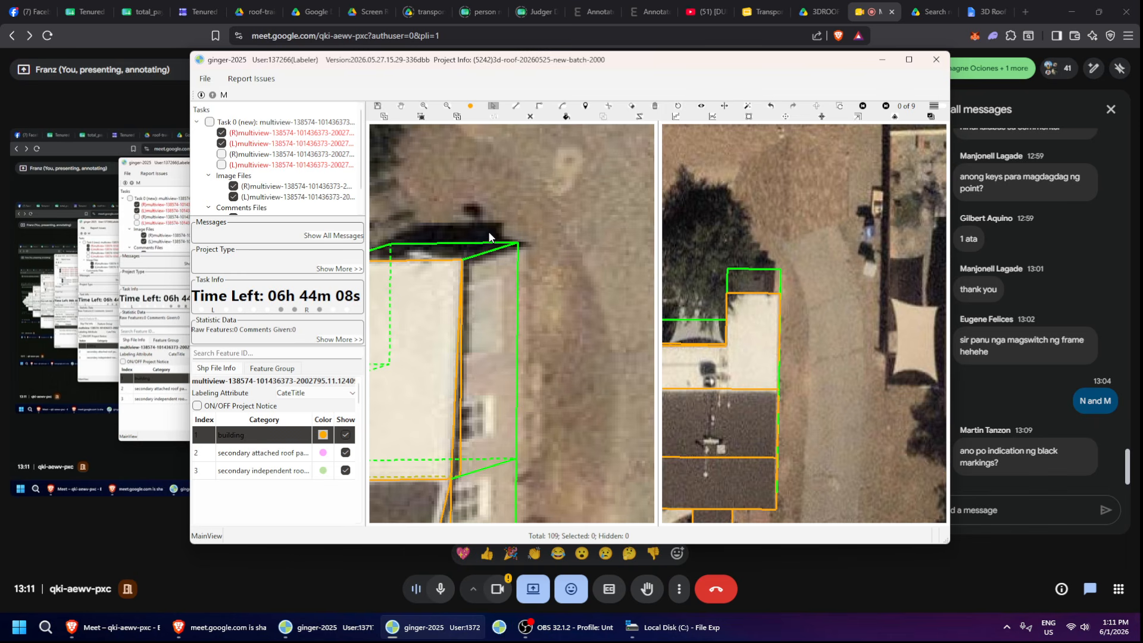
{"action": "scroll", "coordinate": [449, 285], "scroll_direction": "up", "scroll_amount": 4}
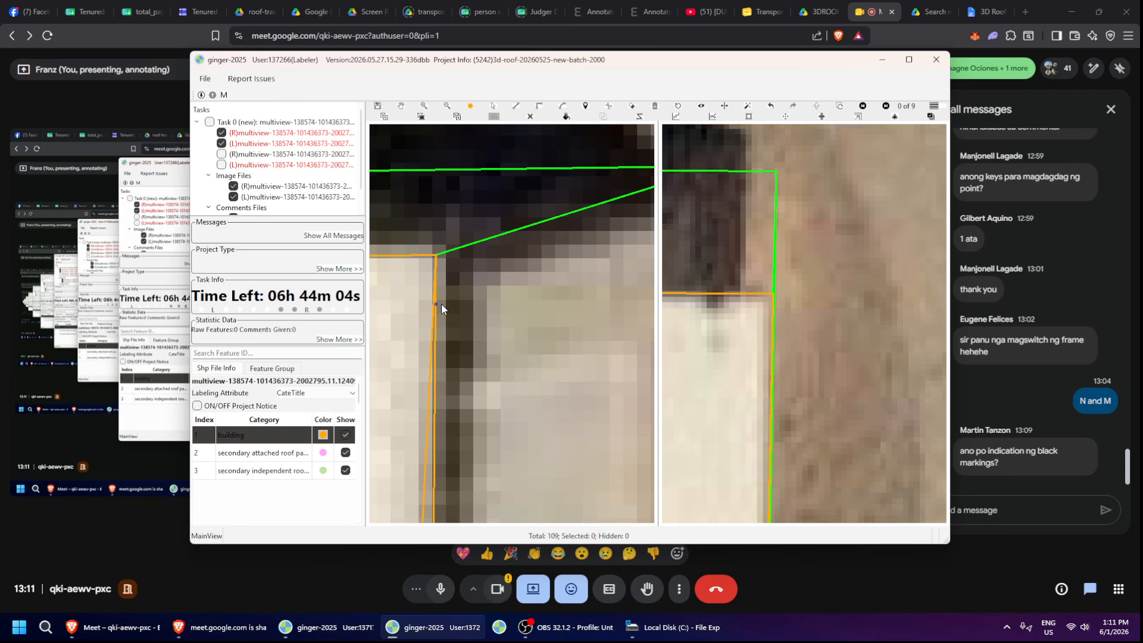
{"action": "left_click", "coordinate": [440, 304]}
{"action": "left_click", "coordinate": [485, 240]}
{"action": "left_click", "coordinate": [484, 240]}
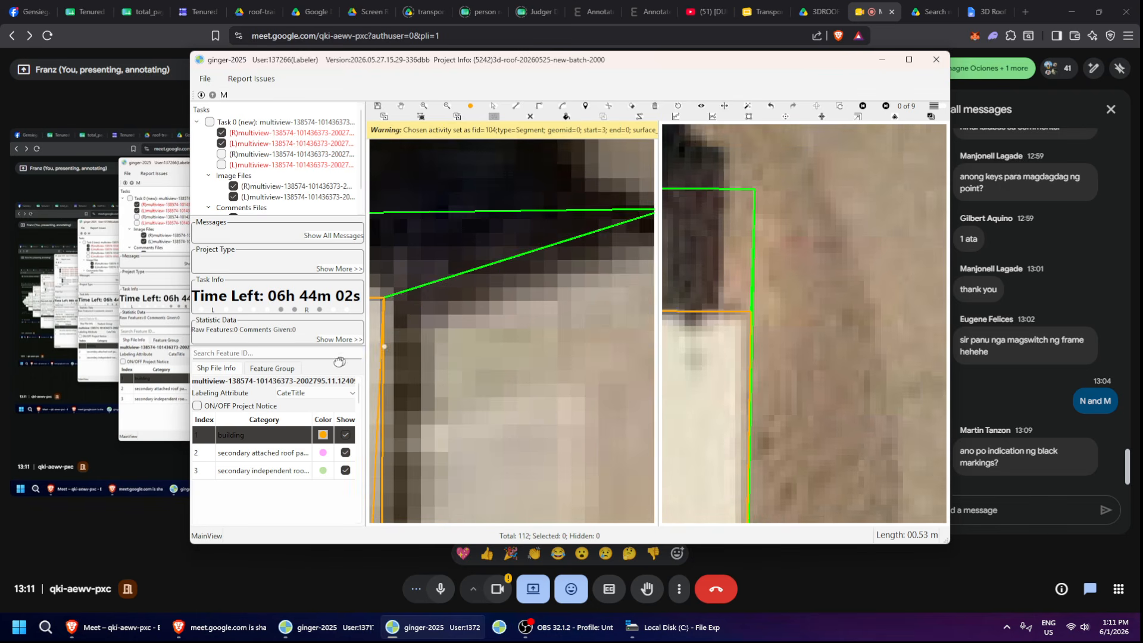
{"action": "left_click", "coordinate": [541, 343]}
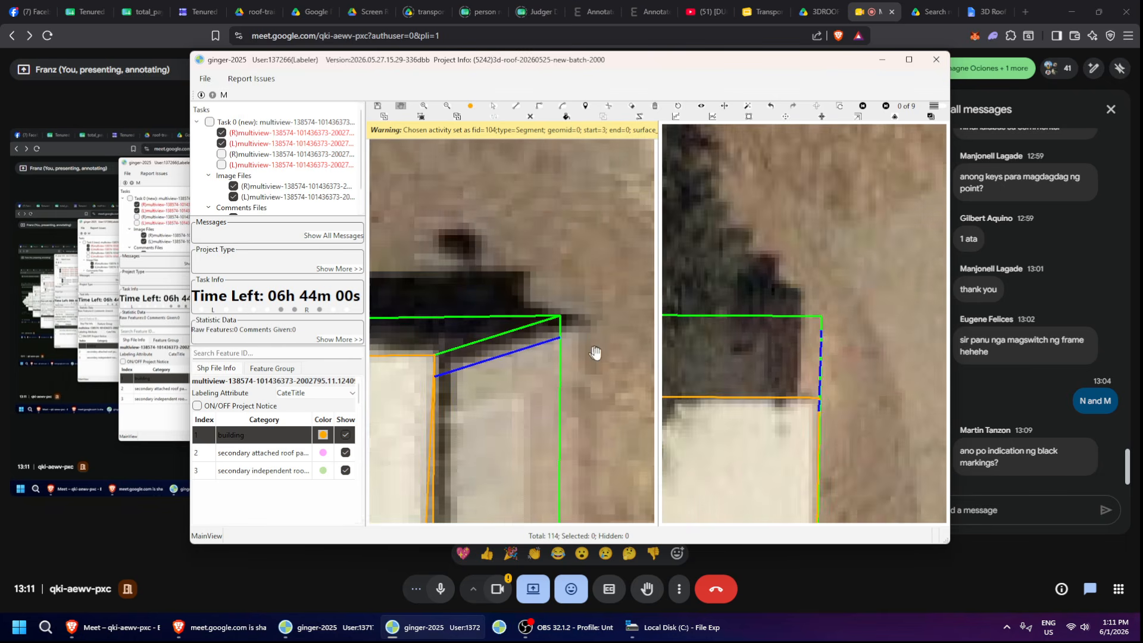
{"action": "key", "text": "Escape"}
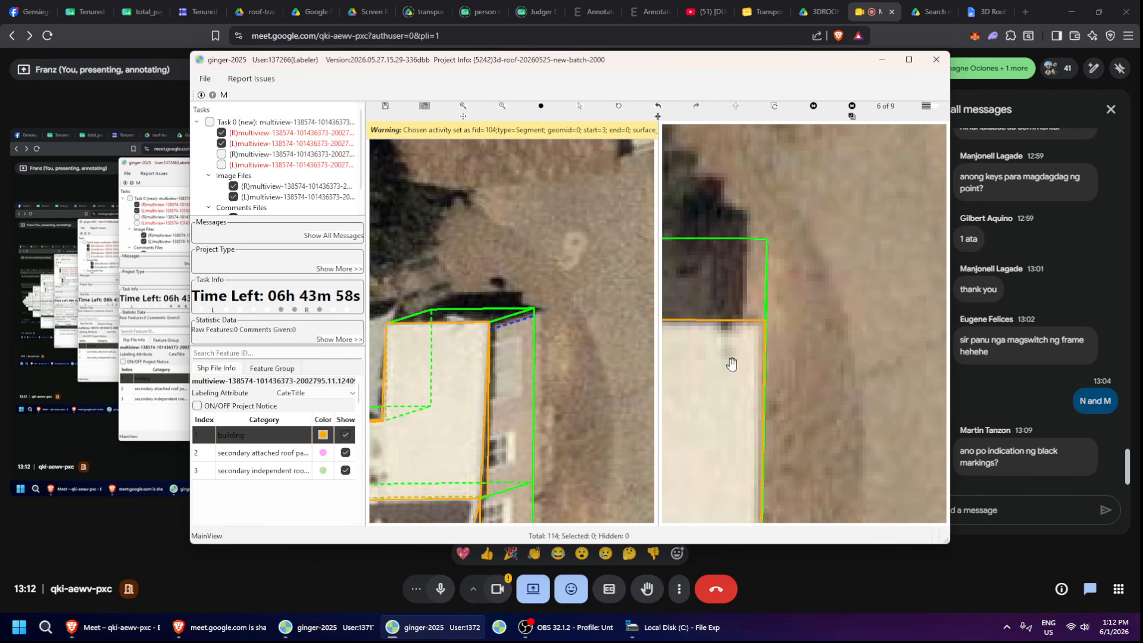
{"action": "key", "text": "Escape"}
Add a wall corner line at the roof corner, hide 19 features, and save the model
{"action": "key", "text": "c"}
{"action": "scroll", "coordinate": [502, 335], "scroll_direction": "up", "scroll_amount": 2}
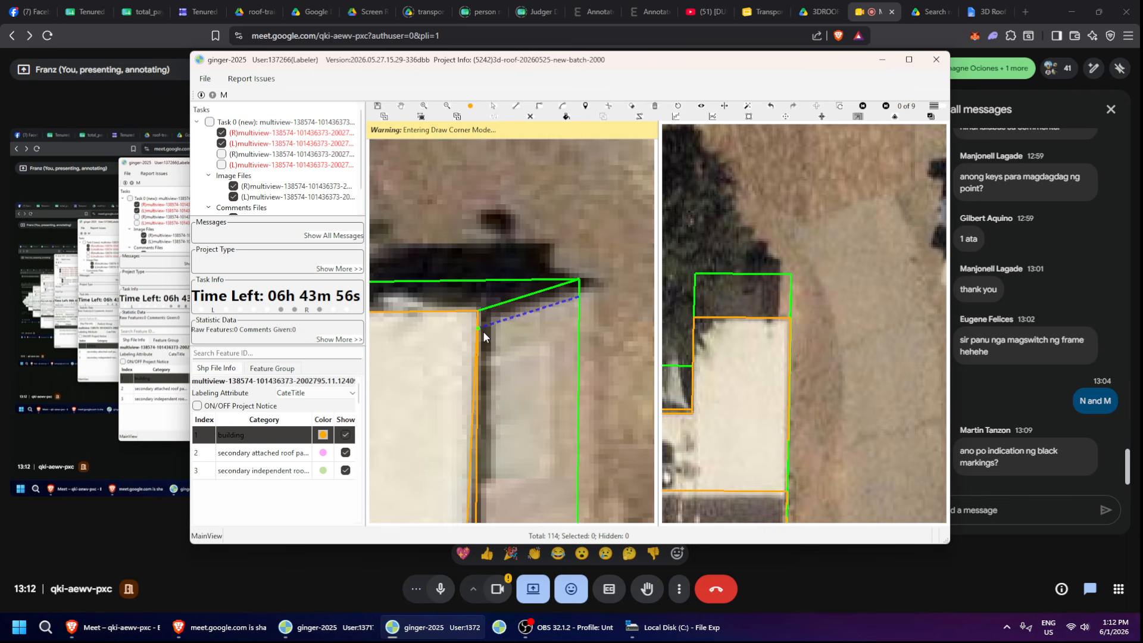
{"action": "left_click", "coordinate": [483, 329]}
{"action": "left_click", "coordinate": [580, 296]}
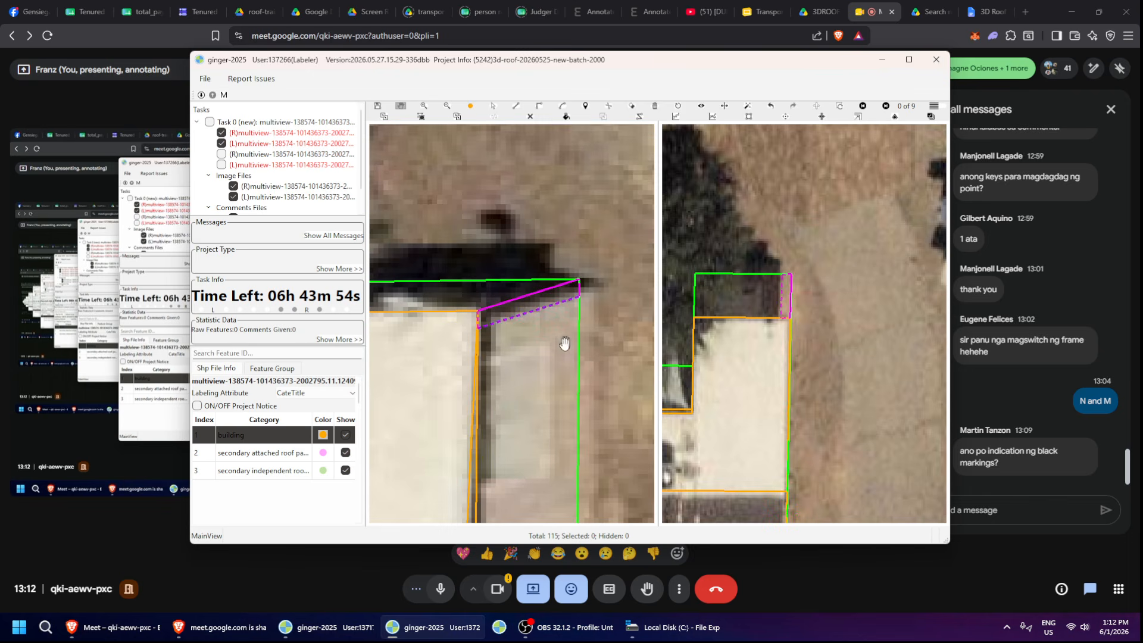
{"action": "scroll", "coordinate": [577, 280], "scroll_direction": "down", "scroll_amount": 3}
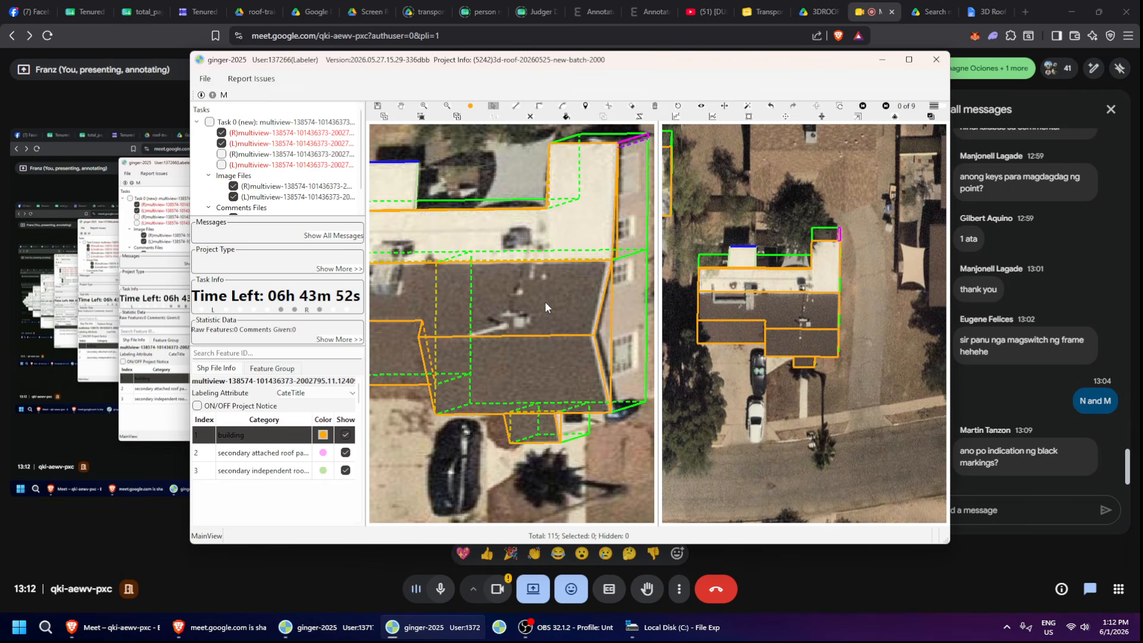
{"action": "key", "text": "h"}
{"action": "key", "text": "h"}
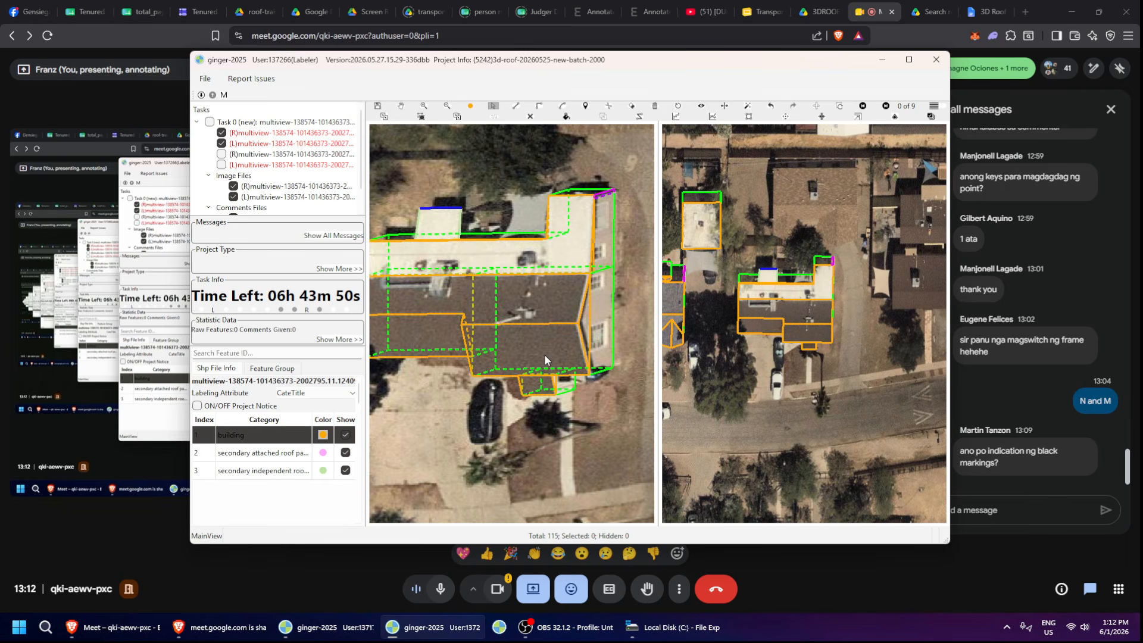
{"action": "key", "text": "ctrl+s"}
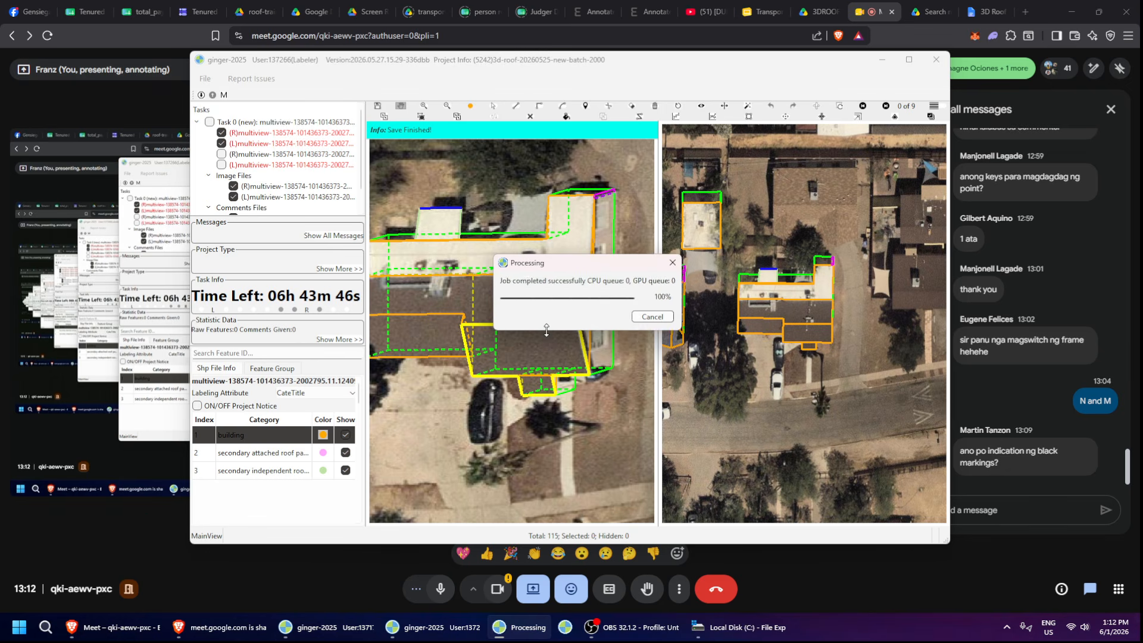
Zoom and pan both image views across the neighbouring house outlines, then bring Google Meet forward
{"action": "scroll", "coordinate": [547, 324], "scroll_direction": "down", "scroll_amount": 3}
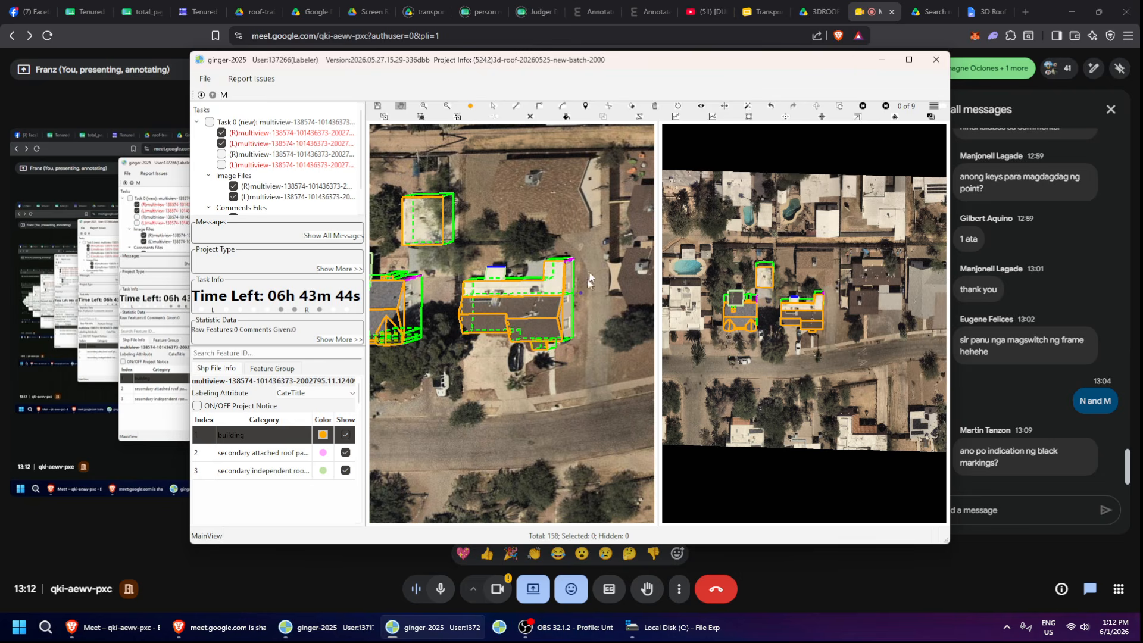
{"action": "scroll", "coordinate": [537, 319], "scroll_direction": "up", "scroll_amount": 3}
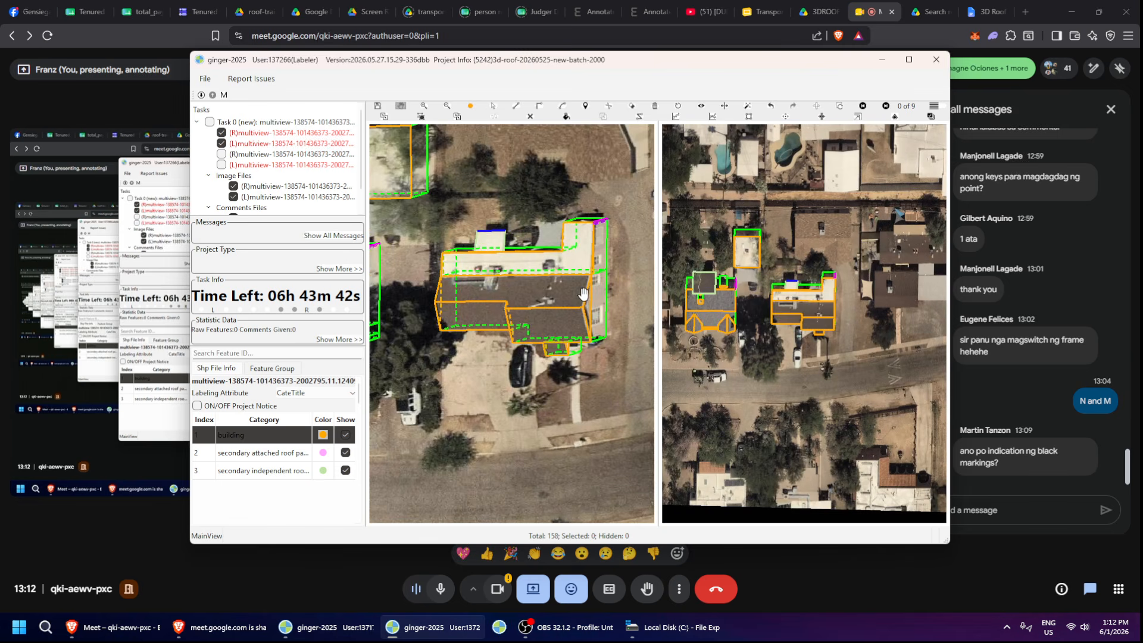
{"action": "scroll", "coordinate": [476, 321], "scroll_direction": "down", "scroll_amount": 3}
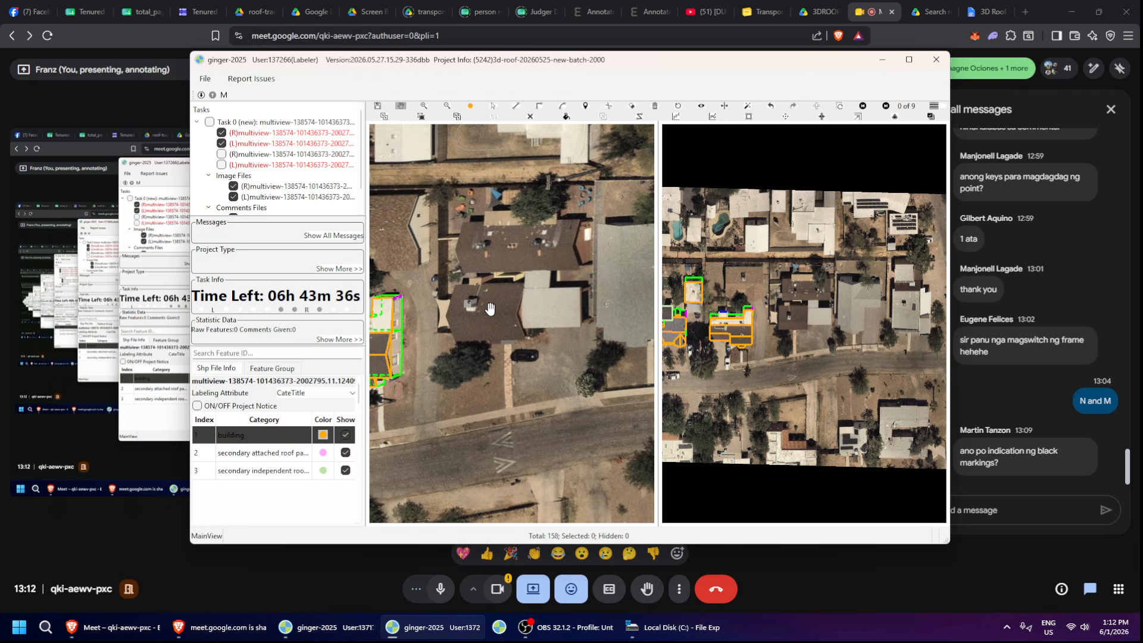
{"action": "left_click_drag", "start_coordinate": [469, 340], "coordinate": [581, 335]}
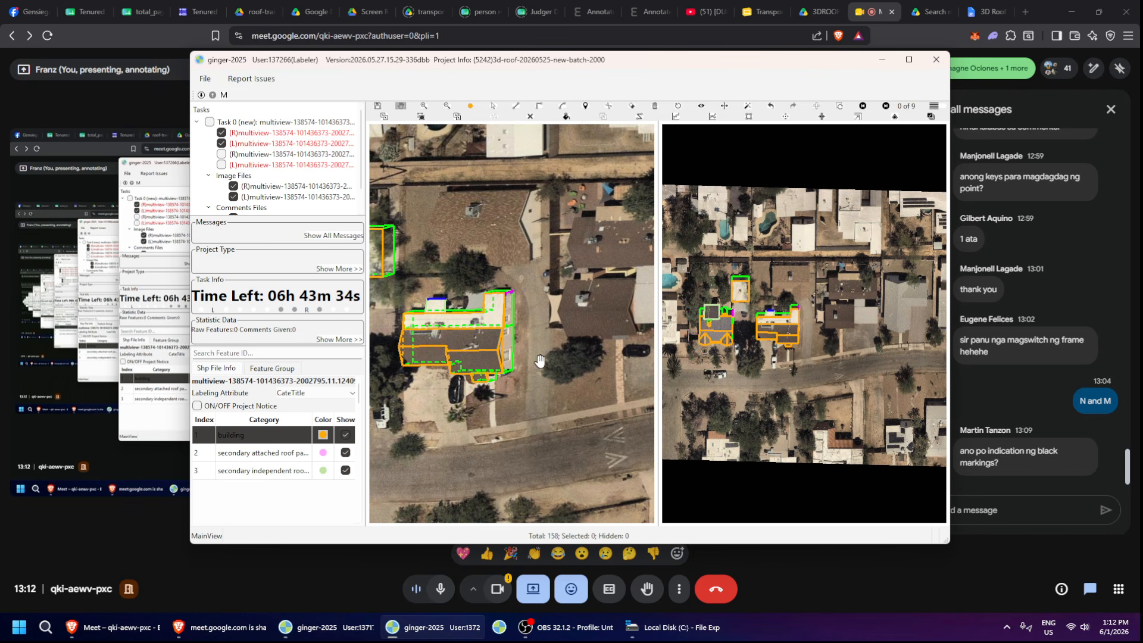
{"action": "left_click", "coordinate": [790, 577]}
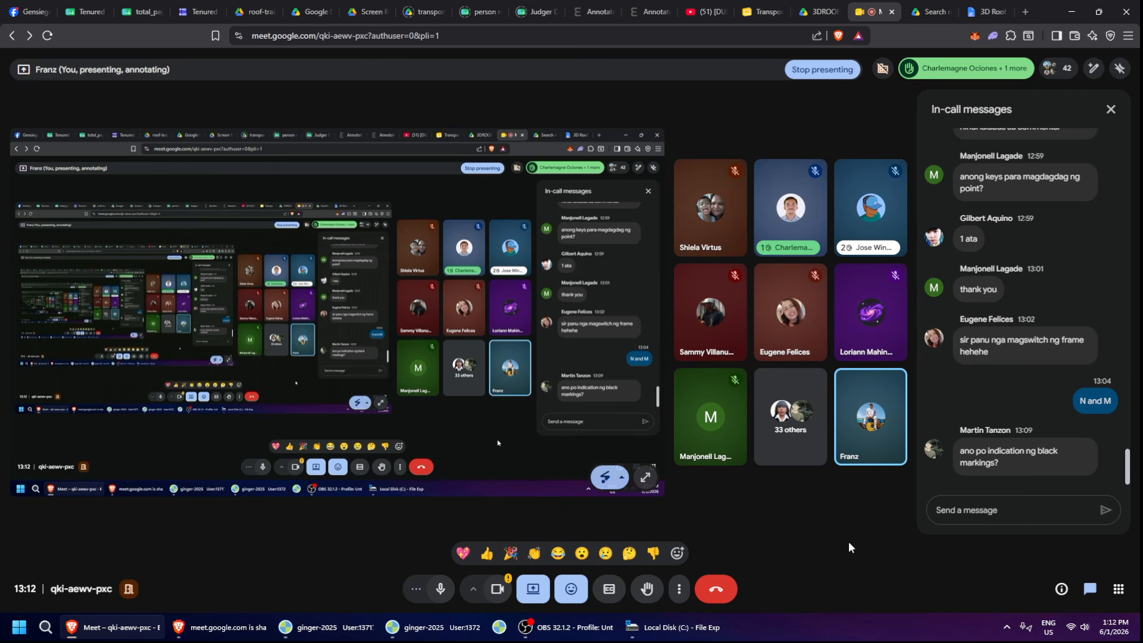
Capture the full meeting screen and save it as Screenshot_15.png
{"action": "mouse_move", "coordinate": [462, 631]}
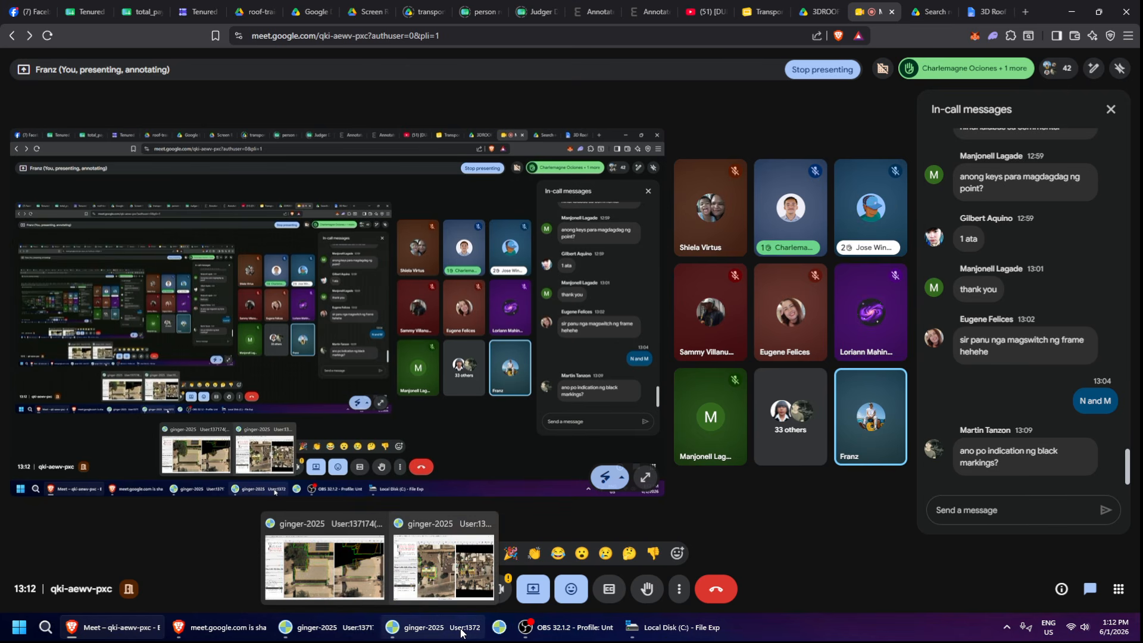
{"action": "key", "text": "Print"}
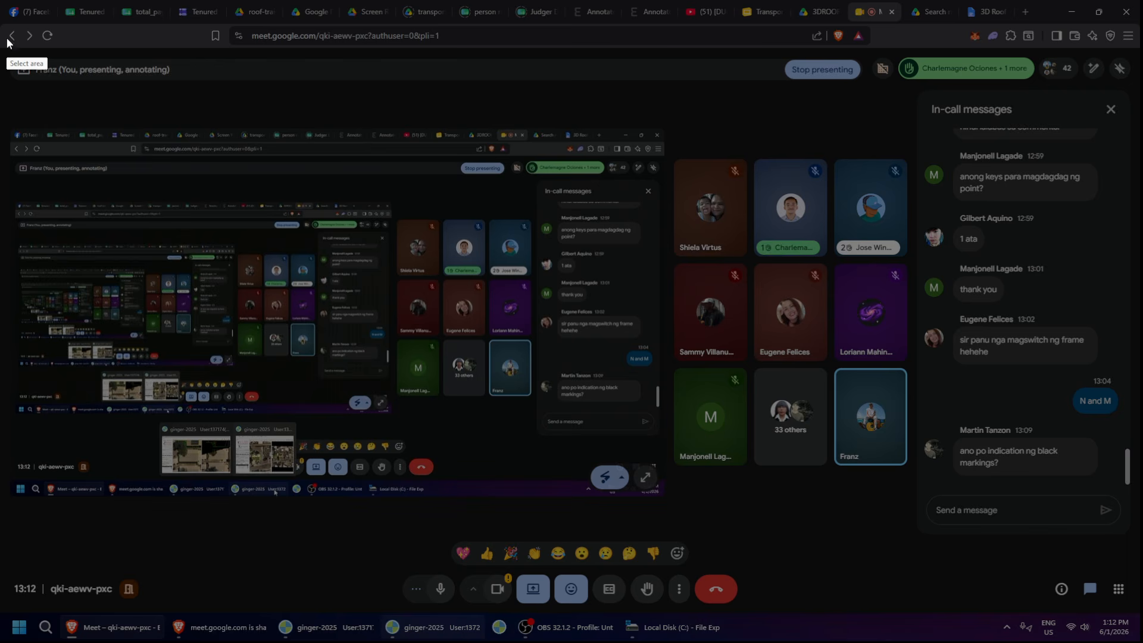
{"action": "left_click_drag", "start_coordinate": [6, 34], "coordinate": [1133, 607]}
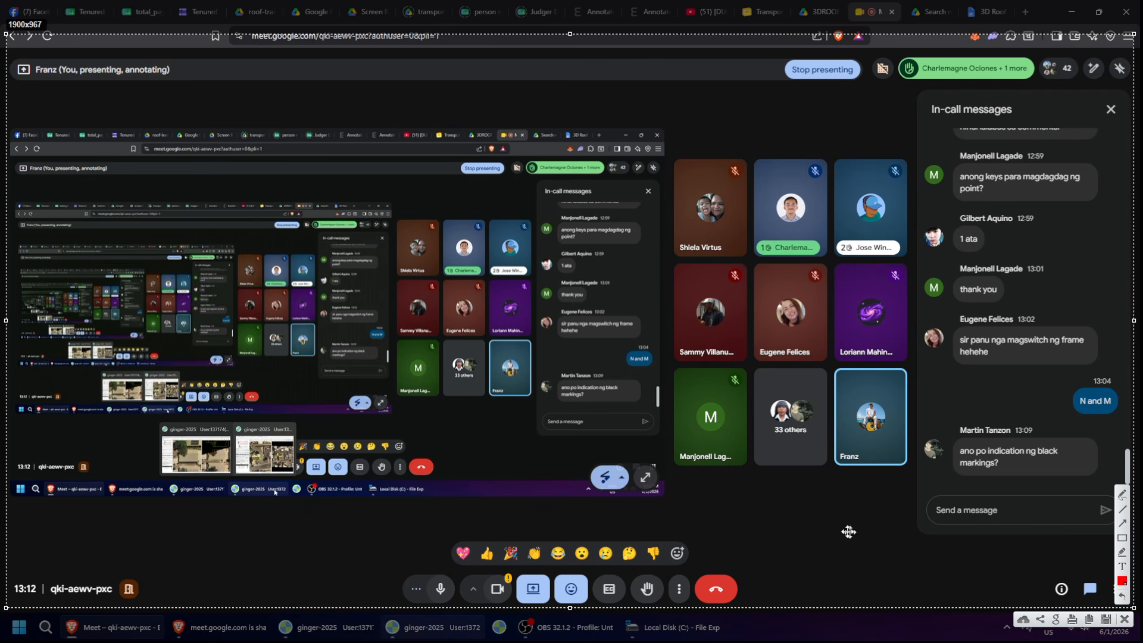
{"action": "right_click", "coordinate": [791, 500]}
{"action": "left_click", "coordinate": [825, 545]}
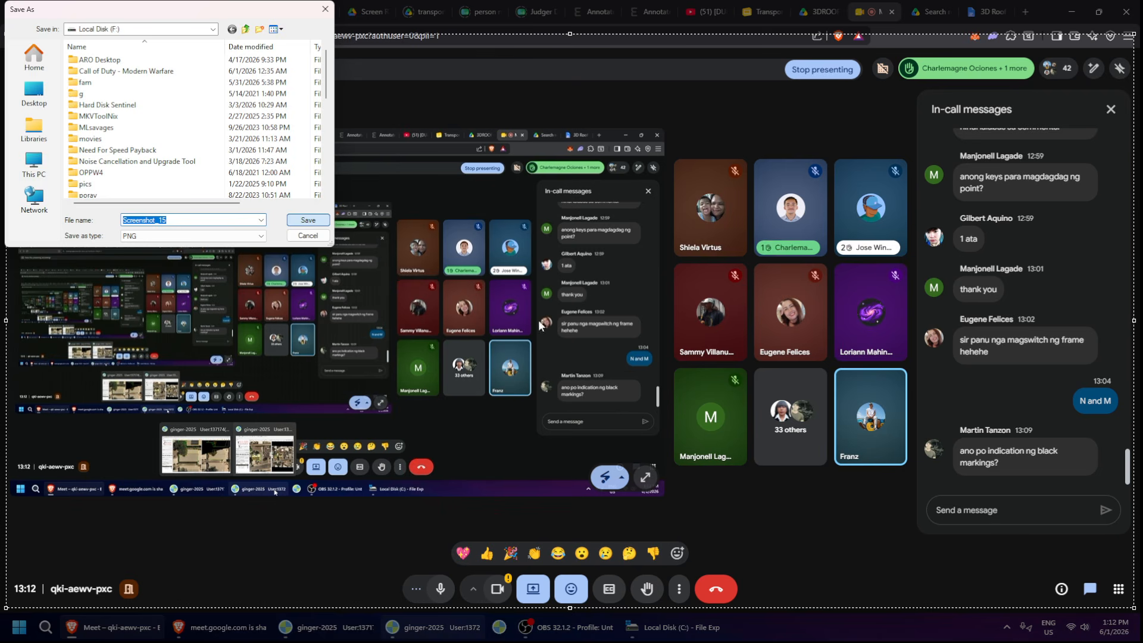
{"action": "left_click", "coordinate": [308, 223]}
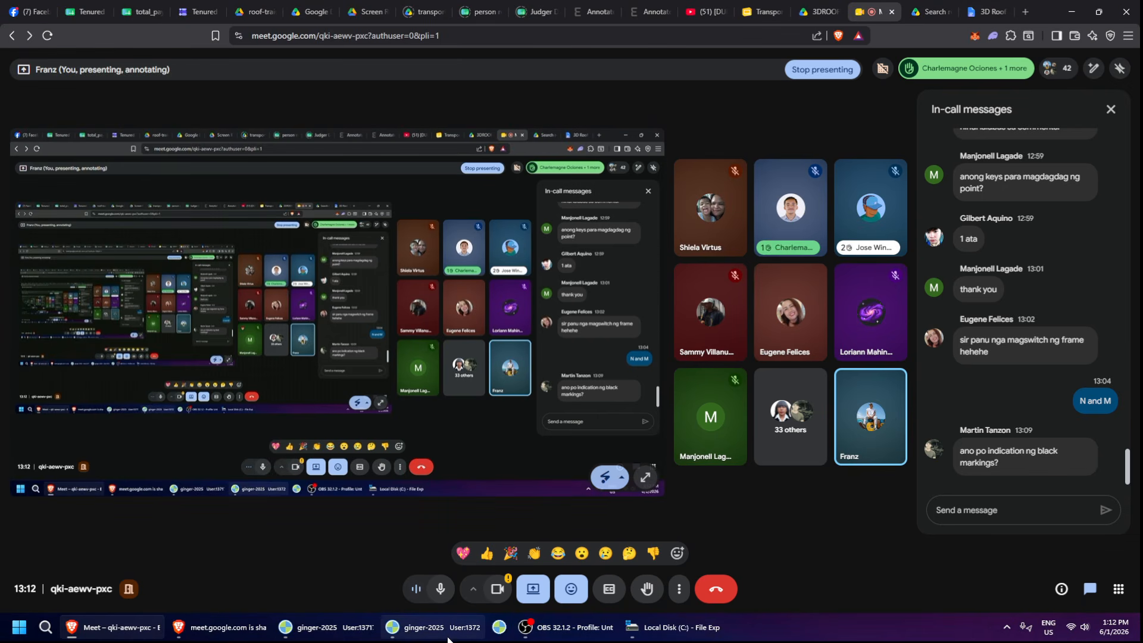
{"action": "mouse_move", "coordinate": [448, 637]}
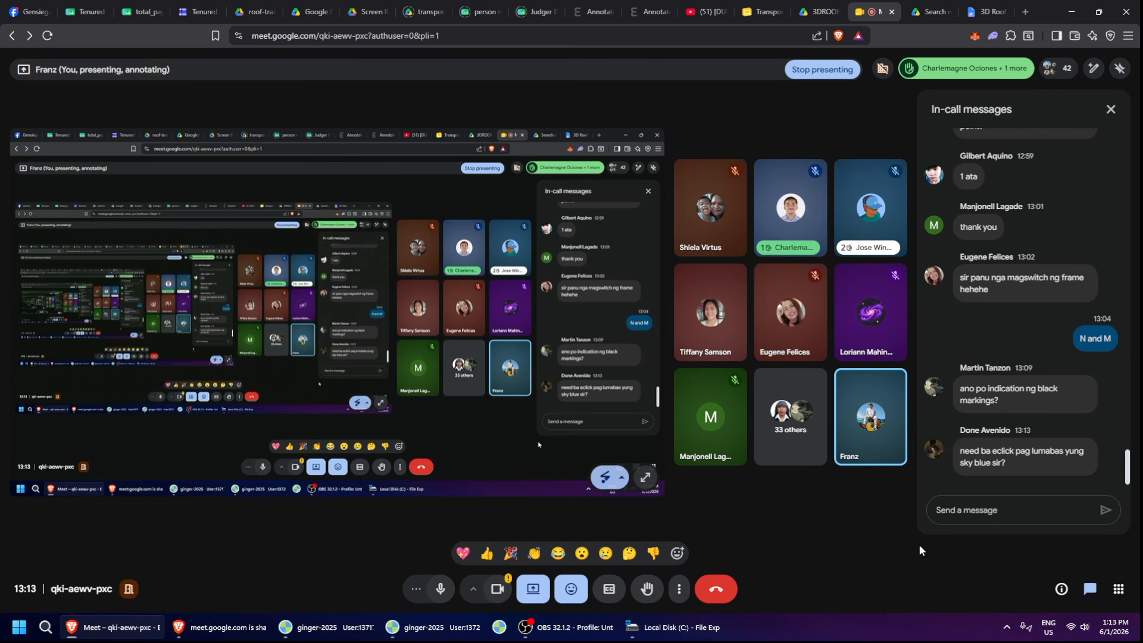
Bring the ginger-2025 labelling window back in front from its taskbar preview
{"action": "mouse_move", "coordinate": [381, 628]}
{"action": "left_click", "coordinate": [423, 544]}
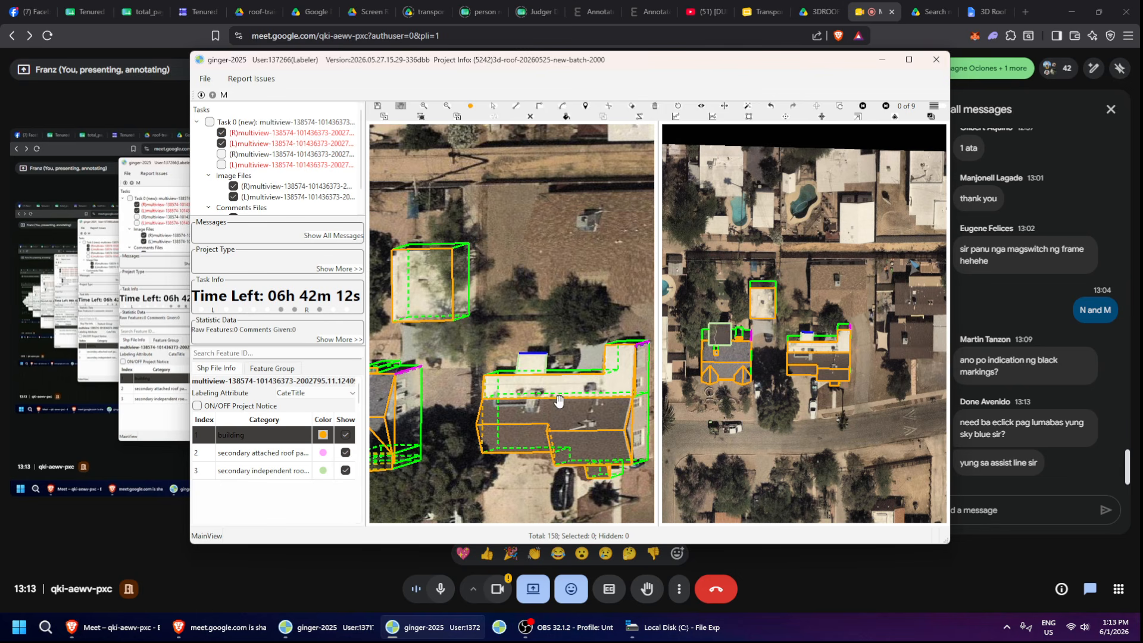
Draw a line from the roof edge at the house's left end, parallel to the ridge
{"action": "key", "text": "Escape"}
{"action": "scroll", "coordinate": [466, 298], "scroll_direction": "up", "scroll_amount": 1}
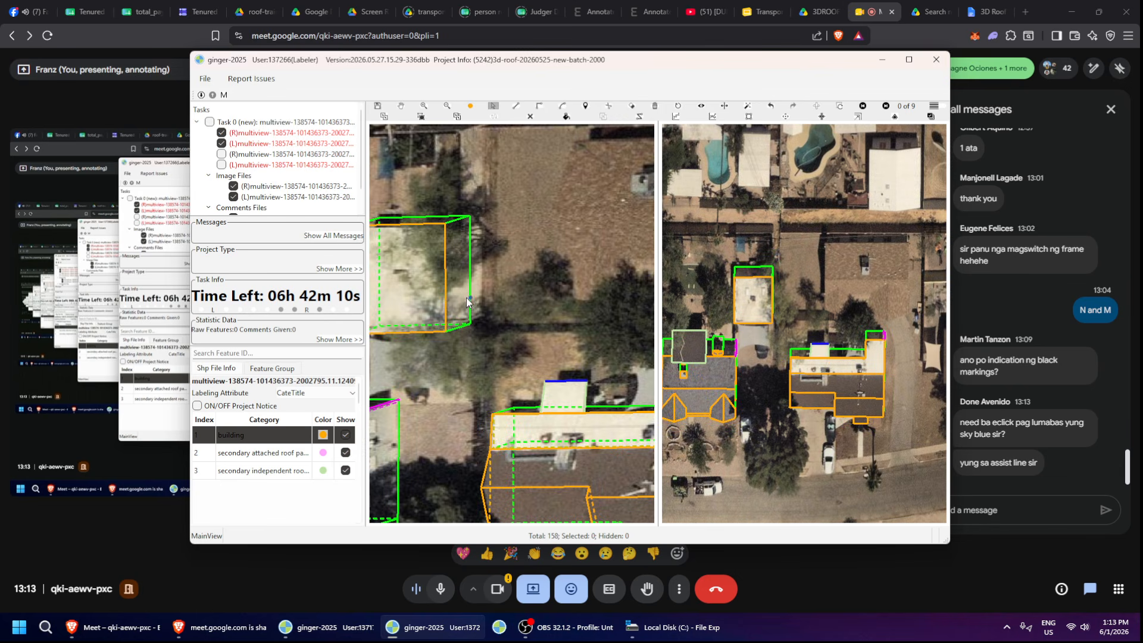
{"action": "key", "text": "a"}
{"action": "left_click", "coordinate": [450, 298]}
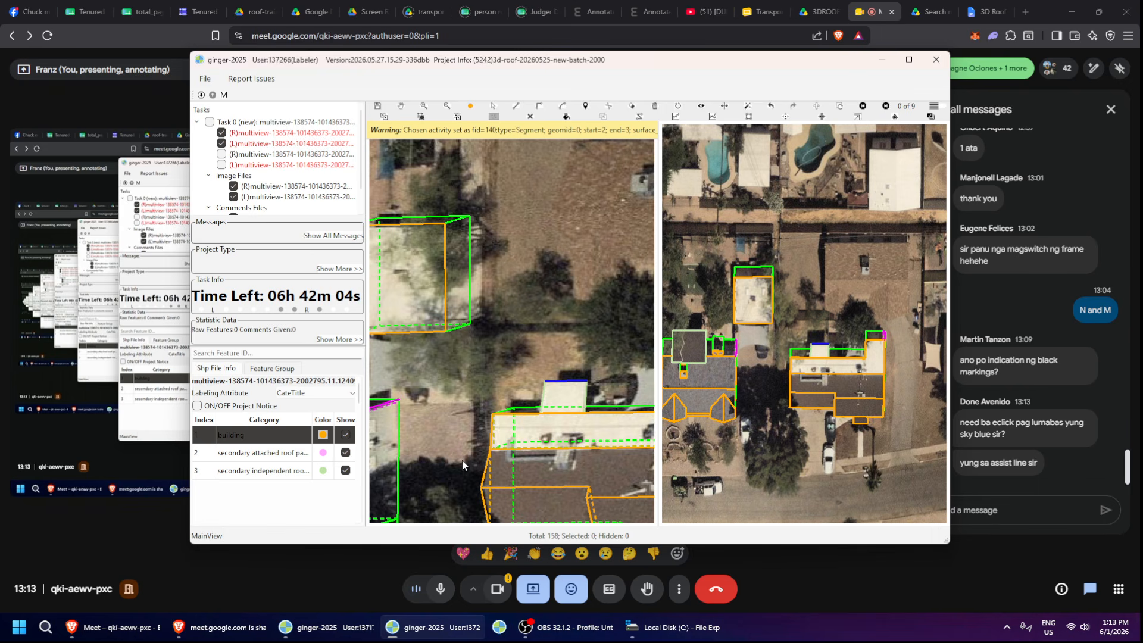
{"action": "scroll", "coordinate": [482, 476], "scroll_direction": "up", "scroll_amount": 2}
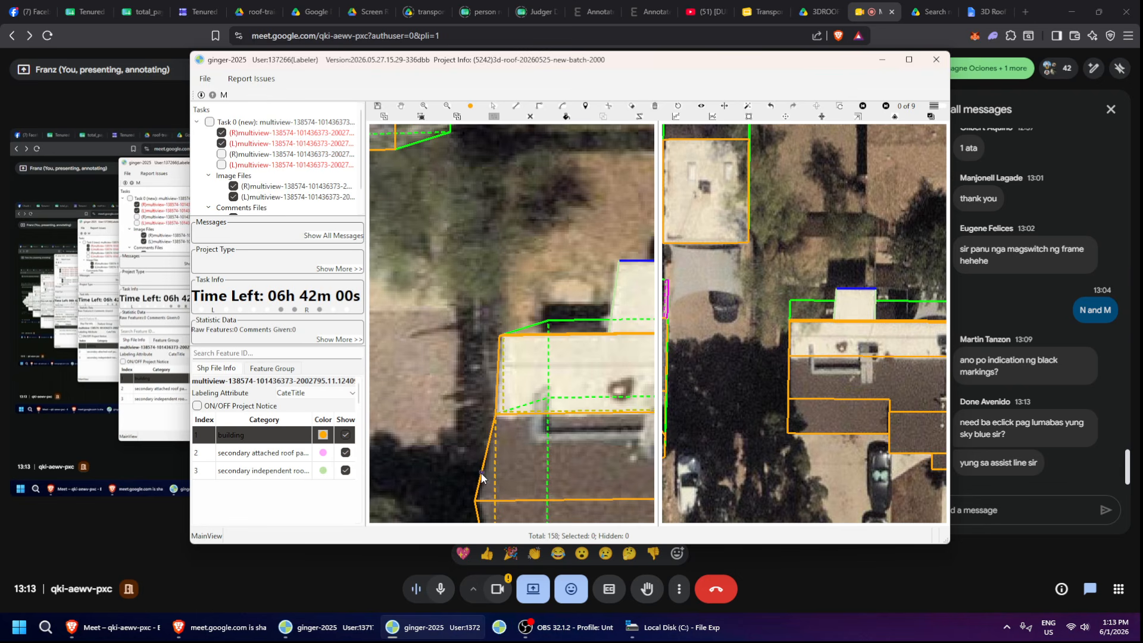
{"action": "left_click", "coordinate": [482, 476]}
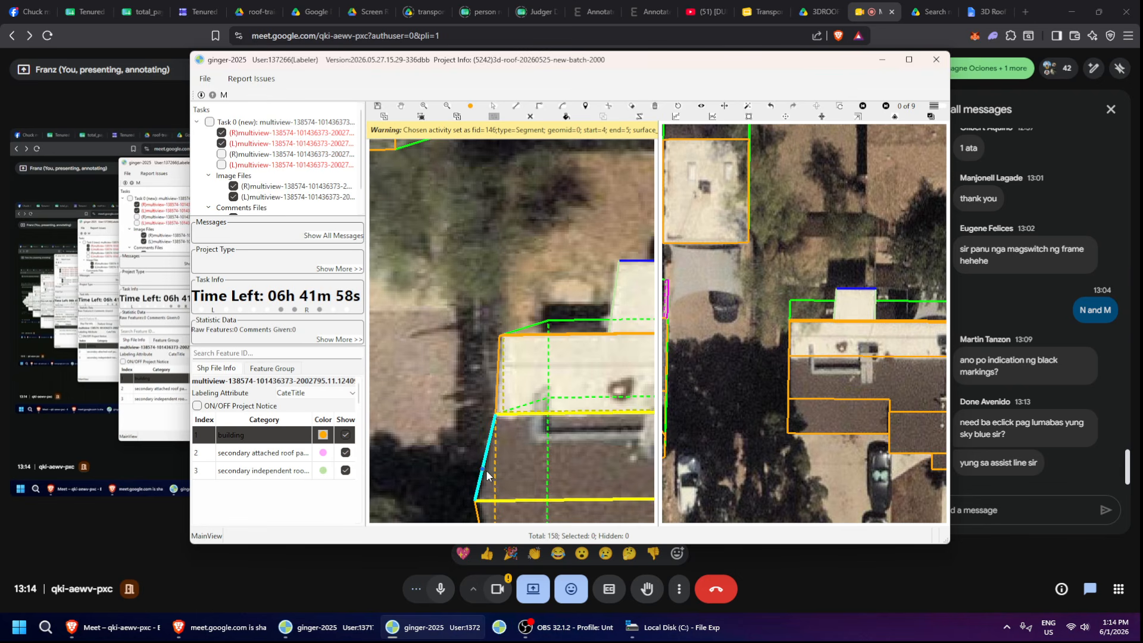
{"action": "left_click_drag", "start_coordinate": [524, 445], "coordinate": [475, 328]}
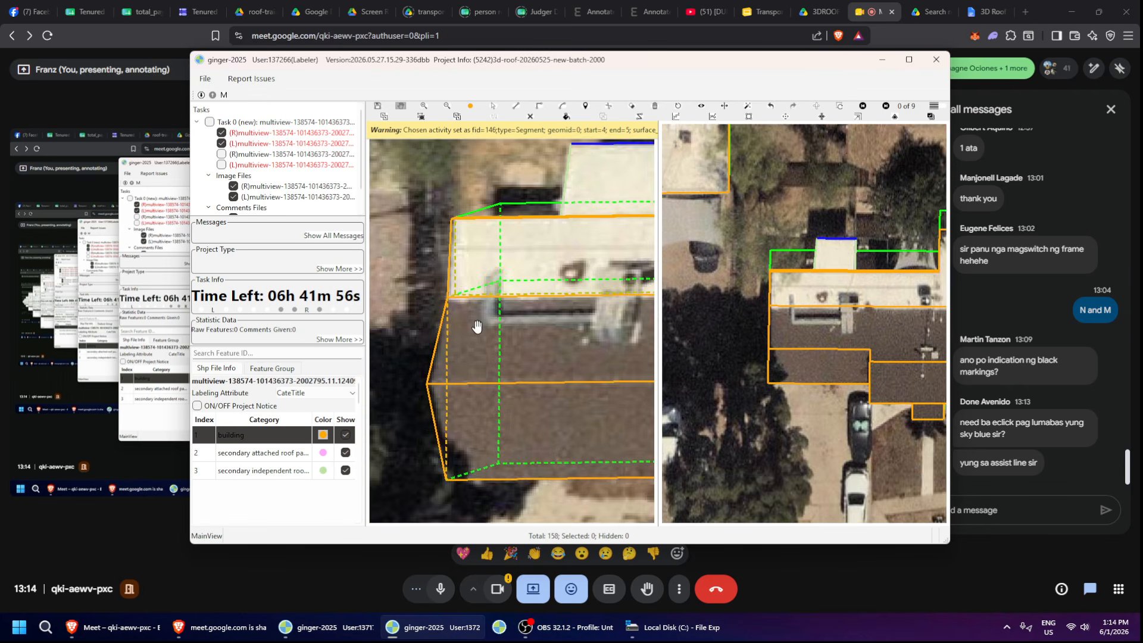
{"action": "left_click", "coordinate": [432, 361]}
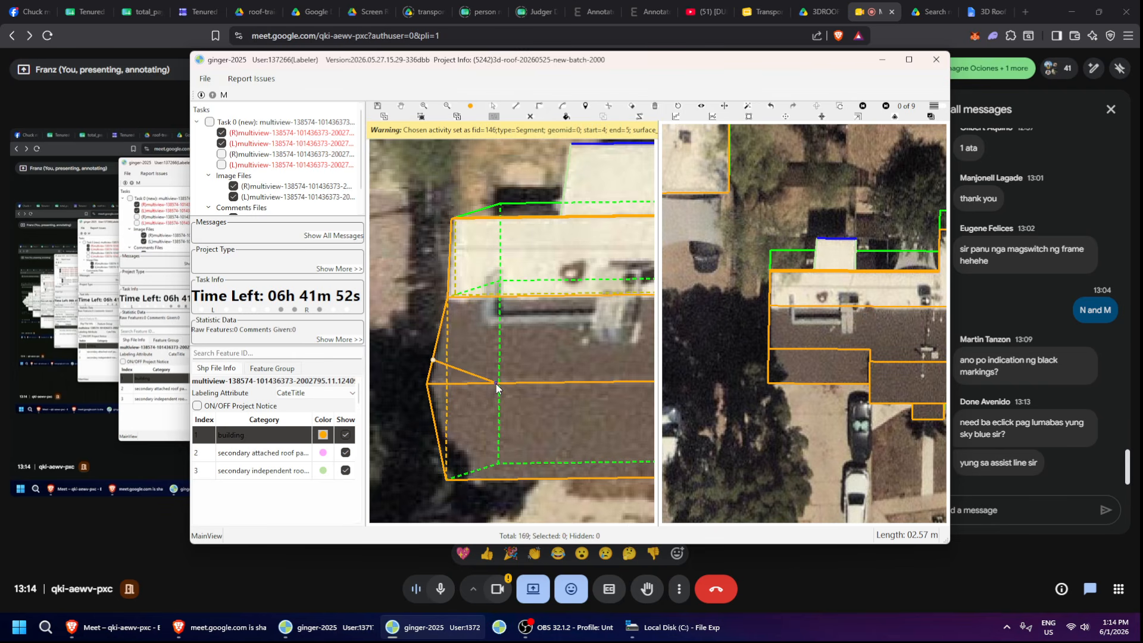
{"action": "left_click_drag", "start_coordinate": [440, 356], "coordinate": [573, 350]}
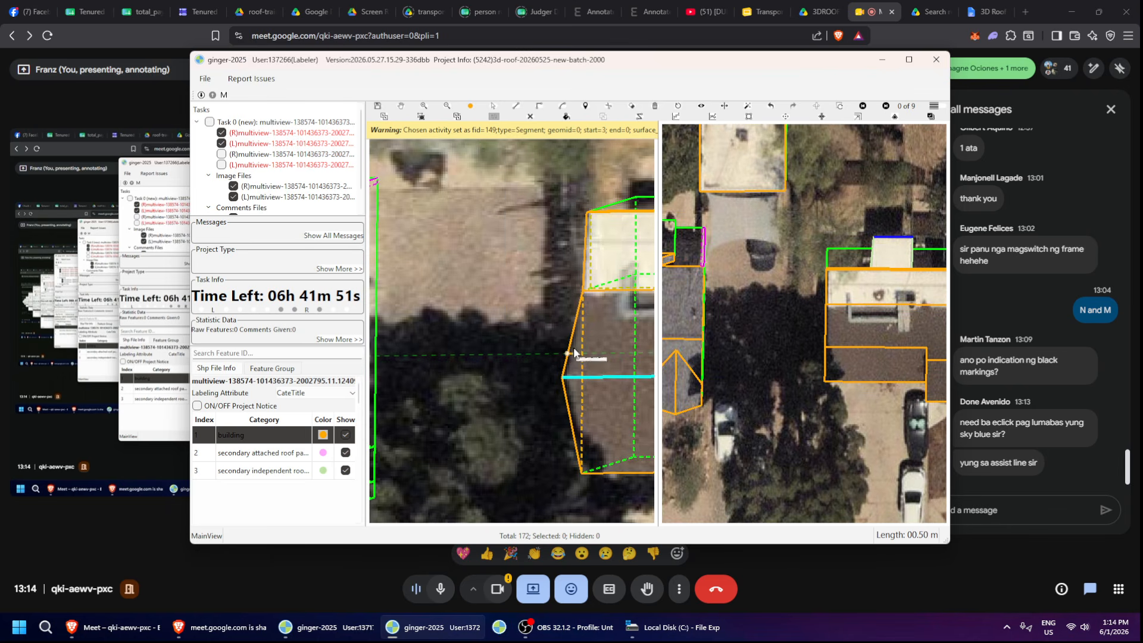
{"action": "left_click", "coordinate": [449, 356]}
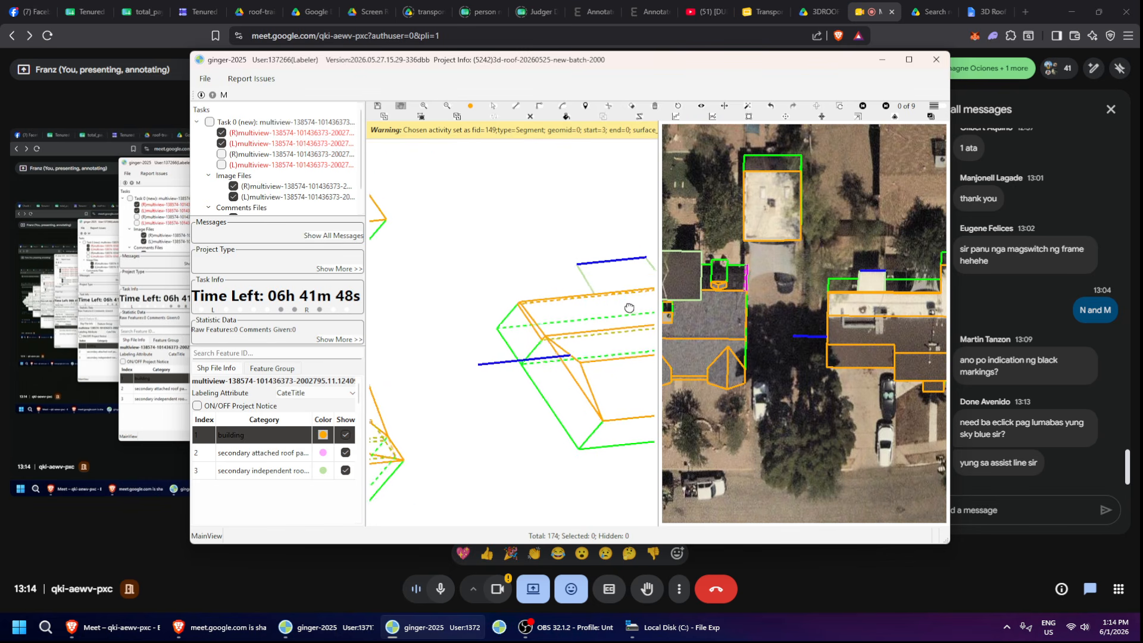
{"action": "scroll", "coordinate": [565, 345], "scroll_direction": "up", "scroll_amount": 5}
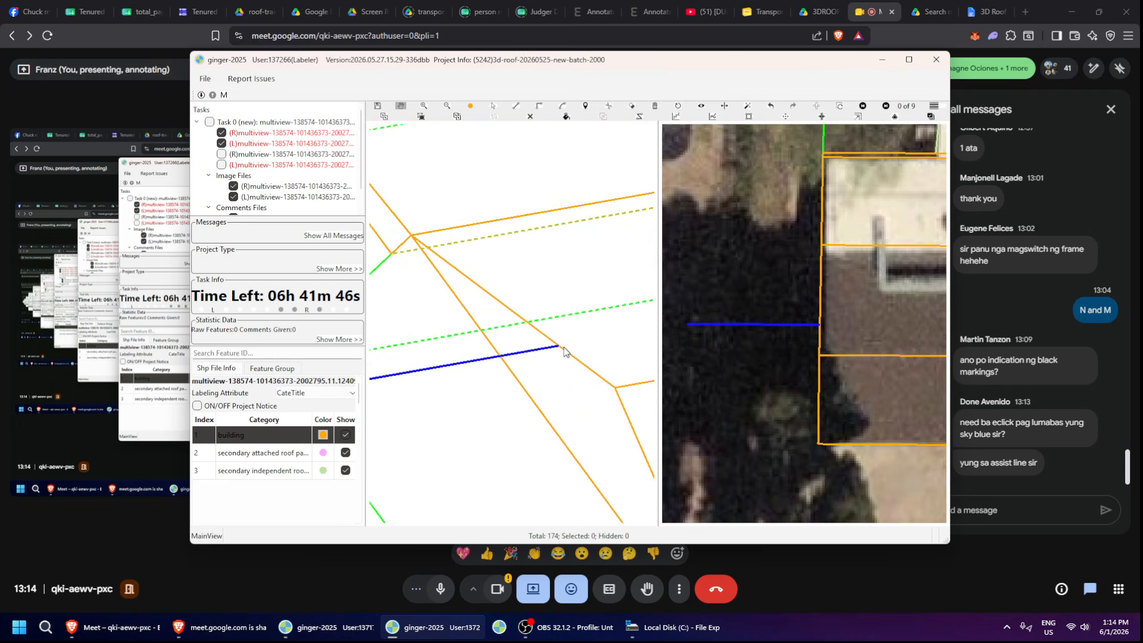
{"action": "scroll", "coordinate": [564, 351], "scroll_direction": "down", "scroll_amount": 5}
Delete the stray blue line and draw a new blue segment leftward from the orange outline
{"action": "left_click", "coordinate": [512, 346]}
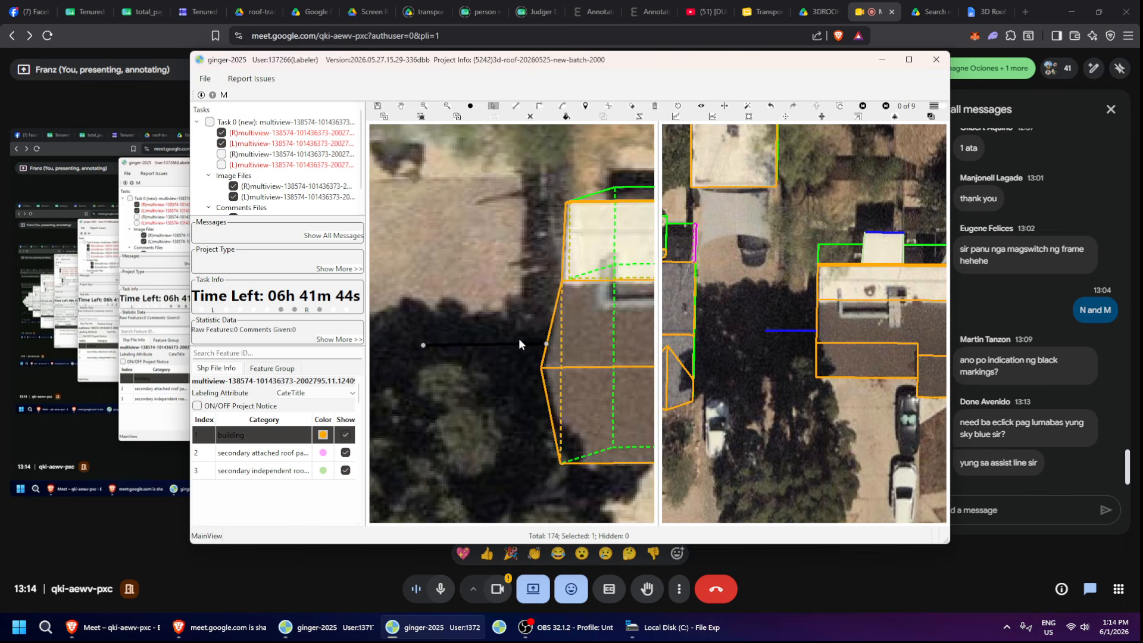
{"action": "key", "text": "Delete"}
{"action": "key", "text": "l"}
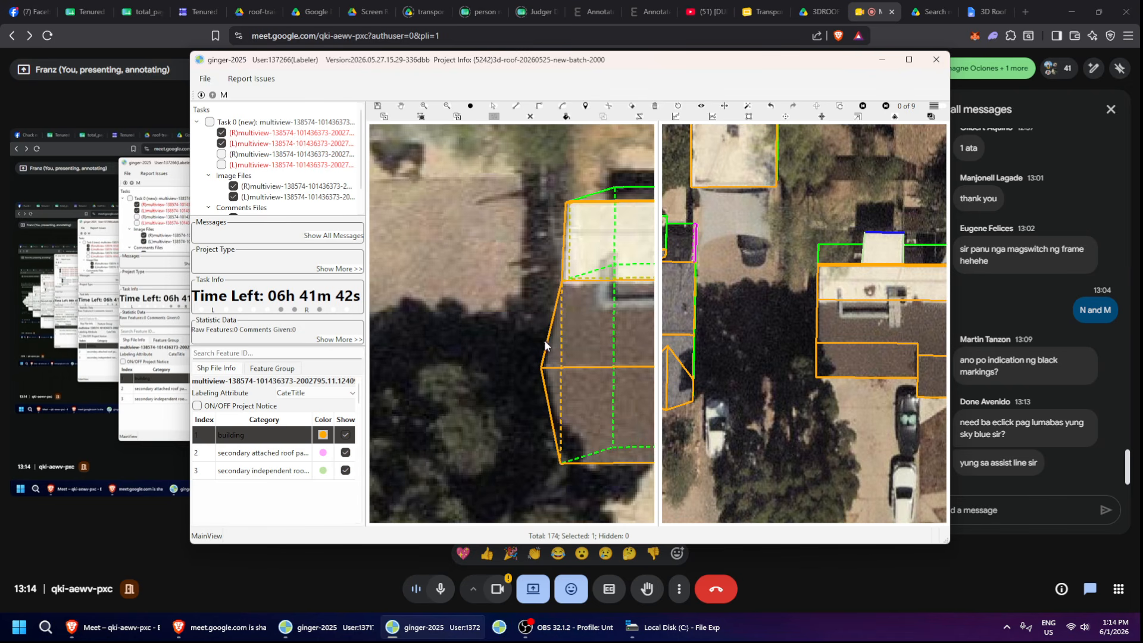
{"action": "left_click", "coordinate": [548, 337]}
{"action": "left_click", "coordinate": [605, 366]}
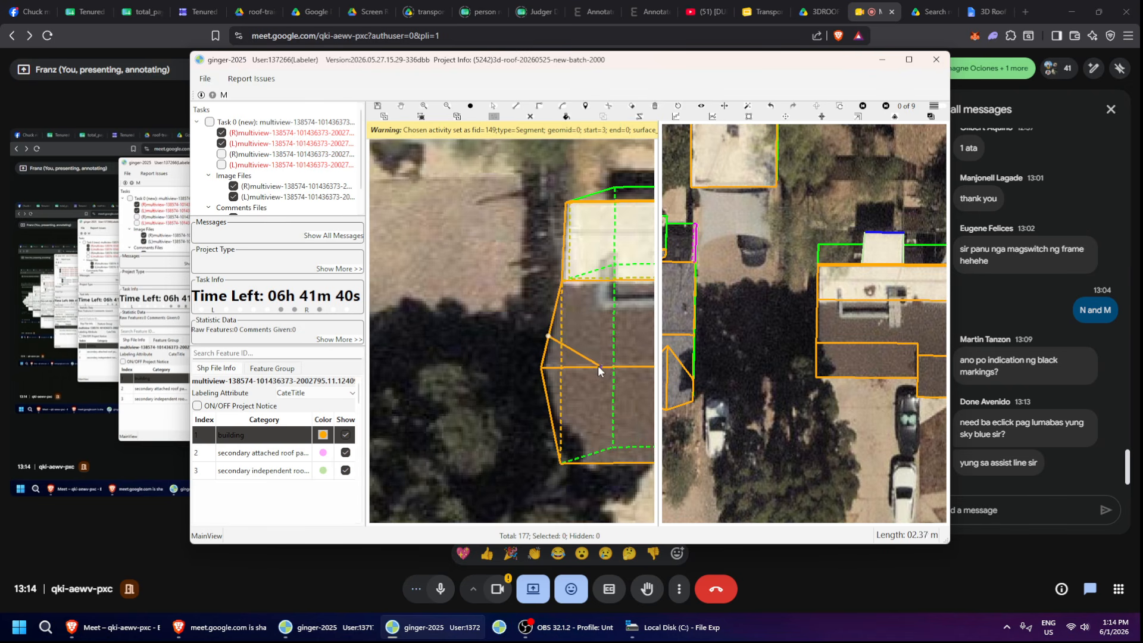
{"action": "left_click", "coordinate": [406, 338]}
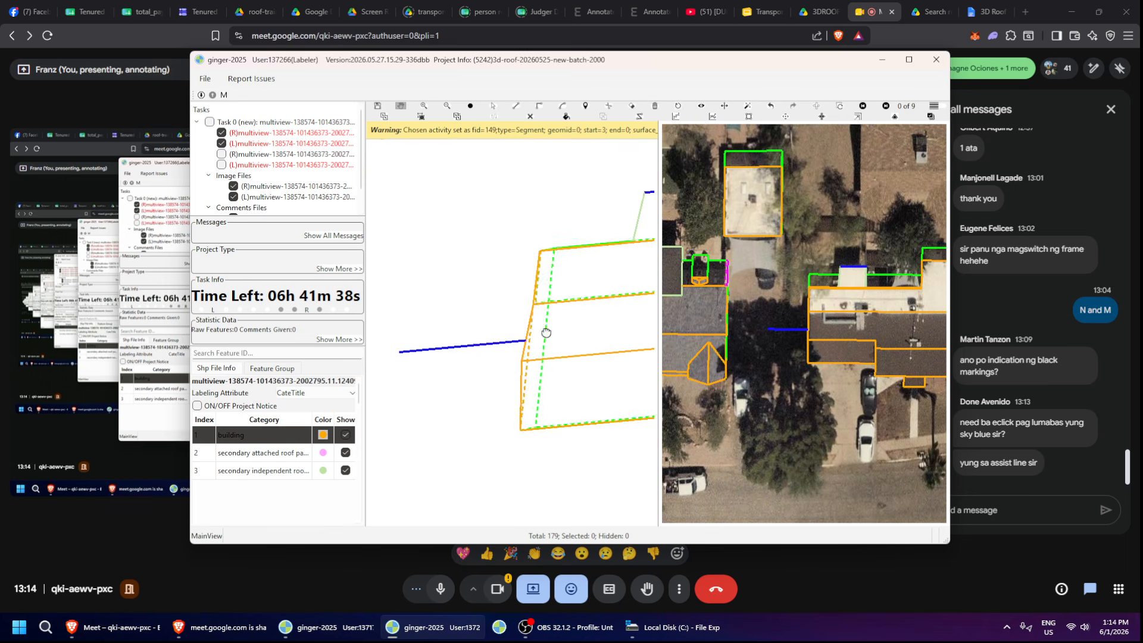
{"action": "scroll", "coordinate": [539, 330], "scroll_direction": "up", "scroll_amount": 5}
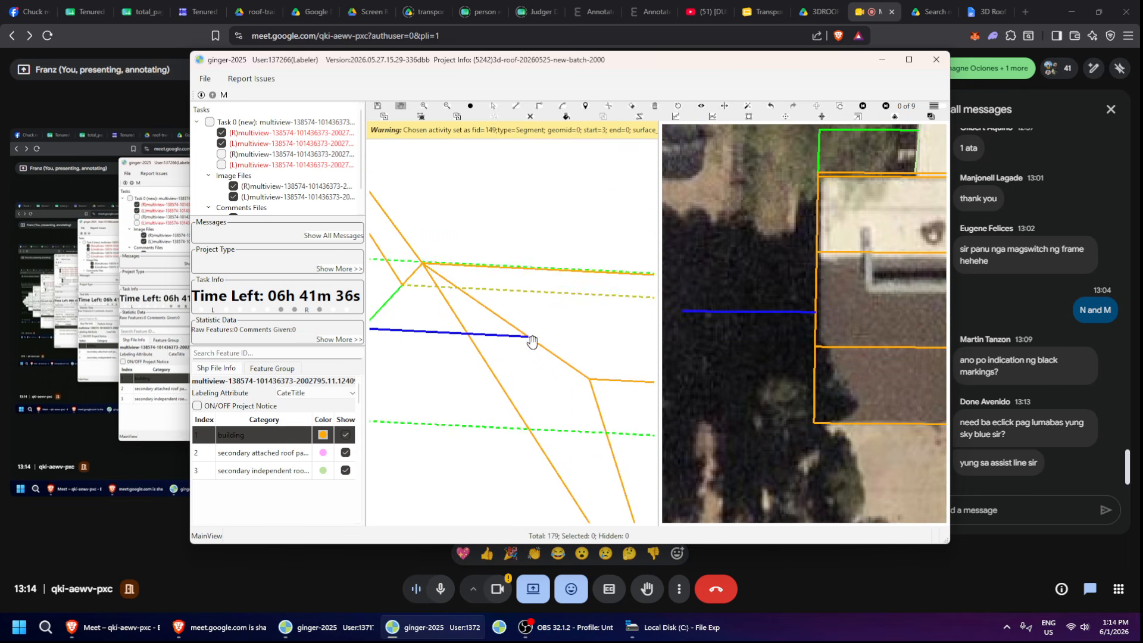
{"action": "left_click_drag", "start_coordinate": [534, 339], "coordinate": [505, 317]}
Redraw that segment so it runs left from the outline's left corner alongside the wall
{"action": "key", "text": "v"}
{"action": "scroll", "coordinate": [504, 316], "scroll_direction": "down", "scroll_amount": 2}
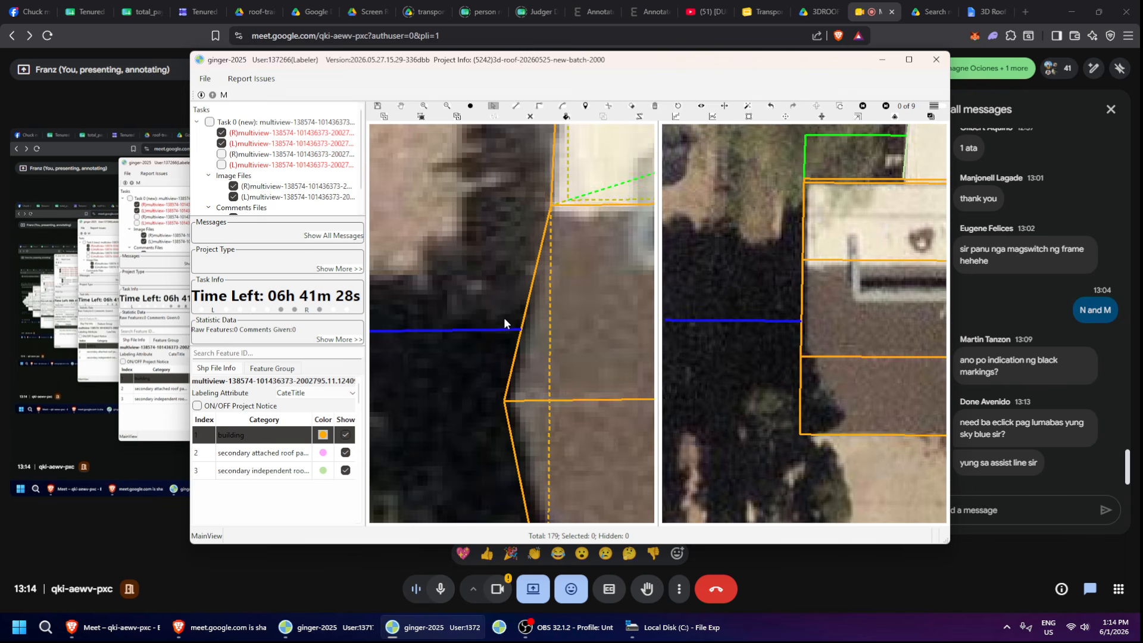
{"action": "left_click", "coordinate": [497, 325]}
{"action": "key", "text": "Delete"}
{"action": "scroll", "coordinate": [485, 306], "scroll_direction": "down", "scroll_amount": 2}
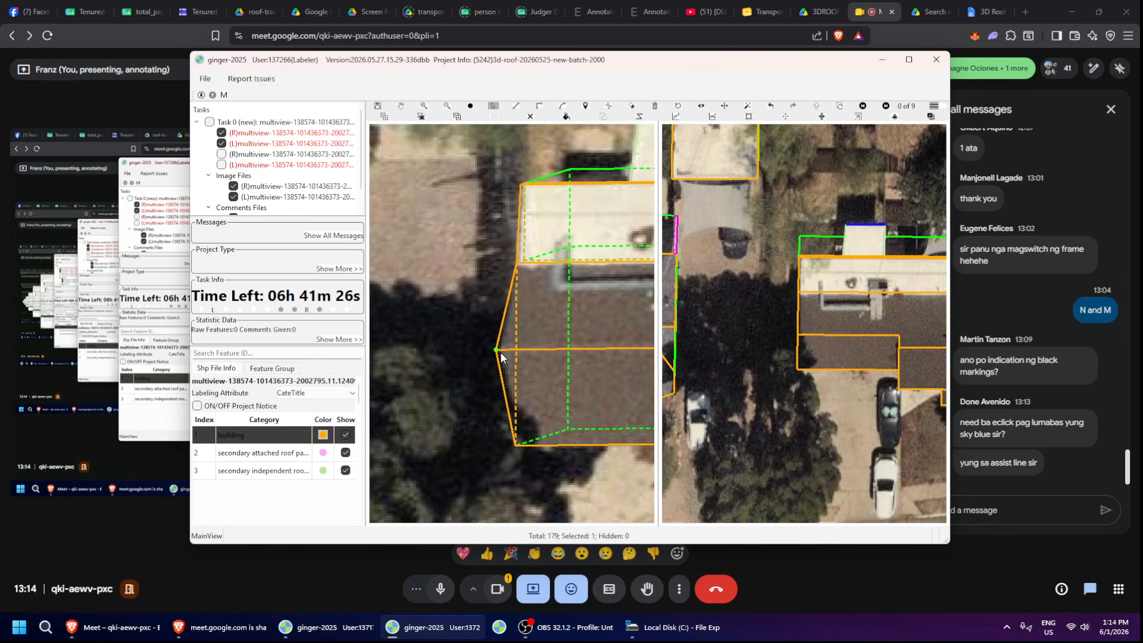
{"action": "key", "text": "l"}
{"action": "left_click", "coordinate": [502, 325]}
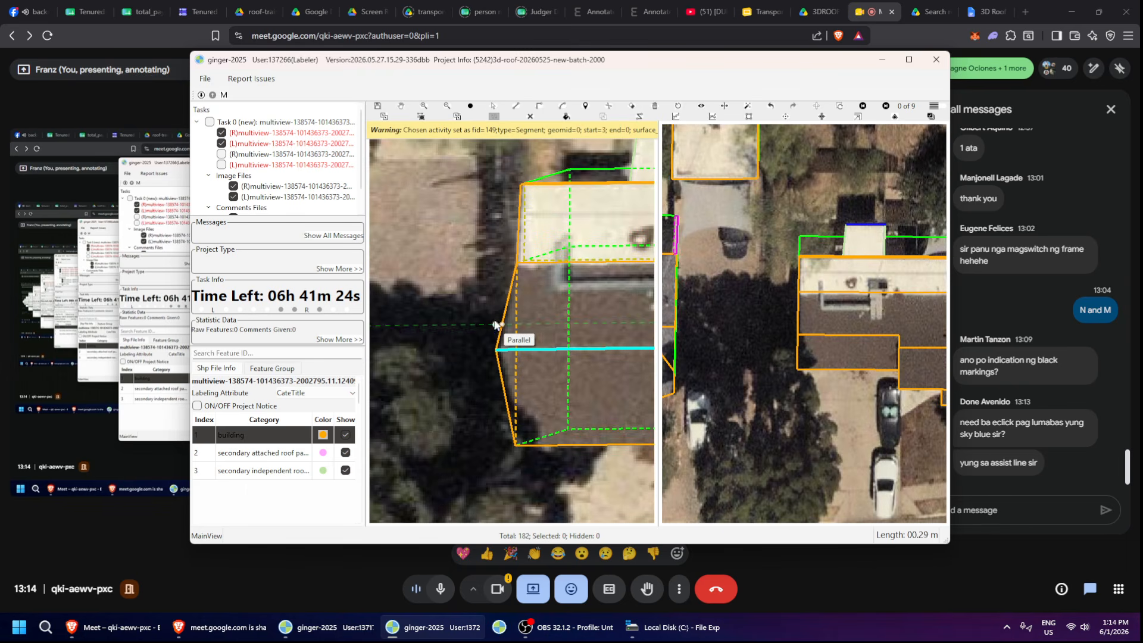
{"action": "left_click", "coordinate": [408, 325]}
{"action": "mouse_move", "coordinate": [493, 315]}
{"action": "left_mouse_down"}
{"action": "mouse_move", "coordinate": [498, 323]}
{"action": "mouse_move", "coordinate": [542, 256]}
{"action": "mouse_move", "coordinate": [484, 301]}
{"action": "left_mouse_up"}
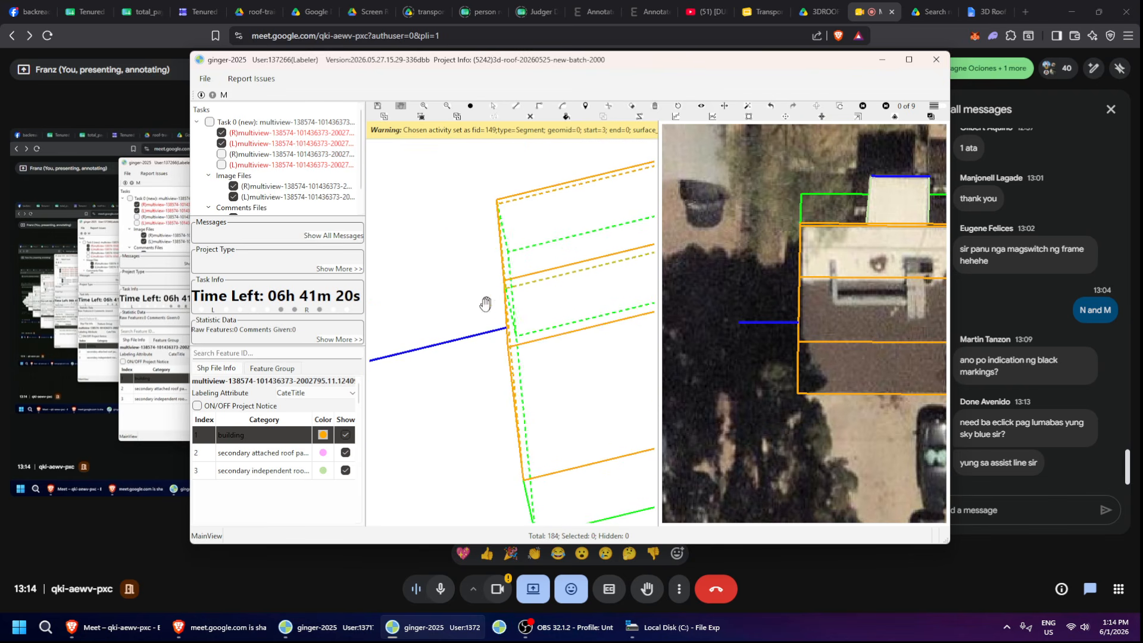
{"action": "key", "text": "Escape"}
{"action": "key", "text": "Escape"}
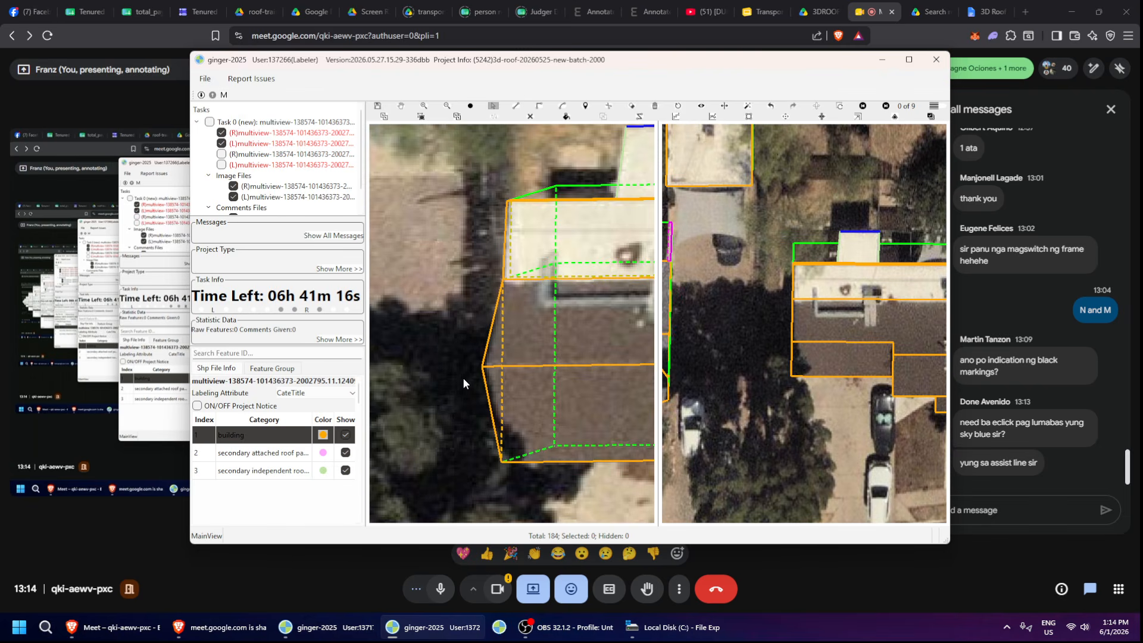
{"action": "scroll", "coordinate": [462, 377], "scroll_direction": "down", "scroll_amount": 5}
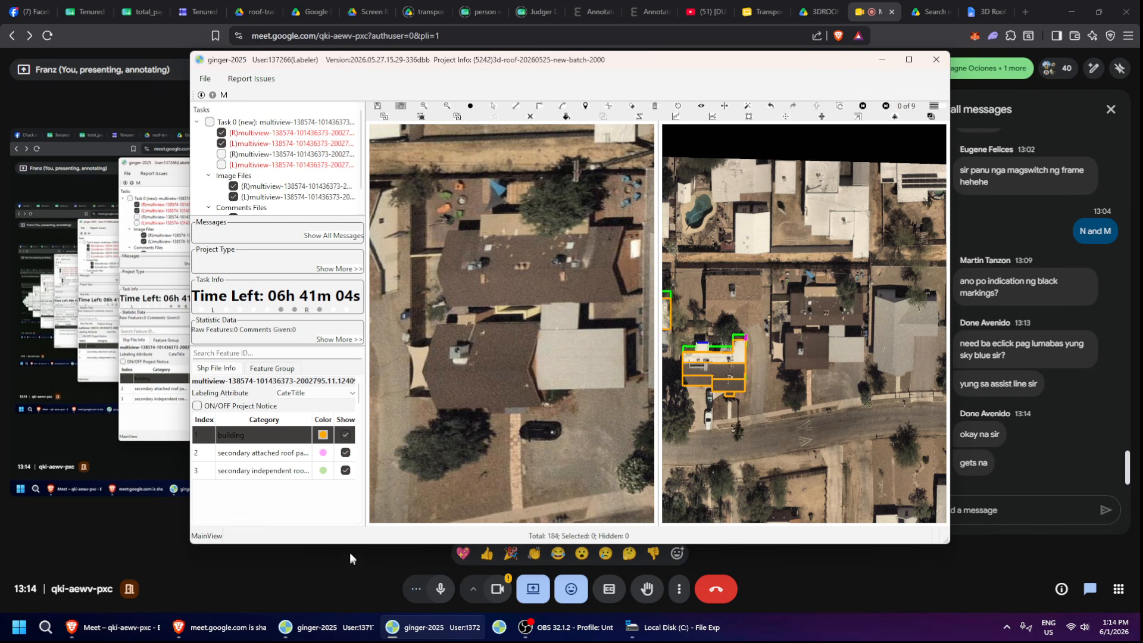
Bring the Google Meet participant grid and in-call messages in front of ginger-2025
{"action": "left_click", "coordinate": [282, 589]}
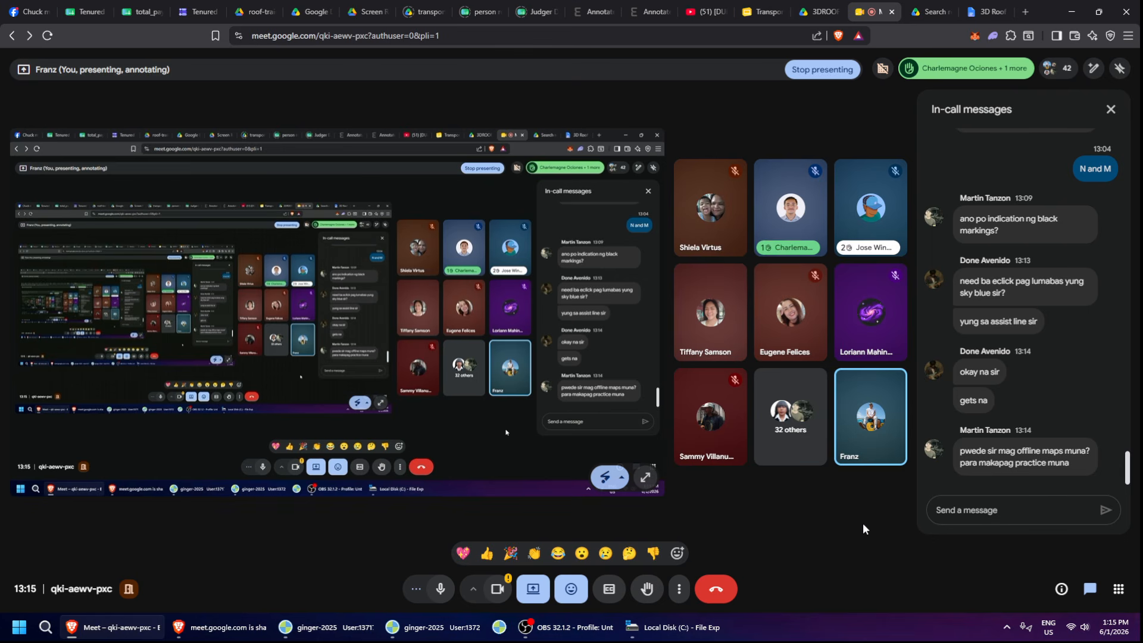
{"action": "mouse_move", "coordinate": [390, 641]}
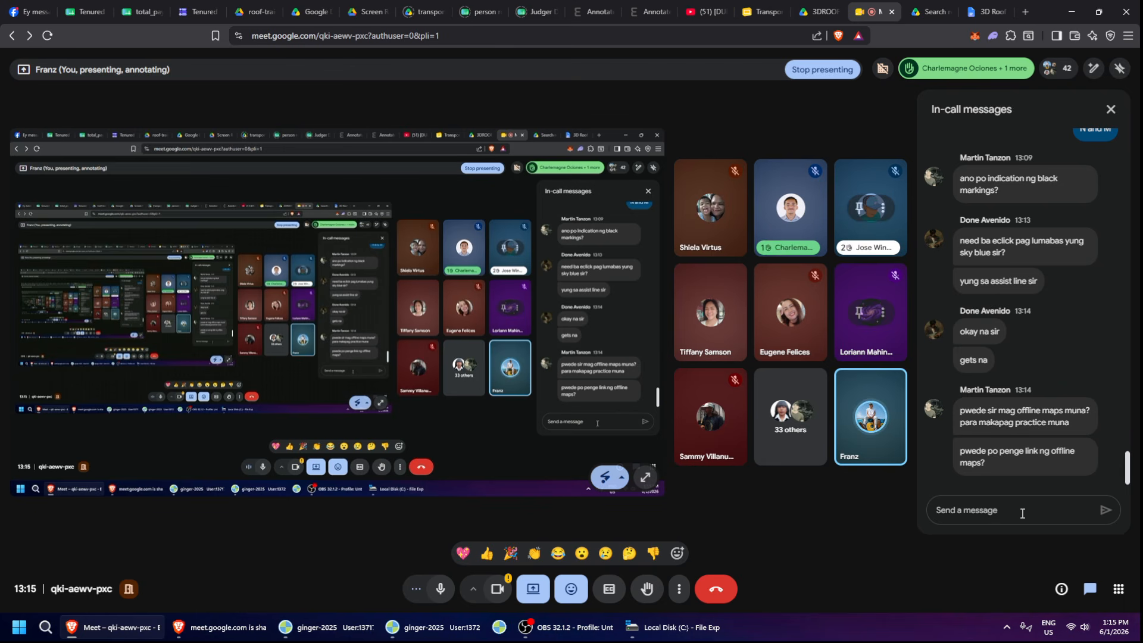
On the Facebook tab, minimize the open group chat windows, including Judger
{"action": "key", "text": "ctrl+1"}
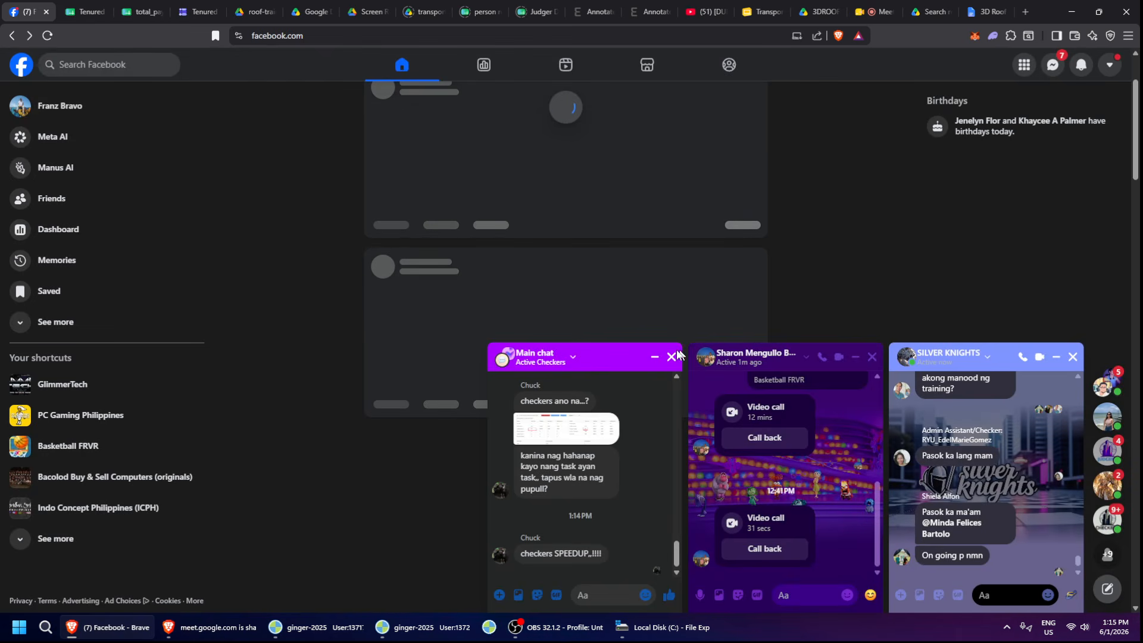
{"action": "left_click", "coordinate": [856, 357]}
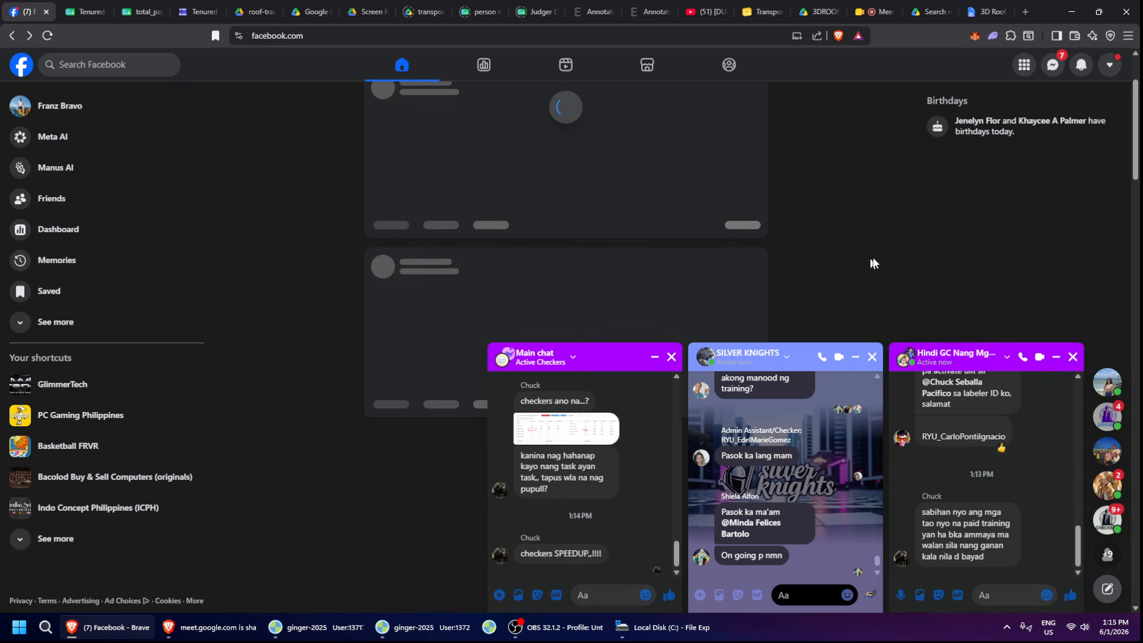
{"action": "left_click", "coordinate": [1056, 359]}
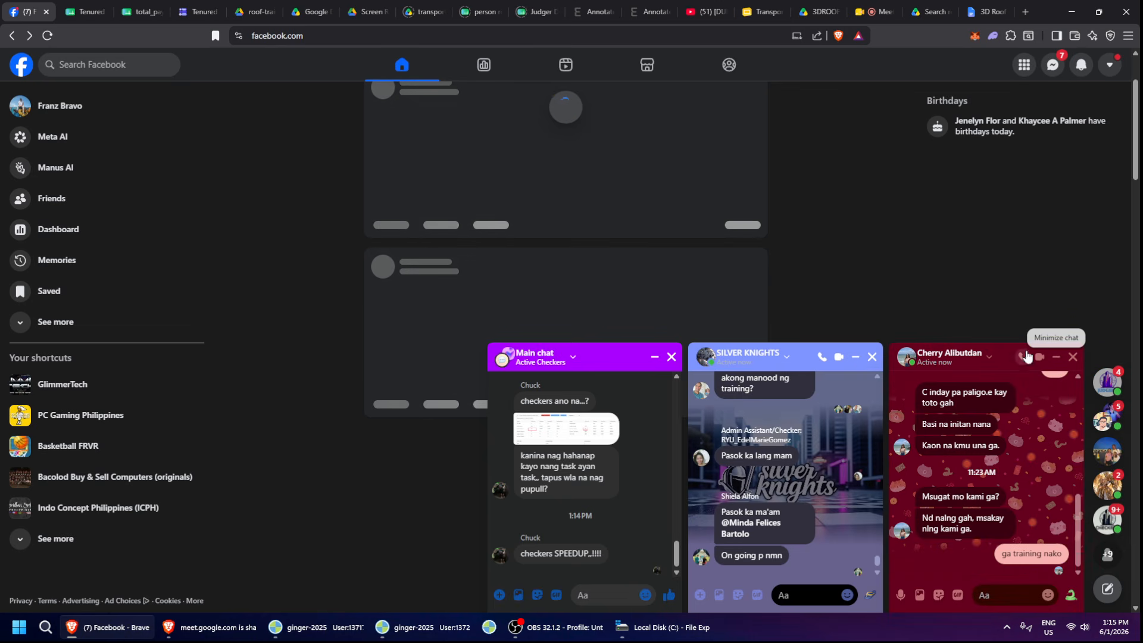
{"action": "left_click", "coordinate": [1056, 359]}
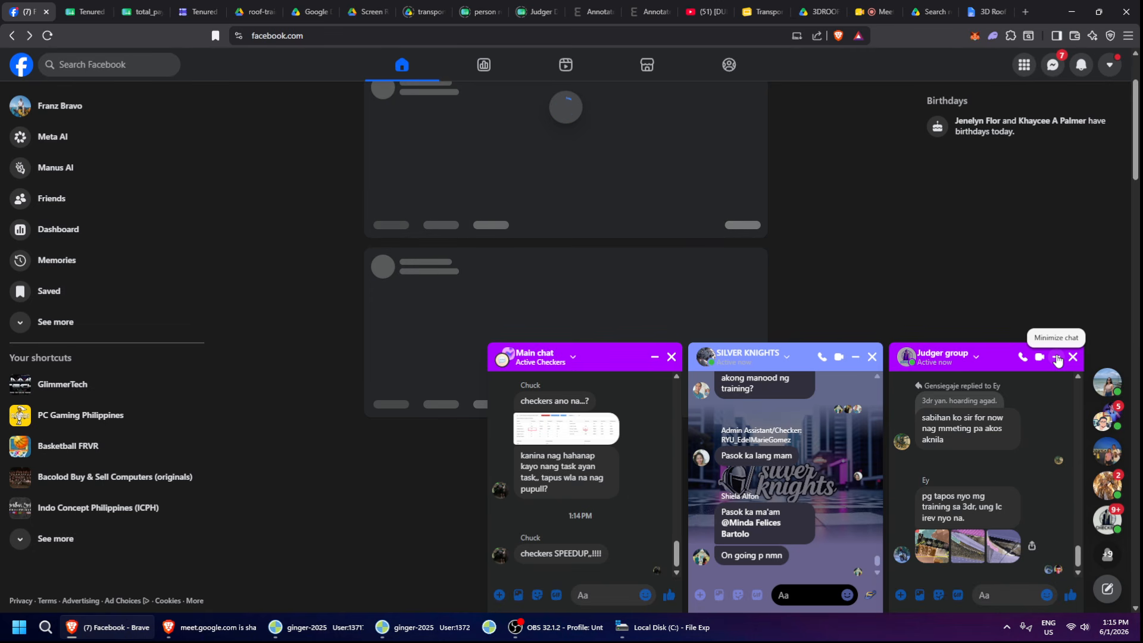
{"action": "left_click", "coordinate": [1057, 359]}
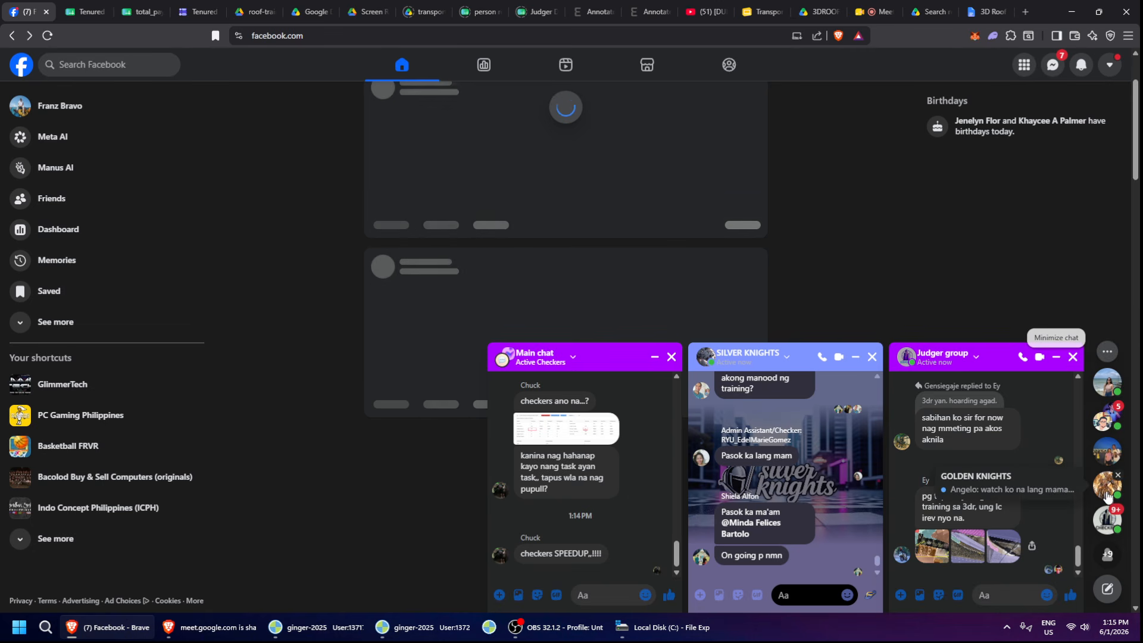
Select the pinned task_type configuration message in GOLDEN KNIGHTS, then return to the Meet tab
{"action": "scroll", "coordinate": [623, 515], "scroll_direction": "up", "scroll_amount": 10}
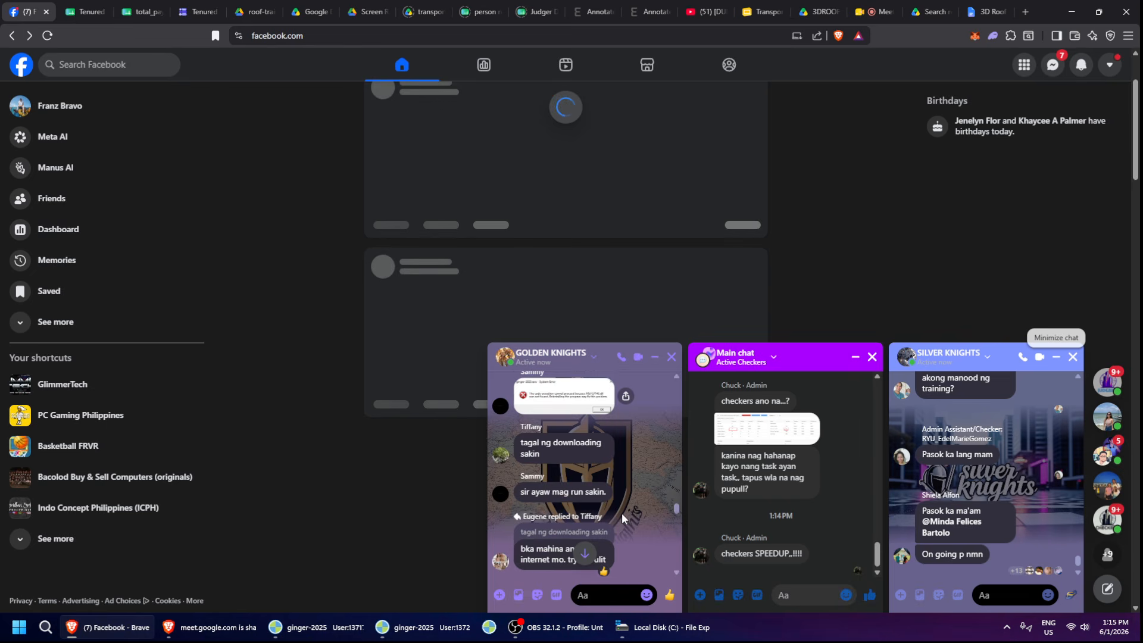
{"action": "scroll", "coordinate": [621, 512], "scroll_direction": "up", "scroll_amount": 5}
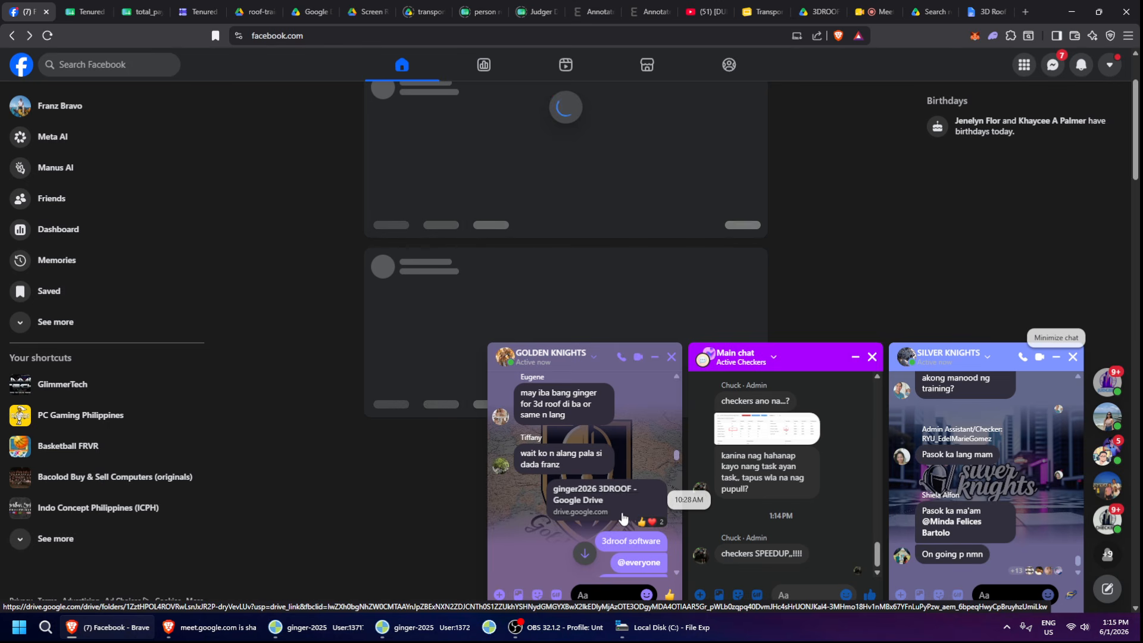
{"action": "scroll", "coordinate": [621, 515], "scroll_direction": "up", "scroll_amount": 8}
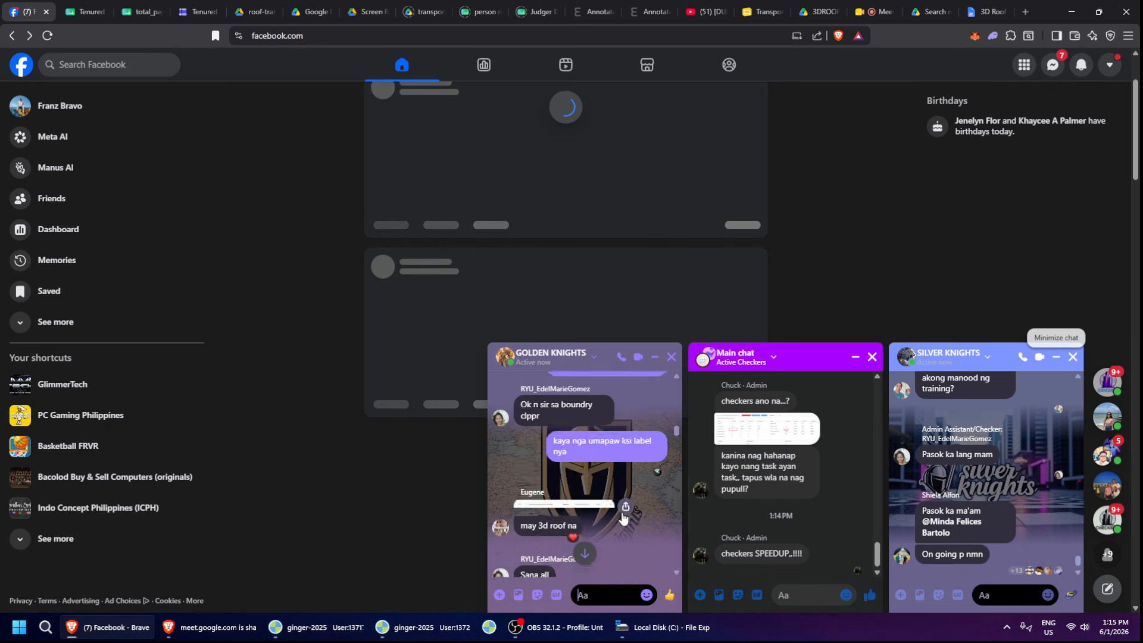
{"action": "scroll", "coordinate": [621, 515], "scroll_direction": "up", "scroll_amount": 10}
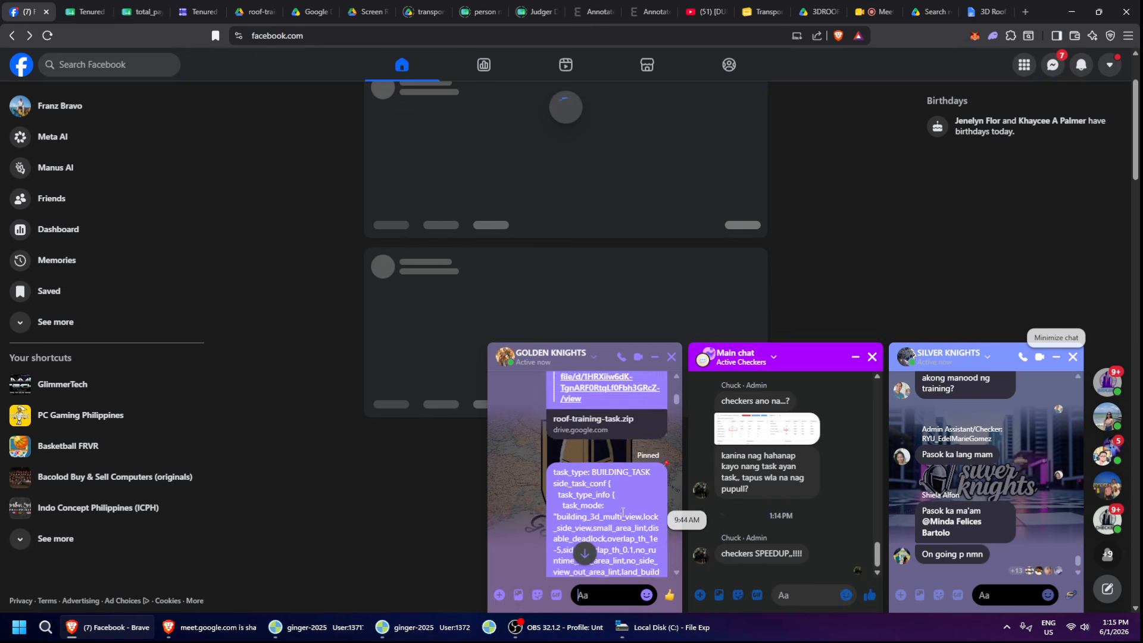
{"action": "scroll", "coordinate": [620, 518], "scroll_direction": "down", "scroll_amount": 1}
{"action": "left_click_drag", "start_coordinate": [552, 475], "coordinate": [656, 474]}
{"action": "scroll", "coordinate": [613, 505], "scroll_direction": "down", "scroll_amount": 4}
{"action": "scroll", "coordinate": [618, 507], "scroll_direction": "down", "scroll_amount": 4}
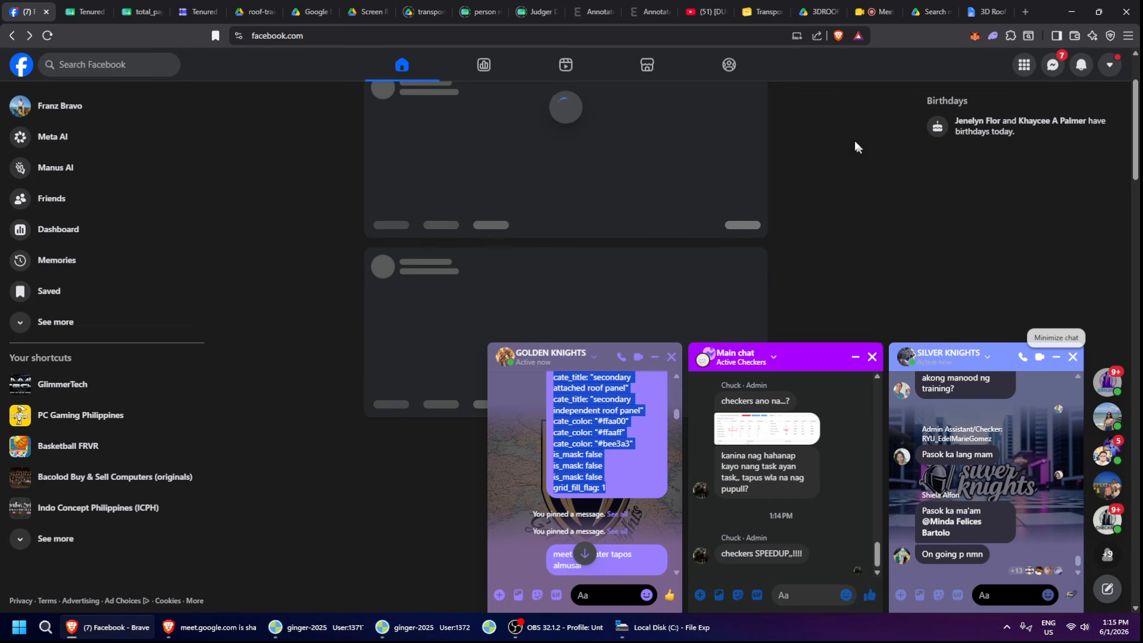
{"action": "left_click", "coordinate": [873, 12]}
Paste the roof task configuration into the Meet chat and send it
{"action": "key", "text": "ctrl+v"}
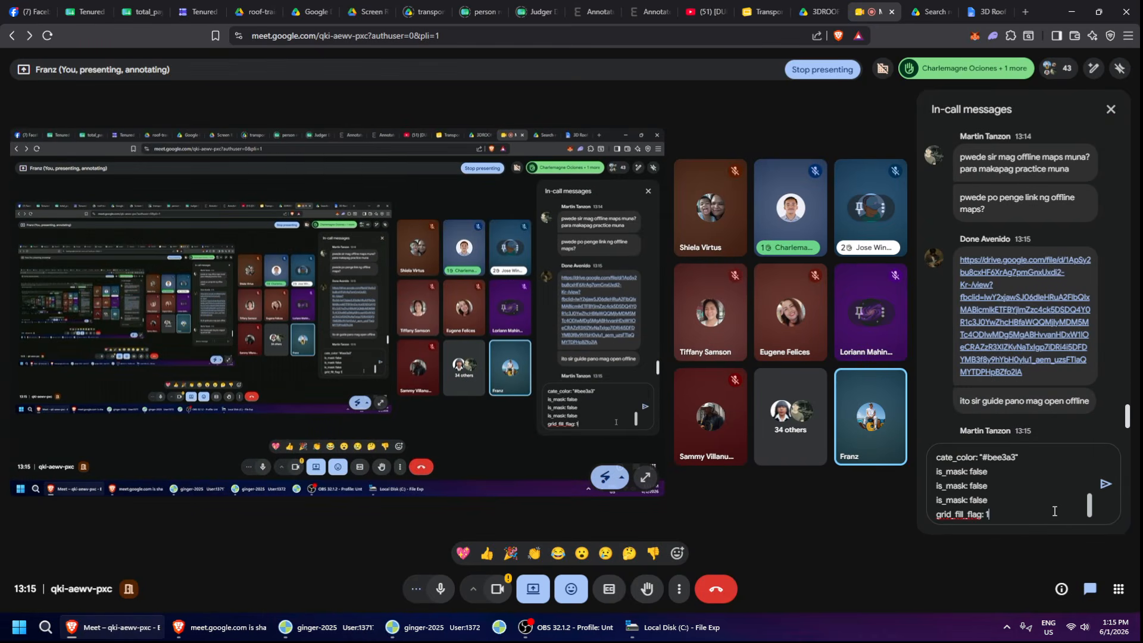
{"action": "left_click", "coordinate": [1106, 494]}
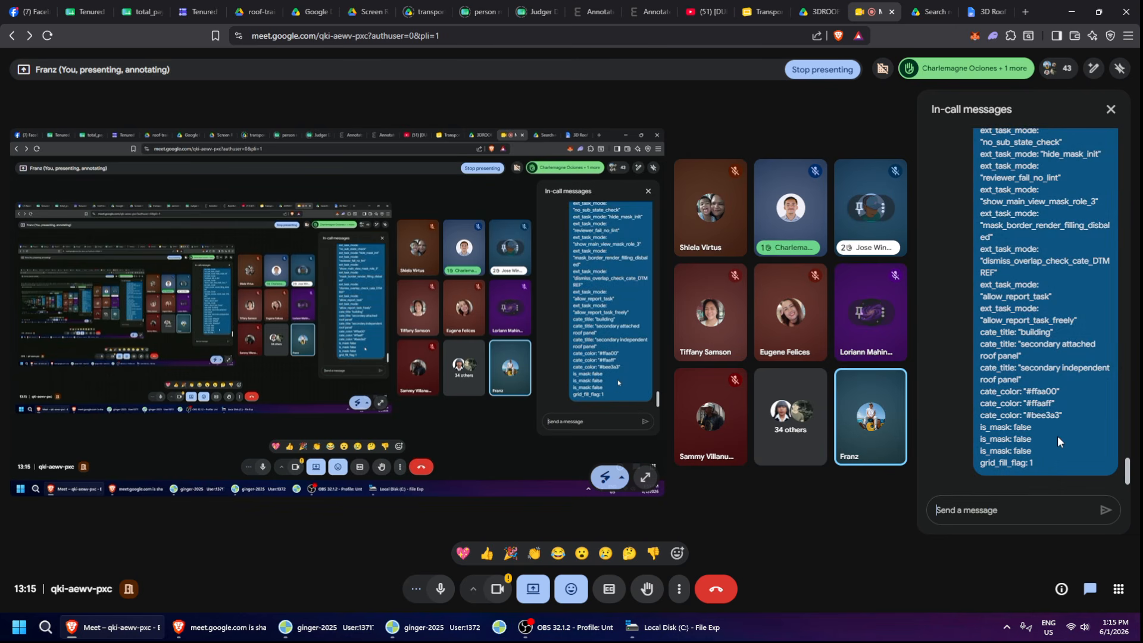
{"action": "scroll", "coordinate": [1048, 387], "scroll_direction": "up", "scroll_amount": 8}
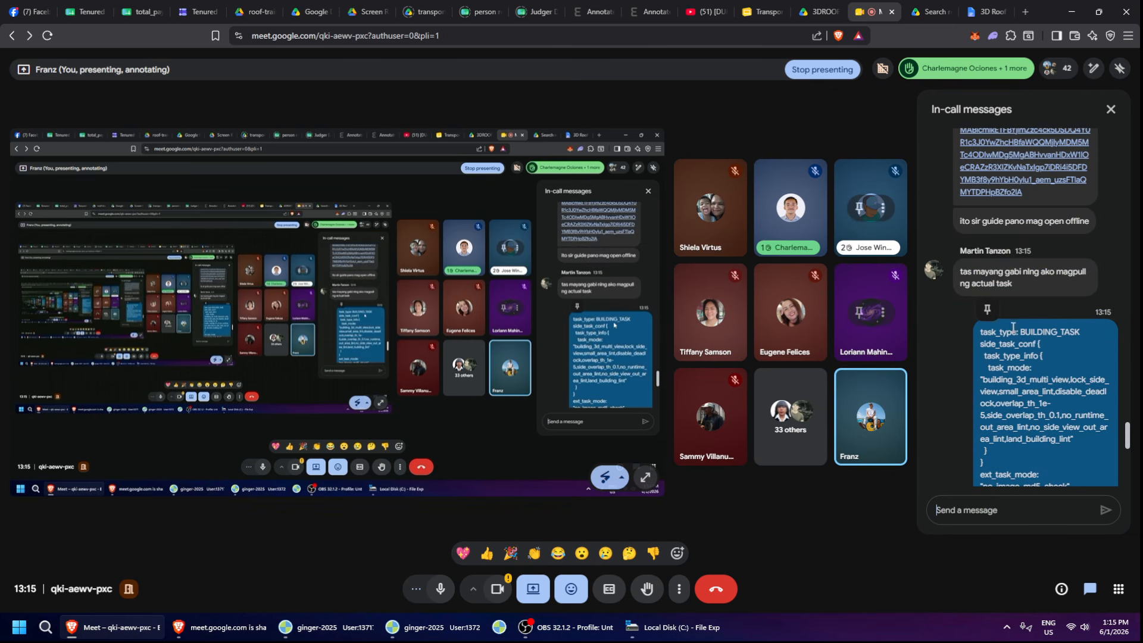
{"action": "scroll", "coordinate": [989, 367], "scroll_direction": "down", "scroll_amount": 8}
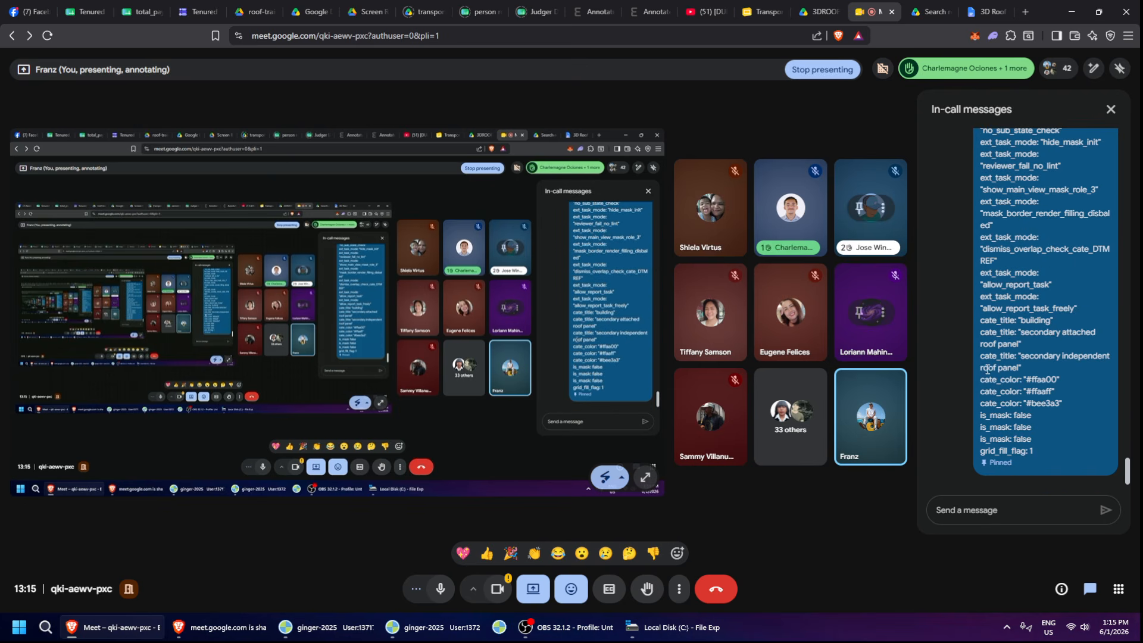
{"action": "scroll", "coordinate": [982, 369], "scroll_direction": "up", "scroll_amount": 8}
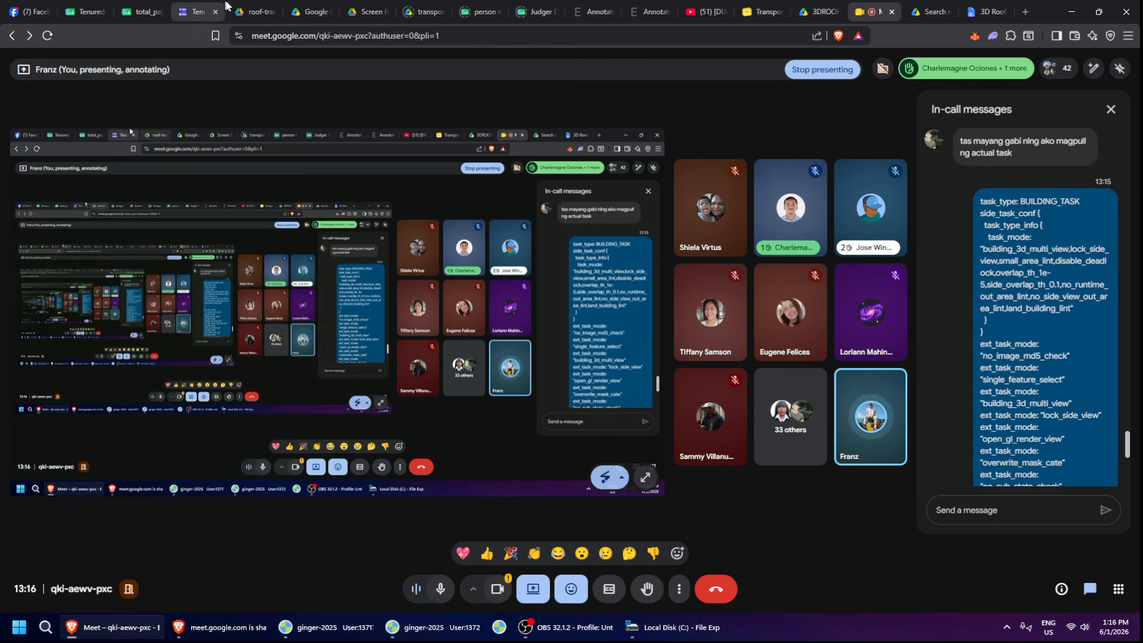
Copy the roof-training-task.zip Drive URL and post it in the Meet chat
{"action": "left_click", "coordinate": [245, 12]}
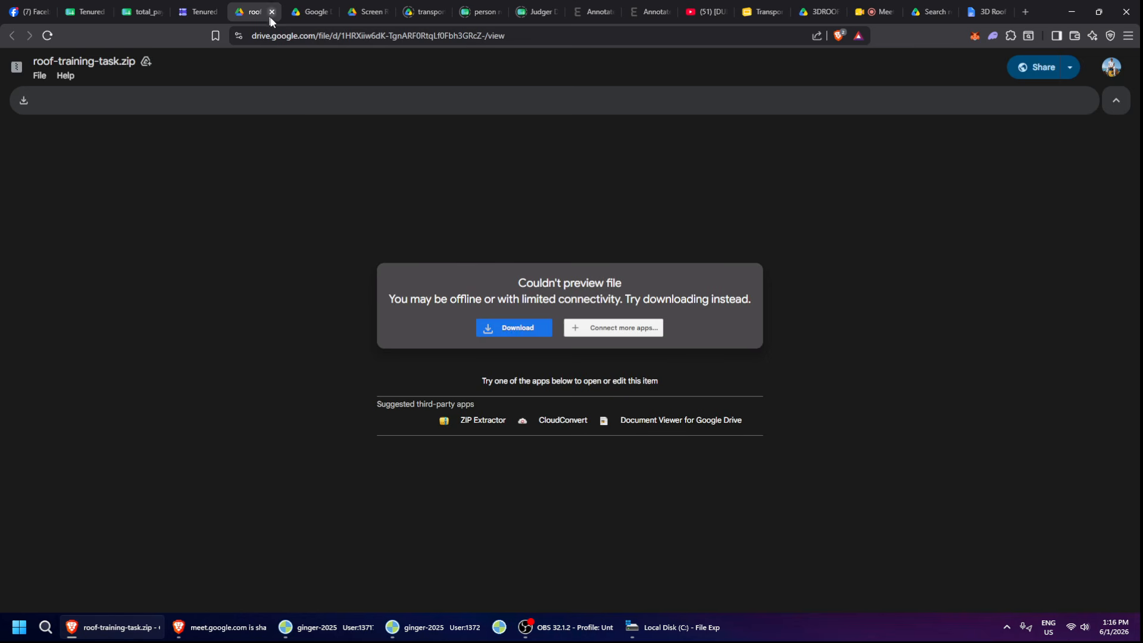
{"action": "left_click", "coordinate": [355, 37]}
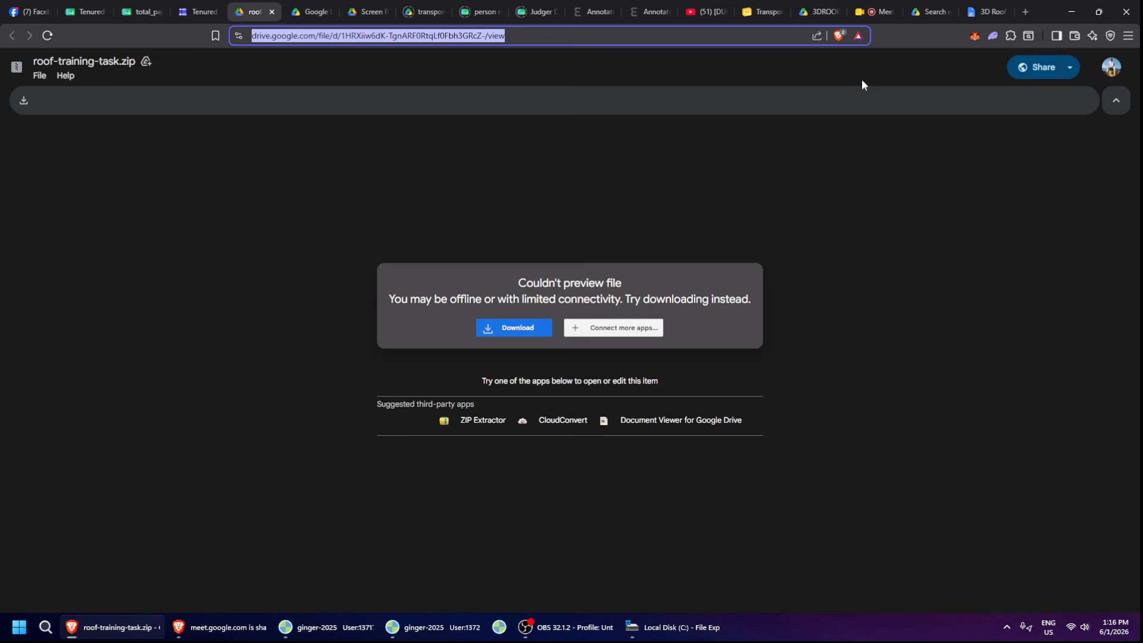
{"action": "left_click", "coordinate": [874, 12]}
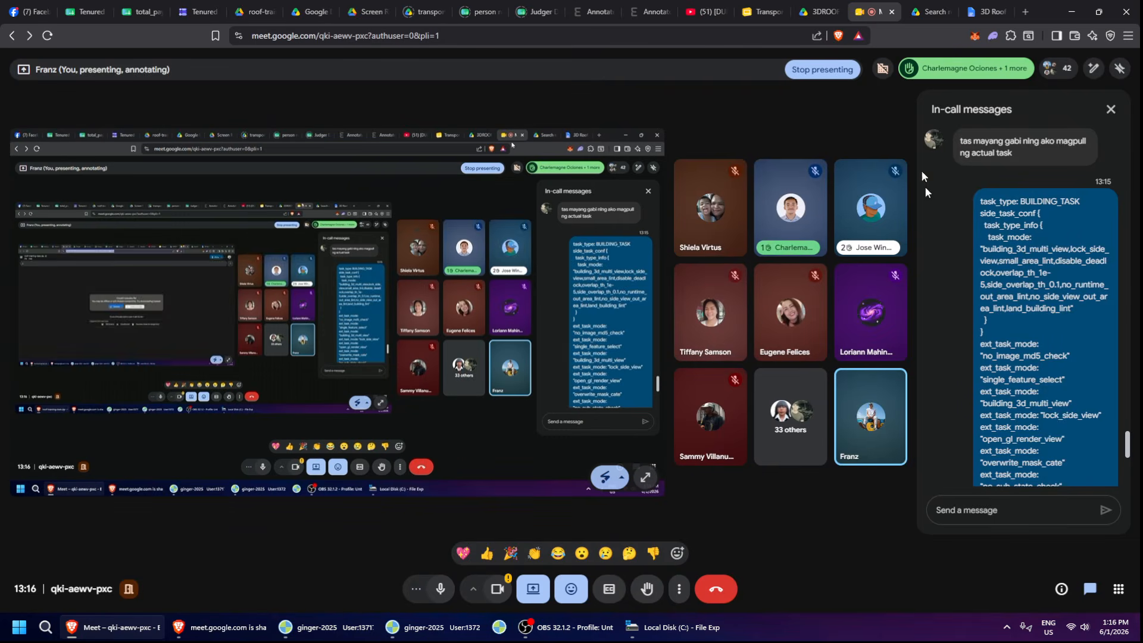
{"action": "left_click", "coordinate": [992, 510]}
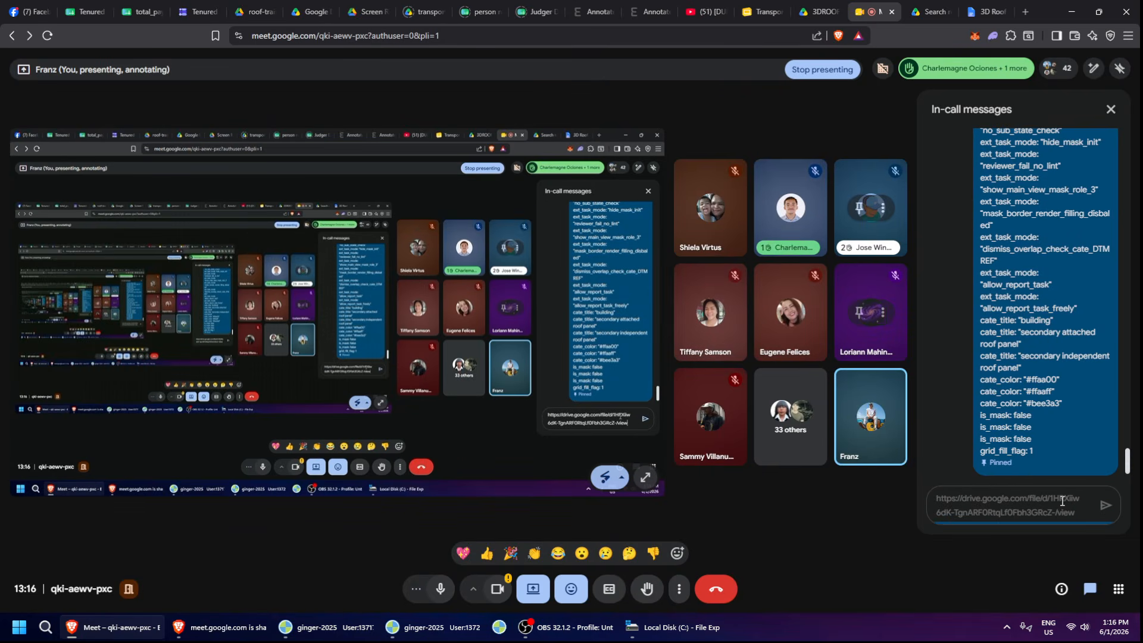
{"action": "key", "text": "Return"}
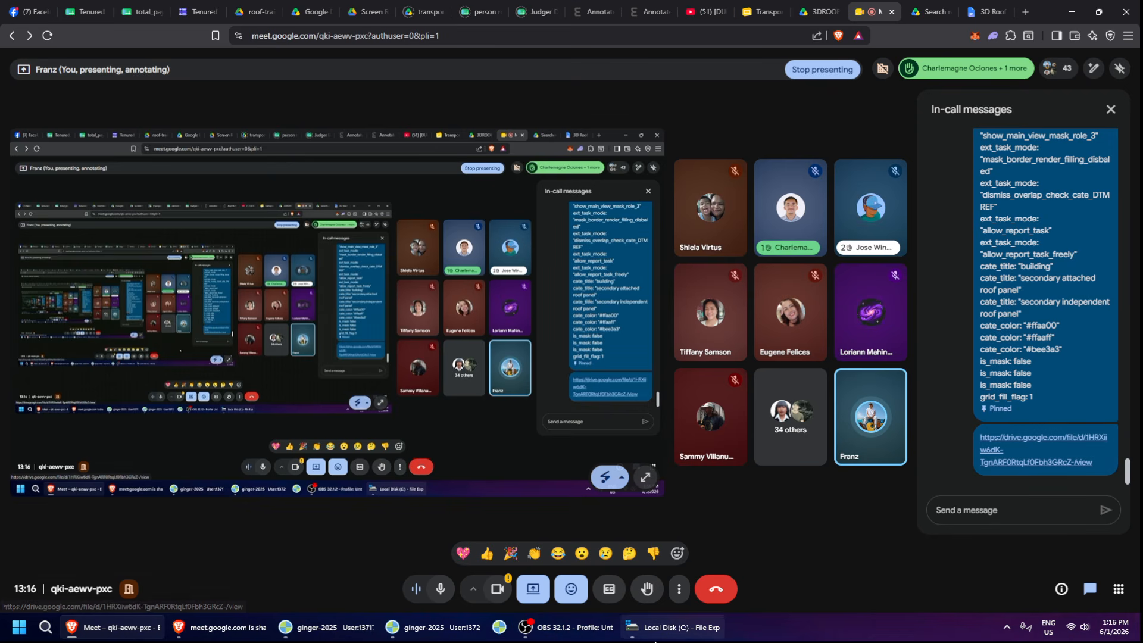
{"action": "left_click", "coordinate": [643, 628]}
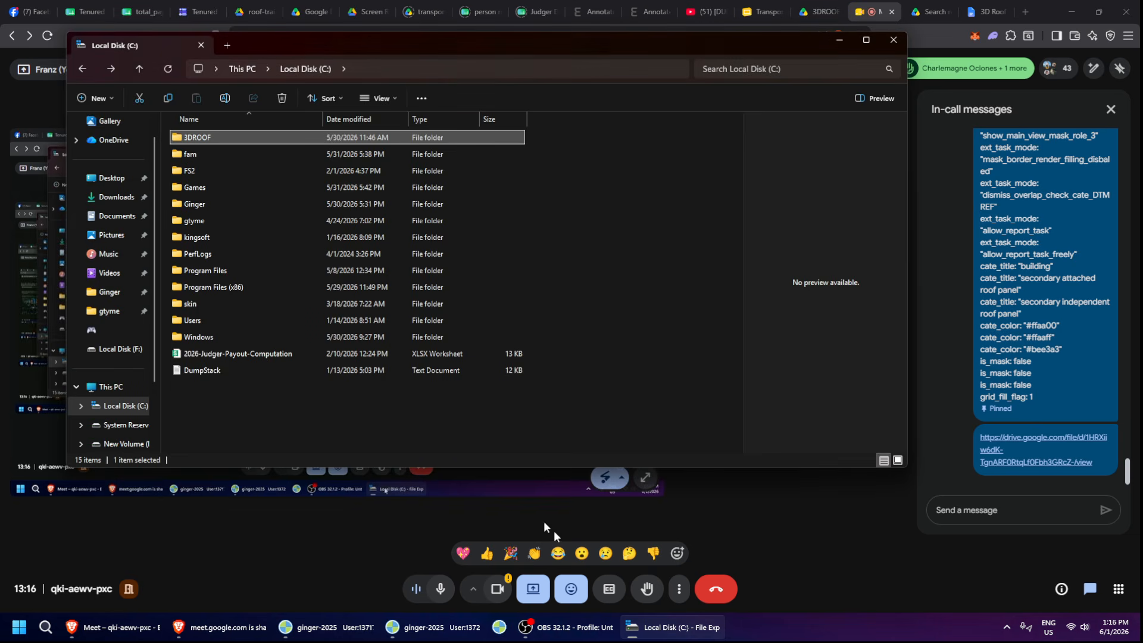
{"action": "left_click", "coordinate": [113, 197]}
{"action": "double_click", "coordinate": [237, 172]}
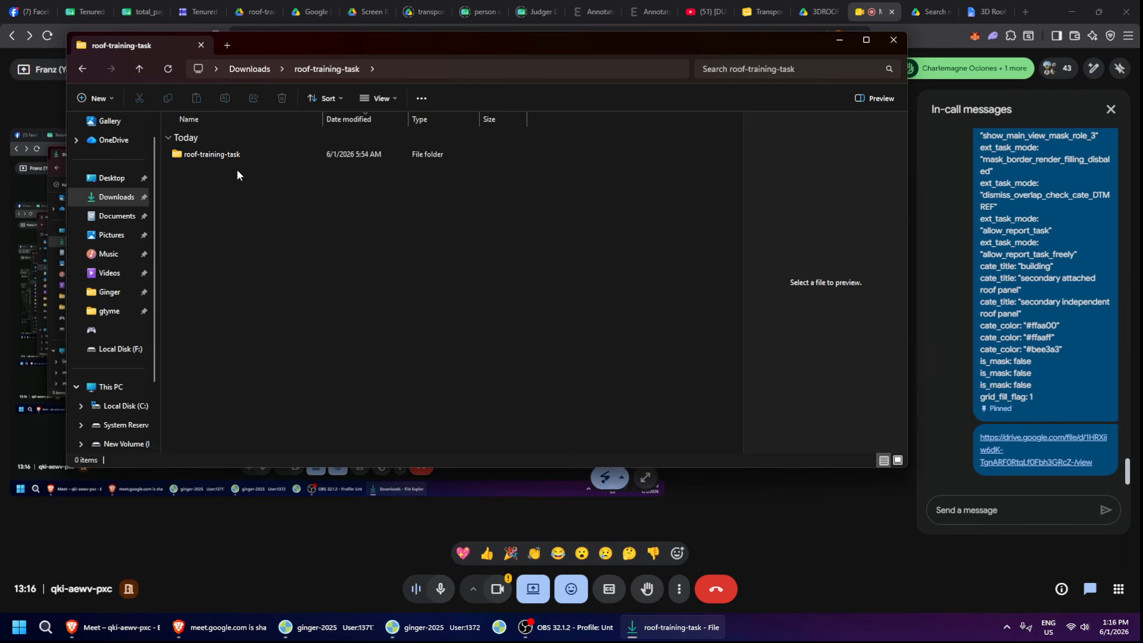
{"action": "double_click", "coordinate": [221, 155]}
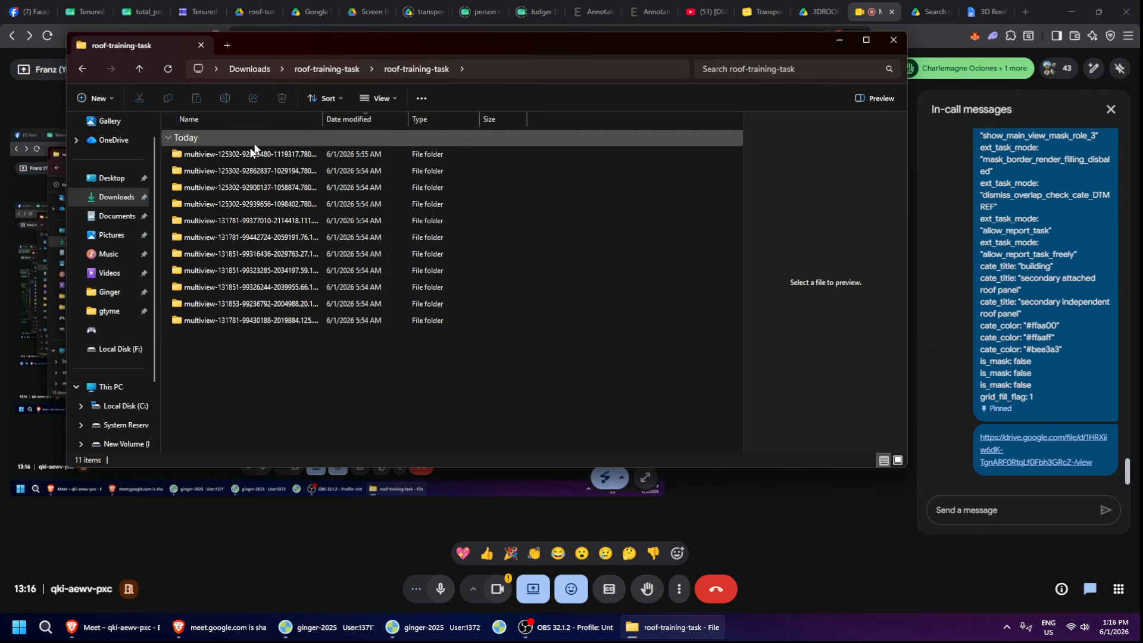
{"action": "left_click", "coordinate": [839, 40]}
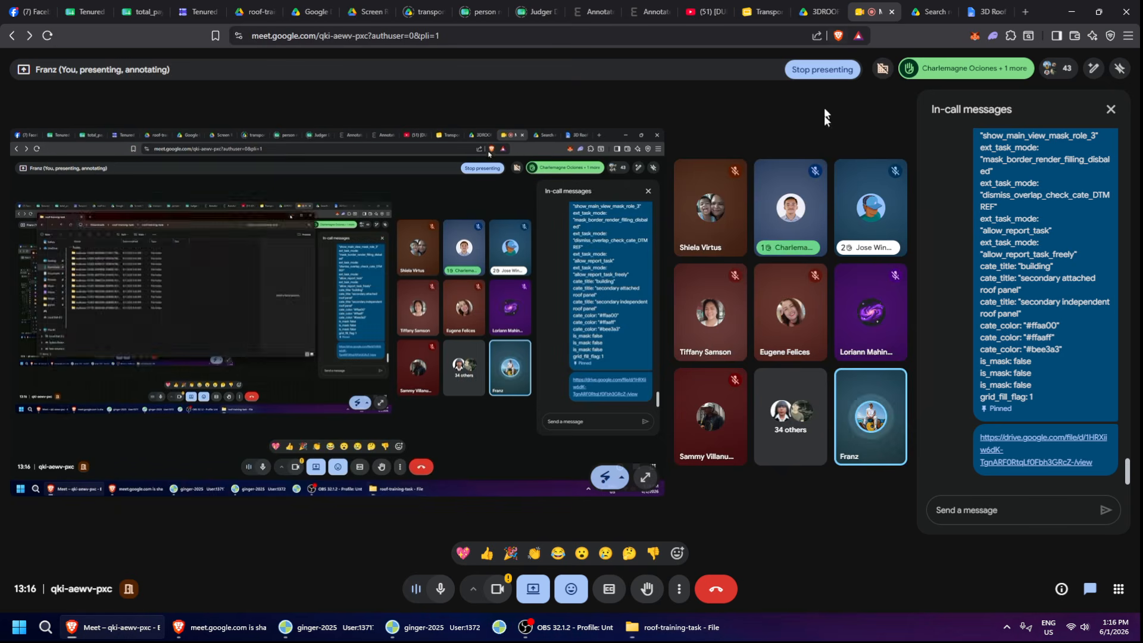
Launch ginger from the taskbar jump list and agree to the Data Access Agreement
{"action": "right_click", "coordinate": [443, 636]}
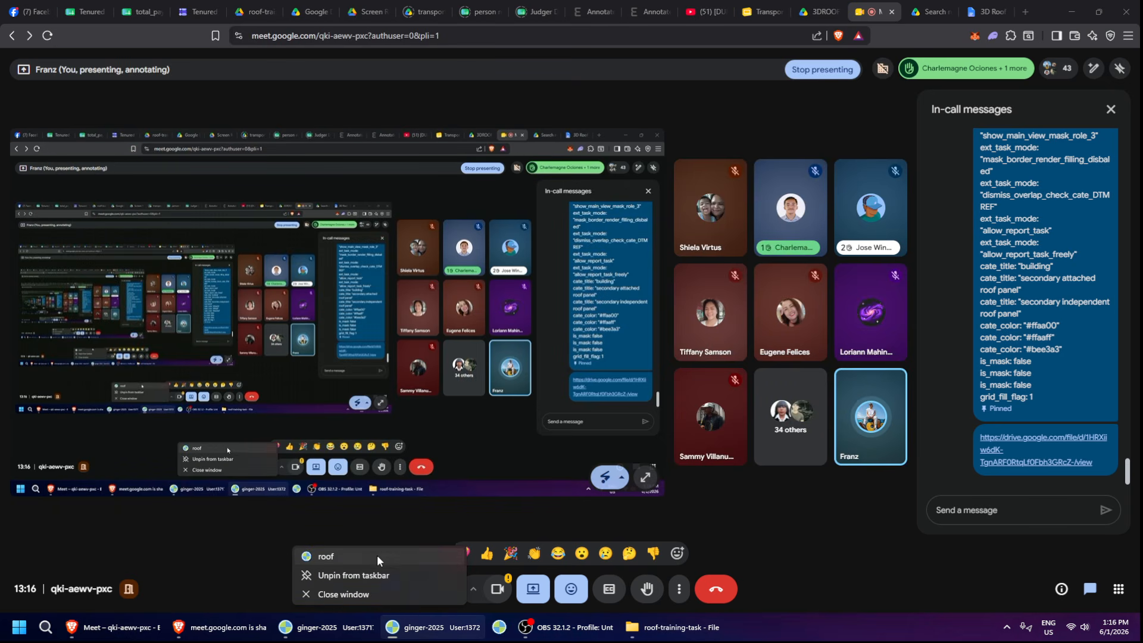
{"action": "left_click", "coordinate": [381, 554]}
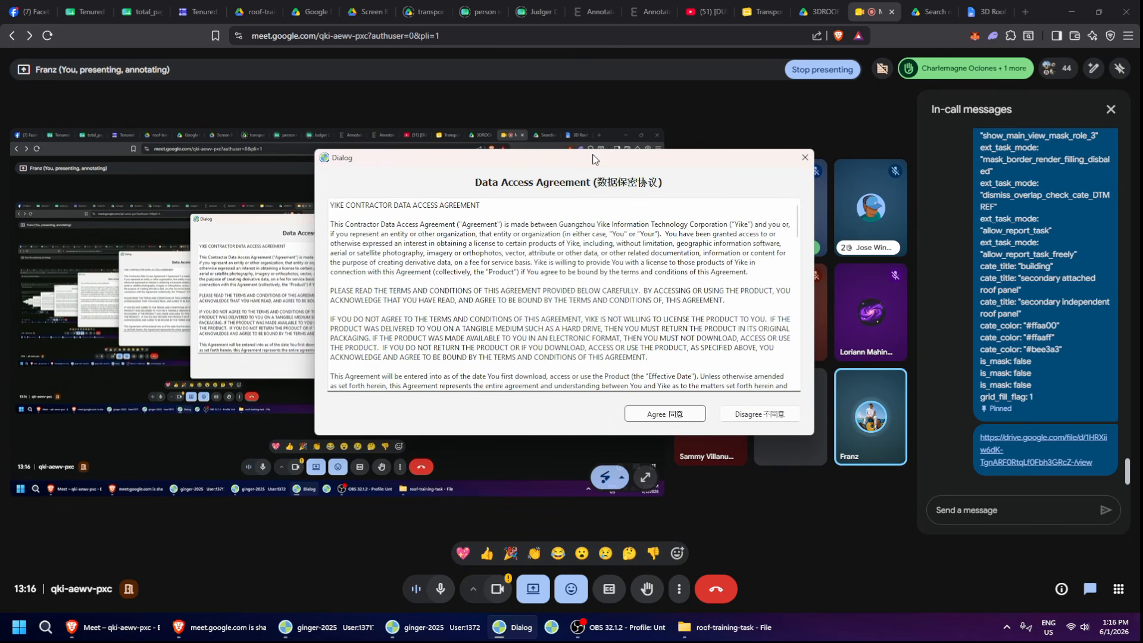
{"action": "left_click_drag", "start_coordinate": [591, 159], "coordinate": [571, 182]}
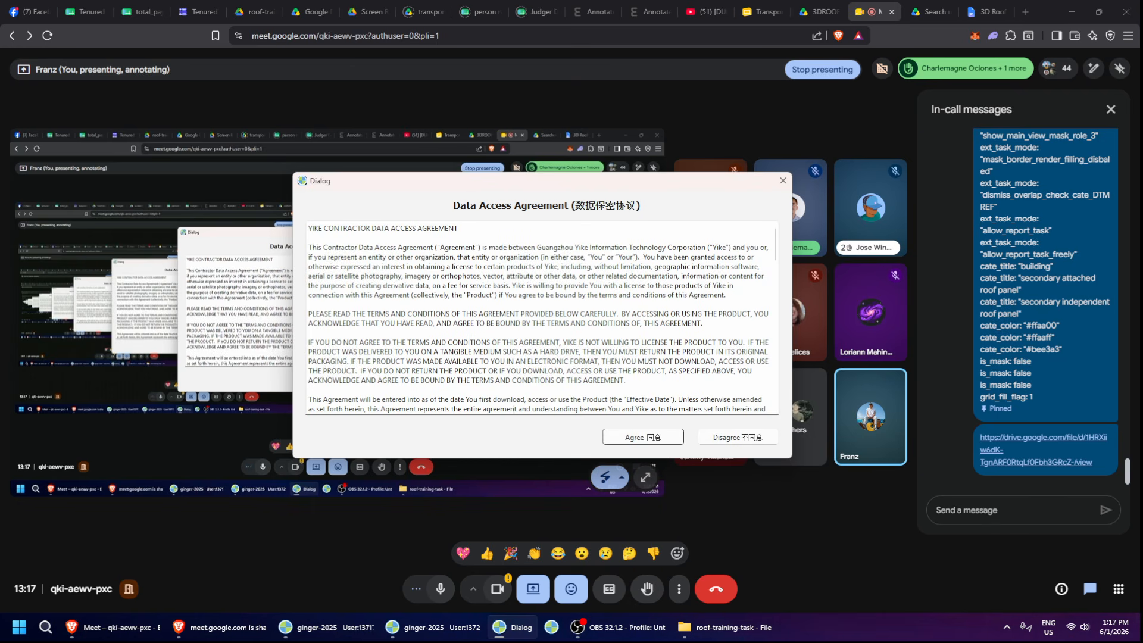
{"action": "key", "text": "Return"}
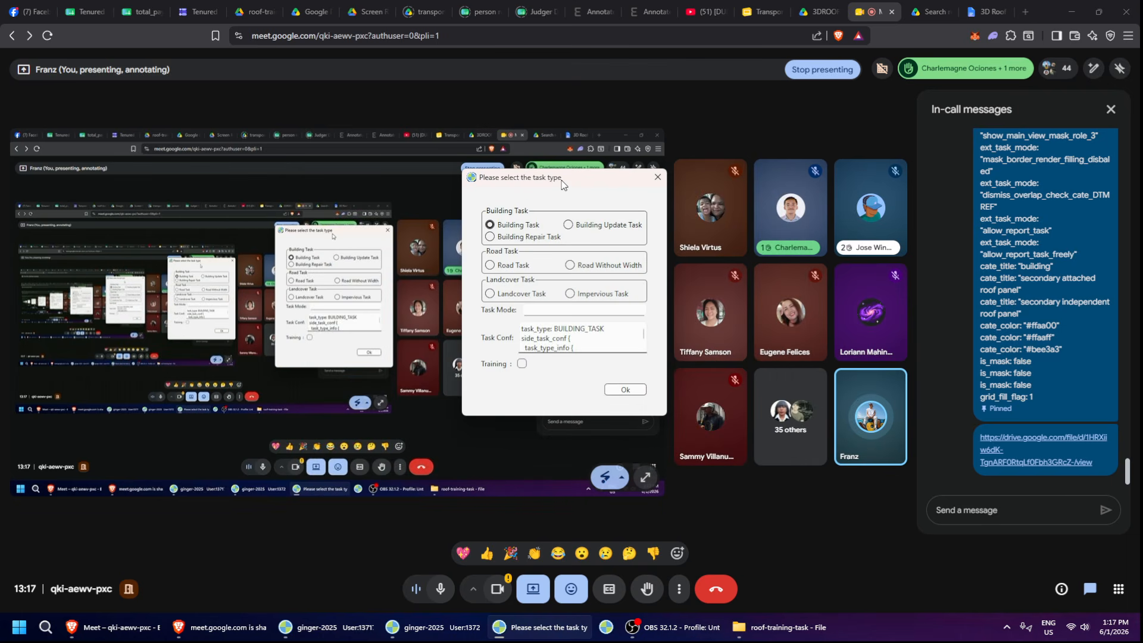
Select the full task_type configuration message in the Meet chat to copy it
{"action": "left_click_drag", "start_coordinate": [564, 182], "coordinate": [569, 223]}
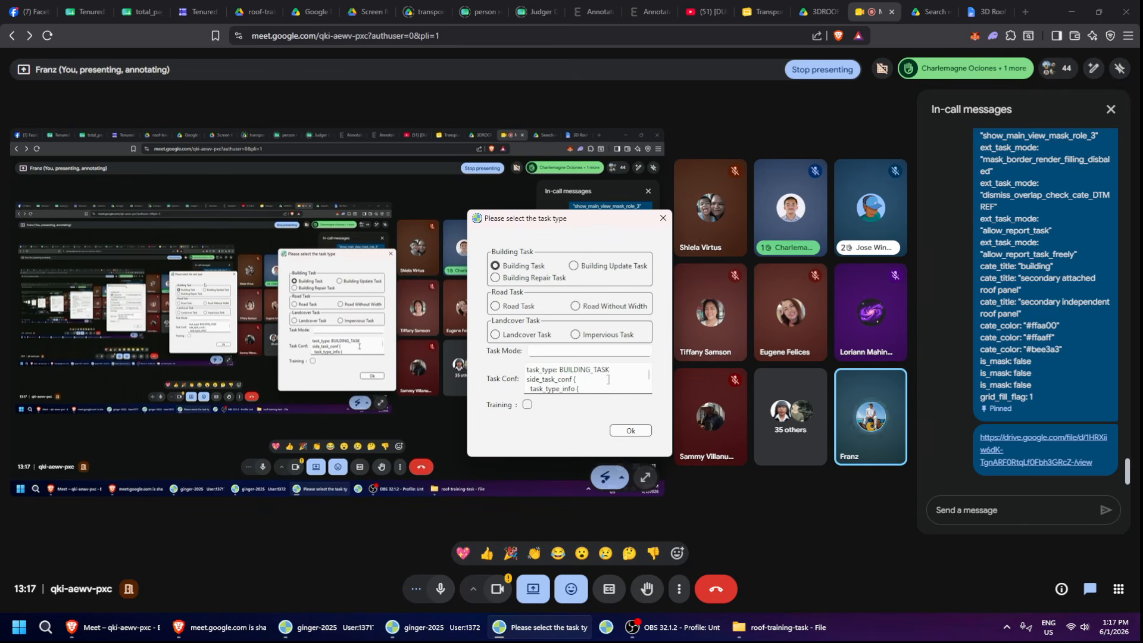
{"action": "scroll", "coordinate": [1012, 297], "scroll_direction": "up", "scroll_amount": 5}
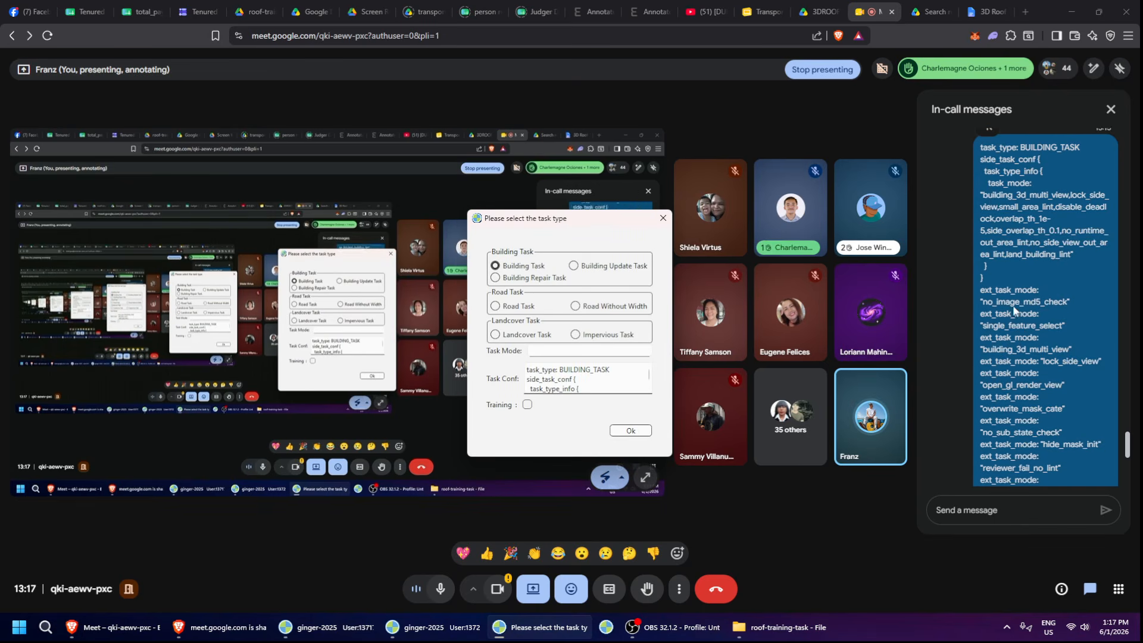
{"action": "left_click_drag", "start_coordinate": [981, 266], "coordinate": [1037, 395]}
{"action": "scroll", "coordinate": [1042, 390], "scroll_direction": "down", "scroll_amount": 2}
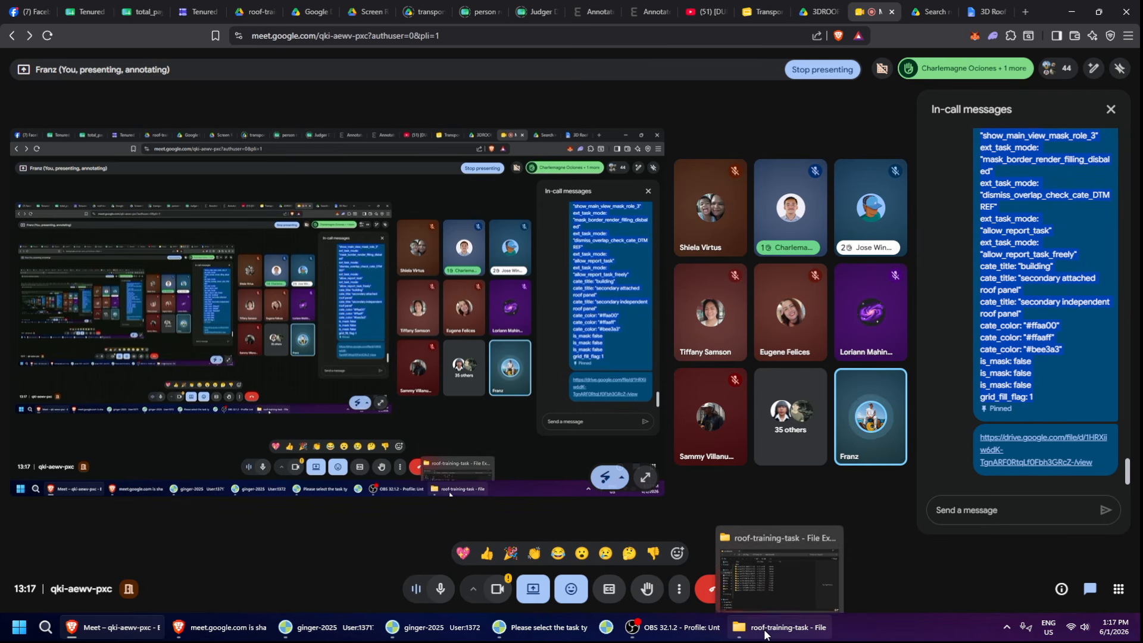
Replace the Task Conf text with the copied configuration, enable Training, and confirm the Building Task
{"action": "left_click", "coordinate": [526, 610]}
{"action": "left_click", "coordinate": [538, 370]}
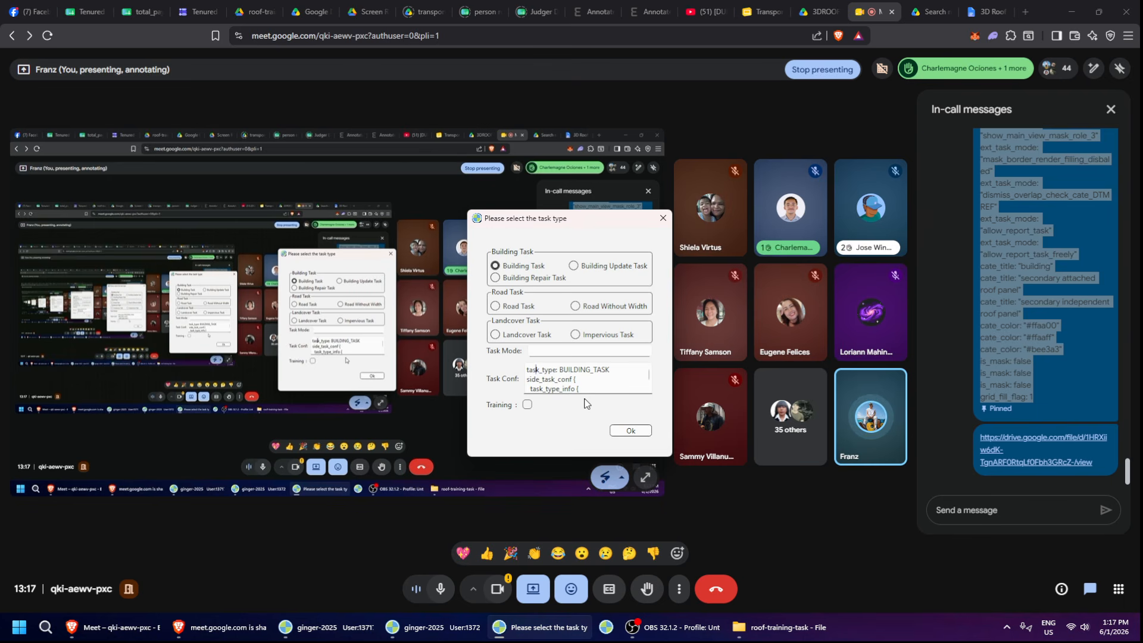
{"action": "key", "text": "ctrl+a"}
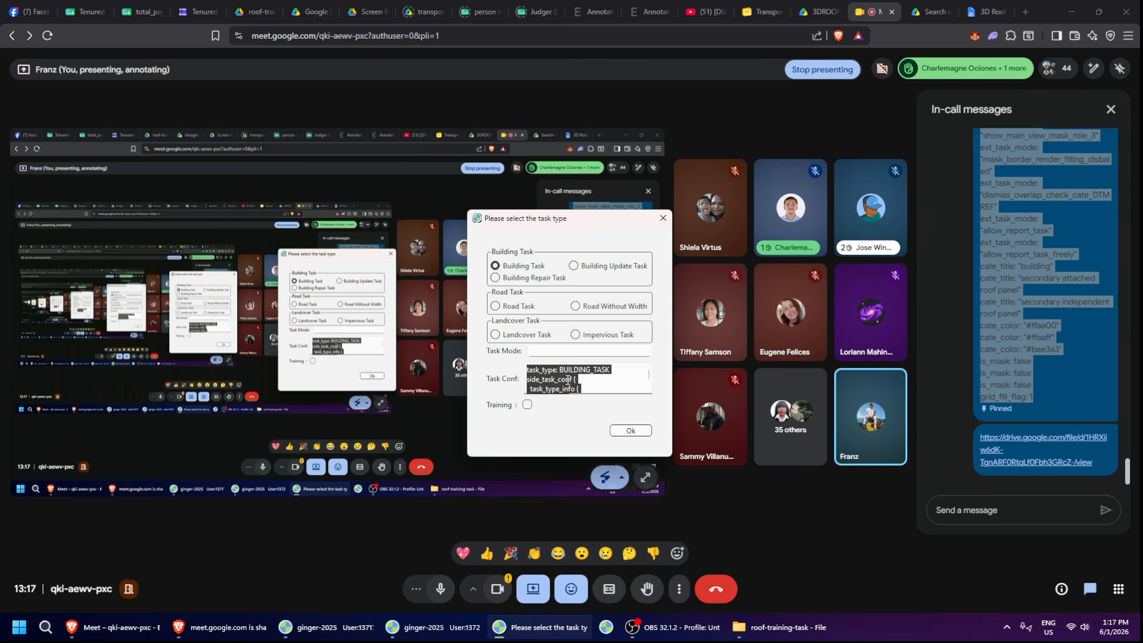
{"action": "key", "text": "ctrl+v"}
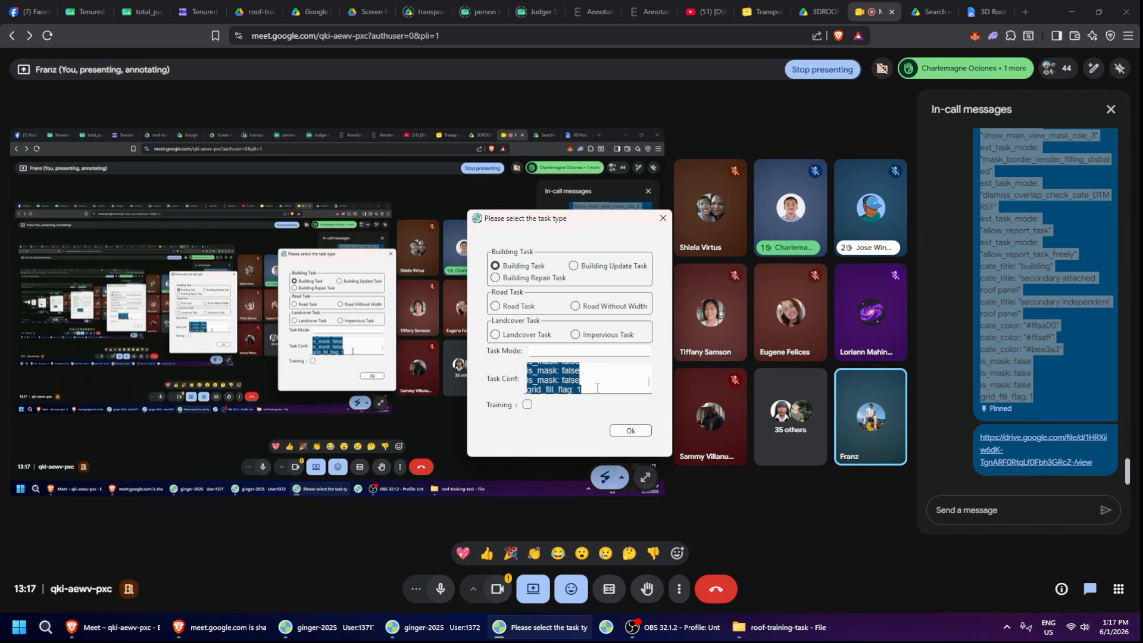
{"action": "scroll", "coordinate": [590, 381], "scroll_direction": "up", "scroll_amount": 3}
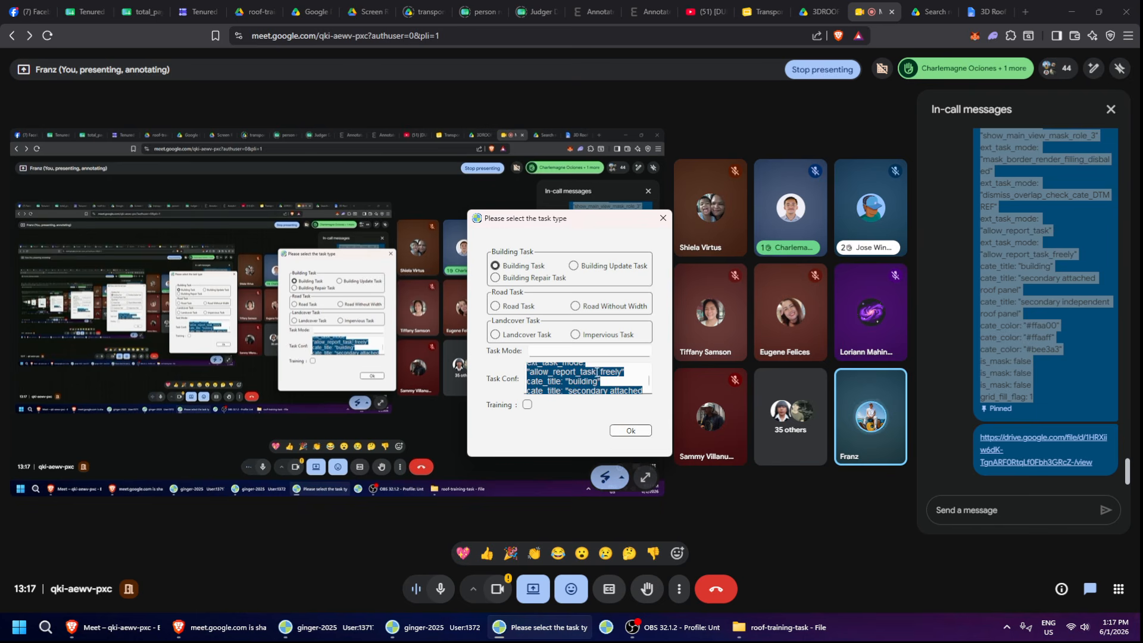
{"action": "left_click", "coordinate": [527, 406]}
{"action": "left_click", "coordinate": [622, 434]}
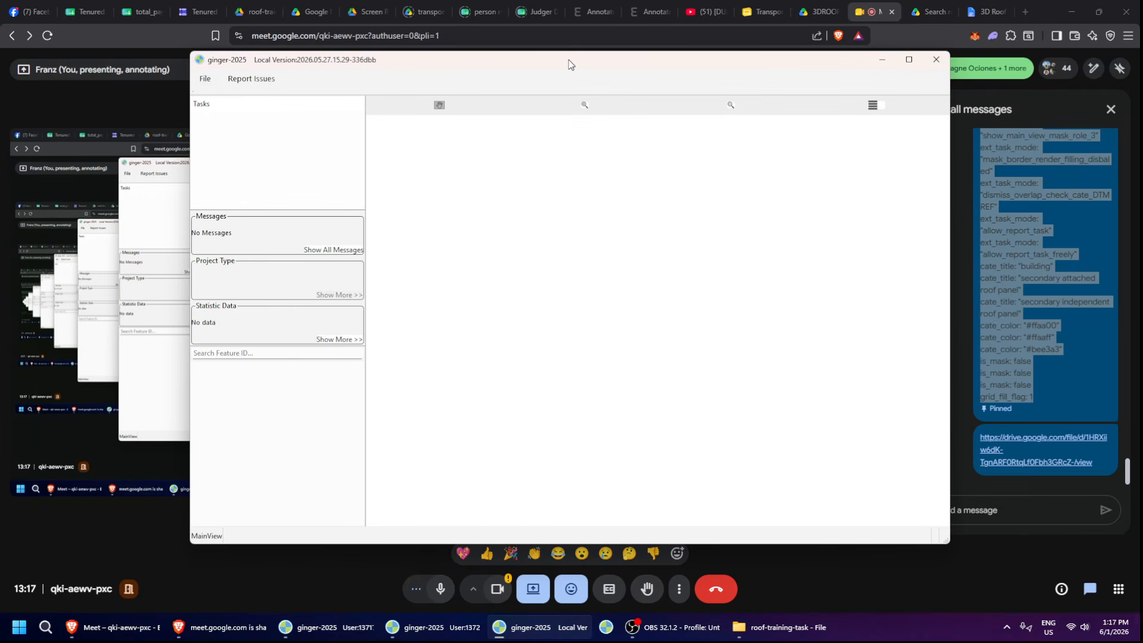
Import the first multiview task folder from Downloads > roof-training-task > roof-training-task
{"action": "mouse_move", "coordinate": [570, 64]}
{"action": "left_mouse_down"}
{"action": "mouse_move", "coordinate": [546, 79]}
{"action": "mouse_move", "coordinate": [565, 67]}
{"action": "left_mouse_up"}
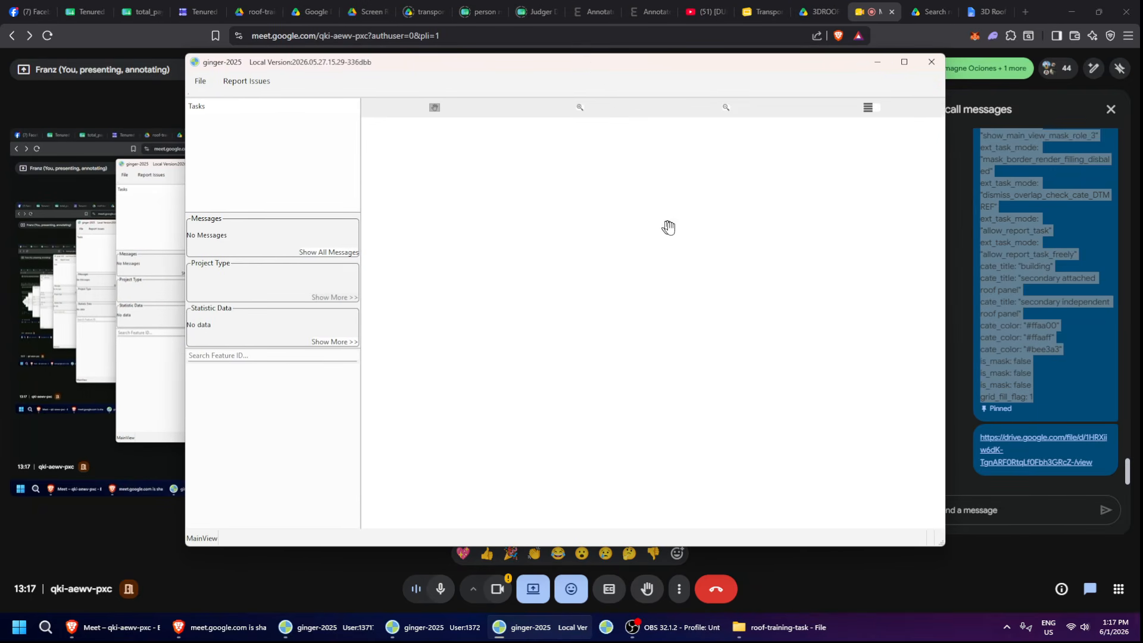
{"action": "left_click", "coordinate": [197, 89]}
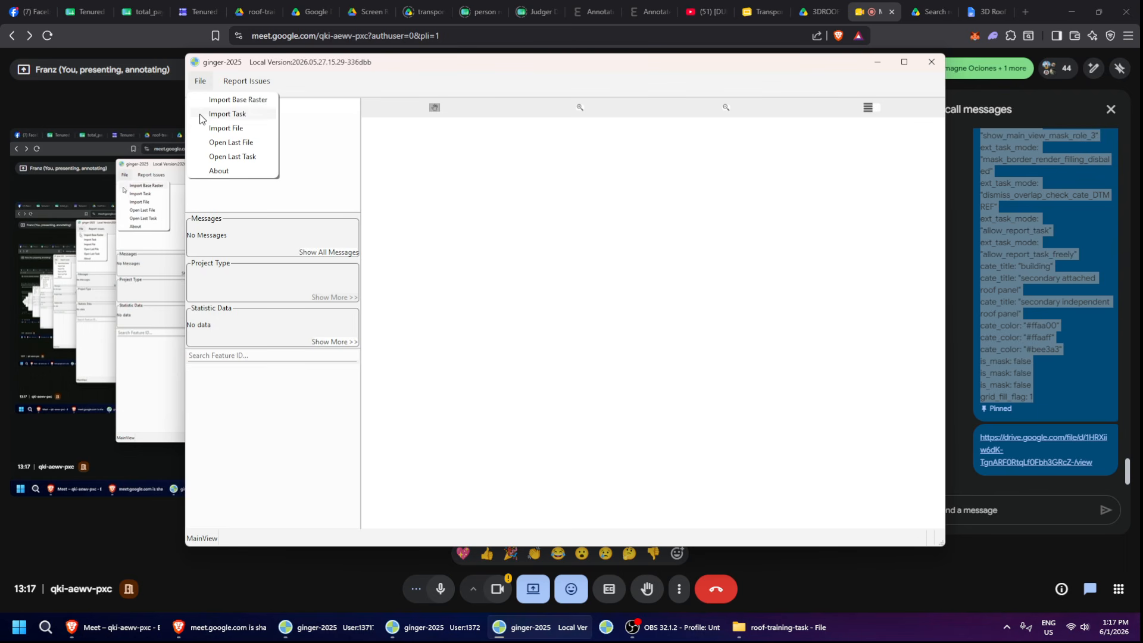
{"action": "left_click", "coordinate": [249, 115]}
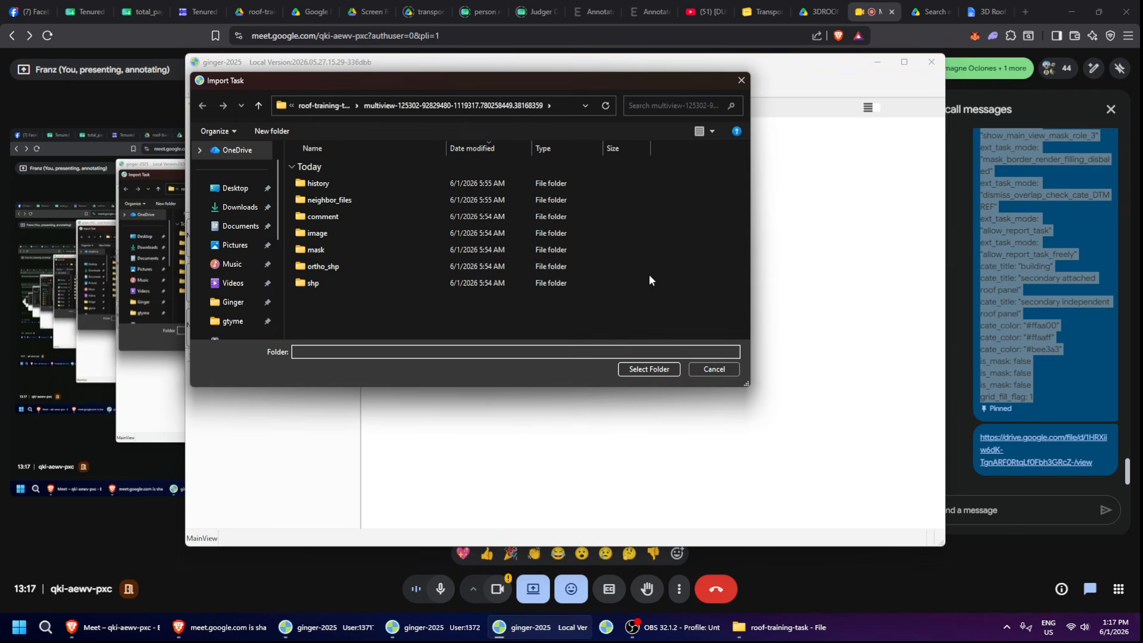
{"action": "left_click", "coordinate": [237, 209]}
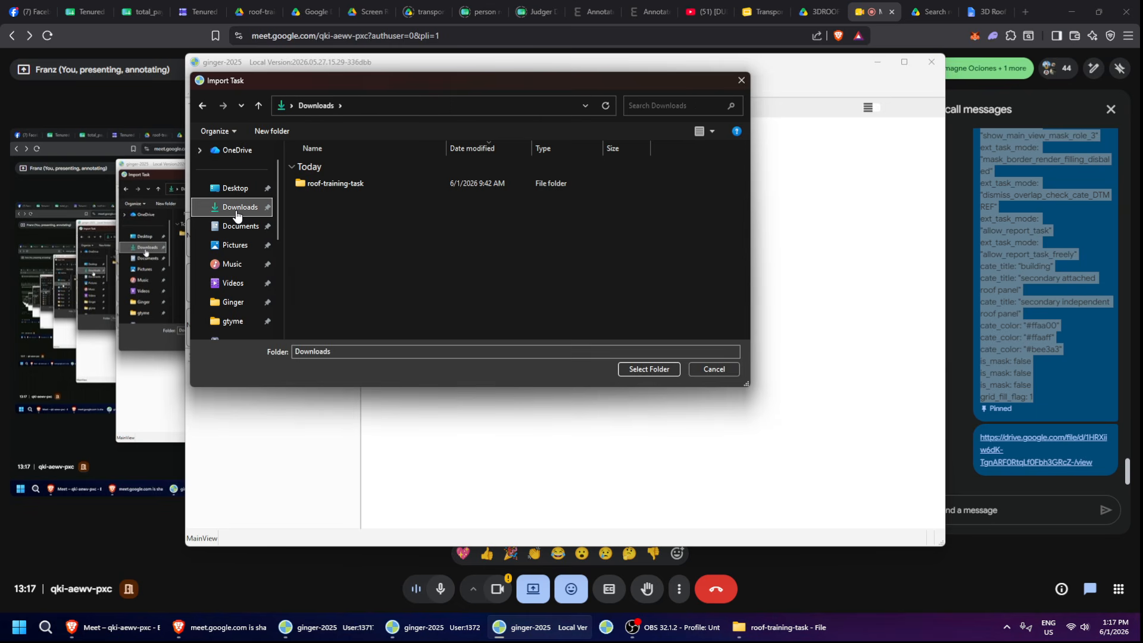
{"action": "double_click", "coordinate": [337, 183]}
{"action": "double_click", "coordinate": [337, 183]}
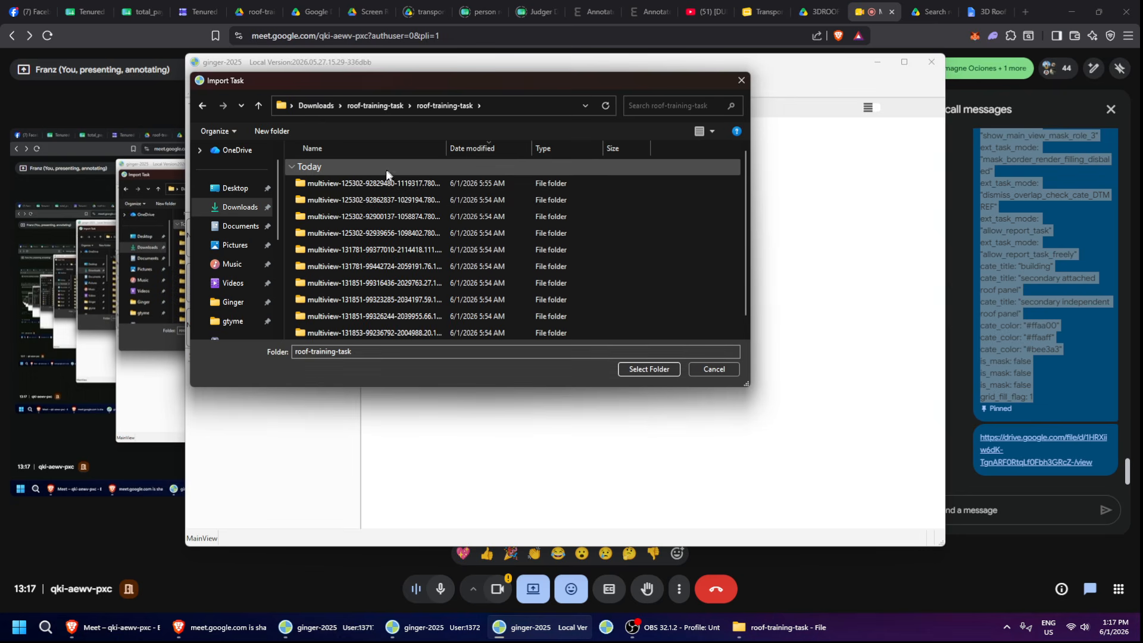
{"action": "left_click", "coordinate": [376, 183]}
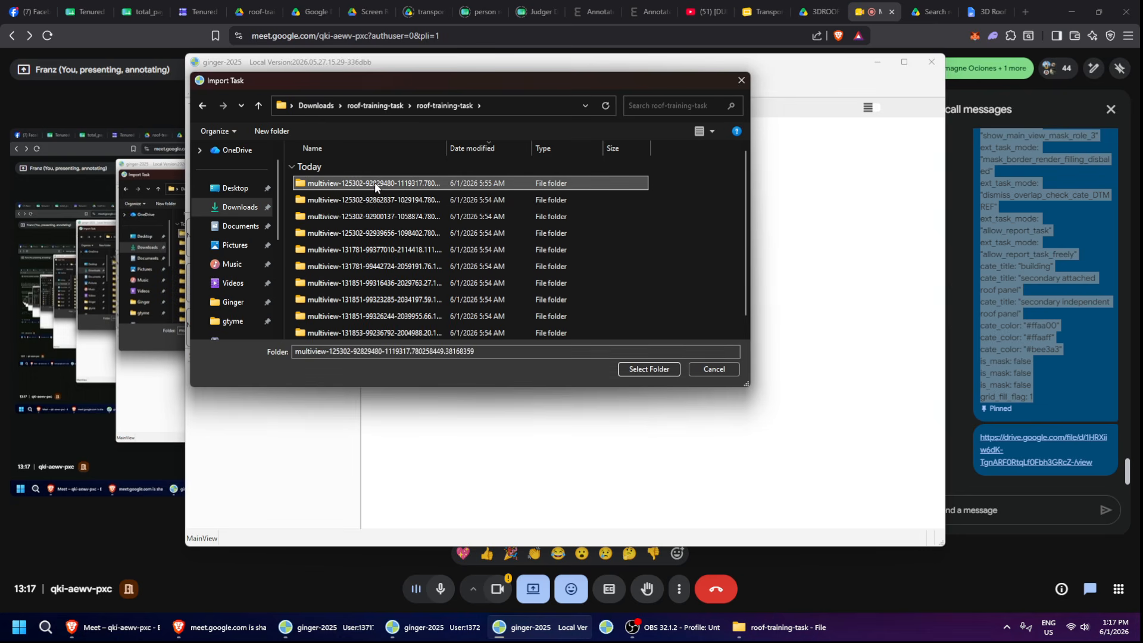
{"action": "left_click", "coordinate": [647, 369]}
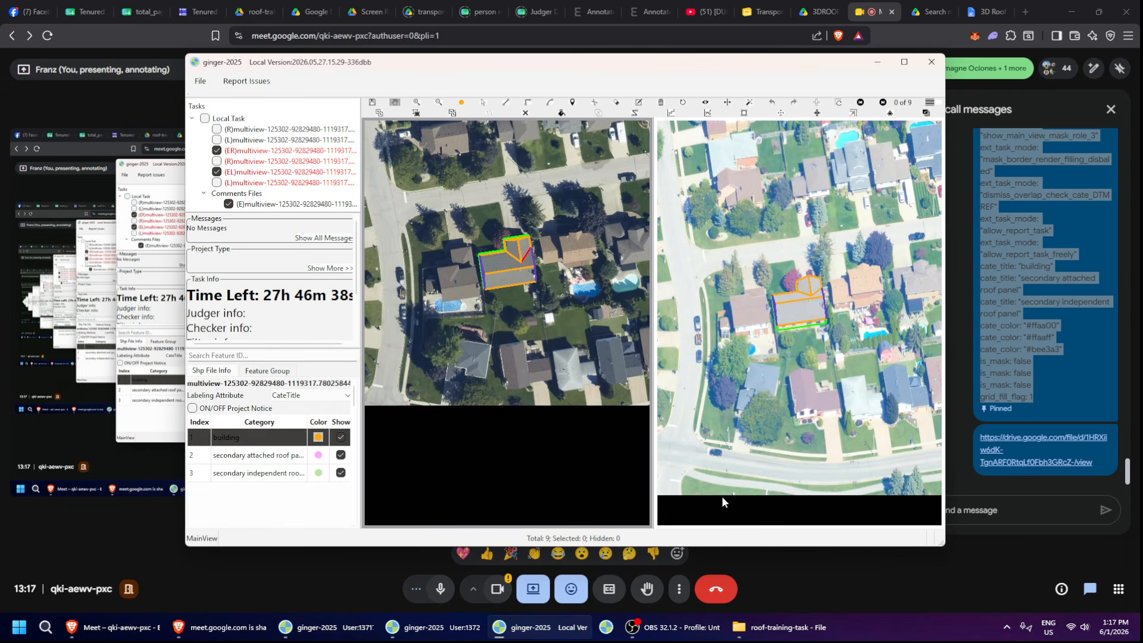
Maximise the workspace, box-select all nine roof features in the left view, and zoom onto the roof
{"action": "left_click", "coordinate": [905, 60]}
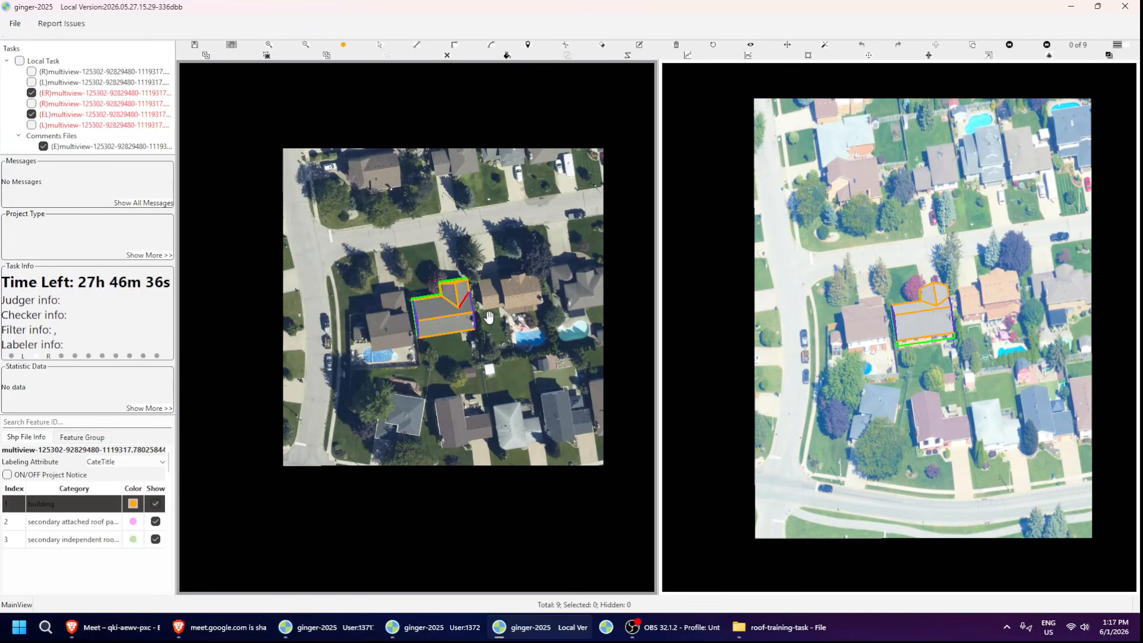
{"action": "scroll", "coordinate": [458, 290], "scroll_direction": "up", "scroll_amount": 3}
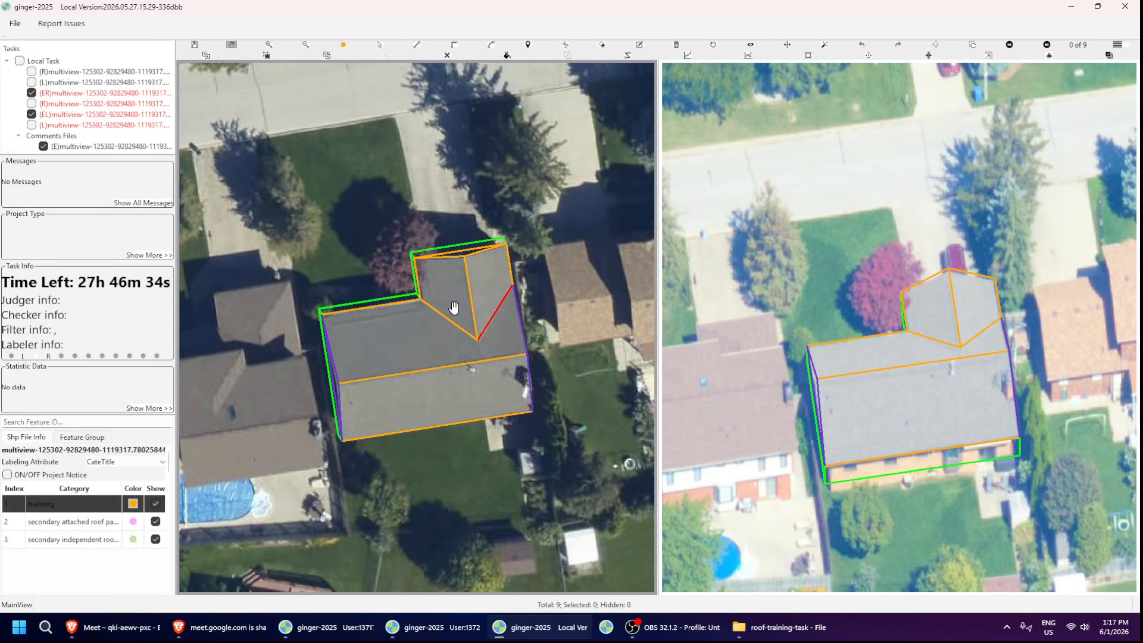
{"action": "scroll", "coordinate": [453, 307], "scroll_direction": "down", "scroll_amount": 2}
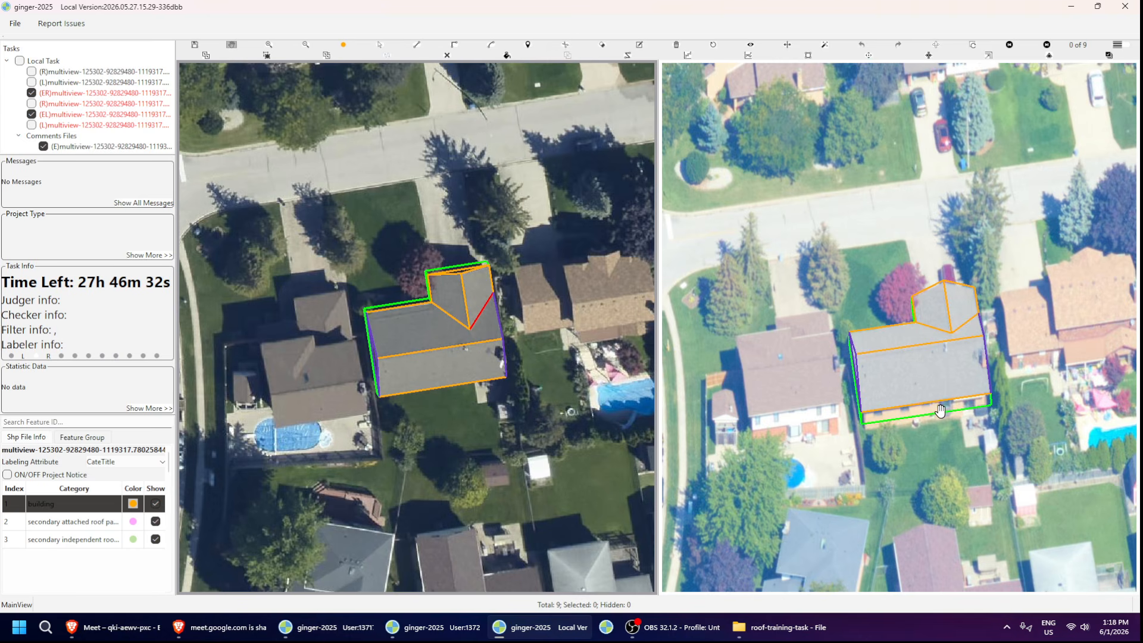
{"action": "scroll", "coordinate": [417, 298], "scroll_direction": "down", "scroll_amount": 1}
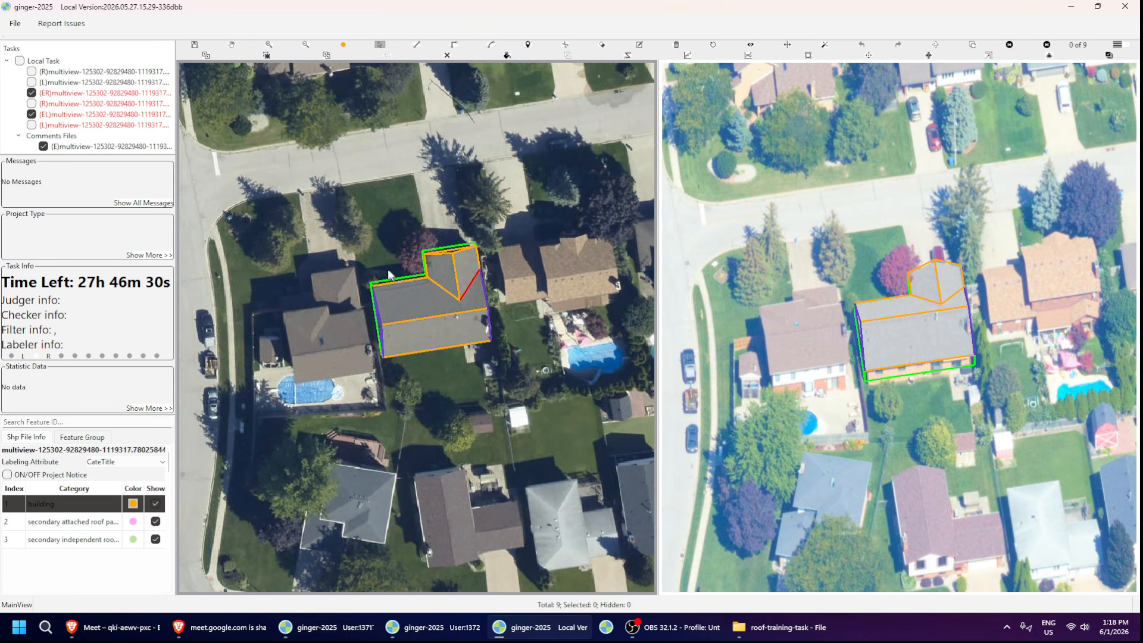
{"action": "left_click_drag", "start_coordinate": [325, 194], "coordinate": [572, 444]}
{"action": "scroll", "coordinate": [410, 262], "scroll_direction": "up", "scroll_amount": 2}
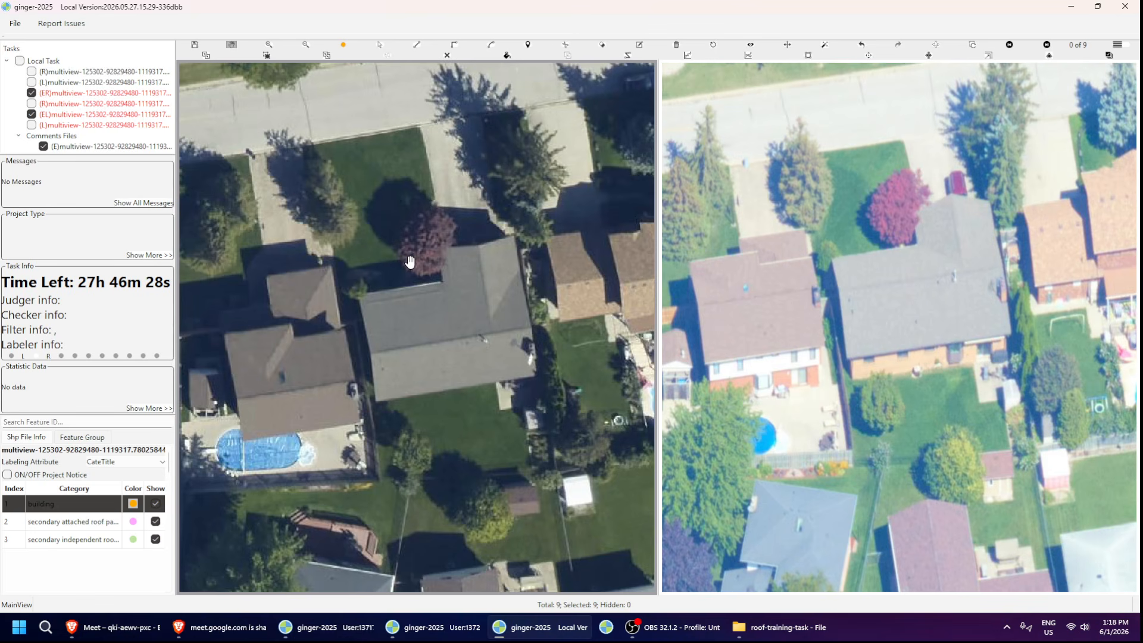
{"action": "scroll", "coordinate": [405, 416], "scroll_direction": "up", "scroll_amount": 3}
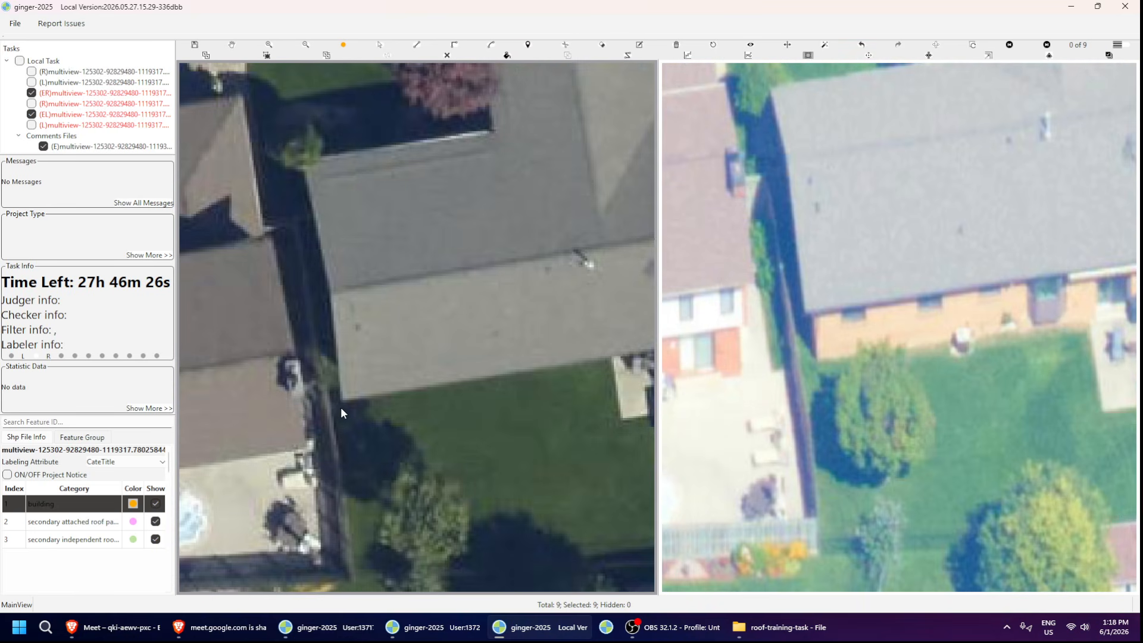
Draw a three-point building rectangle over the main roof and compare it with the image
{"action": "left_click", "coordinate": [341, 398]}
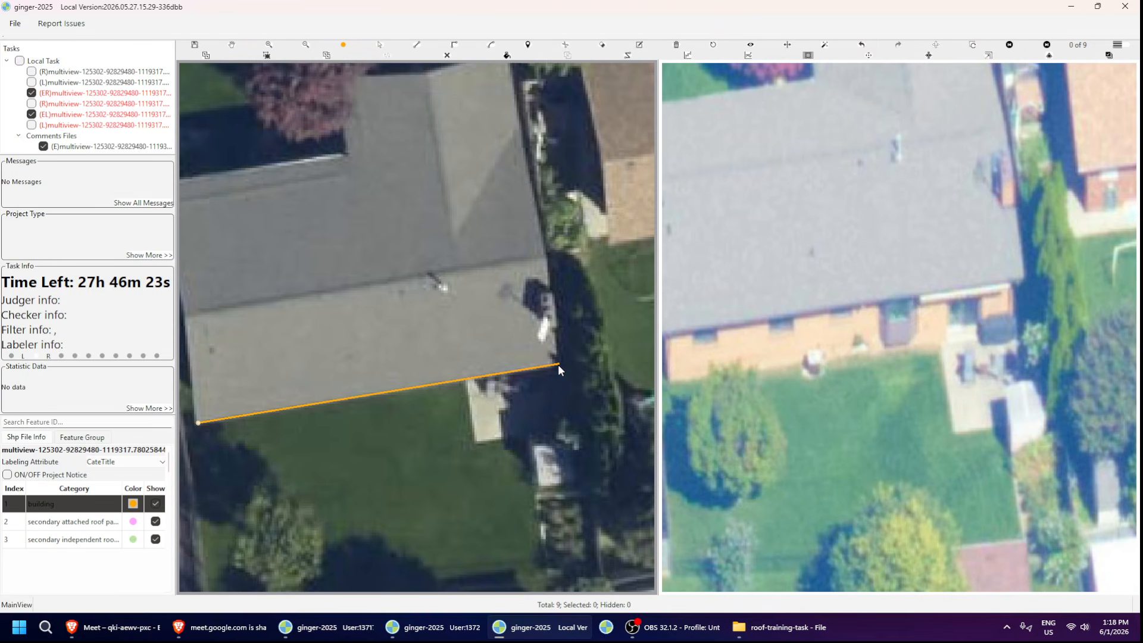
{"action": "left_click", "coordinate": [558, 364]}
{"action": "left_click", "coordinate": [450, 136]}
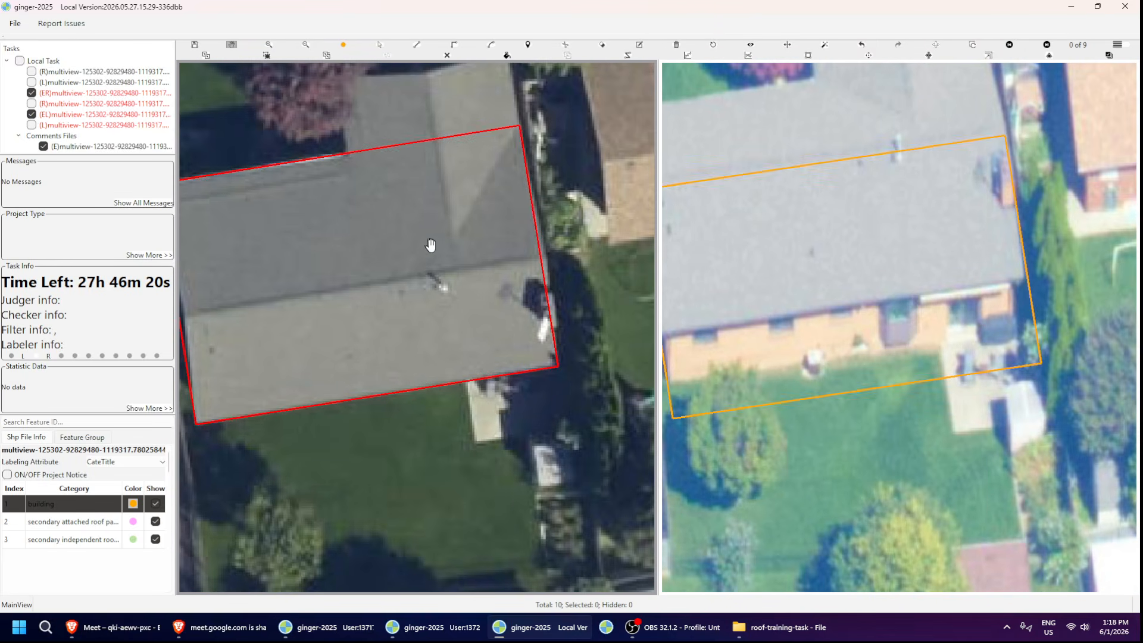
{"action": "scroll", "coordinate": [477, 278], "scroll_direction": "down", "scroll_amount": 4}
{"action": "key", "text": "r"}
{"action": "key", "text": "r"}
{"action": "key", "text": "r"}
{"action": "key", "text": "r"}
{"action": "key", "text": "r"}
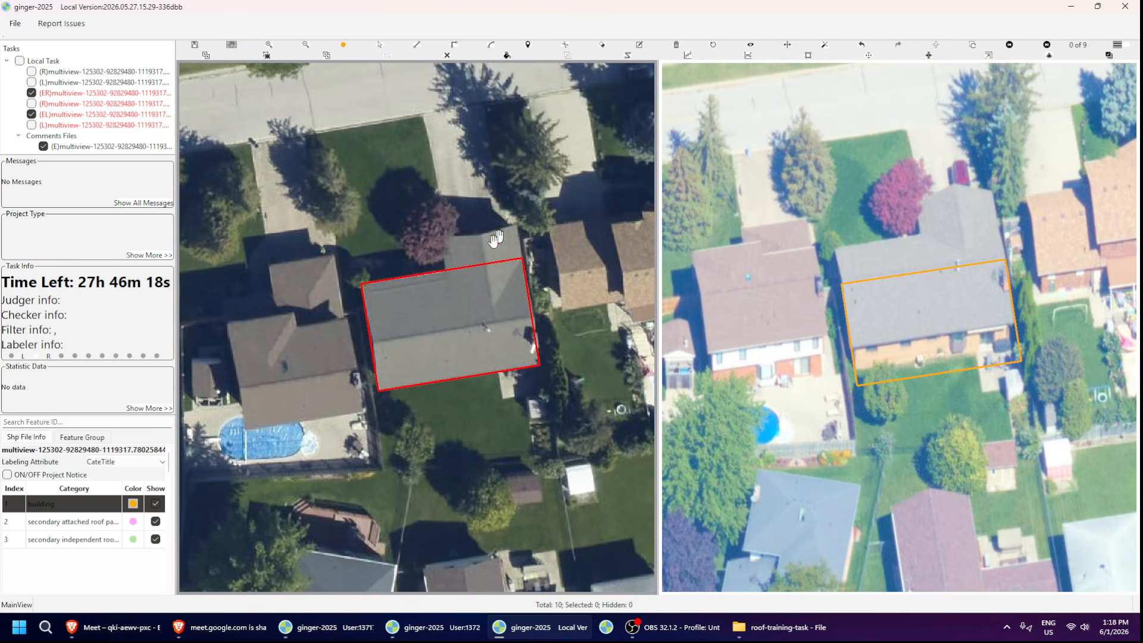
{"action": "scroll", "coordinate": [486, 236], "scroll_direction": "up", "scroll_amount": 4}
{"action": "key", "text": "r"}
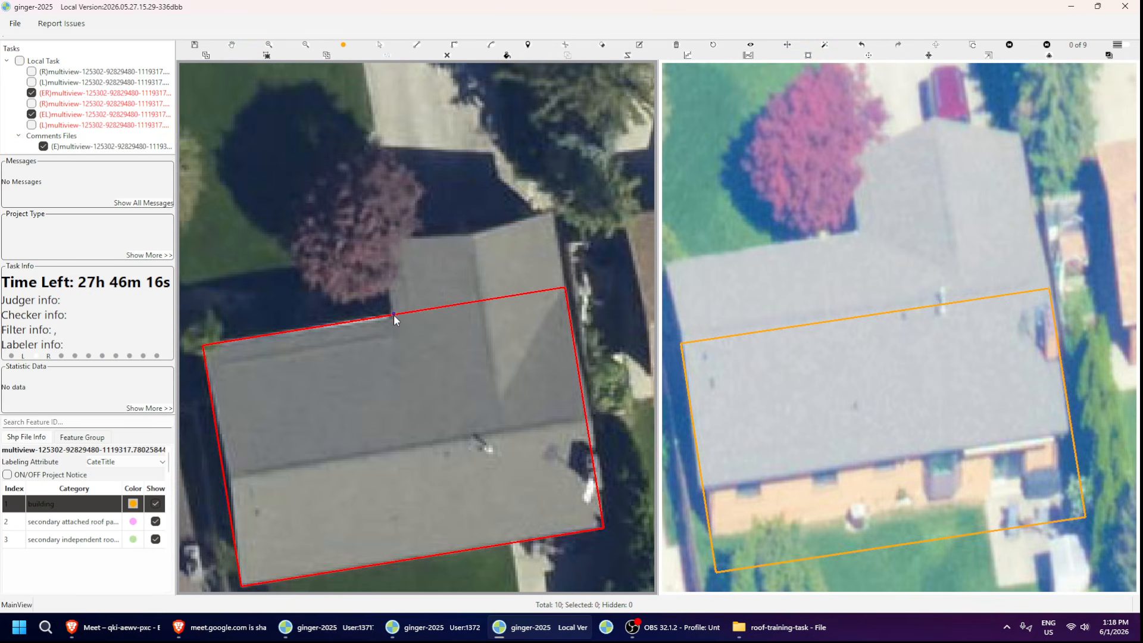
Vertex-edit the rectangle's top edge upward to add the rear extension notch
{"action": "left_click", "coordinate": [391, 315]}
{"action": "left_click", "coordinate": [378, 238]}
{"action": "left_click", "coordinate": [552, 210]}
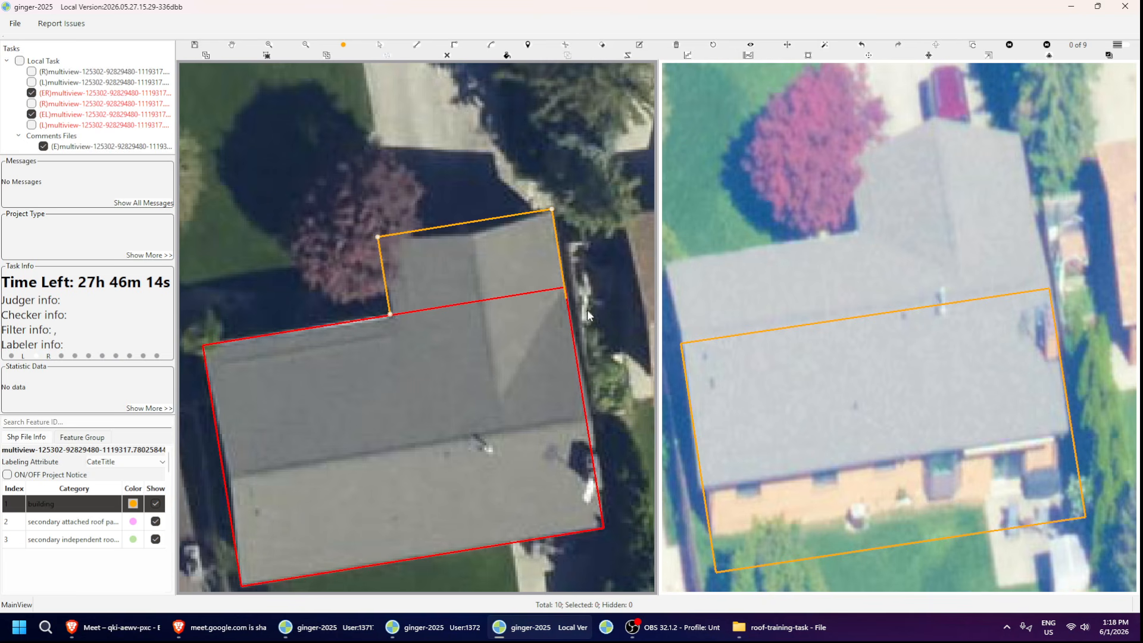
{"action": "key", "text": "Escape"}
{"action": "left_click", "coordinate": [499, 333]}
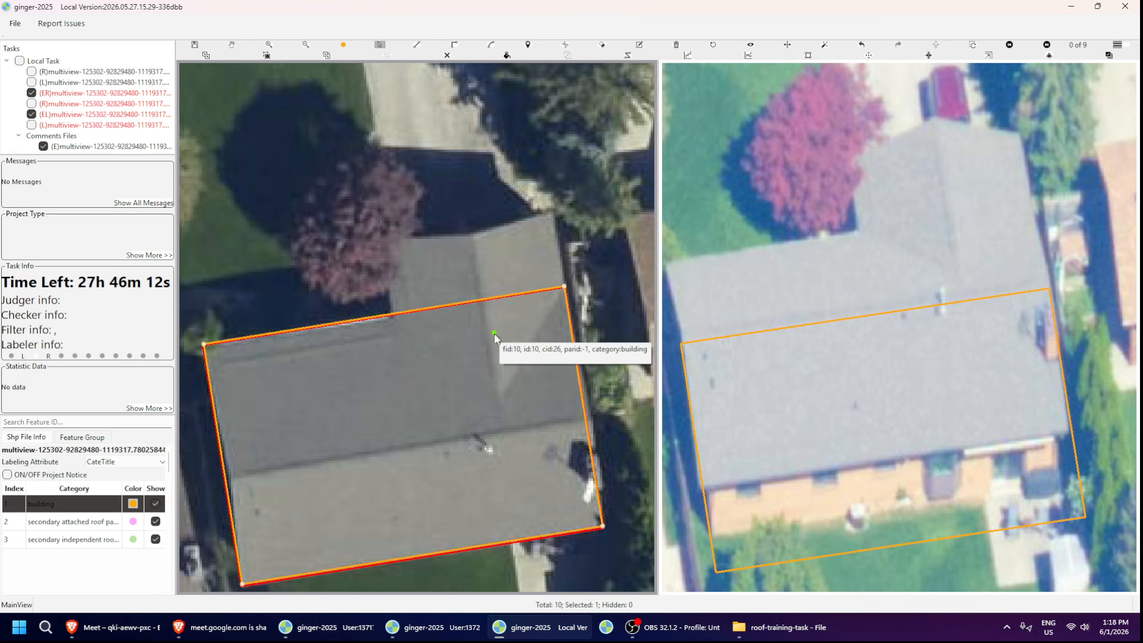
{"action": "left_click", "coordinate": [391, 313]}
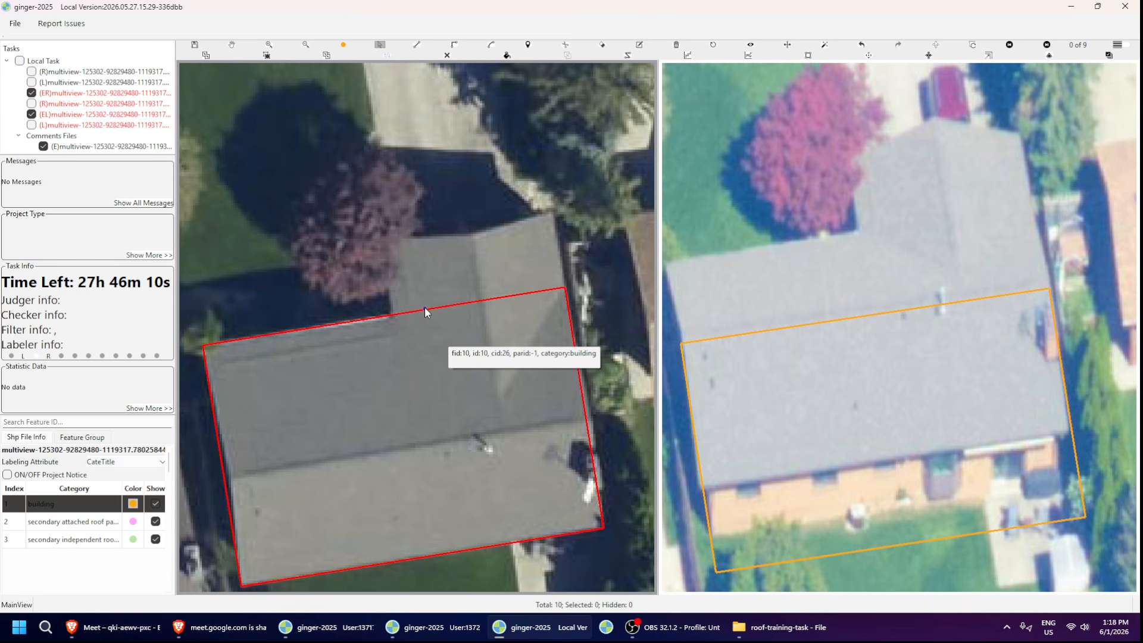
{"action": "left_click_drag", "start_coordinate": [434, 307], "coordinate": [453, 227]}
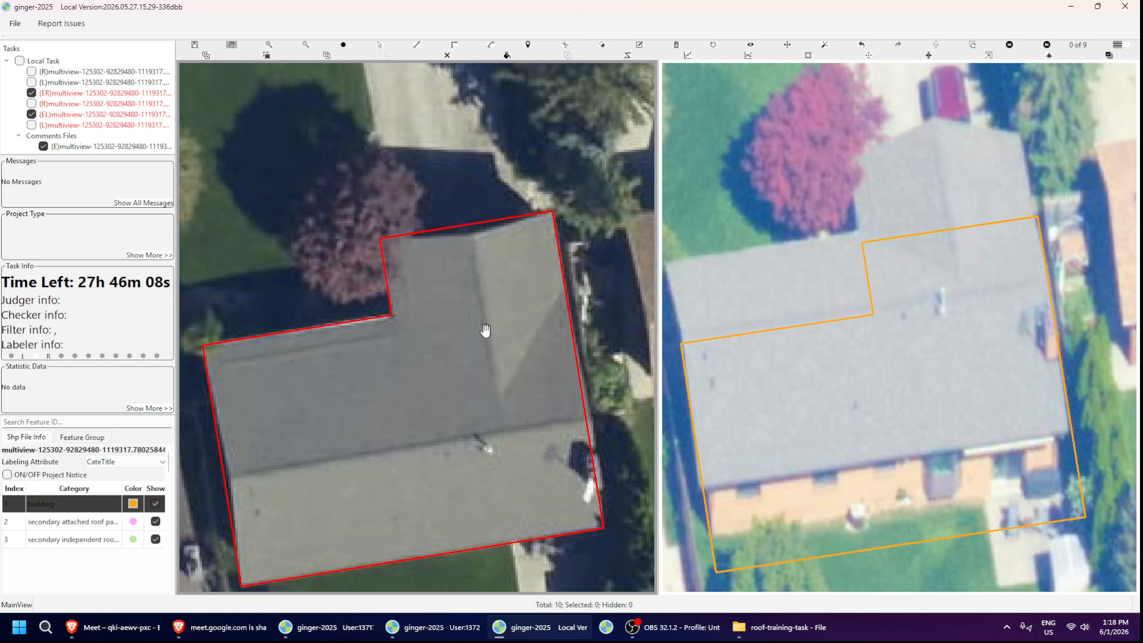
Apply the notched outline to the right view and raise walls down to the ground
{"action": "left_click", "coordinate": [913, 408]}
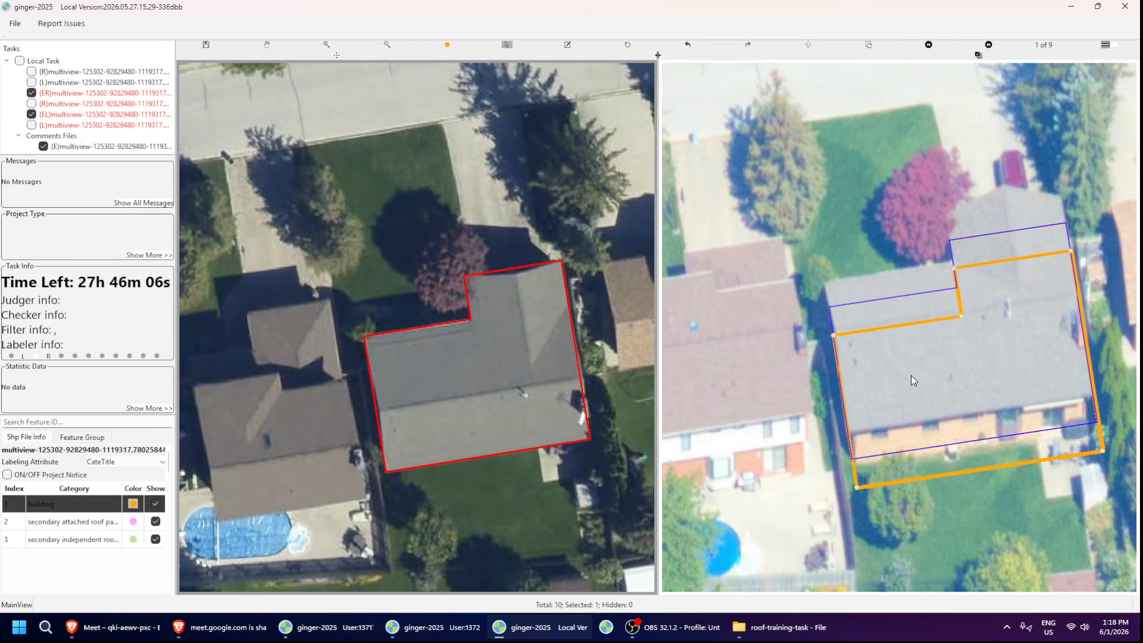
{"action": "key", "text": "Return"}
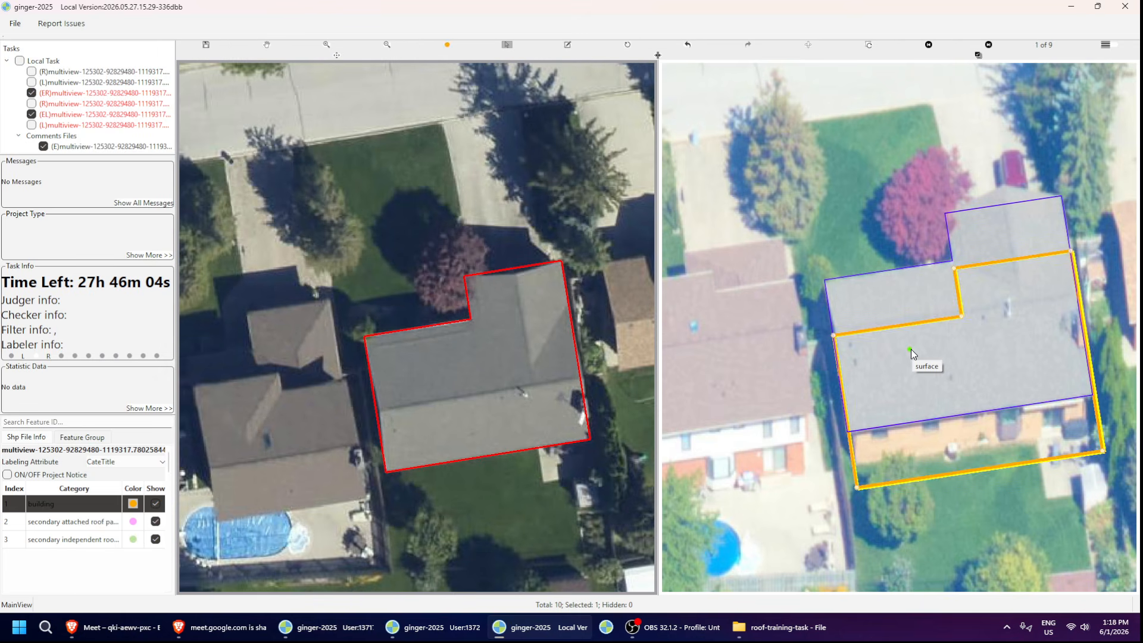
{"action": "key", "text": "Escape"}
{"action": "left_click", "coordinate": [905, 345]}
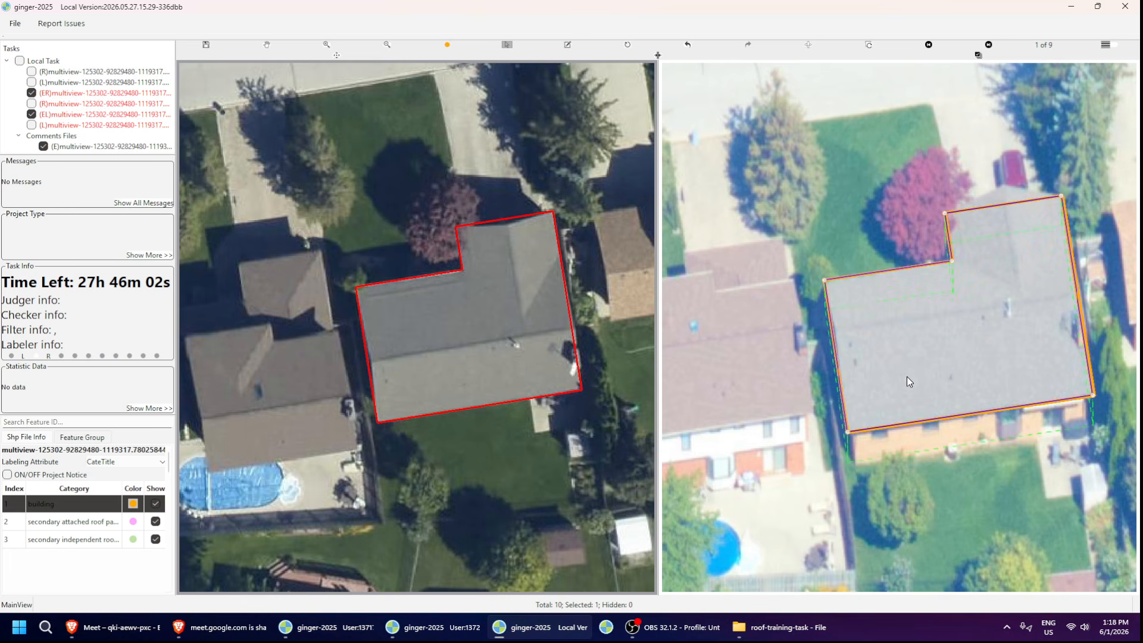
{"action": "left_click", "coordinate": [898, 390]}
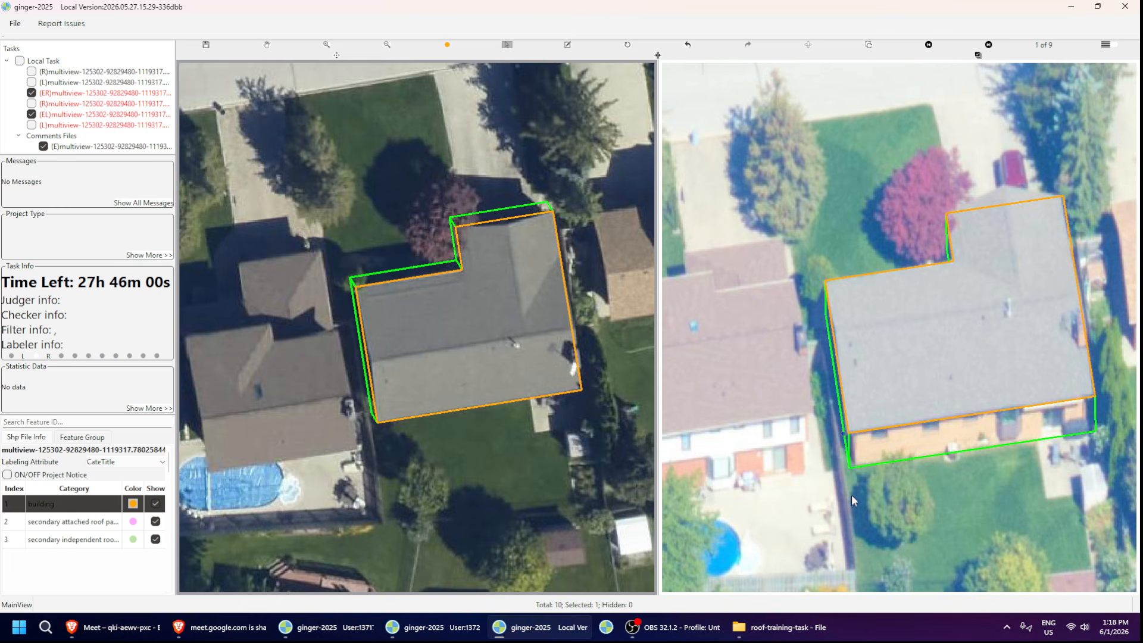
Draw a ridge line from the notch's inner corner to the right roof edge
{"action": "scroll", "coordinate": [500, 348], "scroll_direction": "up", "scroll_amount": 2}
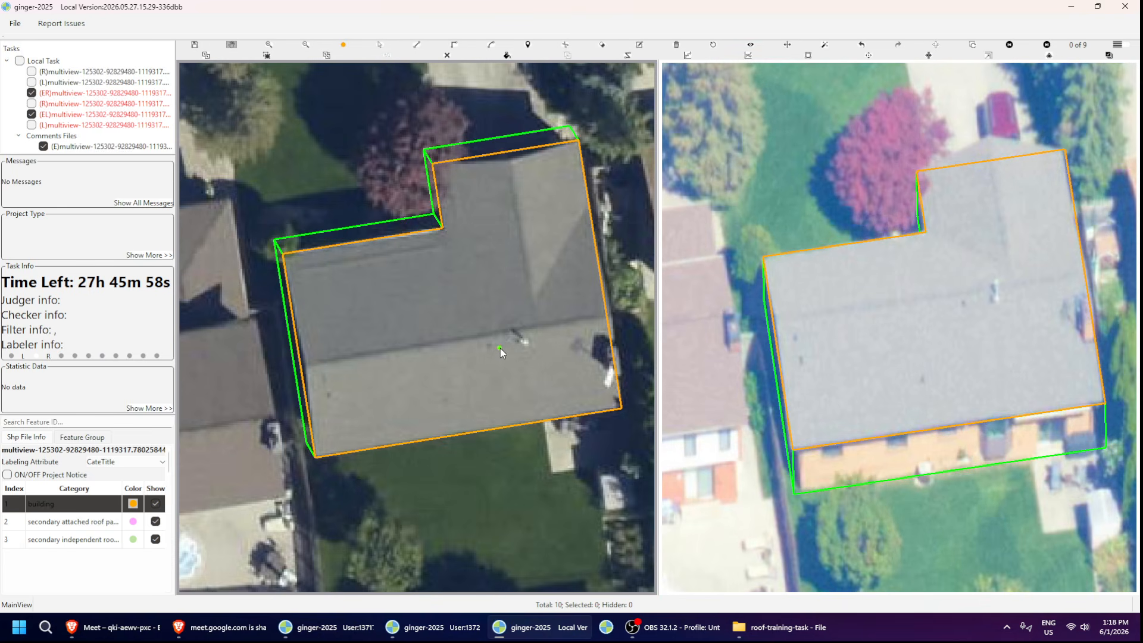
{"action": "key", "text": "Escape"}
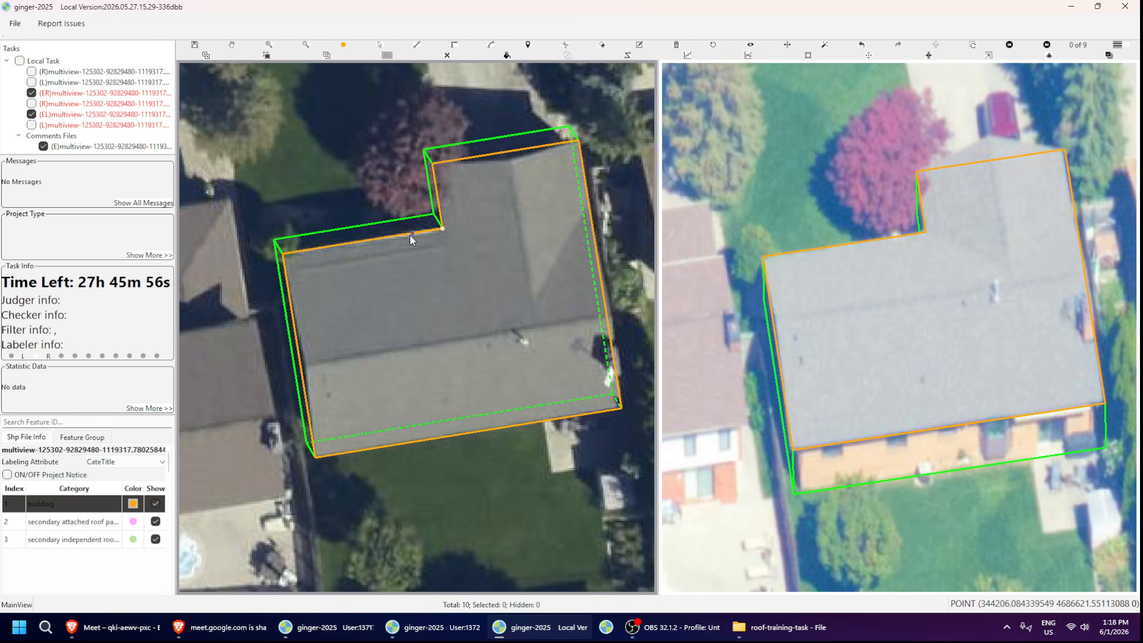
{"action": "left_click", "coordinate": [403, 235]}
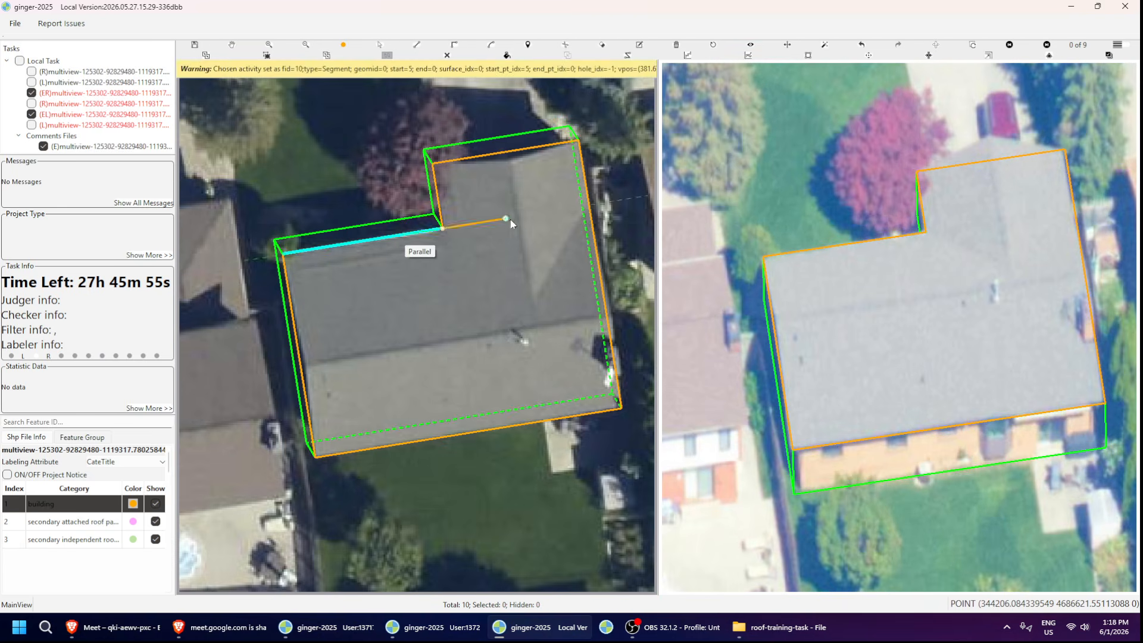
{"action": "left_click", "coordinate": [588, 208]}
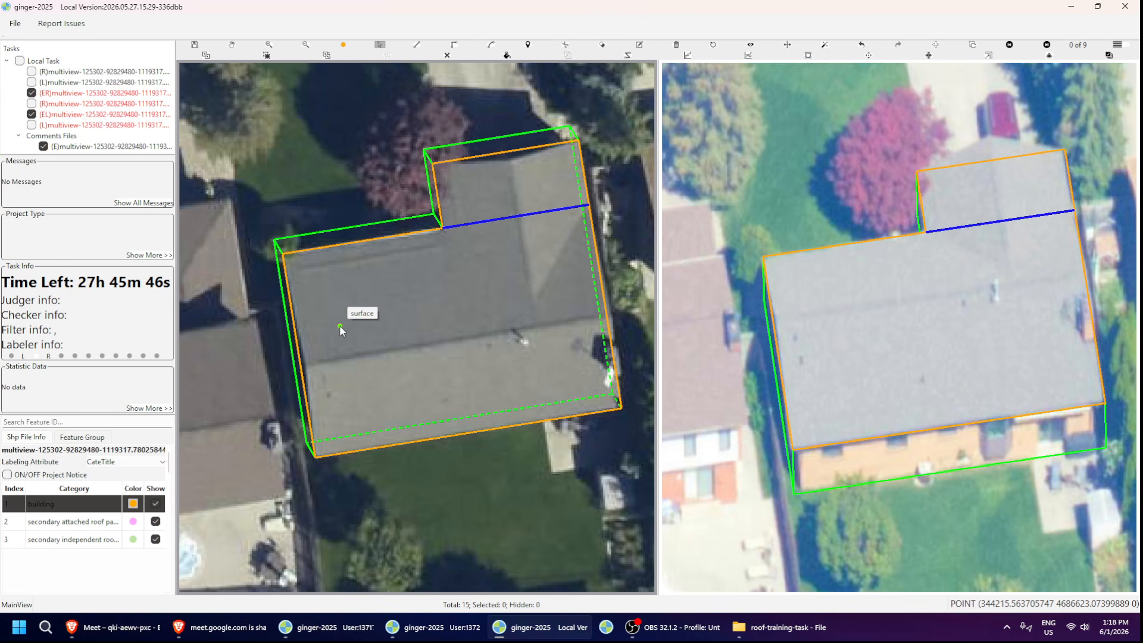
Draw a second ridge from the left roof edge, parallel to the top edge, to the right edge
{"action": "scroll", "coordinate": [323, 339], "scroll_direction": "up", "scroll_amount": 3}
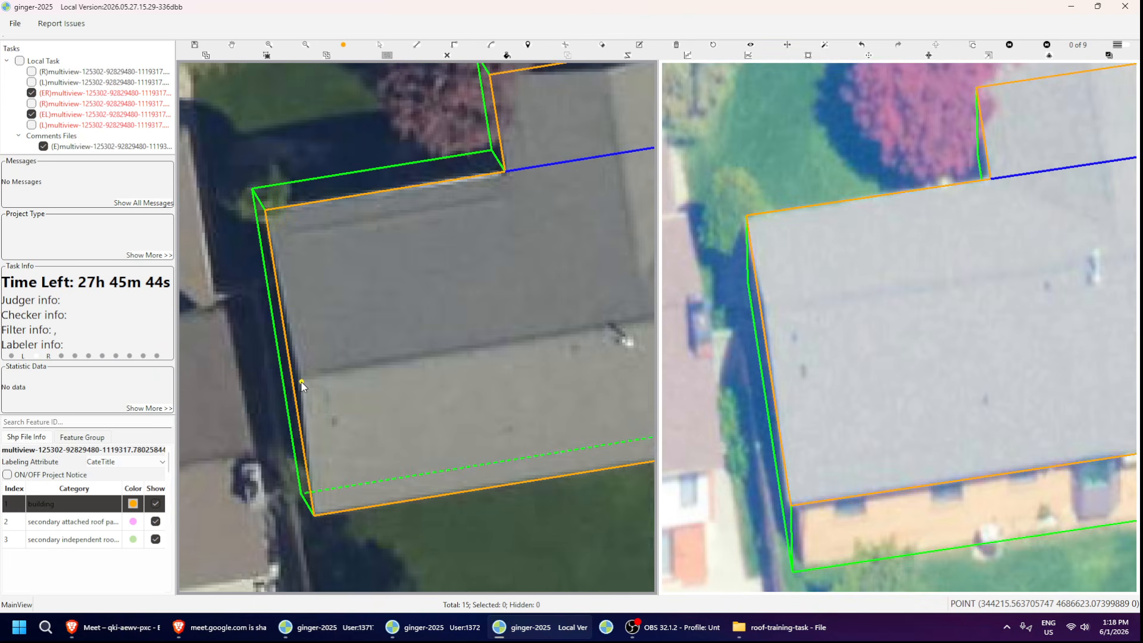
{"action": "left_click", "coordinate": [302, 386]}
{"action": "scroll", "coordinate": [303, 381], "scroll_direction": "down", "scroll_amount": 2}
{"action": "left_click", "coordinate": [334, 200]}
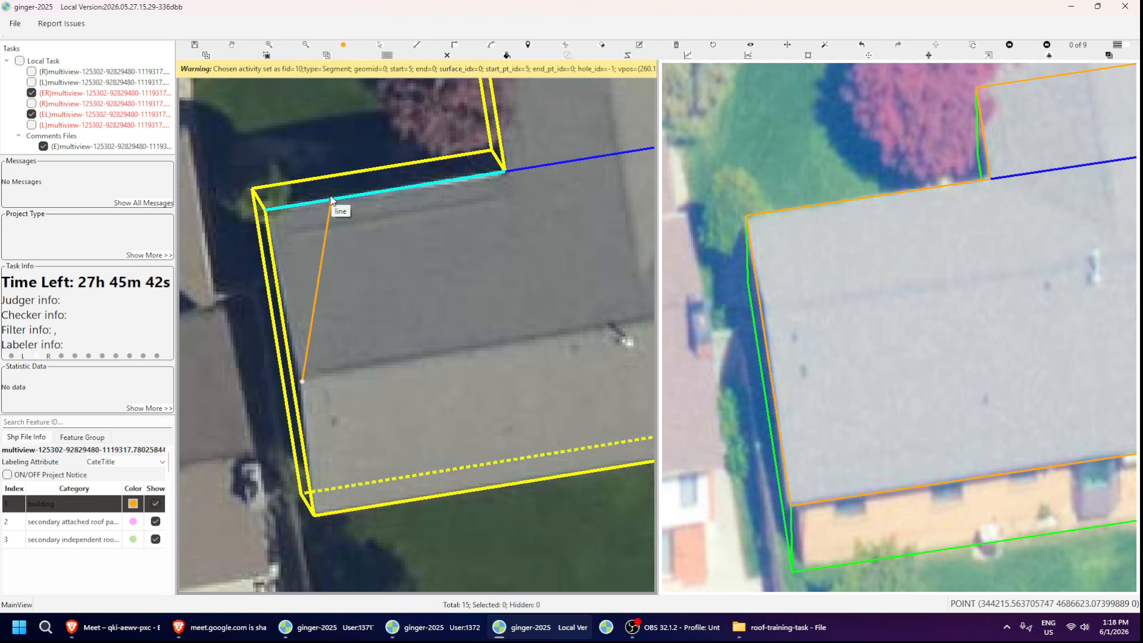
{"action": "scroll", "coordinate": [574, 268], "scroll_direction": "up", "scroll_amount": 5}
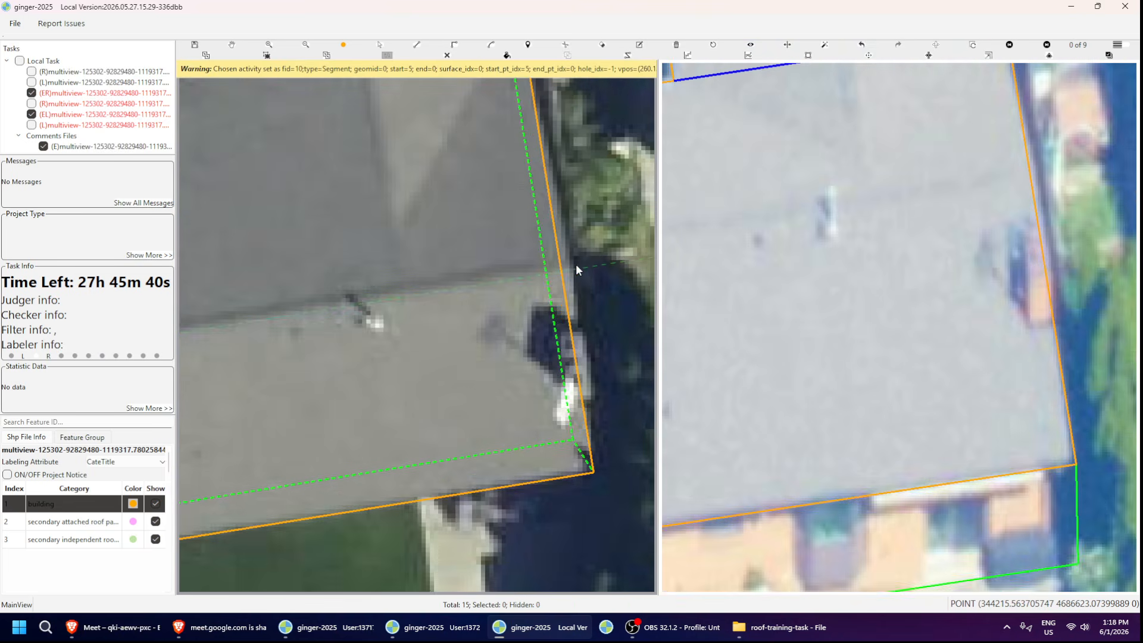
{"action": "left_click", "coordinate": [565, 277]}
{"action": "scroll", "coordinate": [595, 286], "scroll_direction": "down", "scroll_amount": 4}
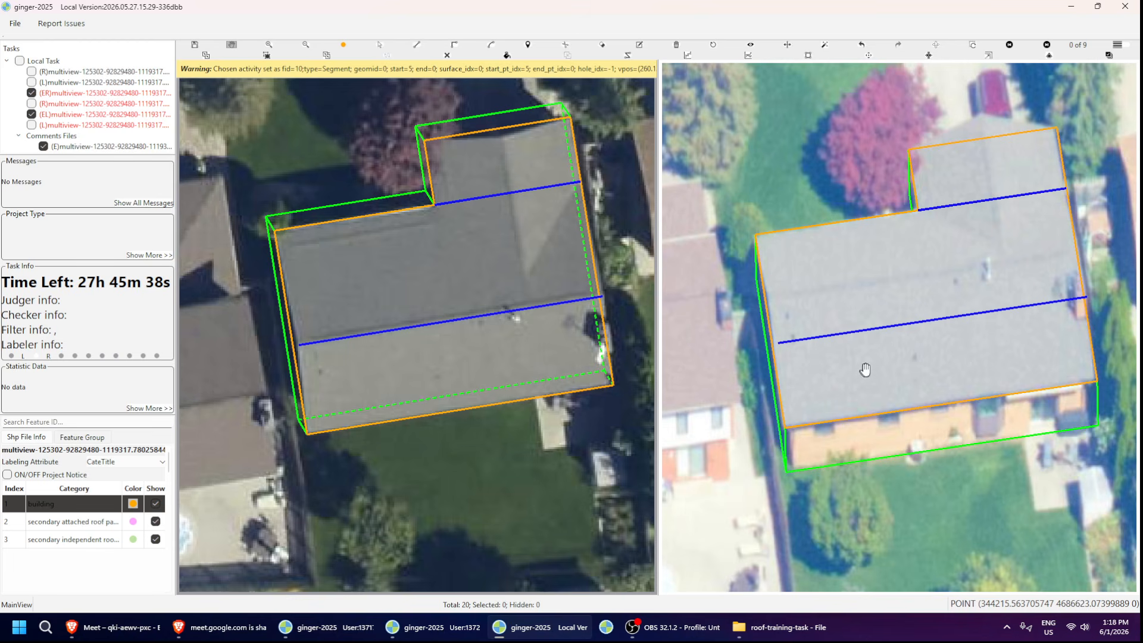
{"action": "scroll", "coordinate": [919, 312], "scroll_direction": "up", "scroll_amount": 2}
{"action": "scroll", "coordinate": [913, 331], "scroll_direction": "down", "scroll_amount": 3}
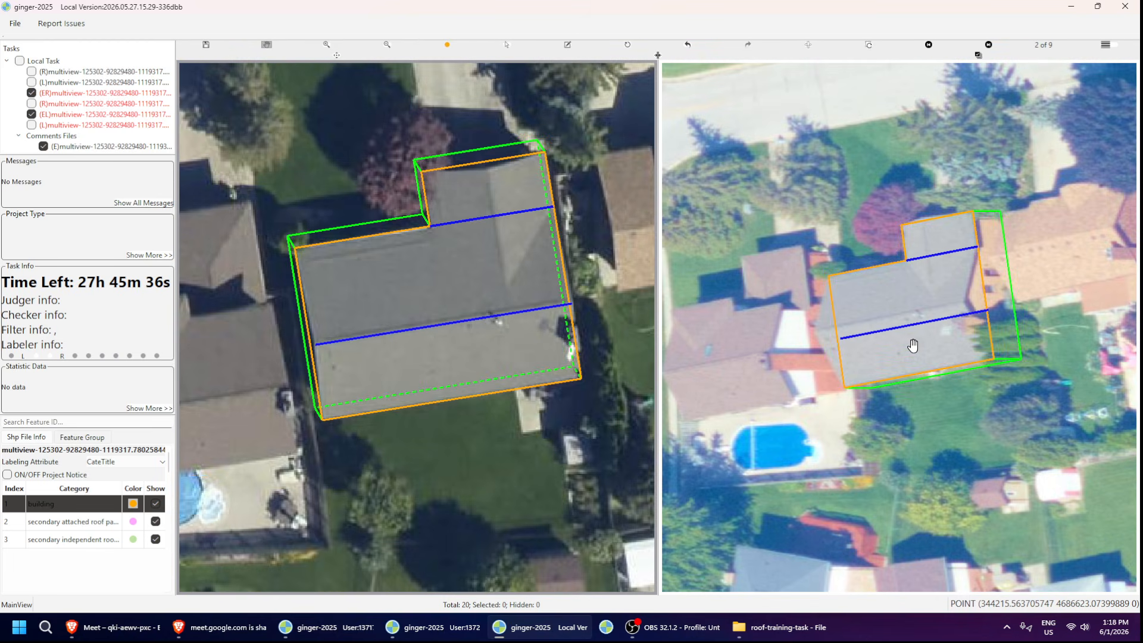
Compare against the third oblique image and lift the ridge line to match it
{"action": "key", "text": "Right"}
{"action": "key", "text": "Right"}
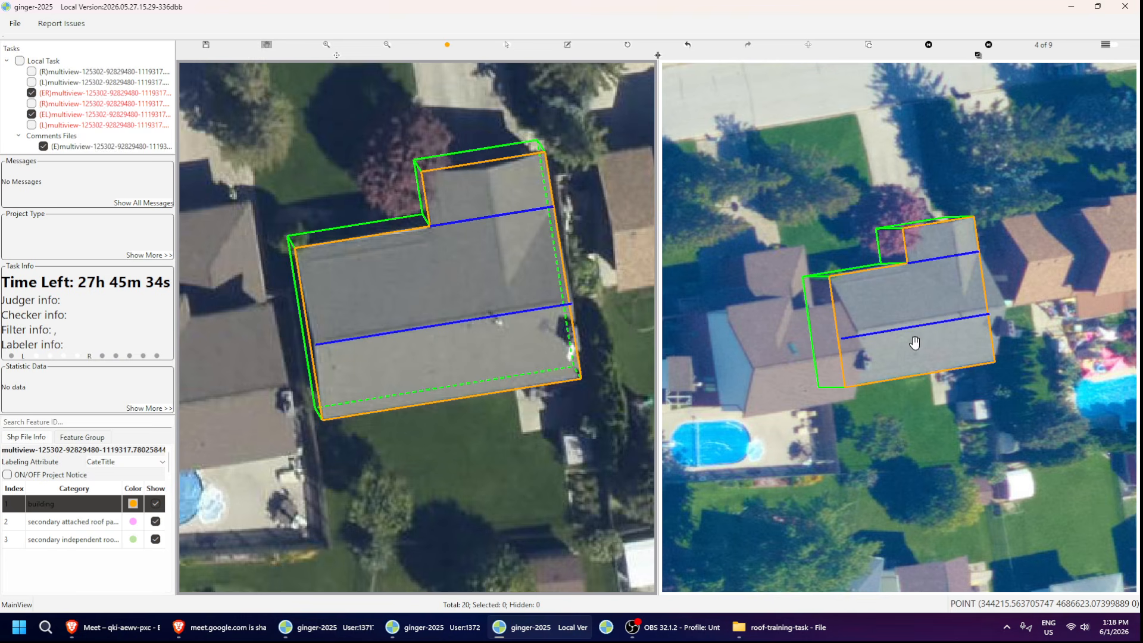
{"action": "key", "text": "Left"}
{"action": "scroll", "coordinate": [909, 329], "scroll_direction": "up", "scroll_amount": 3}
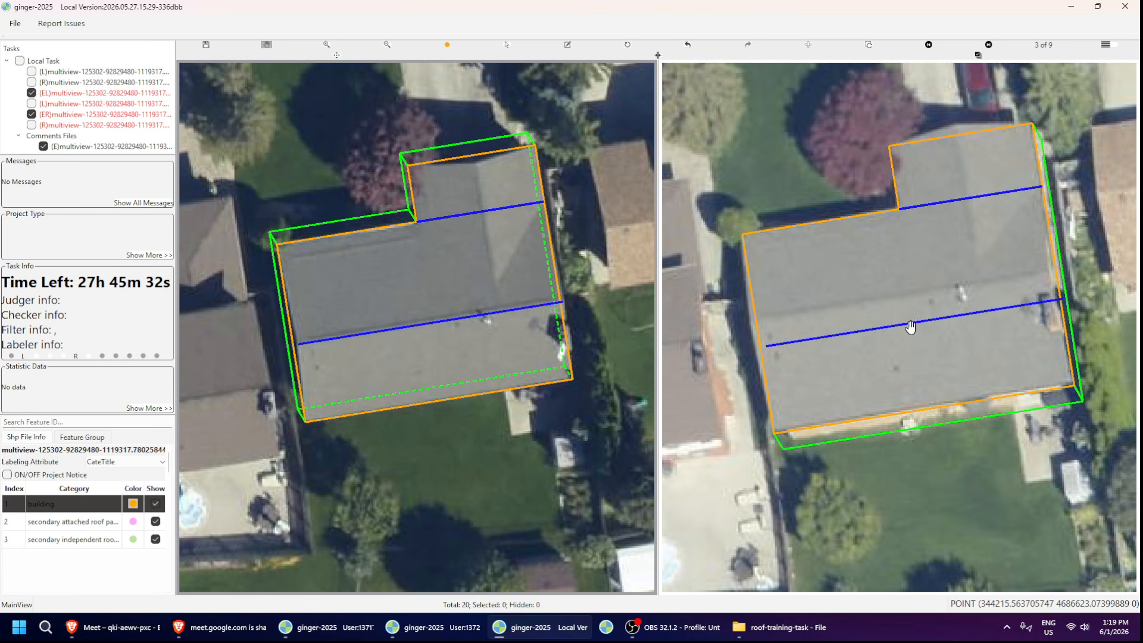
{"action": "left_click_drag", "start_coordinate": [925, 335], "coordinate": [910, 310]}
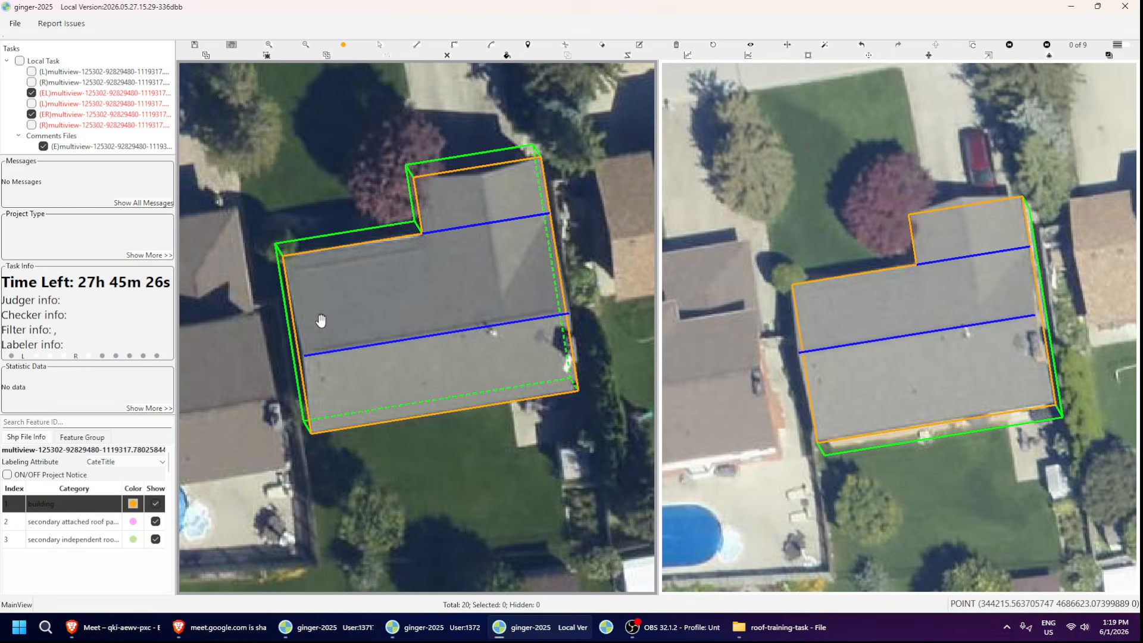
Add wall corner lines down the left and right ends of the roof
{"action": "scroll", "coordinate": [324, 319], "scroll_direction": "up", "scroll_amount": 2}
{"action": "left_click_drag", "start_coordinate": [260, 239], "coordinate": [306, 490]}
{"action": "scroll", "coordinate": [301, 364], "scroll_direction": "down", "scroll_amount": 2}
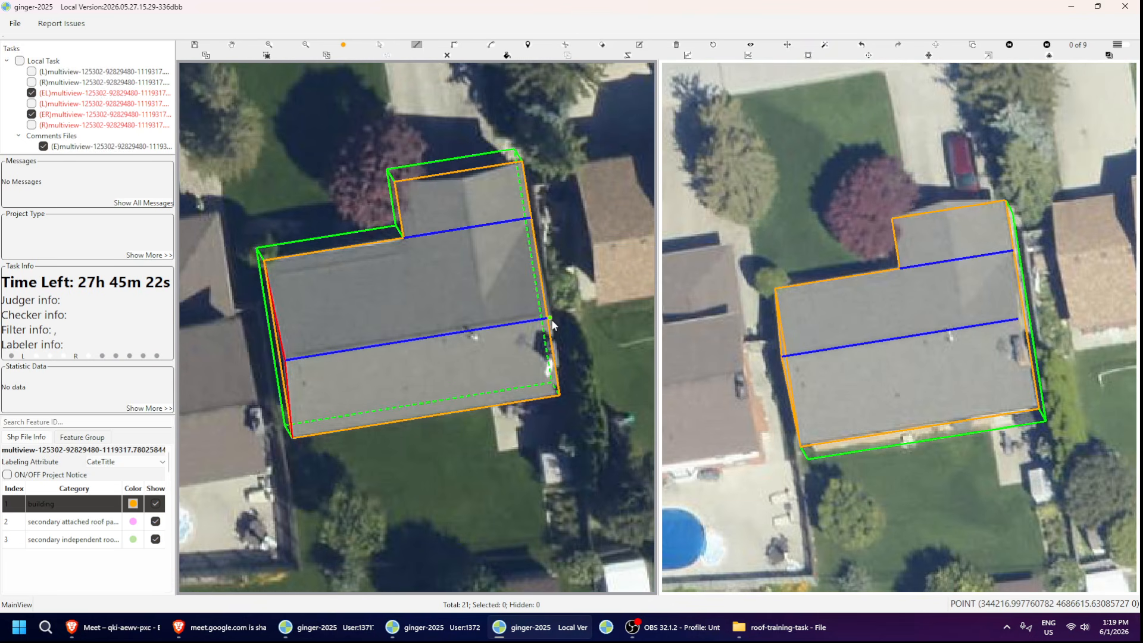
{"action": "left_click_drag", "start_coordinate": [529, 219], "coordinate": [557, 393]}
Redraw the upper and lower ridge lines, right-clicking to finish each
{"action": "key", "text": "l"}
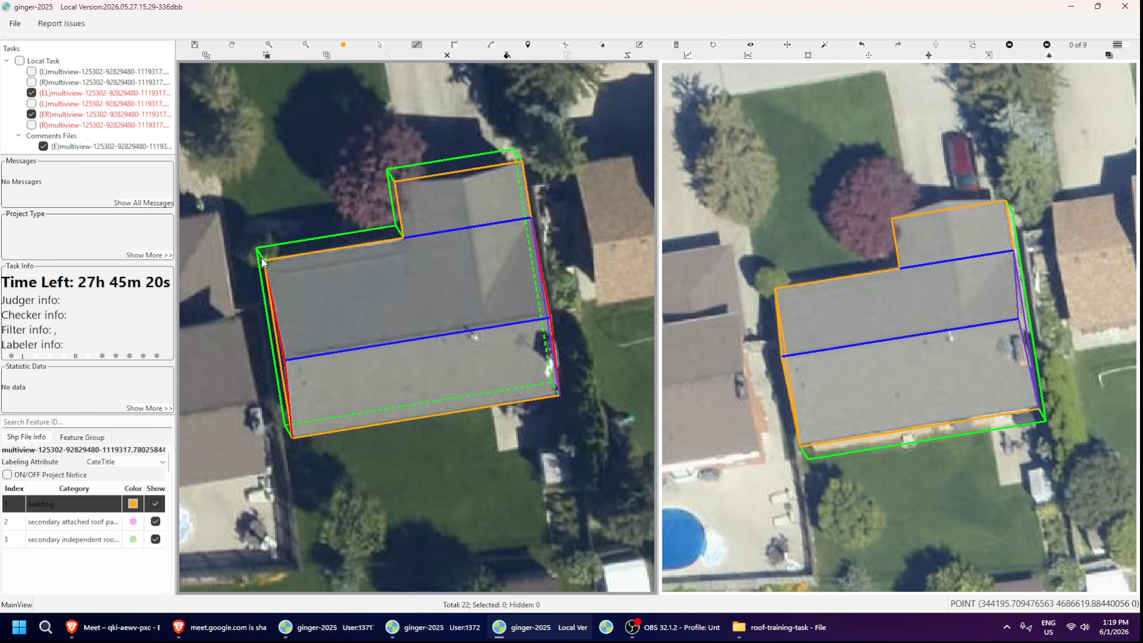
{"action": "left_click", "coordinate": [265, 261]}
{"action": "left_click", "coordinate": [530, 218]}
{"action": "right_click", "coordinate": [548, 320]}
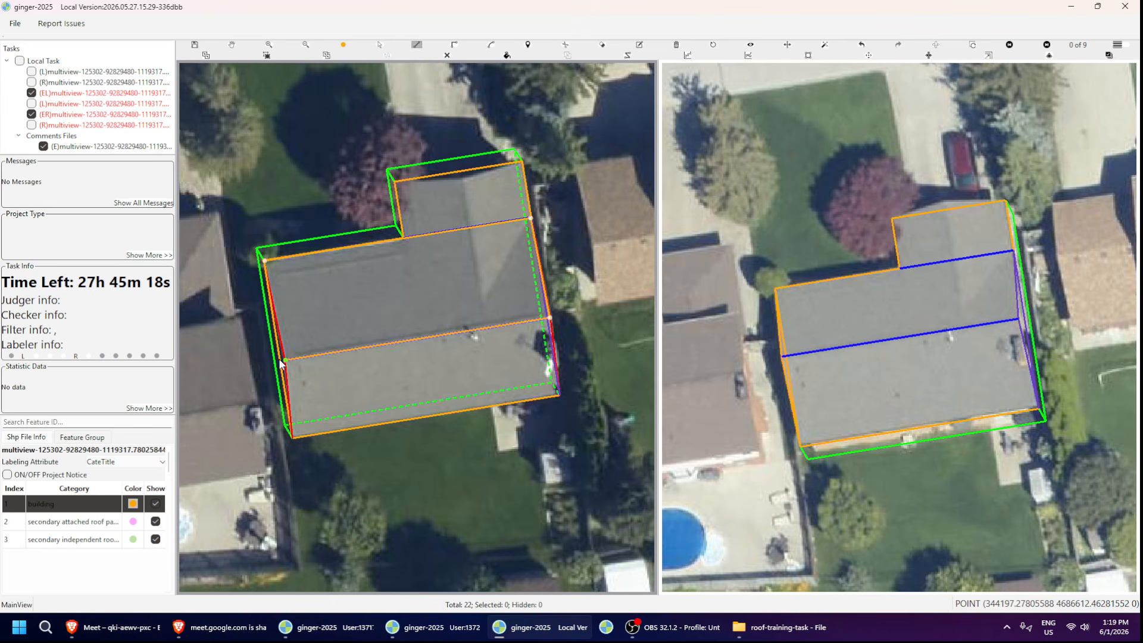
{"action": "left_click", "coordinate": [286, 360]}
{"action": "left_click", "coordinate": [549, 320]}
{"action": "right_click", "coordinate": [548, 319]}
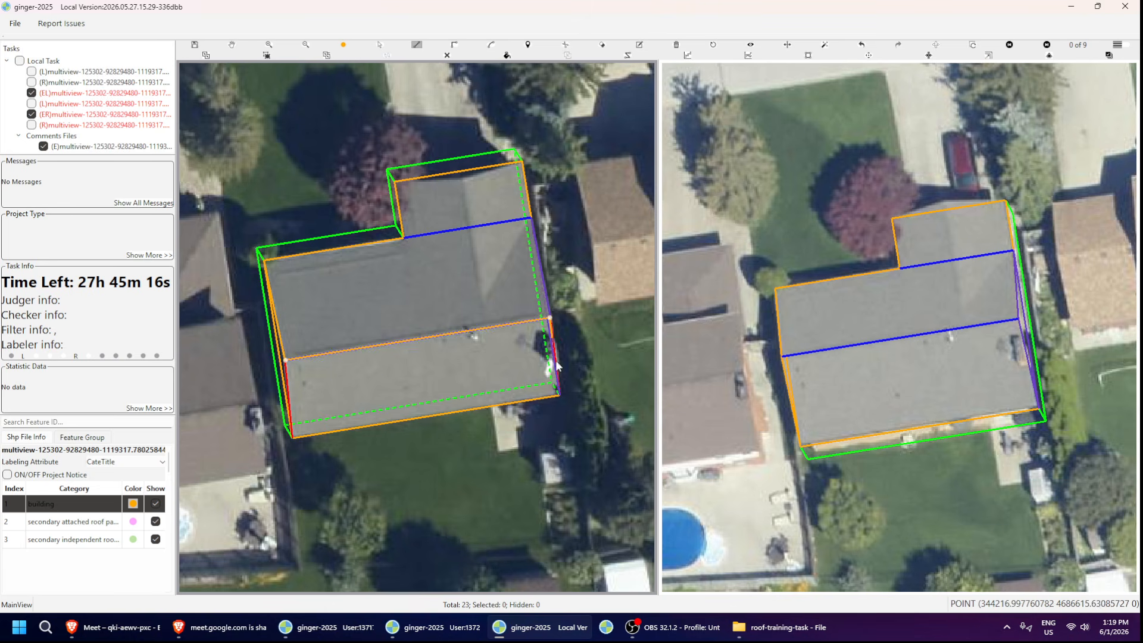
Draw the wing's ridge from the main roof outward and close its first hip face
{"action": "key", "text": "h"}
{"action": "left_click_drag", "start_coordinate": [452, 319], "coordinate": [452, 361]}
{"action": "scroll", "coordinate": [480, 316], "scroll_direction": "up", "scroll_amount": 1}
{"action": "scroll", "coordinate": [525, 271], "scroll_direction": "down", "scroll_amount": 1}
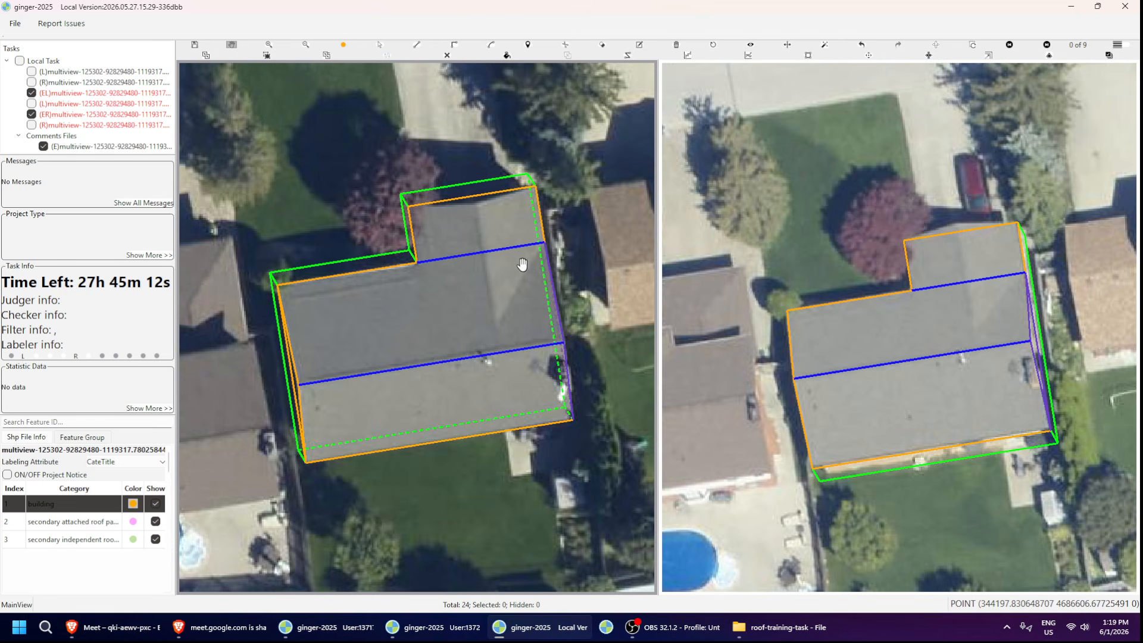
{"action": "scroll", "coordinate": [502, 273], "scroll_direction": "up", "scroll_amount": 1}
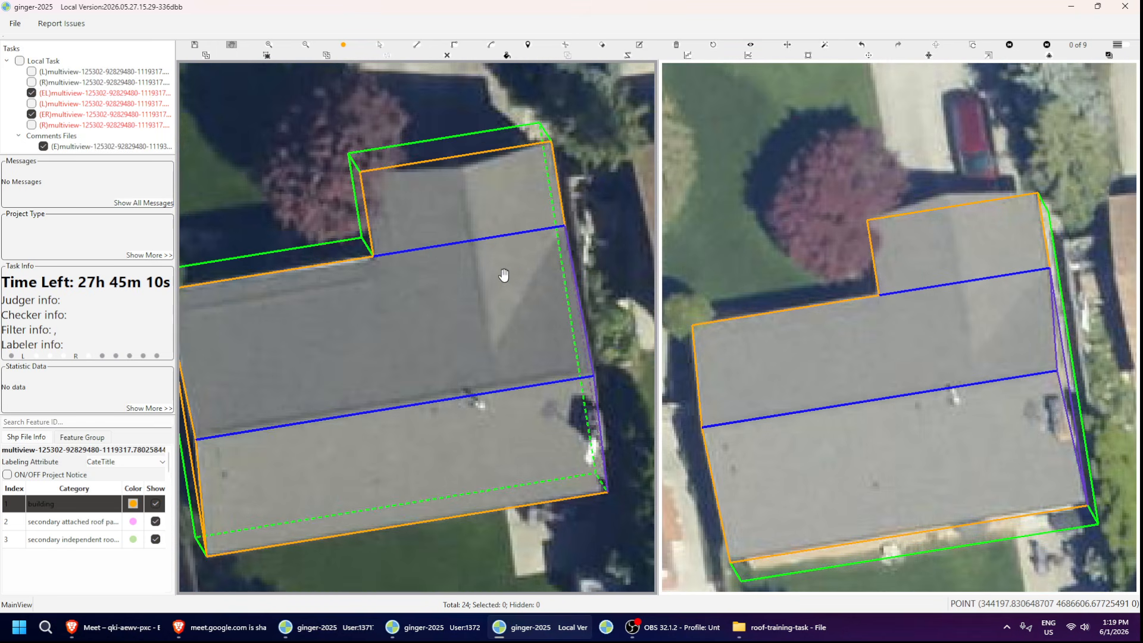
{"action": "key", "text": "l"}
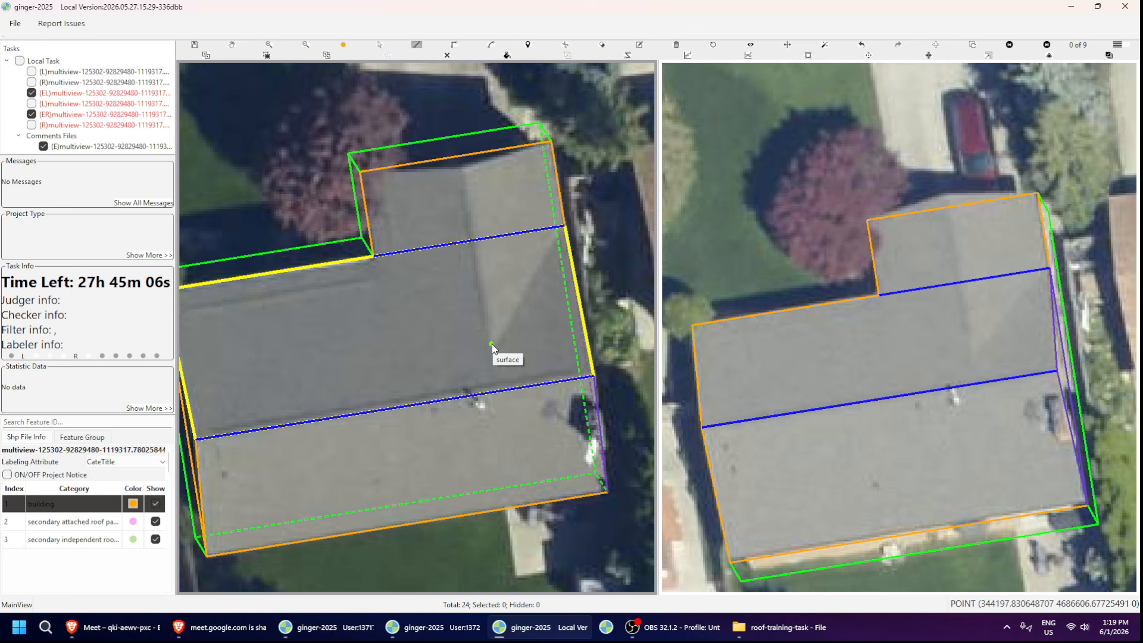
{"action": "left_click", "coordinate": [492, 344]}
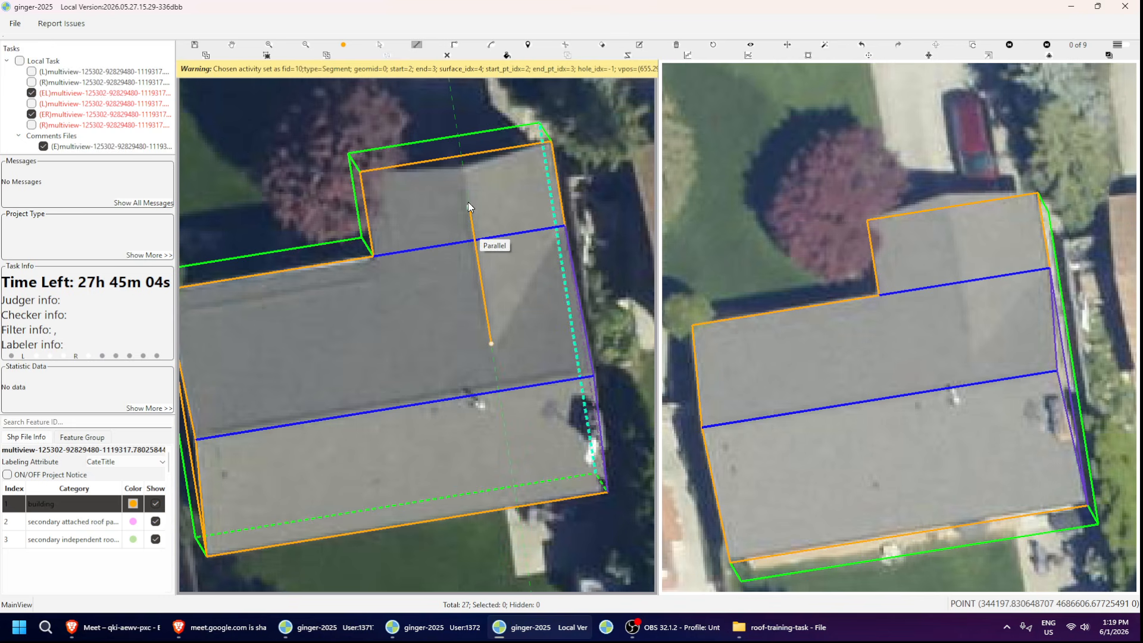
{"action": "left_click", "coordinate": [463, 169]}
{"action": "left_click", "coordinate": [550, 142]}
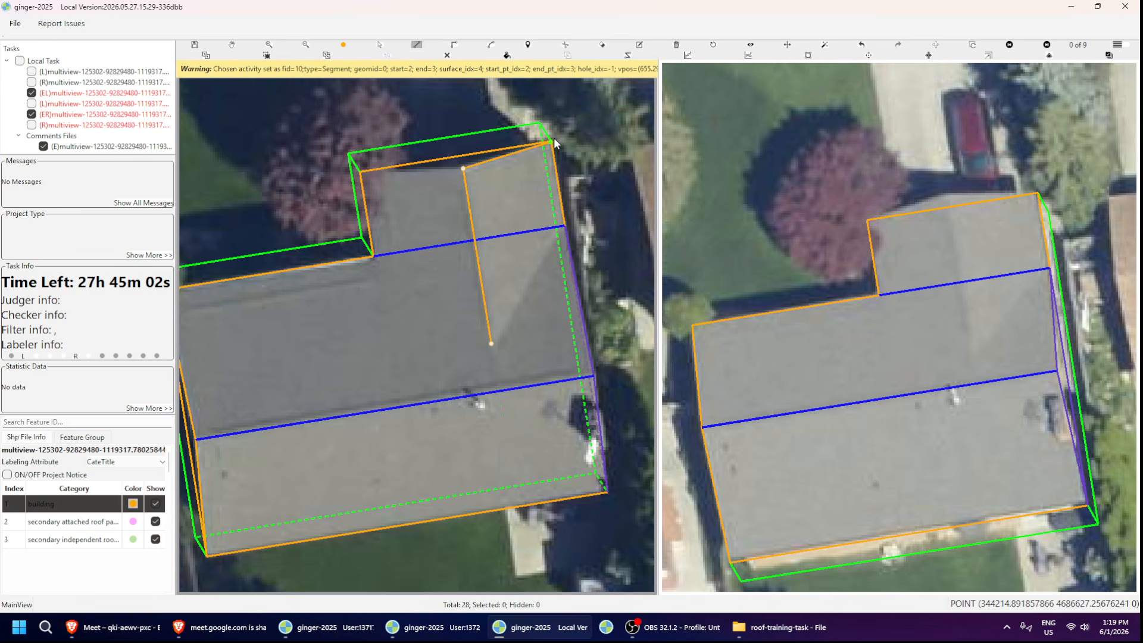
{"action": "left_click", "coordinate": [567, 221]}
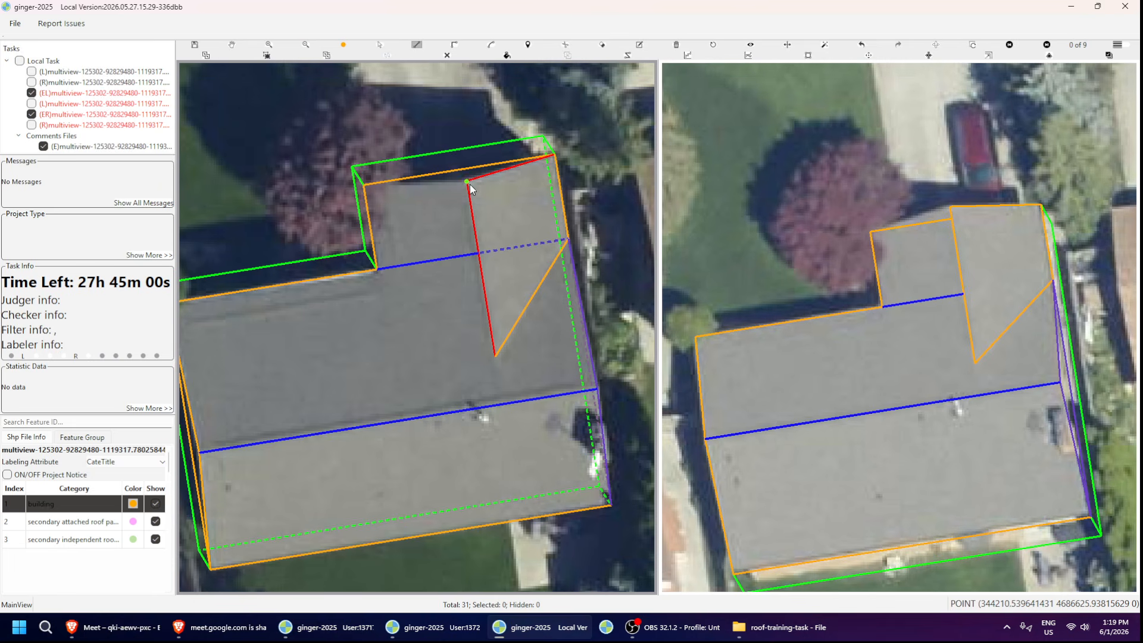
Draw the wing's opposite hip face and its end face
{"action": "left_click", "coordinate": [363, 185]}
{"action": "left_click", "coordinate": [377, 269]}
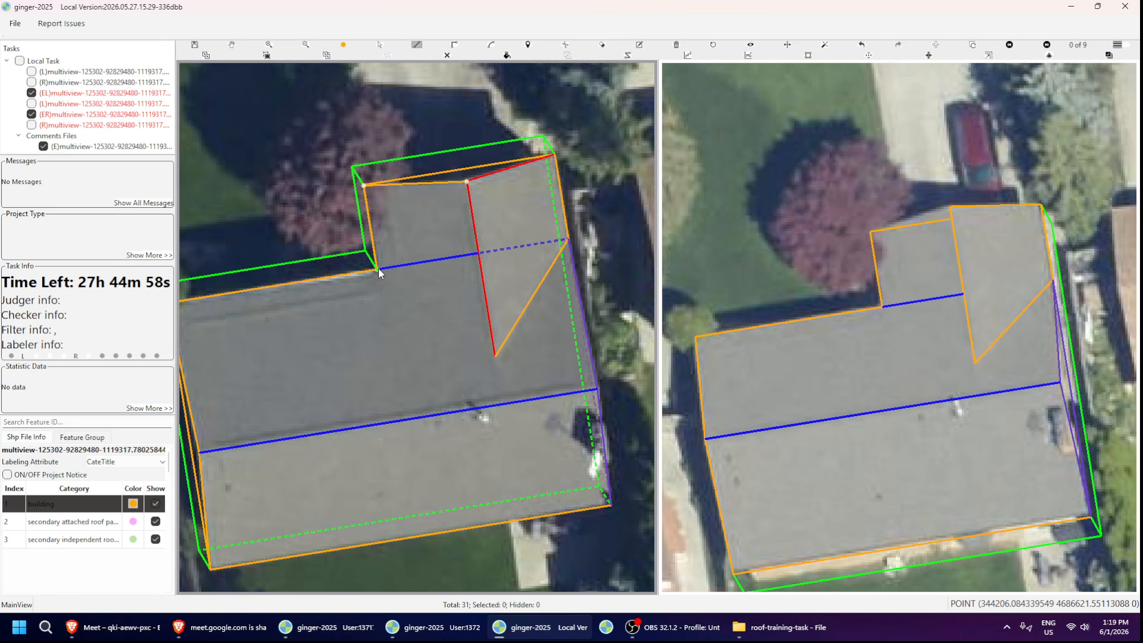
{"action": "left_click", "coordinate": [494, 358]}
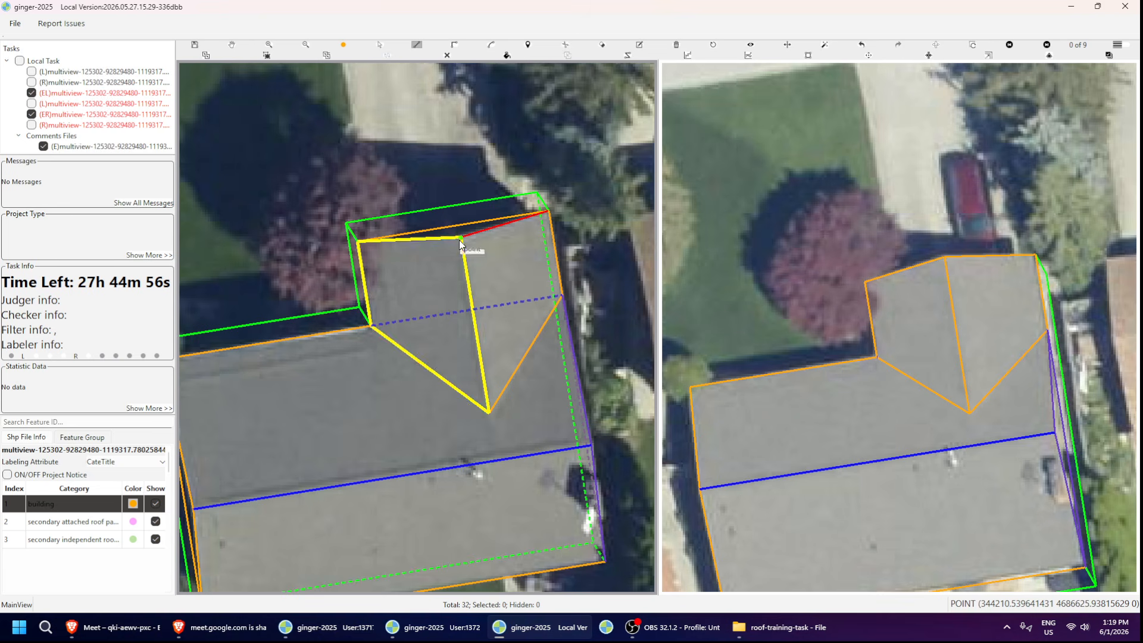
{"action": "left_click", "coordinate": [546, 211]}
{"action": "left_click", "coordinate": [358, 240]}
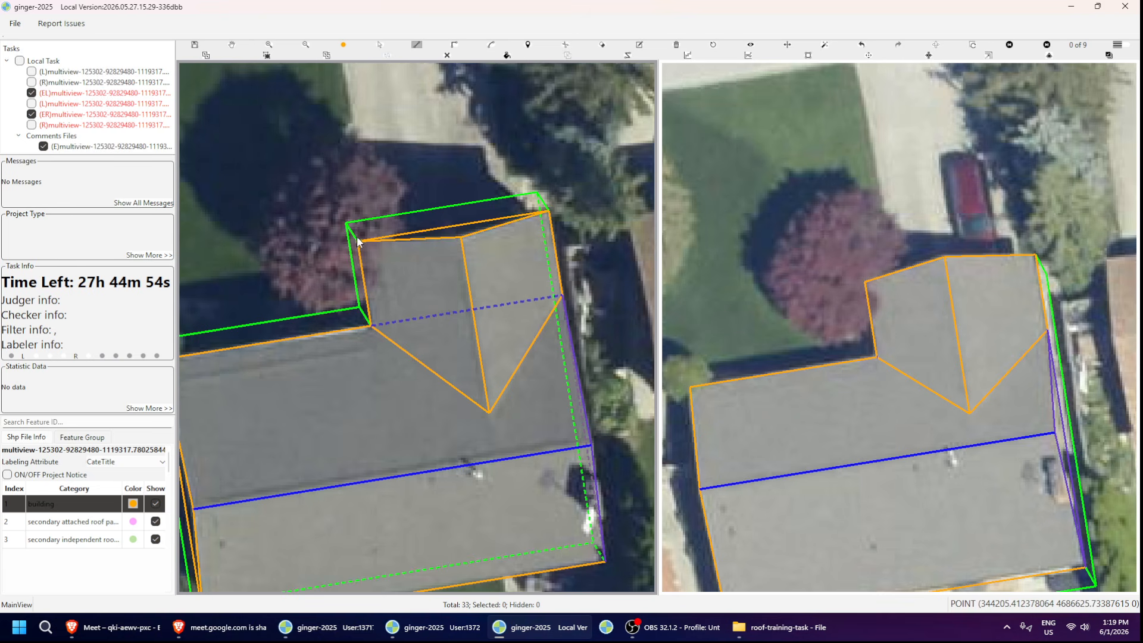
{"action": "scroll", "coordinate": [422, 275], "scroll_direction": "down", "scroll_amount": 2}
Check the roof outlines against the imagery and another image pair, then return to the main pair
{"action": "key", "text": "r"}
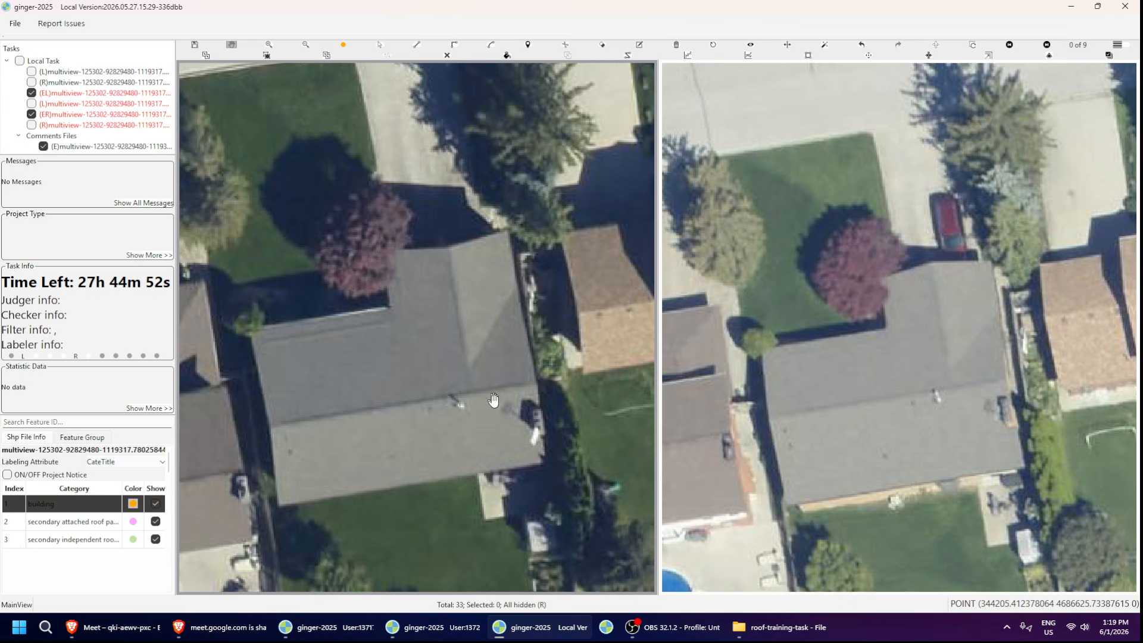
{"action": "left_click_drag", "start_coordinate": [504, 425], "coordinate": [444, 379]}
{"action": "scroll", "coordinate": [876, 325], "scroll_direction": "up", "scroll_amount": 2}
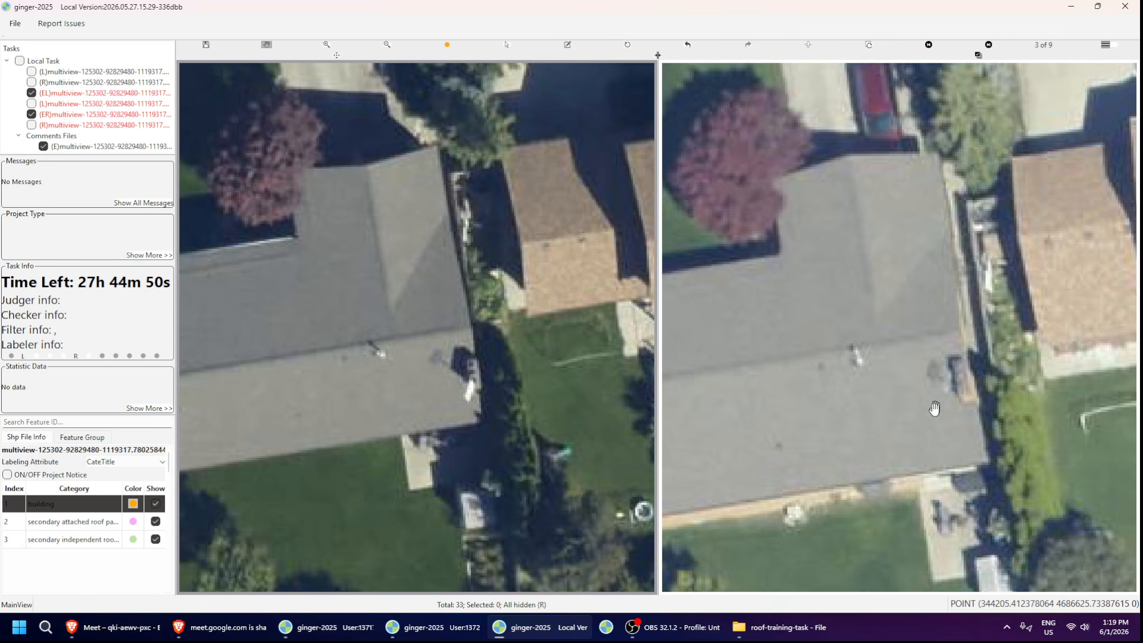
{"action": "key", "text": "r"}
{"action": "scroll", "coordinate": [945, 399], "scroll_direction": "up", "scroll_amount": 3}
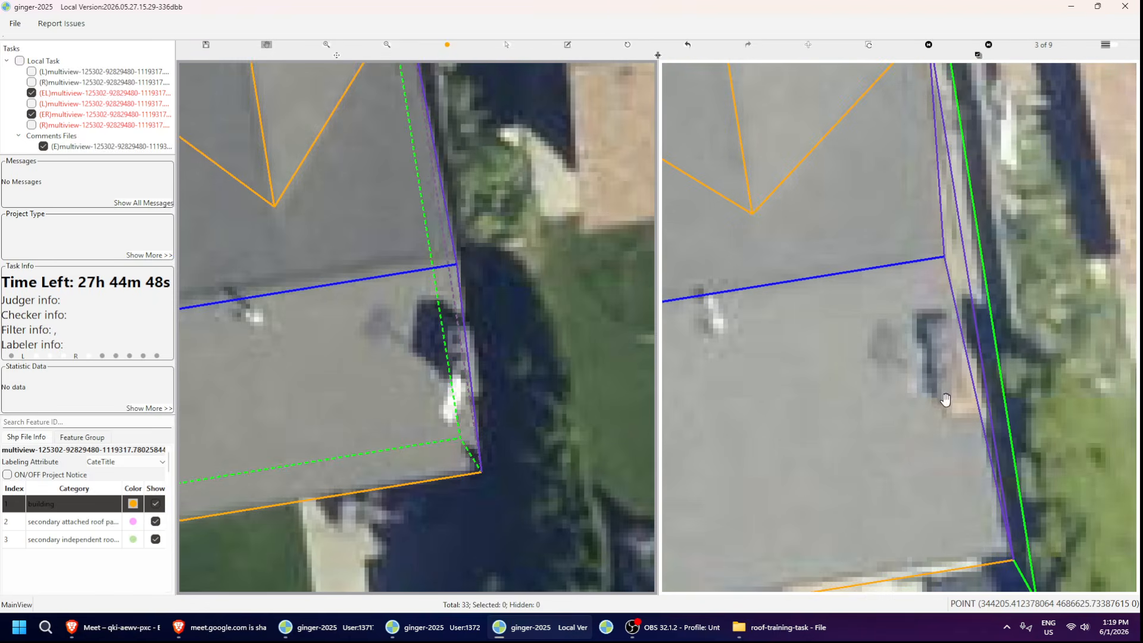
{"action": "key", "text": "Right"}
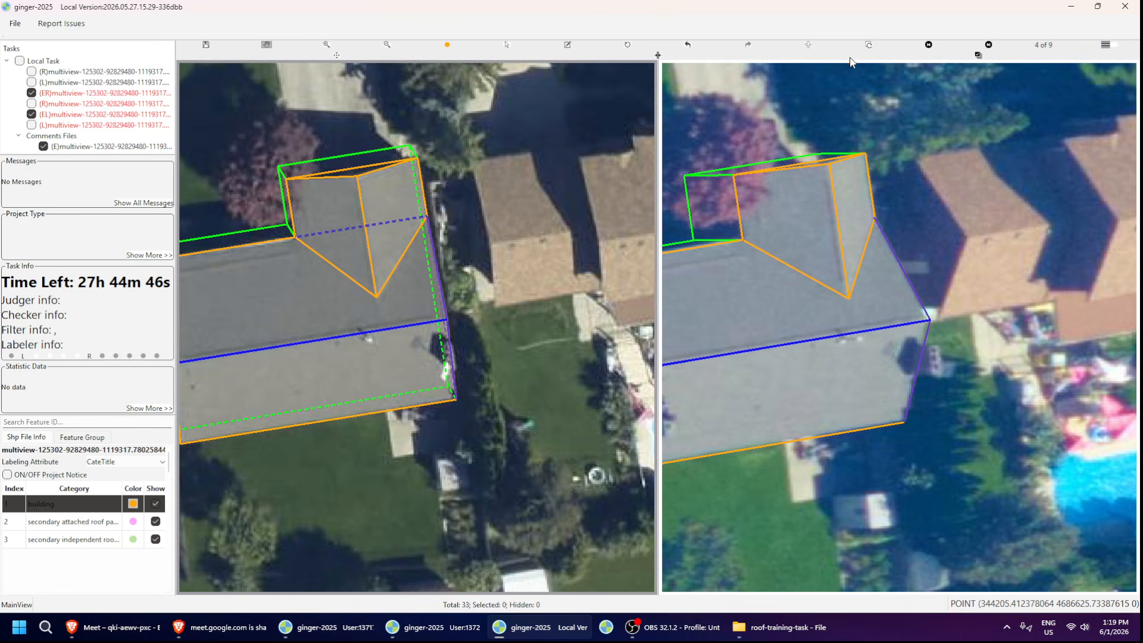
{"action": "left_click", "coordinate": [811, 48]}
{"action": "scroll", "coordinate": [439, 313], "scroll_direction": "up", "scroll_amount": 5}
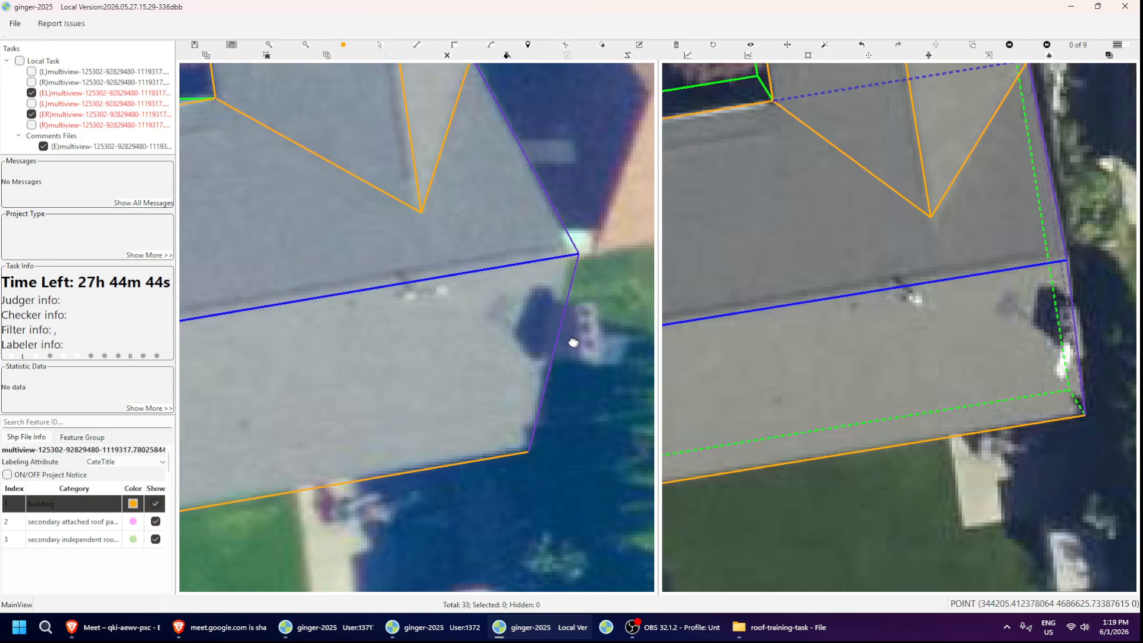
{"action": "scroll", "coordinate": [439, 313], "scroll_direction": "down", "scroll_amount": 5}
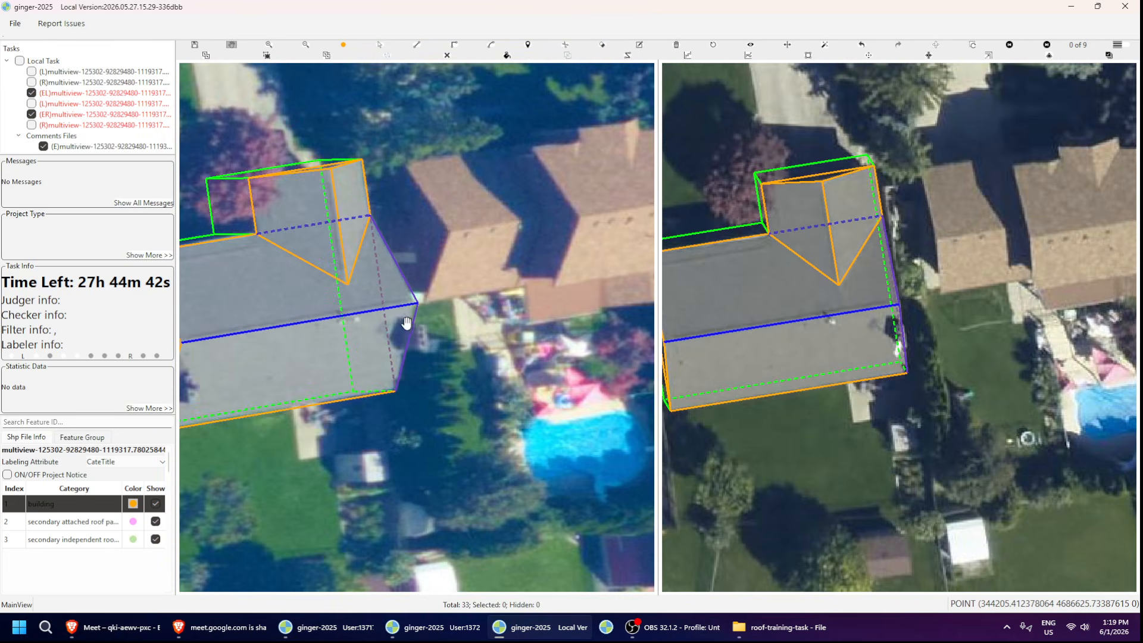
{"action": "scroll", "coordinate": [462, 320], "scroll_direction": "up", "scroll_amount": 3}
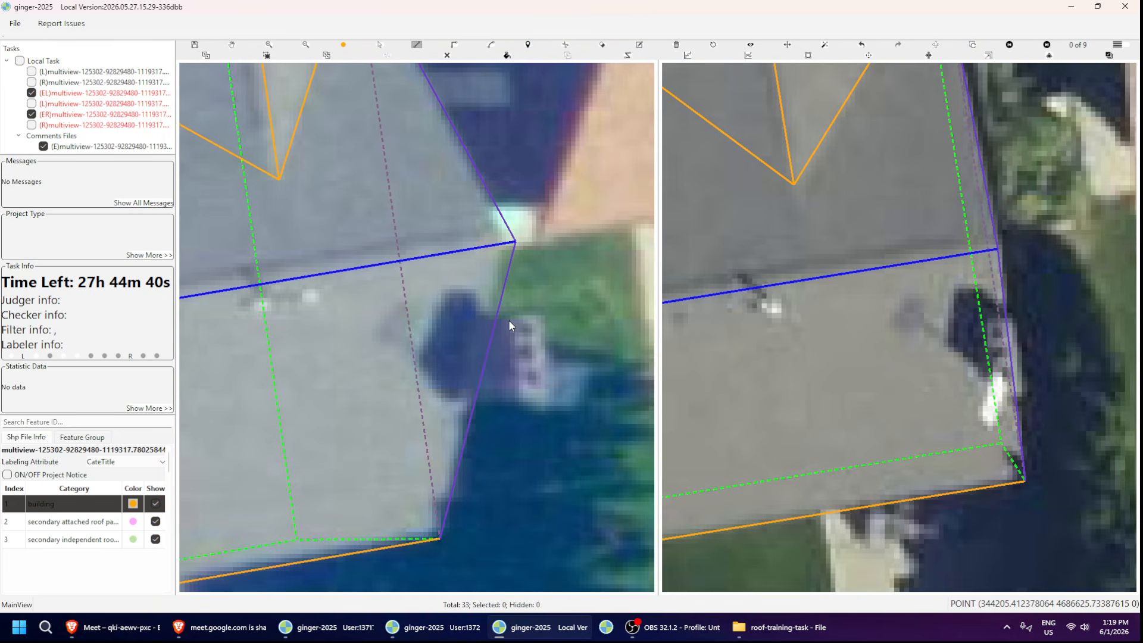
Outline the chimney parallel to the dashed wall line and pull it out into a box
{"action": "left_click", "coordinate": [509, 320]}
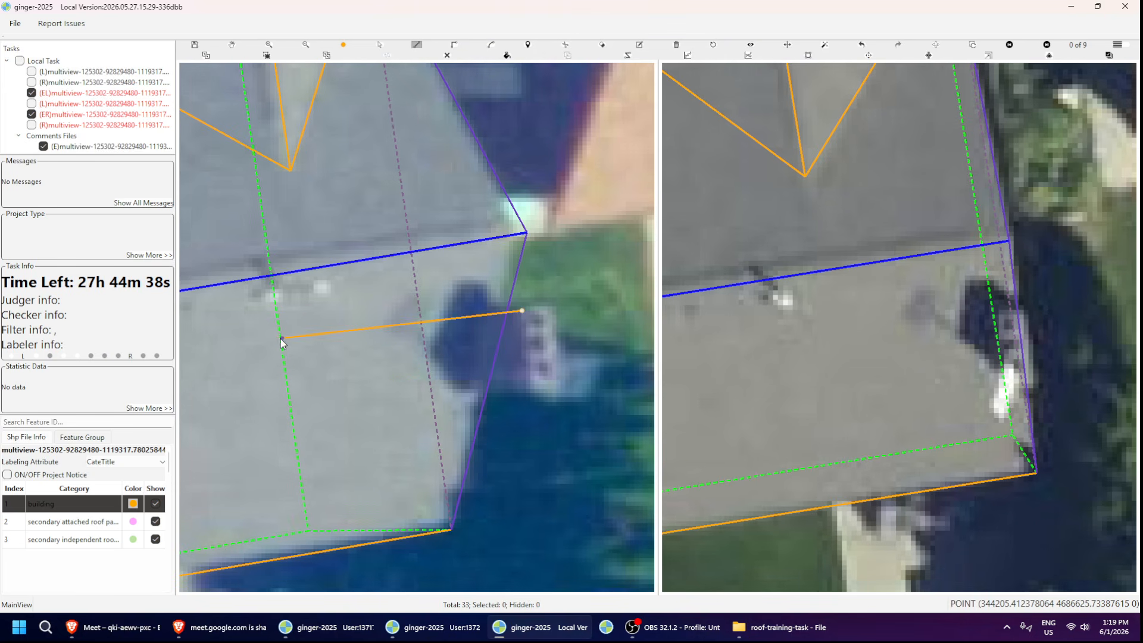
{"action": "left_click", "coordinate": [282, 338]}
{"action": "left_click", "coordinate": [533, 392]}
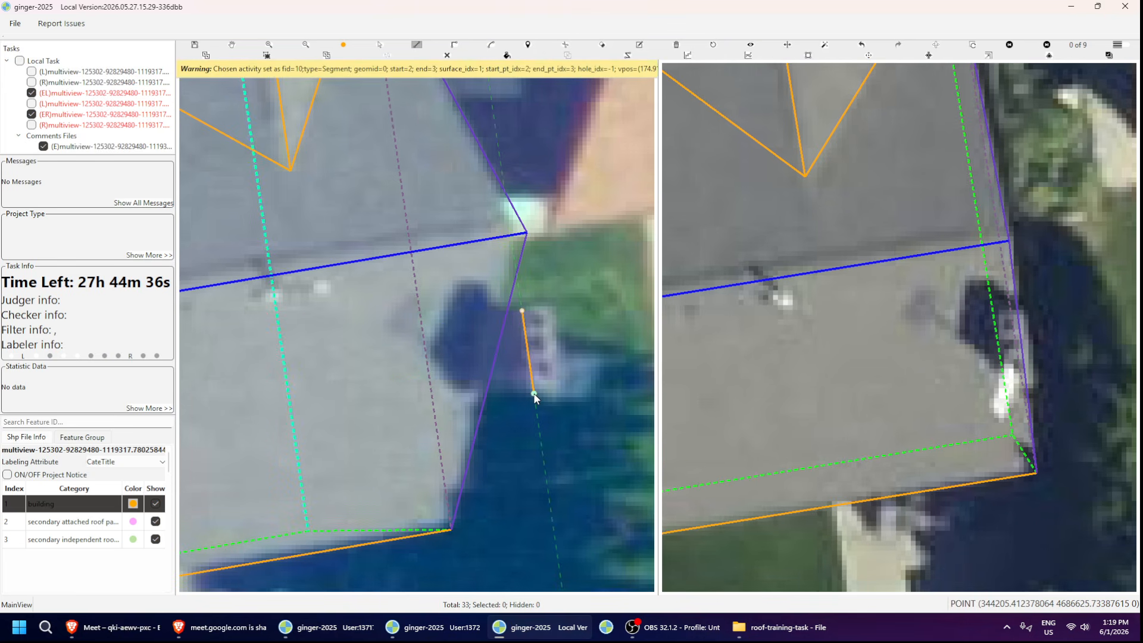
{"action": "left_click", "coordinate": [523, 311]}
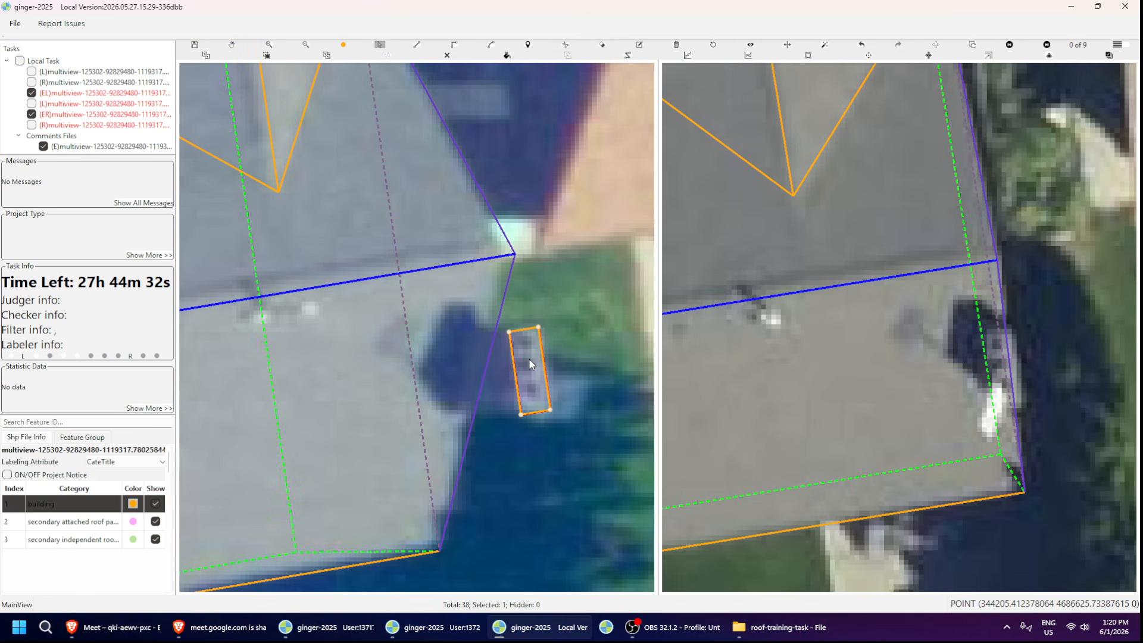
{"action": "left_click_drag", "start_coordinate": [529, 359], "coordinate": [497, 361]}
{"action": "key", "text": "Escape"}
{"action": "scroll", "coordinate": [967, 374], "scroll_direction": "down", "scroll_amount": 5}
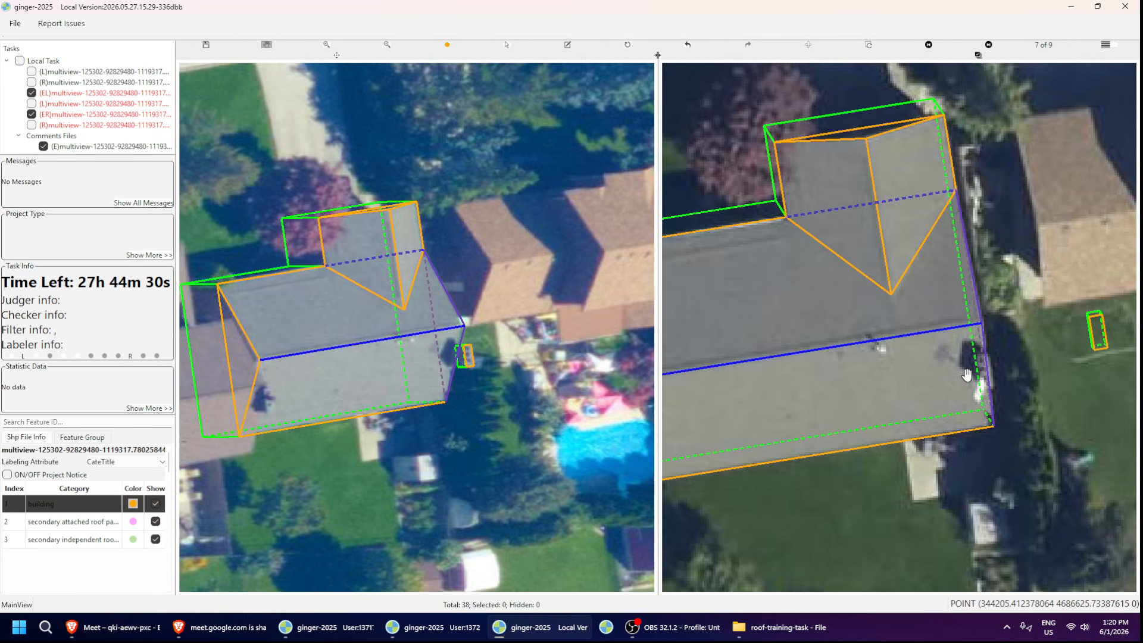
{"action": "scroll", "coordinate": [1080, 338], "scroll_direction": "up", "scroll_amount": 3}
Select the chimney box and the building's wall box, then extend the chimney walls down to the roof
{"action": "key", "text": "s"}
{"action": "left_click", "coordinate": [1086, 348]}
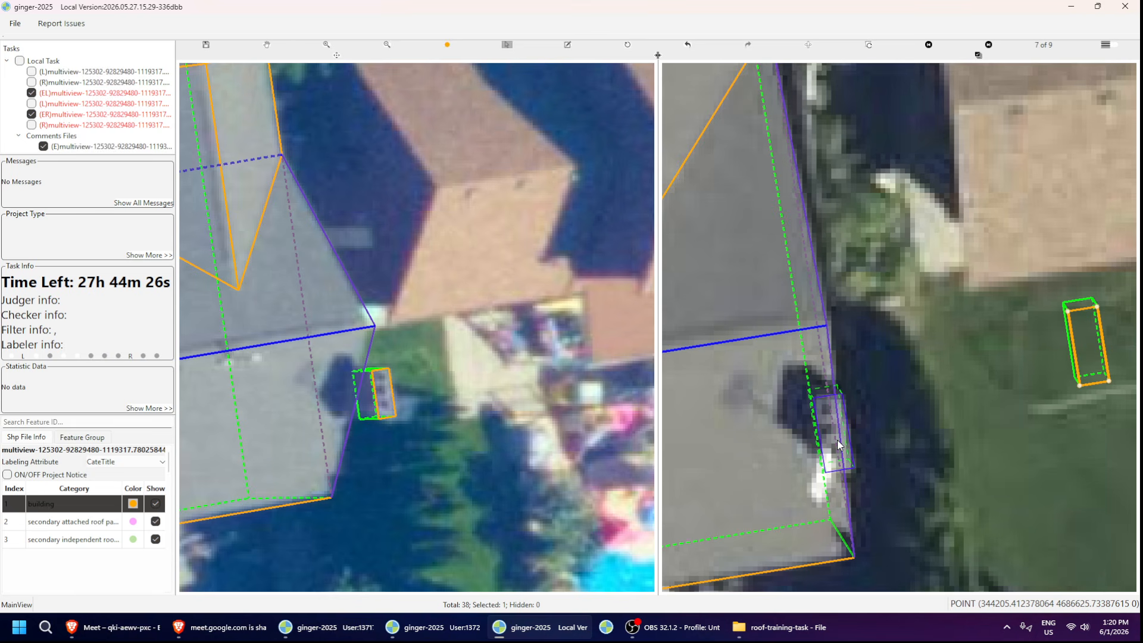
{"action": "key", "text": "Escape"}
{"action": "scroll", "coordinate": [331, 400], "scroll_direction": "up", "scroll_amount": 4}
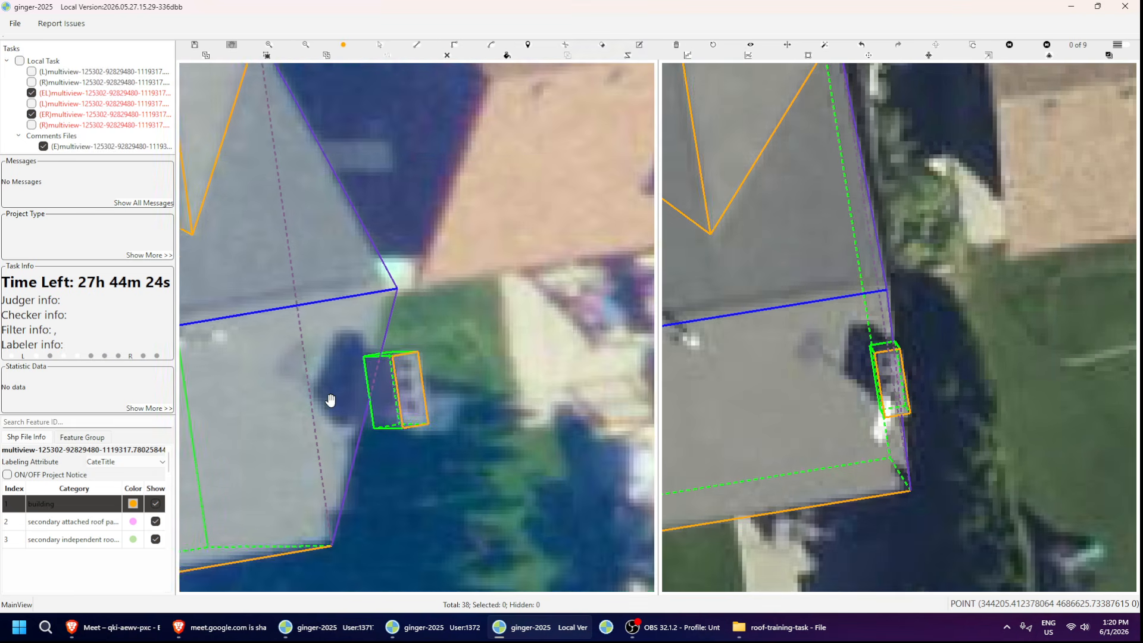
{"action": "scroll", "coordinate": [428, 308], "scroll_direction": "down", "scroll_amount": 2}
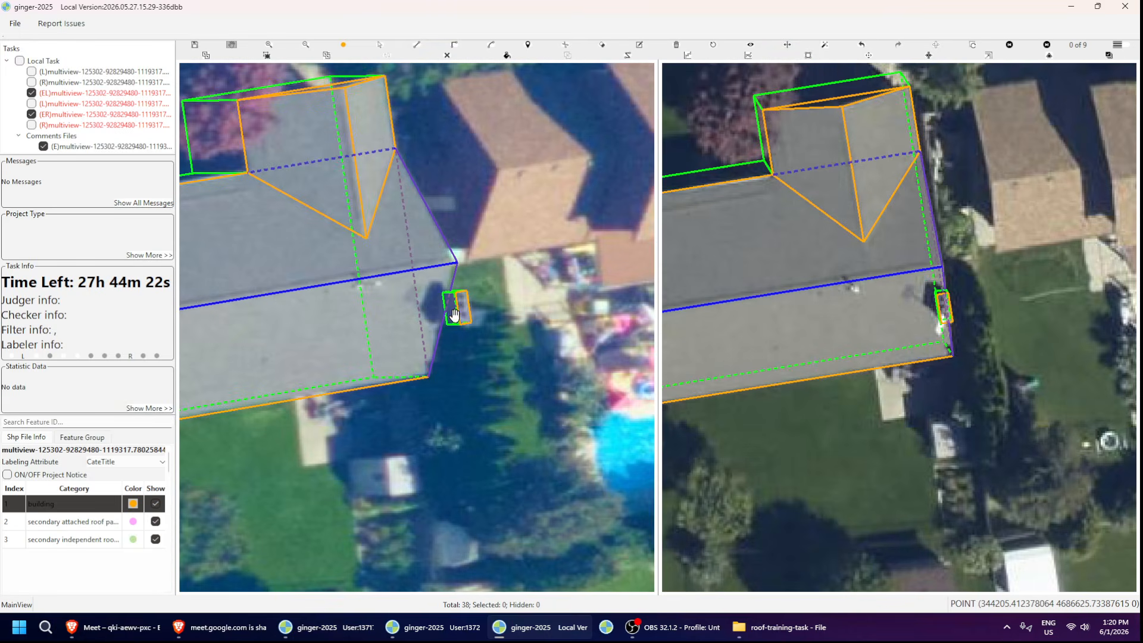
{"action": "scroll", "coordinate": [888, 266], "scroll_direction": "down", "scroll_amount": 2}
{"action": "left_click", "coordinate": [973, 416]}
{"action": "scroll", "coordinate": [976, 420], "scroll_direction": "up", "scroll_amount": 3}
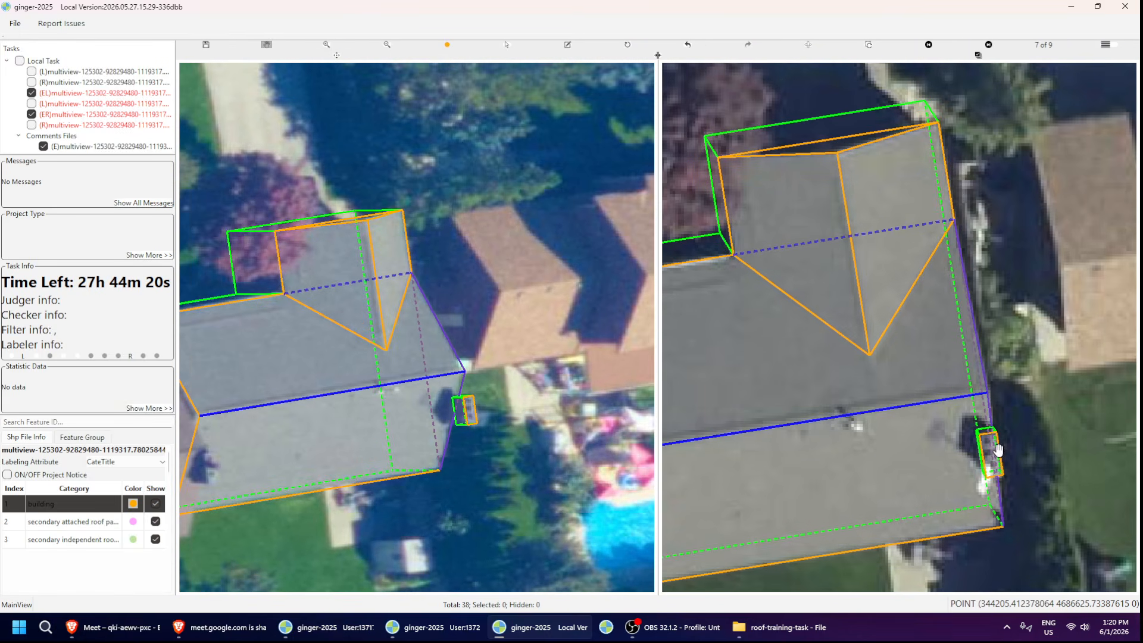
{"action": "key", "text": "s"}
{"action": "left_click", "coordinate": [989, 463]}
{"action": "left_click", "coordinate": [840, 126]}
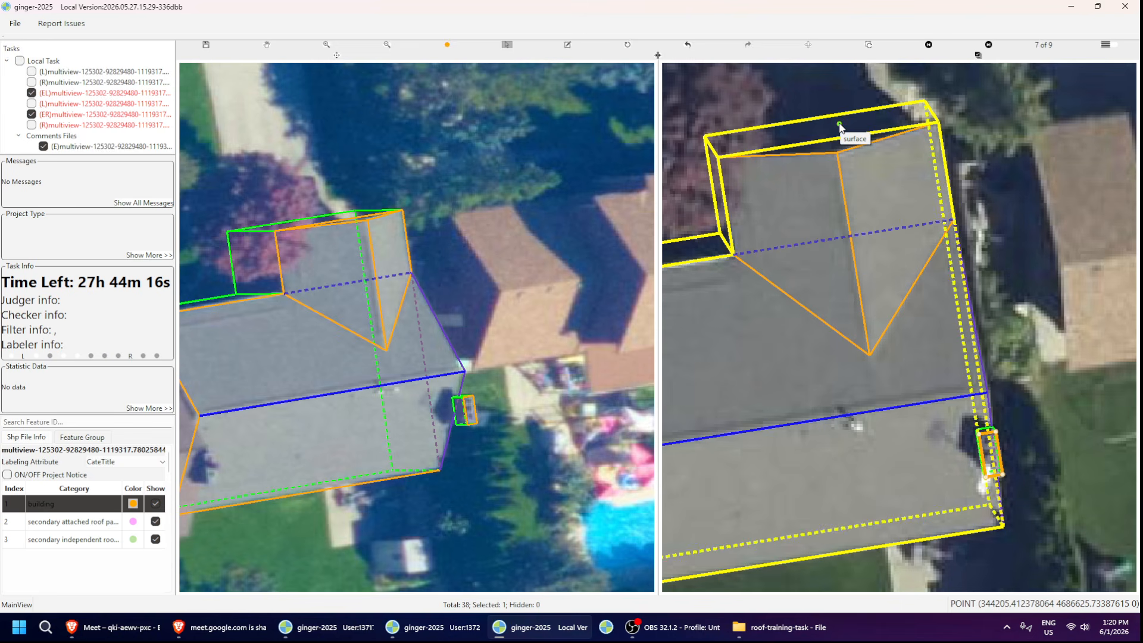
{"action": "left_click", "coordinate": [839, 124]}
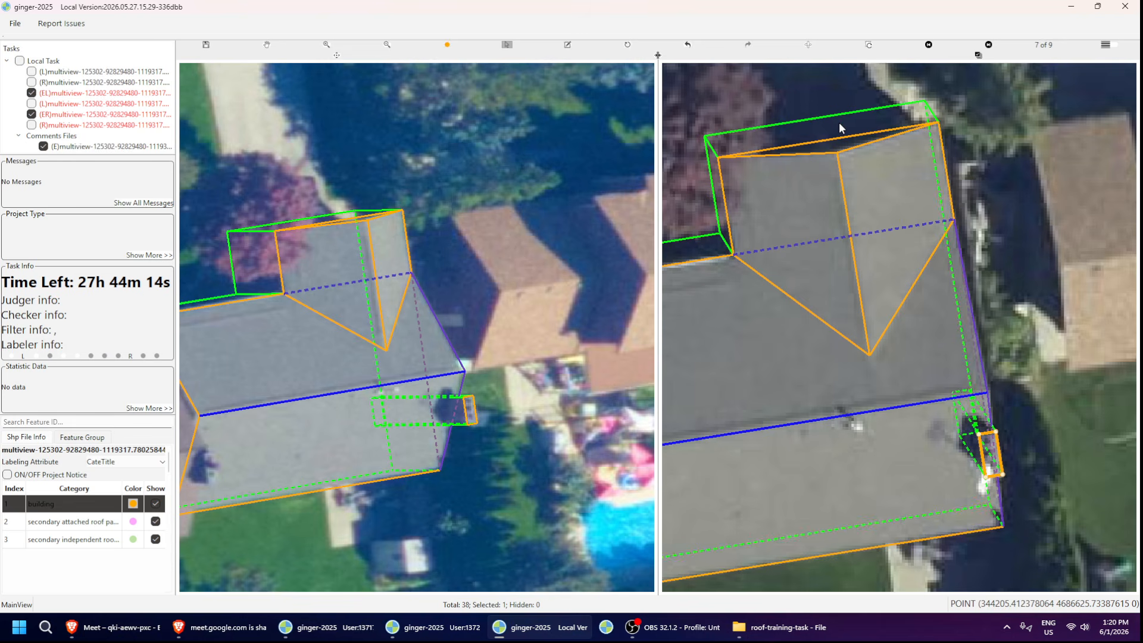
Rotate the building's 3D wireframe to inspect the model
{"action": "key", "text": "Escape"}
{"action": "left_click_drag", "start_coordinate": [388, 441], "coordinate": [340, 414]}
{"action": "scroll", "coordinate": [459, 454], "scroll_direction": "up", "scroll_amount": 2}
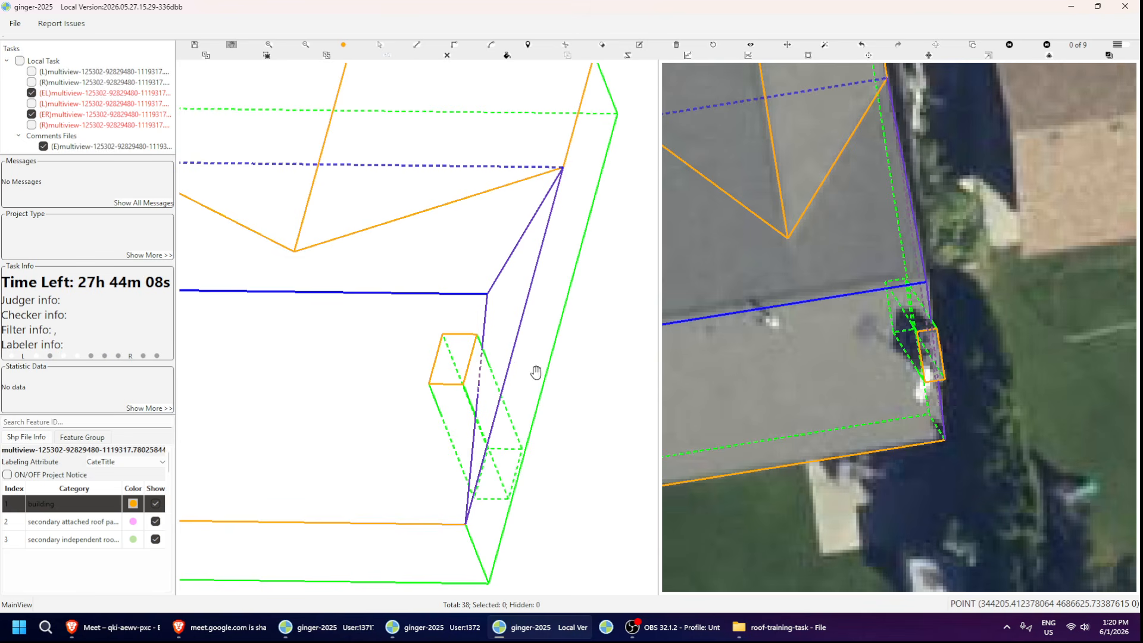
{"action": "scroll", "coordinate": [524, 373], "scroll_direction": "down", "scroll_amount": 5}
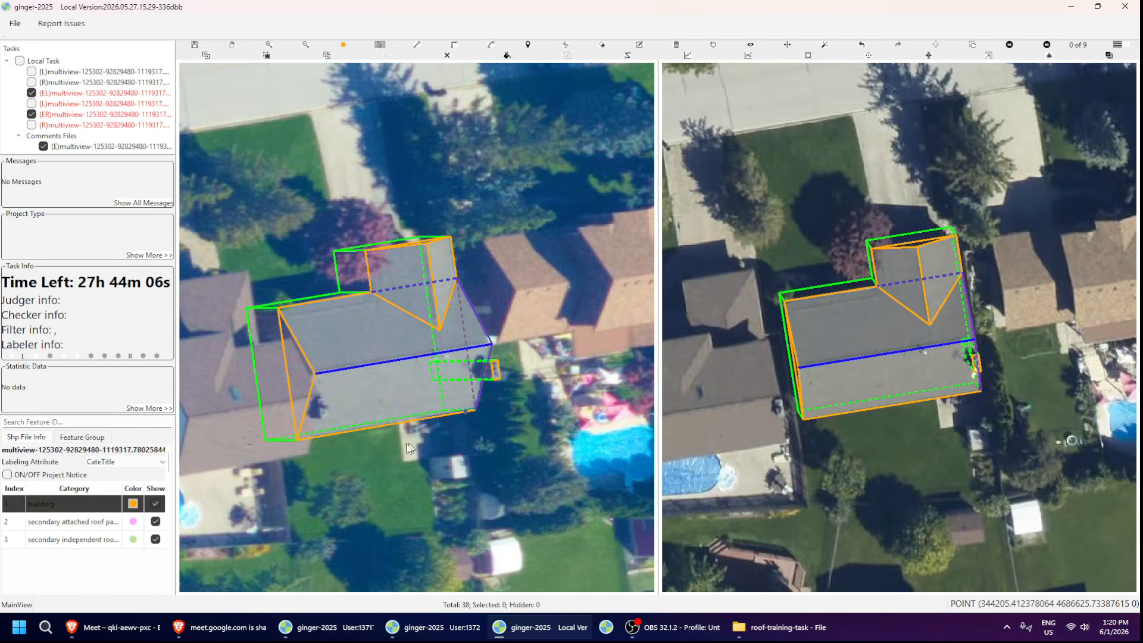
Advance the right view three aerial images, swap the two sides, and zoom onto the lower-left wall corner
{"action": "left_click", "coordinate": [348, 427]}
{"action": "key", "text": "Escape"}
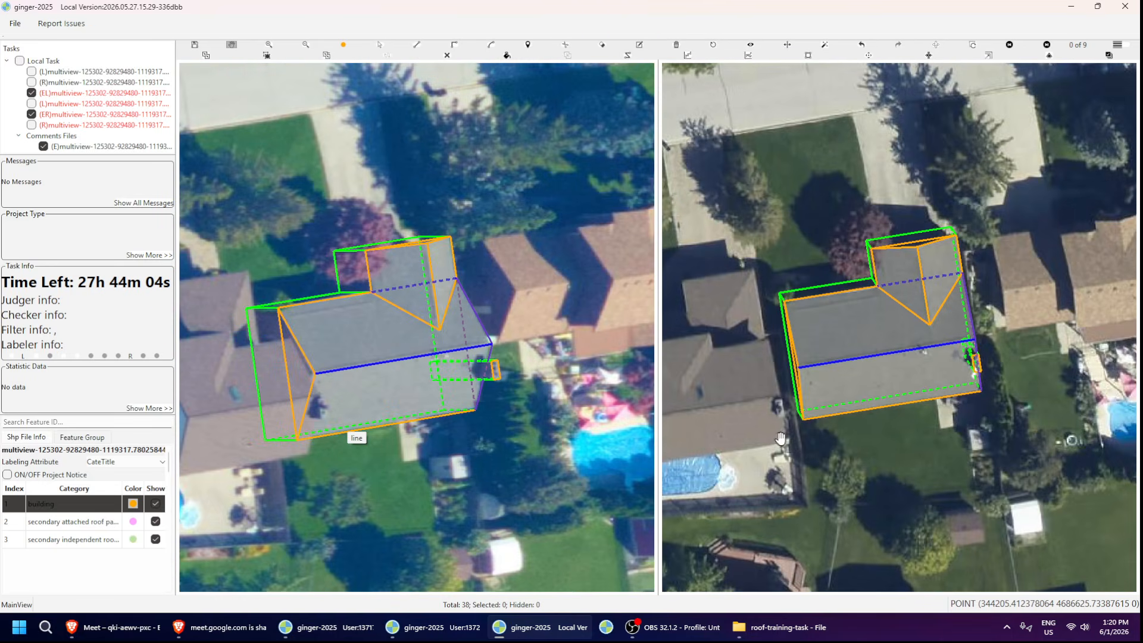
{"action": "key", "text": "Right"}
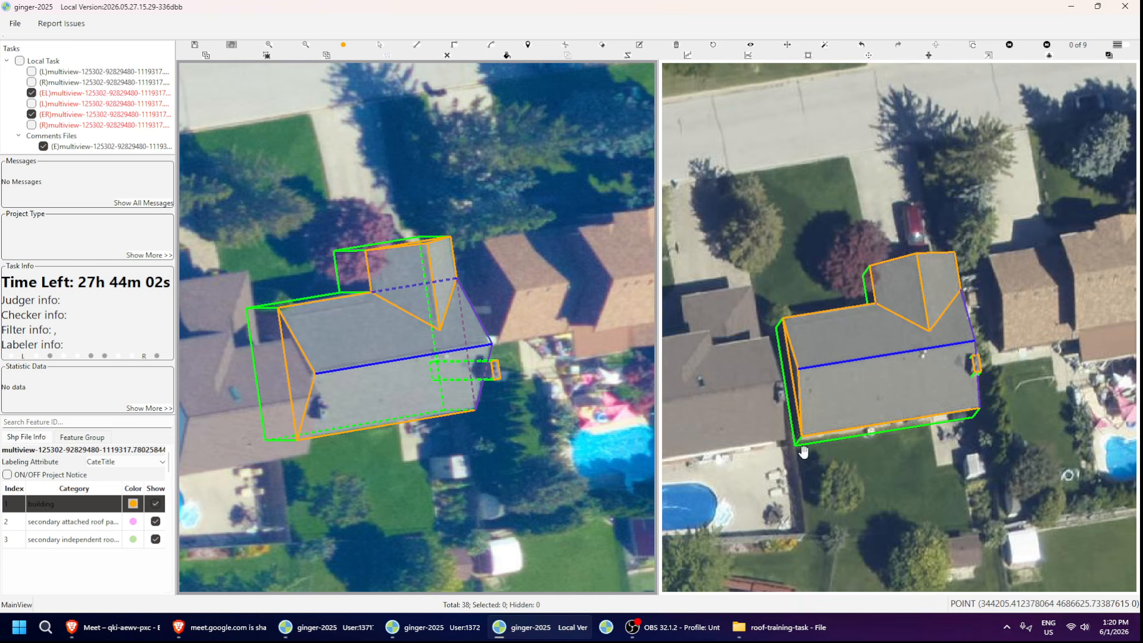
{"action": "scroll", "coordinate": [804, 445], "scroll_direction": "up", "scroll_amount": 2}
{"action": "key", "text": "Right"}
{"action": "key", "text": "Right"}
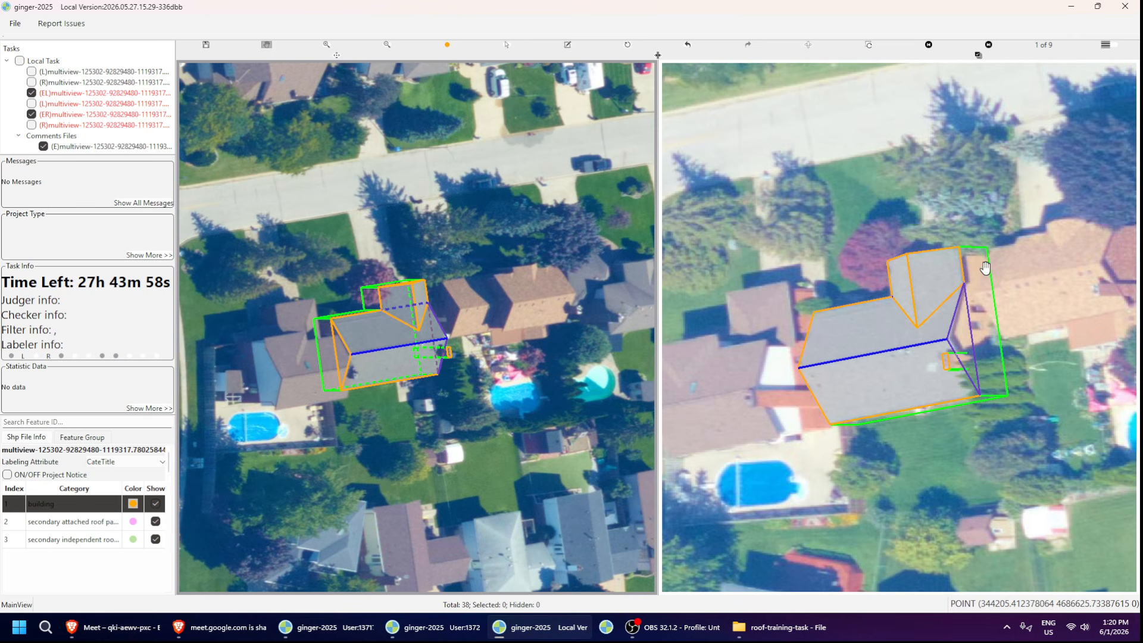
{"action": "key", "text": "Right"}
{"action": "key", "text": "Right"}
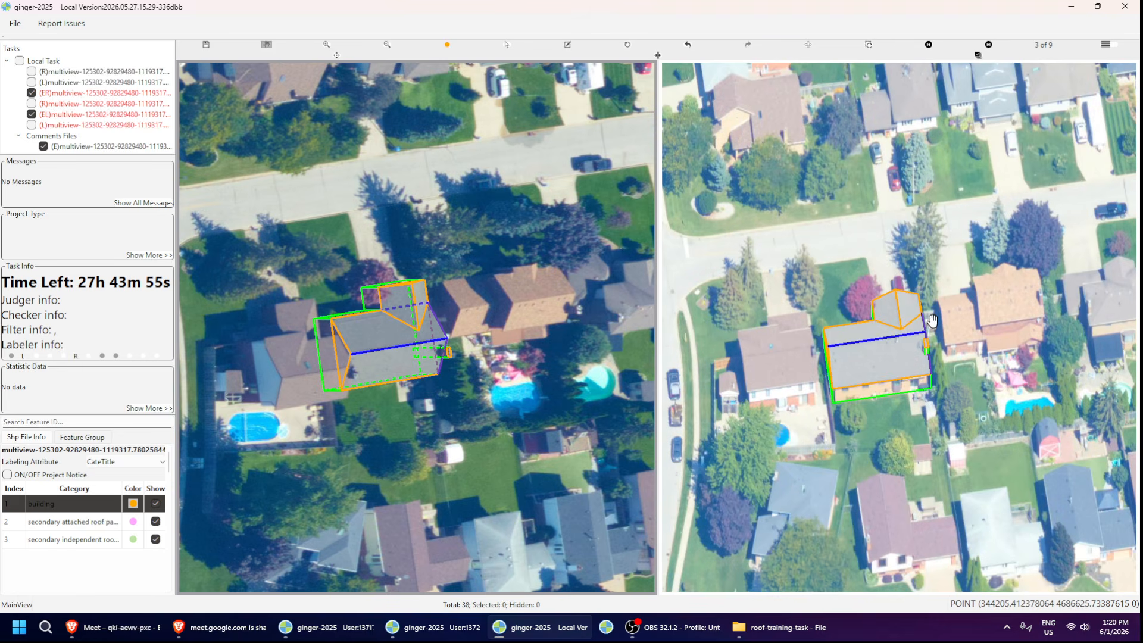
{"action": "scroll", "coordinate": [849, 410], "scroll_direction": "up", "scroll_amount": 3}
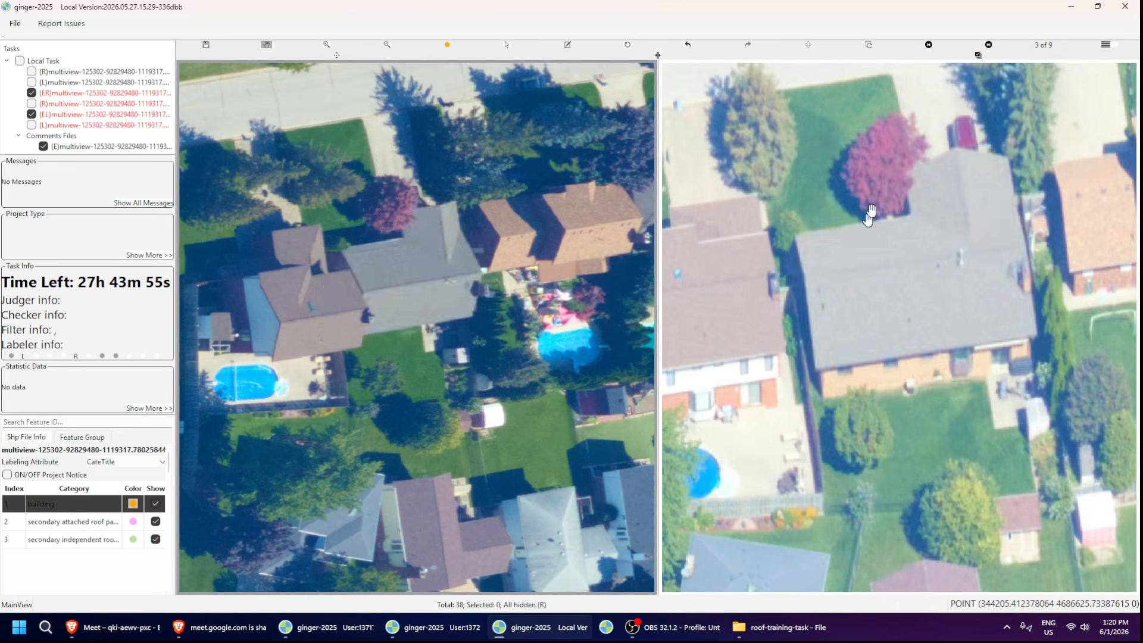
{"action": "left_click", "coordinate": [807, 45]}
{"action": "scroll", "coordinate": [411, 384], "scroll_direction": "up", "scroll_amount": 3}
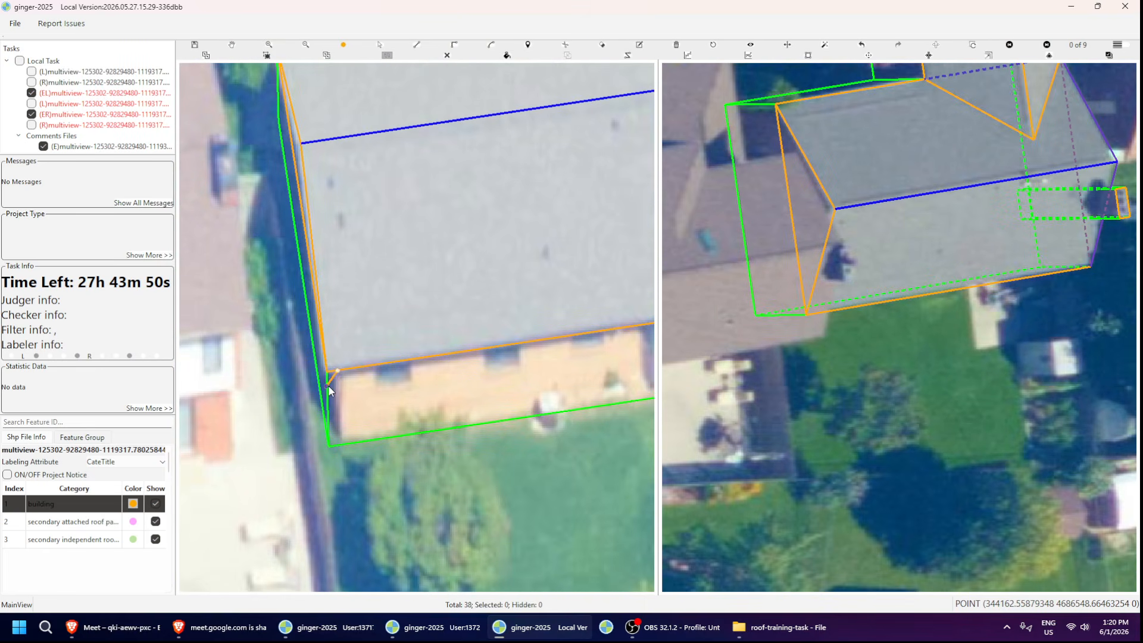
Draw a vertical line down the lower-left wall corner, checking it against other aerial images
{"action": "left_click", "coordinate": [343, 444]}
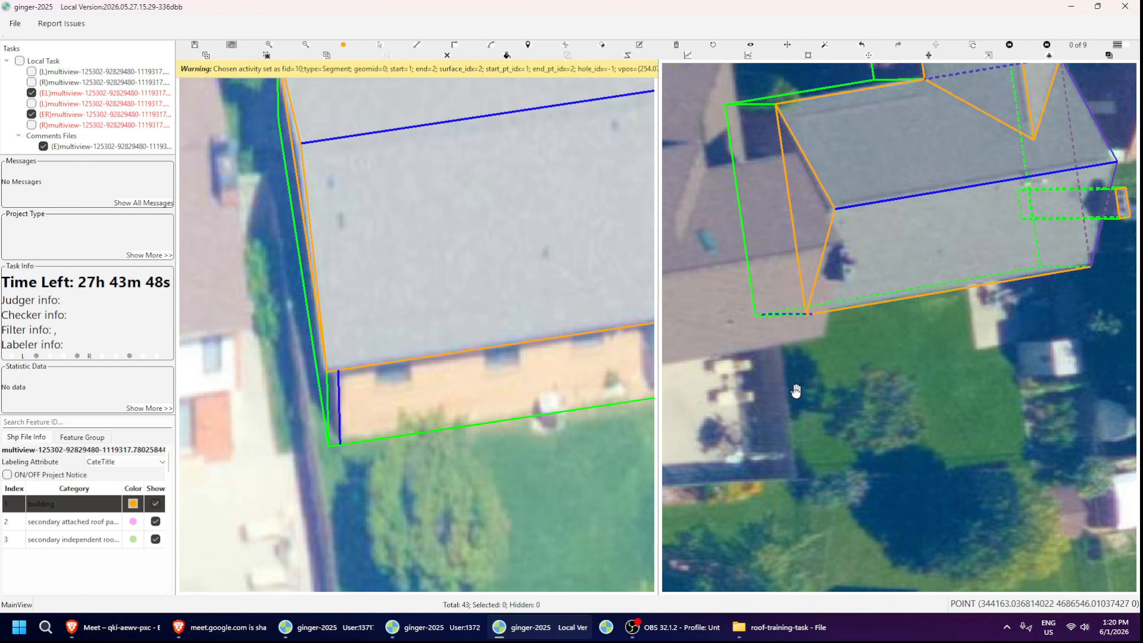
{"action": "scroll", "coordinate": [797, 395], "scroll_direction": "down", "scroll_amount": 3}
{"action": "key", "text": "Right"}
{"action": "scroll", "coordinate": [891, 356], "scroll_direction": "up", "scroll_amount": 3}
{"action": "key", "text": "Right"}
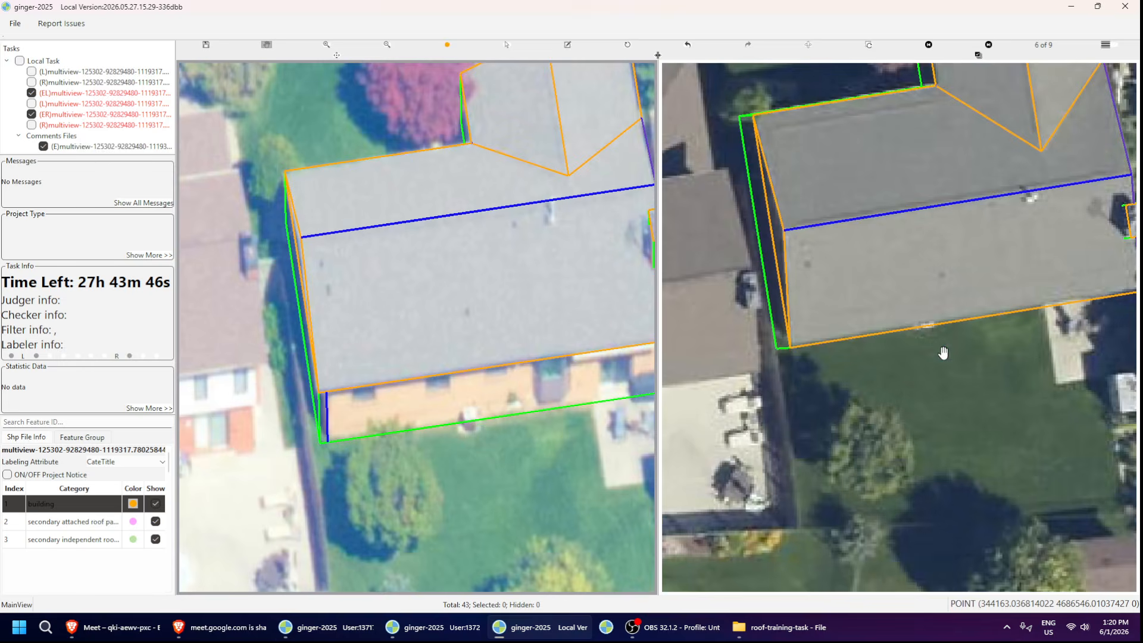
{"action": "scroll", "coordinate": [807, 350], "scroll_direction": "up", "scroll_amount": 3}
{"action": "scroll", "coordinate": [872, 395], "scroll_direction": "down", "scroll_amount": 6}
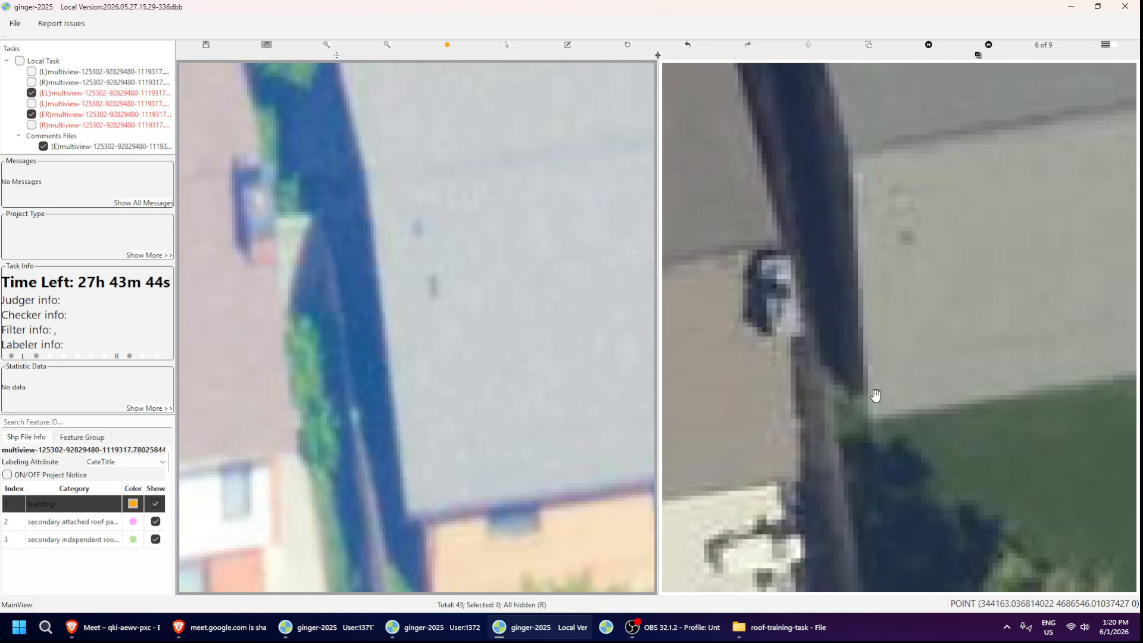
{"action": "scroll", "coordinate": [870, 408], "scroll_direction": "up", "scroll_amount": 5}
{"action": "key", "text": "r"}
{"action": "scroll", "coordinate": [869, 408], "scroll_direction": "up", "scroll_amount": 1}
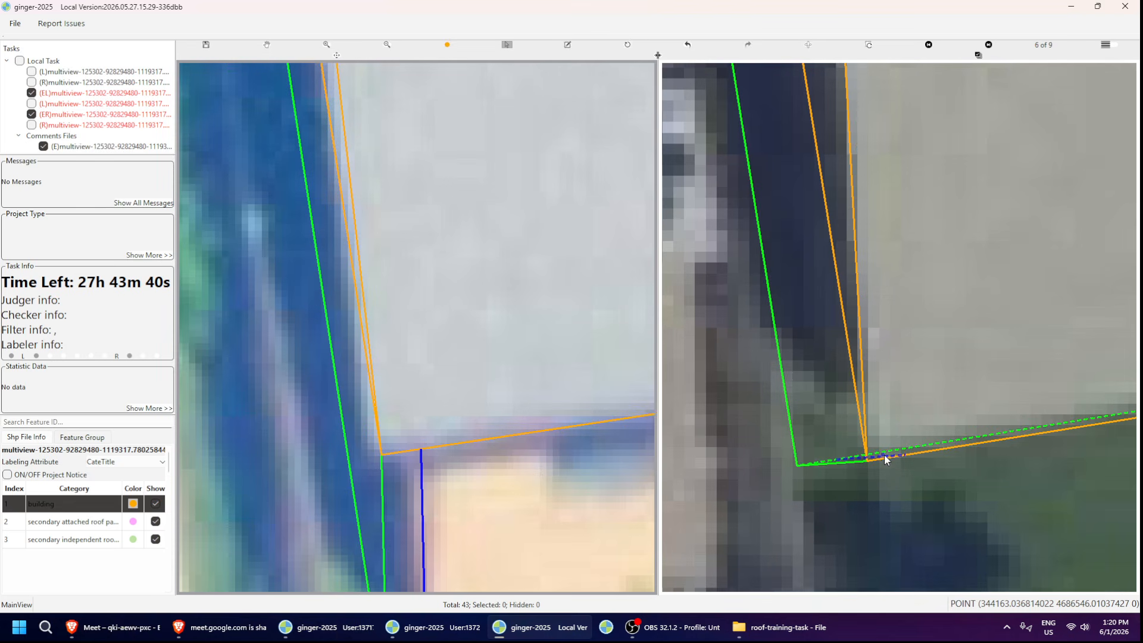
Select the roof's bottom edge and the new vertical line at the lower-left corner
{"action": "left_click", "coordinate": [884, 455]}
{"action": "left_click", "coordinate": [865, 404]}
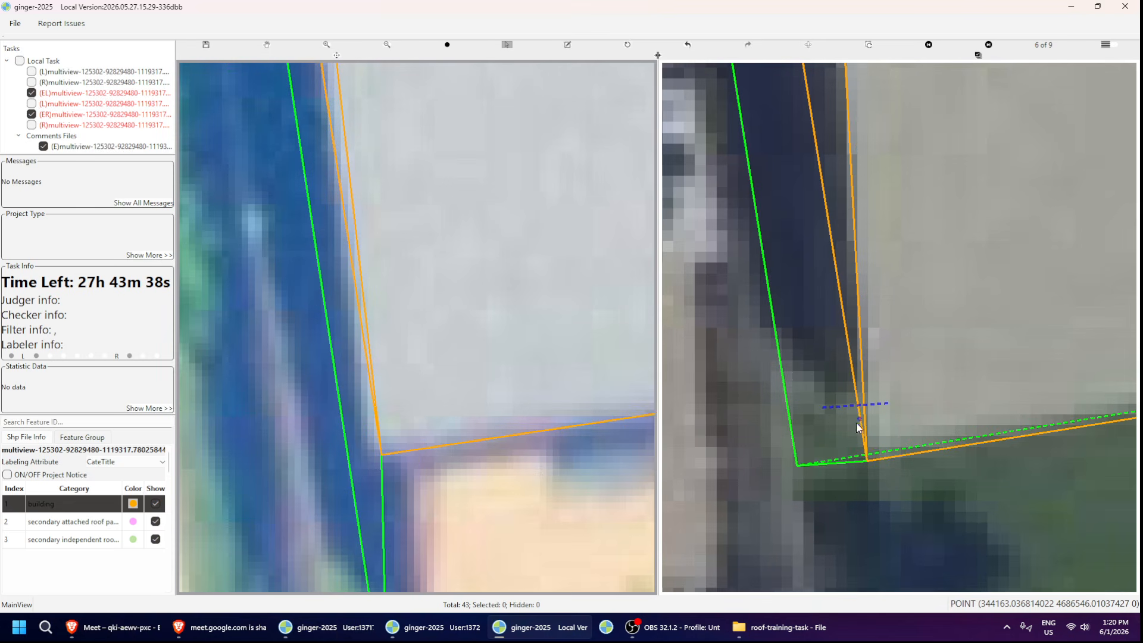
{"action": "scroll", "coordinate": [510, 477], "scroll_direction": "down", "scroll_amount": 3}
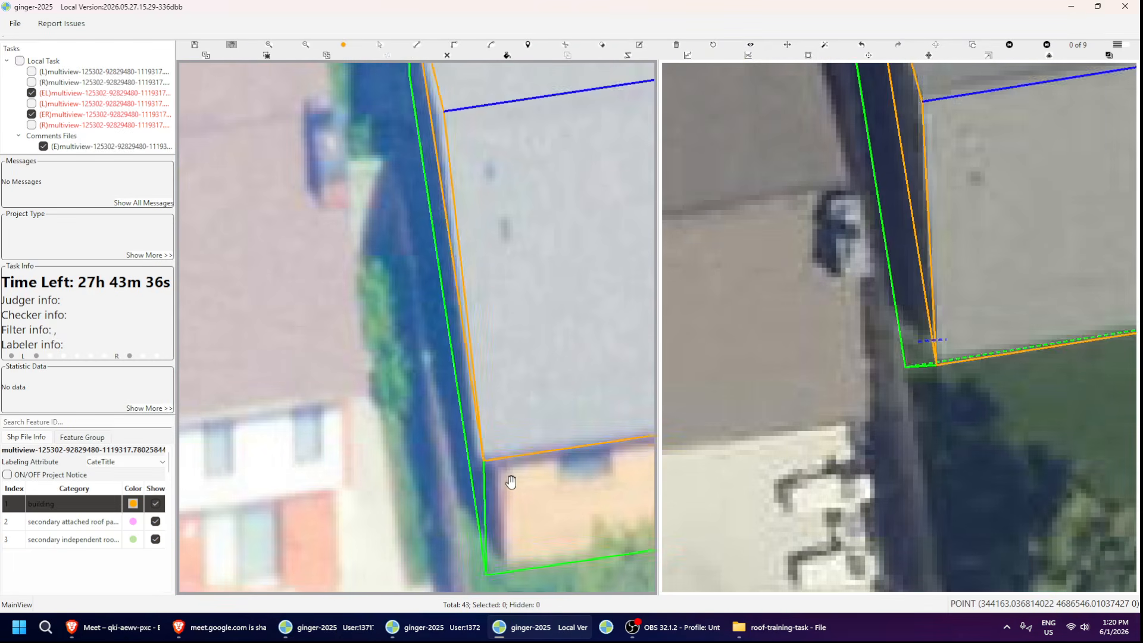
{"action": "left_click_drag", "start_coordinate": [510, 477], "coordinate": [480, 456]}
{"action": "scroll", "coordinate": [388, 413], "scroll_direction": "up", "scroll_amount": 1}
{"action": "scroll", "coordinate": [389, 412], "scroll_direction": "down", "scroll_amount": 2}
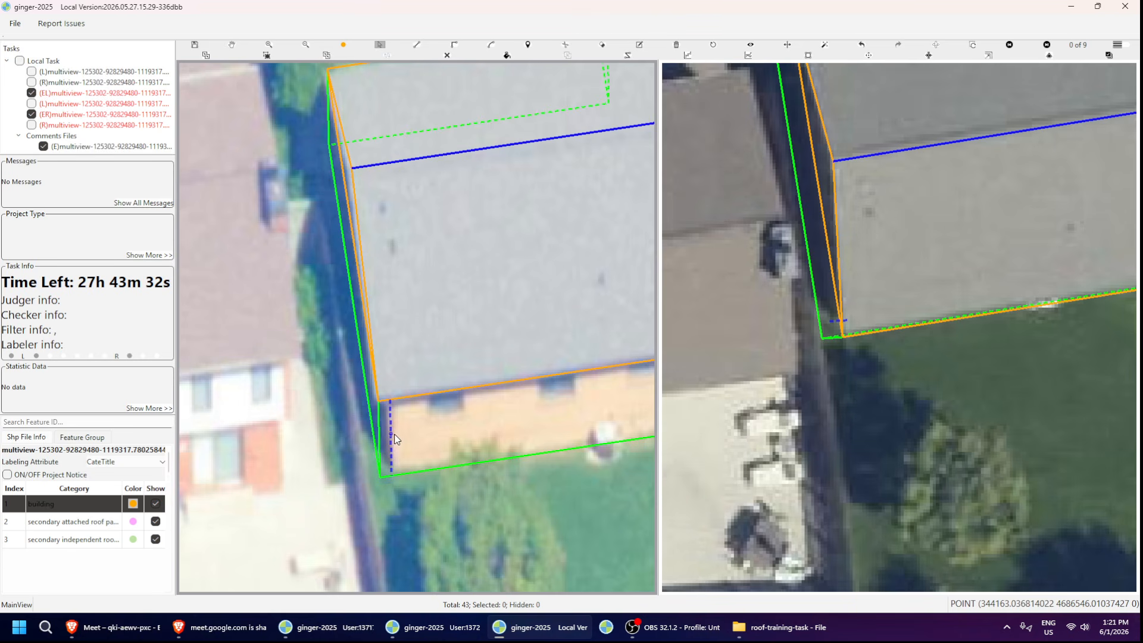
{"action": "scroll", "coordinate": [387, 437], "scroll_direction": "up", "scroll_amount": 1}
Create the lower-left wall corner feature with the C key, bringing the model to 44 features
{"action": "key", "text": "c"}
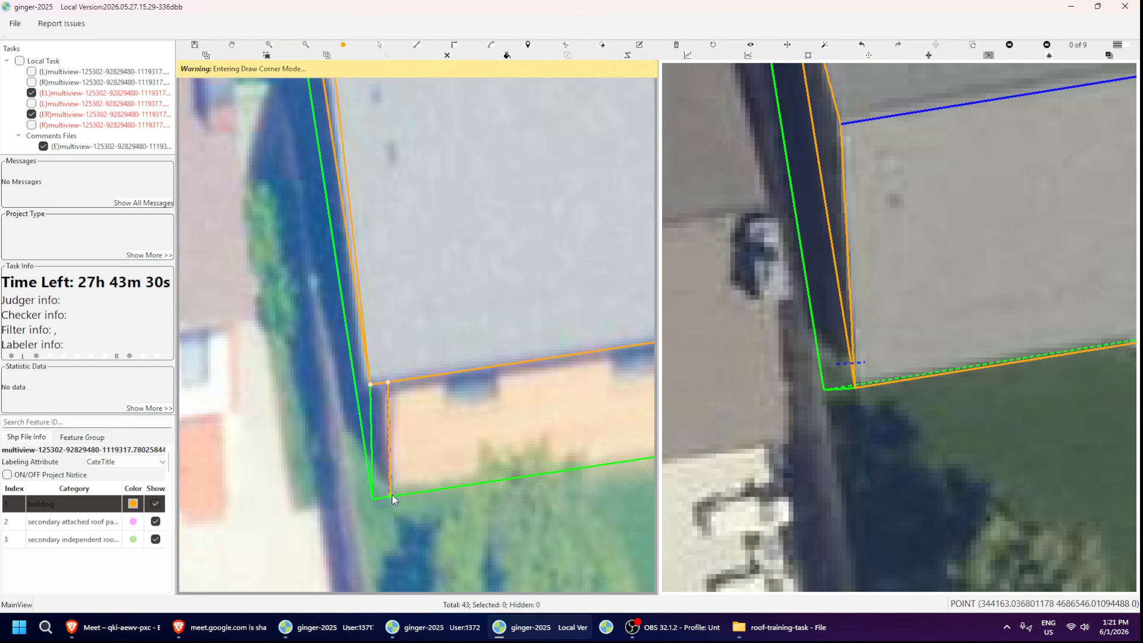
{"action": "left_click", "coordinate": [373, 500]}
{"action": "scroll", "coordinate": [316, 420], "scroll_direction": "down", "scroll_amount": 2}
{"action": "scroll", "coordinate": [344, 411], "scroll_direction": "down", "scroll_amount": 2}
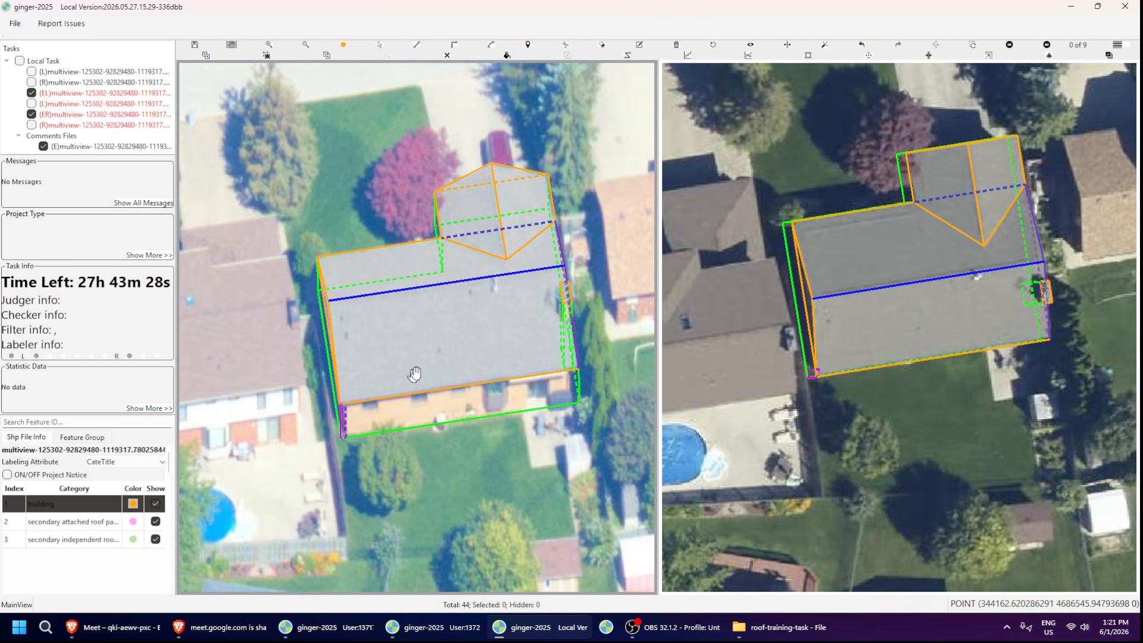
{"action": "key", "text": "Escape"}
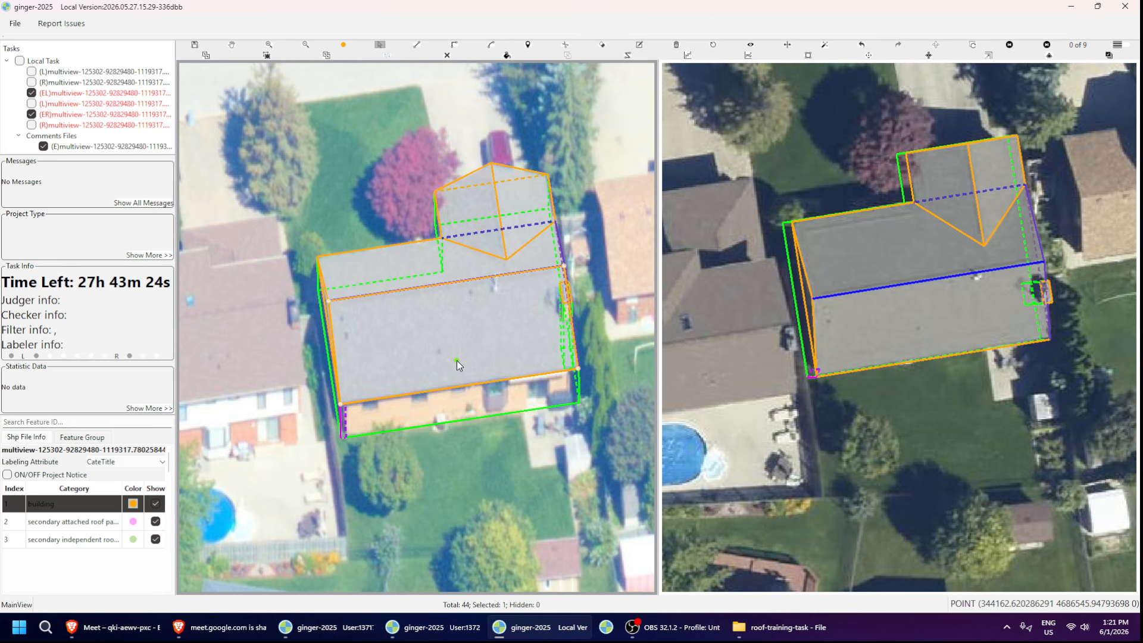
Check the ridges by toggling the other outlines, then build the roof model with Ctrl+S (56 features)
{"action": "key", "text": "h"}
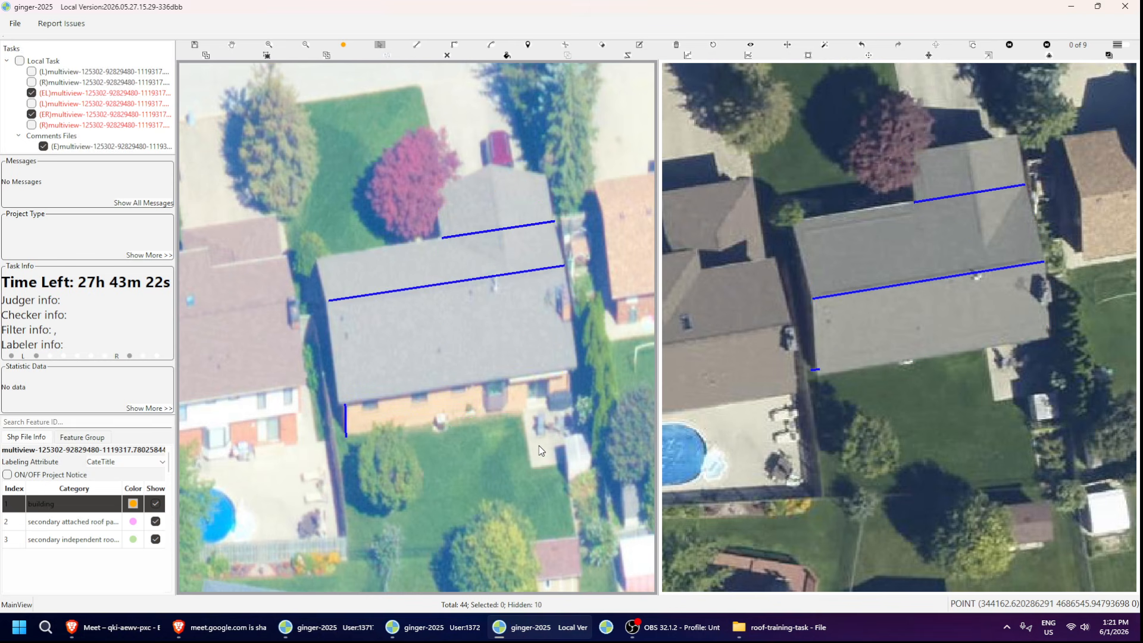
{"action": "key", "text": "h"}
{"action": "key", "text": "ctrl+s"}
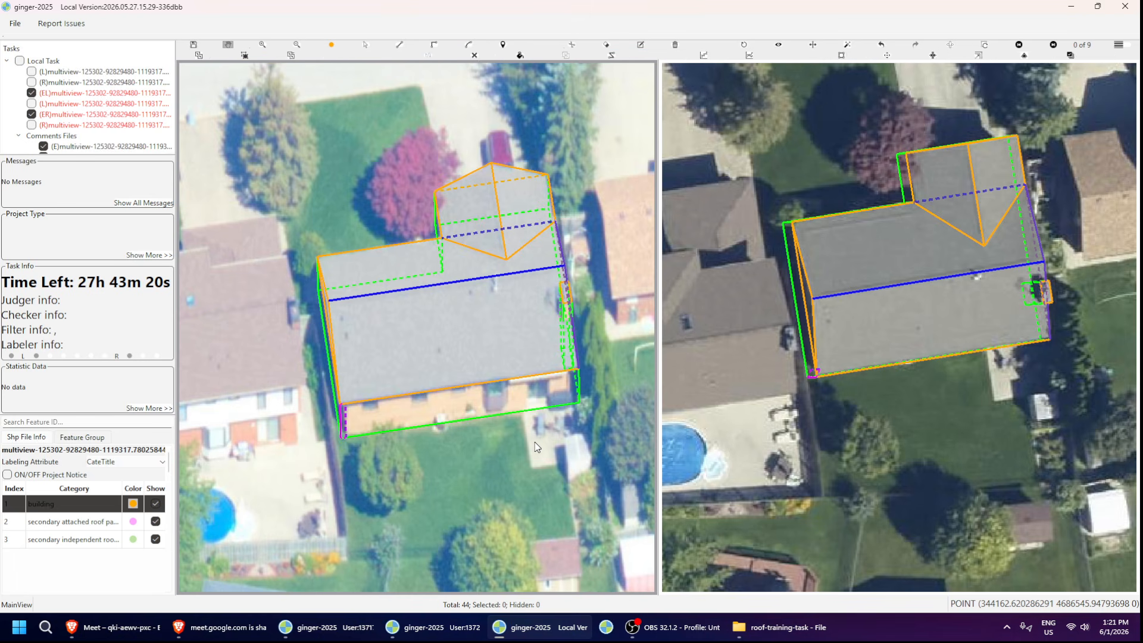
{"action": "scroll", "coordinate": [534, 444], "scroll_direction": "down", "scroll_amount": 4}
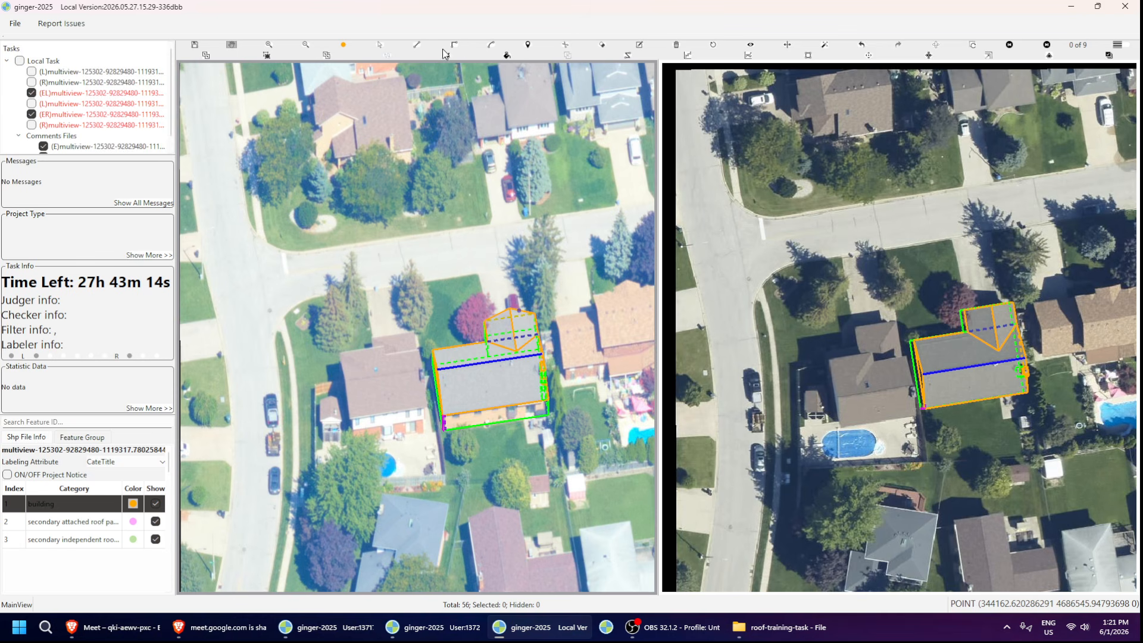
{"action": "scroll", "coordinate": [522, 337], "scroll_direction": "up", "scroll_amount": 3}
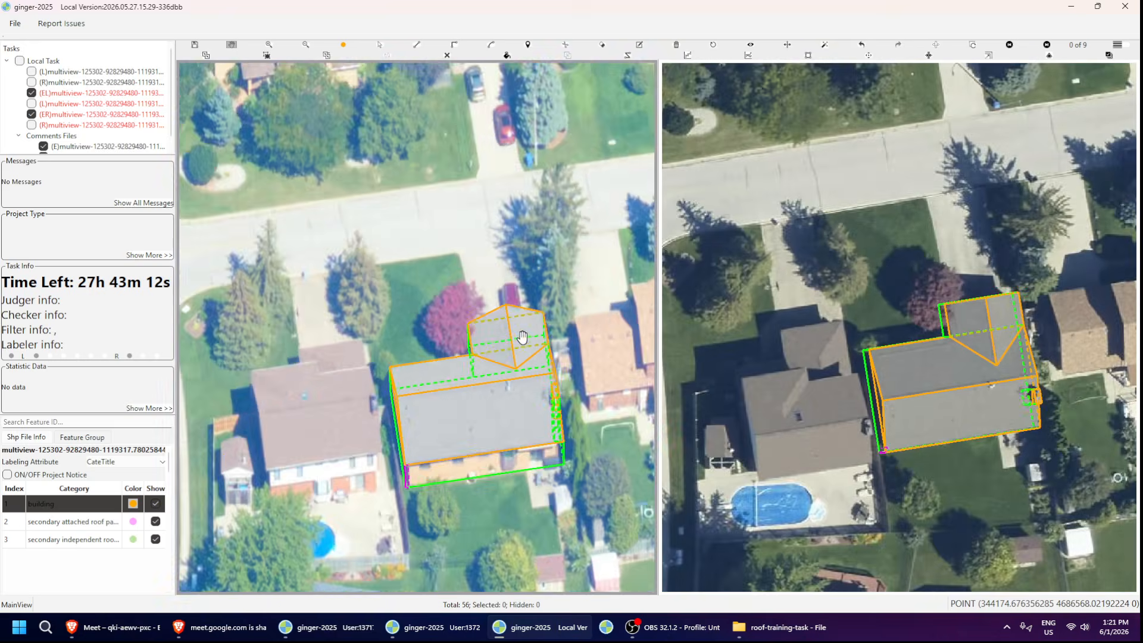
{"action": "scroll", "coordinate": [522, 337], "scroll_direction": "down", "scroll_amount": 2}
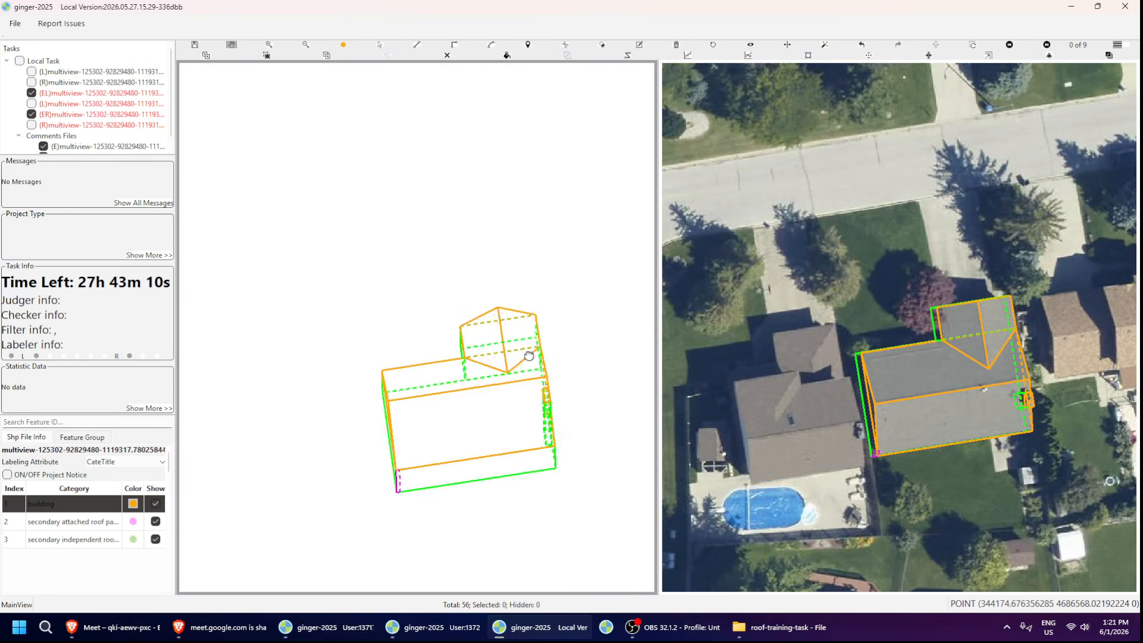
Tilt the building into a 3D wireframe and add a point on the upper roof section's edge
{"action": "left_click_drag", "start_coordinate": [522, 337], "coordinate": [571, 342]}
{"action": "scroll", "coordinate": [570, 371], "scroll_direction": "up", "scroll_amount": 3}
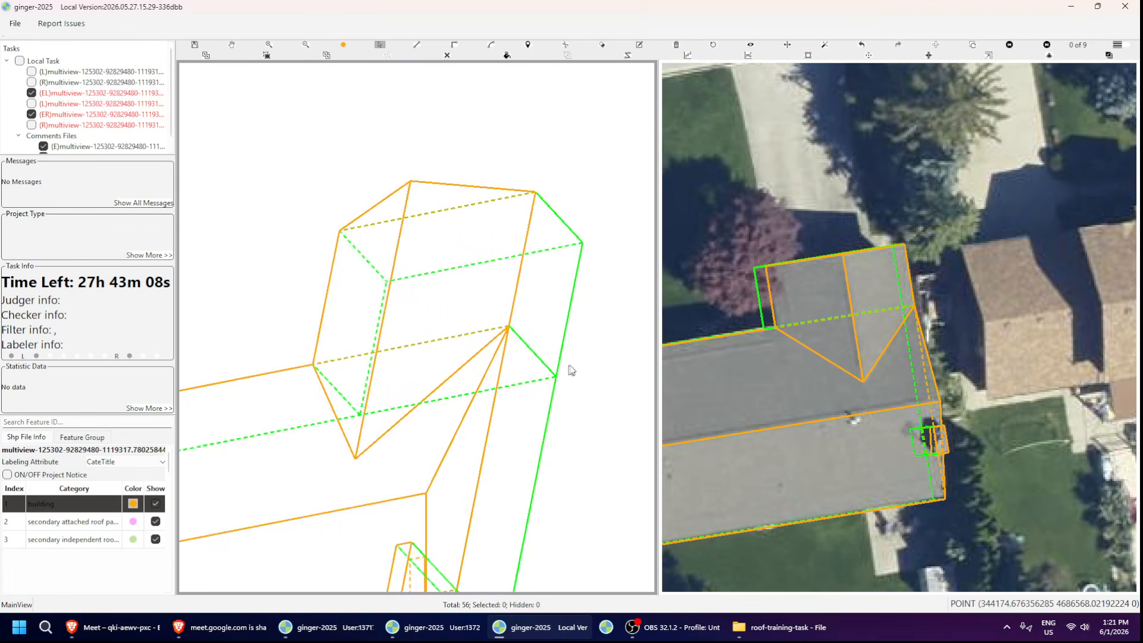
{"action": "left_click", "coordinate": [541, 388]}
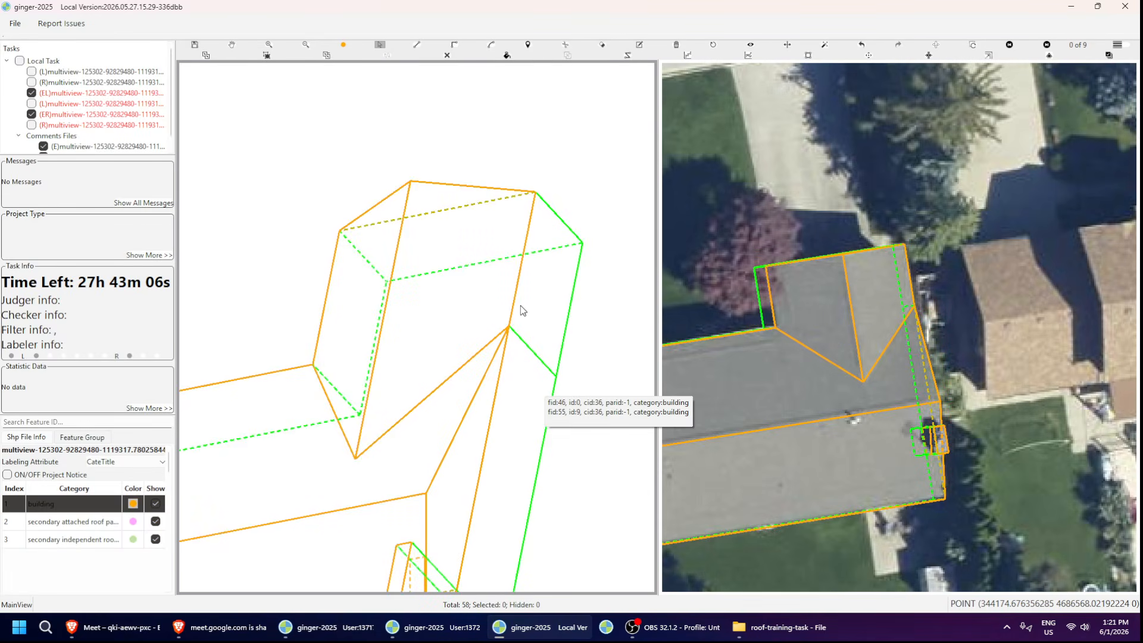
{"action": "scroll", "coordinate": [520, 299], "scroll_direction": "down", "scroll_amount": 4}
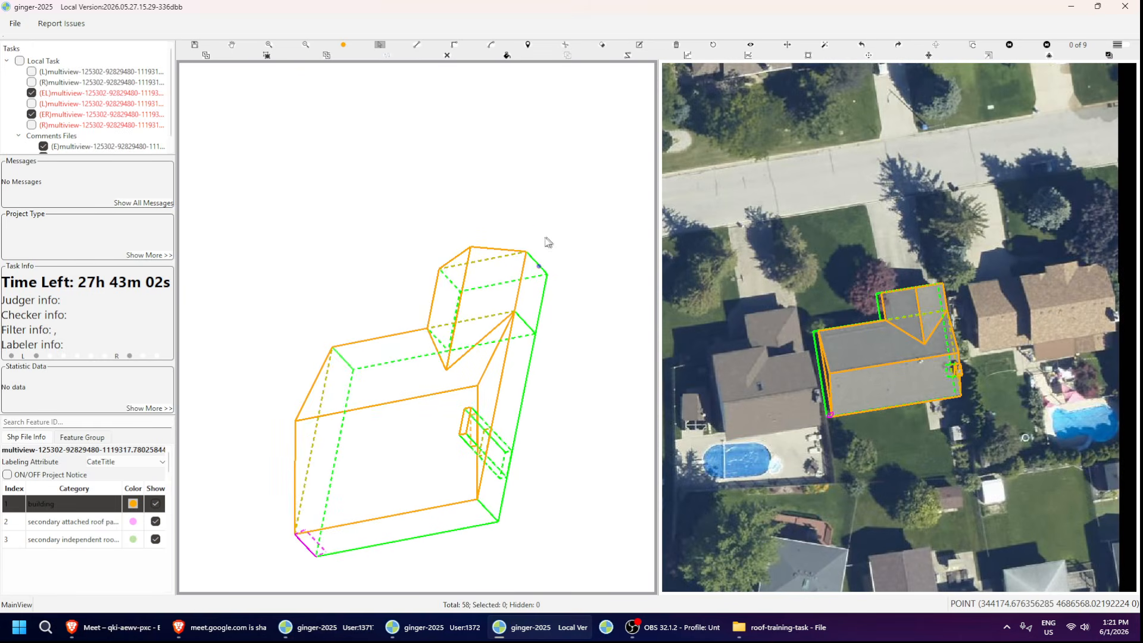
{"action": "scroll", "coordinate": [528, 332], "scroll_direction": "up", "scroll_amount": 3}
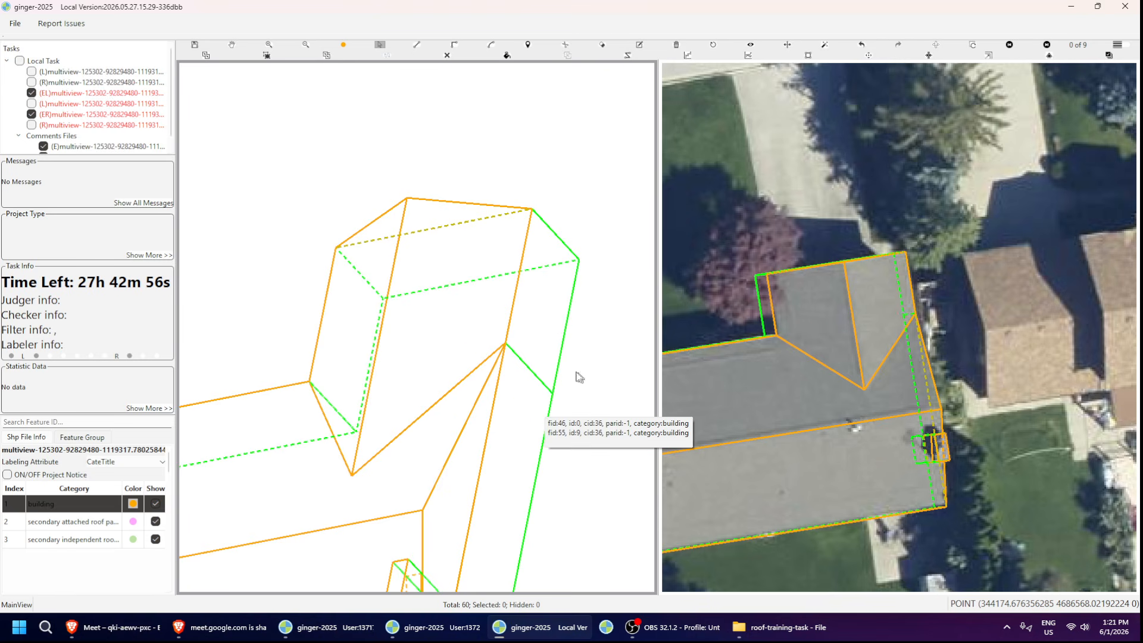
Select both building shapes, remove their shared green edge, and run the topology check
{"action": "left_click", "coordinate": [560, 322]}
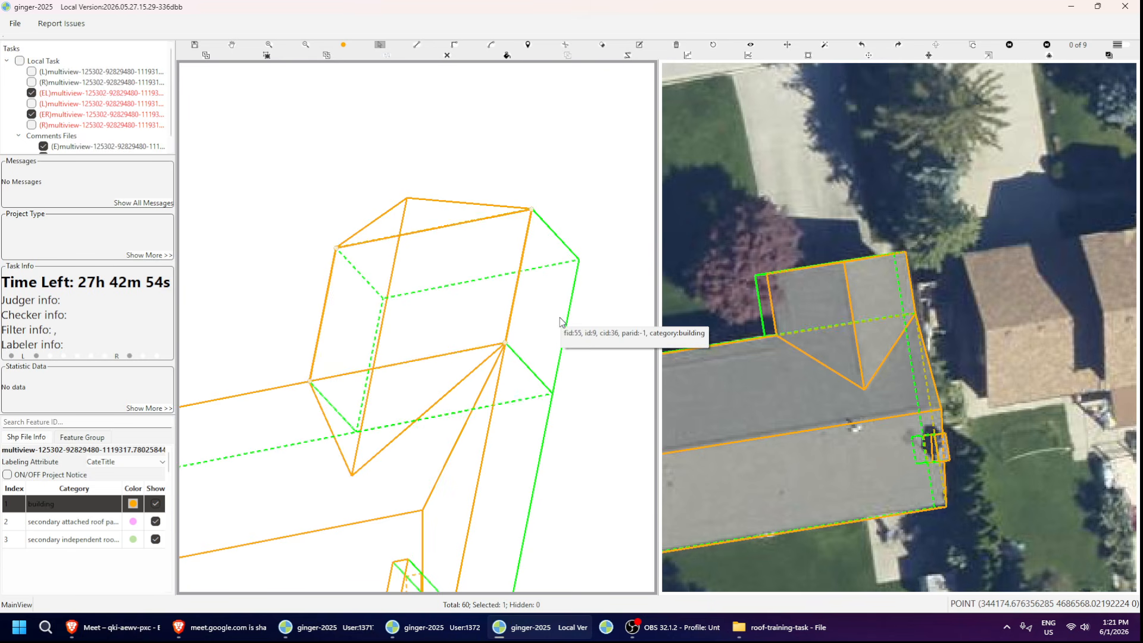
{"action": "left_click", "coordinate": [521, 471]}
{"action": "left_click_drag", "start_coordinate": [588, 365], "coordinate": [543, 422]}
{"action": "key", "text": "m"}
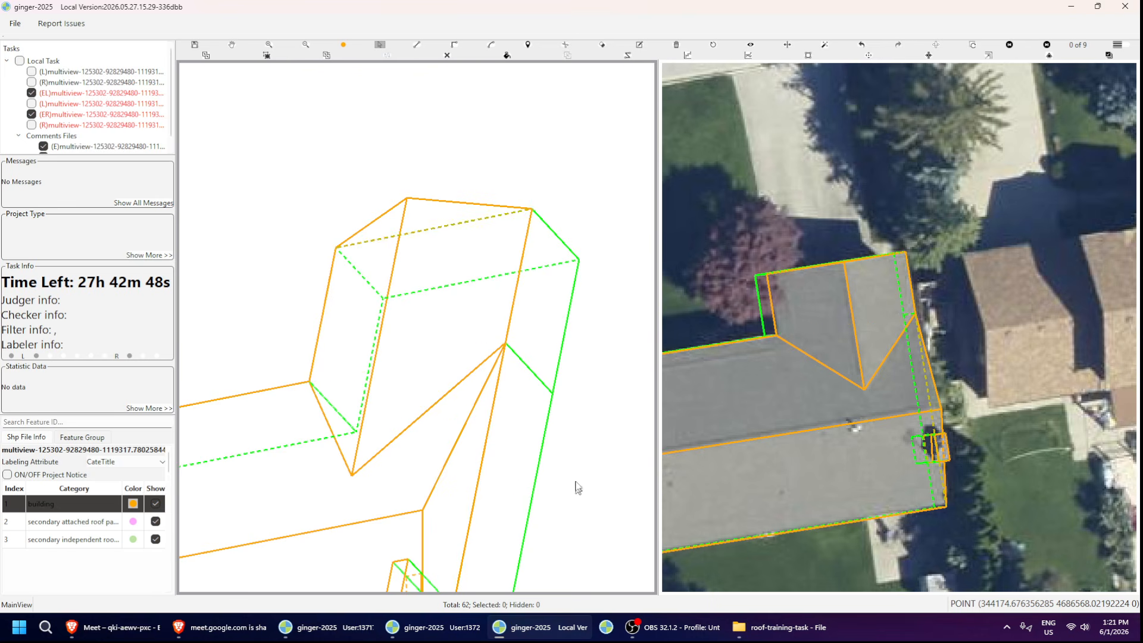
{"action": "key", "text": "f"}
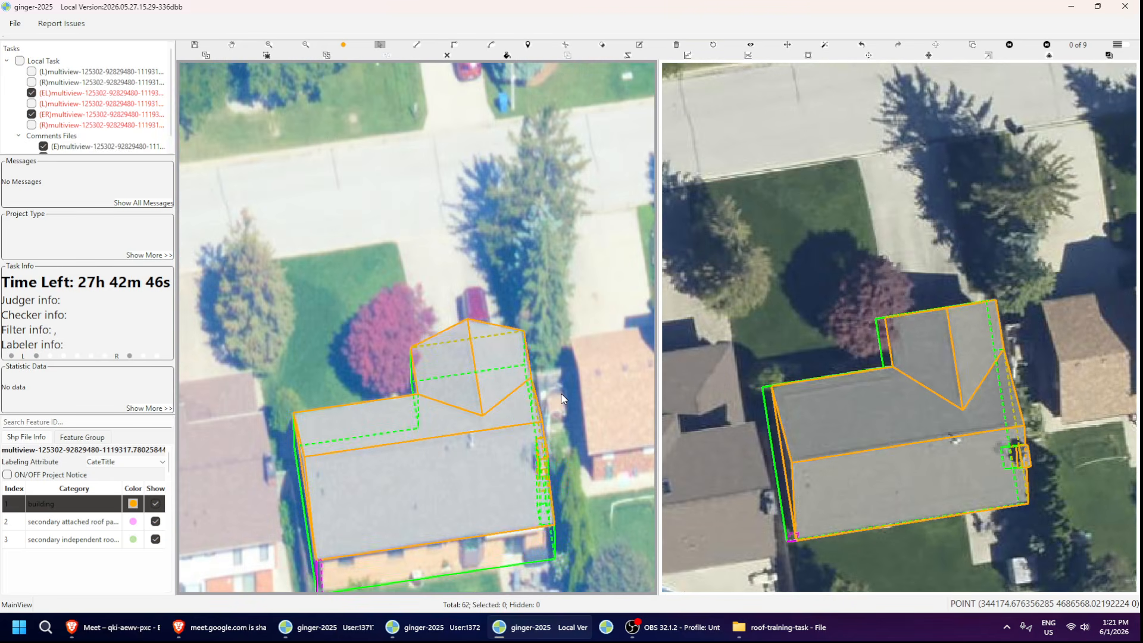
Dismiss the topology warning, rotate the 3D model, and briefly compare it against the (L)multiview outlines
{"action": "key", "text": "Return"}
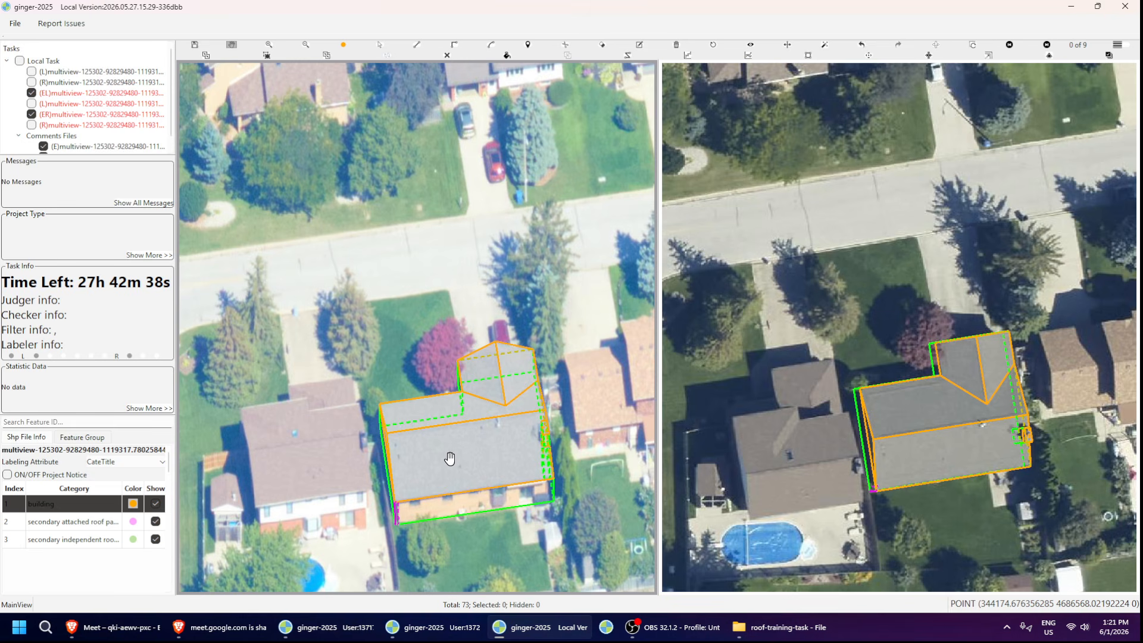
{"action": "left_click_drag", "start_coordinate": [450, 458], "coordinate": [448, 448]}
{"action": "left_click", "coordinate": [32, 104]}
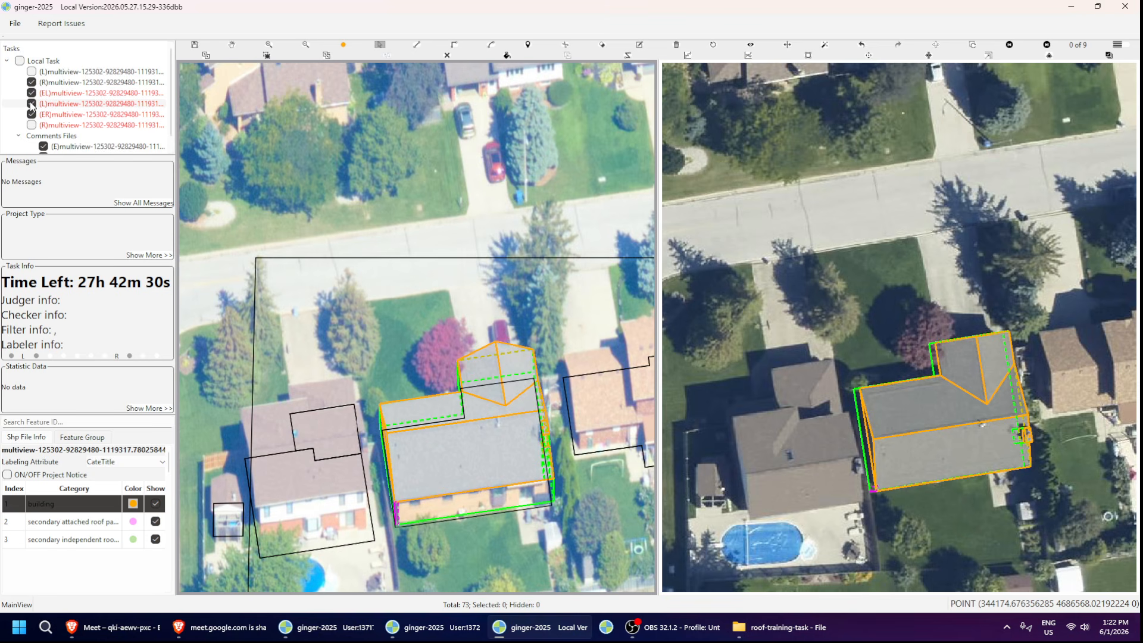
{"action": "scroll", "coordinate": [451, 318], "scroll_direction": "down", "scroll_amount": 3}
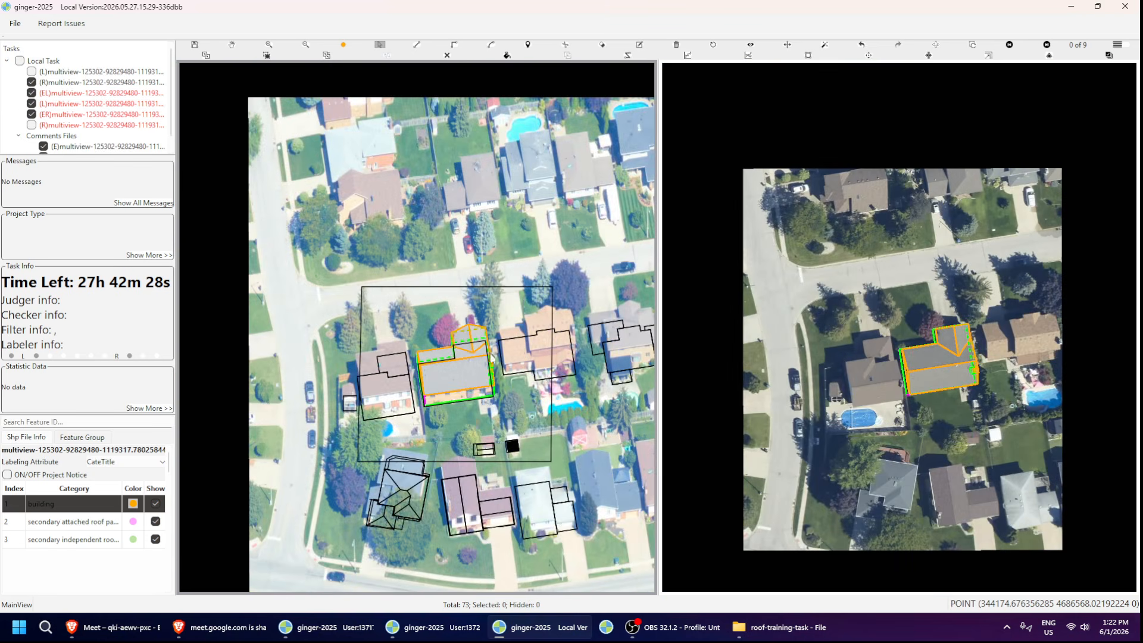
{"action": "scroll", "coordinate": [531, 349], "scroll_direction": "up", "scroll_amount": 2}
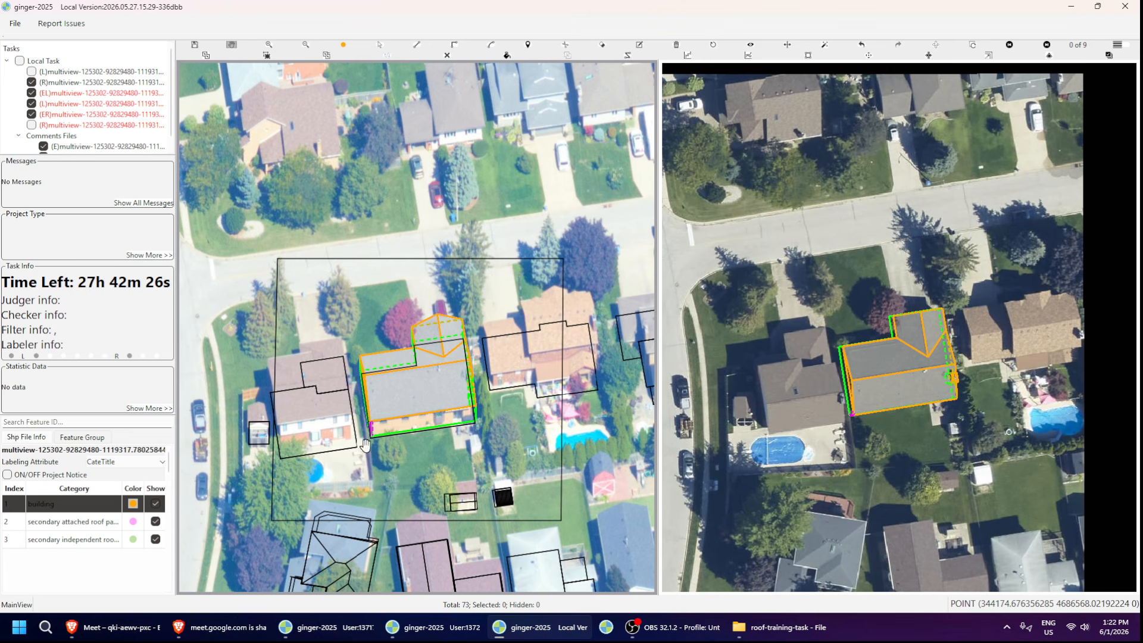
{"action": "scroll", "coordinate": [565, 346], "scroll_direction": "up", "scroll_amount": 1}
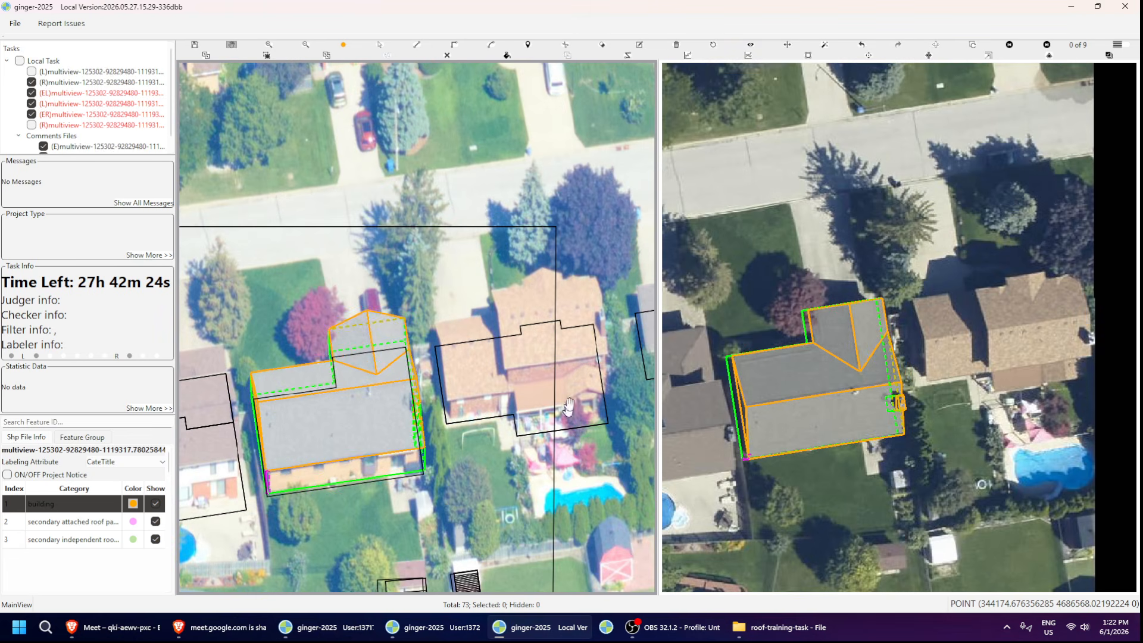
{"action": "left_click", "coordinate": [31, 104]}
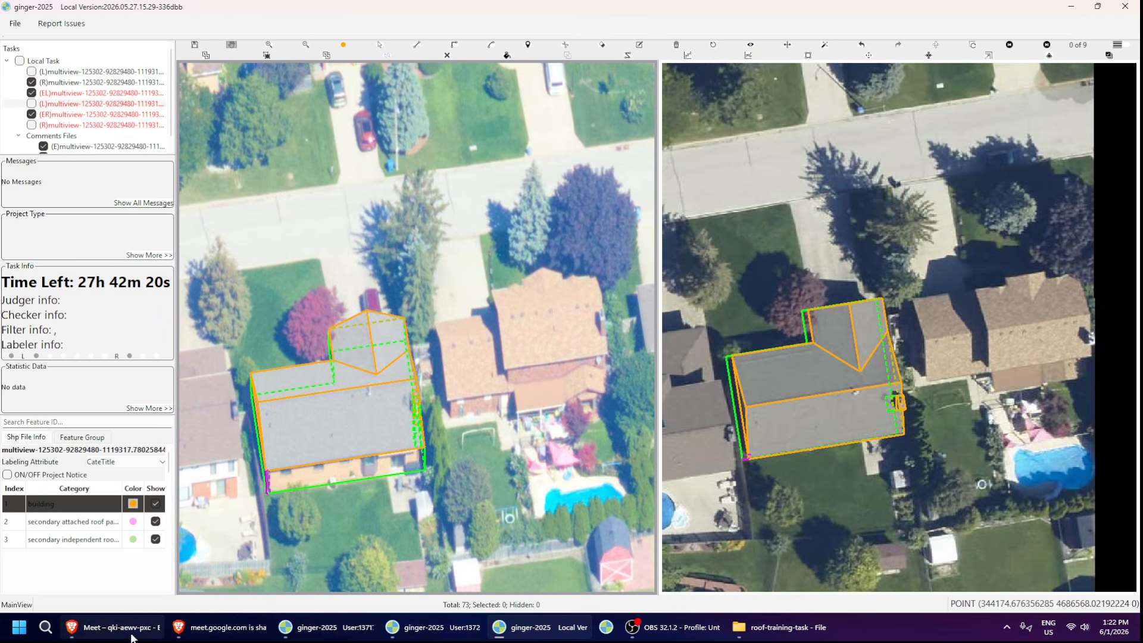
{"action": "left_click", "coordinate": [113, 626]}
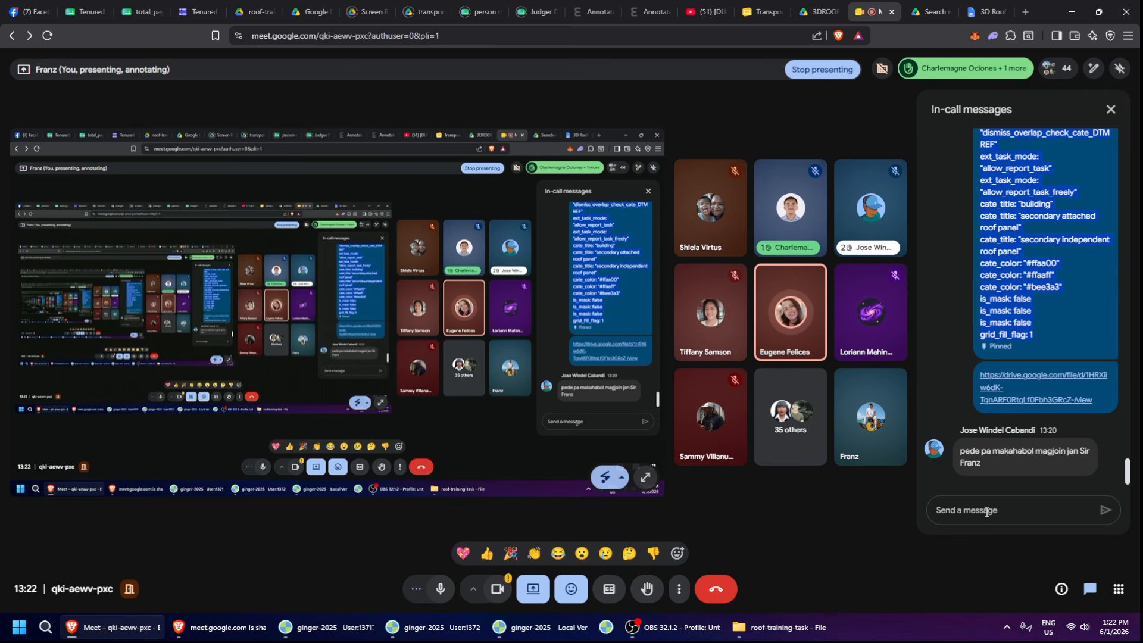
{"action": "left_click", "coordinate": [346, 638]}
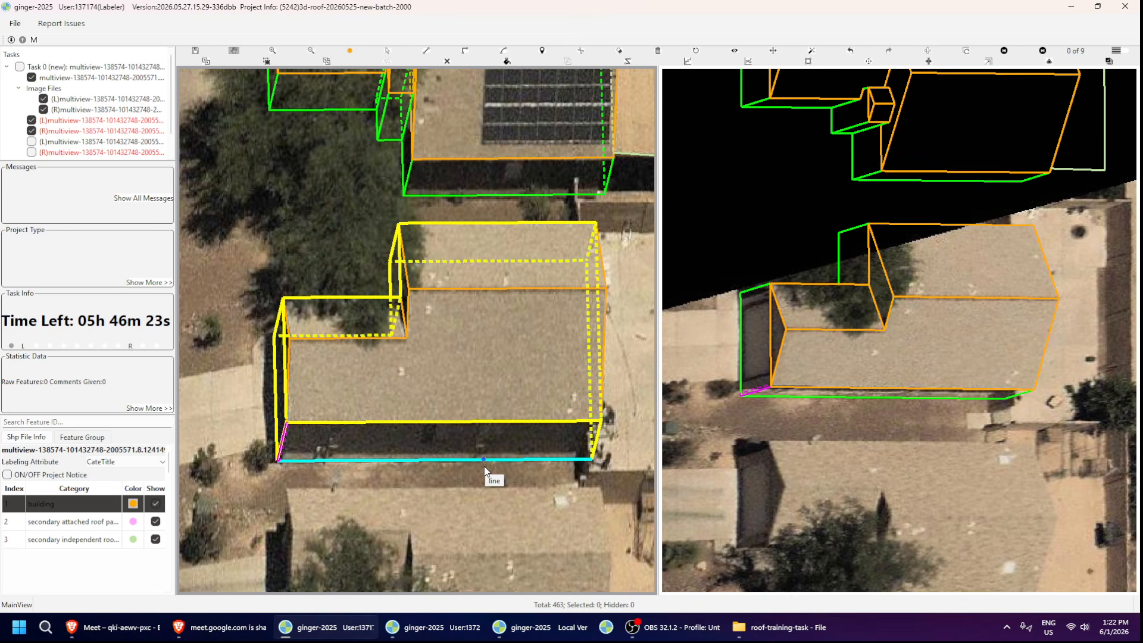
{"action": "left_click", "coordinate": [510, 637]}
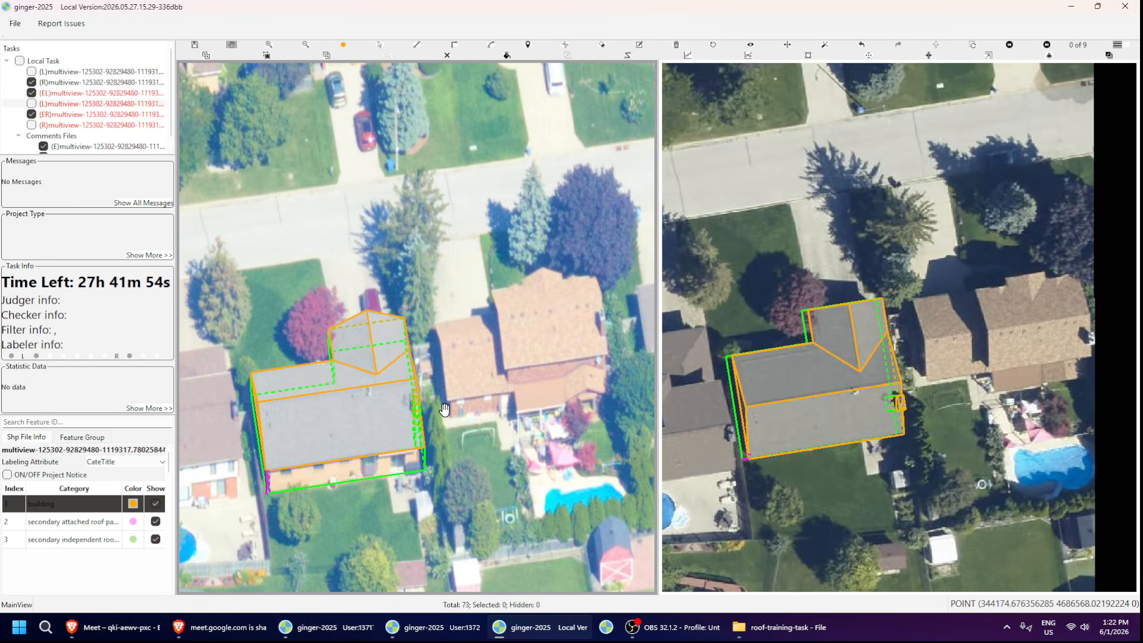
{"action": "scroll", "coordinate": [445, 410], "scroll_direction": "up", "scroll_amount": 3}
{"action": "left_click_drag", "start_coordinate": [900, 373], "coordinate": [925, 377]}
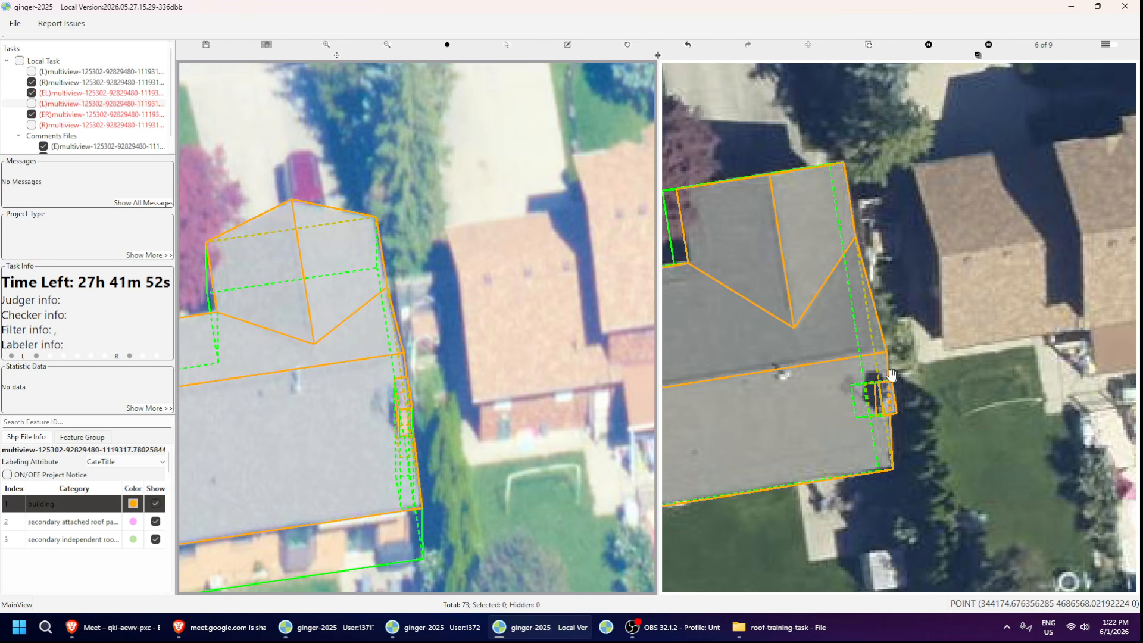
{"action": "left_click_drag", "start_coordinate": [352, 460], "coordinate": [436, 360]}
{"action": "scroll", "coordinate": [538, 260], "scroll_direction": "up", "scroll_amount": 2}
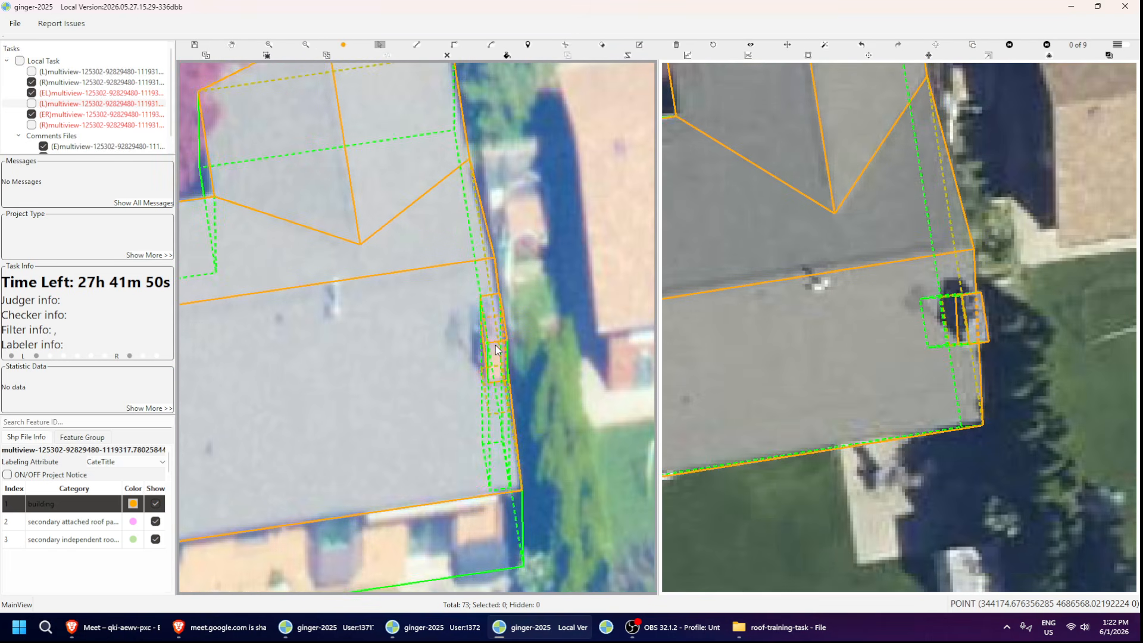
{"action": "scroll", "coordinate": [498, 348], "scroll_direction": "down", "scroll_amount": 2}
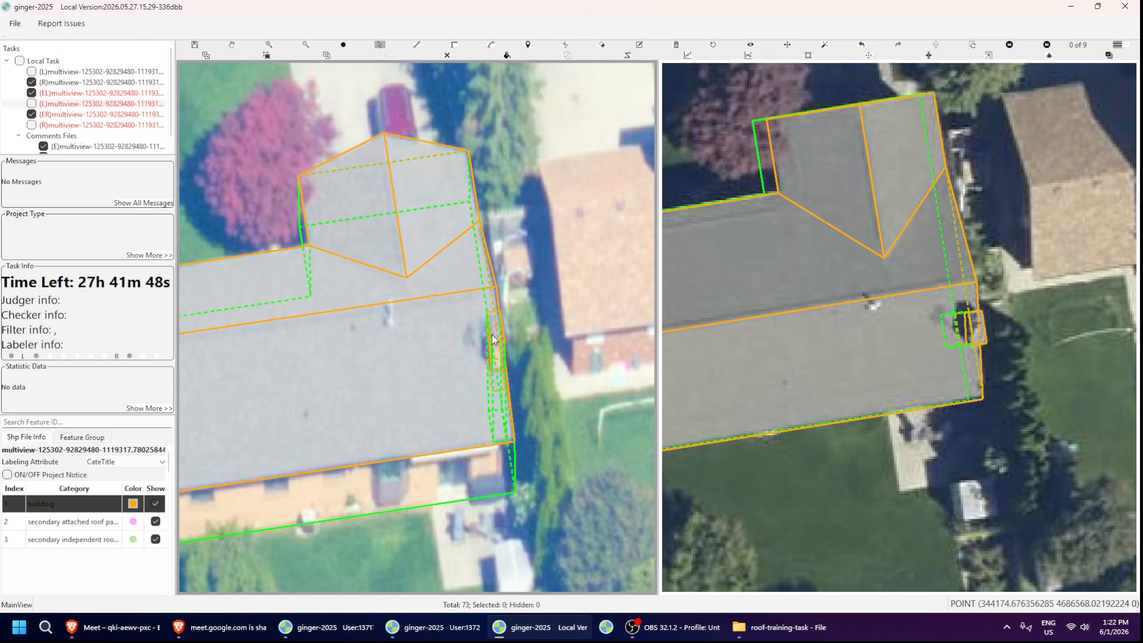
{"action": "left_click", "coordinate": [499, 347]}
{"action": "scroll", "coordinate": [518, 353], "scroll_direction": "up", "scroll_amount": 6}
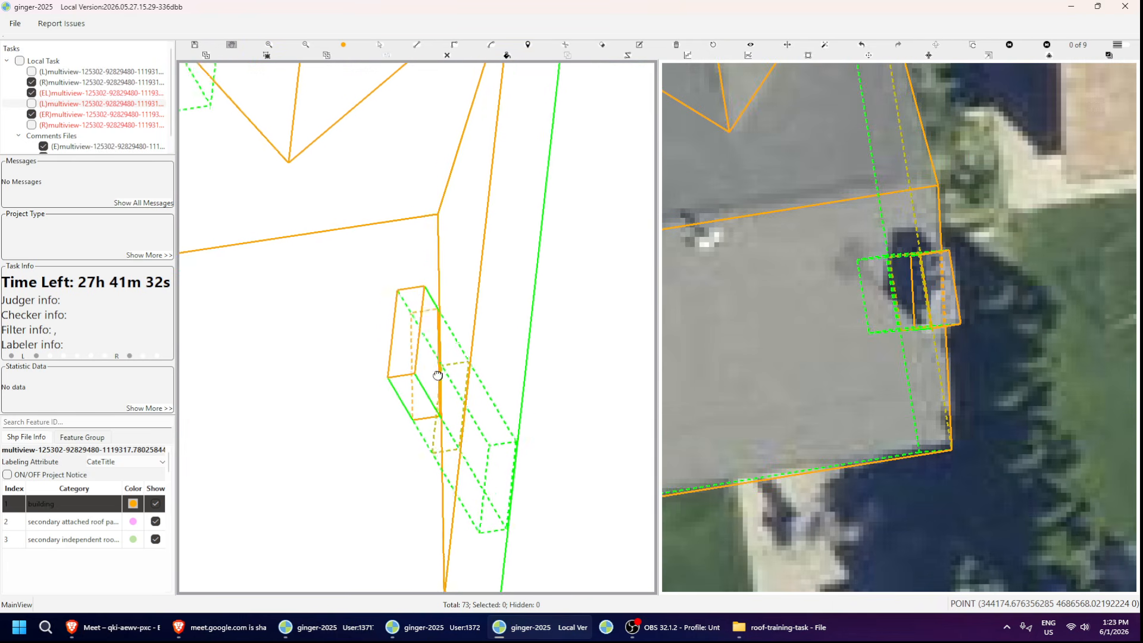
{"action": "mouse_move", "coordinate": [437, 375]}
{"action": "left_mouse_down"}
{"action": "mouse_move", "coordinate": [429, 378]}
{"action": "mouse_move", "coordinate": [439, 365]}
{"action": "left_mouse_up"}
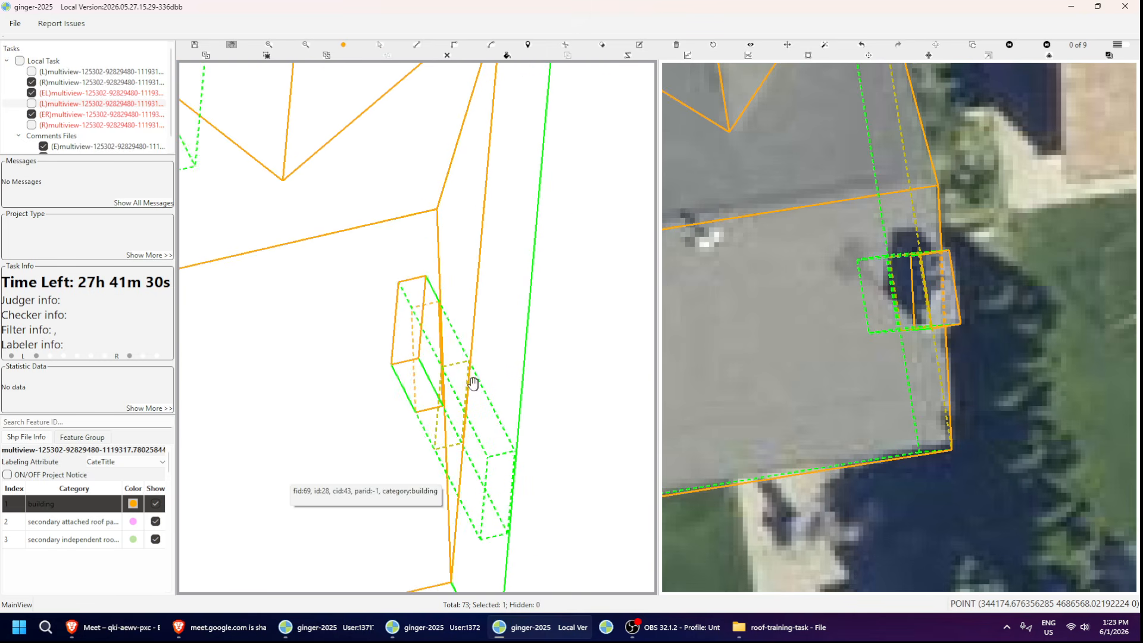
{"action": "left_click", "coordinate": [462, 378]}
{"action": "left_click", "coordinate": [452, 365]}
{"action": "key", "text": "l"}
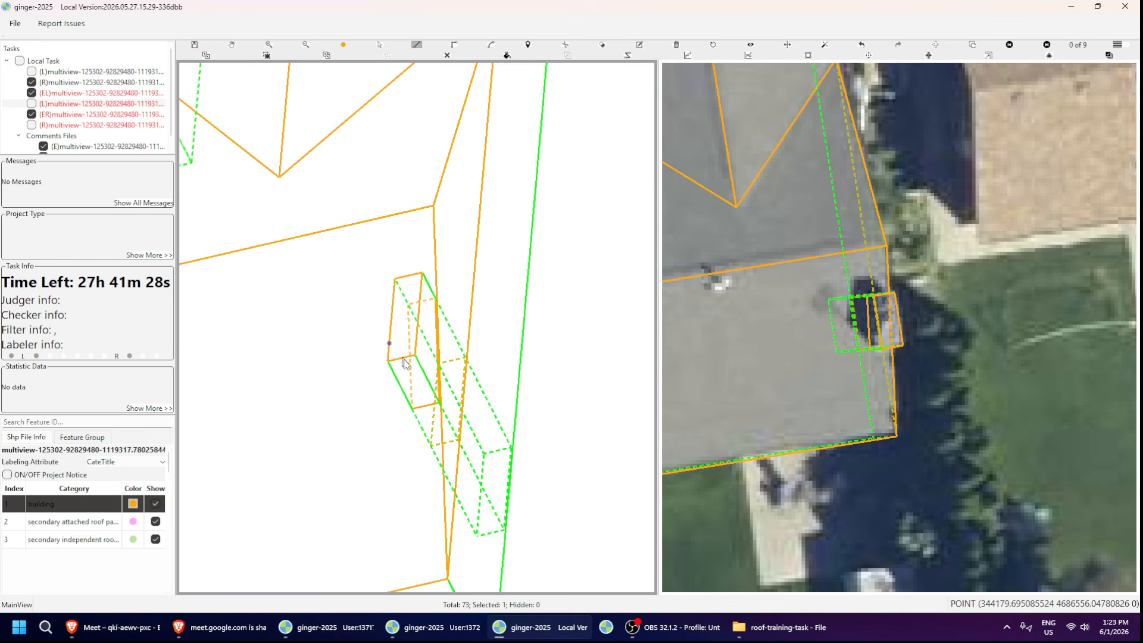
{"action": "key", "text": "Escape"}
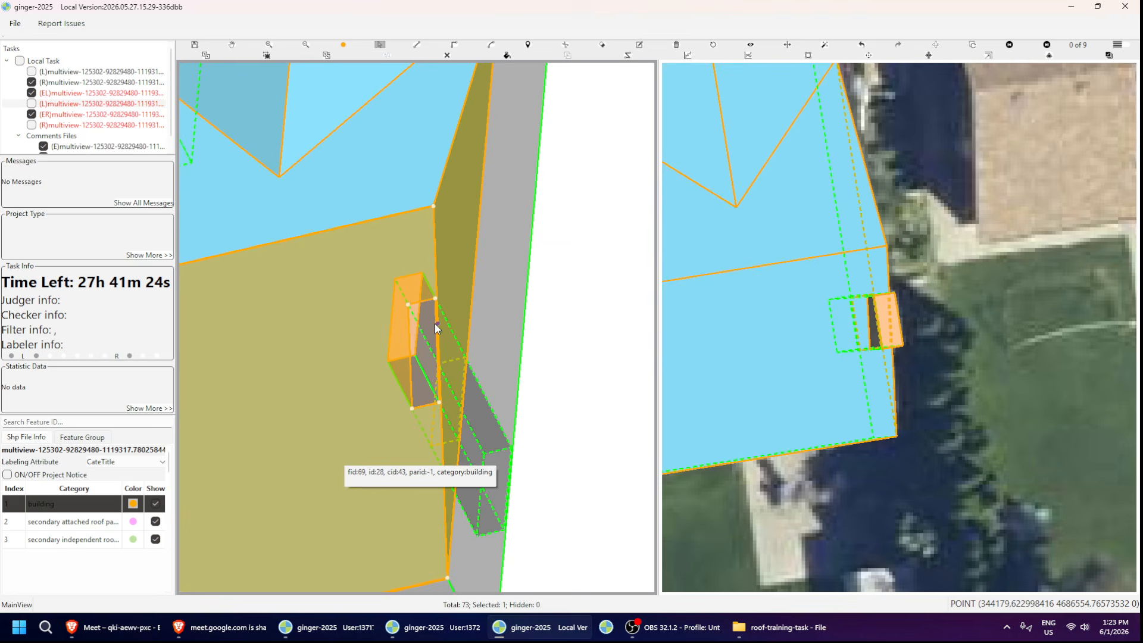
{"action": "scroll", "coordinate": [443, 416], "scroll_direction": "down", "scroll_amount": 1}
{"action": "scroll", "coordinate": [453, 424], "scroll_direction": "up", "scroll_amount": 1}
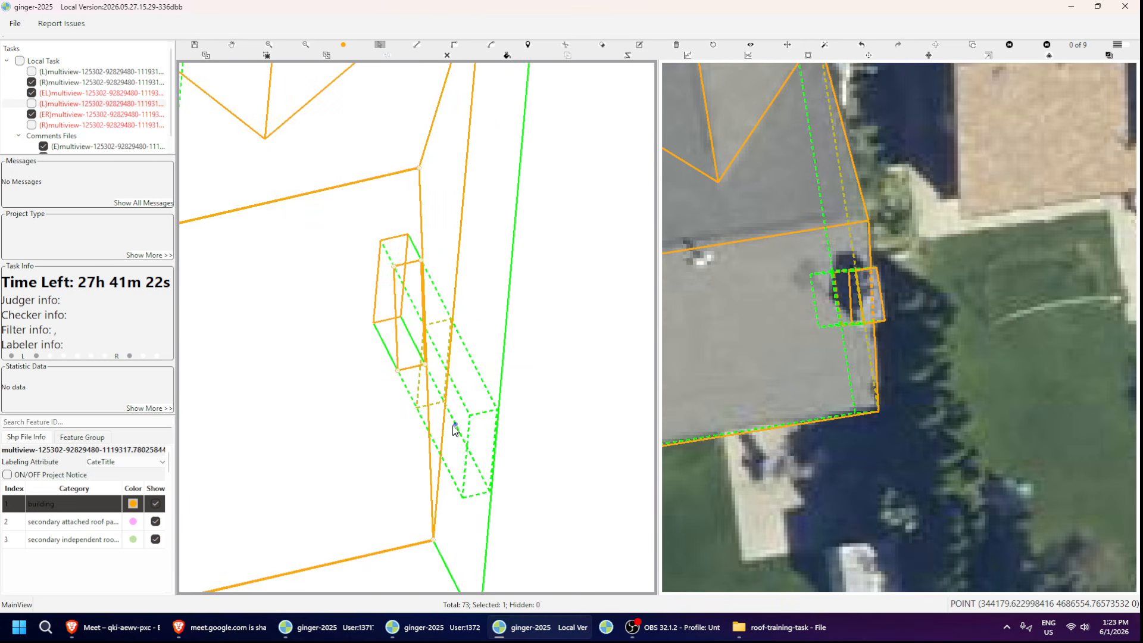
{"action": "scroll", "coordinate": [438, 445], "scroll_direction": "down", "scroll_amount": 3}
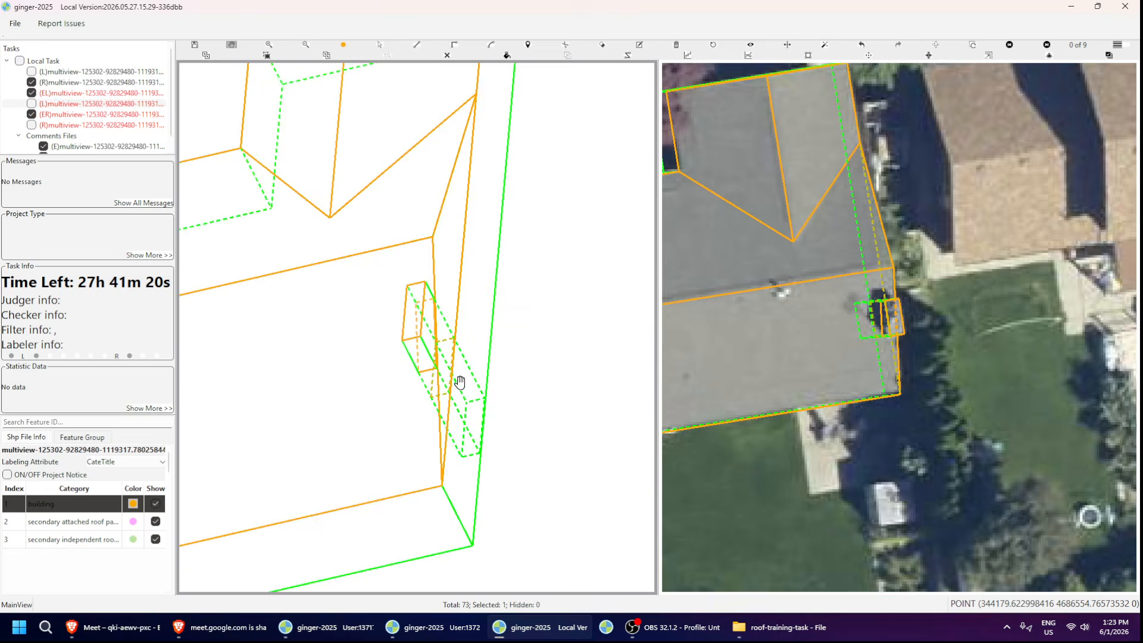
{"action": "scroll", "coordinate": [423, 262], "scroll_direction": "down", "scroll_amount": 1}
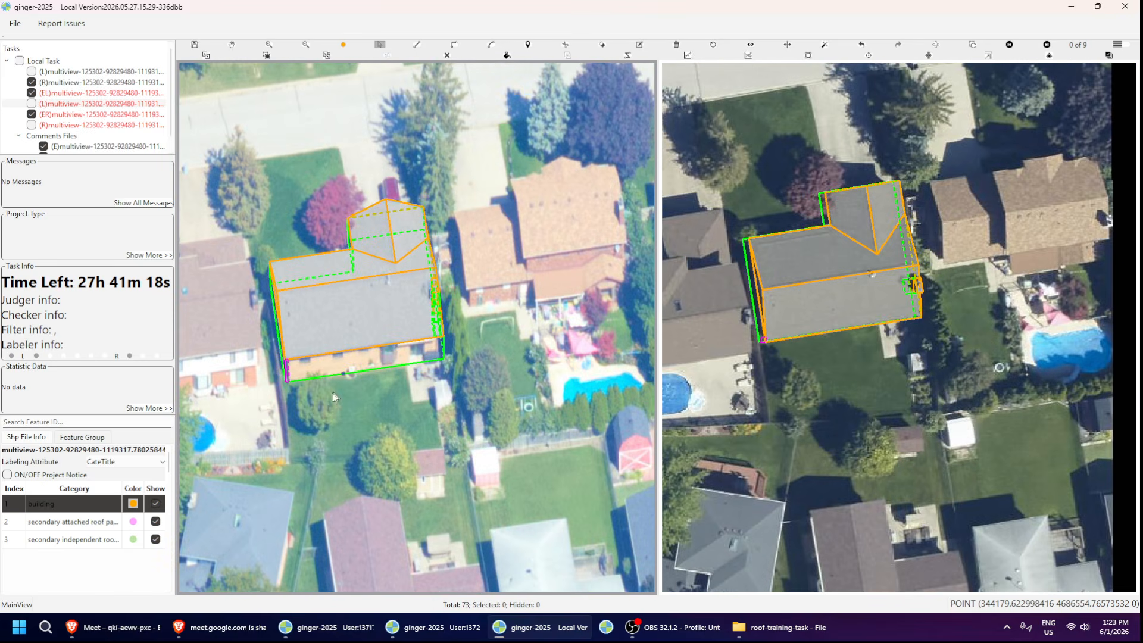
{"action": "key", "text": "space"}
{"action": "left_click_drag", "start_coordinate": [322, 395], "coordinate": [344, 393]}
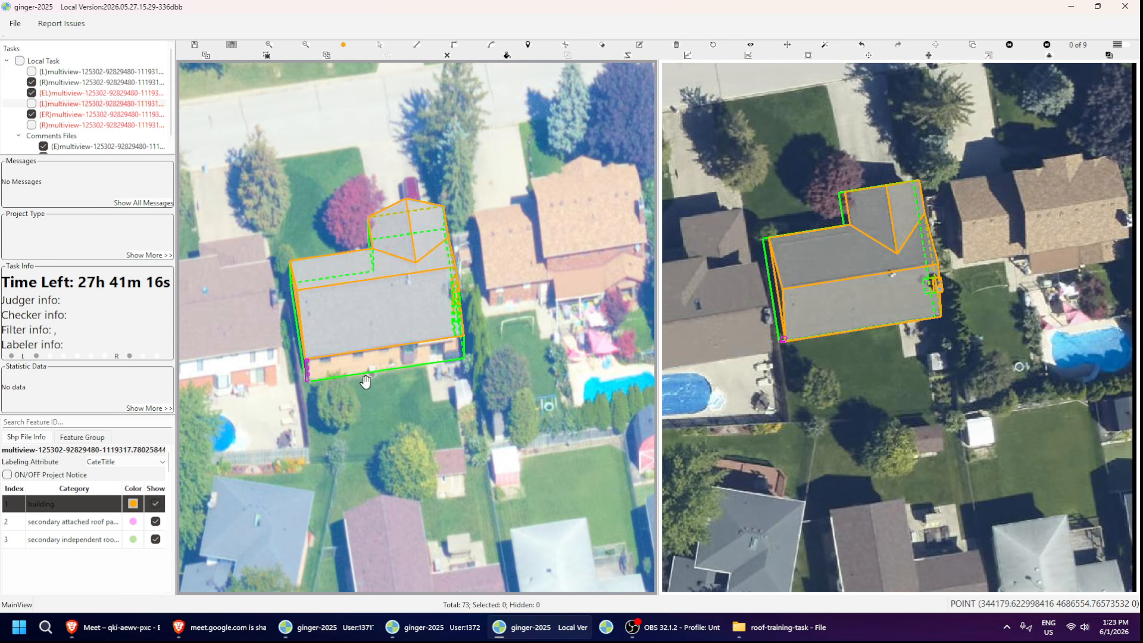
{"action": "scroll", "coordinate": [452, 316], "scroll_direction": "up", "scroll_amount": 3}
{"action": "left_click", "coordinate": [415, 339]}
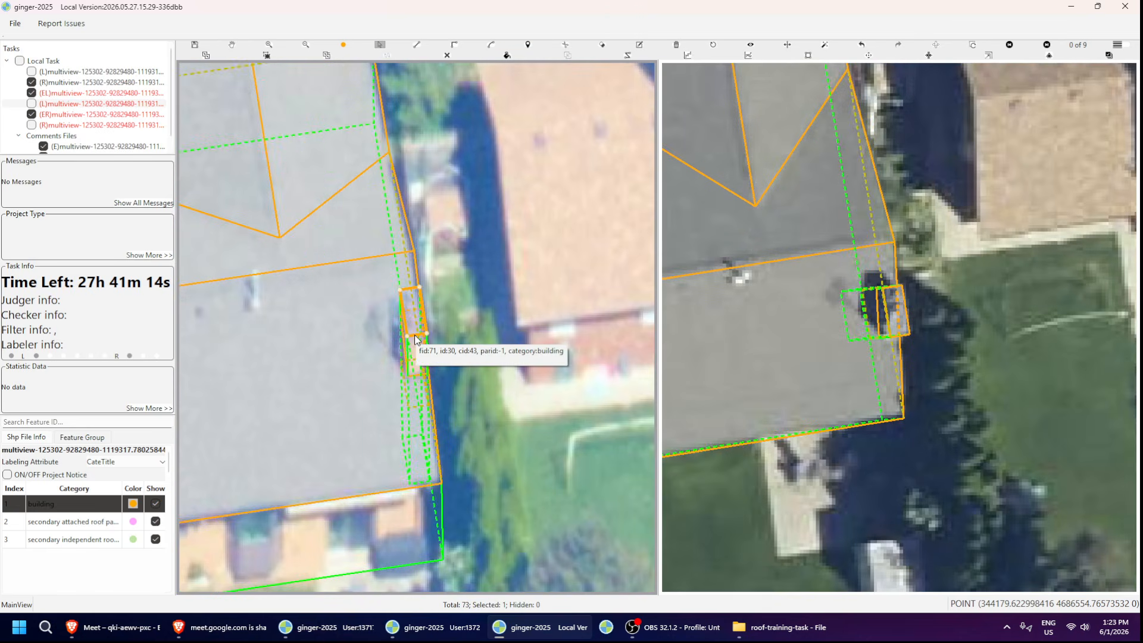
{"action": "scroll", "coordinate": [414, 340], "scroll_direction": "down", "scroll_amount": 1}
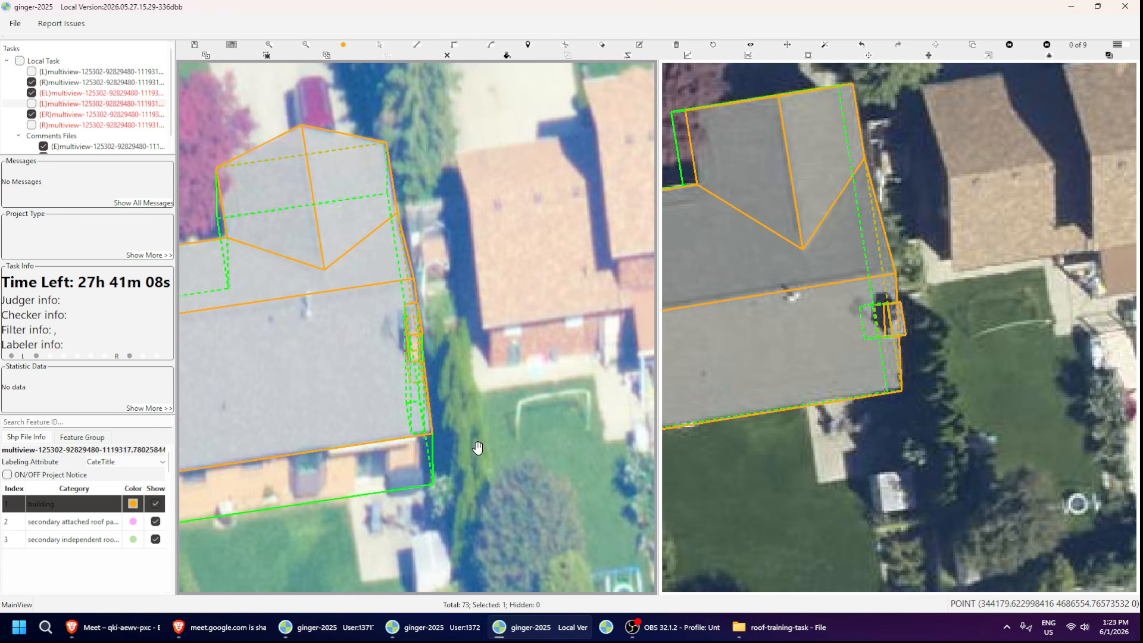
{"action": "scroll", "coordinate": [476, 449], "scroll_direction": "down", "scroll_amount": 3}
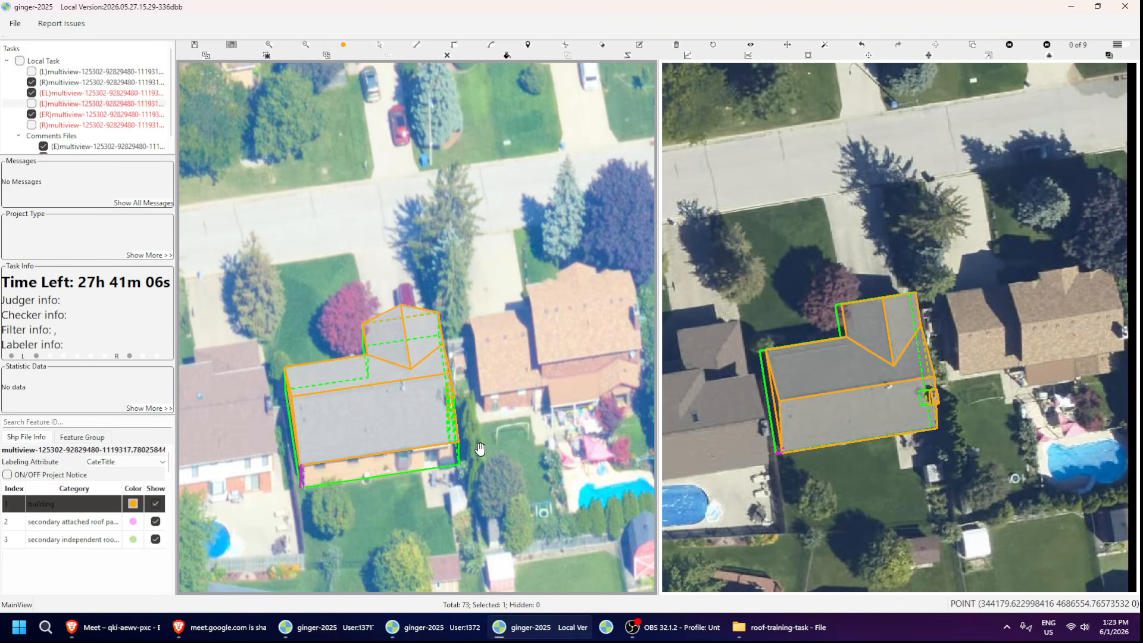
Switch to the Google Meet call, then bring the OBS Studio recording window forward
{"action": "left_click", "coordinate": [113, 628]}
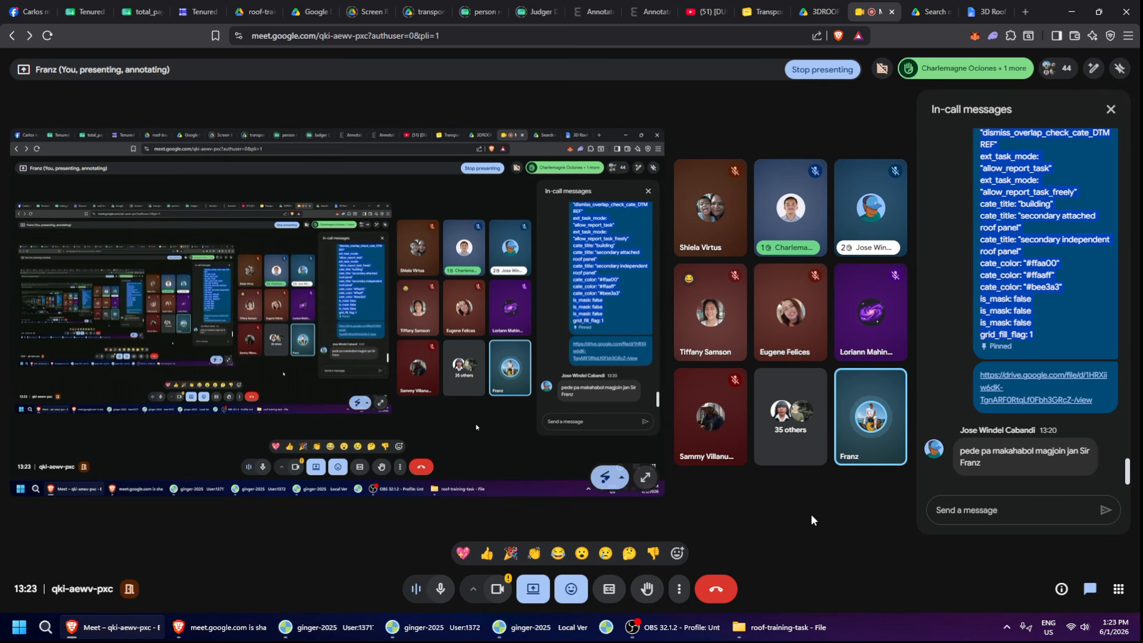
{"action": "left_click", "coordinate": [676, 627]}
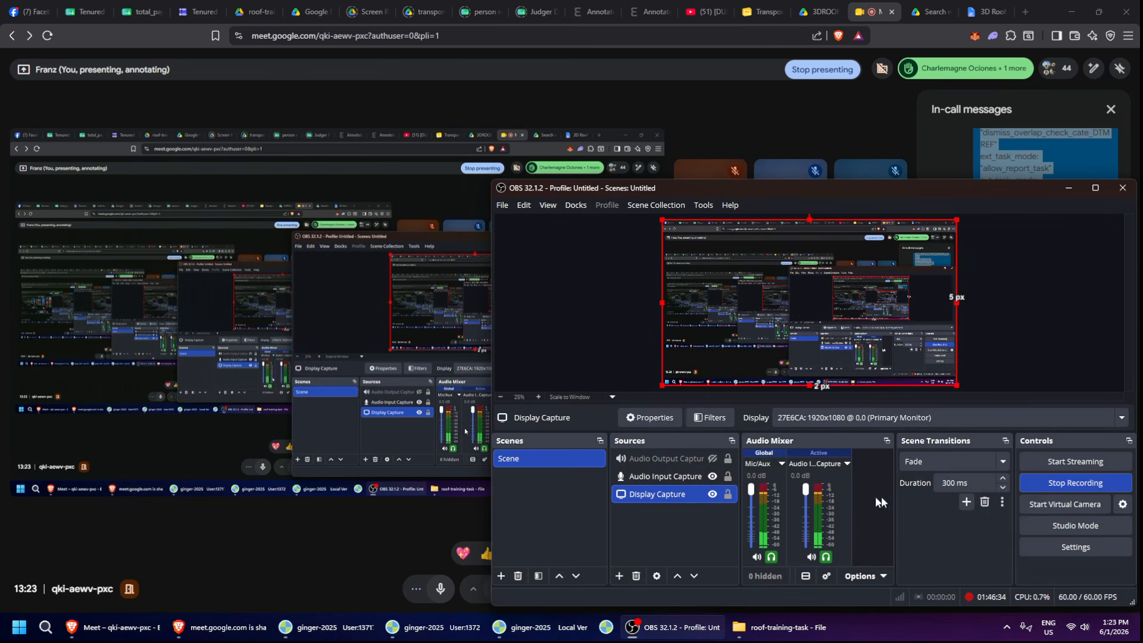